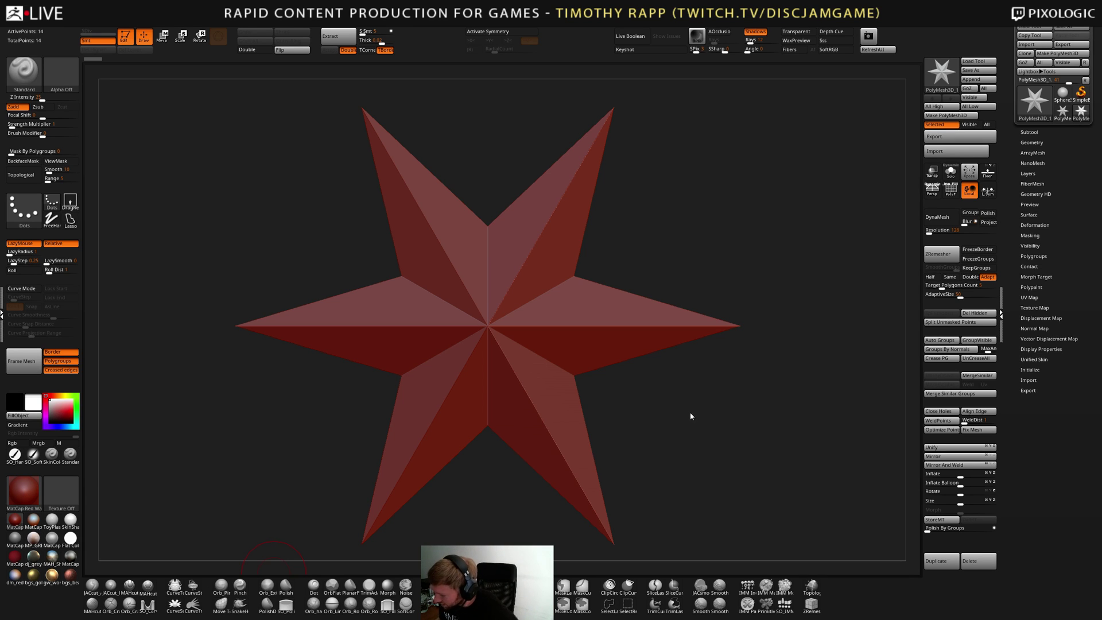
mouse_move(690, 416)
mouse_down()
mouse_move(706, 431)
mouse_move(696, 420)
mouse_up()
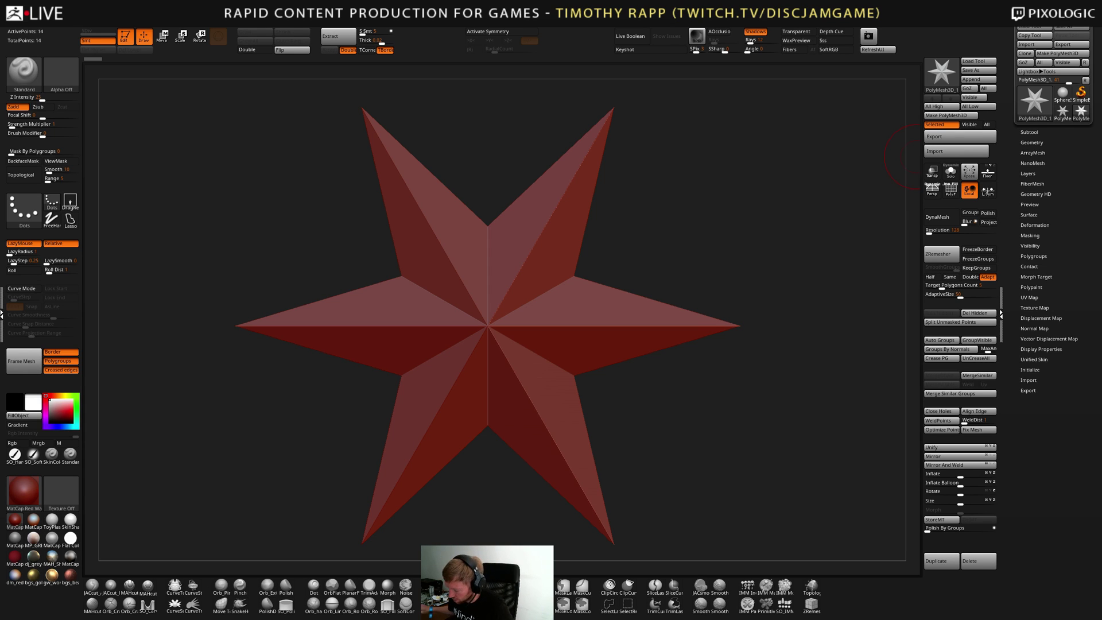
drag(896, 172, 712, 459)
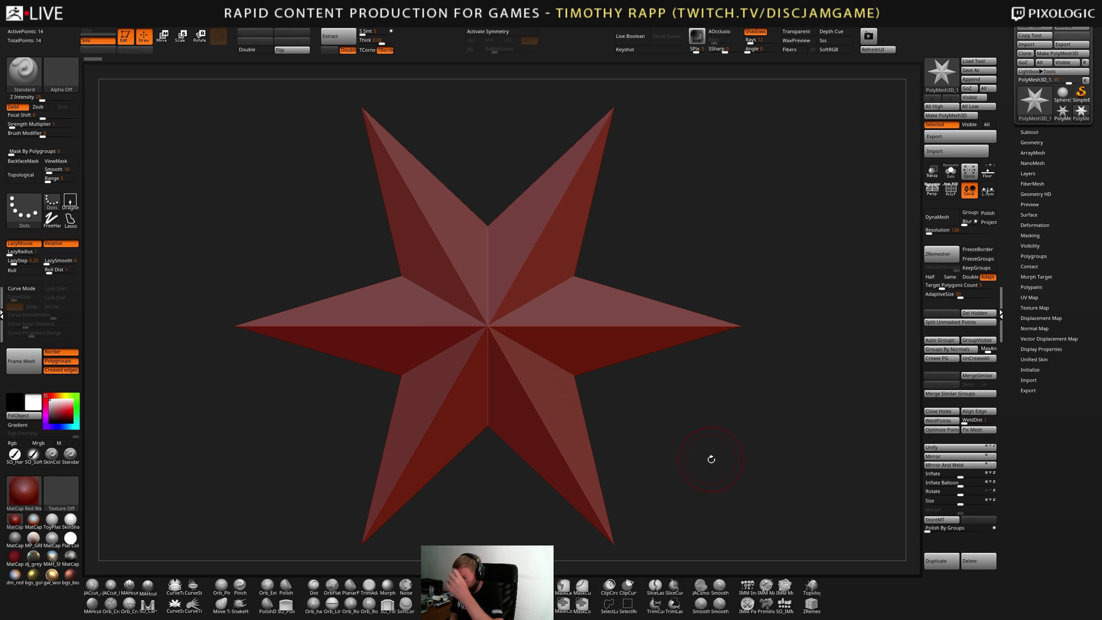
drag(712, 459, 727, 444)
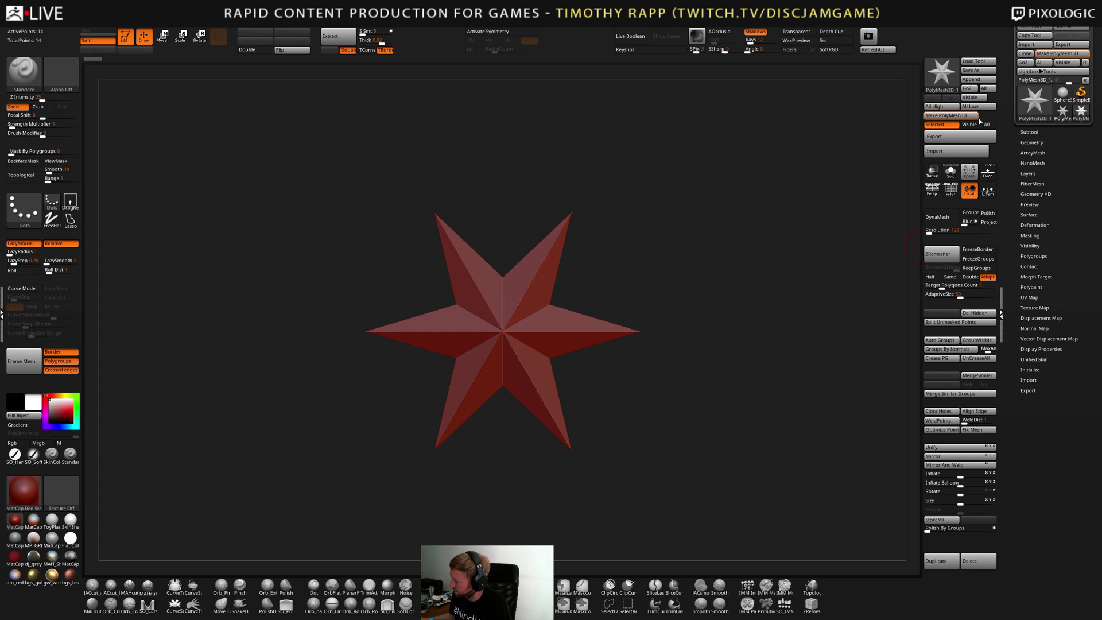
Load the saved multi-part centerplate prop and apply the MatCap Gray material
click(1034, 32)
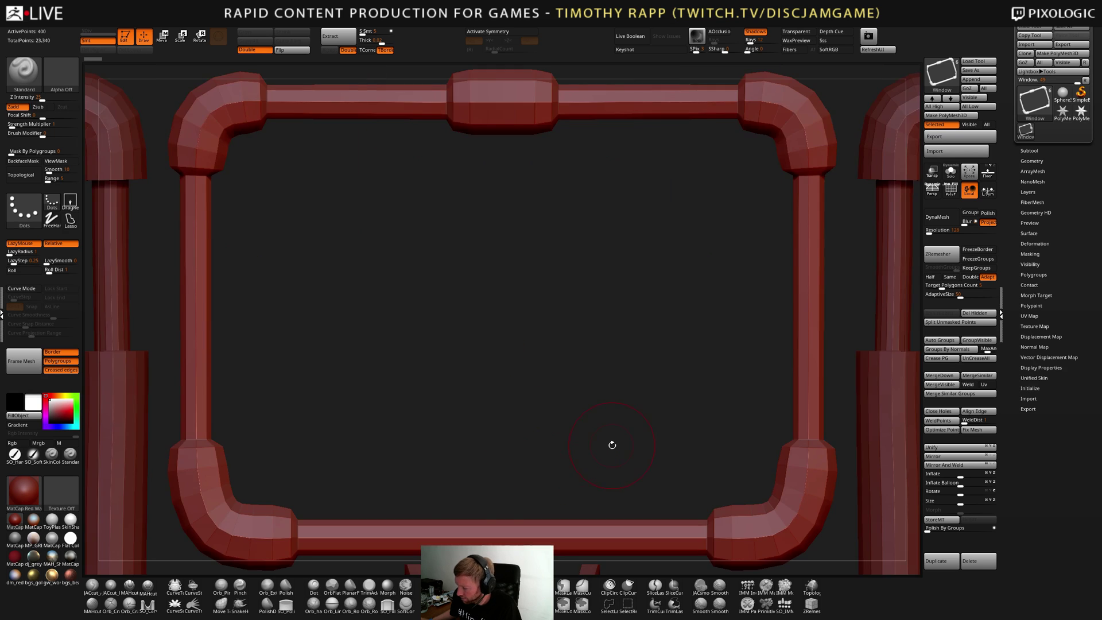
drag(671, 452, 722, 452)
click(18, 542)
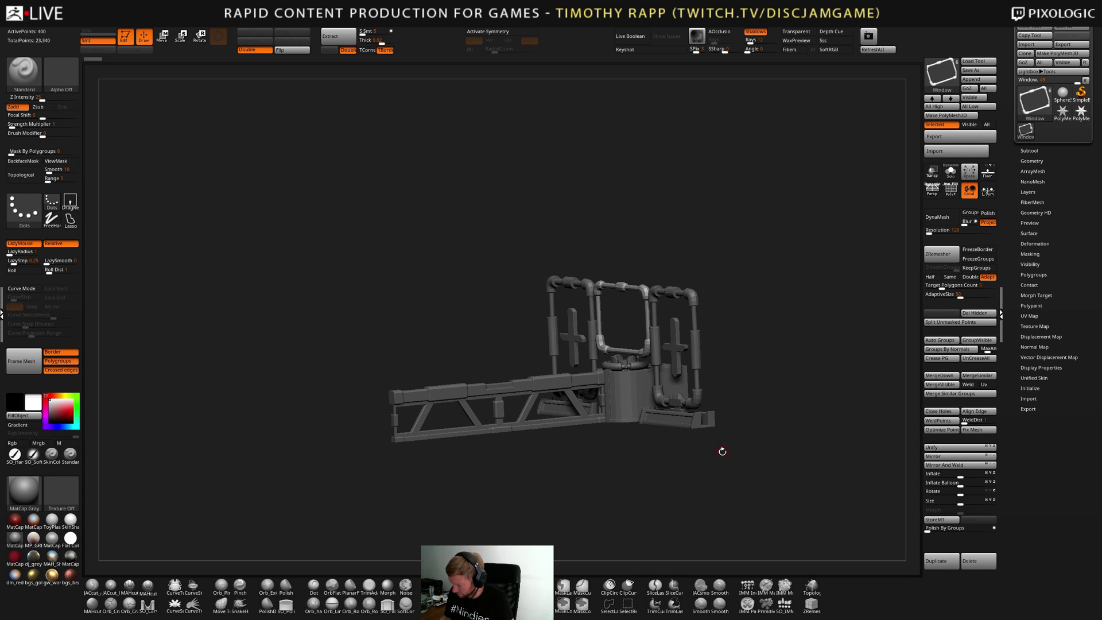
Make the Centerplate_Rework subtool active and expand the list of the prop's subtools
drag(722, 451, 632, 438)
alt+click(618, 403)
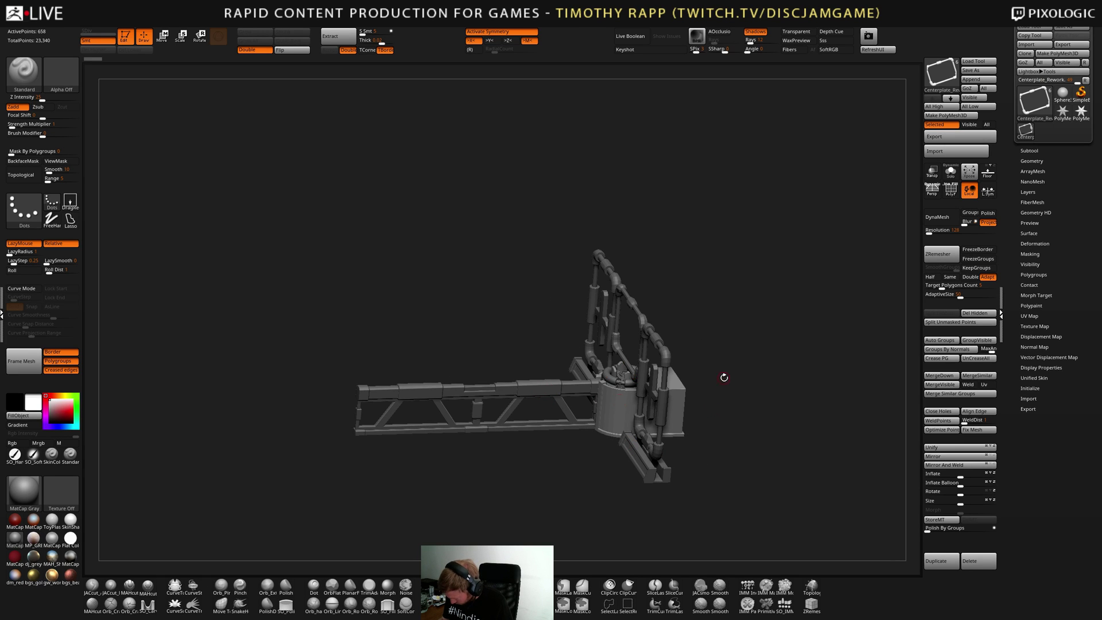
mouse_move(724, 377)
mouse_down()
mouse_move(731, 389)
mouse_move(712, 413)
mouse_move(623, 454)
mouse_move(617, 442)
mouse_move(638, 467)
mouse_move(624, 449)
mouse_move(602, 485)
mouse_move(634, 394)
mouse_move(662, 438)
mouse_move(653, 428)
mouse_up()
click(1031, 151)
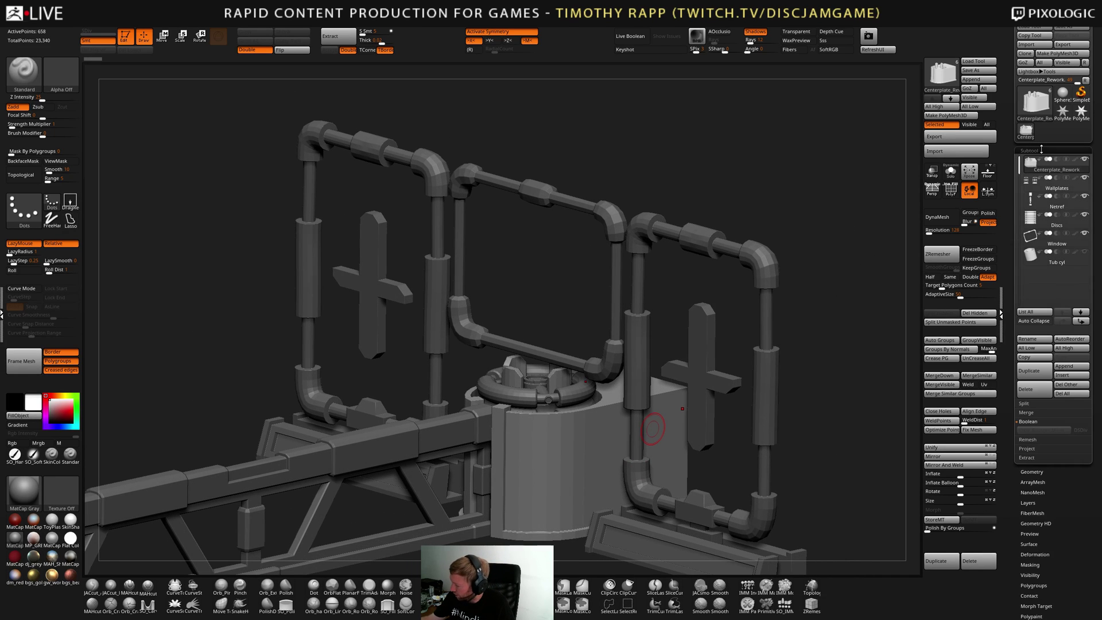
mouse_move(1071, 201)
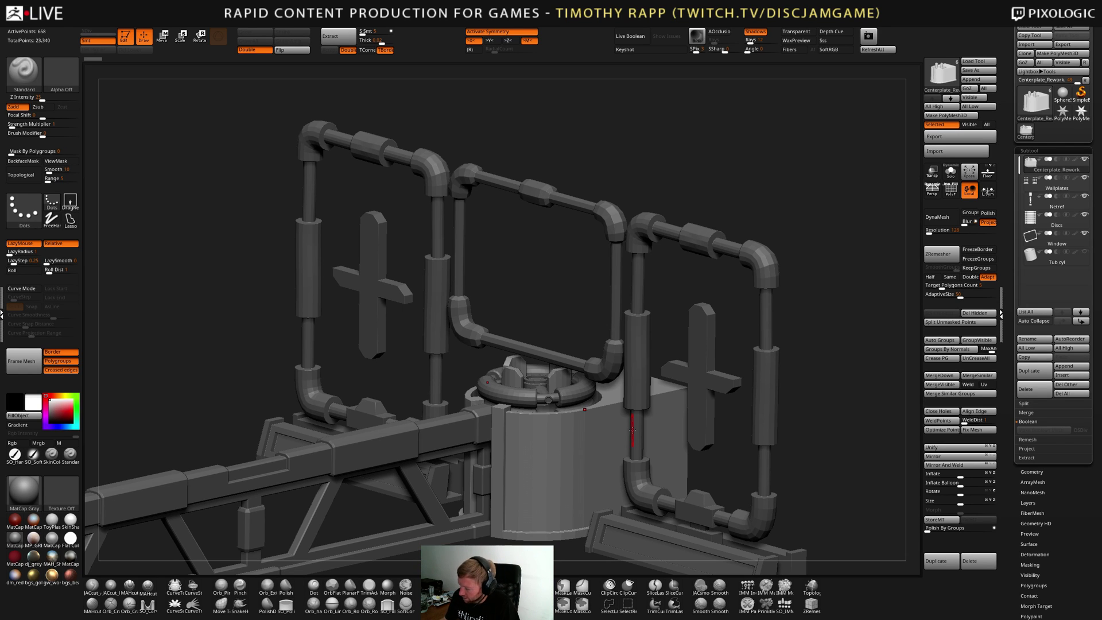
Examine the assembled prop from several angles and browse the library of available brushes
right_drag(632, 430, 702, 418)
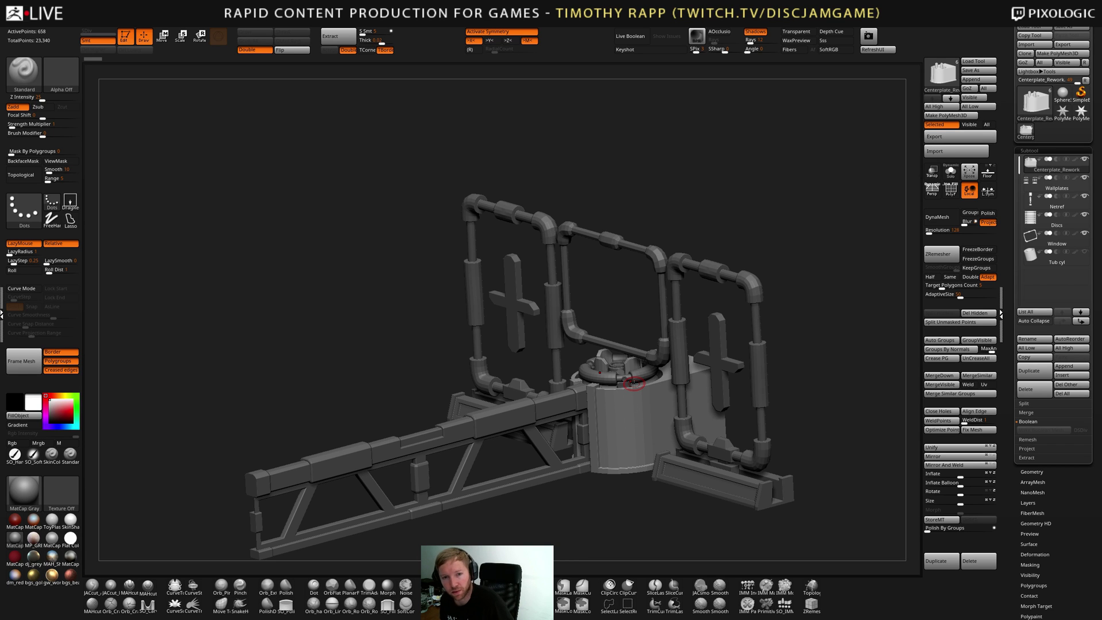
right_drag(634, 383, 757, 481)
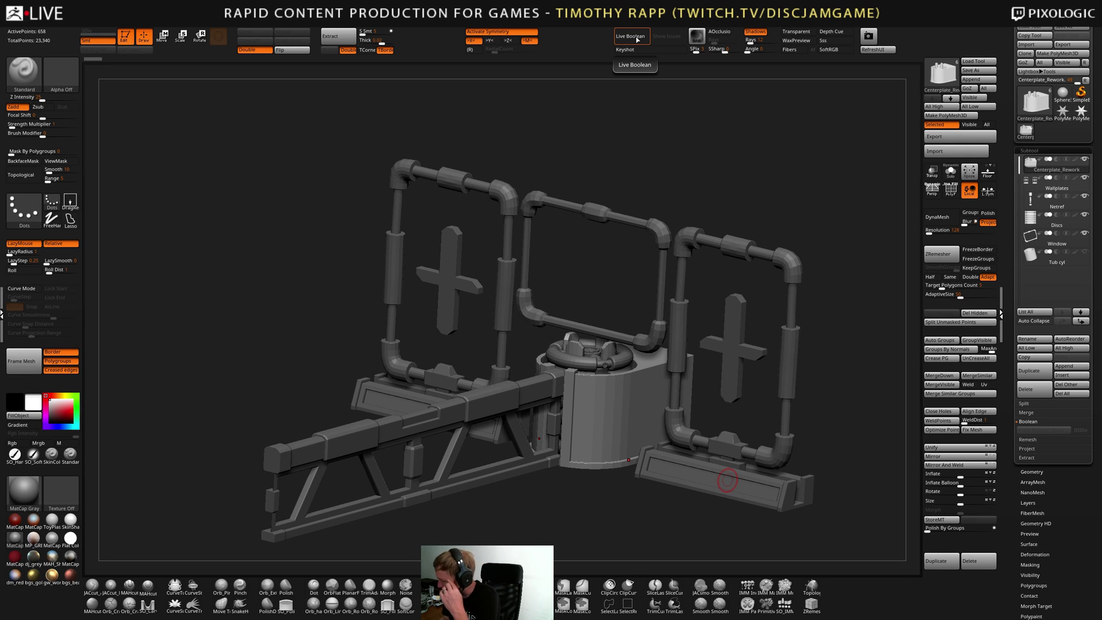
drag(716, 433, 724, 435)
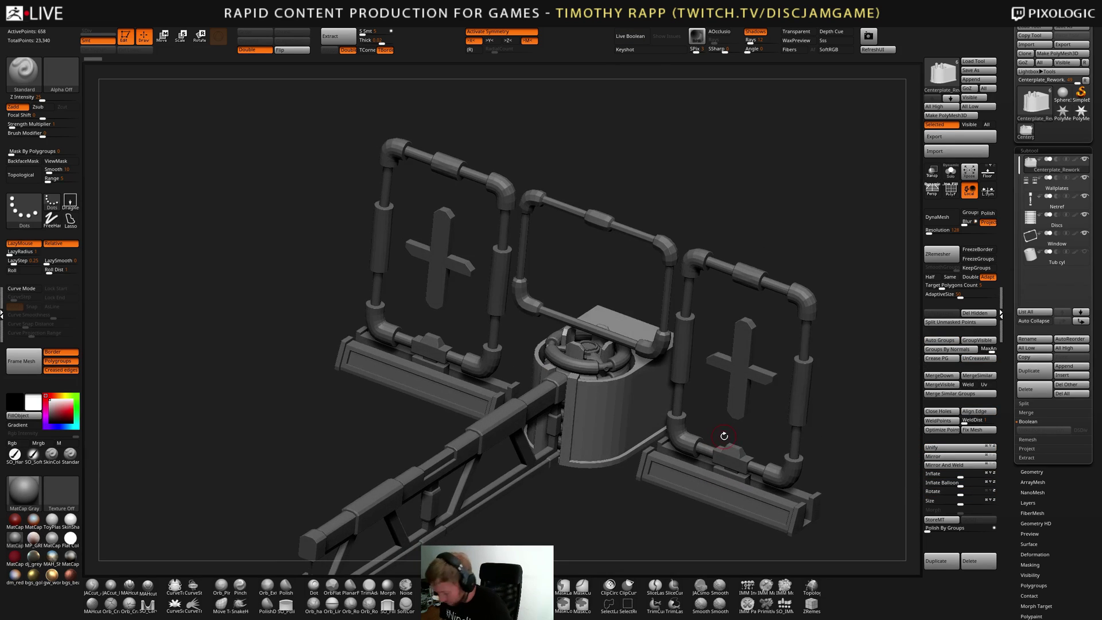
key(b)
key(b)
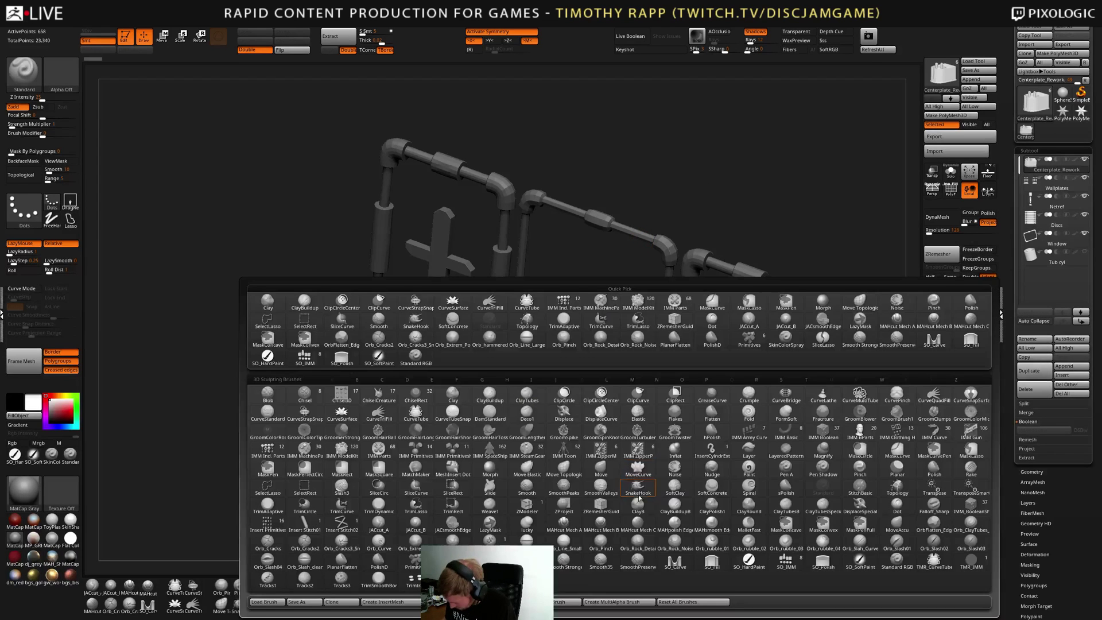
mouse_move(416, 583)
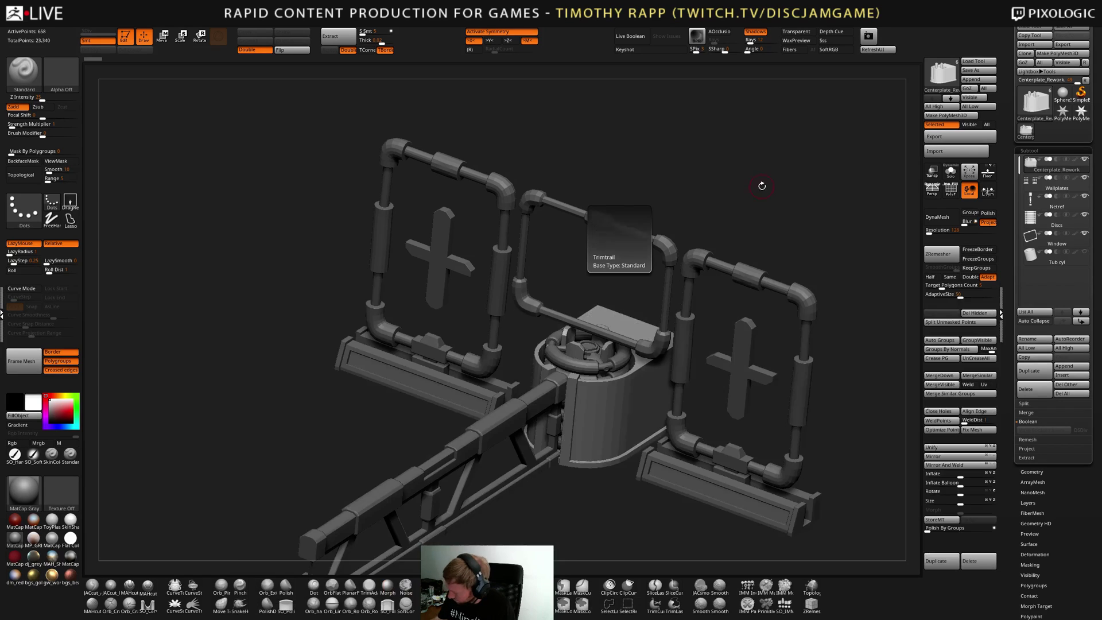
mouse_move(764, 214)
shift+mouse_down()
mouse_move(669, 347)
mouse_move(701, 457)
mouse_move(689, 485)
shift+mouse_up()
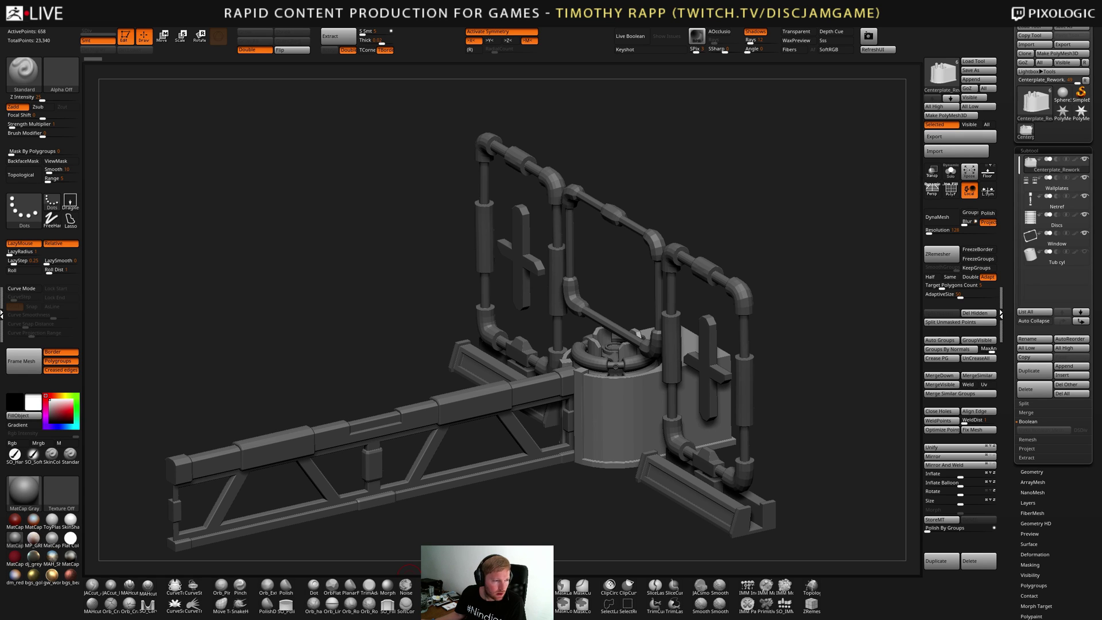
Review the reference sketches CenterPlate (2).psd, DiscTrunks.psd and prop_sketches.psd in ACDSee Quick View
key(alt+Tab)
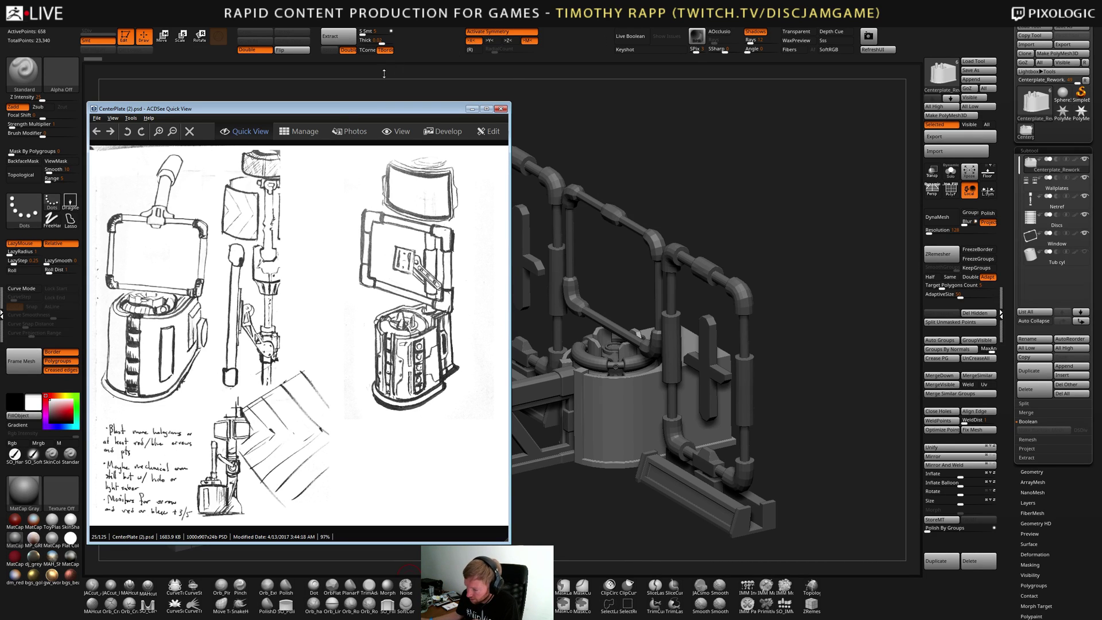
drag(364, 112, 0, 218)
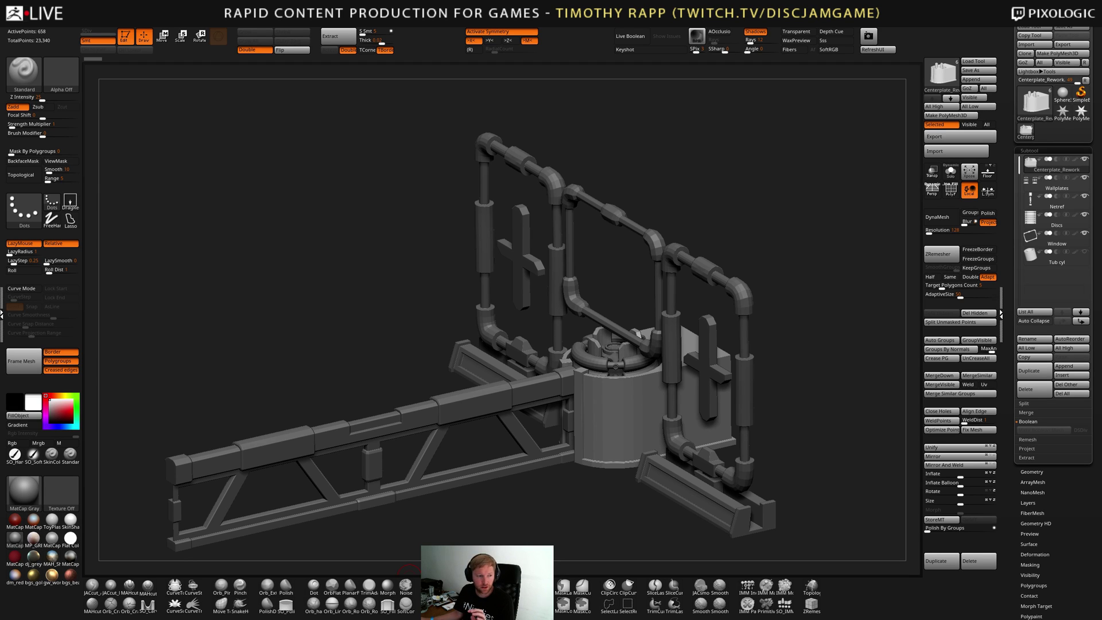
key(alt+Tab)
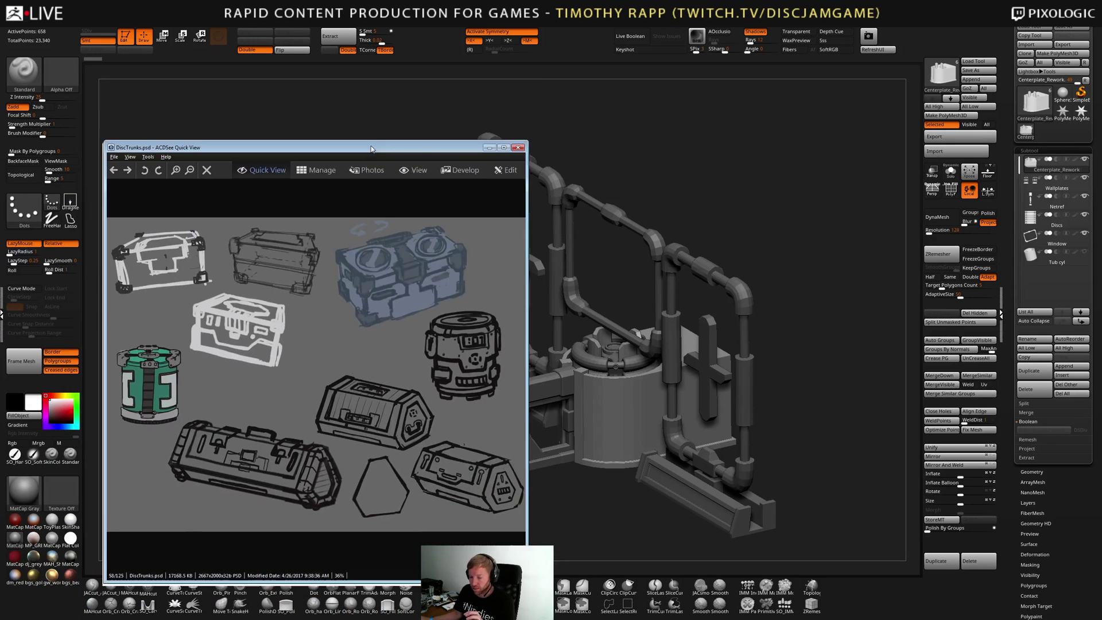
drag(367, 148, 377, 124)
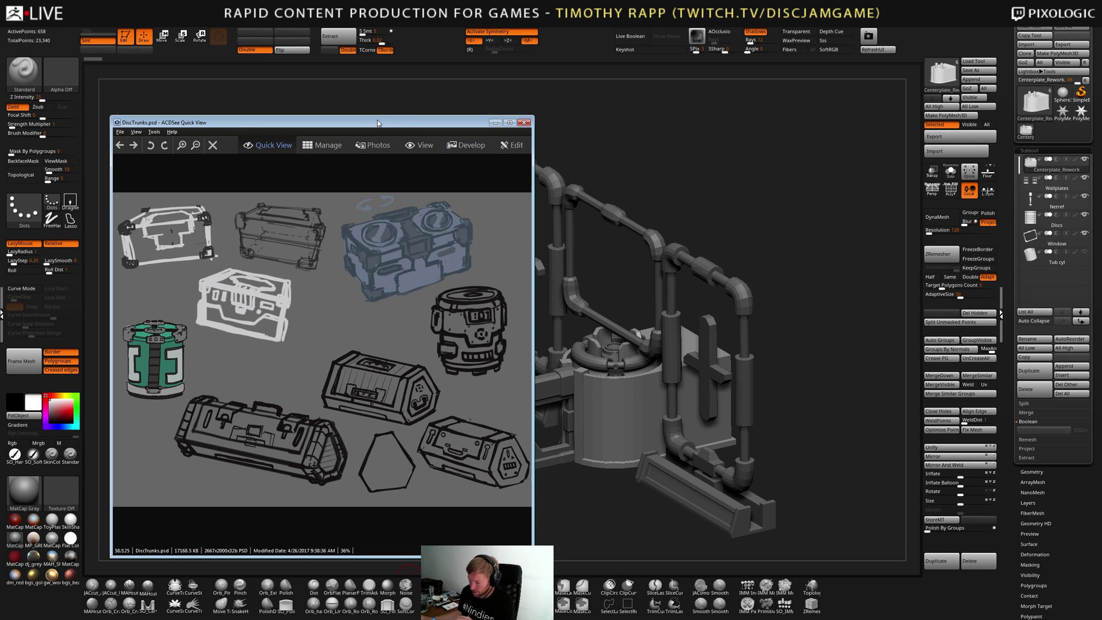
key(alt+Tab)
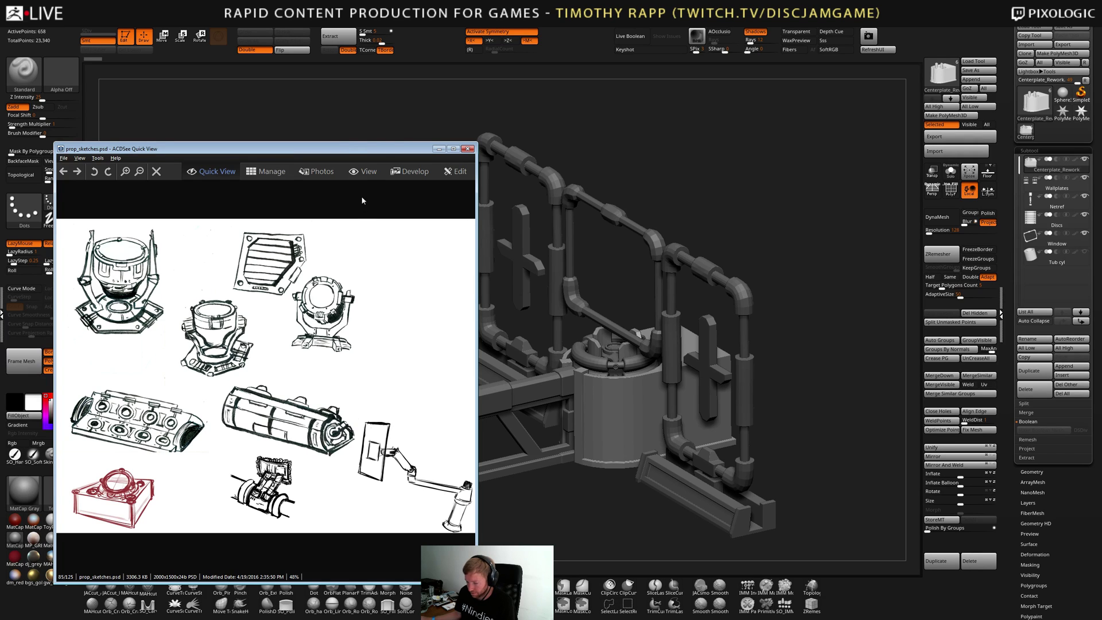
drag(345, 148, 0, 207)
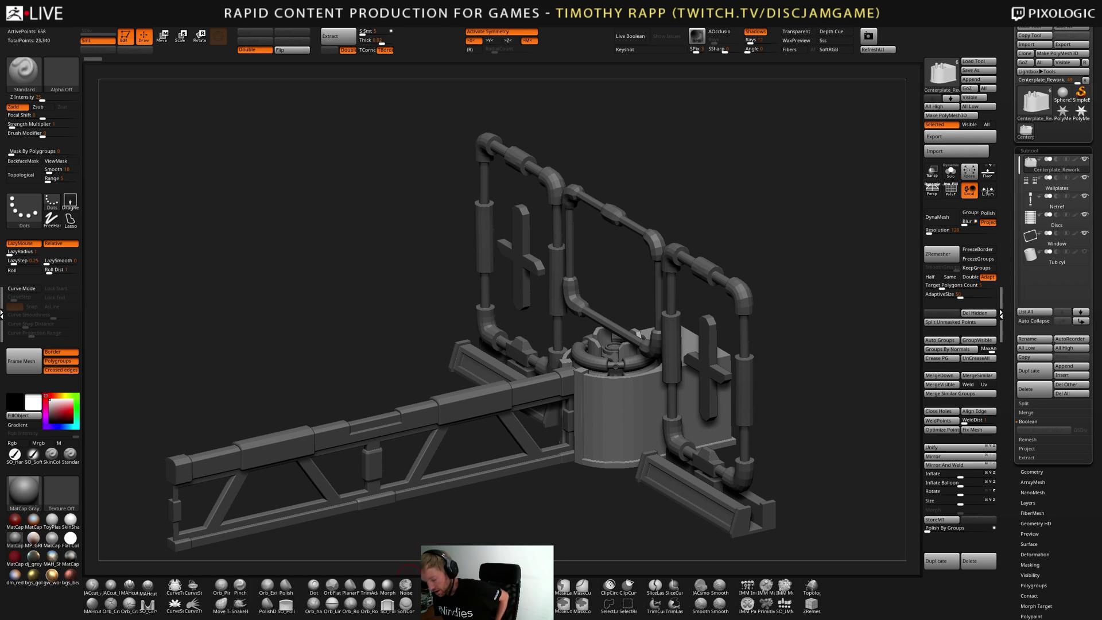
Reset all brushes to their default settings from the brush library
drag(526, 503, 532, 516)
key(b)
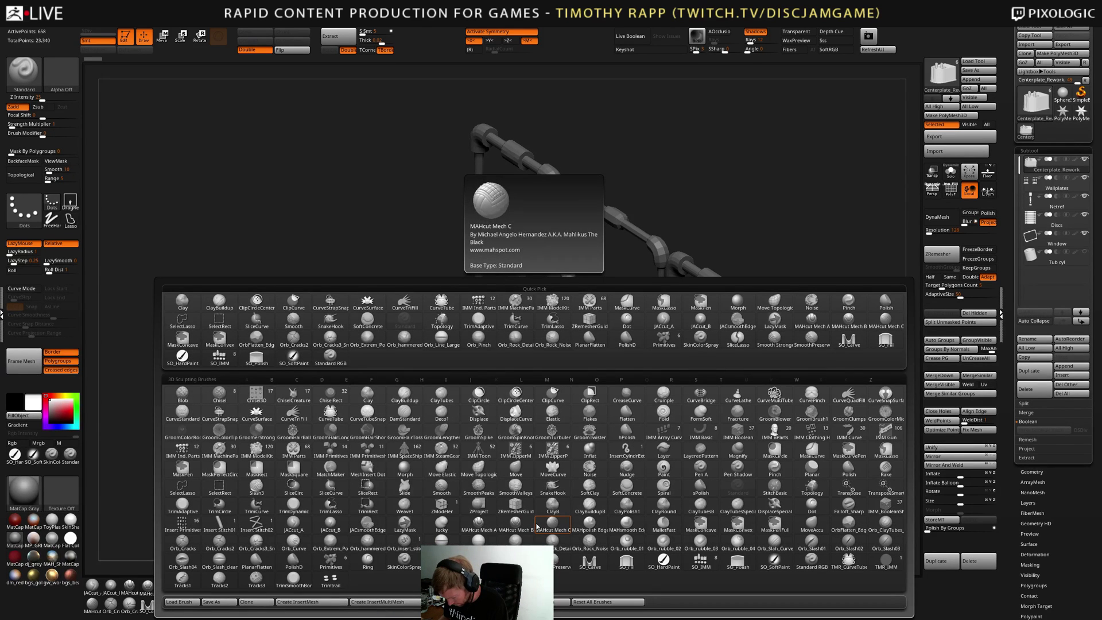
key(ctrl)
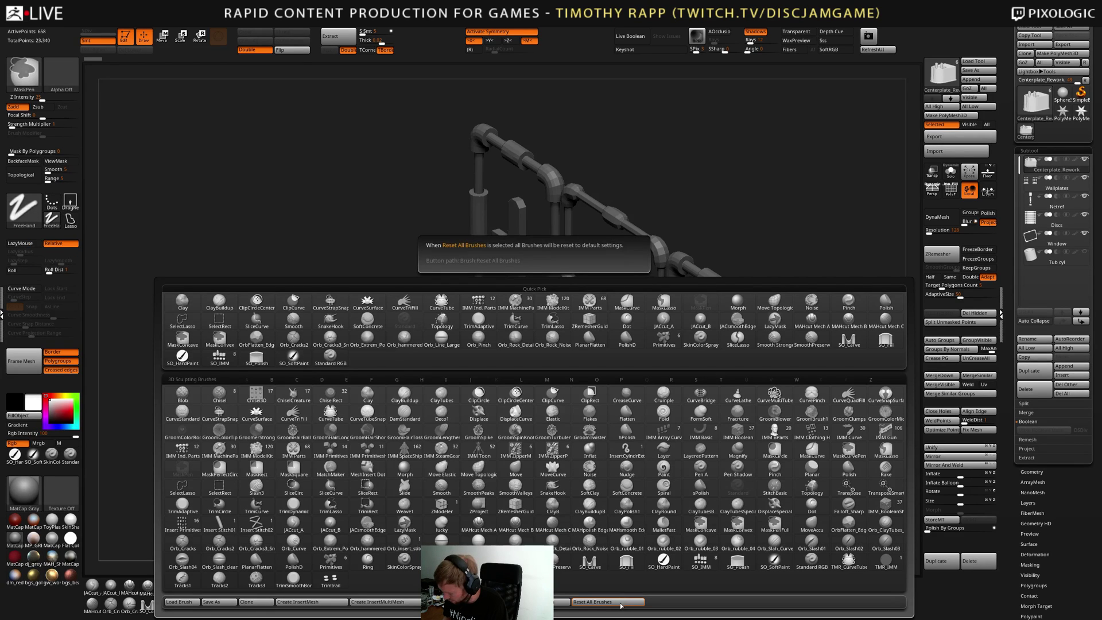
click(620, 606)
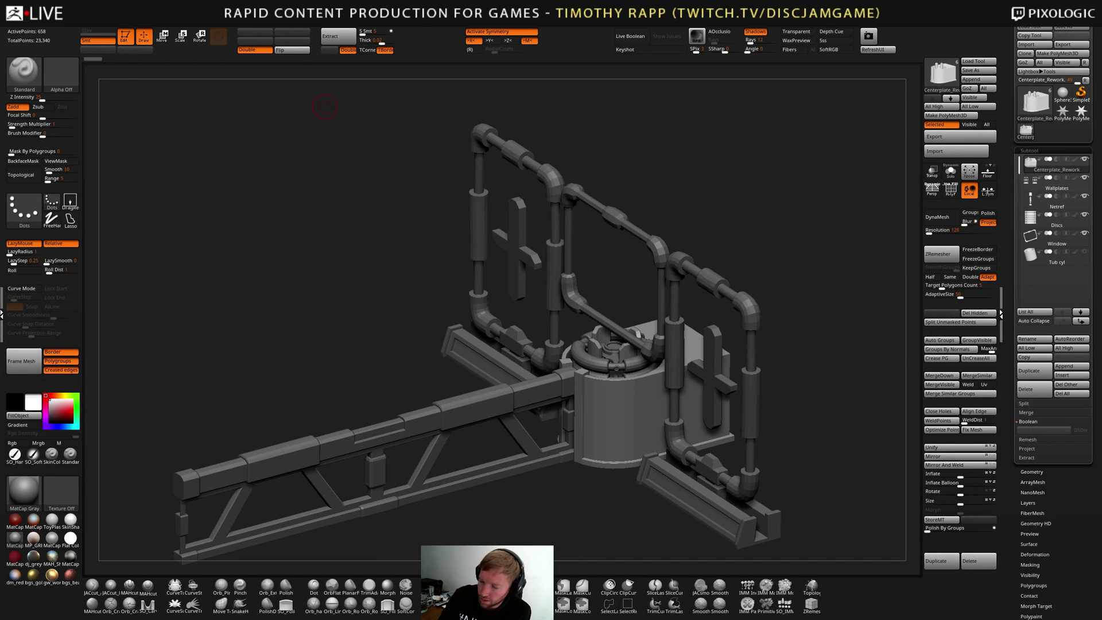
Look through the brush's reset options and its Smooth Brush Modifiers, Create and Curve settings
mouse_move(39, 22)
drag(71, 471, 71, 431)
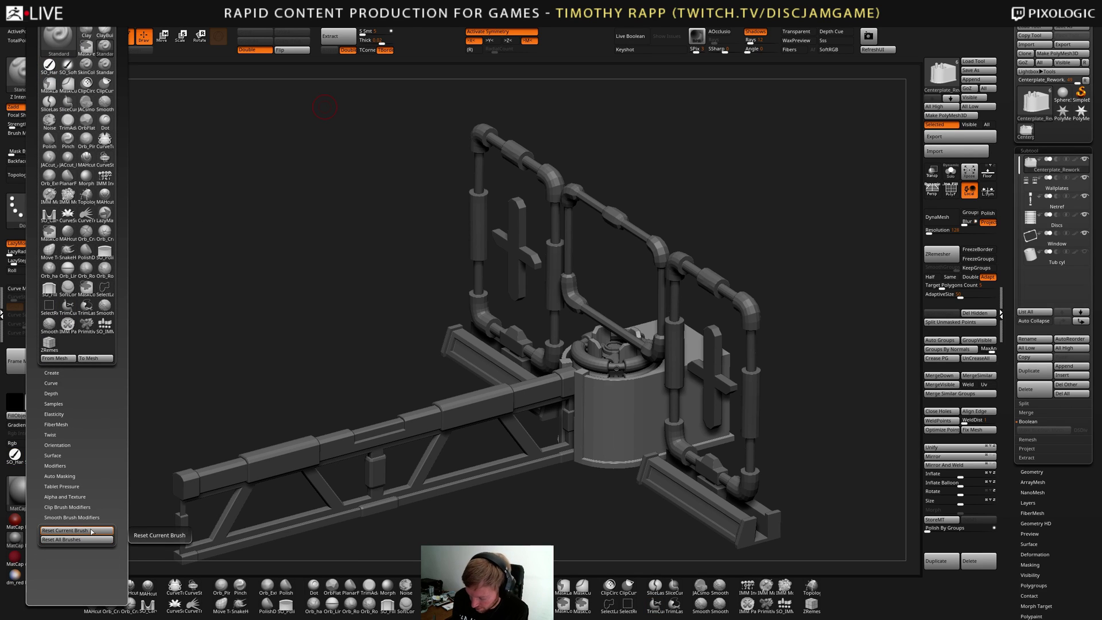
key(ctrl)
key(ctrl)
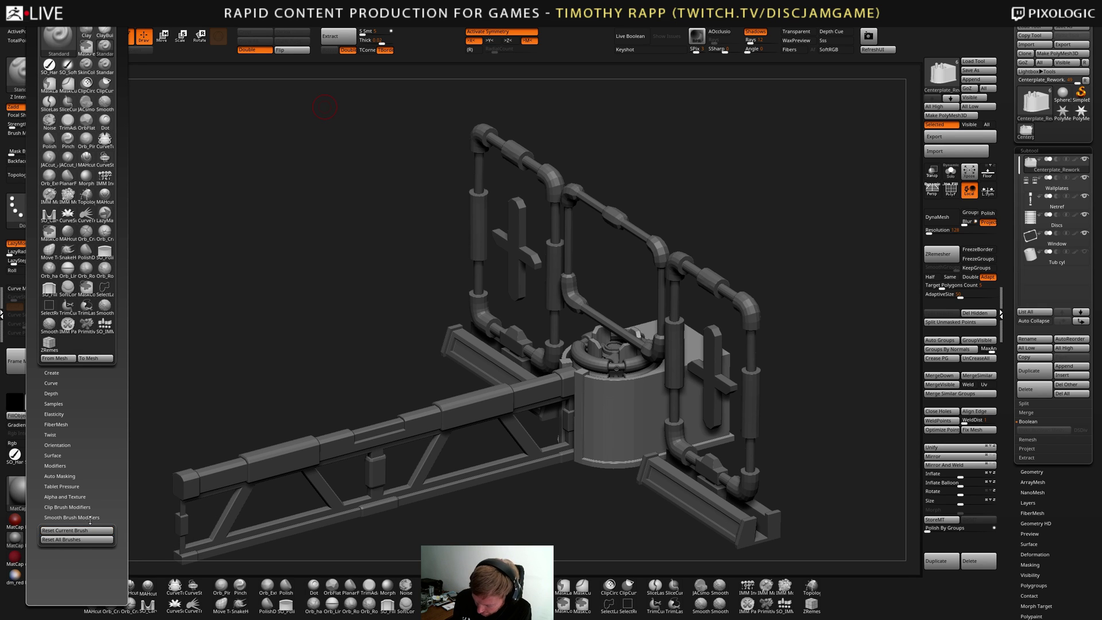
click(72, 517)
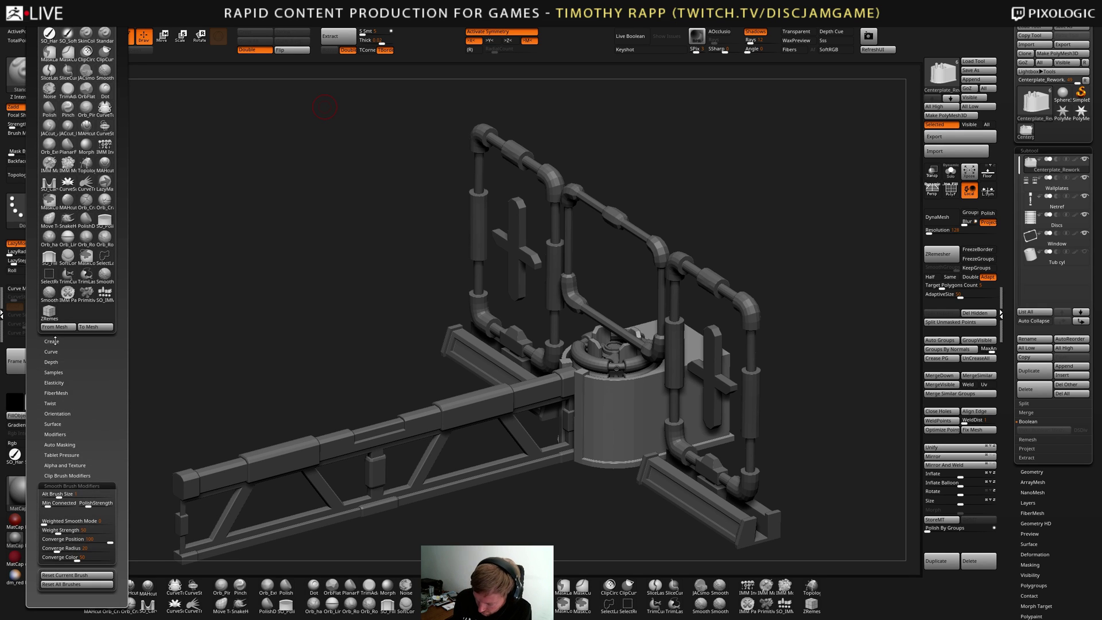
click(51, 341)
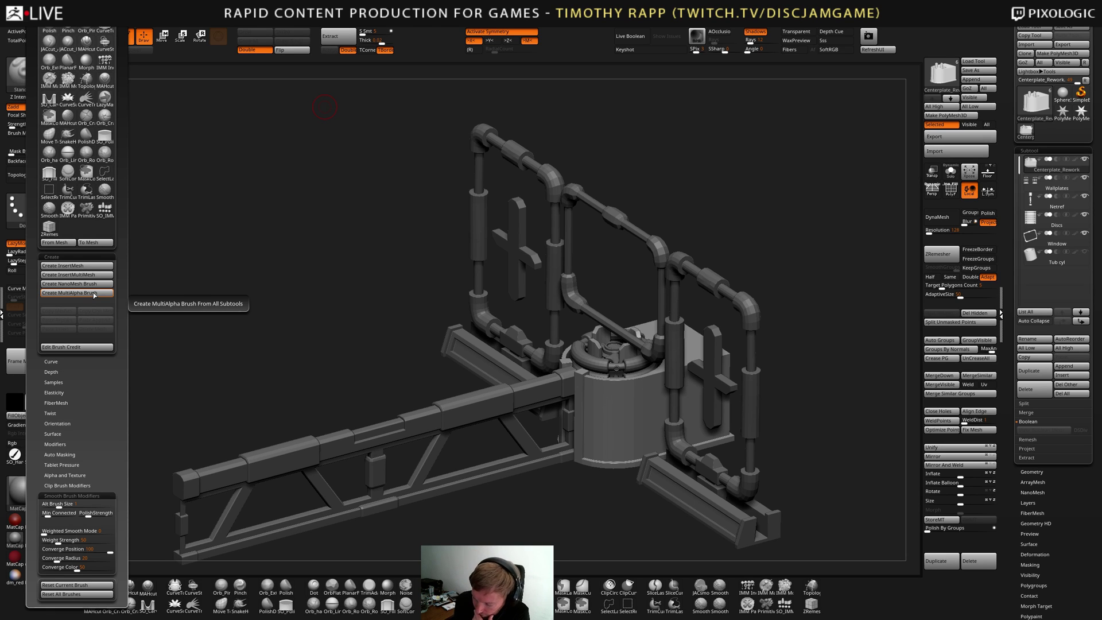
click(59, 361)
drag(99, 469, 79, 359)
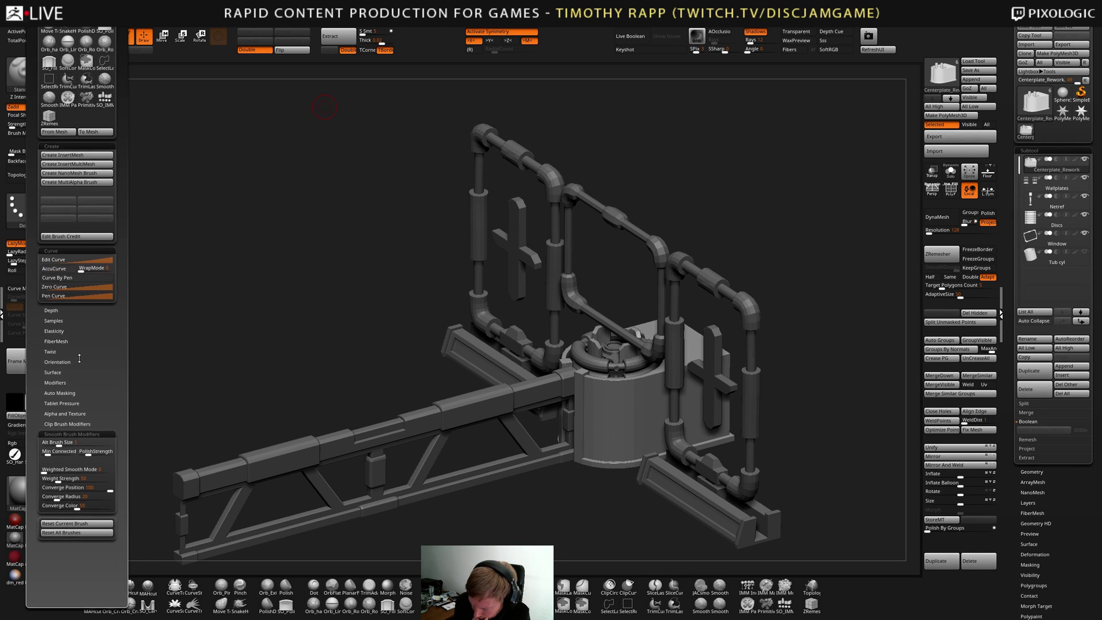
click(73, 251)
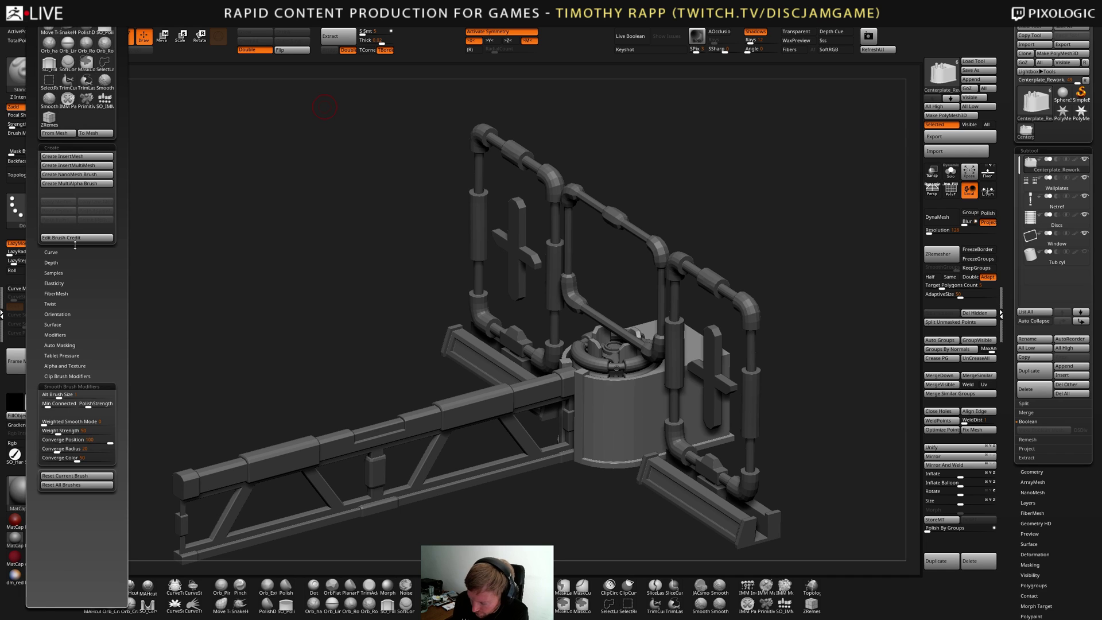
drag(223, 316, 274, 377)
Switch from the centerplate prop to the PolyMesh3D_1 star and frame it in the view
mouse_move(610, 506)
mouse_down()
mouse_move(601, 476)
mouse_move(637, 485)
mouse_move(712, 466)
mouse_move(685, 474)
mouse_move(664, 453)
mouse_move(672, 466)
mouse_up()
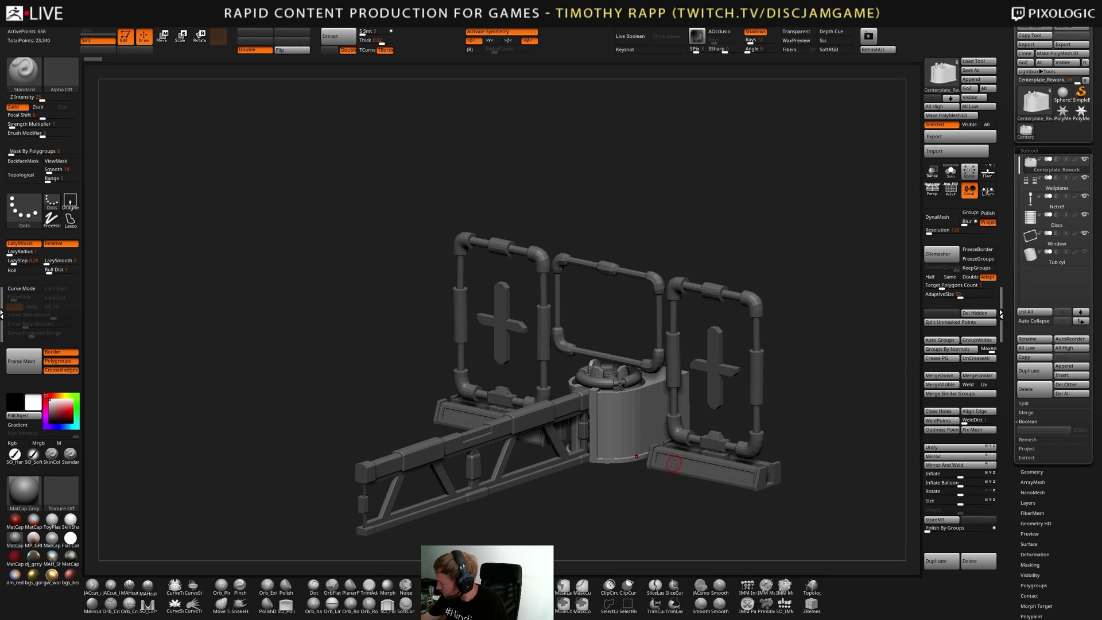
click(1081, 113)
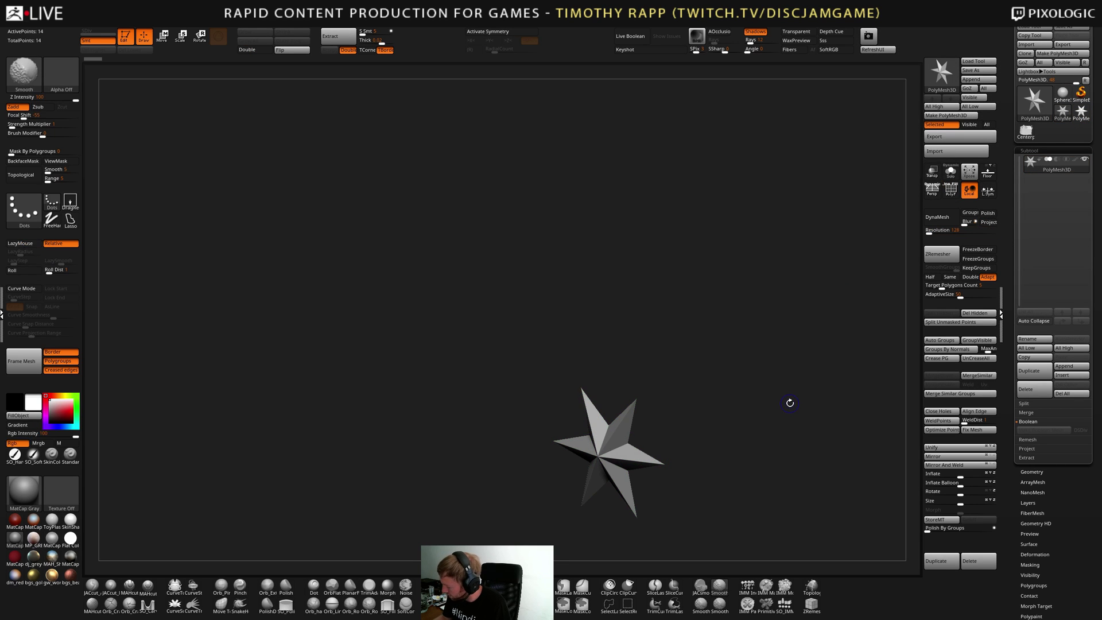
click(1075, 115)
key(f)
drag(721, 455, 734, 441)
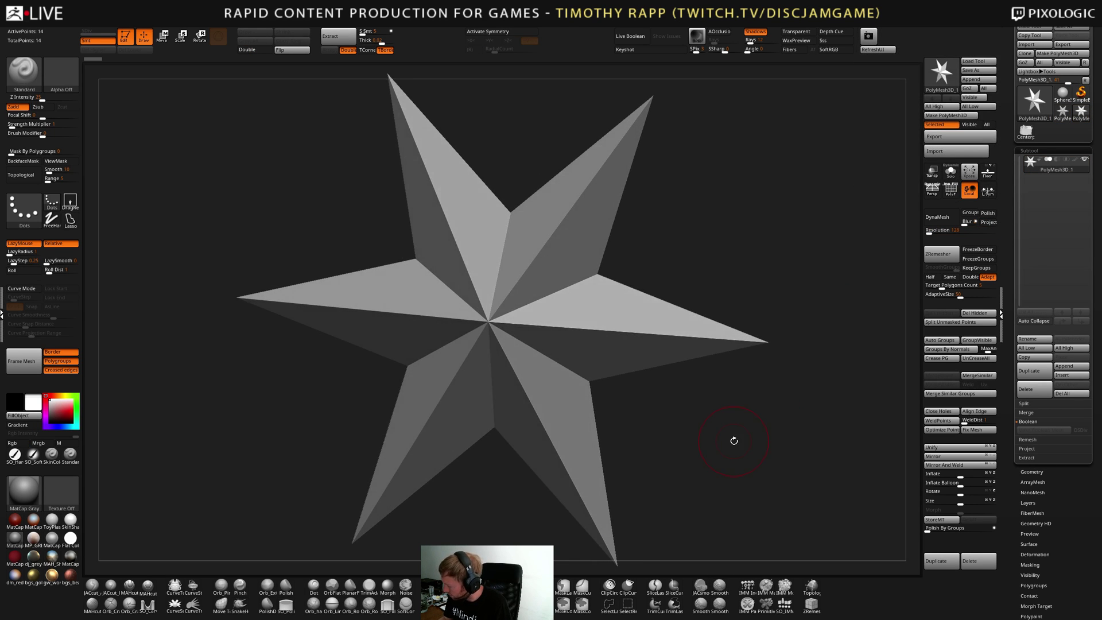
Subdivide the star mesh twice without smoothing so that its sharp shape is kept
key(ctrl+d)
key(ctrl+z)
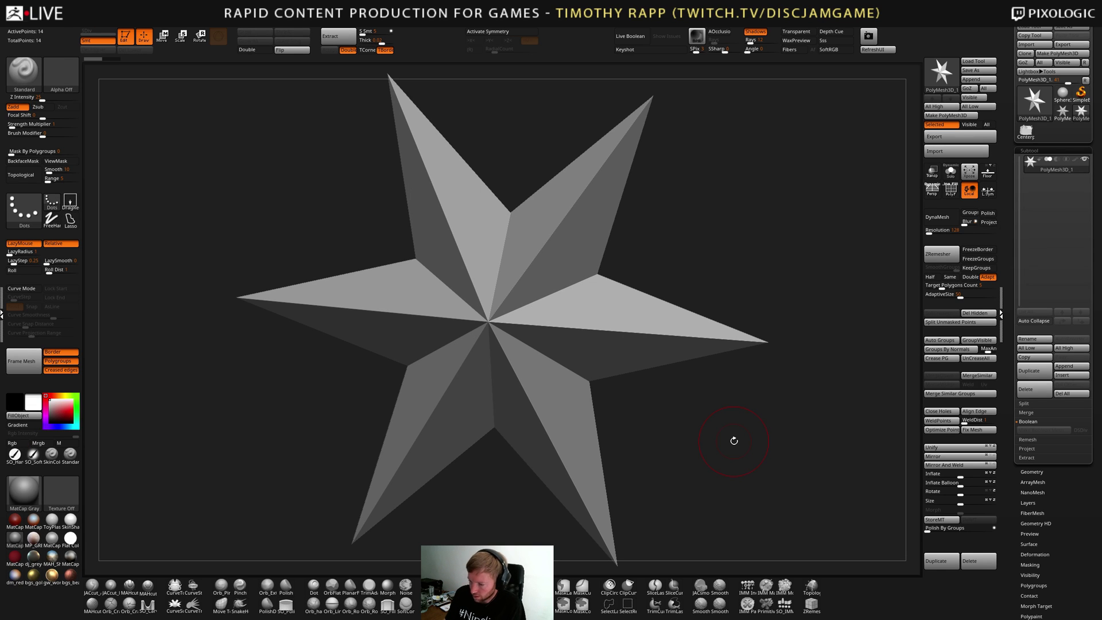
key(ctrl)
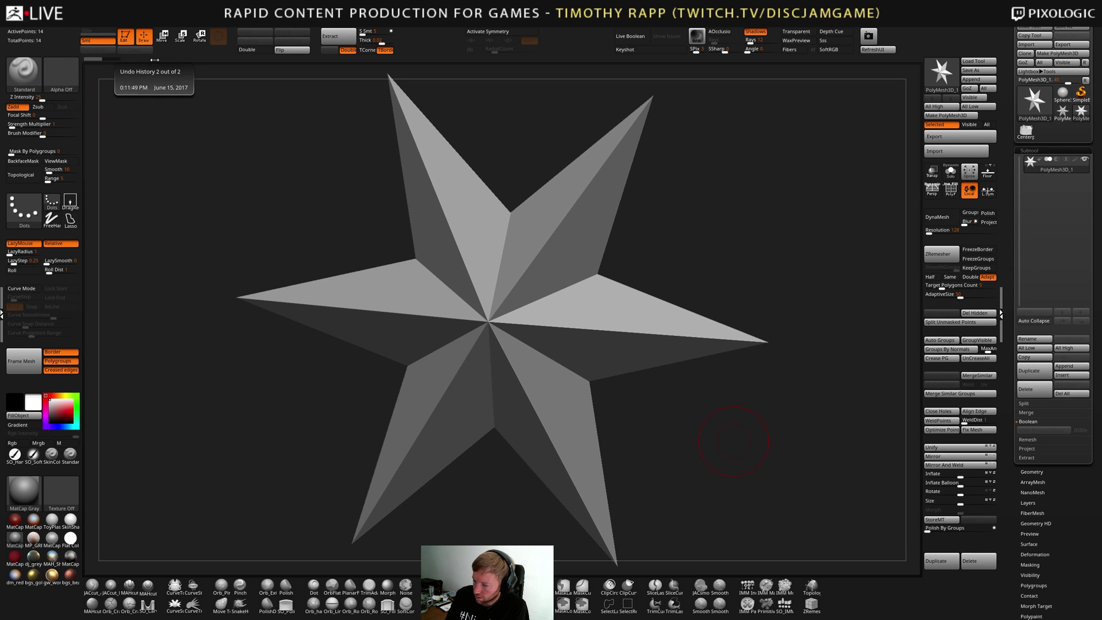
key(ctrl+d)
key(ctrl+d)
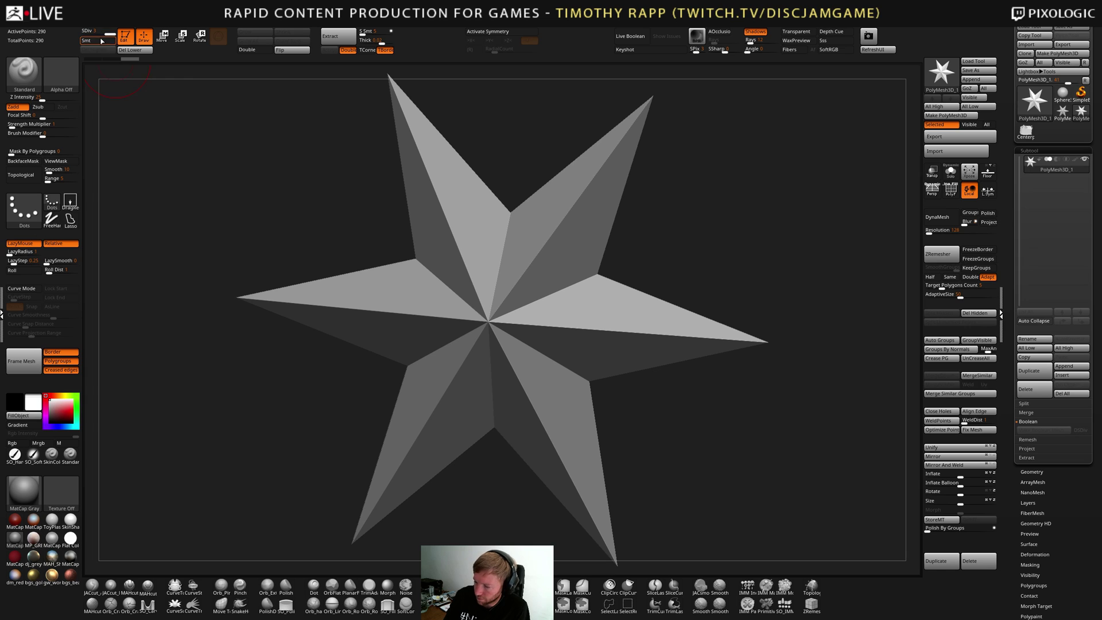
Turn subdivision smoothing back on and subdivide the star four times
click(102, 40)
key(ctrl+d)
key(ctrl+d)
key(ctrl+d)
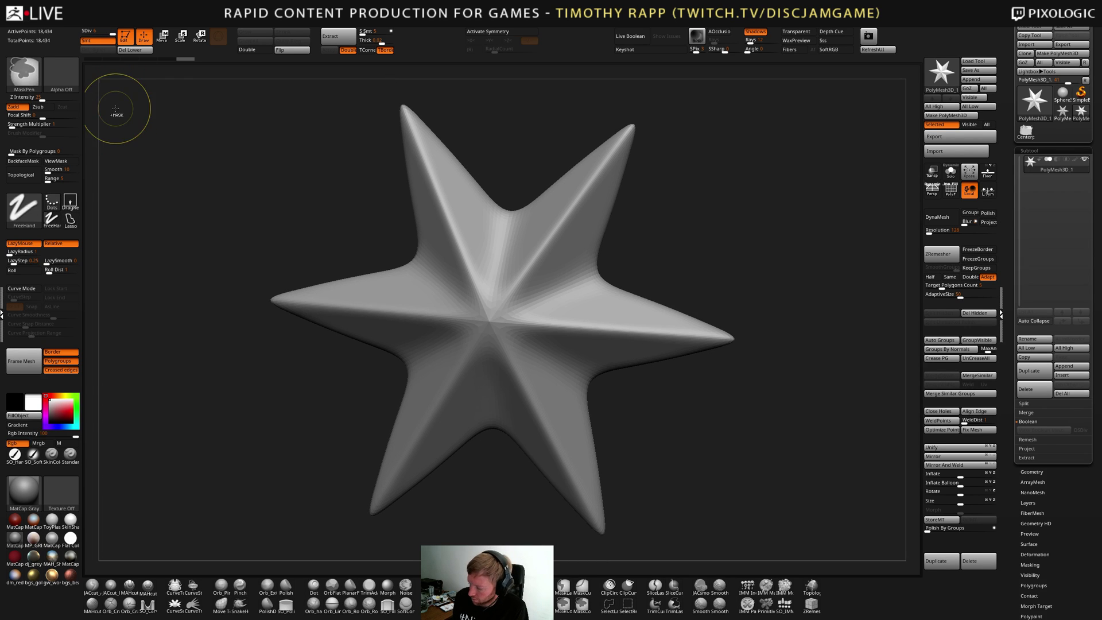
key(ctrl+d)
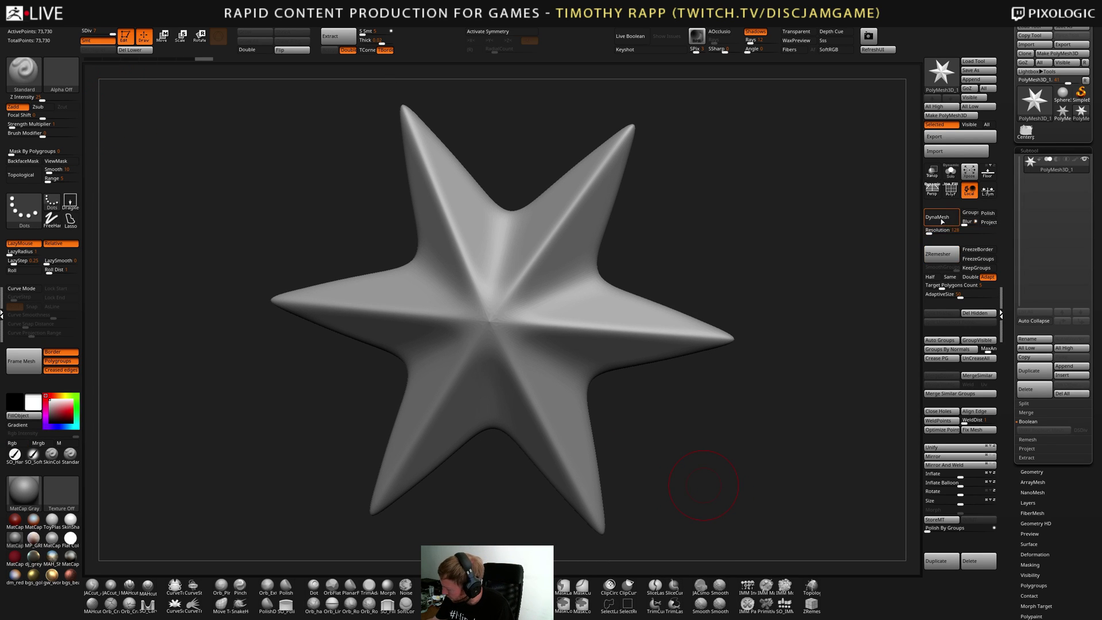
Delete the star's lower subdivision levels and convert it to a DynaMesh at resolution 616
click(942, 222)
click(894, 238)
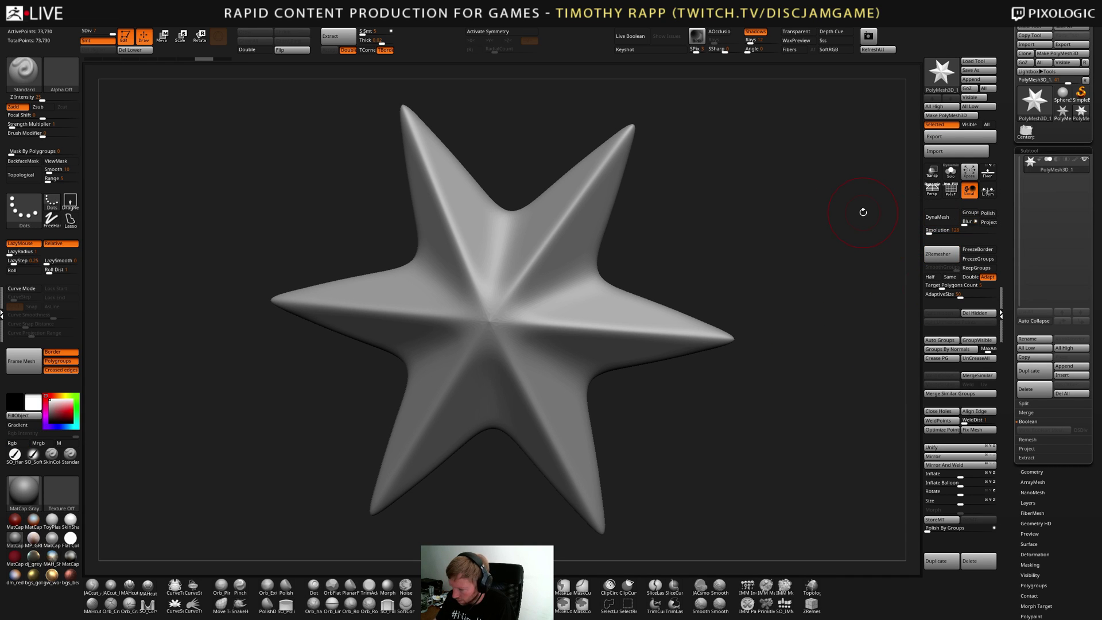
click(132, 49)
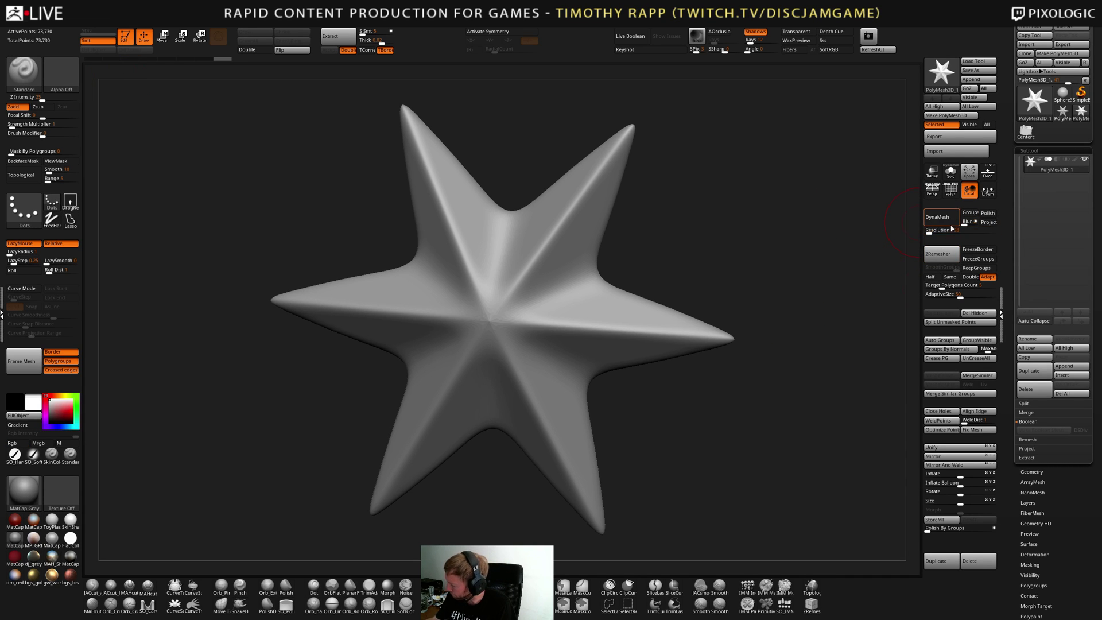
key(ctrl)
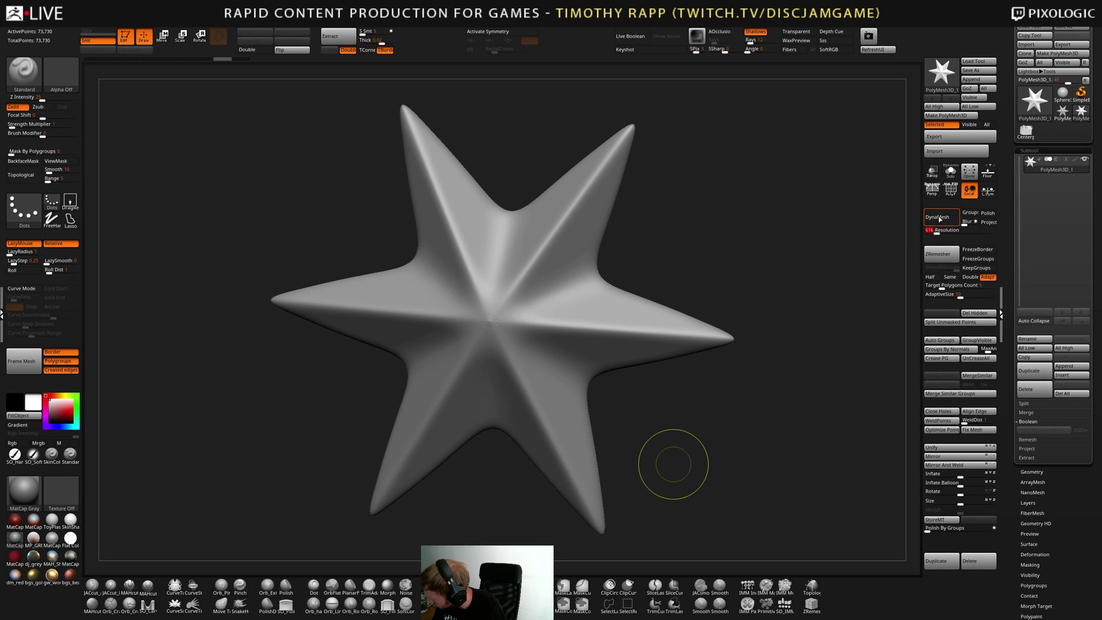
click(940, 218)
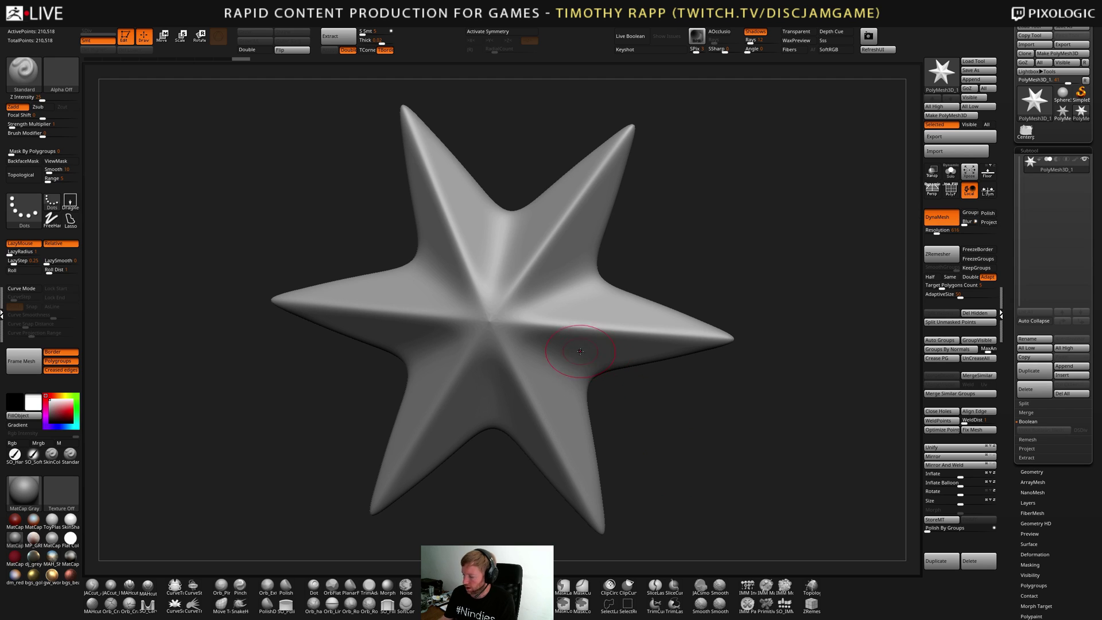
Show the polyframe in a front view and slice the two right-hand arms off diagonally into their own polygroup with SliceCurve
key(shift)
key(shift)
drag(653, 319, 616, 377)
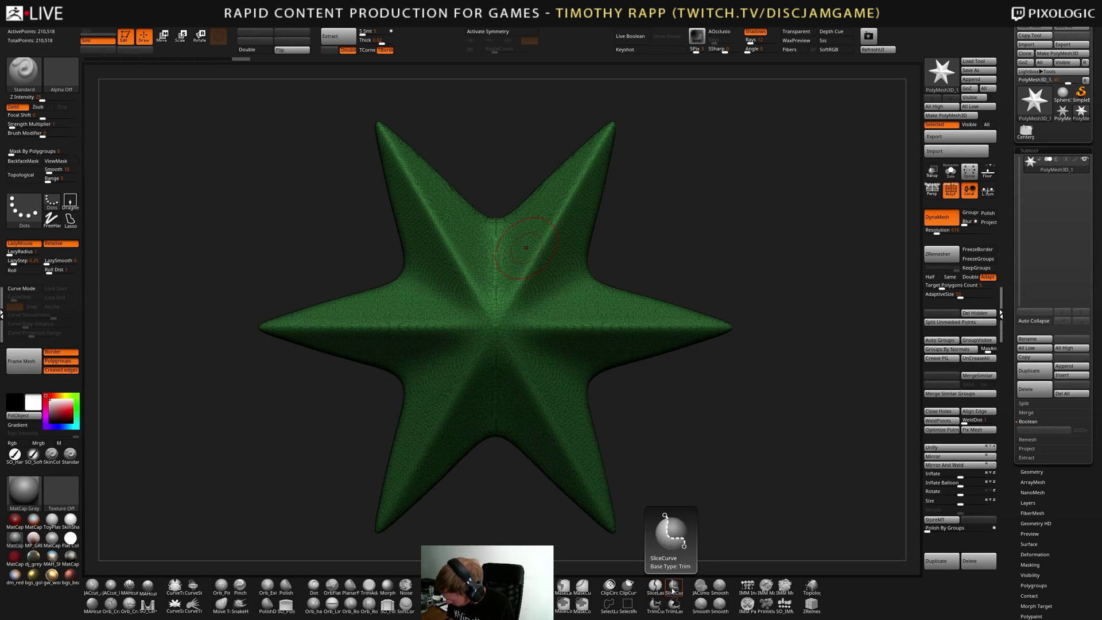
click(674, 604)
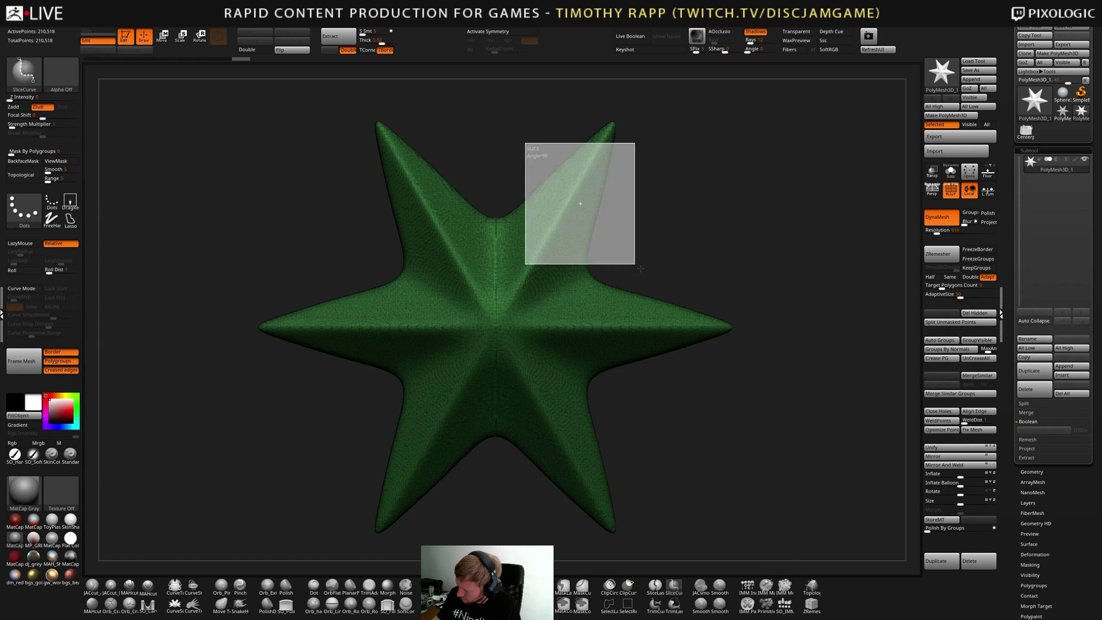
ctrl+shift+drag(522, 148, 740, 345)
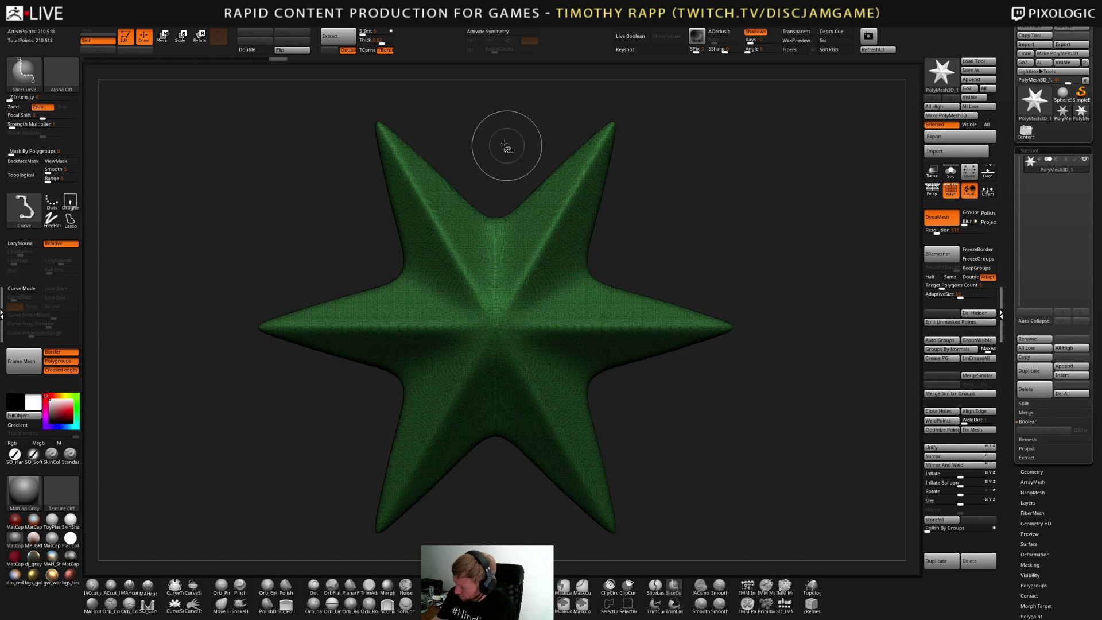
mouse_move(482, 123)
ctrl+shift+mouse_down()
mouse_move(756, 517)
mouse_move(755, 536)
ctrl+shift+mouse_up()
key(ctrl+z)
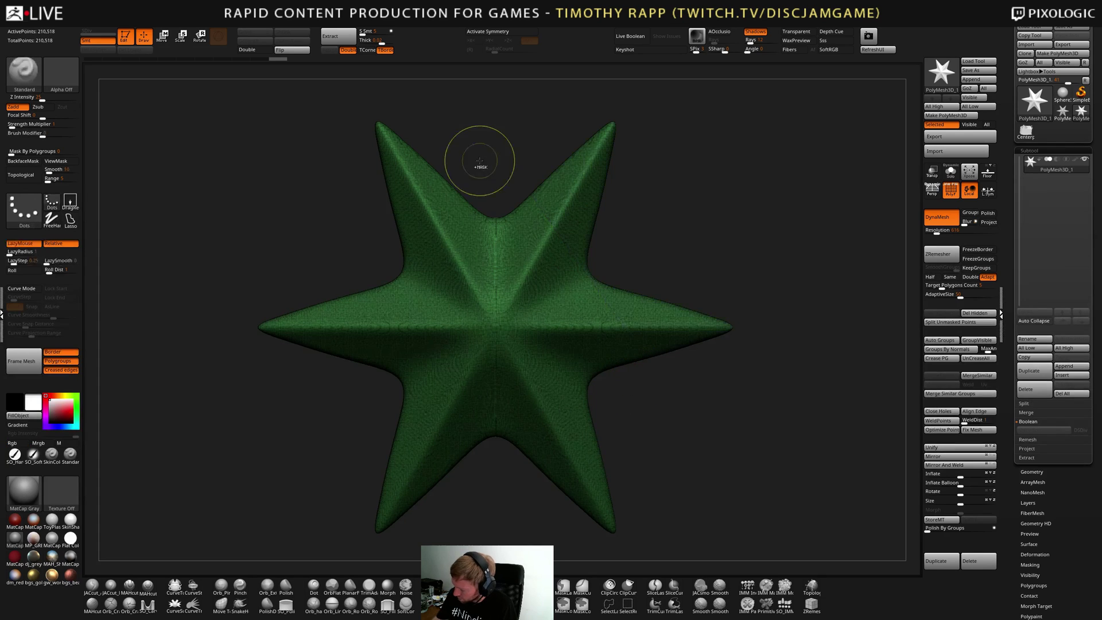
ctrl+shift+drag(477, 154, 662, 481)
mouse_move(721, 413)
mouse_down()
mouse_move(712, 426)
mouse_move(725, 411)
mouse_up()
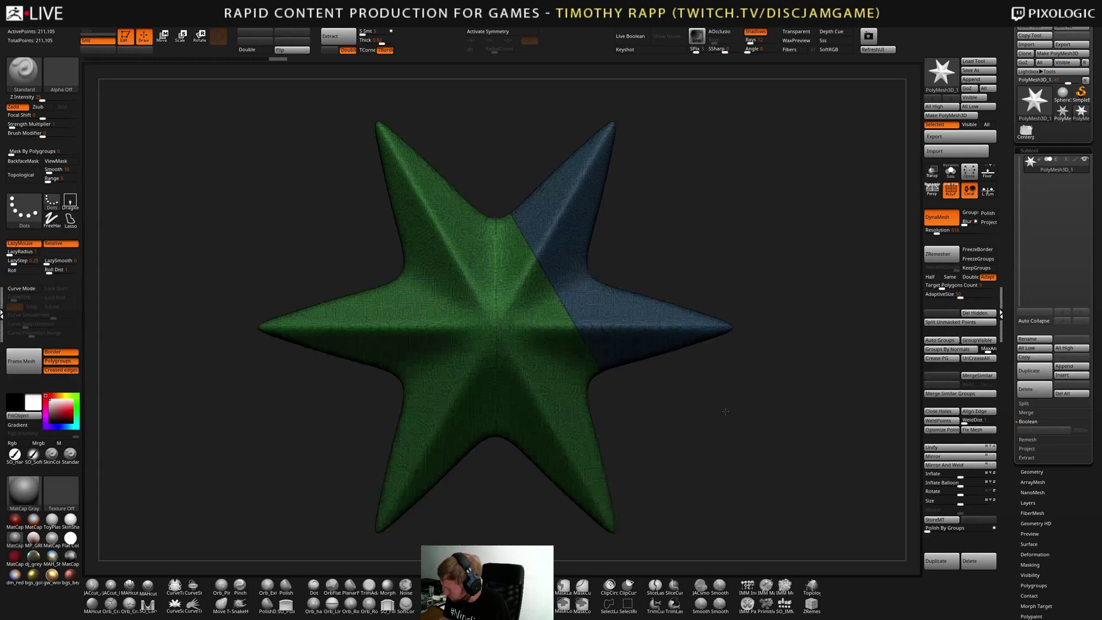
Enable the Groups and Polish options for DynaMesh and remesh the sliced star into separate polished pieces
click(1031, 472)
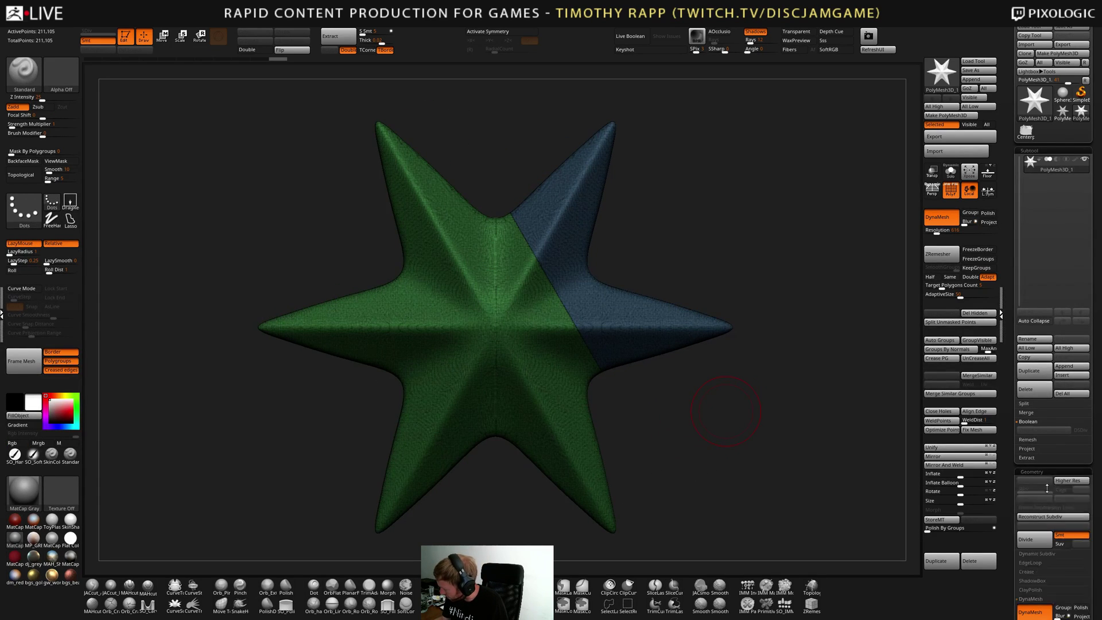
scroll(1029, 488, down, 3)
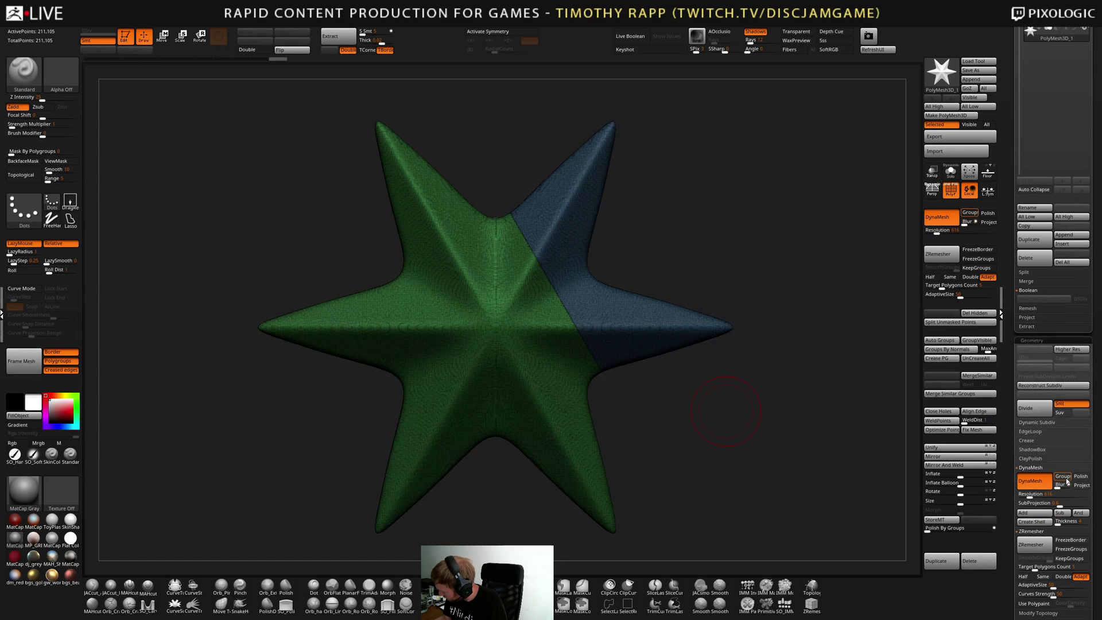
mouse_move(1064, 479)
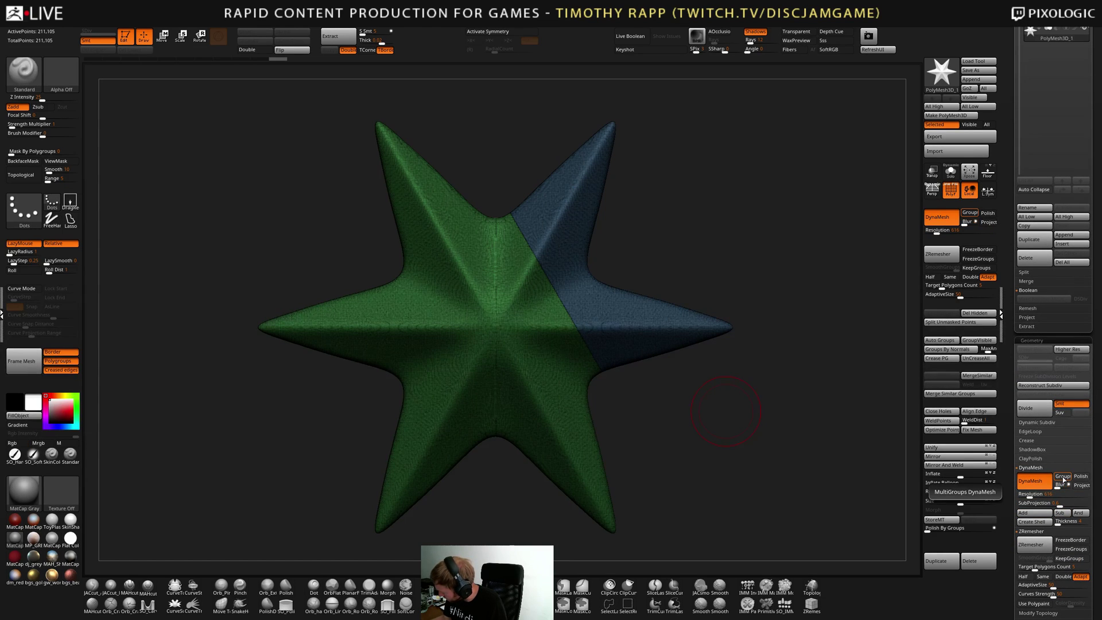
click(1065, 477)
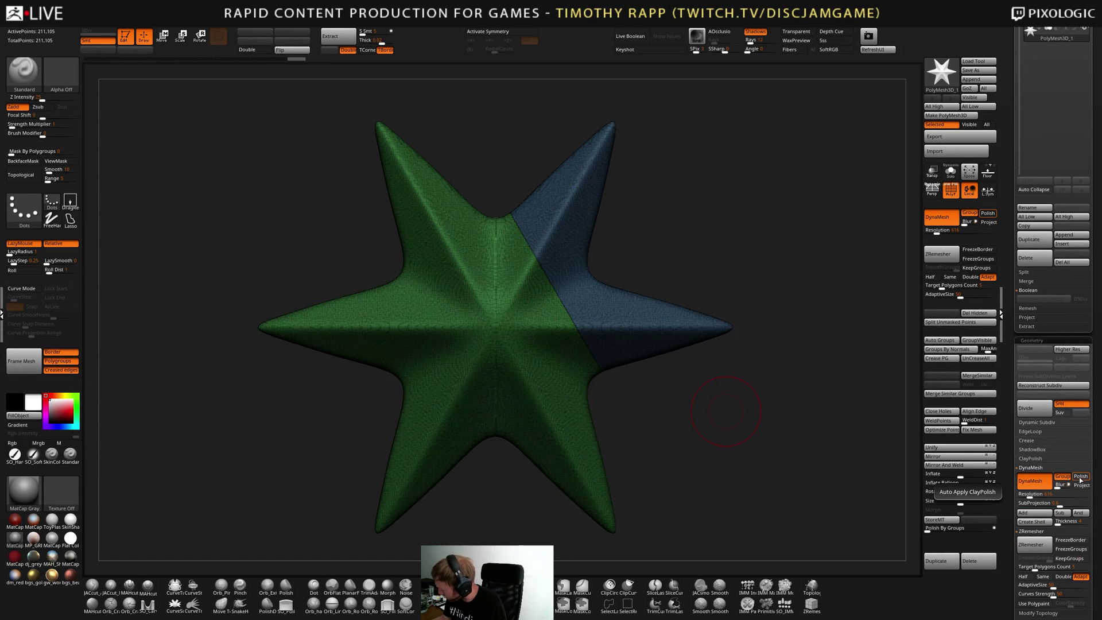
click(1082, 477)
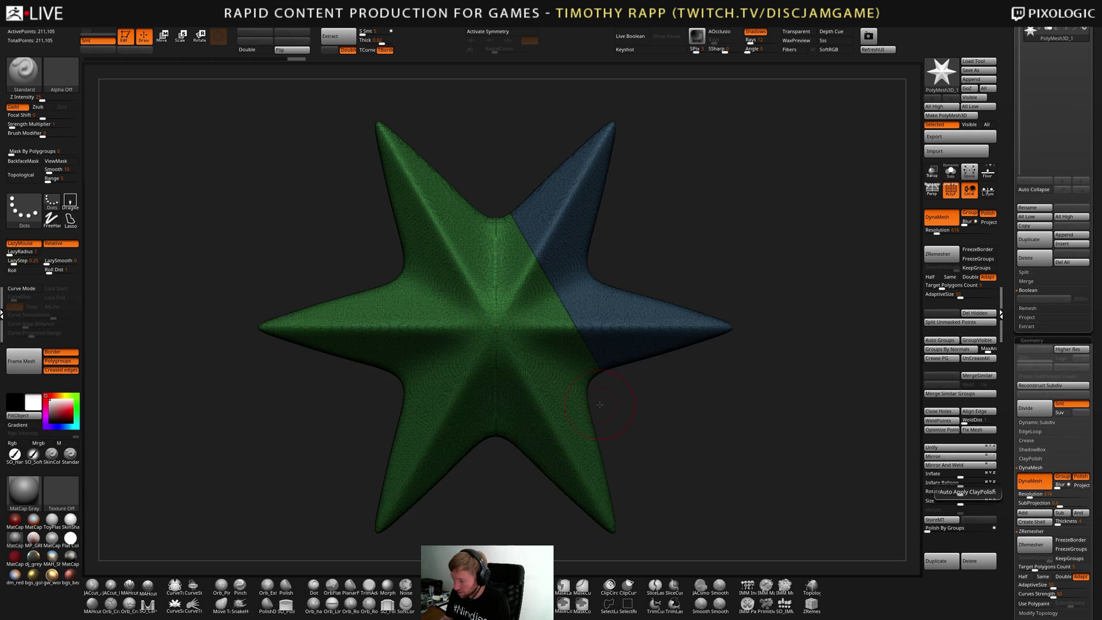
ctrl+drag(695, 449, 733, 470)
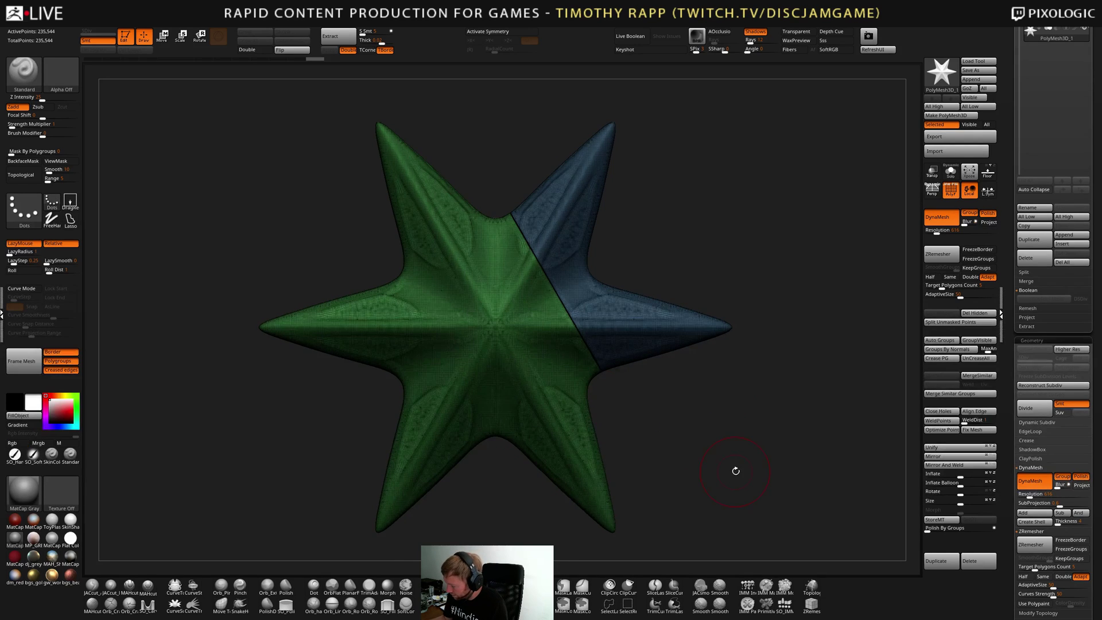
Try to isolate the blue sliced-off piece for moving by masking along its two arms with the Move gizmo
key(shift+f)
key(shift+f)
key(w)
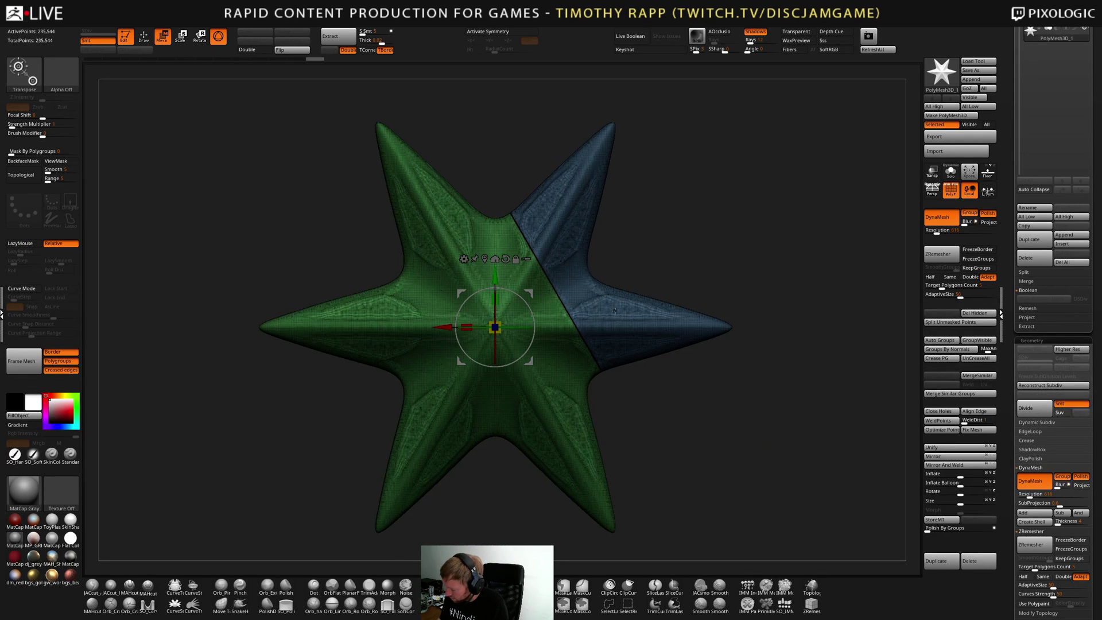
ctrl+drag(618, 315, 731, 271)
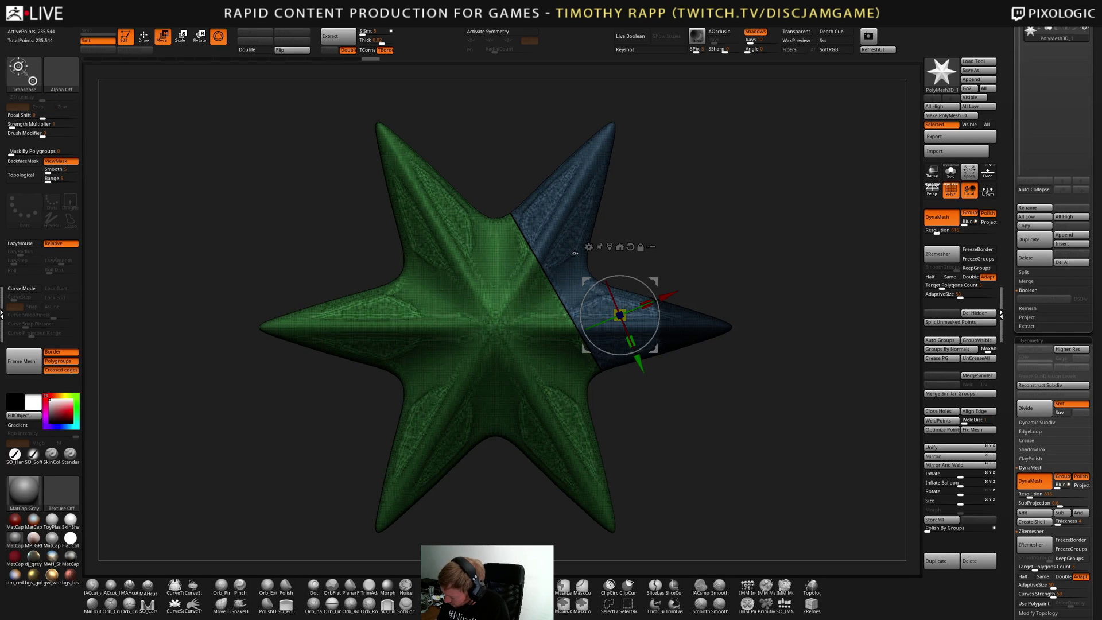
ctrl+drag(564, 229, 691, 171)
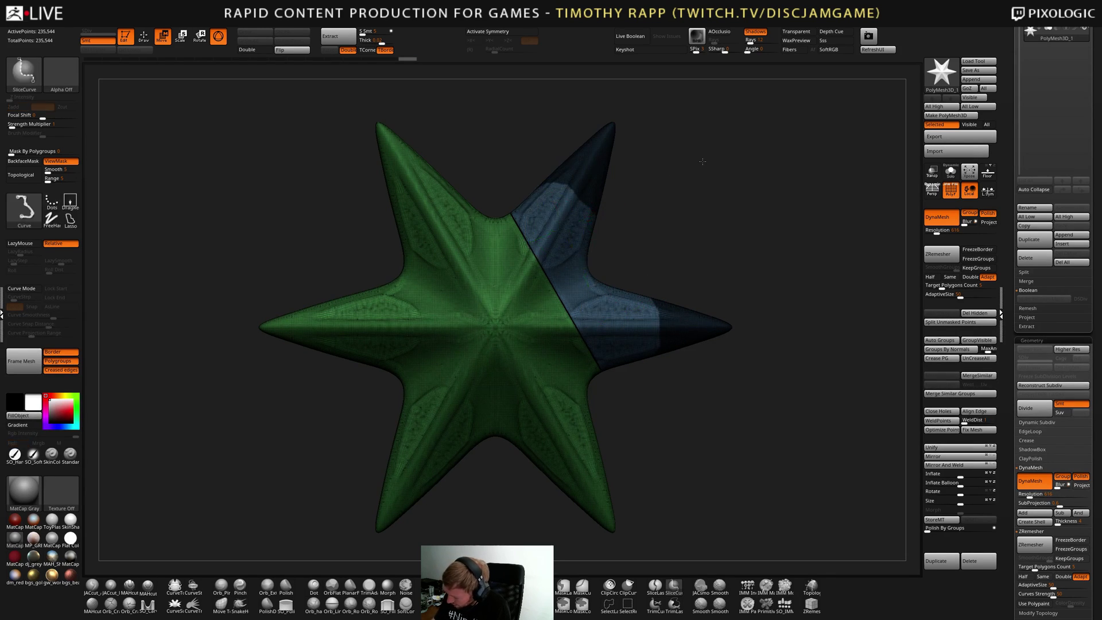
ctrl+click(683, 178)
key(ctrl+z)
alt+drag(648, 286, 617, 350)
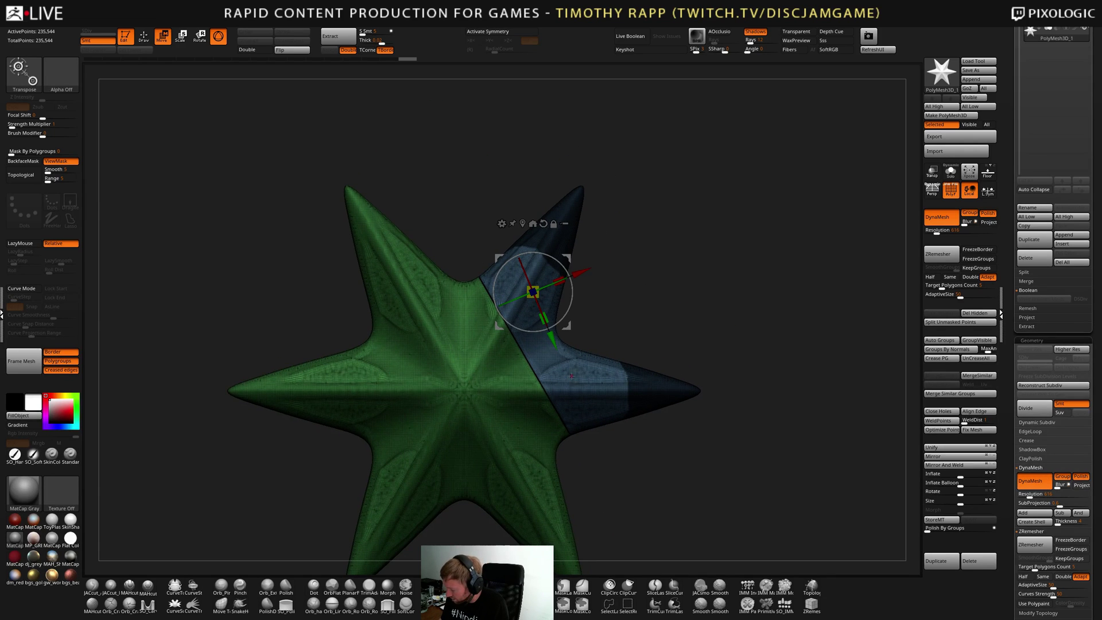
ctrl+click(710, 348)
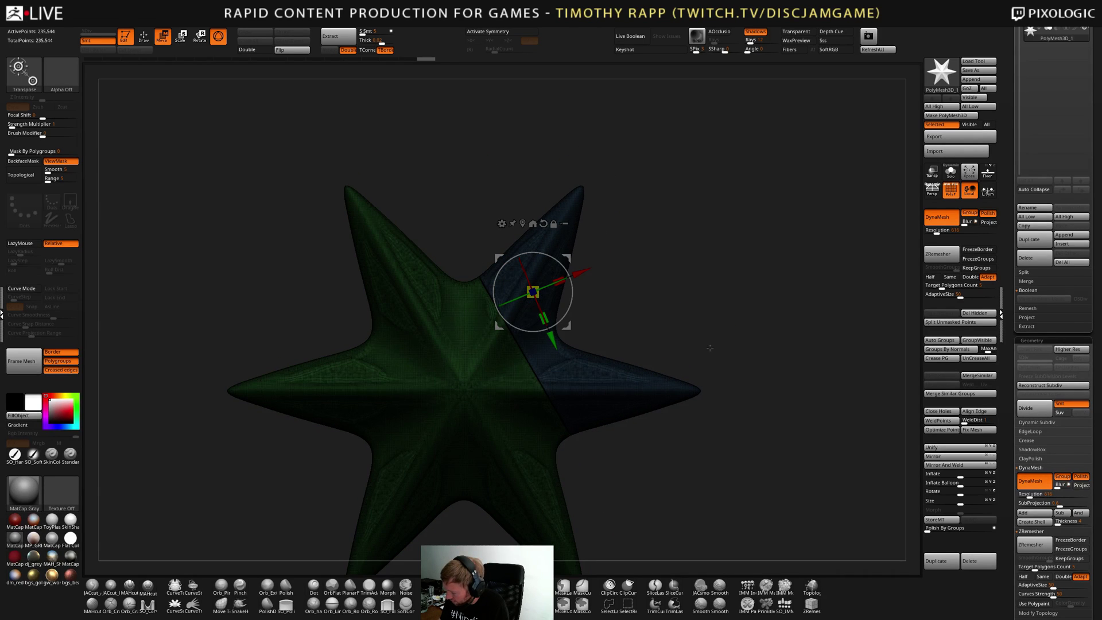
ctrl+click(711, 349)
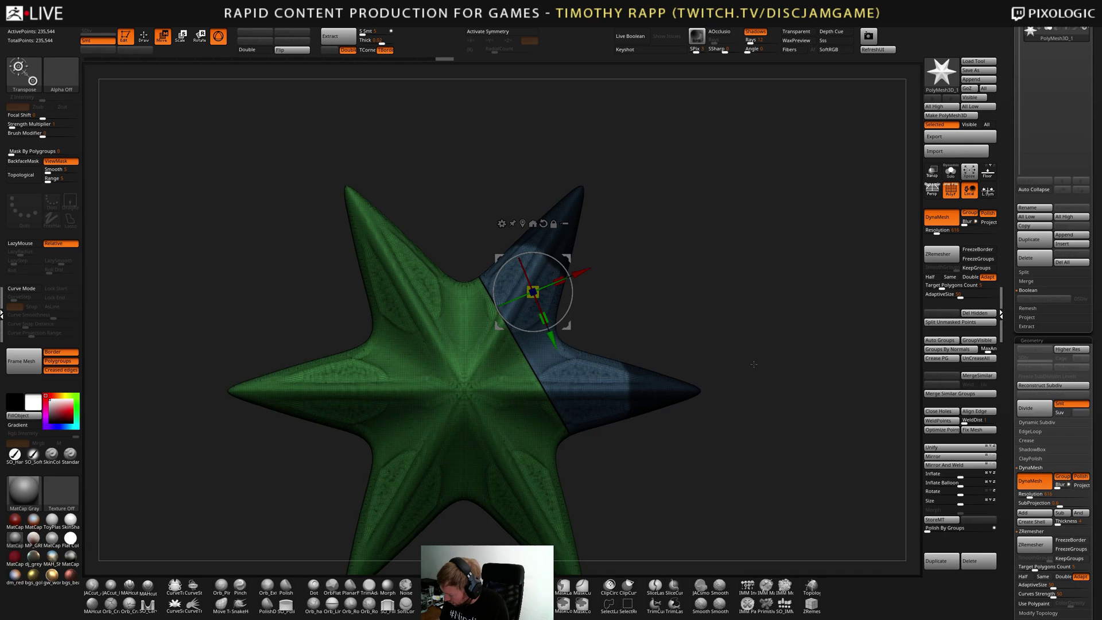
key(q)
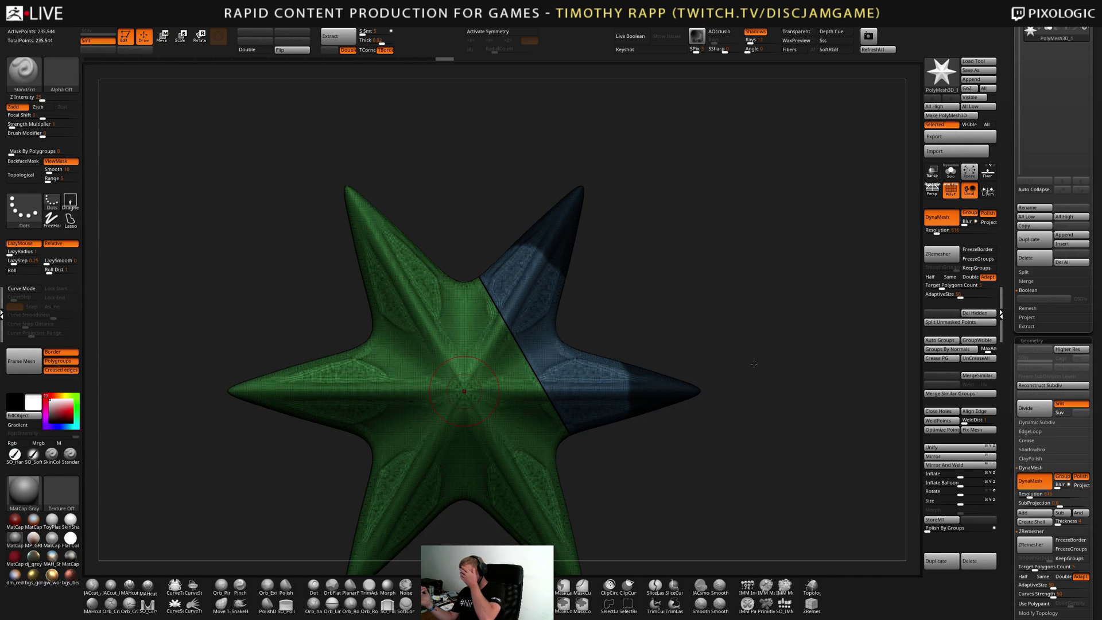
drag(753, 364, 623, 423)
key(w)
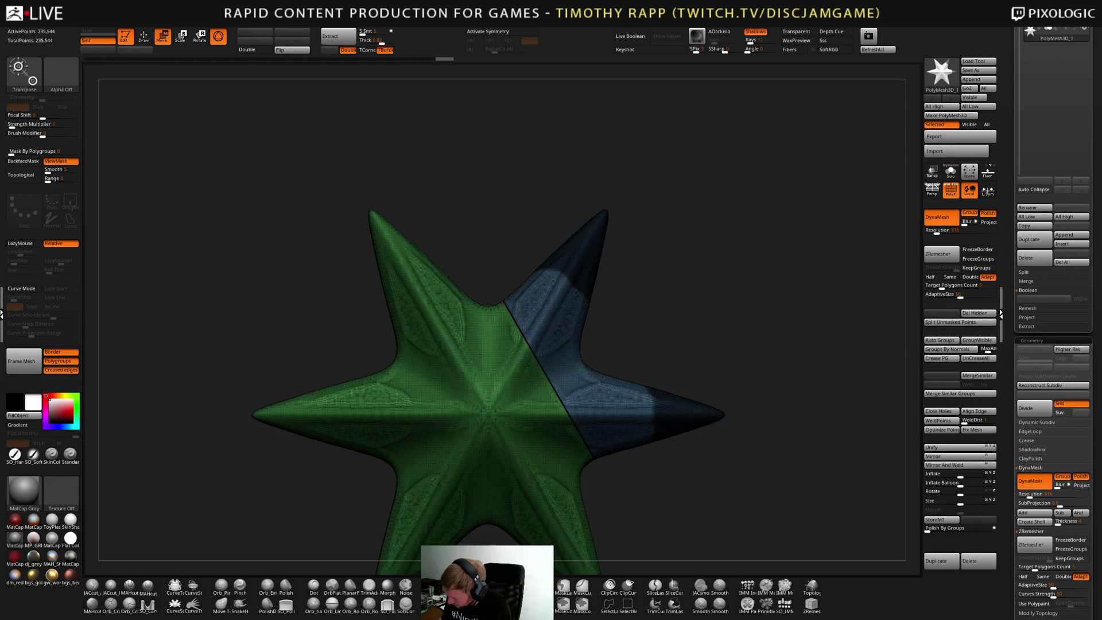
Mask the green main body of the star, leaving the blue sliced-off piece unmasked for the Move gizmo
ctrl+click(711, 345)
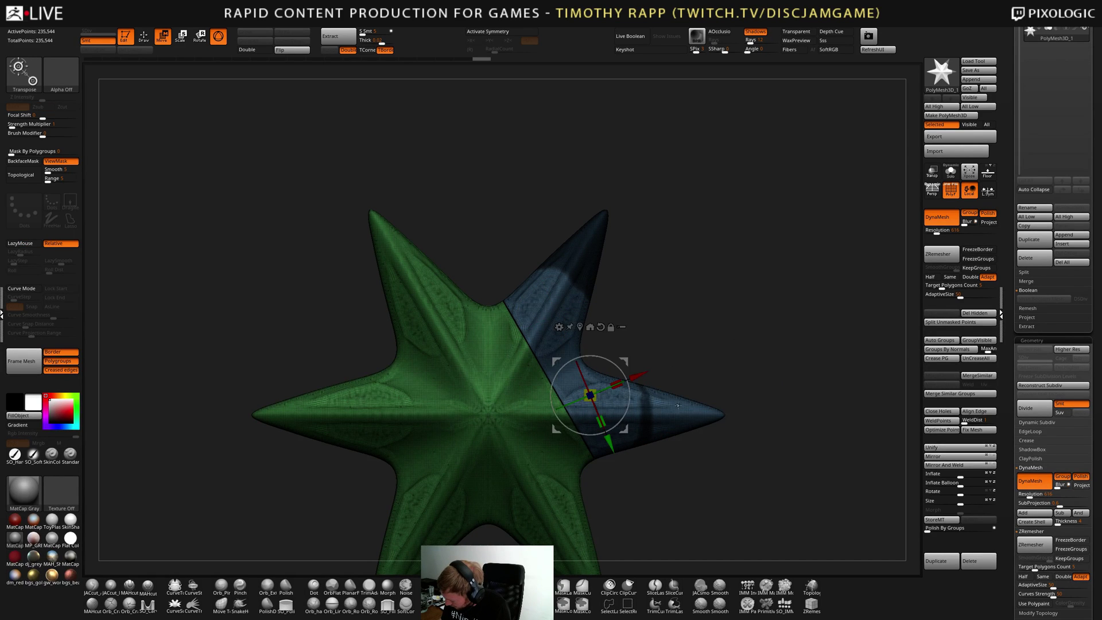
ctrl+click(688, 410)
ctrl+click(696, 400)
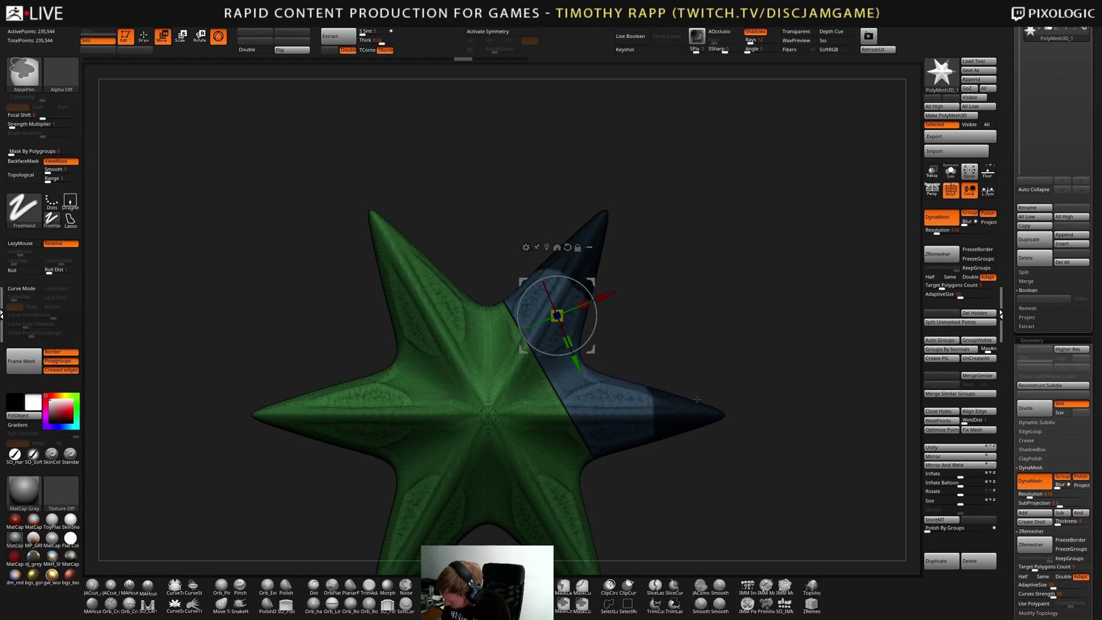
ctrl+click(740, 390)
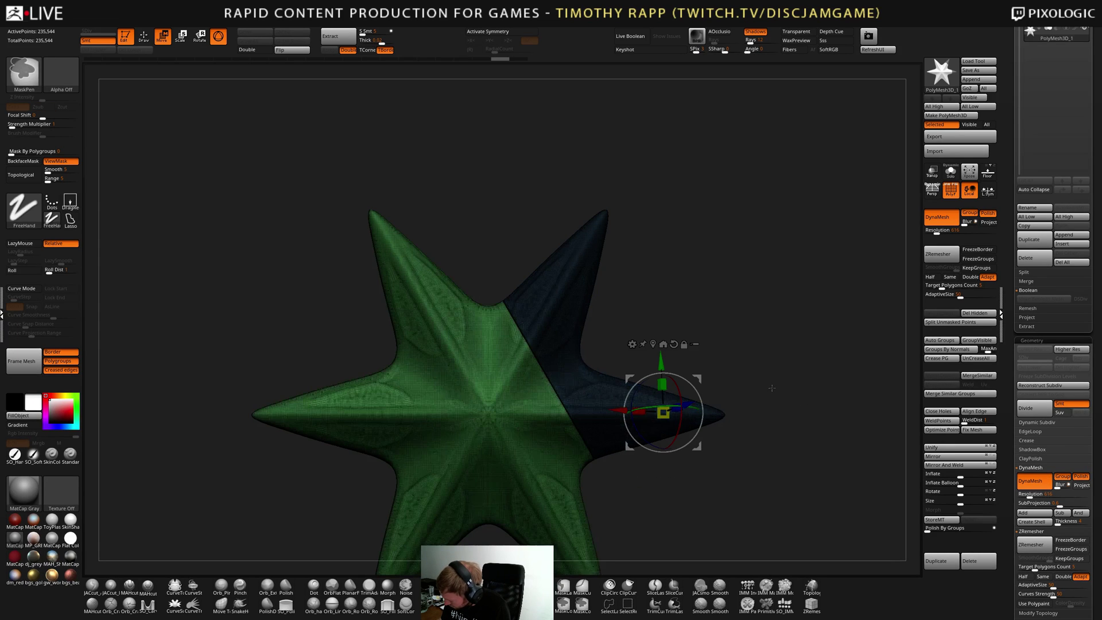
key(q)
mouse_move(733, 379)
mouse_down()
mouse_move(736, 358)
mouse_move(719, 367)
mouse_up()
key(w)
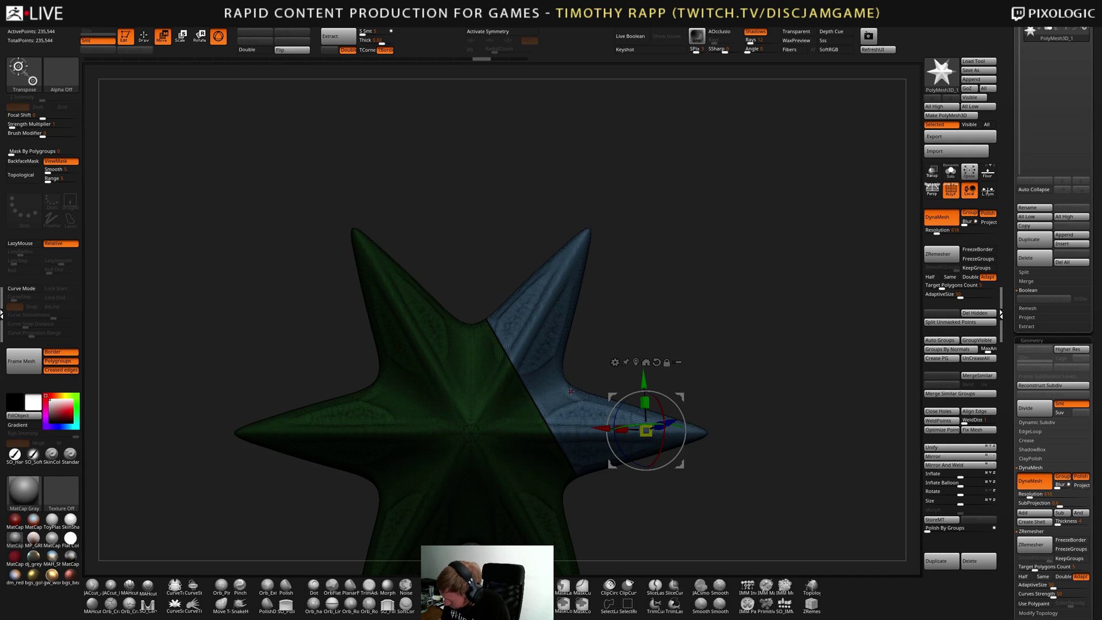
Center the gizmo on the unmasked blue piece, reset its orientation and move the piece away from the green body
drag(666, 343, 667, 342)
key(ctrl+z)
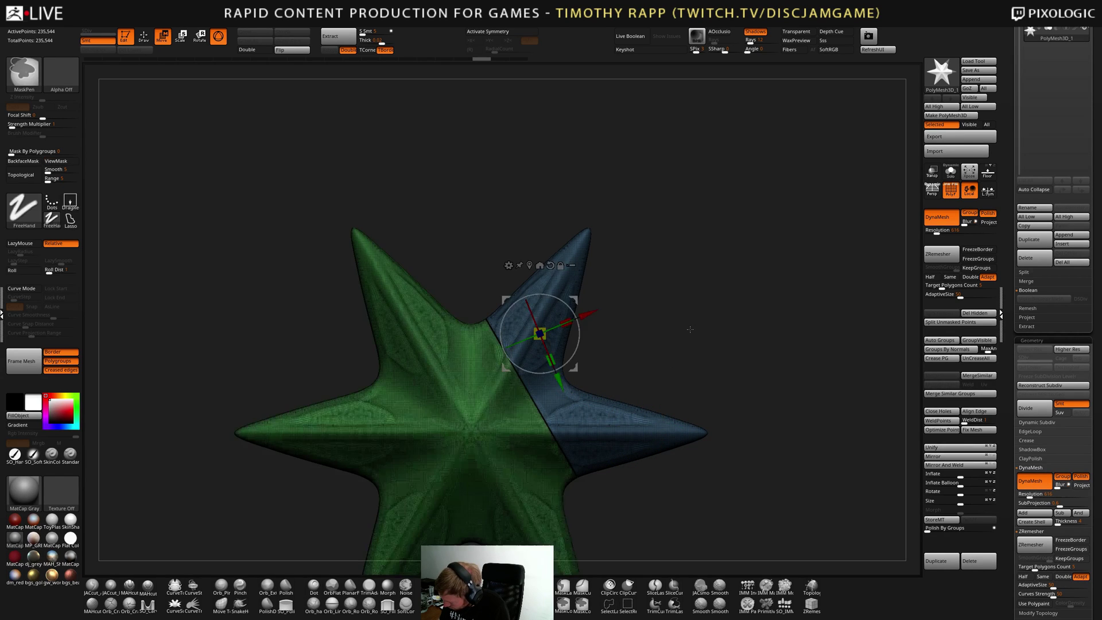
key(ctrl+z)
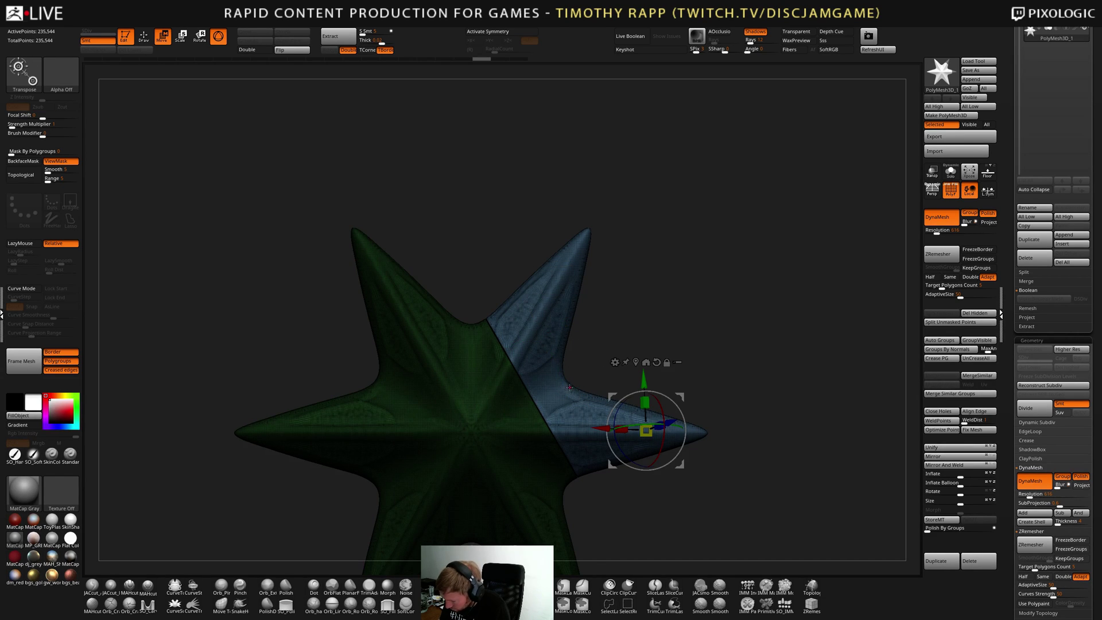
click(627, 357)
drag(713, 337, 664, 381)
click(636, 362)
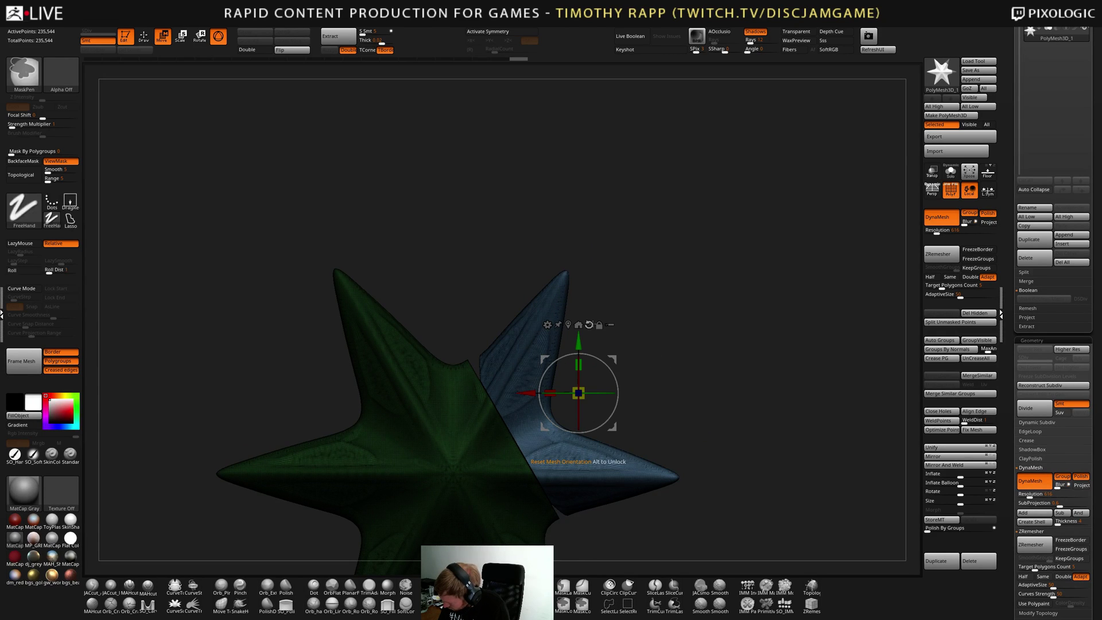
mouse_move(614, 361)
mouse_down()
mouse_move(646, 331)
mouse_move(753, 362)
mouse_move(667, 422)
mouse_move(896, 396)
mouse_move(751, 421)
mouse_move(778, 475)
mouse_move(643, 477)
mouse_up()
key(q)
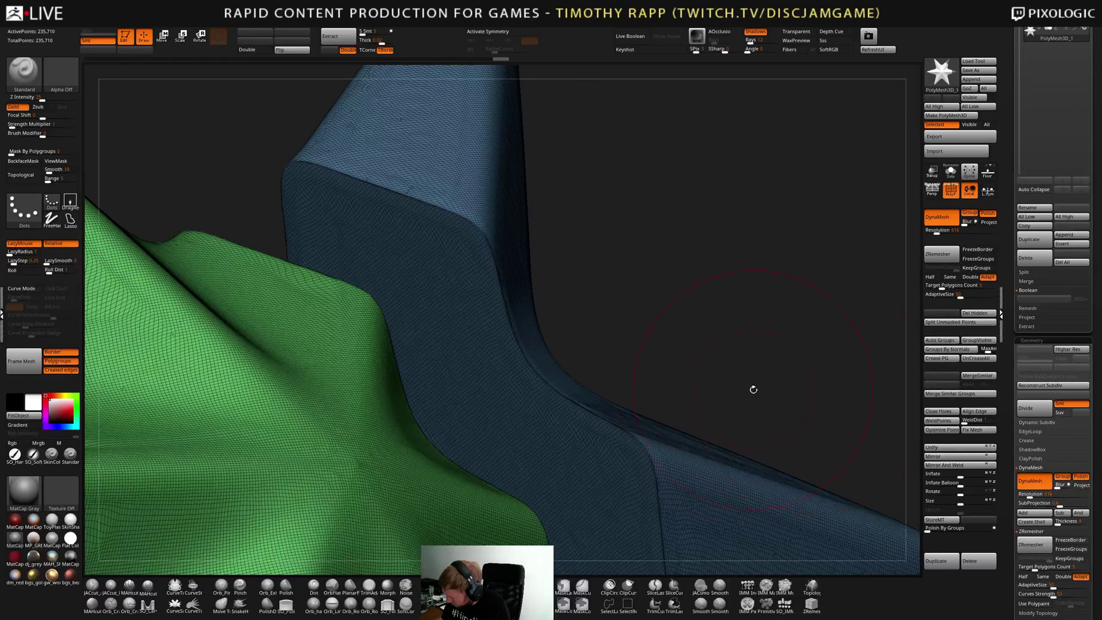
Examine the gap and cut edges of the two separated star pieces with the polyframe on and off
drag(752, 386, 754, 454)
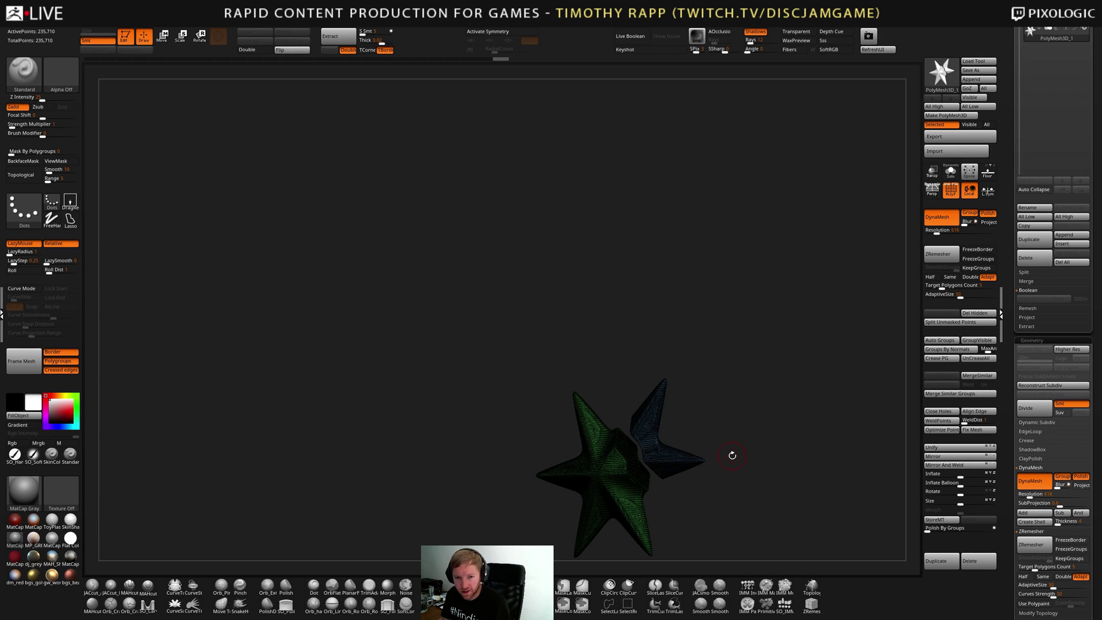
mouse_move(732, 456)
mouse_down()
mouse_move(748, 450)
mouse_move(706, 445)
mouse_move(738, 460)
mouse_move(729, 443)
mouse_move(689, 452)
mouse_move(757, 442)
mouse_move(721, 450)
mouse_move(577, 409)
mouse_move(562, 421)
mouse_move(650, 448)
mouse_move(681, 471)
mouse_move(704, 430)
mouse_move(726, 424)
mouse_move(796, 447)
mouse_move(694, 435)
mouse_up()
key(shift+f)
key(shift+f)
key(shift+f)
key(shift+f)
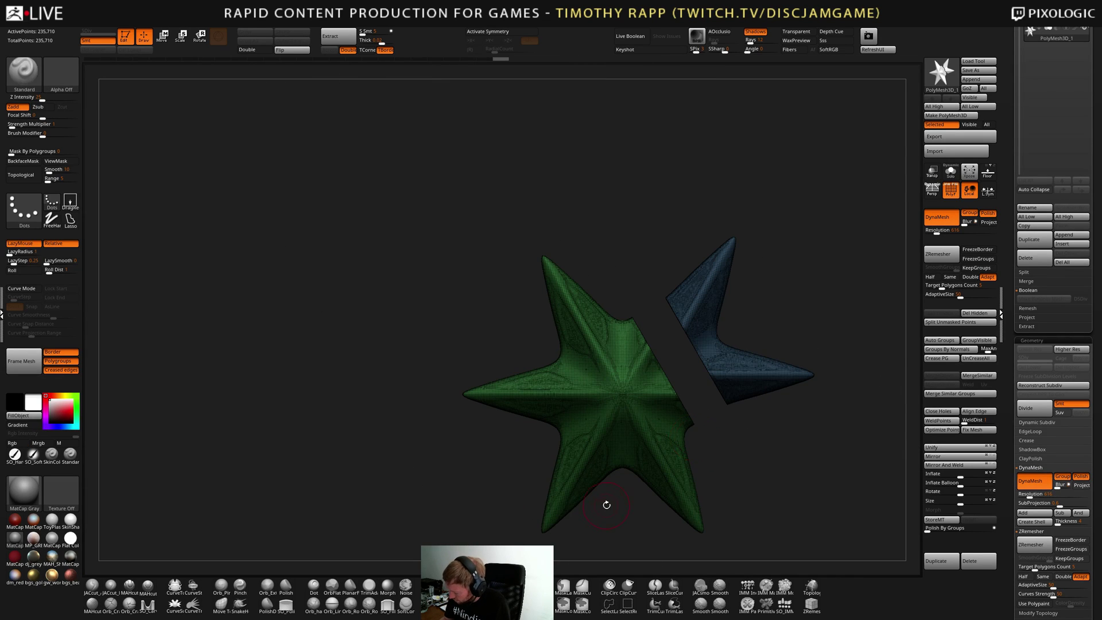
Slice the green star body with three SliceCurve cuts, separating the lower arms, the upper-left arms and a strip along the right edge into polygroups
mouse_move(624, 525)
ctrl+shift+mouse_down()
mouse_move(581, 446)
mouse_move(465, 431)
ctrl+shift+mouse_up()
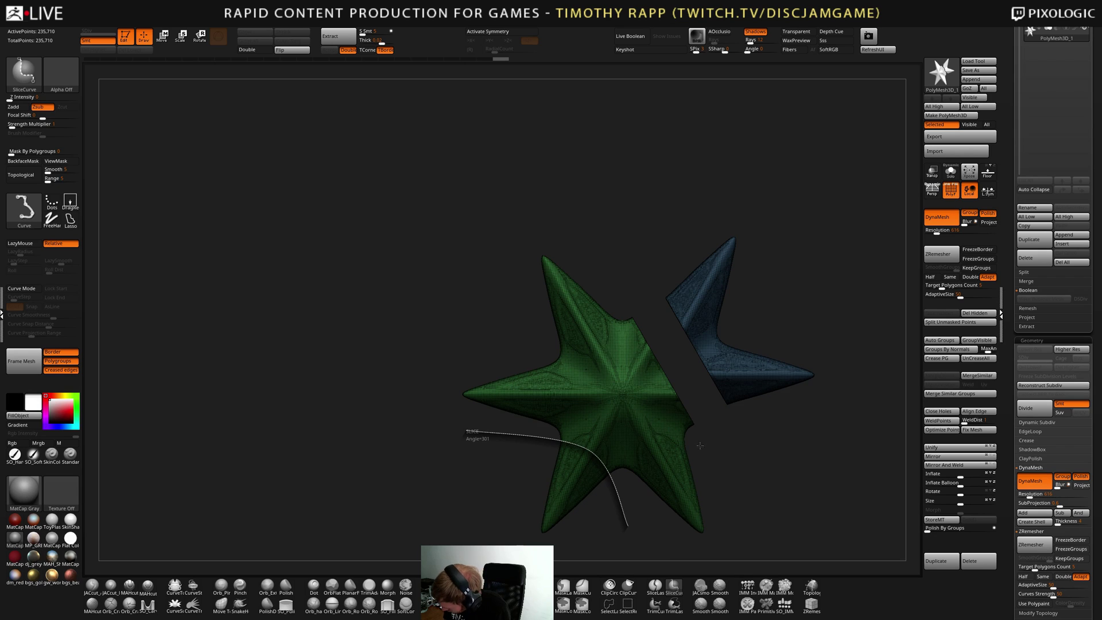
mouse_move(740, 457)
ctrl+shift+mouse_down()
mouse_move(456, 460)
mouse_move(436, 470)
mouse_move(604, 388)
mouse_move(594, 212)
ctrl+shift+mouse_up()
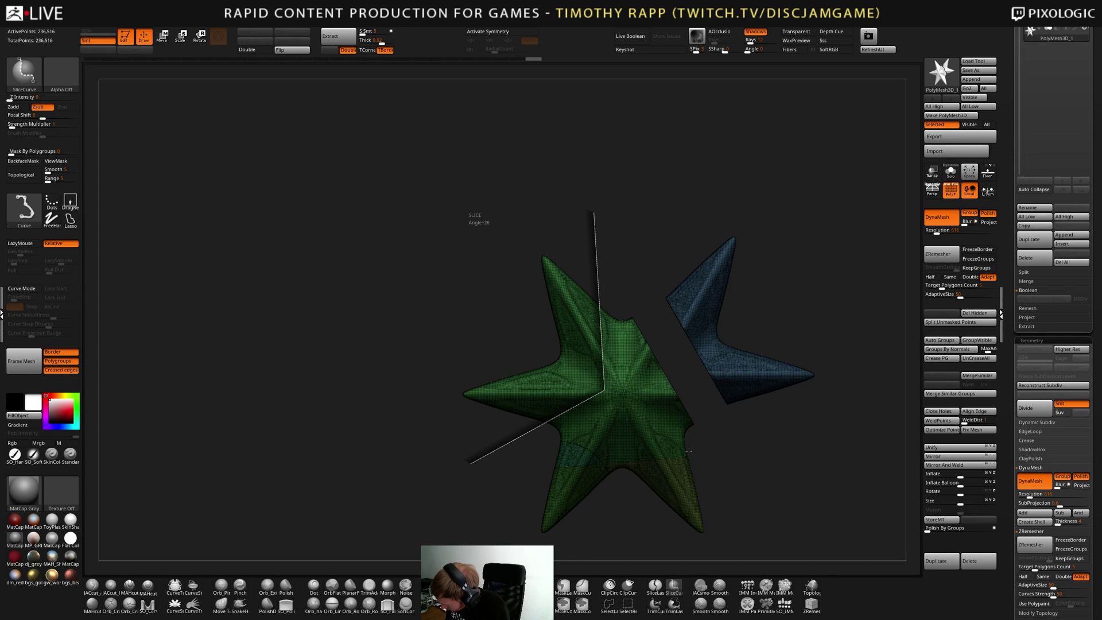
ctrl+shift+drag(676, 376, 676, 377)
mouse_move(625, 284)
ctrl+shift+mouse_down()
mouse_move(645, 368)
mouse_move(701, 439)
ctrl+shift+mouse_up()
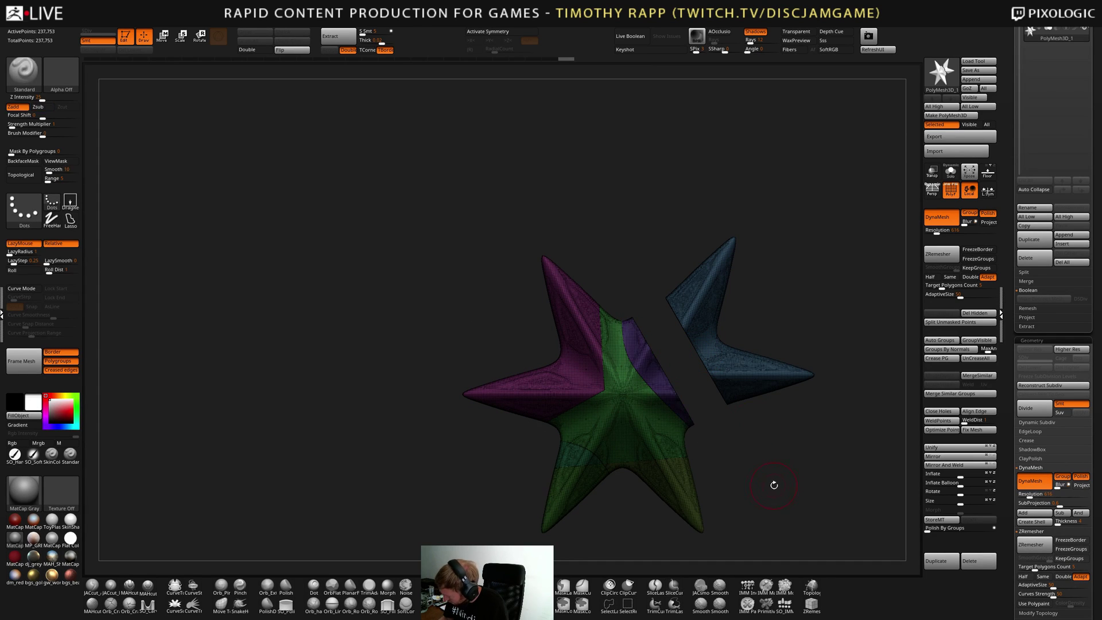
Remesh the sliced star with DynaMesh Groups so each polygroup becomes its own closed piece
mouse_move(773, 484)
mouse_down()
mouse_move(753, 504)
mouse_move(780, 482)
mouse_move(760, 489)
mouse_up()
key(shift+f)
key(shift+f)
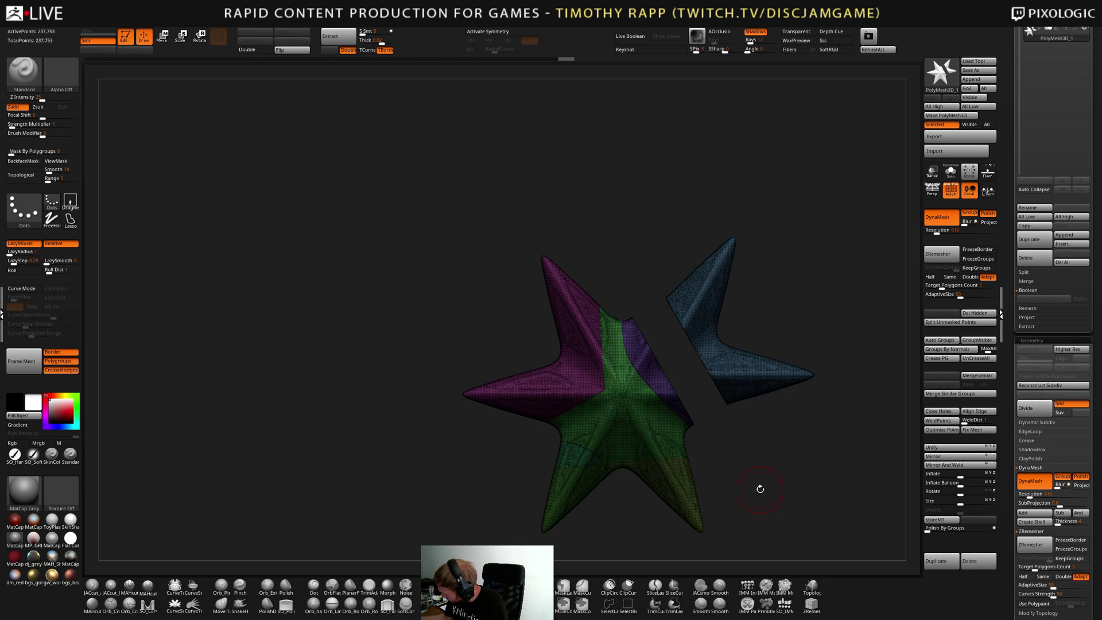
ctrl+shift+drag(760, 489, 882, 510)
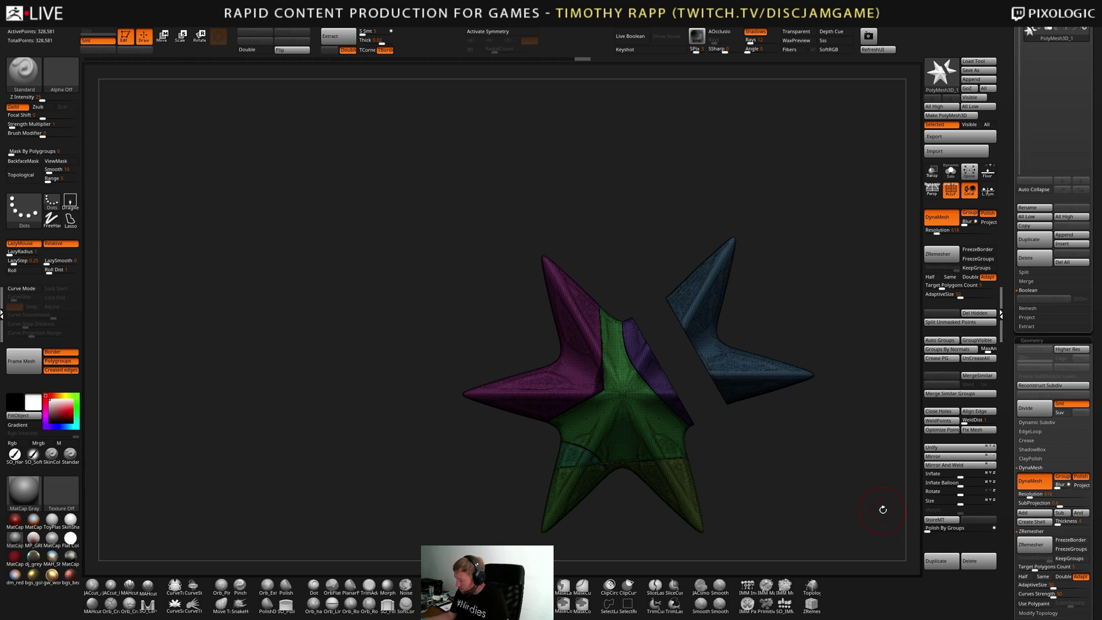
Mask everything except the olive lower-right arm and move it away from the star body with the gizmo
key(w)
ctrl+click(682, 497)
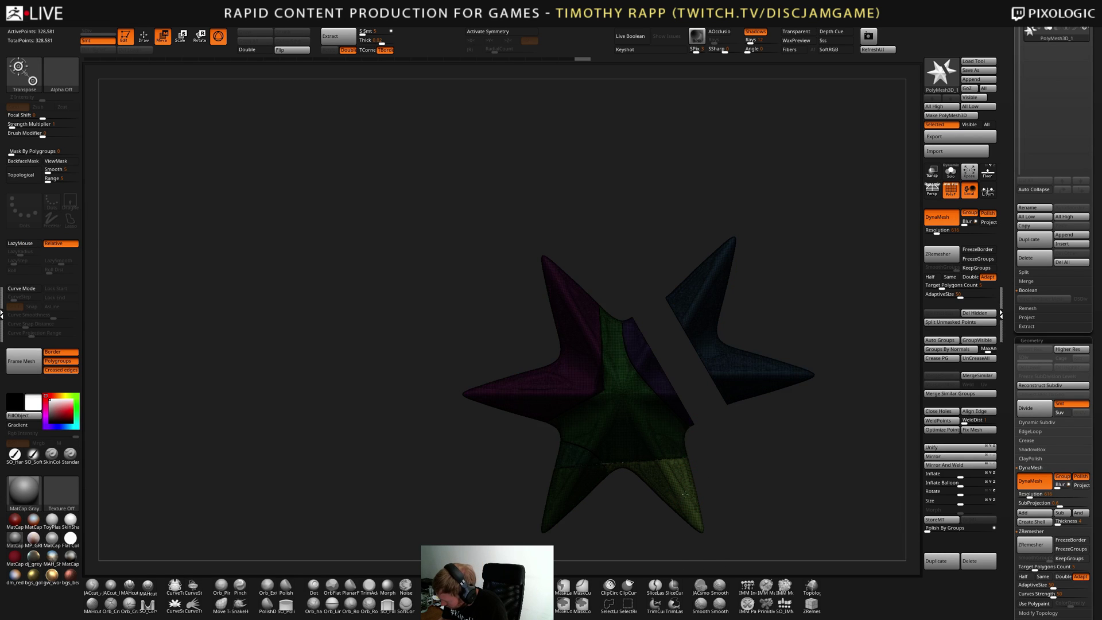
alt+drag(777, 486, 782, 403)
key(ctrl+z)
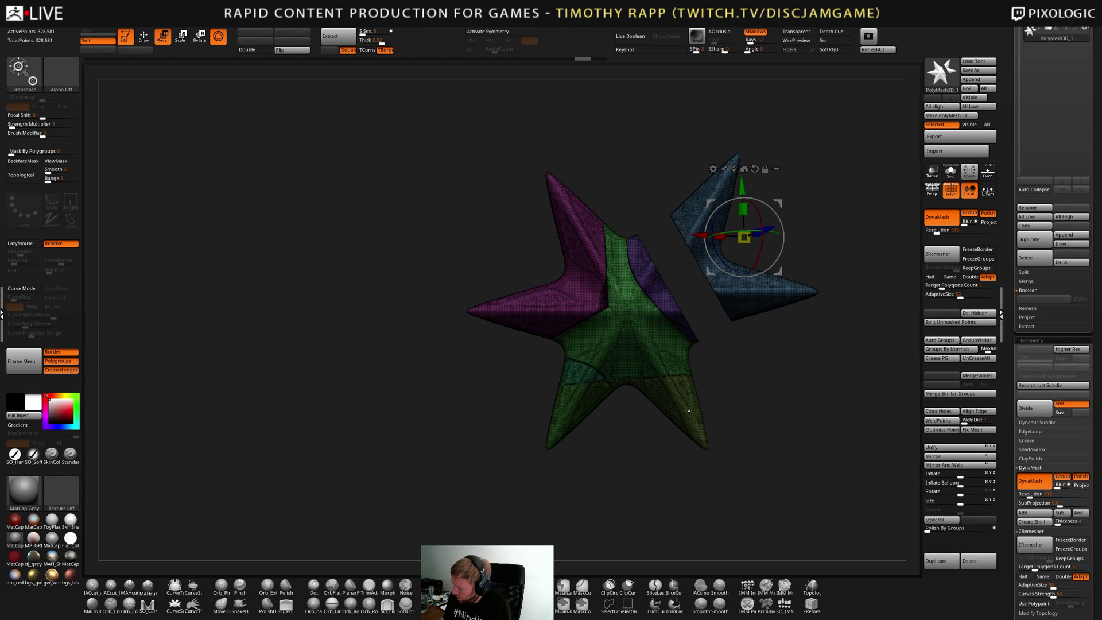
ctrl+click(687, 413)
mouse_move(752, 439)
mouse_down()
mouse_move(835, 442)
mouse_move(752, 439)
mouse_up()
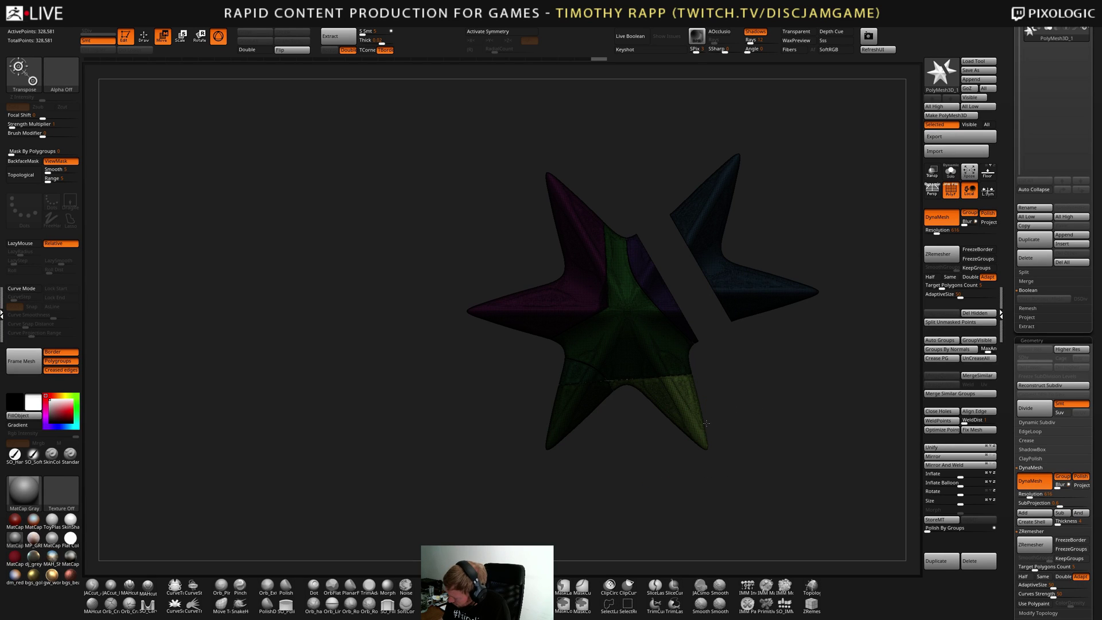
key(ctrl+z)
key(ctrl+shift+z)
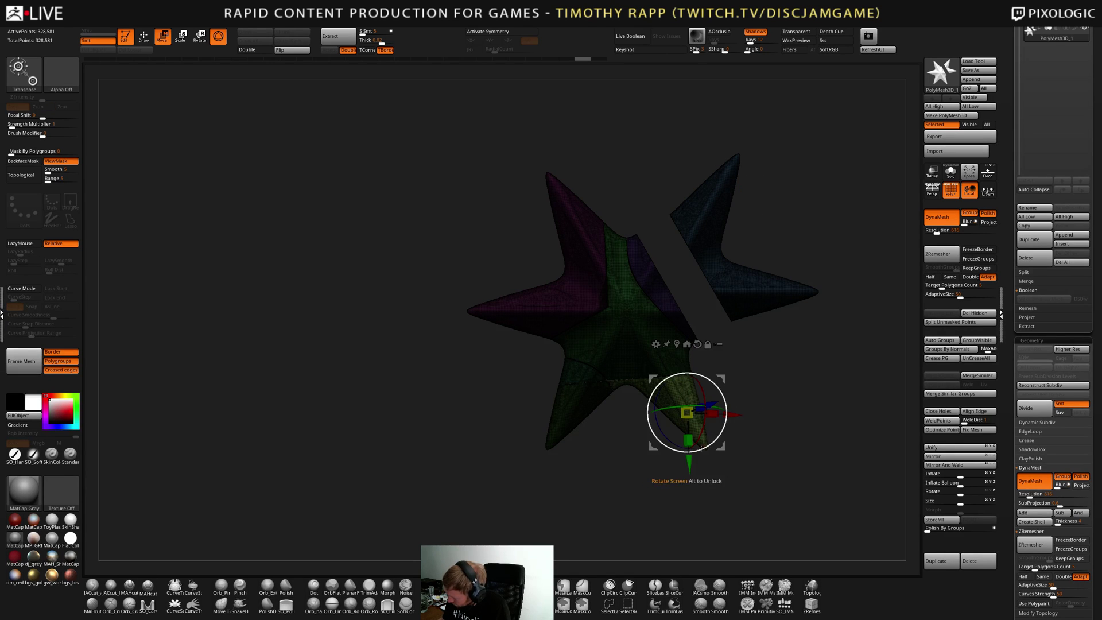
drag(721, 450, 752, 485)
Move the green lower-left arm and the small teal piece above it away from the star body
drag(623, 474, 561, 502)
click(579, 420)
ctrl+click(590, 378)
drag(622, 411, 543, 415)
Isolate the magenta upper-left piece and the purple strip one after the other and move each away from the green center
ctrl+click(572, 317)
drag(604, 342, 540, 282)
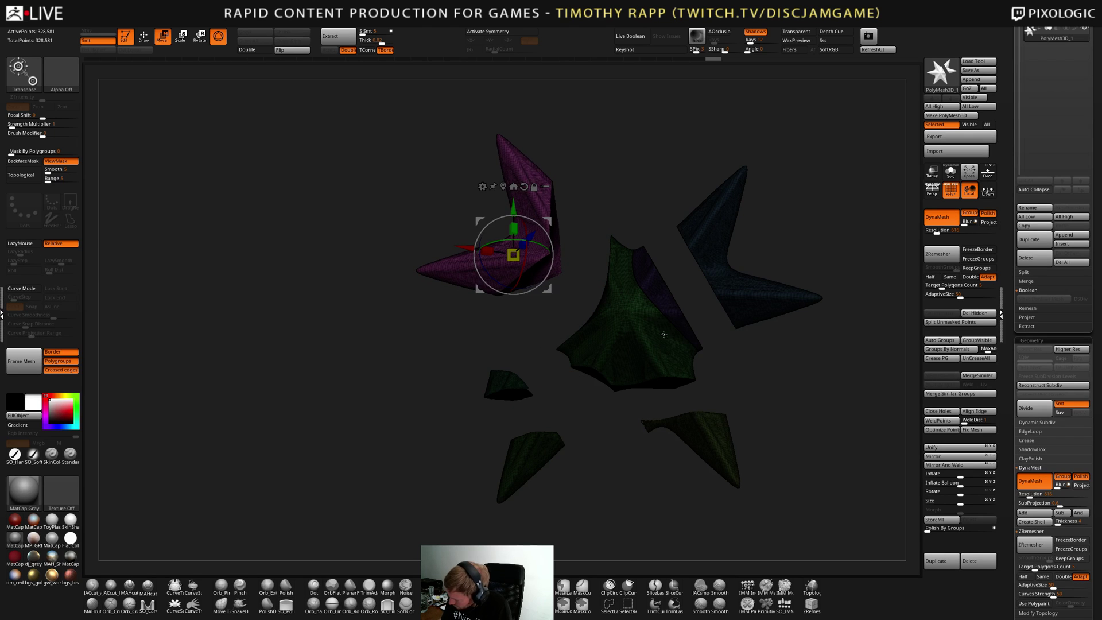
ctrl+click(667, 283)
drag(705, 316, 714, 315)
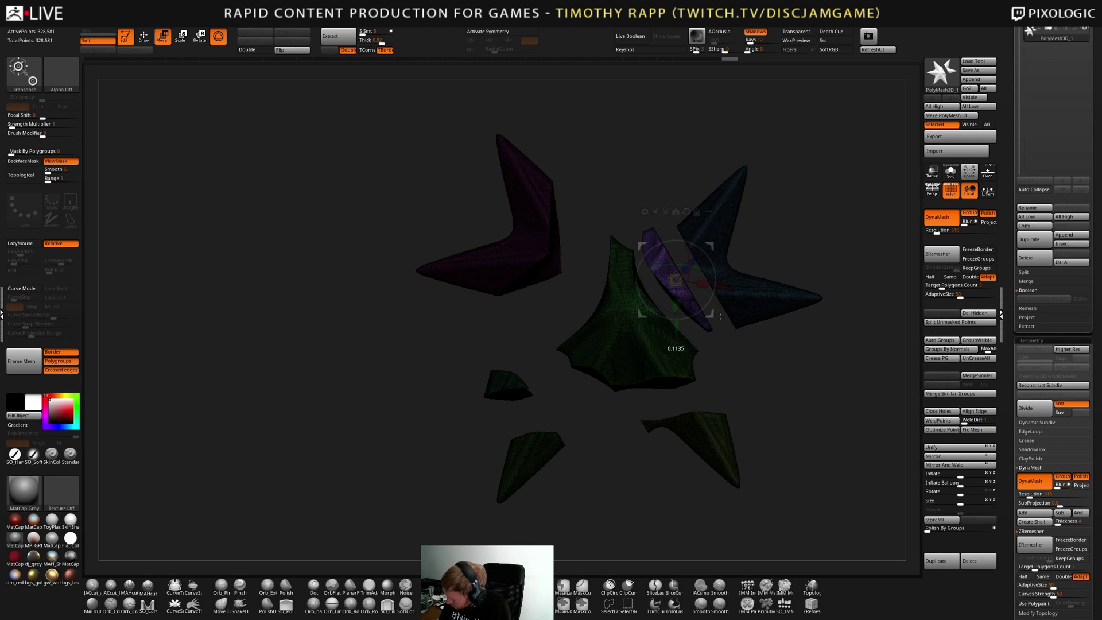
Examine the cut faces of the separated star pieces from several angles with the polyframe off
key(shift+f)
mouse_move(726, 367)
alt+mouse_down()
mouse_move(733, 431)
mouse_move(795, 414)
mouse_move(702, 435)
mouse_move(753, 429)
mouse_move(715, 448)
mouse_move(830, 489)
mouse_move(809, 470)
alt+mouse_up()
key(q)
drag(741, 440, 770, 446)
ctrl+right_drag(701, 459, 702, 451)
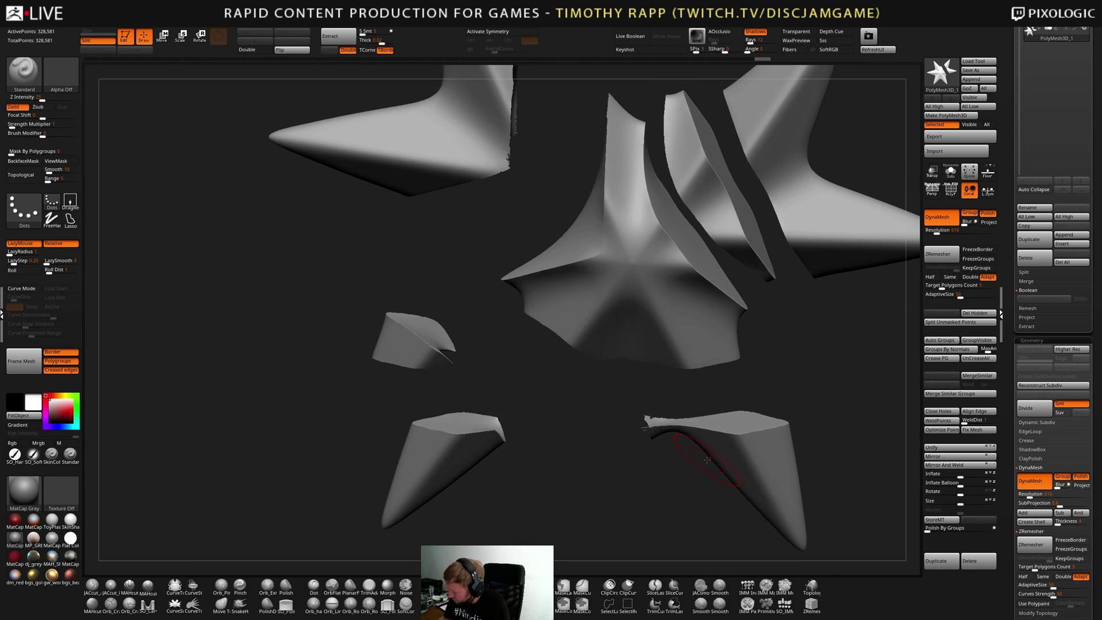
right_drag(461, 379, 464, 335)
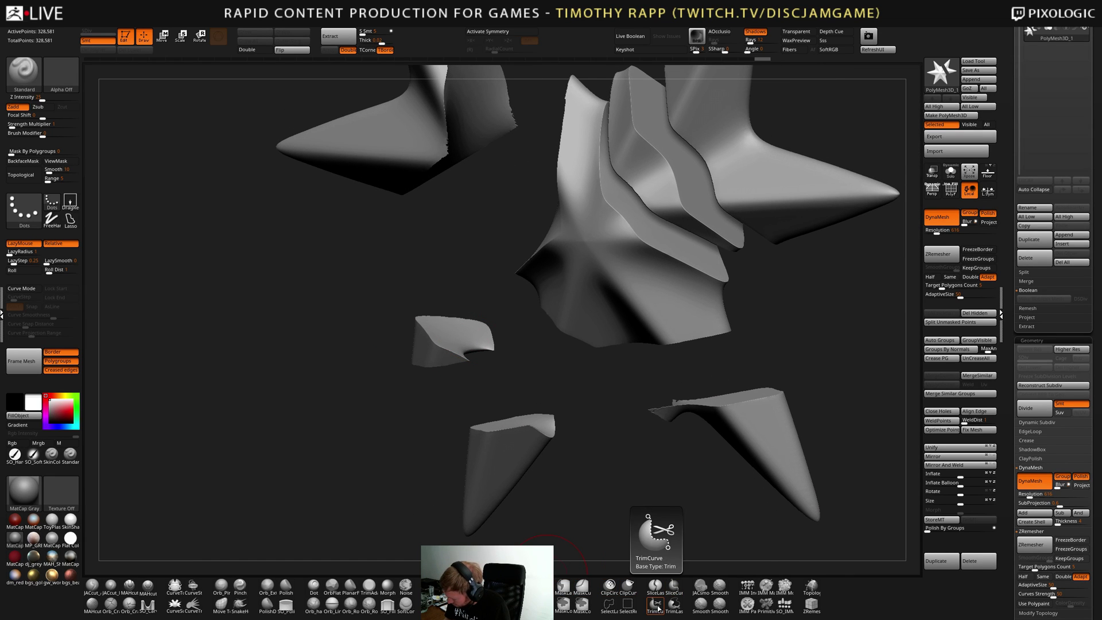
Show the polyframe and slice the tip of the olive lower-right arm into its own polygroup with SliceCurve
key(shift+f)
right_drag(829, 422, 870, 430)
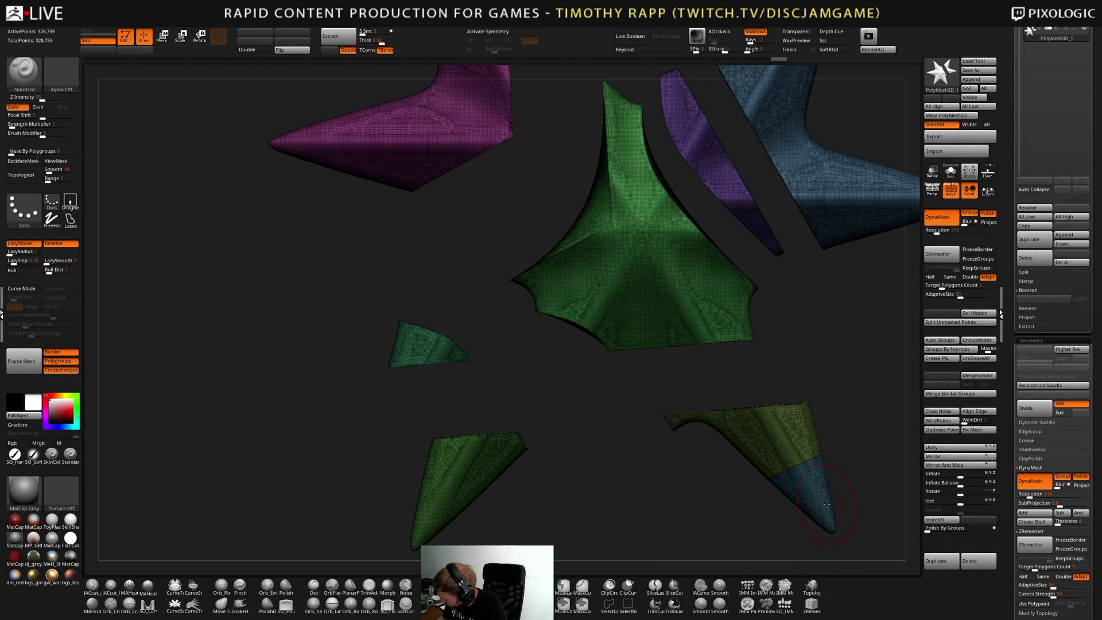
alt+right_drag(841, 550, 739, 497)
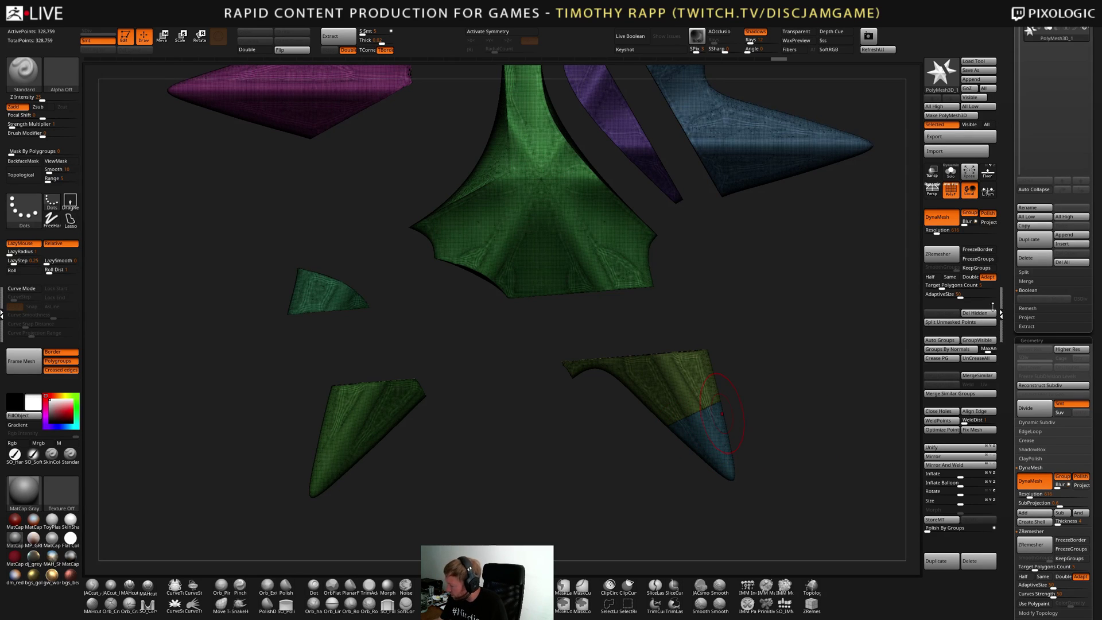
Try to move the isolated blue tip away from the olive arm with the gizmo, and undo the move
key(w)
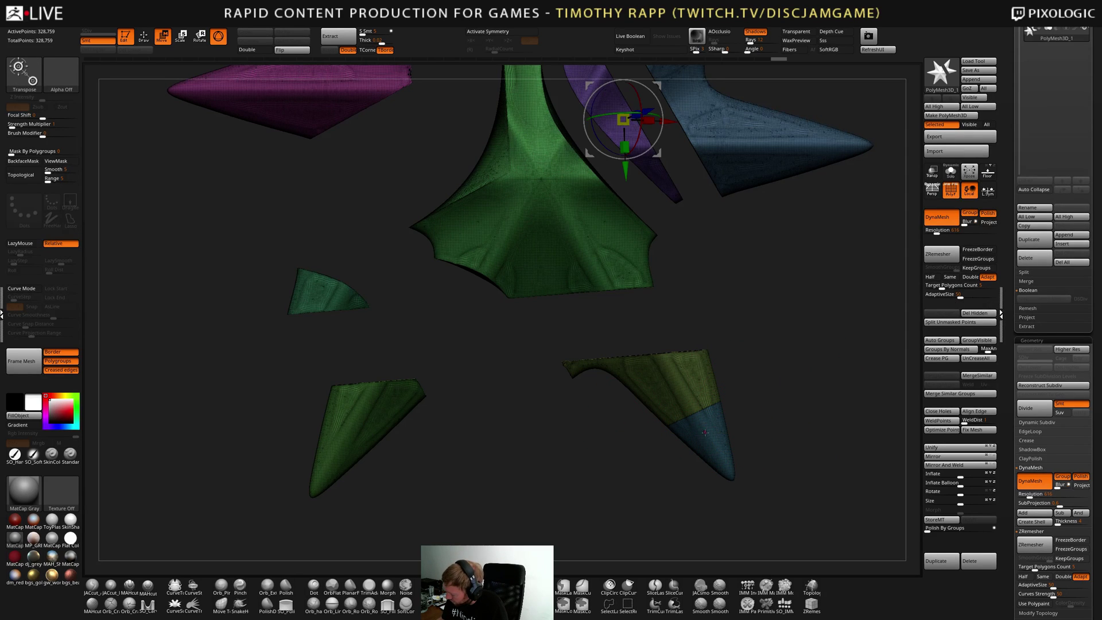
click(713, 440)
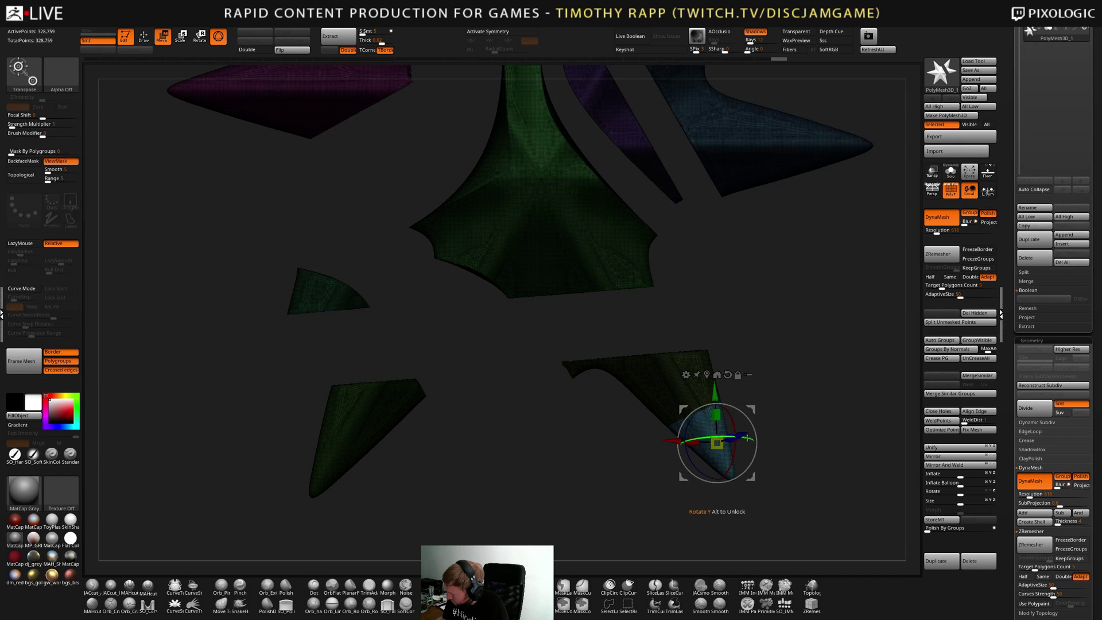
drag(714, 443, 763, 480)
key(ctrl+z)
Clear the mask, remesh the pieces with DynaMesh and examine the thin jagged end of the olive arm
key(q)
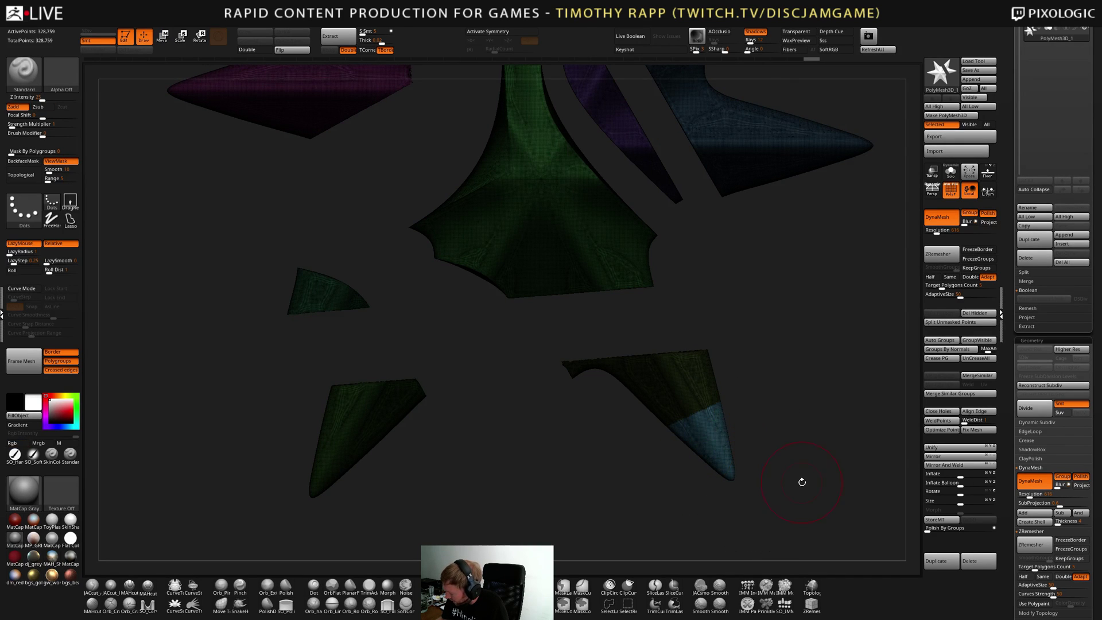
key(w)
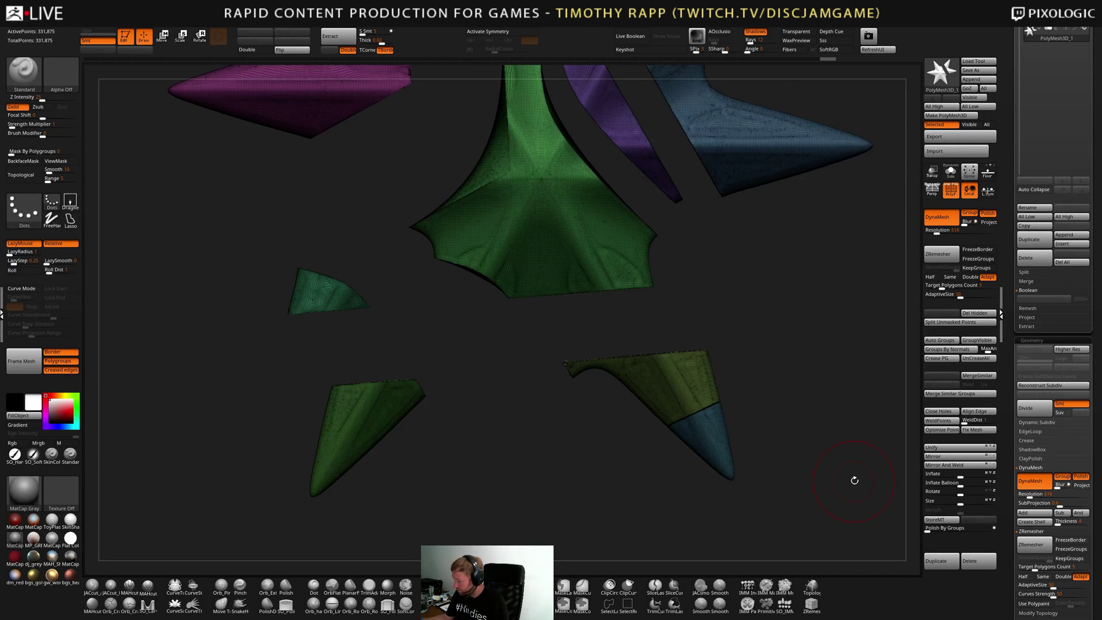
drag(754, 486, 772, 500)
drag(588, 430, 642, 404)
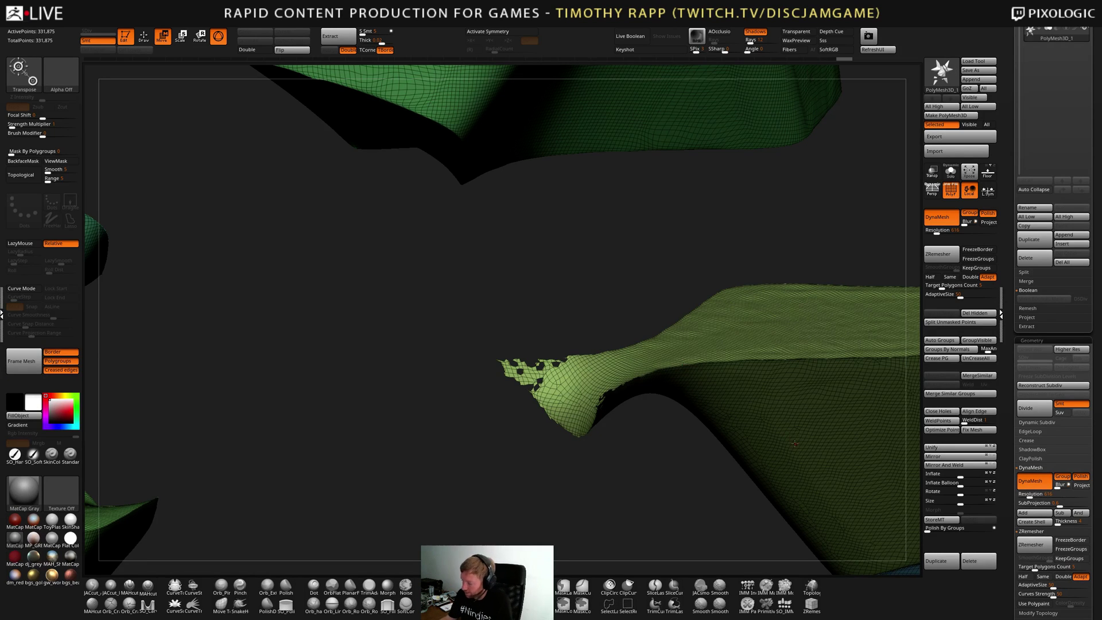
right_drag(795, 443, 736, 453)
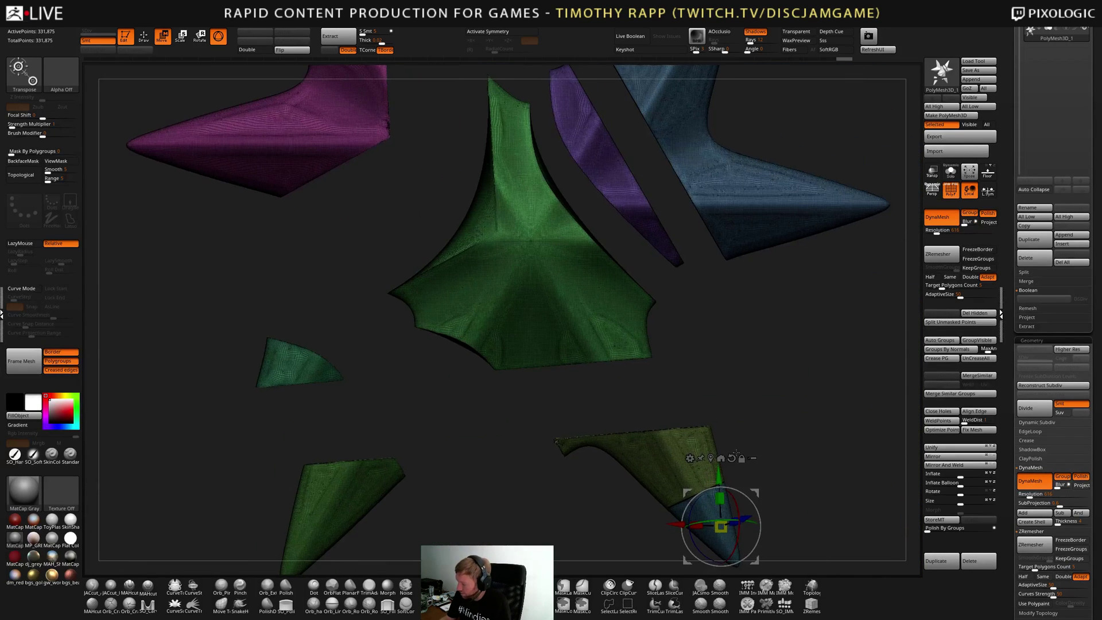
mouse_move(813, 459)
right_down()
mouse_move(727, 449)
mouse_move(741, 453)
right_up()
key(q)
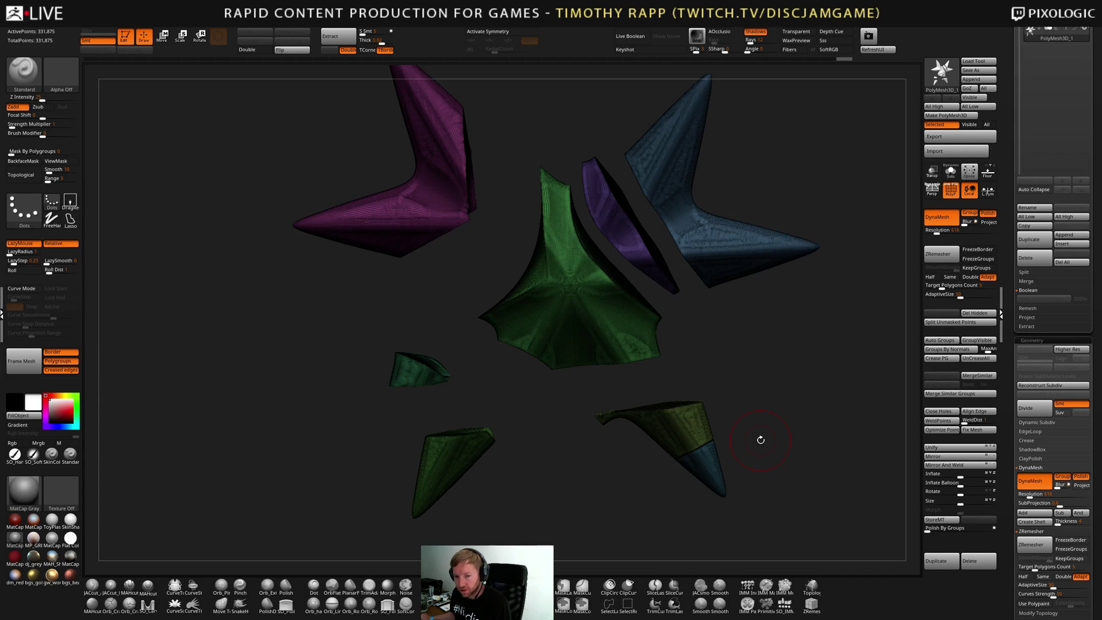
Try pulling the isolated blue tip away from the olive arm without remeshing, inspect the connecting polygons and undo the move
key(w)
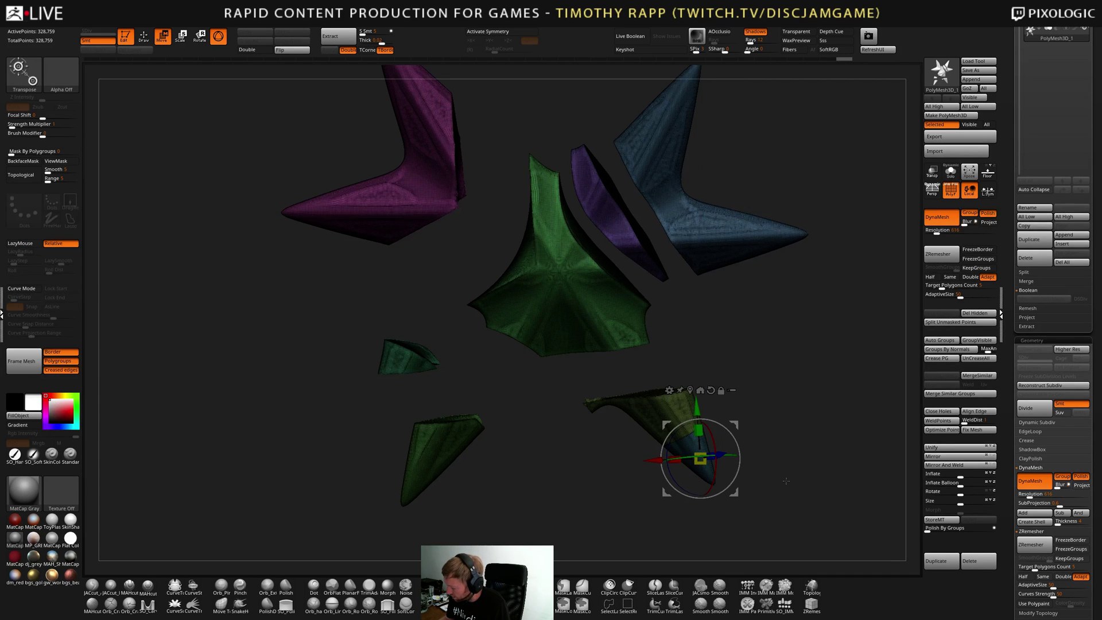
ctrl+click(762, 462)
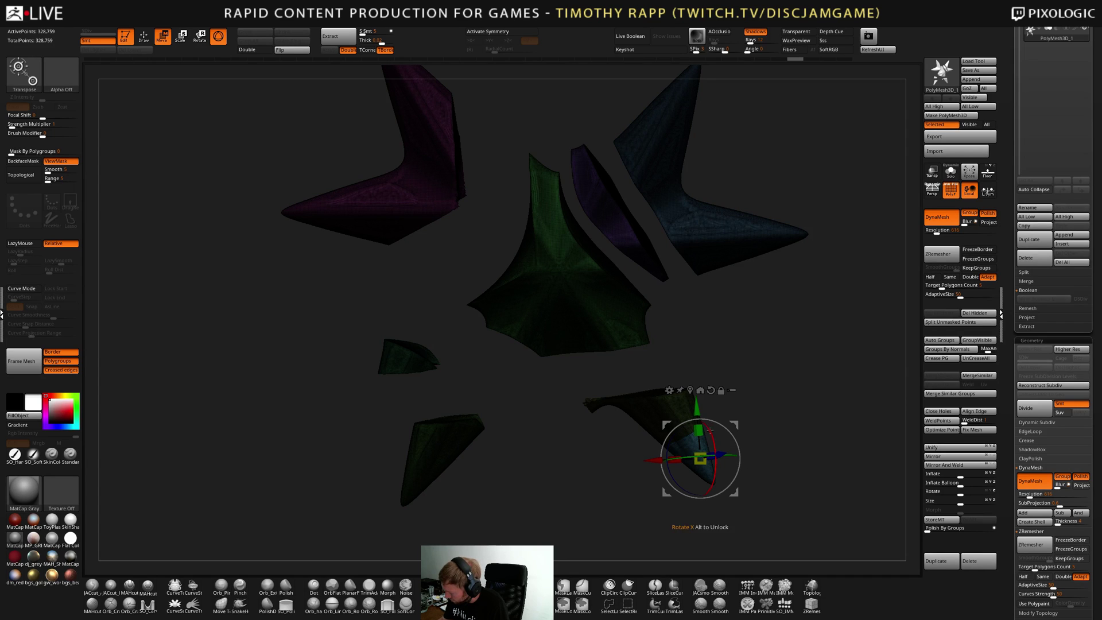
drag(737, 495, 769, 527)
key(q)
key(f)
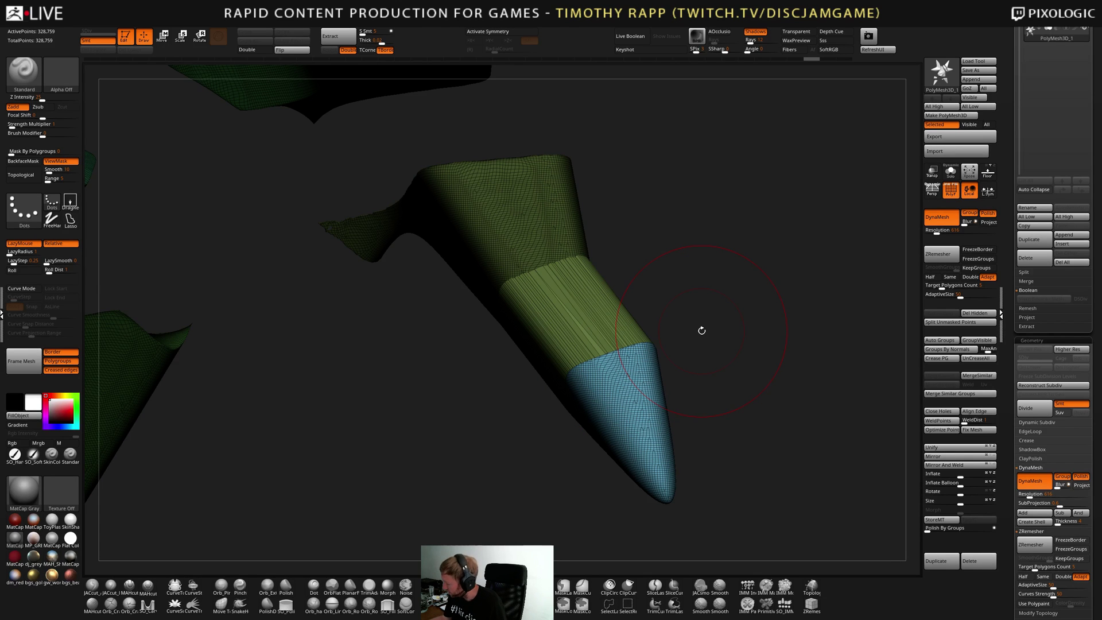
drag(739, 436, 718, 436)
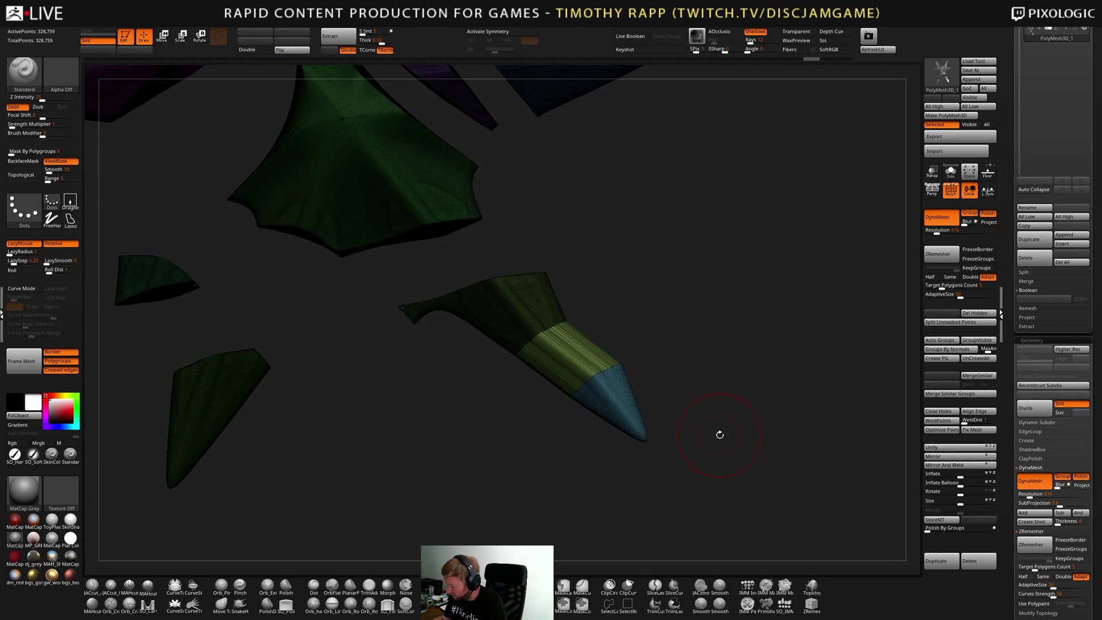
key(ctrl+z)
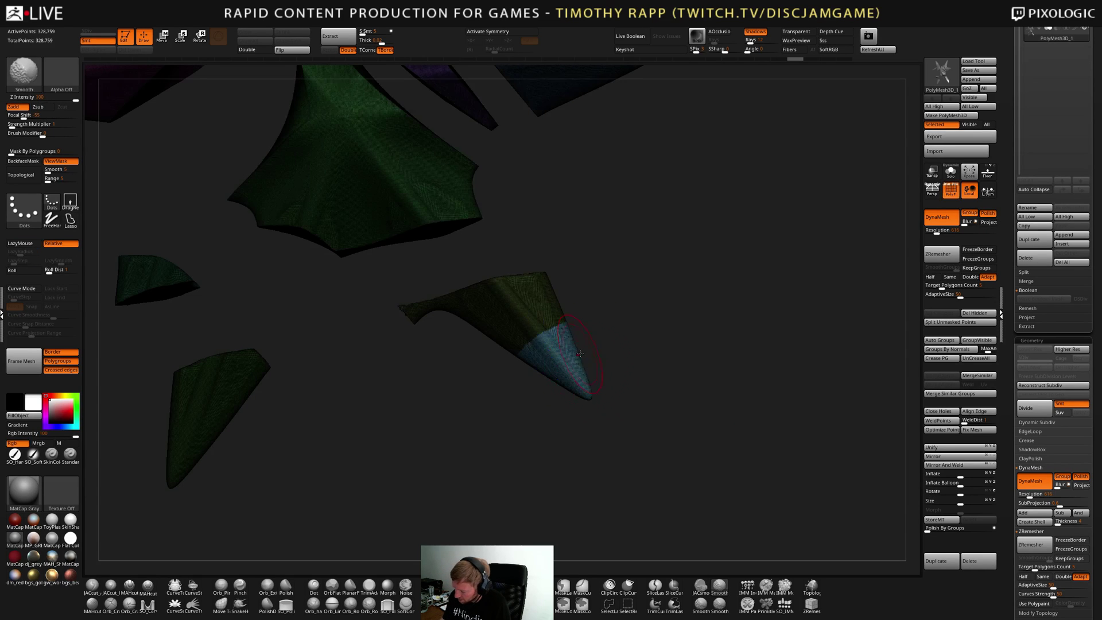
Clear the mask and remesh with DynaMesh to split the blue tip from the olive arm
ctrl+drag(653, 409, 740, 427)
key(w)
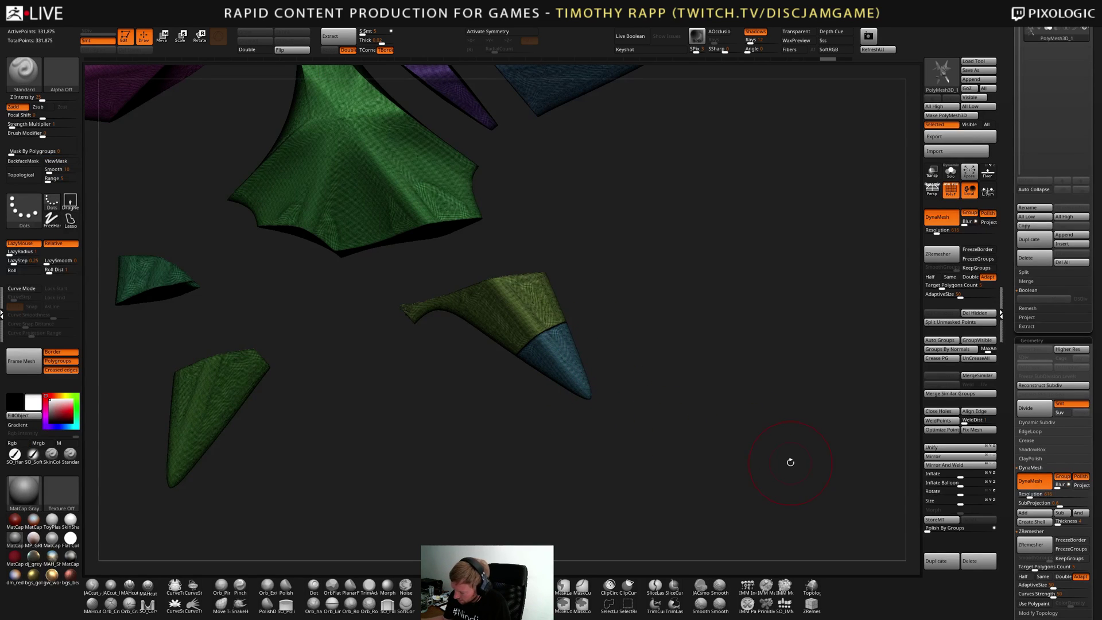
key(q)
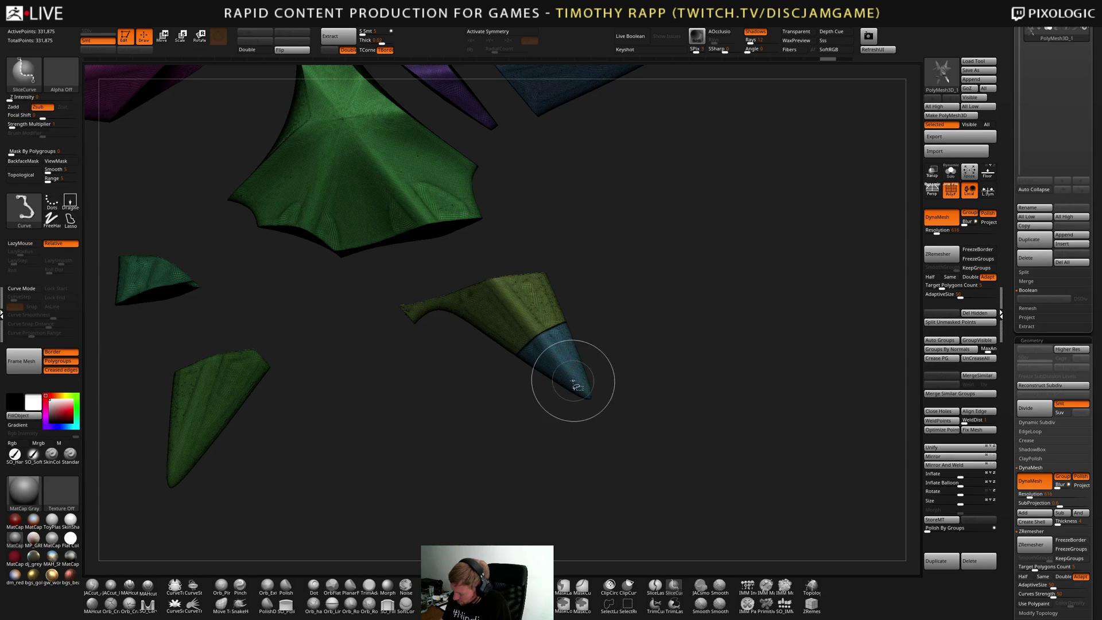
Mask everything except the blue tip and move it away from the olive arm with the gizmo
ctrl+shift+click(573, 381)
key(w)
ctrl+shift+click(659, 384)
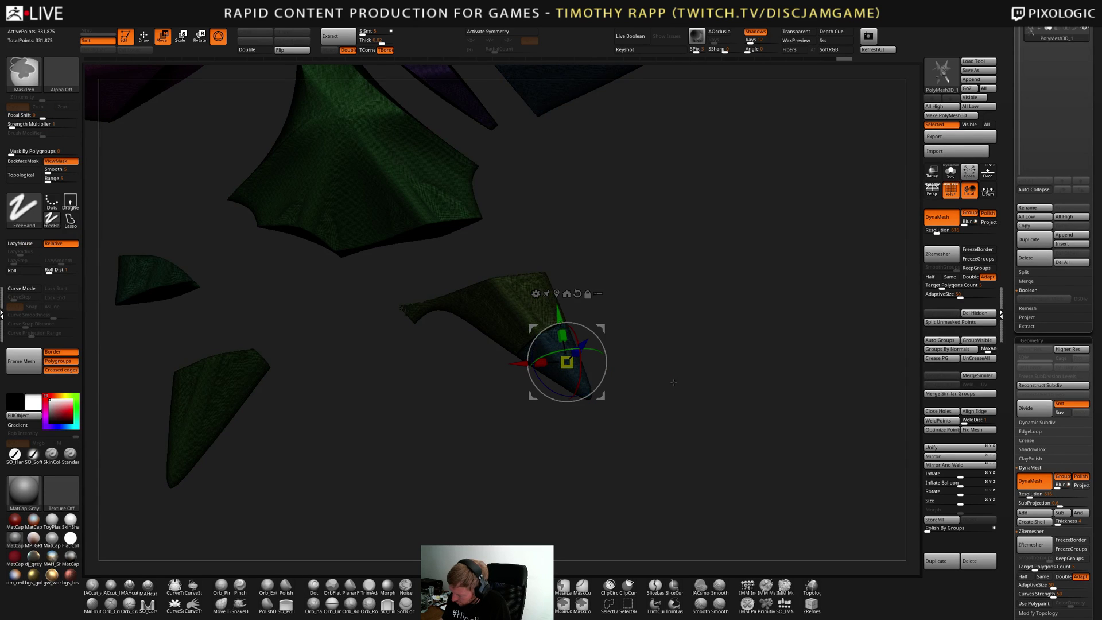
key(q)
key(w)
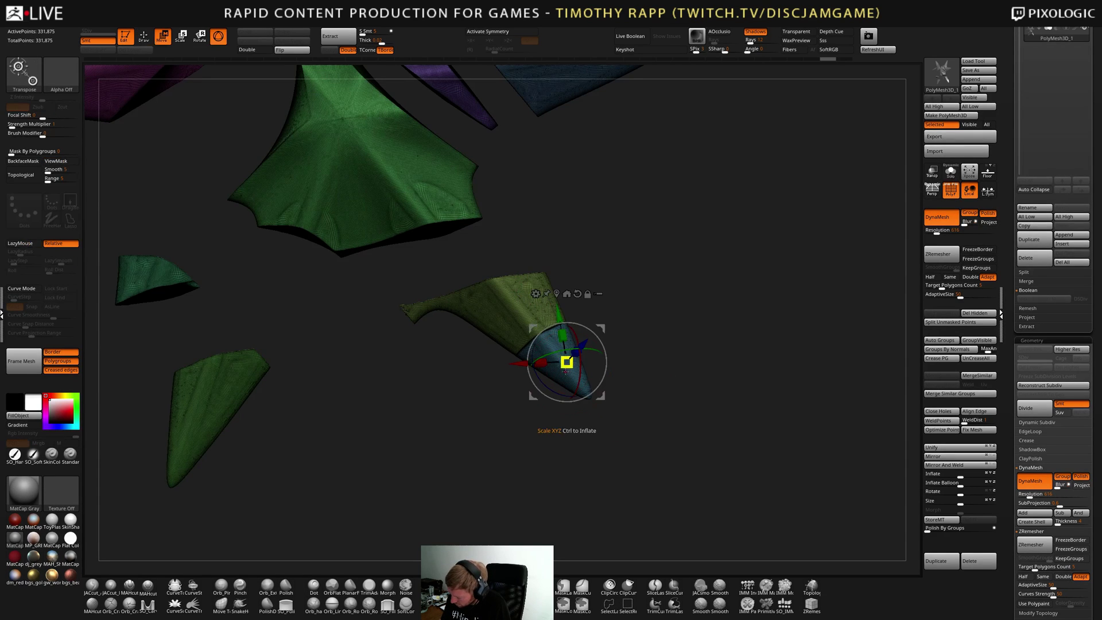
ctrl+click(507, 312)
ctrl+click(574, 370)
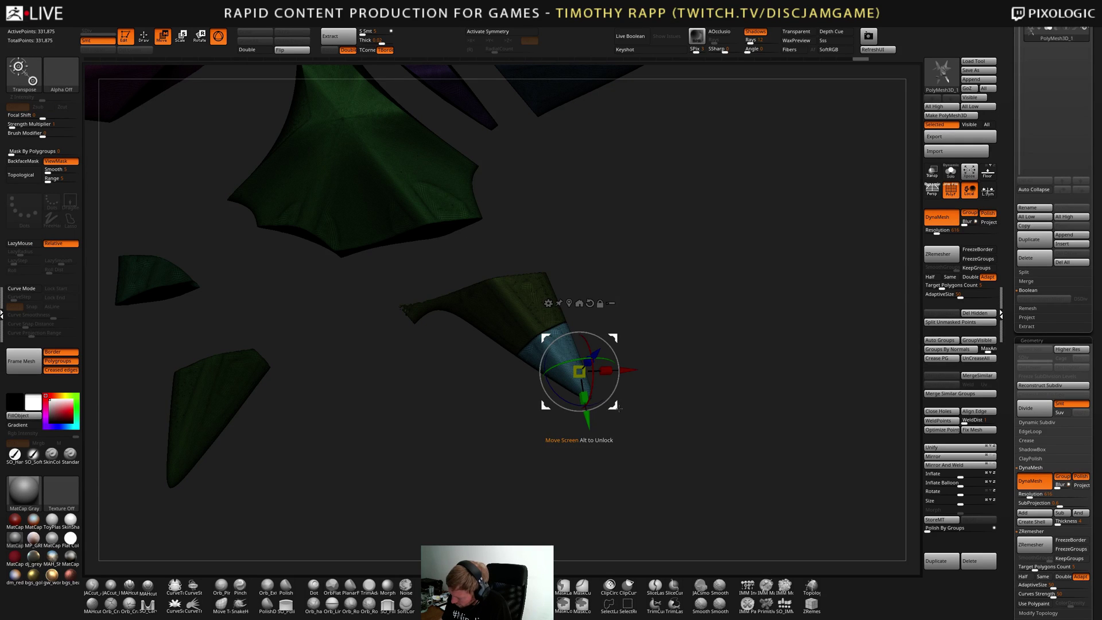
drag(579, 371, 631, 415)
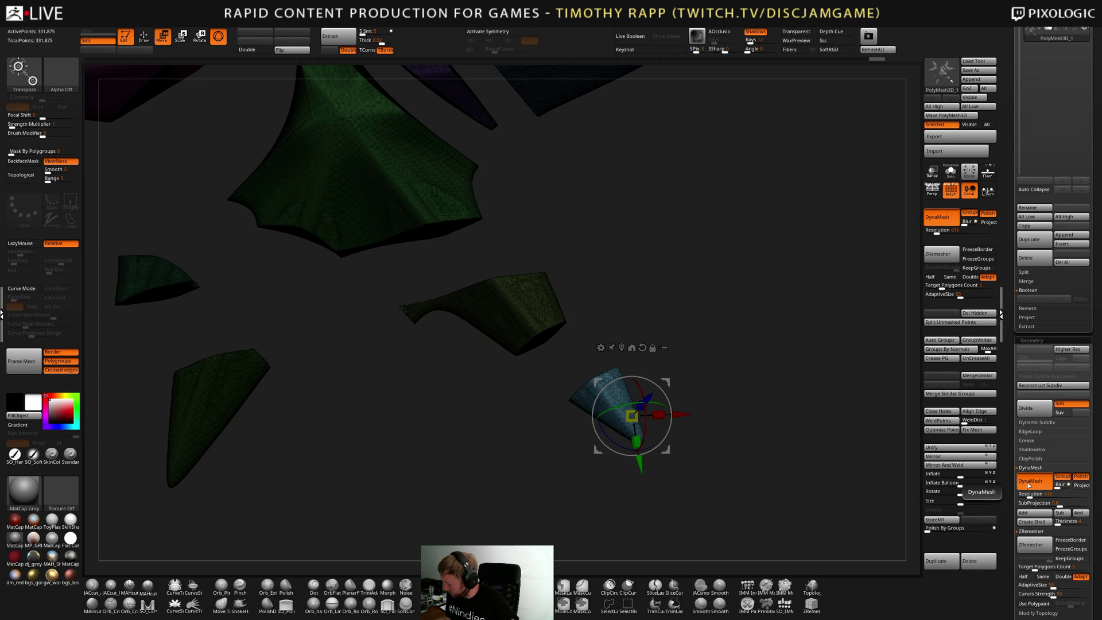
Switch the active tool from the star mesh to the Centerplate_Rework model
drag(735, 438, 642, 401)
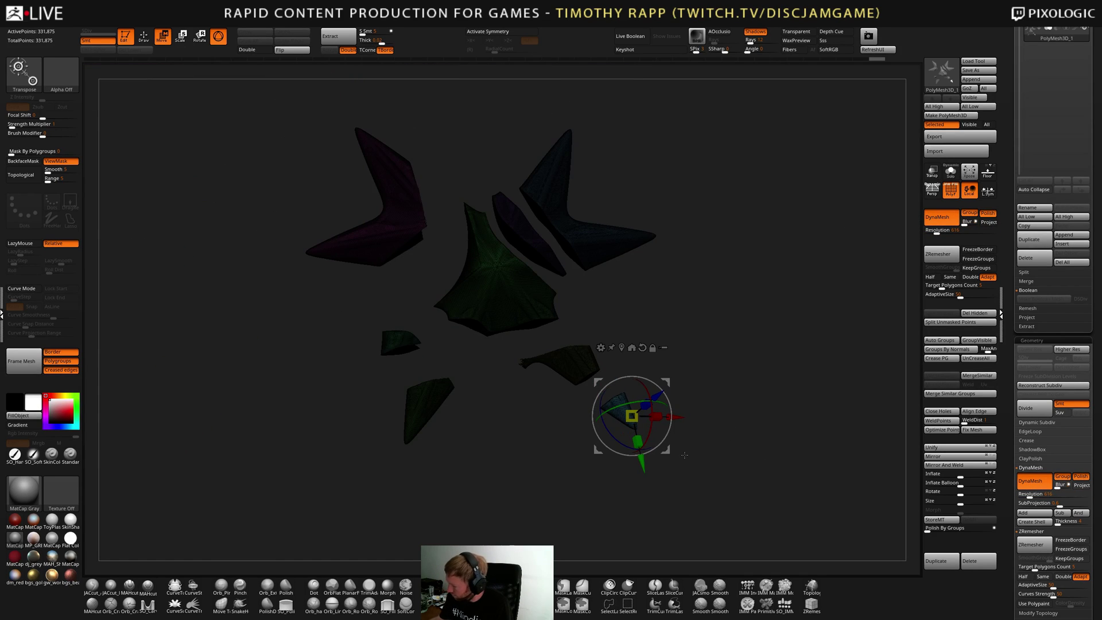
scroll(1007, 225, up, 1)
drag(1008, 225, 1008, 348)
click(1026, 131)
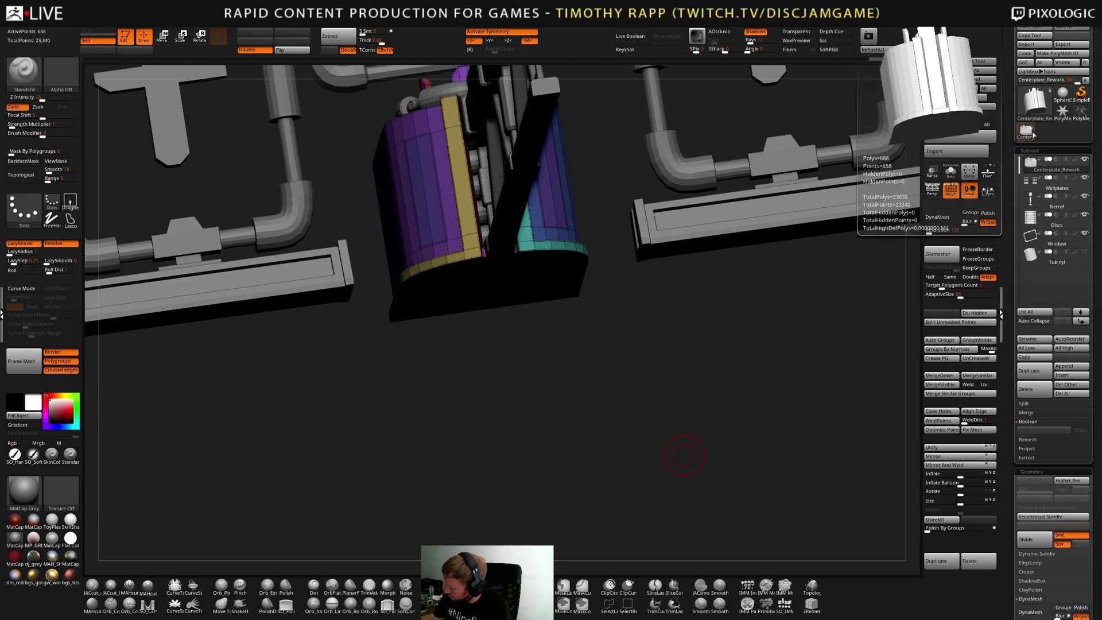
Turn off the polygon frame display and fit the complete Centerplate_Rework prop in view
key(shift+f)
drag(776, 434, 739, 469)
key(f)
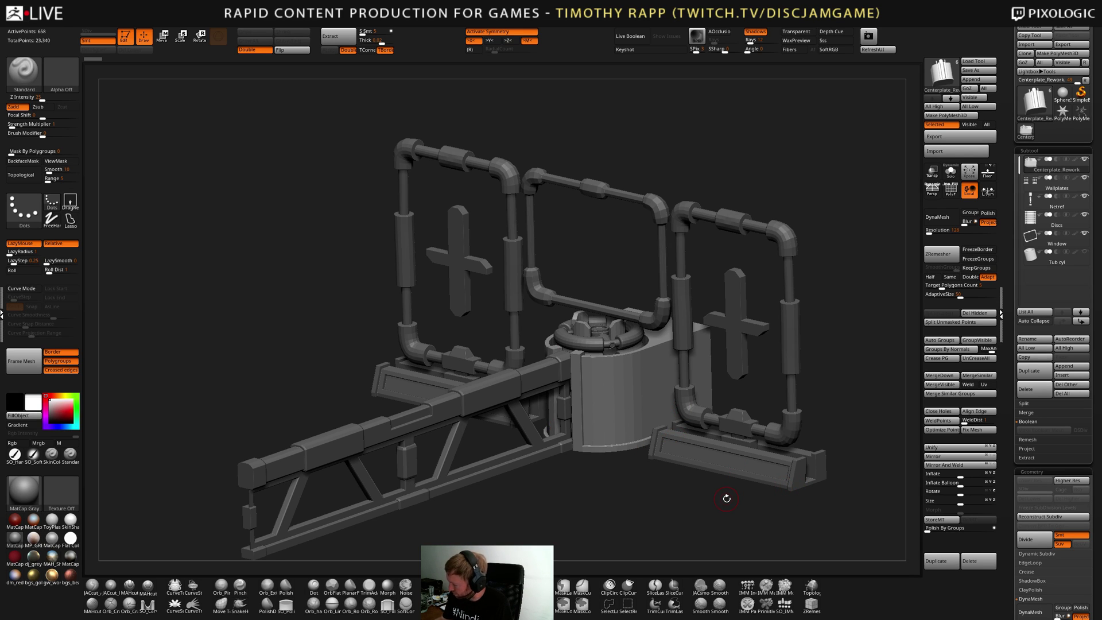
click(1081, 112)
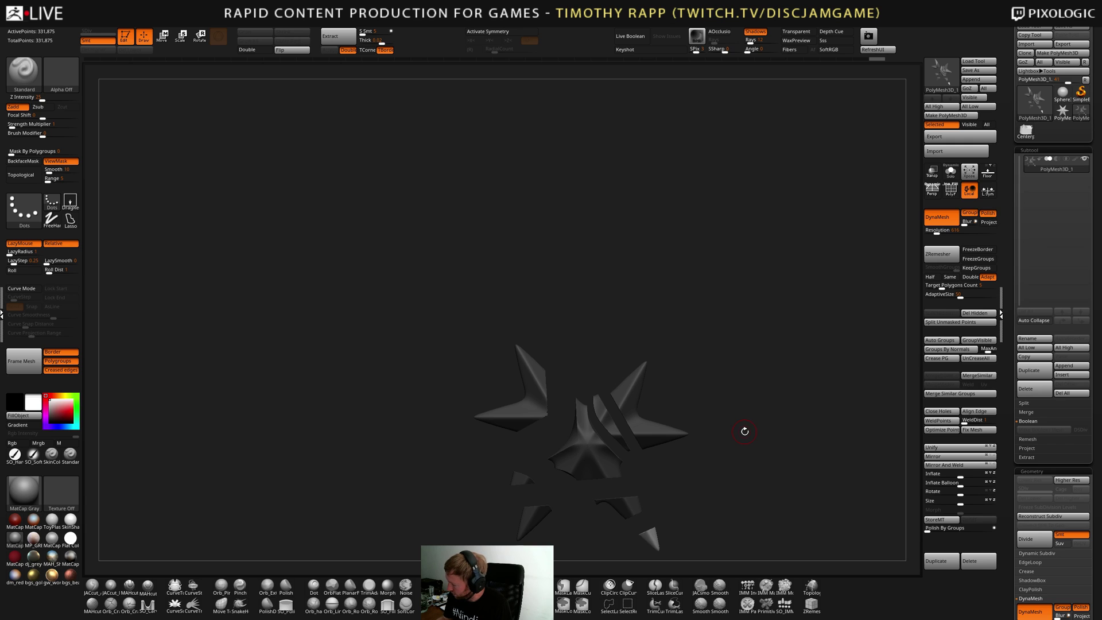
click(1026, 132)
mouse_move(757, 419)
mouse_down()
mouse_move(668, 439)
mouse_move(752, 429)
mouse_up()
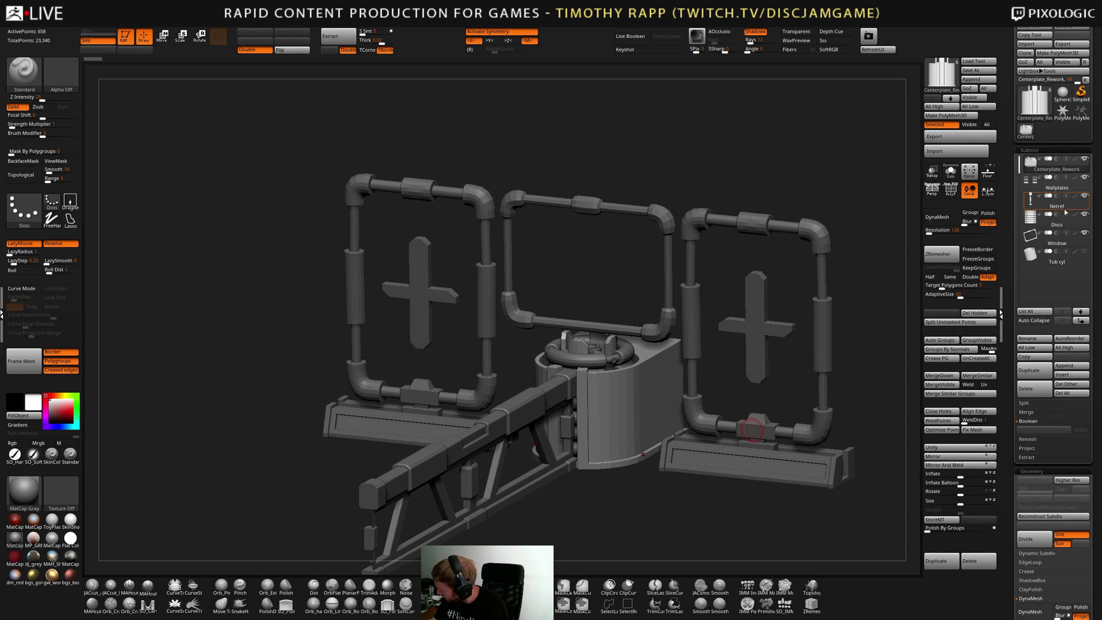
Isolate the Centerplate_Rework subtool with Solo, turn on the polygon frame display and examine its polygroups
mouse_move(1031, 224)
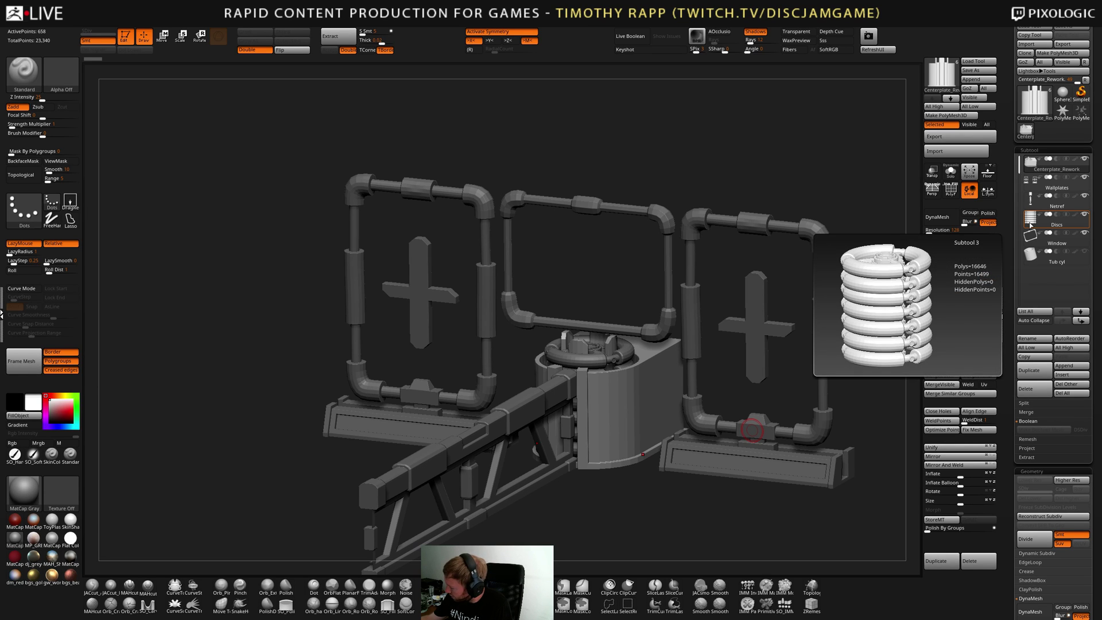
click(950, 171)
drag(712, 453, 679, 450)
key(shift+f)
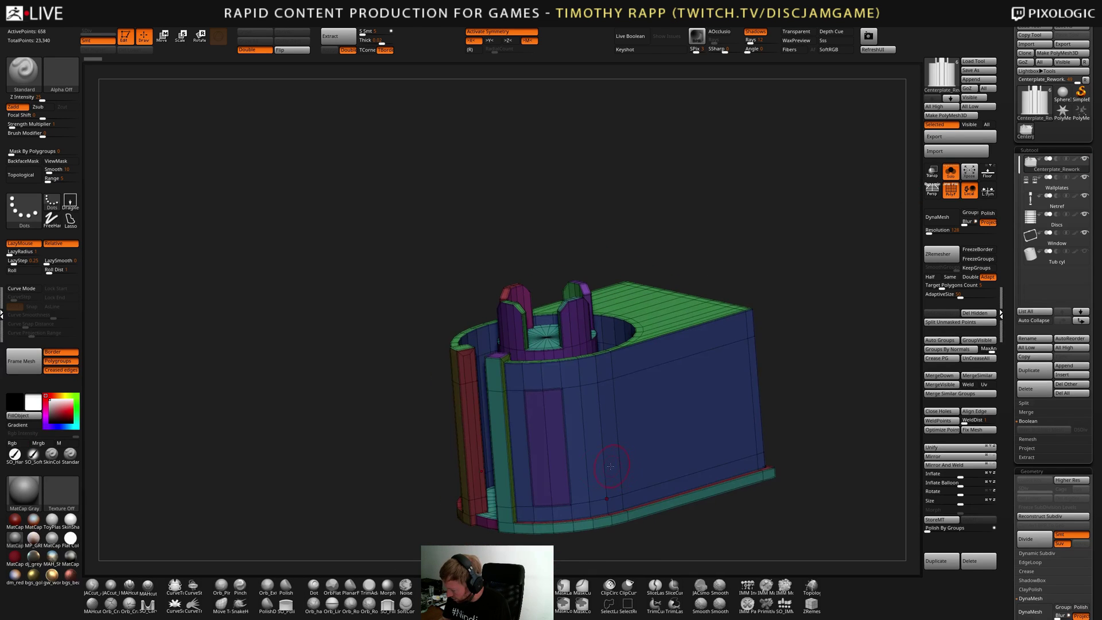
mouse_move(610, 466)
mouse_down()
mouse_move(611, 500)
mouse_move(615, 454)
mouse_up()
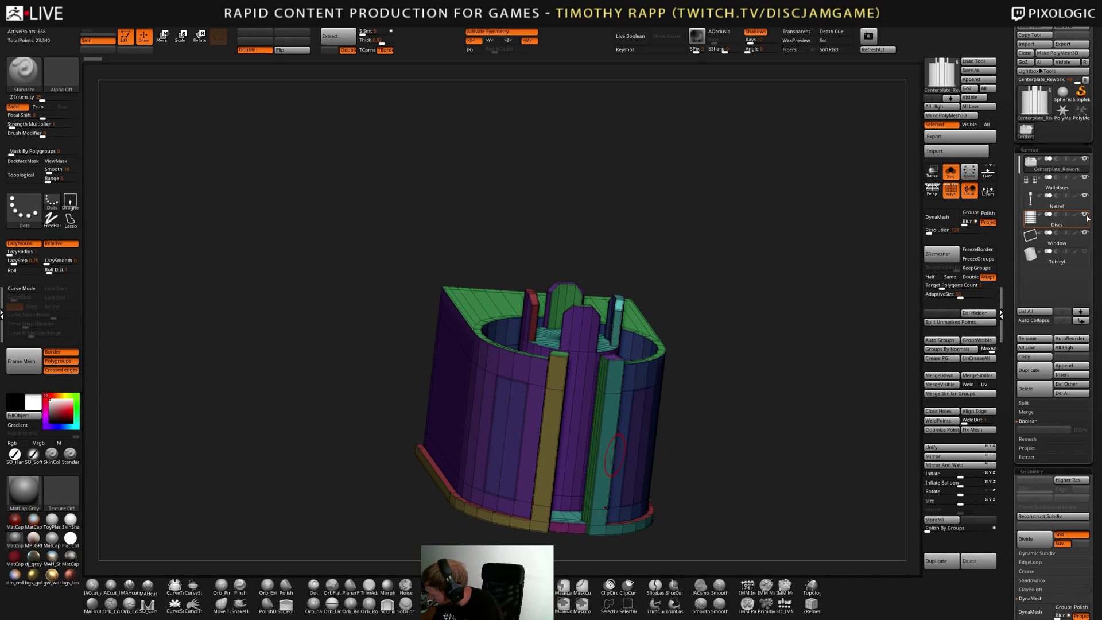
Leave Solo display and hide every subtool except Centerplate_Rework and Discs
click(951, 171)
mouse_move(1083, 169)
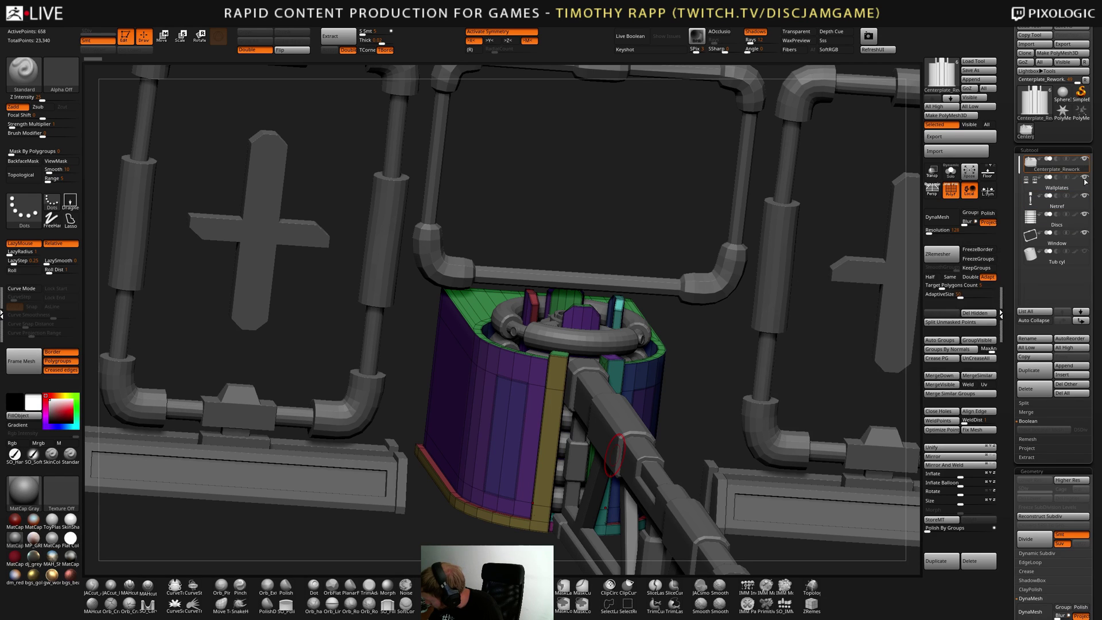
shift+click(1085, 159)
mouse_move(1087, 167)
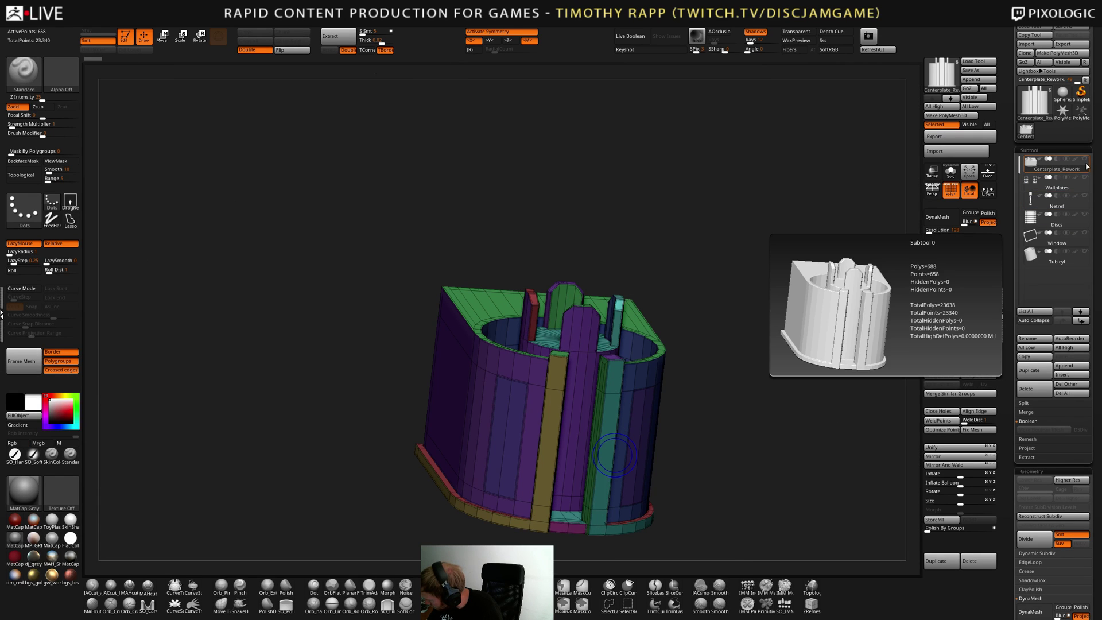
click(1084, 215)
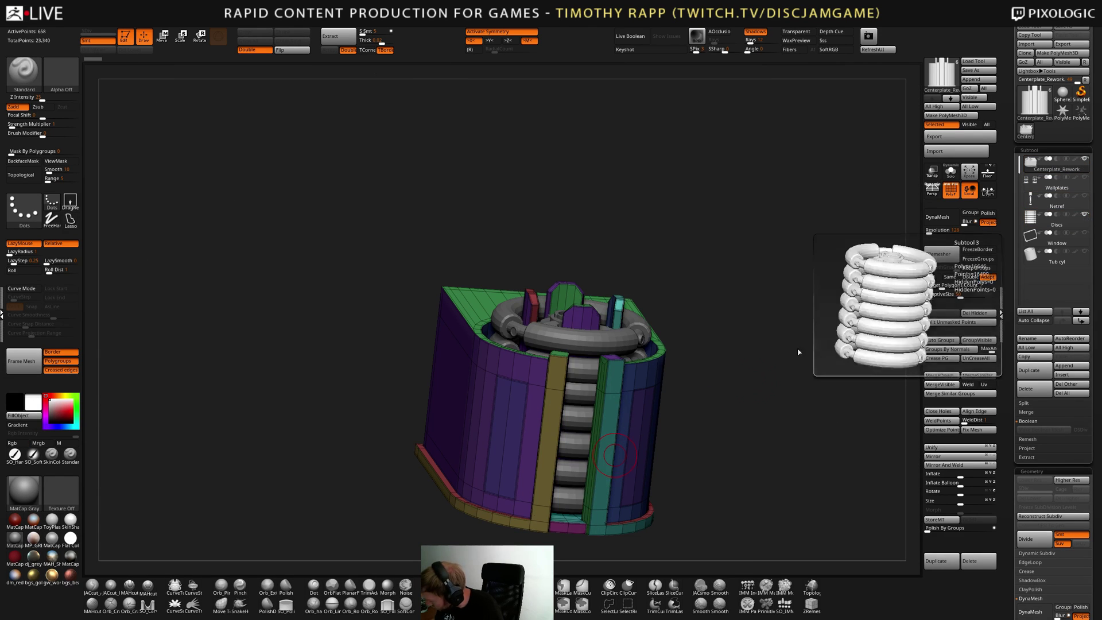
Turn off the polygon frame display and choose to always auto-activate Dynamic Subdiv when previewing the smoothed Centerplate_Rework mesh
drag(752, 445, 652, 426)
right_drag(652, 426, 643, 468)
right_drag(630, 360, 626, 401)
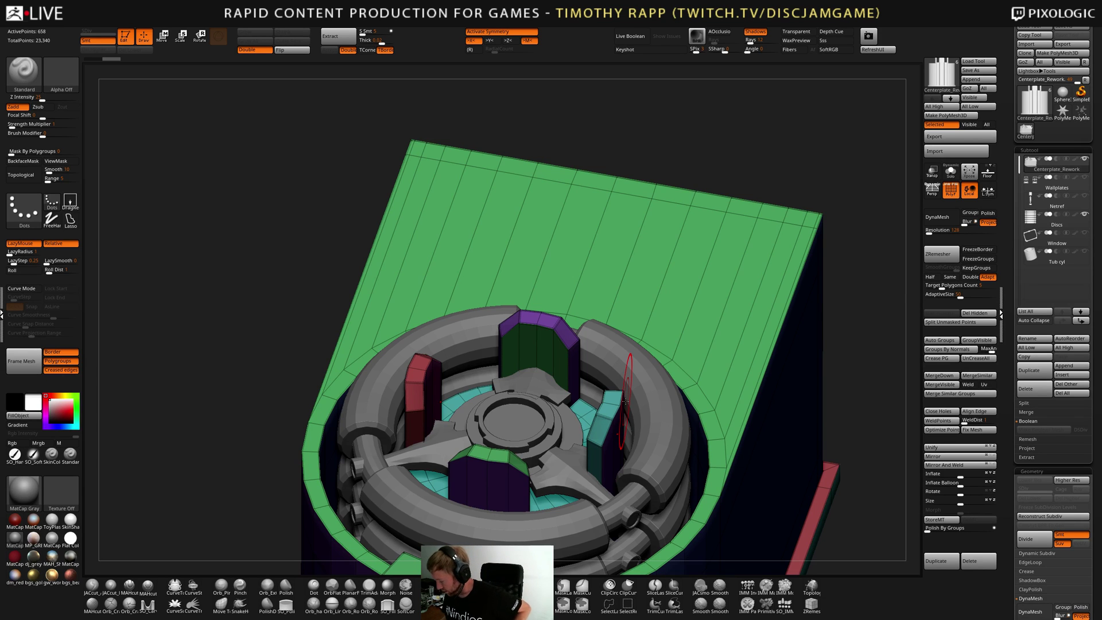
right_drag(626, 402, 691, 483)
key(shift+f)
key(d)
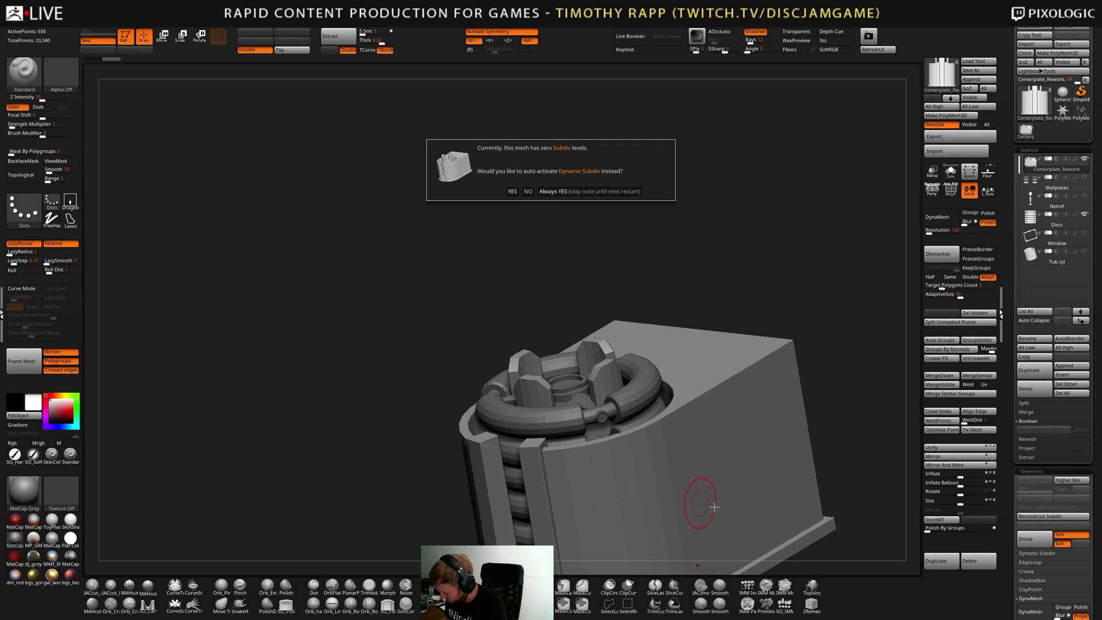
click(591, 191)
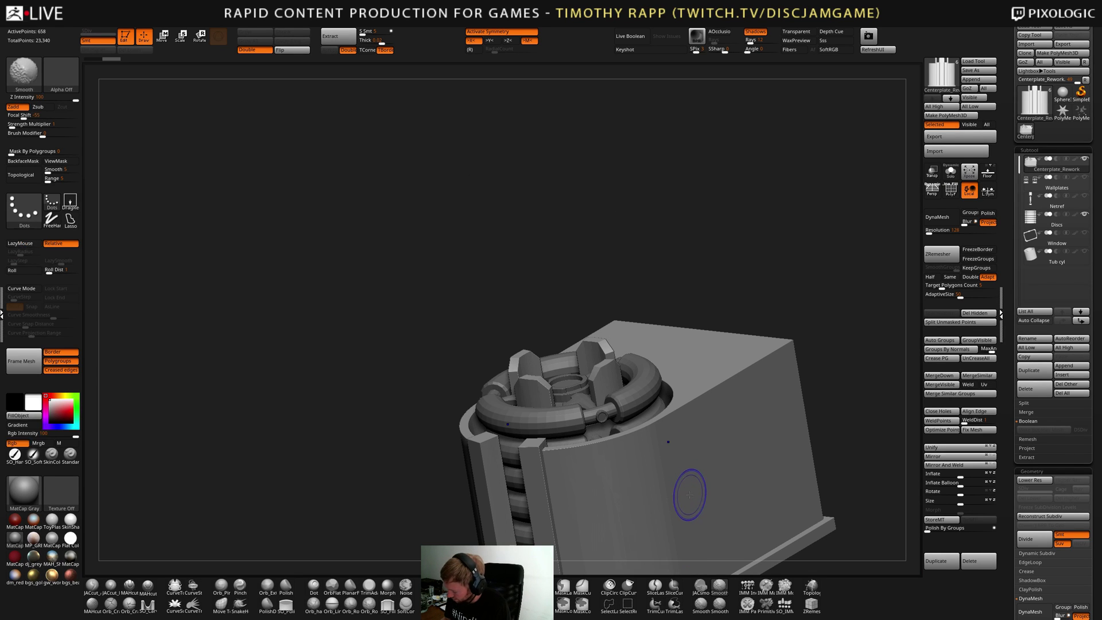
right_drag(692, 498, 677, 454)
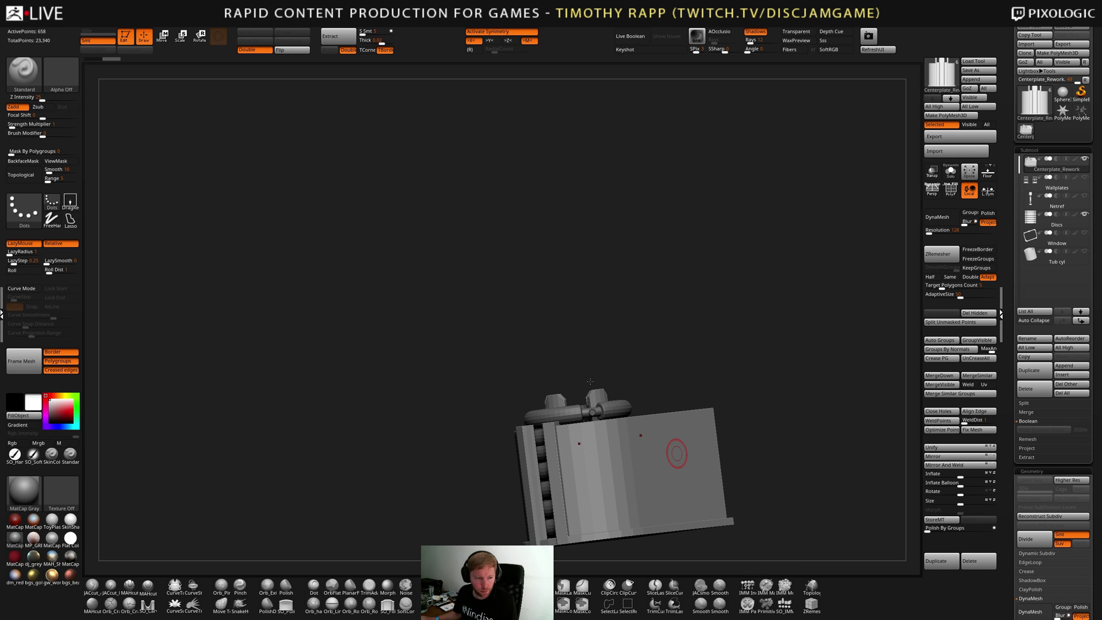
Bring the prop_sketches.psd reference in ACDSee Quick View over the canvas, review the sketches and move it away
mouse_move(144, 617)
mouse_down()
mouse_move(396, 101)
mouse_move(267, 99)
mouse_move(291, 104)
mouse_move(172, 617)
mouse_move(402, 134)
mouse_move(301, 122)
mouse_move(172, 617)
mouse_up()
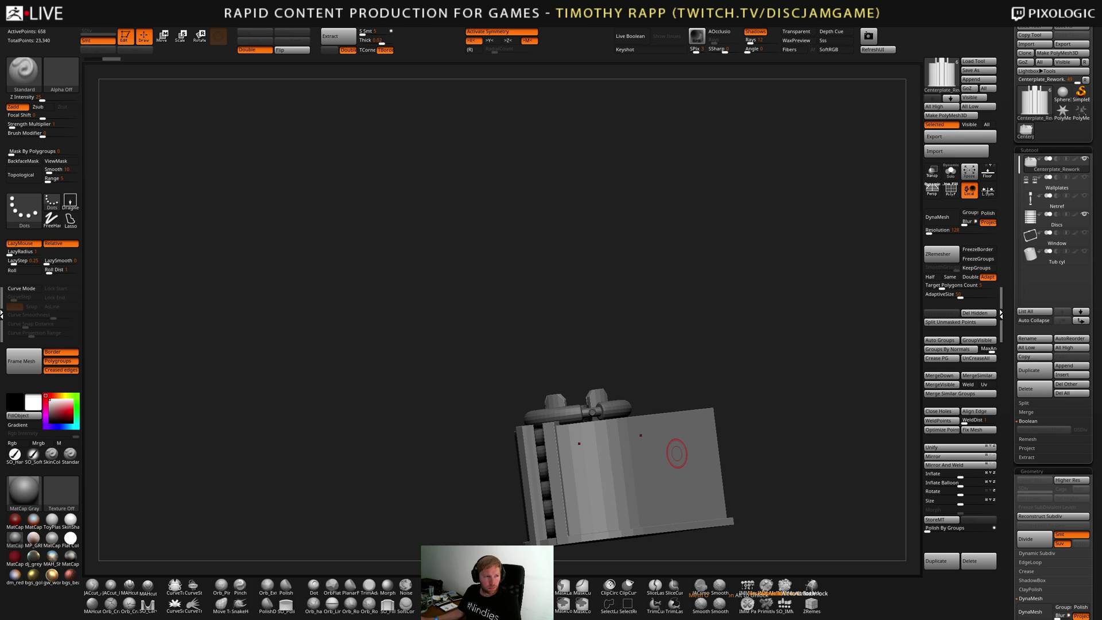
drag(0, 136, 430, 123)
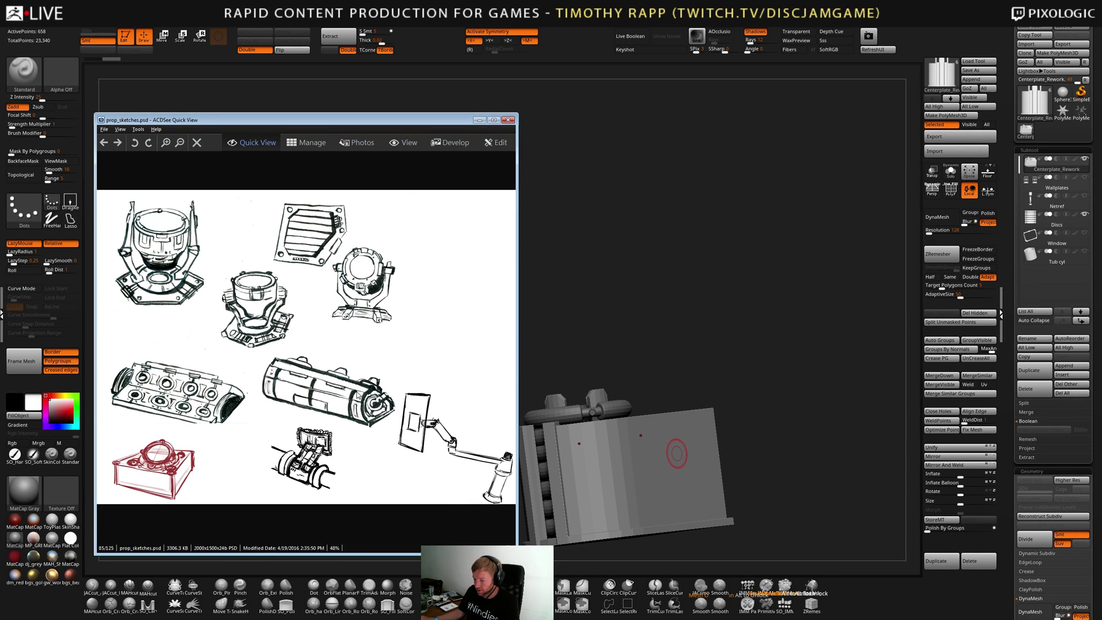
drag(408, 124, 0, 313)
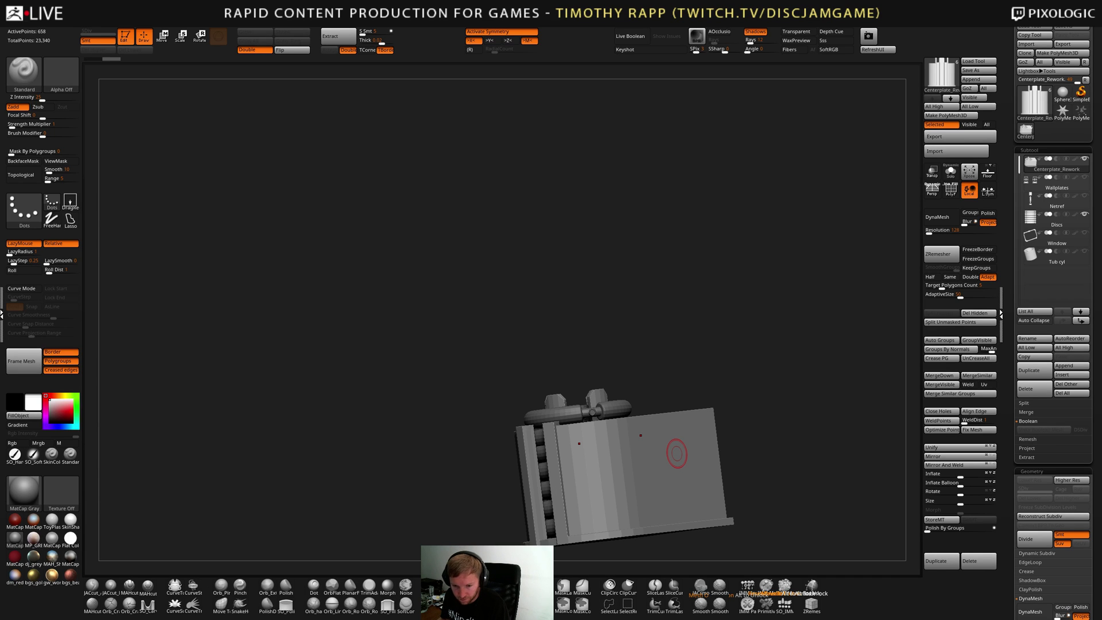
Examine the housing and its stack of discs, comparing plain shading with the polygroup-coloured polygon frame
drag(726, 484, 721, 453)
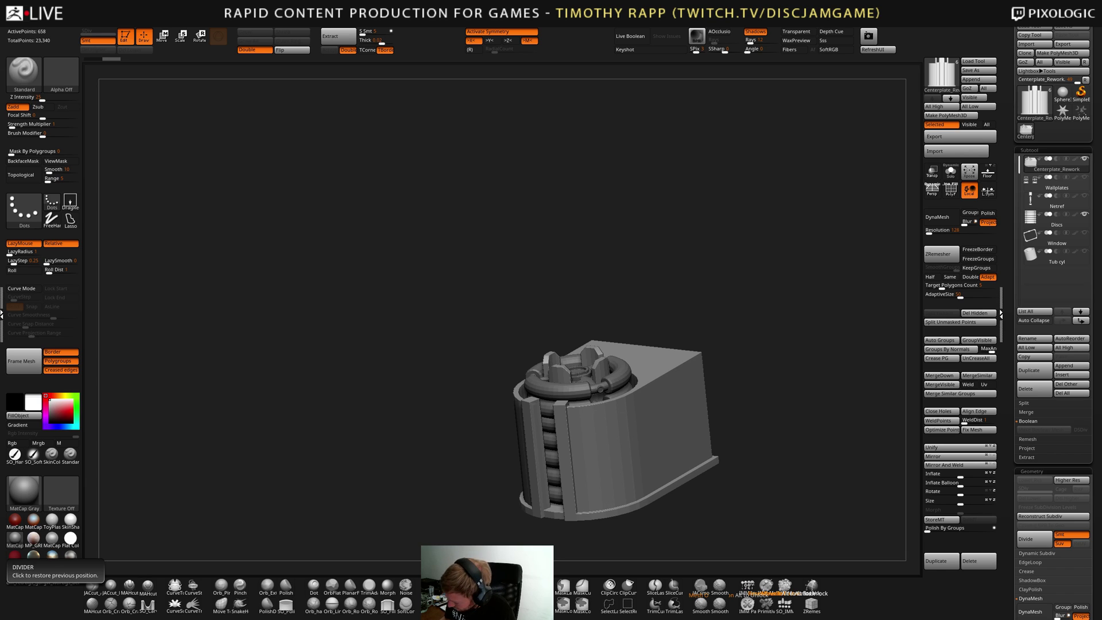
right_drag(608, 454, 625, 471)
key(shift+f)
key(shift+f)
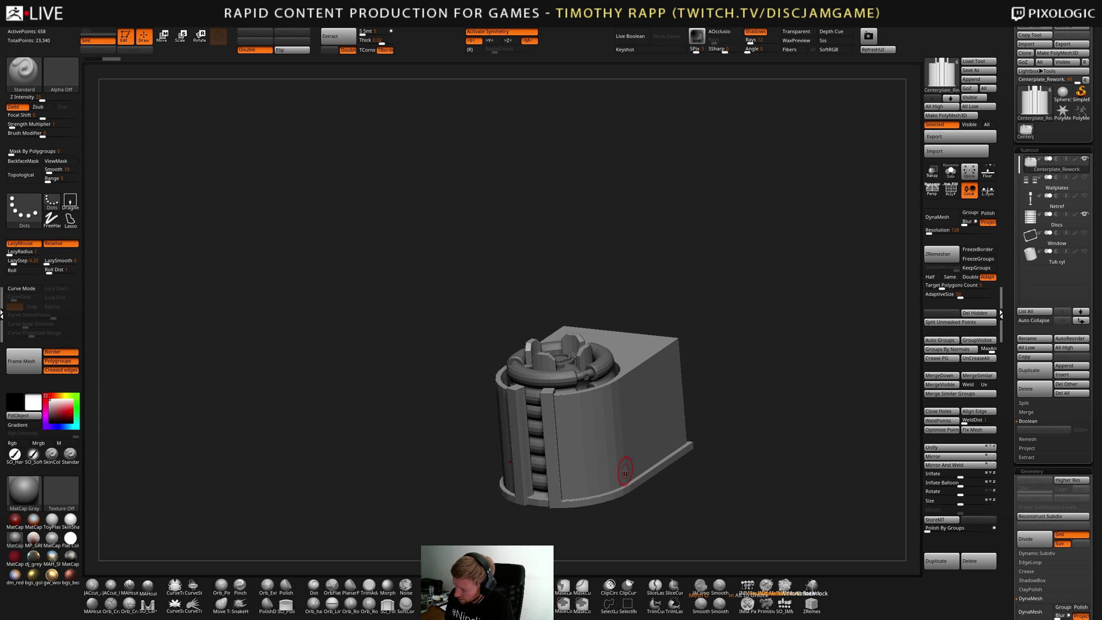
right_drag(574, 452, 607, 484)
key(shift+f)
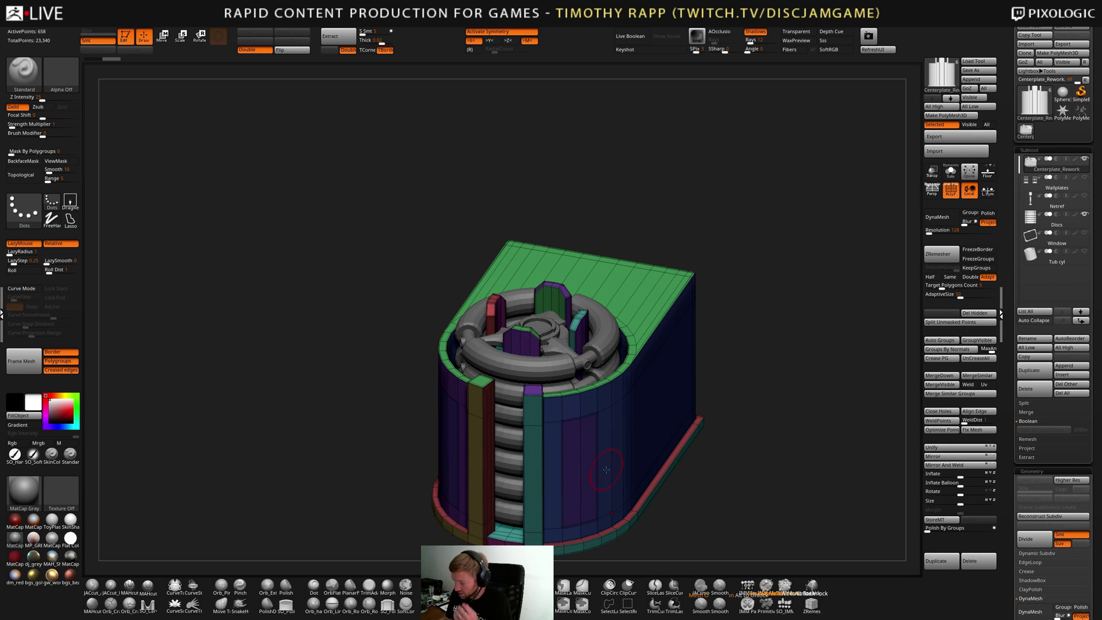
Examine the disc and tabs in the cylindrical opening from above, with and without the polygon frame
mouse_move(606, 469)
right_down()
mouse_move(647, 471)
mouse_move(617, 481)
mouse_move(620, 494)
mouse_move(652, 467)
mouse_move(616, 432)
mouse_move(621, 415)
mouse_move(622, 455)
mouse_move(610, 468)
right_up()
key(shift+f)
key(shift+d)
key(shift+f)
key(shift+f)
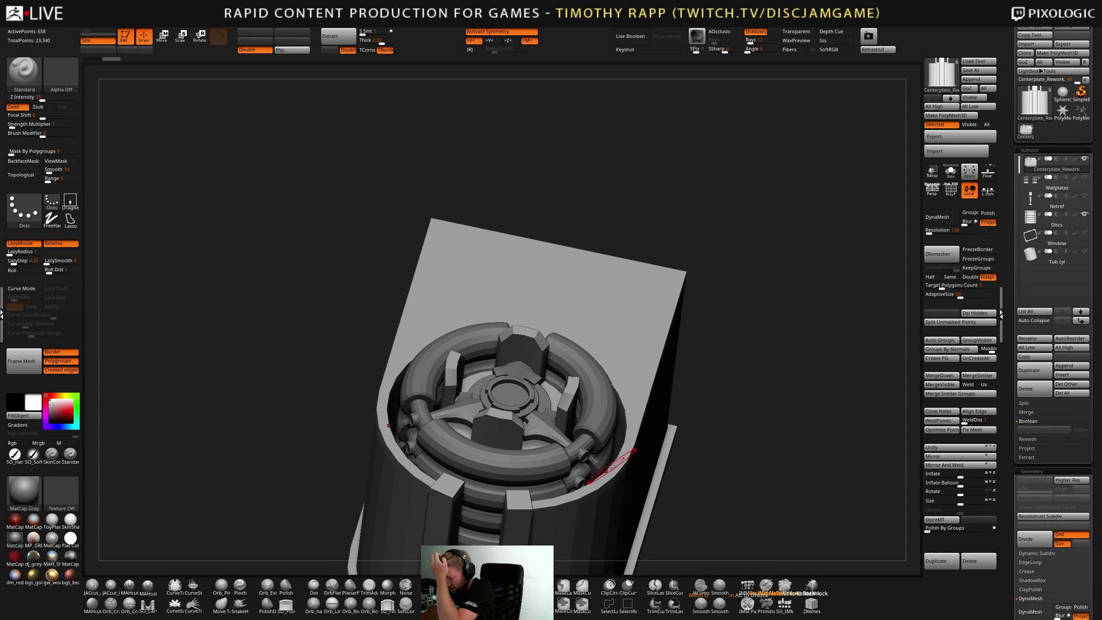
mouse_move(502, 499)
right_down()
mouse_move(801, 411)
mouse_move(799, 427)
mouse_move(576, 452)
mouse_move(567, 476)
mouse_move(547, 472)
right_up()
key(shift+f)
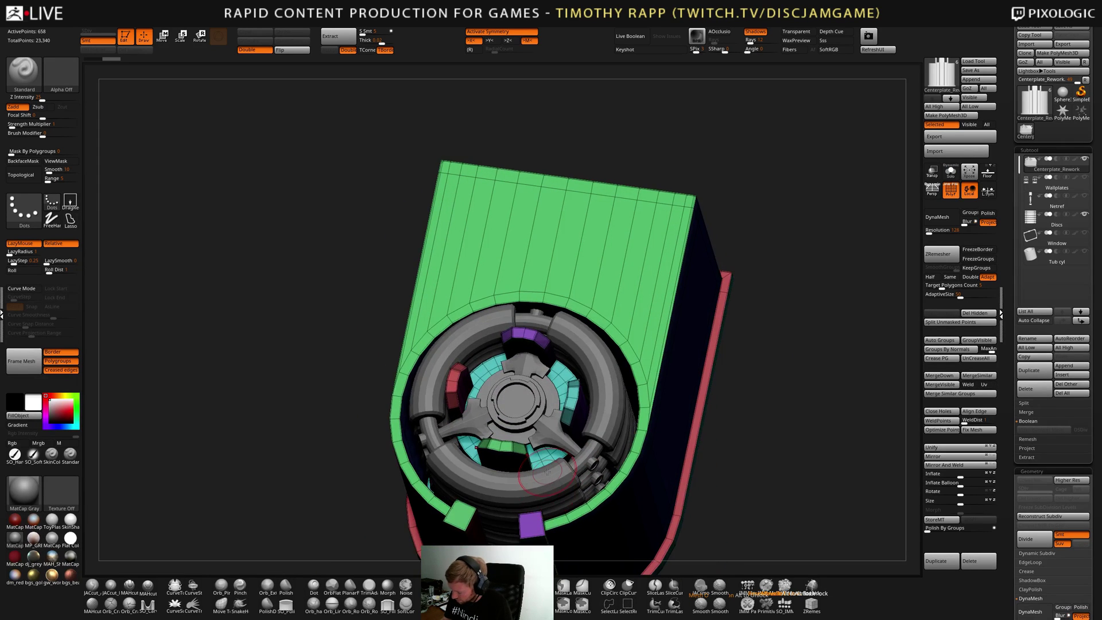
Isolate Centerplate_Rework with Solo, bring the tabs inside its cylinder close and select the ZModeler brush
key(alt+s)
mouse_move(563, 425)
right_down()
mouse_move(578, 379)
mouse_move(546, 449)
mouse_move(519, 461)
mouse_move(533, 461)
mouse_move(488, 459)
right_up()
key(b)
key(z)
key(m)
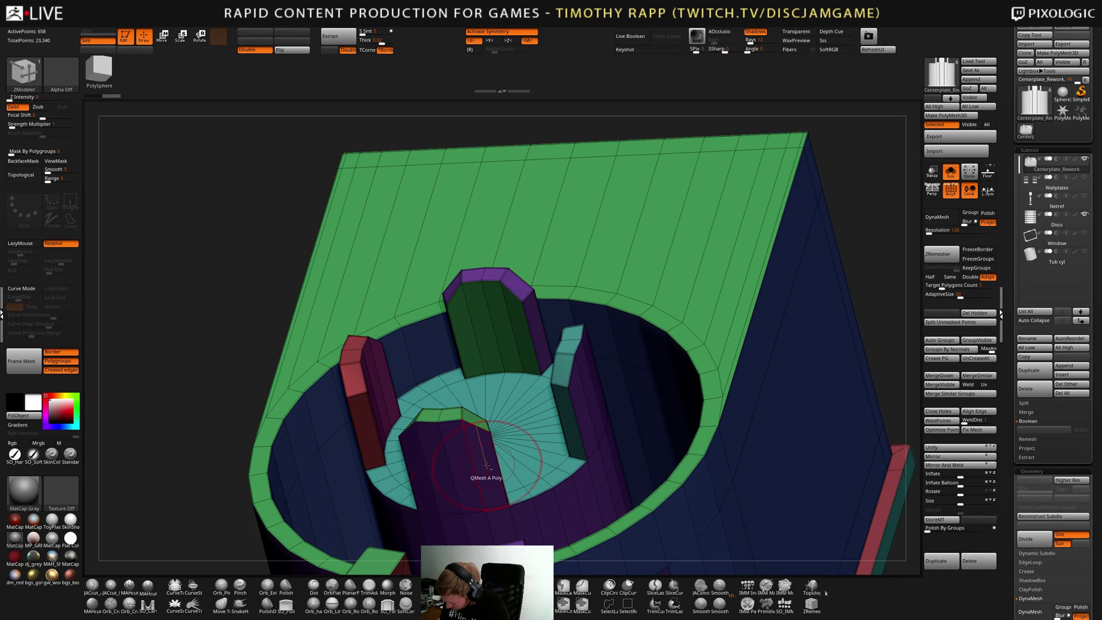
Try ZModeler edits on the front tab inside the cylinder, undoing the first and marking the tab's faces
drag(487, 466, 492, 458)
key(ctrl+z)
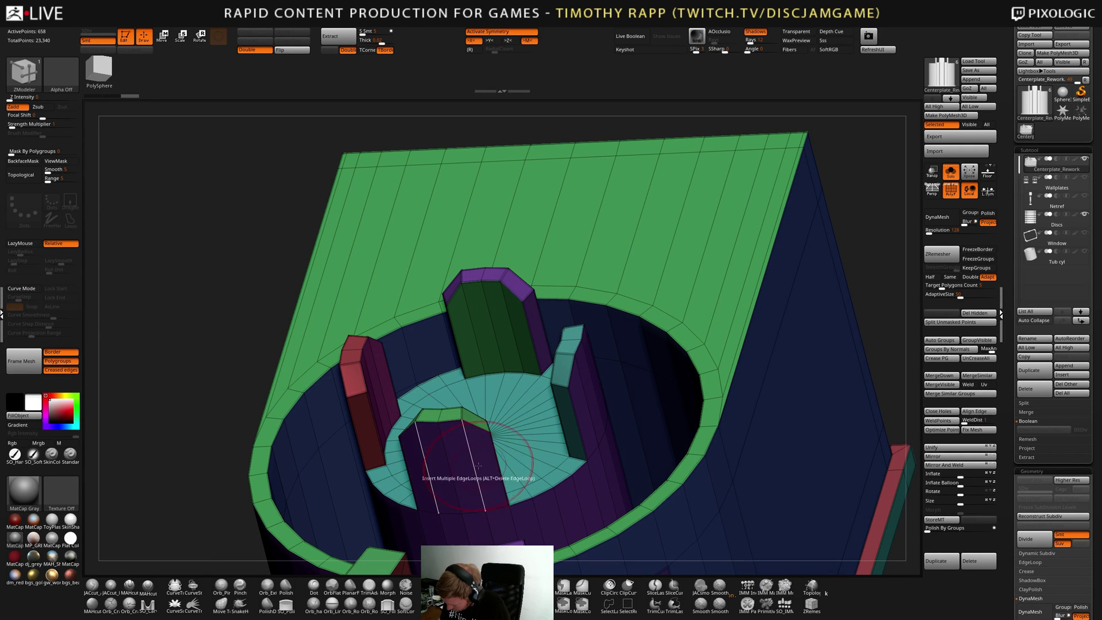
alt+click(481, 465)
alt+click(464, 466)
click(462, 463)
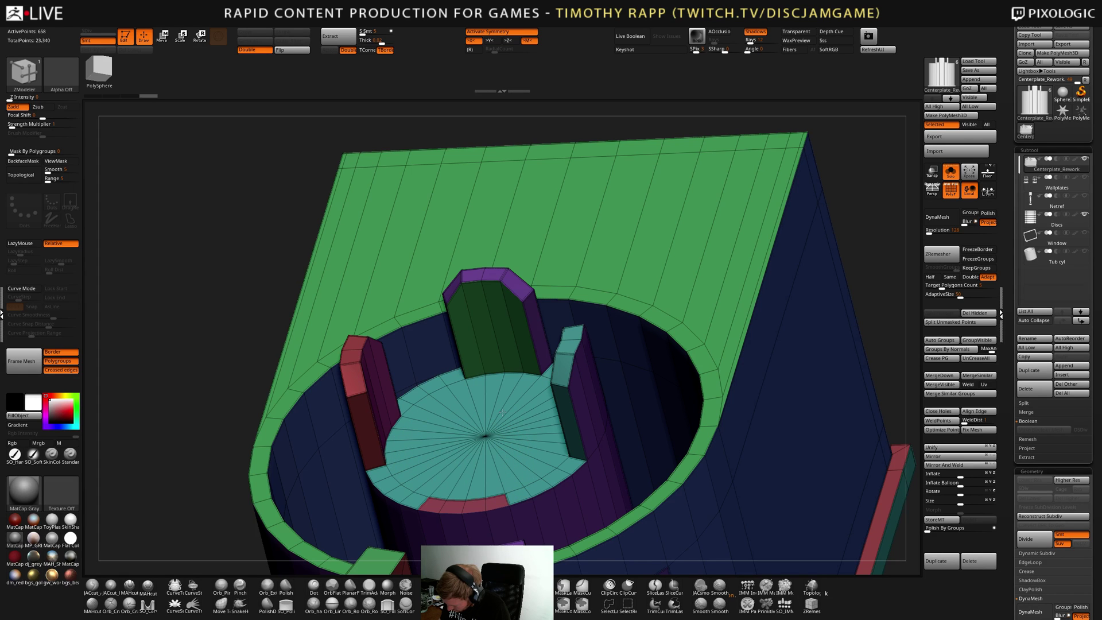
mouse_move(586, 386)
right_down()
mouse_move(540, 393)
mouse_move(605, 407)
right_up()
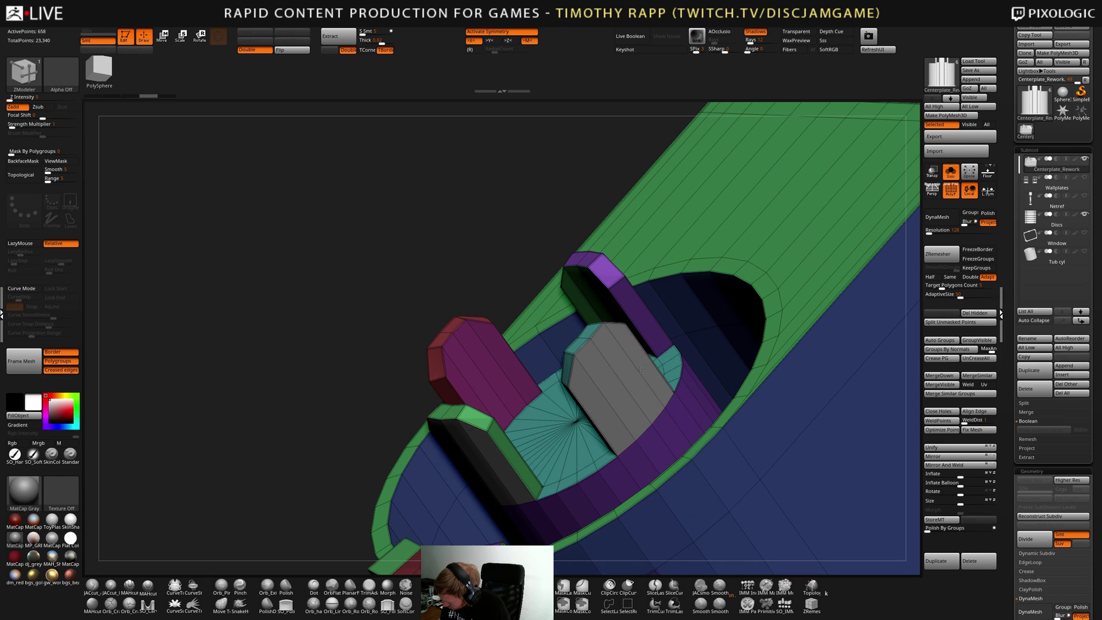
right_drag(640, 371, 632, 431)
Step through the undo history back to the flat inner disc before its four tabs were extruded
key(ctrl+z)
key(ctrl+z)
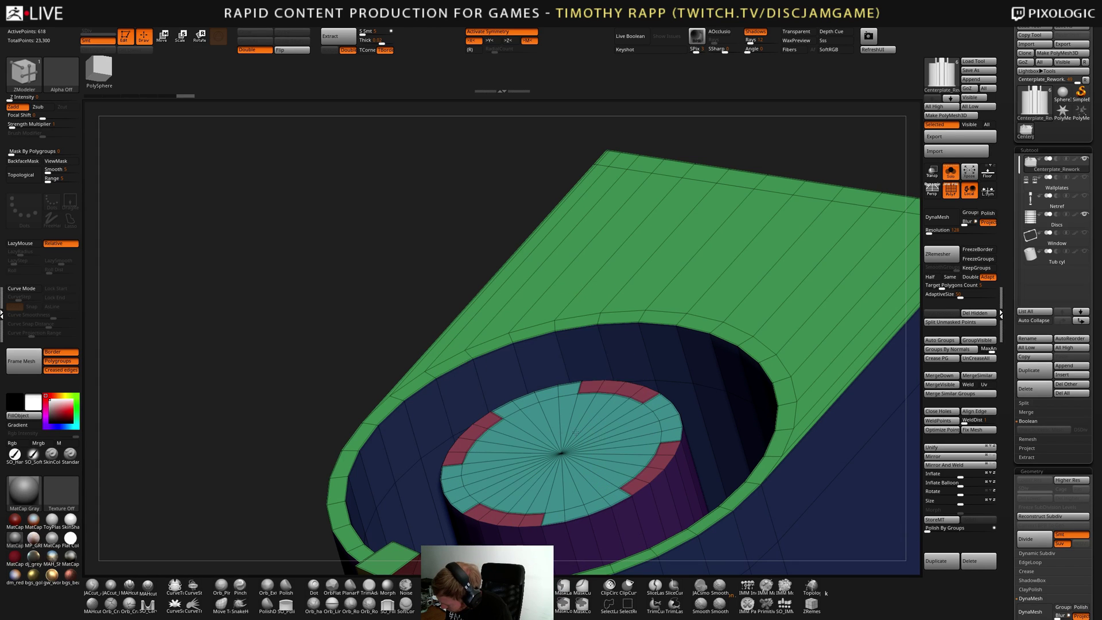
key(ctrl+shift+z)
key(ctrl+z)
key(ctrl+shift+z)
key(ctrl+shift+z)
key(ctrl+z)
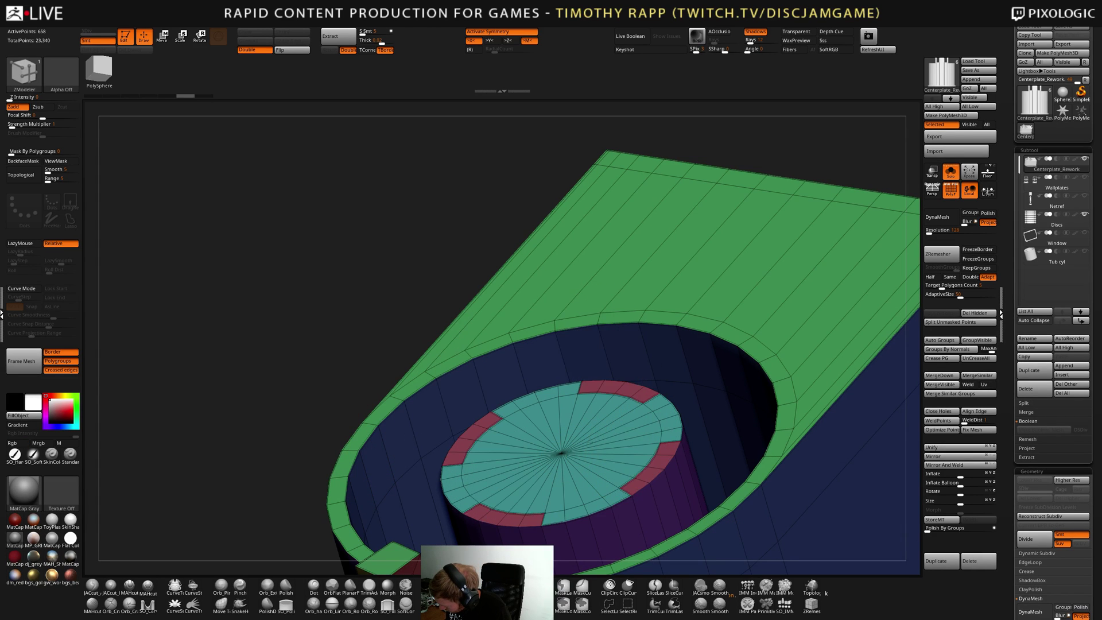
Leave Solo display and view the Discs subtool straight from above against the polygroup-coloured inner ring
right_drag(667, 449, 664, 416)
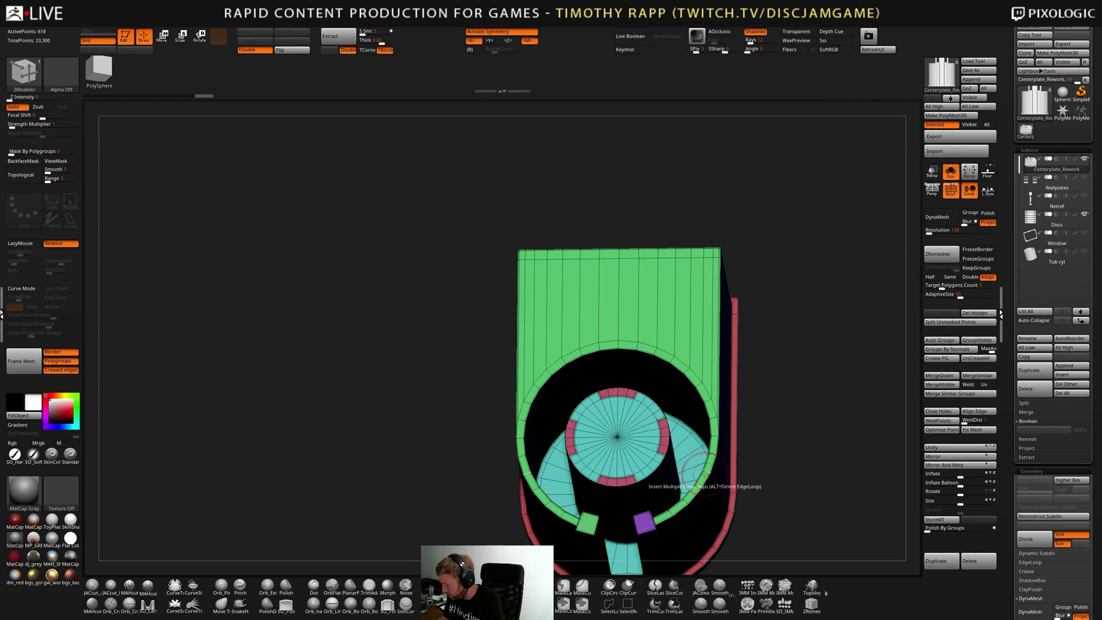
mouse_move(702, 473)
right_down()
mouse_move(671, 464)
mouse_move(709, 482)
mouse_move(718, 453)
mouse_move(713, 463)
mouse_move(640, 433)
mouse_move(672, 458)
mouse_move(642, 460)
mouse_move(716, 413)
mouse_move(690, 465)
mouse_move(583, 394)
mouse_move(660, 419)
right_up()
key(shift+f)
key(shift+alt+s)
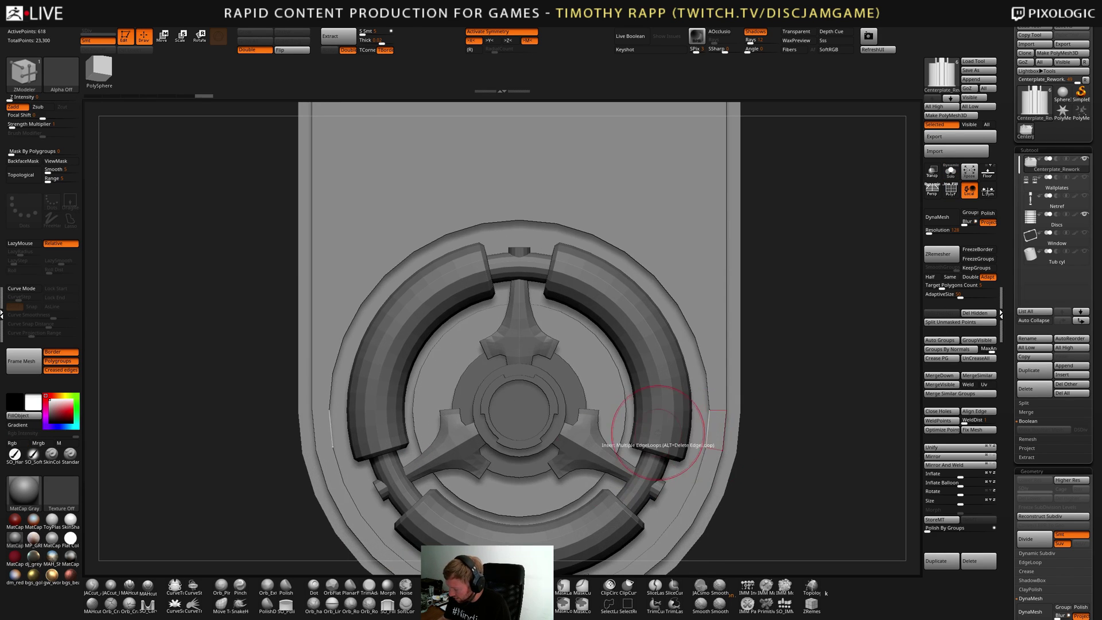
right_drag(551, 342, 639, 410)
key(shift+f)
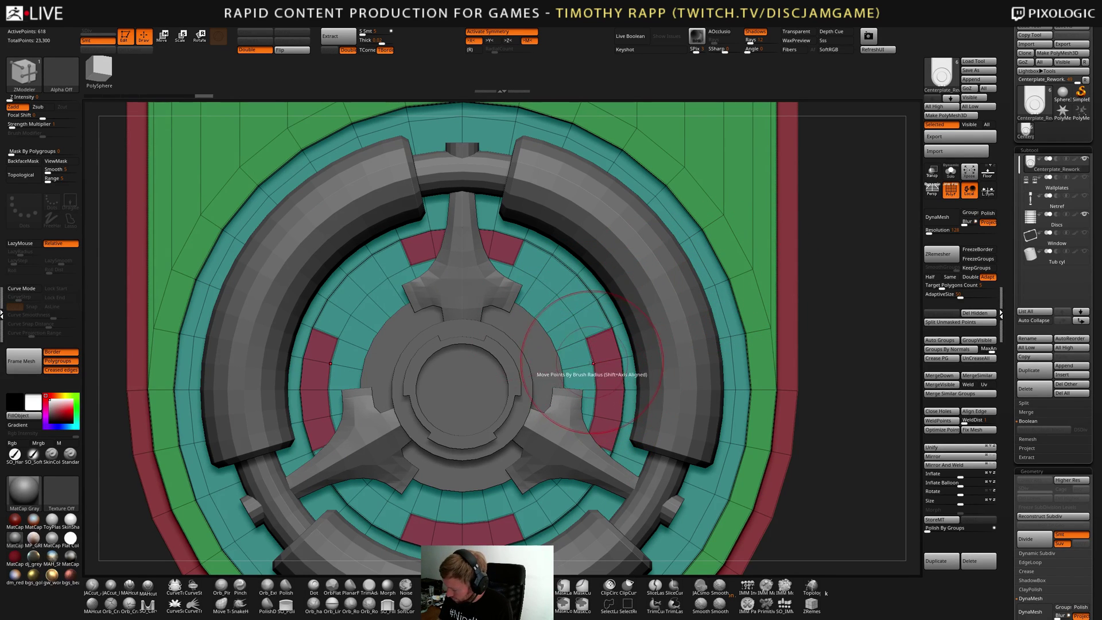
Set up radial symmetry around the Y axis with a radial count of 3
click(505, 50)
text(3)
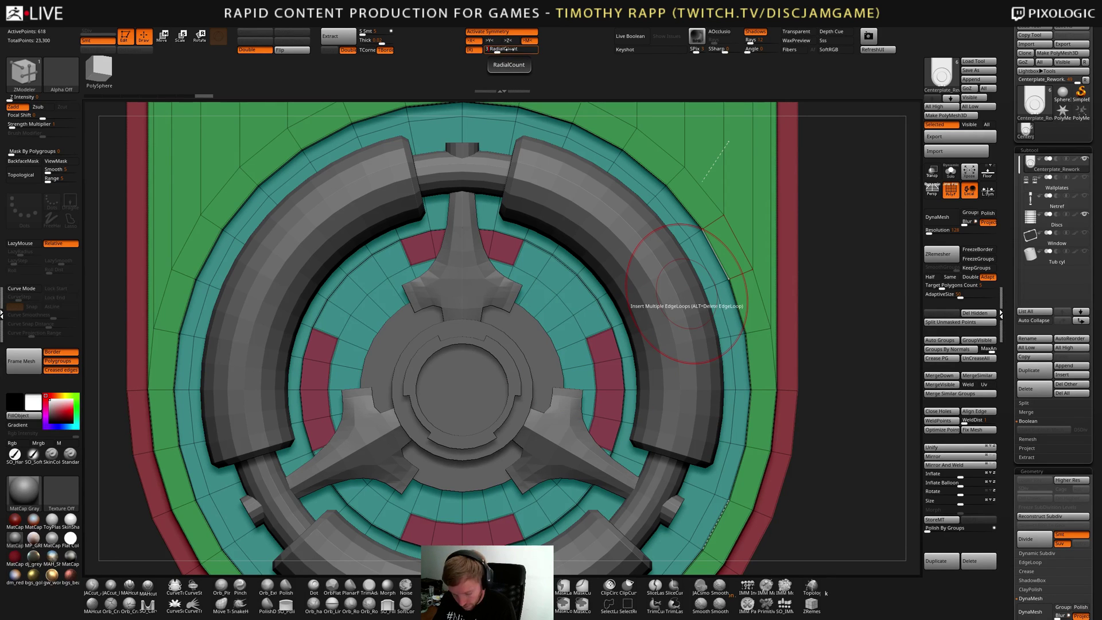
click(477, 41)
click(491, 41)
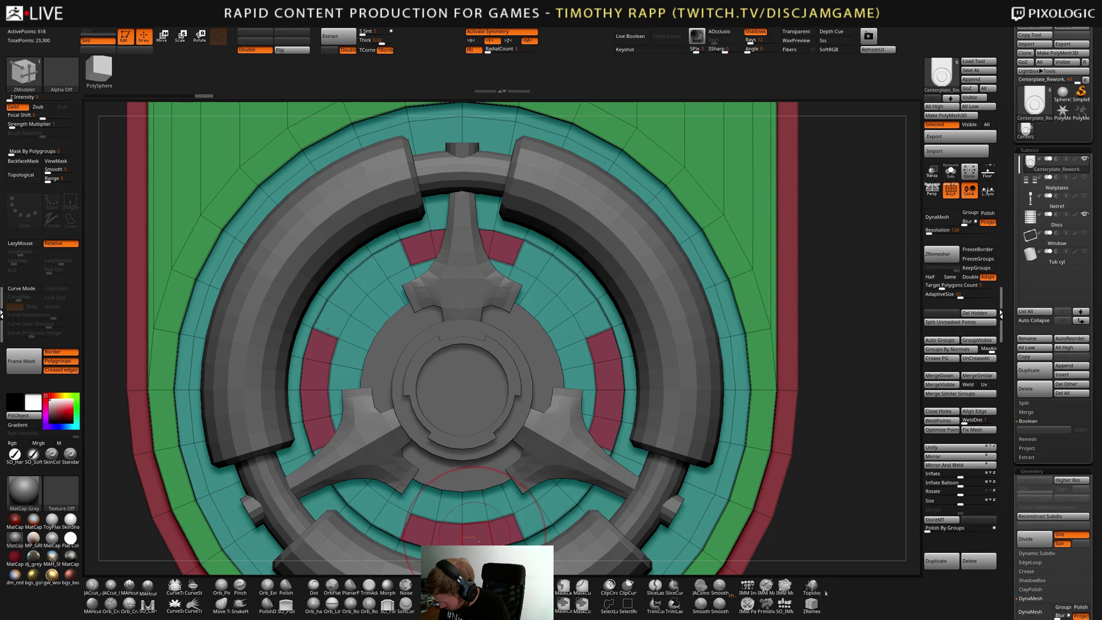
Turn off symmetry and mark three evenly spaced groups of four inner ring faces with ZModeler
mouse_move(469, 524)
right_down()
mouse_move(441, 499)
mouse_move(471, 533)
right_up()
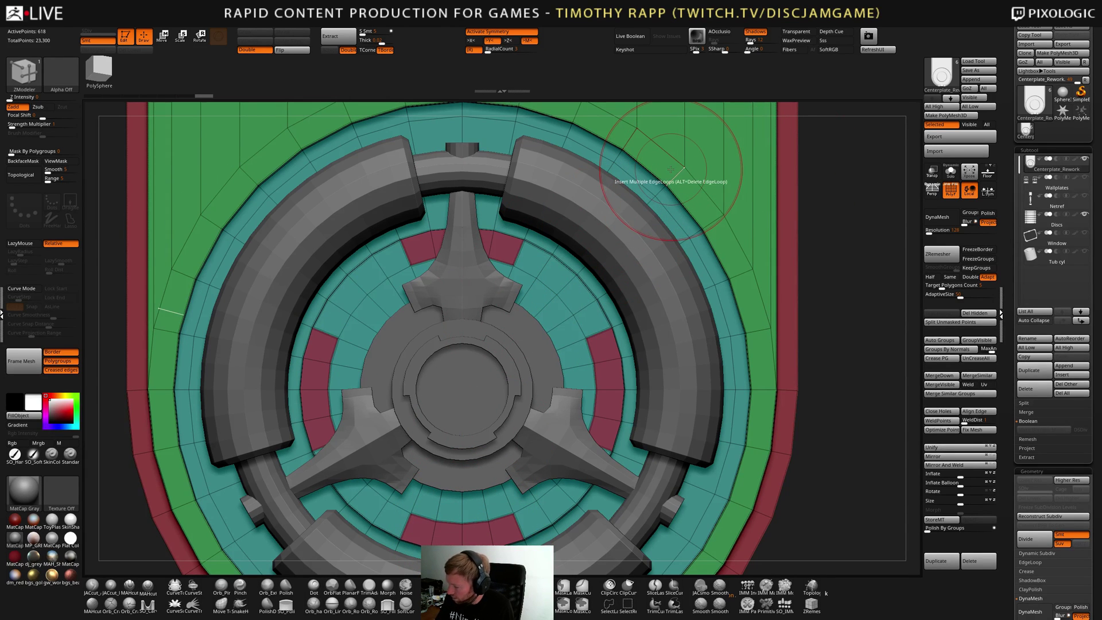
right_drag(670, 169, 510, 319)
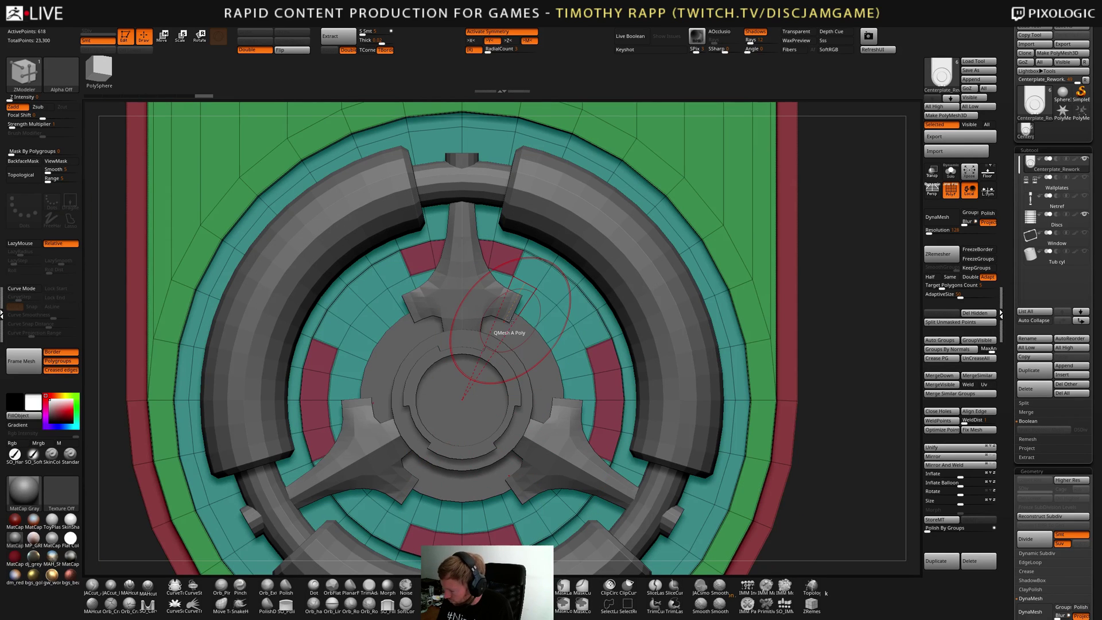
key(x)
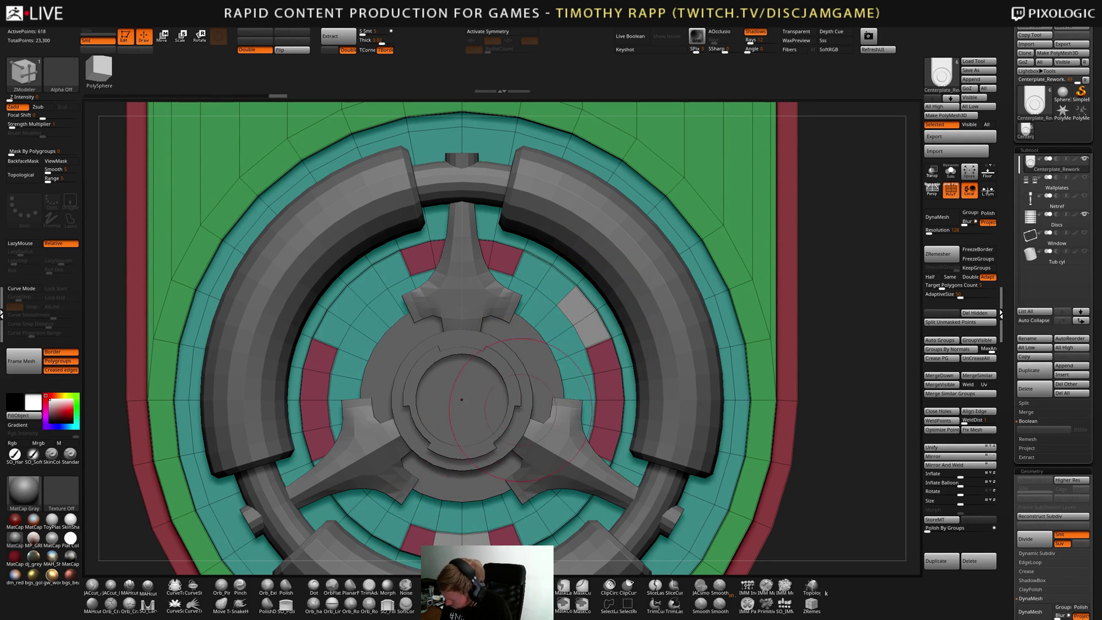
alt+click(332, 333)
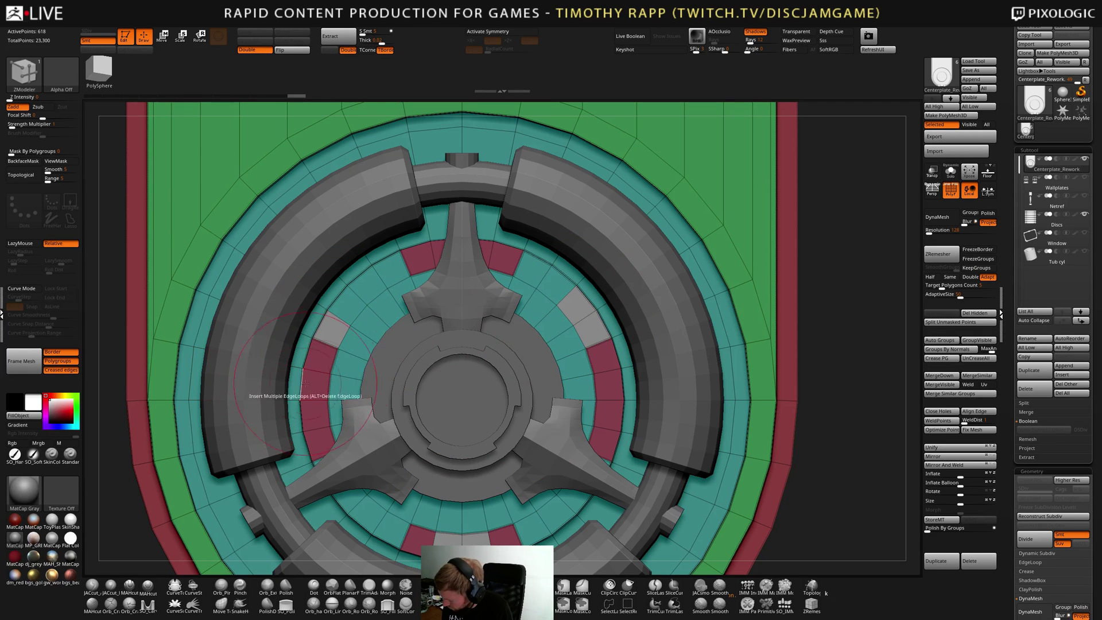
alt+click(351, 312)
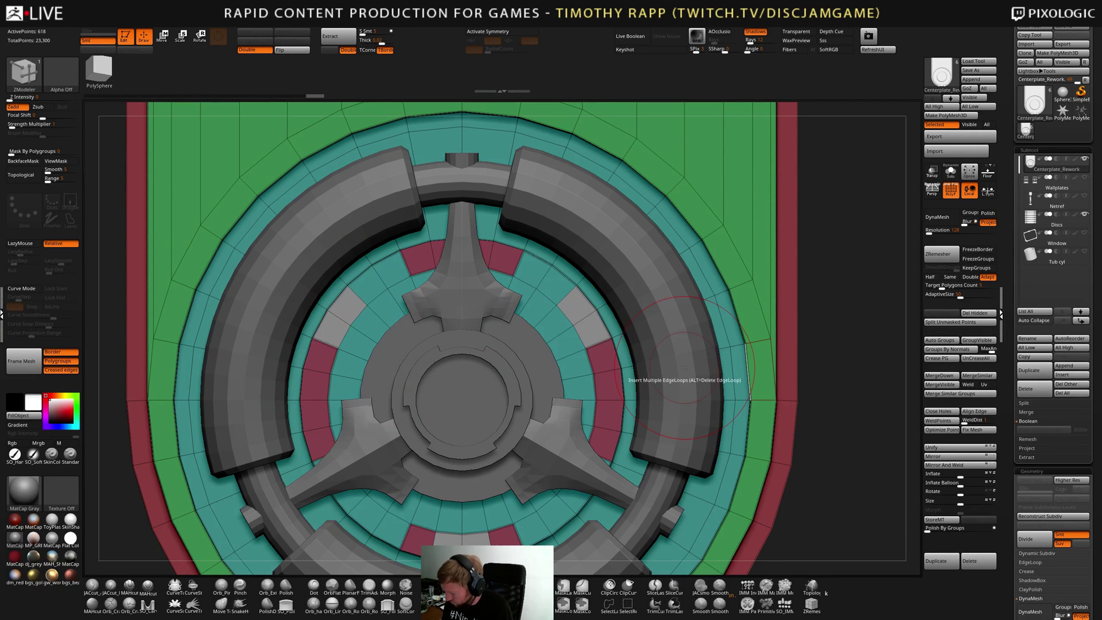
alt+right_drag(678, 370, 616, 498)
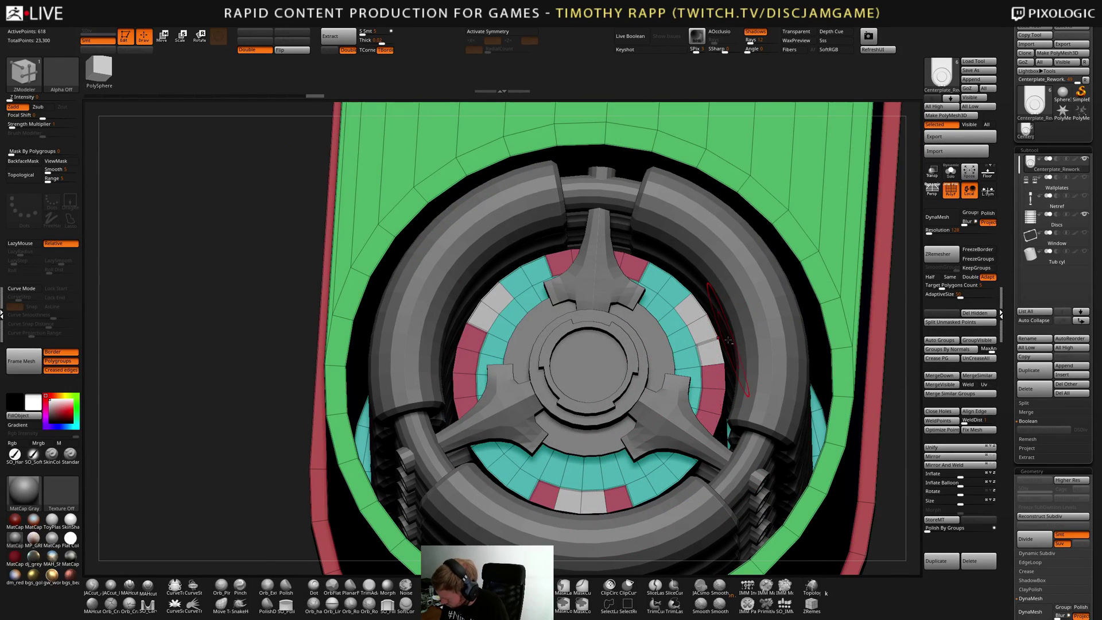
alt+click(475, 337)
shift+right_drag(577, 496, 597, 504)
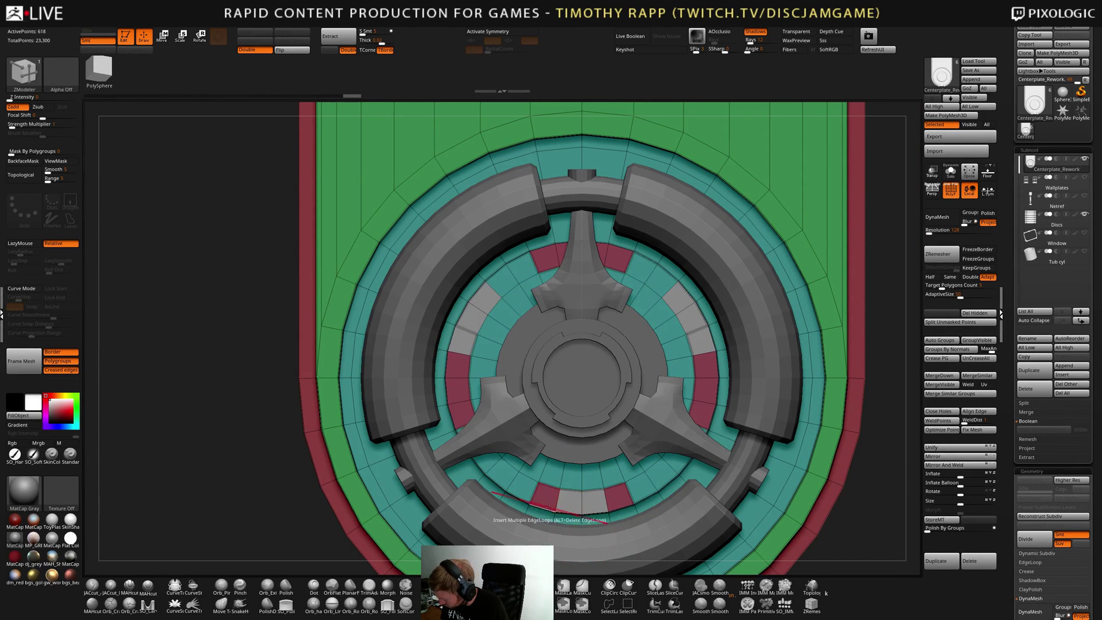
alt+click(546, 498)
alt+click(616, 497)
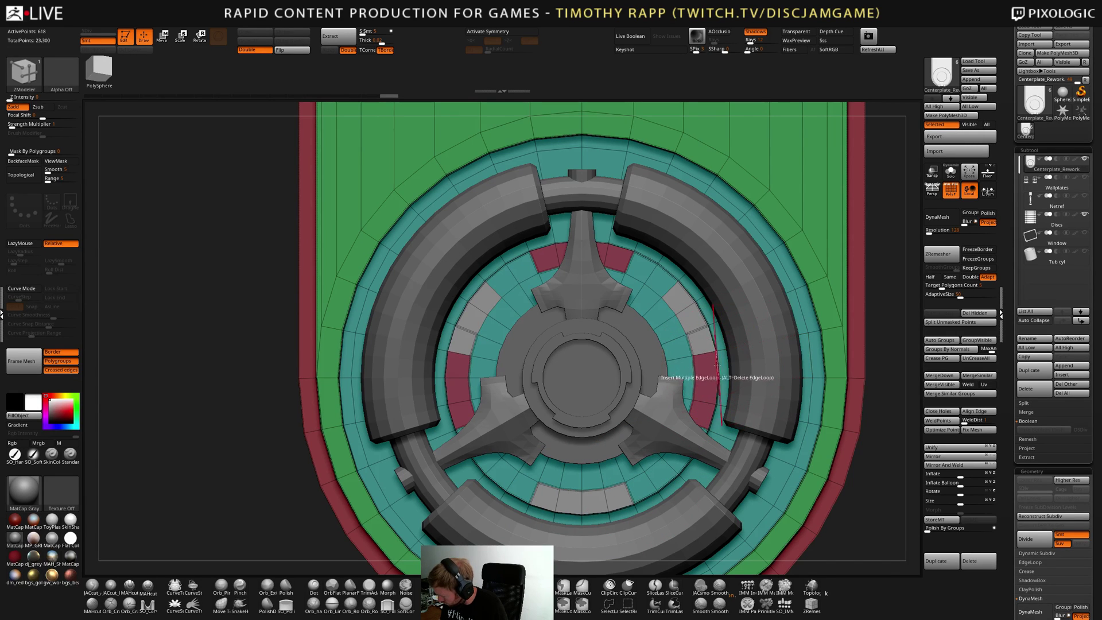
alt+click(708, 368)
alt+click(459, 365)
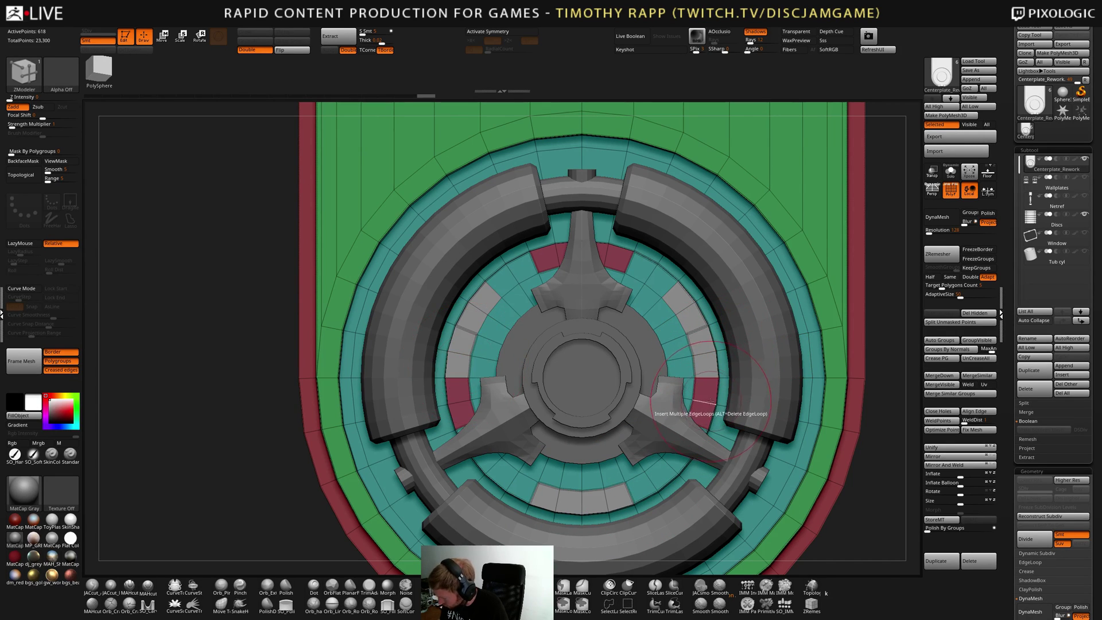
Extrude the three marked face groups up above the grey ring as tabs, keeping the Centerplate_Rework subtool active
right_drag(597, 511, 625, 489)
drag(691, 353, 753, 378)
right_drag(683, 472, 671, 503)
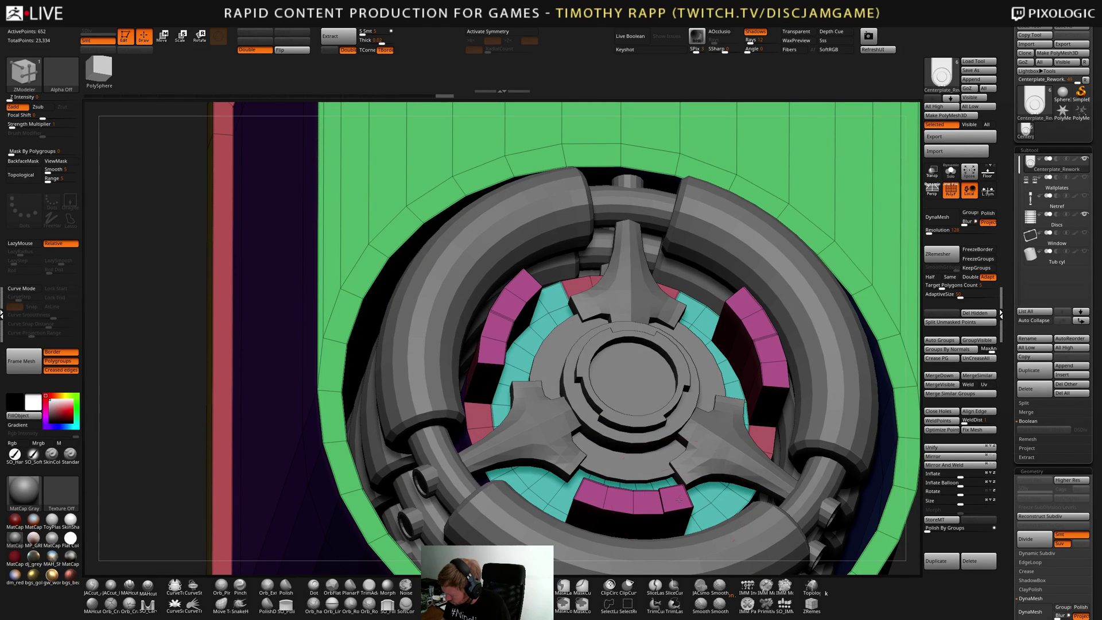
key(ctrl+z)
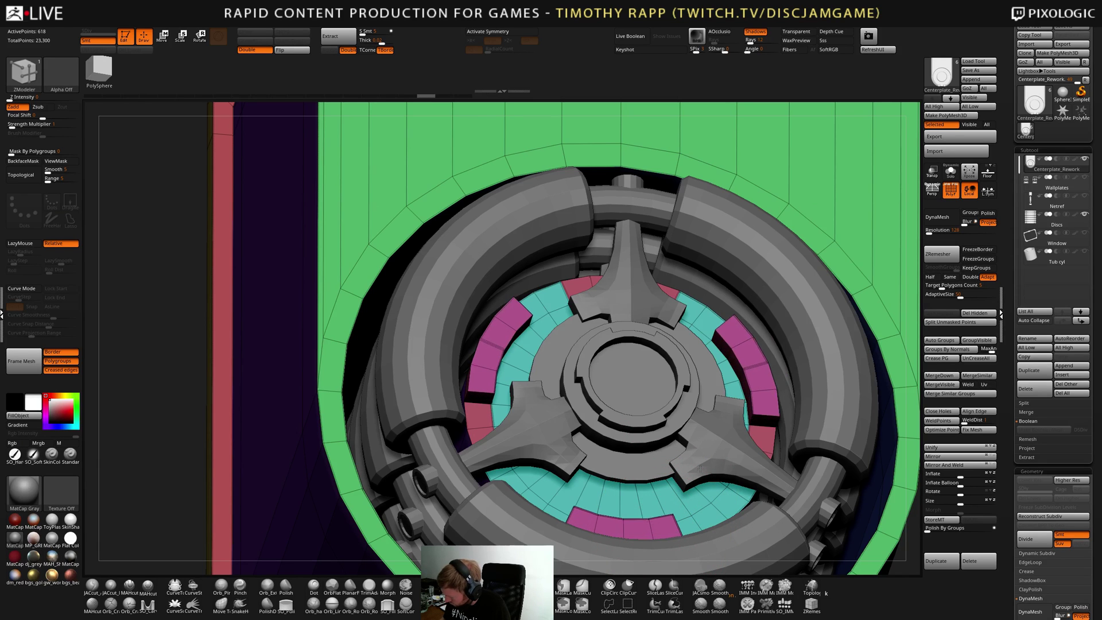
drag(700, 469, 703, 415)
shift+right_drag(703, 459, 669, 461)
alt+click(707, 462)
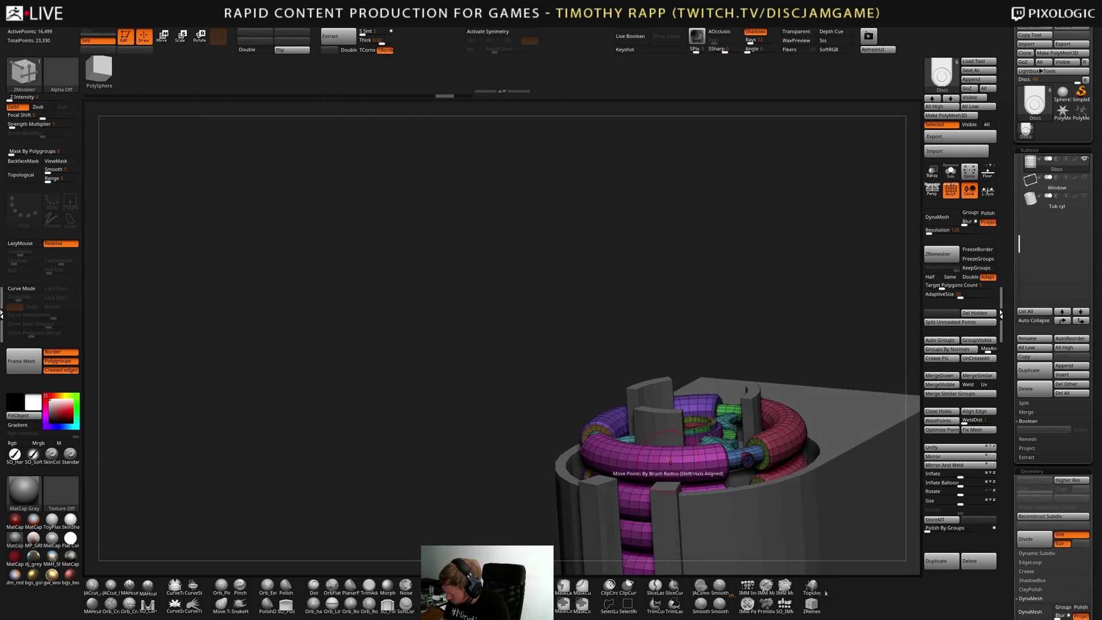
alt+click(749, 417)
alt+right_drag(740, 342, 692, 354)
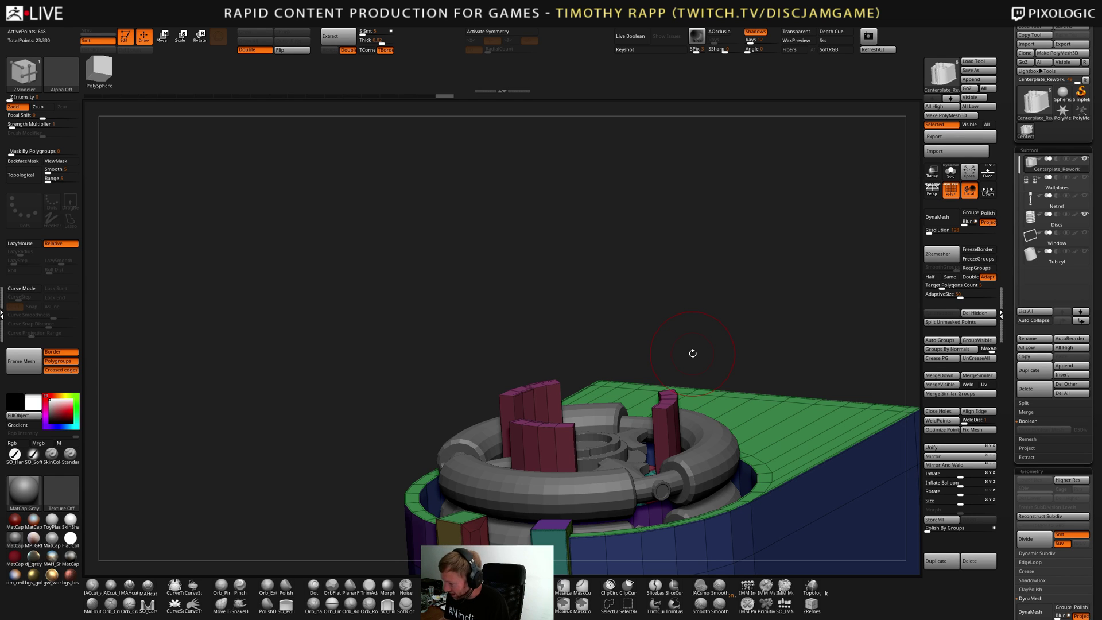
Flatten the tops of the three tabs to one lower level with a straight ClipCurve cut from the front
drag(693, 353, 730, 446)
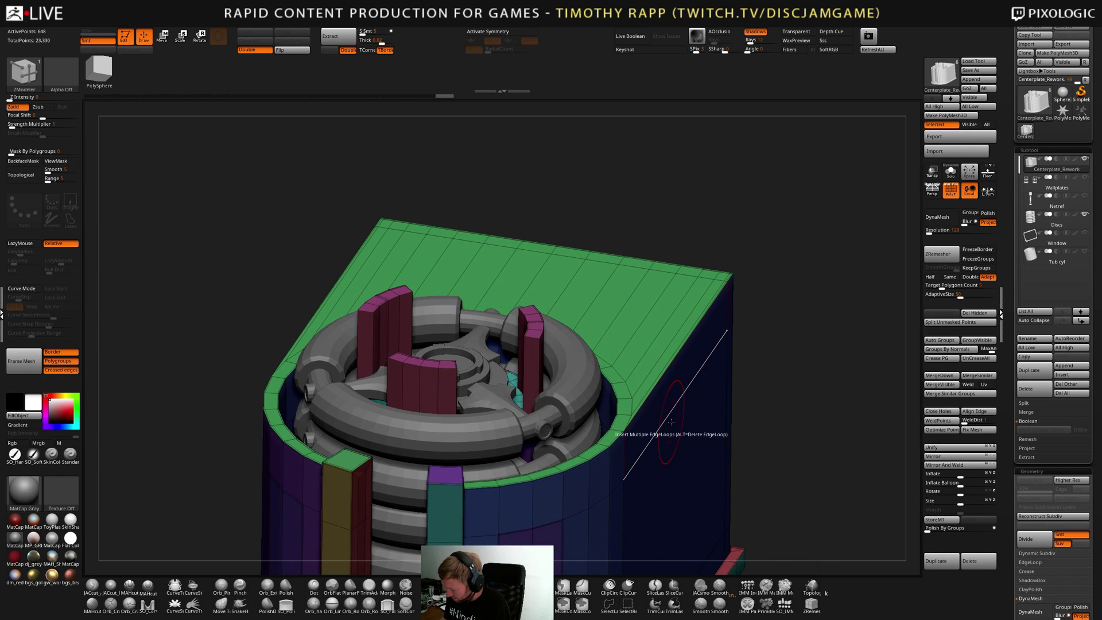
shift+right_drag(671, 422, 598, 386)
ctrl+shift+drag(248, 350, 710, 352)
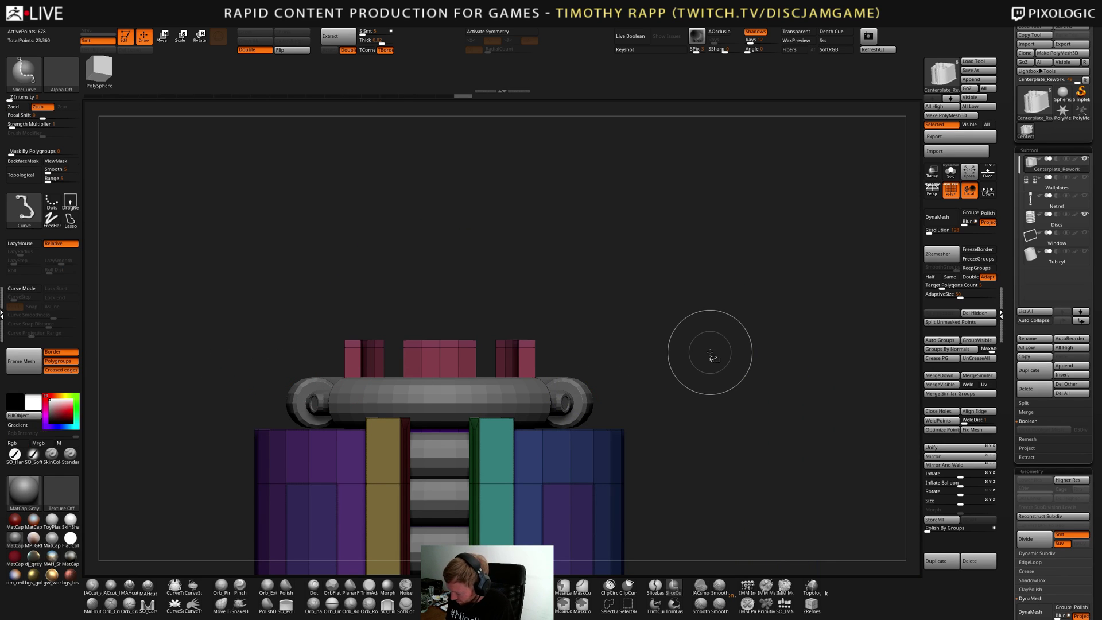
key(ctrl+z)
click(628, 586)
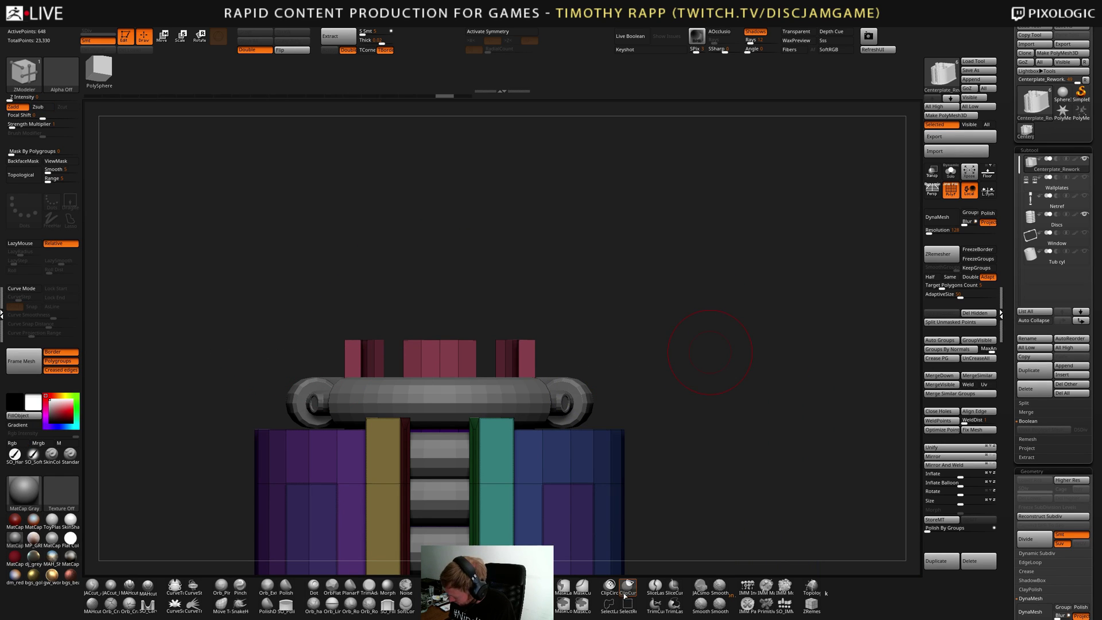
mouse_move(246, 351)
ctrl+shift+mouse_down()
mouse_move(760, 356)
mouse_move(639, 426)
mouse_move(637, 445)
ctrl+shift+mouse_up()
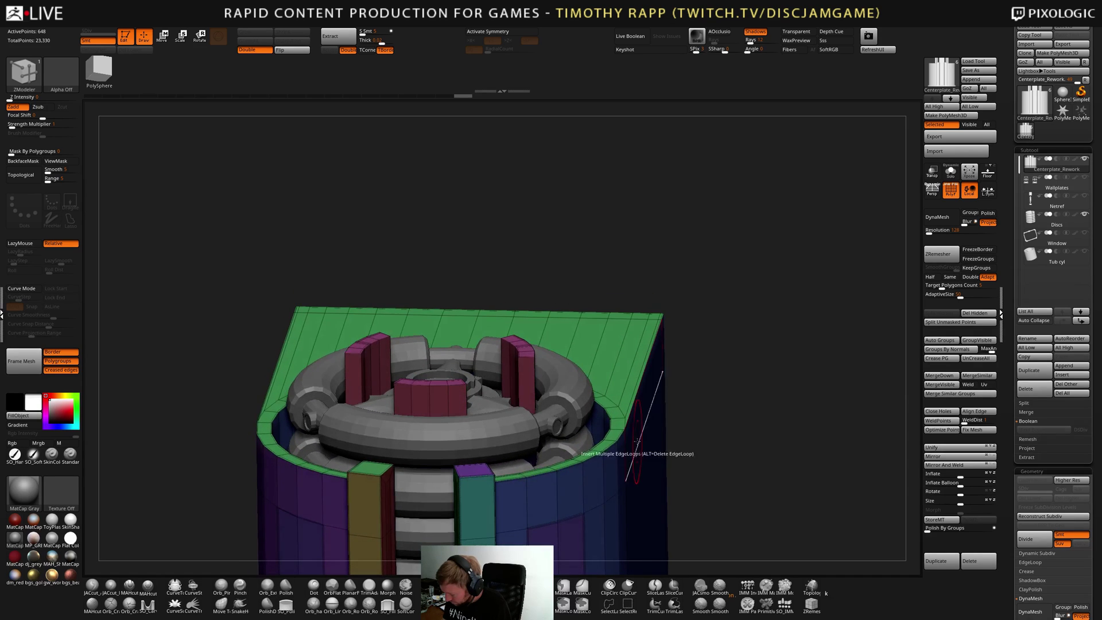
Mark the two end faces on top of each of the three tabs
right_drag(556, 370, 524, 358)
alt+click(523, 357)
alt+click(519, 323)
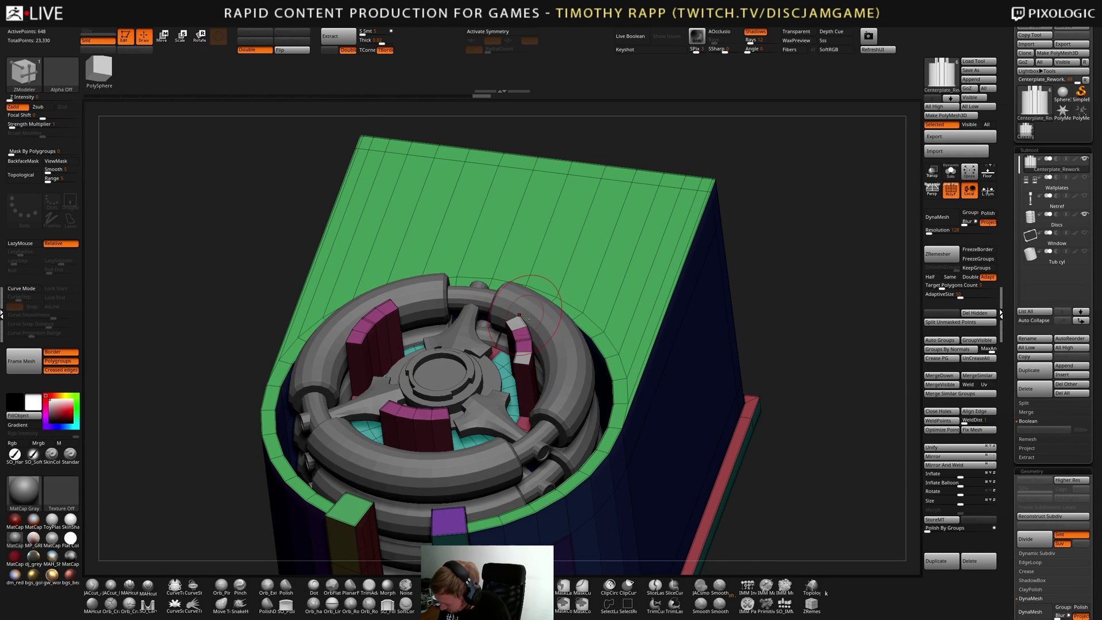
alt+click(440, 414)
alt+click(392, 410)
alt+click(354, 336)
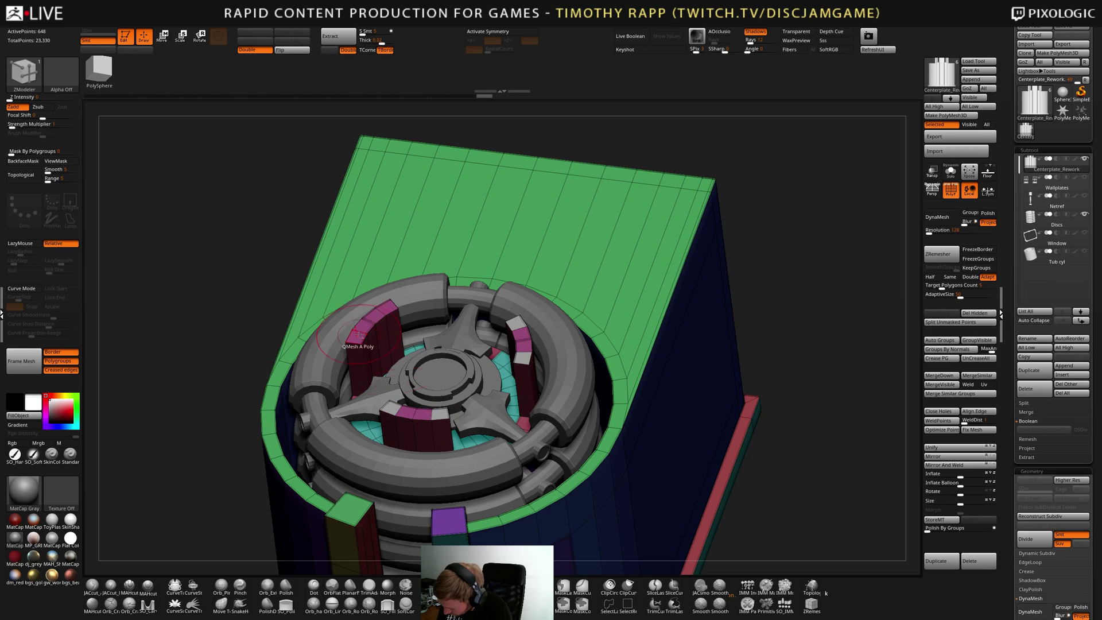
alt+click(388, 308)
Try to push the marked end faces of the tabs down with QMesh
ctrl+right_drag(482, 408, 477, 426)
drag(435, 404, 438, 425)
key(ctrl+z)
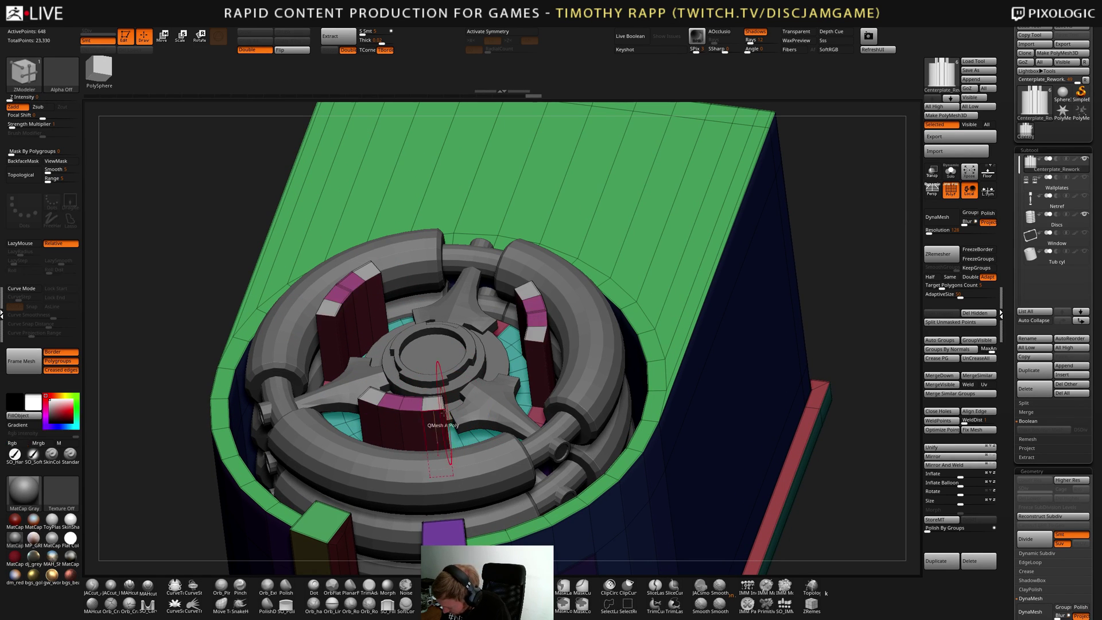
key(ctrl+z)
ctrl+right_drag(448, 405, 433, 405)
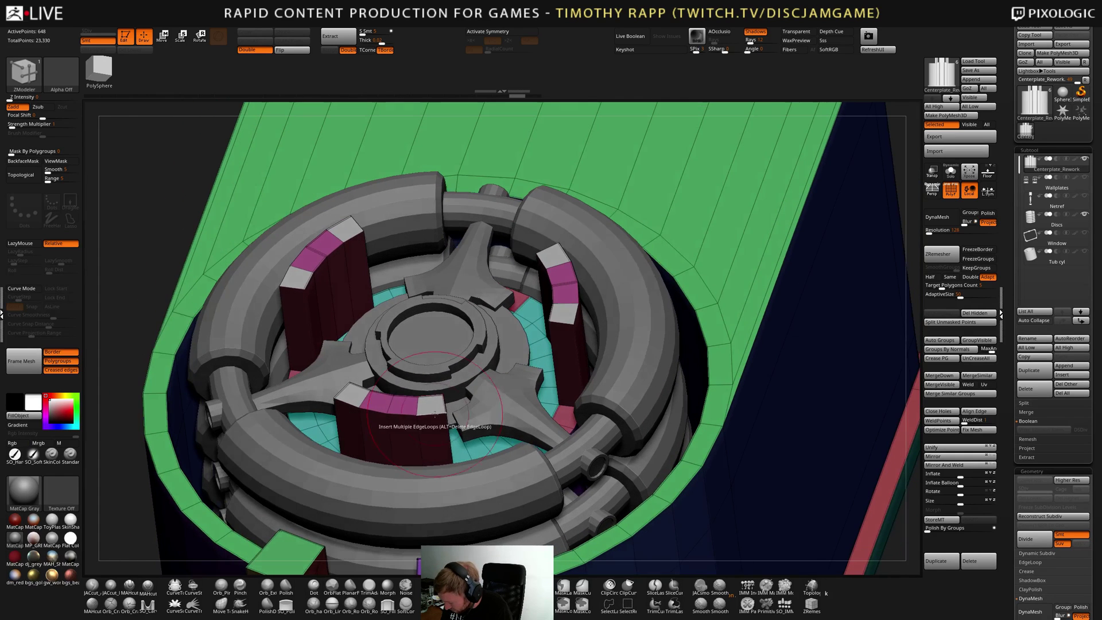
drag(433, 404, 437, 419)
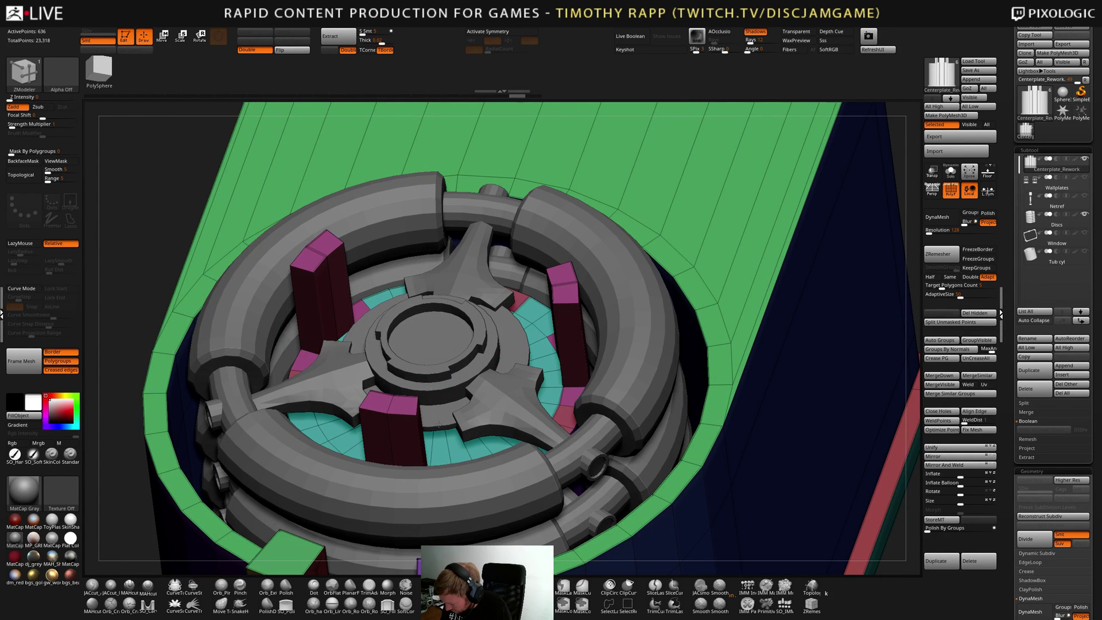
key(ctrl+z)
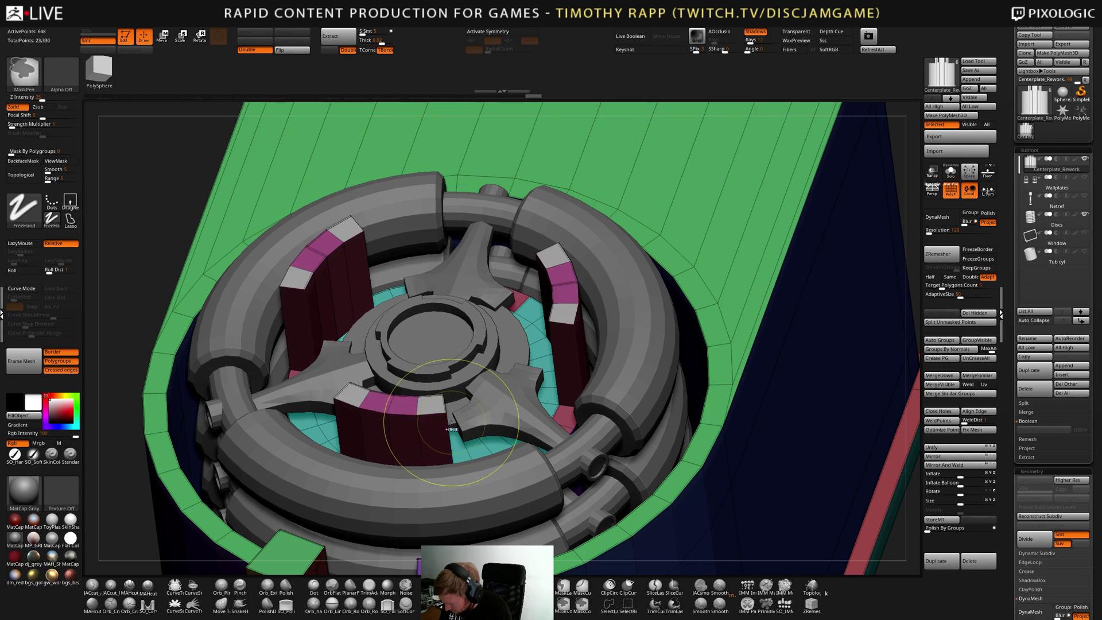
Undo the marking of the end faces on top of the tabs
right_drag(451, 422, 485, 443)
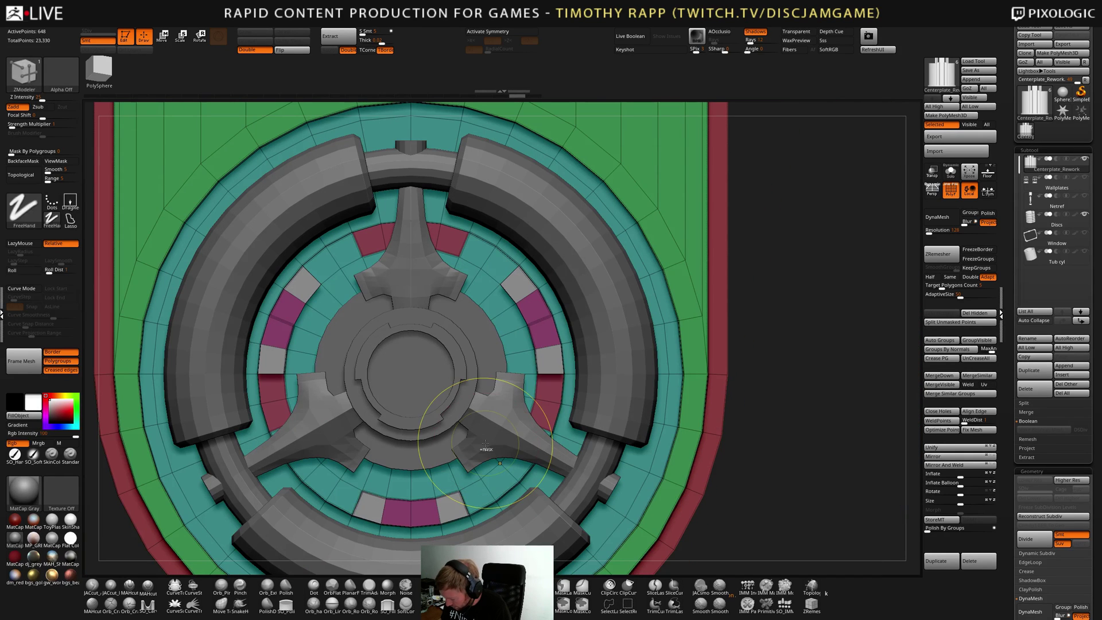
key(ctrl+z)
key(ctrl+z)
right_drag(581, 475, 534, 448)
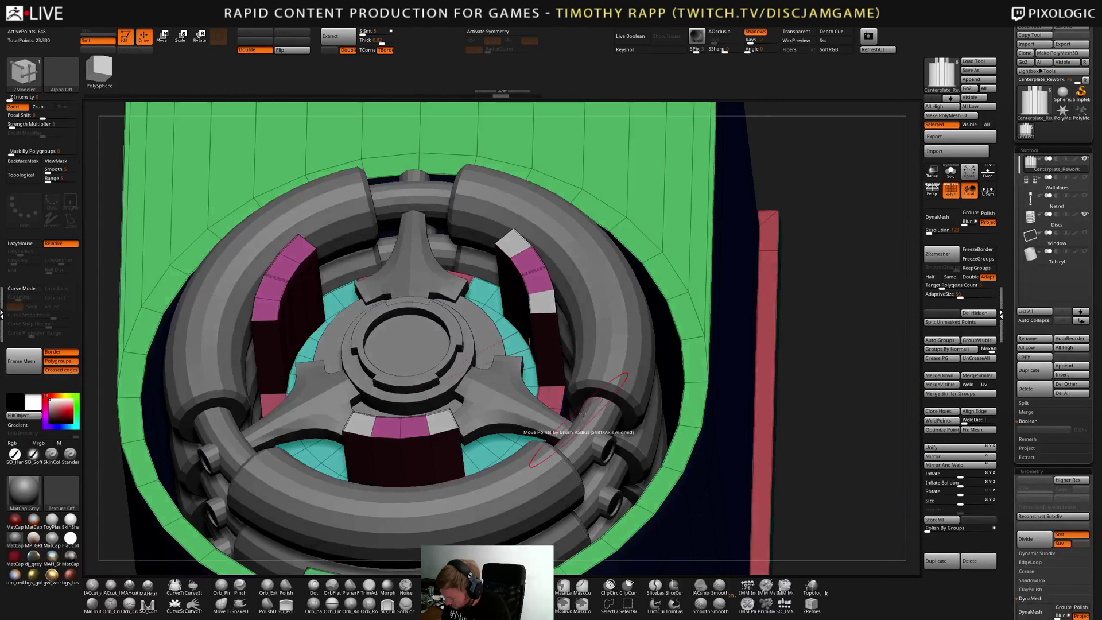
key(ctrl+z)
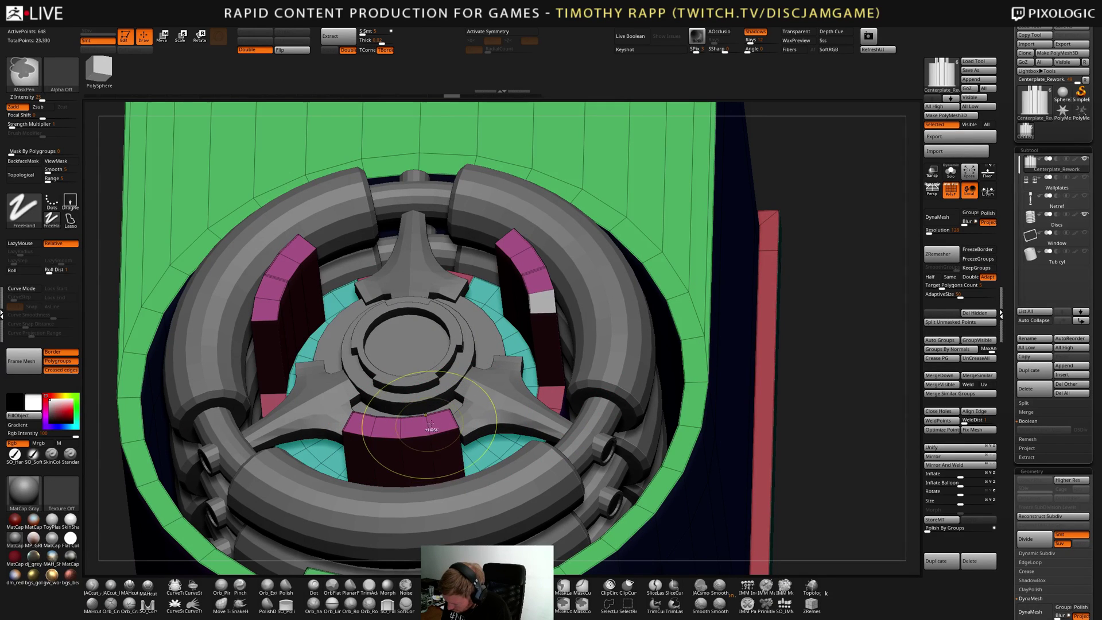
Mark the two middle top faces of each tab and assign them their own polygroup
key(ctrl+shift+z)
key(ctrl+shift+z)
key(ctrl+shift+z)
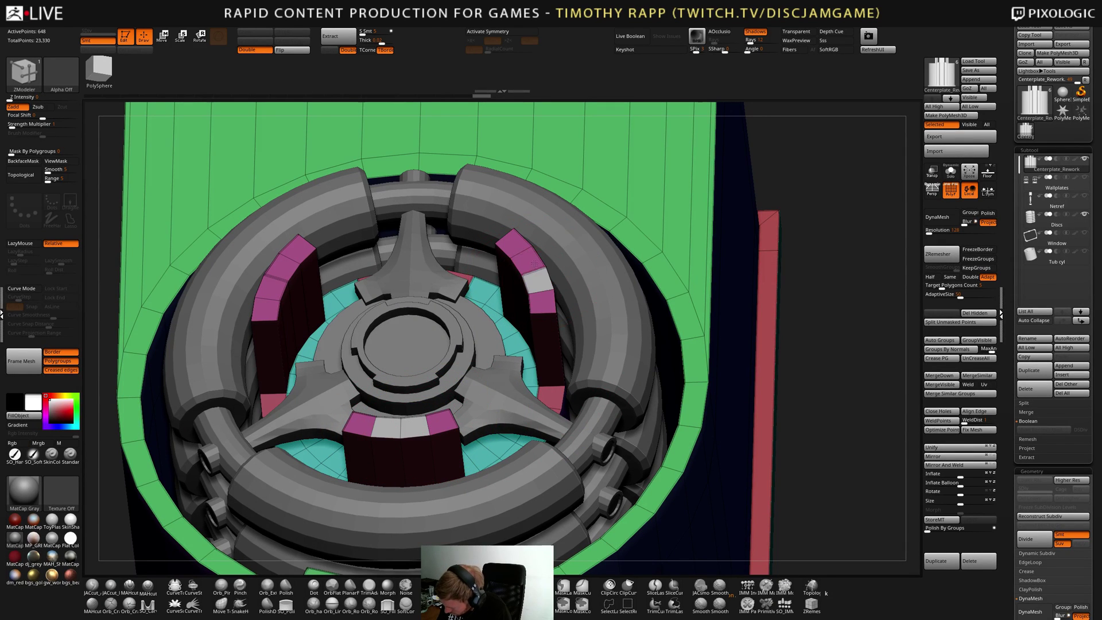
key(ctrl+z)
key(ctrl+z)
key(ctrl+z)
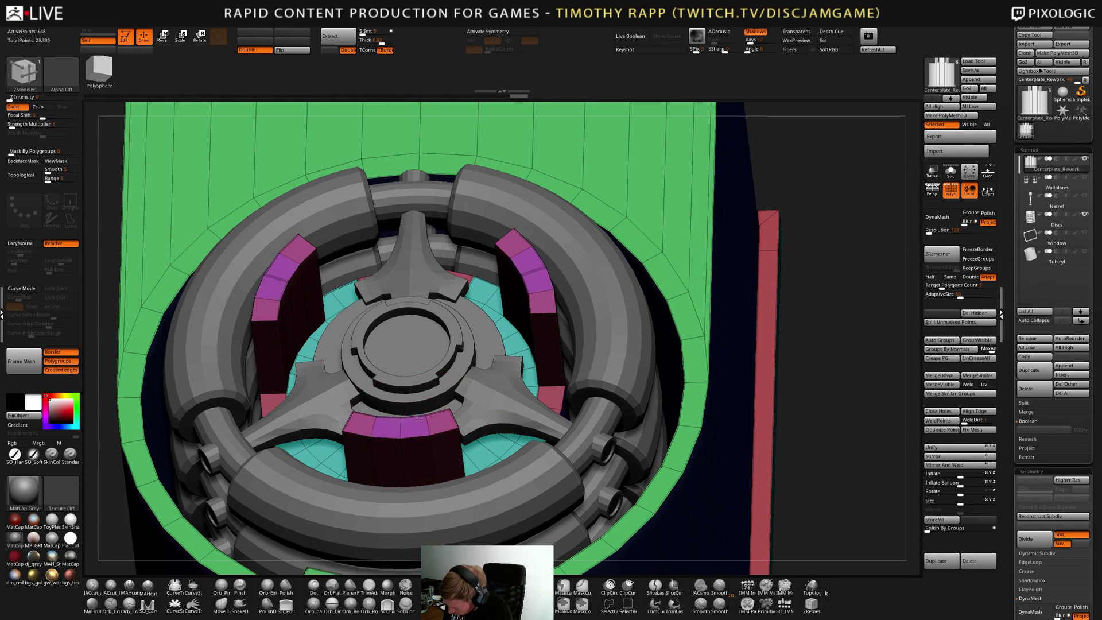
Raise the two middle top faces of all three tabs so their outer corners slope down
key(ctrl+z)
key(ctrl+z)
mouse_move(421, 395)
right_down()
mouse_move(438, 361)
mouse_move(411, 409)
right_up()
key(ctrl+shift+z)
key(ctrl+shift+z)
key(ctrl+shift+z)
key(ctrl+shift+z)
key(ctrl+shift+z)
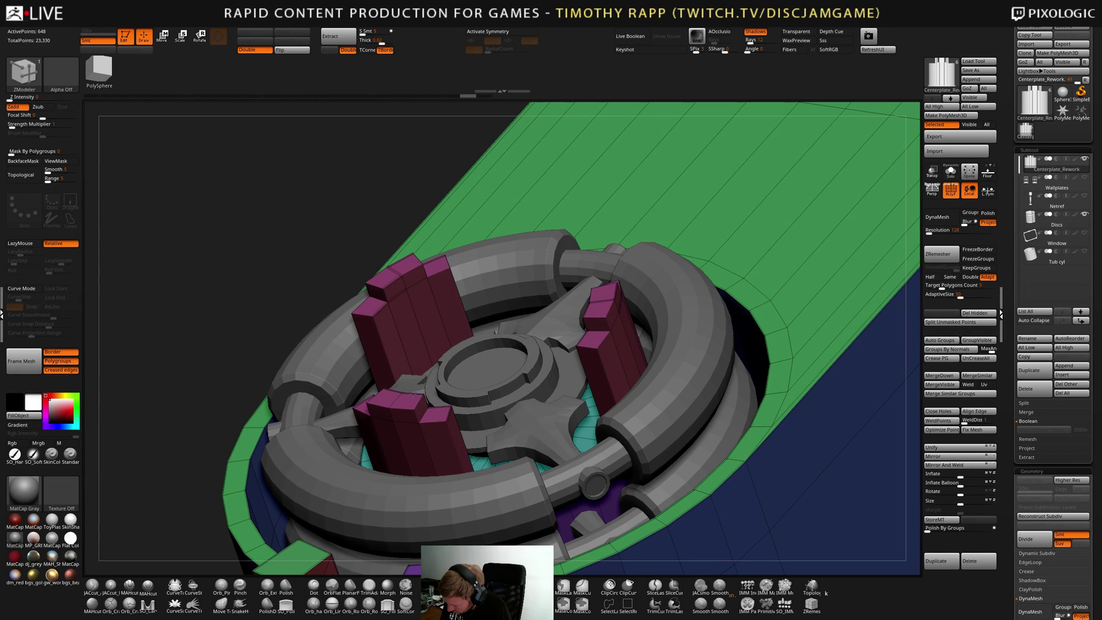
Switch to the Move tool and, from the front, mask everything except the three raised tabs
shift+right_drag(415, 376, 506, 388)
key(w)
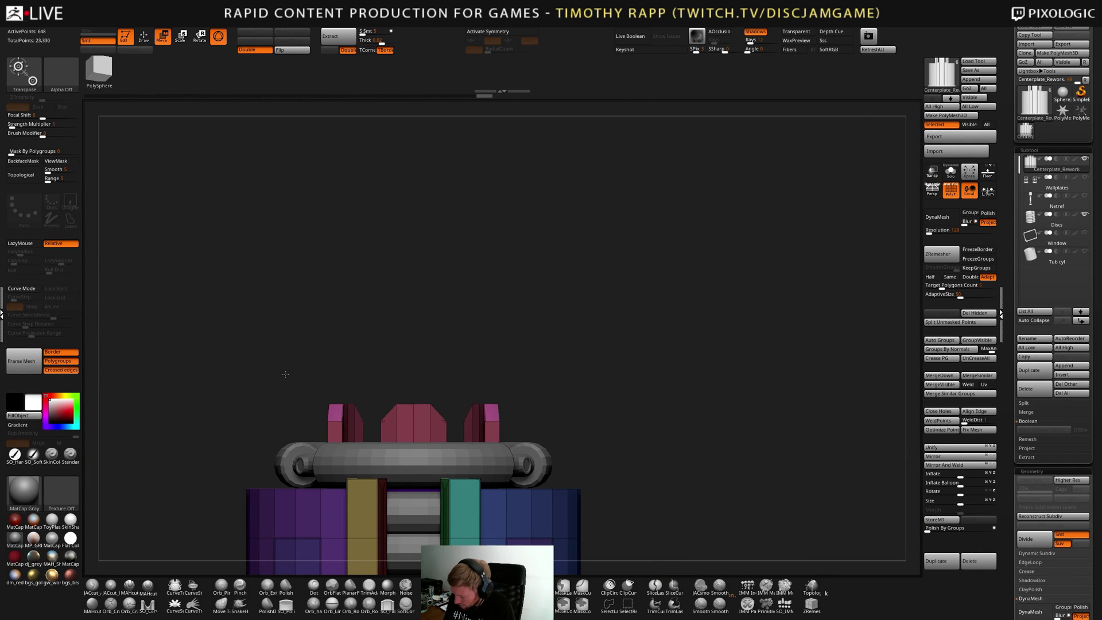
ctrl+drag(259, 358, 550, 428)
ctrl+click(617, 416)
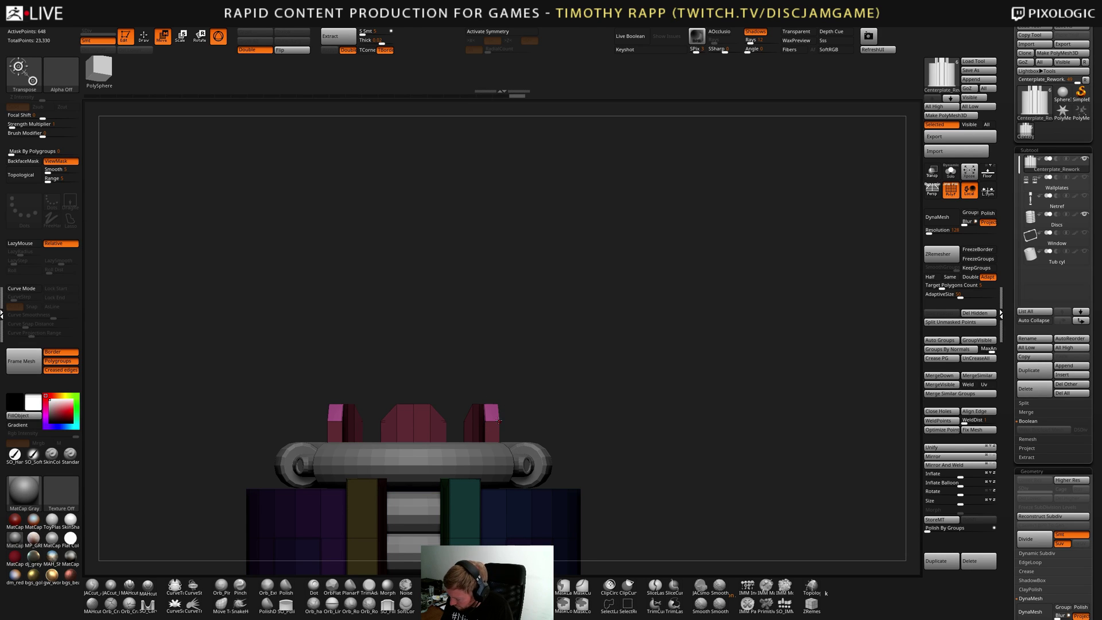
key(f)
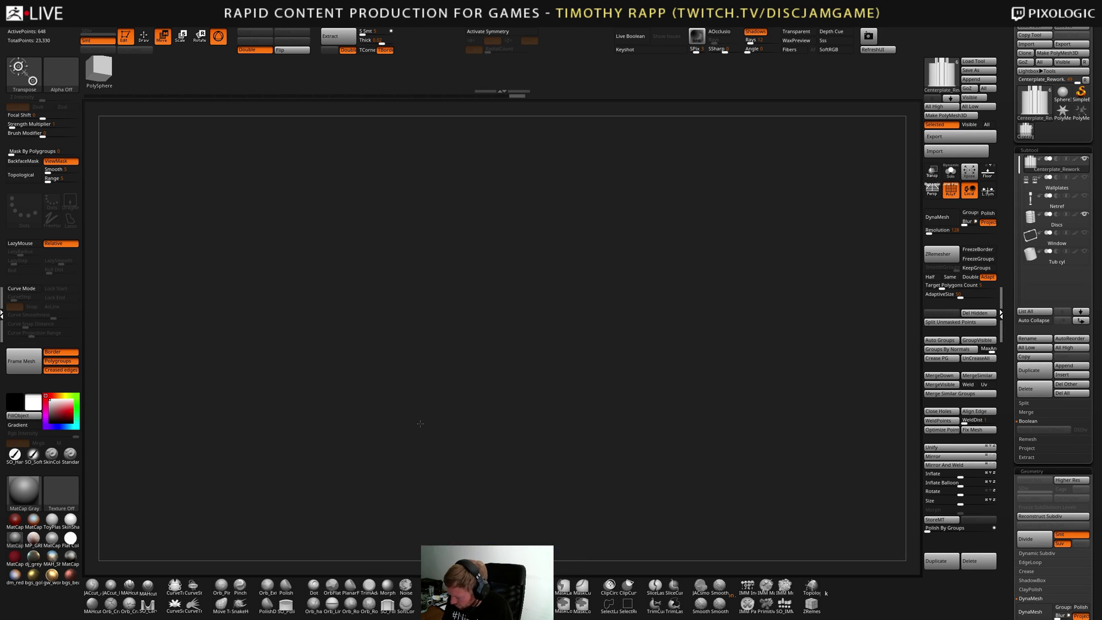
key(f)
ctrl+right_drag(704, 406, 651, 382)
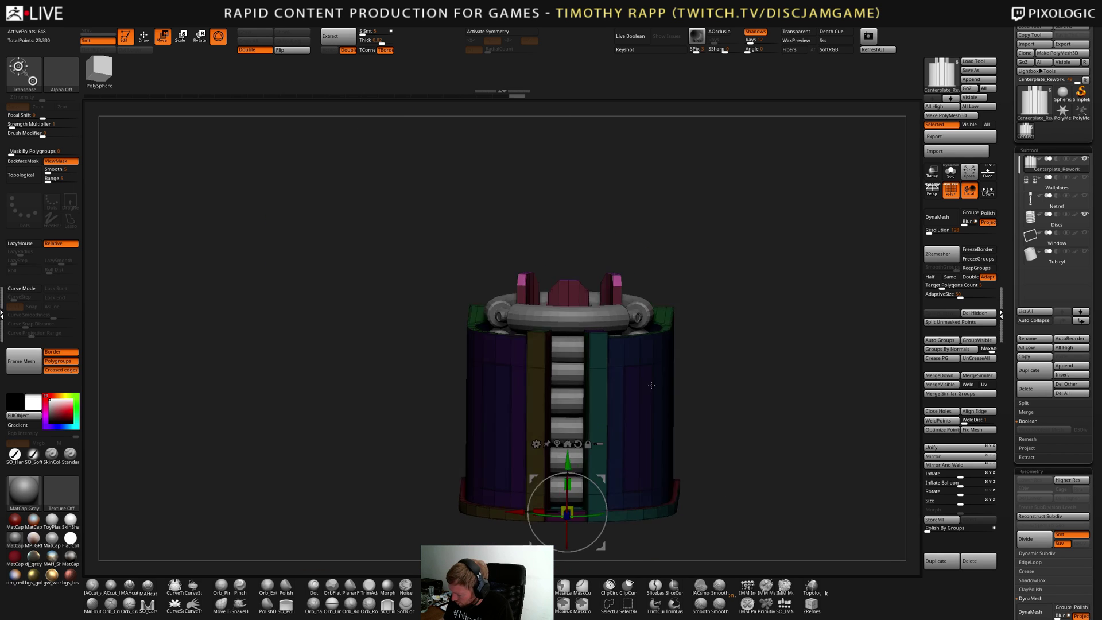
alt+right_drag(647, 324, 592, 334)
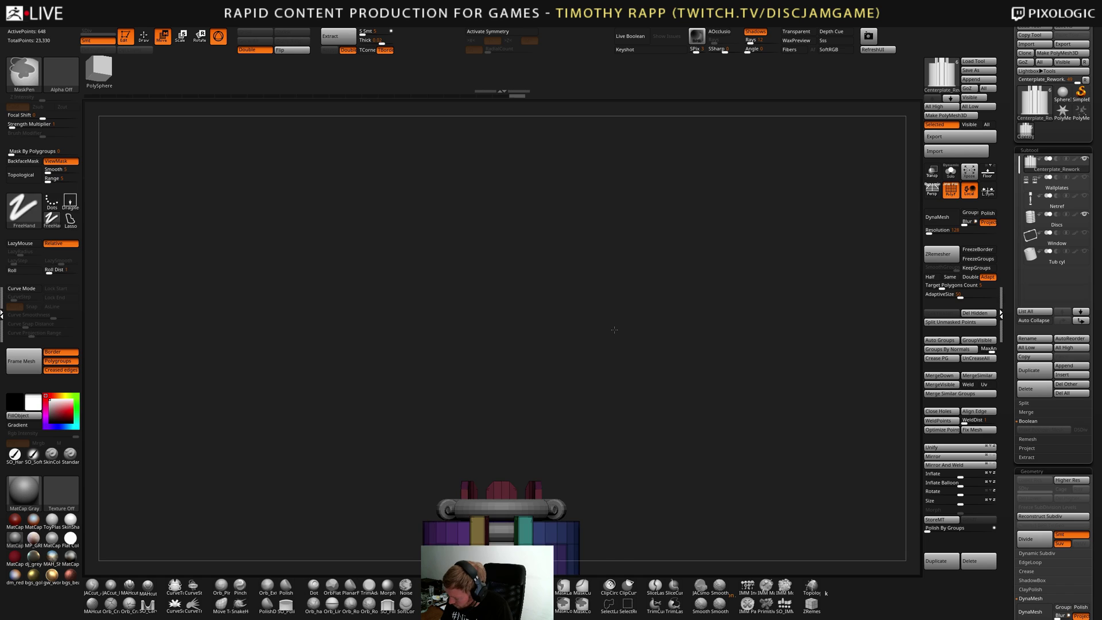
alt+right_drag(570, 477, 583, 375)
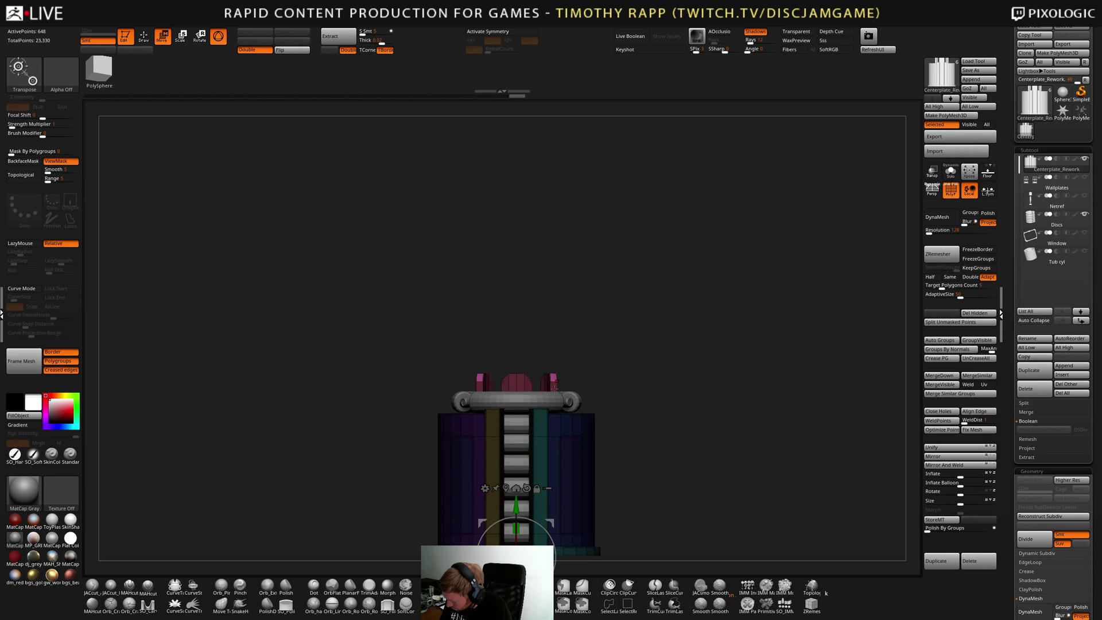
Try to lower the three unmasked tabs from the front view
alt+right_drag(660, 487, 638, 335)
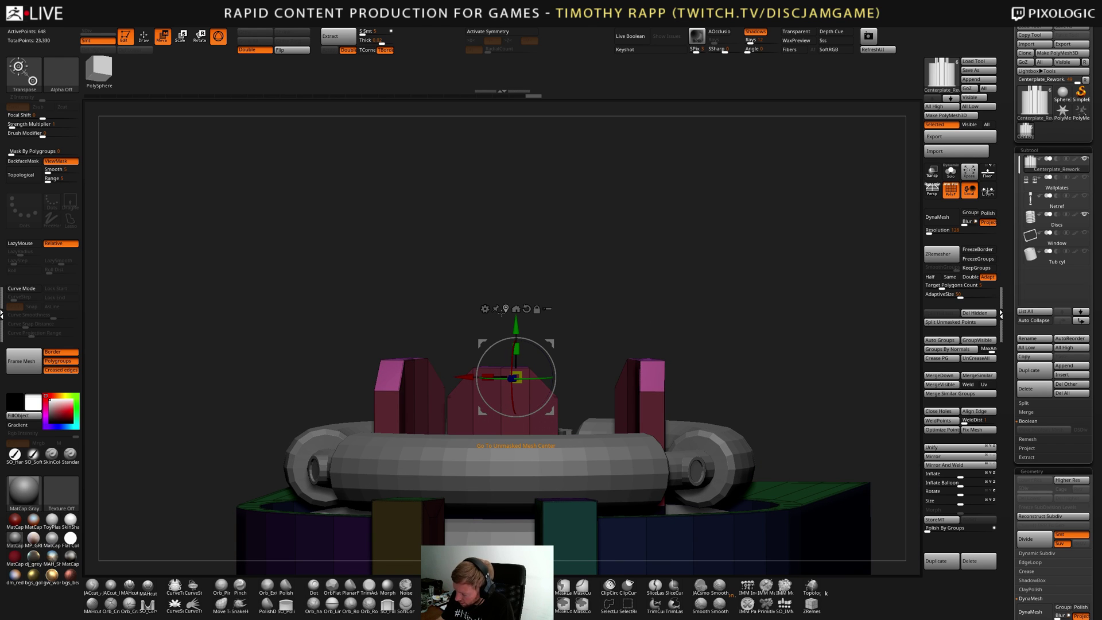
right_drag(508, 309, 544, 299)
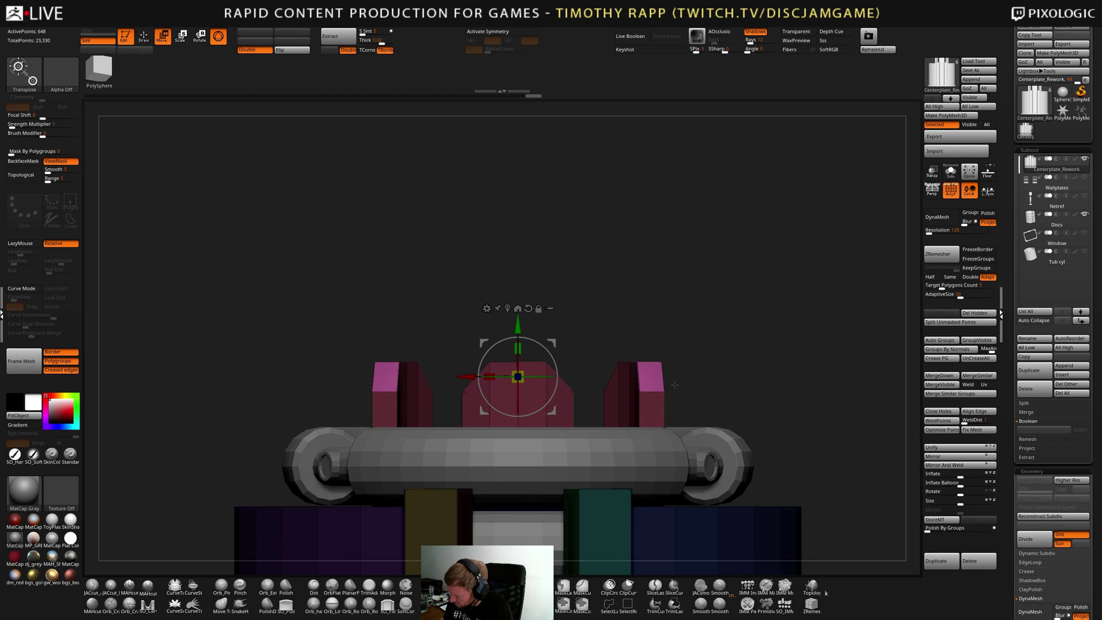
drag(518, 324, 528, 355)
key(ctrl+z)
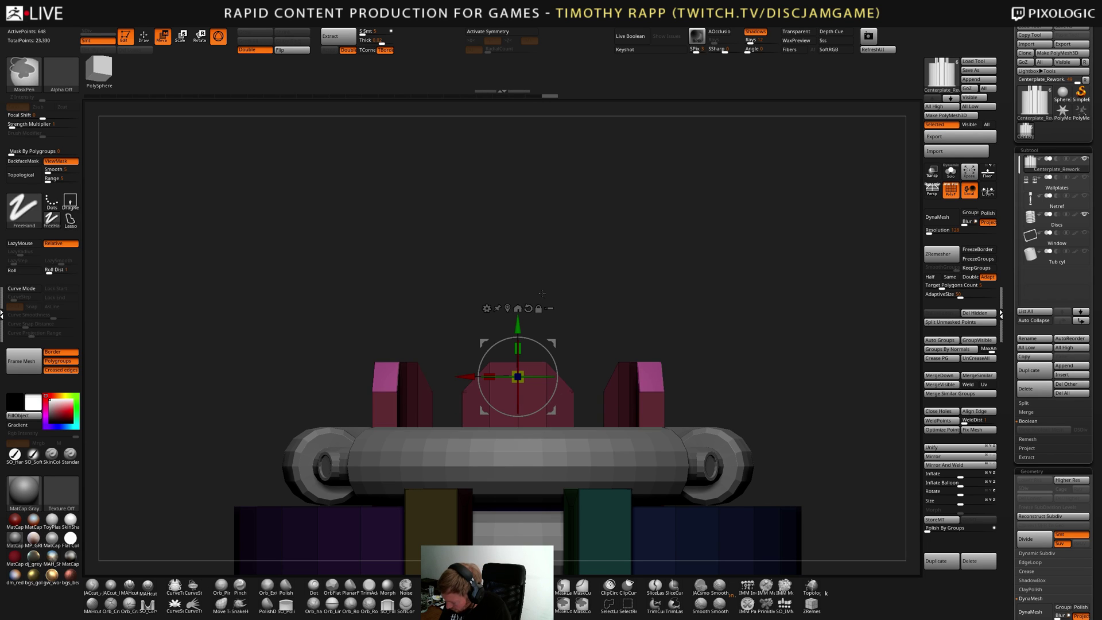
click(528, 309)
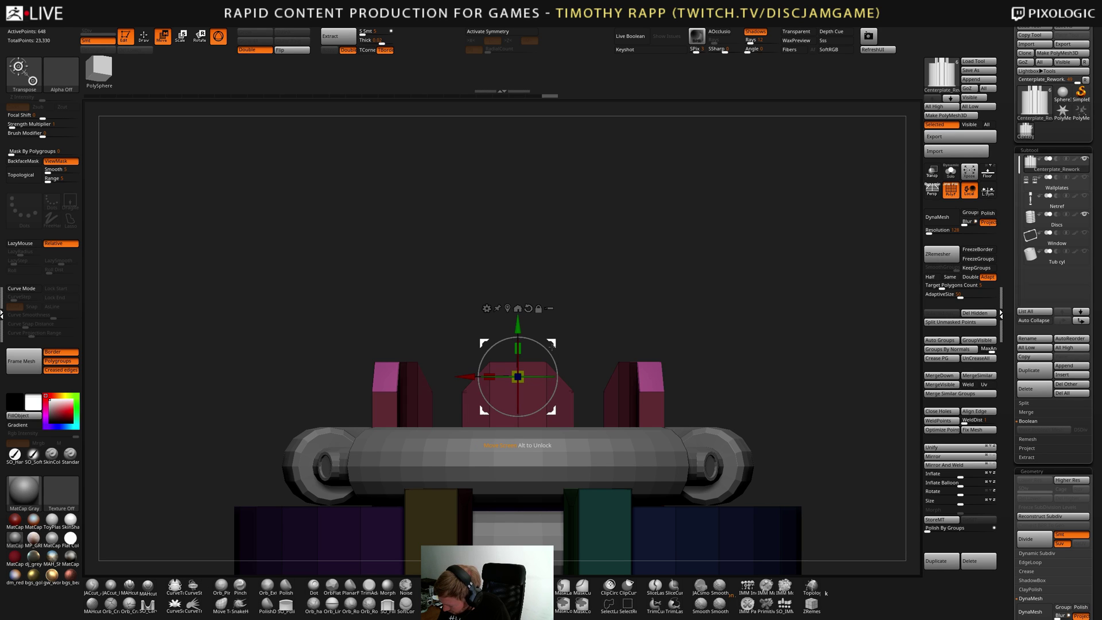
drag(554, 360, 558, 376)
key(ctrl+z)
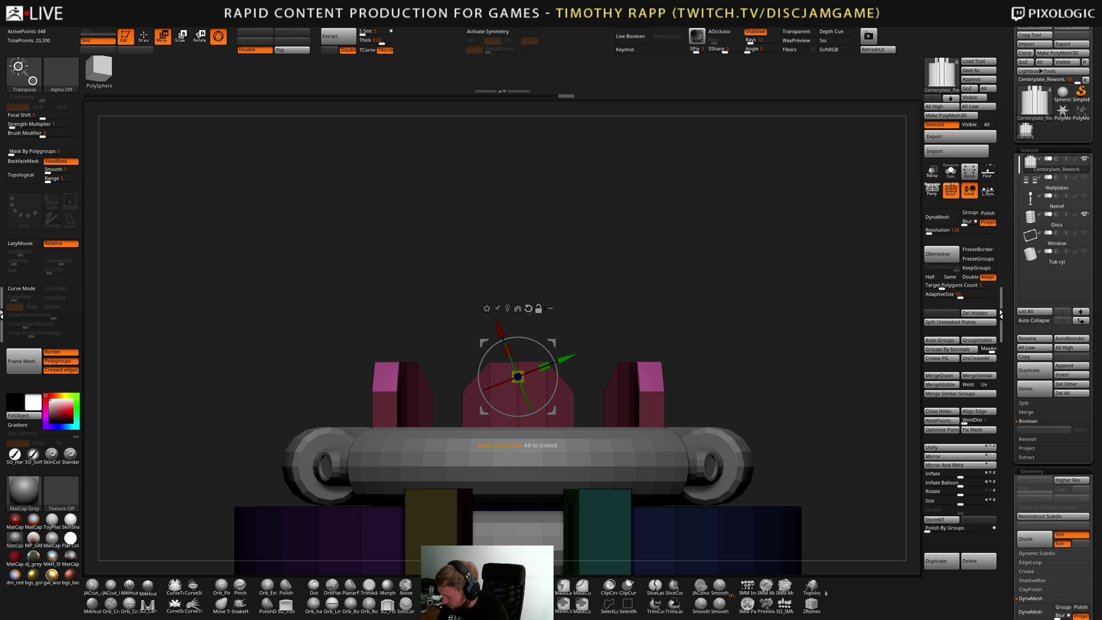
Realign the gizmo with the vertical axis and lower the three unmasked tabs closer to the ring
click(529, 309)
drag(637, 293, 659, 342)
ctrl+right_drag(663, 342, 514, 408)
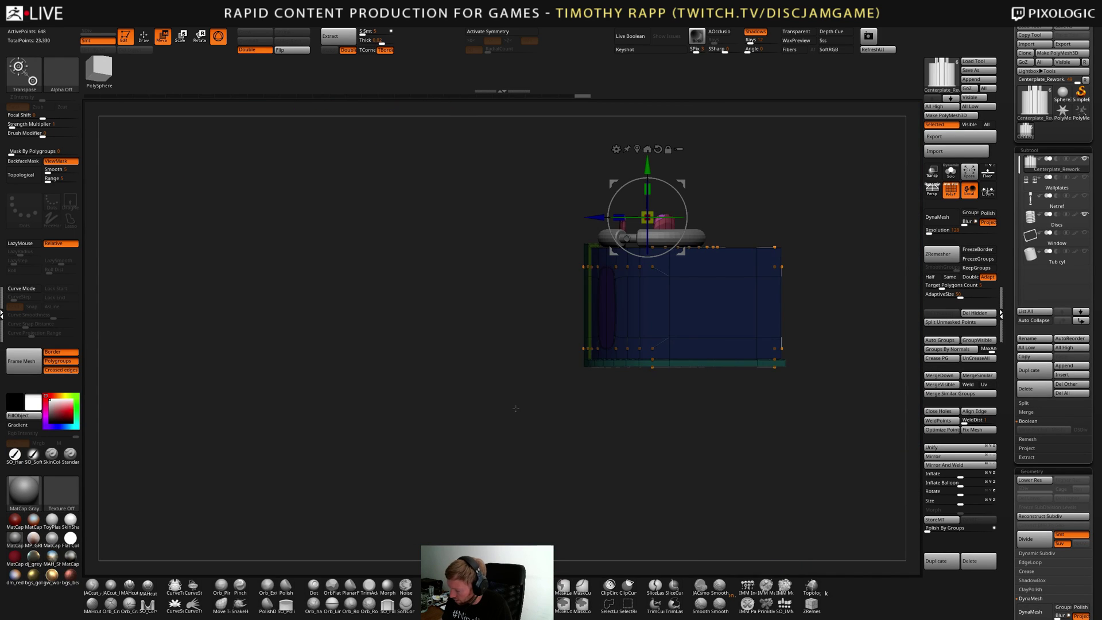
alt+right_drag(689, 315, 724, 396)
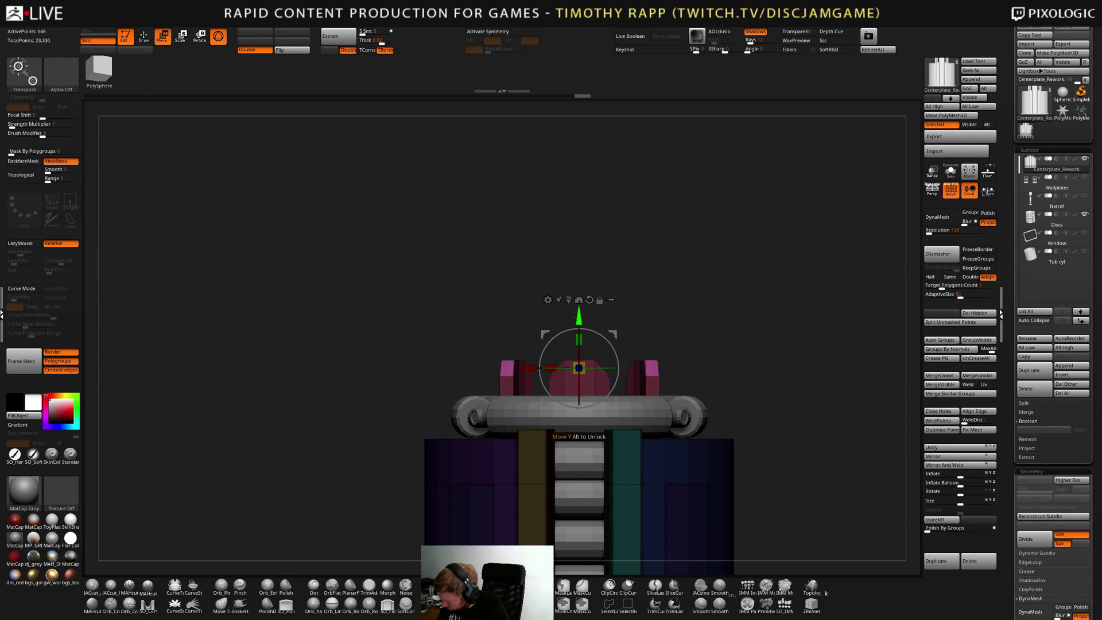
drag(581, 318, 583, 332)
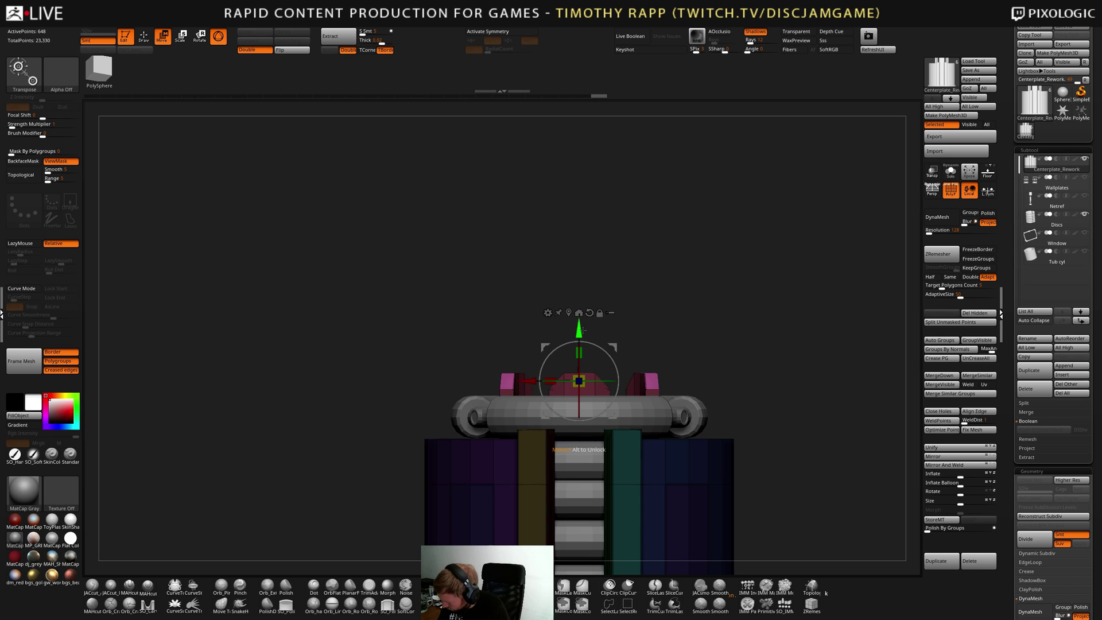
Return to Draw mode with polyframe shown and crease the polygroup borders of the Centerplate_Rework
key(q)
mouse_move(694, 379)
right_down()
mouse_move(712, 436)
mouse_move(688, 390)
right_up()
mouse_move(688, 391)
shift+right_down()
mouse_move(693, 419)
mouse_move(683, 406)
mouse_move(817, 421)
mouse_move(591, 445)
mouse_move(583, 407)
mouse_move(542, 400)
mouse_move(560, 406)
shift+right_up()
key(shift+f)
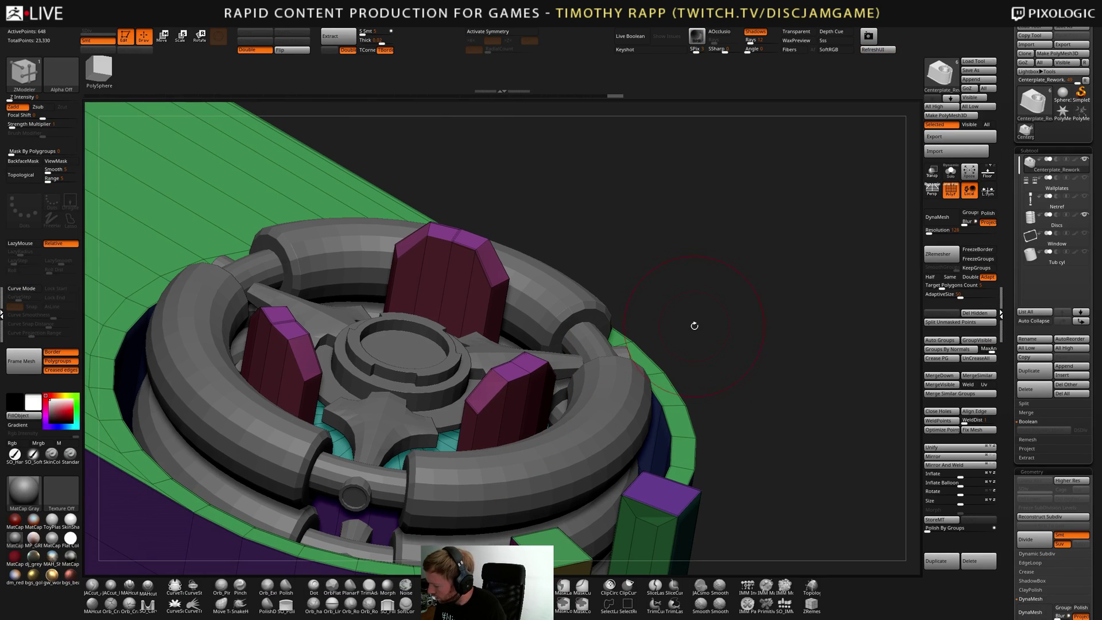
right_drag(694, 322, 698, 340)
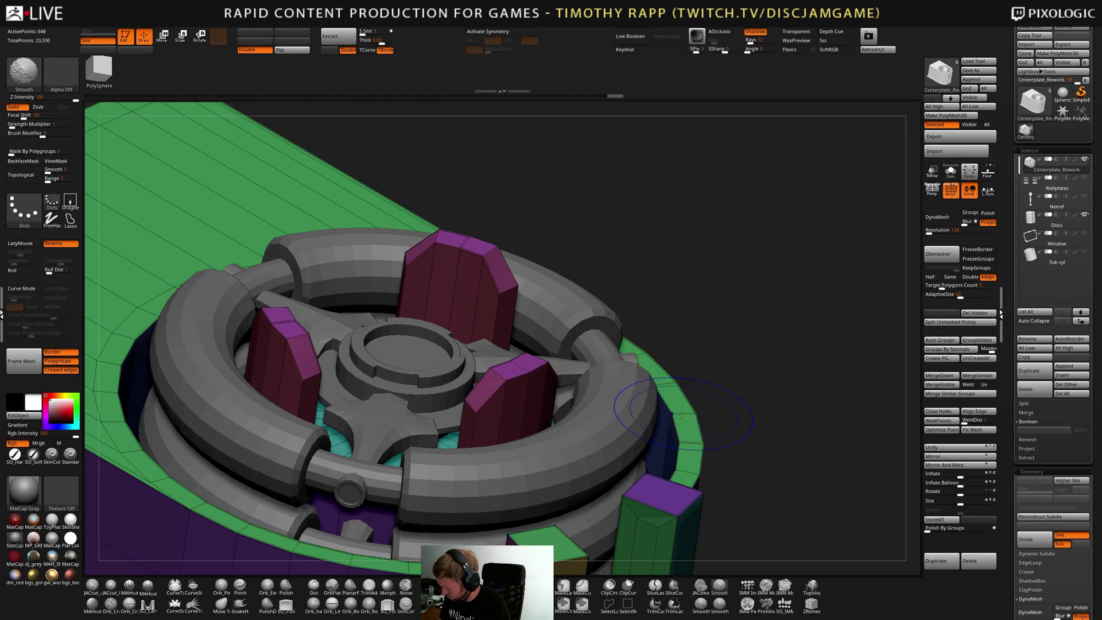
key(shift+c)
key(shift+c)
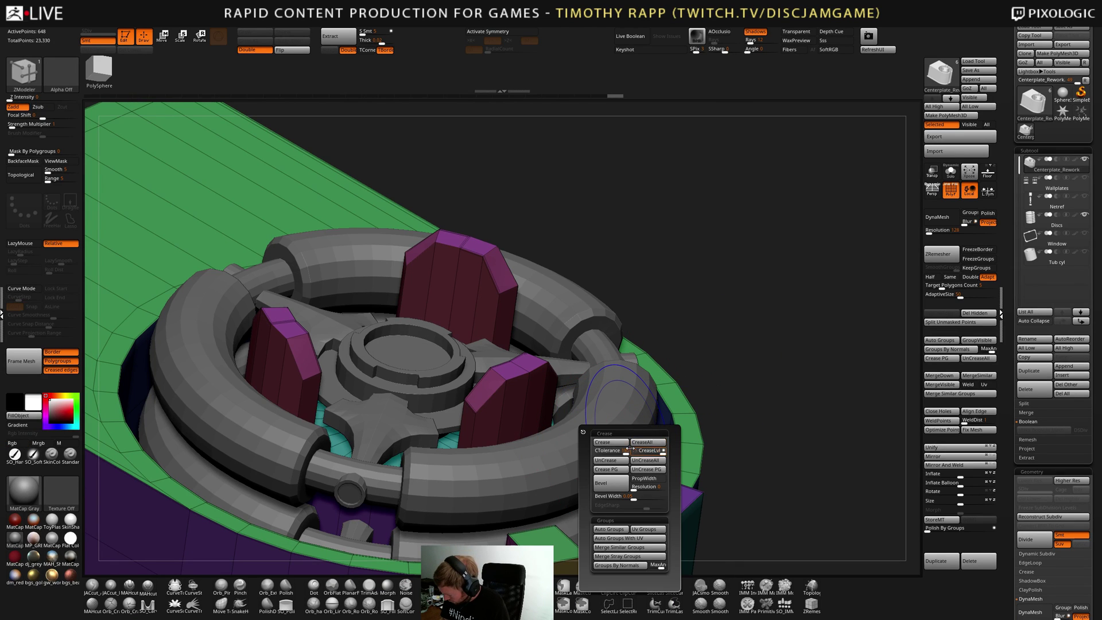
click(620, 469)
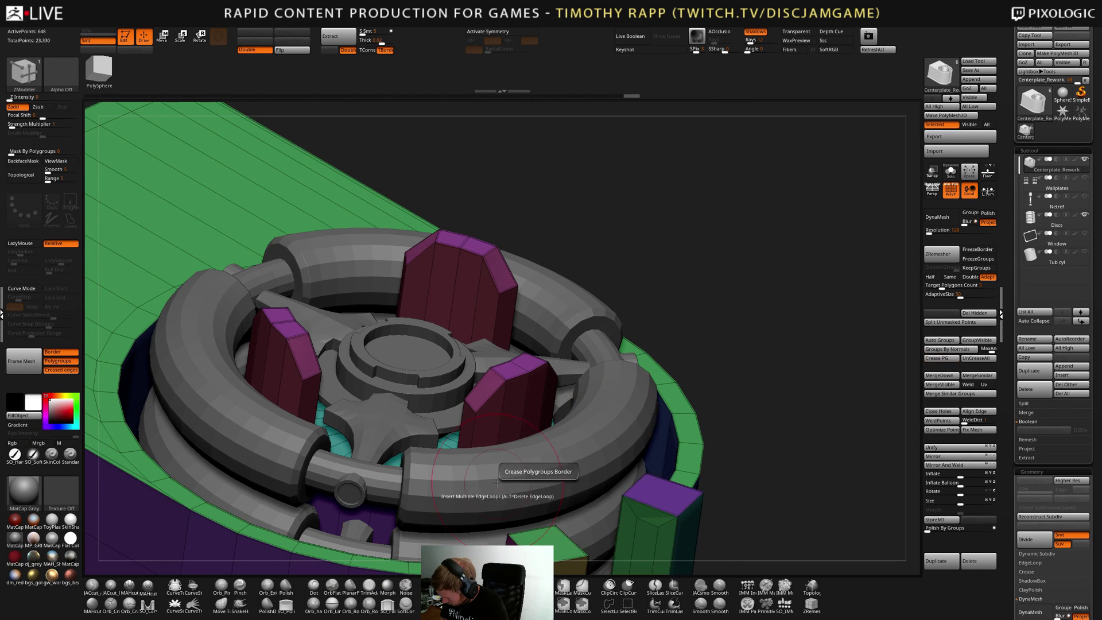
key(shift+f)
key(shift+f)
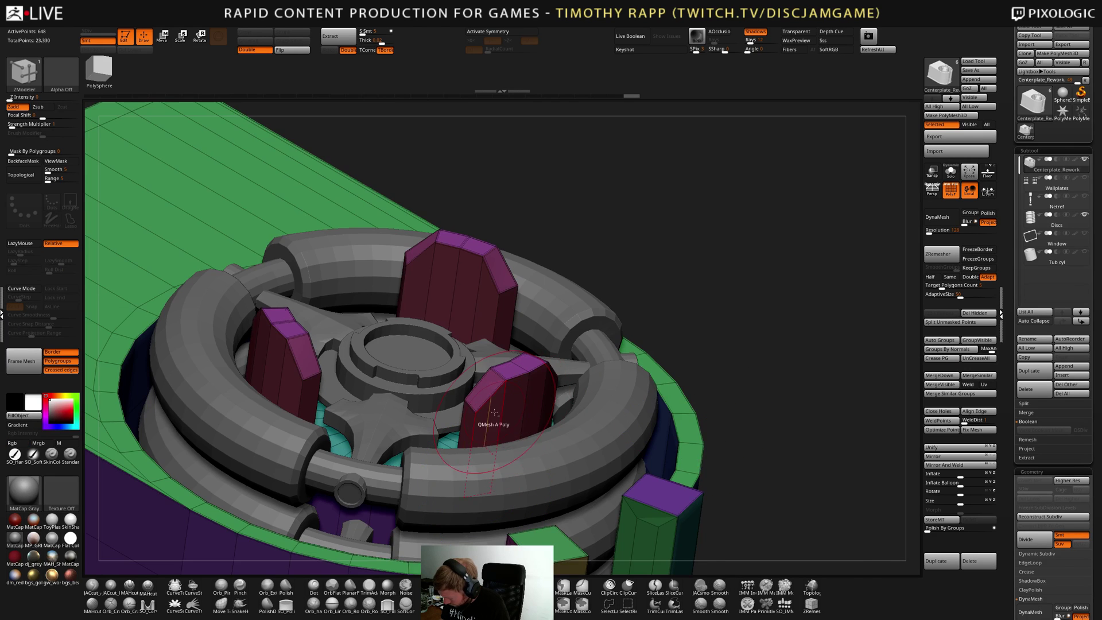
Regroup the Centerplate_Rework by normals, using a lower maximum angle so the tabs' sloped and flat faces get separate polygroups
mouse_move(492, 413)
ctrl+right_down()
mouse_move(542, 412)
mouse_move(494, 431)
ctrl+right_up()
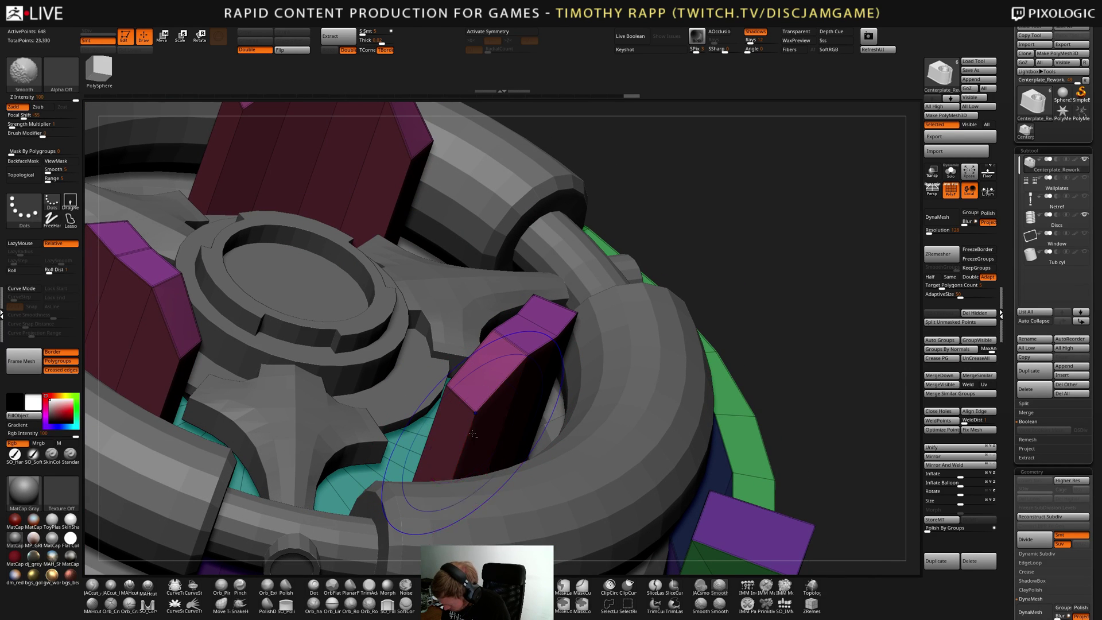
key(shift+c)
click(466, 564)
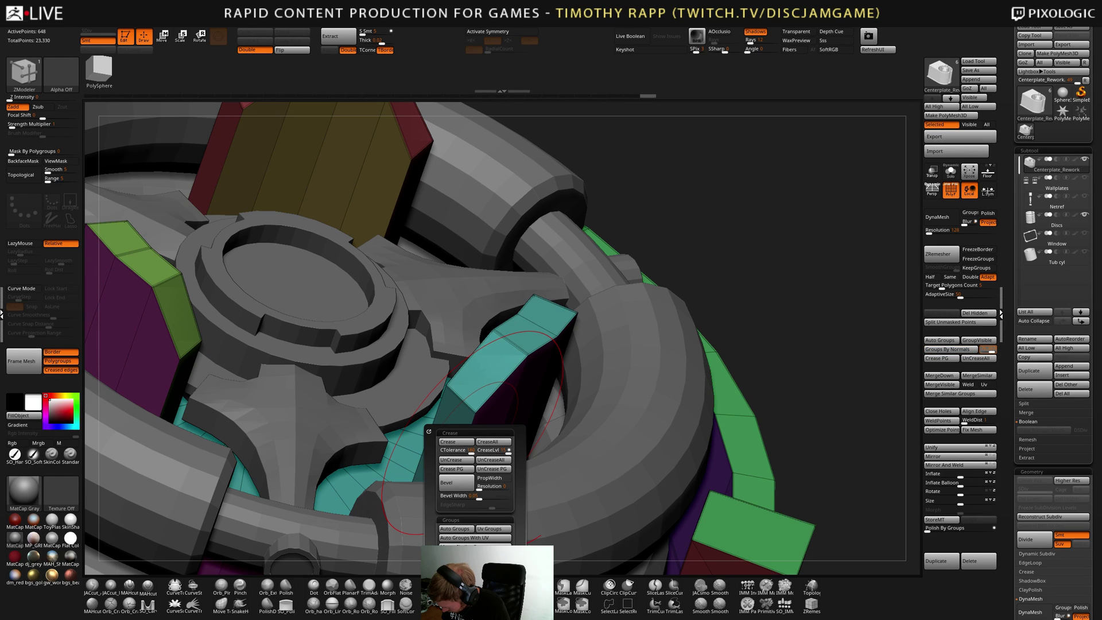
drag(500, 564, 491, 564)
click(466, 564)
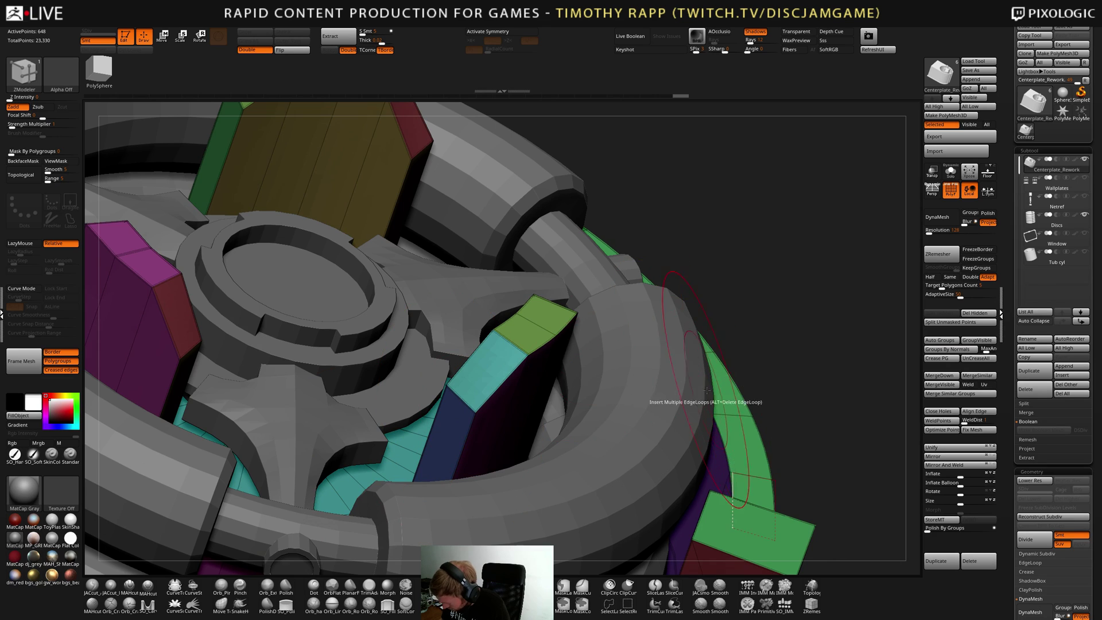
ctrl+right_drag(794, 426, 678, 453)
key(shift+f)
right_drag(563, 453, 543, 445)
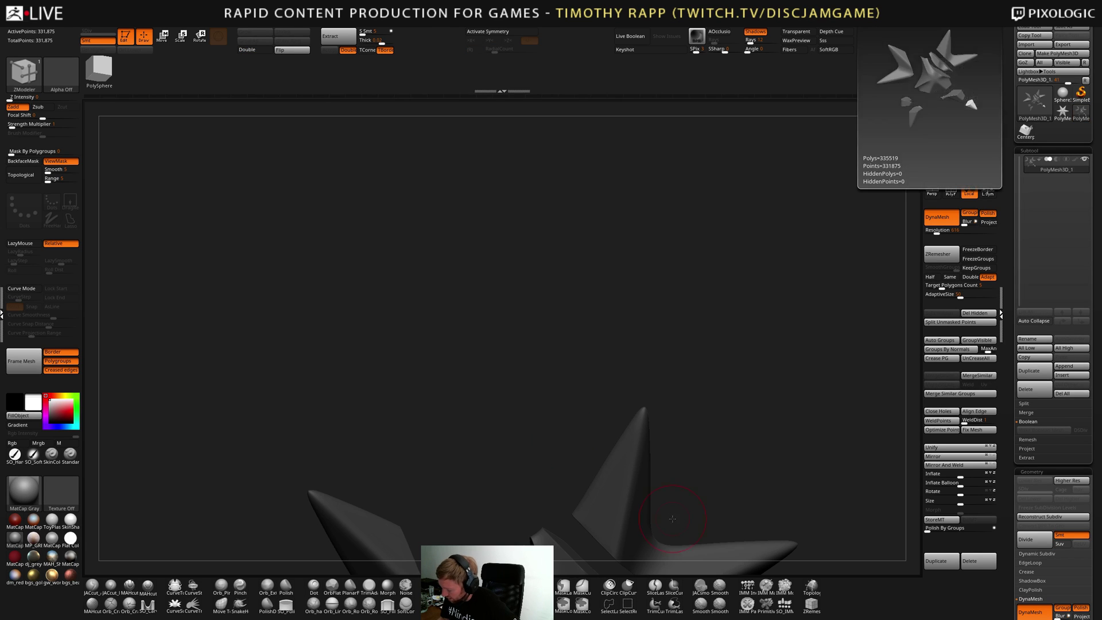
Undo the last change on the sliced PolyMesh3D_1 demo mesh and pick the SliceRect brush
mouse_move(757, 516)
mouse_down()
mouse_move(714, 491)
mouse_move(698, 399)
mouse_move(745, 465)
mouse_move(763, 436)
mouse_up()
mouse_move(695, 424)
mouse_down()
mouse_move(680, 424)
mouse_move(660, 479)
mouse_move(657, 387)
mouse_move(882, 330)
mouse_up()
key(ctrl+z)
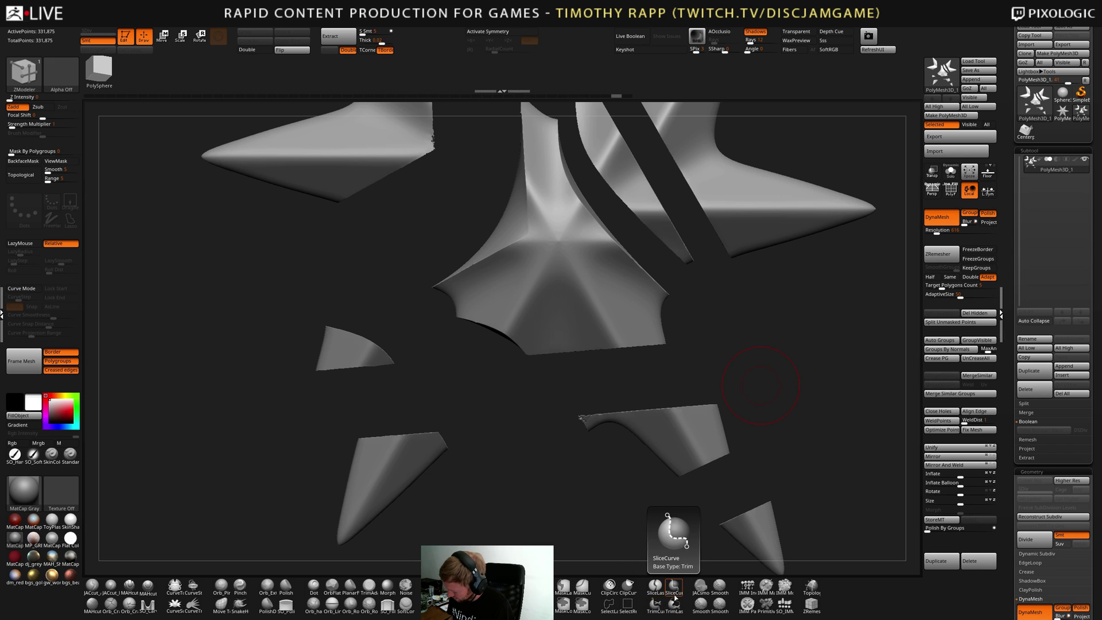
key(b)
key(s)
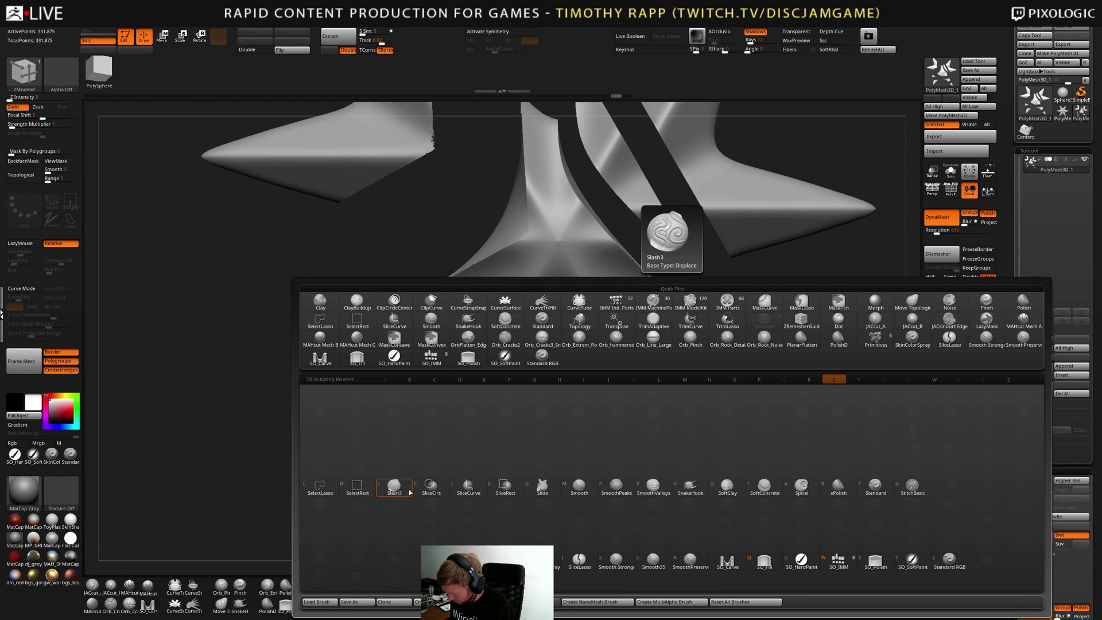
click(504, 489)
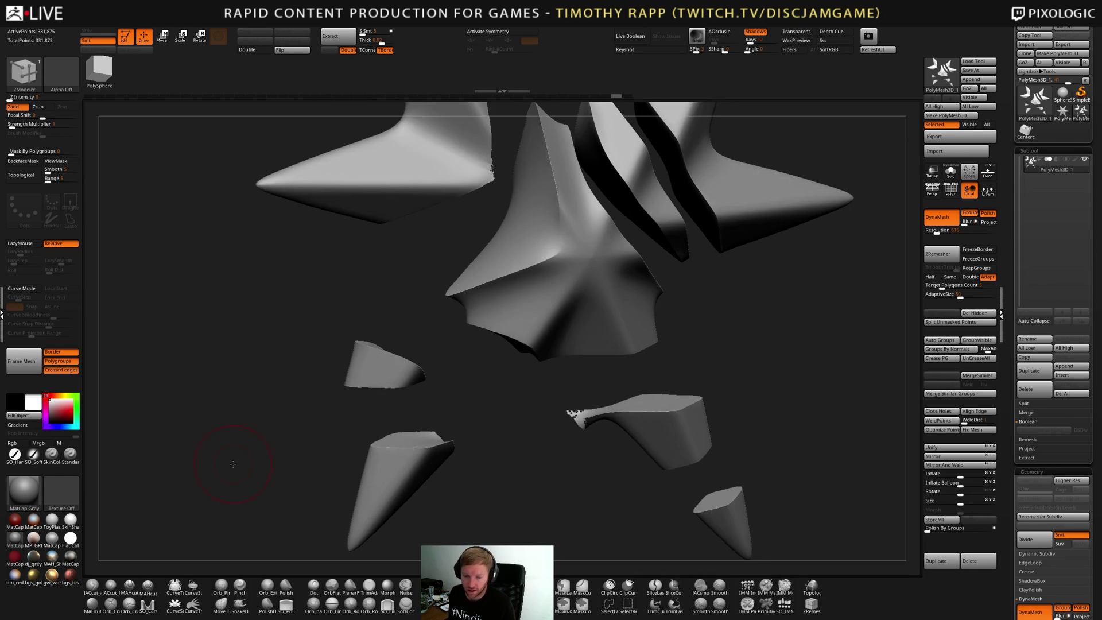
Show the polyframe on the sliced demo mesh and examine the polygroups of its separate pieces
key(shift+f)
key(f)
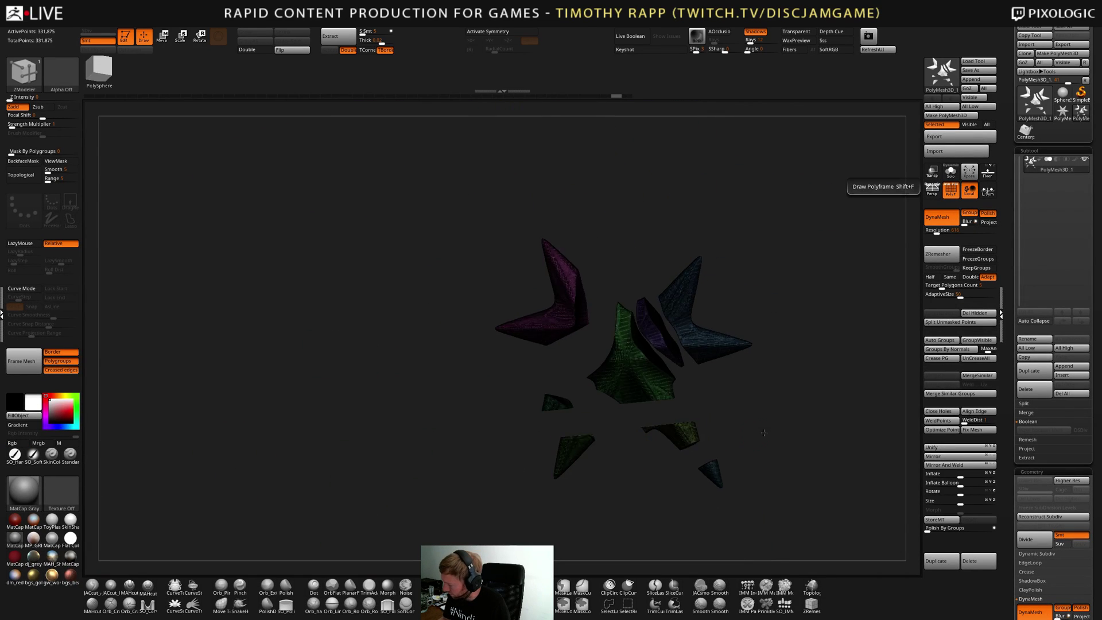
scroll(767, 443, up, 3)
drag(767, 443, 725, 414)
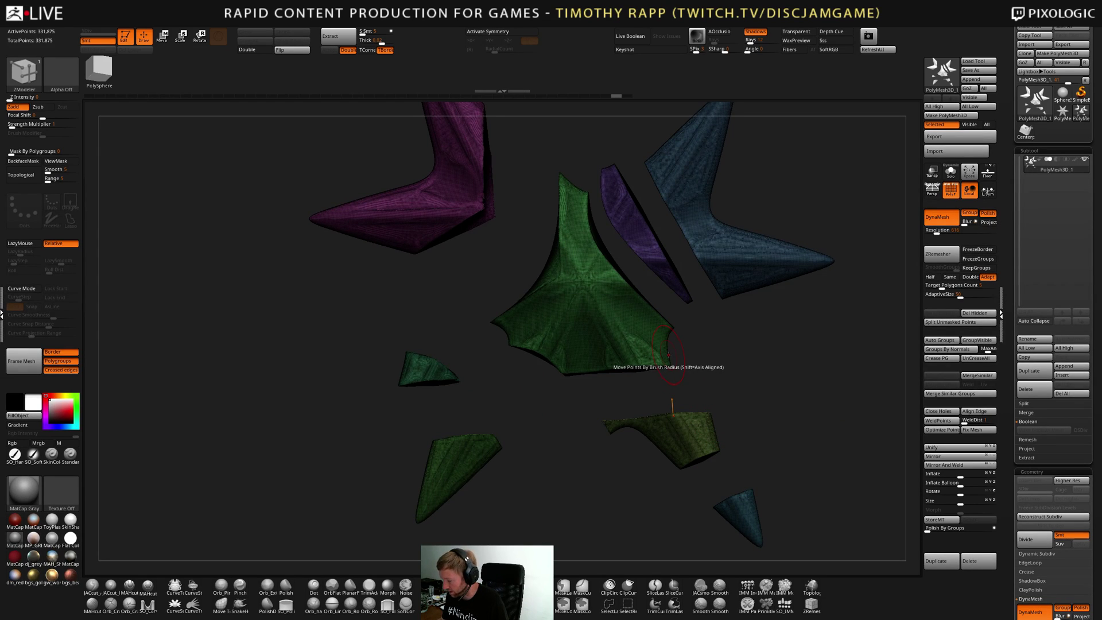
scroll(717, 350, down, 3)
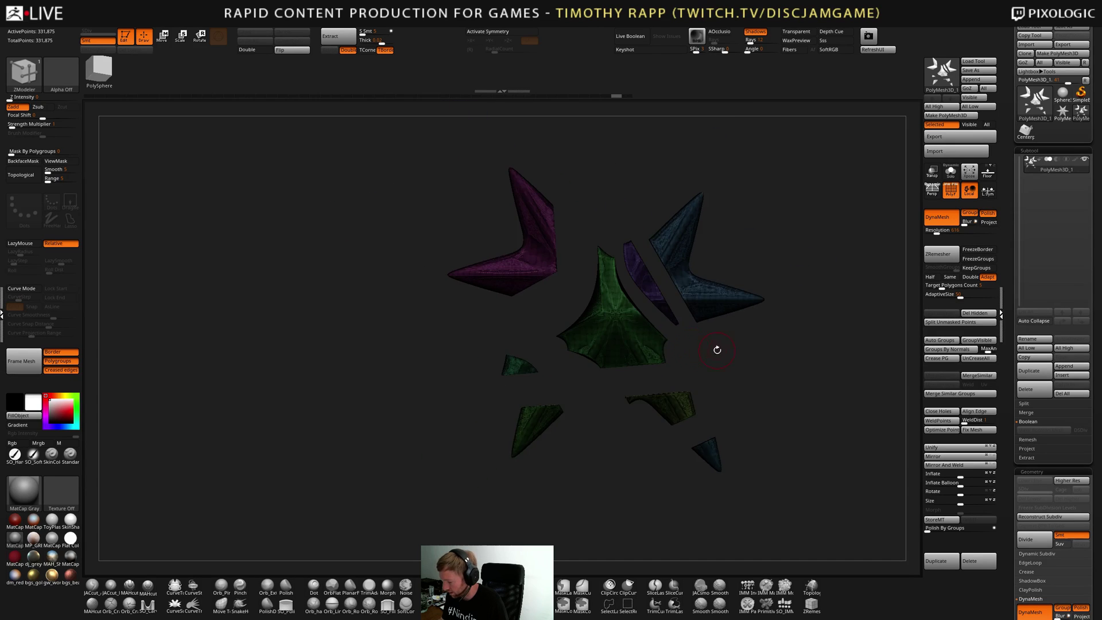
drag(717, 350, 710, 361)
key(shift+f)
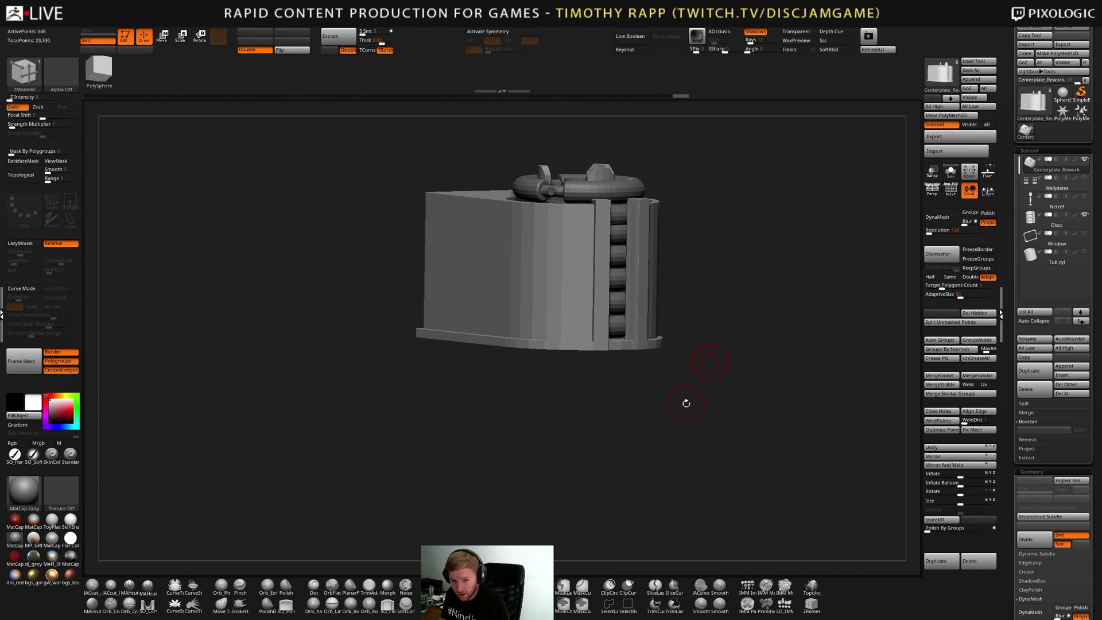
Turn the polyframe display back on for the Centerplate_Rework and examine the tabs' new polygroups
drag(687, 401, 375, 398)
key(shift+f)
mouse_move(376, 399)
right_down()
mouse_move(337, 306)
mouse_move(330, 331)
mouse_move(585, 400)
mouse_move(590, 416)
right_up()
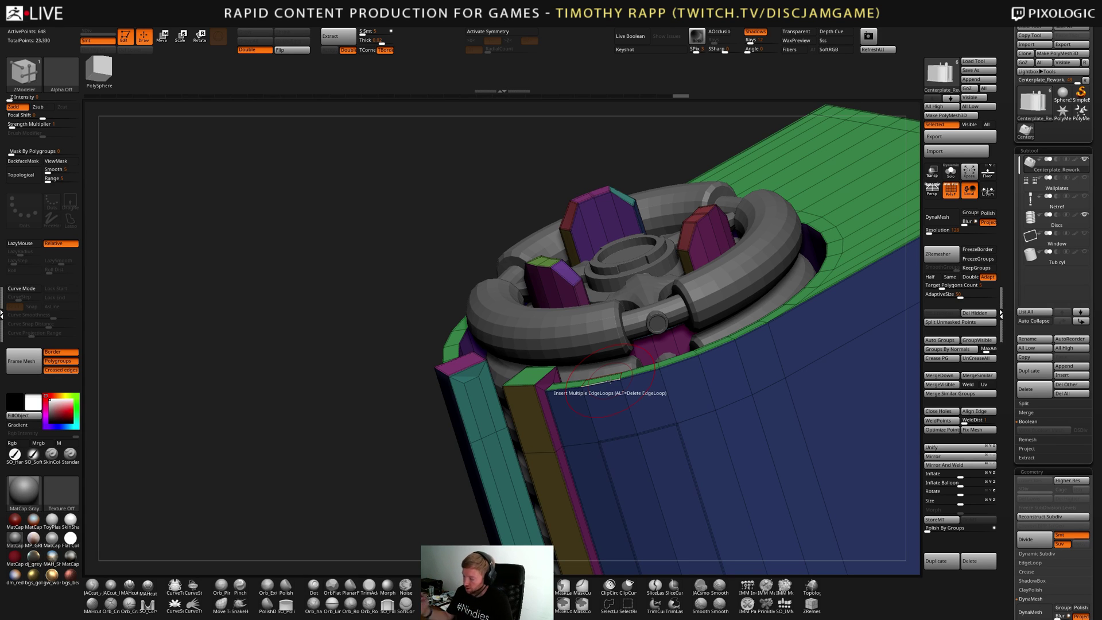
right_drag(739, 450, 747, 342)
right_drag(608, 405, 619, 405)
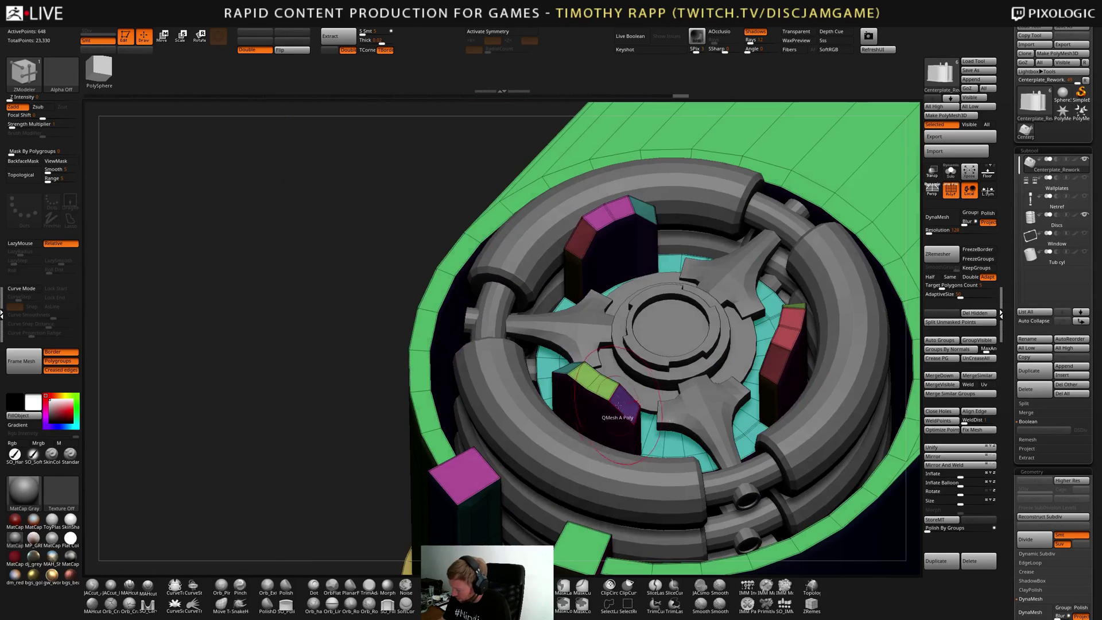
Try marking the top and sloped faces of the front tab as one temporary polygroup
alt+drag(626, 406, 569, 369)
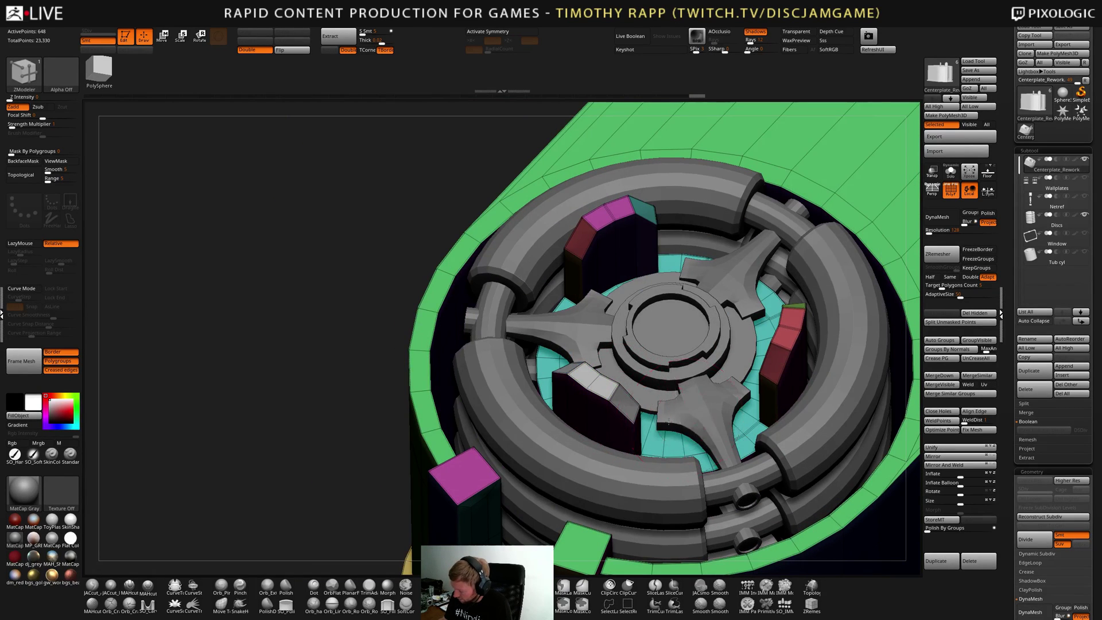
right_drag(670, 422, 608, 431)
key(ctrl+z)
Unwrap the Centerplate_Rework in UV Master with both Polygroups and Symmetry enabled
right_drag(757, 382, 760, 416)
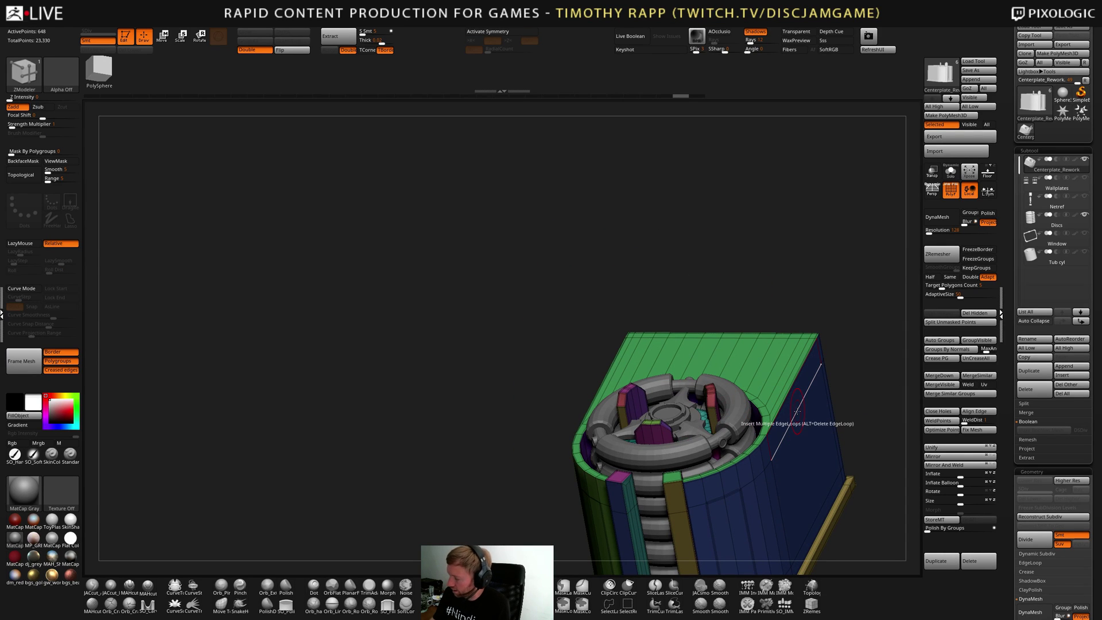
mouse_move(480, 17)
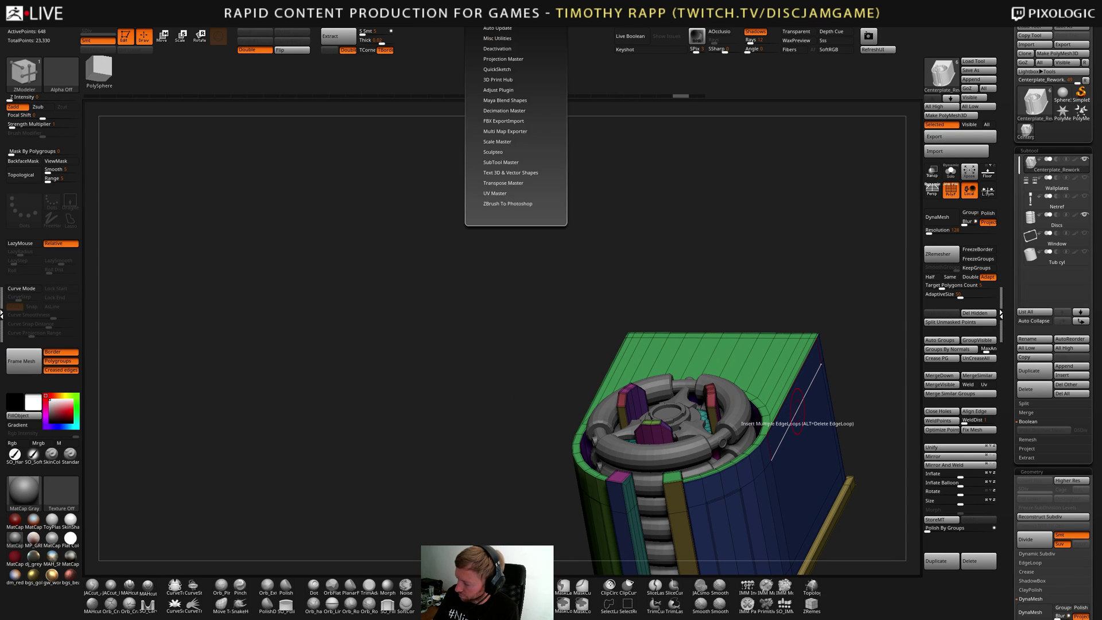
click(502, 192)
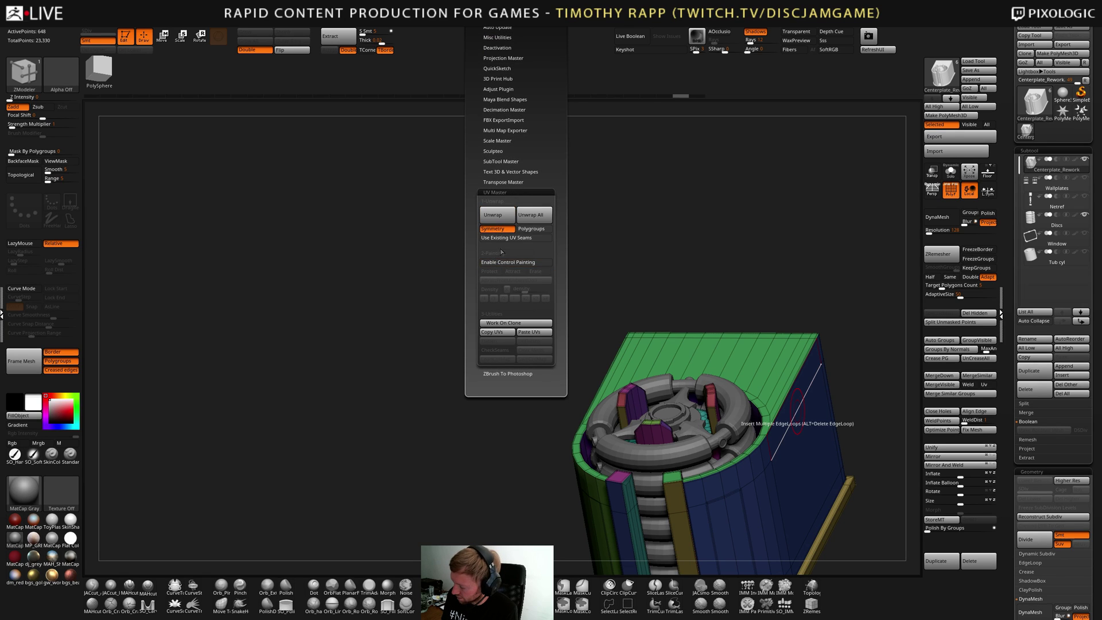
click(533, 229)
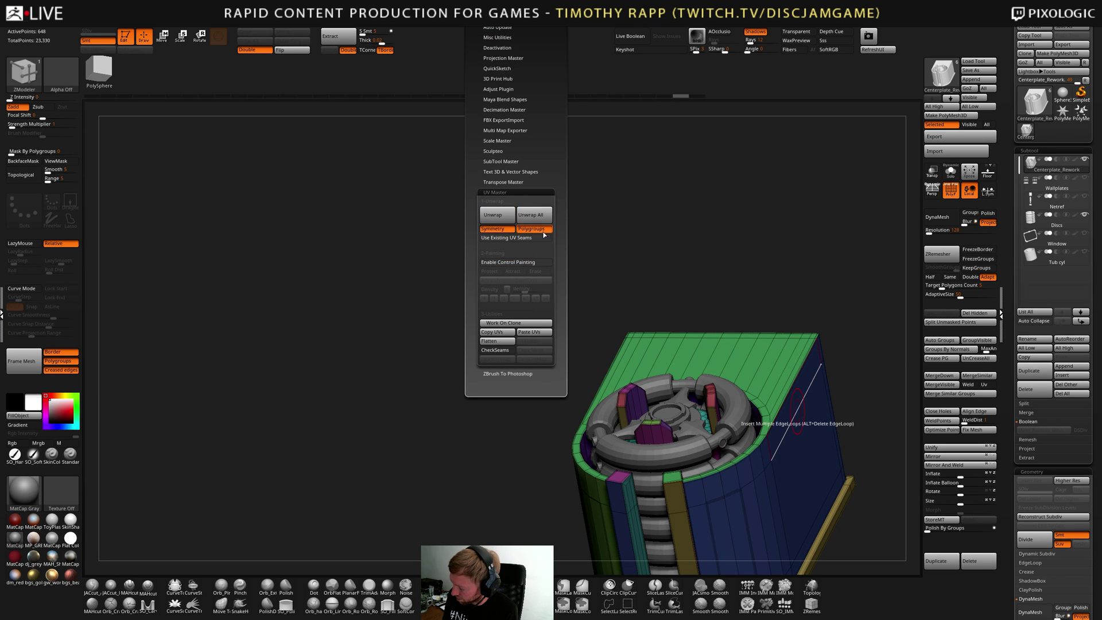
click(505, 229)
click(506, 229)
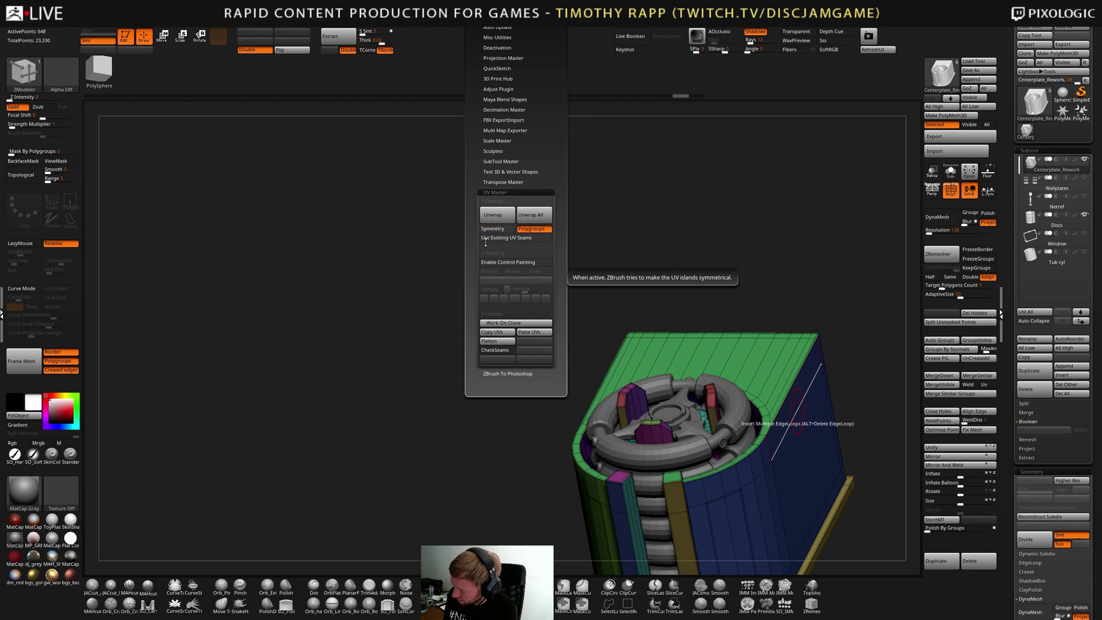
click(507, 216)
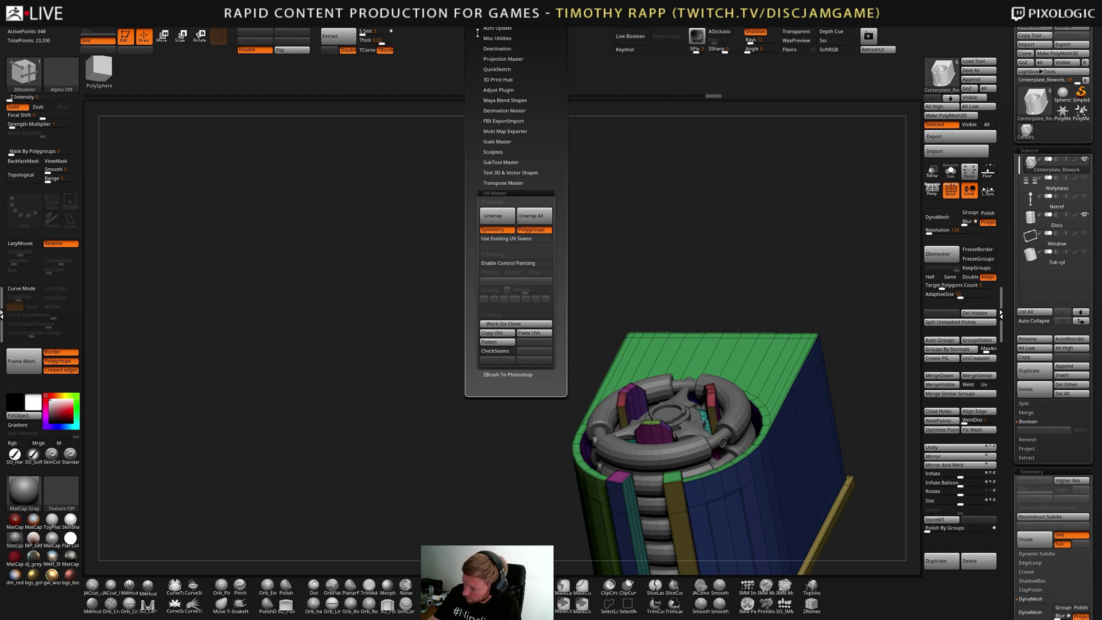
Unwrap all subtools with UV Master and flatten the Centerplate_Rework into its UV layout
click(530, 213)
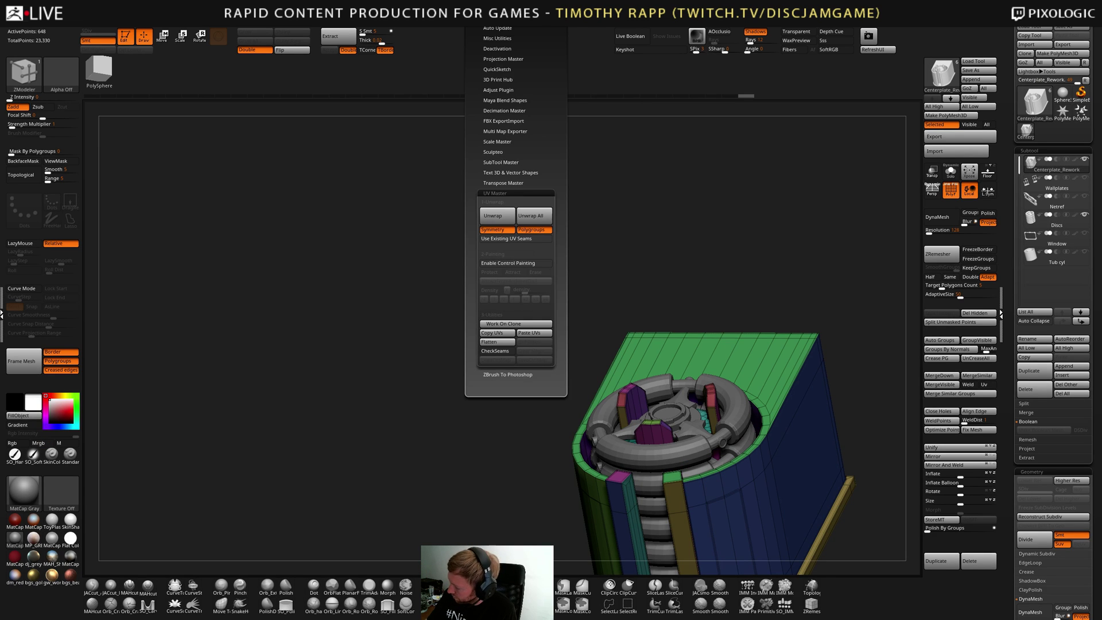
click(497, 343)
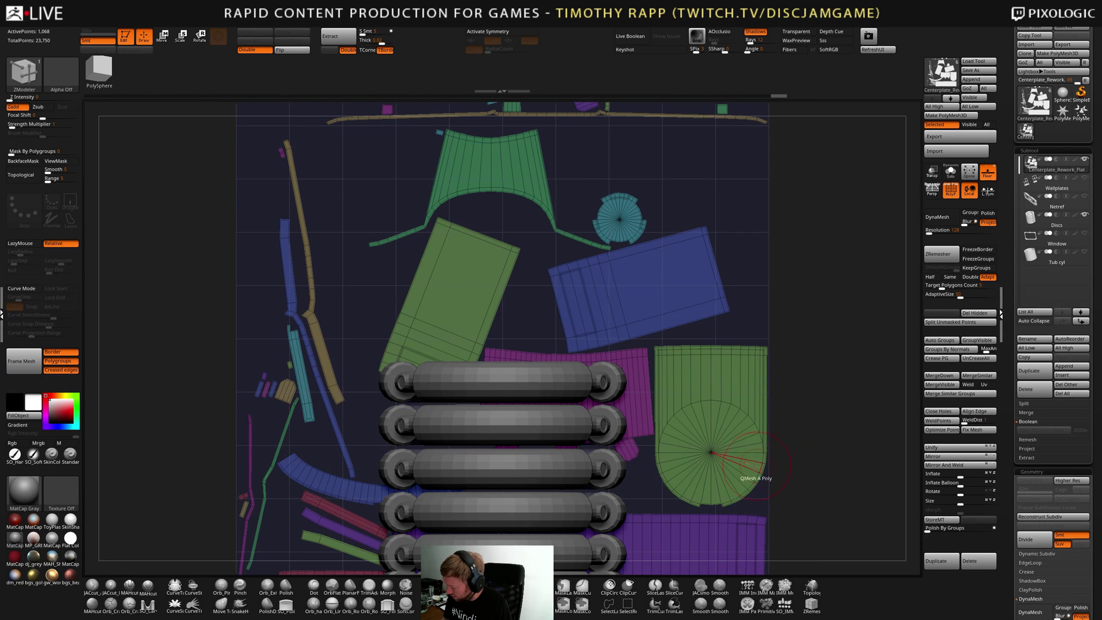
Isolate the flattened Centerplate_Rework and frame its whole UV layout
key(f)
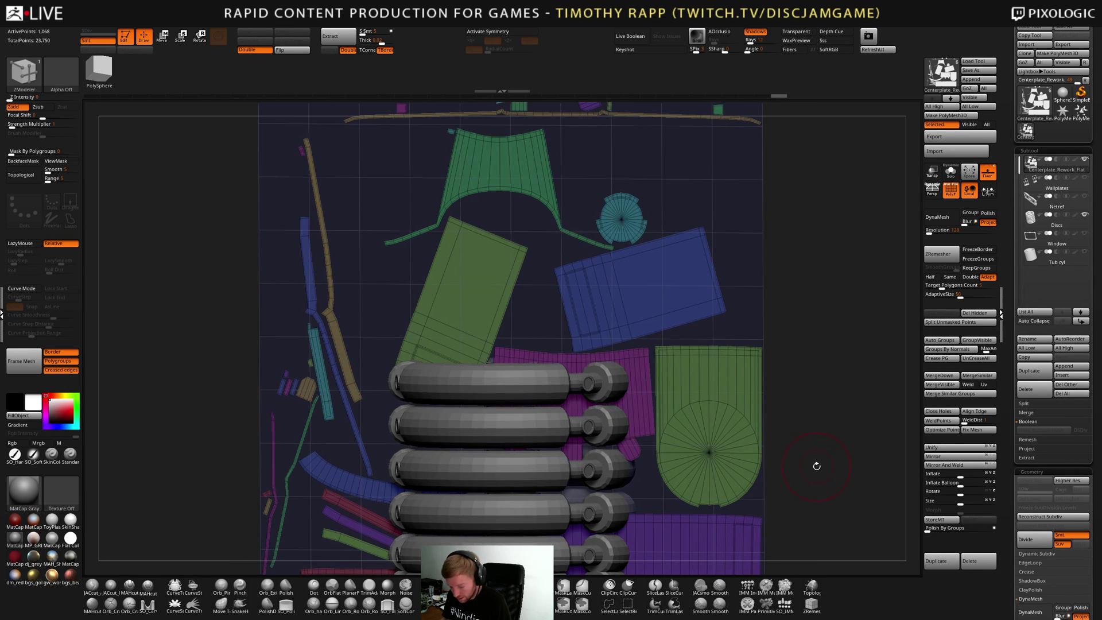
key(alt+s)
alt+drag(819, 468, 812, 398)
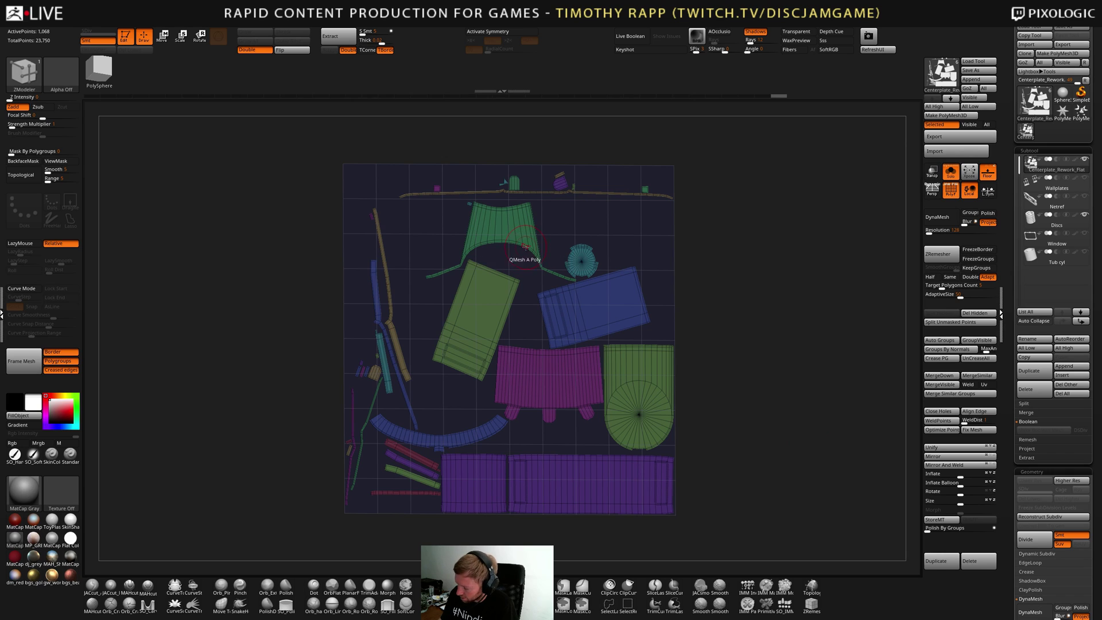
Mask everything except the green trapezoidal UV island and centre the gizmo on it with its orientation reset
key(w)
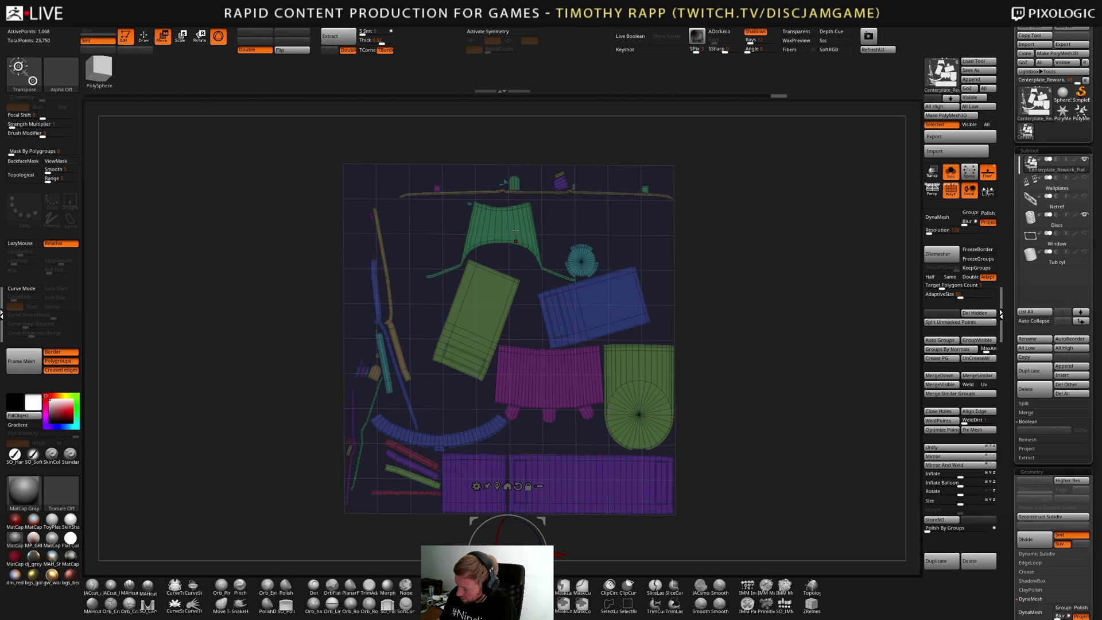
ctrl+shift+click(516, 232)
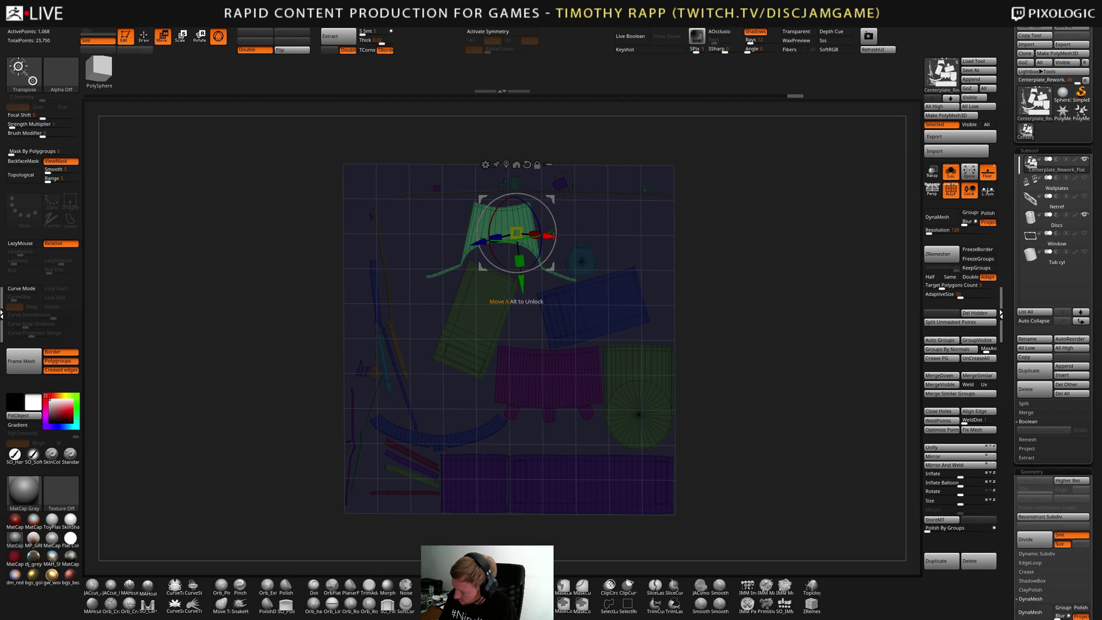
click(517, 164)
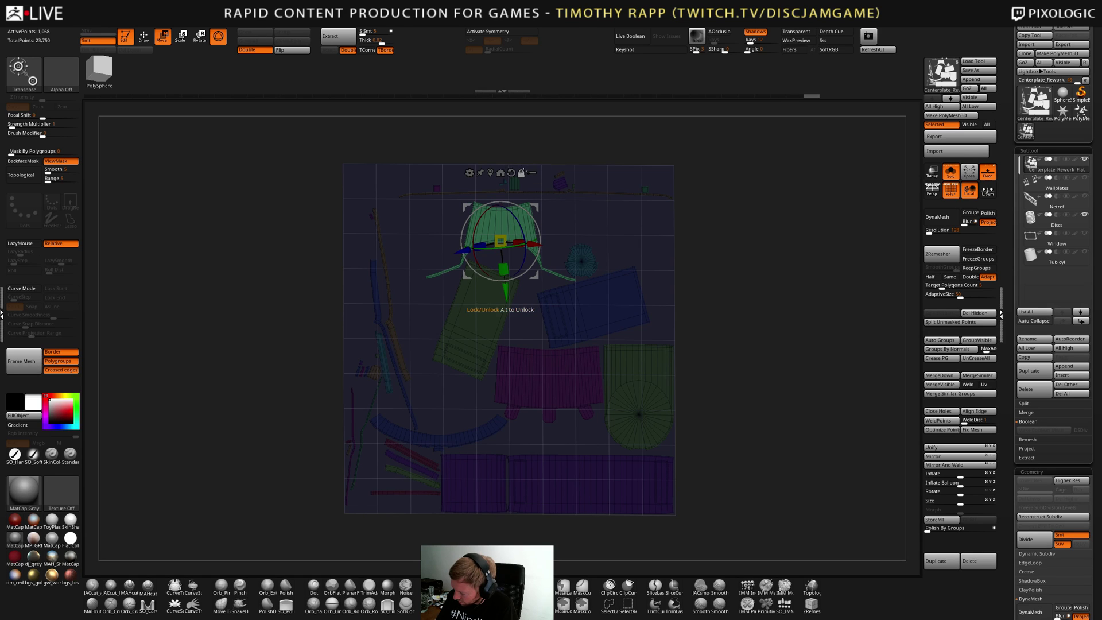
click(499, 172)
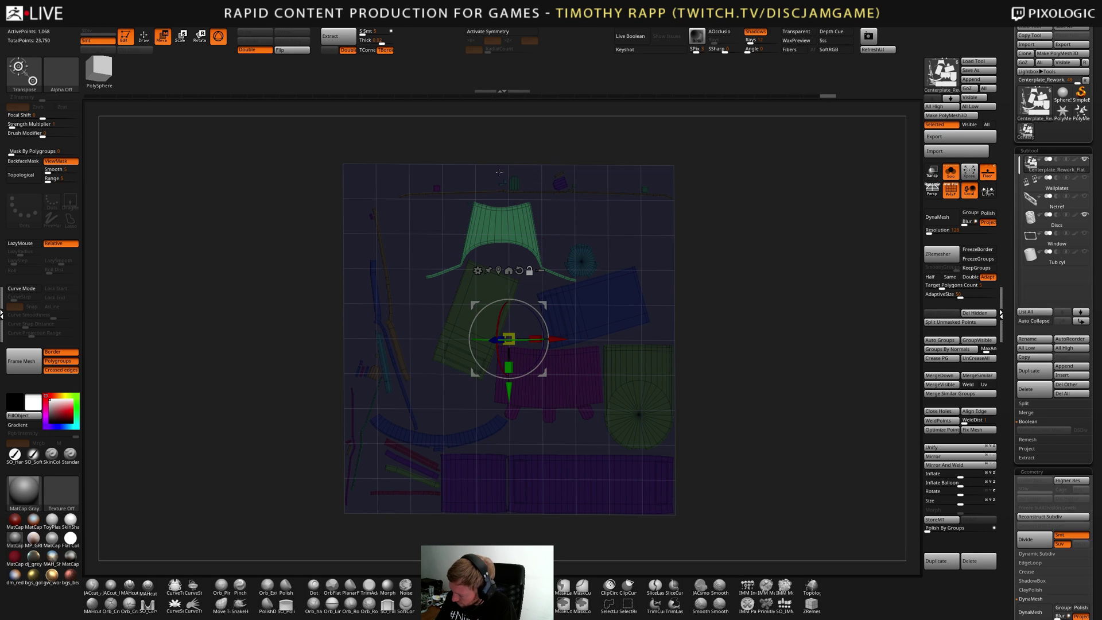
click(501, 241)
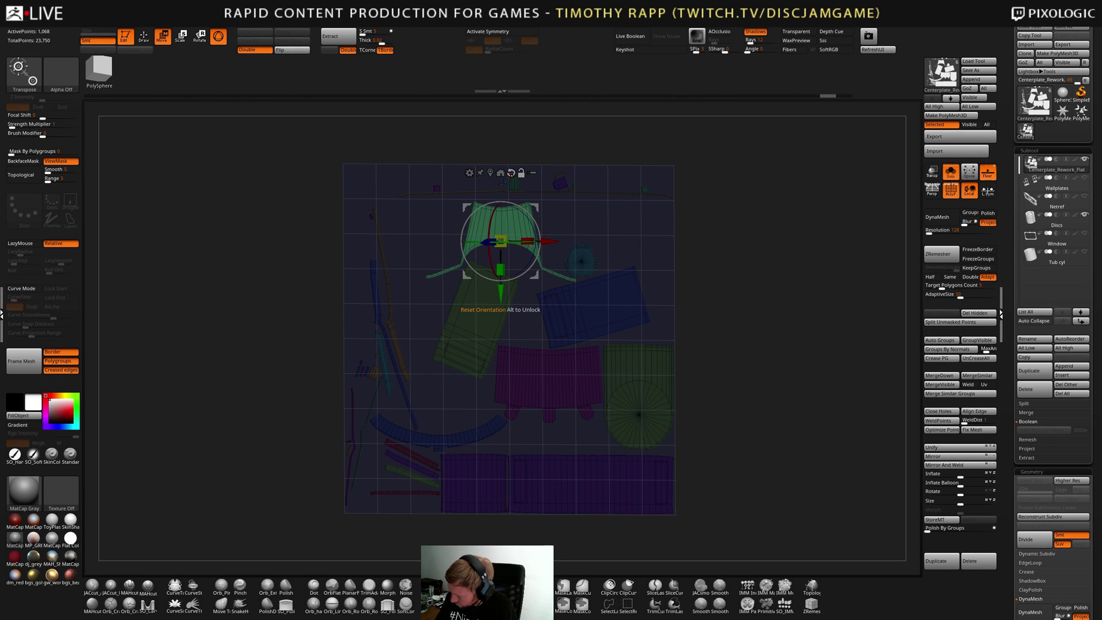
Try shifting the unmasked green island to another spot in the UV layout, and undo the moves
drag(547, 242, 522, 241)
mouse_move(513, 282)
mouse_down()
mouse_move(492, 274)
mouse_move(505, 292)
mouse_up()
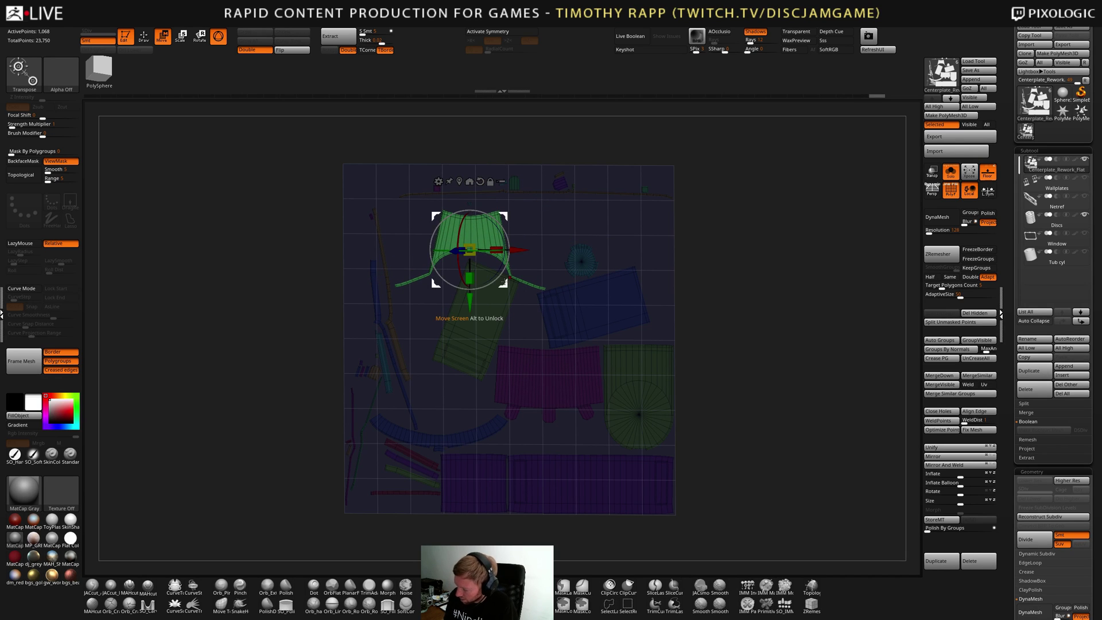
key(ctrl+z)
key(ctrl+z)
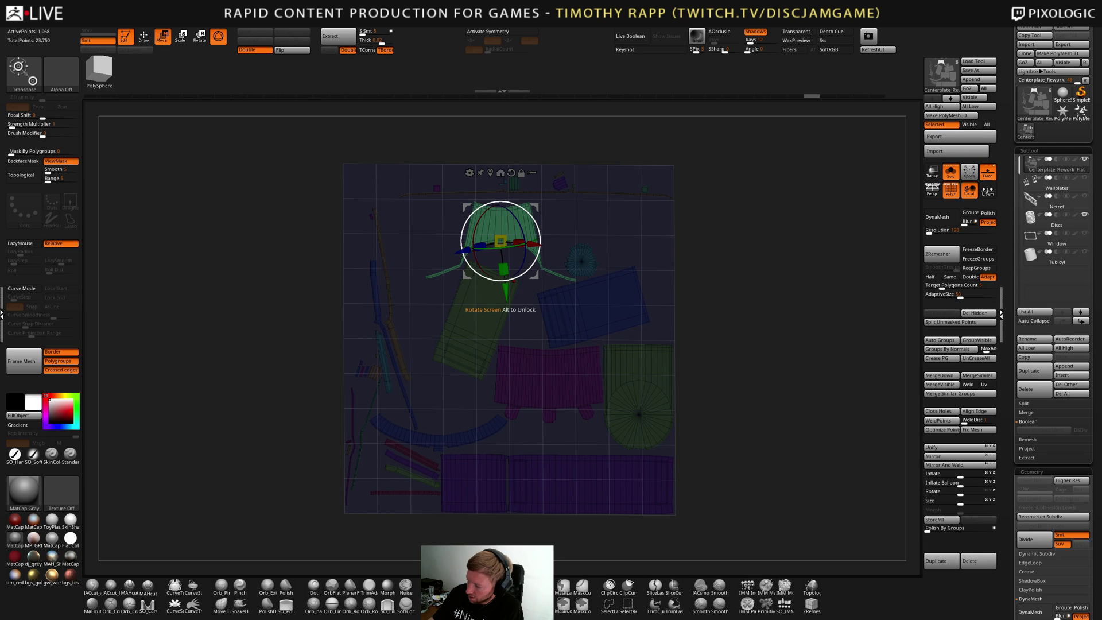
Unflatten the Centerplate_Rework in UV Master, and turn off its polyframe display and Solo mode
click(512, 16)
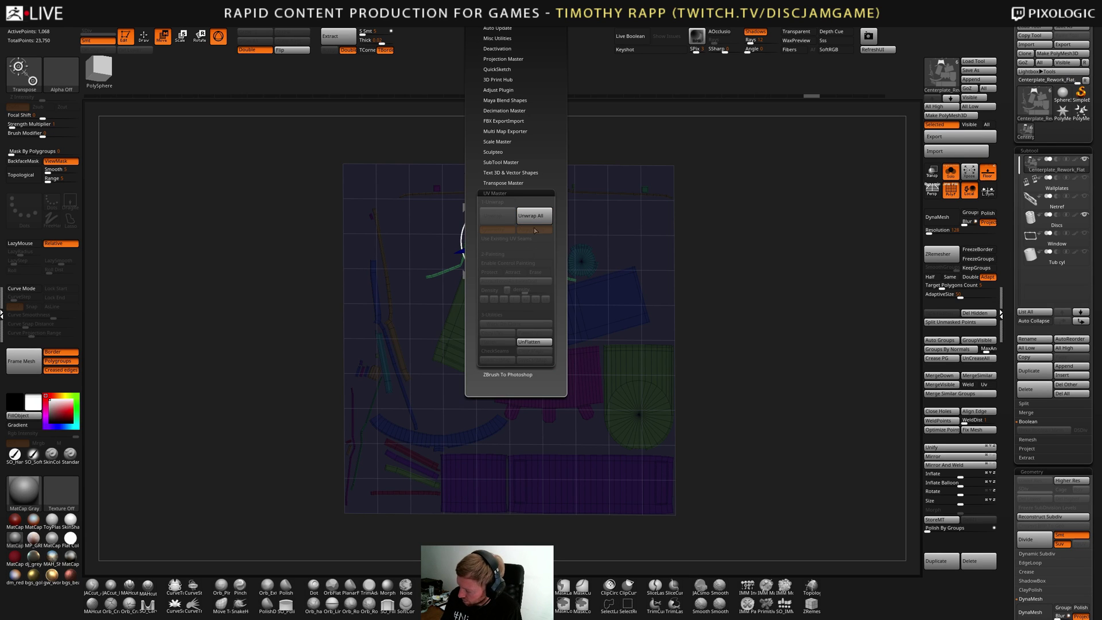
click(533, 344)
alt+drag(856, 534, 674, 430)
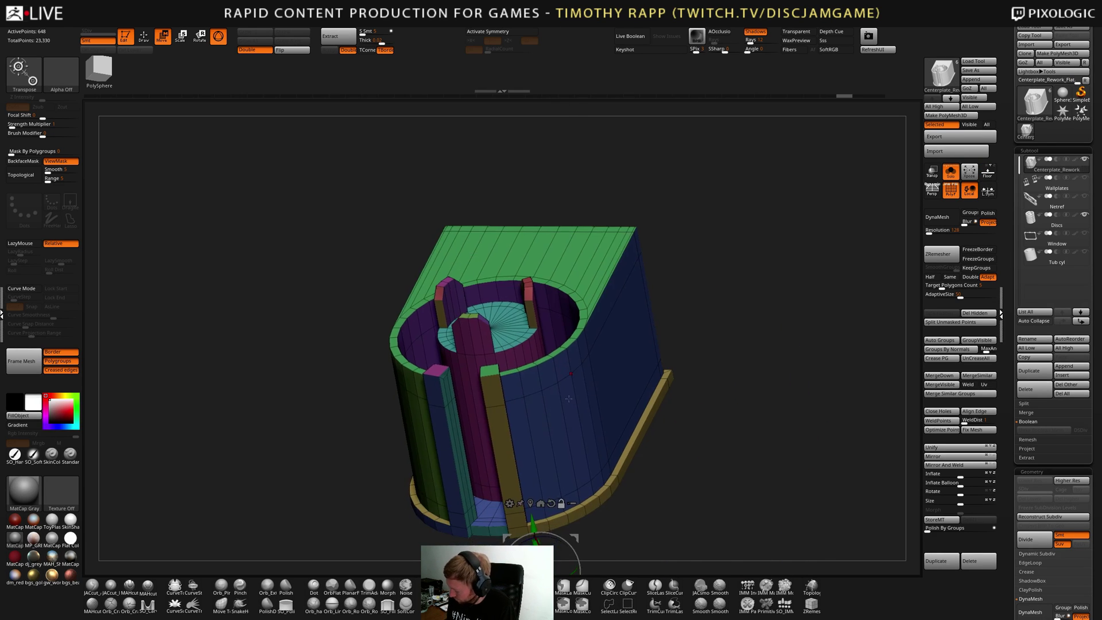
drag(724, 482, 638, 465)
key(shift+f)
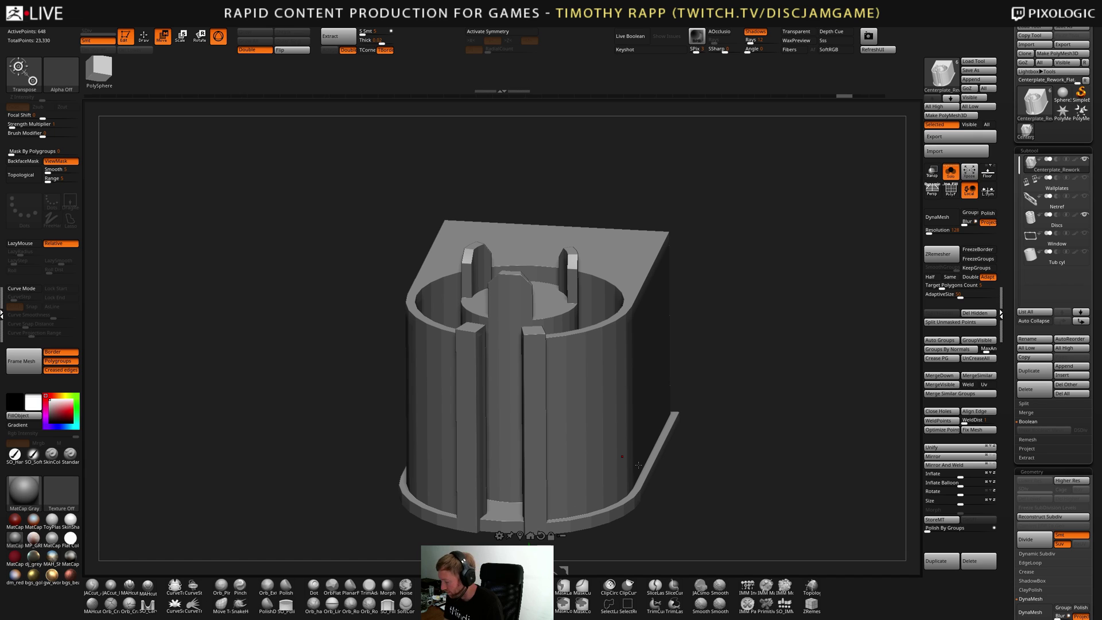
click(950, 174)
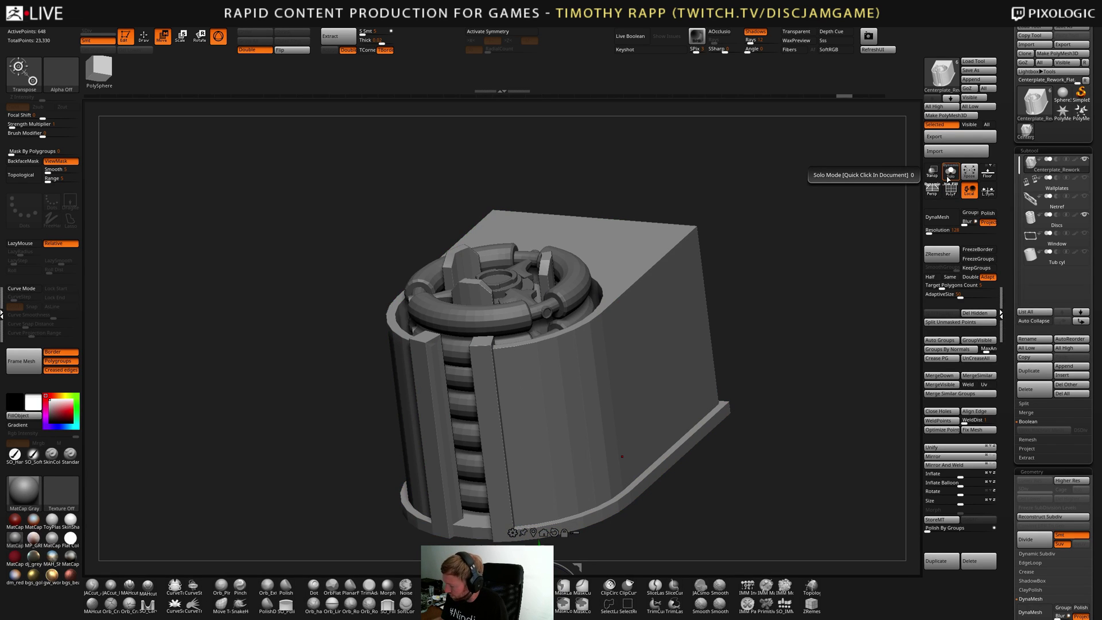
drag(746, 321, 681, 430)
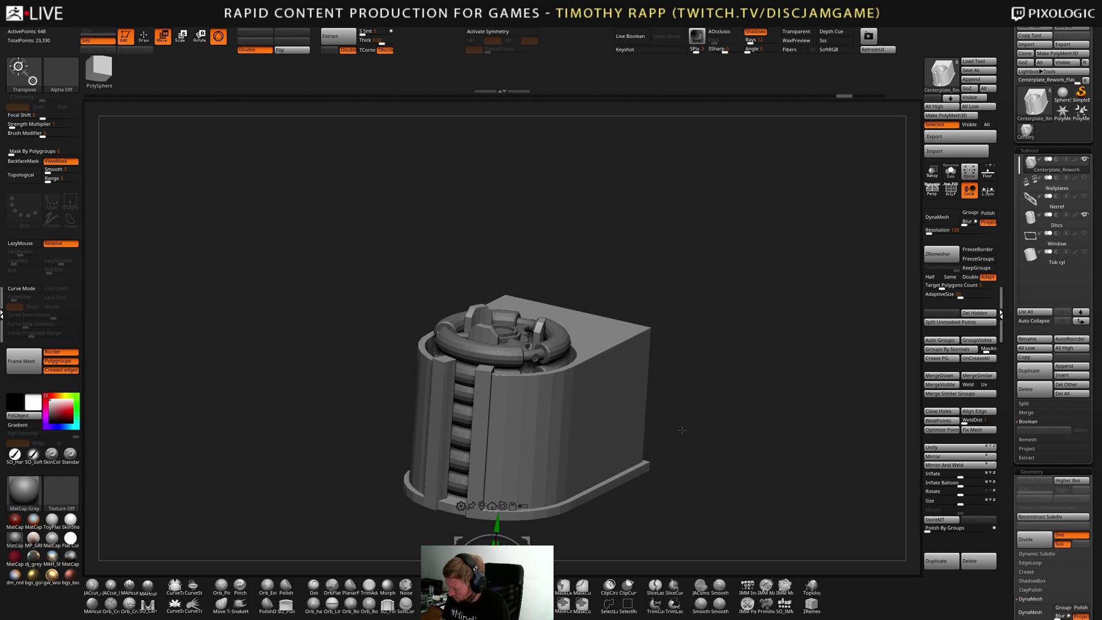
Try deleting all subtools, choosing Always OK to skip the non-undoable note until the next restart
click(1071, 394)
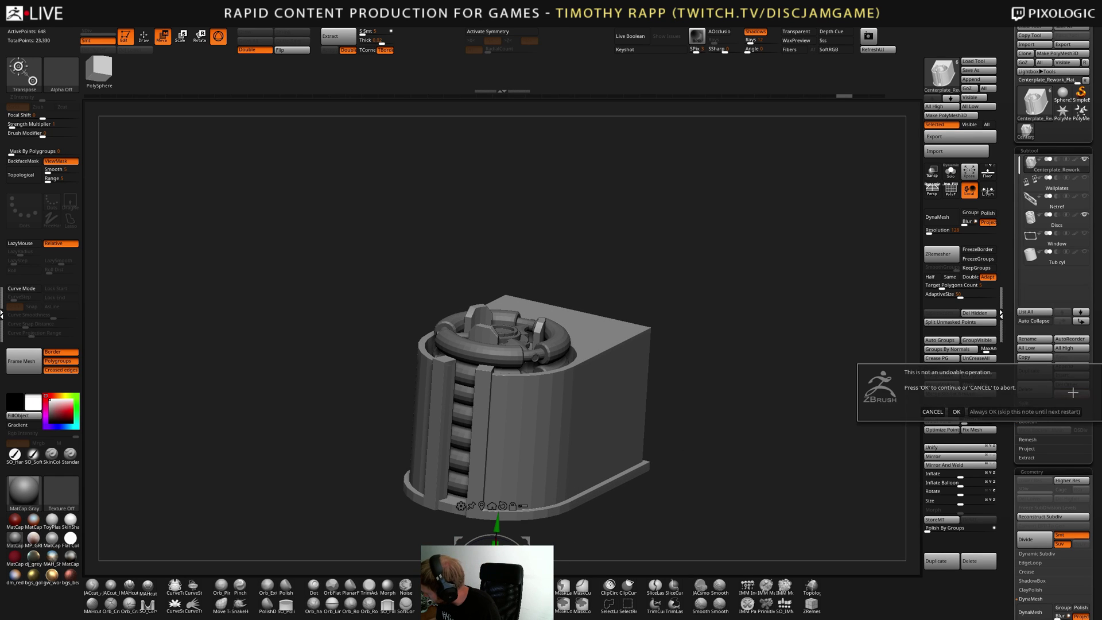
click(1003, 409)
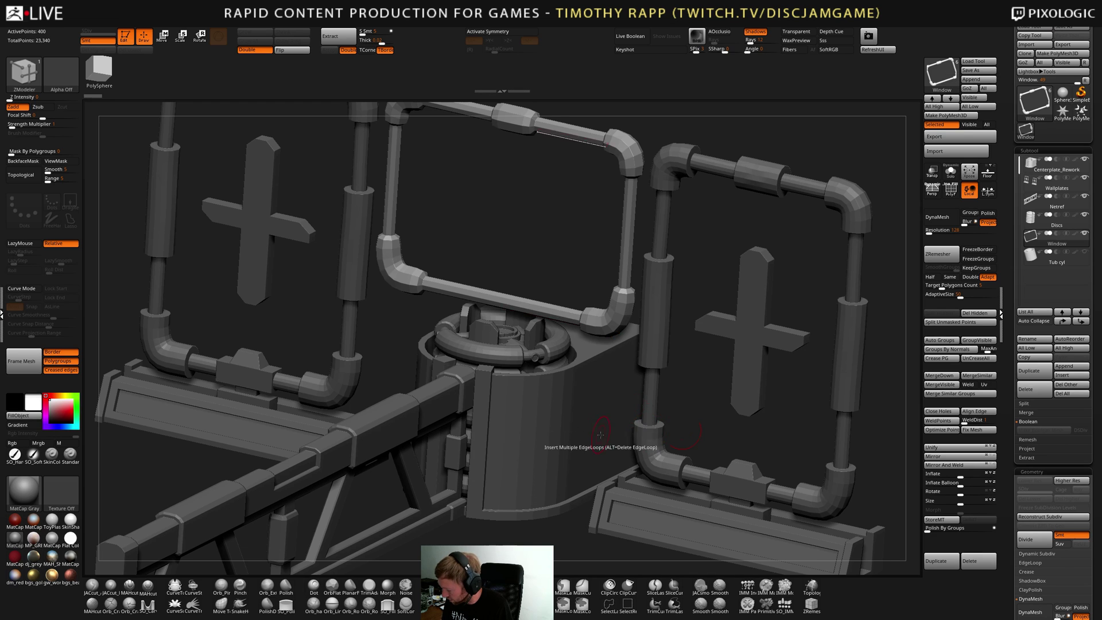
Select the Centerplate_Rework subtool and hide all the others except Discs
right_drag(600, 434, 552, 445)
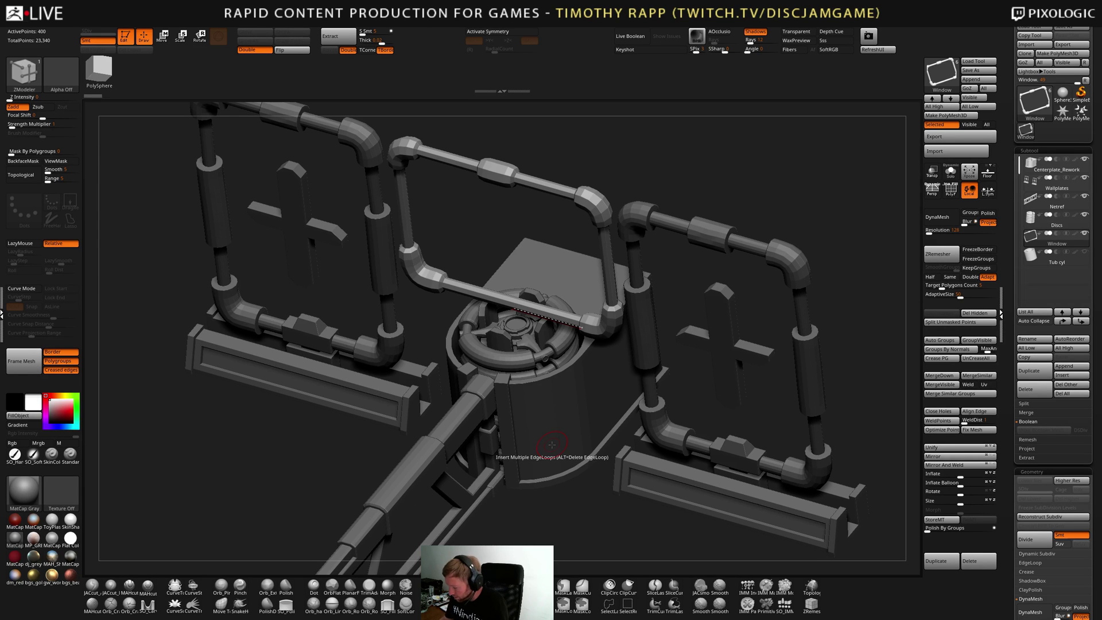
click(1085, 159)
click(1085, 161)
click(1044, 169)
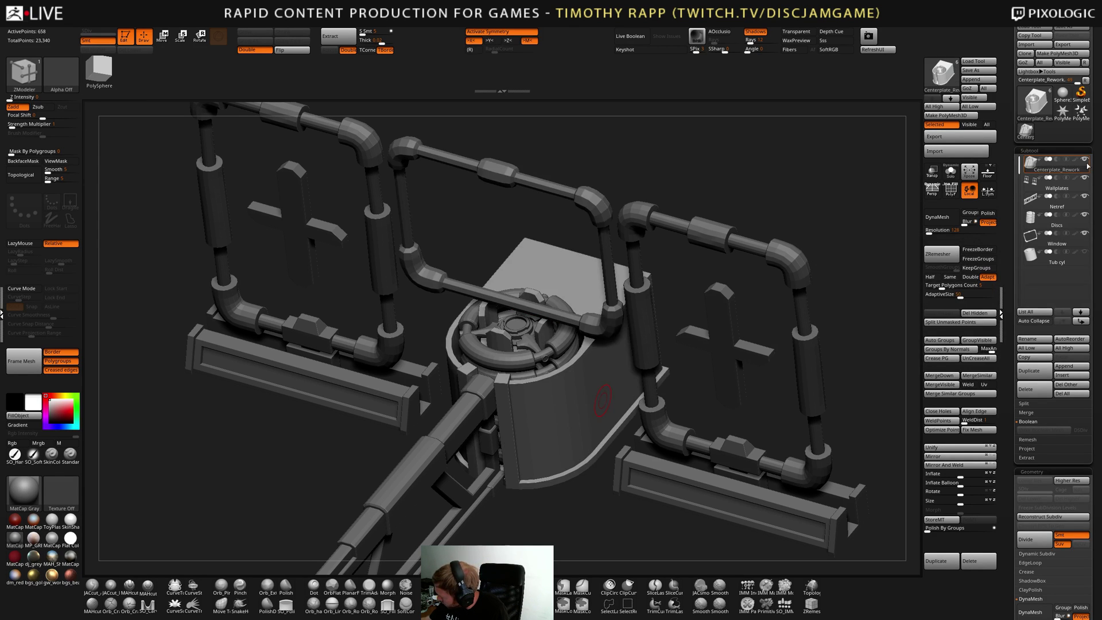
shift+click(1085, 161)
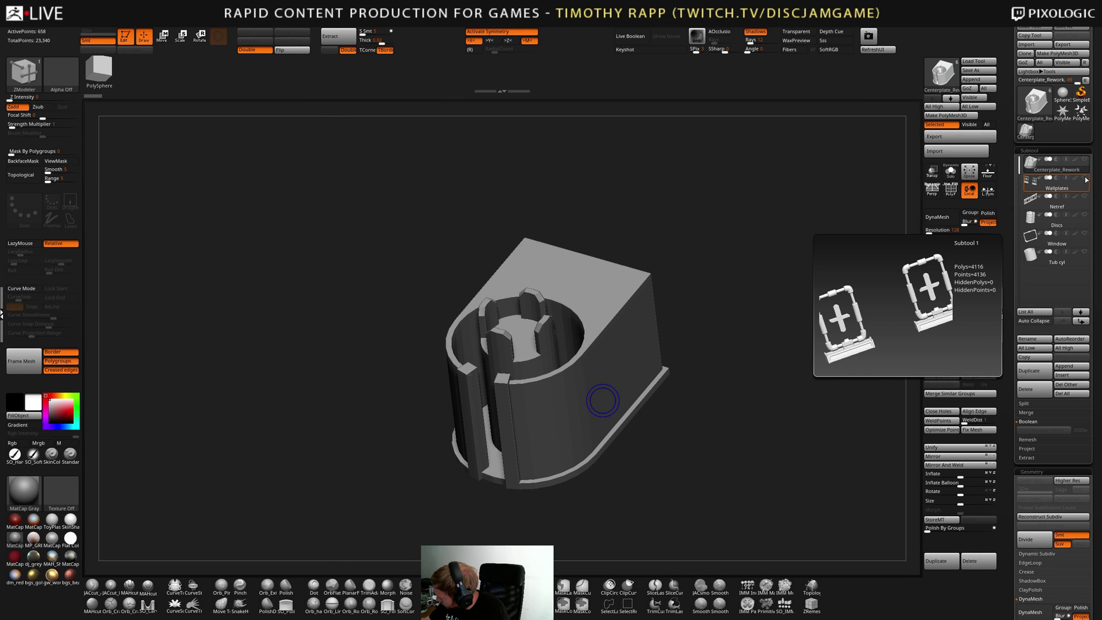
click(1085, 215)
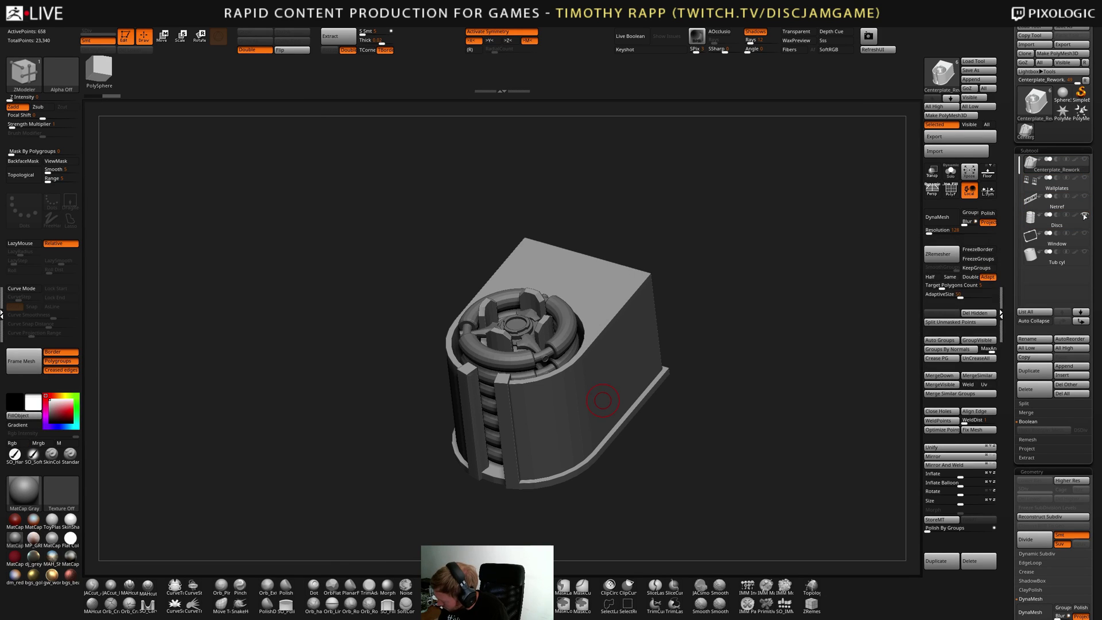
Duplicate the Centerplate_Rework subtool and make the duplicate the active subtool with the Move gizmo
right_drag(600, 402, 648, 451)
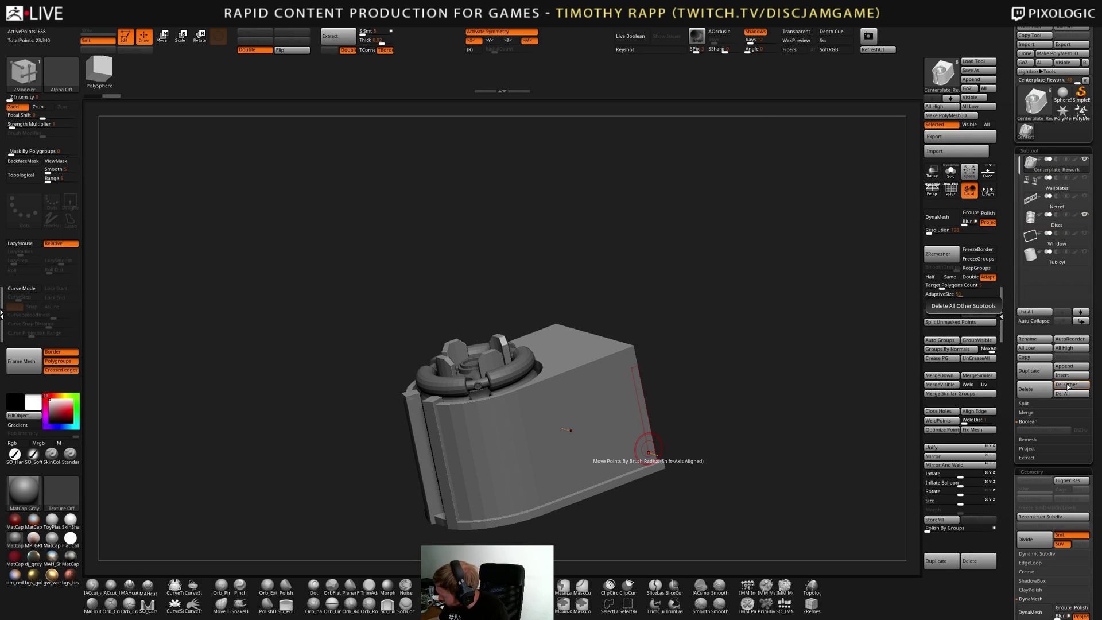
click(1035, 376)
key(Down)
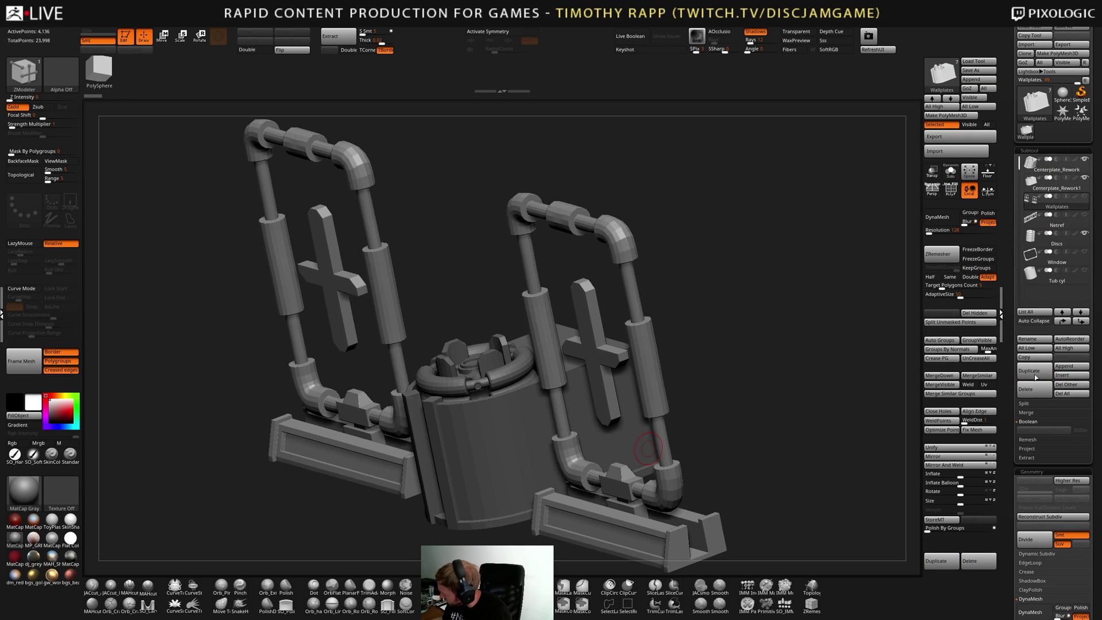
key(Up)
right_drag(594, 463, 600, 455)
key(w)
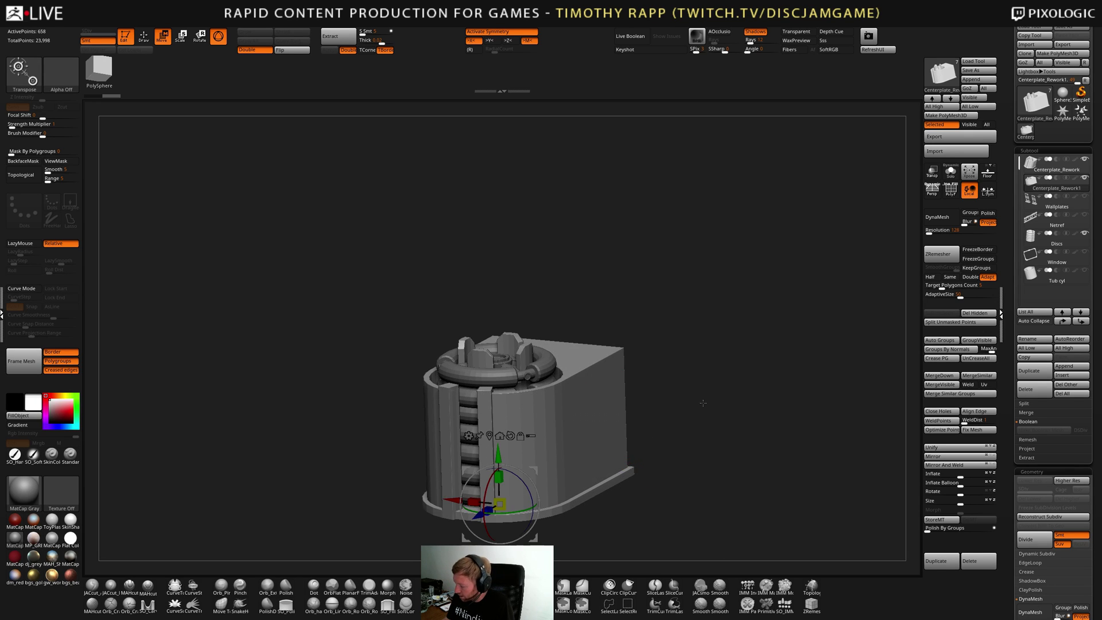
right_drag(703, 403, 649, 448)
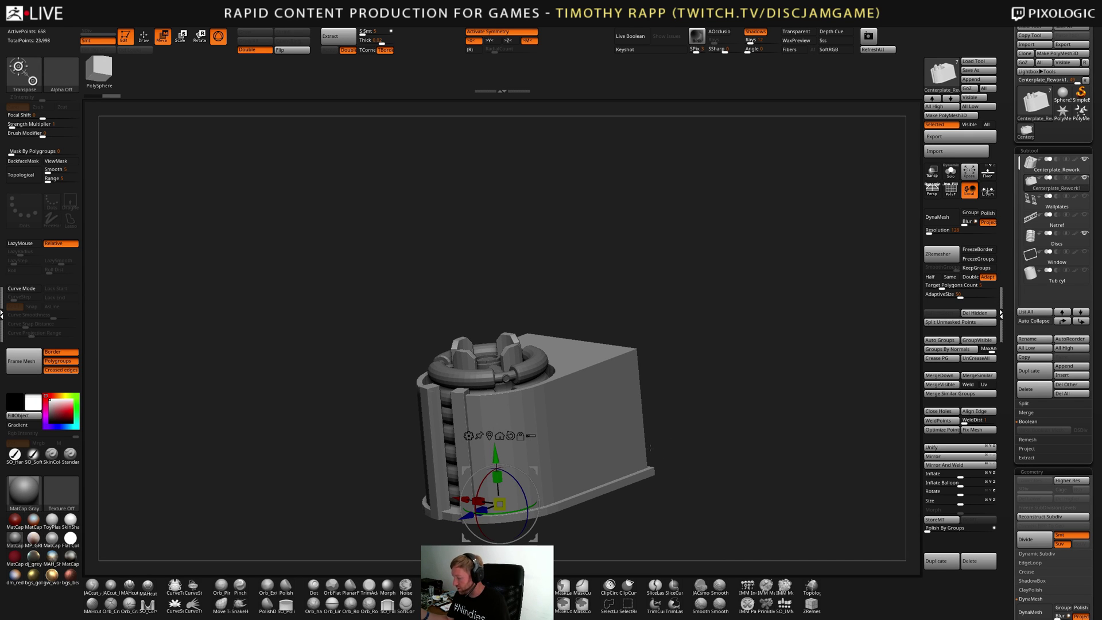
drag(1011, 491, 1025, 376)
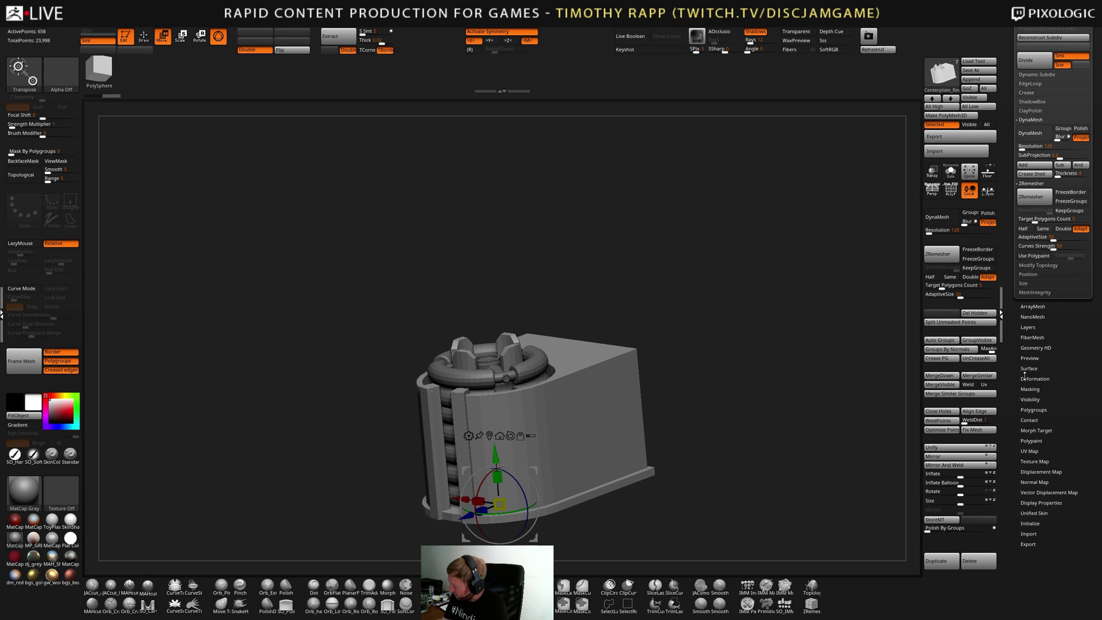
drag(1011, 419, 1012, 551)
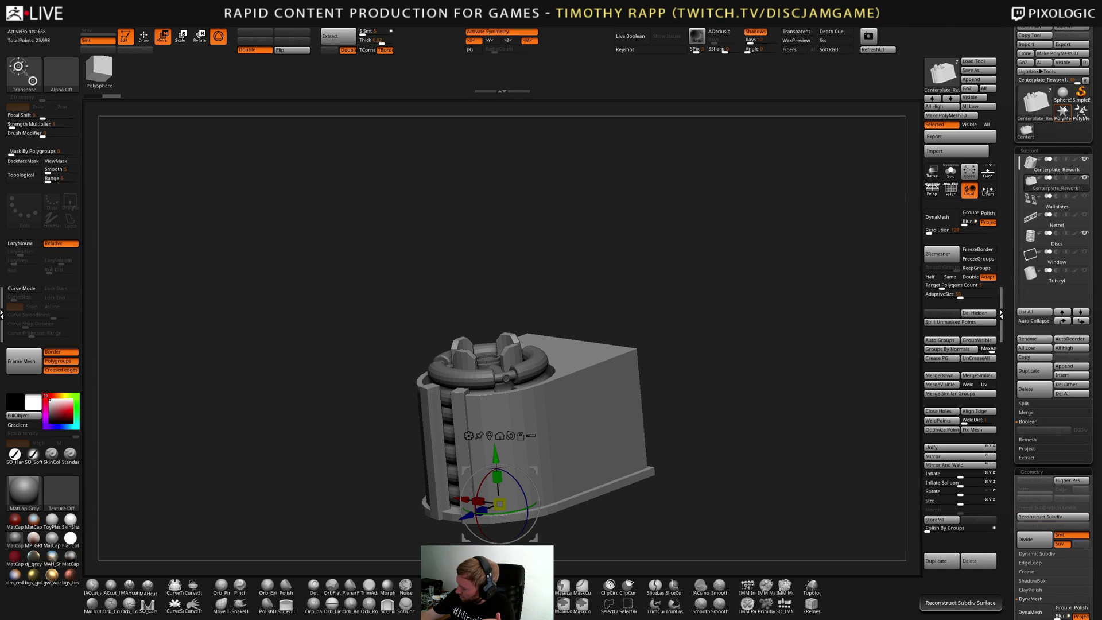
click(1049, 108)
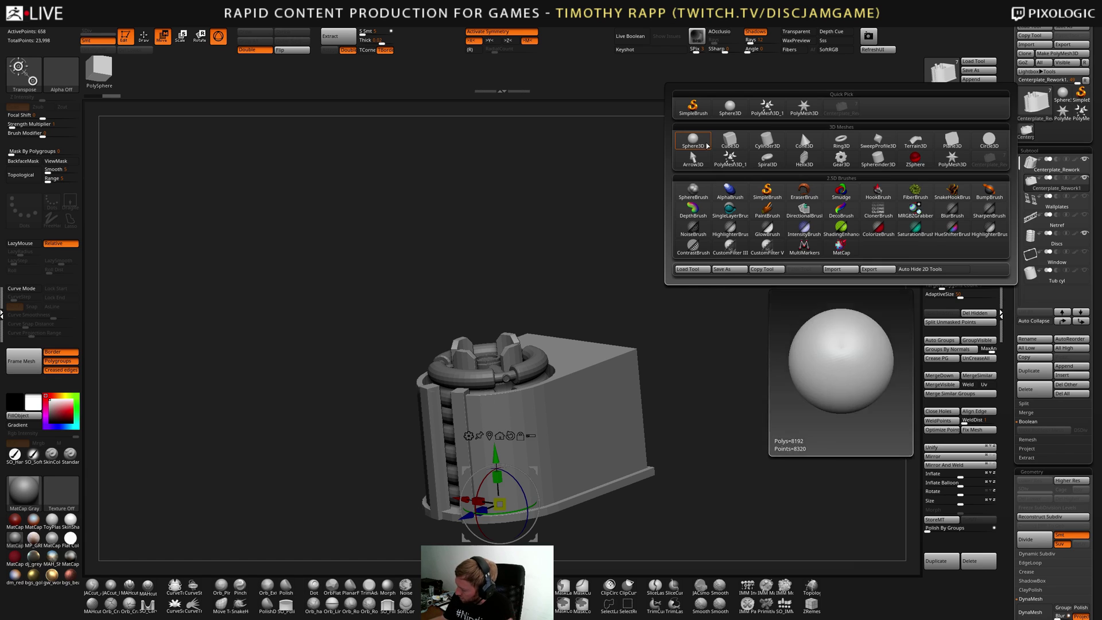
Replace the duplicated centerplate's mesh with a PolyCube through the gizmo's customize options
drag(610, 449, 708, 446)
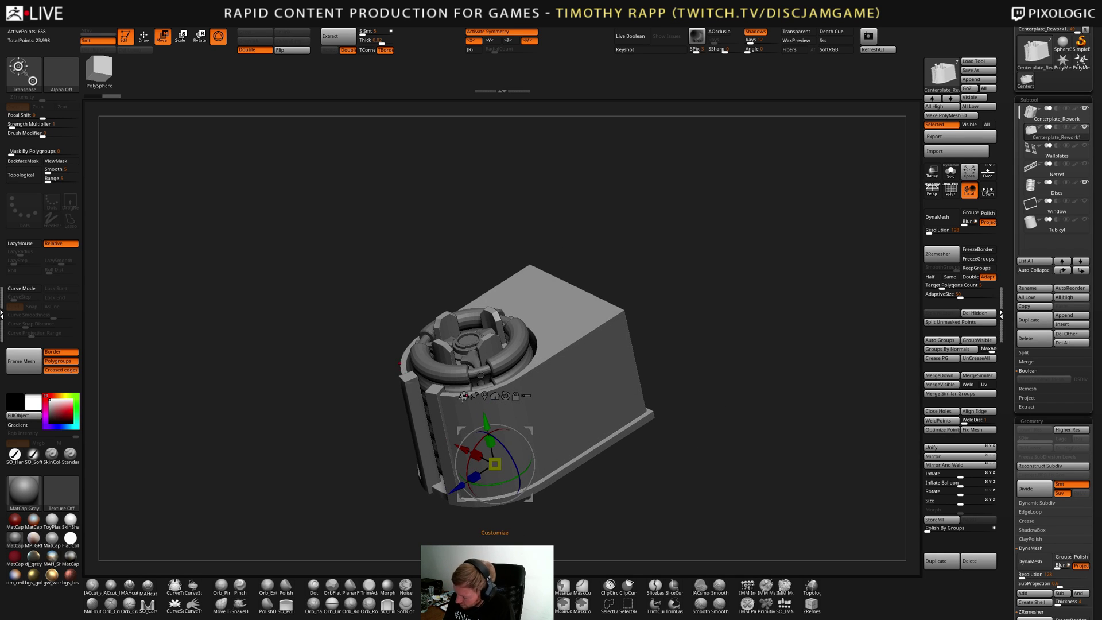
click(463, 396)
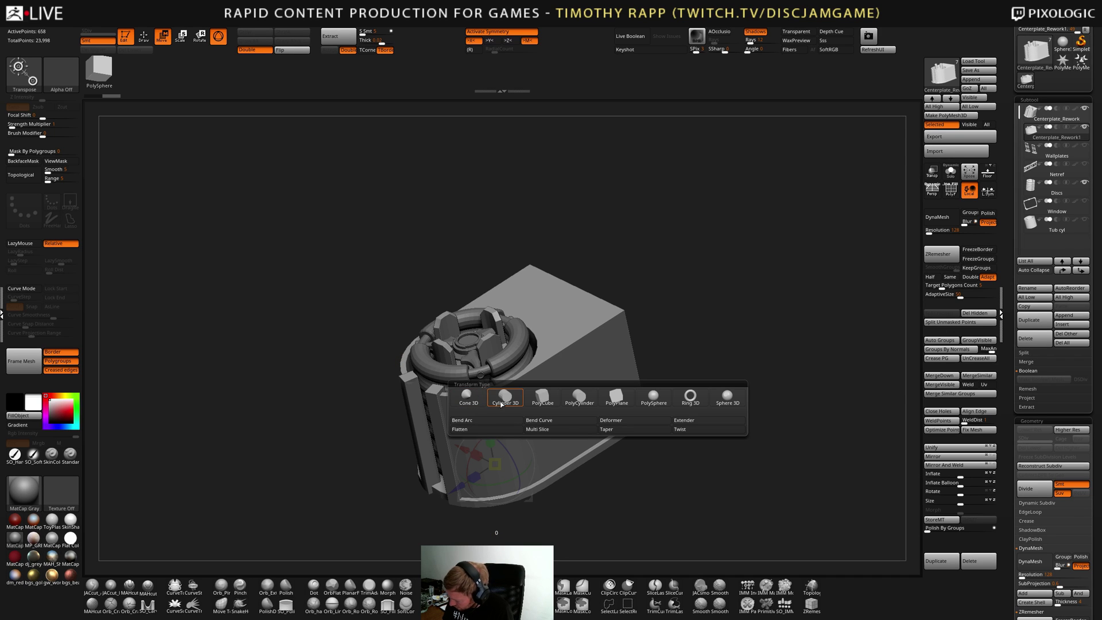
click(542, 397)
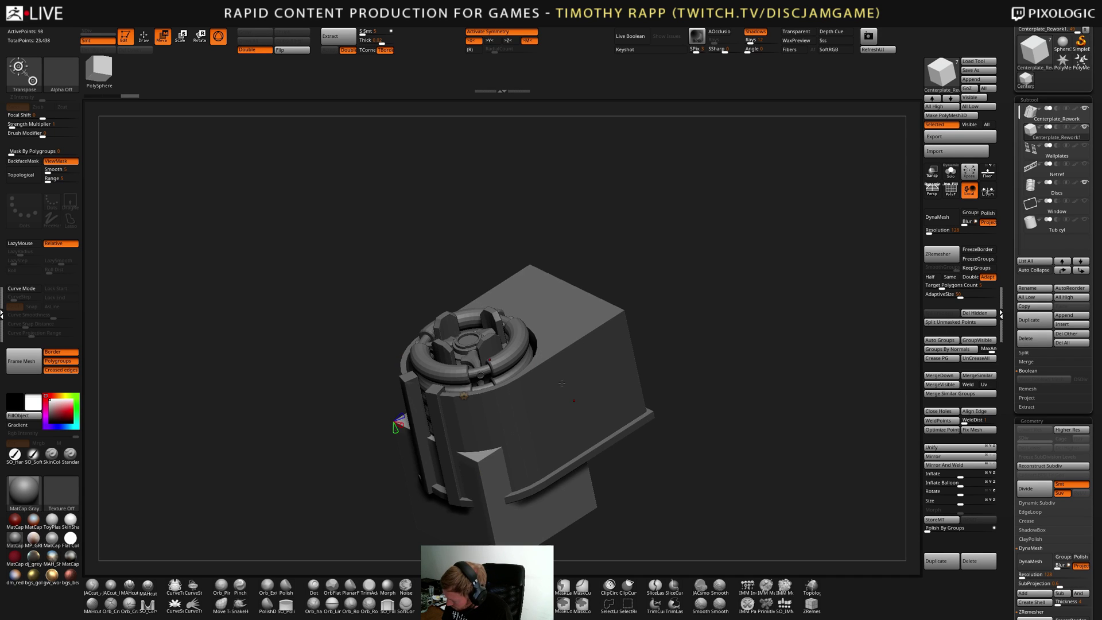
Raise the cube to the height of the centerplate body and stretch it lengthwise across the body
shift+drag(631, 402, 655, 398)
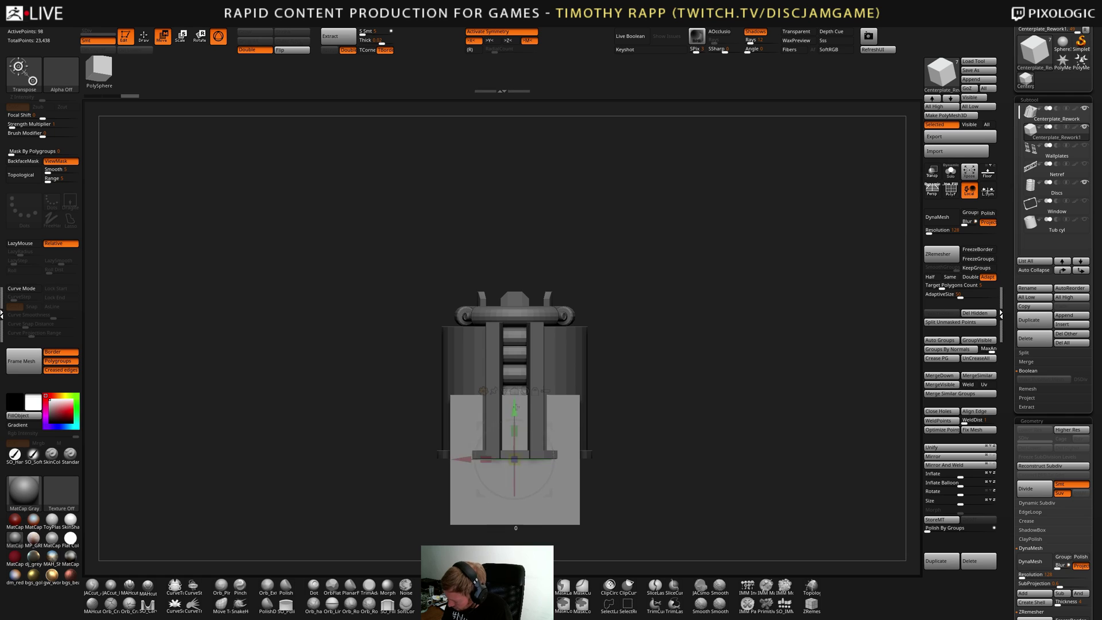
drag(514, 406, 520, 338)
drag(697, 353, 626, 361)
key(e)
mouse_move(486, 391)
mouse_down()
mouse_move(460, 392)
mouse_move(571, 393)
mouse_move(500, 393)
mouse_up()
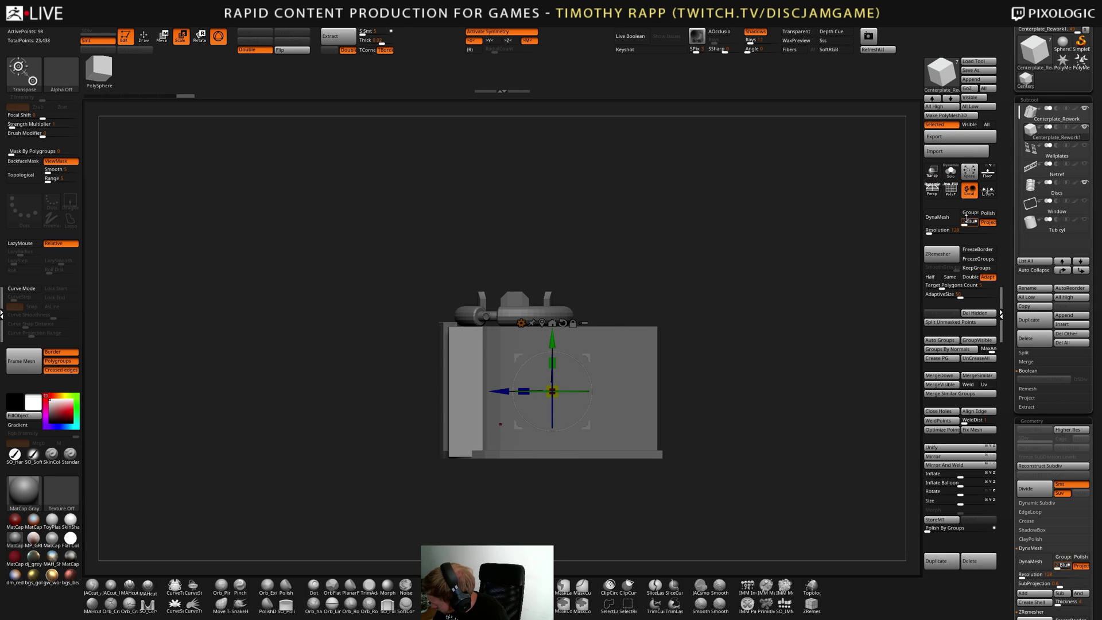
Turn on transparency and, from above, shorten the cube lengthwise and move it to the centerplate's flat rear end
click(932, 172)
drag(706, 368, 689, 411)
key(w)
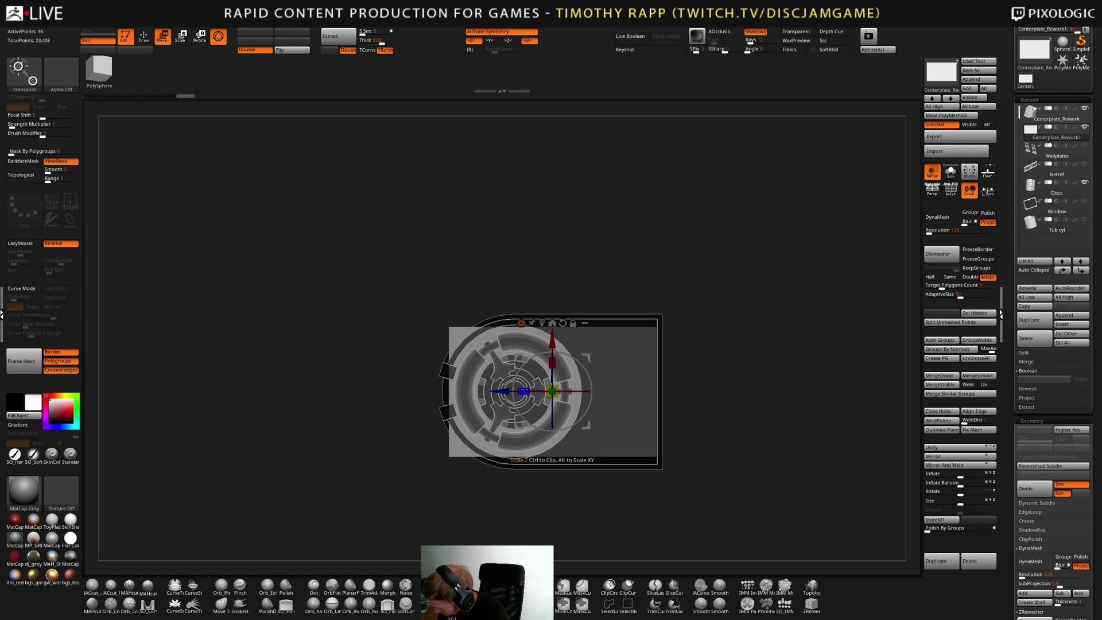
drag(523, 391, 532, 392)
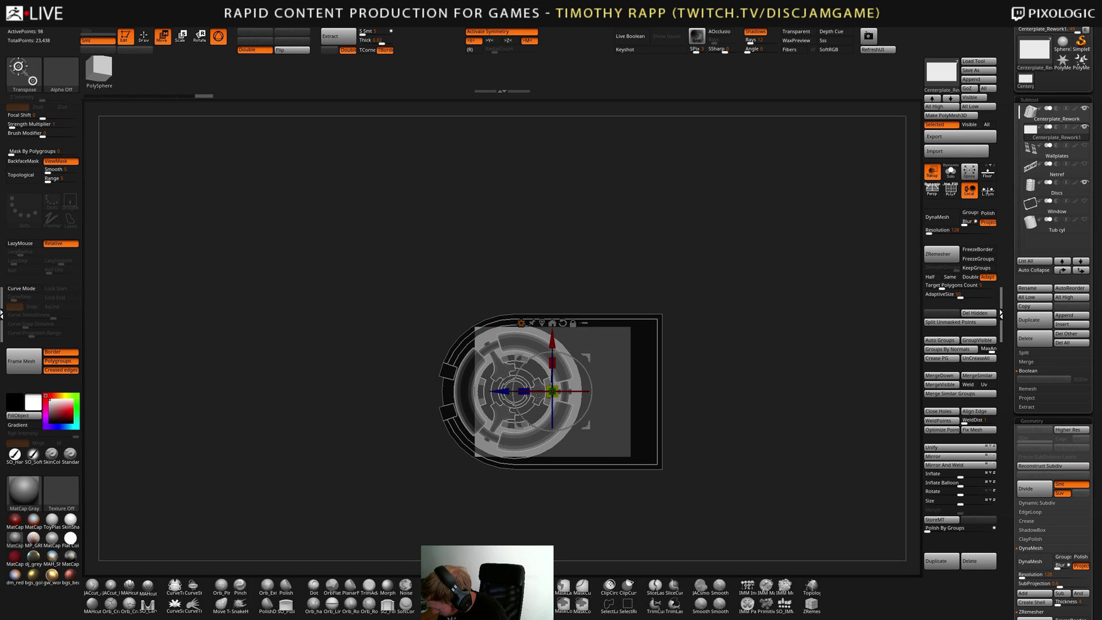
drag(503, 391, 534, 394)
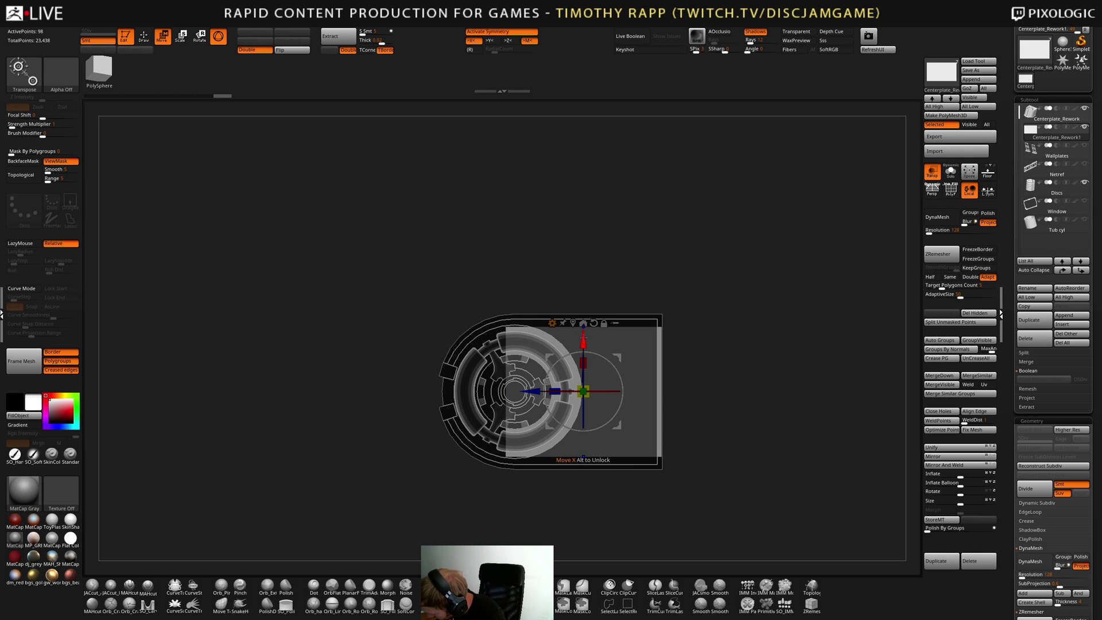
Widen the cube to the centerplate body's full width and shorten it lengthwise to a block at the body's rear end
drag(584, 362, 597, 342)
mouse_move(697, 396)
mouse_down()
mouse_move(721, 322)
mouse_move(703, 390)
mouse_up()
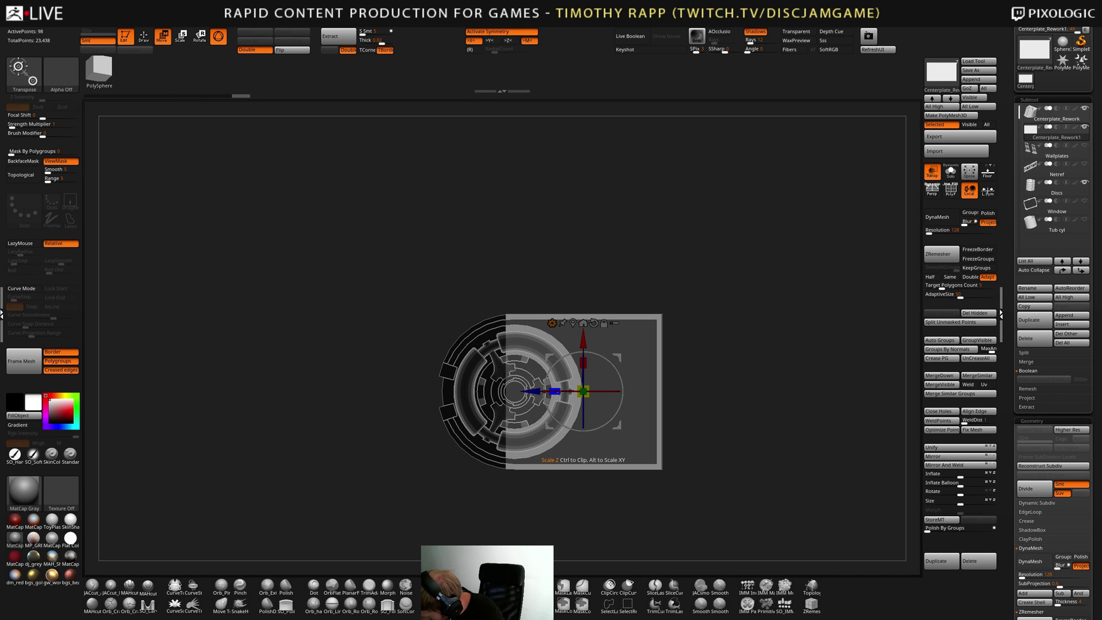
mouse_move(534, 392)
mouse_down()
mouse_move(743, 405)
mouse_move(711, 451)
mouse_move(718, 477)
mouse_move(722, 459)
mouse_move(713, 484)
mouse_move(716, 458)
mouse_move(762, 414)
mouse_move(731, 457)
mouse_move(714, 401)
mouse_up()
Switch to ZModeler and delete all of the rear block's inner edge loops, leaving a plain eight-point box
key(q)
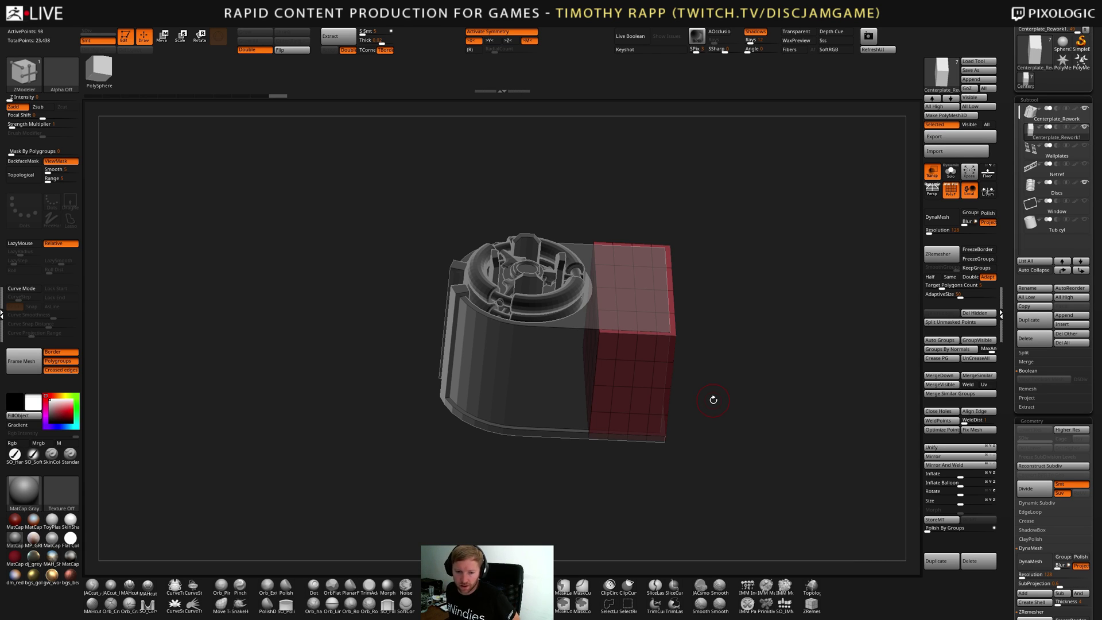
drag(714, 400, 669, 418)
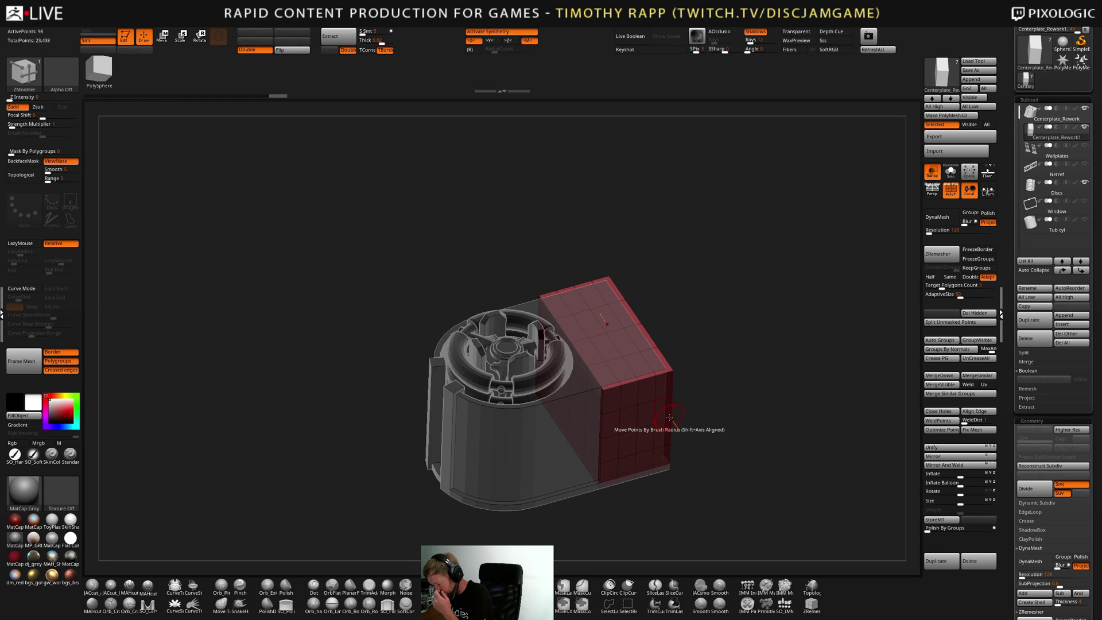
right_drag(627, 322, 619, 367)
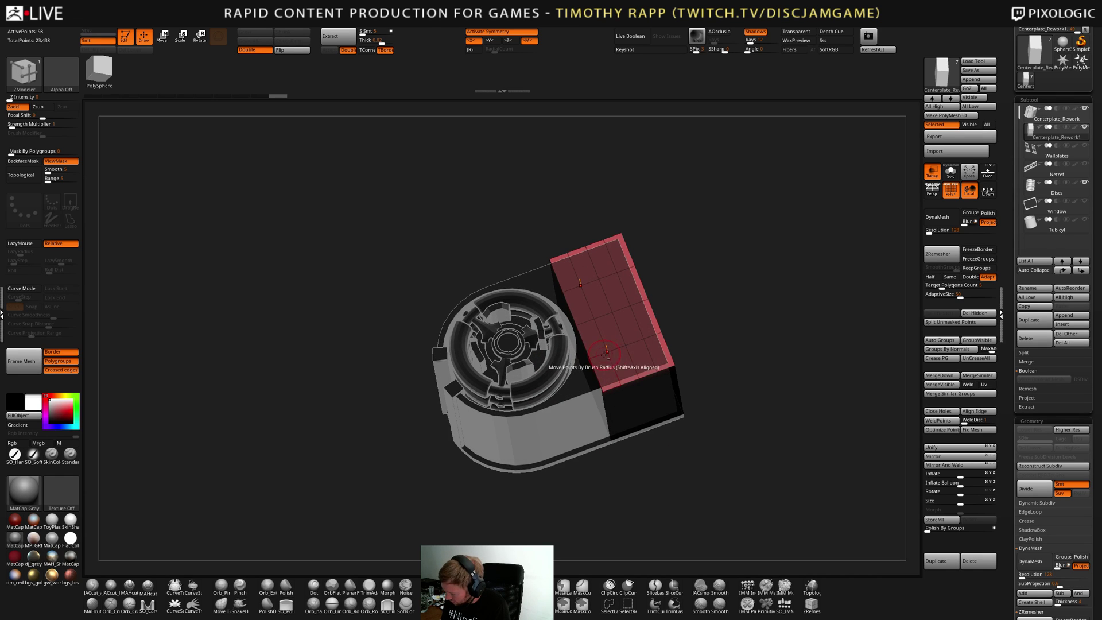
alt+click(602, 355)
right_drag(585, 321, 612, 391)
alt+click(632, 436)
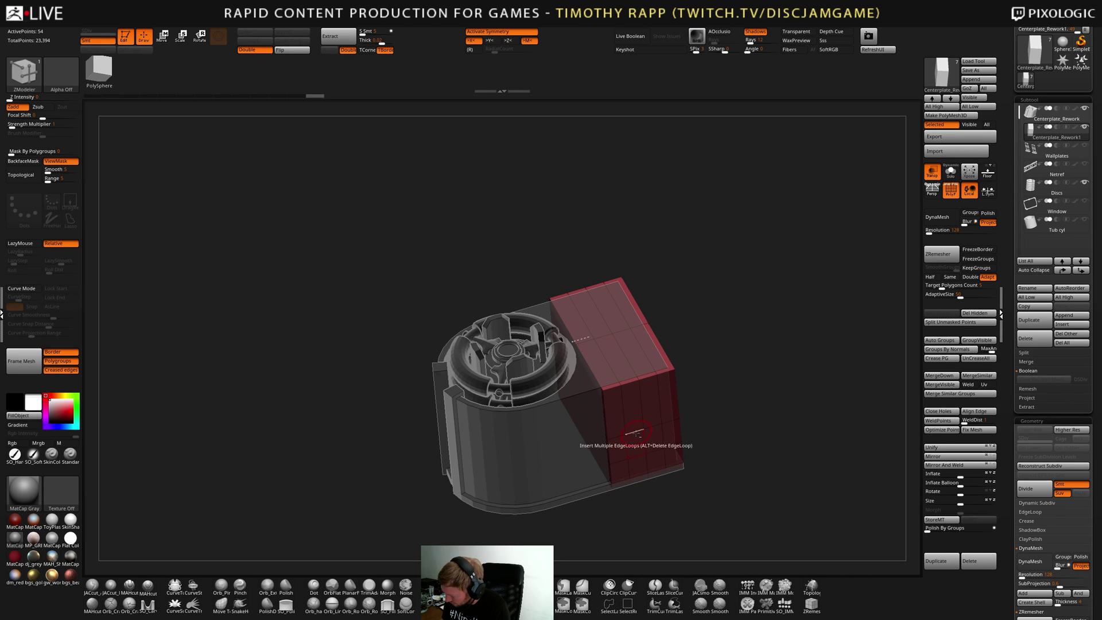
alt+click(630, 459)
mouse_move(629, 402)
right_down()
mouse_move(637, 427)
mouse_move(692, 376)
mouse_move(685, 441)
mouse_move(676, 393)
mouse_move(597, 448)
right_up()
alt+click(639, 424)
alt+click(639, 425)
alt+click(597, 448)
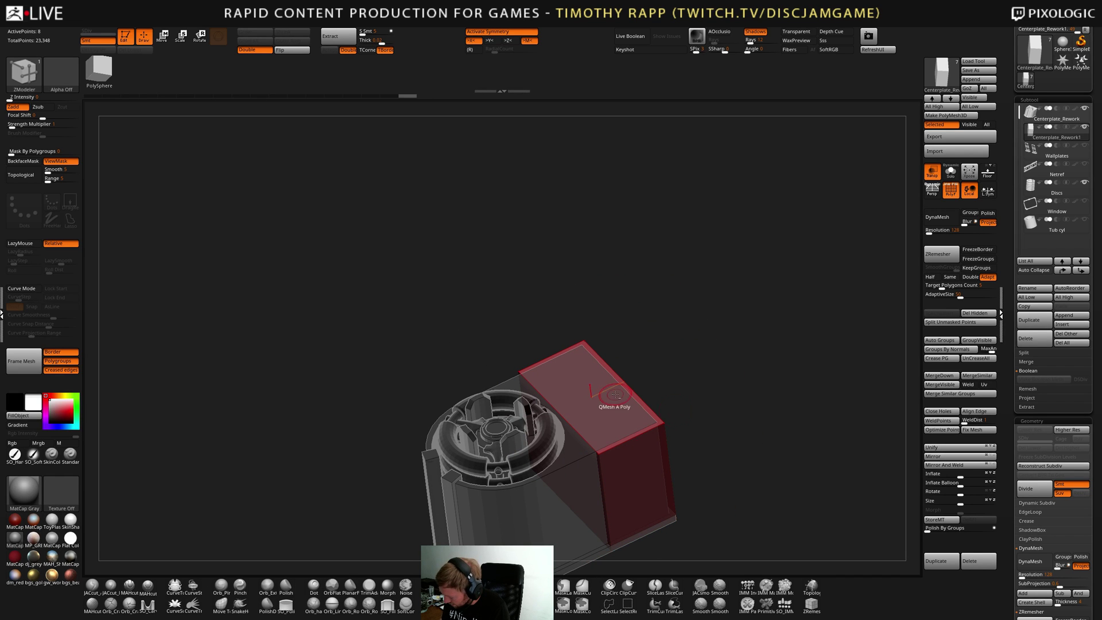
Insert three horizontal and three vertical edge loops around the block, and push the rear face's middle polygons in to form a square opening
right_drag(651, 478, 688, 423)
click(691, 427)
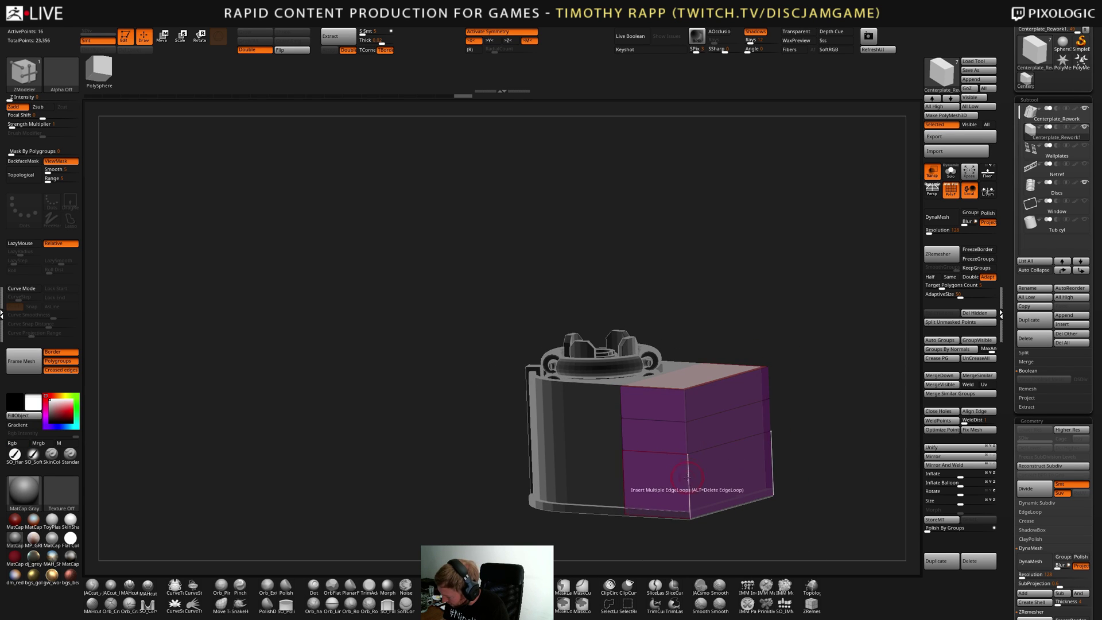
click(686, 476)
right_drag(686, 476, 729, 445)
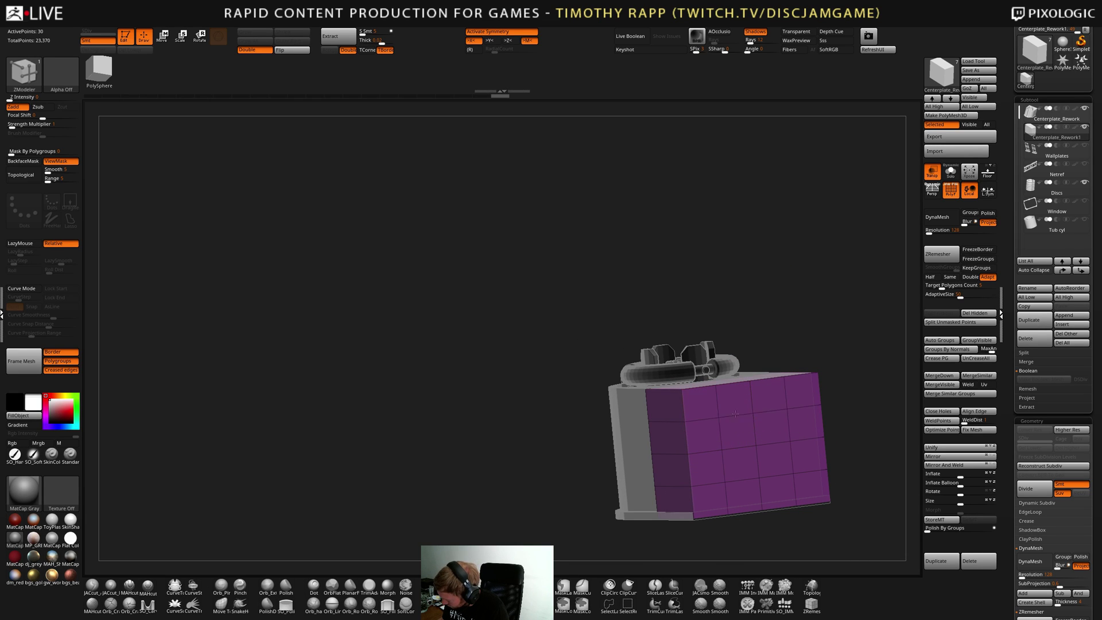
click(744, 440)
right_drag(745, 440, 723, 428)
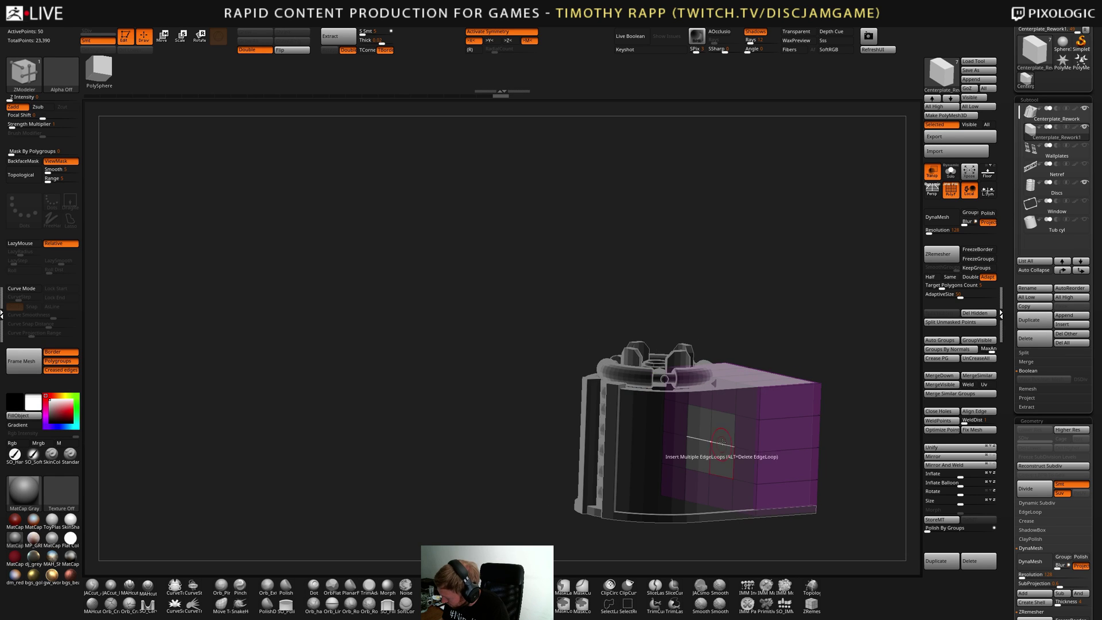
right_drag(801, 449, 765, 490)
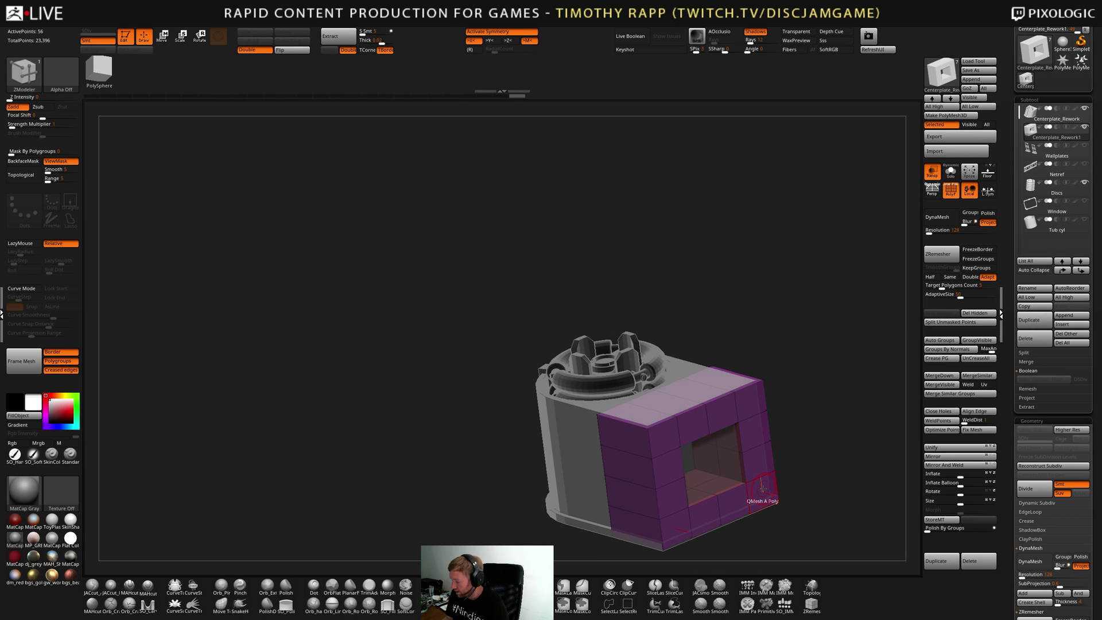
Examine how the rear block and its square opening fit the centerplate body, with the polyframe display off
mouse_move(763, 488)
shift+right_down()
mouse_move(563, 465)
mouse_move(645, 467)
mouse_move(607, 500)
shift+right_up()
alt+click(563, 464)
key(shift+f)
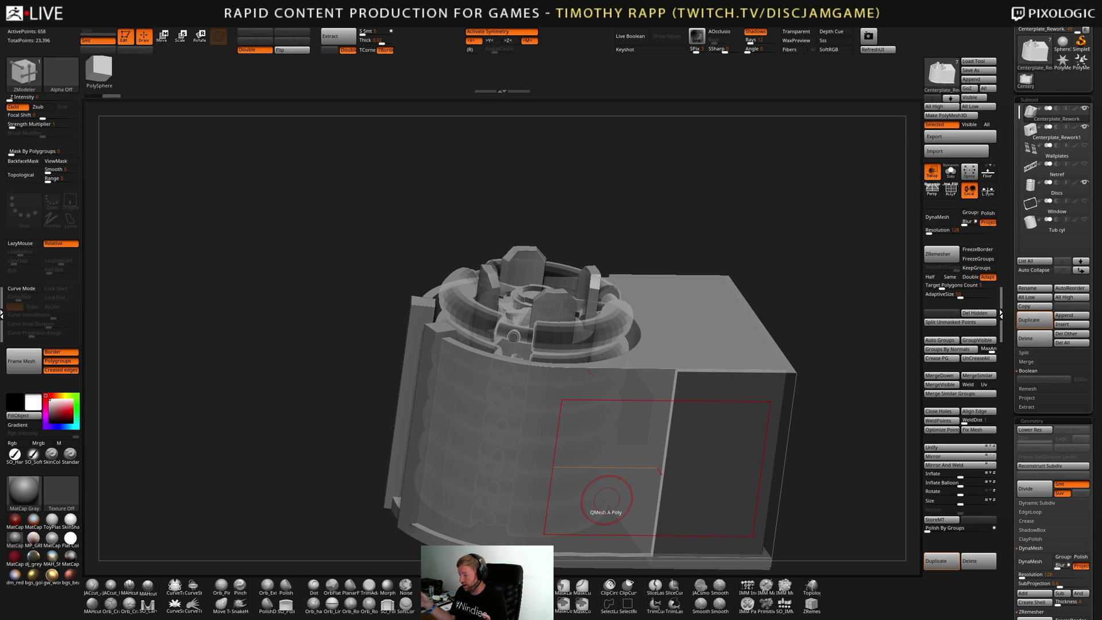
right_drag(606, 499, 752, 500)
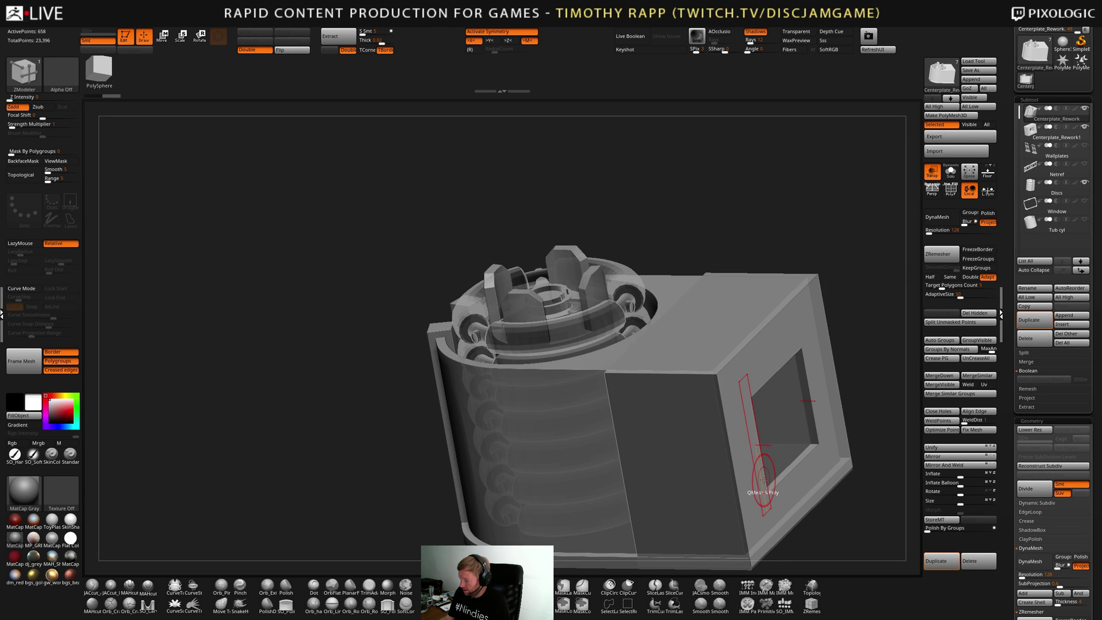
alt+click(798, 454)
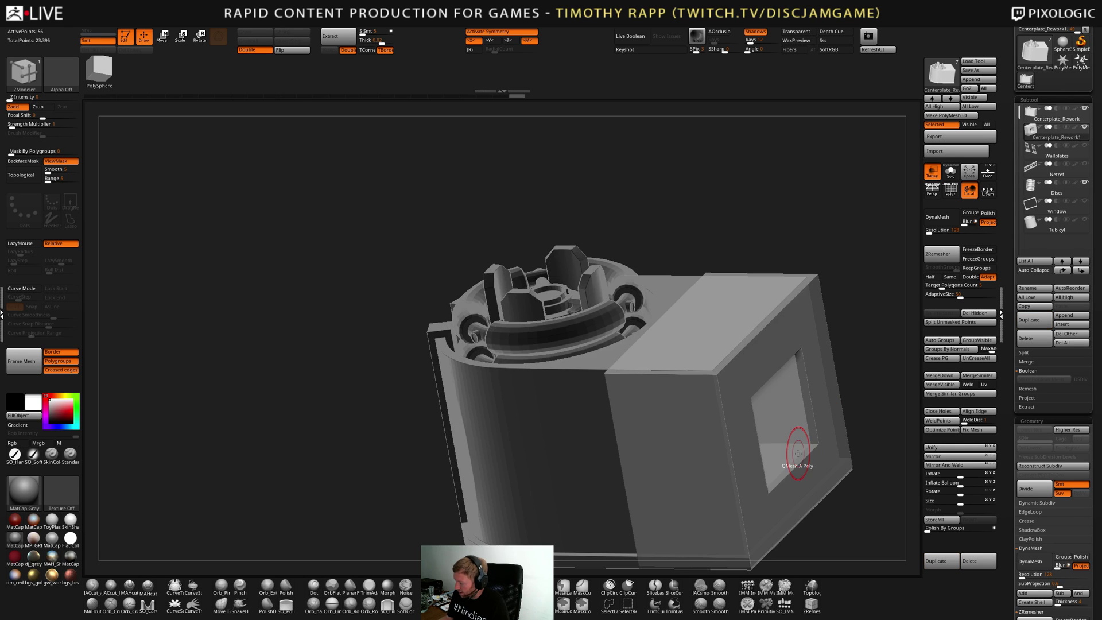
right_drag(797, 453, 751, 497)
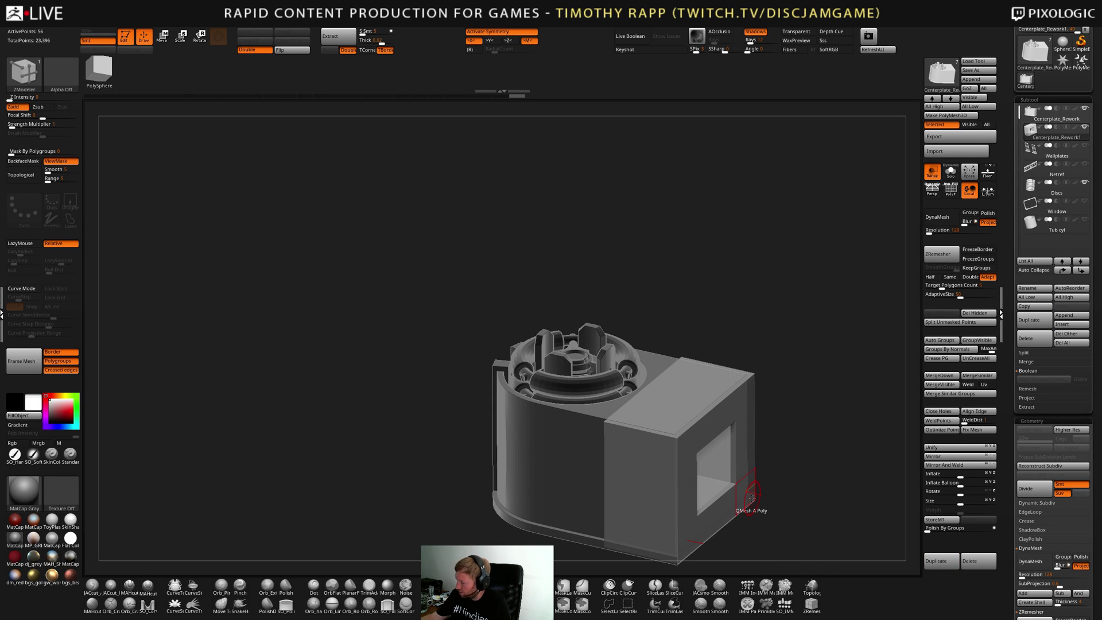
Turn off transparency and show the Wallplates, Netref, Window and Tub cyl subtools around the centerplate
click(932, 172)
click(1084, 145)
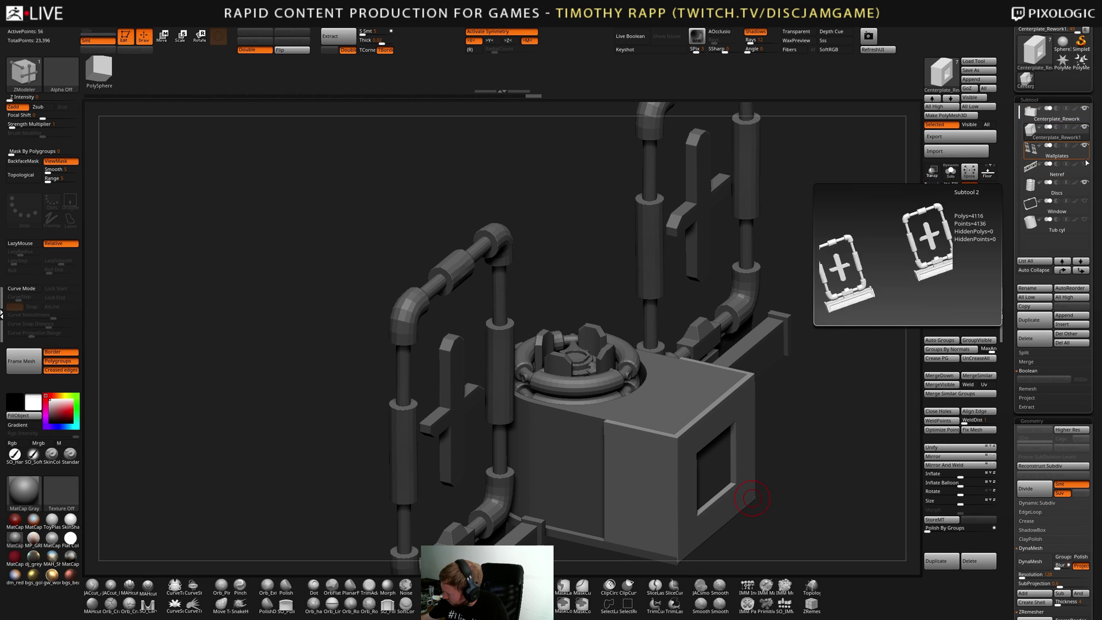
click(1059, 151)
click(1085, 164)
click(1084, 220)
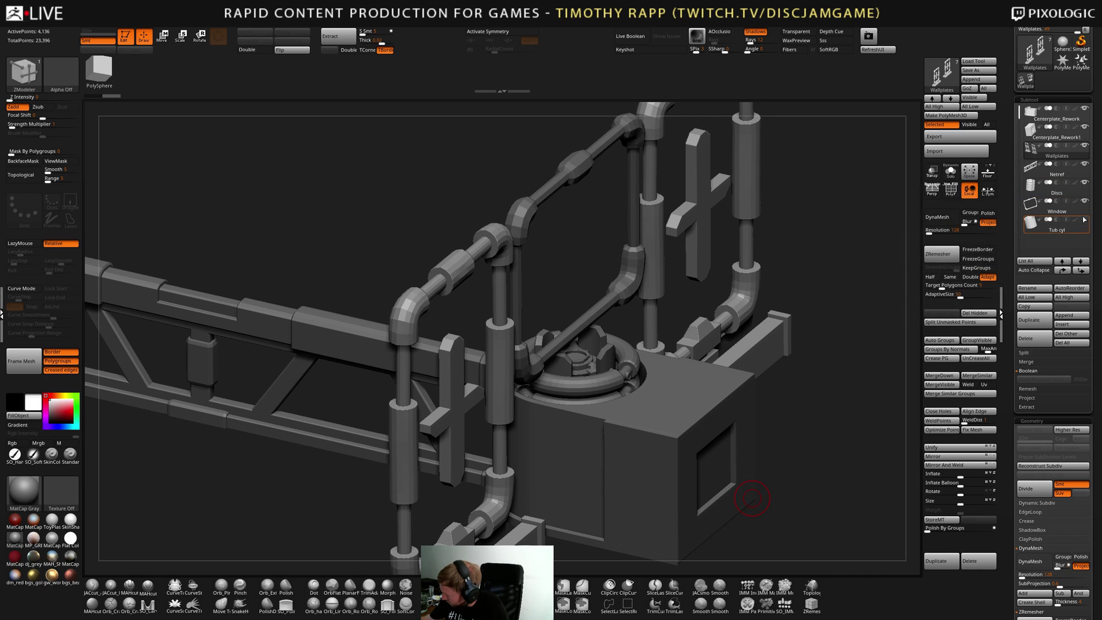
Select the Netref truss and check its polygroups and its connection to the centerplate with the polyframe display
alt+drag(763, 379, 534, 424)
alt+click(481, 392)
key(shift+f)
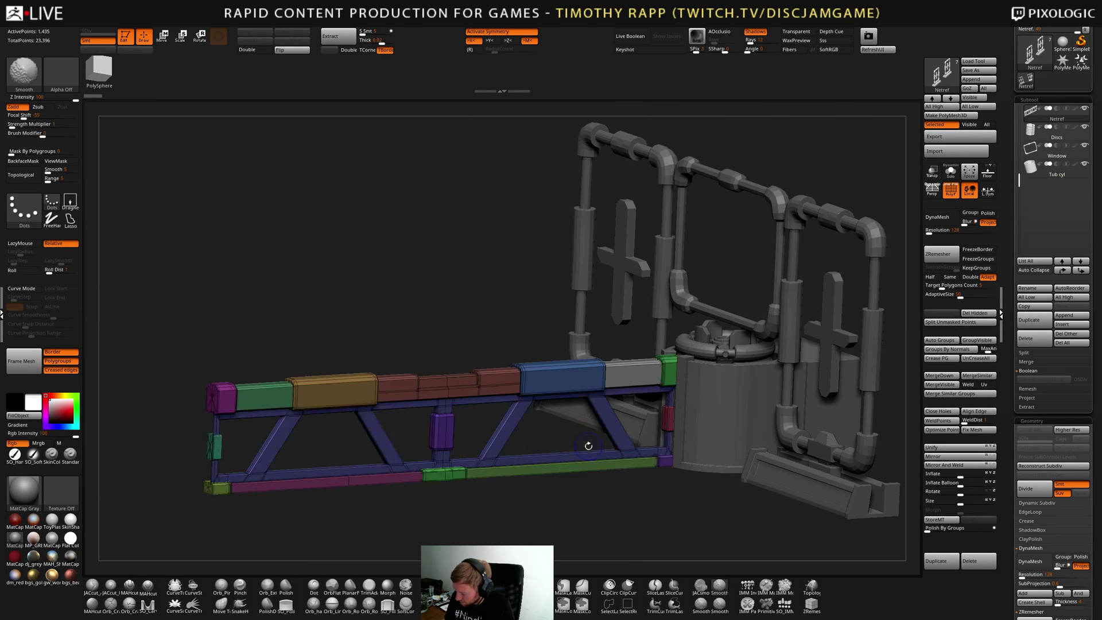
drag(588, 446, 726, 394)
key(shift+f)
key(shift+f)
ctrl+right_drag(732, 384, 683, 465)
key(shift+f)
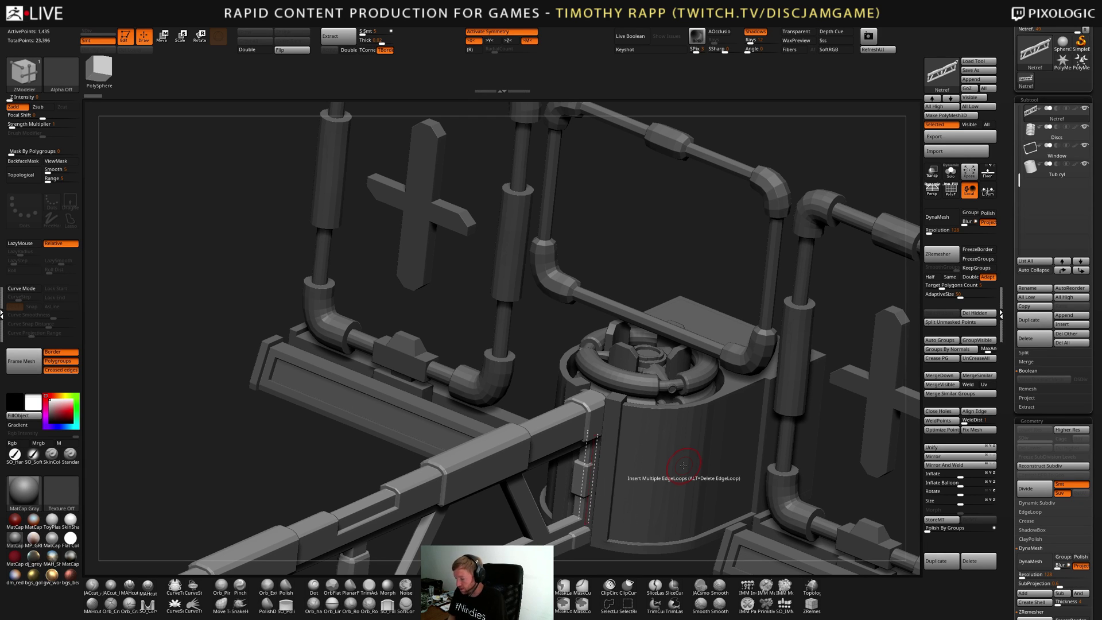
Examine the whole assembly from the front, sides and rear to judge the centerplate and its rear block
ctrl+right_drag(760, 484, 756, 542)
right_drag(755, 543, 724, 502)
ctrl+right_drag(725, 502, 716, 481)
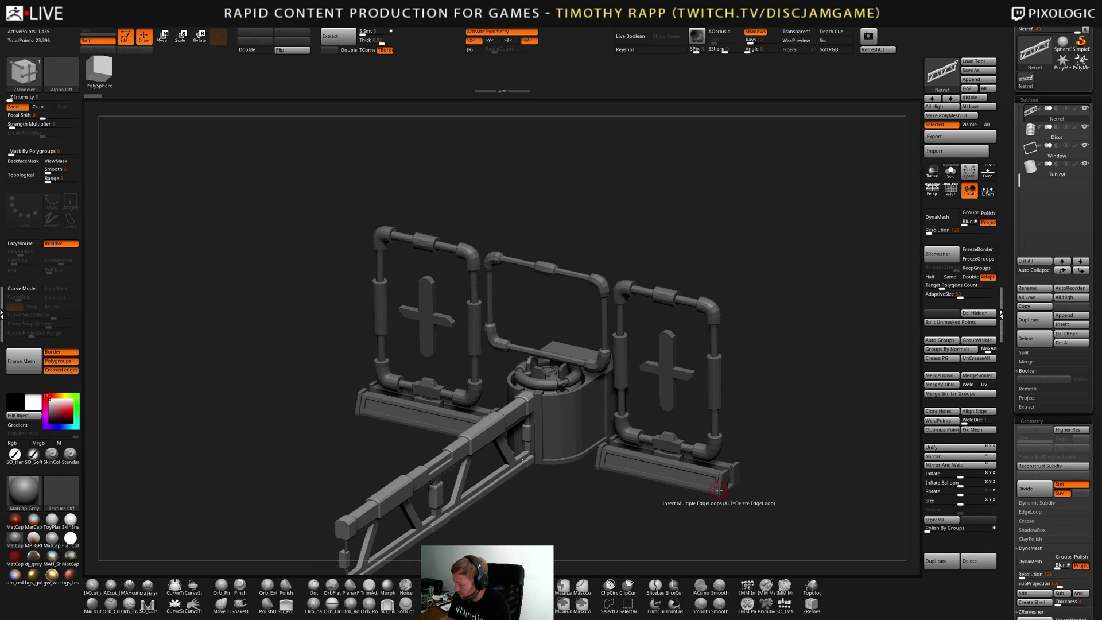
right_drag(717, 491, 585, 488)
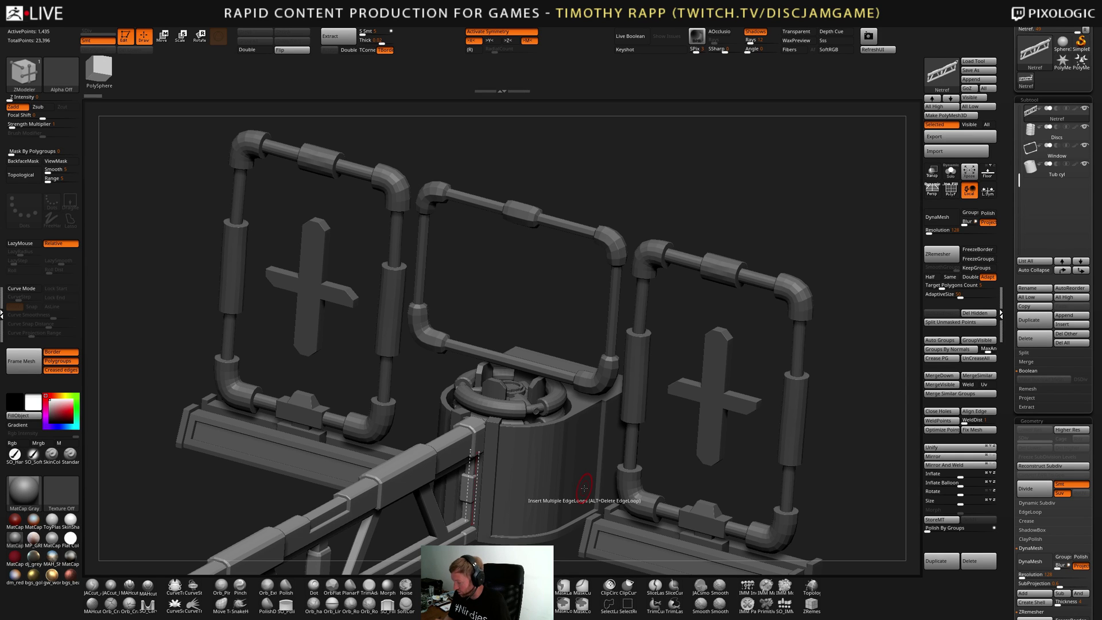
right_drag(584, 488, 704, 489)
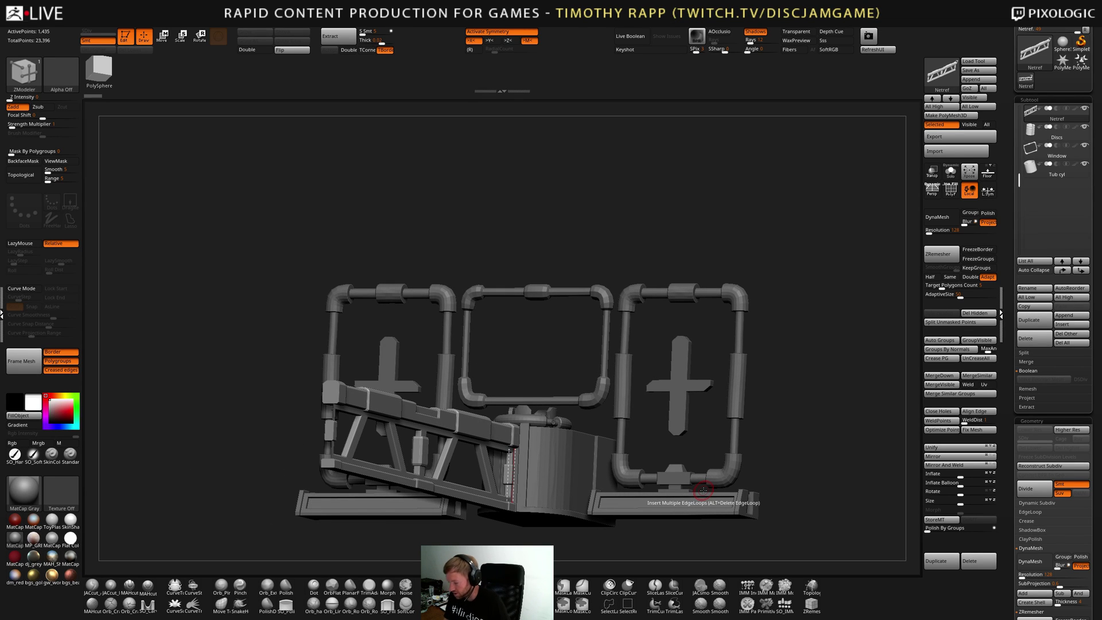
right_drag(703, 490, 750, 442)
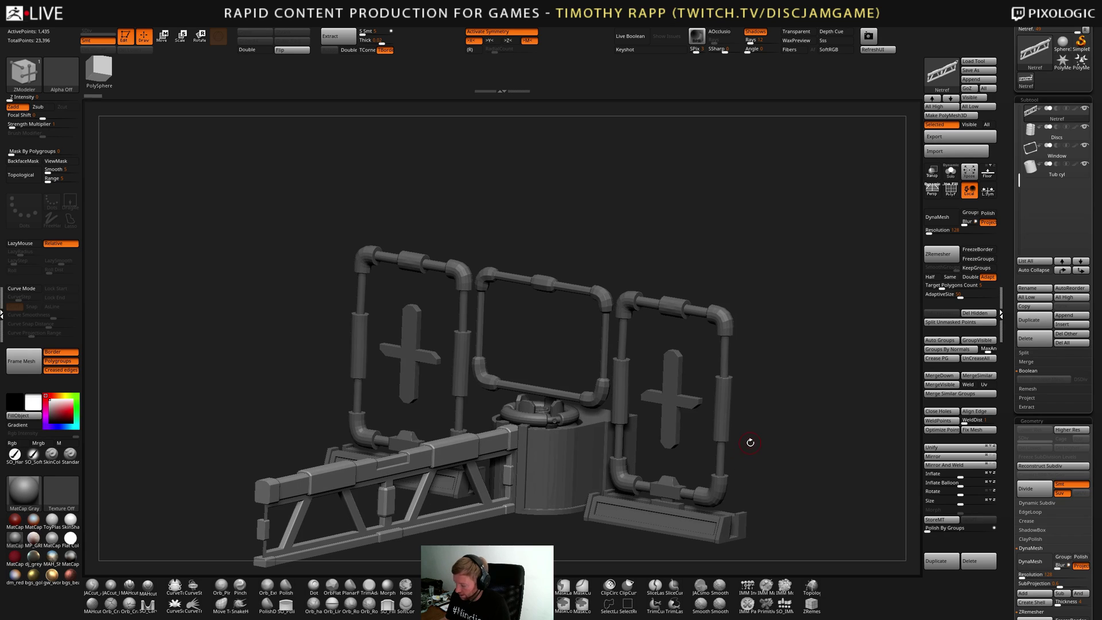
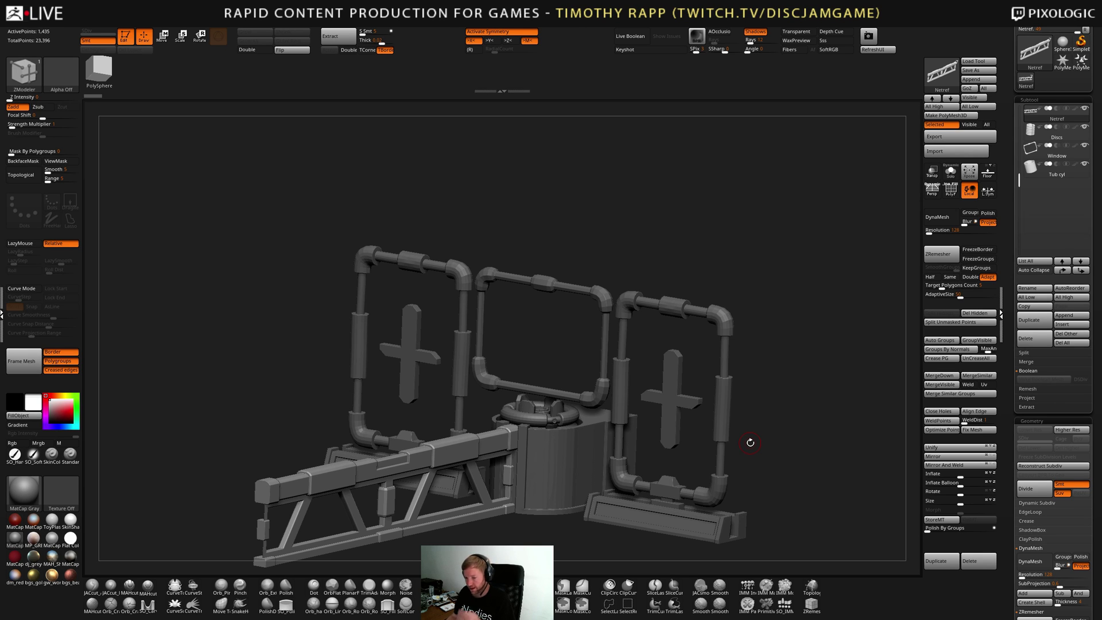
mouse_move(750, 443)
mouse_down()
mouse_move(772, 457)
mouse_move(769, 446)
mouse_up()
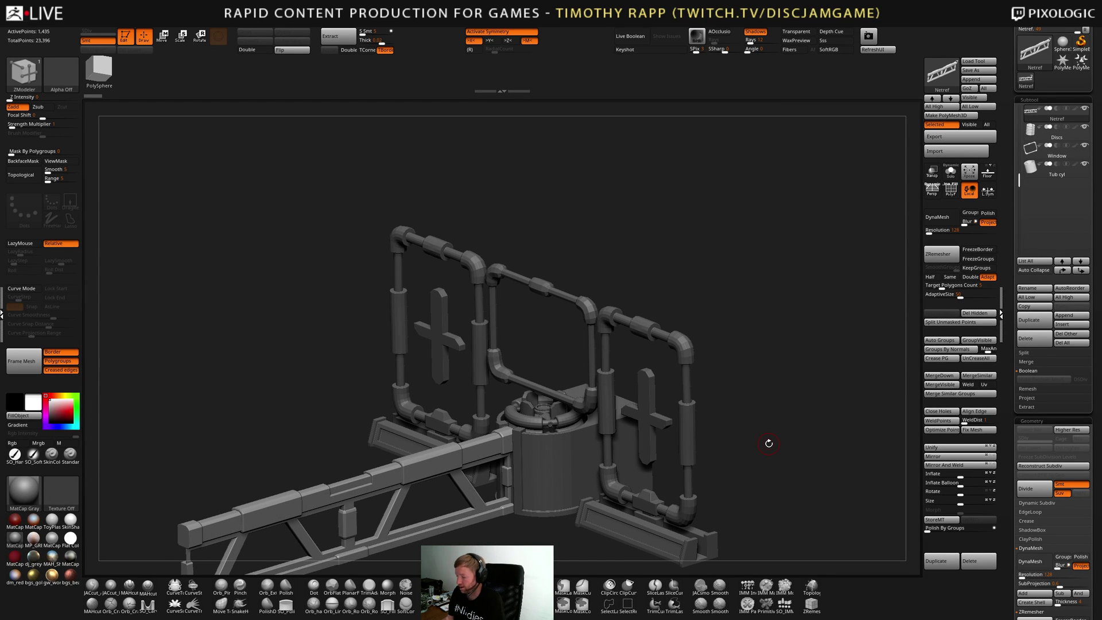
drag(745, 480, 703, 467)
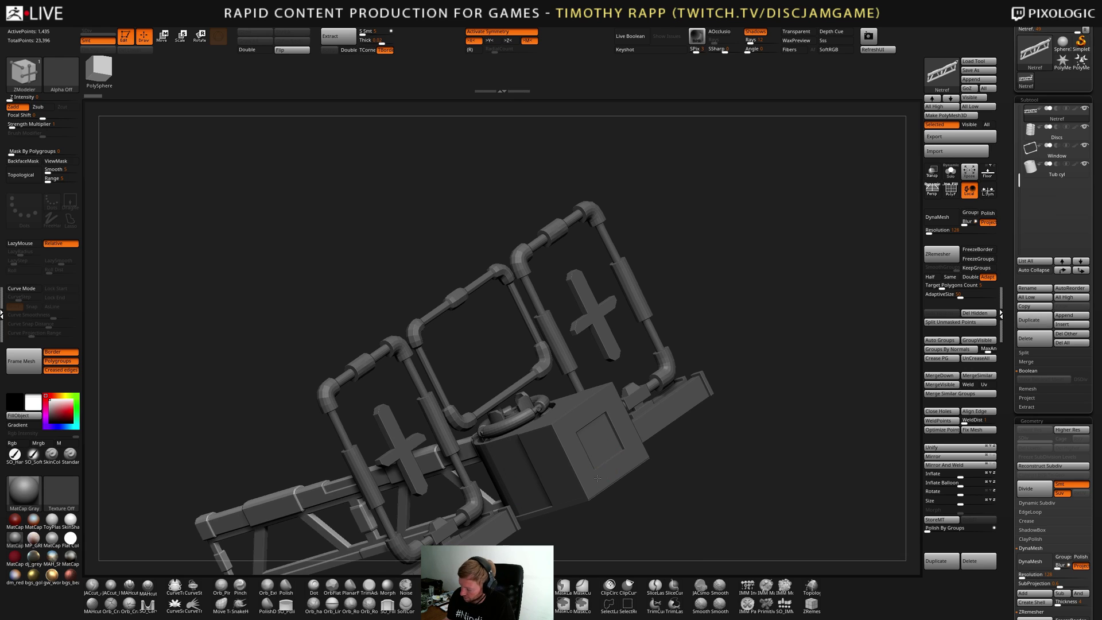
Select the rear block, show its polyframe and inspect its opening and proportions from behind, the side and above
alt+click(598, 478)
ctrl+right_drag(598, 479, 562, 481)
key(shift+f)
right_drag(540, 434, 566, 431)
ctrl+right_drag(565, 431, 582, 459)
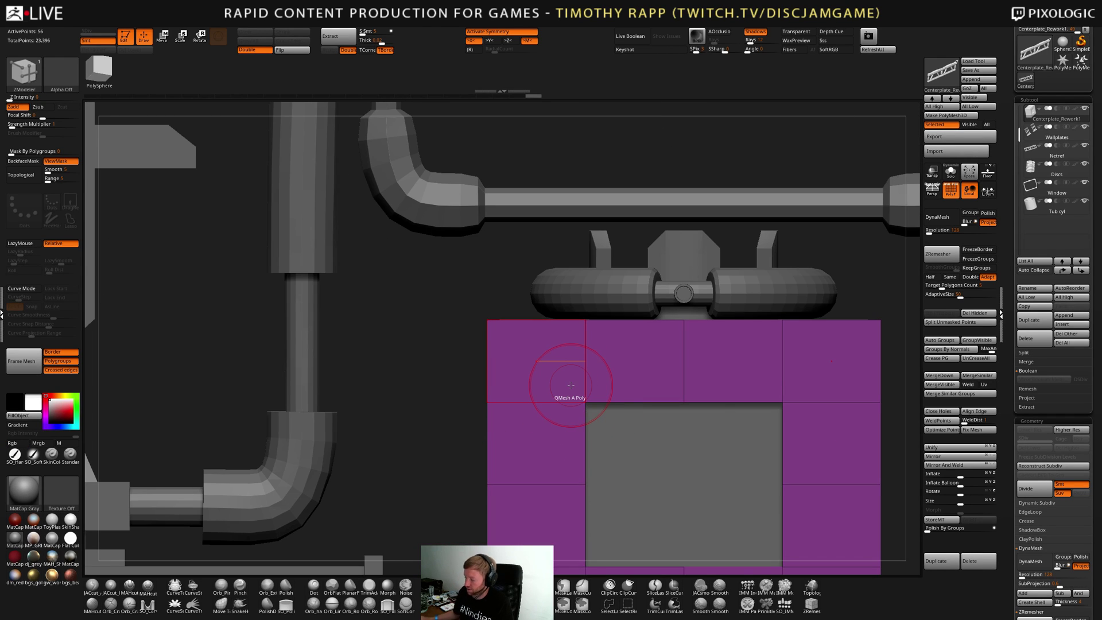
mouse_move(568, 409)
right_down()
mouse_move(570, 453)
mouse_move(599, 470)
mouse_move(590, 482)
right_up()
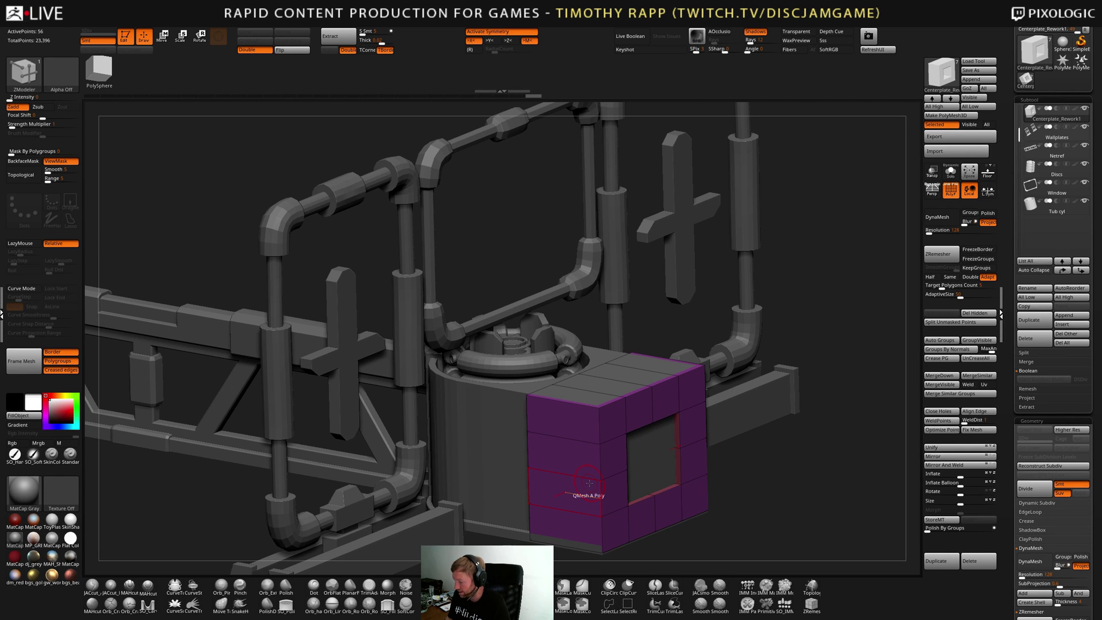
right_drag(590, 483, 611, 468)
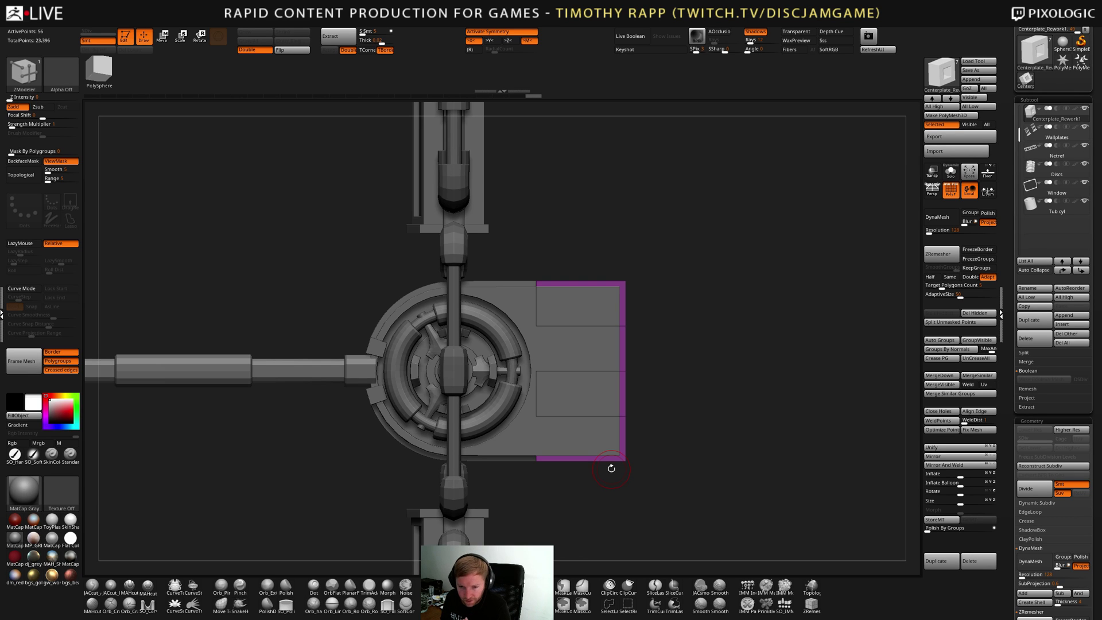
drag(684, 495, 609, 454)
drag(741, 393, 694, 391)
Undo the square opening and the inserted edge loops, returning the rear block to a plain box
key(ctrl+z)
key(ctrl+z)
key(ctrl+z)
key(ctrl+z)
key(ctrl+z)
key(ctrl+z)
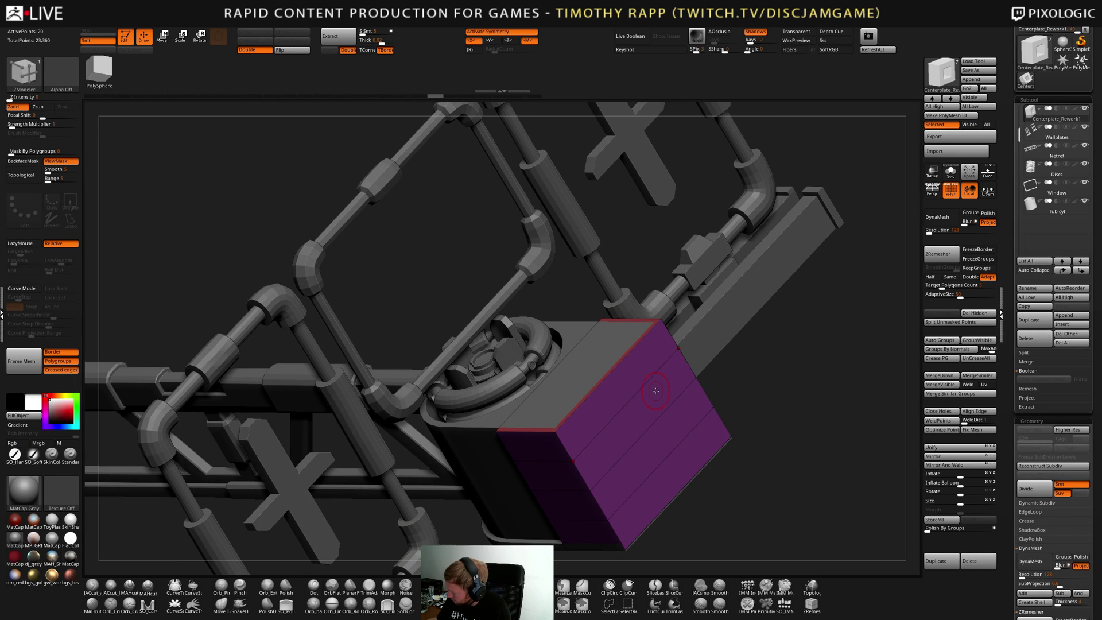
click(951, 171)
drag(708, 458, 762, 437)
click(950, 171)
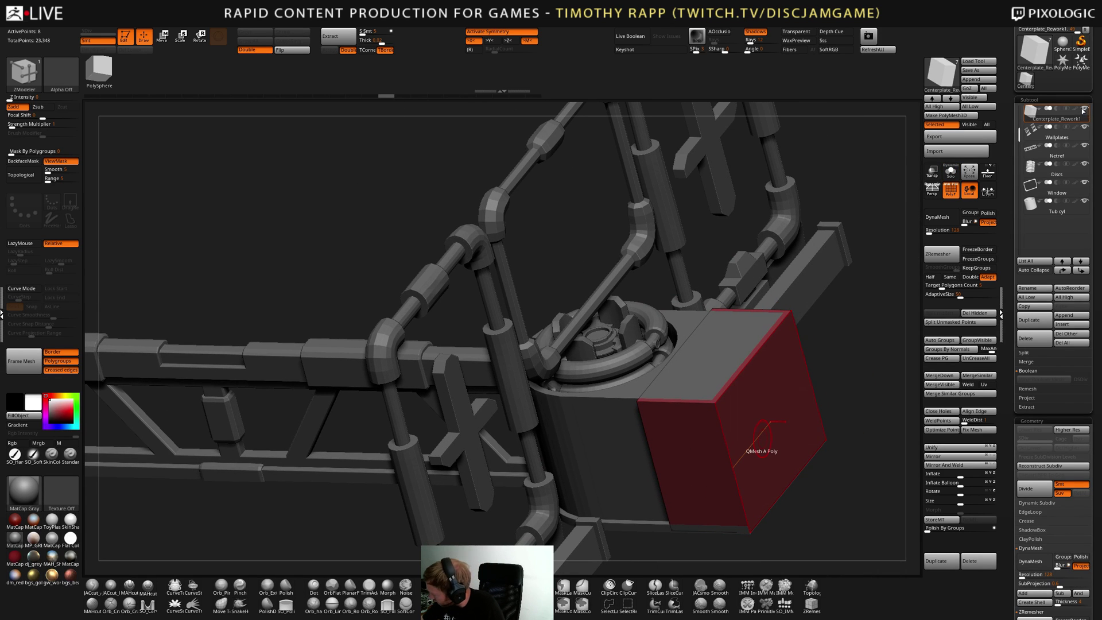
Isolate the rear block's subtool, show Discs and Centerplate_Rework with it again, and turn transparency on
scroll(1020, 133, up, 1)
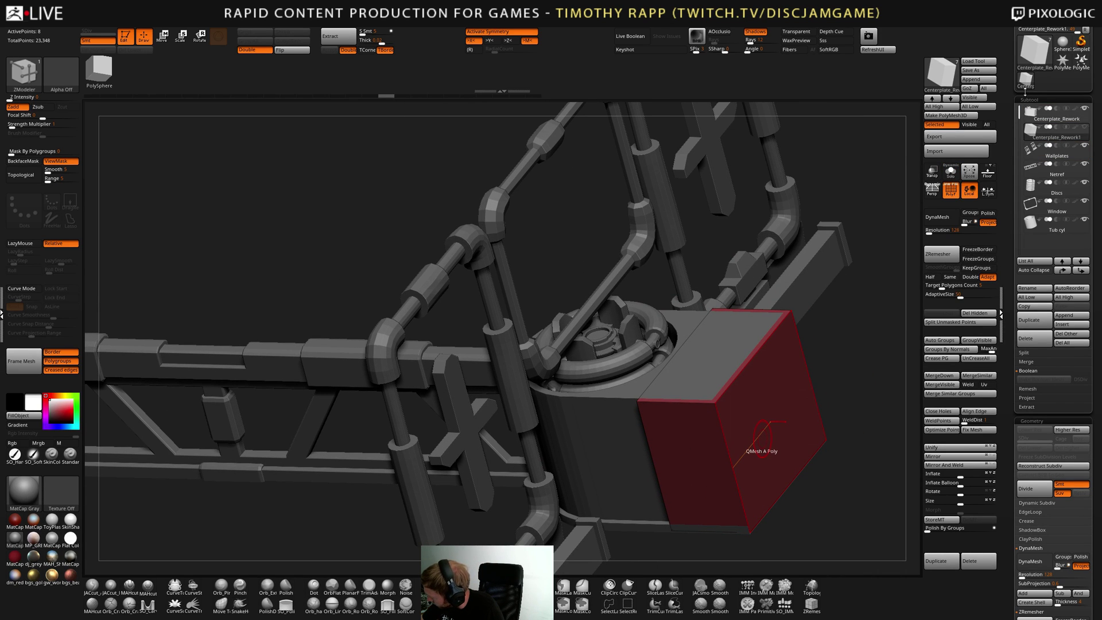
shift+click(1085, 127)
mouse_move(1086, 129)
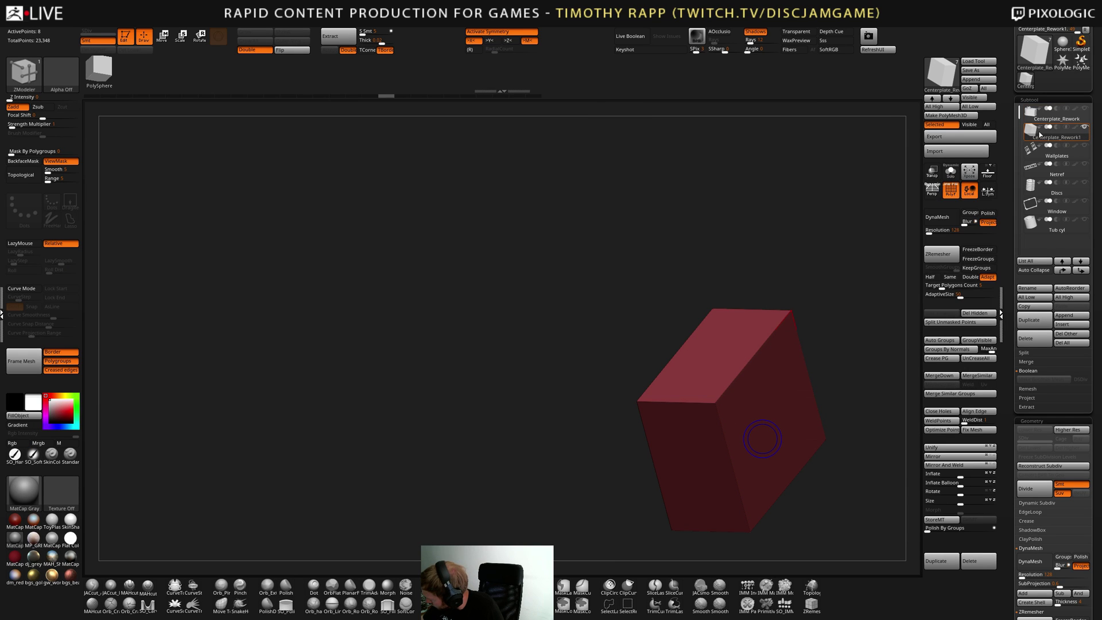
click(1079, 181)
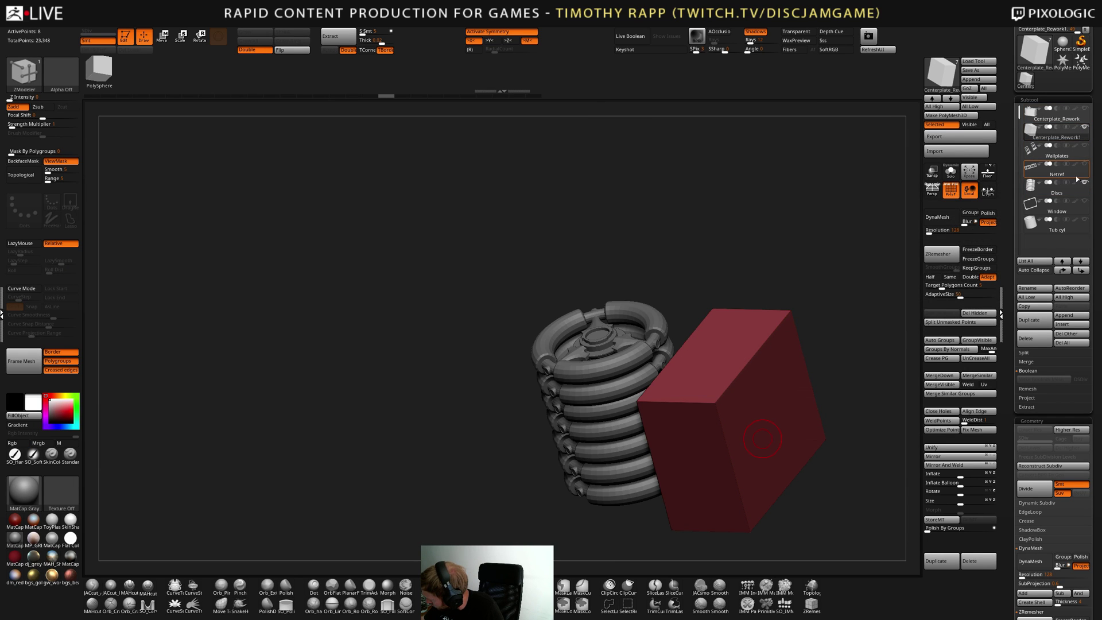
click(1085, 108)
click(932, 172)
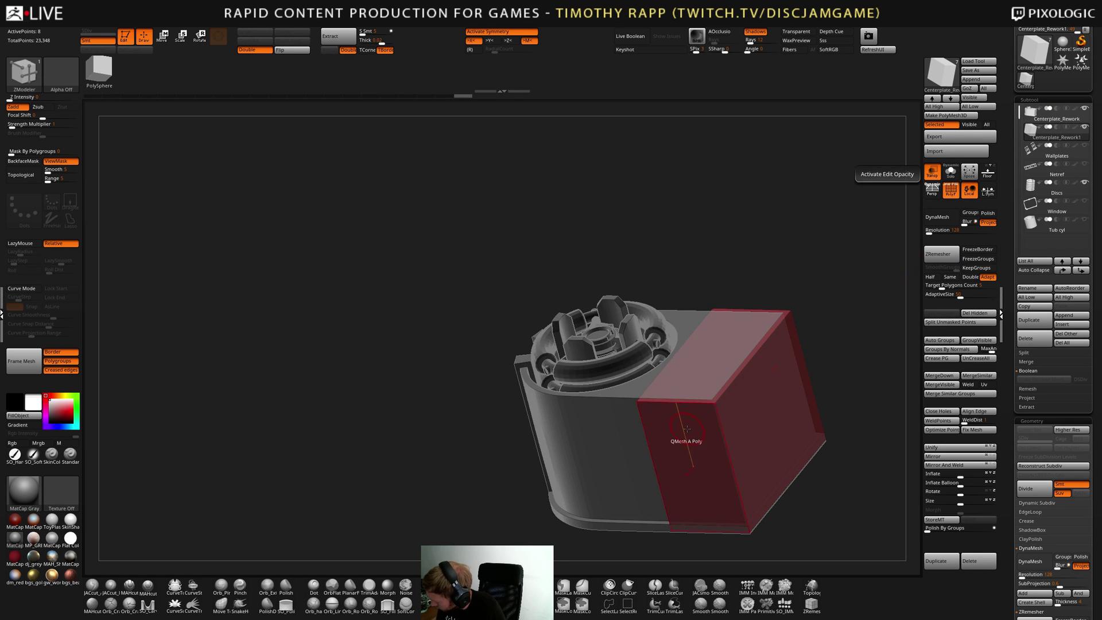
drag(687, 450, 637, 413)
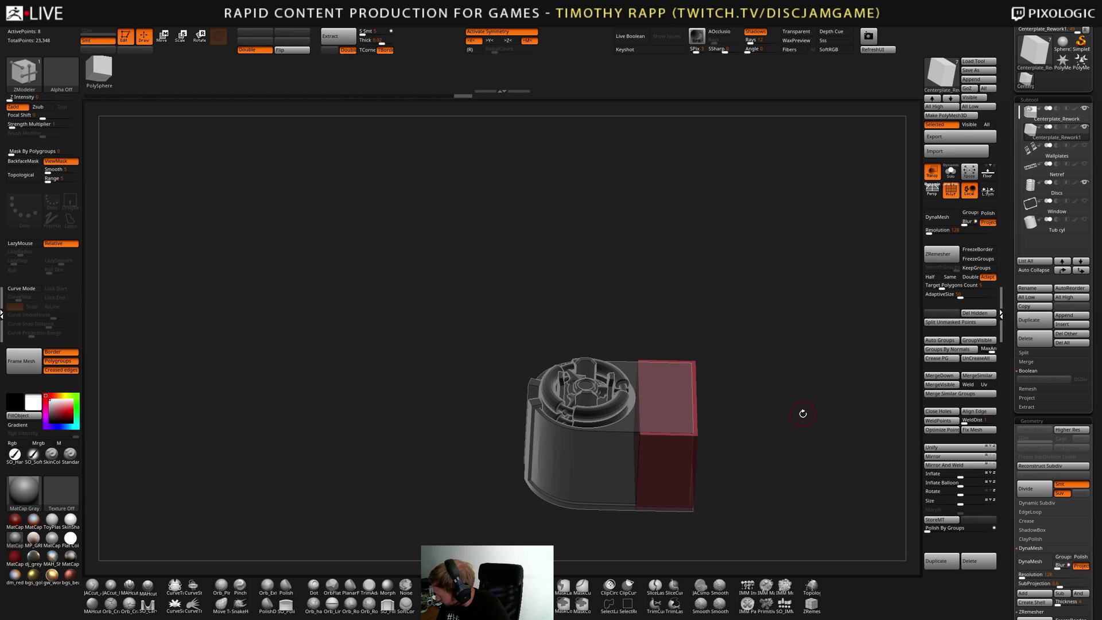
Duplicate the rear block's subtool and replace the copy's mesh with a PolyCylinder
click(1036, 319)
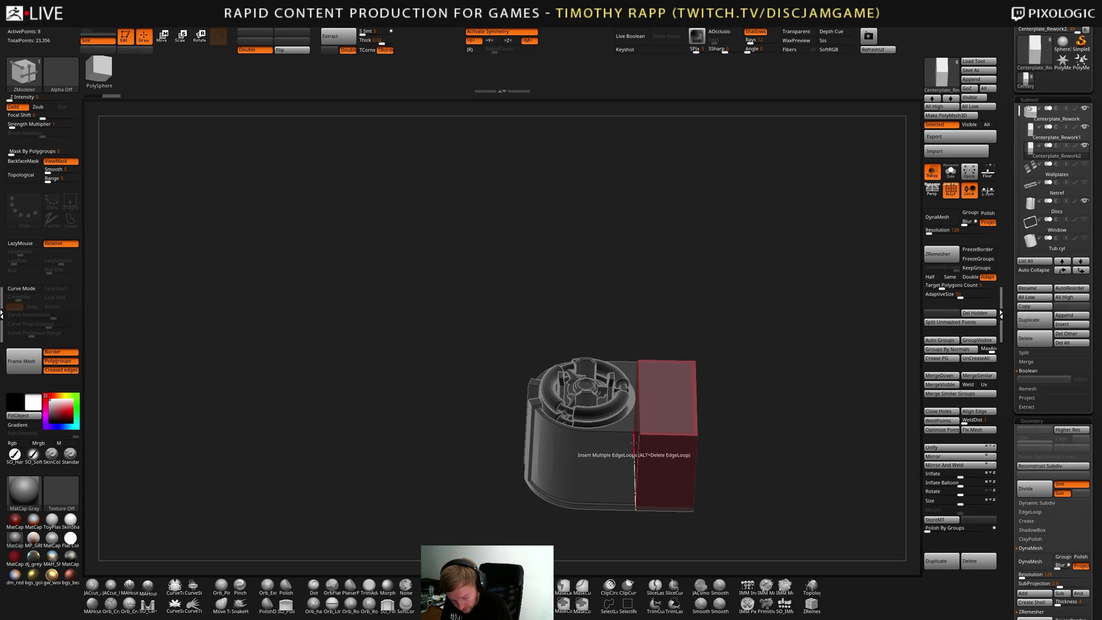
key(w)
click(677, 403)
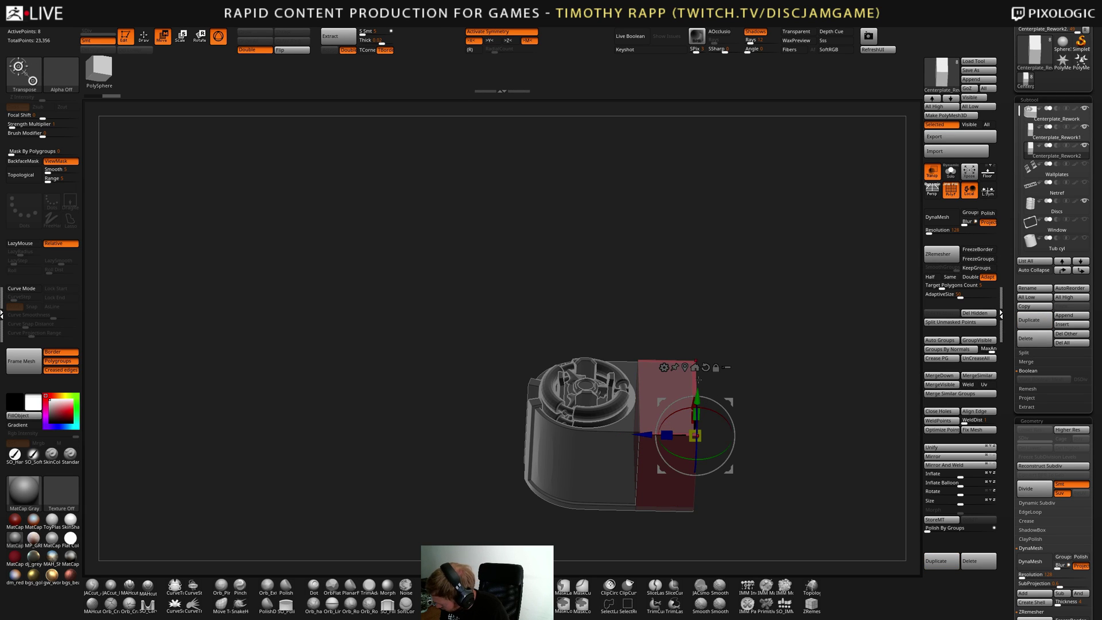
click(677, 405)
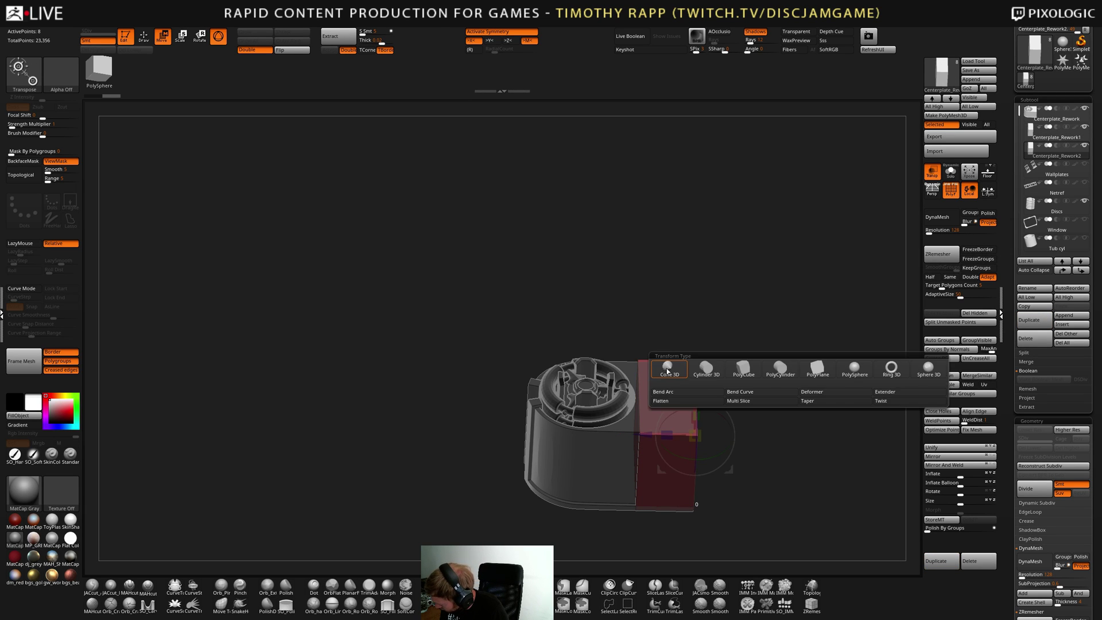
click(779, 372)
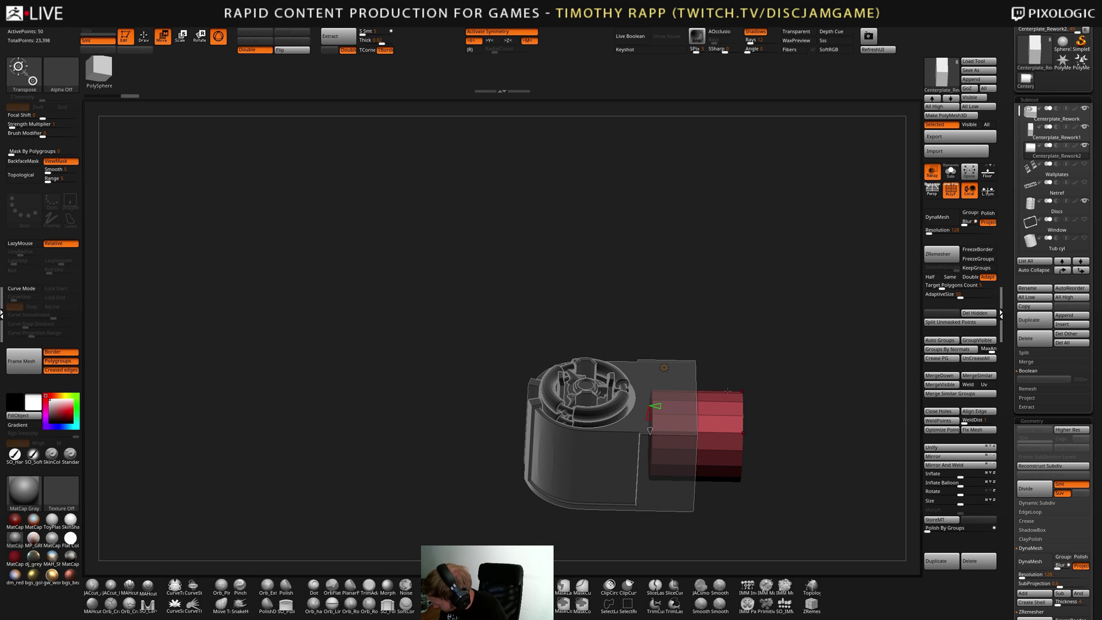
Increase the number of divisions around the cylinder to give it a smoother round outline
shift+right_drag(641, 414, 766, 337)
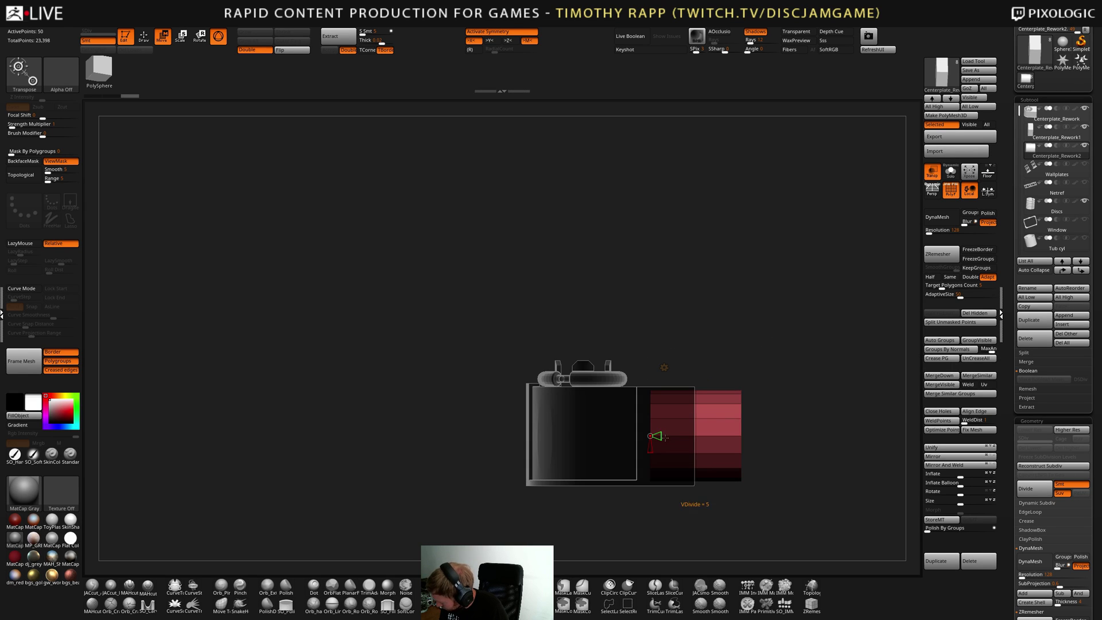
right_drag(752, 404, 676, 453)
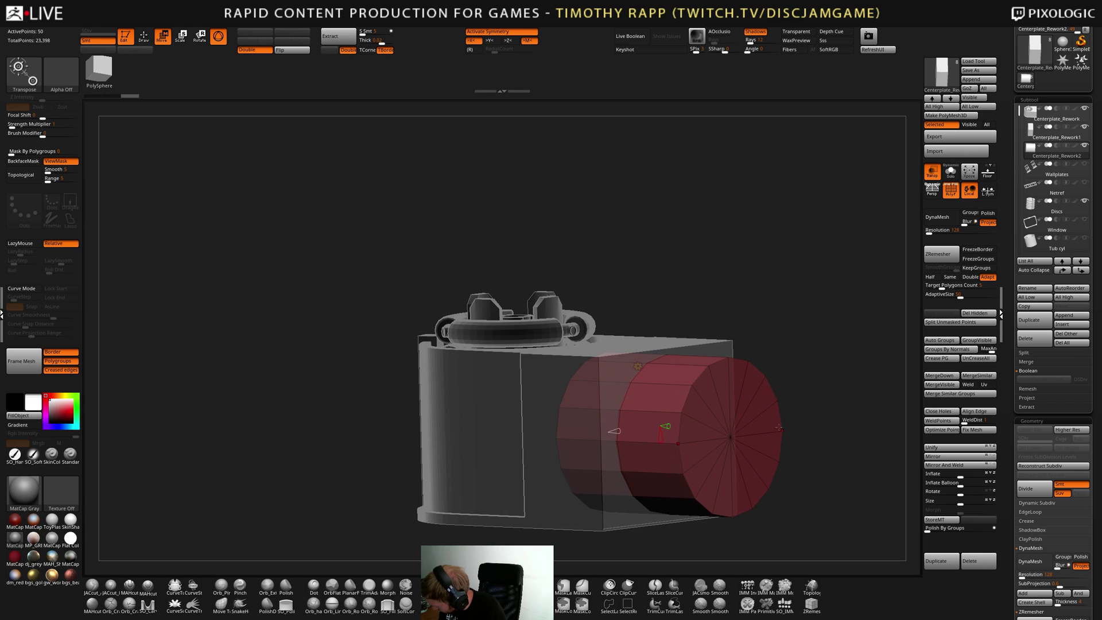
drag(663, 433, 661, 442)
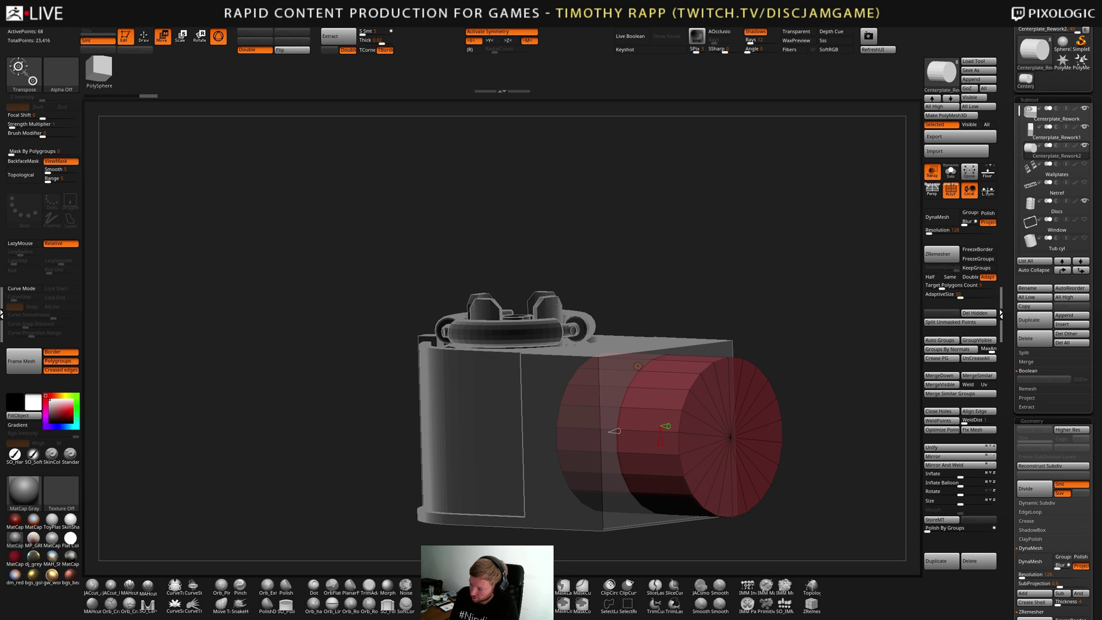
click(660, 447)
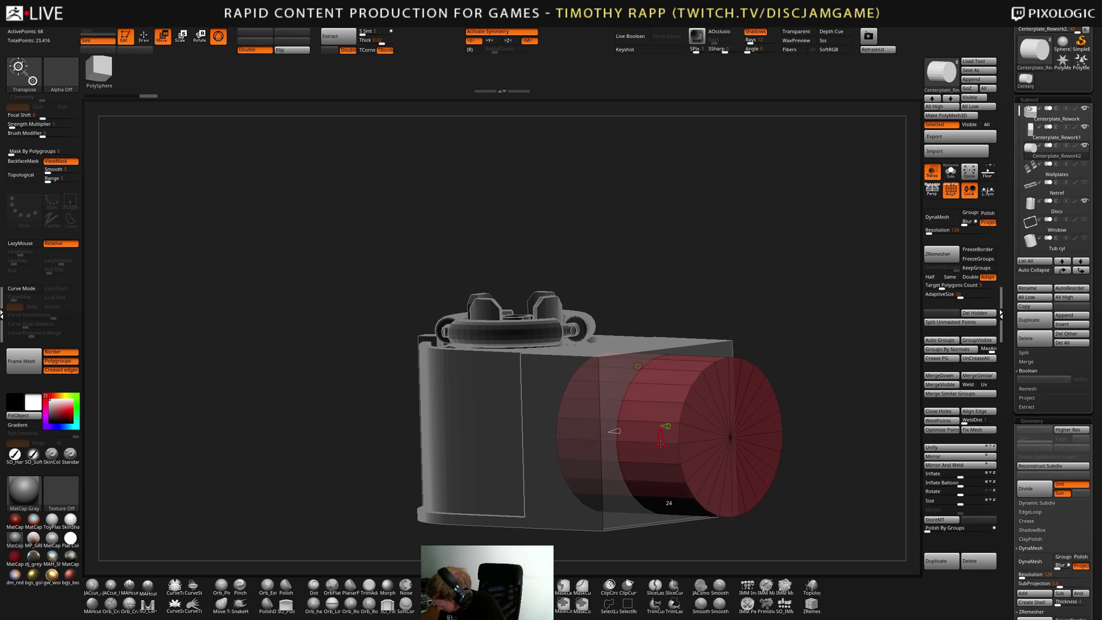
drag(660, 446, 661, 448)
right_drag(666, 454, 648, 414)
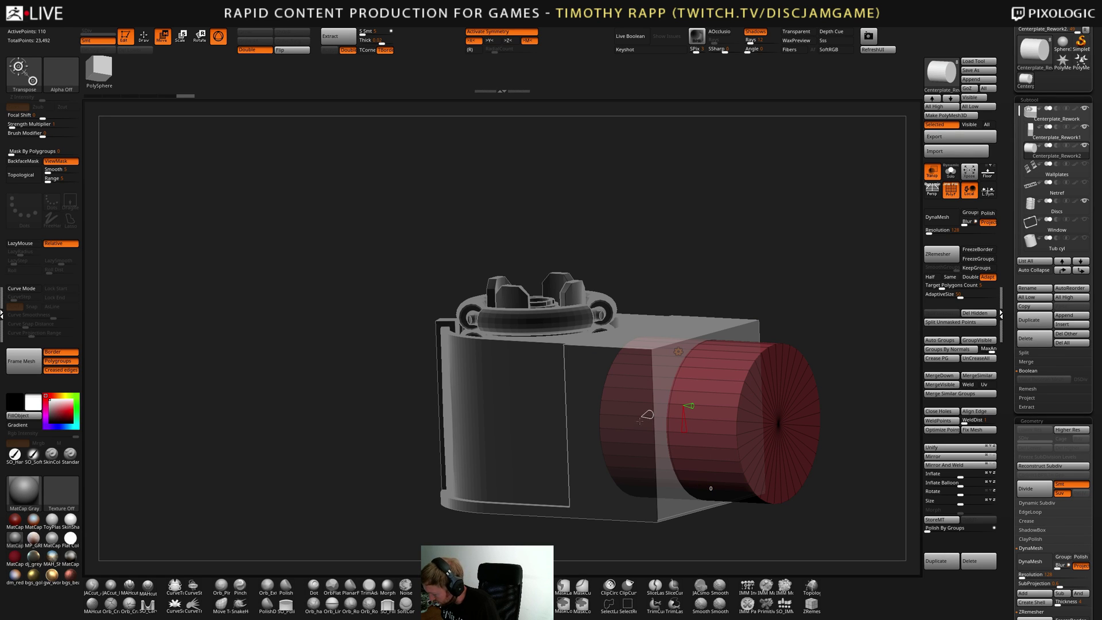
Try hollowing the cylinder with a round bore through its ends, and close it again
mouse_move(647, 414)
mouse_down()
mouse_move(678, 406)
mouse_move(666, 410)
mouse_up()
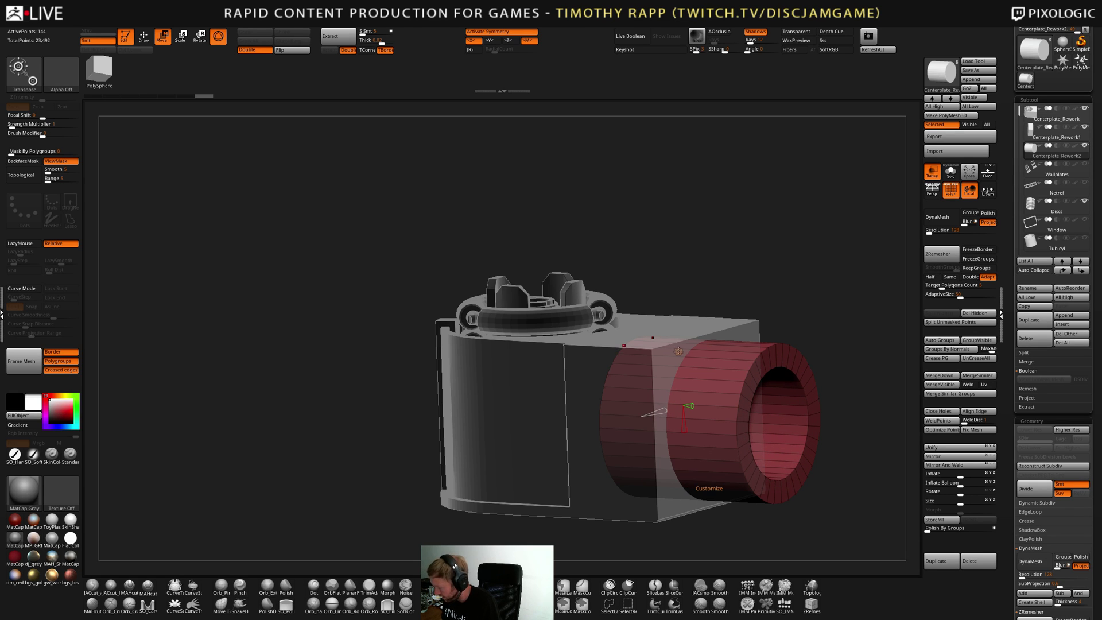
click(679, 352)
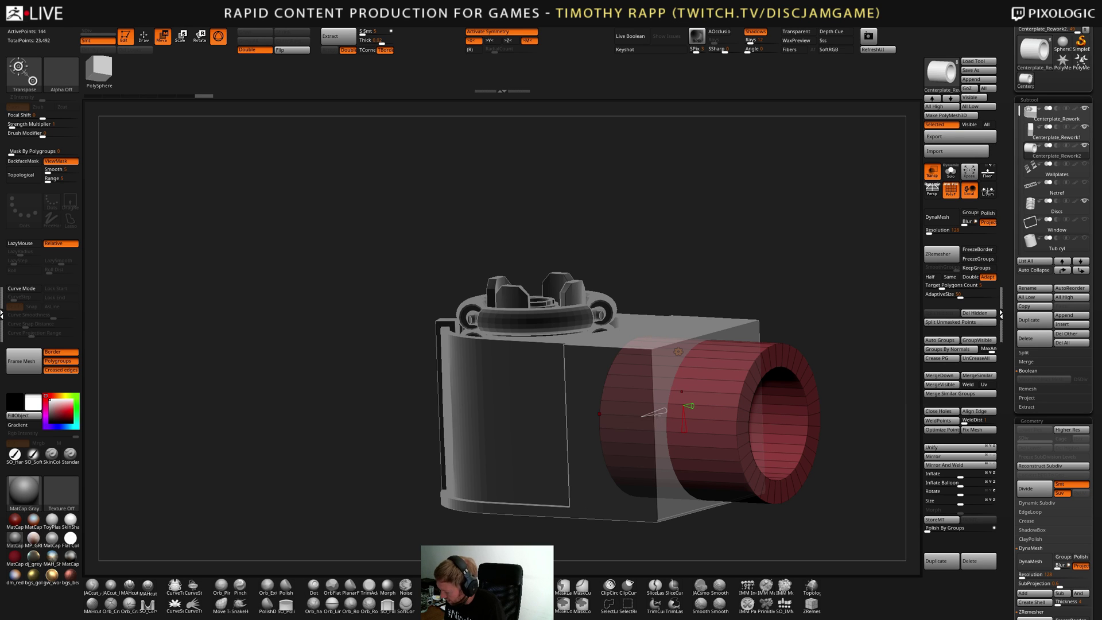
right_drag(656, 415, 652, 415)
drag(679, 398, 642, 417)
mouse_move(752, 441)
shift+right_down()
mouse_move(803, 436)
mouse_move(756, 450)
shift+right_up()
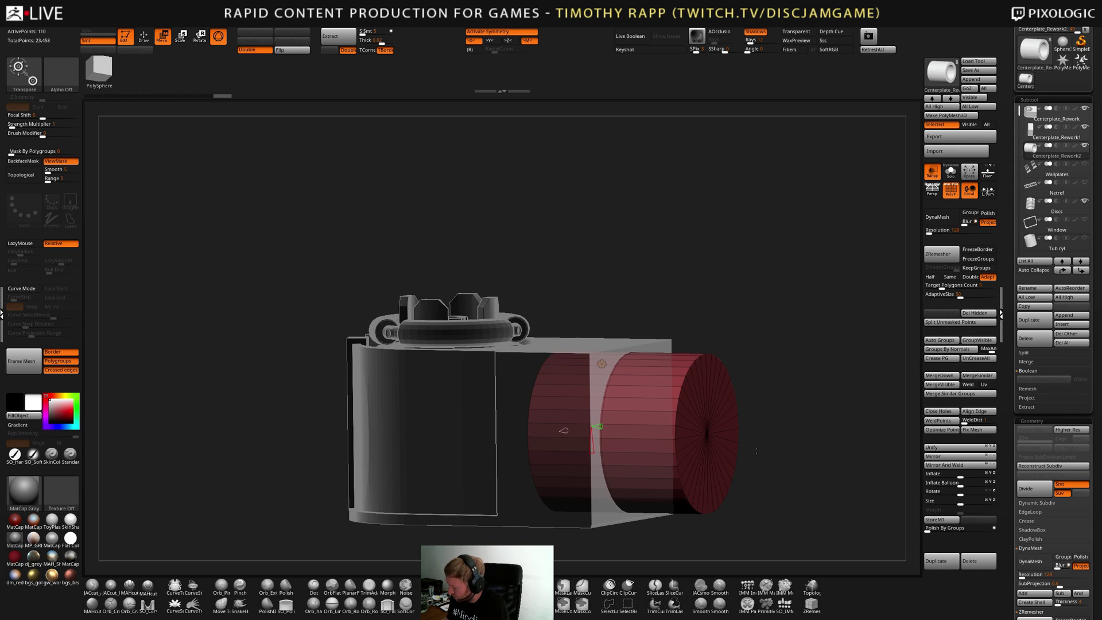
Finish the cylinder's parameters, stand it upright and move it inside the centerplate's rounded end beneath the discs
click(601, 364)
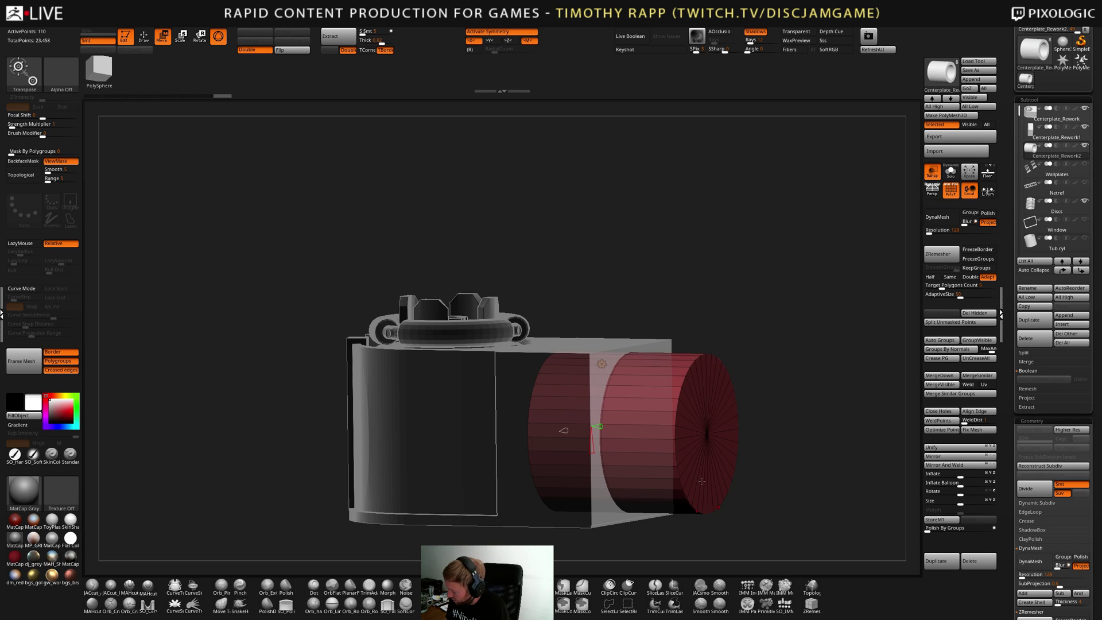
right_drag(690, 481, 707, 483)
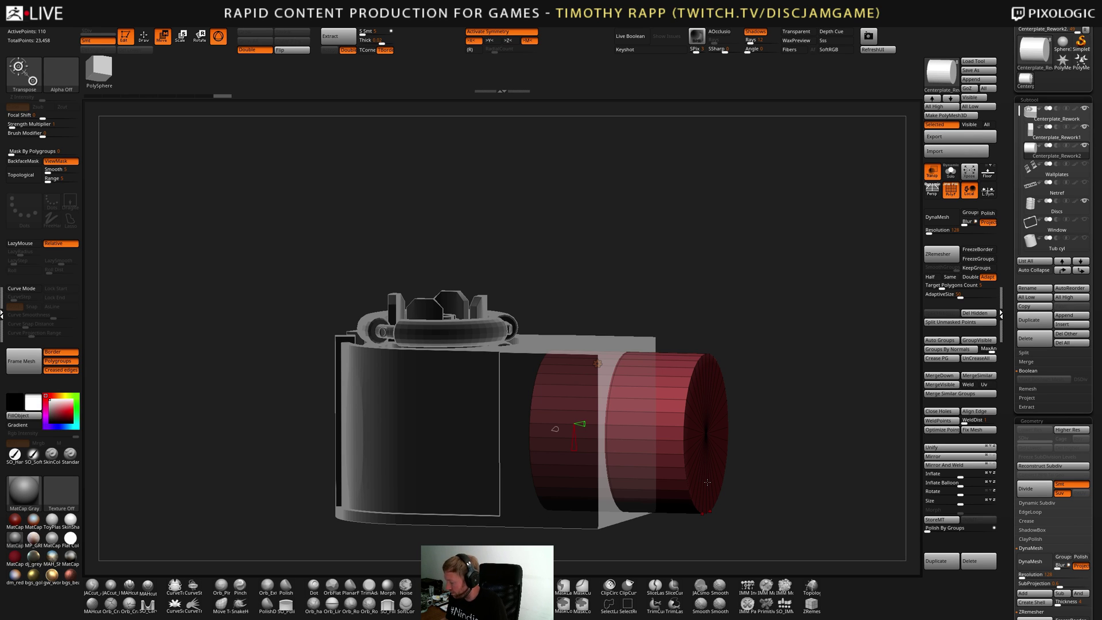
right_drag(726, 465, 729, 456)
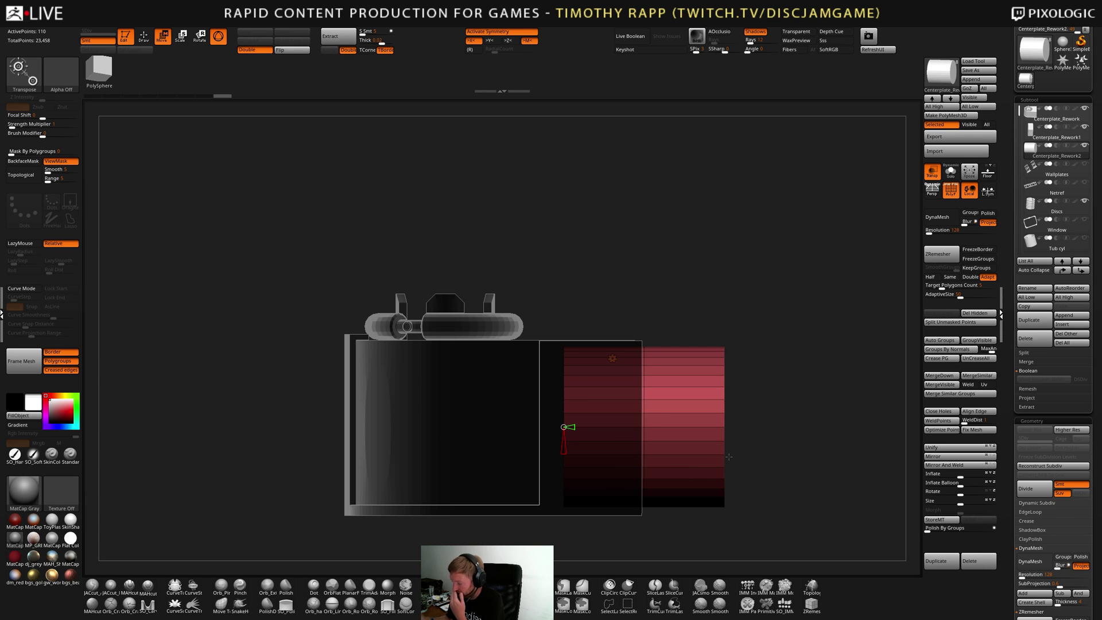
right_drag(660, 444, 714, 447)
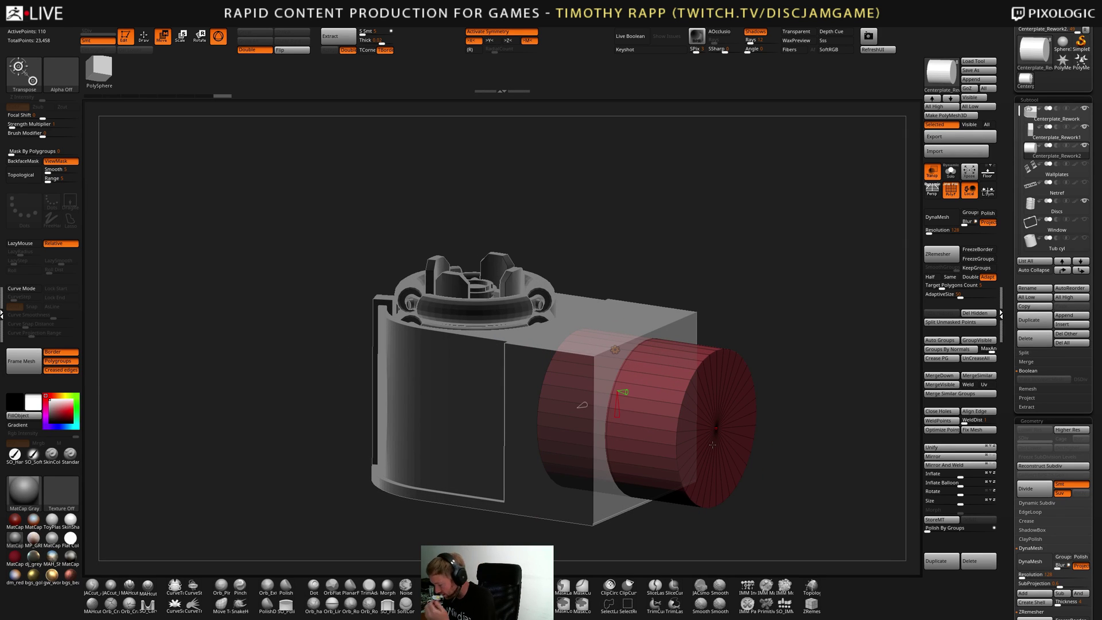
right_drag(712, 445, 692, 393)
drag(572, 428, 551, 500)
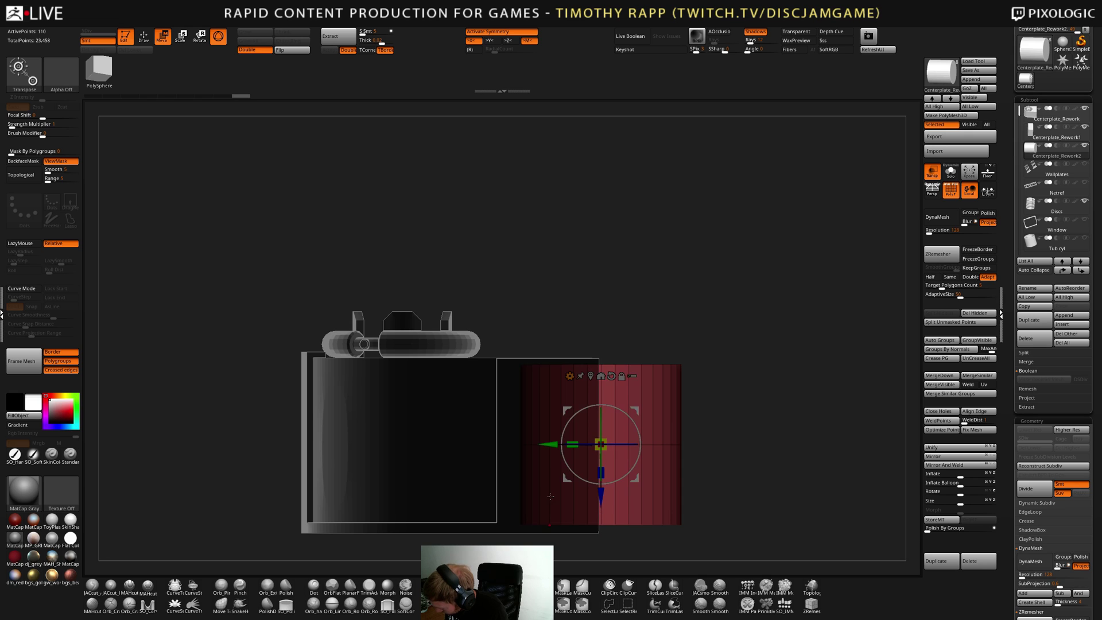
drag(546, 445, 343, 473)
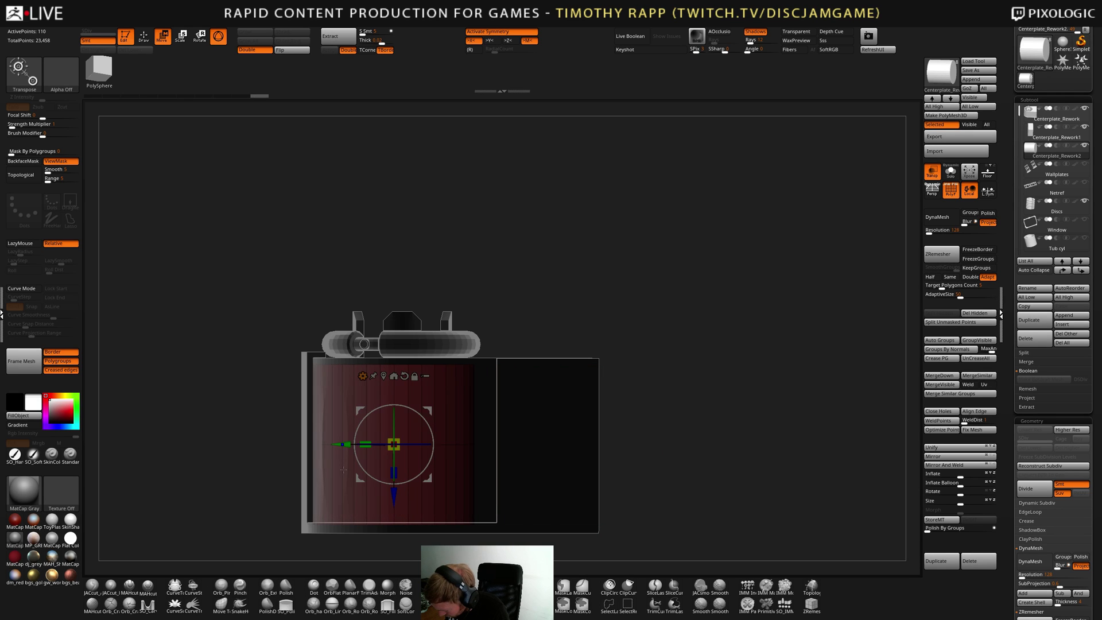
View the parts from above and hide the Centerplate_Rework and Discs subtools, leaving the cylinder and rear block
right_drag(565, 439, 674, 498)
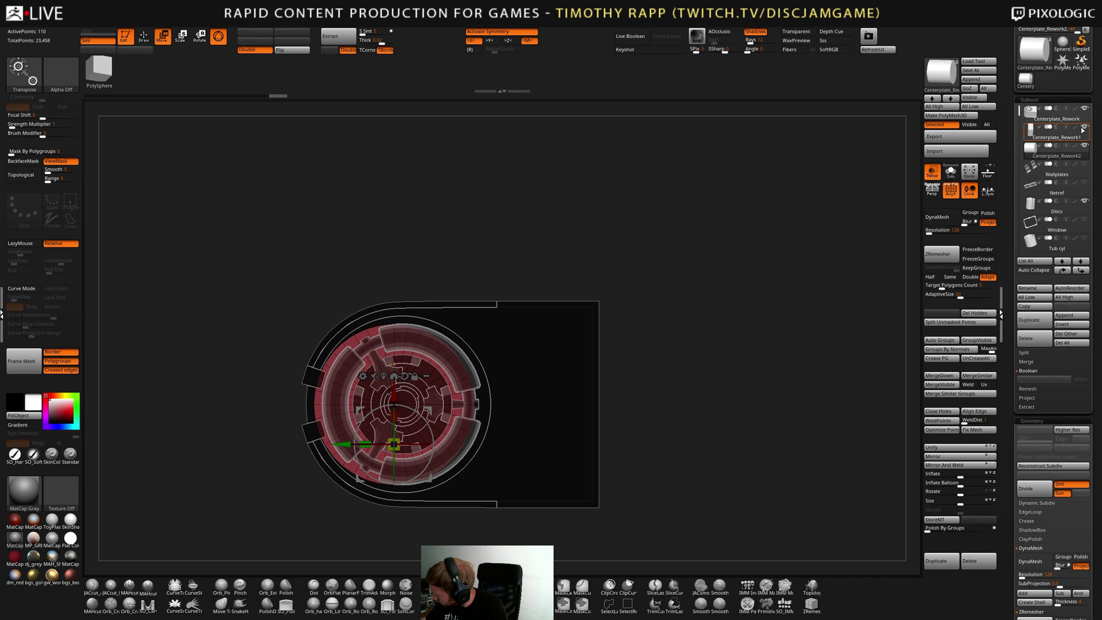
mouse_move(1085, 114)
click(1076, 136)
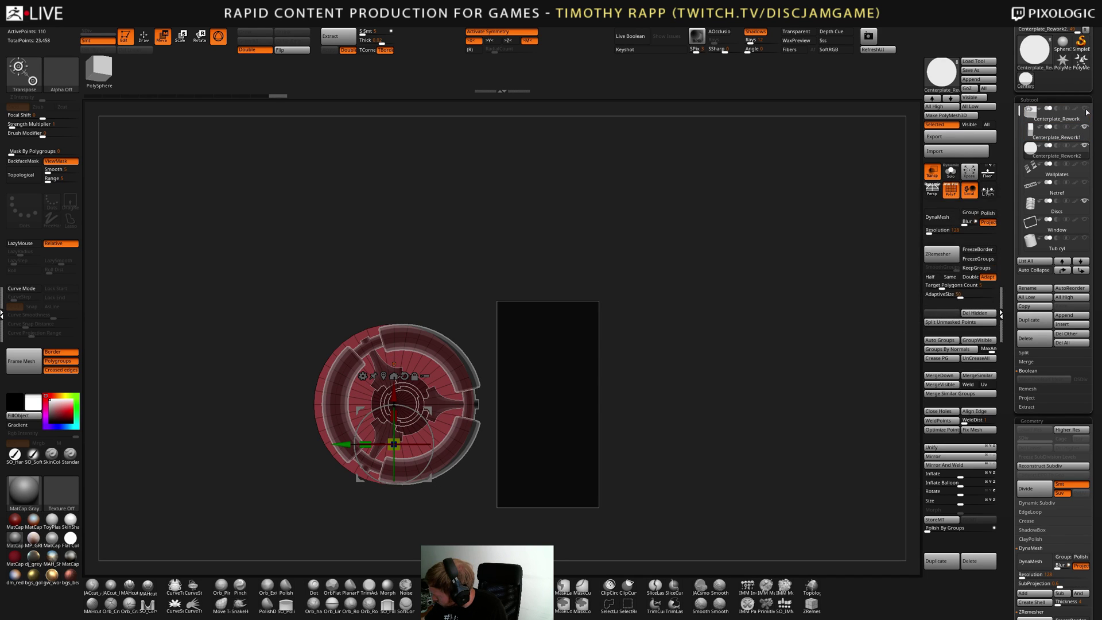
click(1084, 202)
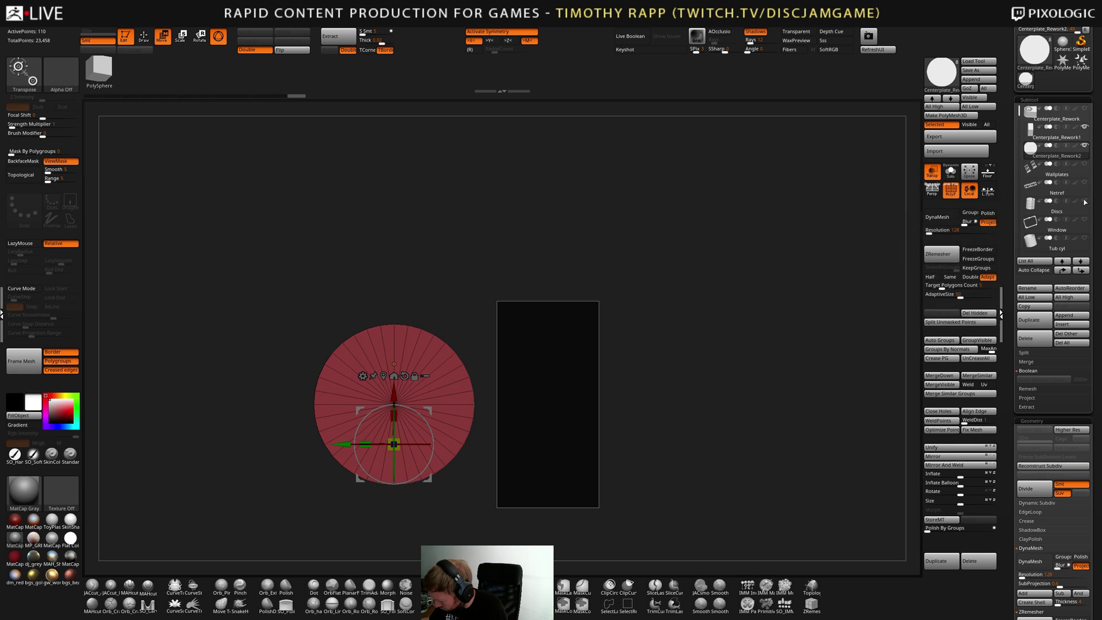
click(1085, 202)
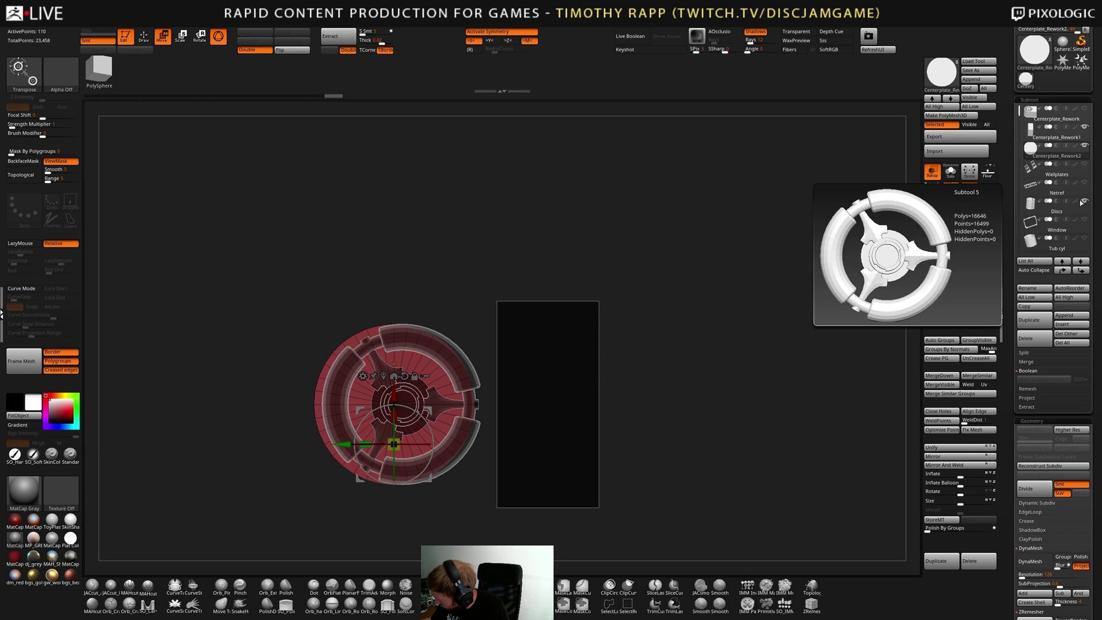
click(1082, 202)
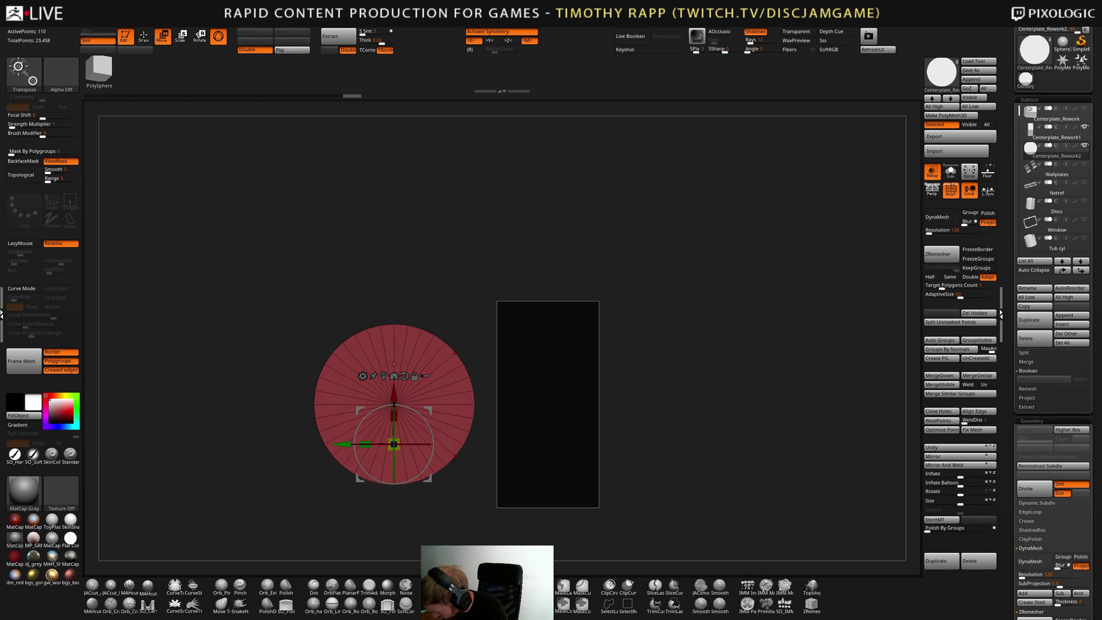
Scale the cylinder up to the rear block's width, show Discs again and center the cylinder on them
drag(394, 443, 424, 469)
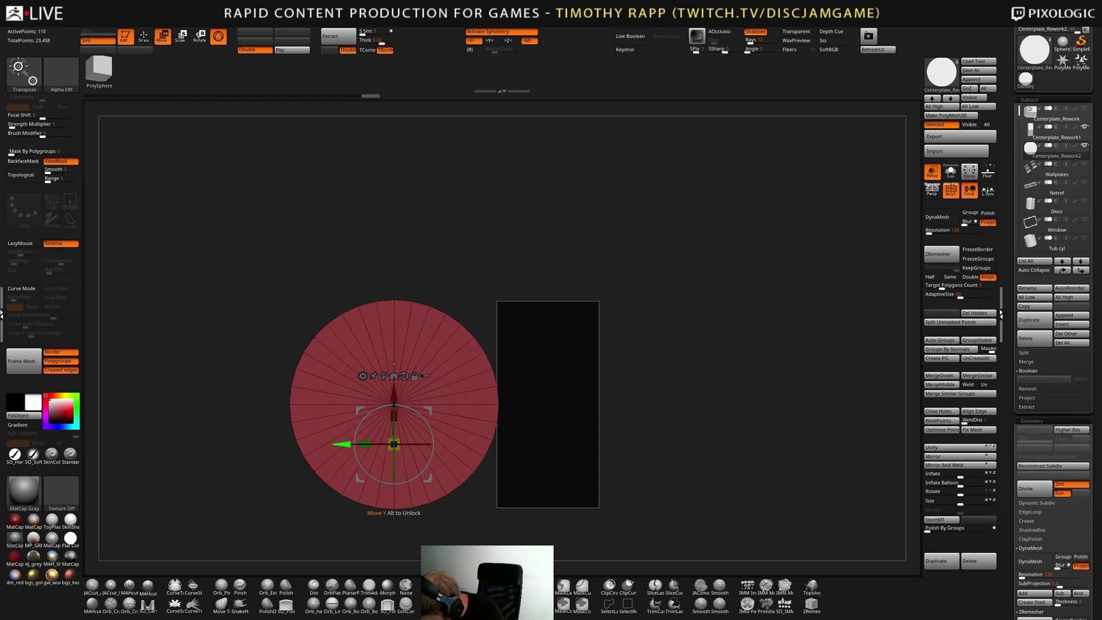
drag(345, 444, 321, 444)
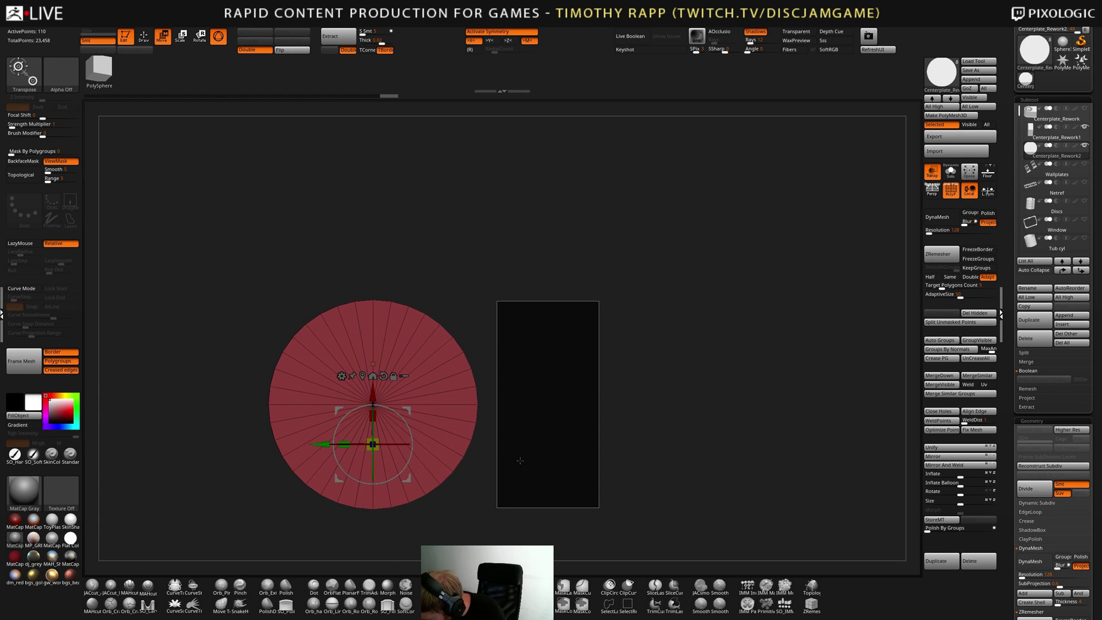
drag(516, 457, 597, 368)
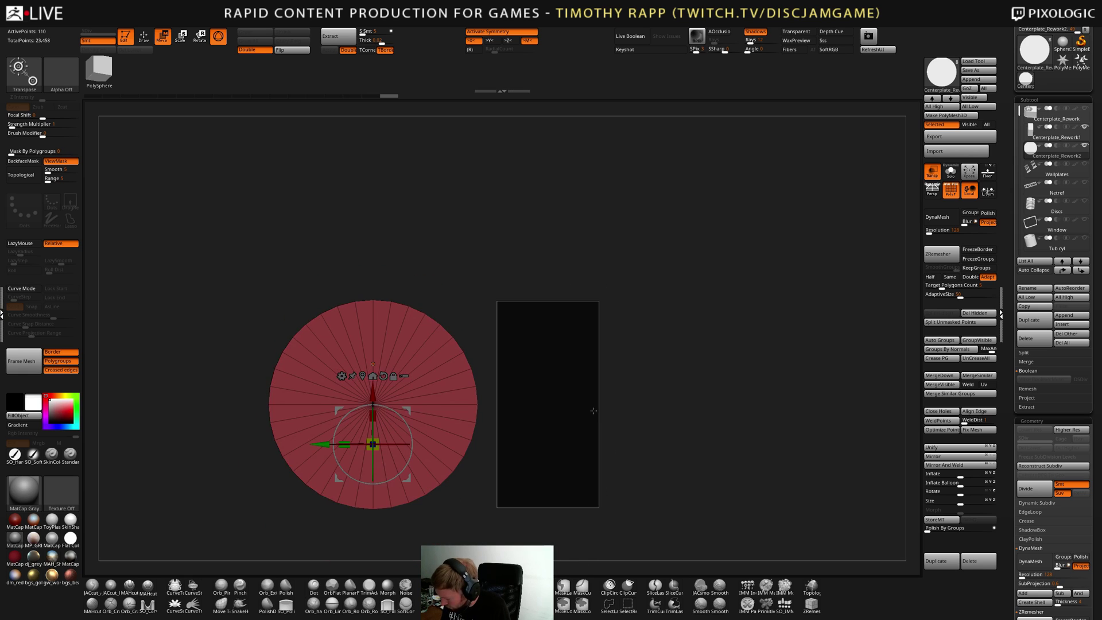
click(1085, 201)
drag(320, 446, 352, 452)
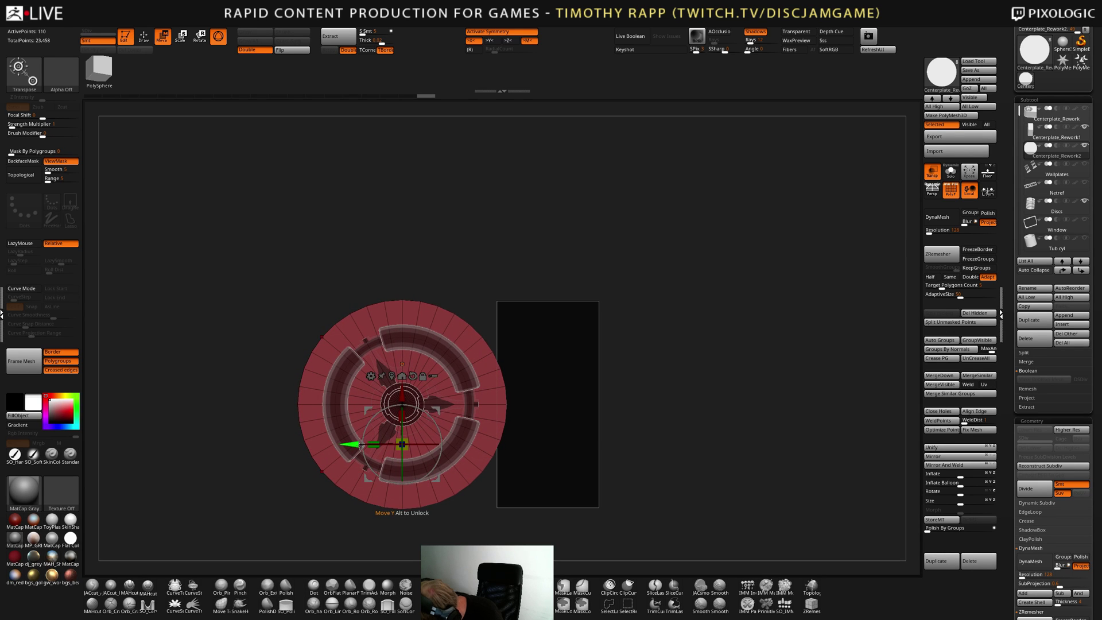
Show Centerplate_Rework again and scale the cylinder's height down to match the rear block's height
drag(612, 482, 591, 417)
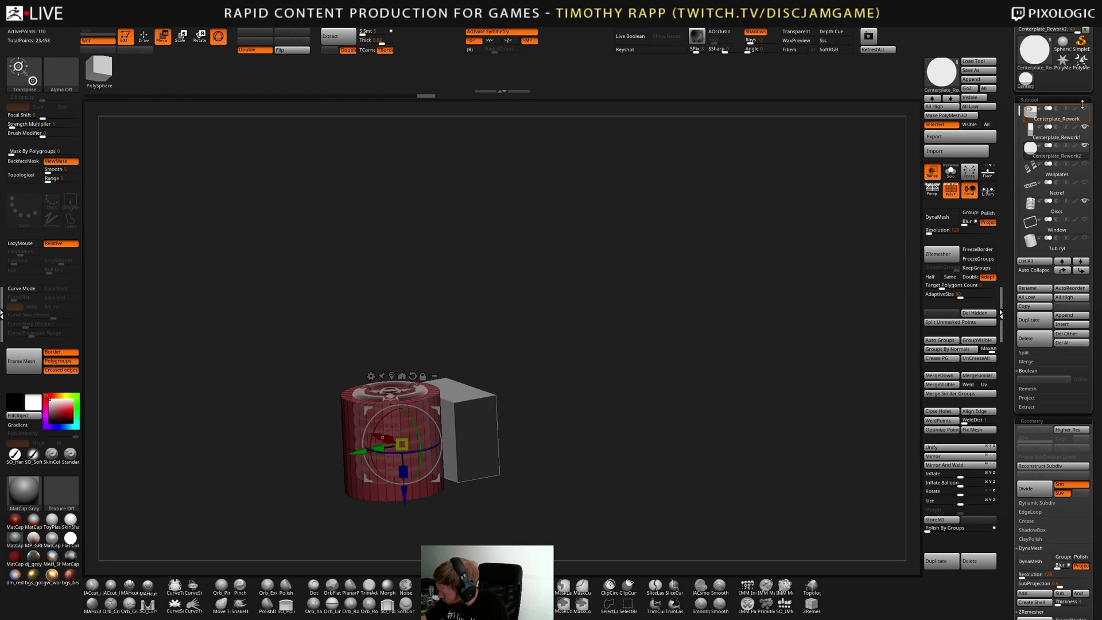
drag(574, 347, 651, 370)
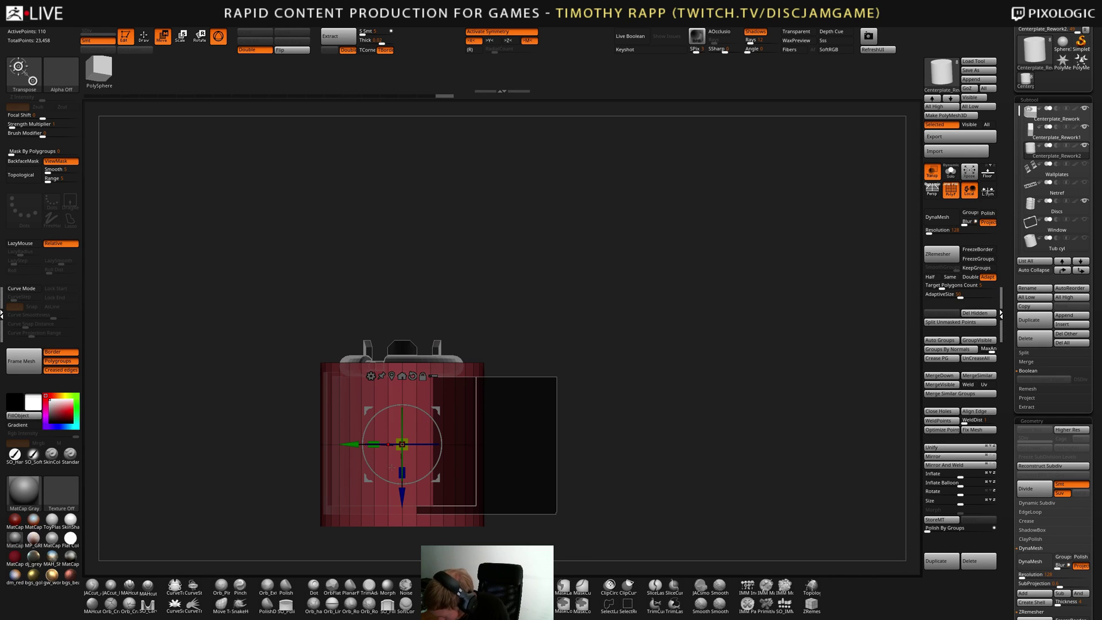
drag(401, 470, 409, 459)
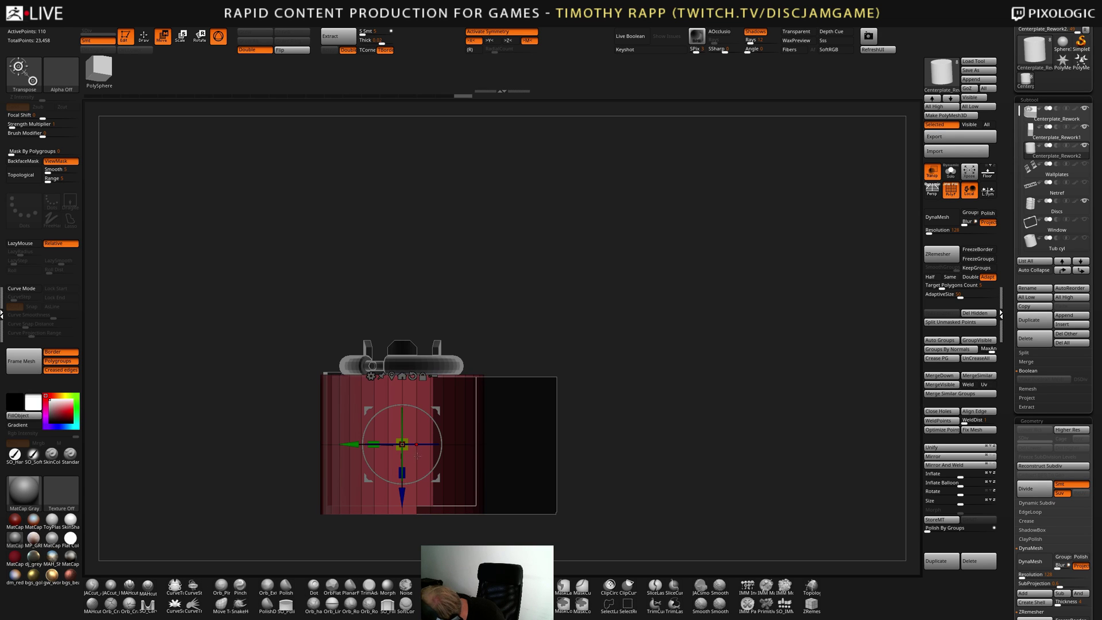
drag(584, 460, 518, 408)
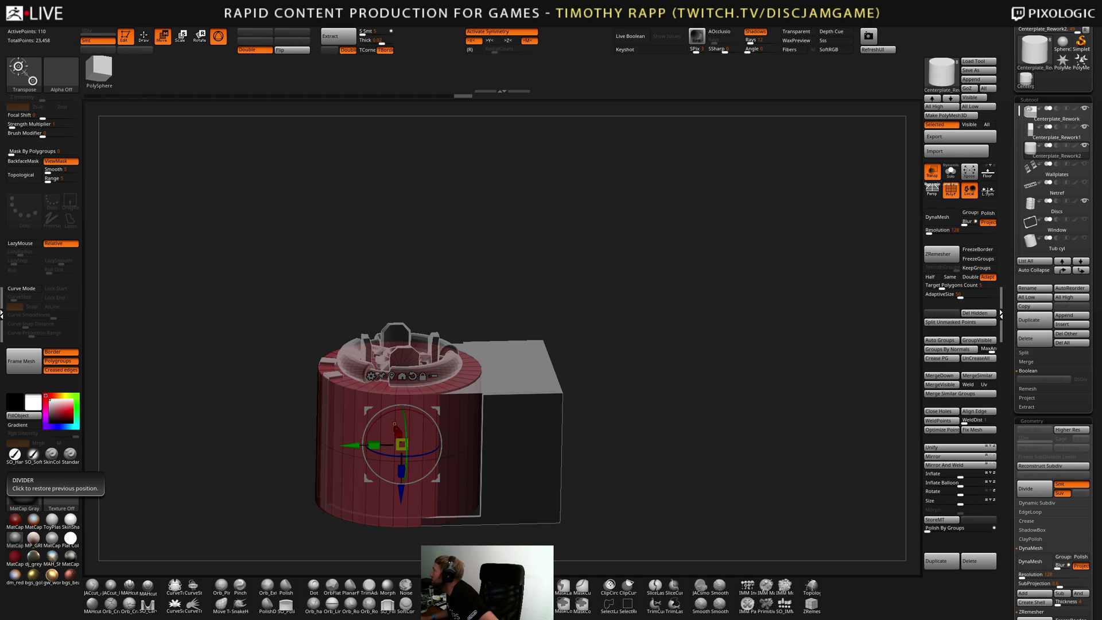
Switch to the browser and enlarge the Imgur screenshots of the dog sculpt to examine its masked waist area
key(alt+Tab)
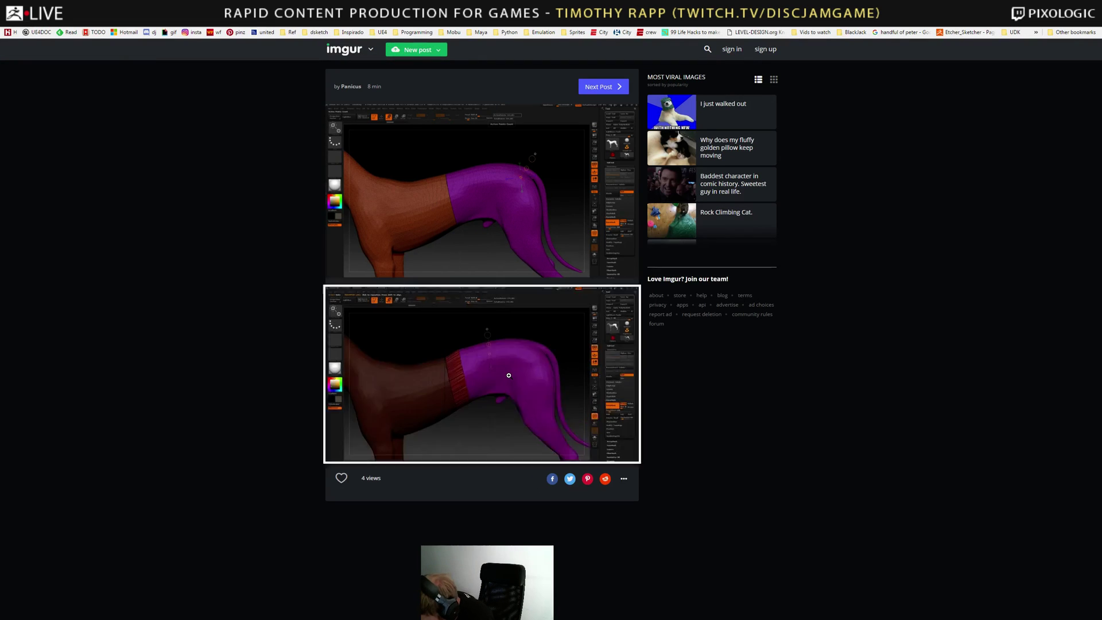
click(508, 375)
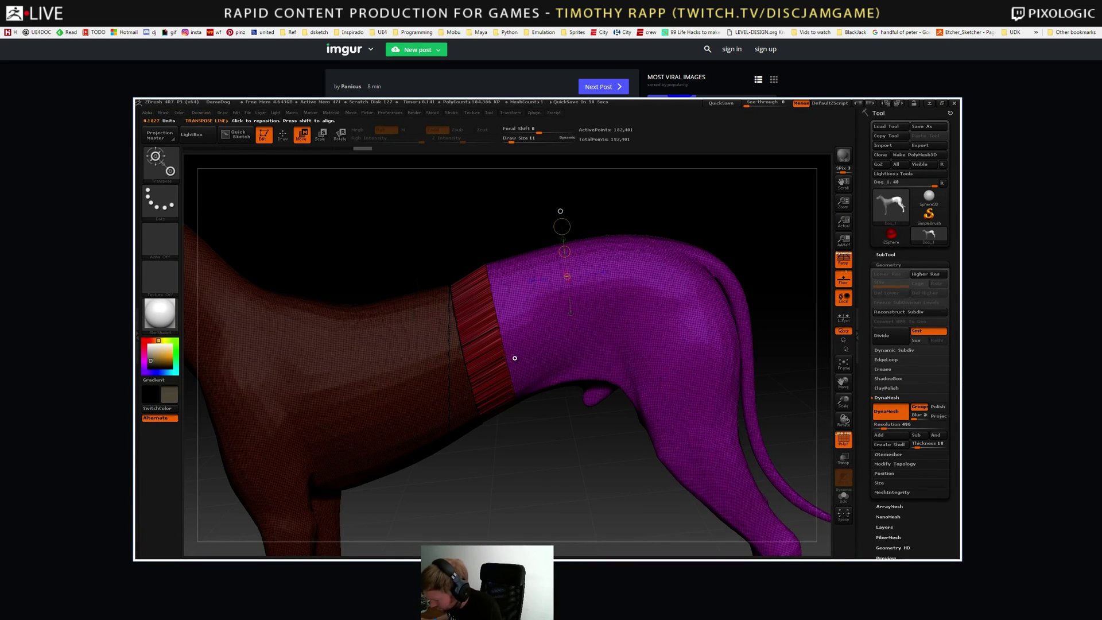
click(511, 373)
click(509, 245)
click(508, 245)
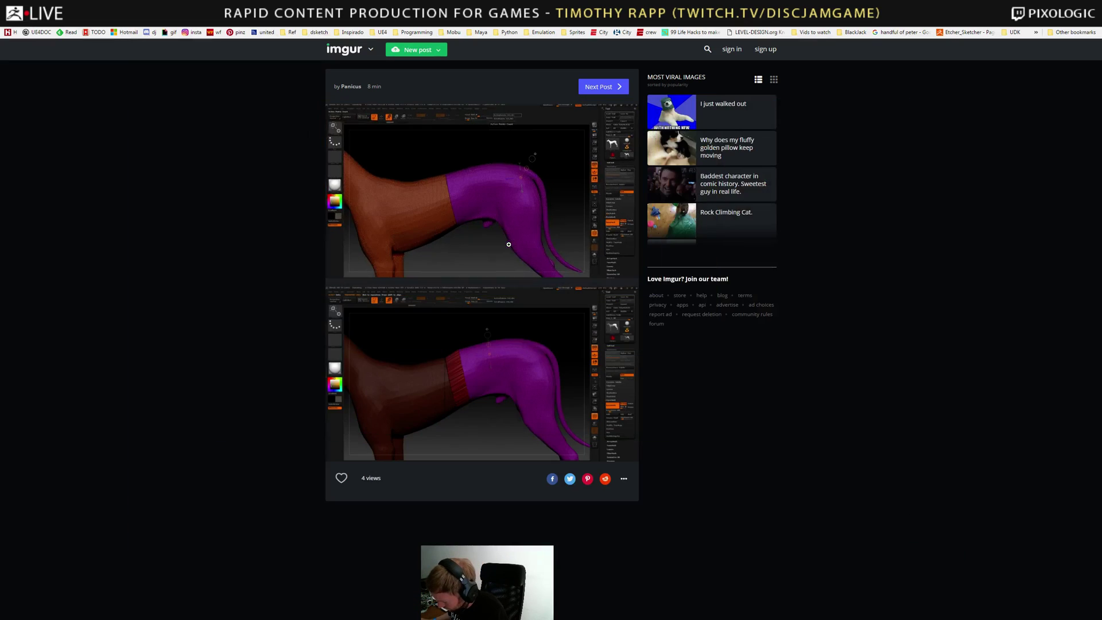
click(520, 433)
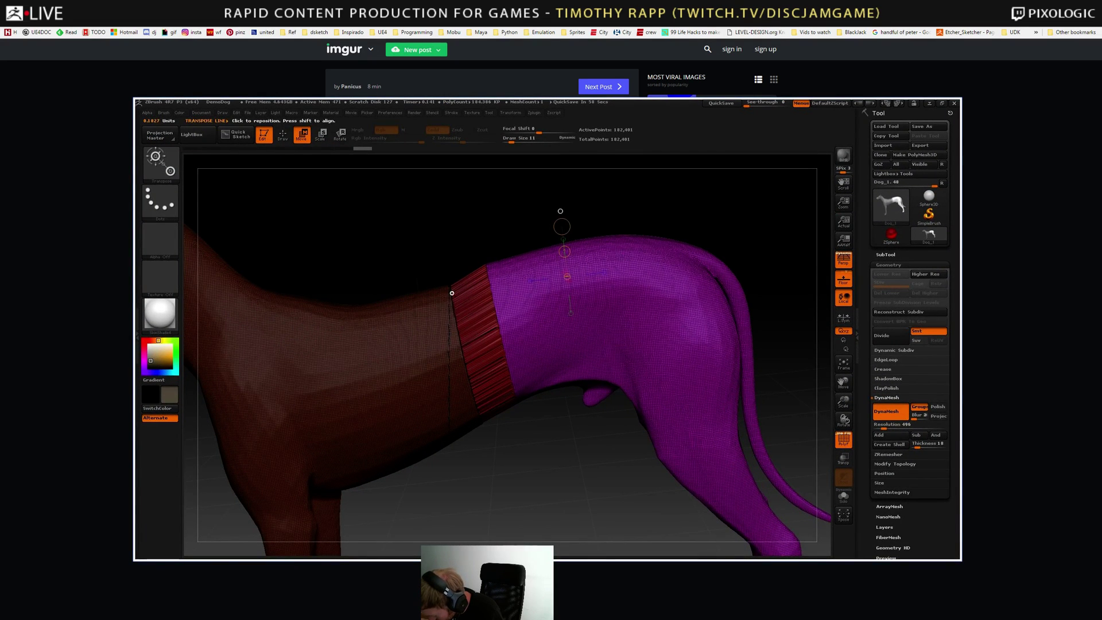
Enlarge both Imgur dog screenshots in turn and compare the waist seam before and after the purple hindquarters are moved
click(465, 354)
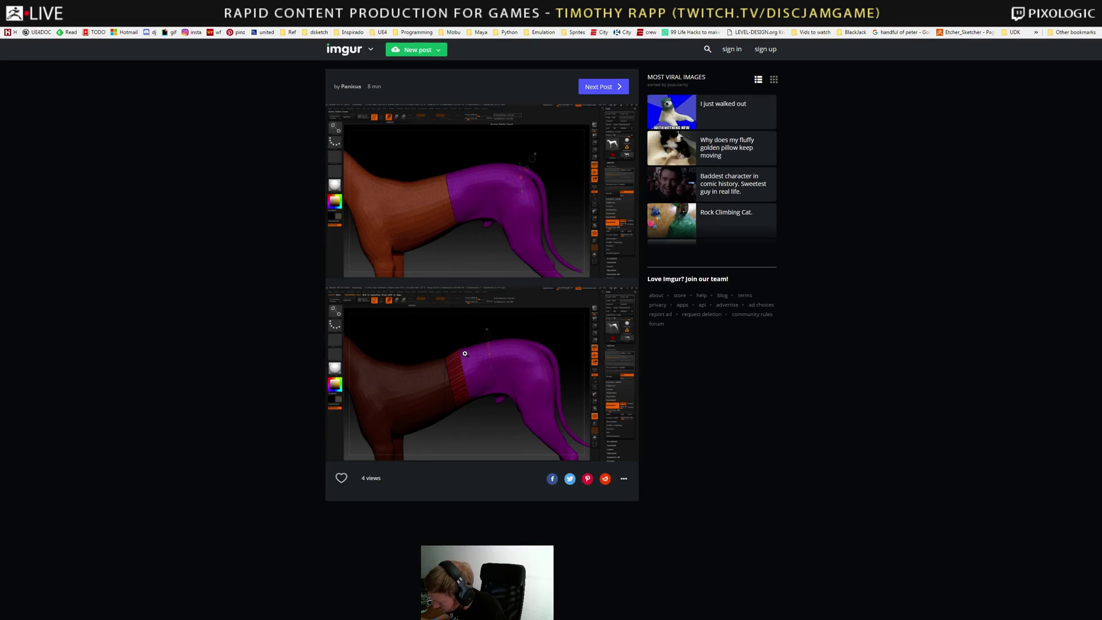
click(612, 410)
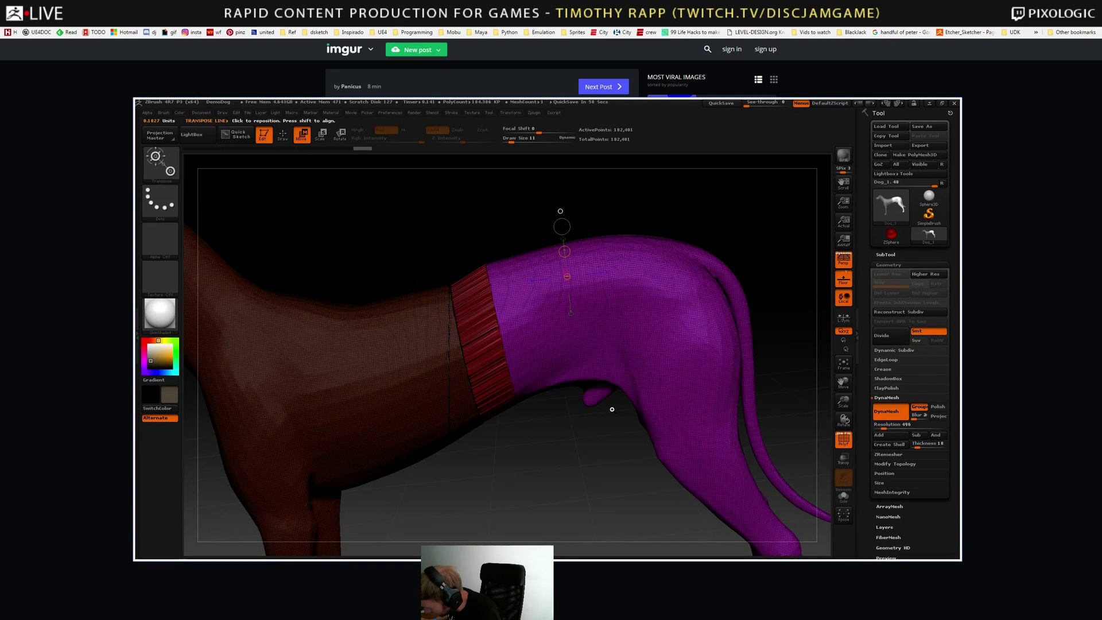
click(612, 409)
click(550, 198)
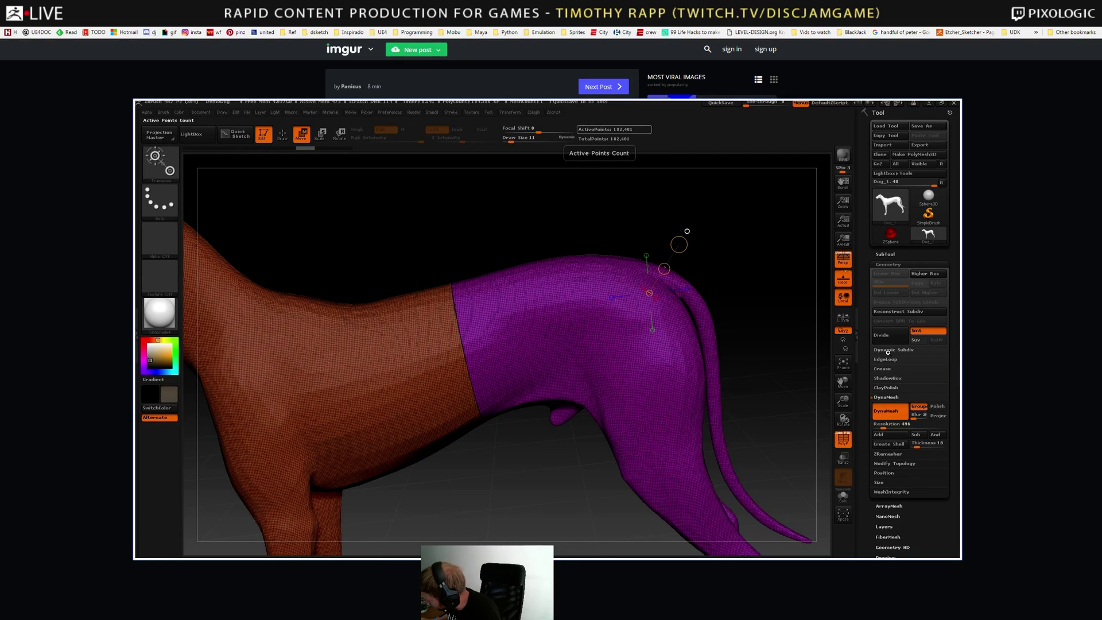
click(983, 367)
click(601, 390)
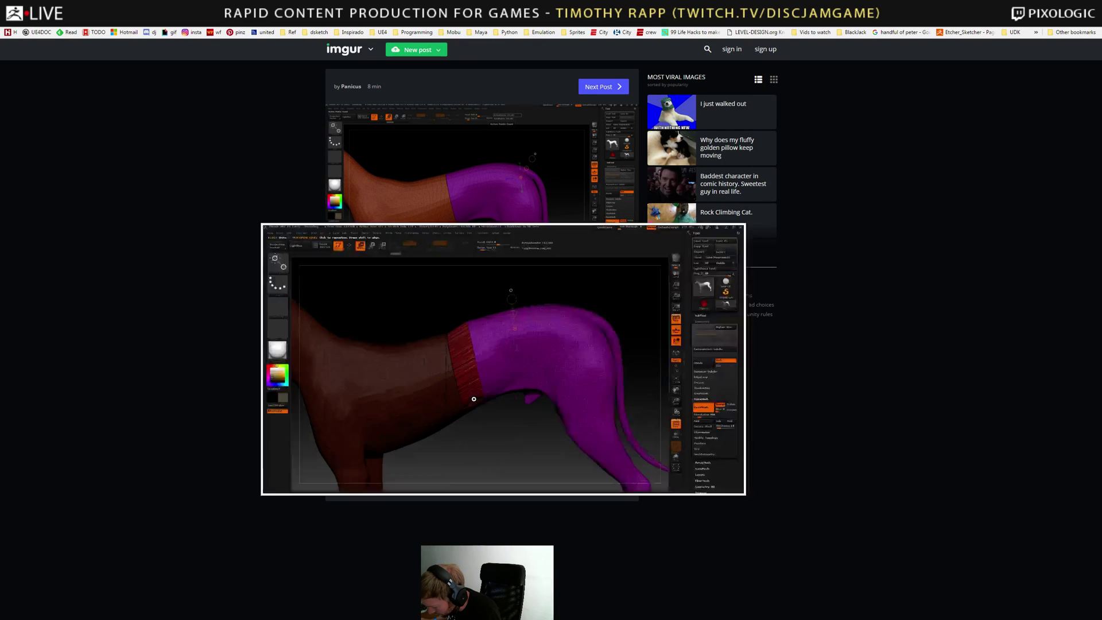
click(473, 398)
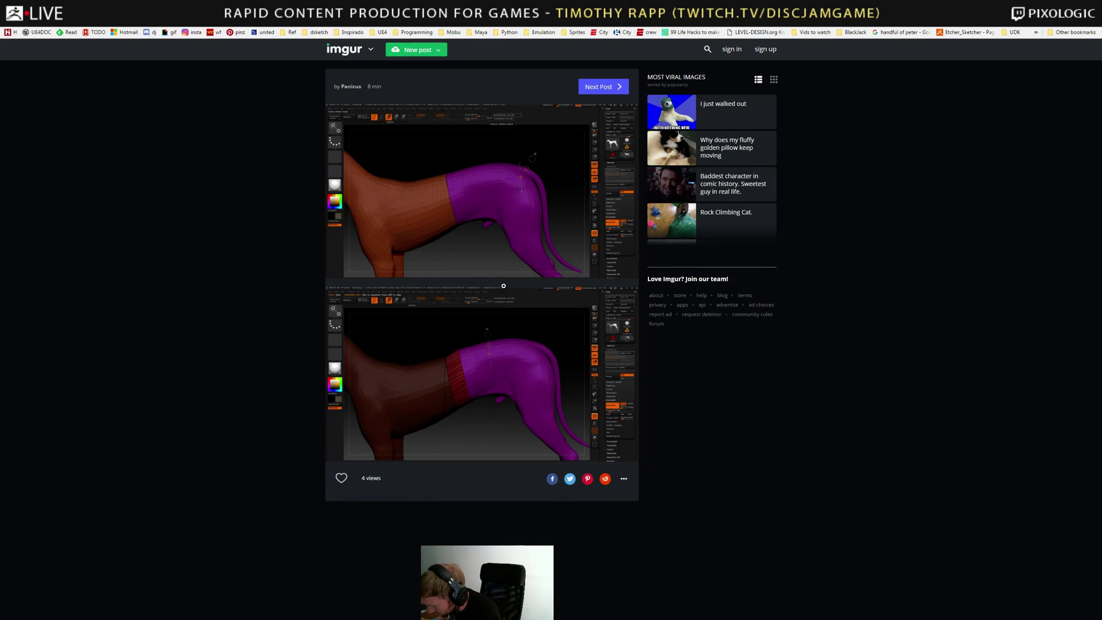
click(457, 229)
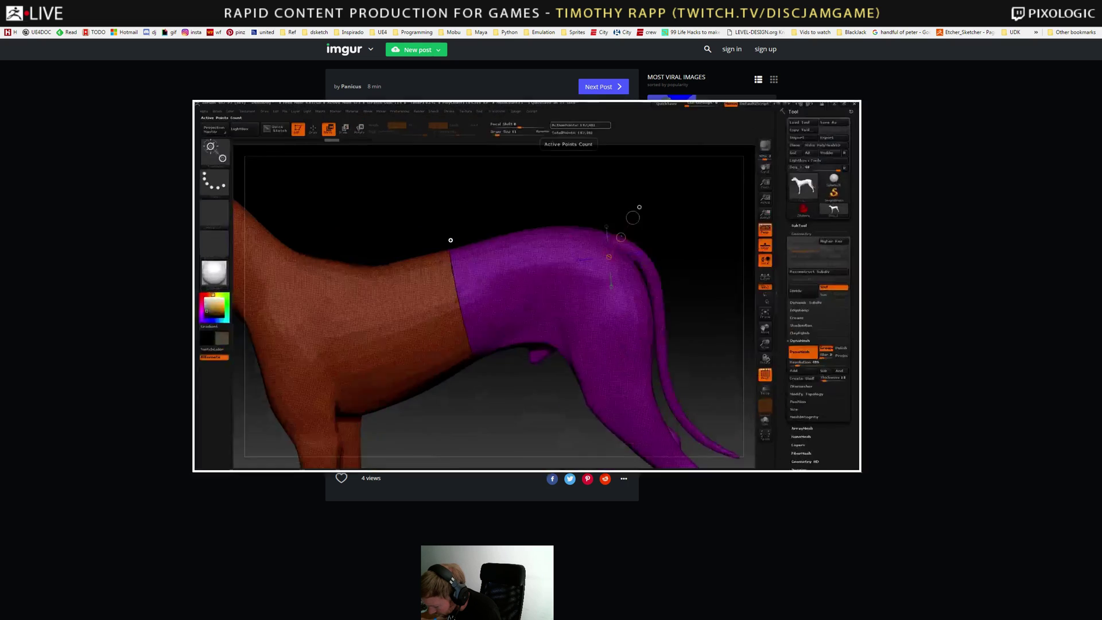
click(475, 531)
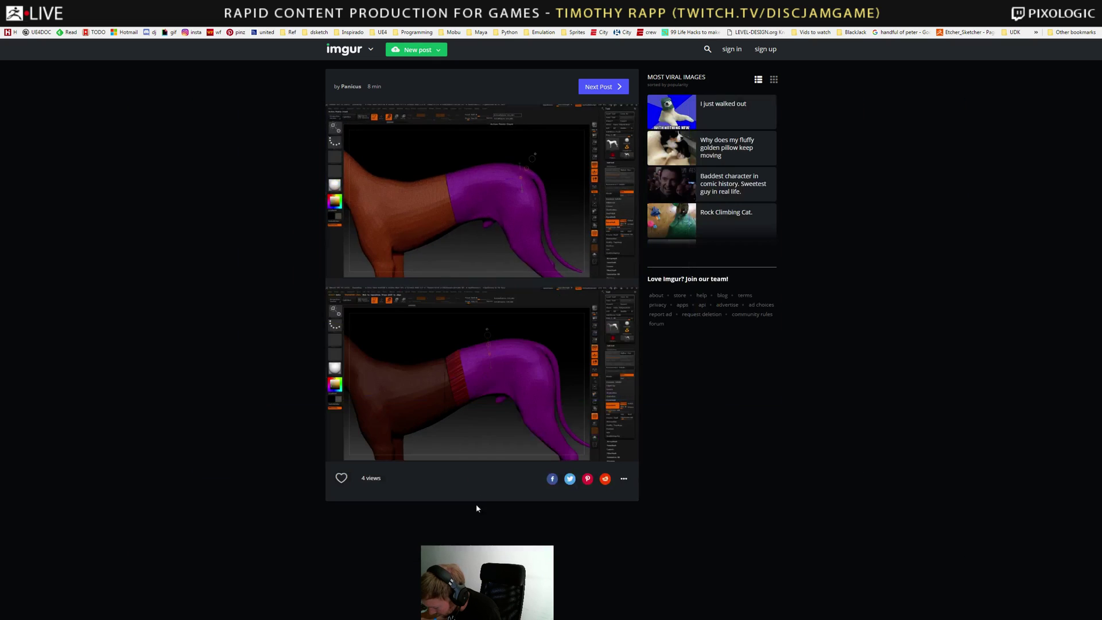
click(460, 458)
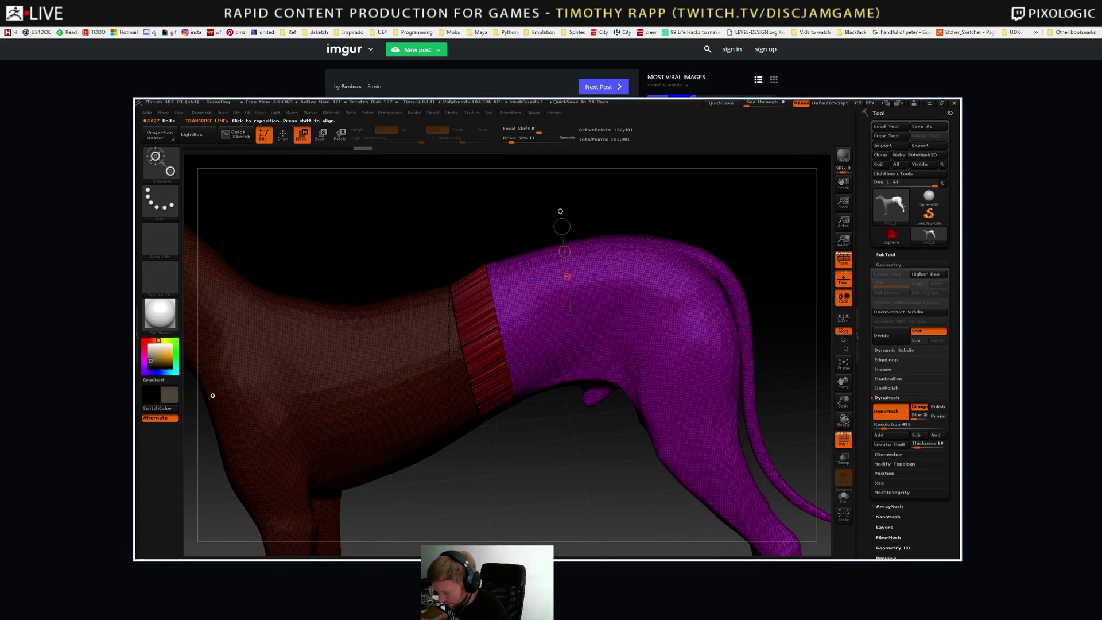
click(120, 364)
click(457, 197)
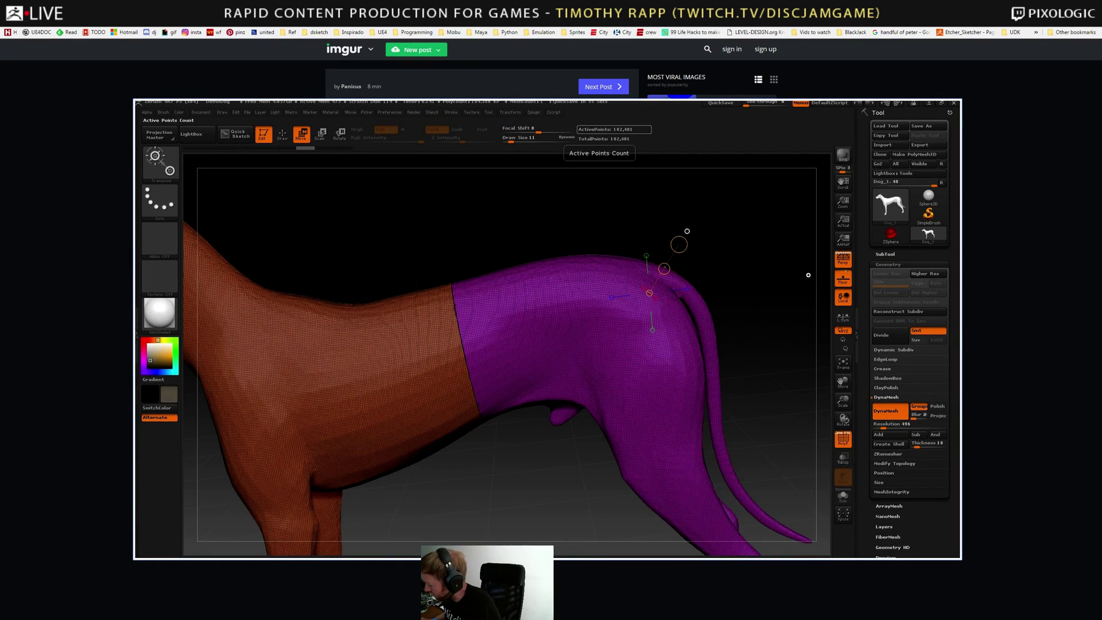
click(809, 504)
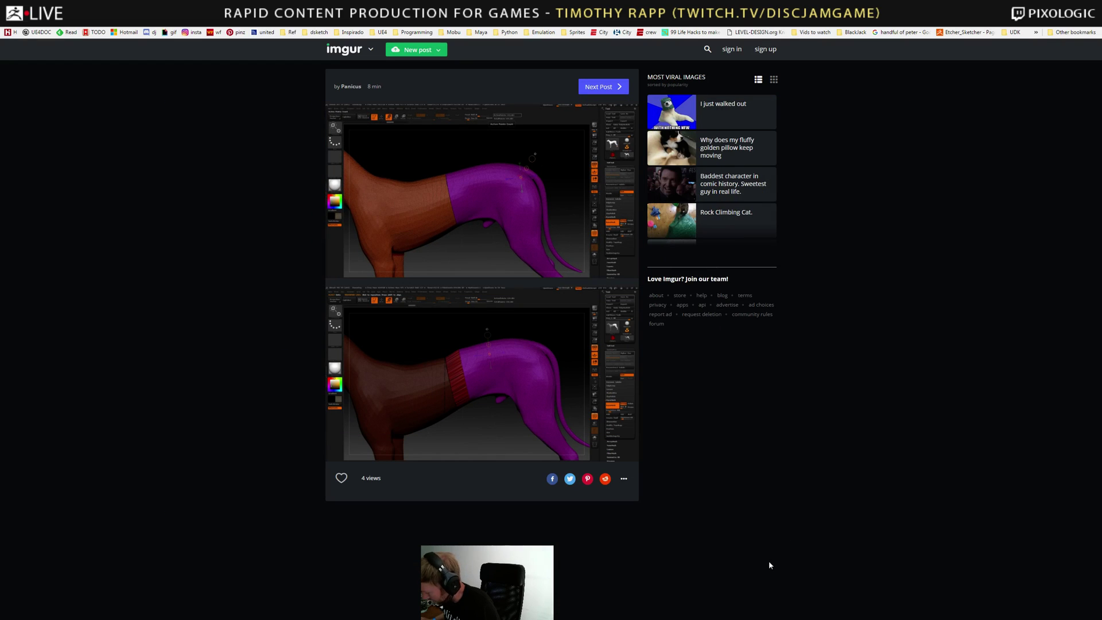
Switch back to ZBrush and clip the cylinder's upper end flush with the top of the rear block
key(alt+Tab)
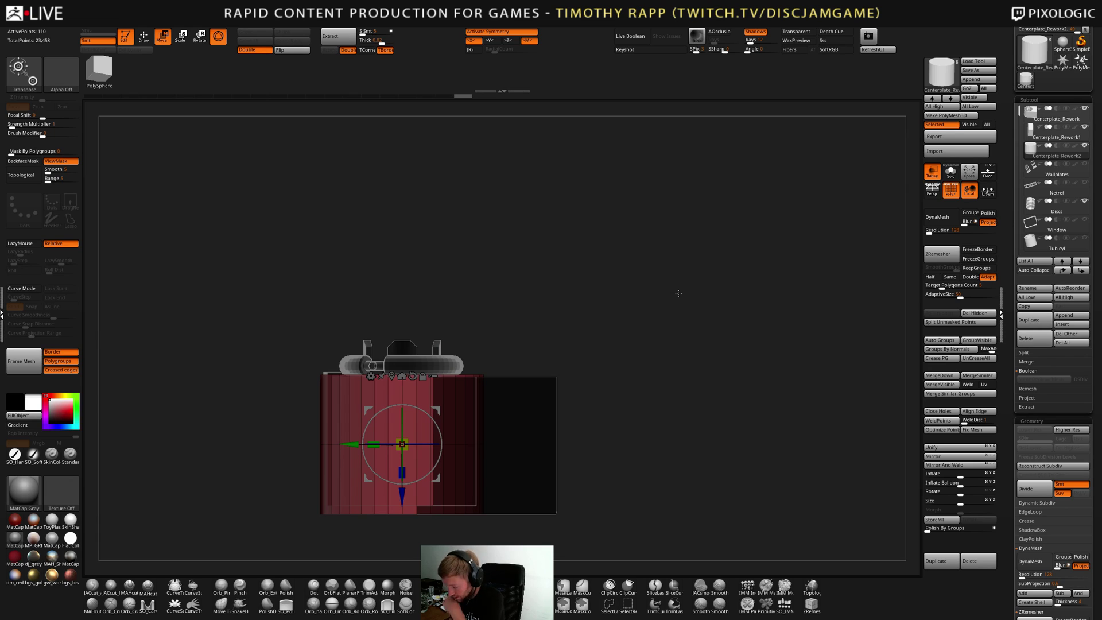
key(q)
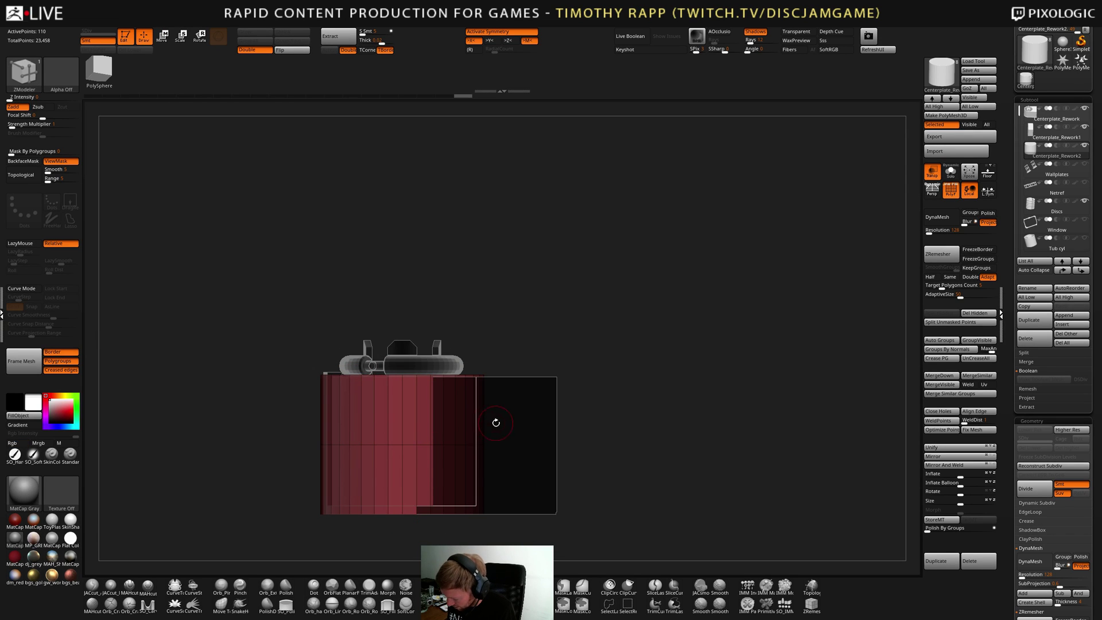
key(w)
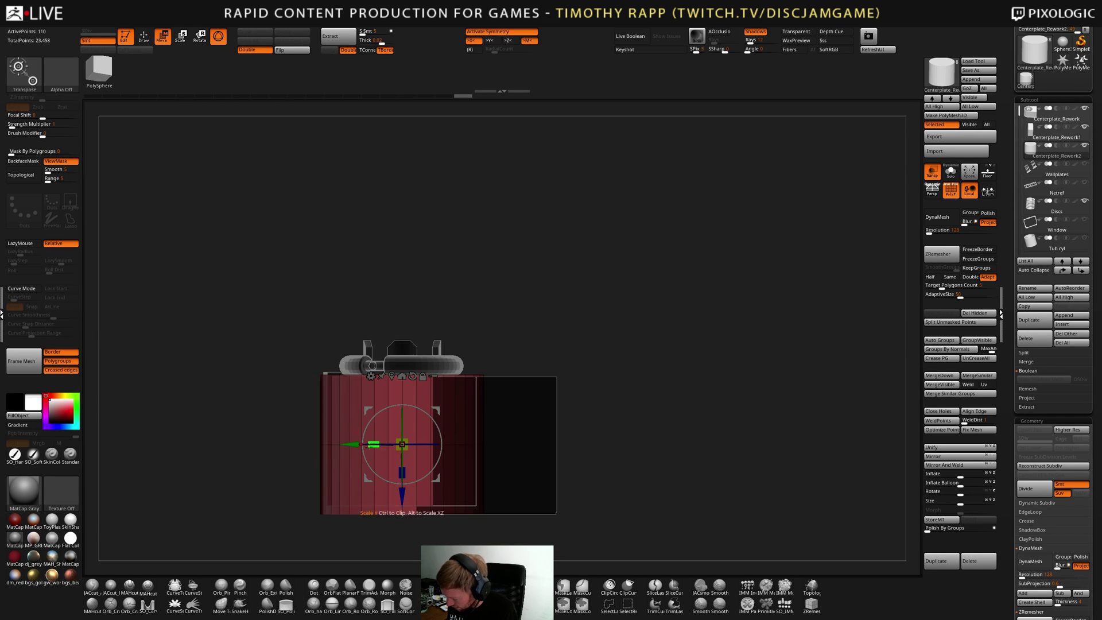
ctrl+shift+drag(231, 372, 662, 385)
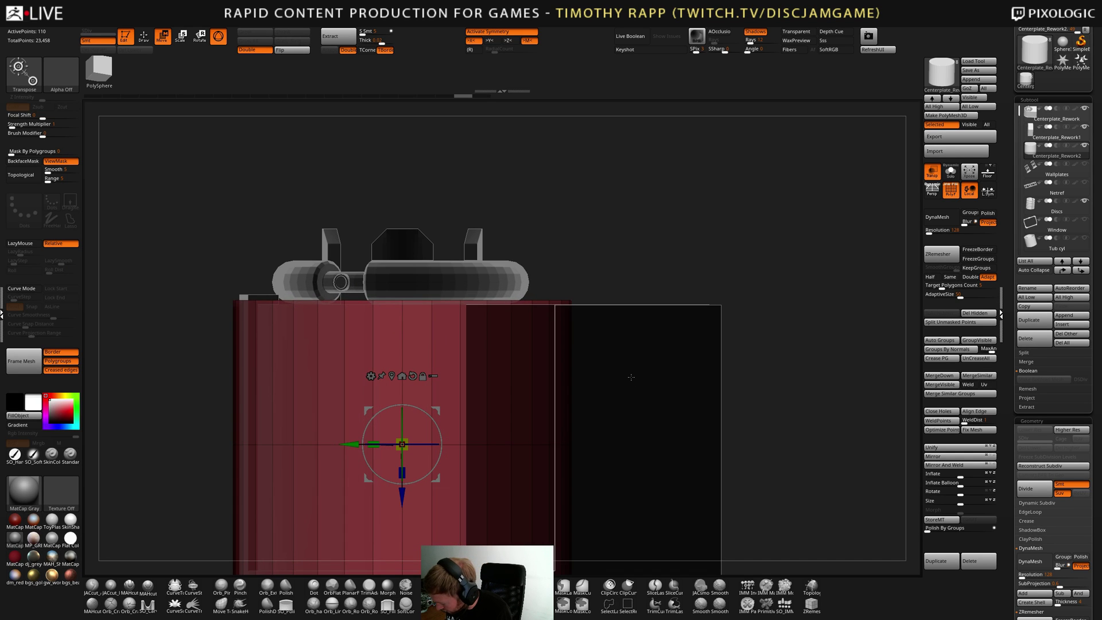
ctrl+shift+drag(167, 305, 805, 306)
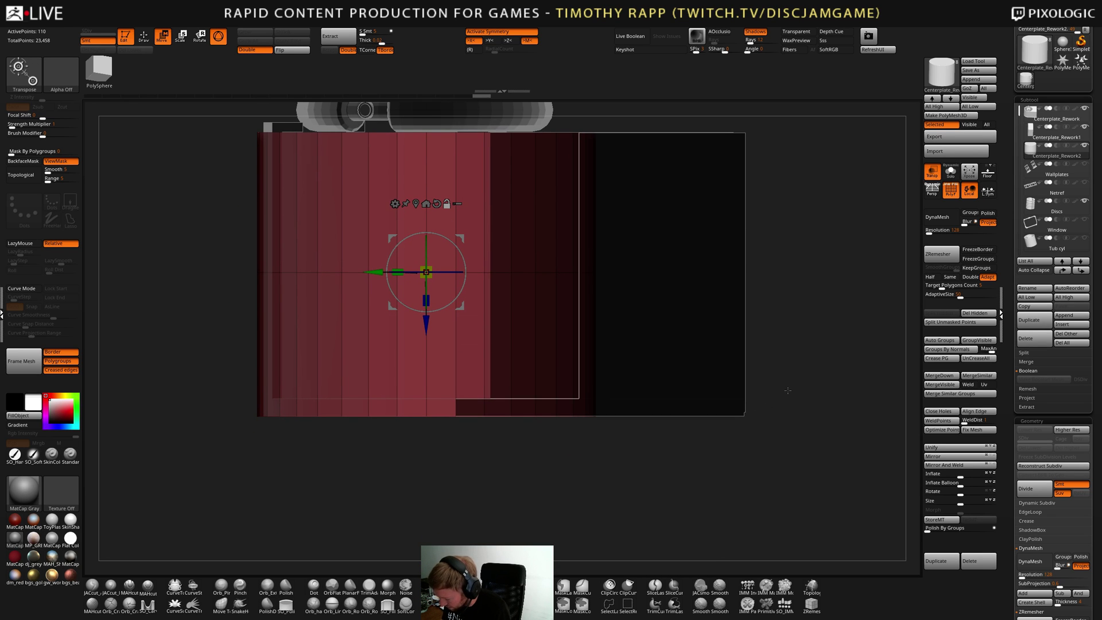
mouse_move(733, 436)
mouse_down()
mouse_move(671, 422)
mouse_move(689, 371)
mouse_move(739, 428)
mouse_up()
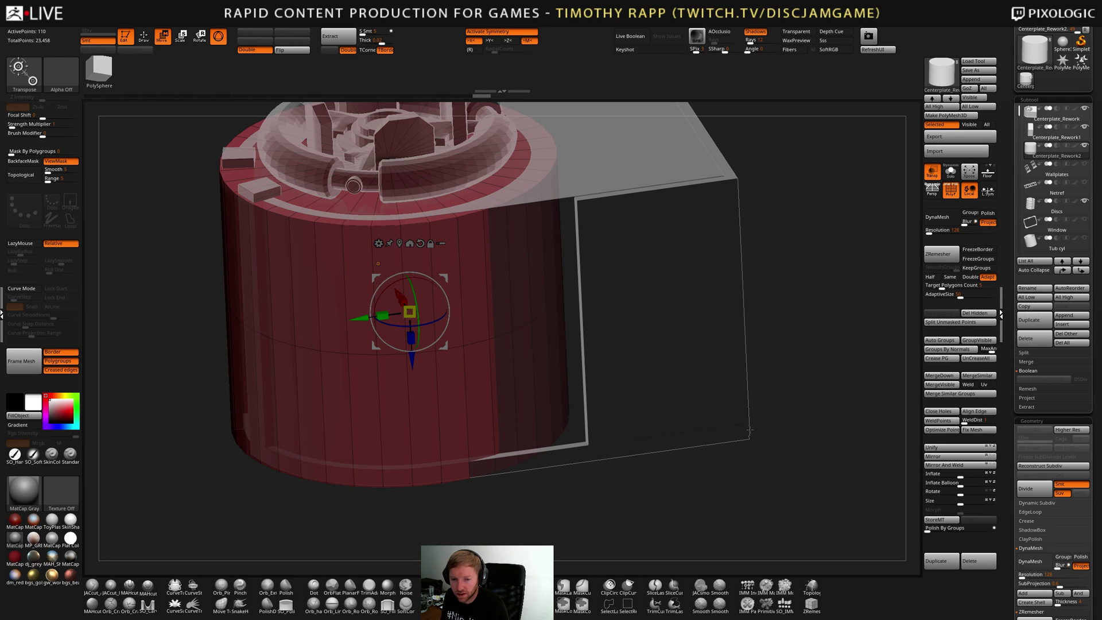
drag(761, 432, 786, 440)
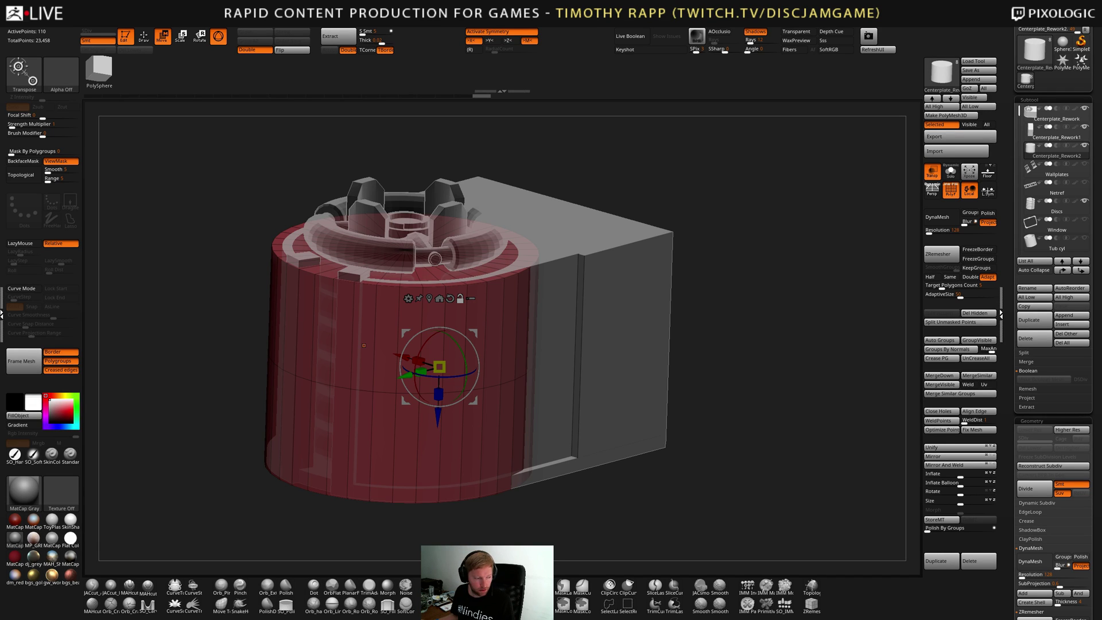
drag(0, 213, 0, 226)
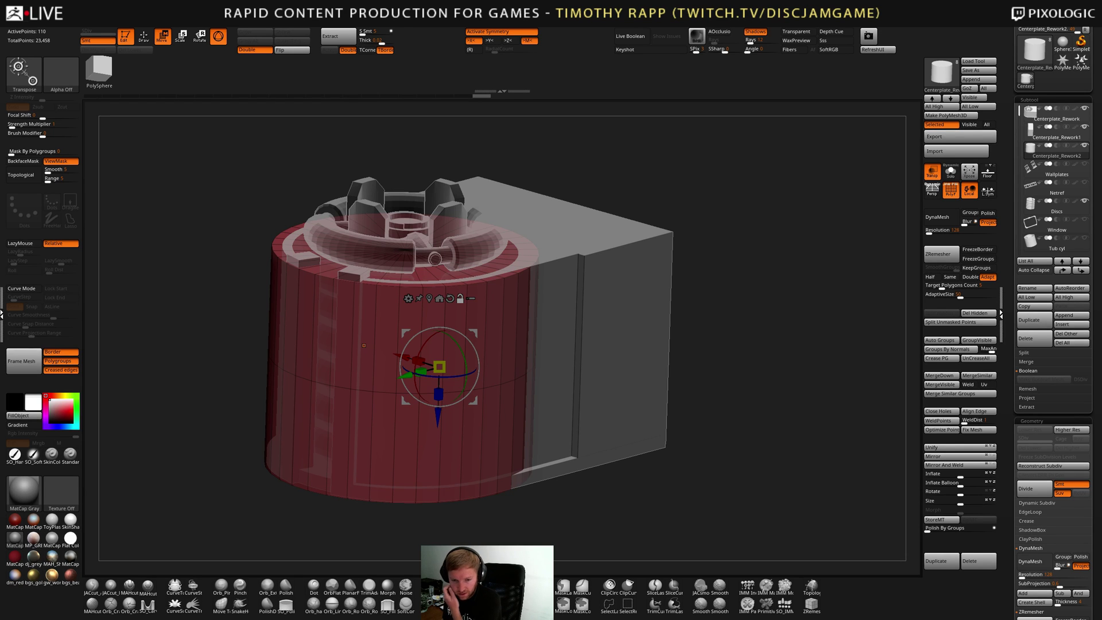
drag(642, 453, 654, 435)
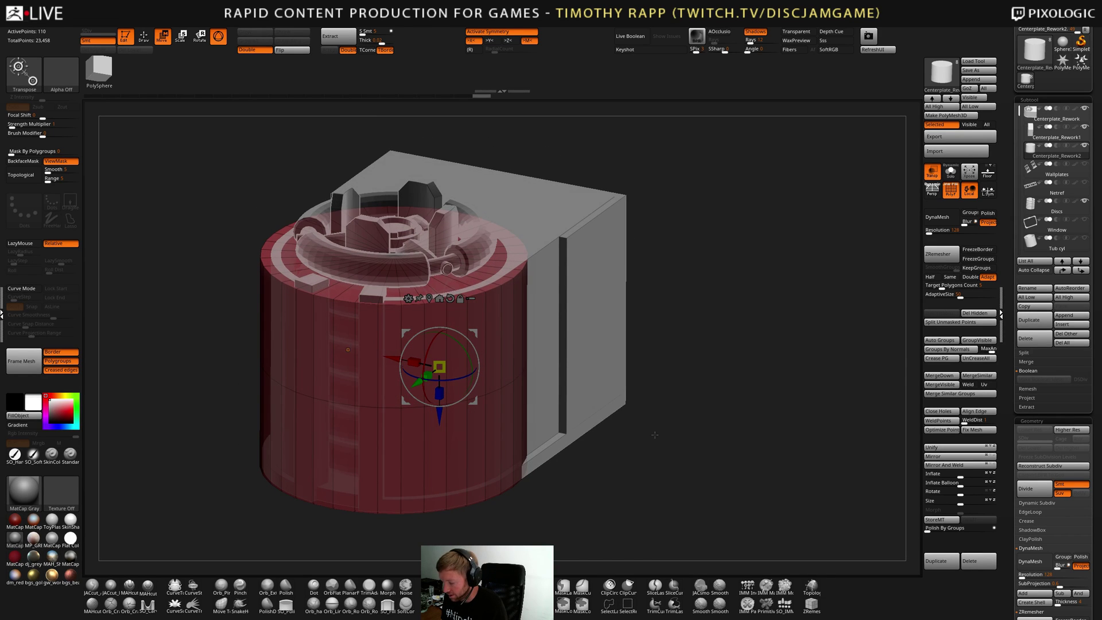
mouse_move(577, 432)
mouse_down()
mouse_move(588, 409)
mouse_move(589, 433)
mouse_up()
key(q)
click(467, 477)
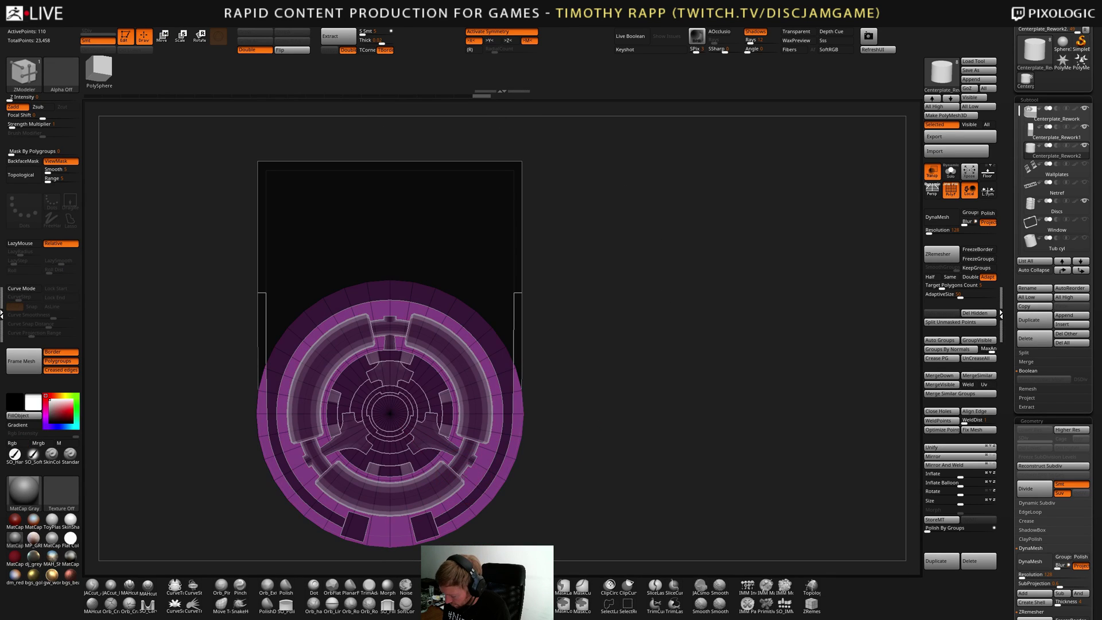
key(ctrl+z)
Duplicate the cylinder subtool and show the copy from the side with its transform gizmo
right_drag(468, 474, 680, 447)
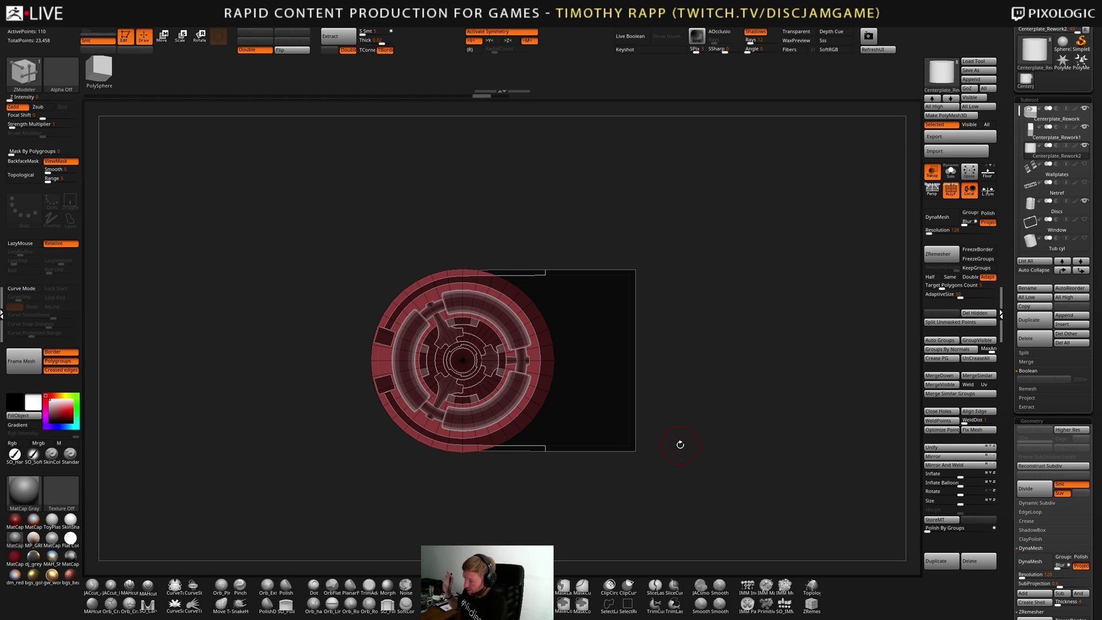
right_drag(680, 445, 671, 410)
alt+right_drag(671, 410, 663, 464)
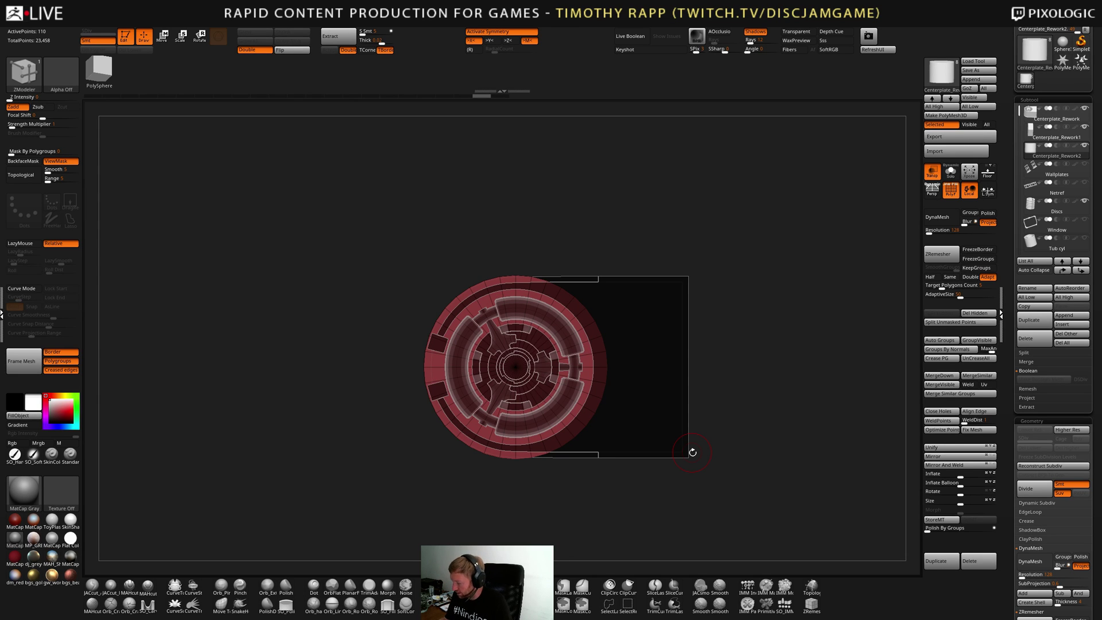
drag(693, 452, 635, 418)
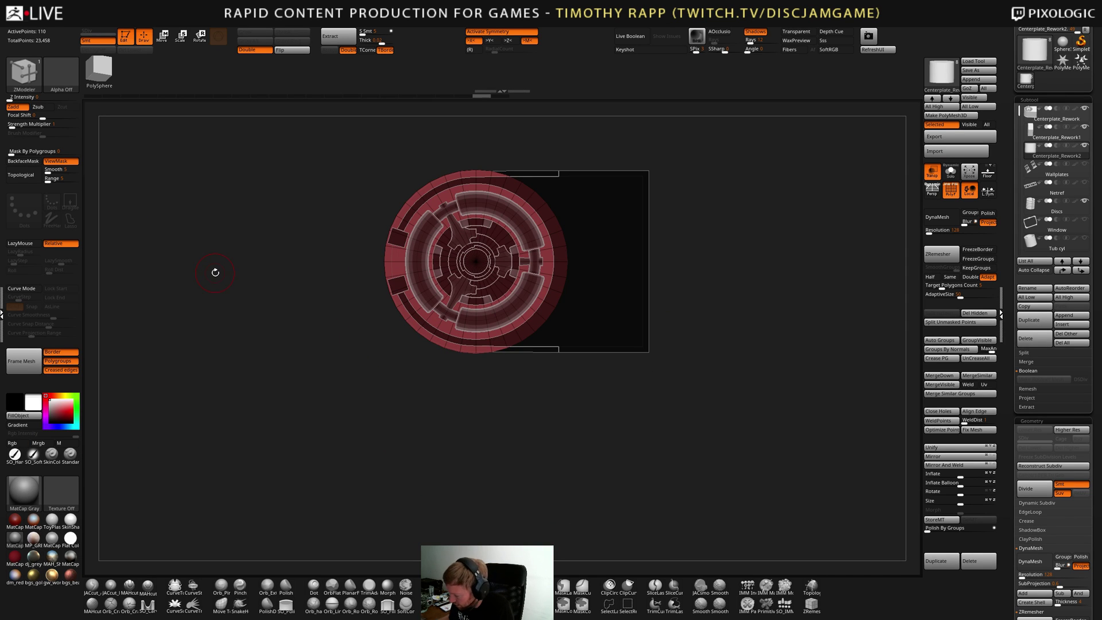
drag(215, 272, 657, 382)
drag(698, 429, 696, 441)
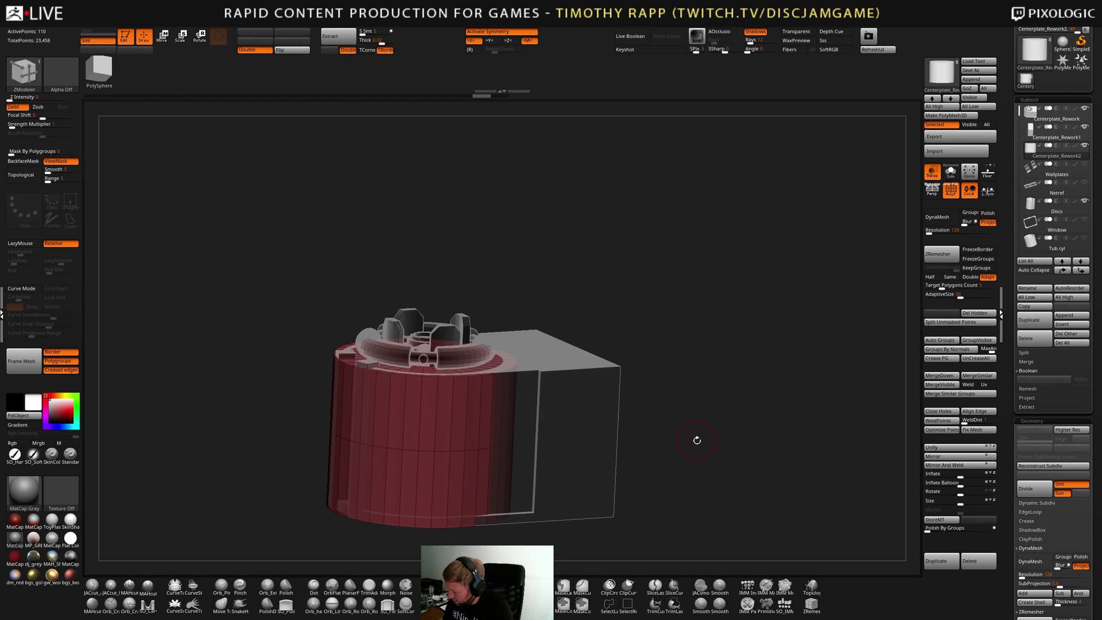
click(936, 561)
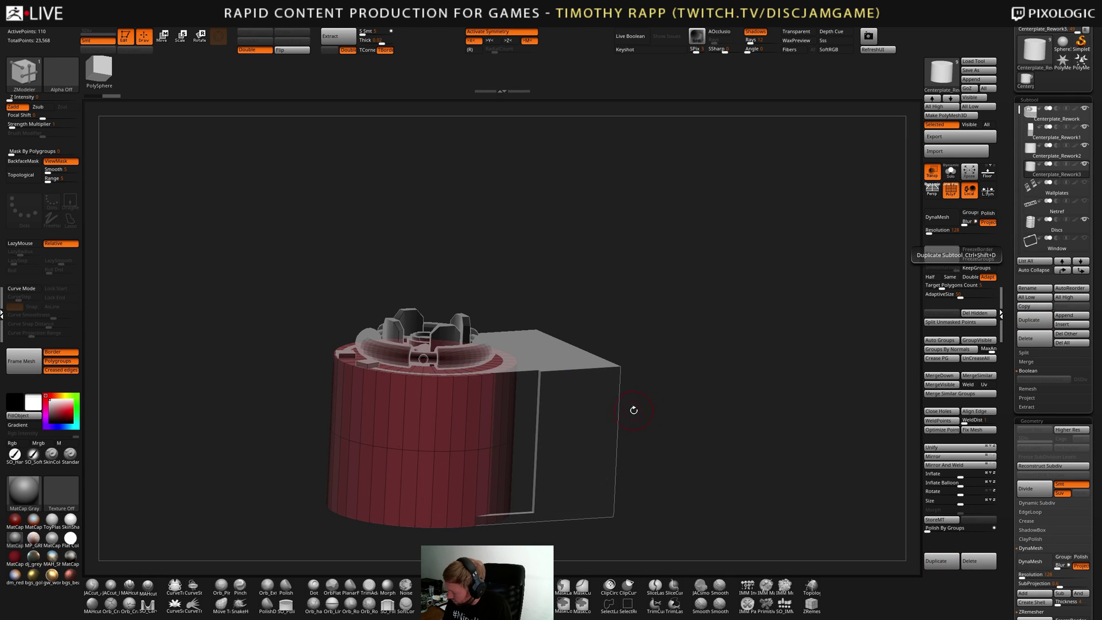
shift+drag(634, 411, 596, 397)
key(w)
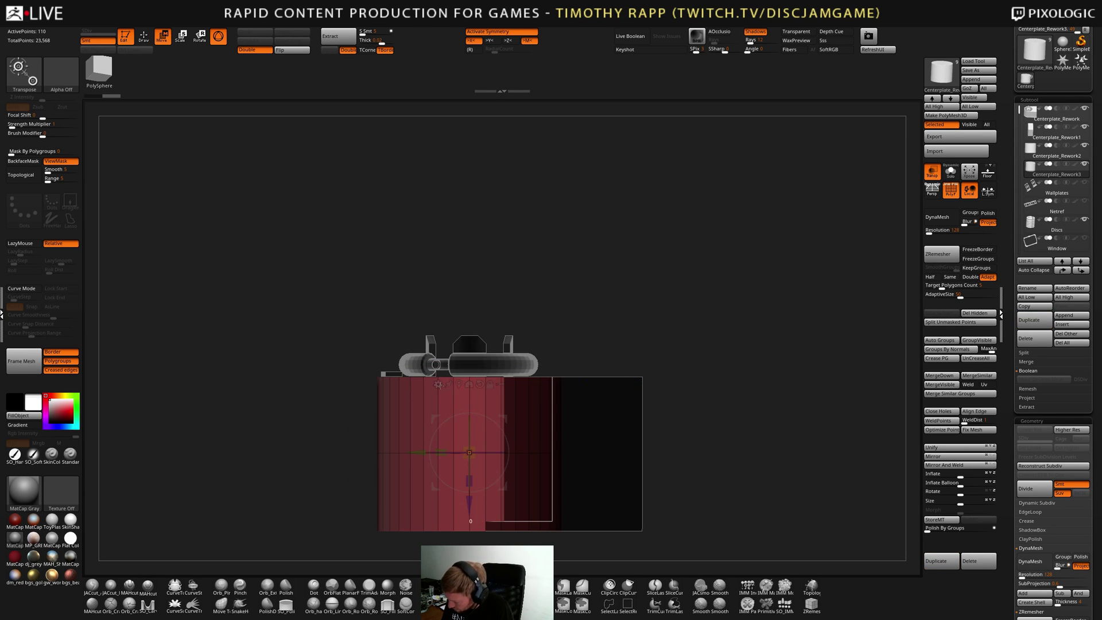
Clear the mask and turn off symmetry to replace the duplicated cylinder with a Cylinder 3D primitive
click(438, 384)
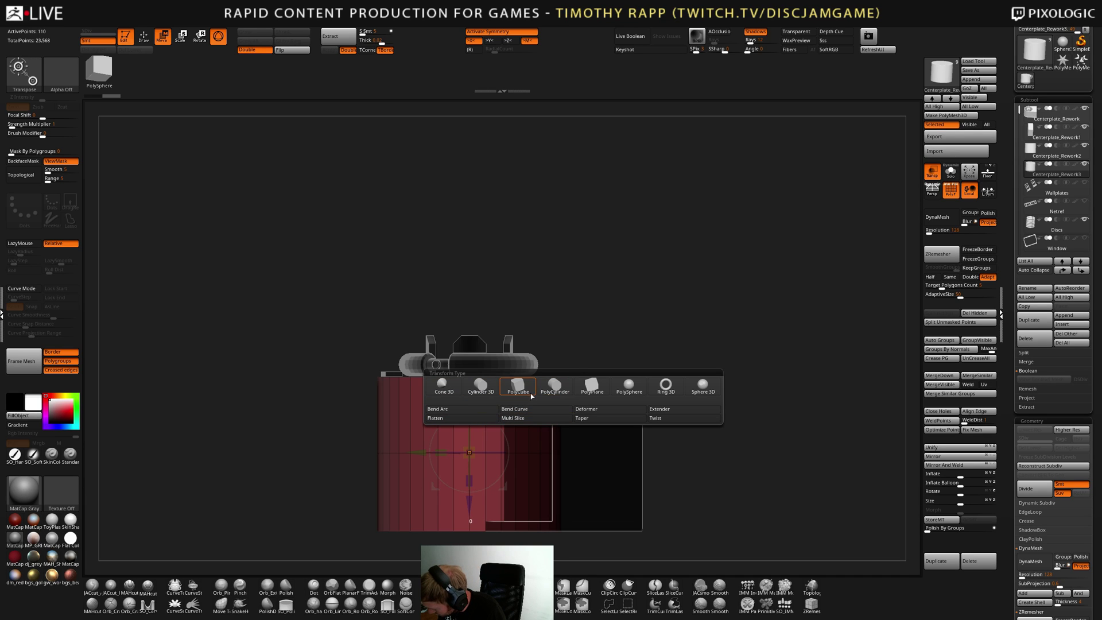
click(486, 386)
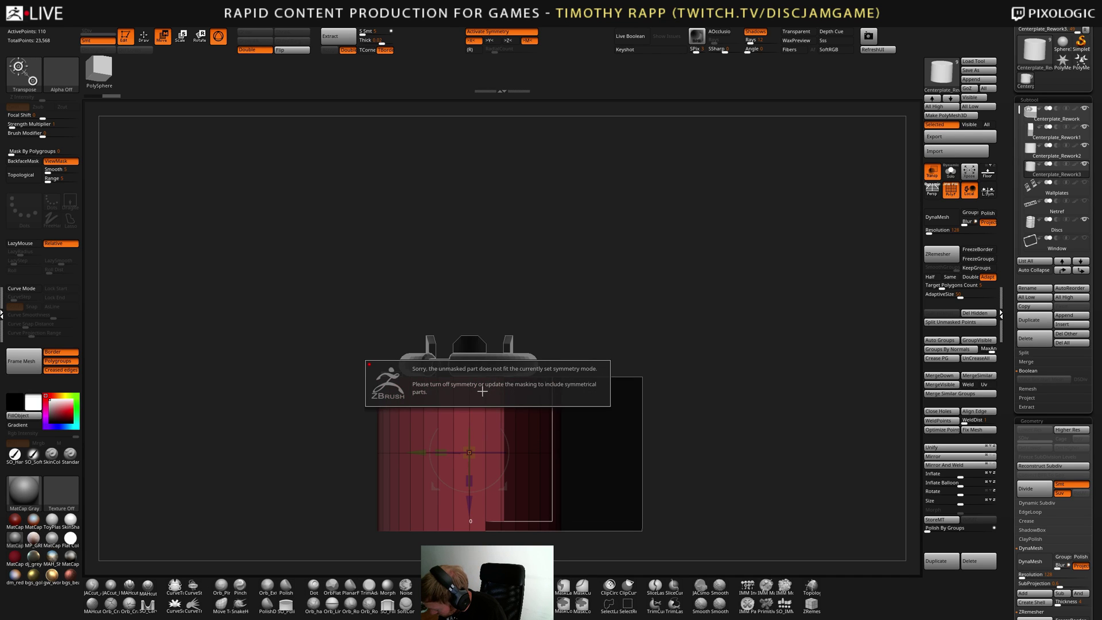
ctrl+drag(680, 389, 703, 403)
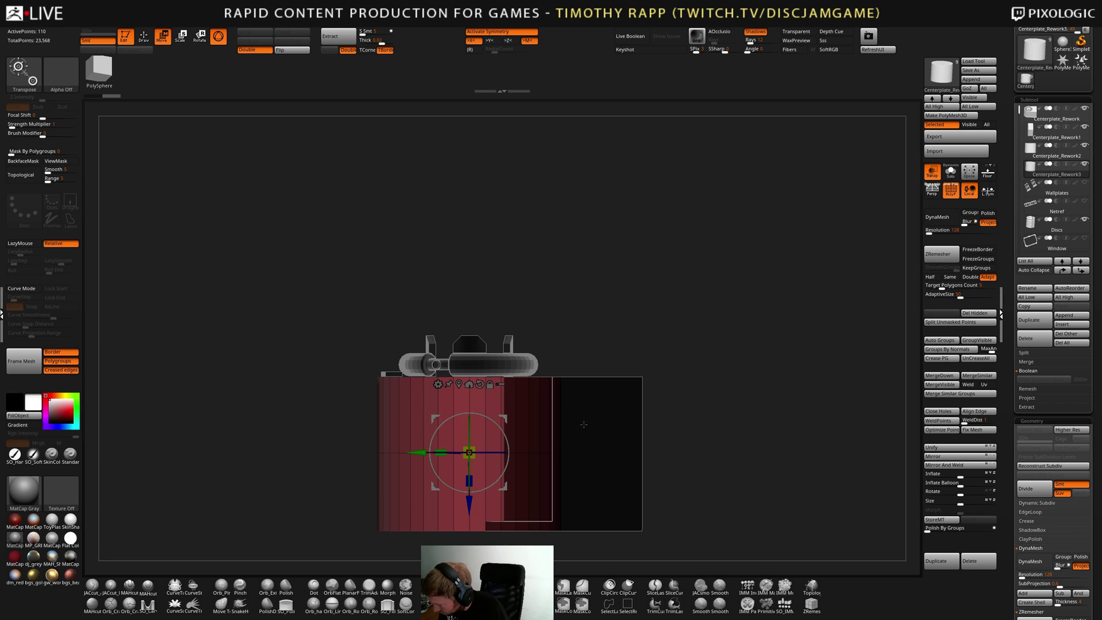
key(x)
click(438, 384)
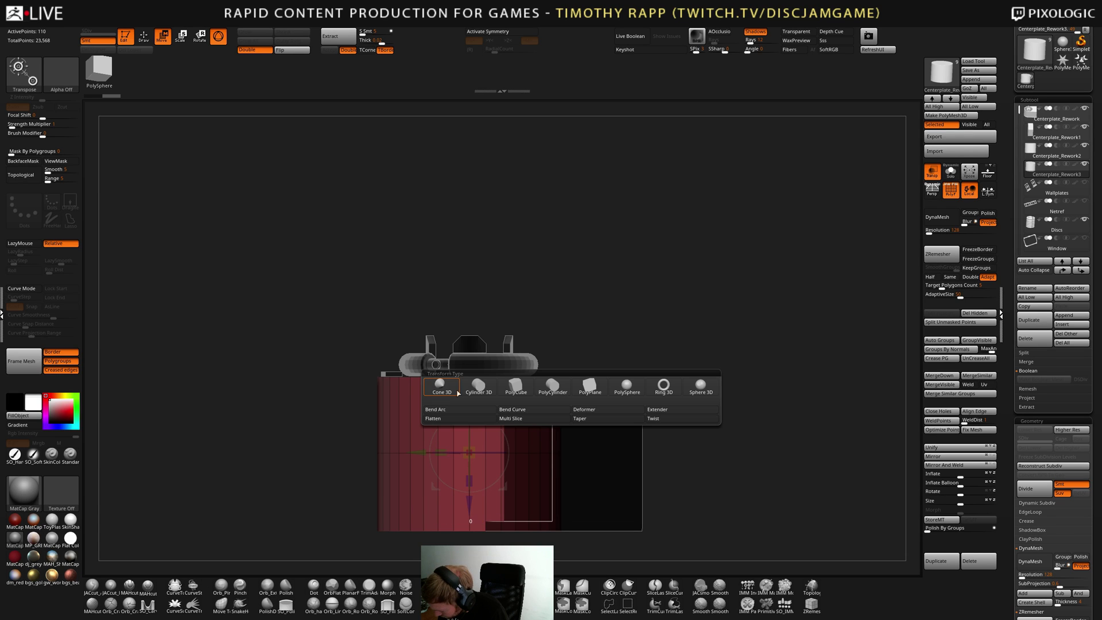
click(483, 391)
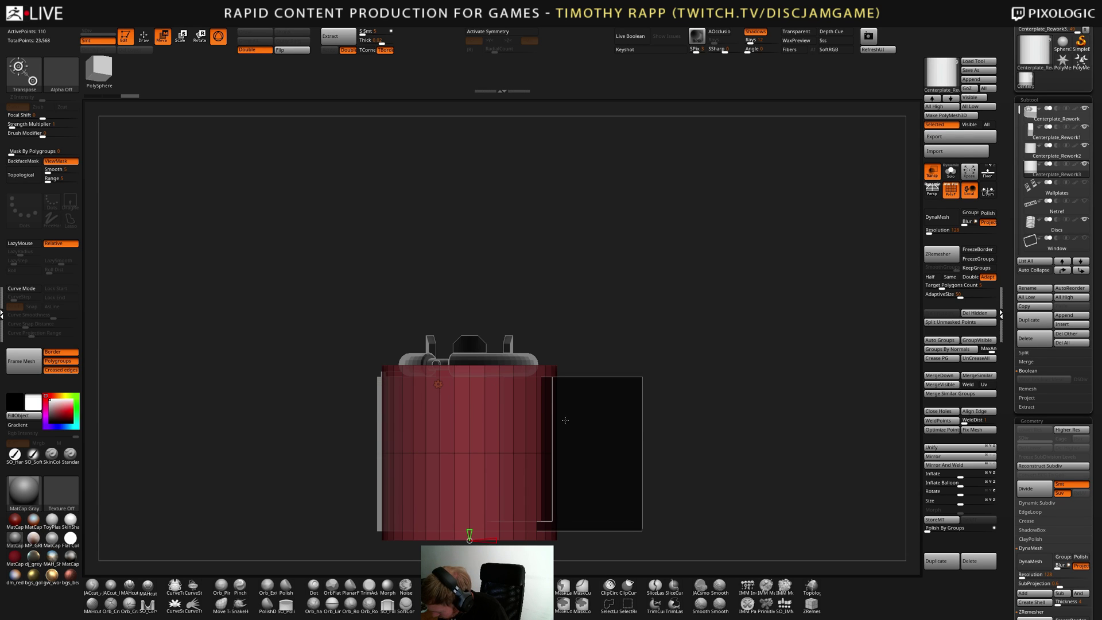
drag(602, 384, 647, 439)
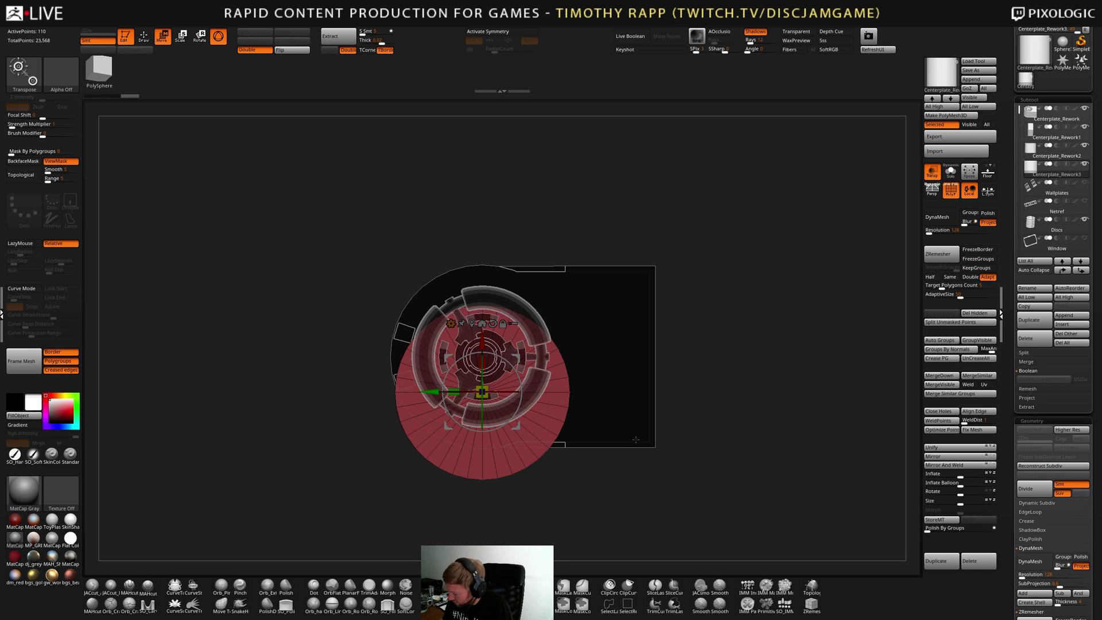
drag(636, 439, 592, 380)
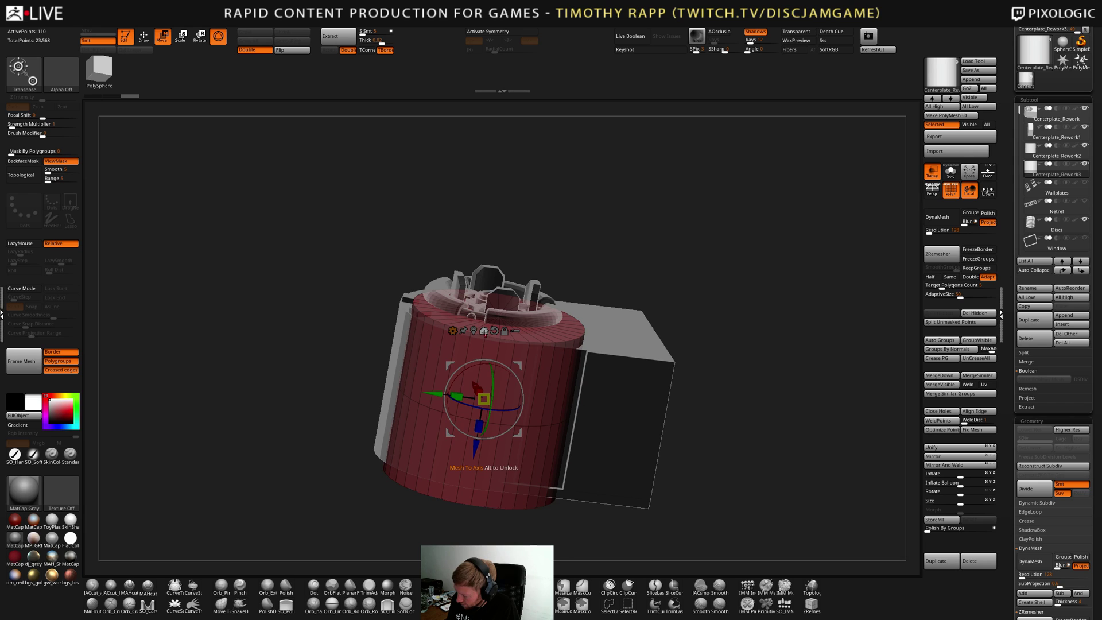
Reorient the cylinder onto its side so its round caps lie parallel to the box's recessed side face
click(484, 332)
drag(692, 347, 670, 423)
alt+drag(670, 423, 684, 396)
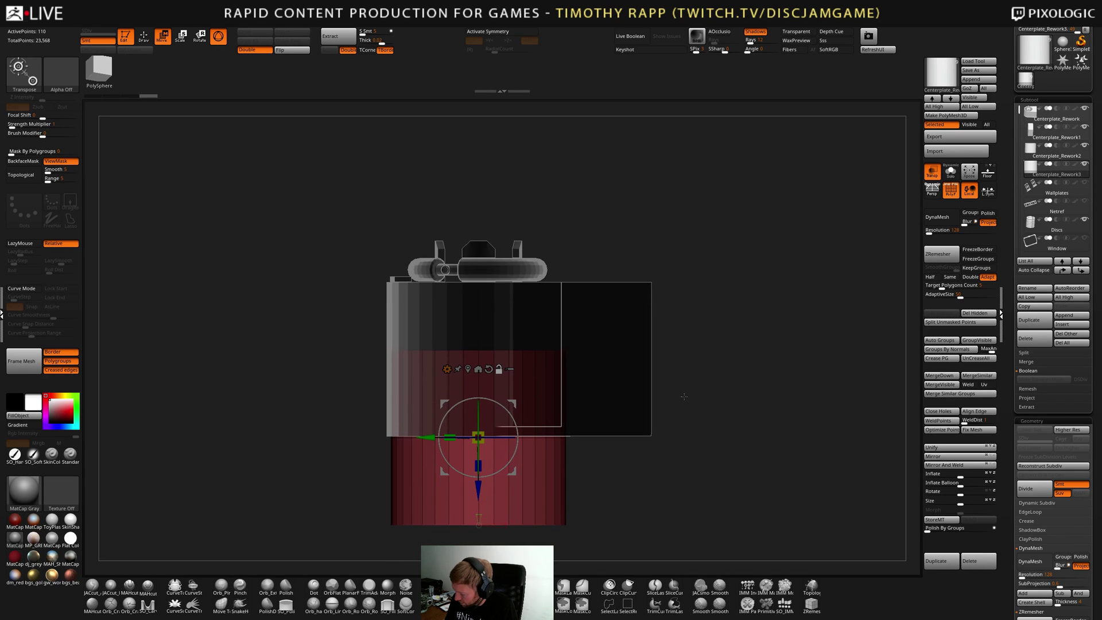
click(489, 369)
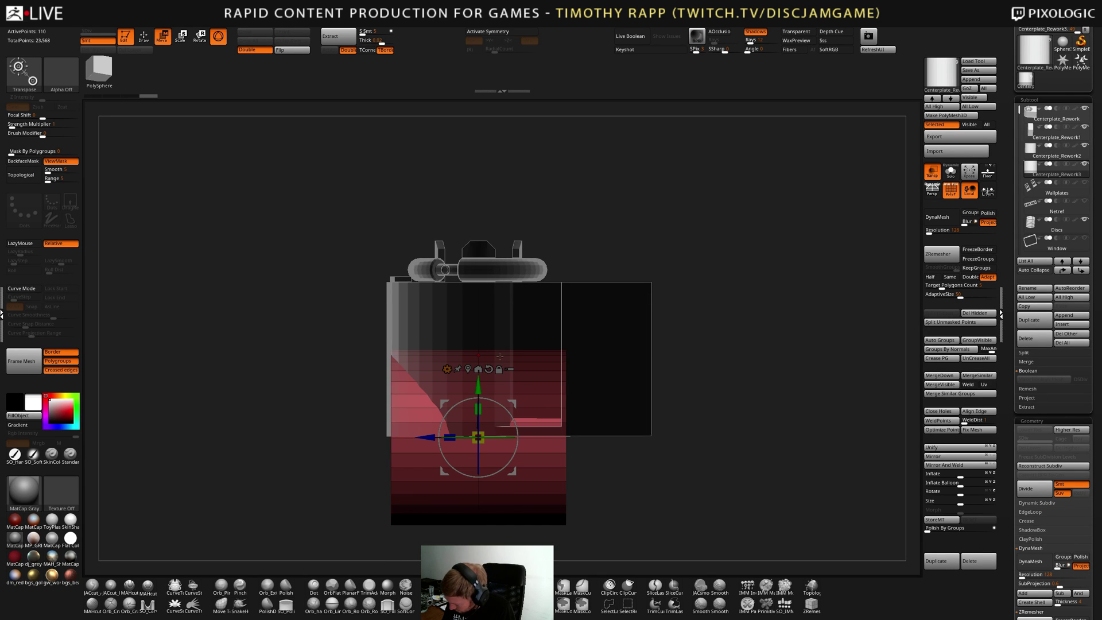
drag(576, 351, 653, 381)
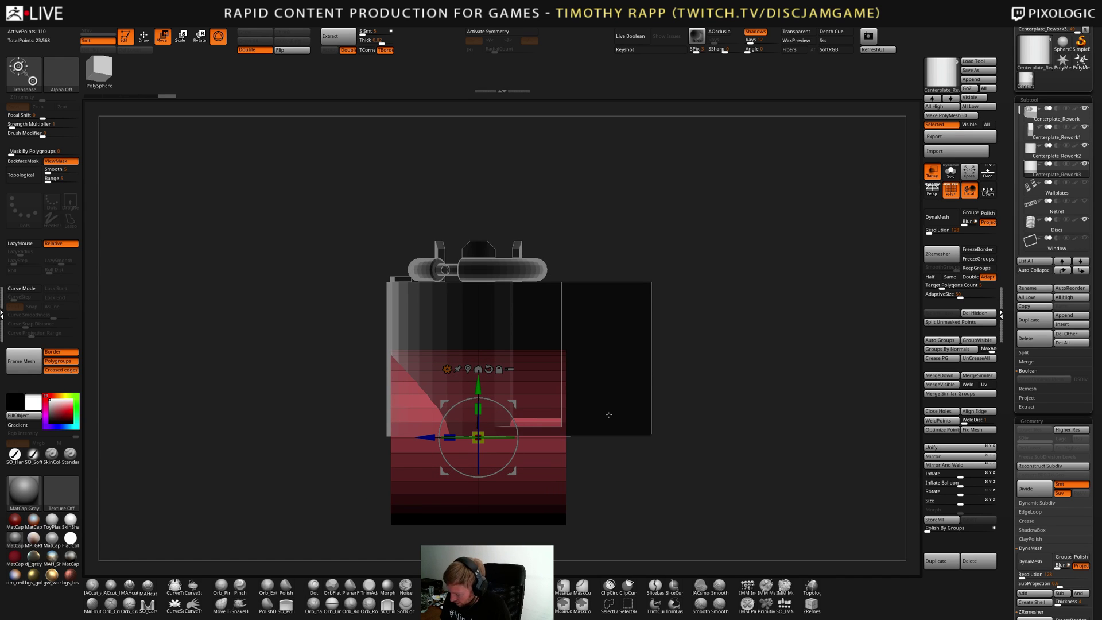
mouse_move(518, 436)
shift+mouse_down()
mouse_move(551, 398)
mouse_move(580, 436)
mouse_move(480, 427)
mouse_move(559, 413)
mouse_move(618, 453)
mouse_move(608, 448)
shift+mouse_up()
key(ctrl+z)
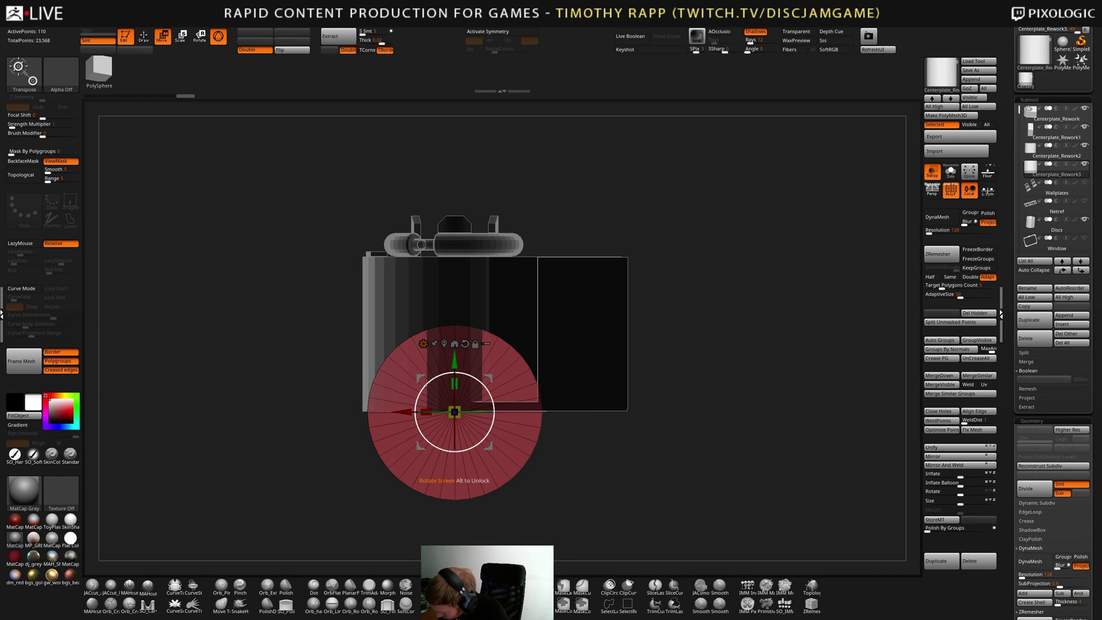
drag(481, 413, 578, 352)
drag(732, 299, 767, 304)
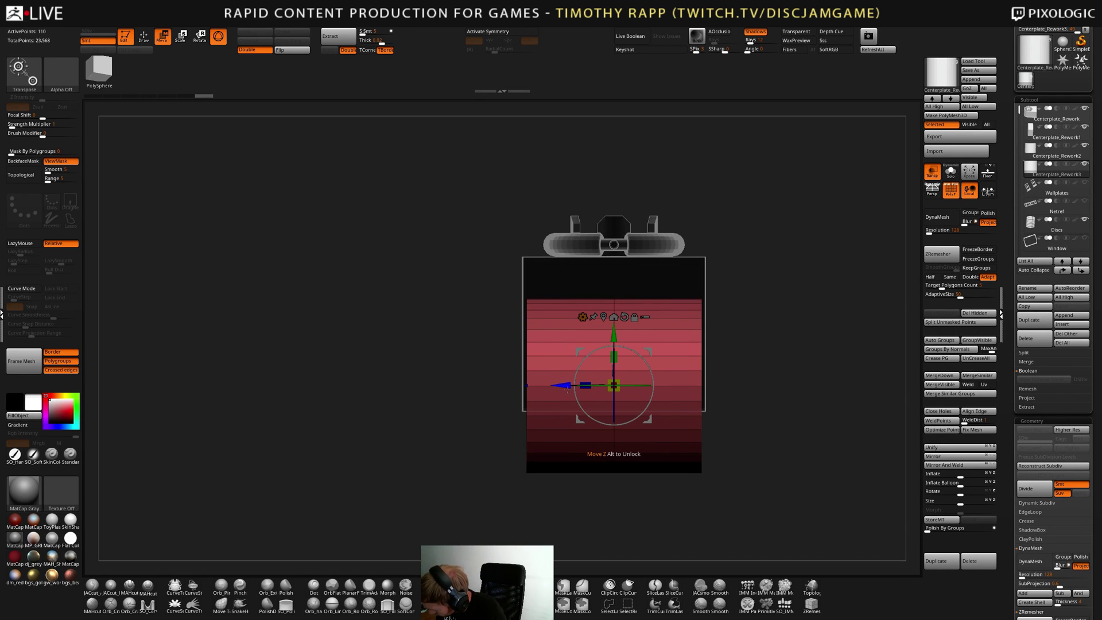
Squash the cylinder along its axis into a thin disc and place it at the box's recessed side
drag(562, 386, 600, 377)
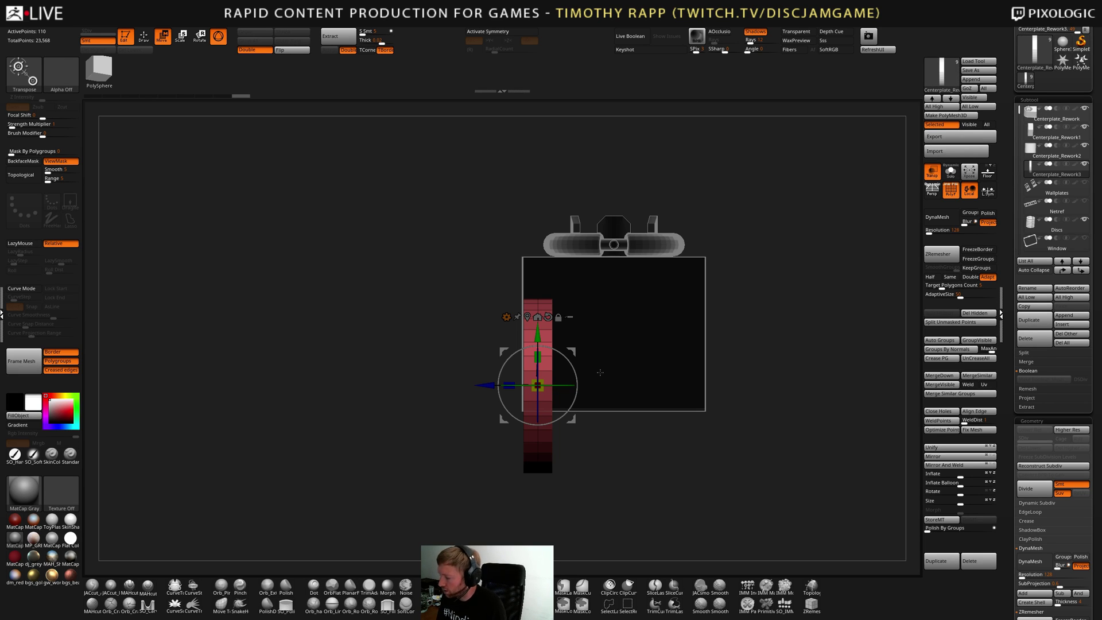
click(483, 16)
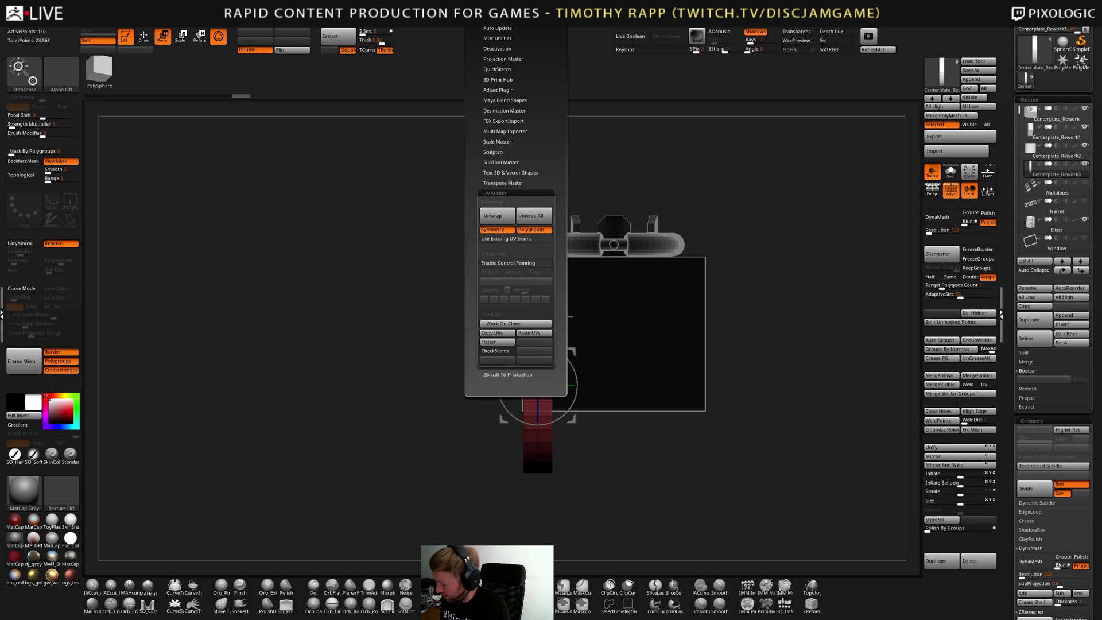
drag(565, 497, 659, 509)
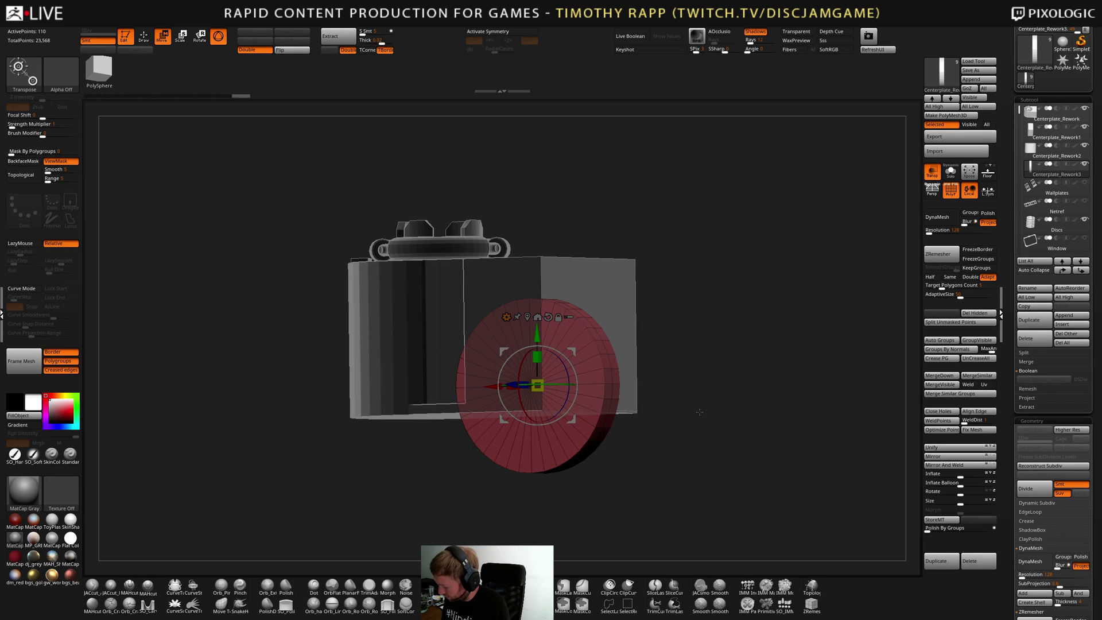
Assign polygroups to the thin disc with Groups By Normals and crease the polygroup borders
key(c)
click(646, 472)
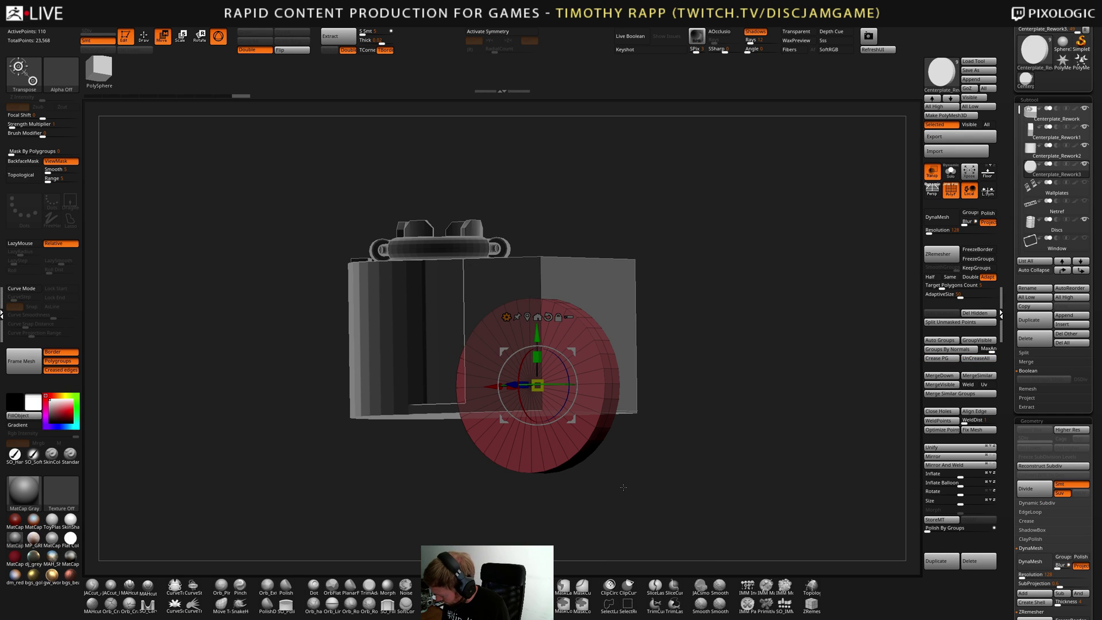
key(shift+f)
key(shift+f)
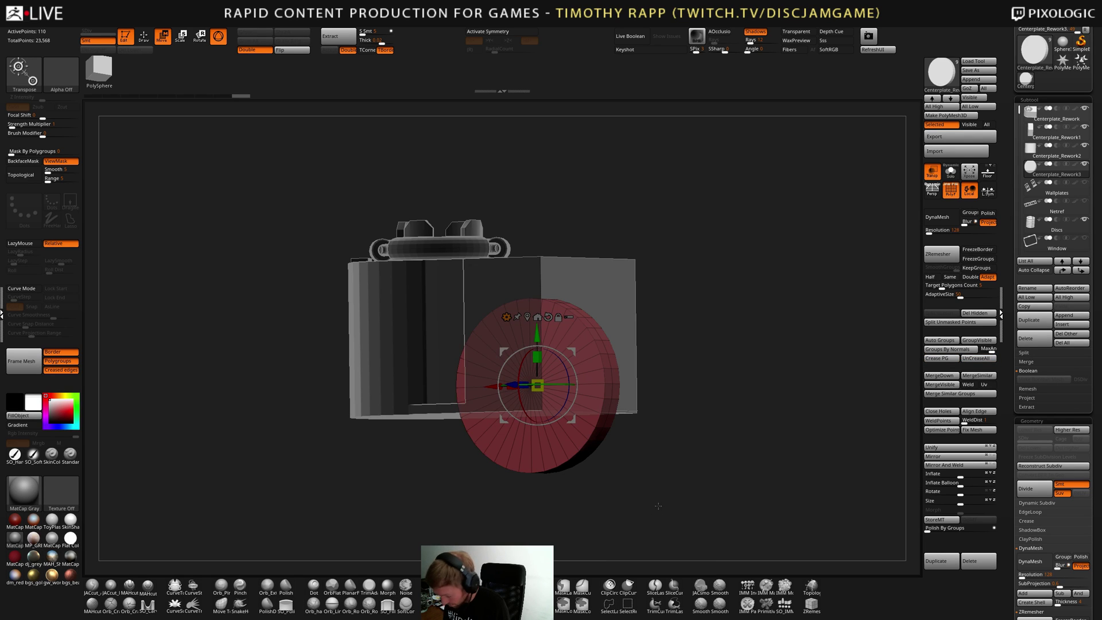
key(alt+1)
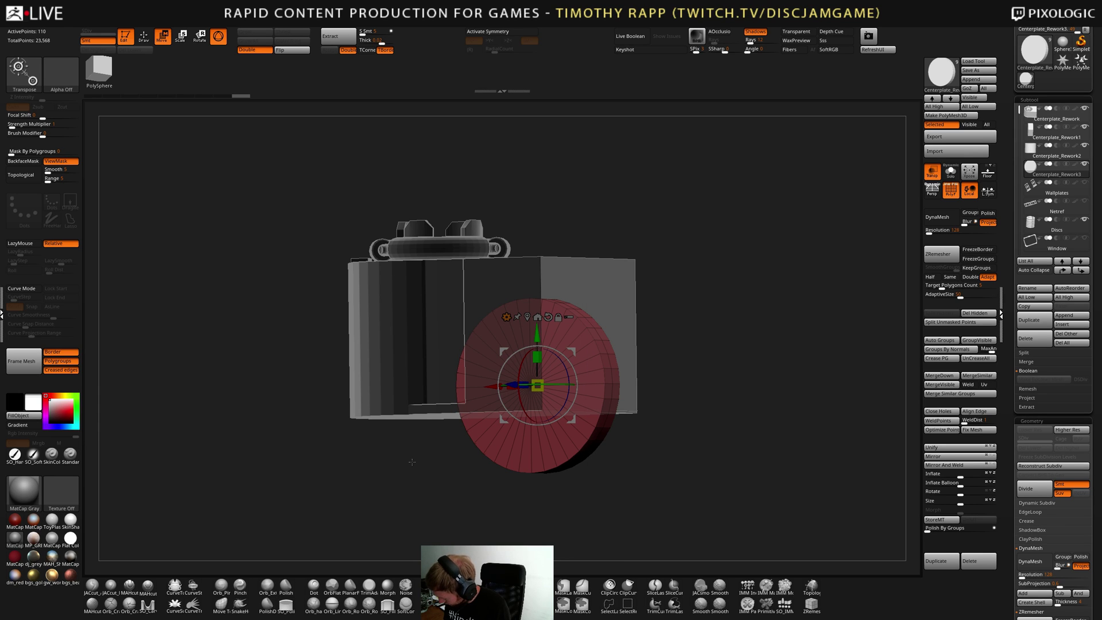
key(alt+2)
click(644, 594)
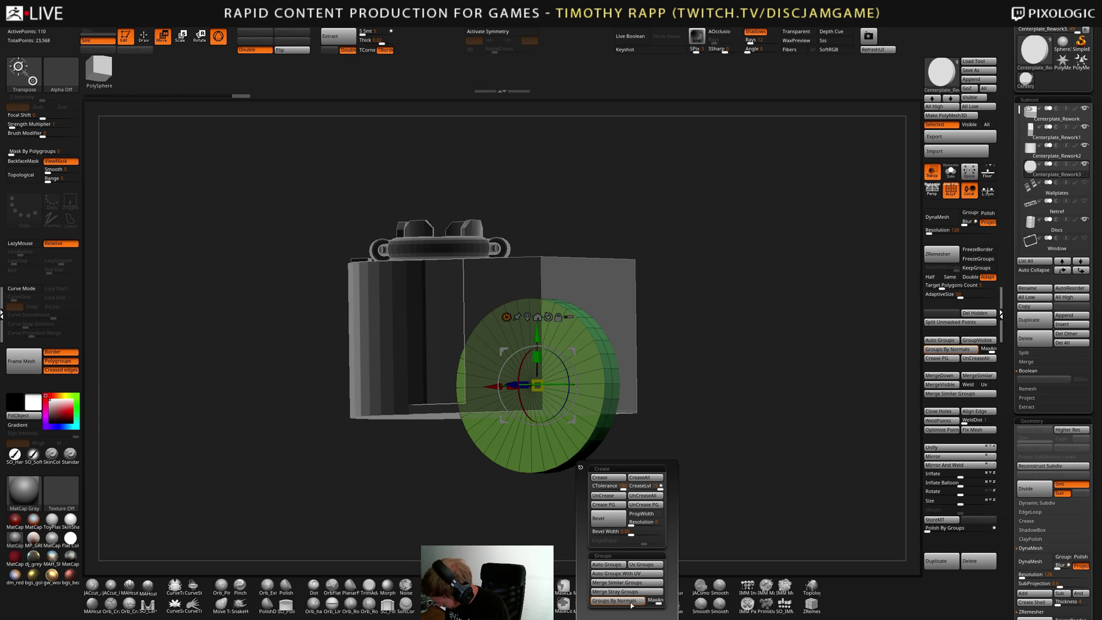
click(607, 505)
Subdivide the creased disc, adjust its crease level, and divide it further to soften the rim
key(d)
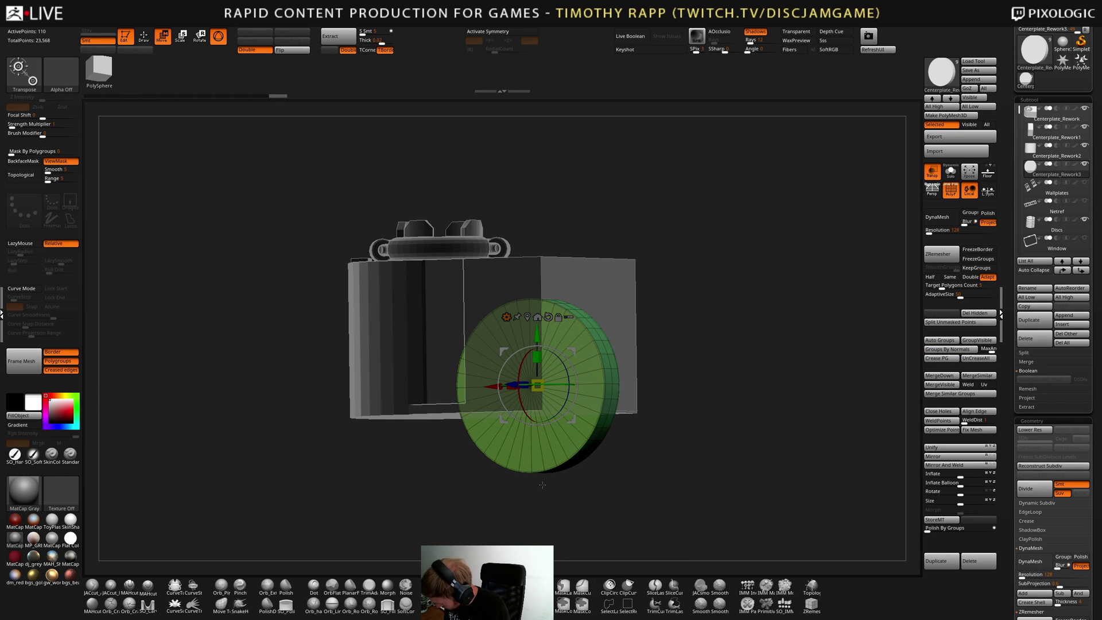
key(shift+f)
drag(652, 431, 599, 450)
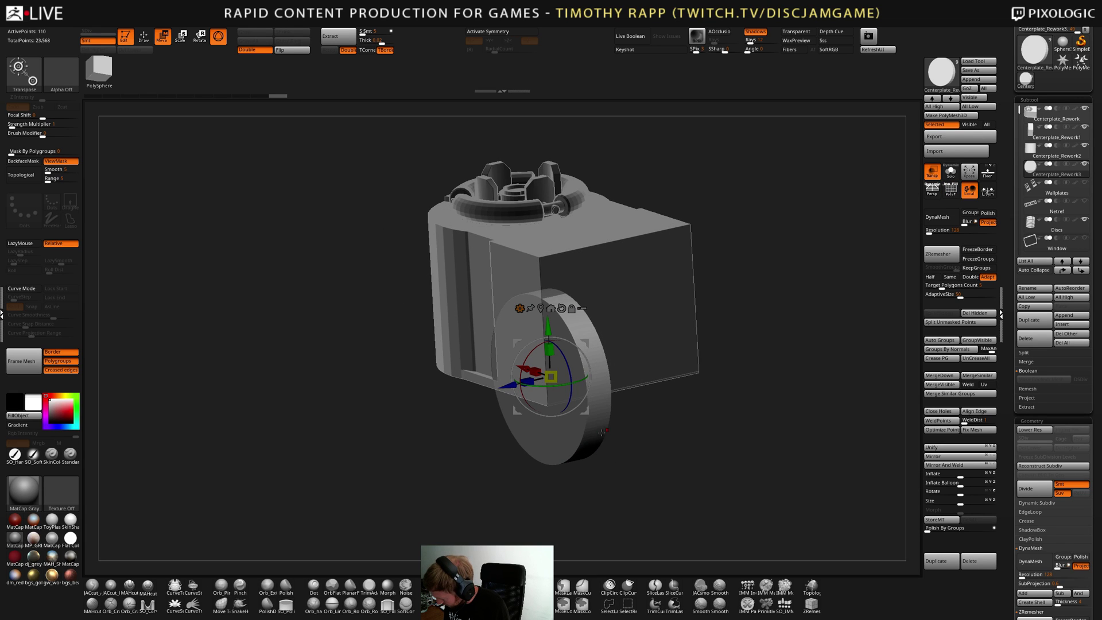
key(ctrl+d)
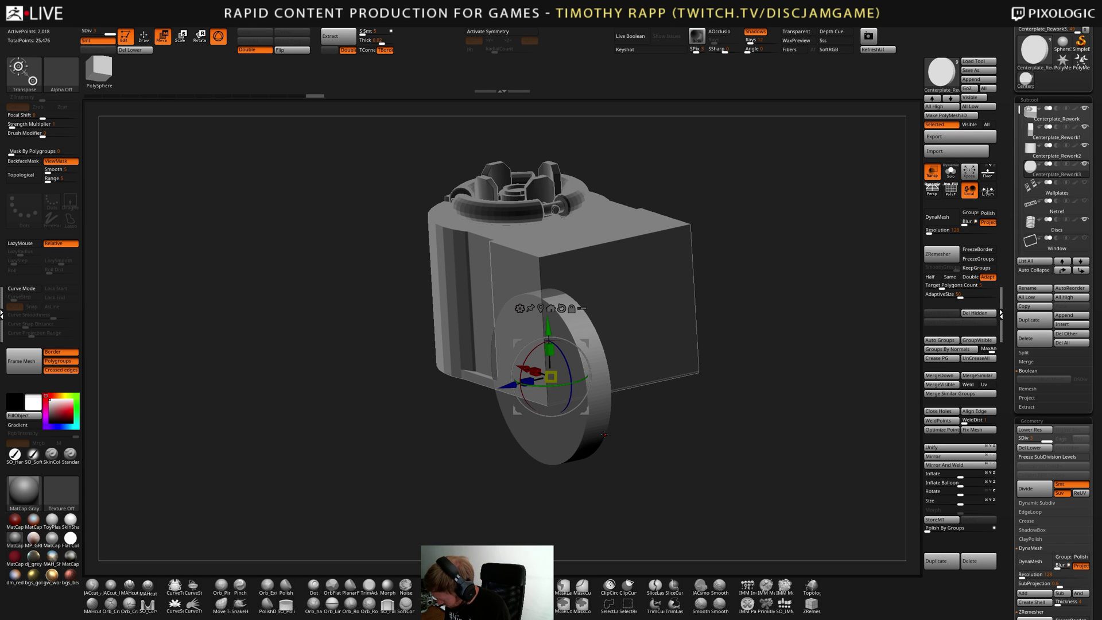
key(space)
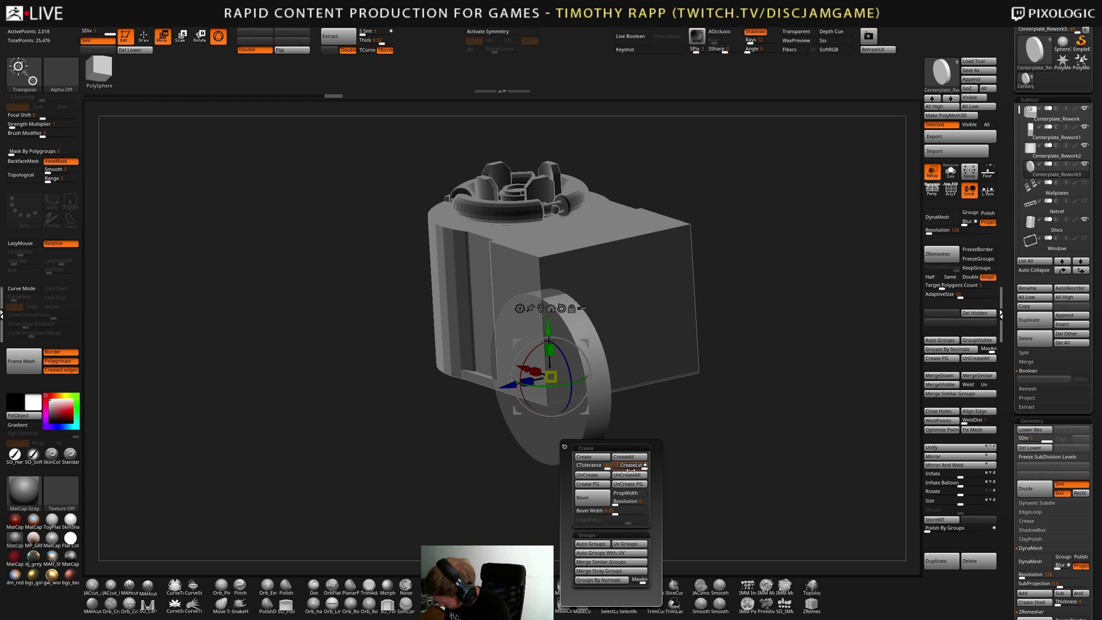
key(ctrl+d)
key(ctrl+d)
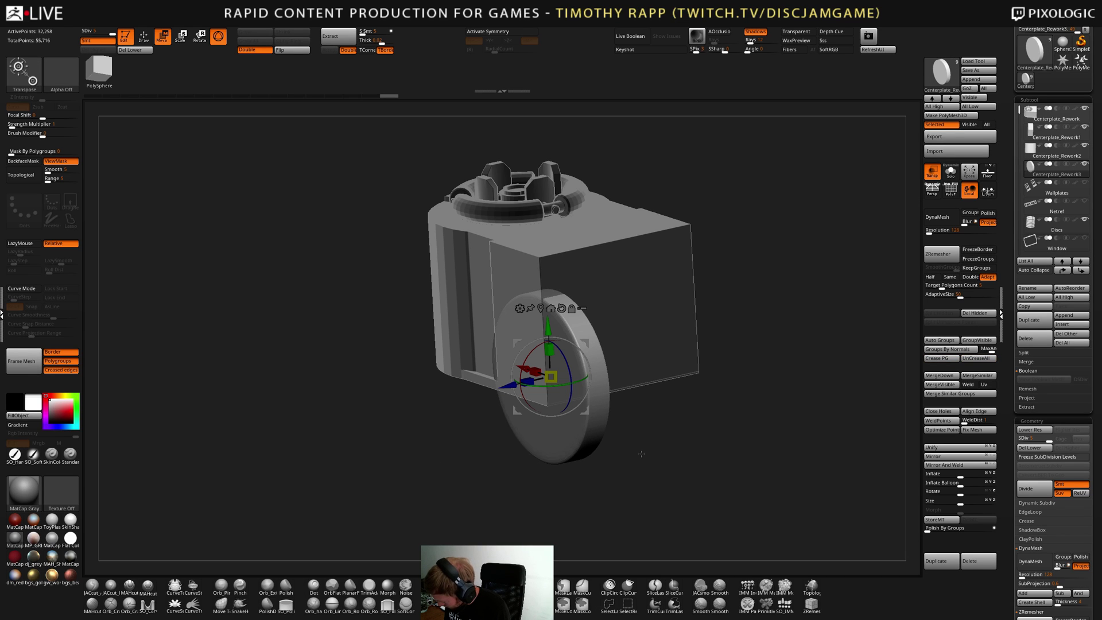
mouse_move(661, 445)
mouse_down()
mouse_move(620, 461)
mouse_move(644, 415)
mouse_move(643, 445)
mouse_move(663, 454)
mouse_move(644, 437)
mouse_move(597, 430)
mouse_move(660, 373)
mouse_move(682, 369)
mouse_move(653, 377)
mouse_up()
key(ctrl+d)
Return the disc to its lowest subdivision level and show its polygroup wireframe
key(q)
key(shift+d)
key(shift+d)
key(shift+d)
key(shift+d)
key(shift+d)
key(shift+f)
scroll(649, 379, up, 3)
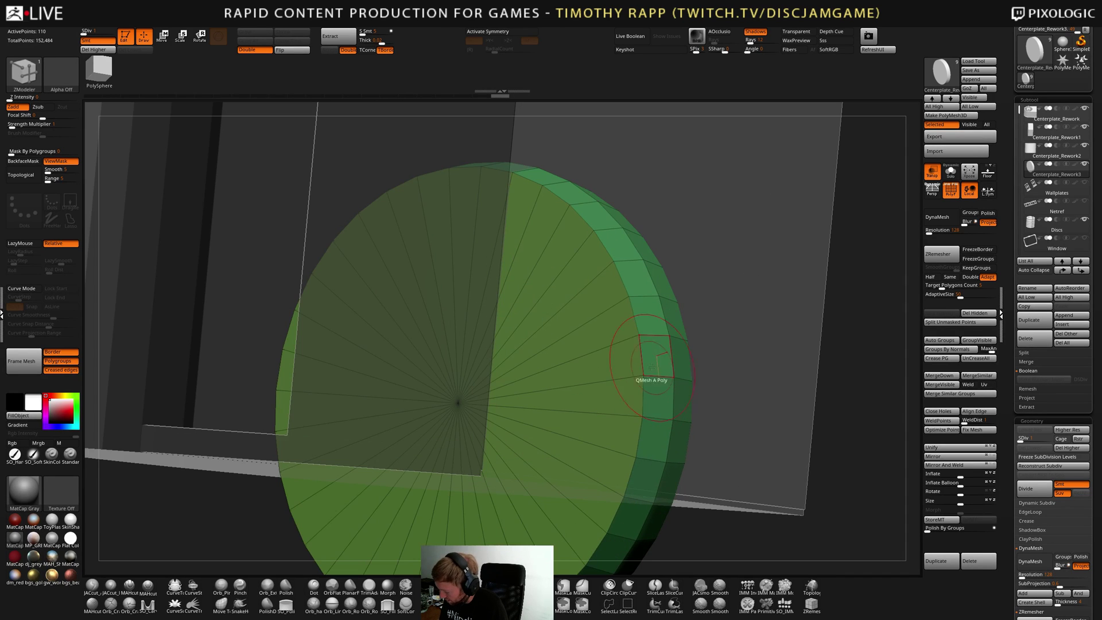
scroll(666, 398, down, 5)
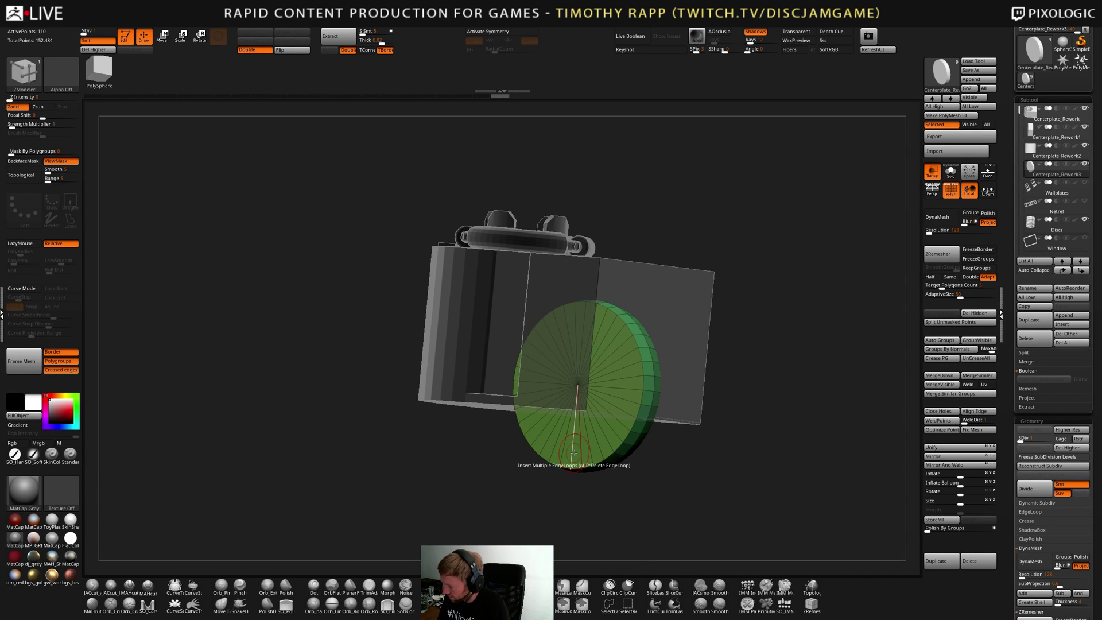
Make a UV Master work clone of the disc and unwrap the clone with Symmetry and Polygroups enabled
mouse_move(483, 25)
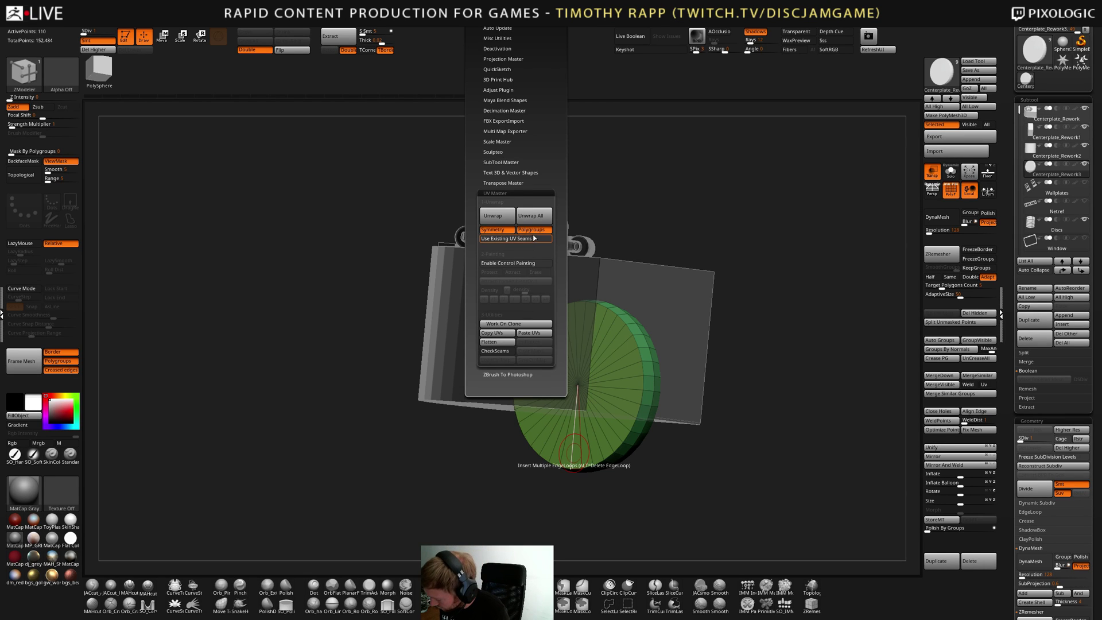
click(489, 217)
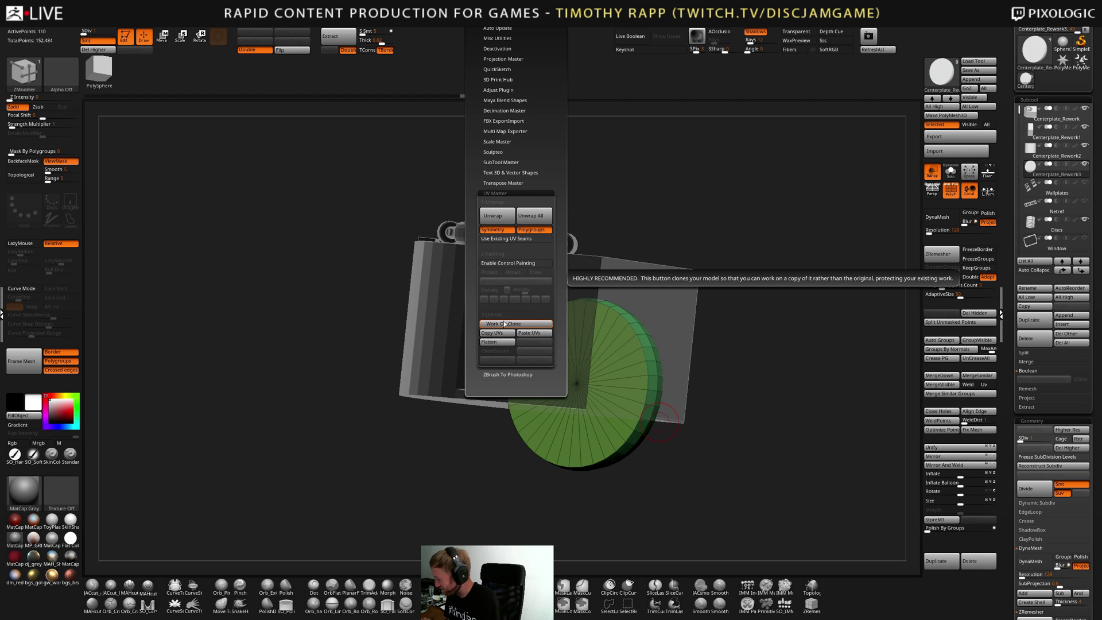
click(504, 324)
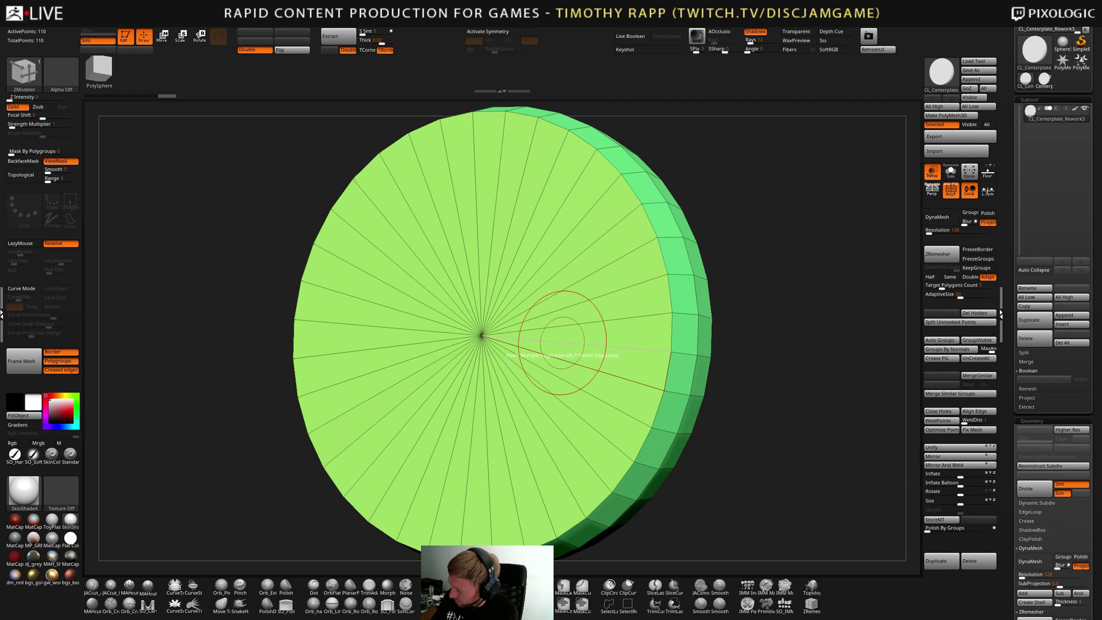
click(512, 18)
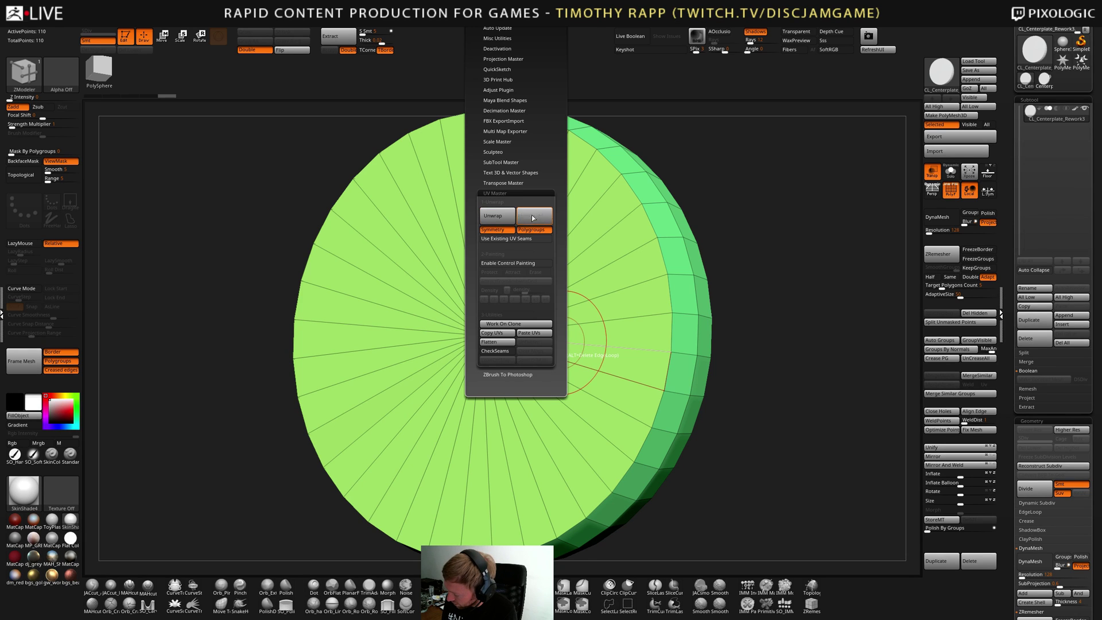
click(533, 218)
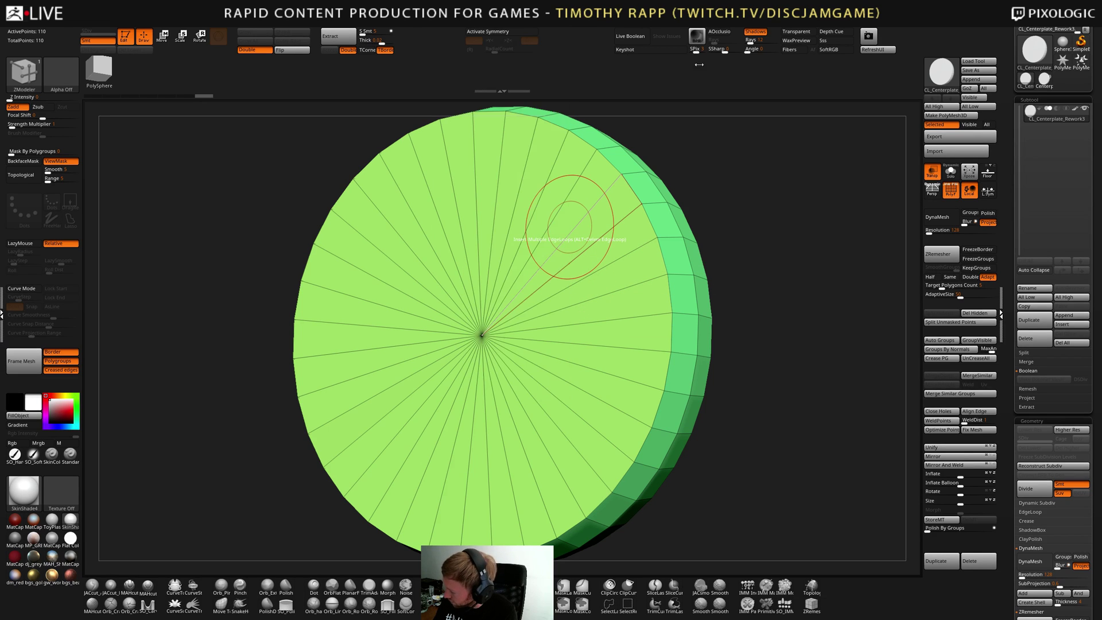
Return to the original centerplate tool, paste the UVs onto the disc, and try to flatten them
click(1044, 78)
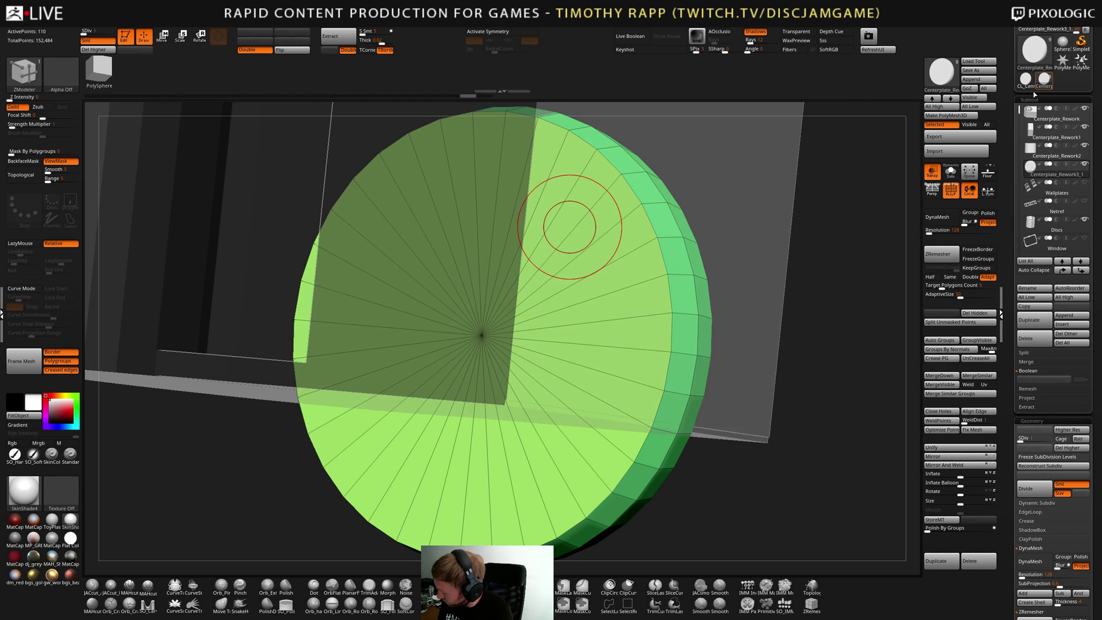
mouse_move(490, 23)
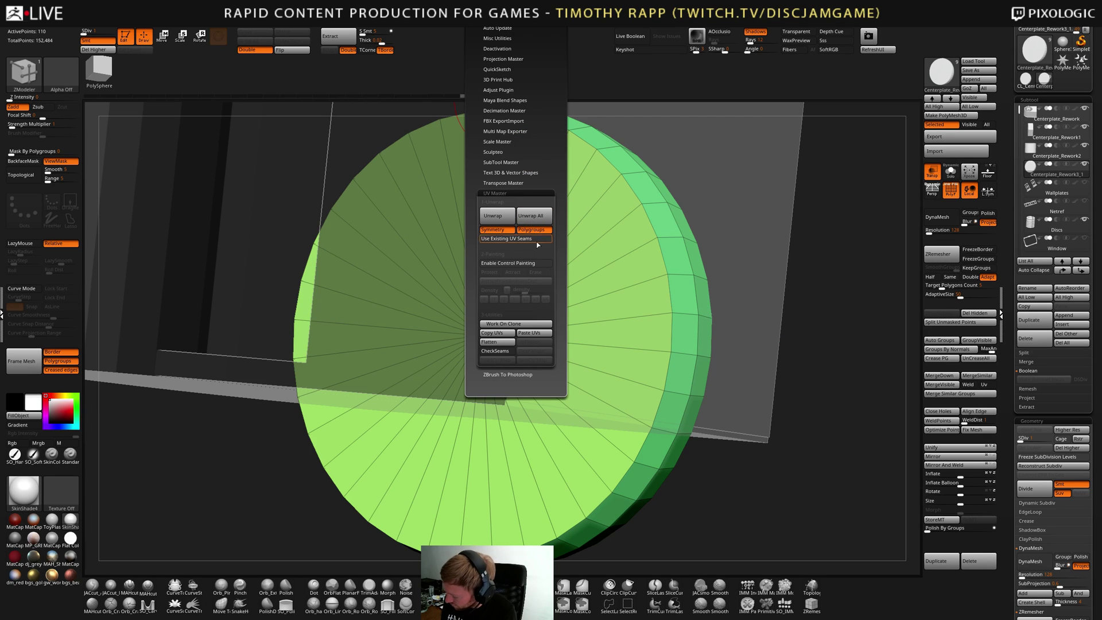
click(531, 336)
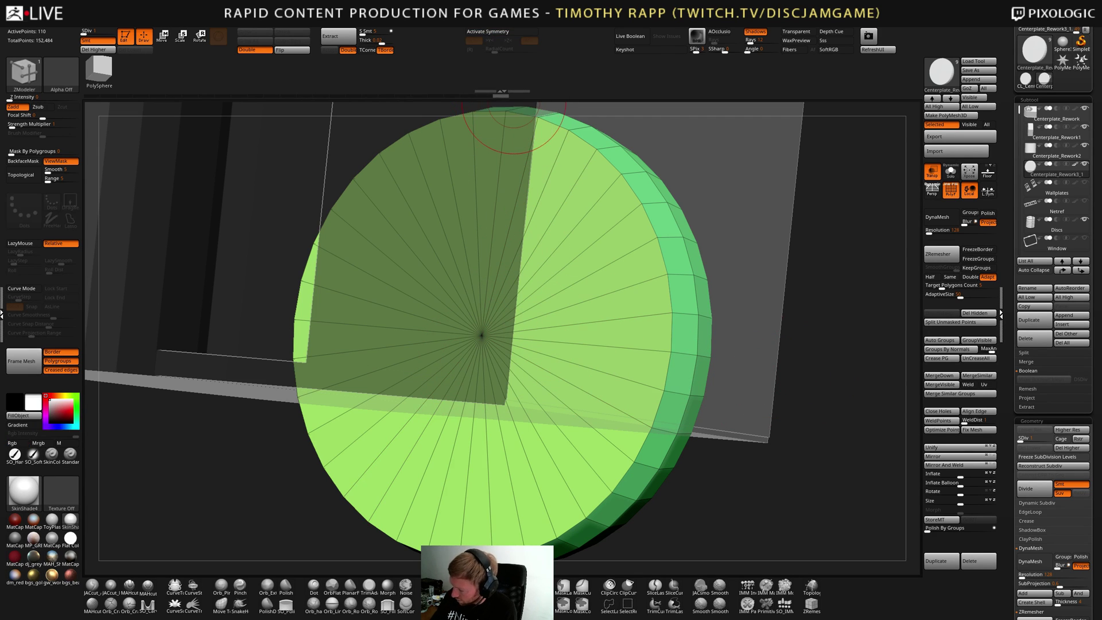
mouse_move(477, 28)
click(497, 342)
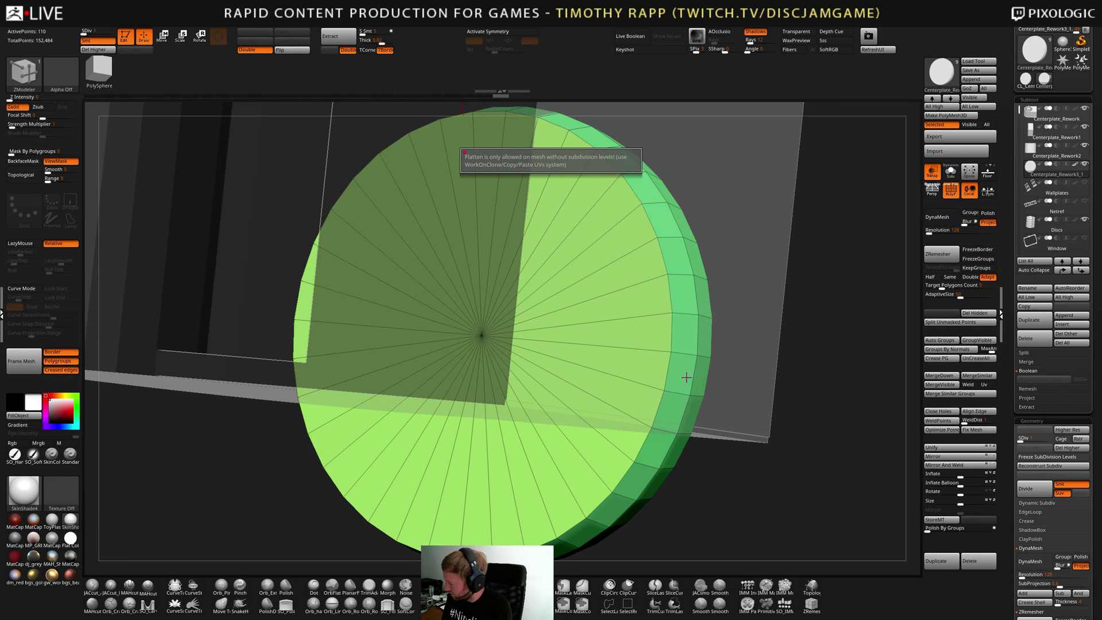
Undo the disc's subdivision, creasing and polygroup edits, stopping at the plain thin disc
right_drag(787, 413, 728, 430)
key(shift+f)
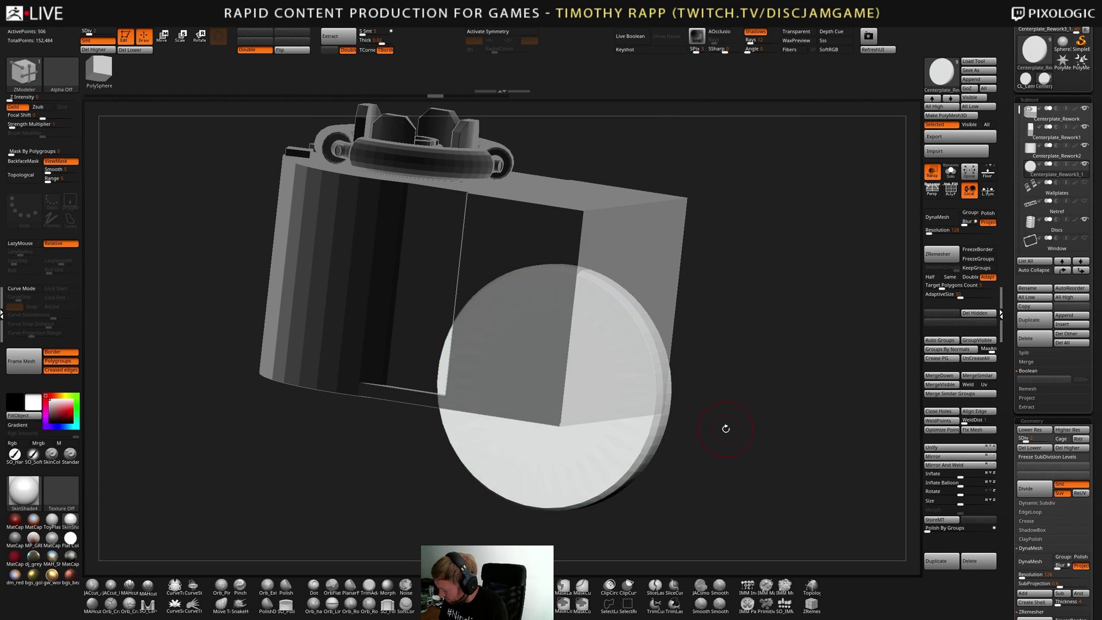
key(ctrl+d)
key(ctrl+z)
key(ctrl+z)
key(ctrl+z)
key(ctrl+z)
key(ctrl+z)
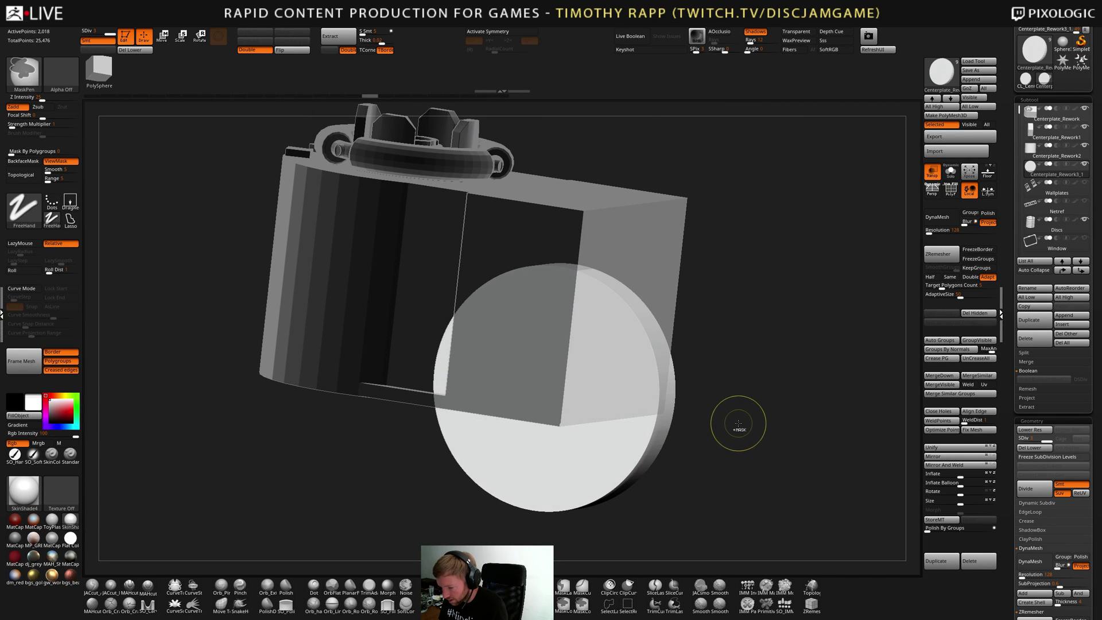
key(ctrl+z)
key(ctrl+z)
key(ctrl+z)
key(ctrl+z)
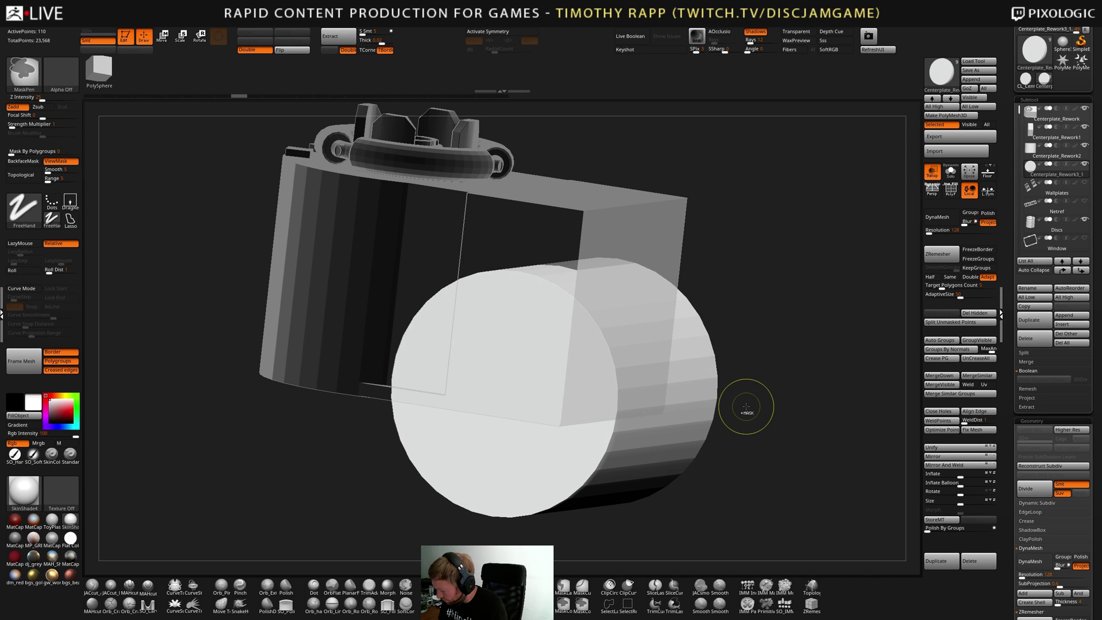
key(ctrl+shift+z)
Set the material to MatCap Gray, hide the polygroup wireframe, and check the disc's placement against the box
mouse_move(748, 433)
right_down()
mouse_move(737, 423)
mouse_move(775, 428)
mouse_move(741, 423)
right_up()
key(shift+f)
click(15, 538)
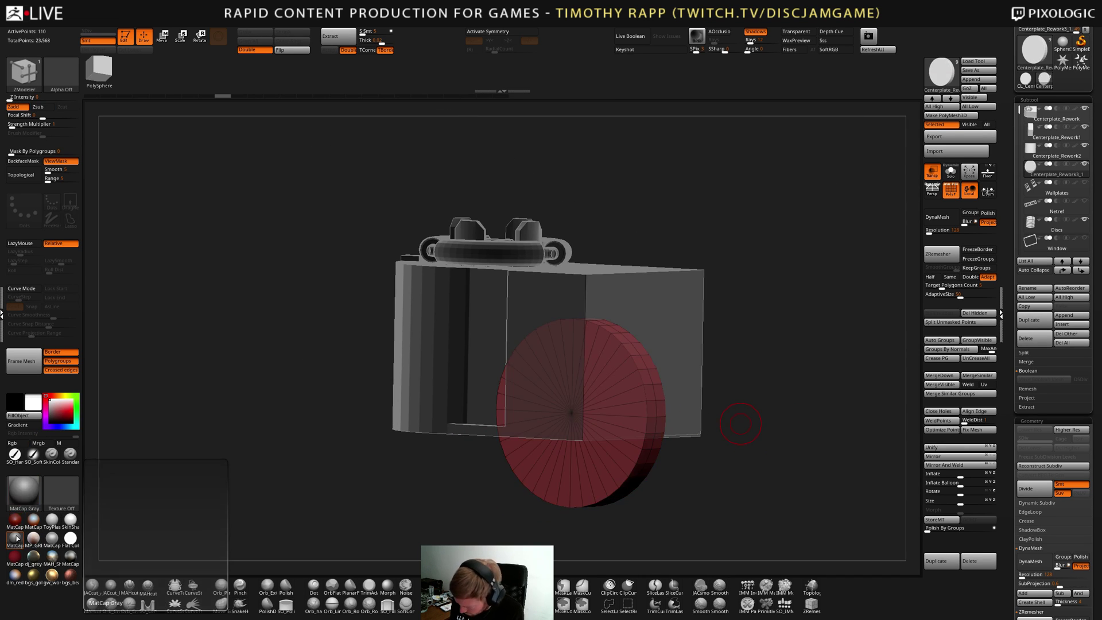
key(shift+f)
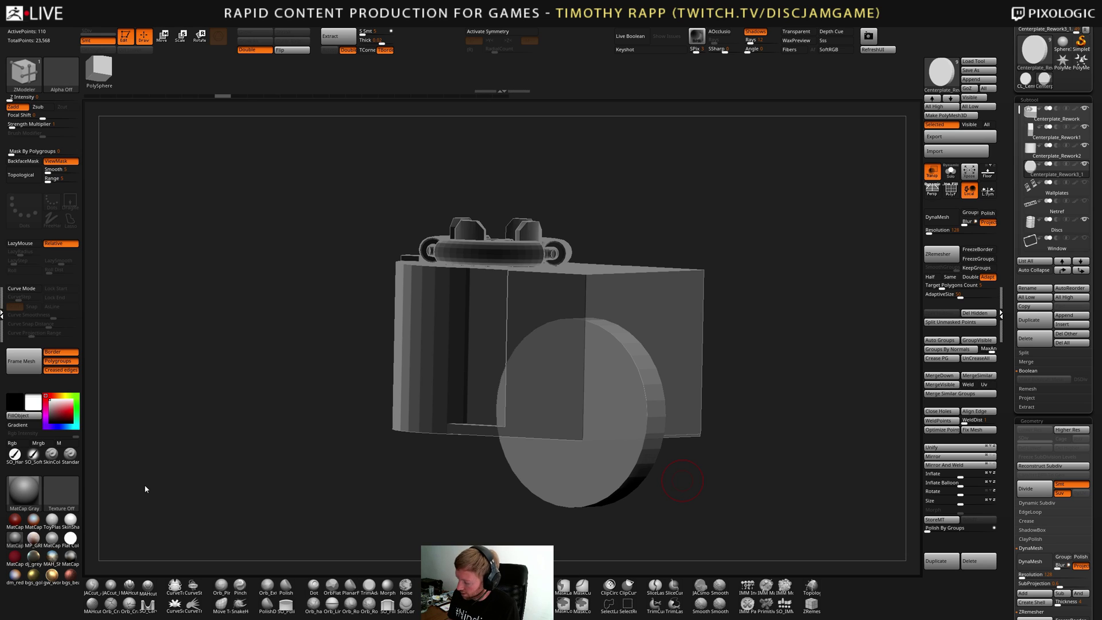
shift+drag(682, 480, 666, 487)
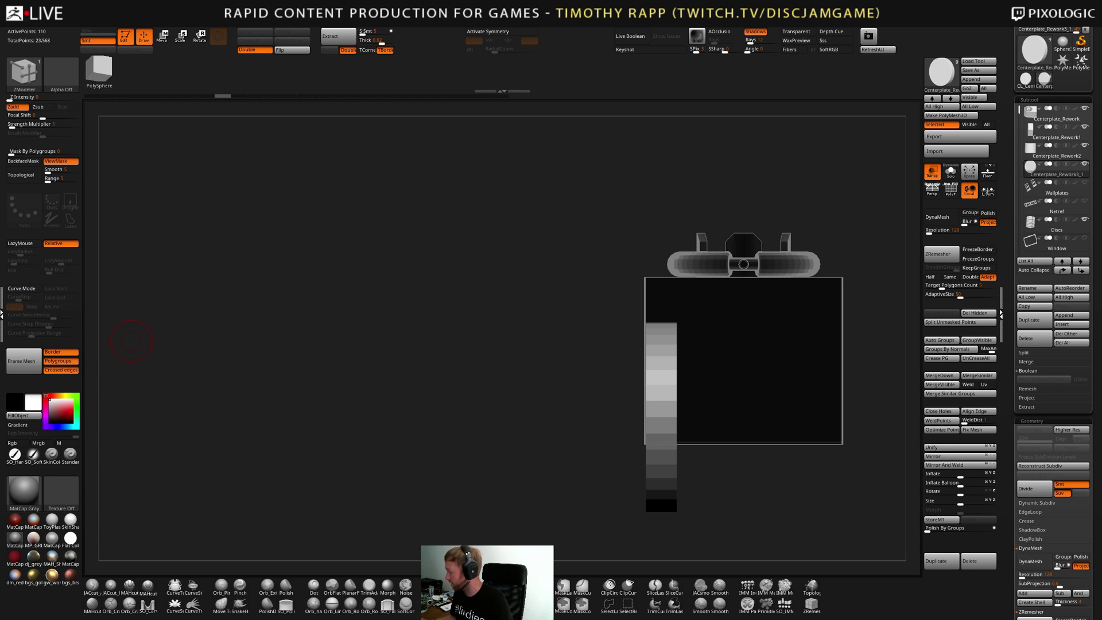
drag(343, 466, 634, 460)
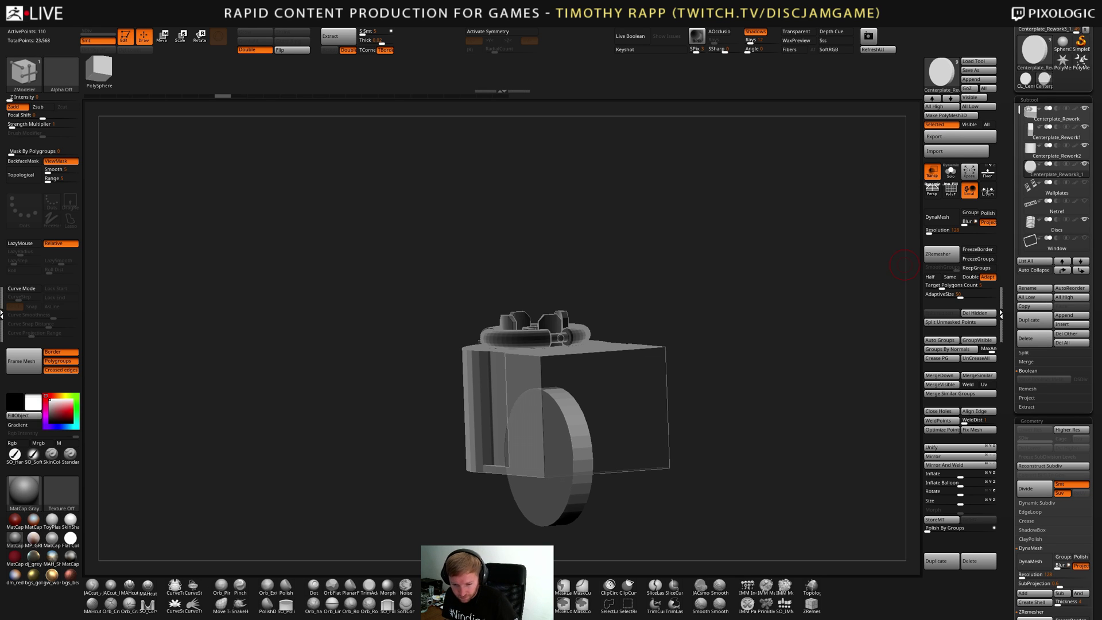
Inspect how the disc overlaps the block, activate the Move gizmo, and turn the disc's polygroup wireframe back on
drag(696, 448, 701, 441)
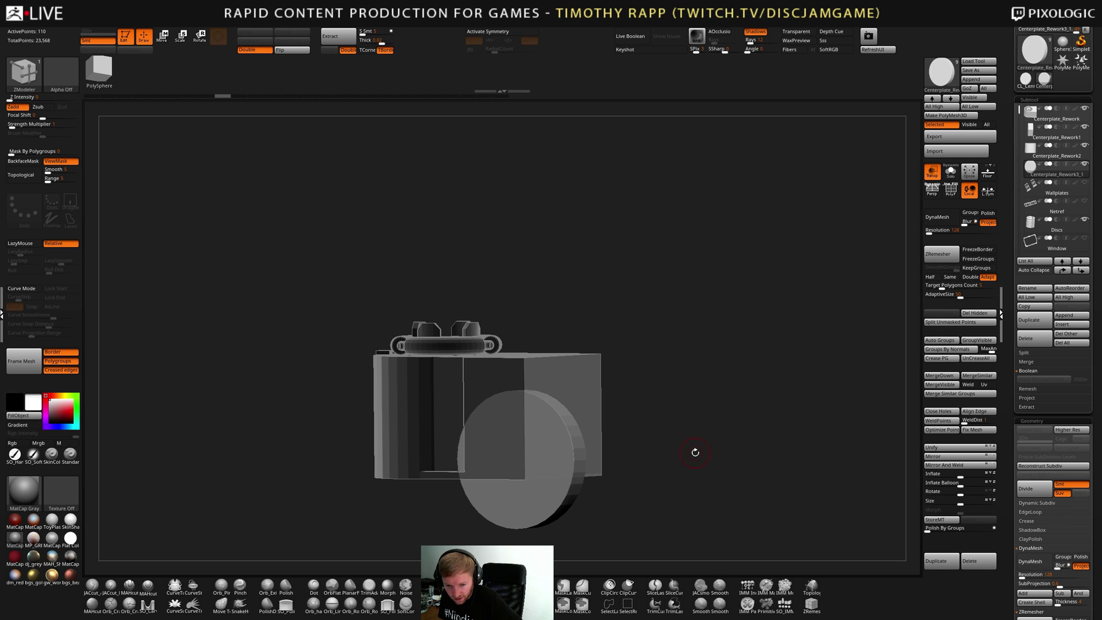
drag(694, 453, 701, 455)
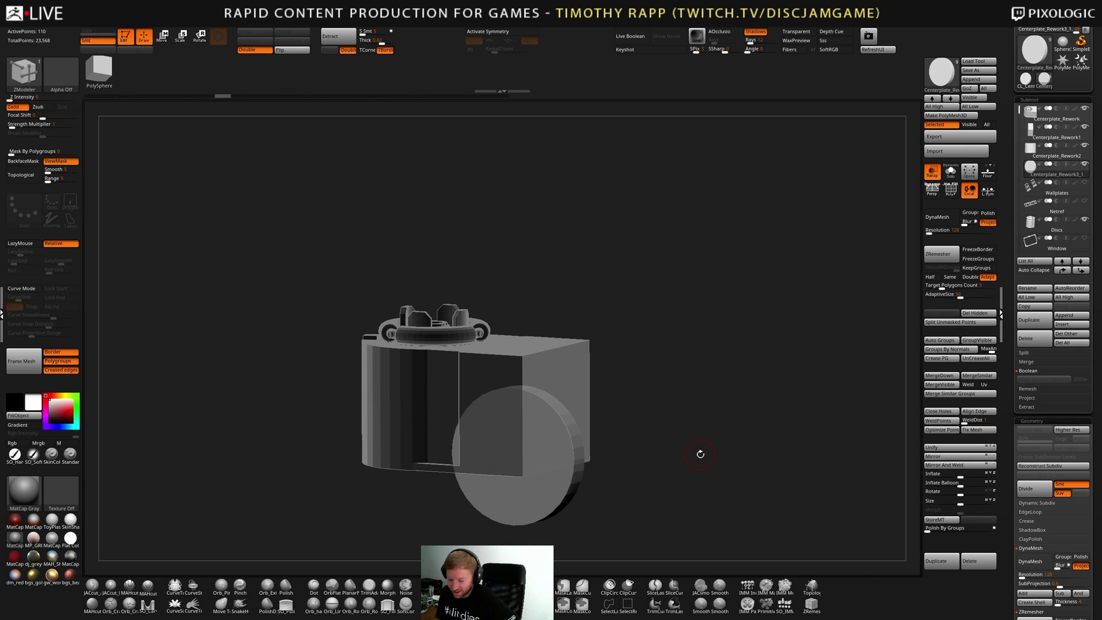
mouse_move(700, 454)
mouse_down()
mouse_move(663, 453)
mouse_move(686, 449)
mouse_up()
key(w)
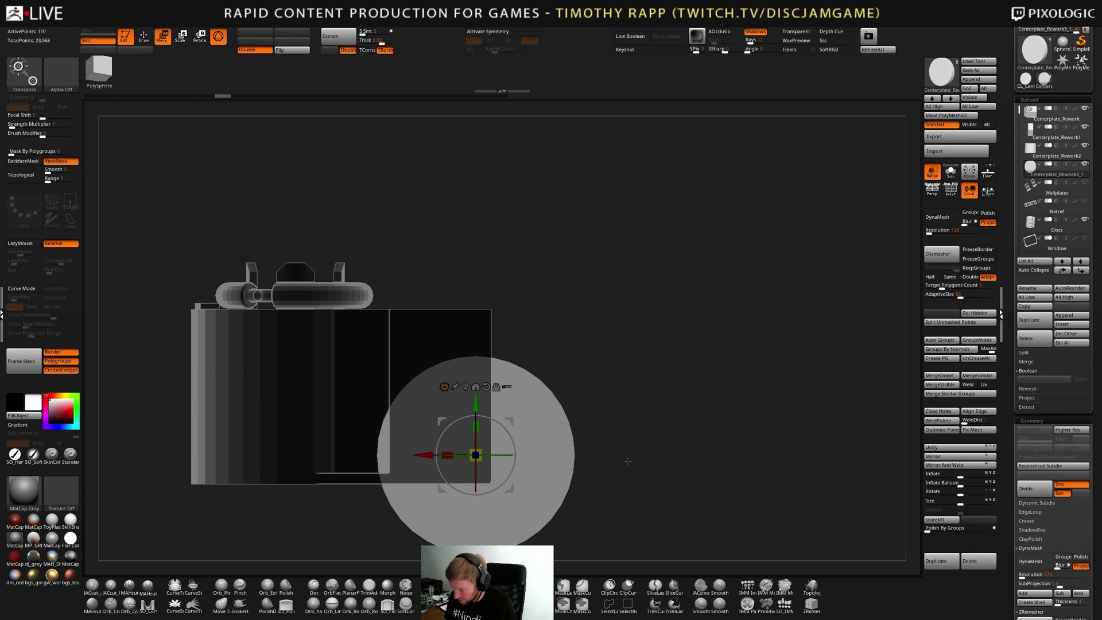
drag(661, 461, 669, 459)
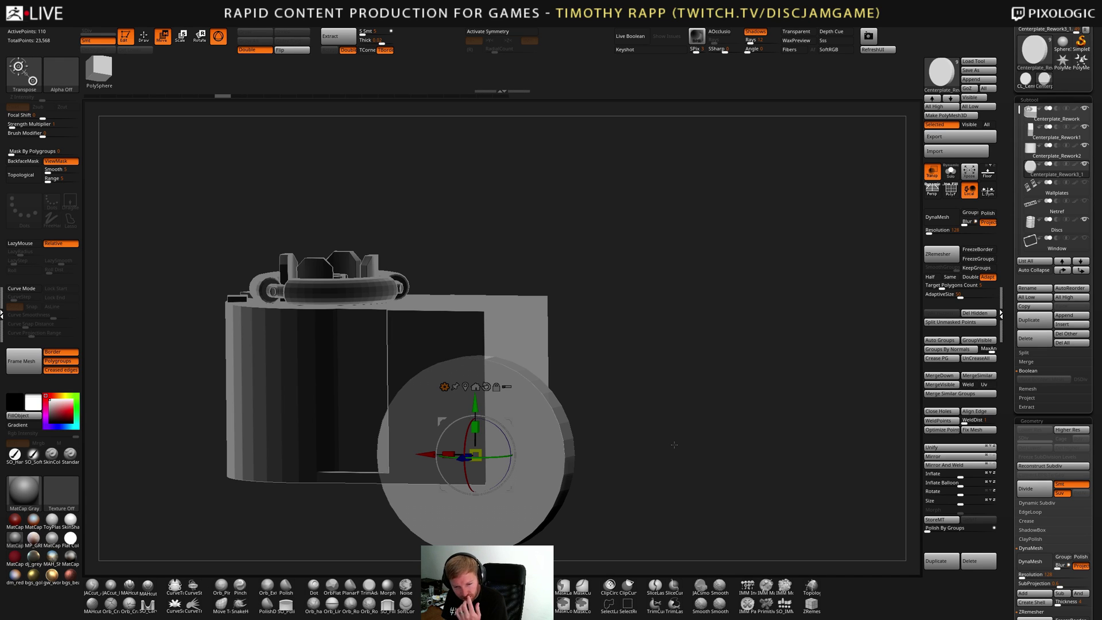
drag(624, 465, 637, 463)
key(shift+f)
key(shift+f)
key(shift+f)
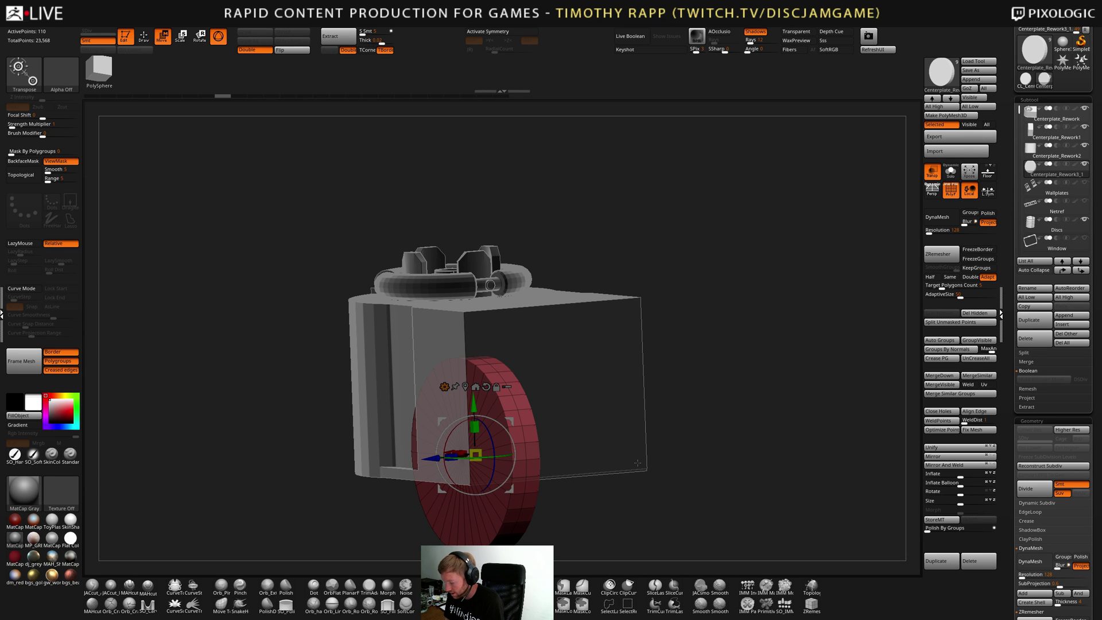
drag(637, 462, 632, 409)
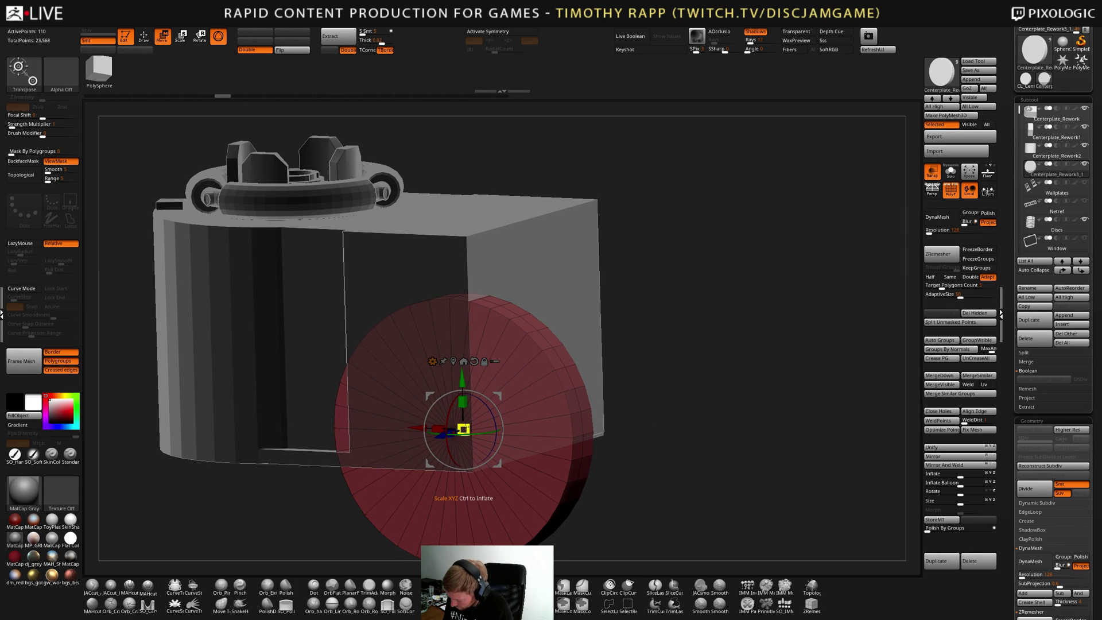
Scale the disc down uniformly and move it up into the block's lower rear corner
drag(463, 429, 380, 455)
drag(620, 448, 610, 416)
drag(464, 429, 527, 422)
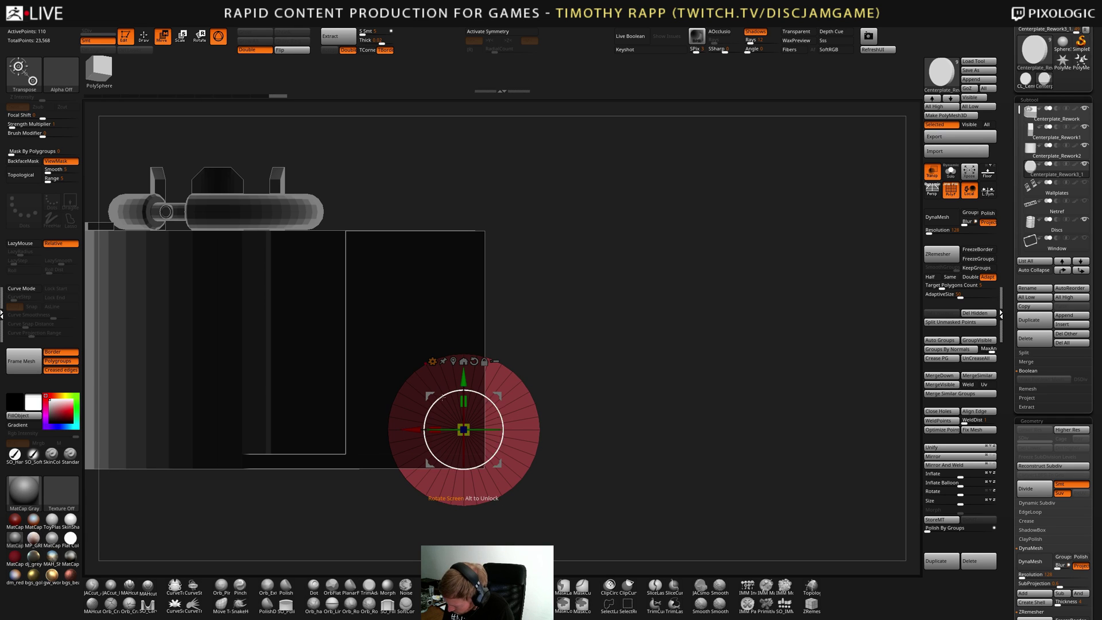
drag(443, 397, 392, 359)
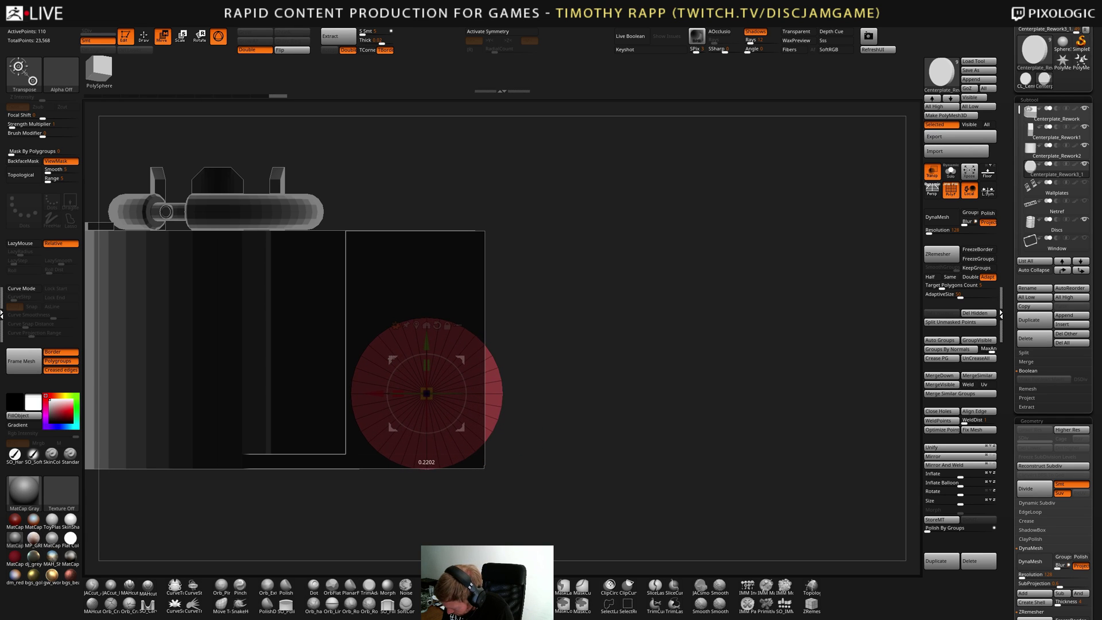
Shift the disc forward from the block's rear edge and adjust its size and height within the side wall
drag(505, 402, 570, 403)
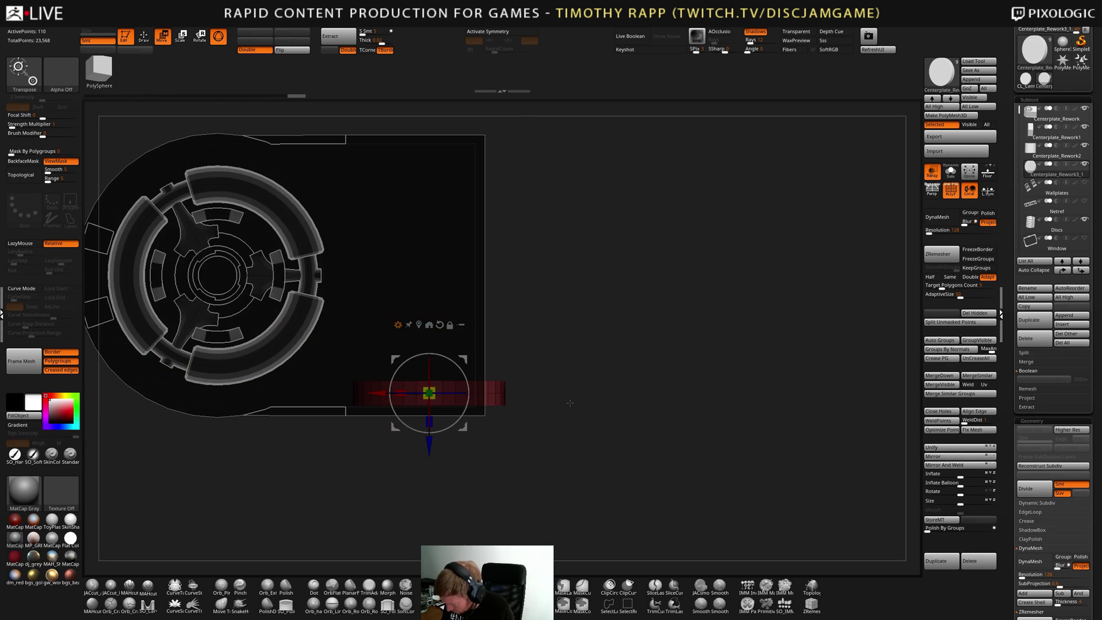
drag(430, 445, 338, 395)
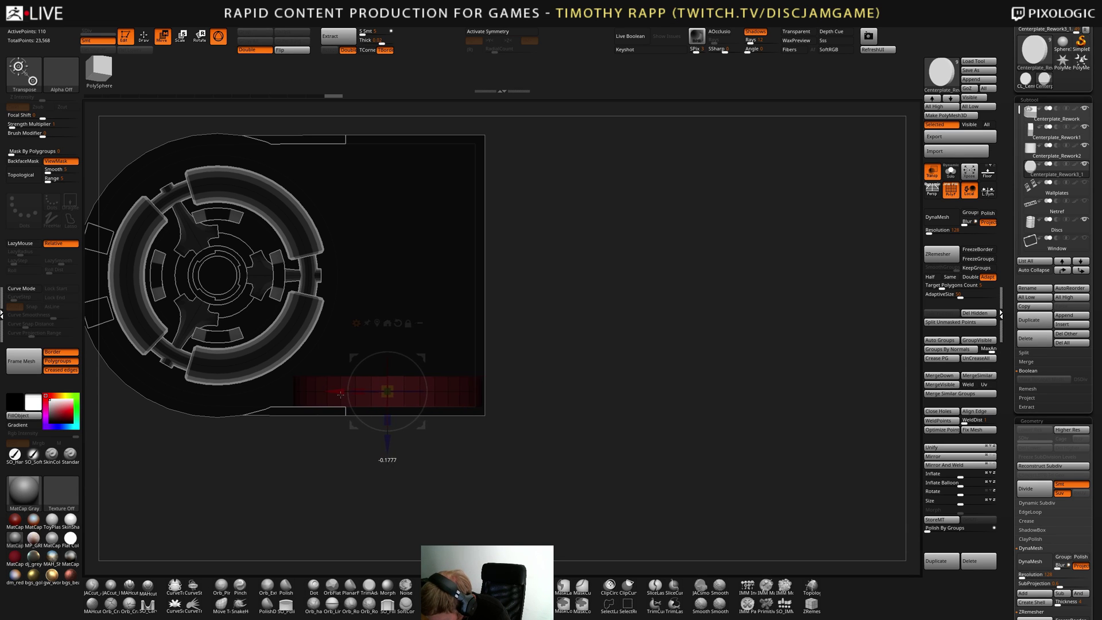
mouse_move(510, 345)
mouse_down()
mouse_move(511, 463)
mouse_move(508, 396)
mouse_move(522, 430)
mouse_move(518, 357)
mouse_up()
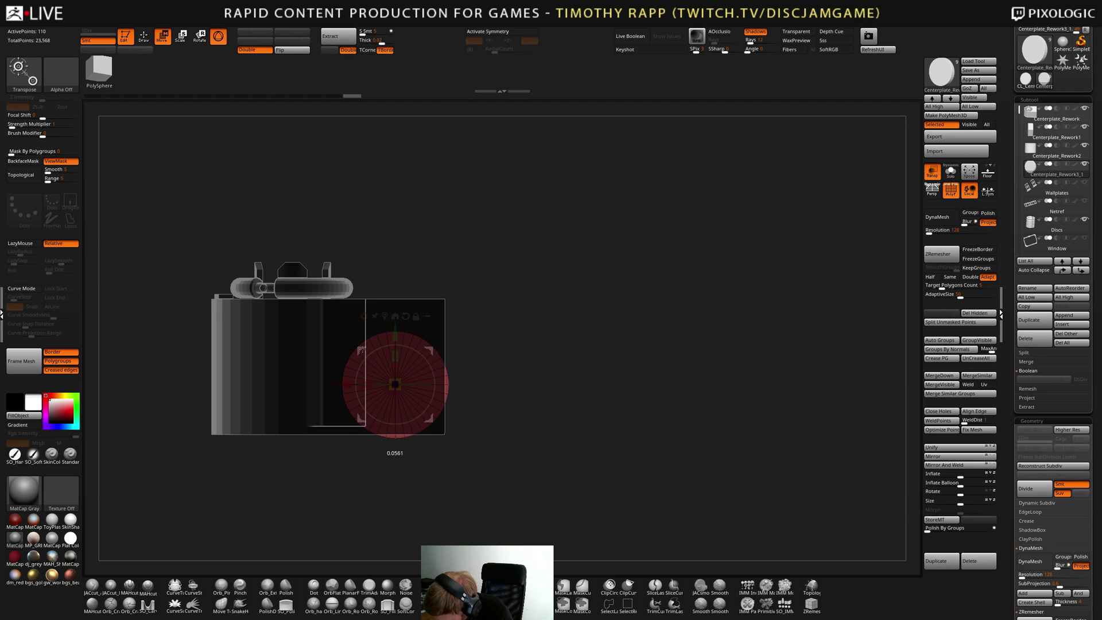
drag(364, 346, 578, 396)
drag(396, 382, 398, 343)
Fine-tune the disc's sideways position from above so it sits just inside the block's side wall
drag(474, 373, 548, 450)
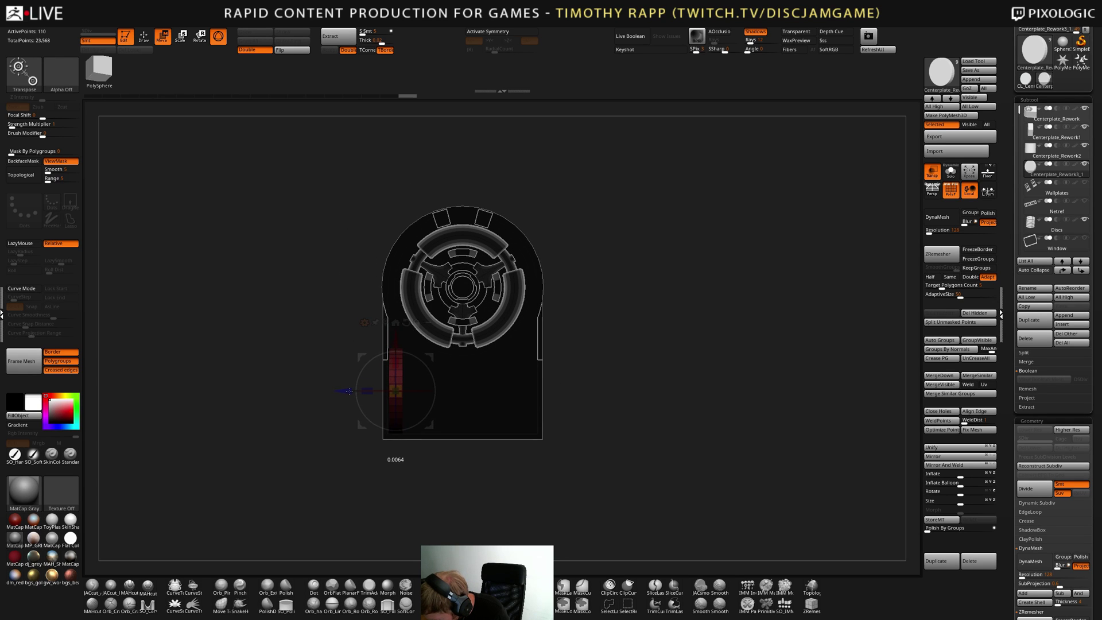
drag(348, 392, 349, 392)
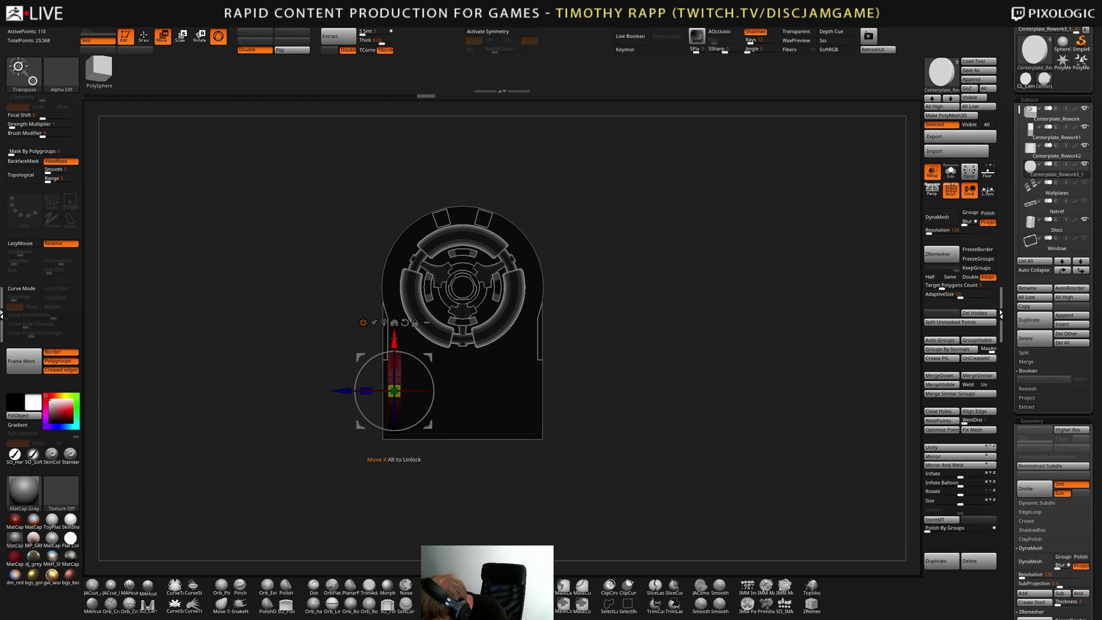
click(395, 332)
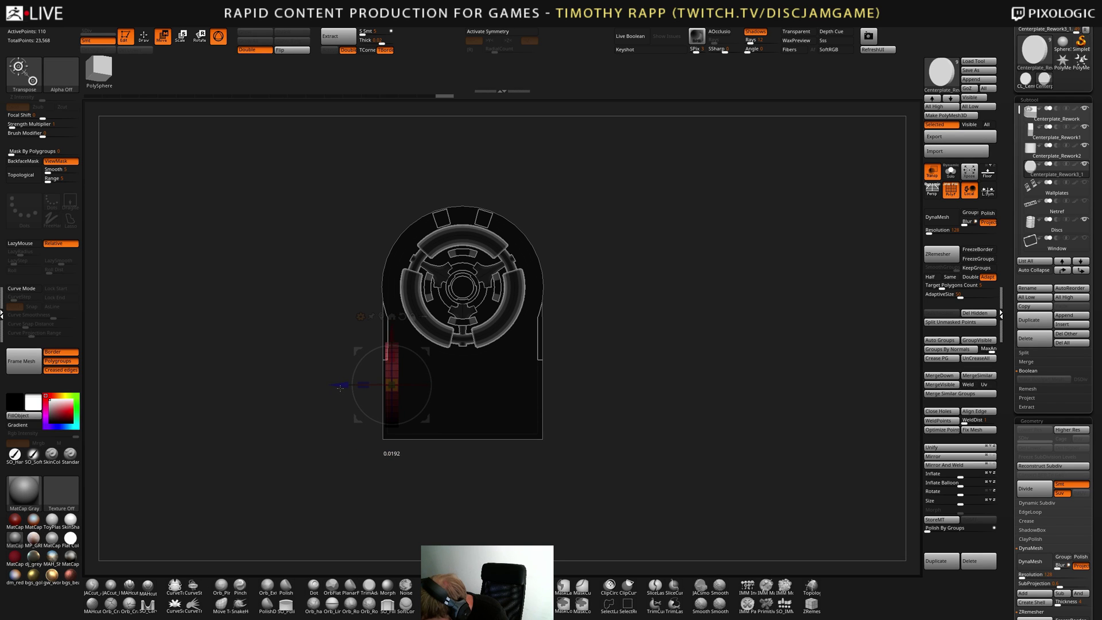
drag(342, 388, 353, 385)
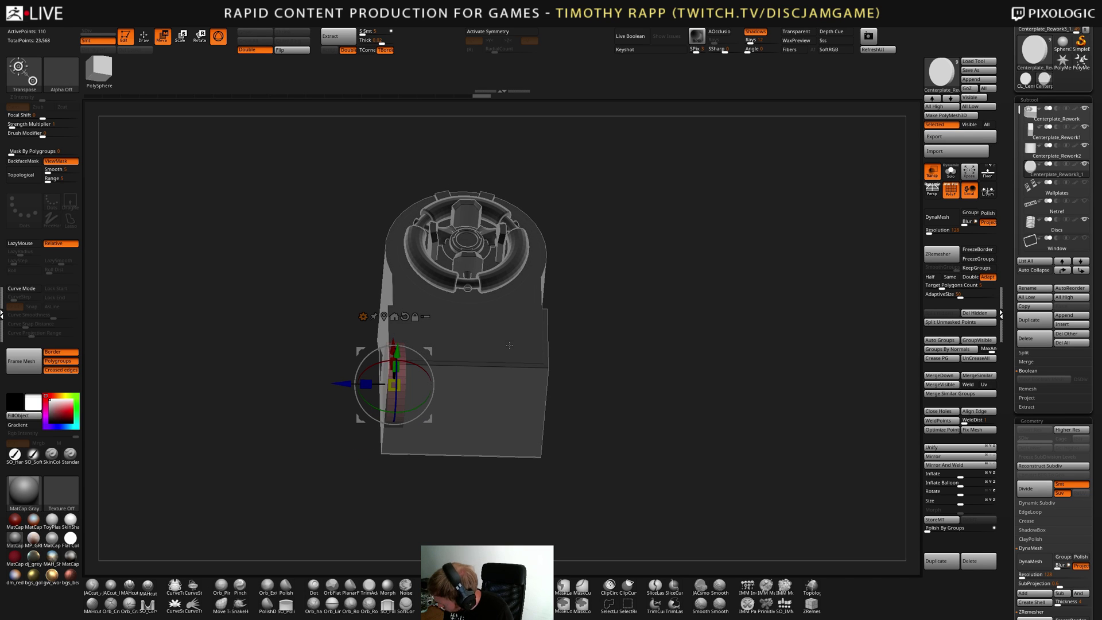
Mirror the disc so a matching copy sits inside the block's opposite side wall
click(952, 463)
drag(660, 461, 719, 466)
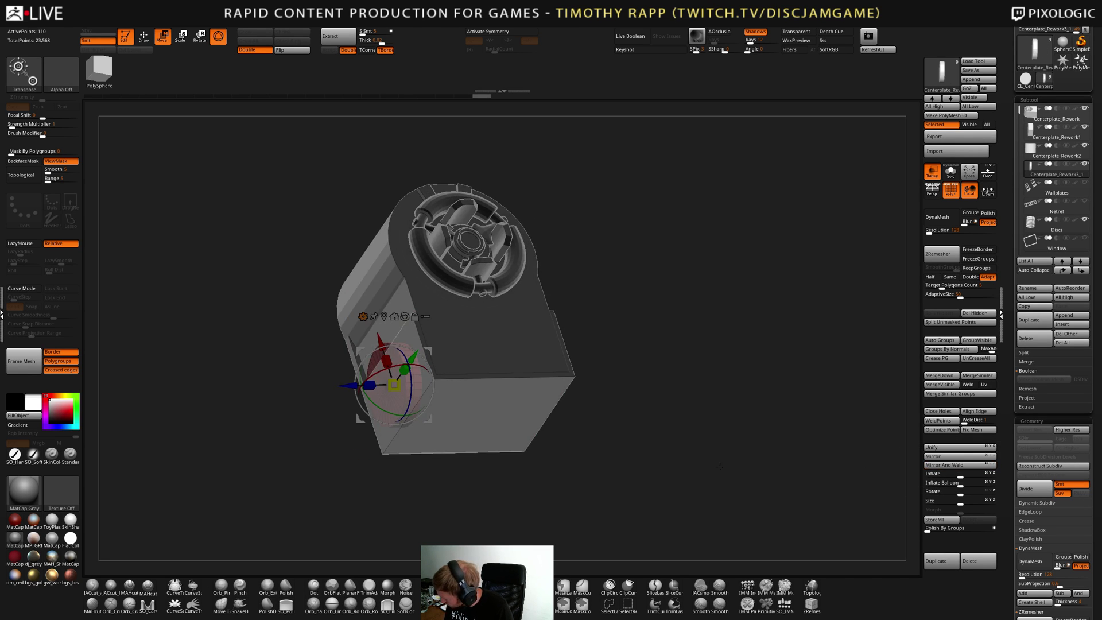
click(949, 458)
mouse_move(551, 425)
mouse_down()
mouse_move(529, 403)
mouse_move(640, 435)
mouse_move(699, 422)
mouse_move(637, 442)
mouse_move(620, 428)
mouse_move(608, 384)
mouse_move(522, 435)
mouse_move(519, 396)
mouse_move(492, 352)
mouse_move(490, 441)
mouse_move(490, 414)
mouse_up()
key(q)
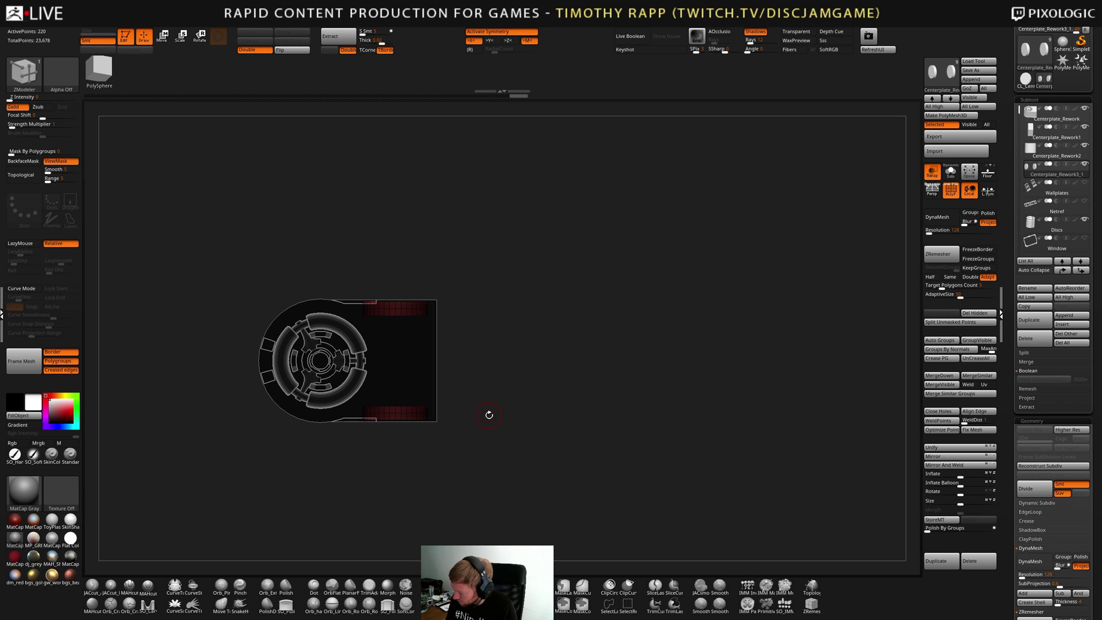
Duplicate the mirrored disc subtool, compare it with the neighbouring subtools, and make the duplicate active
click(1032, 322)
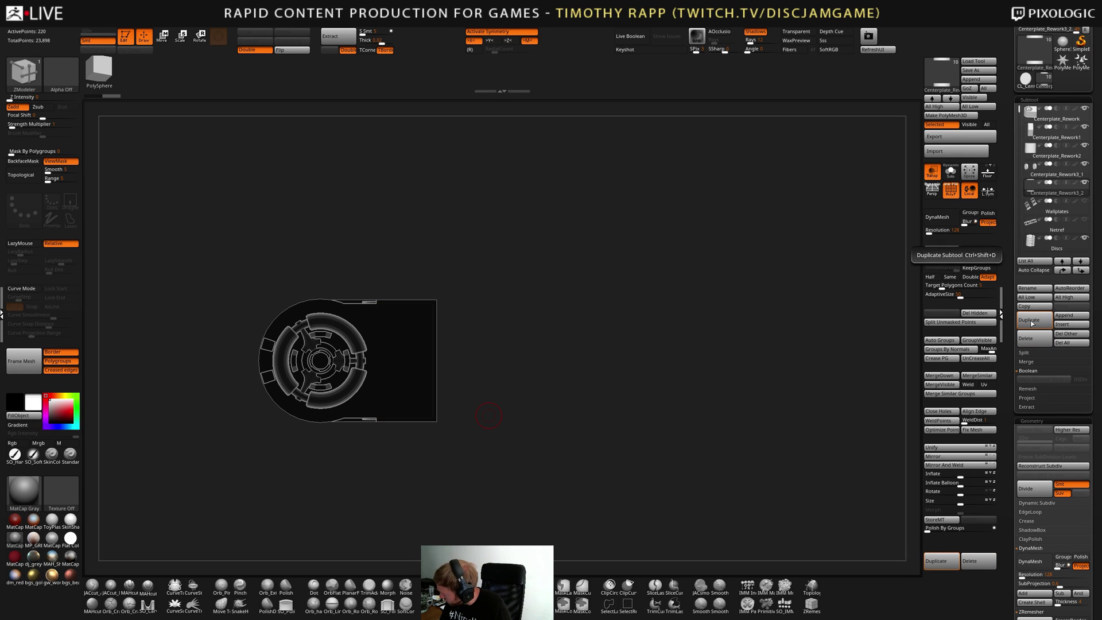
drag(517, 356, 544, 433)
key(Down)
key(Up)
key(Up)
key(Up)
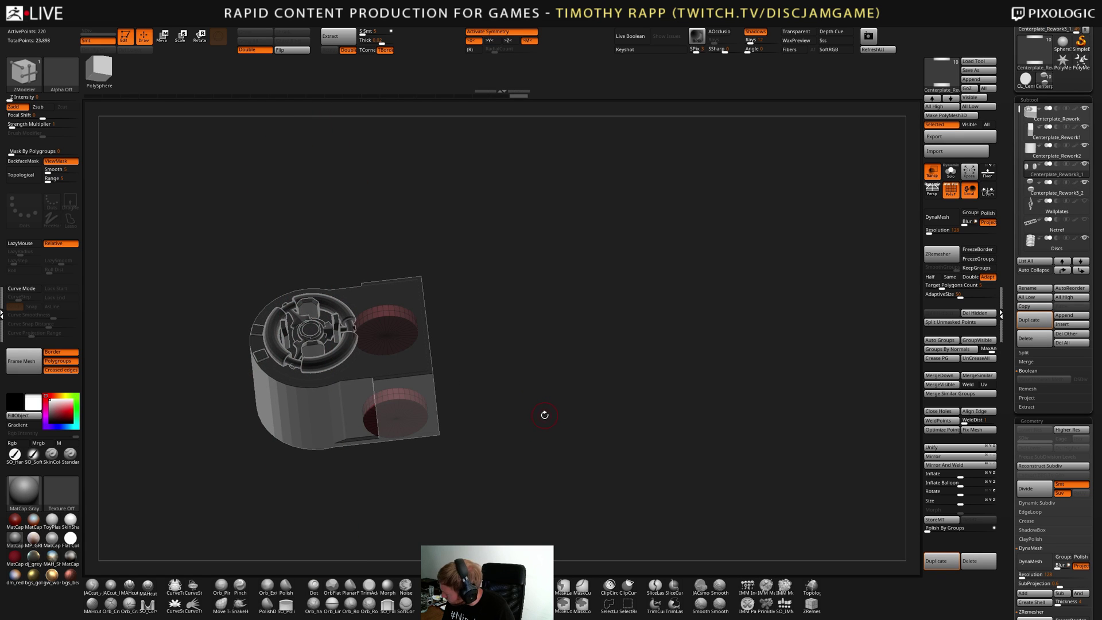
key(Down)
key(Down)
shift+drag(546, 416, 539, 435)
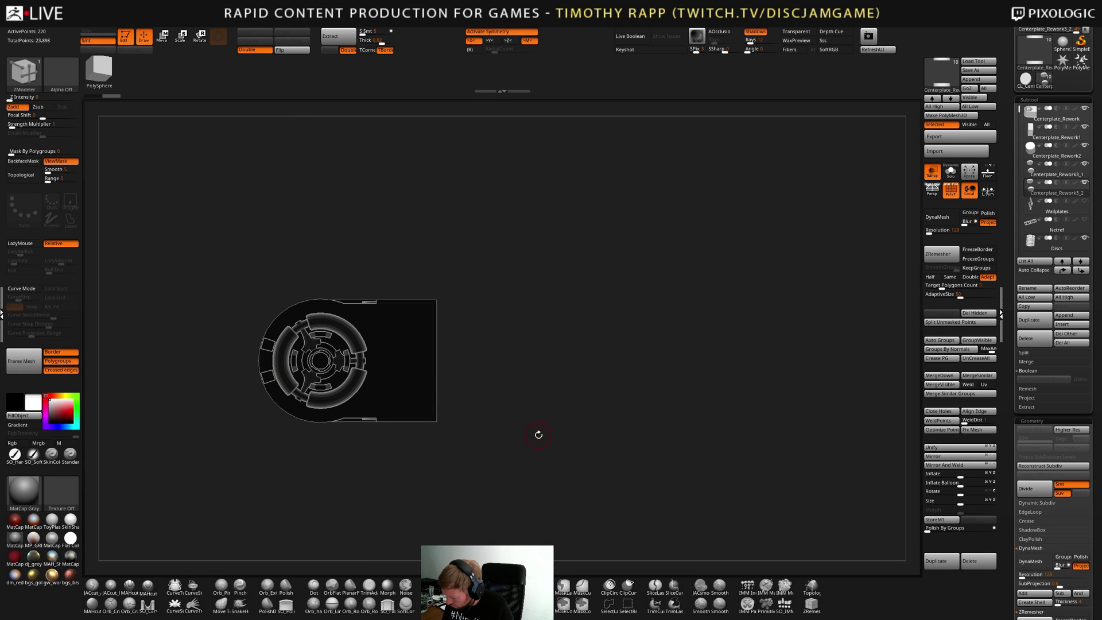
Hide the polygroup wireframe and move the duplicated discs straight back, clear of the block's rear face
key(w)
alt+drag(345, 413, 437, 412)
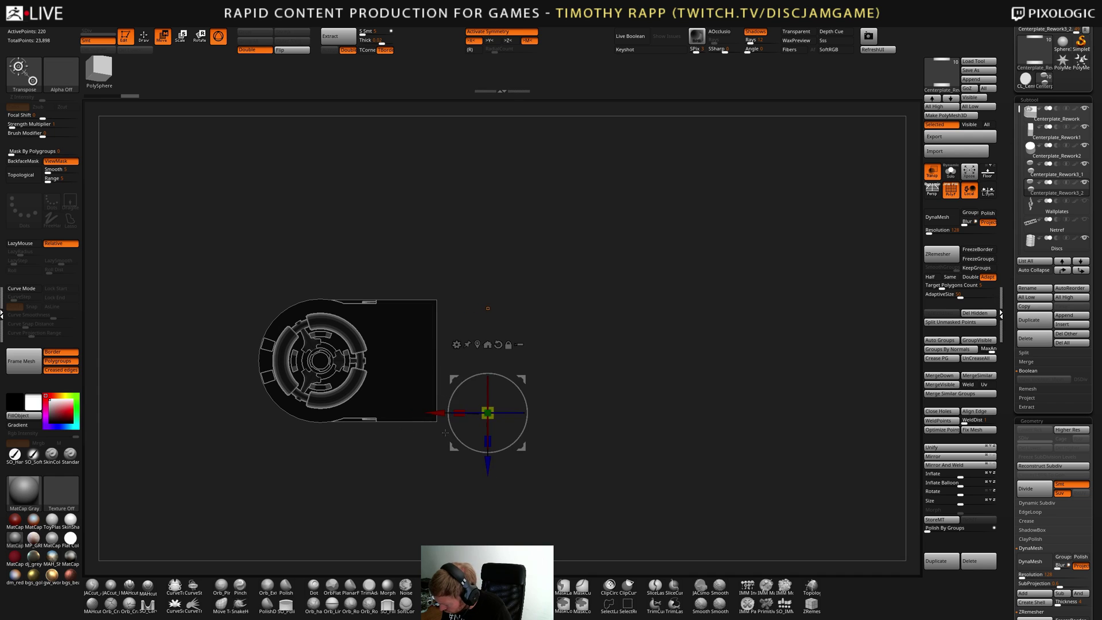
mouse_move(603, 402)
mouse_down()
mouse_move(622, 345)
mouse_move(804, 448)
mouse_move(709, 453)
mouse_move(660, 475)
mouse_move(664, 456)
mouse_move(725, 442)
mouse_move(730, 420)
mouse_move(747, 444)
mouse_move(675, 430)
mouse_up()
ctrl+shift+click(713, 458)
key(shift+f)
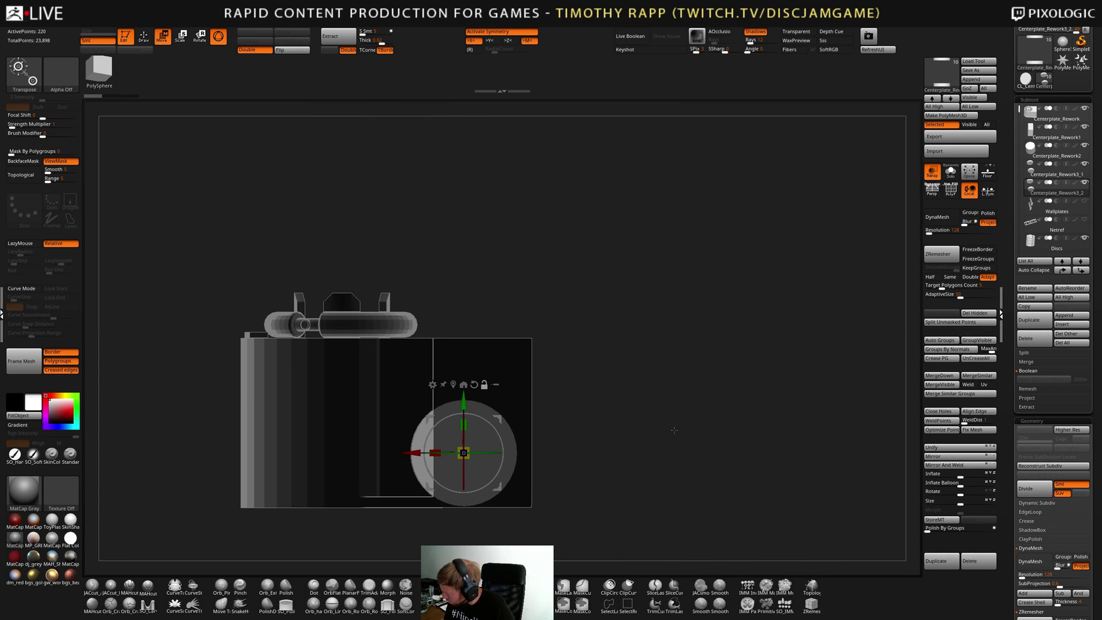
drag(412, 453, 538, 453)
drag(747, 397, 648, 444)
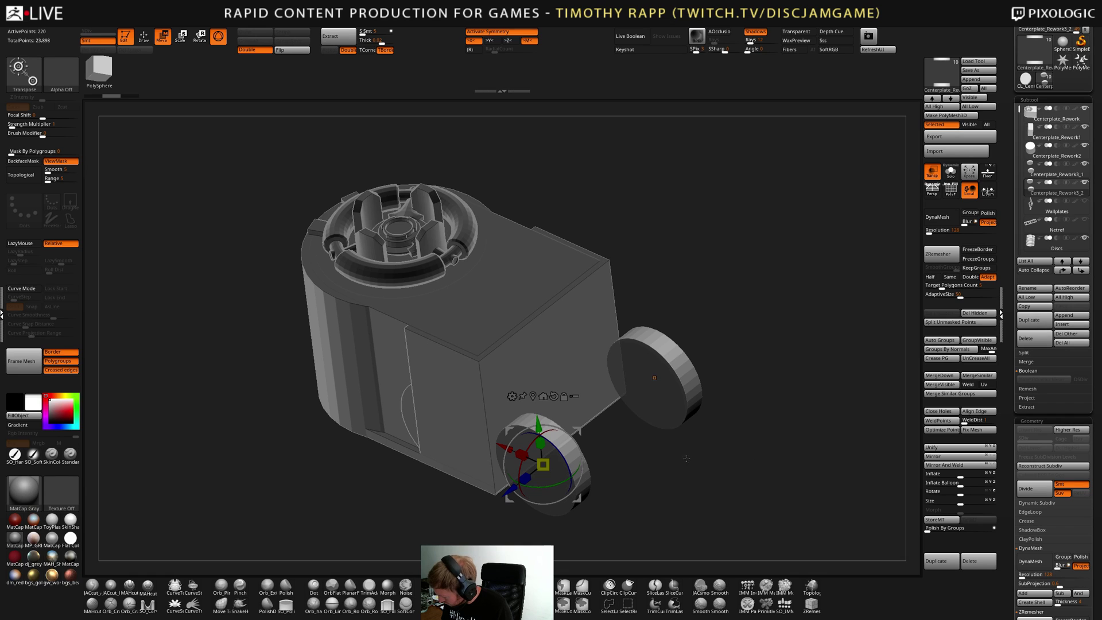
key(q)
key(b)
key(z)
key(m)
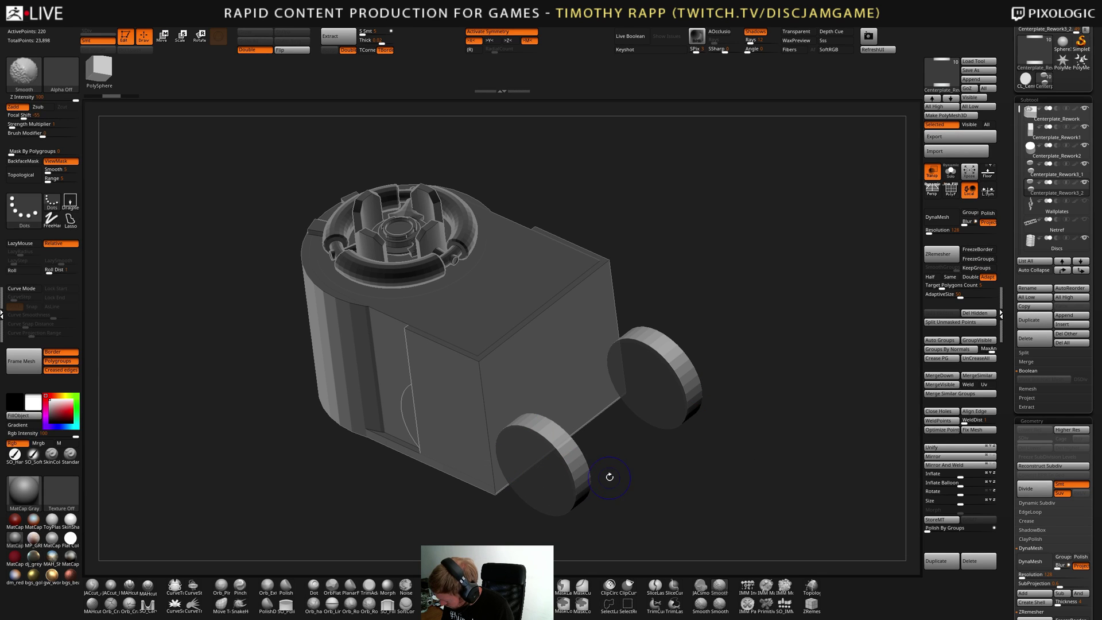
shift+drag(610, 479, 611, 509)
ctrl+shift+drag(660, 442, 464, 522)
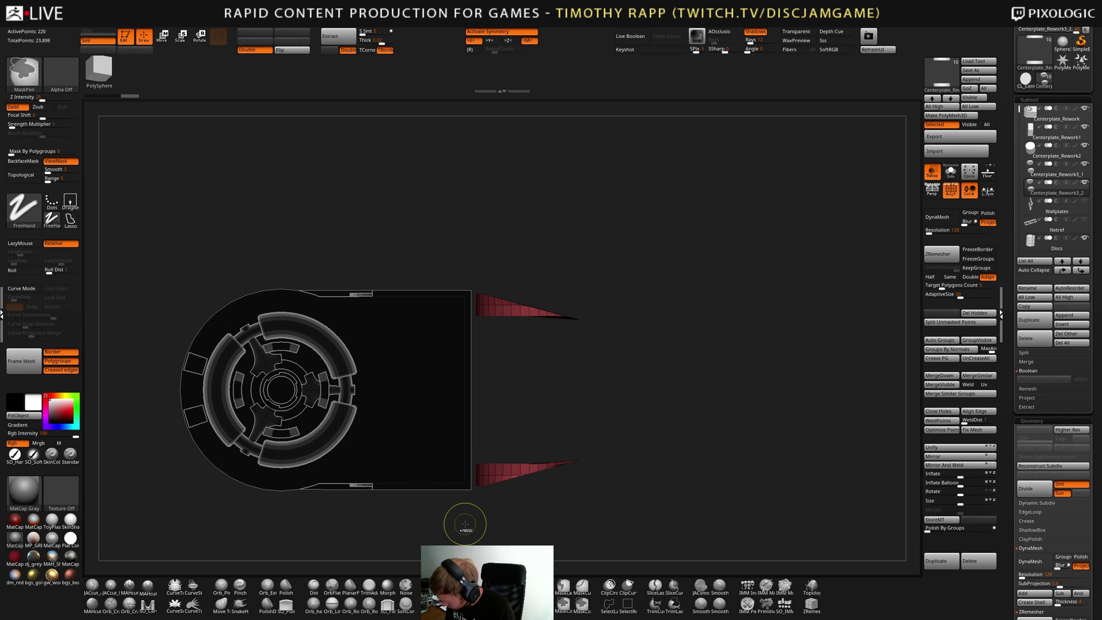
key(ctrl+z)
Turn off symmetry, isolate one of the duplicated discs, and show the hidden disc again
ctrl+shift+drag(639, 455, 408, 519)
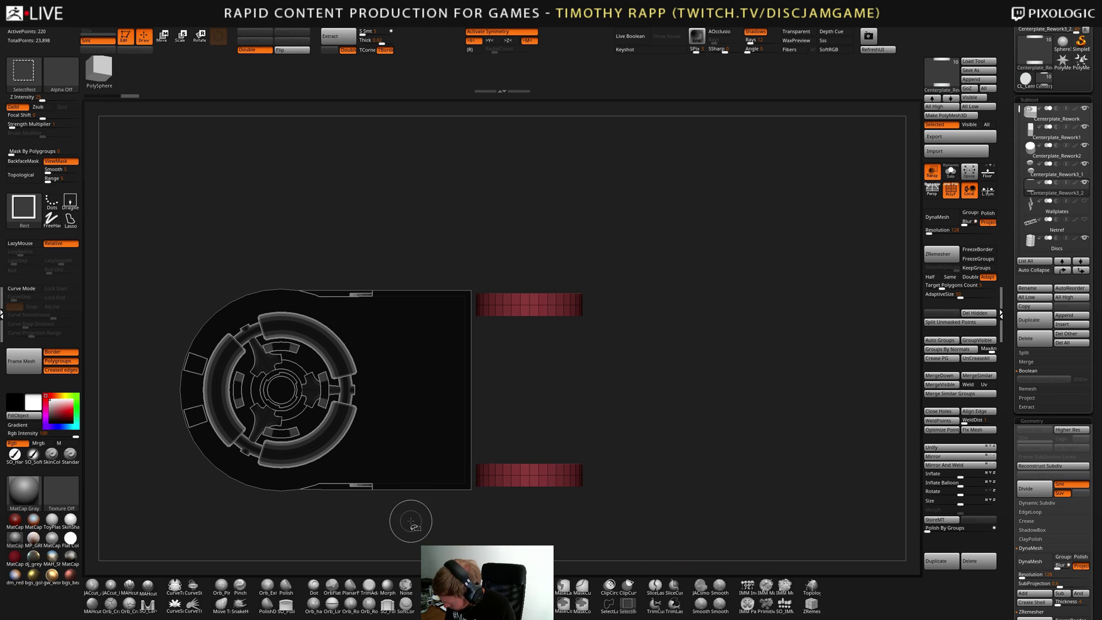
key(x)
ctrl+shift+drag(660, 446, 448, 525)
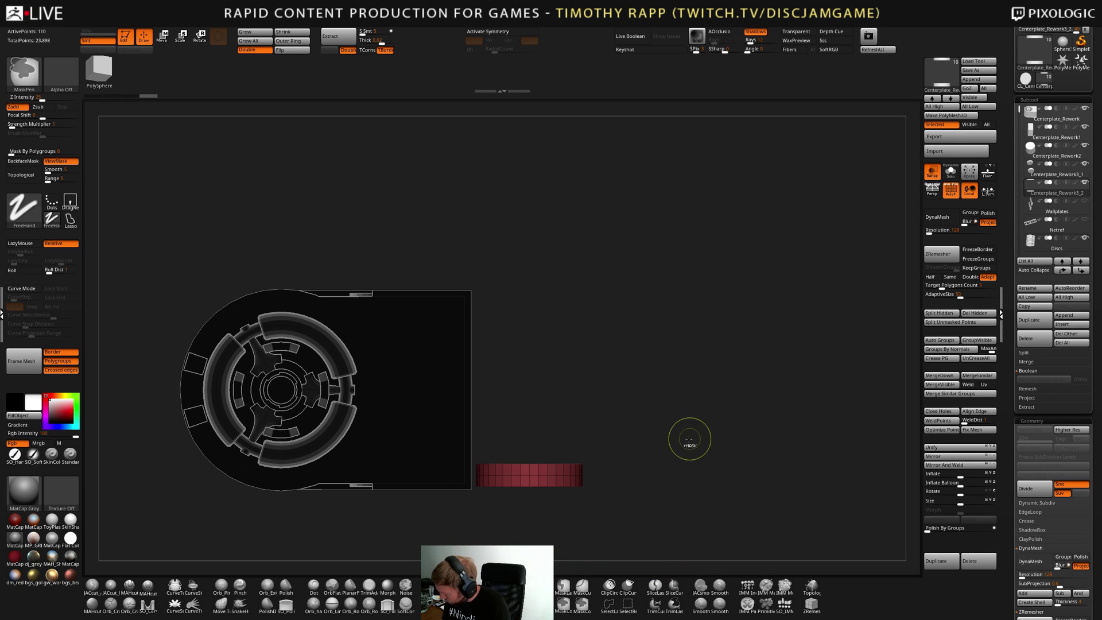
ctrl+shift+click(610, 460)
Replace the duplicated discs with a Cylinder 3D primitive and reset its position to the model's centre
key(w)
click(538, 409)
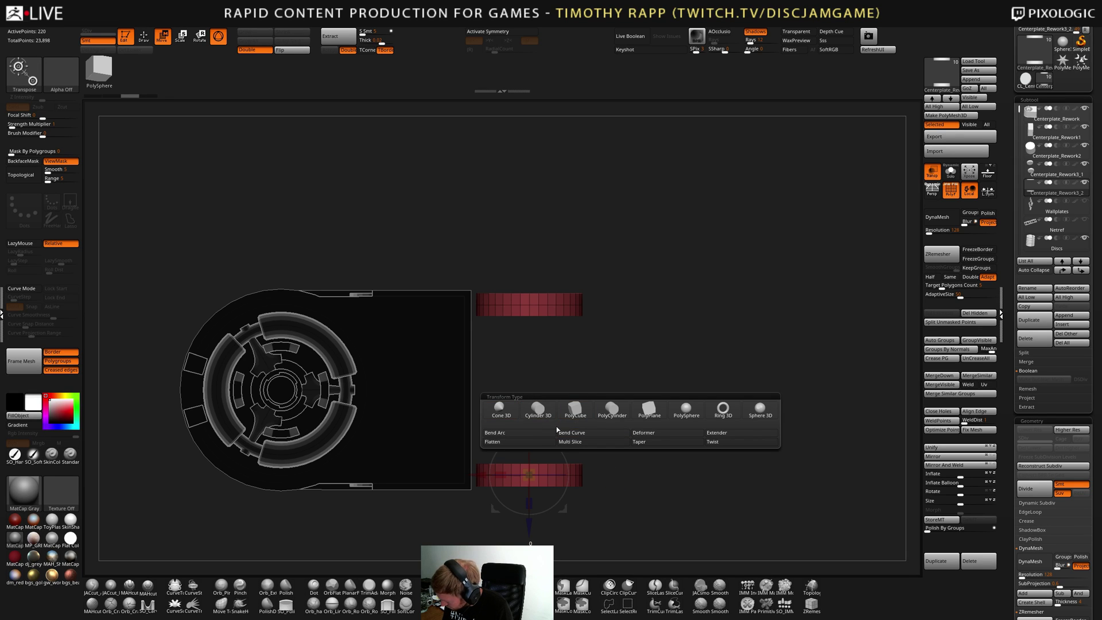
click(541, 410)
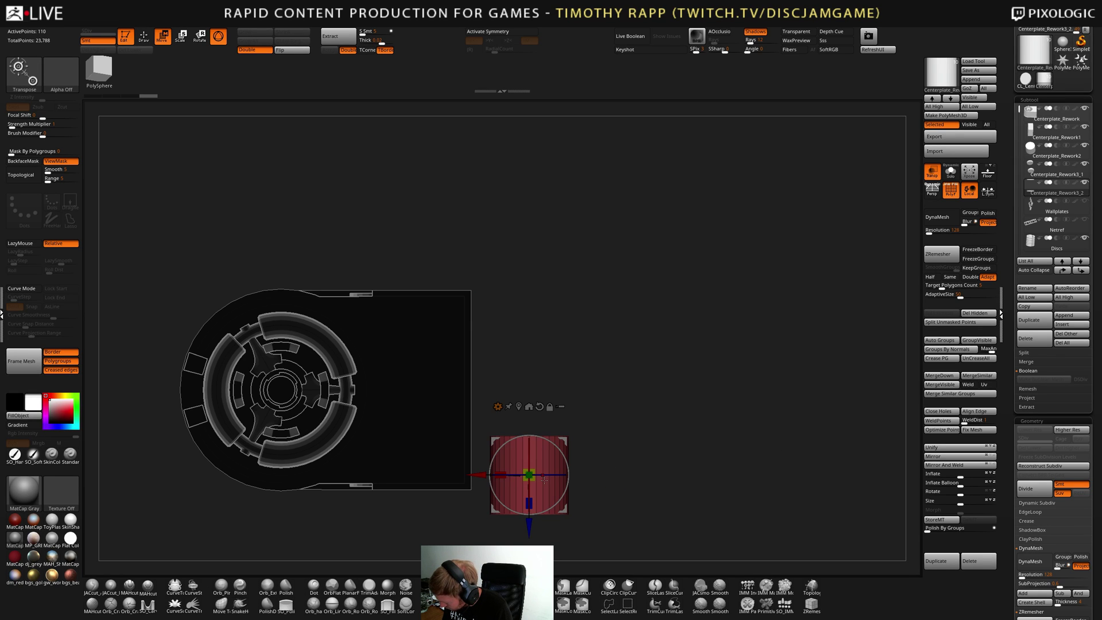
click(529, 408)
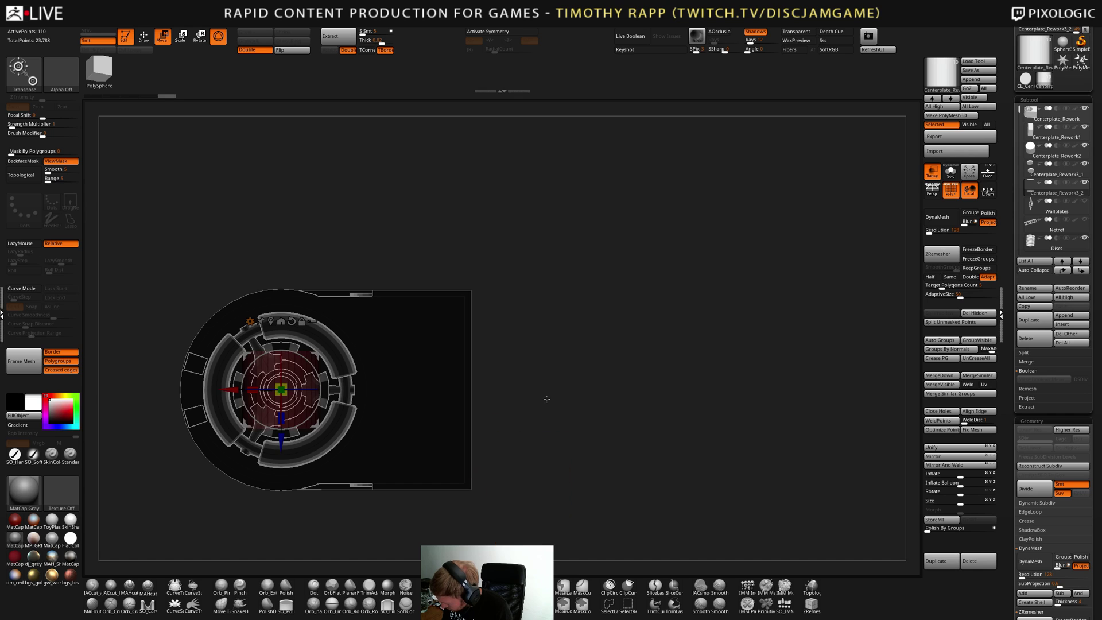
Move the cylinder back behind the block's rear face and raise it to the block's base level
drag(227, 391, 454, 420)
shift+drag(574, 402, 631, 393)
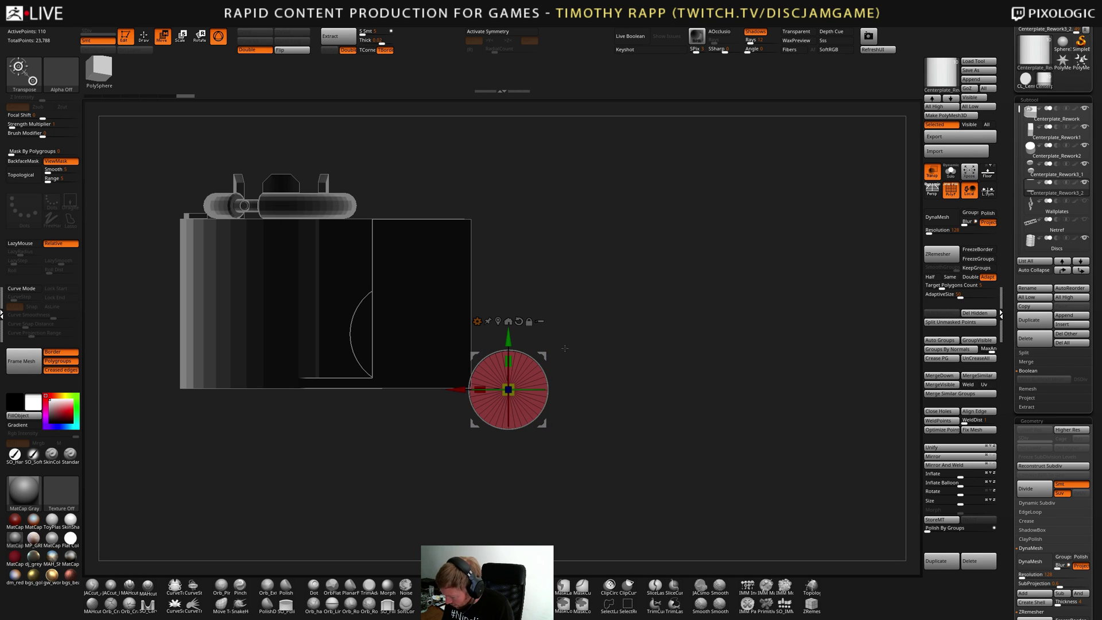
drag(509, 339, 511, 297)
Narrow the cylinder along its length and scale it down uniformly to a smaller diameter
shift+drag(551, 422, 595, 423)
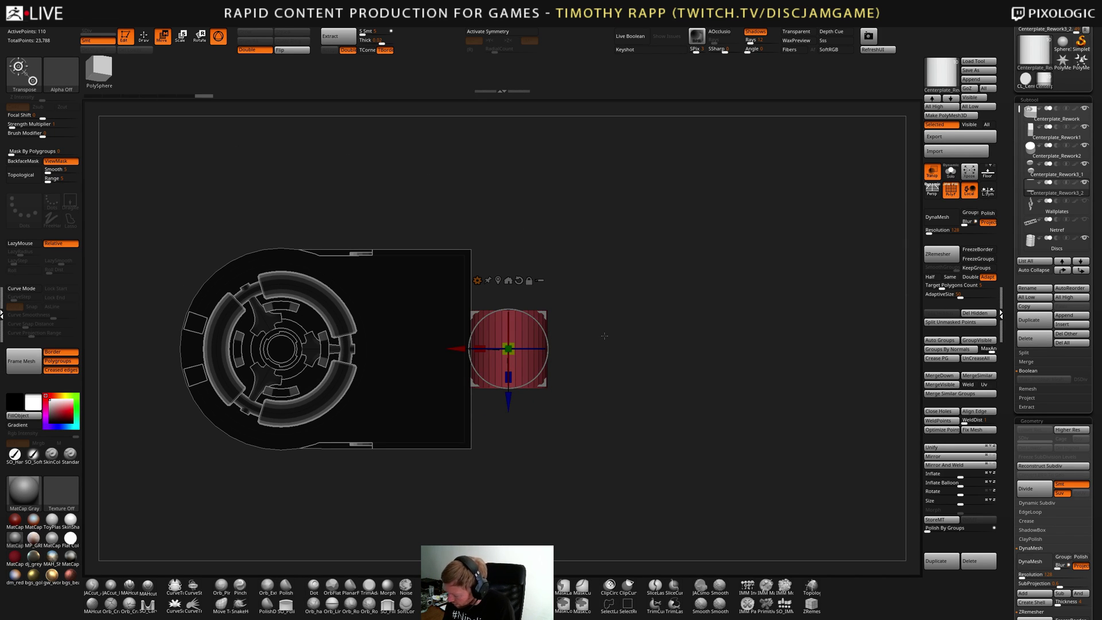
drag(509, 379, 509, 353)
drag(576, 386, 581, 300)
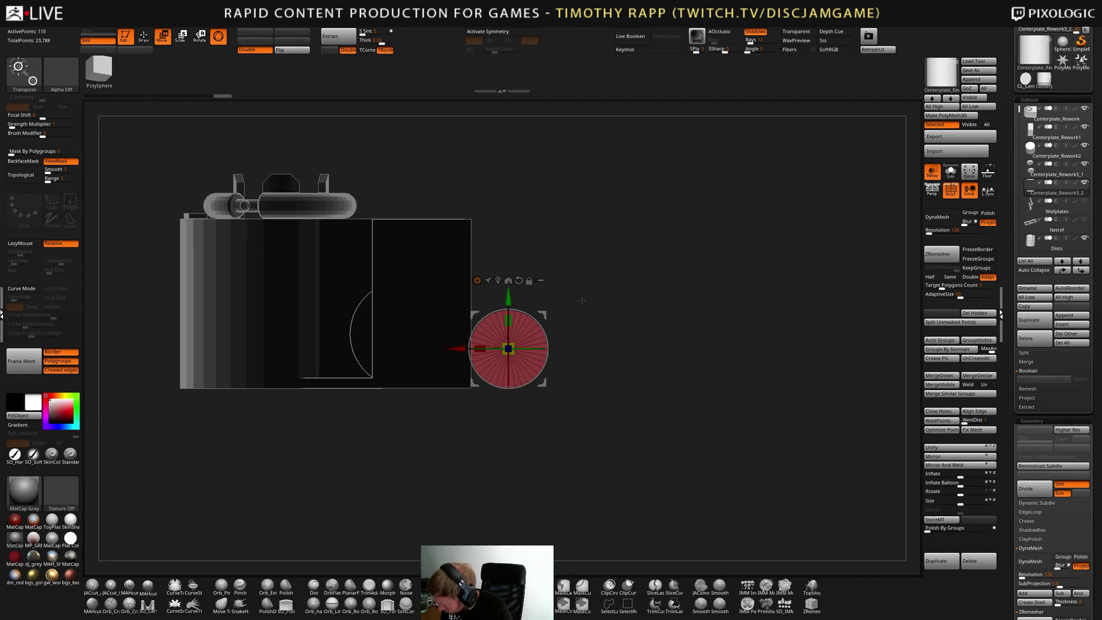
drag(509, 348, 502, 354)
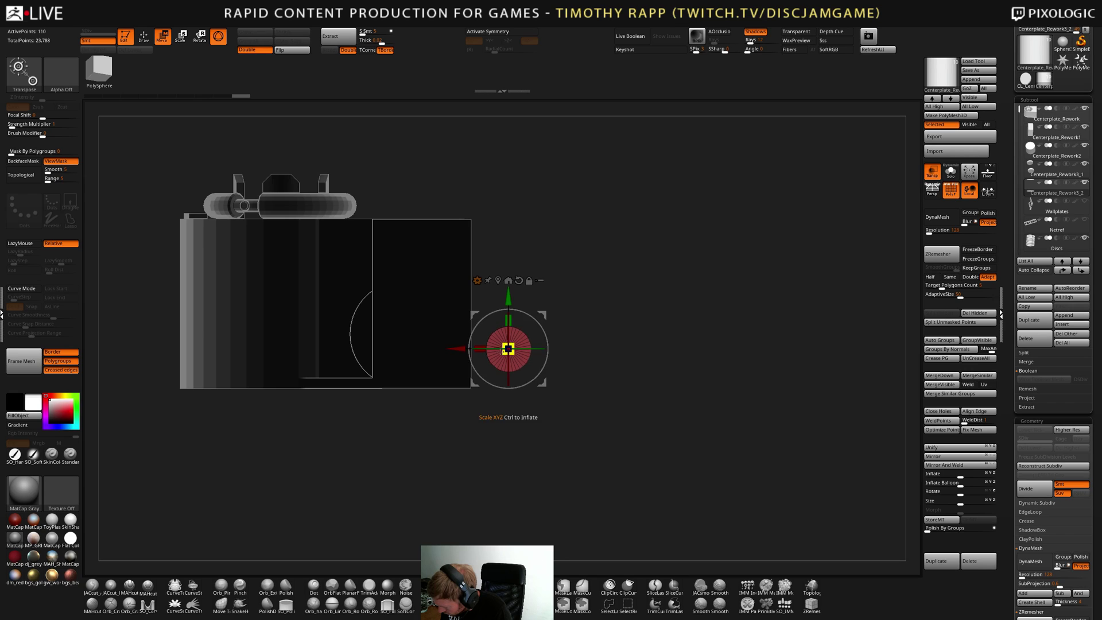
Lower the small cylinder and place it just behind the block's rear face, checking its position from above and behind
drag(508, 299, 508, 315)
drag(457, 362, 414, 362)
drag(464, 309, 464, 310)
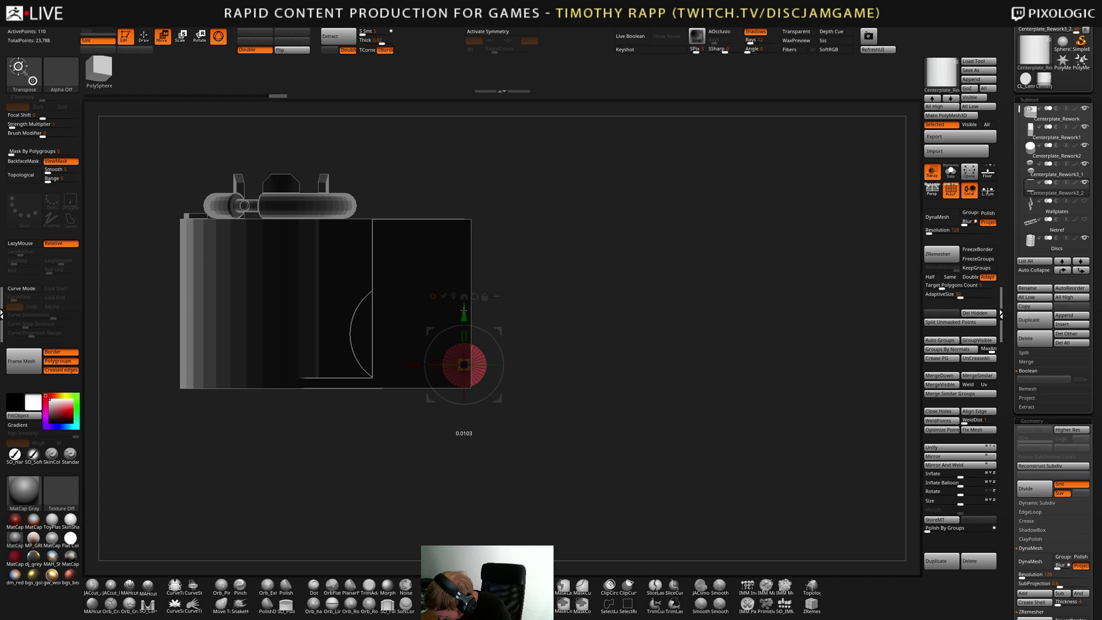
drag(414, 364, 466, 364)
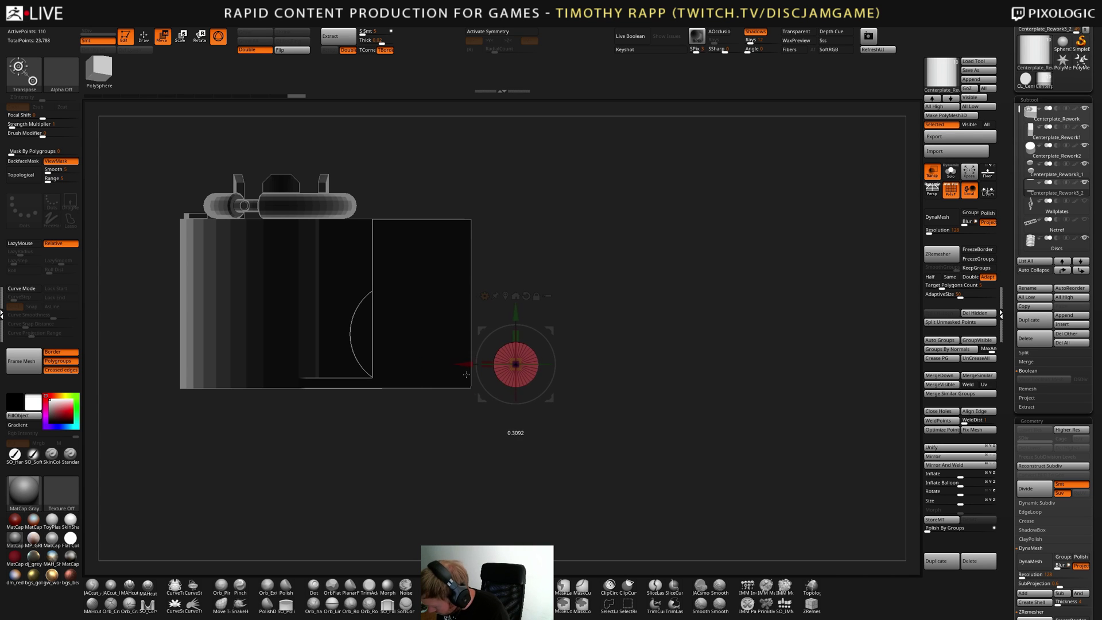
drag(643, 308, 661, 408)
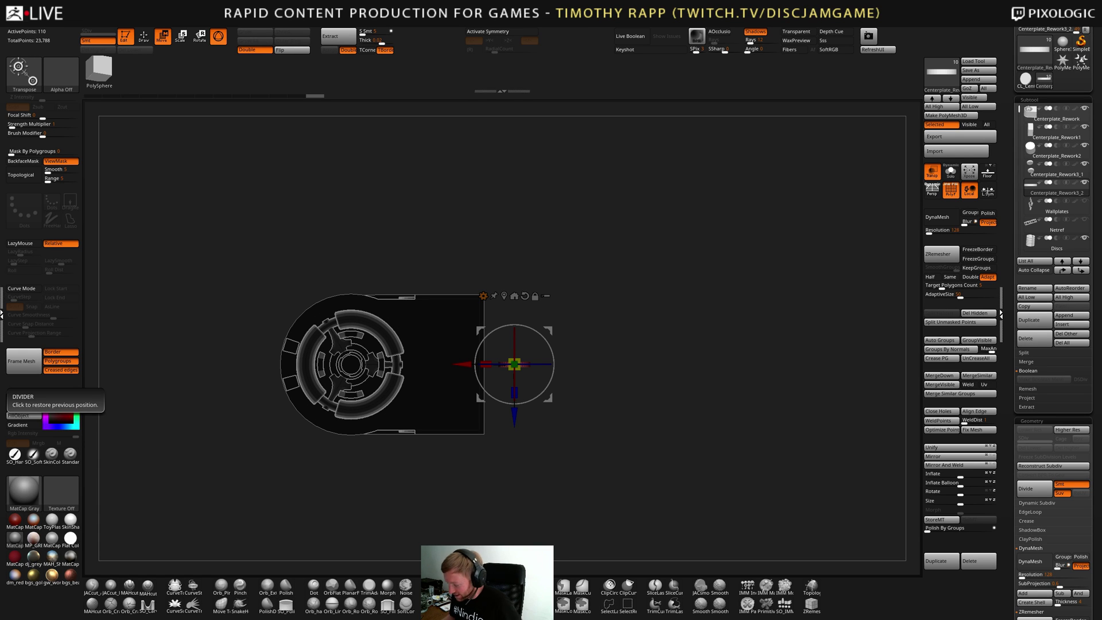
drag(597, 299, 478, 363)
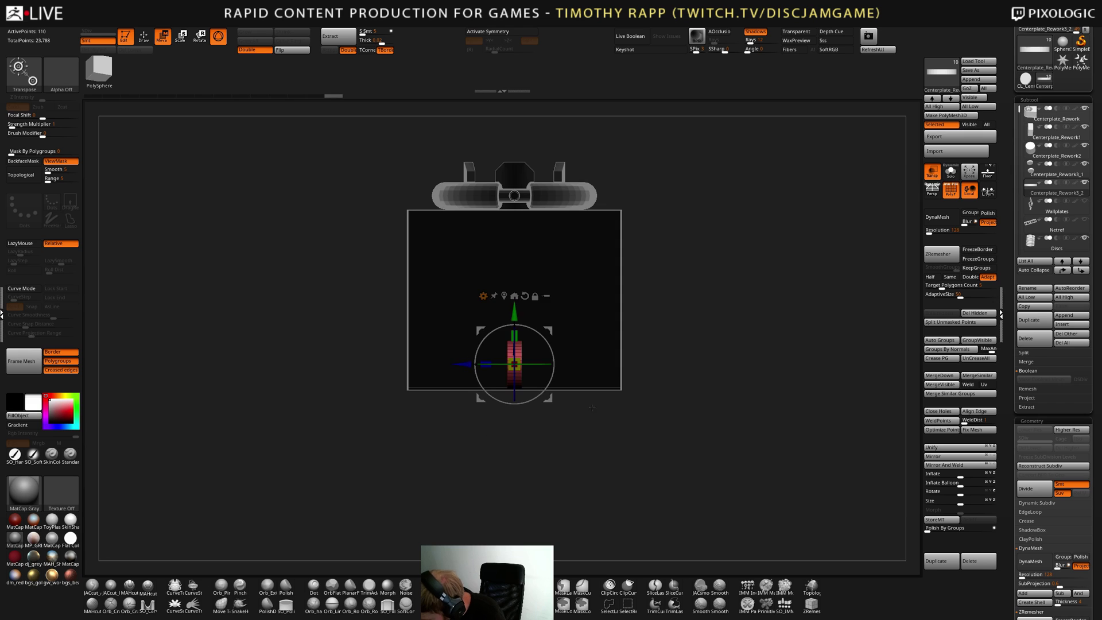
drag(593, 407, 667, 396)
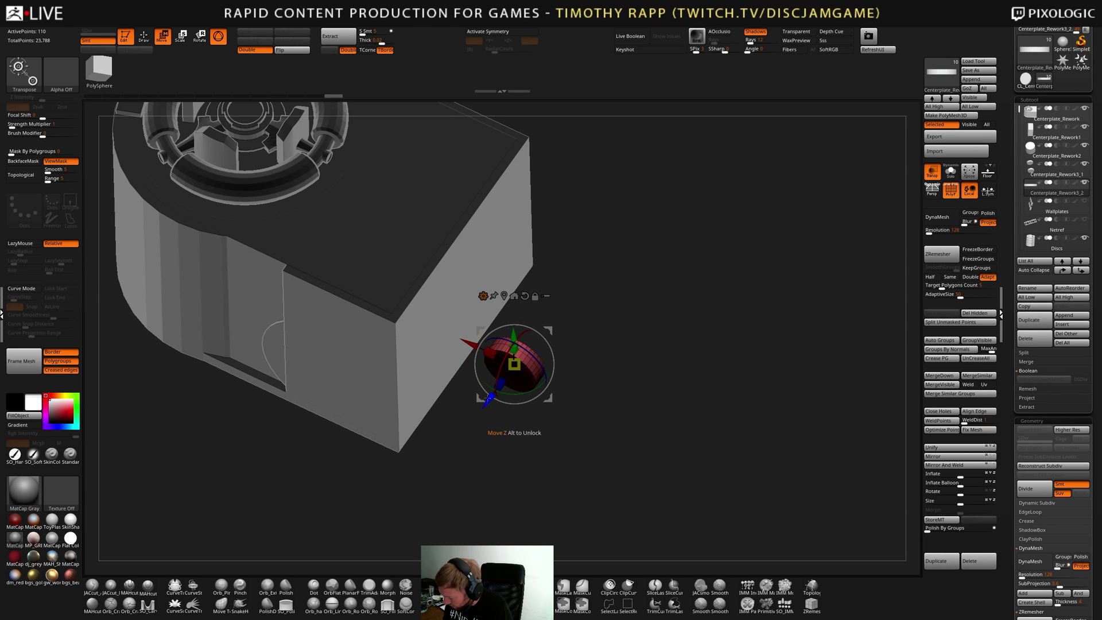
drag(489, 401, 453, 450)
key(ctrl+z)
mouse_move(476, 343)
mouse_down()
mouse_move(445, 325)
mouse_move(537, 378)
mouse_up()
key(ctrl+z)
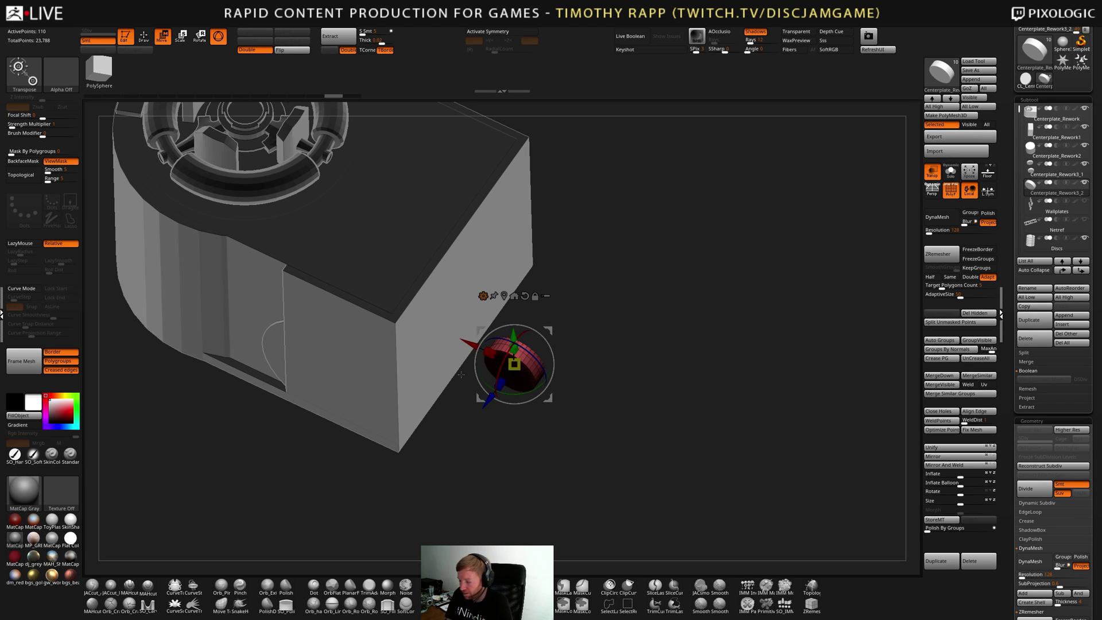
Select the Centerplate_Rework1 box, lengthen it, and extend it rearward until it overlaps the small cylinder
drag(632, 414, 659, 383)
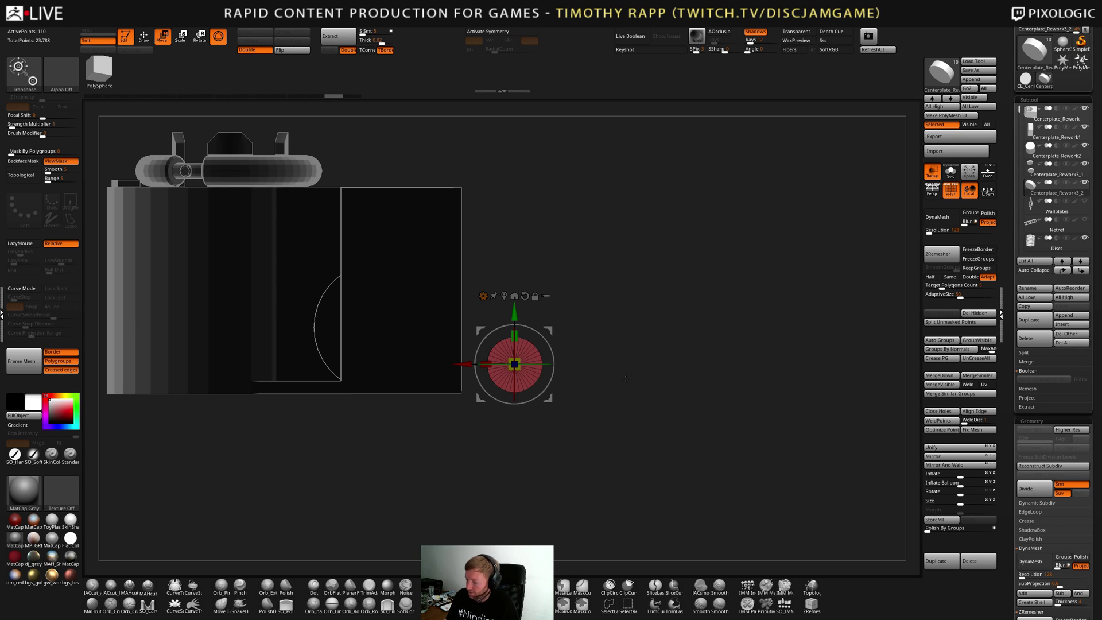
mouse_move(625, 379)
mouse_down()
mouse_move(645, 421)
mouse_move(634, 388)
mouse_up()
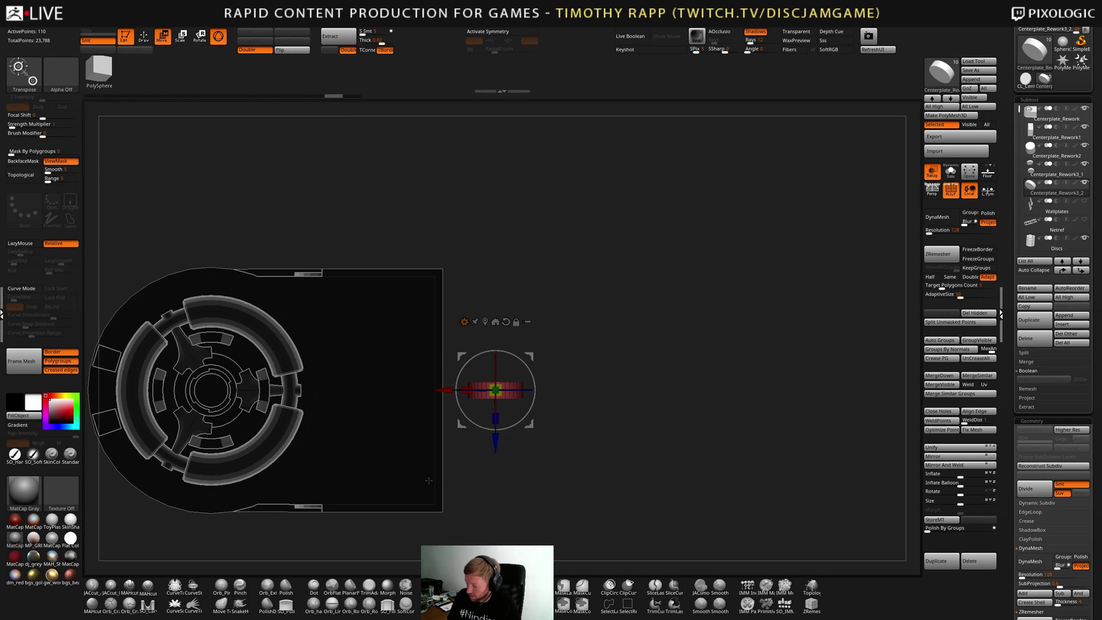
mouse_move(429, 481)
mouse_down()
mouse_move(424, 457)
mouse_move(475, 428)
mouse_move(564, 484)
mouse_up()
key(q)
alt+click(427, 462)
key(w)
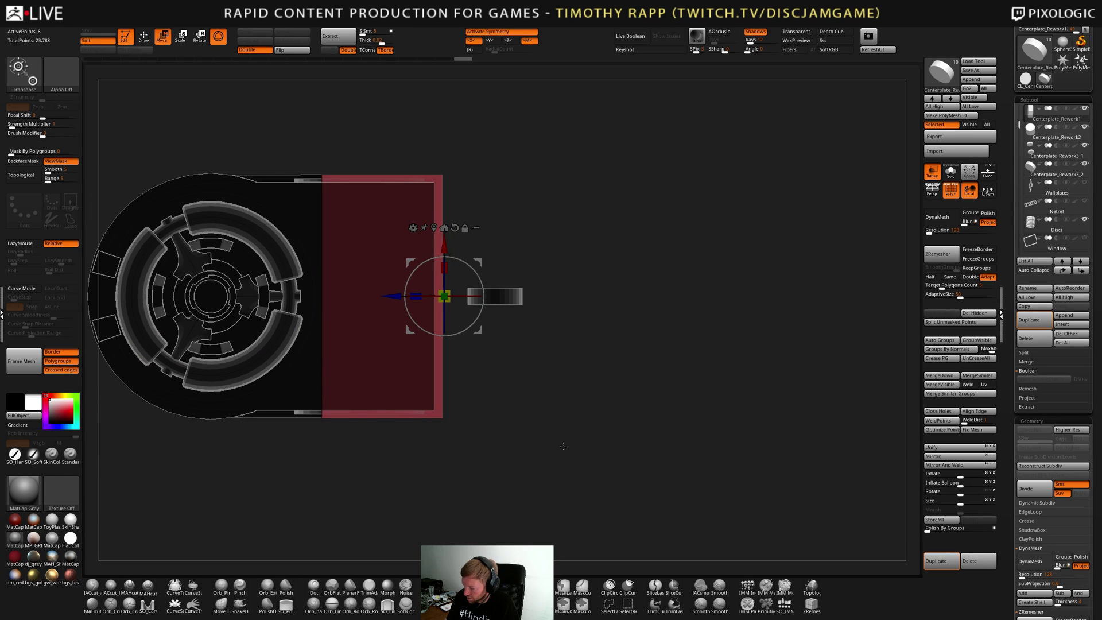
drag(416, 296, 405, 316)
drag(552, 442, 569, 458)
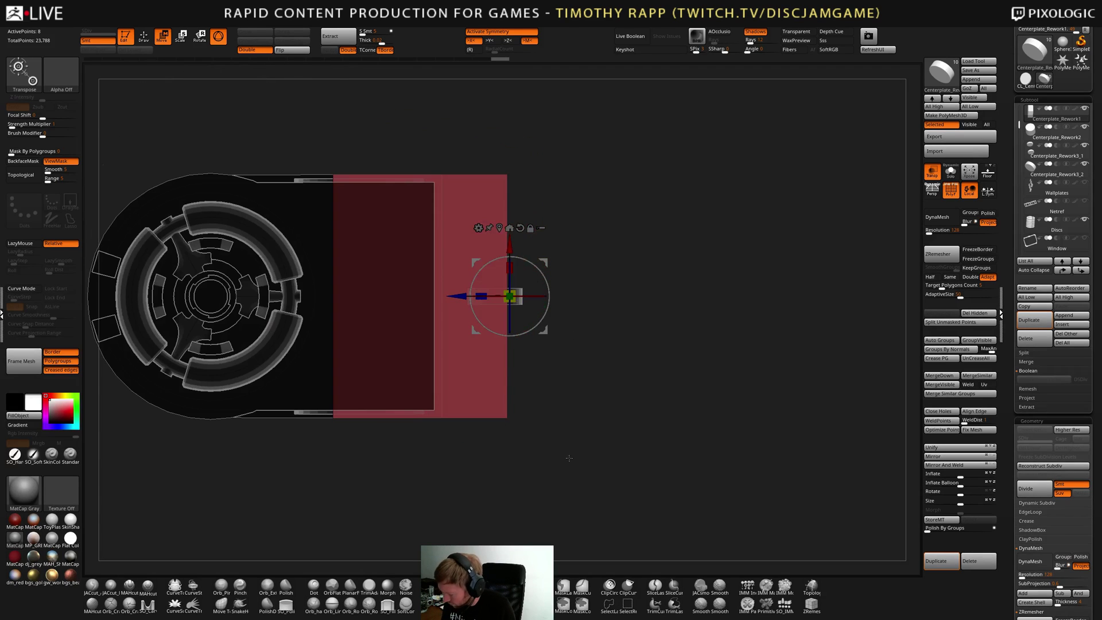
Slice the rear box vertically across its width and horizontally just above its base with a slice brush
key(q)
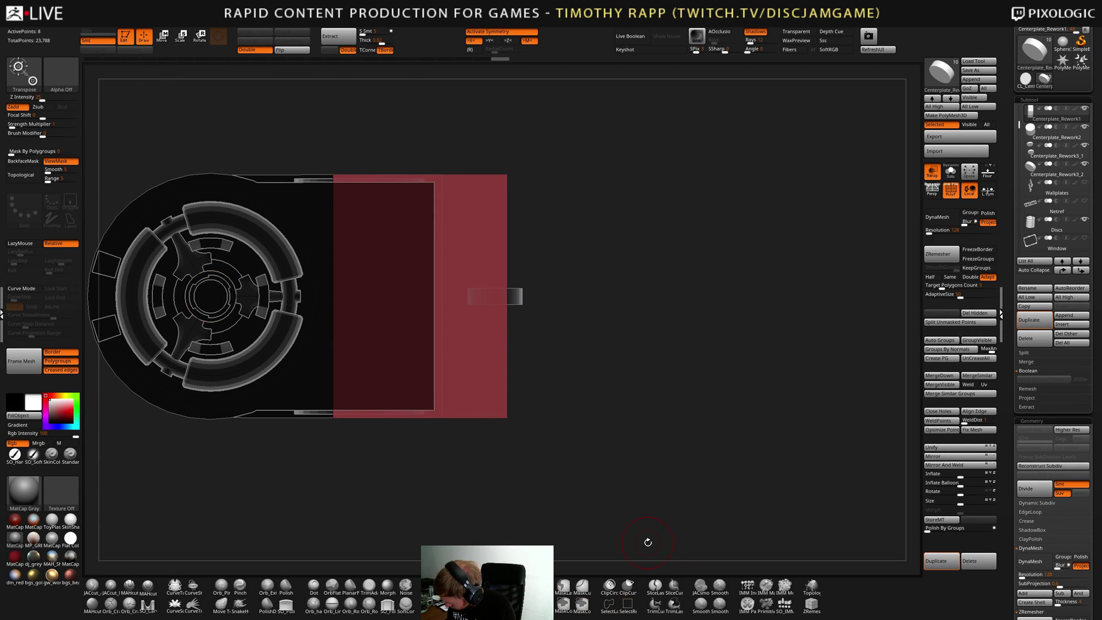
click(674, 586)
mouse_move(448, 141)
ctrl+shift+mouse_down()
mouse_move(452, 543)
mouse_move(407, 548)
mouse_move(496, 403)
ctrl+shift+mouse_up()
key(w)
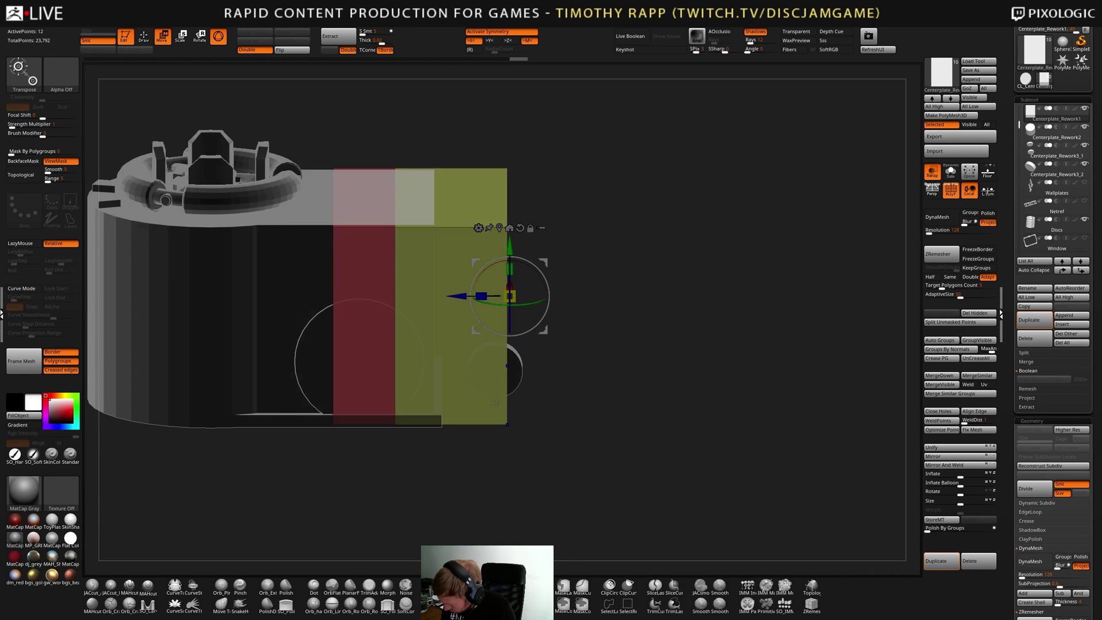
mouse_move(565, 426)
mouse_down()
mouse_move(577, 473)
mouse_move(563, 391)
mouse_move(190, 408)
mouse_up()
key(q)
key(w)
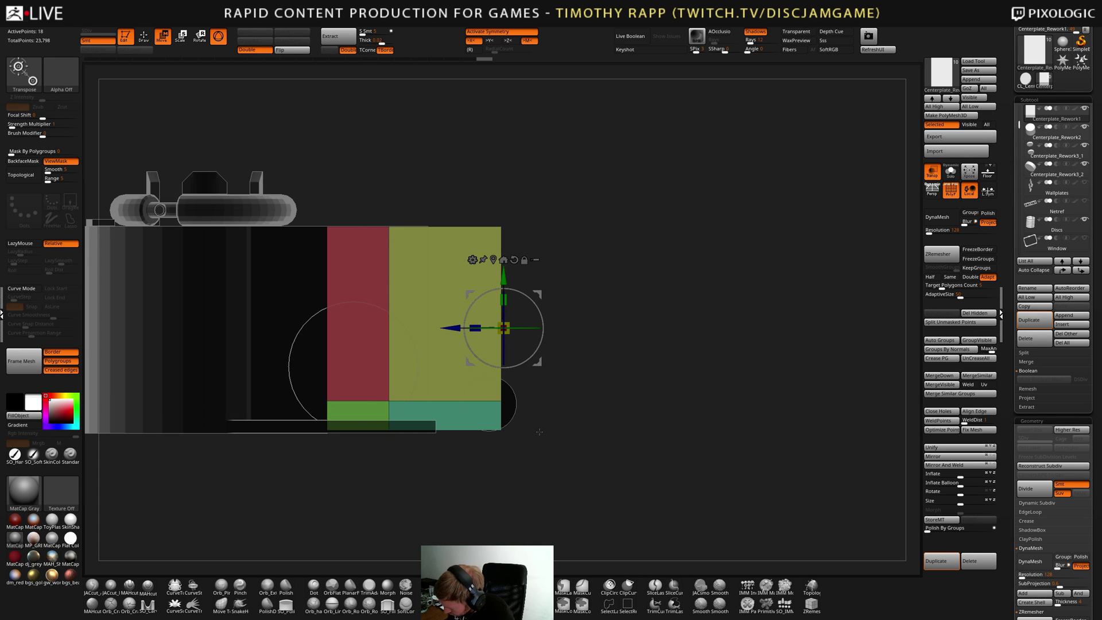
Move the front section of the sliced box forward by about 0.36, keeping the rear section in place
drag(540, 431, 560, 407)
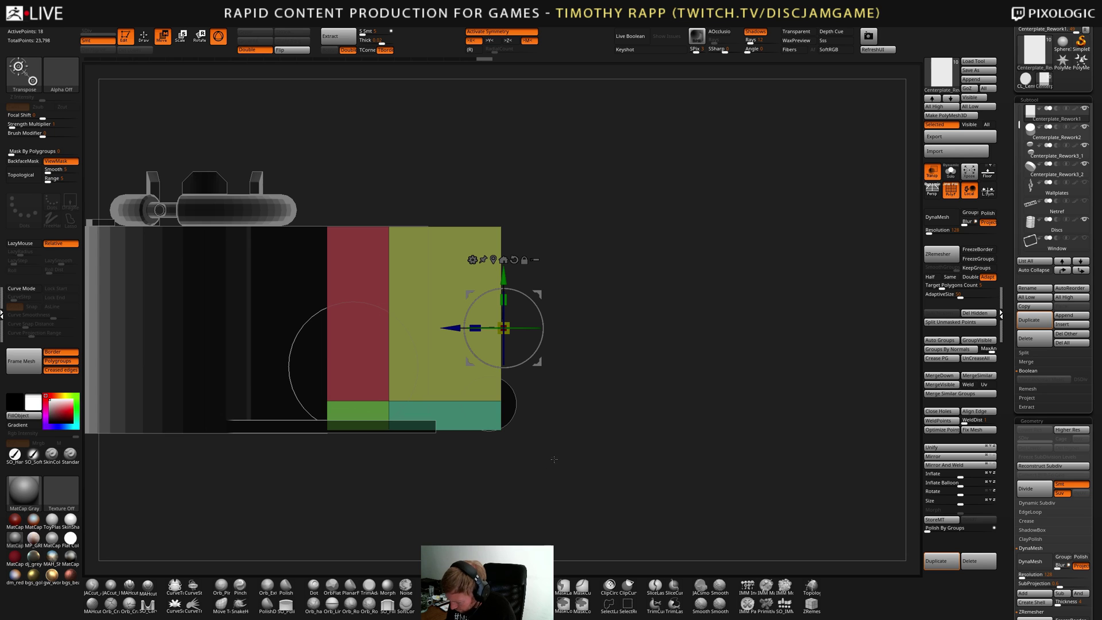
drag(558, 435, 600, 394)
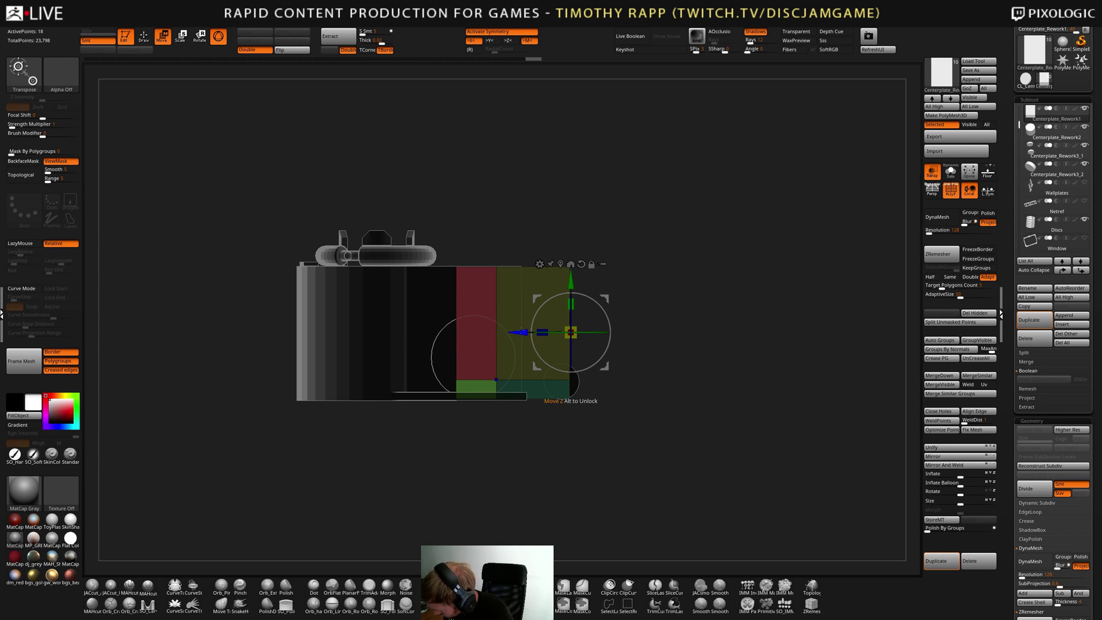
drag(520, 331, 476, 345)
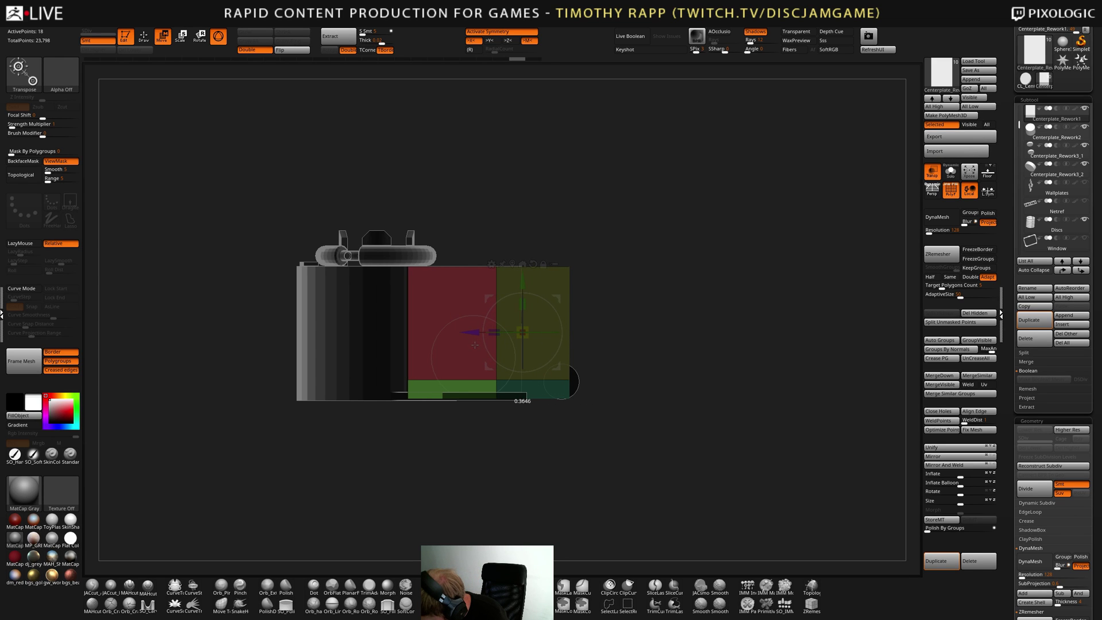
mouse_move(660, 344)
mouse_down()
mouse_move(637, 368)
mouse_move(645, 387)
mouse_move(667, 303)
mouse_move(636, 447)
mouse_move(670, 450)
mouse_move(691, 411)
mouse_move(689, 442)
mouse_move(697, 431)
mouse_move(679, 389)
mouse_move(677, 431)
mouse_move(651, 381)
mouse_move(632, 423)
mouse_up()
key(q)
key(w)
key(shift+f)
key(shift+f)
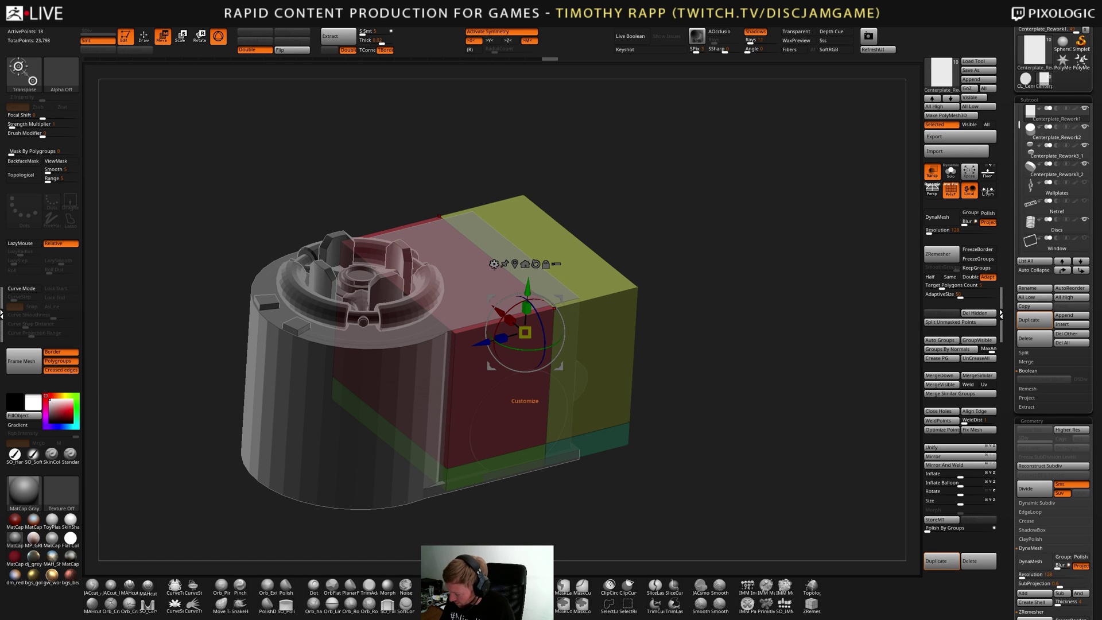
Slice the rear box once more lengthwise from the top view
click(494, 264)
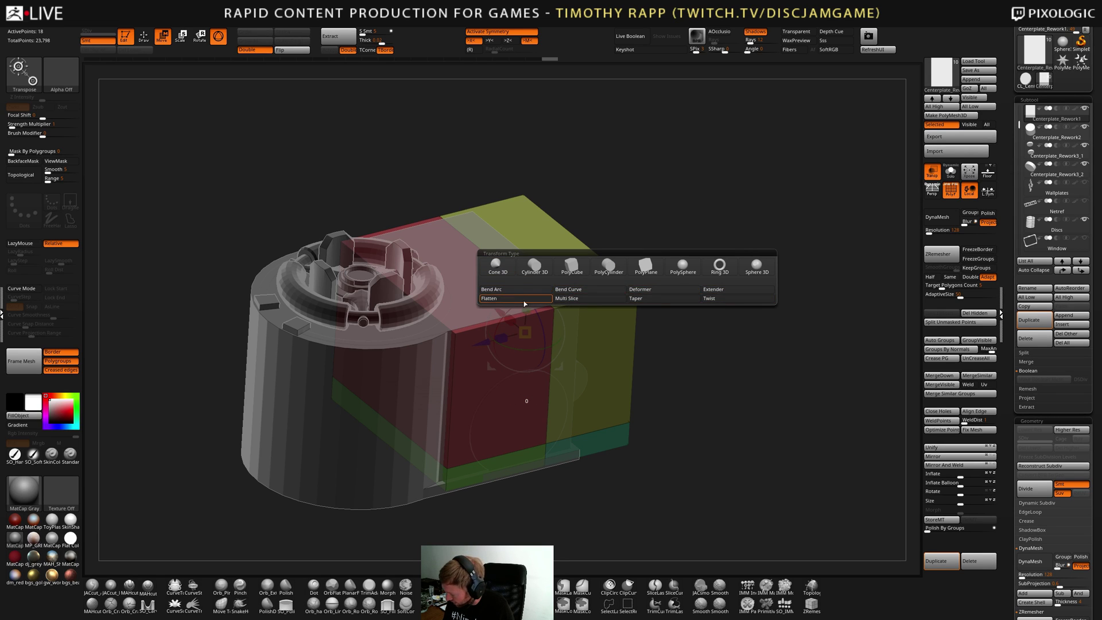
mouse_move(736, 247)
mouse_down()
mouse_move(673, 371)
mouse_move(705, 400)
mouse_up()
key(q)
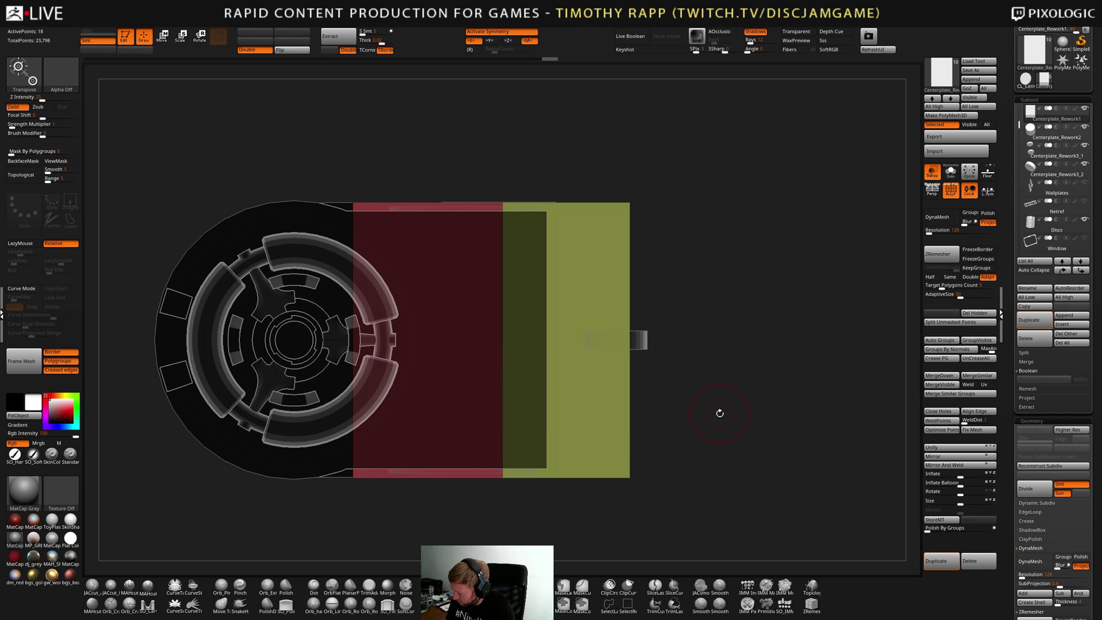
key(w)
mouse_move(681, 437)
mouse_down()
mouse_move(694, 410)
mouse_move(713, 413)
mouse_up()
ctrl+shift+drag(768, 450, 209, 453)
drag(608, 508, 575, 459)
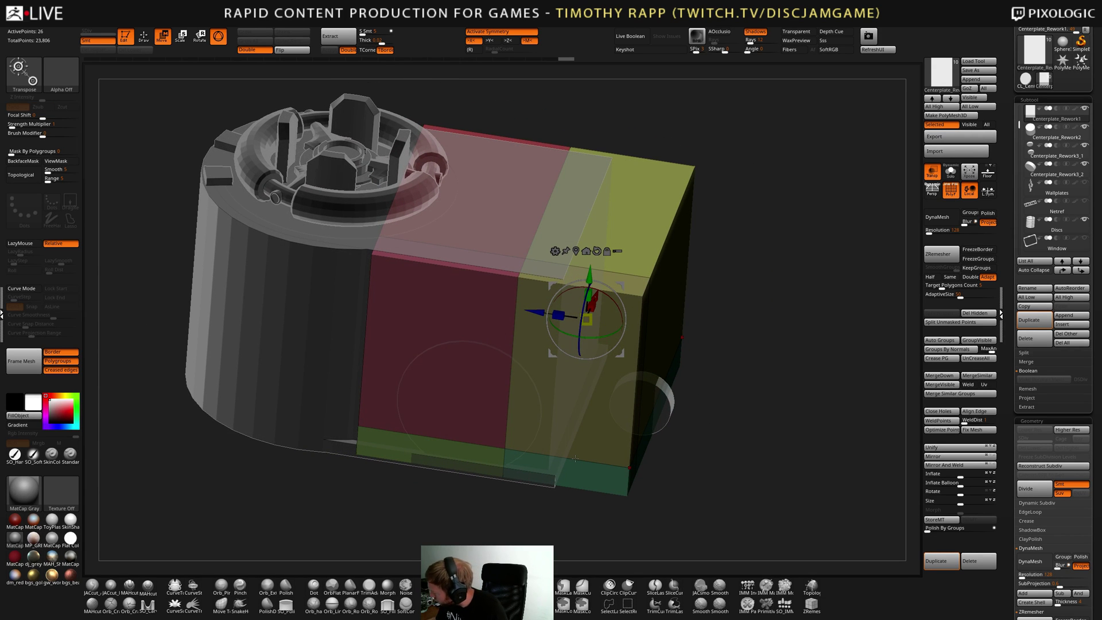
Select the small cylinder and fit it into the box's lower rear corner, flush with the rear face and base
drag(709, 401, 656, 430)
key(q)
alt+click(675, 410)
key(w)
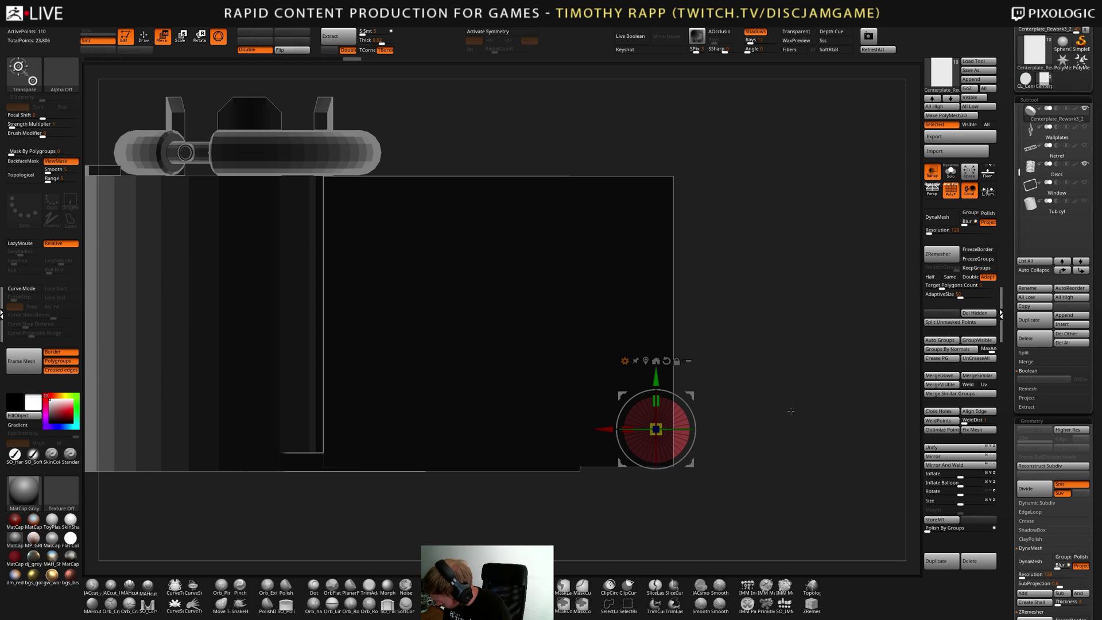
drag(792, 411, 765, 424)
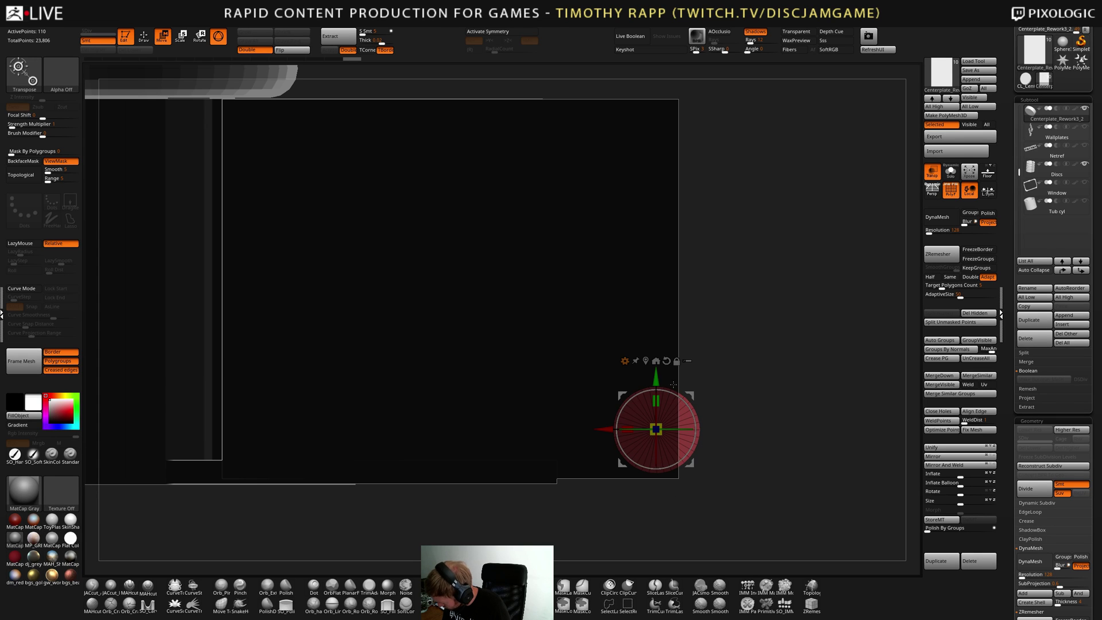
drag(656, 377, 659, 388)
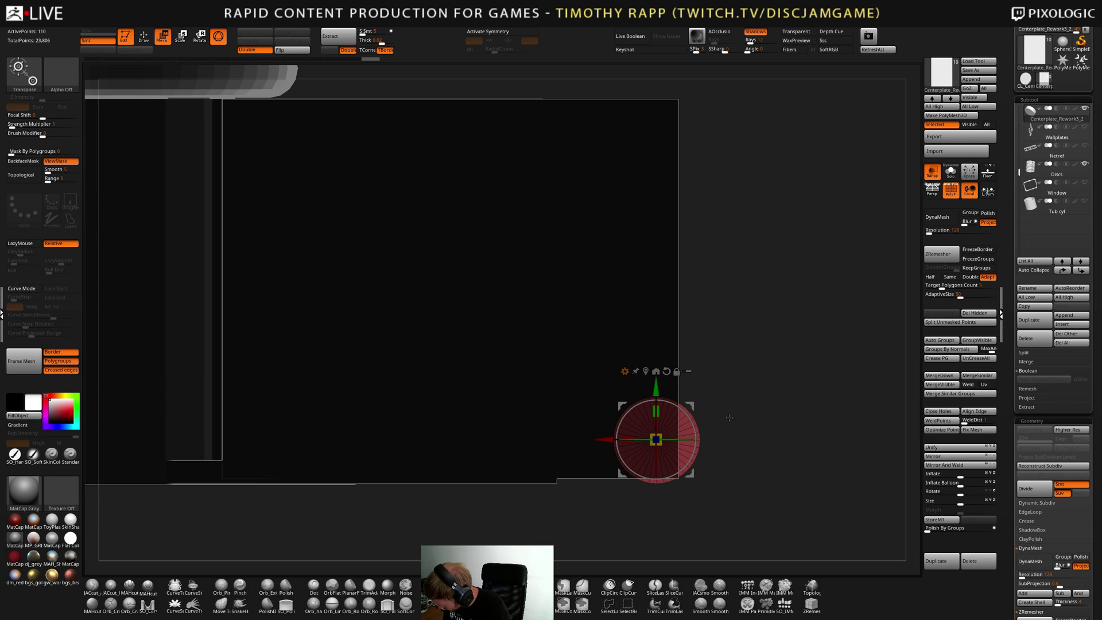
alt+drag(753, 431, 712, 429)
mouse_move(606, 437)
mouse_down()
mouse_move(656, 435)
mouse_move(603, 441)
mouse_up()
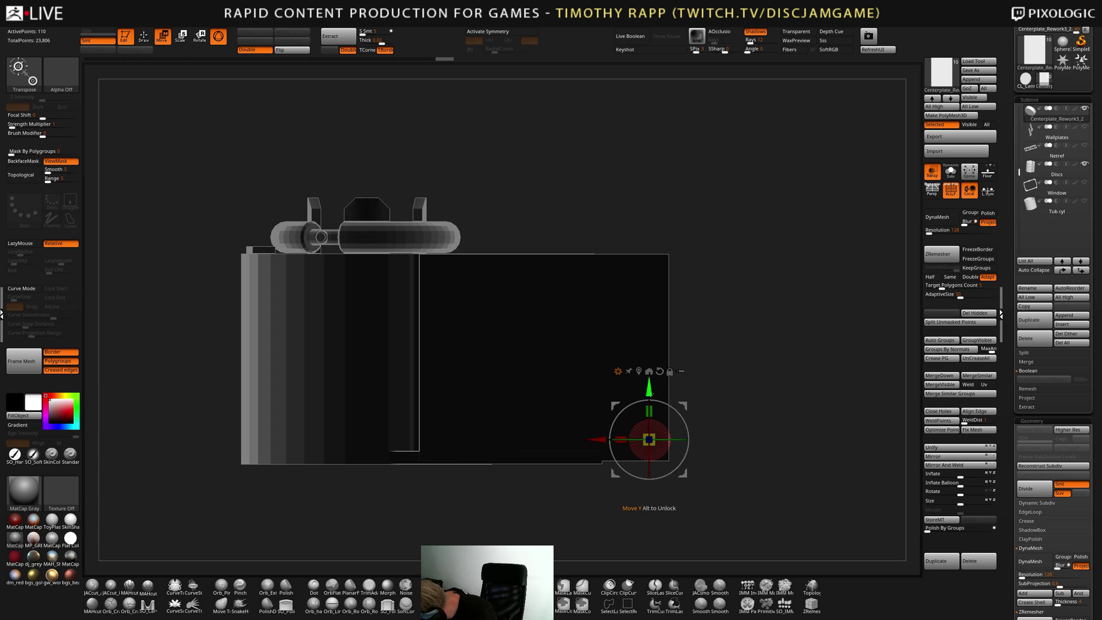
mouse_move(639, 425)
mouse_down()
mouse_move(758, 458)
mouse_move(736, 445)
mouse_up()
Select the sliced box again and stretch it slightly downward so its bottom aligns with the round block's base
key(q)
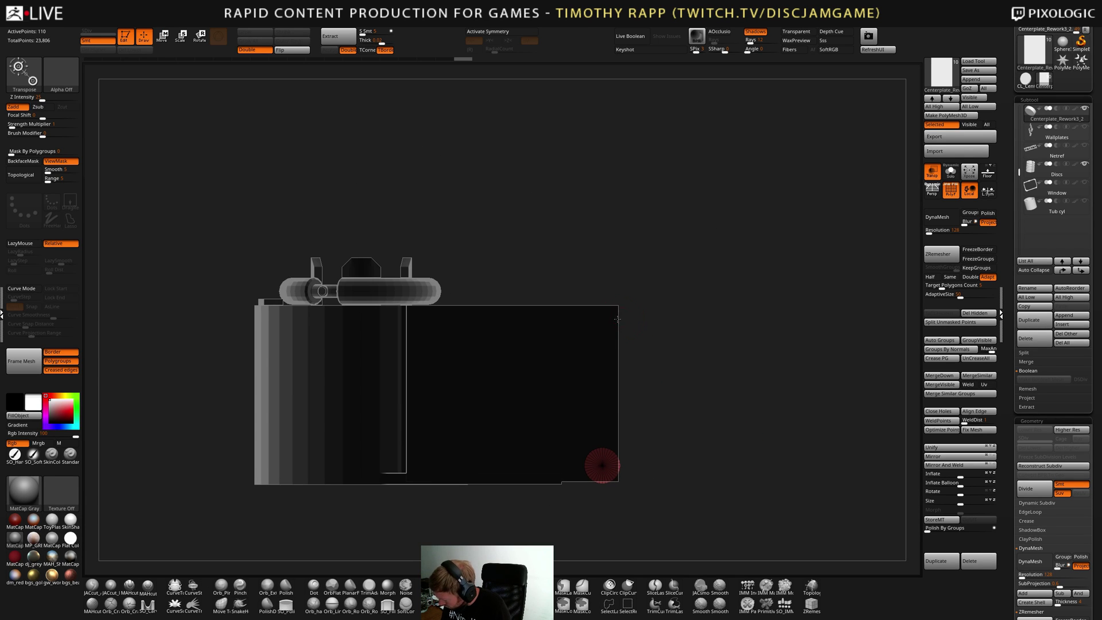
alt+click(617, 319)
drag(641, 423, 646, 460)
key(w)
alt+drag(713, 439, 694, 418)
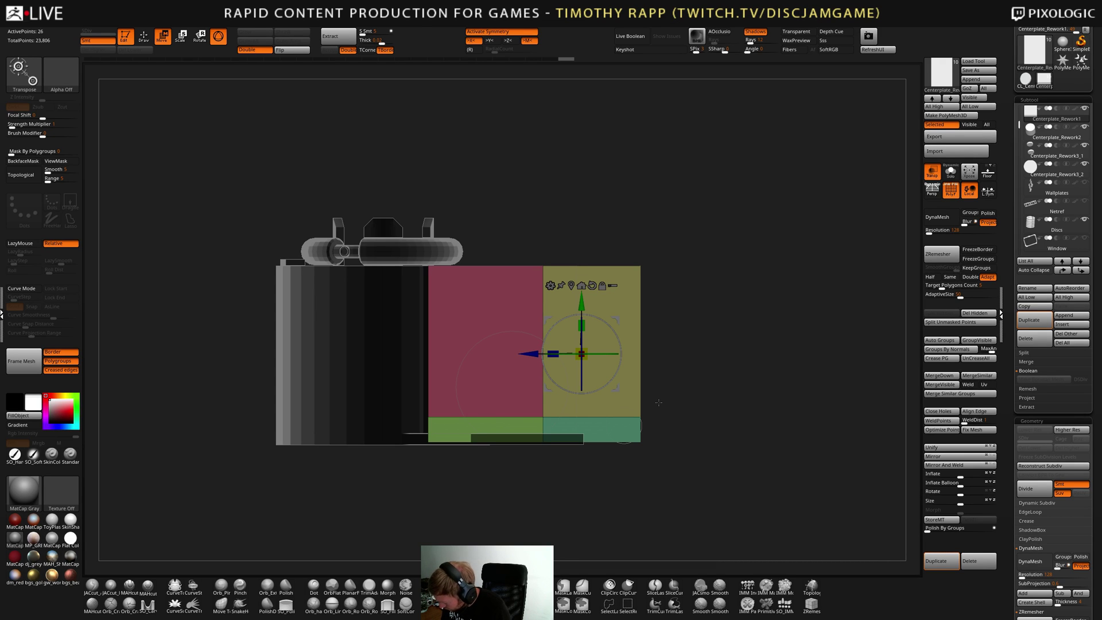
key(e)
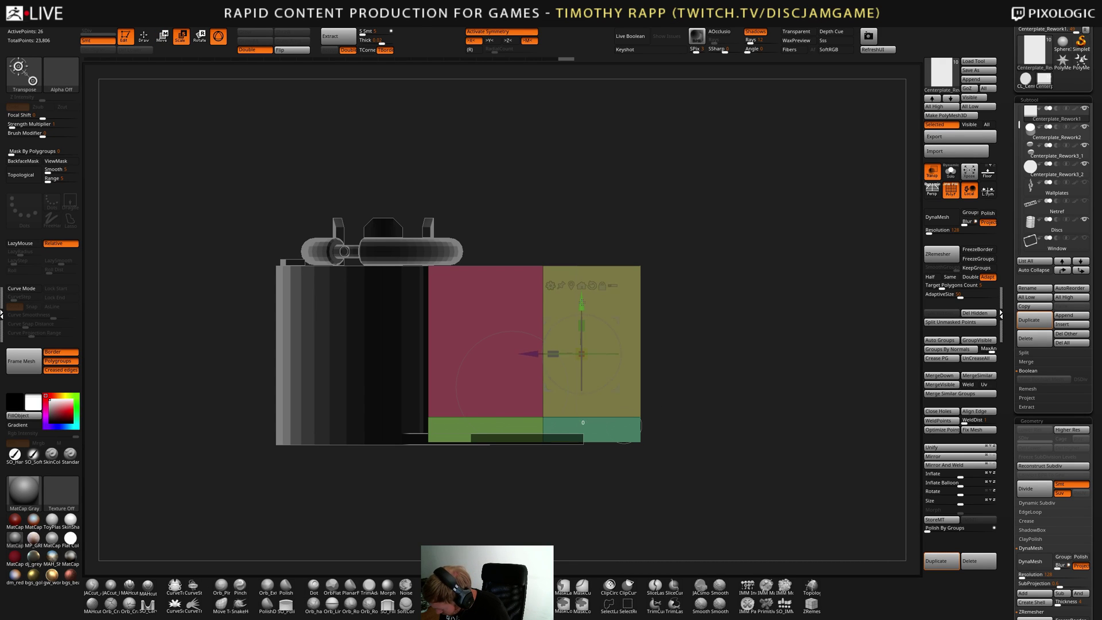
mouse_move(588, 296)
mouse_down()
mouse_move(583, 321)
mouse_move(582, 304)
mouse_up()
key(w)
drag(697, 398, 655, 431)
alt+drag(656, 431, 720, 385)
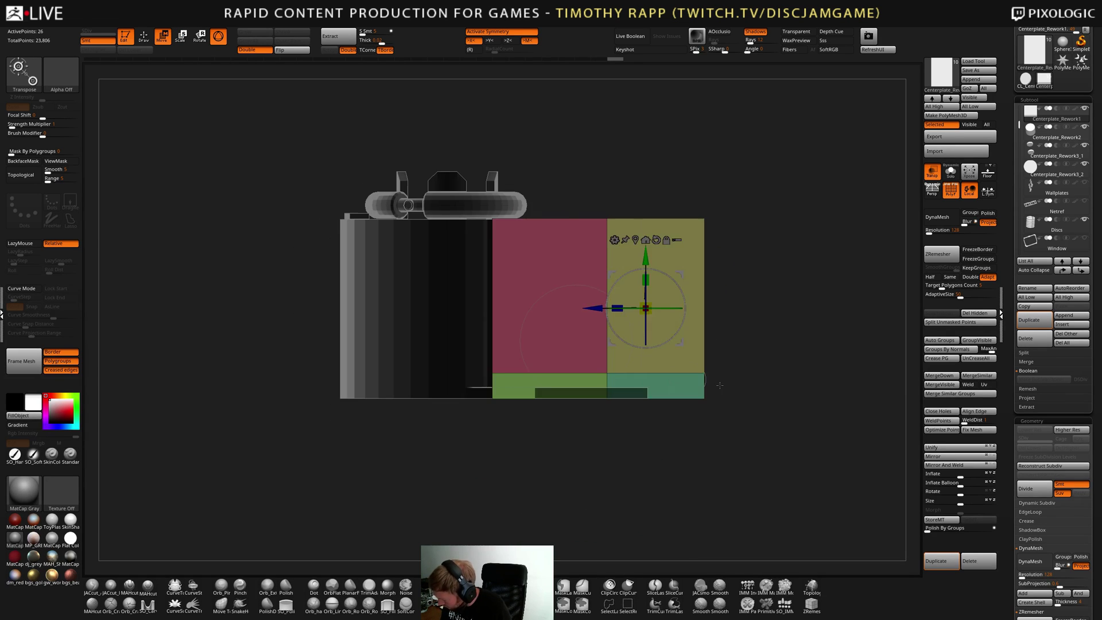
Disable subdivision smoothing and subdivide the sliced box four times
key(q)
mouse_move(756, 418)
alt+mouse_down()
mouse_move(648, 443)
mouse_move(682, 426)
mouse_move(686, 438)
alt+mouse_up()
key(w)
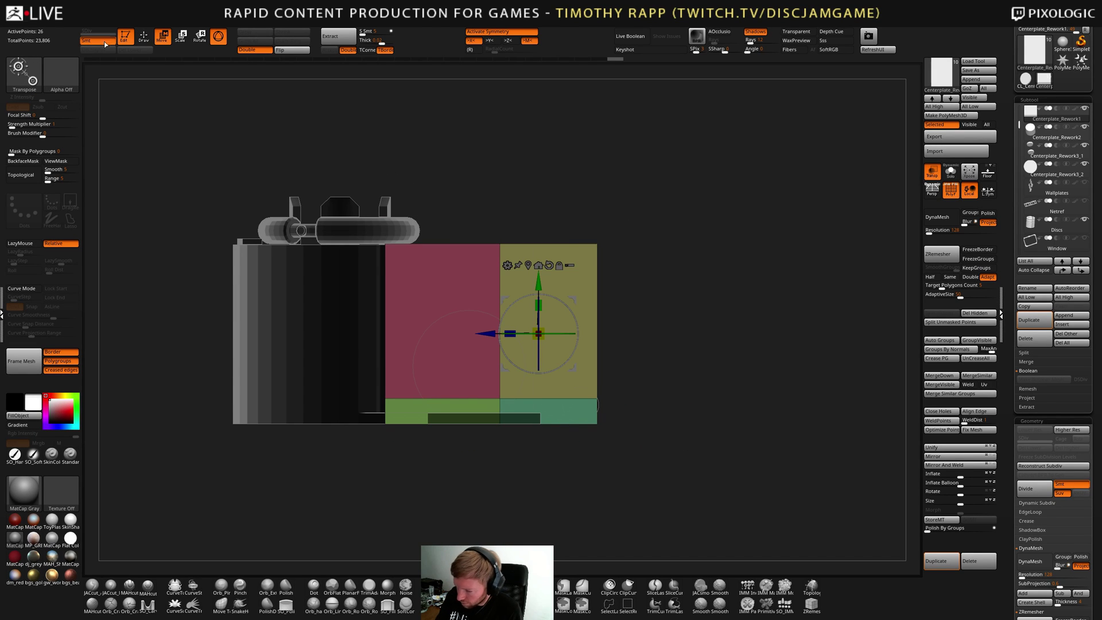
drag(674, 433, 678, 382)
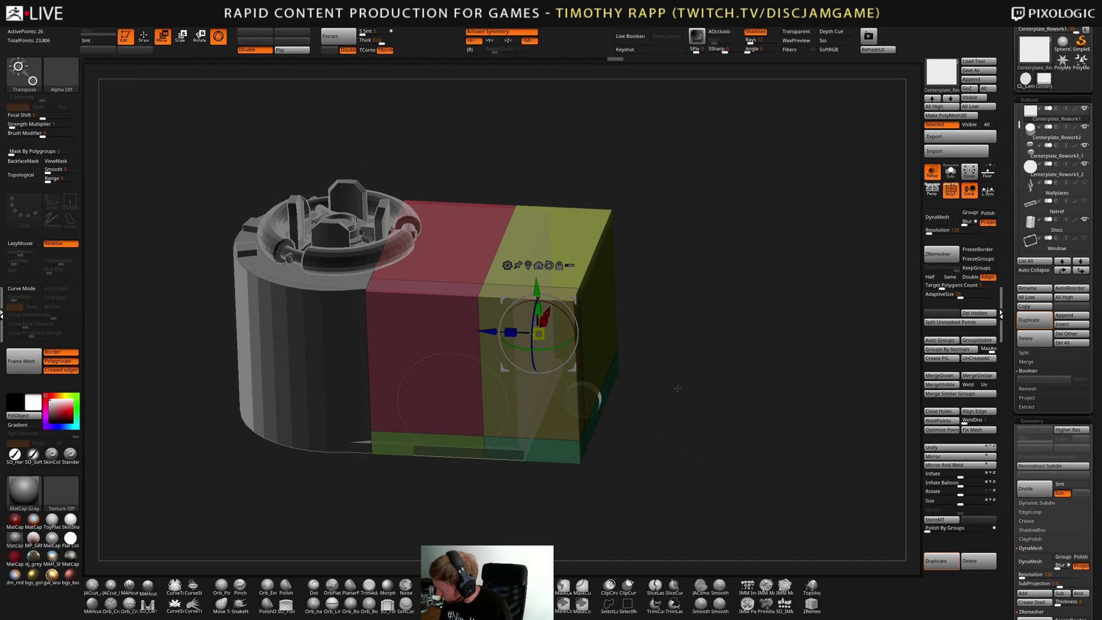
key(ctrl+d)
key(ctrl+d)
key(ctrl+d)
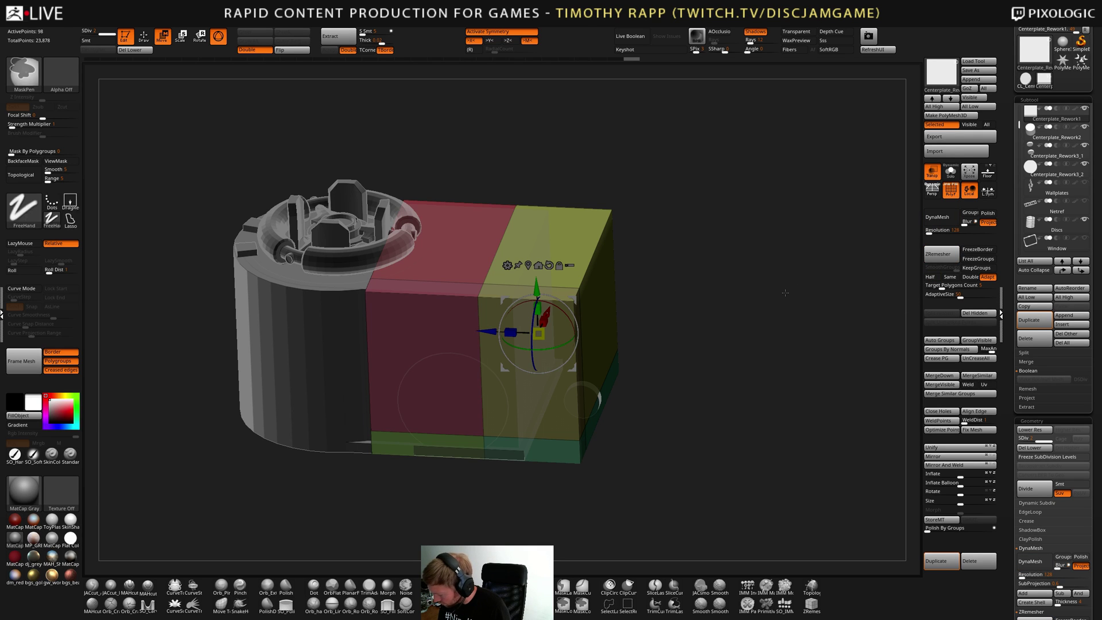
key(shift+f)
key(ctrl+d)
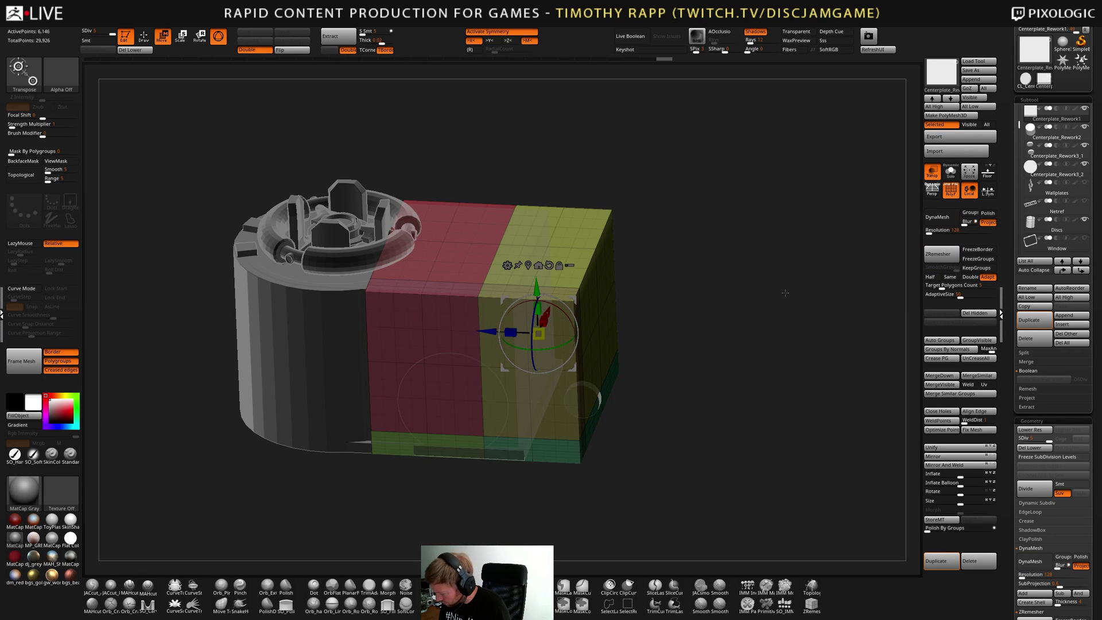
mouse_move(785, 293)
mouse_down()
mouse_move(798, 270)
mouse_move(792, 287)
mouse_up()
key(shift+f)
Delete the box's lower subdivision levels so only the densest mesh remains
click(939, 219)
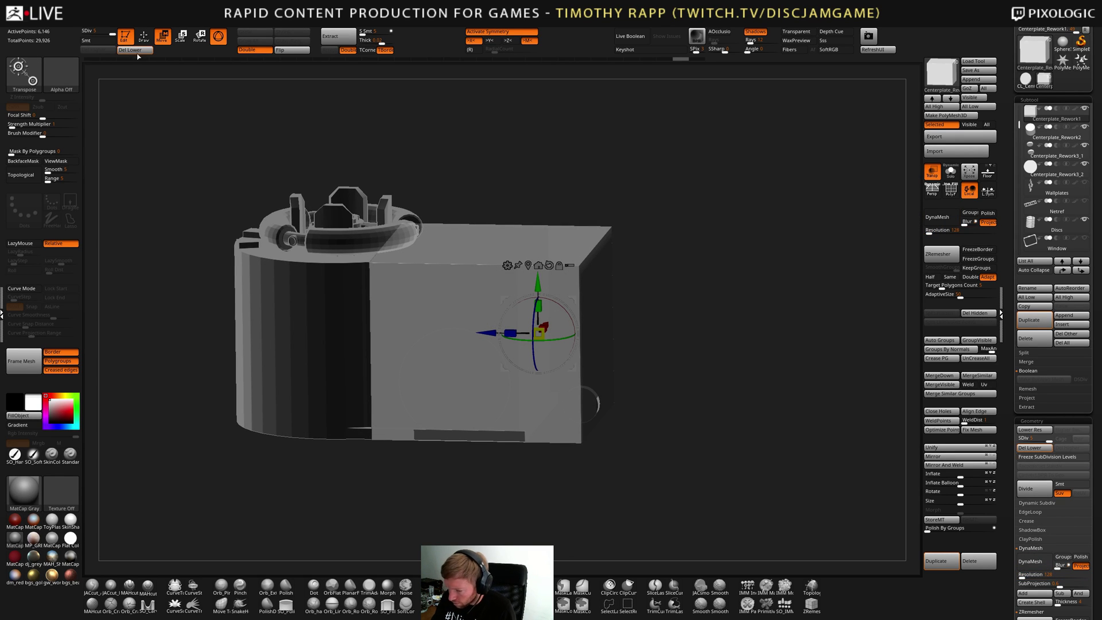
click(138, 52)
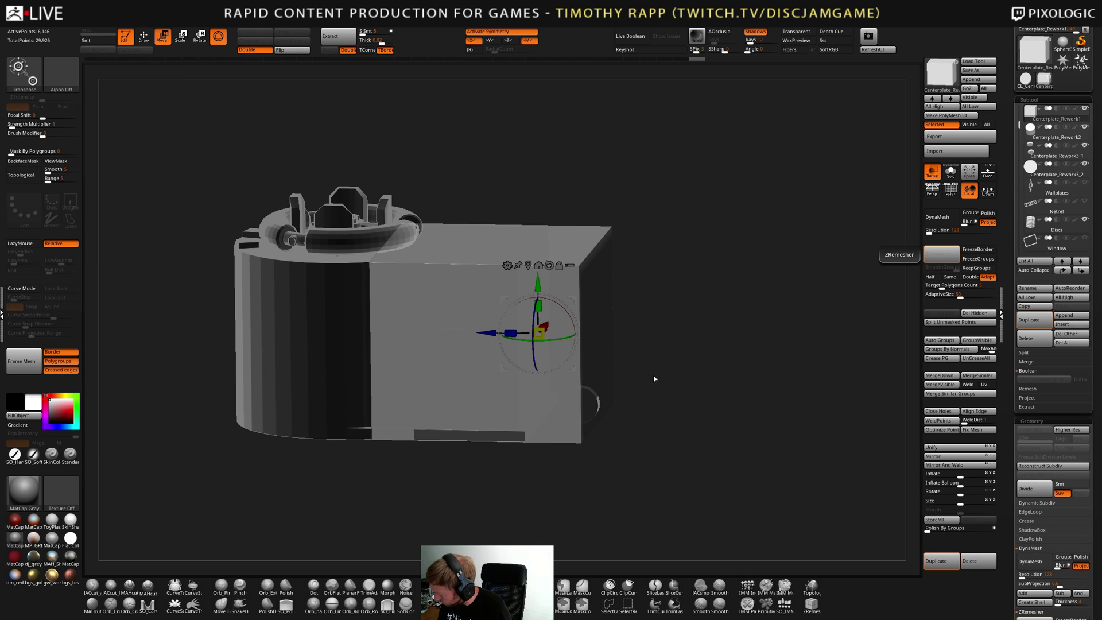
key(shift+f)
drag(731, 328, 653, 386)
key(shift+f)
key(ctrl+z)
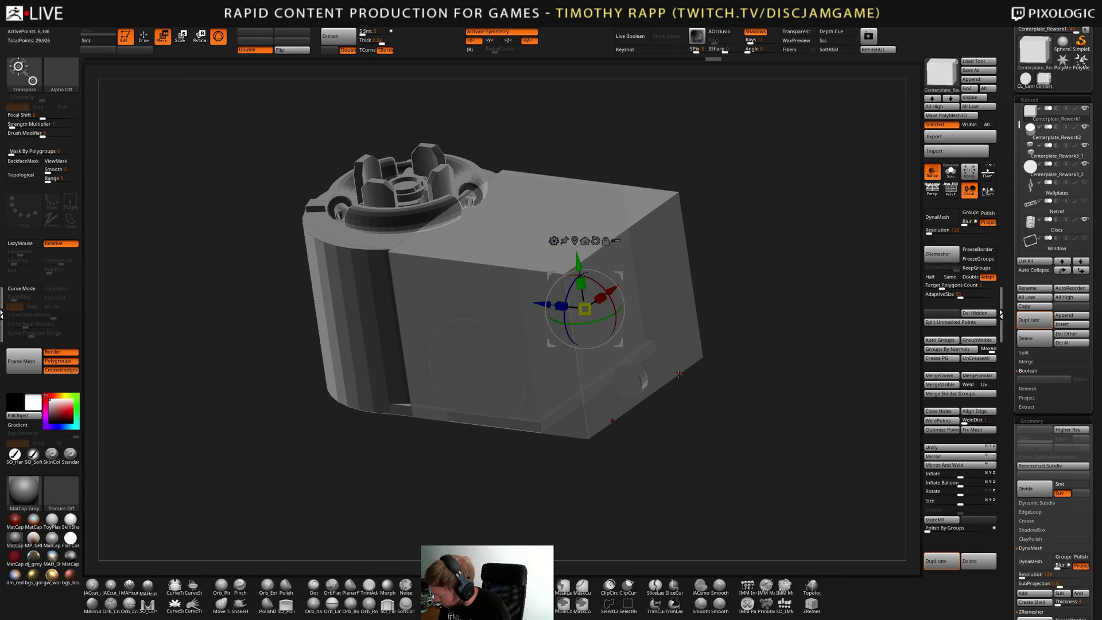
Apply DynaMesh to the sliced box at resolution 128 and display its polyframe
click(941, 217)
key(shift+f)
drag(739, 292, 630, 298)
key(f)
key(shift+f)
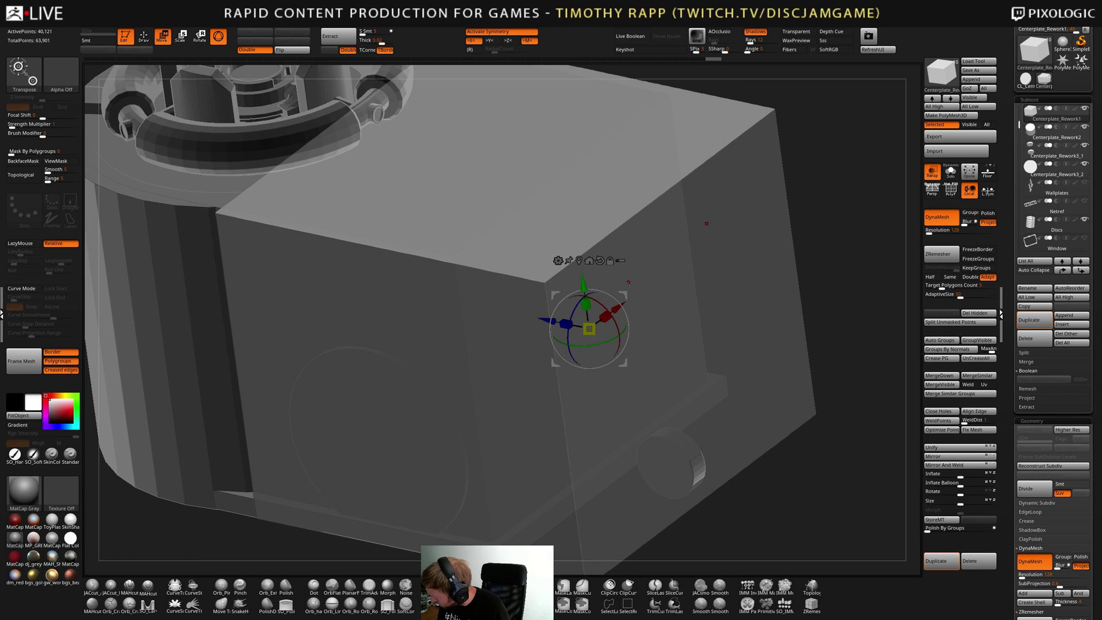
key(shift+f)
key(shift+f)
key(q)
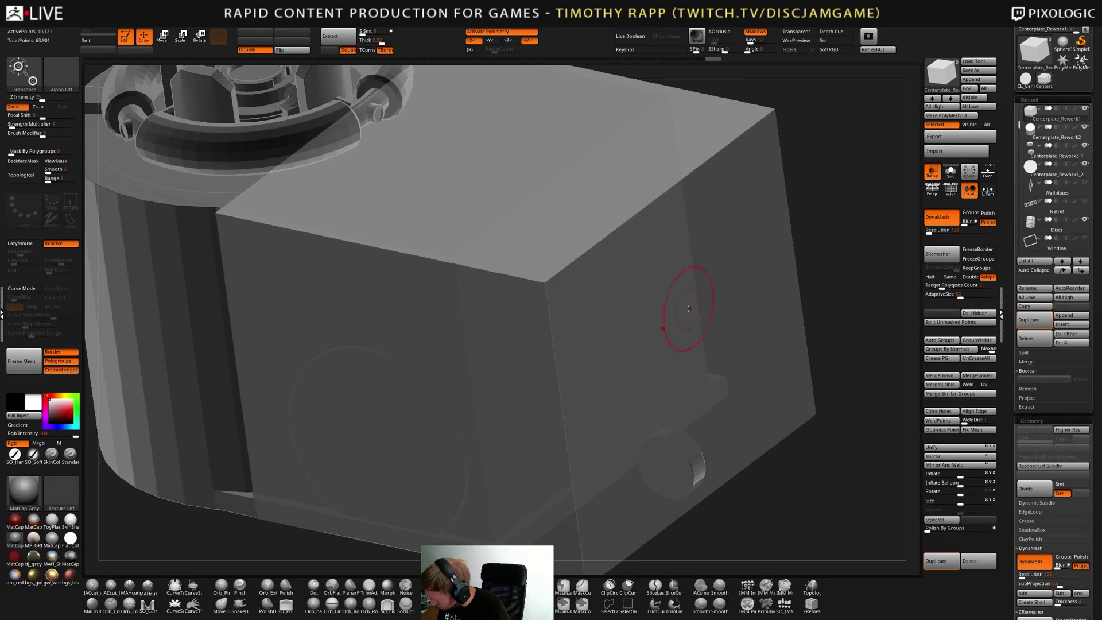
From the side view, clip away the box's lower rear corner with a ClipCurve that bends diagonally down to the base
mouse_move(691, 307)
shift+mouse_down()
mouse_move(656, 286)
mouse_move(602, 298)
mouse_move(640, 338)
mouse_move(619, 364)
mouse_move(651, 425)
mouse_move(713, 440)
mouse_move(691, 428)
shift+mouse_up()
key(w)
key(q)
key(w)
key(shift+f)
key(q)
key(w)
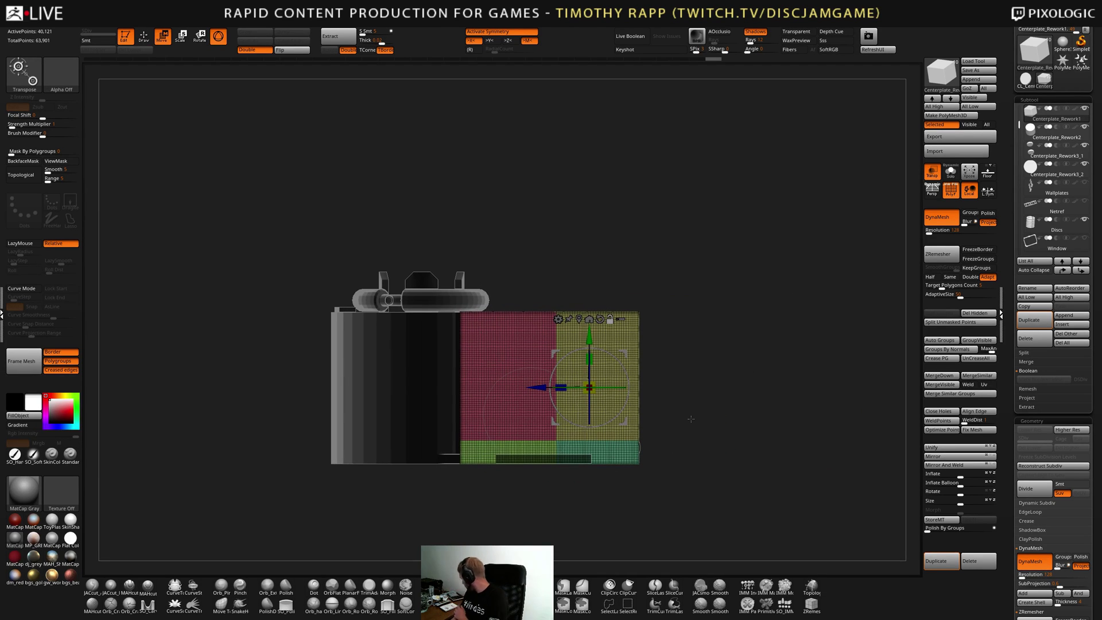
drag(691, 419, 672, 444)
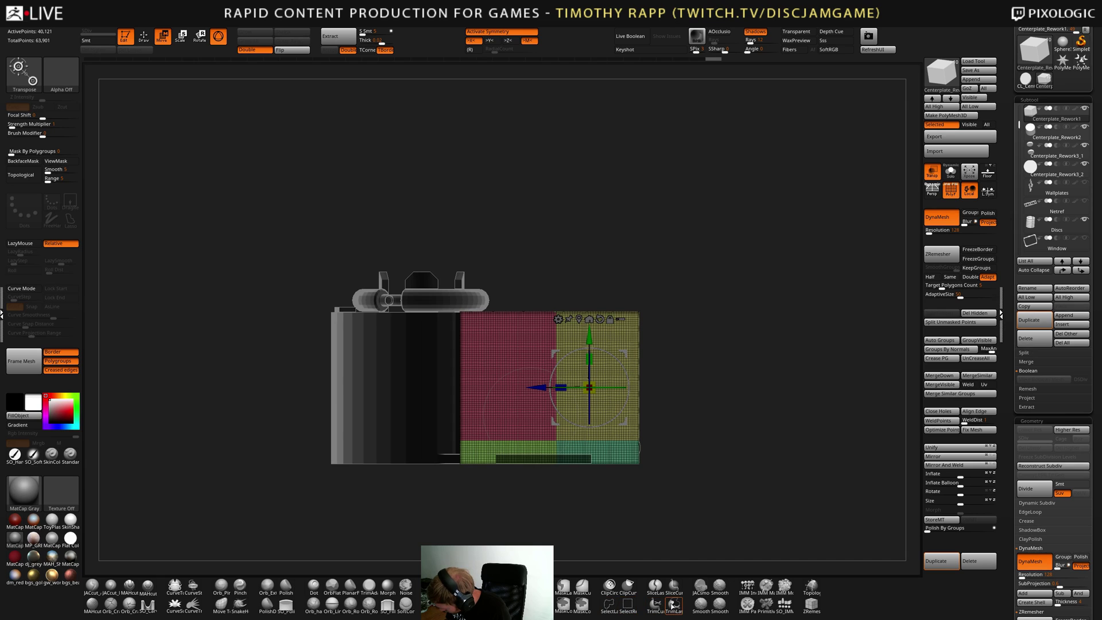
click(628, 586)
mouse_move(714, 445)
ctrl+shift+mouse_down()
mouse_move(511, 446)
mouse_move(571, 437)
ctrl+shift+mouse_up()
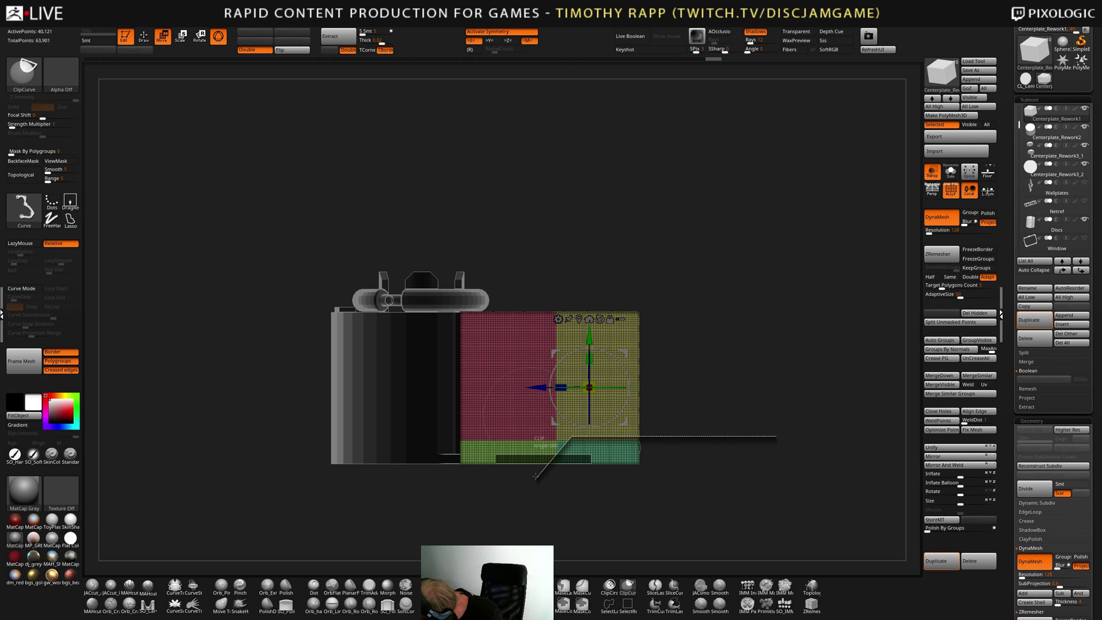
ctrl+shift+drag(526, 480, 525, 465)
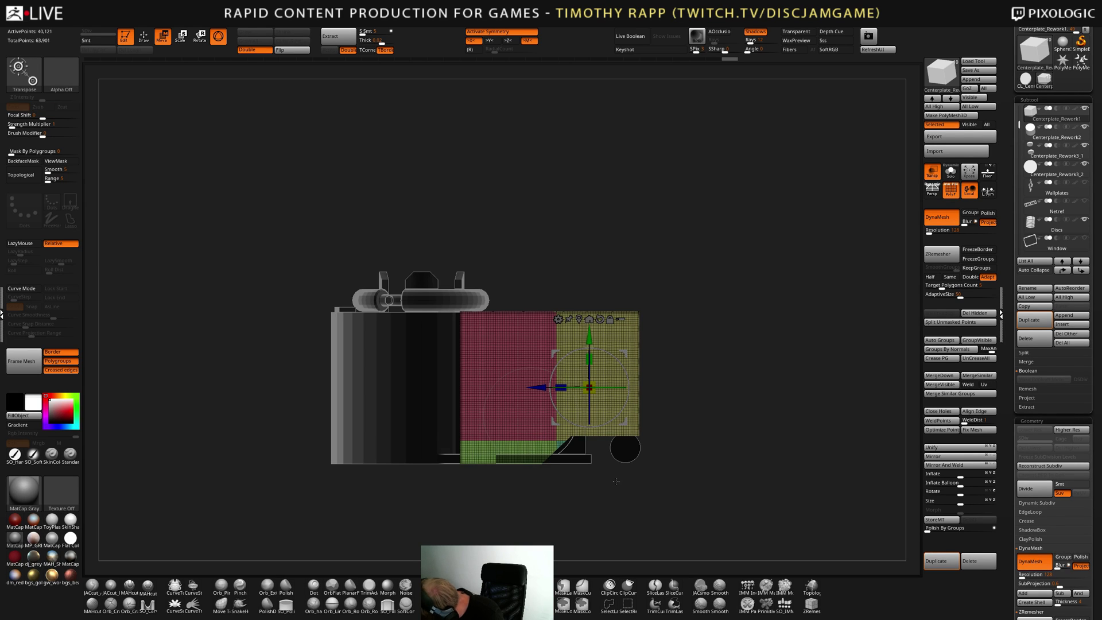
mouse_move(611, 470)
mouse_down()
mouse_move(666, 449)
mouse_move(693, 329)
mouse_move(755, 389)
mouse_move(591, 401)
mouse_move(529, 394)
mouse_move(537, 383)
mouse_move(502, 428)
mouse_move(445, 468)
mouse_move(431, 510)
mouse_up()
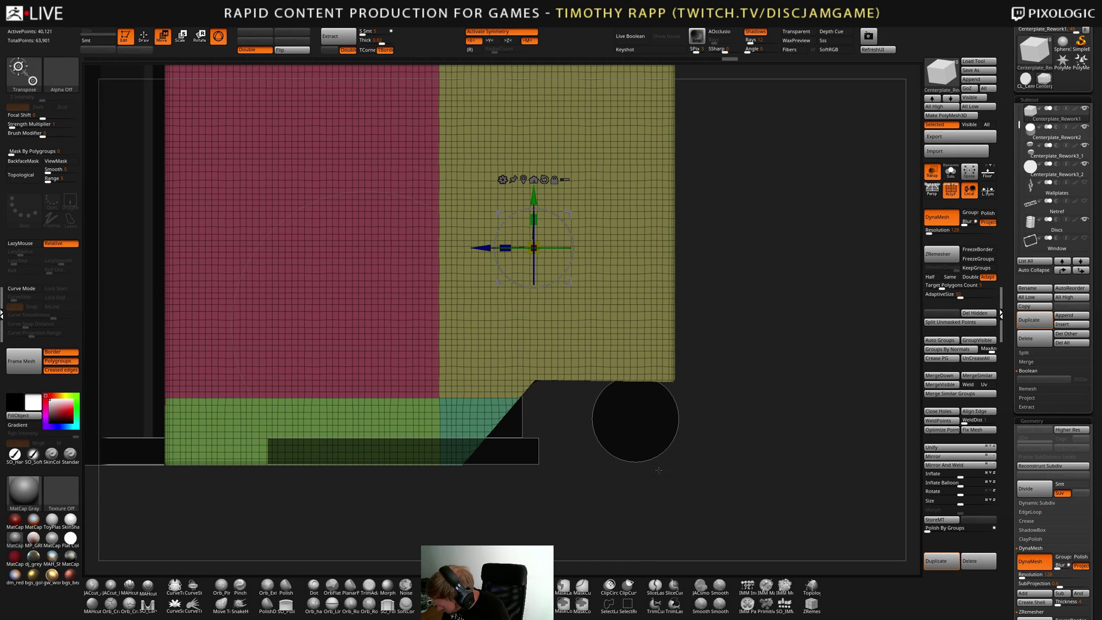
alt+drag(659, 471, 655, 451)
drag(656, 450, 632, 453)
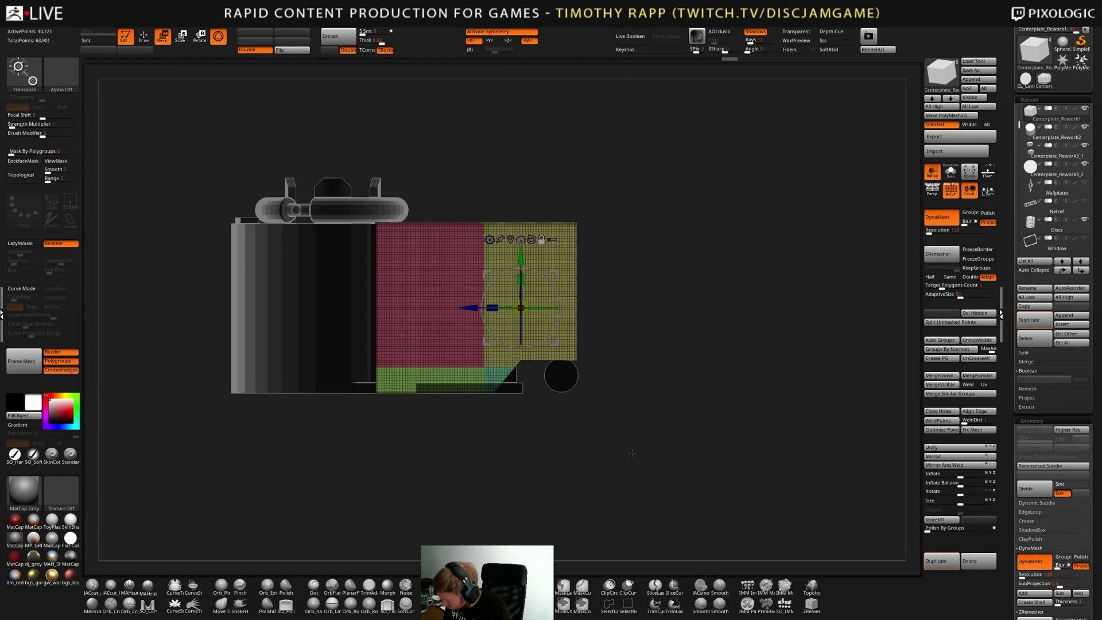
Select the small cylinder and nudge it slightly toward the round block and slightly down under the clipped corner
alt+click(568, 380)
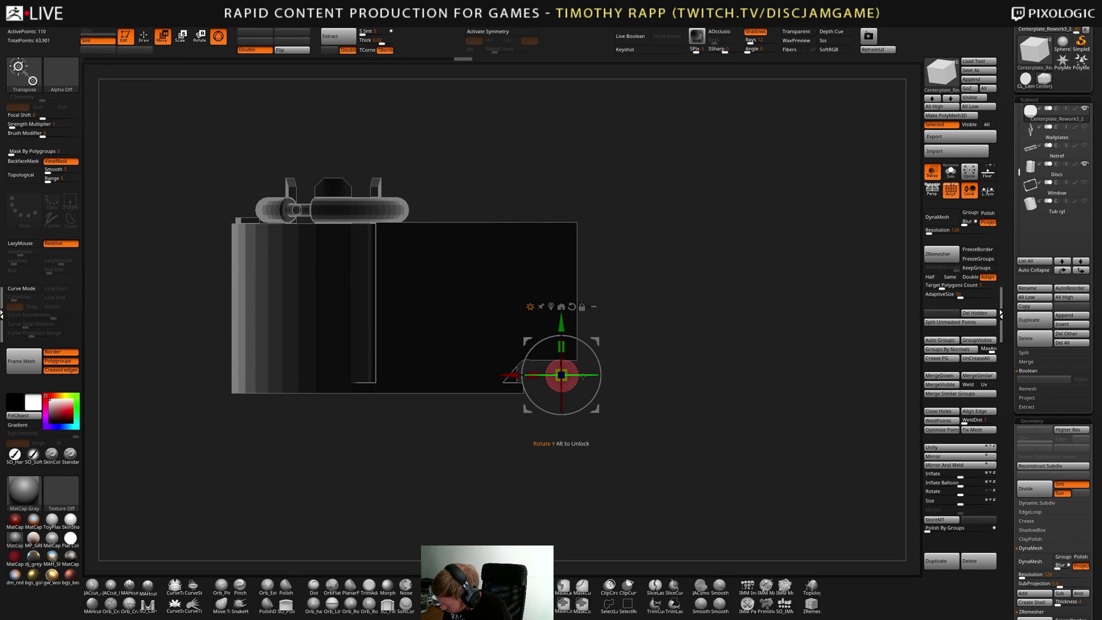
drag(509, 376, 506, 377)
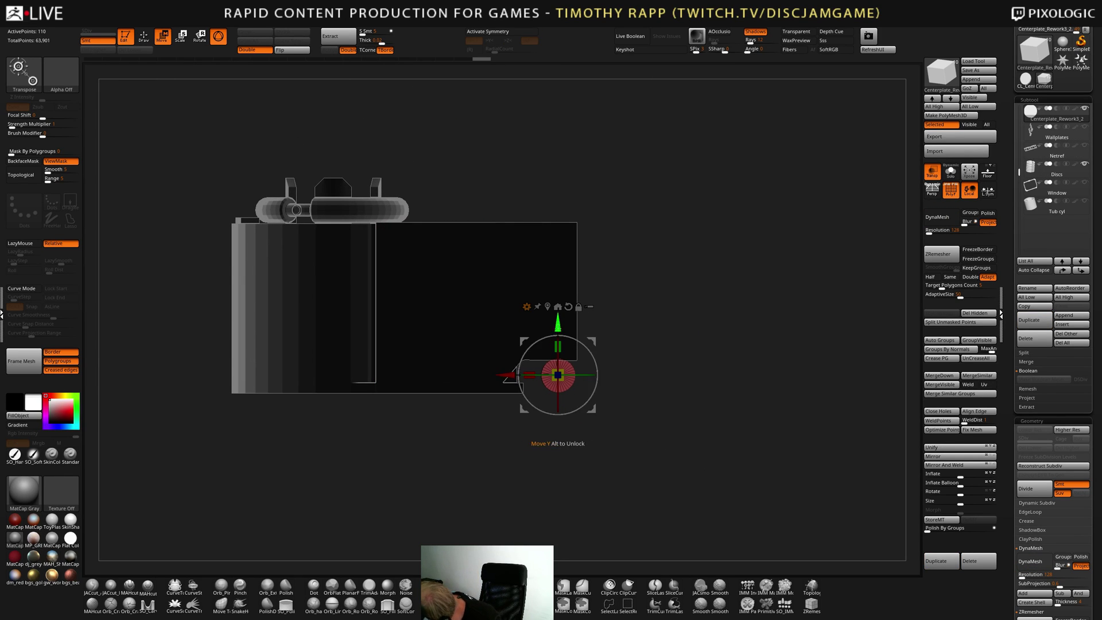
drag(557, 319, 558, 321)
mouse_move(652, 371)
mouse_down()
mouse_move(627, 366)
mouse_move(695, 404)
mouse_move(627, 415)
mouse_up()
Examine the small cylinder's fit beneath the clipped box from the rear and side
key(q)
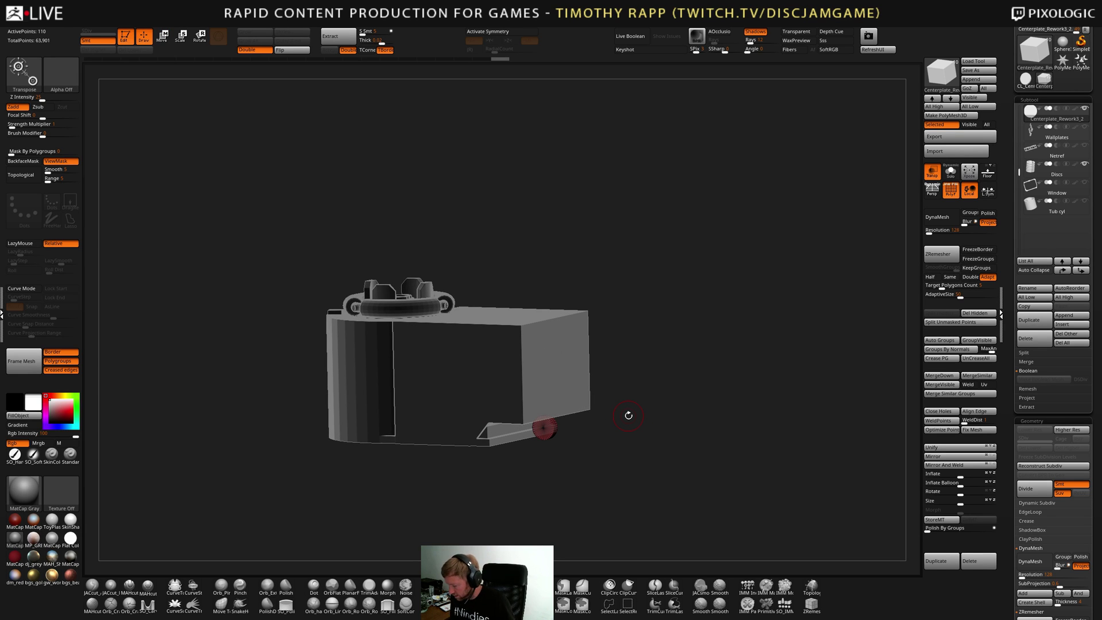
shift+drag(629, 415, 638, 434)
key(w)
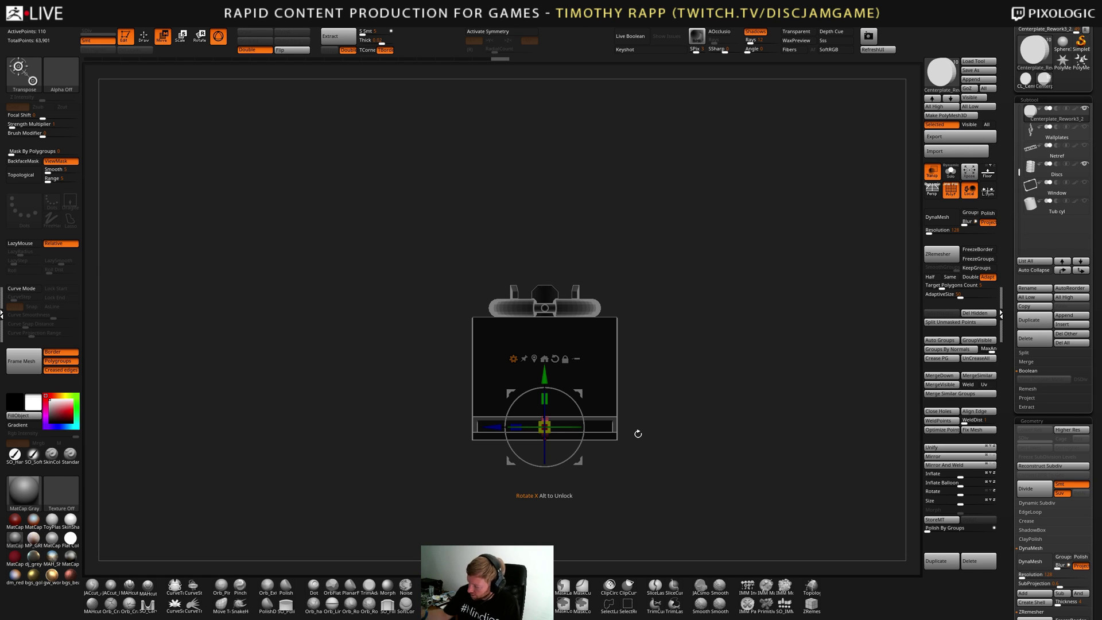
mouse_move(686, 463)
mouse_down()
mouse_move(693, 435)
mouse_move(730, 456)
mouse_move(696, 462)
mouse_move(633, 442)
mouse_up()
key(q)
key(w)
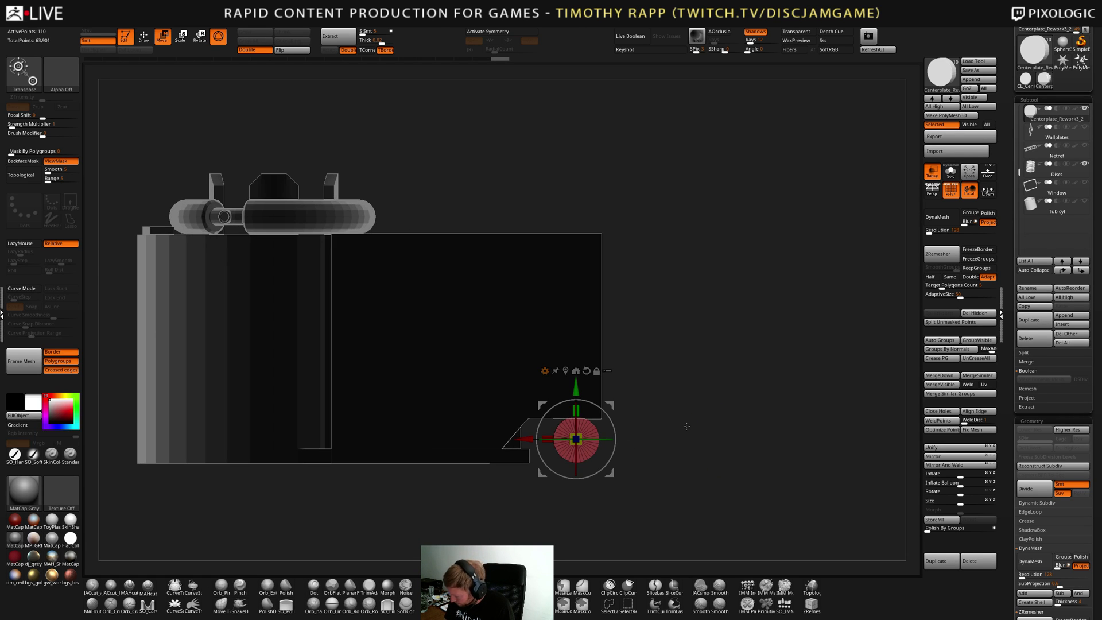
drag(690, 417, 689, 439)
key(q)
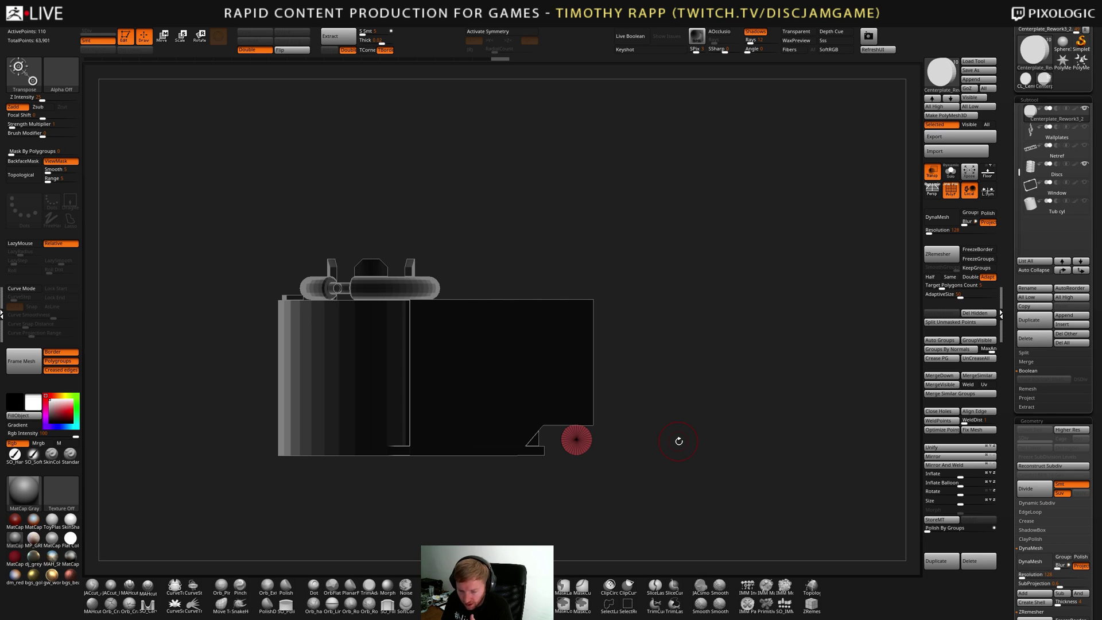
key(w)
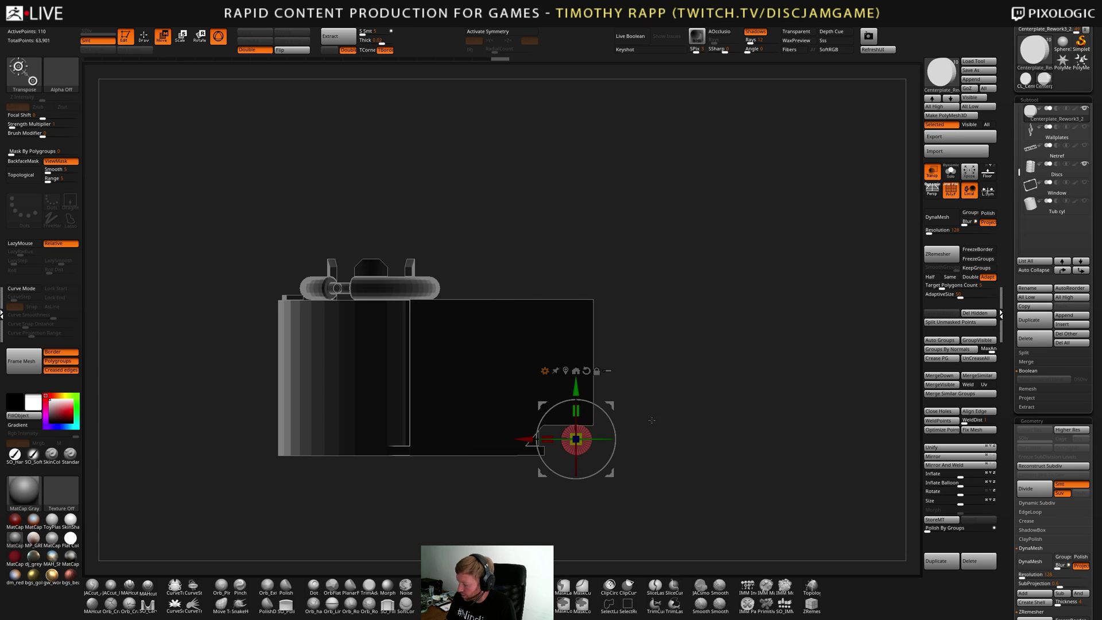
drag(652, 420, 667, 425)
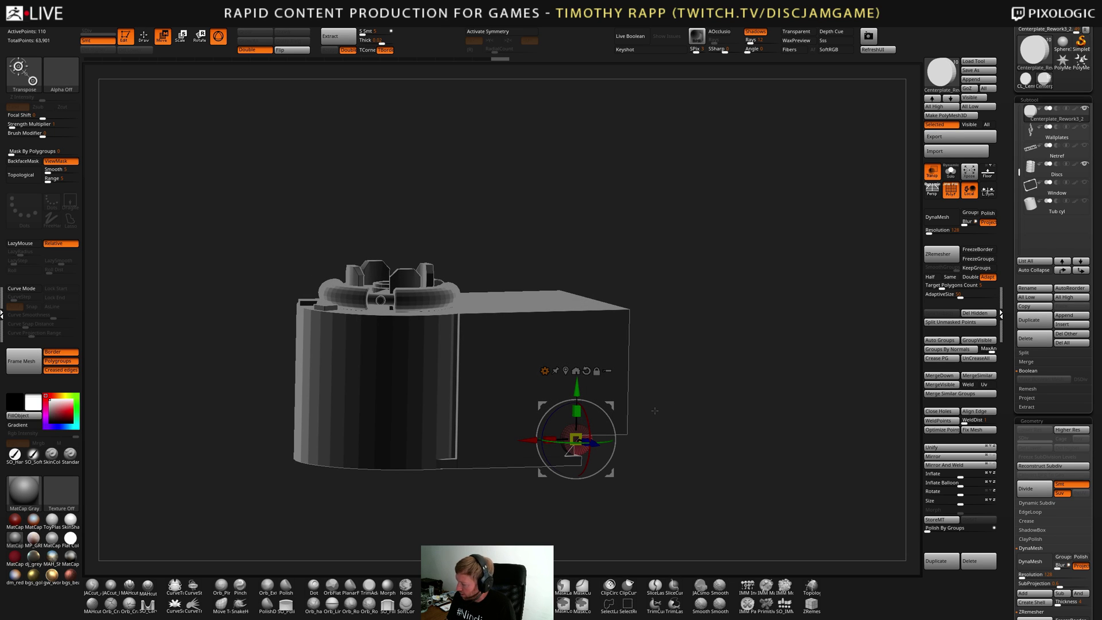
Switch to the ZModeler brush and set its edge action to Bevel for working on the small cylinder
mouse_move(655, 411)
alt+mouse_down()
mouse_move(790, 384)
mouse_move(710, 398)
alt+mouse_up()
key(q)
key(b)
key(z)
key(m)
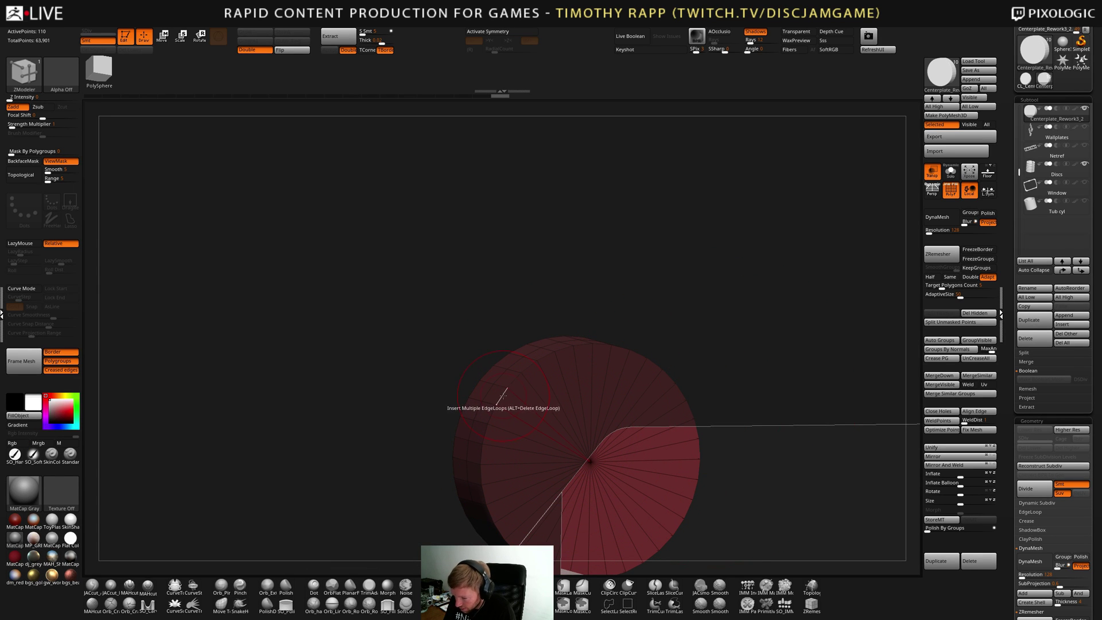
key(space)
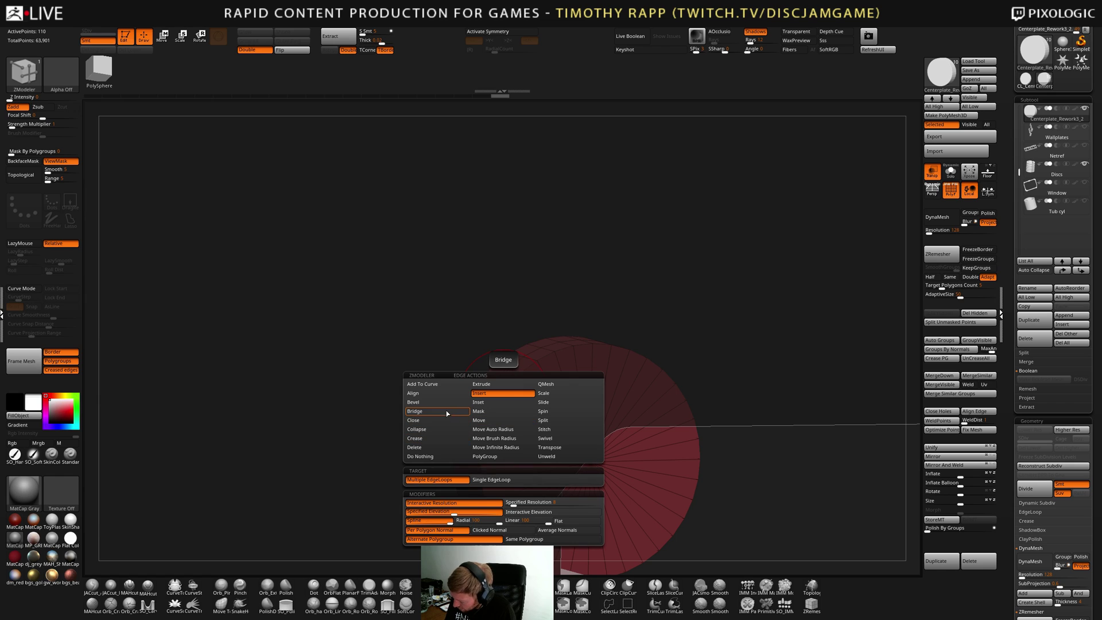
click(413, 402)
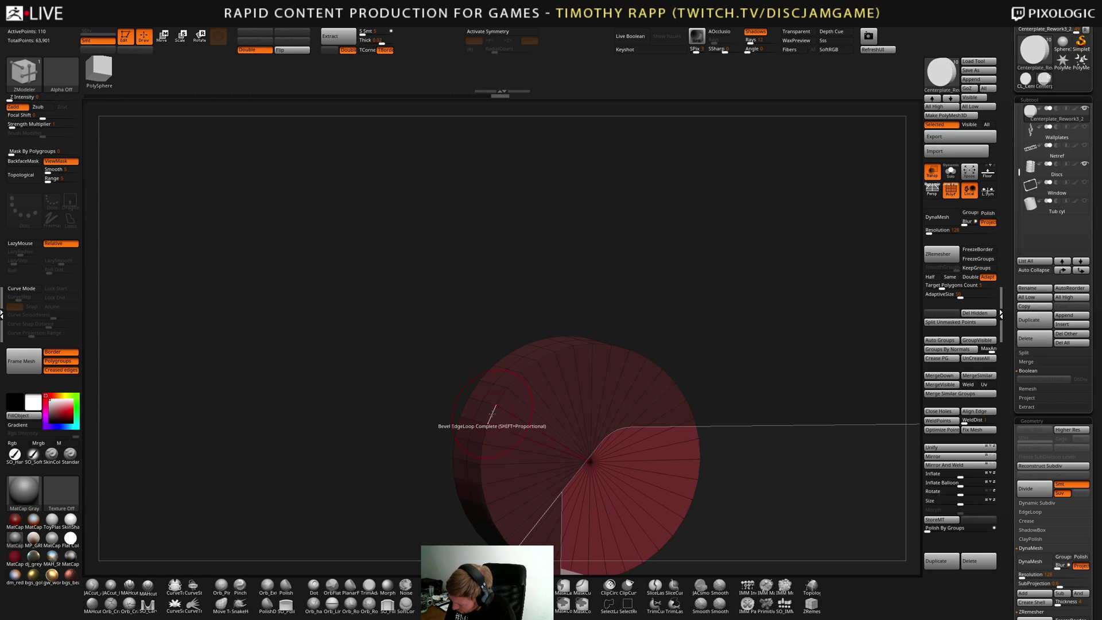
Try beveling the edge loop around the small cylinder's curved side, and undo the attempts
drag(492, 413, 502, 412)
key(ctrl+z)
right_drag(504, 413, 467, 409)
click(471, 406)
key(ctrl+z)
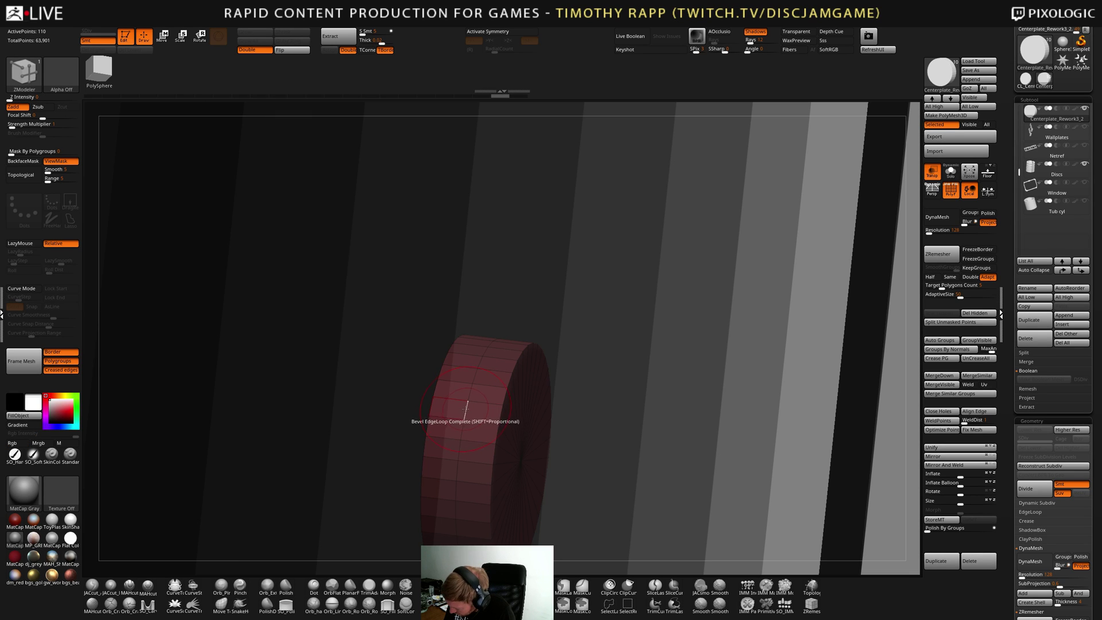
click(467, 407)
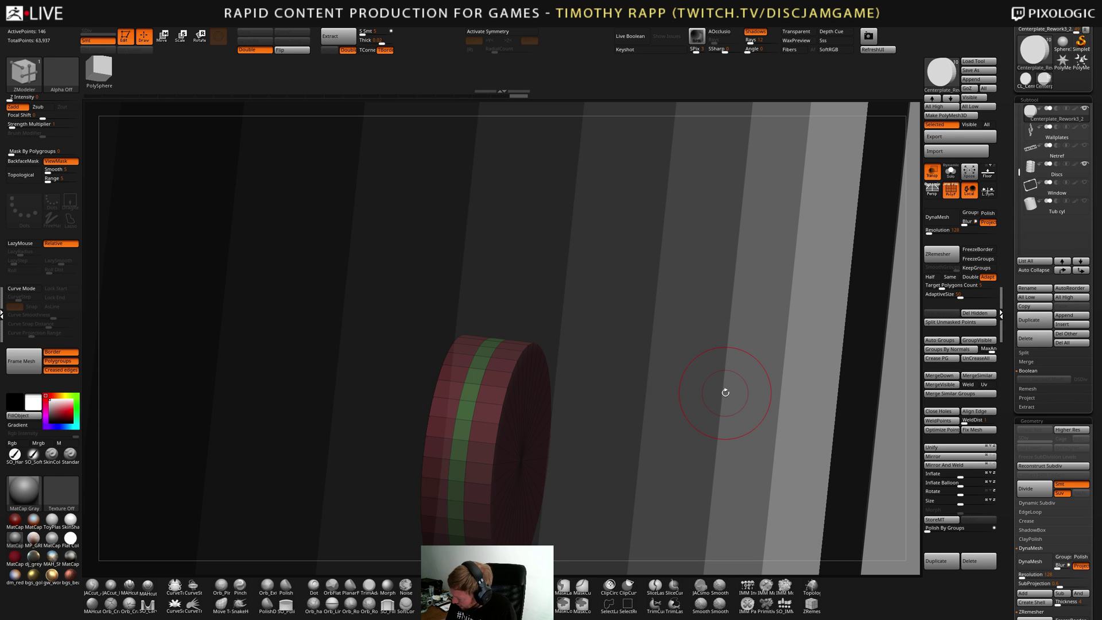
click(974, 464)
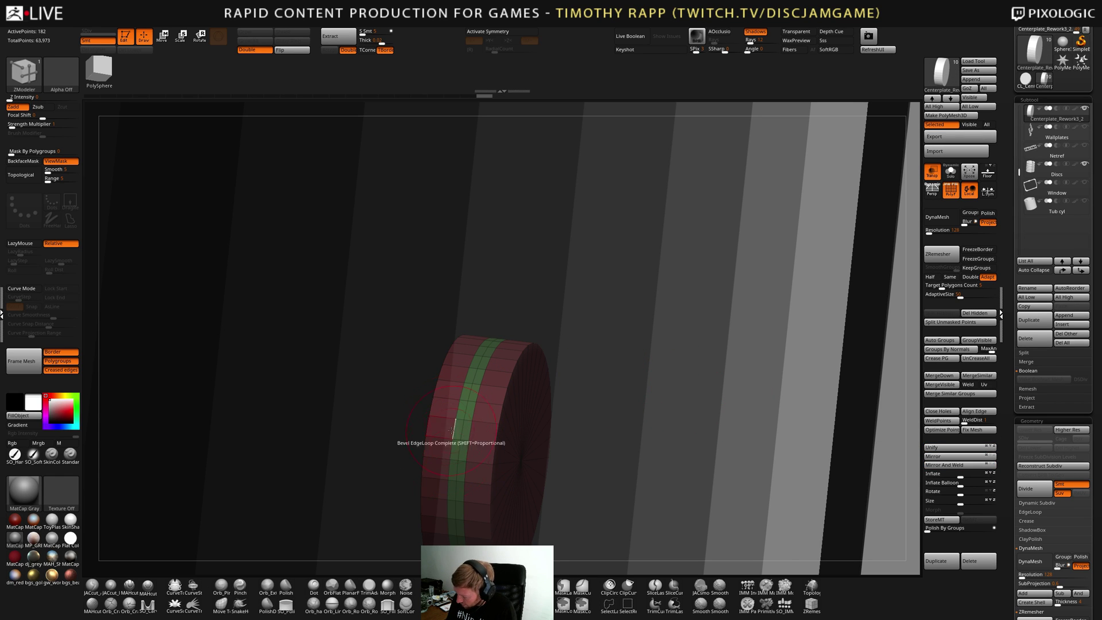
key(ctrl)
key(ctrl+z)
key(ctrl+z)
Turn on Solo display and select the Centerplate_Rework subtool, viewed from above the round end with its polyframe visible
drag(689, 439, 629, 442)
alt+drag(410, 506, 584, 451)
key(ctrl+shift+s)
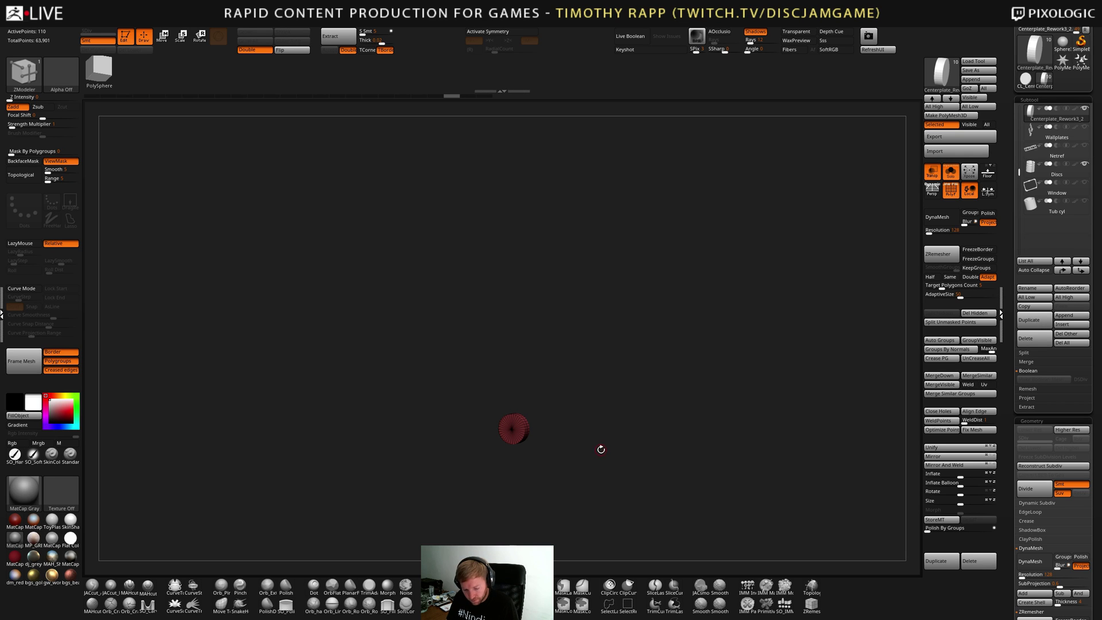
drag(1016, 179, 1020, 109)
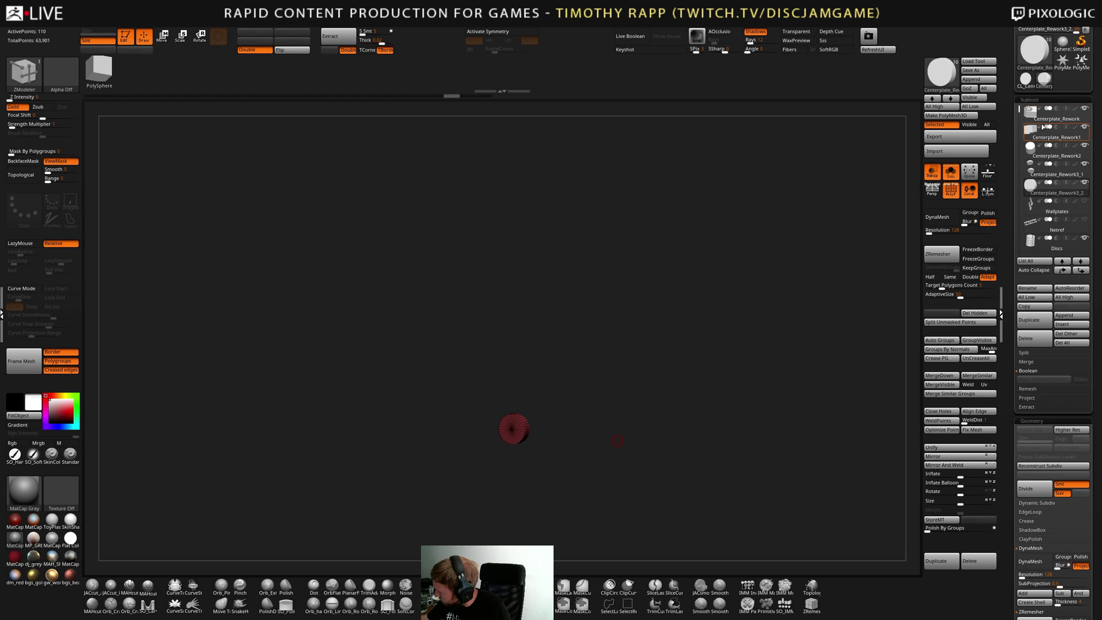
click(1031, 130)
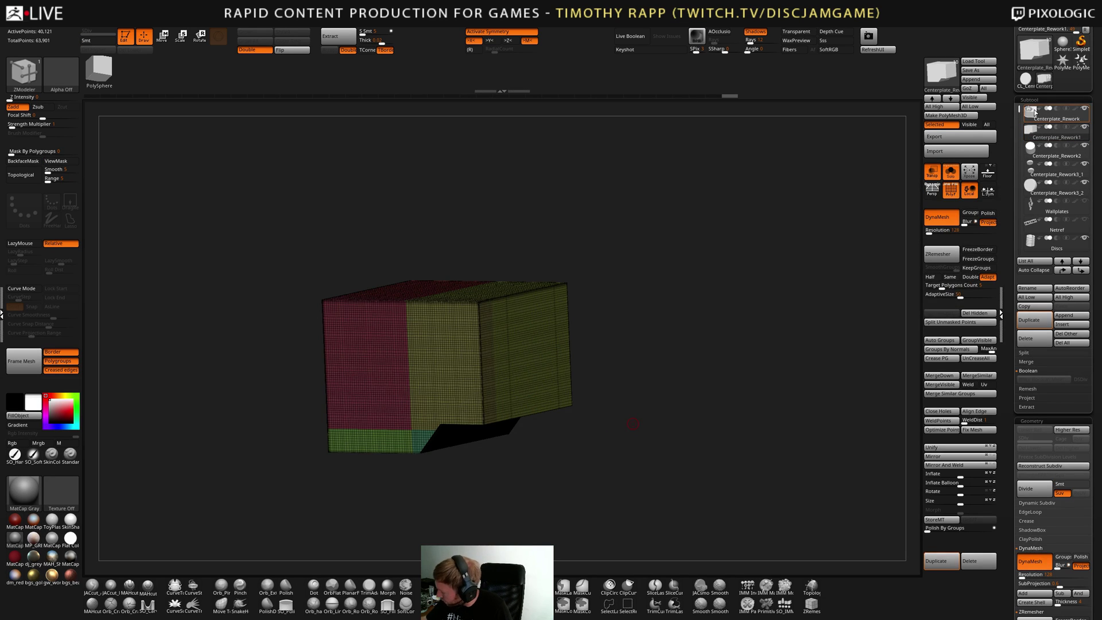
click(1035, 113)
mouse_move(610, 400)
mouse_down()
mouse_move(568, 401)
mouse_move(482, 437)
mouse_move(541, 381)
mouse_move(490, 400)
mouse_move(450, 391)
mouse_move(298, 396)
mouse_move(302, 433)
mouse_move(433, 428)
mouse_move(379, 460)
mouse_move(536, 470)
mouse_up()
key(shift+f)
Crease the polygroup borders of the Centerplate_Rework mesh with Crease PG
key(b)
key(z)
key(m)
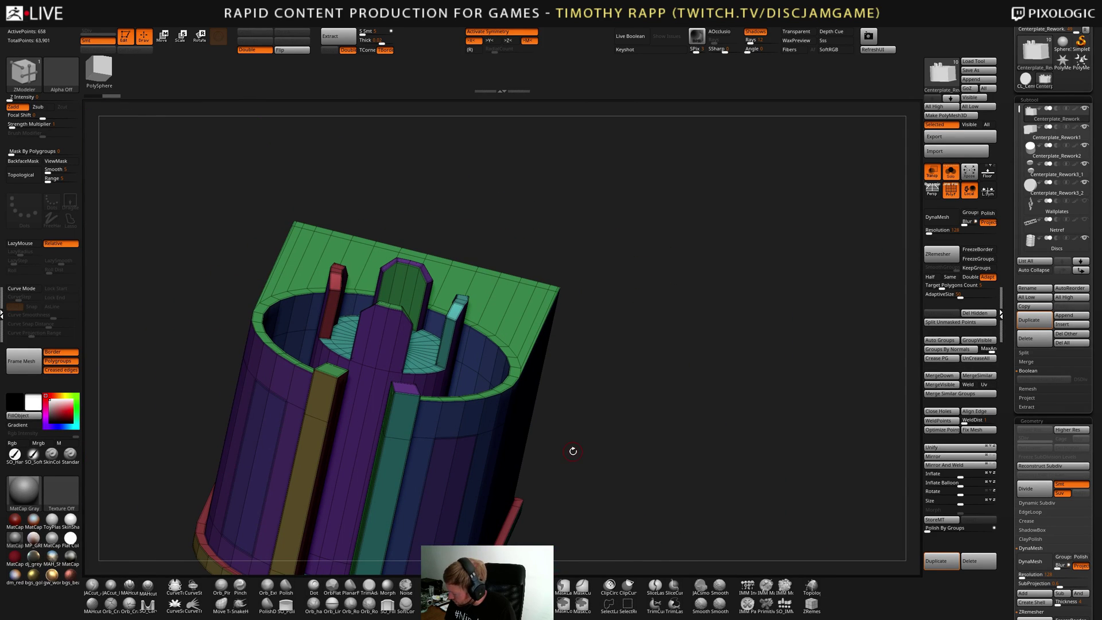
key(shift+c)
key(shift+c)
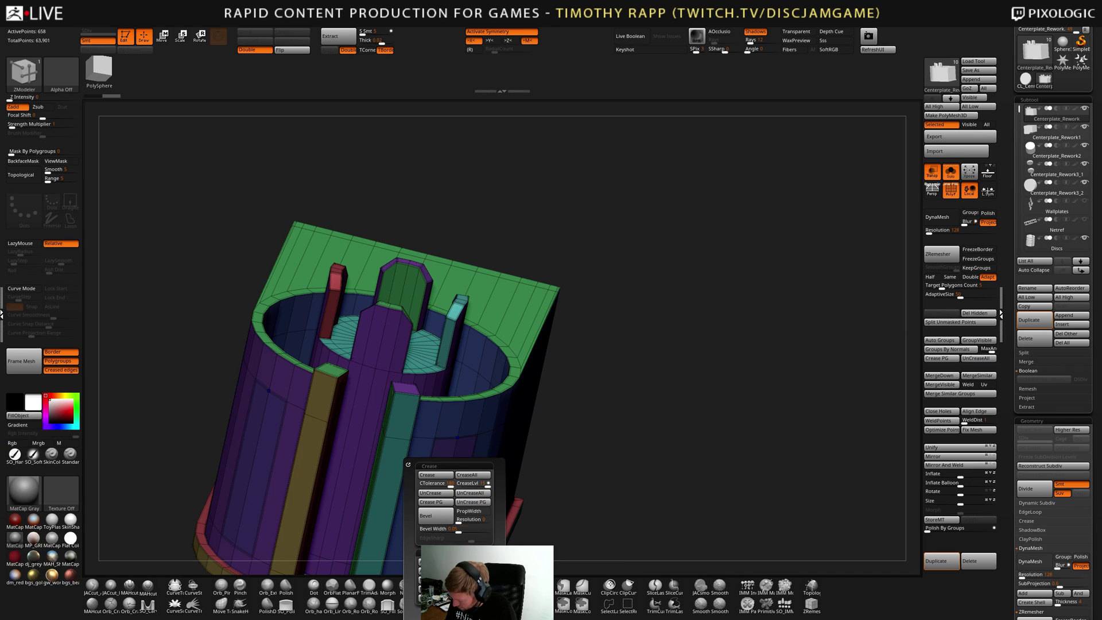
click(441, 503)
Try beveling the creased edges of the Centerplate_Rework mesh with an adjusted bevel width, and undo the bevel
drag(1009, 509, 1012, 465)
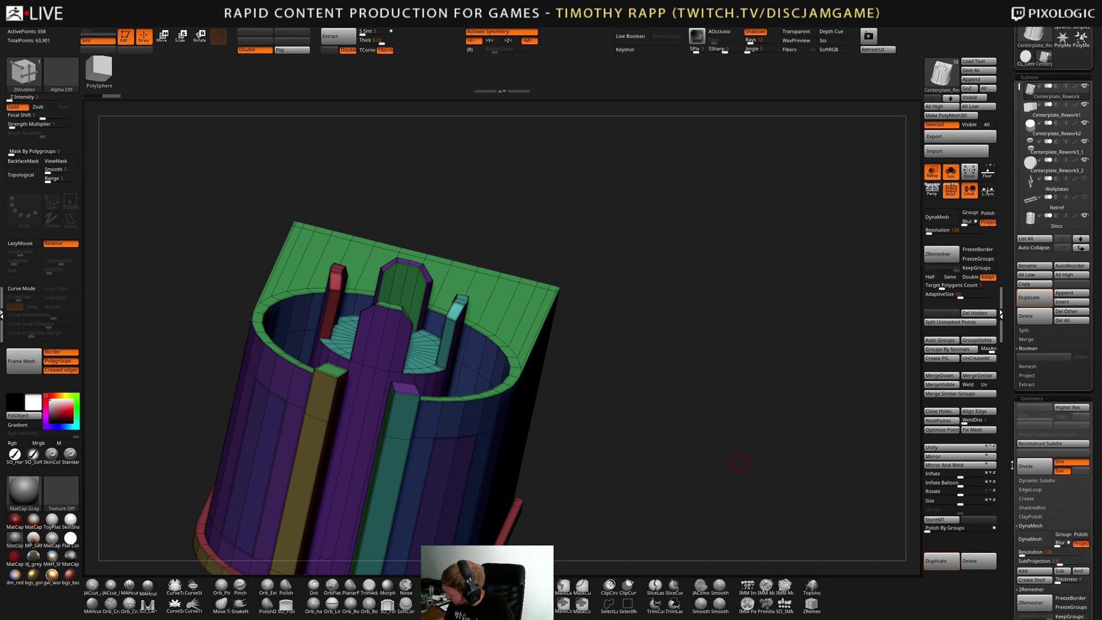
click(1035, 499)
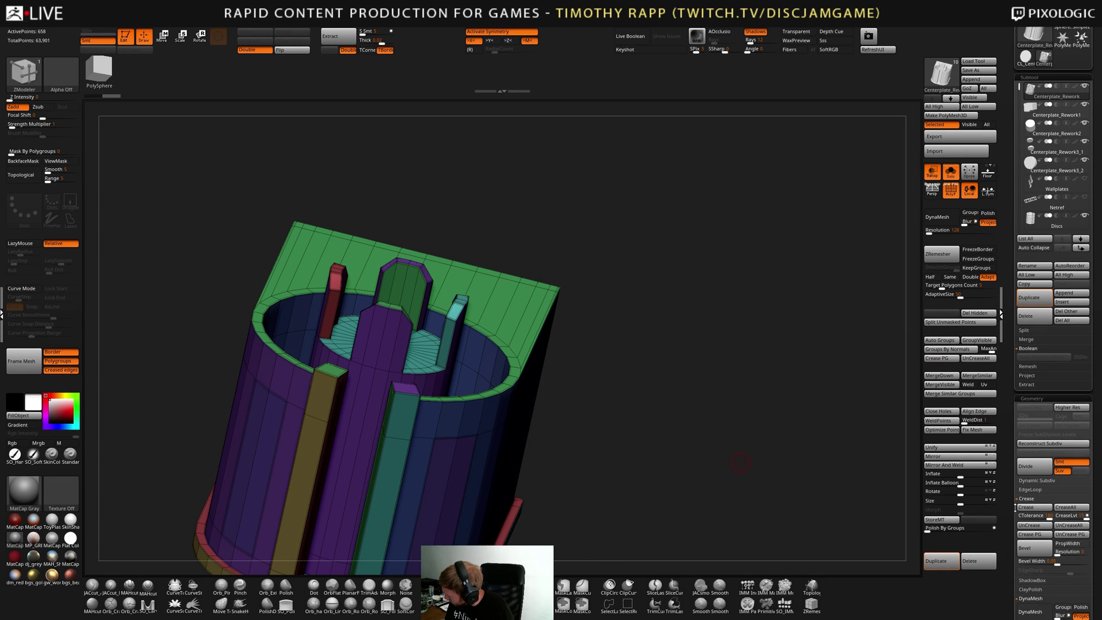
drag(1016, 507, 1016, 397)
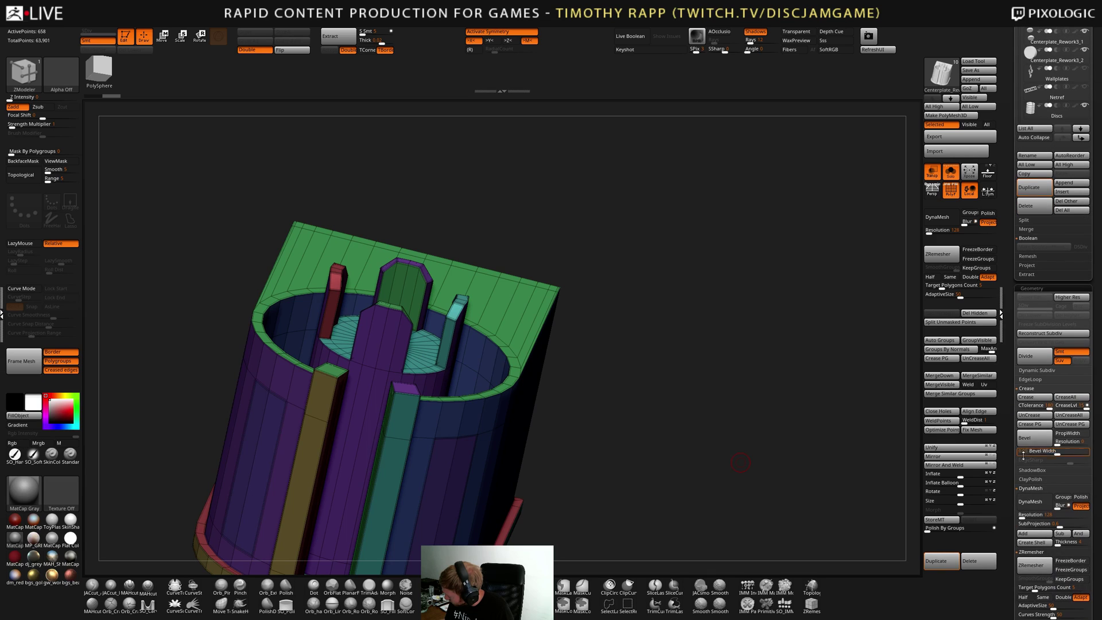
click(1055, 452)
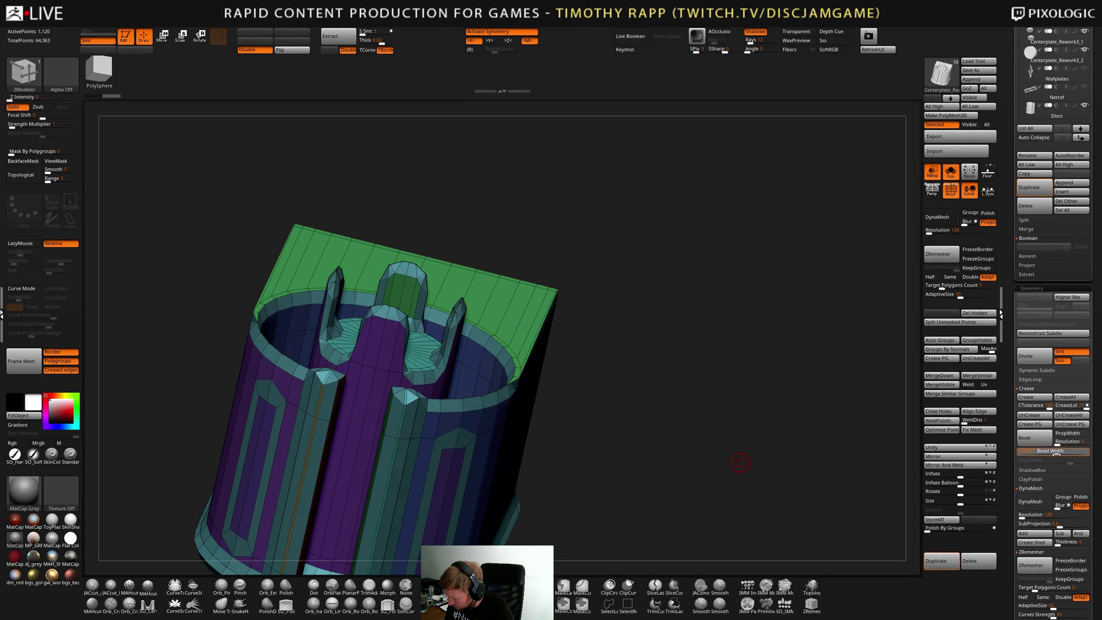
drag(1054, 453, 1047, 457)
mouse_move(566, 426)
mouse_down()
mouse_move(511, 401)
mouse_move(560, 416)
mouse_up()
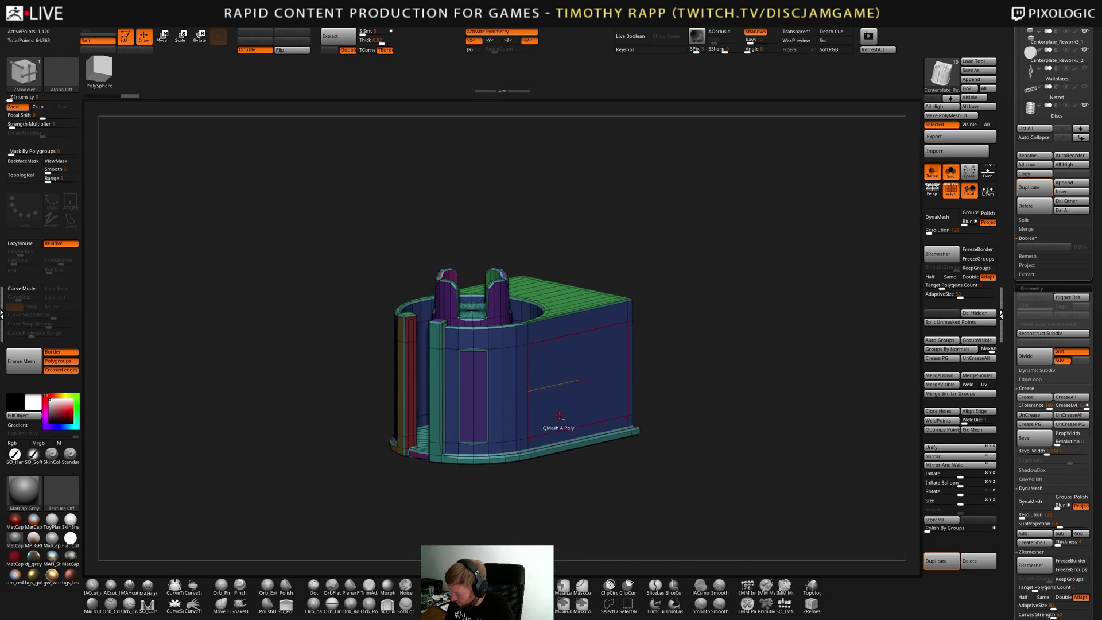
right_drag(559, 415, 600, 425)
ctrl+right_drag(600, 425, 428, 501)
key(ctrl+z)
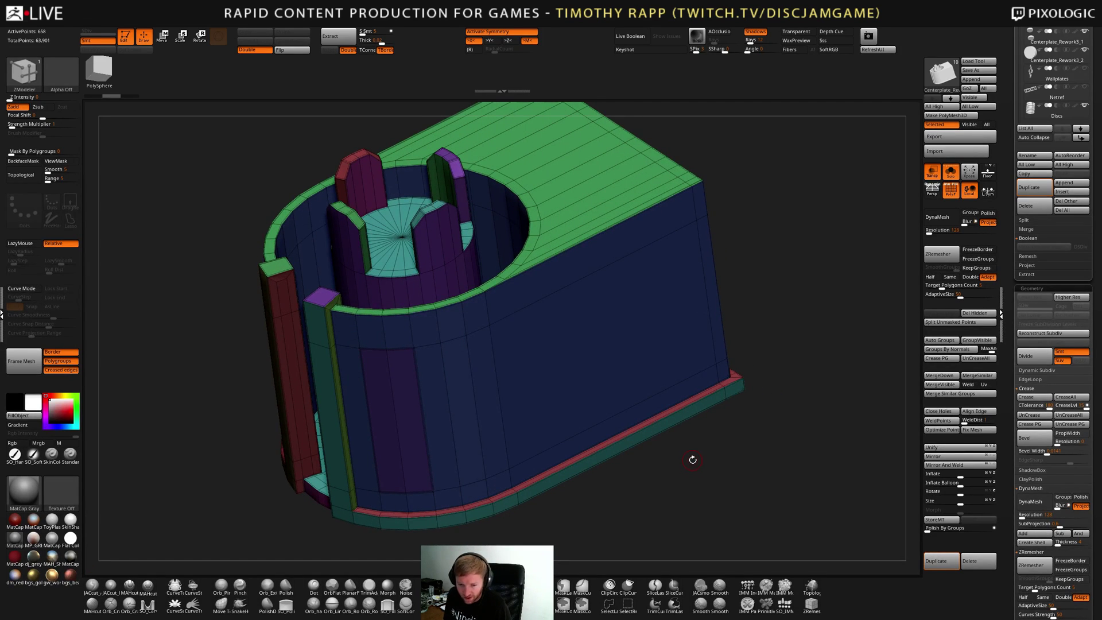
drag(687, 466, 737, 442)
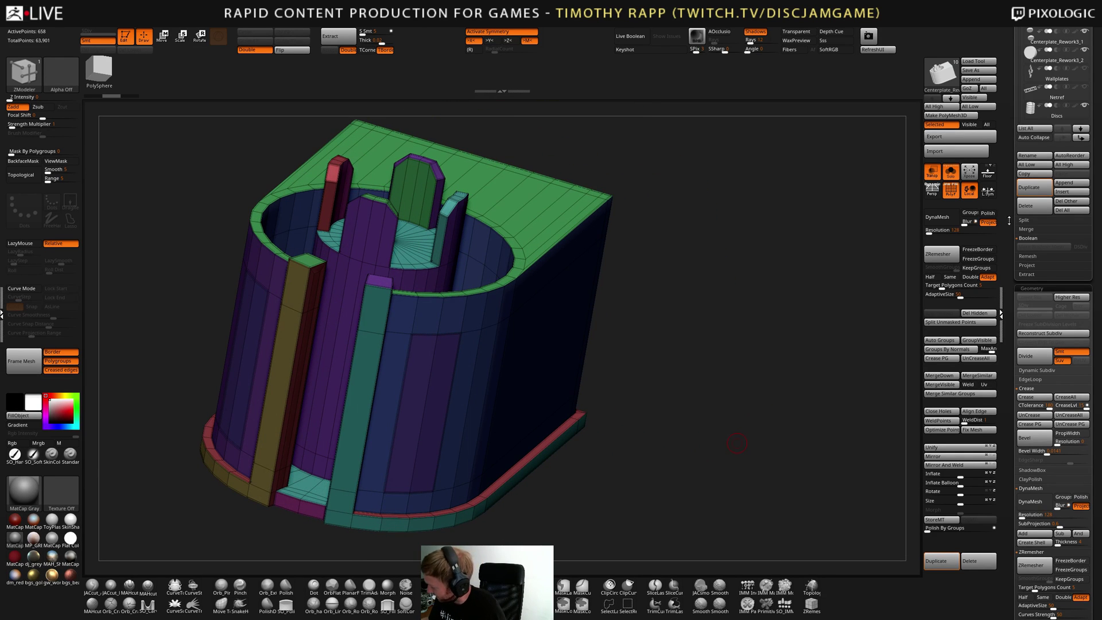
scroll(1009, 220, up, 3)
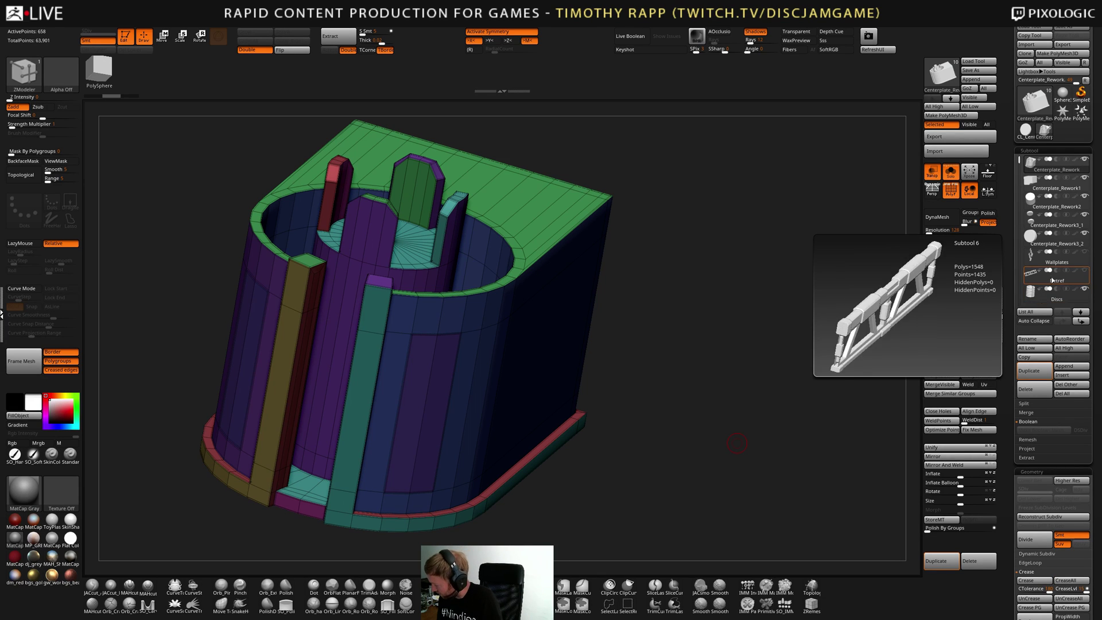
Load the tool file containing the knife model
mouse_move(1049, 260)
drag(716, 367, 622, 430)
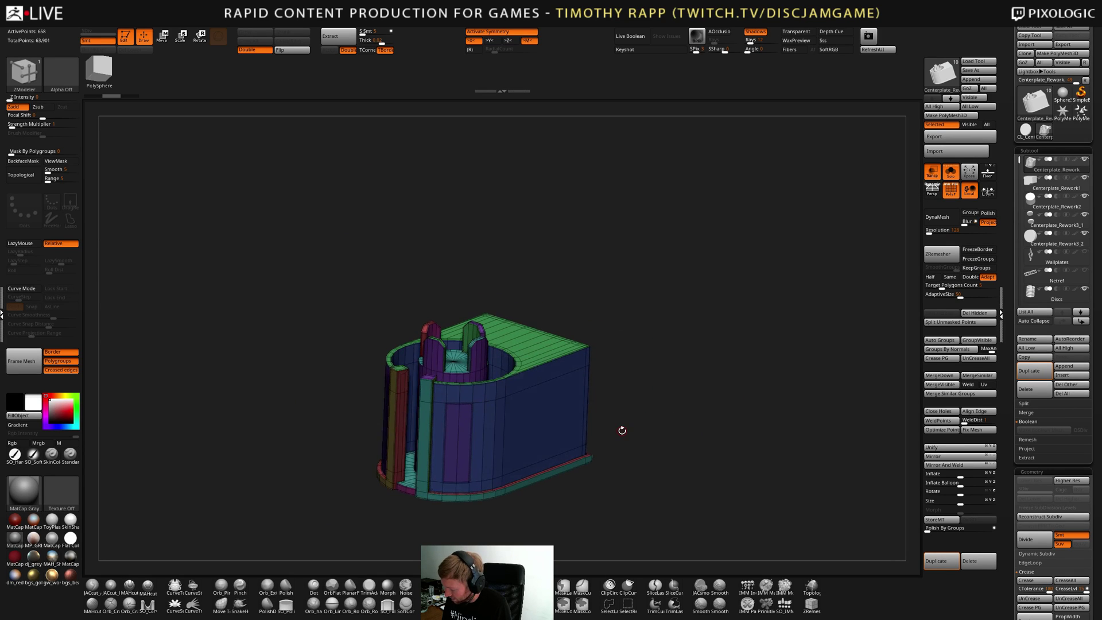
click(1033, 29)
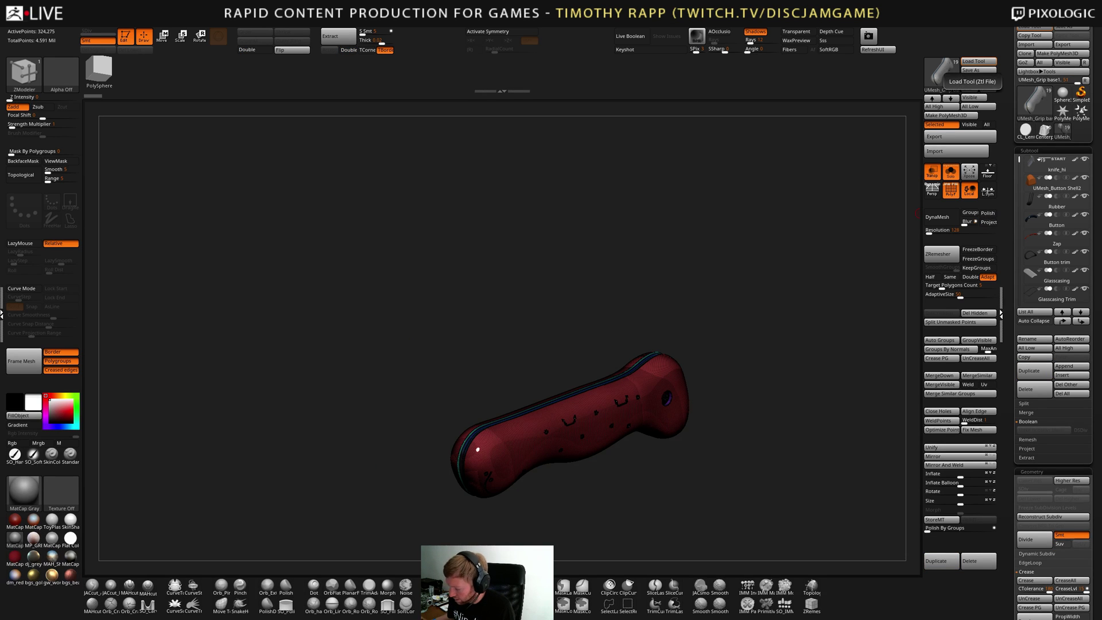
Turn off the polyframe, Solo and Transp displays to show the complete knife as a solid model
mouse_move(599, 410)
ctrl+right_down()
mouse_move(636, 423)
mouse_move(574, 436)
ctrl+right_up()
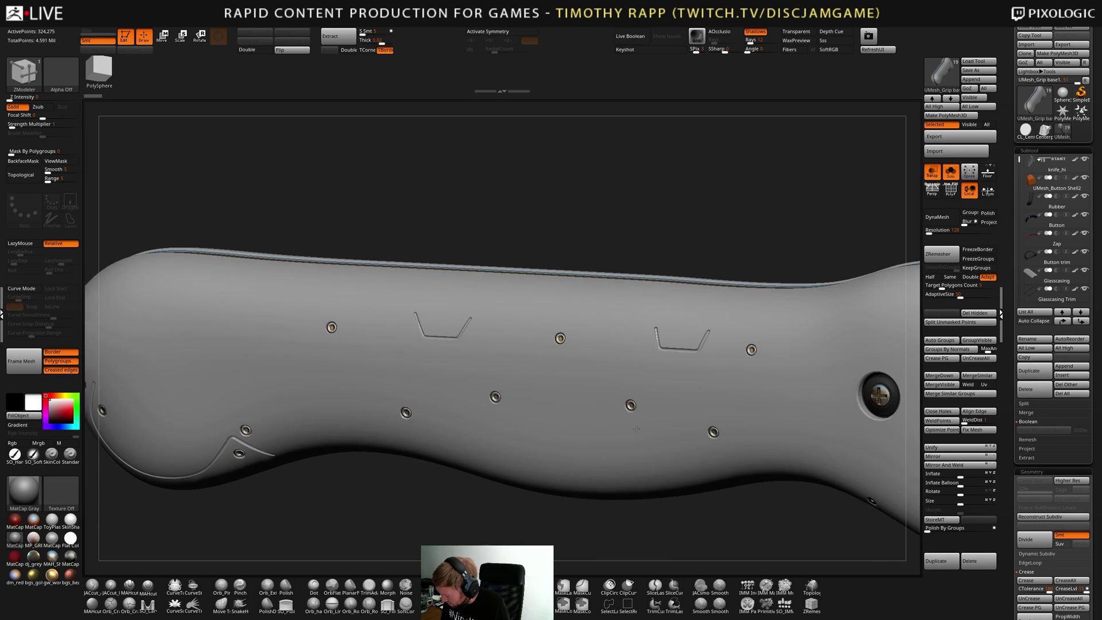
mouse_move(696, 402)
alt+right_down()
mouse_move(679, 435)
mouse_move(712, 439)
mouse_move(718, 427)
alt+right_up()
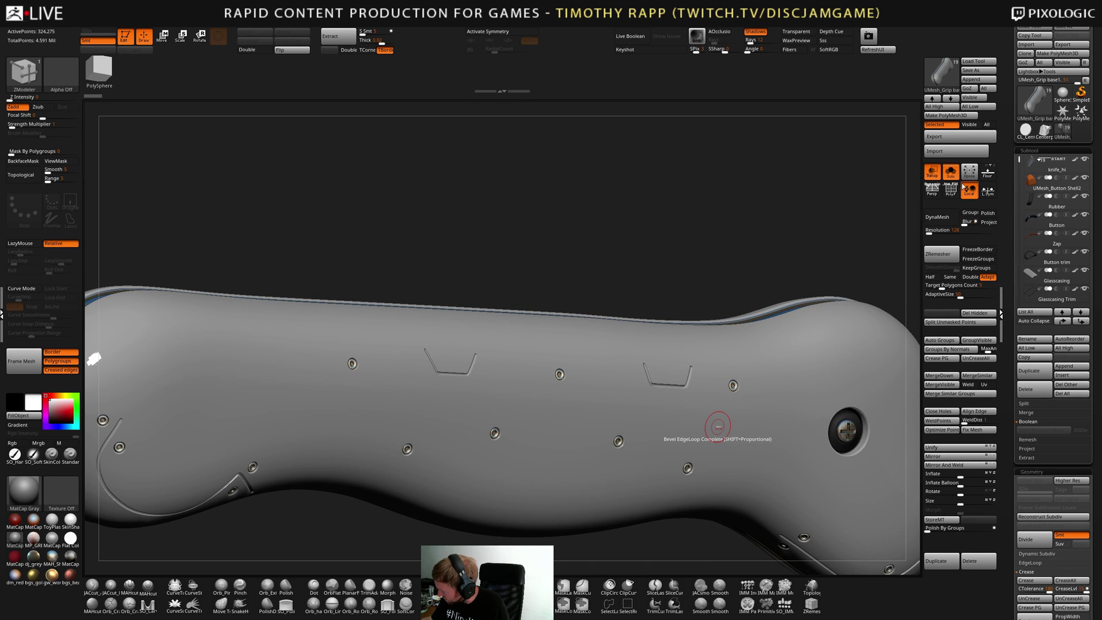
click(950, 171)
key(f)
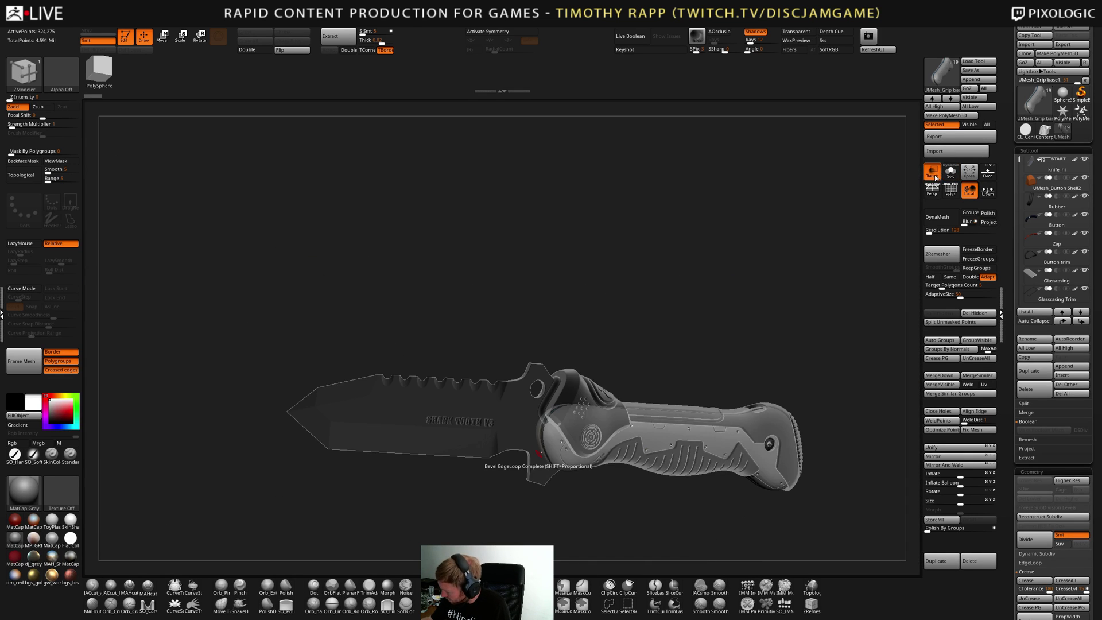
click(935, 178)
Examine the knife's grip and orange button housing up close, with the grip's polyframe displayed
mouse_move(707, 460)
right_down()
mouse_move(752, 462)
mouse_move(759, 480)
mouse_move(651, 491)
mouse_move(689, 468)
right_up()
right_drag(281, 472, 349, 499)
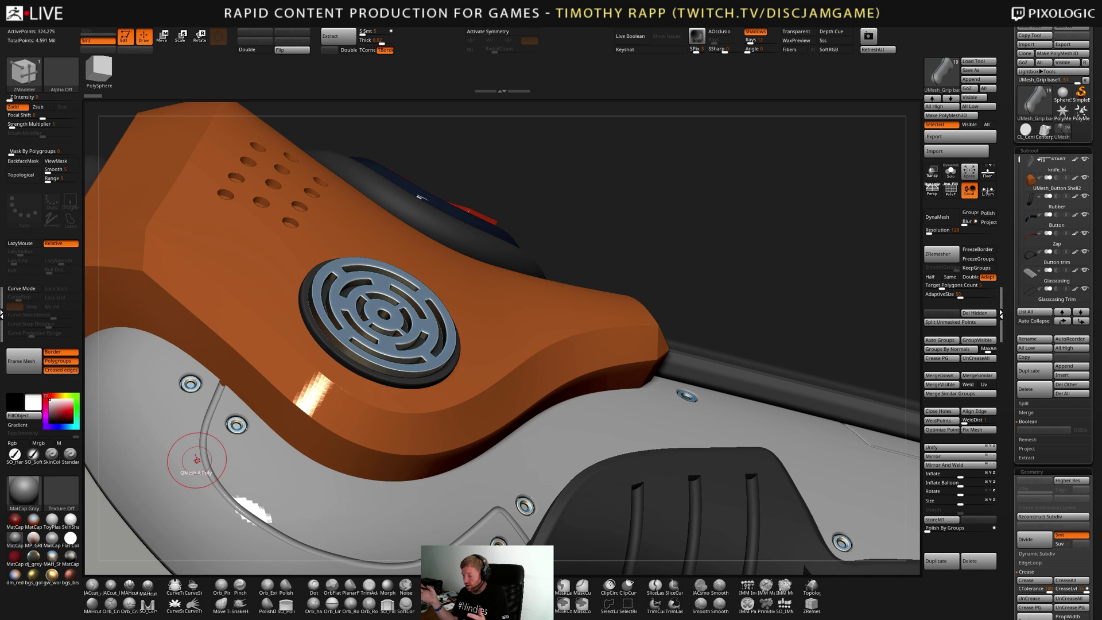
key(f)
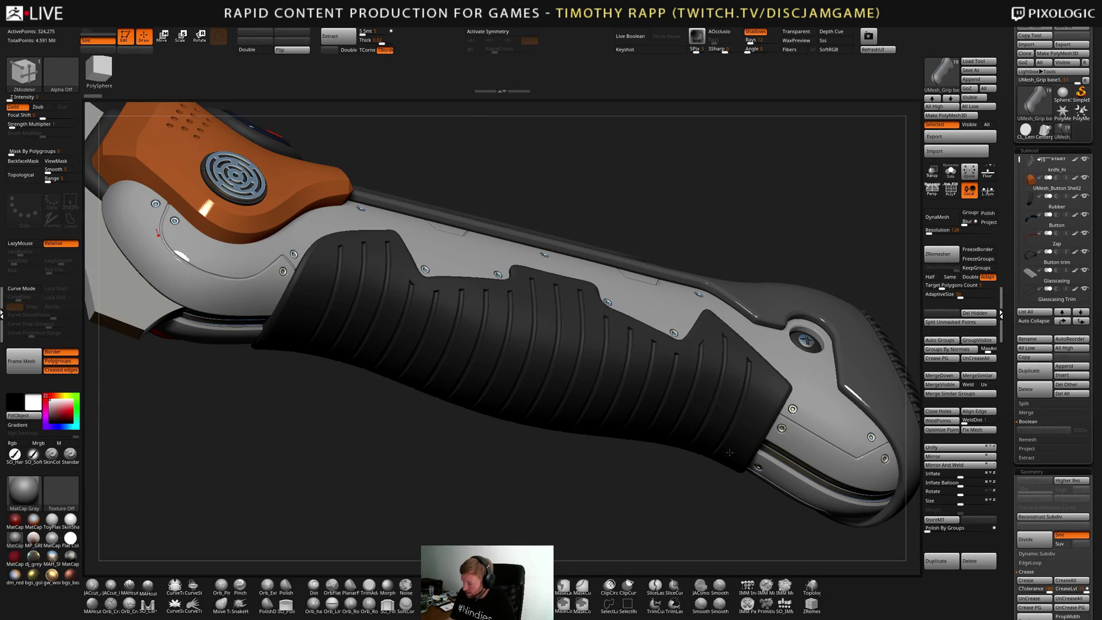
drag(744, 446, 700, 470)
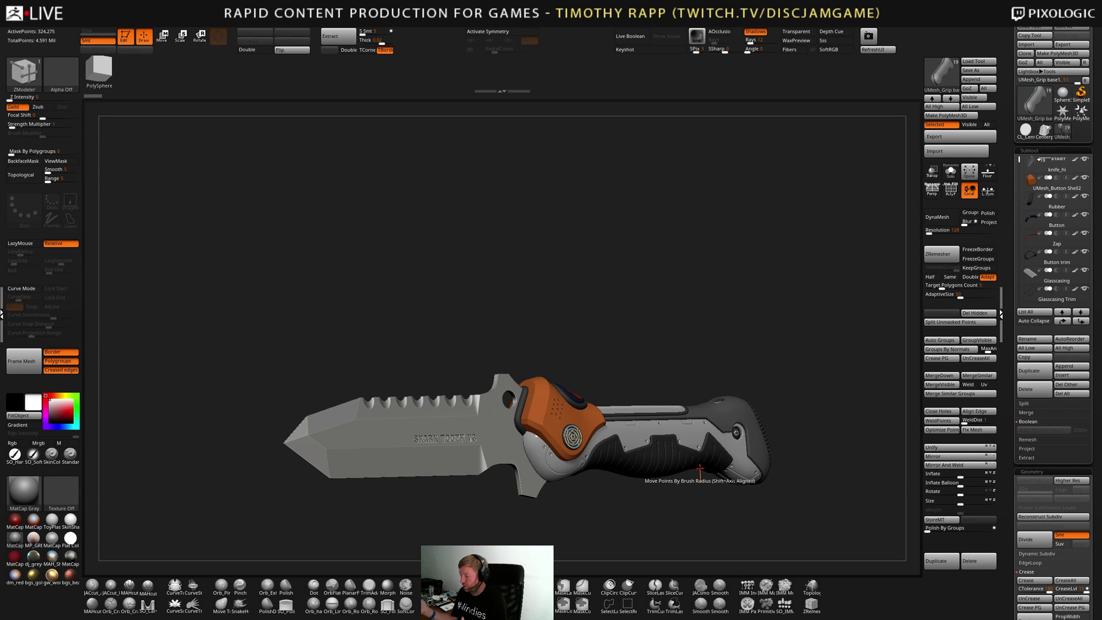
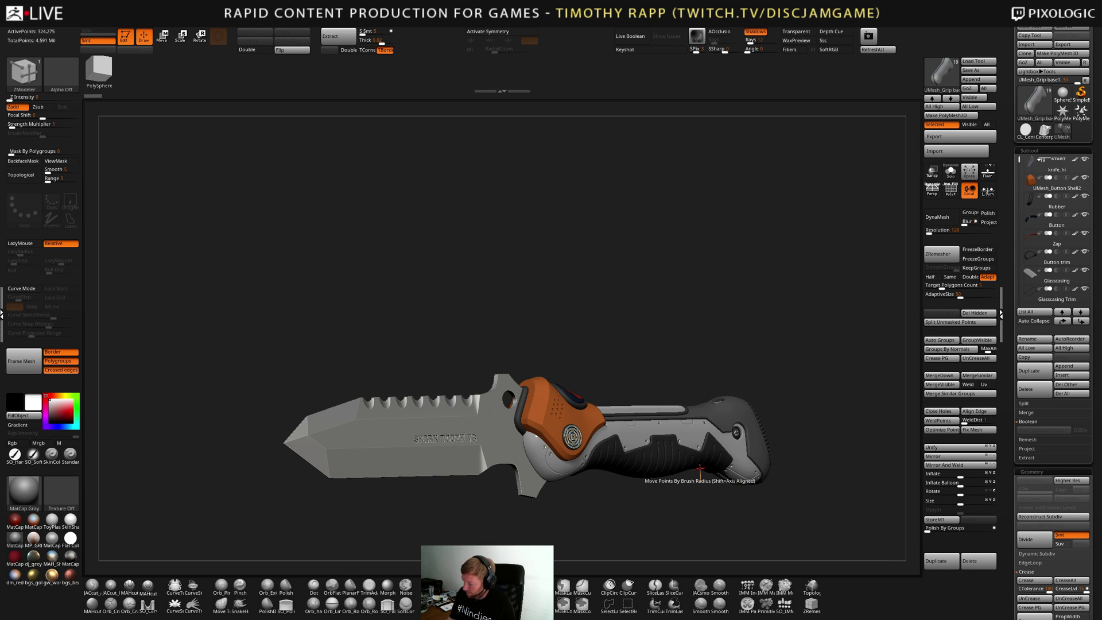
right_drag(700, 470, 504, 467)
key(shift+f)
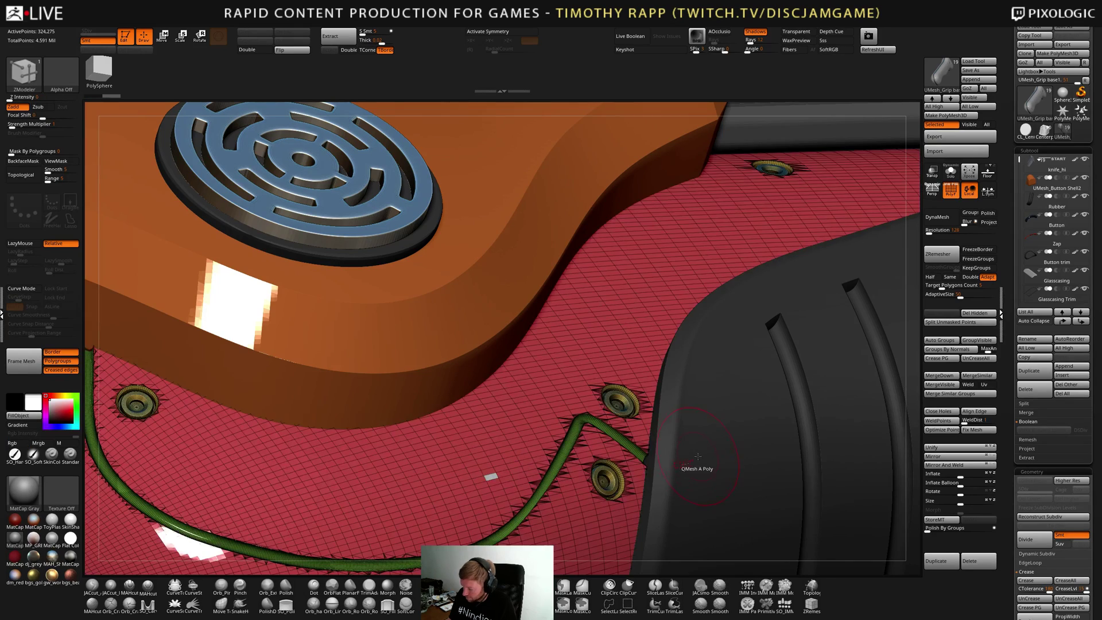
Inspect the grip base's seam, grooves and screw recesses in Solo display, and return to the whole knife
ctrl+right_drag(698, 456, 711, 439)
key(alt+s)
key(shift+f)
key(alt+s)
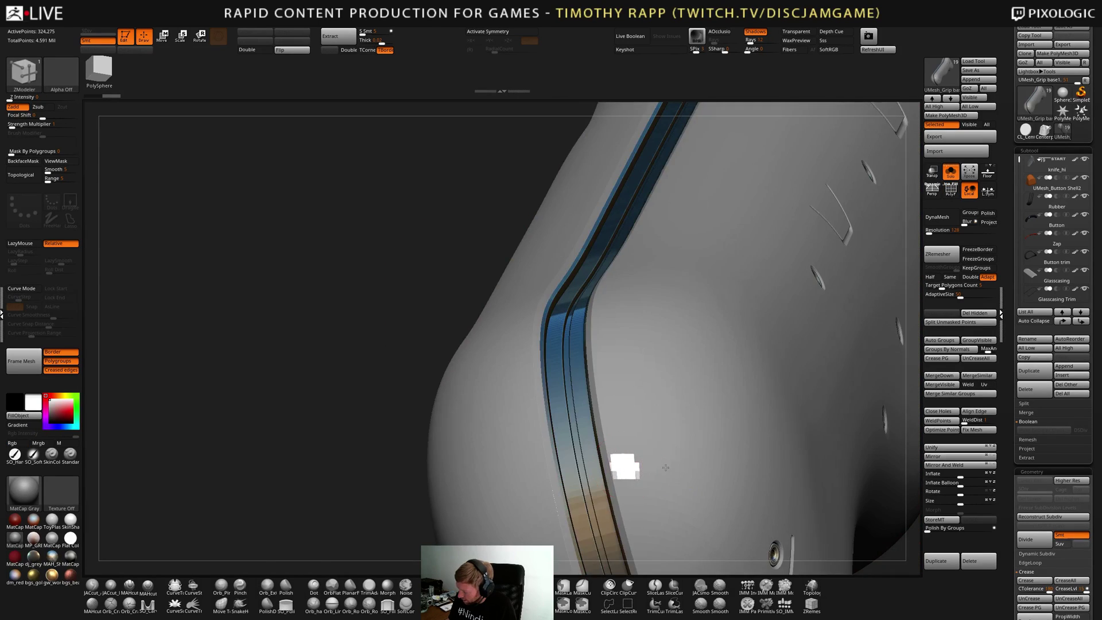
right_drag(666, 468, 507, 413)
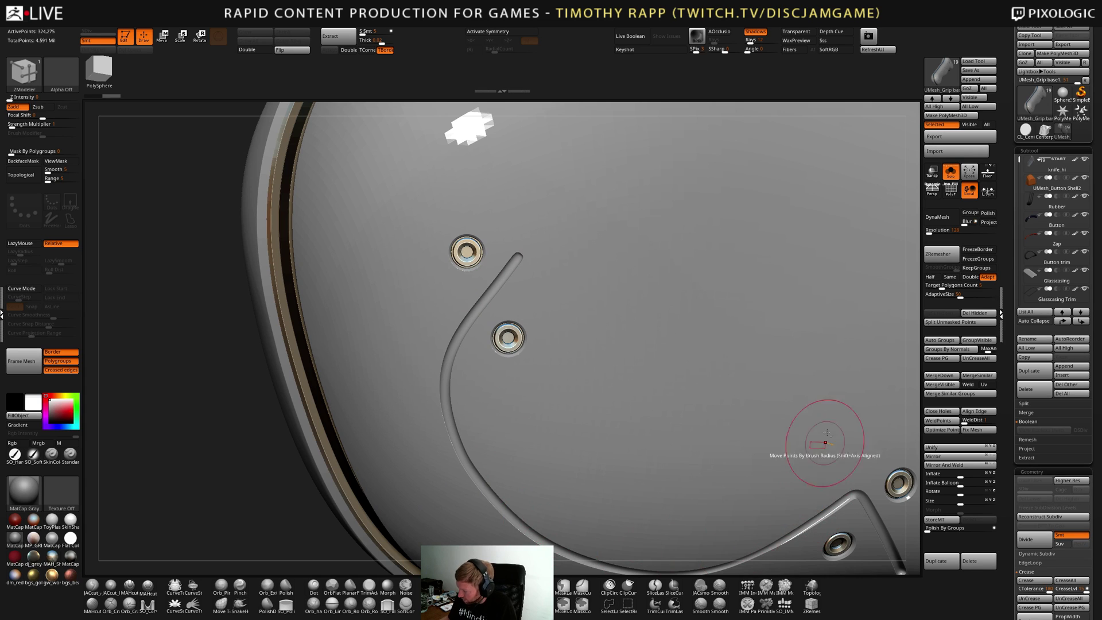
click(949, 173)
key(f)
mouse_move(763, 460)
ctrl+right_down()
mouse_move(726, 445)
mouse_move(726, 377)
mouse_move(746, 413)
mouse_move(626, 419)
mouse_move(637, 428)
mouse_move(610, 462)
mouse_move(601, 439)
mouse_move(519, 471)
mouse_move(519, 459)
mouse_move(482, 453)
mouse_move(579, 492)
mouse_move(497, 459)
mouse_move(605, 435)
ctrl+right_up()
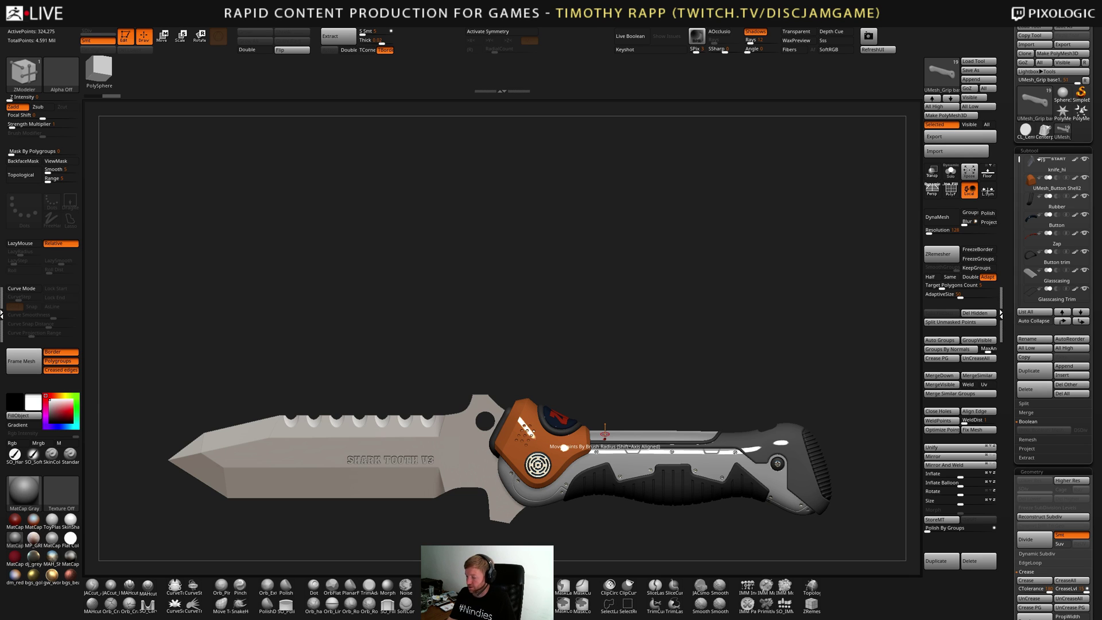
Select the knife_hi blade subtool and examine the polyframe around its serrations and SHARK TOOTH V3 engraving
right_drag(605, 434, 493, 459)
alt+click(485, 462)
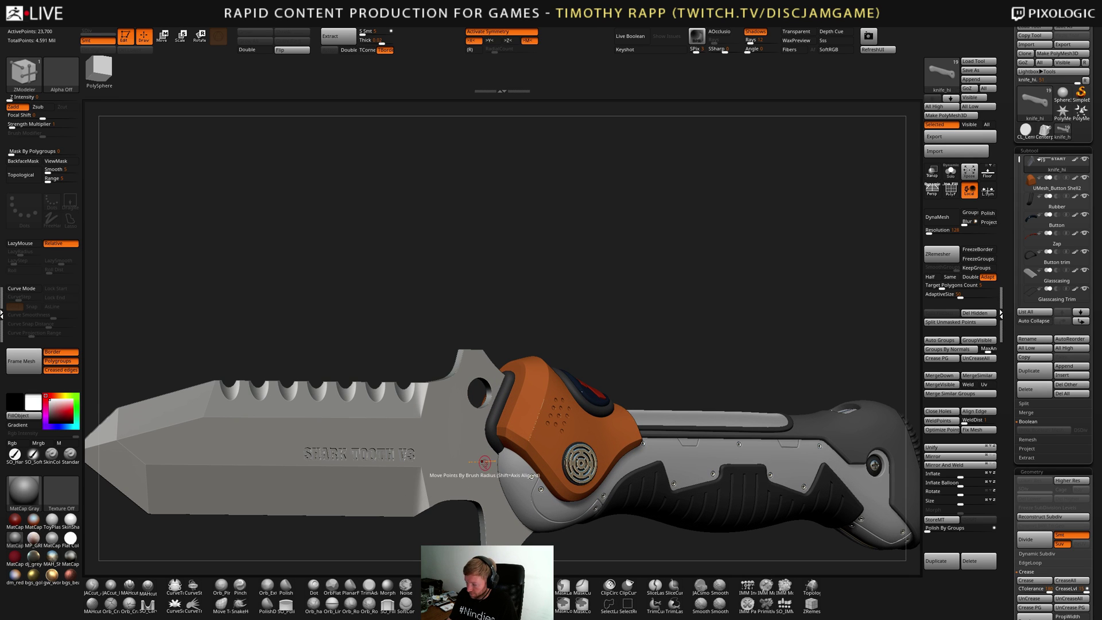
key(shift+f)
key(shift+f)
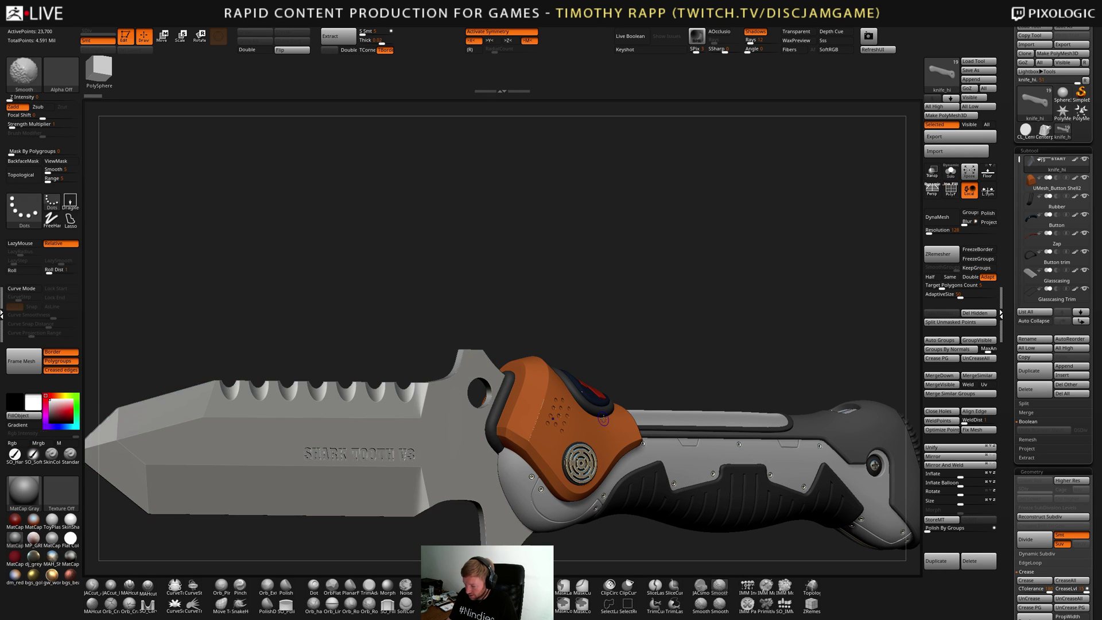
key(shift+f)
mouse_move(302, 492)
right_down()
mouse_move(247, 496)
mouse_move(267, 506)
mouse_move(315, 490)
mouse_move(302, 482)
mouse_move(427, 429)
mouse_move(602, 434)
mouse_move(565, 402)
right_up()
key(shift+f)
key(shift+f)
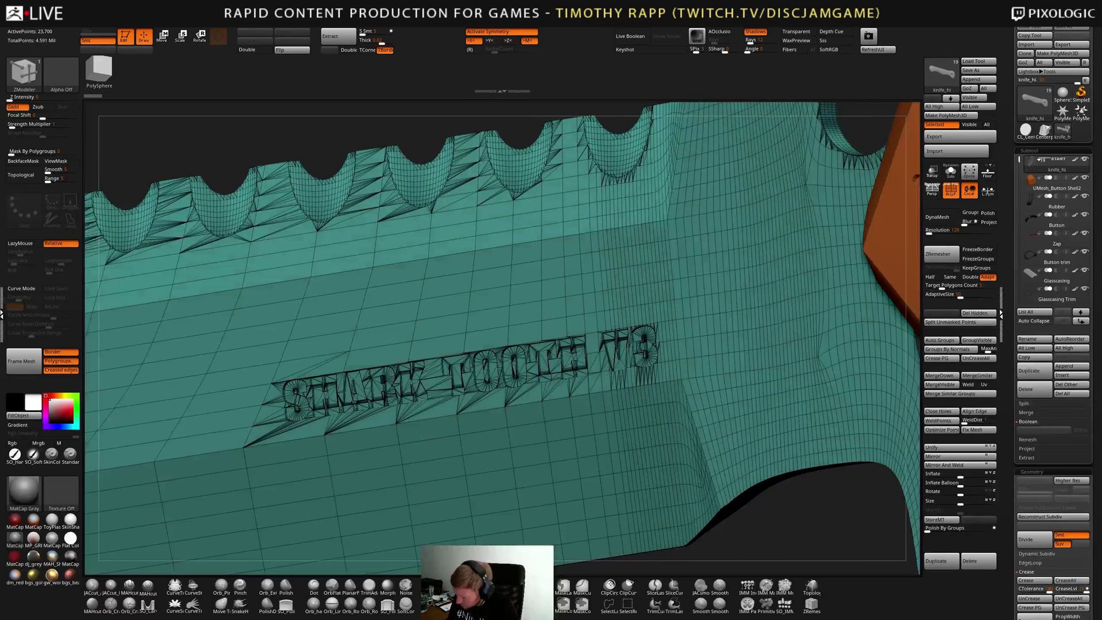
Look over the finished knife from both sides with the polyframe turned off
key(shift+f)
mouse_move(635, 374)
right_down()
mouse_move(528, 388)
mouse_move(680, 386)
mouse_move(591, 384)
mouse_move(592, 436)
mouse_move(601, 415)
mouse_move(693, 398)
mouse_move(600, 422)
right_up()
key(shift+f)
key(shift+f)
mouse_move(600, 422)
right_down()
mouse_move(717, 459)
mouse_move(551, 481)
mouse_move(698, 447)
mouse_move(765, 454)
mouse_move(746, 447)
right_up()
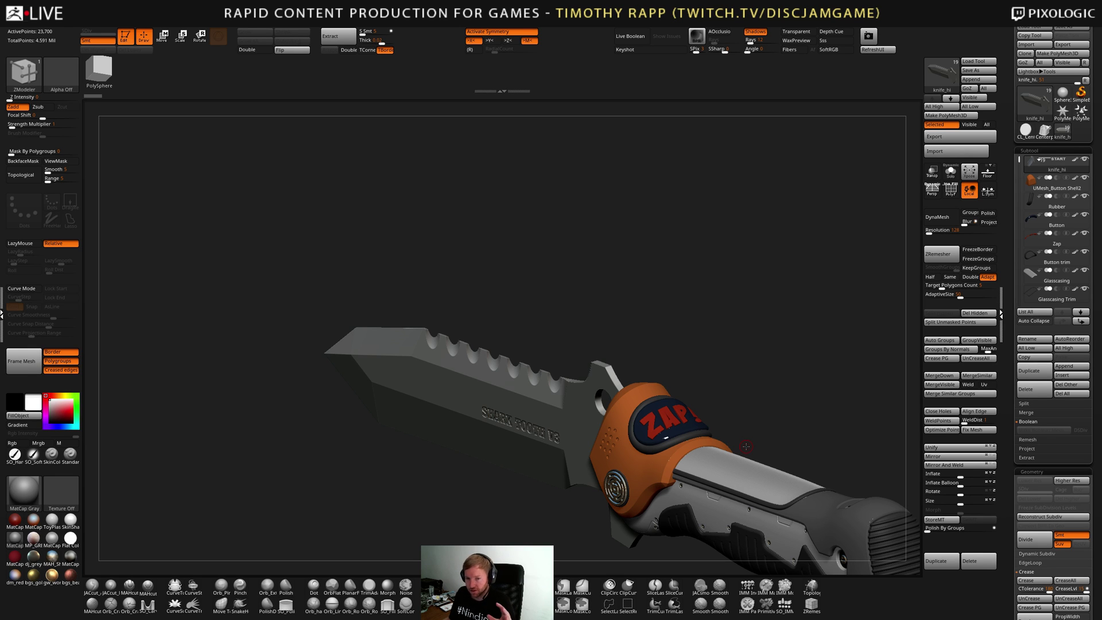
shift+right_drag(681, 474, 704, 466)
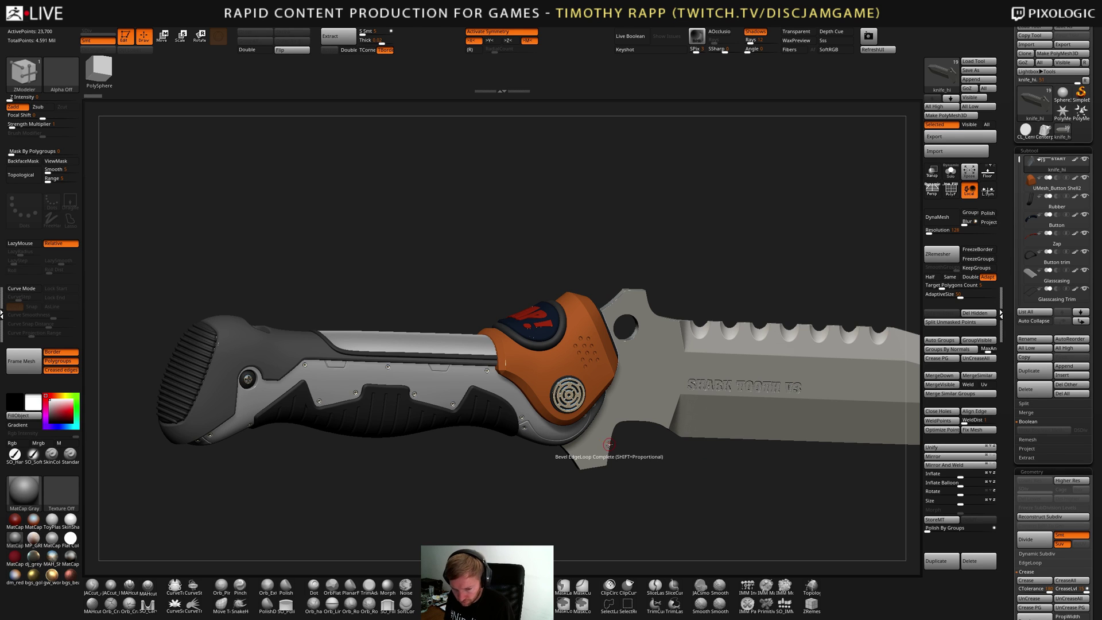
right_drag(683, 468, 741, 470)
right_drag(741, 471, 696, 478)
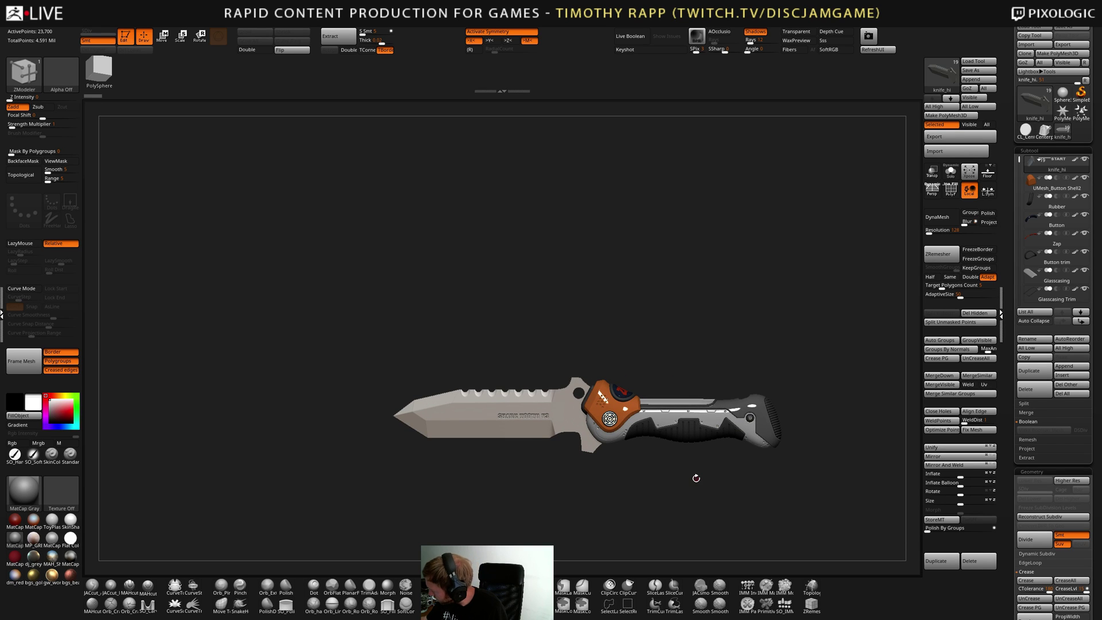
Switch back to the centerplate tool and select the Centerplate_Rework1 rear box, seen from above with its polyframe on
click(1047, 132)
mouse_move(729, 428)
right_down()
mouse_move(677, 454)
mouse_move(717, 439)
right_up()
ctrl+right_drag(717, 439, 677, 424)
alt+right_drag(677, 424, 635, 473)
alt+click(712, 221)
key(shift+f)
key(shift+f)
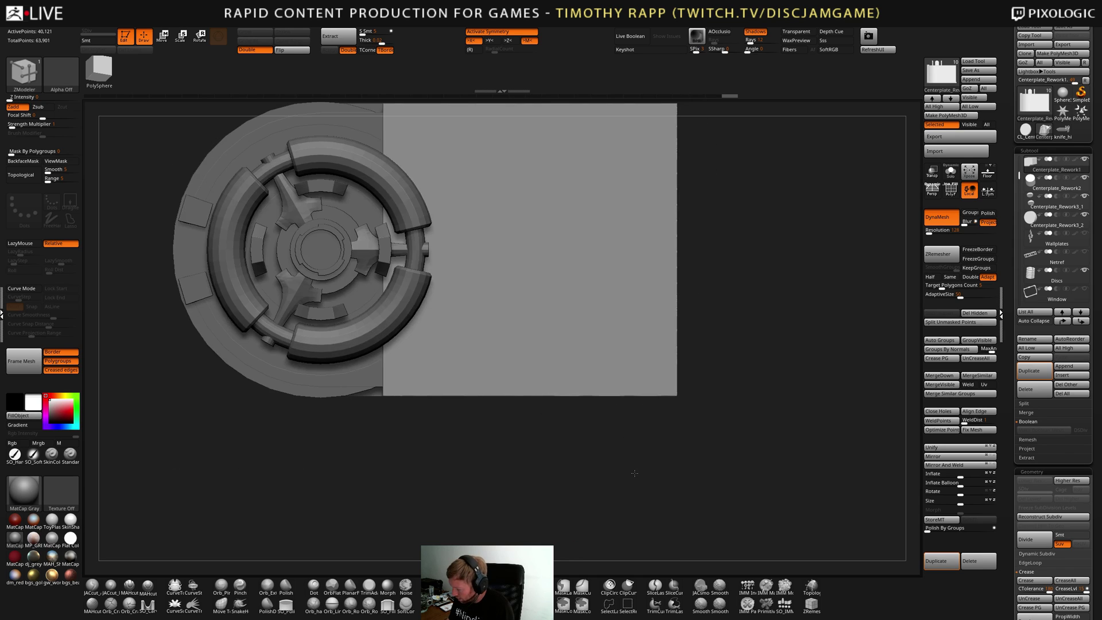
key(shift+f)
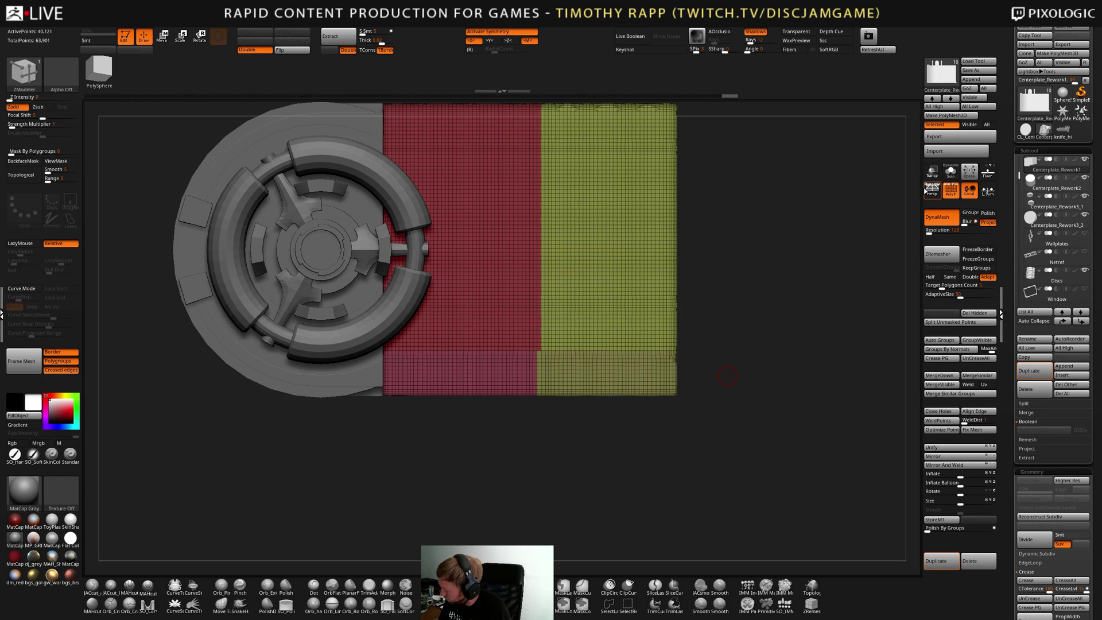
Try clipping the rear corners of the Centerplate_Rework1 box into a tapered outline, and undo the clips
mouse_move(707, 372)
right_down()
mouse_move(680, 369)
mouse_move(691, 289)
mouse_move(704, 366)
mouse_move(706, 356)
right_up()
mouse_move(790, 305)
ctrl+shift+mouse_down()
mouse_move(589, 304)
mouse_move(489, 407)
mouse_move(536, 381)
mouse_move(568, 312)
ctrl+shift+mouse_up()
key(ctrl+z)
mouse_move(722, 276)
ctrl+shift+mouse_down()
mouse_move(591, 311)
mouse_move(509, 386)
ctrl+shift+mouse_up()
ctrl+shift+drag(489, 419, 490, 419)
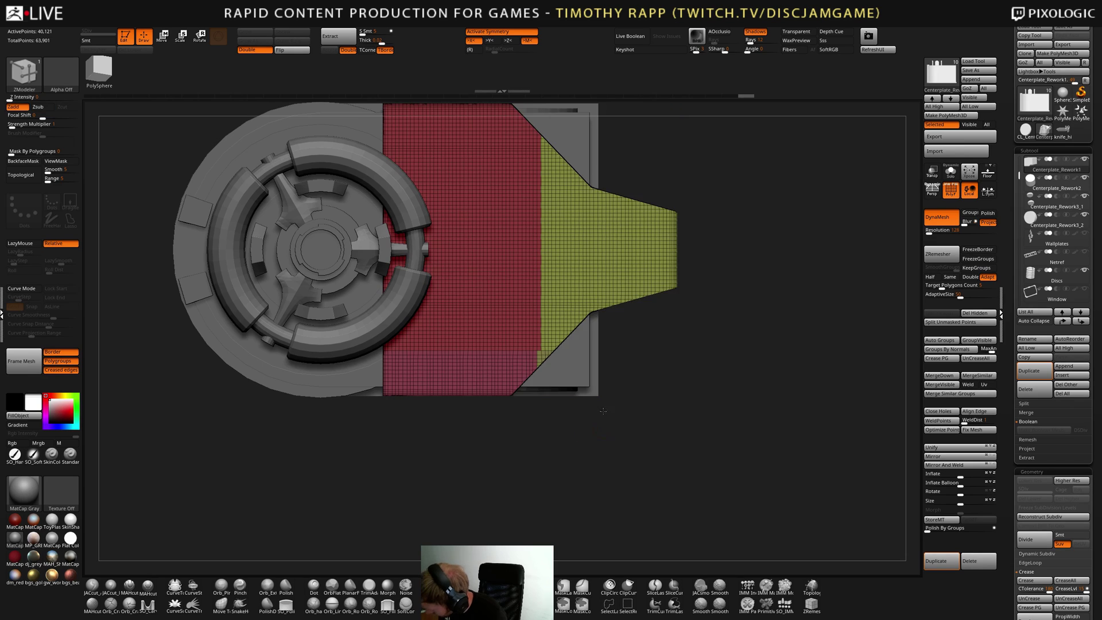
mouse_move(574, 425)
mouse_down()
mouse_move(681, 369)
mouse_move(640, 396)
mouse_move(630, 439)
mouse_move(644, 389)
mouse_up()
key(ctrl+z)
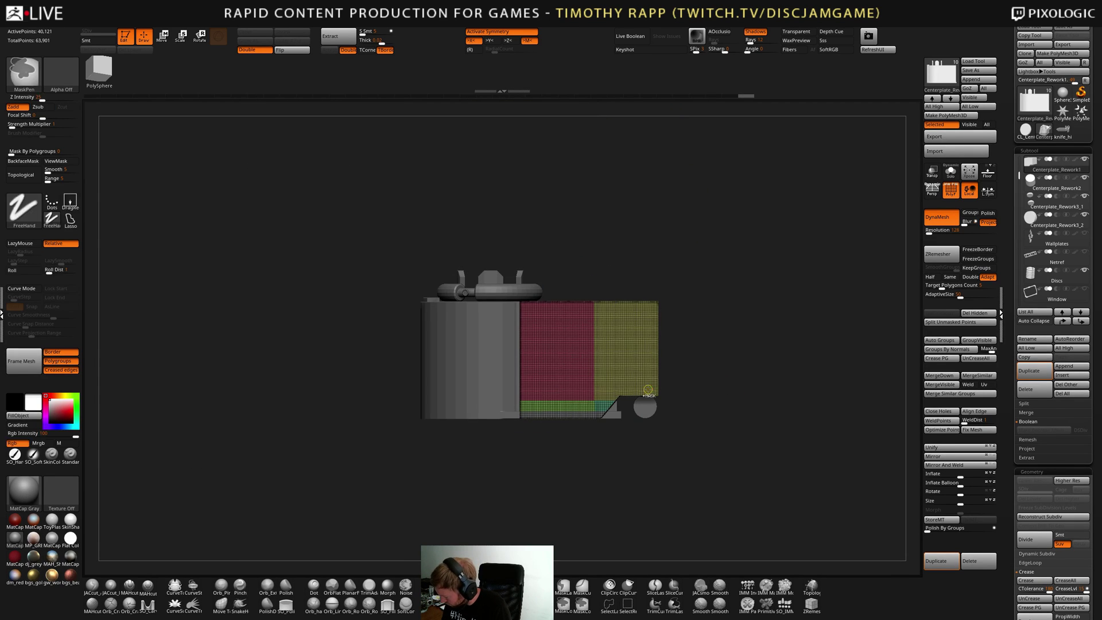
Hide every subtool except the Centerplate_Rework1 box, and turn on visibility for the Centerplate_Rework3_1 discs
shift+click(1085, 159)
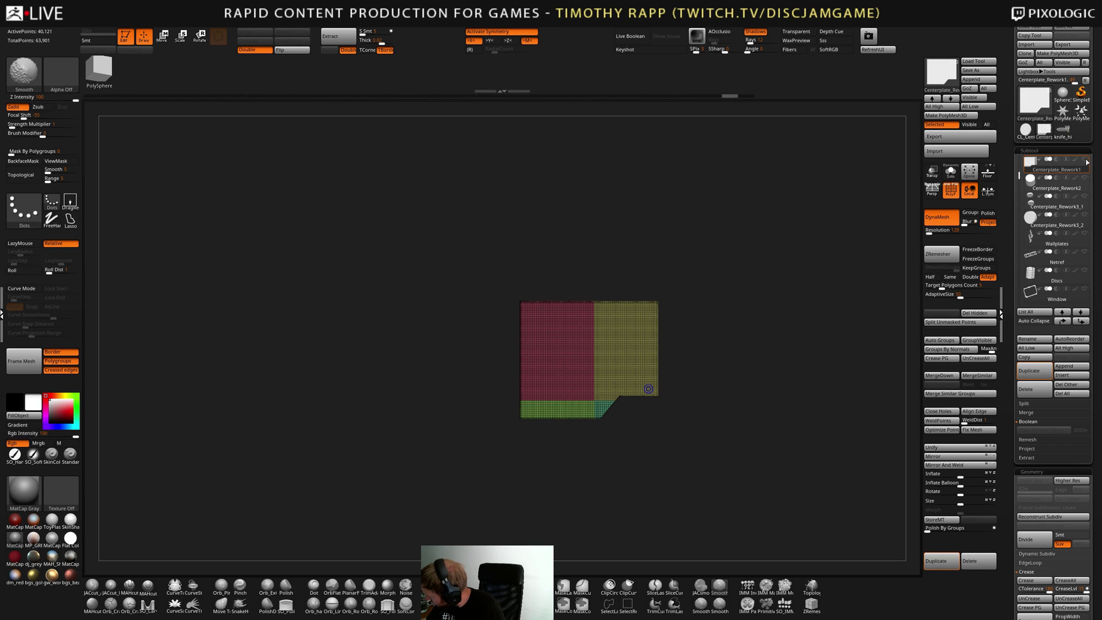
click(1085, 179)
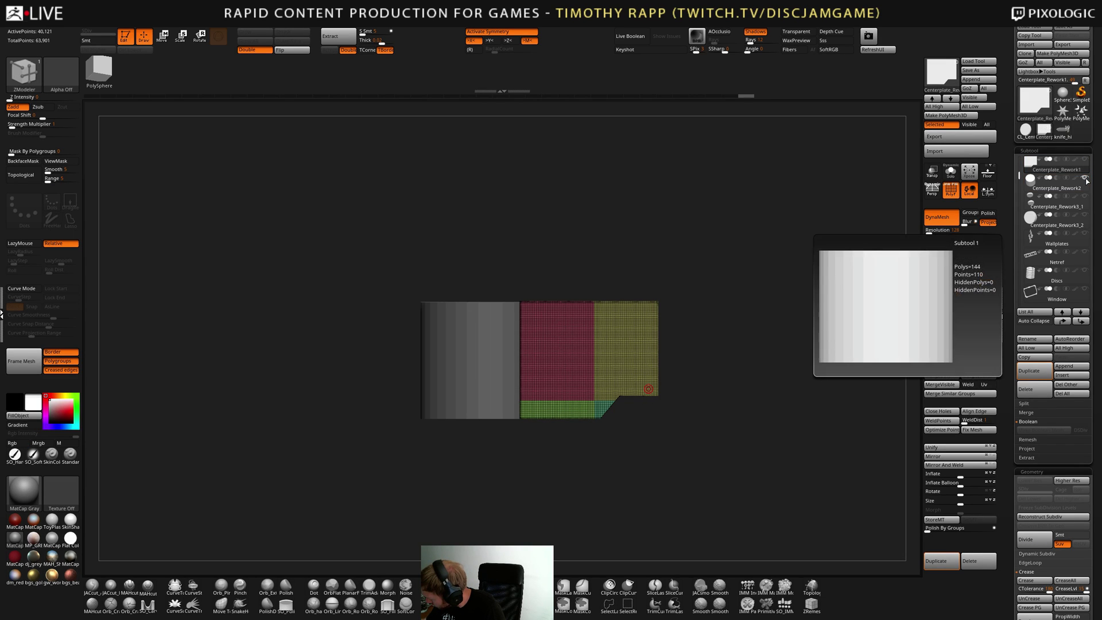
click(1085, 179)
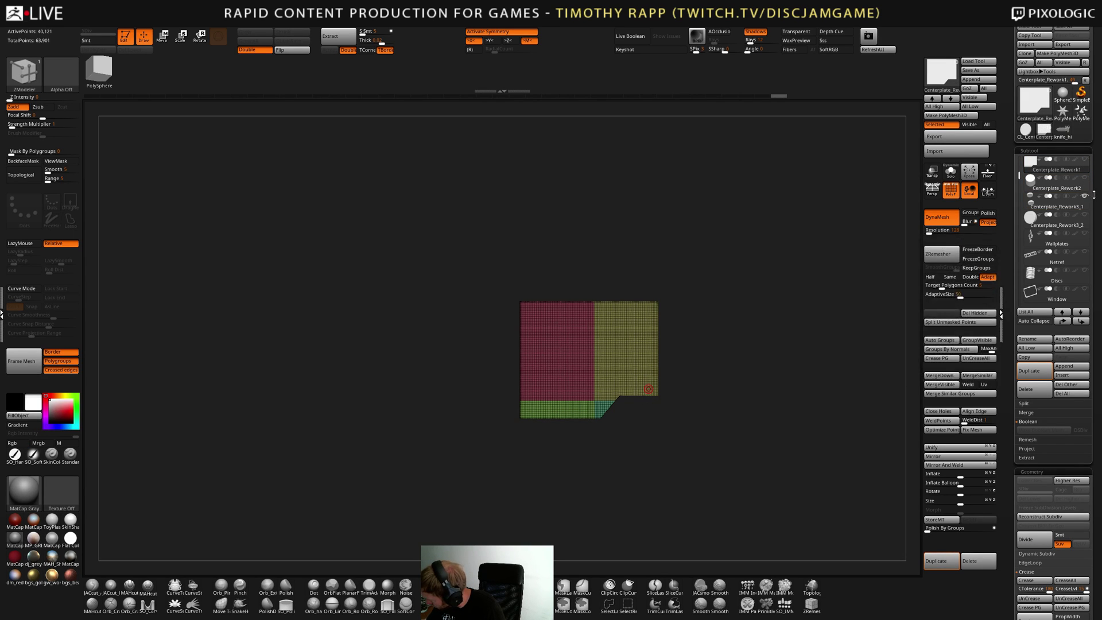
drag(769, 354, 711, 379)
click(951, 173)
click(951, 179)
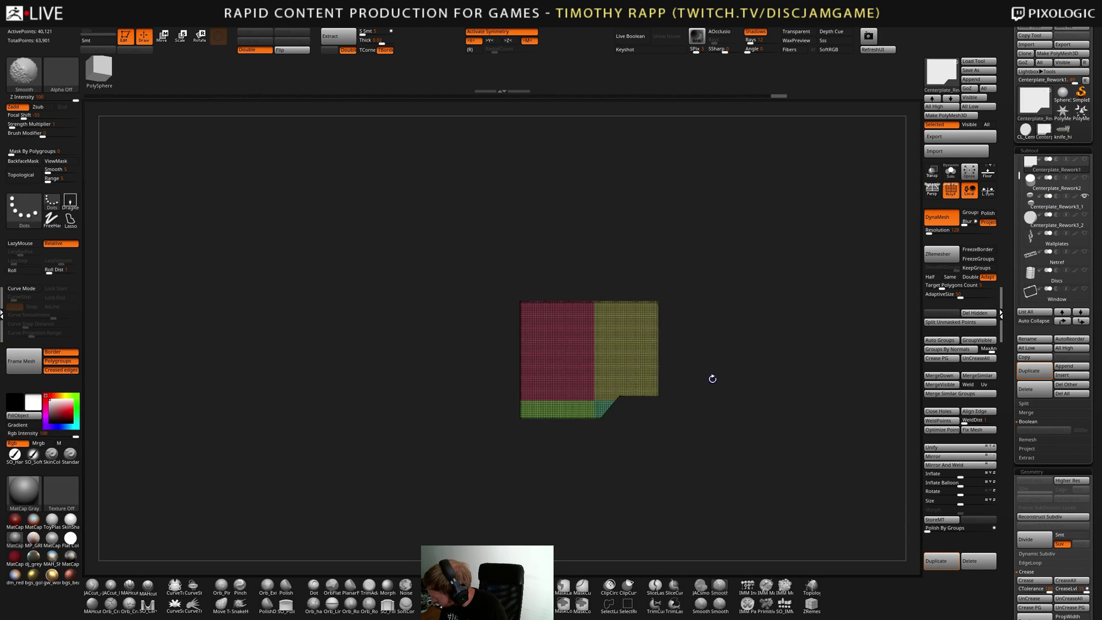
Select the Centerplate_Rework3_1 discs to view them on their own, and reselect the Centerplate_Rework1 box
key(Down)
key(Down)
drag(747, 418, 768, 404)
key(Up)
key(Up)
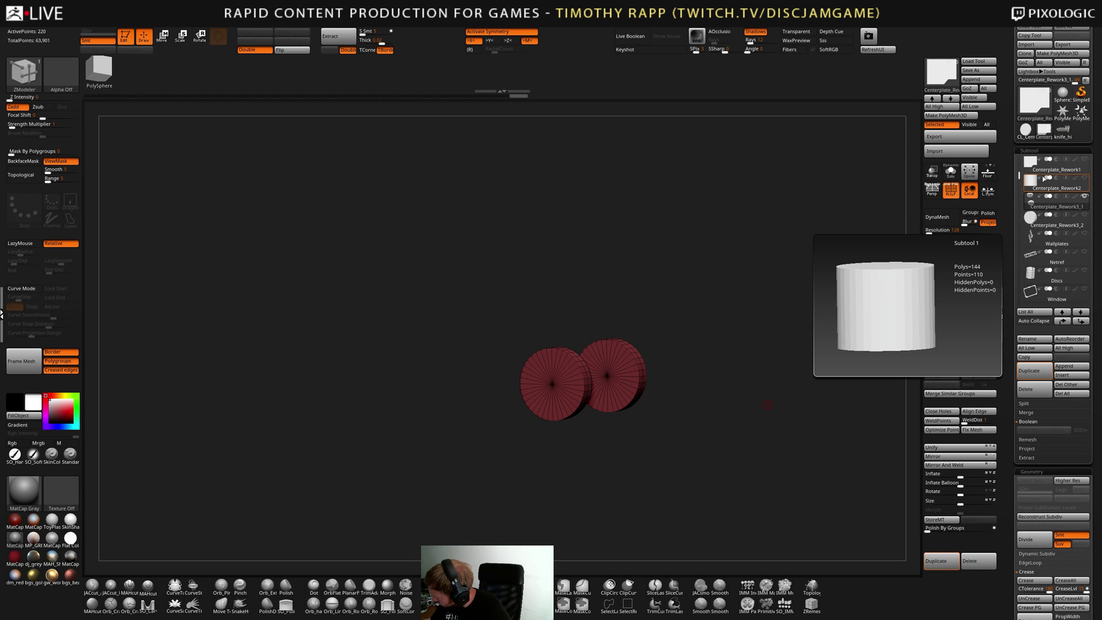
shift+drag(724, 388, 743, 378)
click(950, 172)
click(951, 172)
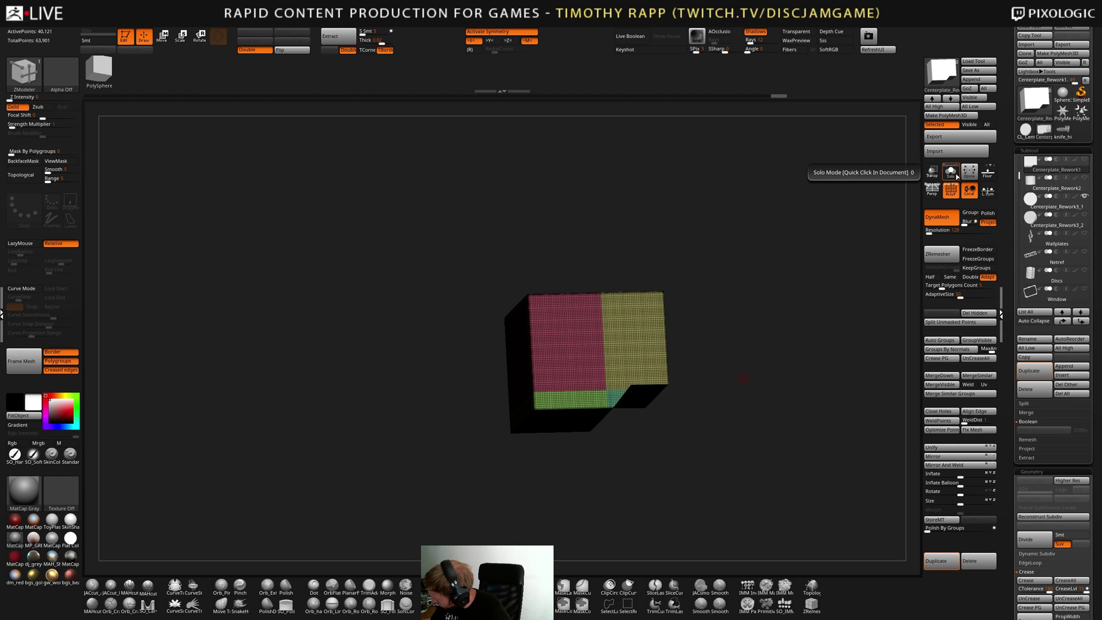
Turn off the polyframe and make the Centerplate_Rework1 box visible even when another subtool is selected
drag(694, 327, 759, 396)
key(shift+f)
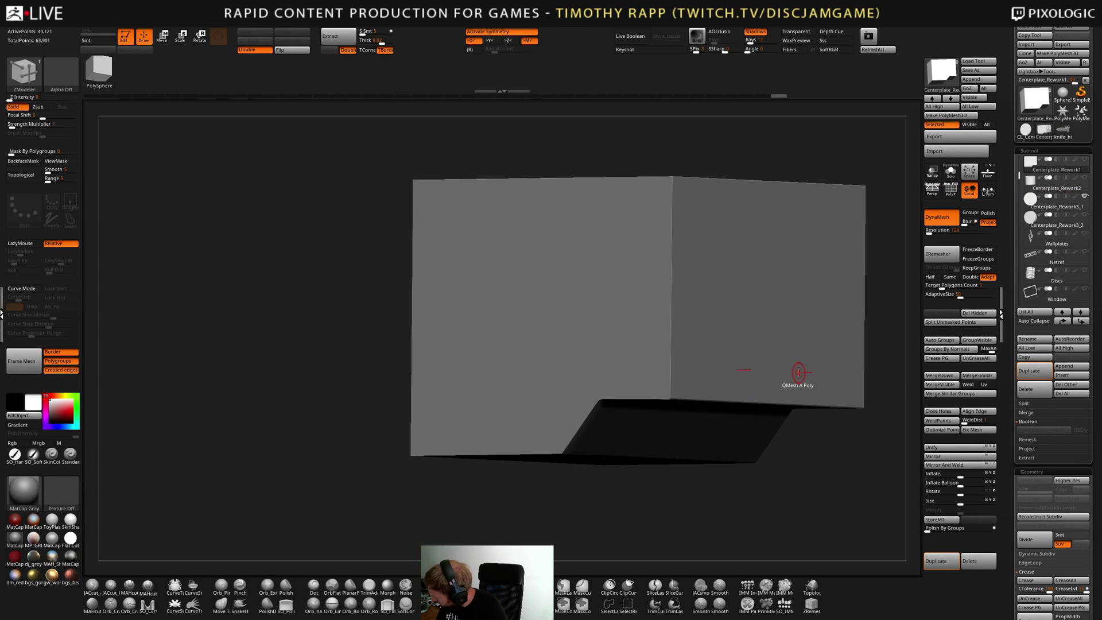
drag(1019, 172, 1016, 155)
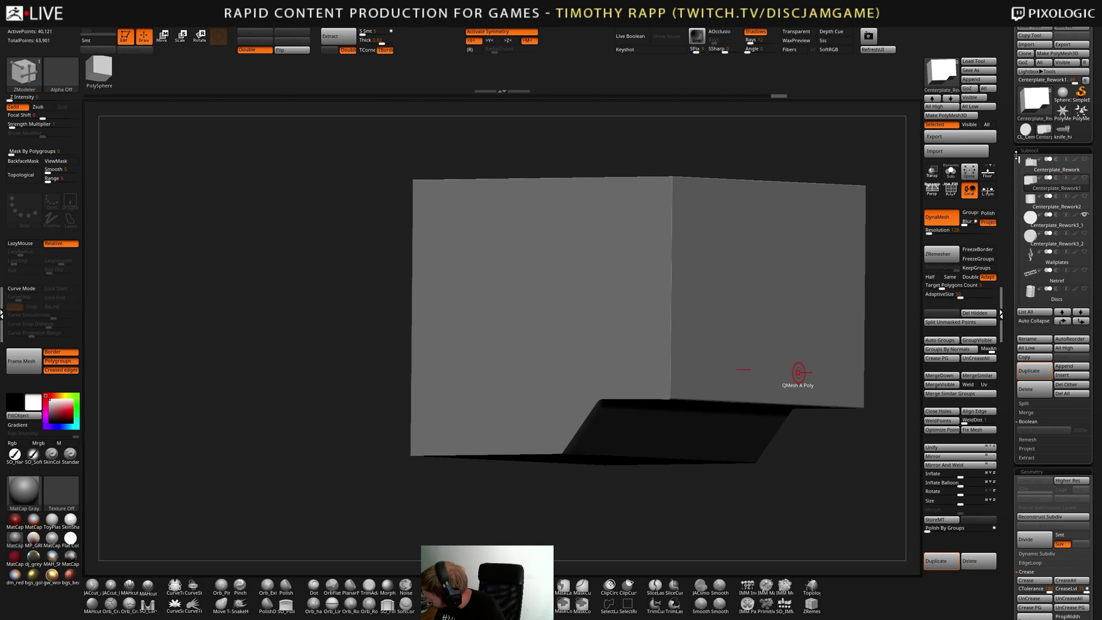
mouse_move(1088, 183)
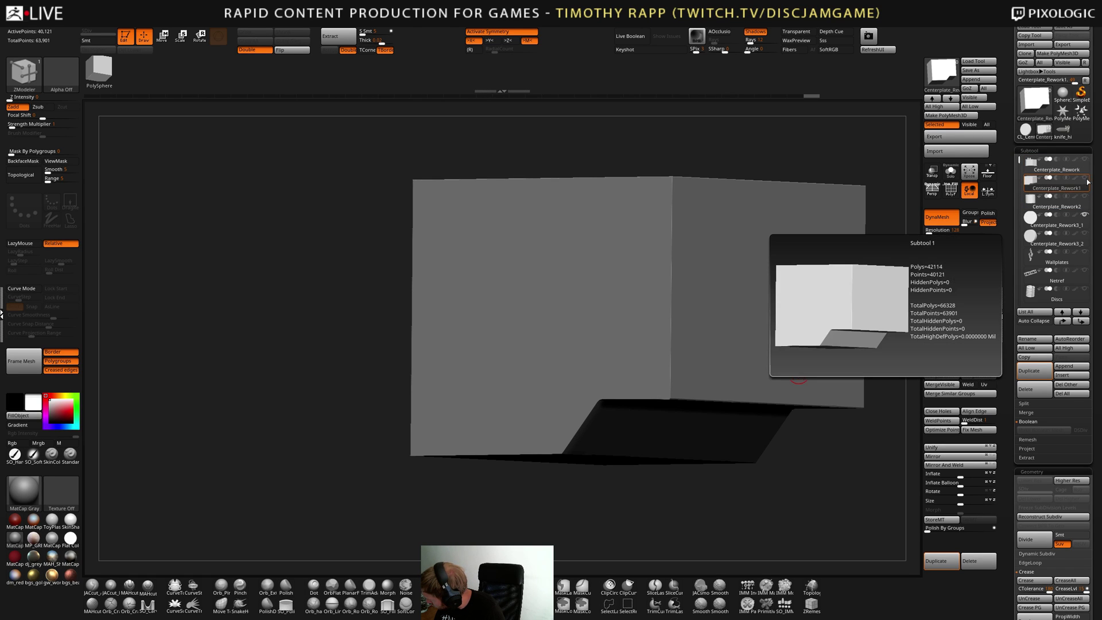
mouse_move(1084, 225)
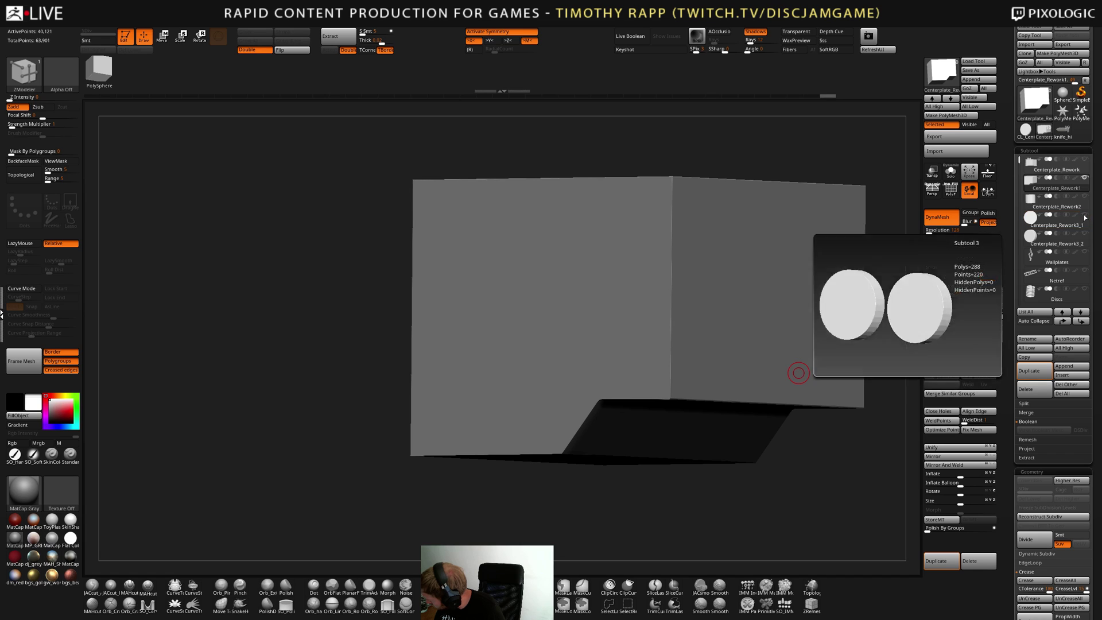
Select the Centerplate_Rework3_1 discs subtool in a side view of the box and activate the Move brush
click(1037, 220)
key(f)
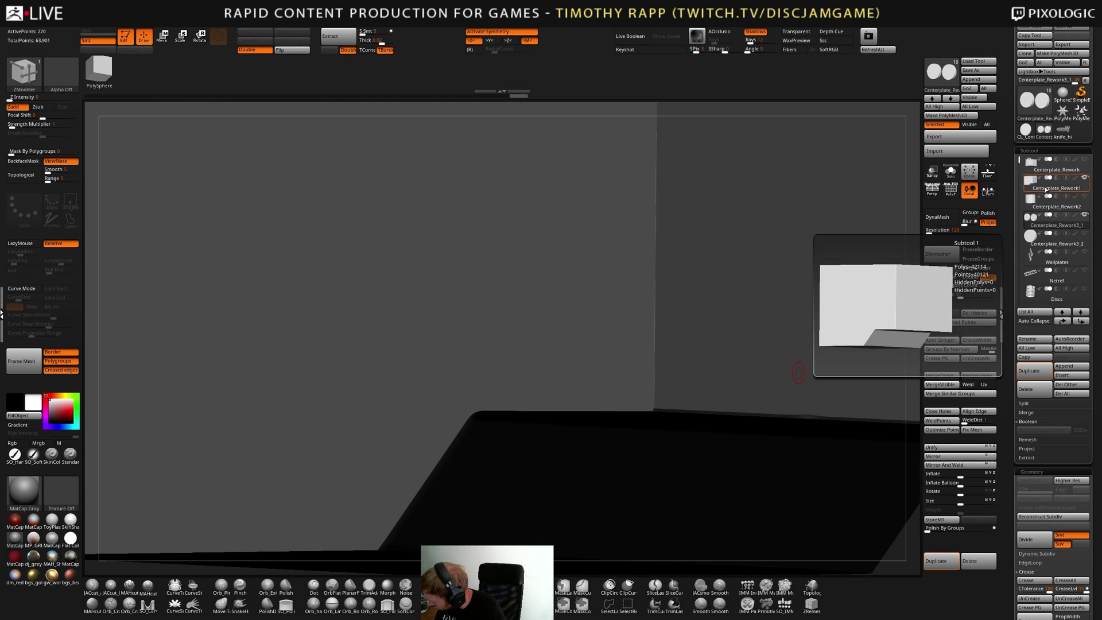
key(f)
ctrl+right_drag(683, 420, 621, 420)
key(b)
key(m)
key(v)
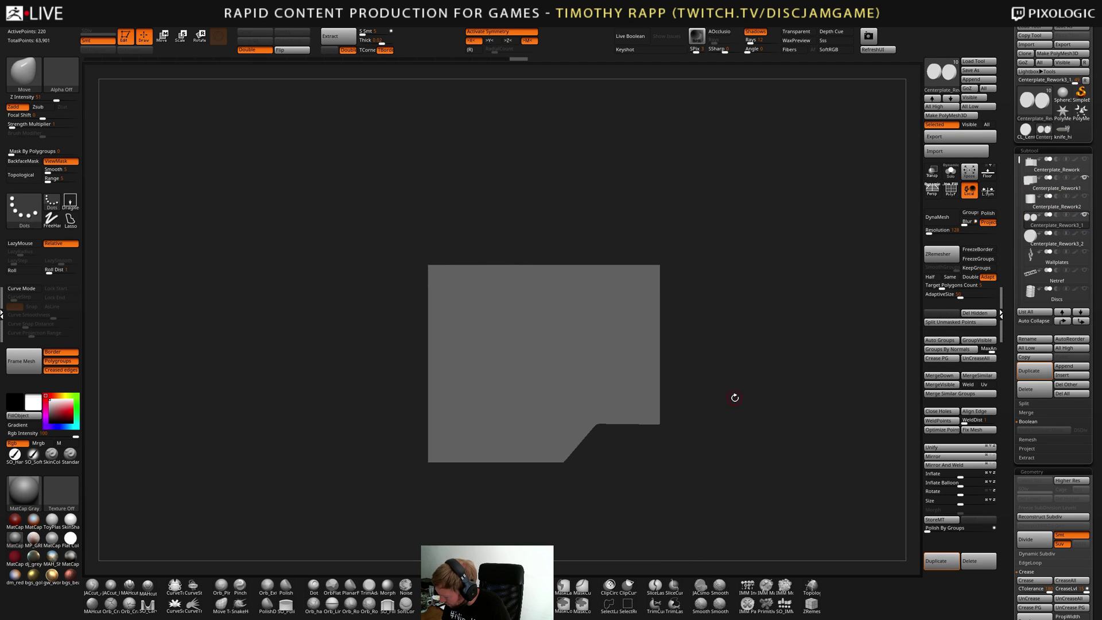
Isolate the Centerplate_Rework3_1 discs in an angled view, with the surrounding box hidden
click(951, 173)
click(951, 172)
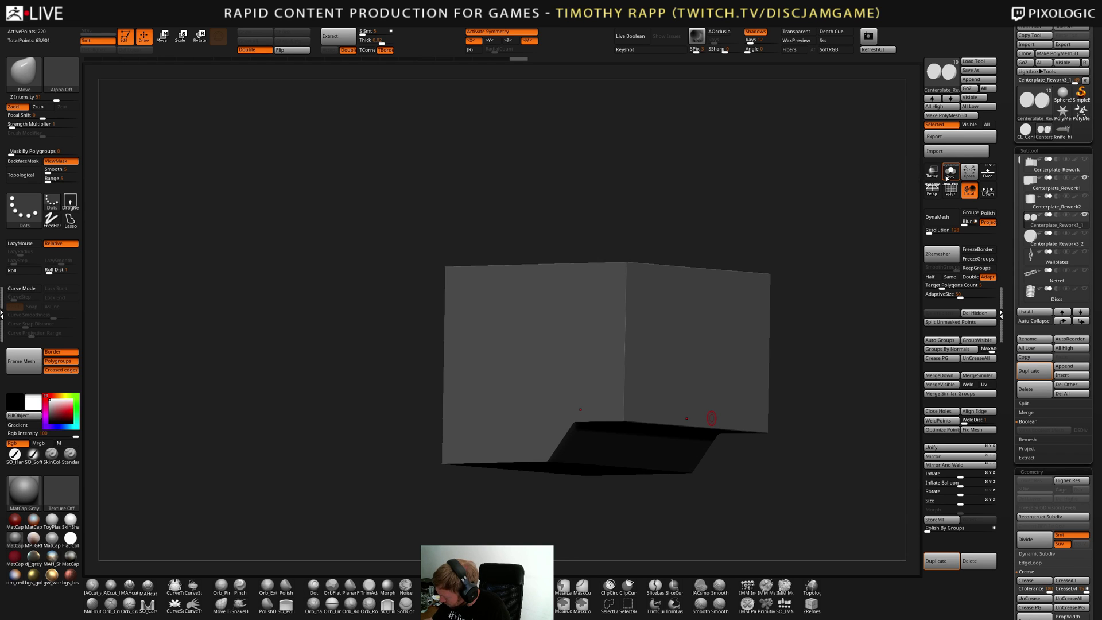
mouse_move(801, 447)
right_down()
mouse_move(706, 402)
mouse_move(691, 381)
right_up()
click(951, 172)
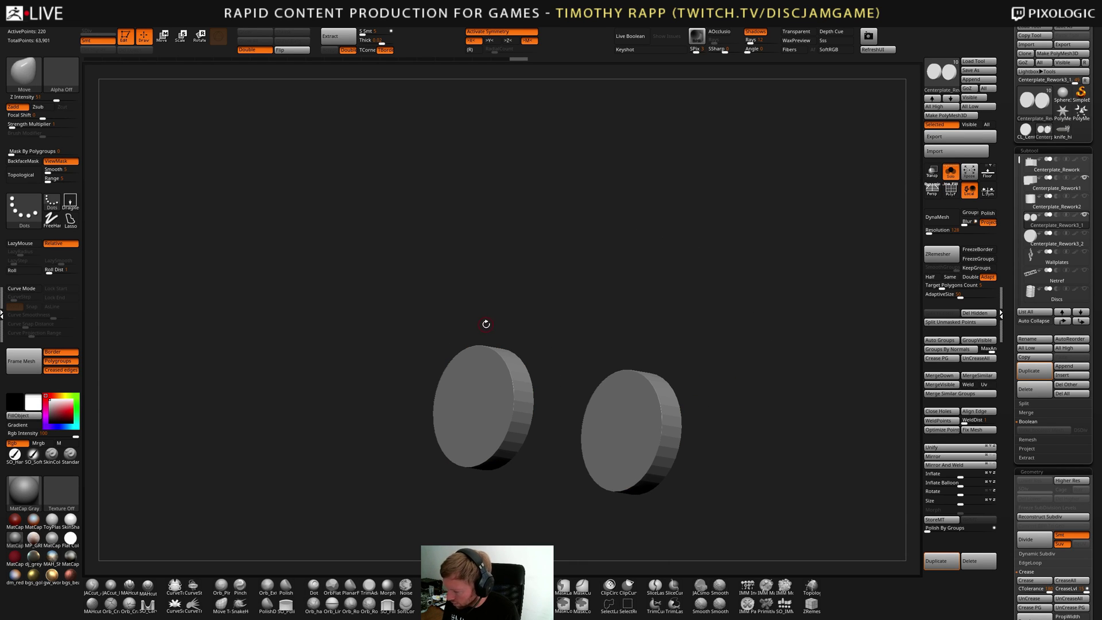
Test double-sided display off and flipped normals on the isolated discs, and show the box again
click(253, 50)
click(279, 50)
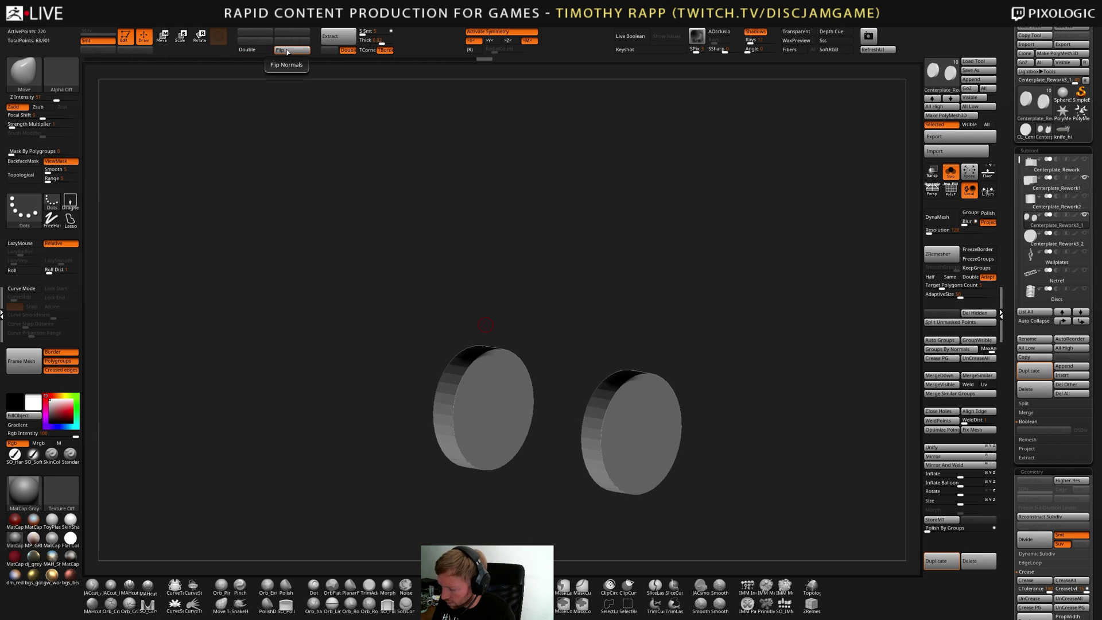
click(290, 53)
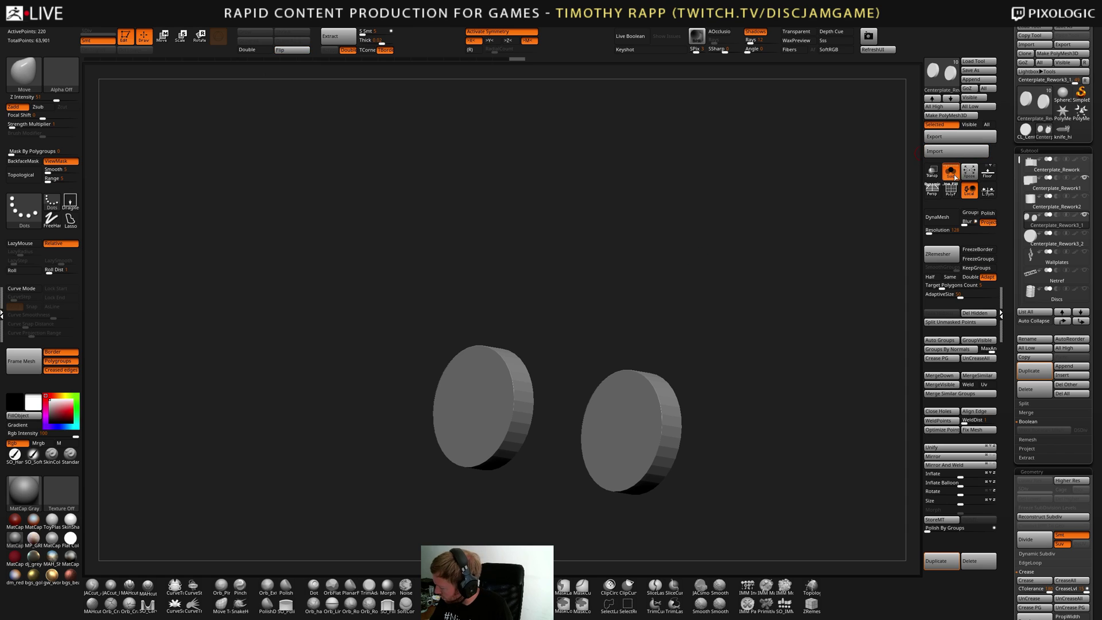
click(951, 171)
Move the Centerplate_Rework3_1 discs inward so they sit inside the box's two side walls, using transparency and an end view
shift+drag(743, 416, 681, 419)
key(w)
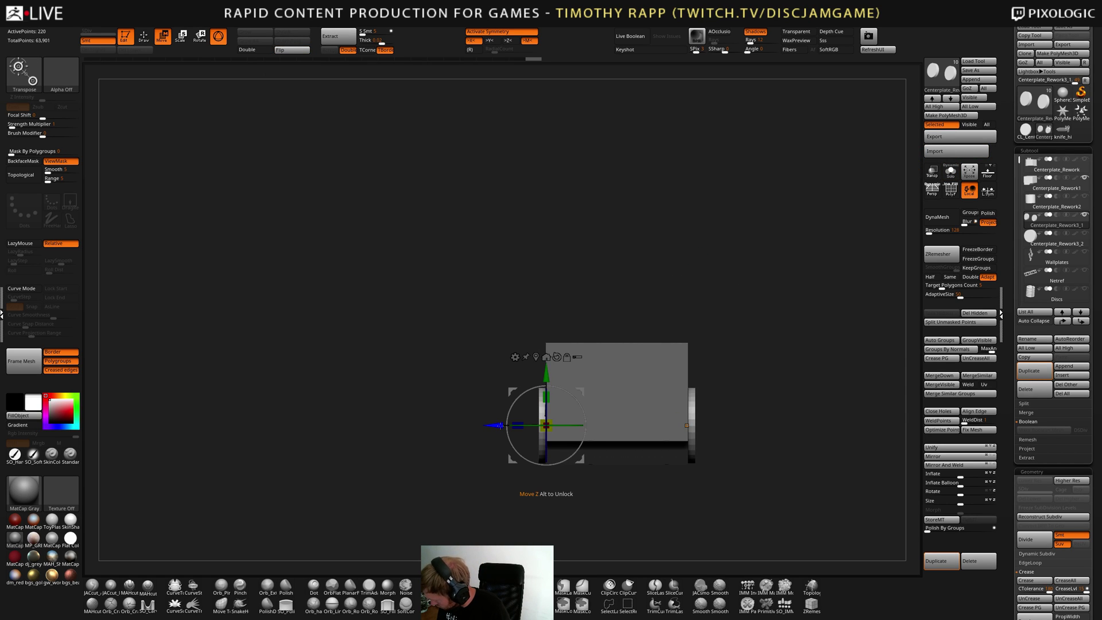
click(933, 171)
mouse_move(741, 383)
mouse_down()
mouse_move(766, 385)
mouse_move(749, 385)
mouse_up()
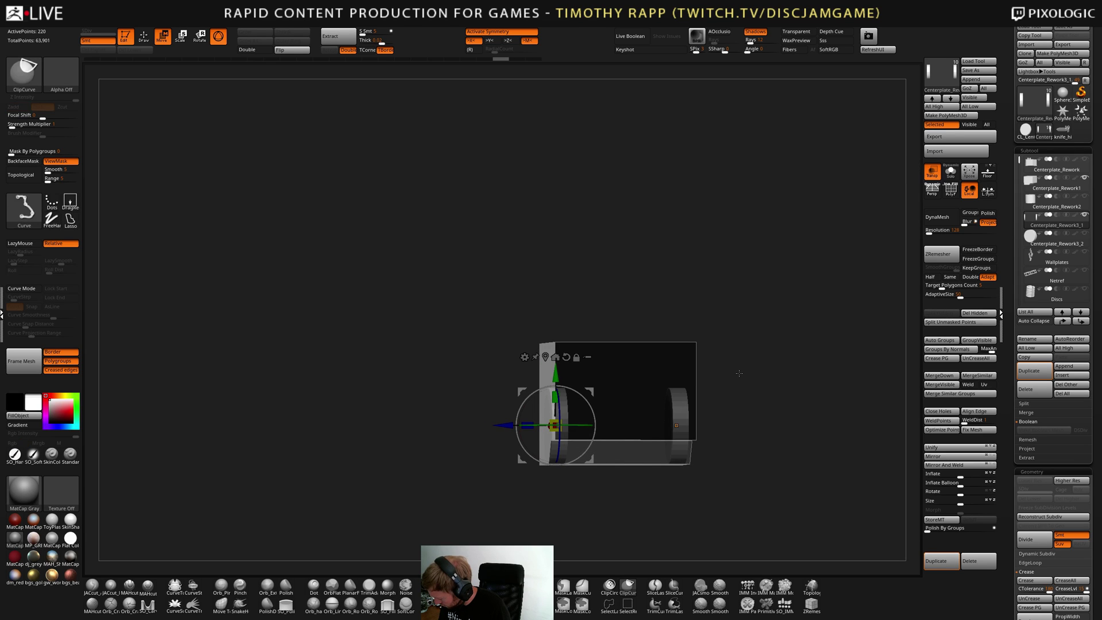
Undo and redo the latest edits of the discs to compare their states inside the transparent box
key(ctrl+z)
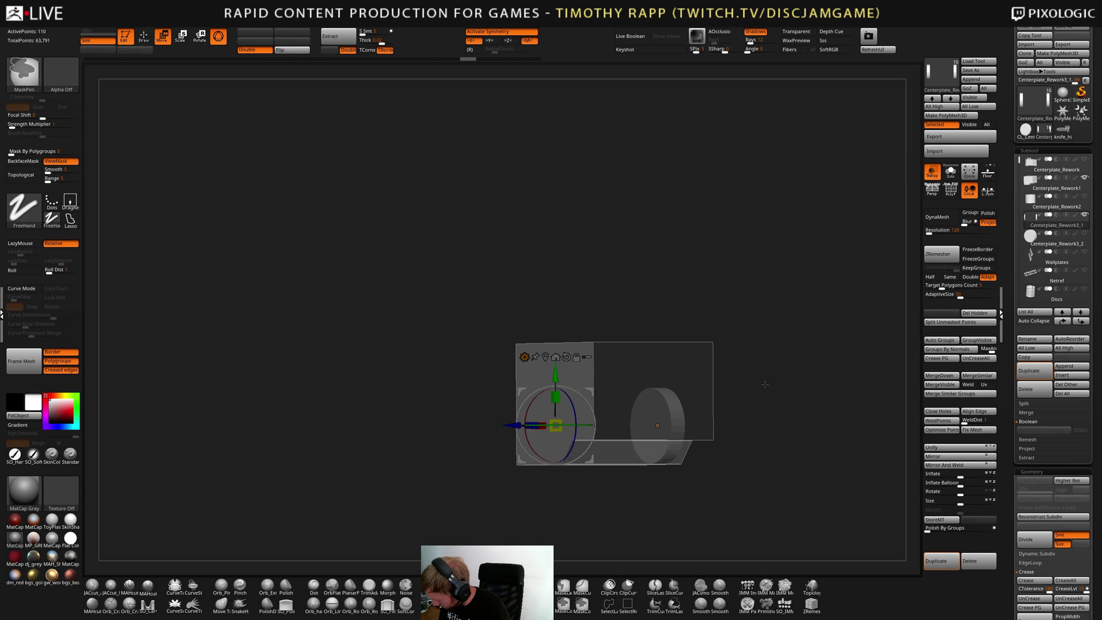
key(ctrl+shift+z)
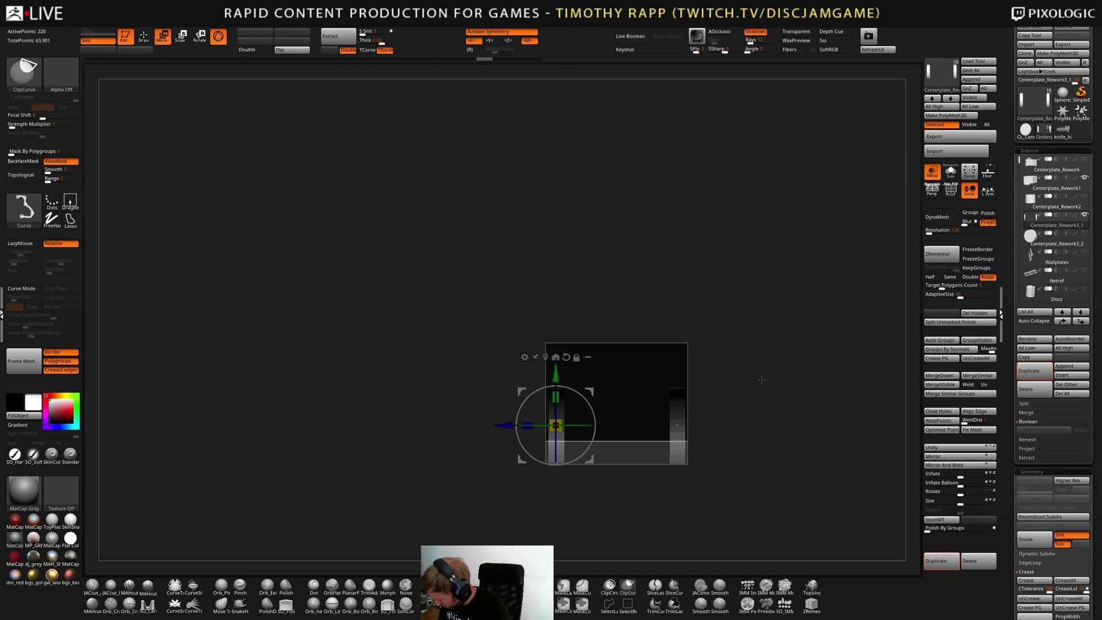
drag(762, 379, 756, 405)
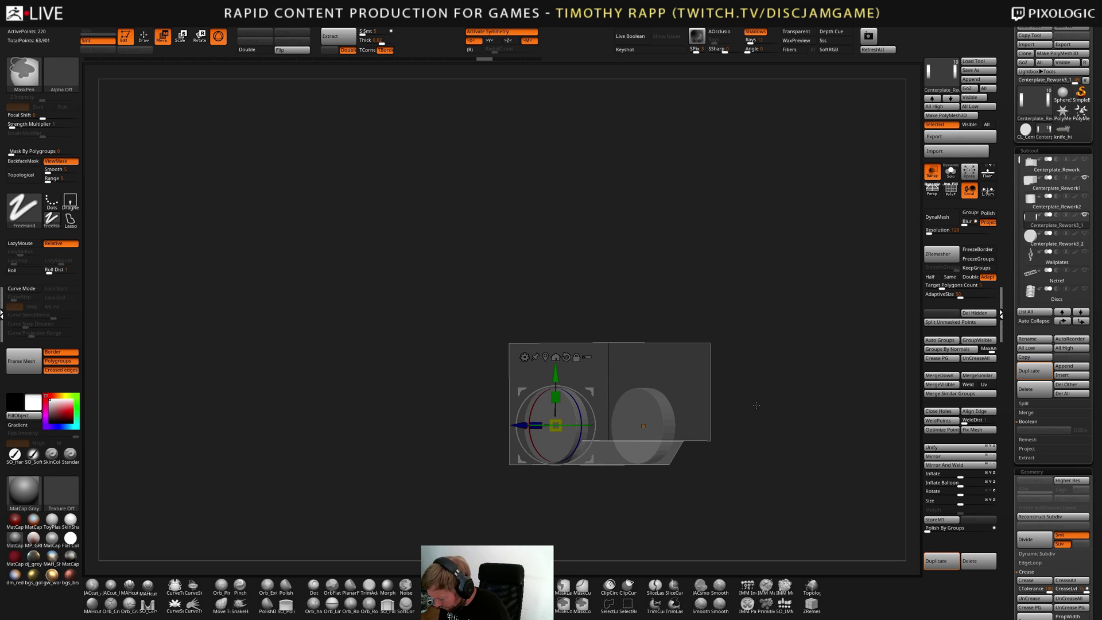
key(ctrl+z)
key(ctrl+z)
key(ctrl+shift+z)
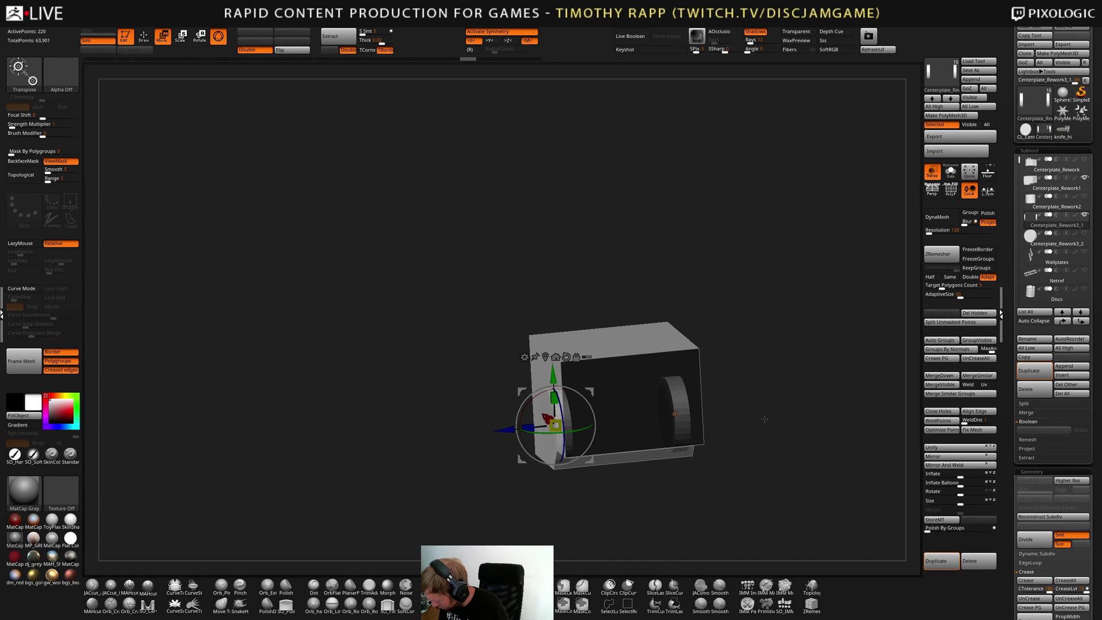
key(ctrl+shift+z)
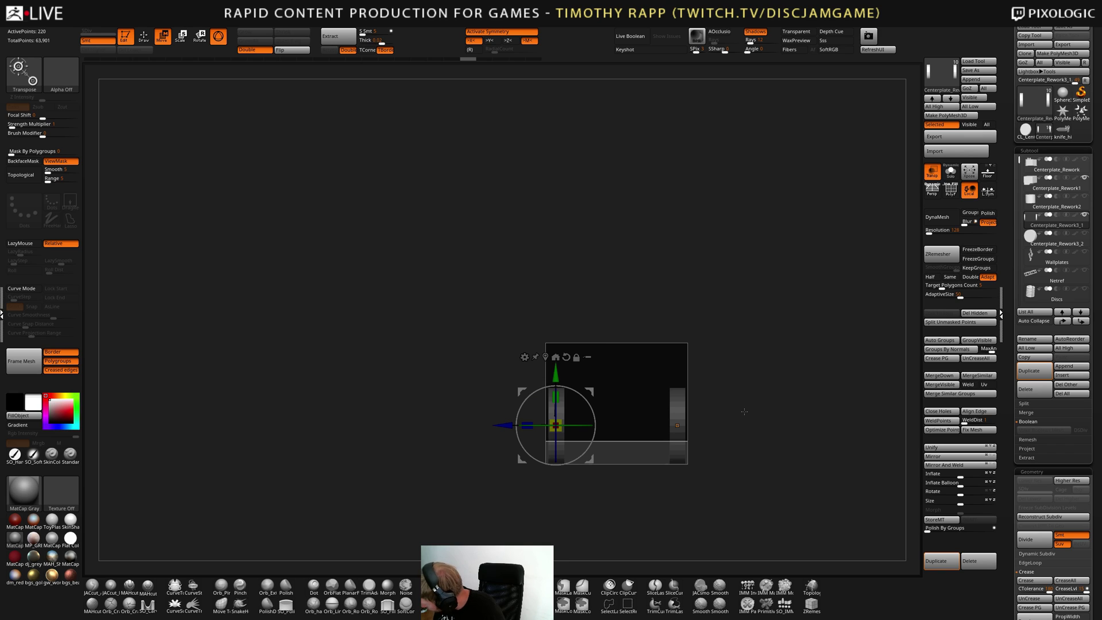
Check the discs' placement in the box with transparency off and on, finishing in a side view
click(932, 178)
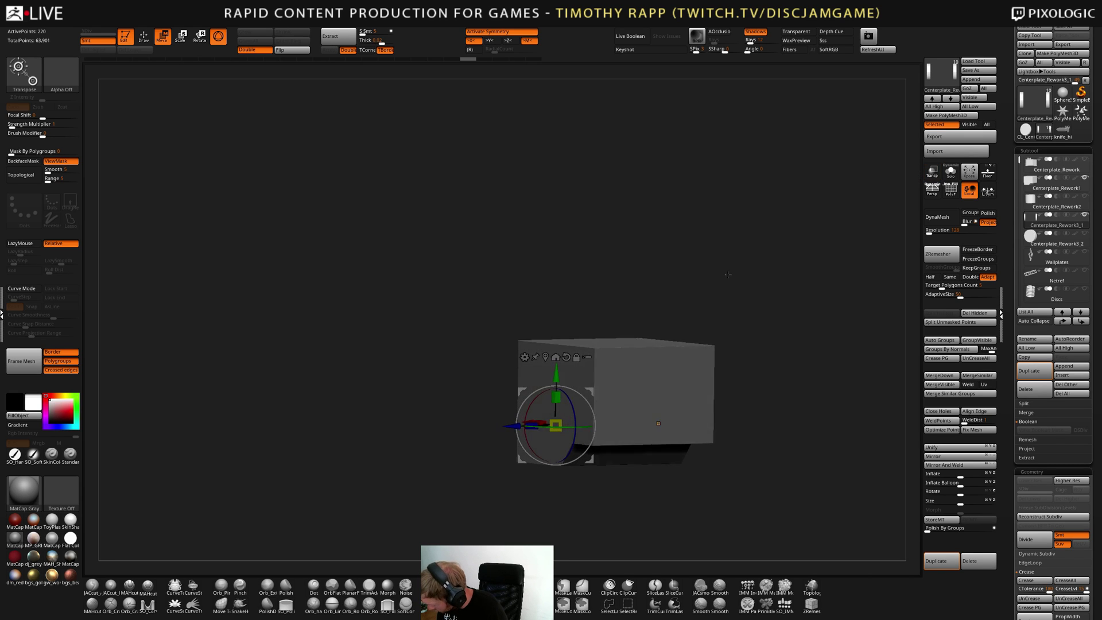
click(936, 178)
shift+drag(774, 323, 738, 308)
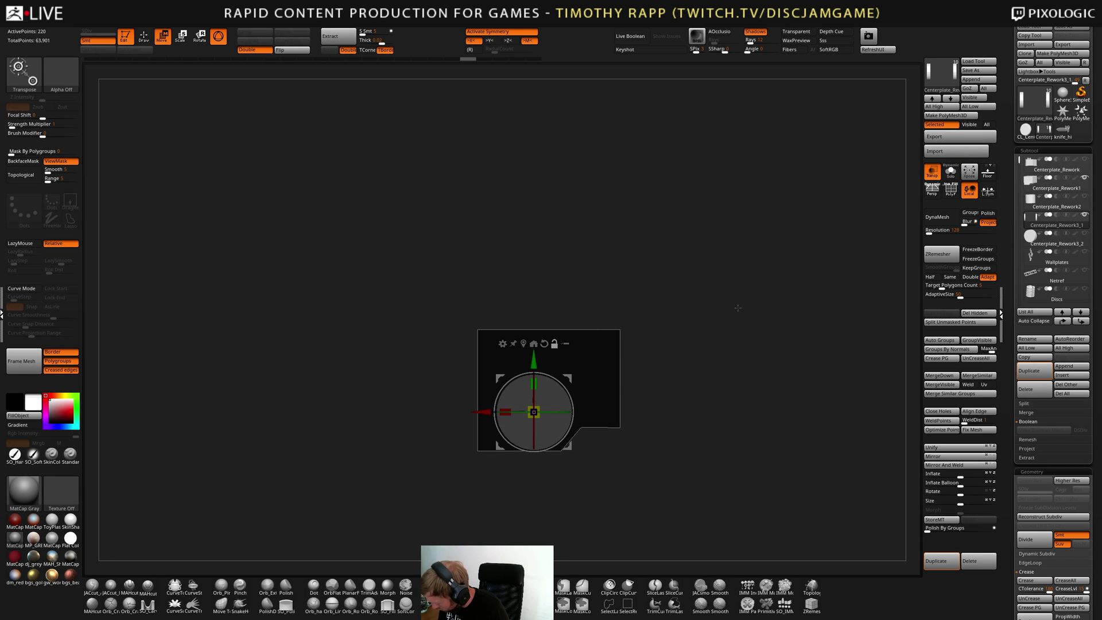
Make the small Centerplate_Rework3_2 disc under the box's notch visible alongside the box and the large discs
key(alt+Down)
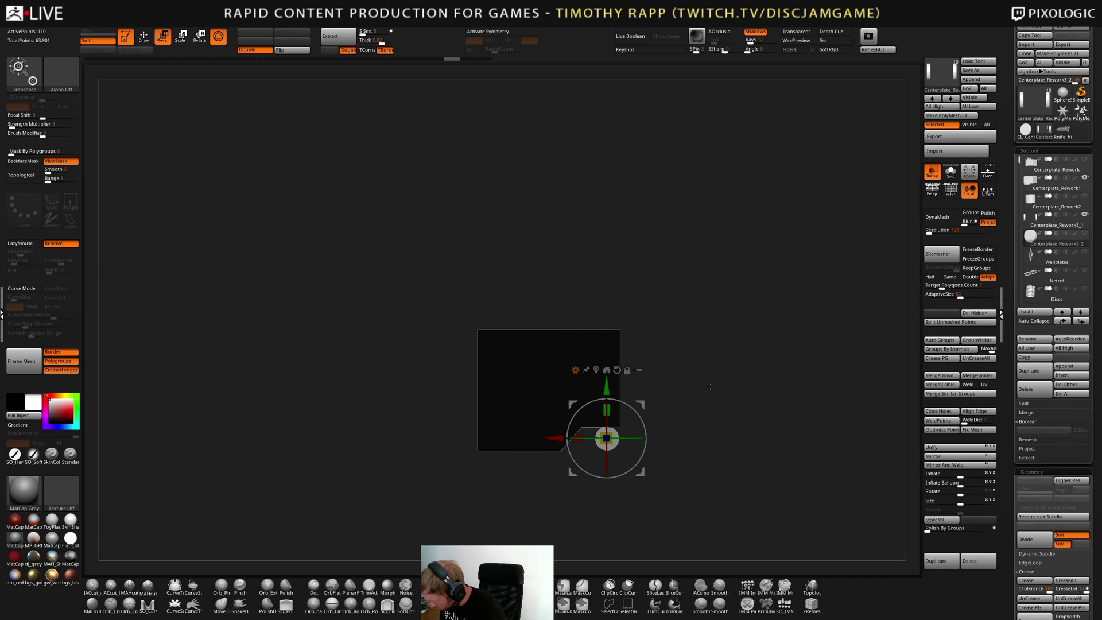
key(alt+Up)
key(alt+Down)
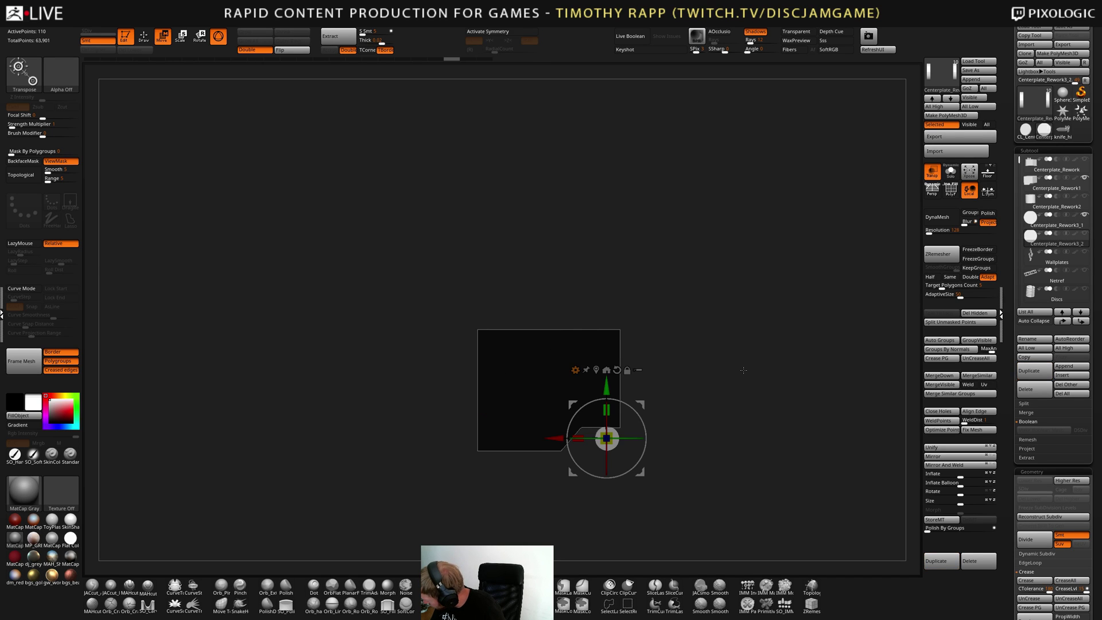
key(alt+Up)
key(alt+Down)
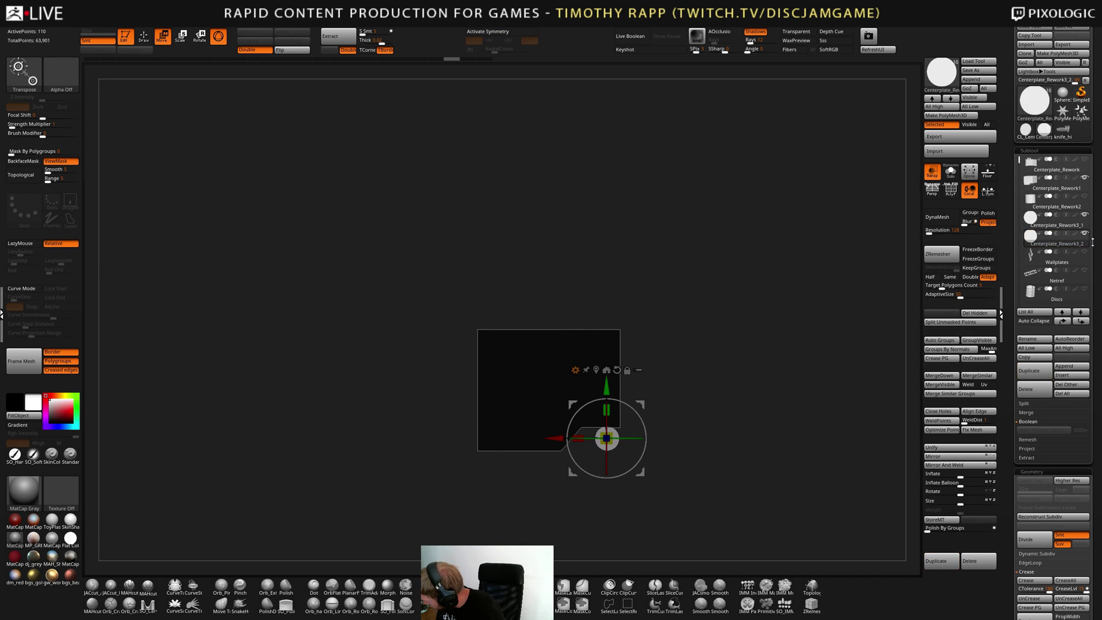
key(alt+Up)
key(alt+Down)
View the Centerplate_Rework2 cylinder against the box, and reselect the Centerplate_Rework3_1 discs in a side view
key(alt+Up)
key(alt+Up)
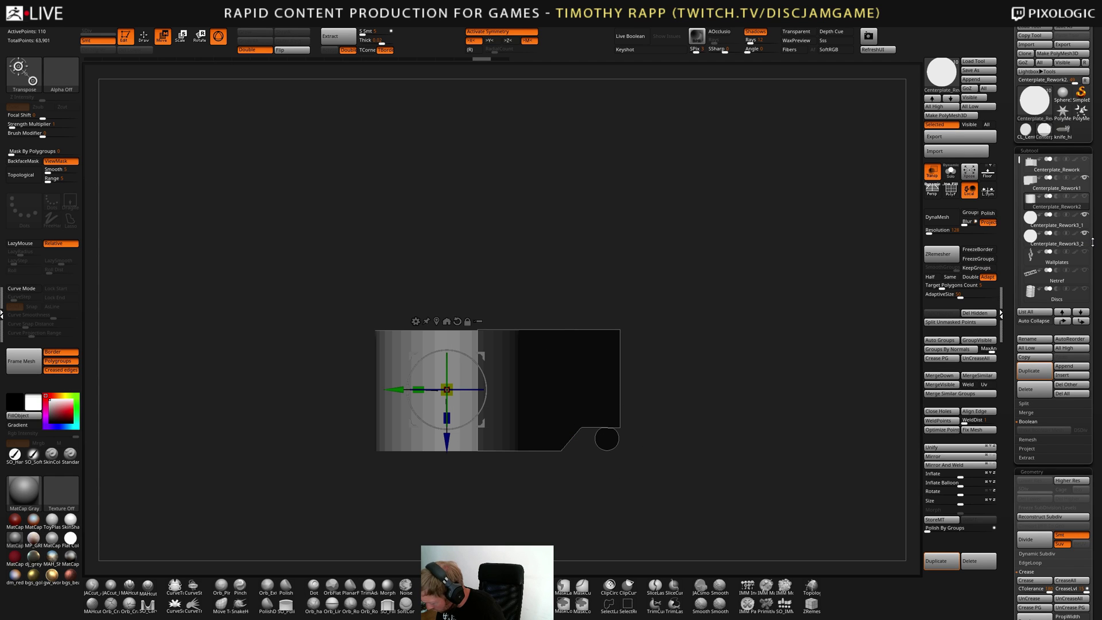
drag(701, 276, 696, 303)
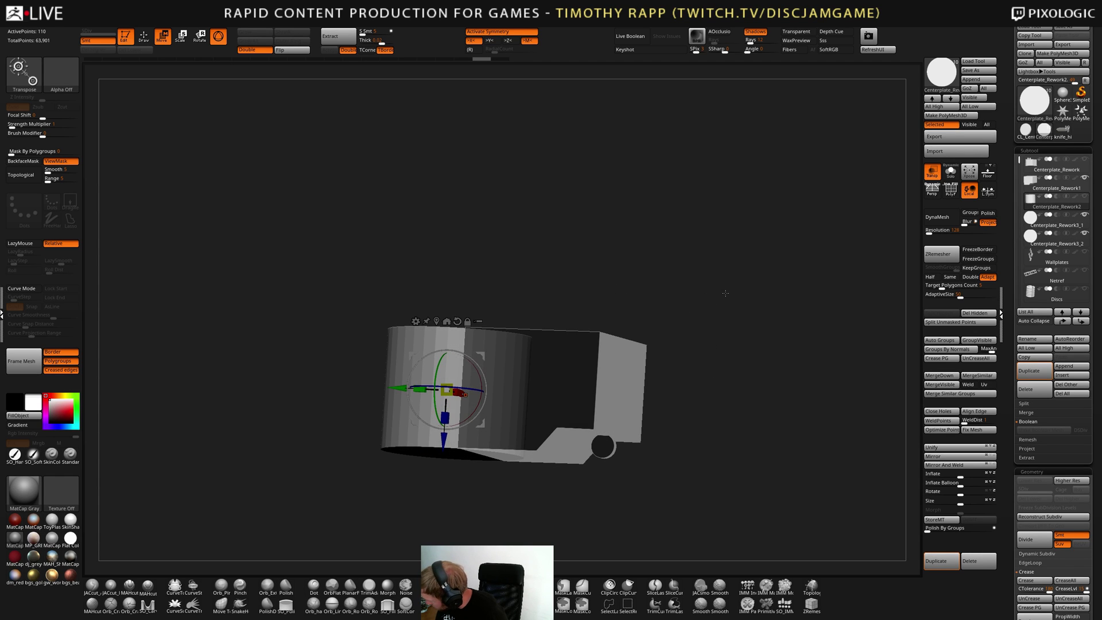
key(Down)
shift+drag(721, 401, 724, 409)
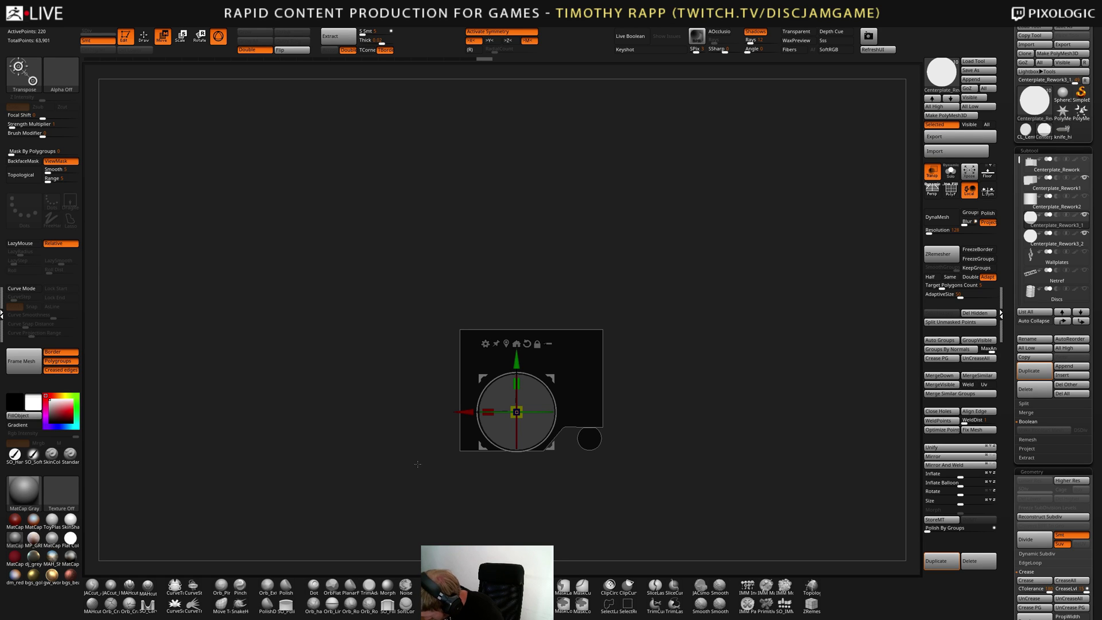
Clip both vertical corners at the notched end of the Centerplate_Rework1 box along a concave ClipCurve stroke from above, with symmetry
mouse_move(469, 418)
mouse_down()
mouse_move(485, 417)
mouse_move(469, 418)
mouse_up()
drag(612, 395, 637, 423)
key(q)
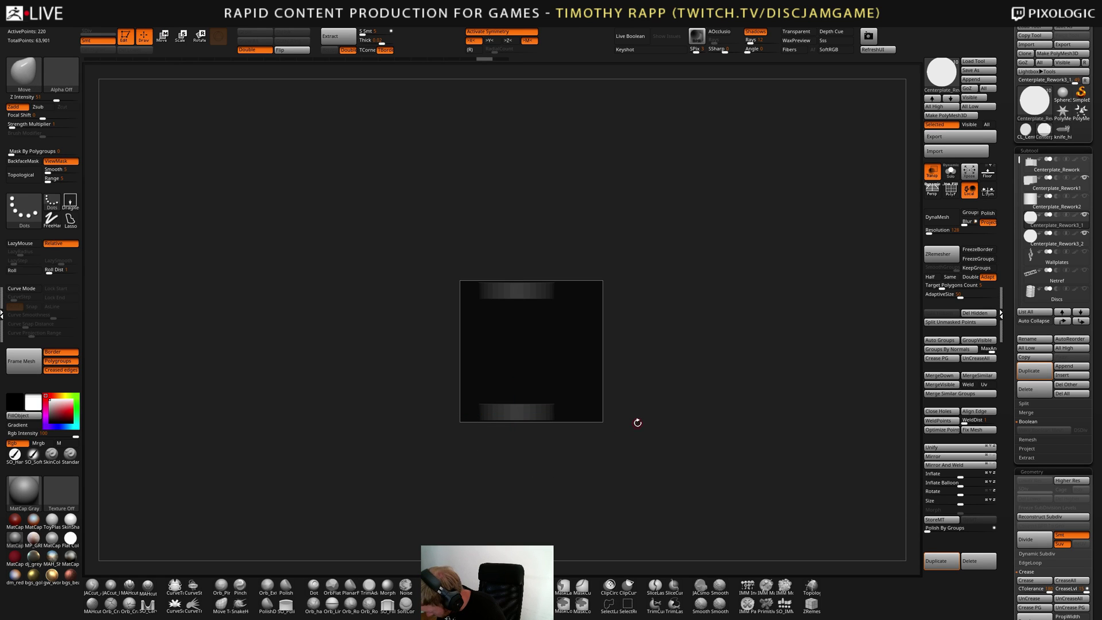
drag(605, 382, 630, 369)
alt+click(602, 388)
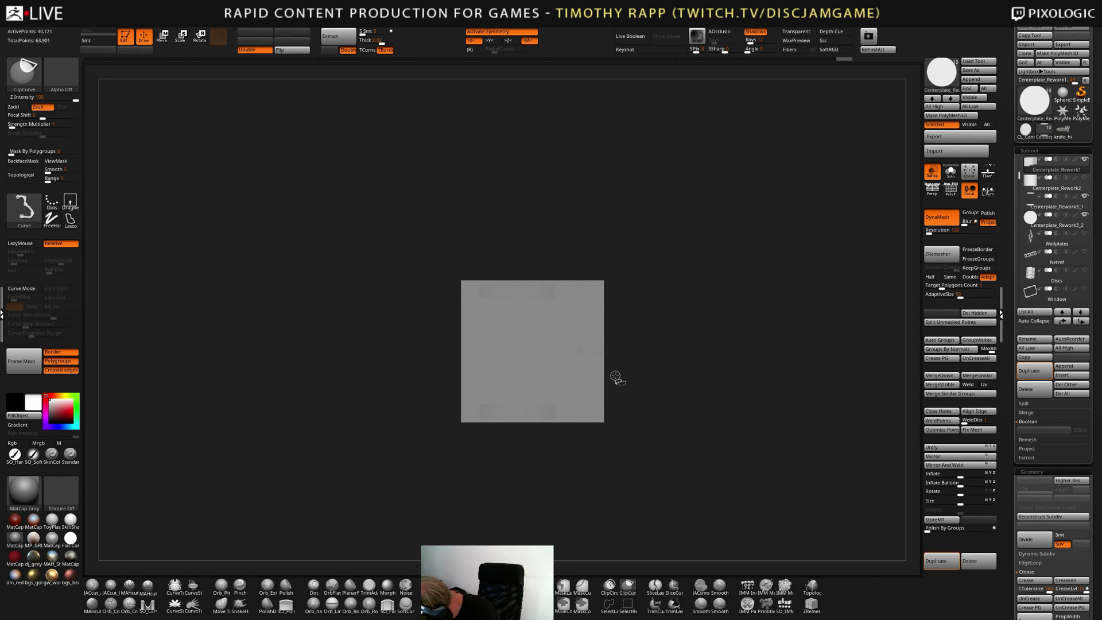
ctrl+shift+drag(627, 387, 583, 386)
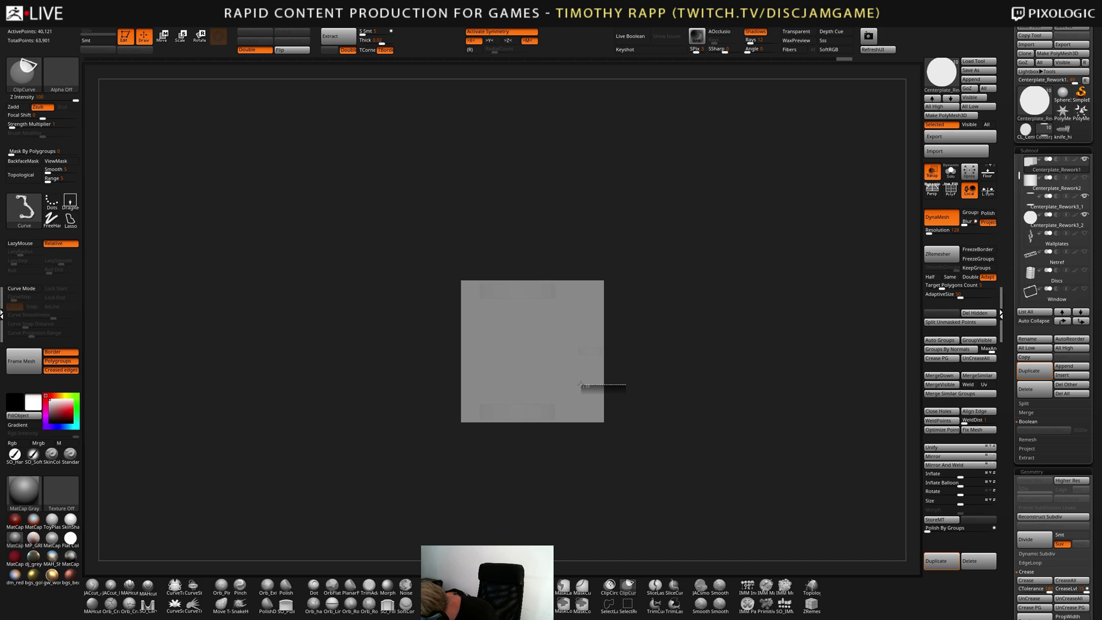
ctrl+shift+drag(559, 399, 534, 429)
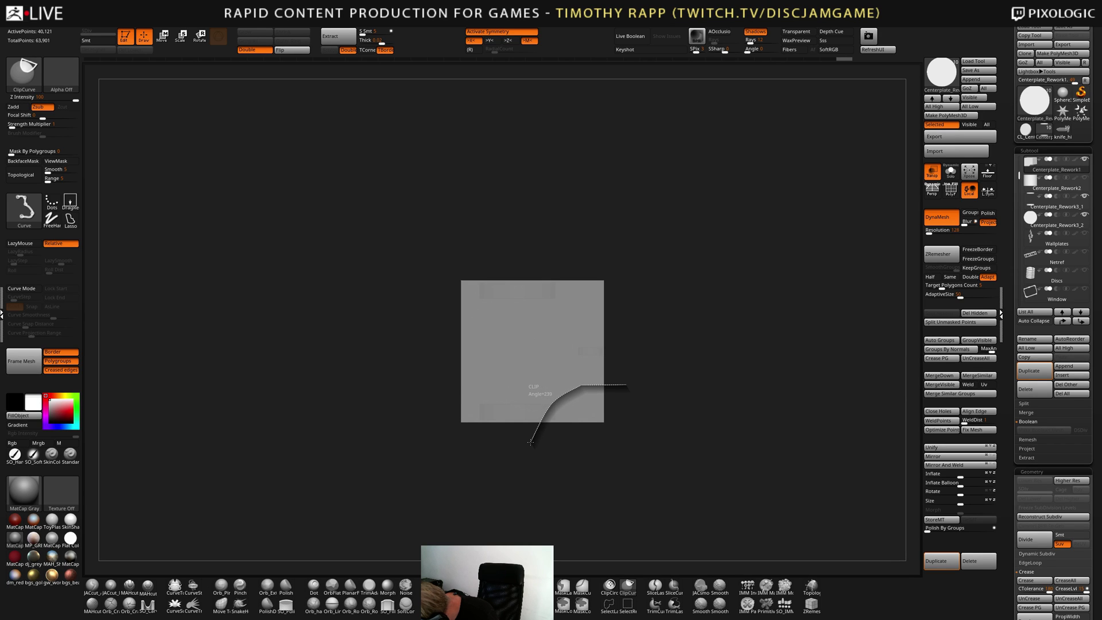
ctrl+shift+drag(529, 444, 526, 441)
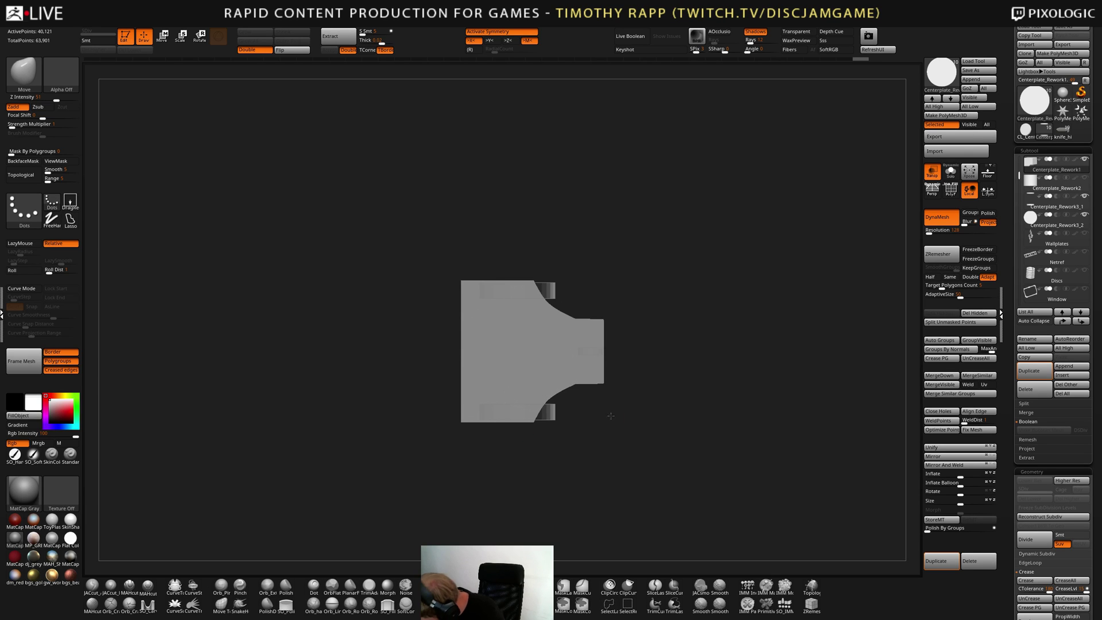
mouse_move(611, 416)
mouse_down()
mouse_move(623, 382)
mouse_move(664, 372)
mouse_move(704, 393)
mouse_move(693, 396)
mouse_move(701, 356)
mouse_move(687, 418)
mouse_move(674, 354)
mouse_move(709, 396)
mouse_move(671, 394)
mouse_move(676, 369)
mouse_move(716, 398)
mouse_move(691, 396)
mouse_move(673, 410)
mouse_move(714, 399)
mouse_move(678, 409)
mouse_up()
key(shift+f)
key(shift+f)
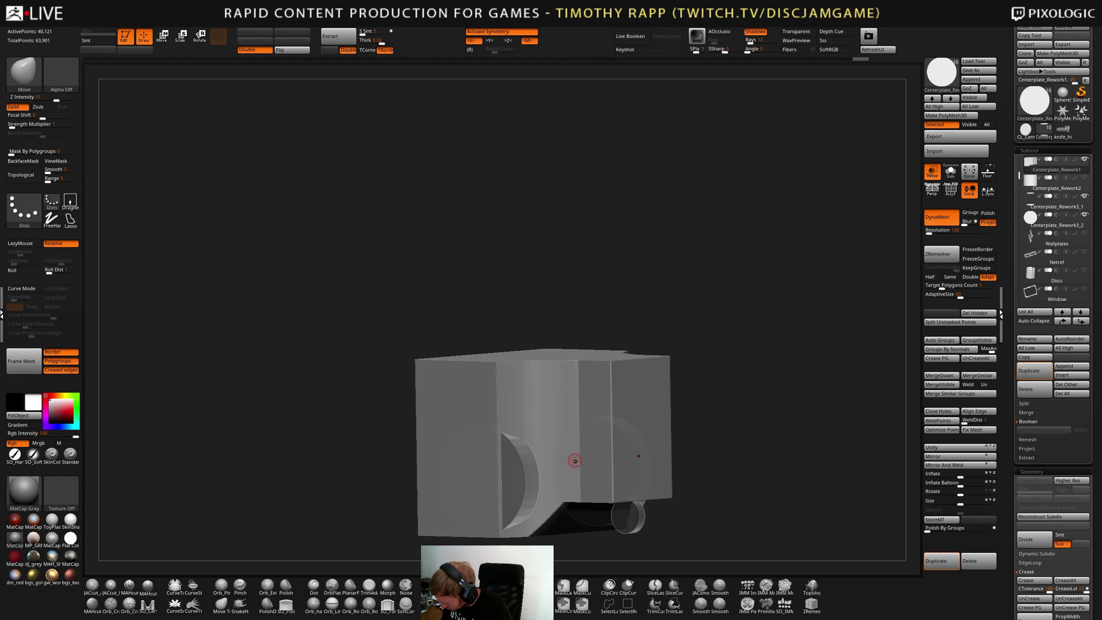
drag(575, 461, 603, 444)
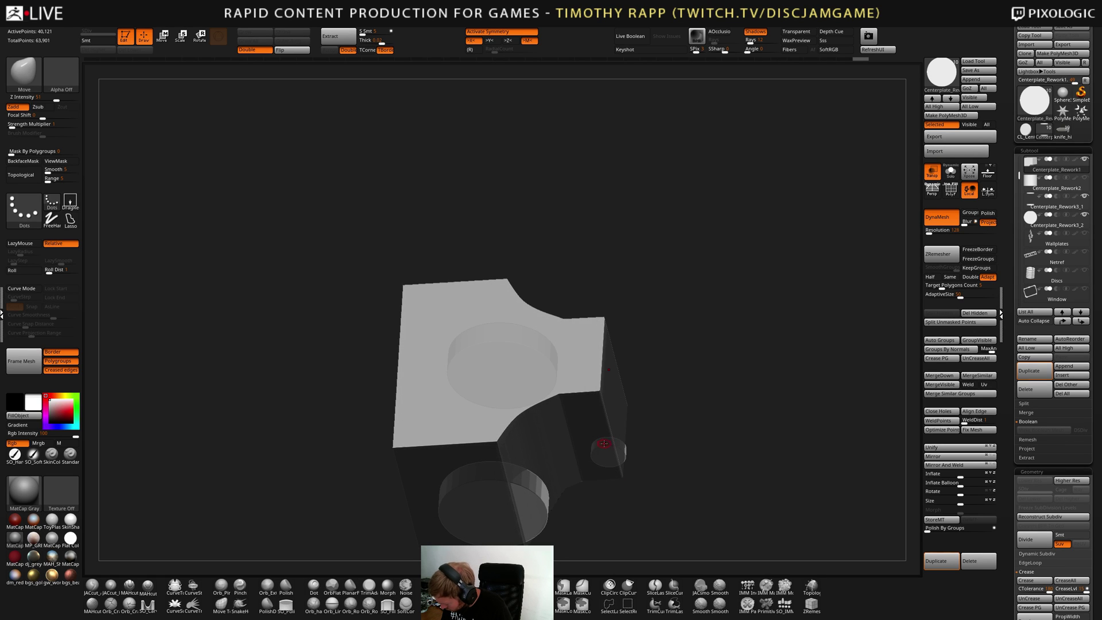
Select the Centerplate_Rework3_1 discs and duplicate them as a new subtool
key(ctrl+s)
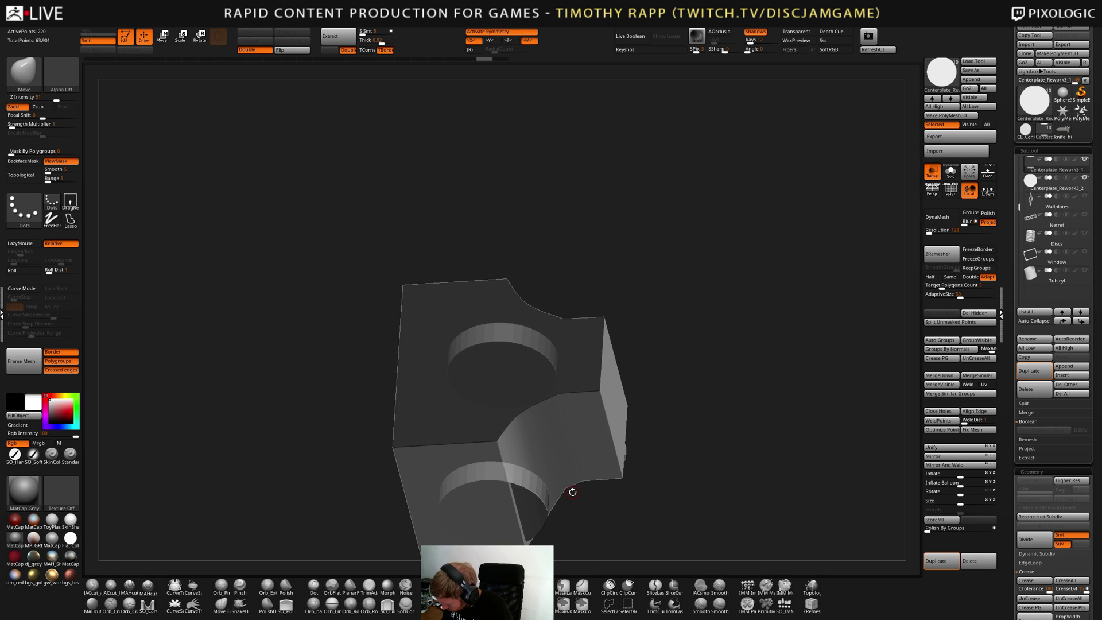
shift+drag(572, 492, 583, 470)
key(shift+f)
drag(640, 427, 628, 465)
key(shift+f)
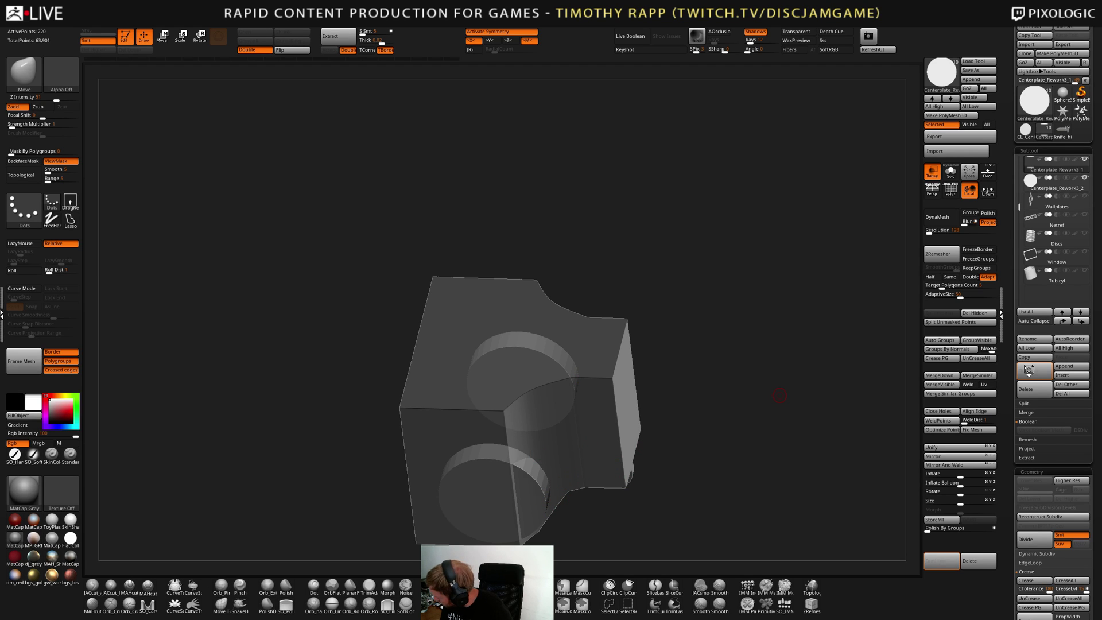
click(1029, 371)
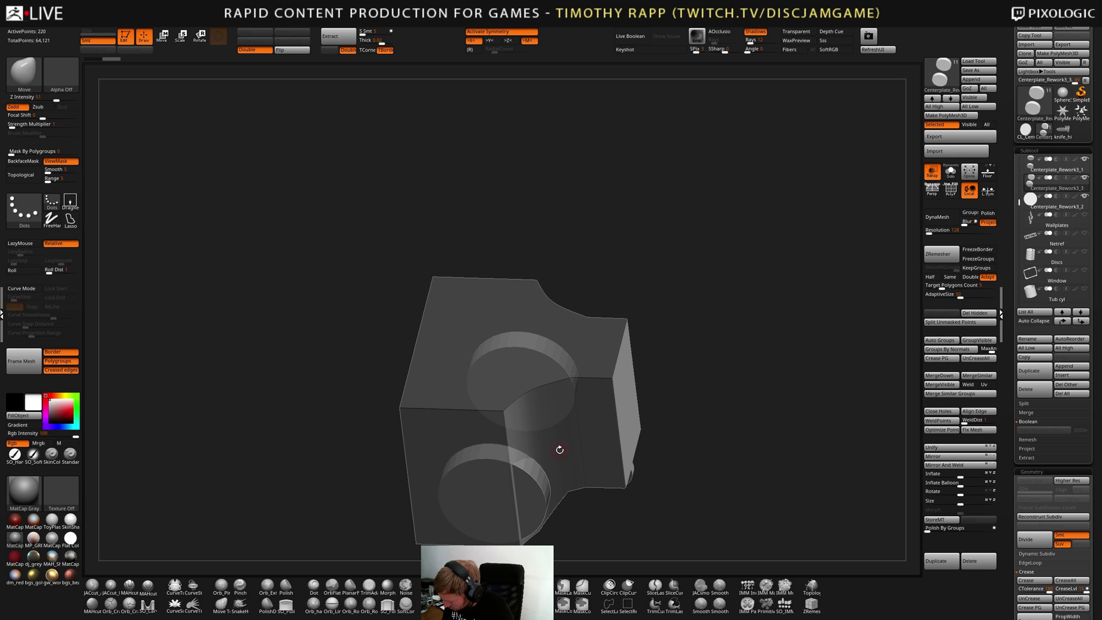
Replace the duplicated discs with PolyCube shapes using the gizmo's transform types, and show the polyframe
key(w)
click(463, 424)
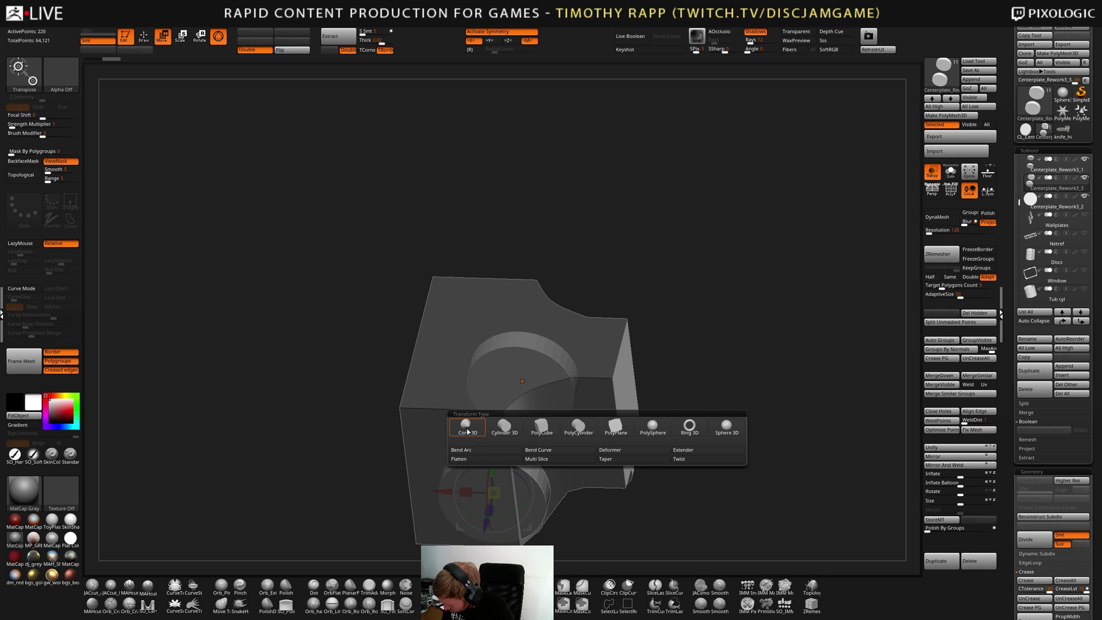
click(540, 431)
shift+right_drag(568, 407, 561, 429)
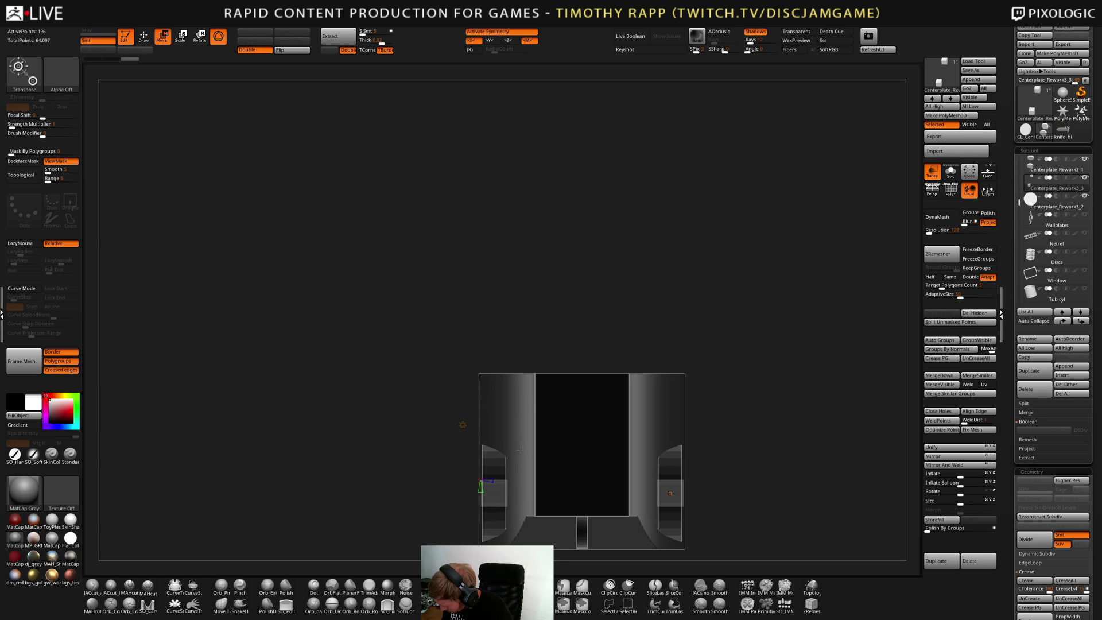
right_drag(495, 483, 584, 467)
key(shift+f)
Turn on local symmetry and scale the two cubes up uniformly around their own centers
drag(485, 467, 507, 457)
shift+right_drag(560, 471, 621, 476)
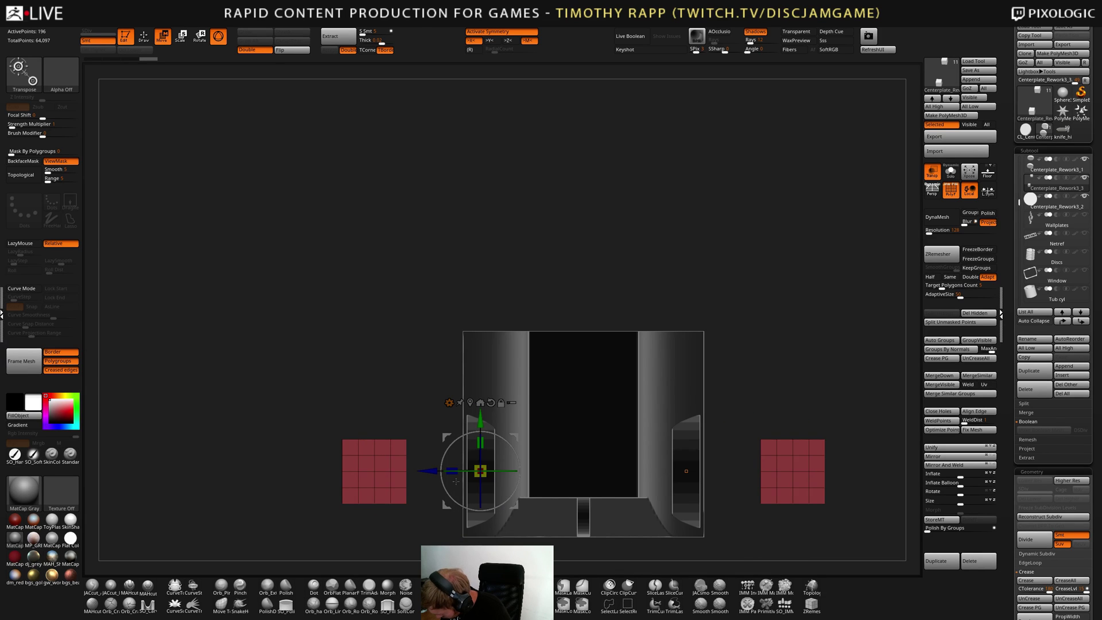
key(ctrl+z)
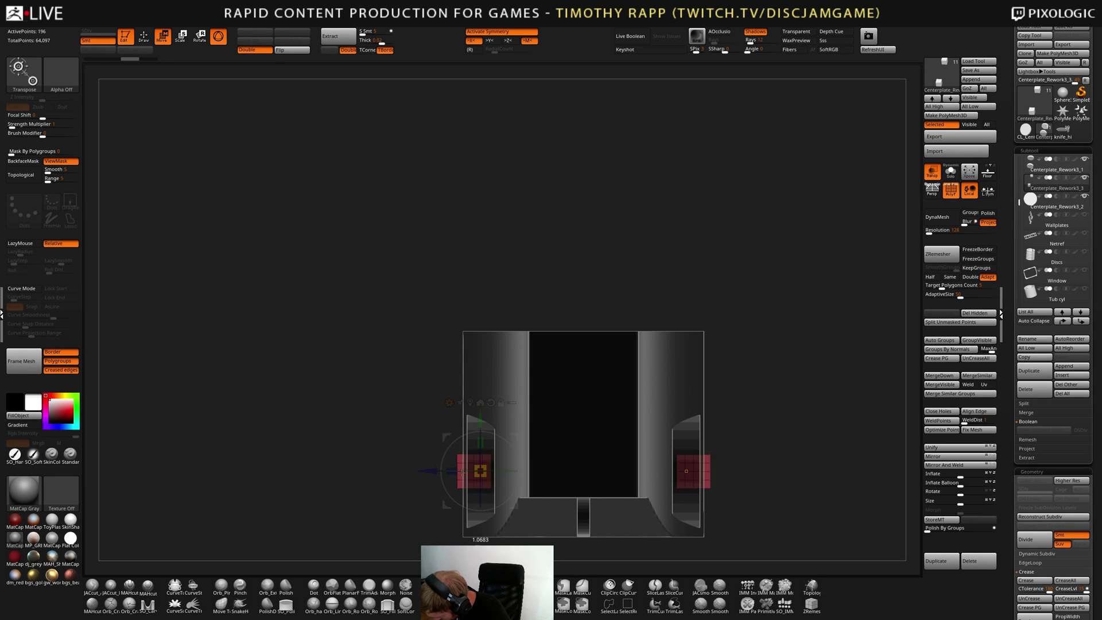
click(987, 192)
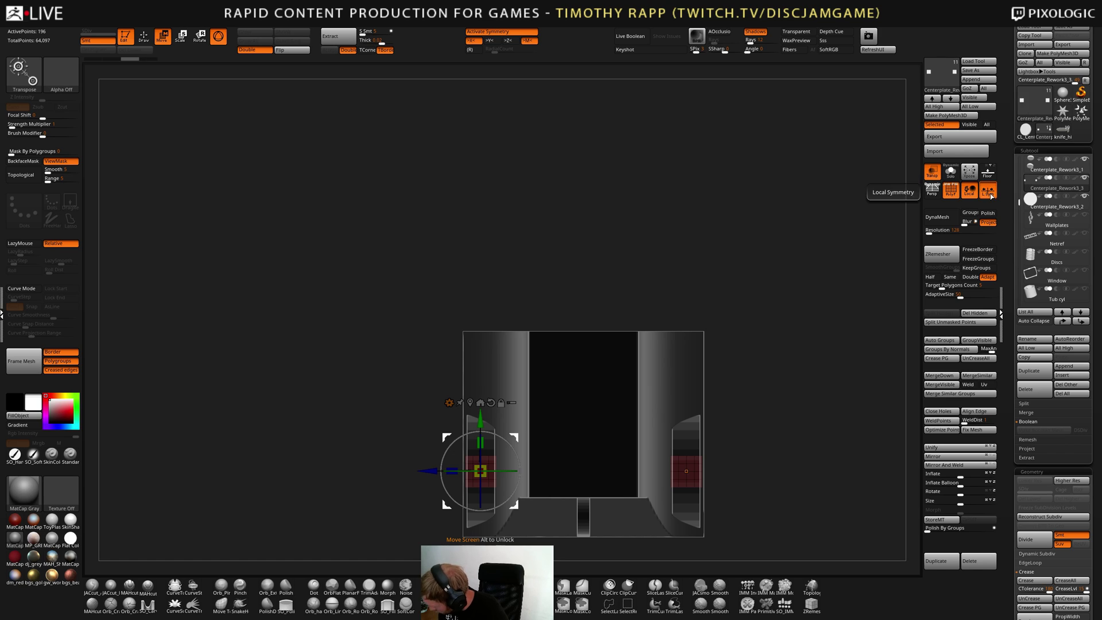
drag(480, 470, 270, 529)
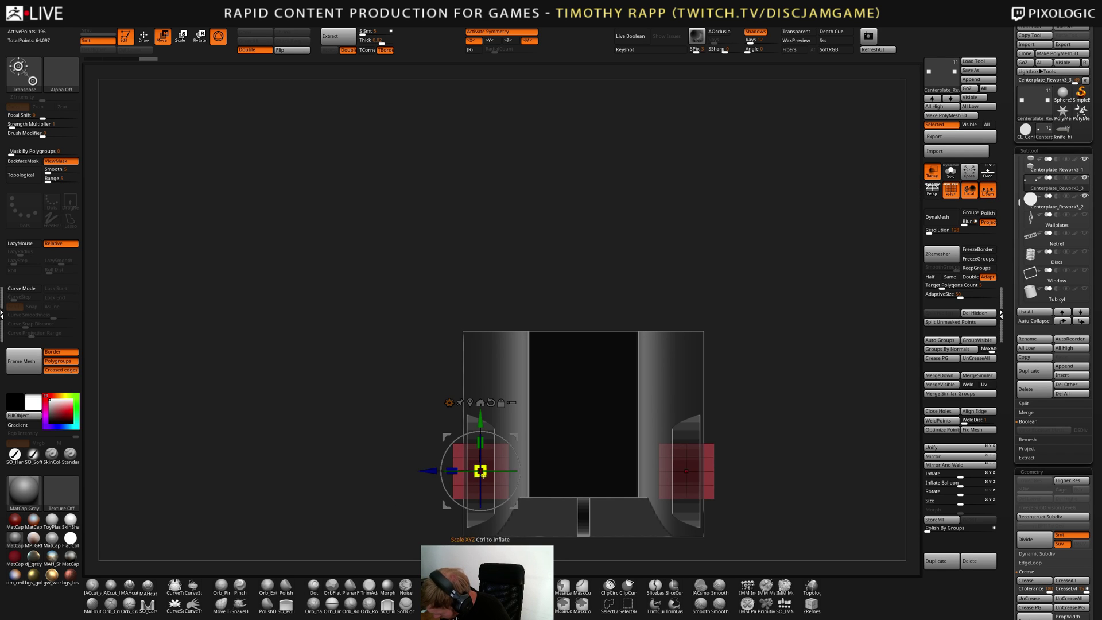
Undo the uniform scaling of the two side cubes and scale their thickness and height along separate axes instead
drag(479, 470, 402, 502)
key(ctrl+z)
key(ctrl+z)
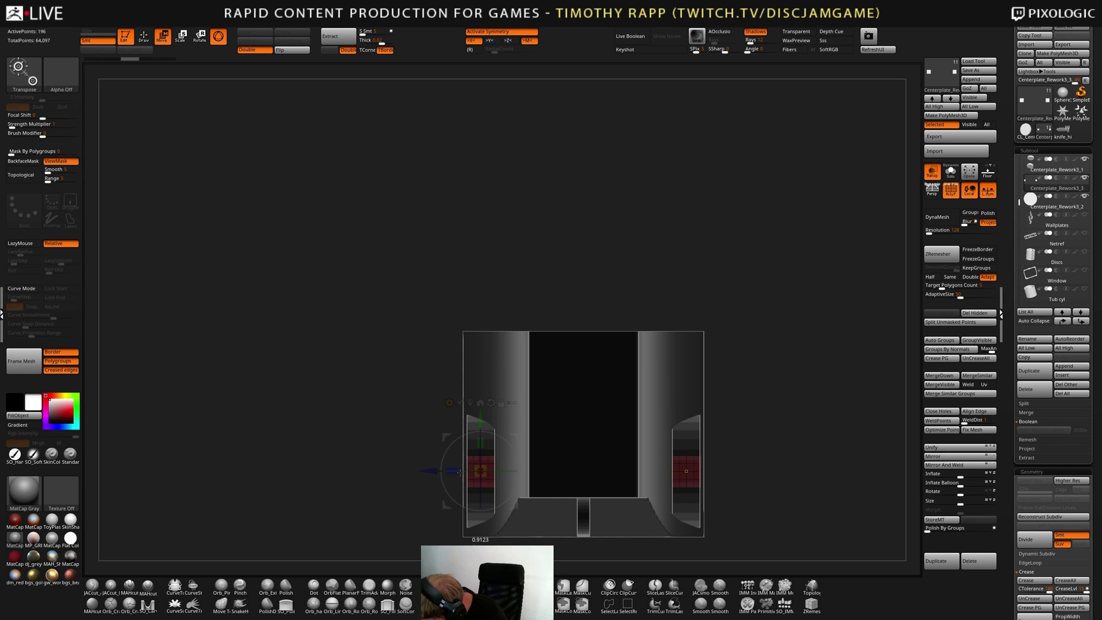
drag(460, 473, 413, 485)
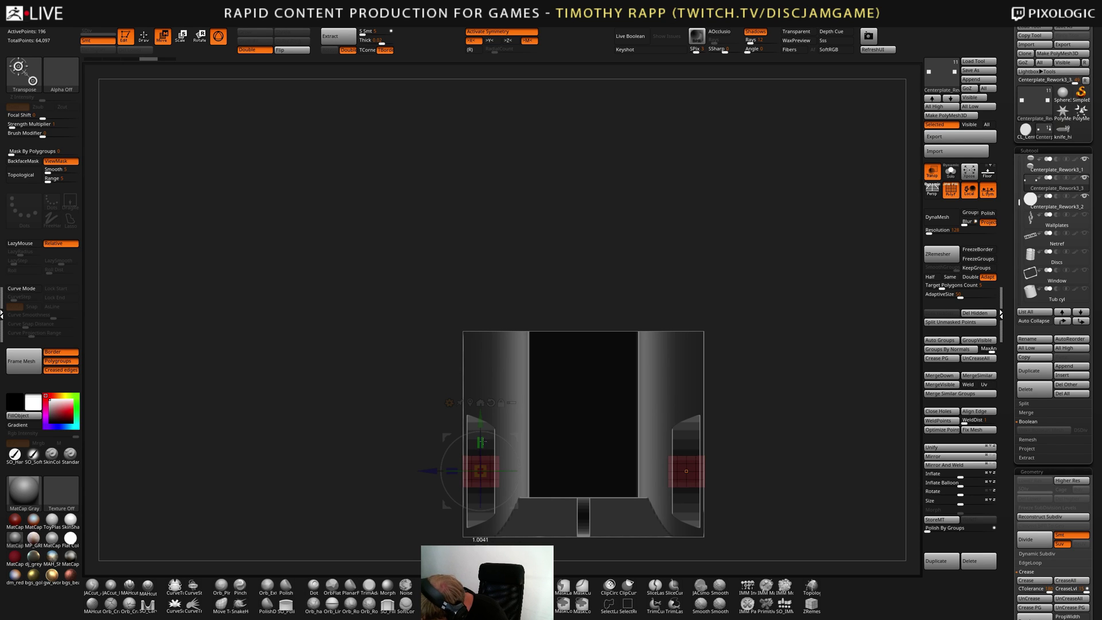
drag(483, 441, 620, 254)
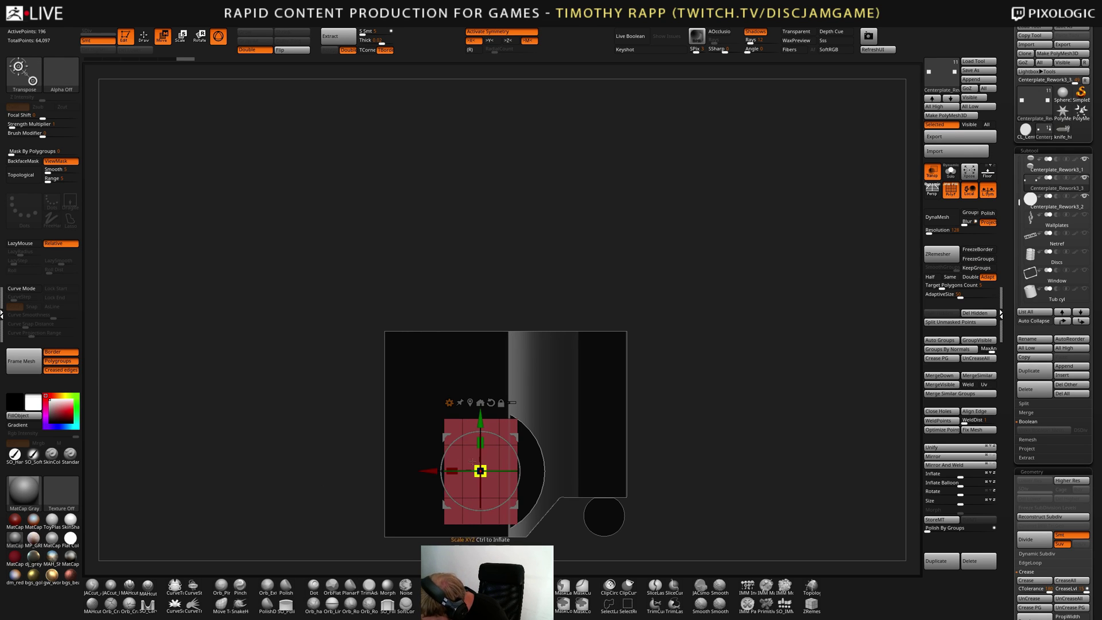
Raise the two cubes and shift them over the block's notch, and stretch them lengthwise in side view
drag(454, 437, 482, 406)
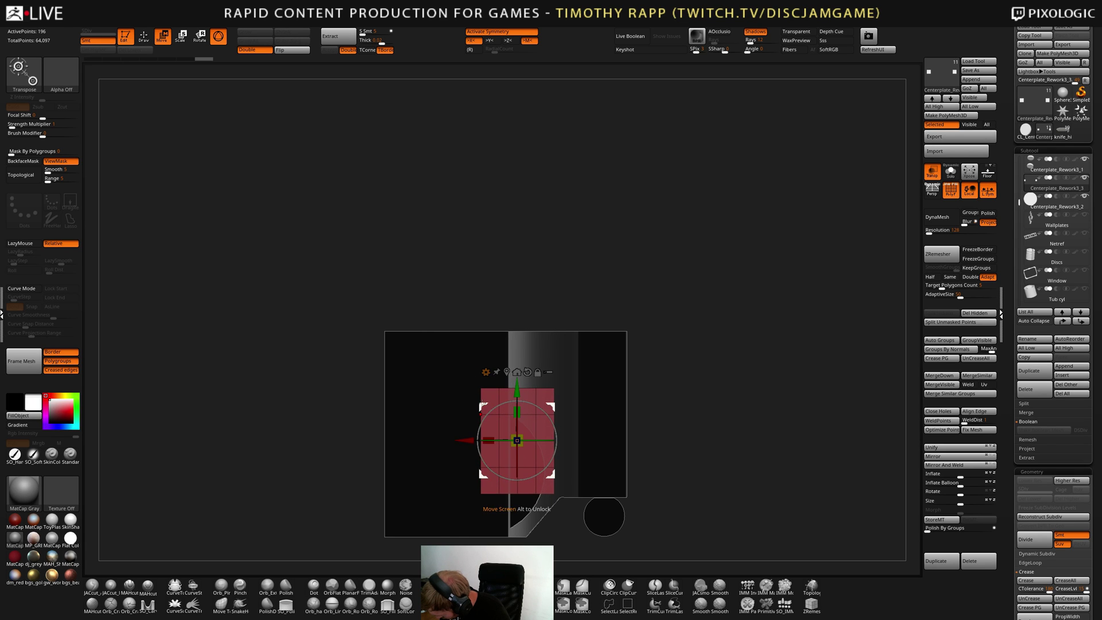
drag(677, 409, 626, 429)
drag(488, 437, 479, 439)
shift+drag(444, 492, 474, 500)
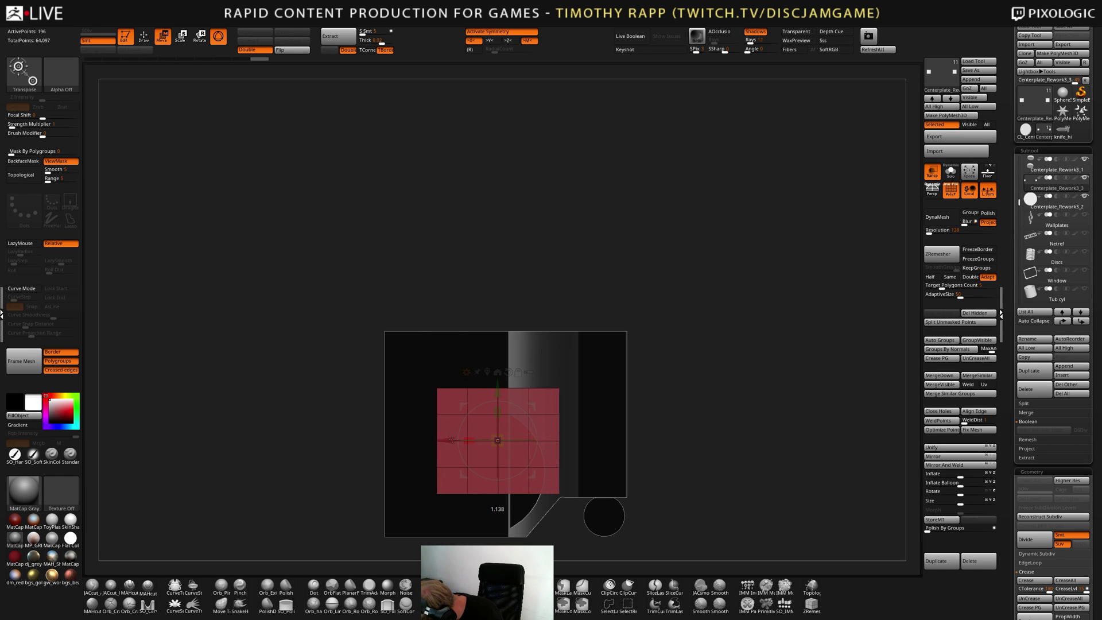
mouse_move(449, 437)
right_down()
mouse_move(609, 465)
mouse_move(628, 459)
mouse_move(653, 415)
mouse_move(643, 466)
right_up()
key(q)
mouse_move(644, 466)
right_down()
mouse_move(644, 448)
mouse_move(645, 473)
mouse_move(674, 448)
mouse_move(662, 453)
mouse_move(696, 445)
mouse_move(623, 457)
mouse_move(652, 466)
mouse_move(641, 480)
mouse_move(576, 472)
mouse_move(588, 459)
right_up()
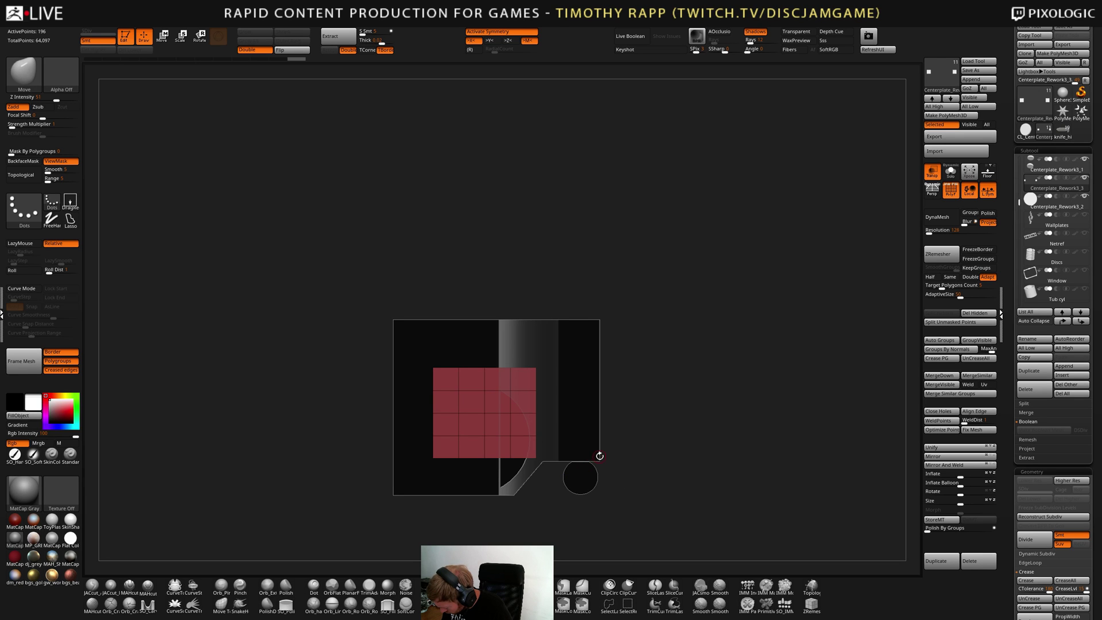
Select the Centerplate_Rework1 box and trim a thin strip off its underside with a straight horizontal ClipCurve stroke
alt+click(600, 453)
mouse_move(568, 497)
right_down()
mouse_move(494, 492)
mouse_move(564, 493)
mouse_move(524, 502)
mouse_move(567, 508)
right_up()
key(shift+f)
key(shift+f)
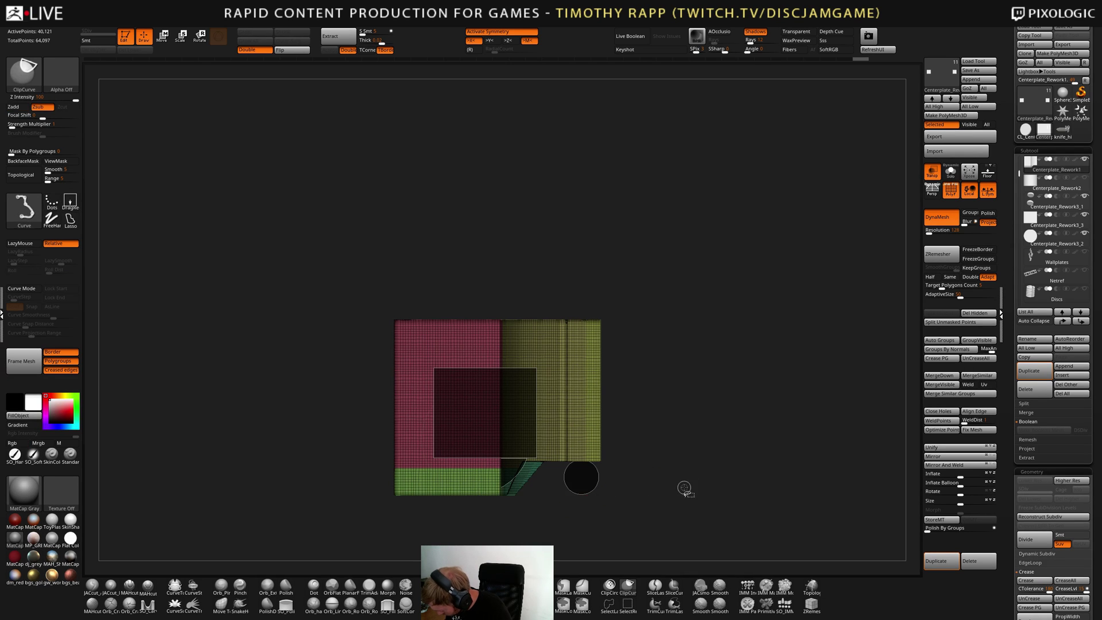
mouse_move(668, 480)
ctrl+shift+mouse_down()
mouse_move(283, 489)
mouse_move(283, 473)
ctrl+shift+mouse_up()
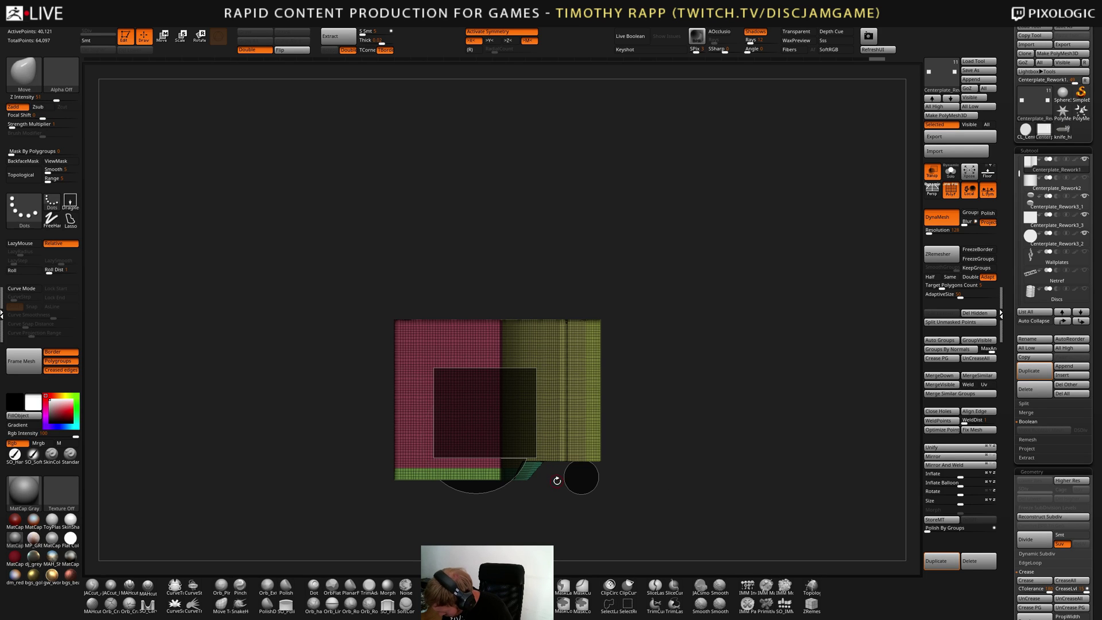
key(ctrl+z)
ctrl+shift+drag(673, 492, 223, 482)
ctrl+shift+drag(228, 475, 226, 472)
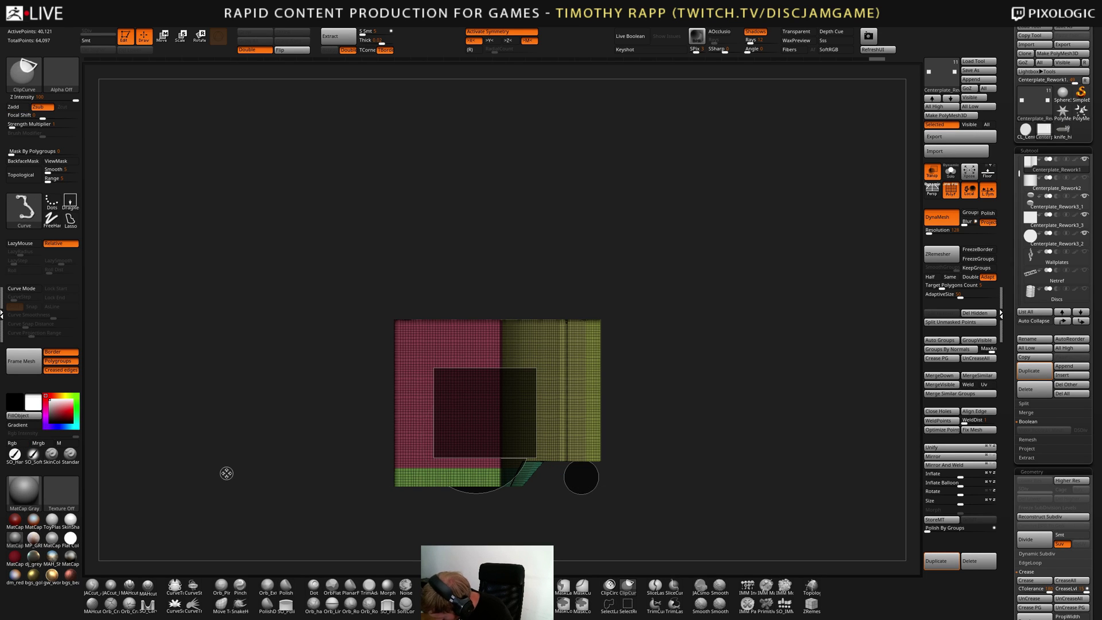
Clip back the sloped lip below the notch of the Centerplate_Rework1 box with a bent ClipCurve stroke in side view
mouse_move(649, 490)
mouse_down()
mouse_move(591, 490)
mouse_move(601, 365)
mouse_up()
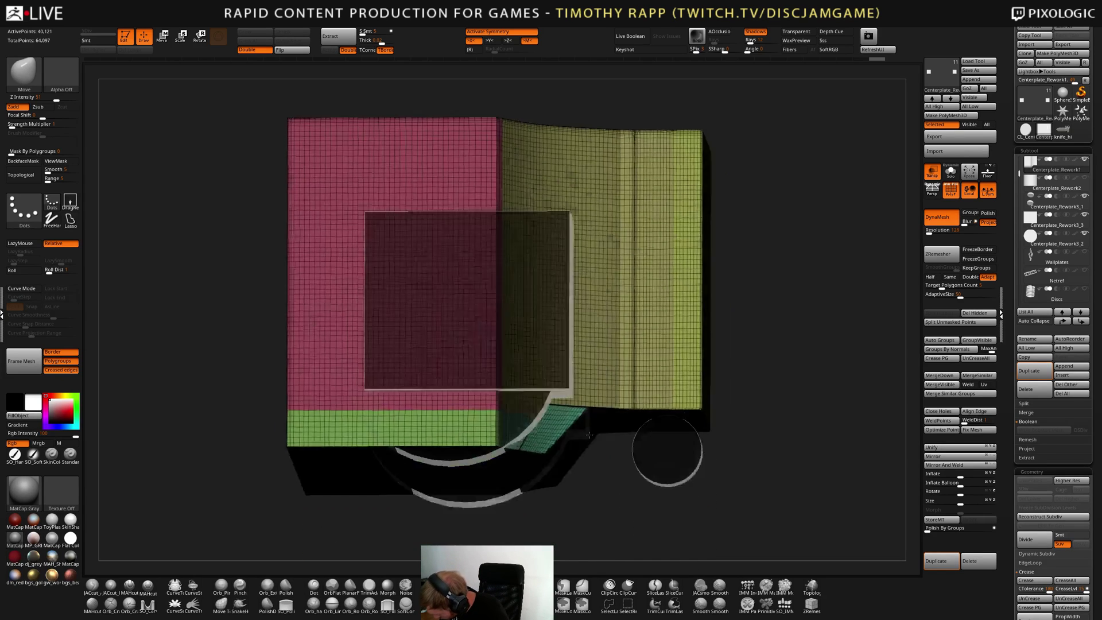
mouse_move(724, 402)
mouse_down()
mouse_move(707, 367)
mouse_move(714, 396)
mouse_move(734, 404)
mouse_up()
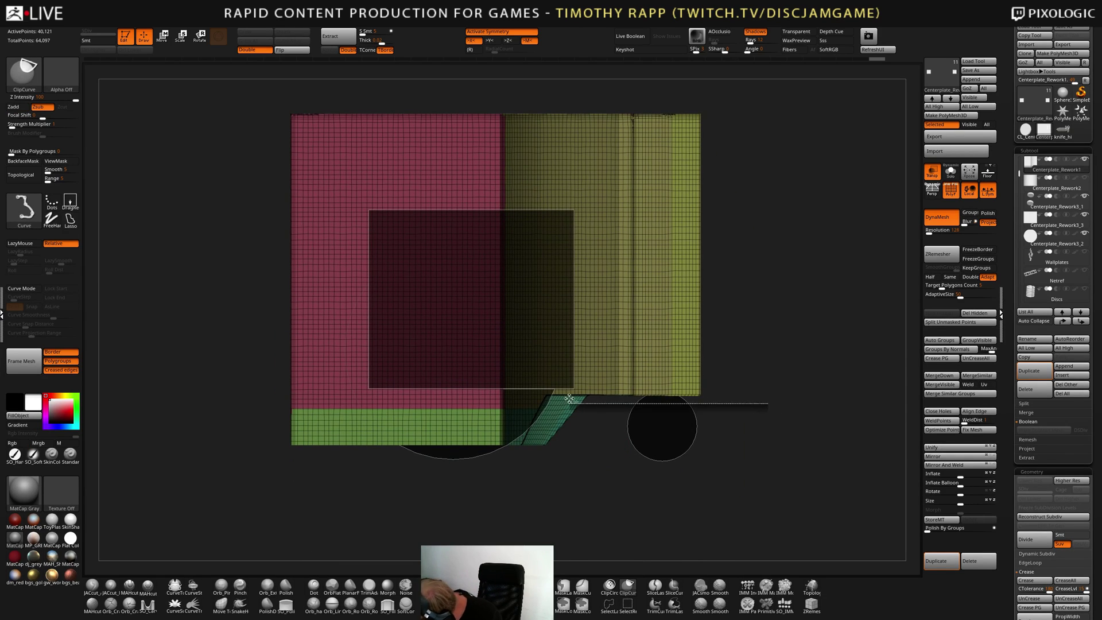
ctrl+shift+drag(569, 398, 544, 393)
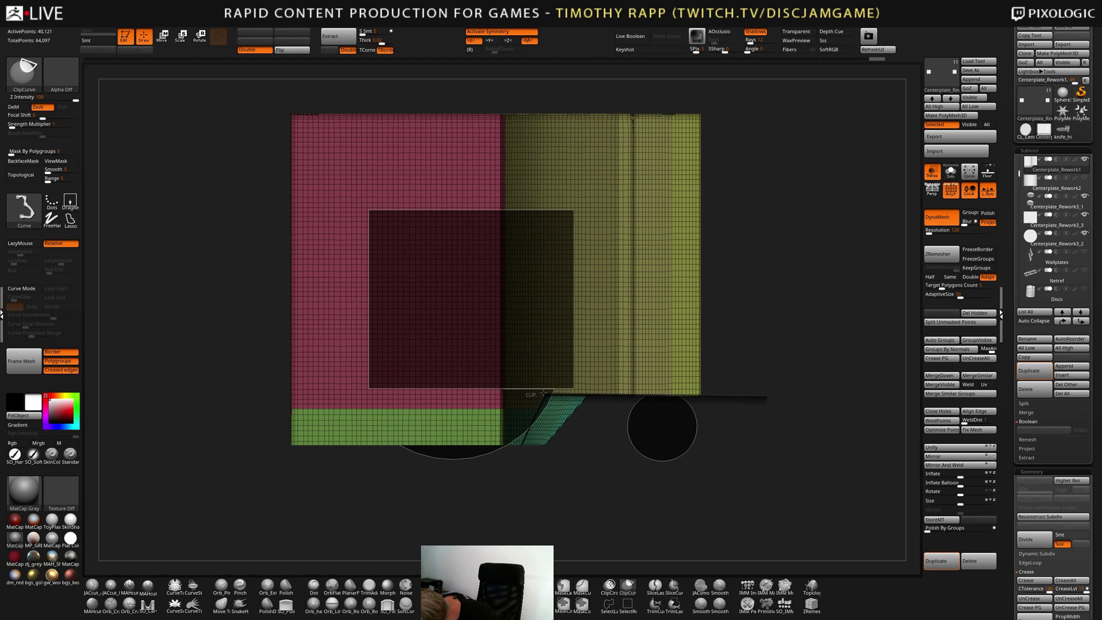
ctrl+shift+drag(512, 469, 656, 441)
mouse_move(367, 505)
mouse_down()
mouse_move(476, 495)
mouse_move(378, 498)
mouse_move(357, 478)
mouse_move(367, 480)
mouse_up()
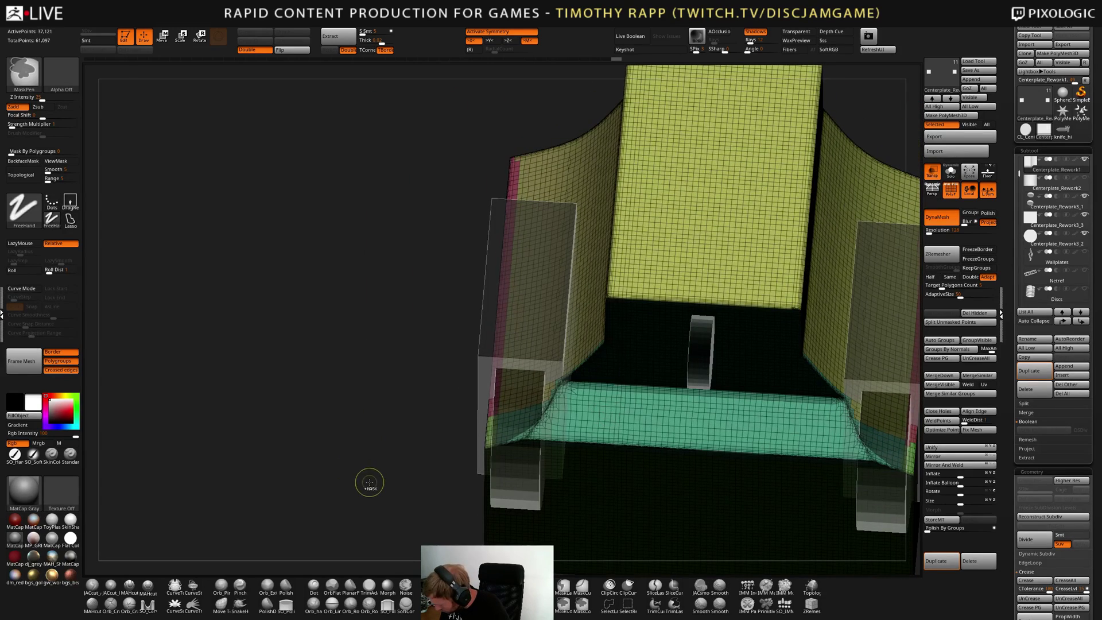
drag(506, 428, 652, 435)
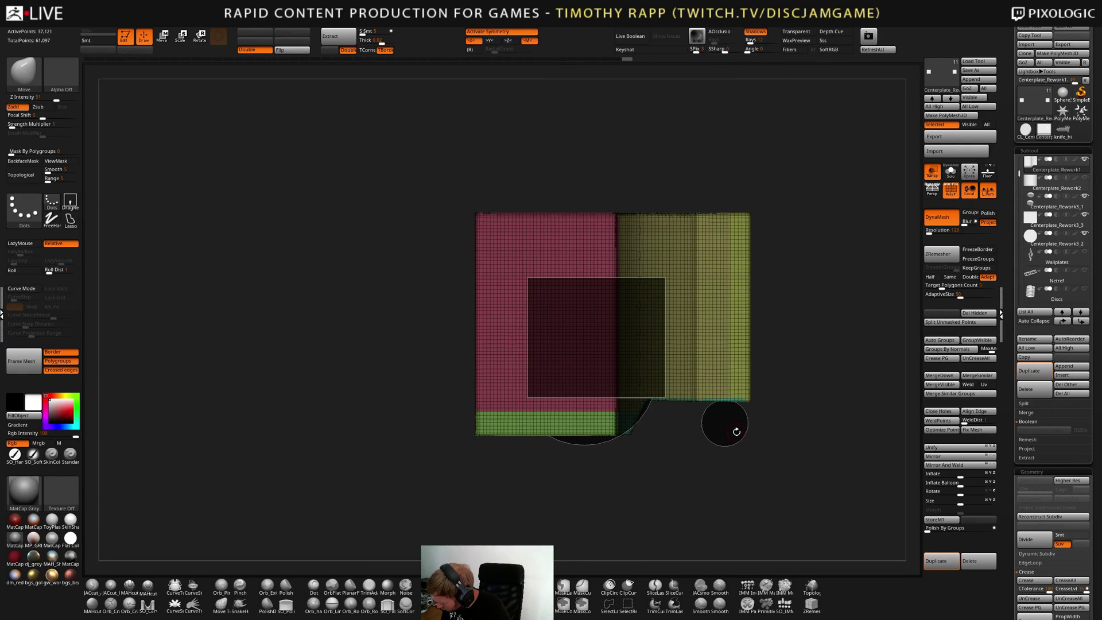
Select the Centerplate_Rework3_1 discs with the polyframe shown, and turn off transparency for the other subtools
key(shift+f)
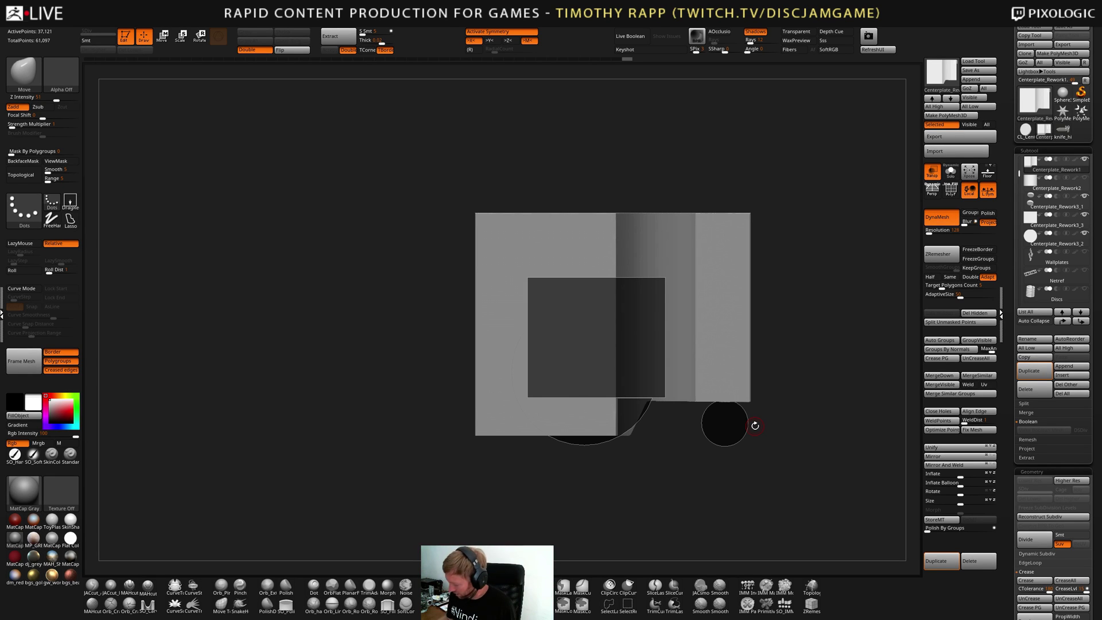
drag(756, 425, 738, 464)
alt+click(546, 466)
key(shift+f)
key(shift+f)
key(shift+f)
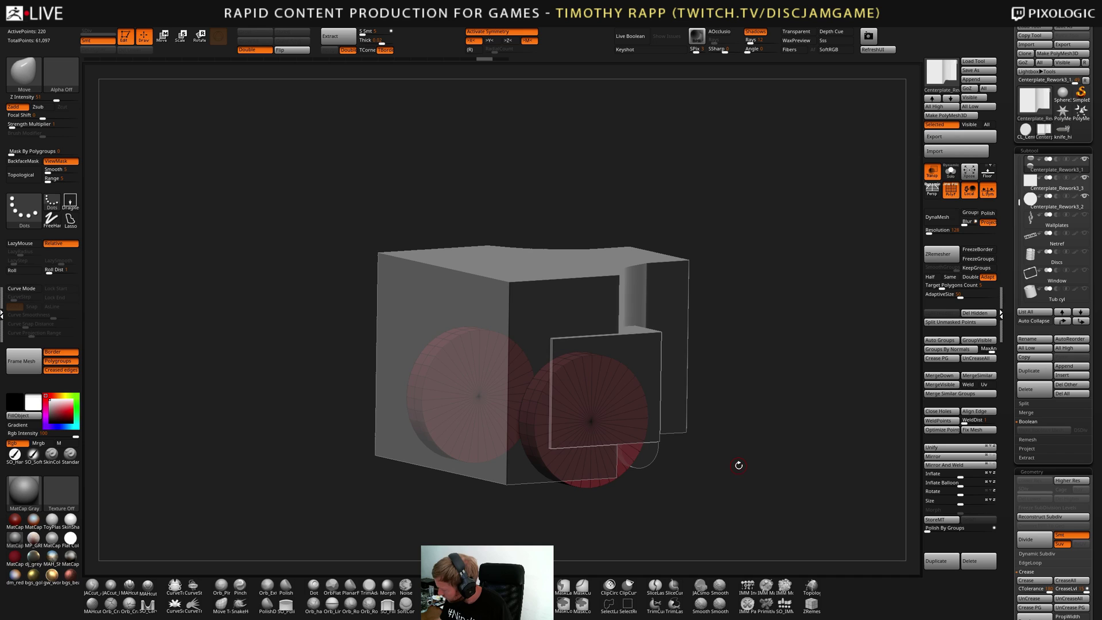
click(932, 172)
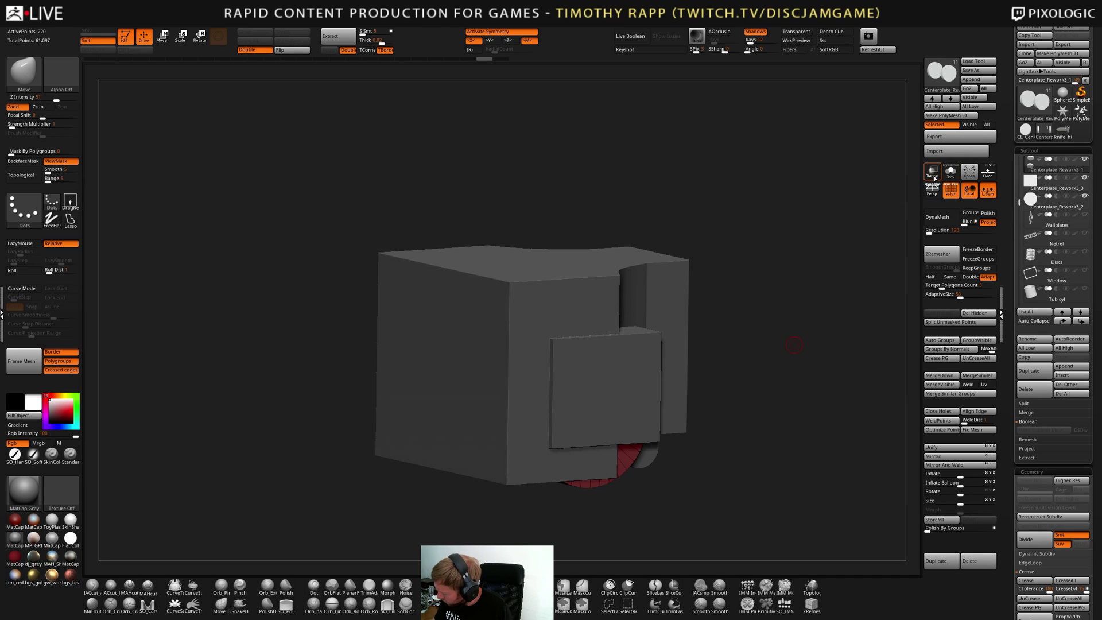
Inspect the assembled block from the side and top, switching between subtools and returning to the Centerplate_Rework1 box
shift+drag(763, 379, 679, 434)
drag(757, 425, 692, 422)
drag(691, 422, 712, 446)
alt+click(651, 440)
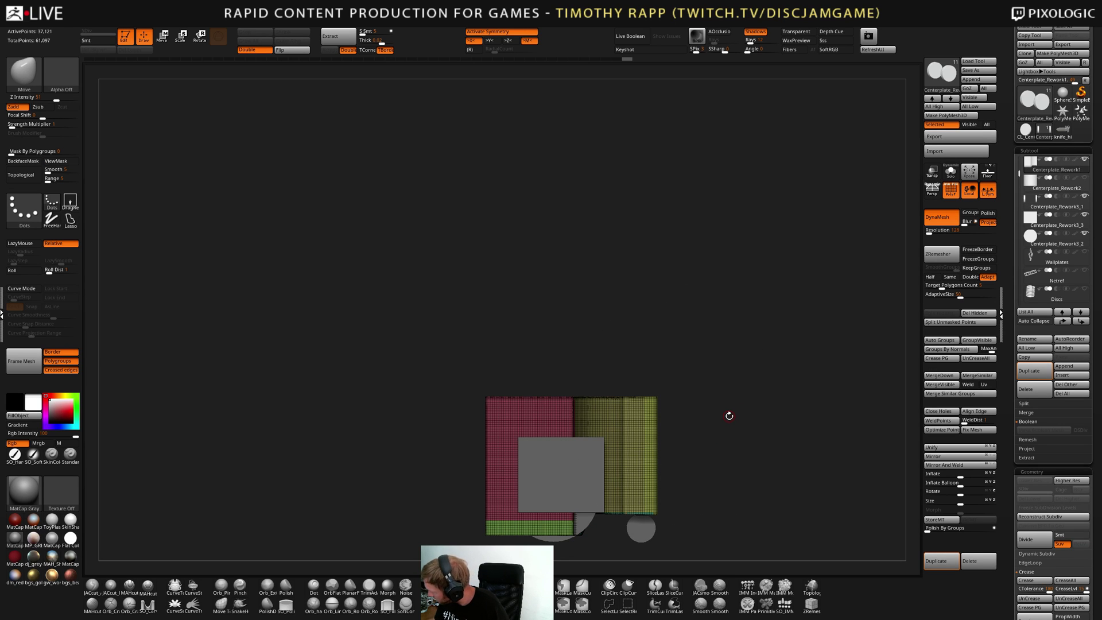
key(Down)
drag(738, 432, 711, 460)
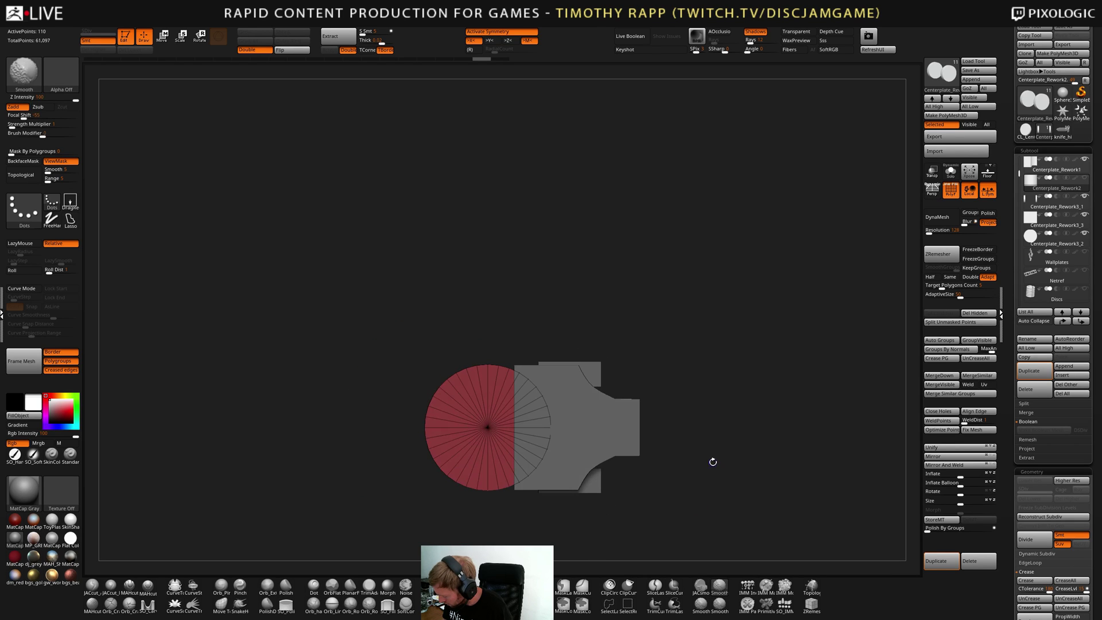
alt+click(632, 443)
drag(648, 442, 663, 421)
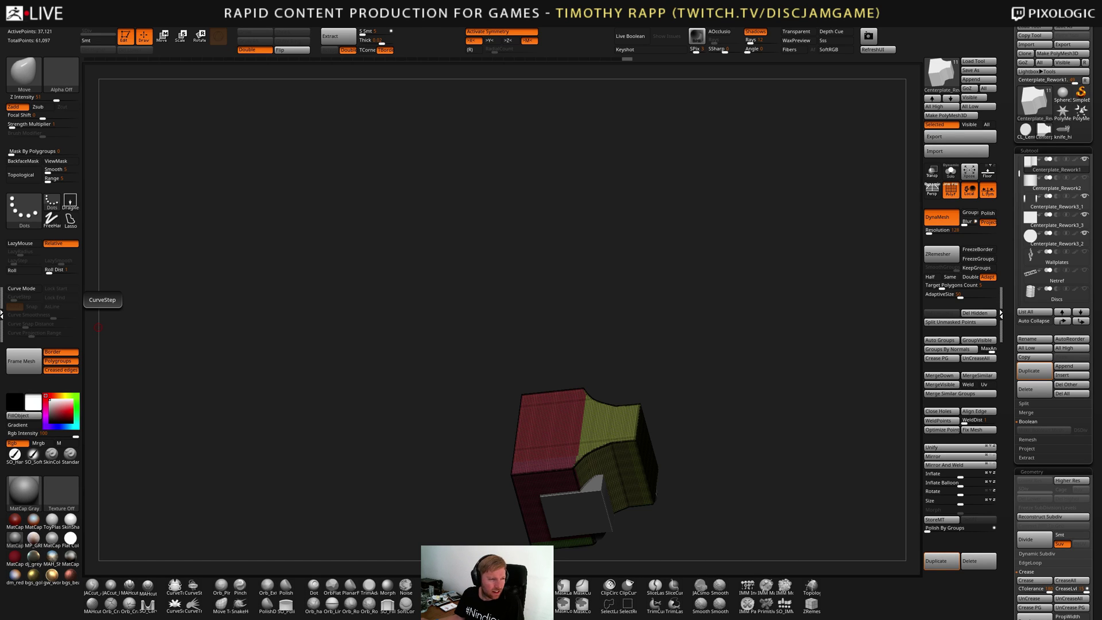
Bring up the CenterPlate (2).psd concept sketch in ACDSee, check the centerplate design, and move the sketch out of the way
drag(0, 221, 0, 122)
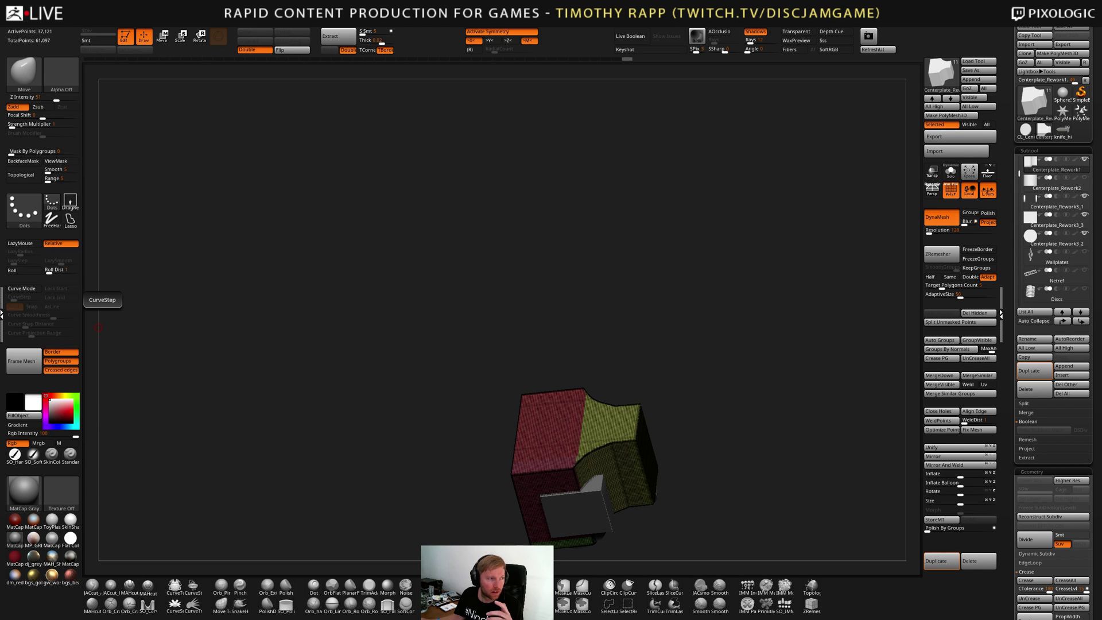
key(alt+Tab)
drag(381, 141, 361, 132)
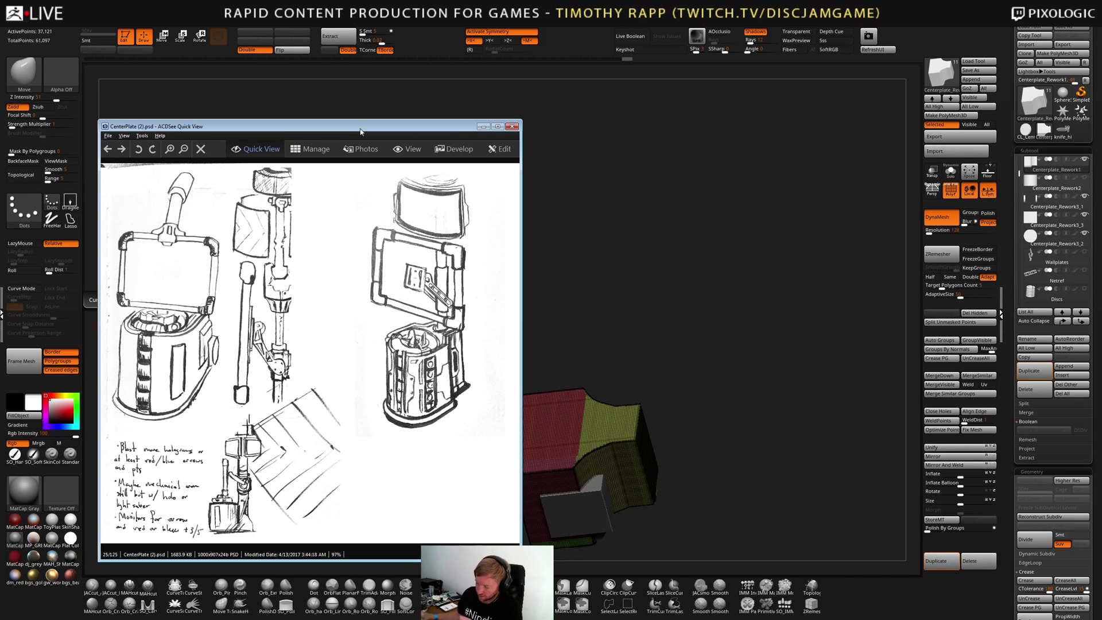
drag(400, 129, 0, 298)
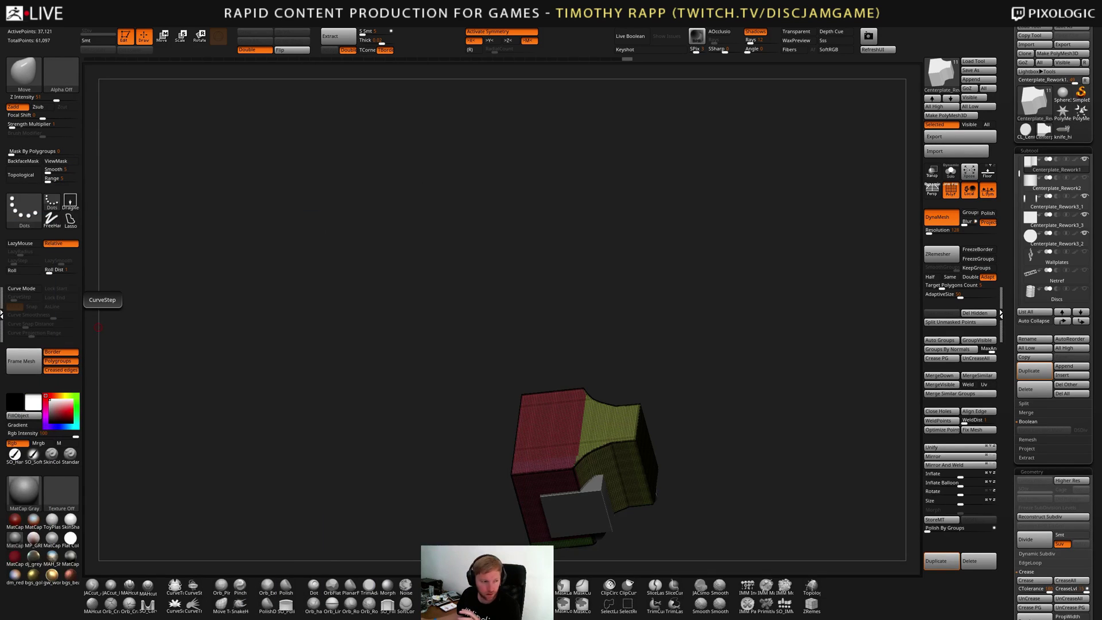
Select the small Centerplate_Rework3_2 disc in side view and duplicate it as a new subtool
drag(98, 328, 141, 307)
mouse_move(1041, 242)
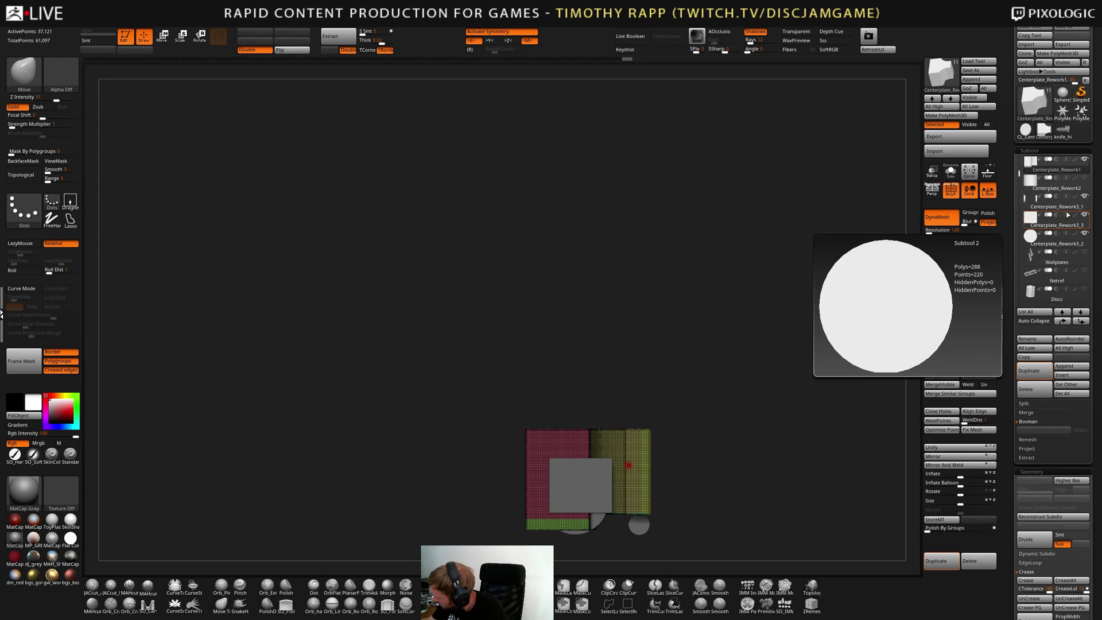
click(1030, 237)
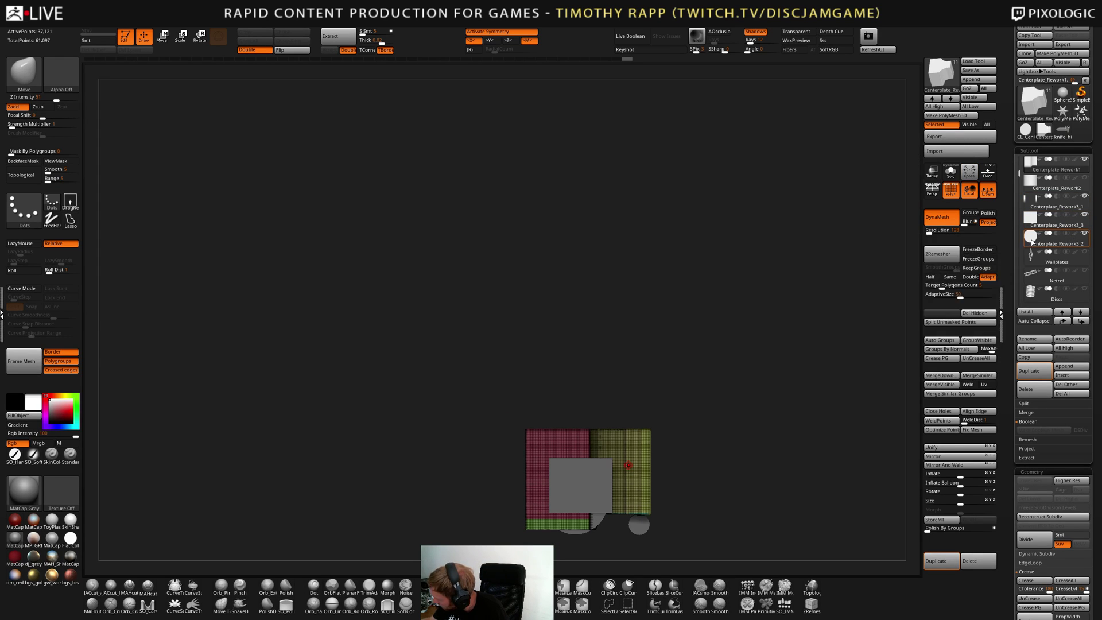
drag(721, 463, 742, 472)
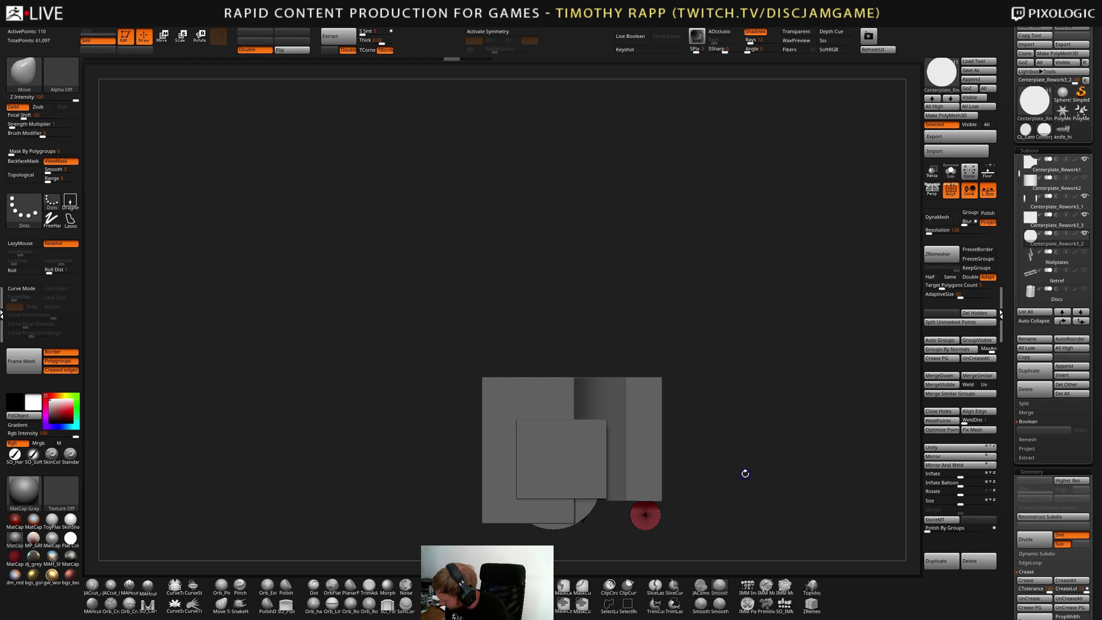
key(ctrl+shift+d)
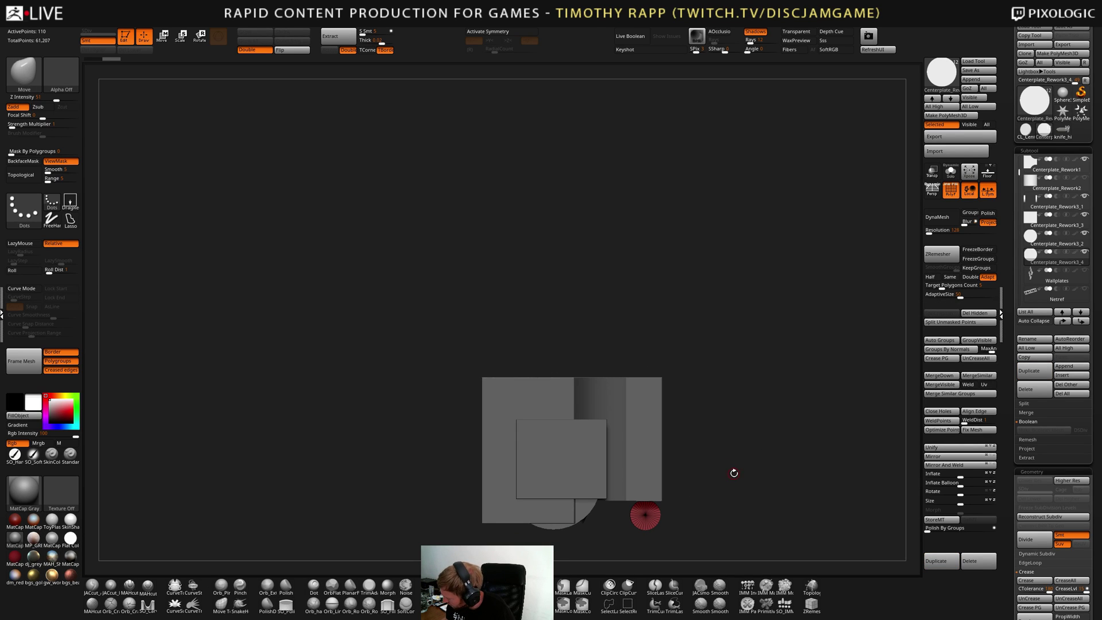
Reinitialize the duplicated disc through the gizmo's transform types and rotate it so its axis runs vertically
key(w)
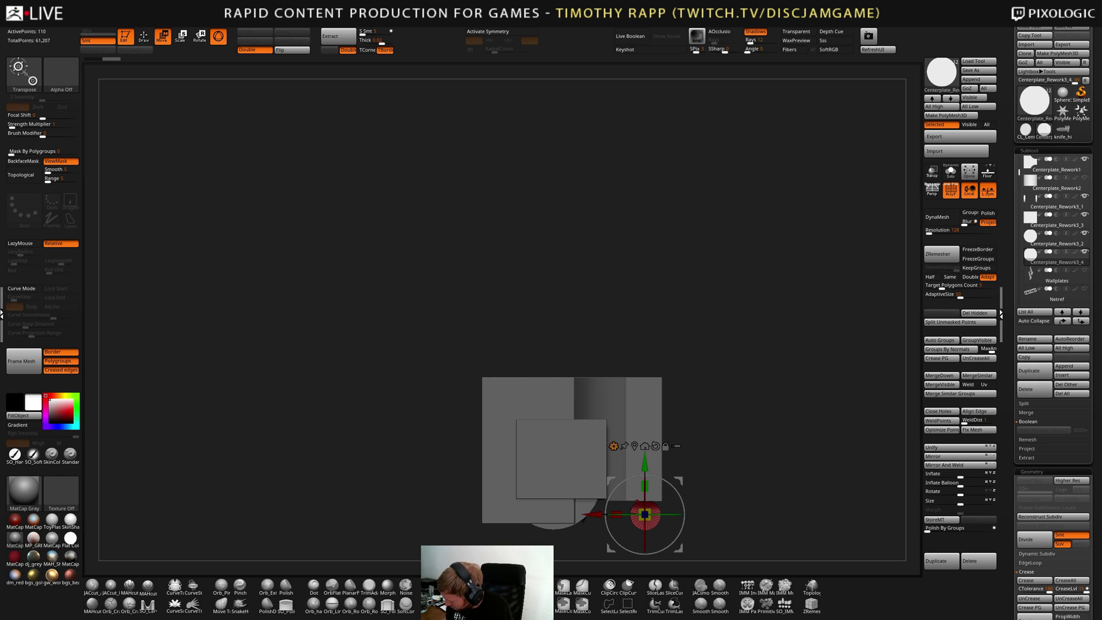
click(613, 446)
click(636, 460)
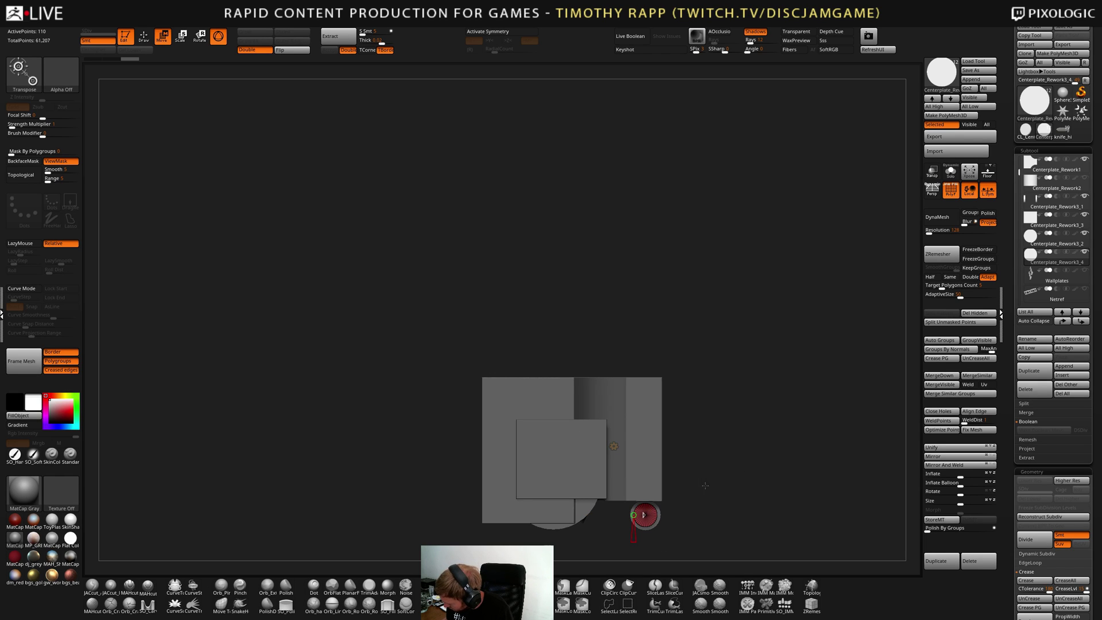
click(655, 446)
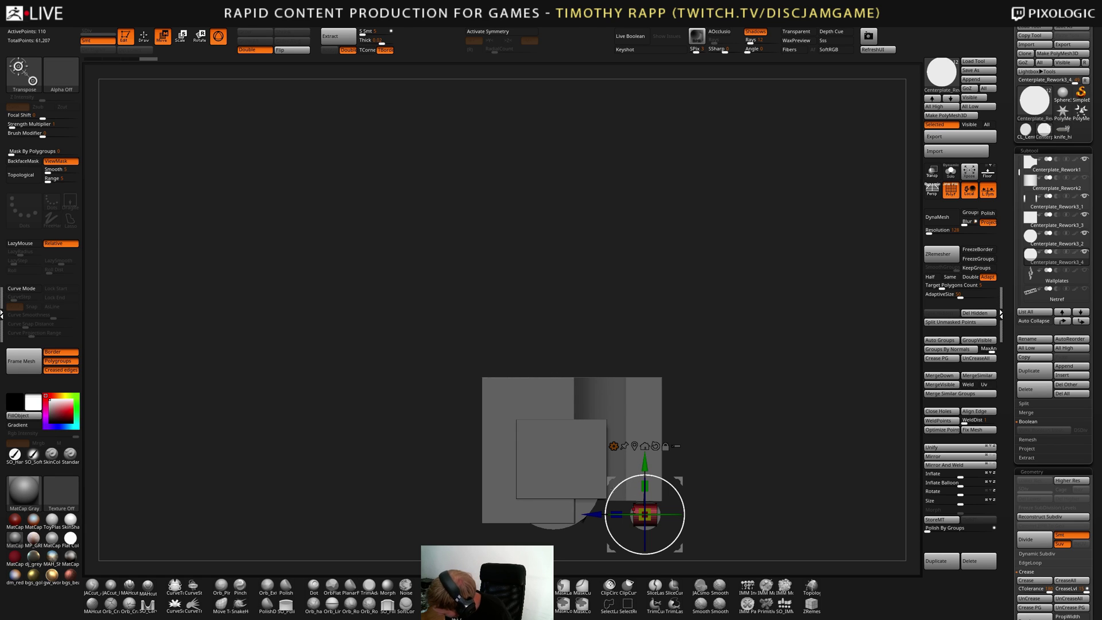
drag(626, 490, 752, 515)
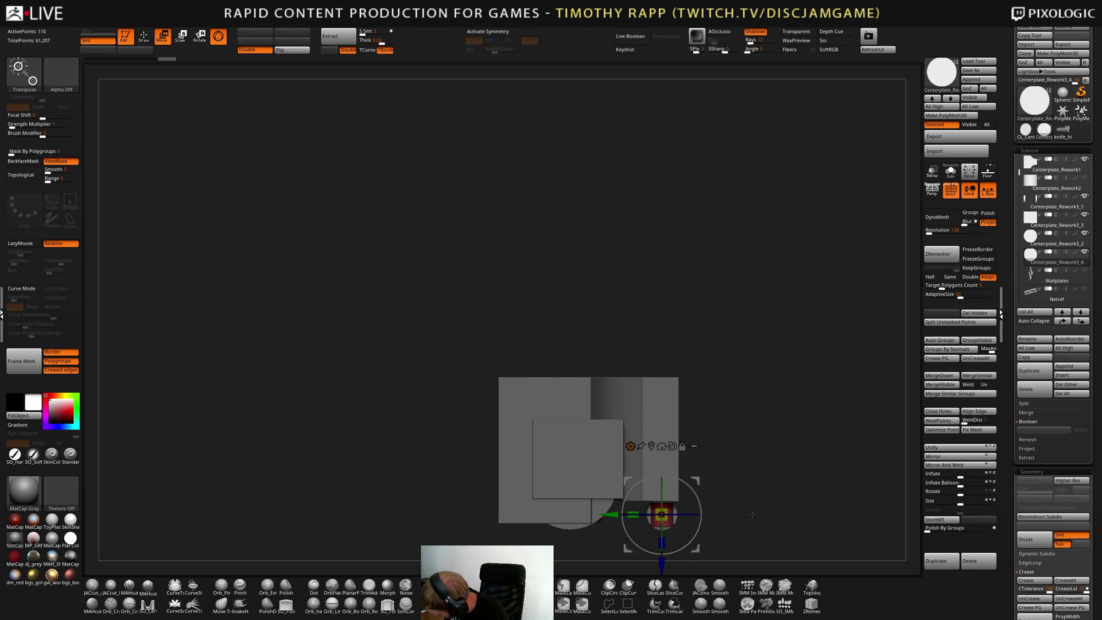
Move the upright cylinder onto the top of the block's narrow end, center it there, and scale it up uniformly
drag(662, 569, 664, 415)
drag(660, 367, 652, 366)
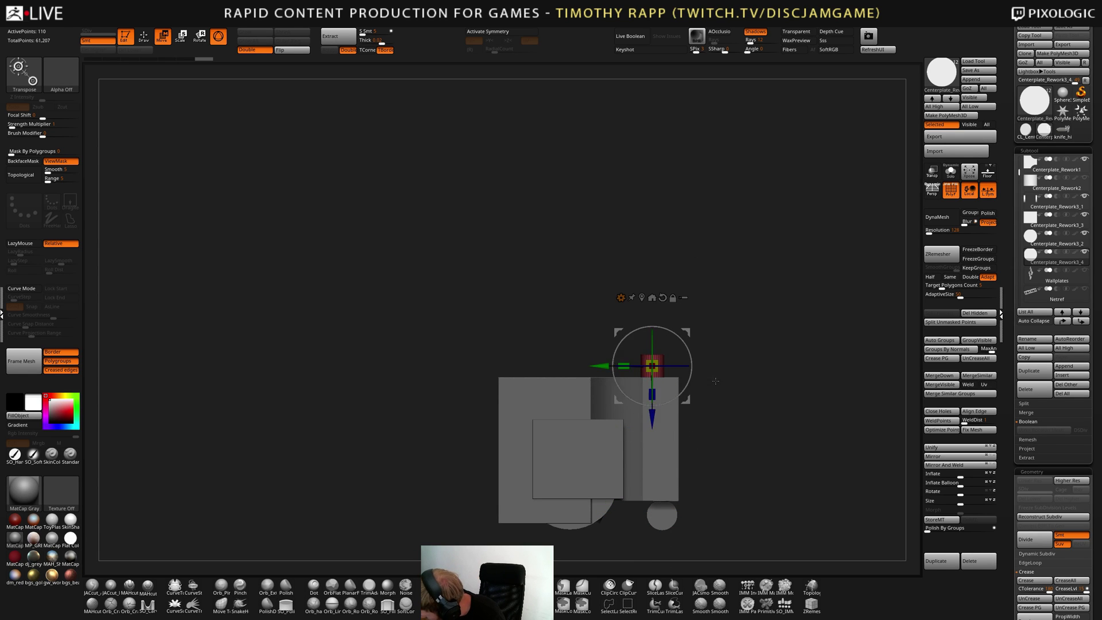
mouse_move(715, 381)
mouse_down()
mouse_move(711, 480)
mouse_move(702, 389)
mouse_up()
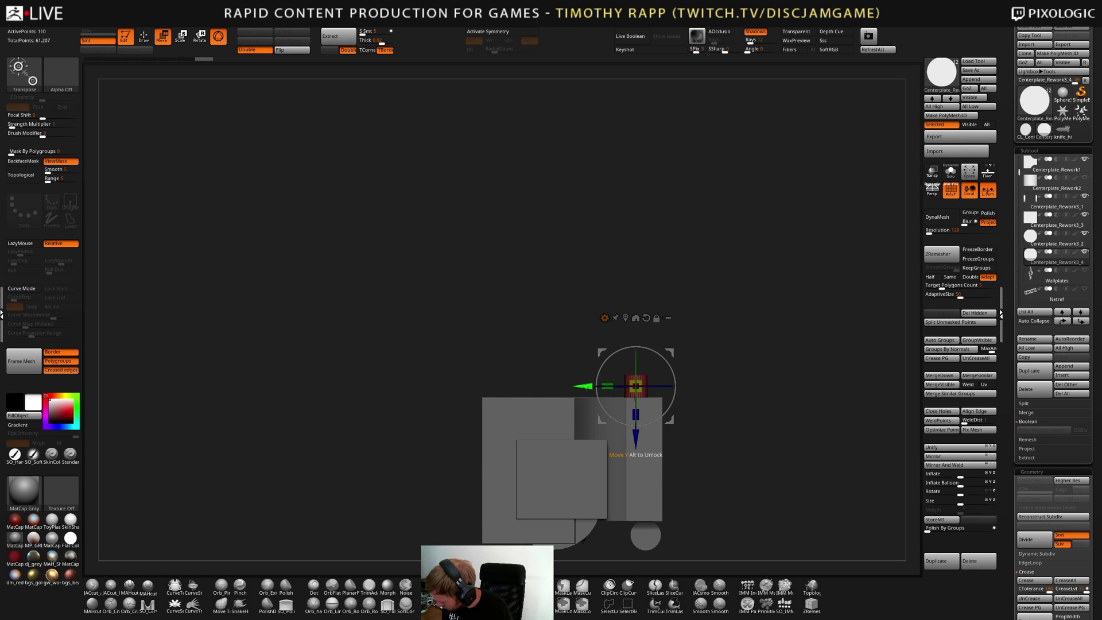
drag(586, 386, 579, 390)
drag(716, 396, 740, 411)
drag(567, 387, 576, 391)
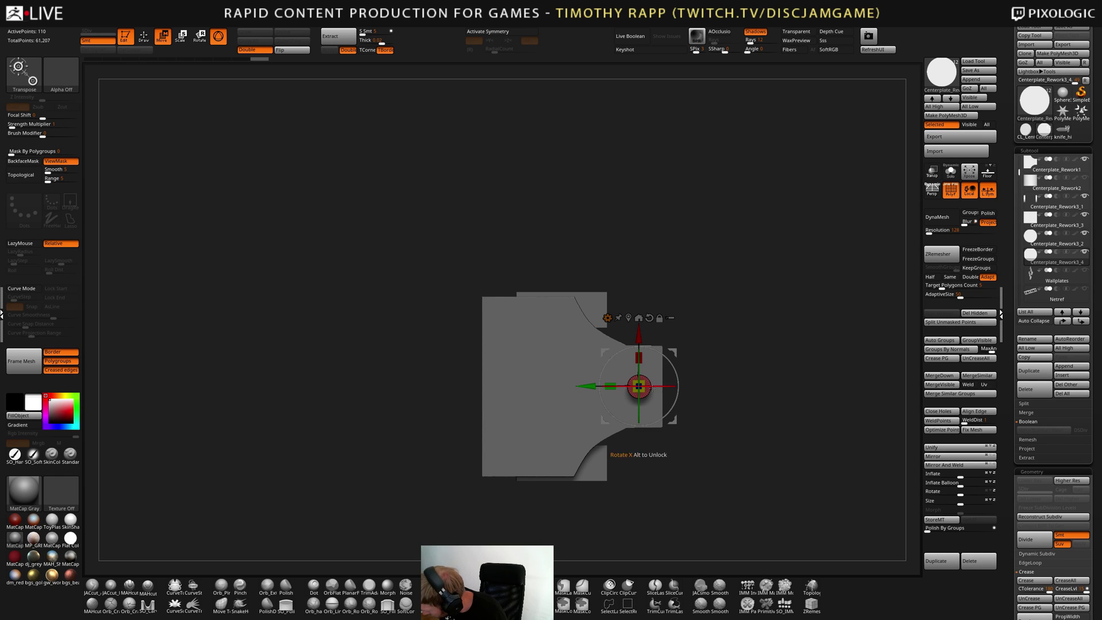
drag(639, 387, 583, 387)
shift+drag(698, 423, 712, 291)
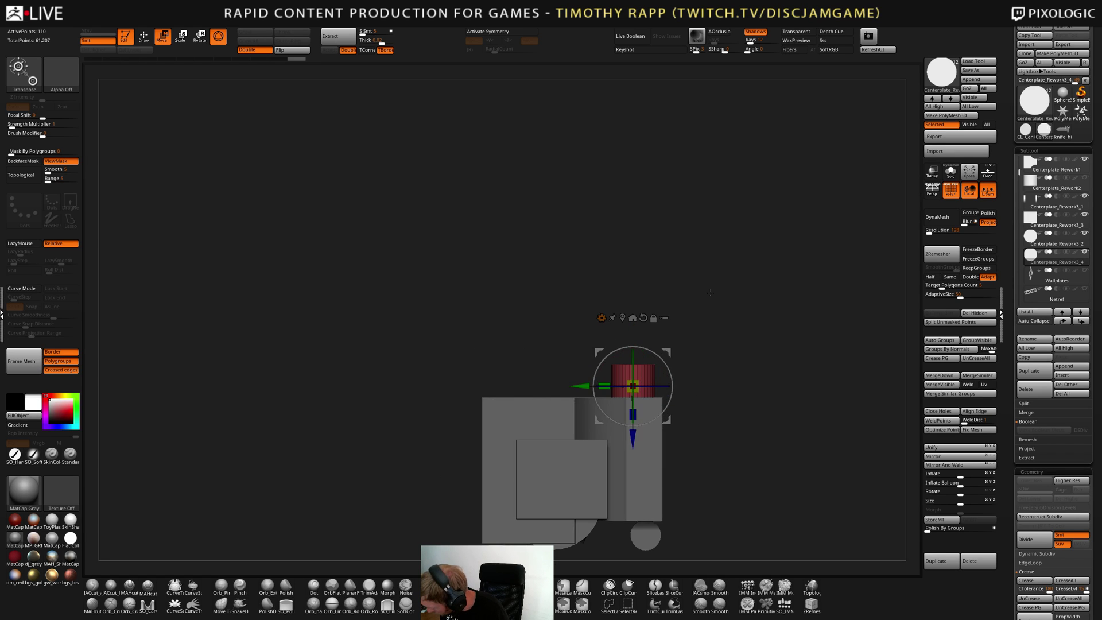
Stretch and thin the upright cylinder into a tall, slim post on top of the block's narrow end
drag(634, 414, 702, 453)
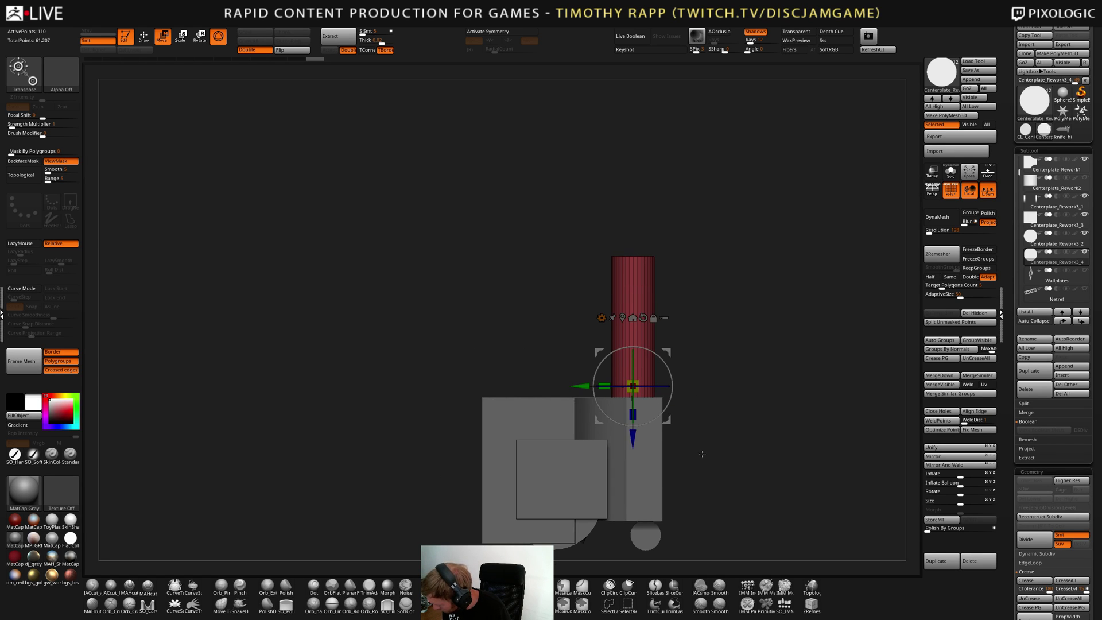
drag(692, 415, 694, 466)
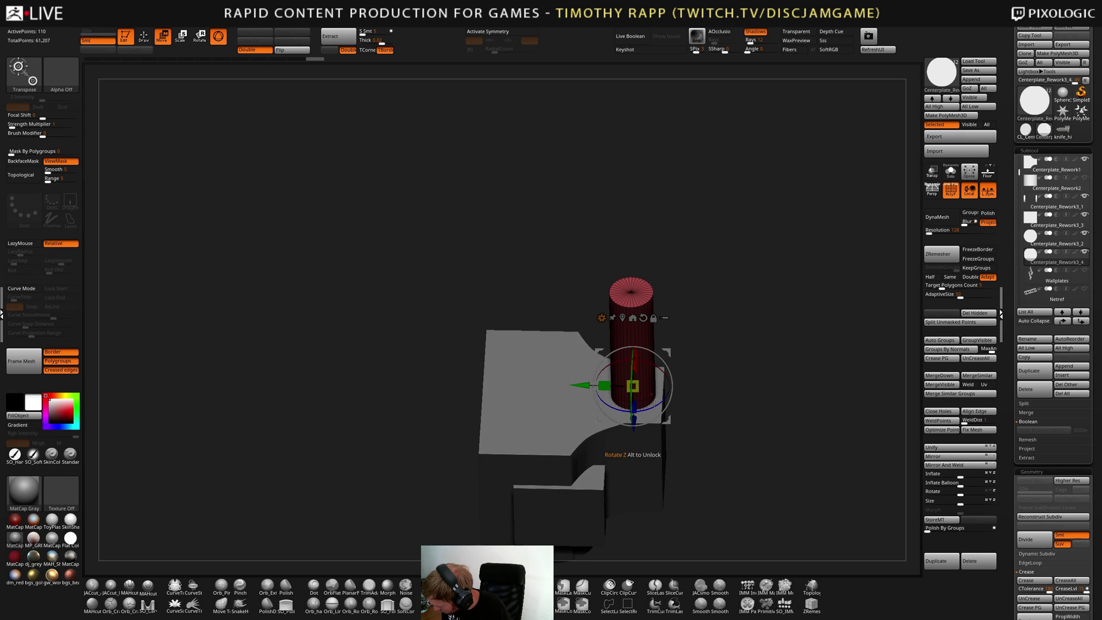
drag(637, 390, 597, 398)
shift+drag(692, 428, 694, 378)
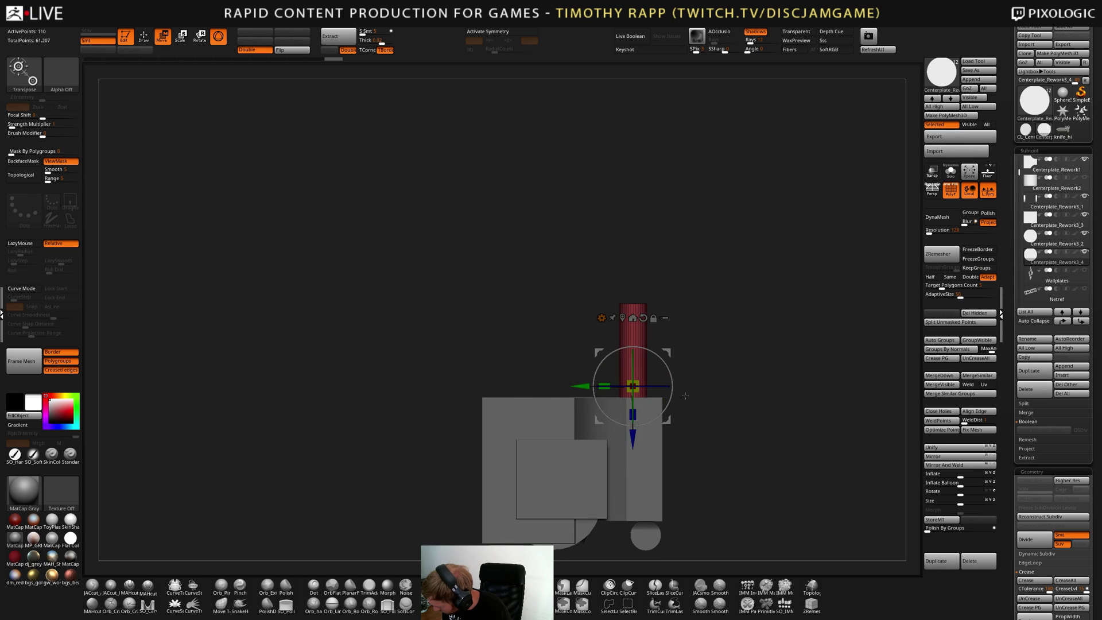
drag(634, 414, 642, 295)
alt+drag(701, 428, 673, 368)
drag(623, 329, 627, 333)
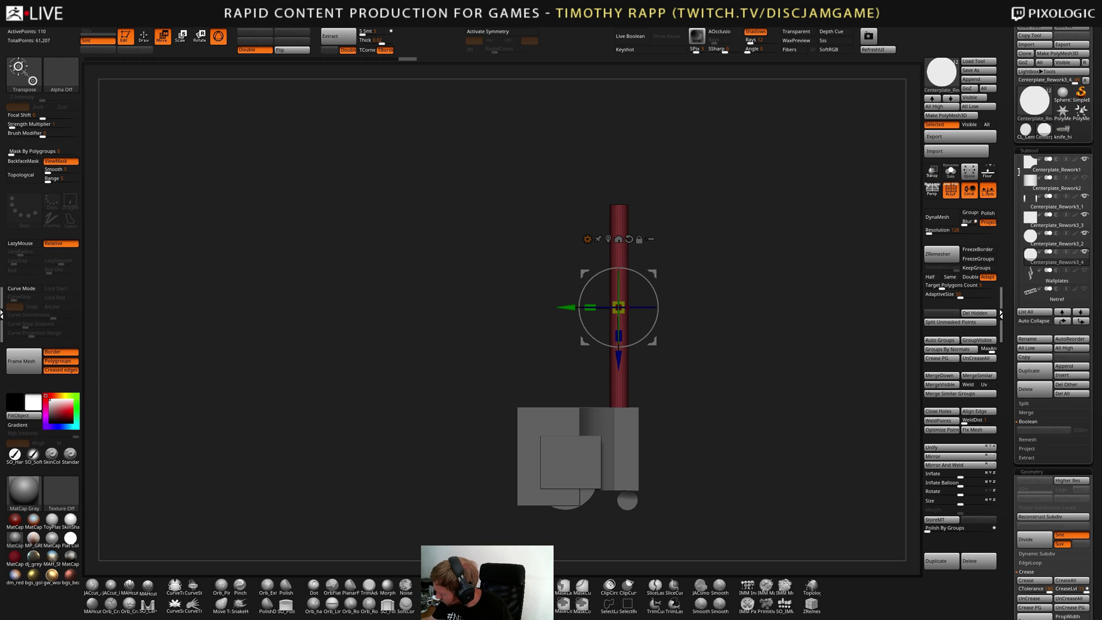
Open the earlier asset's tool and examine its centerplate and PM3D_Cylinder3D_1 subtools
drag(1019, 171, 1019, 162)
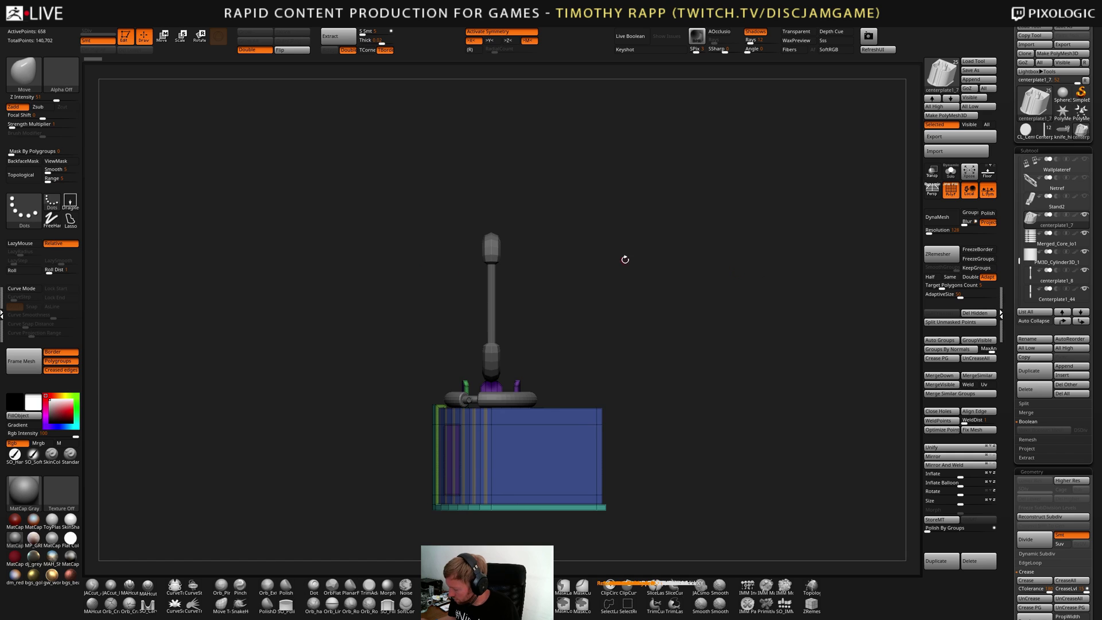
drag(721, 255, 812, 263)
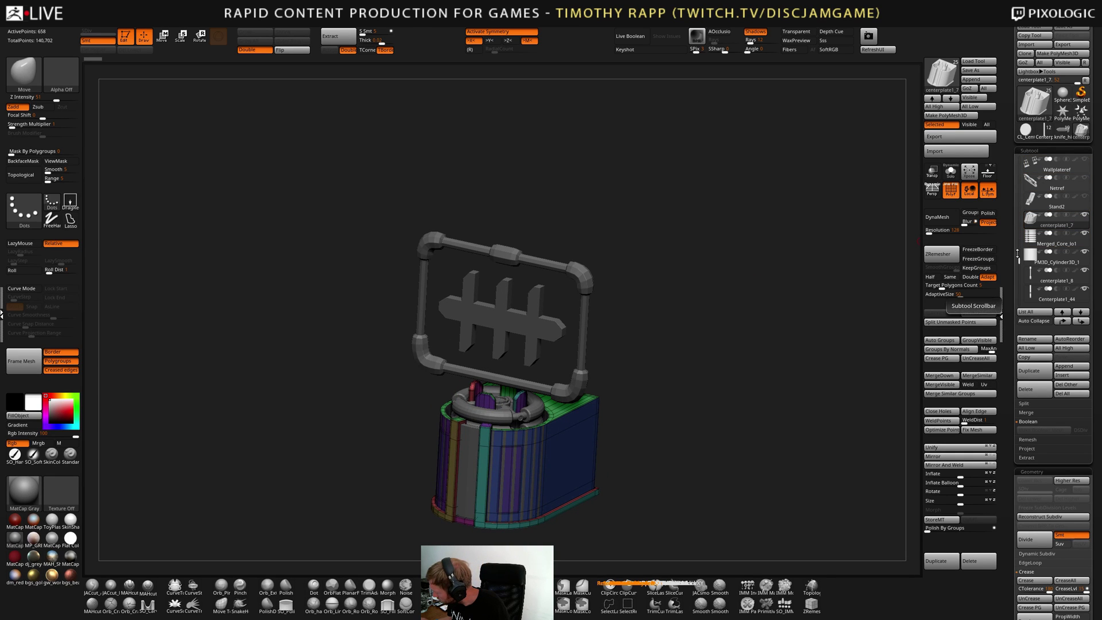
drag(1021, 238, 1012, 150)
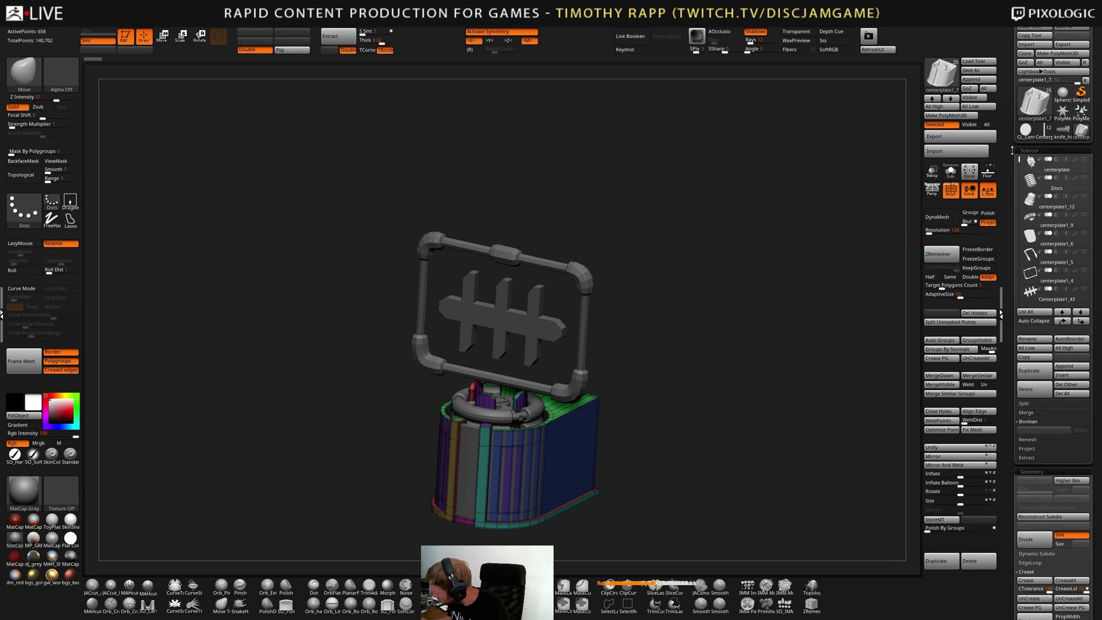
click(1031, 163)
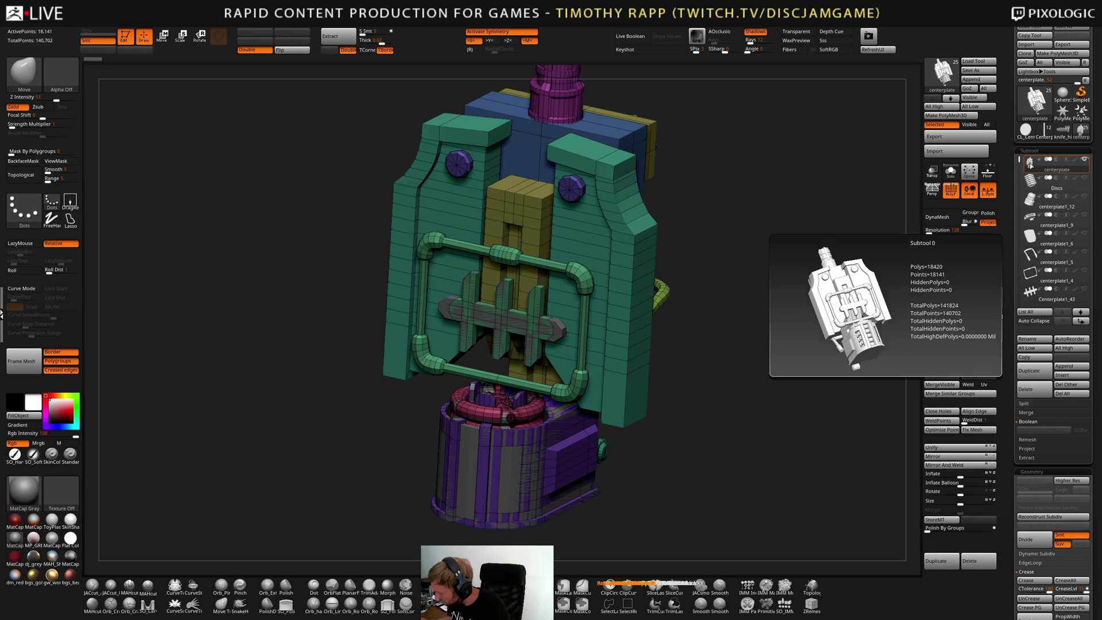
drag(1020, 160, 1019, 266)
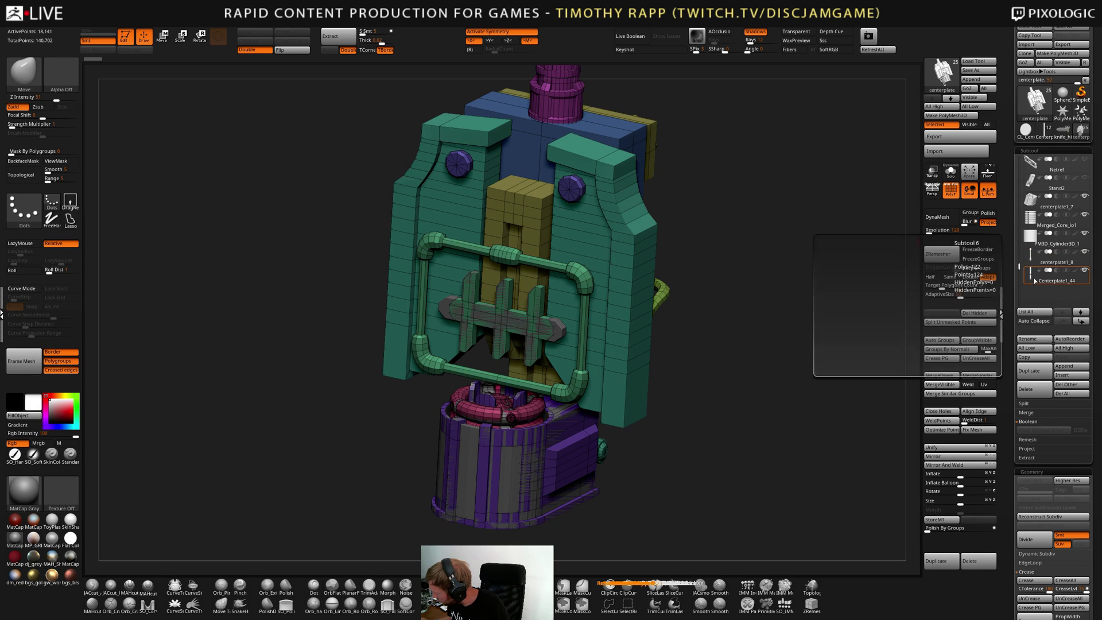
click(1035, 282)
click(1033, 257)
click(1029, 243)
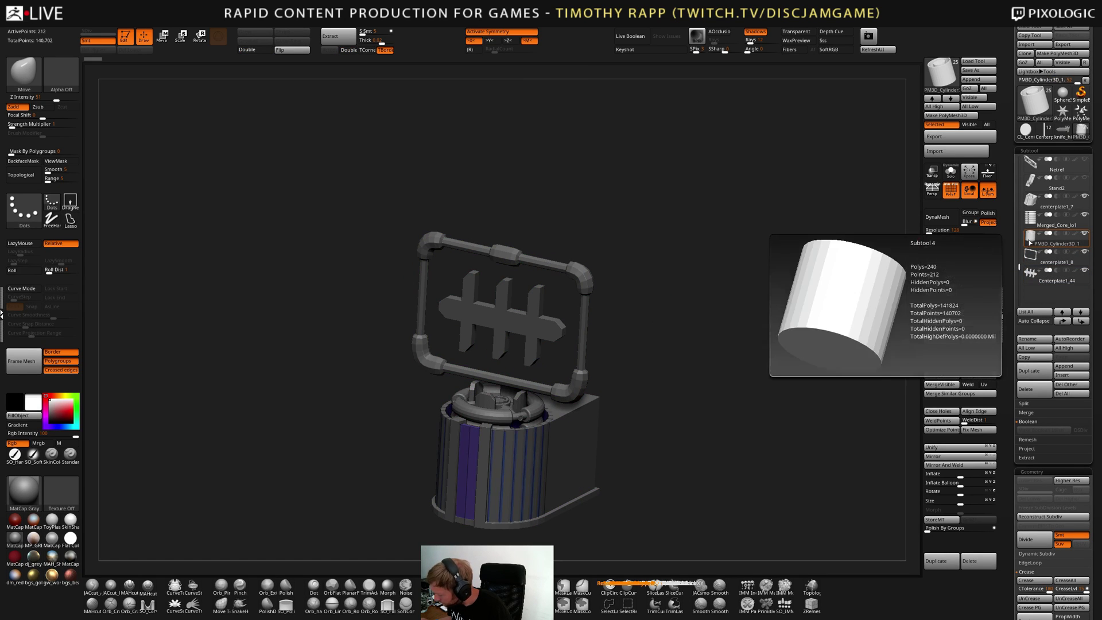
Look through the earlier asset's other subtools, including Wallplateref, centerplate4_1 and centerplate1_11, to review their part designs
key(Up)
key(Up)
key(Up)
key(Up)
key(Up)
key(Up)
key(Down)
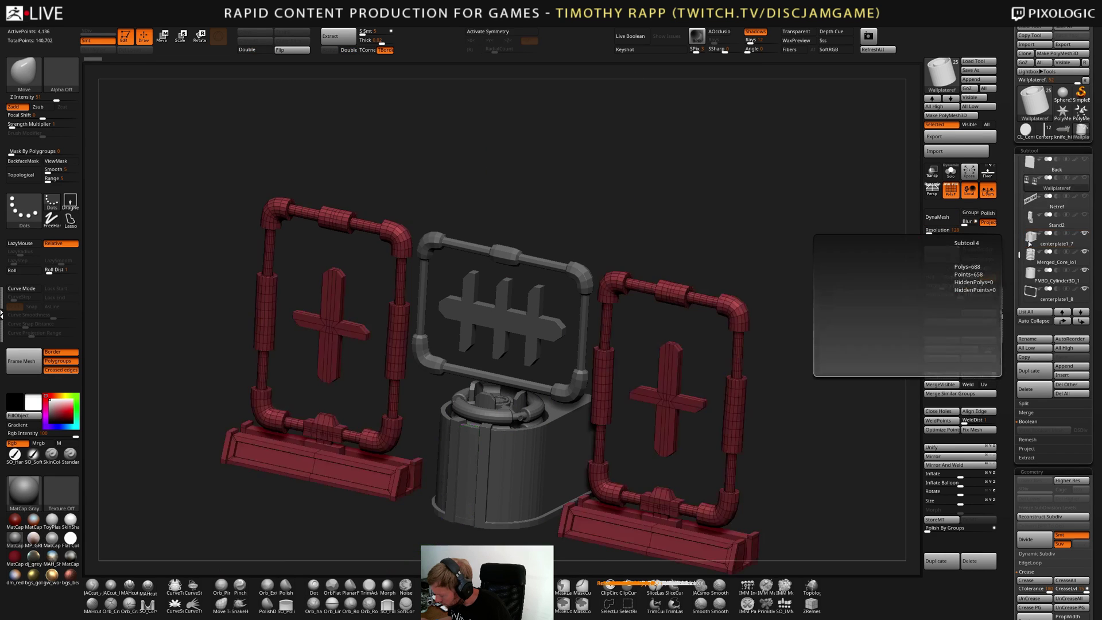
key(Up)
key(Up)
key(Up)
key(Up)
key(Up)
key(Up)
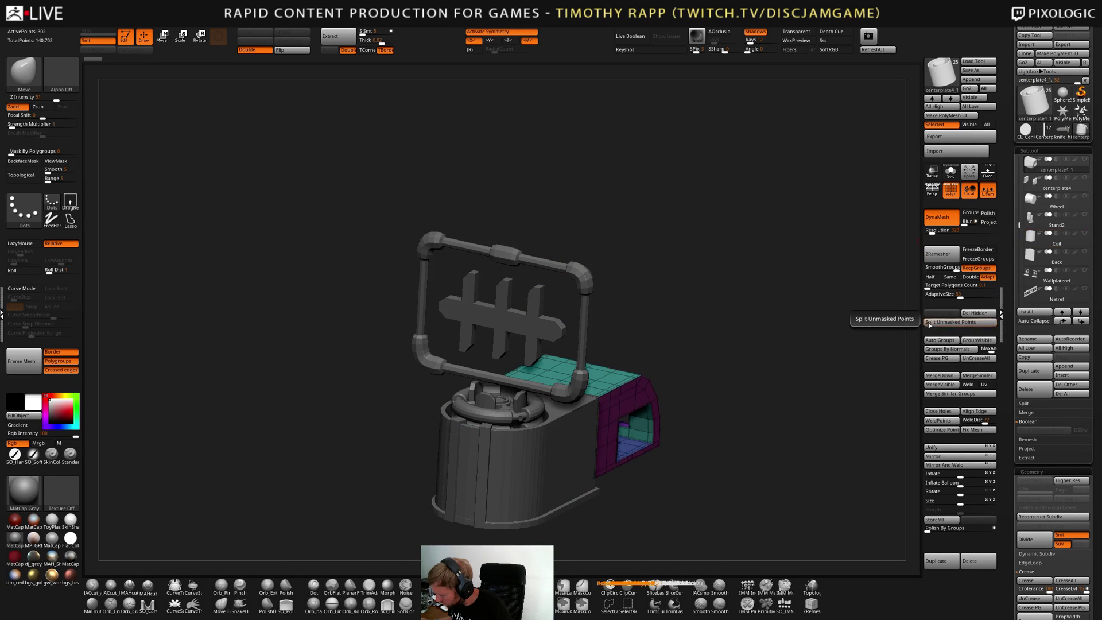
drag(884, 311, 793, 323)
key(Down)
key(Up)
key(Up)
key(Up)
key(Up)
key(Down)
key(Up)
key(Down)
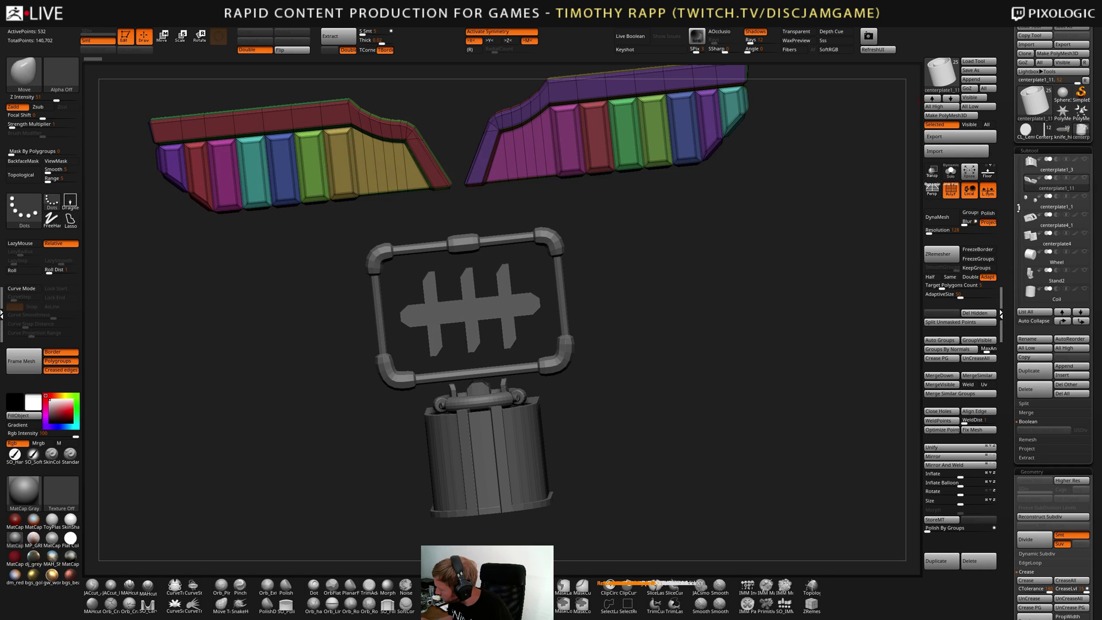
Return to the Centerplate_Rework tool, show all its subtools, and check the post against the surrounding frames
click(1068, 394)
click(1060, 136)
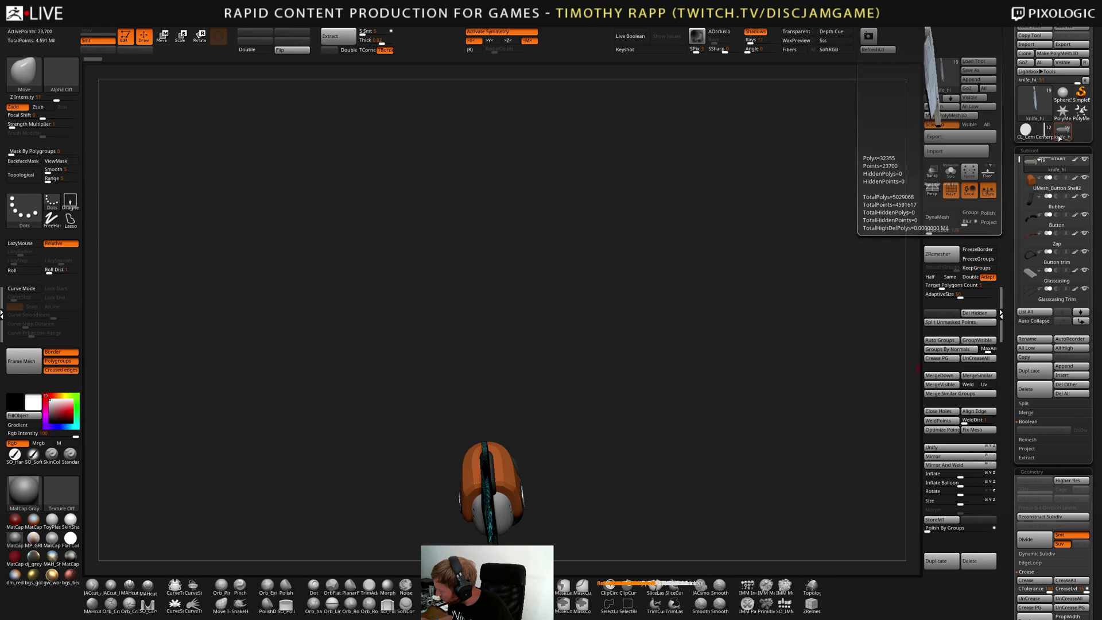
drag(844, 428, 595, 359)
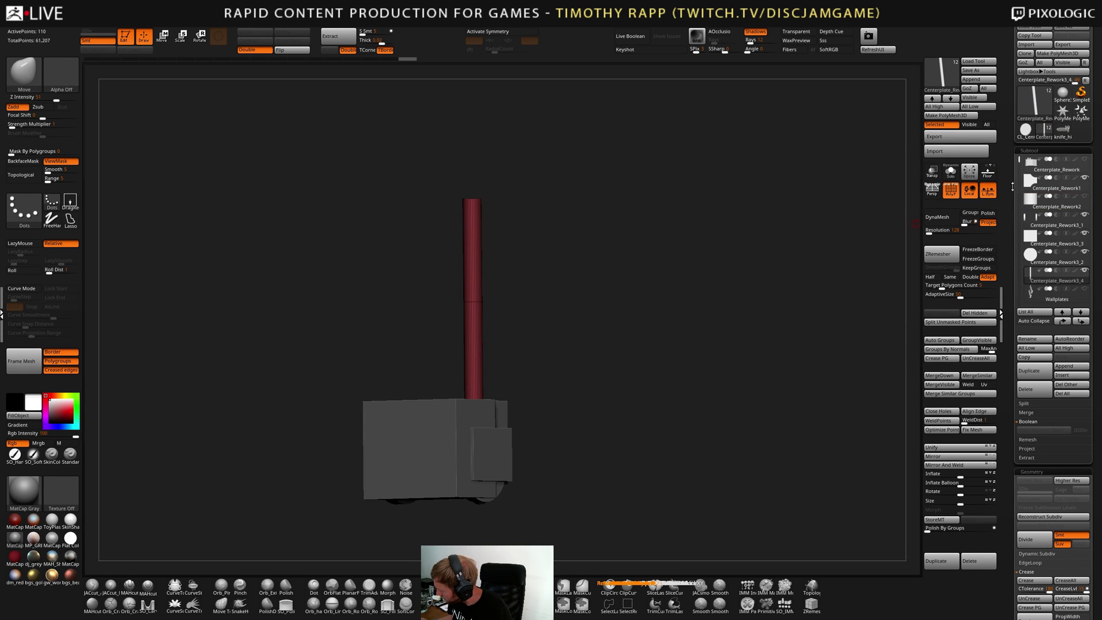
shift+click(1084, 271)
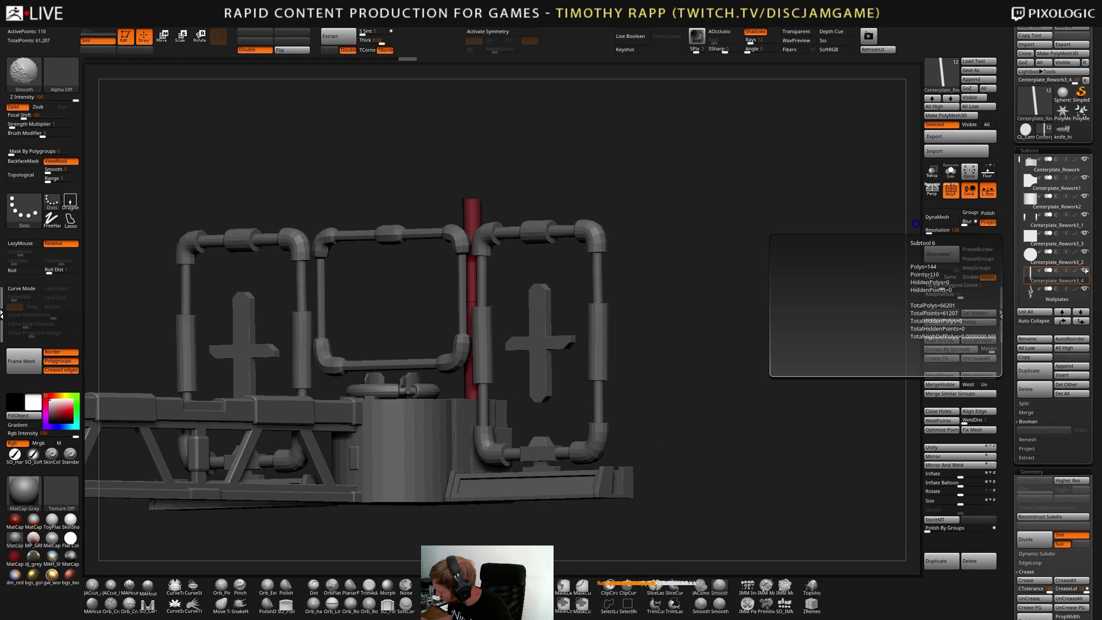
mouse_move(773, 278)
shift+mouse_down()
mouse_move(772, 310)
mouse_move(727, 311)
mouse_move(709, 350)
mouse_move(712, 376)
mouse_move(662, 331)
mouse_move(574, 304)
mouse_move(575, 315)
shift+mouse_up()
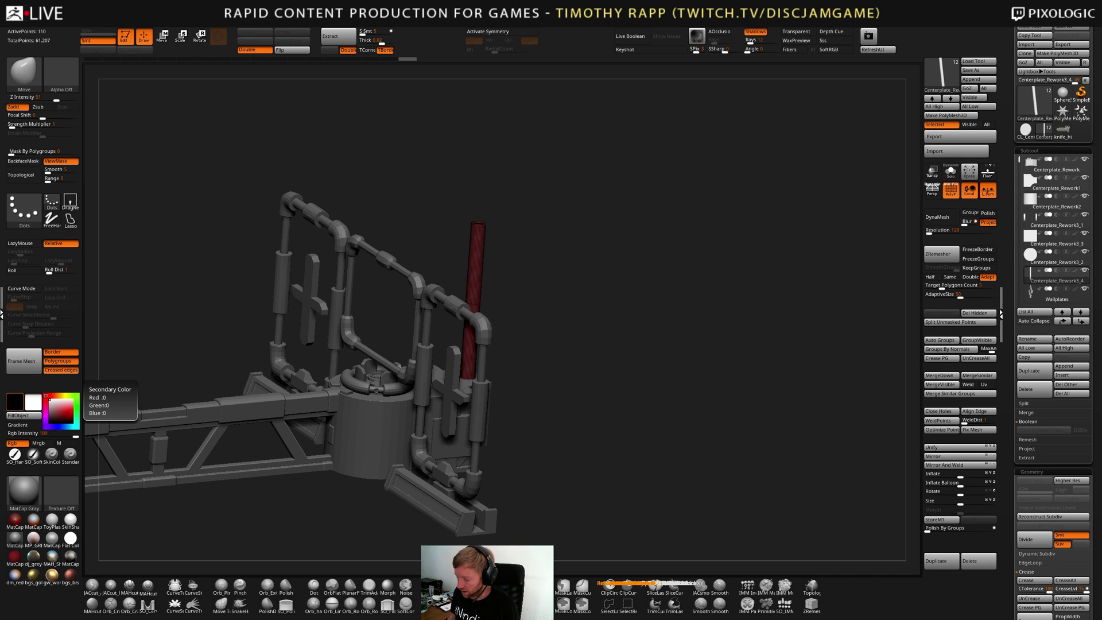
drag(639, 420, 629, 423)
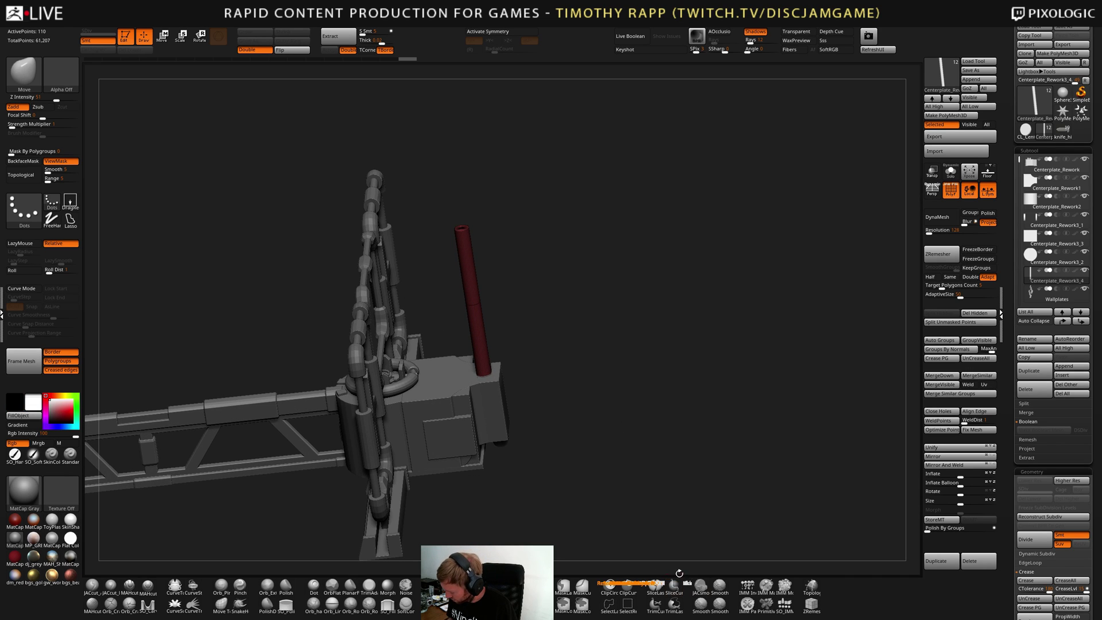
drag(642, 517, 696, 535)
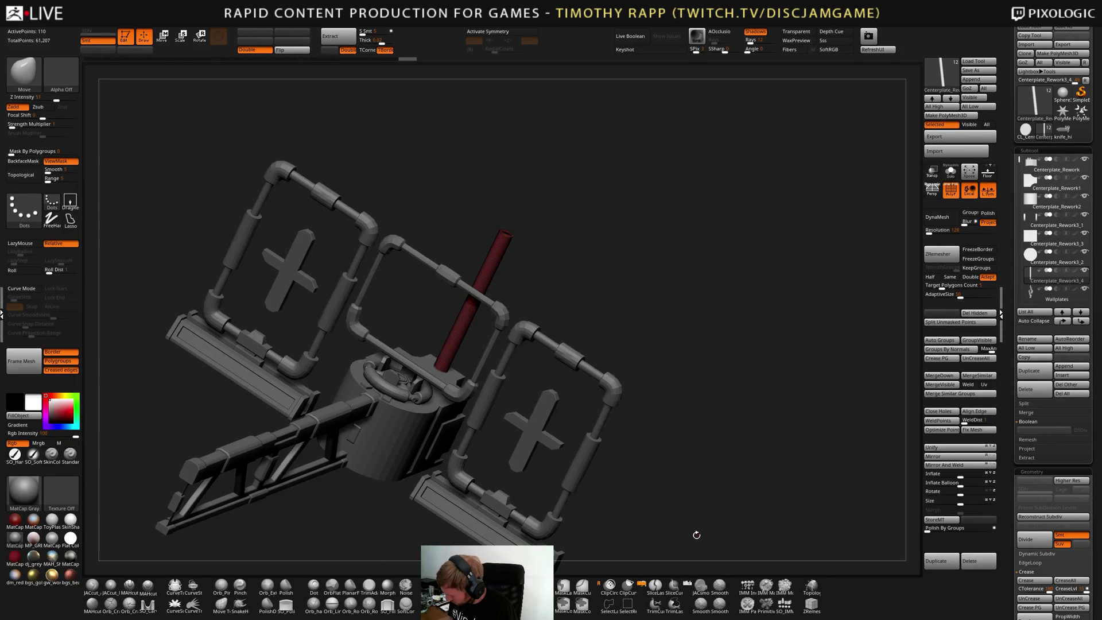
shift+drag(589, 412, 556, 374)
Move the post along the block's top, away from the narrow end and closer to the ring
key(w)
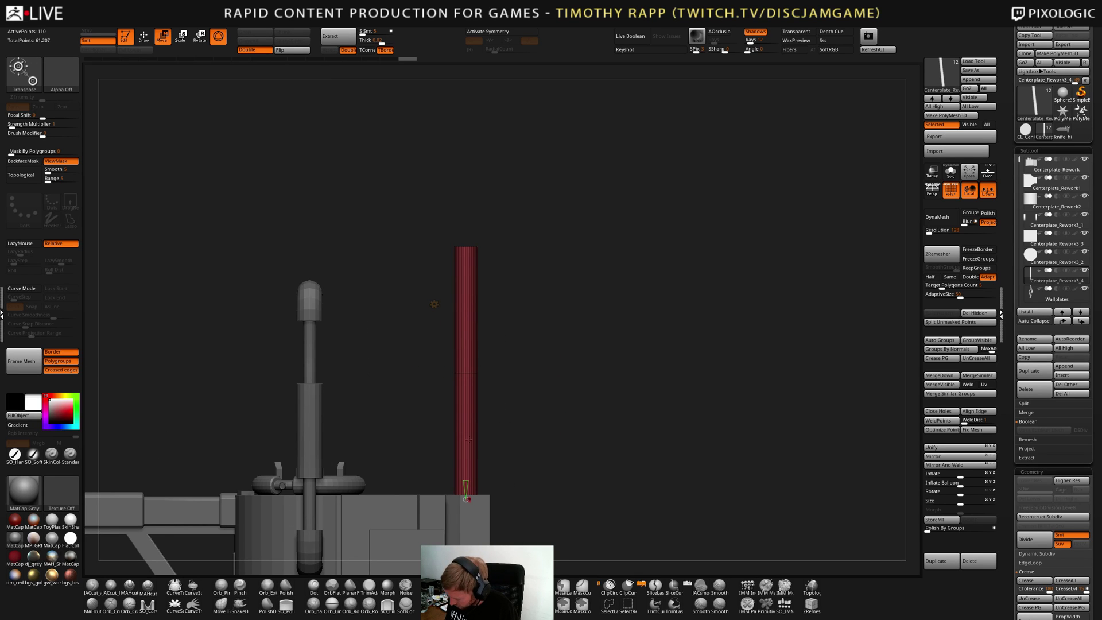
drag(417, 373, 367, 374)
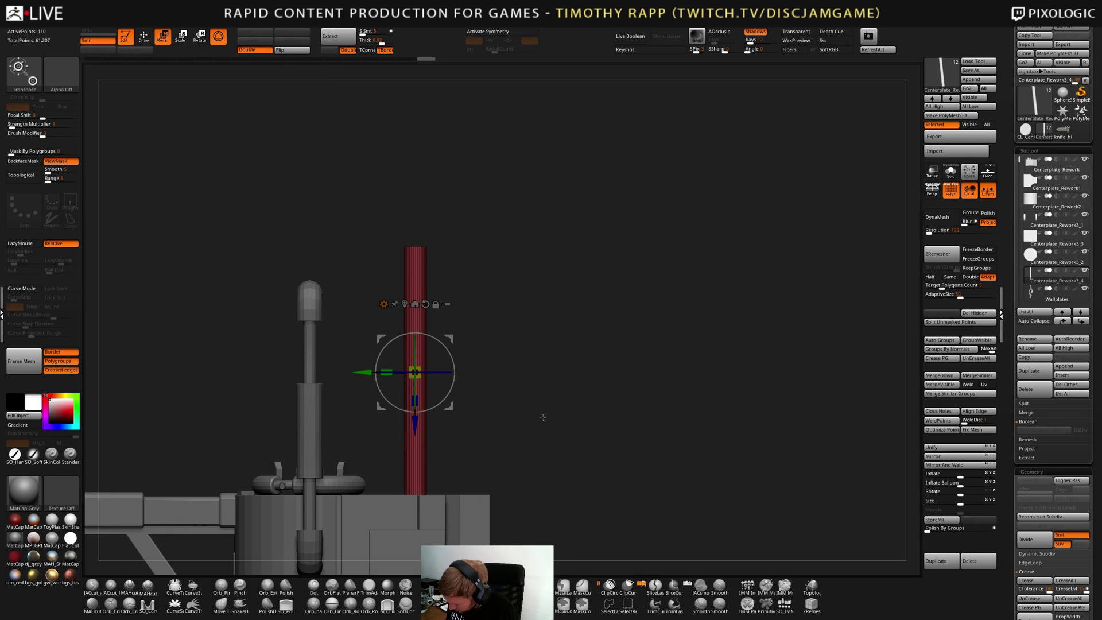
drag(505, 425, 556, 407)
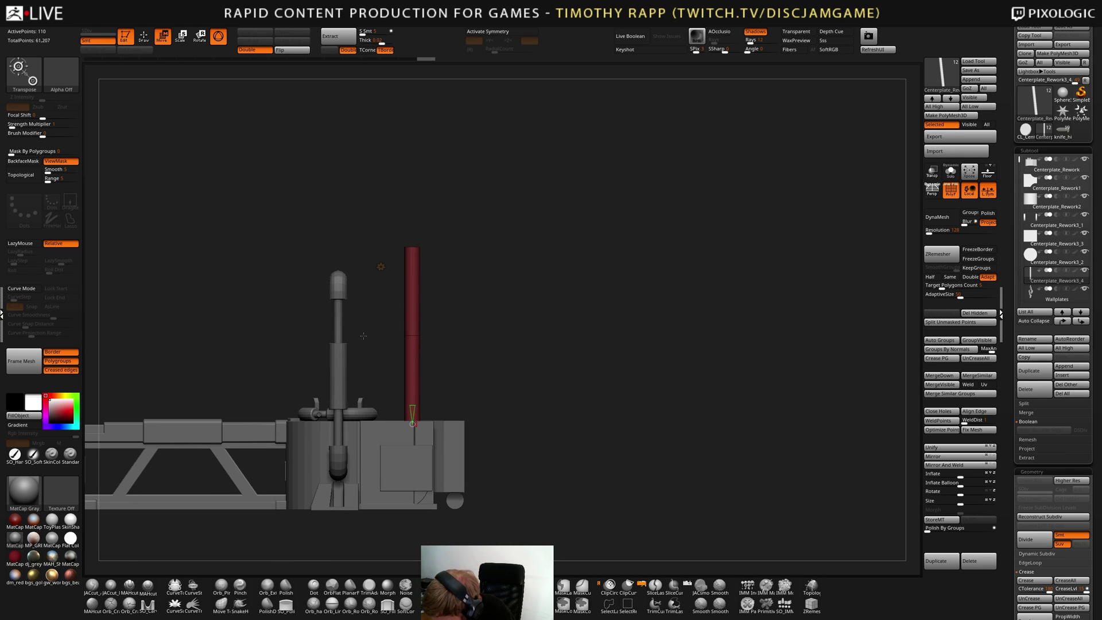
drag(368, 334, 362, 335)
drag(537, 333, 488, 327)
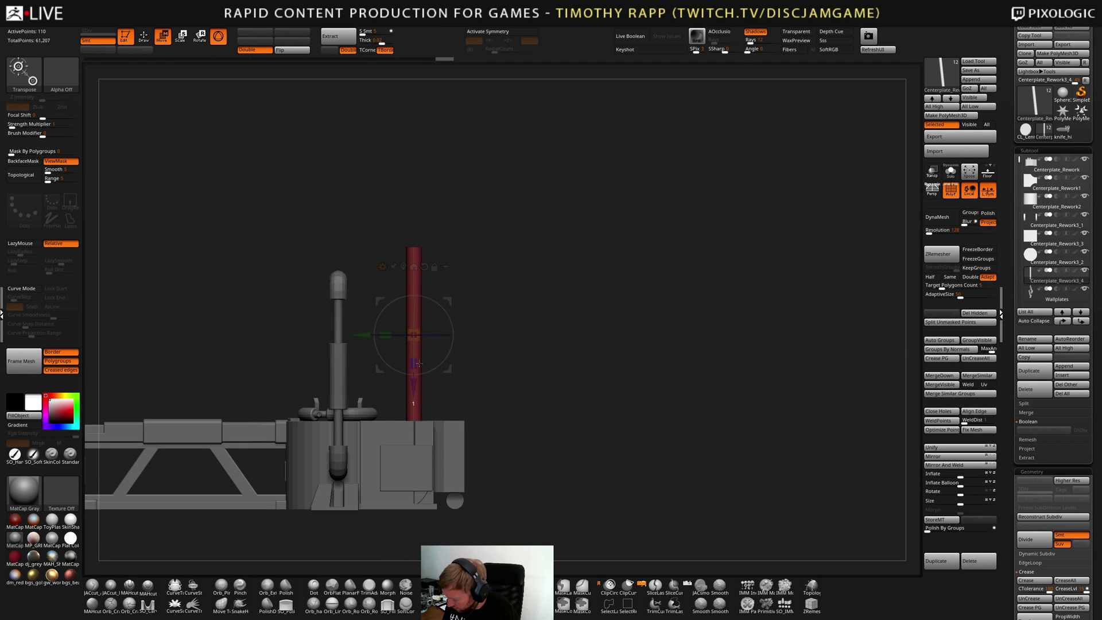
drag(419, 363, 419, 363)
Thicken the post, turn on transparency, and shorten the post so its base sits on the block's top
drag(516, 304, 517, 330)
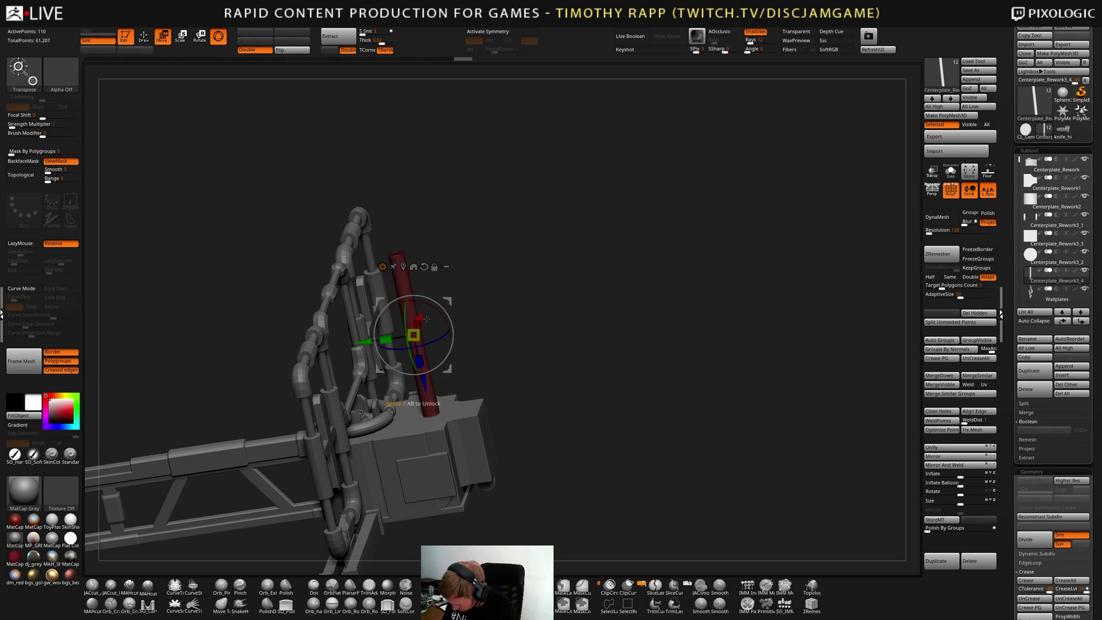
drag(420, 332, 487, 317)
drag(513, 306, 366, 332)
drag(511, 361, 516, 329)
click(933, 171)
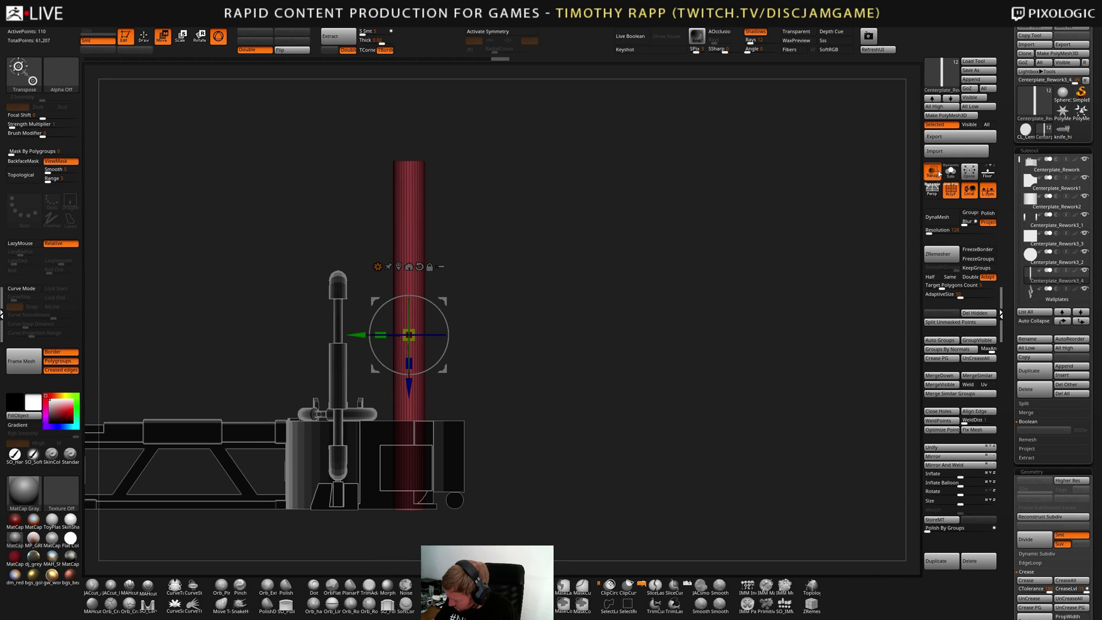
mouse_move(408, 363)
mouse_down()
mouse_move(415, 338)
mouse_move(409, 359)
mouse_up()
Select the Centerplate_Rework3_1 side discs and move them outward from the block and toward the frames
drag(505, 339, 595, 357)
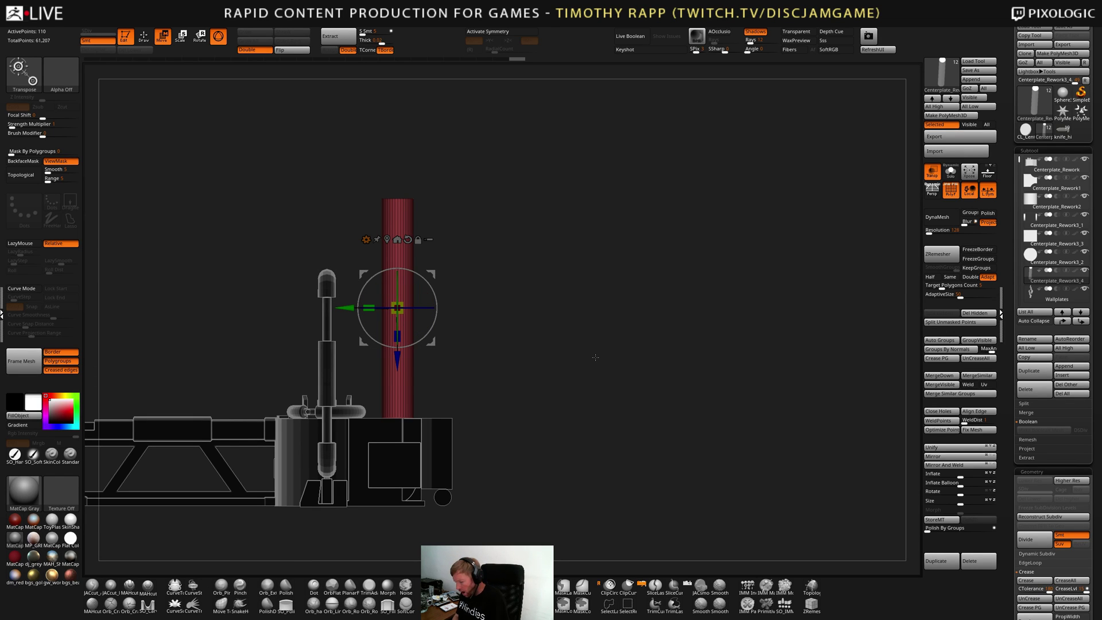
drag(595, 357, 572, 475)
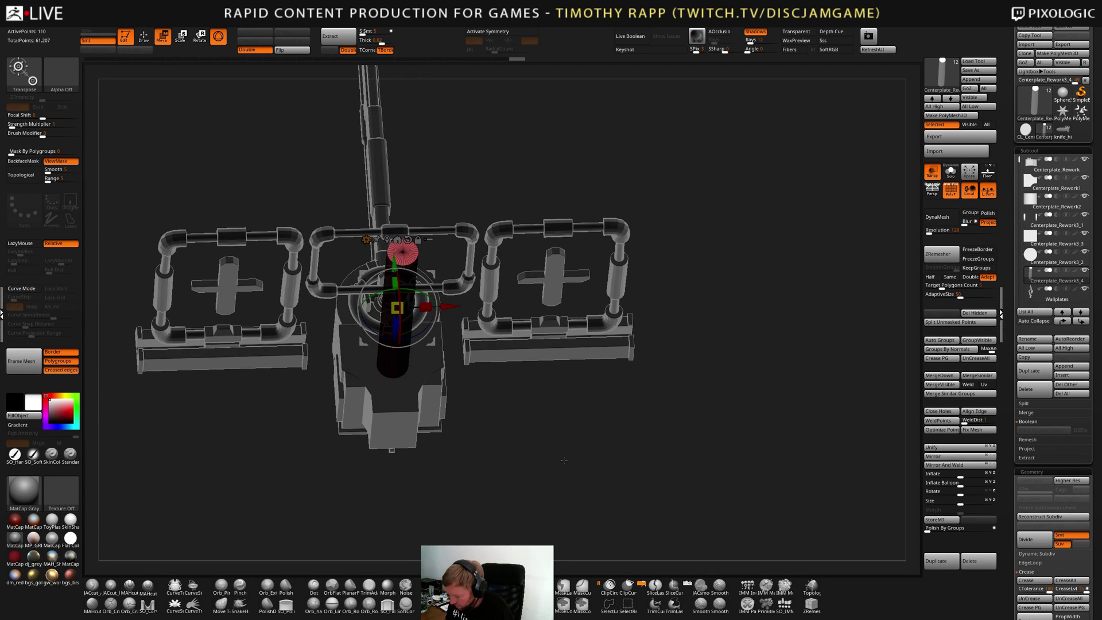
click(1036, 260)
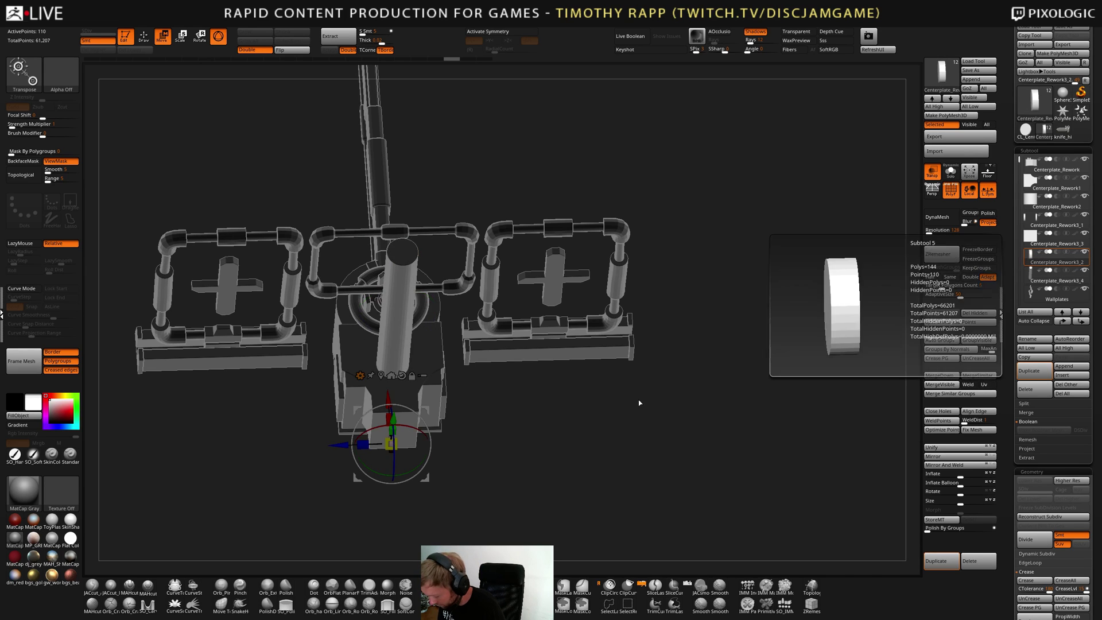
shift+drag(640, 401, 597, 381)
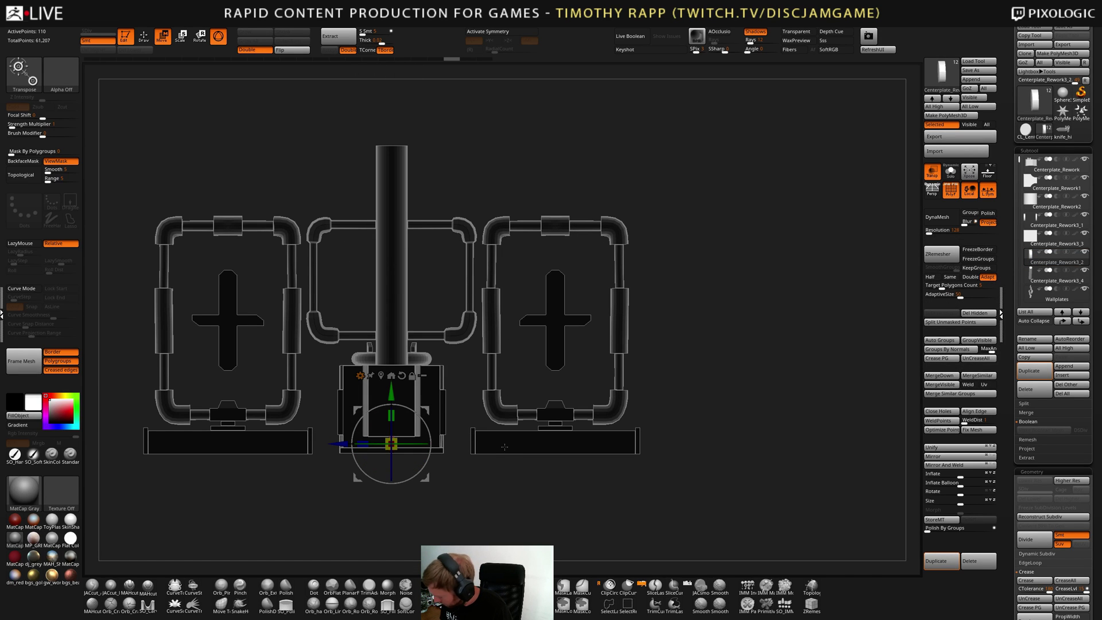
drag(689, 345, 491, 394)
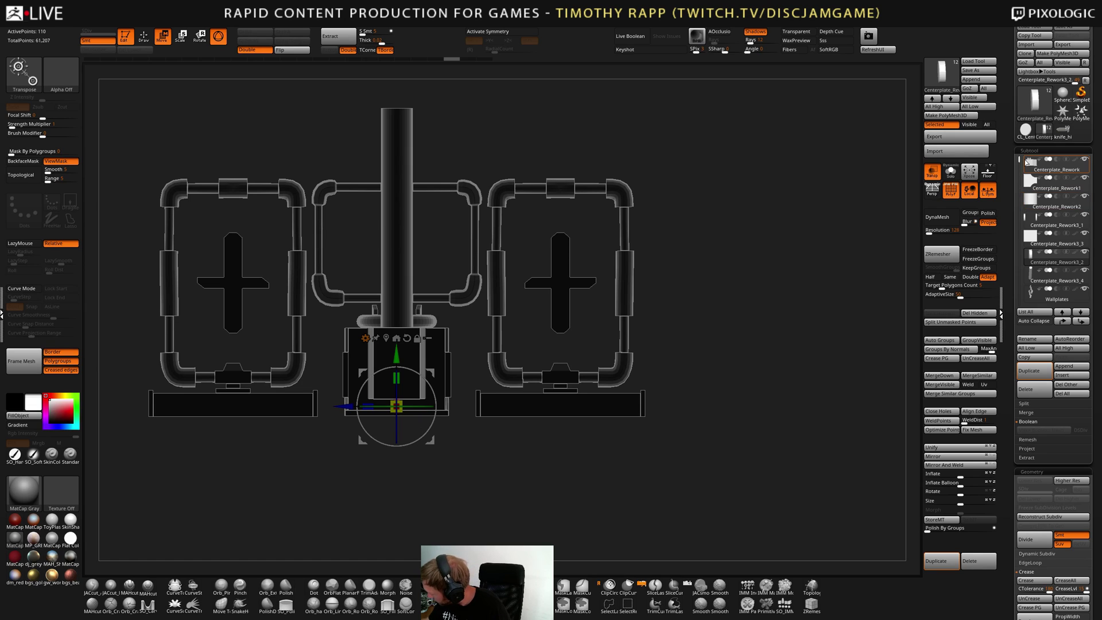
click(1055, 221)
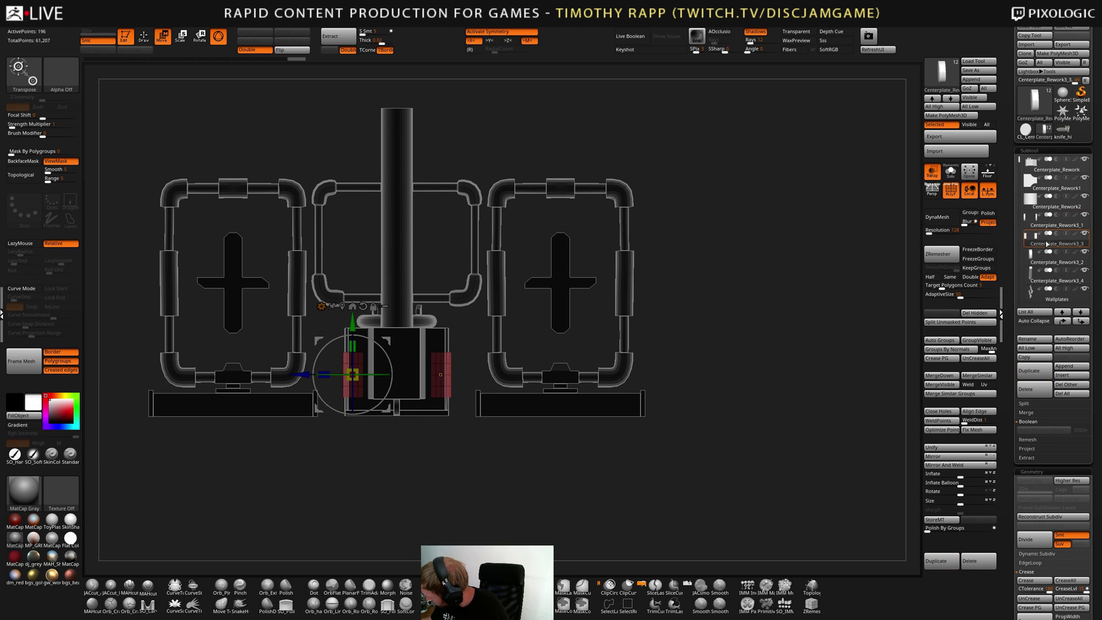
drag(603, 437, 583, 502)
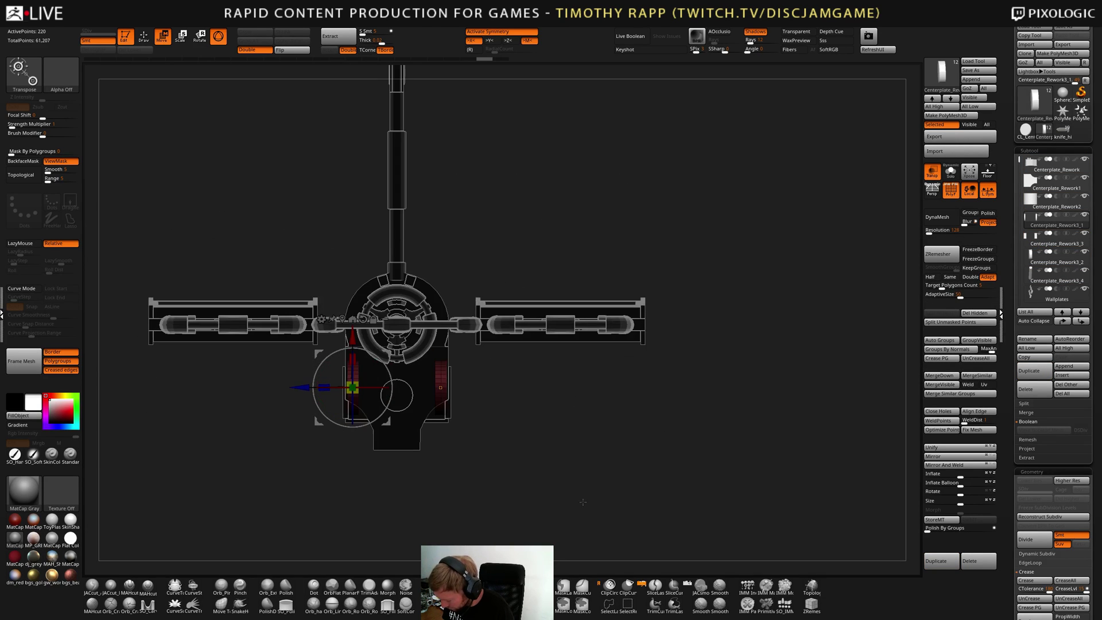
drag(325, 388, 301, 388)
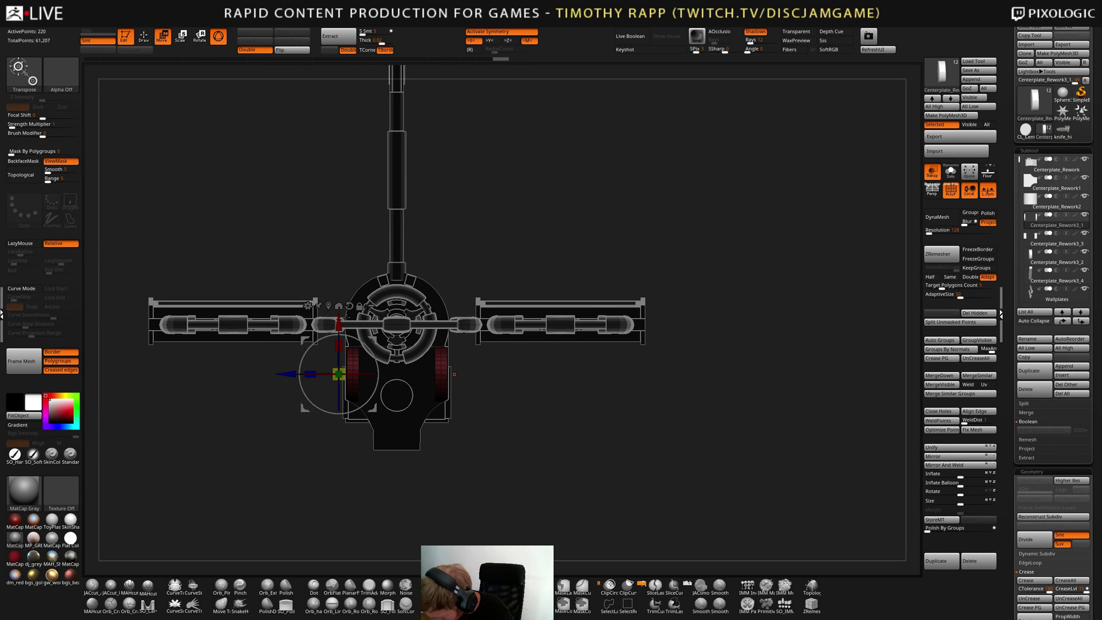
drag(339, 336, 323, 312)
drag(501, 466, 563, 409)
mouse_move(527, 444)
mouse_down()
mouse_move(537, 413)
mouse_move(529, 438)
mouse_up()
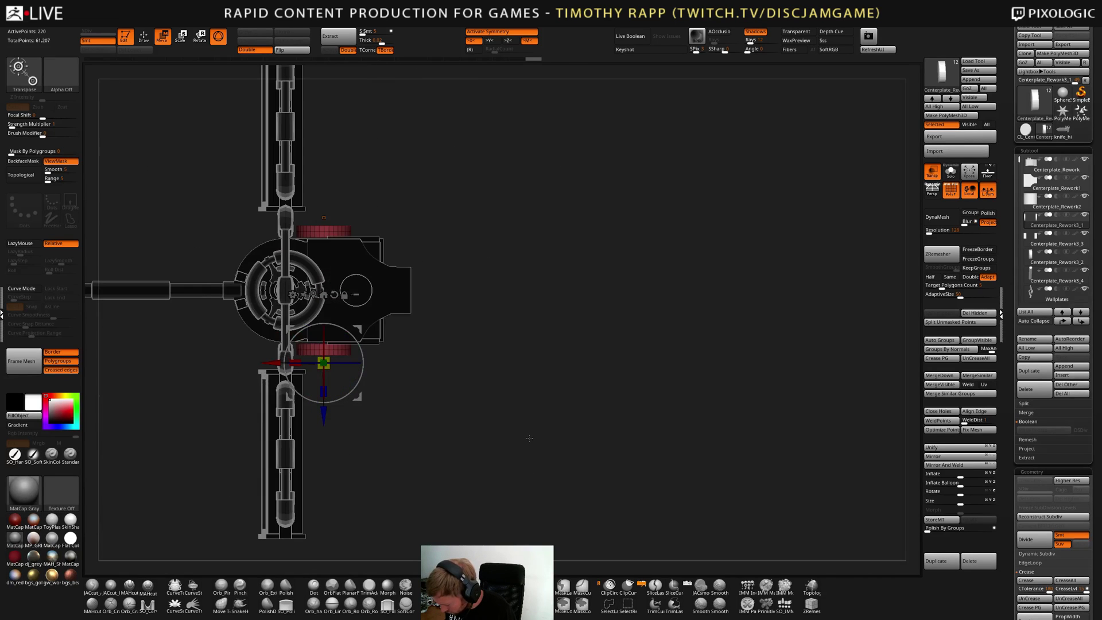
drag(531, 484, 564, 436)
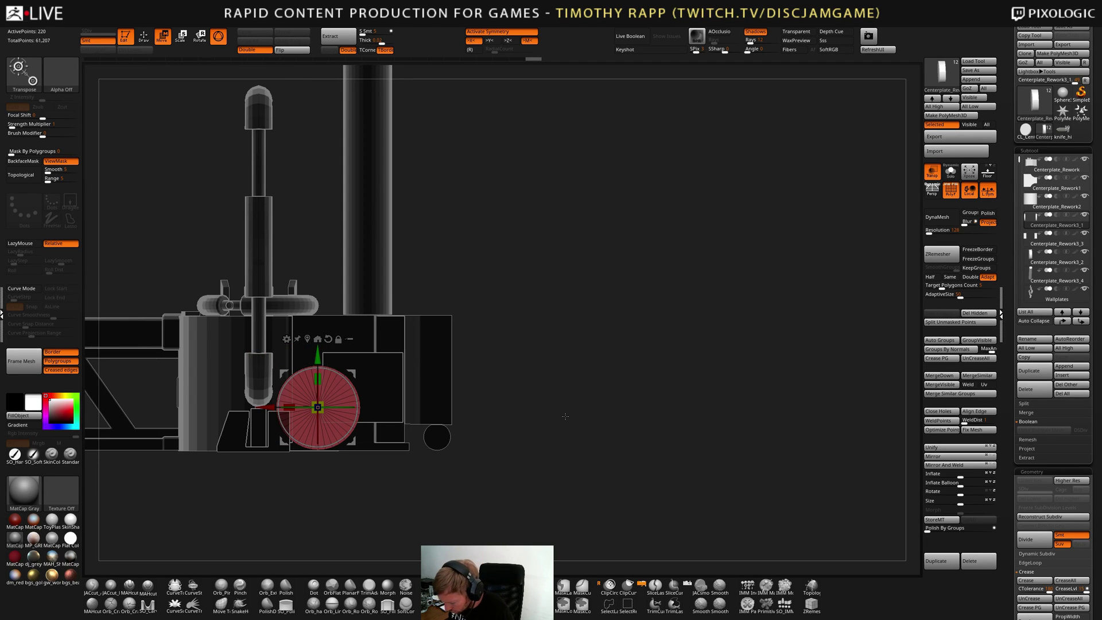
Shift the side discs slightly toward the block's narrow end, enlarge them, and raise them level with the block's base
drag(268, 408, 277, 407)
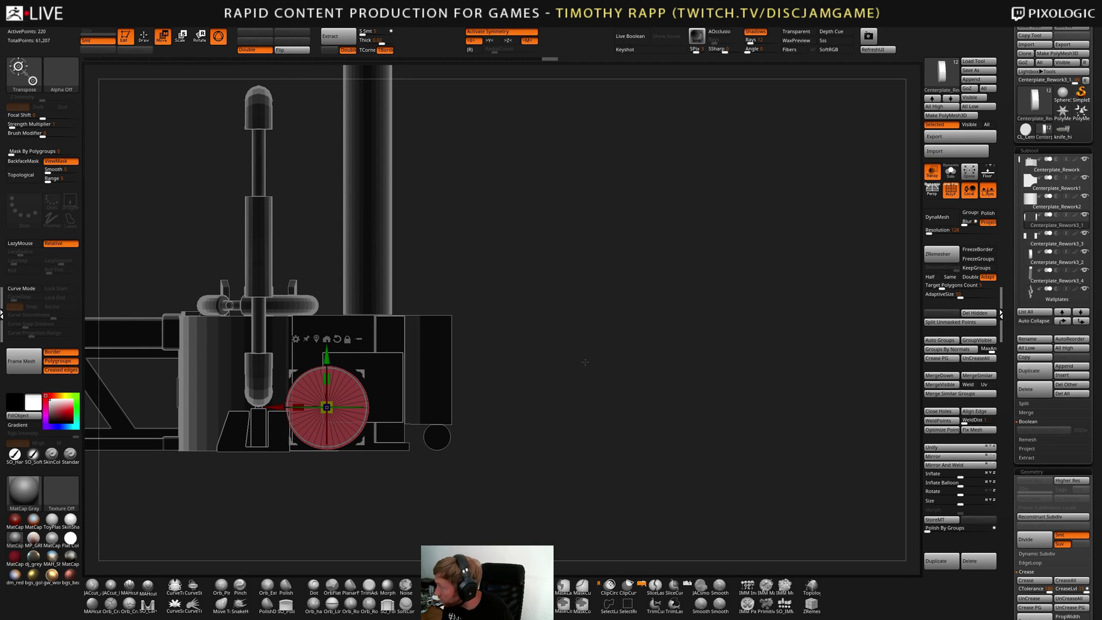
drag(584, 372, 565, 432)
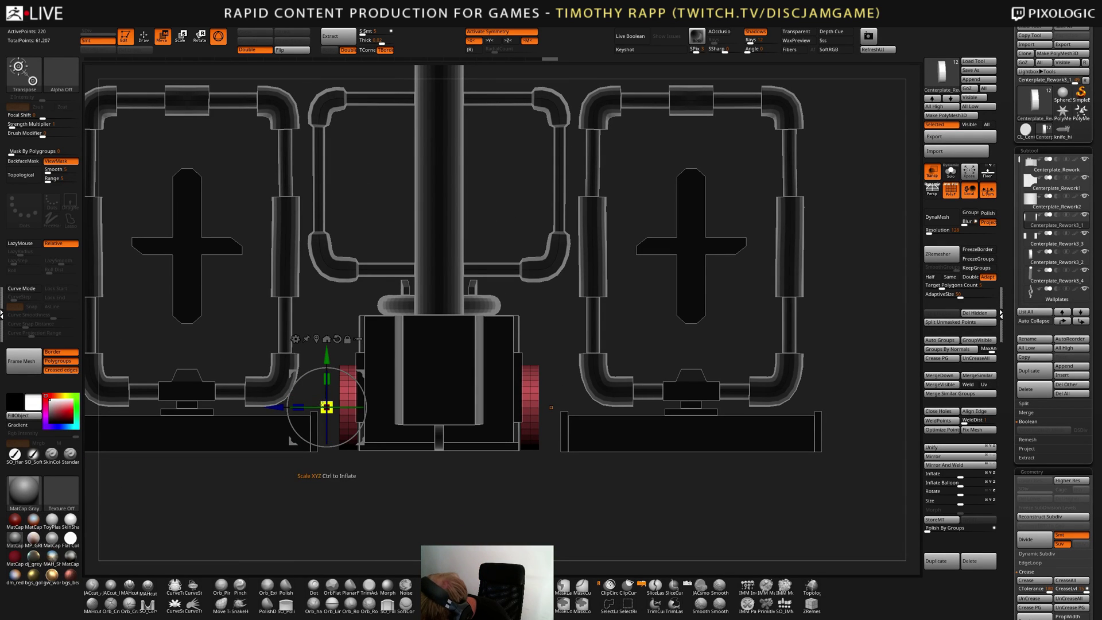
drag(326, 407, 275, 409)
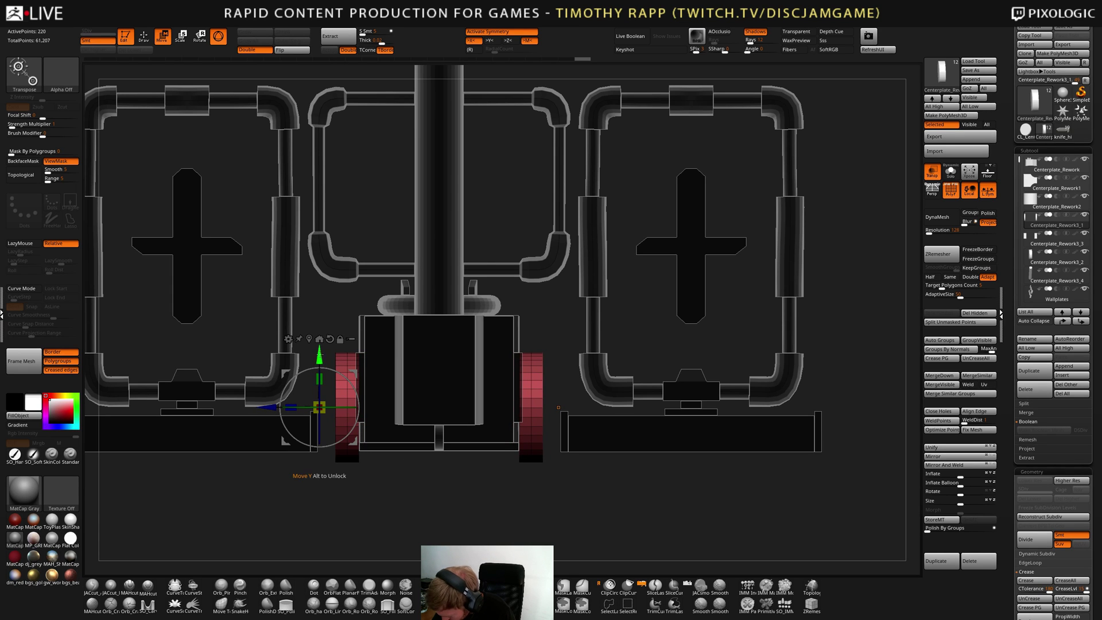
drag(319, 354, 320, 342)
shift+drag(425, 481, 556, 407)
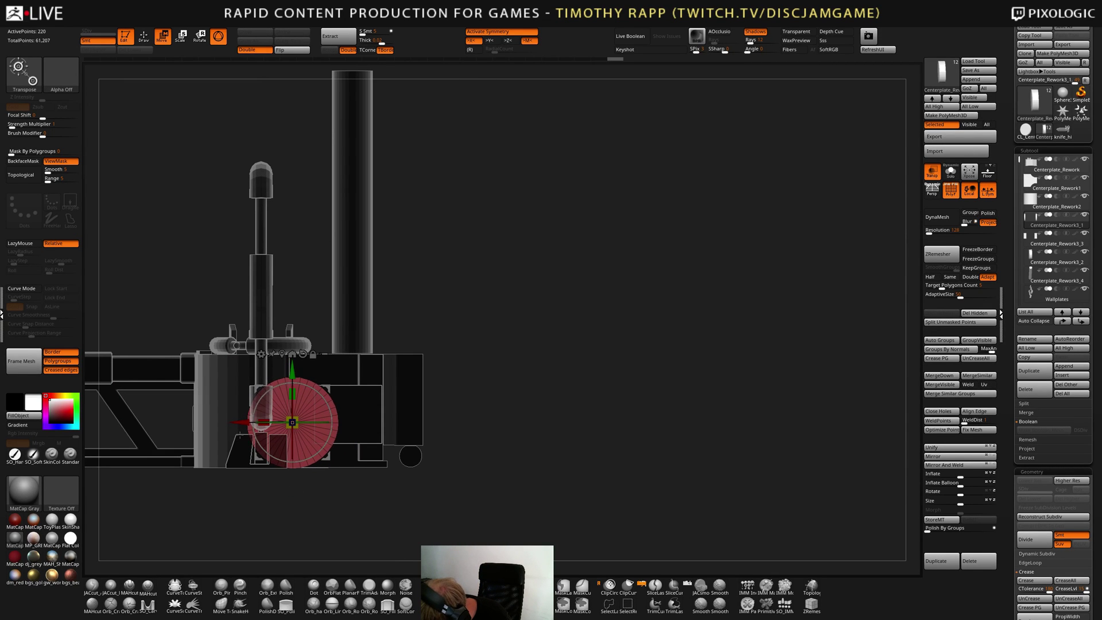
mouse_move(447, 420)
mouse_down()
mouse_move(471, 443)
mouse_move(445, 418)
mouse_move(439, 467)
mouse_move(431, 432)
mouse_move(466, 385)
mouse_up()
key(q)
mouse_move(459, 474)
alt+mouse_down()
mouse_move(454, 447)
mouse_move(485, 463)
mouse_move(481, 450)
alt+mouse_up()
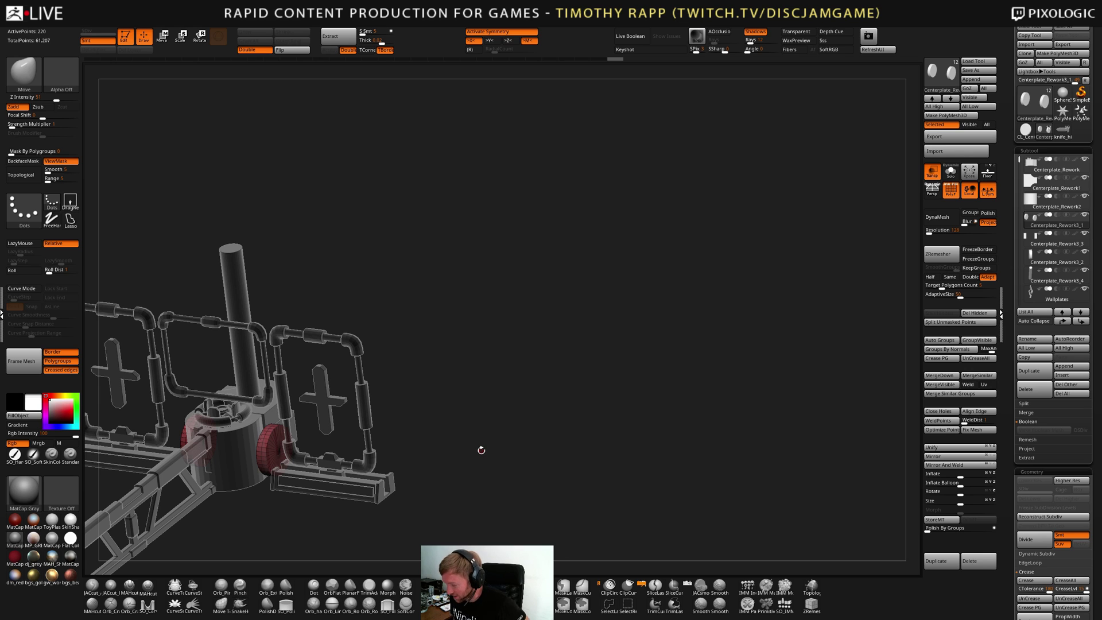
drag(576, 471, 498, 482)
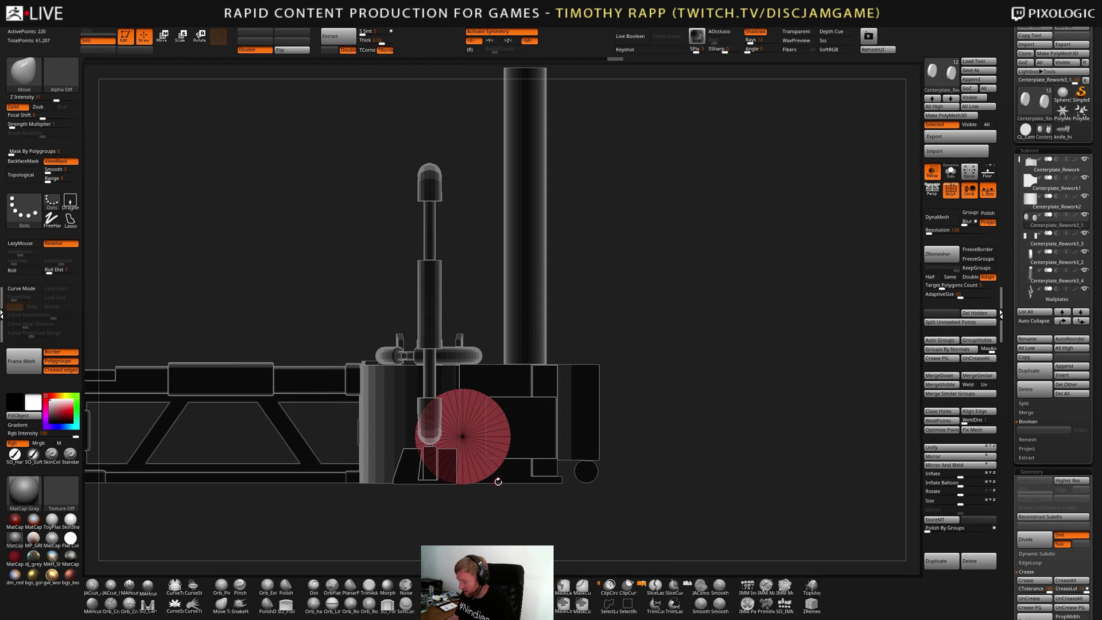
Scale the side discs down slightly and move them inward, closer to the block
drag(548, 450, 570, 450)
key(w)
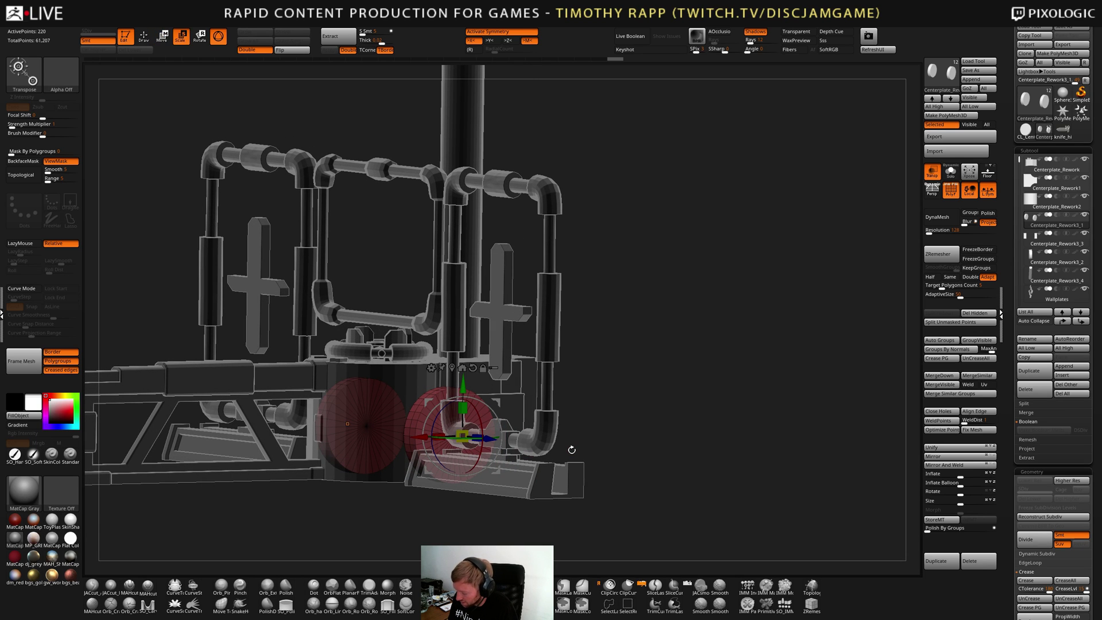
right_drag(495, 415, 464, 435)
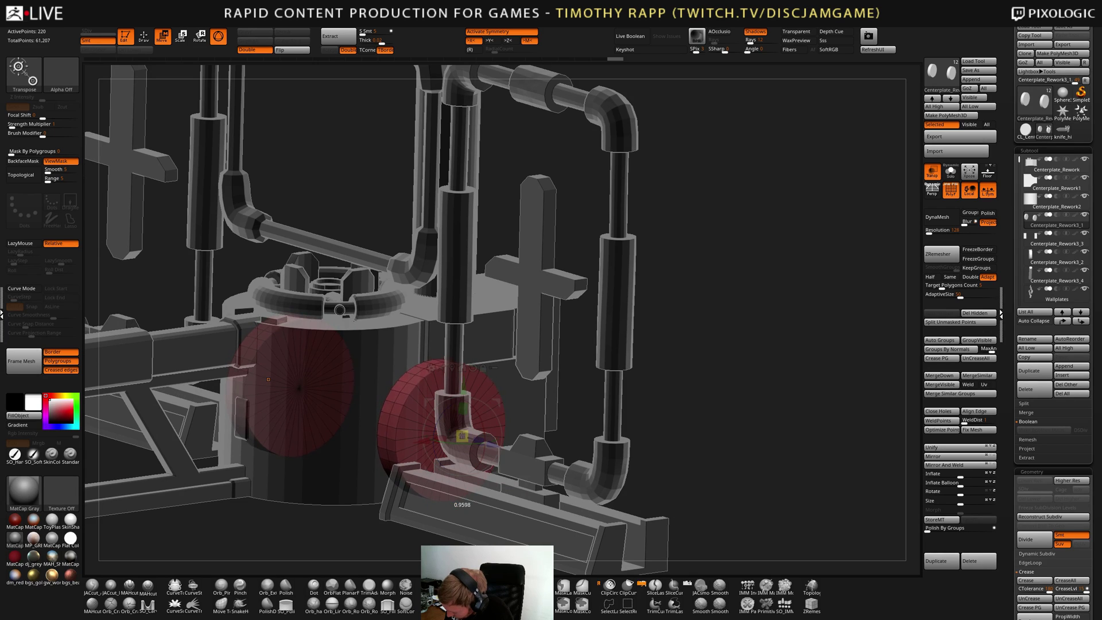
drag(581, 403, 546, 395)
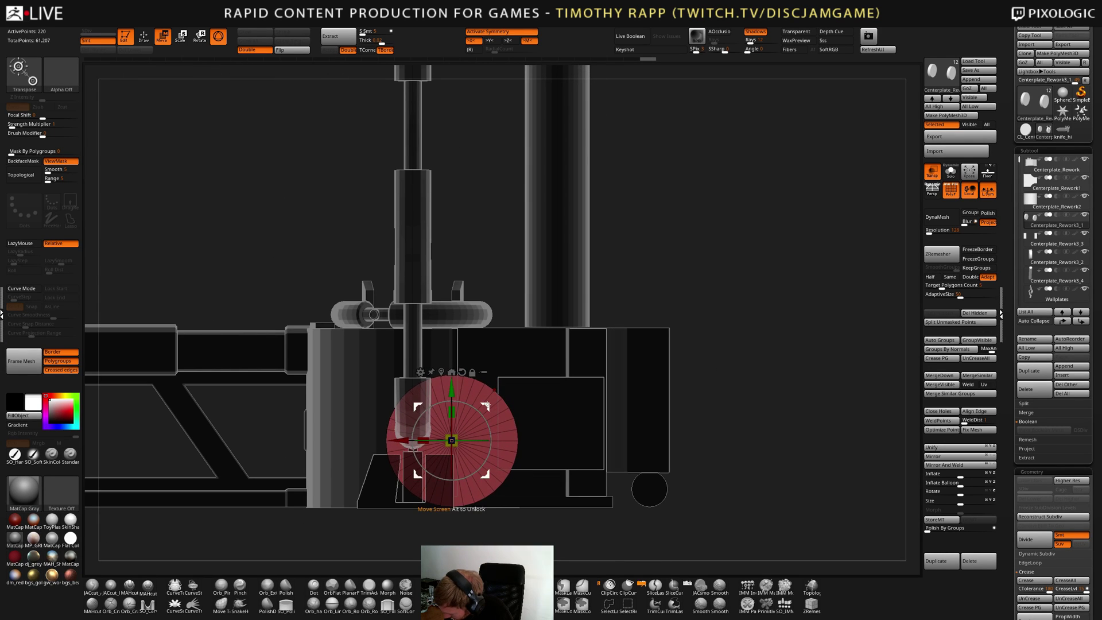
right_drag(488, 405, 657, 426)
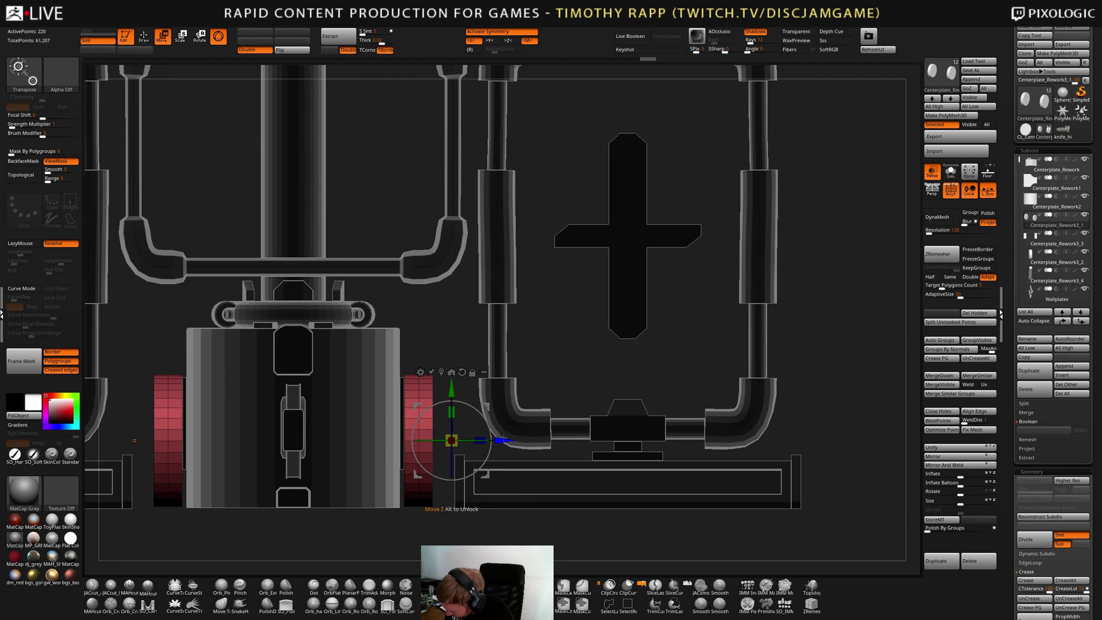
drag(503, 439, 485, 427)
drag(445, 390, 444, 391)
Fine-tune the side discs' position along the block and their distance from its sides
drag(689, 339, 564, 357)
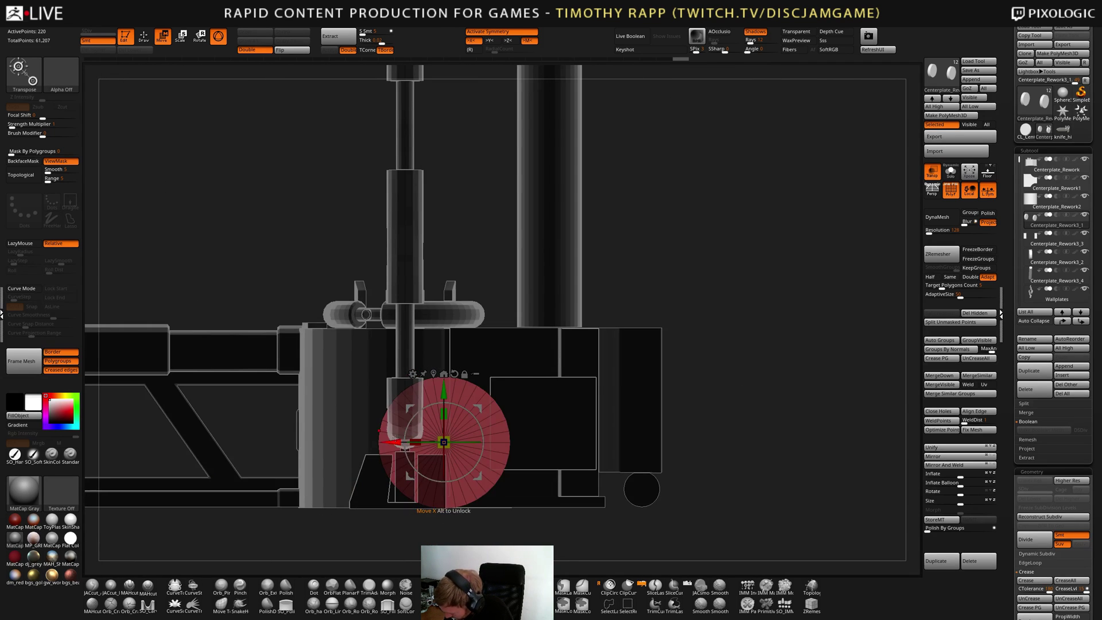
drag(397, 441, 396, 441)
shift+drag(413, 529, 528, 517)
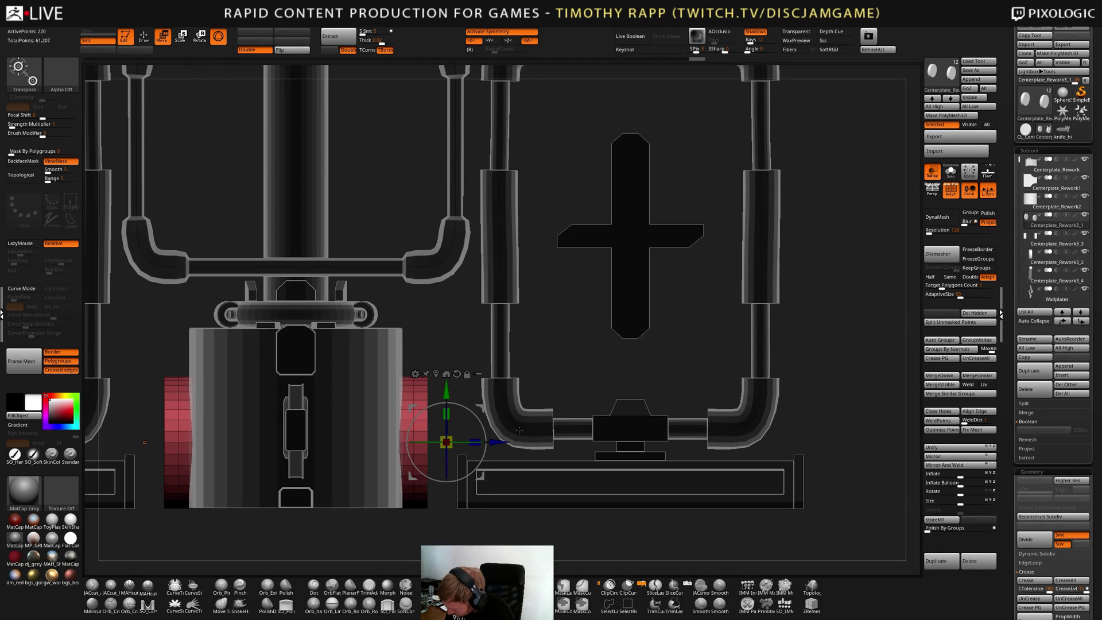
mouse_move(545, 416)
mouse_down()
mouse_move(505, 517)
mouse_move(491, 479)
mouse_move(508, 436)
mouse_move(501, 444)
mouse_up()
mouse_move(609, 408)
mouse_down()
mouse_move(584, 419)
mouse_move(637, 435)
mouse_move(652, 413)
mouse_move(610, 497)
mouse_move(576, 498)
mouse_move(601, 471)
mouse_move(589, 484)
mouse_up()
key(q)
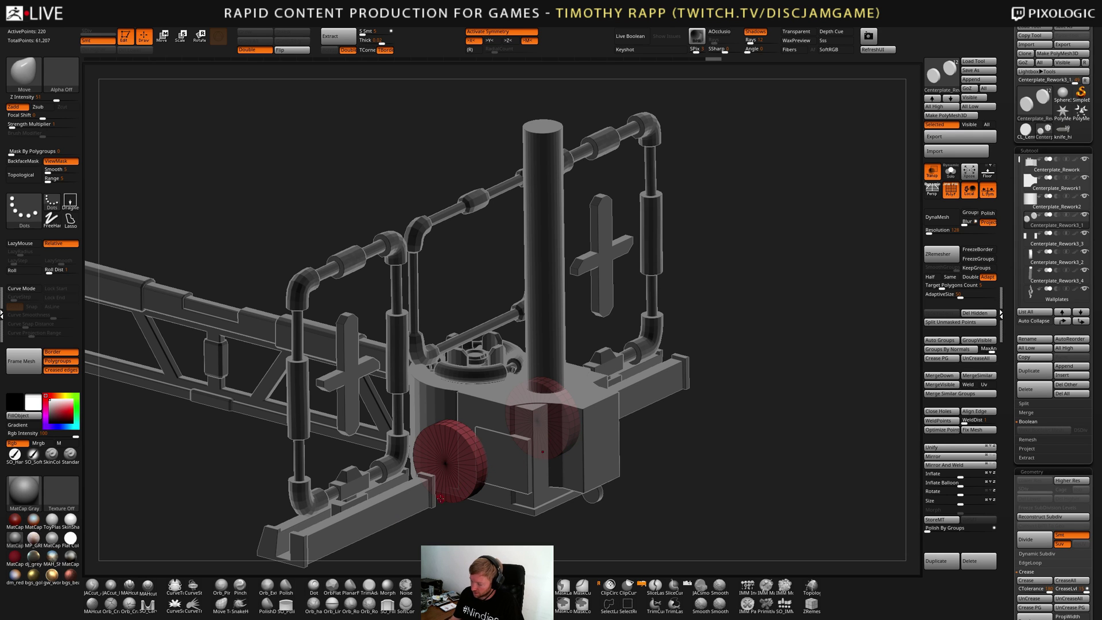
Select the cube pair behind the side discs and delete that subtool
drag(697, 439, 677, 489)
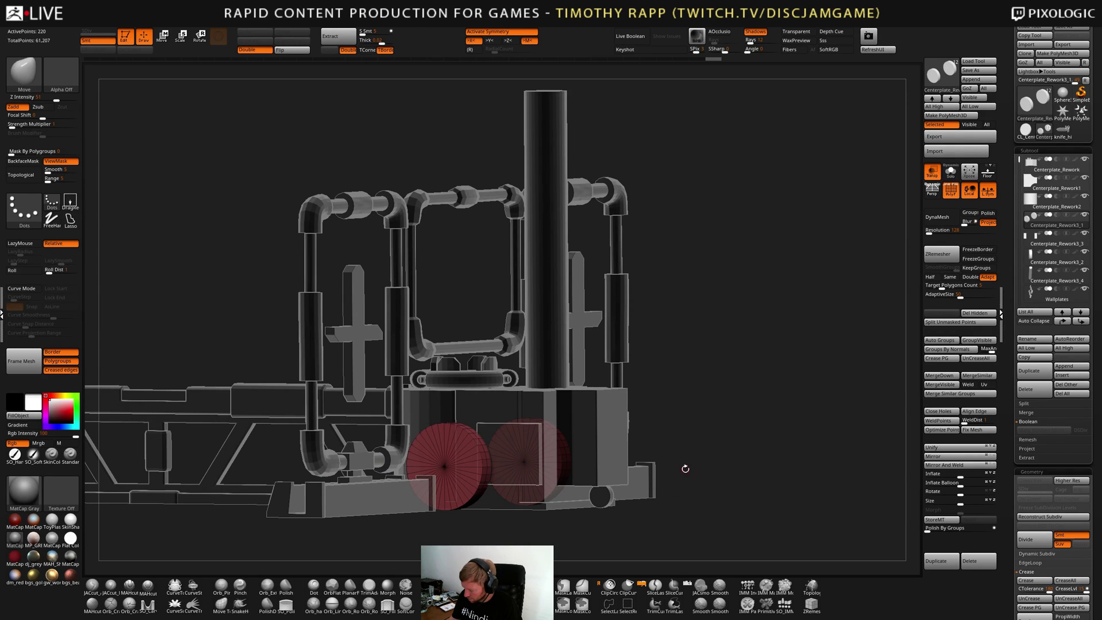
drag(705, 450, 528, 475)
alt+click(541, 477)
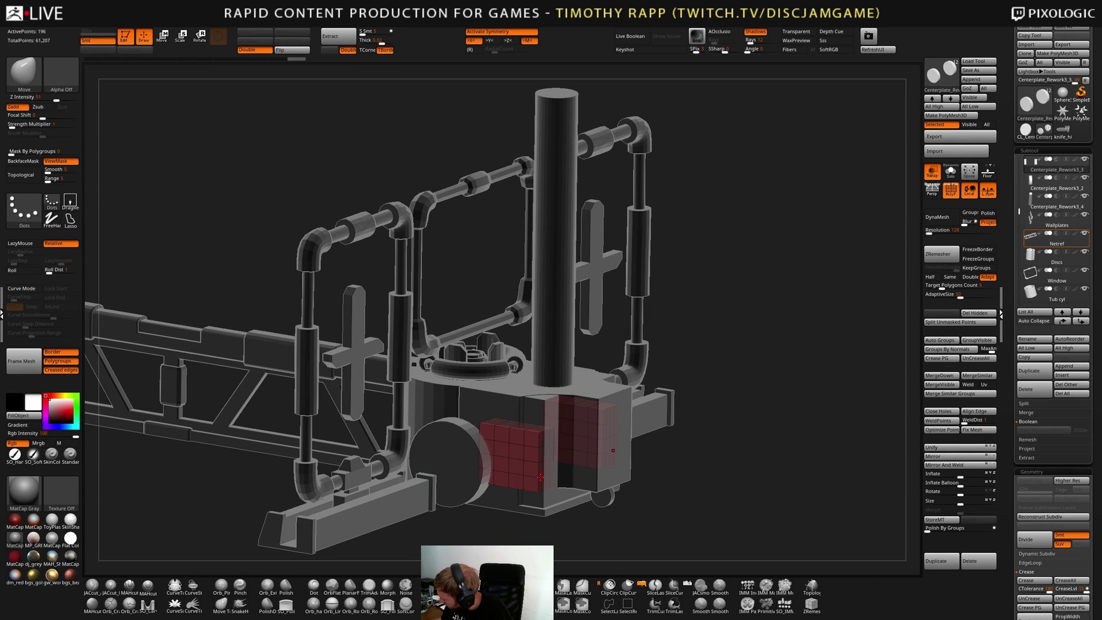
key(Delete)
key(Return)
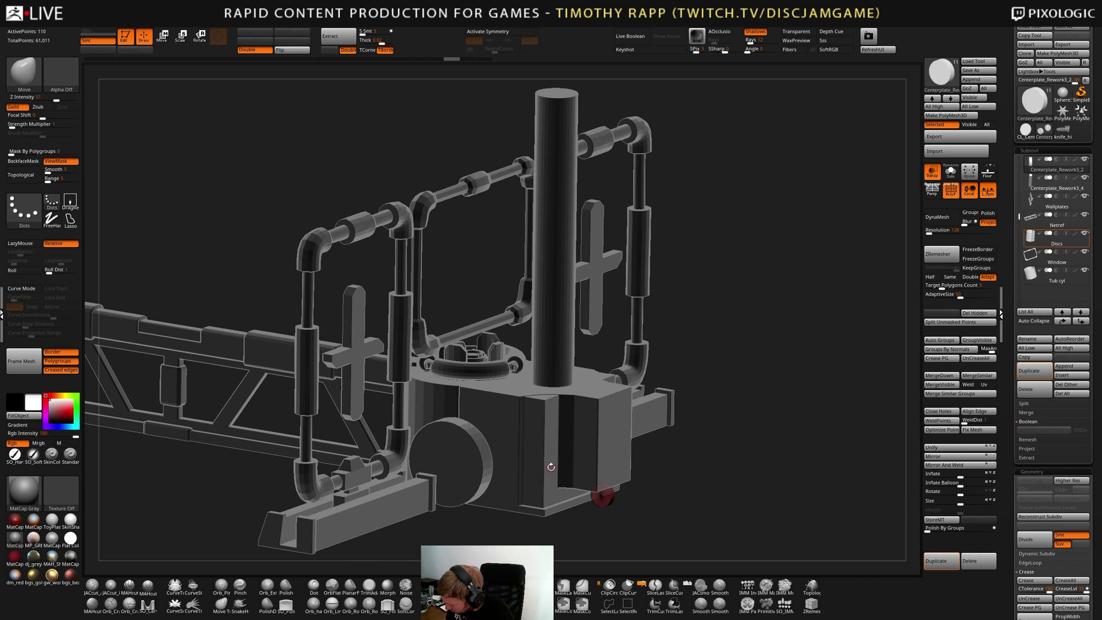
Make the Centerplate_Rework3_4 post the active subtool and turn off the polyframe display
drag(541, 477, 557, 470)
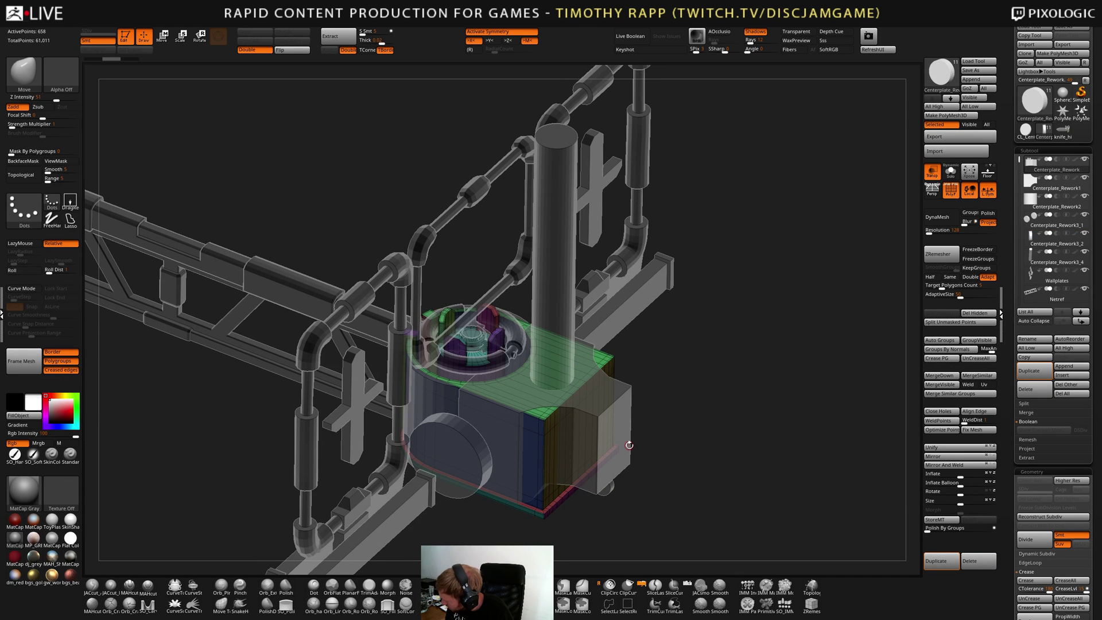
drag(629, 445, 657, 443)
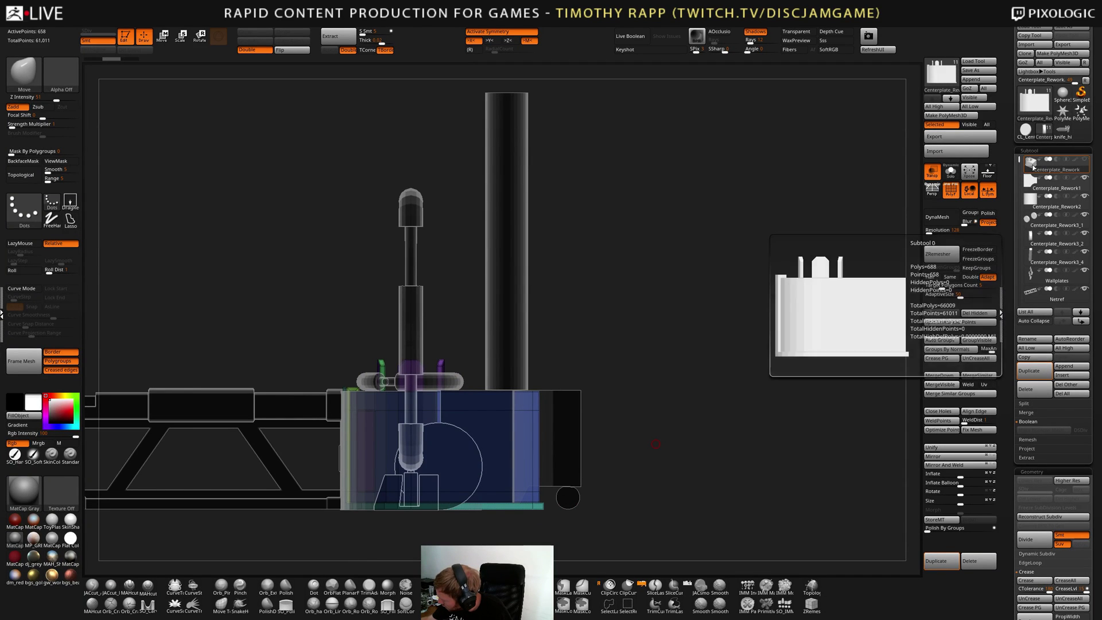
click(1029, 184)
drag(623, 416, 611, 453)
alt+click(574, 415)
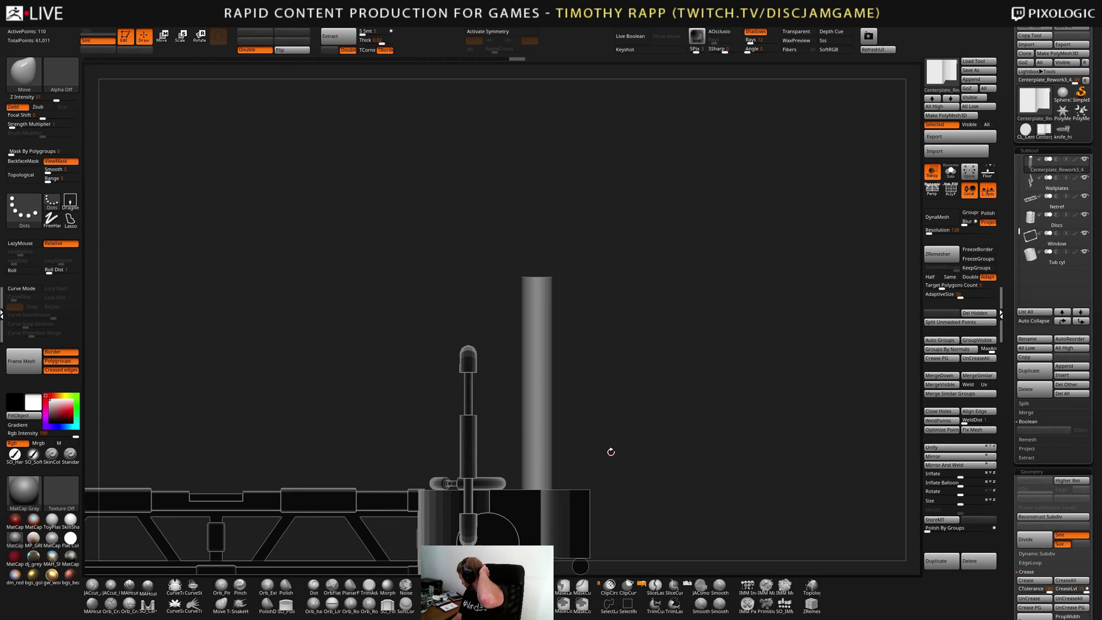
drag(561, 442, 568, 465)
drag(640, 415, 630, 465)
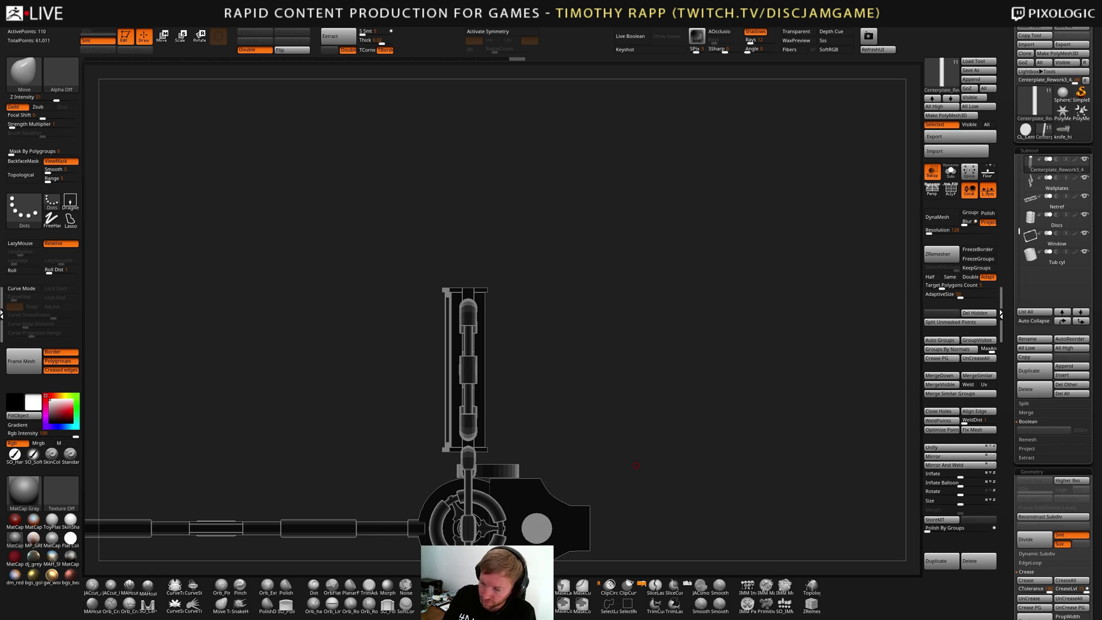
click(60, 73)
click(31, 157)
click(33, 146)
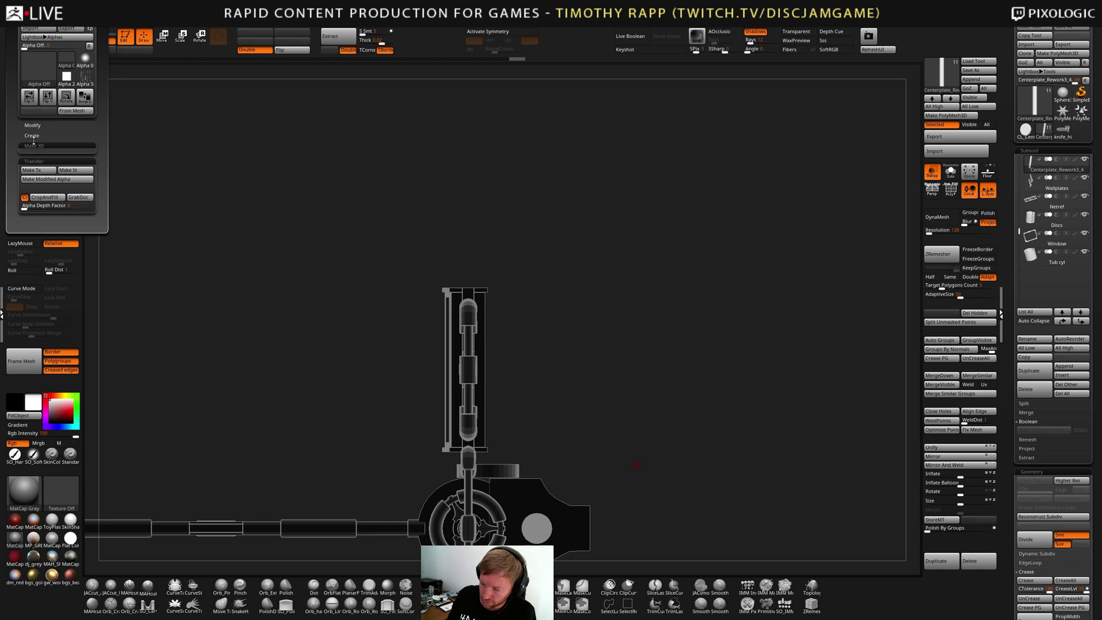
click(32, 136)
click(32, 126)
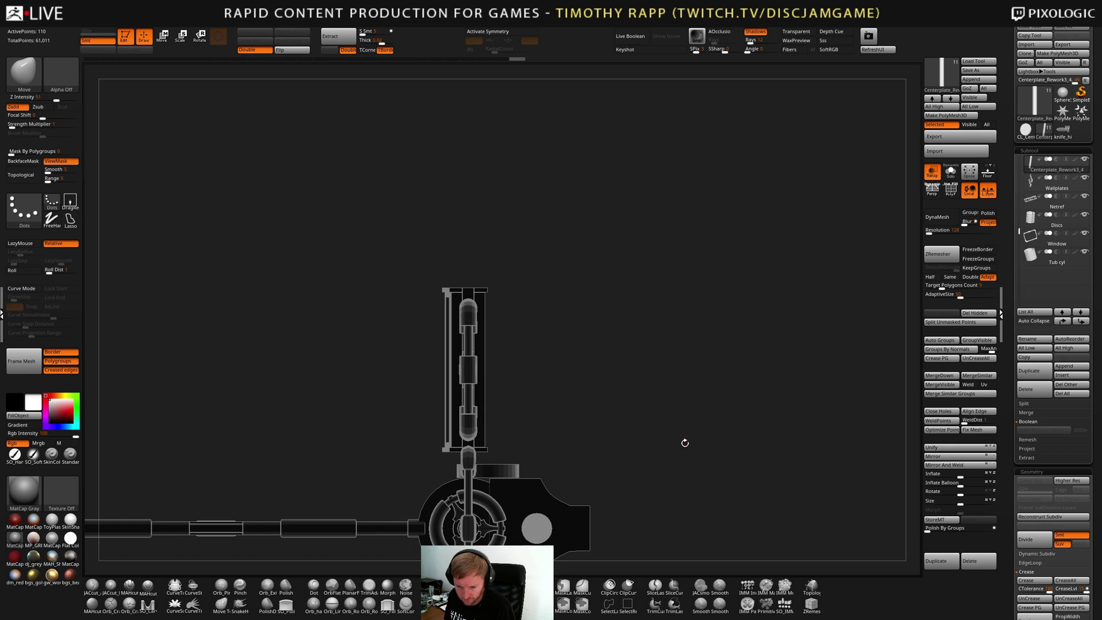
drag(683, 442, 726, 424)
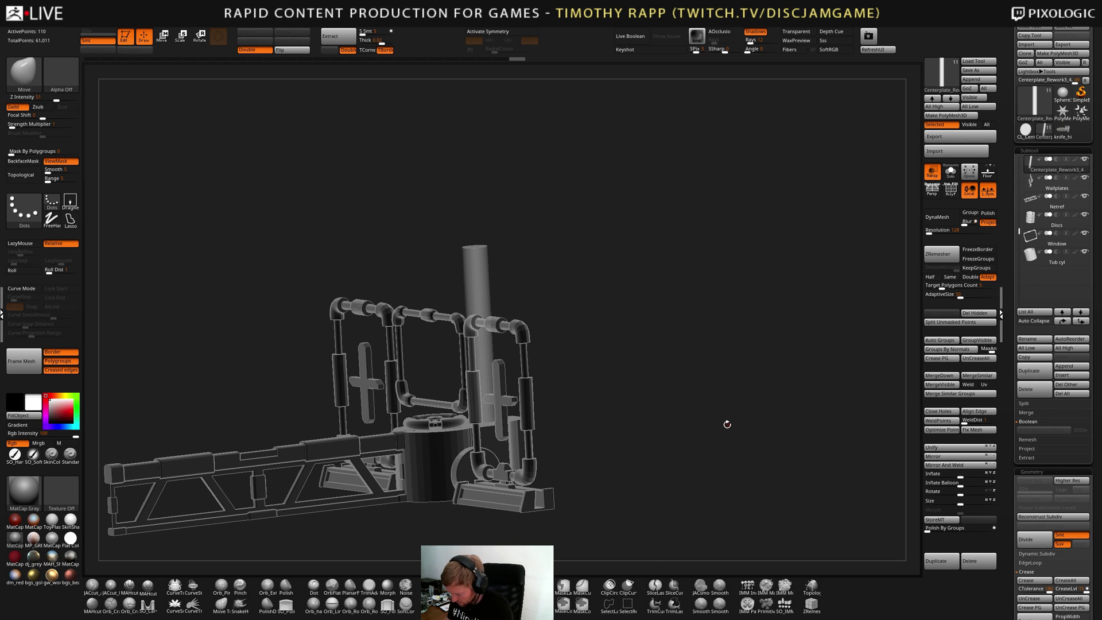
drag(726, 424, 513, 443)
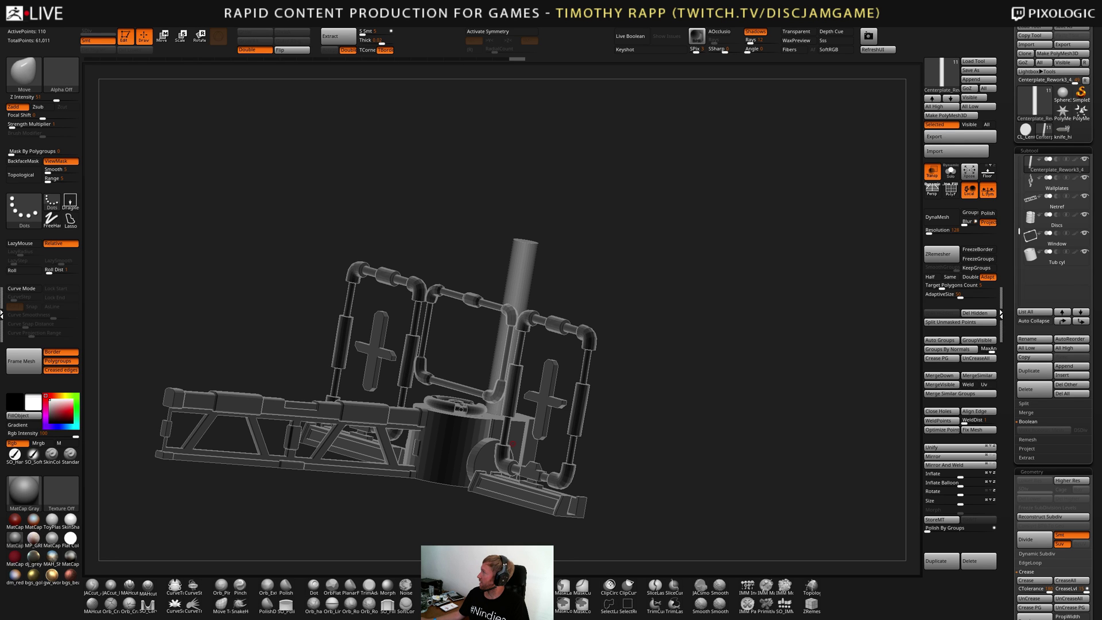
Switch to the YouTube video "Part 1: ZBrush Rigging with a Single Subtool", play it full screen, and skip to 3:33
drag(1050, 618, 522, 4)
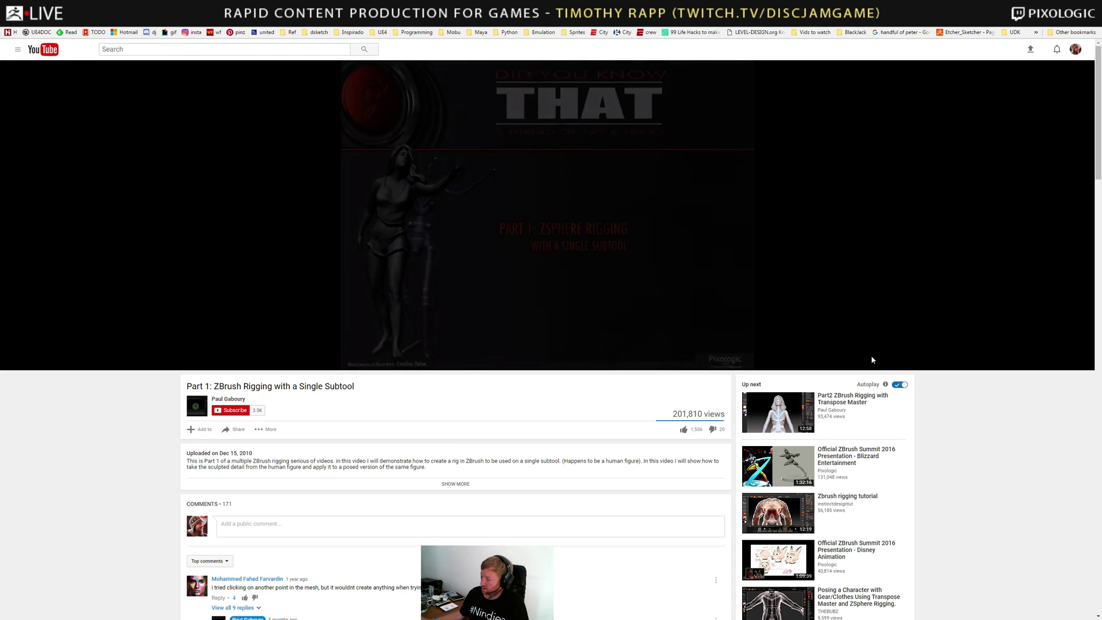
click(815, 362)
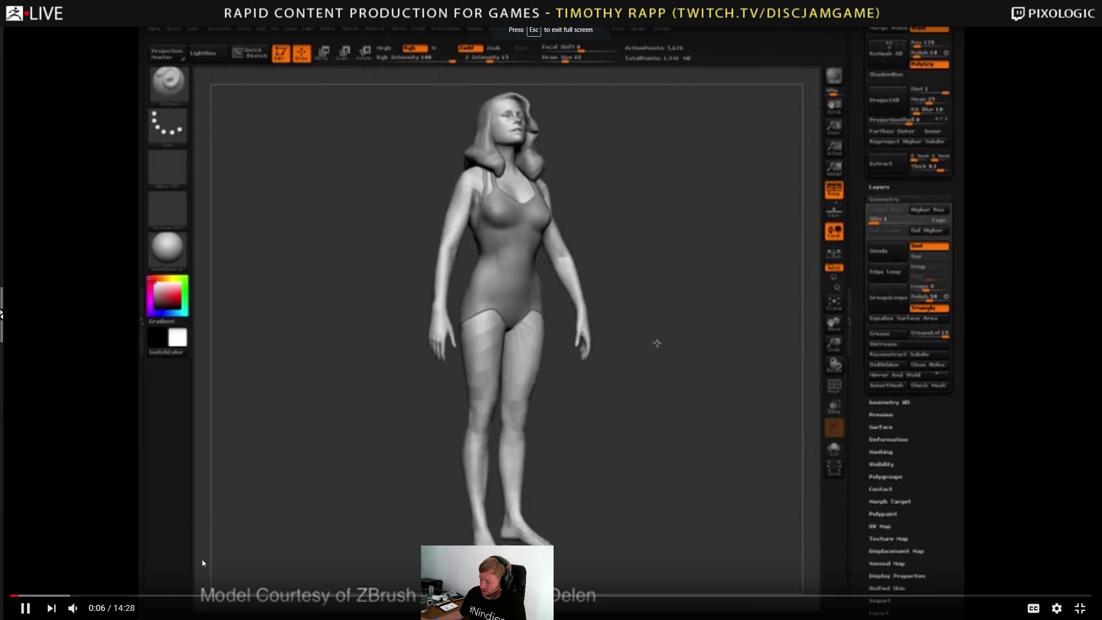
click(83, 597)
click(278, 597)
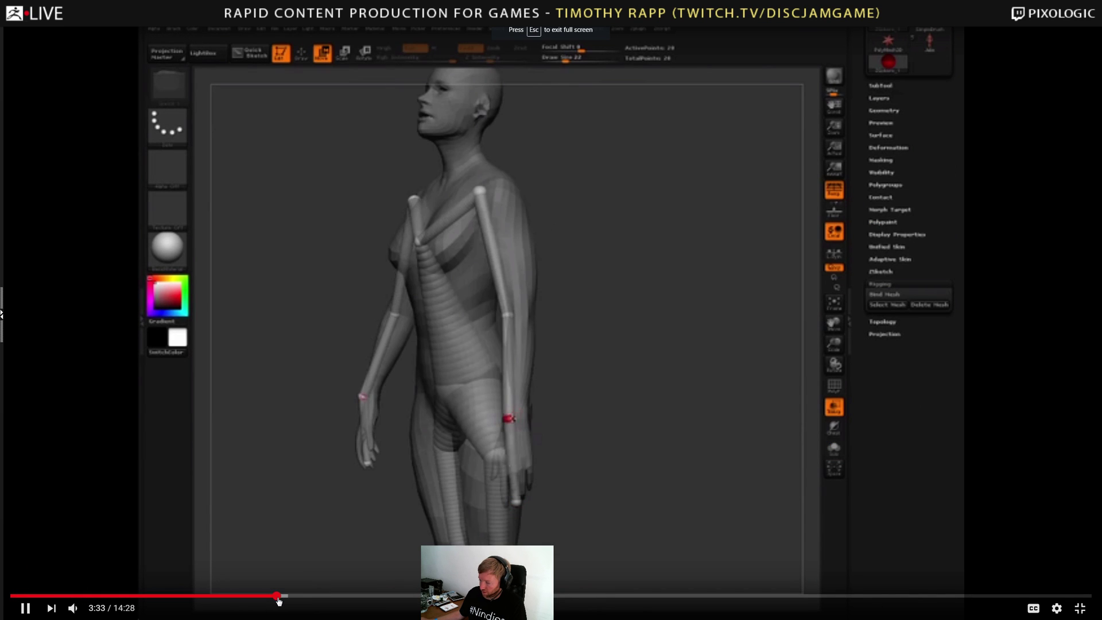
Skim the rigging tutorial ahead to about 13:12 to examine its ZSphere setup and posing, and leave full screen
drag(278, 597, 405, 597)
click(478, 596)
click(673, 595)
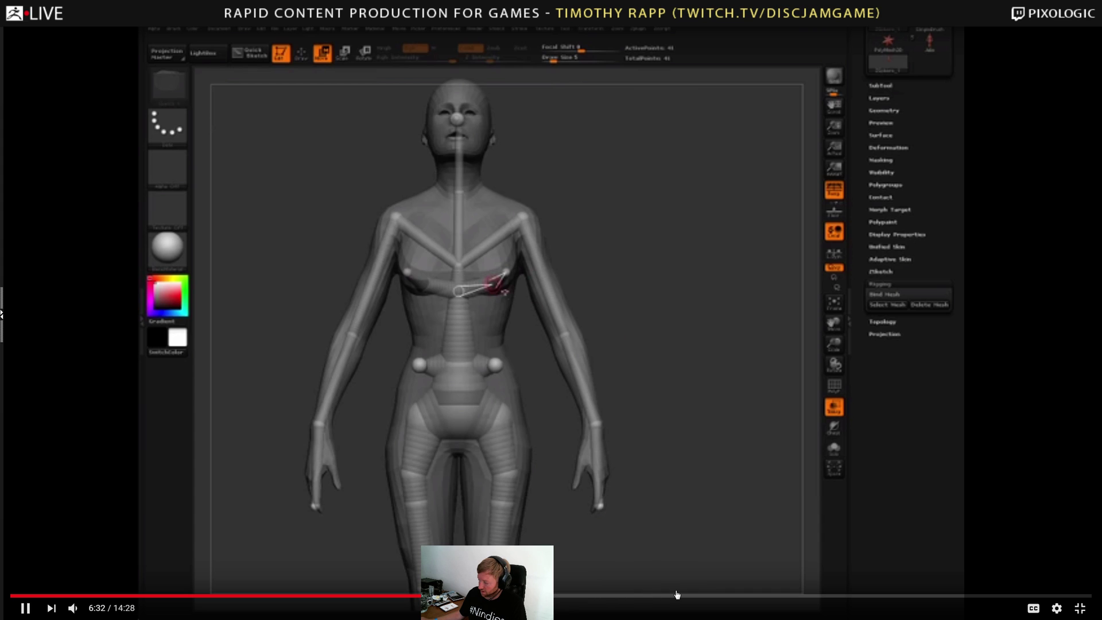
click(675, 595)
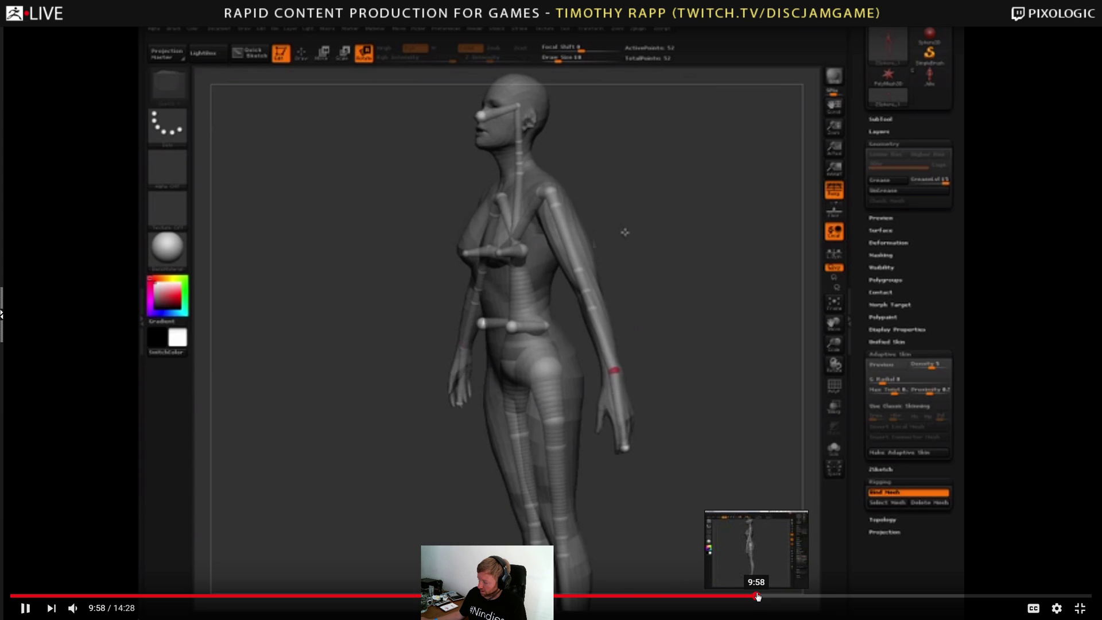
click(757, 596)
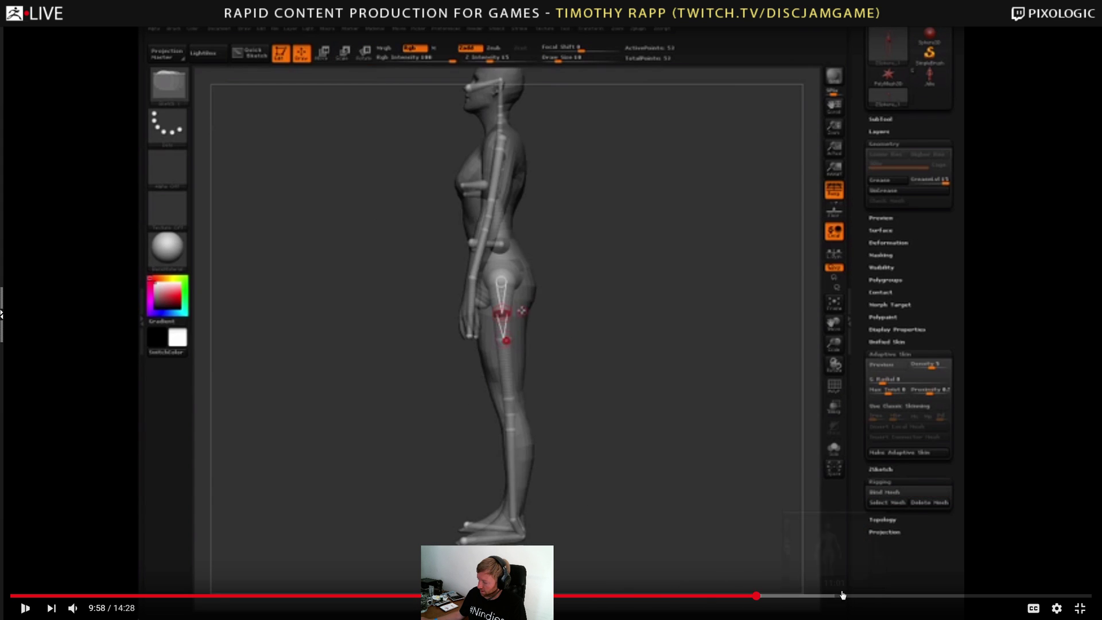
click(859, 596)
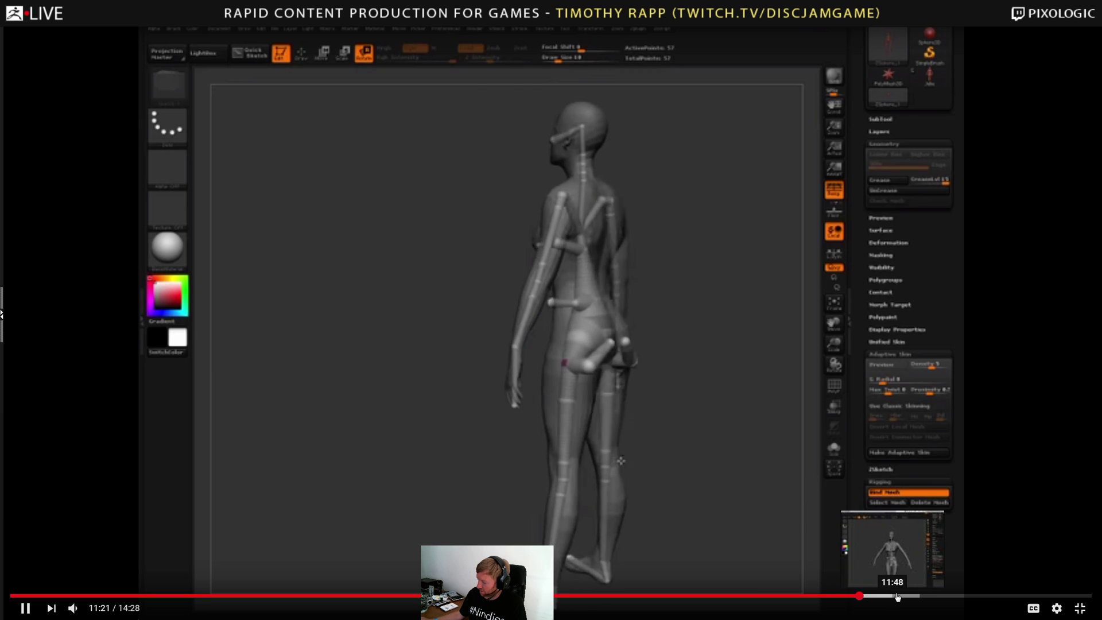
click(901, 596)
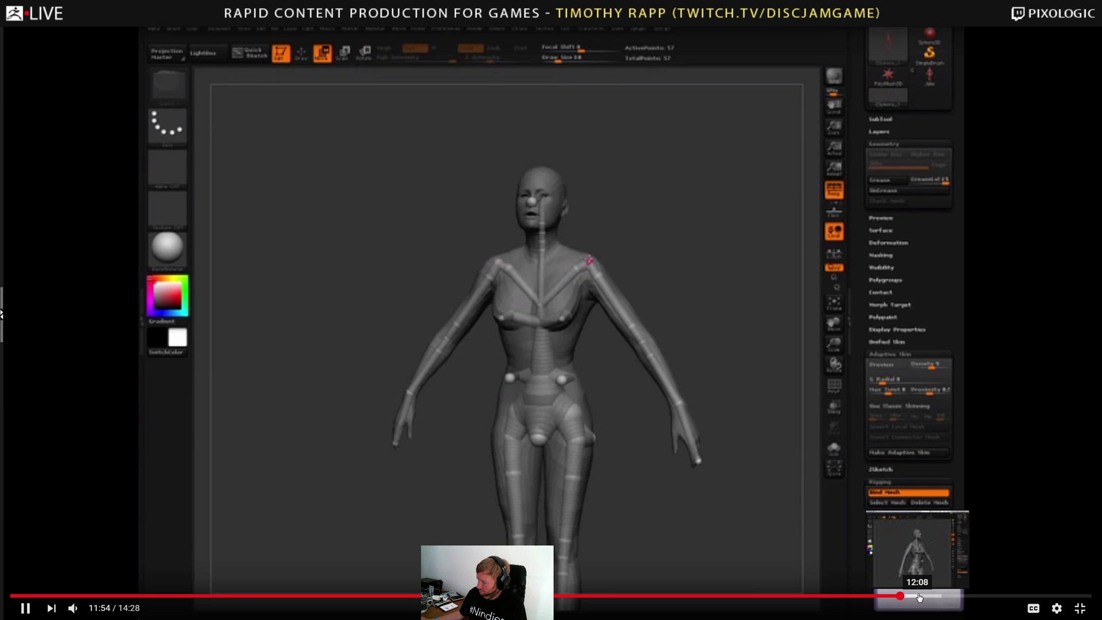
click(937, 596)
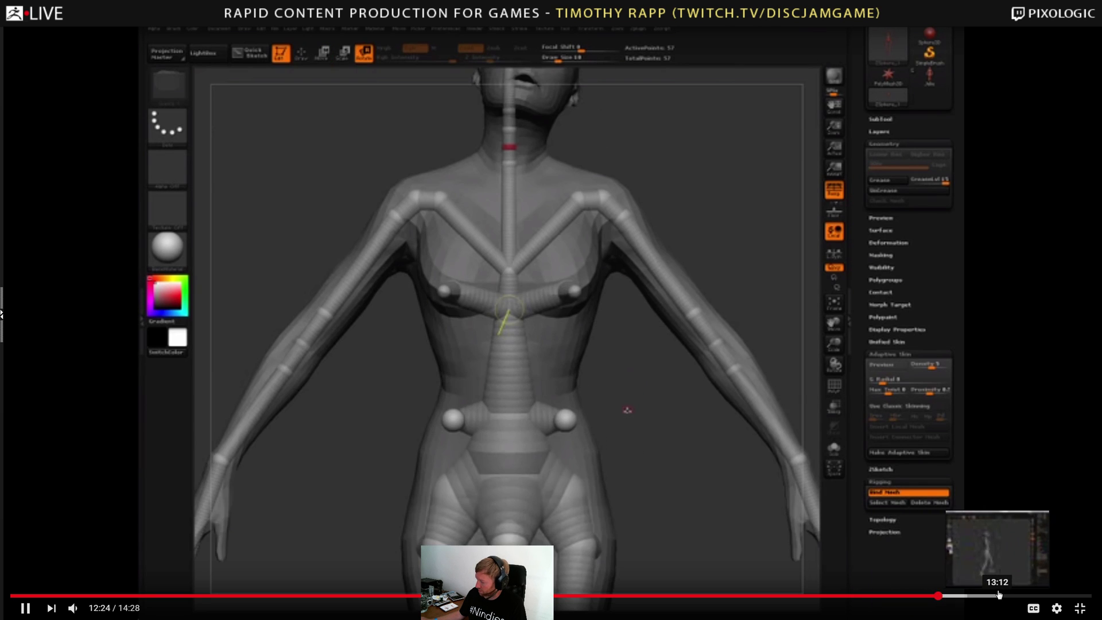
click(999, 595)
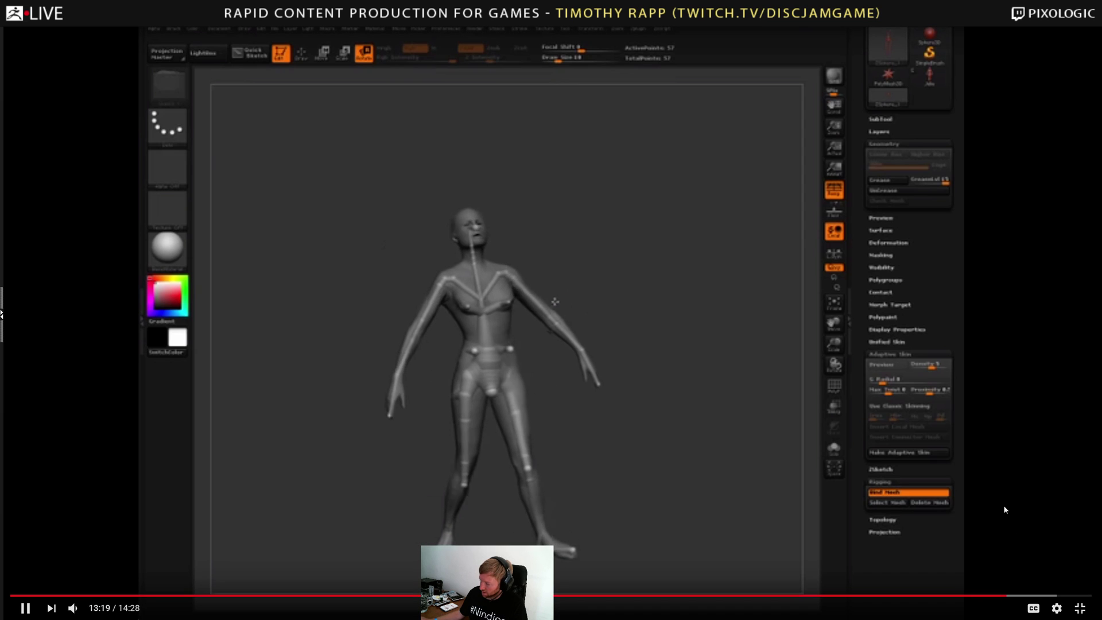
click(1080, 608)
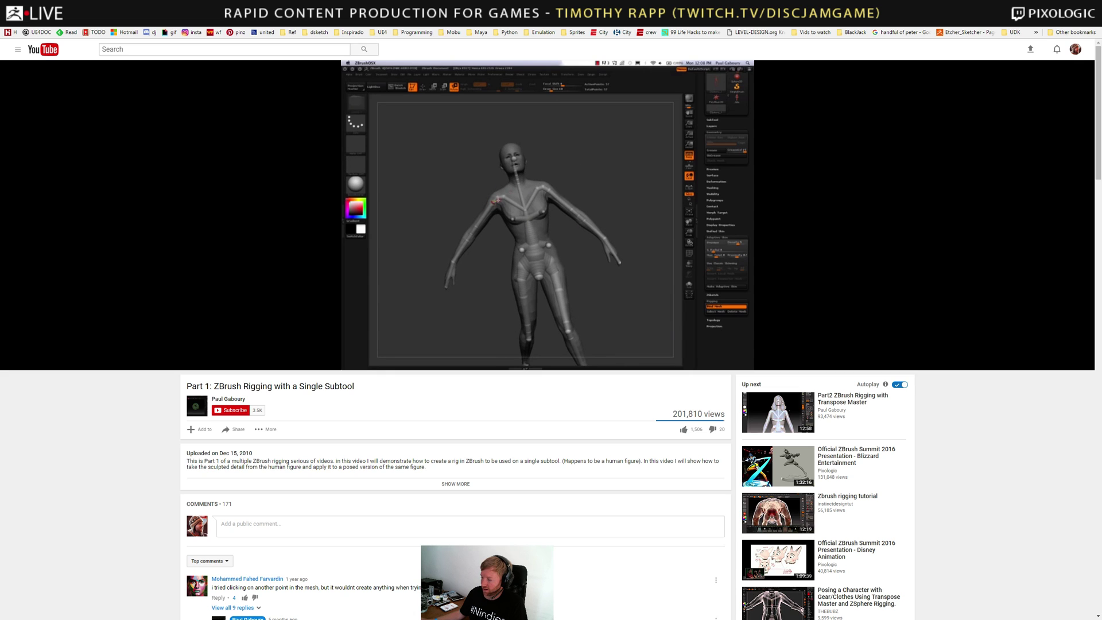
Open the 2016 ZBrush Summit - ZBrush 4R8 Presentation video on YouTube, check it briefly, and return to ZBrush
key(alt+Tab)
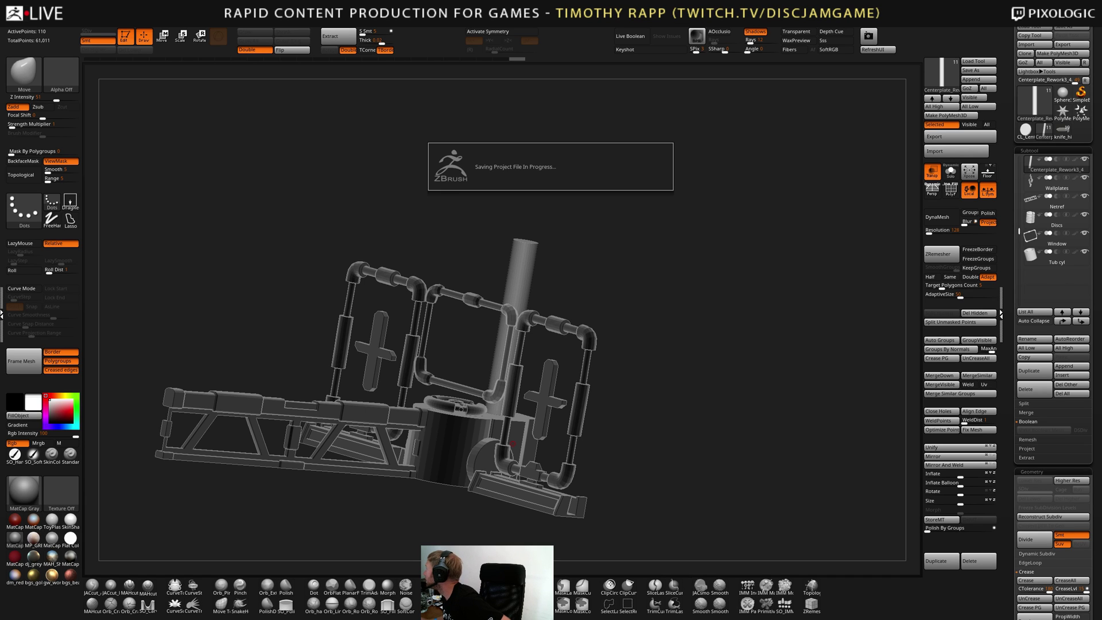
key(alt+Tab)
double_click(819, 289)
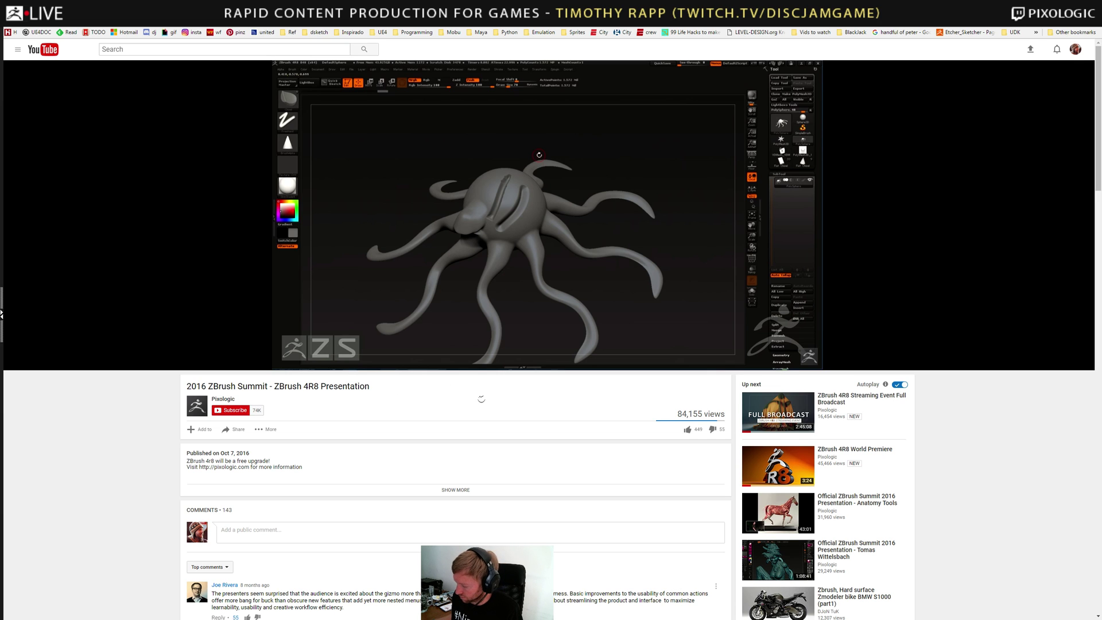
key(alt+Tab)
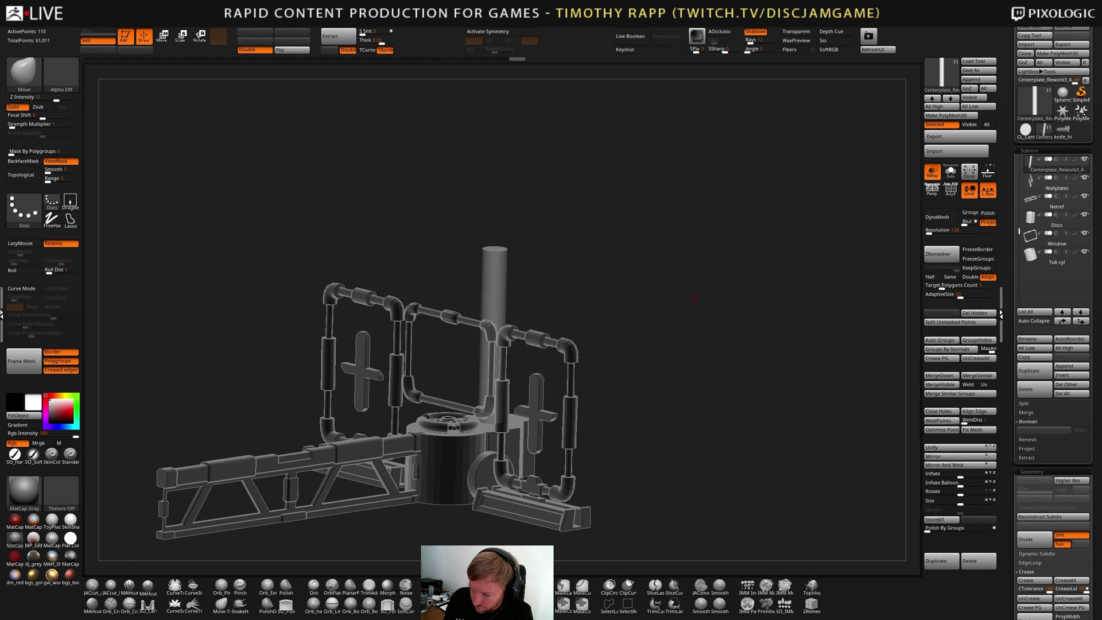
Look through the brush's Create, Alpha and Texture, and Modifiers settings, and the alpha palette's From Mesh option
click(24, 72)
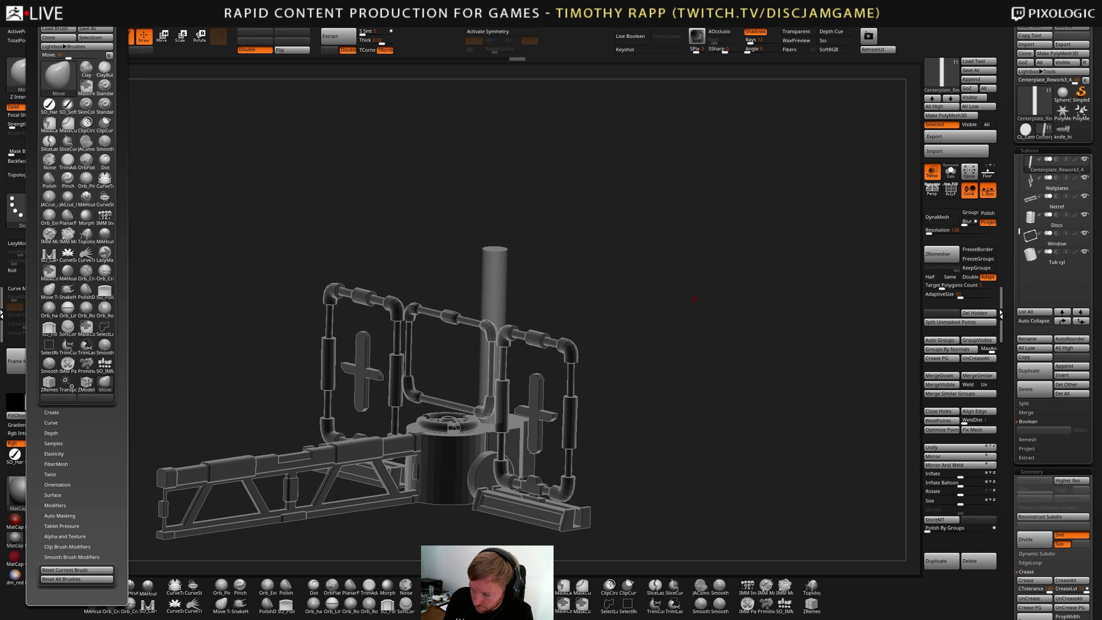
click(57, 411)
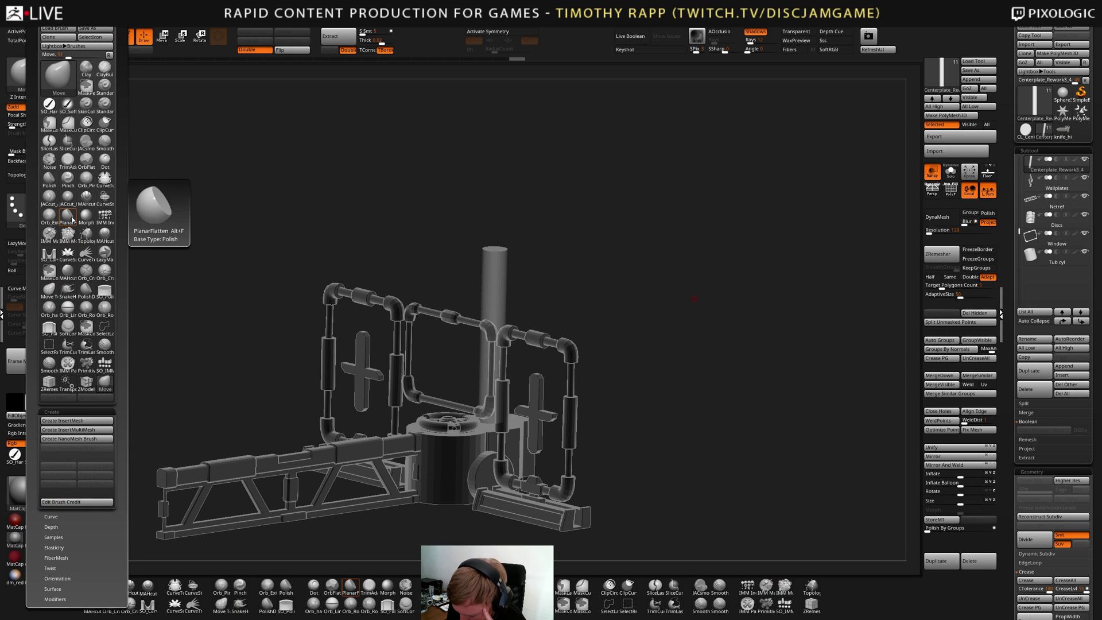
drag(54, 600, 54, 477)
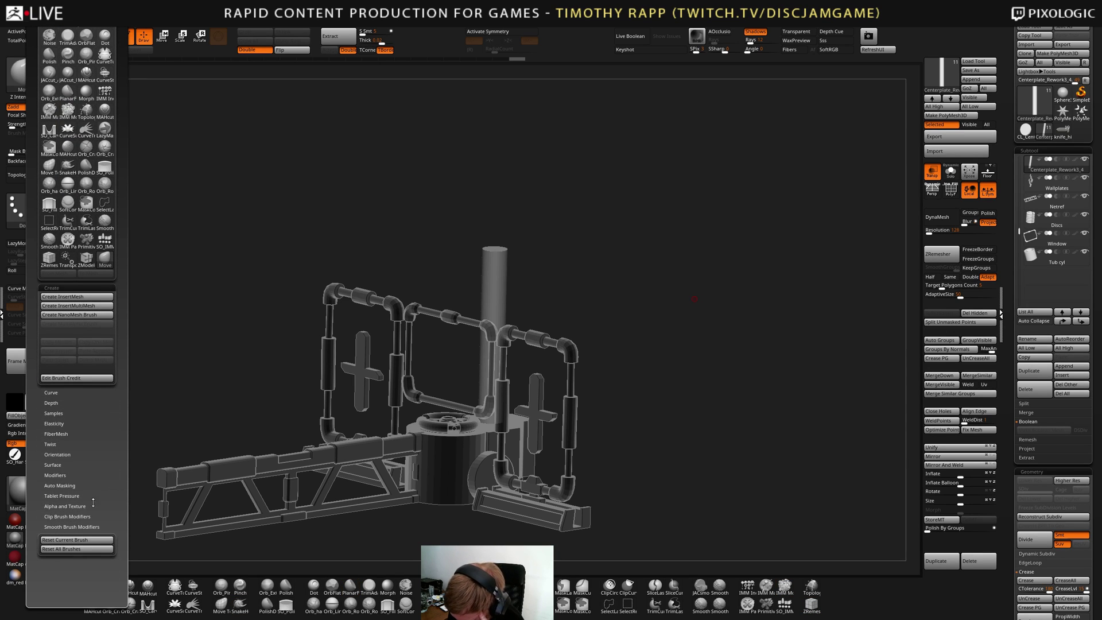
click(62, 507)
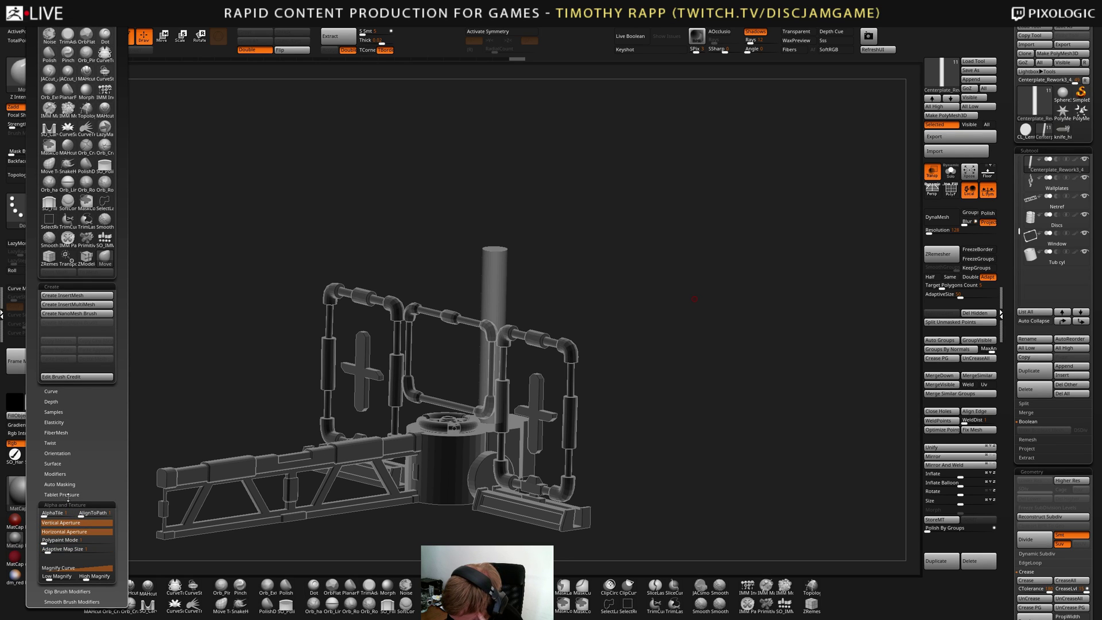
click(58, 476)
drag(101, 454, 107, 415)
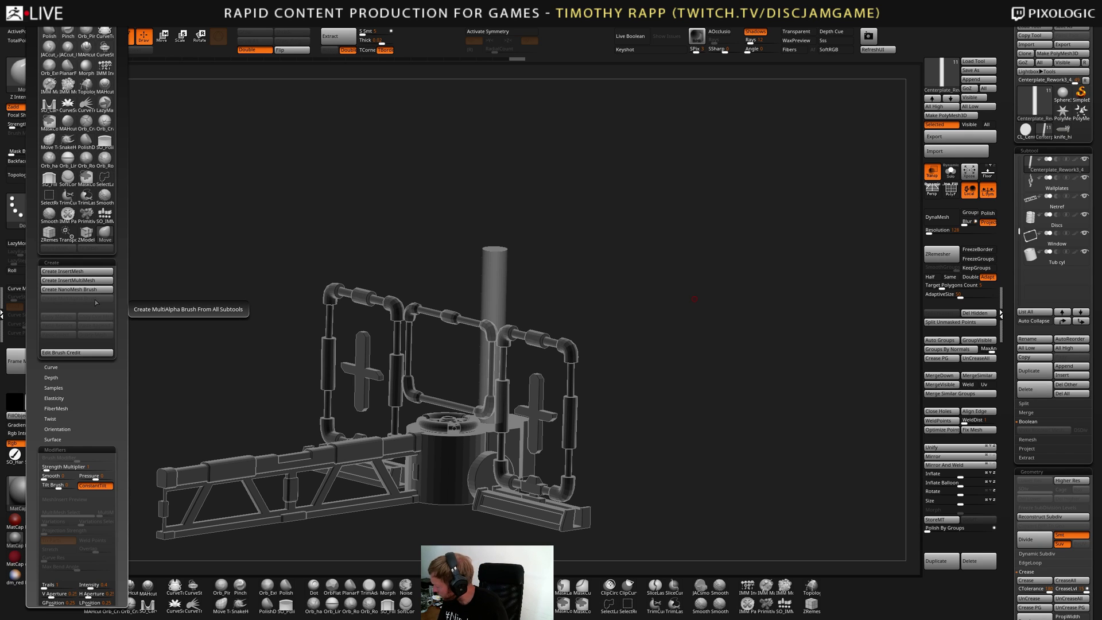
drag(217, 381, 221, 383)
click(61, 74)
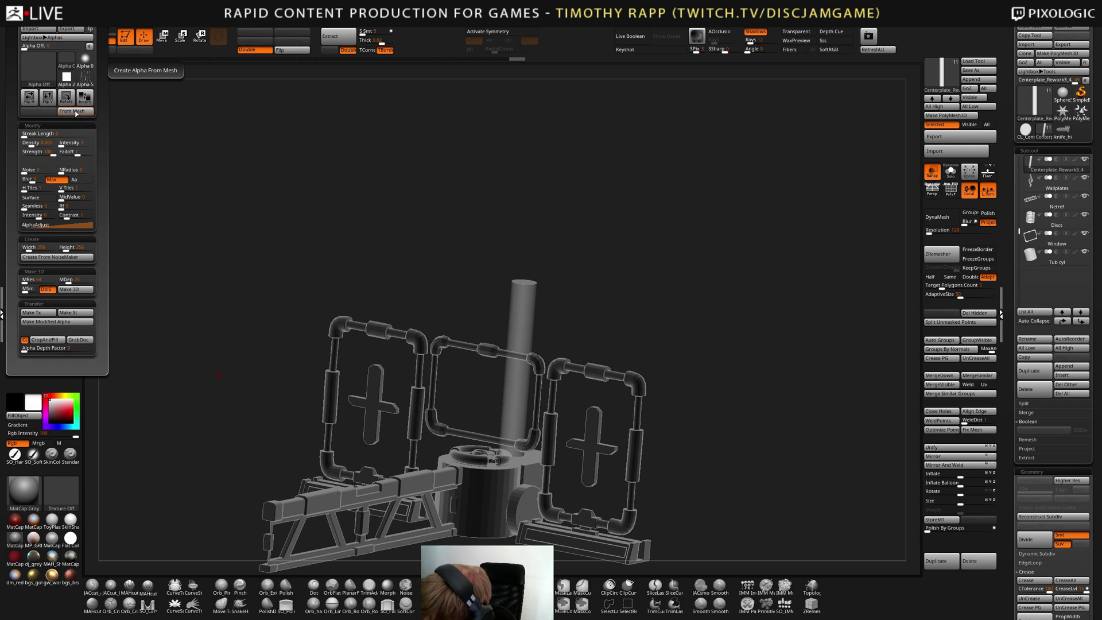
Make the Discs subtool active with polyframe on, isolate one ring polygroup, and grow the visibility to whole rings
alt+click(492, 496)
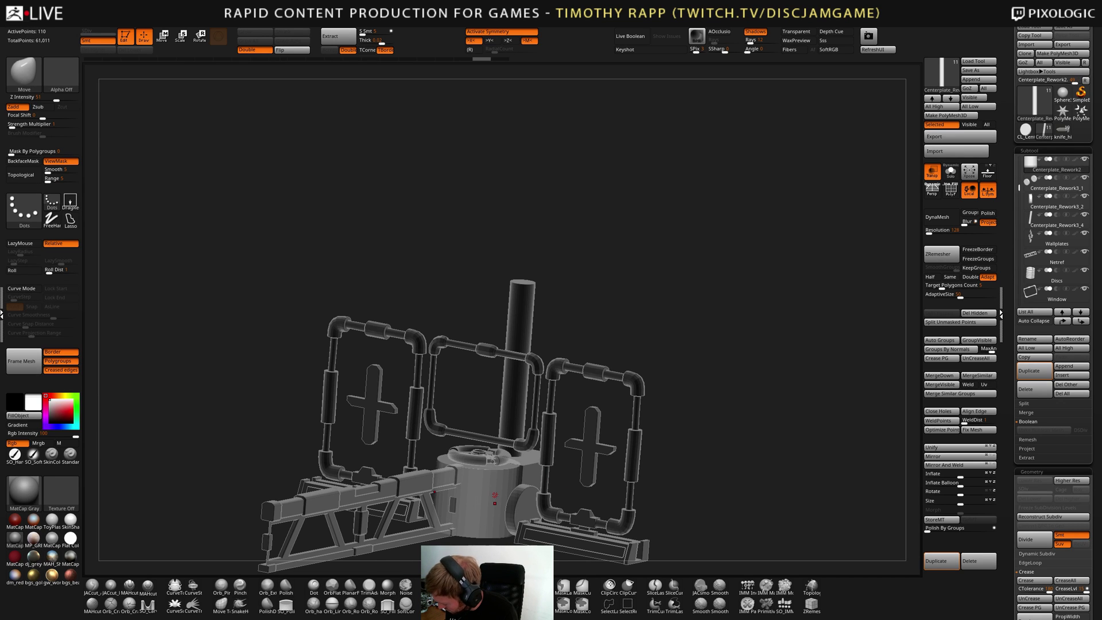
alt+click(488, 459)
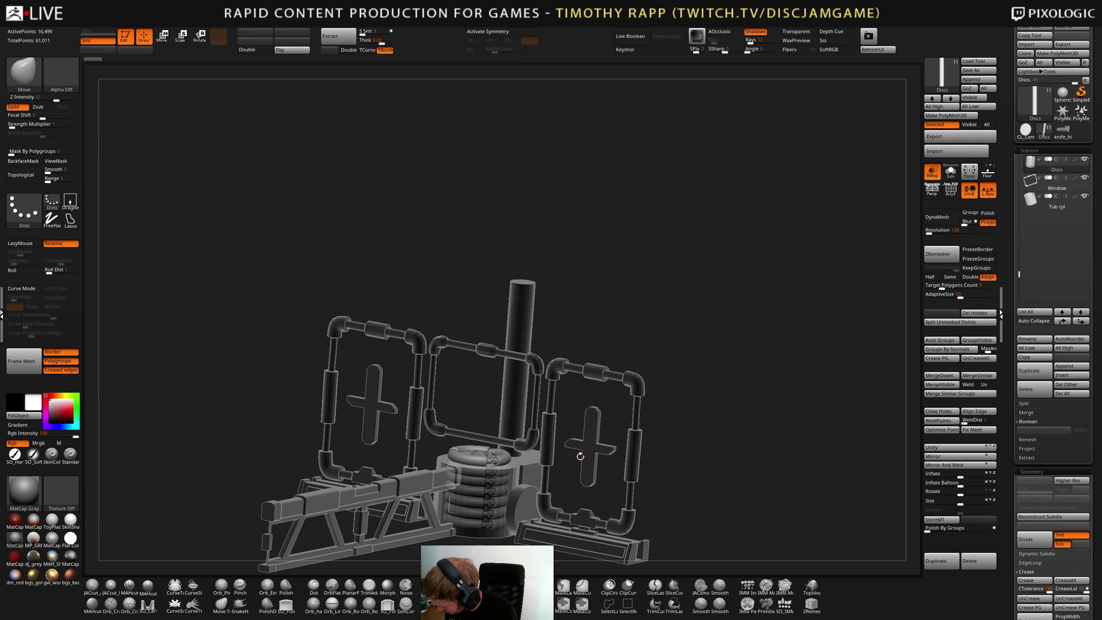
key(shift+f)
alt+drag(546, 471, 519, 539)
ctrl+shift+click(448, 443)
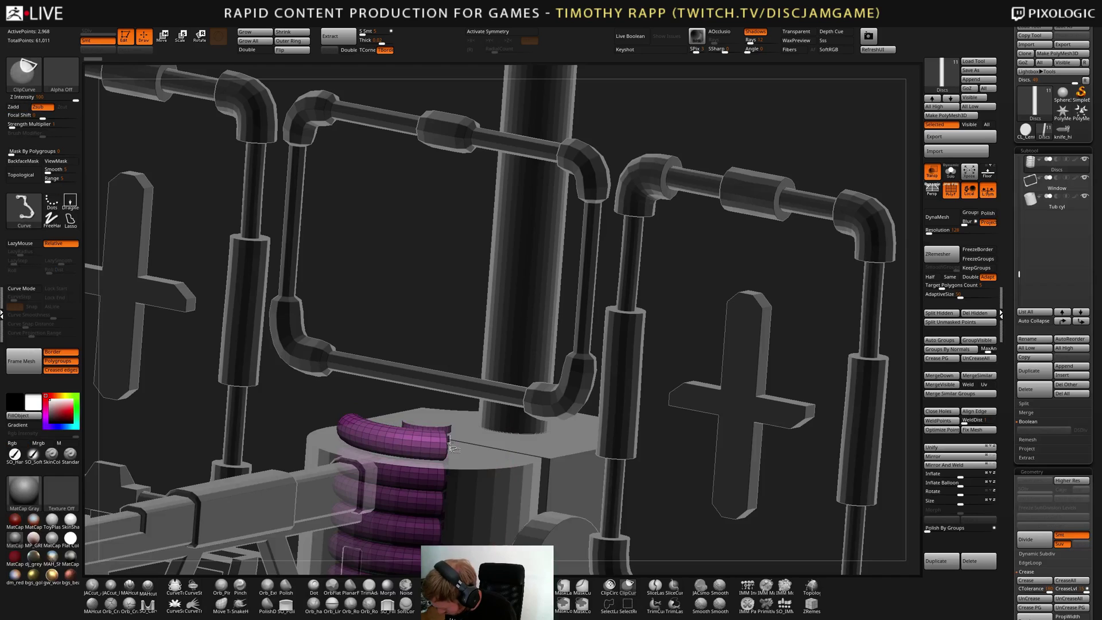
key(ctrl+shift+a)
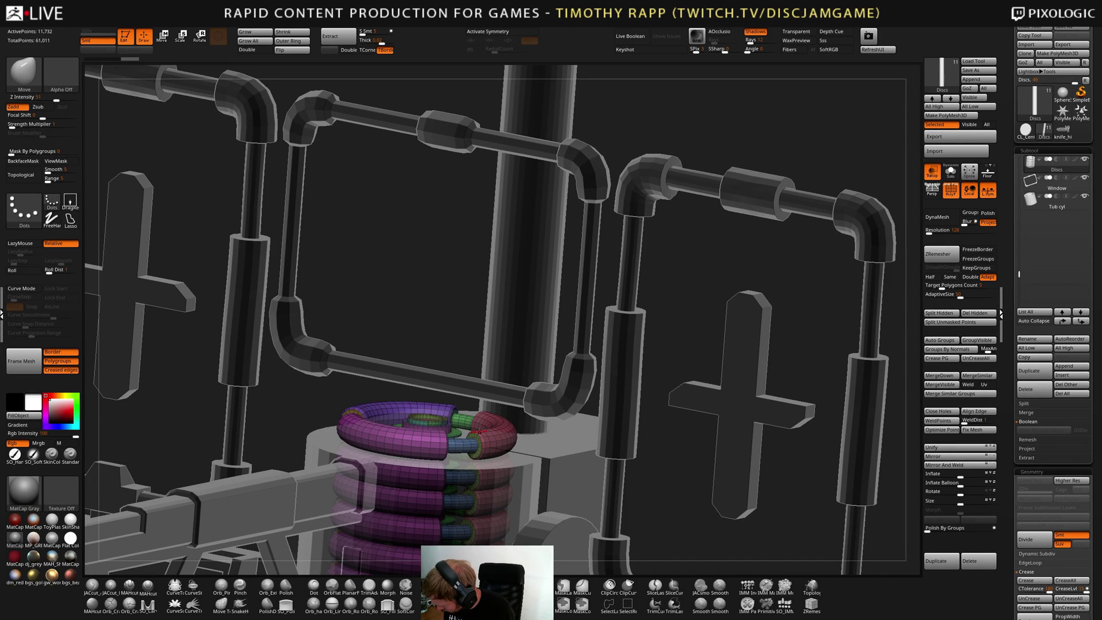
Isolate only the topmost ring of the Discs stack from a side view, using the SelectRect brush and growing to the full ring
mouse_move(479, 402)
mouse_down()
mouse_move(400, 411)
mouse_move(456, 438)
mouse_up()
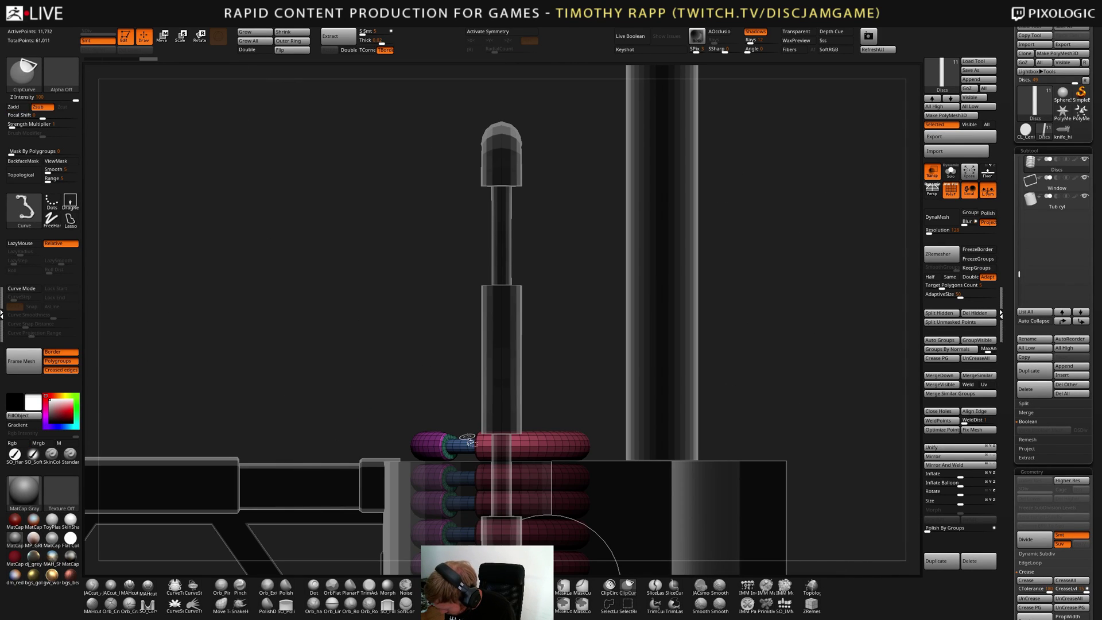
key(ctrl+z)
click(627, 605)
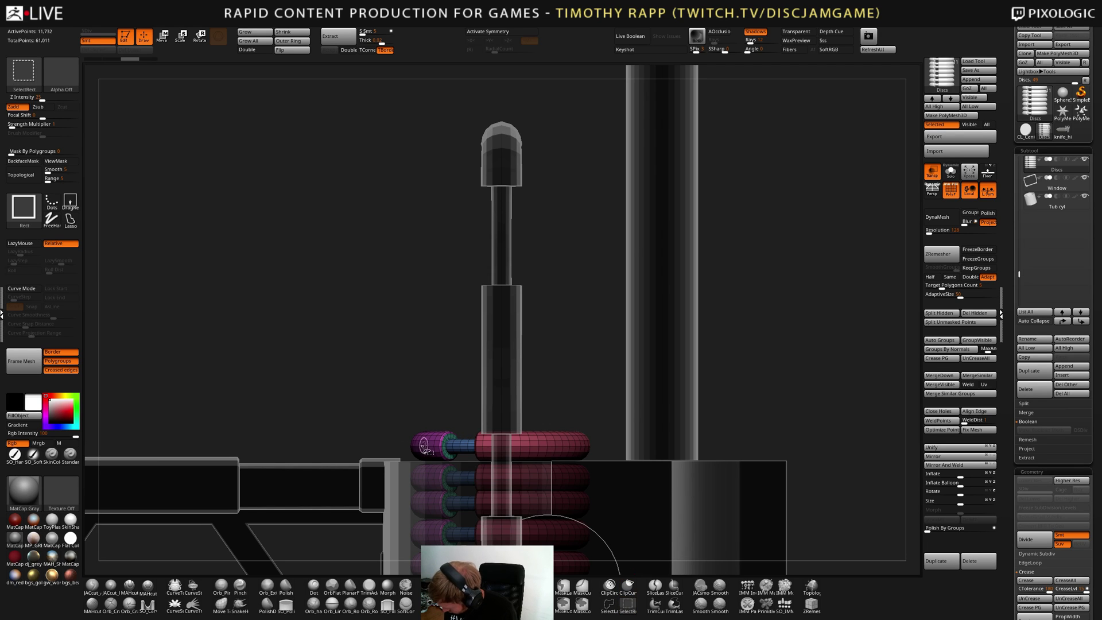
ctrl+shift+drag(388, 417, 447, 446)
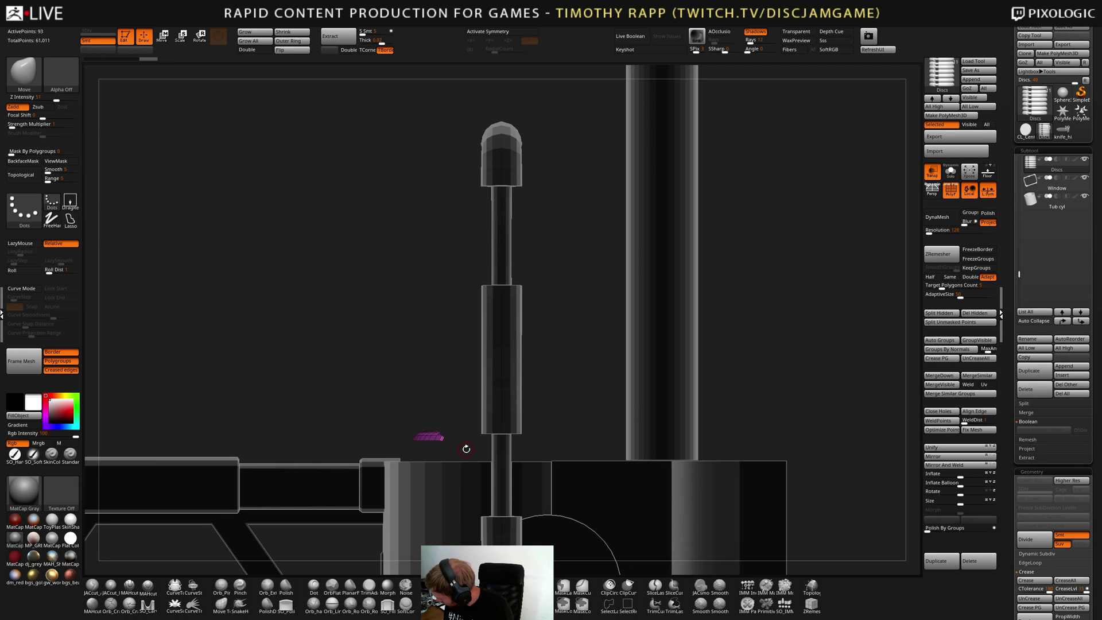
ctrl+shift+click(466, 448)
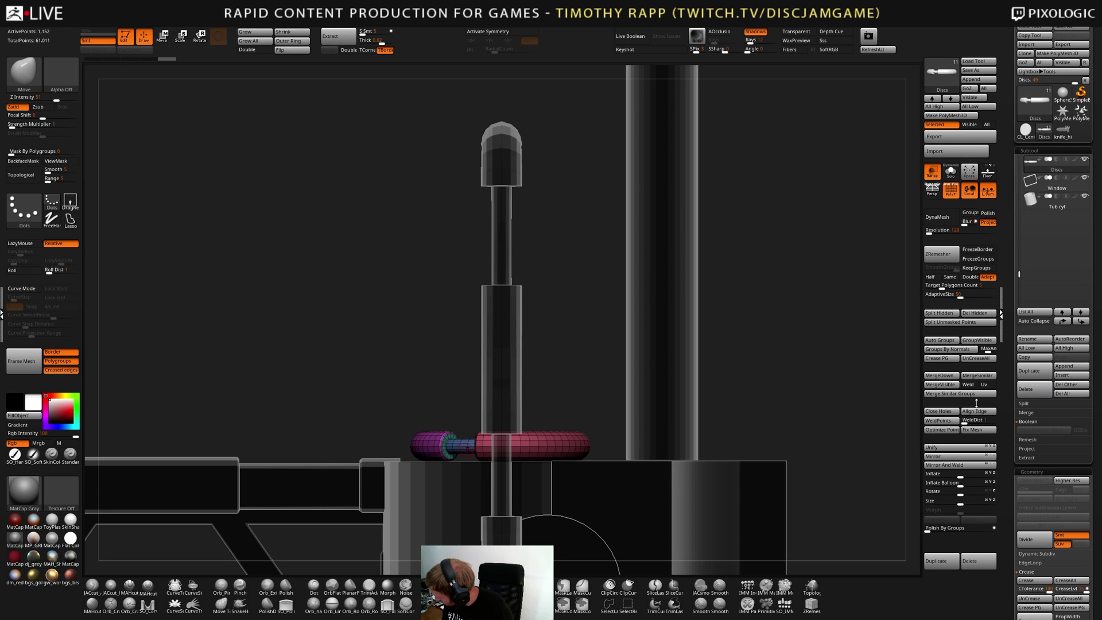
Duplicate the Discs subtool and delete the hidden geometry from the copy, keeping only the top ring
click(1038, 373)
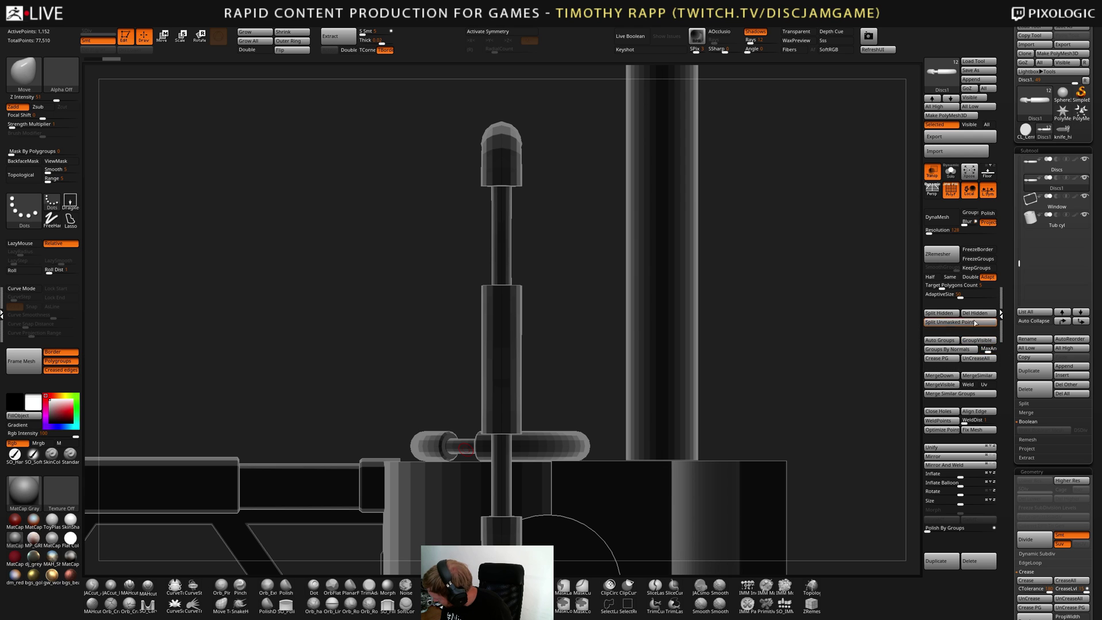
click(978, 313)
drag(627, 381, 561, 438)
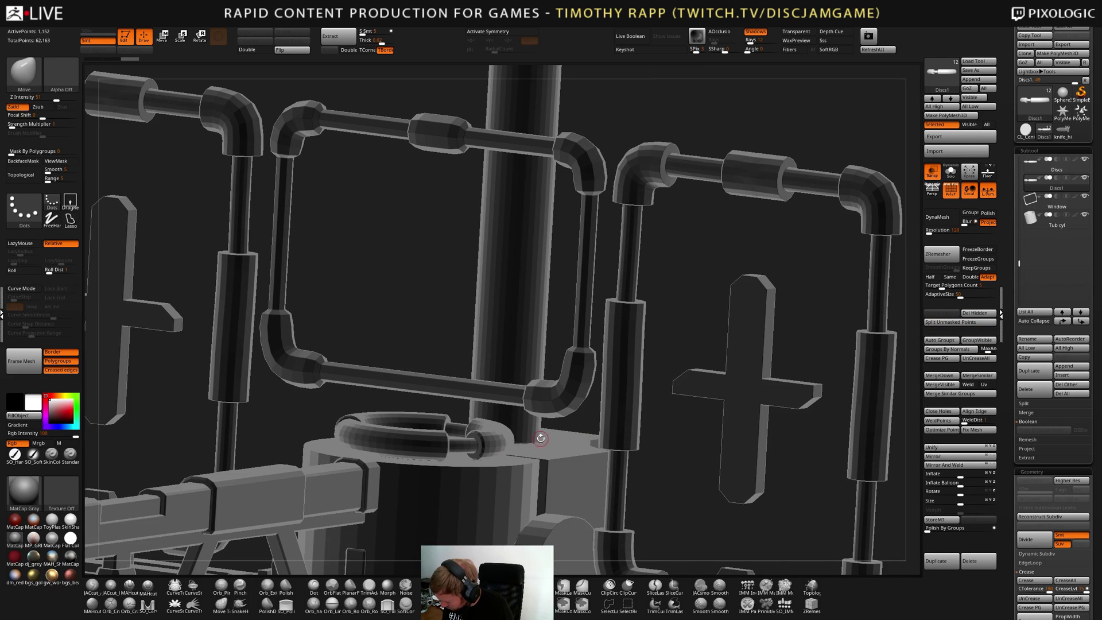
Turn on Solo for the duplicated ring, frame it, and view it from directly above
key(alt+s)
key(alt+s)
drag(659, 430, 529, 454)
key(f)
key(f)
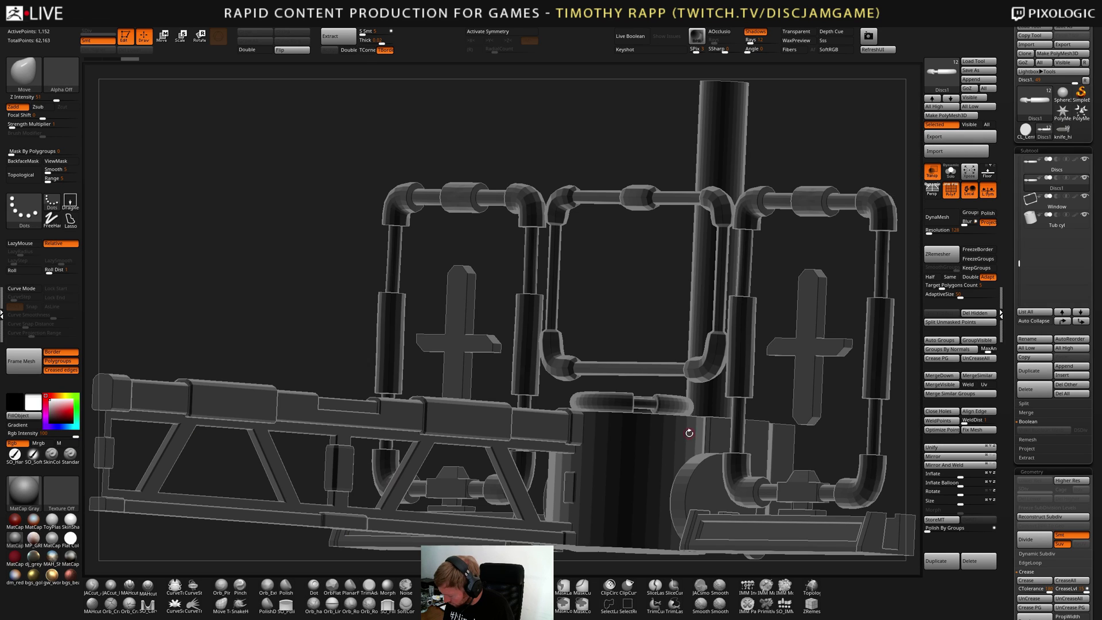
mouse_move(709, 429)
mouse_down()
mouse_move(683, 446)
mouse_move(699, 417)
mouse_up()
key(f)
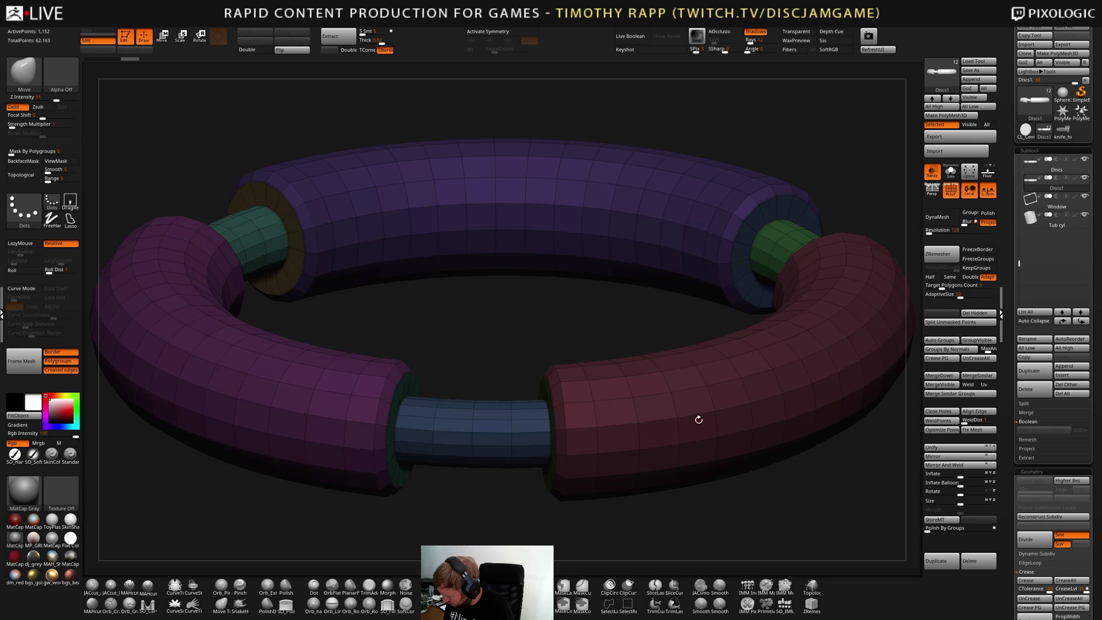
drag(779, 432, 510, 465)
key(f)
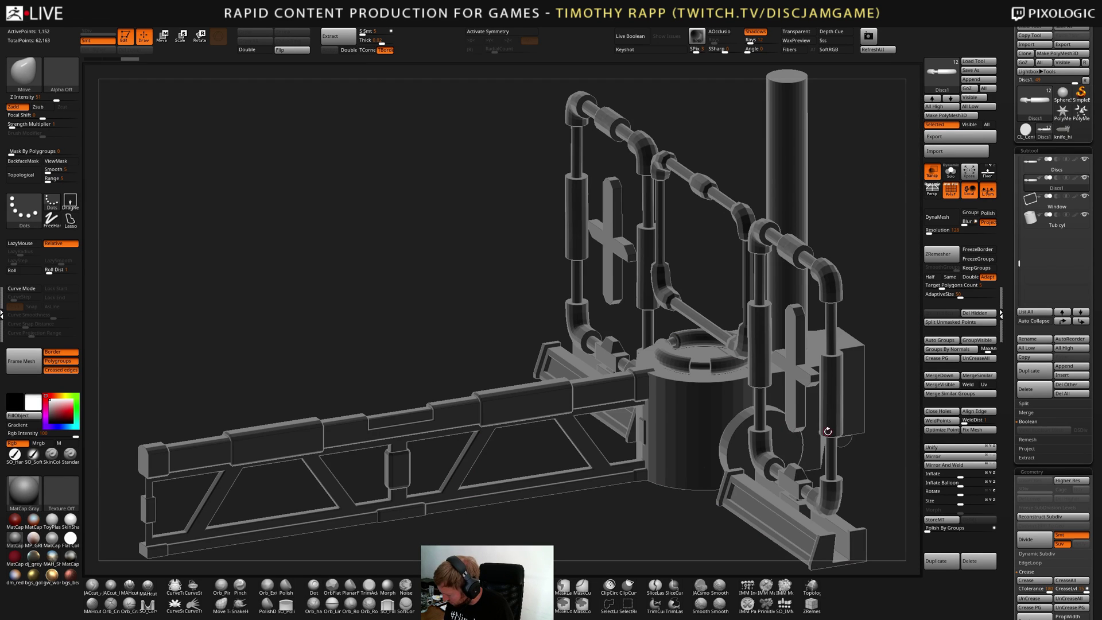
key(shift+ctrl+s)
key(f)
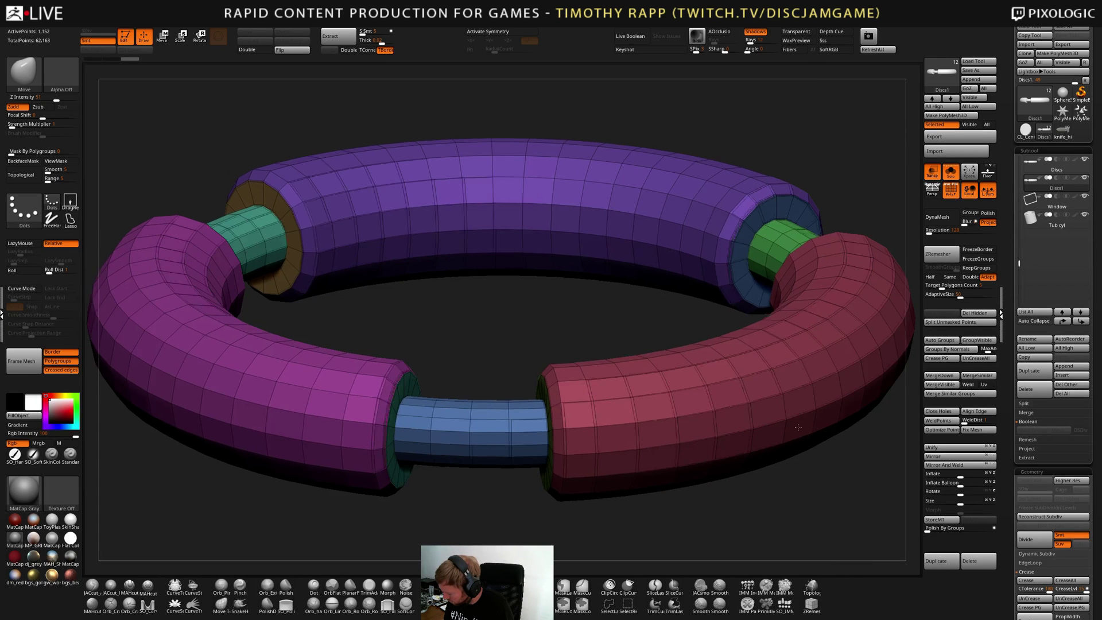
drag(805, 427, 666, 483)
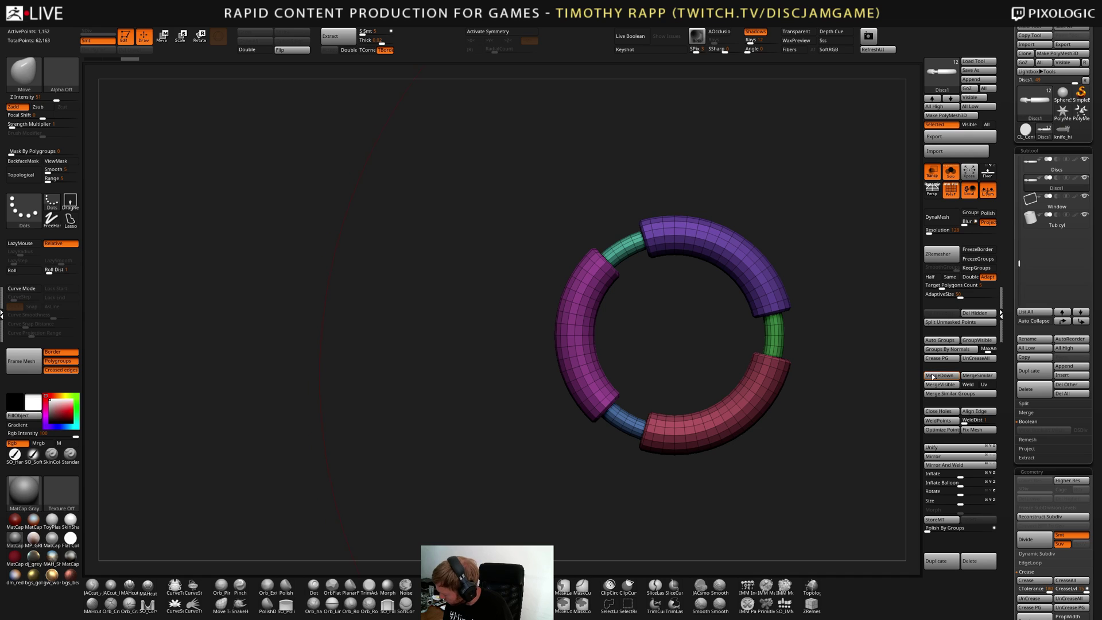
Try to reposition the duplicated ring with the transform gizmo
key(w)
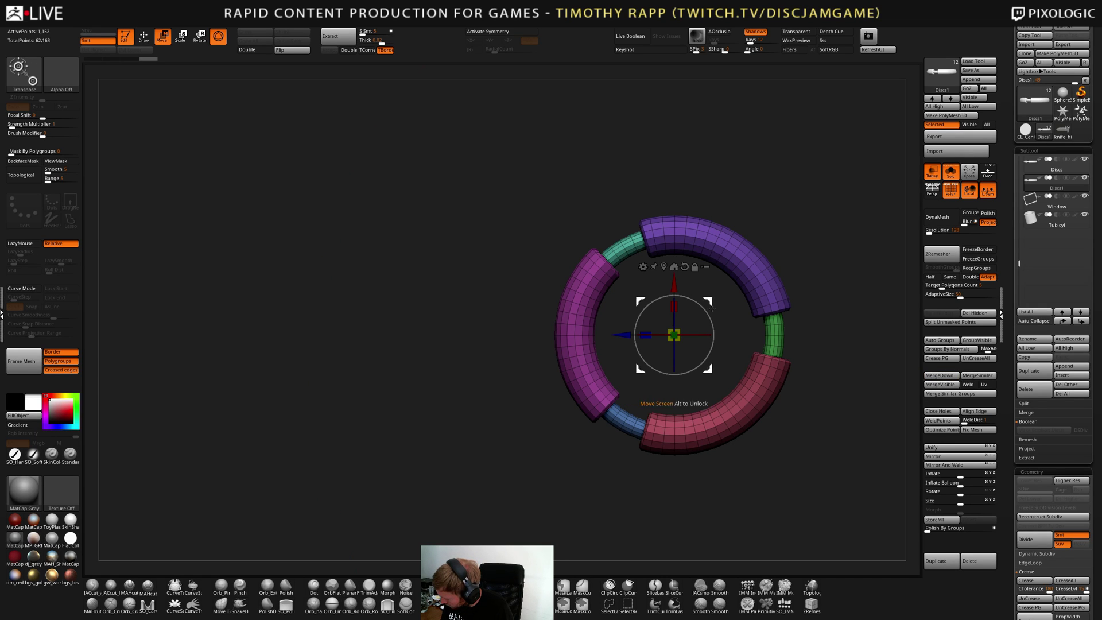
drag(711, 309, 709, 403)
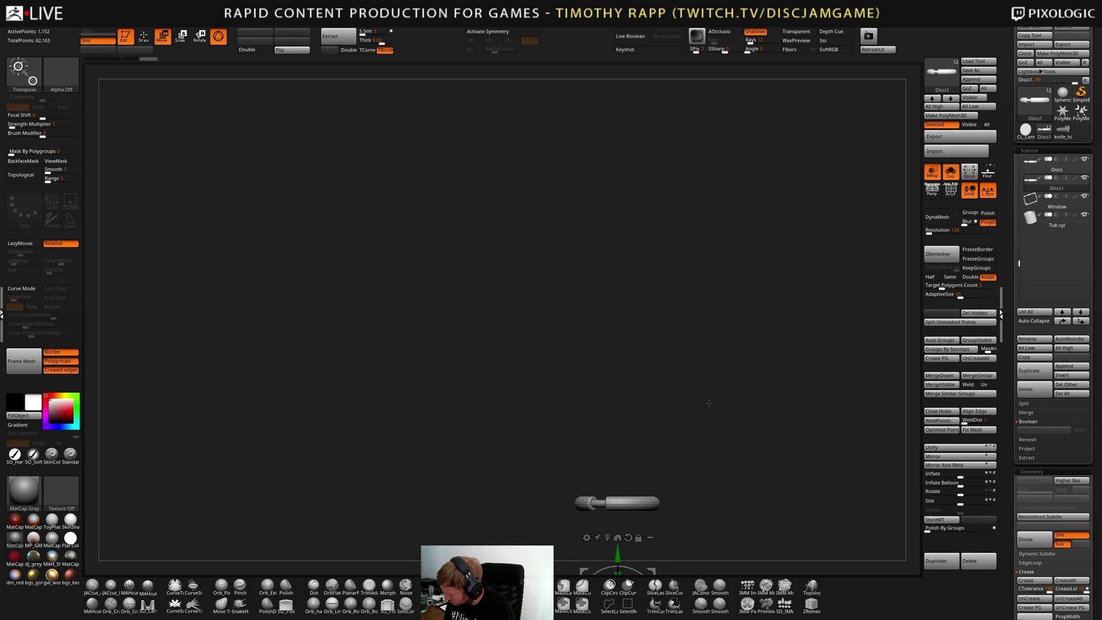
key(ctrl+z)
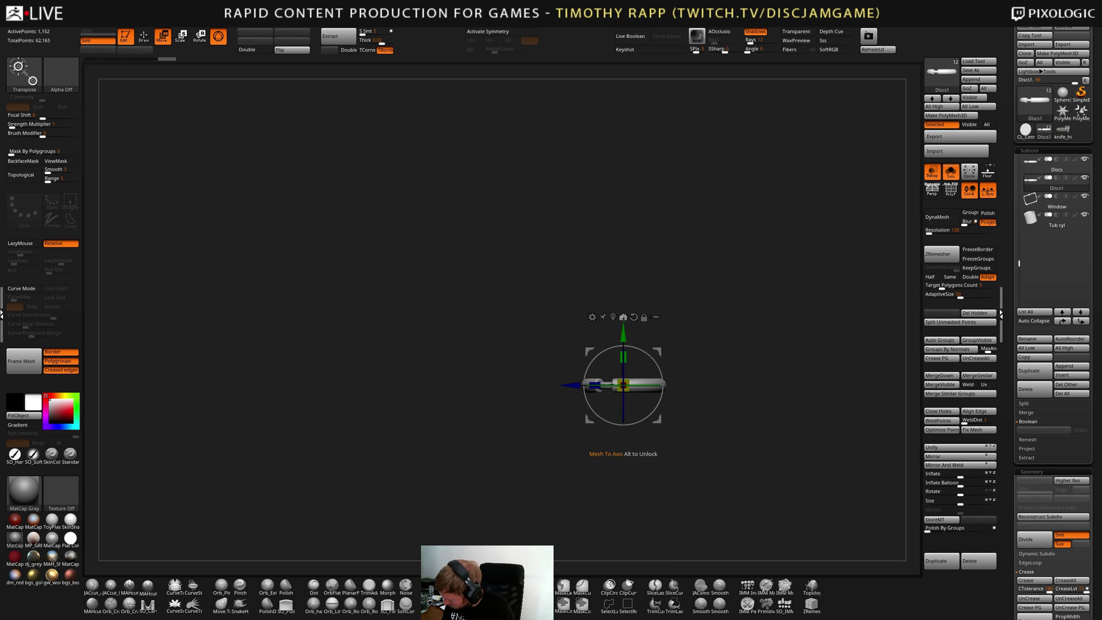
key(ctrl+shift+z)
drag(677, 411, 717, 439)
key(f)
key(f)
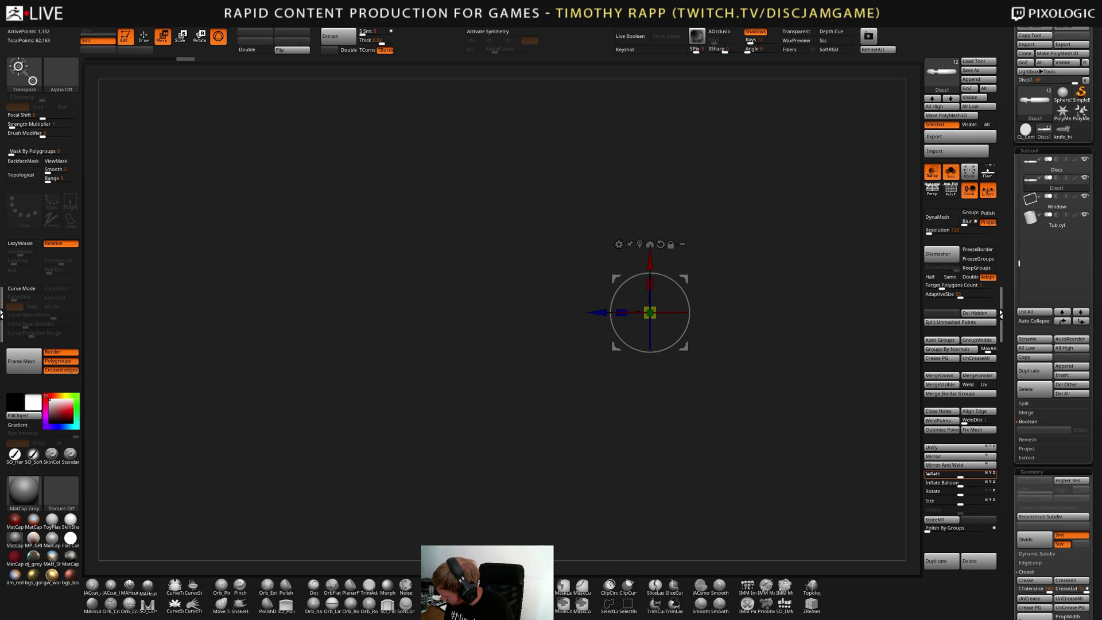
Unify the duplicated ring subtool and frame it in a top-down view
click(947, 447)
key(f)
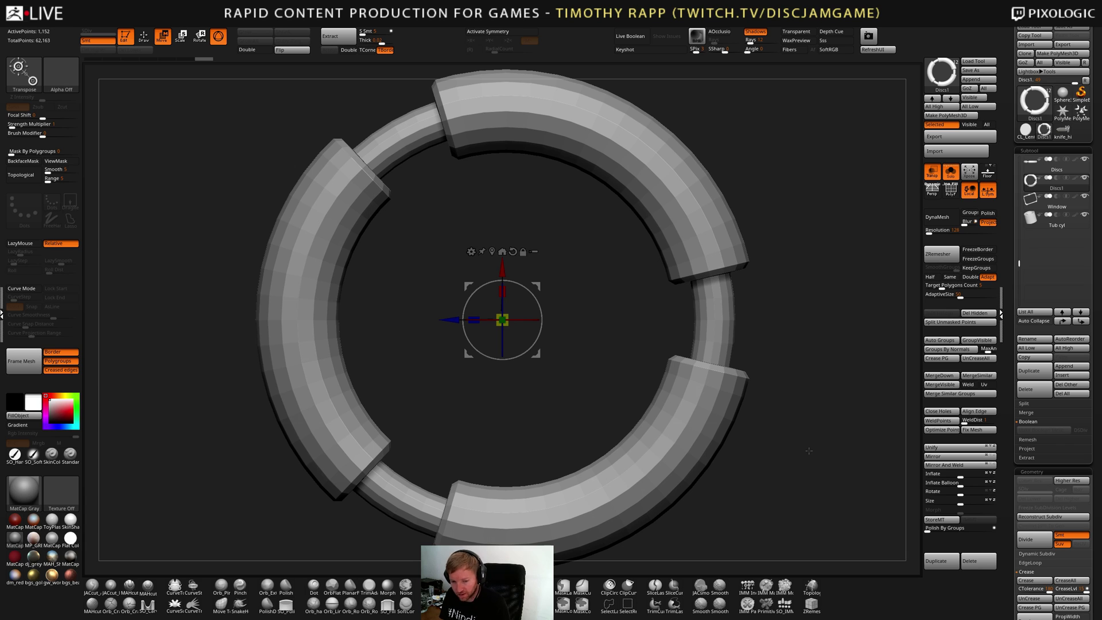
drag(809, 451, 639, 490)
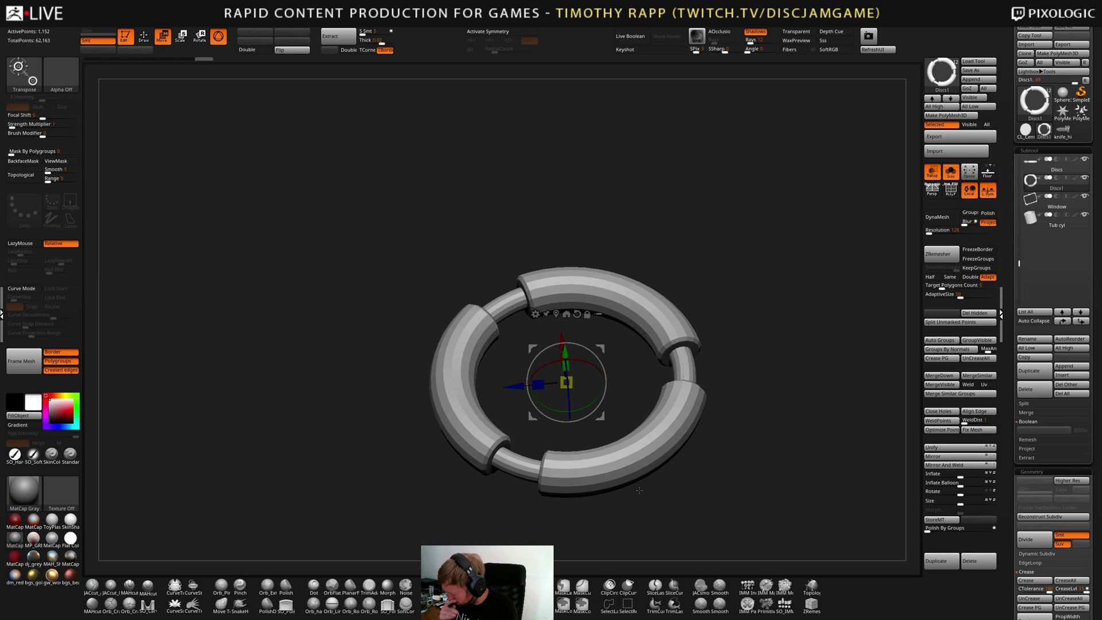
alt+drag(681, 445, 340, 446)
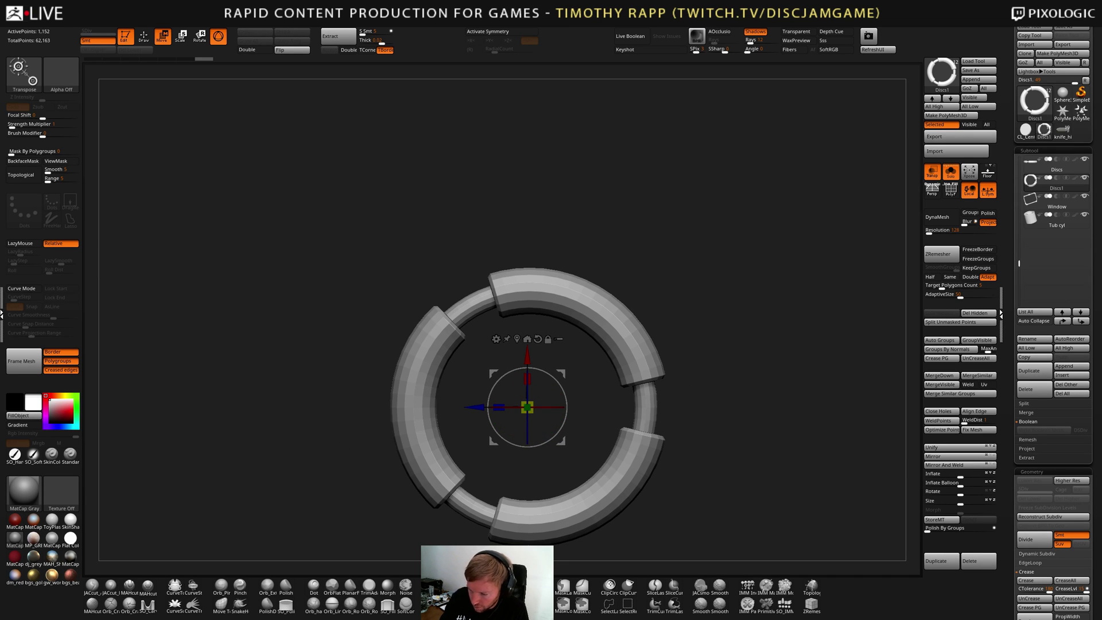
Generate an alpha from the segmented ring mesh, tilted to an oblique side view
click(61, 73)
click(77, 111)
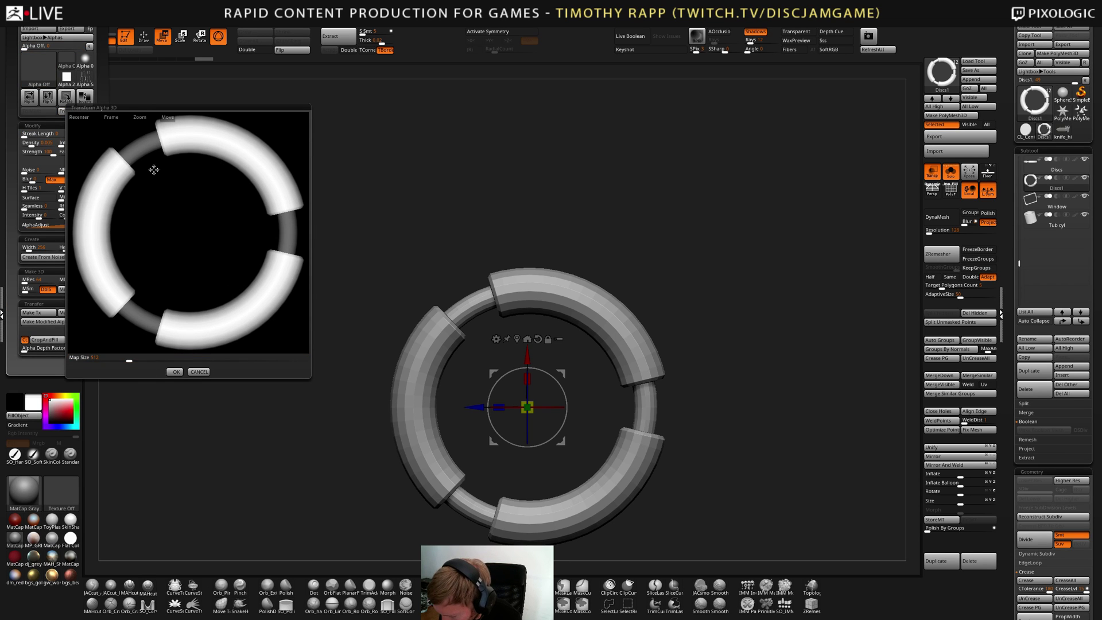
drag(129, 190, 158, 199)
drag(233, 224, 269, 258)
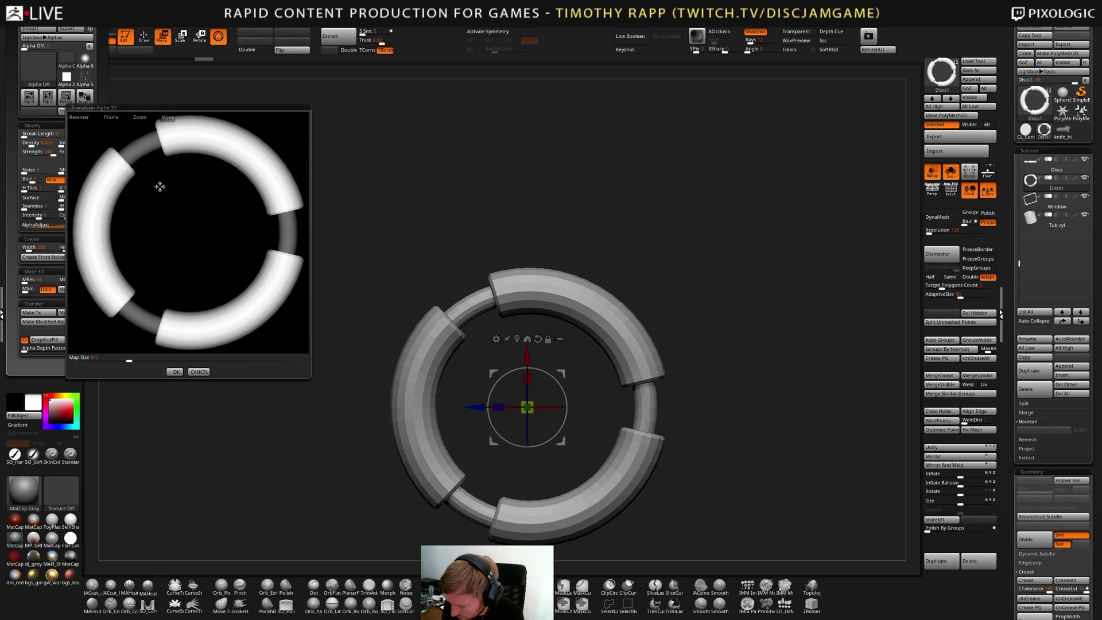
drag(171, 202, 167, 181)
mouse_move(193, 218)
mouse_down()
mouse_move(246, 297)
mouse_move(226, 273)
mouse_move(264, 293)
mouse_up()
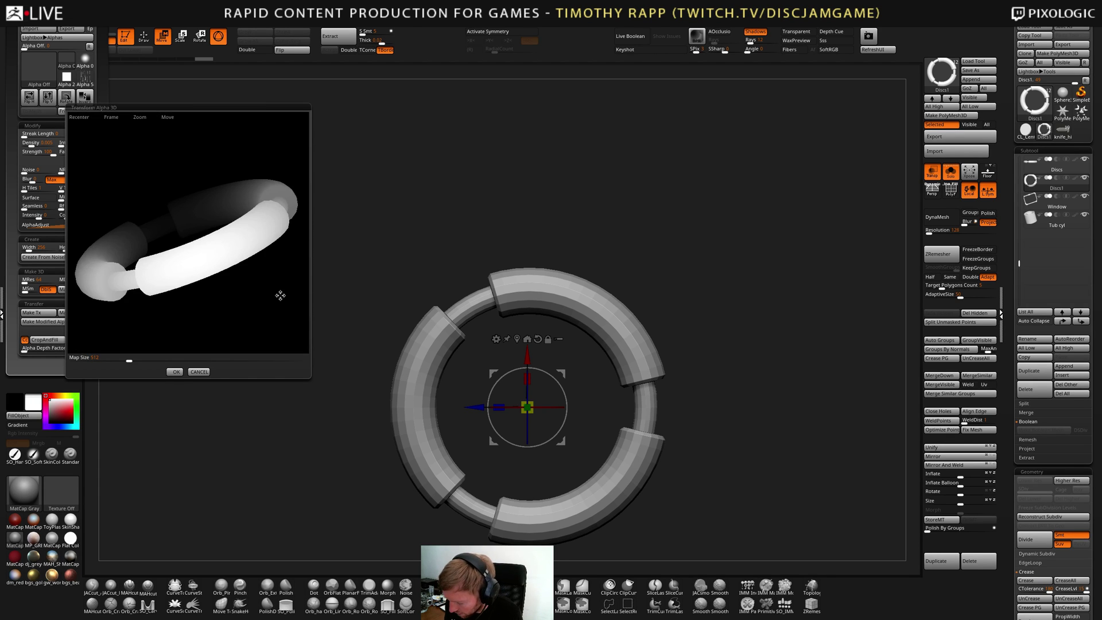
click(174, 372)
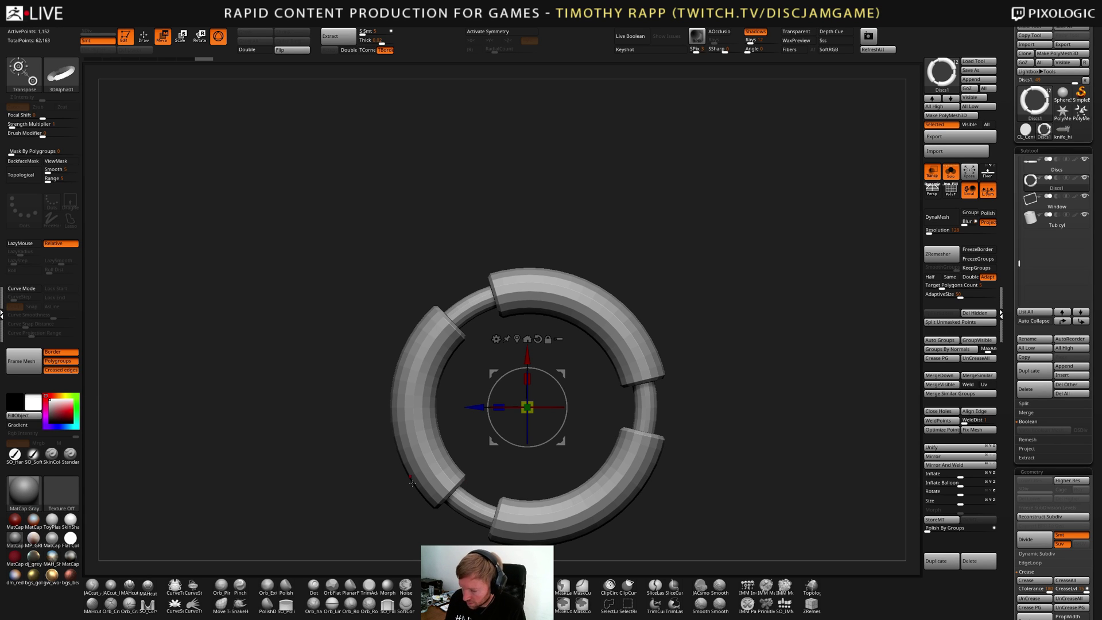
Switch to draw mode with the Standard brush and load the tilted ring ~BrushAlpha as its alpha
click(61, 73)
alt+drag(296, 292, 249, 281)
click(64, 81)
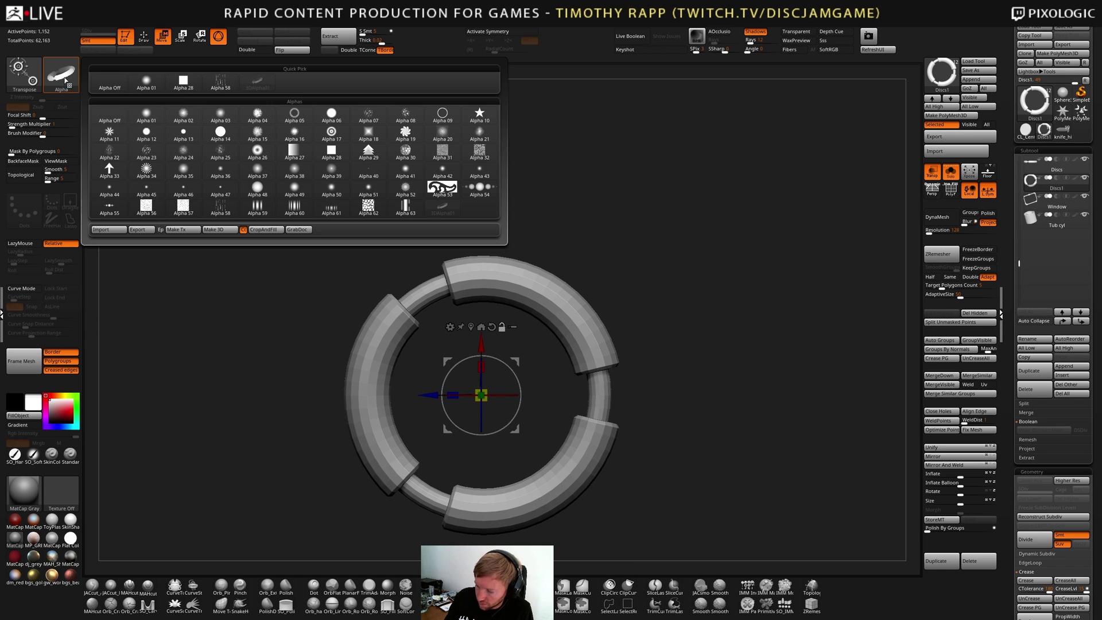
key(q)
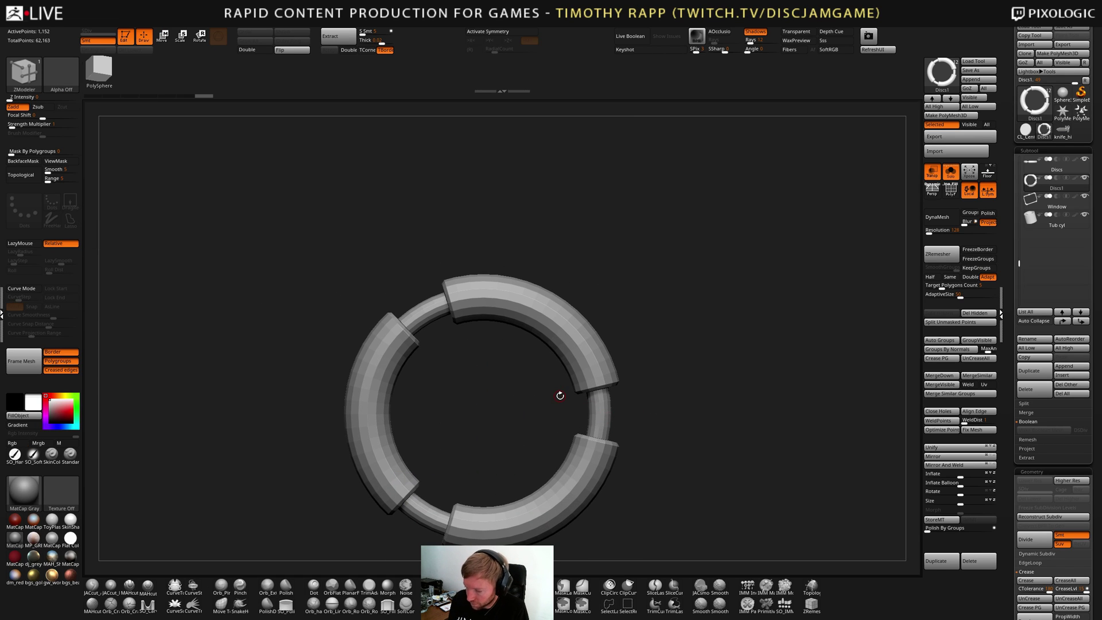
key(b)
key(m)
key(v)
key(b)
key(s)
key(t)
click(60, 71)
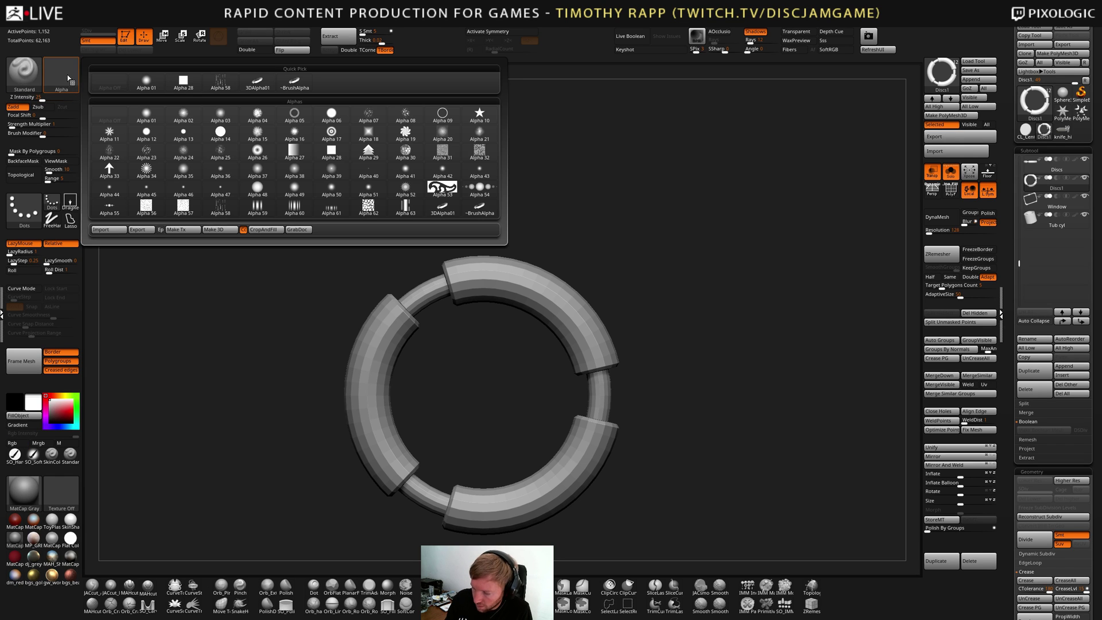
click(300, 80)
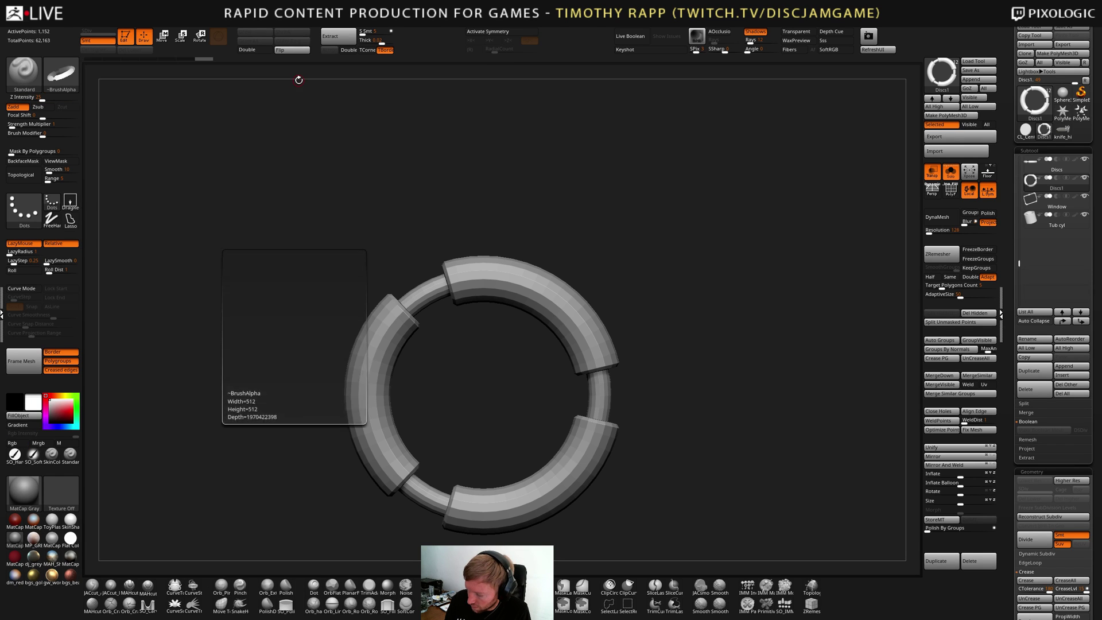
Subdivide the ring four times and stamp the alpha onto its front segment with the DragRect stroke
key(ctrl+d)
key(ctrl+d)
key(ctrl+d)
key(ctrl+d)
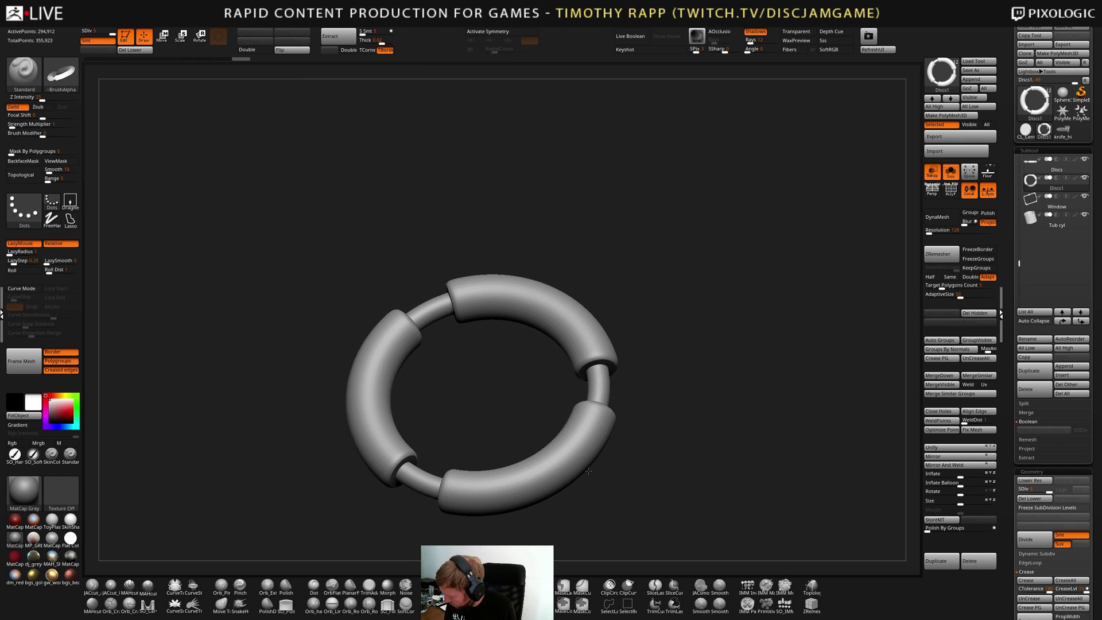
mouse_move(615, 464)
mouse_down()
mouse_move(537, 465)
mouse_move(583, 493)
mouse_move(581, 527)
mouse_move(565, 510)
mouse_up()
click(70, 201)
drag(457, 510, 487, 522)
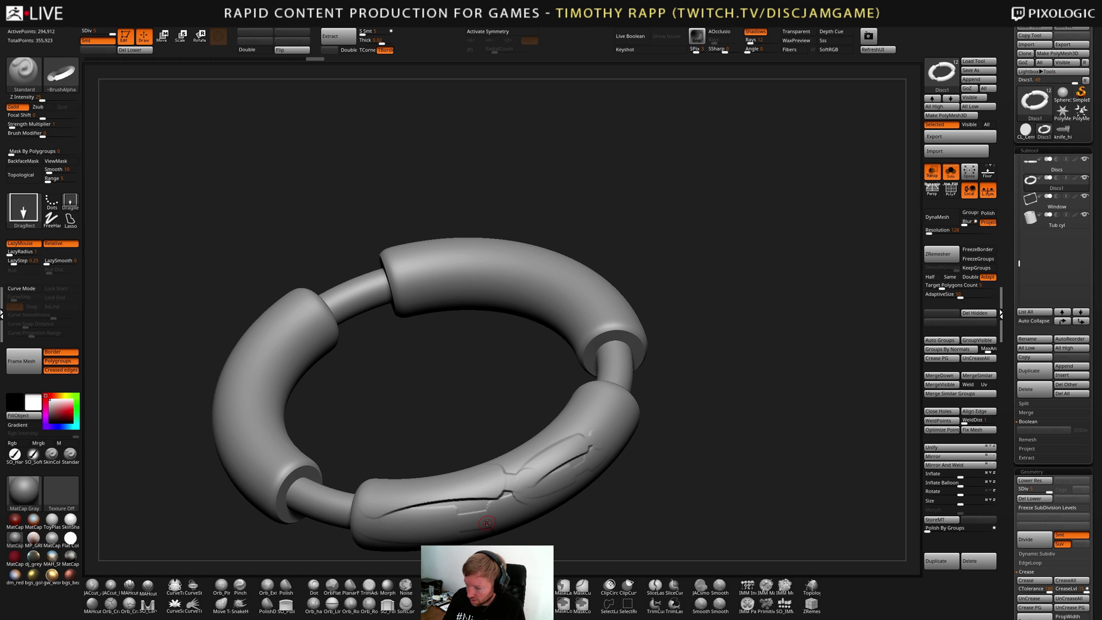
Make a modified copy of the tilted ring alpha
click(62, 74)
mouse_move(16, 15)
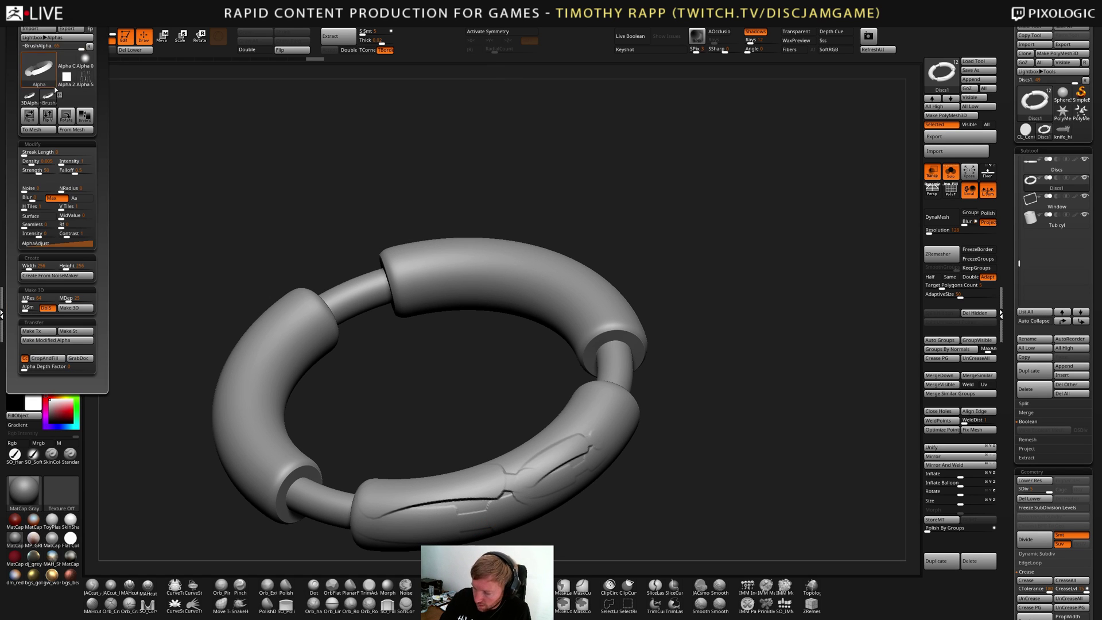
click(41, 71)
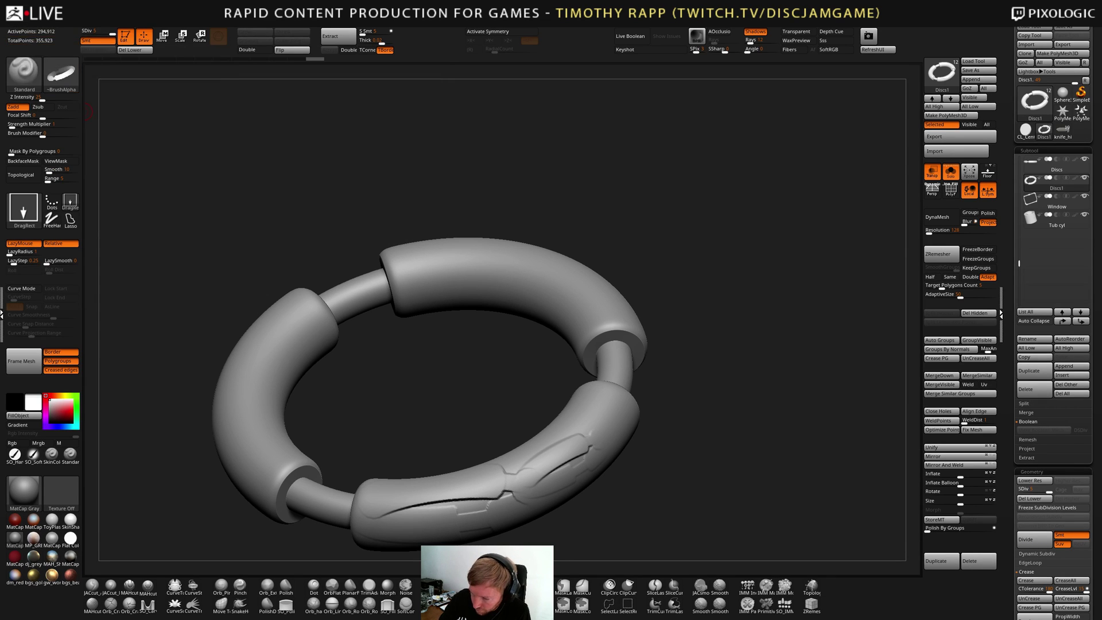
click(53, 63)
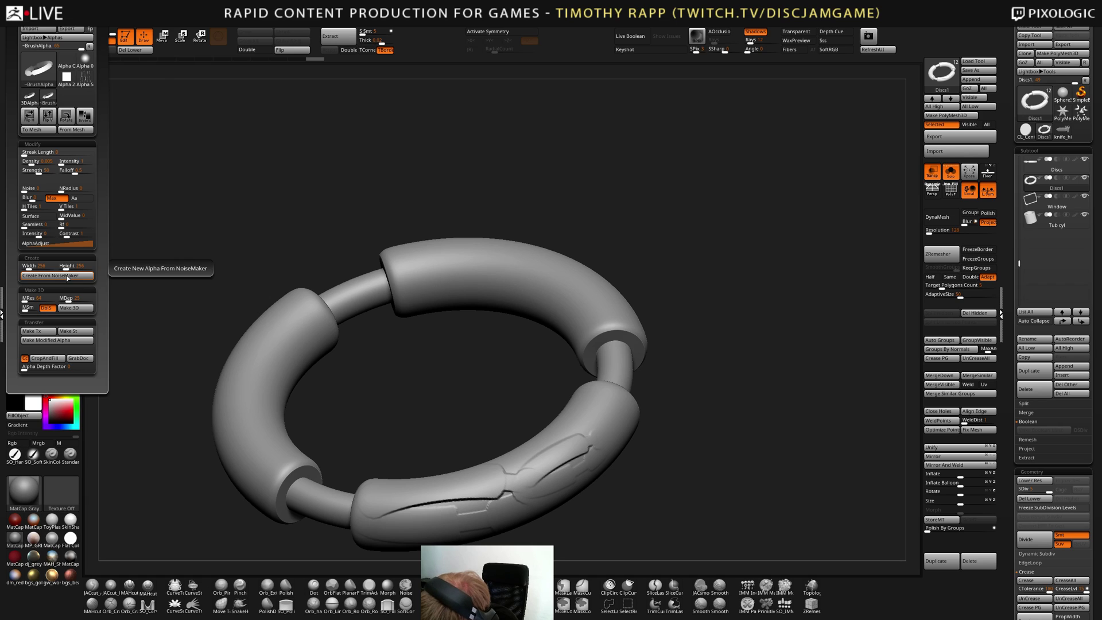
click(60, 341)
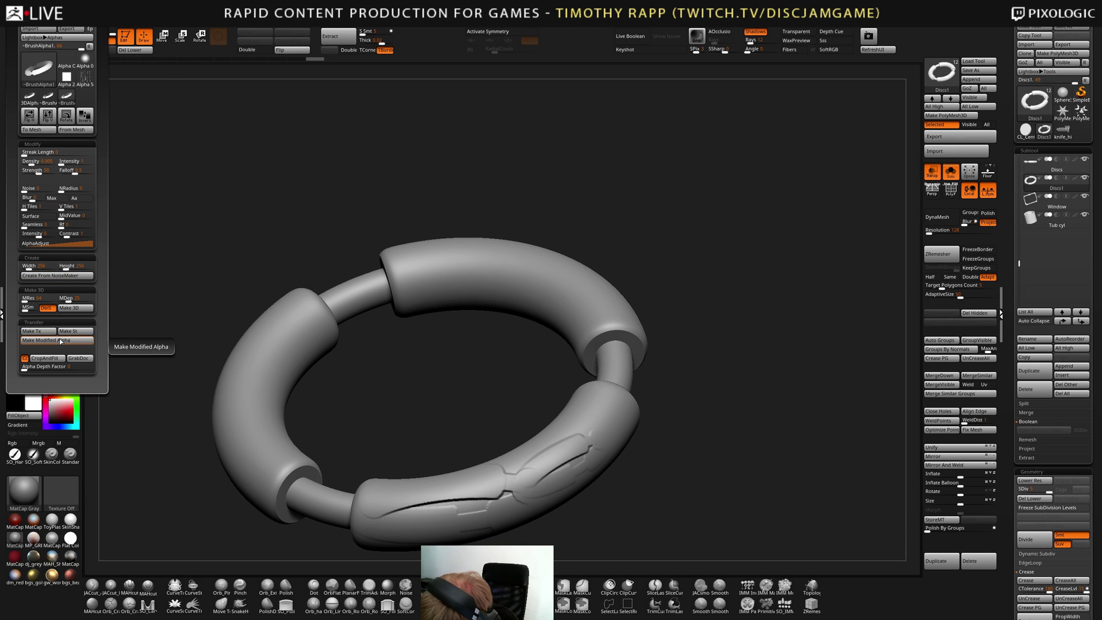
Convert the ring alpha into a 3D skin mesh with Make 3D and look at it from the side
click(74, 332)
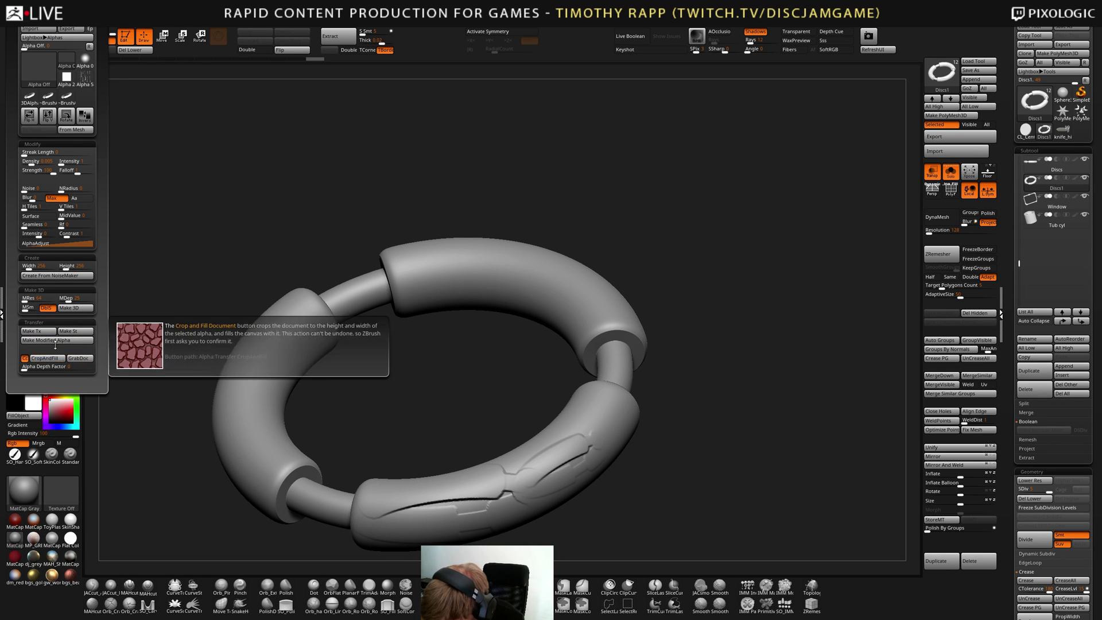
click(55, 340)
click(75, 307)
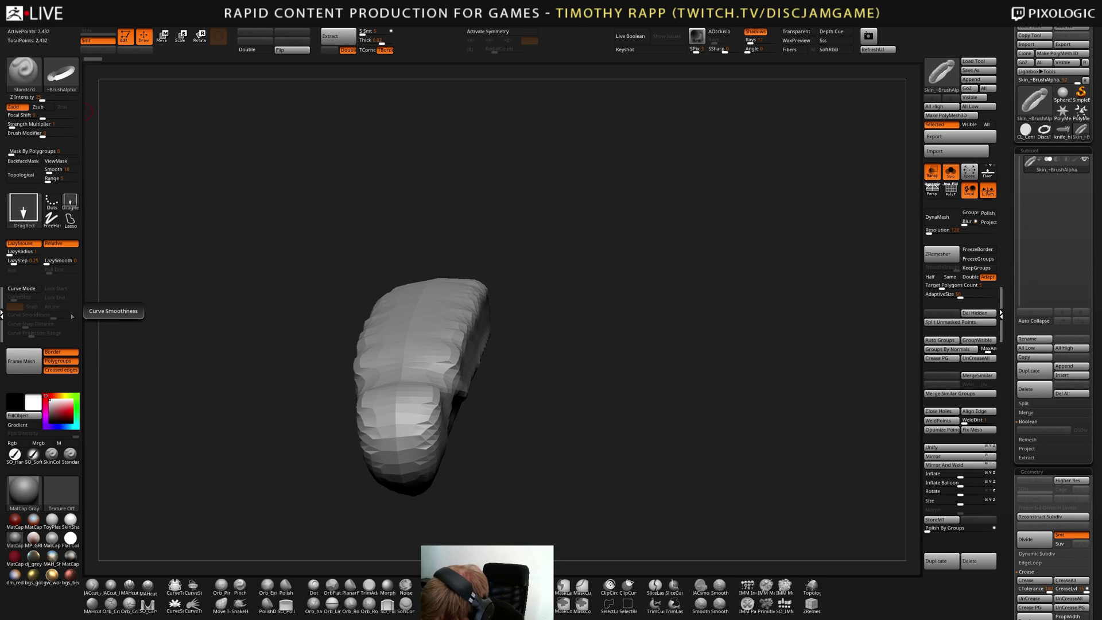
mouse_move(393, 418)
right_down()
mouse_move(561, 431)
mouse_move(581, 459)
right_up()
key(ctrl)
key(ctrl)
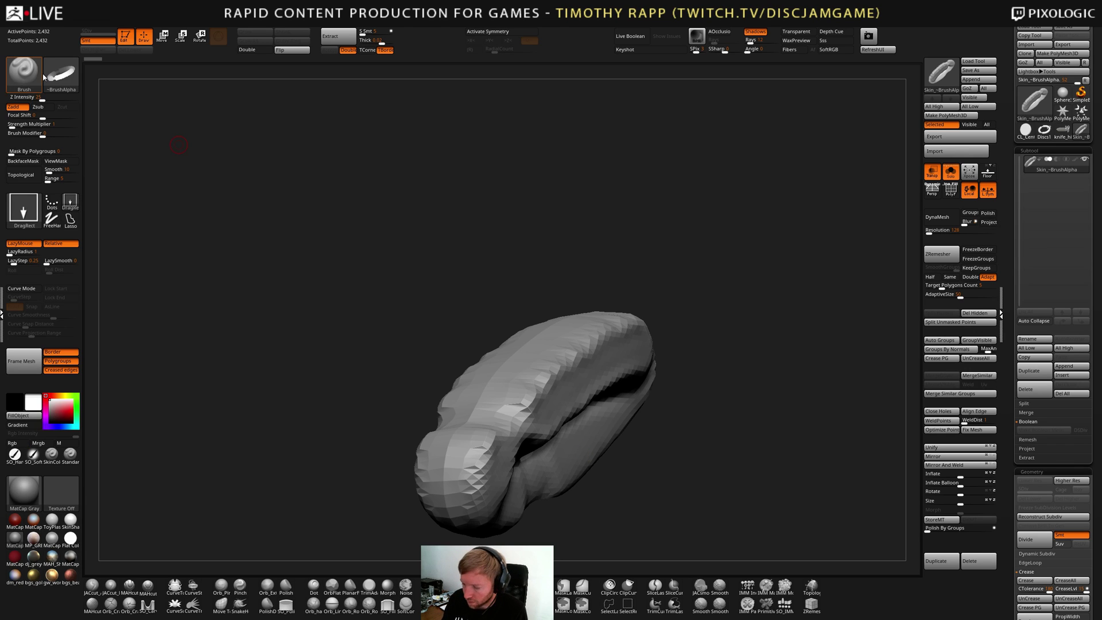
Convert the ring alpha to a displaced plane mesh and view its relief from an angle
click(62, 74)
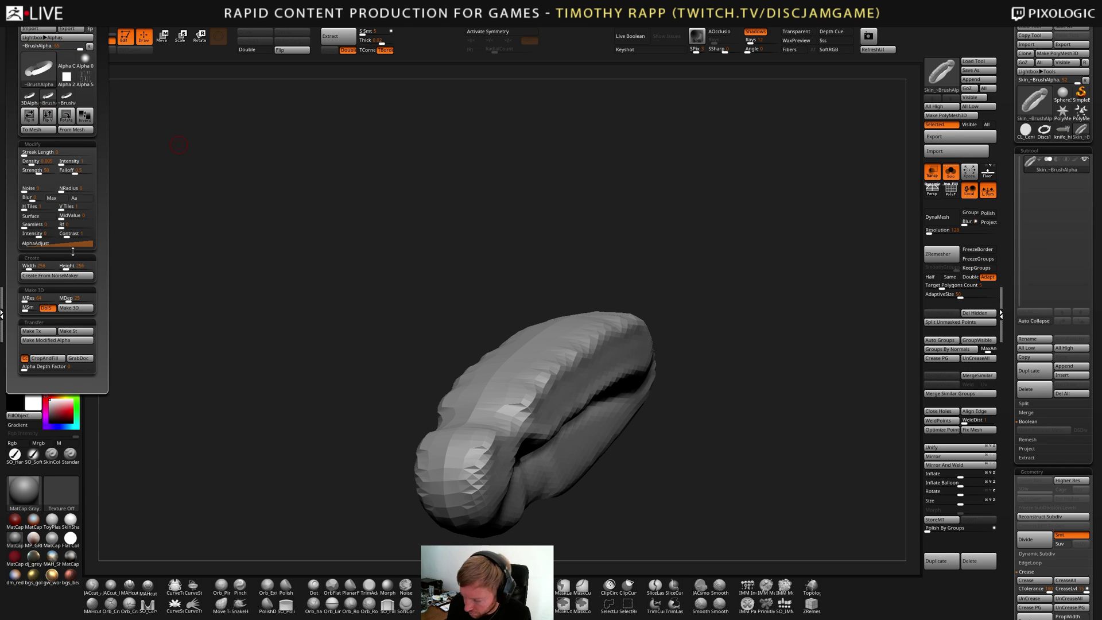
click(43, 131)
mouse_move(241, 241)
mouse_down()
mouse_move(367, 338)
mouse_move(402, 310)
mouse_move(493, 379)
mouse_up()
mouse_move(494, 379)
alt+mouse_down()
mouse_move(597, 480)
mouse_move(574, 482)
mouse_move(643, 468)
mouse_move(611, 485)
mouse_move(625, 480)
alt+mouse_up()
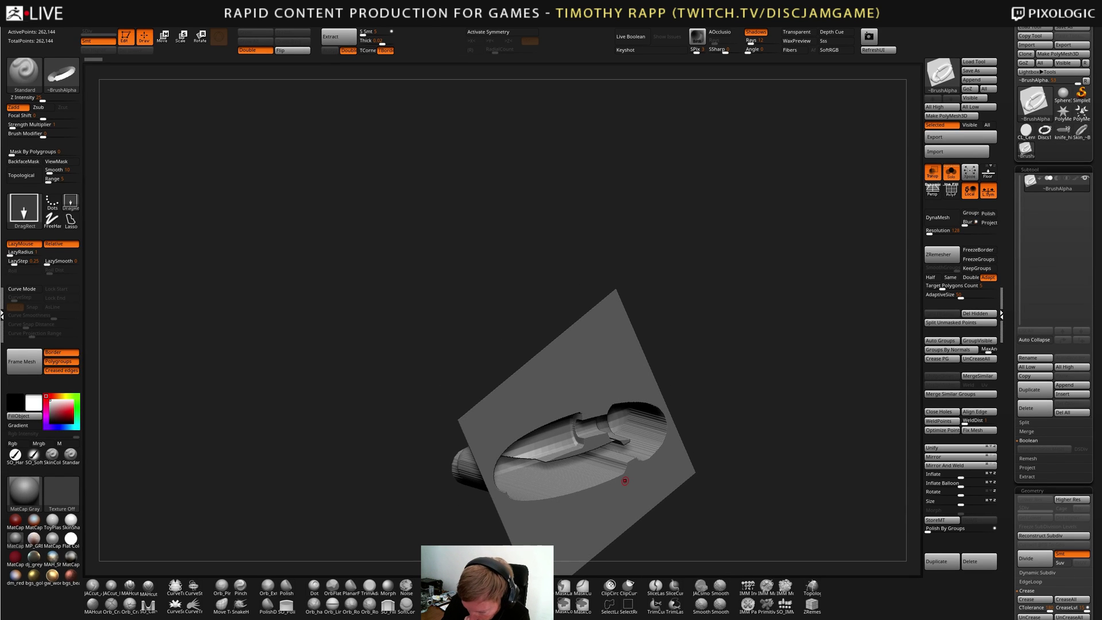
Select the modified ring alpha and create a MultiAlpha brush from the displaced plane mesh
click(14, 20)
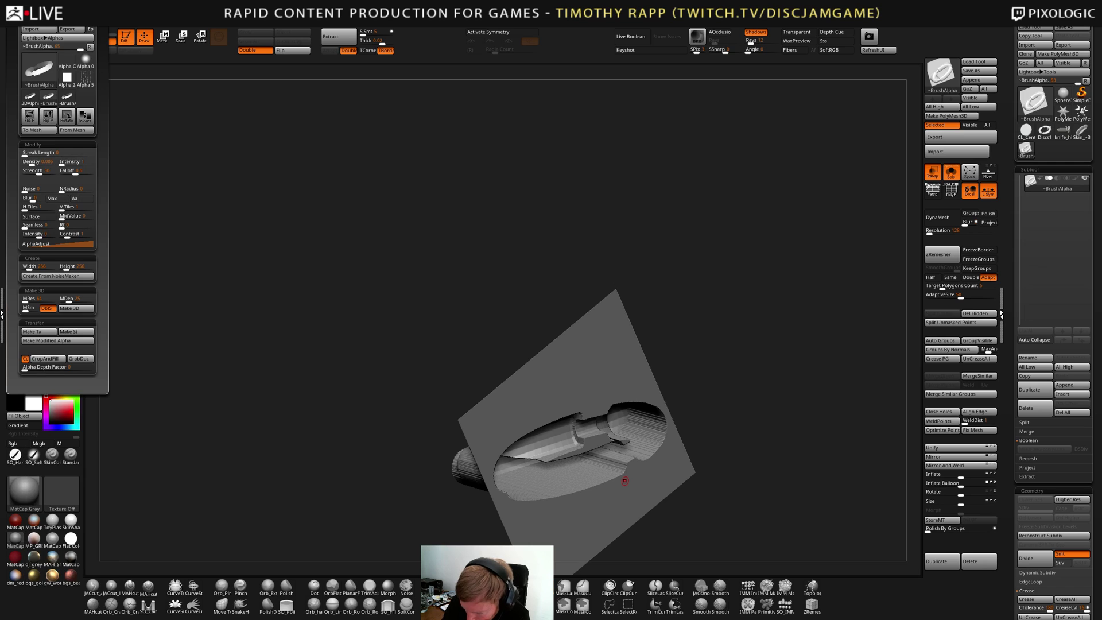
click(71, 101)
click(71, 102)
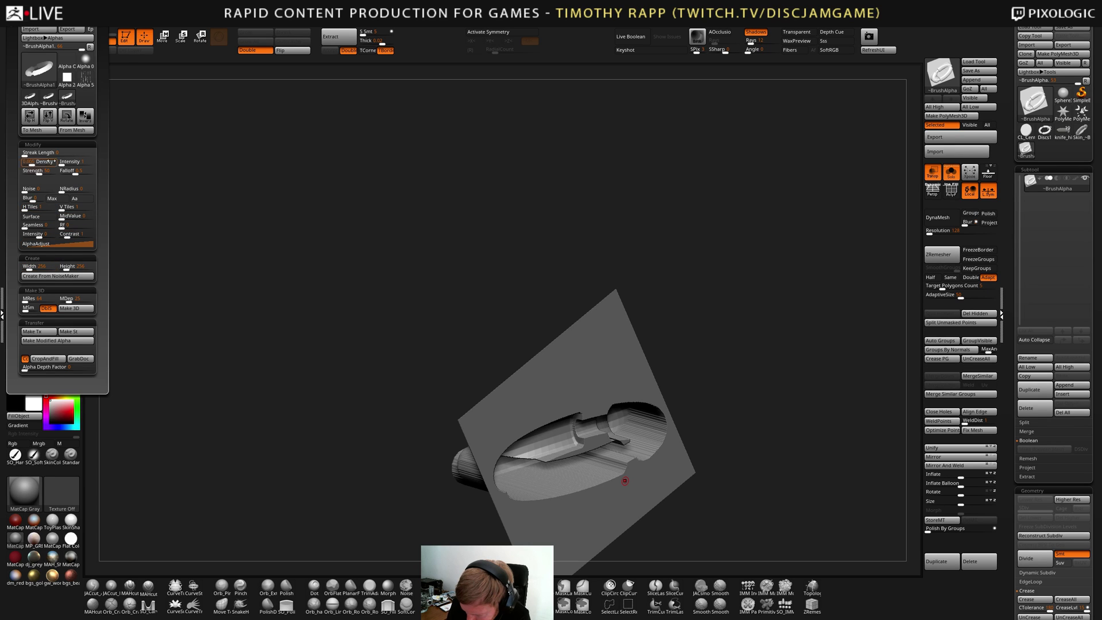
key(b)
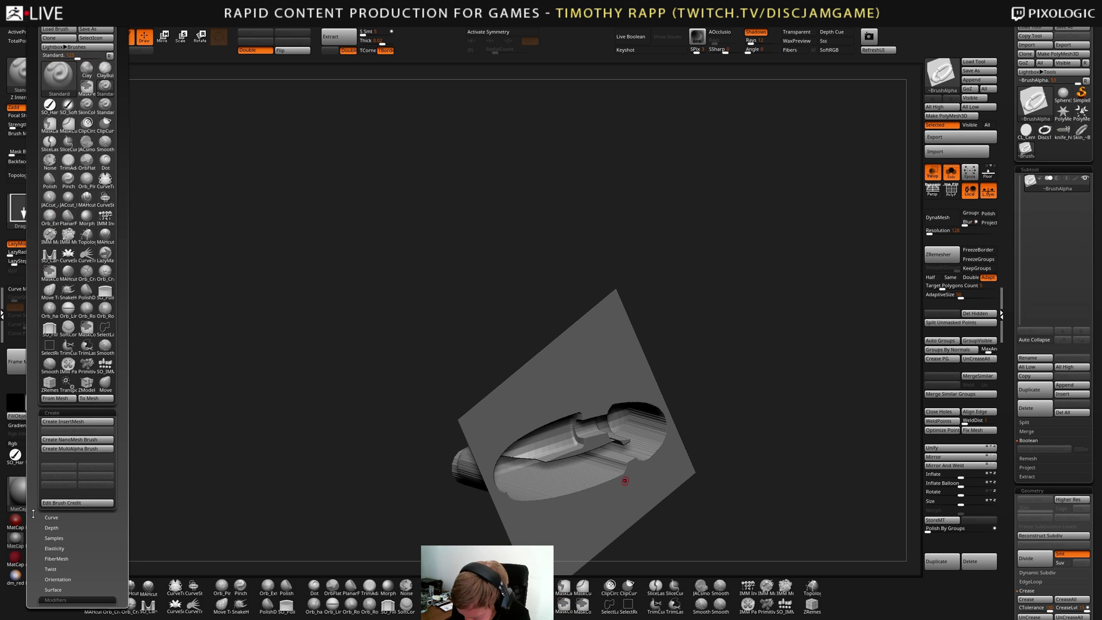
click(95, 452)
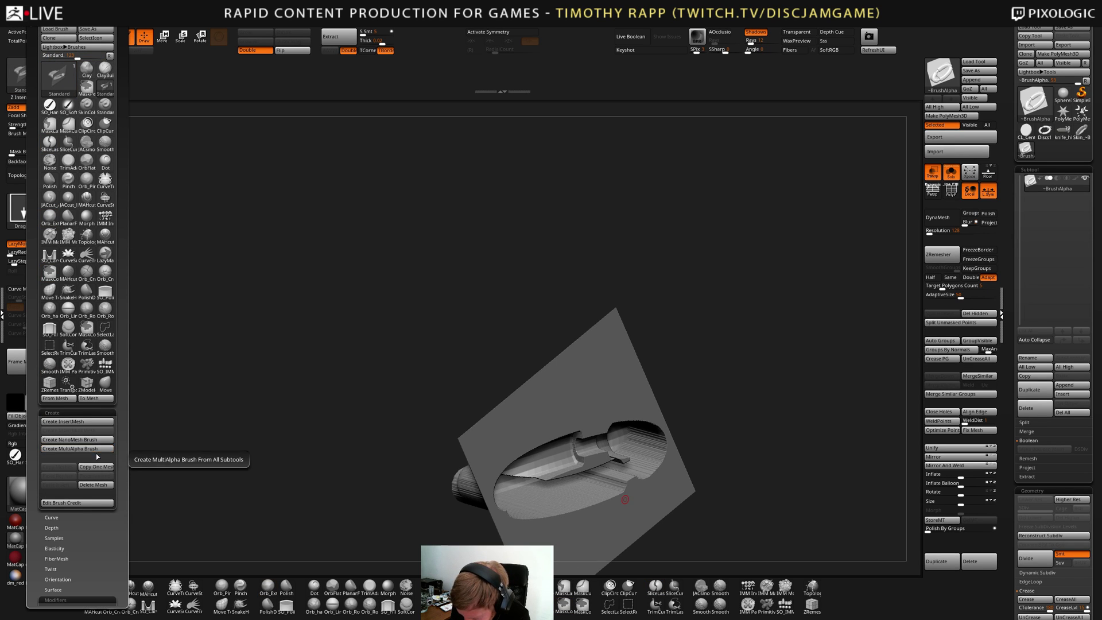
drag(95, 592, 95, 370)
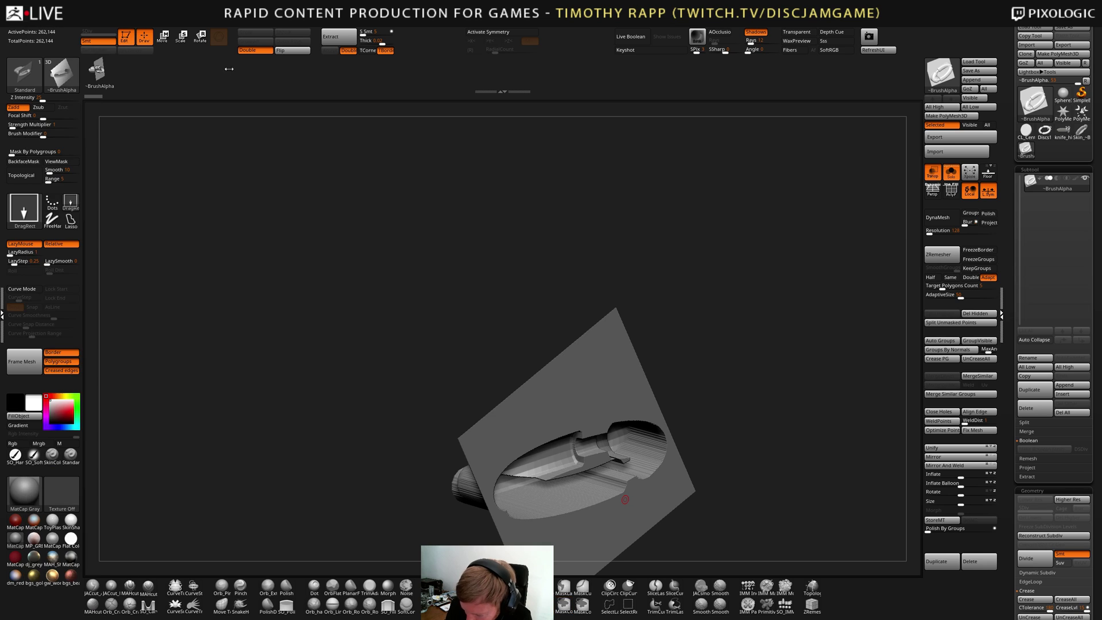
Delete the displaced alpha plane and the 3D skin mesh made from the alpha
drag(481, 385, 748, 473)
click(1035, 408)
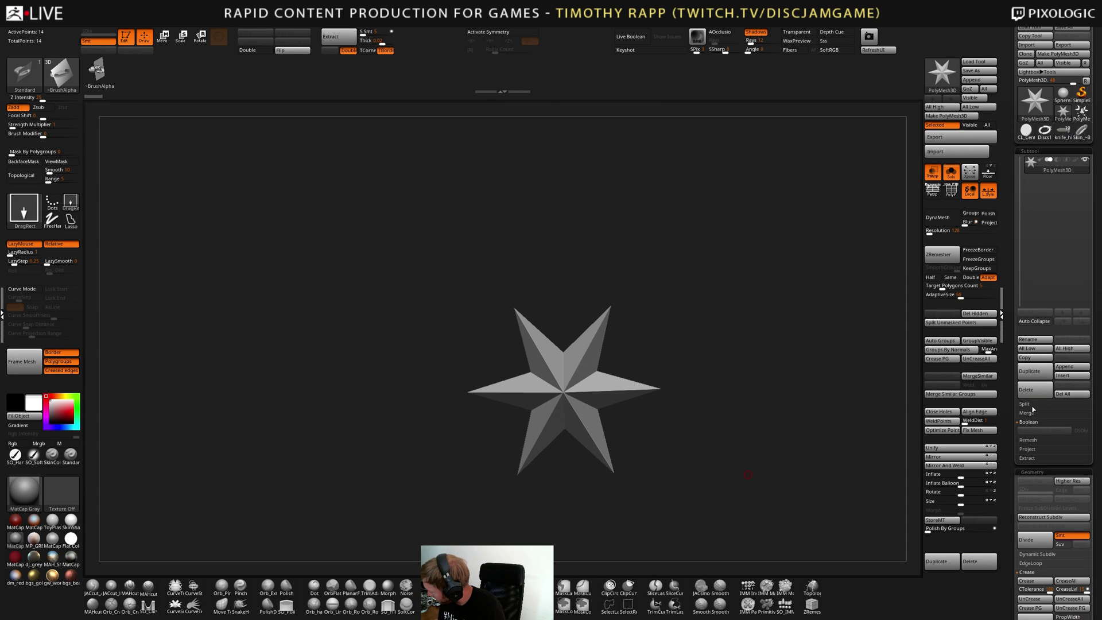
click(1081, 133)
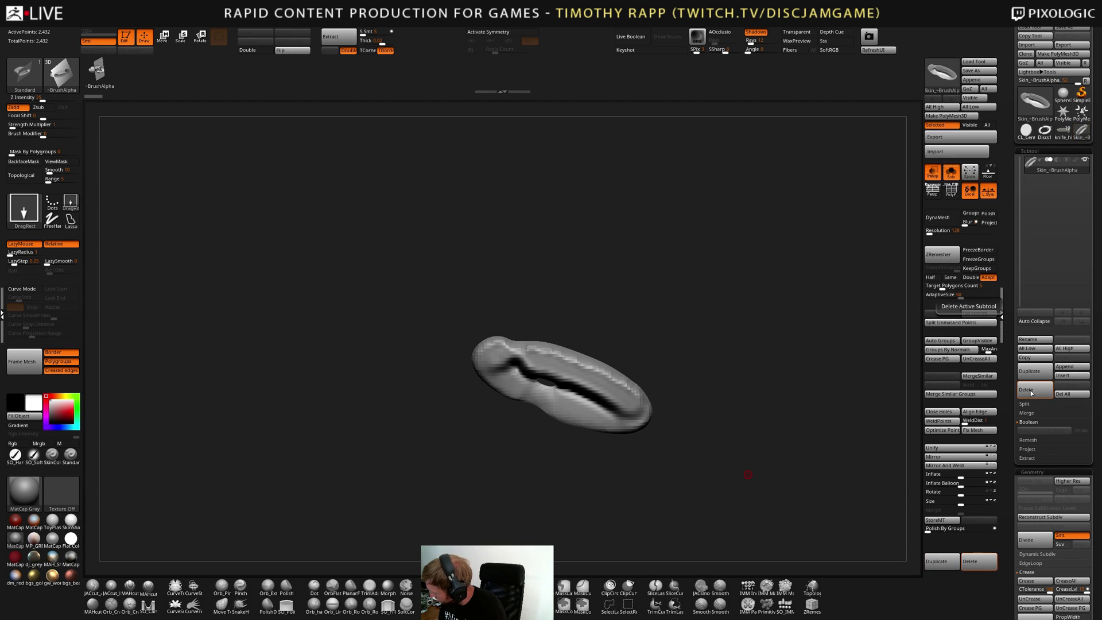
click(1063, 110)
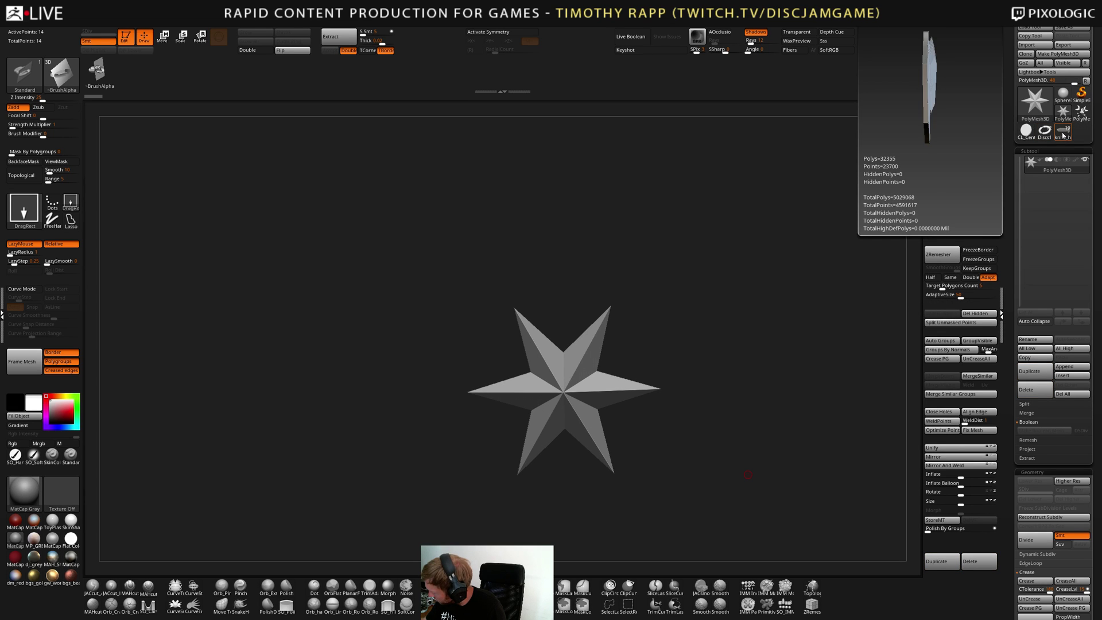
Delete the PolyMesh3D_1 shard mesh and the knife tool with all its subtools
click(1063, 136)
drag(746, 275, 799, 274)
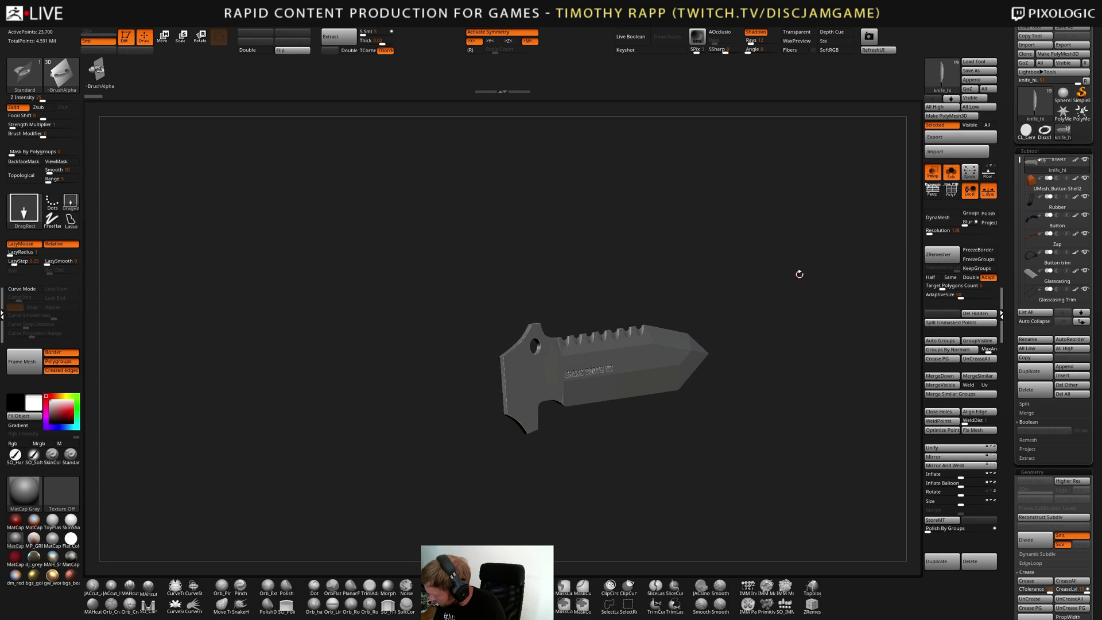
click(1082, 111)
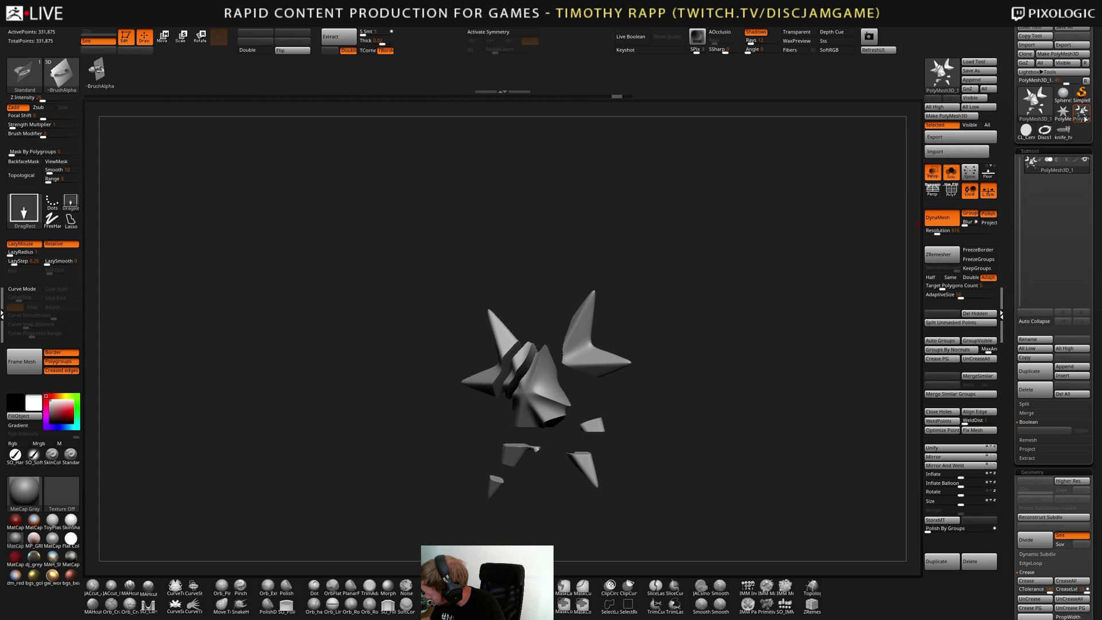
click(1039, 387)
click(1050, 137)
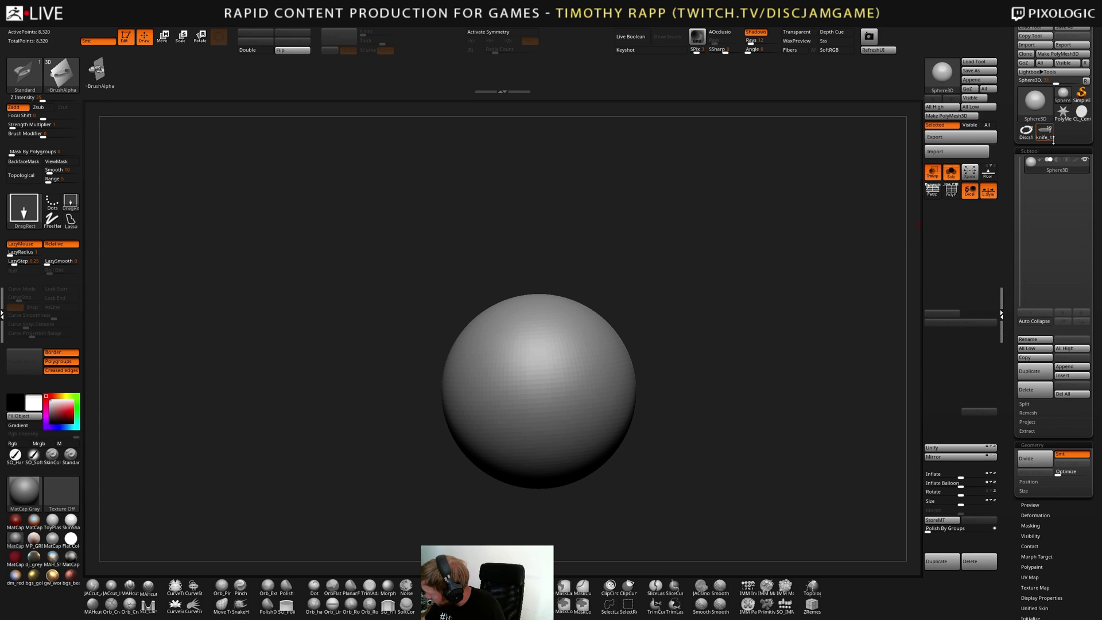
drag(727, 402, 751, 392)
click(1067, 393)
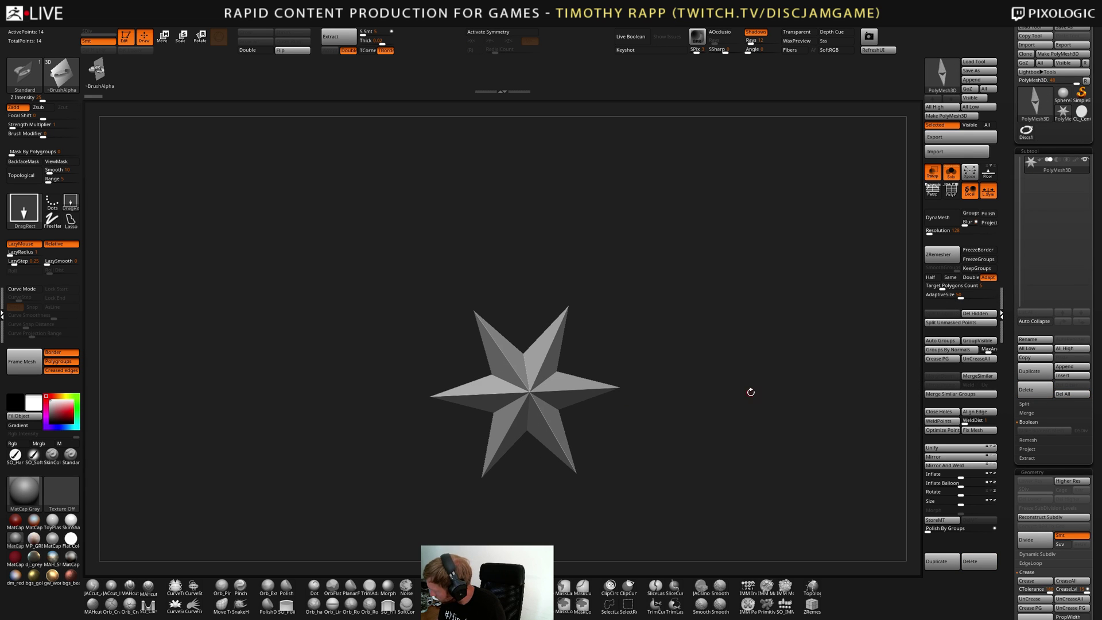
Open the QuickSave project QS_49521.ZPR without saving the current one, and turn off Solo to show all subtools
key(comma)
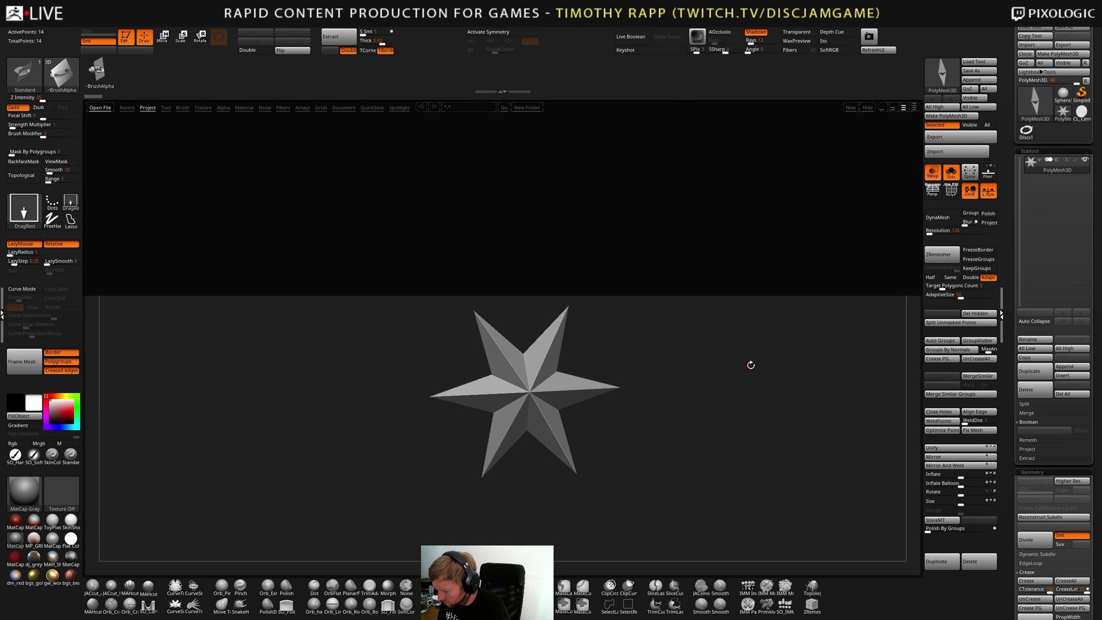
click(372, 108)
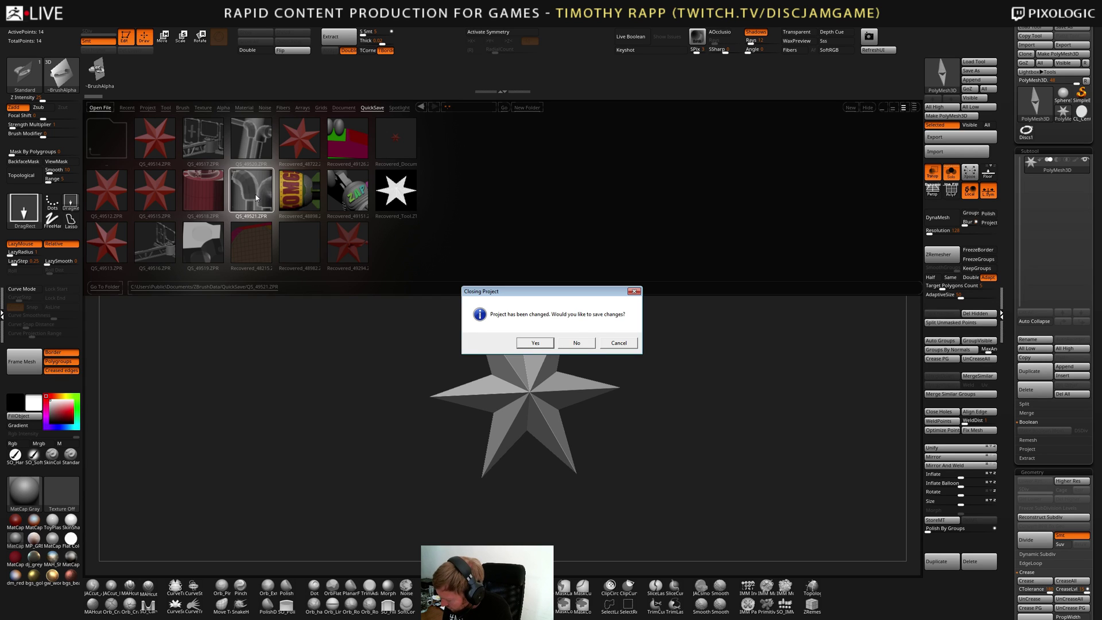
click(577, 343)
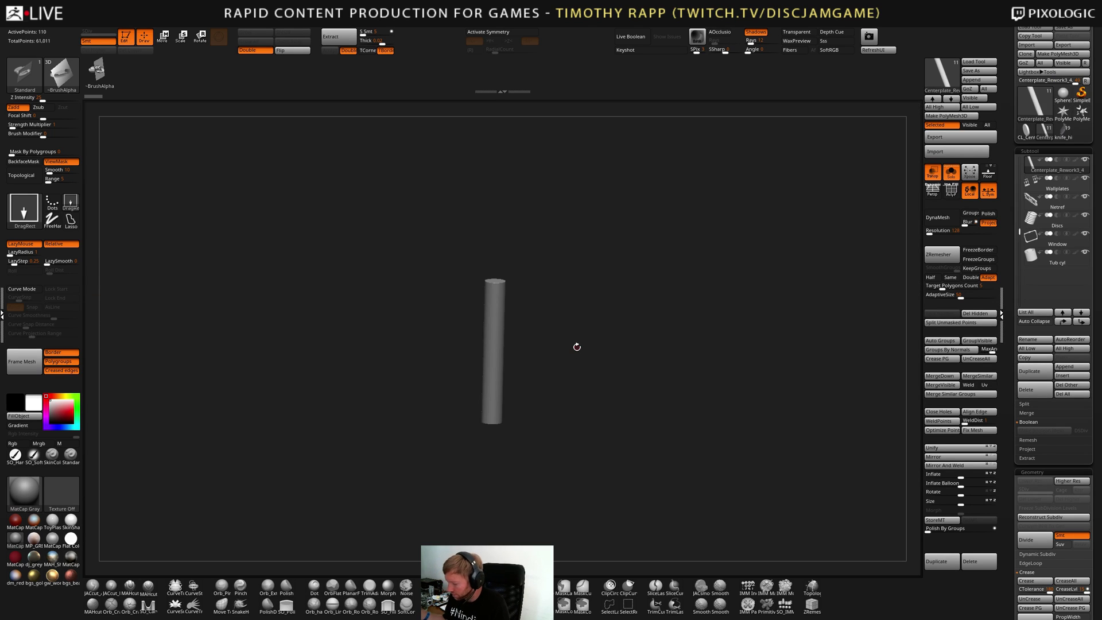
click(951, 172)
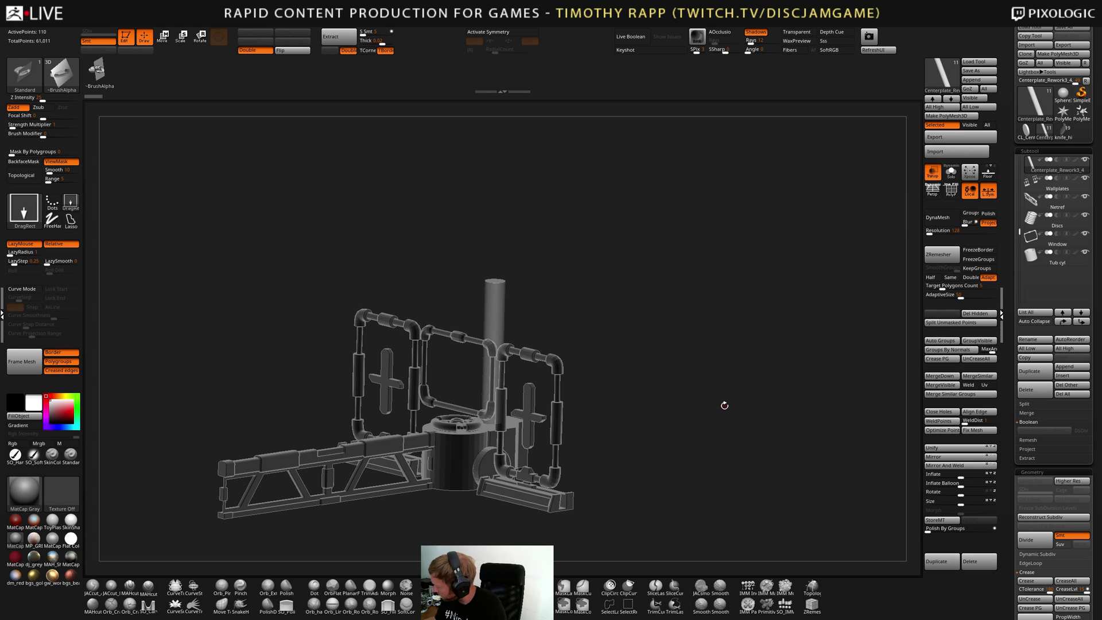
Delete the knife_hi tool and the extra PolyMesh3D star tool with all their subtools
click(1063, 130)
click(1072, 395)
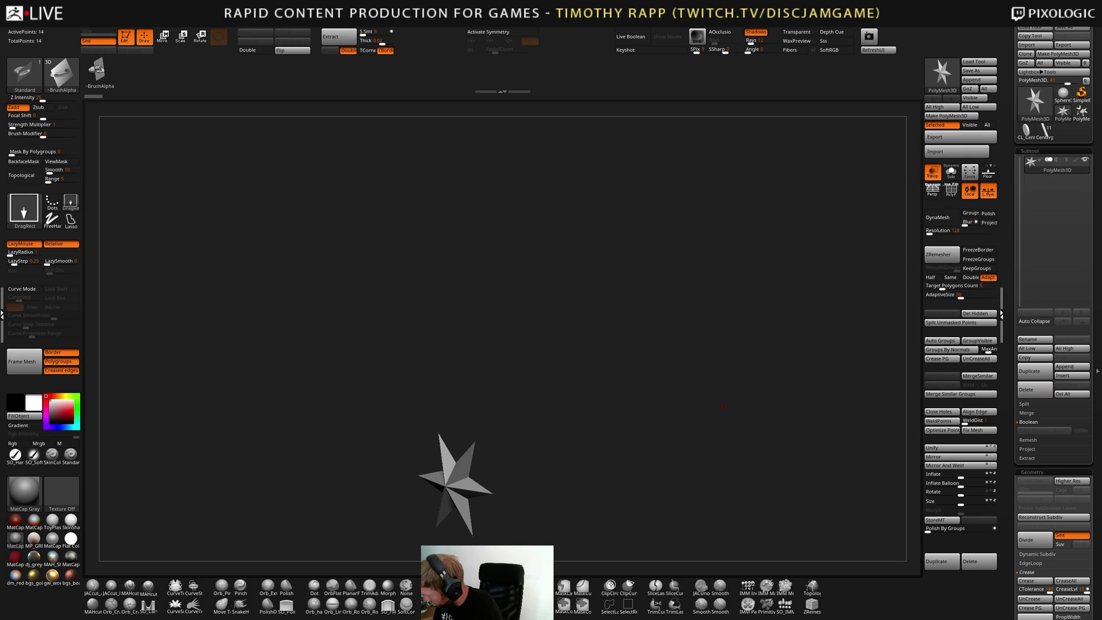
click(1066, 395)
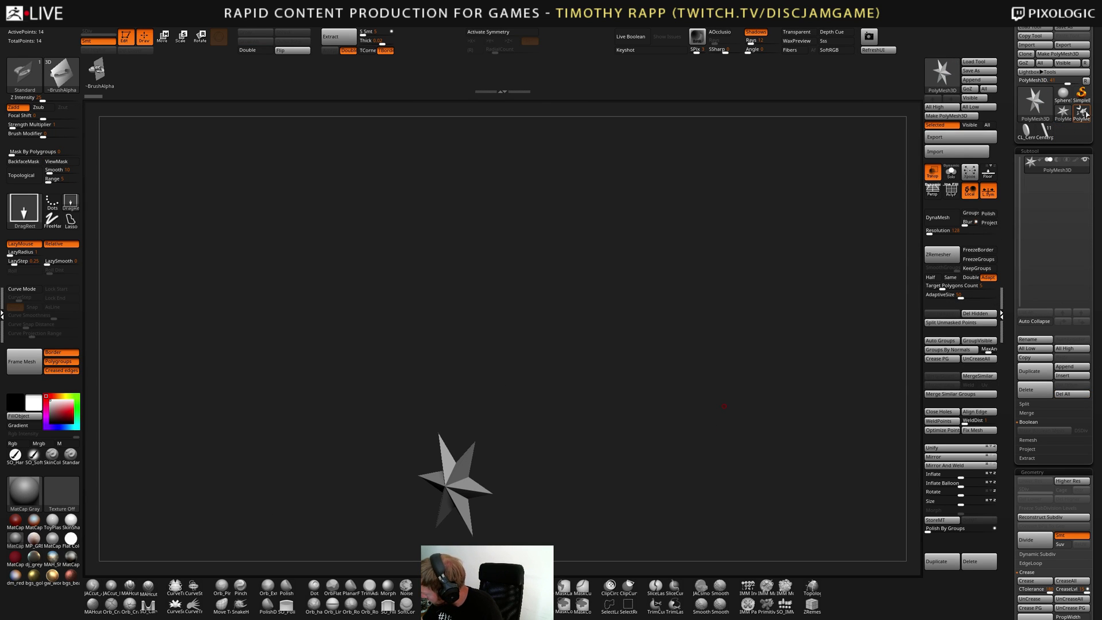
click(1066, 395)
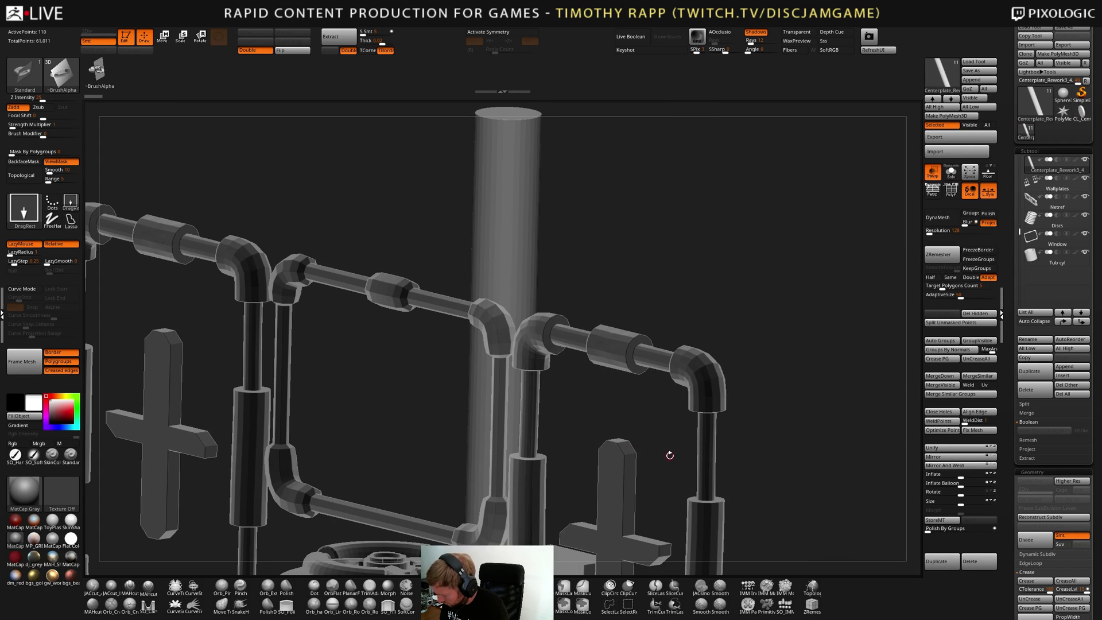
Make the Centerplate_Rework1 subtool active in a straight side view and choose the Standard brush
shift+drag(620, 460, 585, 431)
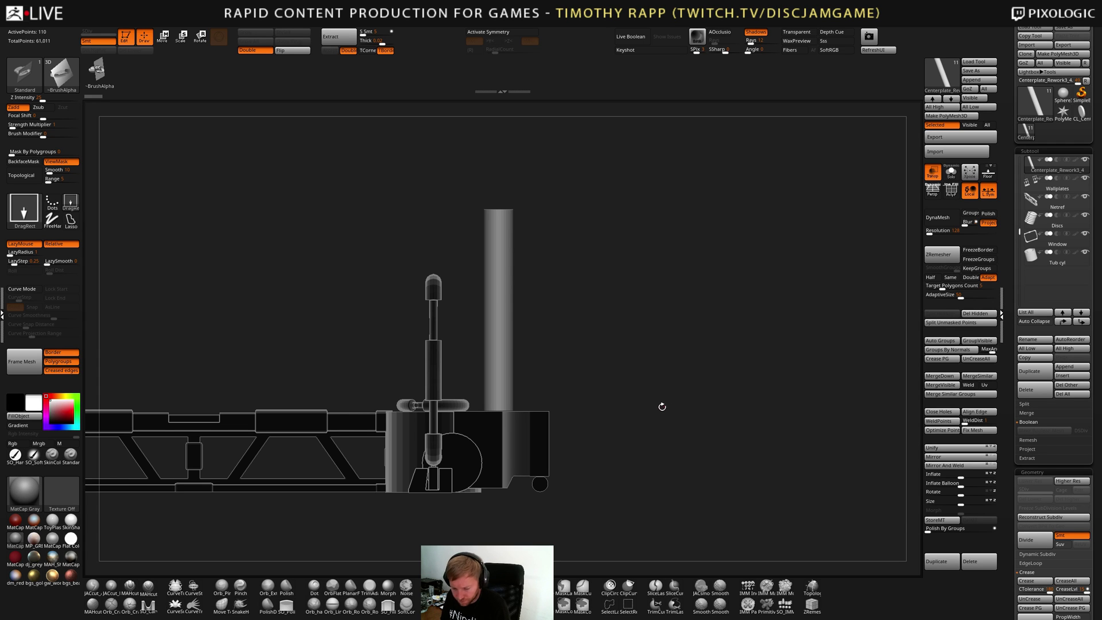
drag(662, 406, 572, 475)
mouse_move(621, 400)
mouse_down()
mouse_move(599, 403)
mouse_move(637, 413)
mouse_move(593, 423)
mouse_move(611, 473)
mouse_move(660, 421)
mouse_move(657, 445)
mouse_move(654, 429)
mouse_up()
alt+click(593, 424)
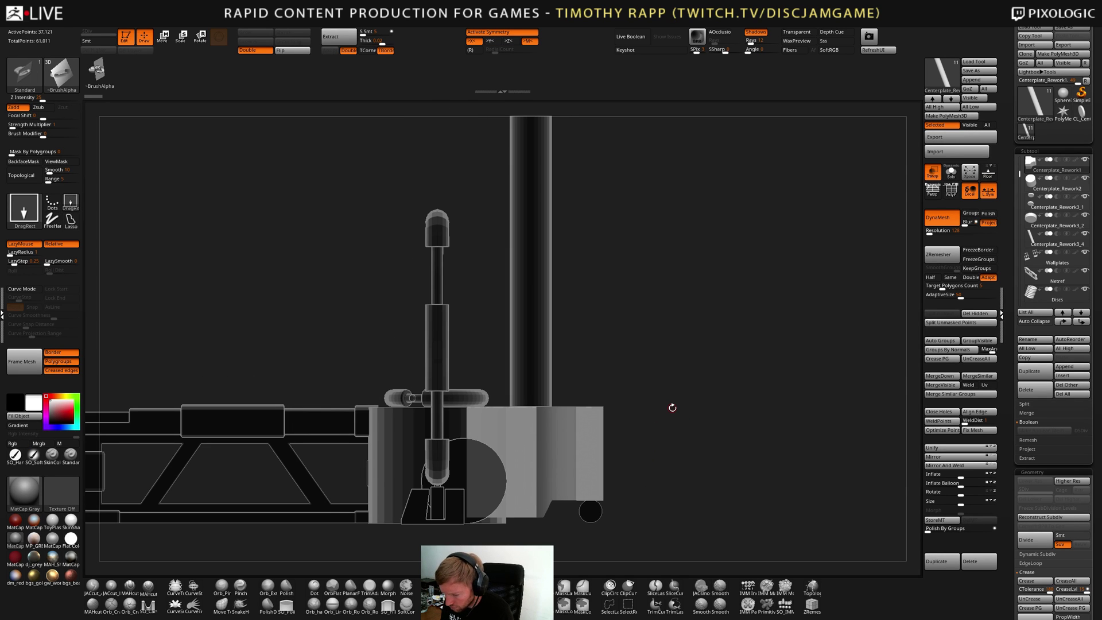
key(b)
key(m)
key(v)
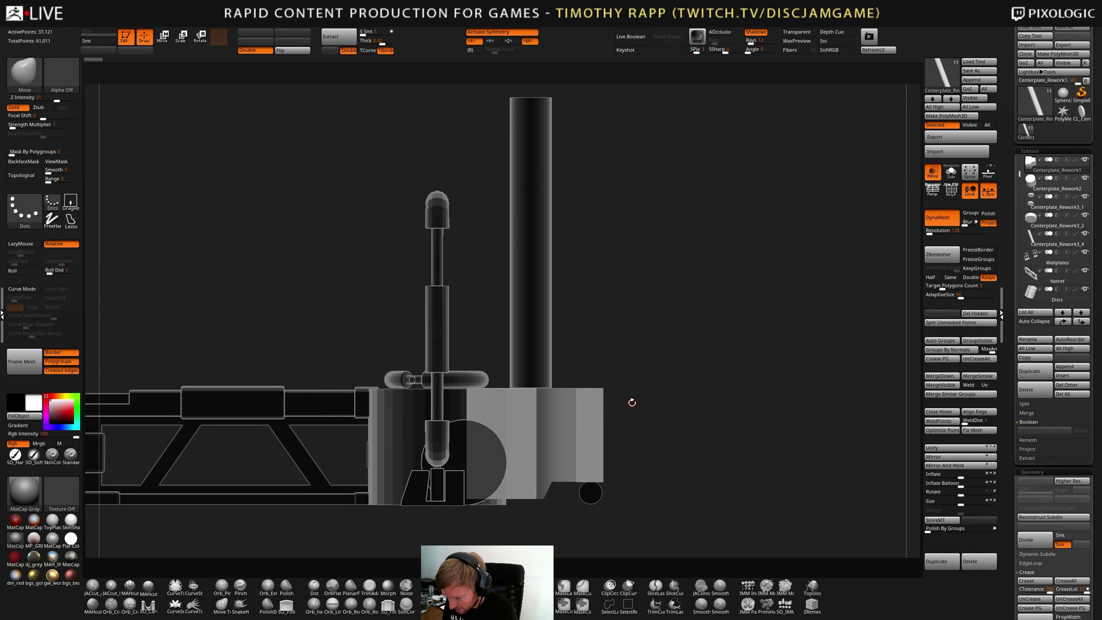
key(b)
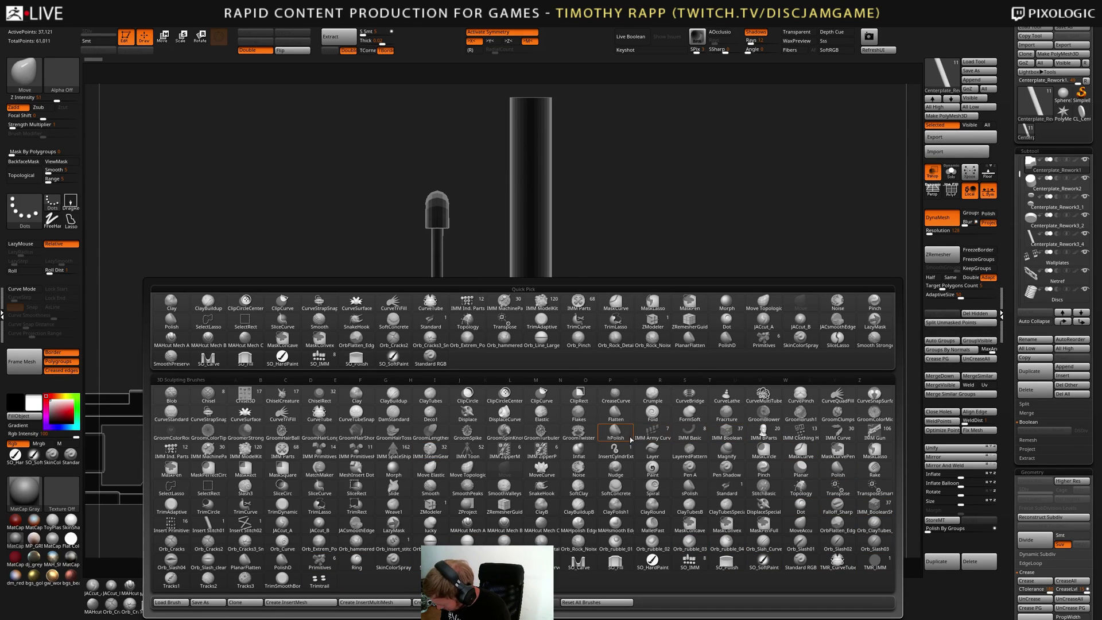
click(429, 320)
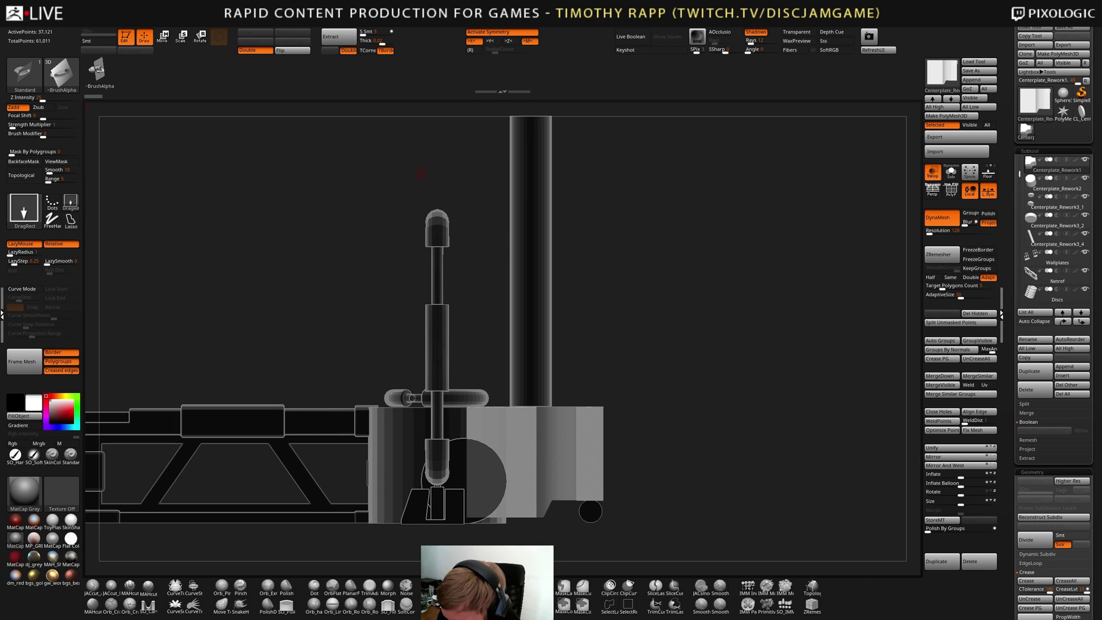
Set CL_Centerplate_Rework3 as the Standard brush's mesh in the brush modifiers to use it as the brush alpha
click(62, 70)
click(61, 69)
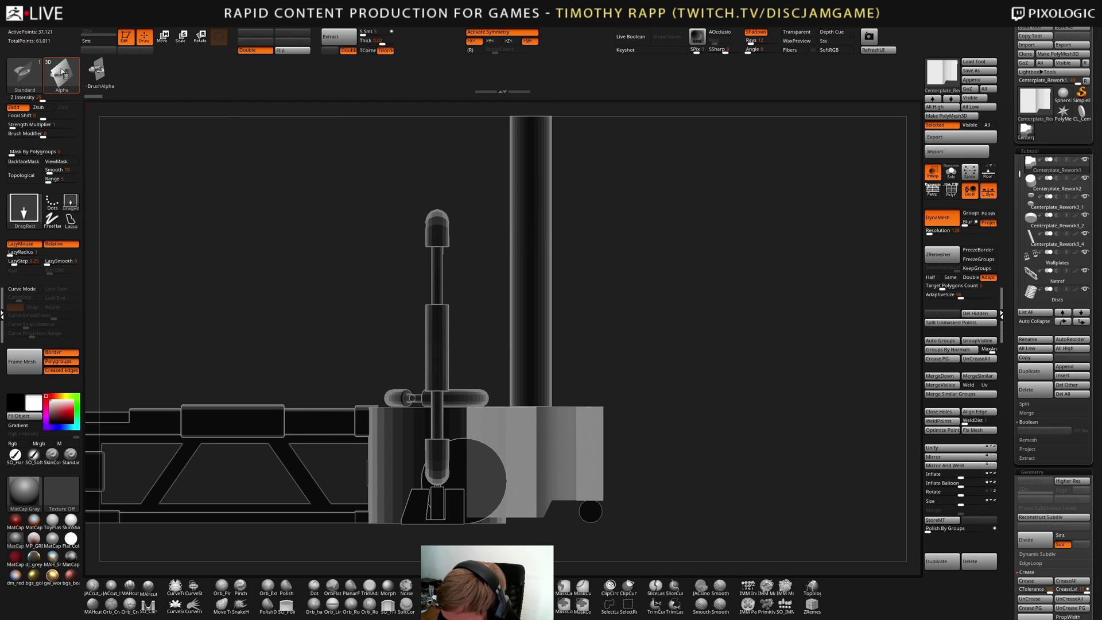
click(61, 70)
click(161, 85)
click(24, 73)
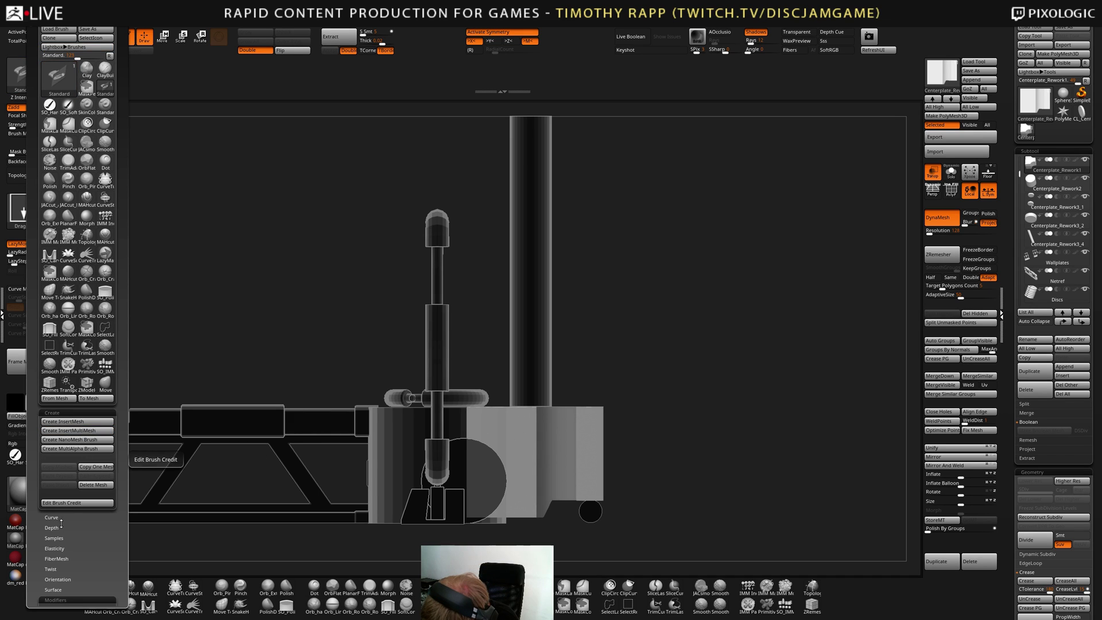
drag(61, 523, 67, 461)
click(53, 456)
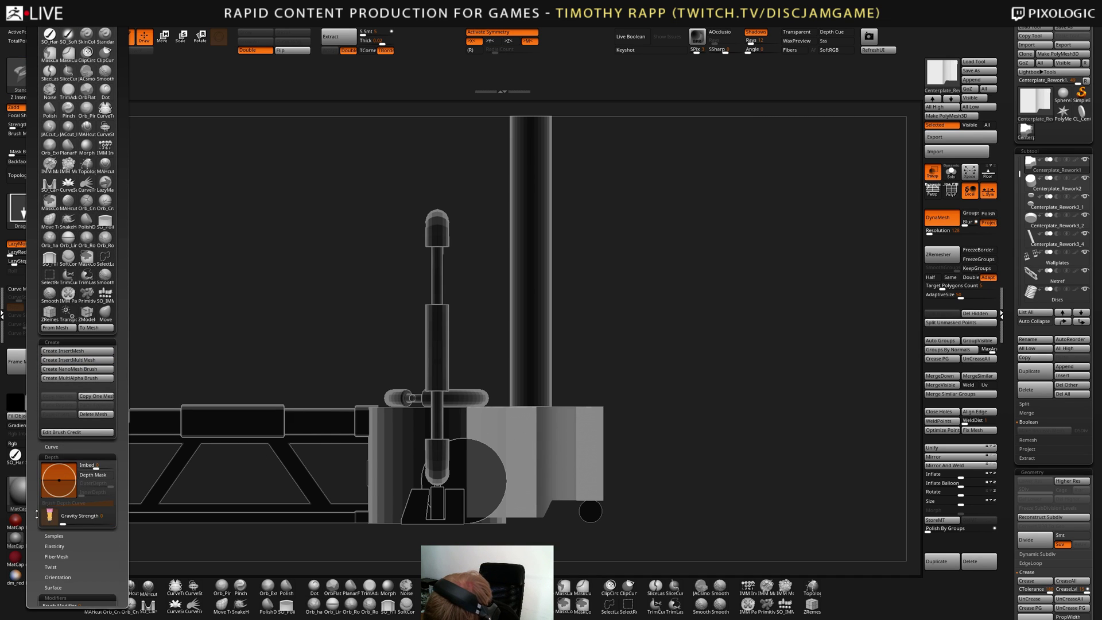
scroll(86, 447, down, 5)
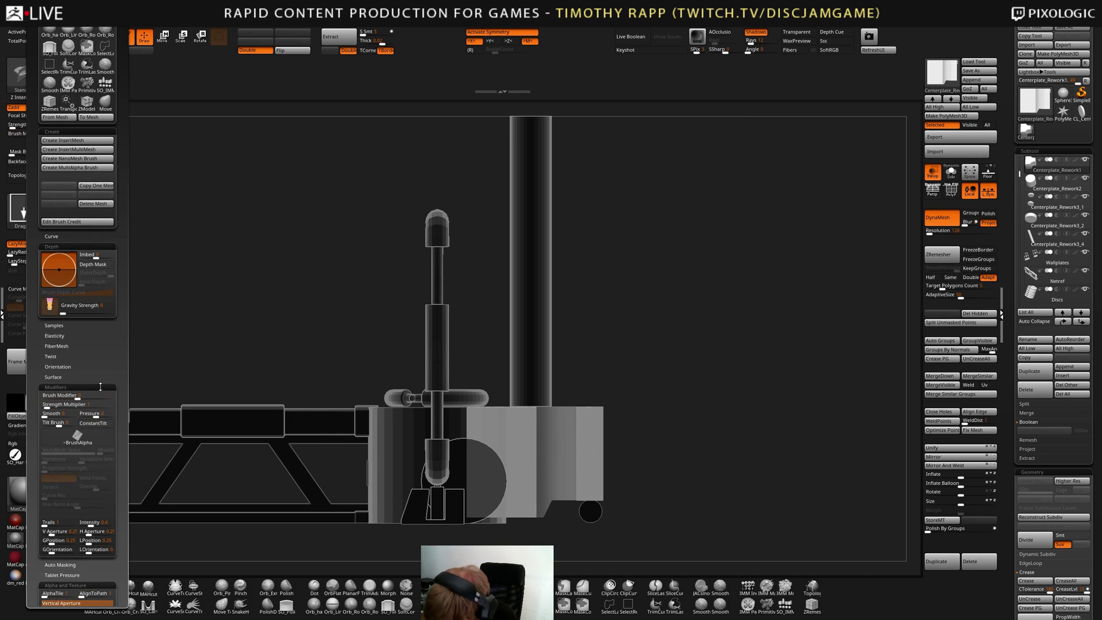
click(90, 441)
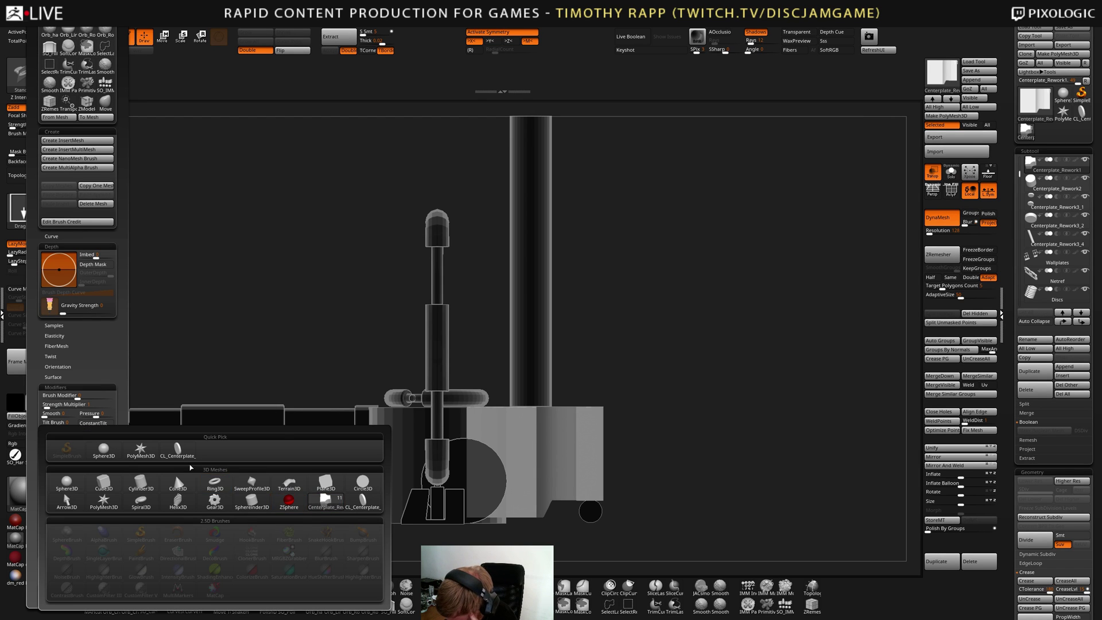
click(177, 452)
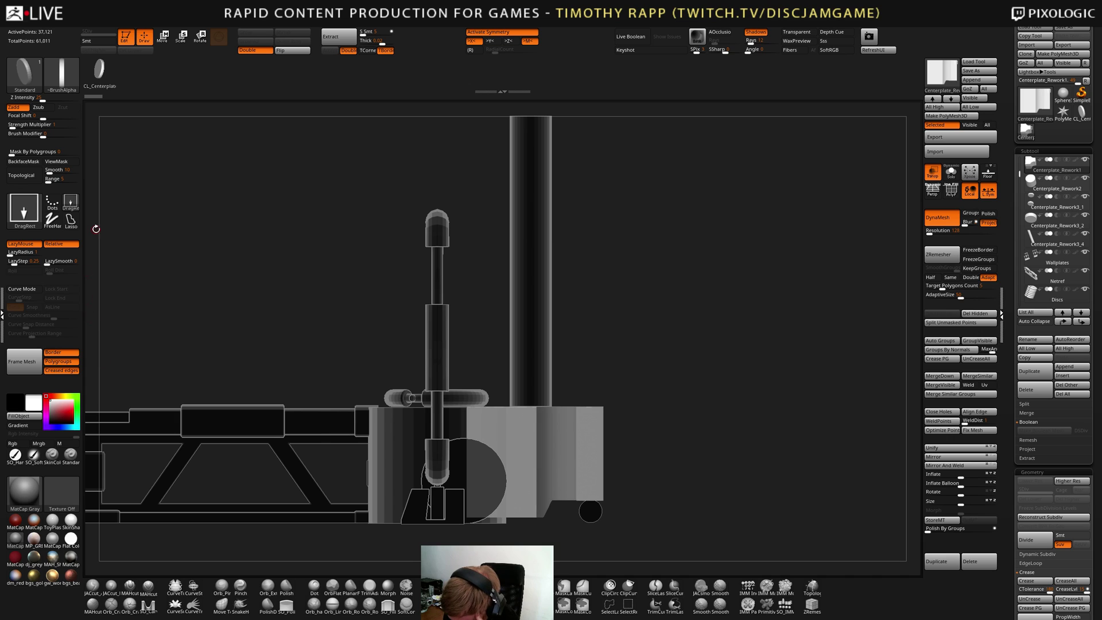
Replace the mesh used for the Standard brush's alpha with Gear3D in the brush modifiers
click(99, 76)
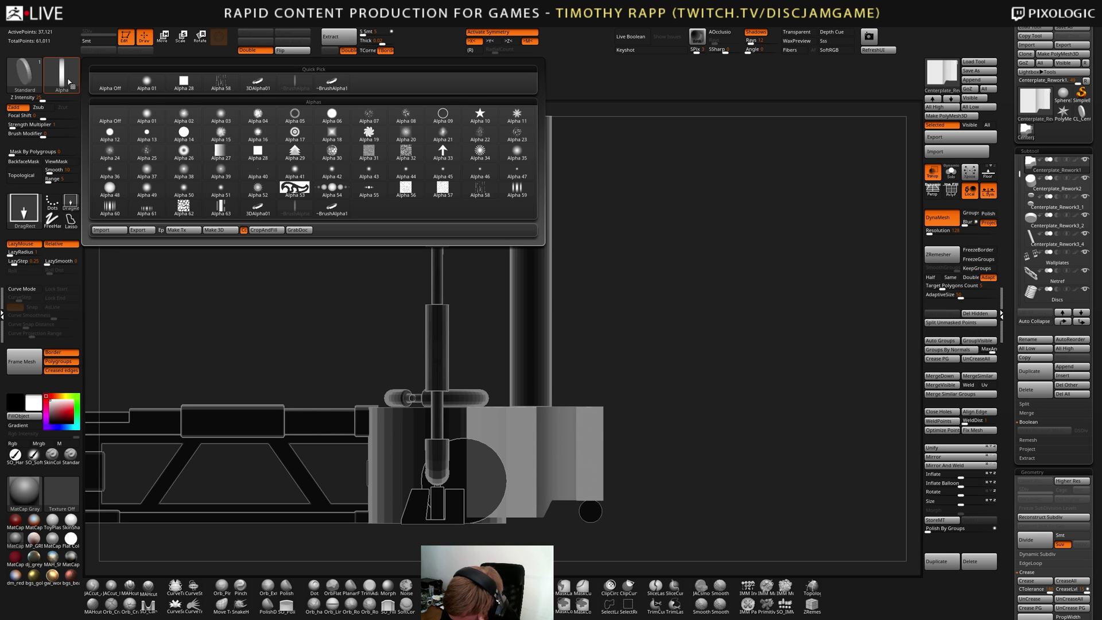
drag(98, 69, 125, 69)
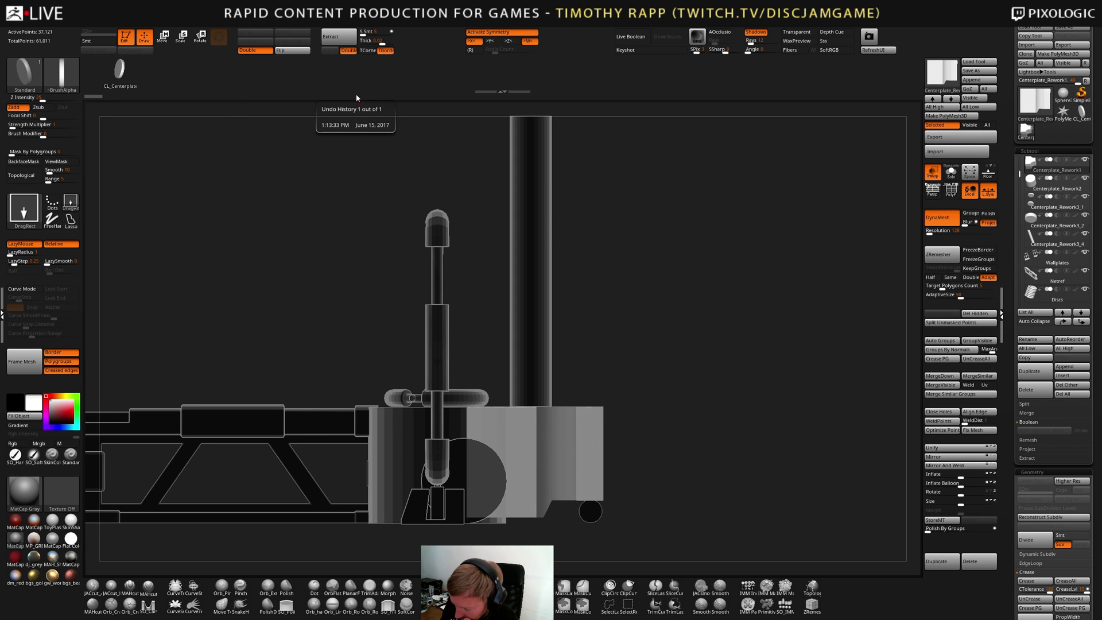
mouse_move(35, 24)
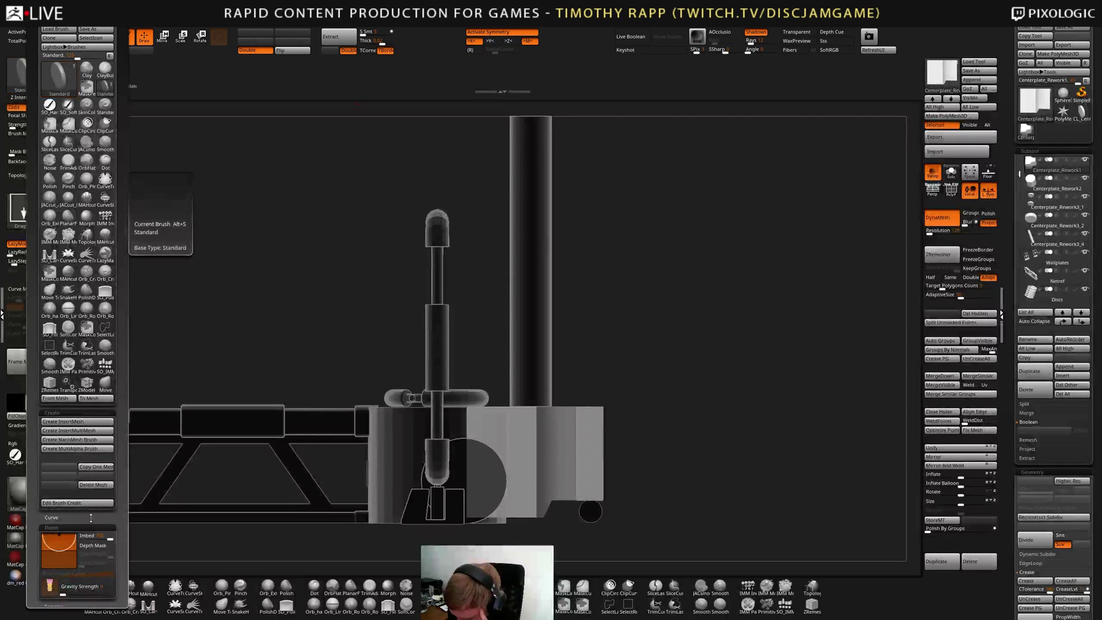
scroll(46, 497, down, 5)
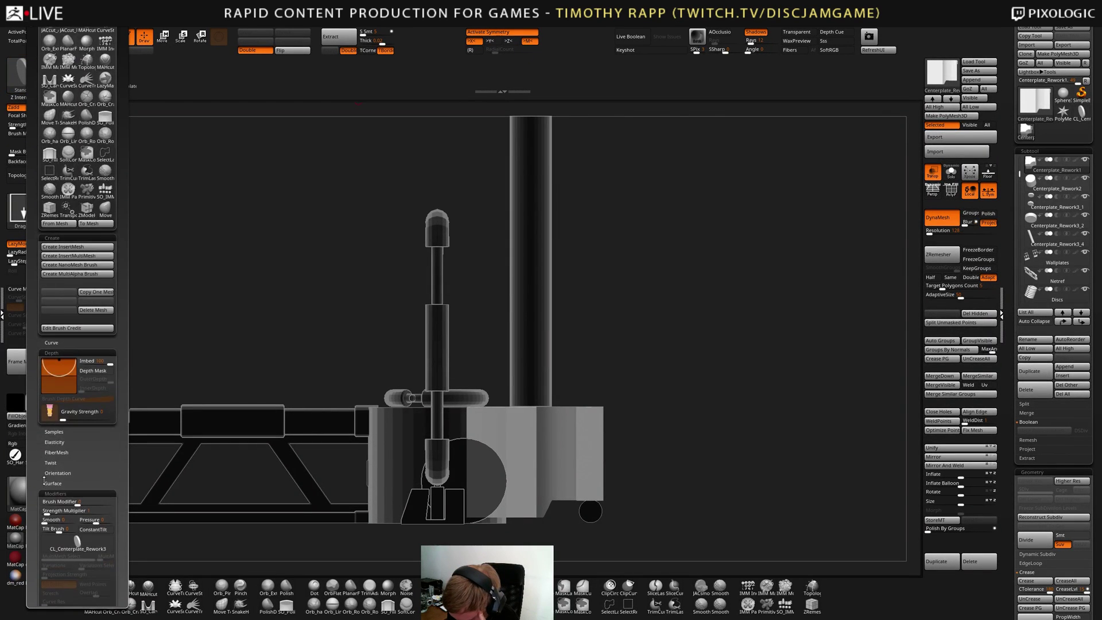
mouse_move(89, 551)
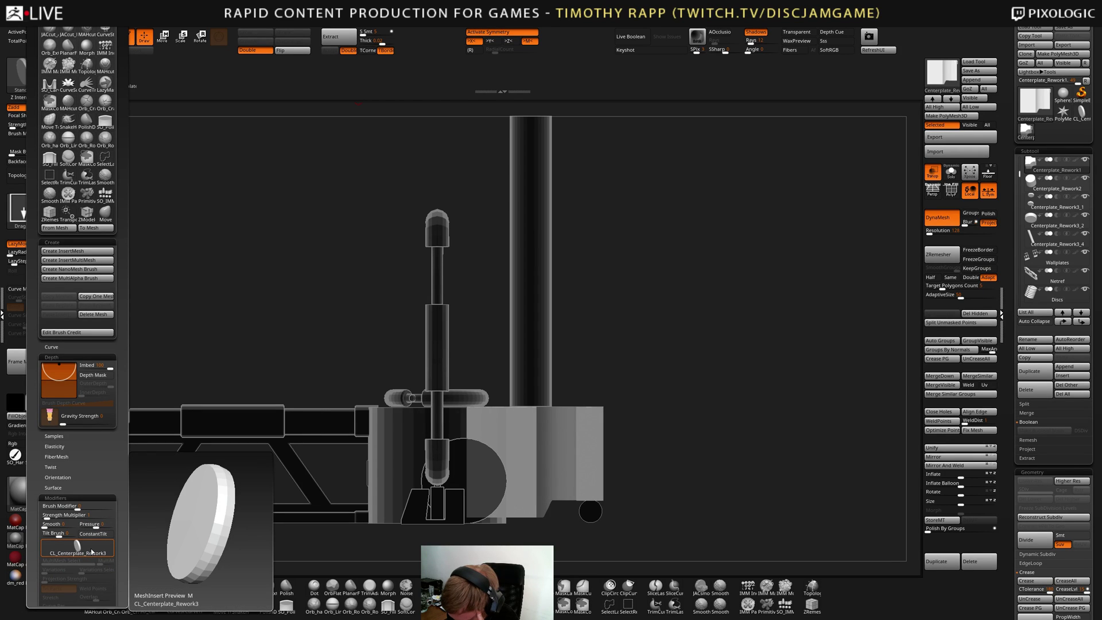
scroll(46, 539, down, 3)
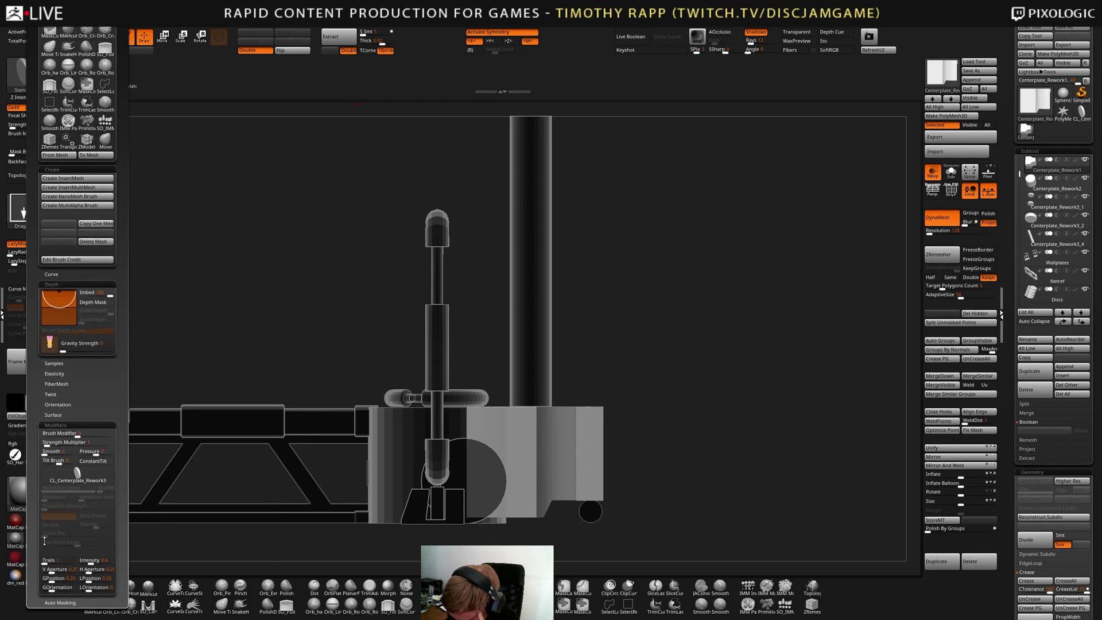
mouse_move(105, 475)
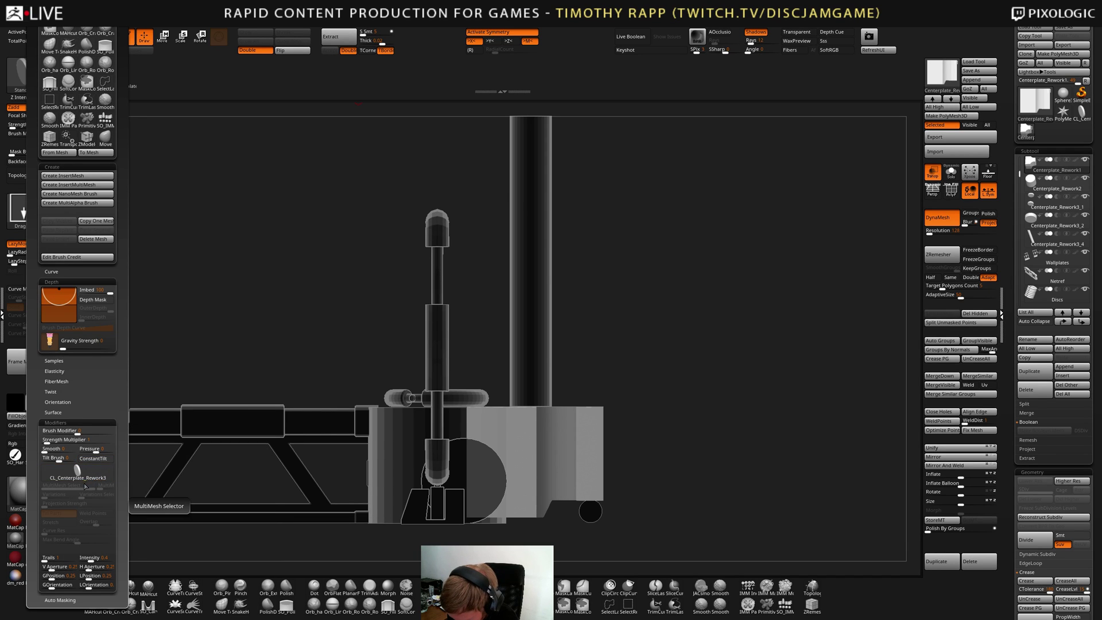
click(84, 481)
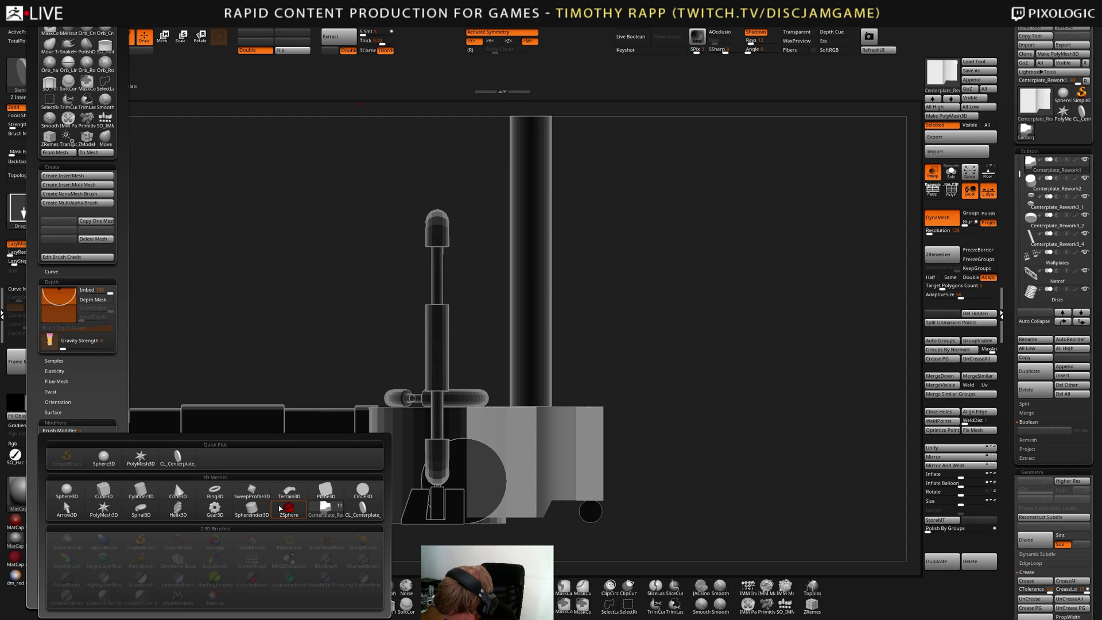
click(213, 508)
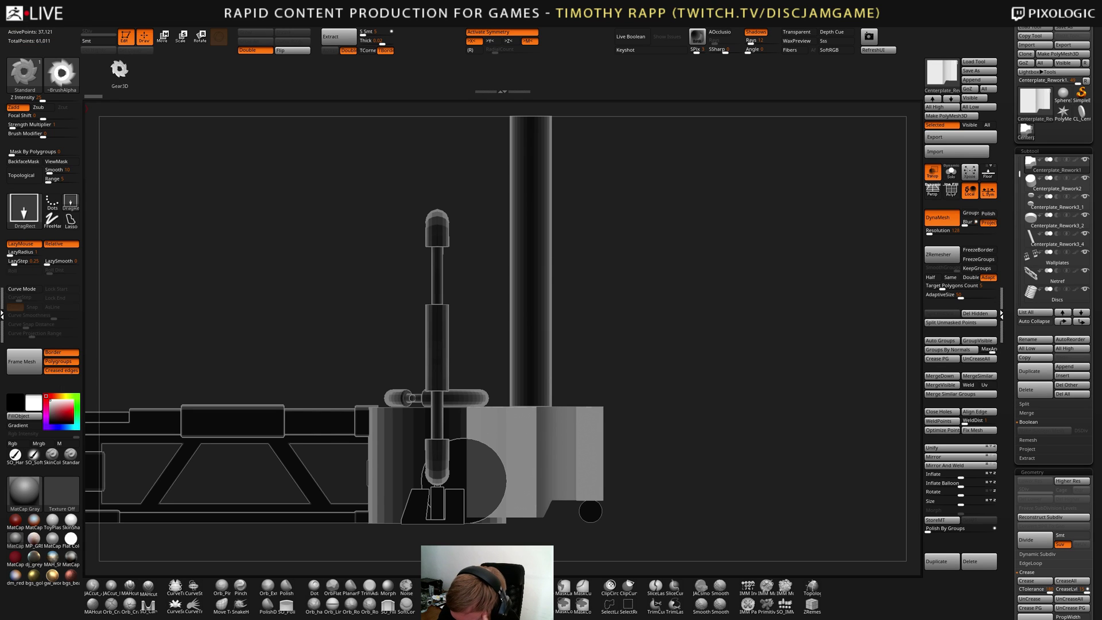
click(62, 73)
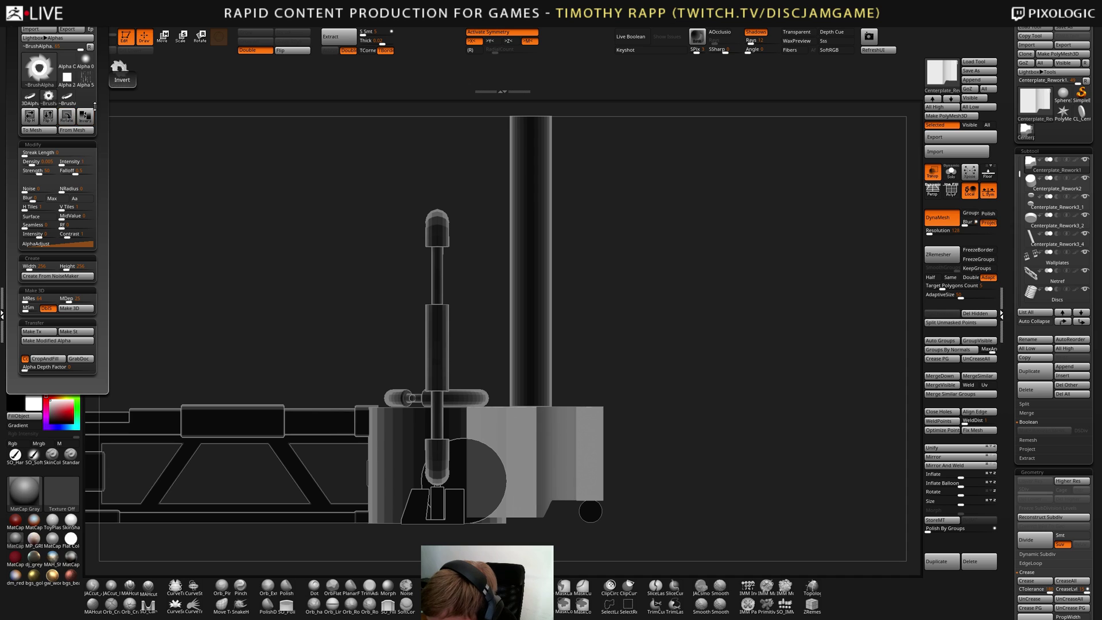
click(75, 131)
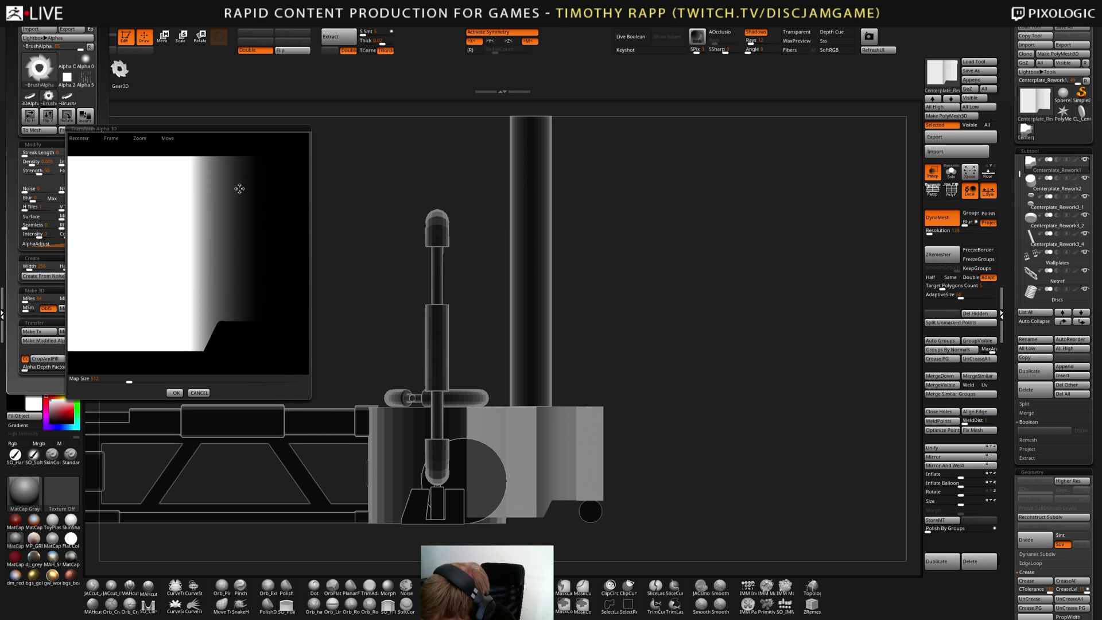
drag(202, 284, 205, 313)
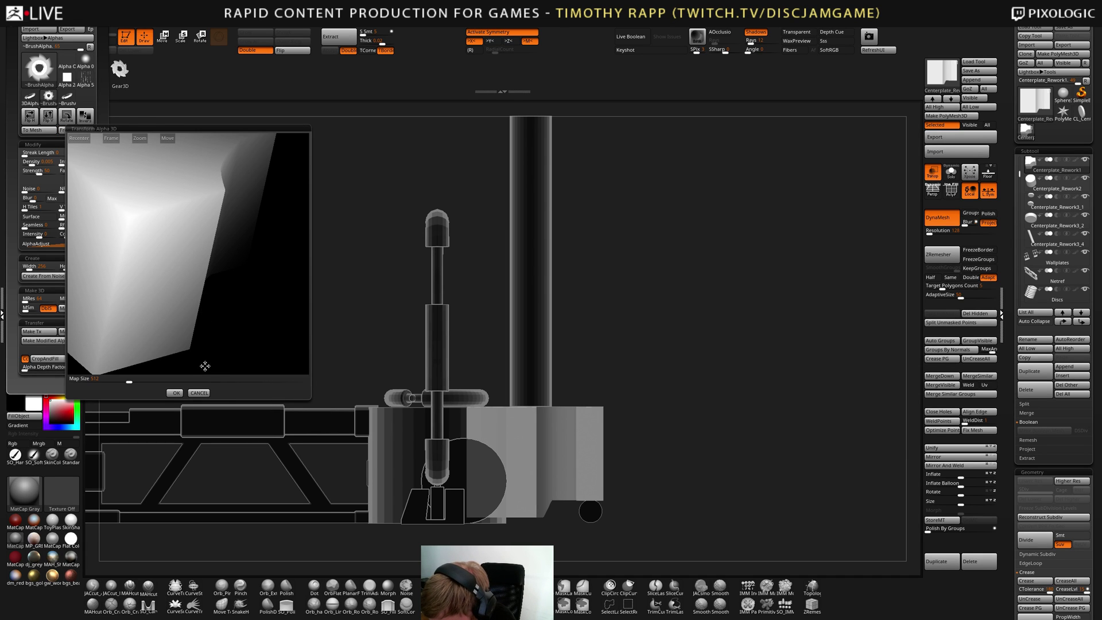
click(199, 392)
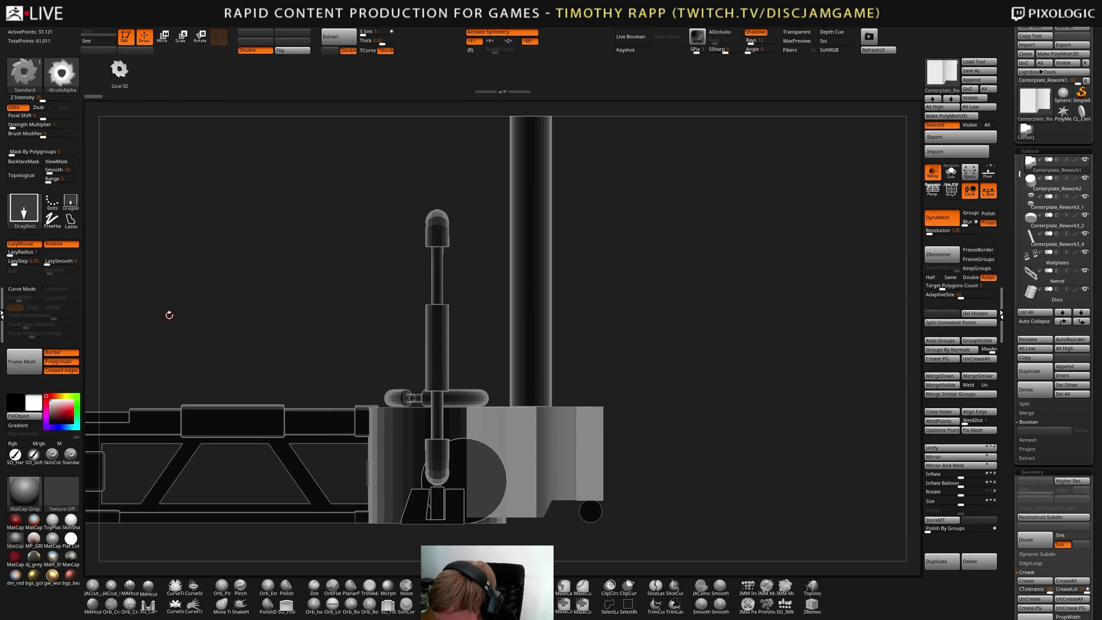
Turn off the Standard brush's alpha and switch to the Move brush
click(61, 73)
click(108, 93)
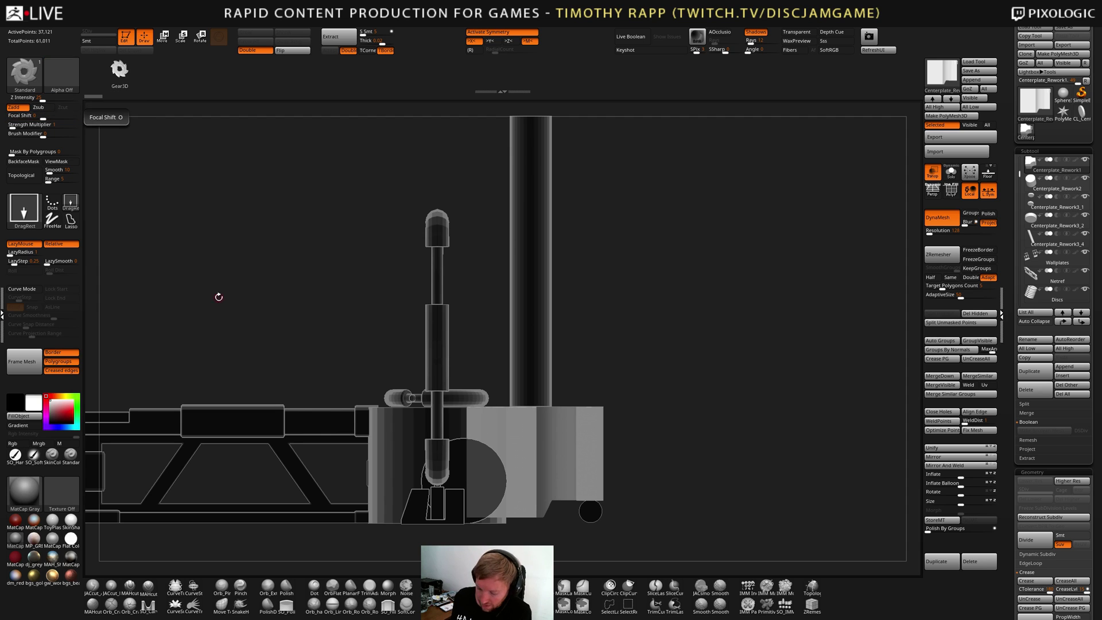
key(b)
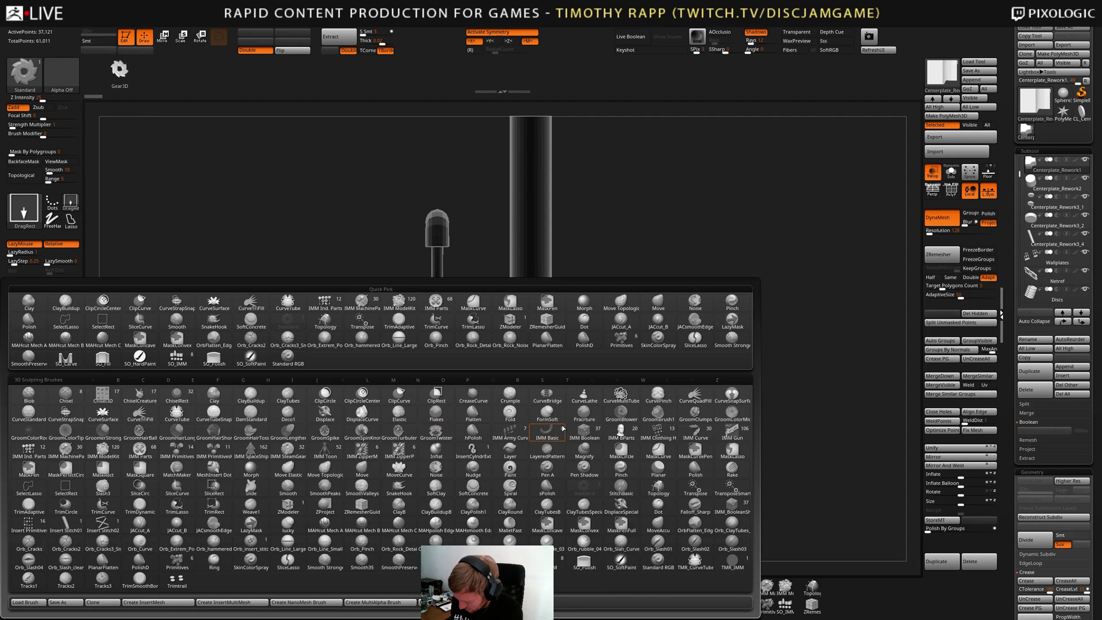
click(214, 560)
drag(614, 455, 635, 479)
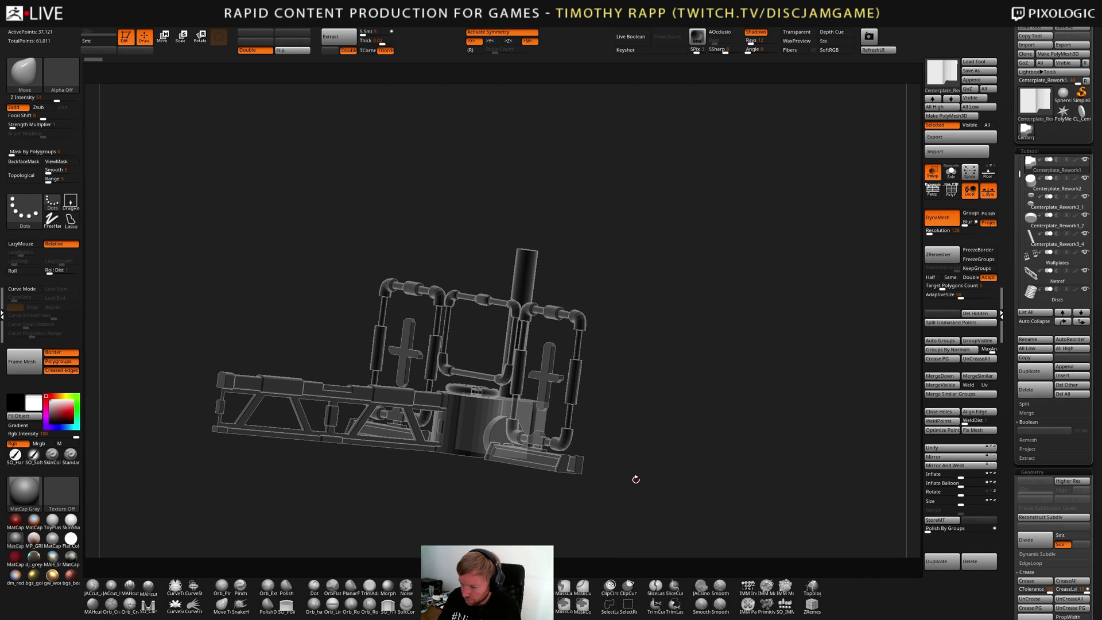
Create a new document without saving changes and clear the stray copies of the mesh from the canvas
mouse_move(79, 14)
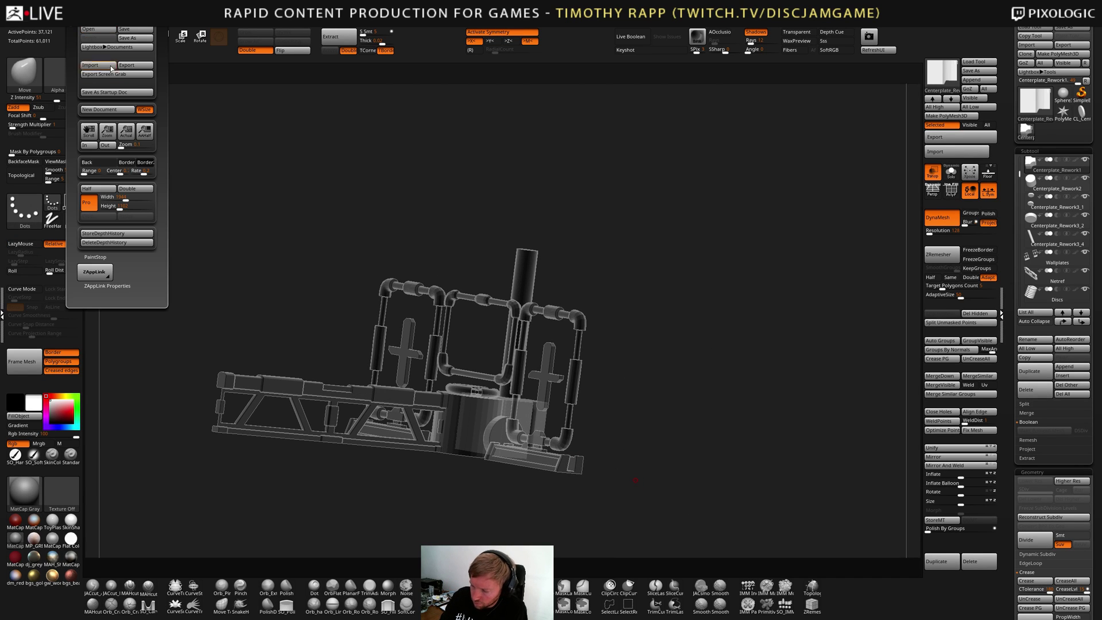
click(134, 110)
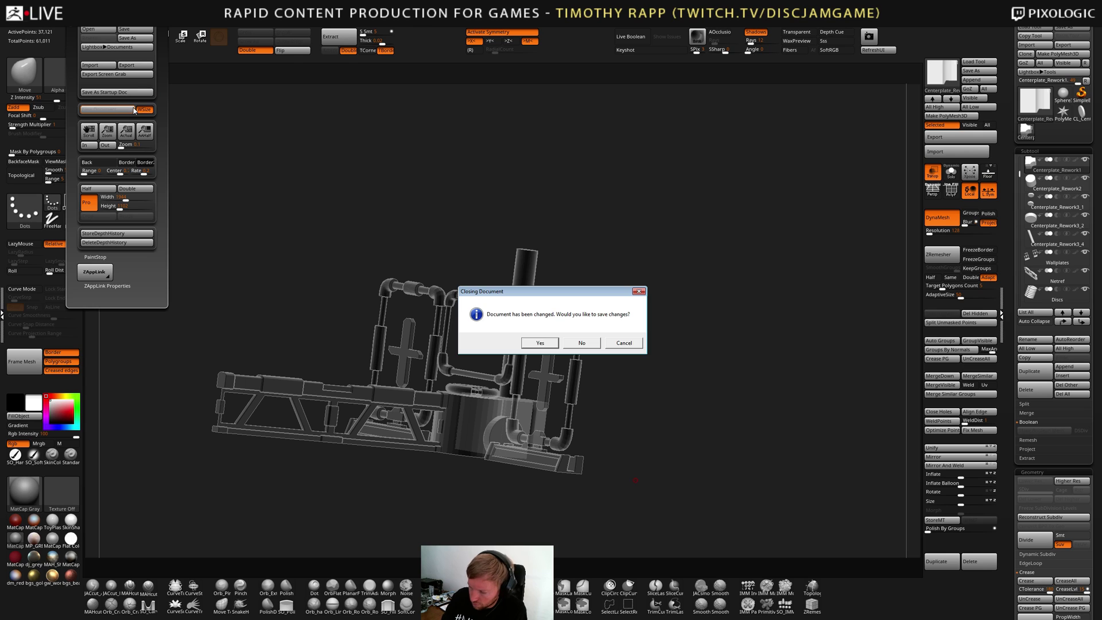
click(580, 343)
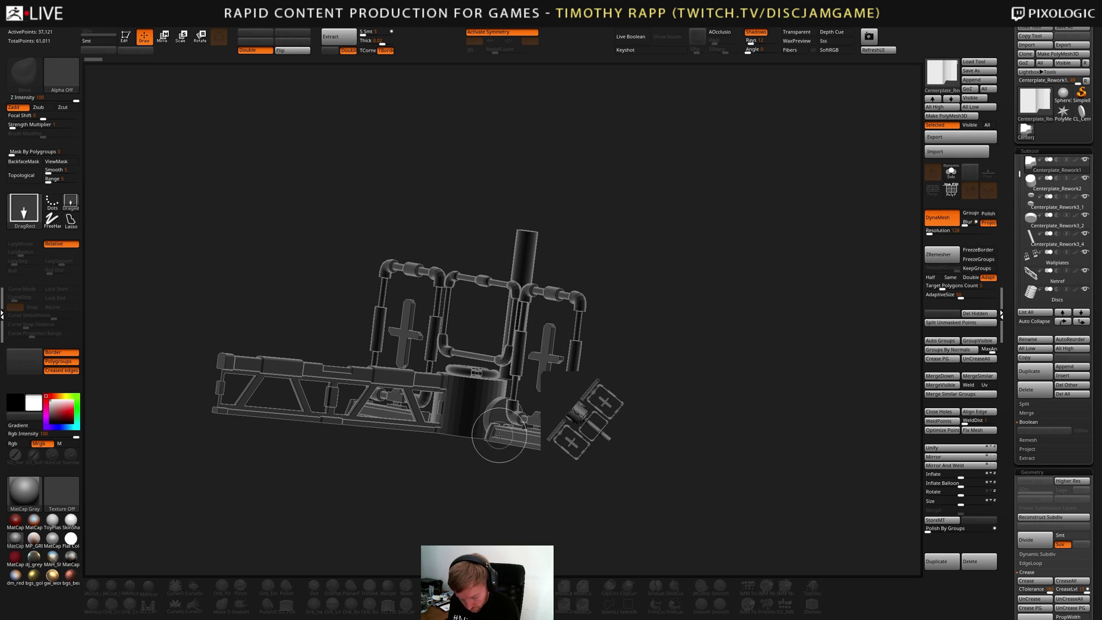
key(ctrl+n)
drag(484, 371, 506, 451)
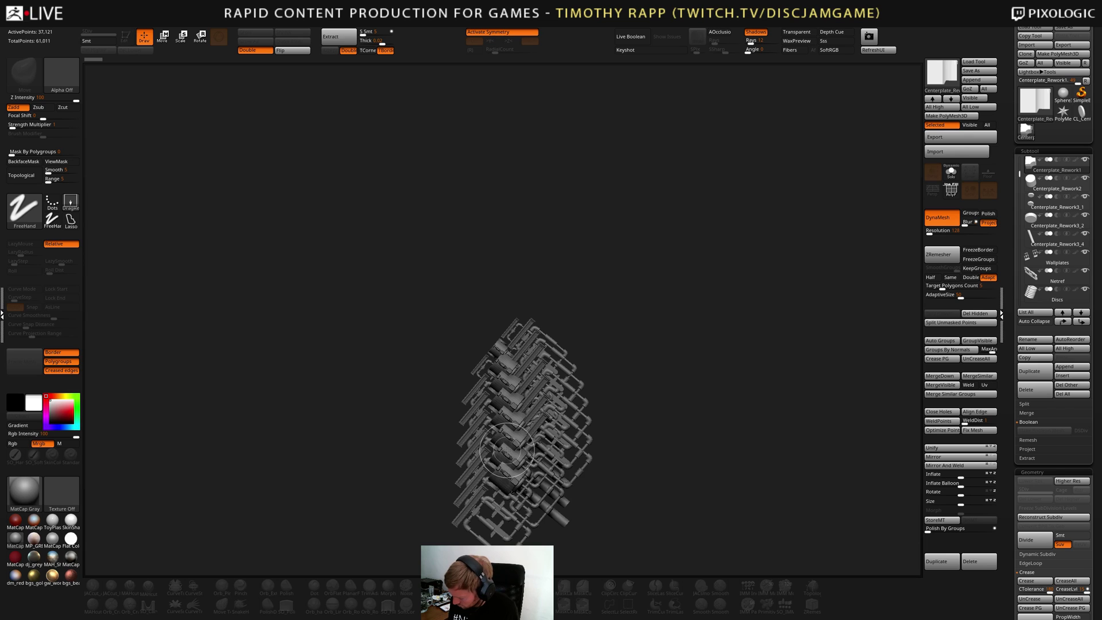
key(ctrl+n)
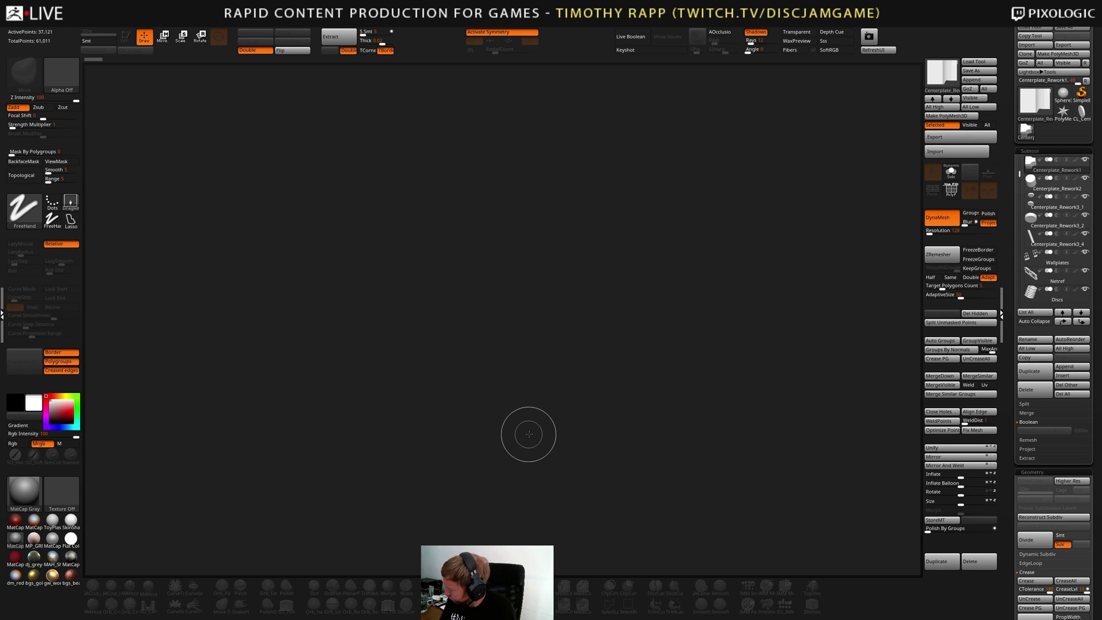
Load the saved centerplate structure, draw it onto the empty canvas and enter Edit mode
click(1066, 116)
click(1026, 131)
mouse_move(465, 357)
mouse_down()
mouse_move(471, 464)
mouse_move(578, 467)
mouse_move(608, 446)
mouse_move(649, 449)
mouse_move(596, 414)
mouse_move(630, 433)
mouse_move(622, 442)
mouse_move(607, 347)
mouse_move(617, 460)
mouse_move(611, 432)
mouse_up()
key(t)
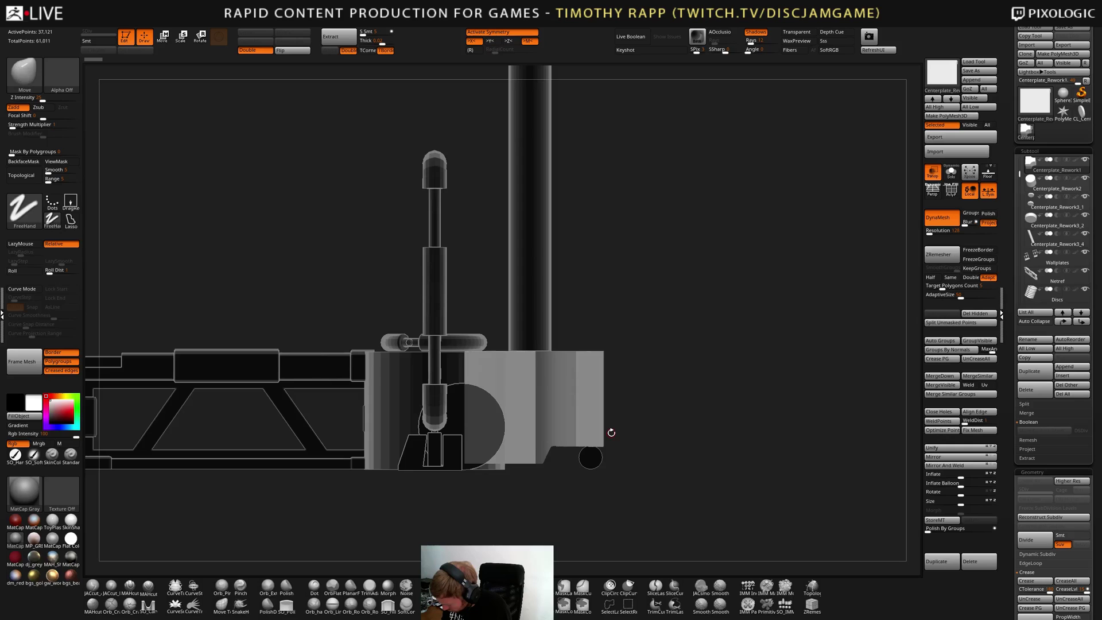
Select the central cylinder Centerplate_Rework2, show its polyframe and clip its lower end with the ClipCurve brush
alt+click(383, 459)
mouse_move(560, 466)
mouse_down()
mouse_move(534, 493)
mouse_move(550, 478)
mouse_up()
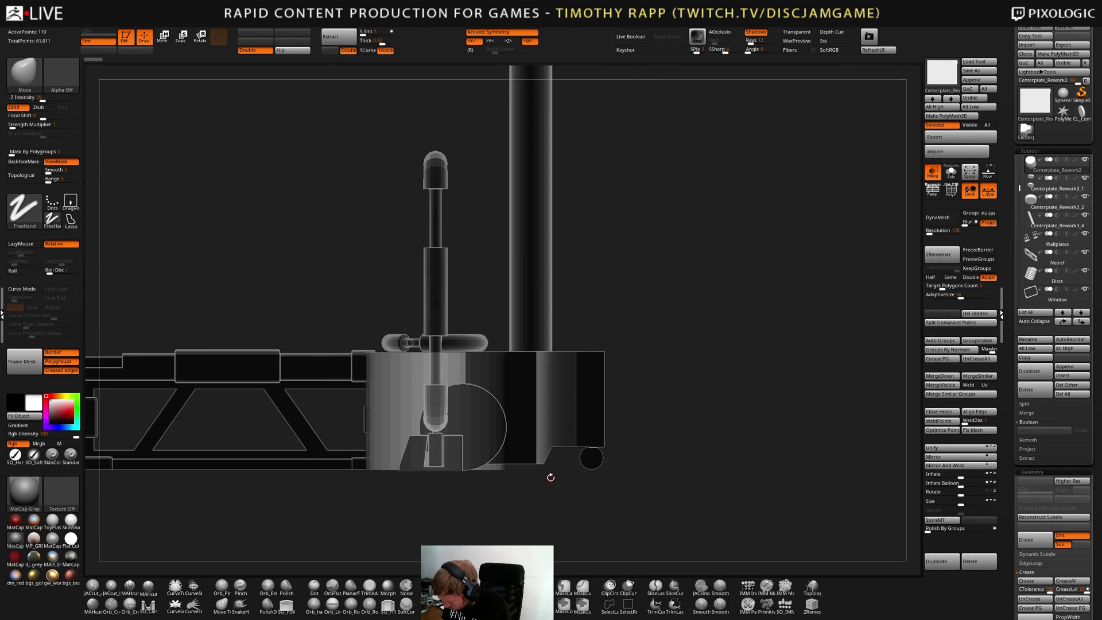
mouse_move(701, 494)
ctrl+mouse_down()
mouse_move(224, 480)
mouse_move(218, 468)
ctrl+mouse_up()
key(shift+f)
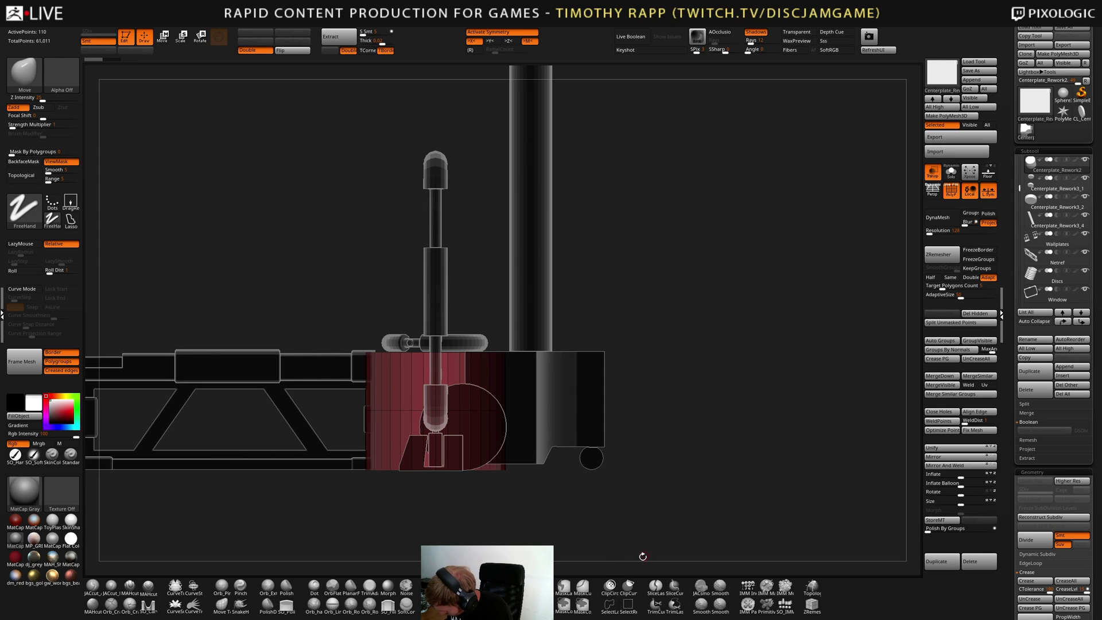
click(629, 596)
mouse_move(656, 492)
ctrl+shift+mouse_down()
mouse_move(202, 486)
mouse_move(204, 454)
ctrl+shift+mouse_up()
drag(533, 505, 559, 462)
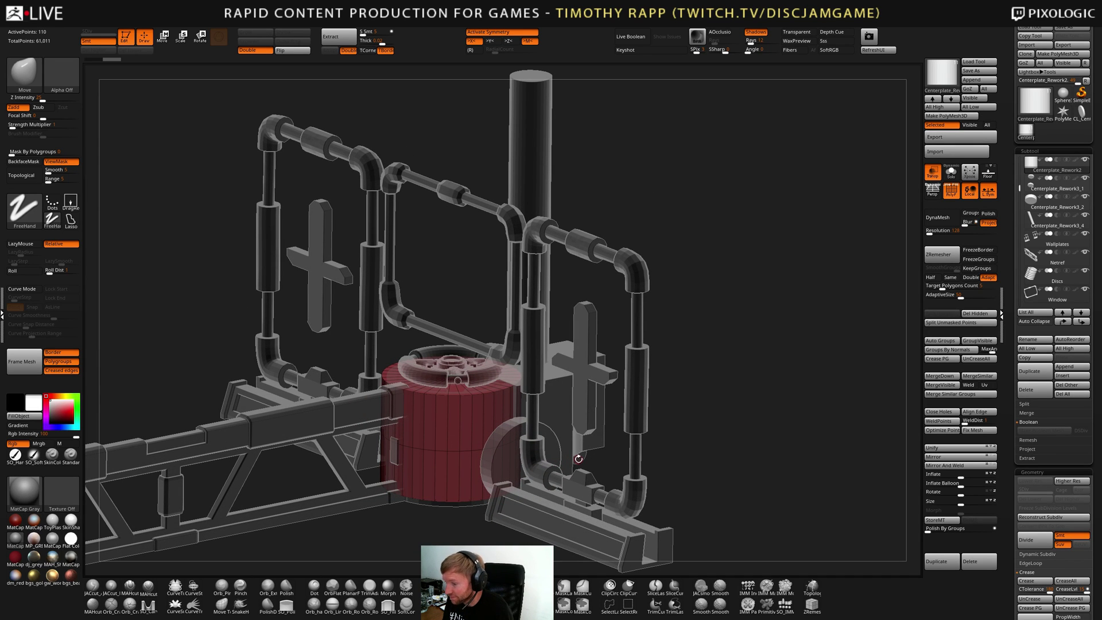
Switch to the ZModeler brush and set its edge action to Insert with multiple edge loops
drag(578, 458, 568, 505)
alt+drag(597, 455, 789, 476)
drag(512, 421, 477, 477)
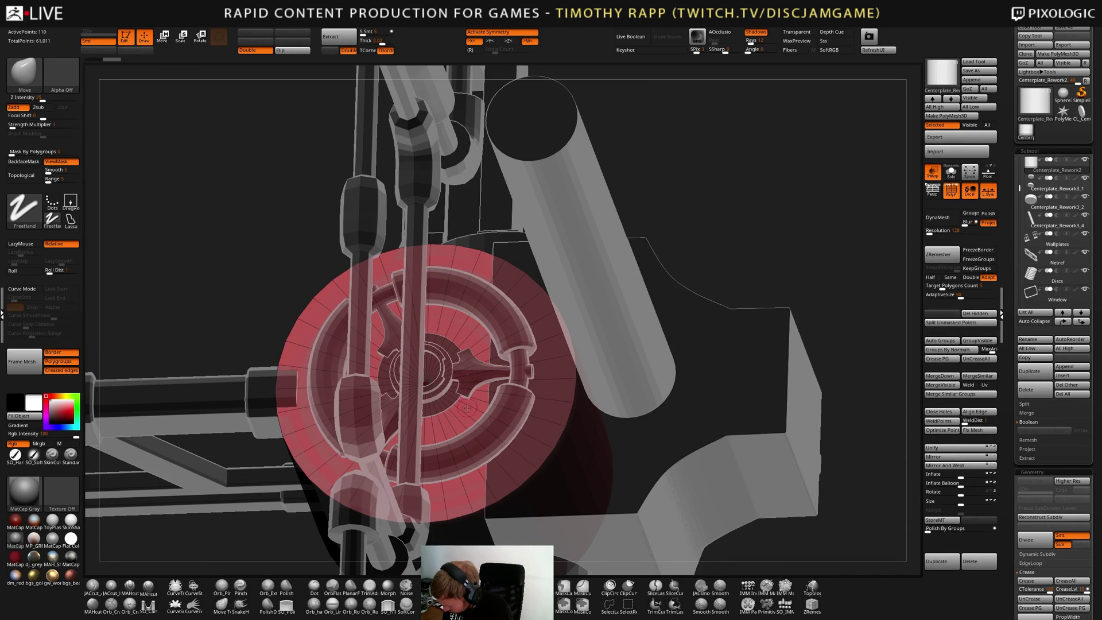
key(b)
key(z)
key(m)
shift+drag(467, 408, 460, 446)
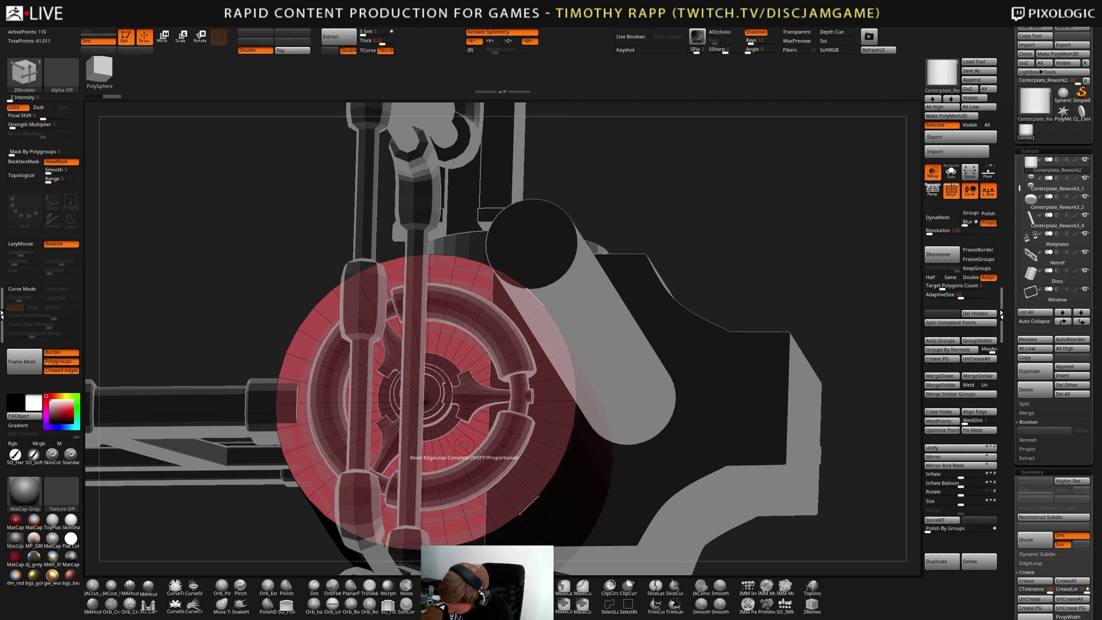
key(space)
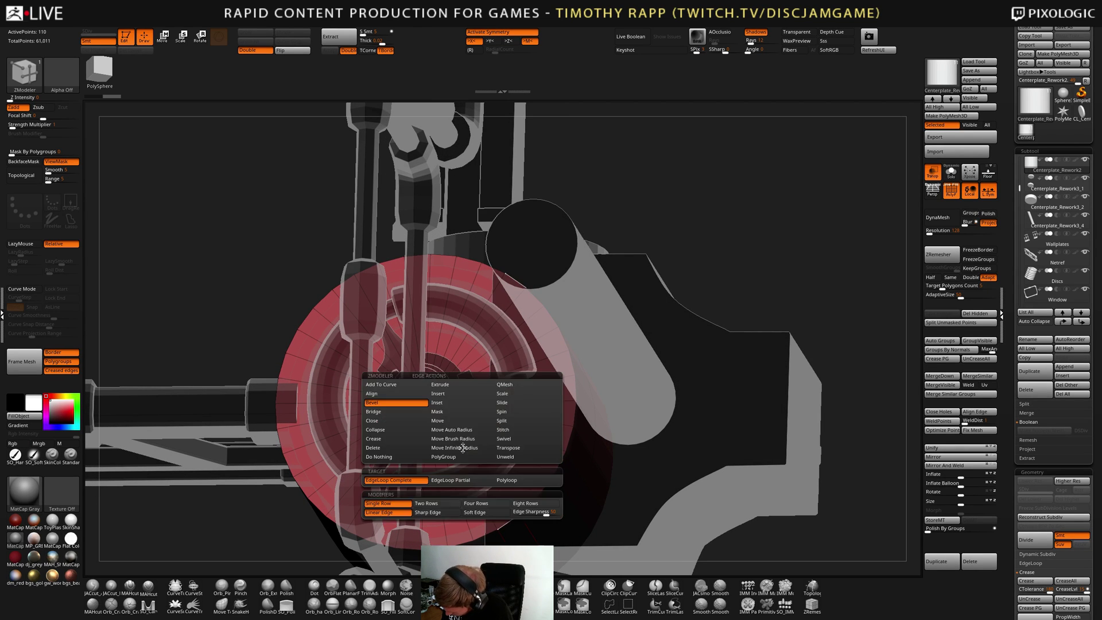
click(449, 394)
click(453, 501)
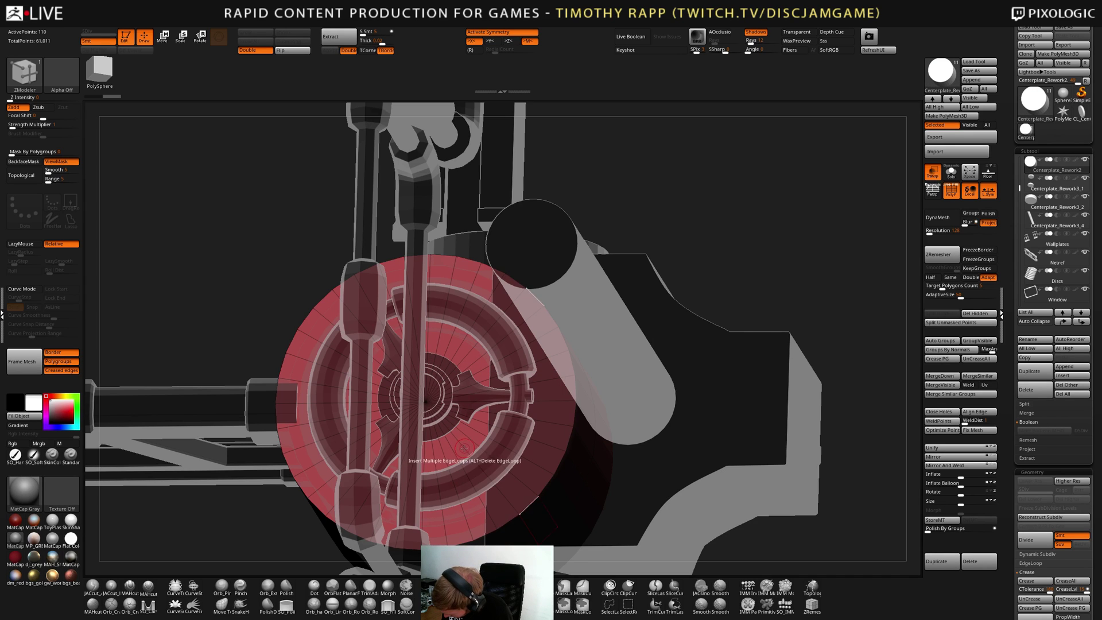
right_drag(468, 440, 475, 418)
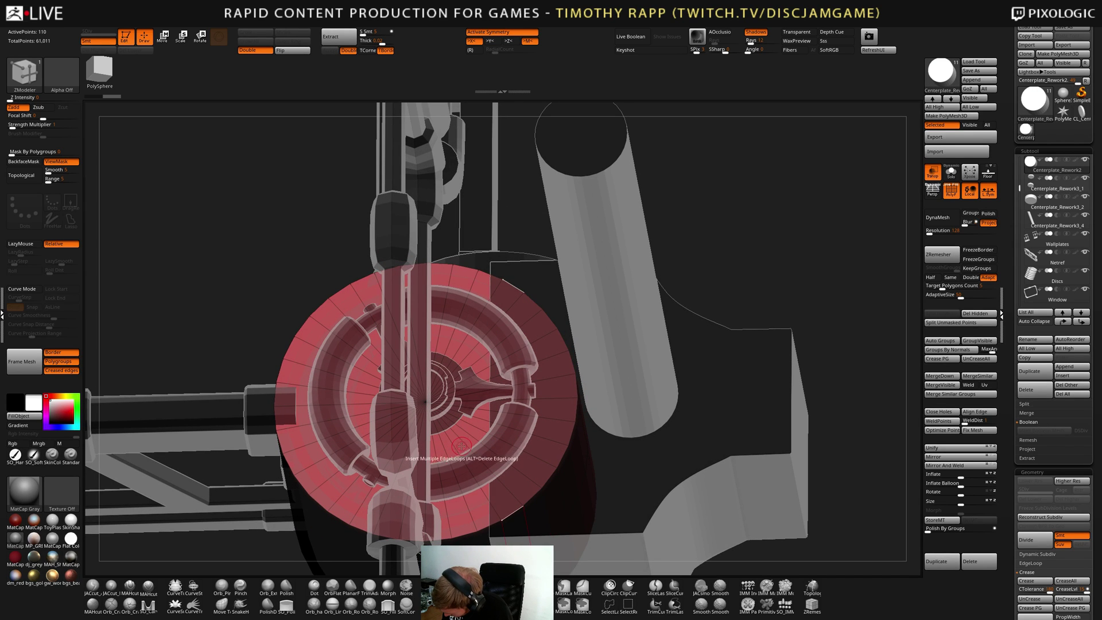
click(477, 483)
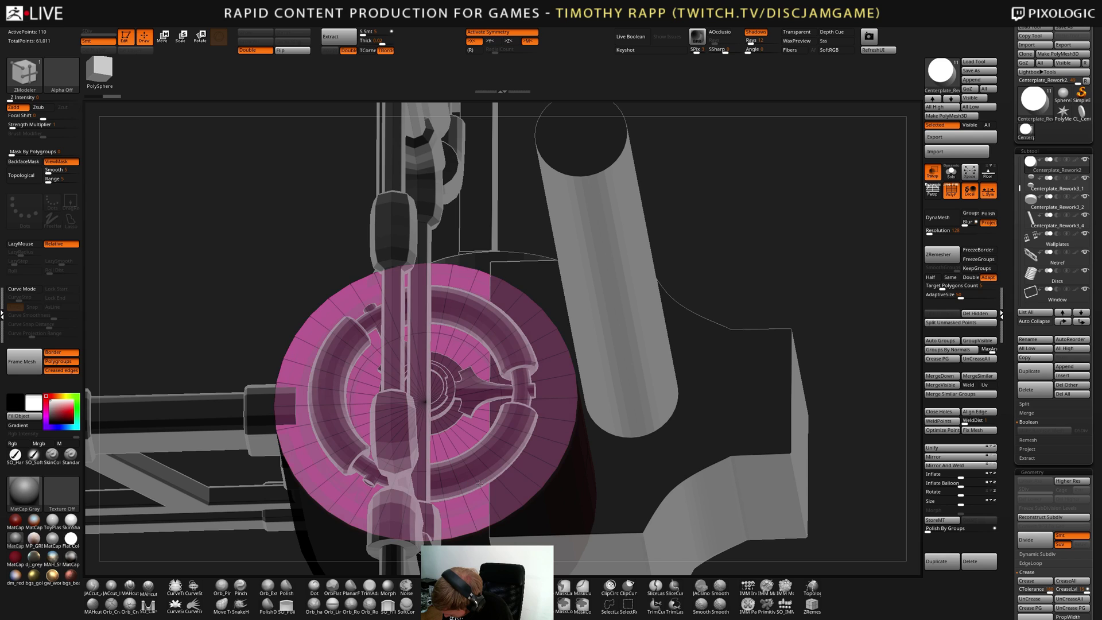
key(ctrl+z)
Set the edge Insert target to Single EdgeLoop and, with symmetry off, insert a loop near the rim of the cylinder's upper face
key(space)
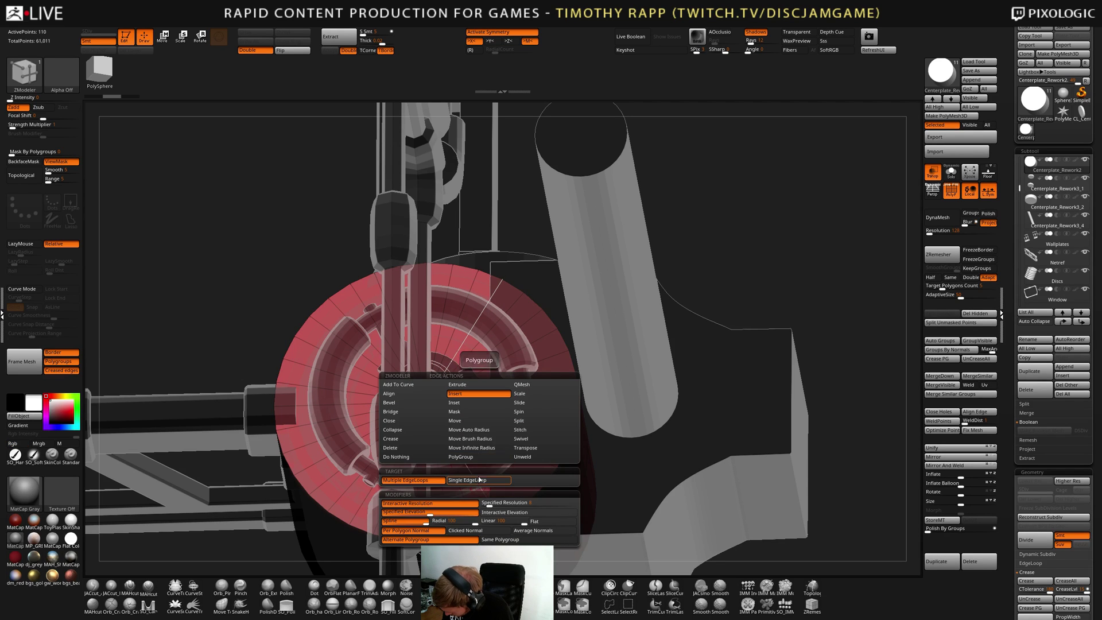
click(477, 480)
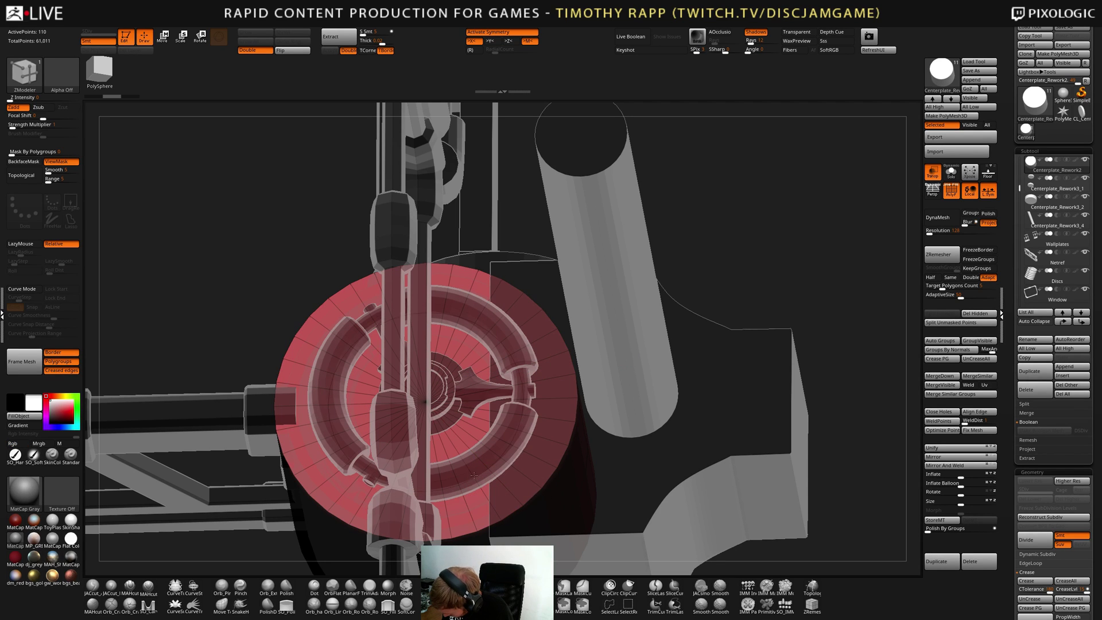
shift+right_drag(492, 446, 494, 477)
key(ctrl+z)
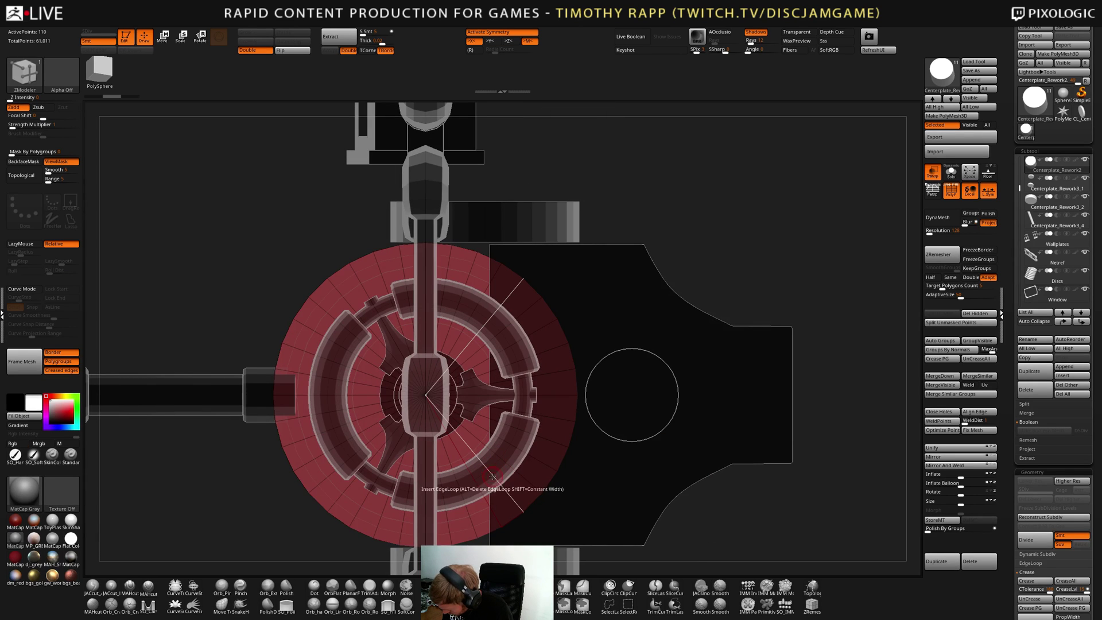
key(x)
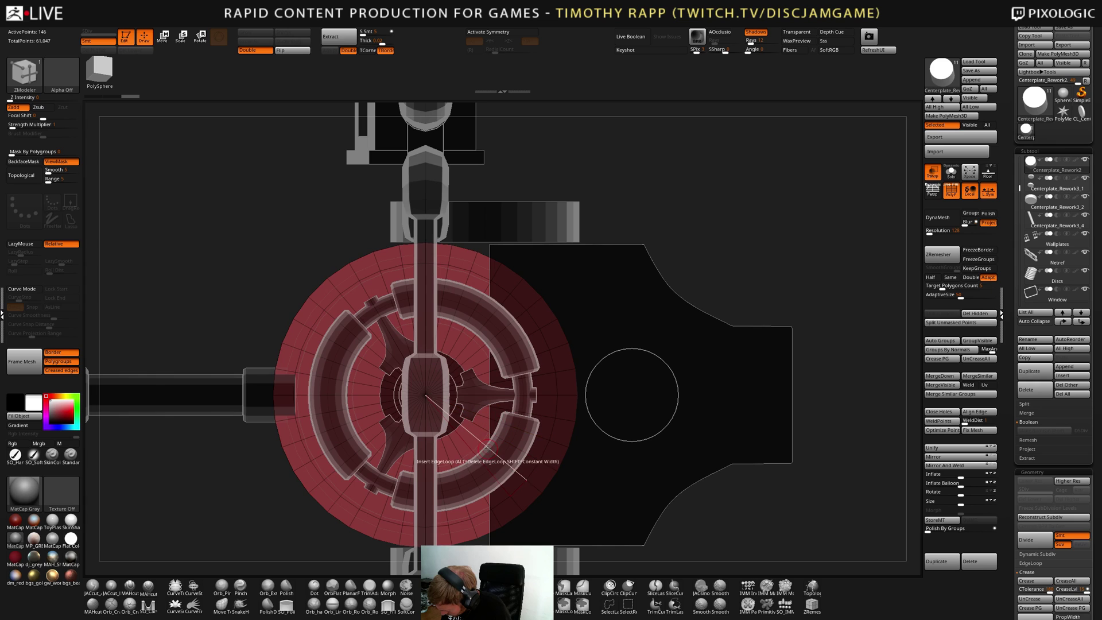
Push the area inside the new loop down into the cylinder with QMesh, leaving a raised outer rim
right_drag(493, 446, 492, 485)
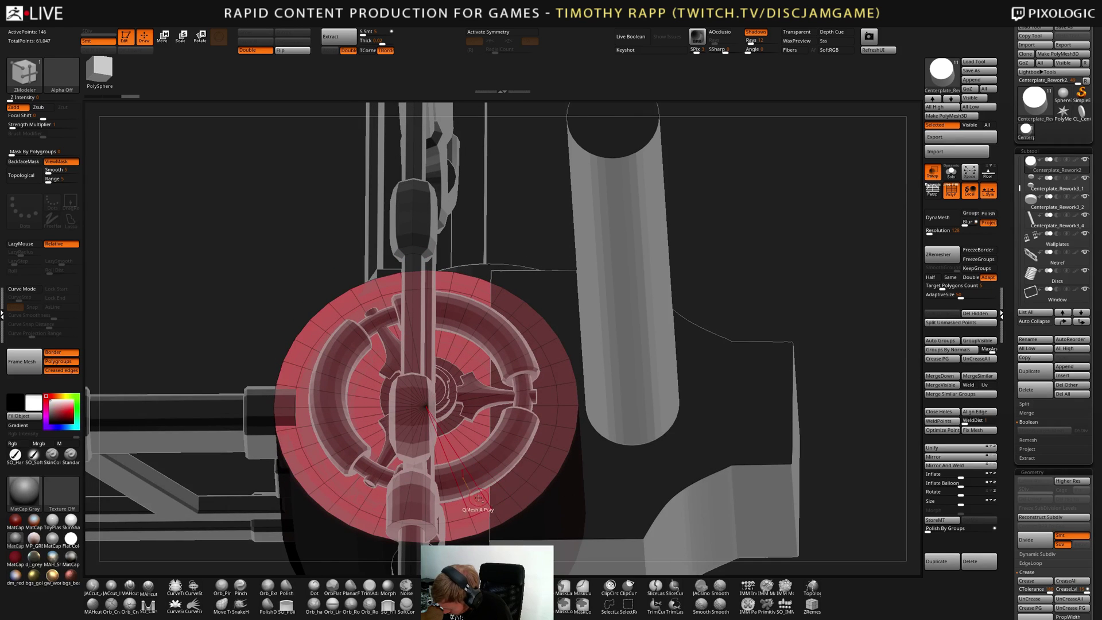
mouse_move(474, 502)
mouse_down()
mouse_move(519, 428)
mouse_move(551, 404)
mouse_move(520, 324)
mouse_move(410, 326)
mouse_move(314, 356)
mouse_move(307, 462)
mouse_move(367, 519)
mouse_move(447, 472)
mouse_up()
right_drag(447, 472, 412, 513)
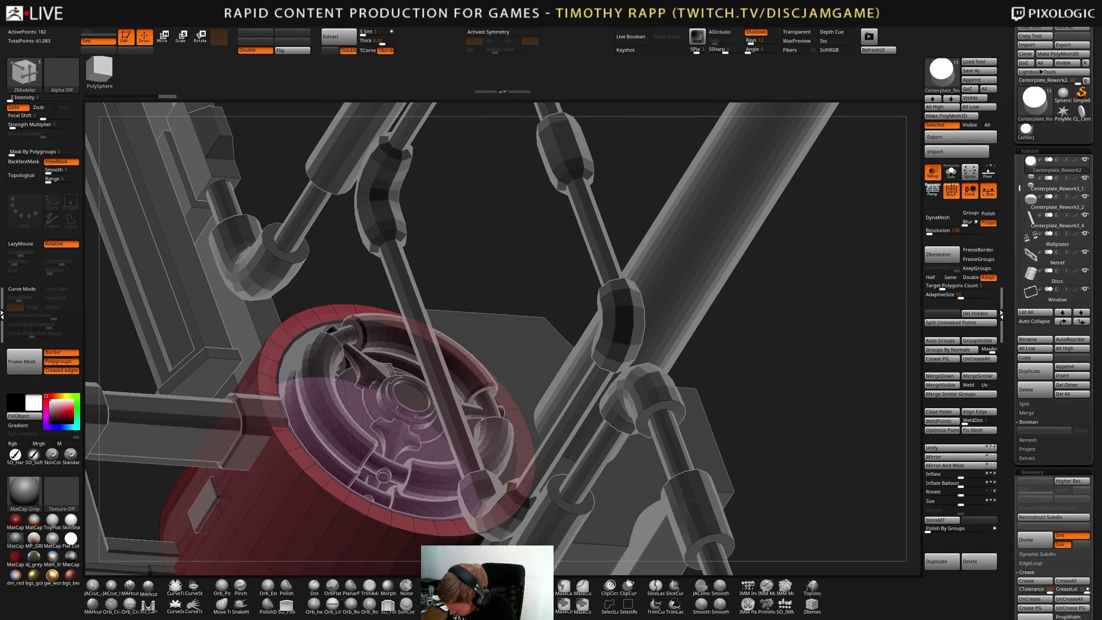
mouse_move(367, 516)
right_down()
mouse_move(470, 423)
mouse_move(471, 447)
mouse_move(516, 443)
mouse_move(506, 430)
mouse_move(527, 458)
mouse_move(508, 456)
right_up()
Solo the cylinder, isolate the polygroup of the recess floor and restore the visibility of the remaining polygons
key(alt+s)
ctrl+shift+click(520, 446)
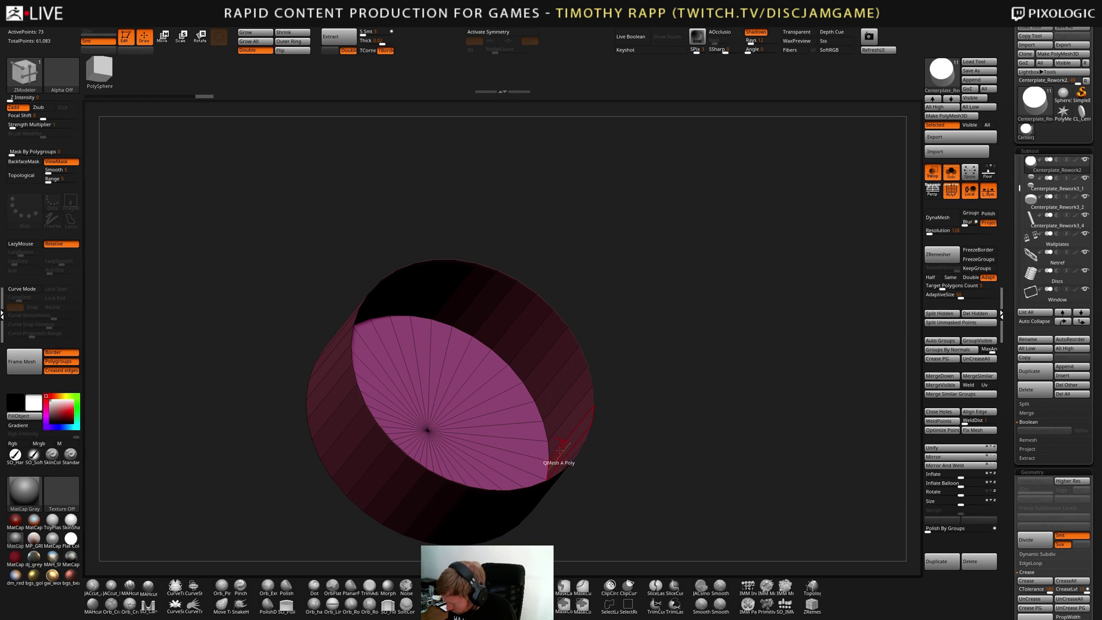
ctrl+shift+click(571, 468)
key(ctrl+z)
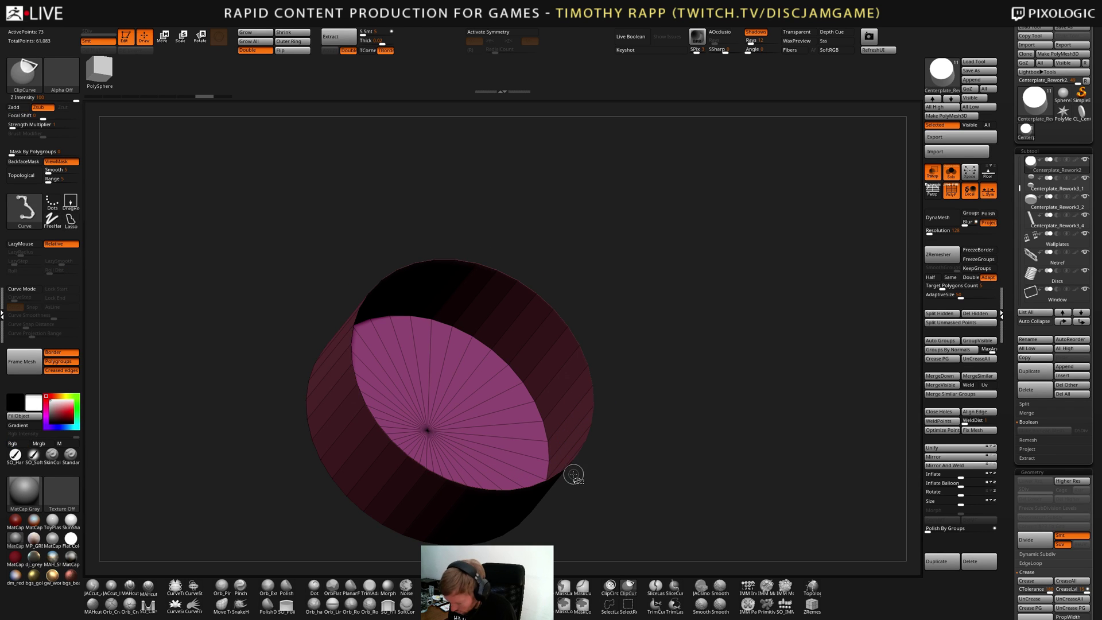
ctrl+shift+click(576, 472)
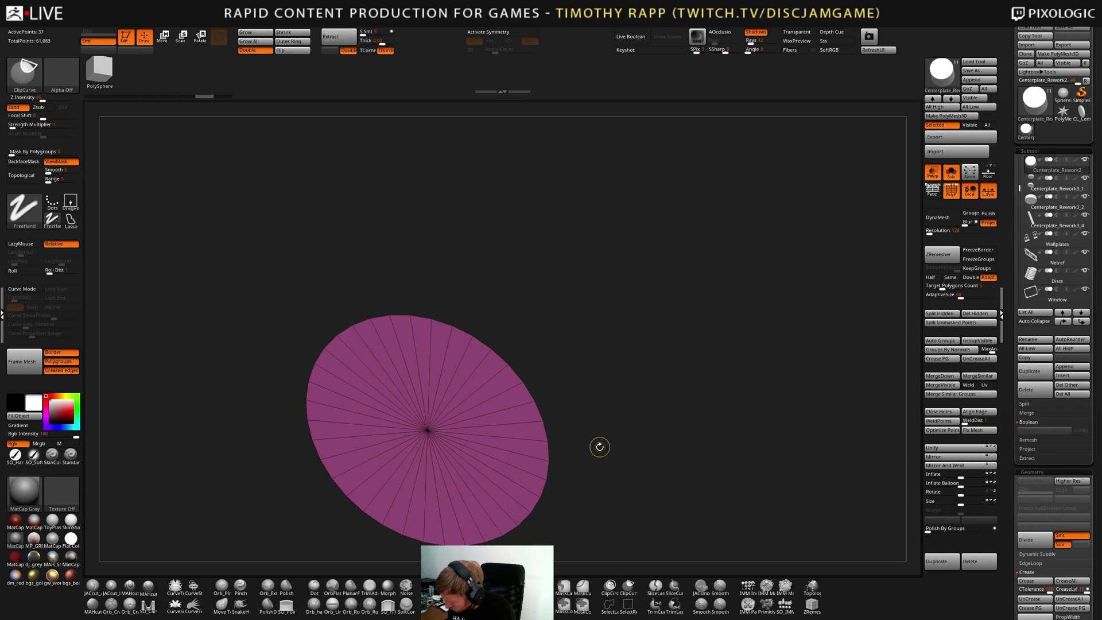
ctrl+shift+click(657, 492)
Move the recess floor down about 0.42 with the gizmo to hollow out the cylinder
key(w)
mouse_move(660, 499)
shift+mouse_down()
mouse_move(610, 458)
mouse_move(502, 427)
mouse_move(497, 518)
mouse_move(567, 455)
shift+mouse_up()
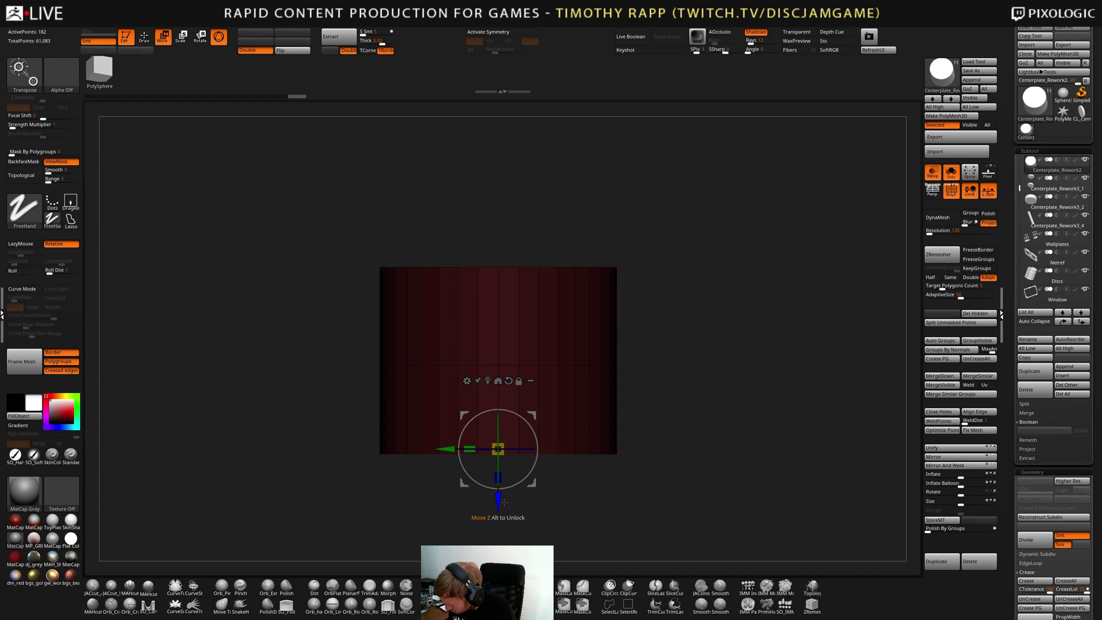
key(ctrl+z)
click(497, 296)
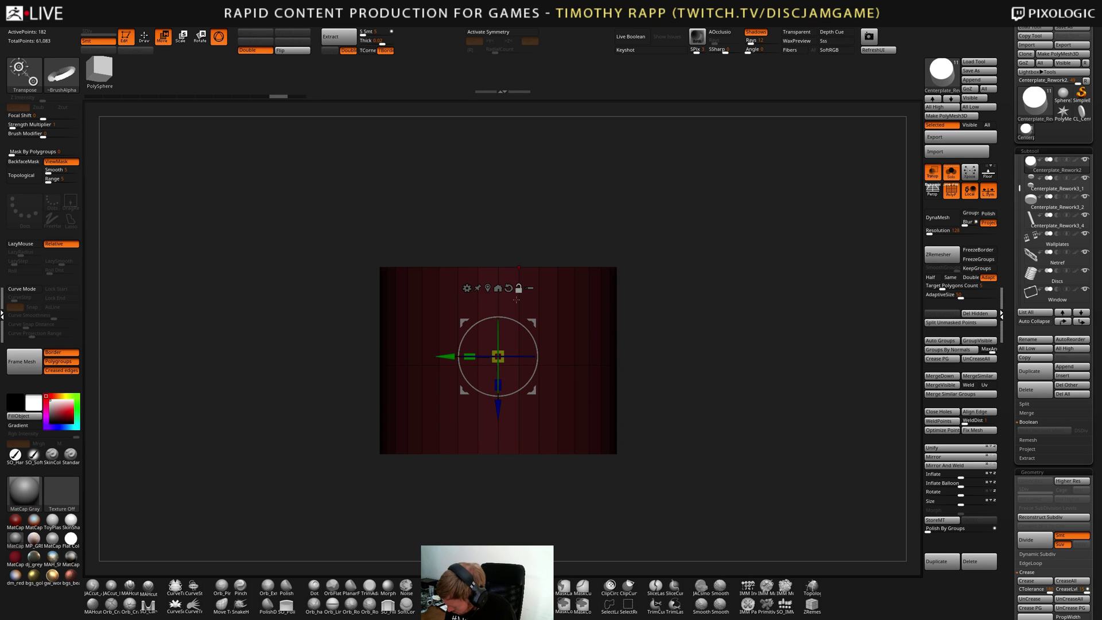
drag(499, 408, 503, 495)
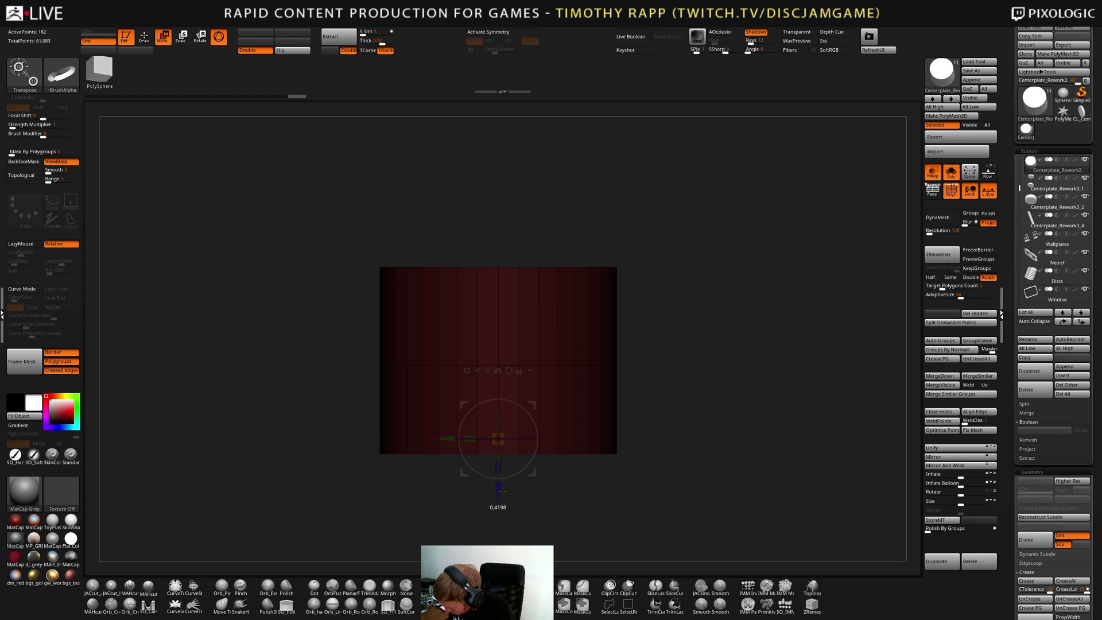
Turn off the polyframe and Solo mode and view the hollowed cylinder within the full structure
mouse_move(668, 428)
mouse_down()
mouse_move(672, 497)
mouse_move(684, 475)
mouse_move(638, 472)
mouse_move(690, 474)
mouse_move(647, 461)
mouse_move(668, 427)
mouse_up()
key(shift+f)
key(ctrl+h)
click(951, 172)
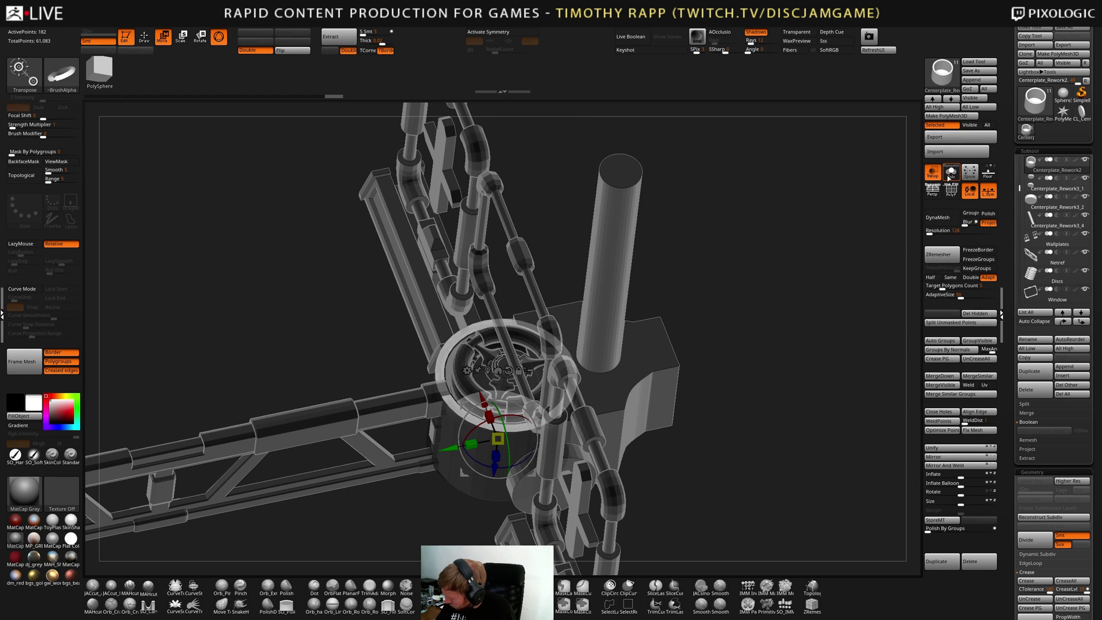
drag(803, 175, 732, 415)
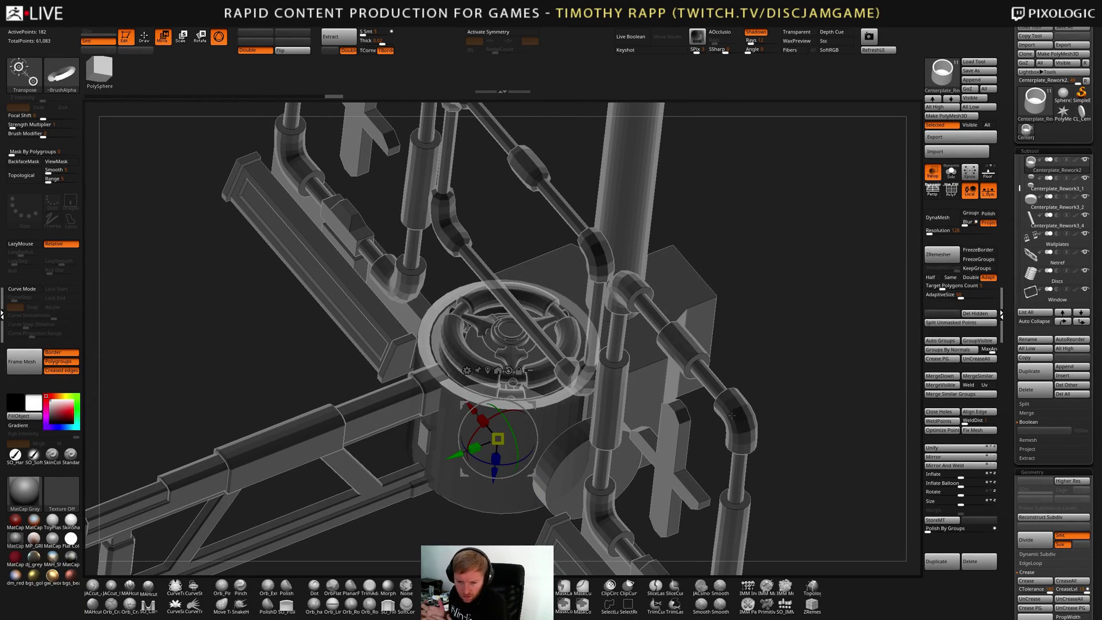
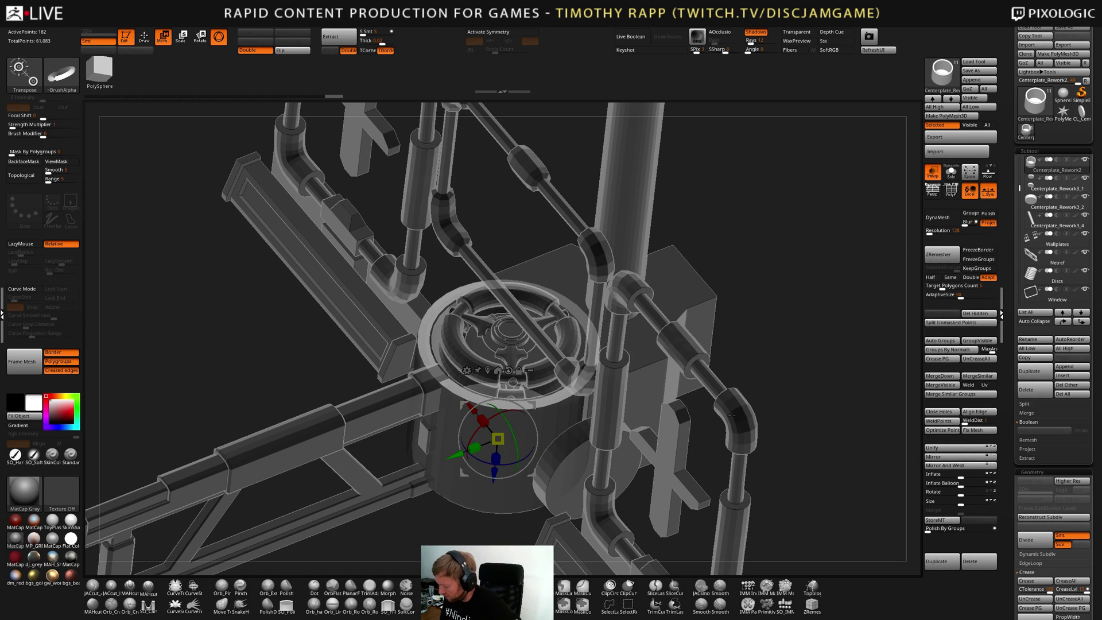
Solo the cylinder and examine the smoothed normals option in the FBX ExportImport plugin
drag(763, 378, 711, 332)
key(shift+s)
drag(691, 386, 680, 424)
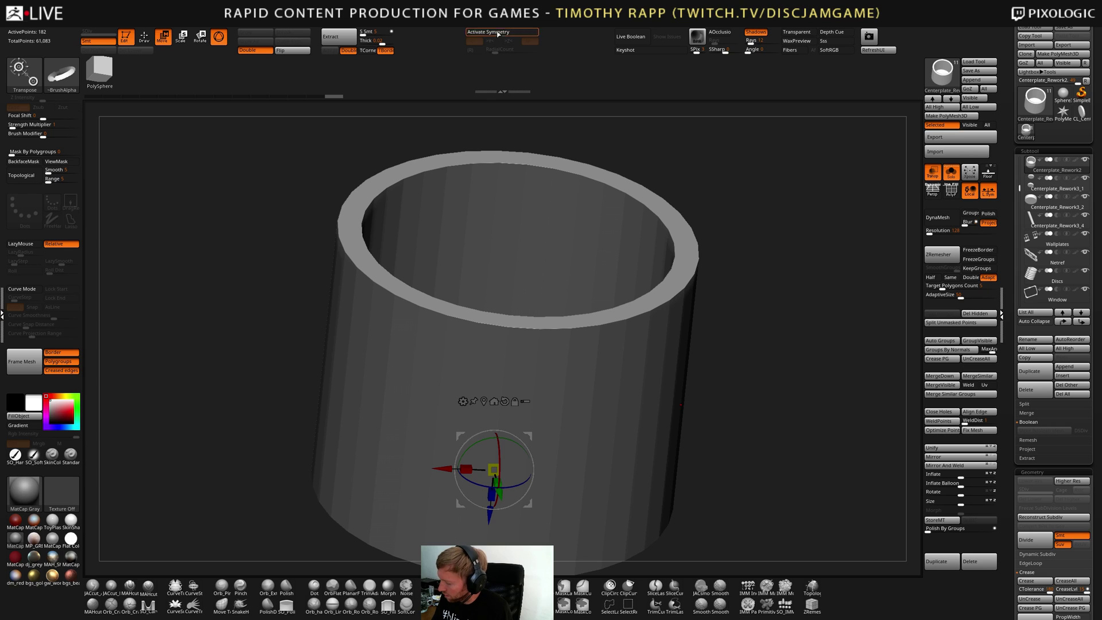
mouse_move(490, 19)
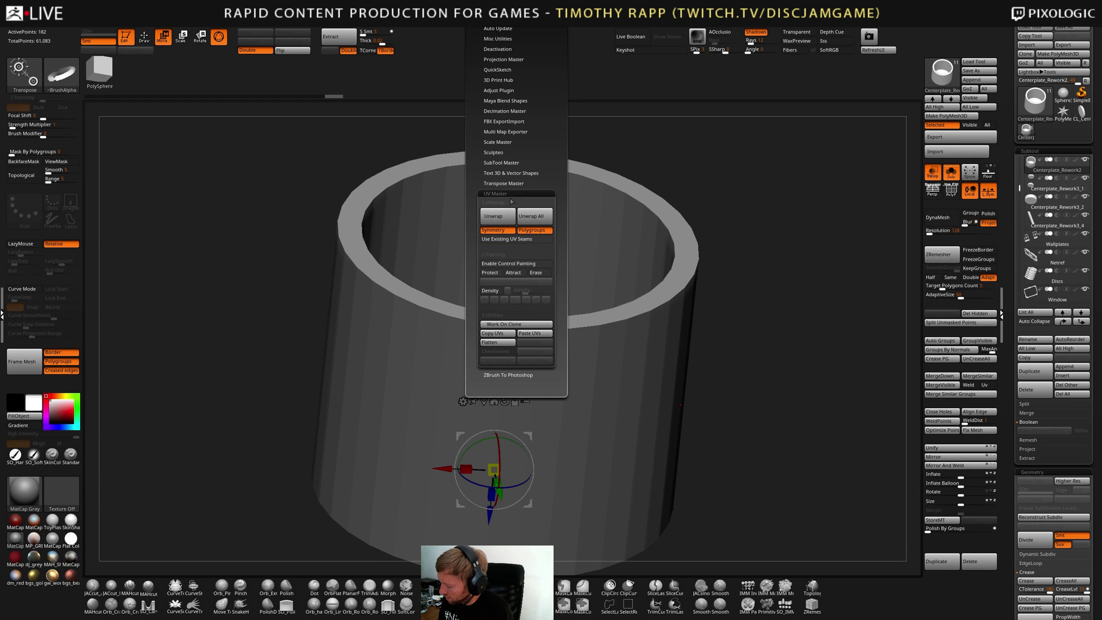
click(499, 121)
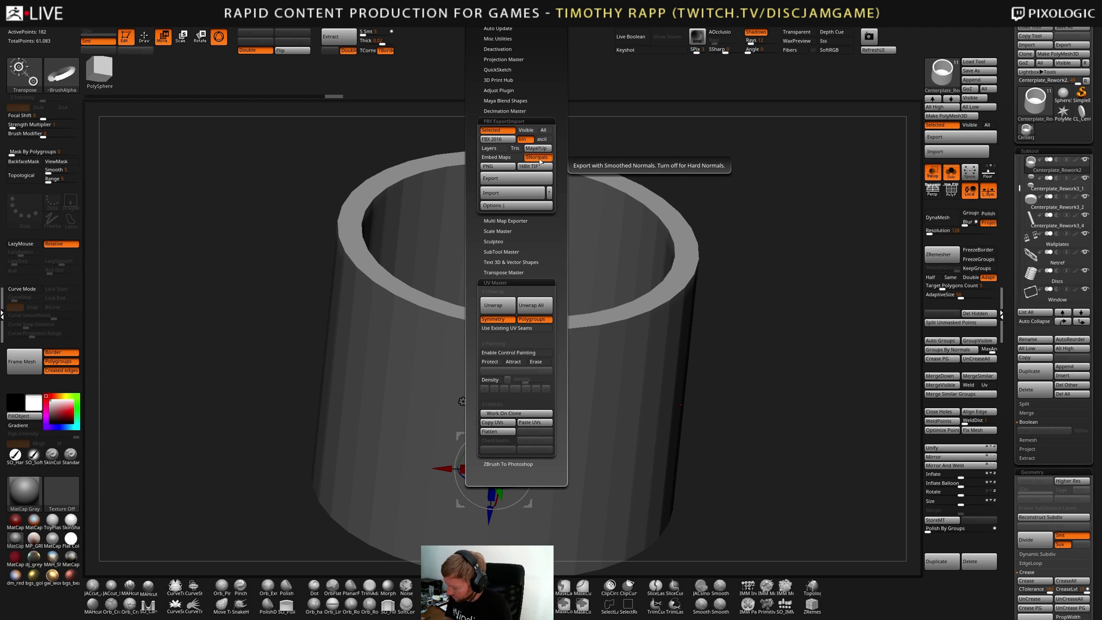
Group the hollow cylinder's polygons by normals, crease the polygroup borders and check the groups in the polyframe
ctrl+right_drag(634, 471, 625, 410)
ctrl+right_drag(625, 410, 594, 428)
key(shift+f)
key(shift+f)
key(c)
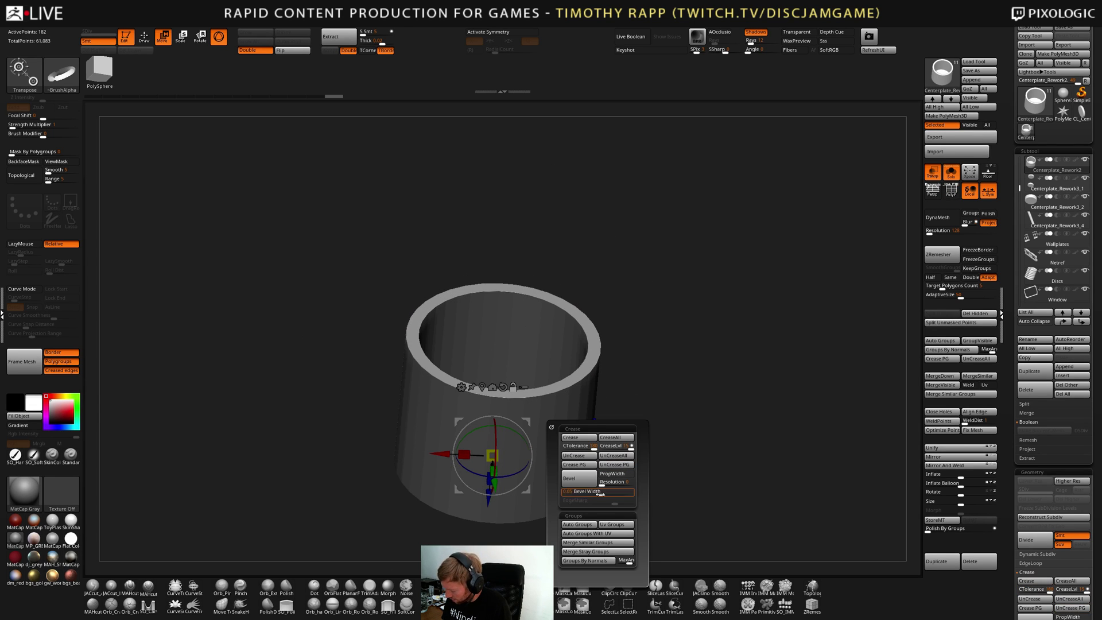
click(591, 465)
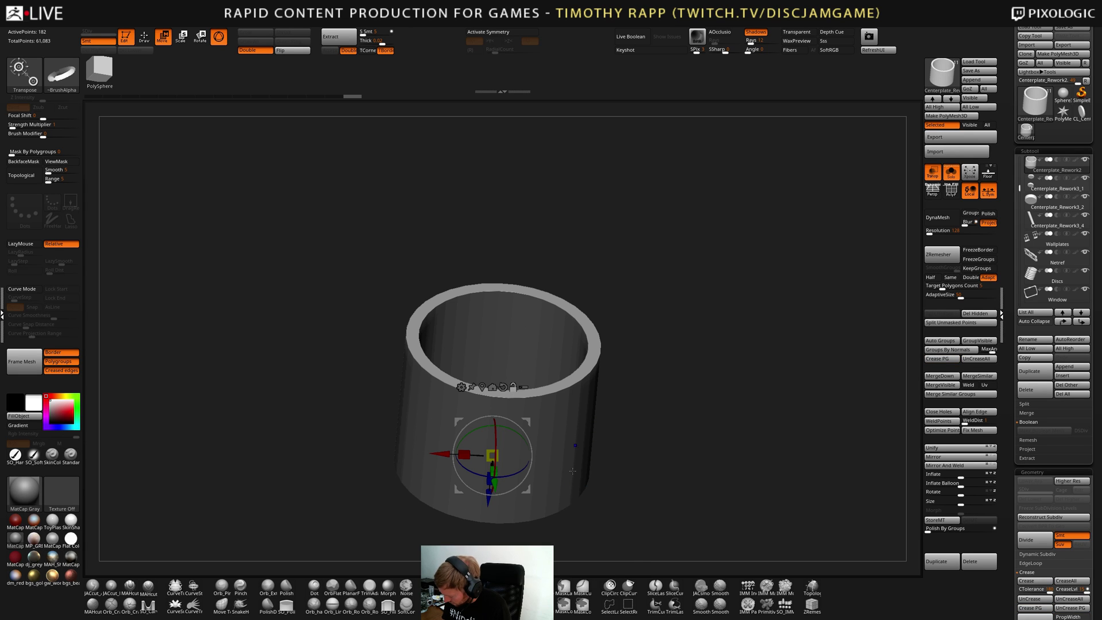
key(c)
click(572, 601)
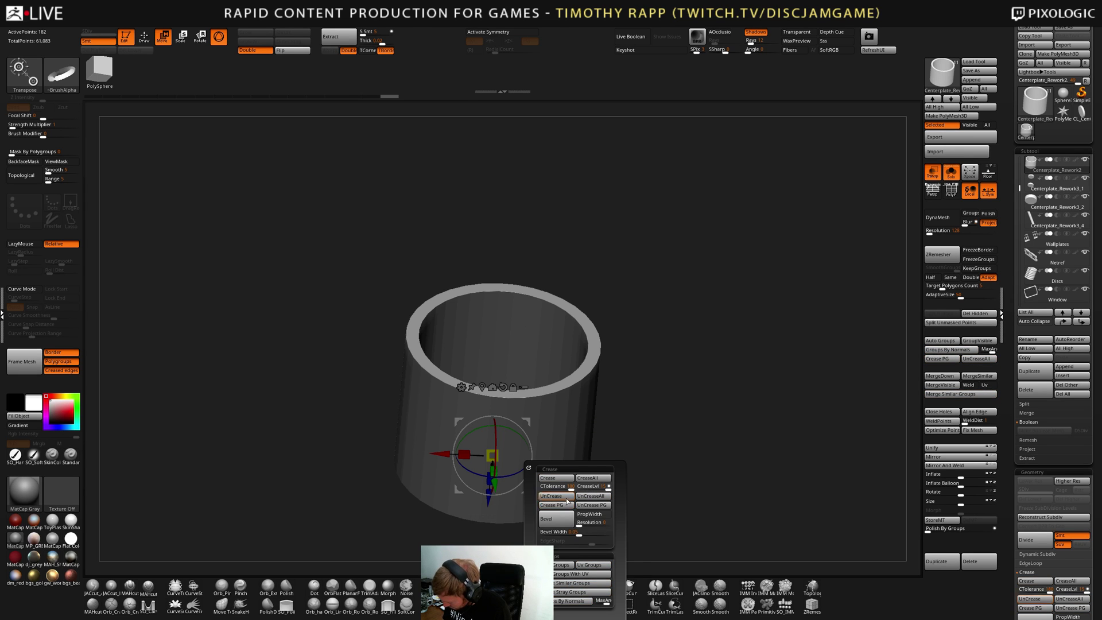
key(shift+f)
drag(631, 402, 591, 421)
key(shift+f)
Expand the Dynamic Subdiv settings and activate Dynamic to preview the smoothed cylinder
key(d)
key(shift+d)
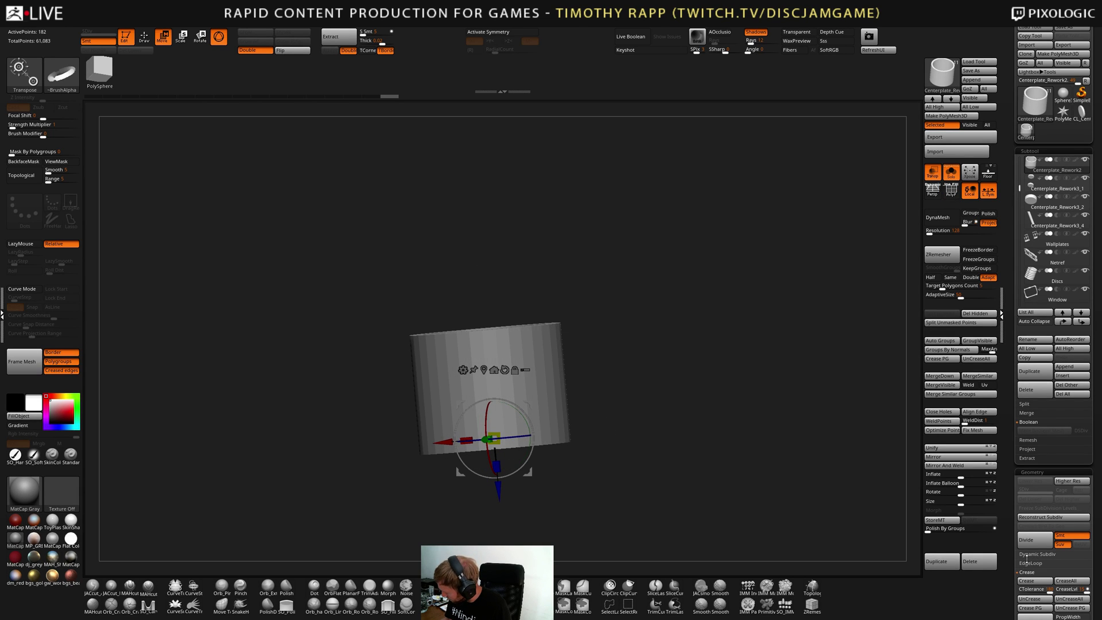
click(1027, 556)
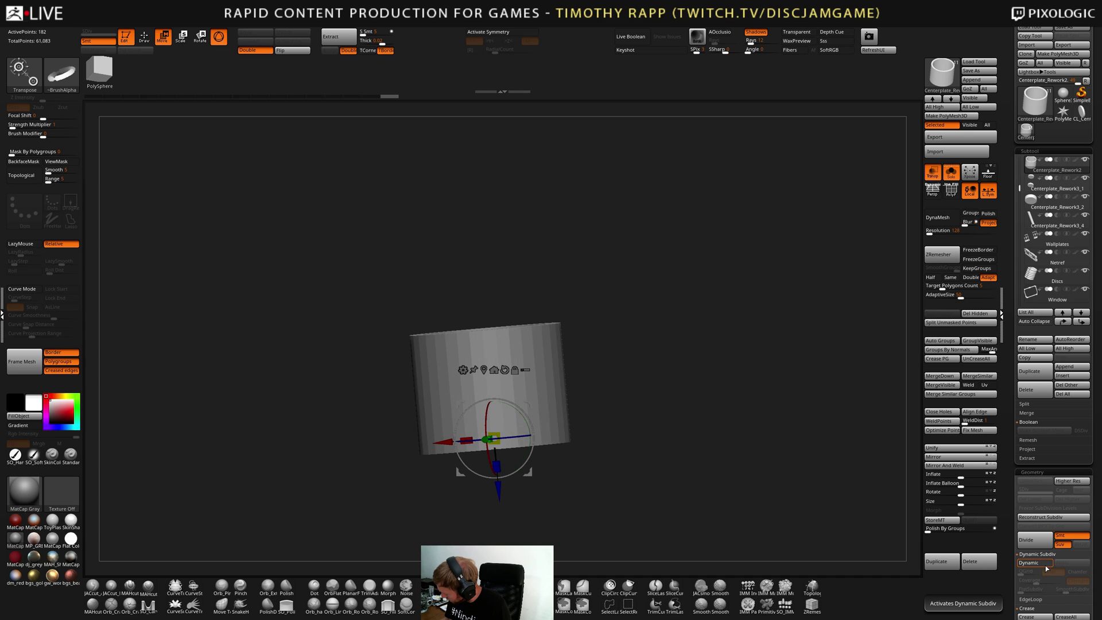
click(1044, 565)
click(1044, 565)
click(1045, 565)
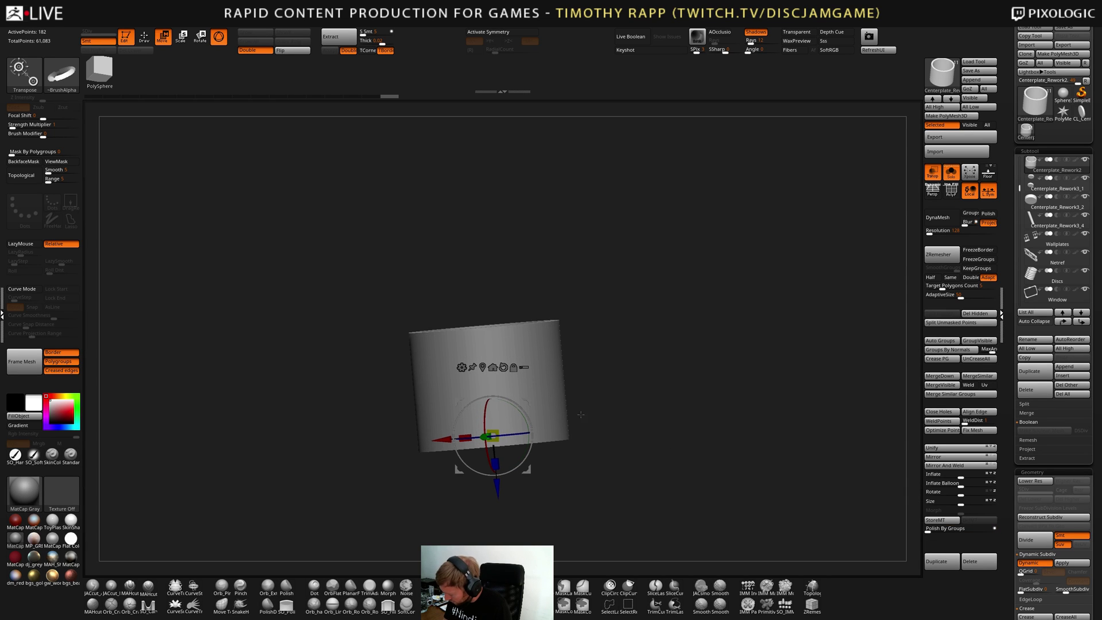
Compare the cylinder from above with dynamic subdivision on and off, leaving it off
drag(581, 415, 691, 442)
key(shift+d)
key(d)
key(shift+d)
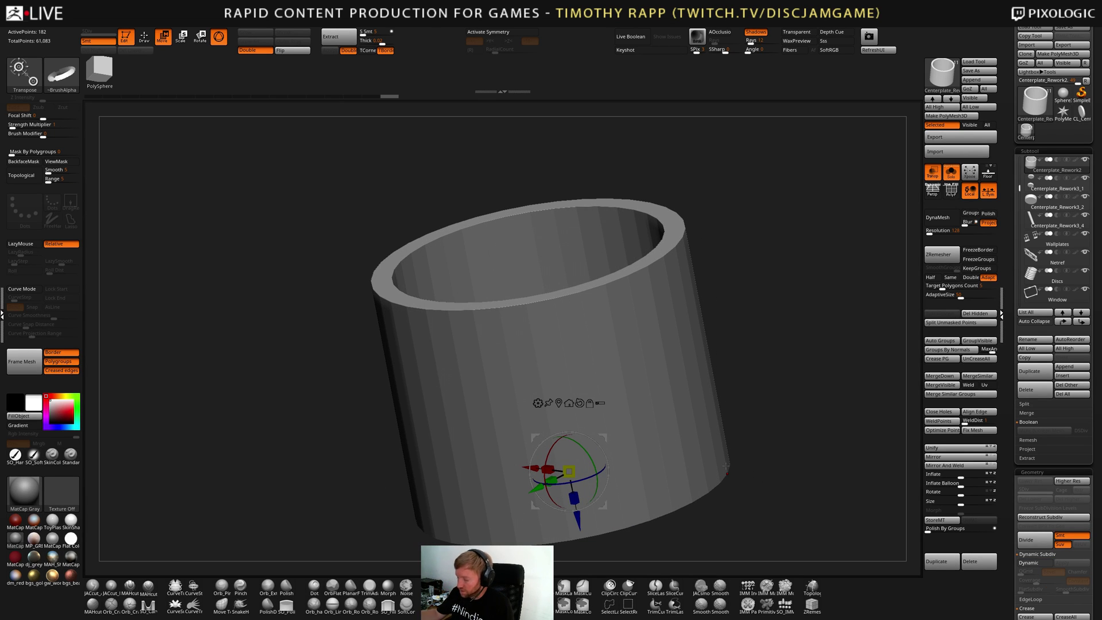
Turn dynamic subdivision back on for the cylinder and inspect its smoothed walls and rim from a tilted view
key(d)
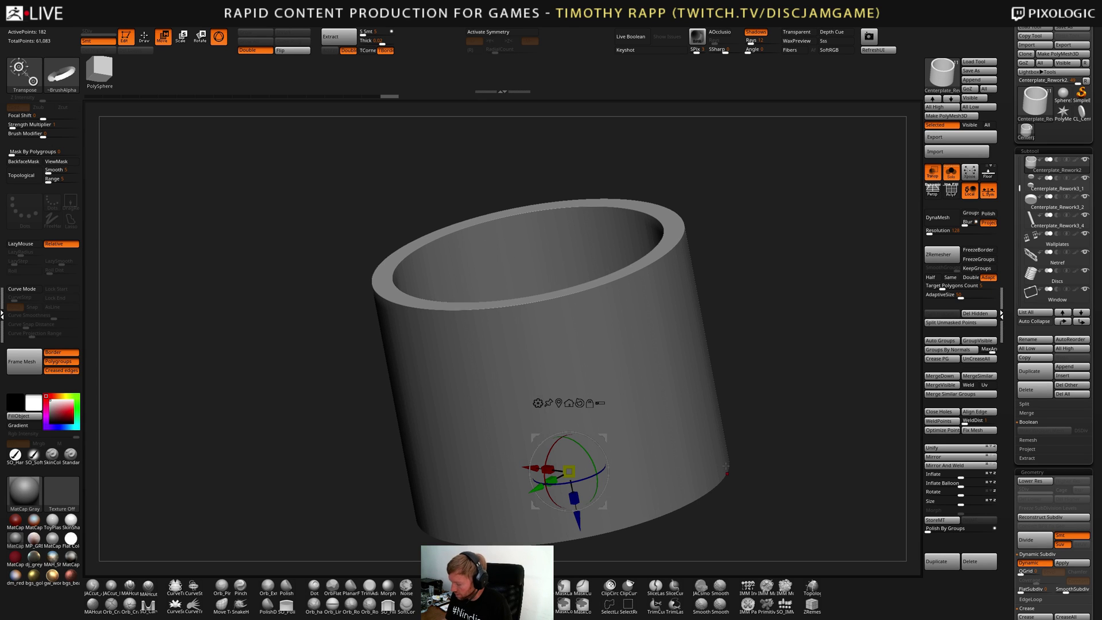
drag(726, 466, 663, 446)
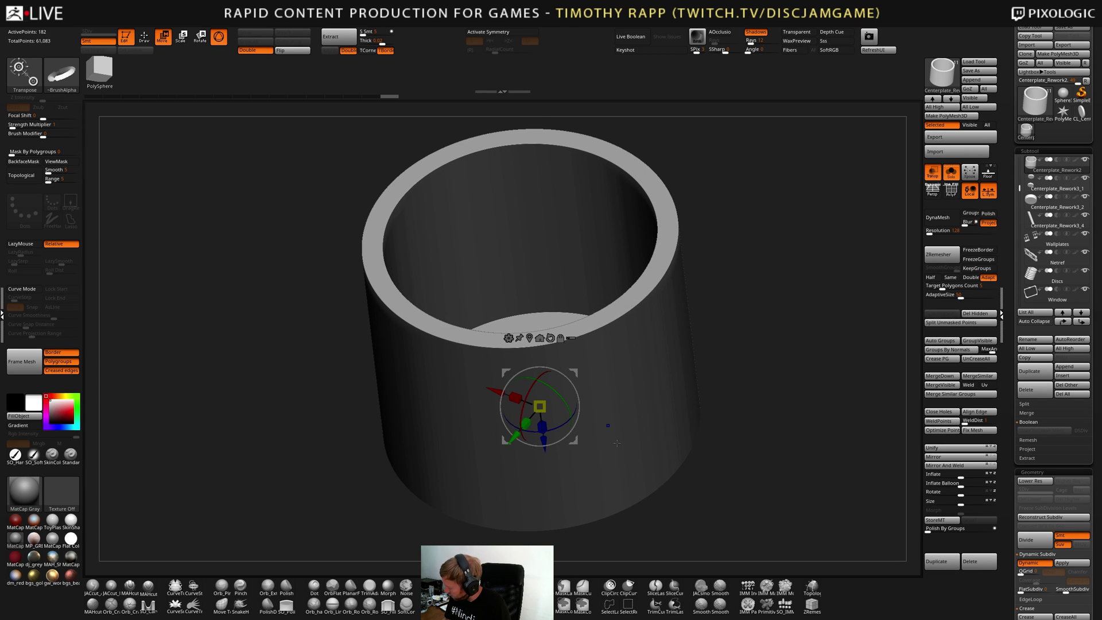
key(shift+d)
key(d)
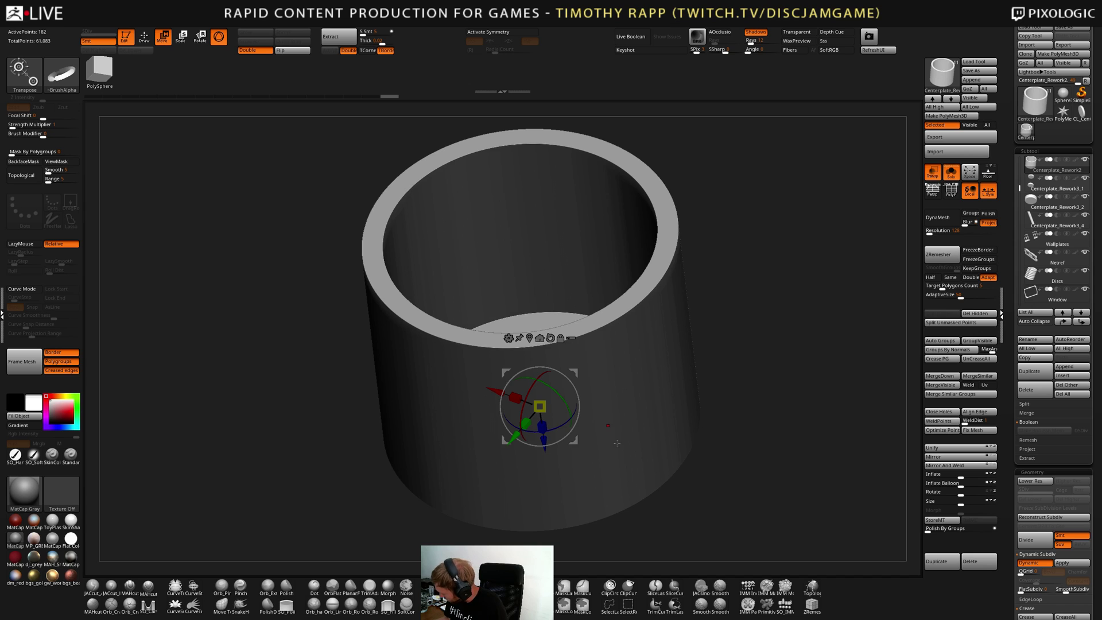
Raise QGrid in the dynamic subdivision settings, switch it to Chamfer mode and adjust Coverage to bevel the cylinder's rims
click(1024, 572)
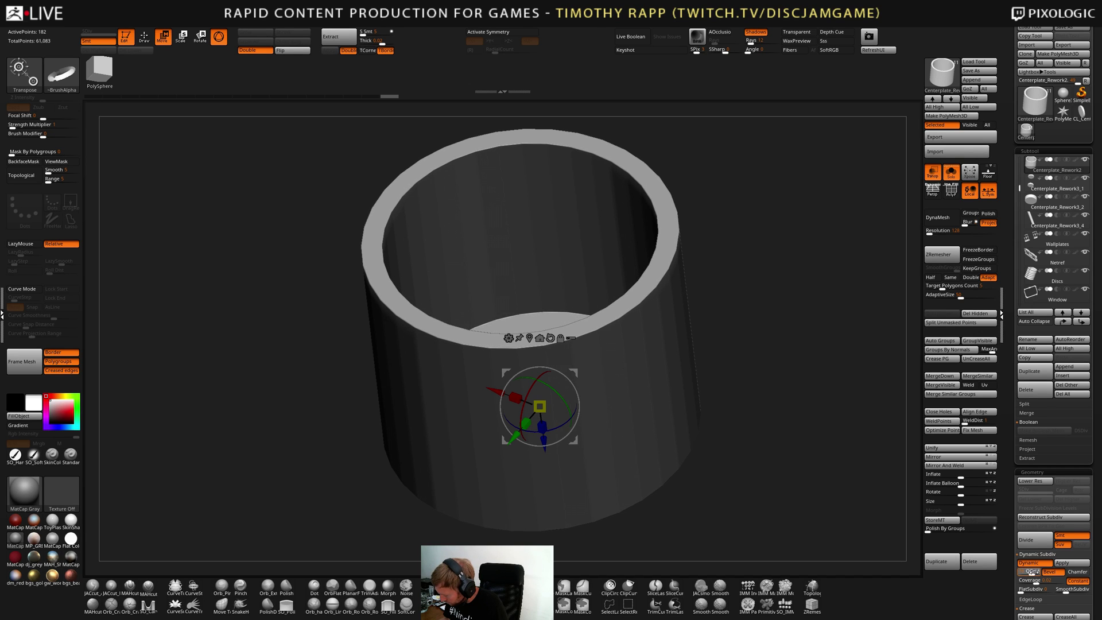
click(1078, 572)
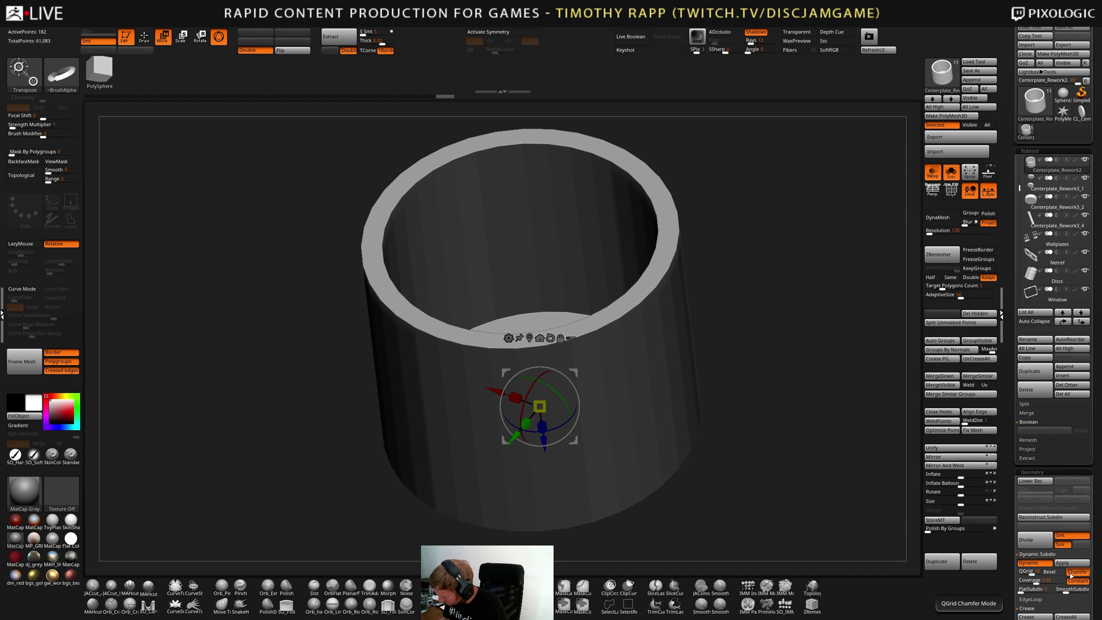
drag(1034, 572, 1045, 583)
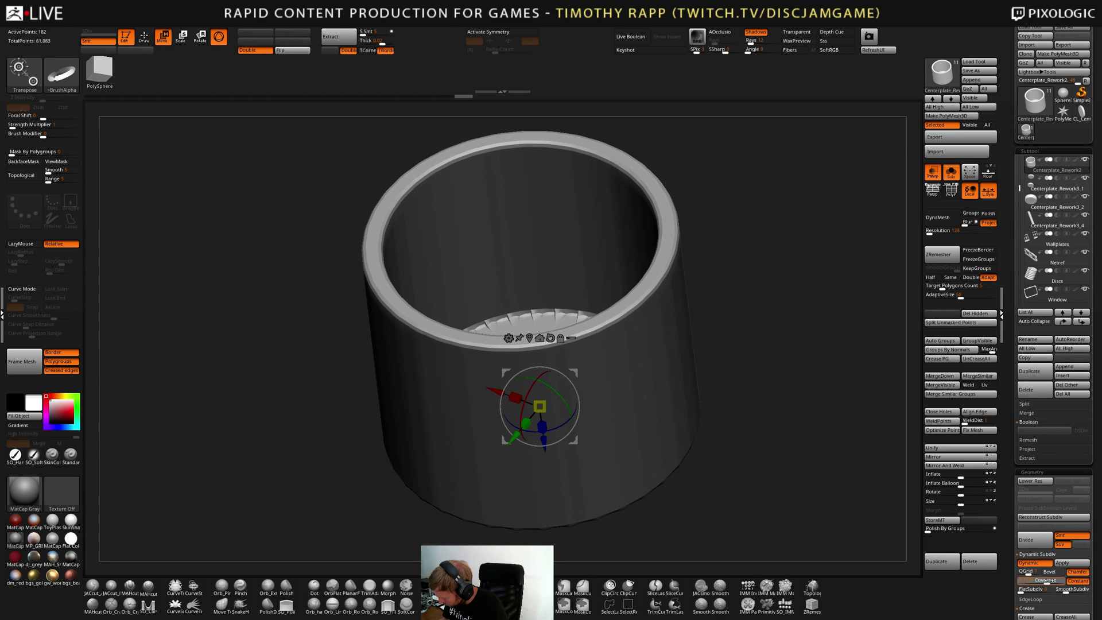
drag(867, 453, 873, 525)
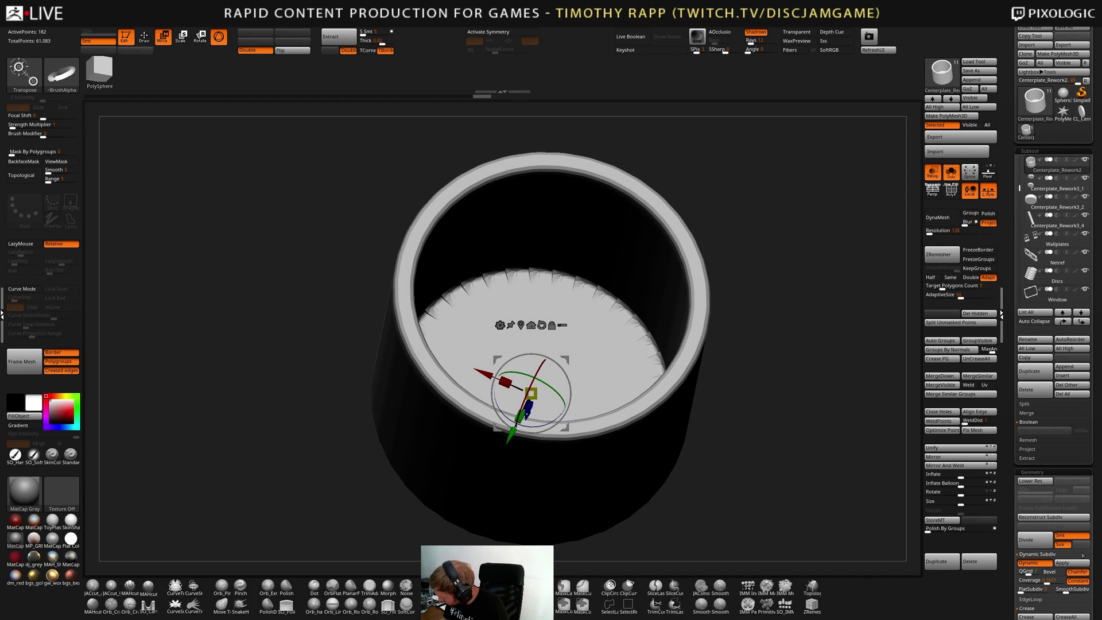
Switch QGrid to Bevel mode and compare the cylinder's rims with QGrid on and off, leaving QGrid at zero
click(1078, 572)
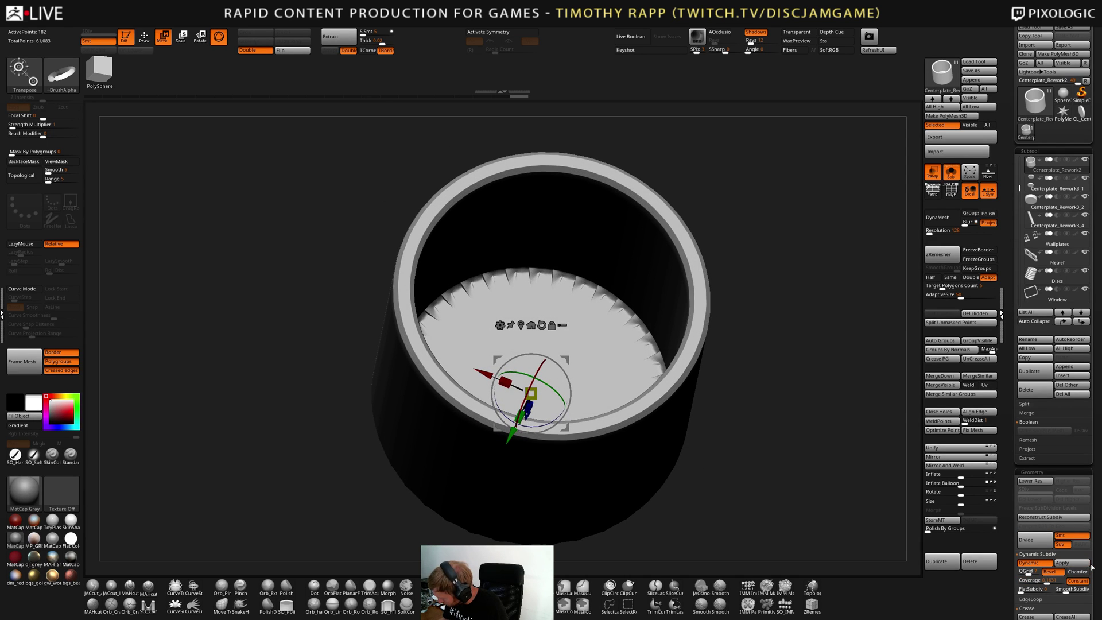
drag(726, 551, 723, 497)
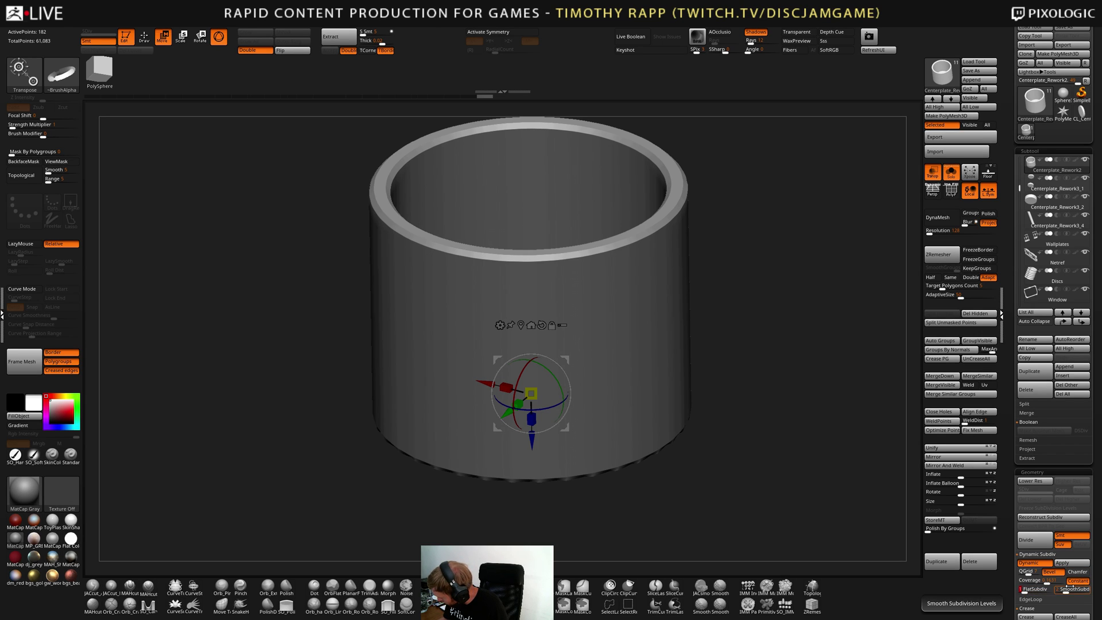
drag(792, 500, 799, 531)
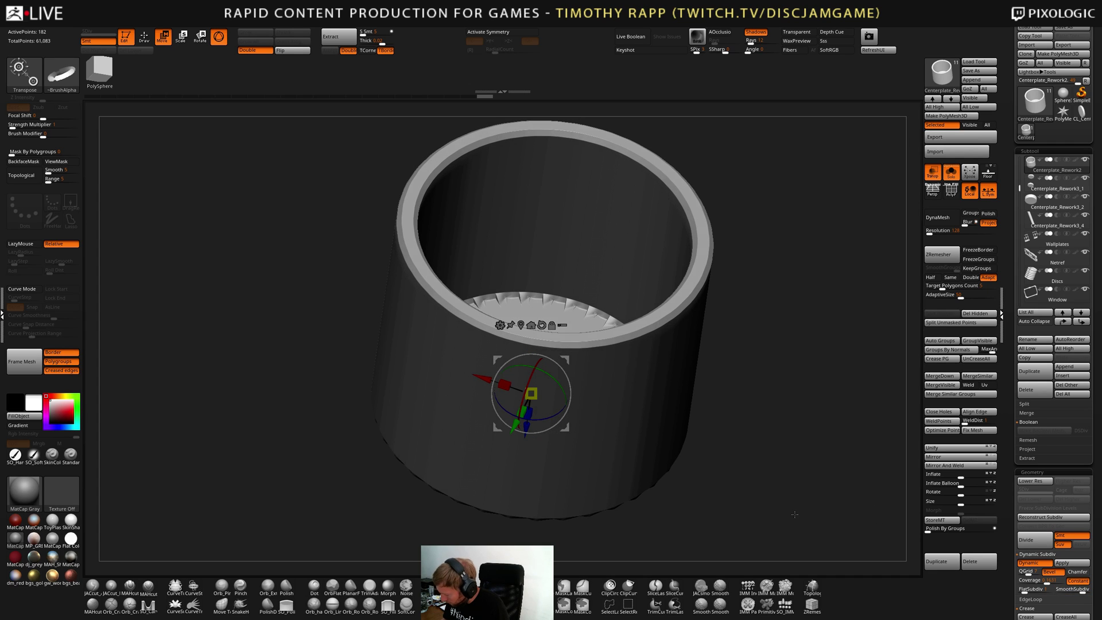
click(1023, 572)
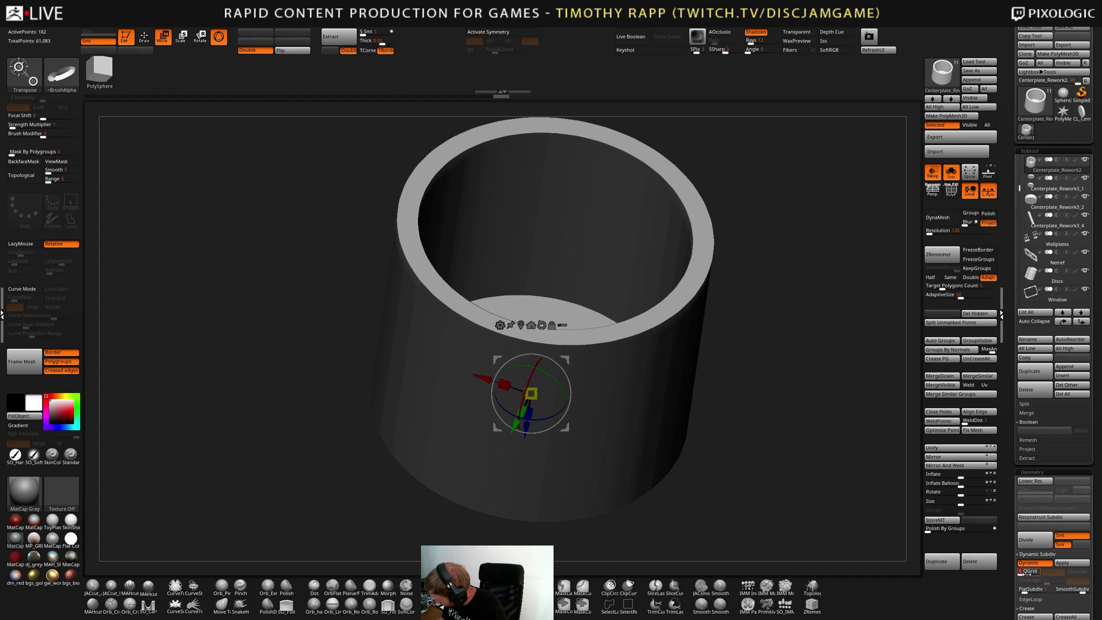
click(1024, 571)
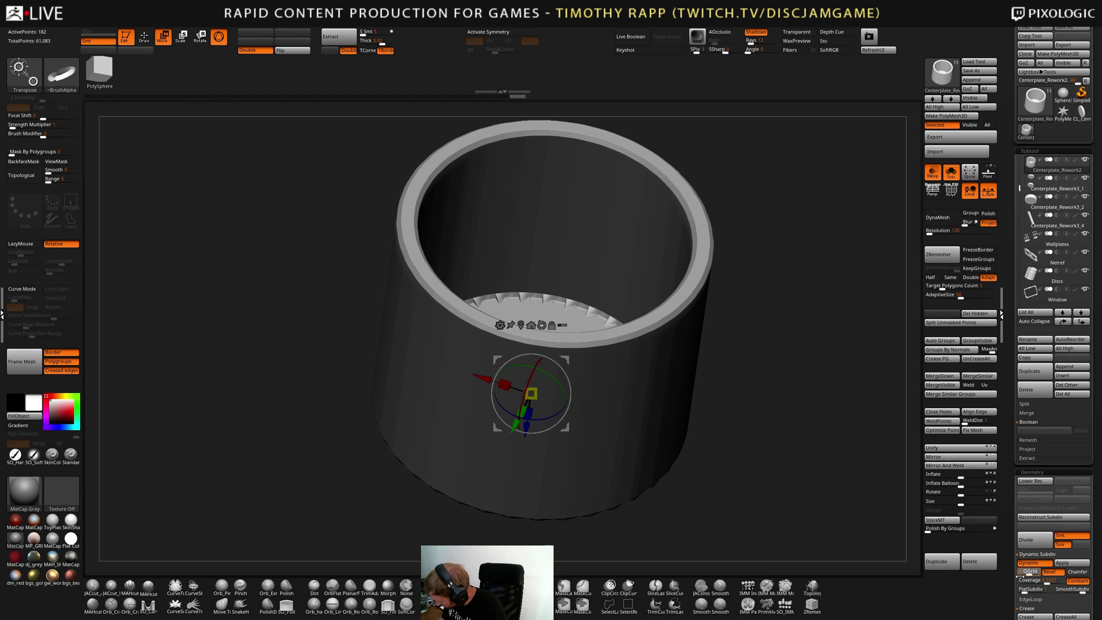
click(1023, 571)
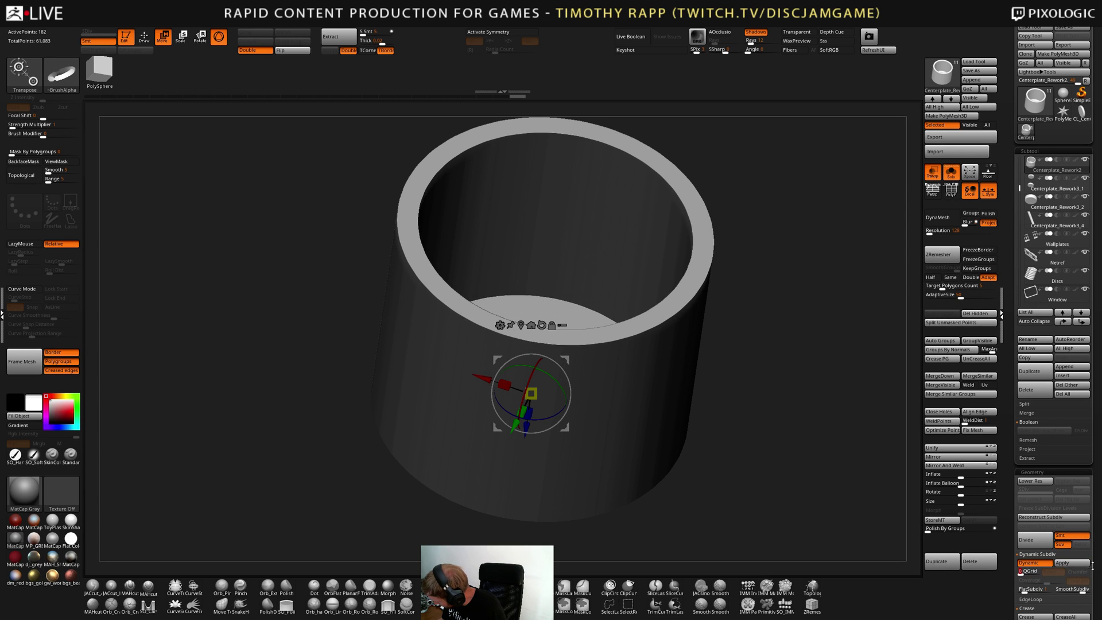
Turn dynamic subdivision off, show the cylinder's polygroups in polyframe and unwrap its UVs with UV Master
key(shift+d)
drag(746, 466, 637, 439)
key(shift+f)
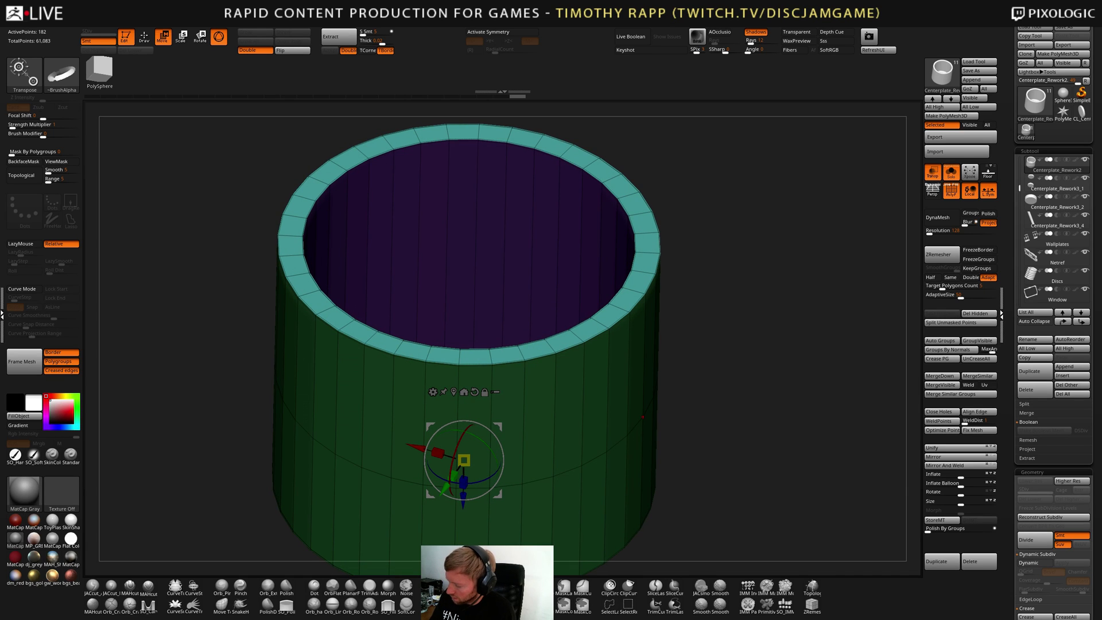
mouse_move(495, 23)
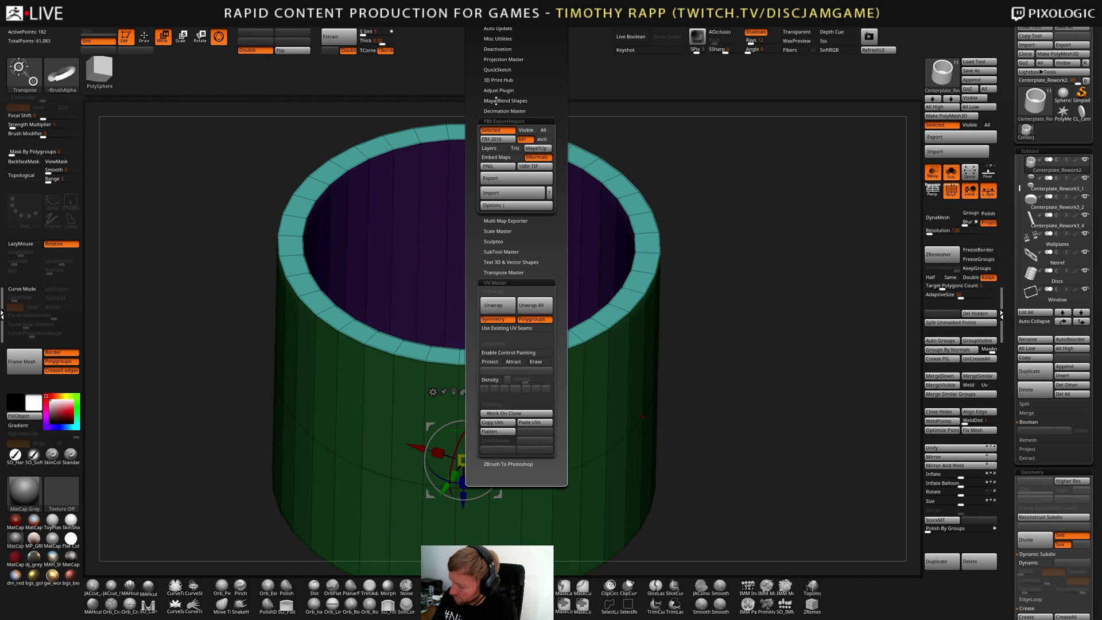
click(498, 305)
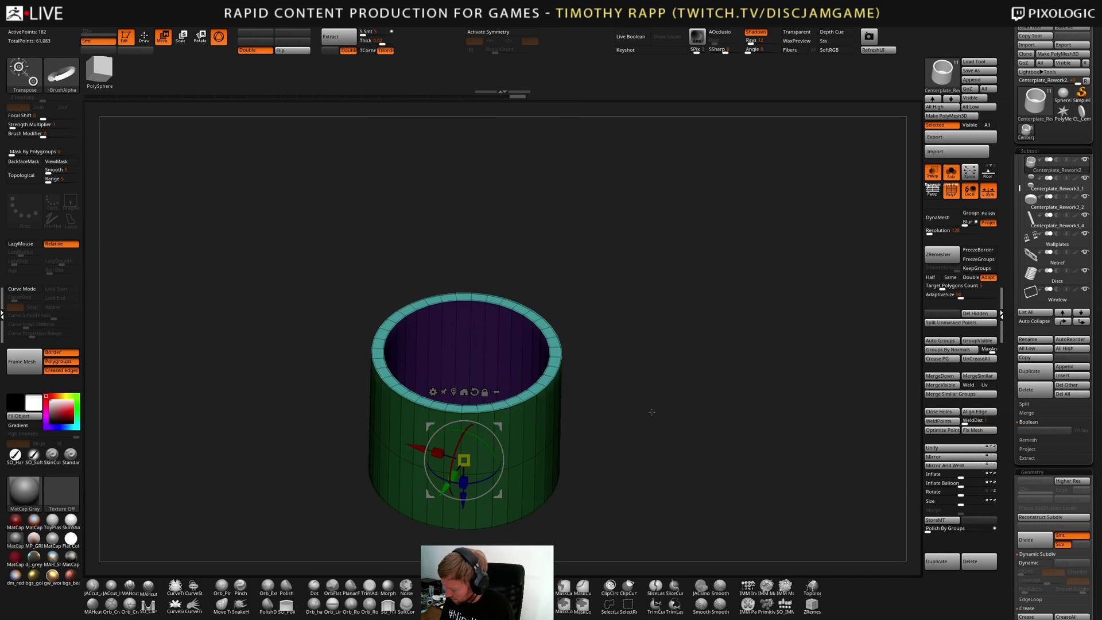
Duplicate the cylinder subtool, hide the polyframe and divide the duplicate twice with its creased edges intact
click(1044, 371)
key(shift+f)
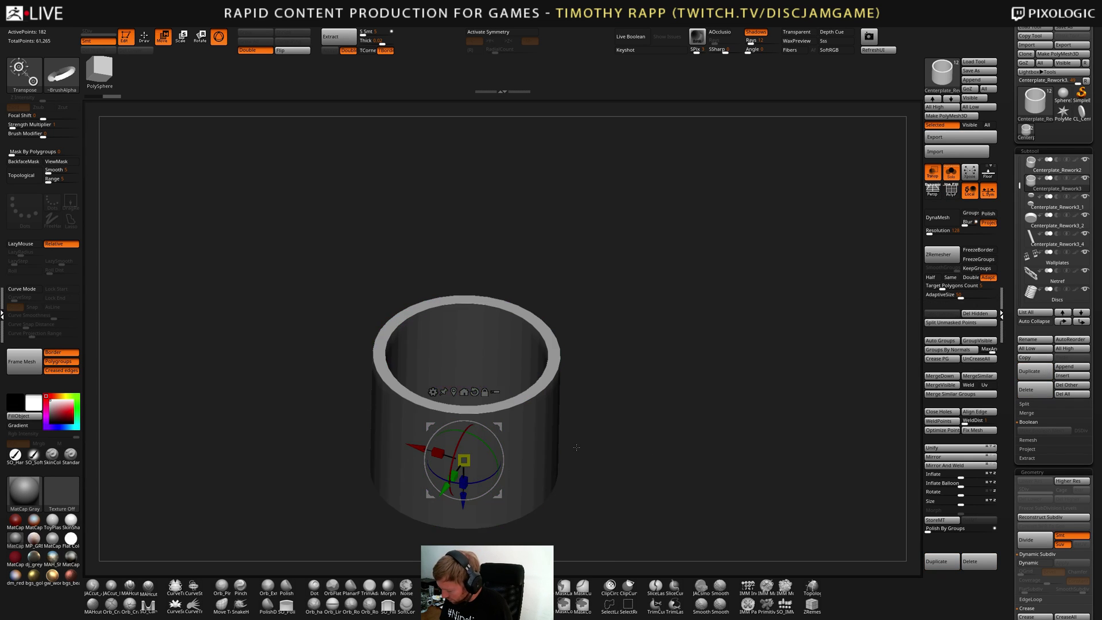
alt+drag(580, 446, 642, 420)
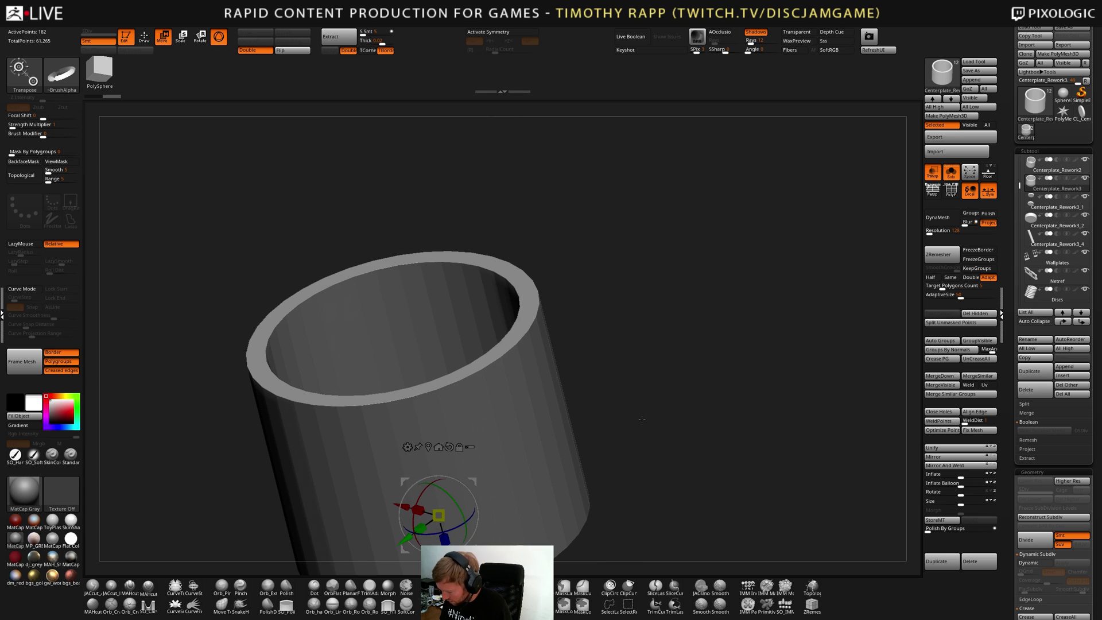
key(ctrl+d)
alt+drag(554, 482, 572, 423)
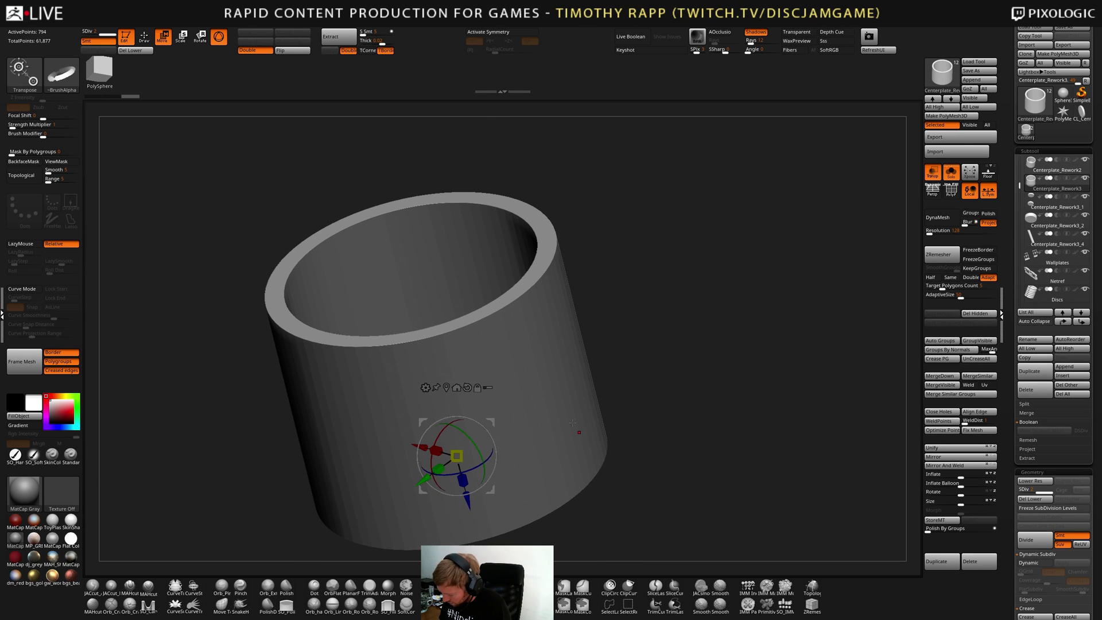
key(ctrl+d)
Uncrease all edges of the duplicate cylinder and divide it several more times to soften its rims
key(space)
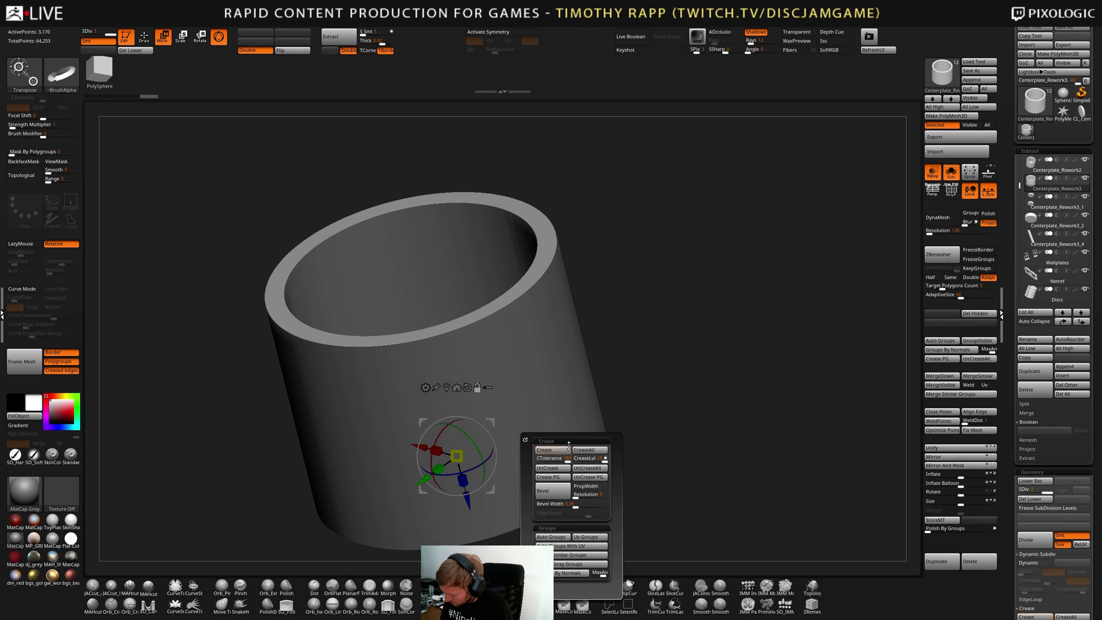
click(595, 468)
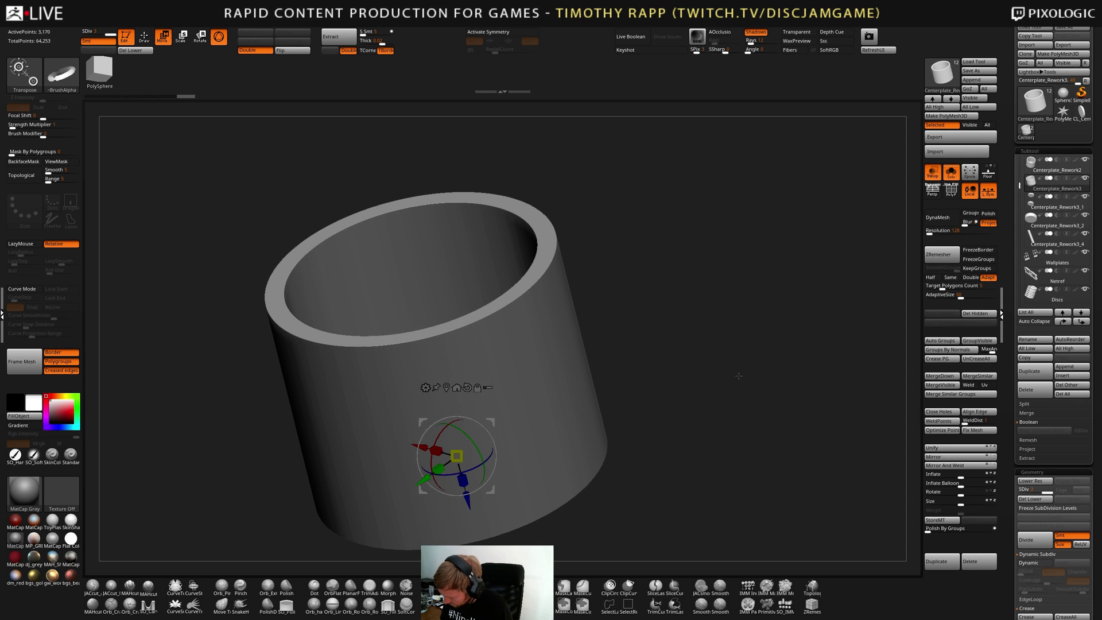
key(space)
key(ctrl+d)
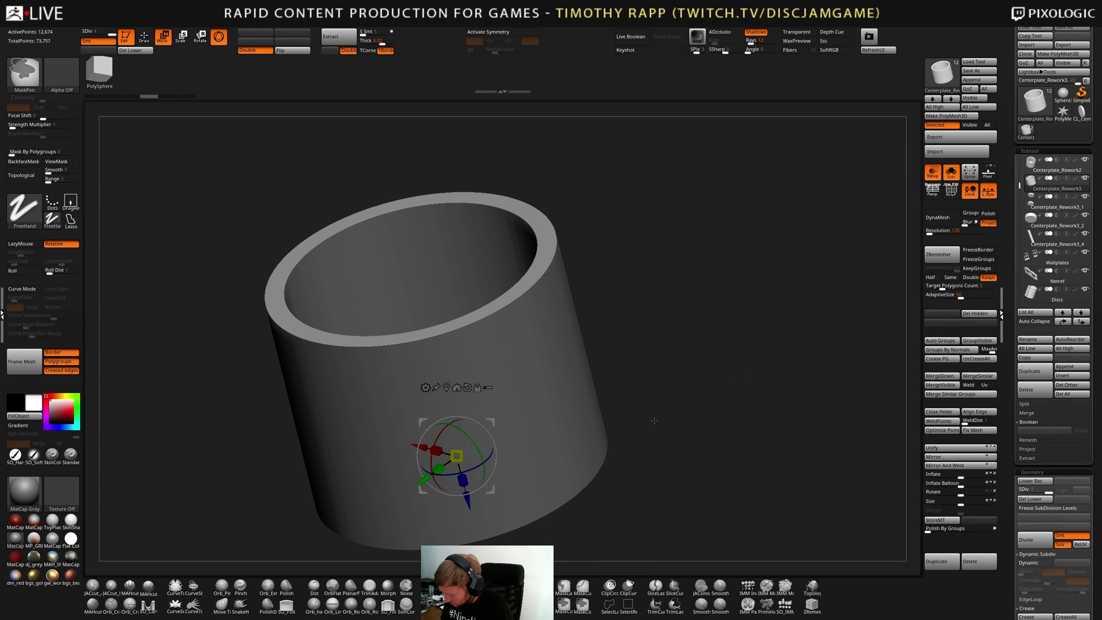
key(space)
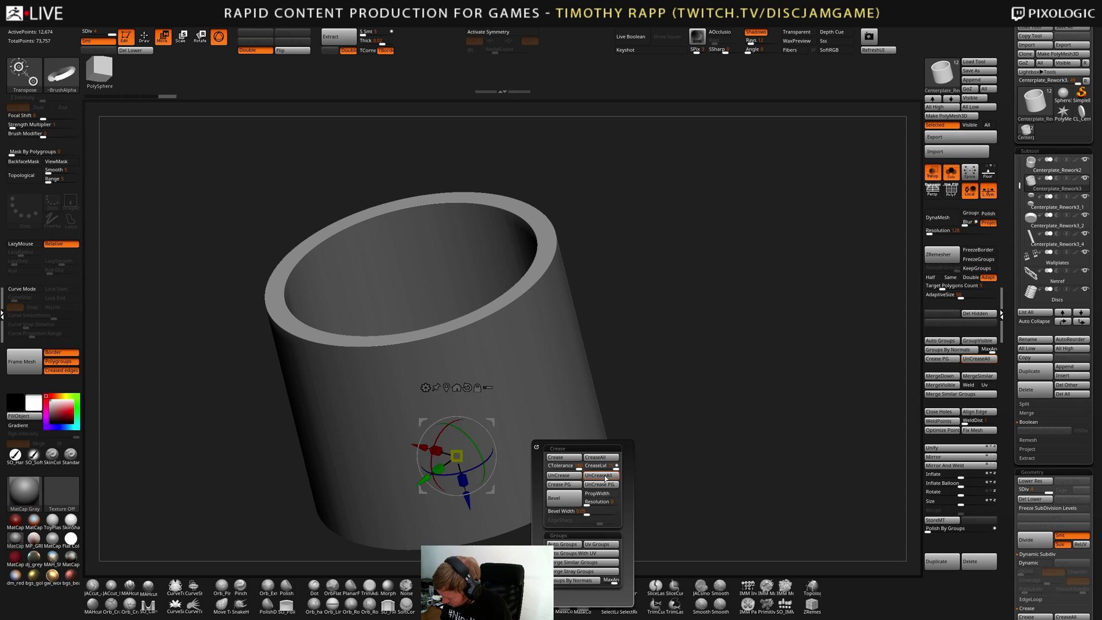
click(601, 478)
key(ctrl+d)
key(ctrl+d)
key(ctrl+d)
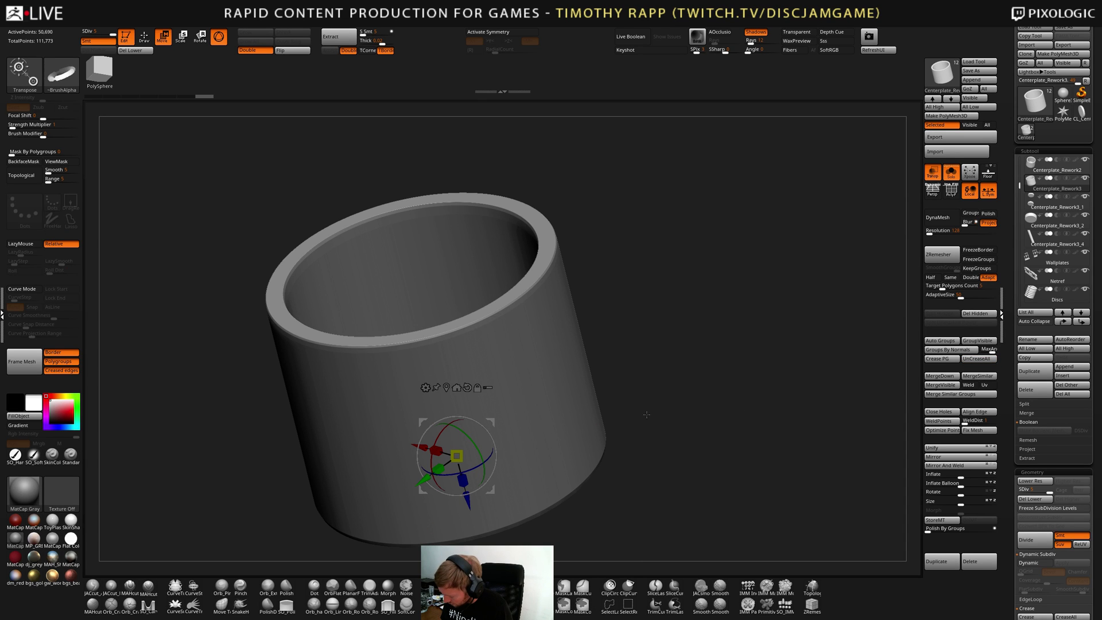
Inspect the densely divided duplicate in polyframe and compare it with the neighbouring subtools
shift+drag(597, 453, 640, 417)
key(shift+f)
alt+right_drag(640, 416, 699, 407)
key(shift+f)
key(f)
key(Up)
key(ctrl+shift+d)
key(Down)
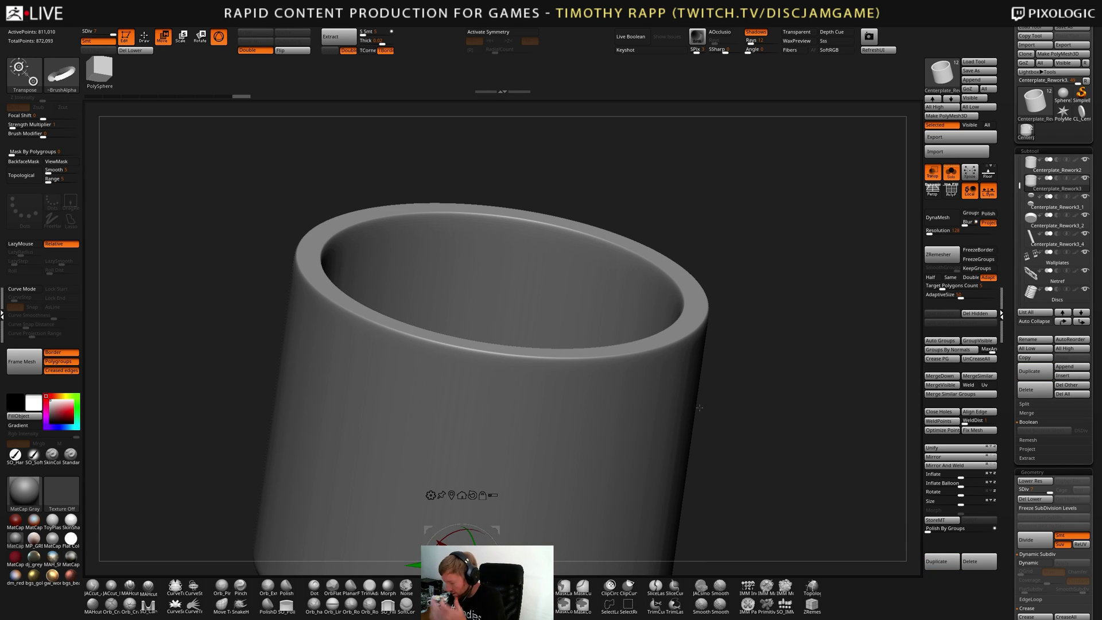
Examine the duplicate's softened rim close up and divide the mesh once more
alt+right_drag(685, 354, 673, 376)
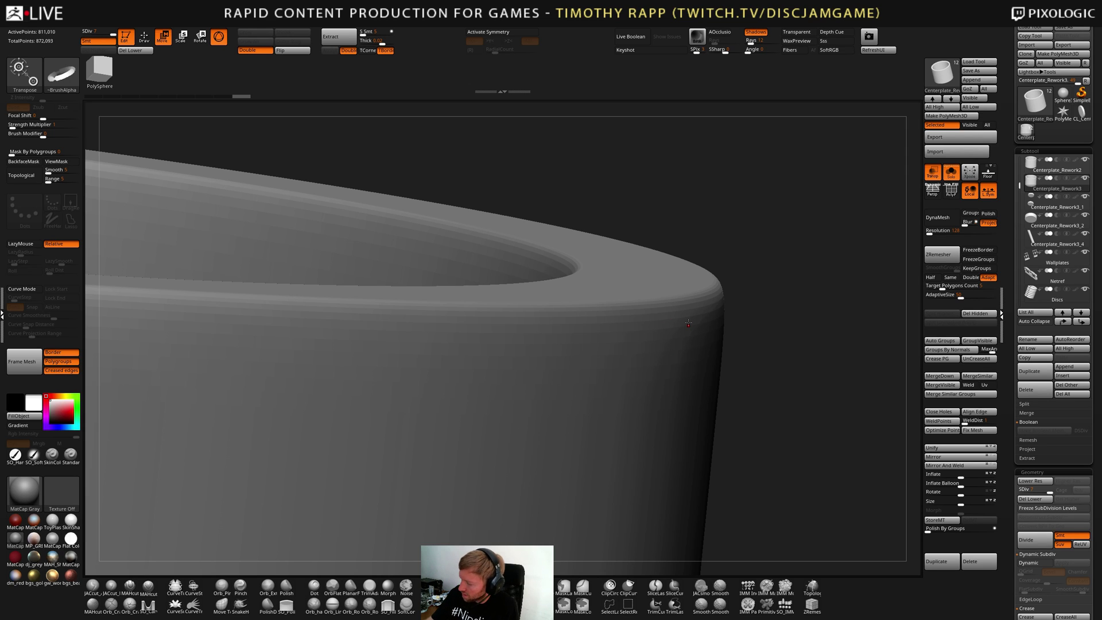
click(518, 15)
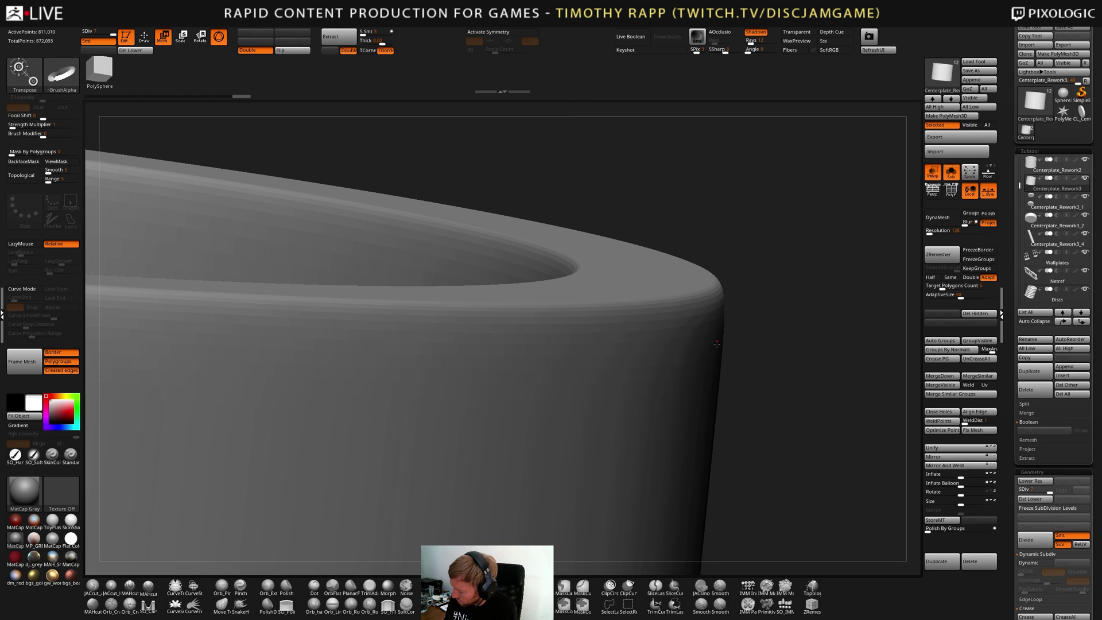
drag(717, 344, 681, 394)
drag(687, 311, 742, 378)
right_drag(768, 416, 726, 398)
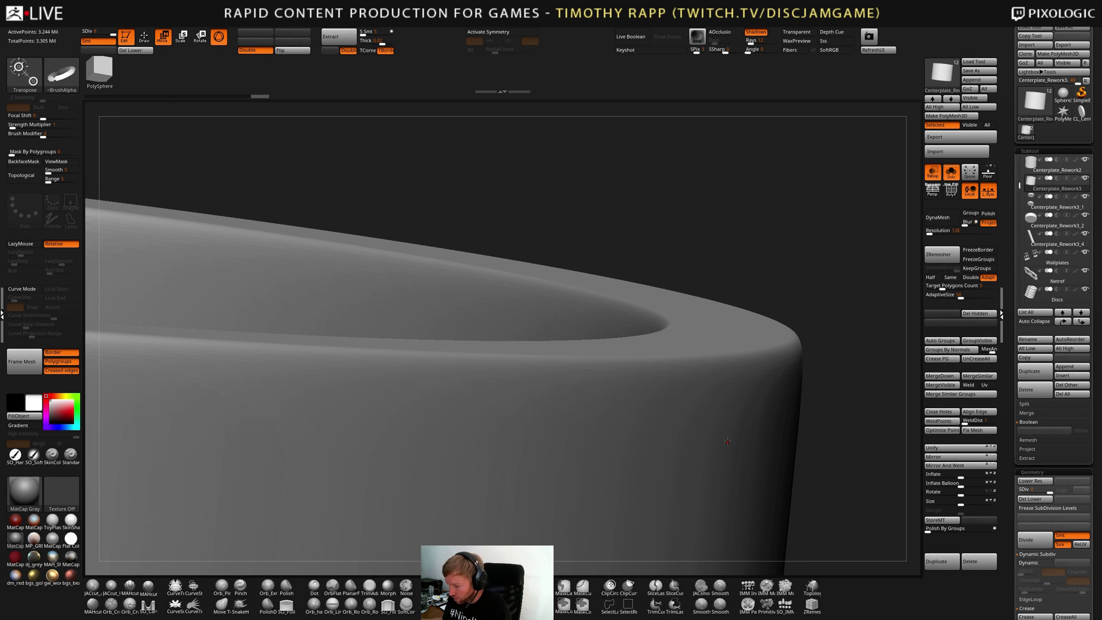
mouse_move(724, 392)
right_down()
mouse_move(745, 390)
mouse_move(715, 409)
mouse_move(718, 396)
mouse_move(656, 398)
mouse_move(734, 387)
mouse_move(708, 400)
right_up()
Frame the duplicate cylinder and return it to its undivided low-poly mesh
key(f)
key(shift+d)
key(shift+d)
key(shift+d)
key(shift+d)
key(shift+d)
key(shift+d)
key(shift+d)
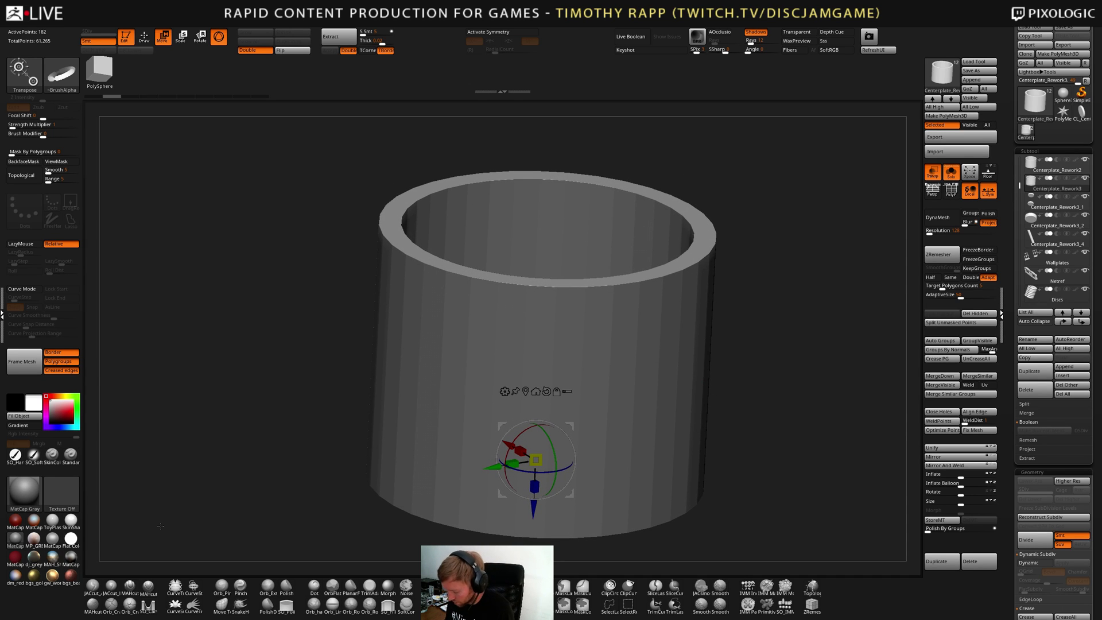
Select the original cylinder Centerplate_Rework2 and check it with polyframe and dynamic subdivision switched on and off
mouse_move(26, 546)
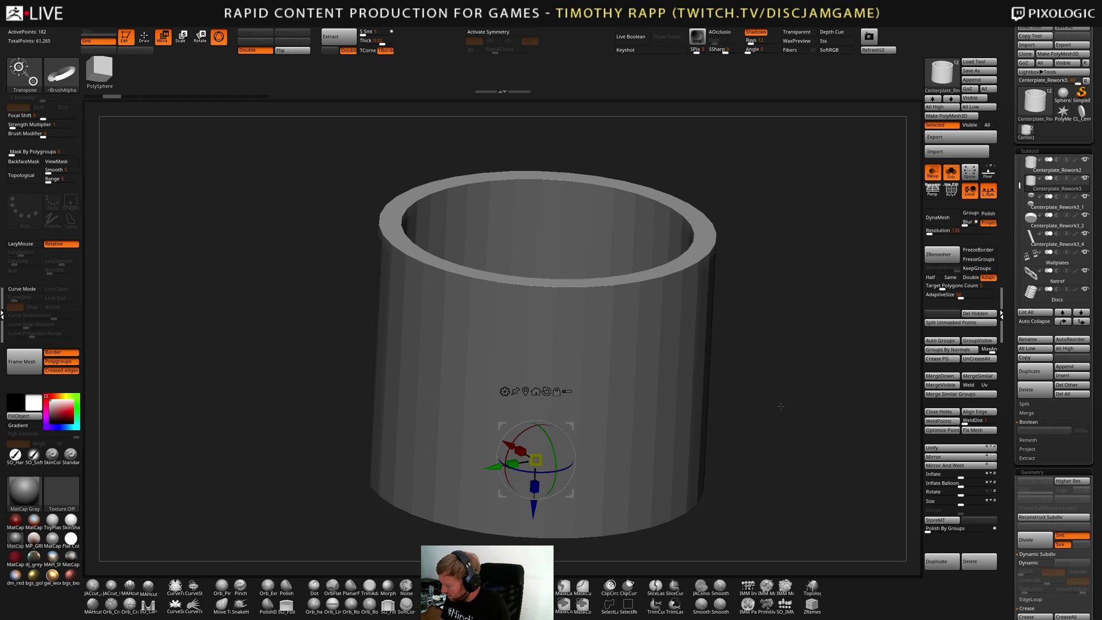
key(ctrl+shift+d)
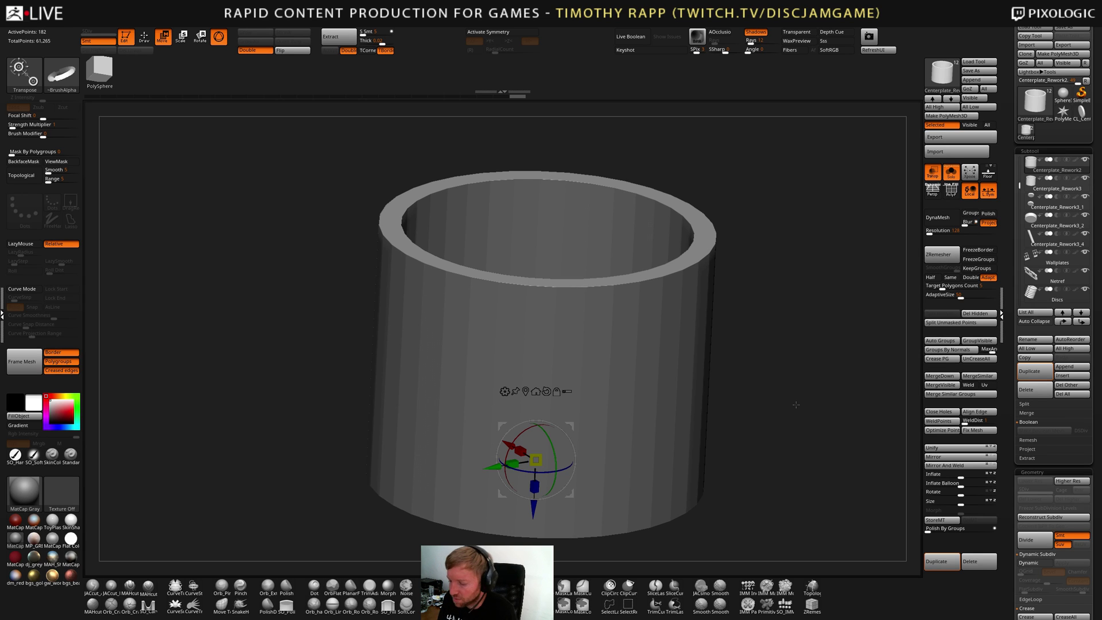
click(103, 16)
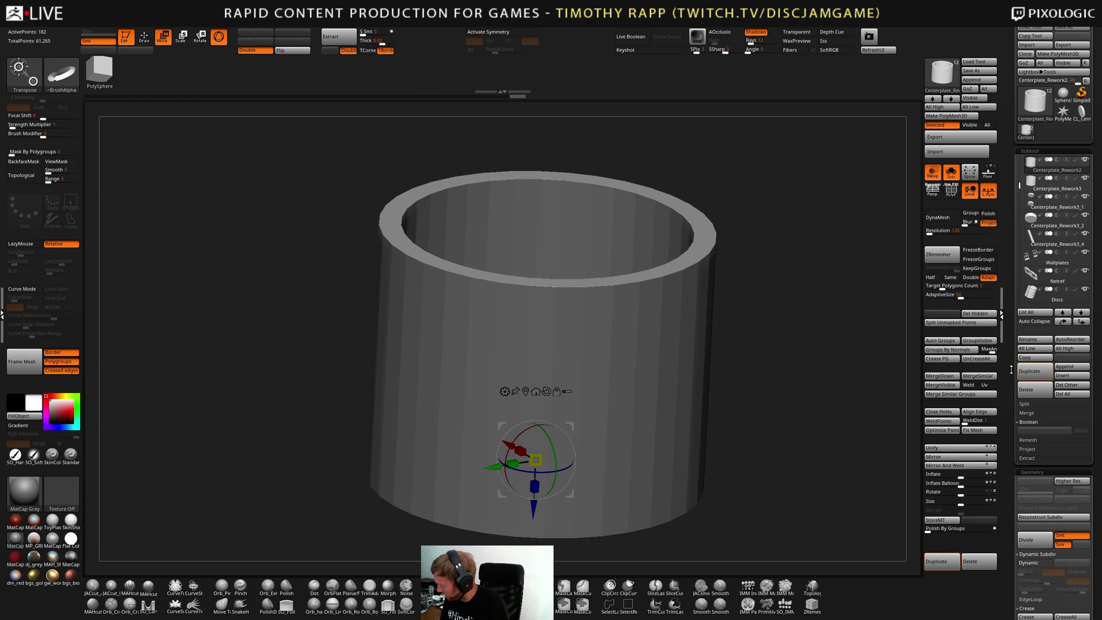
mouse_move(684, 391)
right_down()
mouse_move(681, 406)
mouse_move(738, 405)
mouse_move(753, 381)
mouse_move(706, 387)
mouse_move(696, 405)
right_up()
key(shift+f)
key(shift+f)
mouse_move(695, 405)
right_down()
mouse_move(664, 406)
mouse_move(683, 421)
mouse_move(682, 399)
right_up()
key(d)
key(shift+d)
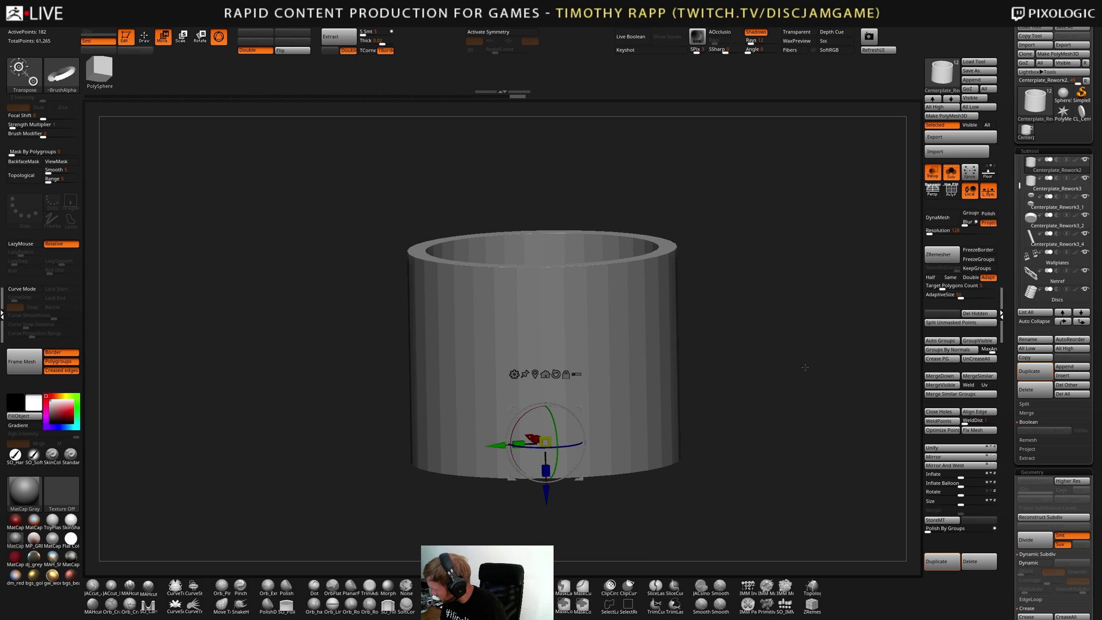
Delete the duplicate cylinder subtool Centerplate_Rework3 and reselect the original Centerplate_Rework2
right_drag(804, 367, 809, 382)
key(Up)
key(Down)
key(Down)
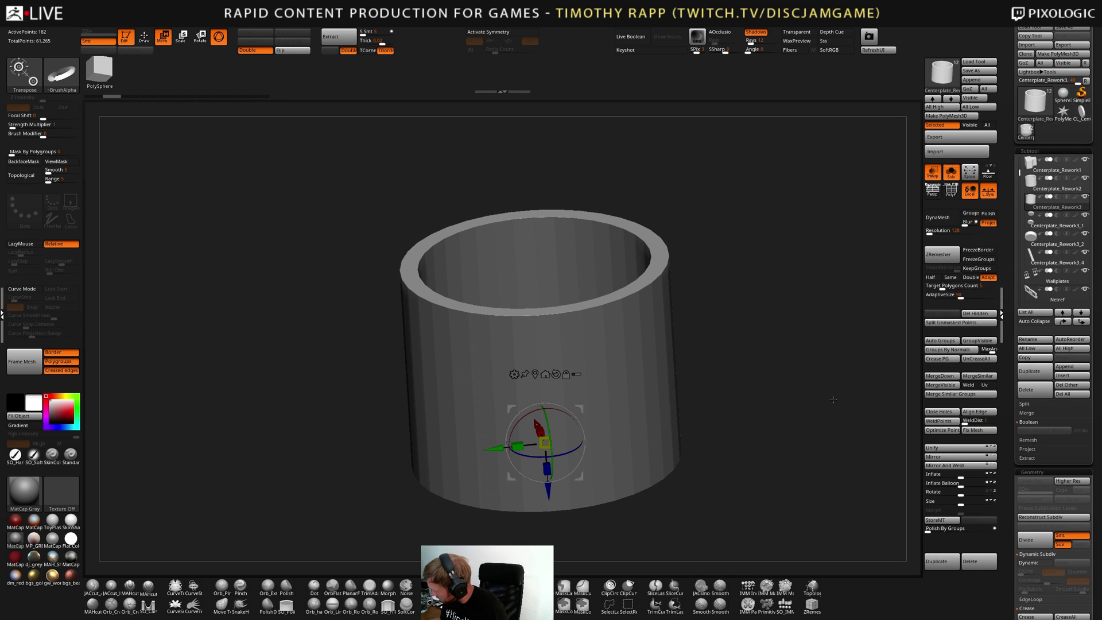
click(1035, 389)
key(Up)
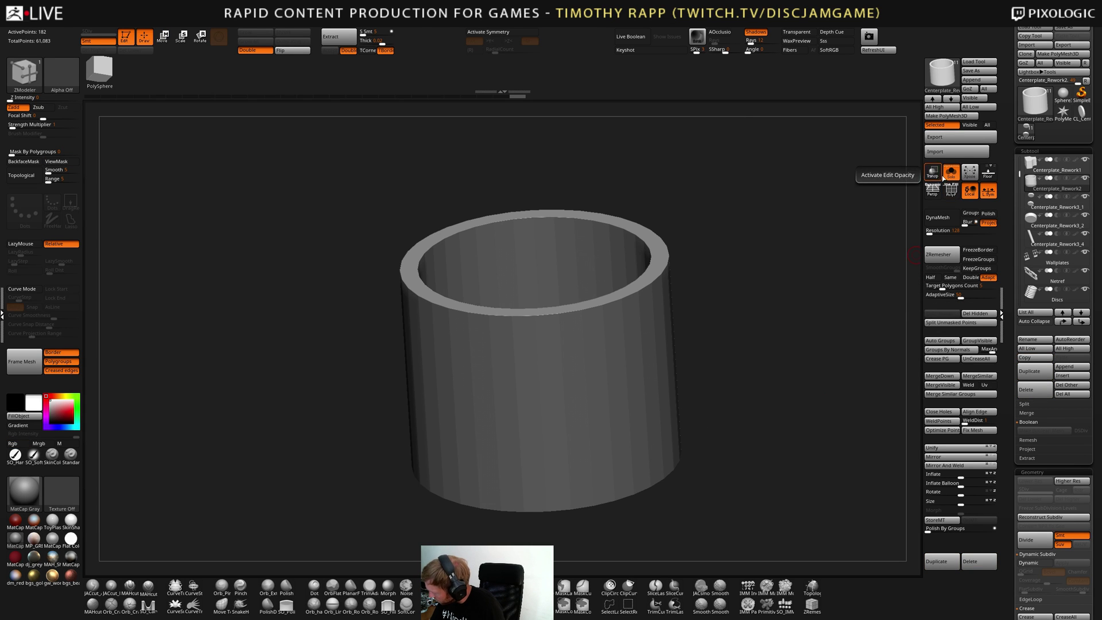
Show the whole arena around the selected cylinder and check the cylinder in context with dynamic subdivision on
click(933, 172)
click(951, 172)
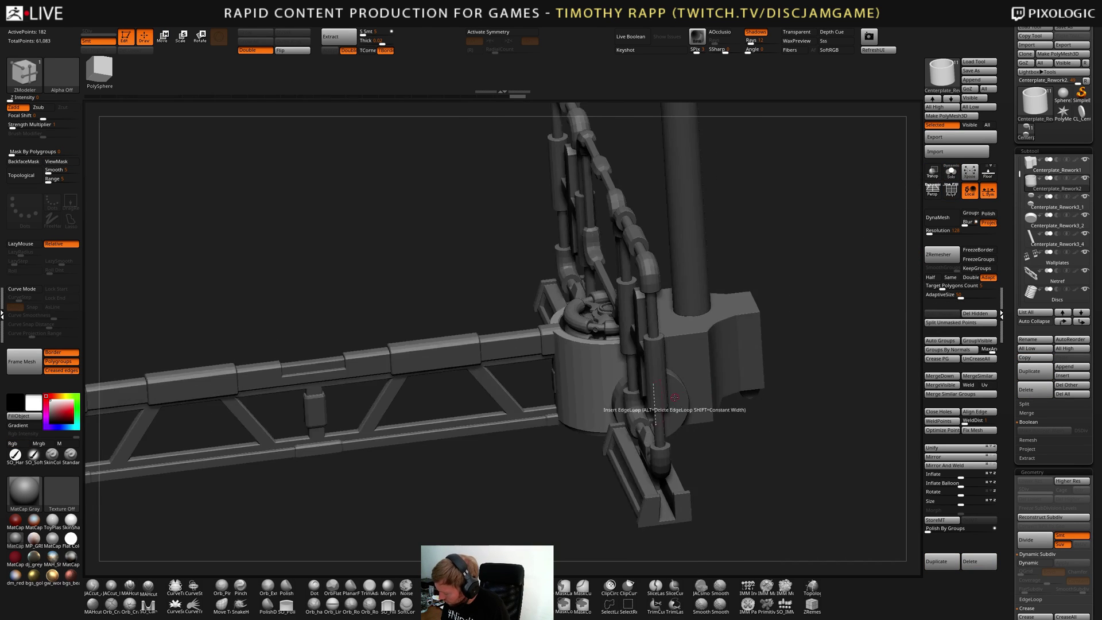
right_drag(675, 398, 683, 442)
key(d)
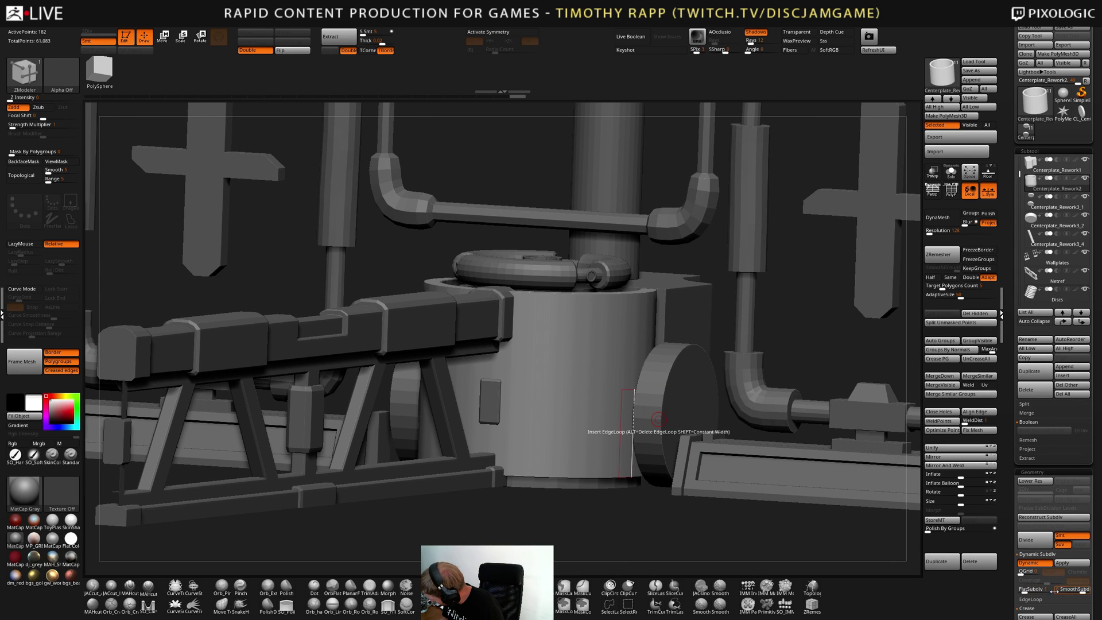
right_drag(803, 498, 796, 549)
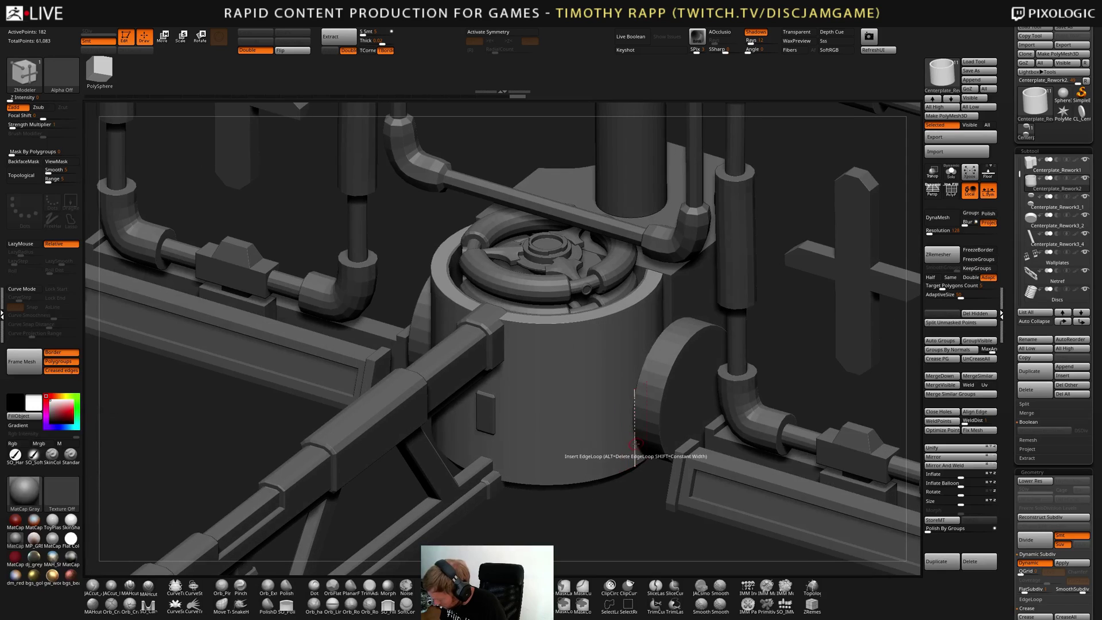
Isolate the cylinder, inspect its polygroups and edges in polyframe, and view it shaded with dynamic subdivision on
key(alt+s)
right_drag(635, 442, 669, 417)
key(shift+f)
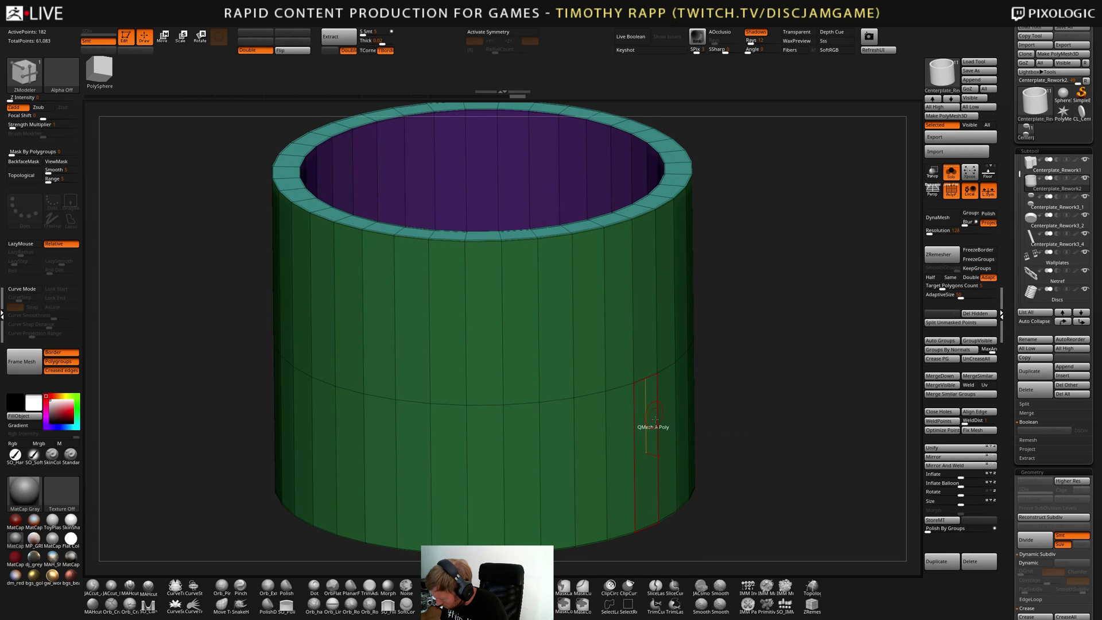
key(d)
key(shift+f)
ctrl+right_drag(676, 456, 649, 437)
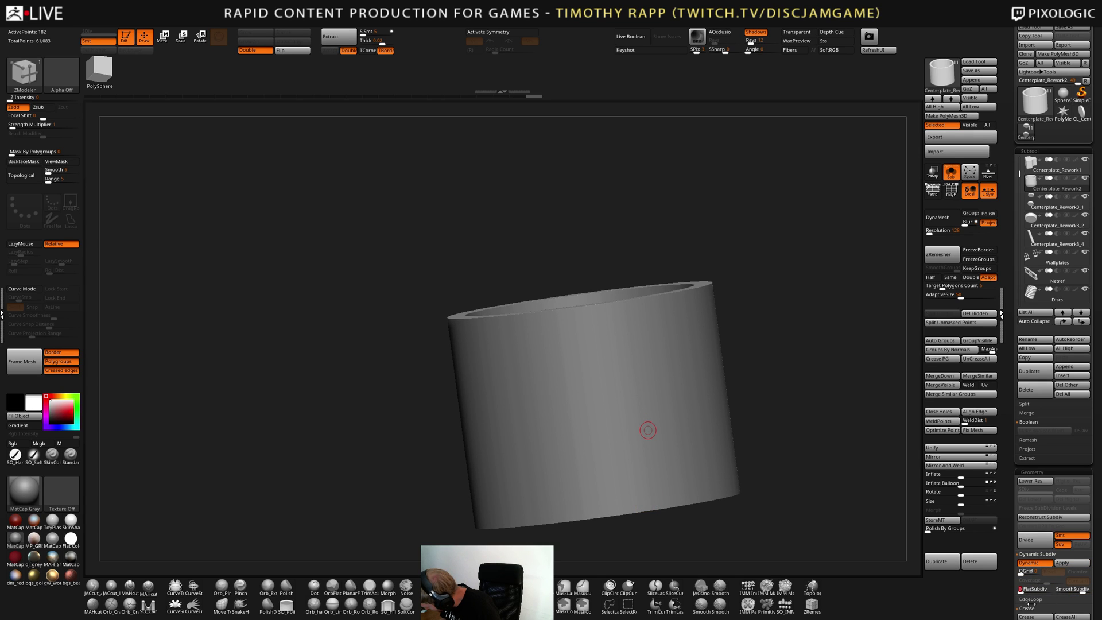
Try flat dynamic subdivision on the cylinder with FlatSubdiv up to 2, and go back to SmoothSubdiv 2
drag(1031, 574, 1002, 581)
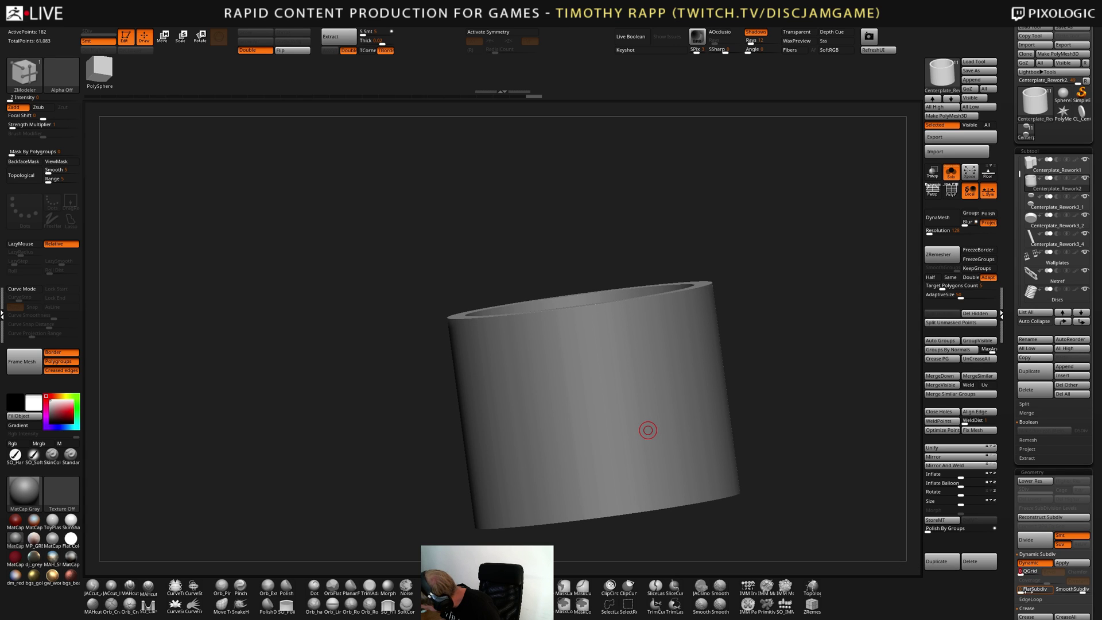
key(ctrl)
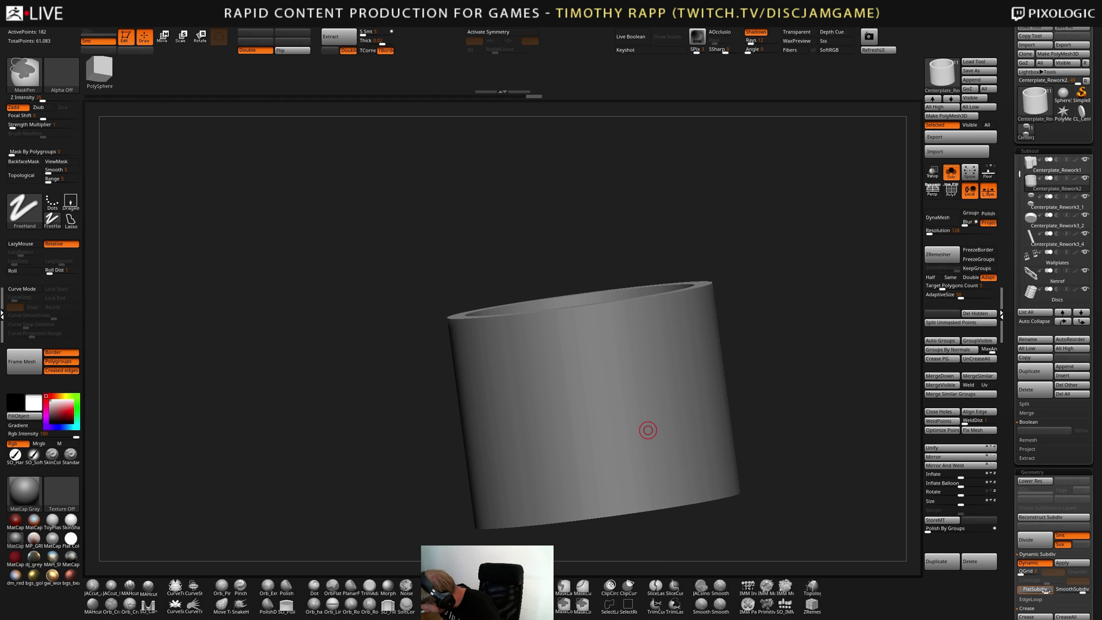
drag(1027, 589, 1045, 590)
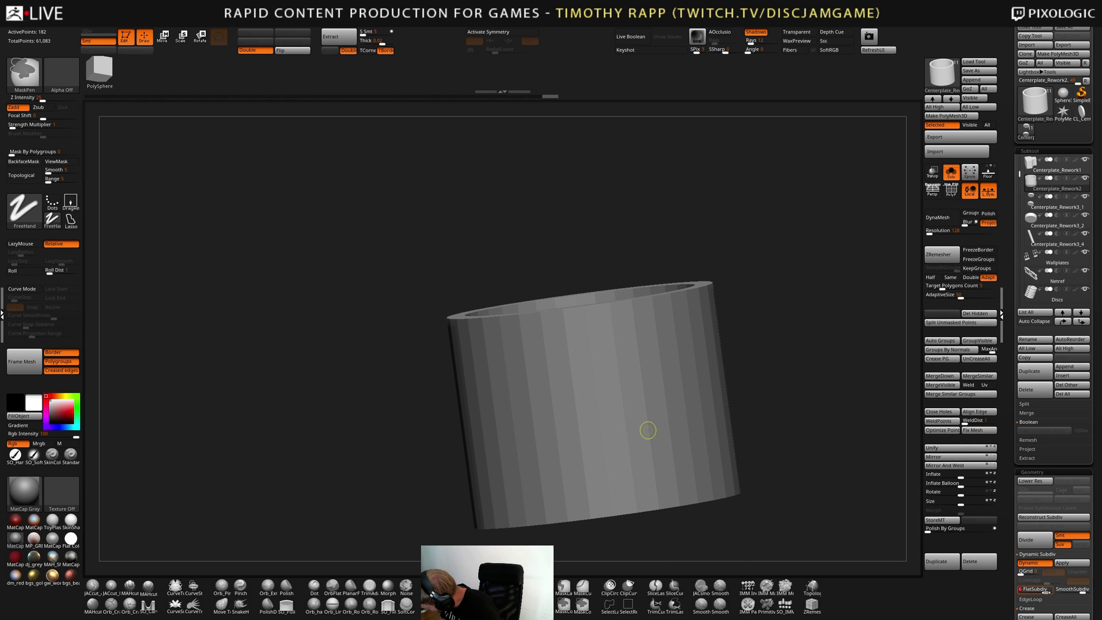
click(1031, 599)
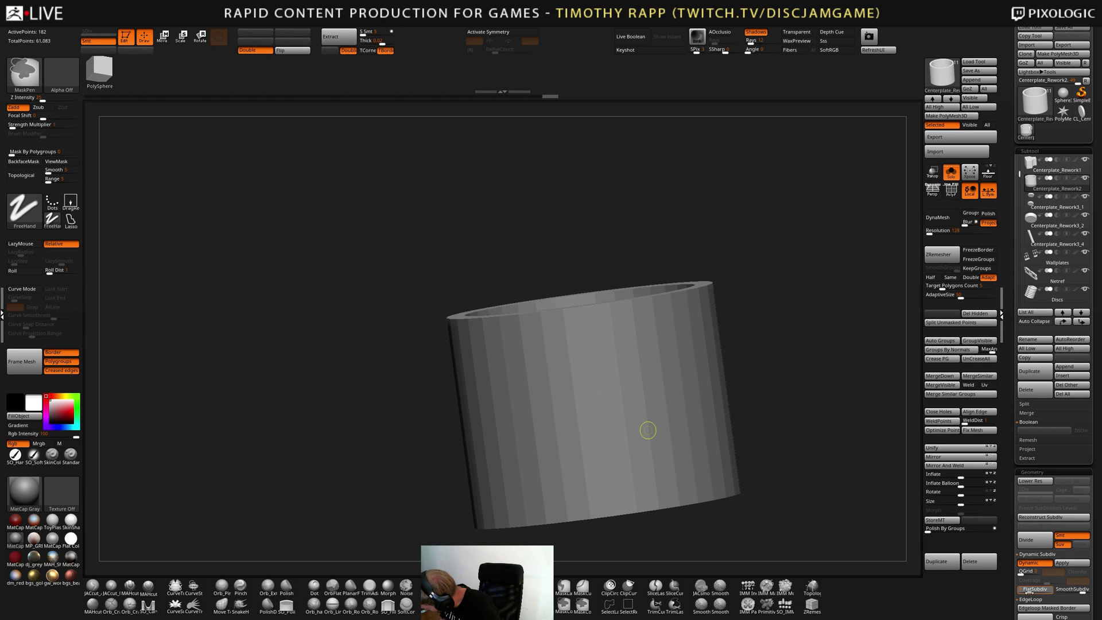
click(1030, 591)
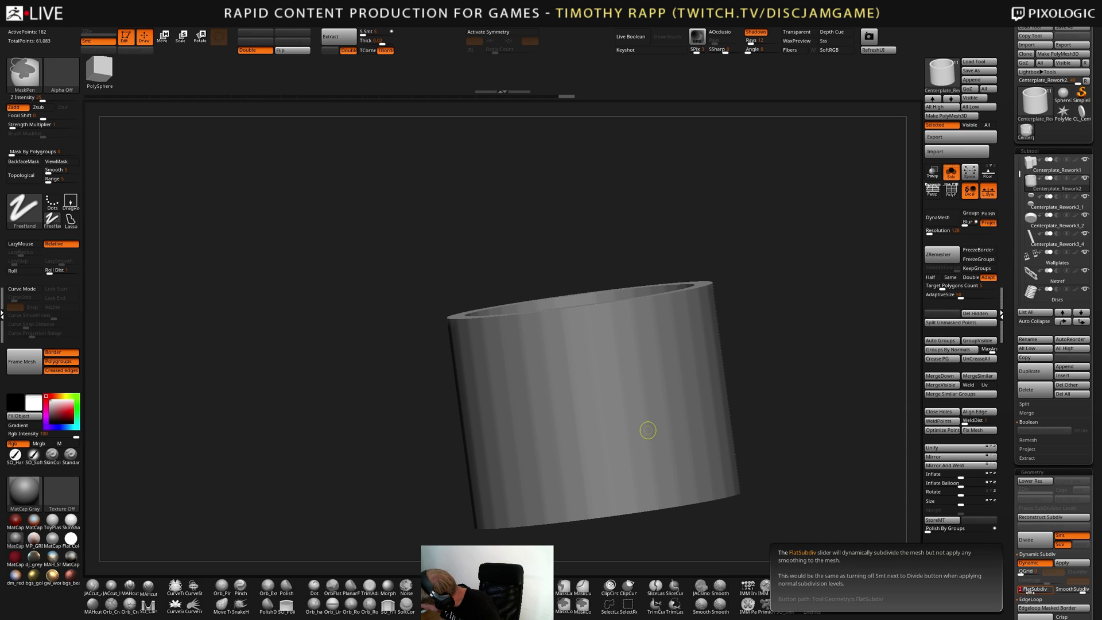
drag(1029, 592, 1020, 592)
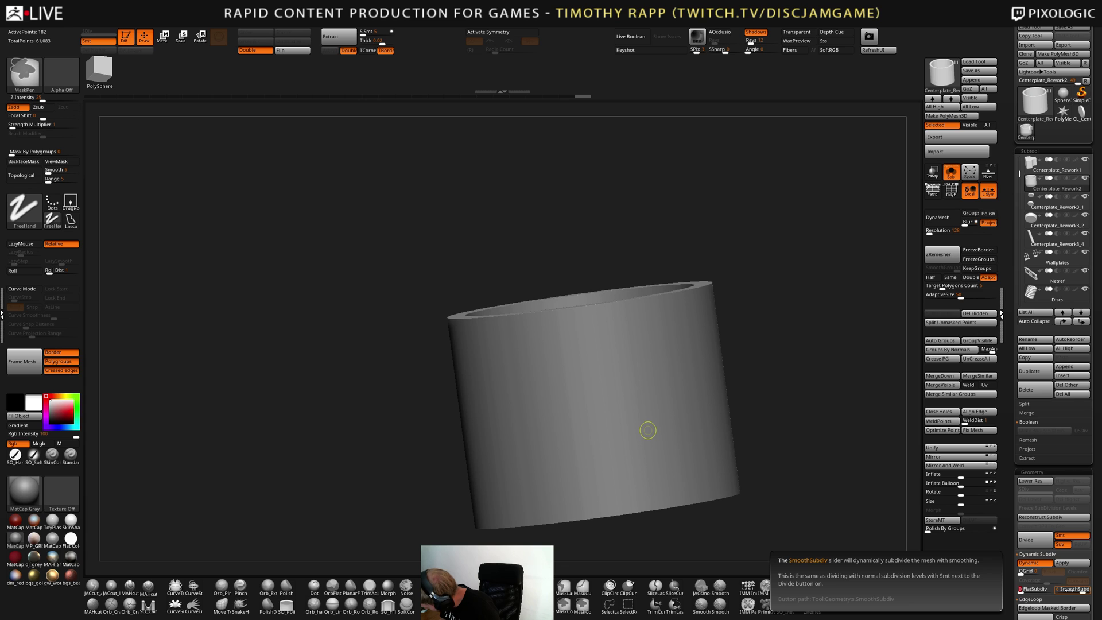
click(1059, 600)
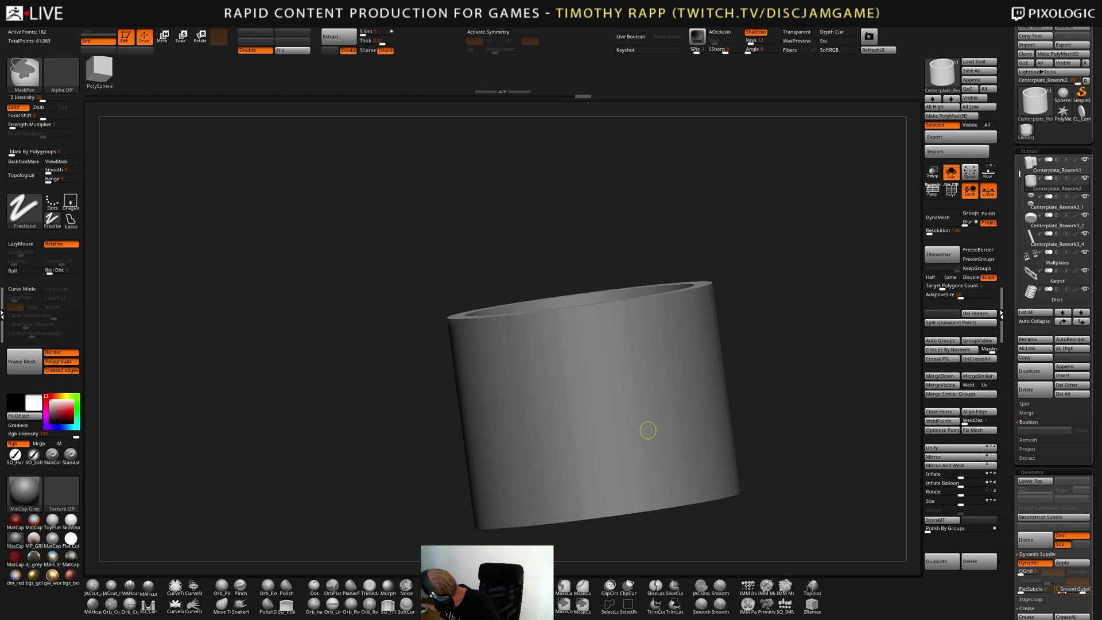
drag(1056, 591, 1065, 591)
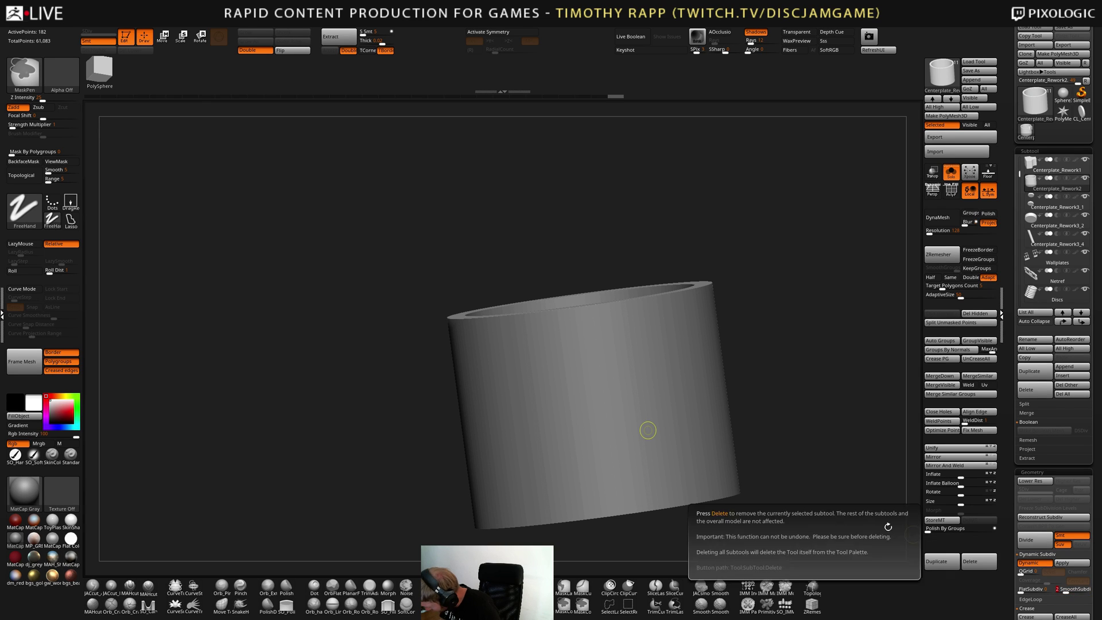
Check the disc subtool Centerplate_Rework3_2 with dynamic subdivision on and off, and return to Centerplate_Rework2 with dynamic subdivision off
key(ctrl)
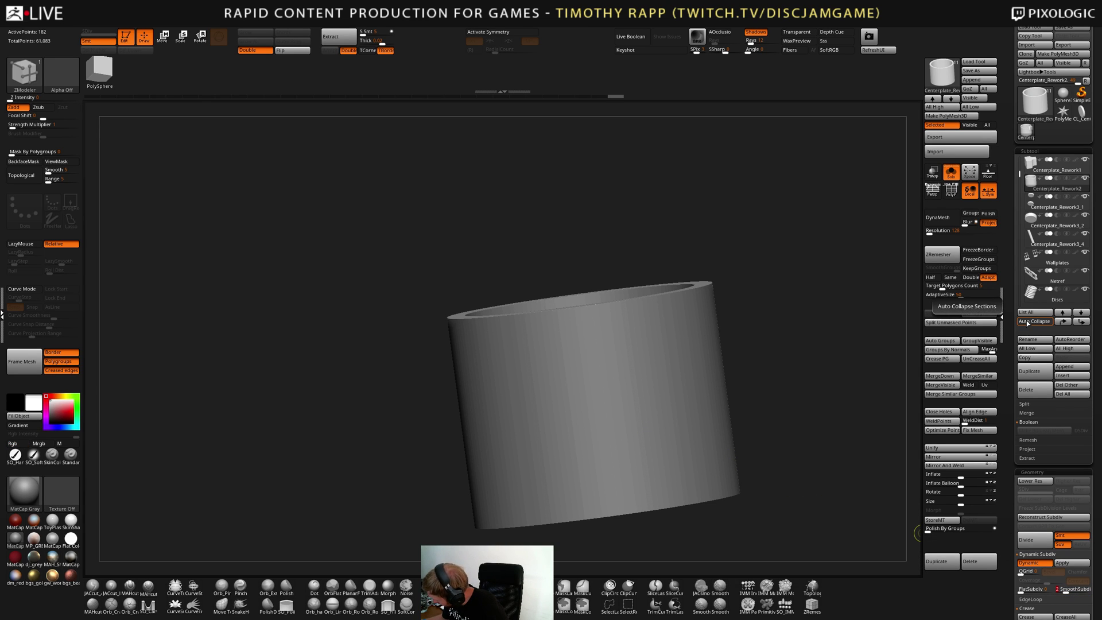
key(Down)
key(Down)
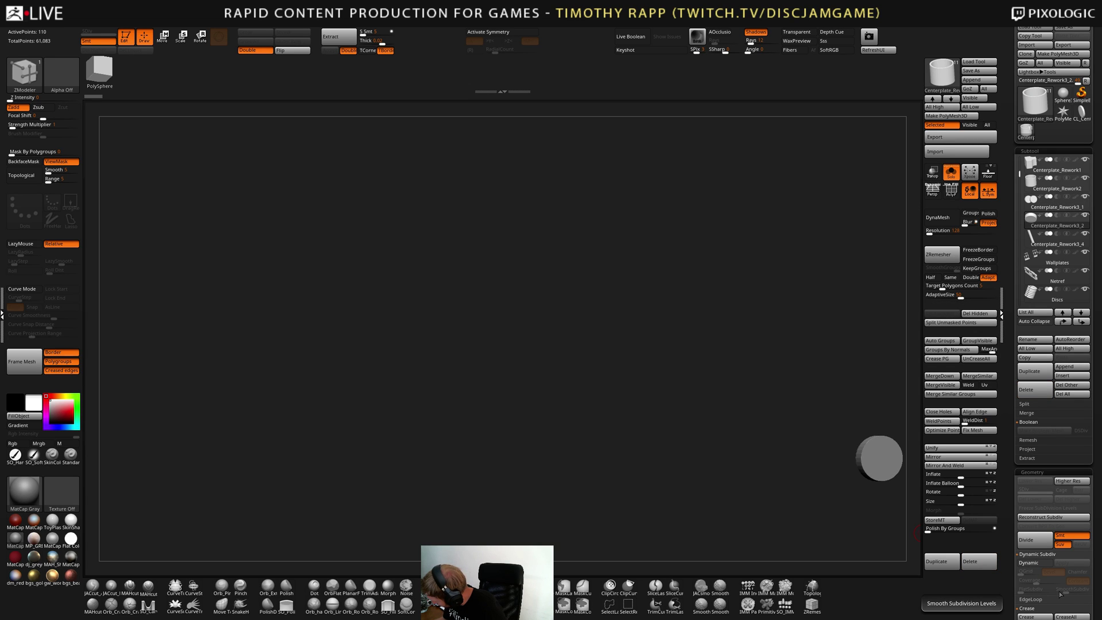
key(d)
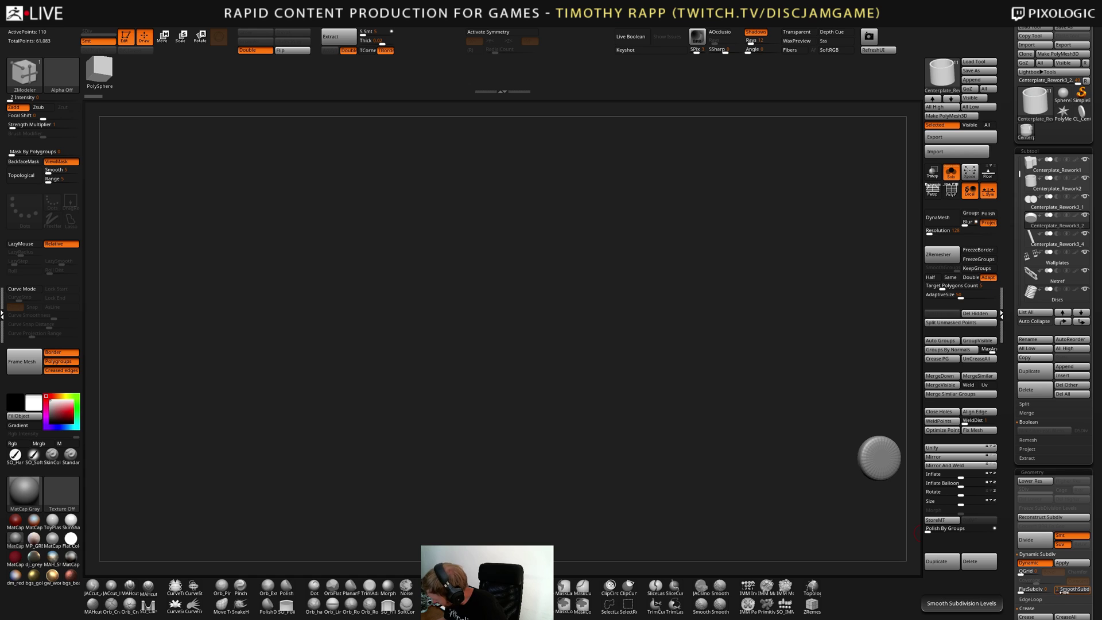
key(shift+d)
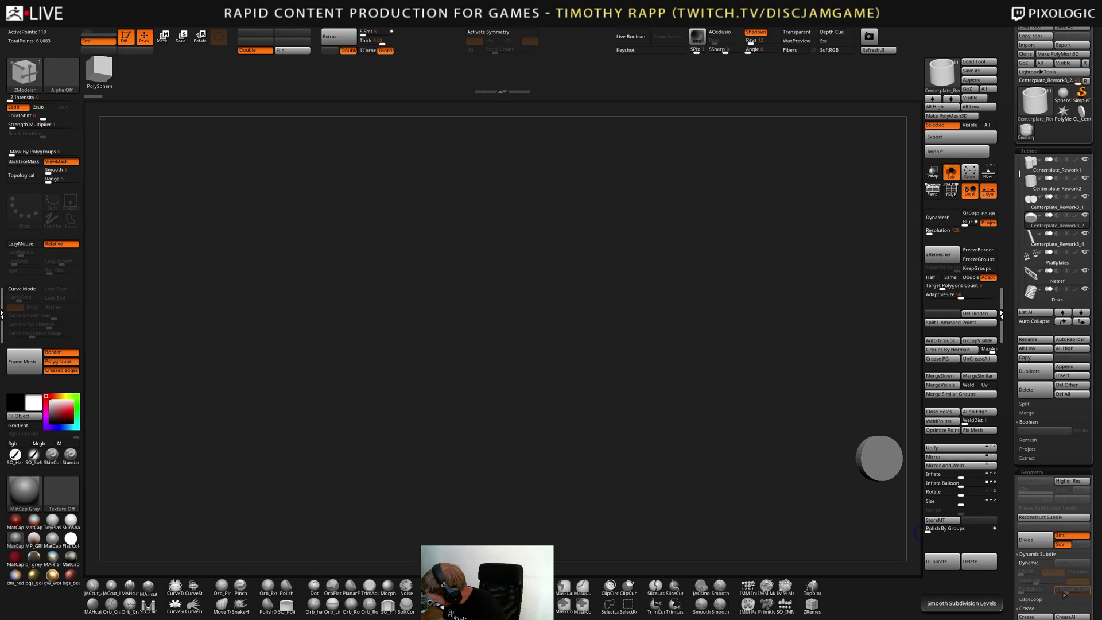
key(Up)
key(Up)
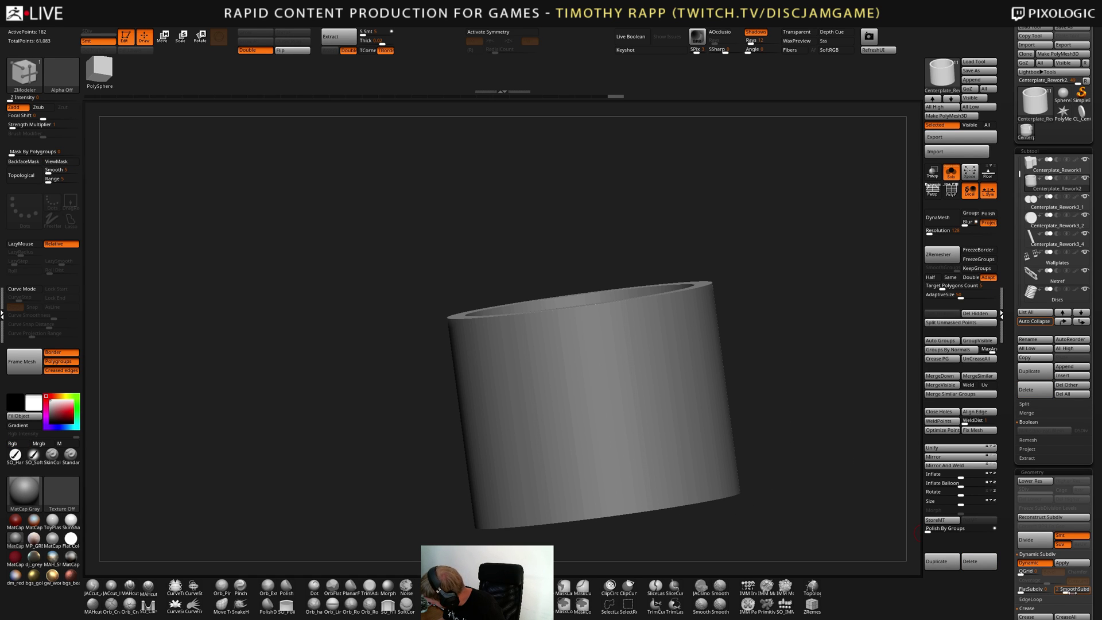
drag(772, 396, 766, 468)
key(shift+d)
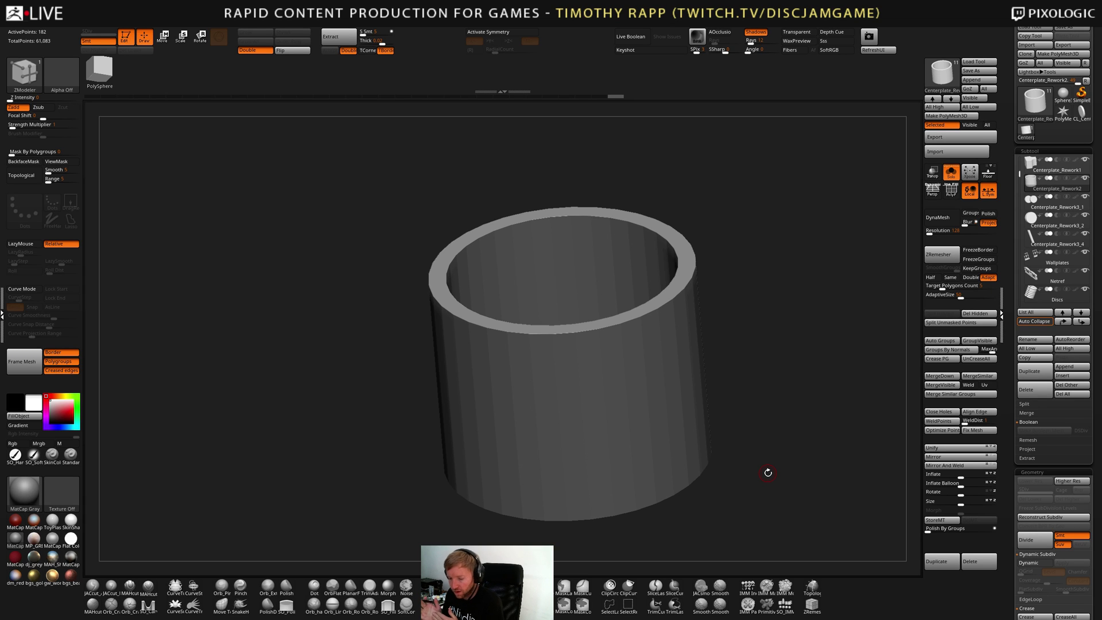
Browse the Misc folder of the LightBox projects for the Brush3DTemplate files
click(3, 309)
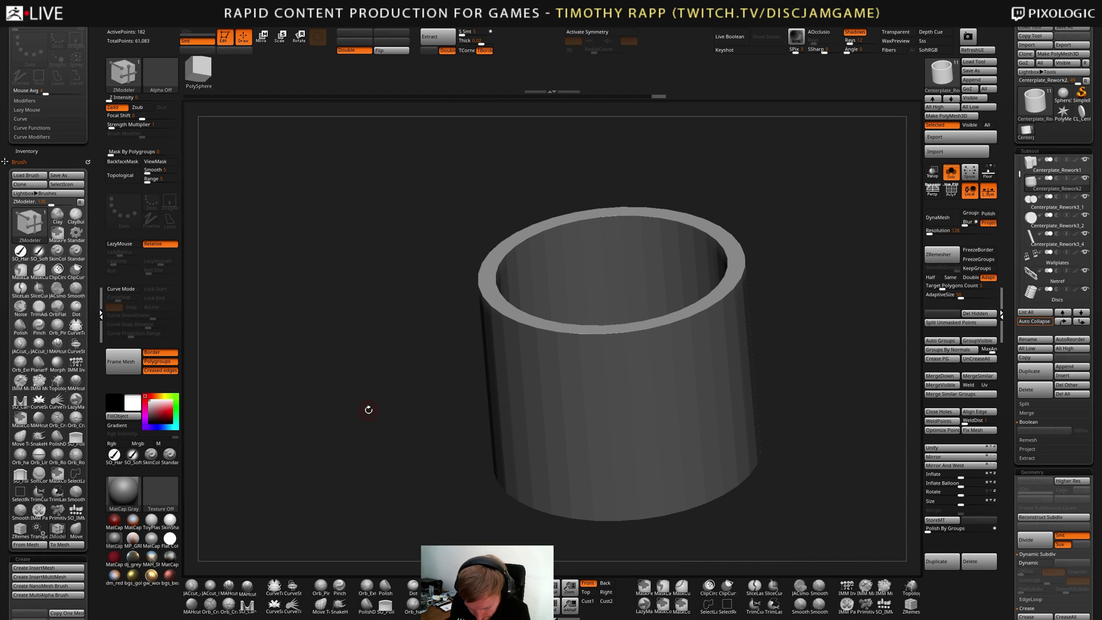
drag(368, 410, 382, 431)
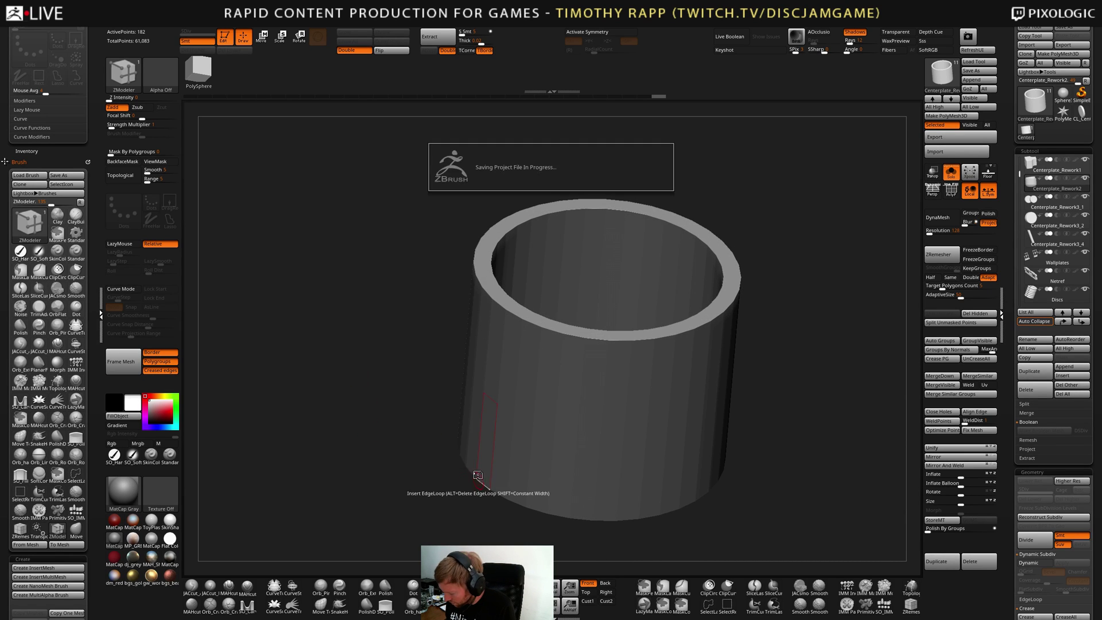
key(comma)
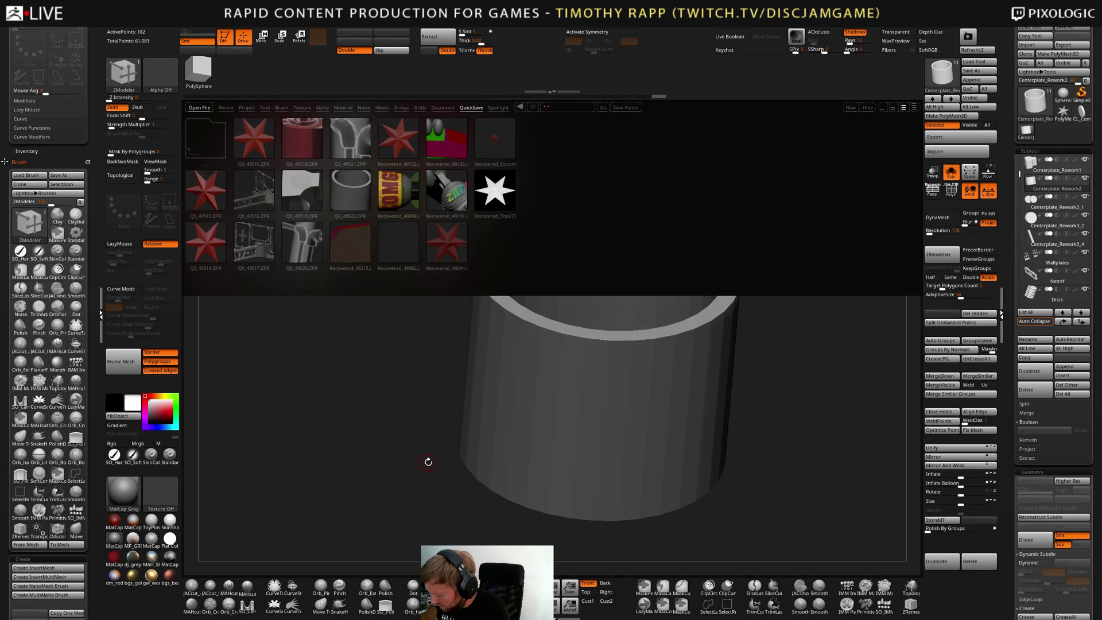
click(247, 108)
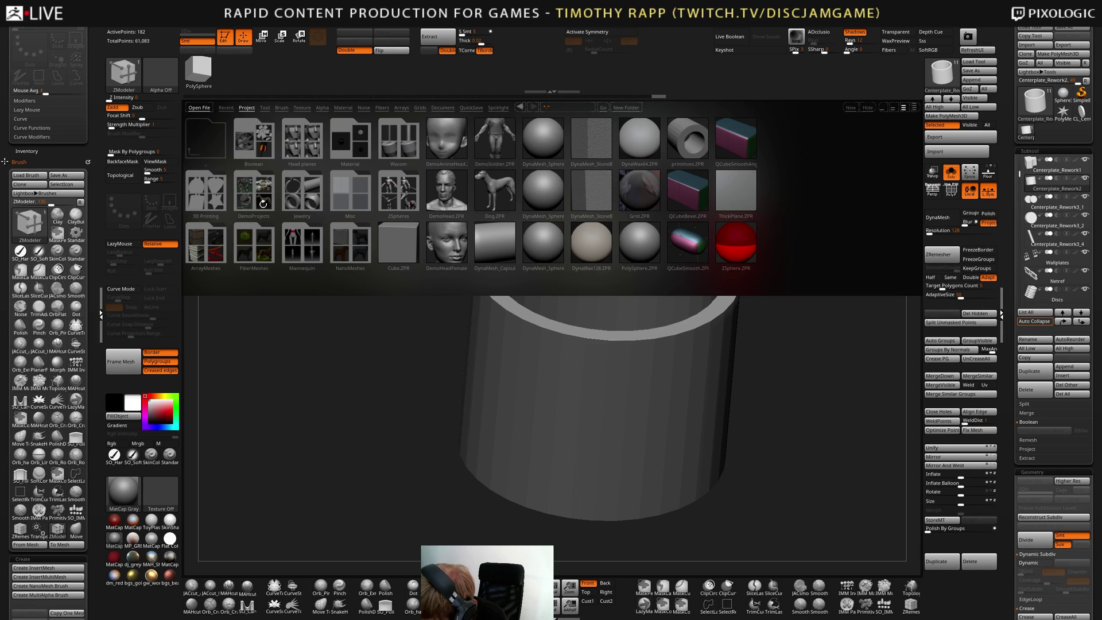
click(360, 200)
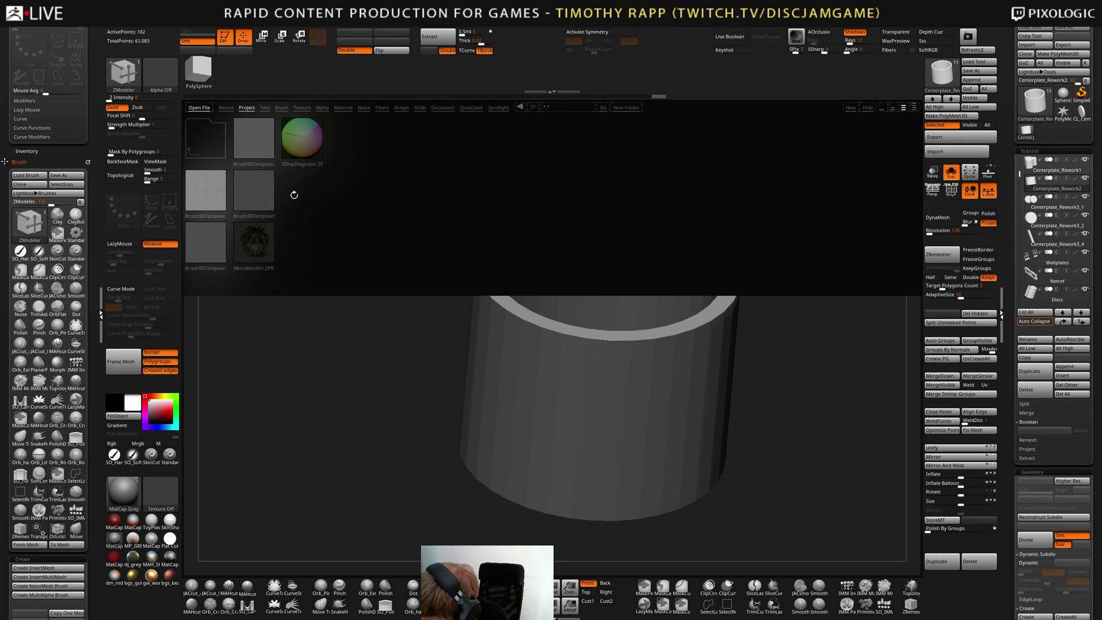
click(214, 200)
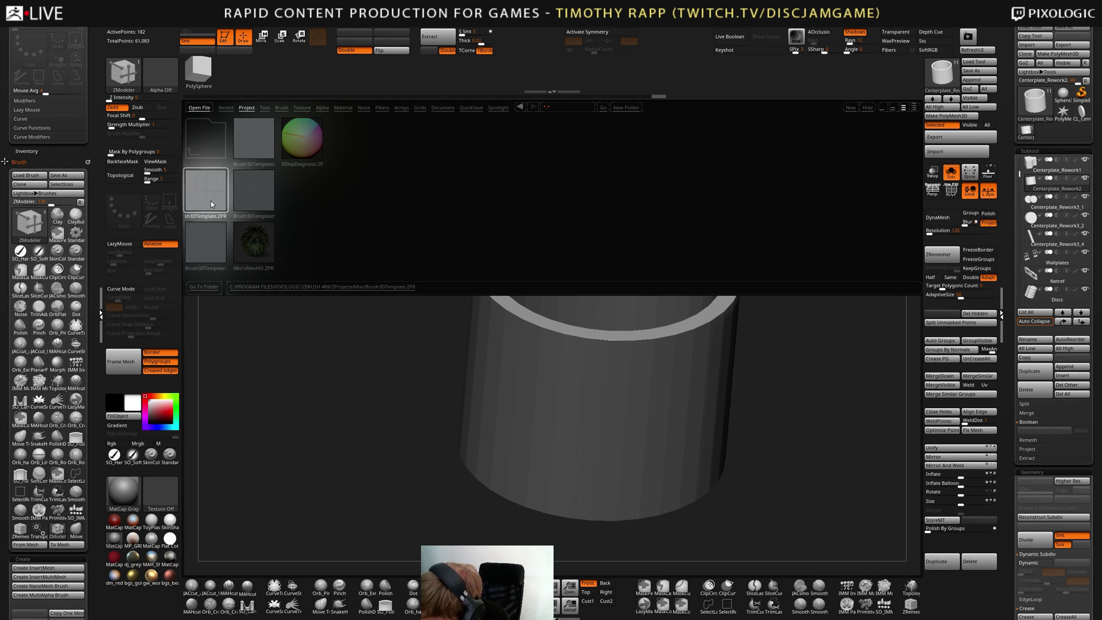
click(209, 248)
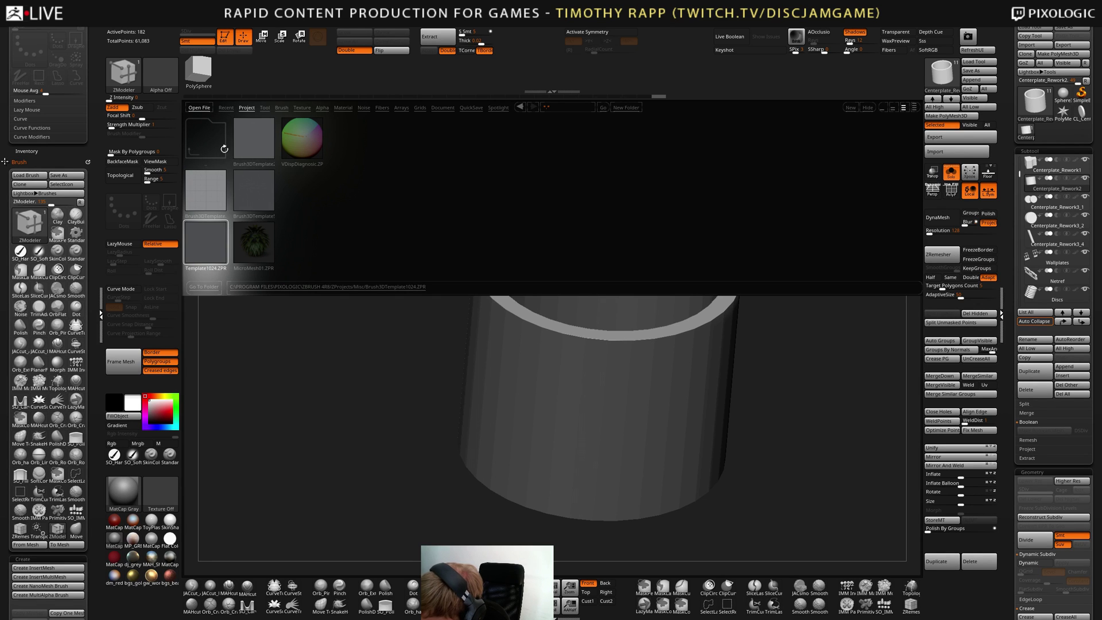
click(224, 148)
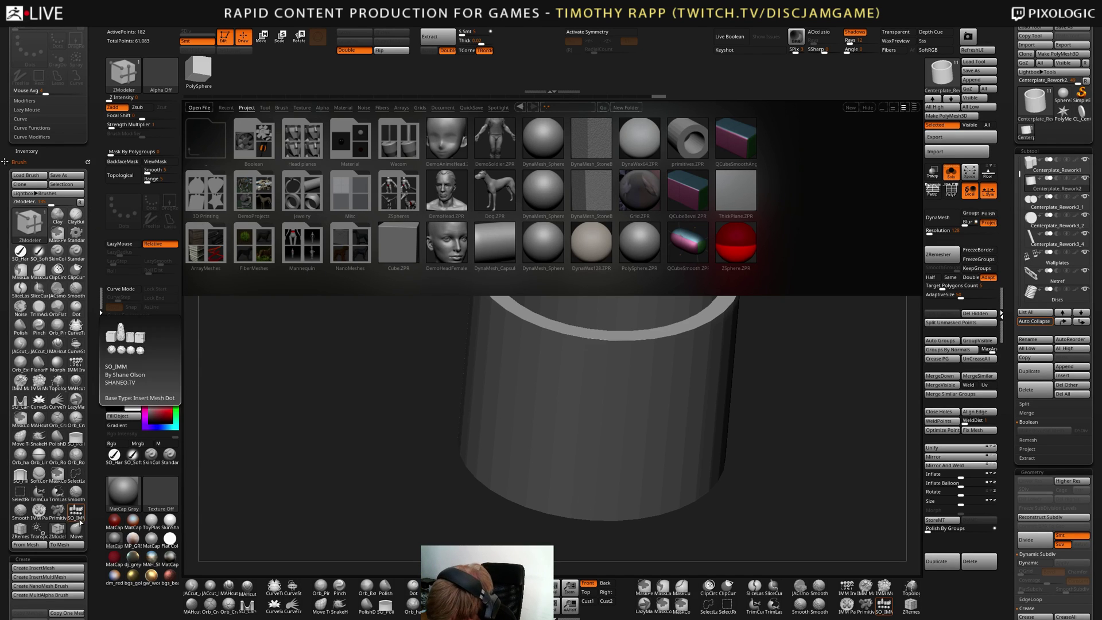
Look through the Brush palette's Create, Depth, Modifiers and Alpha and Texture settings
scroll(92, 451, down, 5)
scroll(84, 491, up, 1)
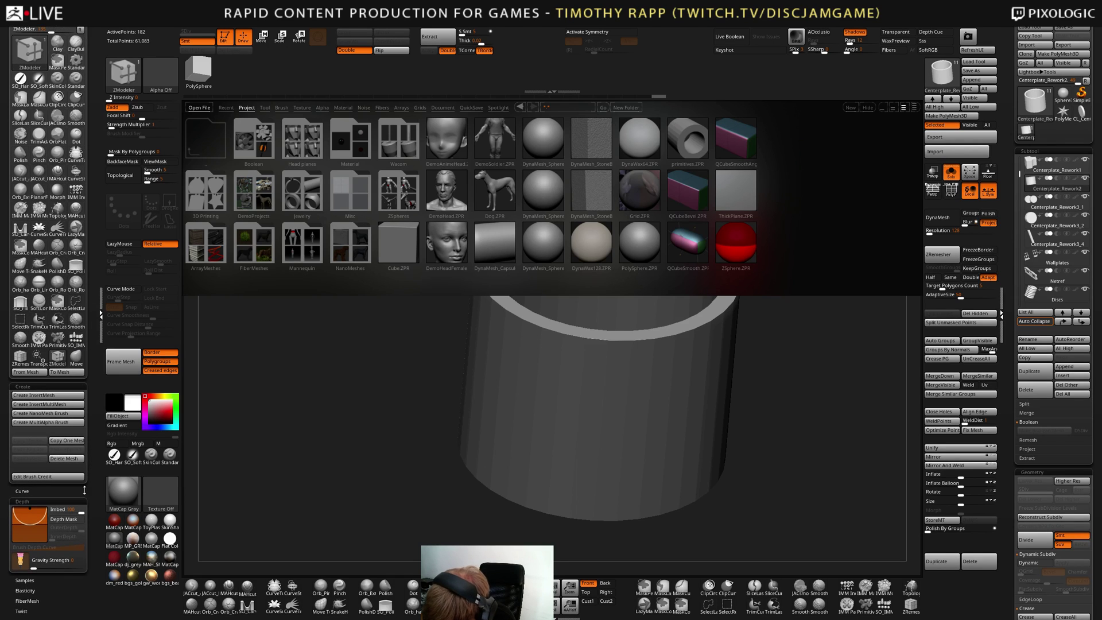
scroll(95, 447, down, 10)
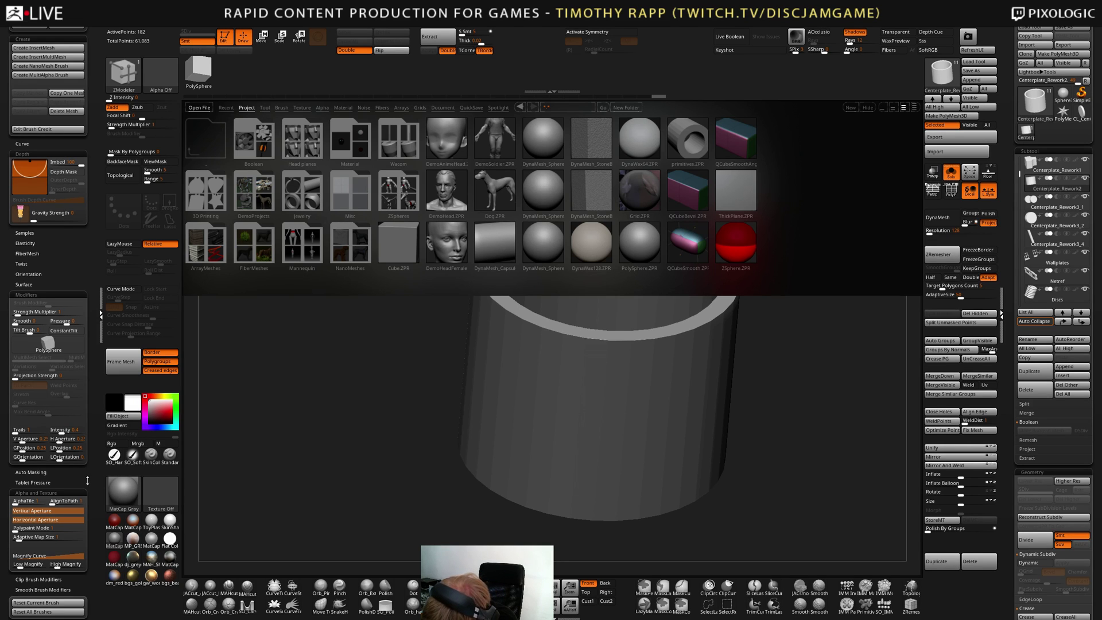
scroll(87, 480, down, 3)
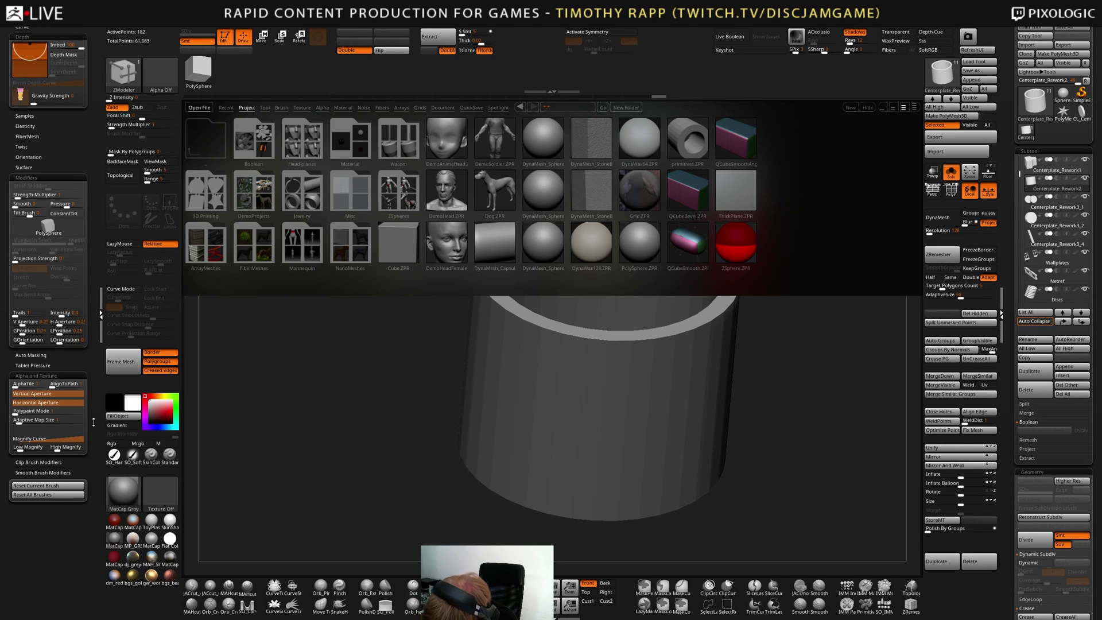
scroll(94, 422, up, 4)
scroll(73, 294, up, 1)
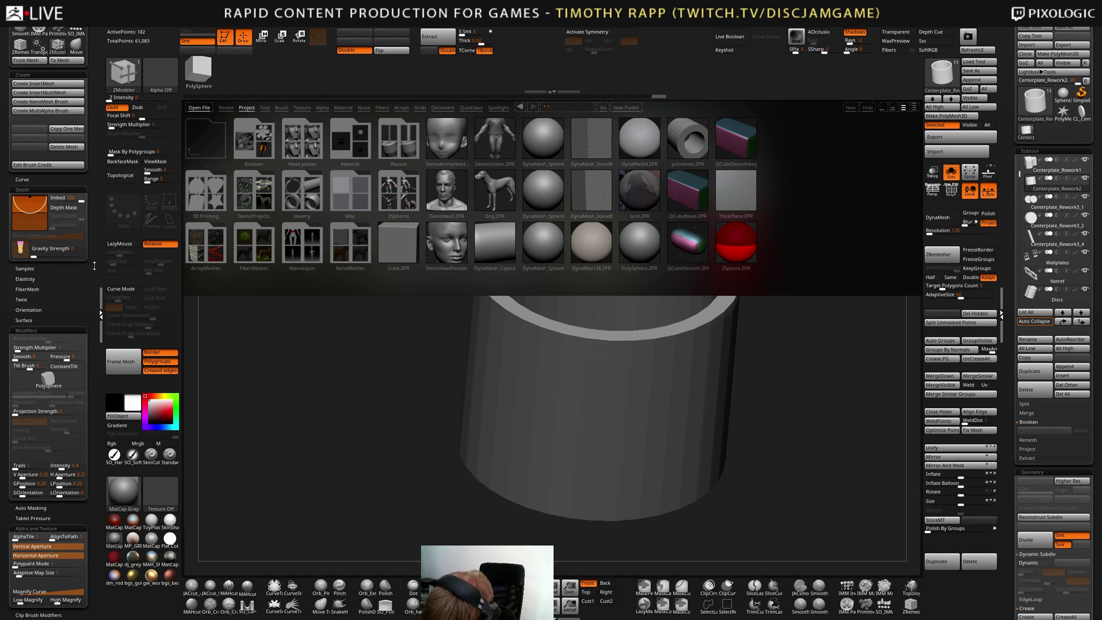
scroll(95, 266, up, 4)
click(138, 17)
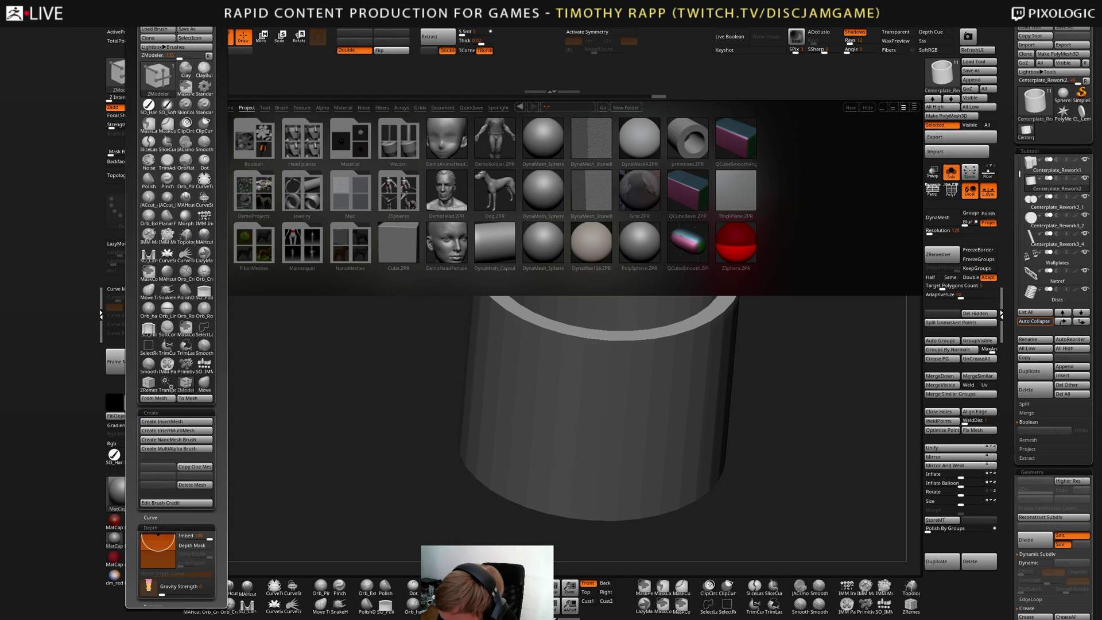
scroll(85, 311, down, 4)
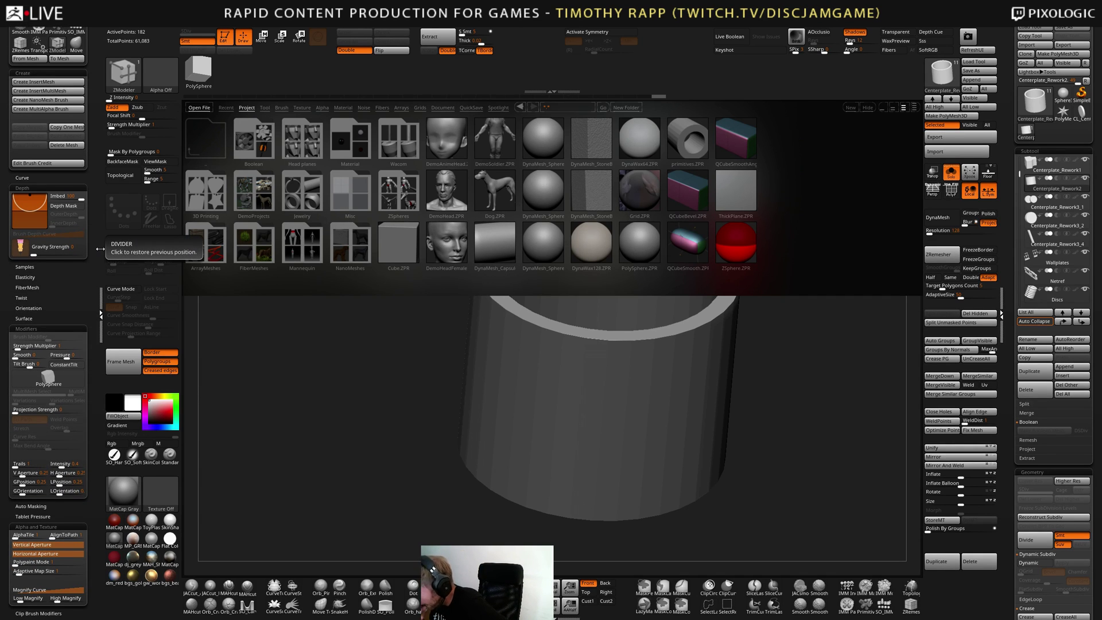
Load the project Brush3DTemplate.ZPR from the Misc folder without saving changes to the current project
click(359, 188)
double_click(216, 200)
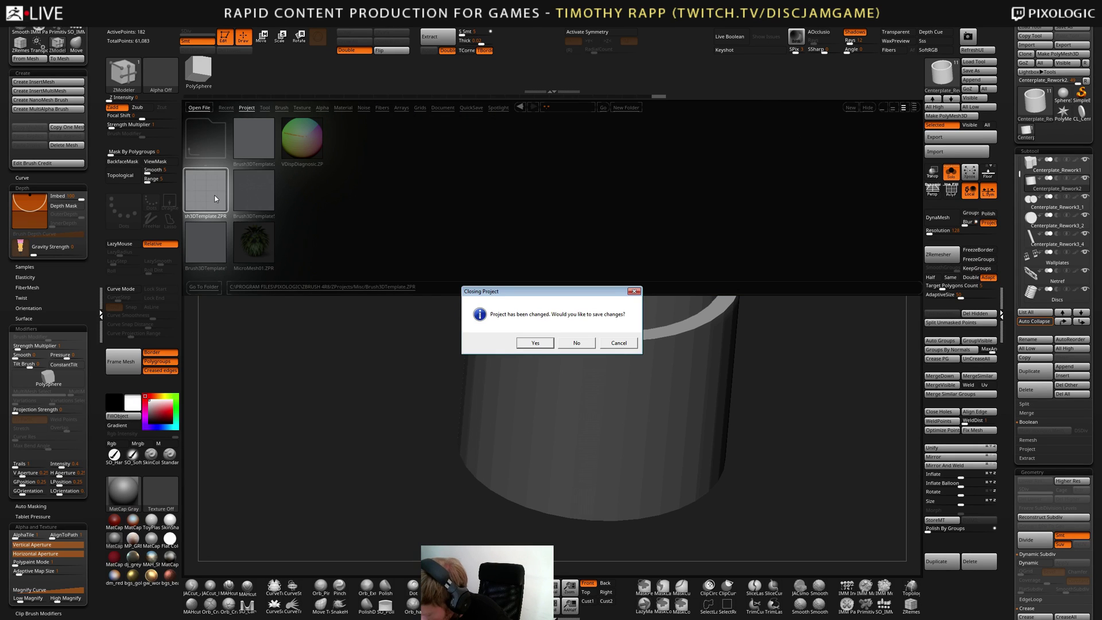
click(576, 344)
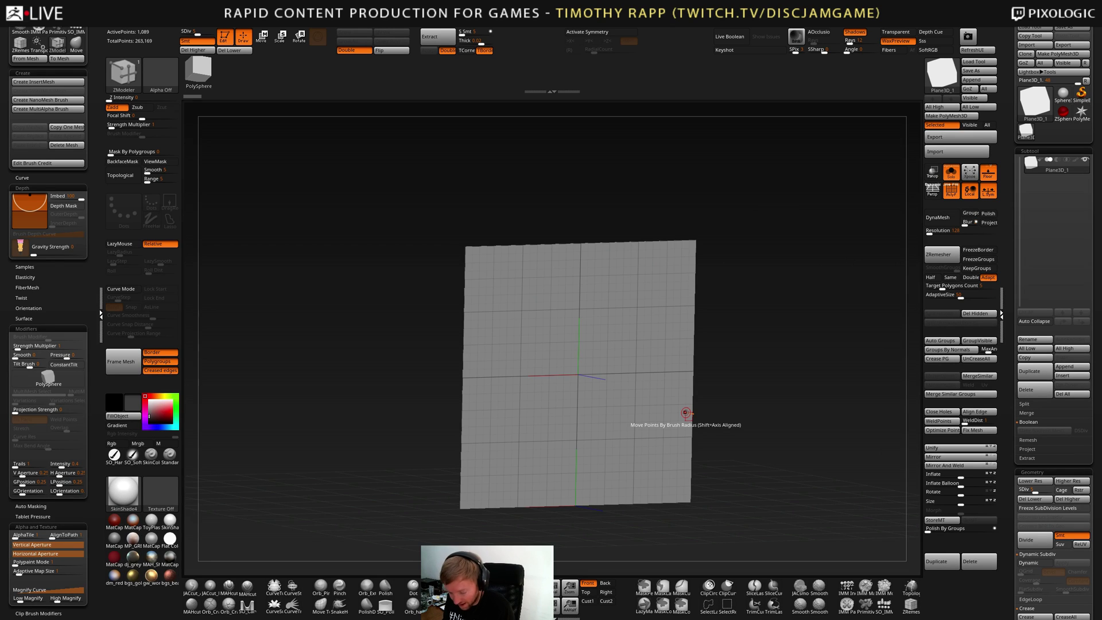
Go up from the Misc folder to the main project folder in LightBox and close LightBox
key(comma)
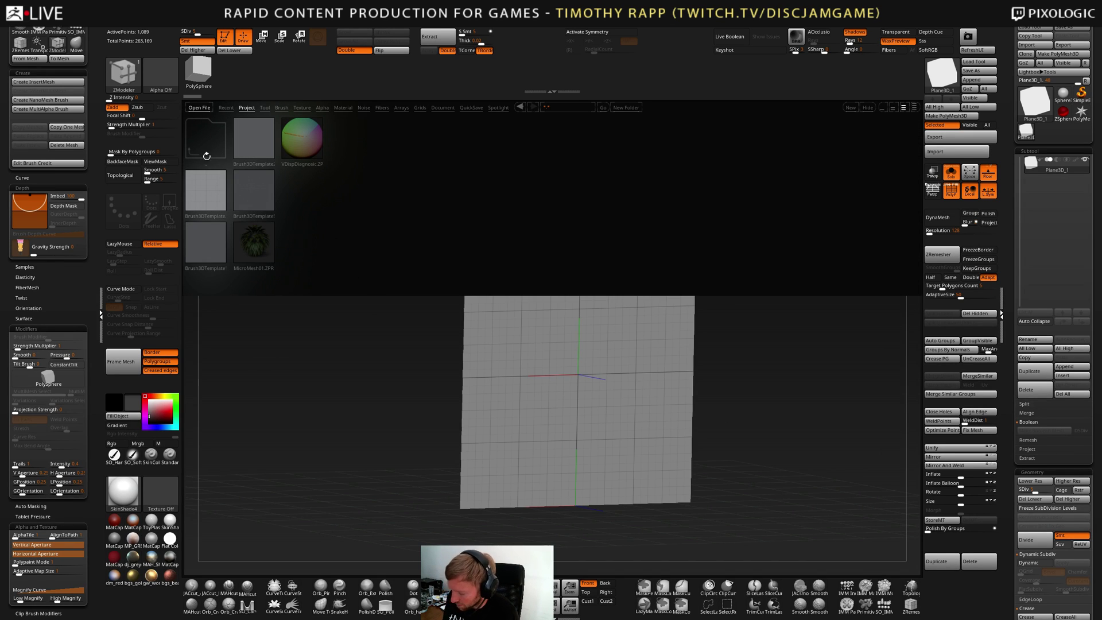
click(206, 150)
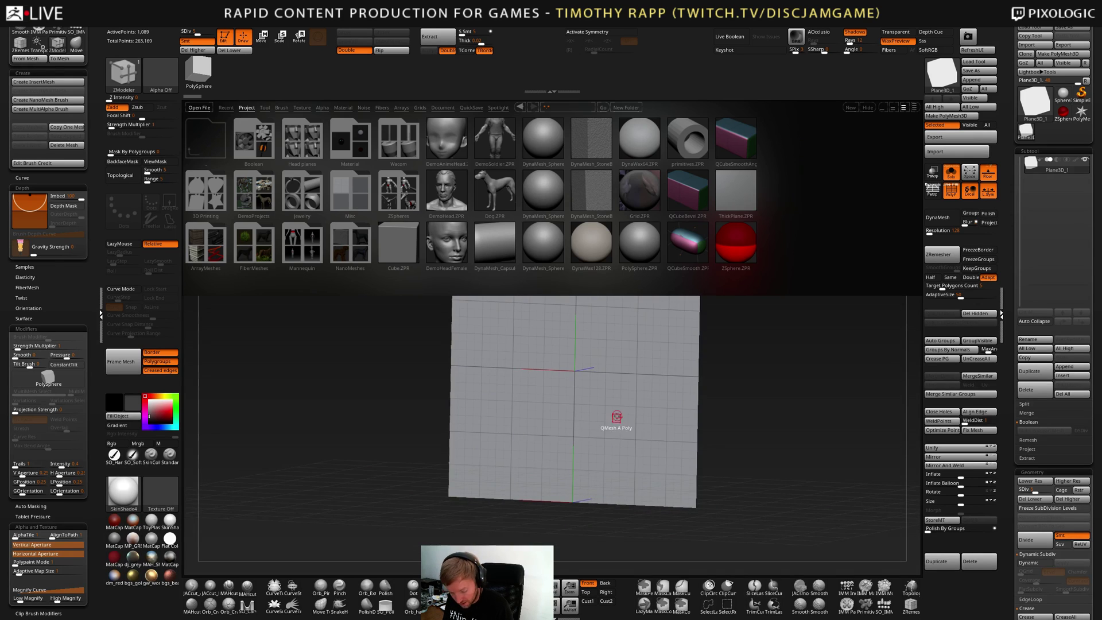
key(comma)
Switch from the Move brush to the Standard brush and enlarge the draw size
key(b)
key(m)
key(v)
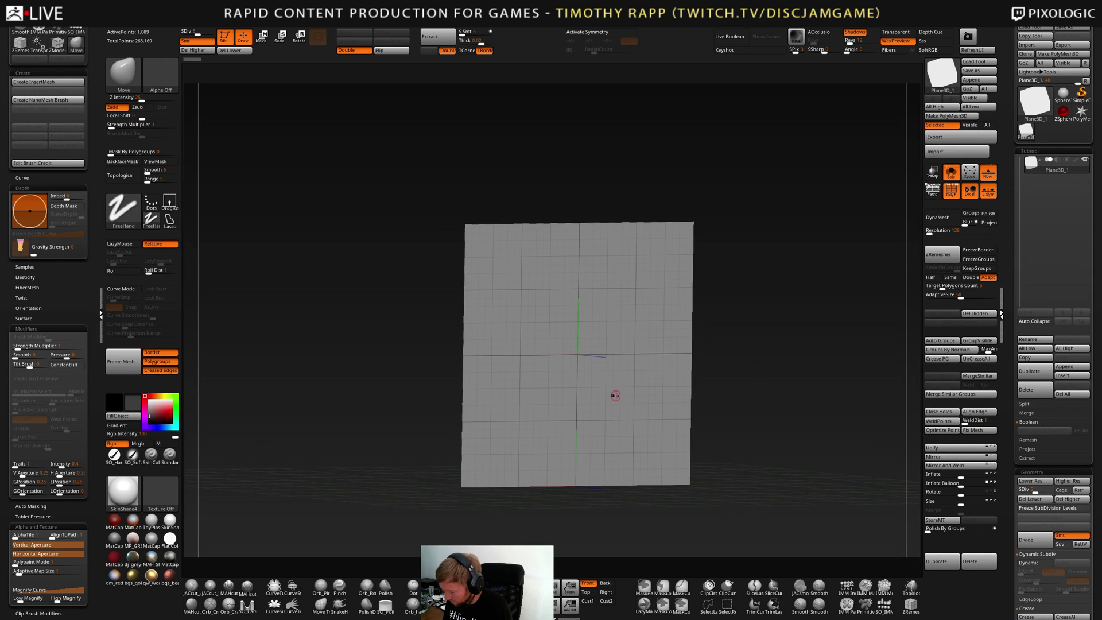
alt+right_drag(612, 392, 610, 424)
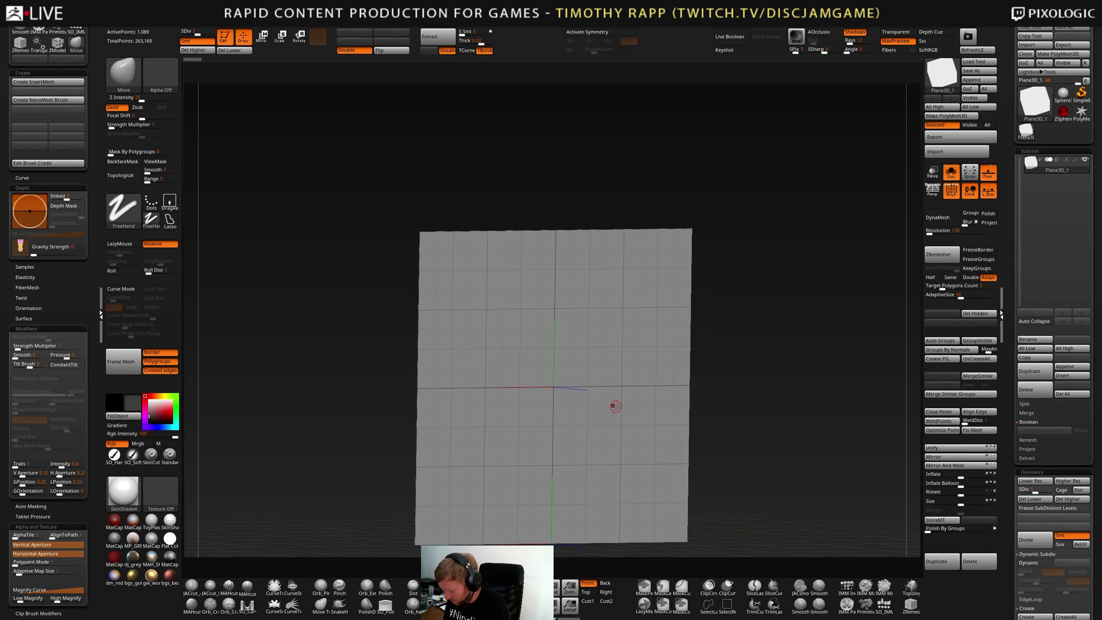
key(b)
key(s)
key(t)
key(s)
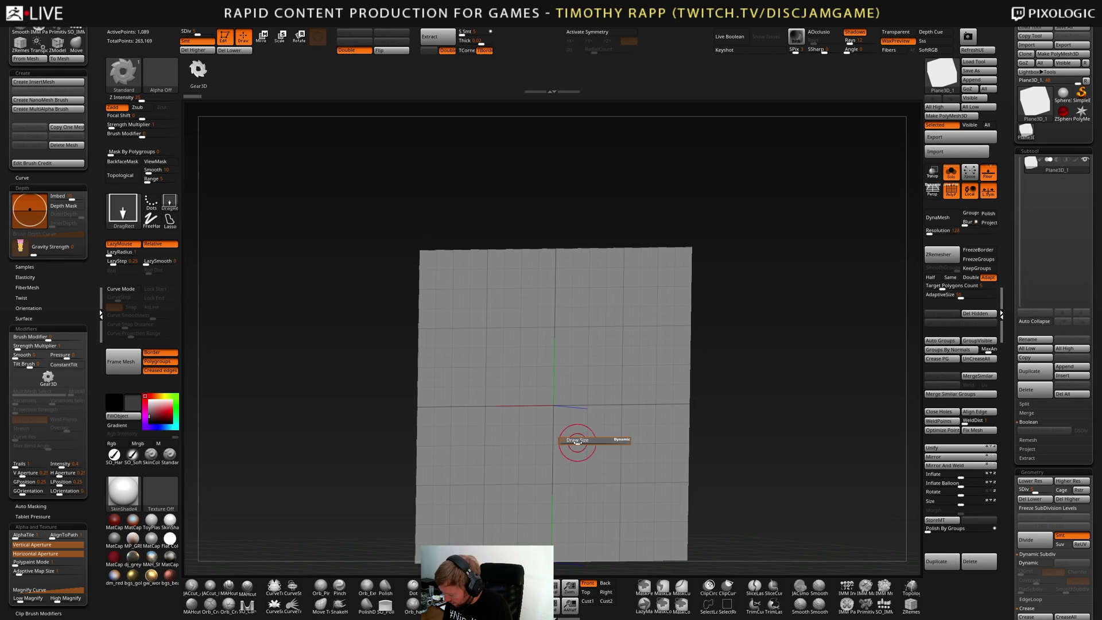
drag(577, 442, 594, 441)
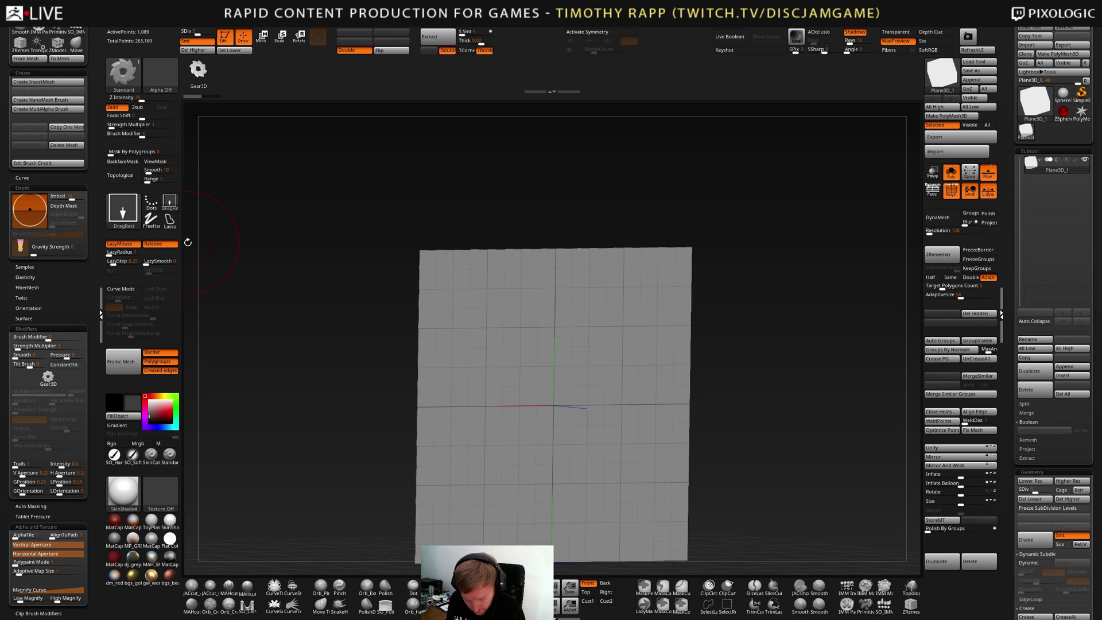
Try a raised stroke across the middle of the plane with the plain Standard brush and undo it
key(b)
key(b)
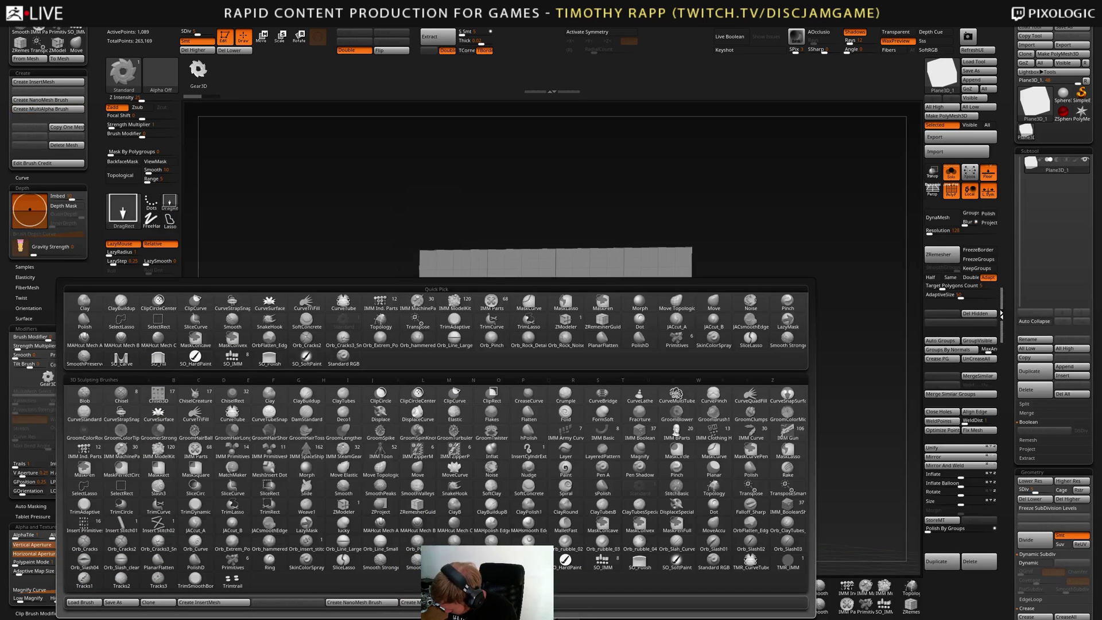
key(s)
key(t)
mouse_move(566, 413)
mouse_down()
mouse_move(574, 350)
mouse_move(547, 354)
mouse_up()
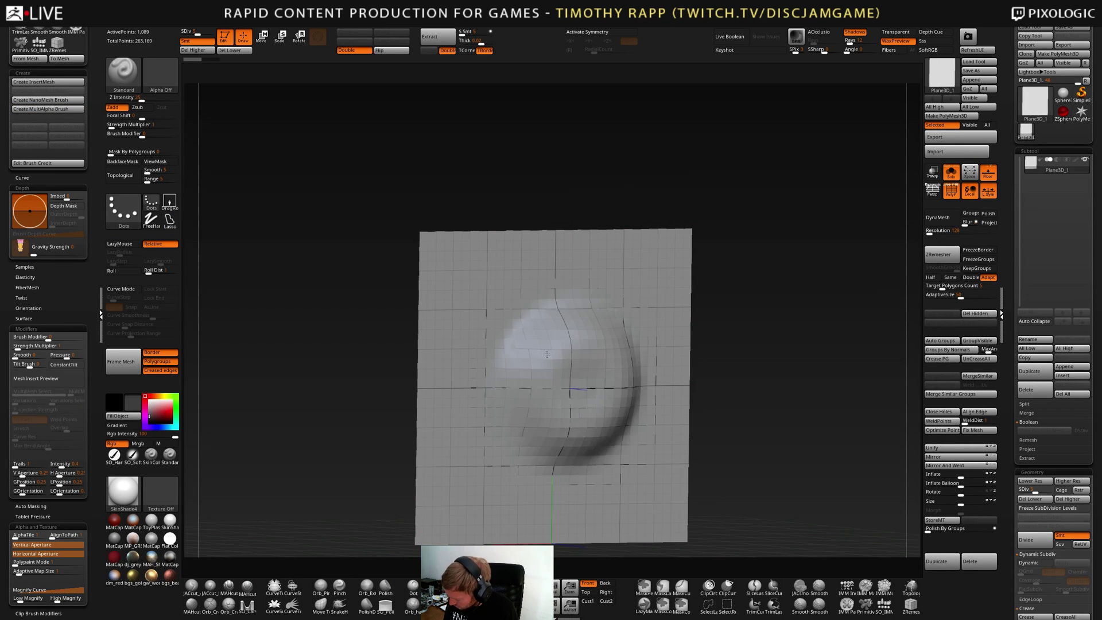
key(ctrl+z)
Try to pull the plane's middle outward with the Move brush and subdivide the mesh, and undo the pull
mouse_move(547, 354)
right_down()
mouse_move(591, 418)
mouse_move(620, 422)
right_up()
key(b)
key(m)
key(v)
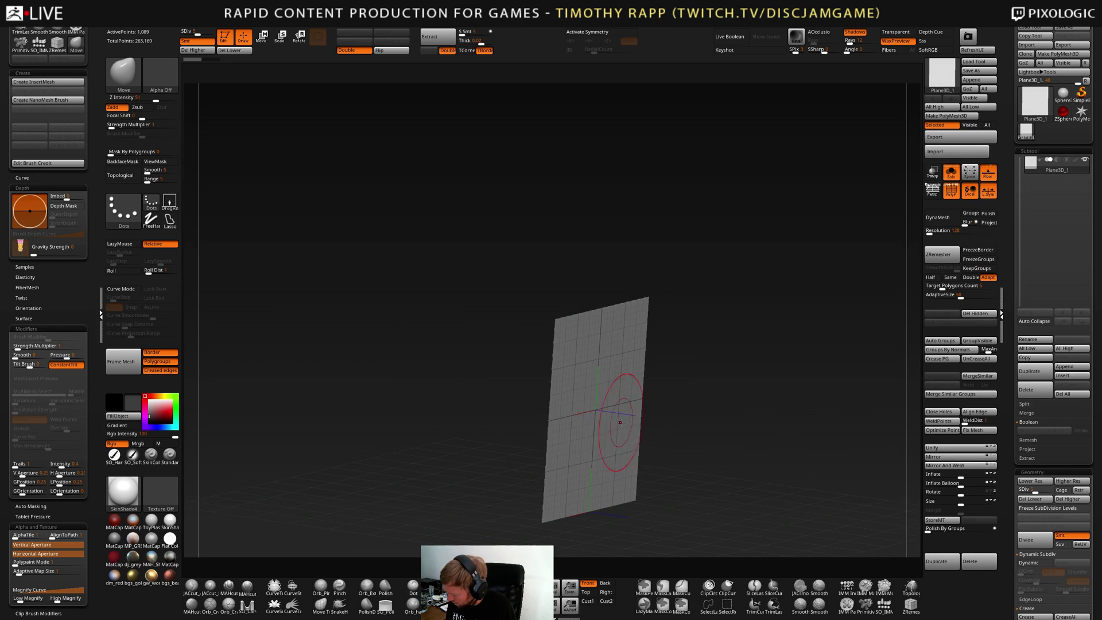
drag(620, 422, 723, 442)
mouse_move(844, 477)
shift+right_down()
mouse_move(748, 440)
mouse_move(675, 441)
mouse_move(681, 460)
shift+right_up()
key(ctrl+d)
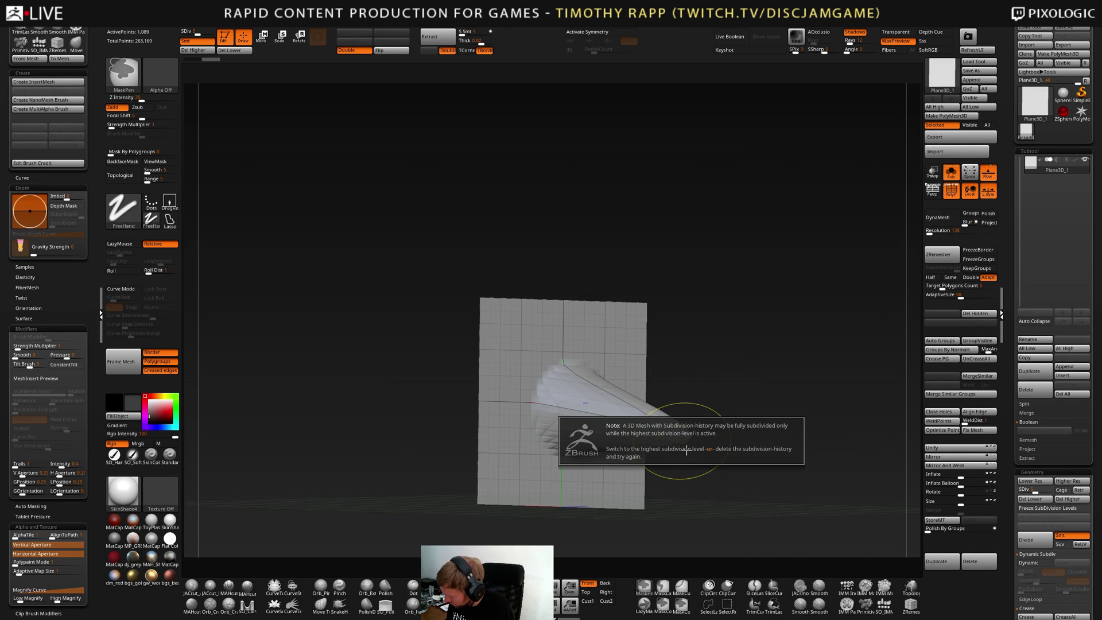
key(ctrl+z)
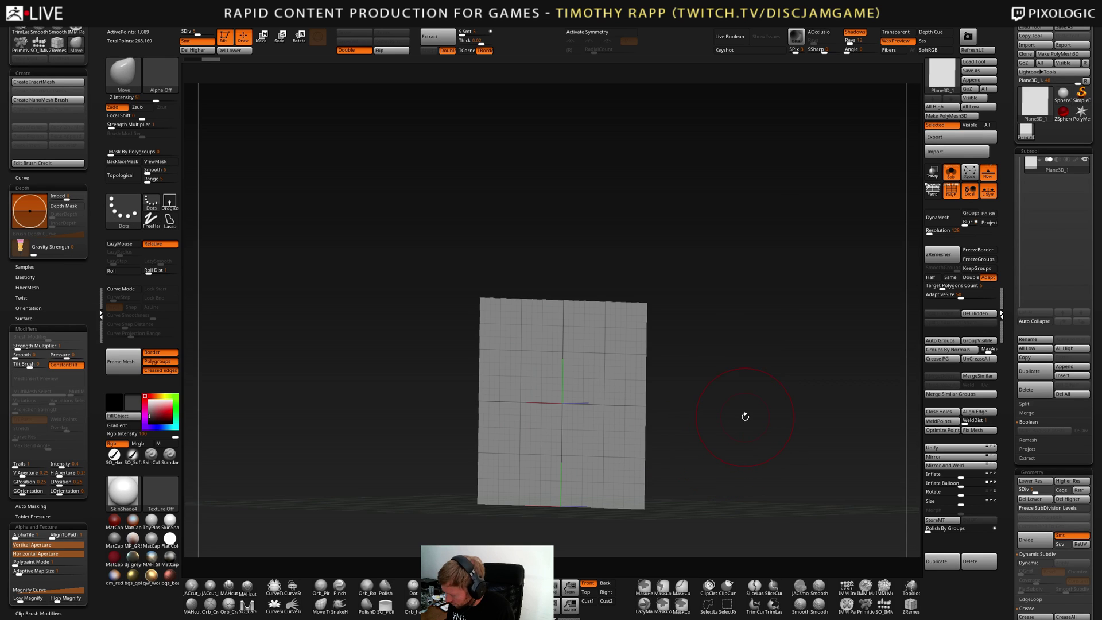
Bring the plane up to its highest subdivision level
key(shift+d)
key(d)
key(d)
key(d)
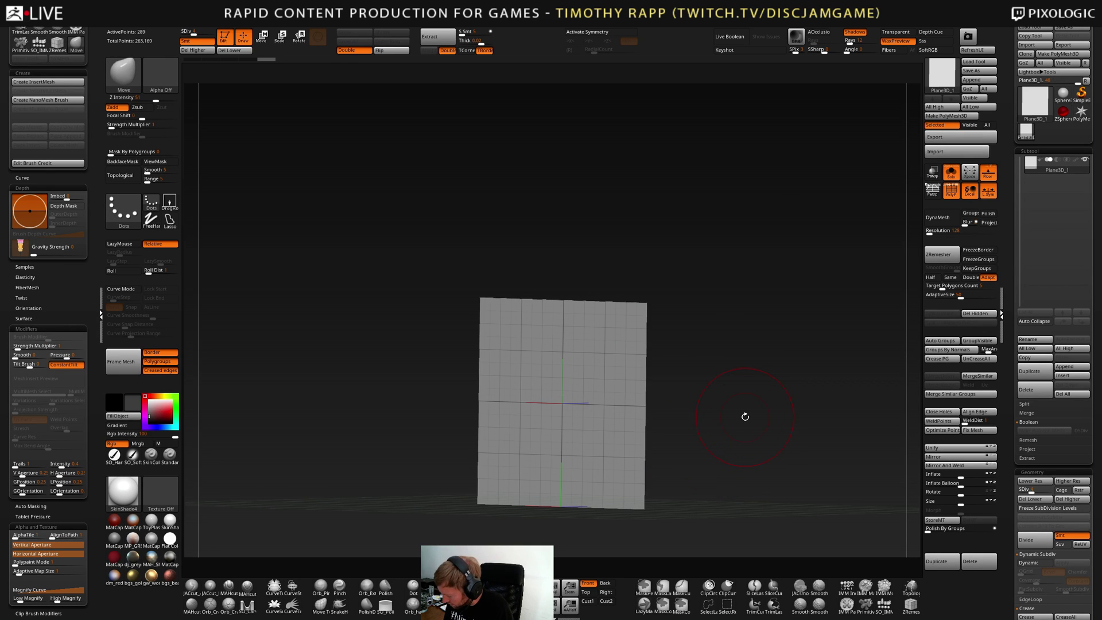
key(d)
key(d)
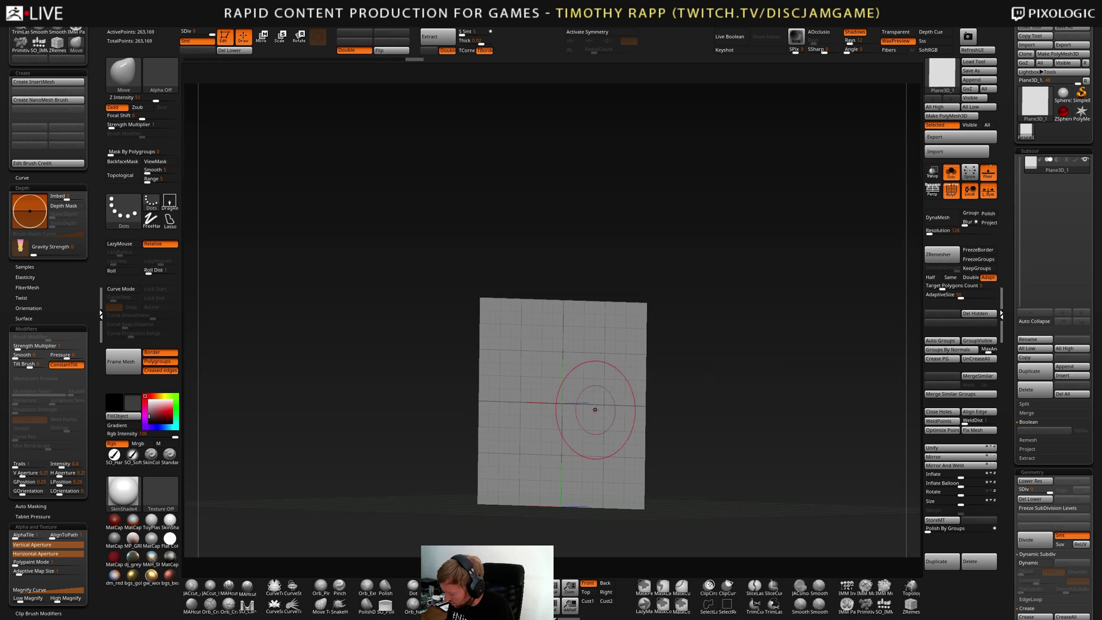
Try raised Standard brush strokes on the high-resolution plane and undo them
right_drag(593, 406, 589, 409)
key(b)
key(s)
key(t)
mouse_move(598, 396)
mouse_down()
mouse_move(562, 416)
mouse_move(597, 430)
mouse_up()
key(ctrl+z)
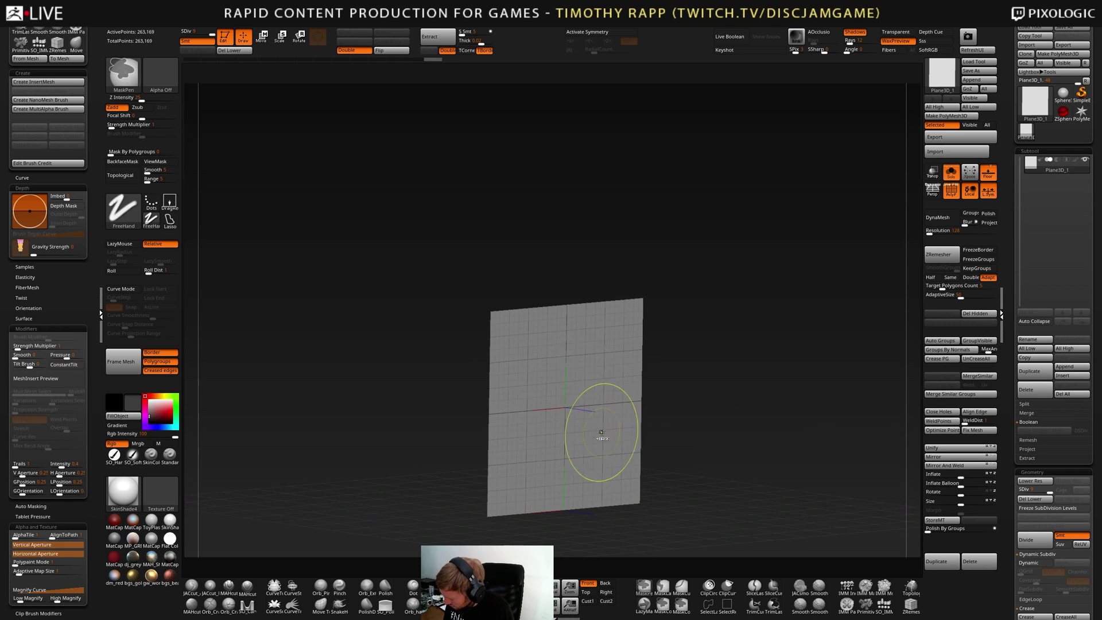
right_drag(600, 428, 580, 419)
mouse_move(595, 376)
mouse_down()
mouse_move(588, 368)
mouse_move(603, 425)
mouse_move(534, 391)
mouse_move(517, 436)
mouse_move(512, 392)
mouse_move(492, 442)
mouse_move(502, 463)
mouse_up()
mouse_move(501, 454)
right_down()
mouse_move(555, 449)
mouse_move(566, 465)
mouse_move(587, 447)
mouse_move(534, 448)
right_up()
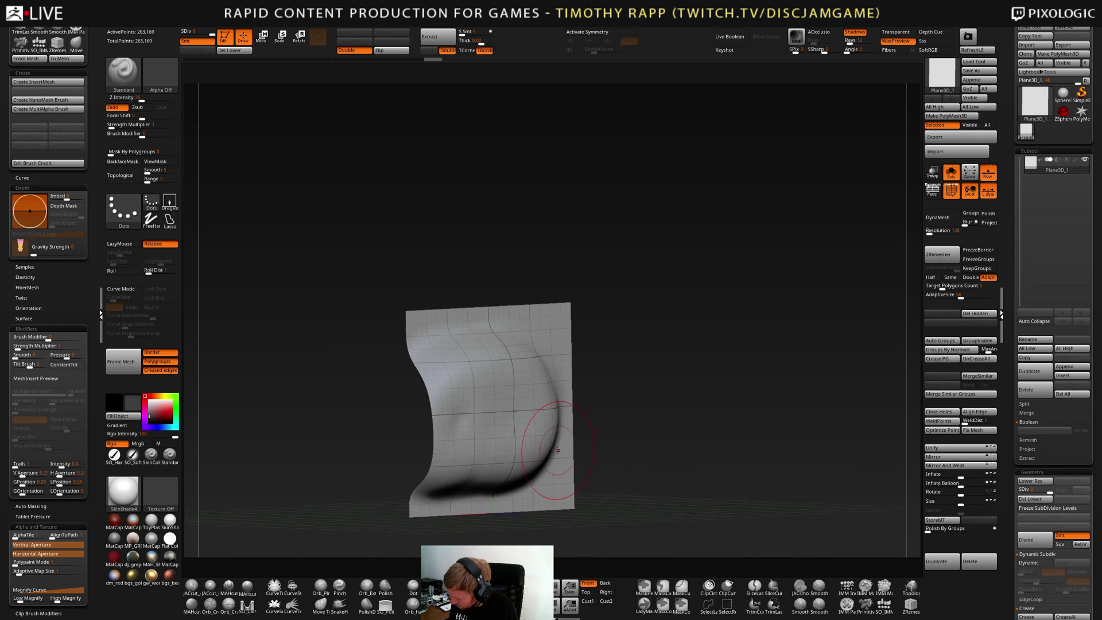
key(ctrl+z)
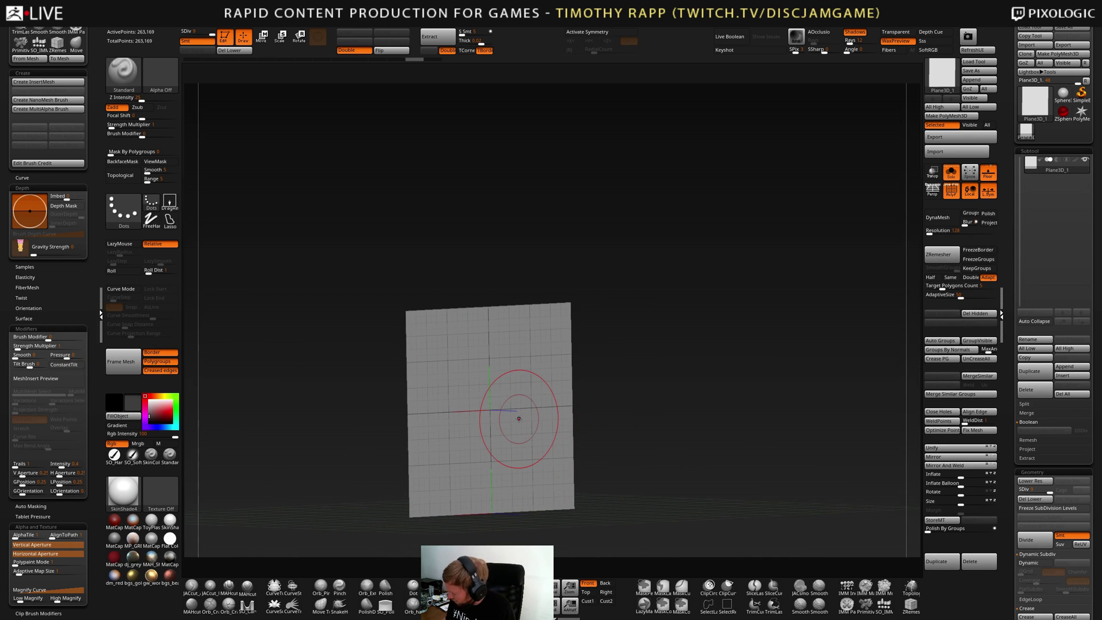
Store a morph target of the flat plane and sculpt a raised, rounded form across it with the Standard brush
click(943, 521)
mouse_move(491, 415)
mouse_down()
mouse_move(499, 404)
mouse_move(495, 431)
mouse_move(411, 440)
mouse_move(494, 350)
mouse_move(574, 344)
mouse_move(551, 482)
mouse_move(555, 397)
mouse_up()
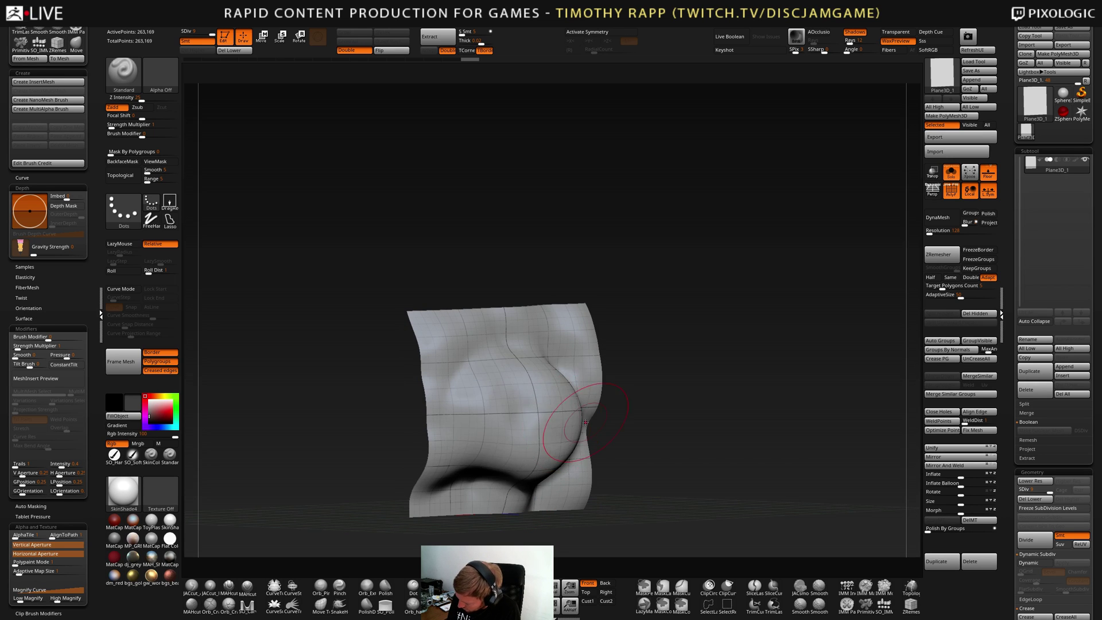
right_drag(555, 397, 574, 405)
Pull the raised form into a long, downward-pointing horn with the Move Elastic brush and refine its shape with the Move brush
key(b)
key(m)
key(e)
drag(558, 408, 621, 468)
right_drag(621, 468, 597, 427)
key(b)
key(m)
key(v)
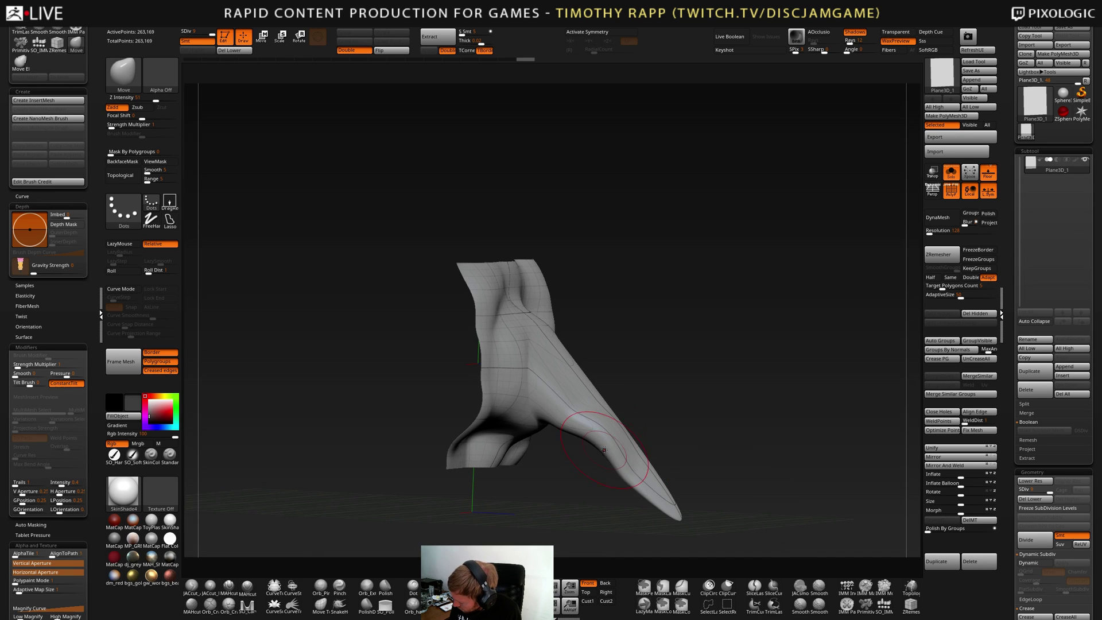
drag(597, 428, 609, 418)
Restore the left, upper and right edges of the plane to the stored flat shape using the Morph brush with an adjusted draw size
mouse_move(610, 418)
right_down()
mouse_move(635, 399)
mouse_move(532, 403)
right_up()
key(b)
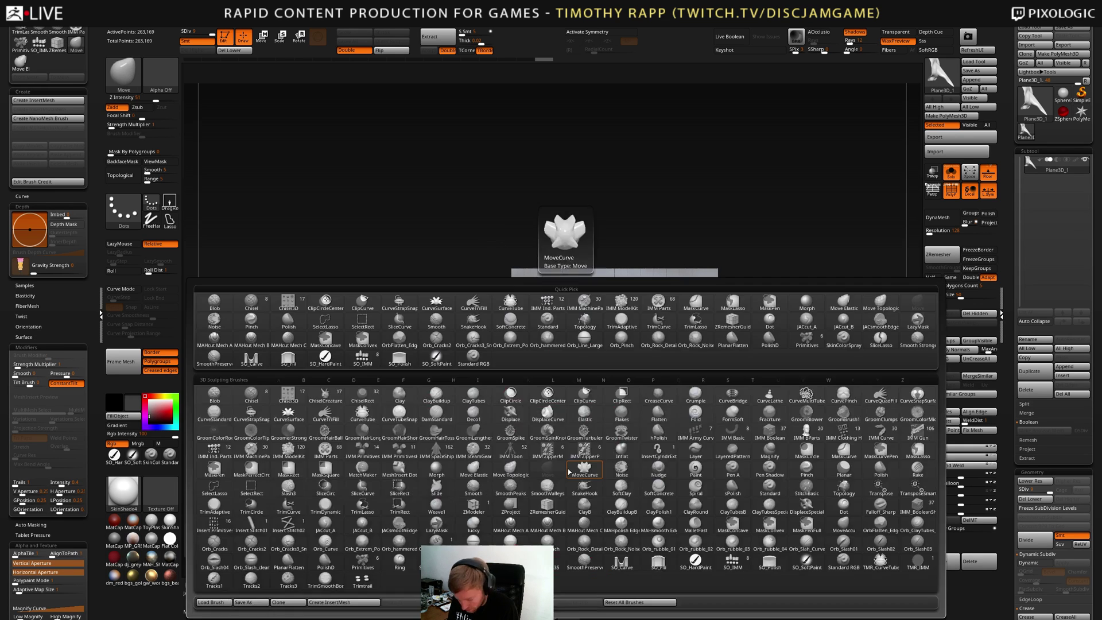
key(m)
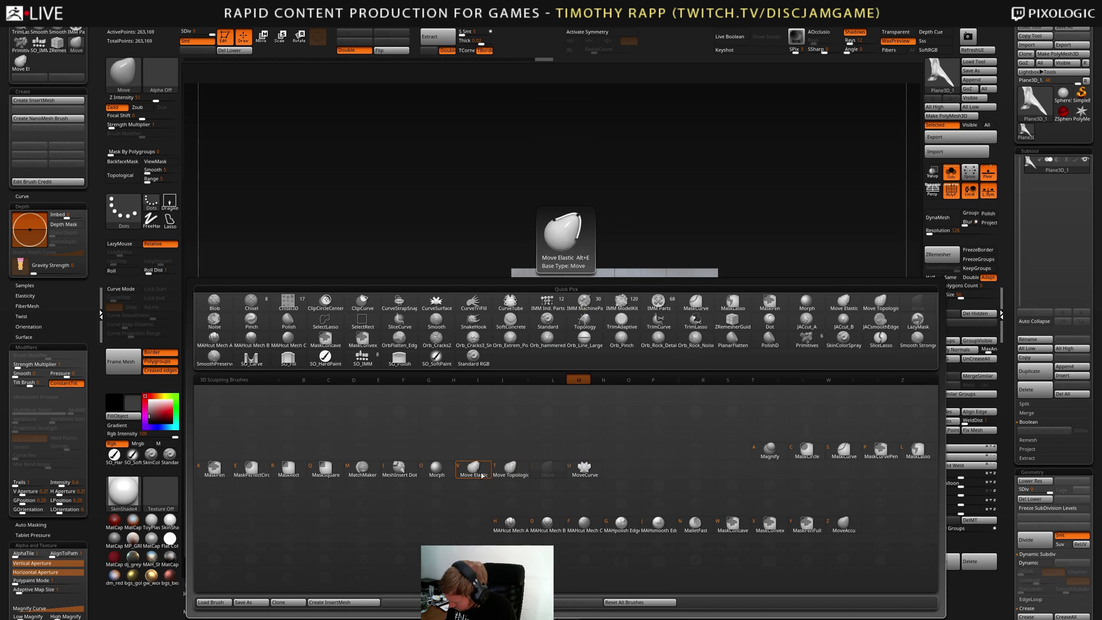
click(435, 469)
key(s)
right_drag(494, 357, 523, 380)
key(s)
drag(523, 382, 516, 382)
mouse_move(513, 384)
mouse_down()
mouse_move(498, 418)
mouse_move(502, 315)
mouse_move(522, 274)
mouse_up()
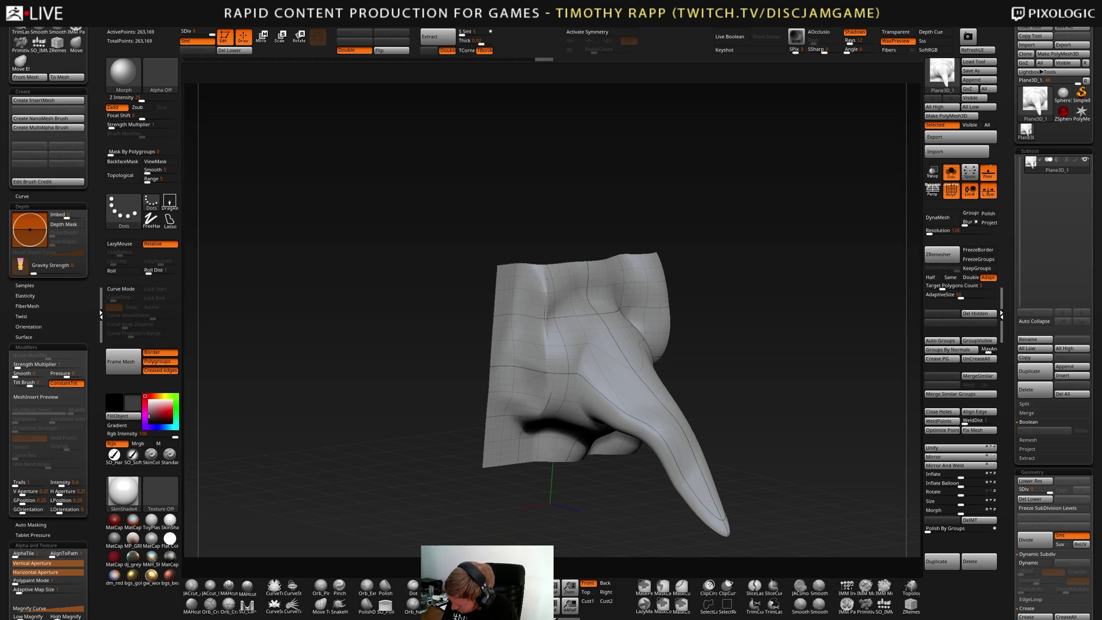
right_drag(537, 282, 508, 275)
mouse_move(521, 291)
mouse_down()
mouse_move(558, 266)
mouse_move(684, 278)
mouse_move(692, 293)
mouse_up()
right_drag(720, 310, 691, 295)
mouse_move(683, 301)
mouse_down()
mouse_move(710, 379)
mouse_move(678, 471)
mouse_up()
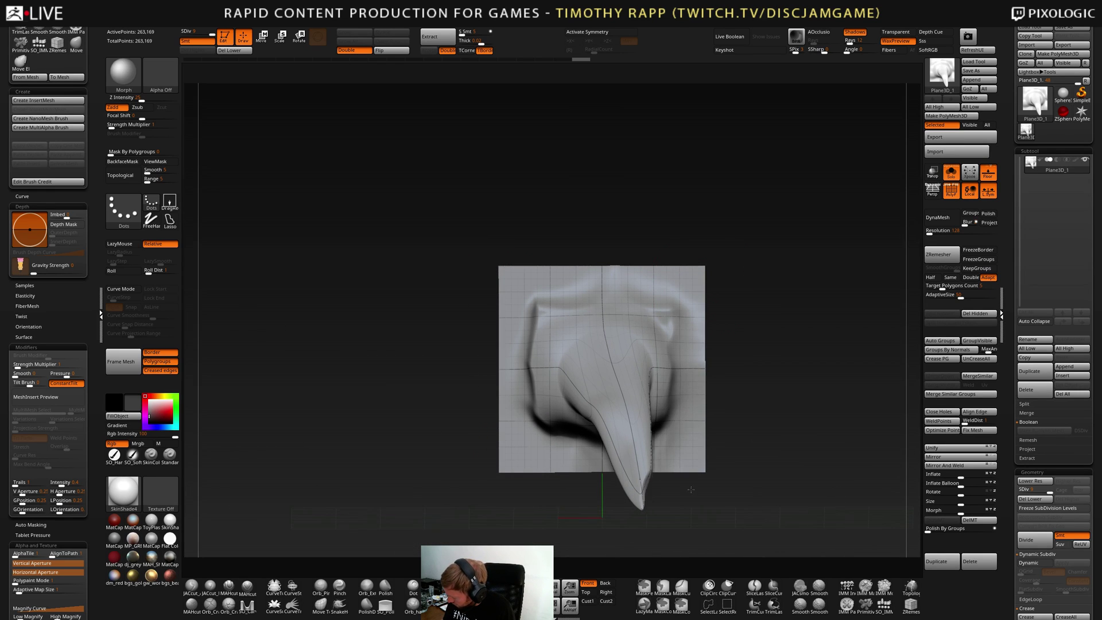
Flatten the plane's lower edge and corners around the horn's base with the Morph brush and check the shape from several angles
right_drag(683, 487, 692, 396)
mouse_move(692, 373)
mouse_down()
mouse_move(683, 401)
mouse_move(643, 397)
mouse_up()
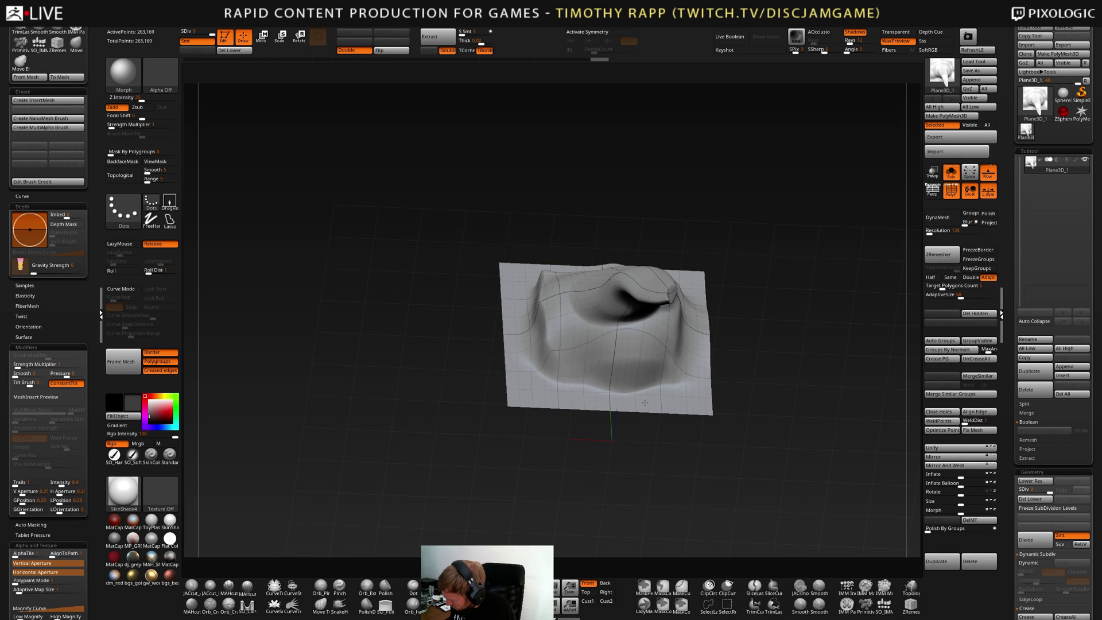
drag(569, 395, 535, 353)
right_drag(510, 361, 521, 419)
drag(716, 421, 578, 406)
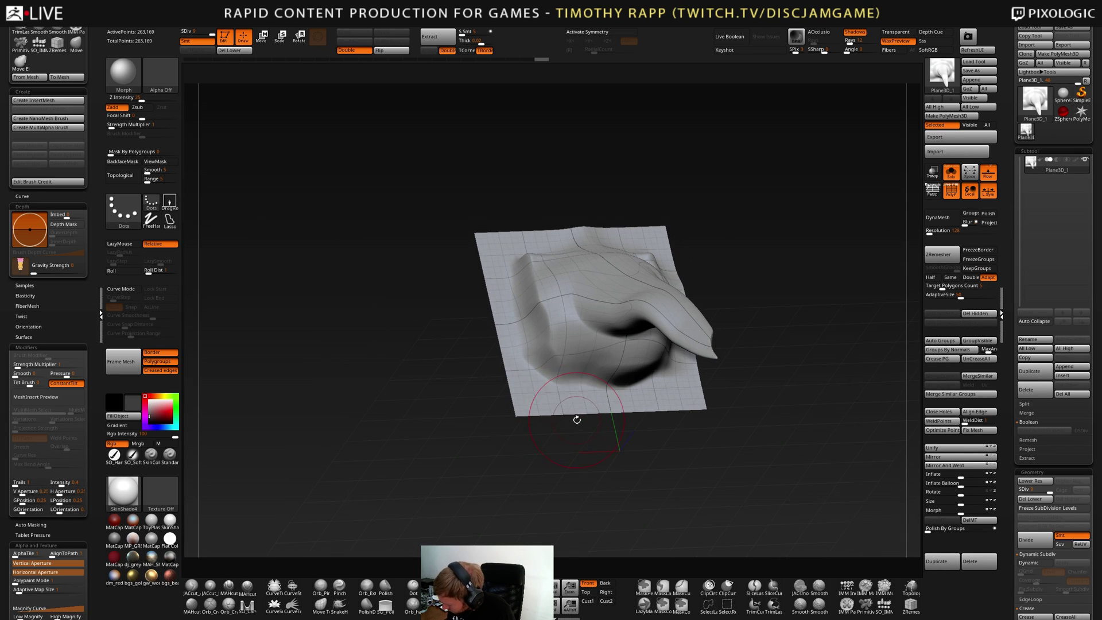
right_drag(533, 299, 551, 246)
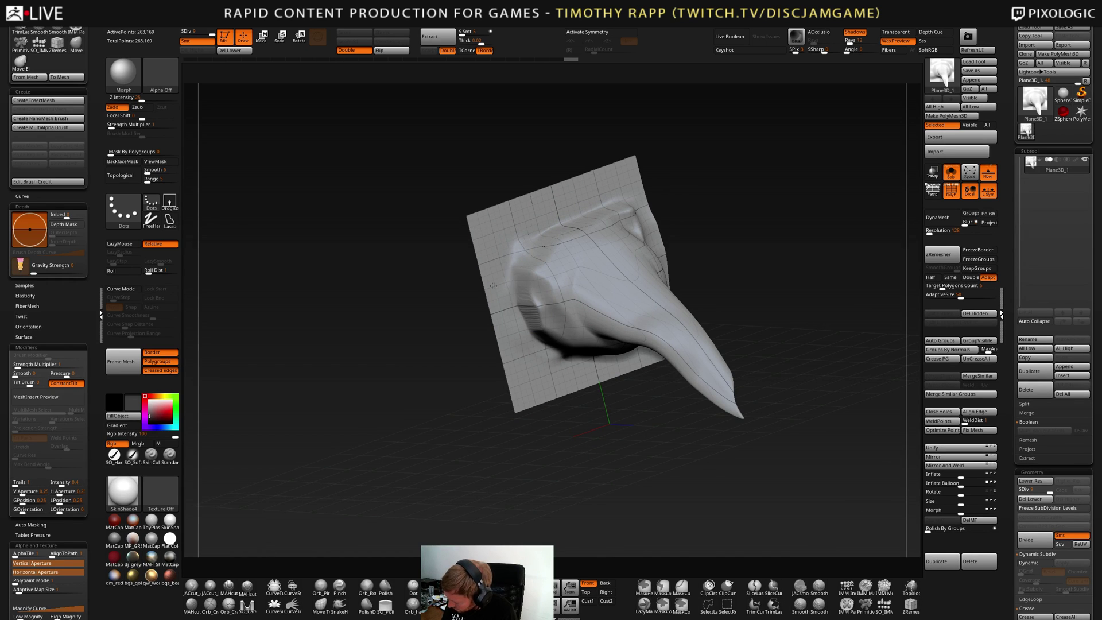
right_drag(534, 325, 539, 288)
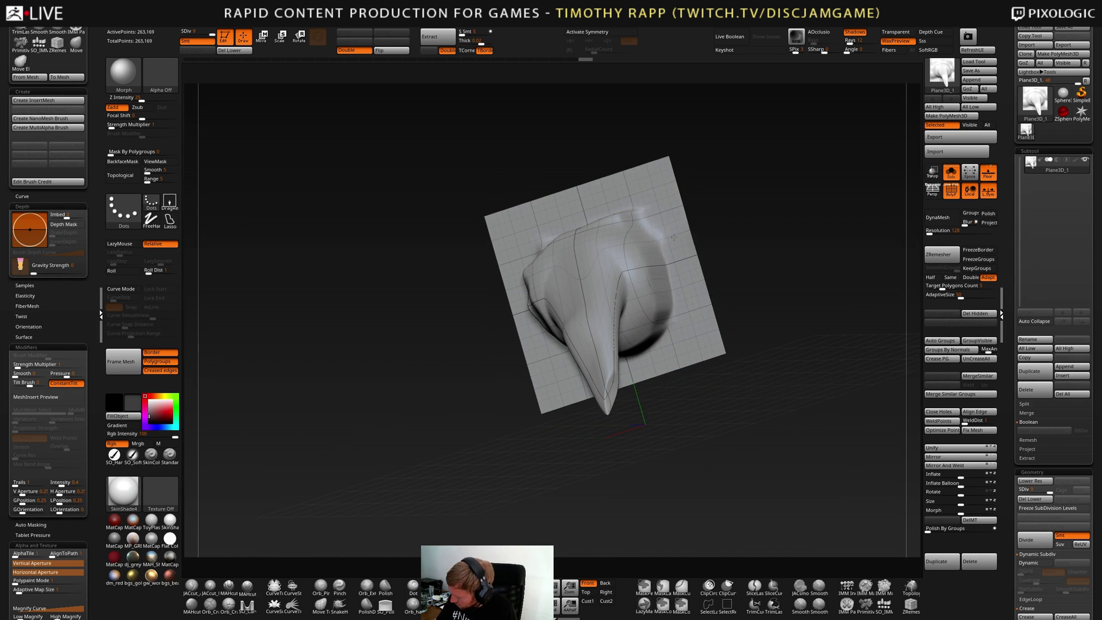
right_drag(683, 289, 700, 377)
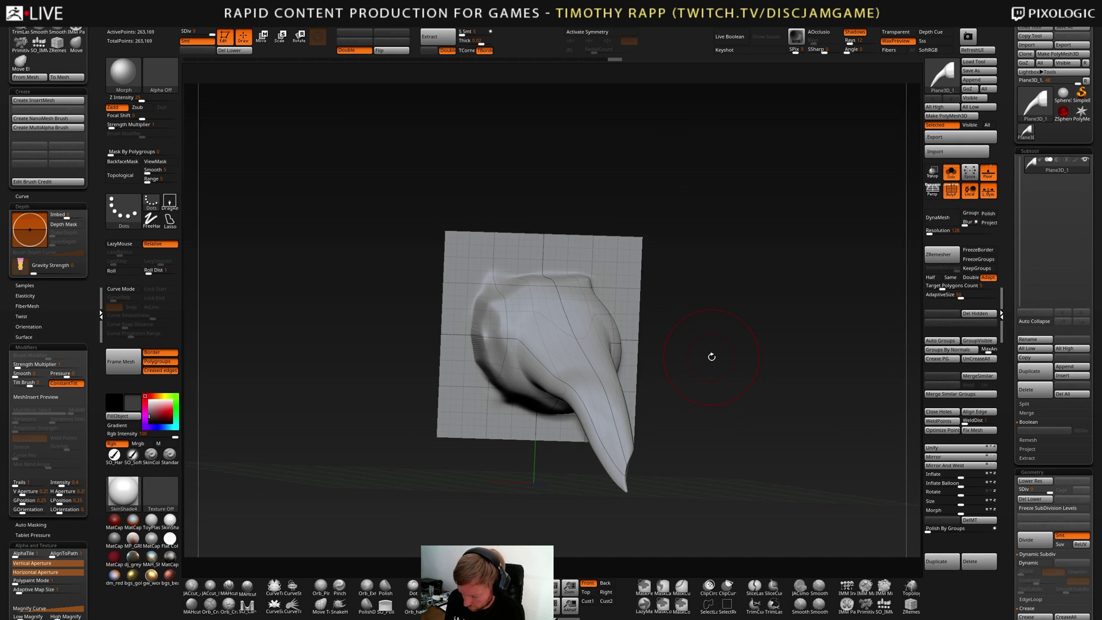
right_drag(711, 357, 686, 362)
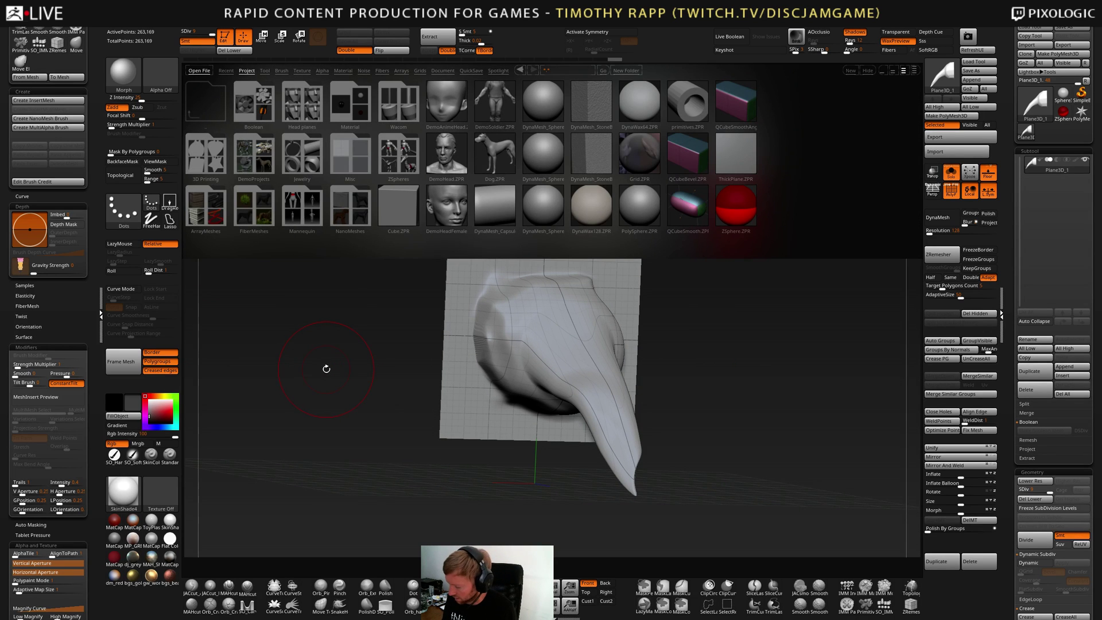
Compare the Brush3DTemplate.ZPR, Brush3DTemplate512.ZPR and Brush3DTemplate1024.ZPR projects in the Misc folder with the sculpted horn plane
double_click(352, 158)
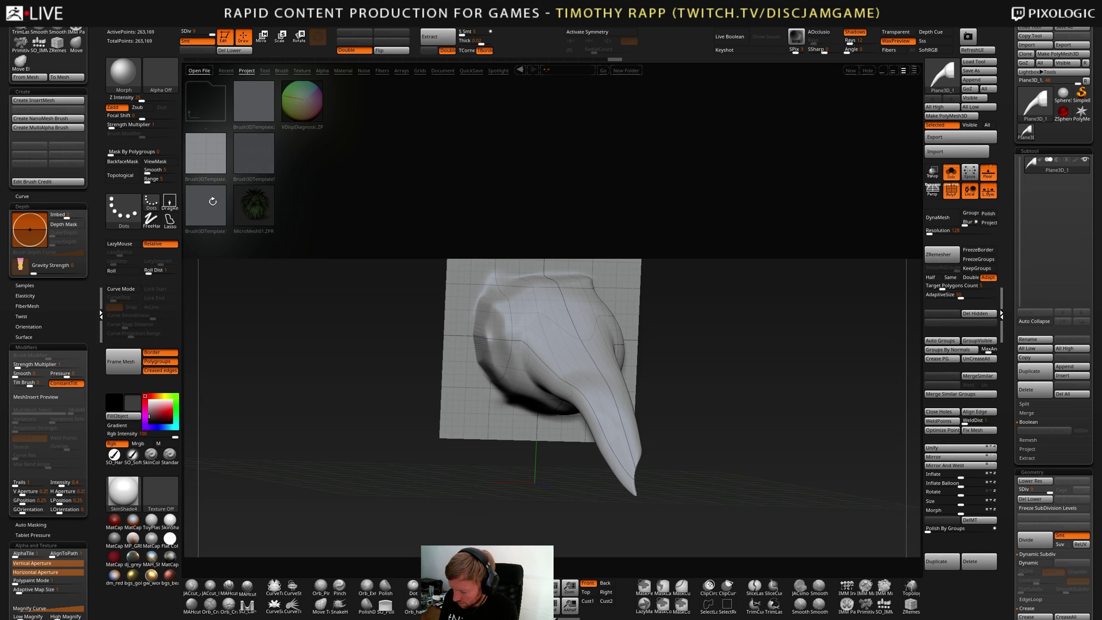
click(249, 172)
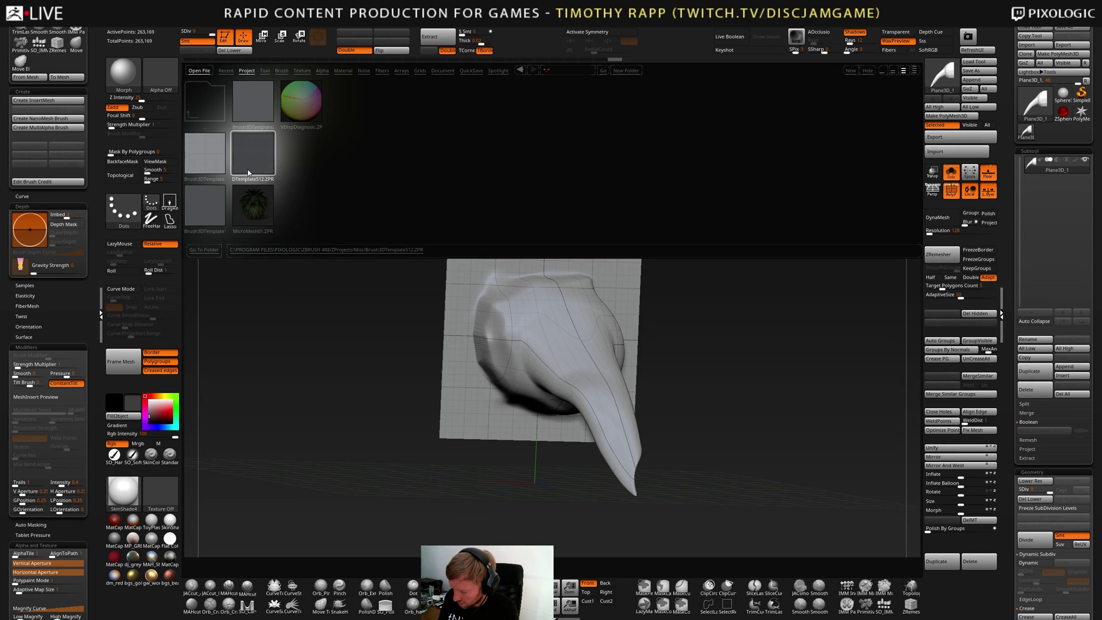
click(215, 156)
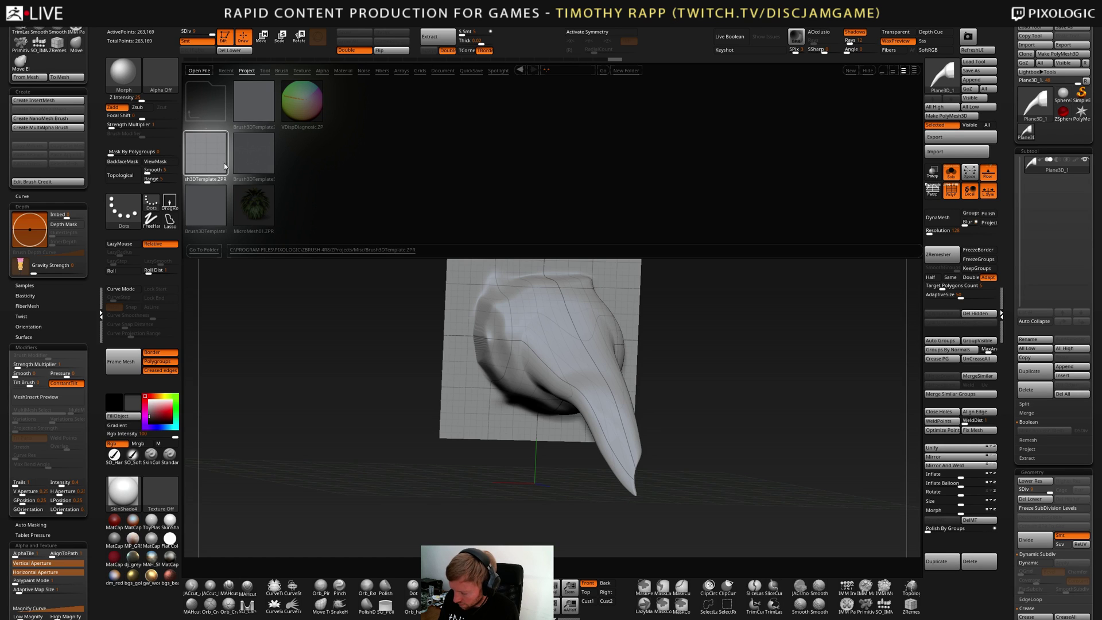
click(252, 157)
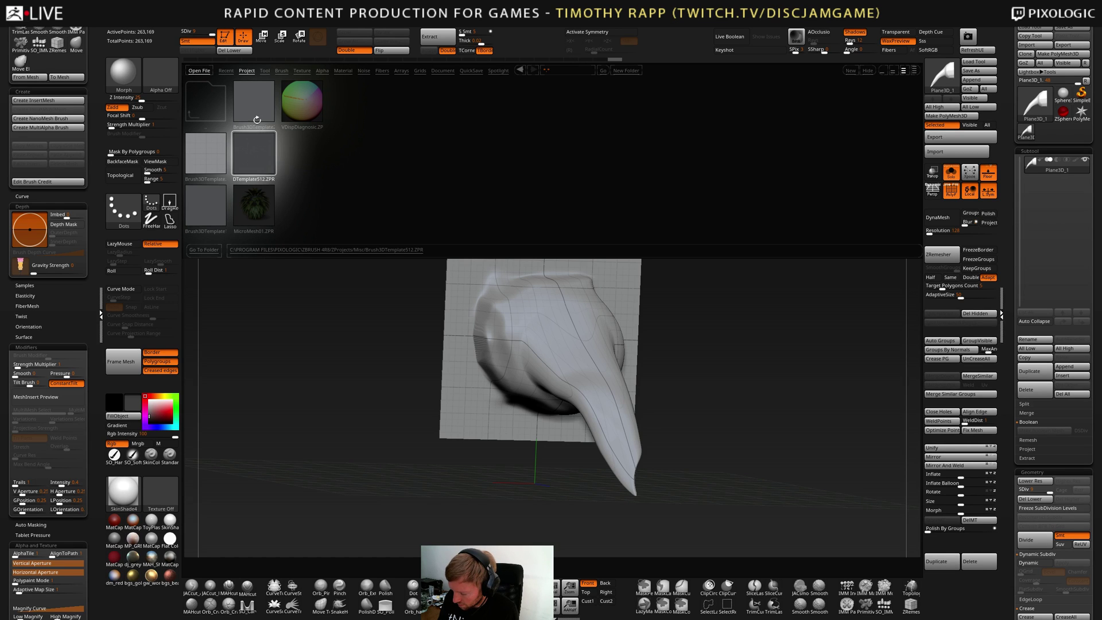
click(214, 196)
drag(375, 435, 398, 413)
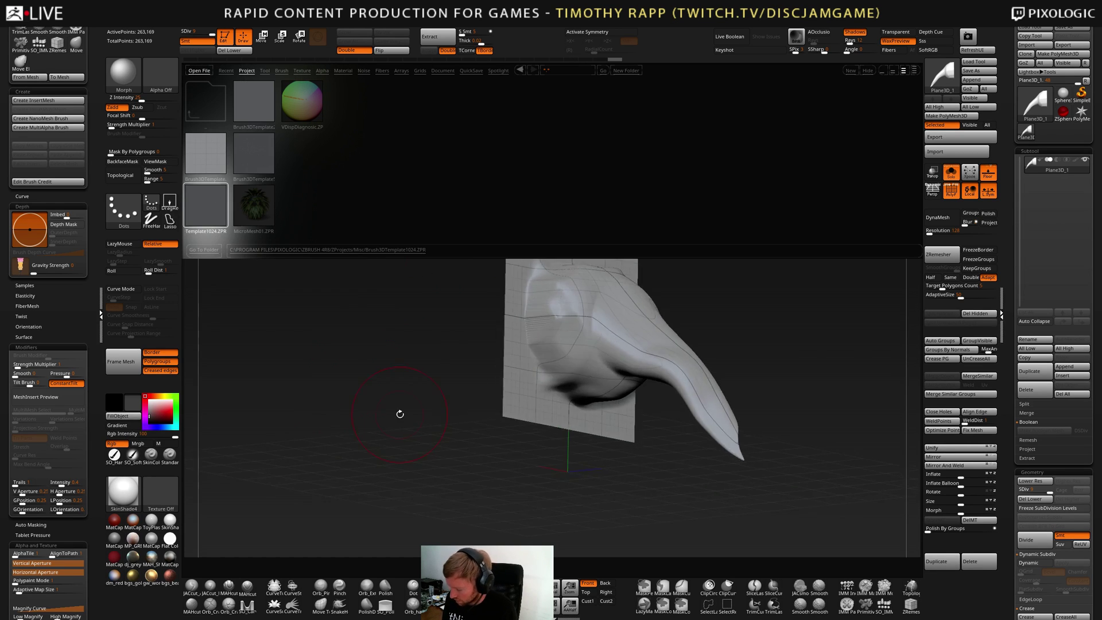
key(comma)
drag(766, 410, 743, 420)
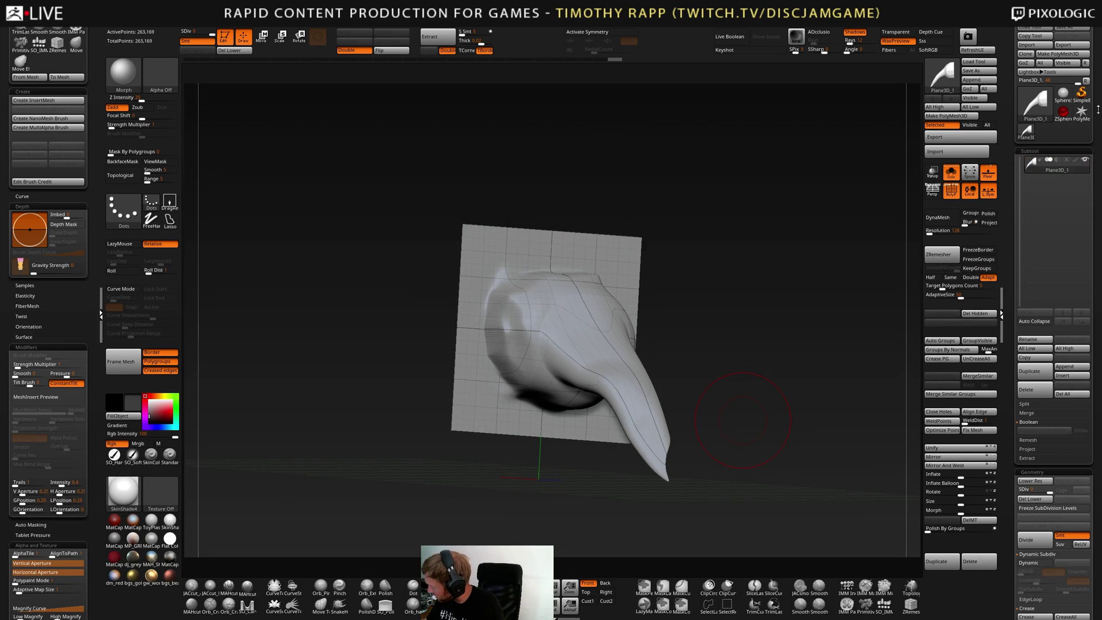
key(comma)
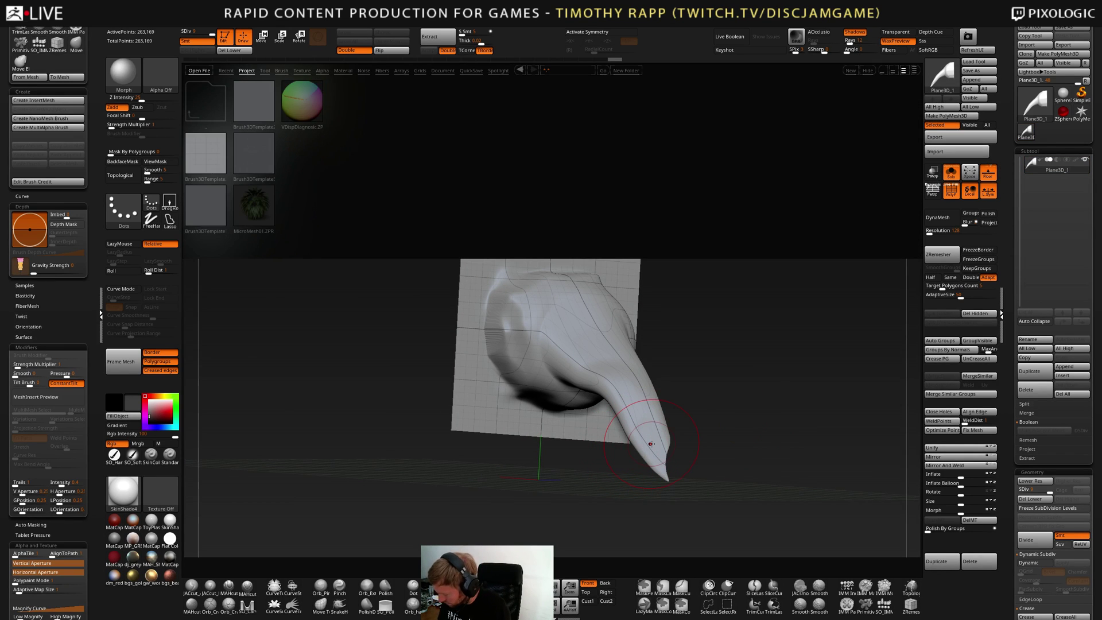
Open the QS_49522.ZPR quicksave project without saving the horn plane, and suppress the morph target note until the next restart
click(211, 104)
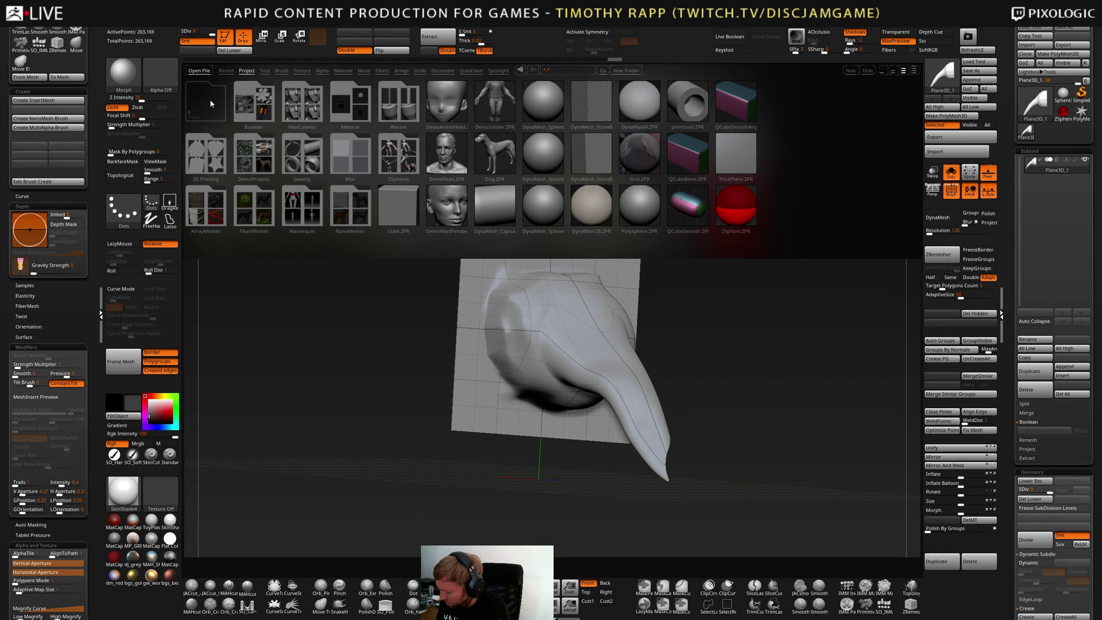
click(468, 70)
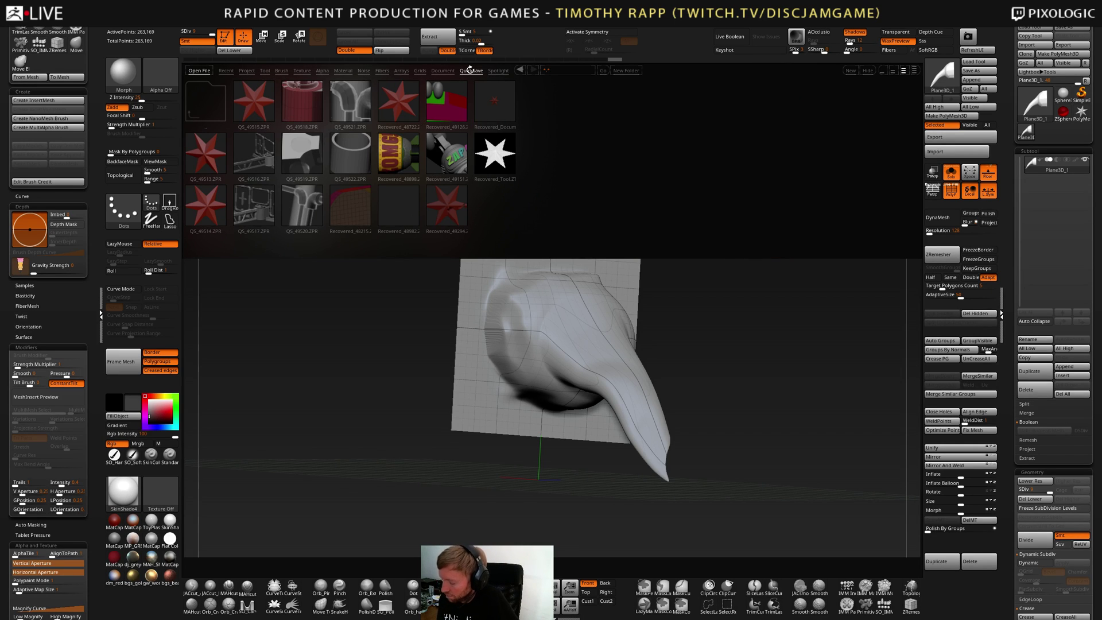
double_click(360, 156)
click(582, 343)
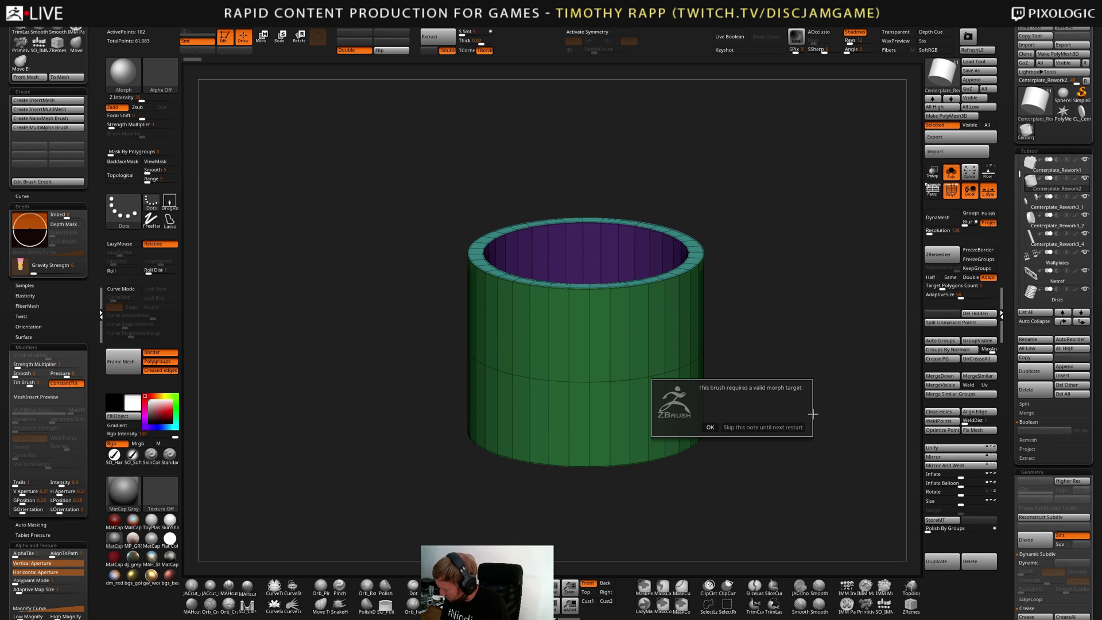
click(778, 427)
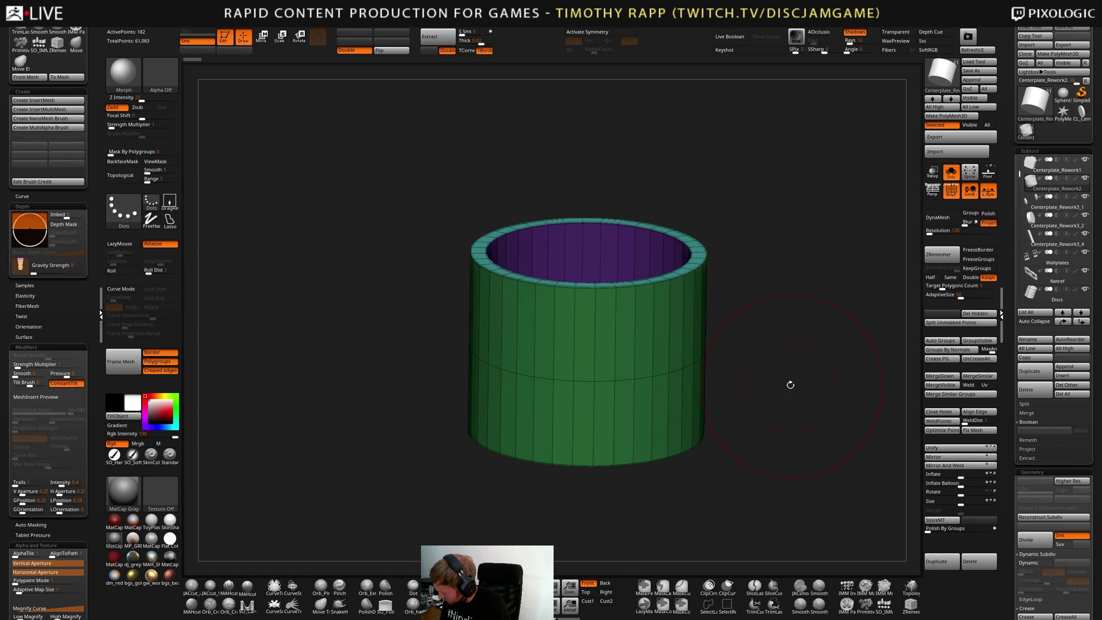
Switch to the Move brush, turn off Solo mode to show the whole assembly and inspect it from several angles
key(b)
key(m)
key(v)
alt+drag(750, 375, 630, 429)
click(951, 175)
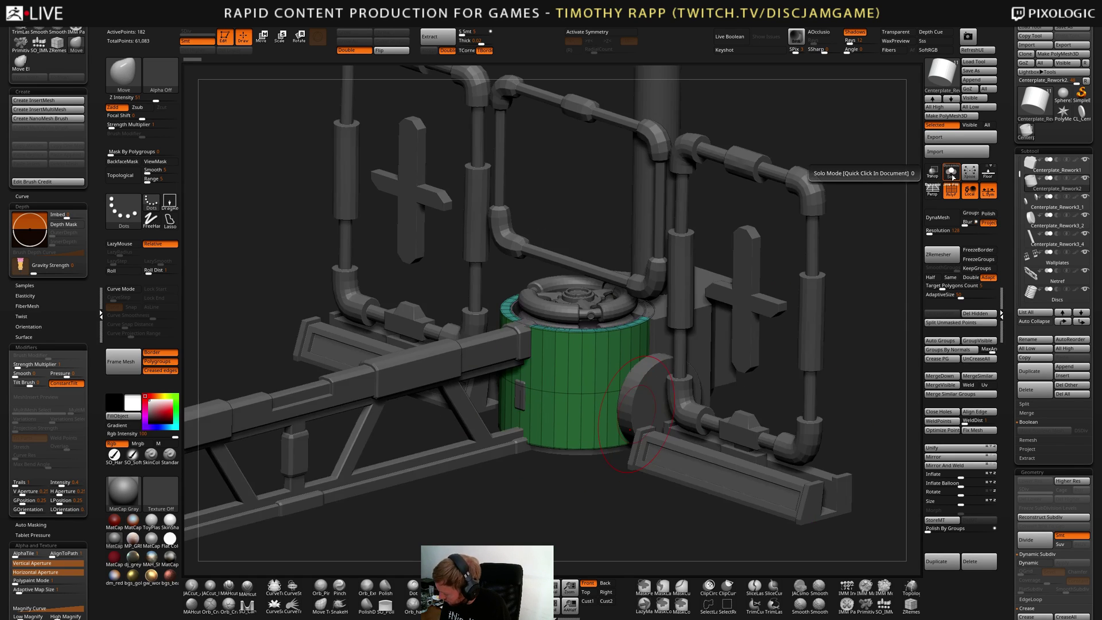
shift+drag(744, 384, 736, 404)
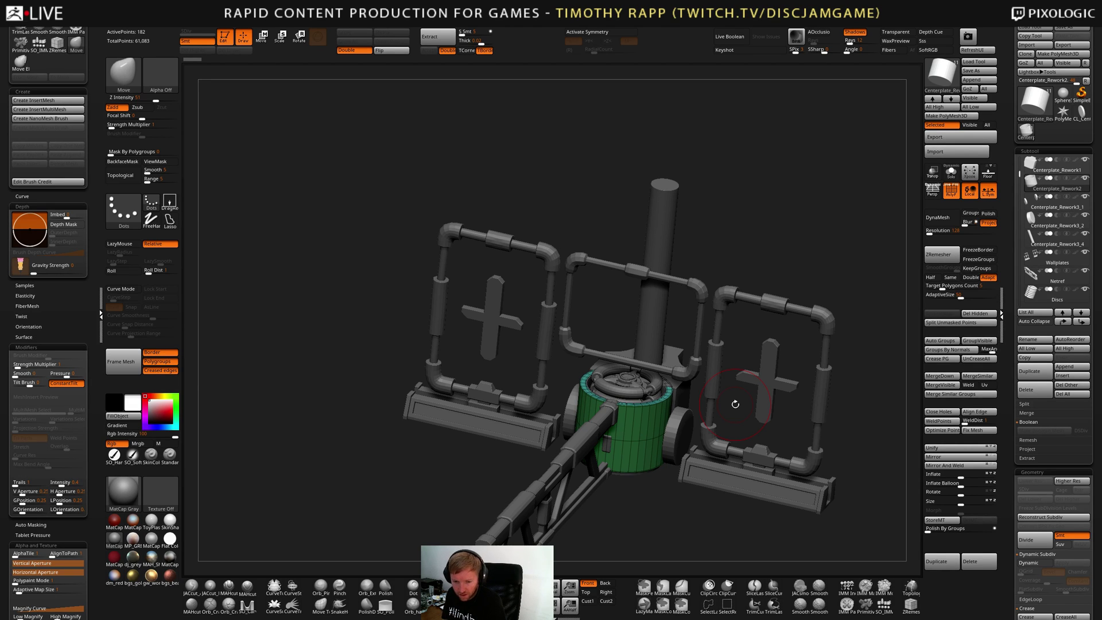
drag(736, 404, 705, 424)
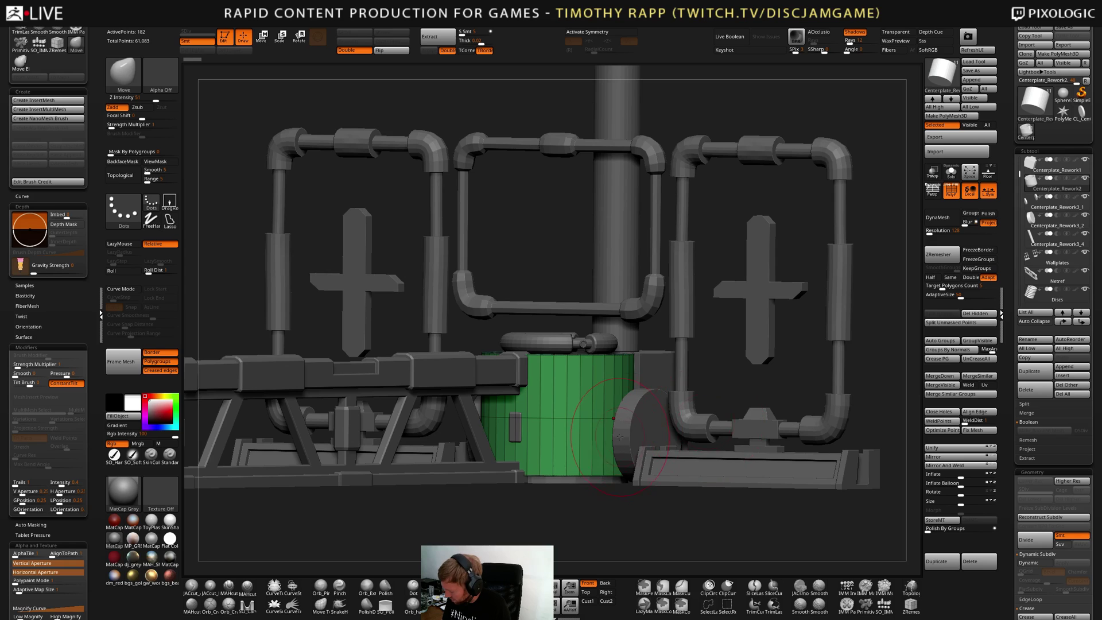
drag(620, 437, 635, 411)
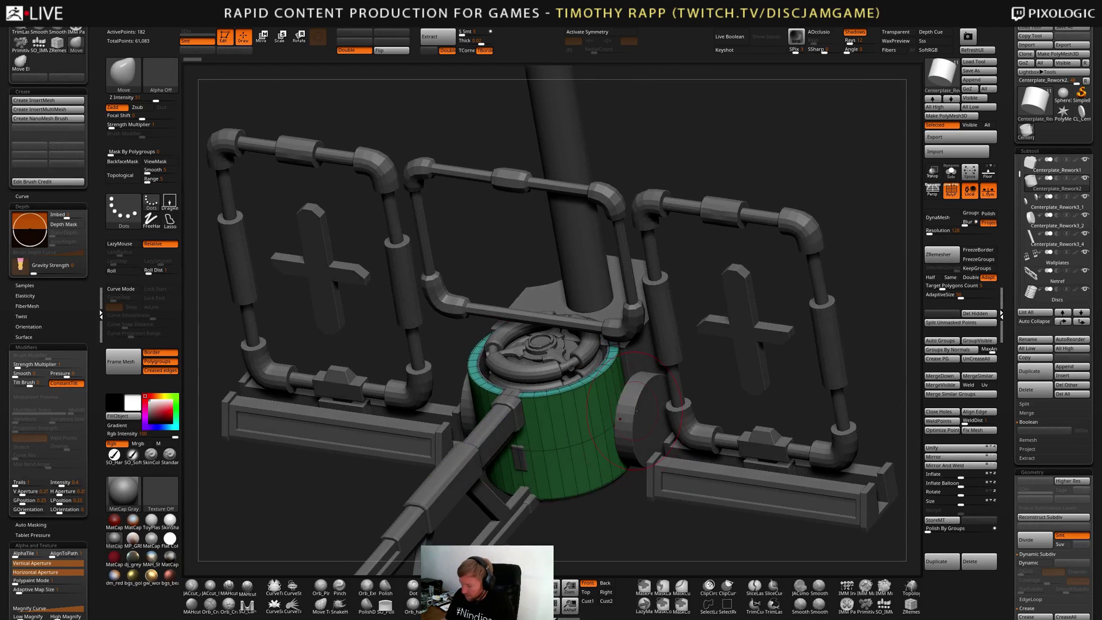
Duplicate the block under the vertical pole behind the ring cylinder and replace the copy with a PolyCube
drag(678, 449, 755, 402)
right_drag(755, 401, 721, 410)
alt+click(745, 404)
key(ctrl+shift+d)
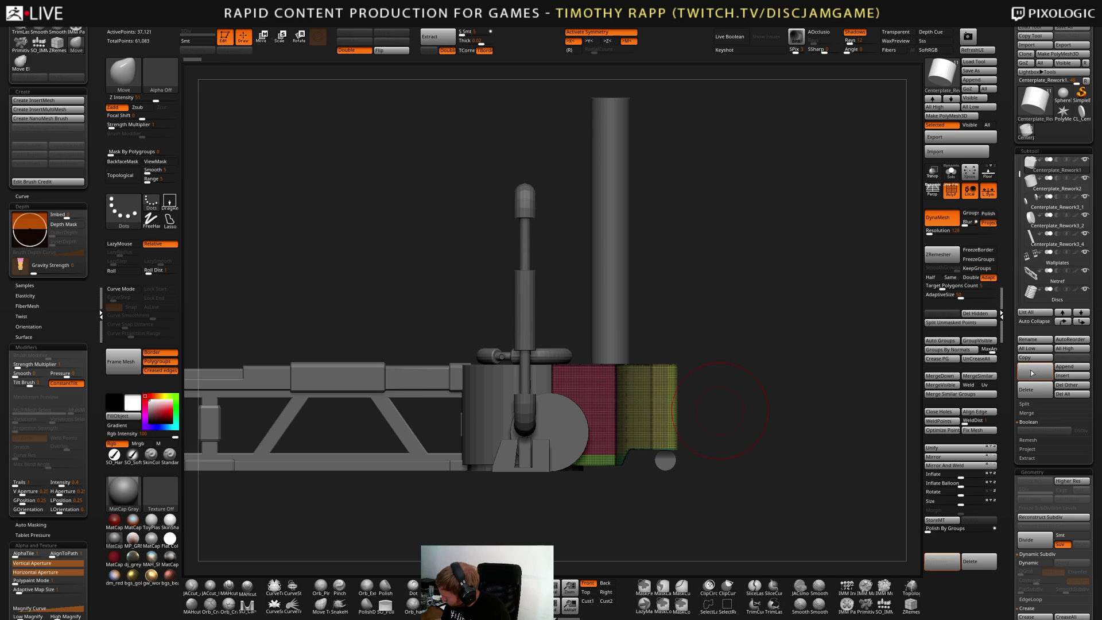
alt+click(673, 410)
key(w)
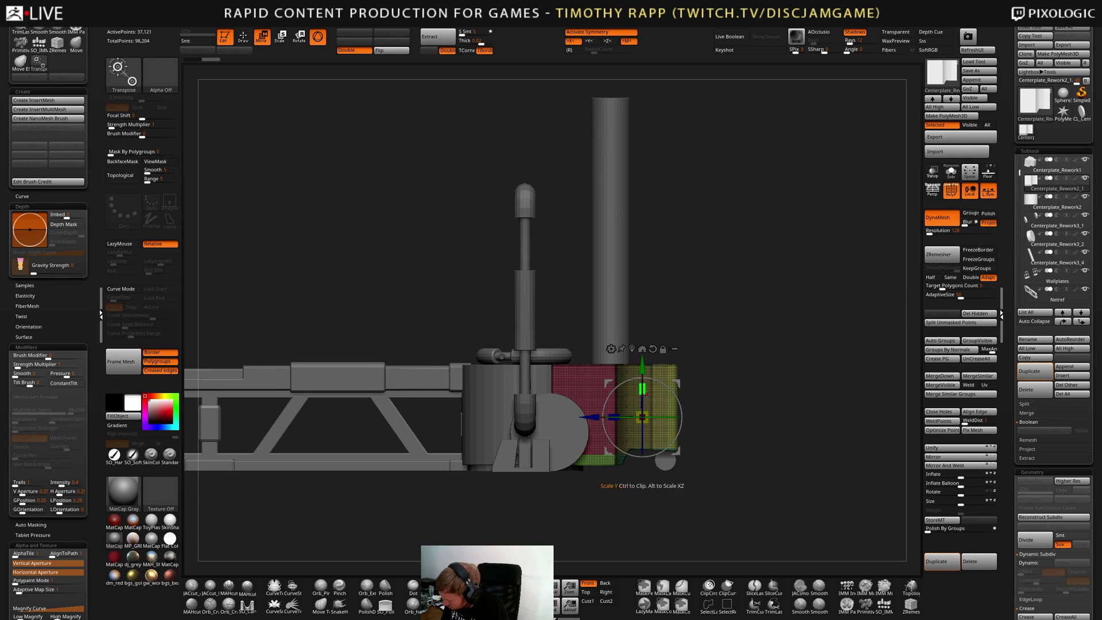
click(612, 349)
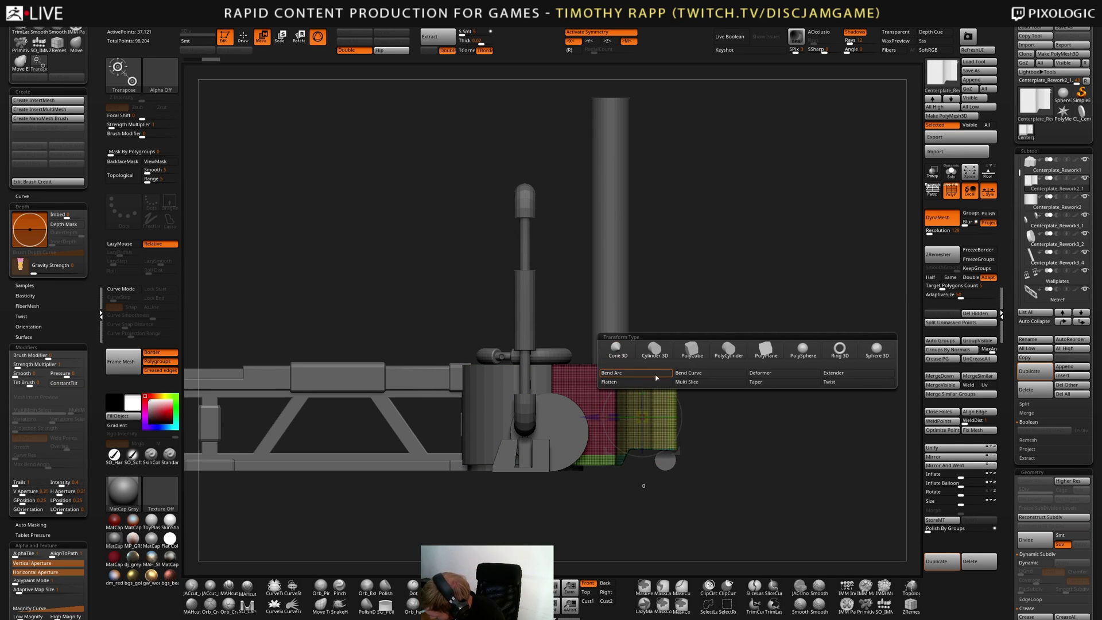
click(701, 346)
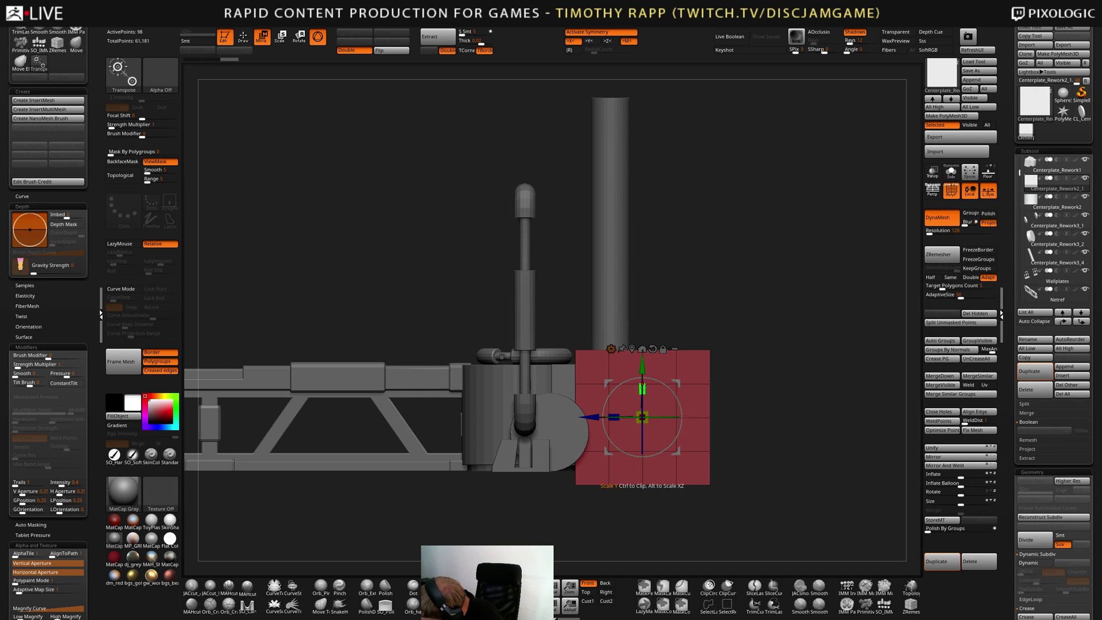
Reduce the cube's height and position it in side view to match the original block beneath the pole
drag(642, 389, 480, 426)
mouse_move(725, 367)
mouse_down()
mouse_move(686, 402)
mouse_move(699, 394)
mouse_move(665, 402)
mouse_move(688, 419)
mouse_up()
key(q)
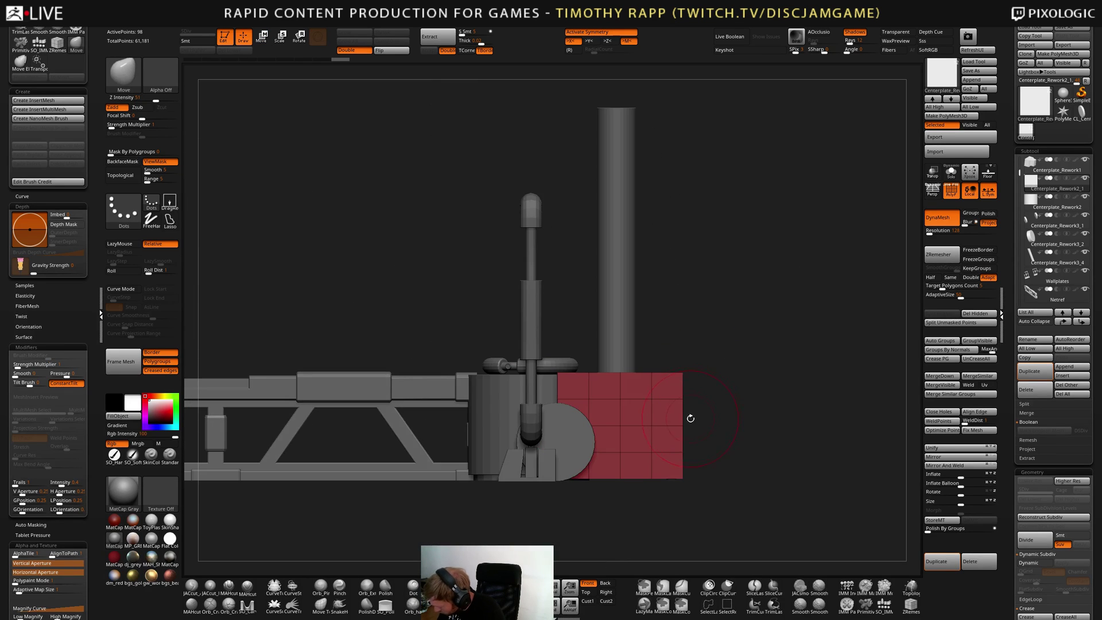
key(w)
drag(506, 428, 502, 429)
drag(561, 377, 569, 346)
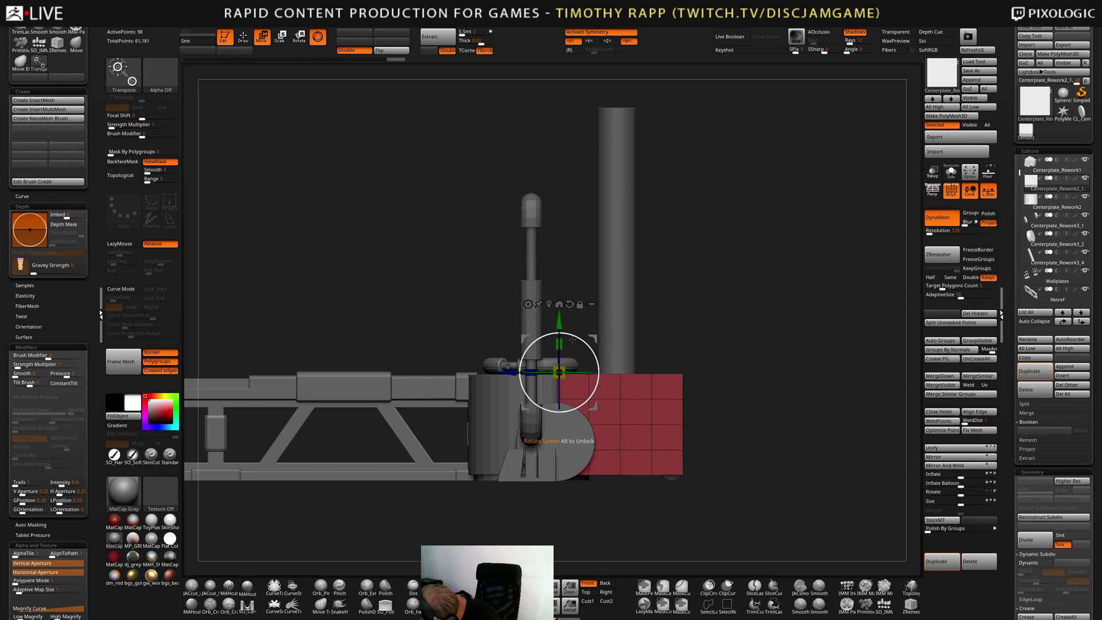
Narrow the cube in top view to match the original block's width and check its fit against the assembly
drag(732, 439, 688, 474)
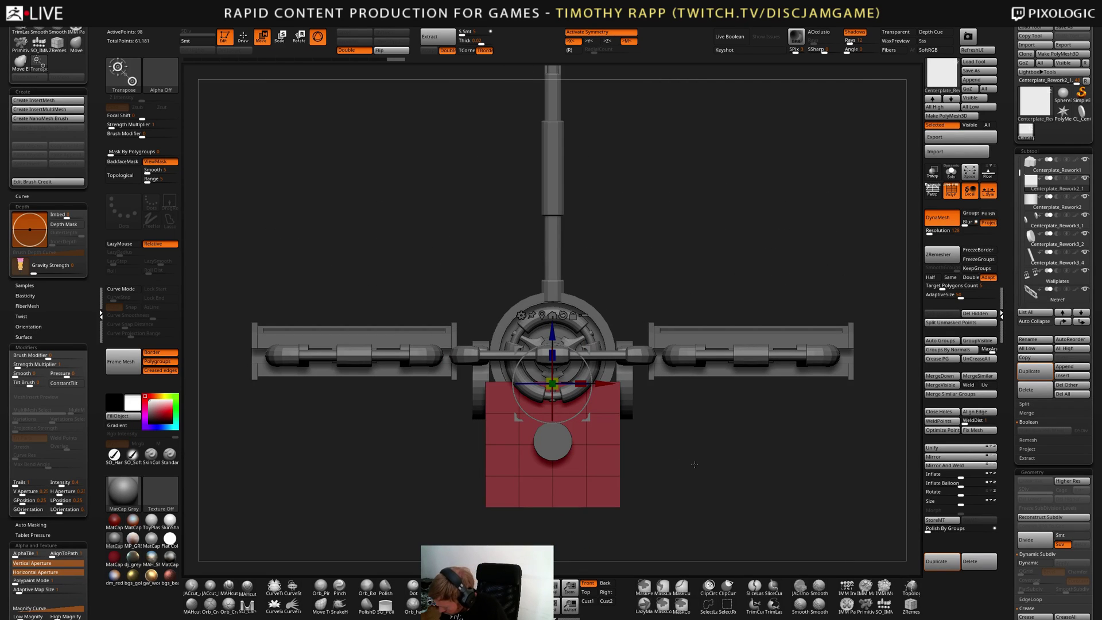
drag(581, 384, 576, 383)
drag(687, 460, 668, 475)
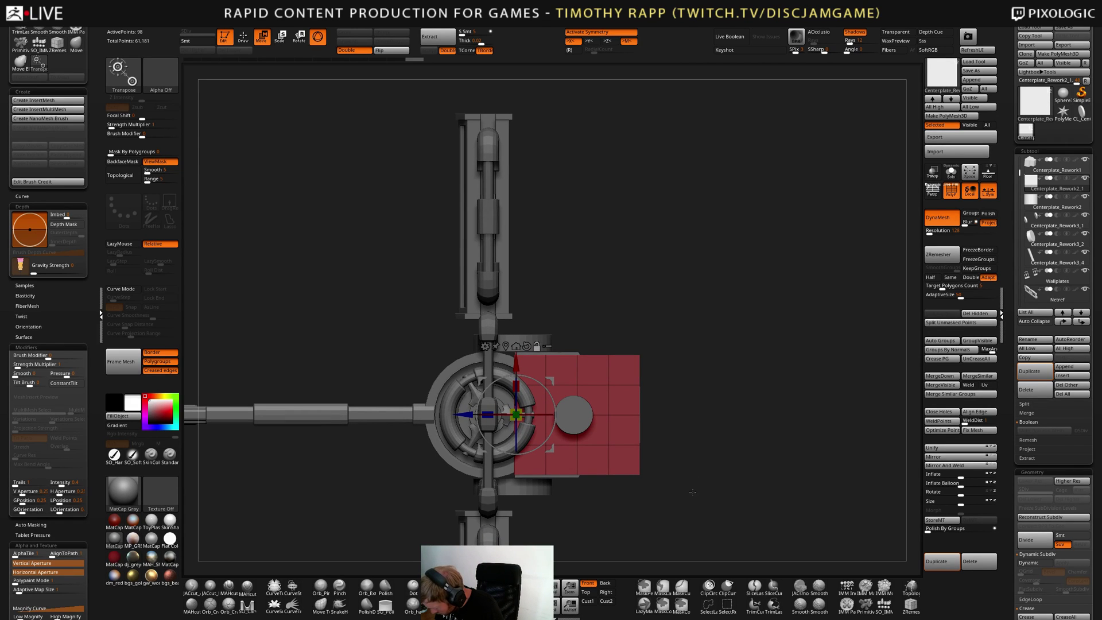
drag(693, 492, 717, 448)
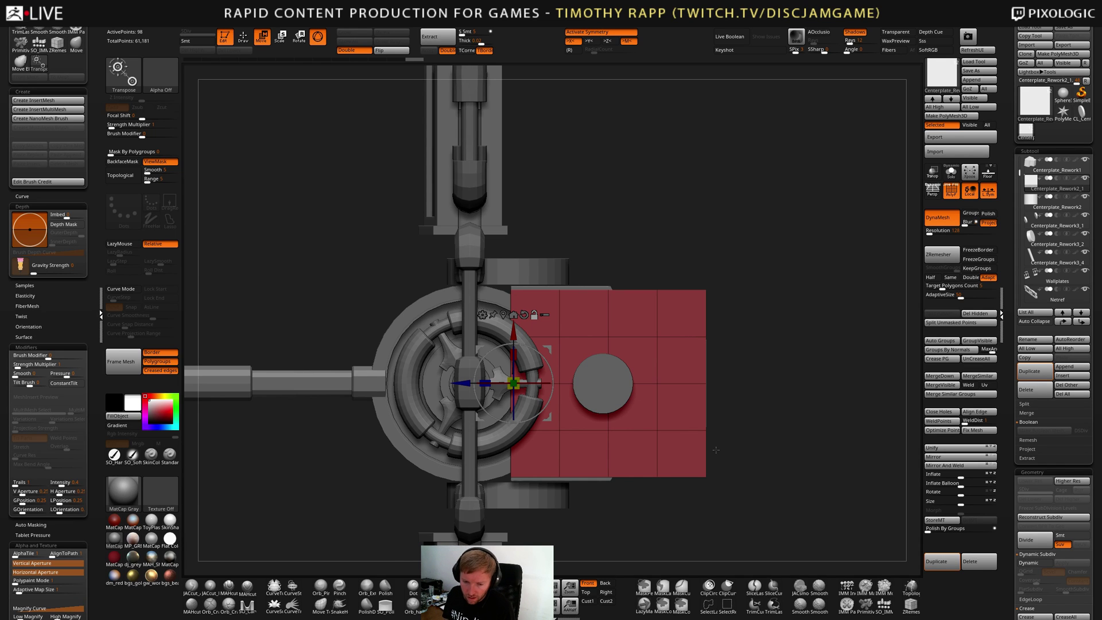
drag(715, 450, 733, 483)
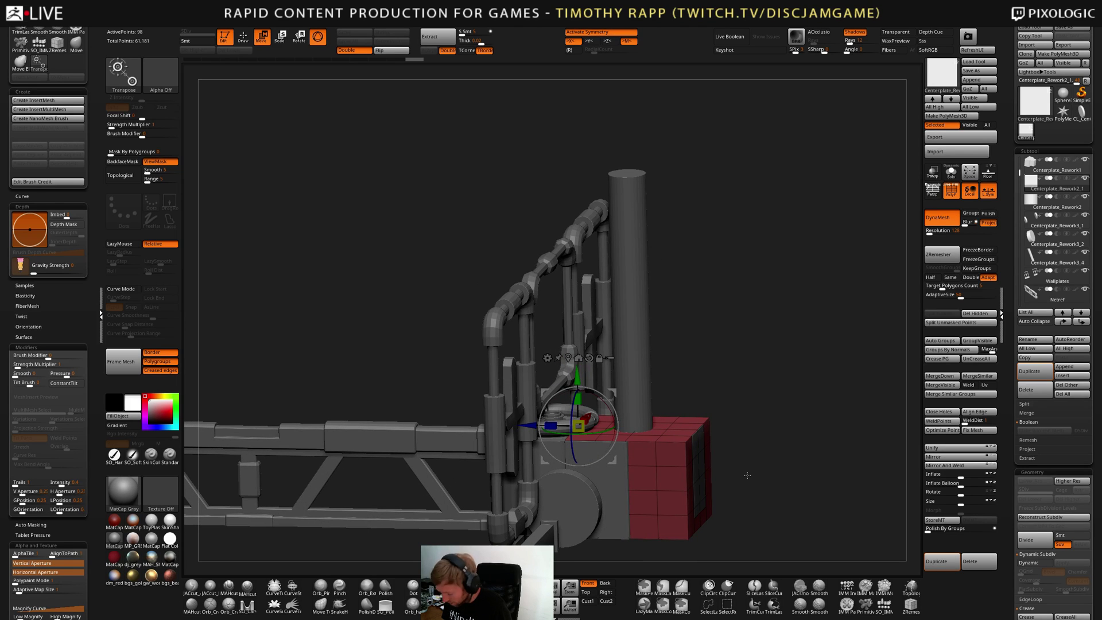
Isolate the original Centerplate_Rework1 block in Solo mode, view it from the side and merge its polygroups into one
key(Up)
key(alt+s)
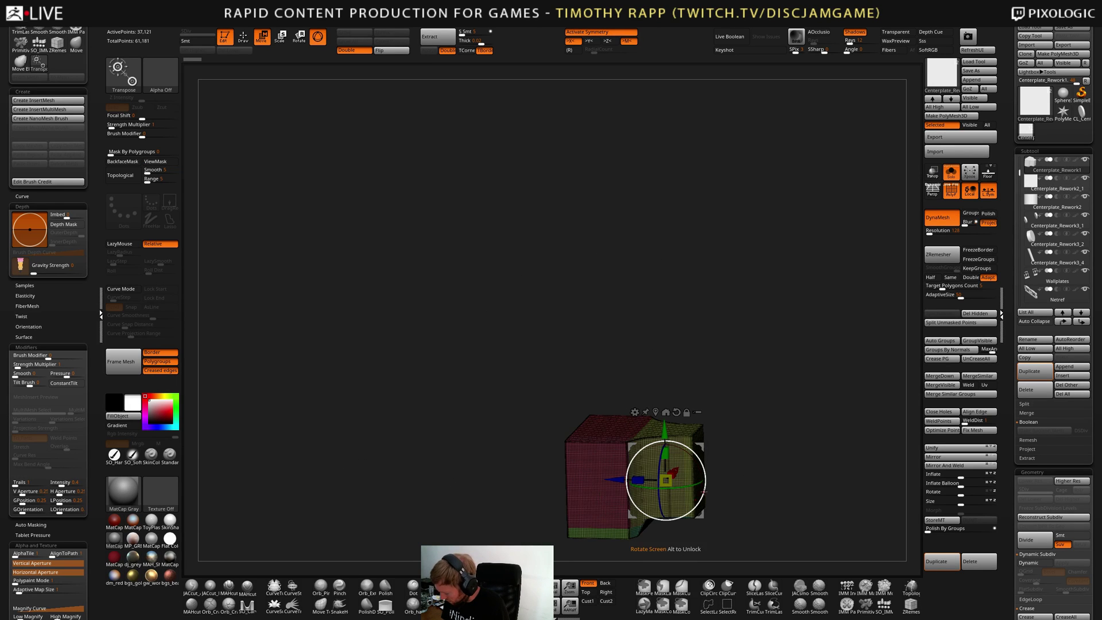
key(shift+f)
alt+drag(732, 486, 770, 483)
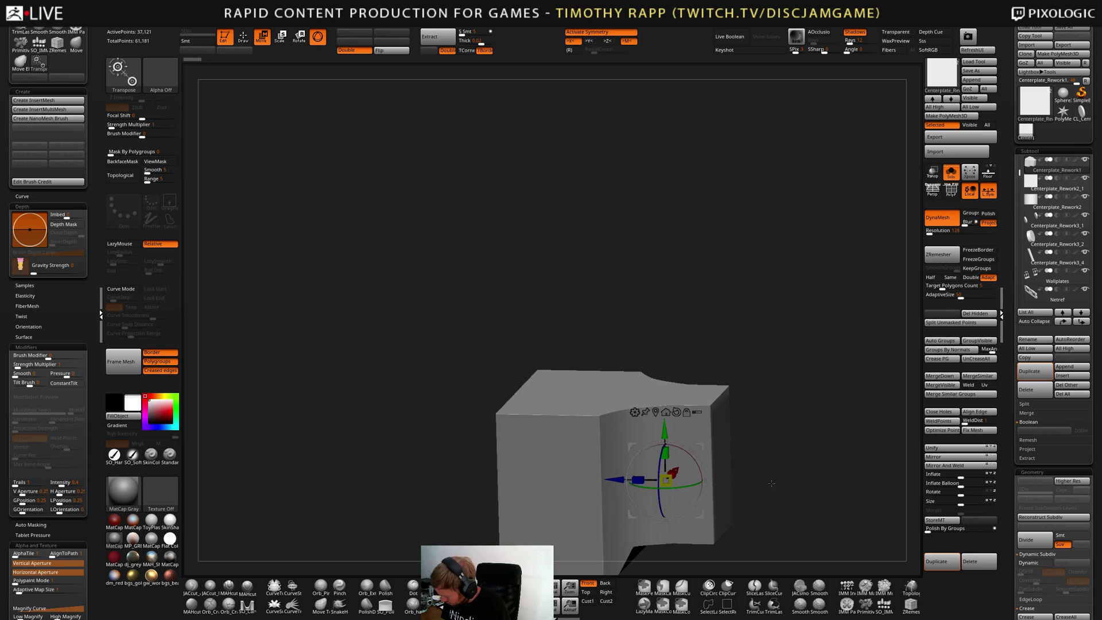
key(shift+f)
mouse_move(760, 339)
mouse_down()
mouse_move(729, 385)
mouse_move(756, 370)
mouse_up()
key(q)
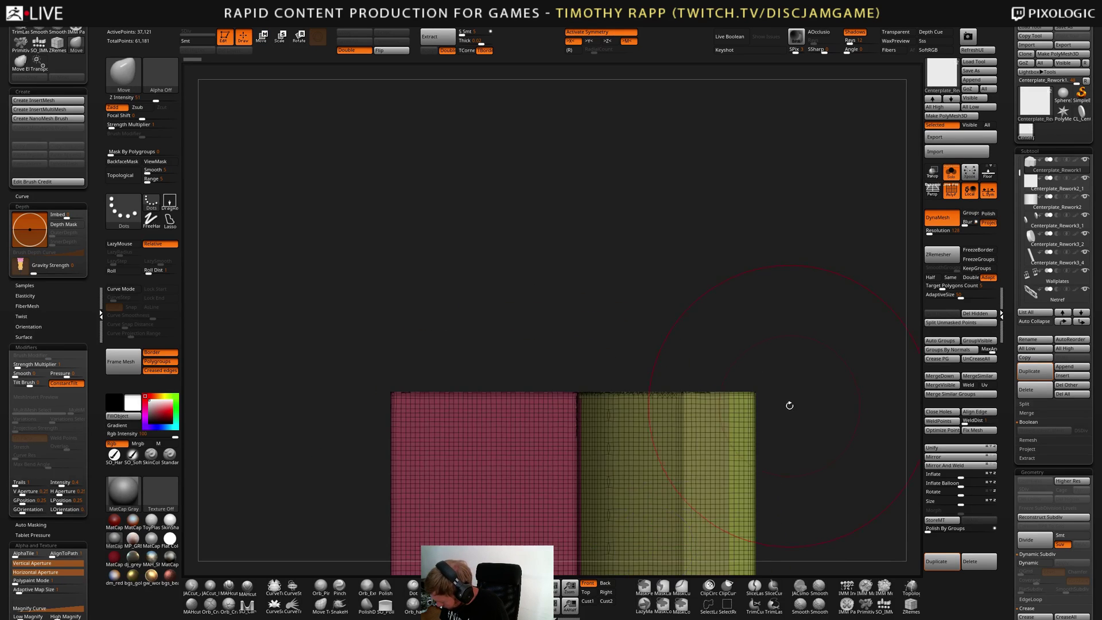
mouse_move(790, 406)
alt+mouse_down()
mouse_move(738, 403)
mouse_move(678, 361)
mouse_move(671, 325)
alt+mouse_up()
alt+drag(688, 462, 685, 406)
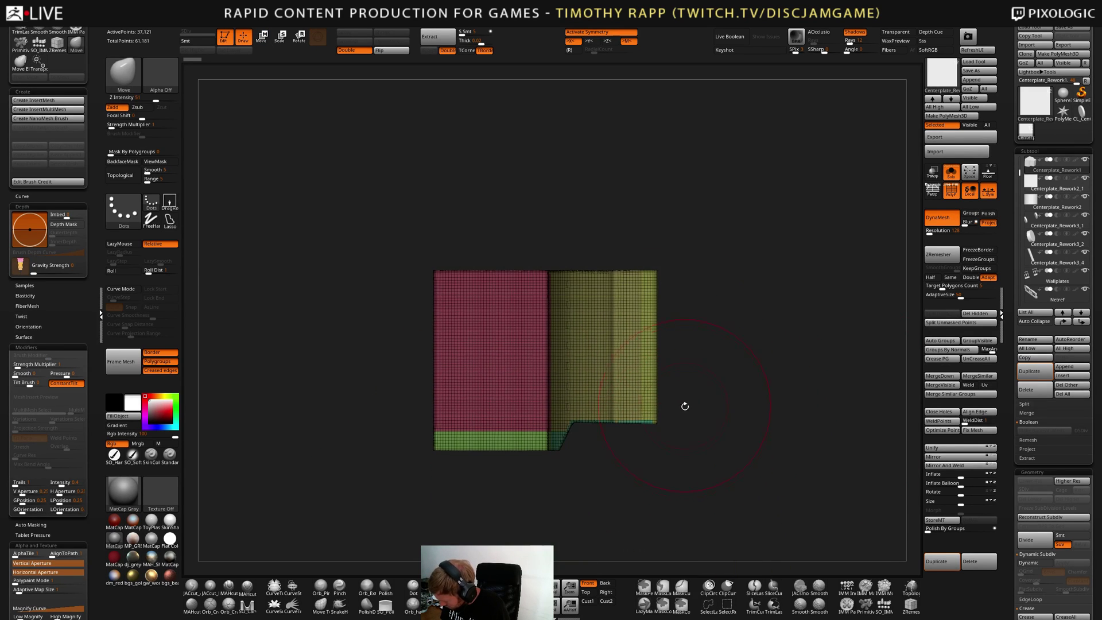
key(ctrl+w)
Try to mask the block along its stepped lower edge with the MaskCurve brush
drag(791, 429, 635, 367)
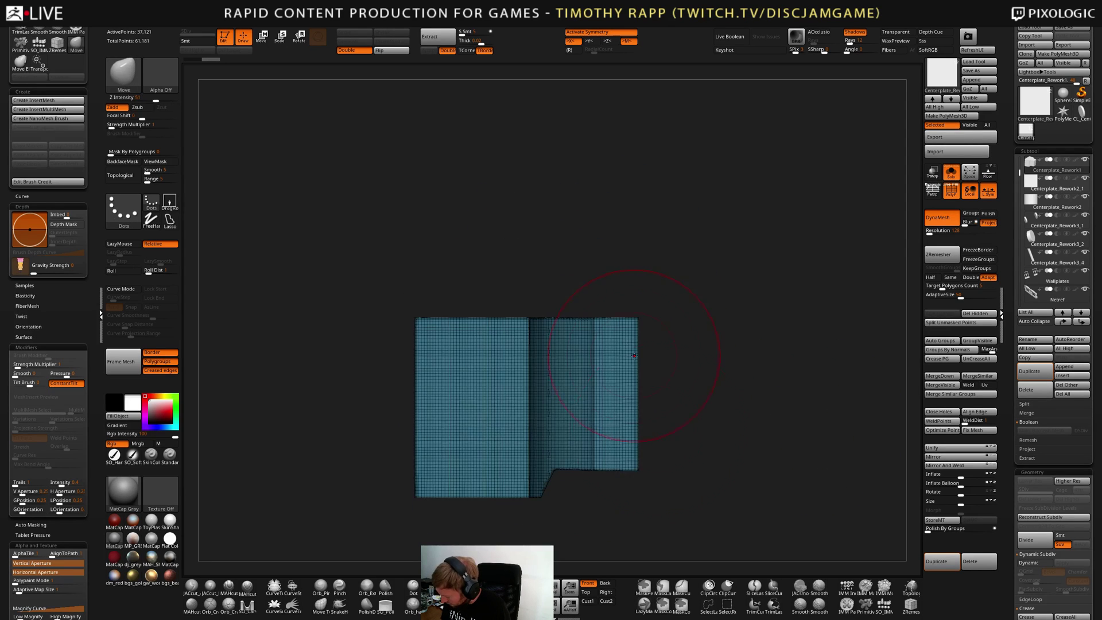
key(c)
mouse_move(807, 339)
mouse_down()
mouse_move(775, 275)
mouse_move(645, 327)
mouse_move(623, 467)
mouse_move(621, 427)
mouse_up()
ctrl+drag(689, 428, 557, 461)
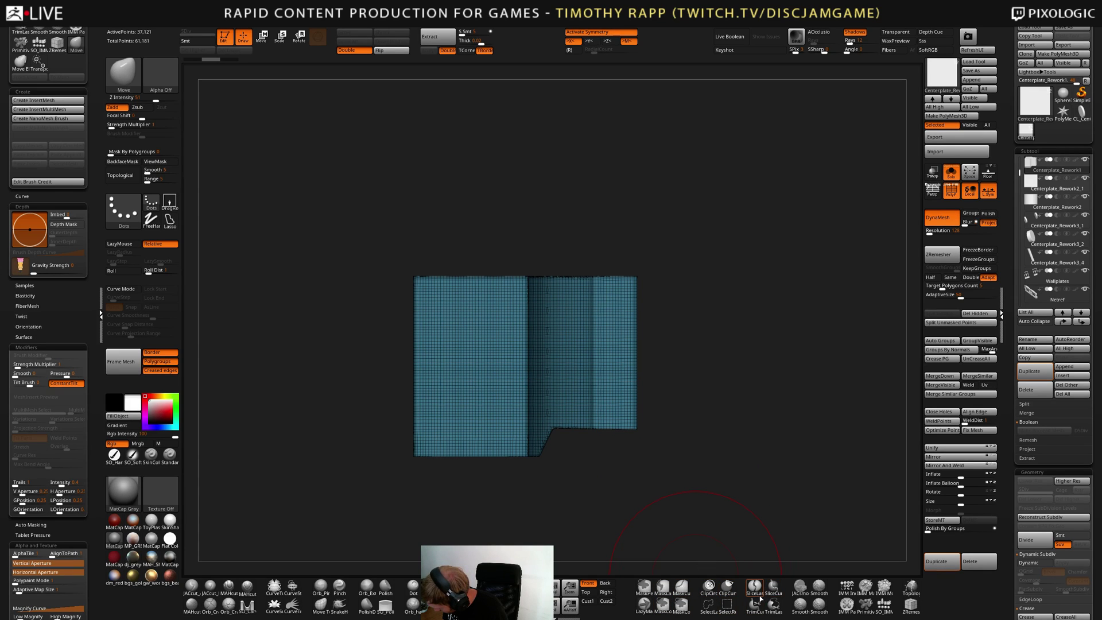
click(681, 586)
drag(716, 431, 531, 433)
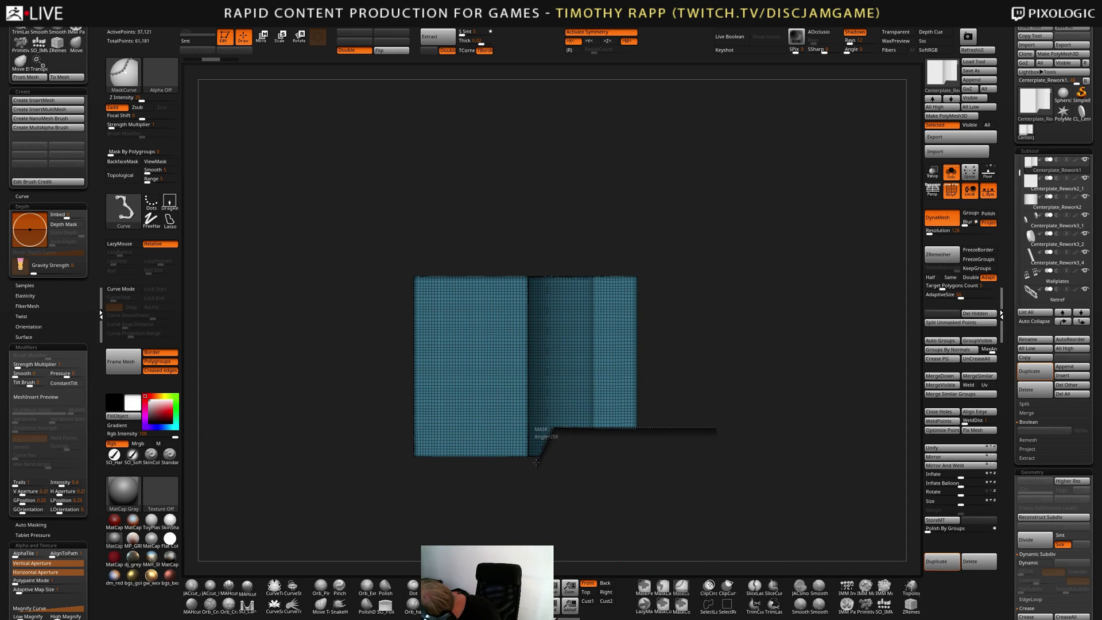
mouse_move(536, 462)
mouse_down()
mouse_move(549, 396)
mouse_move(664, 445)
mouse_move(619, 429)
mouse_up()
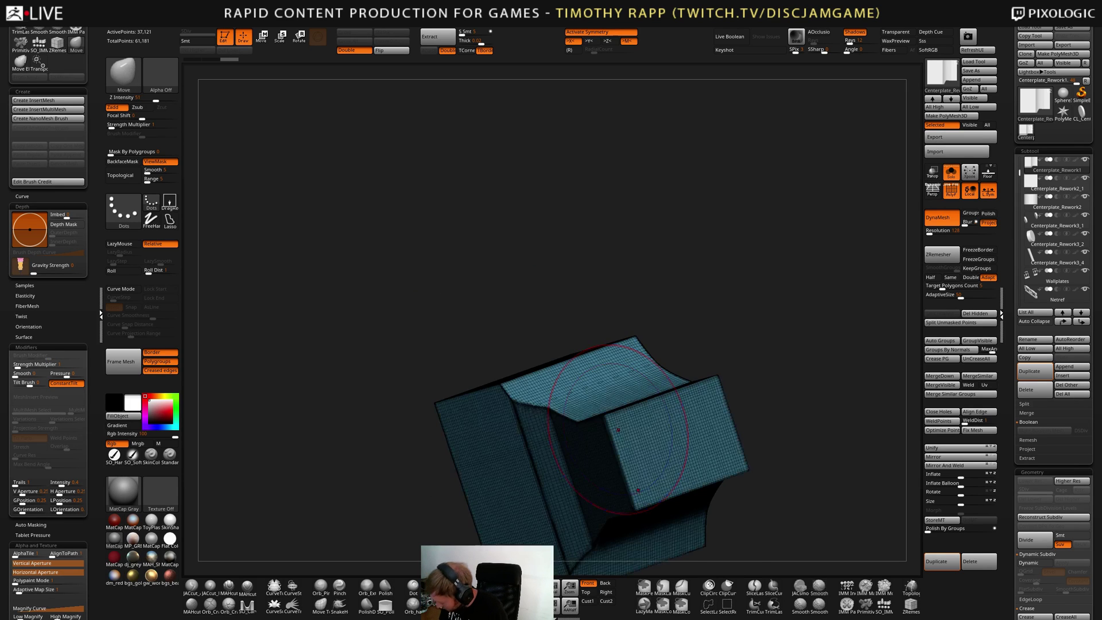
Group the whole block again and try a straight MaskCurve line just beneath its base
key(shift+f)
mouse_move(618, 429)
shift+right_down()
mouse_move(637, 413)
mouse_move(593, 455)
shift+right_up()
key(ctrl+w)
key(shift+f)
mouse_move(618, 465)
ctrl+shift+mouse_down()
mouse_move(301, 469)
mouse_move(312, 465)
ctrl+shift+mouse_up()
ctrl+drag(610, 465, 460, 465)
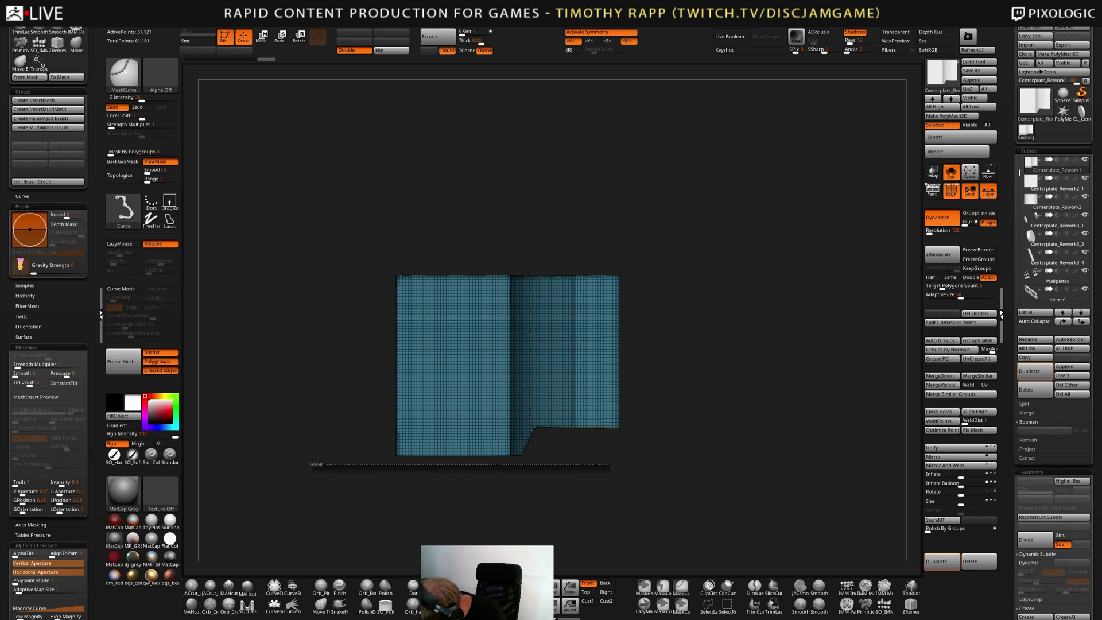
mouse_move(311, 464)
ctrl+mouse_down()
mouse_move(313, 445)
mouse_move(534, 399)
mouse_move(597, 407)
mouse_move(573, 424)
ctrl+mouse_up()
Isolate the block's outer faces with selection strokes and give the front, curved recess, side and top surfaces separate polygroups
mouse_move(573, 424)
shift+right_down()
mouse_move(579, 460)
mouse_move(531, 406)
mouse_move(585, 408)
shift+right_up()
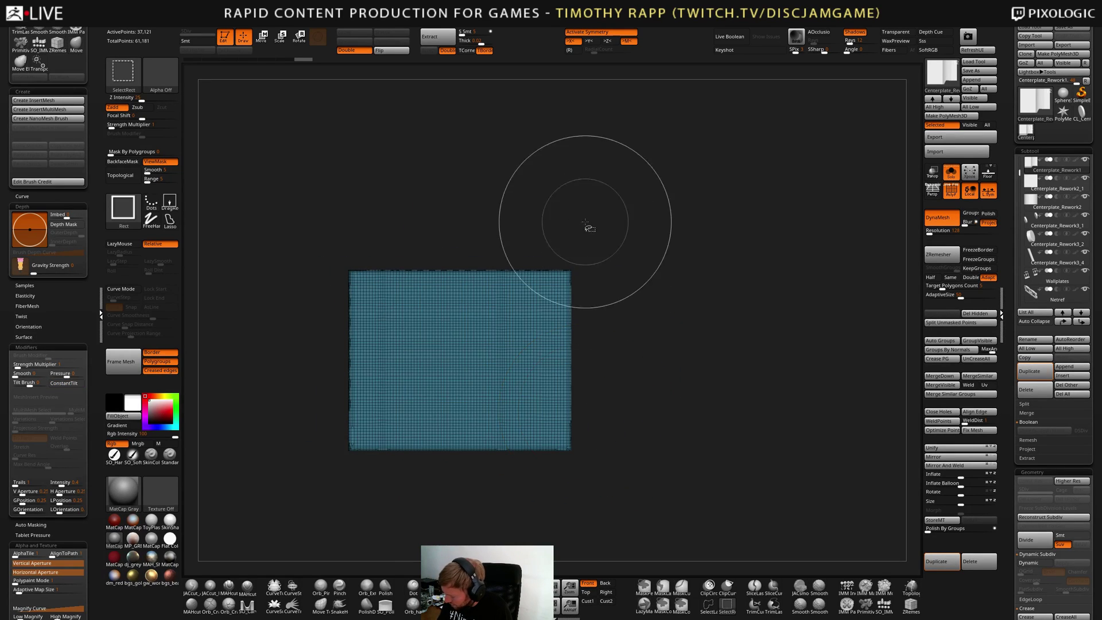
mouse_move(584, 223)
ctrl+shift+mouse_down()
mouse_move(583, 519)
mouse_move(571, 523)
ctrl+shift+mouse_up()
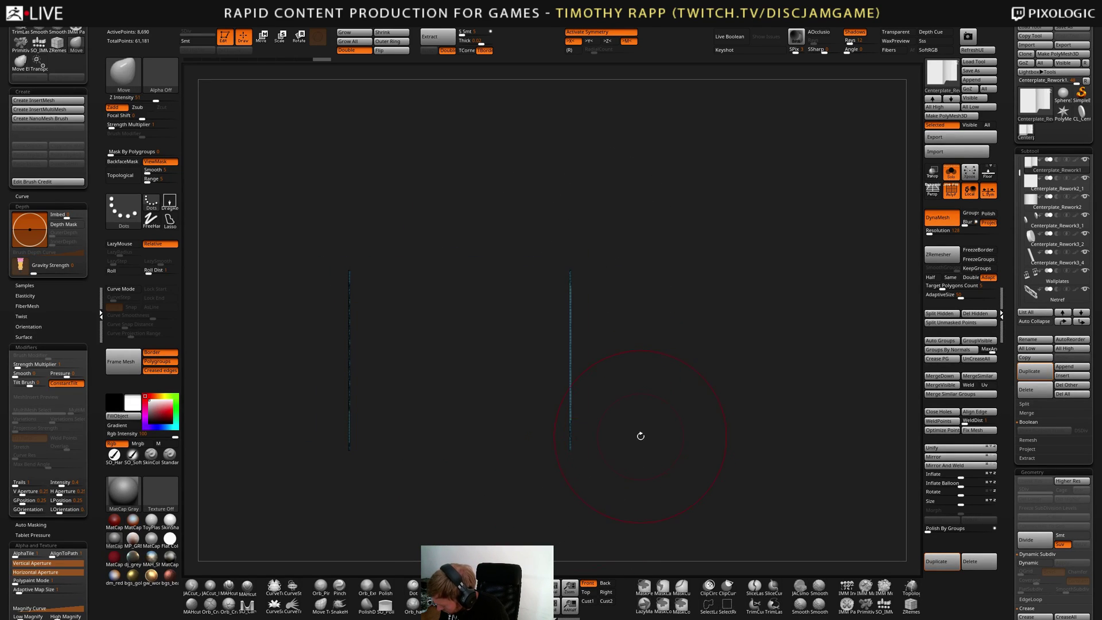
mouse_move(641, 441)
mouse_down()
mouse_move(625, 448)
mouse_move(655, 443)
mouse_move(649, 410)
mouse_up()
mouse_move(586, 221)
ctrl+shift+mouse_down()
mouse_move(588, 484)
mouse_move(571, 492)
mouse_move(618, 450)
mouse_move(587, 458)
mouse_move(531, 399)
ctrl+shift+mouse_up()
ctrl+shift+drag(348, 311, 725, 315)
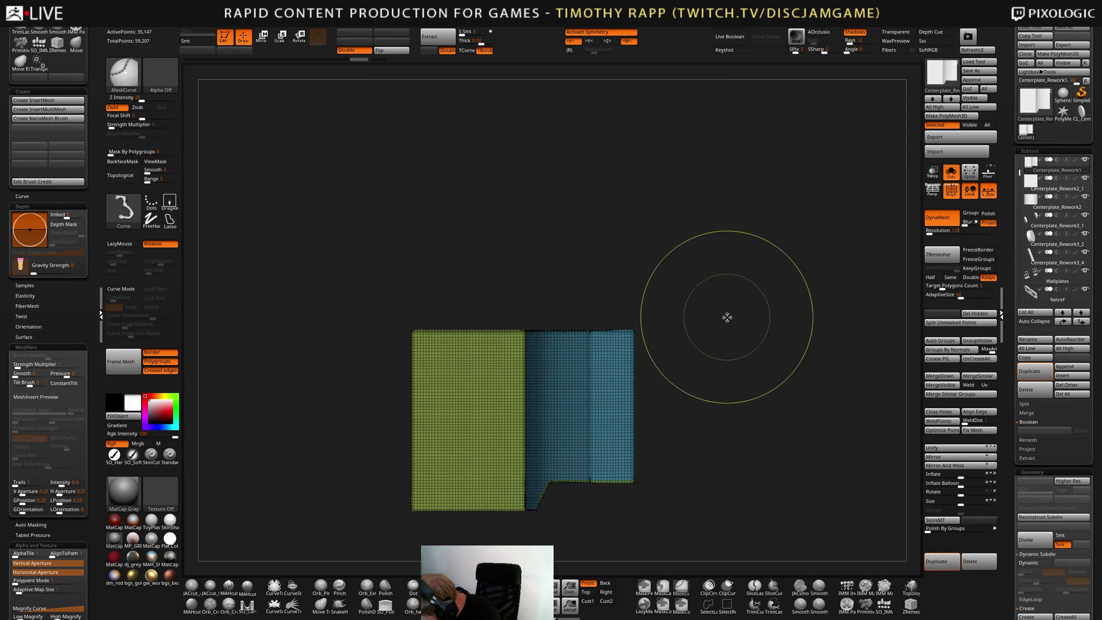
mouse_move(335, 316)
ctrl+shift+mouse_down()
mouse_move(764, 301)
mouse_move(597, 307)
mouse_move(741, 320)
mouse_move(694, 322)
mouse_move(686, 371)
mouse_move(728, 373)
mouse_move(683, 358)
mouse_move(640, 433)
mouse_move(667, 407)
mouse_move(667, 371)
mouse_move(684, 418)
ctrl+shift+mouse_up()
mouse_move(684, 418)
mouse_down()
mouse_move(712, 401)
mouse_move(670, 374)
mouse_up()
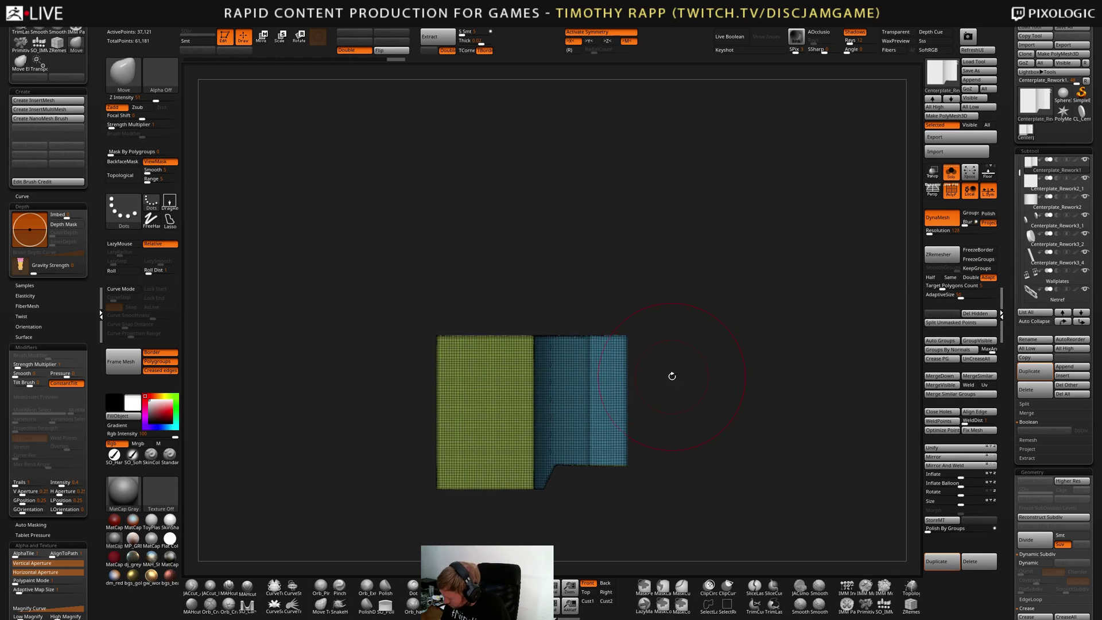
mouse_move(650, 288)
ctrl+shift+mouse_down()
mouse_move(655, 495)
mouse_move(634, 499)
mouse_move(664, 419)
mouse_move(532, 384)
mouse_move(689, 433)
mouse_move(649, 408)
mouse_move(652, 455)
mouse_move(687, 459)
mouse_move(634, 439)
mouse_move(459, 298)
mouse_move(505, 367)
mouse_move(531, 360)
mouse_move(419, 442)
mouse_move(591, 439)
mouse_move(706, 475)
mouse_move(620, 418)
mouse_move(586, 437)
mouse_move(600, 447)
ctrl+shift+mouse_up()
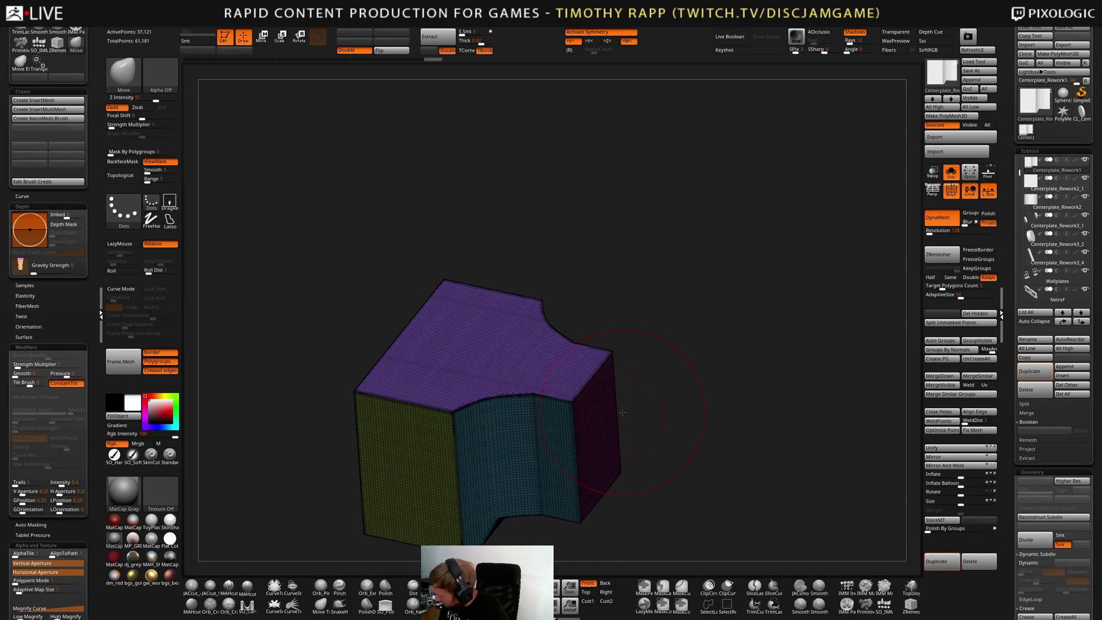
Turn on KeepGroups for ZRemesher and check the block's surface with the polygroup wireframe hidden
scroll(1017, 495, down, 5)
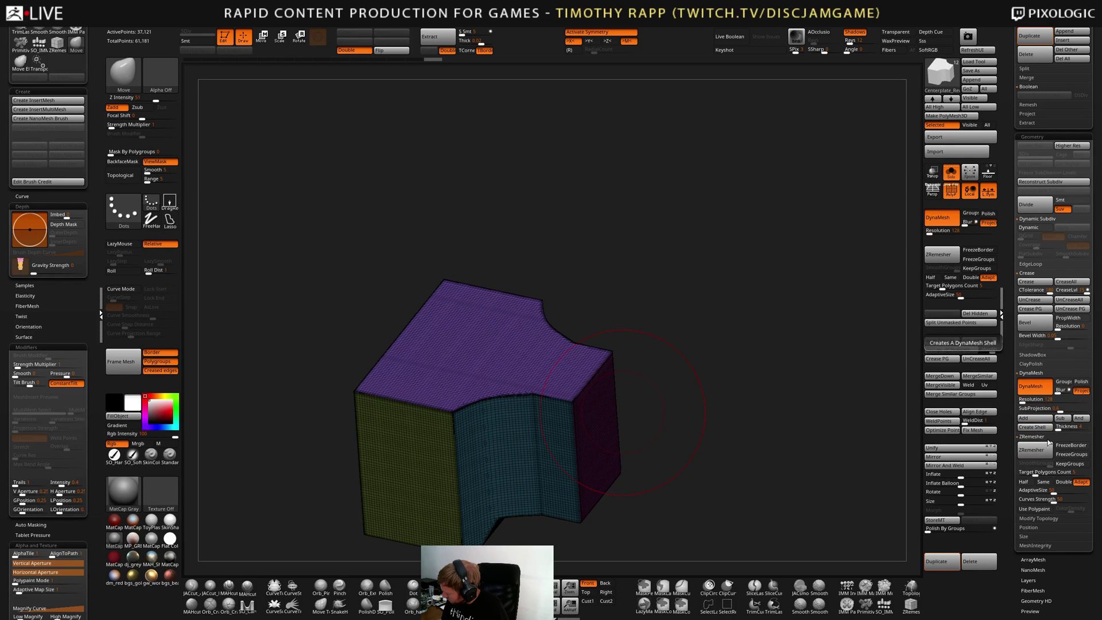
click(1072, 464)
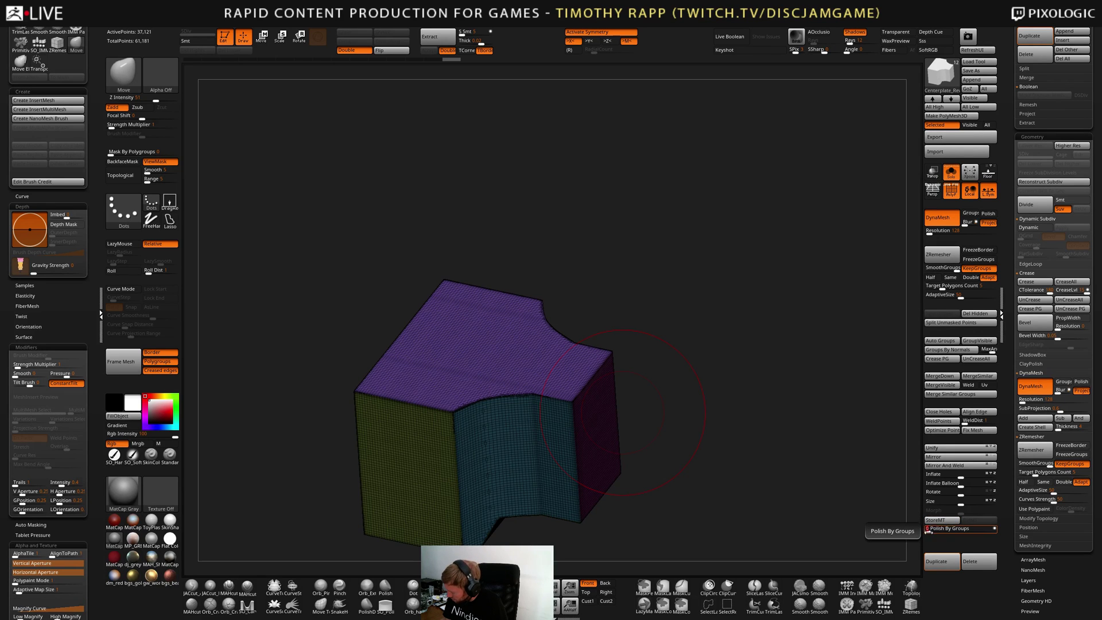
drag(706, 488, 619, 468)
key(shift+f)
key(shift+f)
key(shift+f)
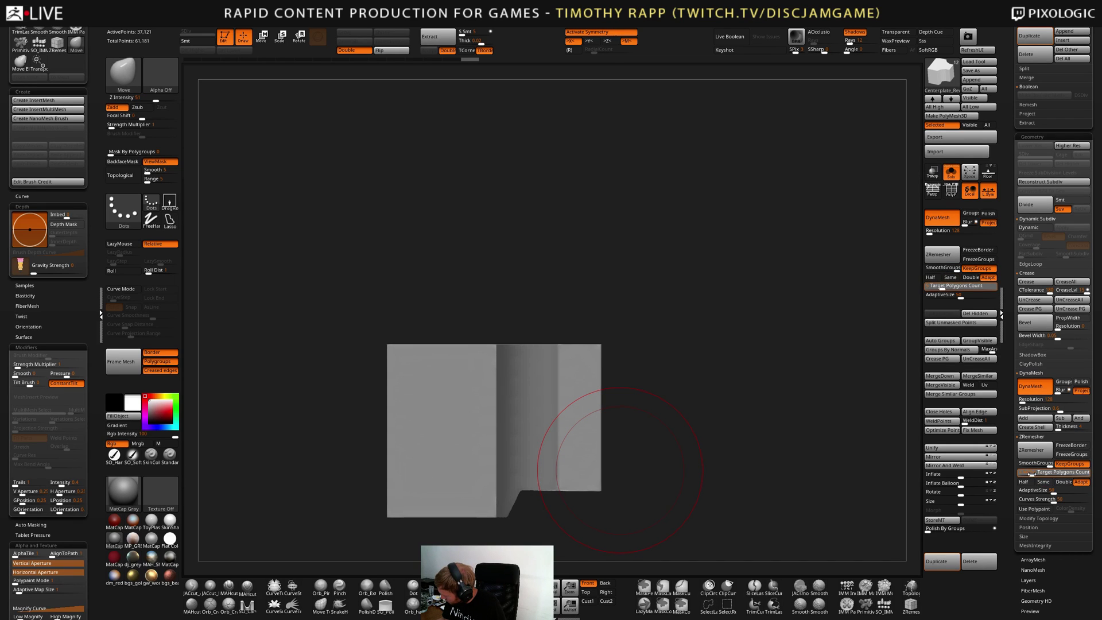
Set ZRemesher's Target Polygons Count to about 1.32, remesh the block with its polygroups kept, and check the resulting topology
drag(1029, 475, 1027, 474)
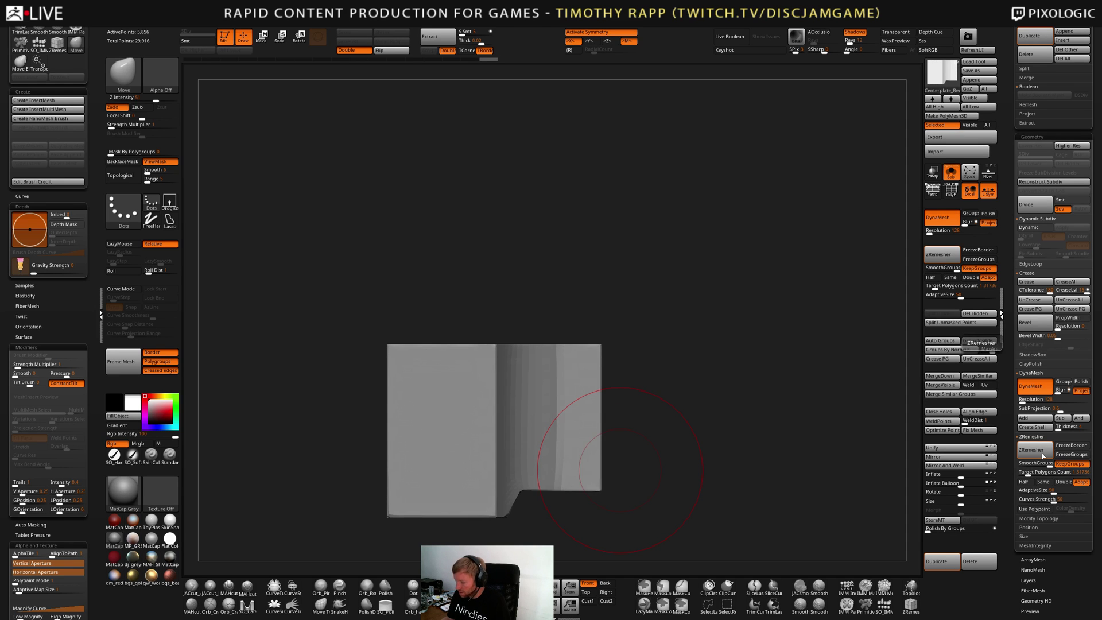
drag(590, 477, 581, 502)
key(shift+f)
alt+drag(555, 388, 555, 447)
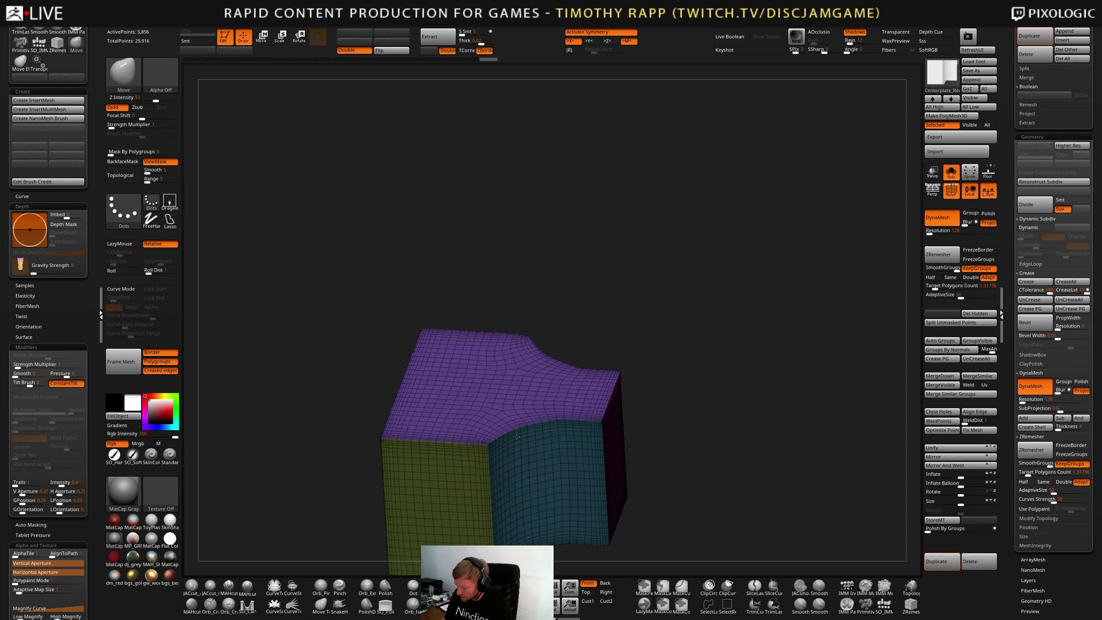
mouse_move(555, 446)
ctrl+right_down()
mouse_move(535, 401)
mouse_move(563, 384)
mouse_move(561, 410)
mouse_move(597, 416)
mouse_move(595, 471)
mouse_move(612, 434)
mouse_move(573, 440)
ctrl+right_up()
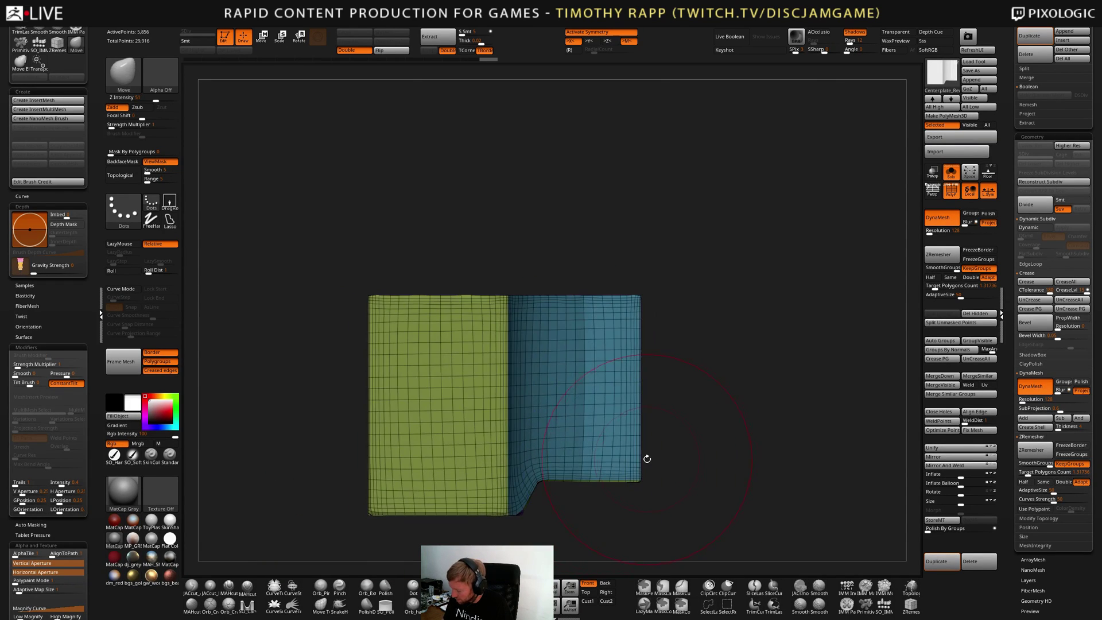
alt+right_drag(632, 482, 604, 465)
ctrl+right_drag(603, 464, 648, 468)
key(shift+f)
key(shift+f)
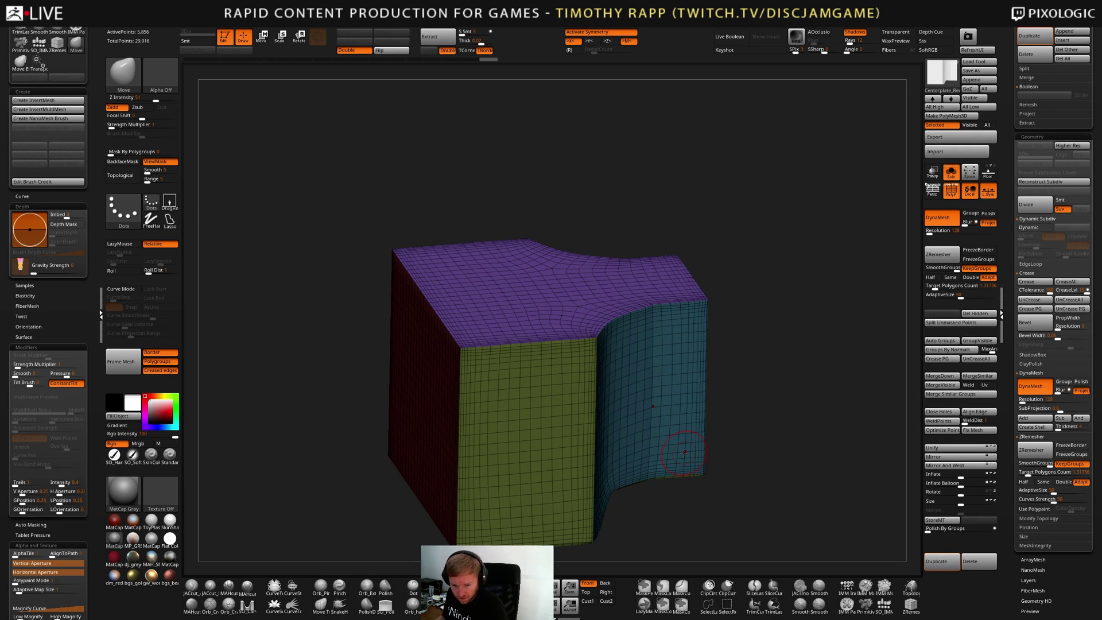
right_drag(695, 448, 744, 428)
key(shift+f)
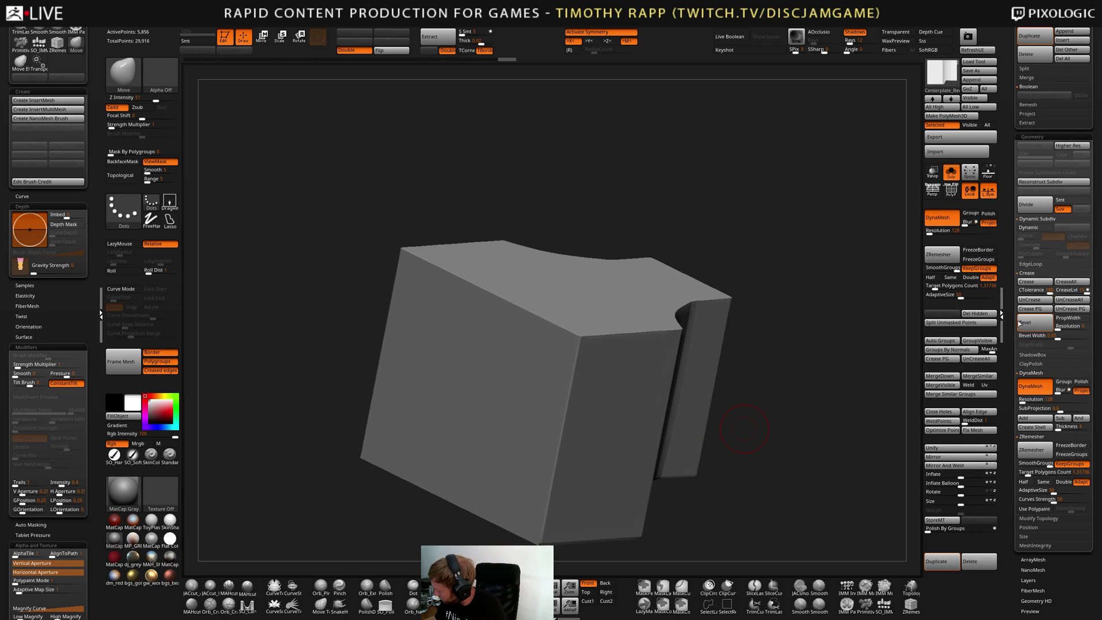
Restore the block's mesh from before the remesh and show the full assembly around it again
scroll(1020, 322, up, 5)
key(shift+f)
right_drag(778, 468, 727, 463)
key(shift+f)
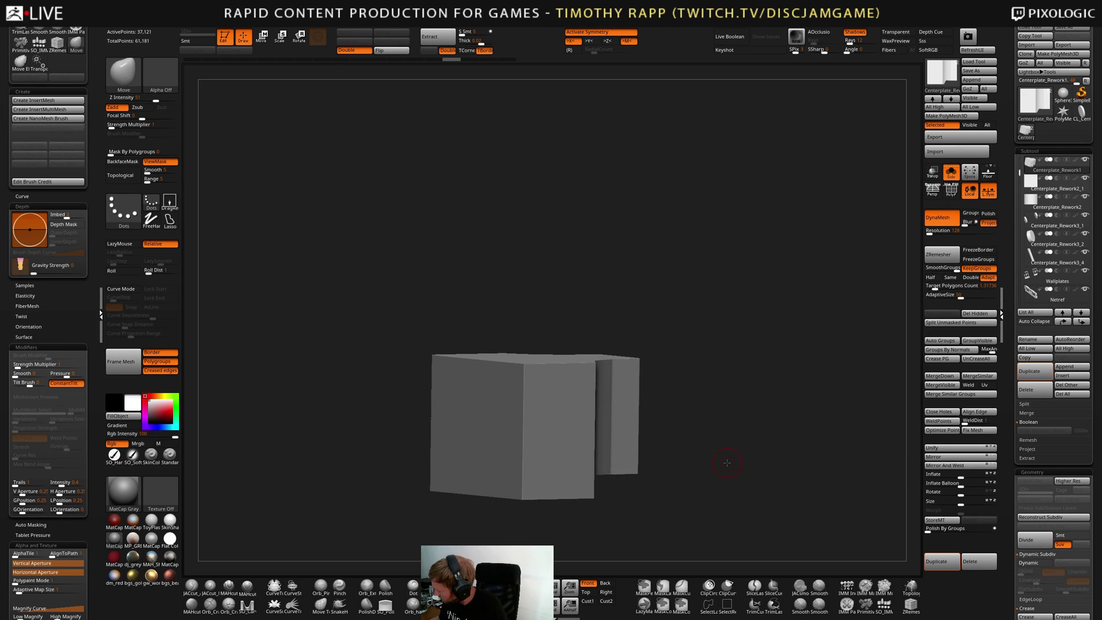
click(951, 172)
right_drag(736, 394, 692, 410)
alt+click(693, 409)
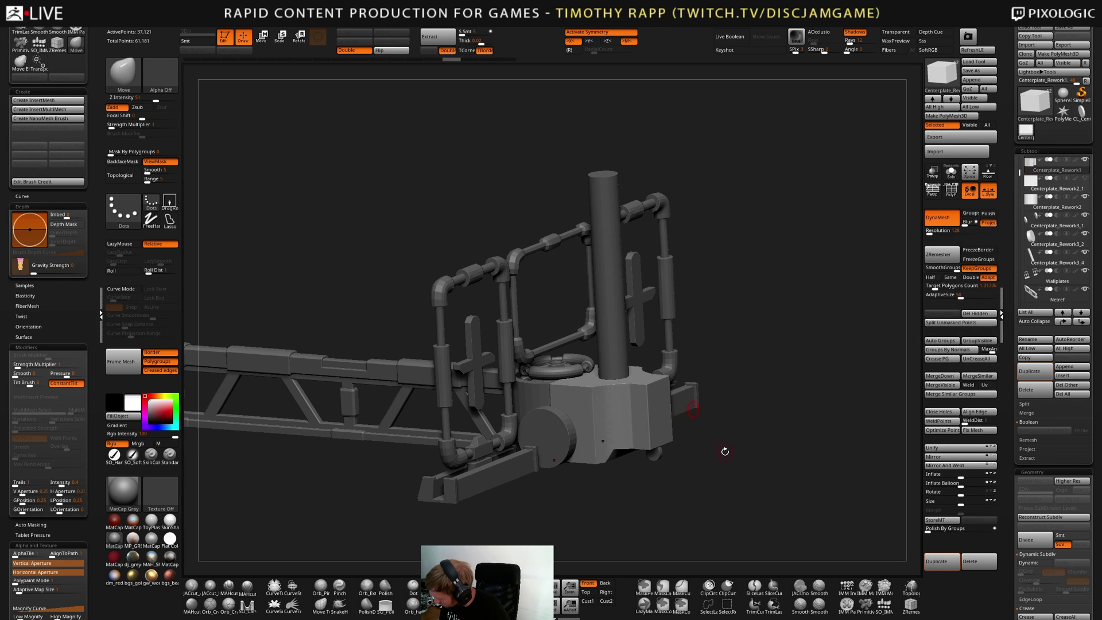
Select the tall vertical cylinder on the centre block and shift it about 0.06 horizontally toward the round hub
right_drag(723, 453, 547, 355)
alt+click(529, 431)
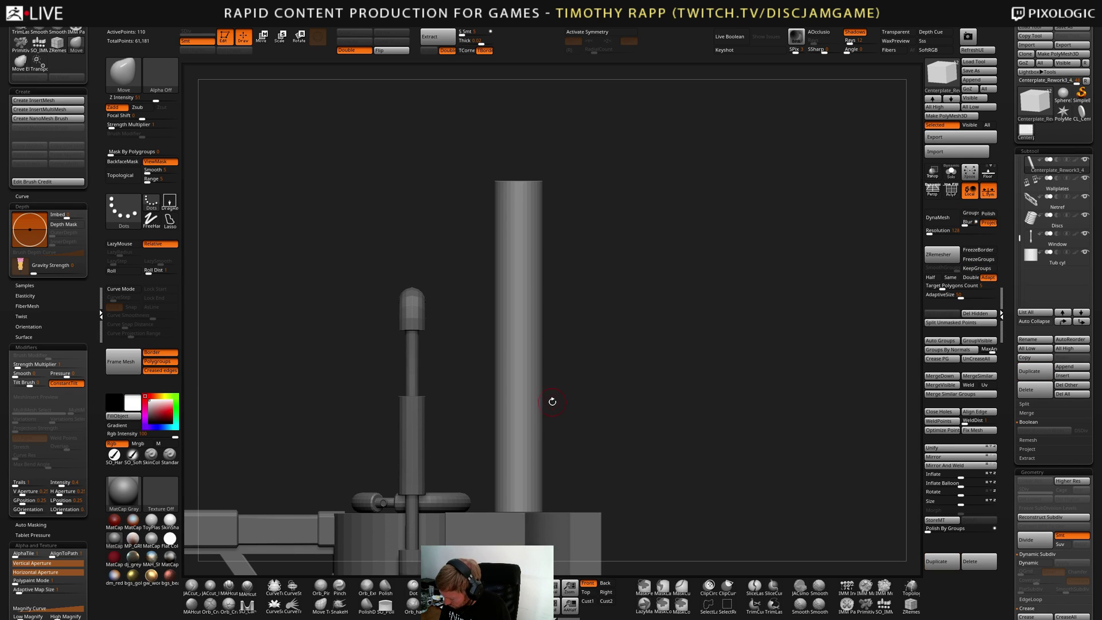
right_drag(551, 399, 599, 447)
key(w)
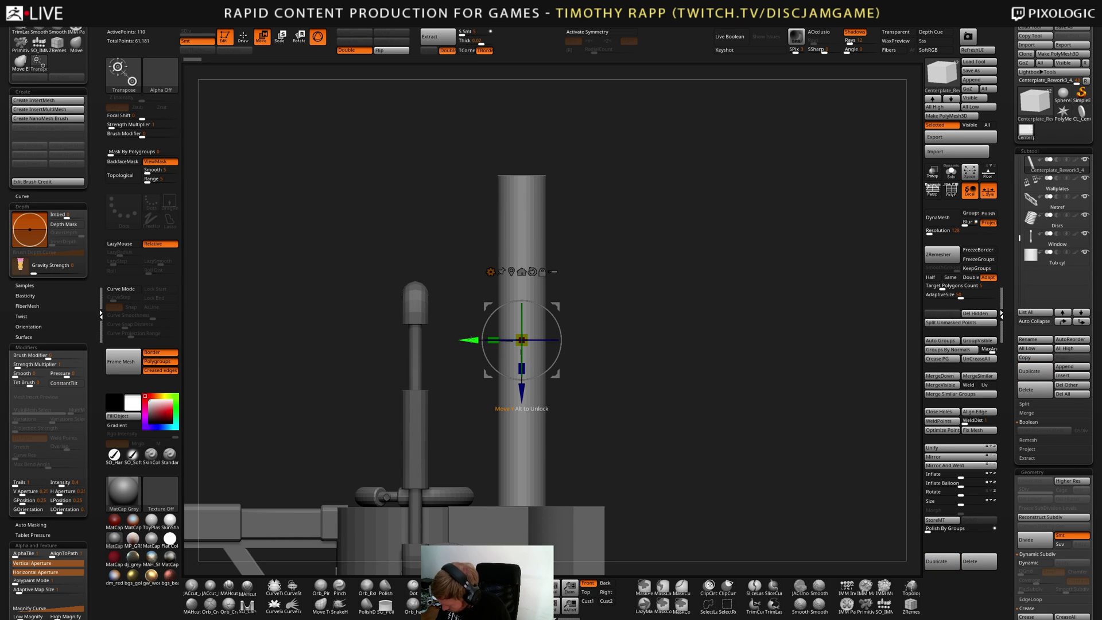
drag(470, 340, 459, 340)
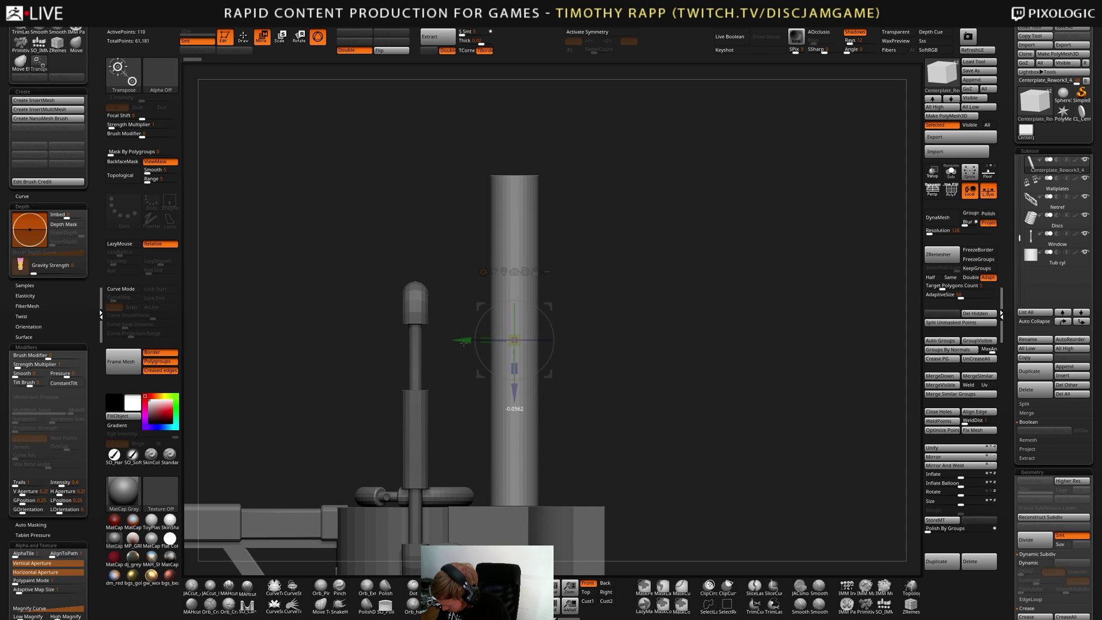
right_drag(574, 401, 600, 430)
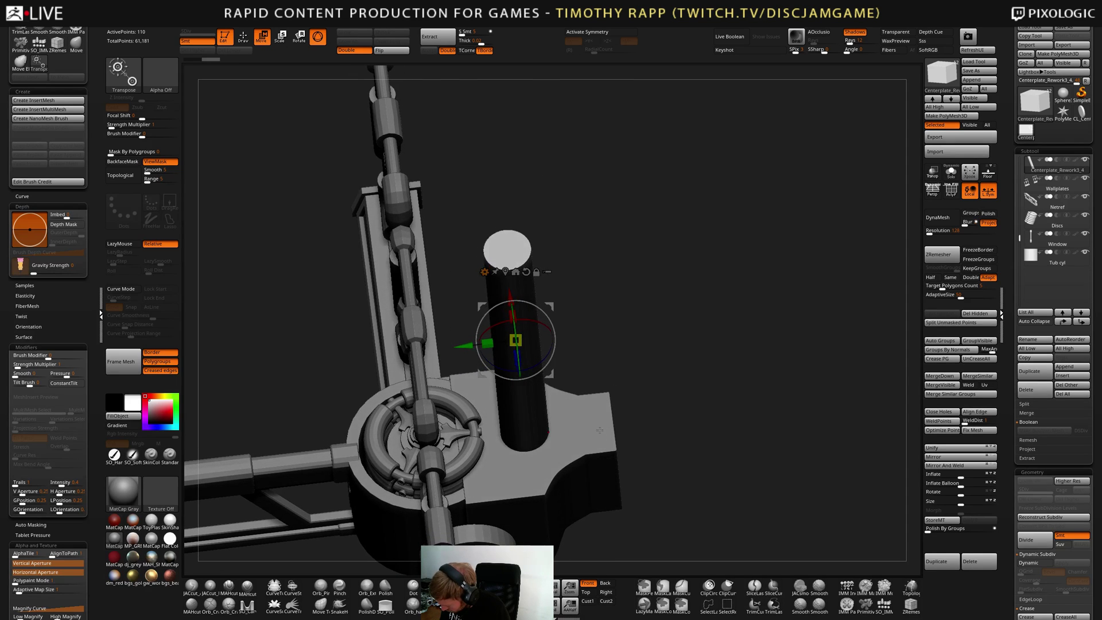
Turn on transparency and, viewed from above, nudge the vertical cylinder slightly away from the round hub
key(q)
mouse_move(386, 518)
right_down()
mouse_move(528, 475)
mouse_move(578, 487)
right_up()
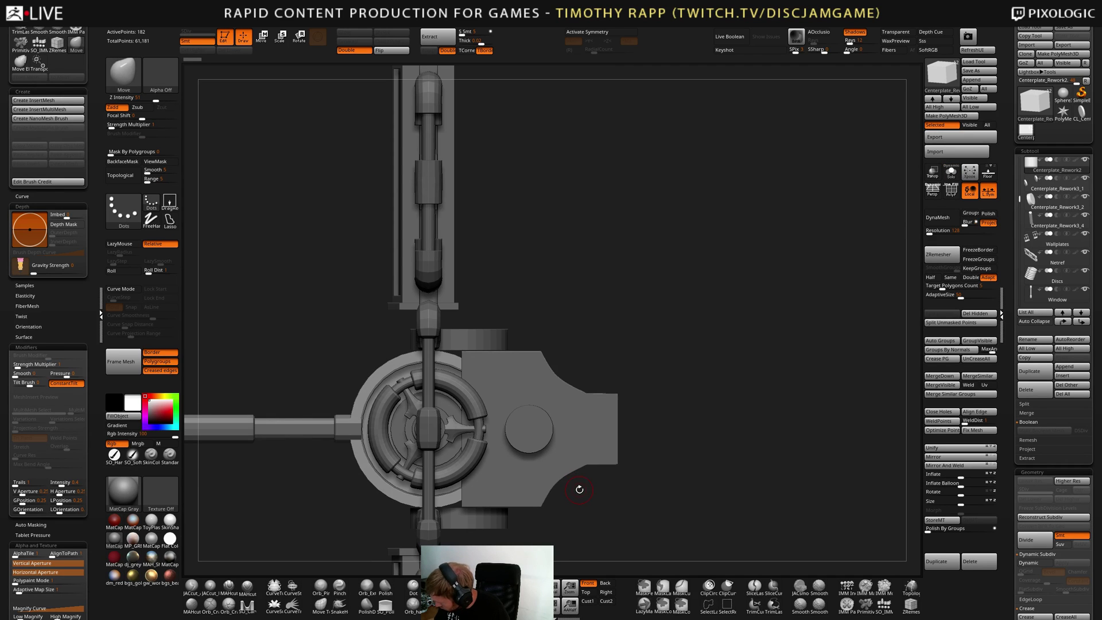
click(933, 174)
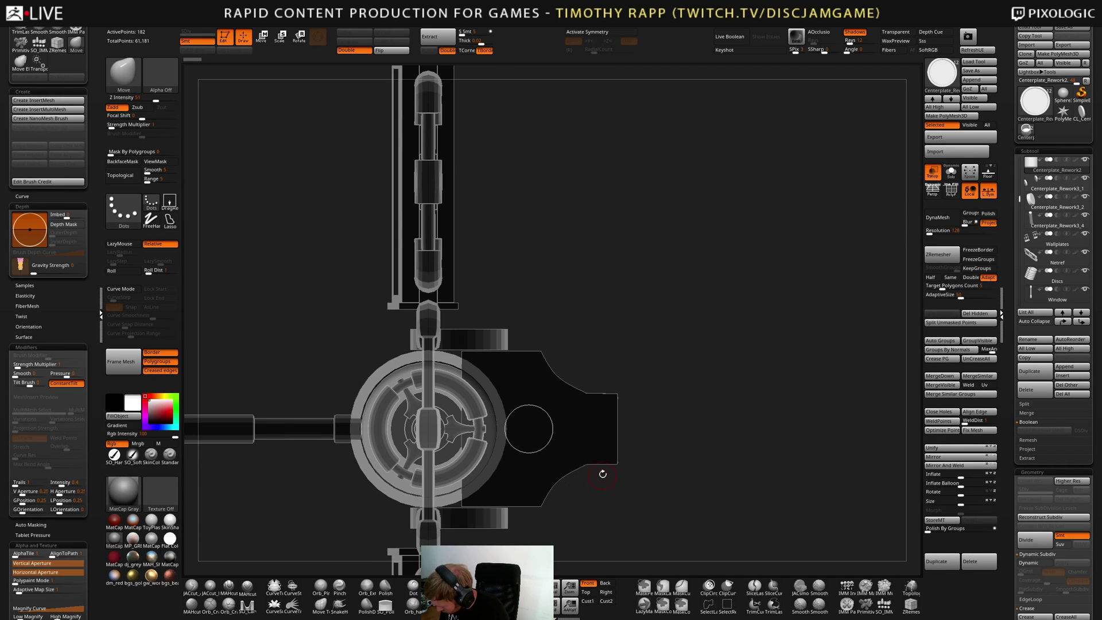
right_drag(602, 472, 604, 442)
alt+click(527, 326)
shift+right_drag(570, 301, 578, 342)
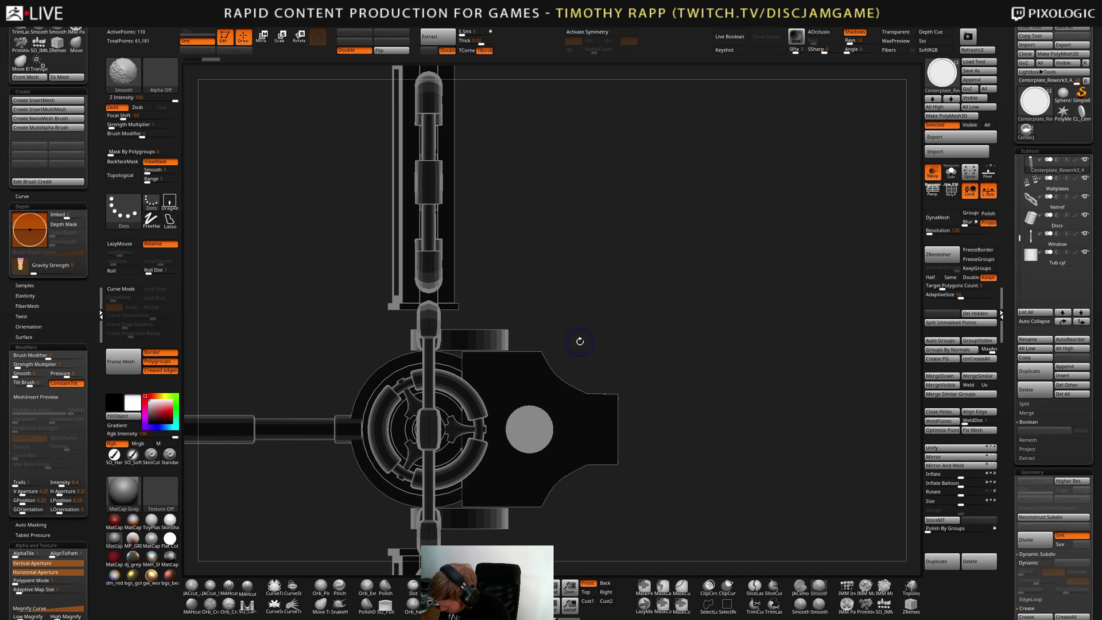
key(w)
drag(478, 428, 486, 429)
key(q)
Slice the cylinder horizontally twice with SliceCurve, separating a long upper section and a narrow band beneath it
mouse_move(626, 422)
shift+right_down()
mouse_move(632, 318)
mouse_move(639, 388)
mouse_move(660, 381)
shift+right_up()
mouse_move(660, 381)
ctrl+right_down()
mouse_move(646, 409)
mouse_move(634, 318)
mouse_move(624, 384)
ctrl+right_up()
key(shift+f)
key(b)
key(z)
key(m)
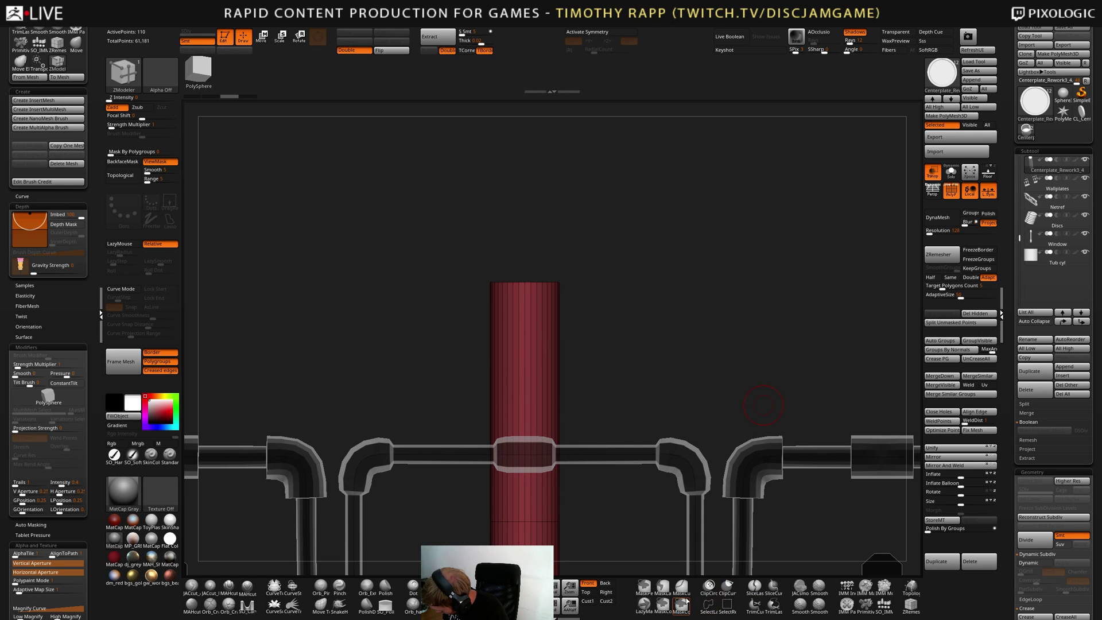
click(773, 587)
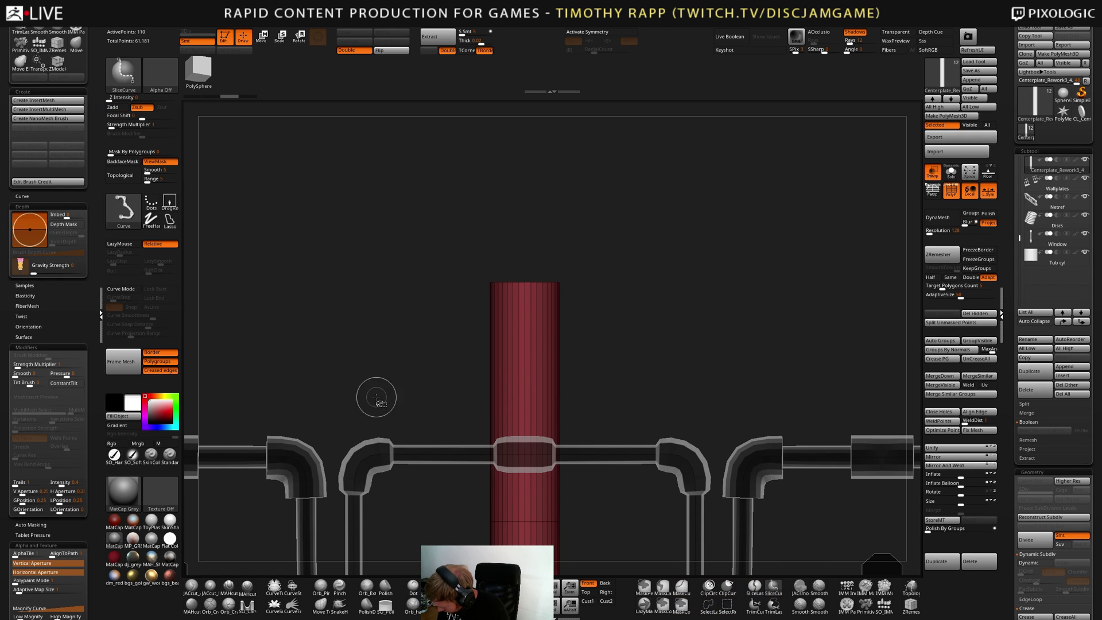
mouse_move(376, 396)
ctrl+shift+mouse_down()
mouse_move(787, 399)
mouse_move(722, 427)
mouse_move(752, 432)
ctrl+shift+mouse_up()
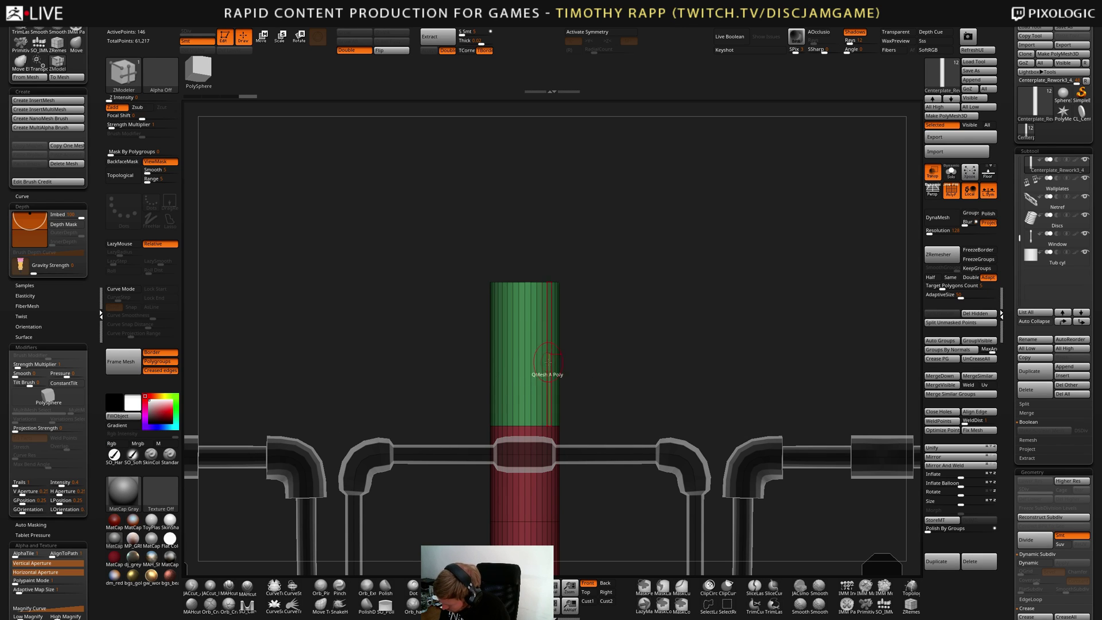
mouse_move(448, 403)
ctrl+shift+mouse_down()
mouse_move(709, 395)
mouse_move(687, 399)
ctrl+shift+mouse_up()
Set ZModeler's QMesh target to Polyloop and pull the cylinder's upper section outward, leaving a tapered band below it
mouse_move(614, 371)
right_down()
mouse_move(529, 370)
mouse_move(546, 295)
mouse_move(535, 353)
right_up()
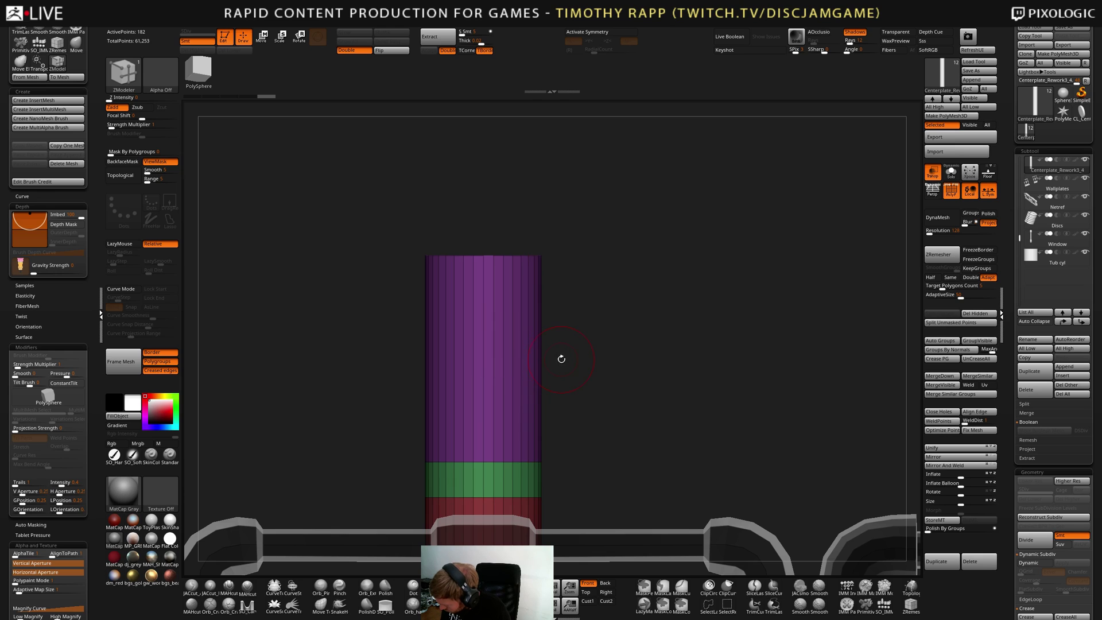
key(ctrl+shift)
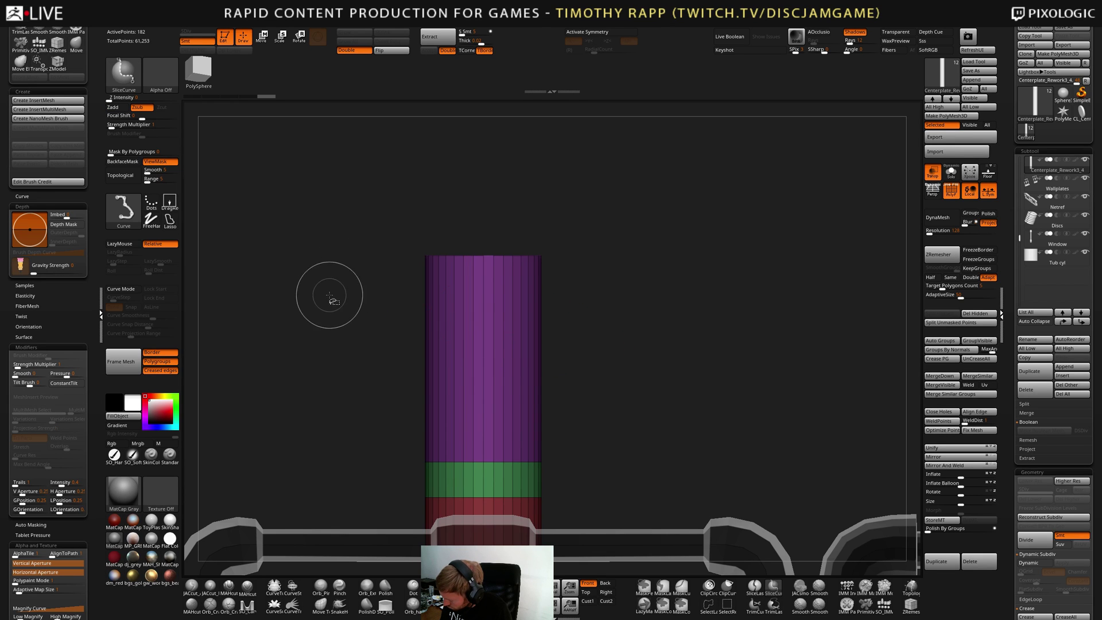
mouse_move(319, 277)
right_down()
mouse_move(519, 288)
mouse_move(520, 247)
right_up()
right_drag(505, 401, 508, 388)
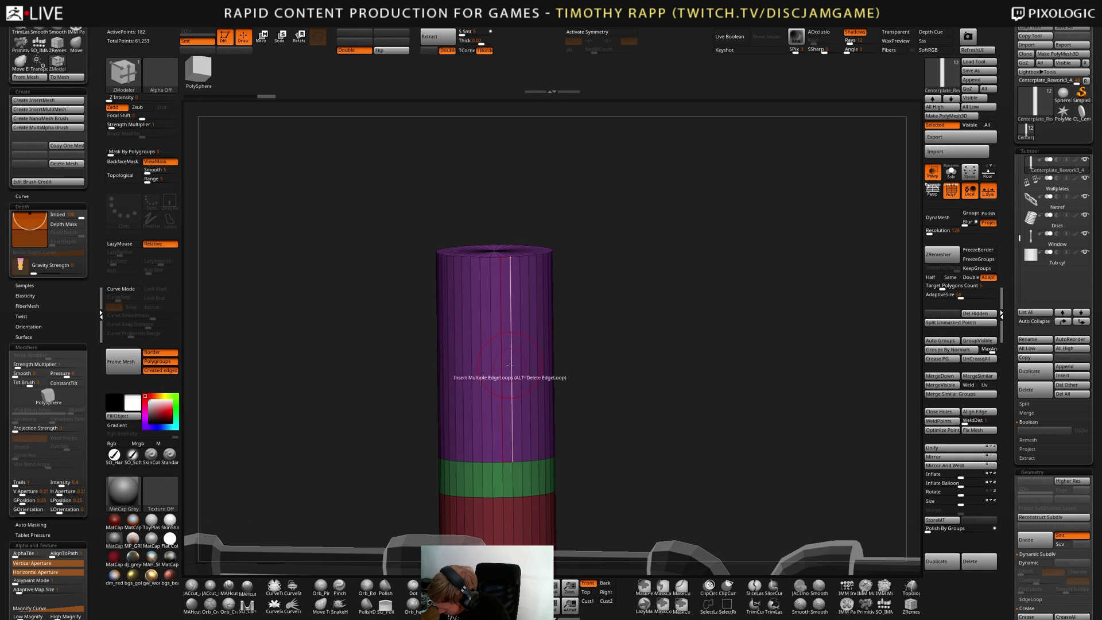
key(space)
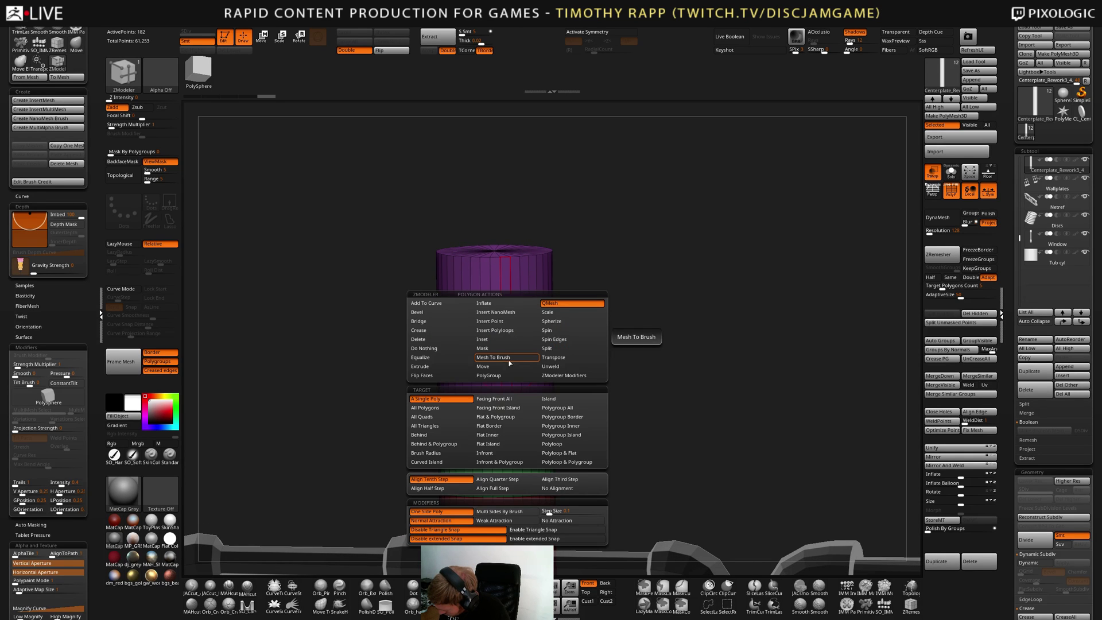
click(568, 444)
ctrl+right_drag(567, 391, 566, 328)
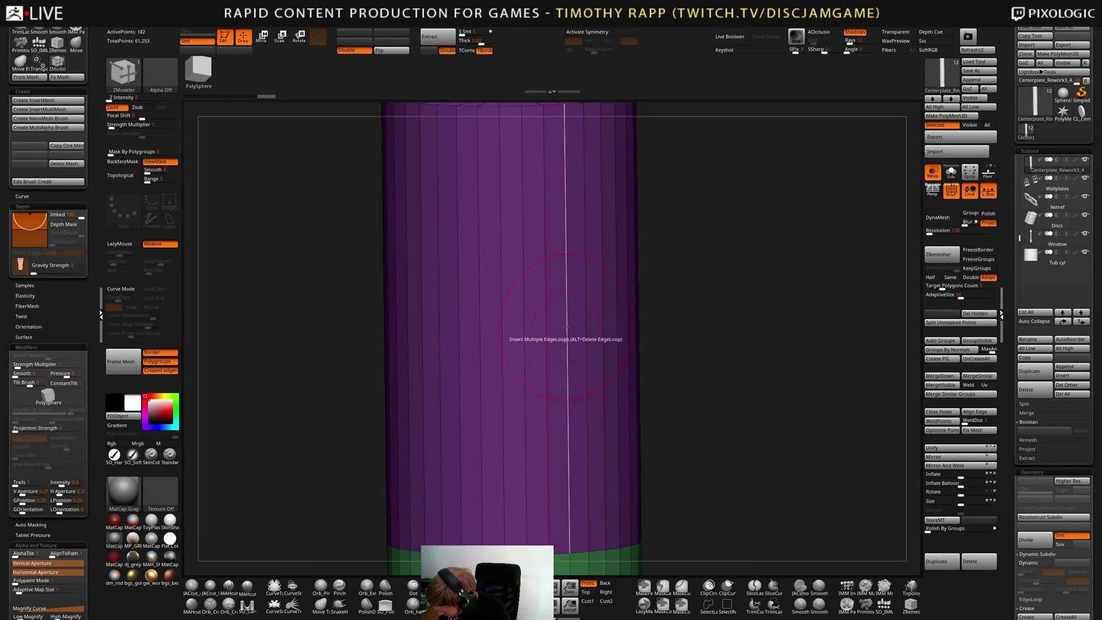
key(ctrl+z)
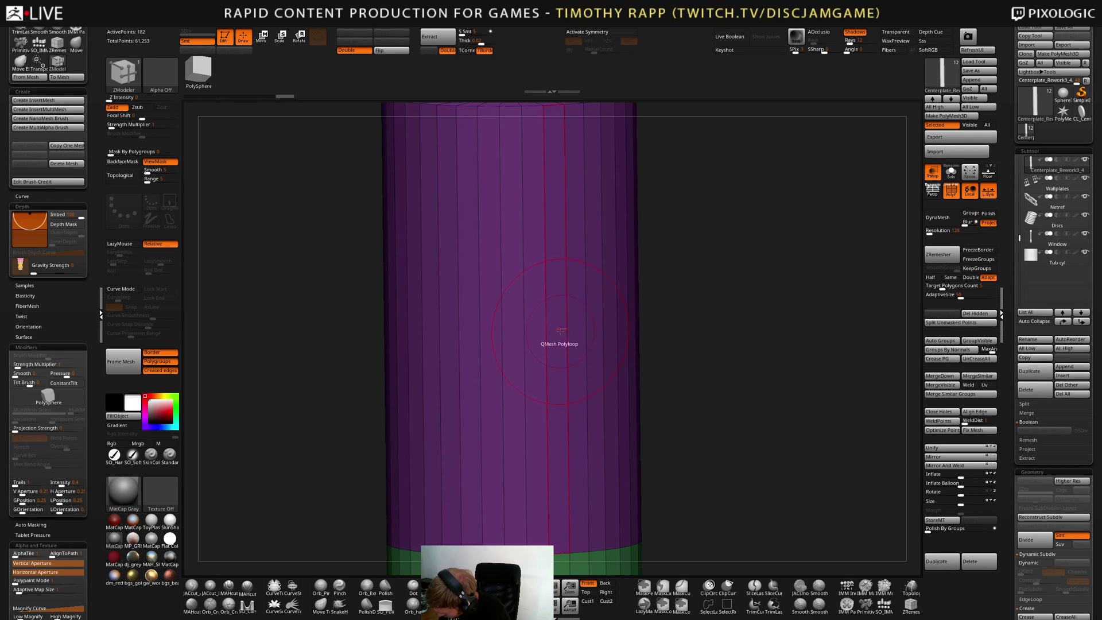
drag(565, 332, 711, 379)
mouse_move(712, 379)
ctrl+right_down()
mouse_move(721, 398)
mouse_move(691, 423)
mouse_move(683, 414)
mouse_move(695, 386)
mouse_move(658, 457)
mouse_move(657, 446)
mouse_move(643, 450)
mouse_move(728, 457)
mouse_move(721, 445)
ctrl+right_up()
mouse_move(668, 466)
mouse_down()
mouse_move(691, 457)
mouse_move(690, 469)
mouse_up()
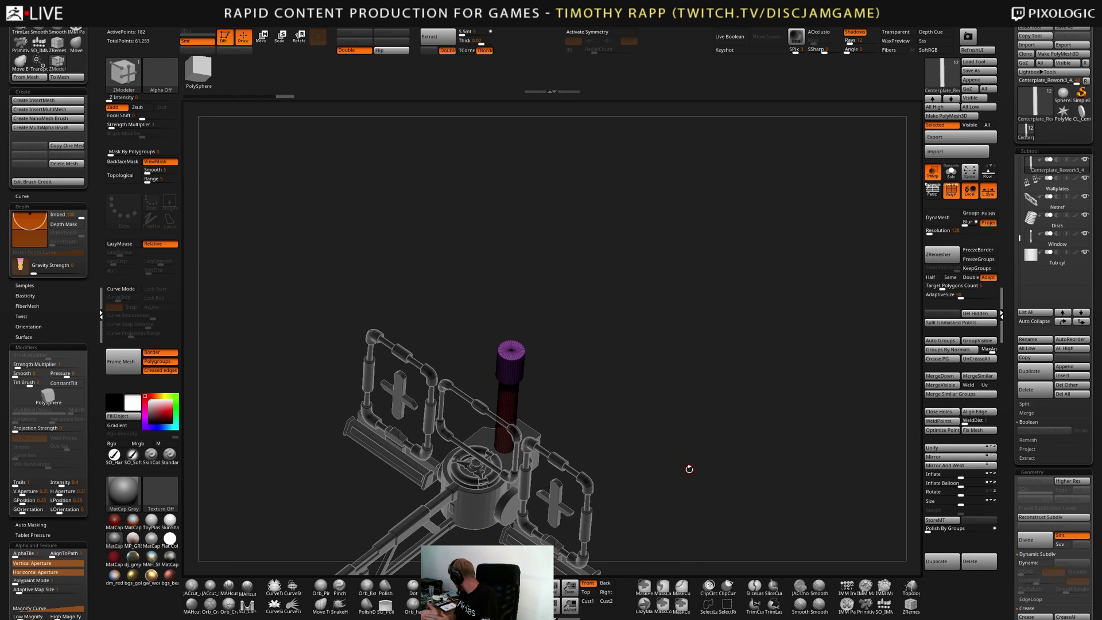
Try adding a horizontal edge loop around the middle of the widened upper section
drag(689, 469, 689, 381)
mouse_move(598, 392)
mouse_down()
mouse_move(591, 408)
mouse_move(610, 412)
mouse_move(652, 398)
mouse_move(574, 398)
mouse_move(551, 415)
mouse_move(597, 409)
mouse_move(495, 431)
mouse_move(508, 406)
mouse_up()
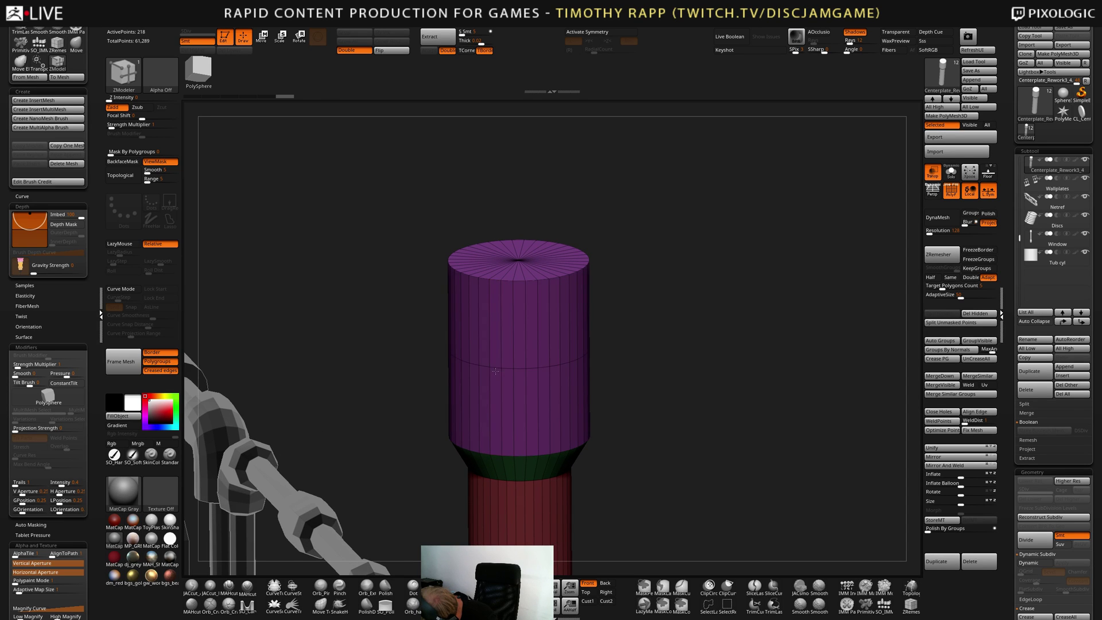
drag(485, 380, 428, 418)
drag(344, 448, 706, 431)
key(ctrl+z)
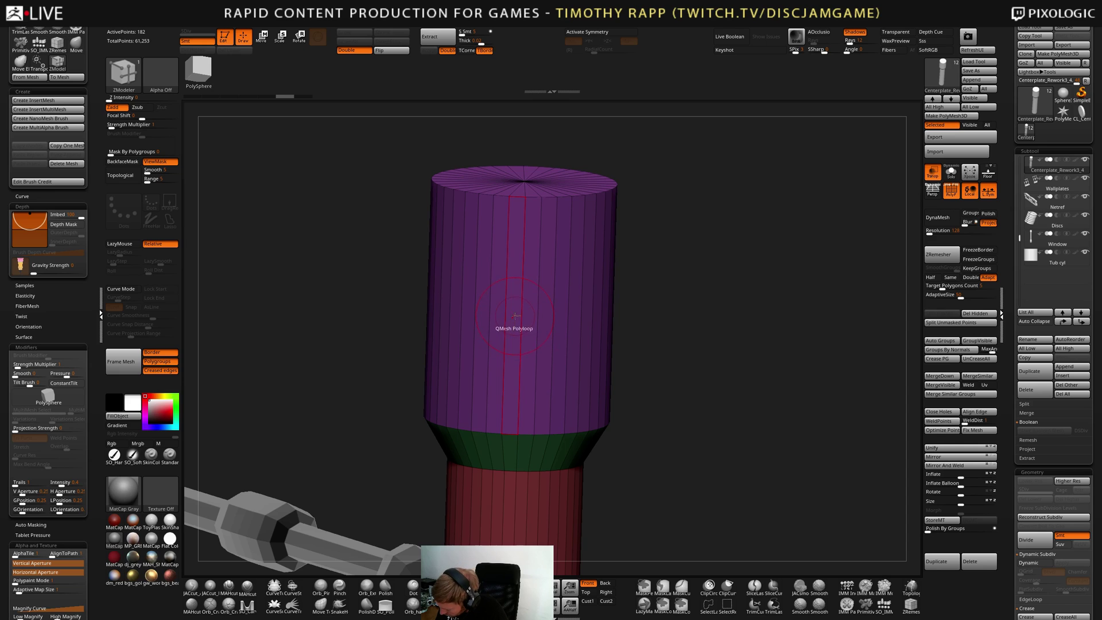
Pull the upper section's side polyloop far outward with QMesh to form a wide ring around the cylinder's top
right_drag(516, 316, 509, 318)
drag(509, 318, 240, 453)
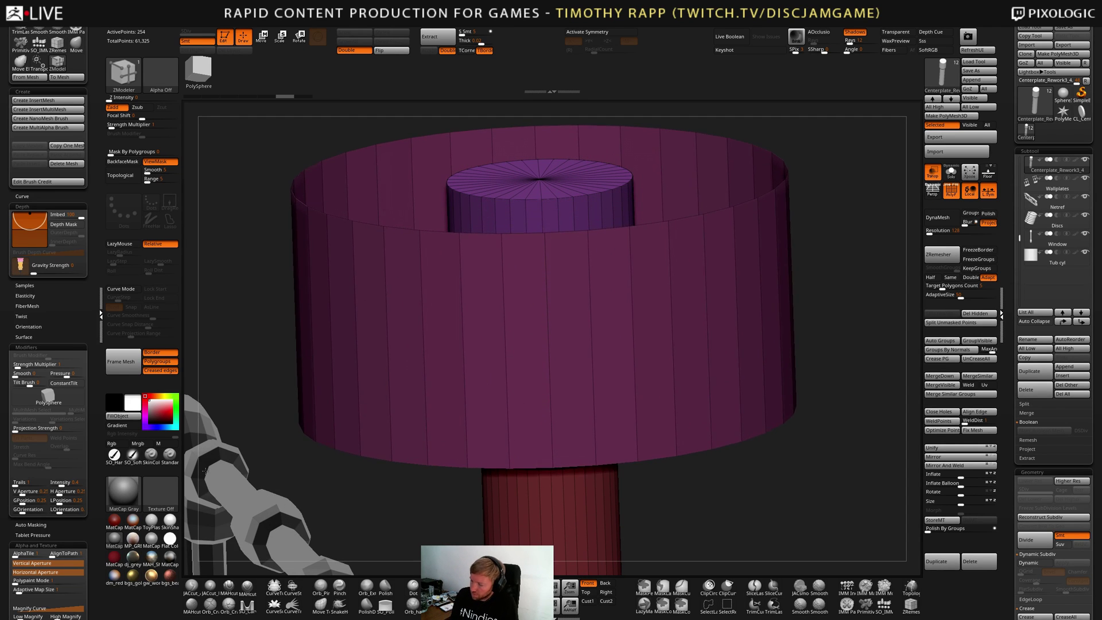
right_drag(566, 399, 602, 443)
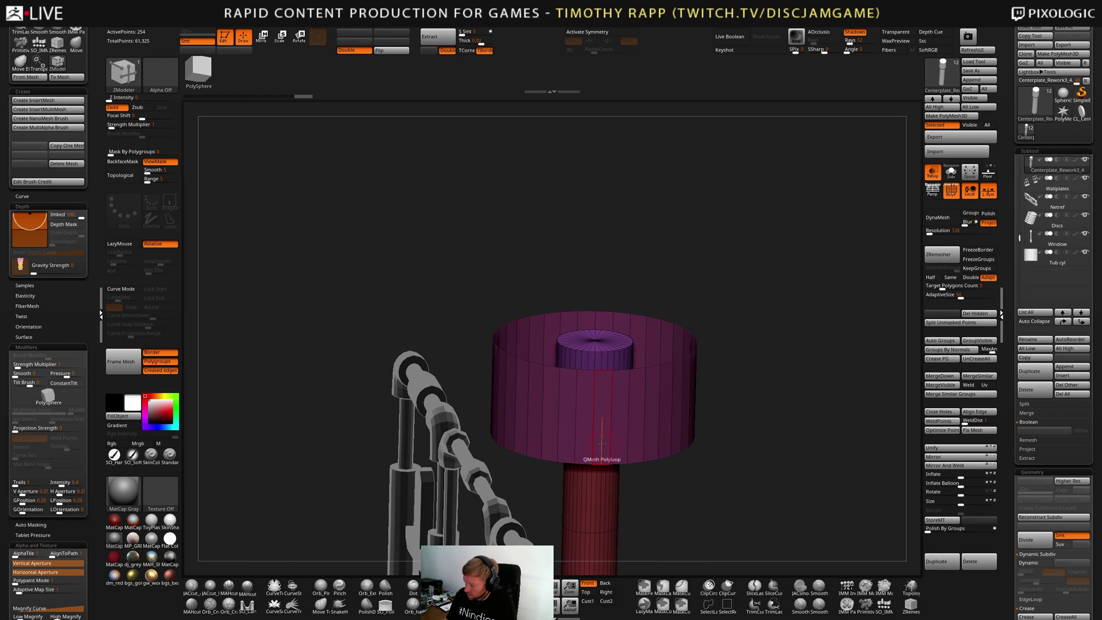
drag(538, 412, 519, 432)
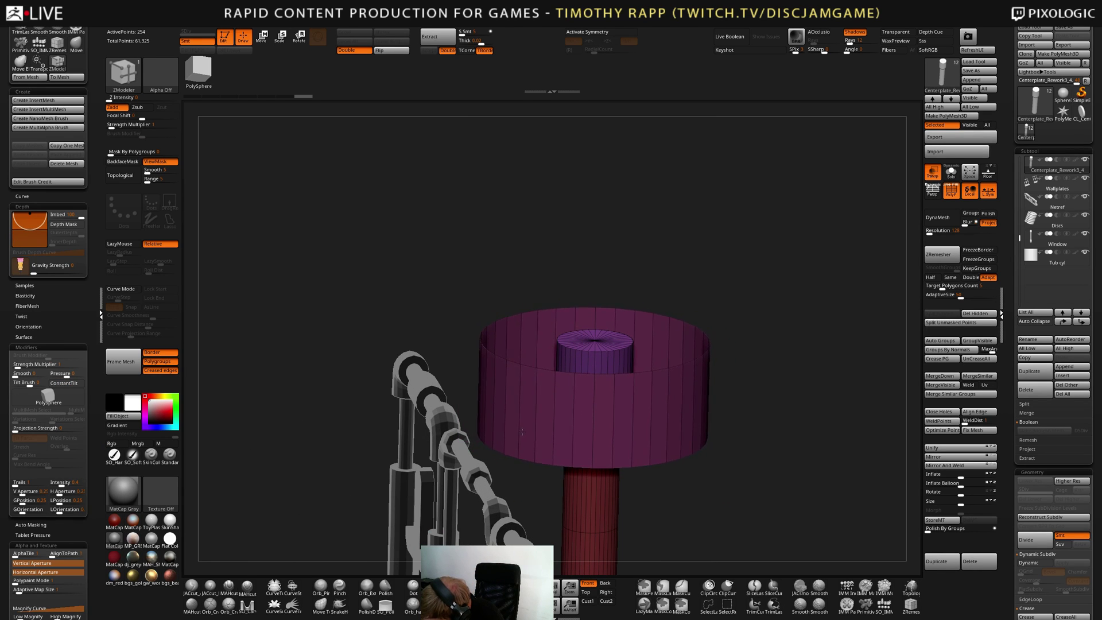
Use a rectangular mask across the ring's upper part and raise its top edge to make the ring taller
ctrl+right_drag(519, 431, 611, 476)
right_drag(611, 477, 703, 468)
ctrl+right_drag(703, 468, 681, 418)
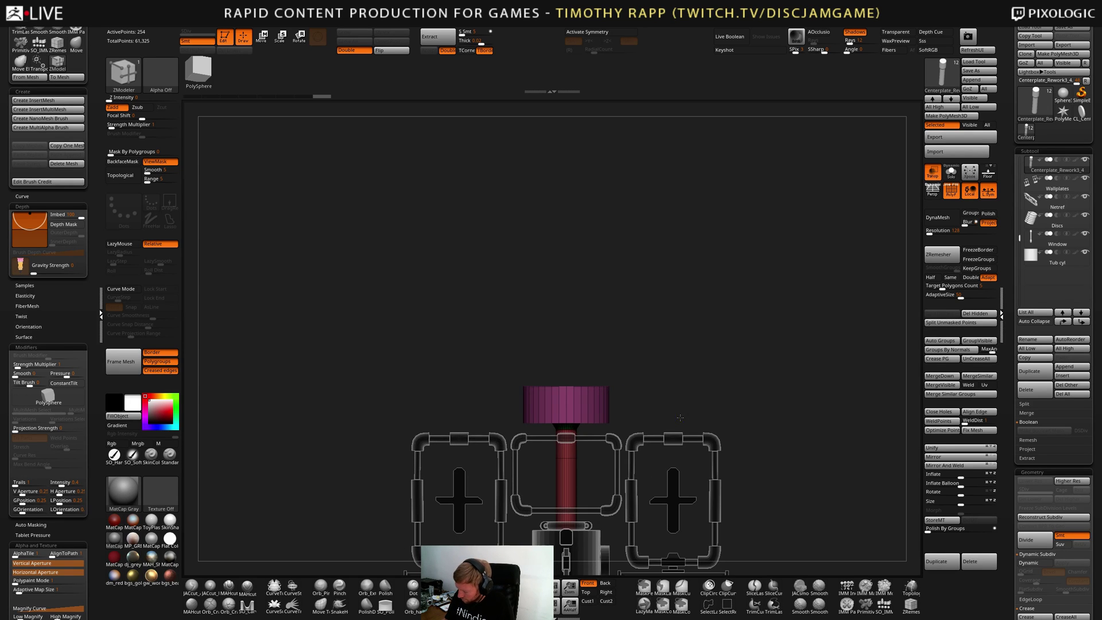
key(ctrl)
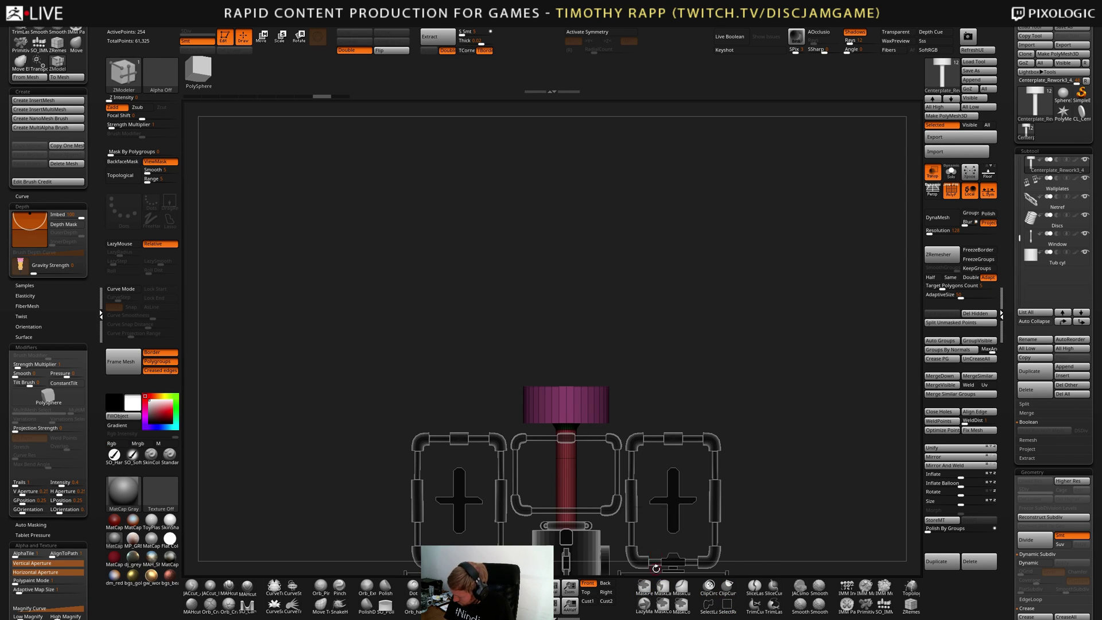
mouse_move(464, 337)
ctrl+mouse_down()
mouse_move(654, 384)
mouse_move(682, 412)
mouse_move(685, 395)
ctrl+mouse_up()
key(w)
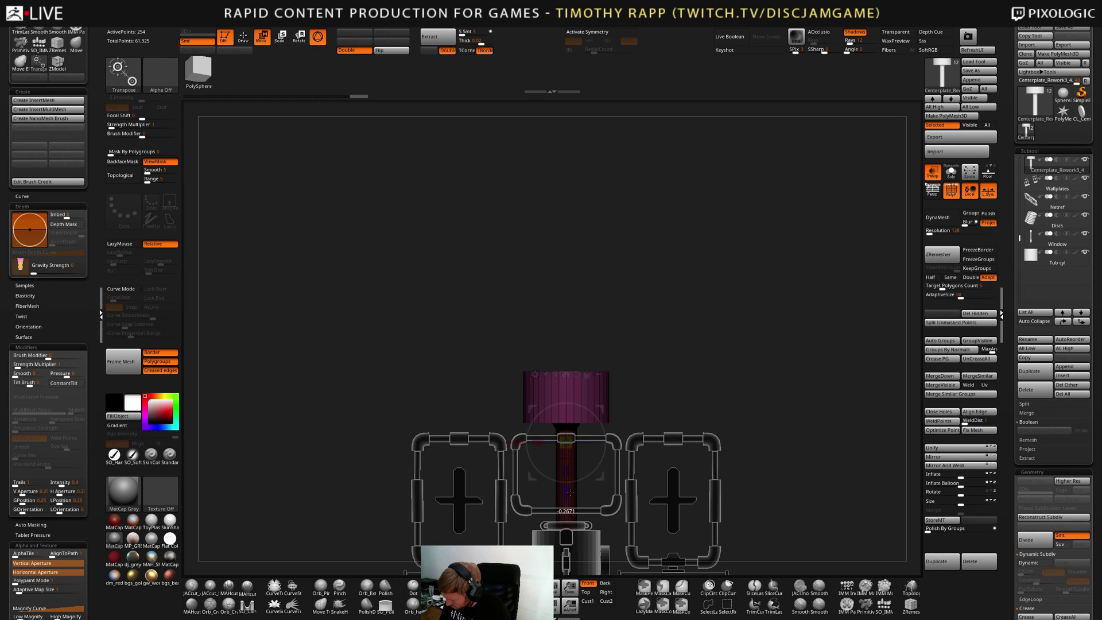
key(q)
mouse_move(701, 436)
mouse_down()
mouse_move(677, 435)
mouse_move(732, 443)
mouse_move(703, 442)
mouse_move(667, 413)
mouse_move(683, 408)
mouse_move(629, 417)
mouse_up()
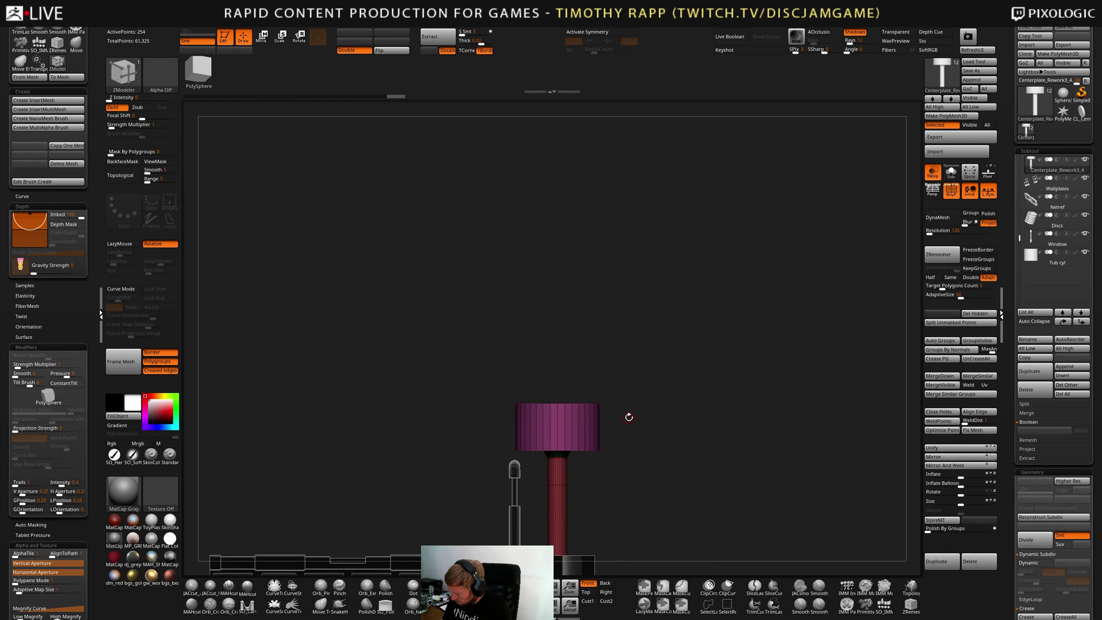
Readjust the height of the ring's top edge in side view and isolate the ring's polygroup
key(w)
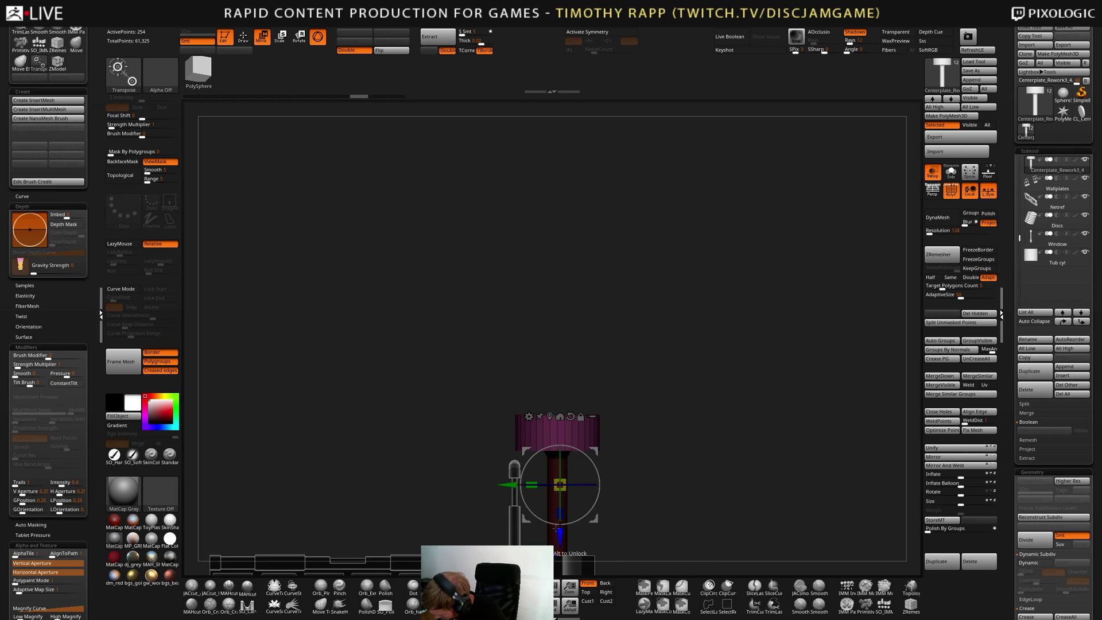
drag(557, 527, 561, 529)
key(q)
mouse_move(629, 457)
mouse_down()
mouse_move(666, 446)
mouse_move(662, 432)
mouse_move(677, 443)
mouse_up()
ctrl+shift+click(611, 438)
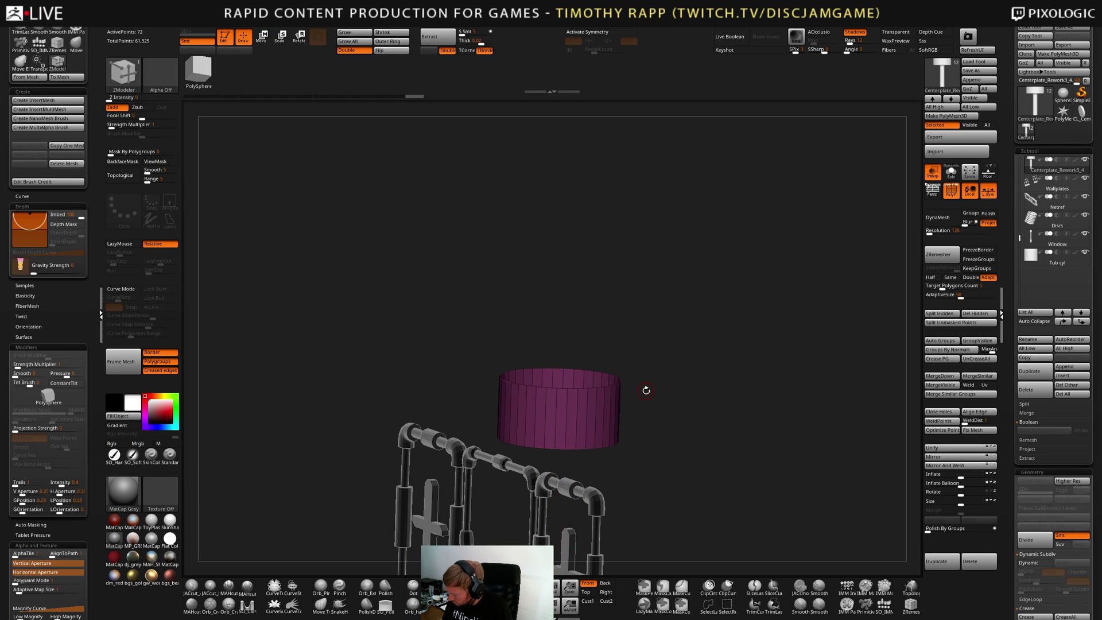
Split the isolated wide ring off the cylinder into its own subtool
key(ctrl+shift)
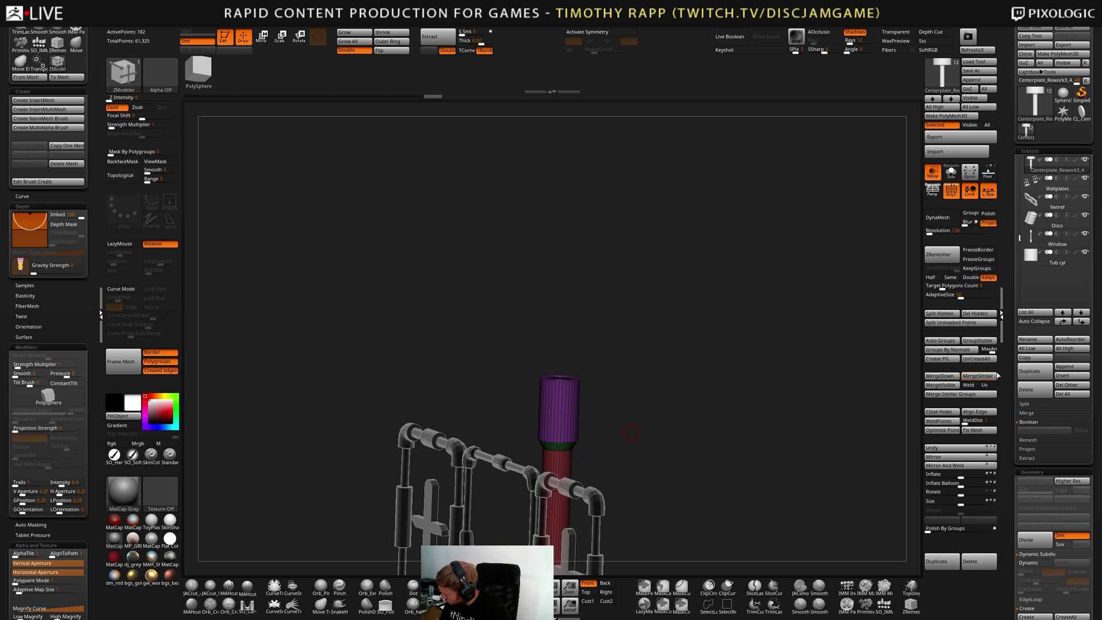
click(947, 314)
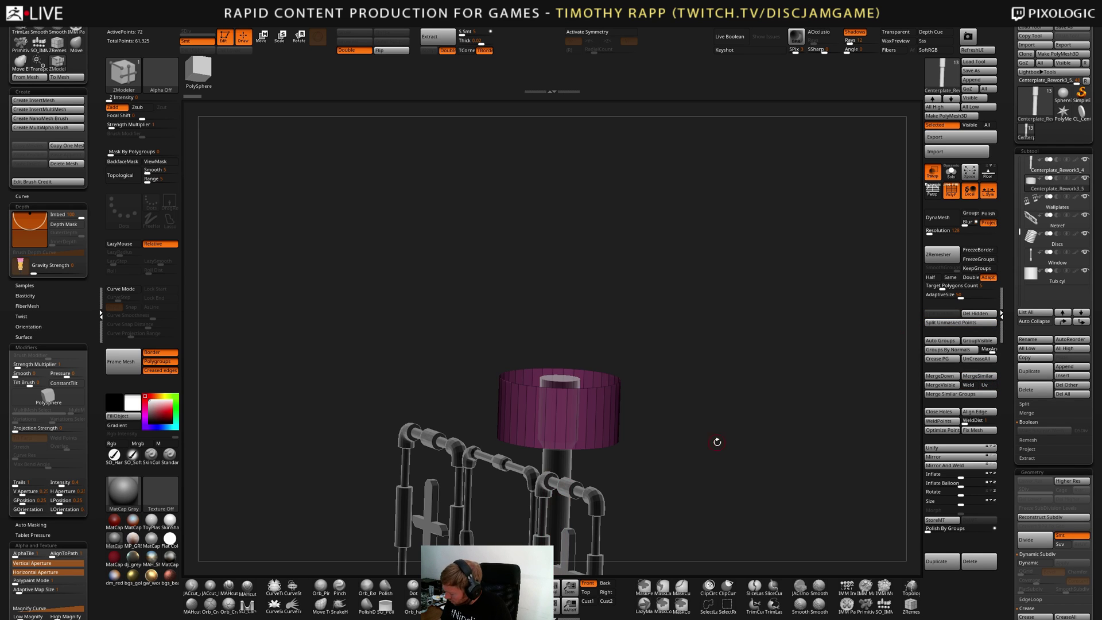
drag(687, 439, 617, 446)
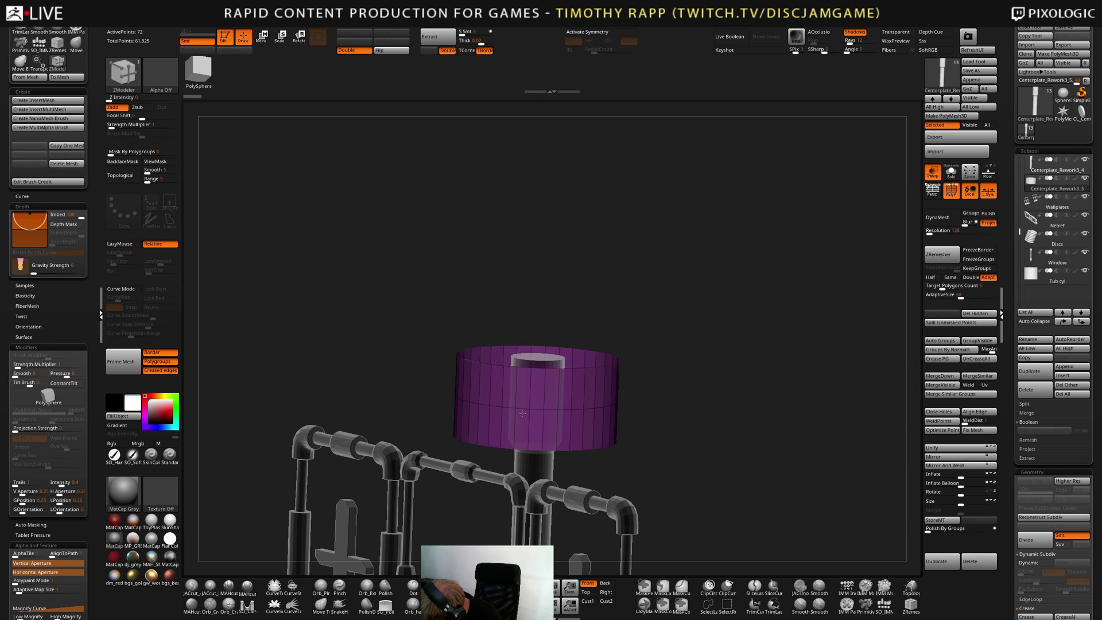
Give the ring a thin wall by extruding its side faces with QMesh, and check it against the whole assembly
drag(522, 411, 494, 427)
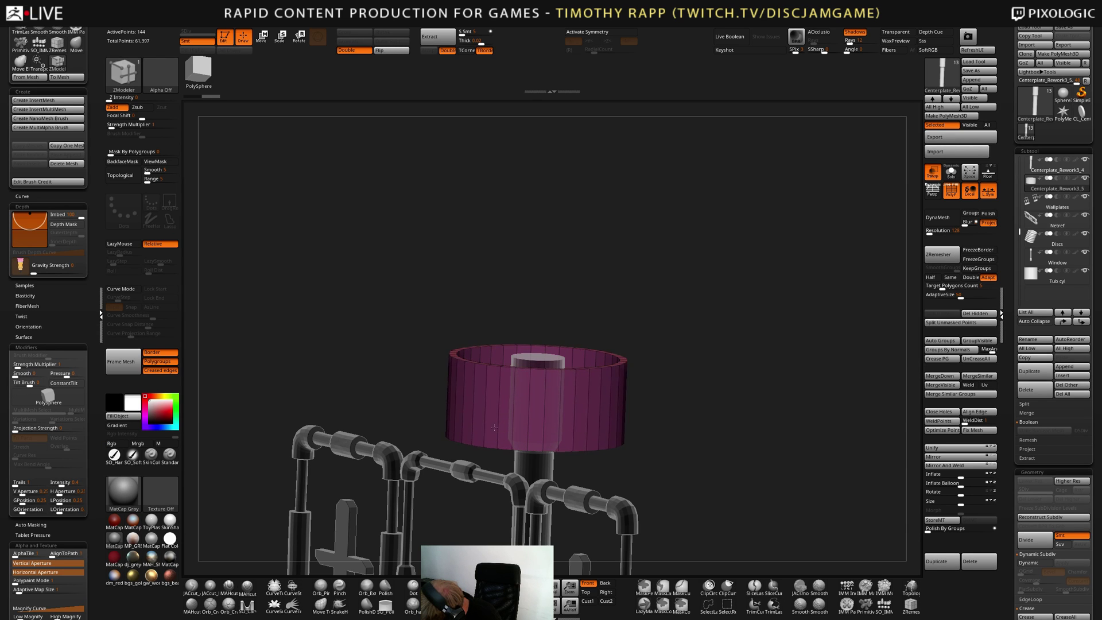
shift+right_drag(484, 431, 553, 433)
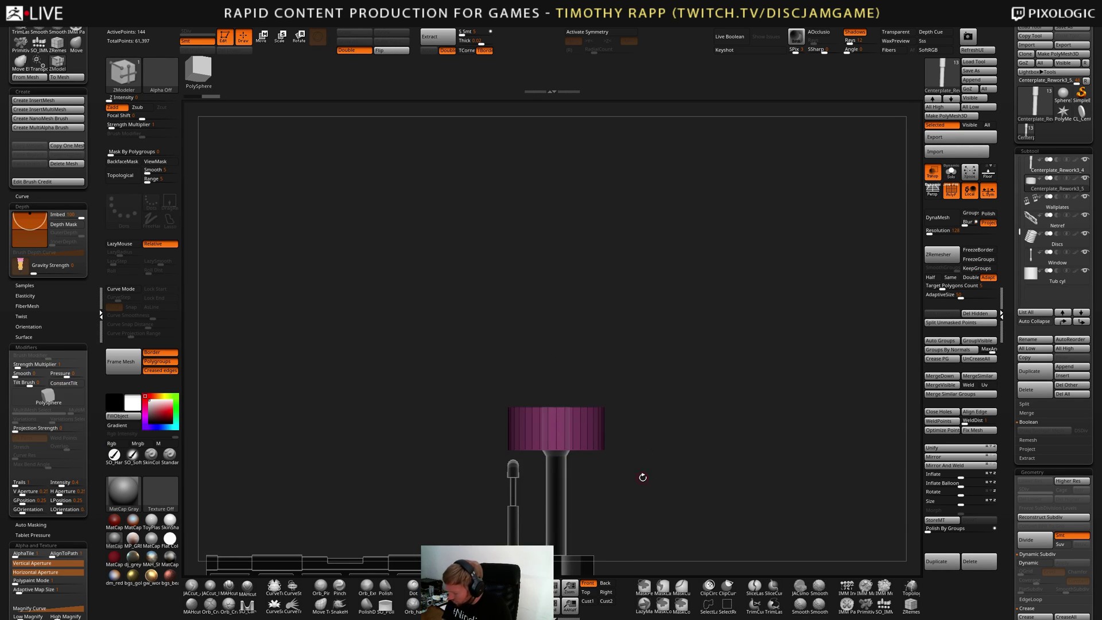
right_drag(642, 477, 744, 436)
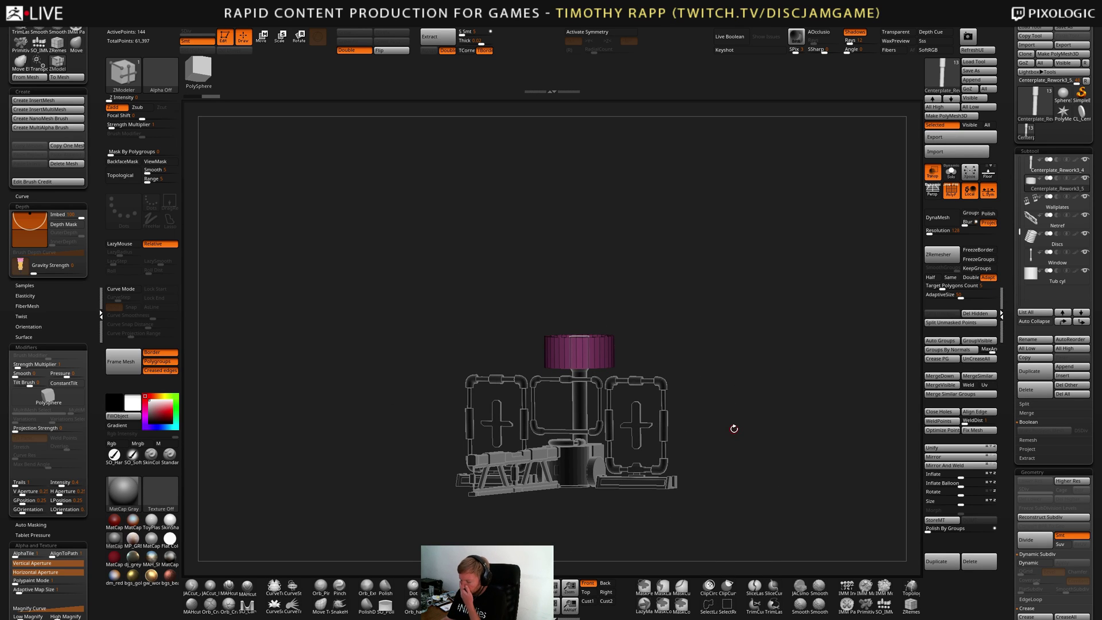
right_drag(685, 345, 680, 400)
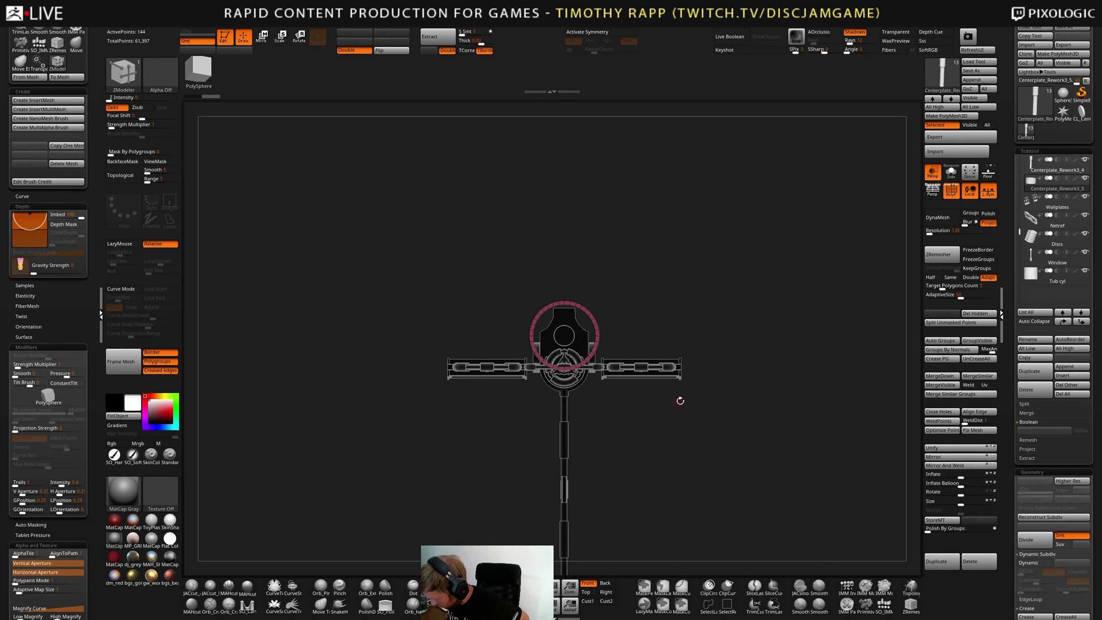
Turn on symmetry and remove matching narrow sections from opposite sides of the ring, separating it into two halves
ctrl+right_drag(642, 324, 639, 348)
alt+right_drag(639, 349, 639, 436)
right_drag(615, 387, 652, 392)
key(x)
alt+click(643, 380)
drag(664, 394, 659, 395)
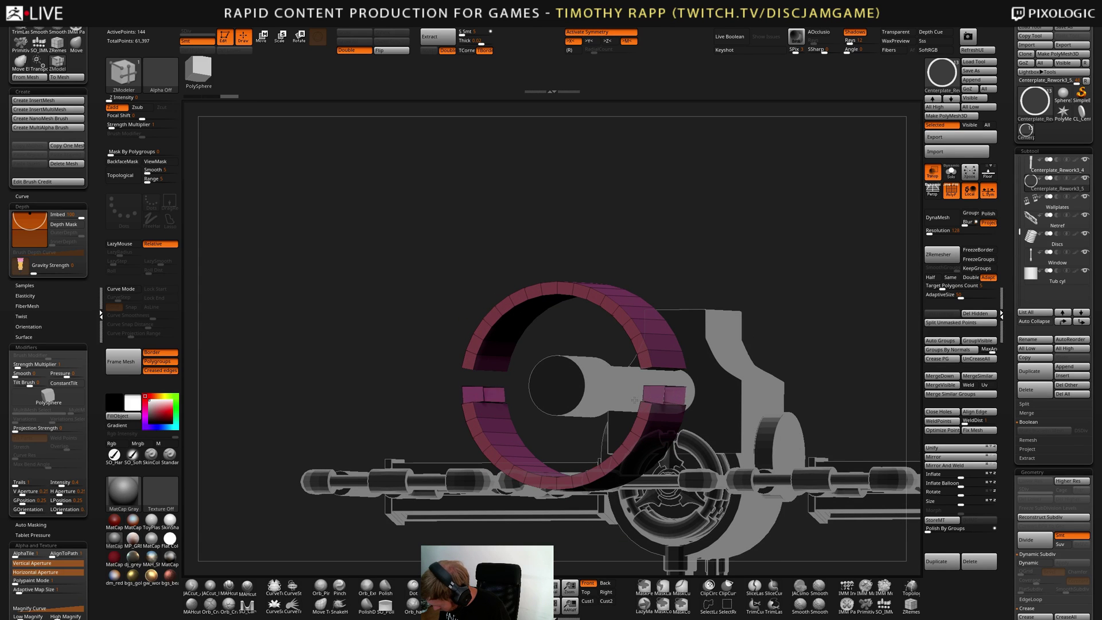
key(space)
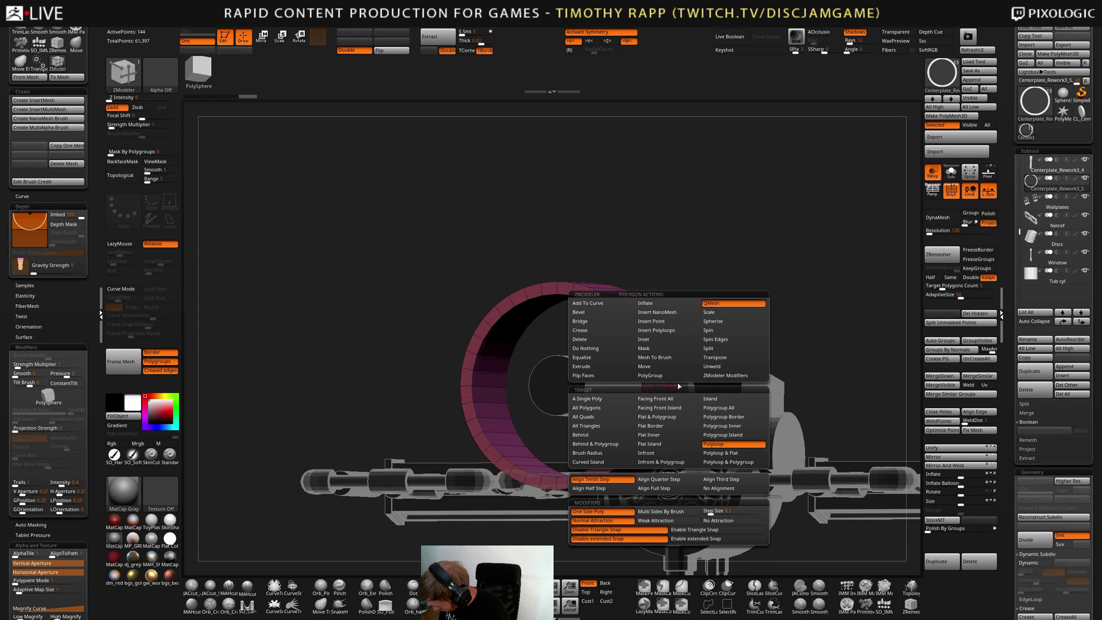
click(620, 402)
right_drag(616, 394, 559, 422)
Try reshaping the two ring halves with the Bend Arc deformer and undo each attempt
key(w)
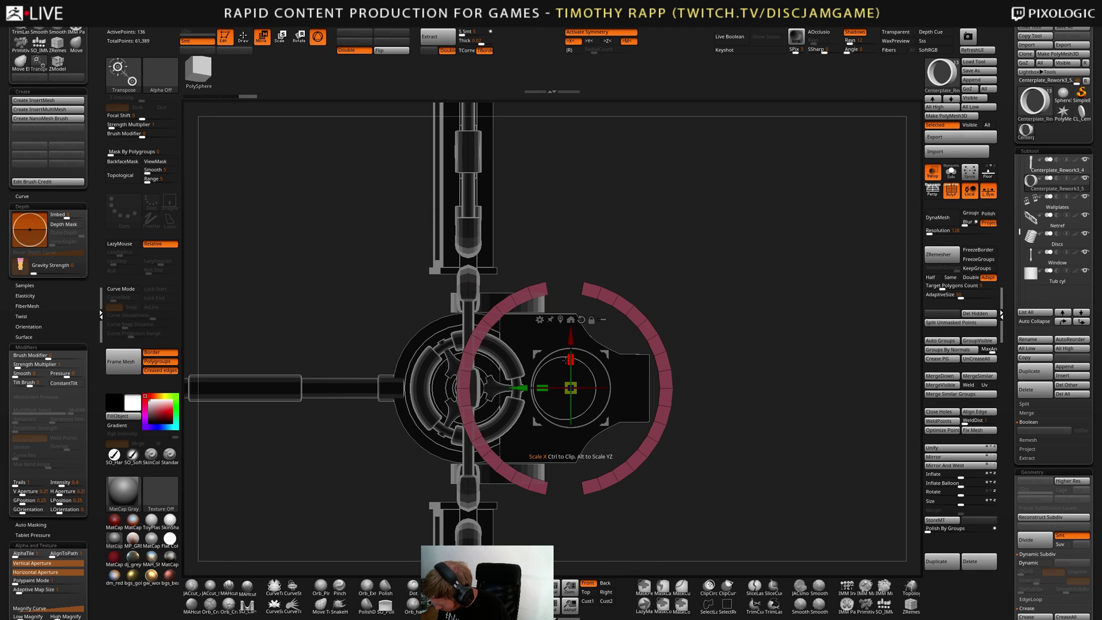
click(540, 319)
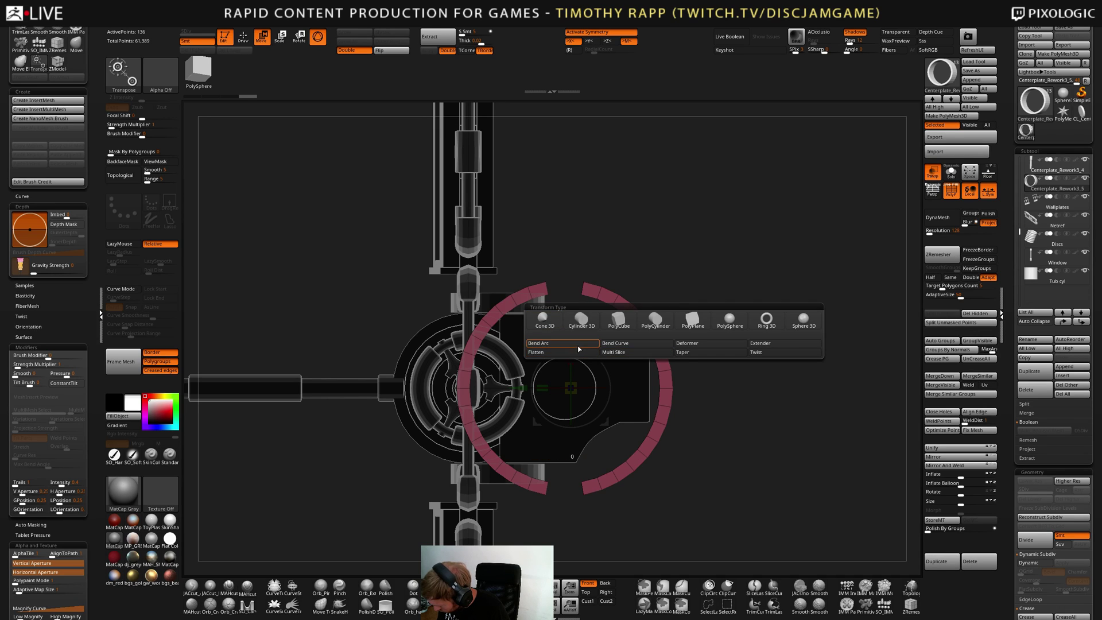
click(607, 337)
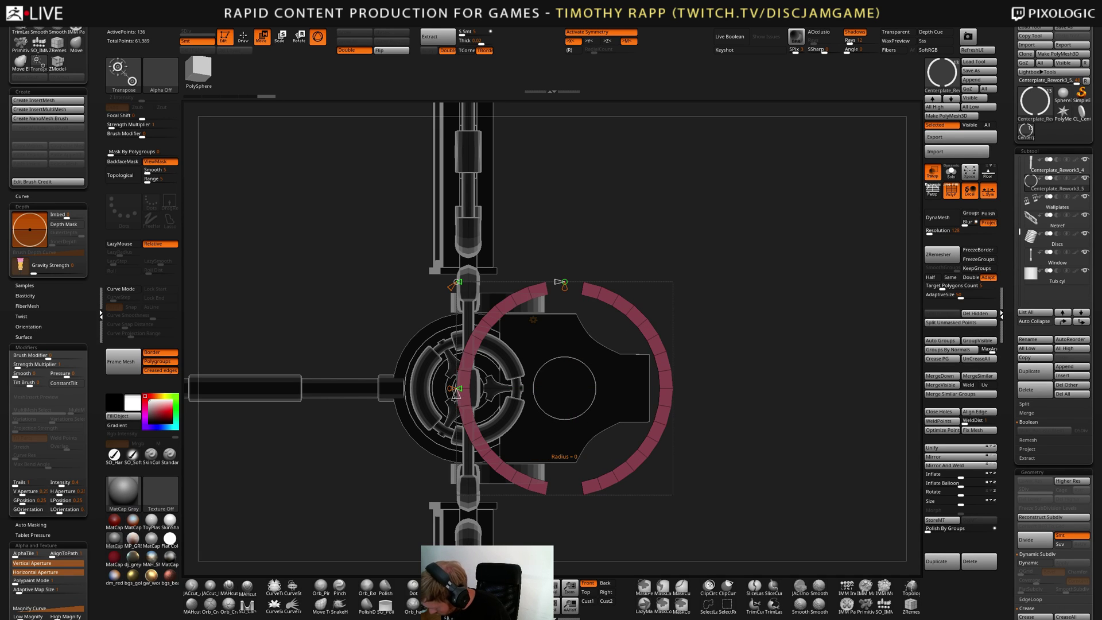
drag(438, 453, 441, 499)
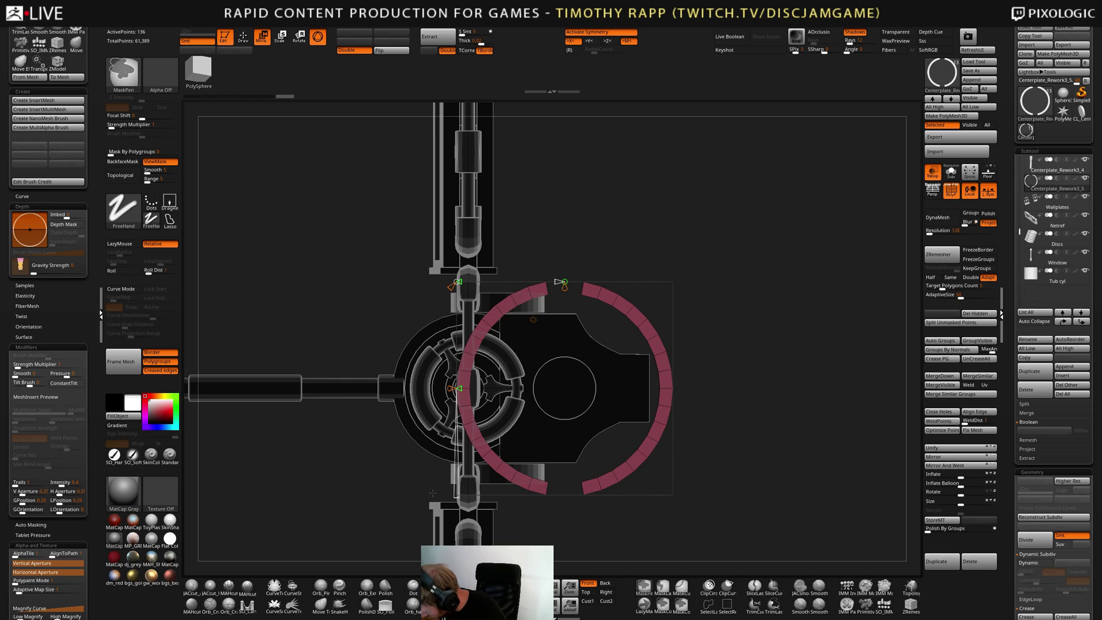
key(ctrl+z)
drag(450, 389, 456, 335)
key(ctrl+z)
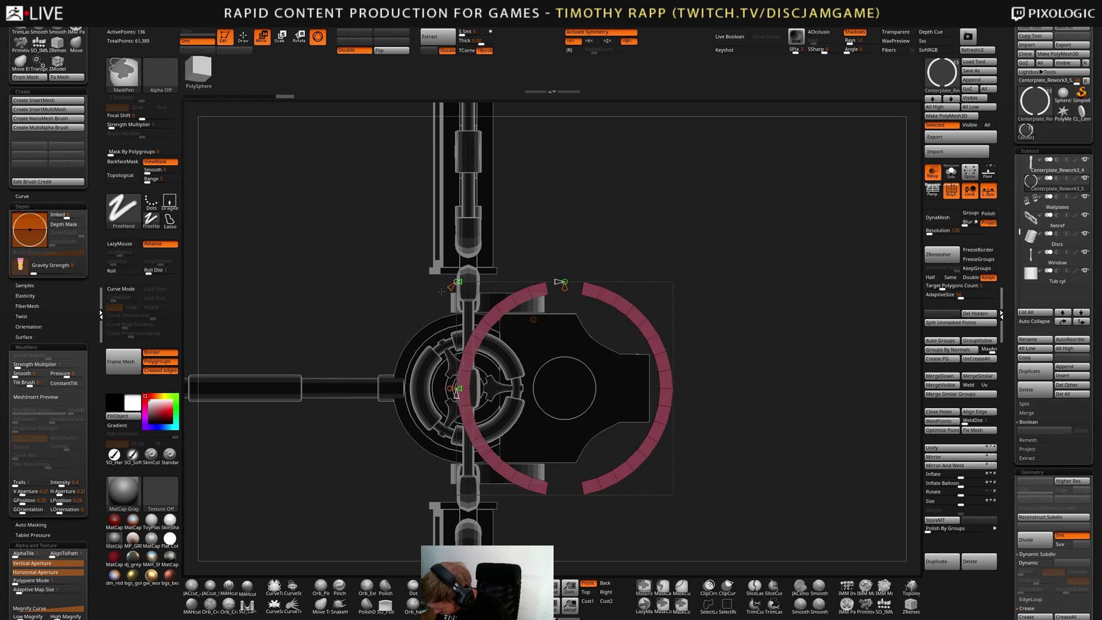
drag(564, 285, 565, 291)
key(ctrl+z)
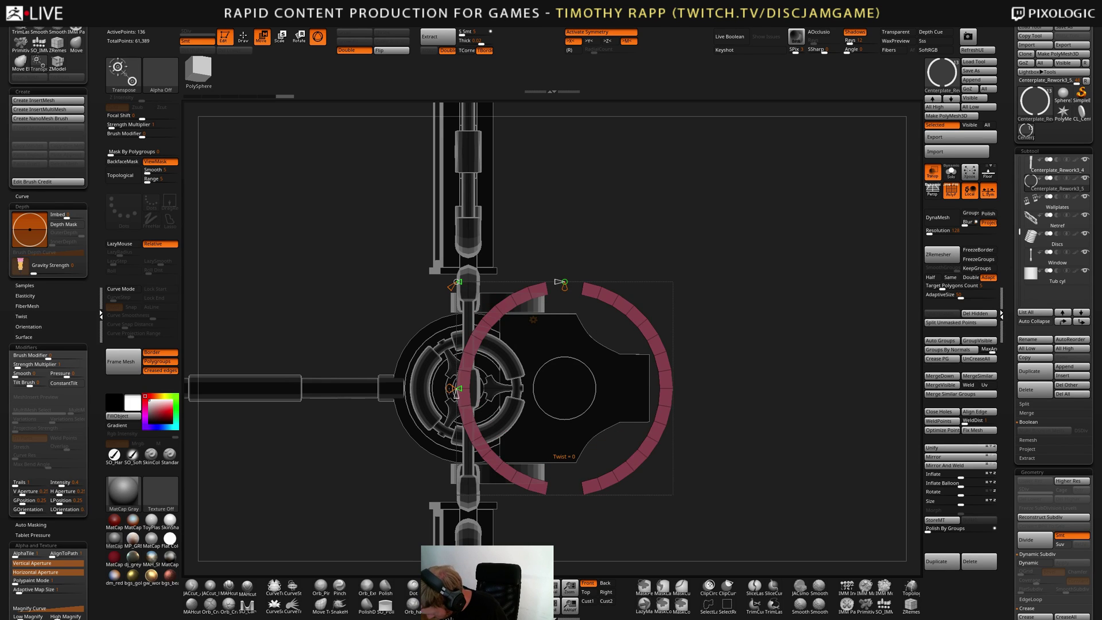
drag(450, 388, 456, 345)
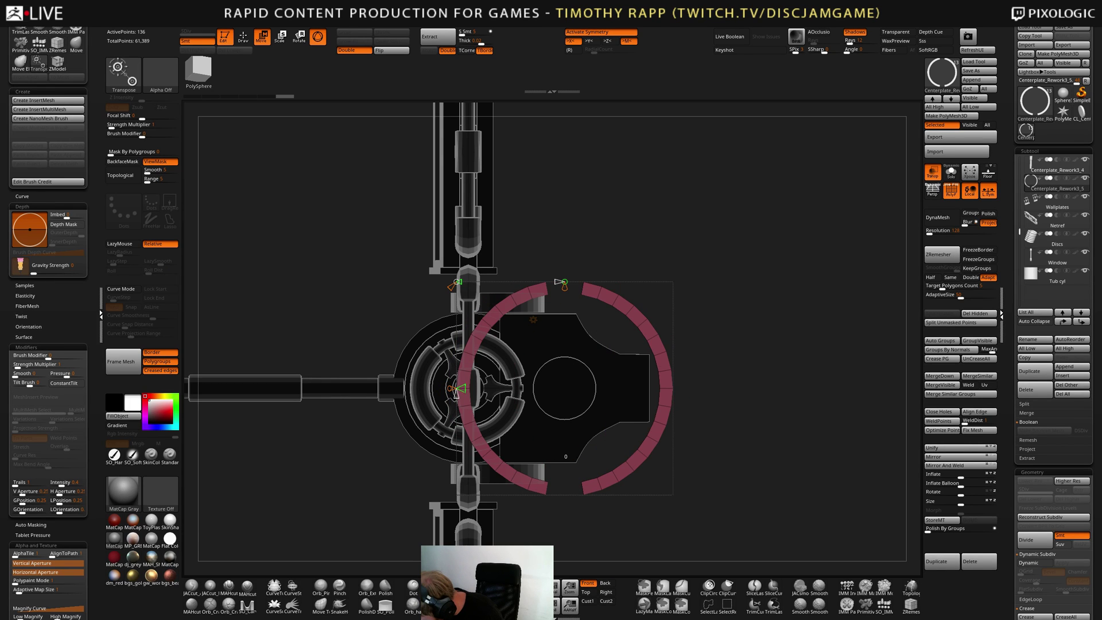
drag(461, 388, 483, 389)
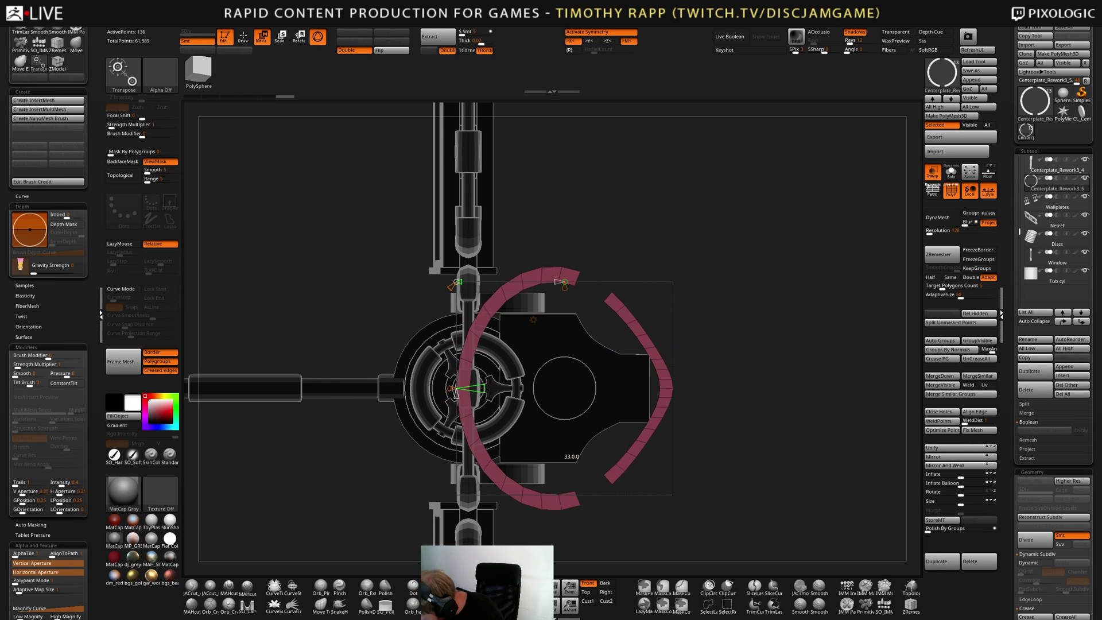
key(ctrl+z)
Isolate the ring half nearest the pipe frames and split it from the other half into separate subtools
key(q)
alt+drag(675, 443, 654, 464)
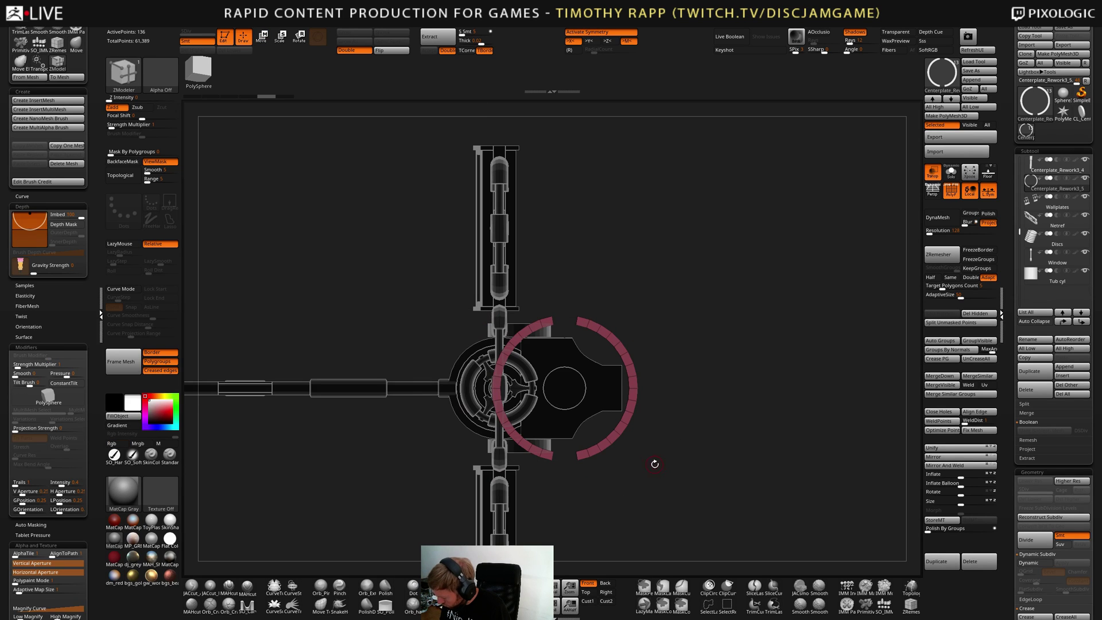
ctrl+shift+drag(691, 287, 562, 523)
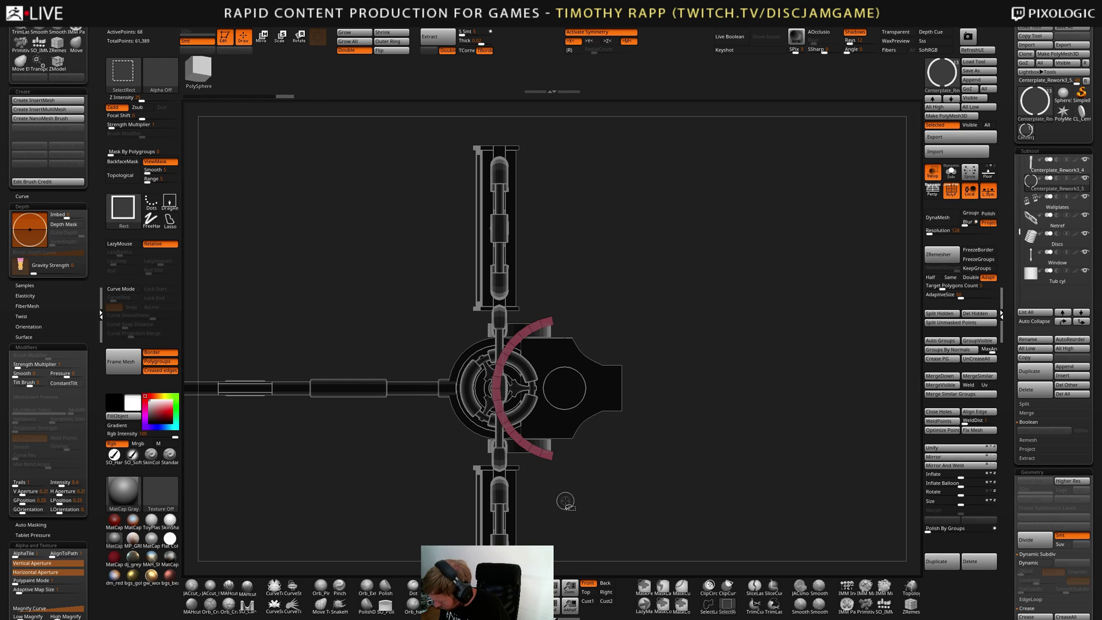
click(947, 313)
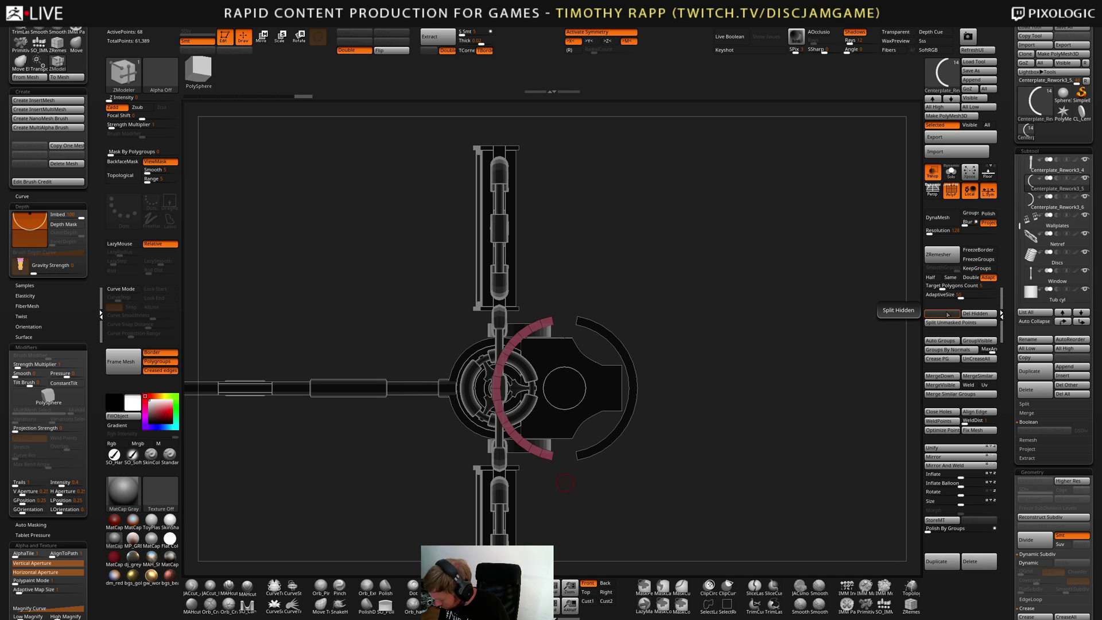
Turn off symmetry and centre the transform gizmo on the isolated half ring
key(w)
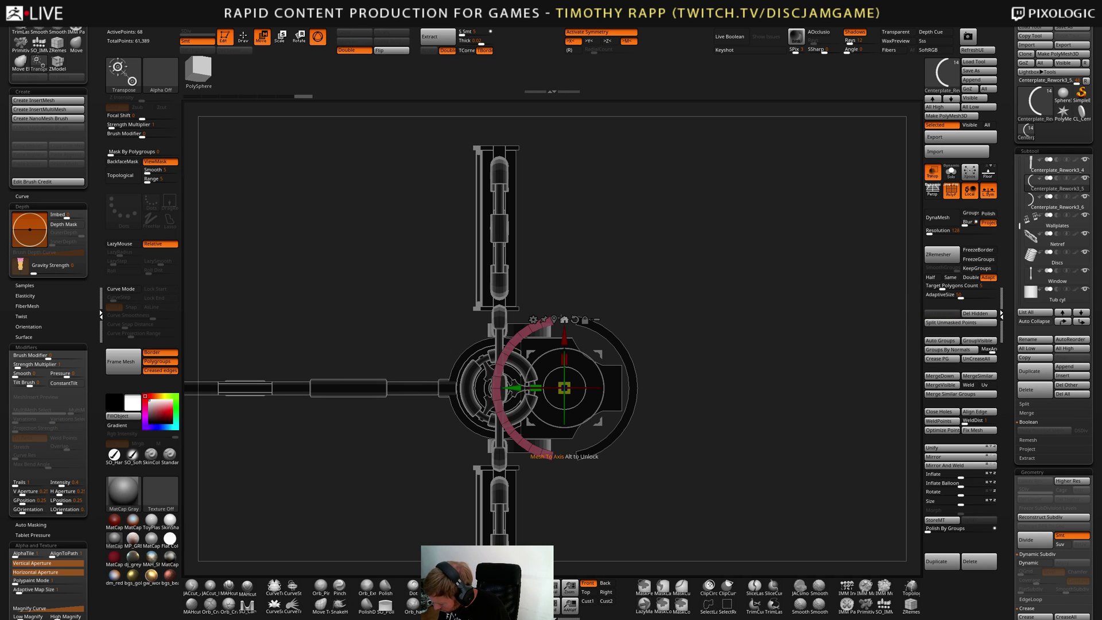
click(553, 321)
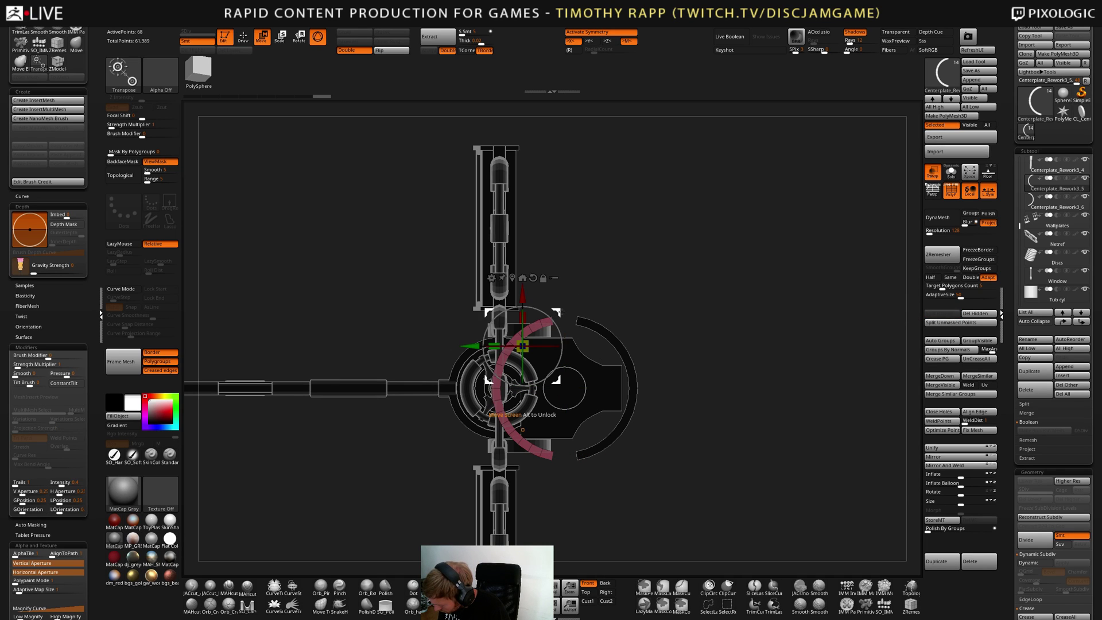
key(x)
click(522, 278)
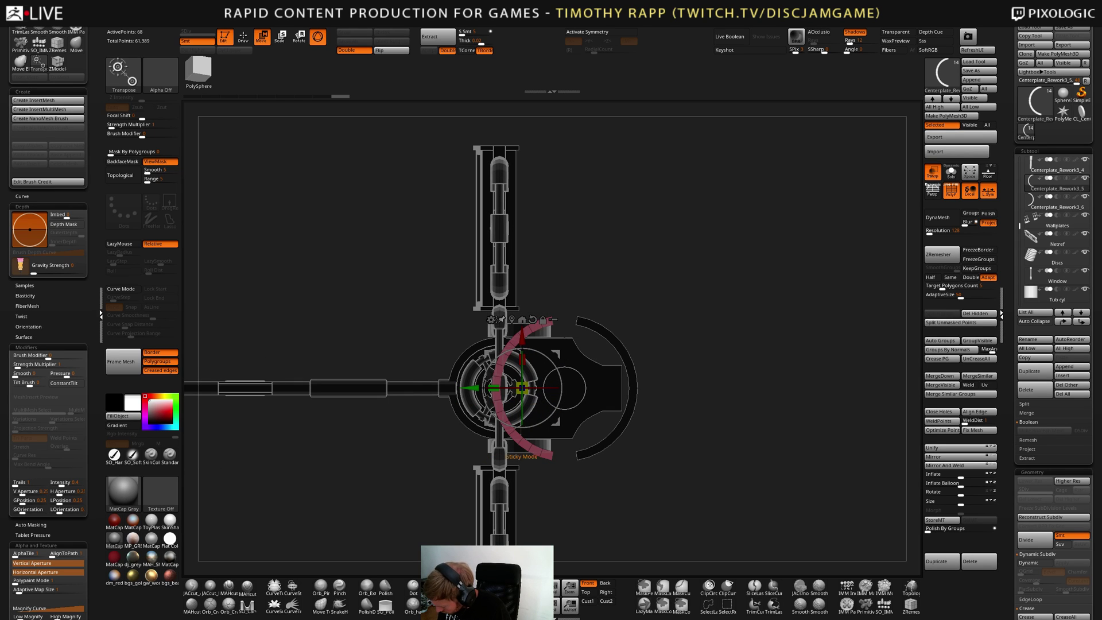
Try bending the half ring with the Bend Curve deformer and undo each attempt
click(493, 319)
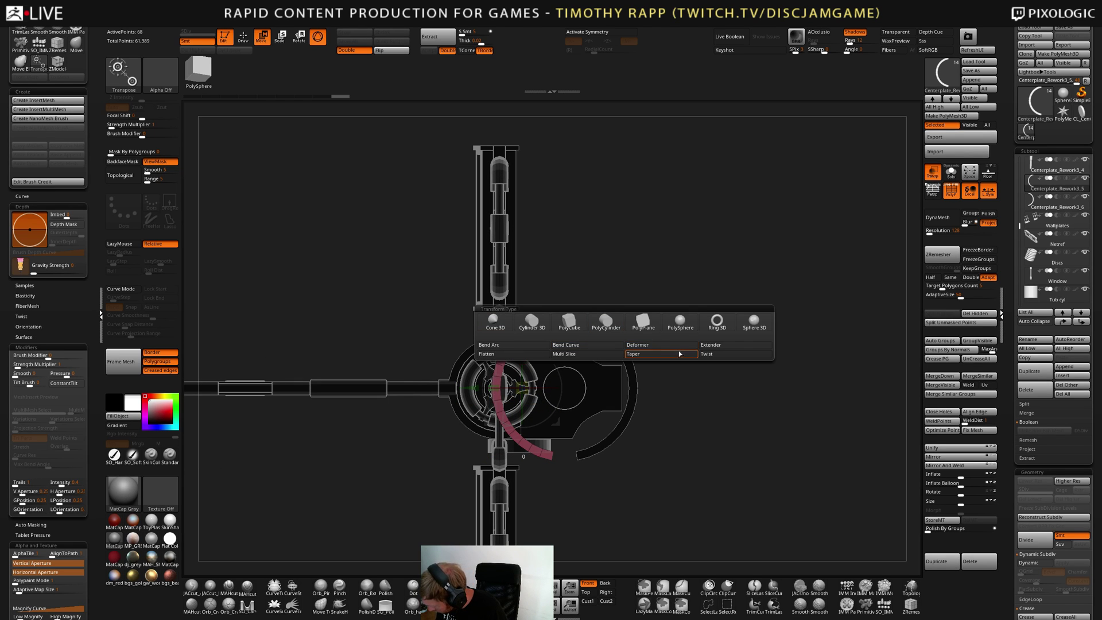
click(577, 343)
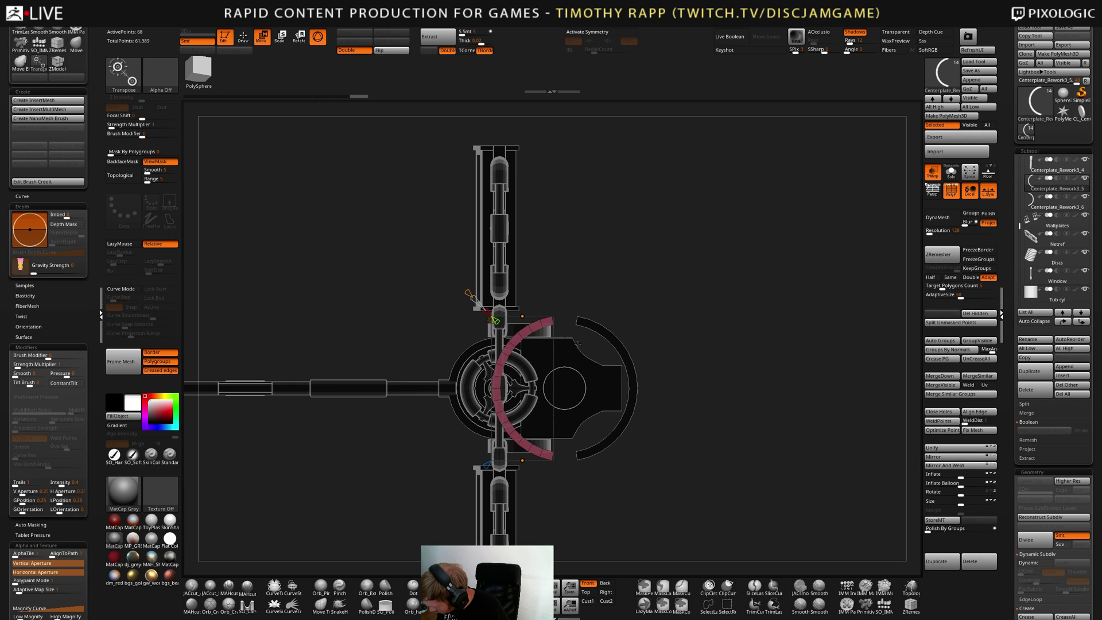
drag(619, 315, 576, 390)
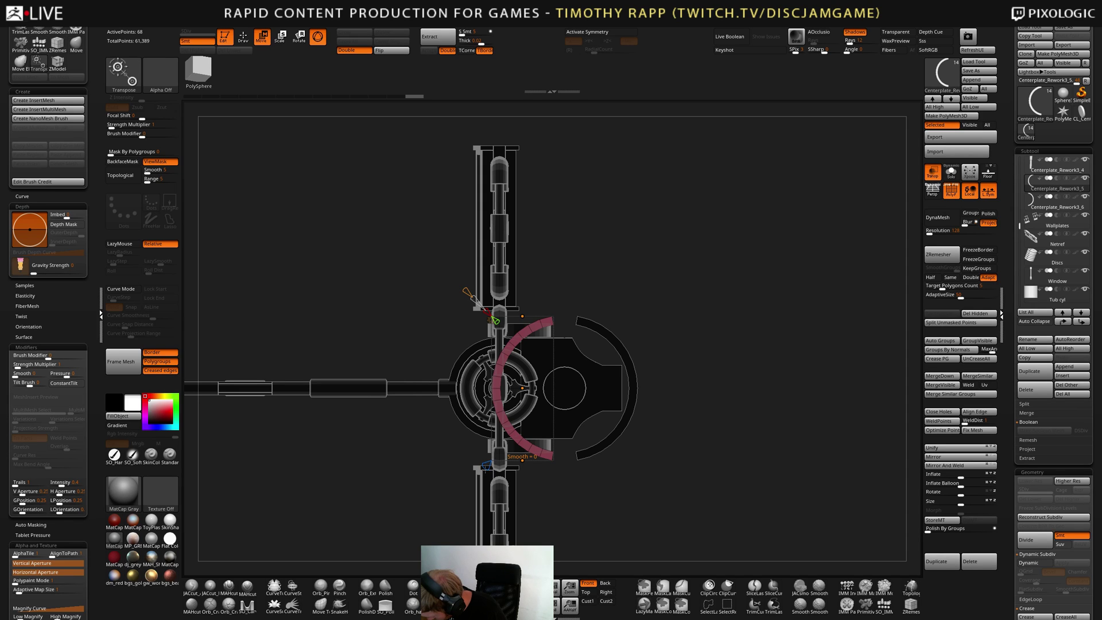
key(ctrl)
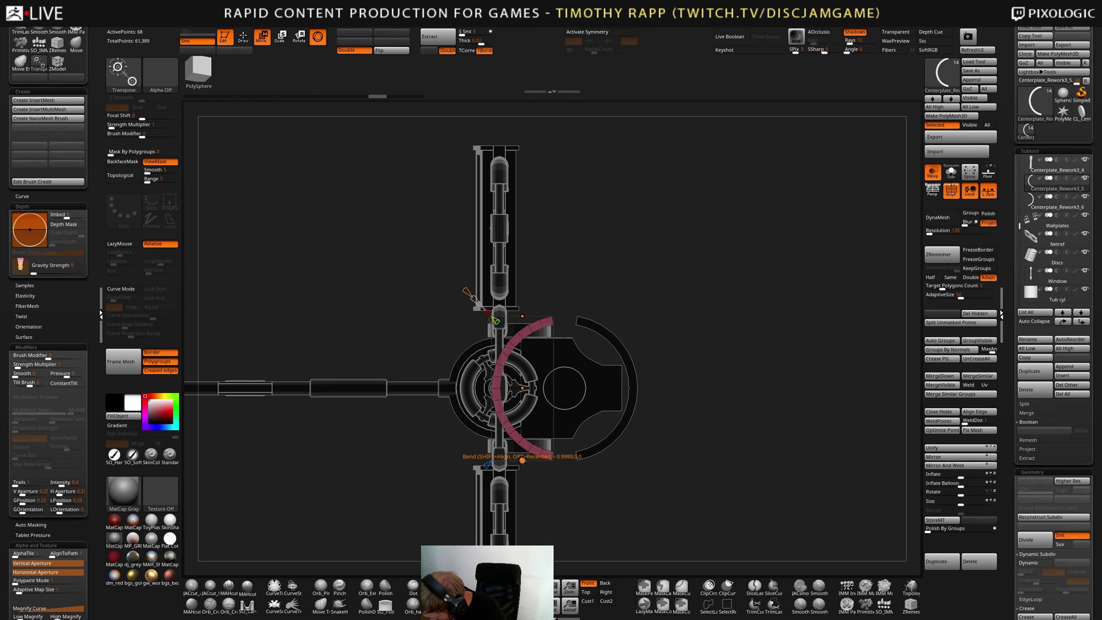
mouse_move(521, 461)
mouse_down()
mouse_move(571, 514)
mouse_move(511, 468)
mouse_up()
key(ctrl+z)
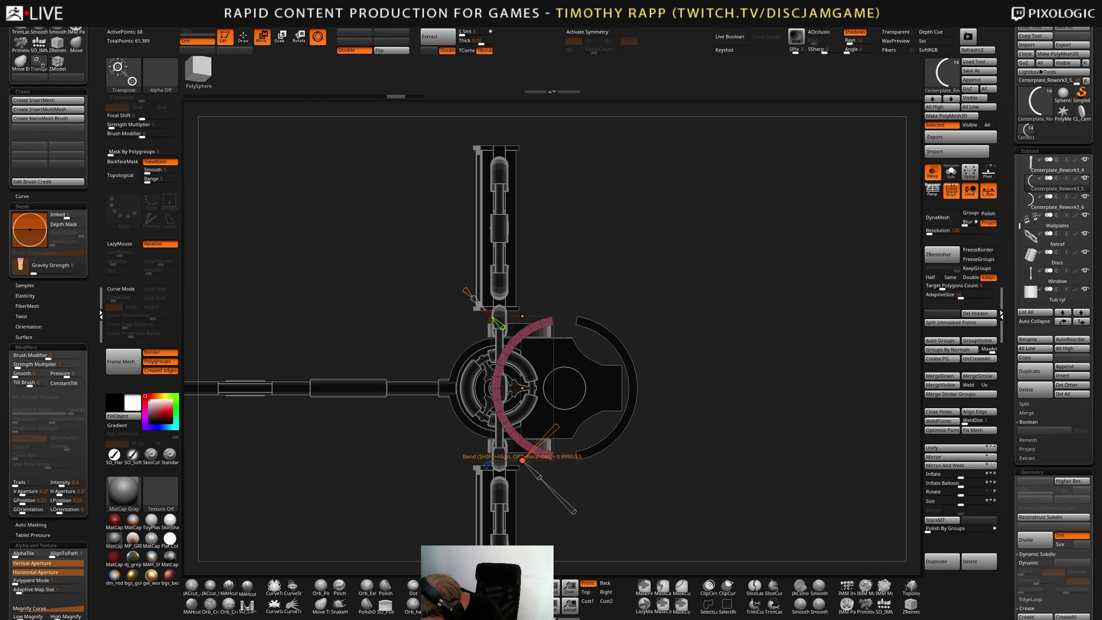
drag(522, 461, 503, 475)
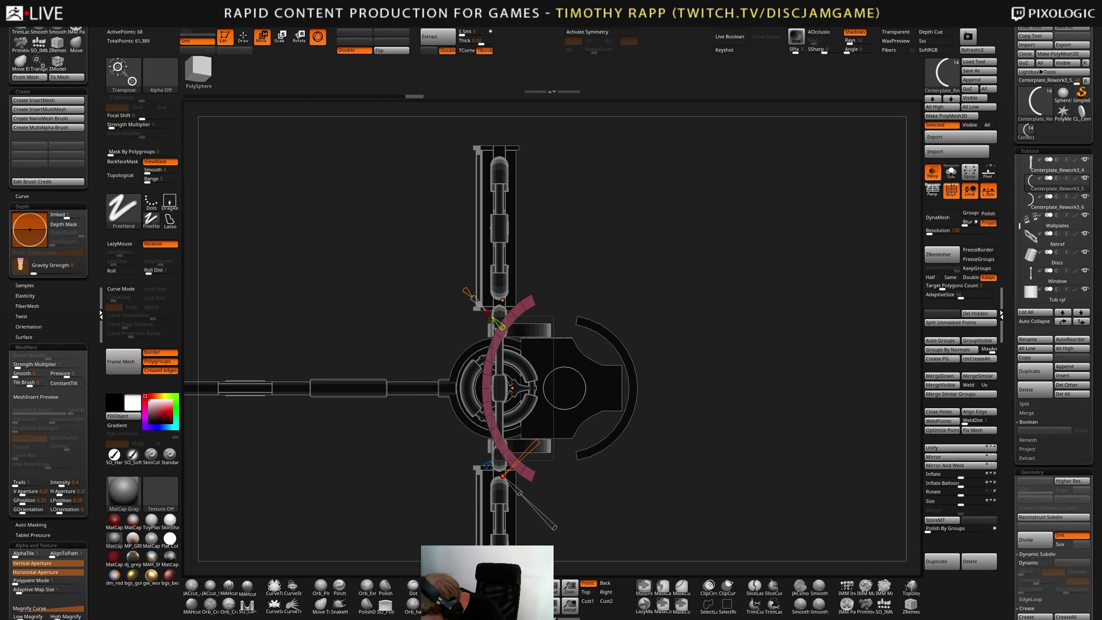
key(ctrl+z)
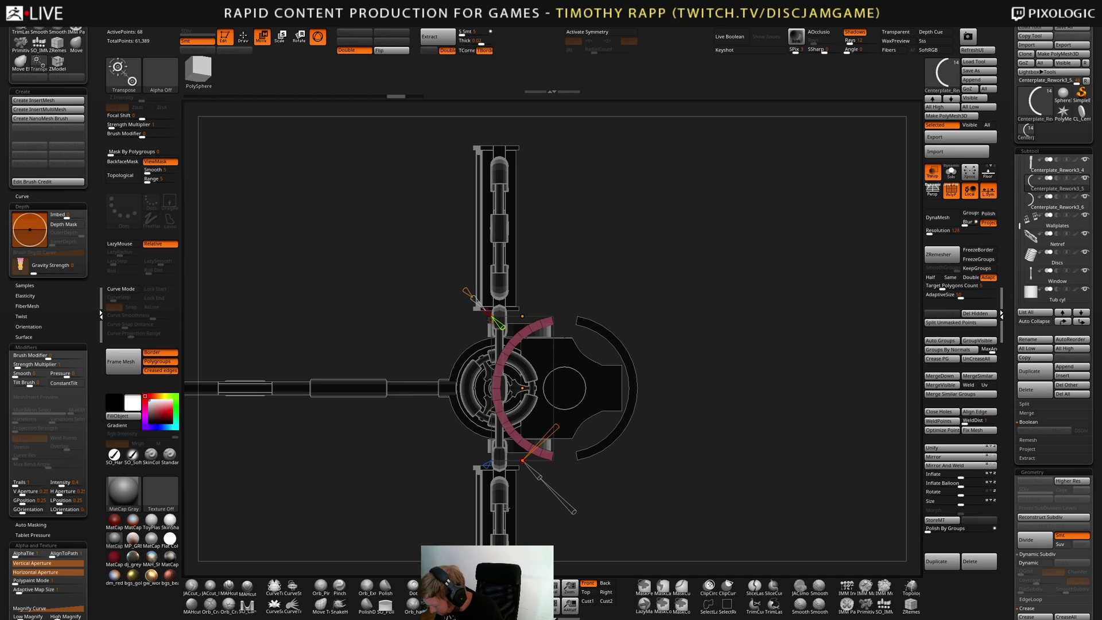
Replace the half ring with a PolyCube primitive
drag(522, 460, 710, 407)
click(490, 320)
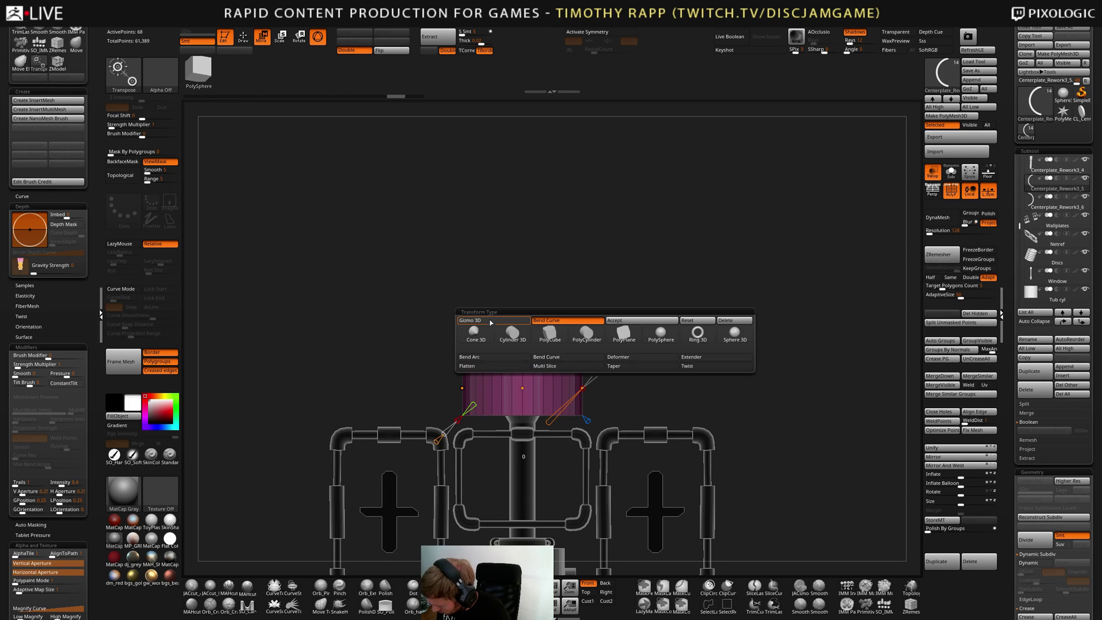
click(550, 337)
drag(554, 336, 606, 390)
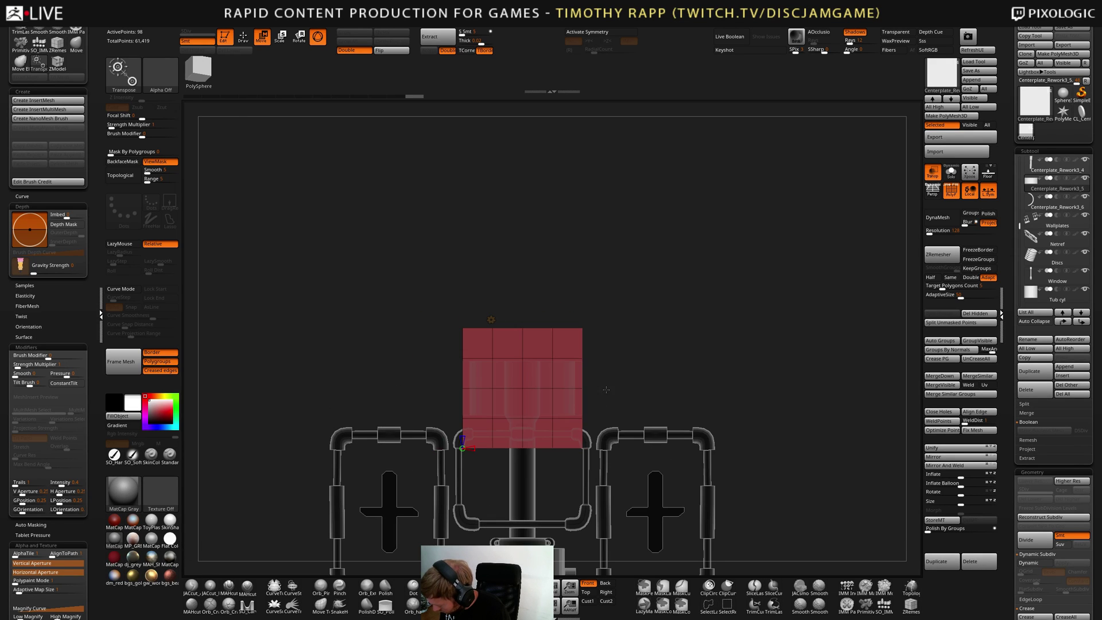
Scale the cube into a thin upright plate about as tall as the ring, and move it away from the cylinder
click(523, 417)
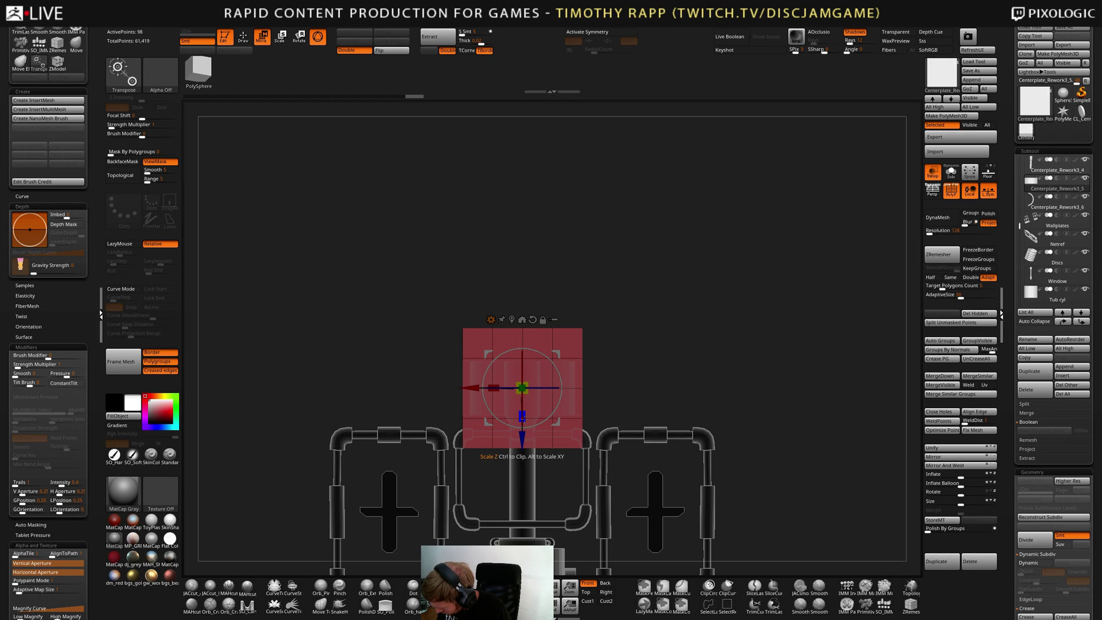
drag(524, 414, 606, 374)
drag(494, 388, 553, 391)
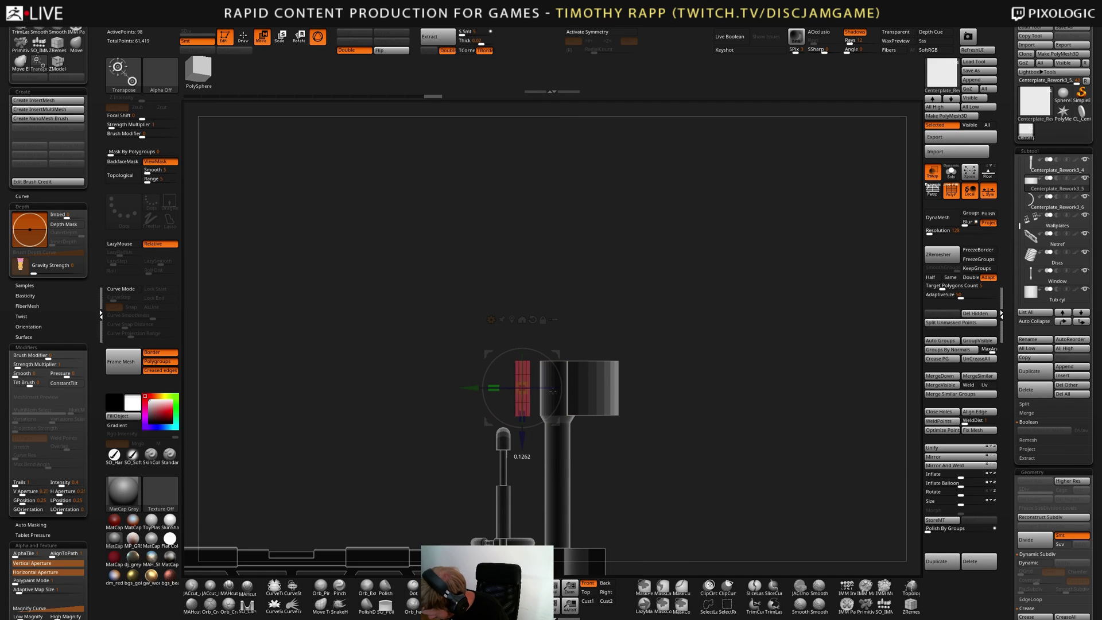
drag(468, 388, 446, 388)
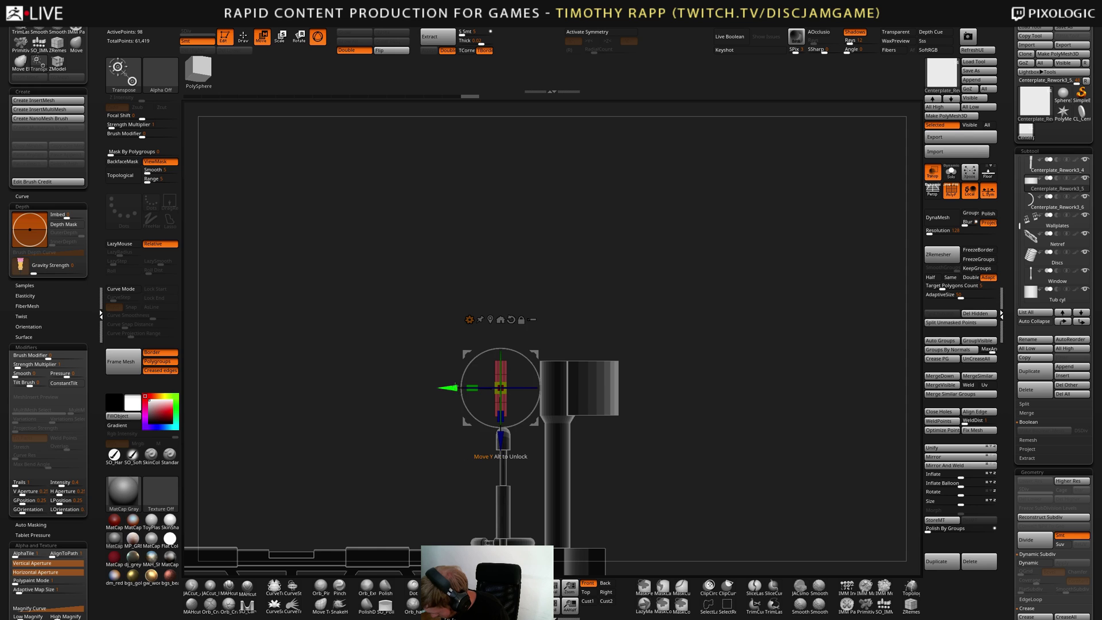
Delete the inner edge loops running through the plate's thickness with ZModeler
mouse_move(539, 402)
mouse_down()
mouse_move(605, 413)
mouse_move(607, 397)
mouse_move(660, 422)
mouse_move(661, 404)
mouse_up()
key(q)
key(b)
key(z)
key(m)
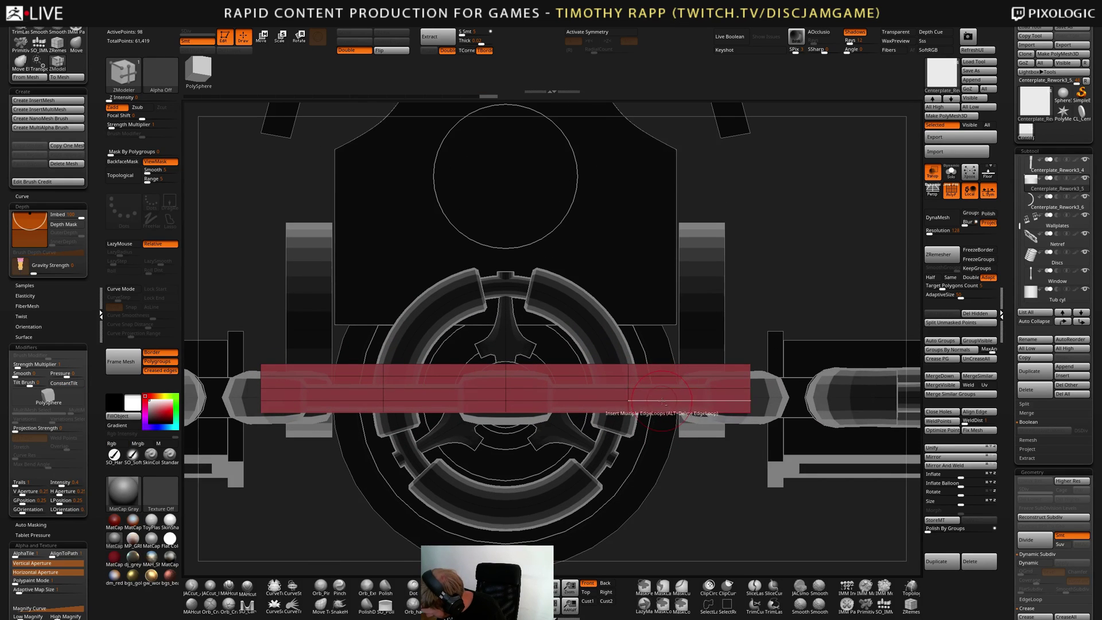
alt+click(663, 401)
alt+click(665, 377)
alt+click(666, 387)
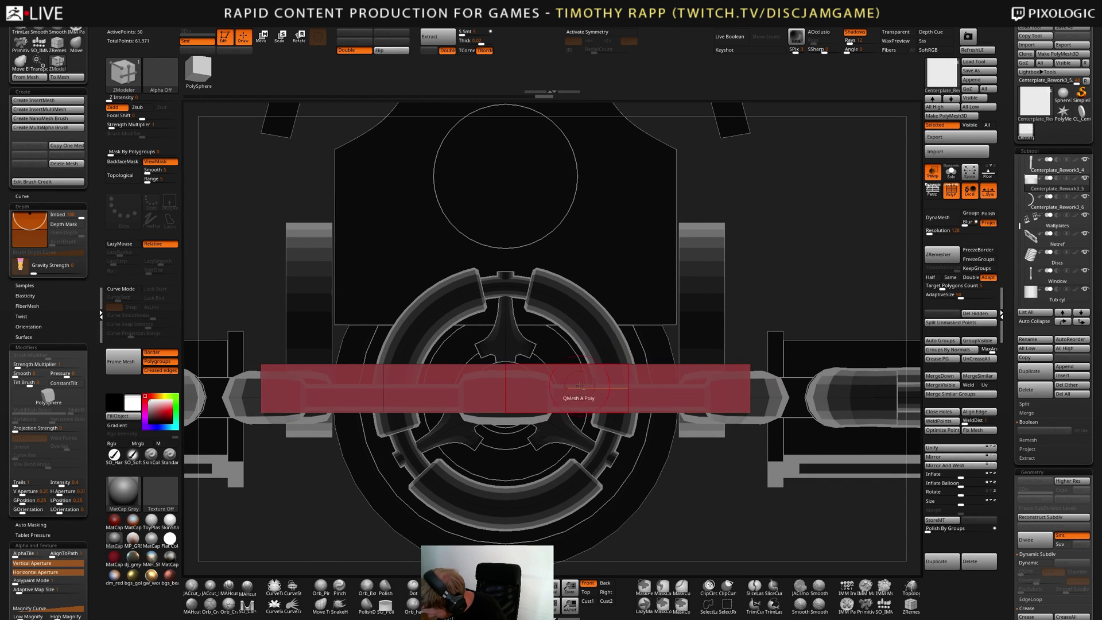
Delete the remaining vertical and horizontal edge loops on the plate's front face, reducing it to a plain box
drag(580, 386, 563, 360)
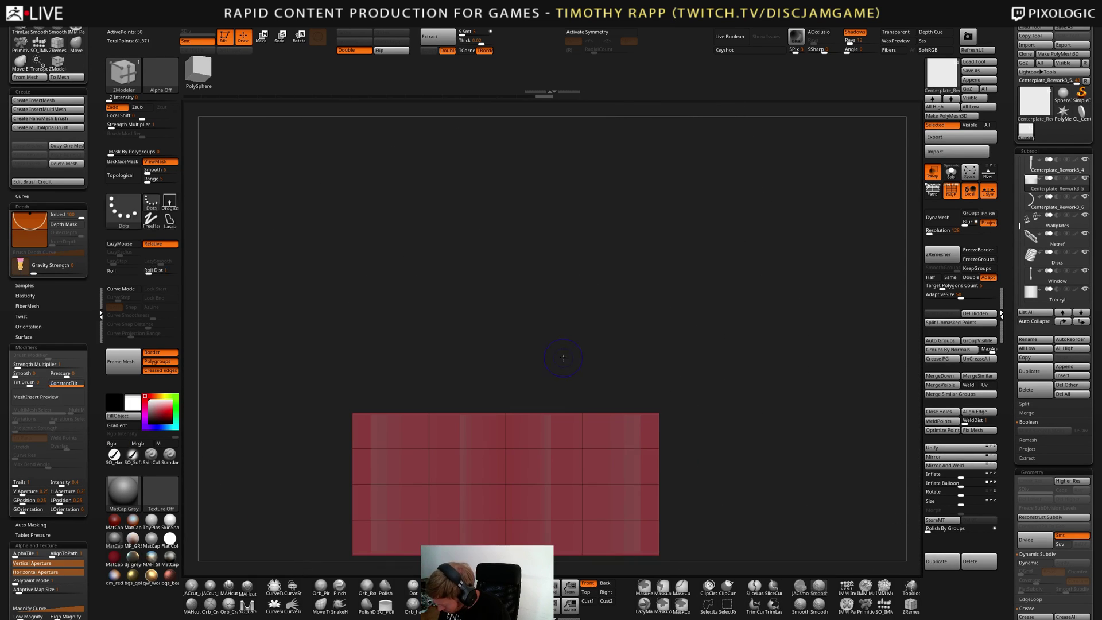
alt+click(583, 442)
alt+click(506, 467)
alt+click(429, 472)
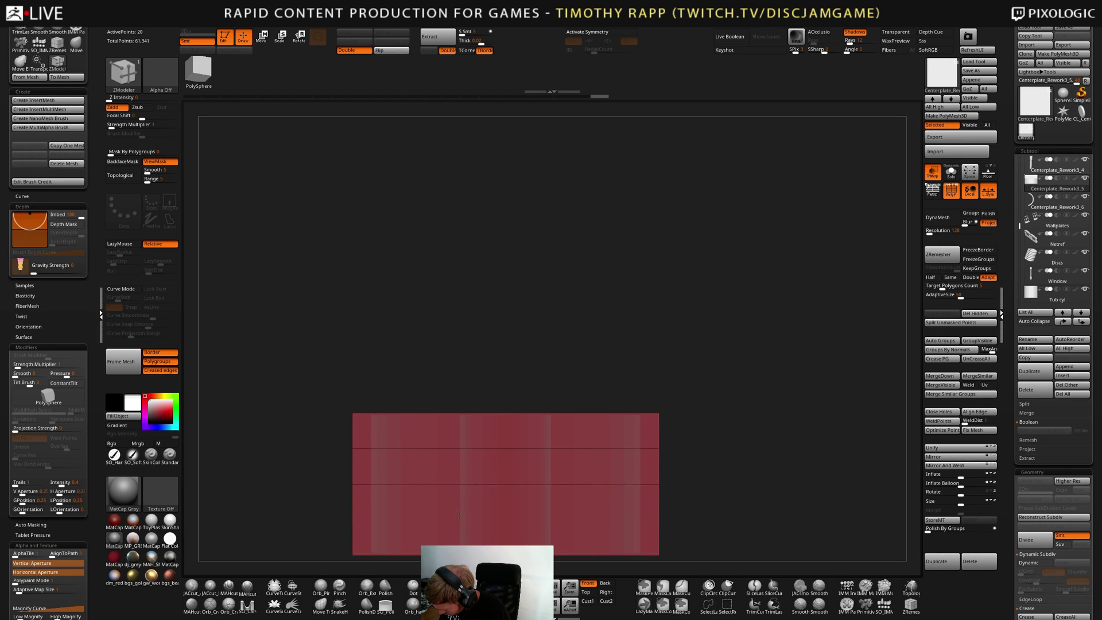
alt+click(479, 484)
alt+click(497, 451)
alt+drag(677, 485, 652, 434)
Scale the plate slightly thinner, widen it and enlarge it so it extends beyond the cylinder head behind it
key(w)
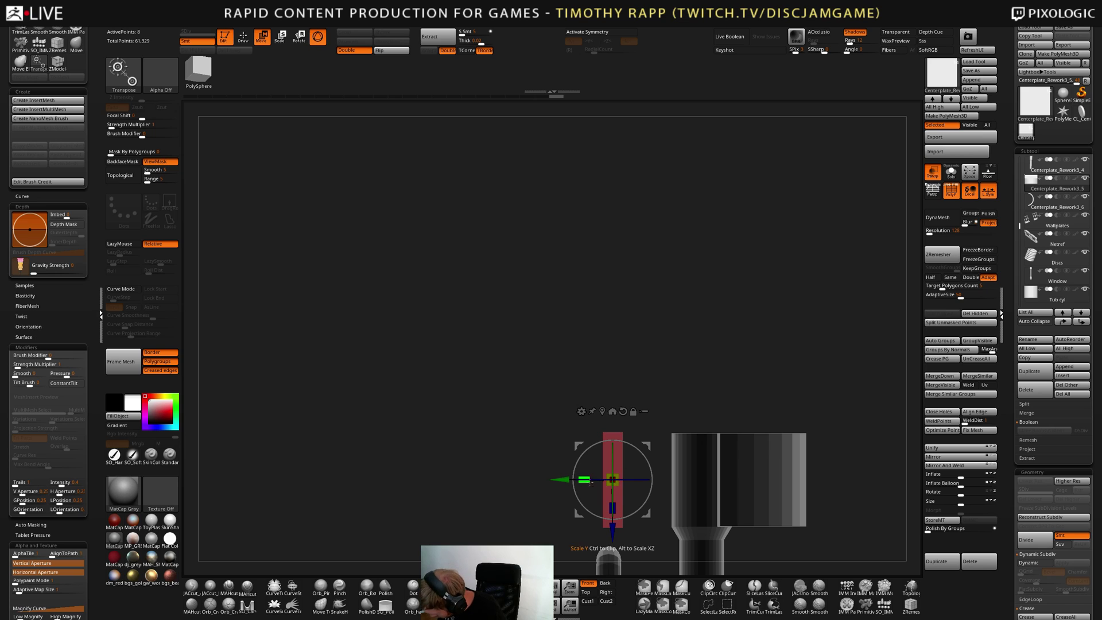
drag(590, 483, 586, 478)
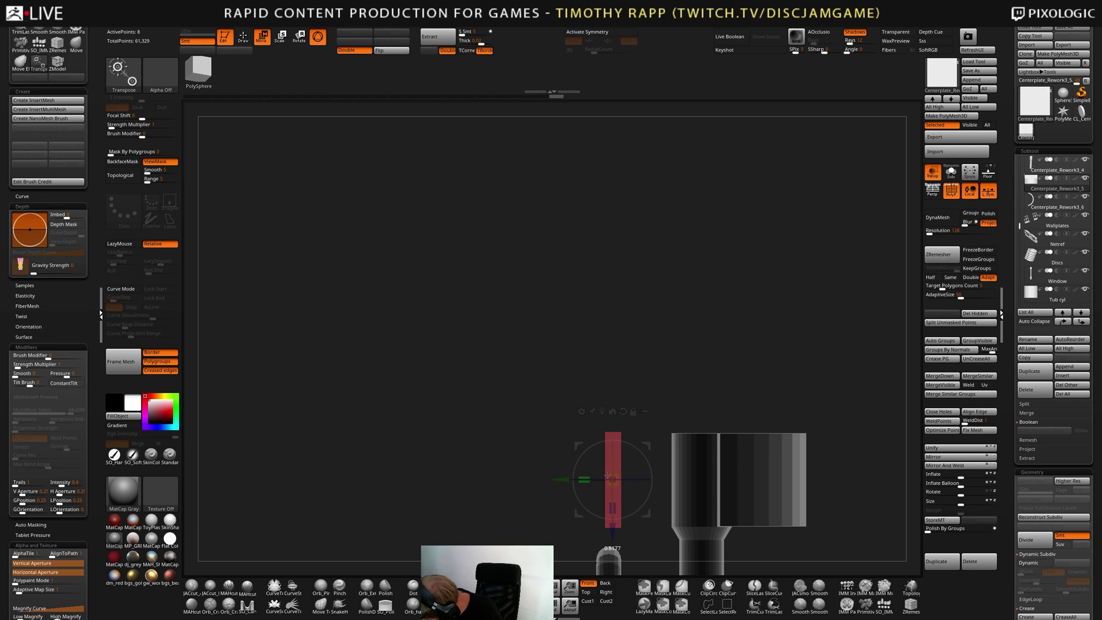
alt+drag(674, 488, 643, 428)
drag(678, 451, 701, 457)
alt+drag(701, 457, 720, 440)
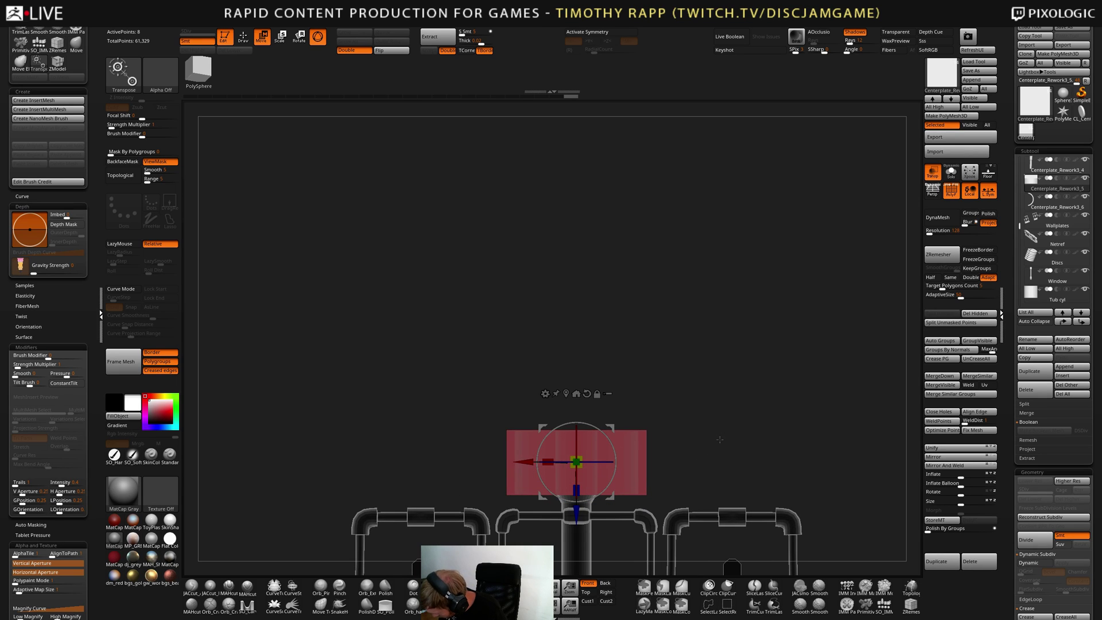
drag(549, 462, 557, 460)
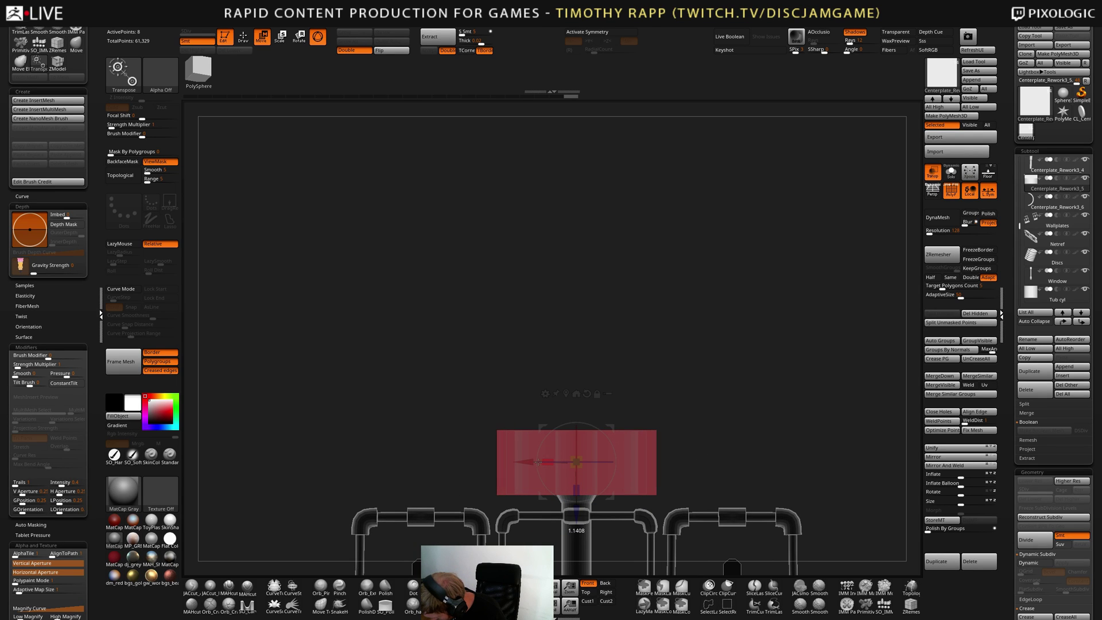
alt+drag(689, 458, 660, 436)
drag(660, 437, 745, 435)
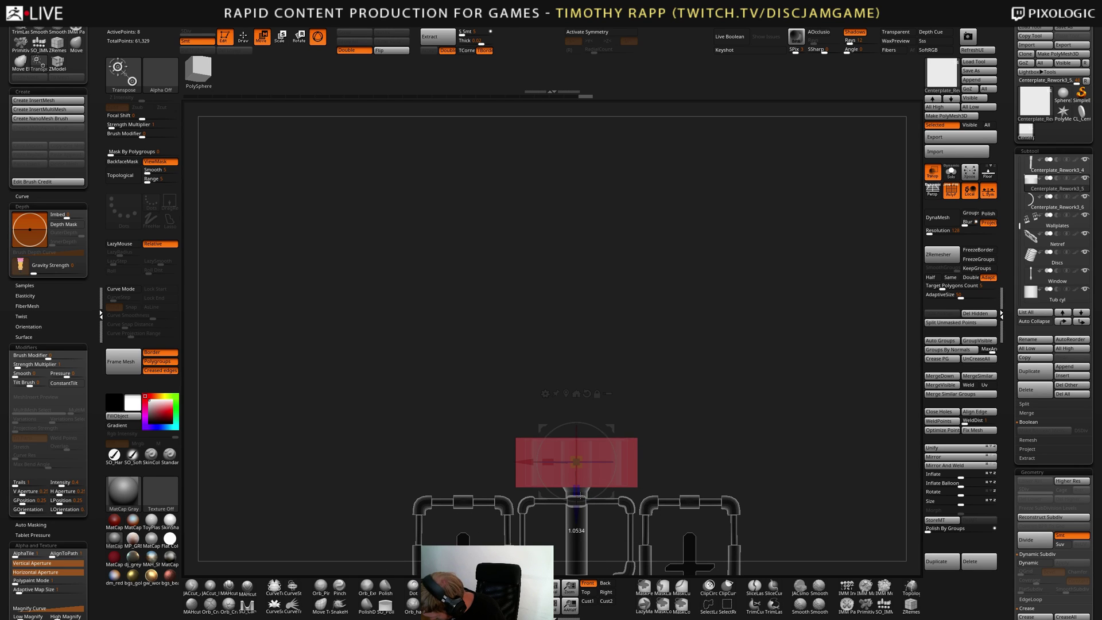
mouse_move(591, 492)
mouse_down()
mouse_move(710, 446)
mouse_move(694, 446)
mouse_move(710, 461)
mouse_move(688, 460)
mouse_move(706, 438)
mouse_move(718, 443)
mouse_up()
Turn off subdivision smoothing and try subdividing the plate
key(q)
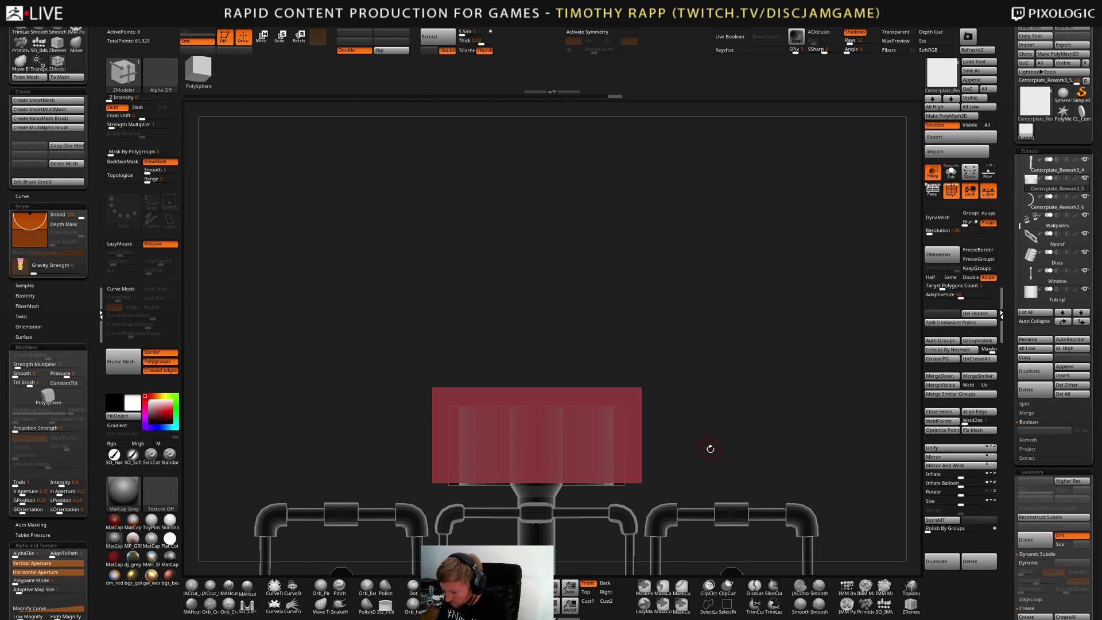
click(197, 40)
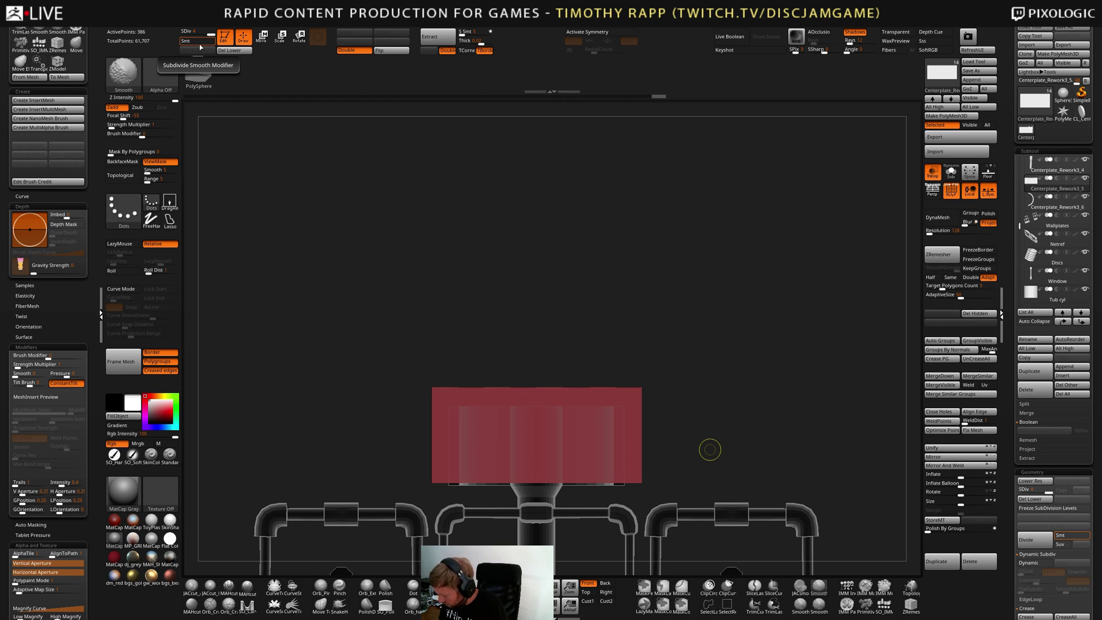
key(ctrl+d)
mouse_move(686, 425)
mouse_down()
mouse_move(666, 436)
mouse_move(629, 430)
mouse_move(671, 411)
mouse_move(673, 435)
mouse_move(698, 460)
mouse_move(688, 453)
mouse_up()
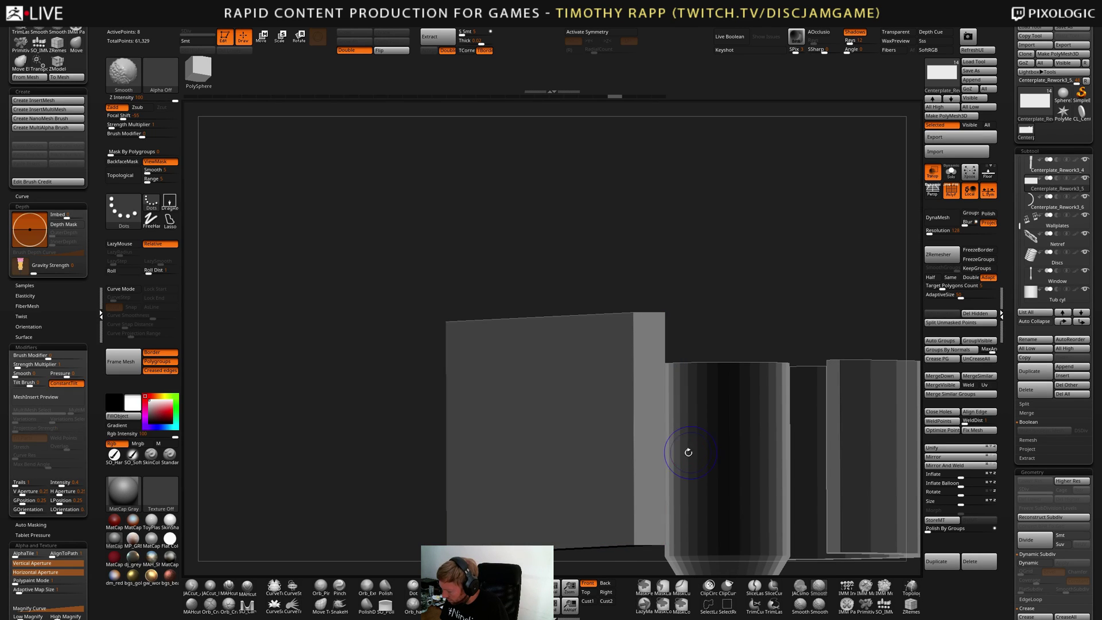
Insert a horizontal edge loop at the plate's mid-height, then try a vertical loop through its centre and undo it
right_drag(632, 462, 642, 460)
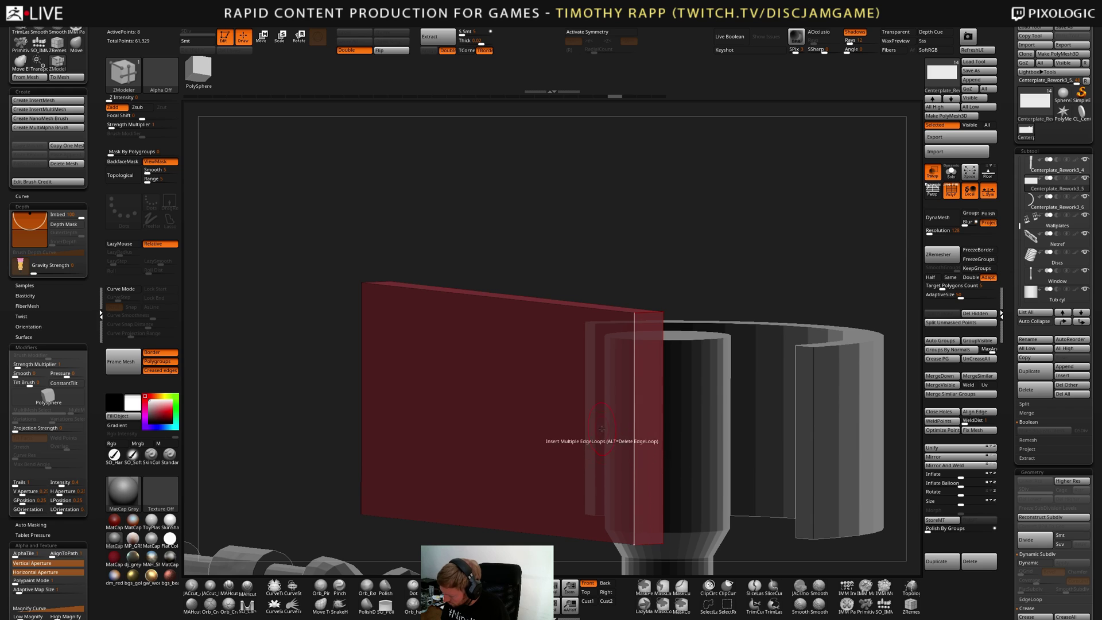
click(637, 432)
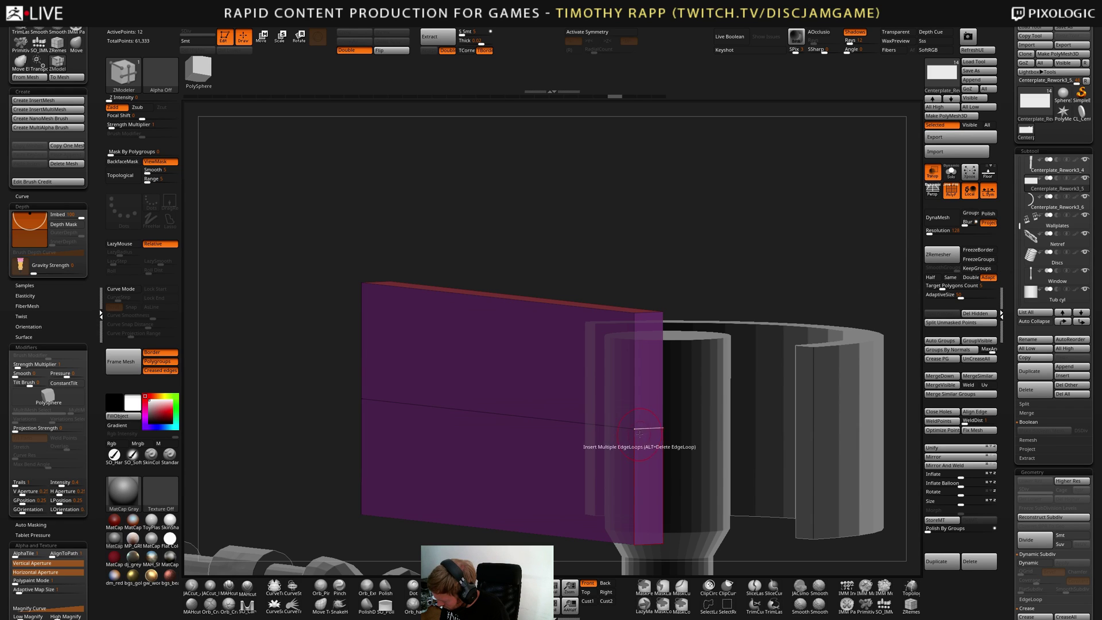
click(498, 412)
key(1)
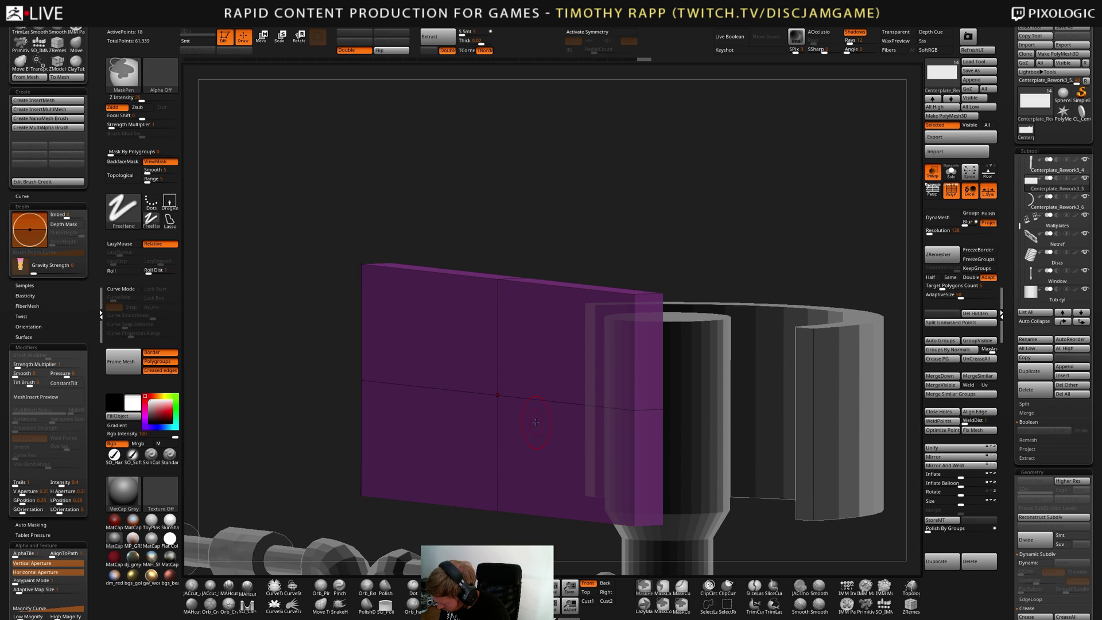
key(ctrl+z)
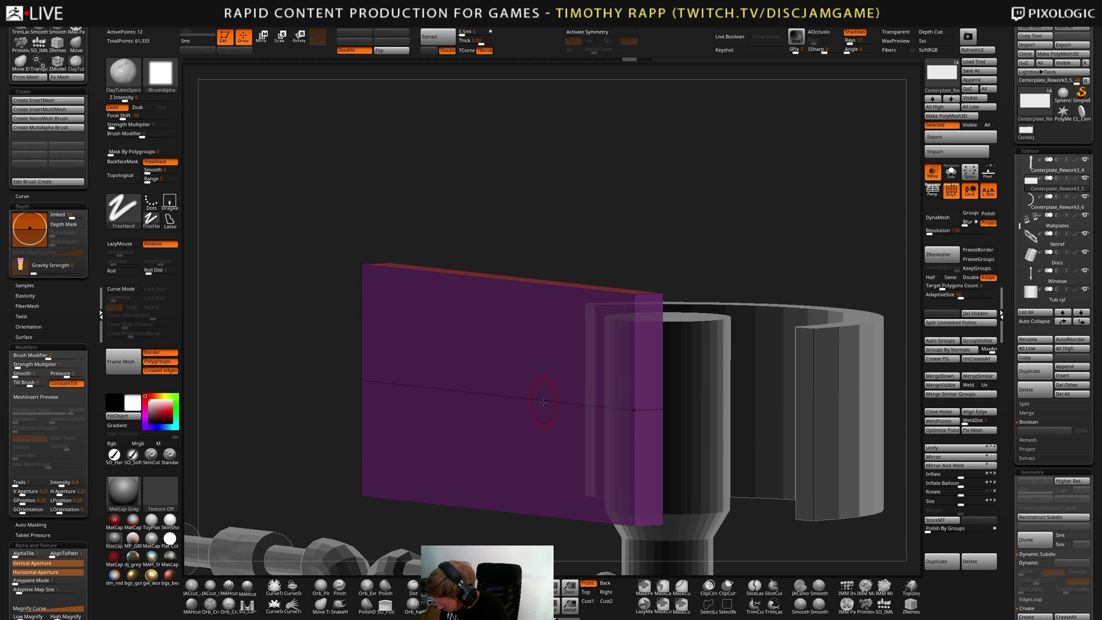
Set a specified resolution for inserted edge loops and divide the plate into an evenly spaced grid of vertical and horizontal loops
key(2)
key(space)
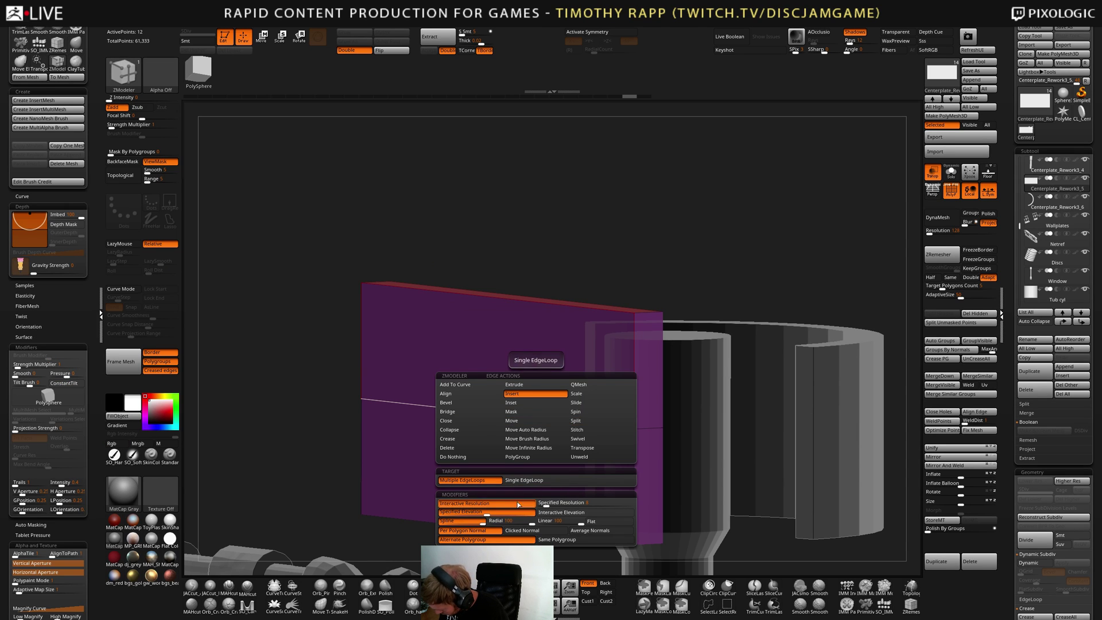
click(546, 505)
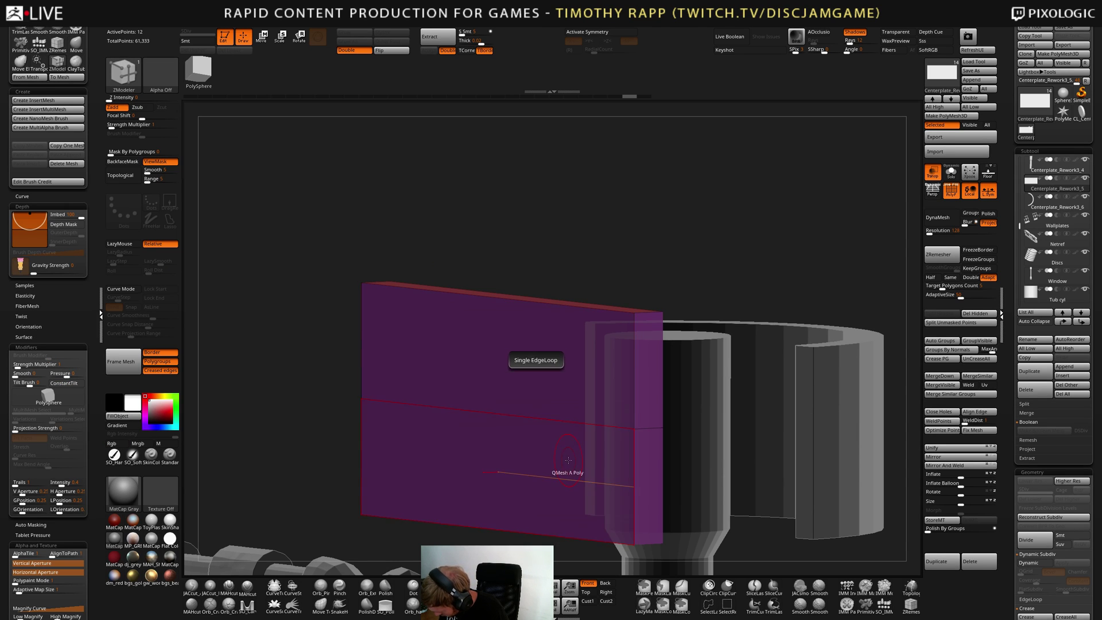
click(659, 432)
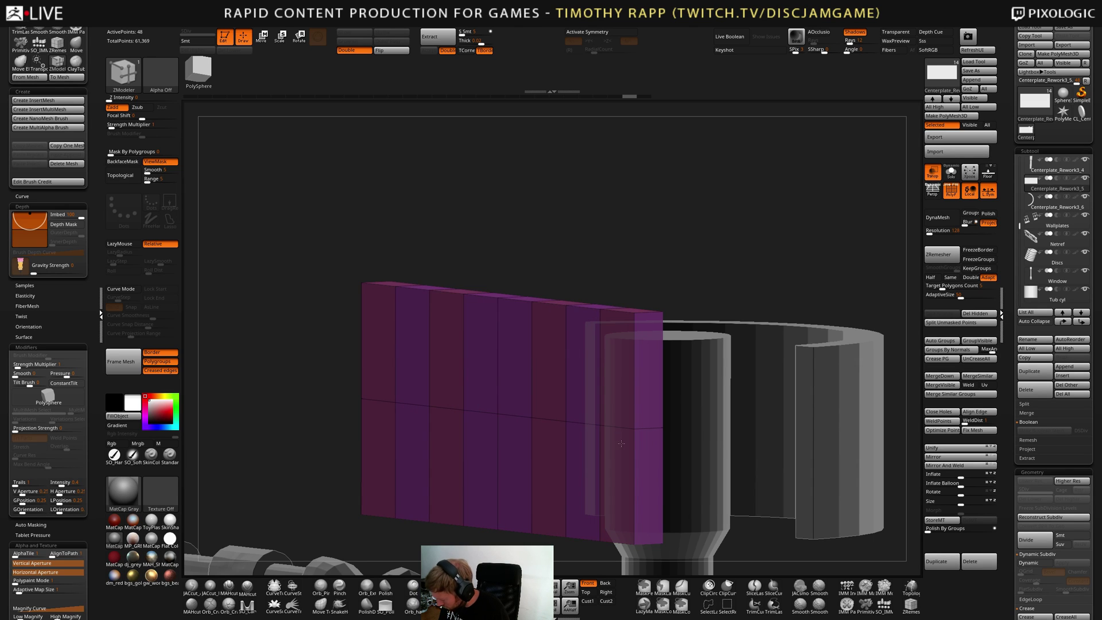
drag(594, 442, 587, 441)
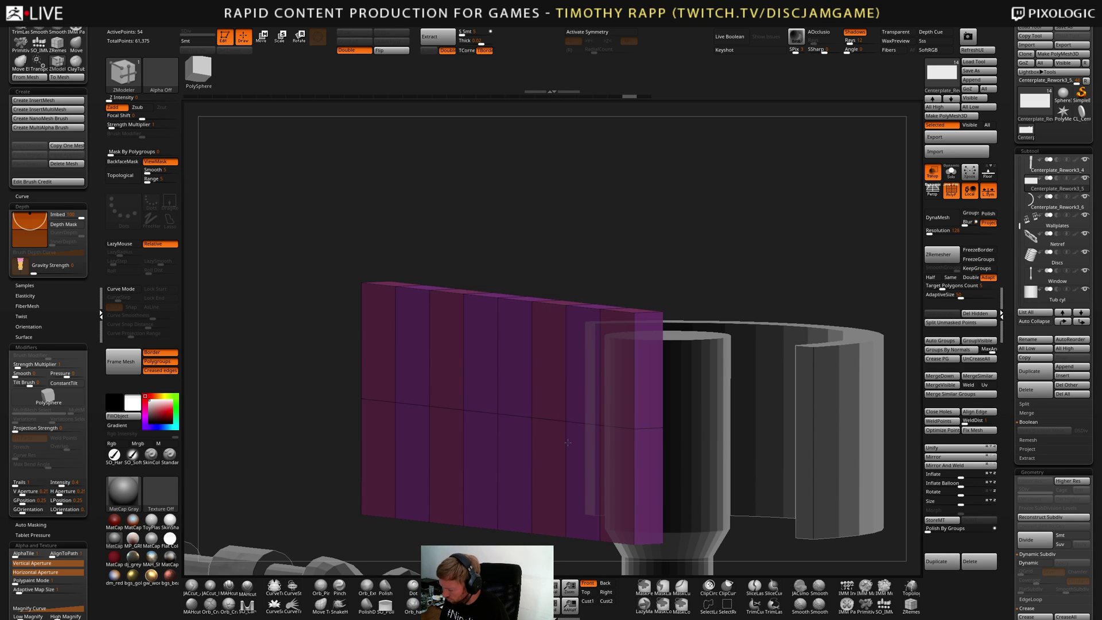
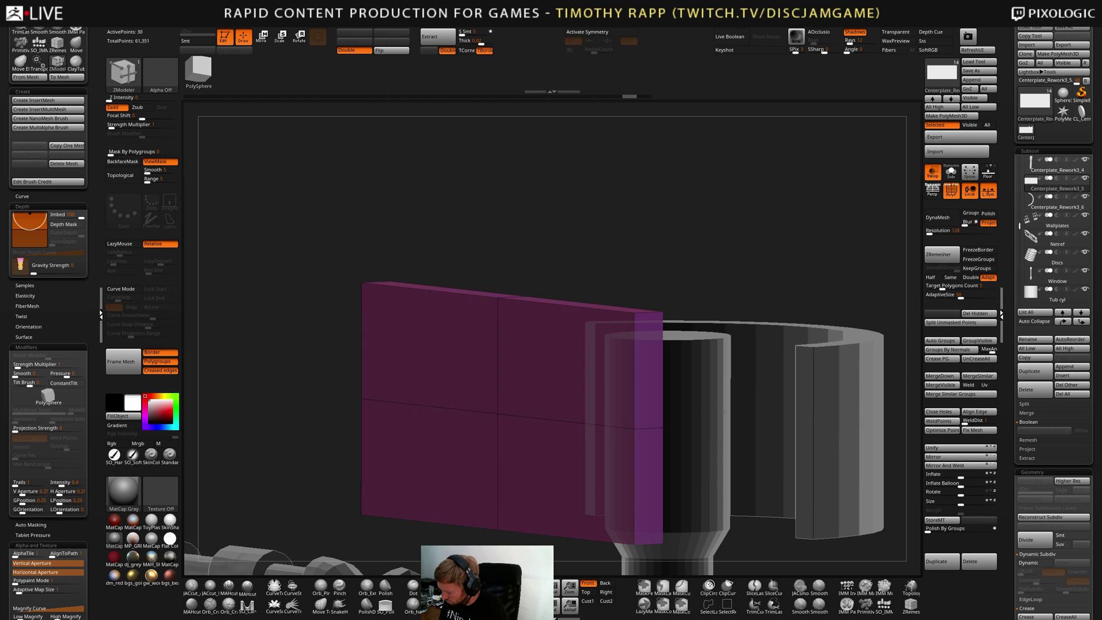
drag(721, 390, 719, 371)
drag(616, 379, 620, 349)
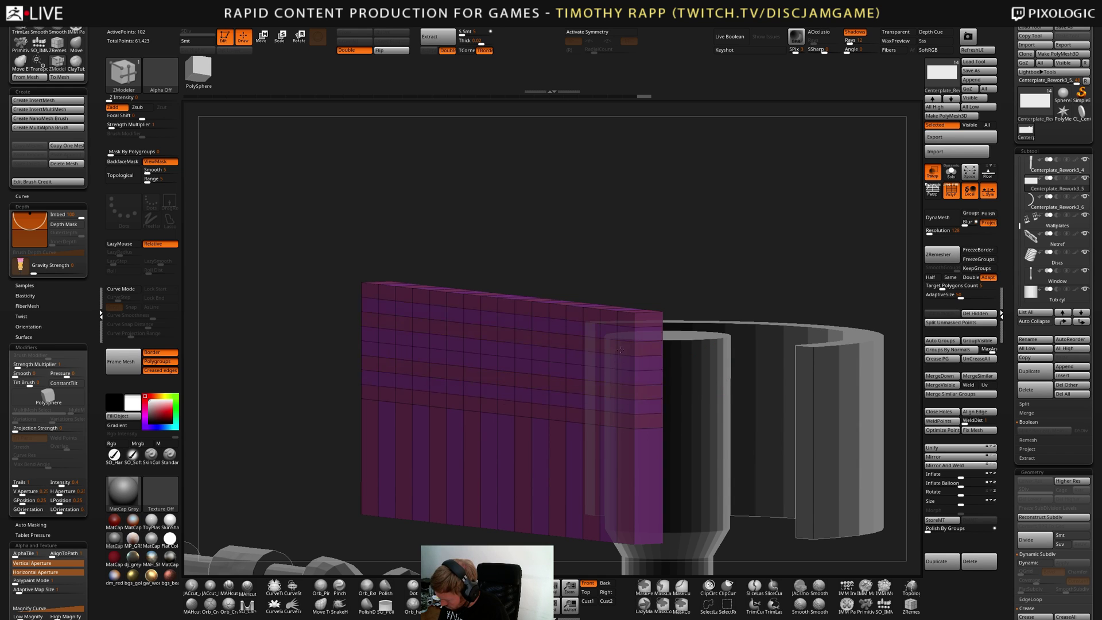
key(ctrl+z)
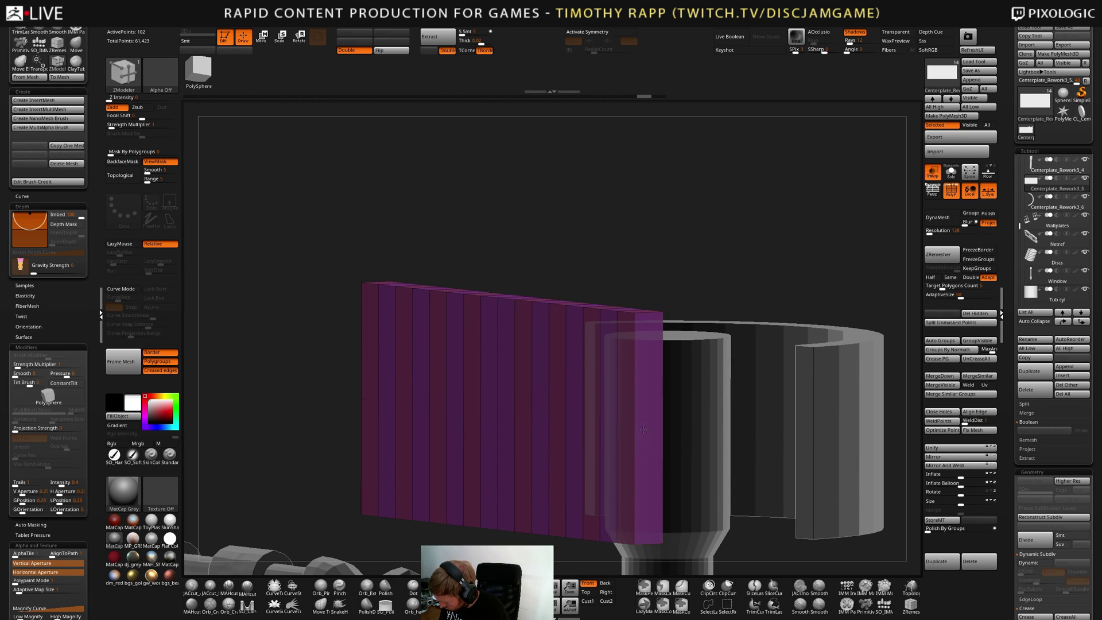
drag(643, 428, 677, 488)
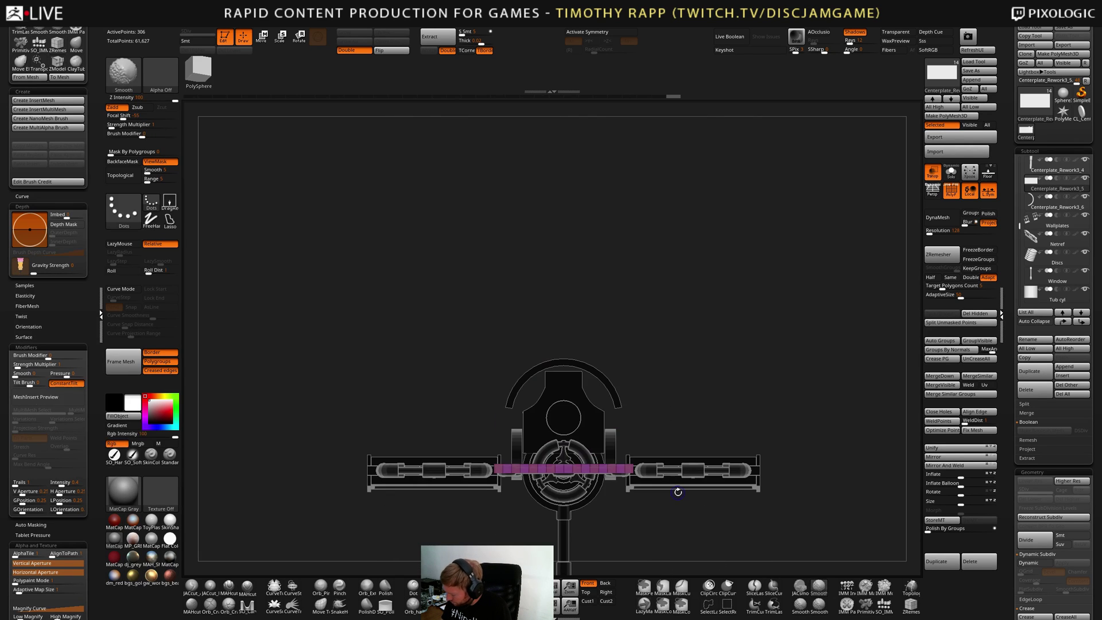
Apply the Bend Curve deformer to the plate, then try adjusting its end control point and undo that adjustment
key(w)
key(f)
click(532, 399)
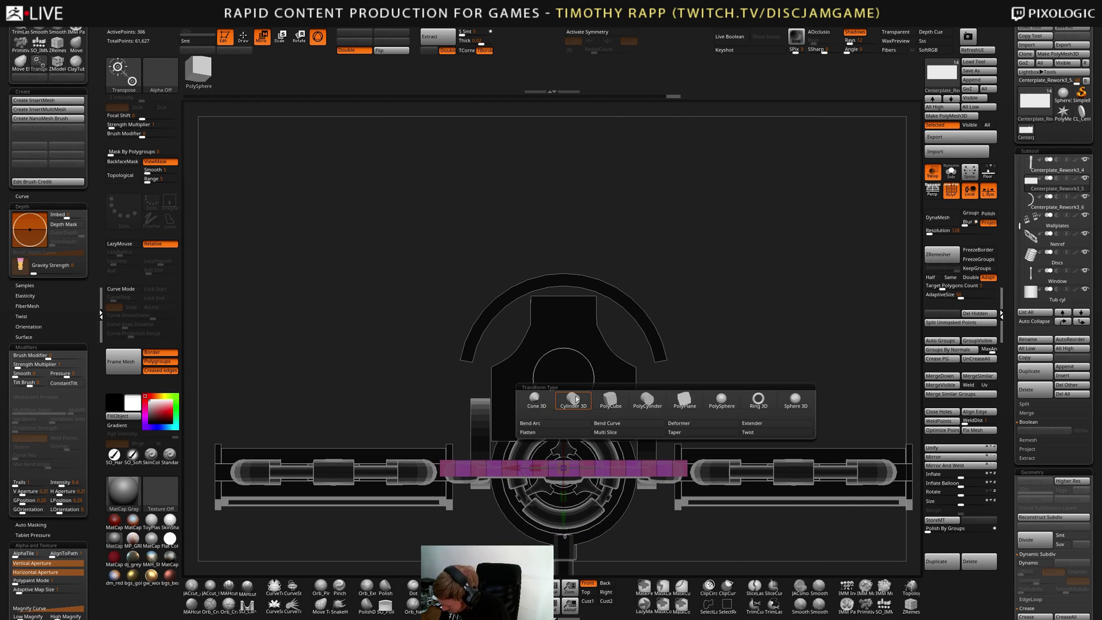
click(615, 425)
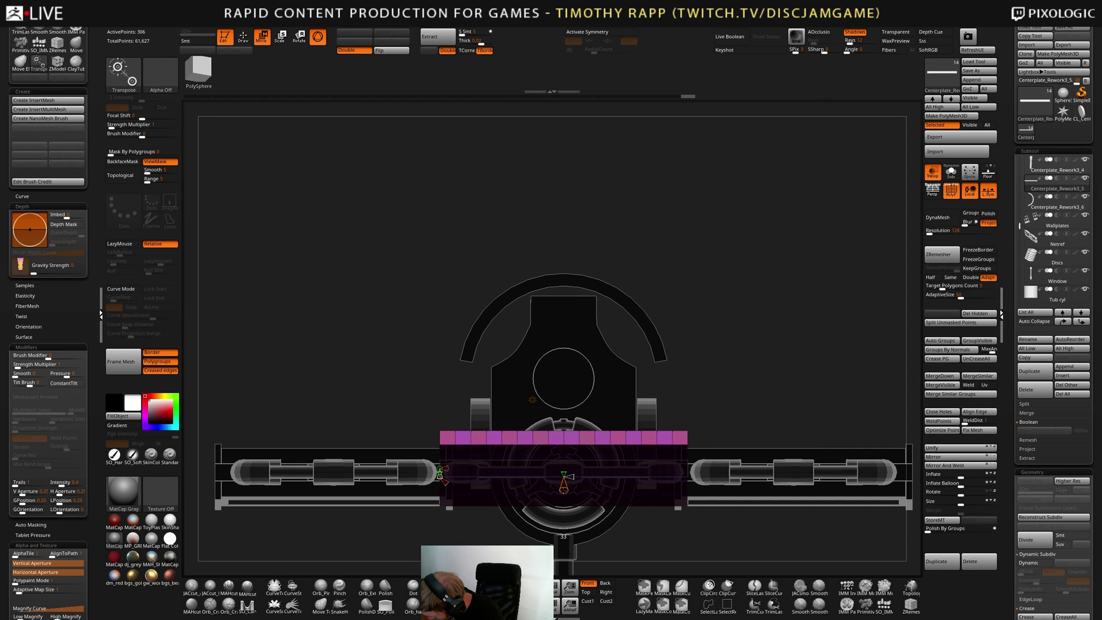
drag(441, 476, 447, 469)
key(ctrl+z)
Bend the plate along its width into a smooth arc that opens towards the half ring, refining the curvature from above
drag(746, 367, 746, 310)
drag(566, 469, 572, 438)
drag(740, 367, 754, 424)
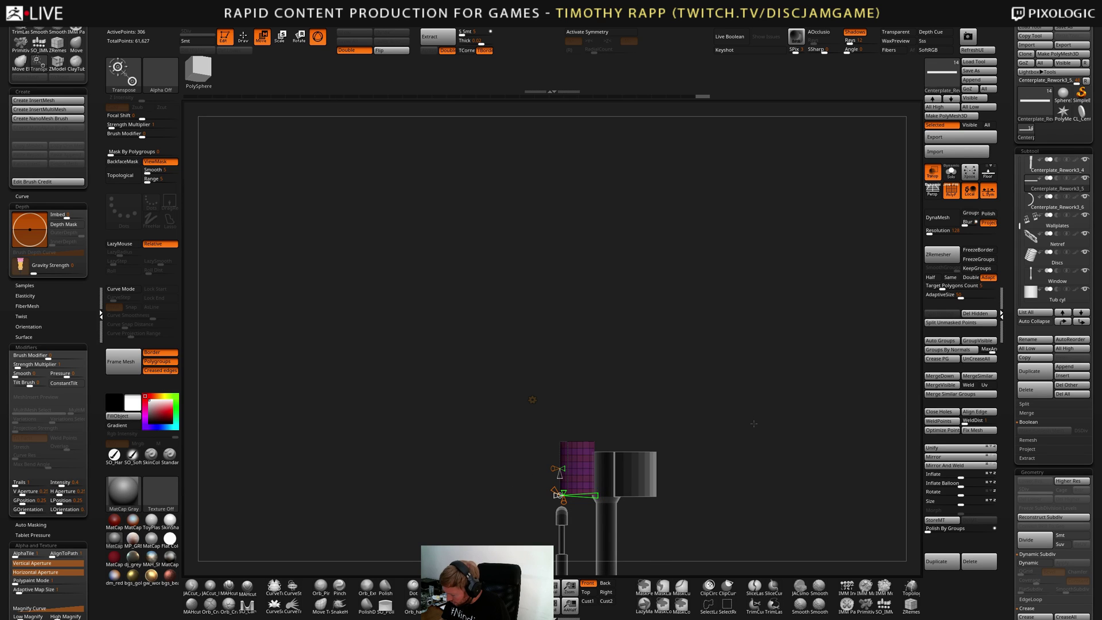
drag(710, 473, 726, 458)
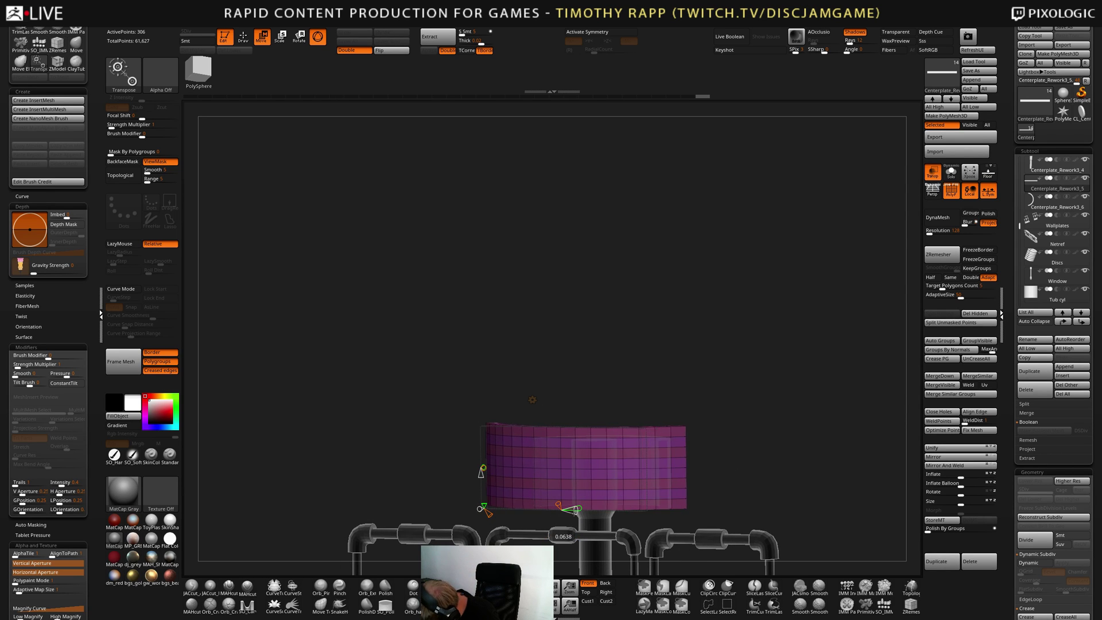
shift+drag(660, 508, 659, 510)
right_drag(649, 475, 626, 512)
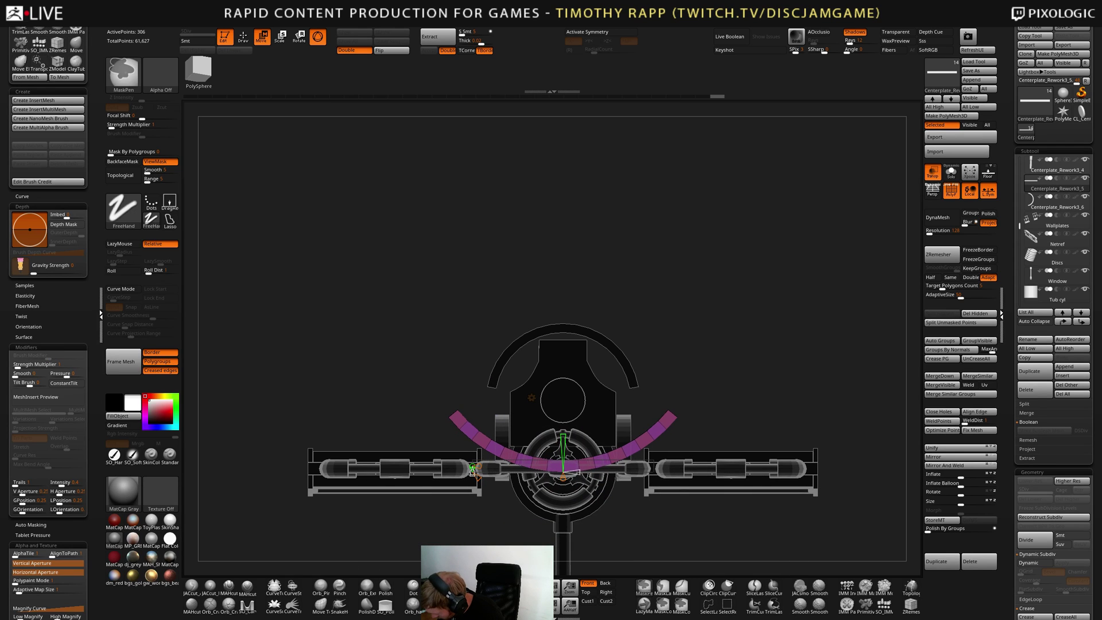
drag(568, 471, 571, 474)
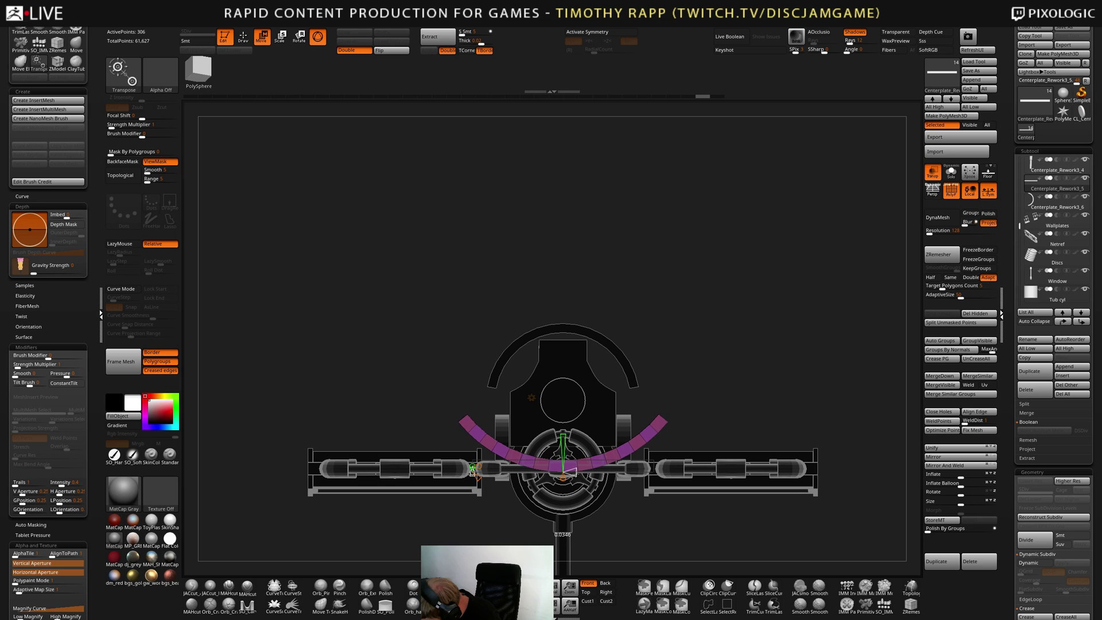
Redo the last bend change on the curved plate and check its curvature beside the central pole
right_drag(577, 466, 739, 478)
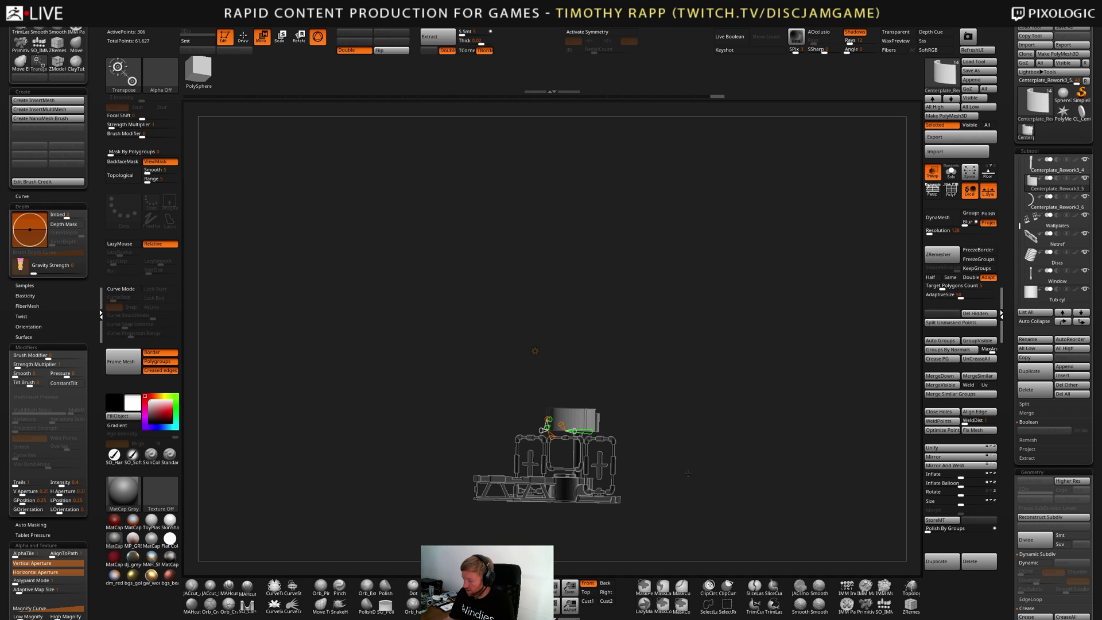
right_drag(682, 477, 700, 490)
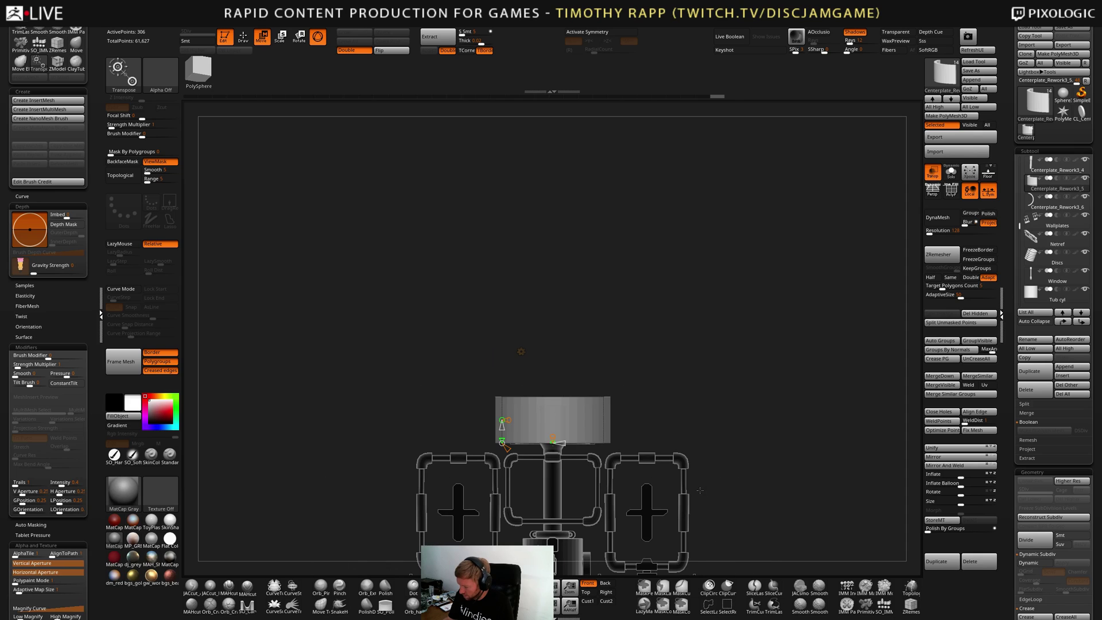
right_drag(726, 451, 679, 479)
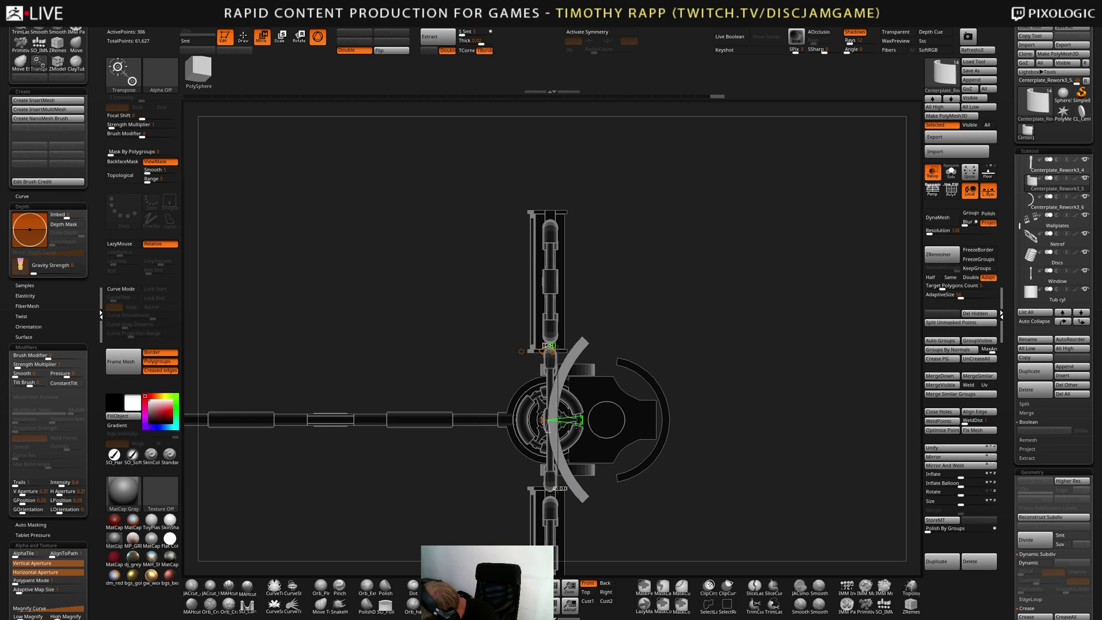
key(ctrl+shift+z)
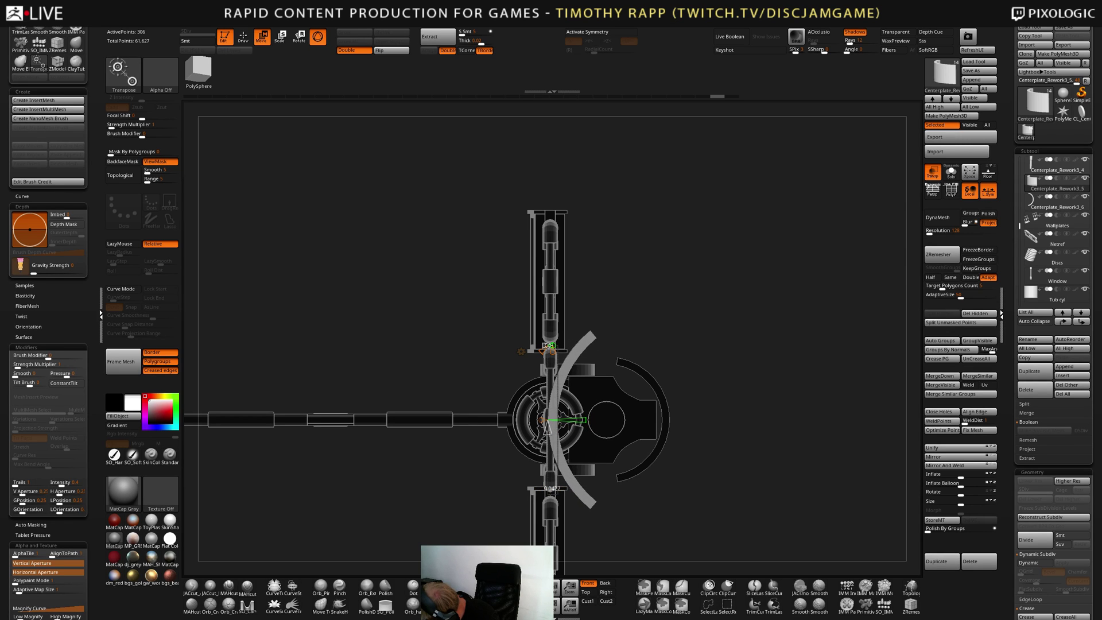
right_drag(636, 434, 593, 424)
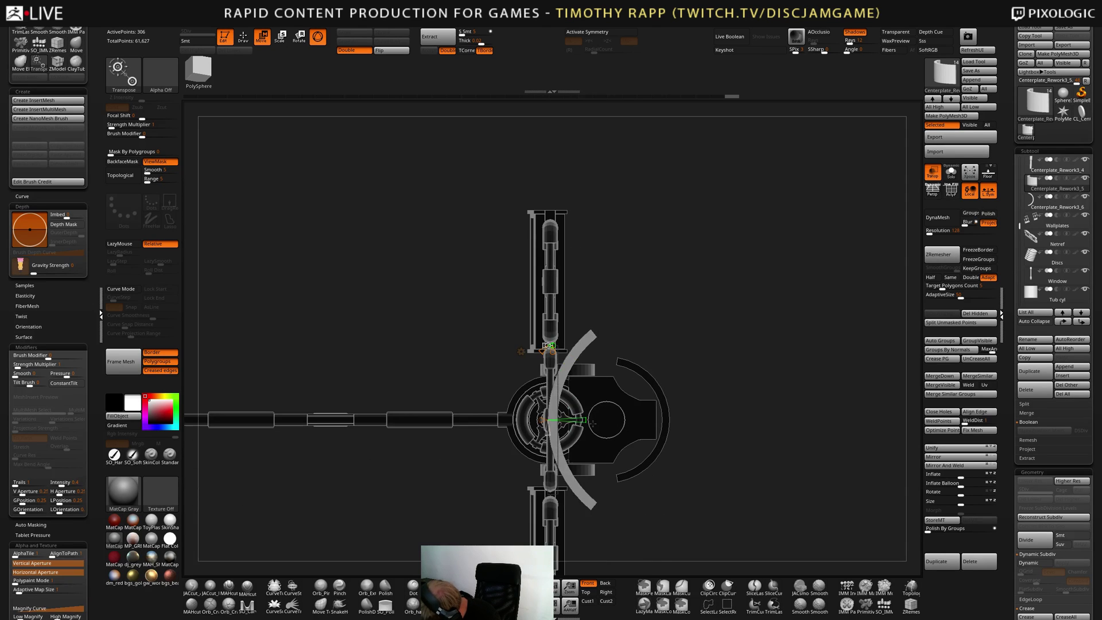
mouse_move(686, 488)
right_down()
mouse_move(716, 423)
mouse_move(703, 443)
mouse_move(718, 442)
mouse_move(708, 514)
mouse_move(744, 498)
mouse_move(730, 486)
mouse_move(757, 483)
right_up()
key(q)
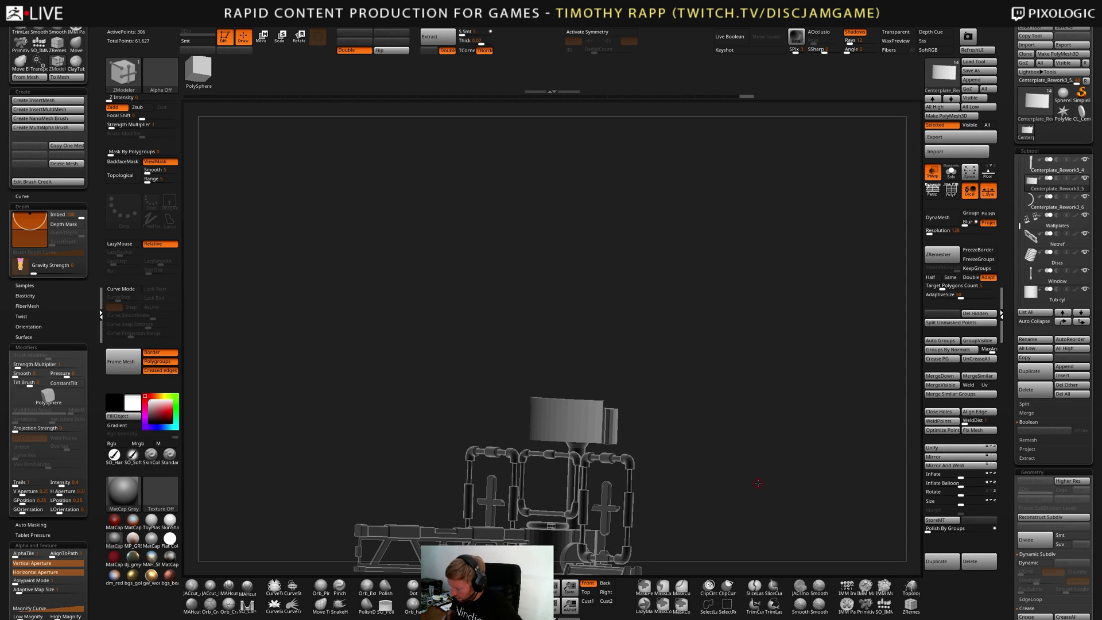
drag(758, 483, 714, 423)
key(w)
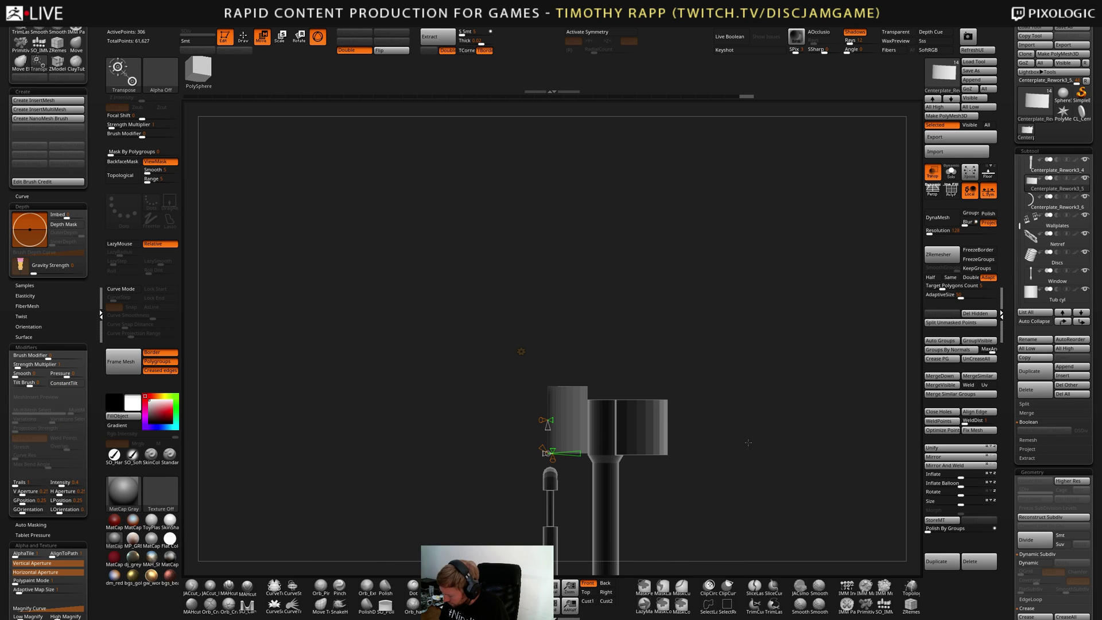
Duplicate the curved plate and place the transform gizmo's pivot at the centre of the pole
click(1029, 372)
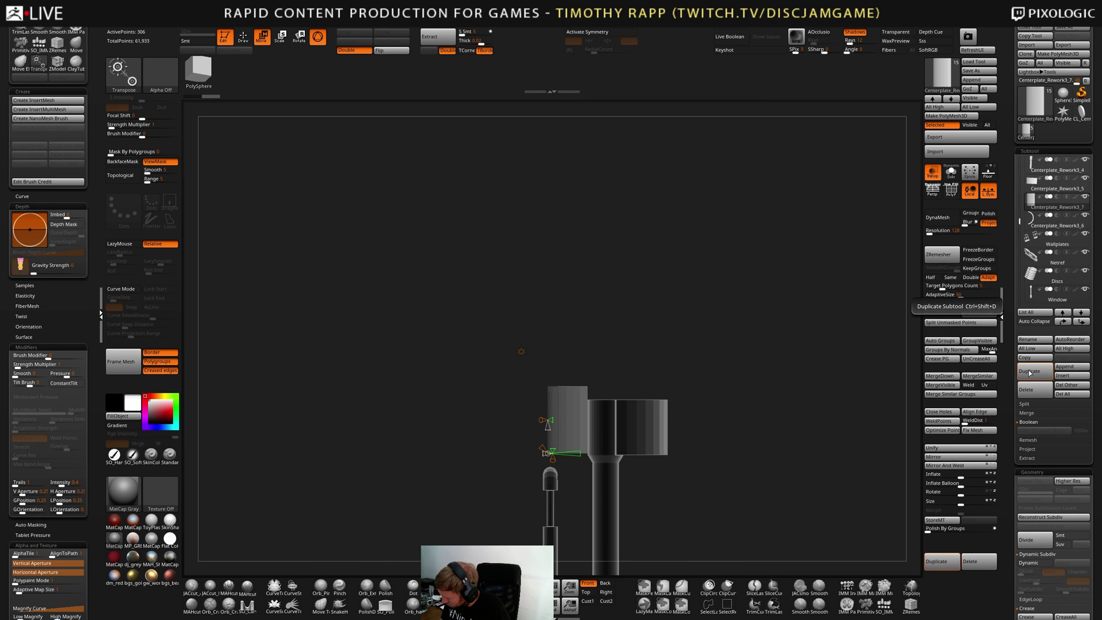
drag(687, 445, 707, 471)
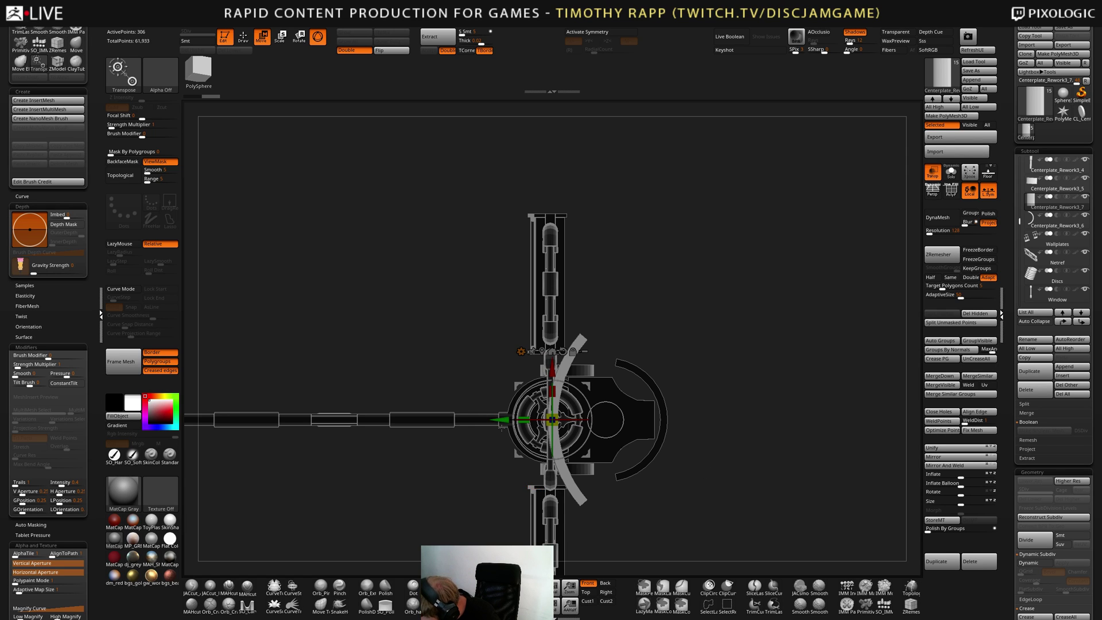
drag(501, 427, 674, 390)
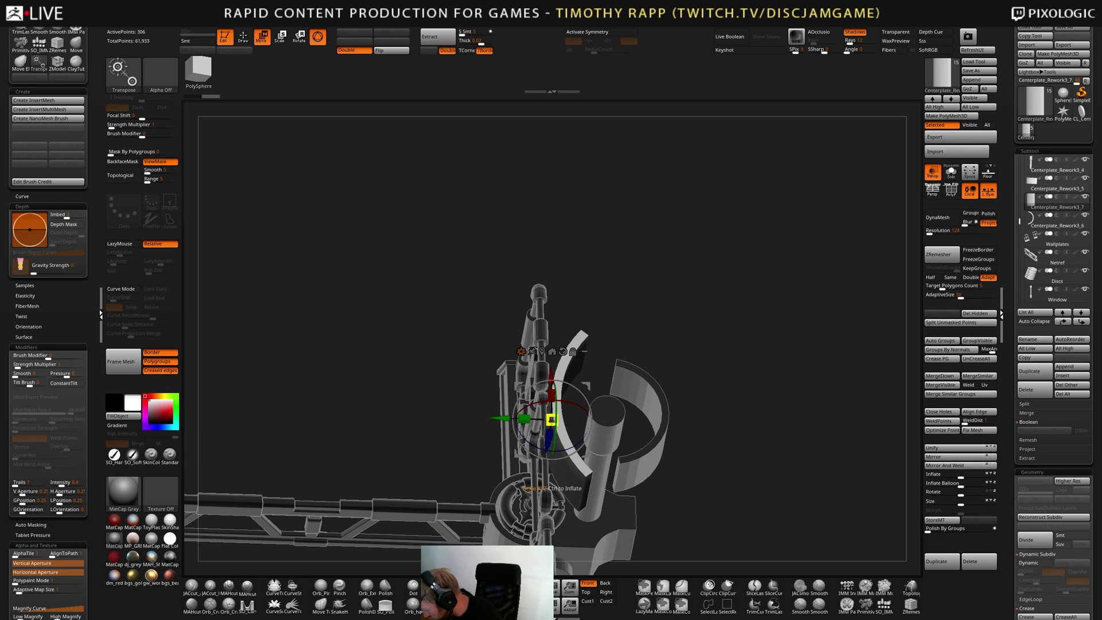
alt+click(552, 352)
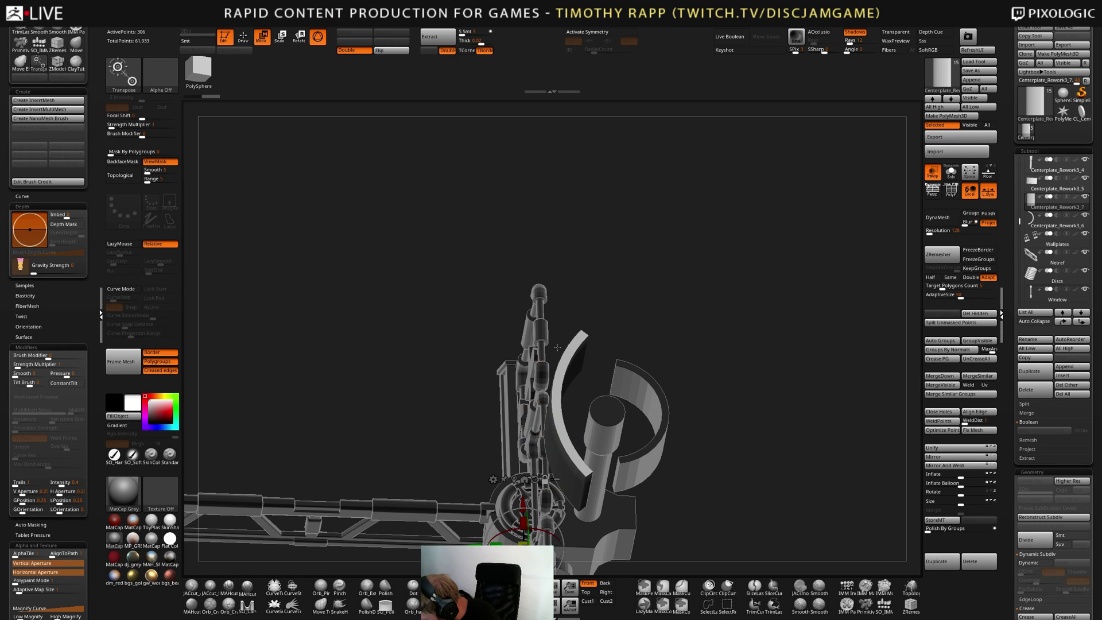
mouse_move(682, 417)
shift+mouse_down()
mouse_move(646, 441)
mouse_move(642, 426)
shift+mouse_up()
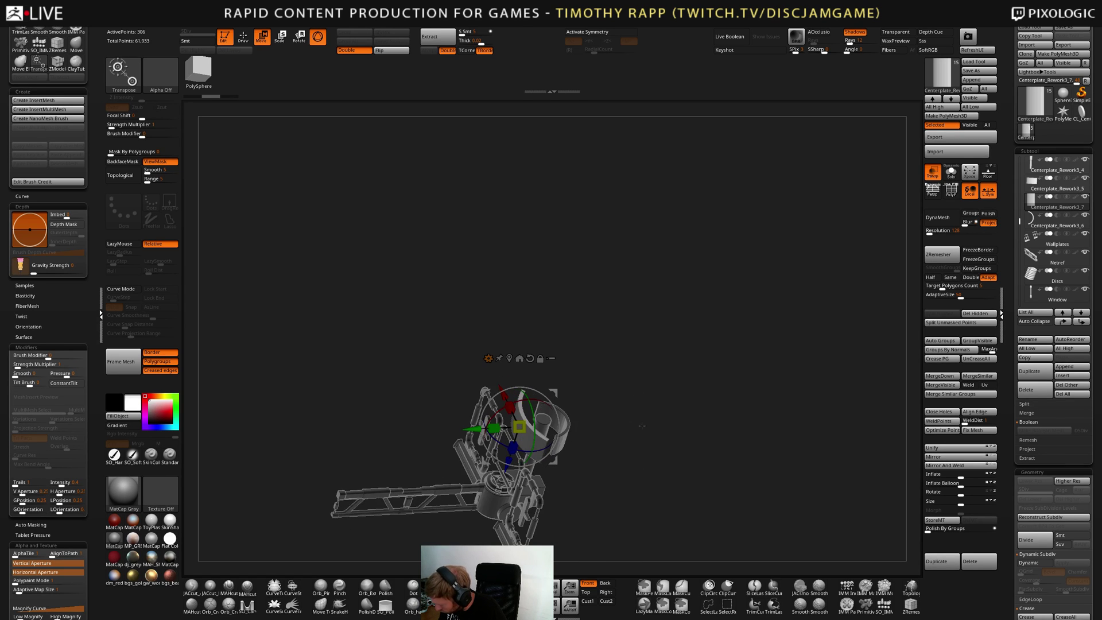
alt+click(520, 359)
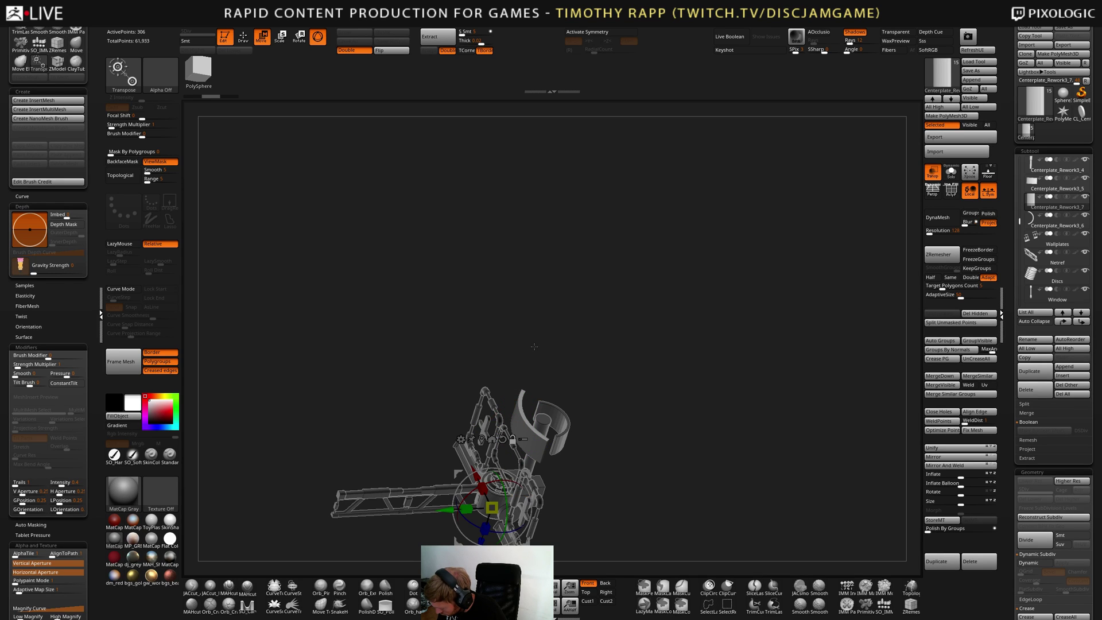
shift+drag(534, 346, 597, 441)
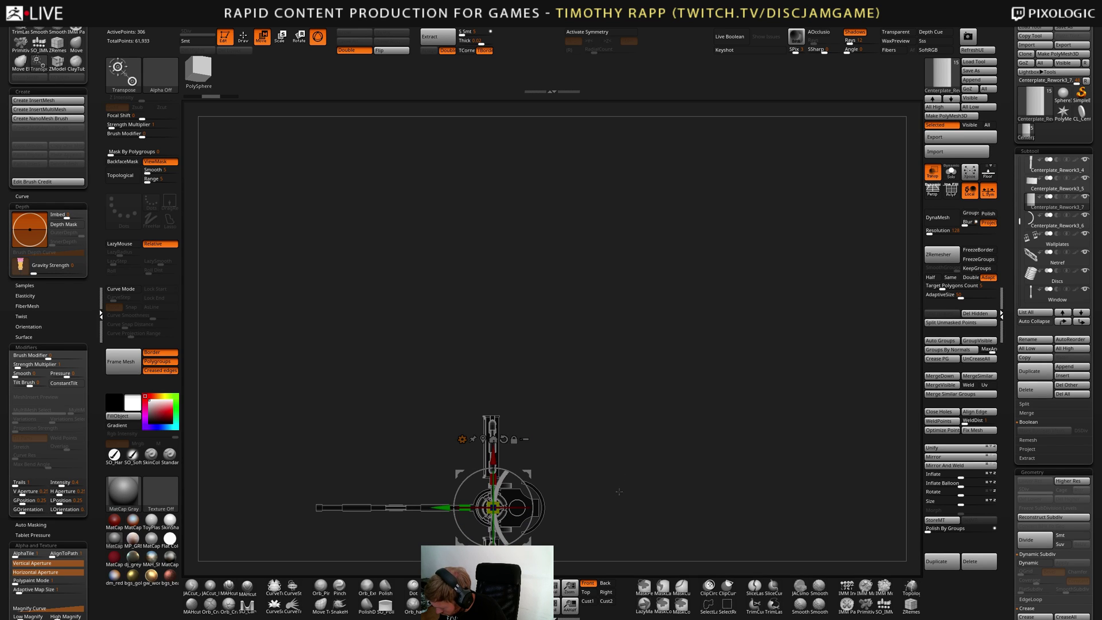
drag(618, 491, 619, 443)
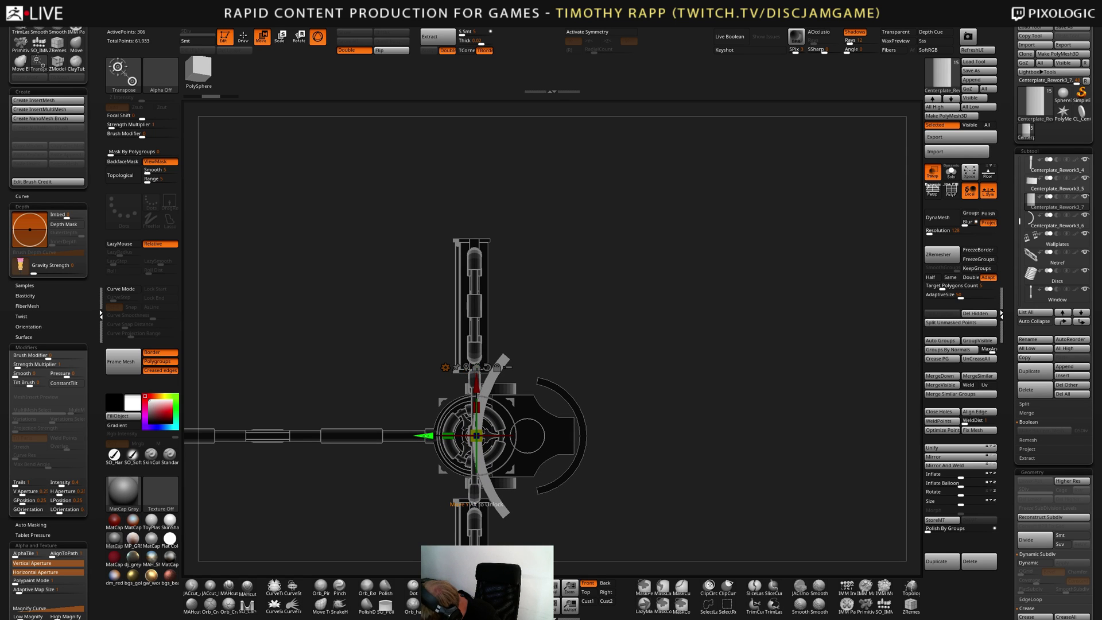
drag(426, 436, 477, 451)
key(ctrl+z)
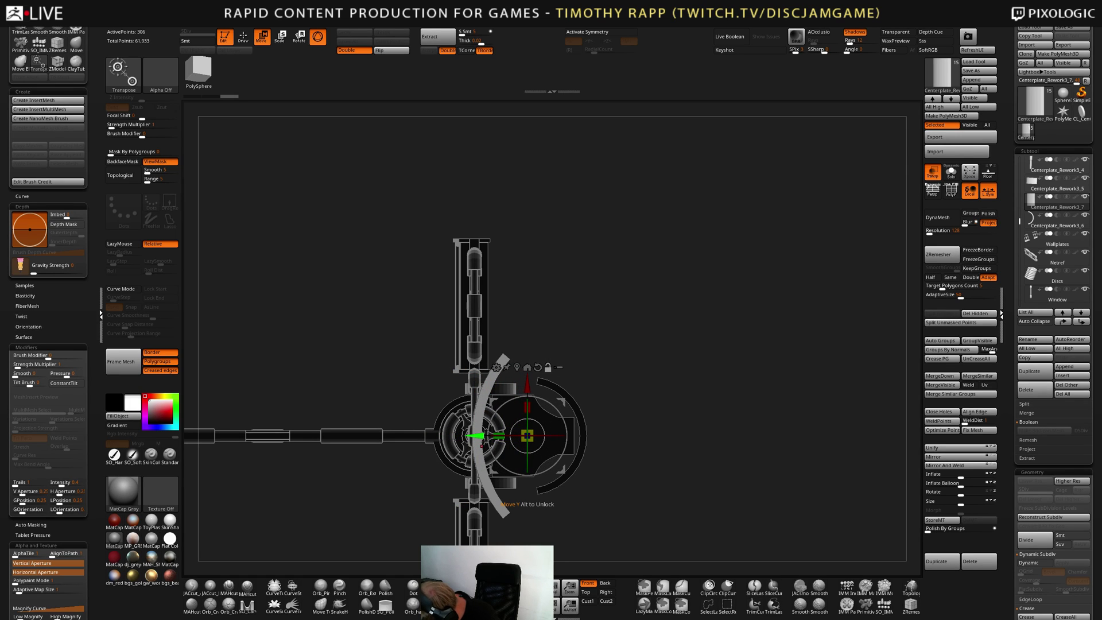
Rotate the duplicated plate around the pole so it sits on the side opposite the original
mouse_move(565, 476)
mouse_down()
mouse_move(466, 497)
mouse_move(389, 474)
mouse_move(344, 387)
mouse_move(338, 297)
mouse_up()
key(q)
mouse_move(688, 436)
mouse_down()
mouse_move(731, 477)
mouse_move(624, 463)
mouse_move(694, 495)
mouse_move(698, 512)
mouse_move(674, 504)
mouse_move(684, 490)
mouse_move(640, 534)
mouse_up()
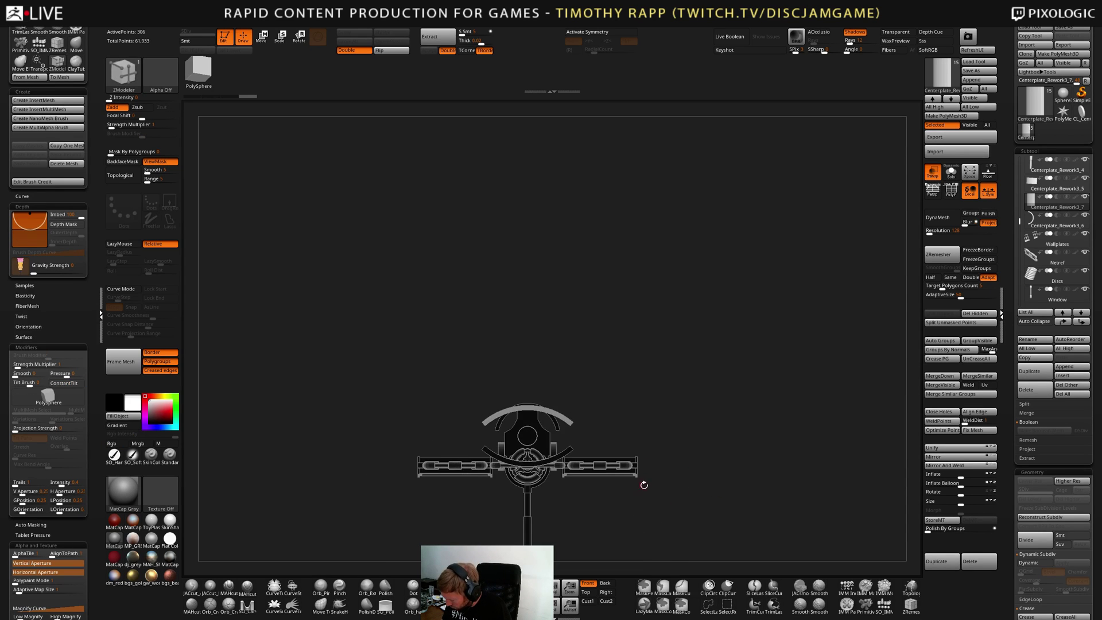
Select the original curved plate and merge it down with its rotated copy into one subtool
key(Up)
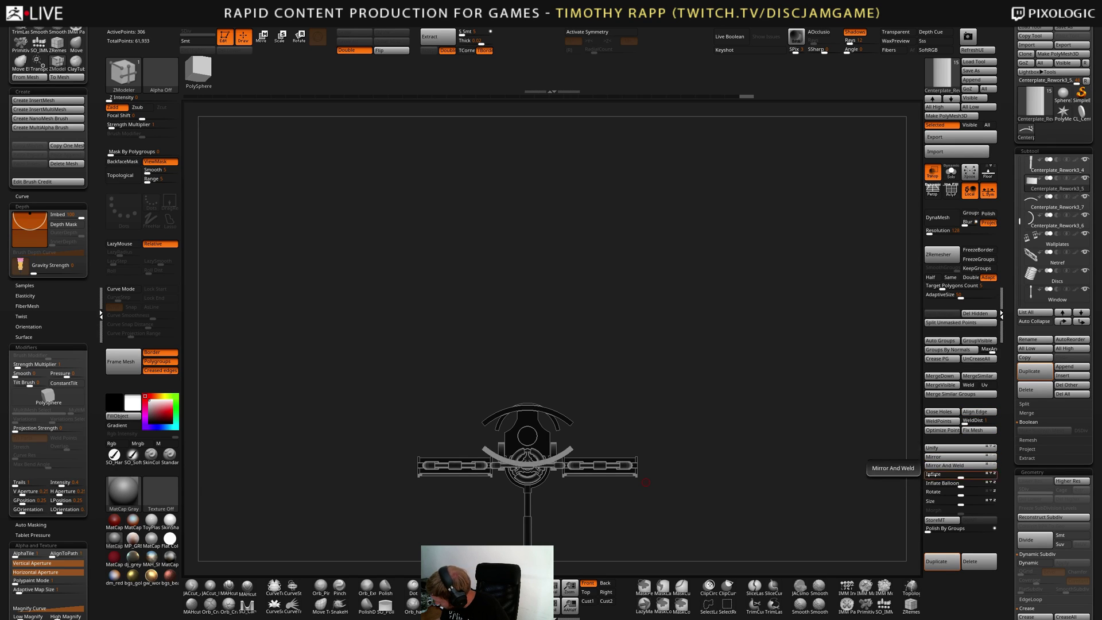
click(942, 375)
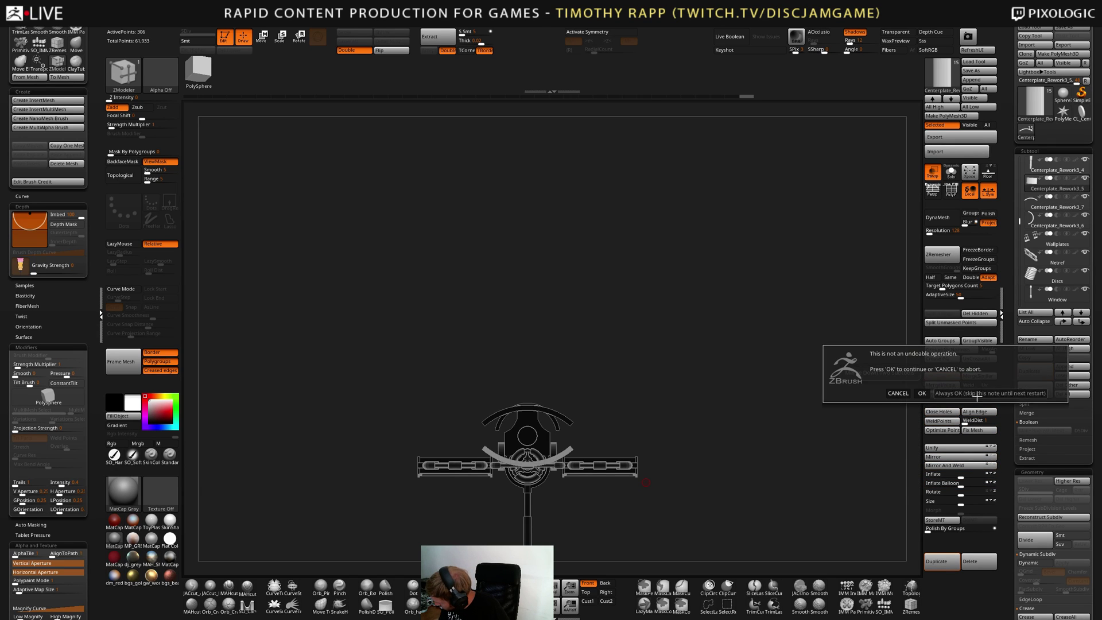
click(922, 393)
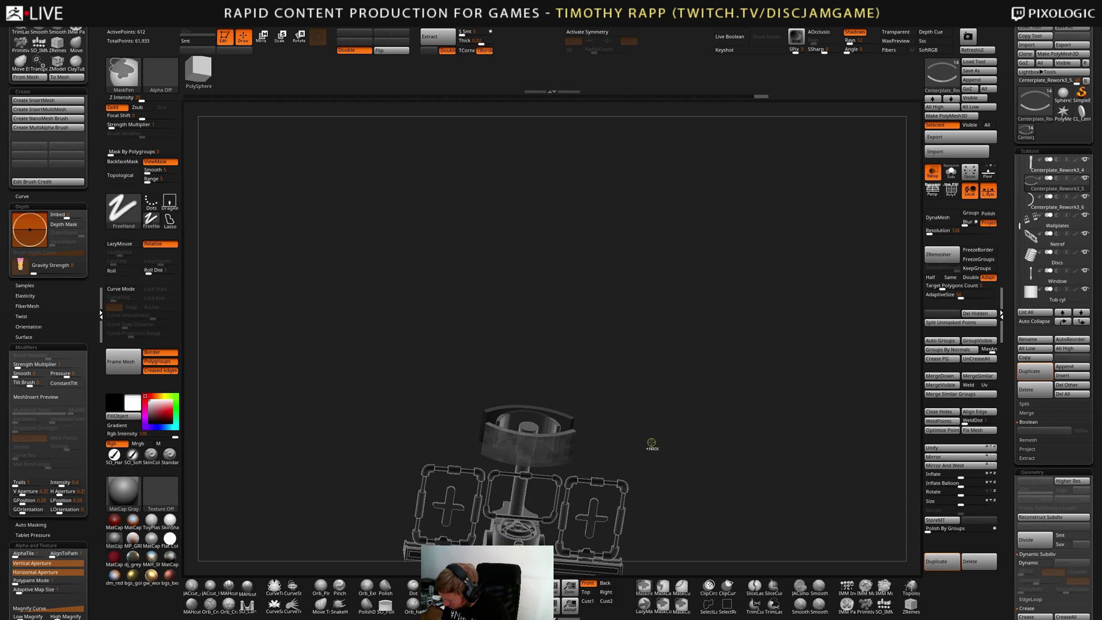
Show the polygroup wireframe and give each curved plate its own polygroup with Auto Groups
key(shift+f)
drag(706, 428, 621, 462)
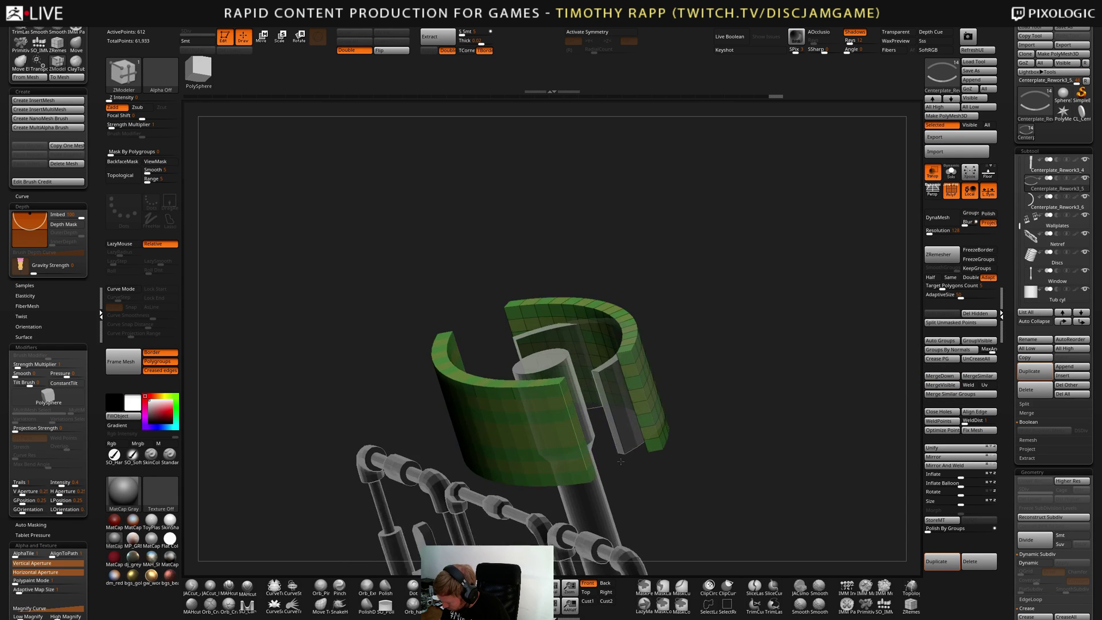
key(shift+f)
right_drag(621, 462, 556, 440)
key(shift+f)
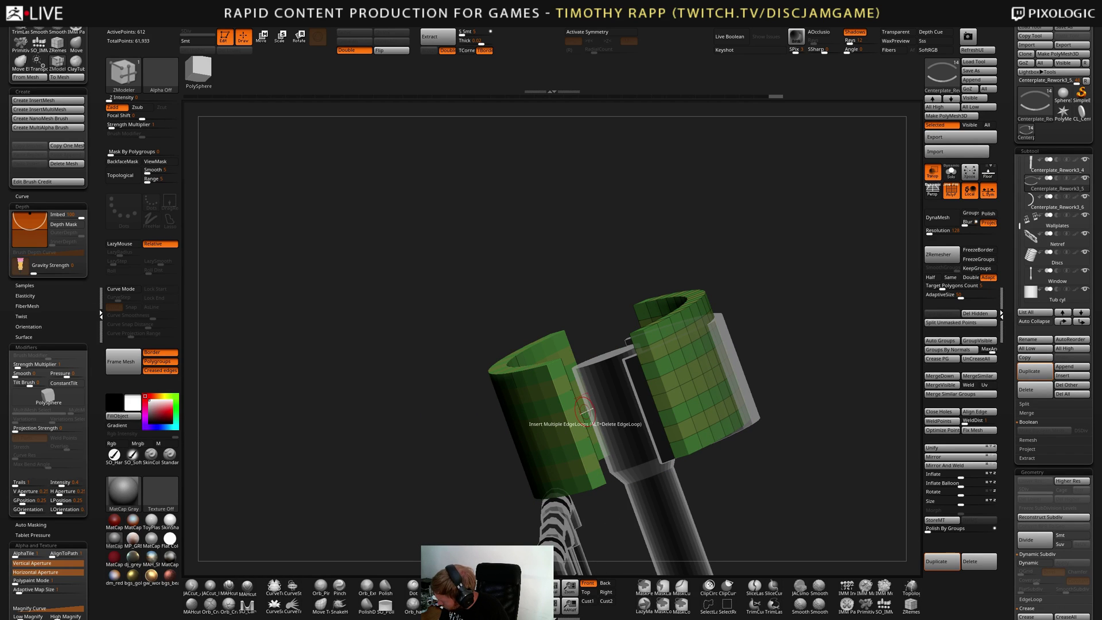
click(950, 194)
click(950, 194)
right_drag(620, 436, 592, 443)
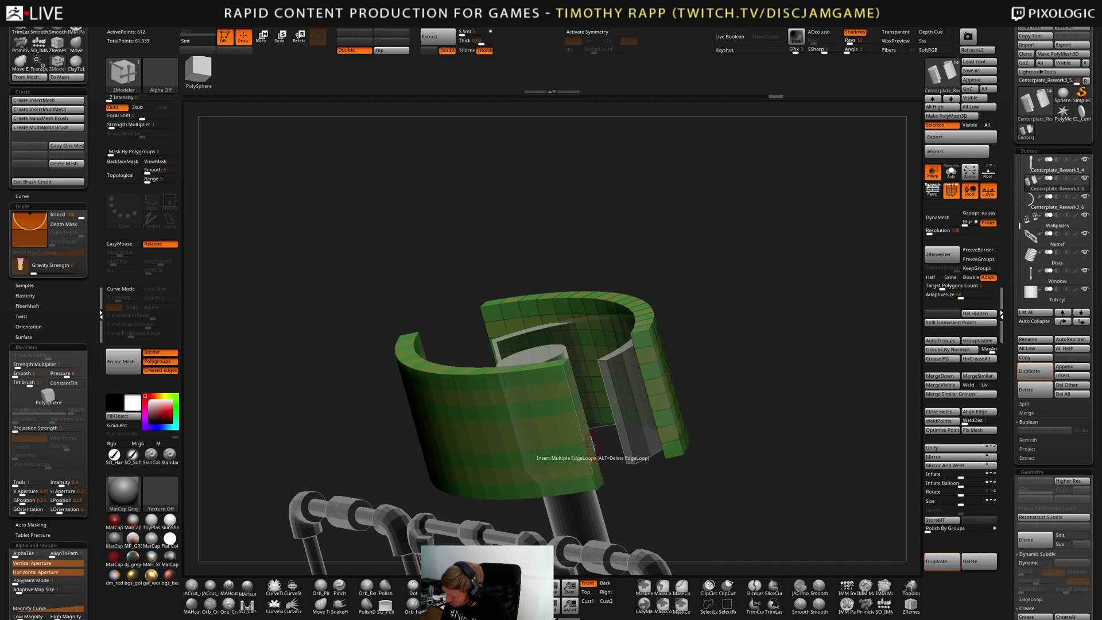
click(951, 341)
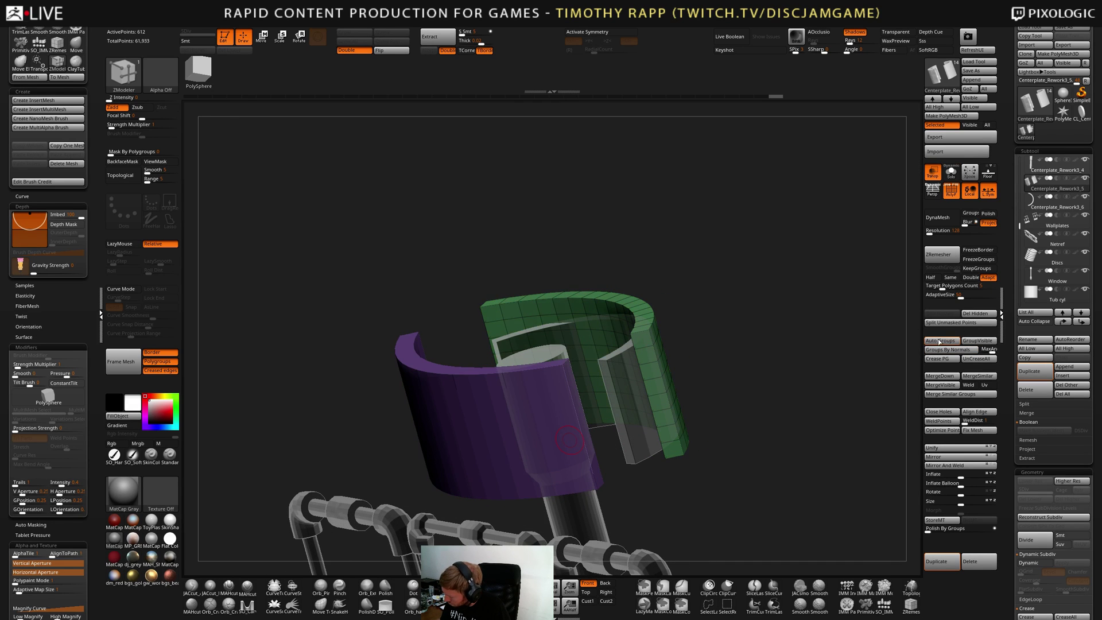
Hide one of the two curved plates to isolate the other, then show both again
key(ctrl+shift)
ctrl+shift+click(559, 446)
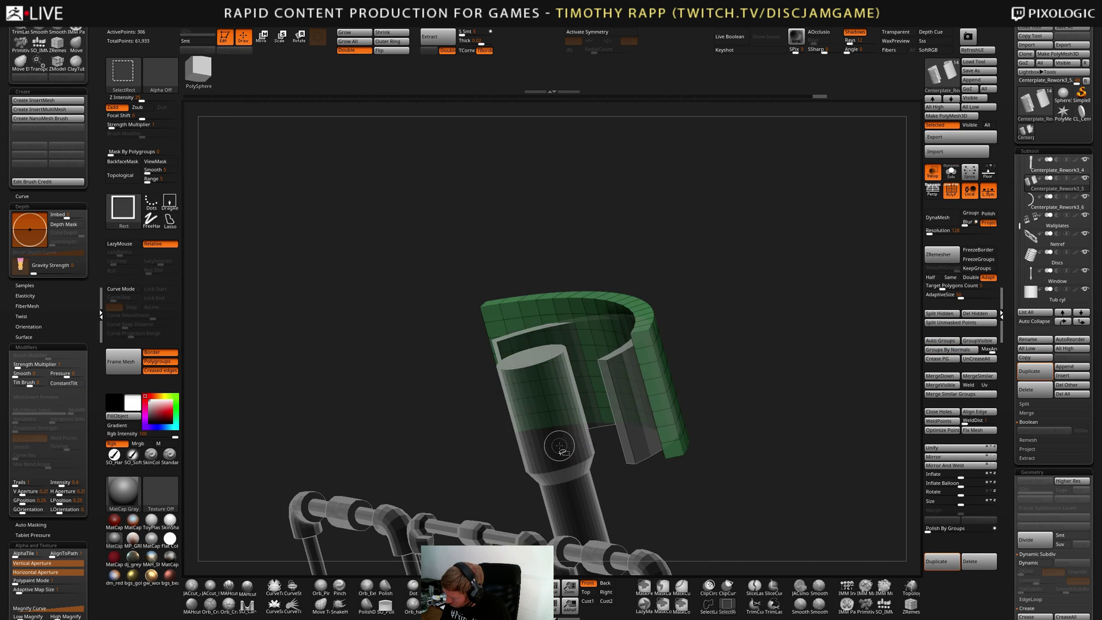
shift+right_drag(732, 426, 775, 428)
ctrl+shift+click(739, 437)
ctrl+shift+click(780, 418)
ctrl+right_drag(775, 427, 789, 442)
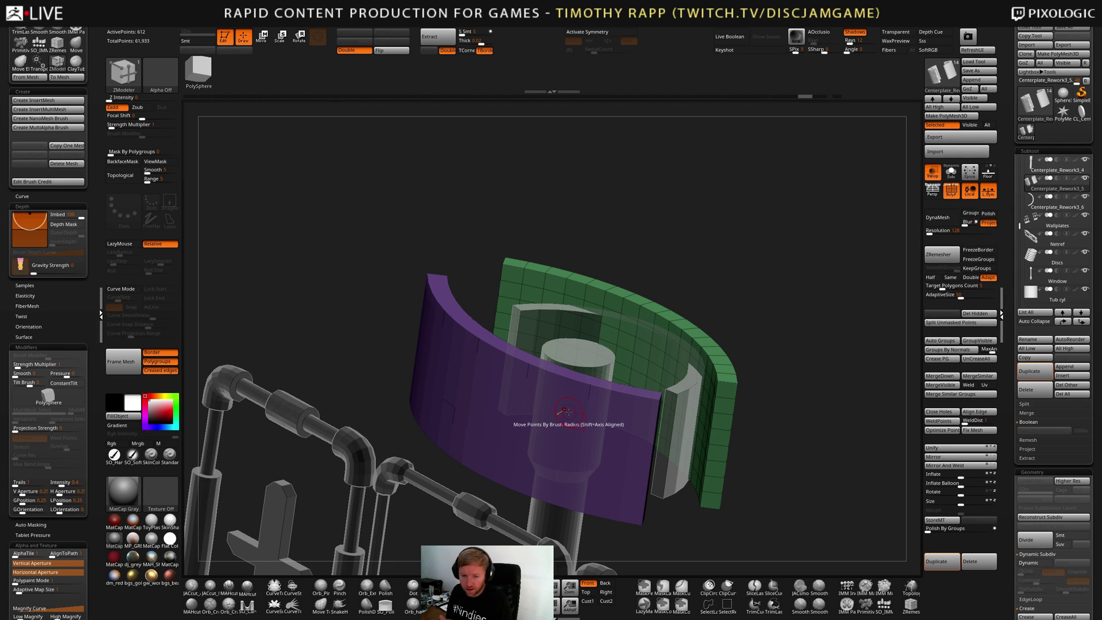
Try moving the curved plates away from the pole along the gizmo's axis with symmetry active
right_drag(566, 412, 758, 454)
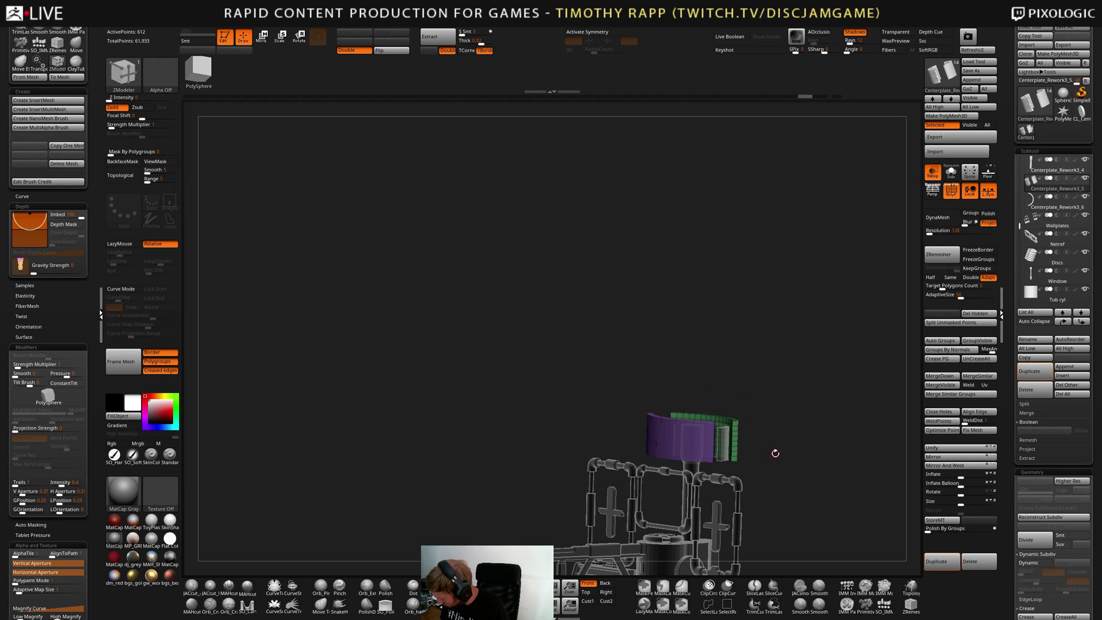
shift+right_drag(771, 447, 751, 438)
key(w)
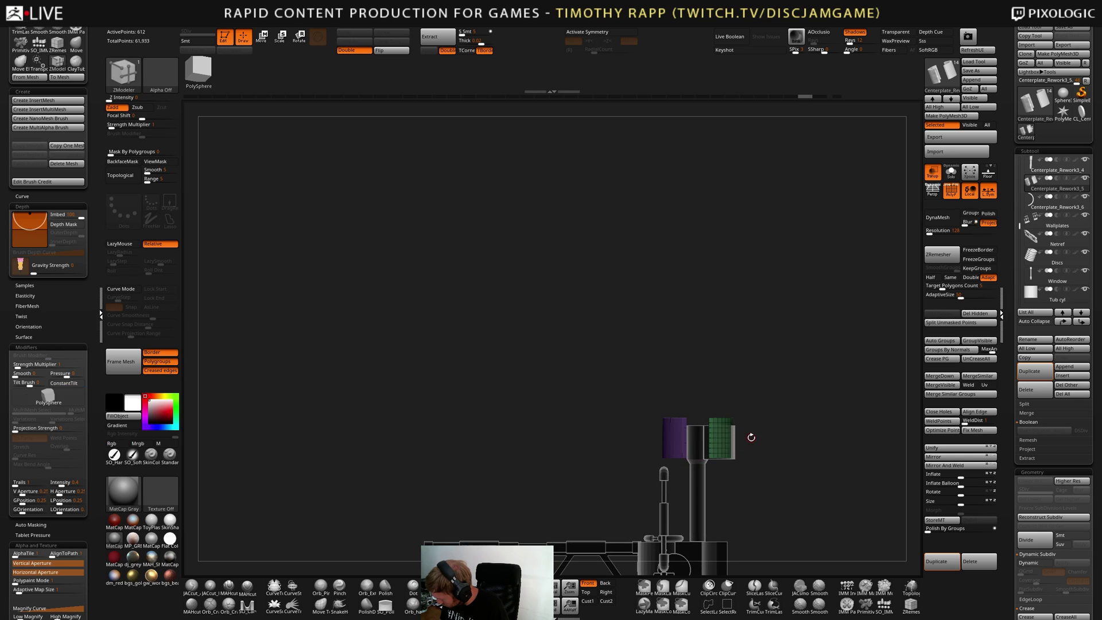
drag(620, 439, 625, 438)
key(ctrl+z)
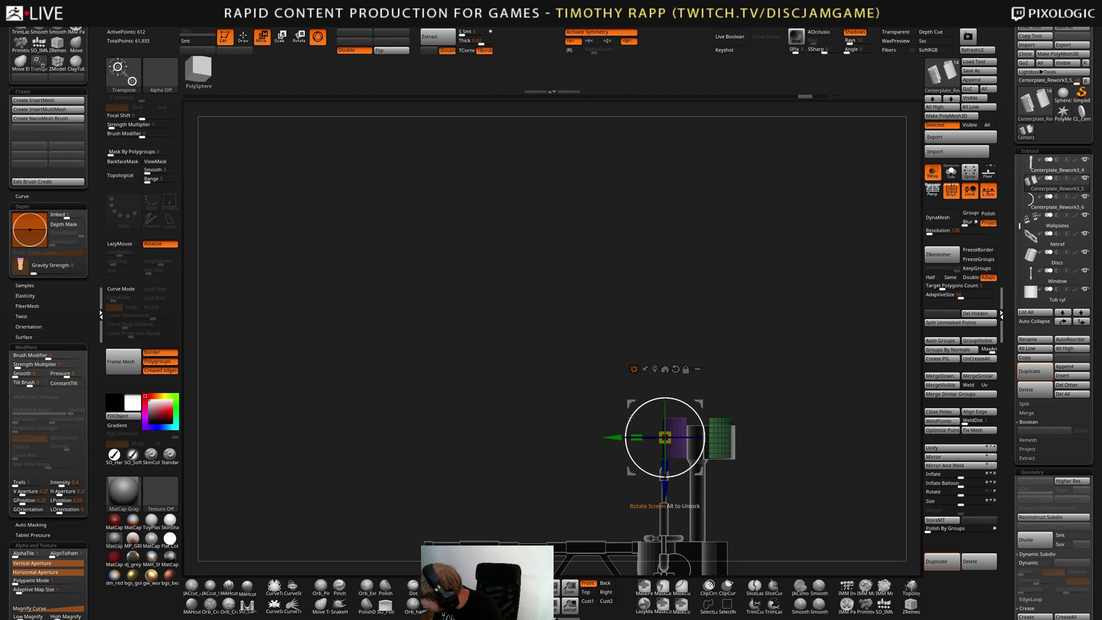
drag(613, 439, 495, 477)
key(ctrl+z)
key(ctrl+z)
drag(612, 439, 544, 454)
key(ctrl+z)
mouse_move(546, 459)
ctrl+right_down()
mouse_move(552, 493)
mouse_move(614, 472)
ctrl+right_up()
key(q)
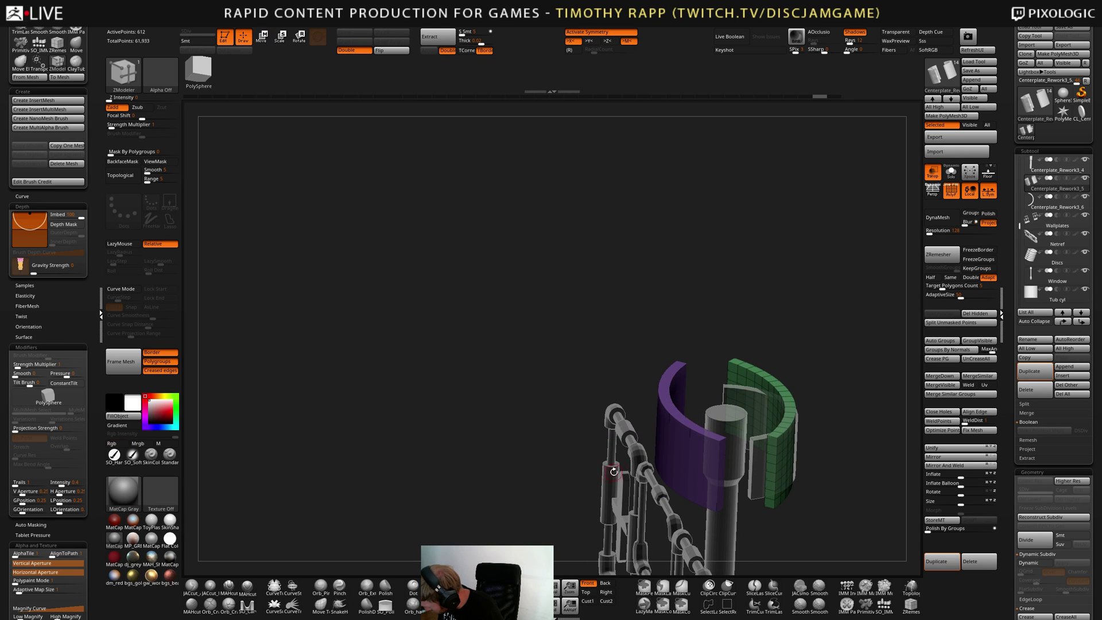
Reassign the plates' polygroups with Auto Groups and test them by isolating and restoring individual plates
click(955, 342)
ctrl+shift+click(779, 435)
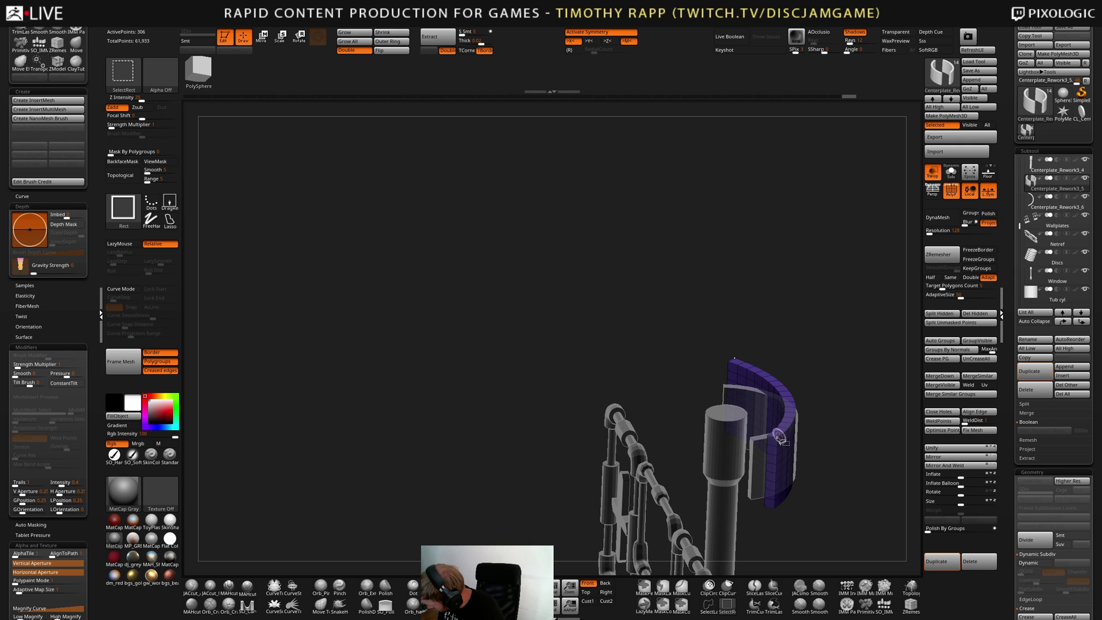
ctrl+shift+click(779, 435)
ctrl+shift+click(719, 444)
ctrl+shift+click(695, 447)
Turn off double-sided display for the merged plates and test flipping their normals
right_drag(695, 447, 736, 450)
key(w)
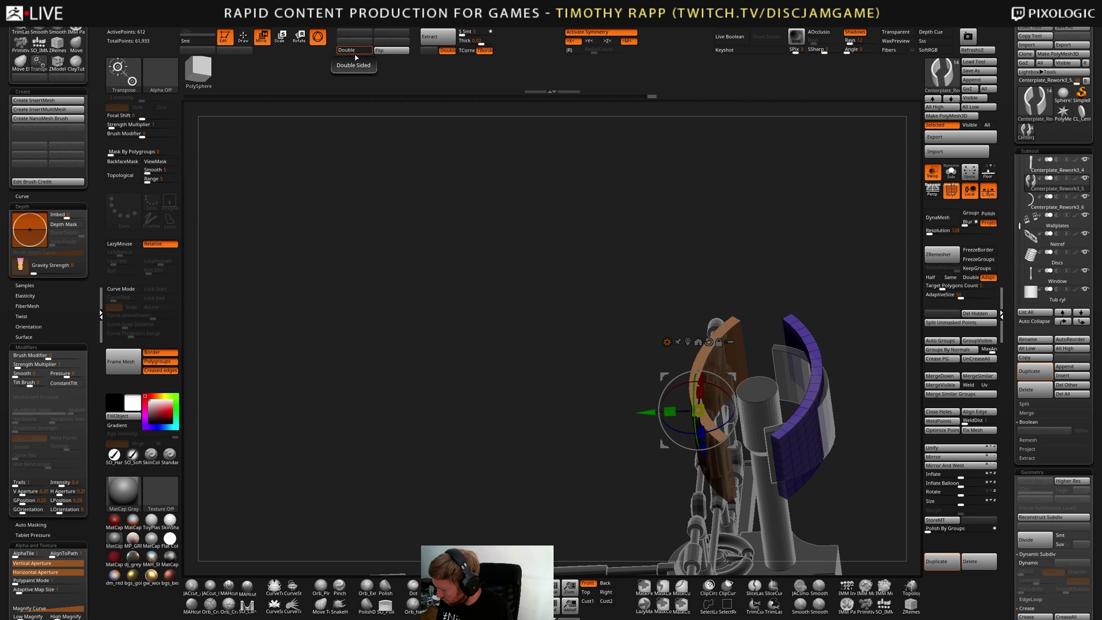
click(384, 51)
click(384, 50)
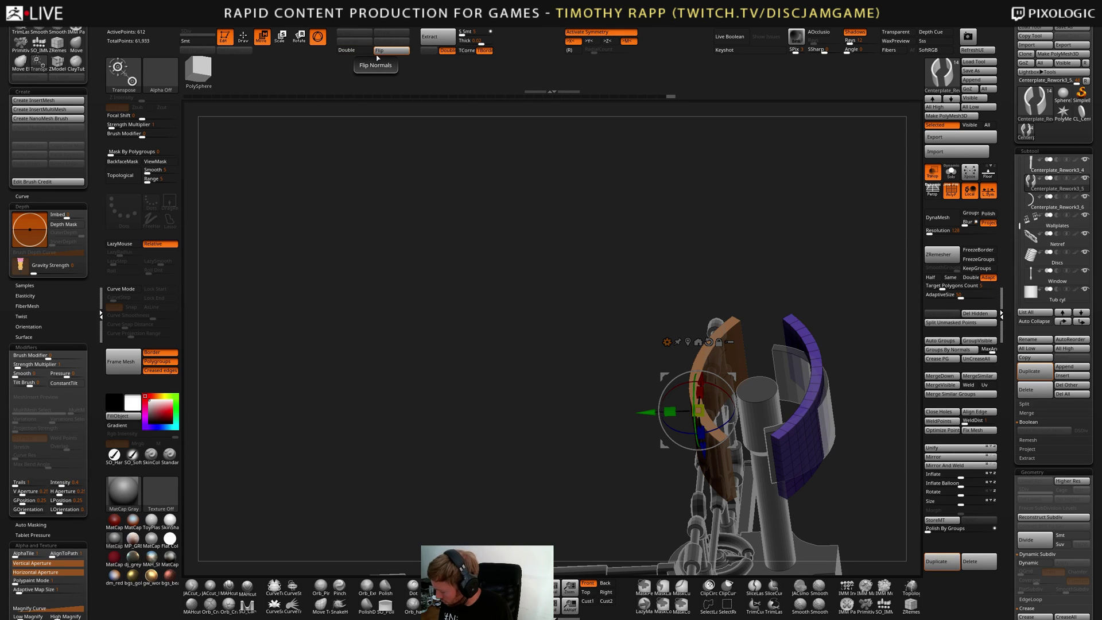
Accept the Bend Arc deformer on the pair of curved plates
drag(663, 477, 724, 422)
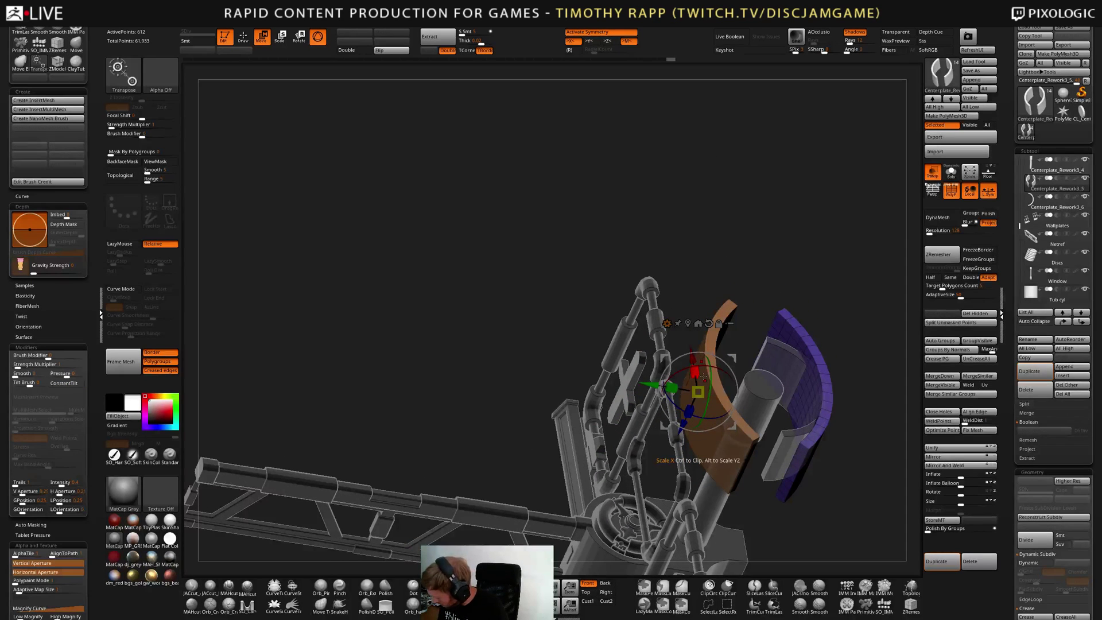
click(667, 323)
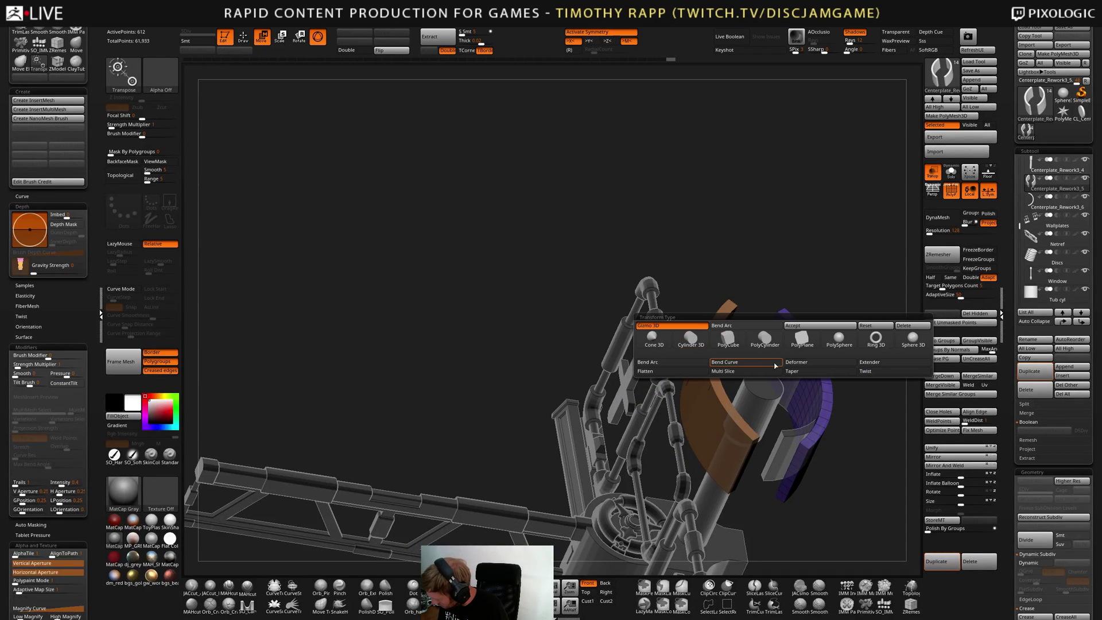
click(841, 327)
mouse_move(792, 368)
shift+mouse_down()
mouse_move(627, 397)
mouse_move(637, 474)
mouse_move(682, 442)
mouse_move(694, 385)
mouse_move(715, 408)
mouse_move(716, 437)
mouse_move(645, 431)
mouse_move(655, 454)
mouse_move(666, 427)
shift+mouse_up()
Activate the ZModeler brush on the central pole for polygon editing
key(q)
key(b)
key(z)
key(m)
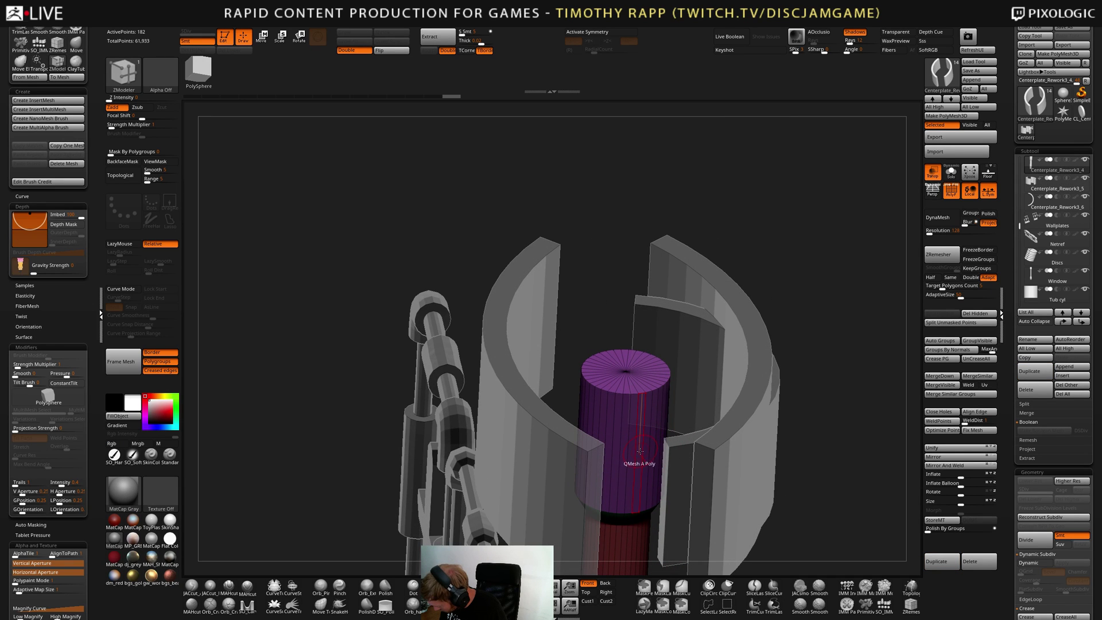
ctrl+right_drag(642, 449, 636, 463)
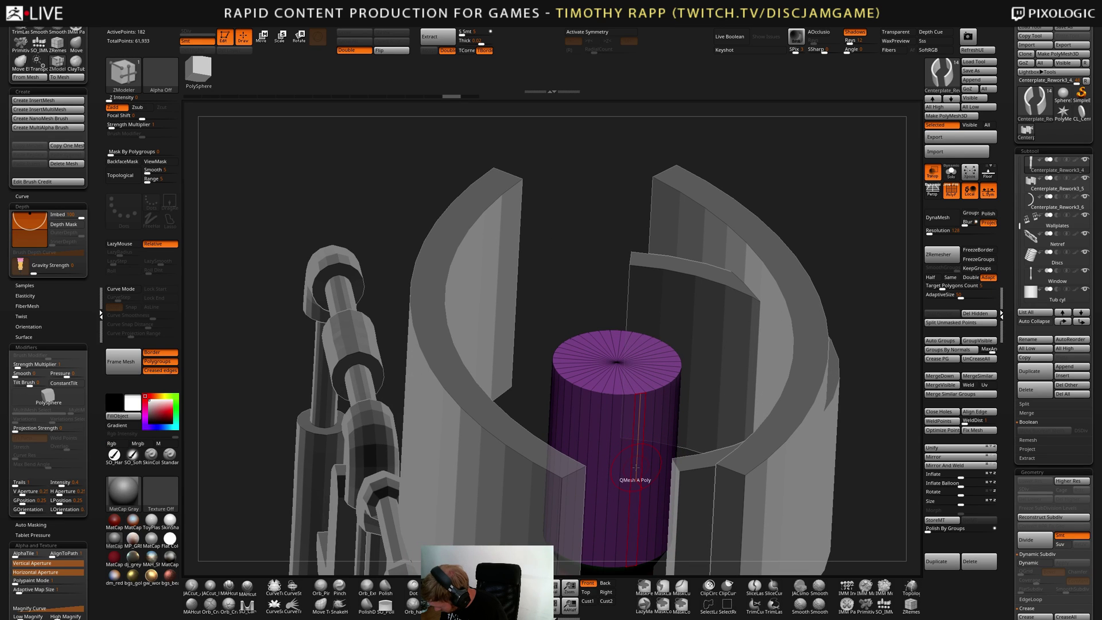
key(ctrl+c)
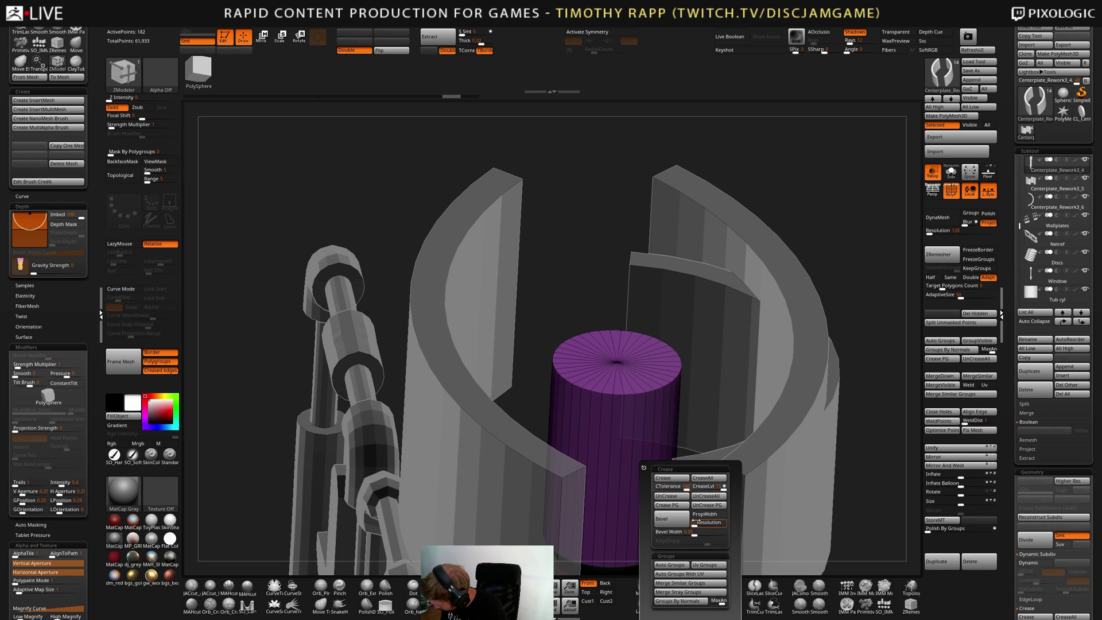
shift+right_drag(595, 450, 583, 431)
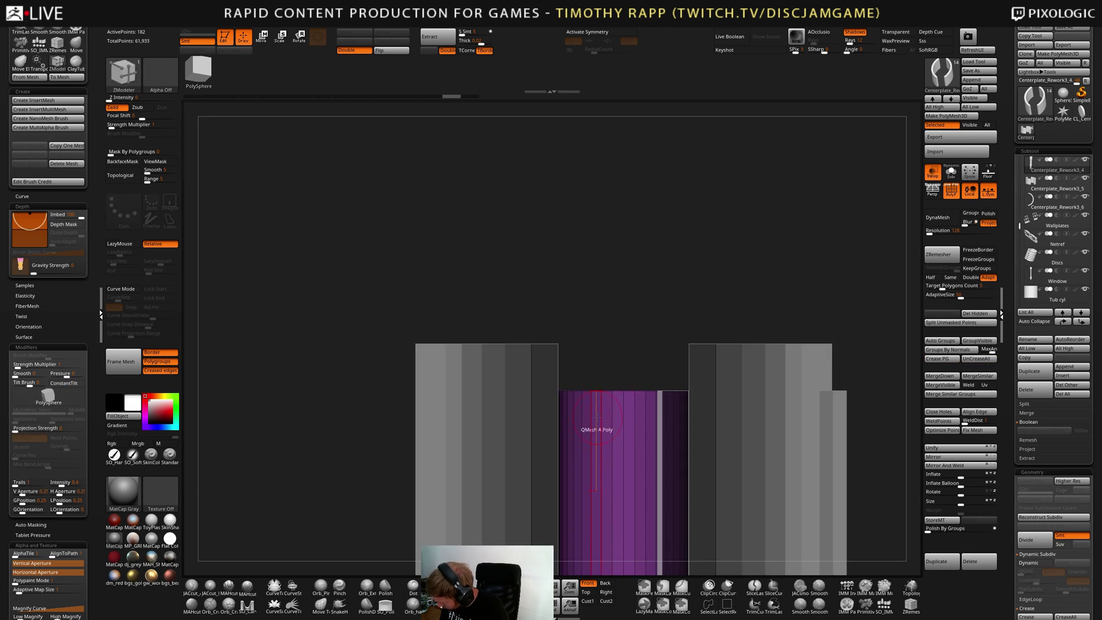
Isolate the top cap of the pole's head, give it its own polygroup, and restore the full mesh
mouse_move(544, 330)
ctrl+mouse_down()
mouse_move(623, 384)
mouse_move(695, 413)
ctrl+mouse_up()
ctrl+click(748, 381)
alt+right_drag(748, 381, 725, 373)
mouse_move(724, 373)
right_down()
mouse_move(699, 431)
mouse_move(696, 417)
right_up()
ctrl+click(698, 431)
key(ctrl)
key(ctrl)
key(ctrl)
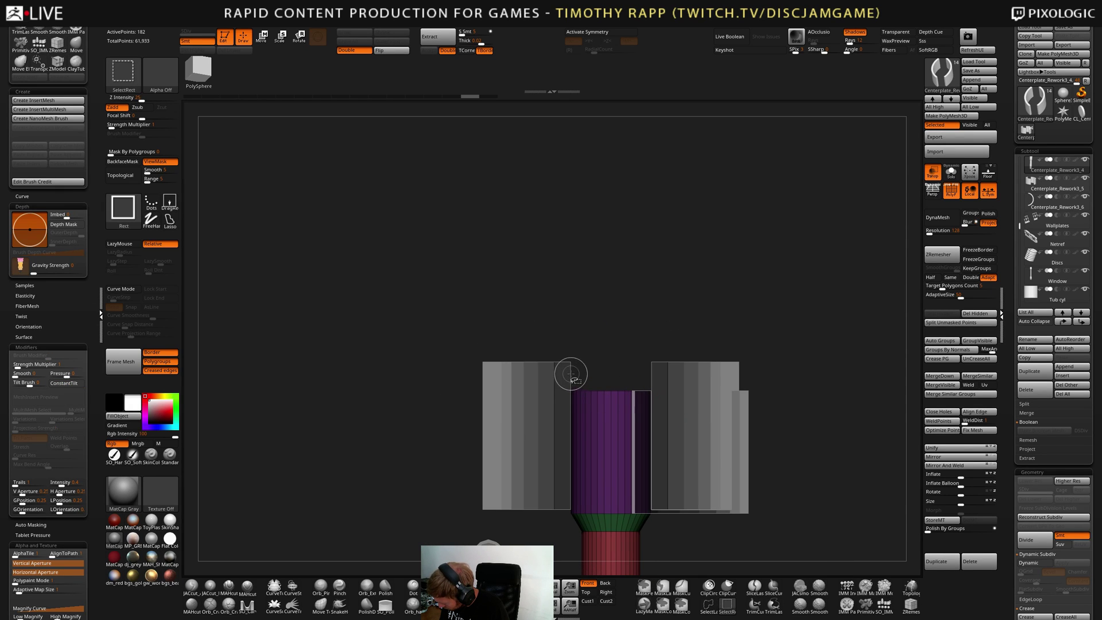
ctrl+shift+drag(540, 362, 687, 416)
drag(689, 413, 715, 406)
ctrl+shift+click(817, 379)
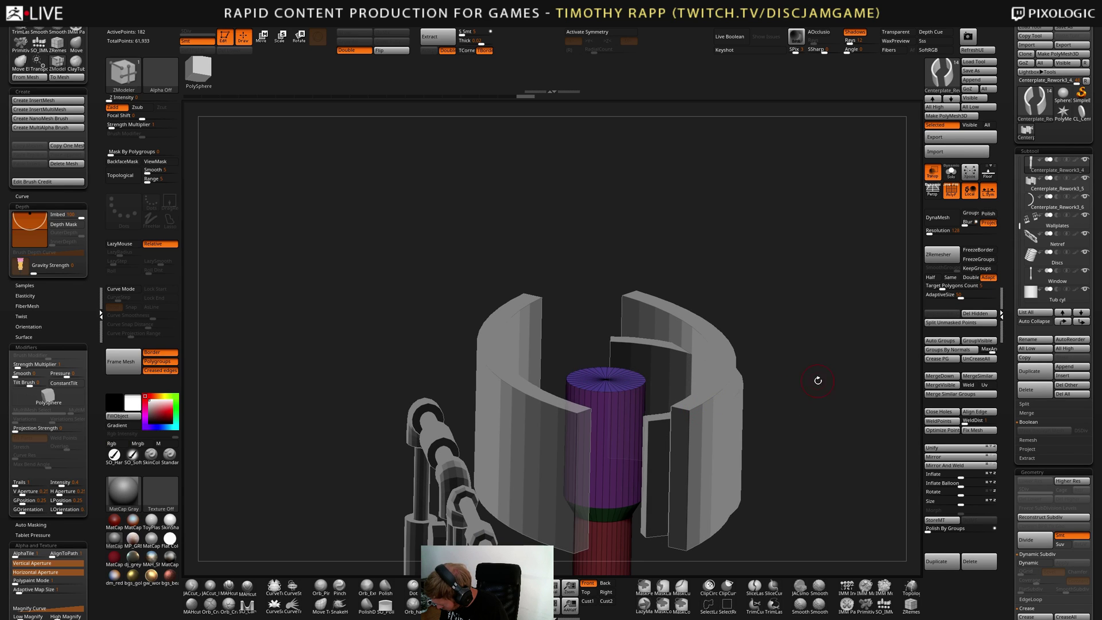
Set the ZModeler polygon action to QMesh with target Polygroup All and thicken the pole head's side outward
shift+right_drag(817, 379, 757, 387)
key(space)
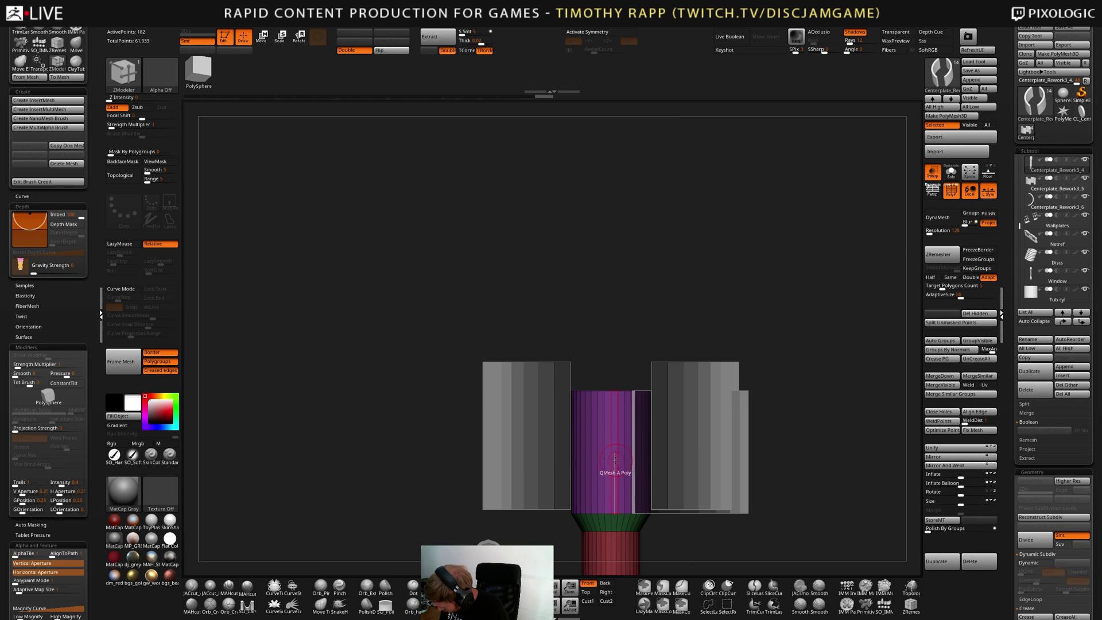
key(space)
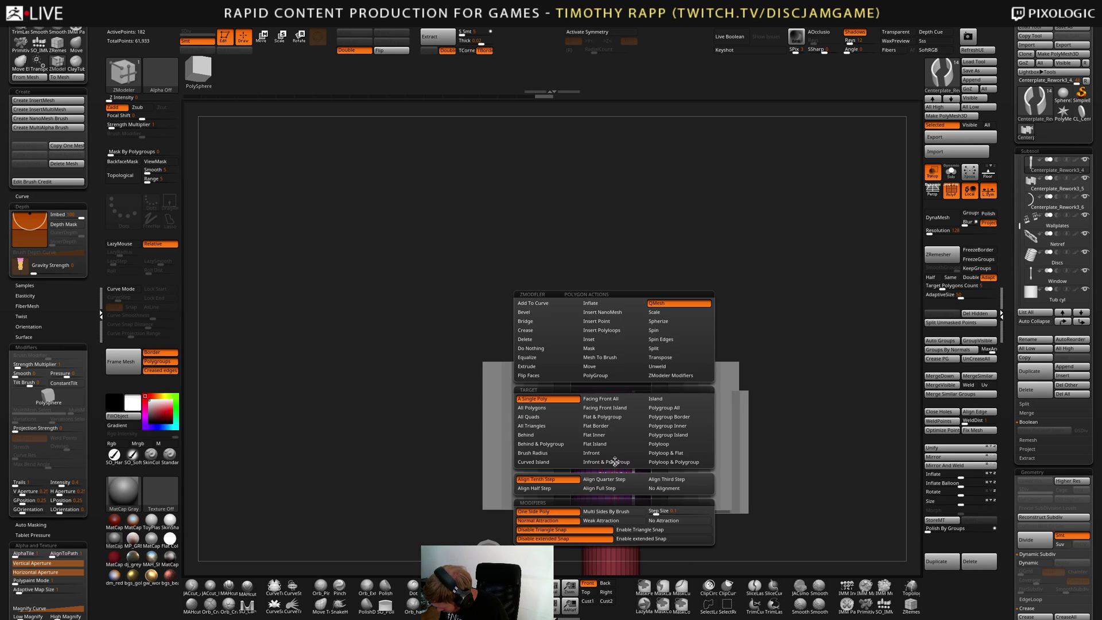
click(680, 409)
right_drag(680, 411, 634, 421)
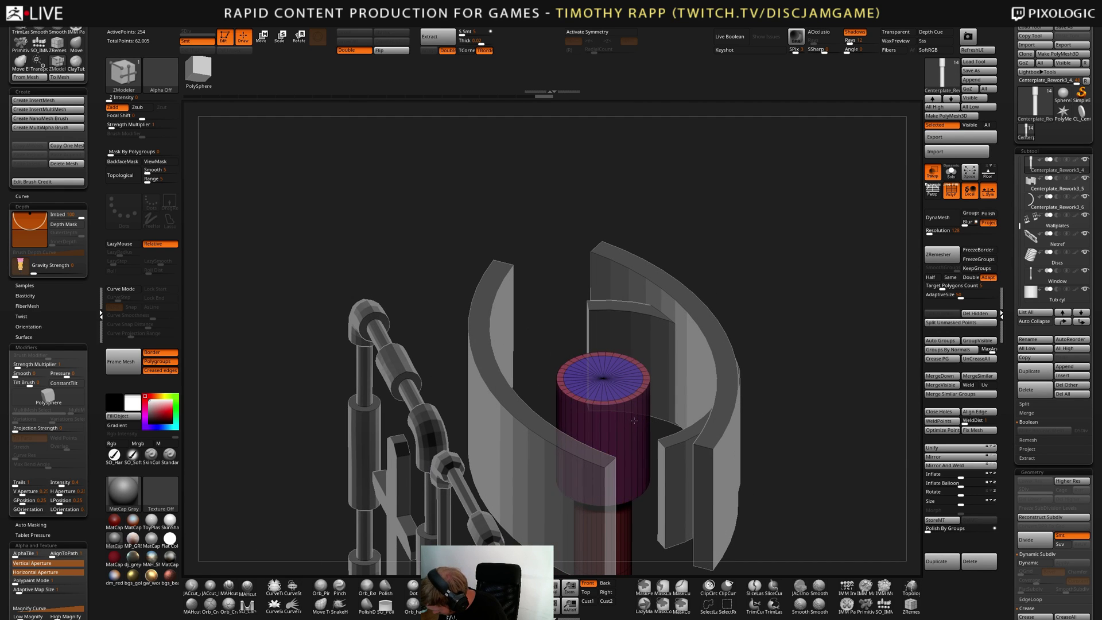
drag(633, 420, 649, 430)
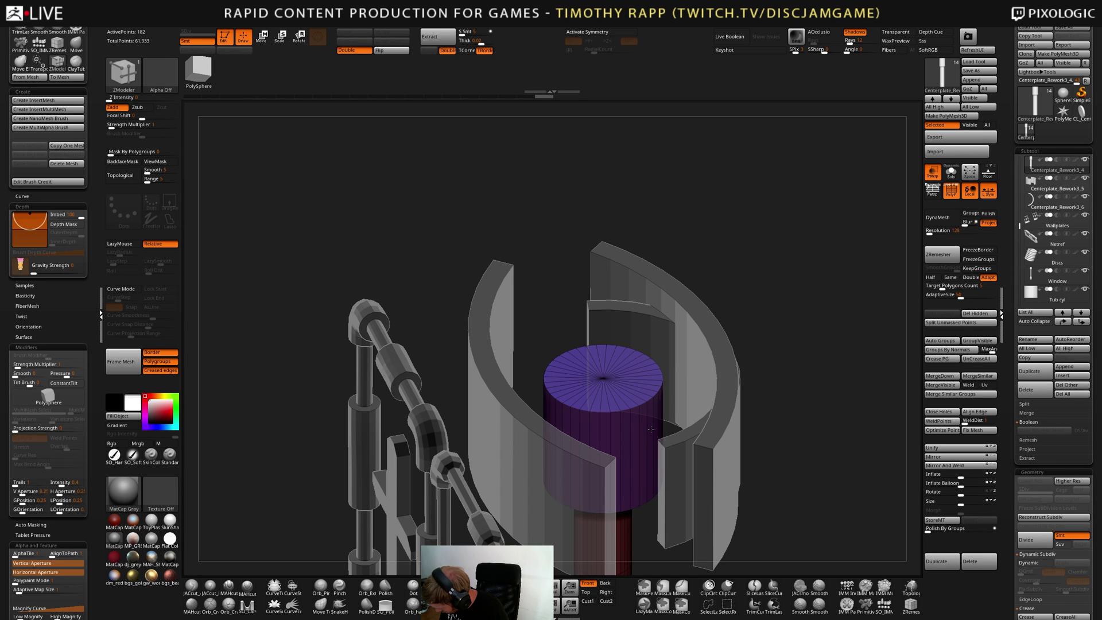
key(shift)
Select the extra inner curved plate subtool beside the pole head and delete it
right_drag(649, 428, 736, 416)
alt+right_drag(672, 448, 655, 390)
alt+click(680, 421)
right_drag(697, 325, 662, 406)
alt+click(659, 426)
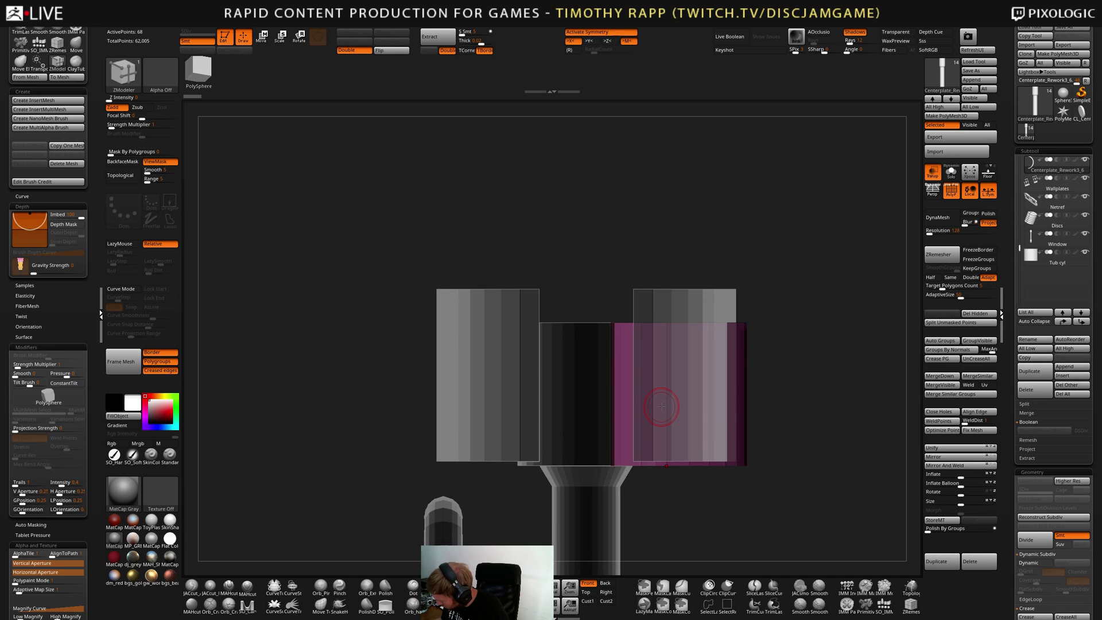
click(1031, 391)
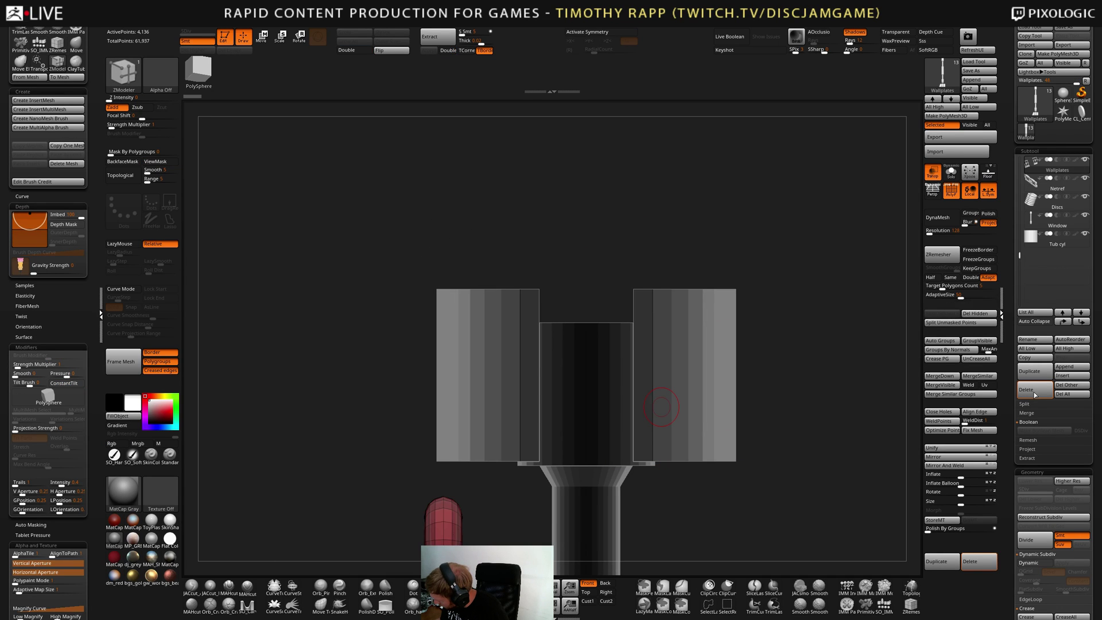
Activate symmetry on the pole and mark a narrow vertical strip down the middle of its head as a temporary polygroup
right_drag(710, 433, 690, 457)
ctrl+right_drag(690, 458, 618, 400)
key(ctrl+z)
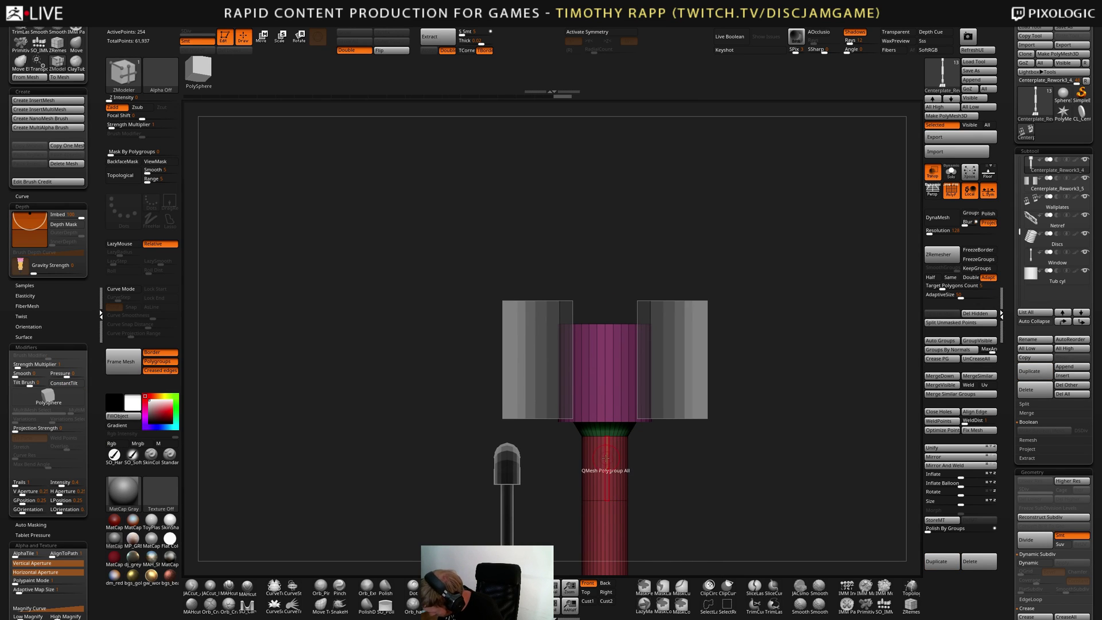
mouse_move(609, 399)
right_down()
mouse_move(635, 359)
mouse_move(615, 401)
right_up()
mouse_move(615, 402)
ctrl+right_down()
mouse_move(636, 373)
mouse_move(626, 408)
mouse_move(669, 376)
mouse_move(642, 405)
mouse_move(616, 404)
mouse_move(608, 385)
ctrl+right_up()
key(ctrl+z)
key(x)
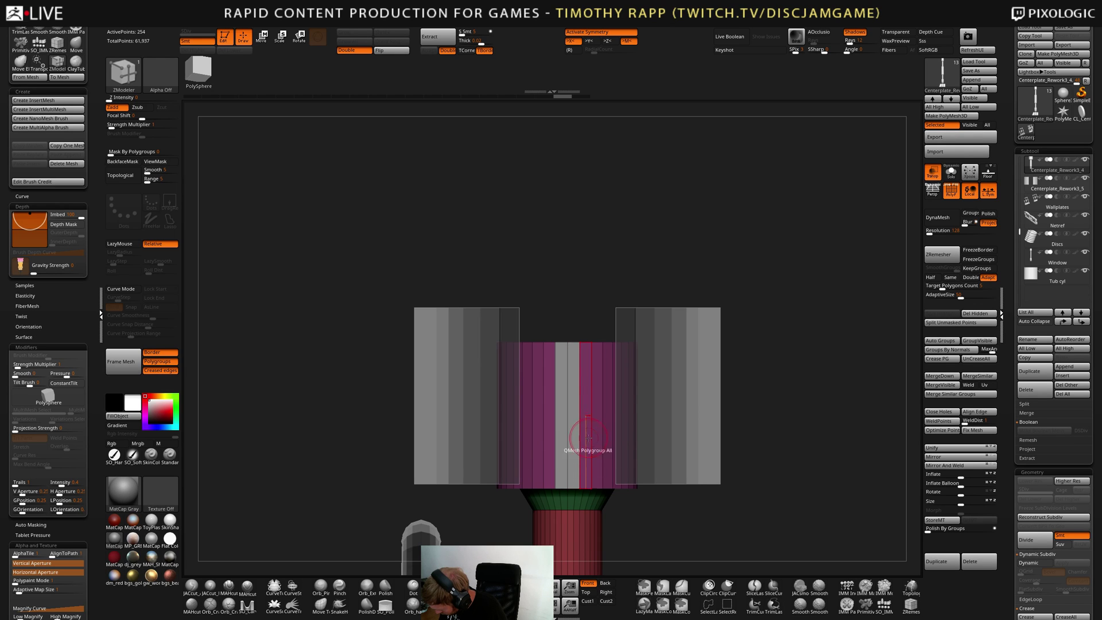
right_drag(578, 435, 589, 398)
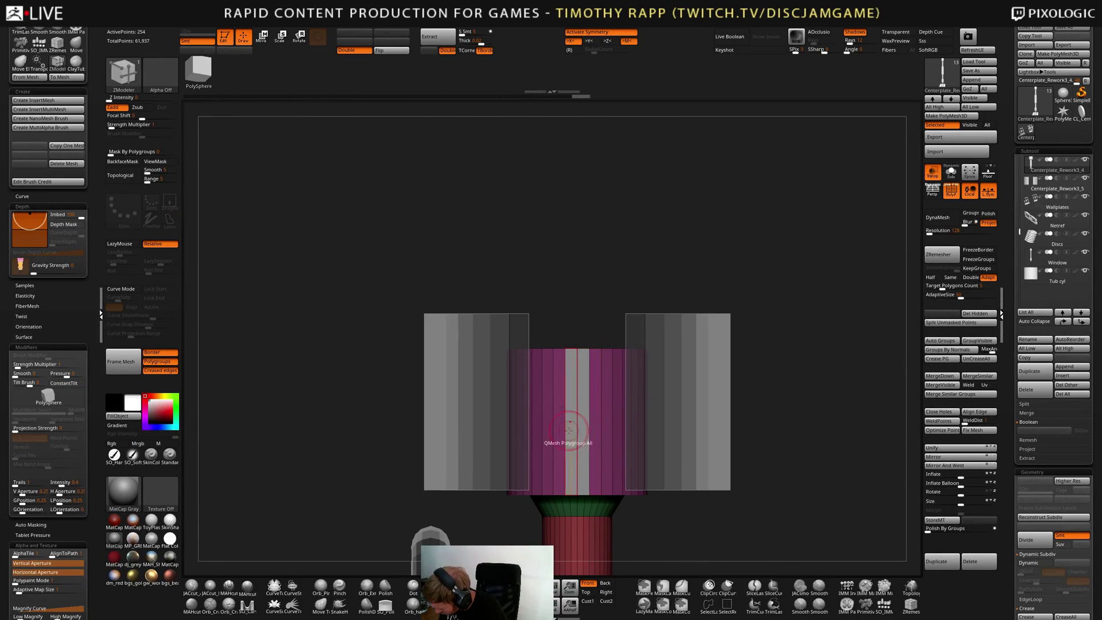
right_drag(576, 434, 581, 398)
Extrude the marked strip outward from the pole head using QMesh on Polygroup All, mirrored on the opposite side
click(583, 393)
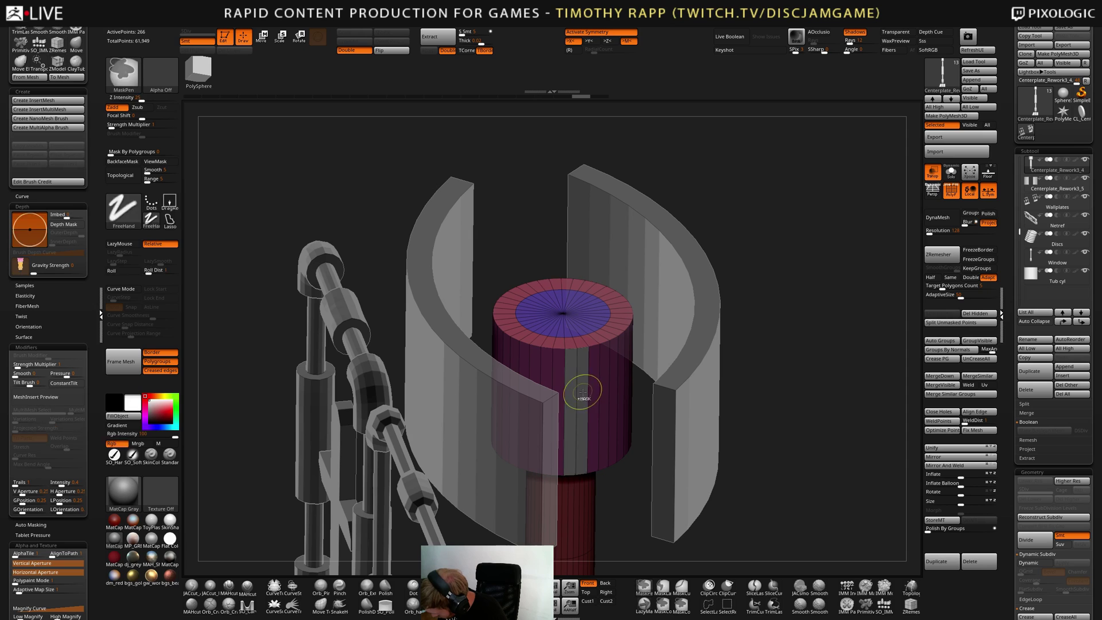
key(space)
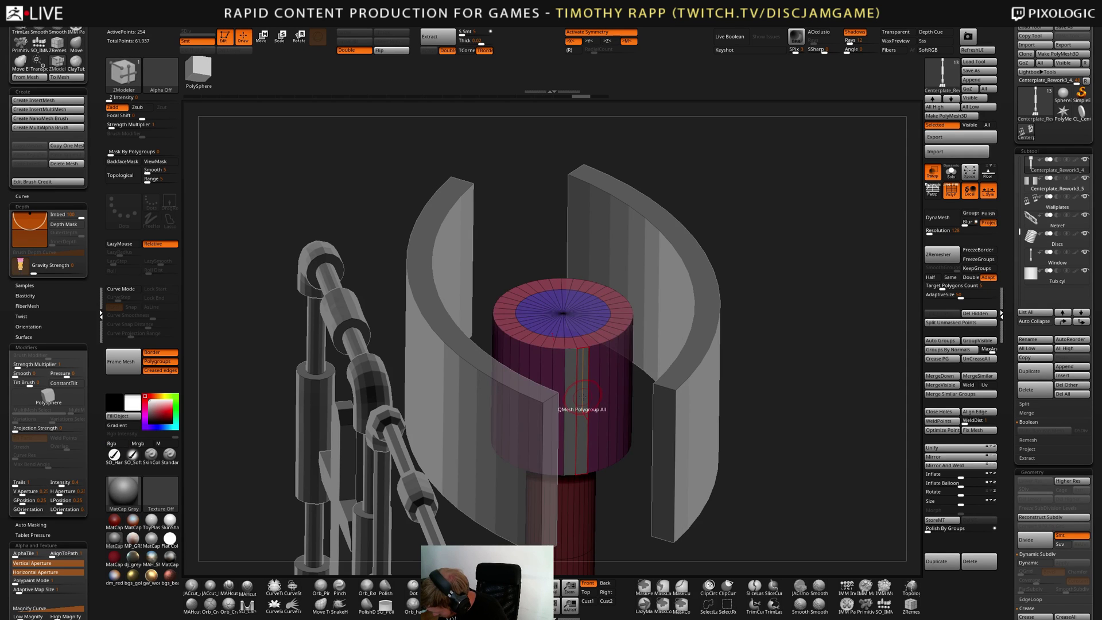
key(ctrl+z)
drag(586, 408, 592, 422)
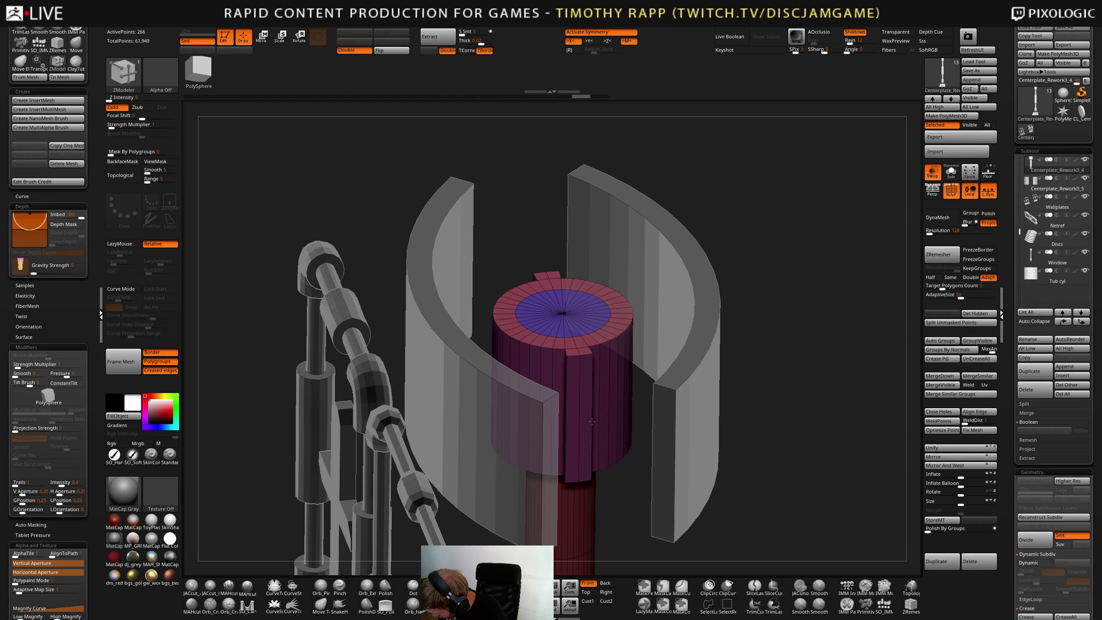
Mark the raised strip's outer face and inset it with target A Single Poly and the Inset Region option
right_drag(597, 432, 582, 418)
alt+click(582, 418)
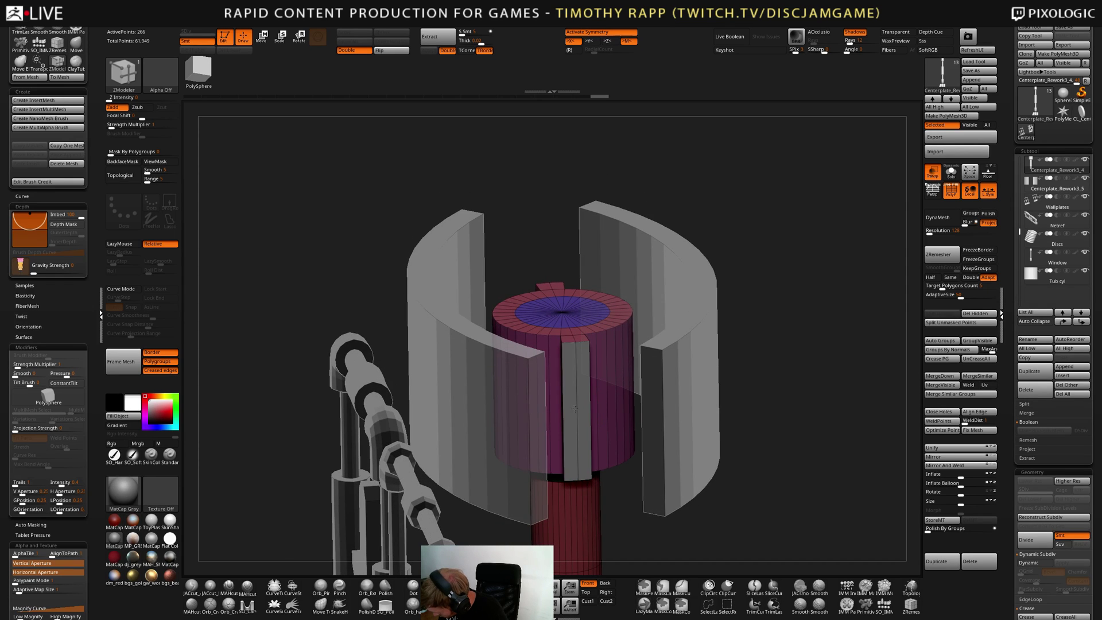
key(space)
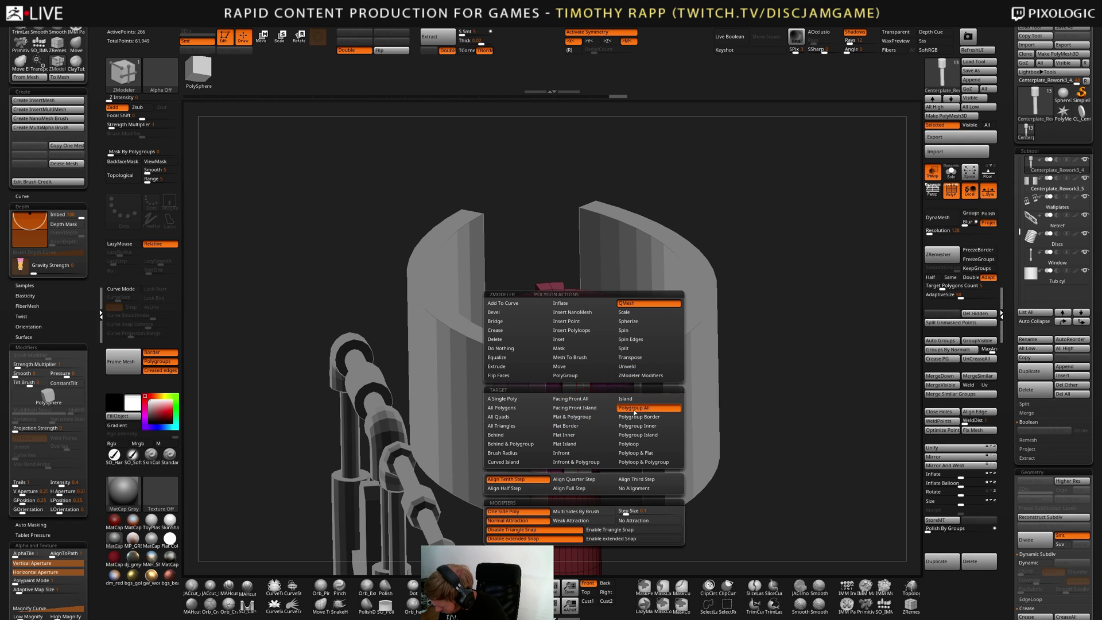
click(565, 340)
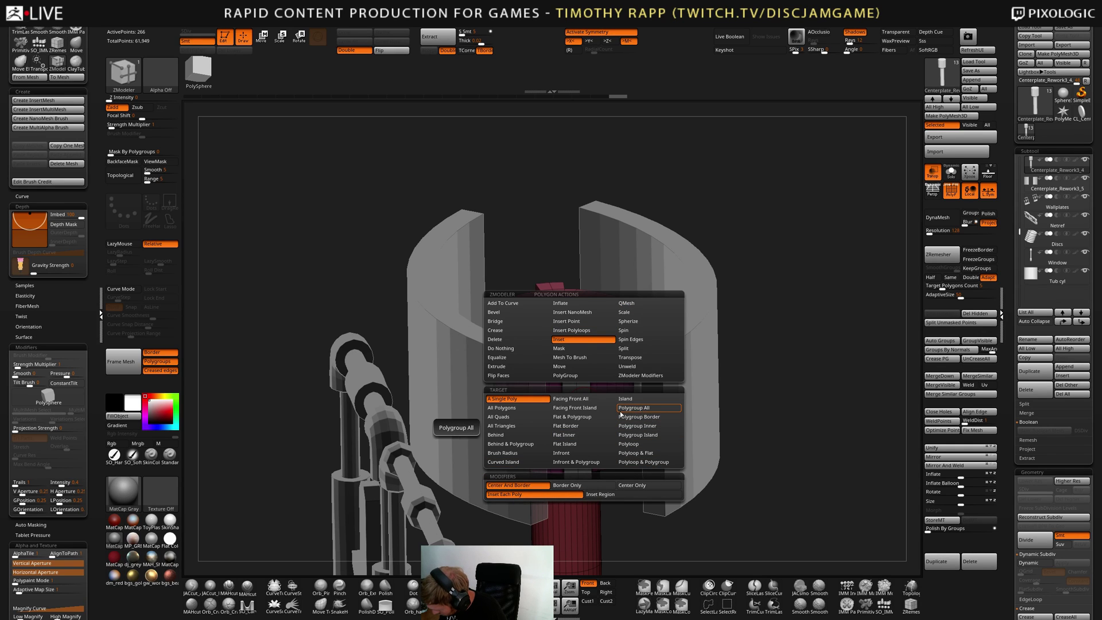
click(622, 494)
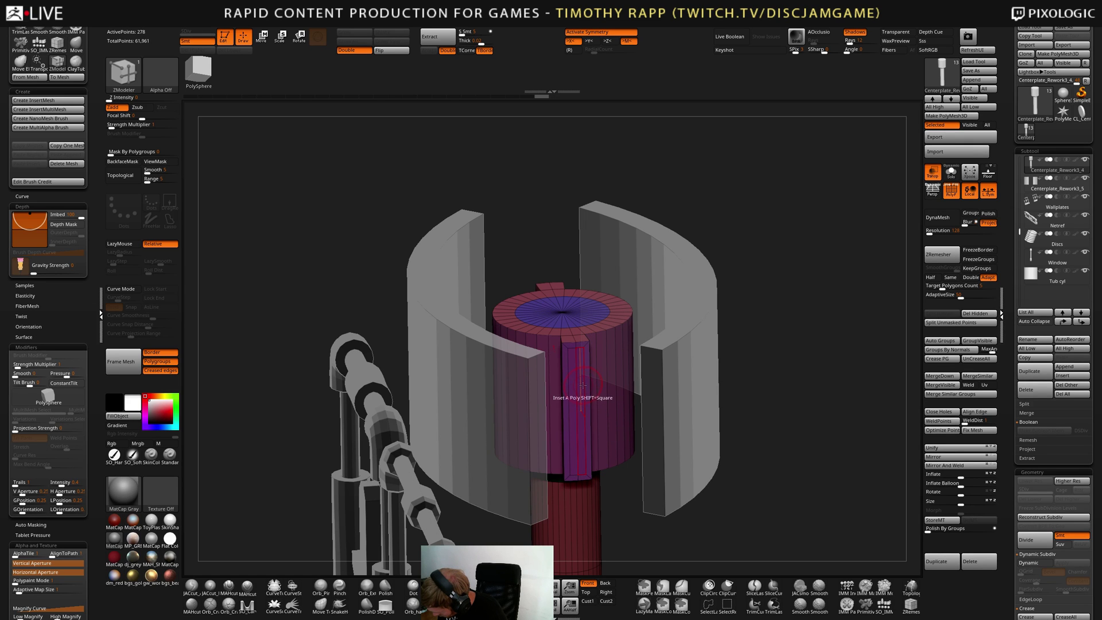
mouse_move(576, 394)
mouse_down()
mouse_move(579, 380)
mouse_move(560, 394)
mouse_up()
Push the inset panel of the raised strip inward into a recess using QMesh with target Polygroup All
key(space)
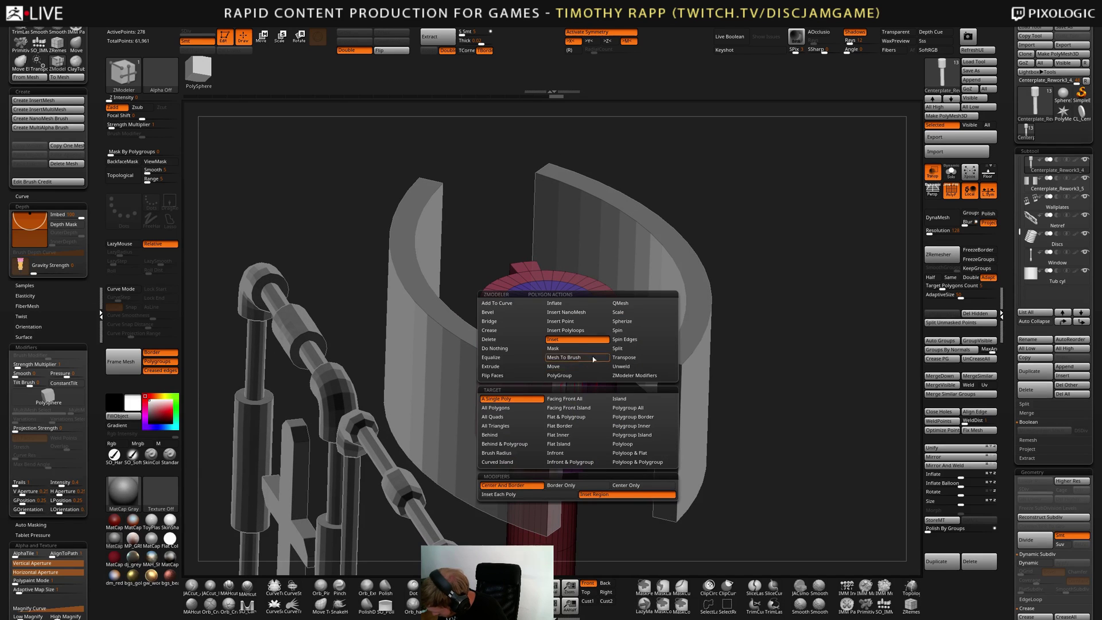
click(620, 303)
click(628, 408)
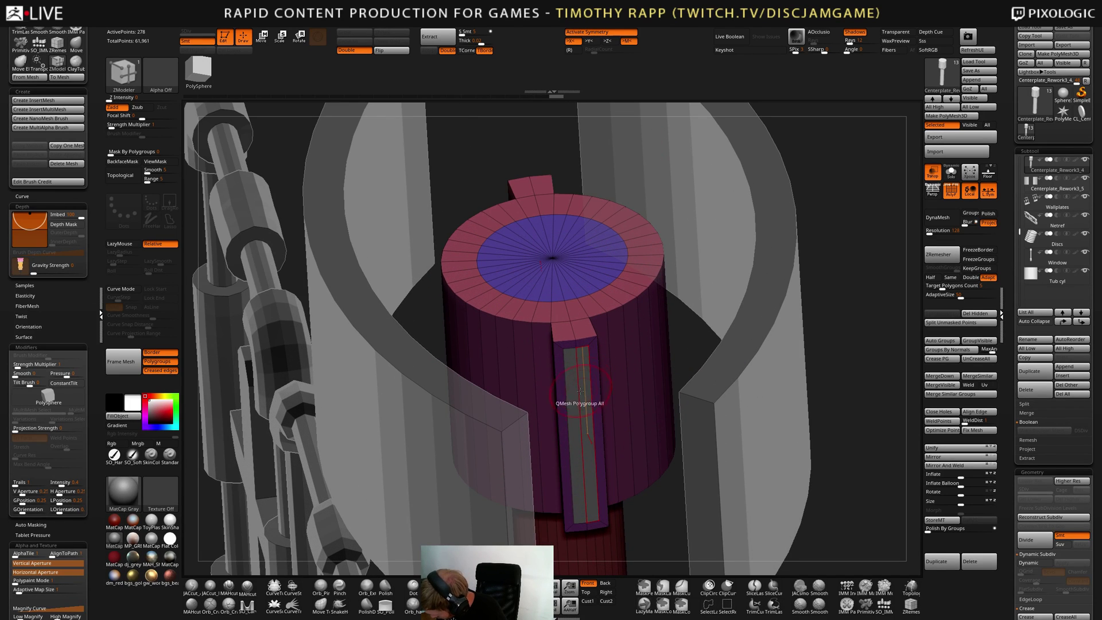
drag(579, 391, 586, 390)
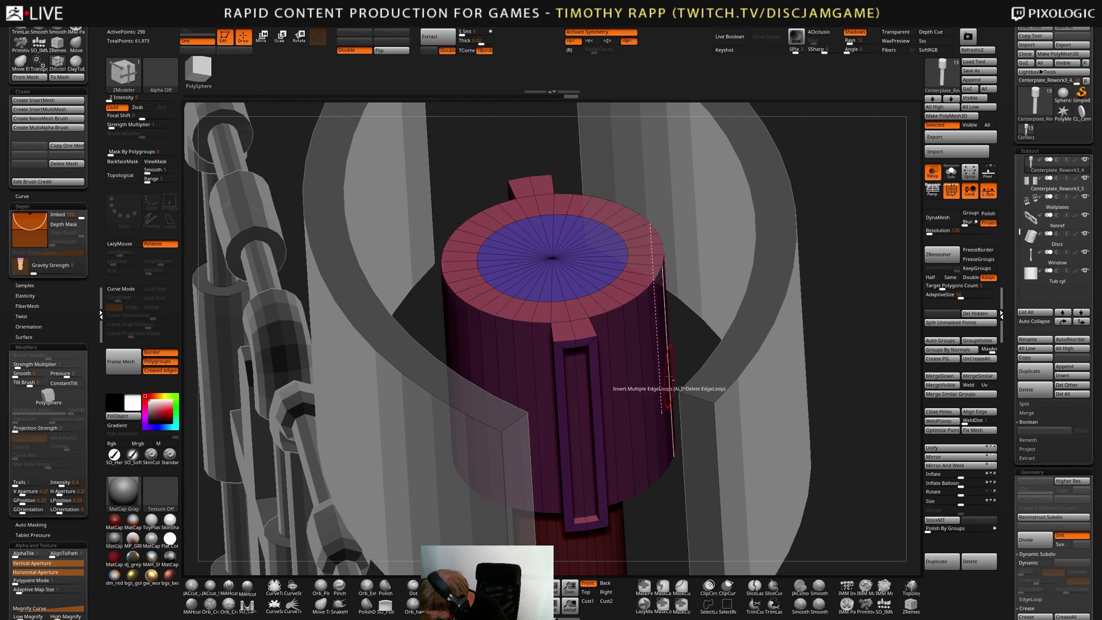
Inspect the whole centerplate assembly with the polyframe off and look through the deformation options
alt+drag(683, 382, 717, 432)
key(shift+f)
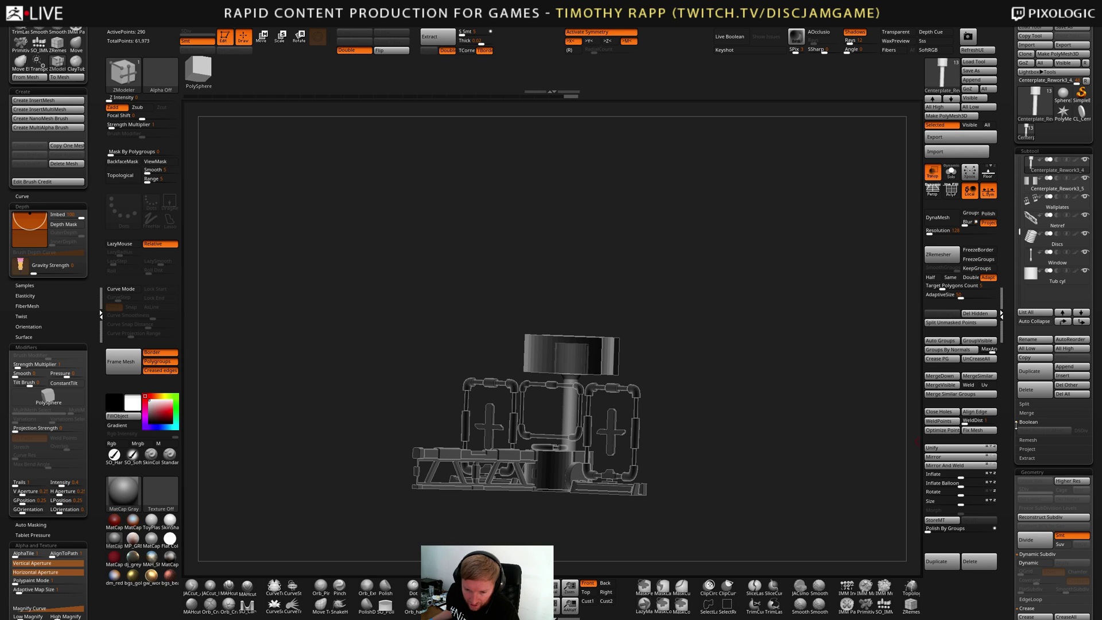
drag(504, 283, 508, 284)
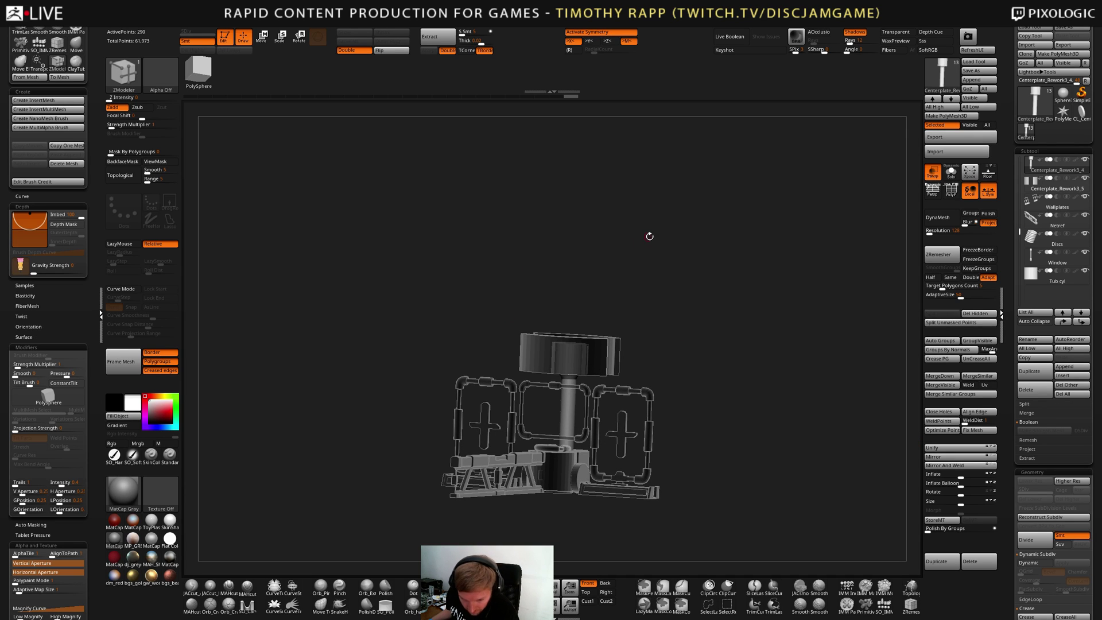
scroll(1010, 415, down, 3)
scroll(1010, 415, down, 10)
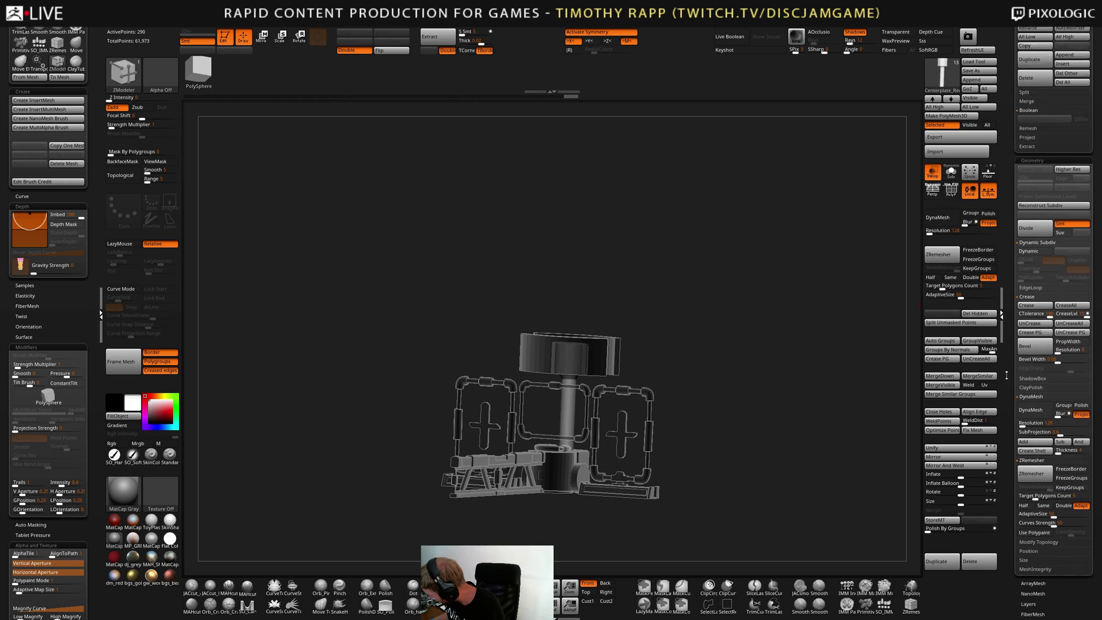
drag(1017, 512, 1017, 474)
click(1033, 459)
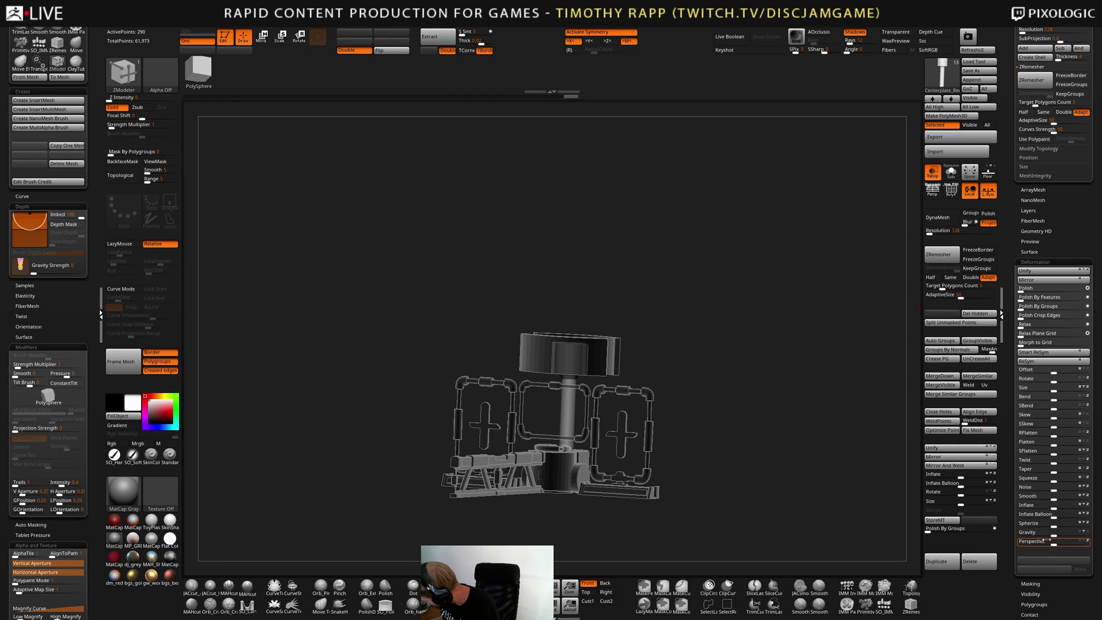
key(ctrl)
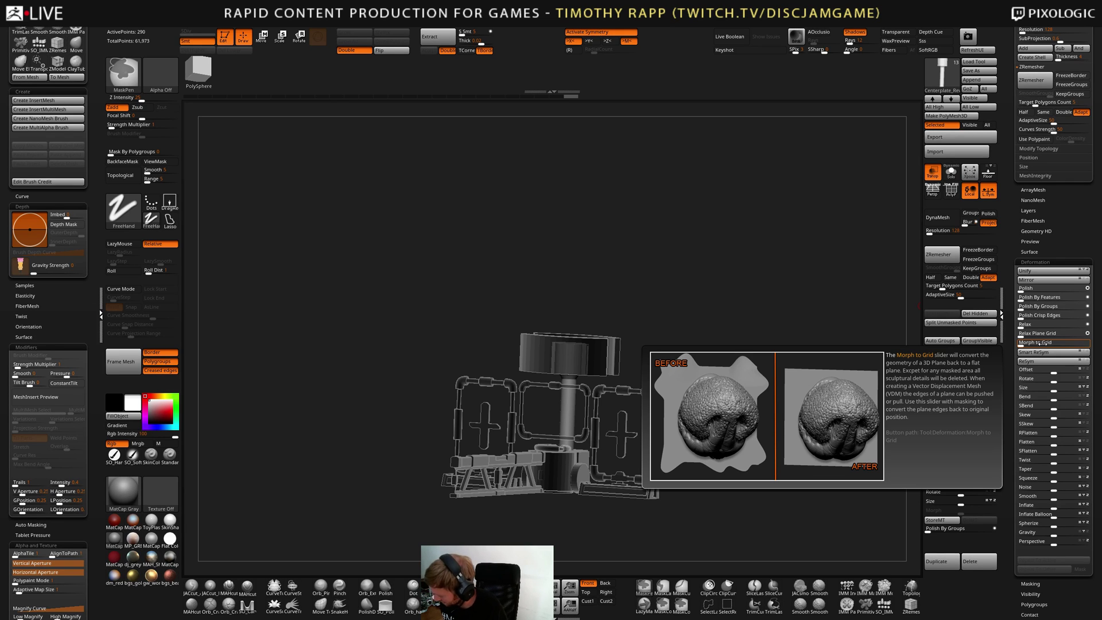
Slope the pole head's top rim into a chamfer and collapse its underside ledge into the cone below
drag(689, 372, 526, 312)
key(shift+f)
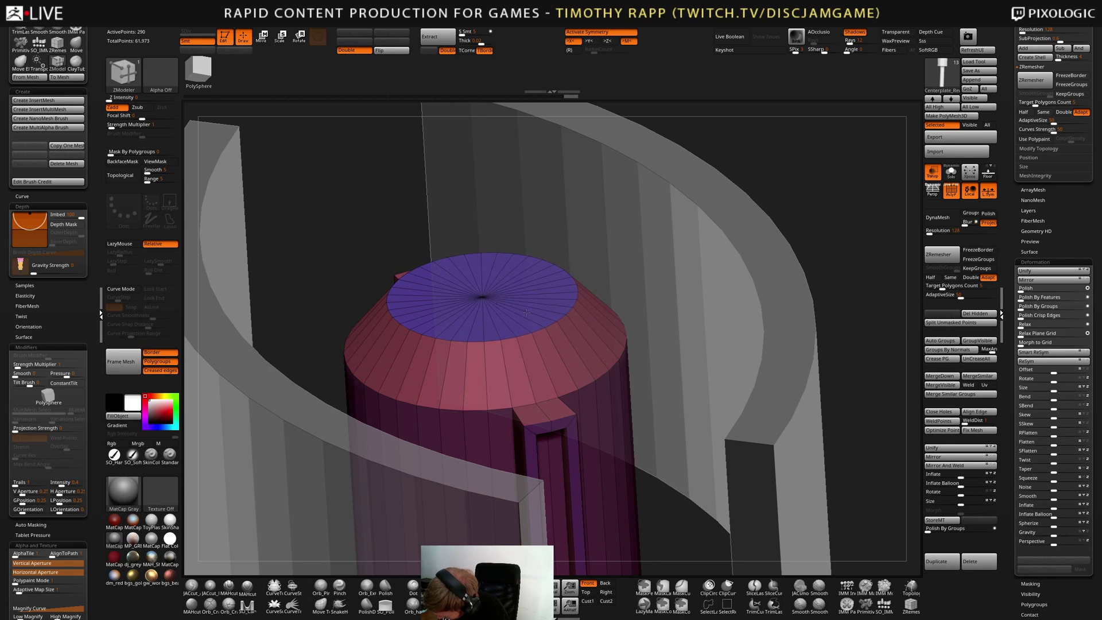
ctrl+right_drag(527, 311, 600, 376)
key(shift+f)
key(shift+f)
mouse_move(583, 418)
ctrl+right_down()
mouse_move(603, 435)
mouse_move(559, 391)
mouse_move(672, 413)
mouse_move(645, 438)
ctrl+right_up()
key(shift+f)
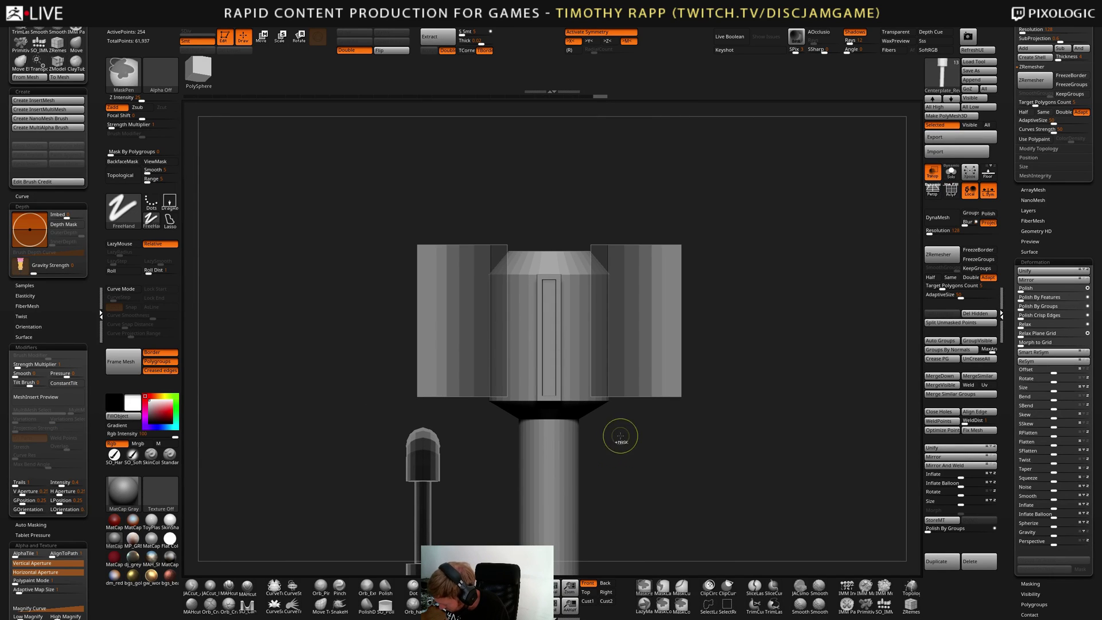
Isolate the neck ring below the pole head with a mask and shift it slightly down the shaft
ctrl+drag(630, 422, 492, 456)
key(w)
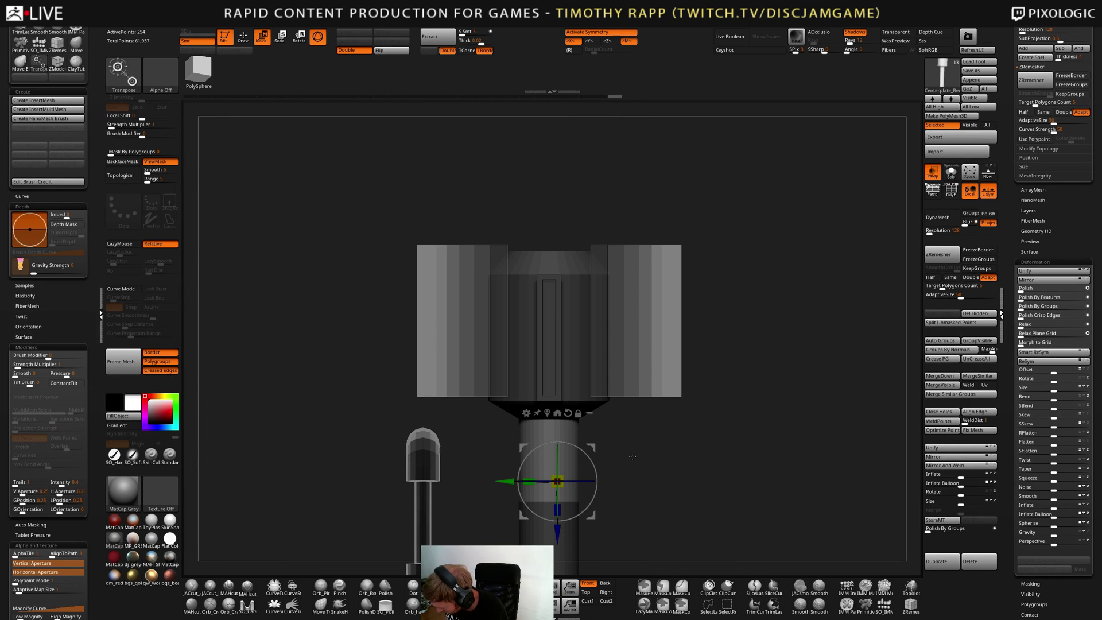
drag(555, 532, 557, 539)
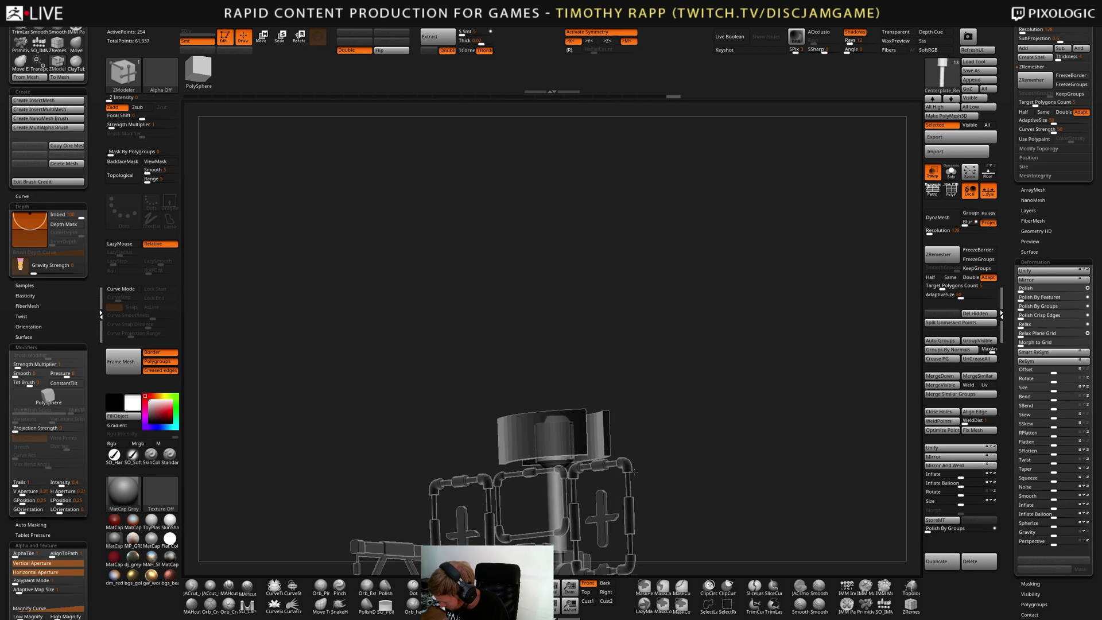
mouse_move(635, 472)
mouse_down()
mouse_move(669, 458)
mouse_move(644, 467)
mouse_move(646, 485)
mouse_up()
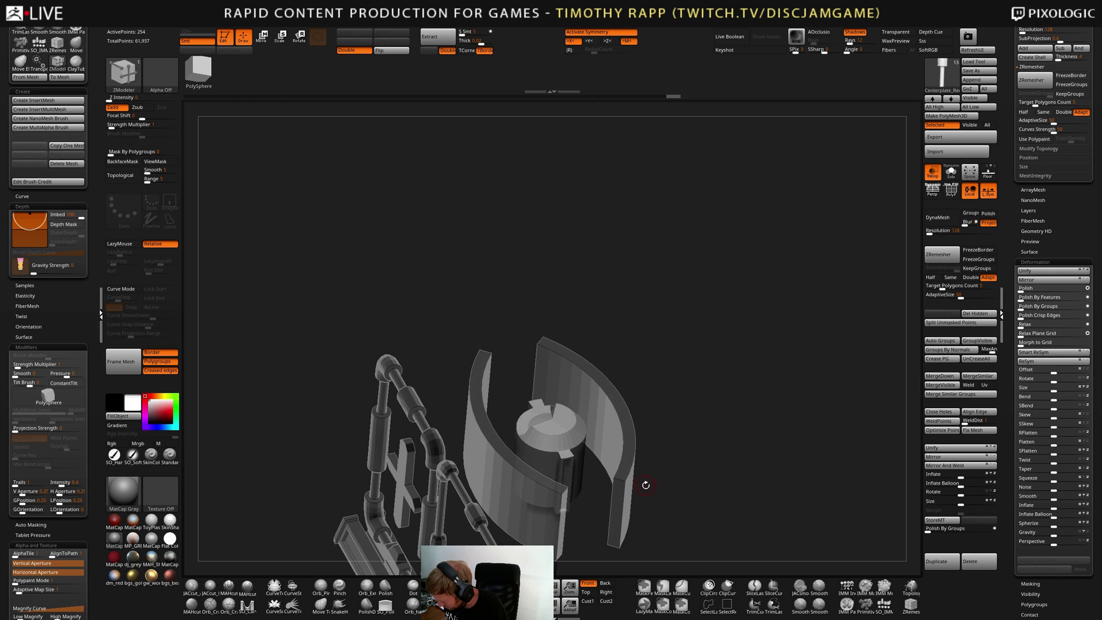
Undo the pole head edits back to the flat top, before the rim chamfer and underside collapse
key(ctrl+z)
key(ctrl+z)
key(ctrl+z)
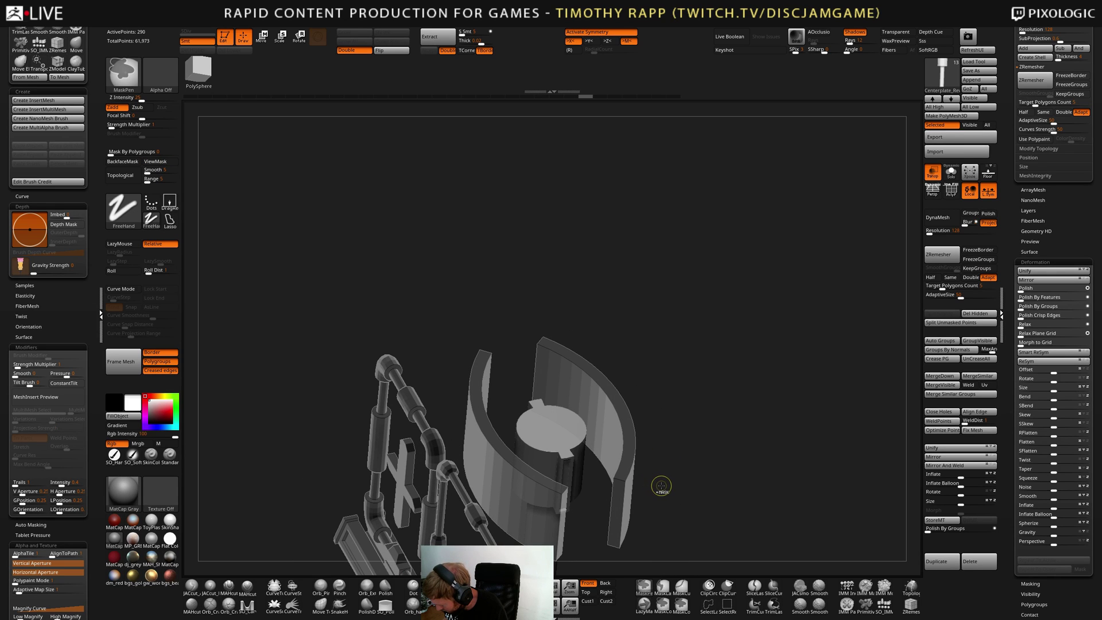
key(ctrl+shift+z)
key(ctrl+z)
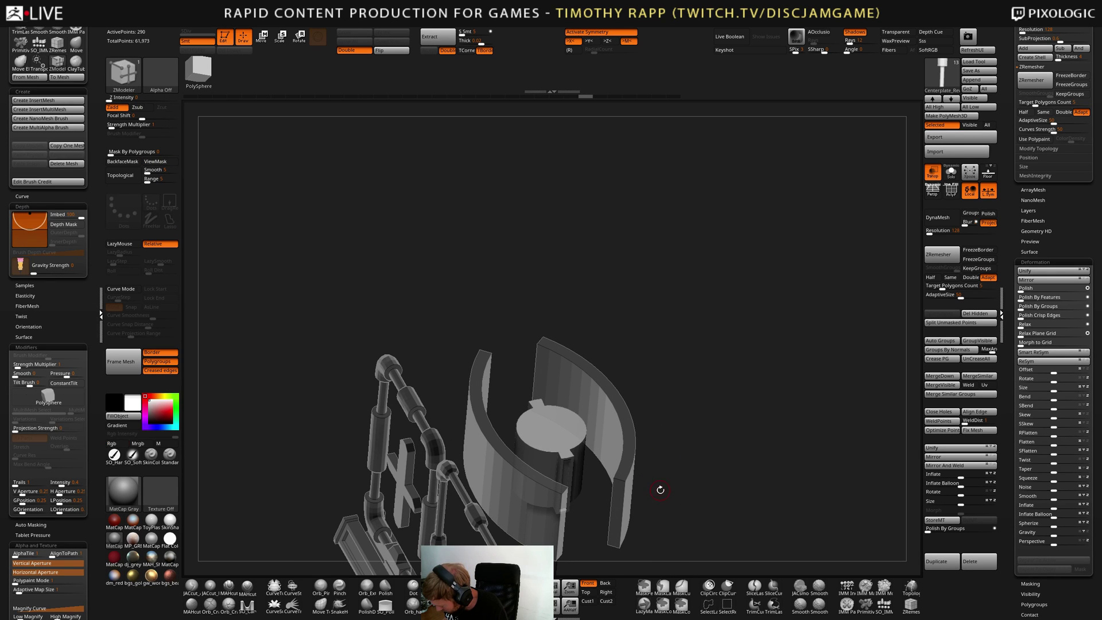
Turn on the polyframe and rebuild the pole head's top chamfer and the collapsed cone beneath it
key(shift+f)
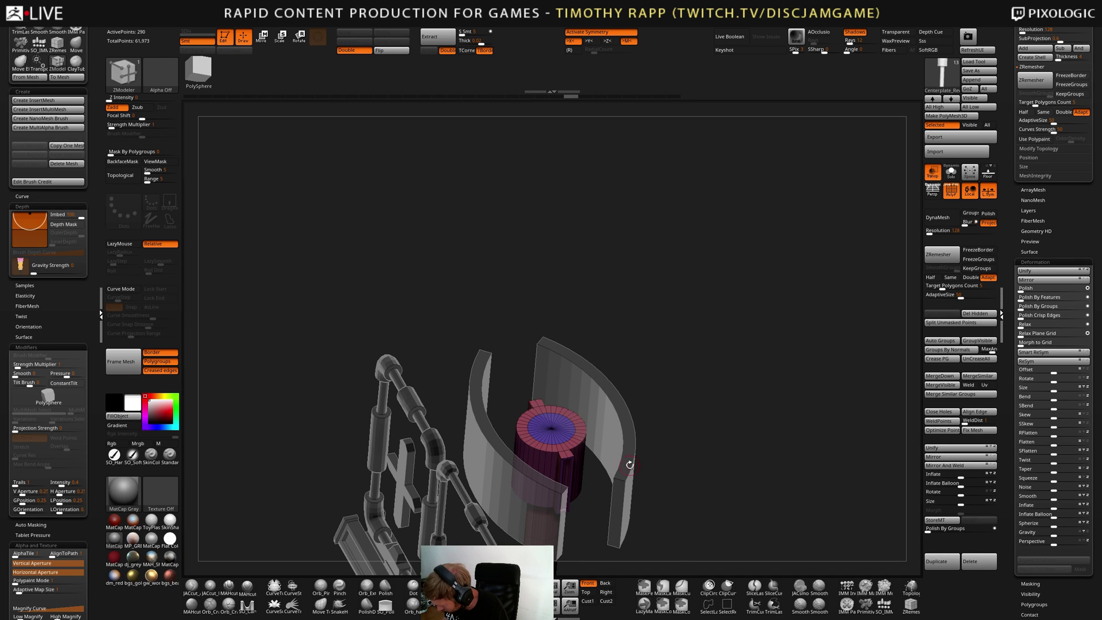
alt+drag(630, 465, 622, 434)
right_drag(583, 365, 578, 370)
drag(577, 372, 589, 350)
shift+right_drag(589, 349, 694, 350)
click(574, 352)
key(ctrl+z)
alt+click(567, 402)
alt+right_drag(664, 390, 662, 397)
Mask everything except the neck ring under the pole head and lower that ring to lengthen the cone
key(w)
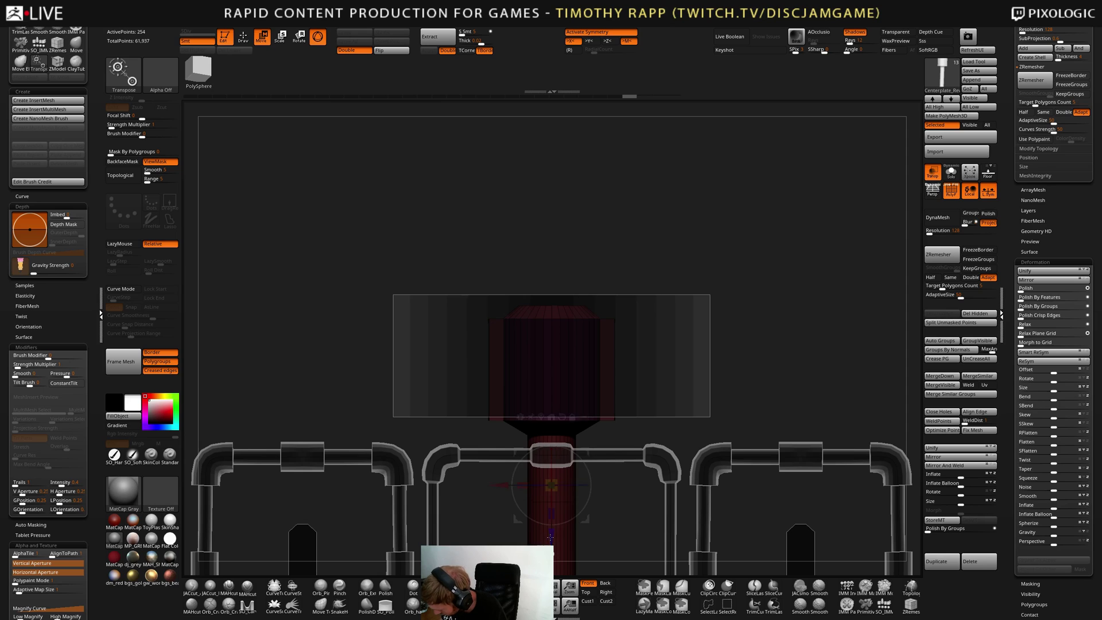
key(q)
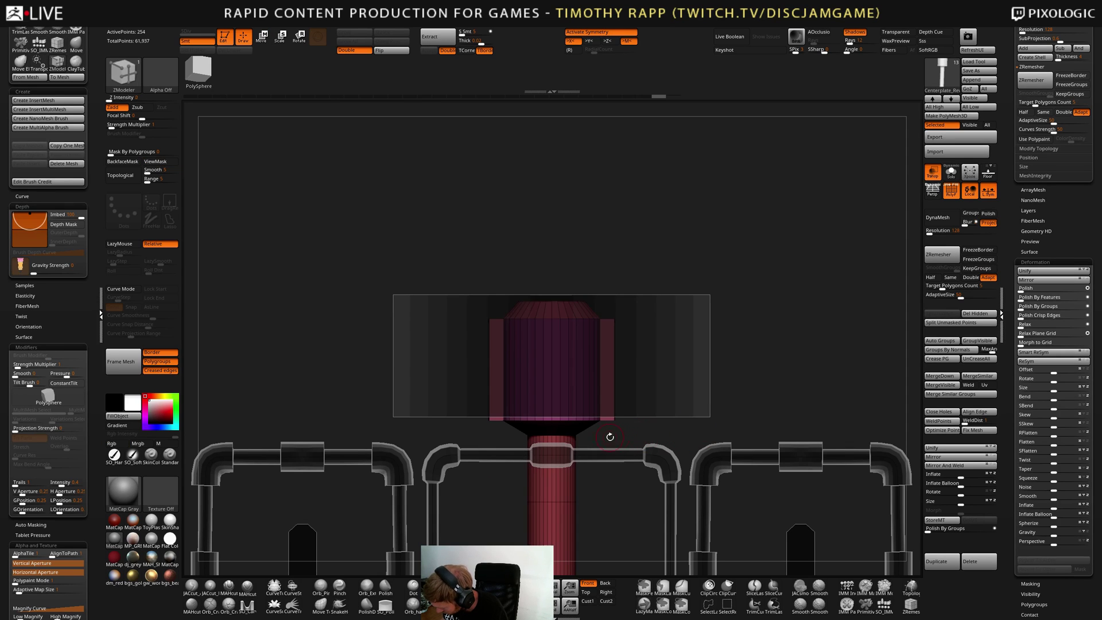
ctrl+drag(632, 433, 486, 477)
key(w)
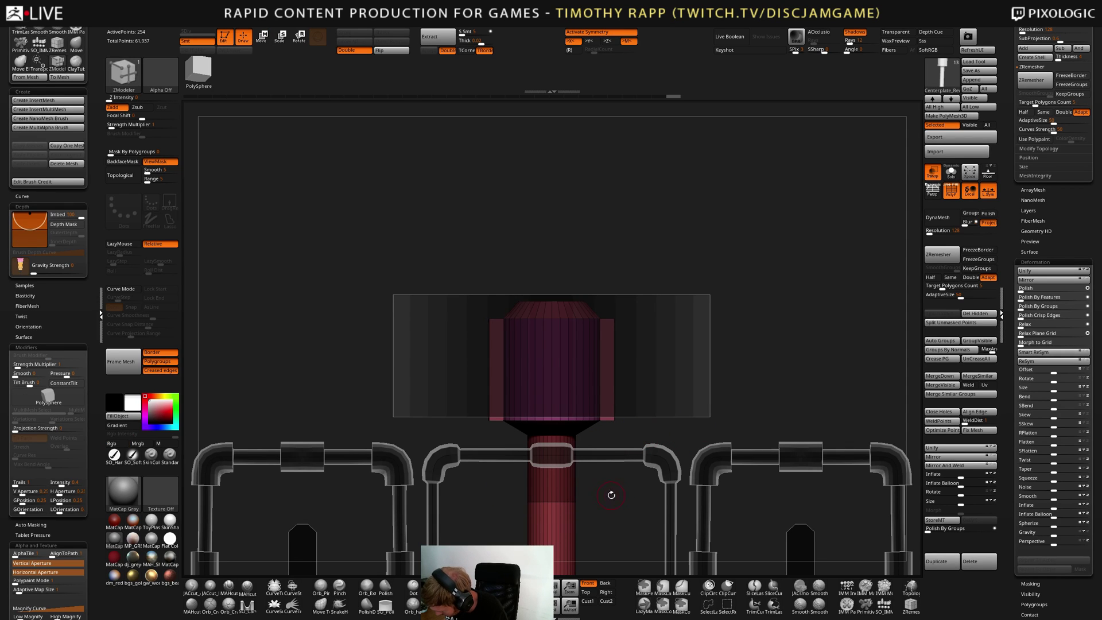
ctrl+click(627, 511)
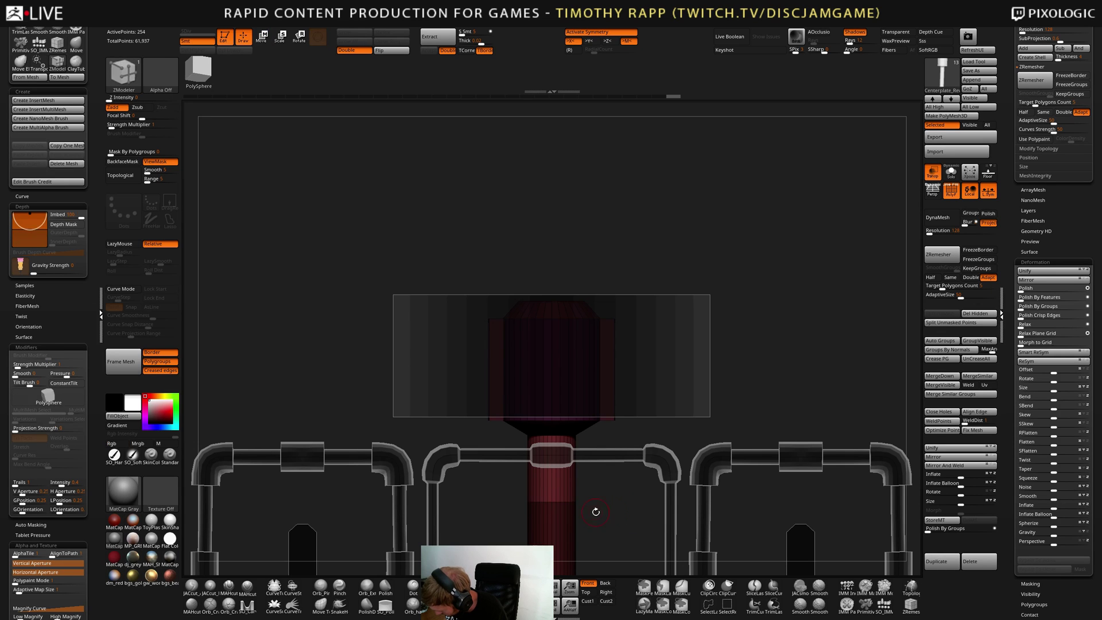
drag(551, 542, 552, 542)
key(q)
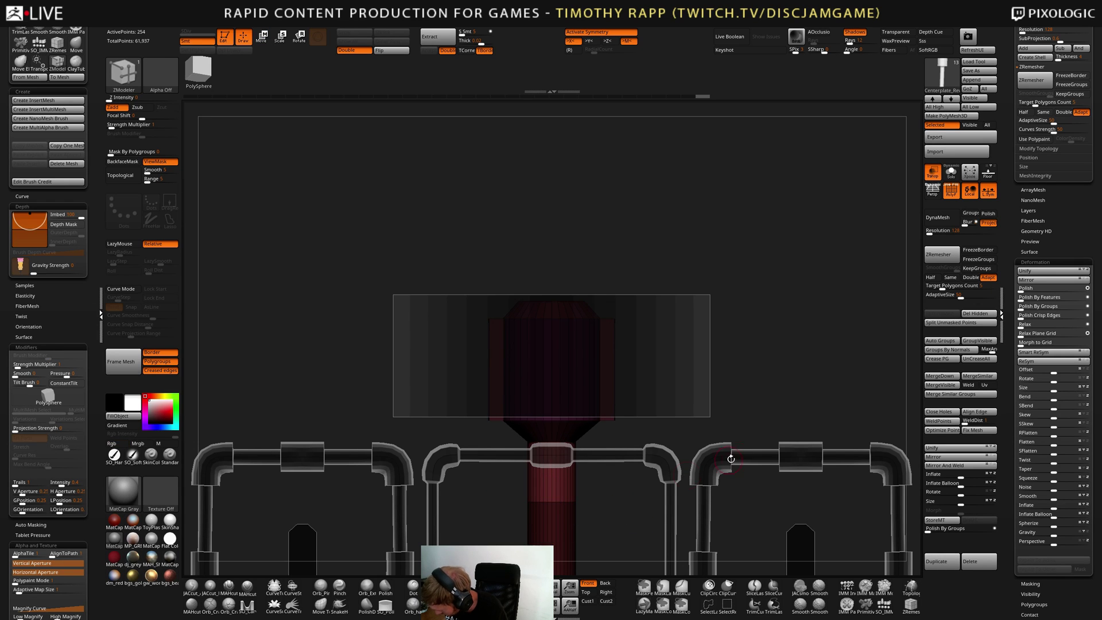
Stretch the upper part of the pole head upward by about 0.27 so it rises above the curved plates
mouse_move(731, 459)
alt+mouse_down()
mouse_move(696, 455)
mouse_move(721, 457)
alt+mouse_up()
drag(721, 456, 721, 463)
mouse_move(721, 462)
alt+mouse_down()
mouse_move(681, 446)
mouse_move(682, 490)
mouse_move(681, 450)
mouse_move(715, 452)
mouse_move(689, 408)
mouse_move(670, 443)
mouse_move(666, 423)
alt+mouse_up()
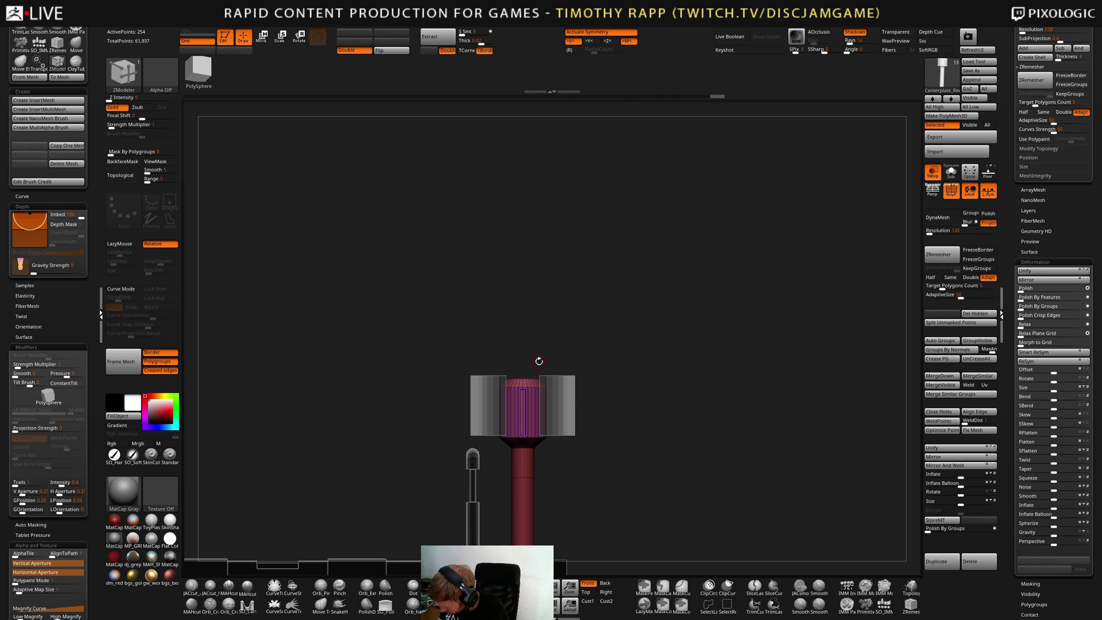
key(w)
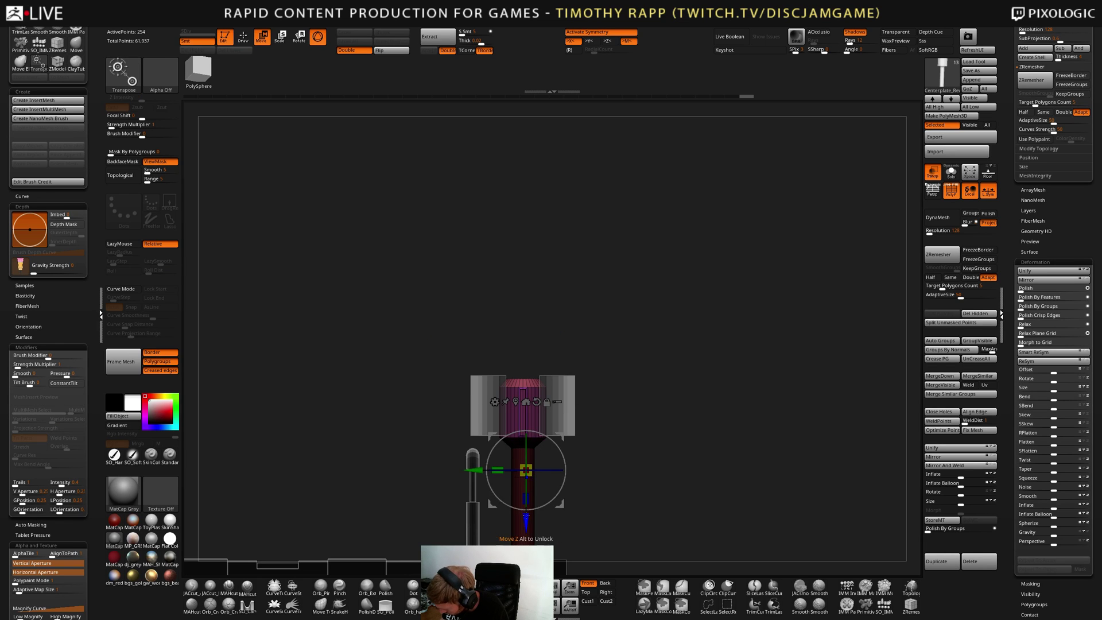
drag(526, 518, 529, 504)
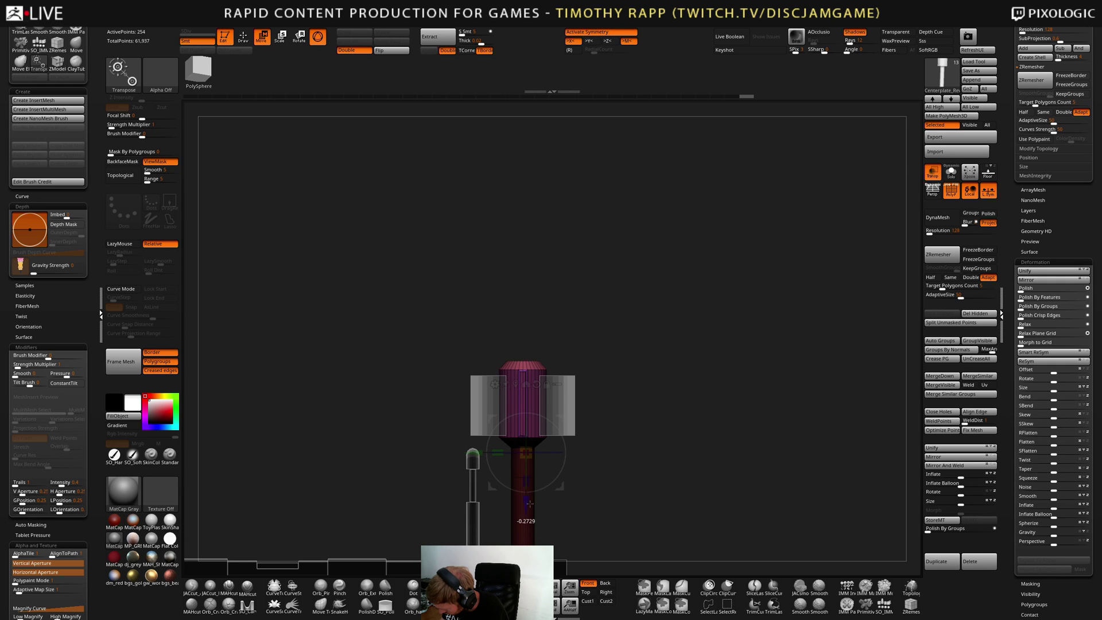
key(q)
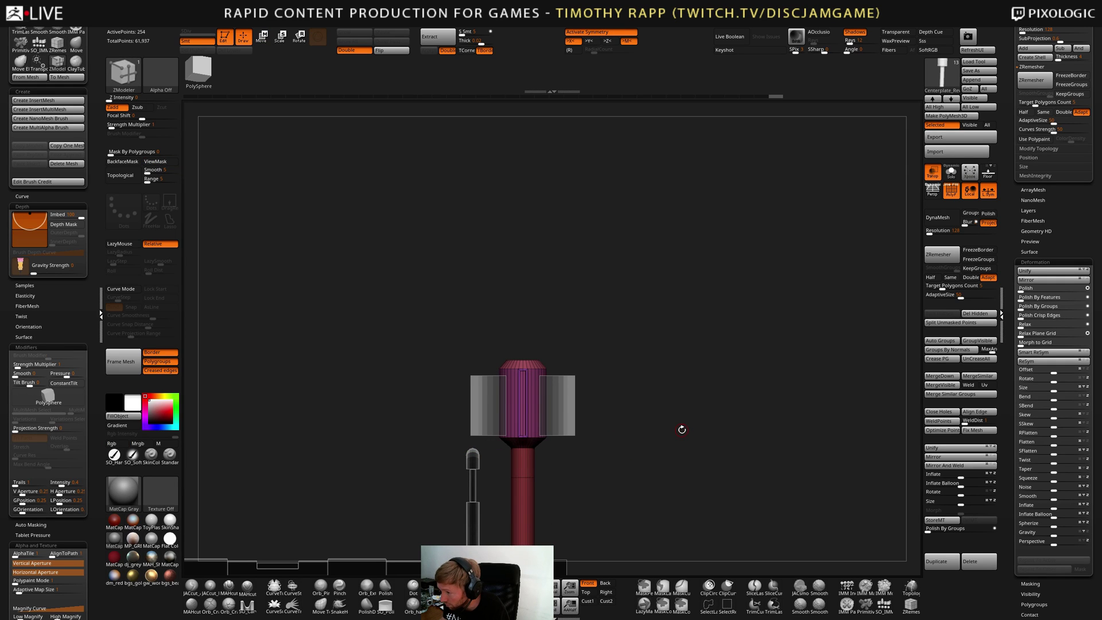
Extend the lower end of the pole head slightly downward past the curved plates' bottom edge
key(w)
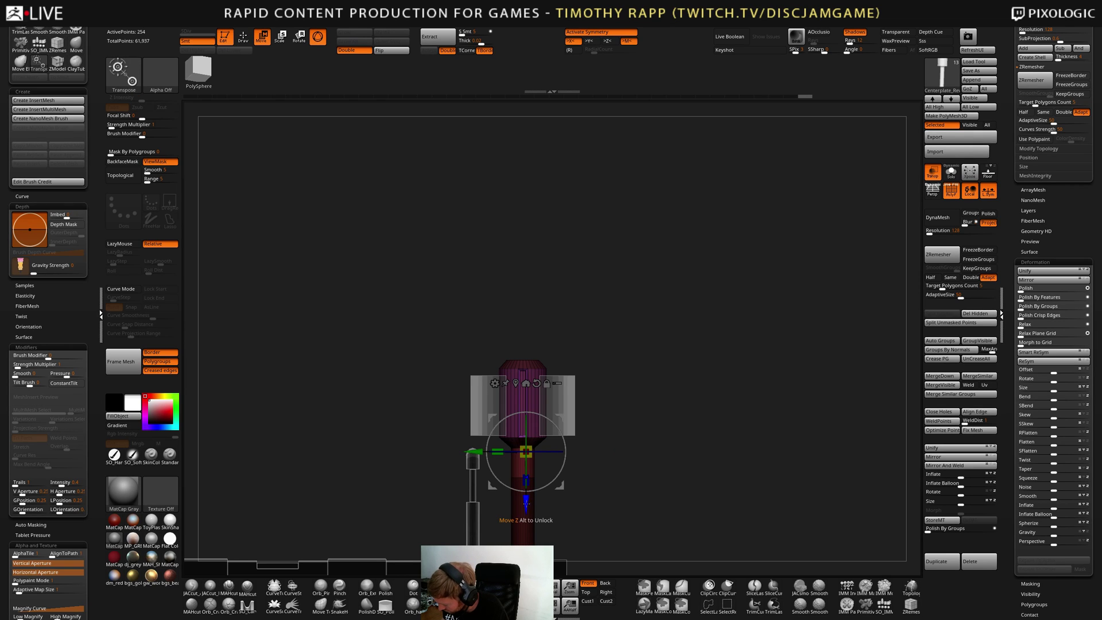
drag(526, 501, 526, 514)
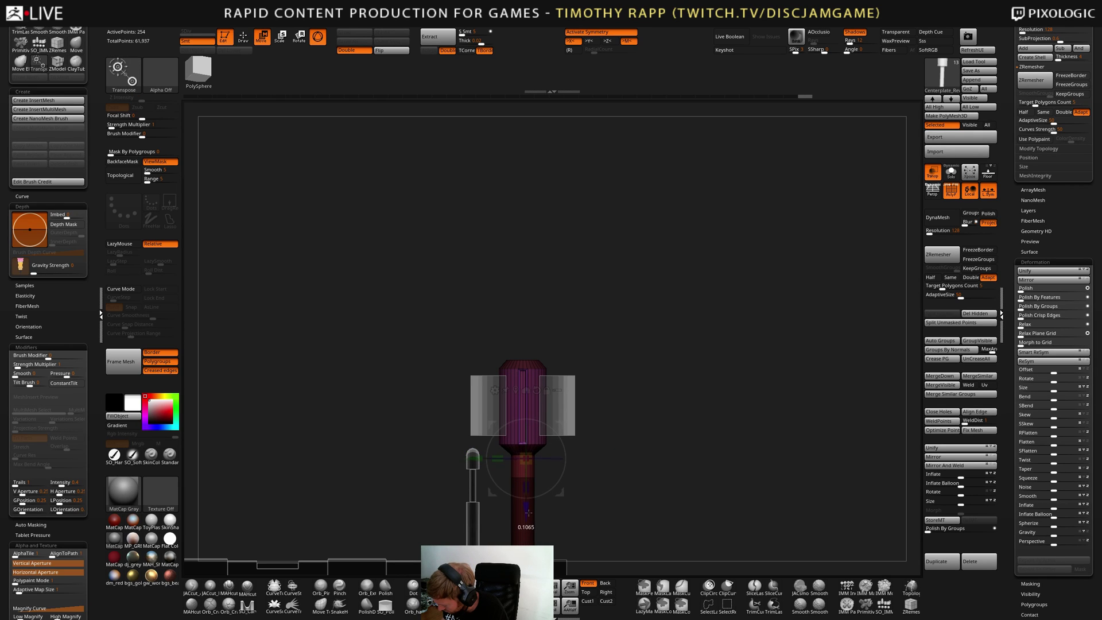
drag(529, 511, 528, 509)
key(q)
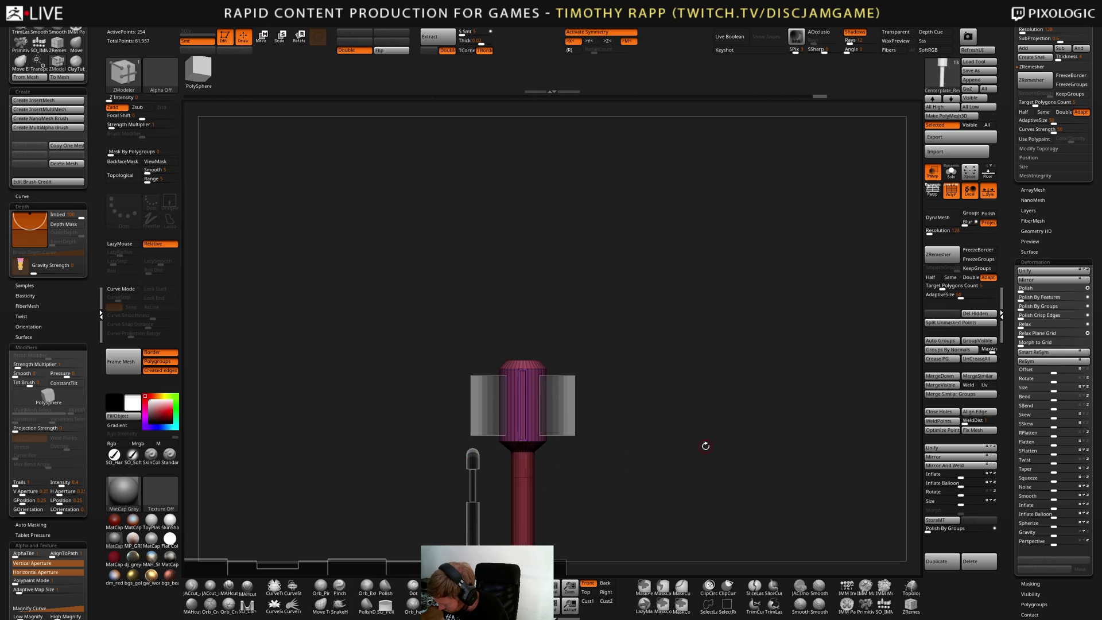
Pull the strips' recessed panels outward from the pole head as detached faces with QMesh and target Polygroup All
alt+drag(706, 445, 671, 442)
mouse_move(671, 442)
mouse_down()
mouse_move(630, 438)
mouse_move(652, 436)
mouse_up()
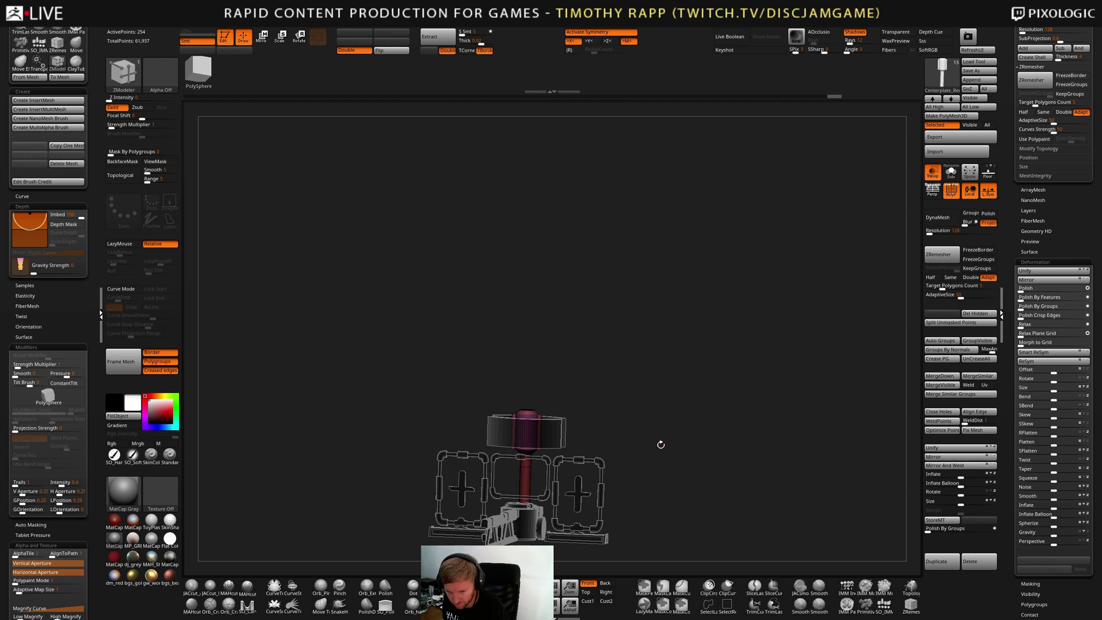
drag(660, 444, 621, 461)
drag(732, 443, 455, 416)
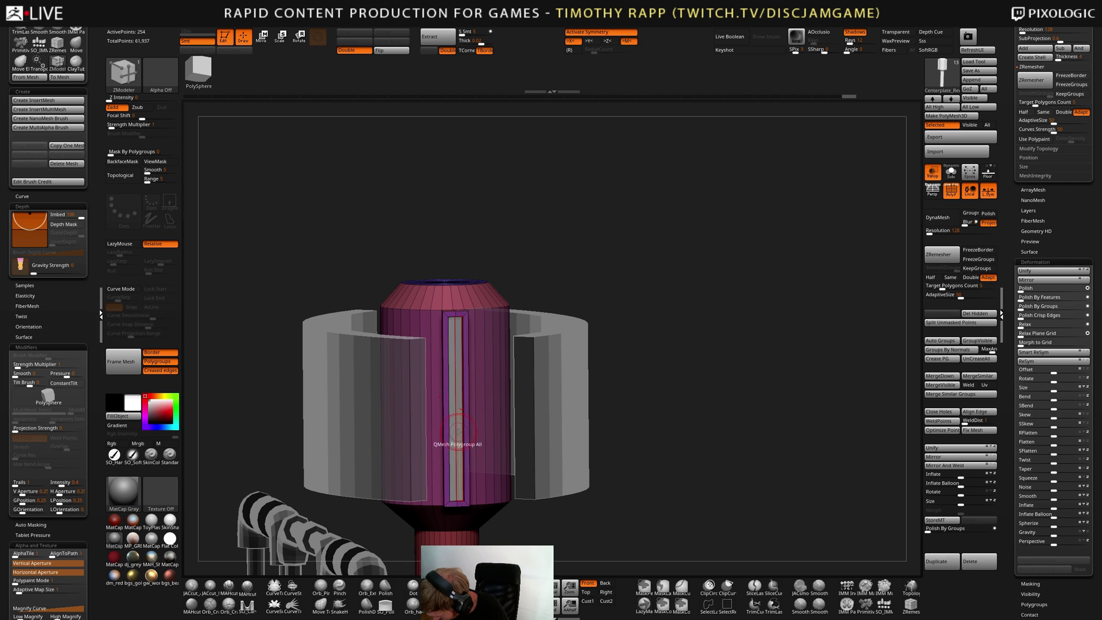
drag(656, 455, 462, 410)
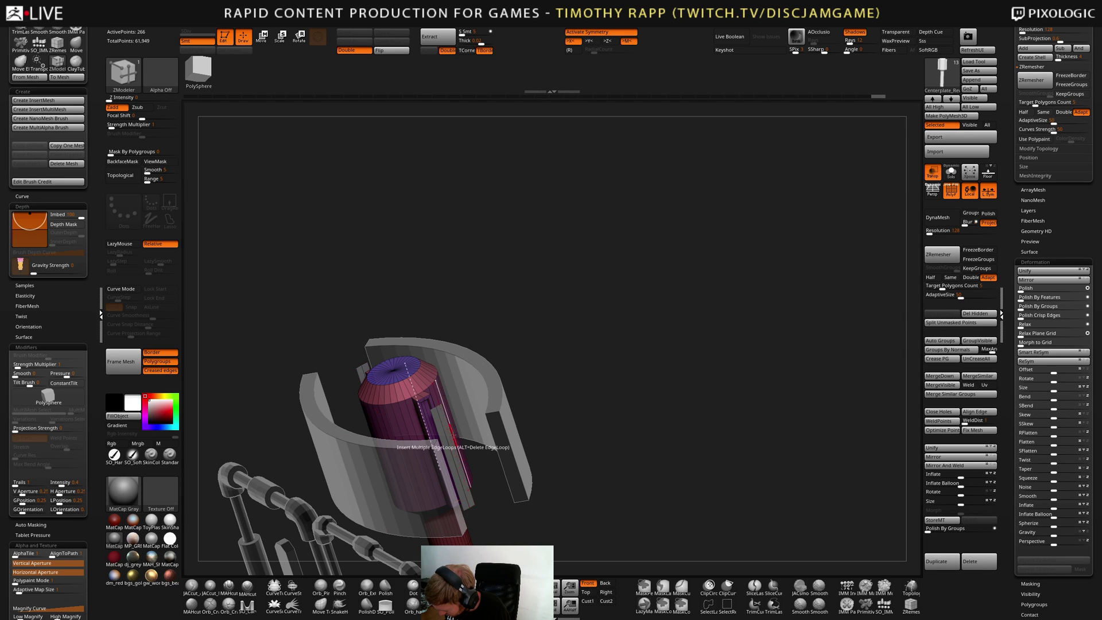
key(ctrl+z)
Isolate the two detached strip panels, split them from the pole into a separate subtool, and select that subtool
shift+drag(531, 405, 485, 409)
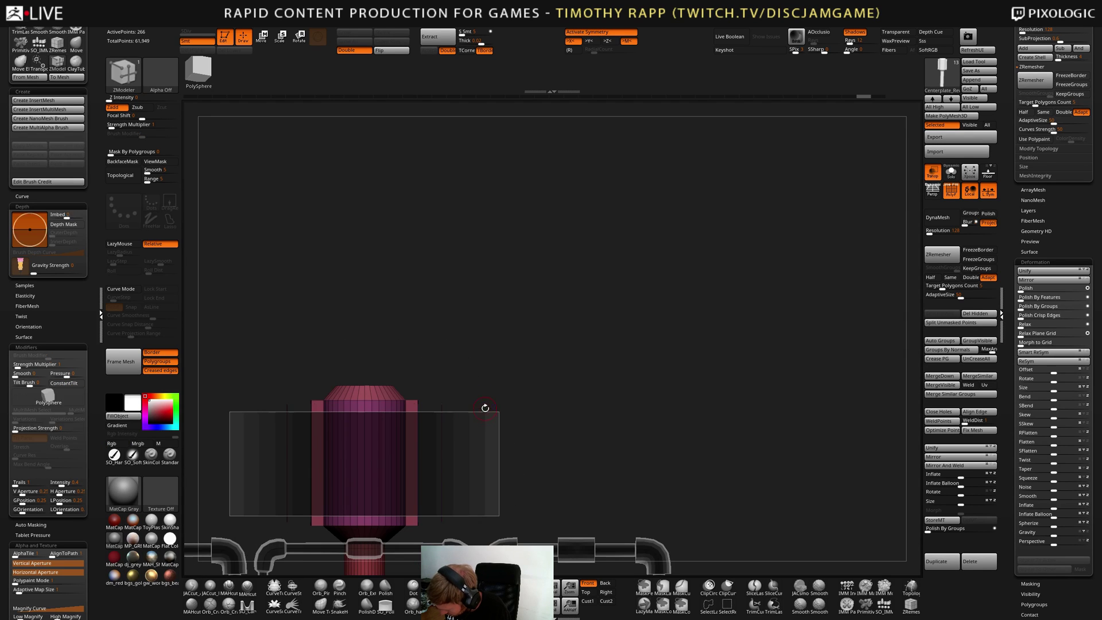
ctrl+shift+drag(507, 363, 436, 534)
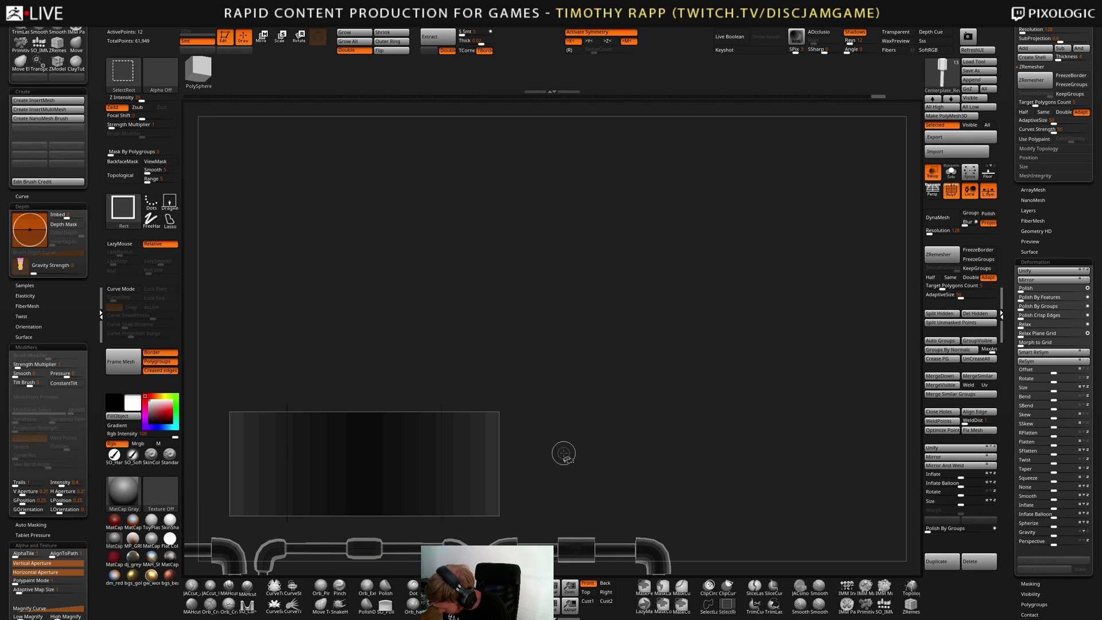
click(947, 314)
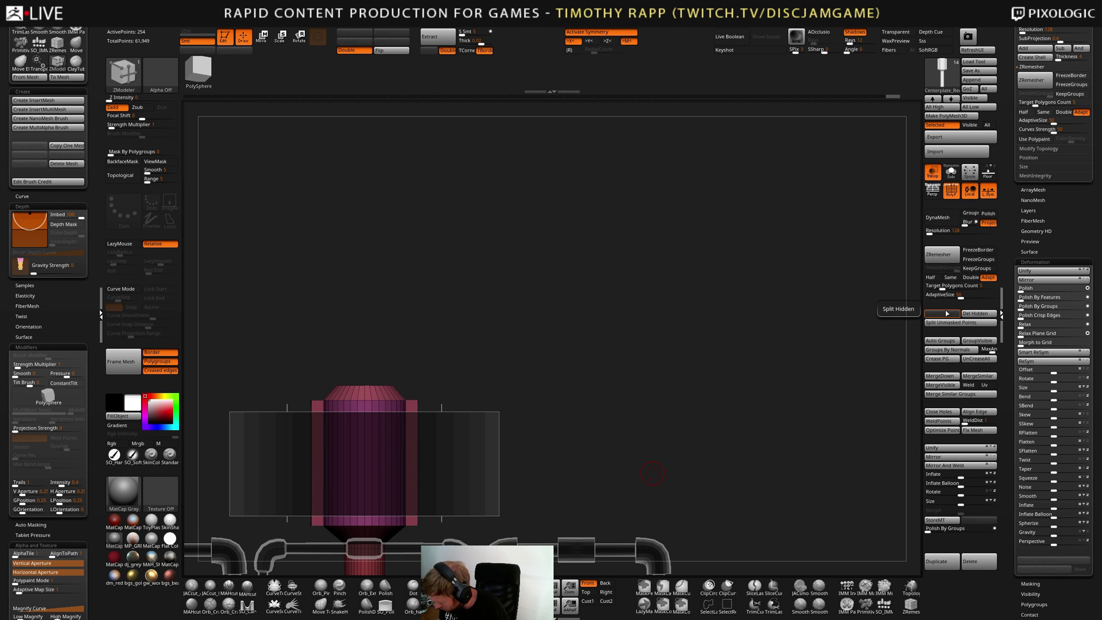
mouse_move(631, 402)
mouse_down()
mouse_move(448, 420)
mouse_move(463, 424)
mouse_up()
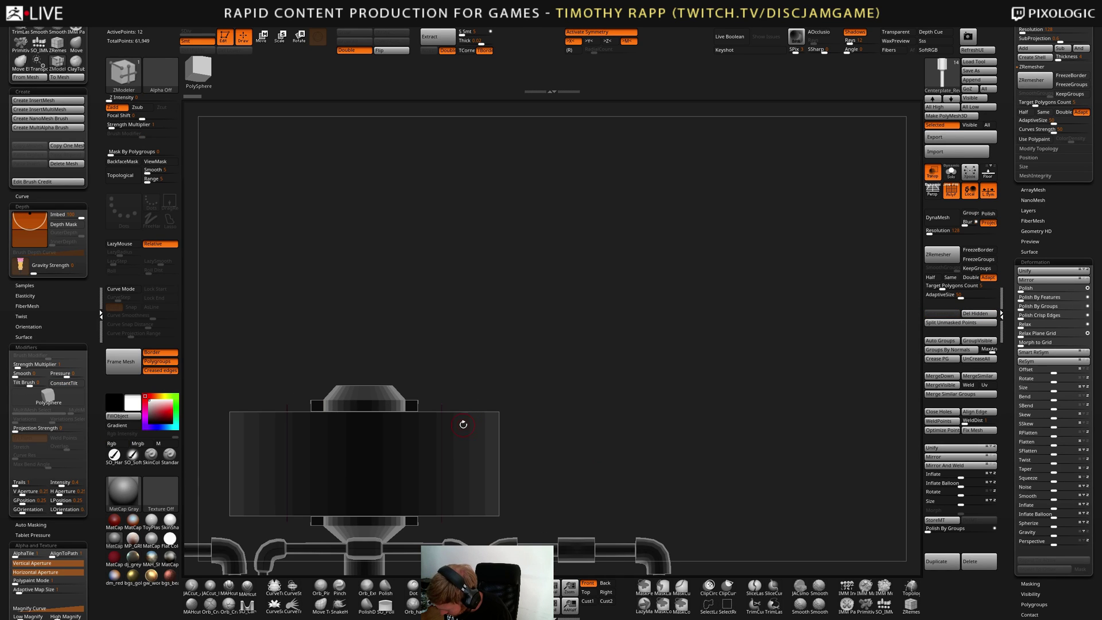
click(727, 584)
mouse_move(468, 523)
ctrl+shift+mouse_down()
mouse_move(467, 318)
mouse_move(442, 315)
ctrl+shift+mouse_up()
mouse_move(545, 445)
mouse_down()
mouse_move(479, 462)
mouse_move(522, 456)
mouse_up()
drag(486, 393, 496, 469)
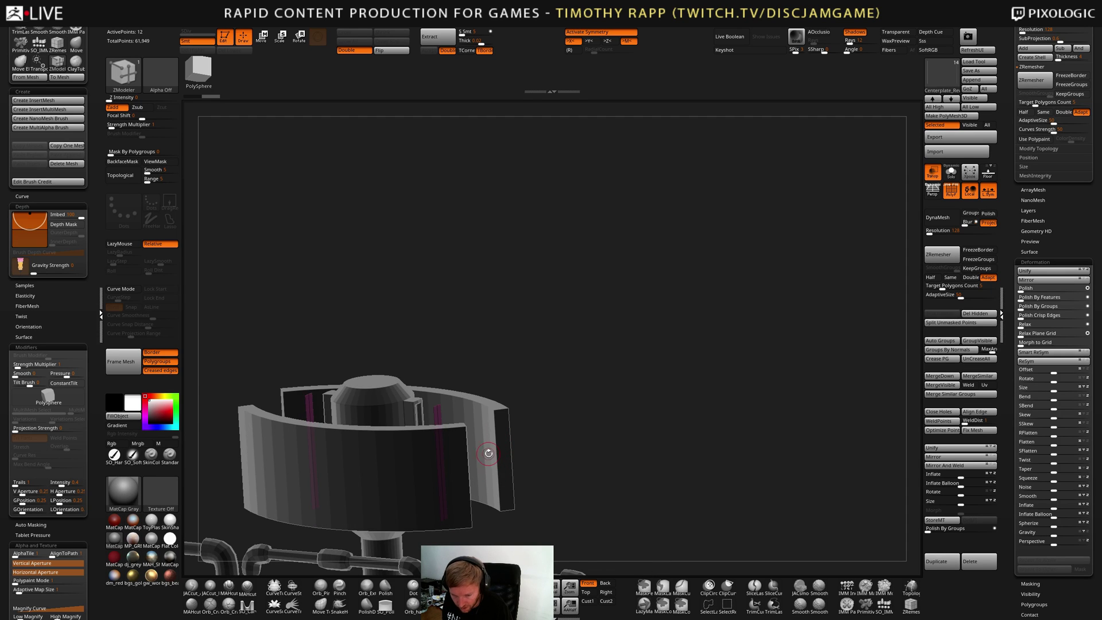
scroll(488, 454, up, 3)
alt+drag(433, 432, 431, 406)
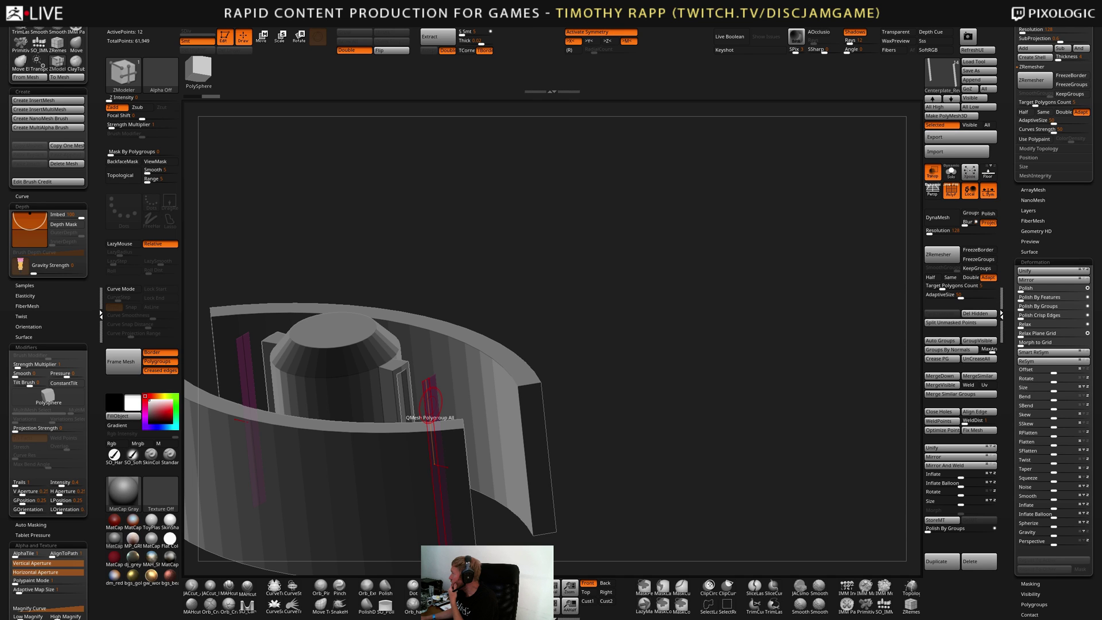
Switch to the browser and skim the Twitch recording on creature and character concept sculpting, focusing on the section around 1:16 to 1:25
drag(1062, 617, 550, 12)
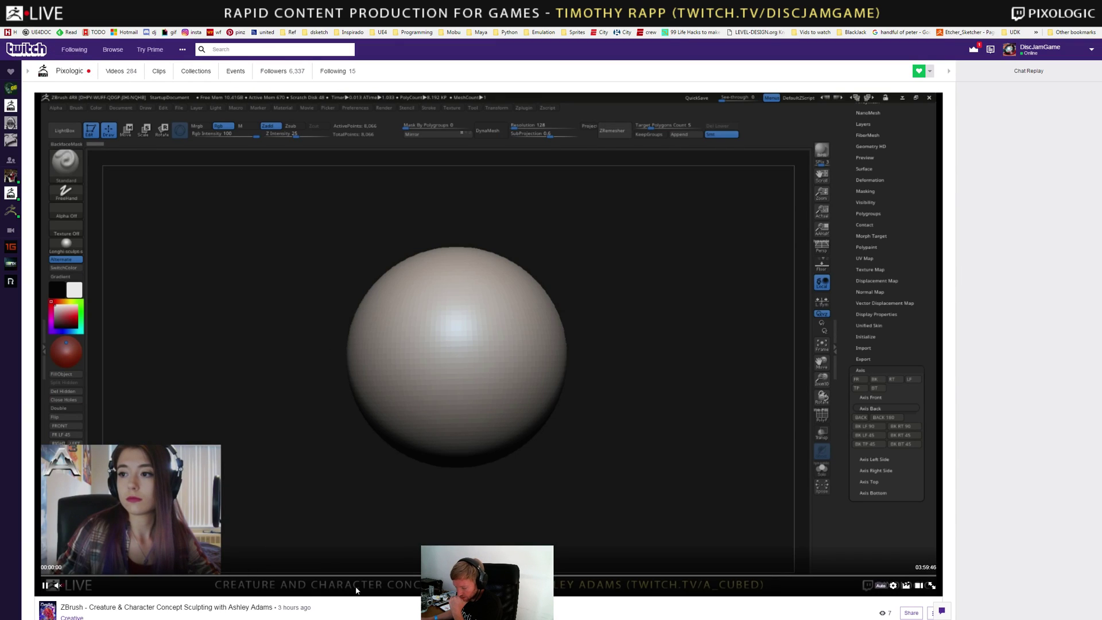
click(369, 575)
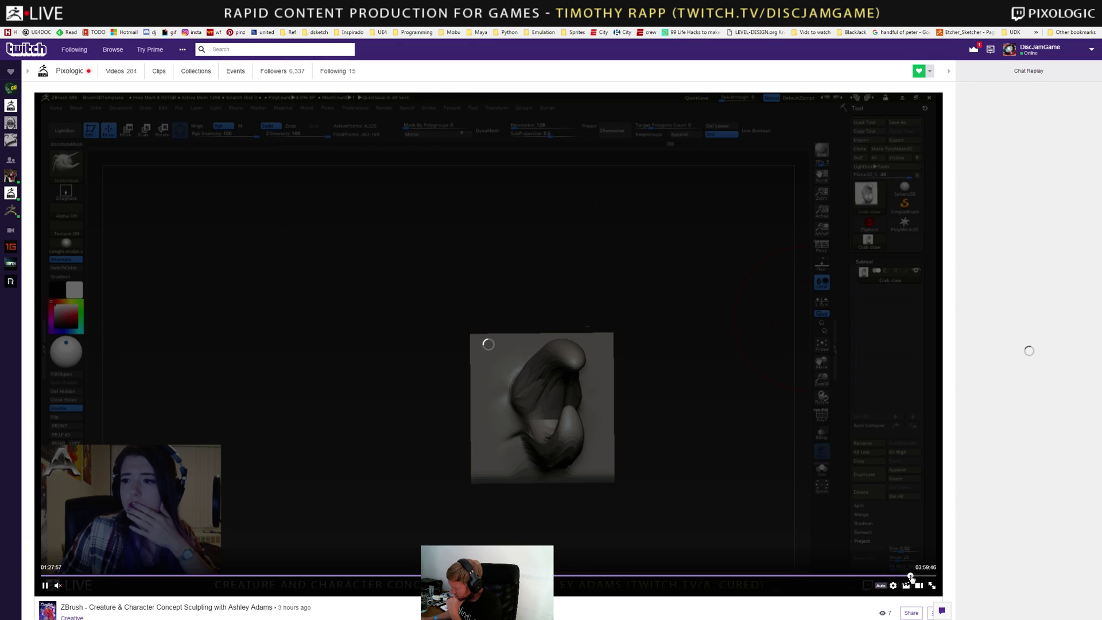
click(912, 575)
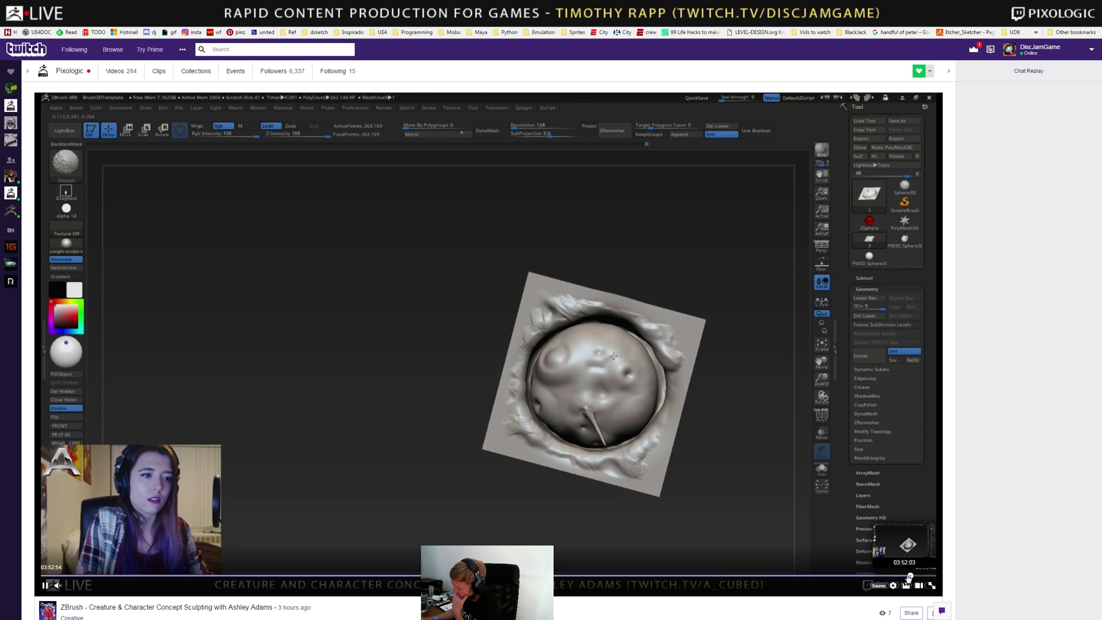
click(899, 575)
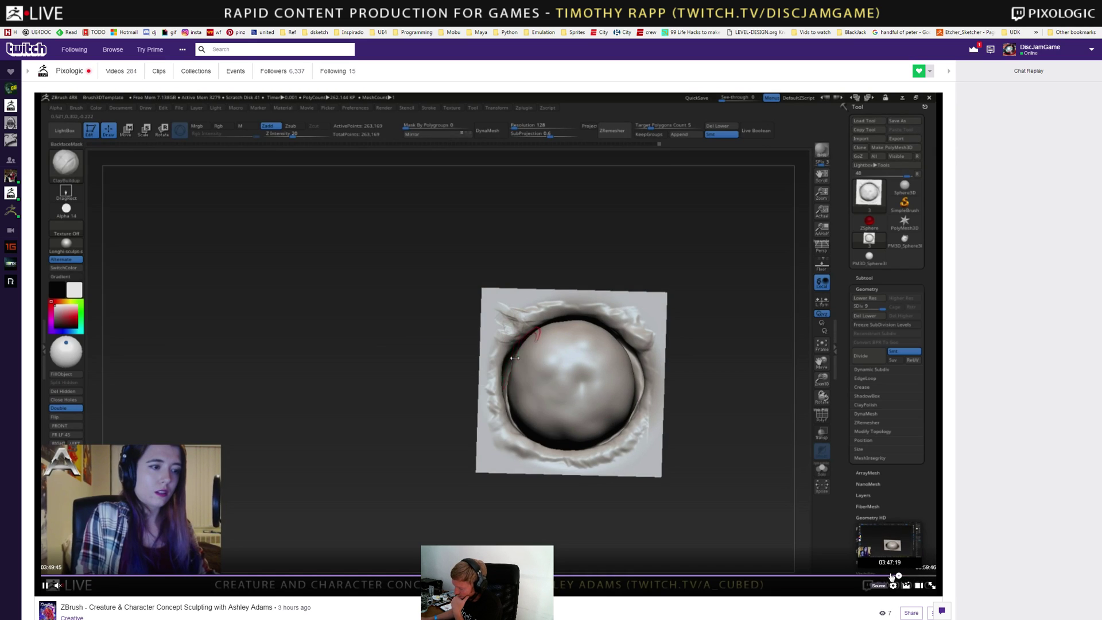
click(886, 575)
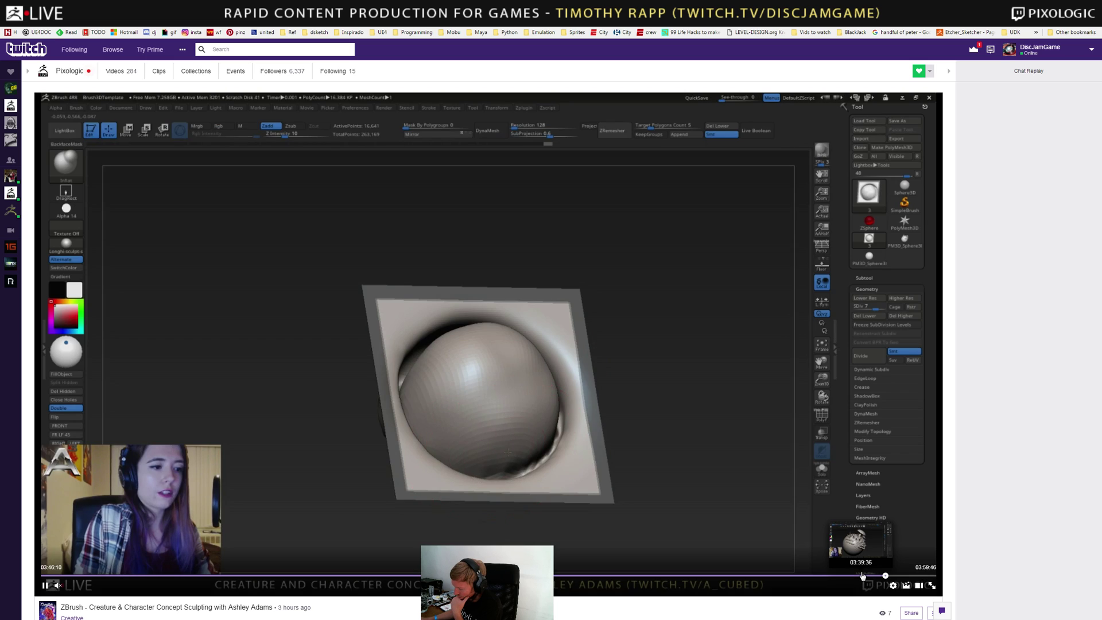
click(863, 575)
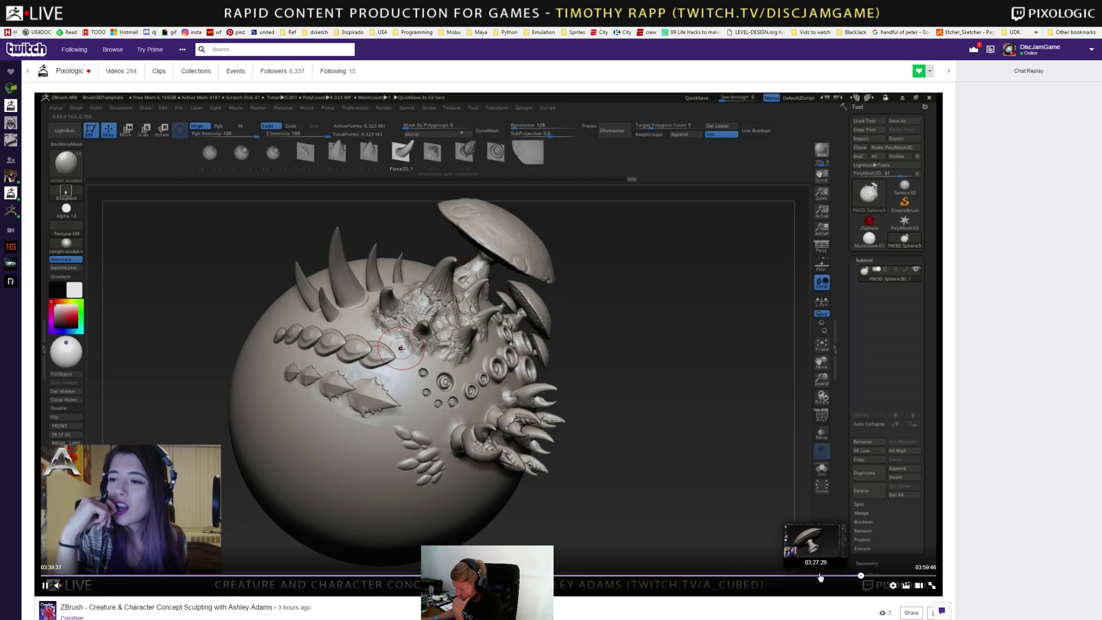
click(831, 575)
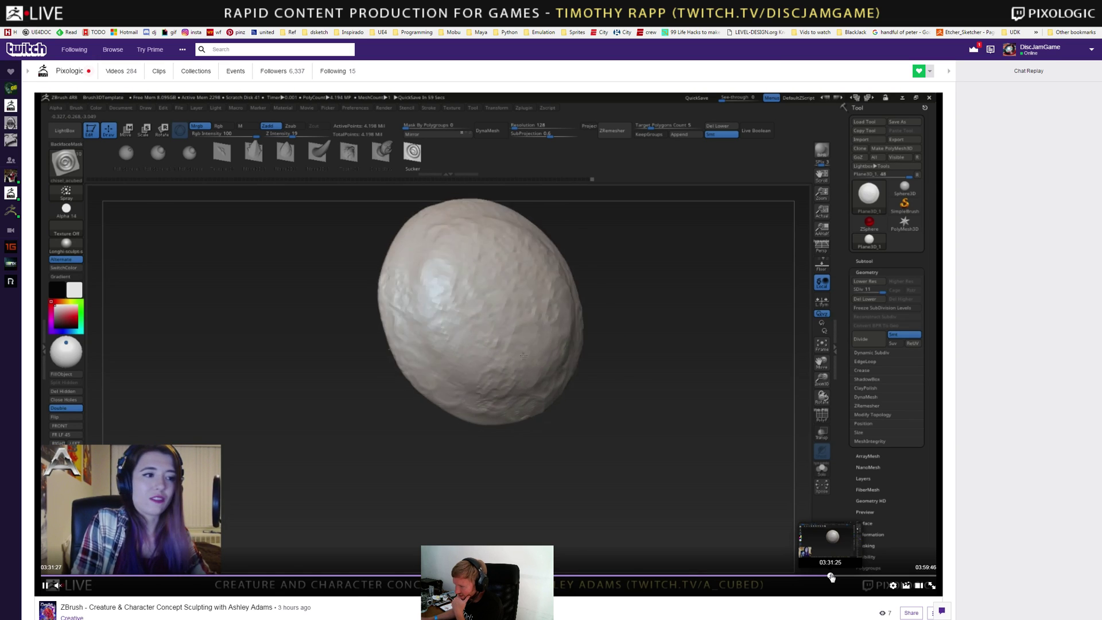
click(794, 575)
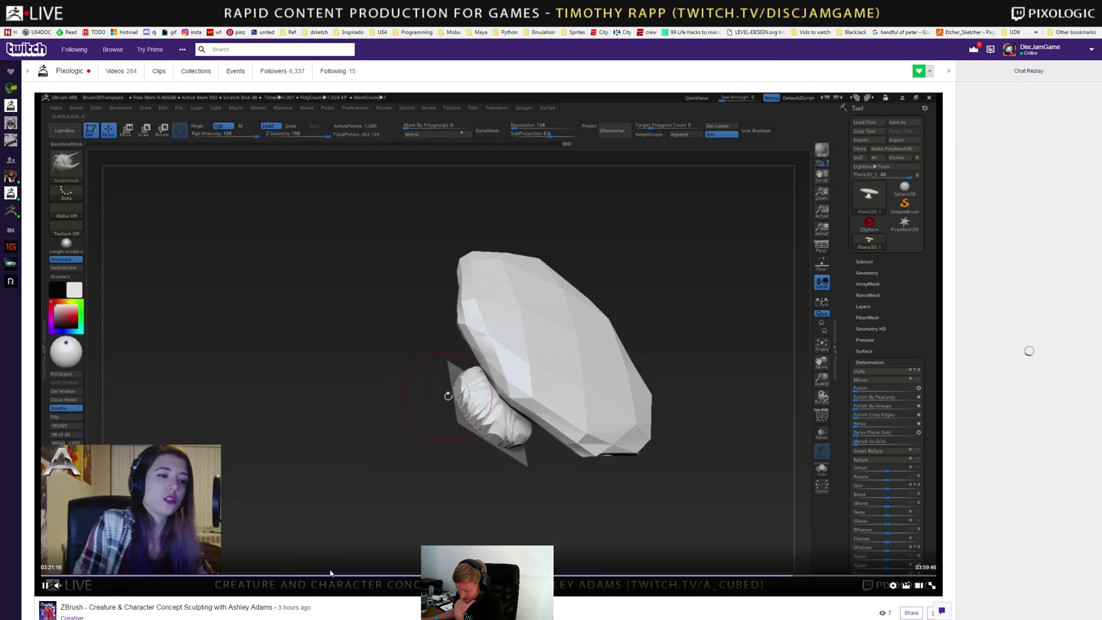
click(327, 576)
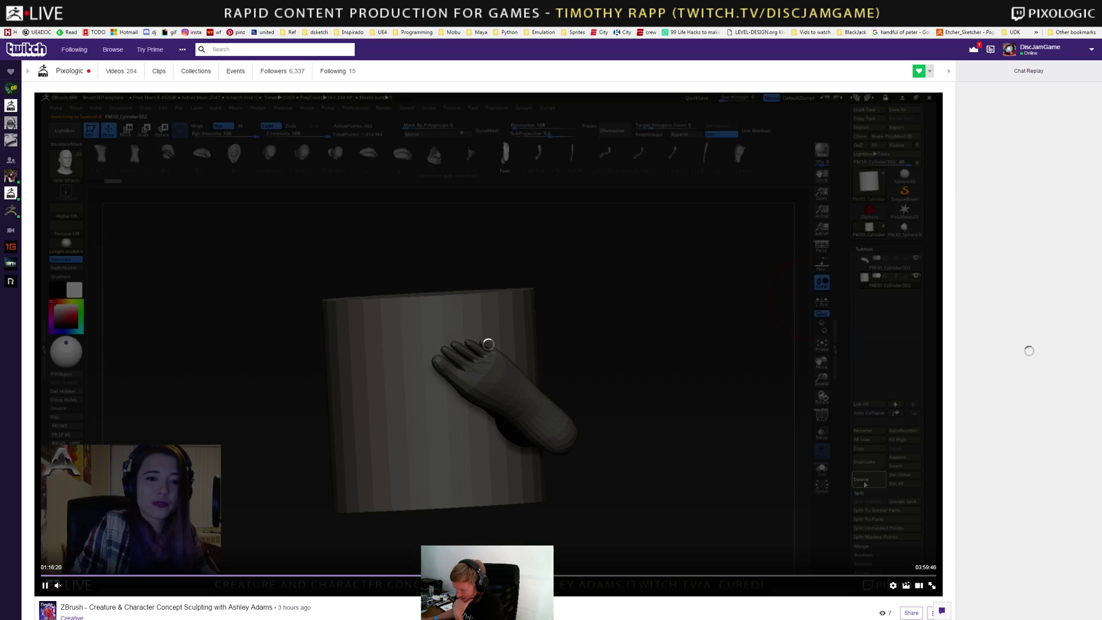
click(455, 576)
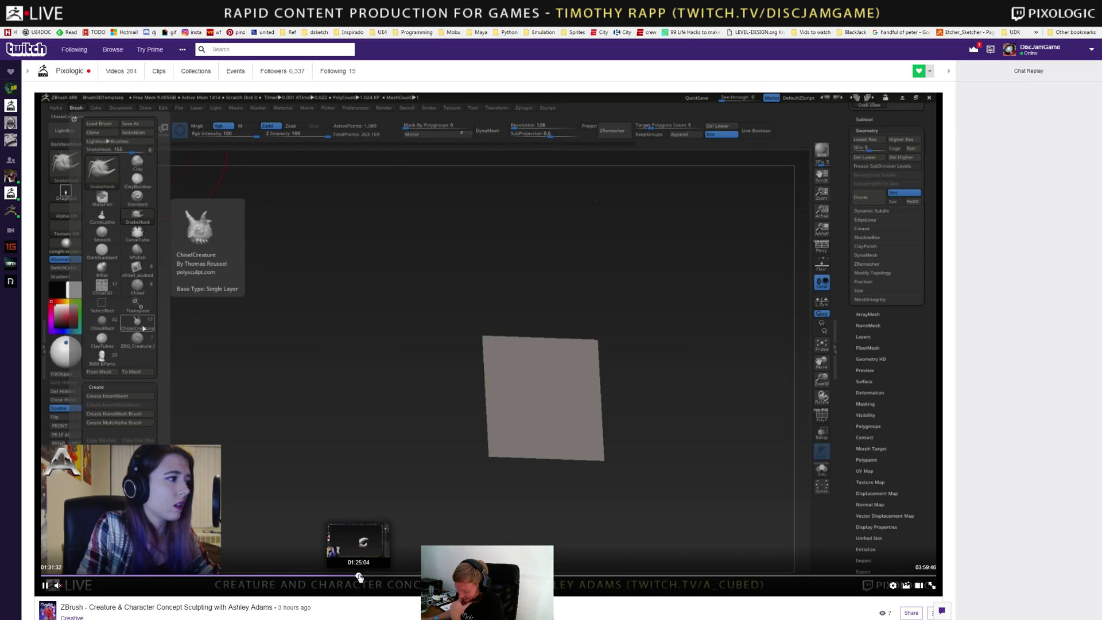
click(358, 576)
click(342, 576)
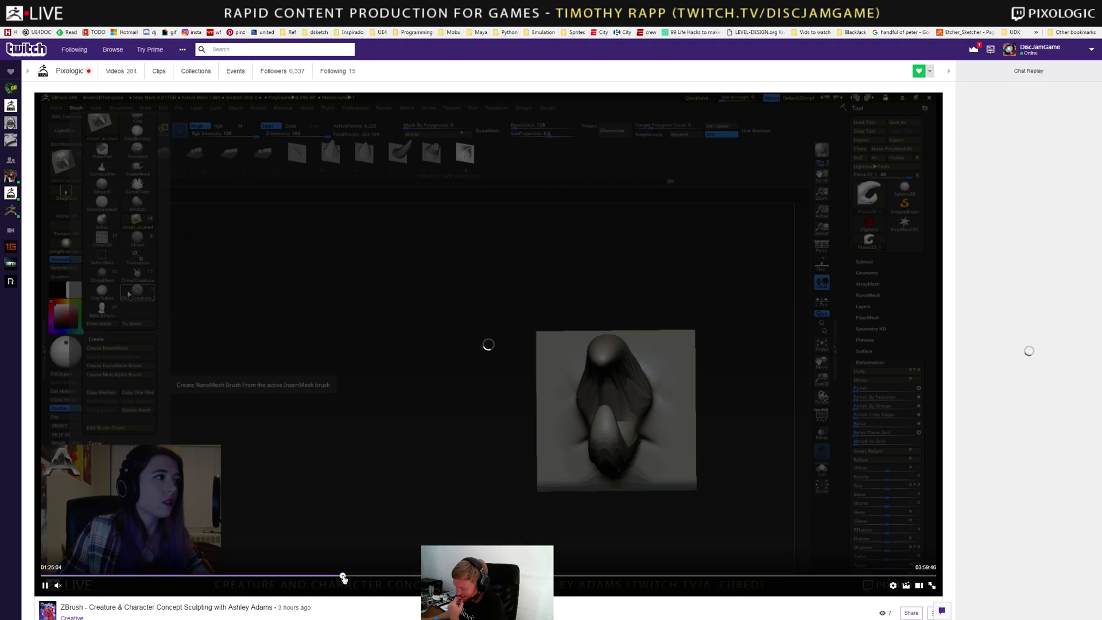
click(325, 576)
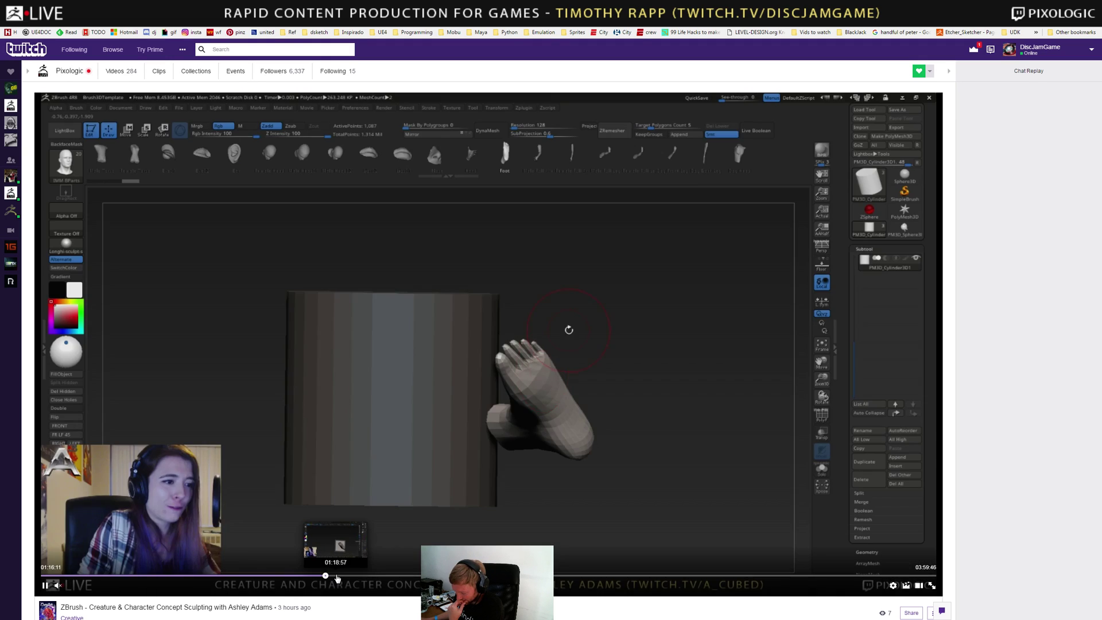
click(338, 576)
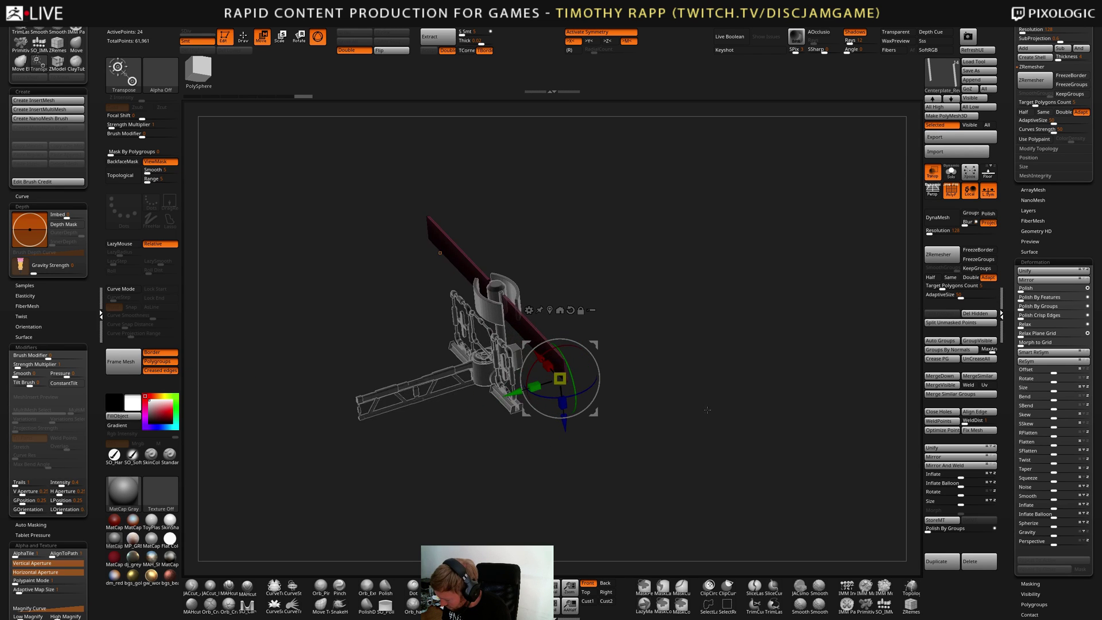
Return to ZBrush and lengthen both strip panels symmetrically by moving their outer ends further outward past the curved plates
drag(723, 413, 626, 414)
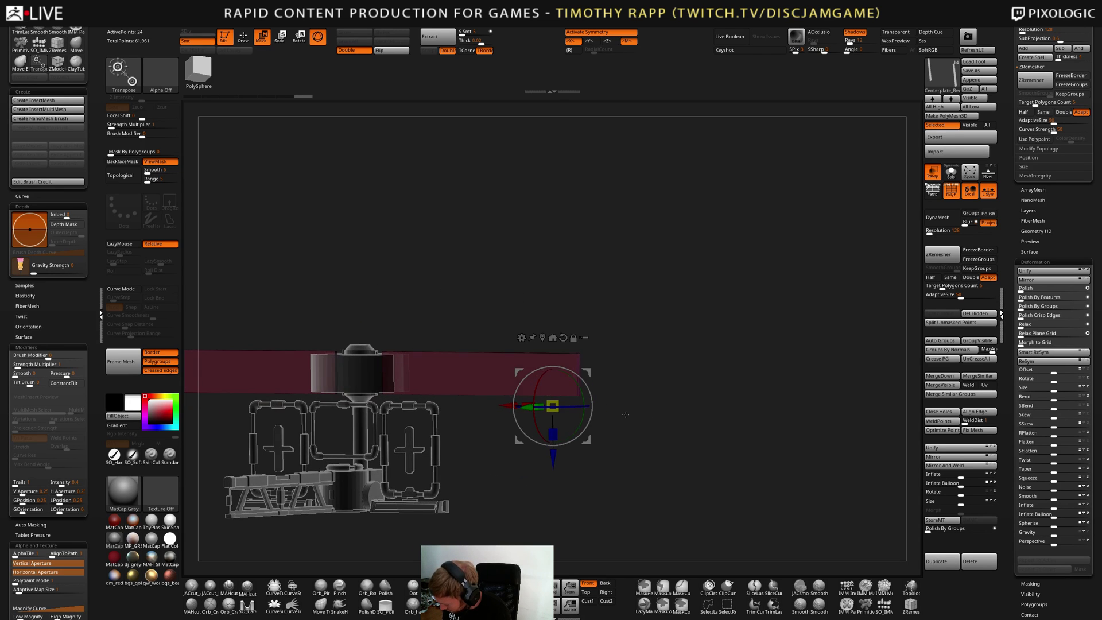
drag(508, 405, 635, 436)
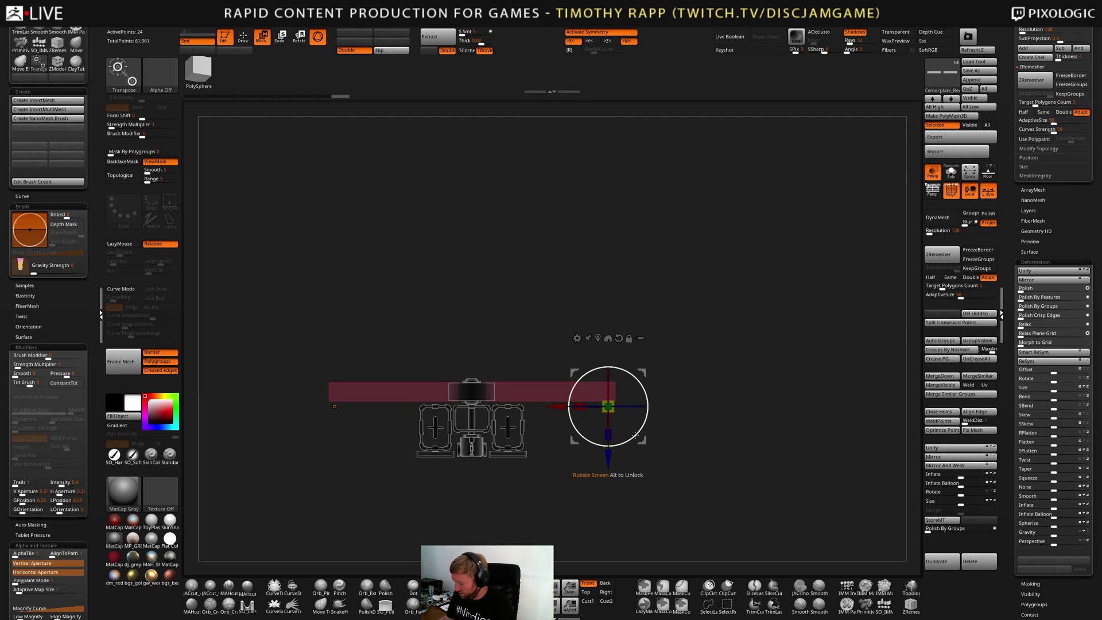
mouse_move(746, 433)
mouse_down()
mouse_move(706, 448)
mouse_move(748, 431)
mouse_move(783, 439)
mouse_move(775, 430)
mouse_up()
key(q)
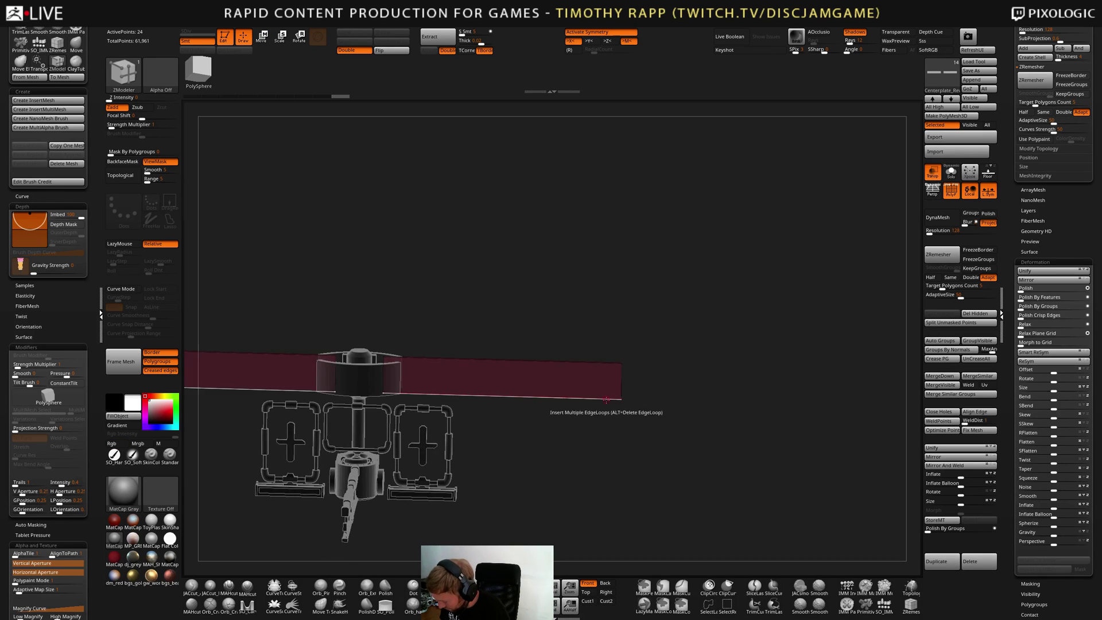
drag(626, 427, 545, 476)
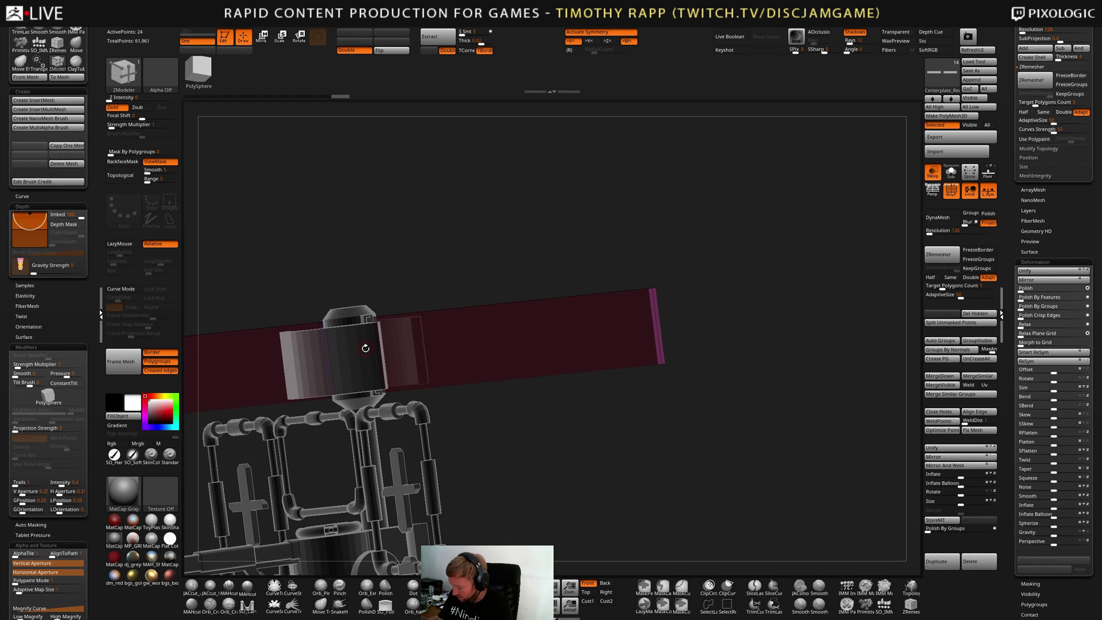
drag(672, 404, 415, 314)
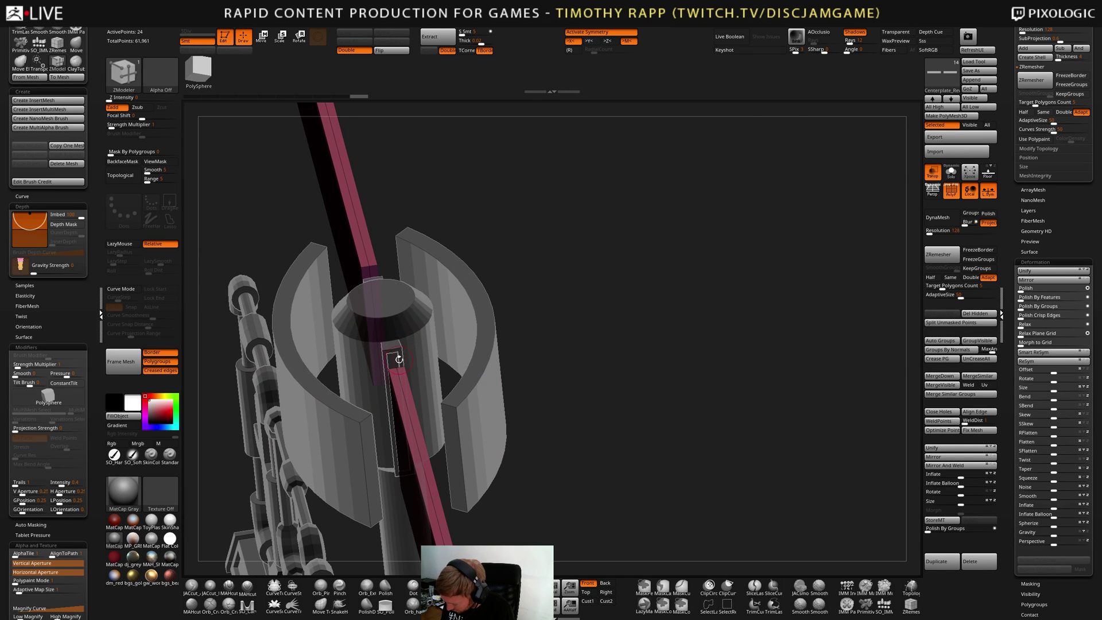
drag(398, 360, 662, 435)
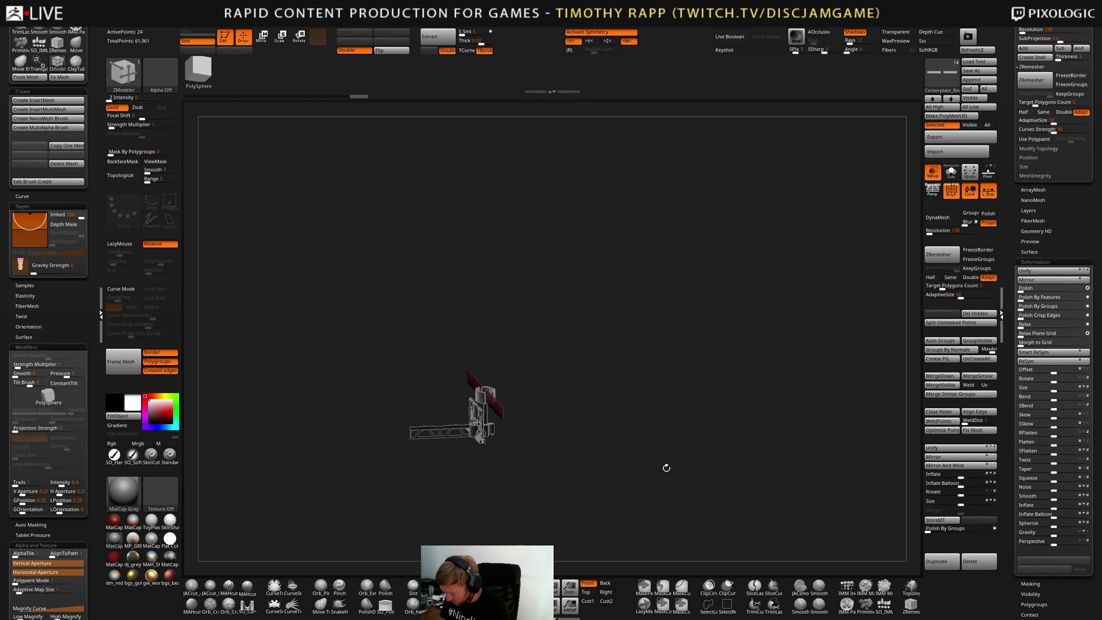
mouse_move(665, 468)
shift+mouse_down()
mouse_move(710, 463)
mouse_move(628, 440)
mouse_move(724, 450)
mouse_move(683, 445)
mouse_move(707, 439)
mouse_move(666, 473)
mouse_move(710, 482)
mouse_move(675, 485)
mouse_move(694, 473)
mouse_move(667, 485)
mouse_move(689, 499)
mouse_move(721, 477)
mouse_move(718, 464)
mouse_move(696, 485)
mouse_move(734, 478)
shift+mouse_up()
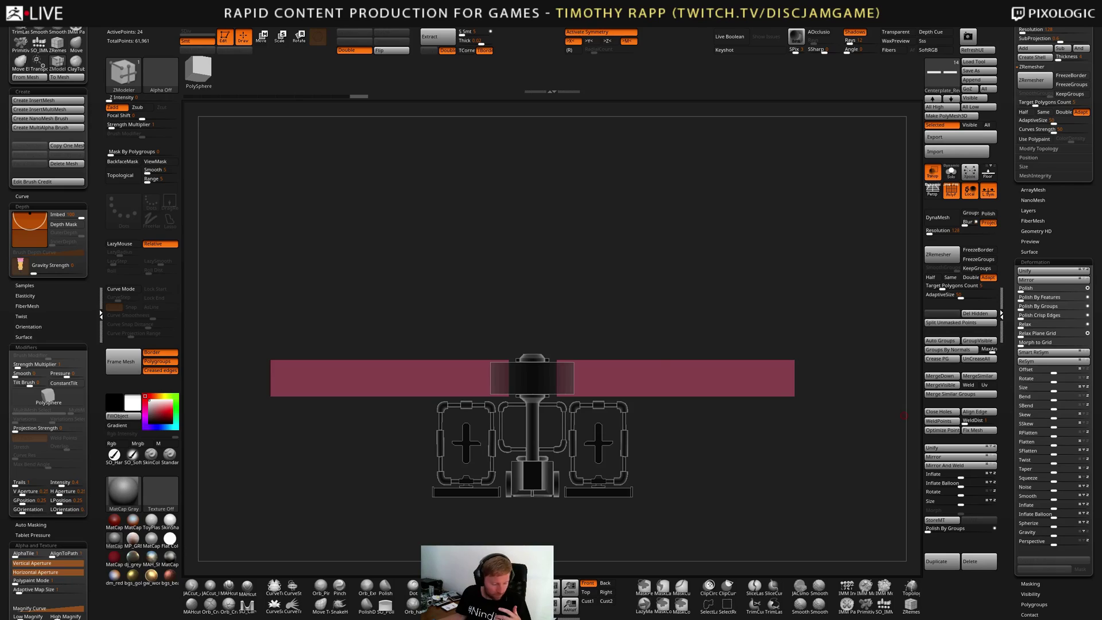
Select the pole subtool and raise the flat top face of its head slightly as a thin band with QMesh
drag(718, 445, 505, 423)
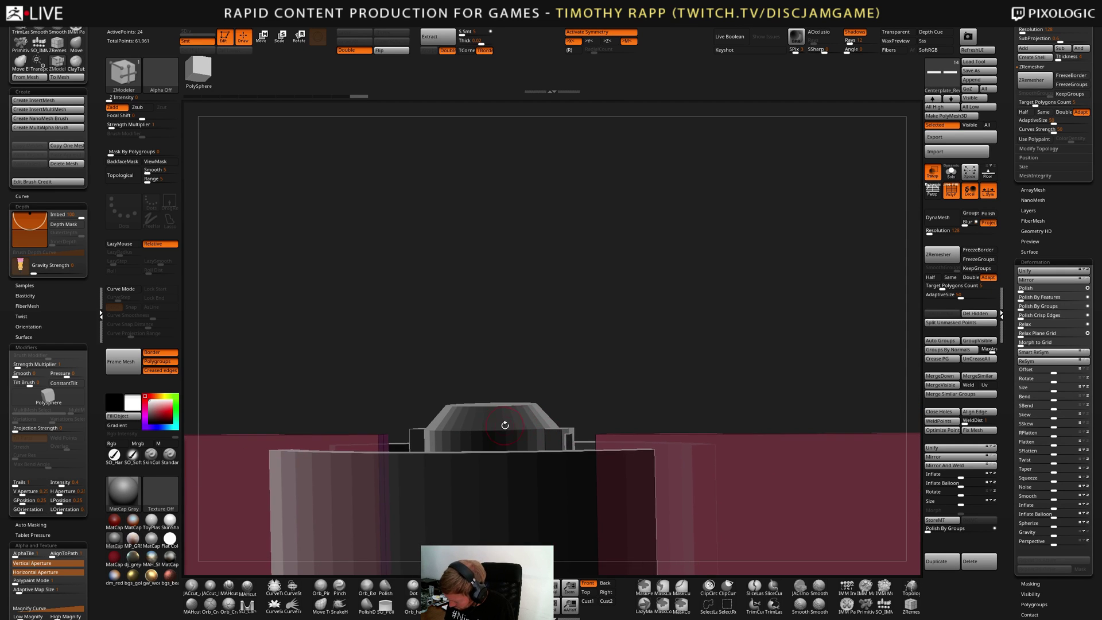
alt+click(504, 423)
drag(565, 405, 466, 432)
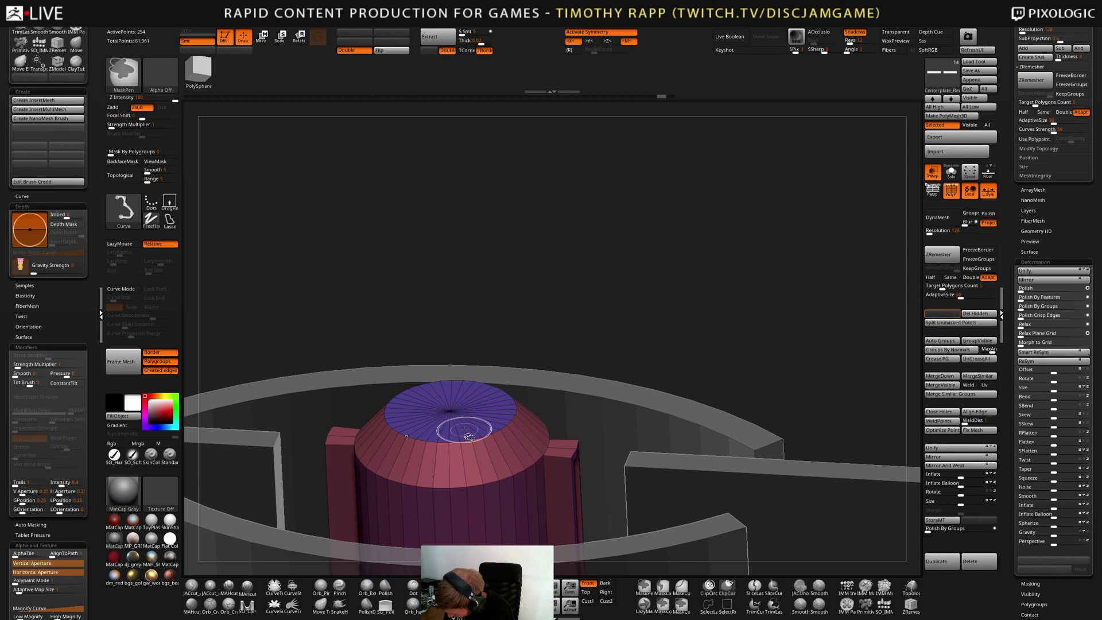
ctrl+shift+click(466, 431)
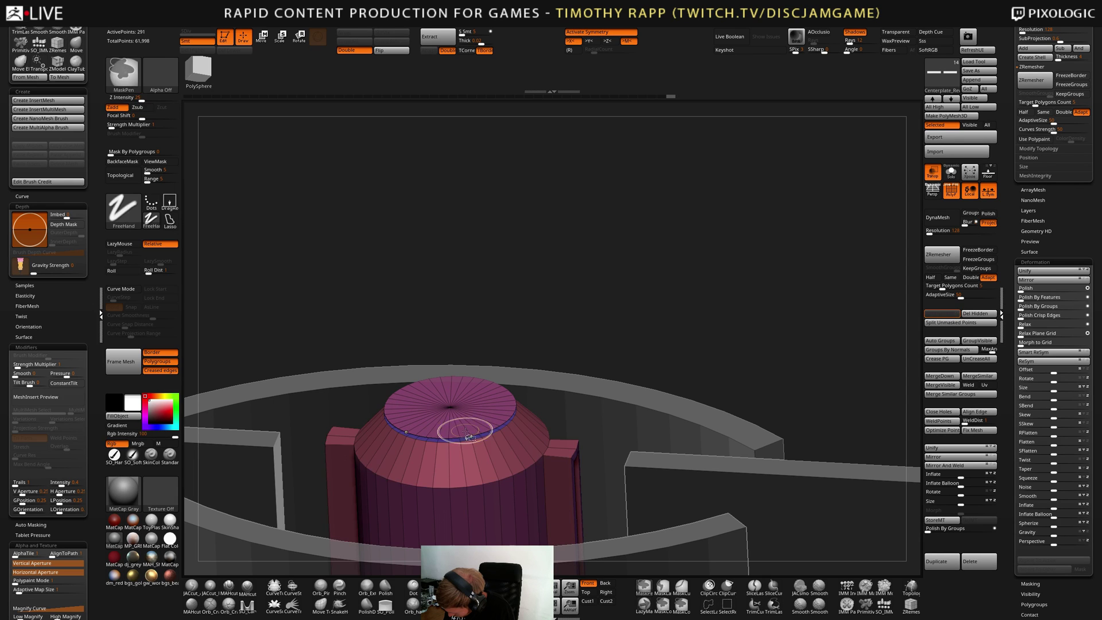
right_drag(468, 429, 580, 359)
key(ctrl+z)
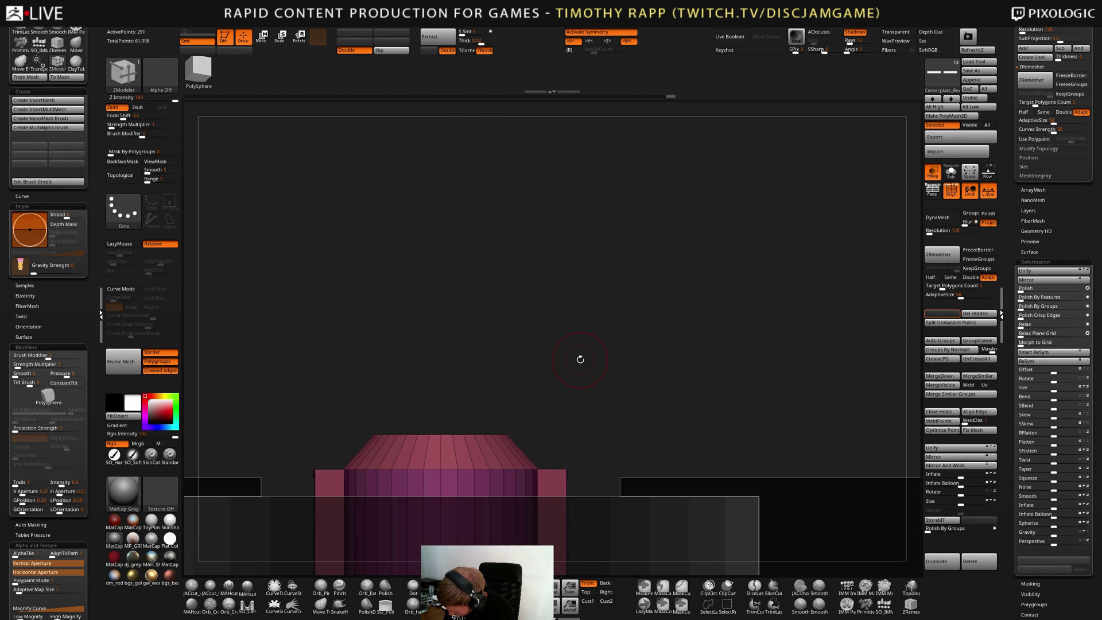
shift+right_drag(473, 381, 450, 408)
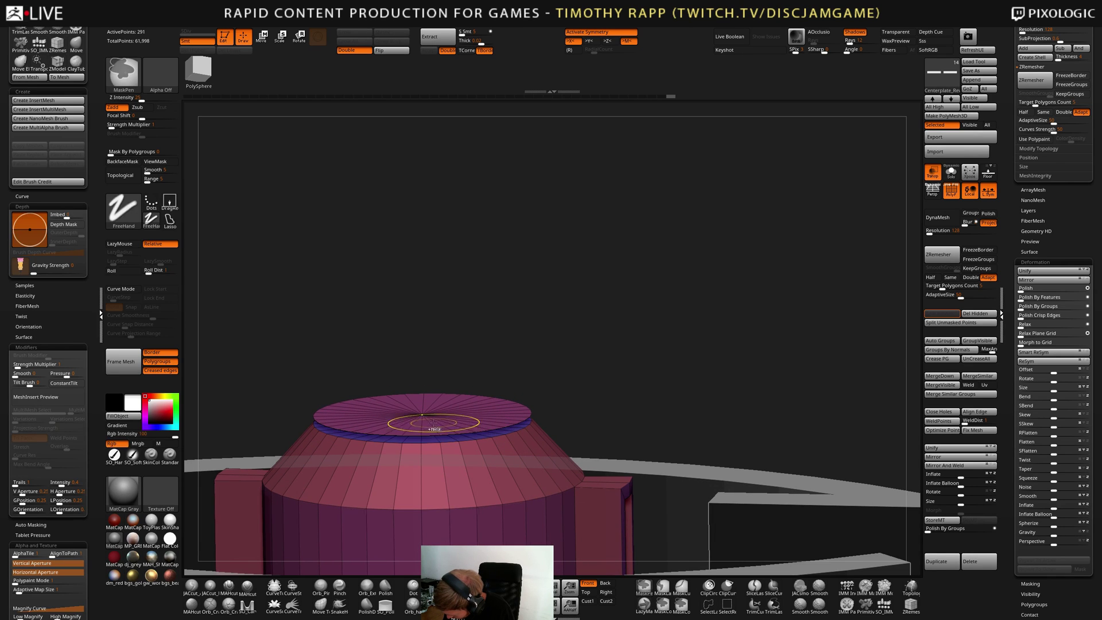
Set the QMesh target to Polygroup Island and pull the head's top face upward into a tall cylinder
key(space)
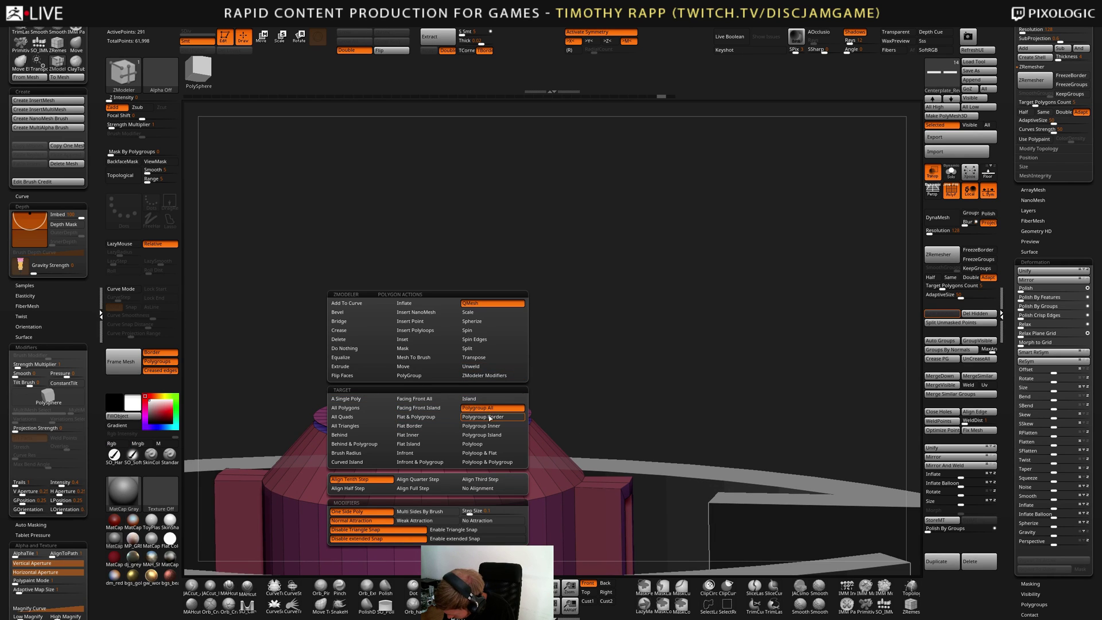
click(491, 436)
drag(432, 427, 432, 336)
right_drag(433, 336, 532, 370)
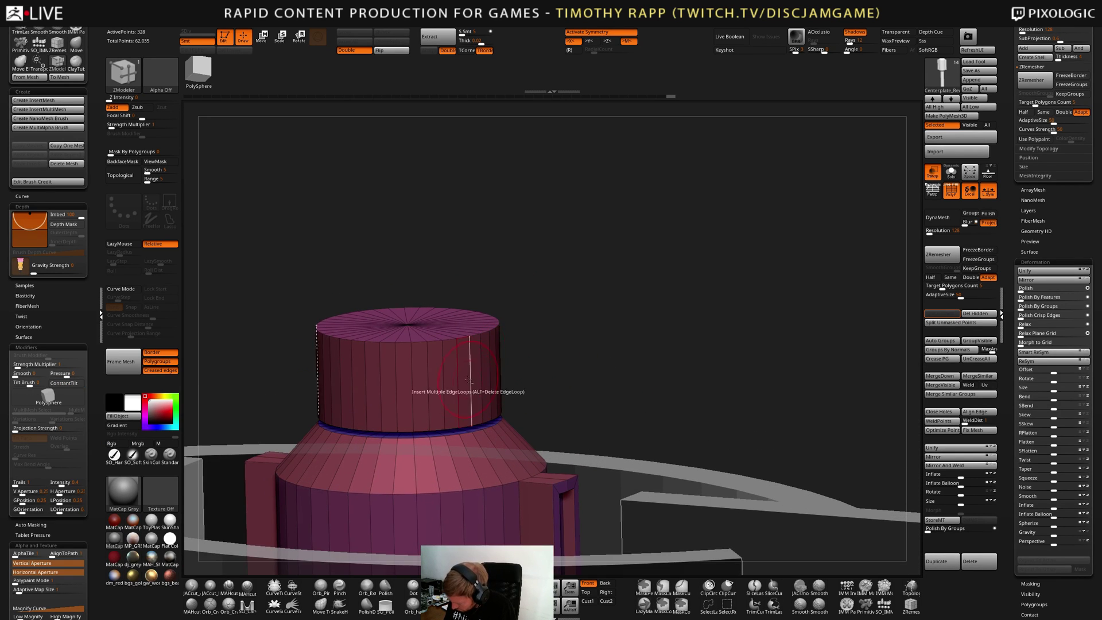
Set the QMesh target to Polyloop and push the cylinder's side wall inward to make it narrower than the head's top
key(space)
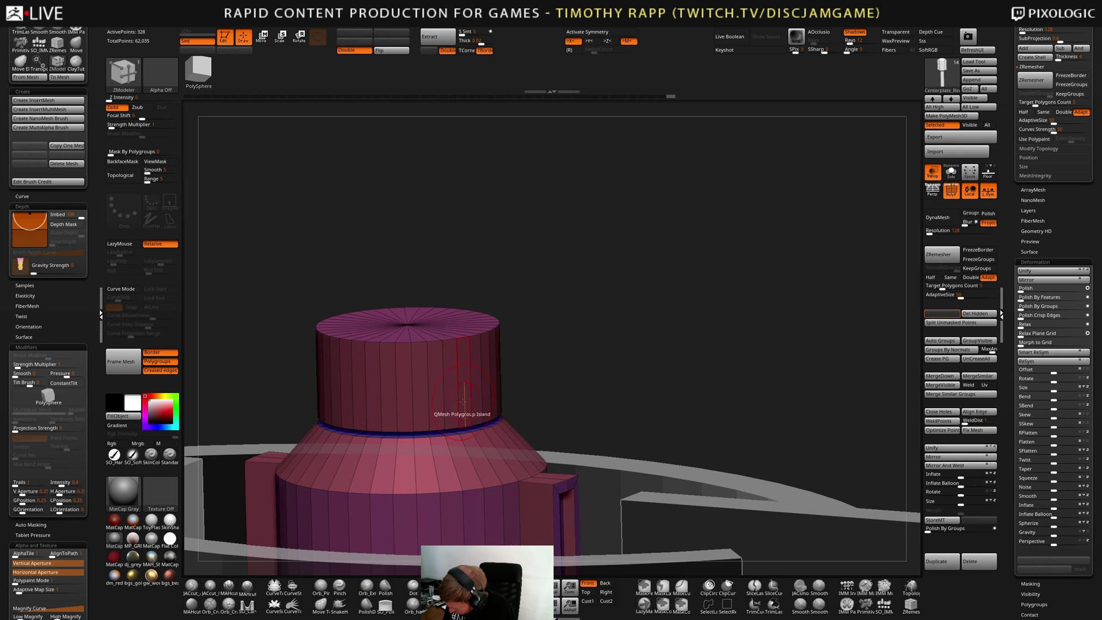
key(space)
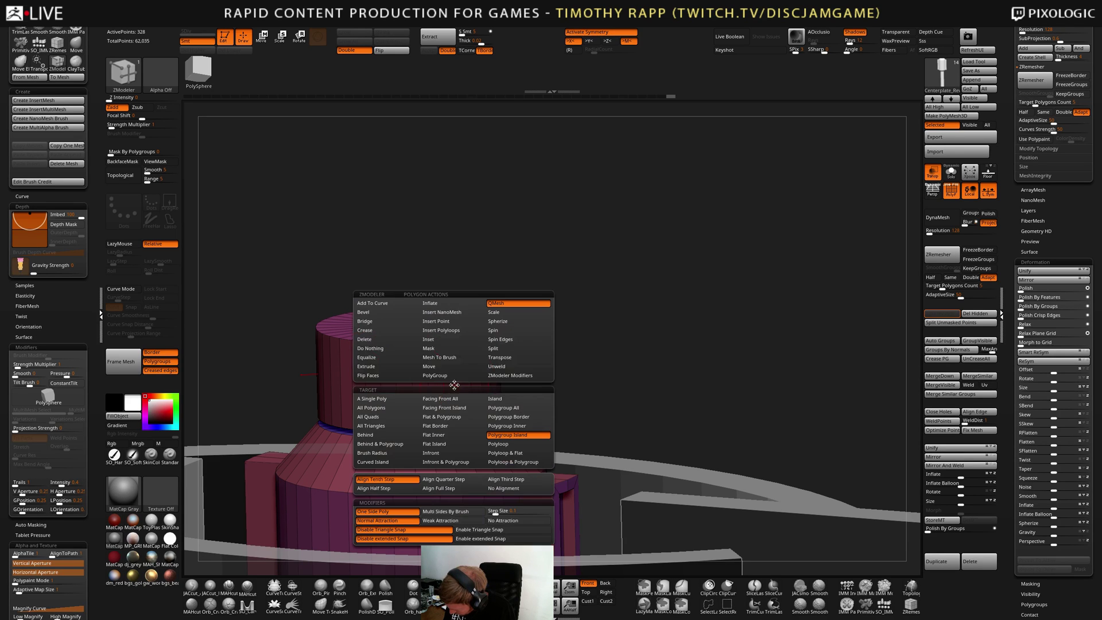
click(519, 446)
ctrl+right_drag(521, 398, 409, 417)
click(431, 405)
key(ctrl+z)
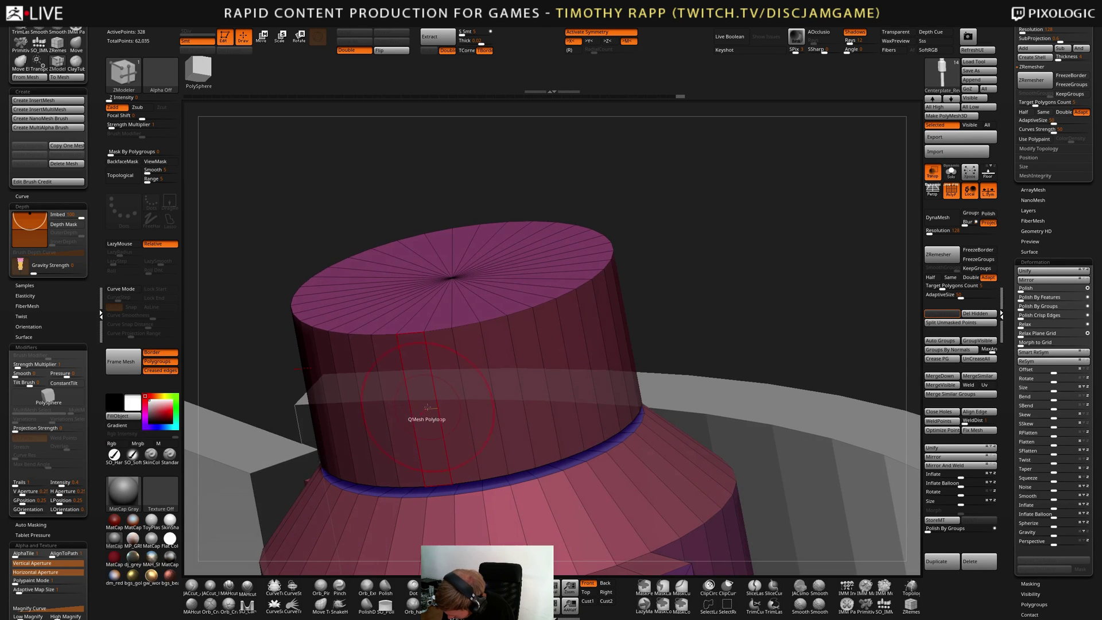
drag(409, 418, 588, 341)
right_drag(587, 341, 569, 382)
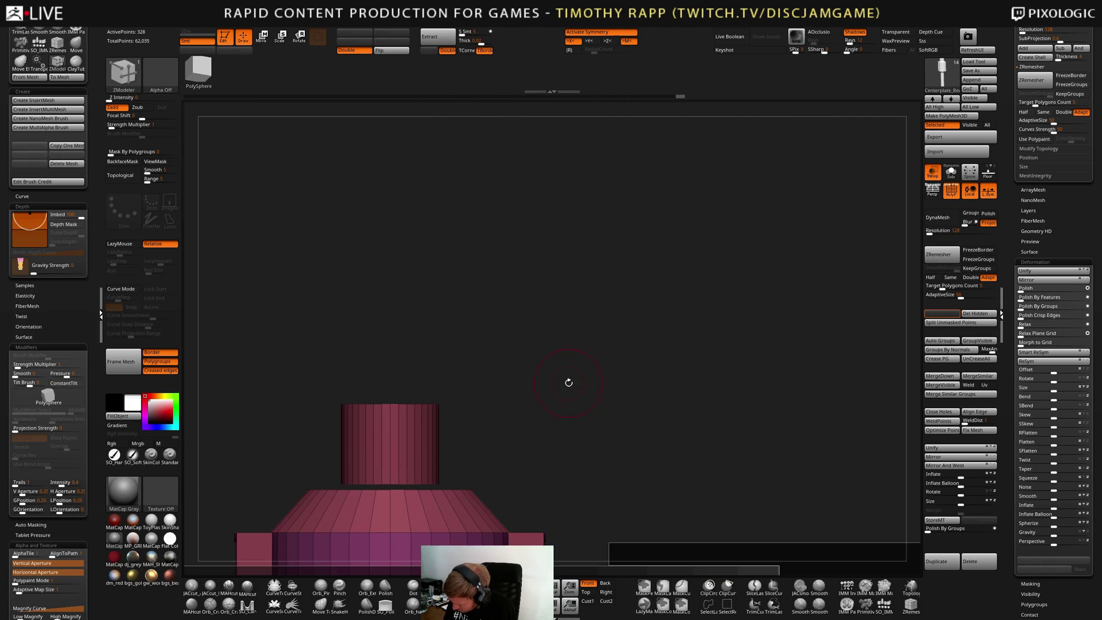
Turn off the polyframe display and mask the whole pole except the narrow cylinder on its top
key(shift+f)
right_drag(637, 441, 576, 381)
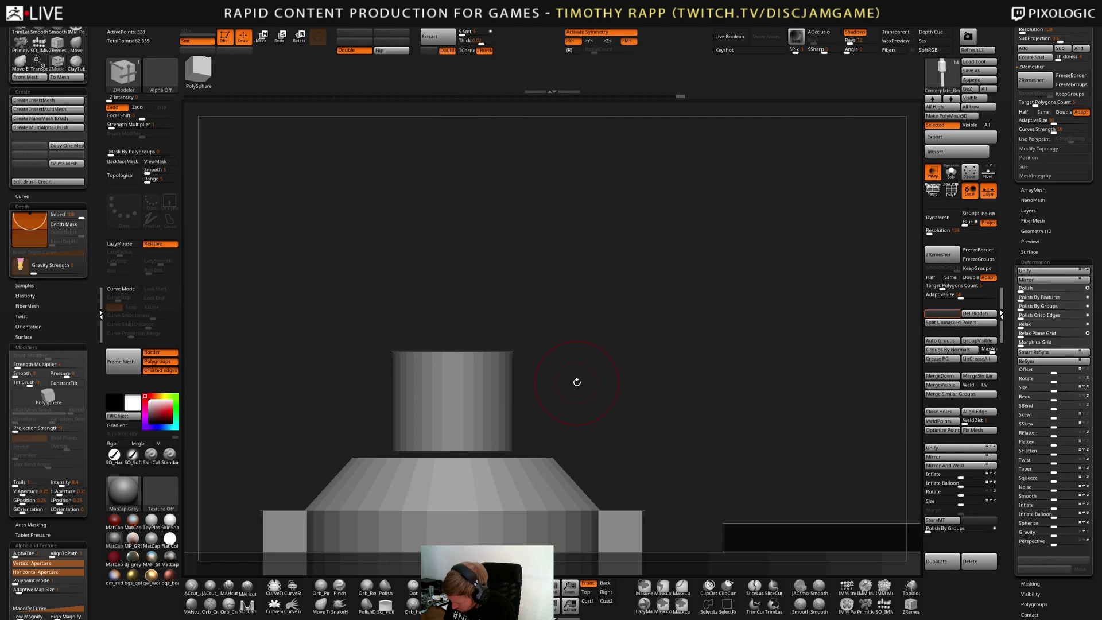
ctrl+drag(355, 332, 578, 390)
ctrl+click(607, 388)
Activate the Move gizmo and reposition it from the pole onto the unmasked top cylinder
key(w)
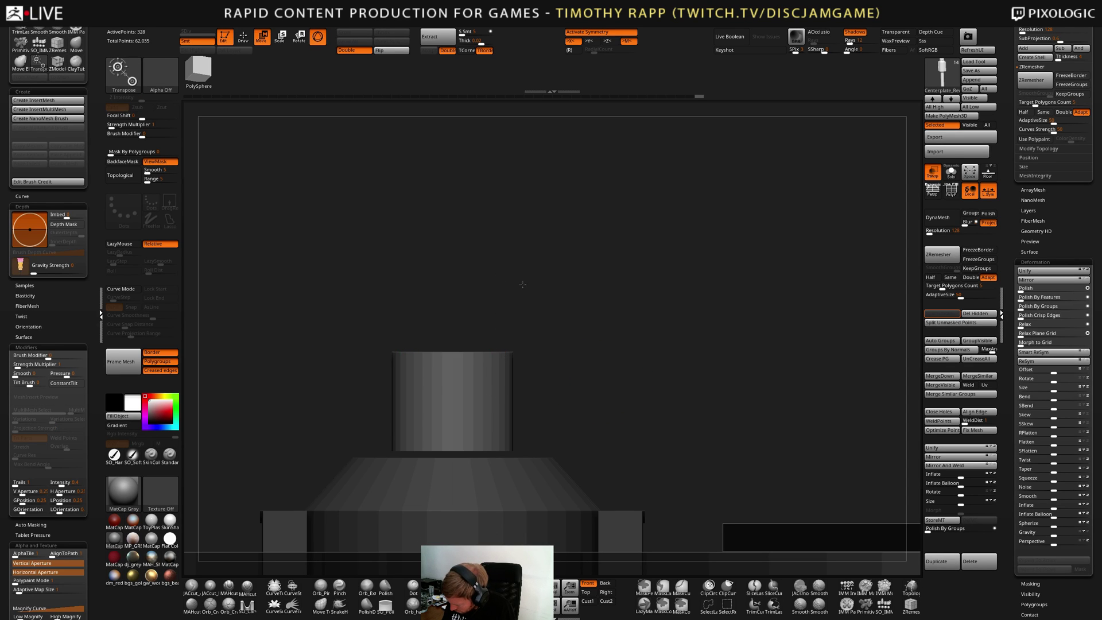
ctrl+right_drag(522, 285, 502, 342)
key(f)
ctrl+right_drag(616, 294, 673, 348)
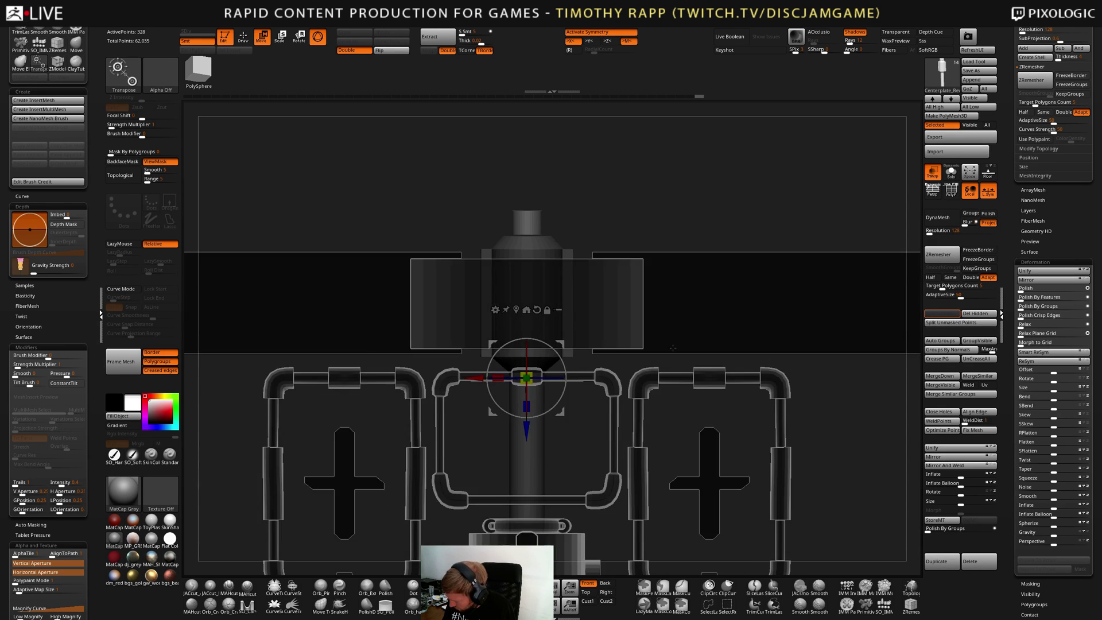
click(516, 310)
alt+right_drag(518, 308, 477, 438)
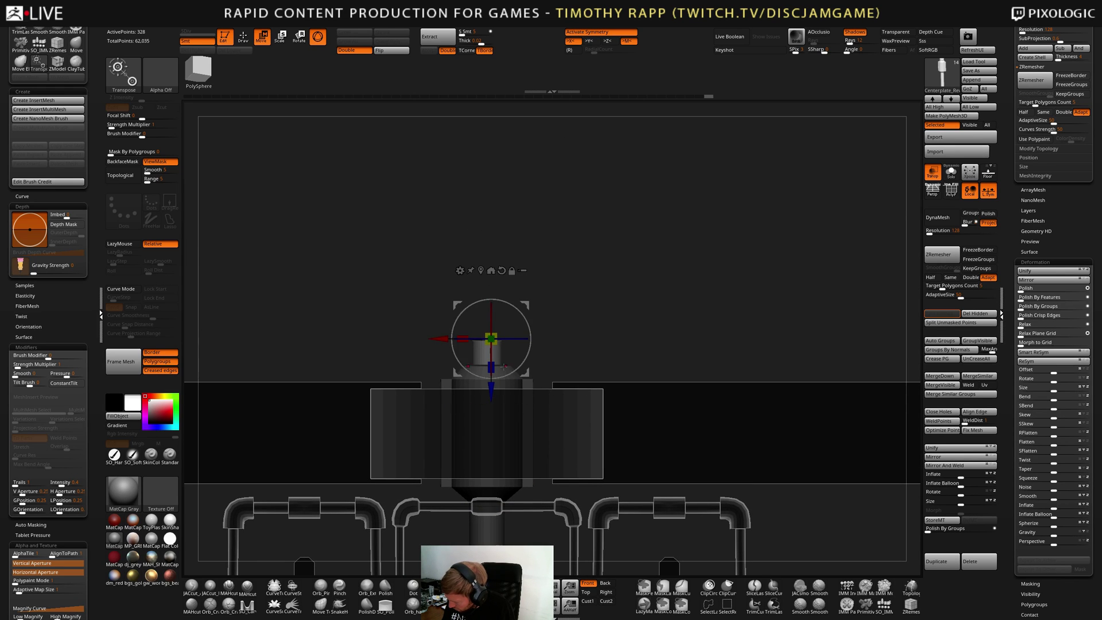
Move the unmasked narrow cylinder slightly upward on top of the pole's head
drag(494, 385, 495, 365)
alt+right_drag(601, 334, 629, 155)
ctrl+right_drag(629, 155, 661, 380)
key(q)
alt+right_drag(606, 433, 617, 316)
mouse_move(618, 316)
right_down()
mouse_move(670, 384)
mouse_move(711, 370)
mouse_move(648, 367)
mouse_move(696, 396)
right_up()
Make the pole the active subtool again and clear its mask
alt+click(685, 409)
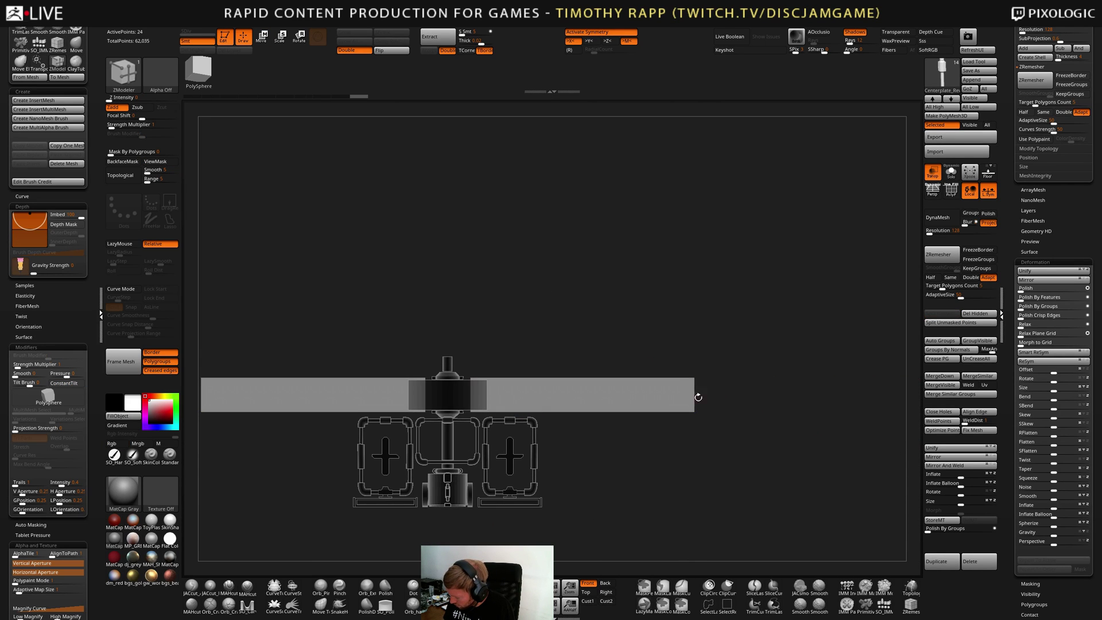
right_drag(747, 448, 730, 472)
ctrl+right_drag(610, 449, 454, 434)
alt+right_drag(454, 434, 596, 460)
alt+click(461, 457)
ctrl+right_drag(494, 435, 583, 443)
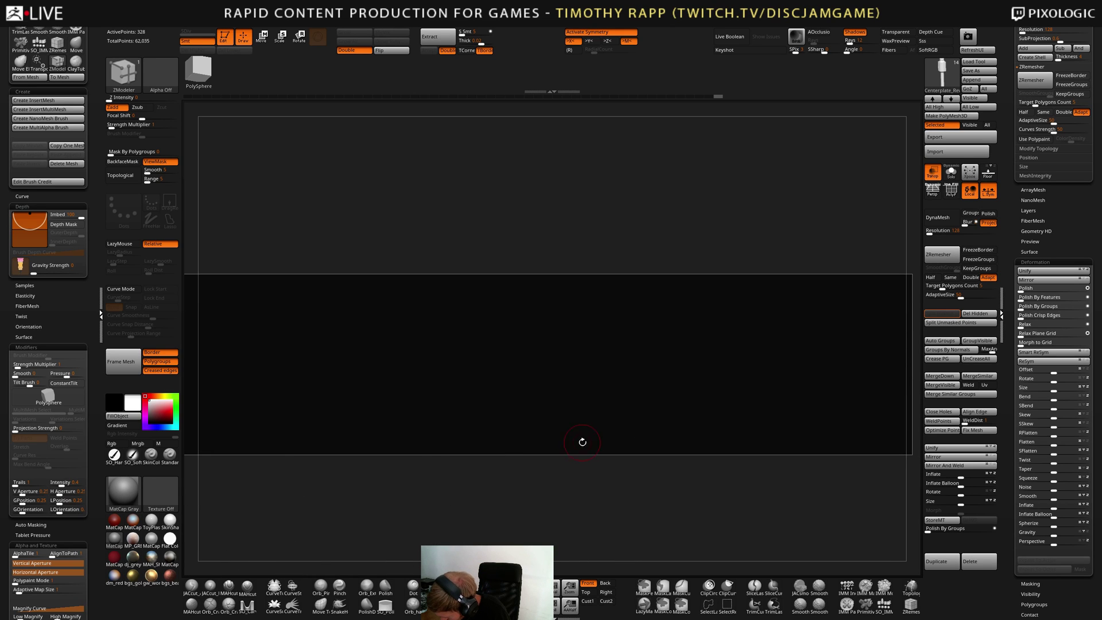
key(f)
alt+right_drag(659, 424, 606, 486)
key(f)
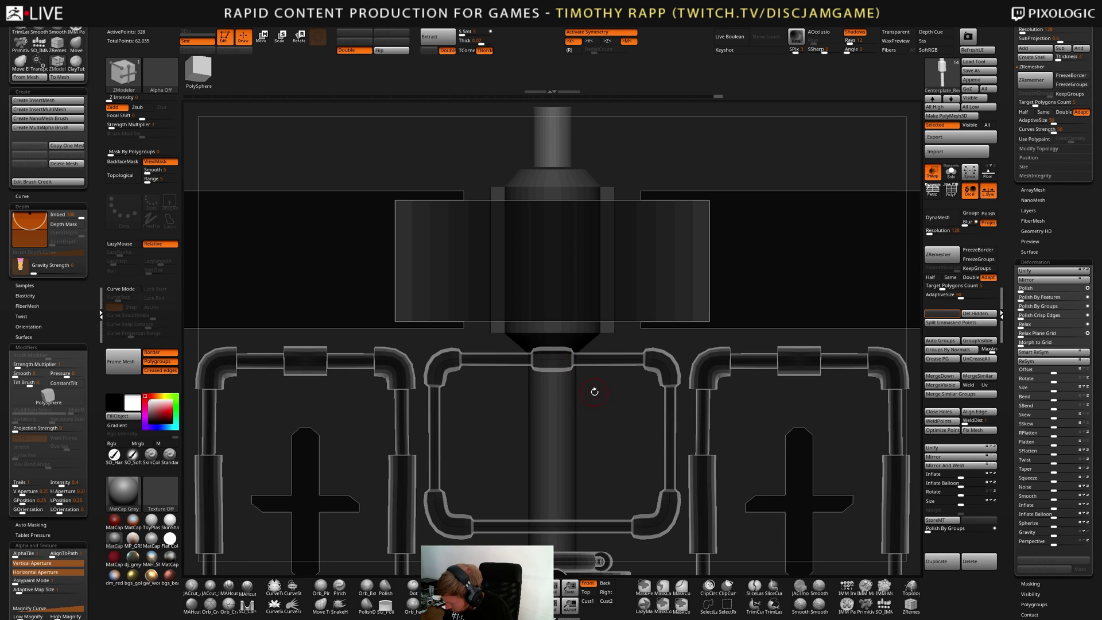
alt+right_drag(592, 371, 541, 448)
key(shift+f)
key(shift+f)
ctrl+drag(683, 318, 708, 293)
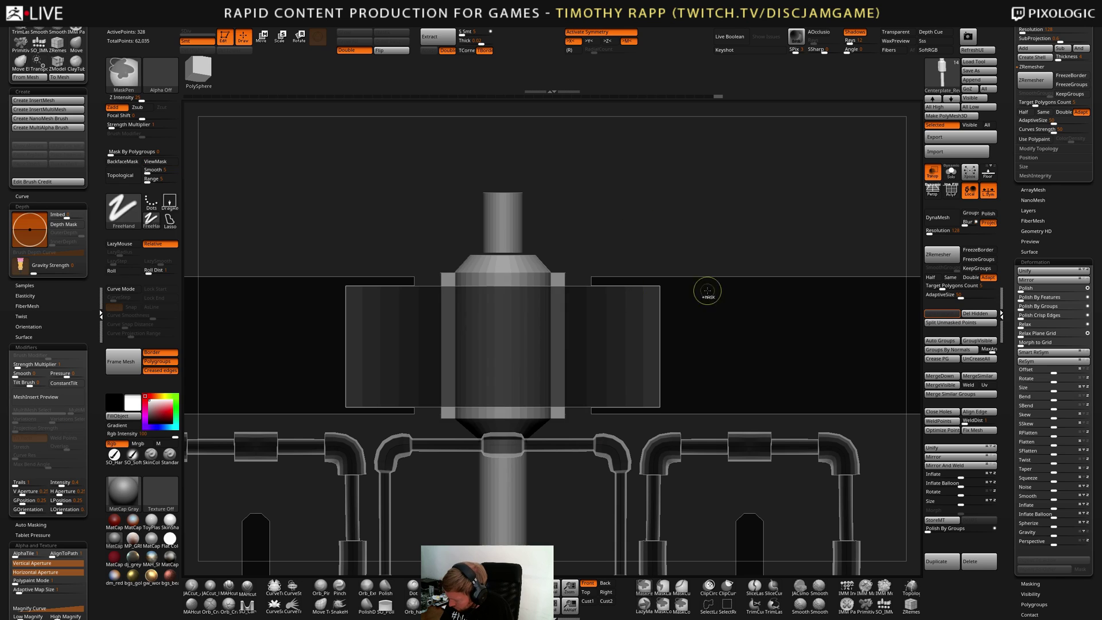
key(shift+f)
key(shift+f)
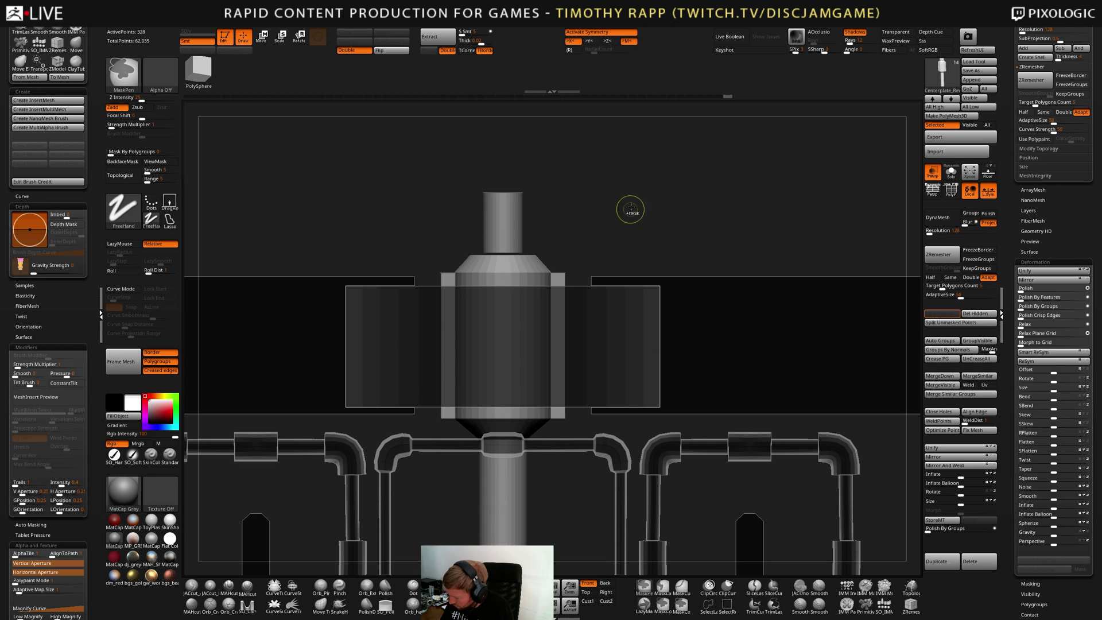
Mask the pole's head and top cylinder, invert the mask, and raise the head's upper part to lengthen it
mouse_move(672, 147)
ctrl+mouse_down()
mouse_move(423, 302)
mouse_move(322, 312)
ctrl+mouse_up()
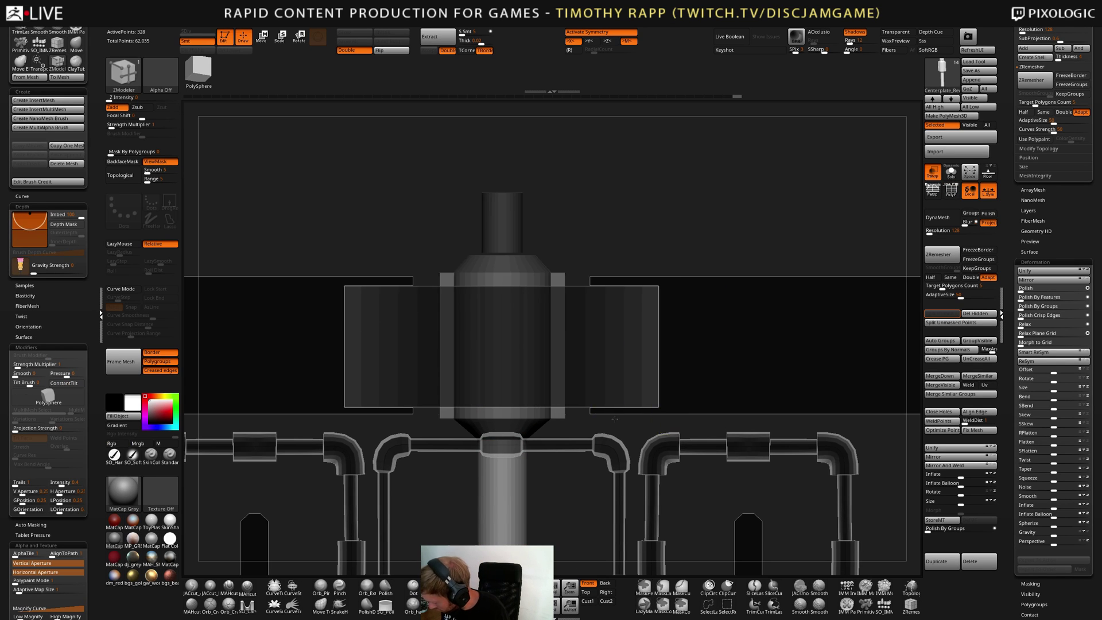
ctrl+right_drag(645, 411, 667, 481)
ctrl+click(724, 476)
key(w)
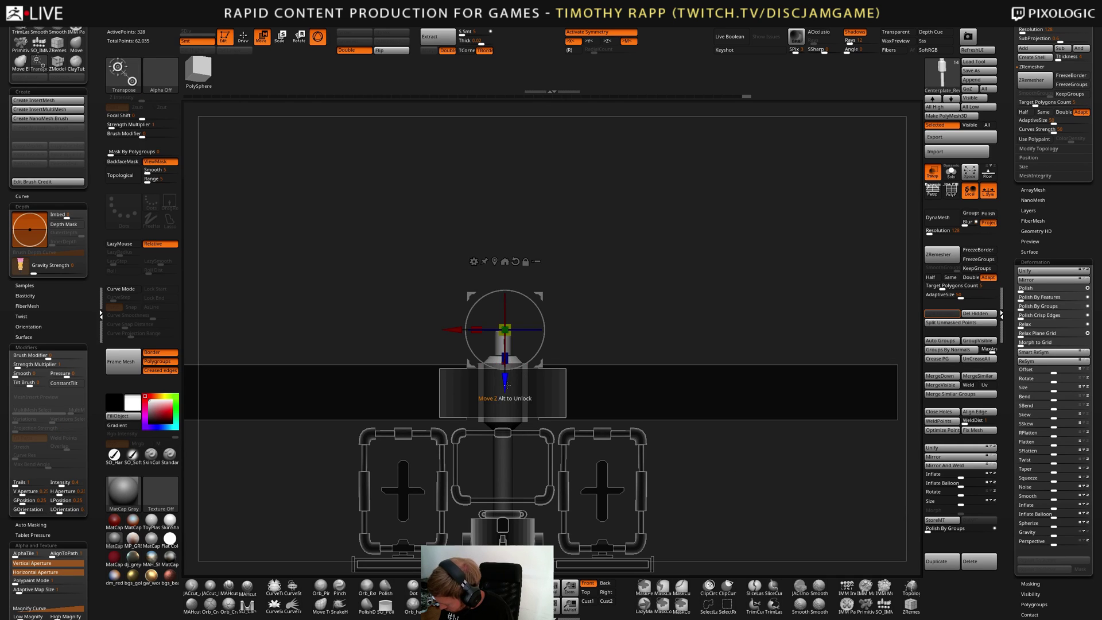
drag(506, 384, 509, 371)
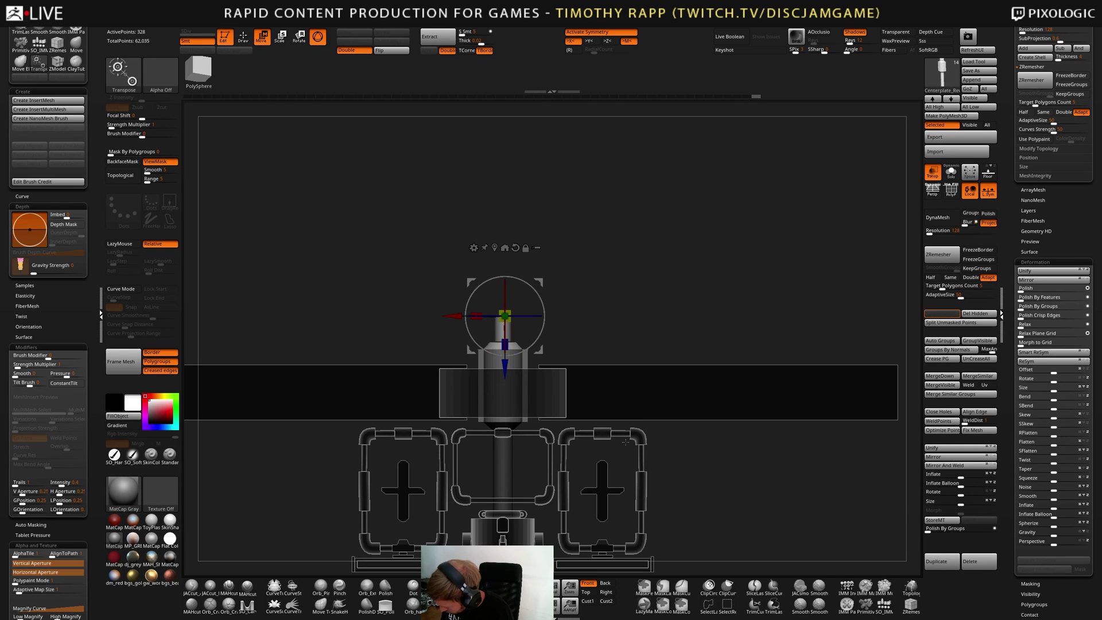
Select the curved plates around the pole's head and stretch them vertically to make them taller
drag(625, 442, 669, 464)
click(554, 390)
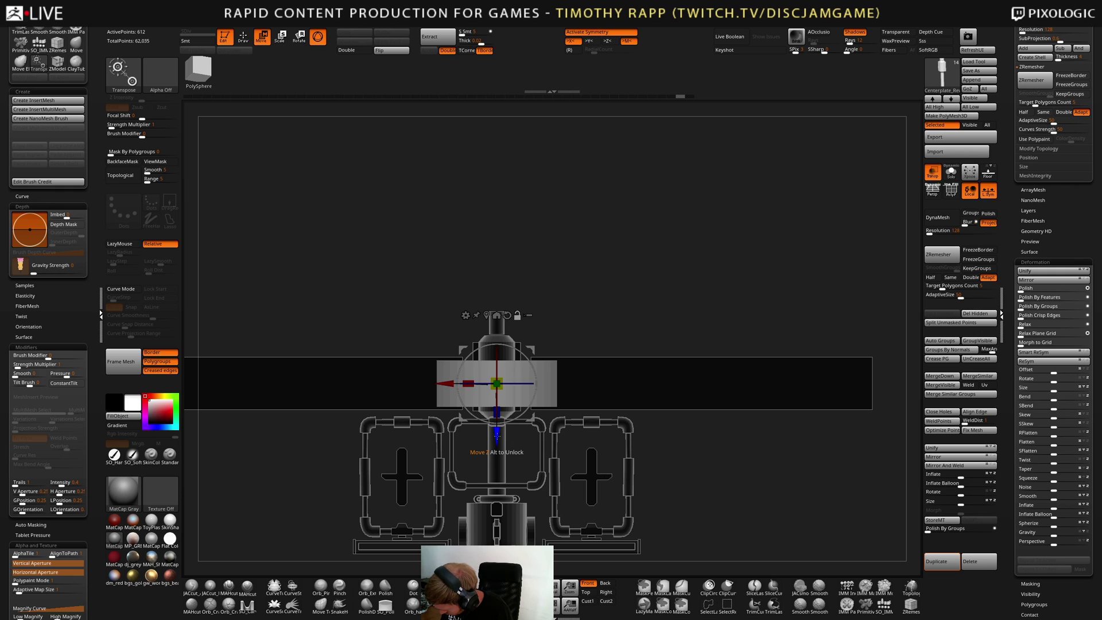
mouse_move(497, 435)
mouse_down()
mouse_move(497, 462)
mouse_move(501, 451)
mouse_up()
mouse_move(569, 436)
mouse_down()
mouse_move(636, 415)
mouse_move(689, 414)
mouse_move(613, 428)
mouse_move(644, 433)
mouse_up()
key(q)
Select the strip panels, mask one long edge along their length, and move the unmasked edge vertically to make the panels taller
alt+click(719, 413)
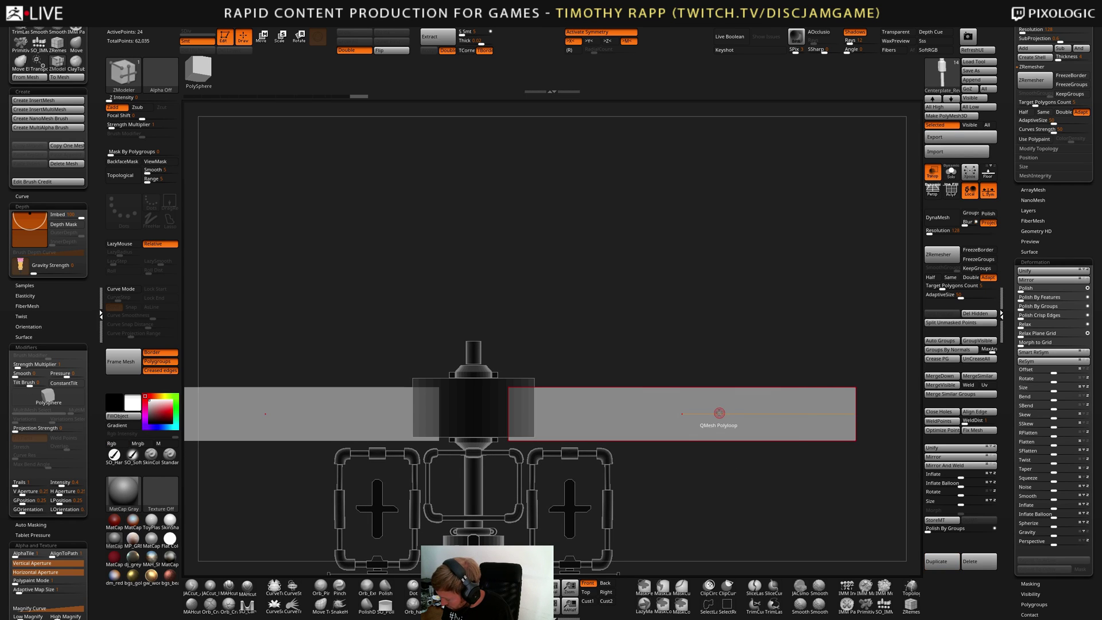
key(w)
key(shift+f)
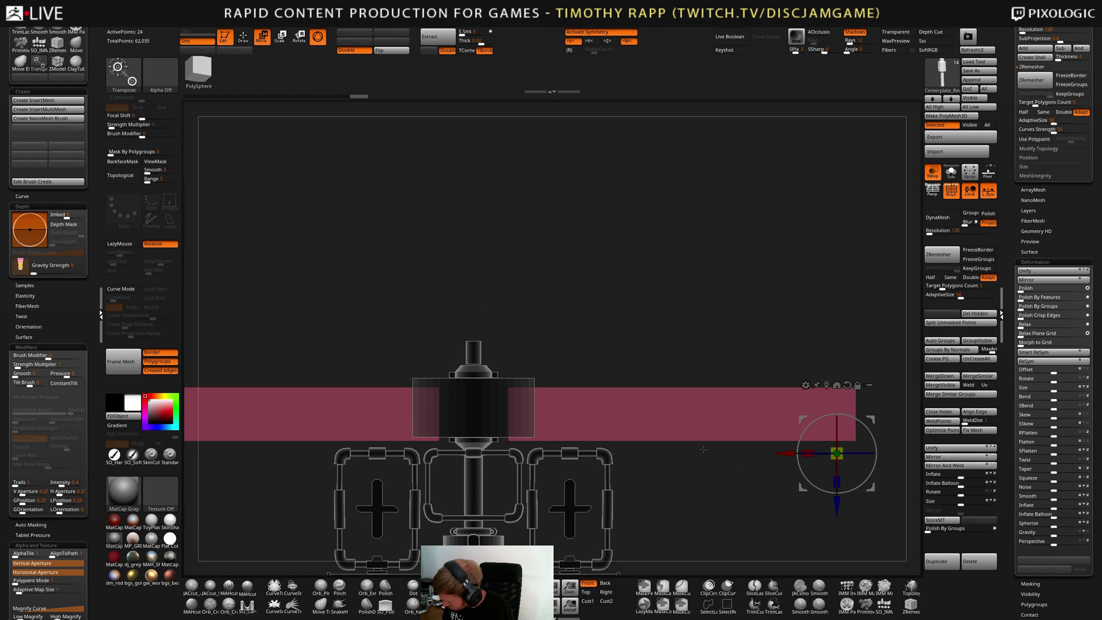
alt+drag(652, 428, 644, 402)
ctrl+drag(407, 396, 870, 433)
ctrl+click(870, 433)
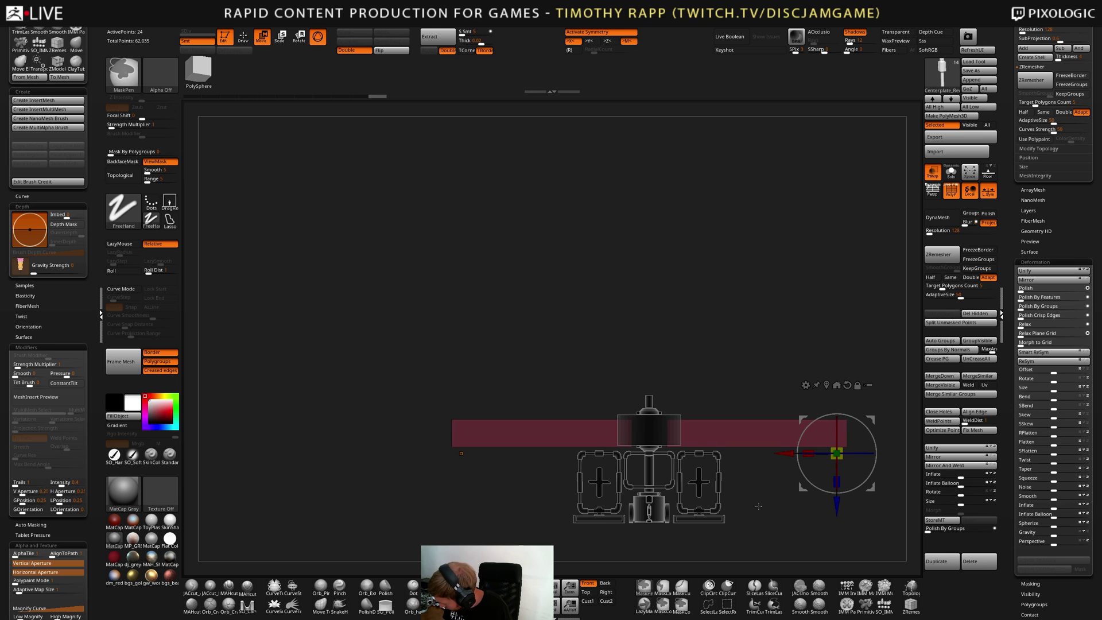
drag(838, 505, 838, 500)
alt+drag(622, 459, 636, 486)
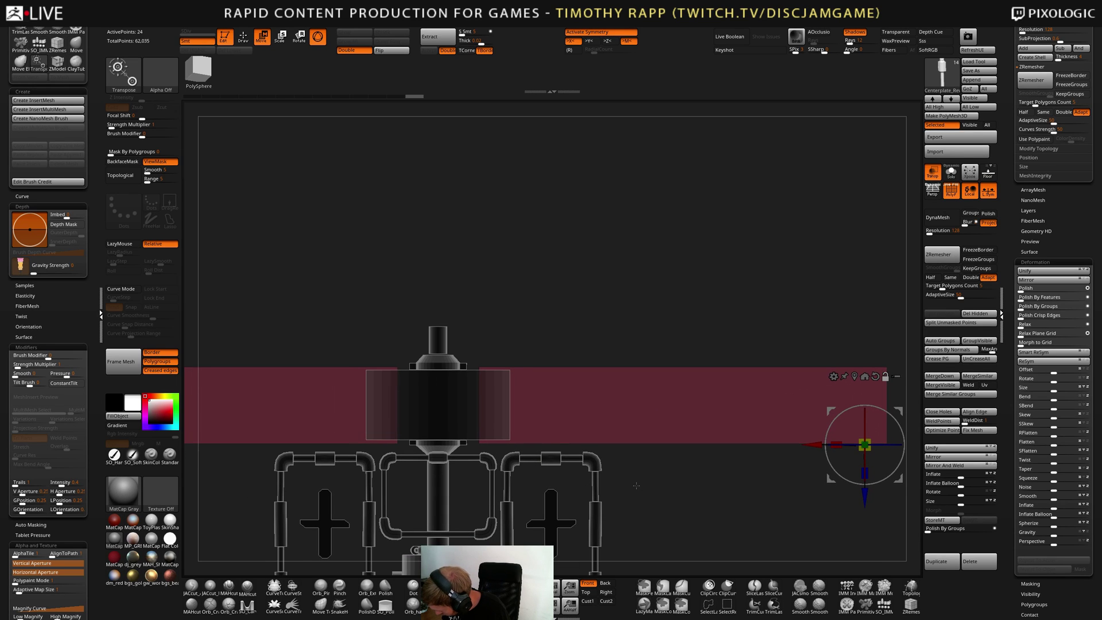
drag(865, 492, 867, 494)
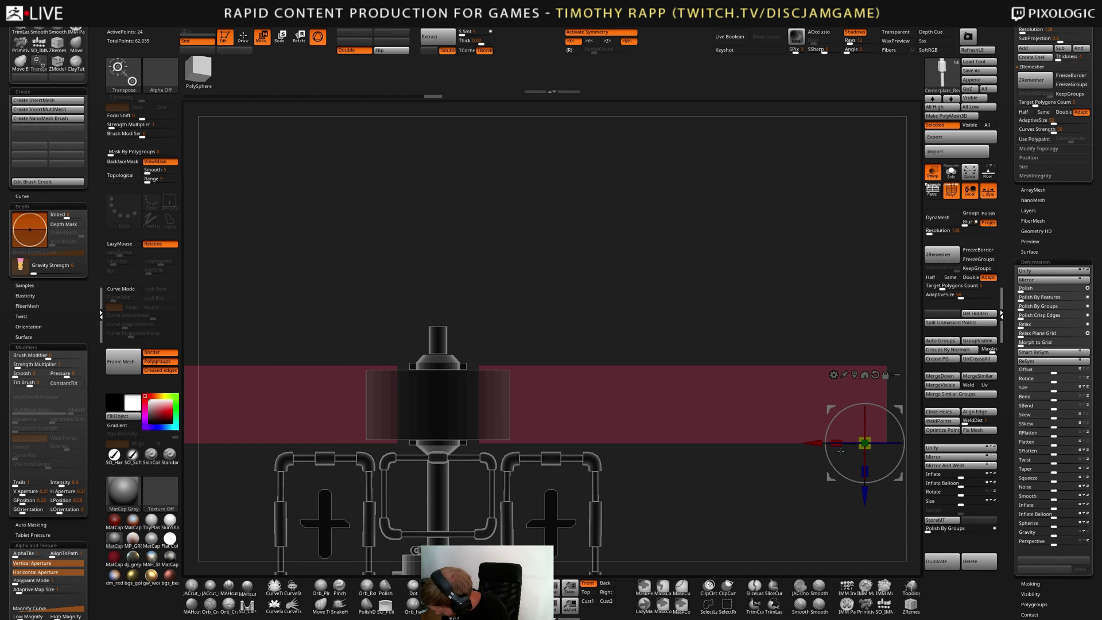
Adjust the strip panels along X, moving their outer ends slightly inward toward the pole
drag(838, 446, 835, 446)
key(ctrl+z)
key(q)
mouse_move(709, 458)
ctrl+mouse_down()
mouse_move(721, 471)
mouse_move(694, 475)
mouse_move(718, 457)
ctrl+mouse_up()
key(w)
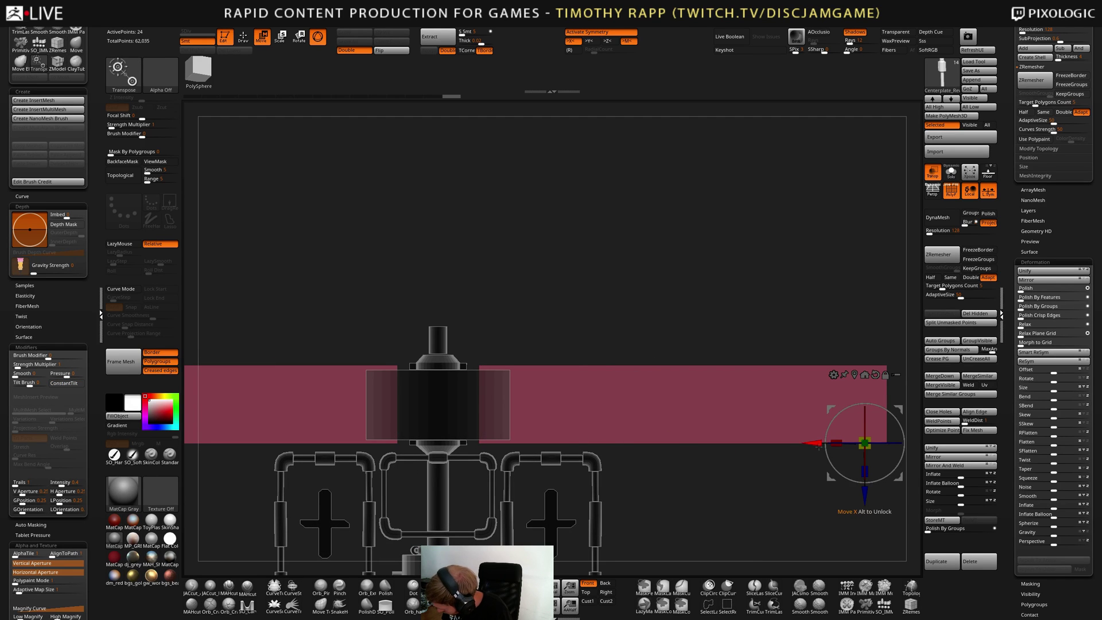
drag(818, 447, 799, 442)
Examine the proportions of the pole head, curved plates and strip panels from several angles and distances
drag(697, 488, 381, 460)
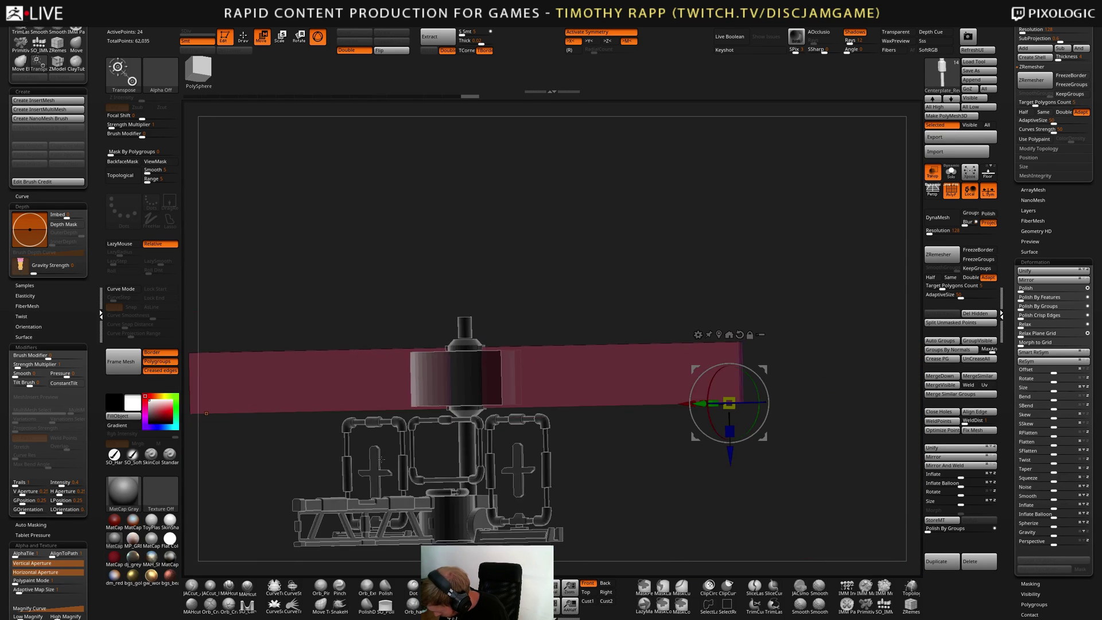
right_drag(382, 459, 362, 456)
key(q)
mouse_move(645, 463)
shift+right_down()
mouse_move(687, 450)
mouse_move(662, 475)
shift+right_up()
mouse_move(759, 443)
alt+right_down()
mouse_move(700, 445)
mouse_move(640, 475)
mouse_move(709, 470)
mouse_move(686, 464)
mouse_move(701, 453)
mouse_move(656, 460)
mouse_move(721, 465)
mouse_move(709, 459)
alt+right_up()
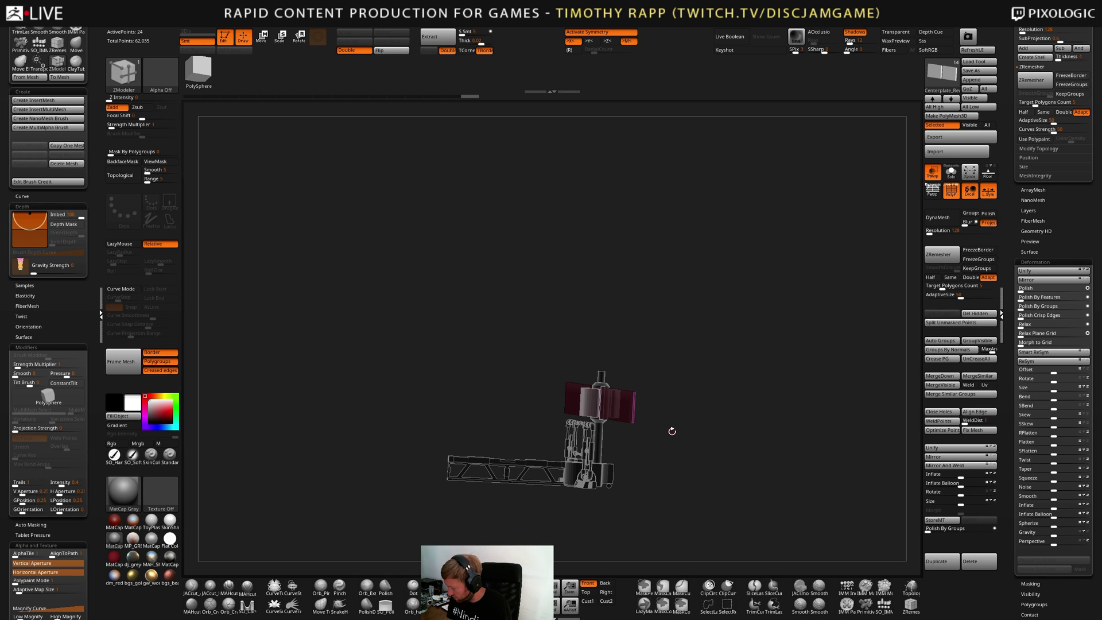
right_drag(673, 431, 725, 492)
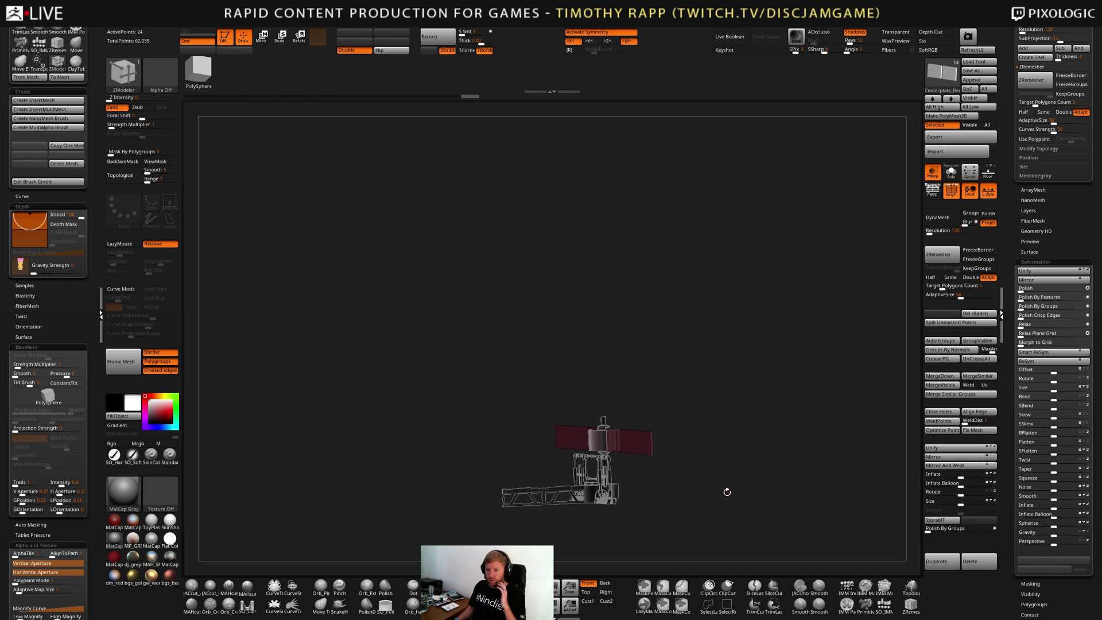
right_drag(727, 492, 597, 393)
right_drag(597, 394, 638, 413)
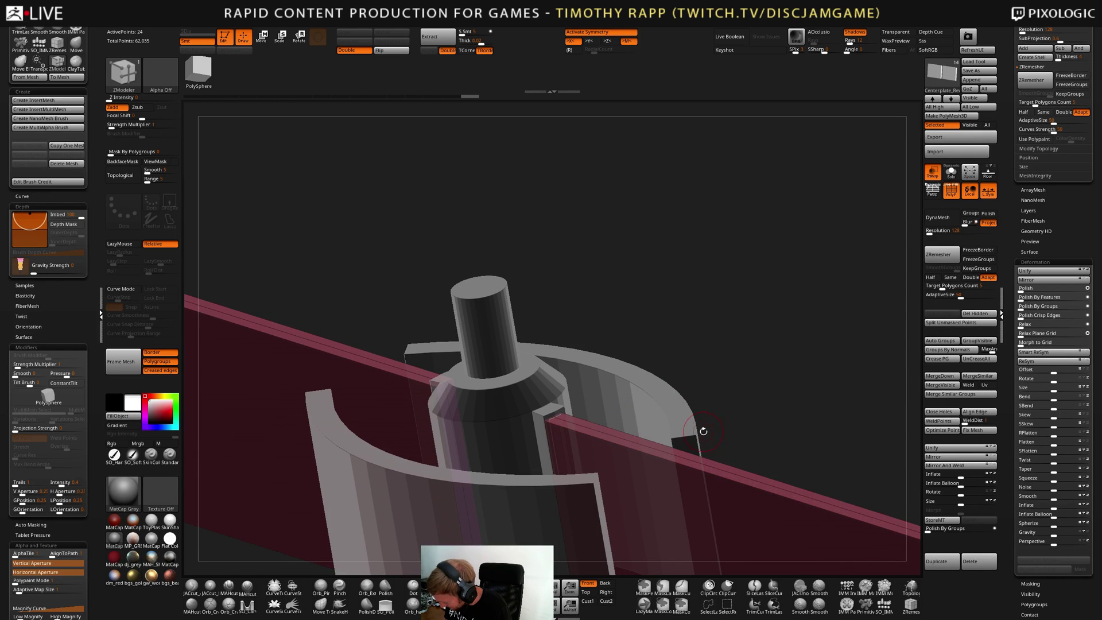
right_drag(780, 440, 669, 445)
ctrl+right_drag(669, 445, 705, 449)
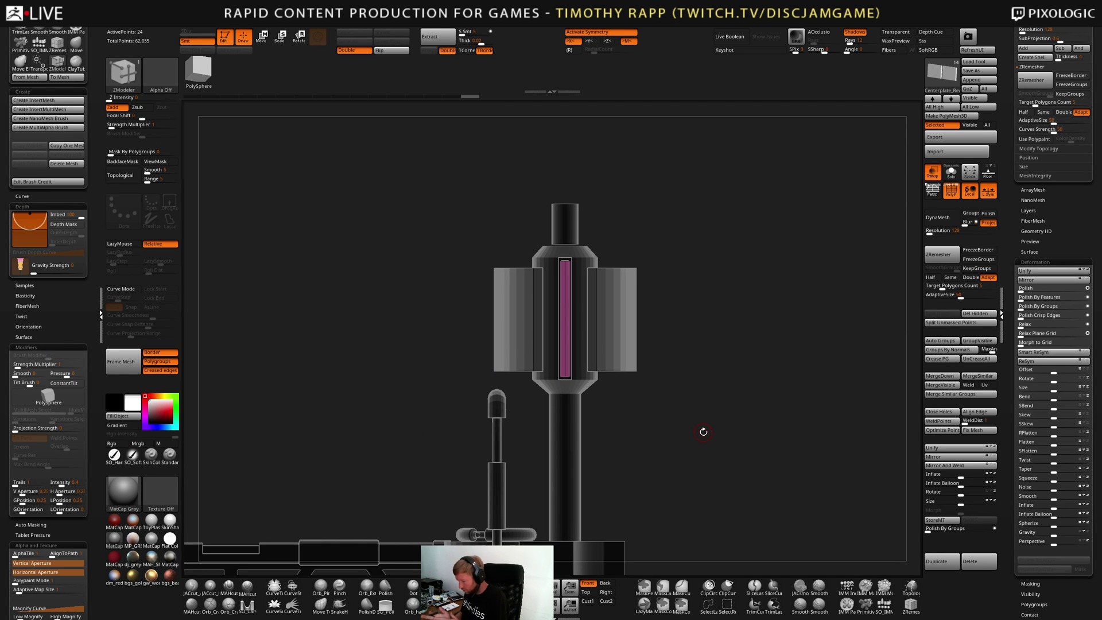
right_drag(704, 431, 662, 479)
alt+right_drag(661, 478, 636, 461)
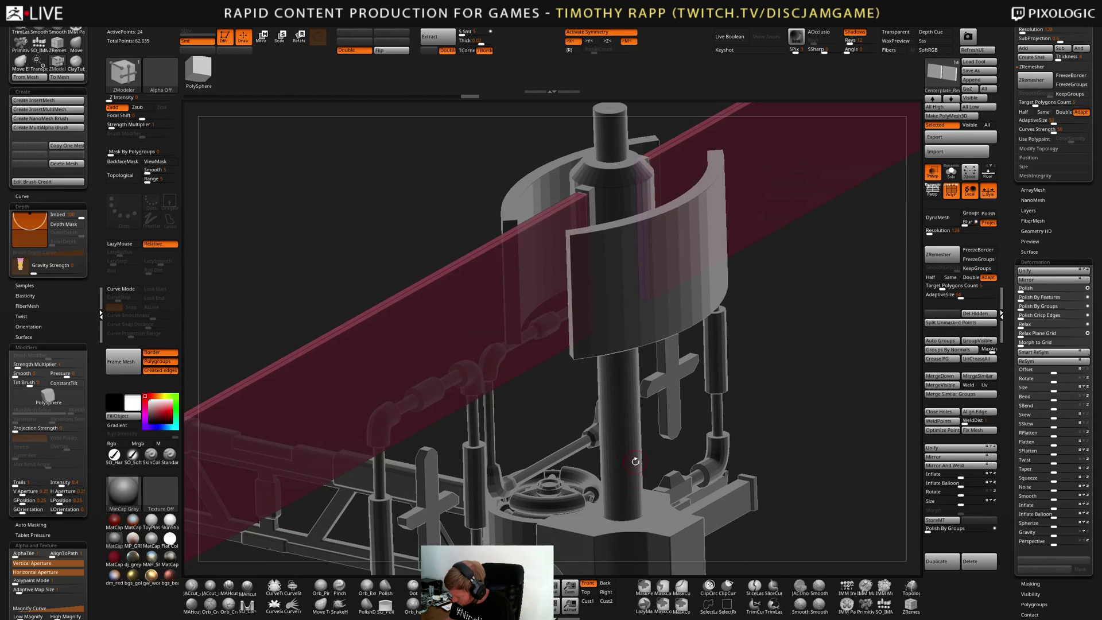
Make the block at the pole's base active and choose the Cube mesh of the SO_IMM insert brush
alt+click(614, 523)
shift+right_drag(615, 522, 653, 479)
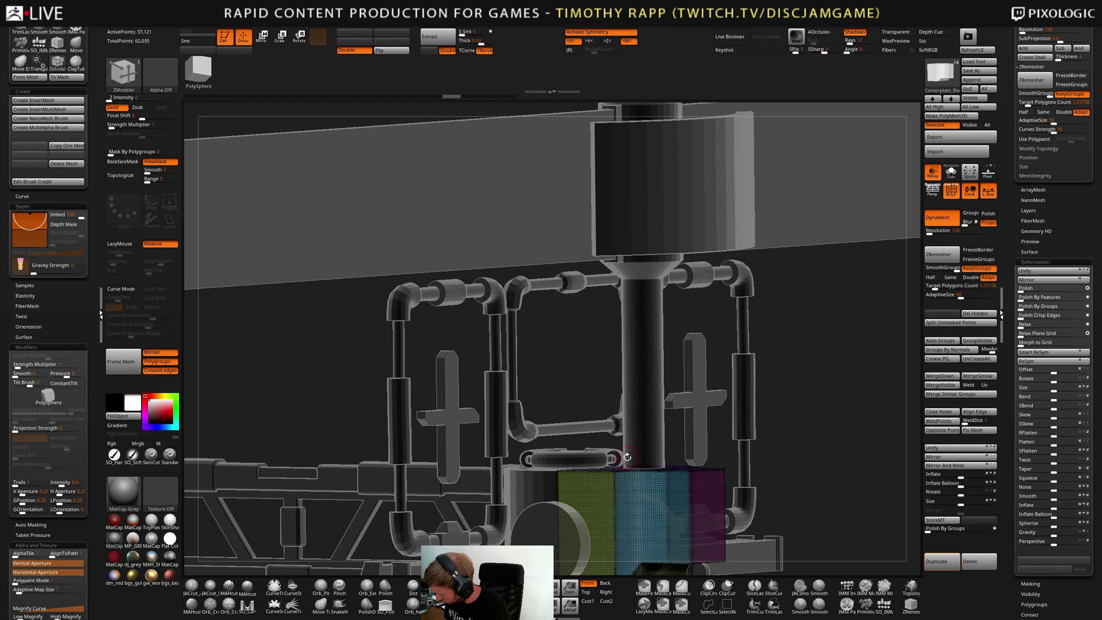
mouse_move(627, 457)
right_down()
mouse_move(617, 502)
mouse_move(620, 485)
right_up()
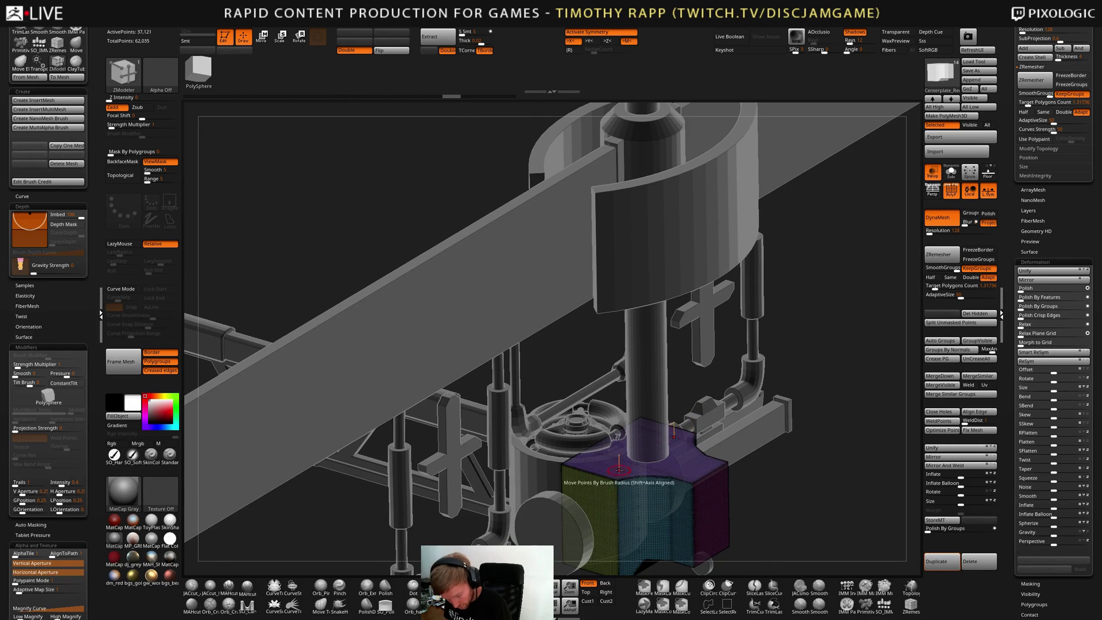
key(b)
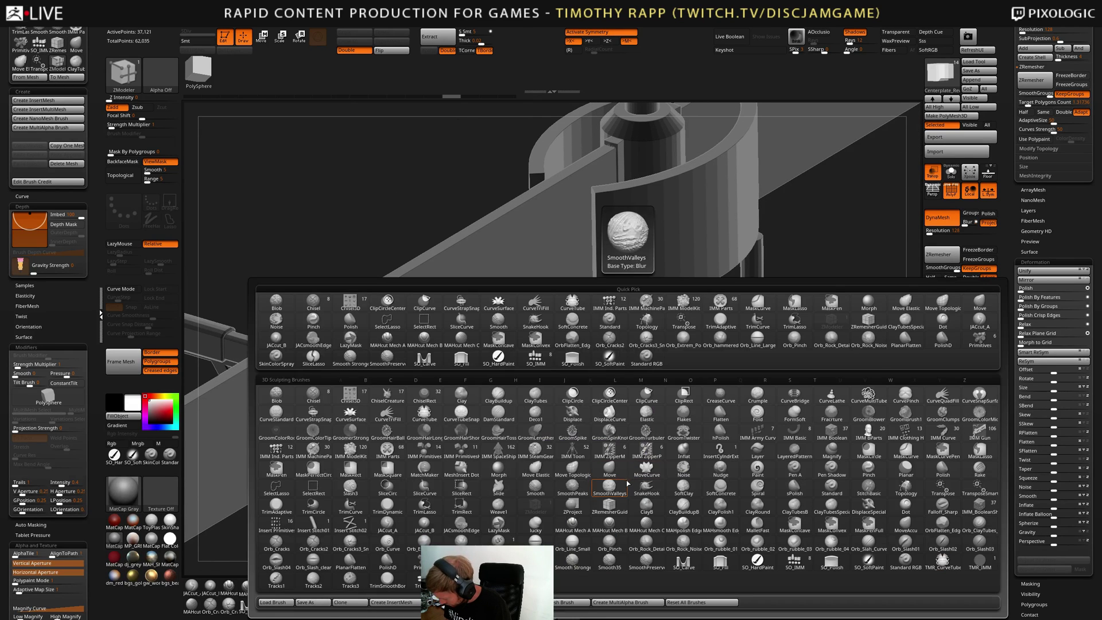
click(769, 559)
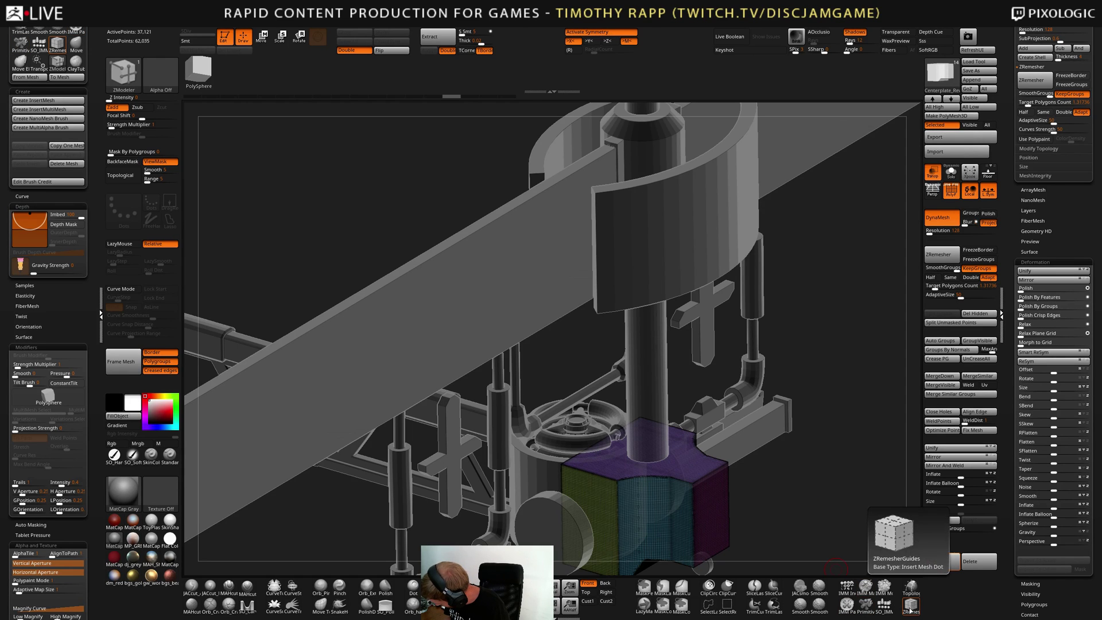
click(886, 605)
key(b)
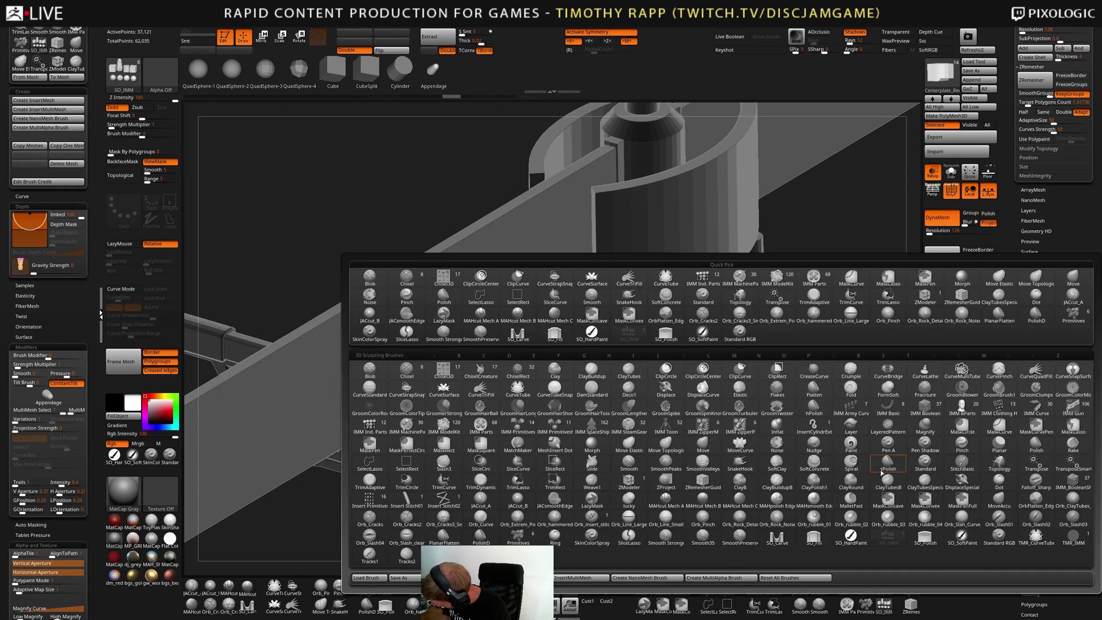
drag(763, 321, 689, 277)
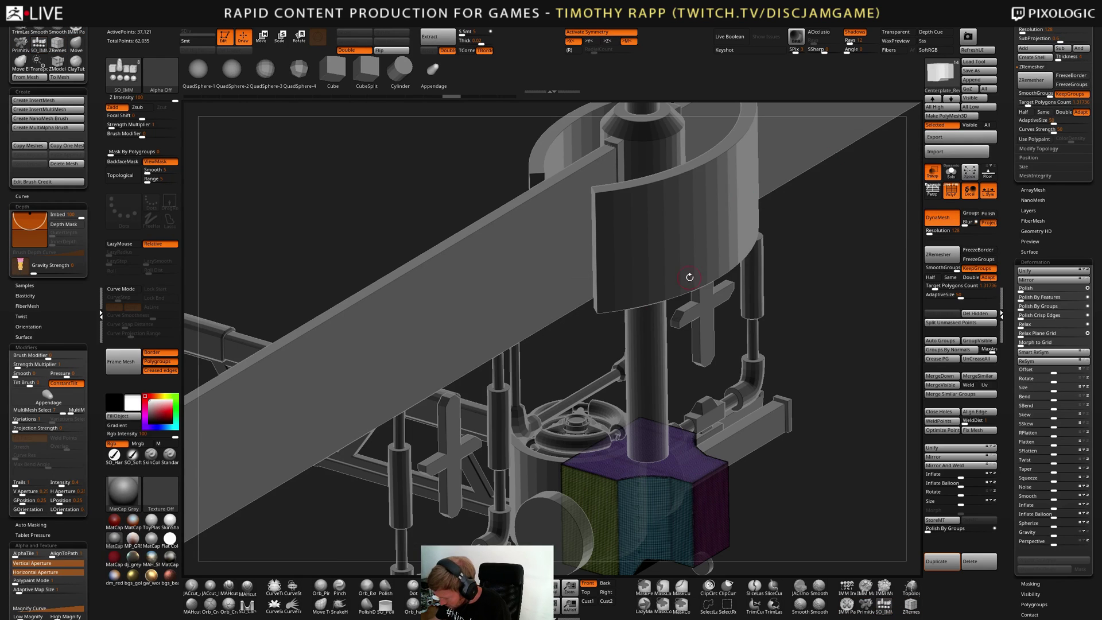
click(340, 77)
Insert a mirrored pair of thin upright posts on the block beside the pole and split them into their own subtool
click(618, 461)
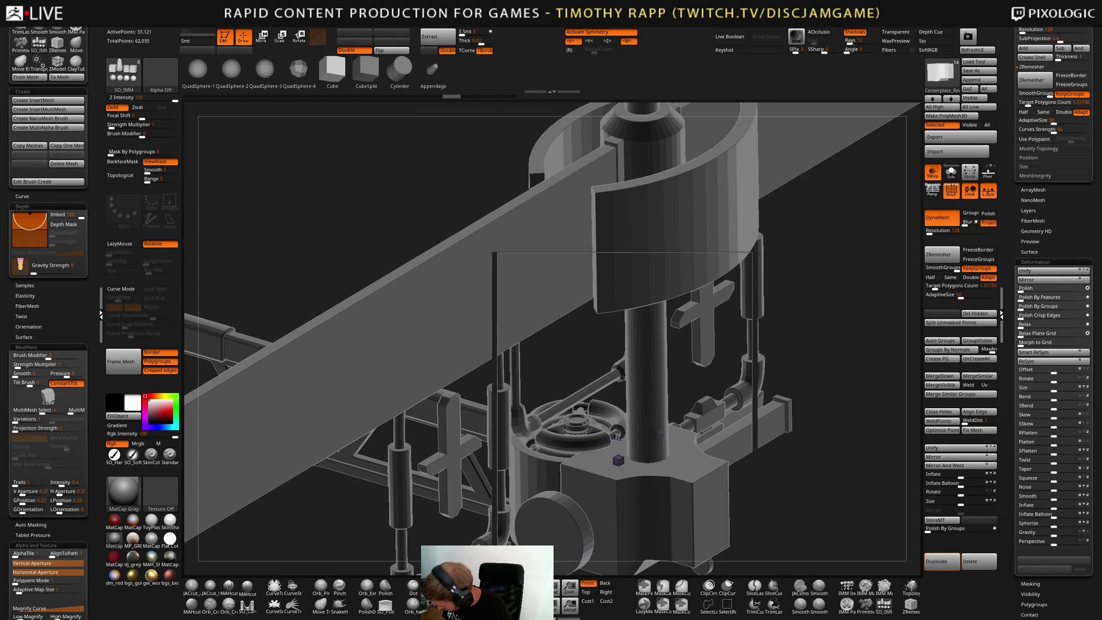
drag(623, 474, 622, 477)
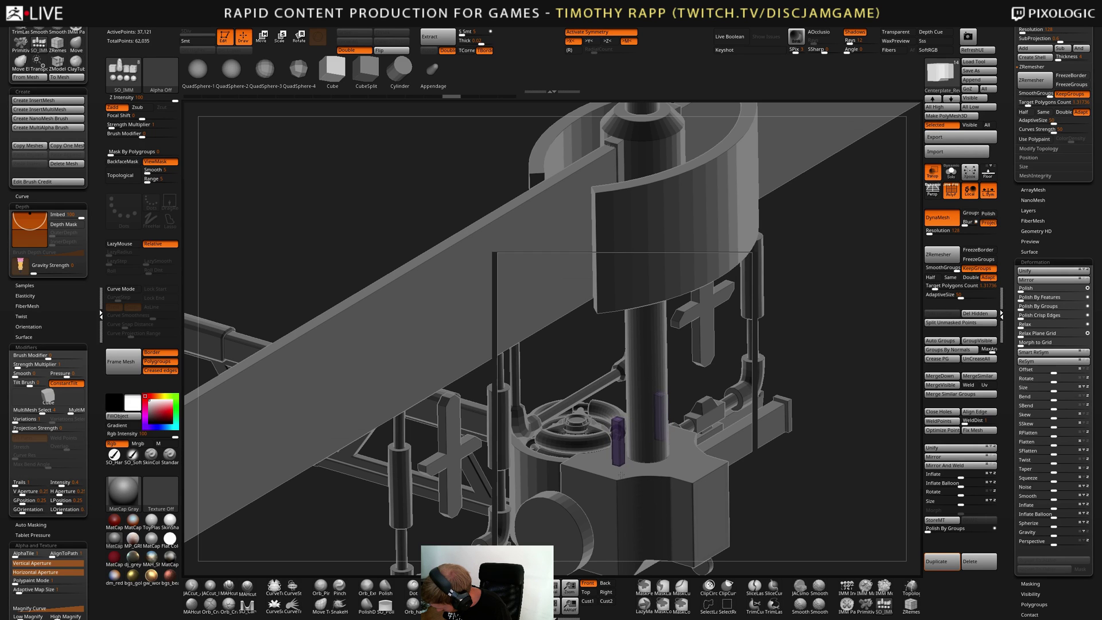
drag(621, 475, 621, 476)
right_drag(623, 474, 686, 475)
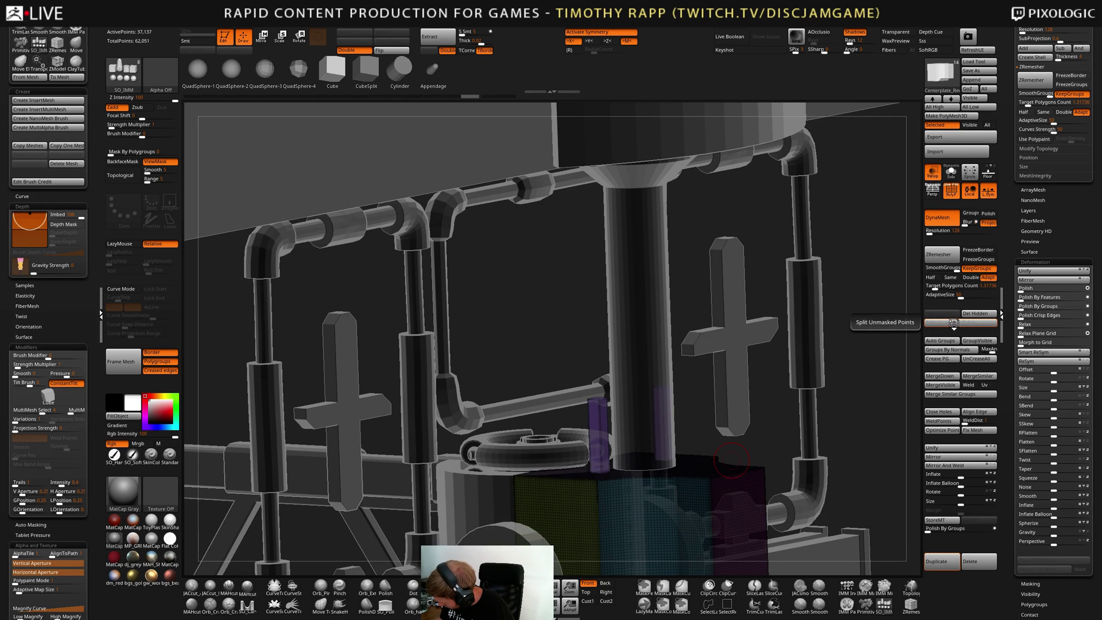
click(955, 323)
mouse_move(683, 468)
right_down()
mouse_move(706, 459)
mouse_move(680, 456)
mouse_move(691, 464)
right_up()
mouse_move(696, 402)
right_down()
mouse_move(691, 413)
mouse_move(706, 401)
right_up()
Slant the two posts into braces by moving their upper ends toward the pipe frame, and undo the sideways X move
key(w)
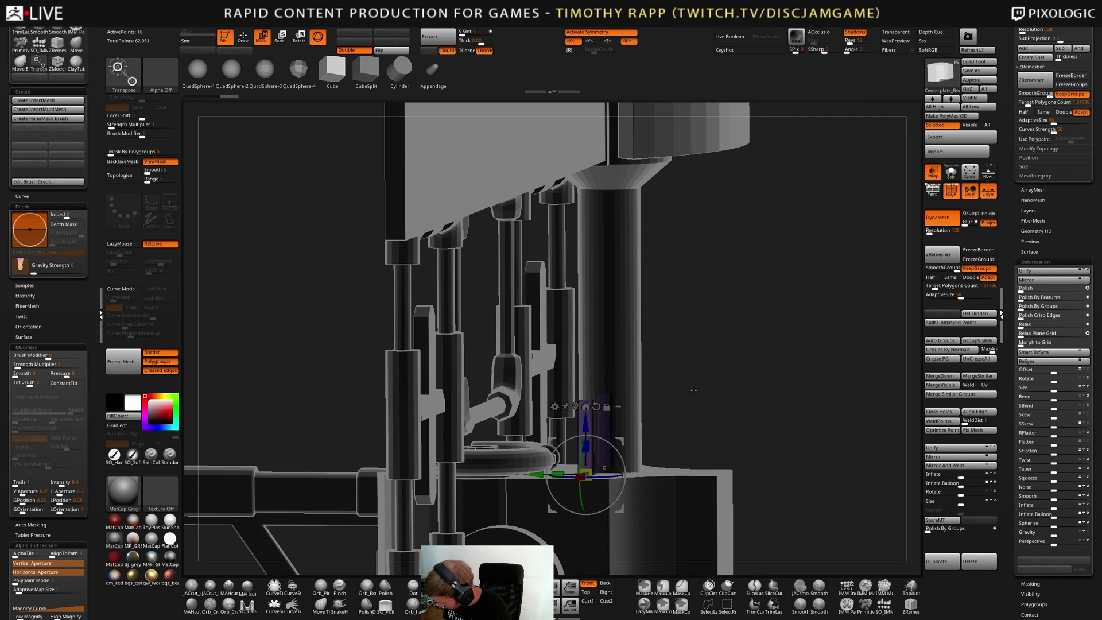
drag(585, 436, 447, 442)
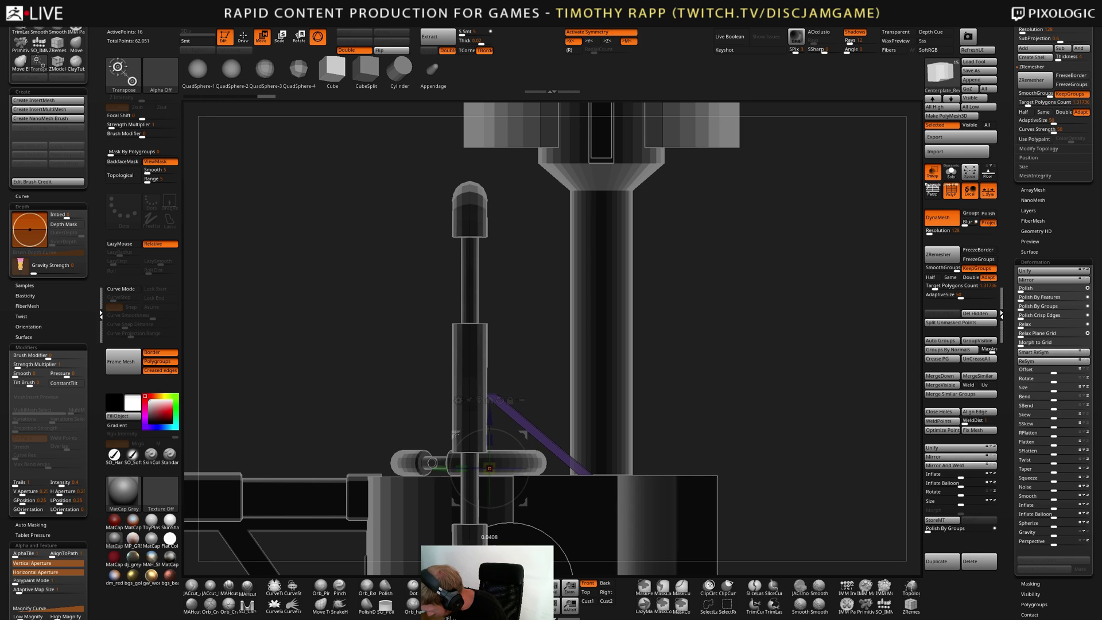
mouse_move(649, 422)
right_down()
mouse_move(678, 417)
mouse_move(658, 428)
mouse_move(644, 410)
right_up()
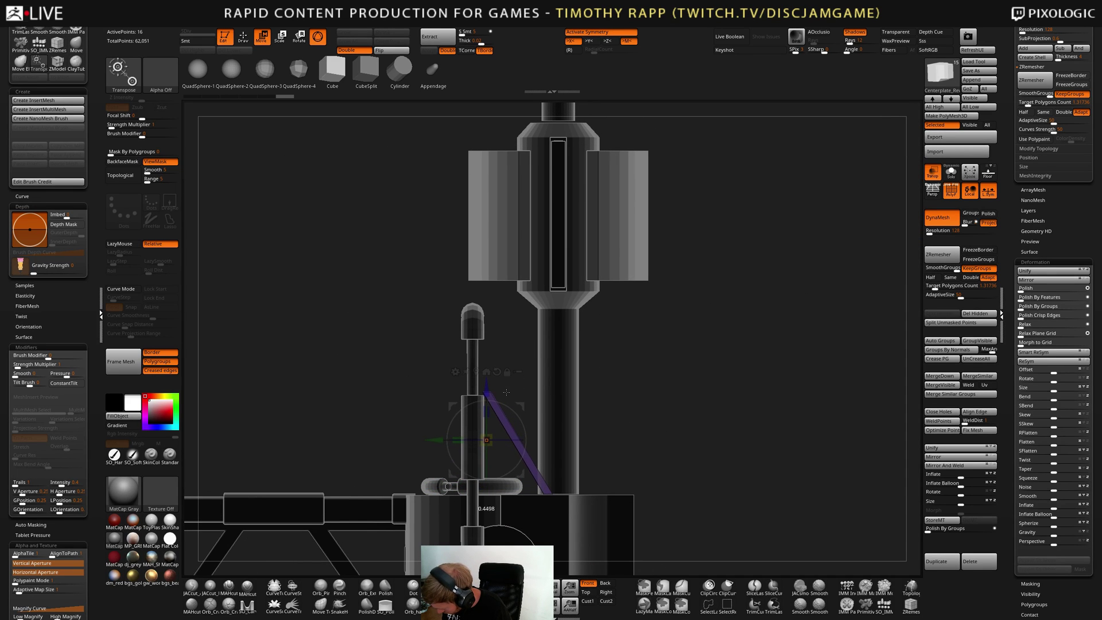
right_drag(641, 401, 645, 434)
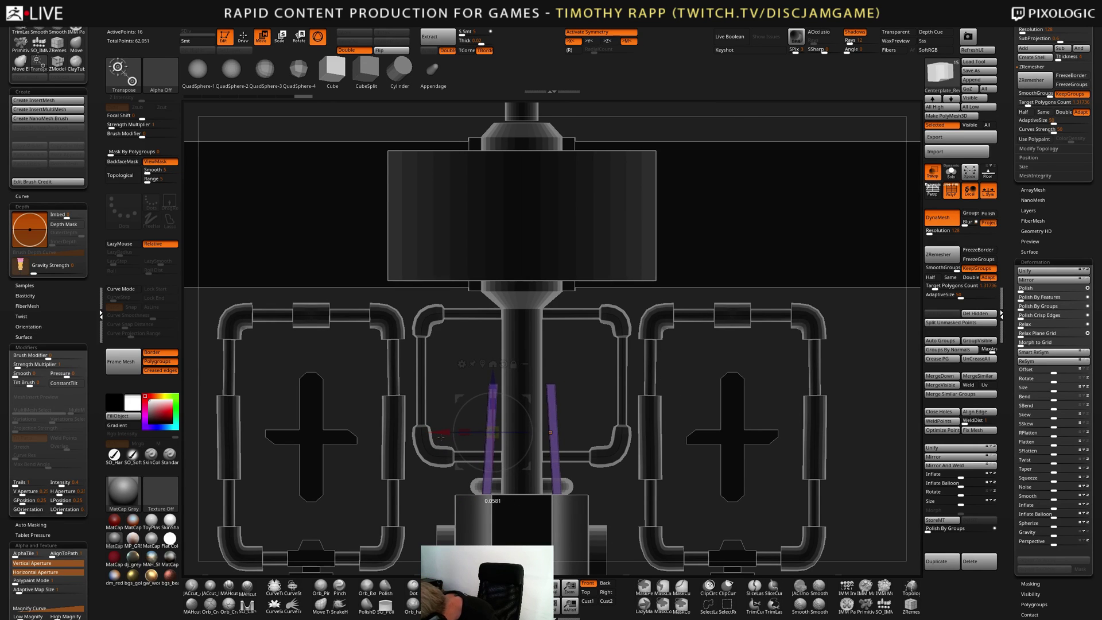
key(ctrl+z)
ctrl+drag(445, 389, 444, 362)
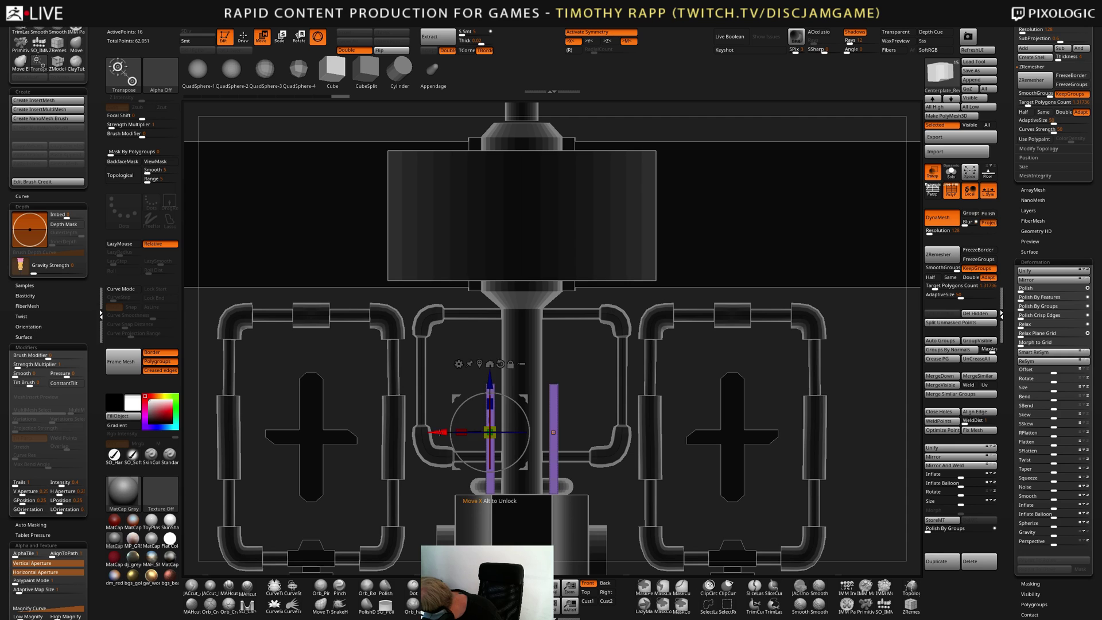
mouse_move(439, 433)
right_down()
mouse_move(692, 432)
mouse_move(611, 398)
mouse_move(660, 407)
mouse_move(689, 432)
mouse_move(659, 433)
right_up()
key(q)
ctrl+right_drag(492, 358, 520, 364)
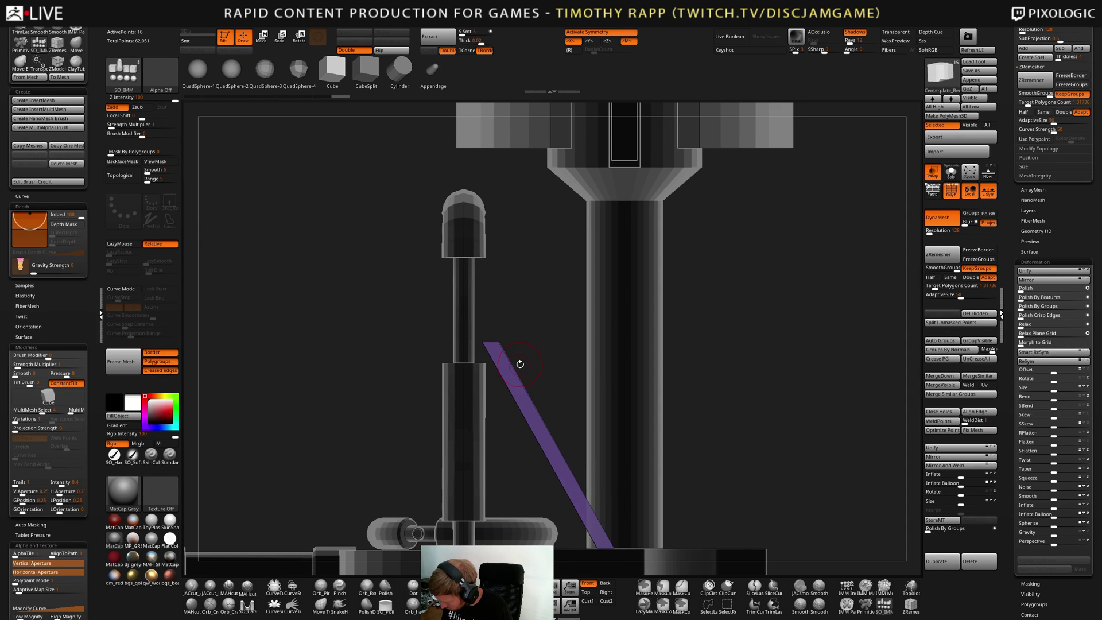
ctrl+drag(513, 319, 495, 345)
key(w)
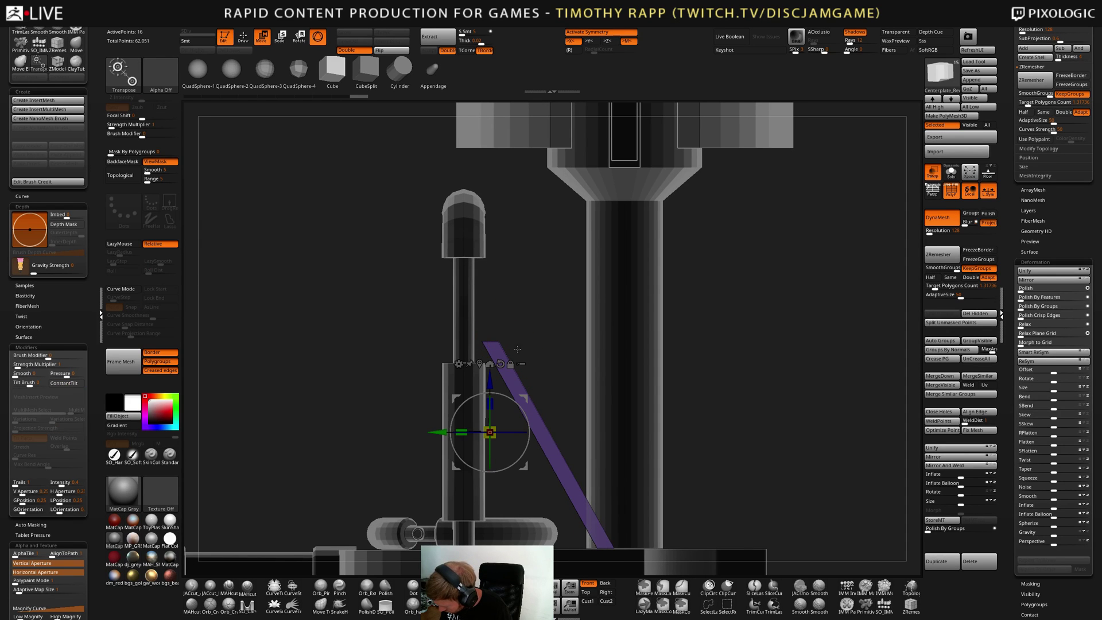
drag(436, 435, 439, 434)
key(q)
key(ctrl+z)
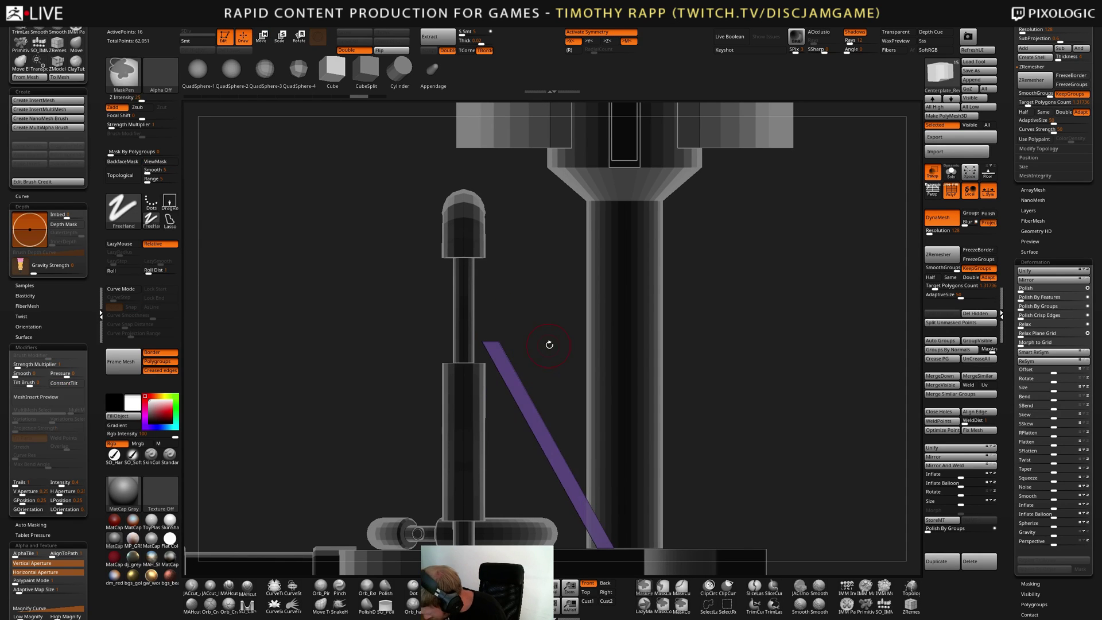
Leave only the braces' upper ends unmasked, centre the gizmo on them, and move them up against the pipe frame
ctrl+drag(499, 341, 500, 342)
key(w)
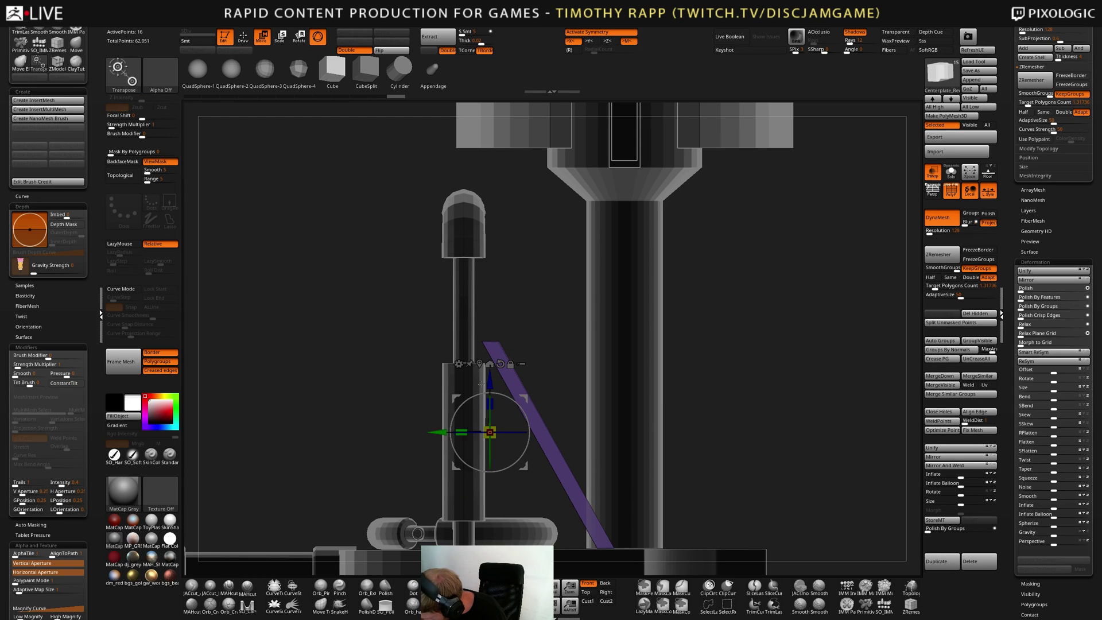
click(481, 363)
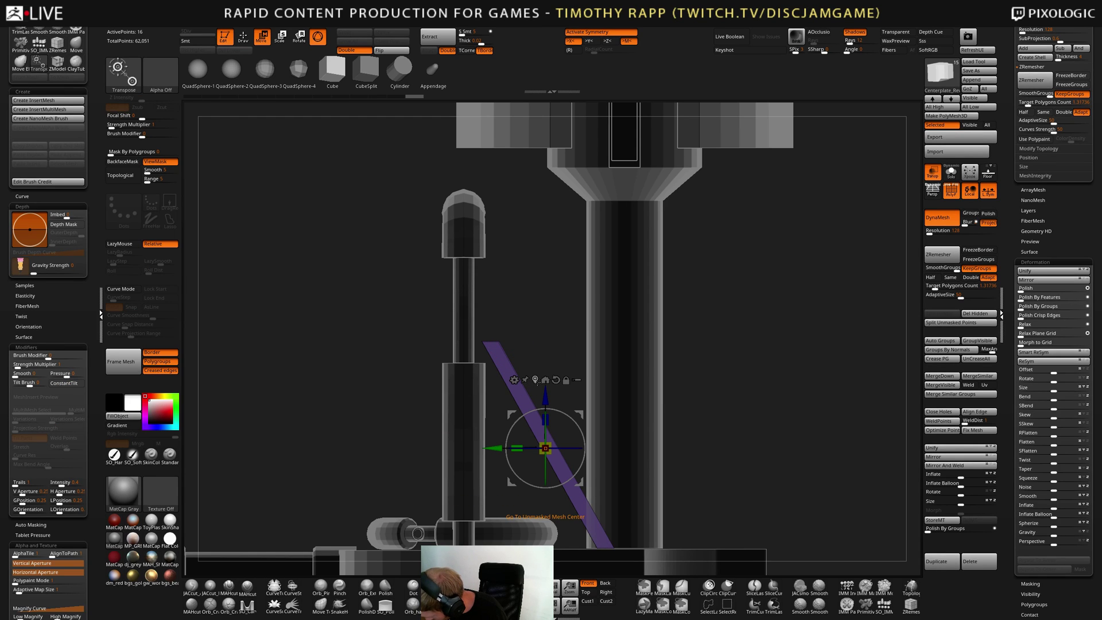
key(q)
ctrl+click(714, 423)
key(w)
click(535, 380)
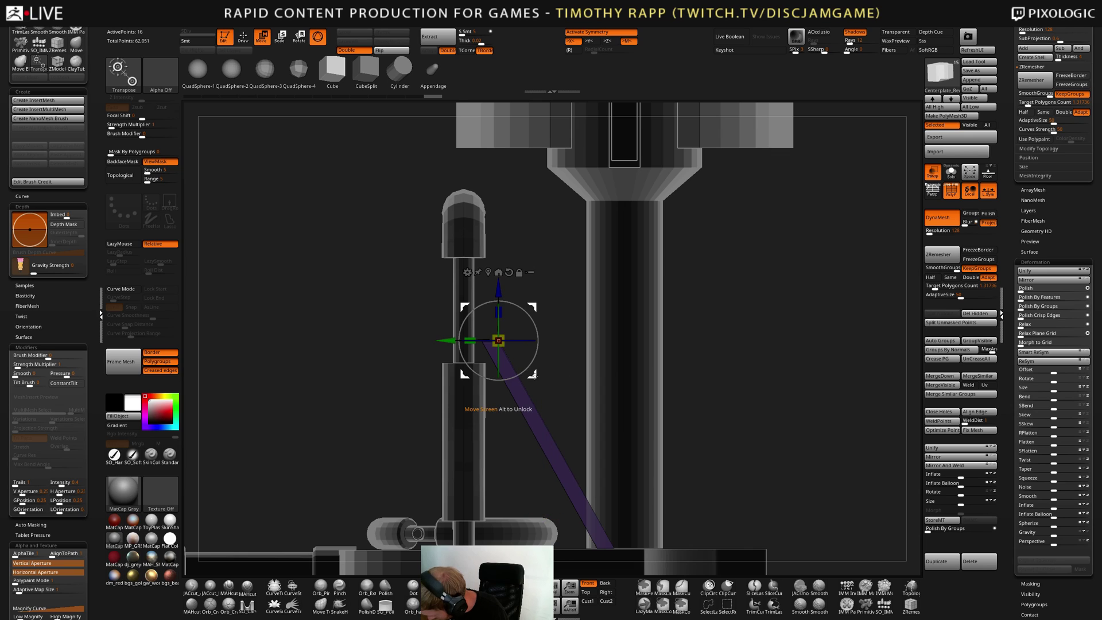
drag(466, 306, 448, 269)
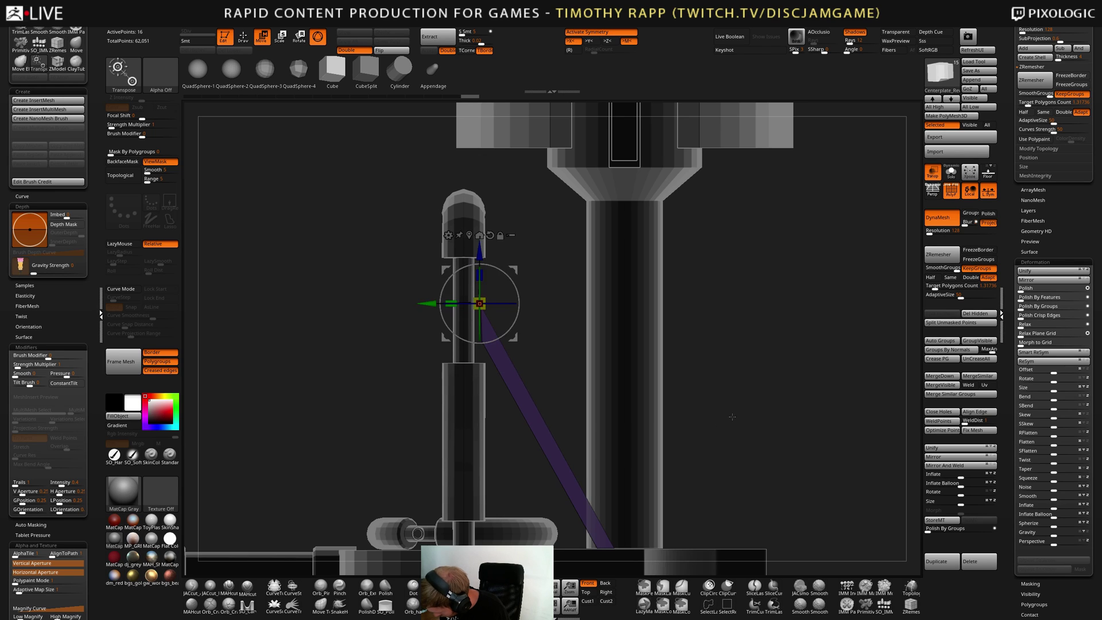
alt+drag(730, 416, 712, 415)
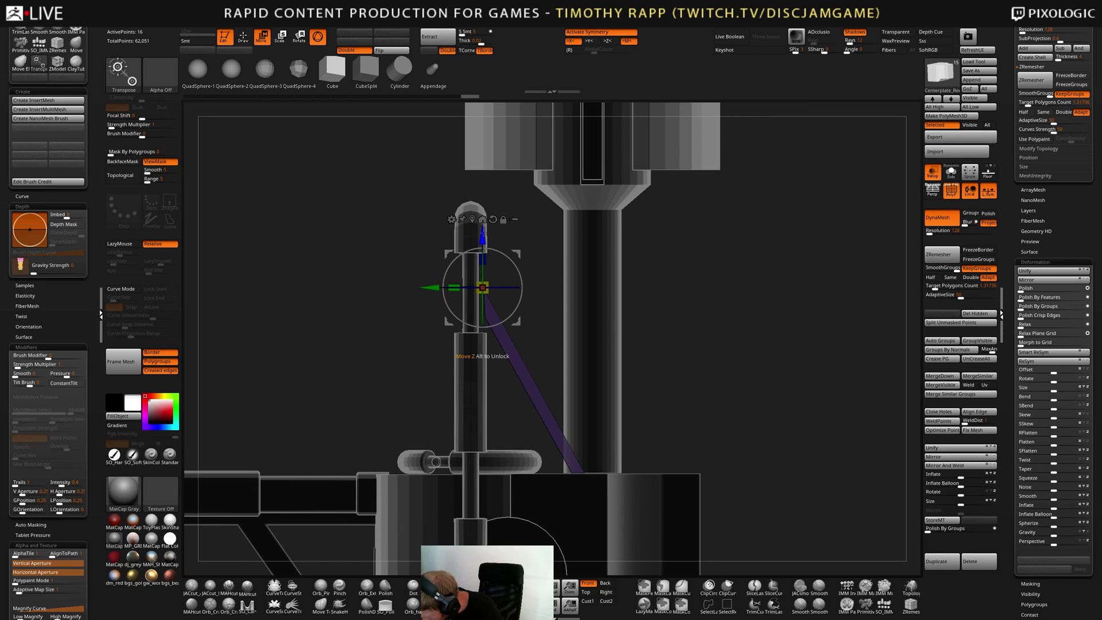
mouse_move(483, 234)
mouse_down()
mouse_move(483, 208)
mouse_move(483, 223)
mouse_up()
Hide the polygroup wireframe, lower the braces' upper ends slightly along the pipe frame, and clear the mask
drag(660, 402, 644, 309)
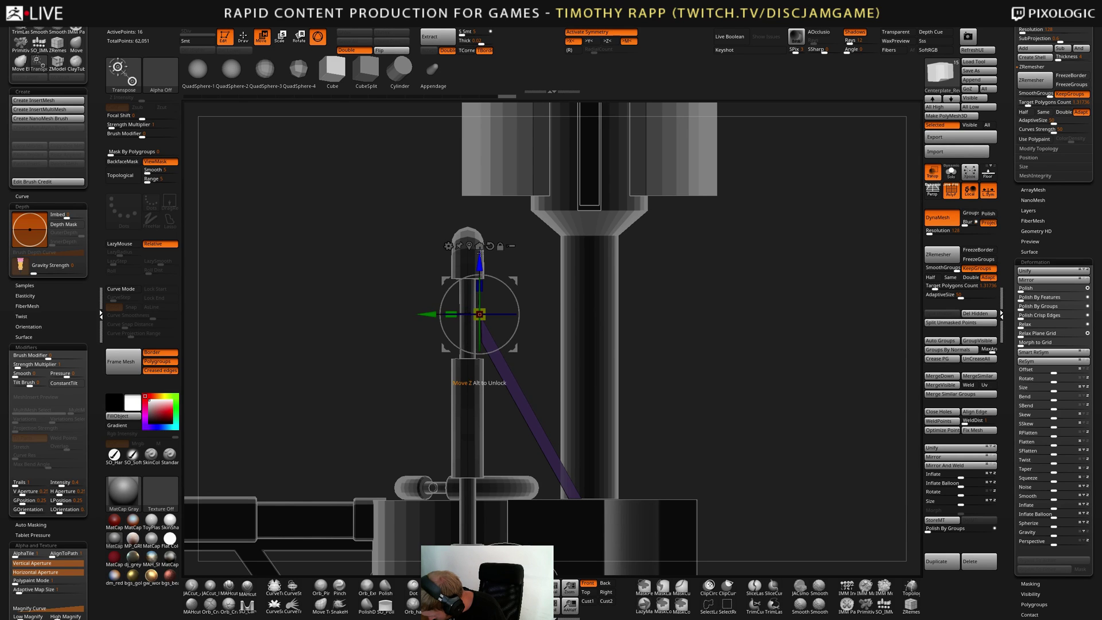
key(q)
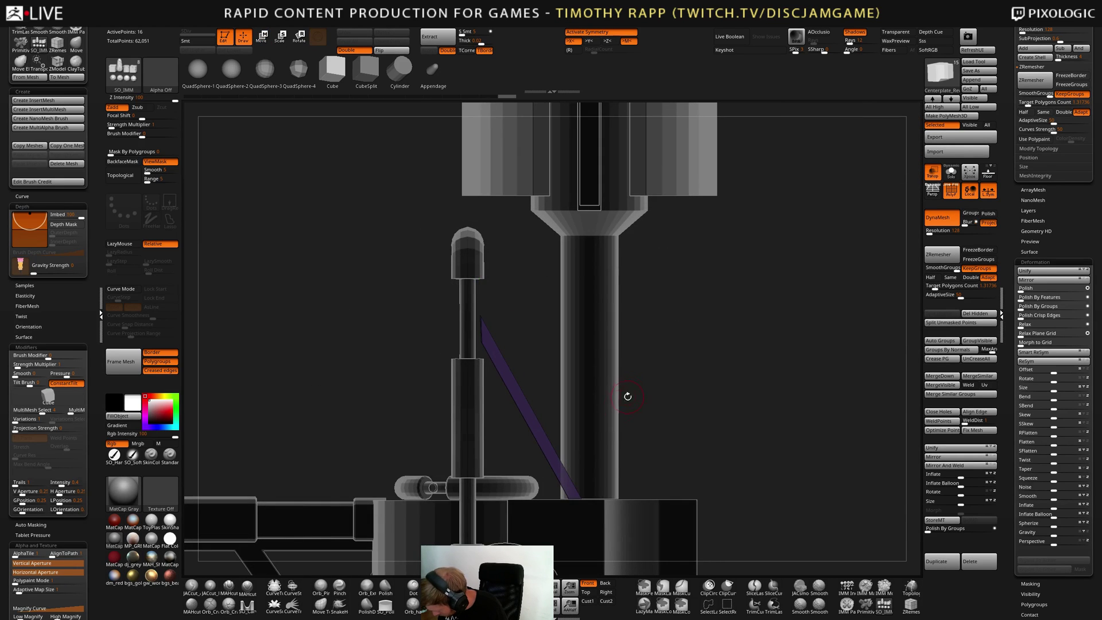
drag(627, 396, 753, 418)
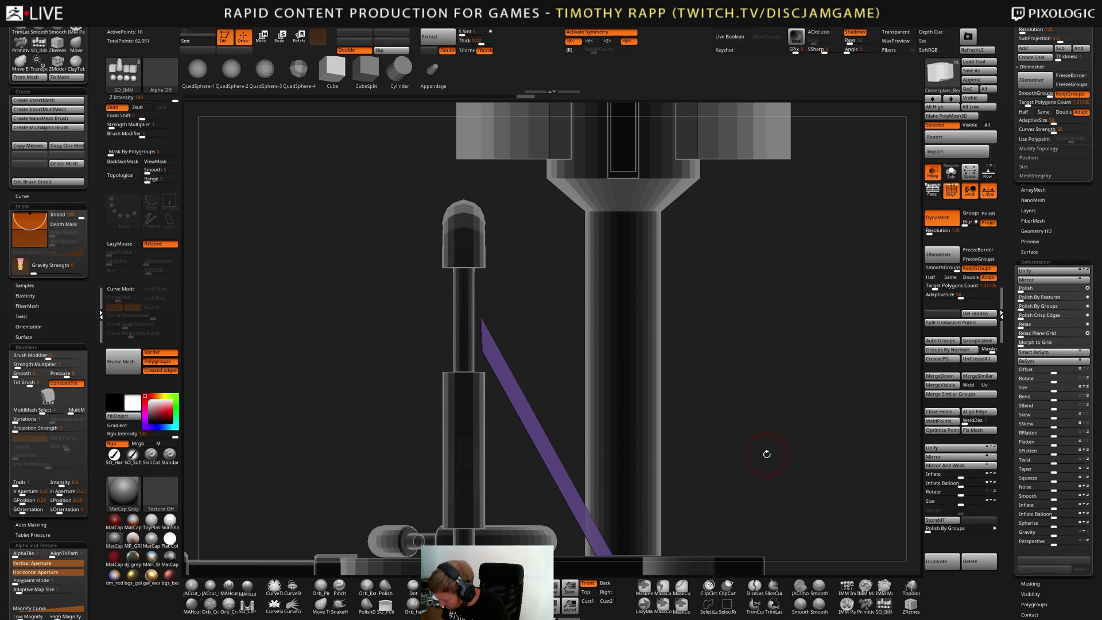
key(shift+f)
drag(620, 487, 674, 448)
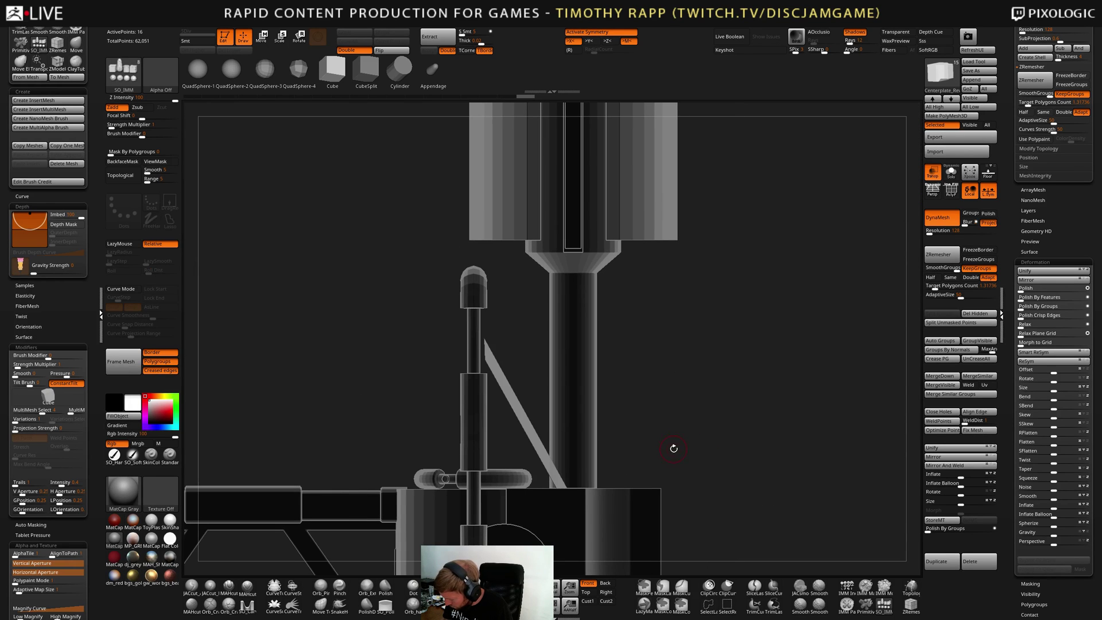
drag(669, 411, 712, 388)
key(w)
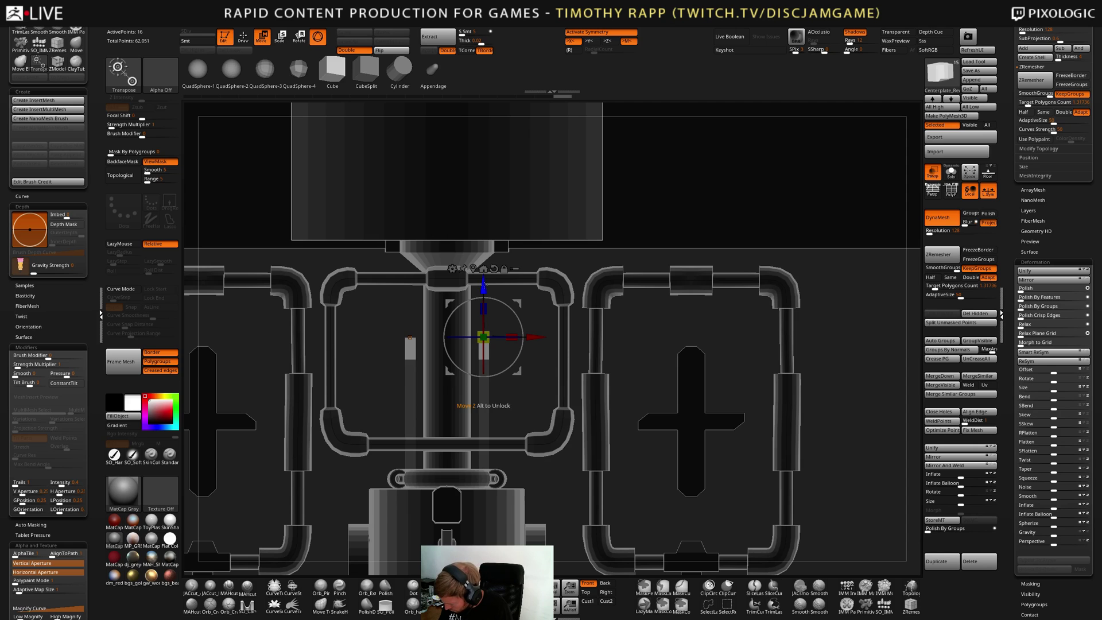
drag(483, 285, 487, 306)
shift+drag(657, 326, 641, 320)
key(q)
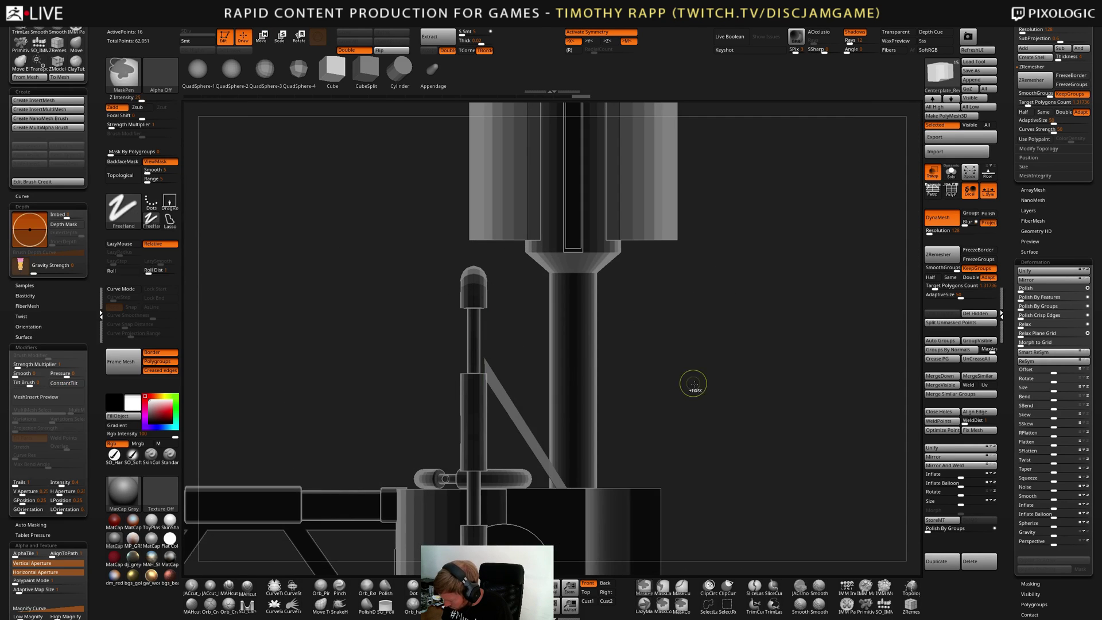
ctrl+drag(694, 383, 722, 371)
mouse_move(722, 371)
mouse_down()
mouse_move(691, 381)
mouse_move(695, 373)
mouse_up()
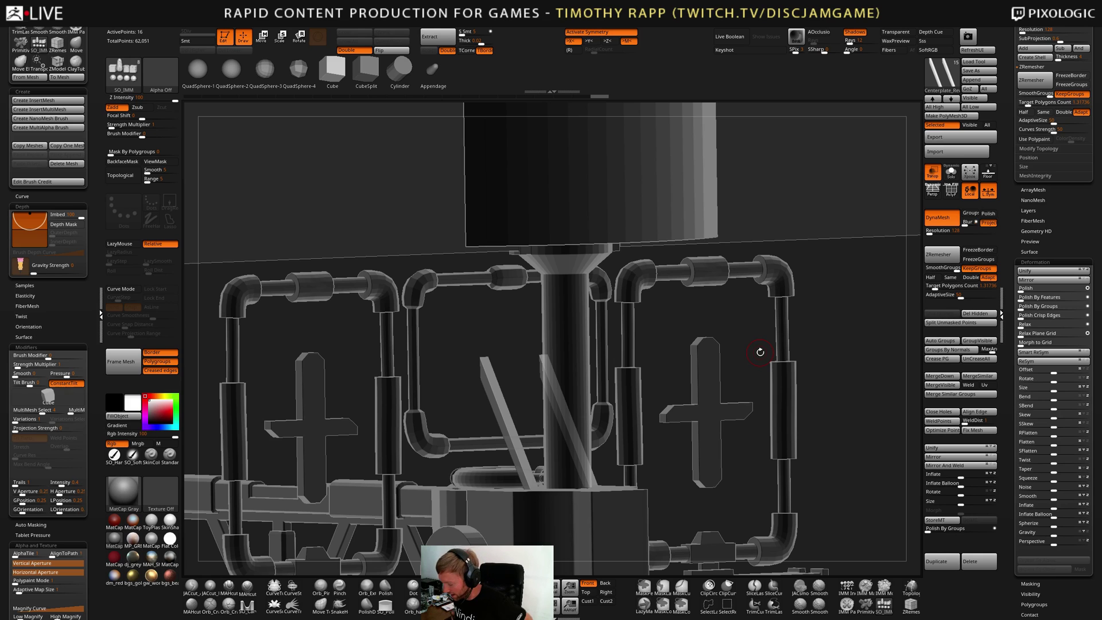
Shift the mirrored pair of braces slightly along X toward the pole
drag(760, 352, 607, 465)
key(w)
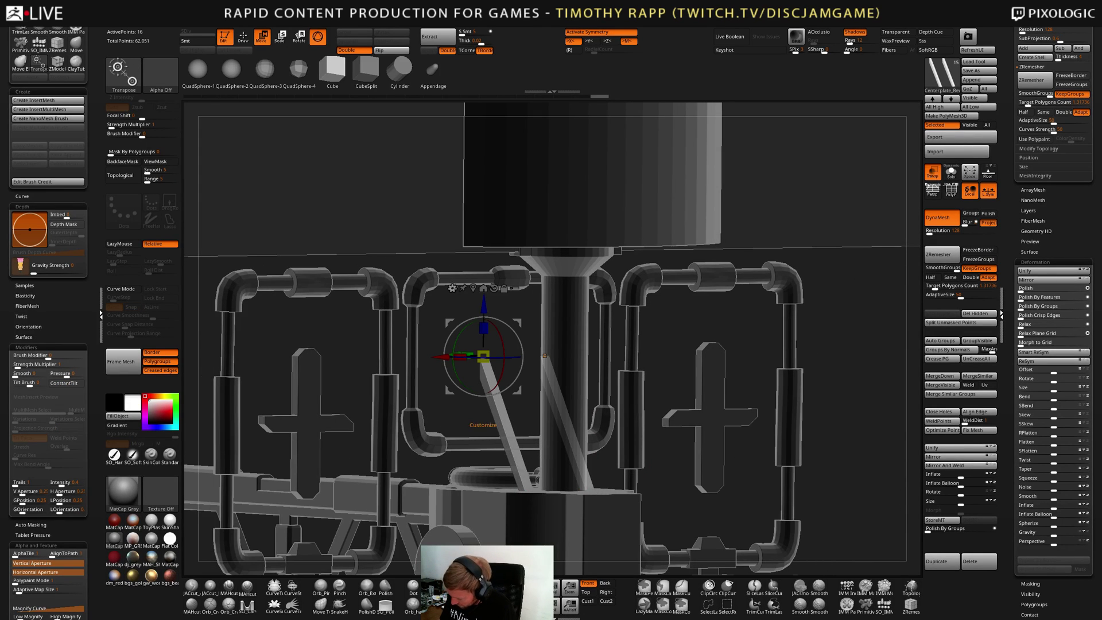
click(453, 288)
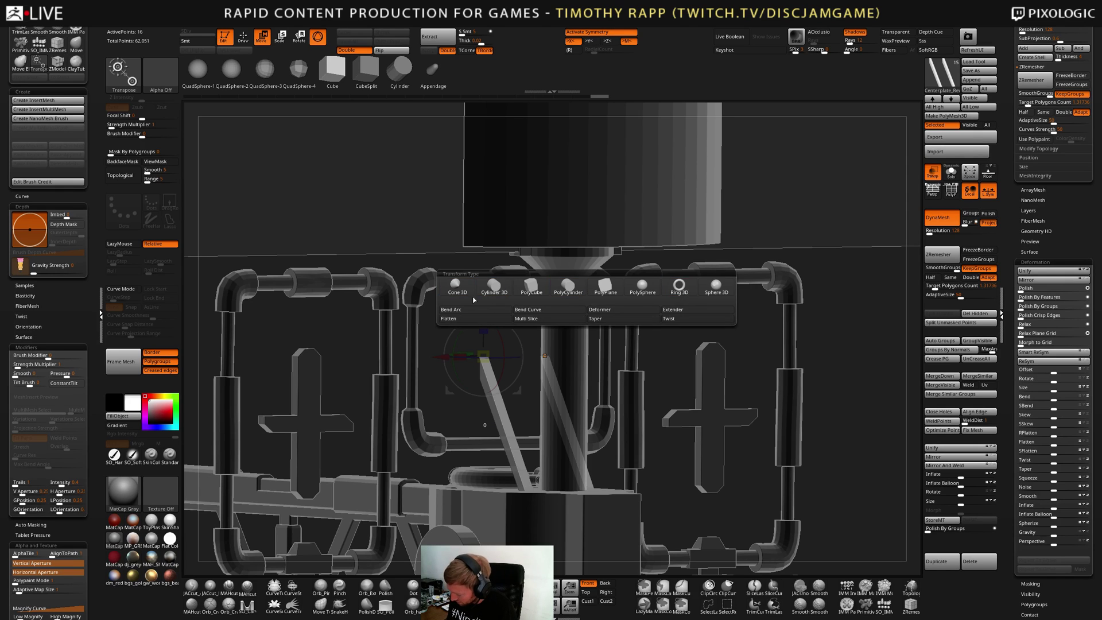
click(453, 287)
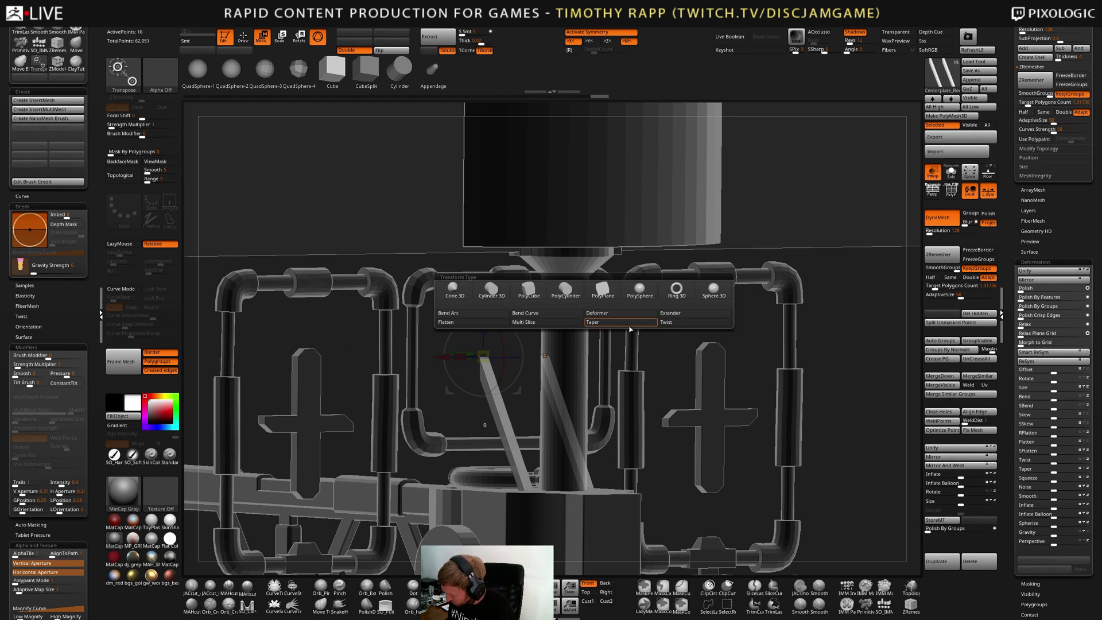
drag(752, 372, 592, 432)
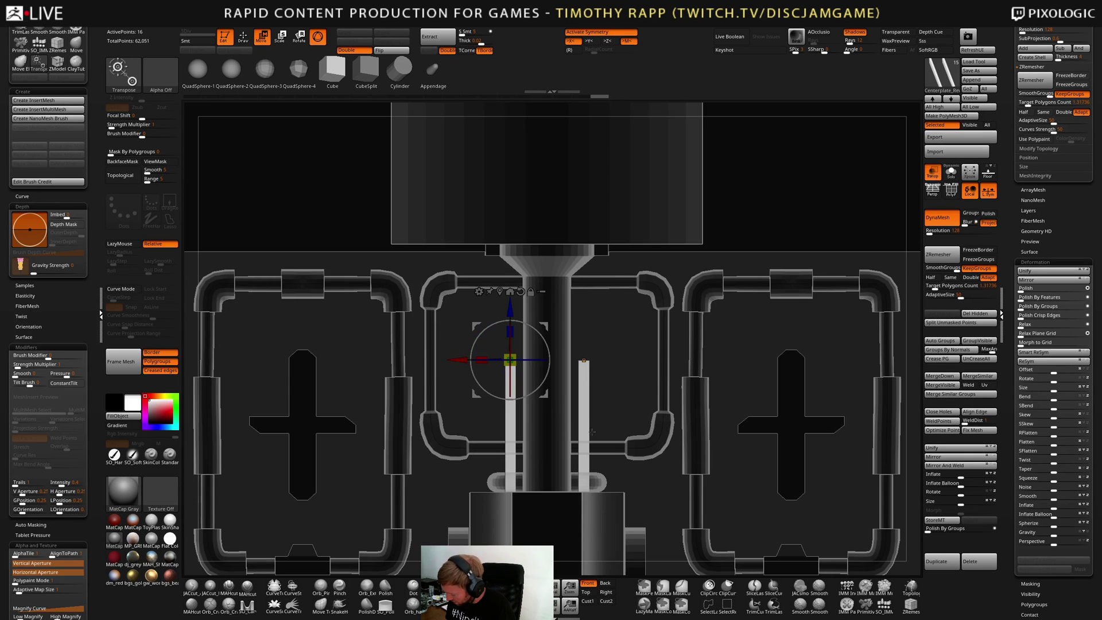
drag(458, 360, 459, 360)
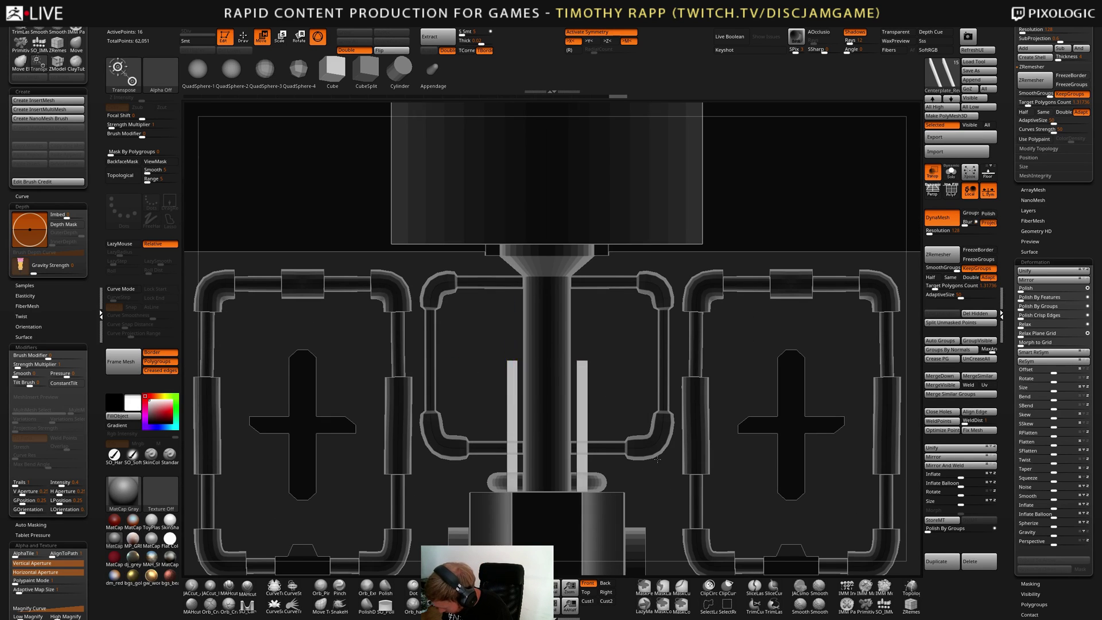
Load the saved knife tool and turn off the transparency display of its inactive subtools
drag(625, 439, 712, 442)
scroll(1022, 215, up, 10)
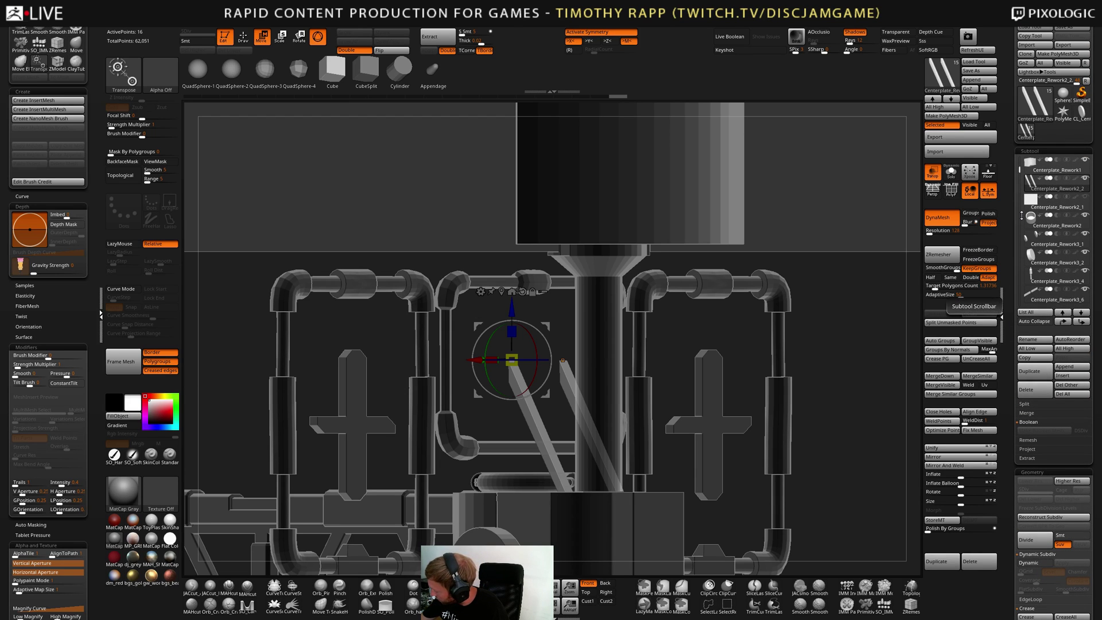
click(974, 62)
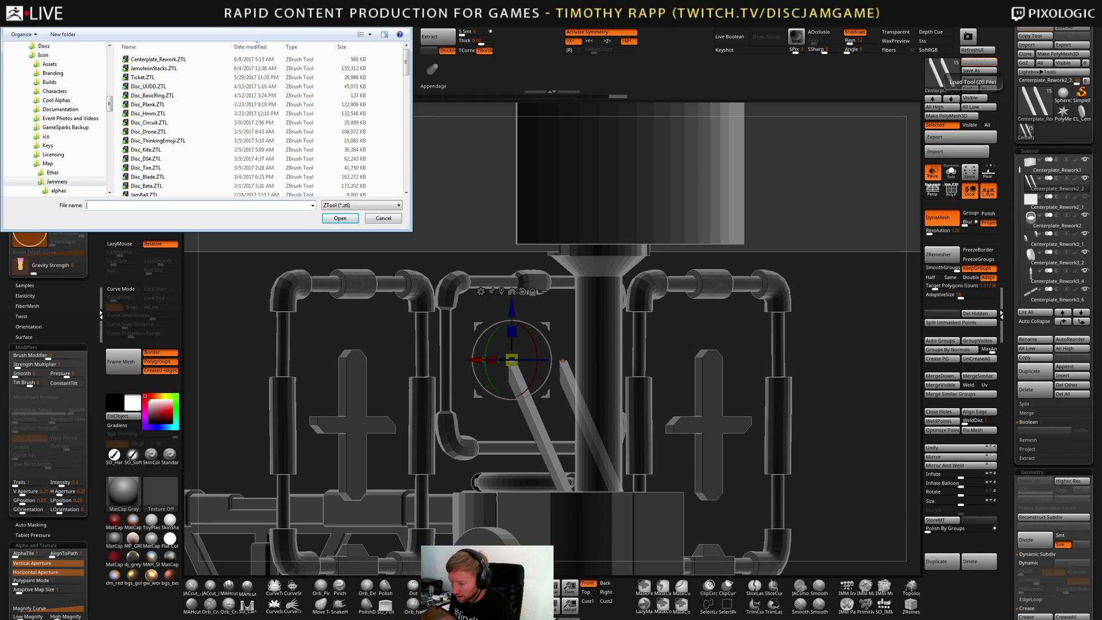
key(Escape)
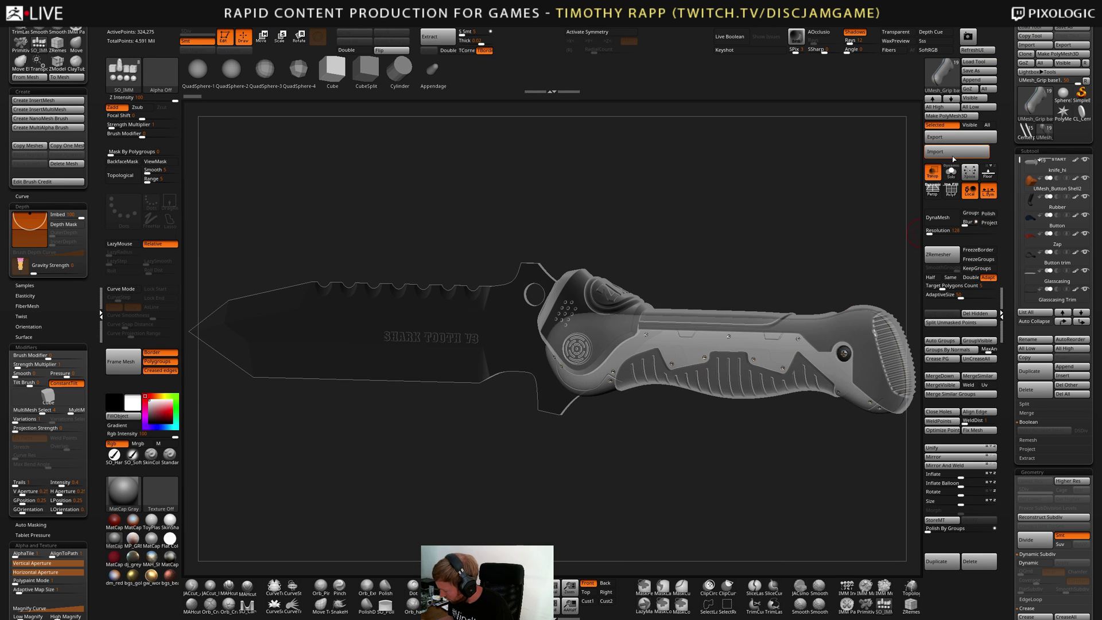
click(934, 180)
drag(718, 209, 651, 216)
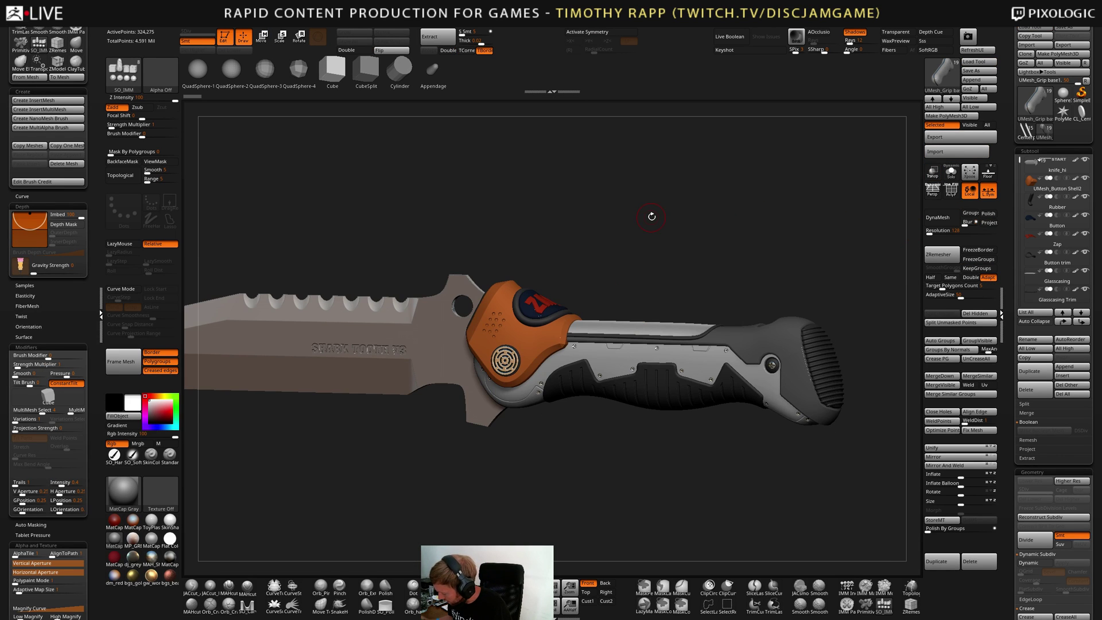
Select the knife's blade and examine its serrations, engraved lettering and wireframe from several angles
drag(761, 445, 604, 387)
right_drag(604, 388, 637, 399)
alt+right_drag(470, 417, 749, 396)
alt+click(345, 417)
alt+right_drag(439, 422, 565, 409)
key(shift+f)
mouse_move(565, 409)
right_down()
mouse_move(585, 396)
mouse_move(657, 418)
mouse_move(655, 428)
mouse_move(492, 406)
right_up()
key(shift+f)
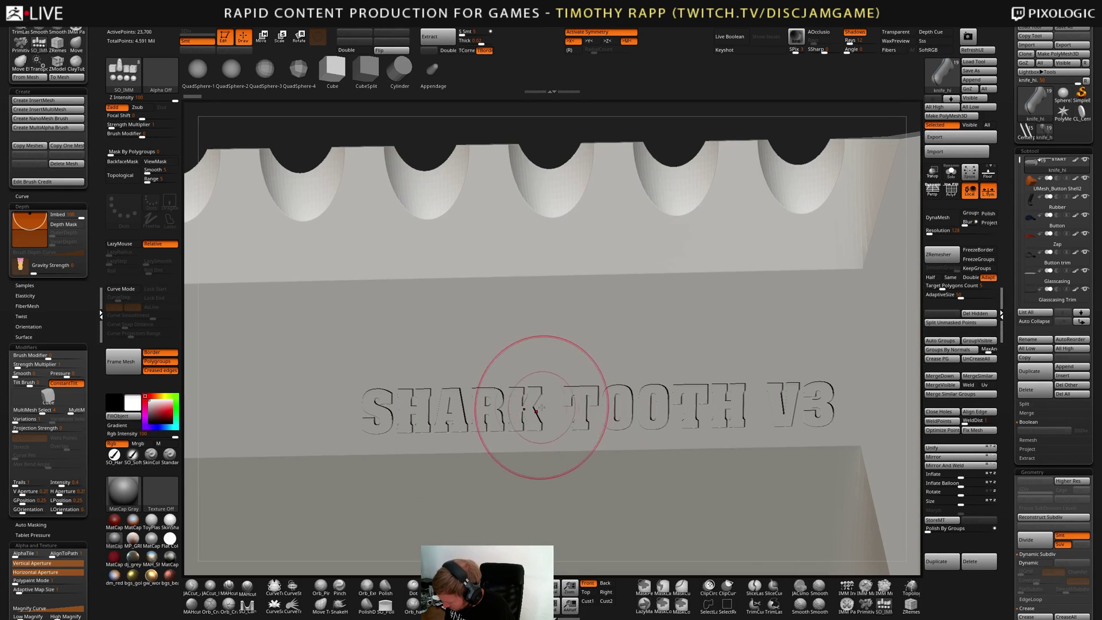
key(shift+f)
mouse_move(550, 433)
ctrl+right_down()
mouse_move(577, 457)
mouse_move(430, 383)
ctrl+right_up()
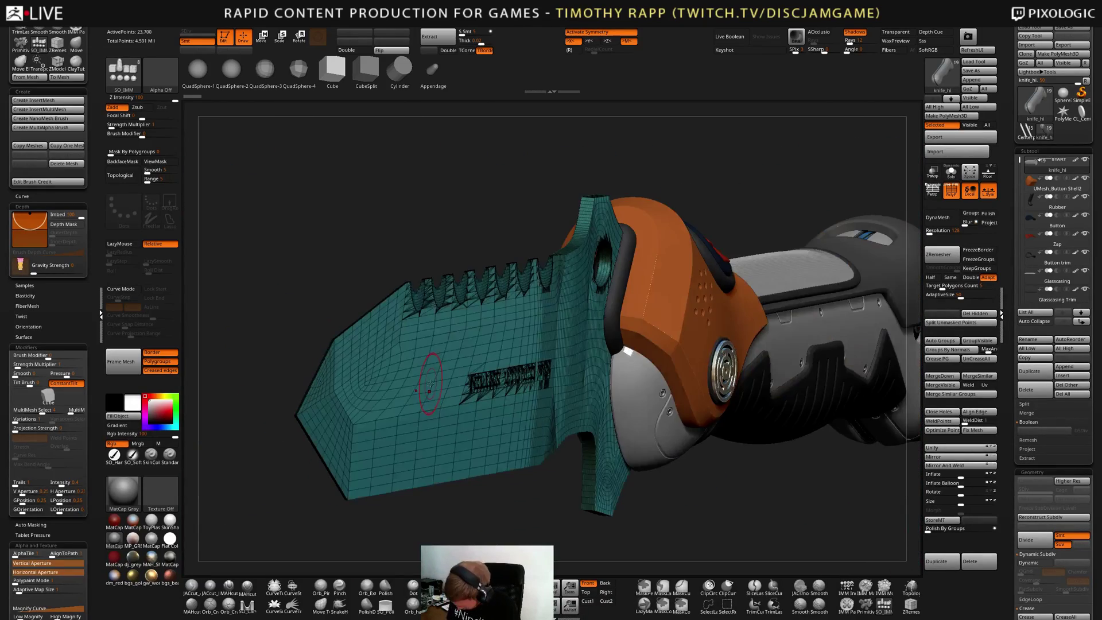
right_drag(433, 335, 622, 435)
key(shift+f)
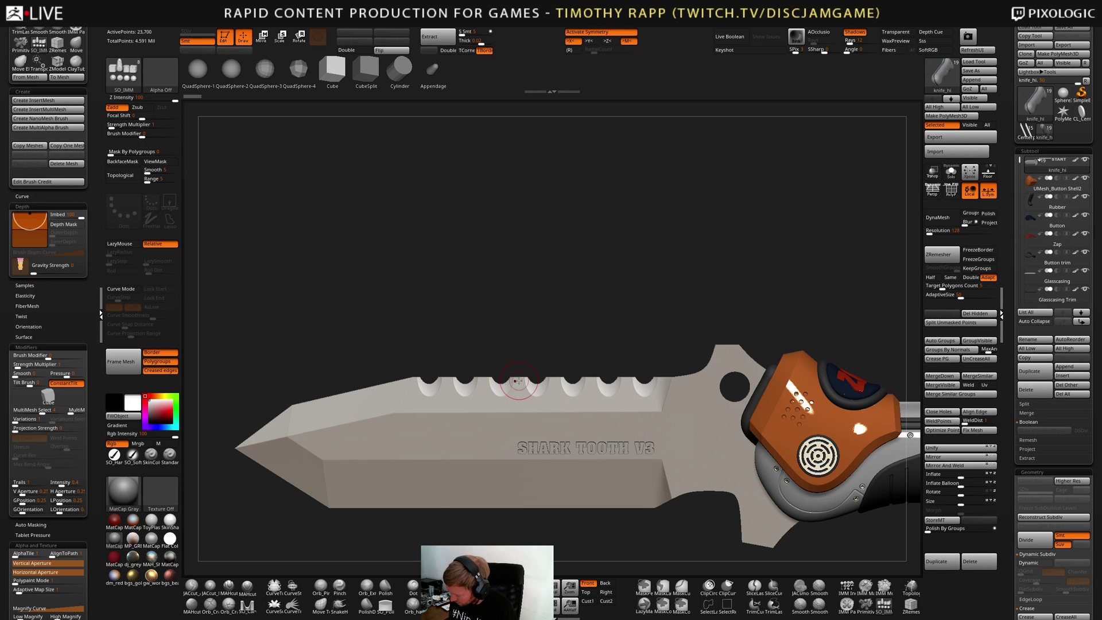
Examine the blade's scalloped serrations and bevels up close, with and without the wireframe
ctrl+right_drag(548, 390, 564, 382)
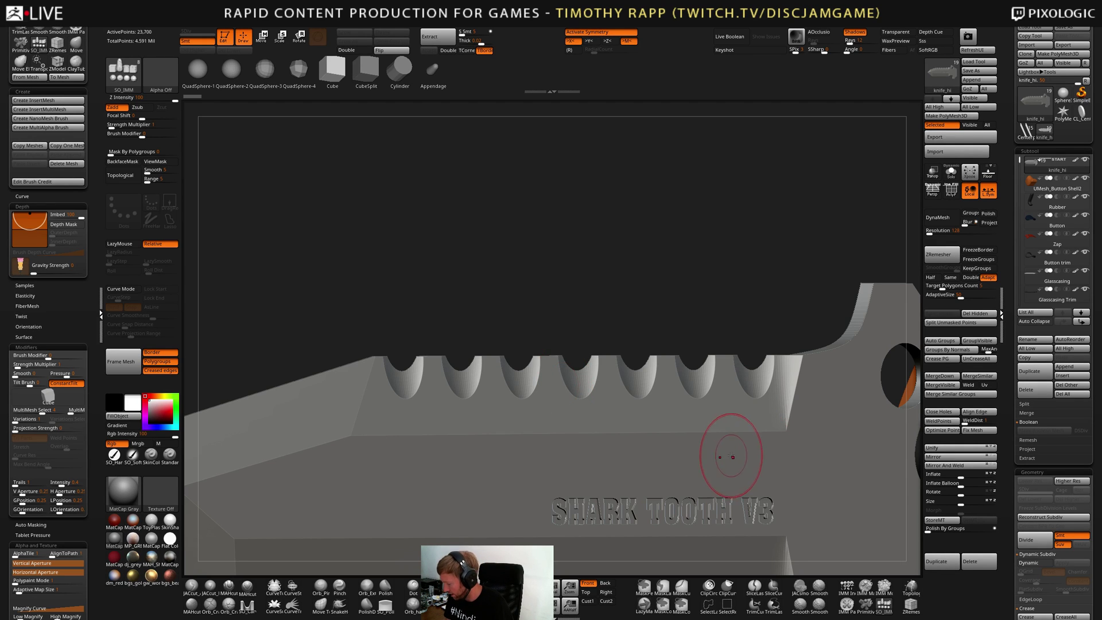
right_drag(731, 457, 768, 440)
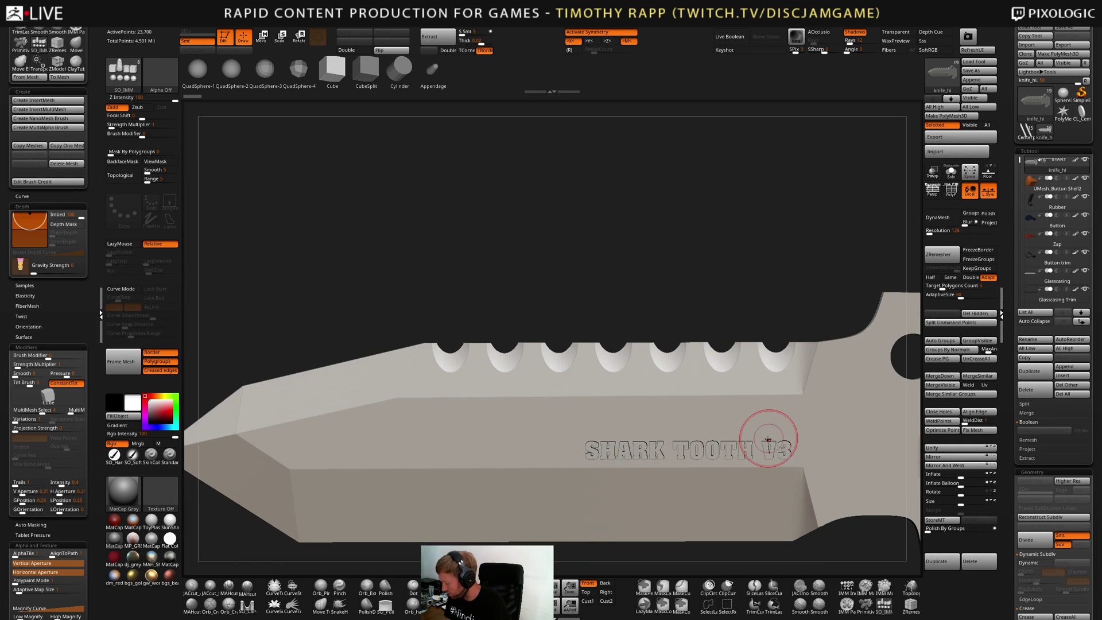
ctrl+right_drag(492, 517, 405, 484)
key(shift+f)
key(shift+f)
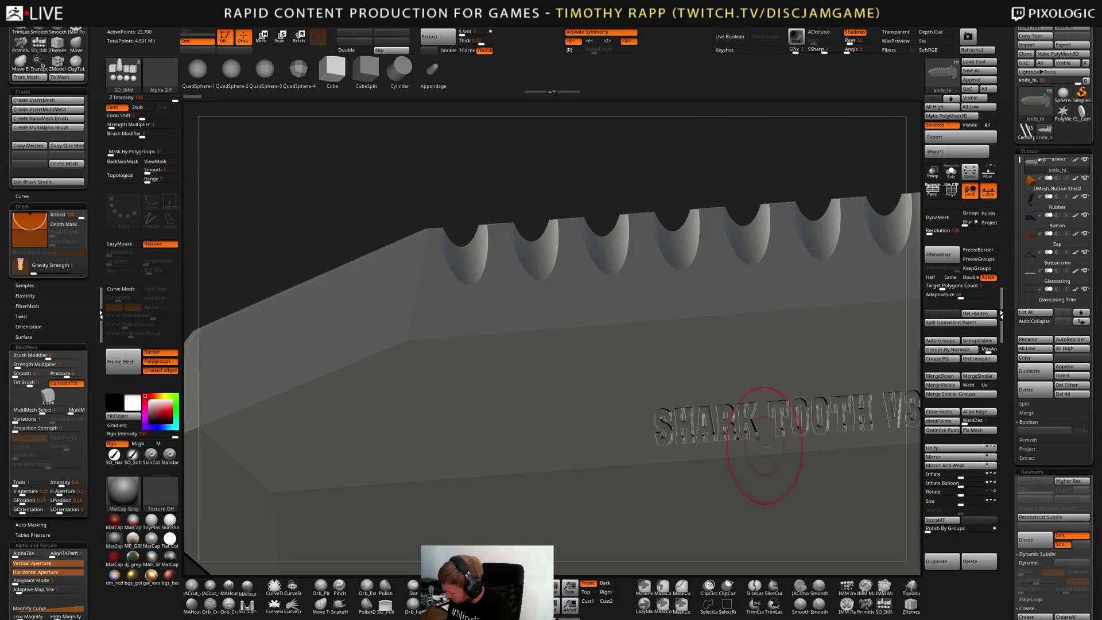
mouse_move(765, 445)
right_down()
mouse_move(712, 455)
mouse_move(803, 445)
mouse_move(692, 485)
mouse_move(680, 456)
right_up()
key(f)
Delete all subtools of the loaded knife tool
key(w)
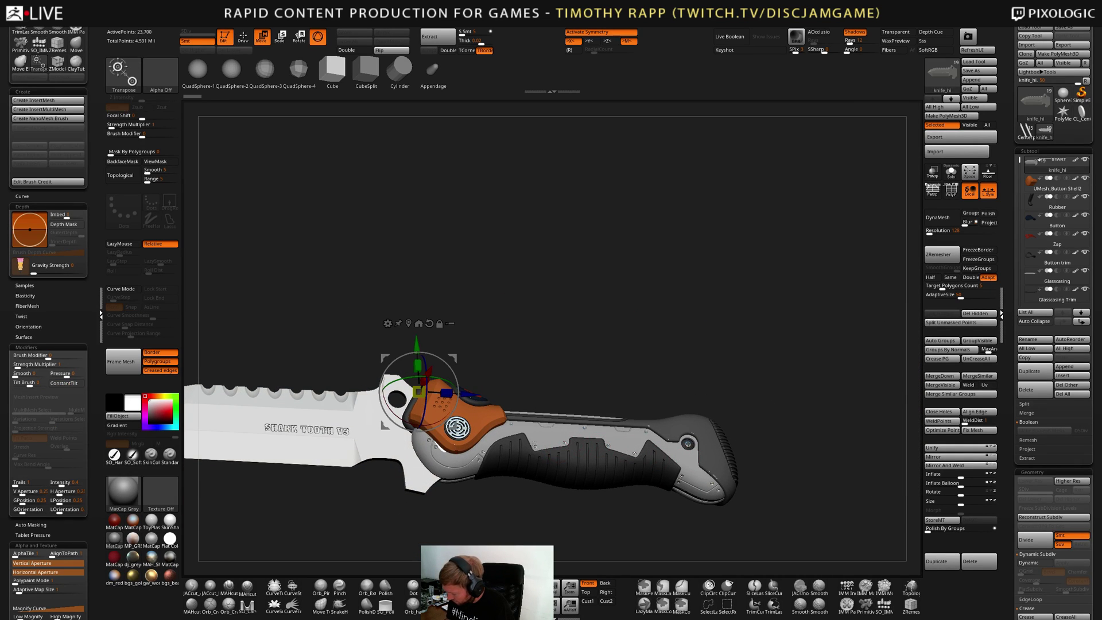
right_drag(512, 452, 537, 481)
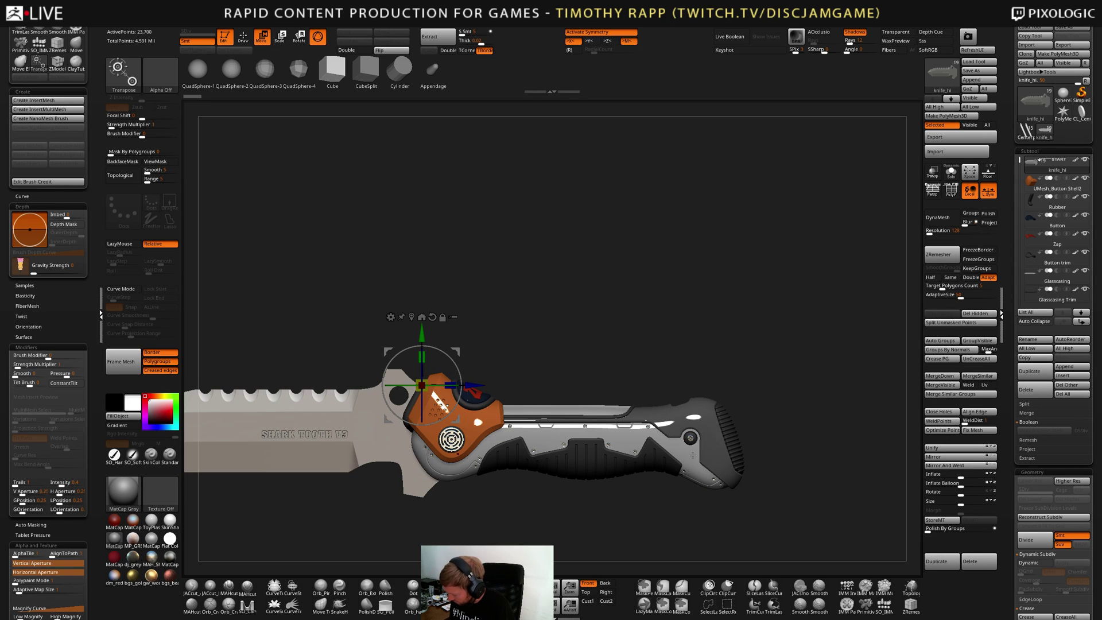
mouse_move(581, 437)
right_down()
mouse_move(594, 464)
mouse_move(579, 438)
right_up()
key(q)
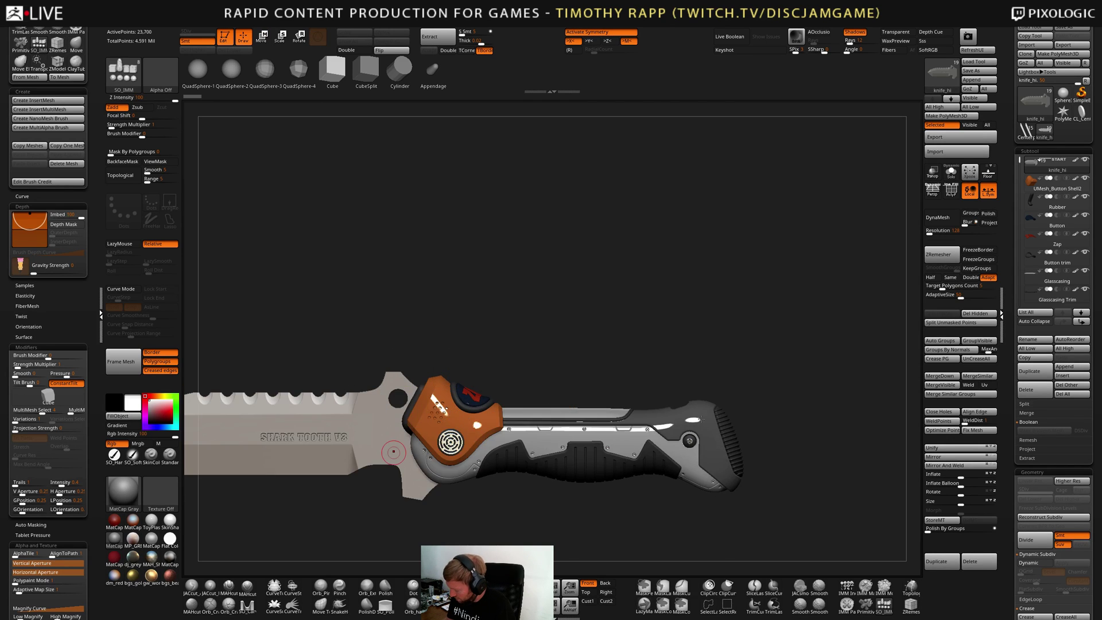
mouse_move(689, 465)
right_down()
mouse_move(693, 384)
mouse_move(720, 472)
right_up()
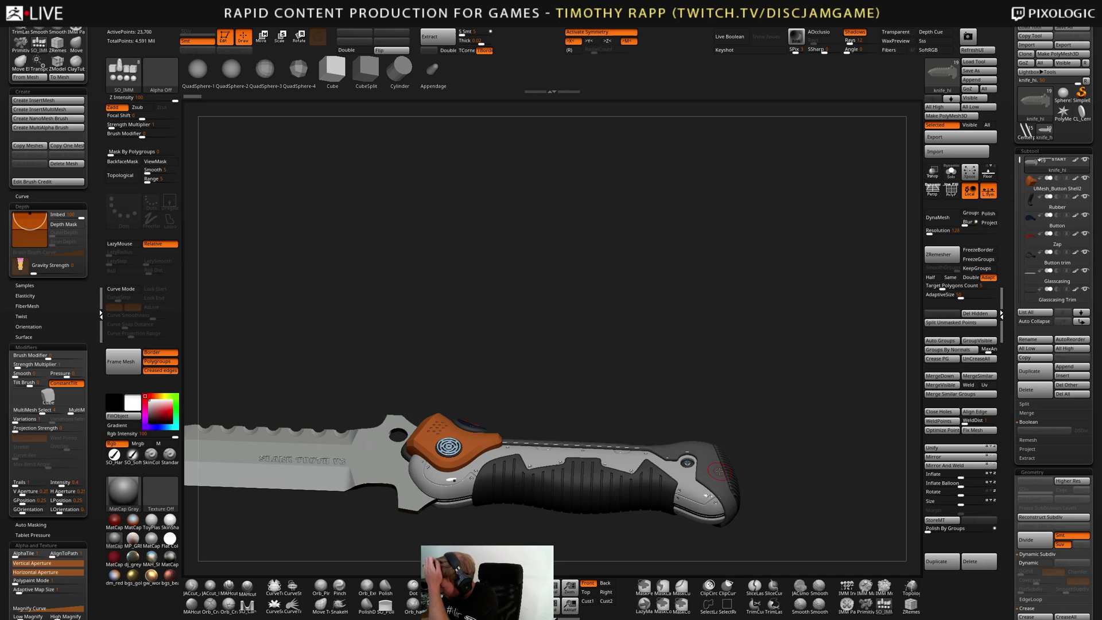
click(1067, 394)
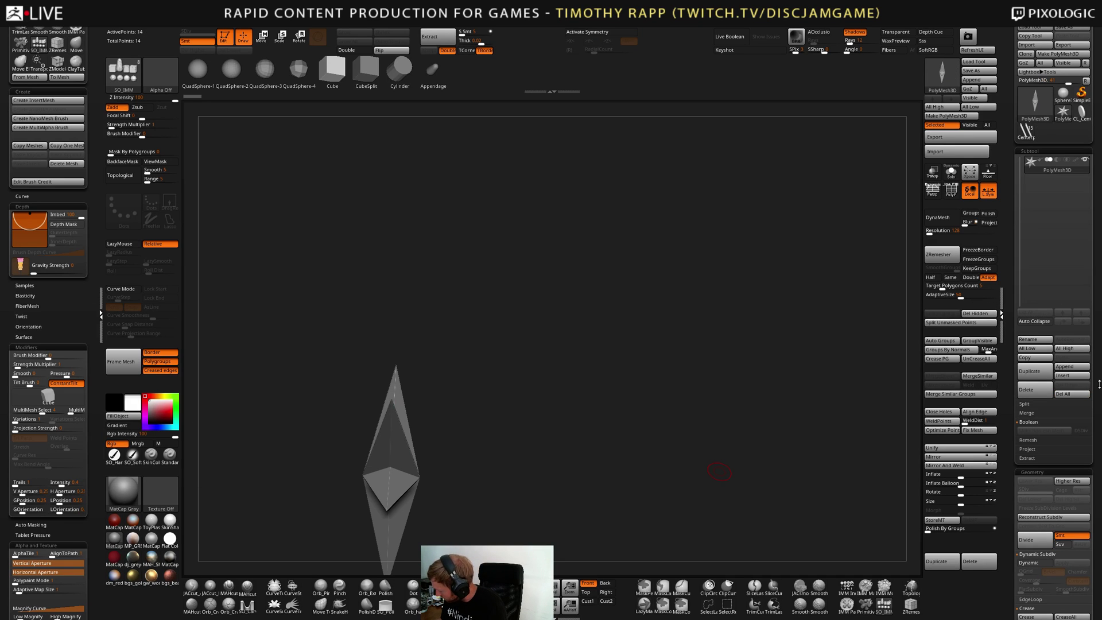
Switch back to the centerplate assembly with the slanted braces as the active subtool
click(1035, 135)
ctrl+right_drag(693, 440, 571, 477)
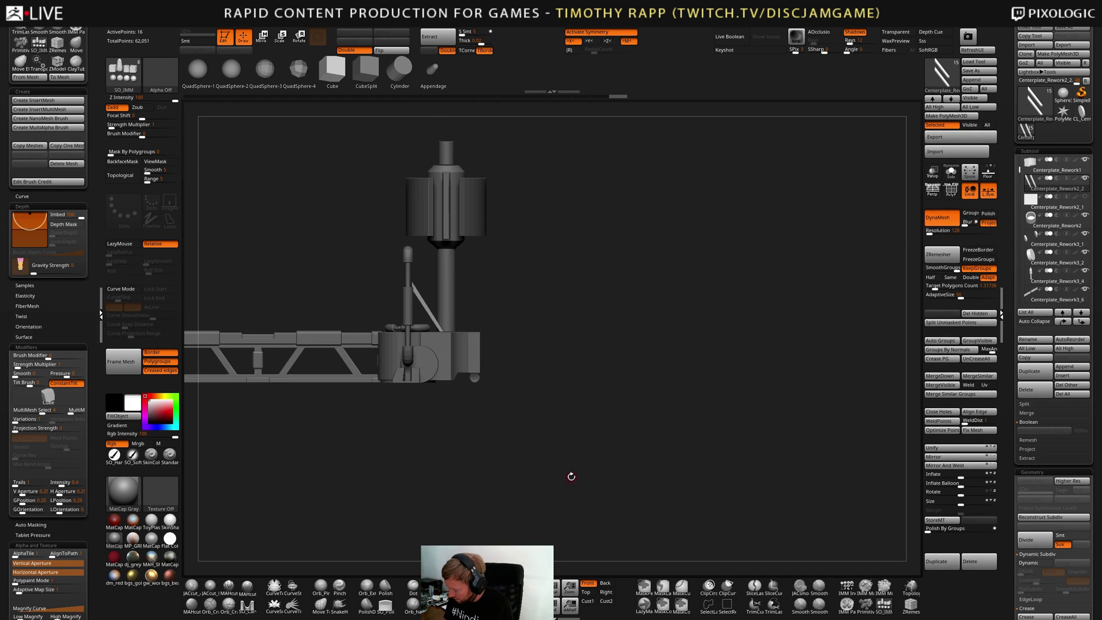
alt+right_drag(573, 426, 595, 481)
right_drag(539, 431, 543, 403)
ctrl+right_drag(542, 403, 610, 439)
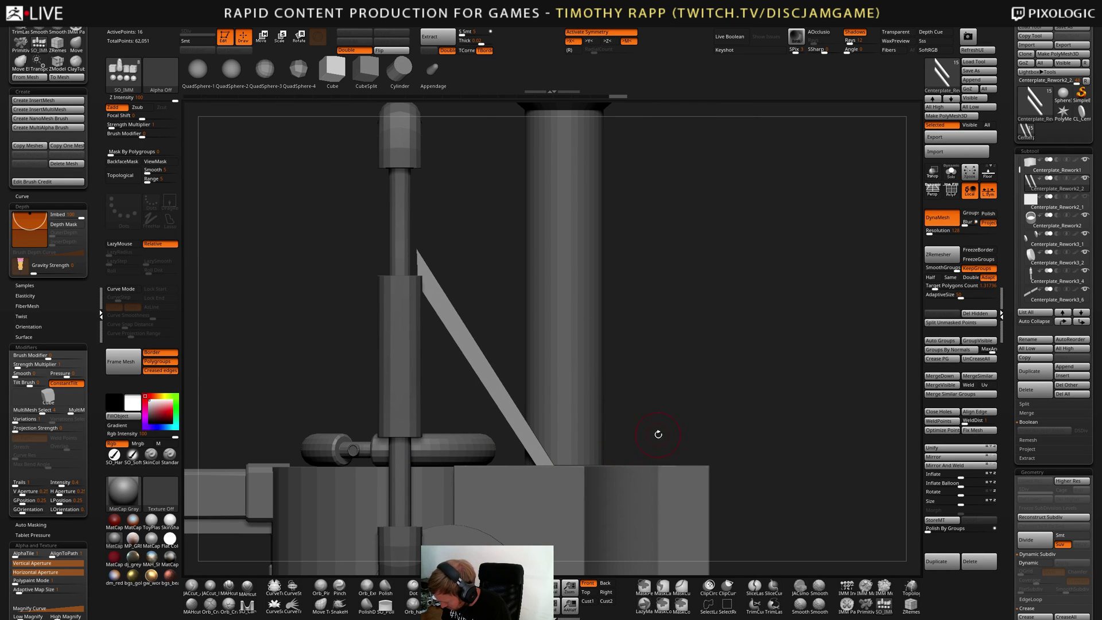
Mask the slanted braces' upper ends, nudge their lower ends slightly along the base beside the pole, and clear the mask
key(shift+f)
key(shift+f)
ctrl+drag(668, 439, 548, 495)
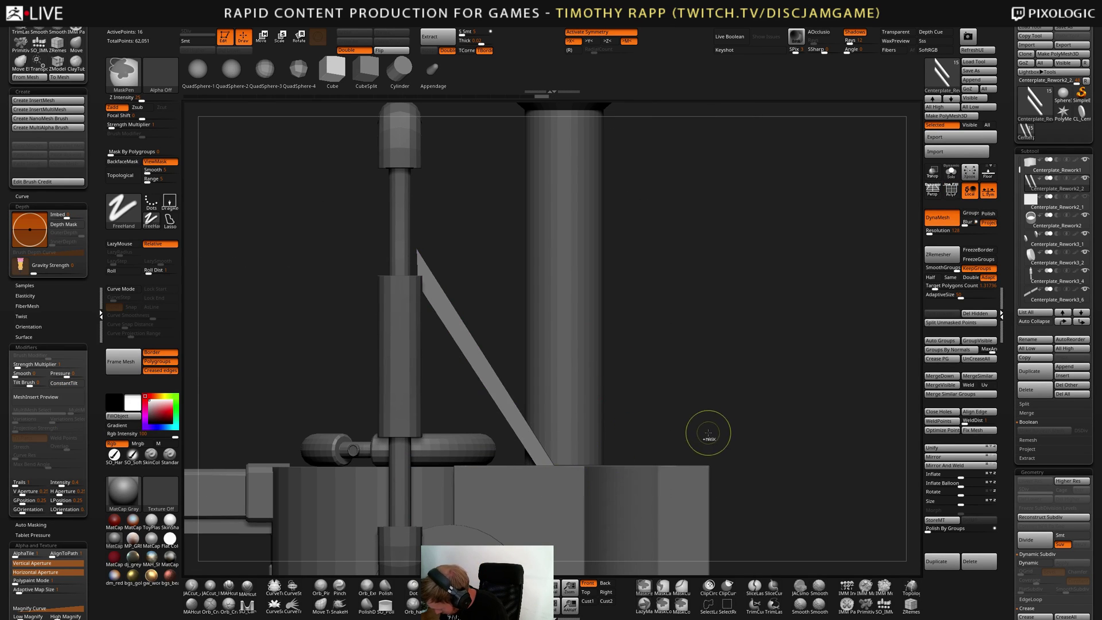
key(w)
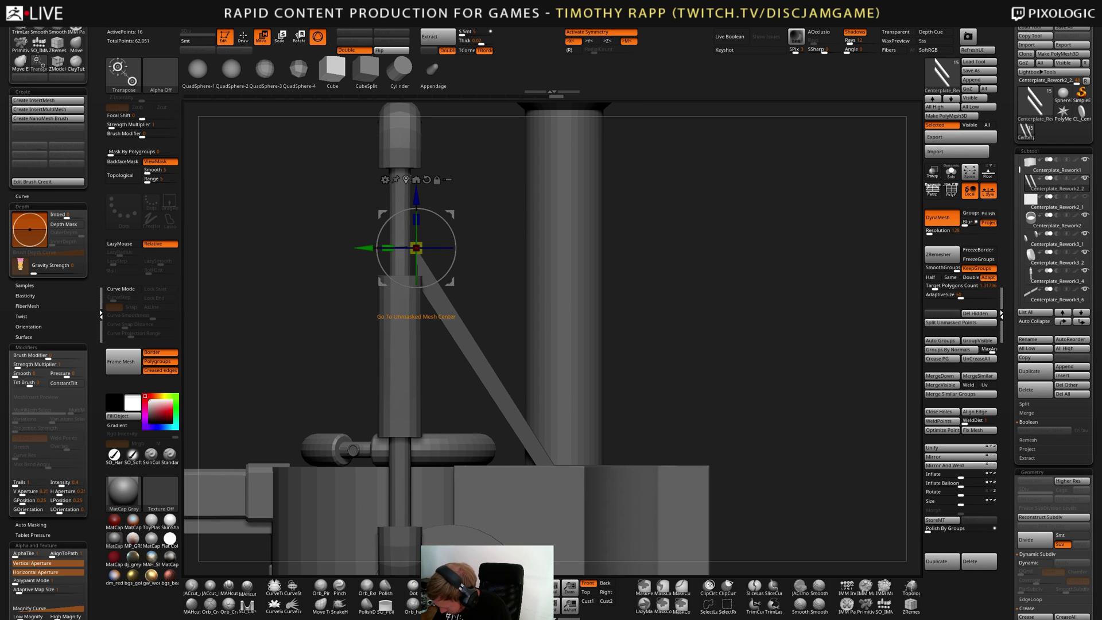
click(557, 464)
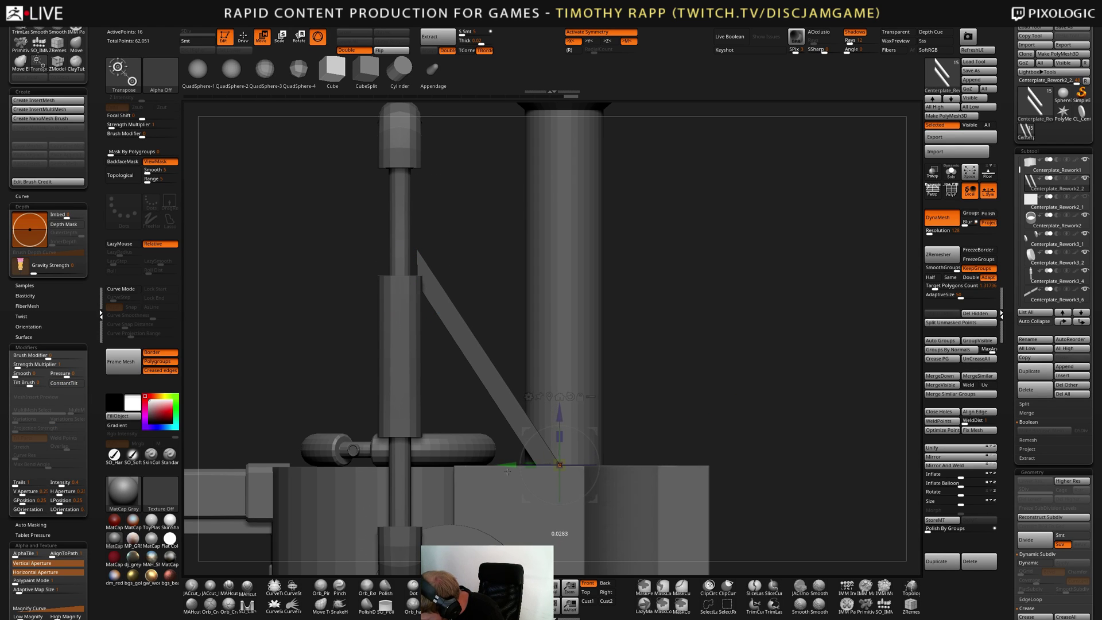
drag(508, 472, 510, 476)
click(39, 43)
mouse_move(574, 436)
right_down()
mouse_move(602, 450)
mouse_move(480, 472)
right_up()
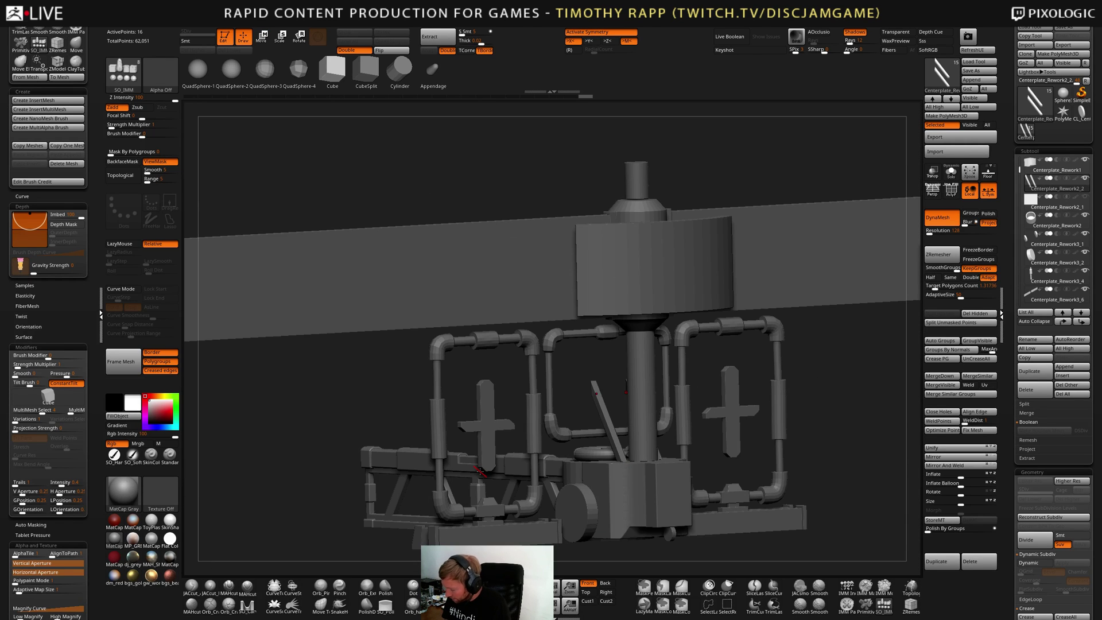
ctrl+click(761, 414)
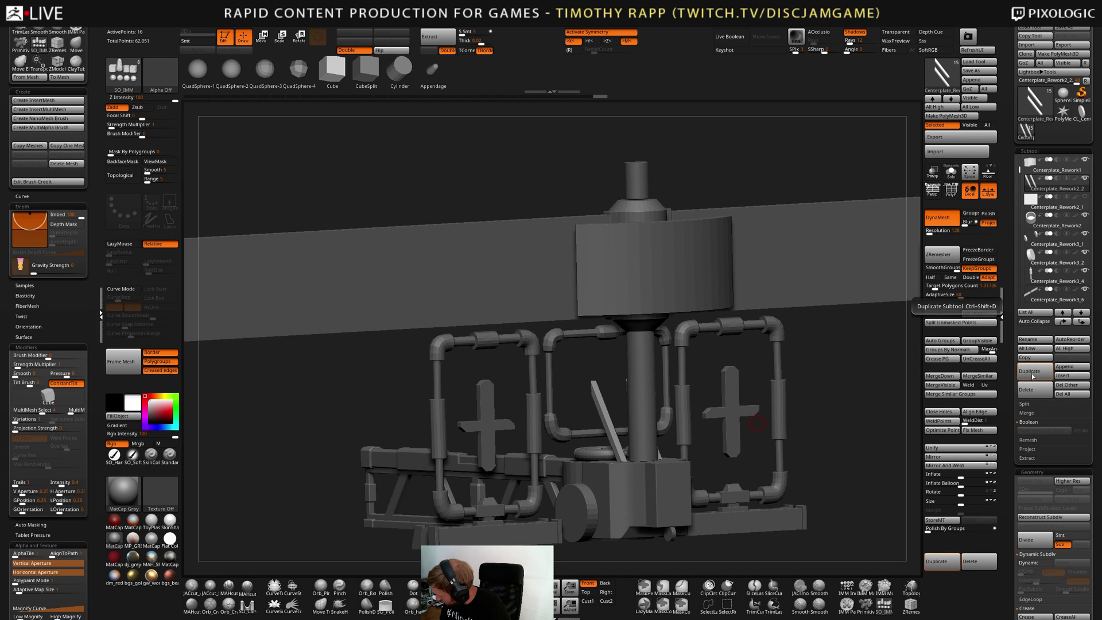
click(620, 436)
key(w)
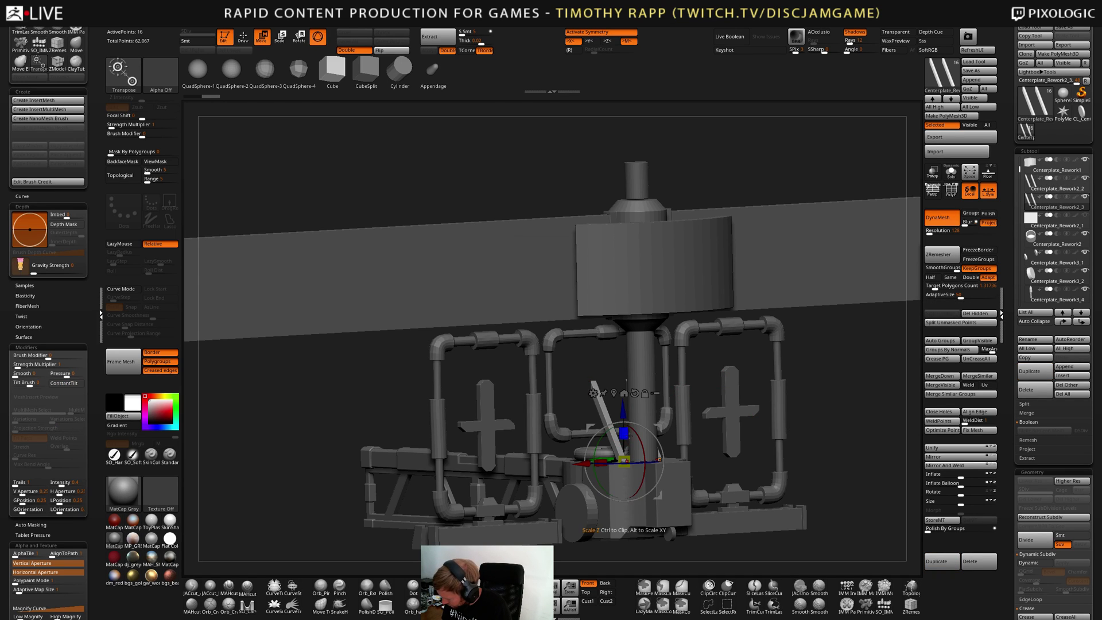
click(654, 423)
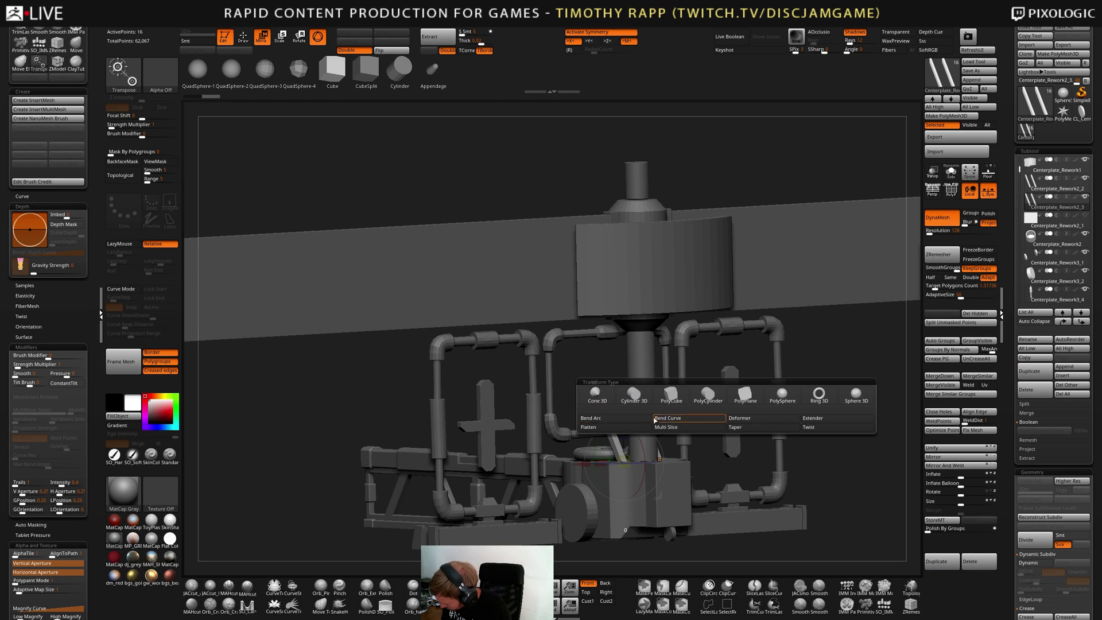
click(683, 401)
shift+drag(687, 389, 706, 392)
mouse_move(729, 427)
shift+mouse_down()
mouse_move(706, 429)
mouse_move(662, 379)
mouse_move(660, 345)
mouse_move(741, 425)
shift+mouse_up()
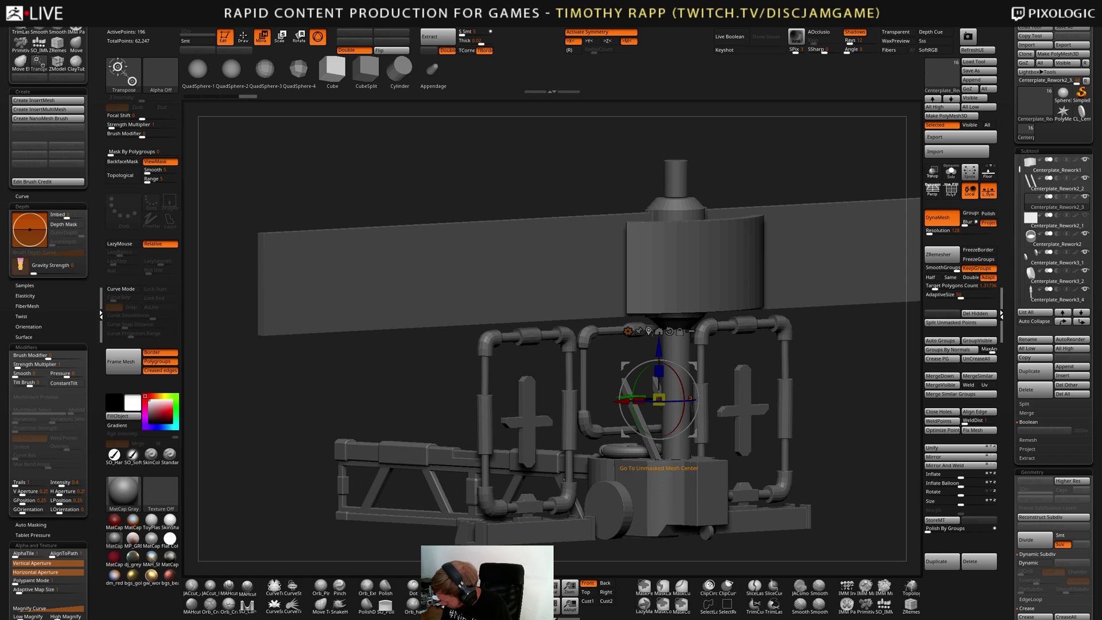
click(628, 331)
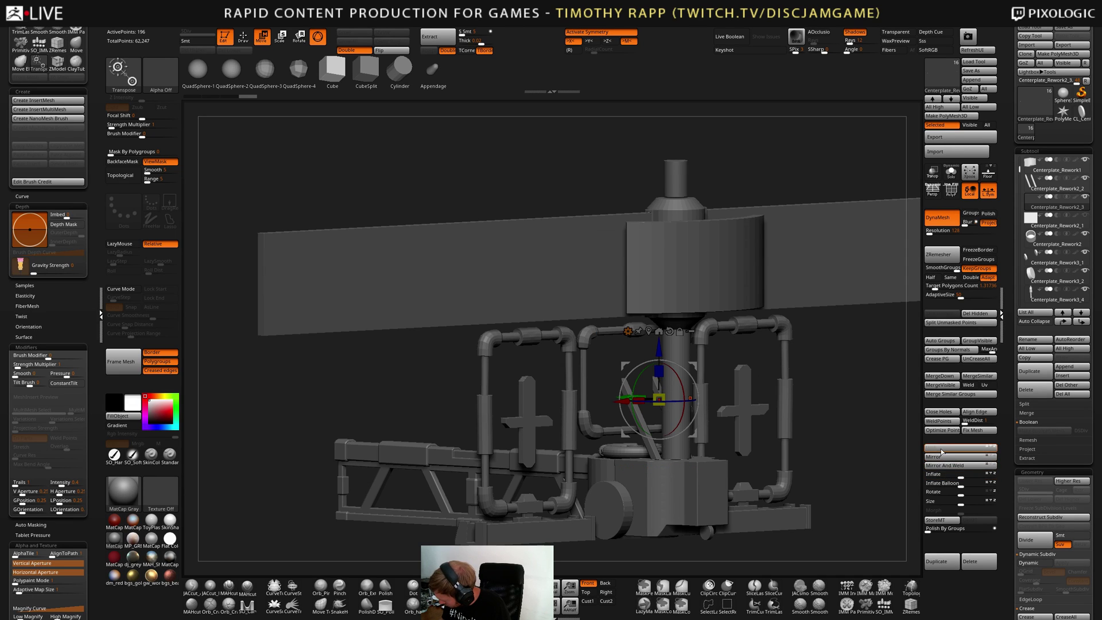
drag(884, 445, 780, 420)
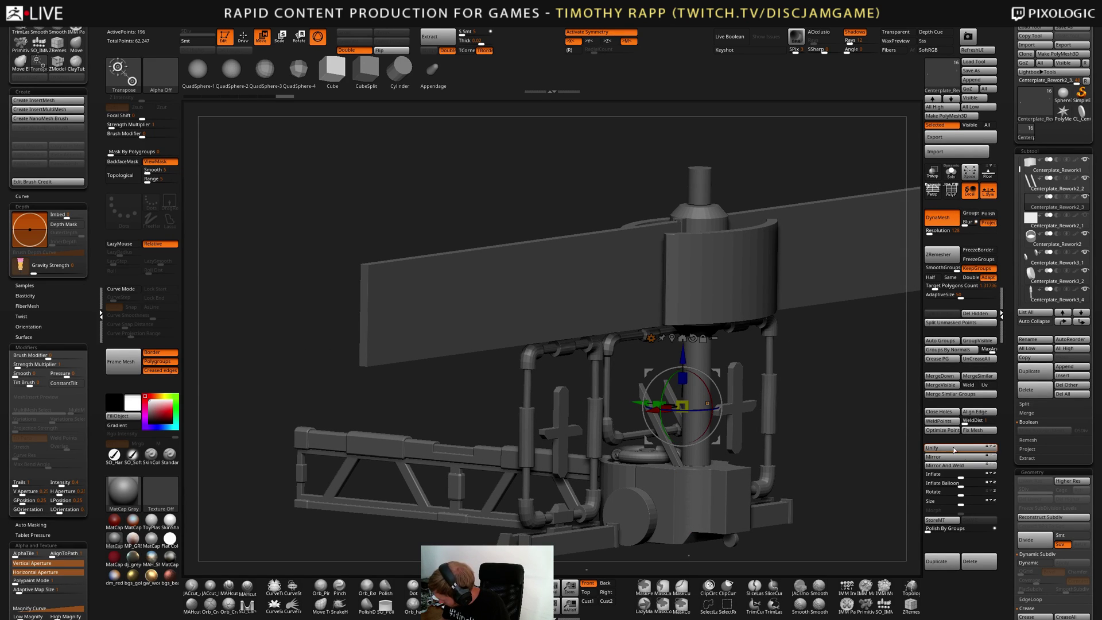
click(973, 447)
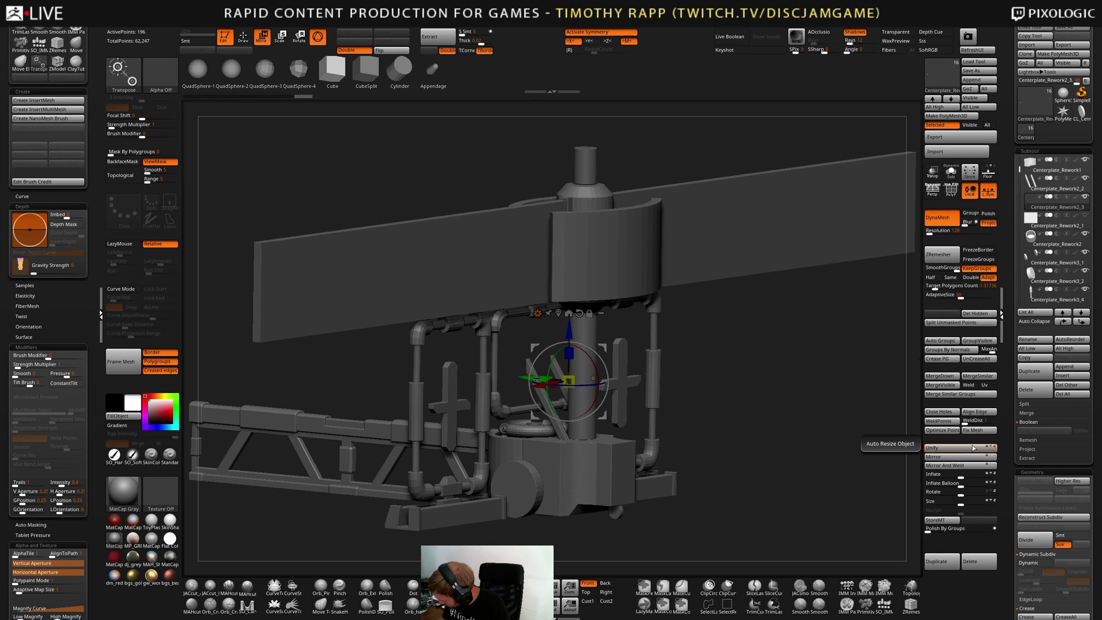
key(alt+s)
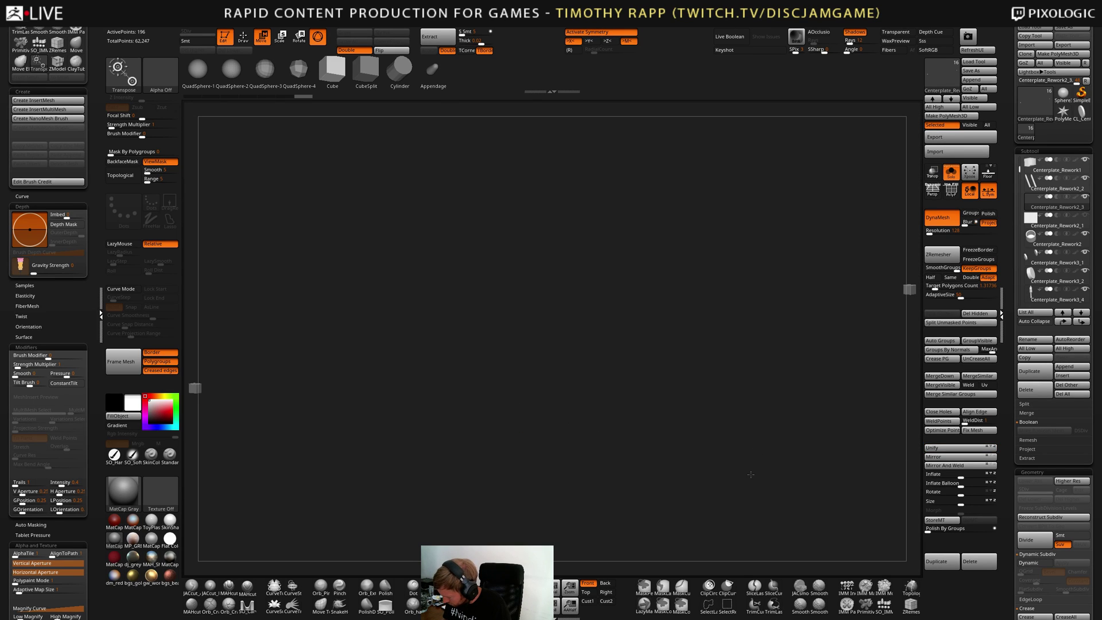
key(q)
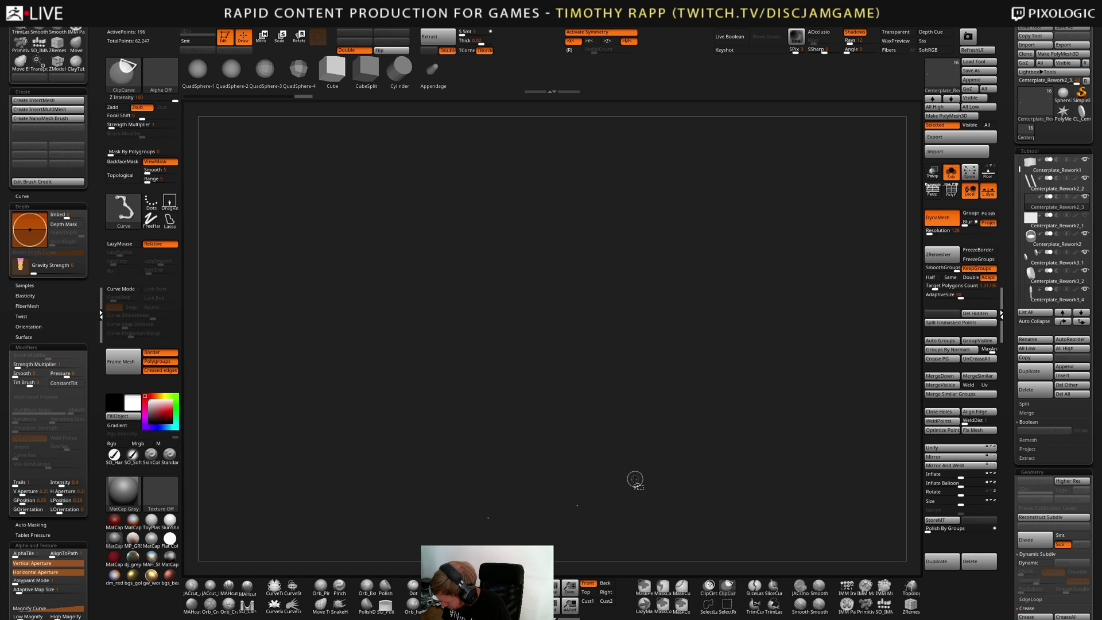
key(ctrl)
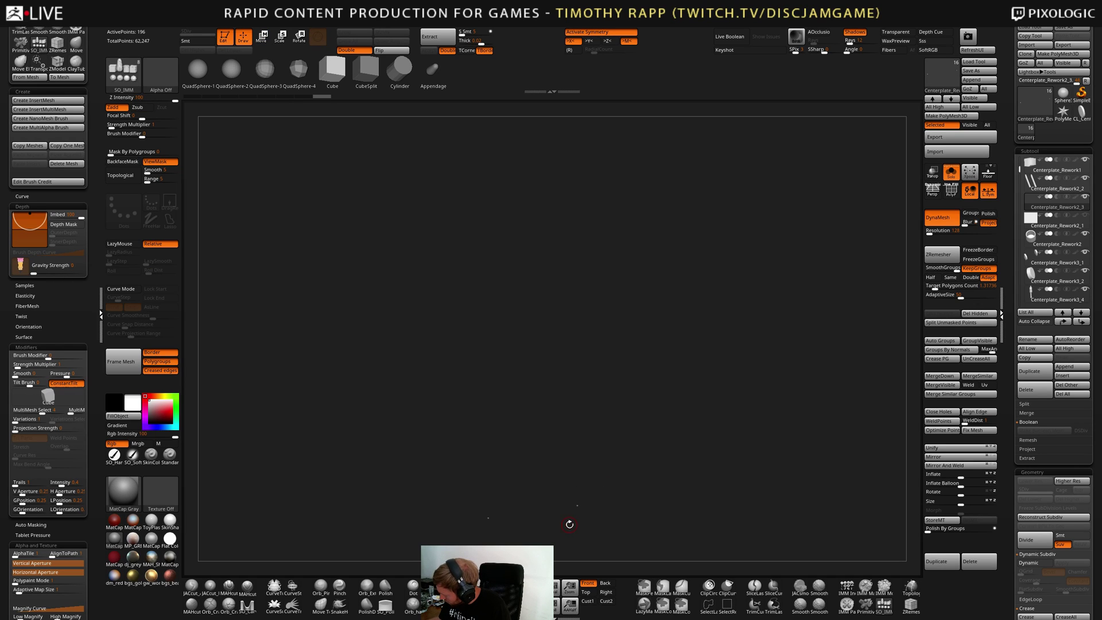
key(Up)
key(Down)
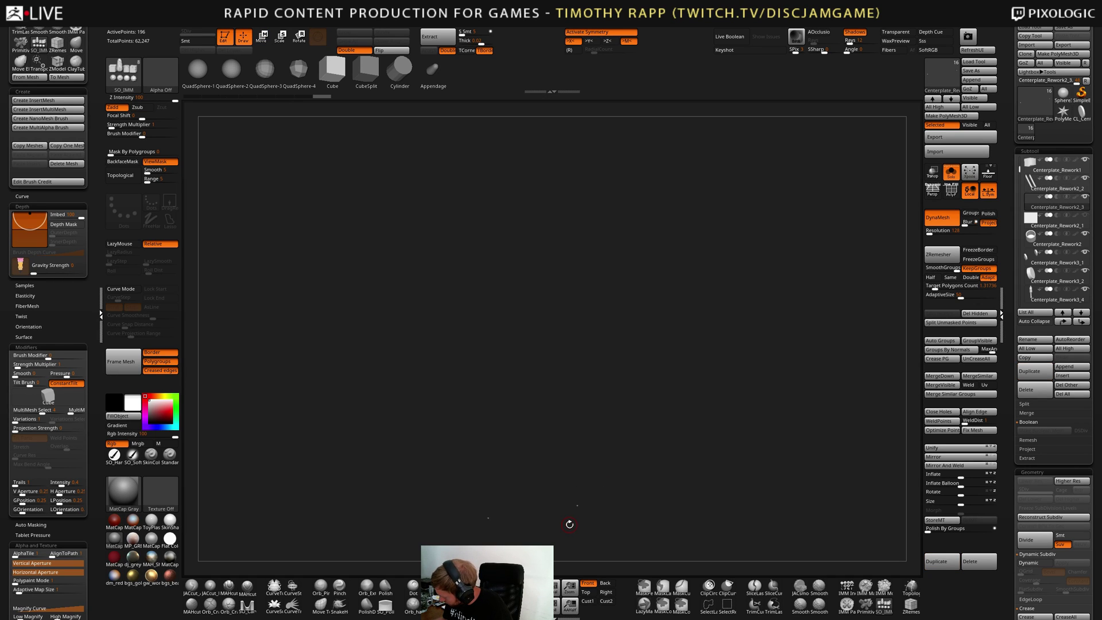
click(1031, 389)
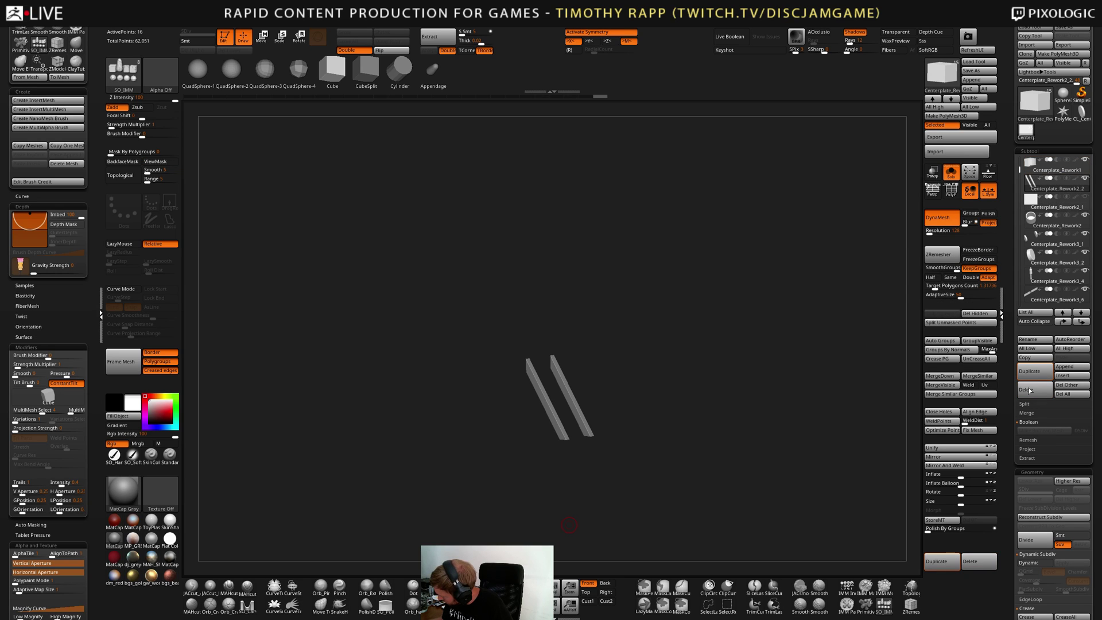
Duplicate the slanted braces subtool, turn off symmetry and centre the gizmo on the copy
key(w)
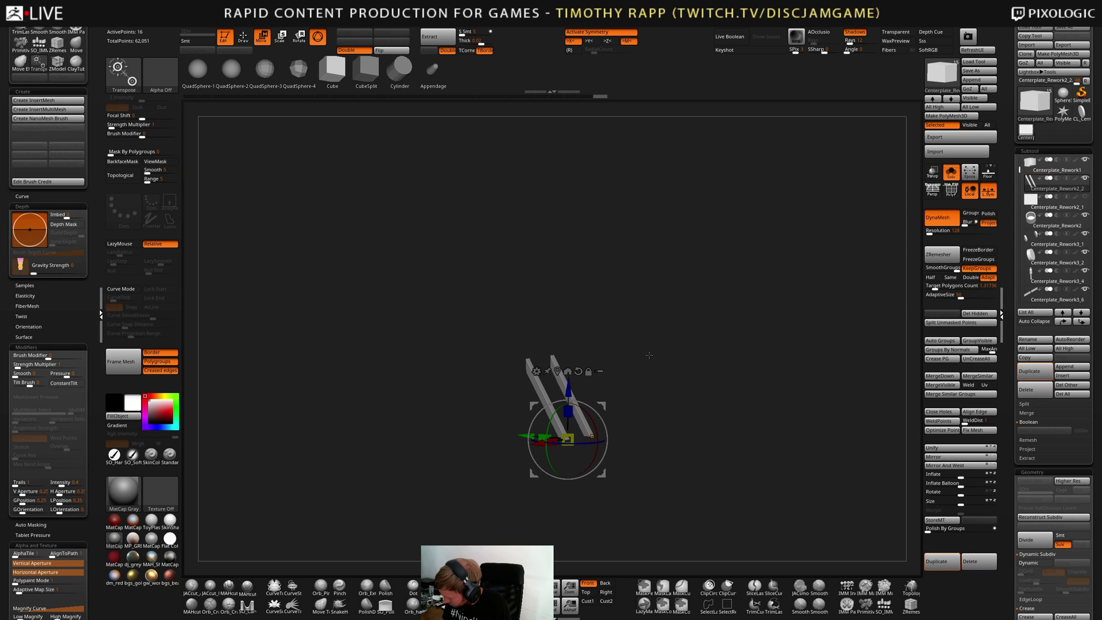
click(941, 562)
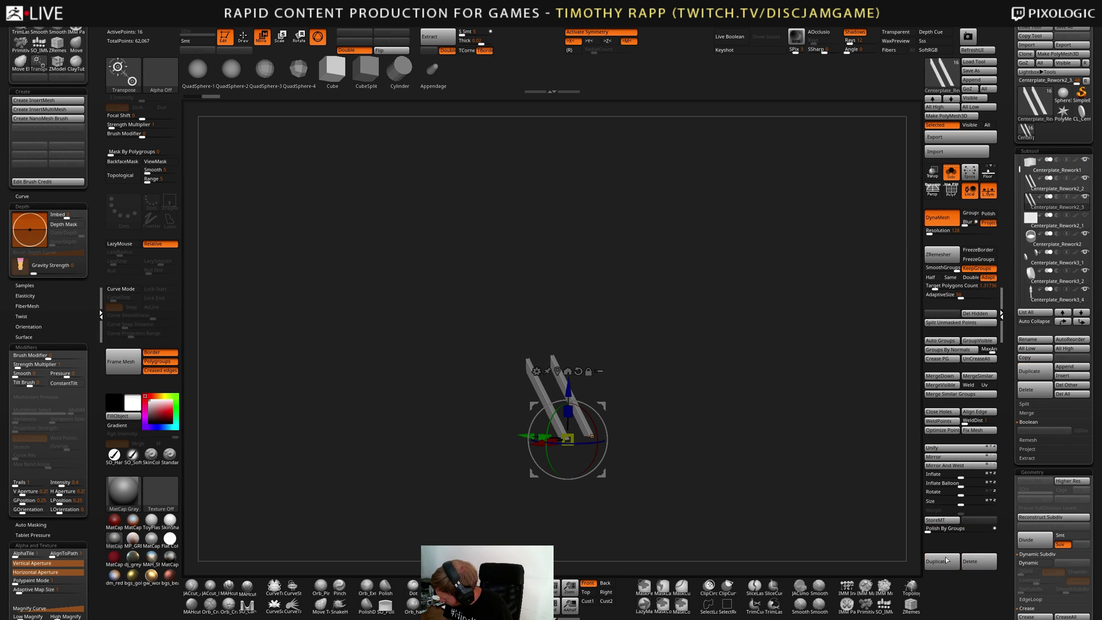
click(536, 371)
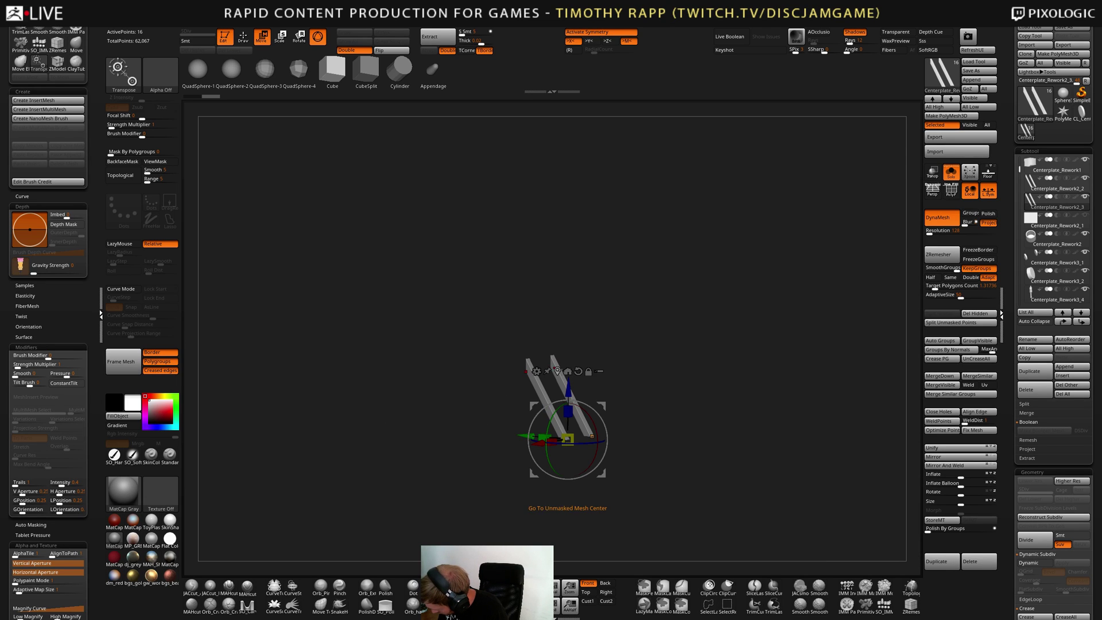
alt+drag(607, 292, 571, 363)
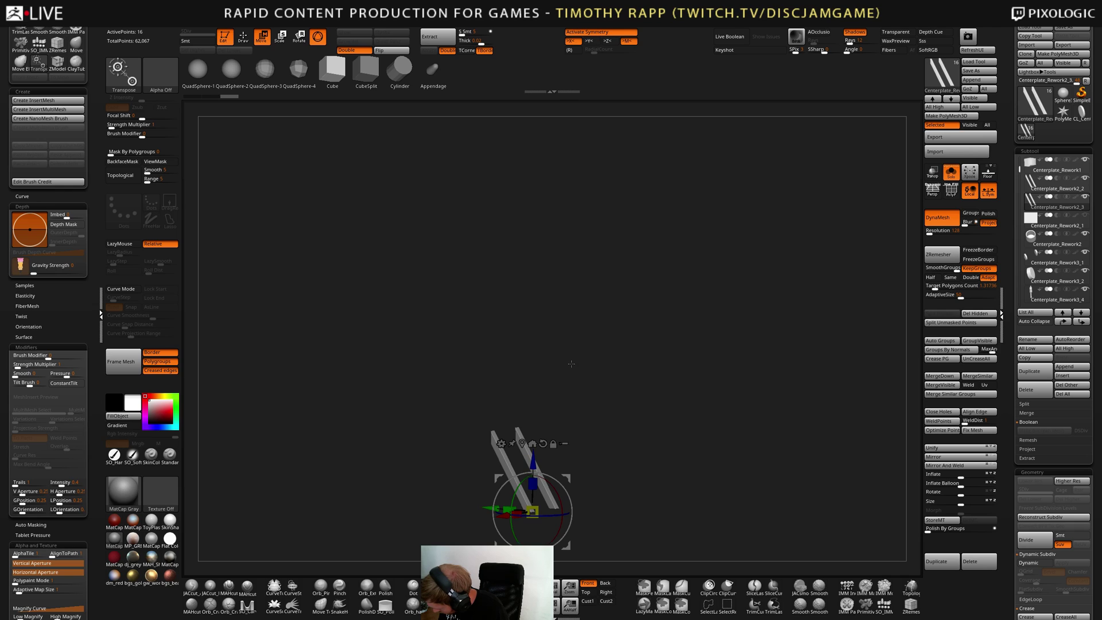
key(x)
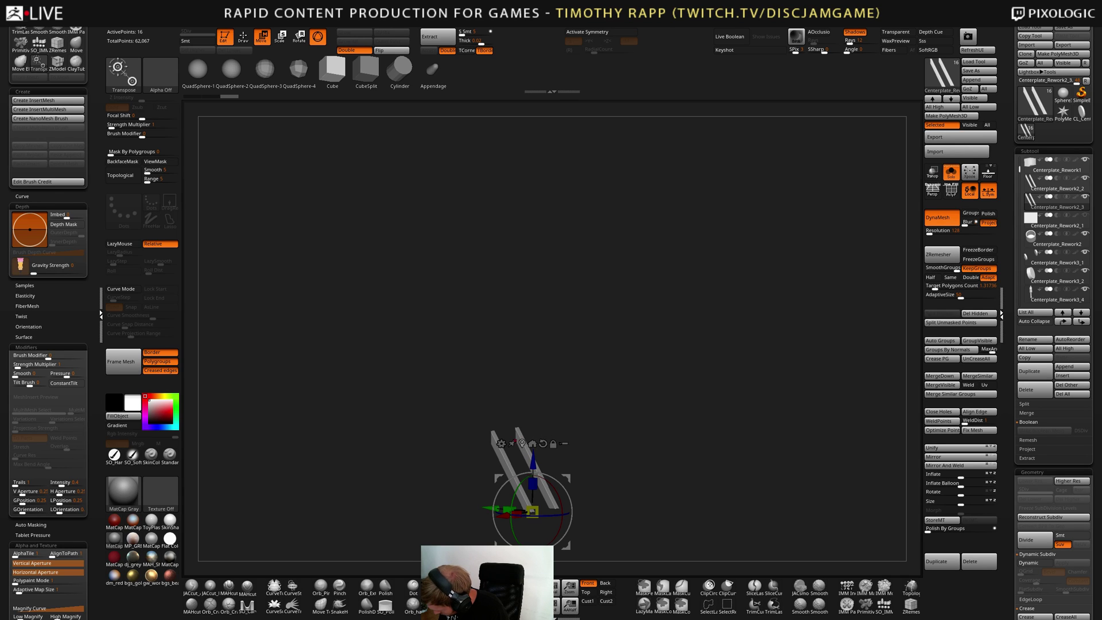
click(522, 443)
alt+drag(516, 360, 526, 400)
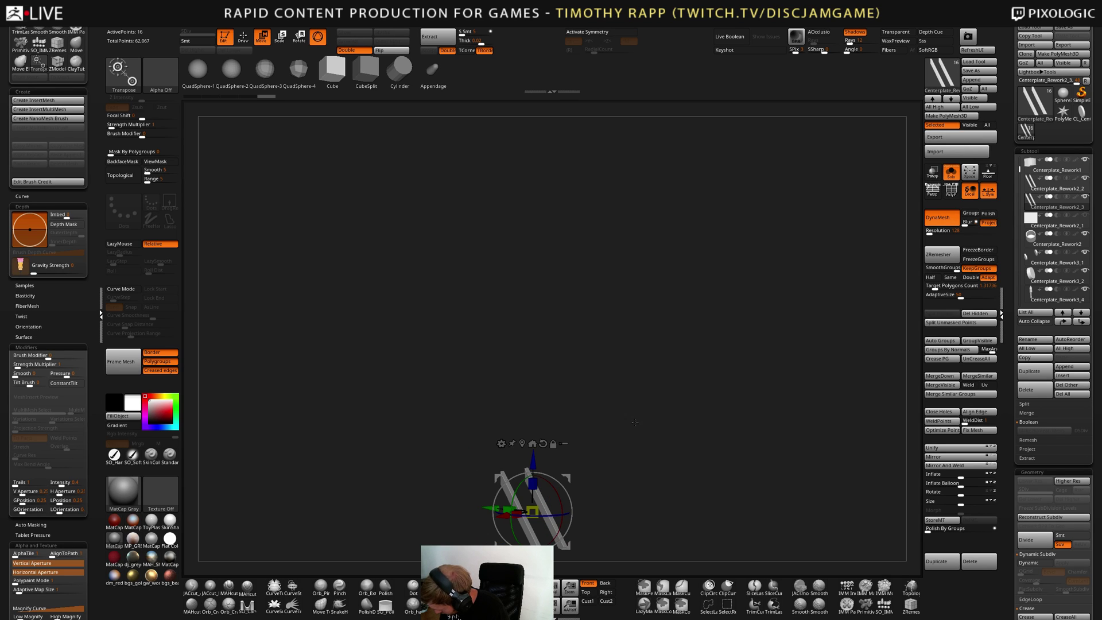
mouse_move(634, 421)
mouse_down()
mouse_move(593, 425)
mouse_move(614, 428)
mouse_move(632, 391)
mouse_move(638, 404)
mouse_up()
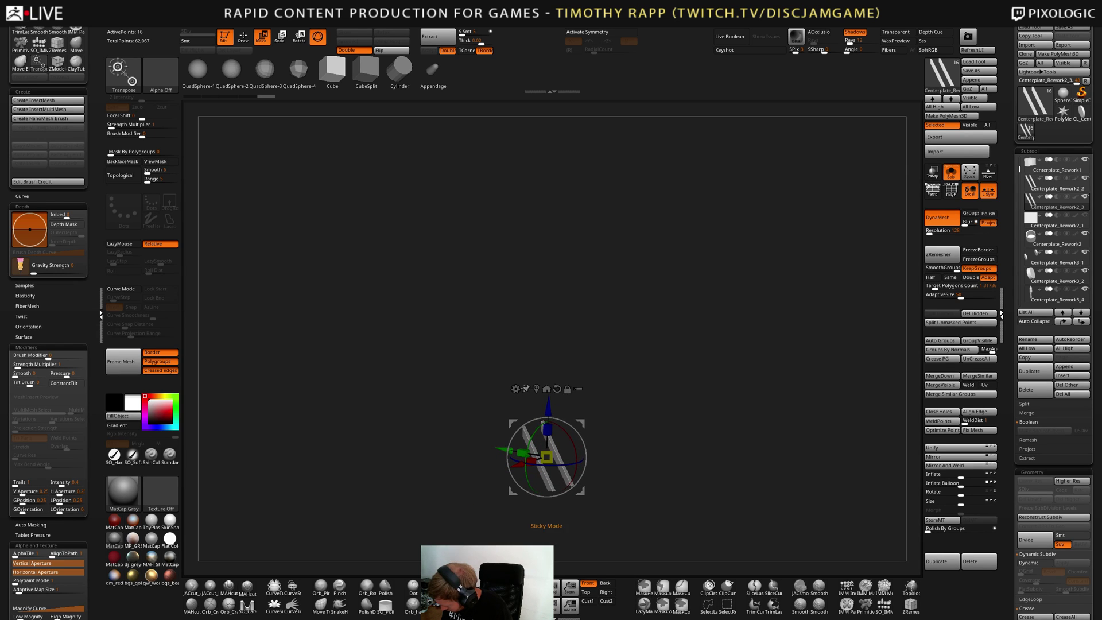
Replace the duplicated braces with a PolyCube and scale it up
click(516, 389)
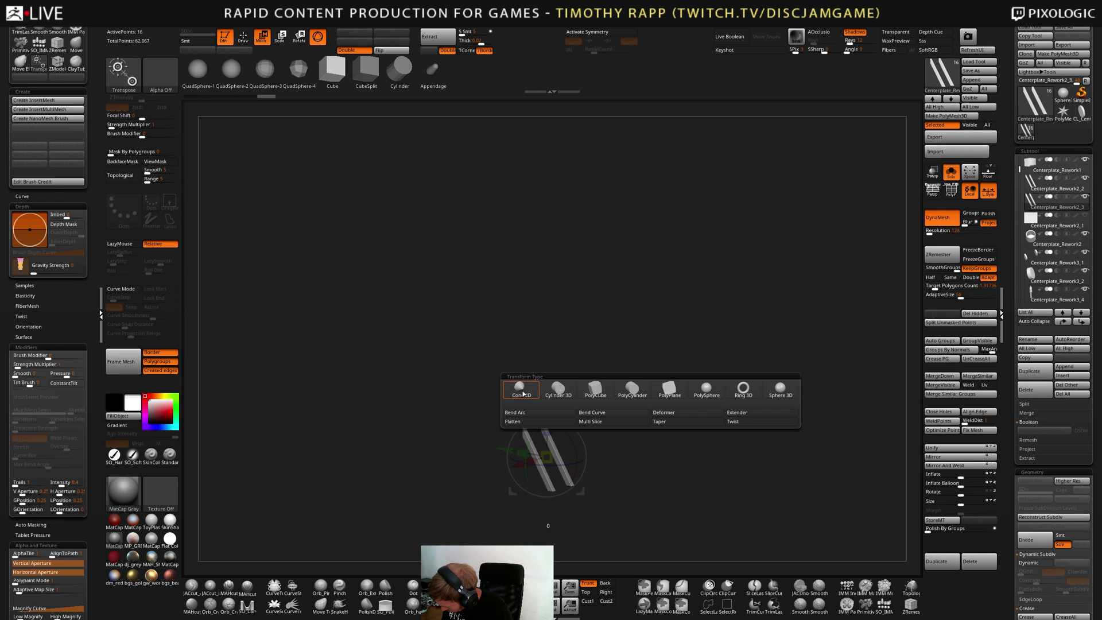
click(597, 391)
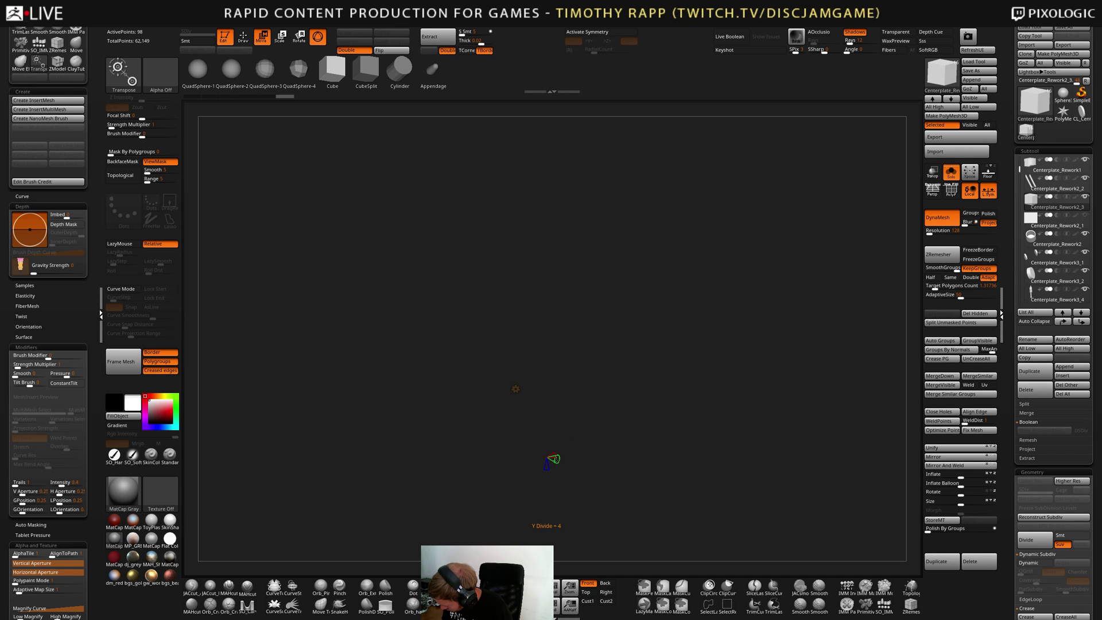
click(516, 388)
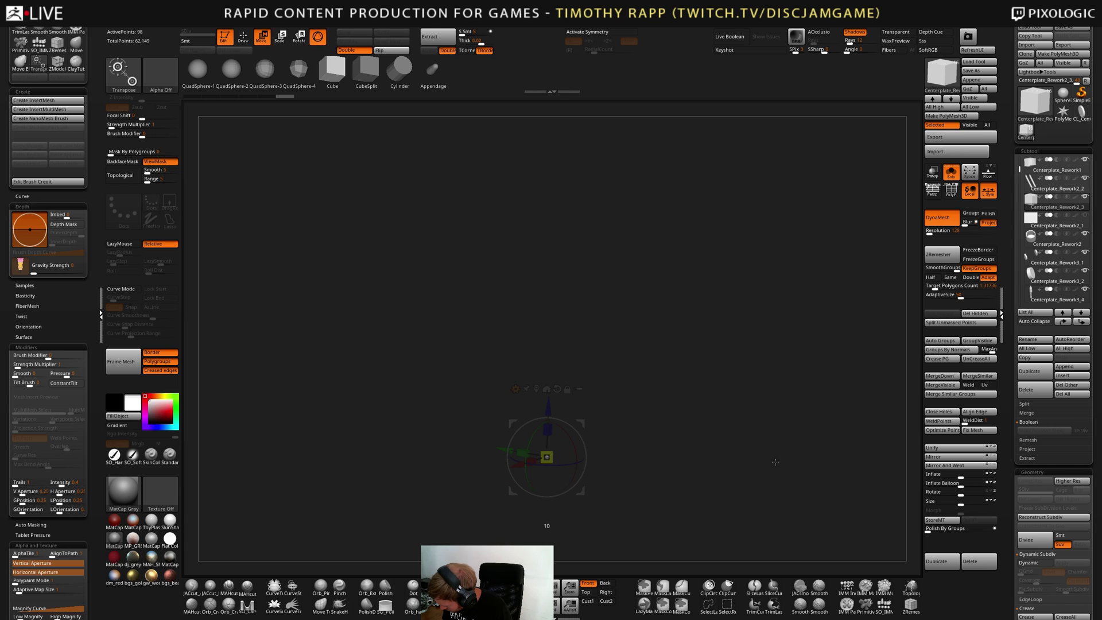
drag(775, 462, 776, 462)
drag(547, 458, 684, 439)
Bring back the whole assembly, position the cube as a narrow upright box between the pole and pipe frame, and display its wireframe
key(alt+shift+s)
drag(570, 409, 576, 377)
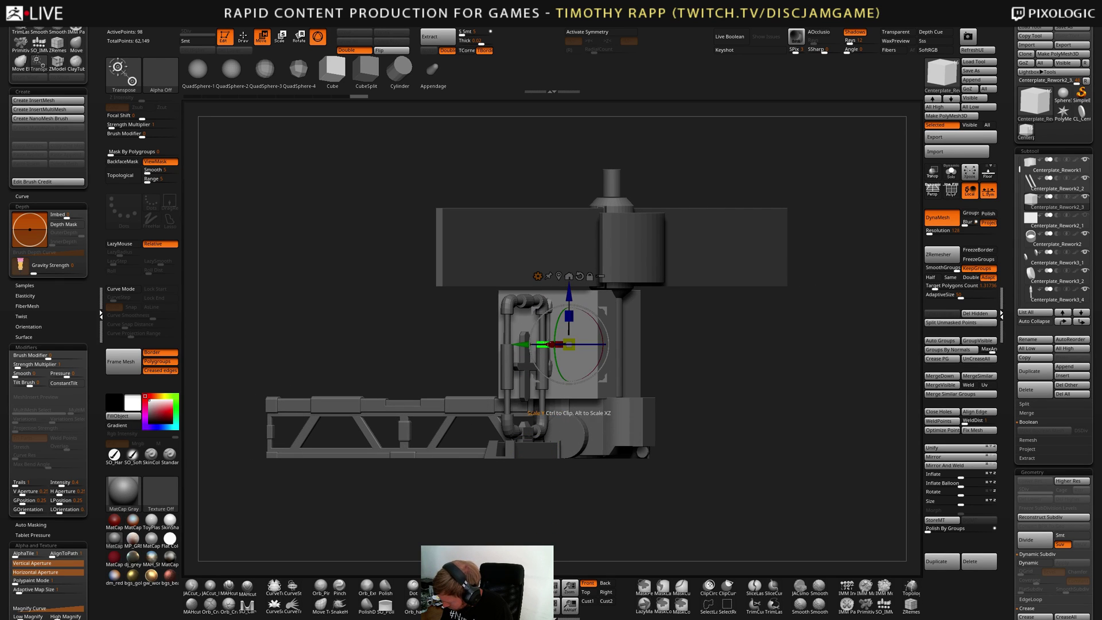
drag(521, 344, 543, 344)
drag(671, 353, 764, 370)
drag(563, 343, 584, 345)
ctrl+right_drag(701, 310, 741, 356)
drag(740, 356, 735, 339)
key(shift+f)
alt+right_drag(736, 339, 730, 369)
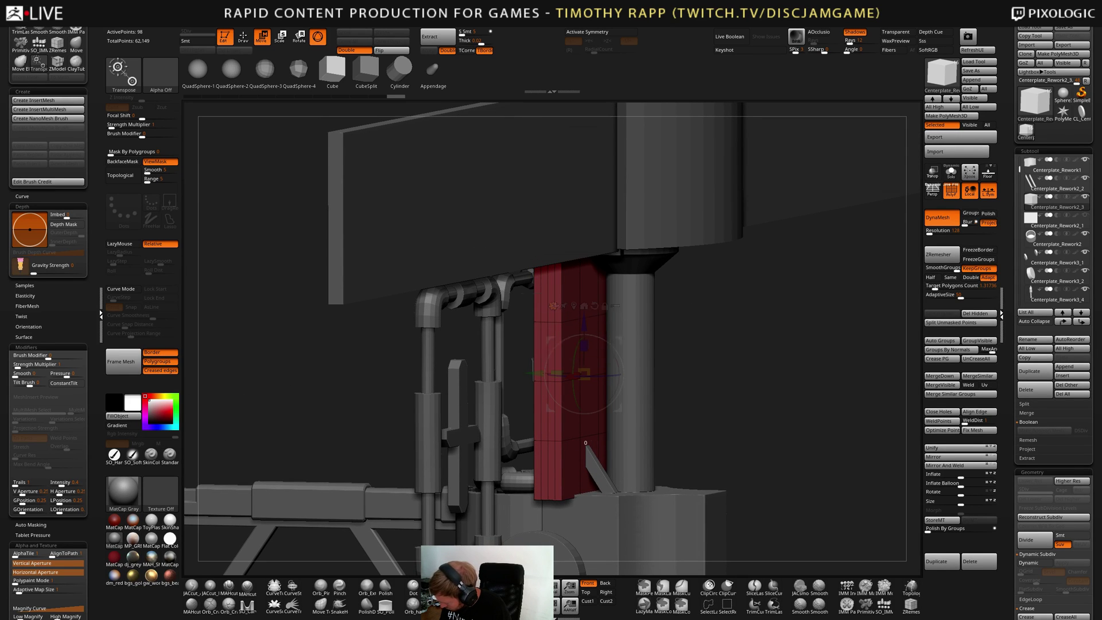
Replace the box with a gizmo PolyCube and reduce its divisions on every axis to a plain eight-point cube
click(553, 306)
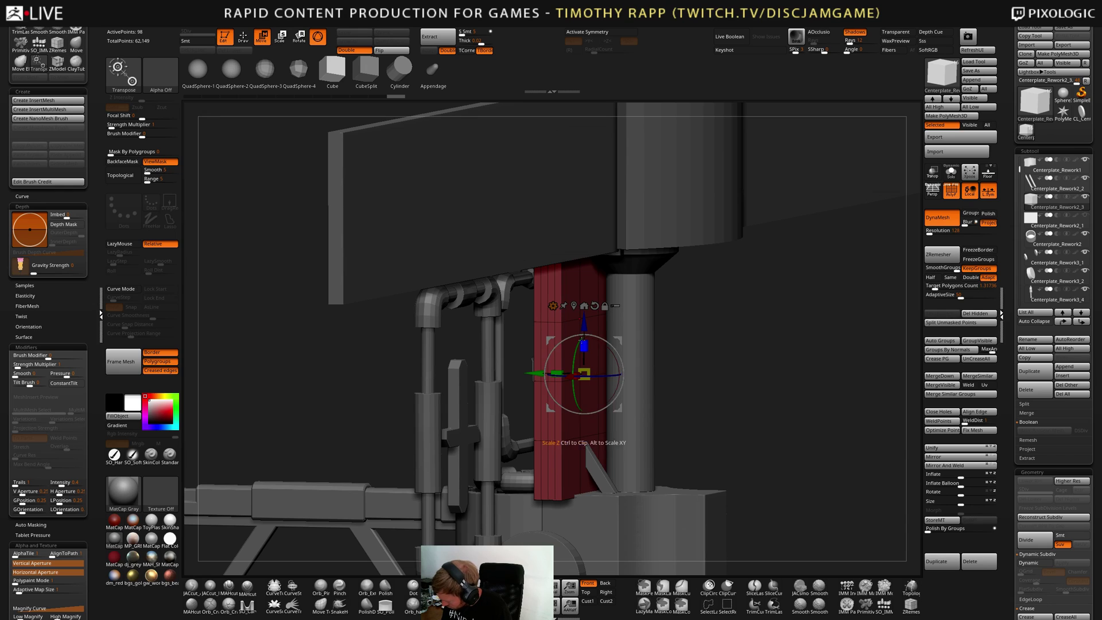
click(553, 305)
click(615, 315)
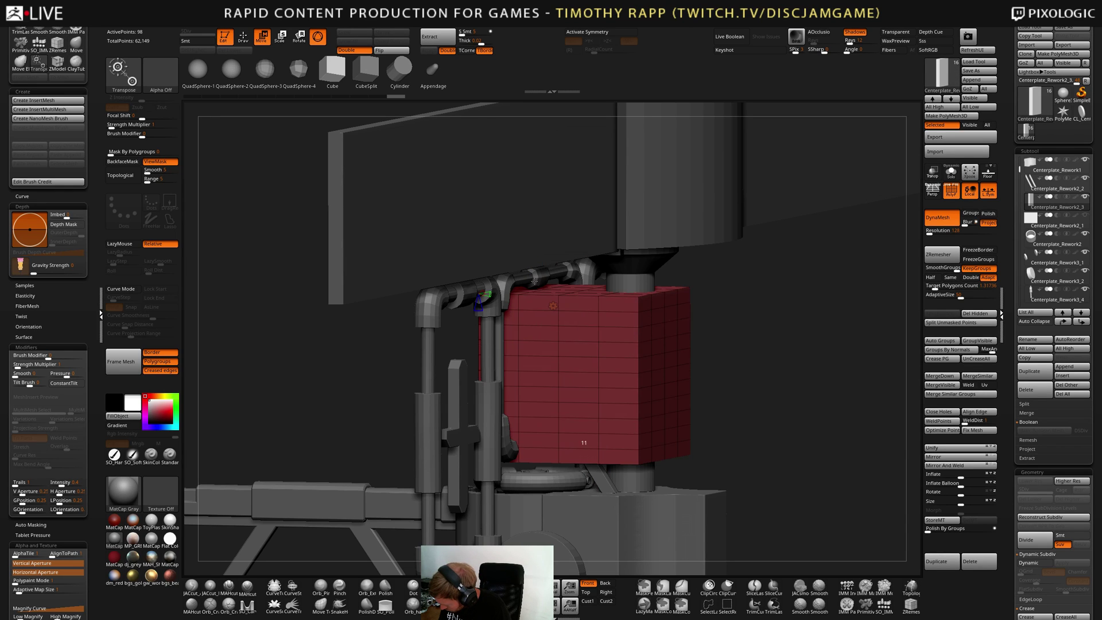
drag(535, 276, 484, 287)
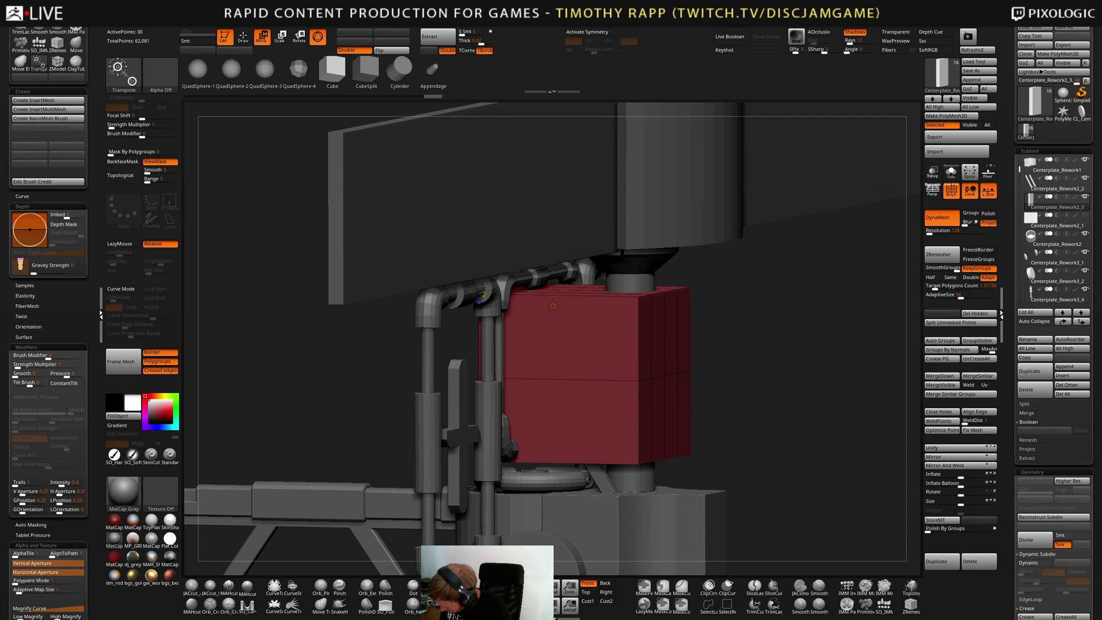
right_drag(479, 297, 628, 344)
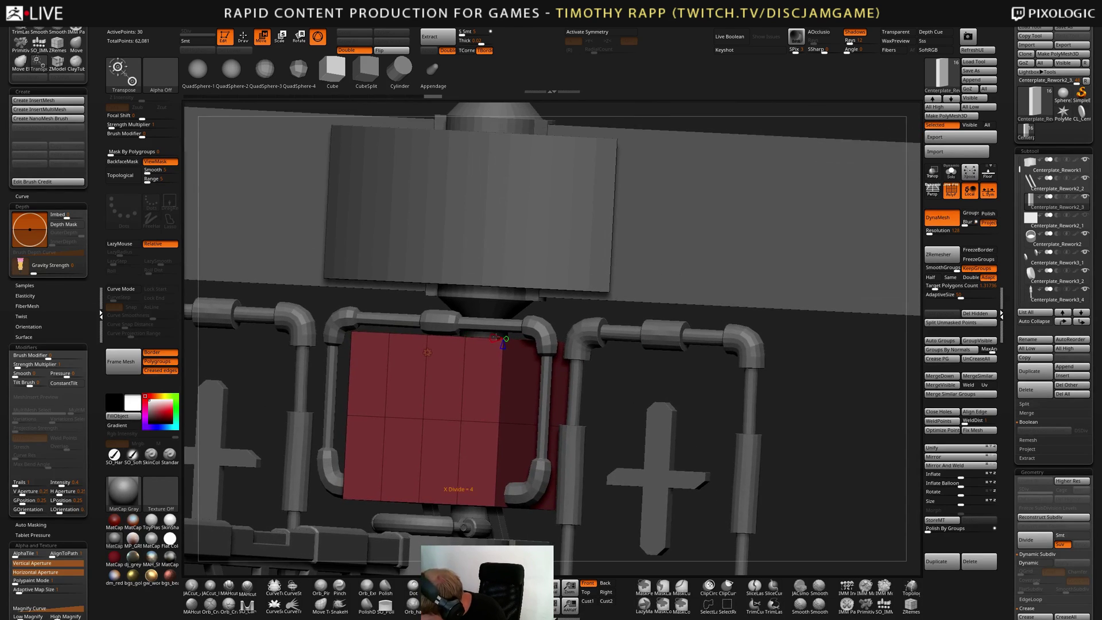
drag(497, 338, 512, 338)
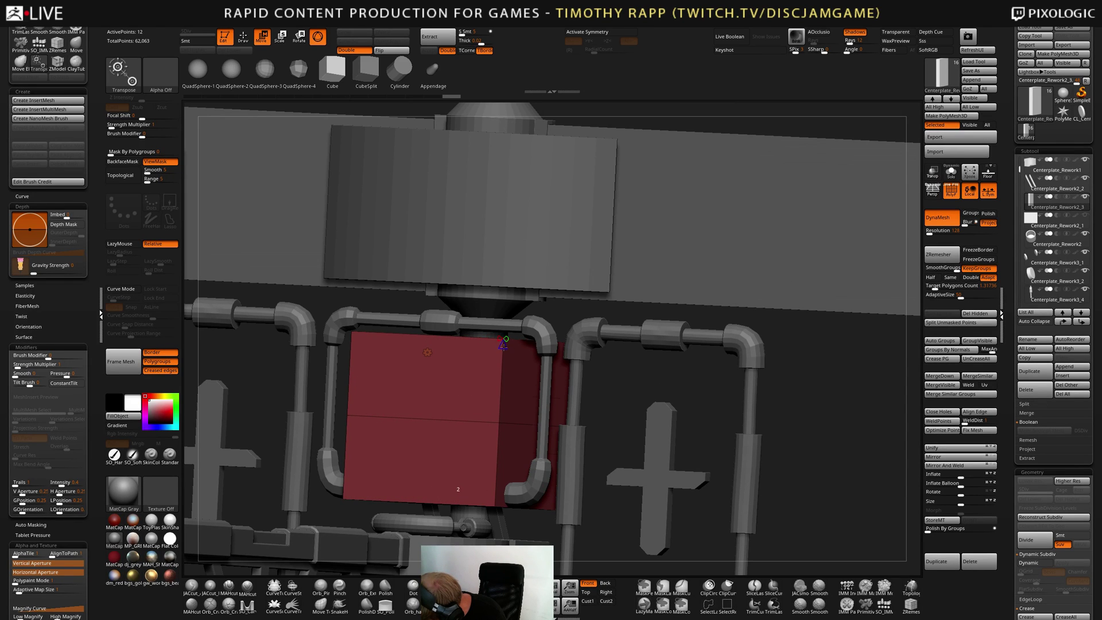
right_drag(508, 341, 578, 402)
click(508, 421)
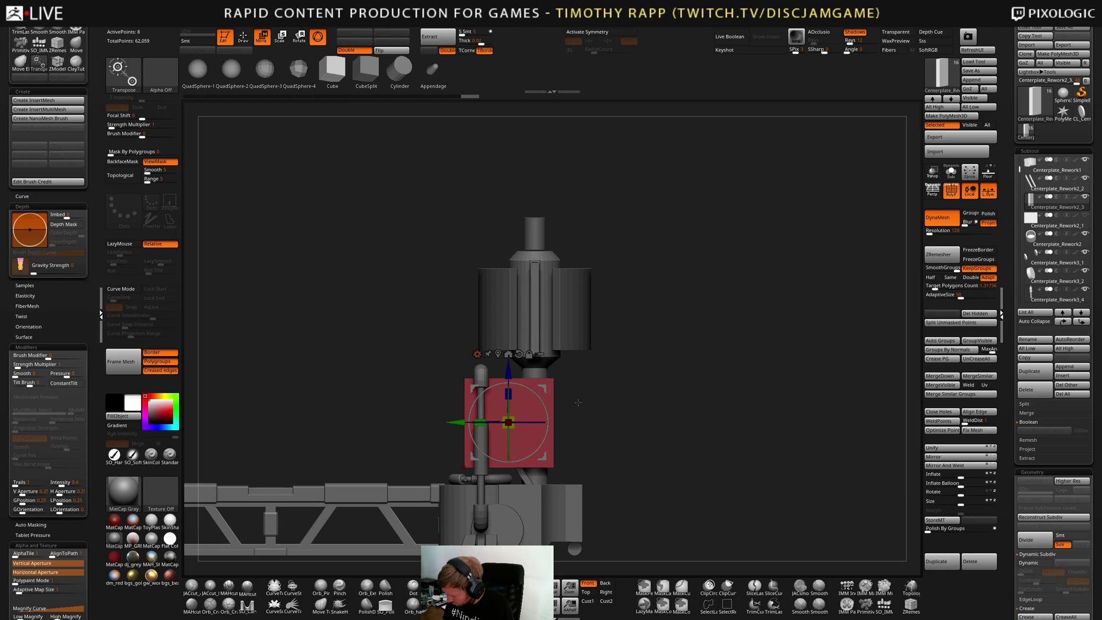
Thin the cube front to back, scale it down and move it beside the pipe frame at the slanted braces' upper ends
drag(508, 422, 536, 423)
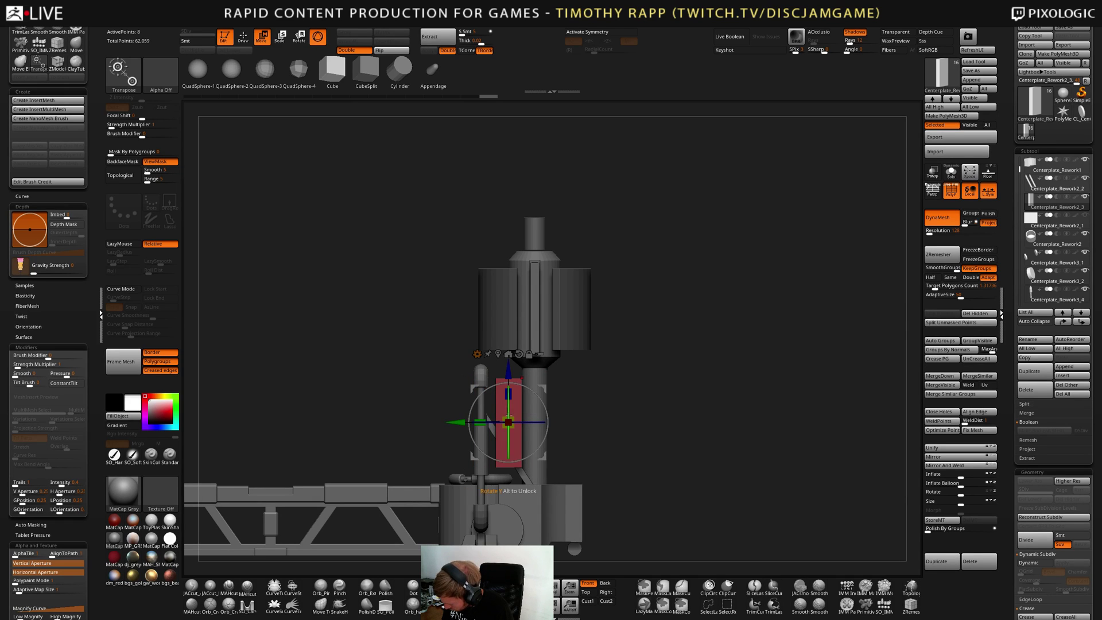
mouse_move(457, 422)
mouse_down()
mouse_move(444, 422)
mouse_move(463, 422)
mouse_up()
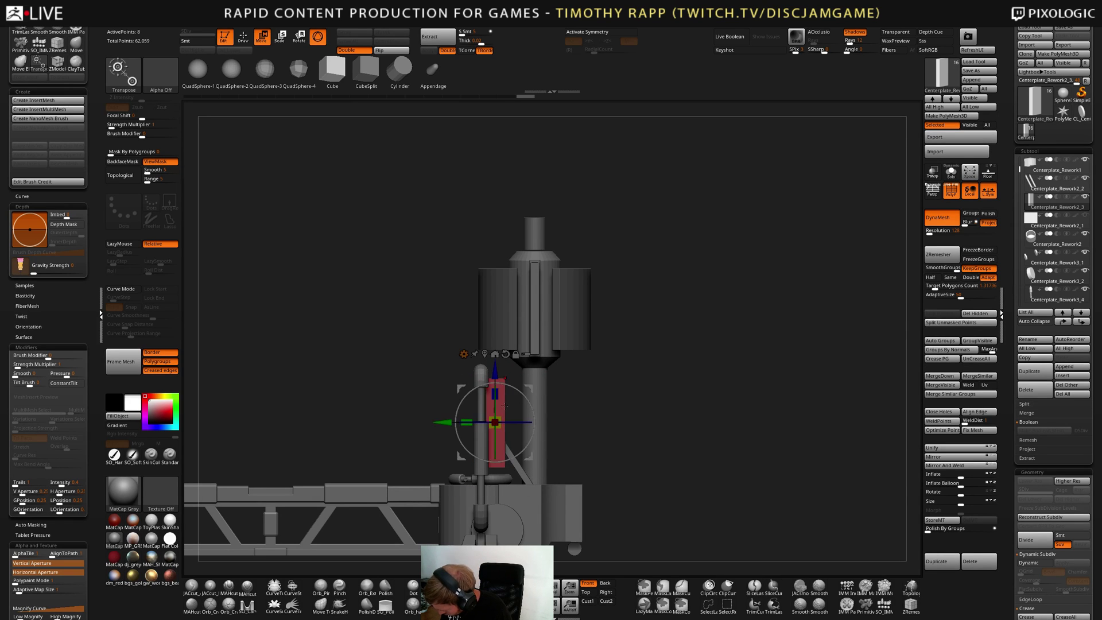
shift+right_drag(463, 422, 531, 476)
drag(497, 422, 460, 404)
key(ctrl+z)
drag(550, 393, 508, 397)
drag(441, 423, 472, 422)
drag(574, 396, 474, 396)
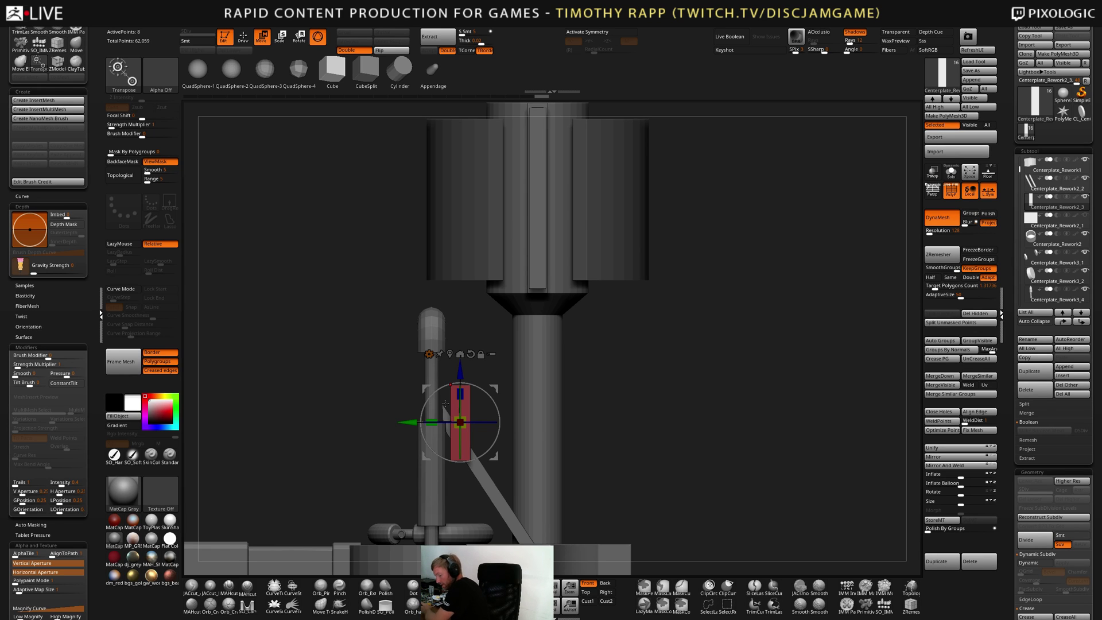
Thin the box further into a flat plate and seat it against the slanted braces' upper ends
mouse_move(446, 404)
right_down()
mouse_move(551, 406)
mouse_move(445, 402)
mouse_move(438, 386)
right_up()
drag(410, 413, 412, 415)
right_drag(412, 414, 443, 408)
drag(442, 408, 443, 408)
right_drag(444, 408, 443, 457)
drag(442, 457, 483, 457)
shift+right_drag(483, 457, 739, 389)
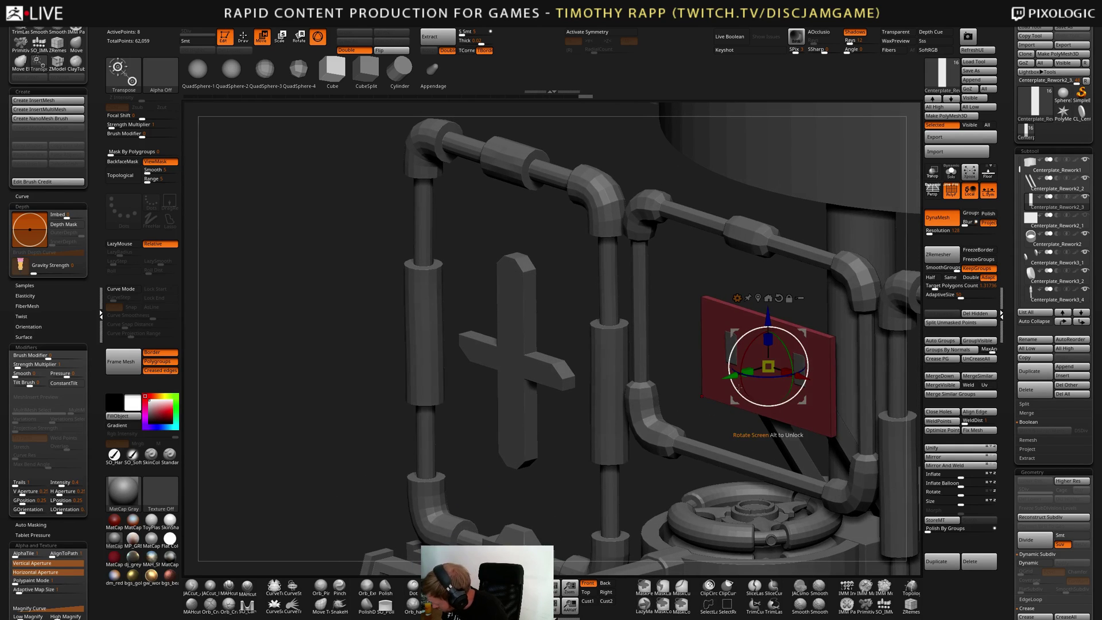
Reduce the plate's height to a wide horizontal strip across the slanted braces behind the pipe frame
drag(731, 379, 728, 381)
right_drag(728, 381, 763, 444)
drag(681, 380, 692, 435)
right_drag(691, 435, 740, 428)
shift+right_drag(804, 399, 832, 391)
alt+right_drag(833, 390, 788, 413)
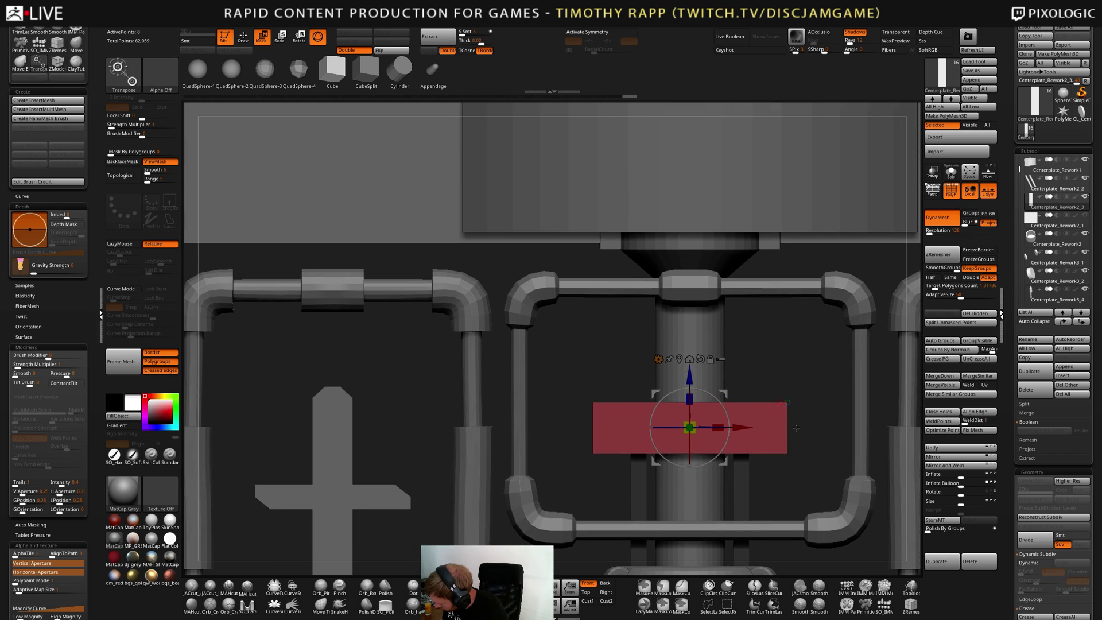
Flatten the strip into a narrow crossbar, align it with the braces' tops and shorten it to just beyond both braces
mouse_move(692, 376)
mouse_down()
mouse_move(697, 341)
mouse_move(698, 362)
mouse_up()
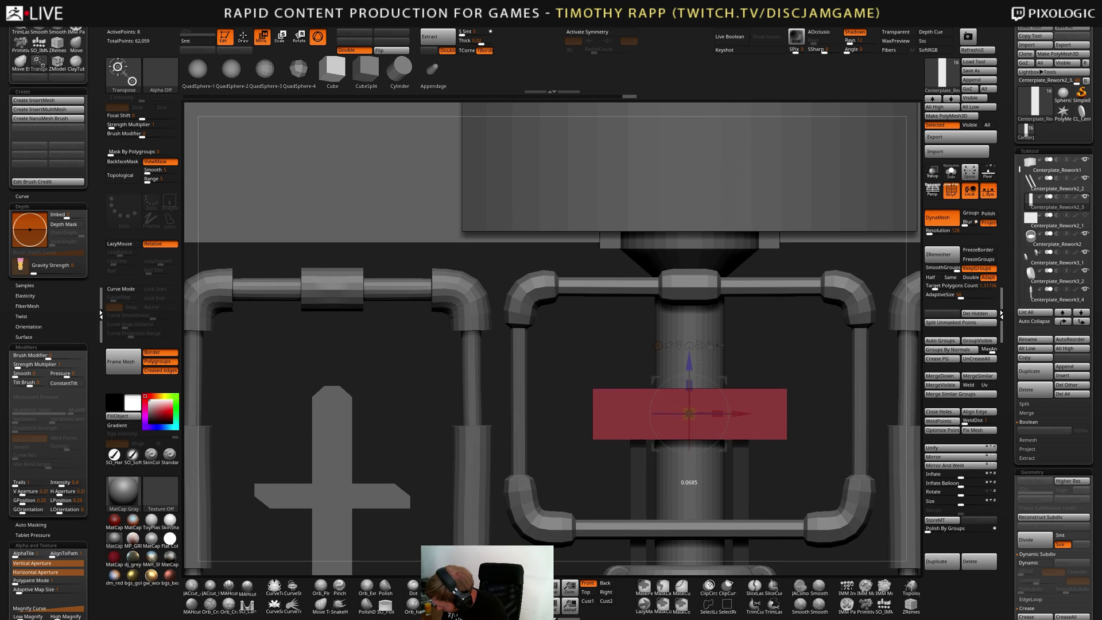
drag(695, 420, 699, 416)
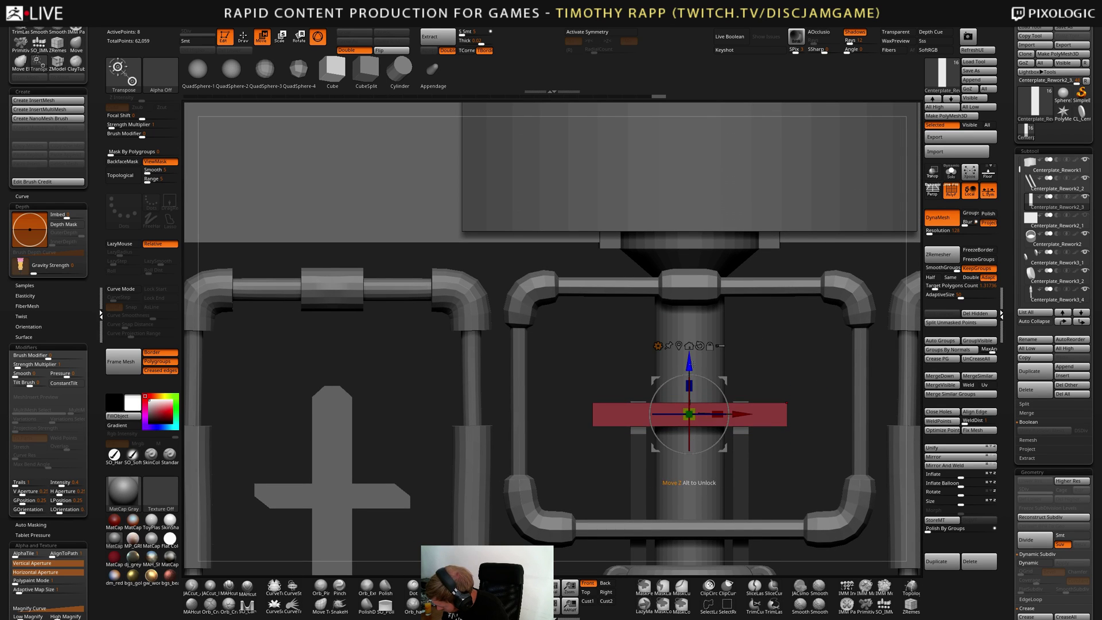
drag(692, 361, 693, 364)
drag(723, 417, 694, 414)
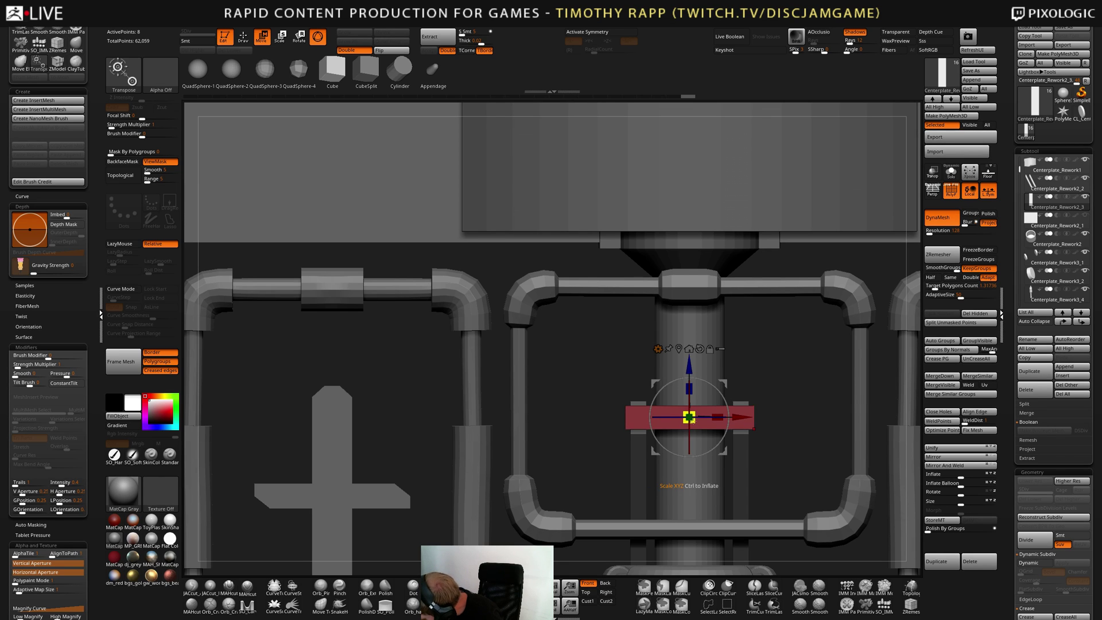
right_drag(692, 363, 771, 437)
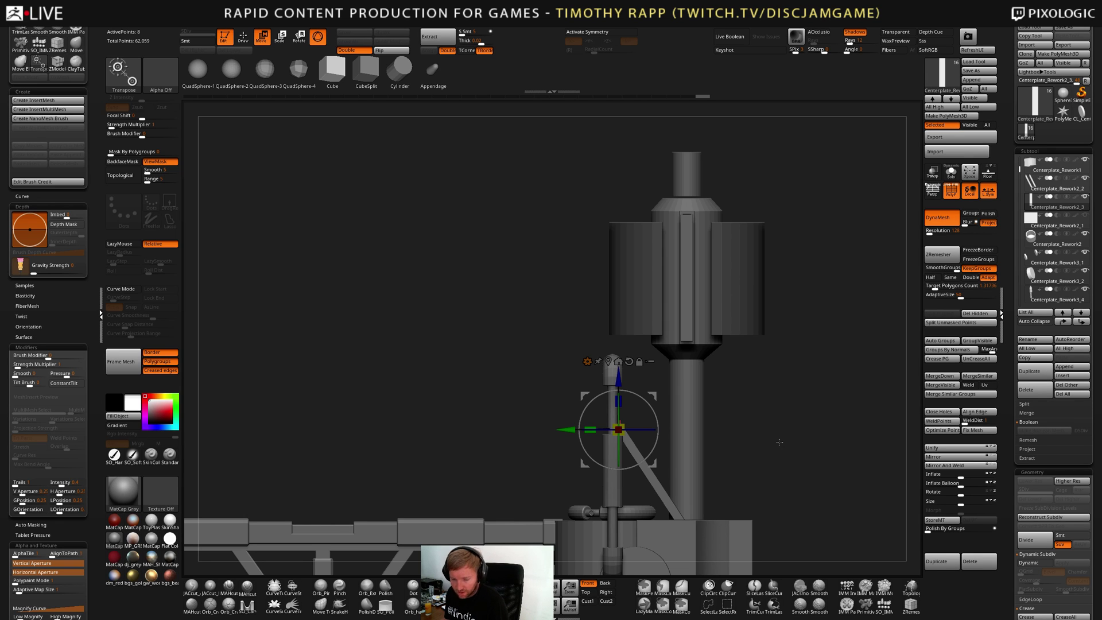
mouse_move(779, 442)
mouse_down()
mouse_move(746, 448)
mouse_move(775, 446)
mouse_move(783, 465)
mouse_move(760, 469)
mouse_up()
Return to Draw mode and collapse the brush palette tray beside the canvas
key(q)
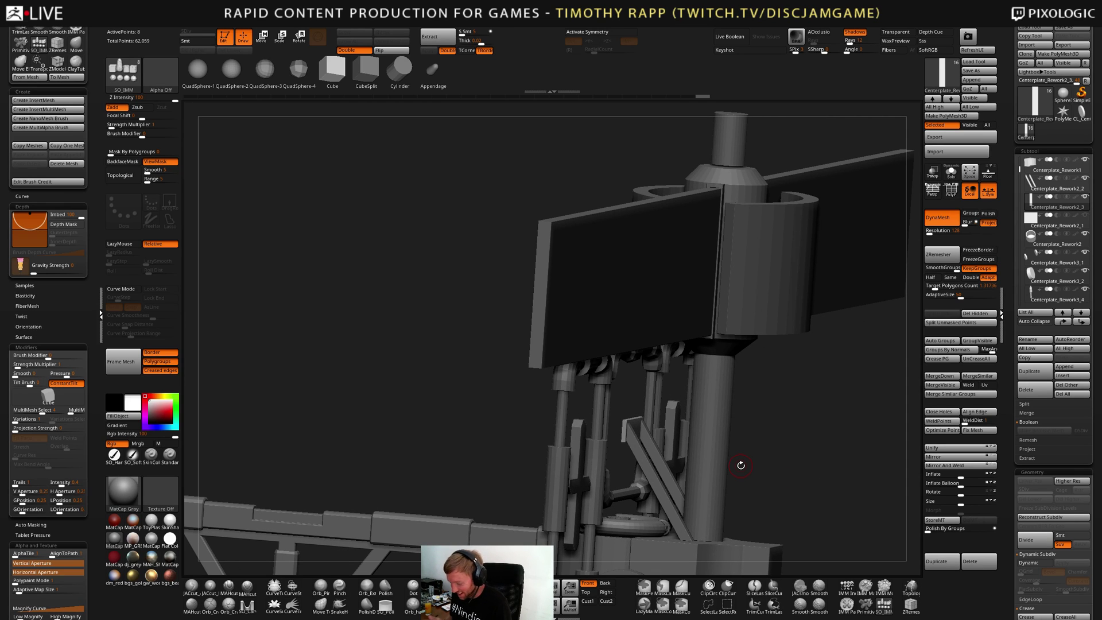
click(101, 314)
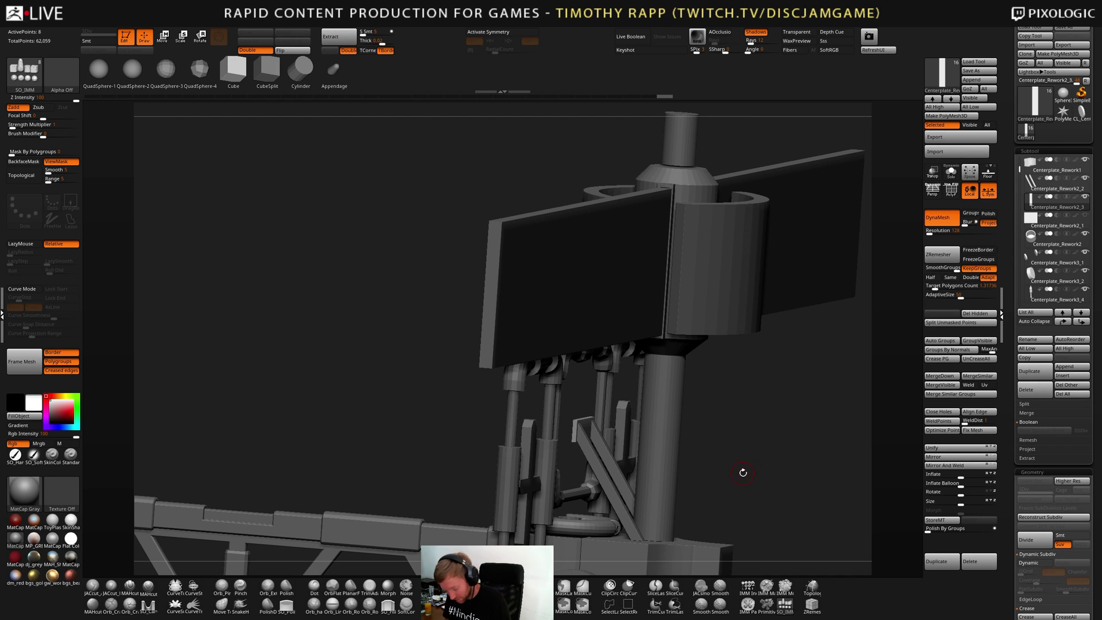
key(comma)
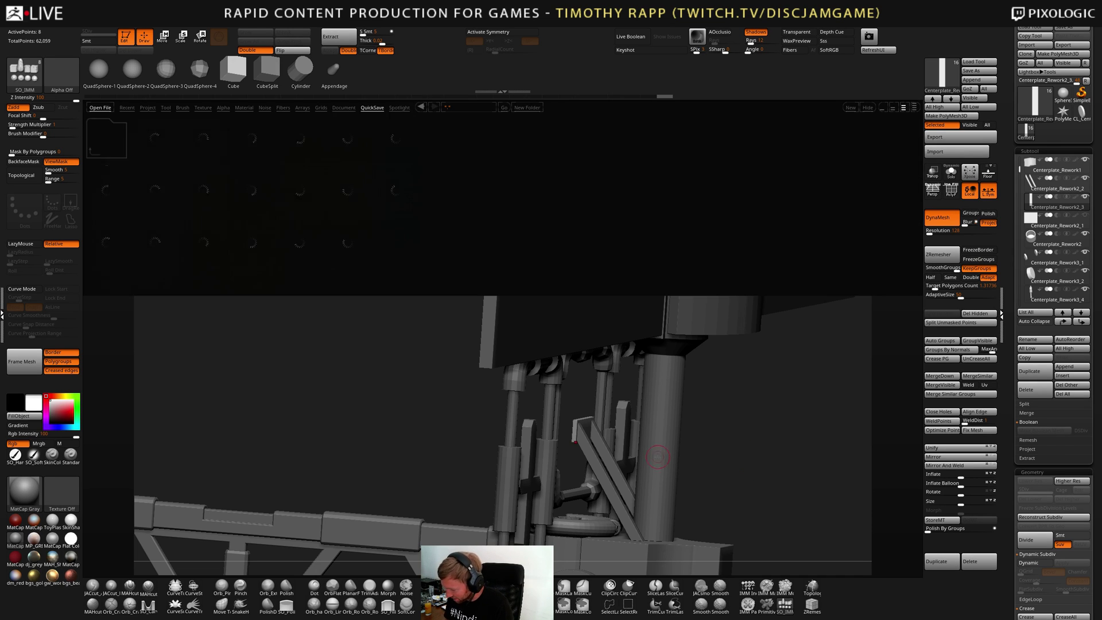
key(comma)
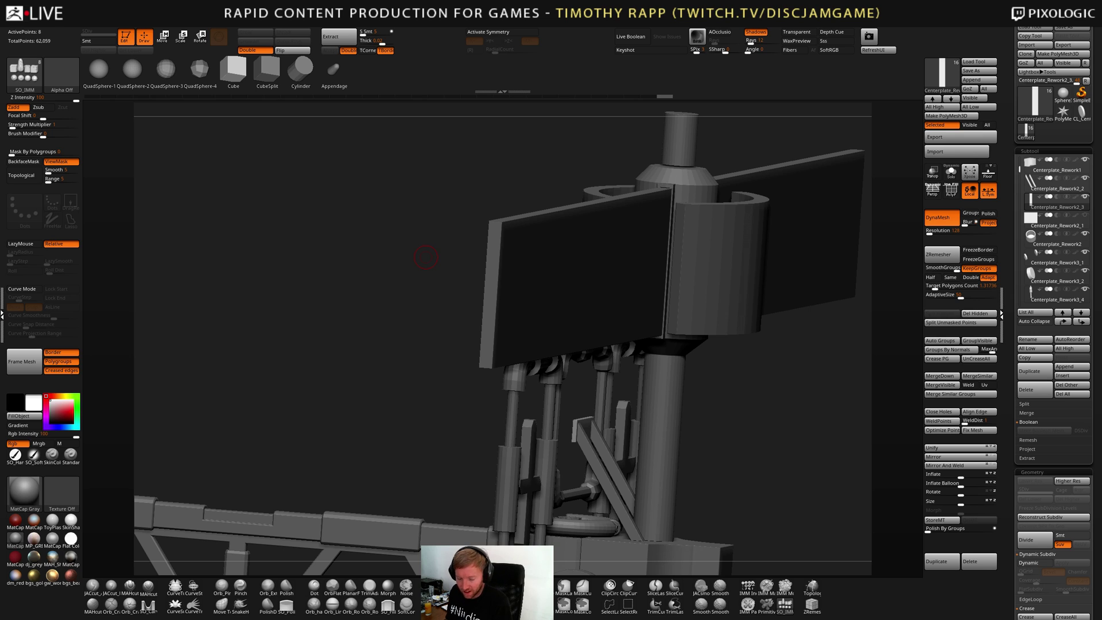
mouse_move(17, 17)
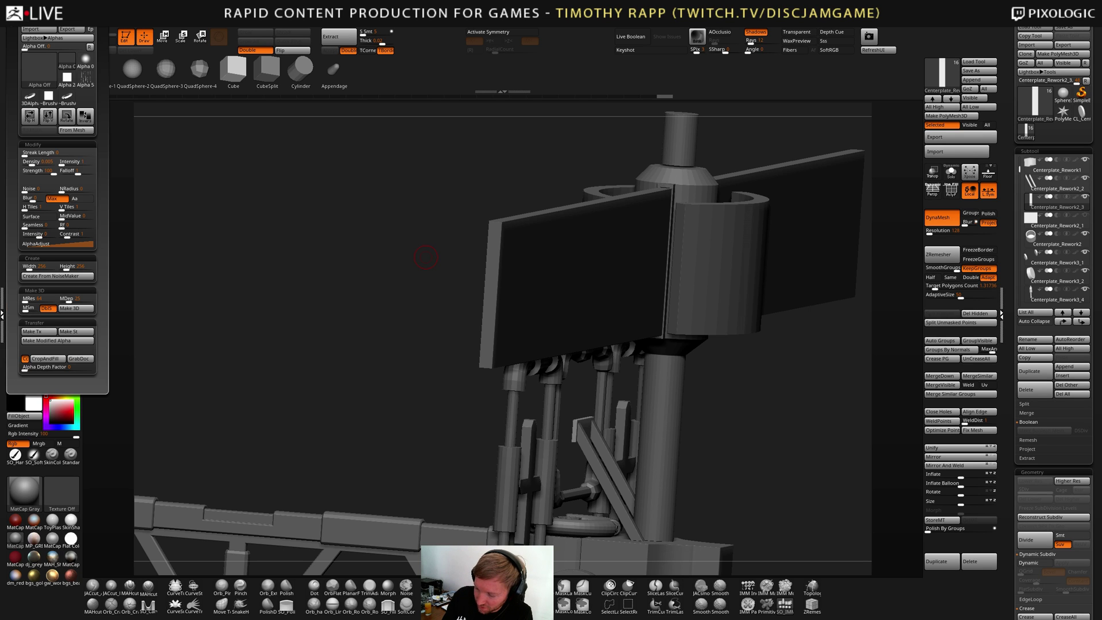
Select the Window pipe-frame subtool in the Discs group, isolate it with Solo and frame it from the front
drag(844, 401, 645, 451)
alt+click(608, 444)
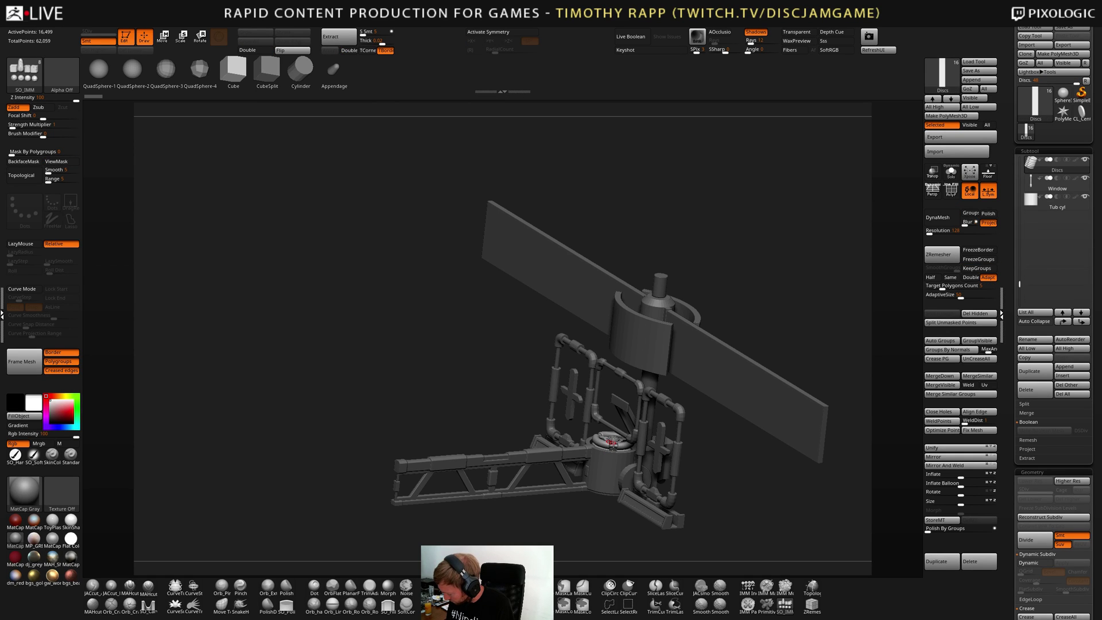
click(1032, 190)
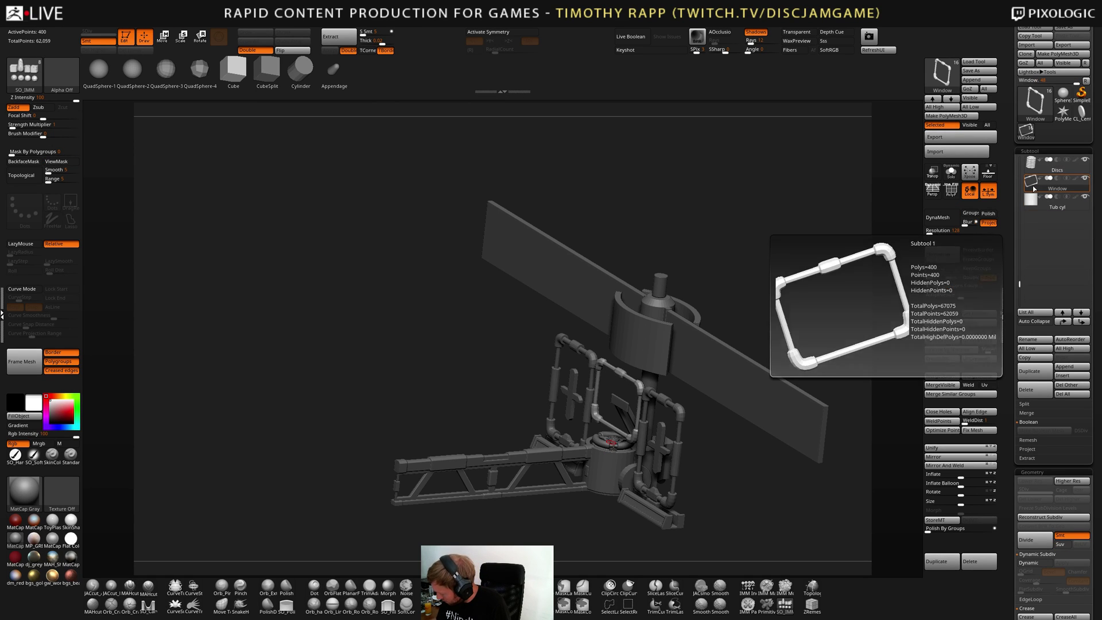
drag(703, 499, 734, 459)
key(alt+s)
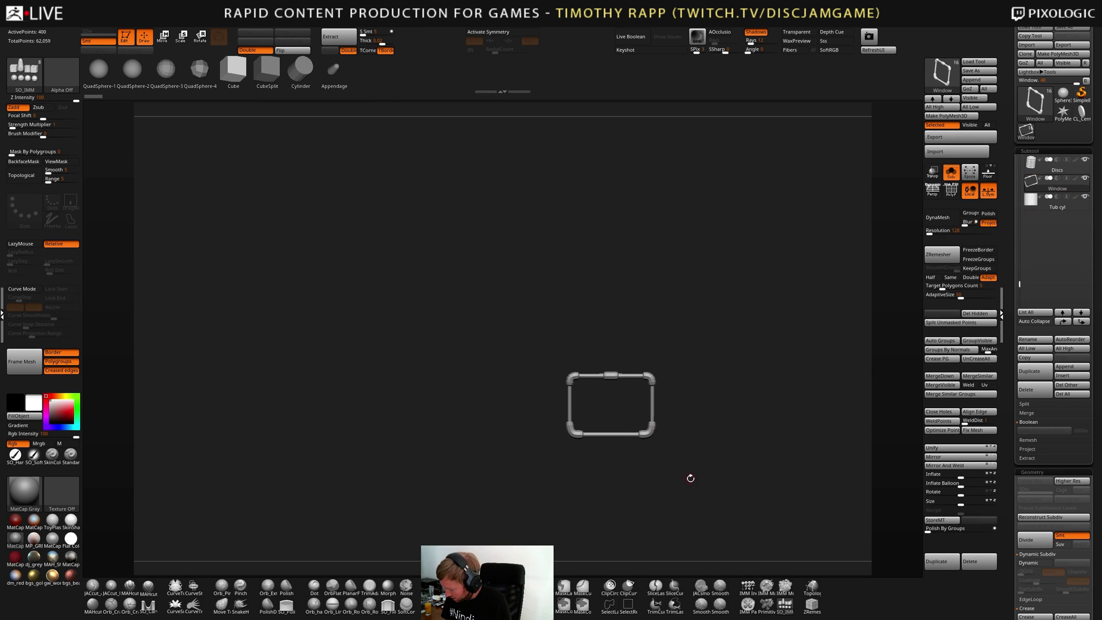
key(f)
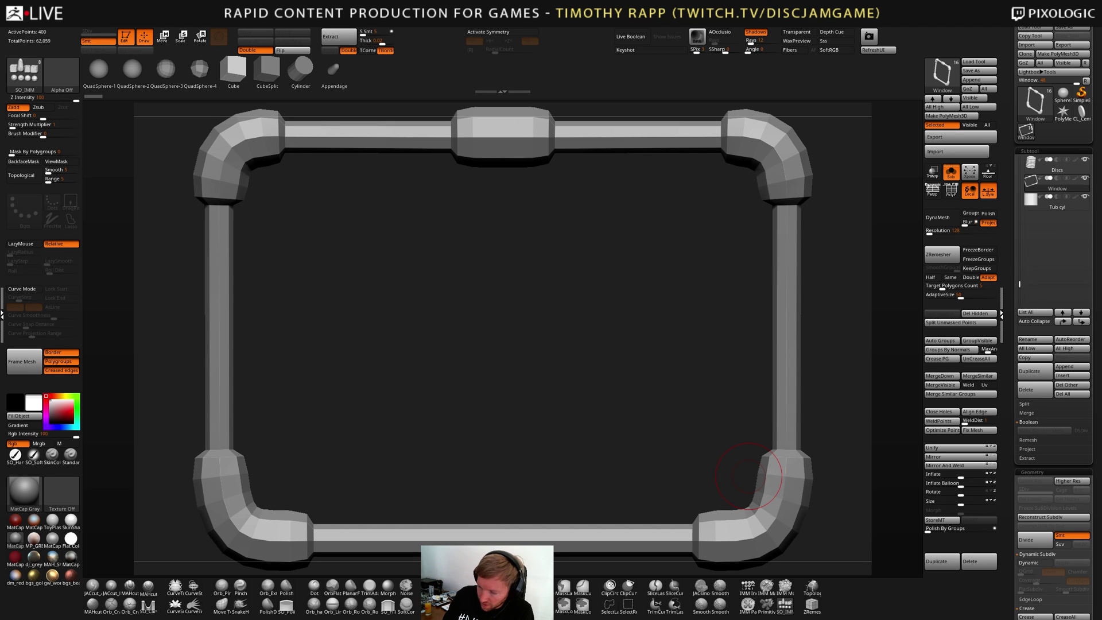
Generate an alpha from the pipe-frame mesh at map size 512, with the mesh rotated to a tilted angle
click(62, 74)
click(75, 130)
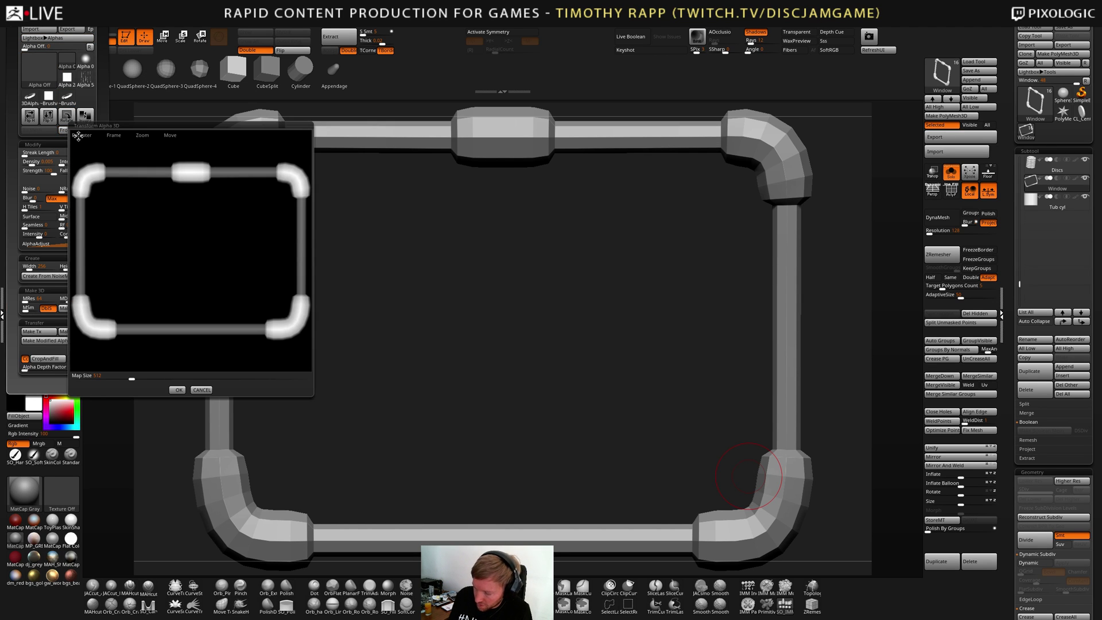
mouse_move(255, 262)
mouse_down()
mouse_move(254, 307)
mouse_move(243, 274)
mouse_move(241, 290)
mouse_move(243, 278)
mouse_move(253, 289)
mouse_move(263, 278)
mouse_move(272, 302)
mouse_move(258, 268)
mouse_move(263, 293)
mouse_move(255, 267)
mouse_move(203, 221)
mouse_up()
click(114, 136)
click(82, 135)
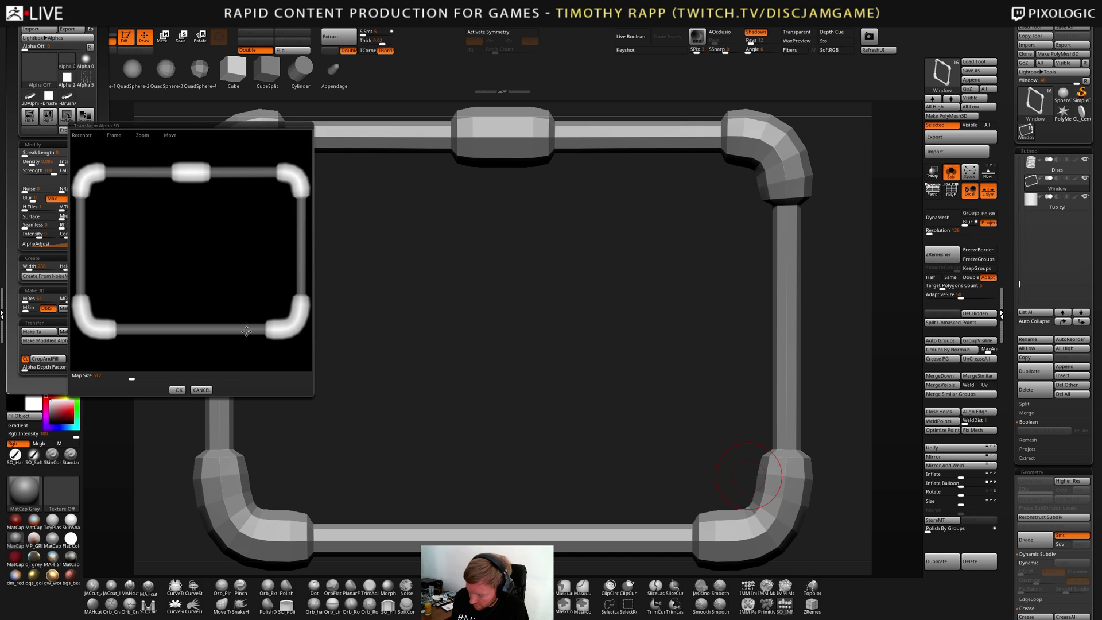
drag(255, 270, 234, 291)
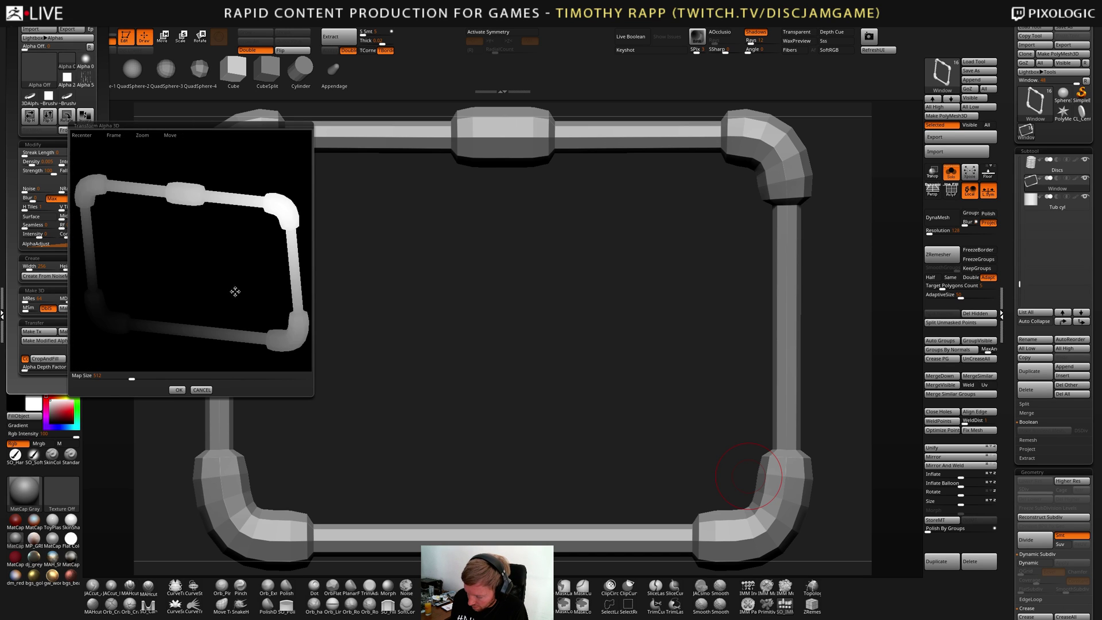
click(183, 389)
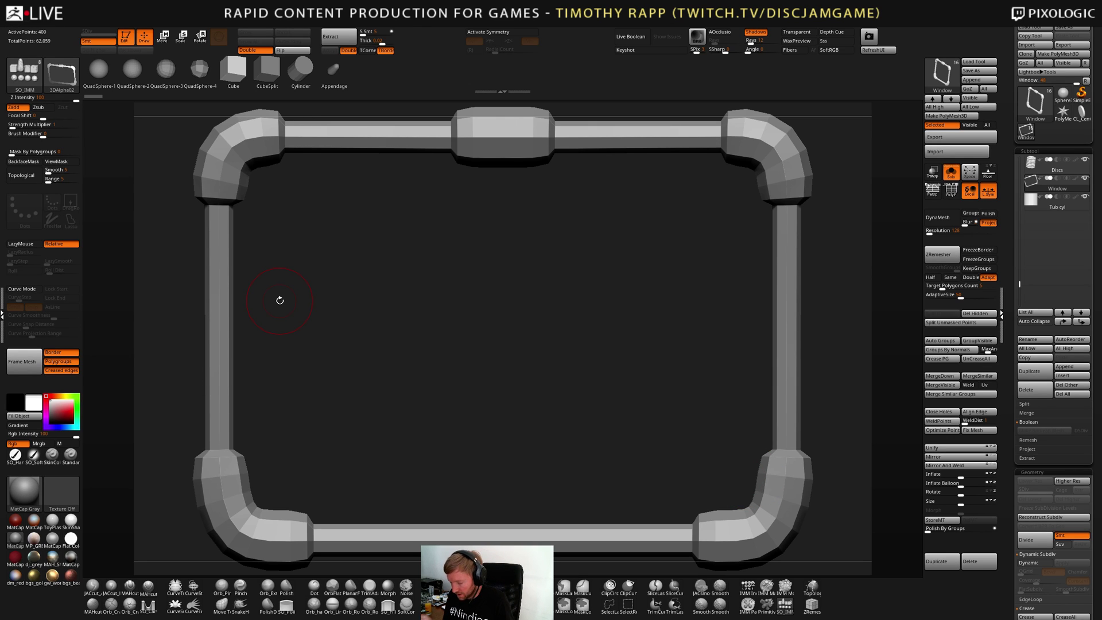
Examine the pipe-frame alpha's preview and its front-facing orientation in the Transform Alpha 3D window
click(61, 74)
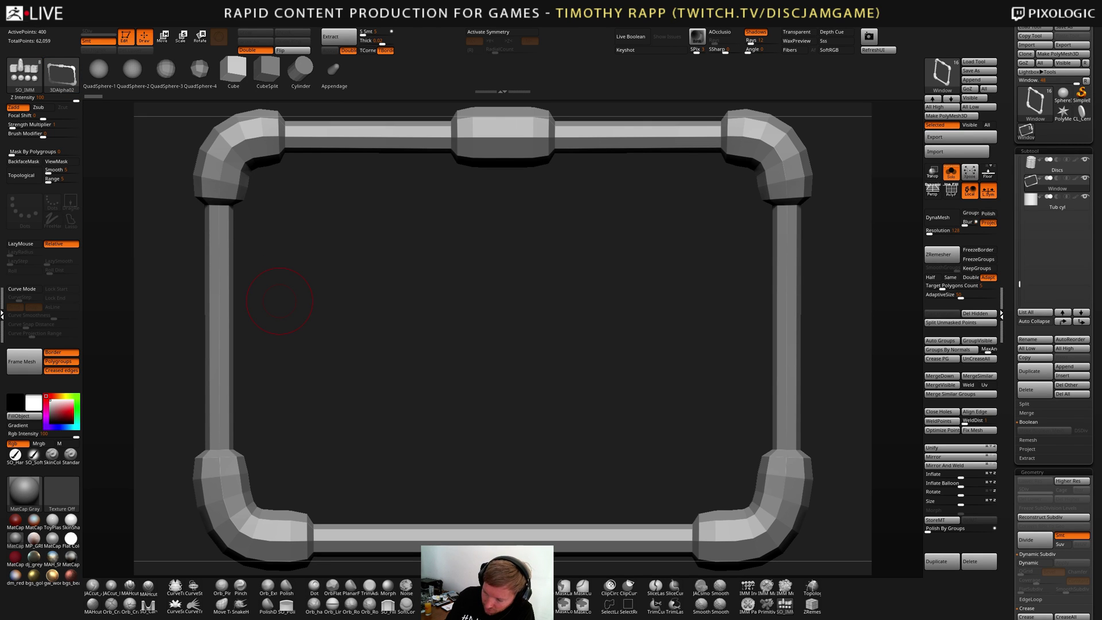
click(23, 73)
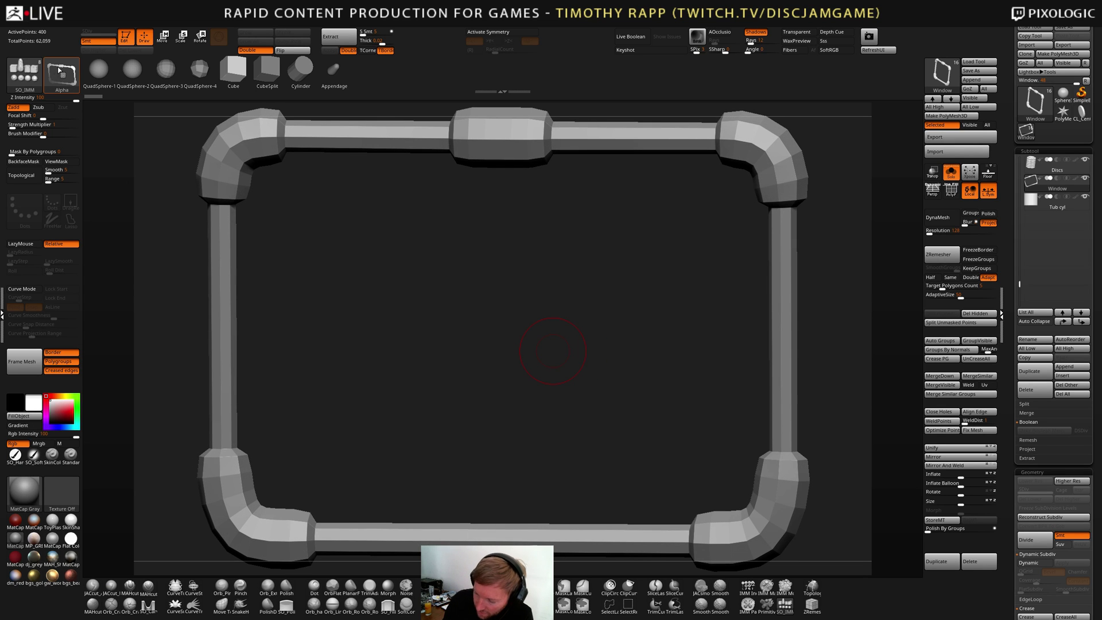
click(61, 75)
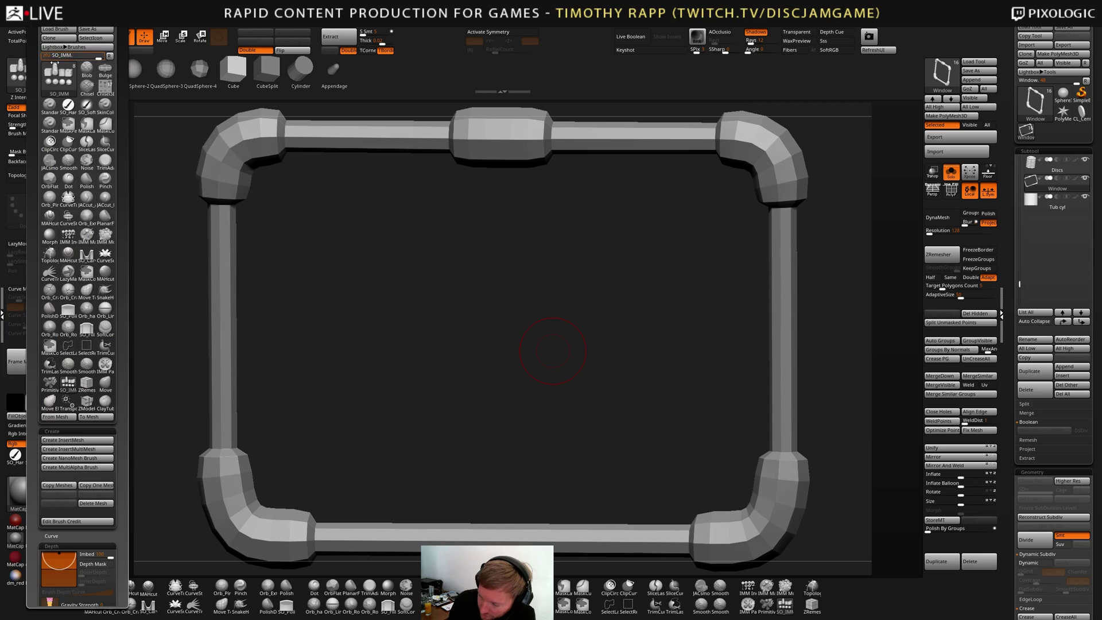
mouse_move(17, 23)
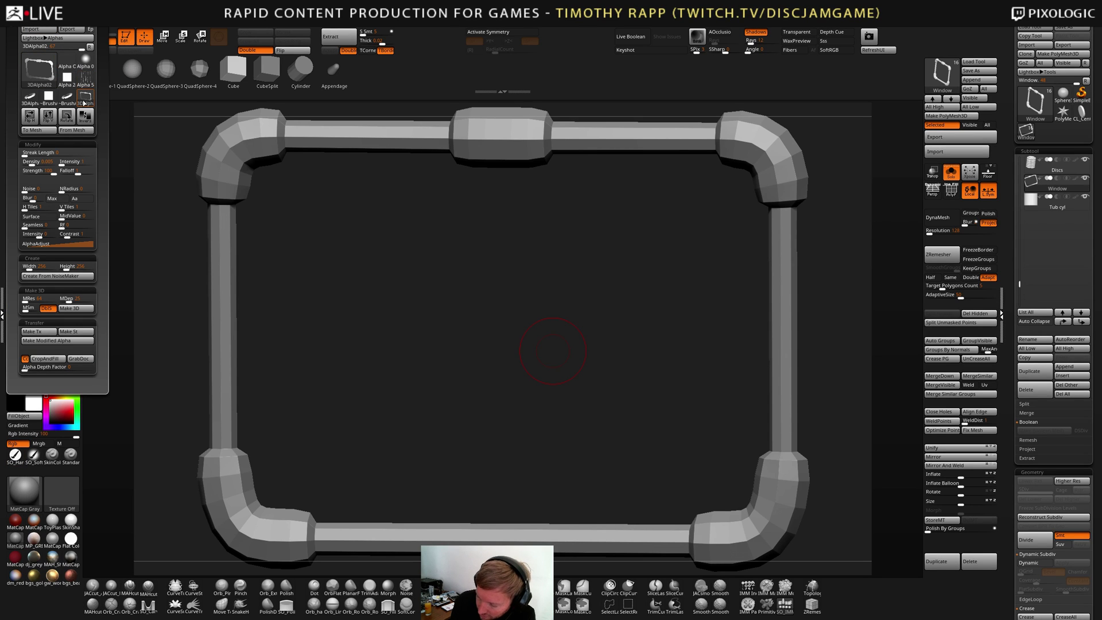
mouse_move(84, 102)
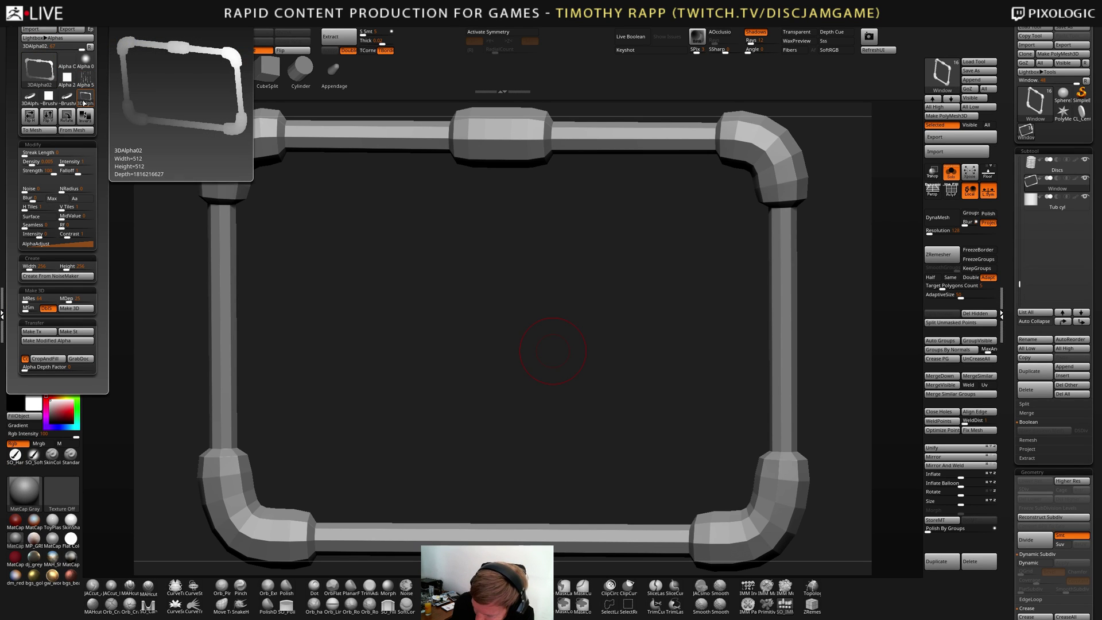
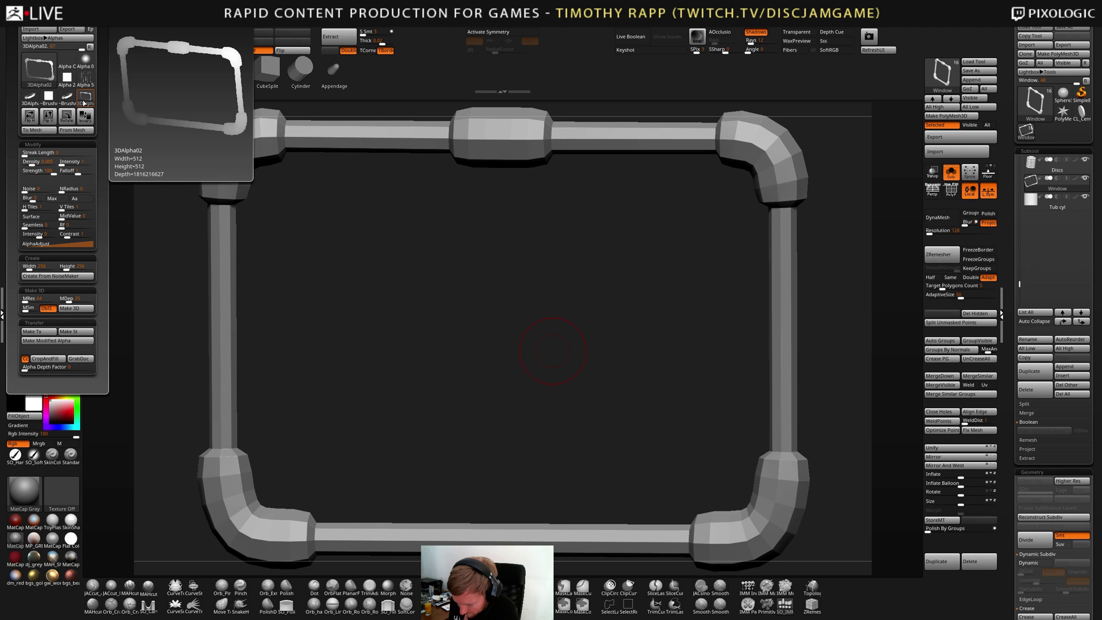
click(85, 102)
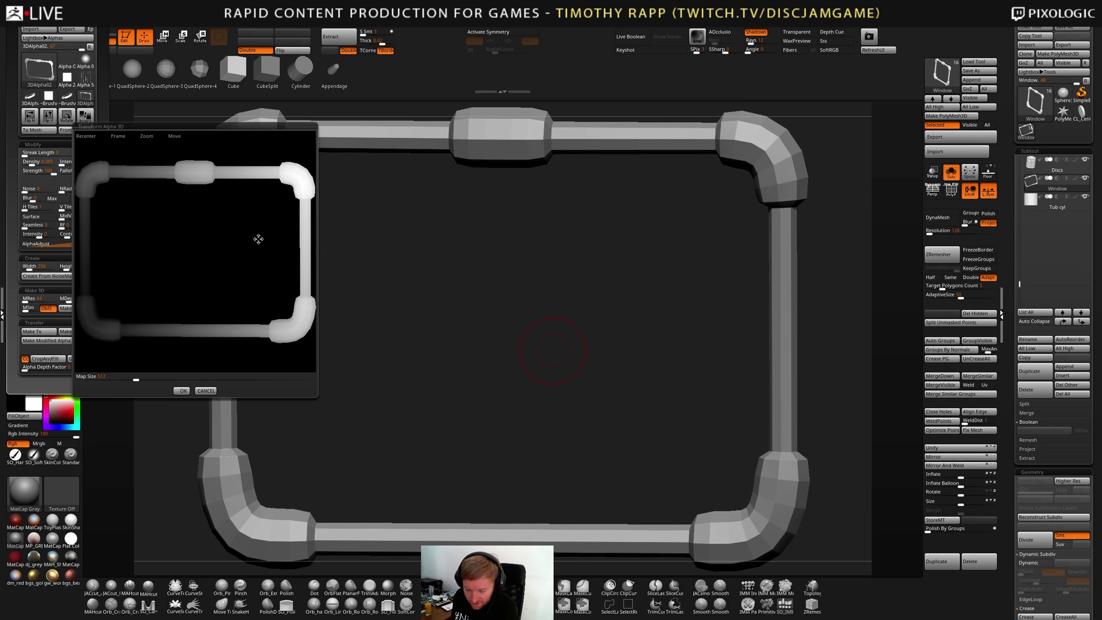
drag(212, 283, 219, 282)
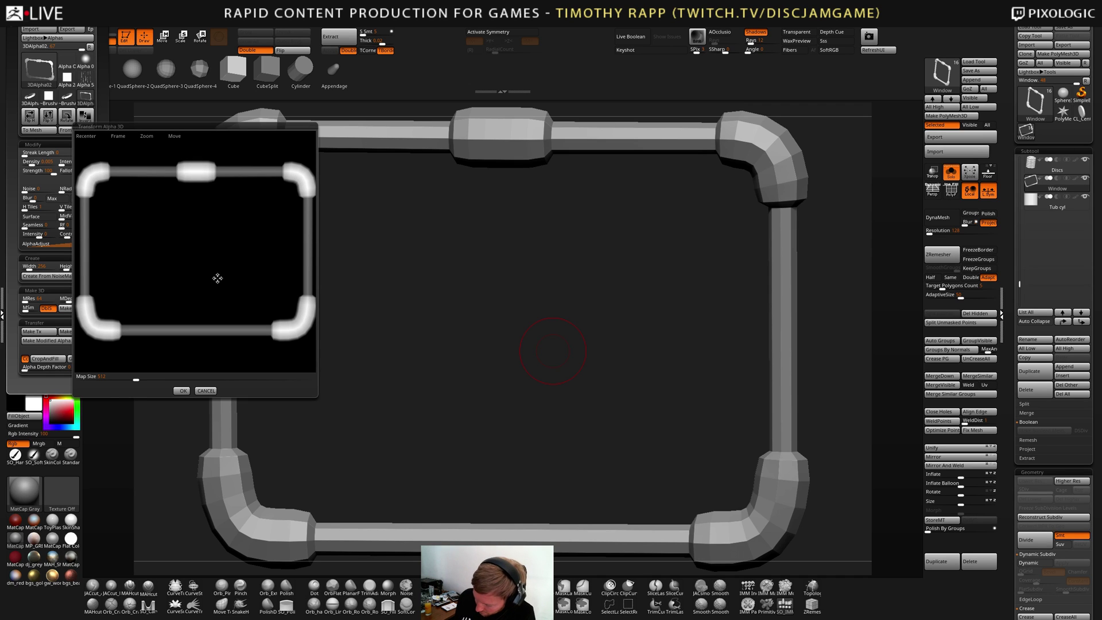
click(206, 391)
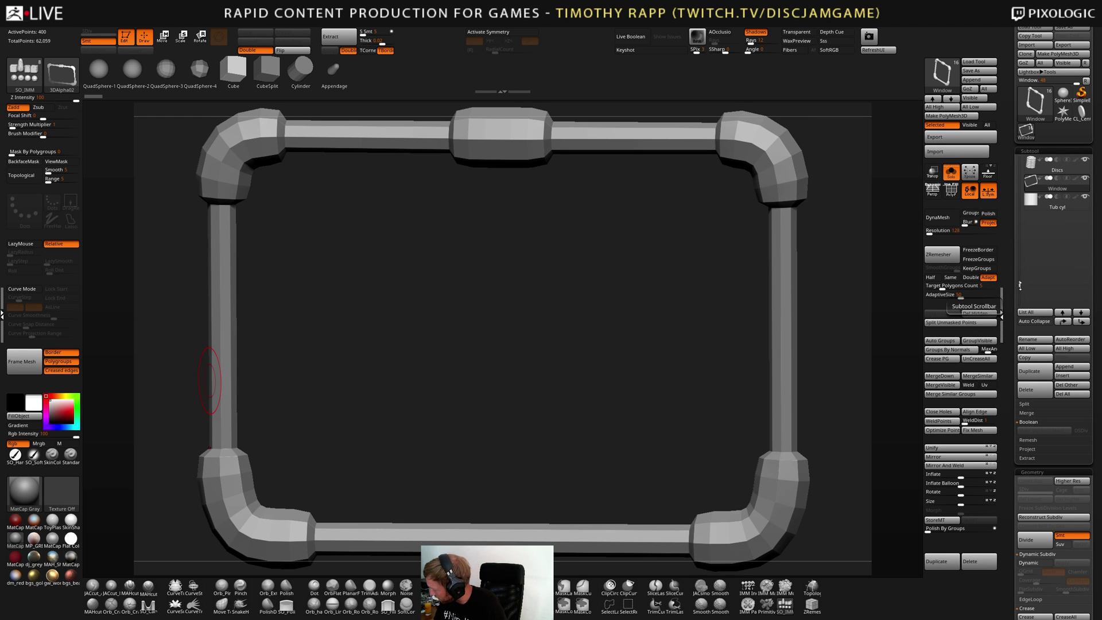
Turn off Solo to show the whole centerplate assembly and switch to the Blob brush
drag(1020, 284, 1019, 202)
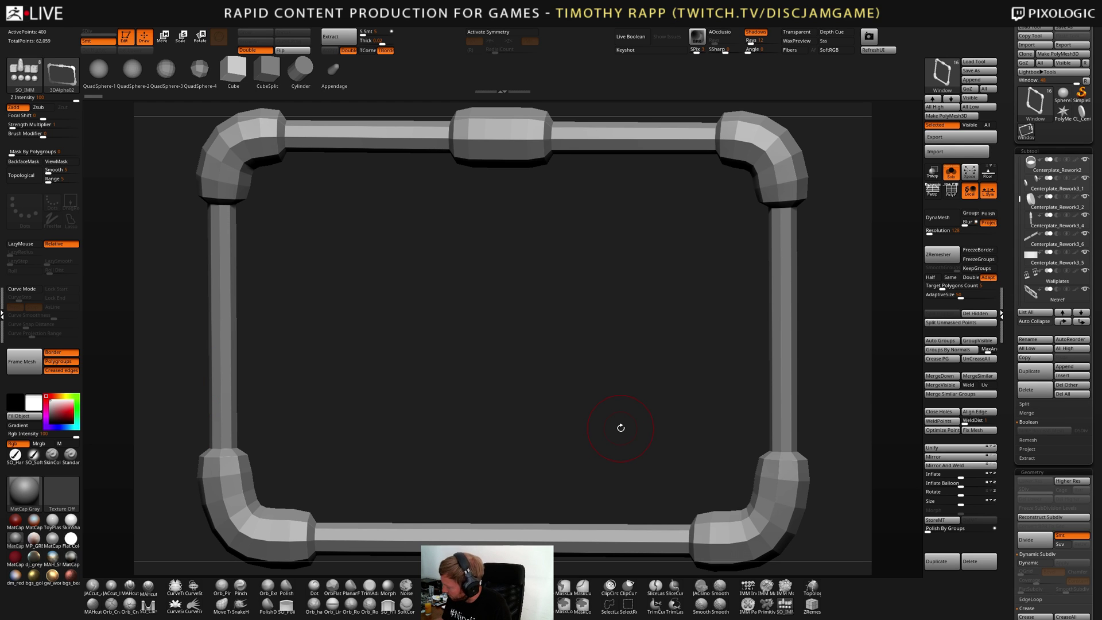
click(951, 172)
drag(741, 399, 739, 450)
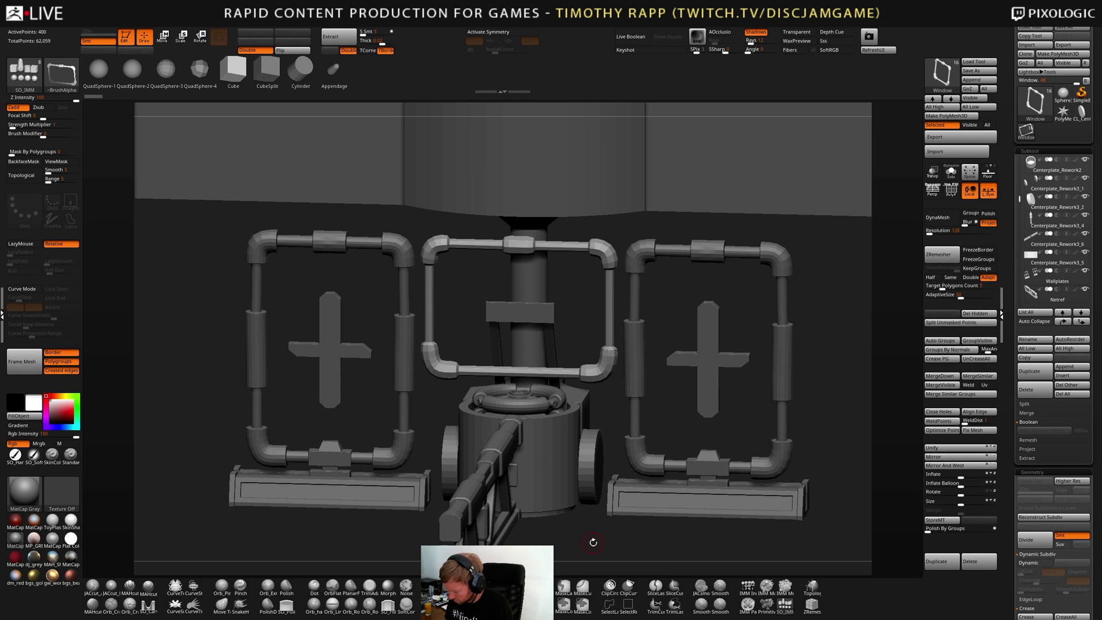
drag(593, 542, 624, 497)
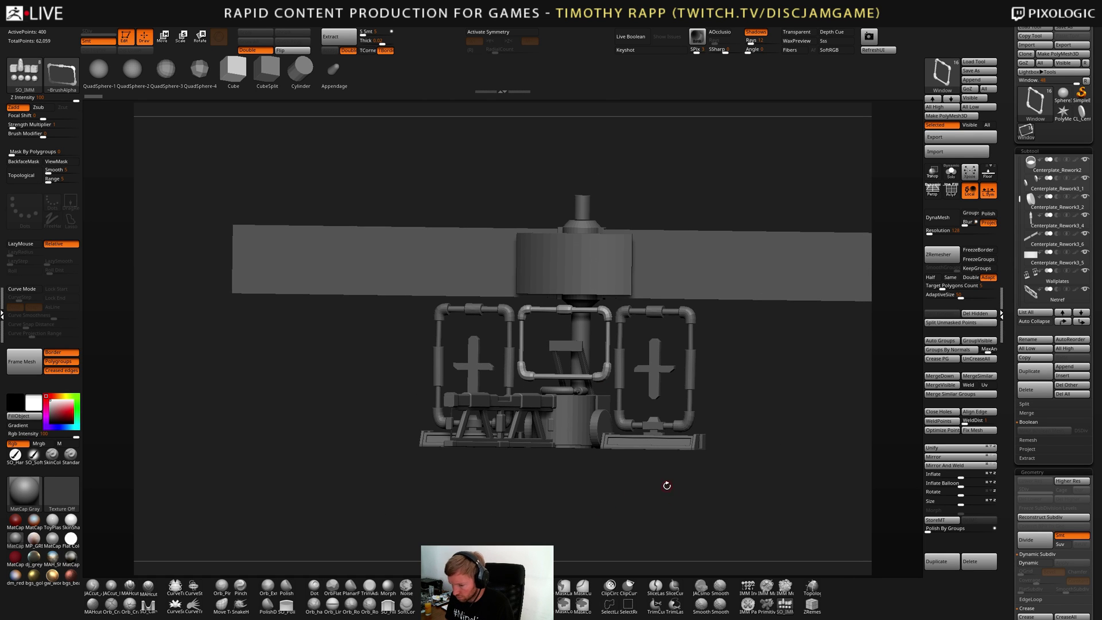
key(b)
key(b)
key(l)
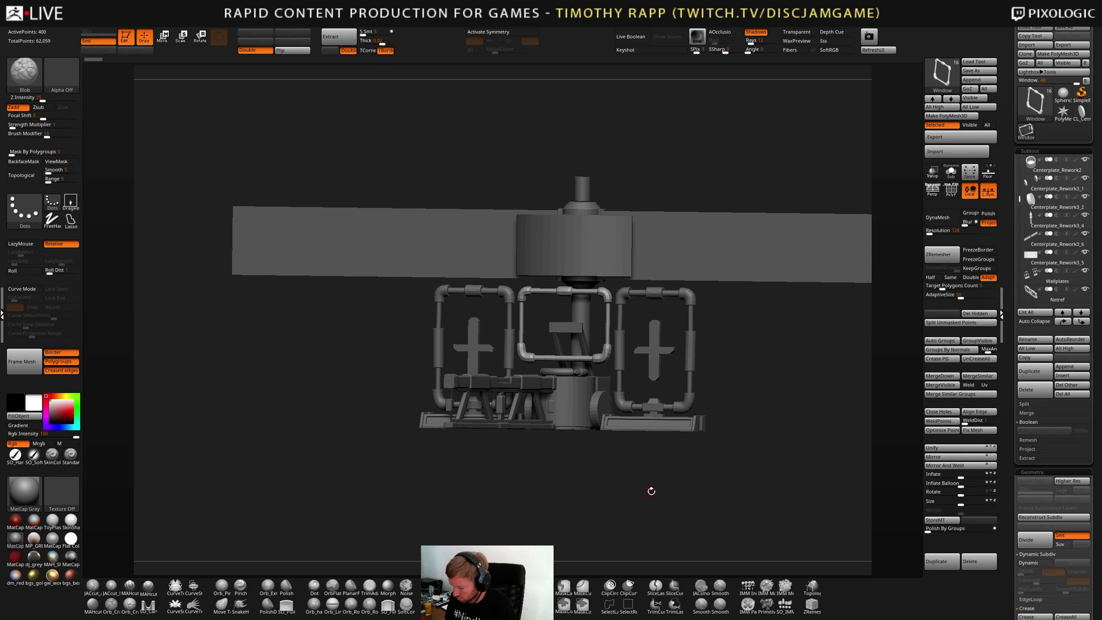
drag(651, 490, 642, 492)
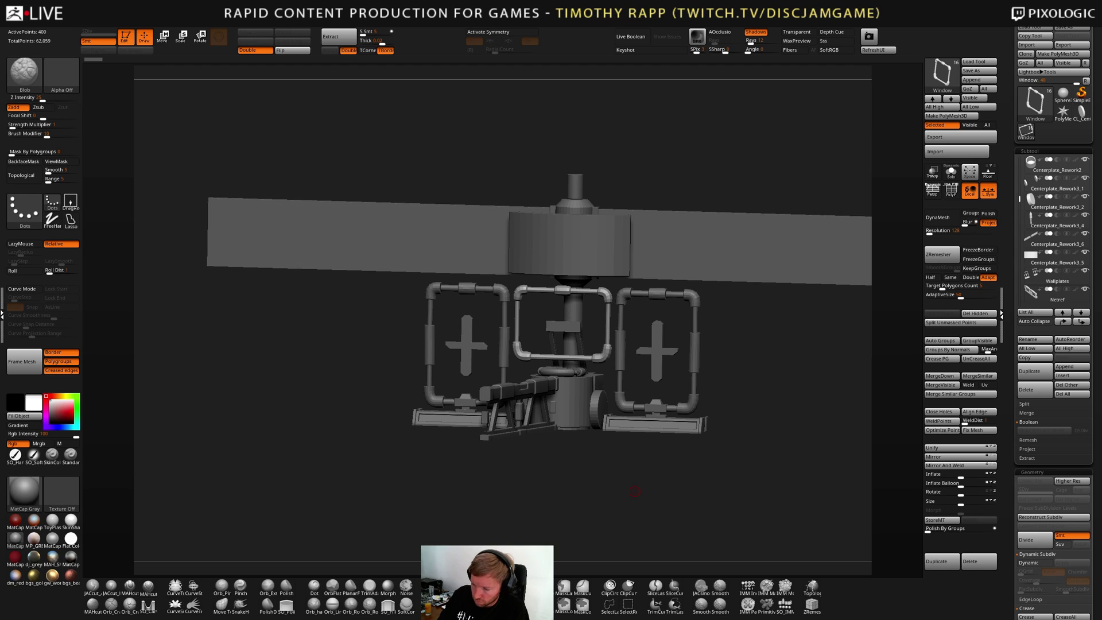
Start a new canvas document without saving the old one, redraw the model on it in Edit mode and frame it
mouse_move(82, 20)
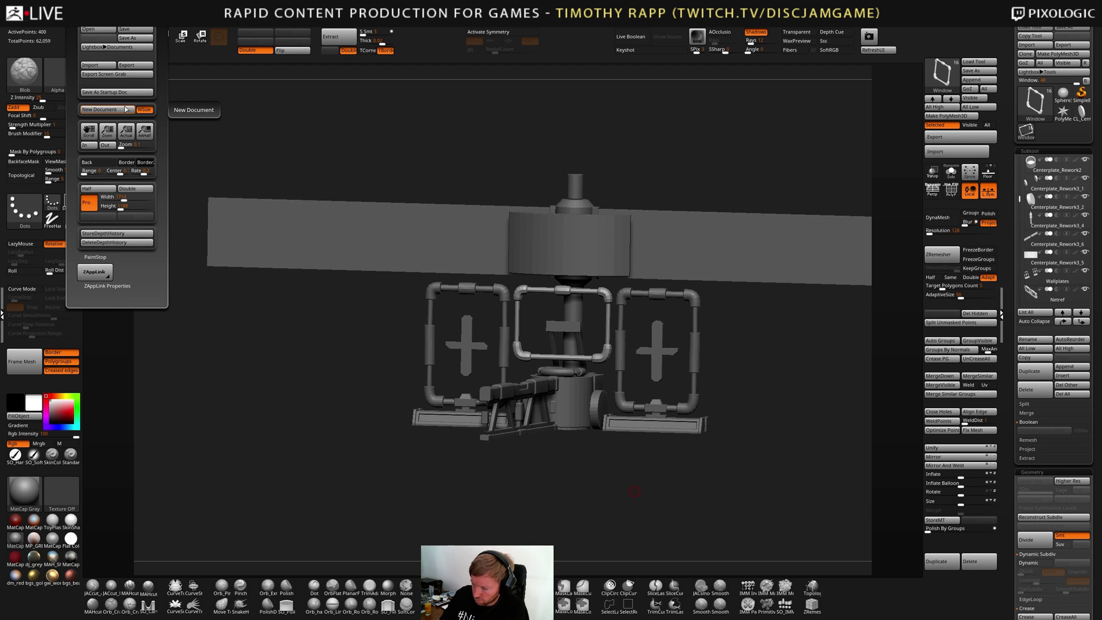
drag(721, 497, 704, 493)
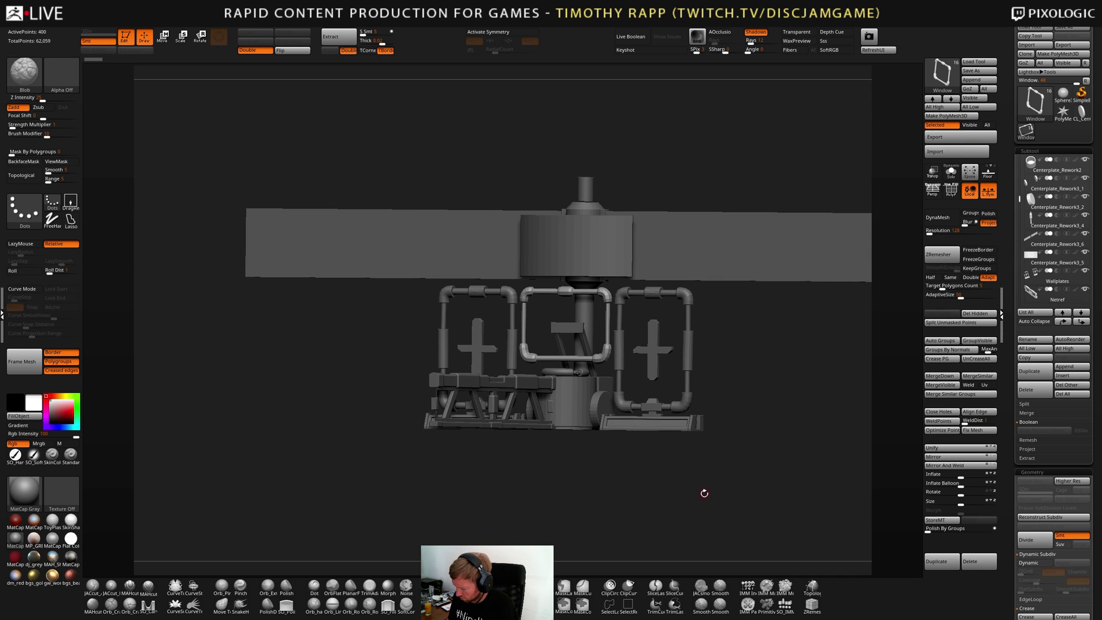
key(t)
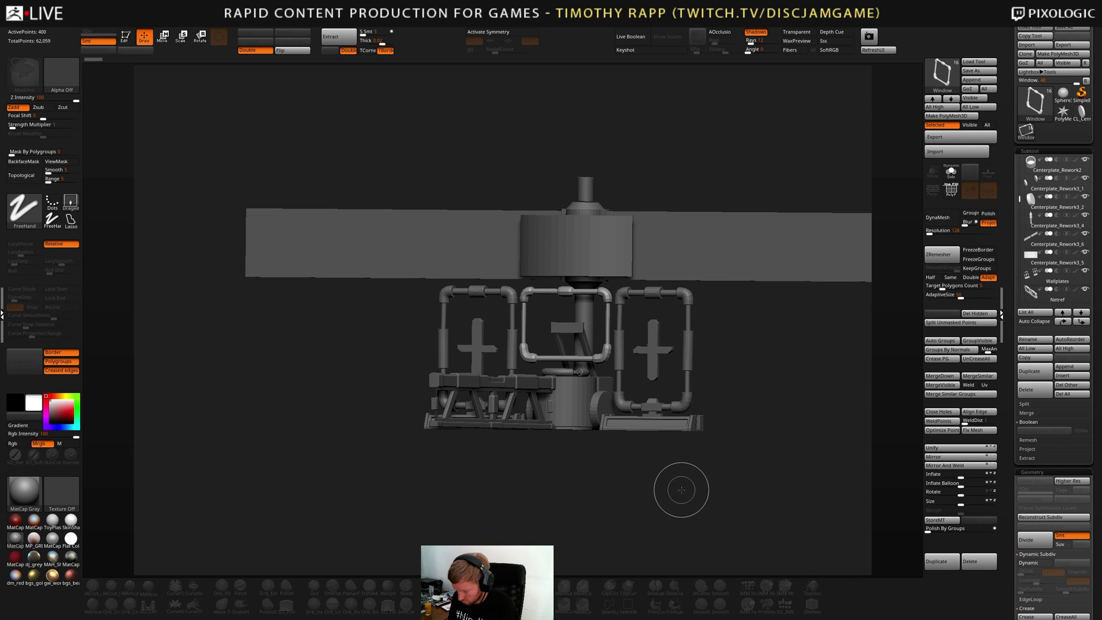
mouse_move(78, 13)
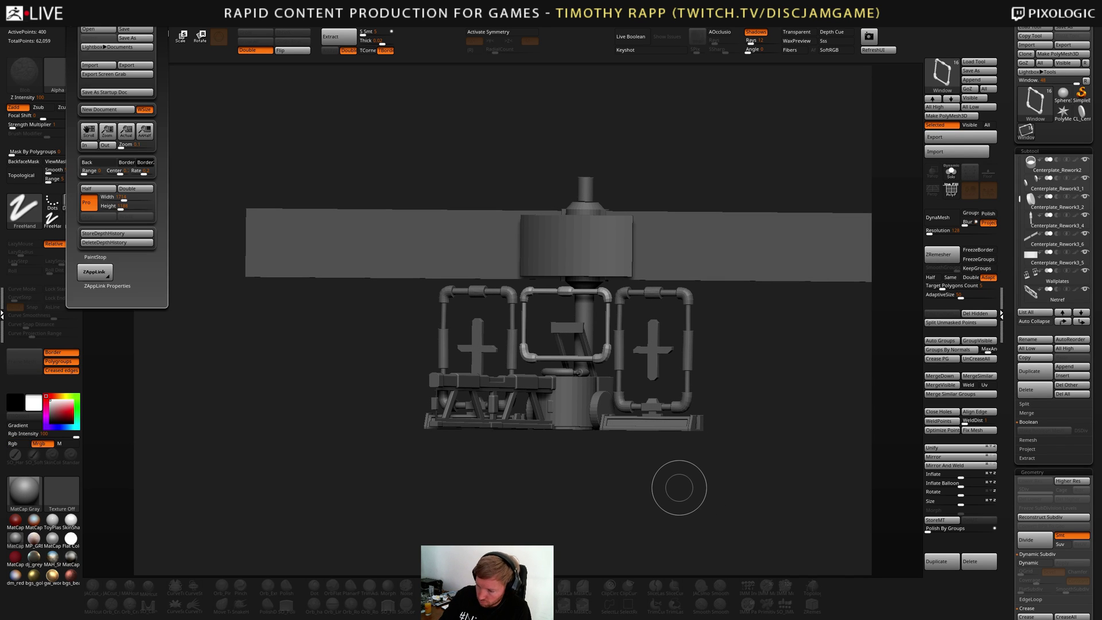
click(109, 109)
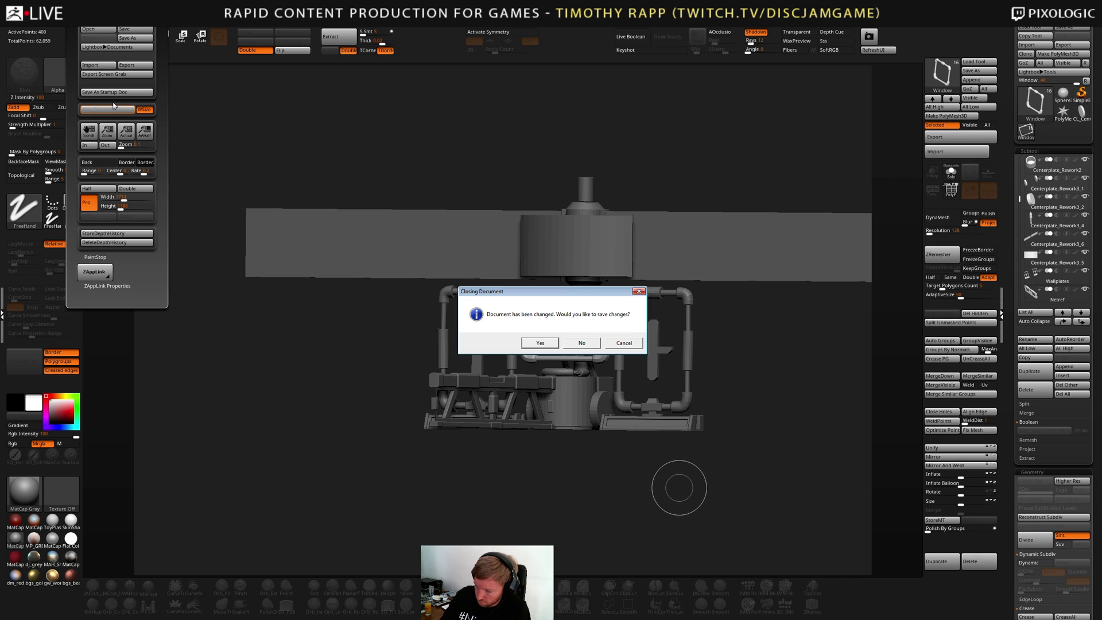
click(582, 343)
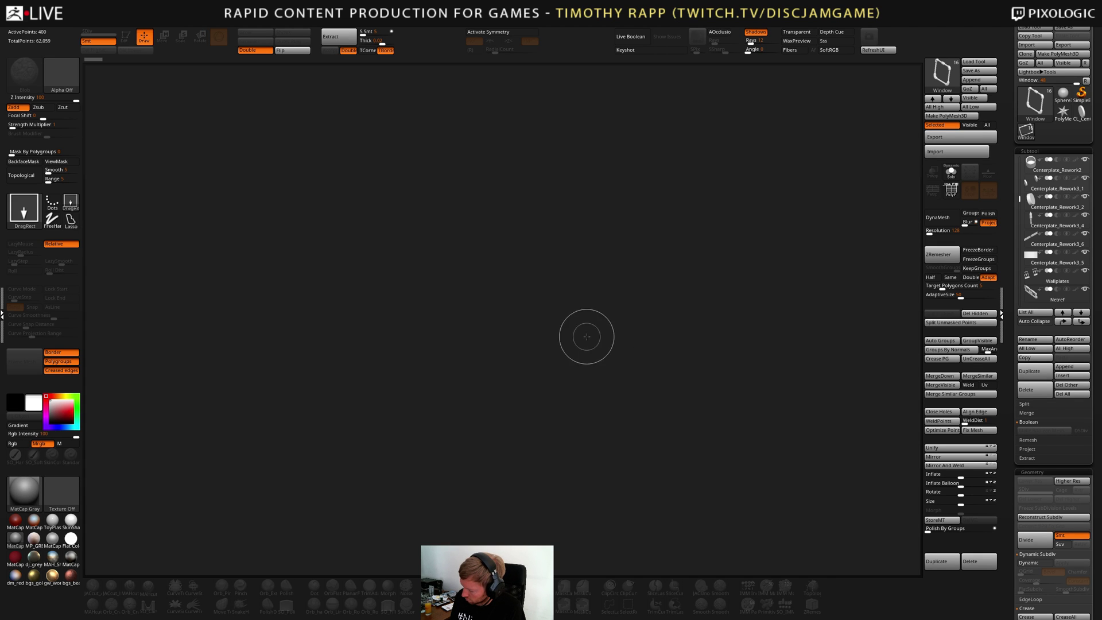
drag(524, 241, 557, 411)
key(t)
key(f)
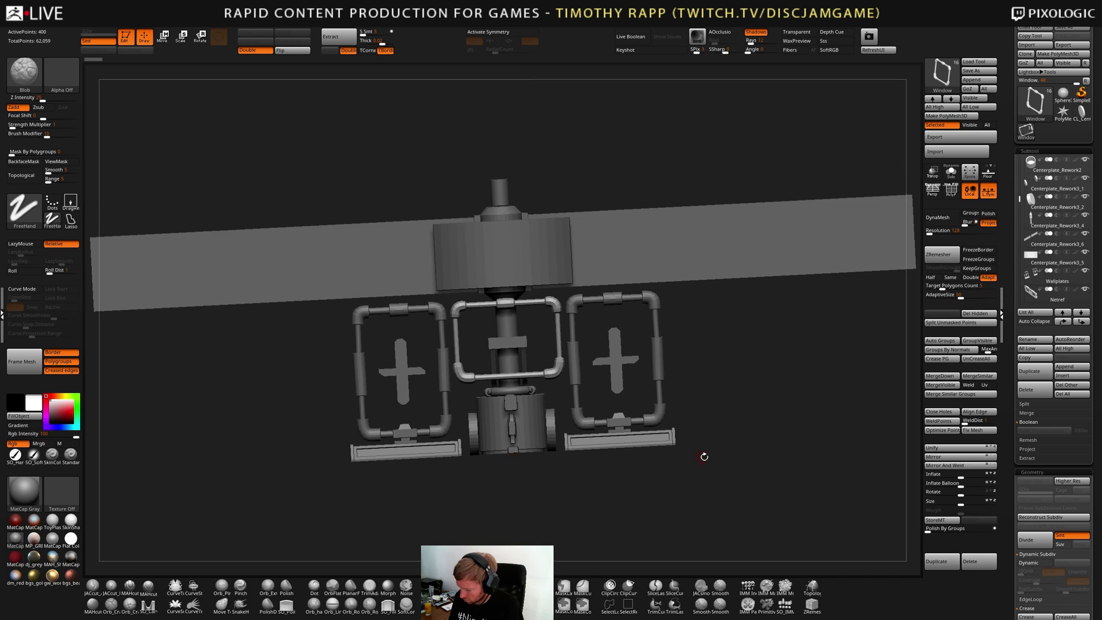
Select the slanted braces' subtool beside the pole in a side view
mouse_move(703, 456)
mouse_down()
mouse_move(660, 465)
mouse_move(674, 448)
mouse_move(701, 463)
mouse_move(646, 455)
mouse_move(701, 450)
mouse_move(722, 470)
mouse_move(741, 444)
mouse_move(714, 460)
mouse_move(728, 457)
mouse_up()
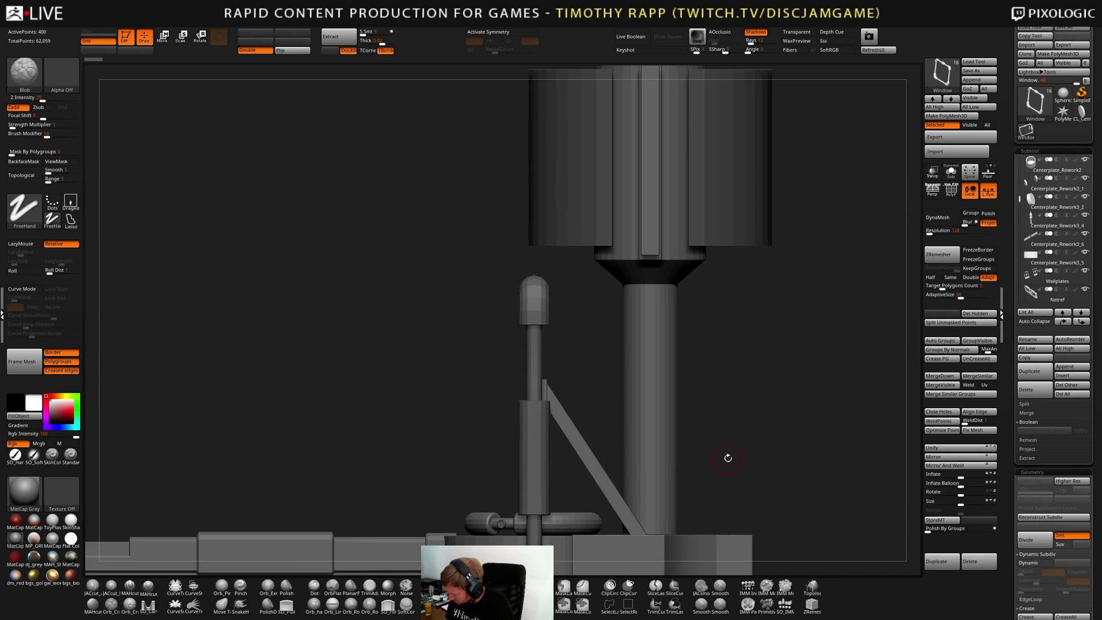
mouse_move(709, 464)
mouse_down()
mouse_move(737, 461)
mouse_move(684, 466)
mouse_move(695, 469)
mouse_up()
alt+click(628, 513)
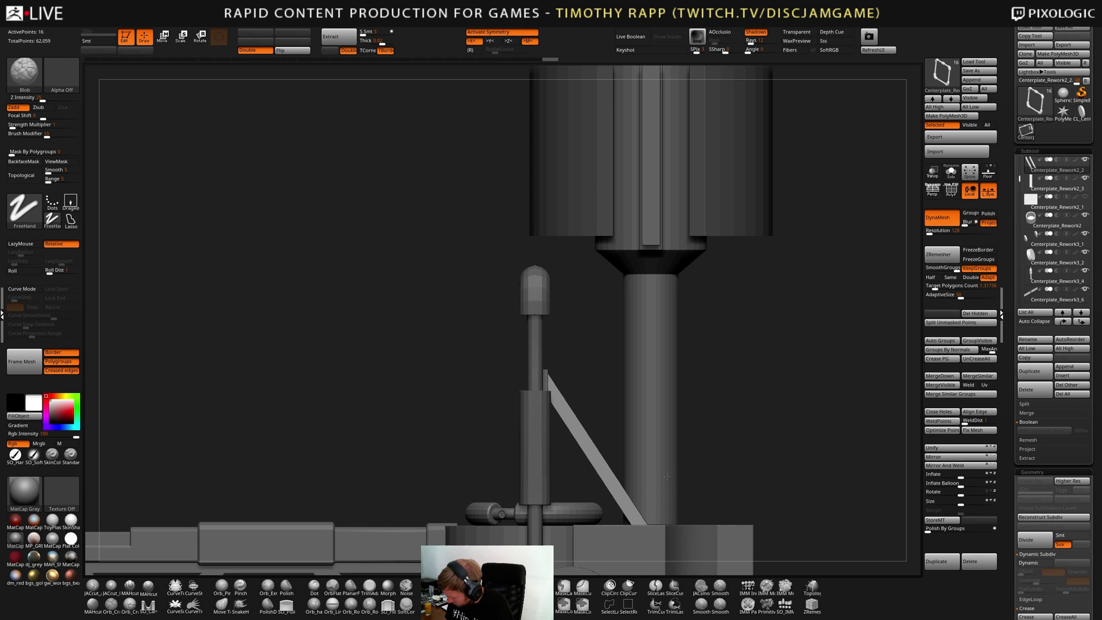
Try to raise the slanted braces vertically along the pole
alt+drag(635, 506, 650, 327)
key(w)
key(ctrl+z)
drag(724, 406, 723, 410)
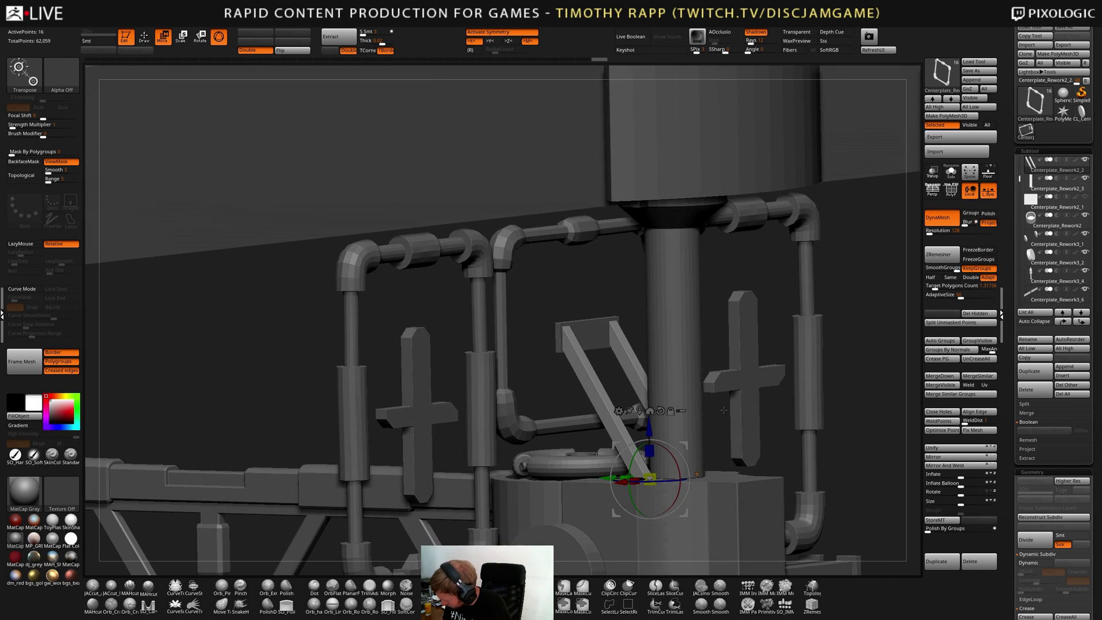
drag(650, 428, 650, 404)
shift+right_drag(683, 405, 718, 410)
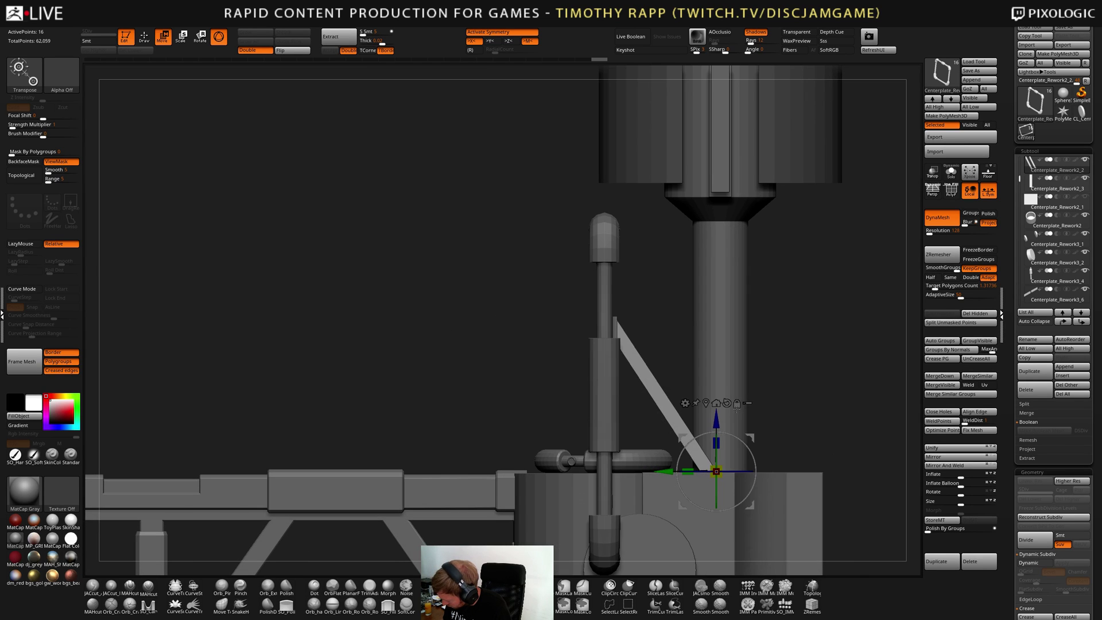
drag(721, 418, 723, 381)
key(ctrl+z)
key(q)
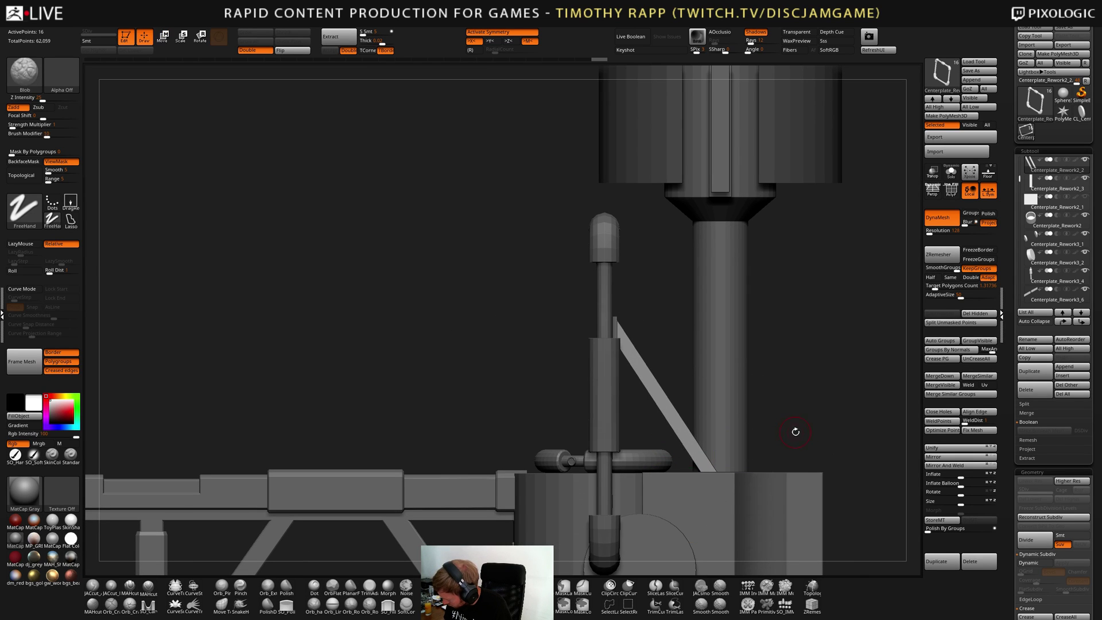
Try to isolate the braces' lower ends with a mask and move them vertically
ctrl+drag(808, 440, 683, 515)
key(w)
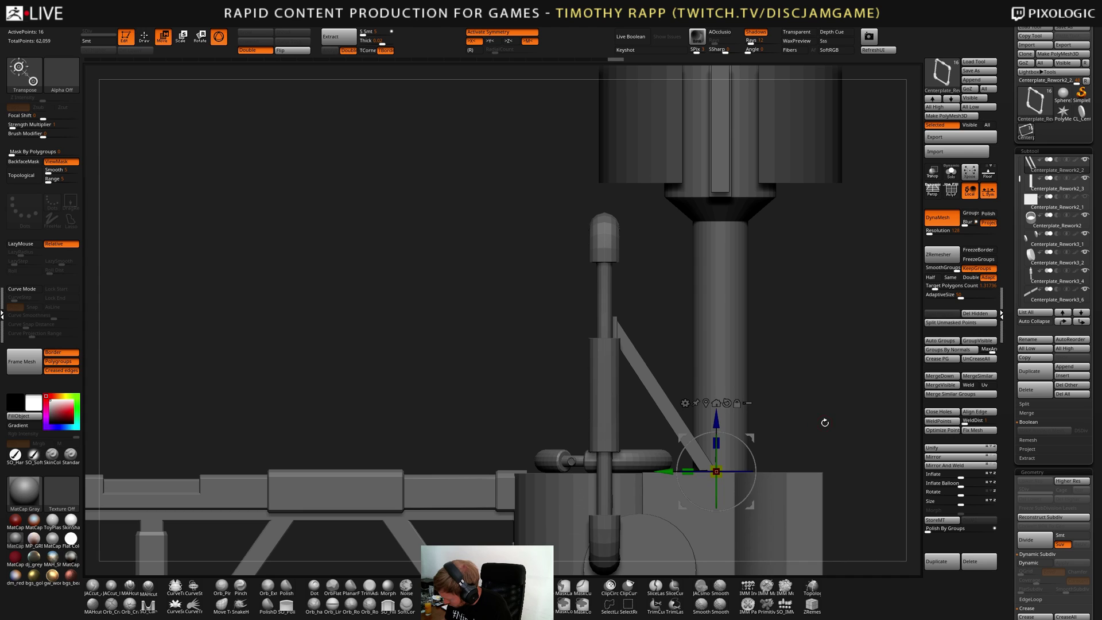
mouse_move(717, 425)
mouse_down()
mouse_move(732, 259)
mouse_move(741, 365)
mouse_move(767, 419)
mouse_move(666, 516)
mouse_move(746, 459)
mouse_up()
key(q)
key(r)
key(q)
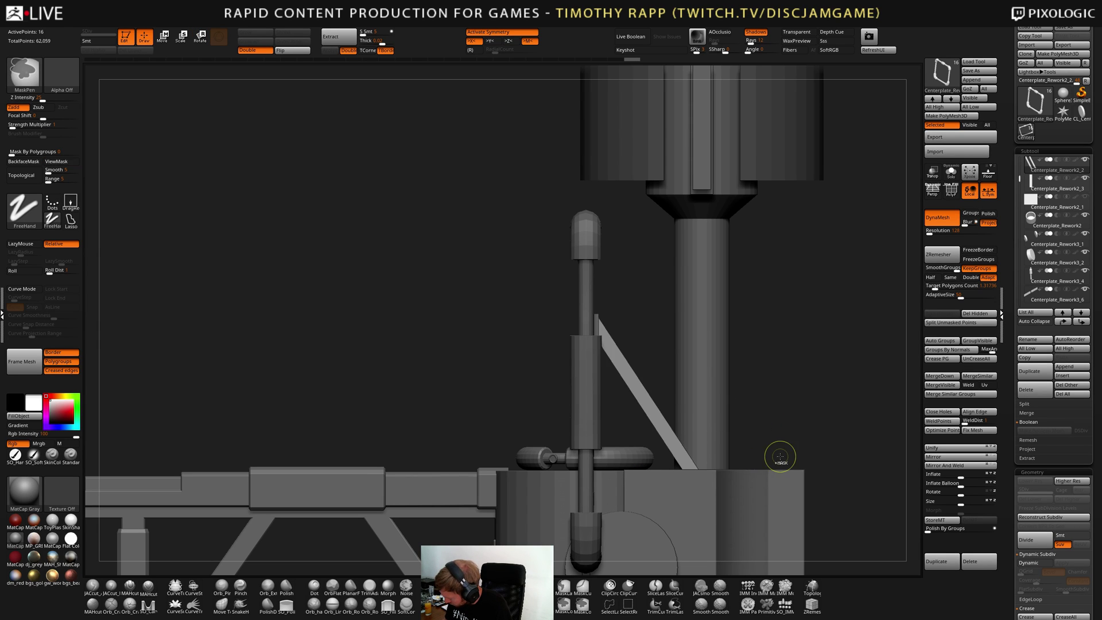
key(w)
drag(703, 419, 714, 224)
key(ctrl+z)
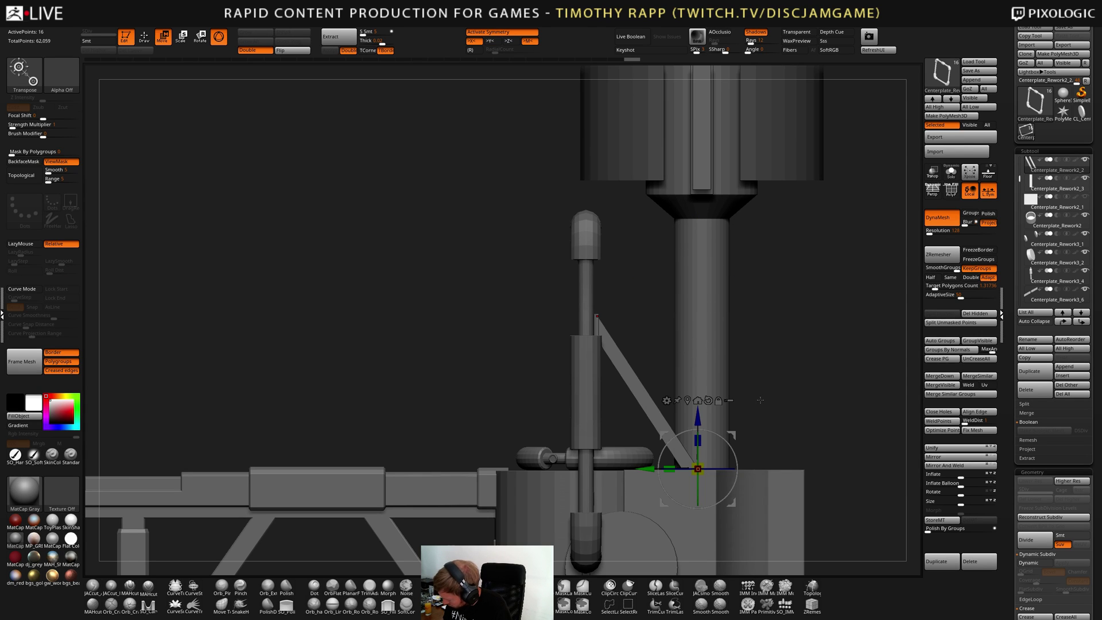
Rotate the slanted braces to slope the opposite way and move them to run from the pole's upper section to the crossbar
key(r)
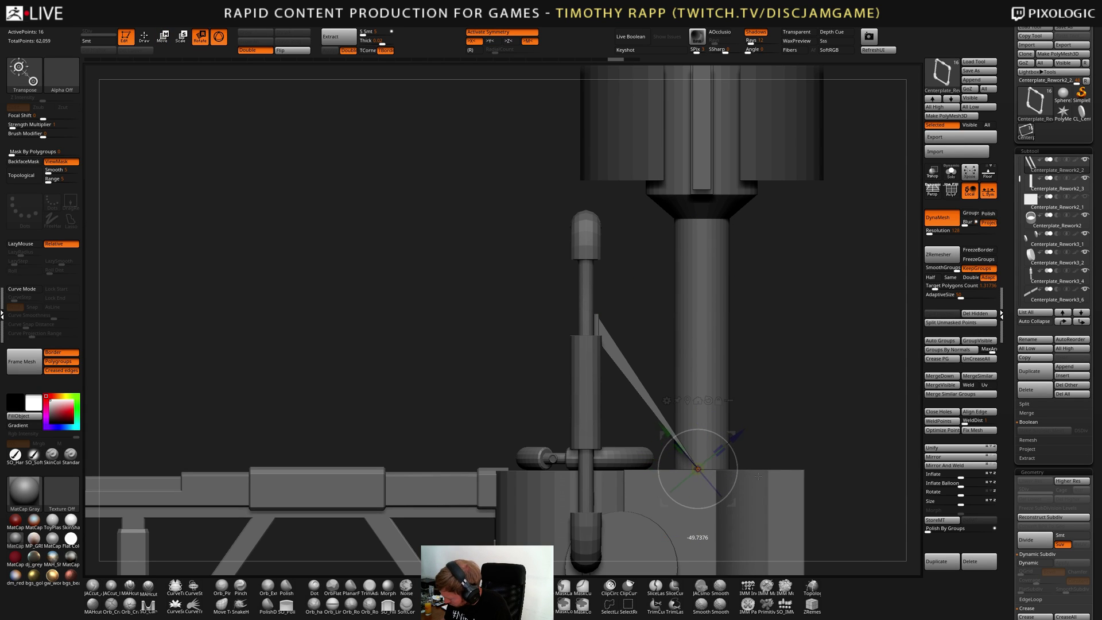
drag(737, 455, 759, 489)
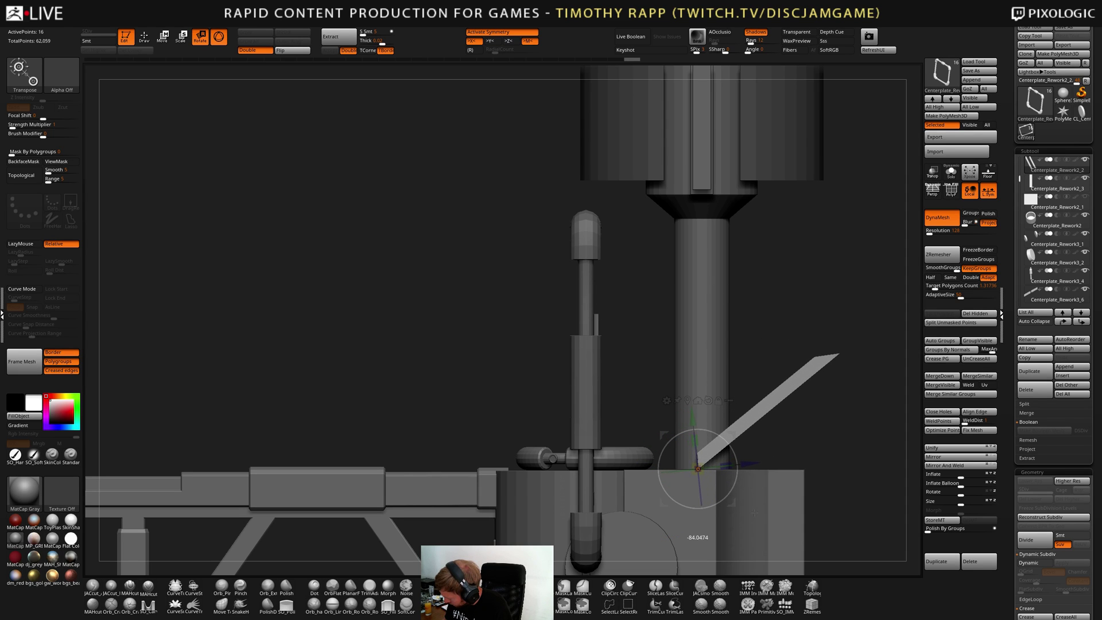
key(w)
drag(700, 467, 592, 354)
drag(660, 390, 743, 419)
mouse_move(599, 448)
mouse_down()
mouse_move(628, 389)
mouse_move(634, 434)
mouse_move(616, 455)
mouse_up()
key(r)
key(w)
drag(717, 434, 778, 412)
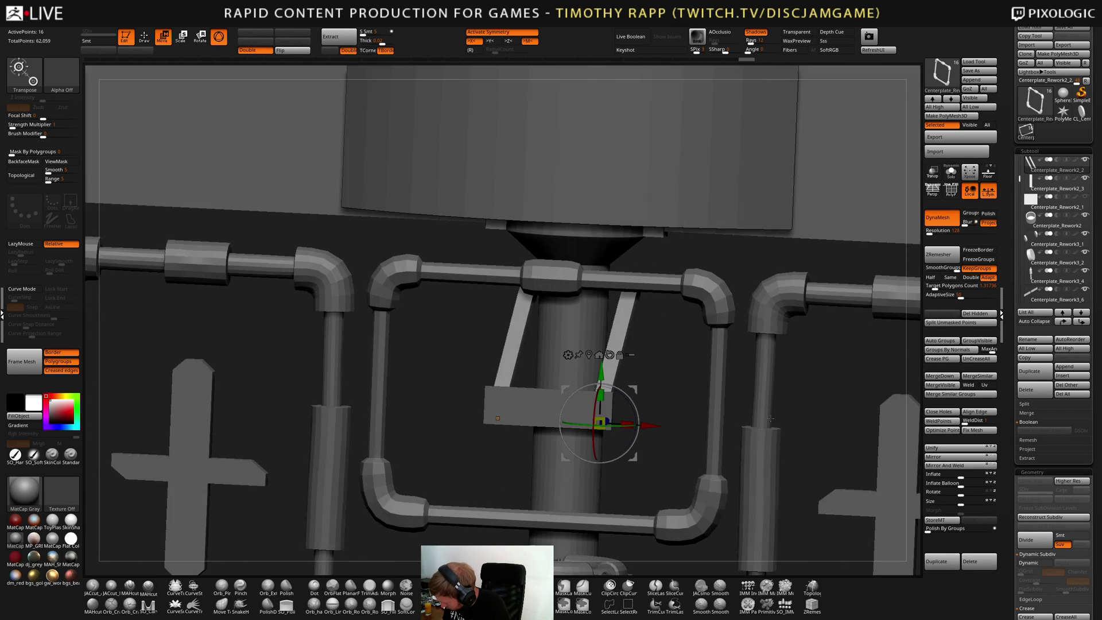
Select the crossbar subtool in the front view, centre the gizmo on it and reset the gizmo's orientation
key(q)
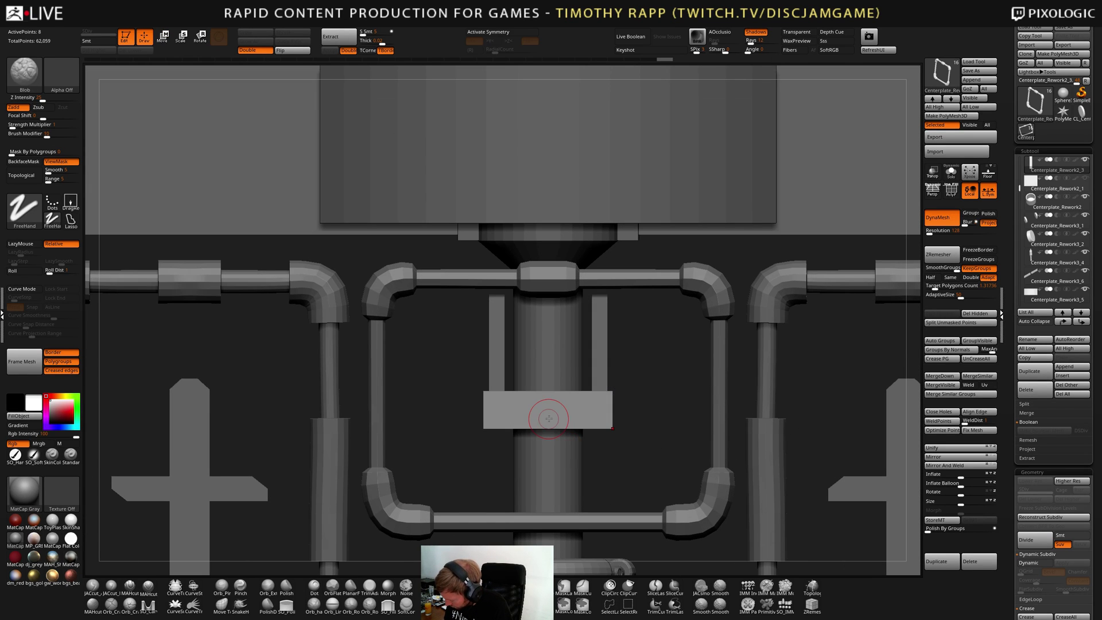
key(w)
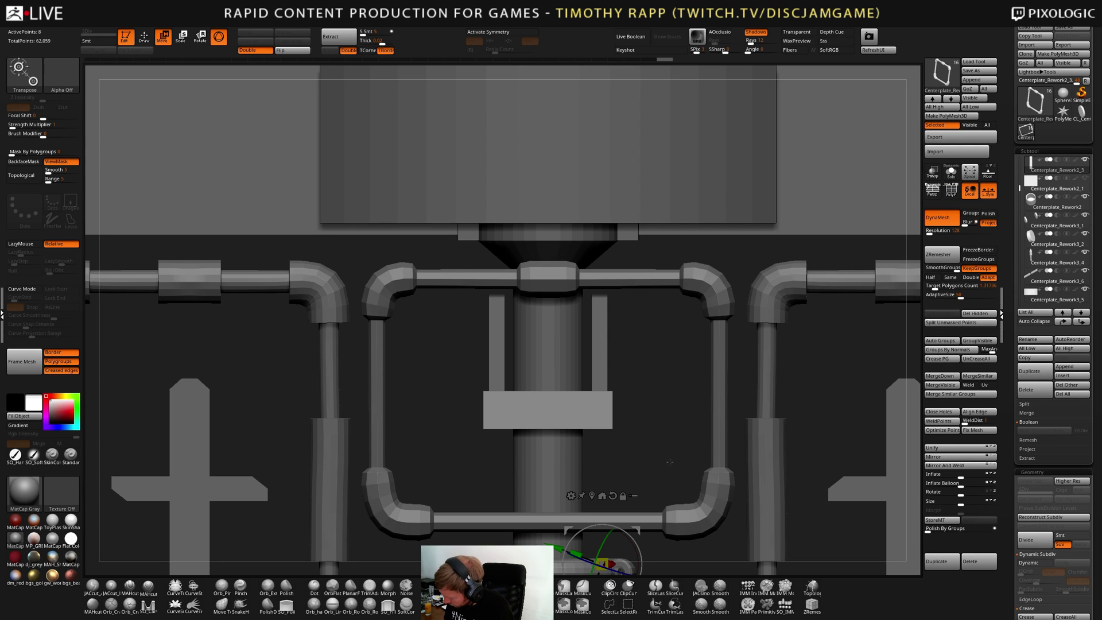
alt+drag(696, 492, 702, 426)
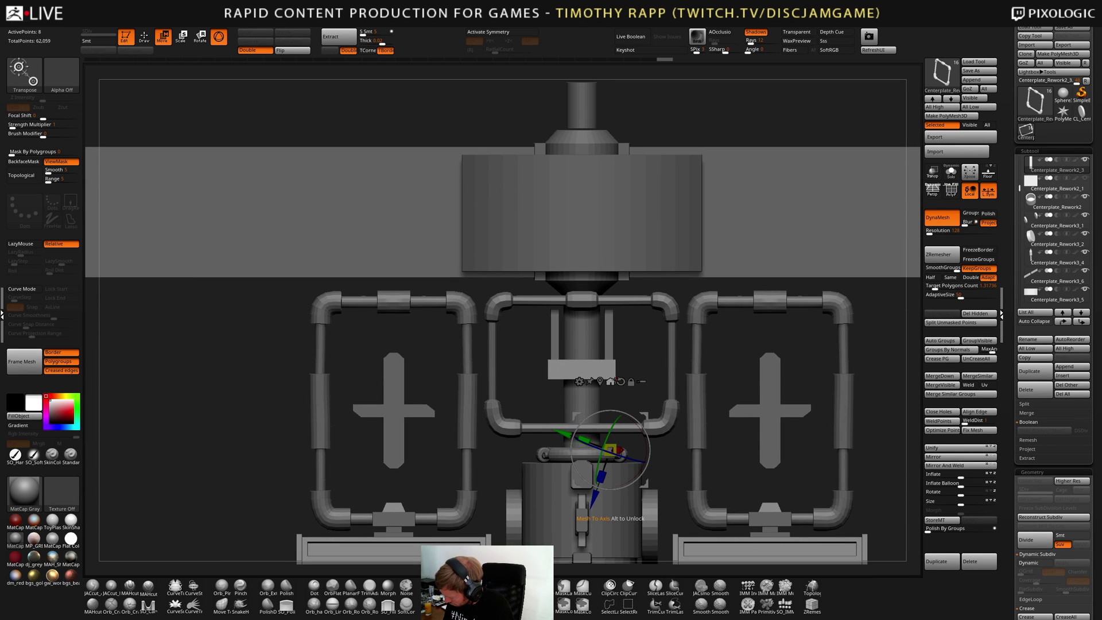
click(601, 381)
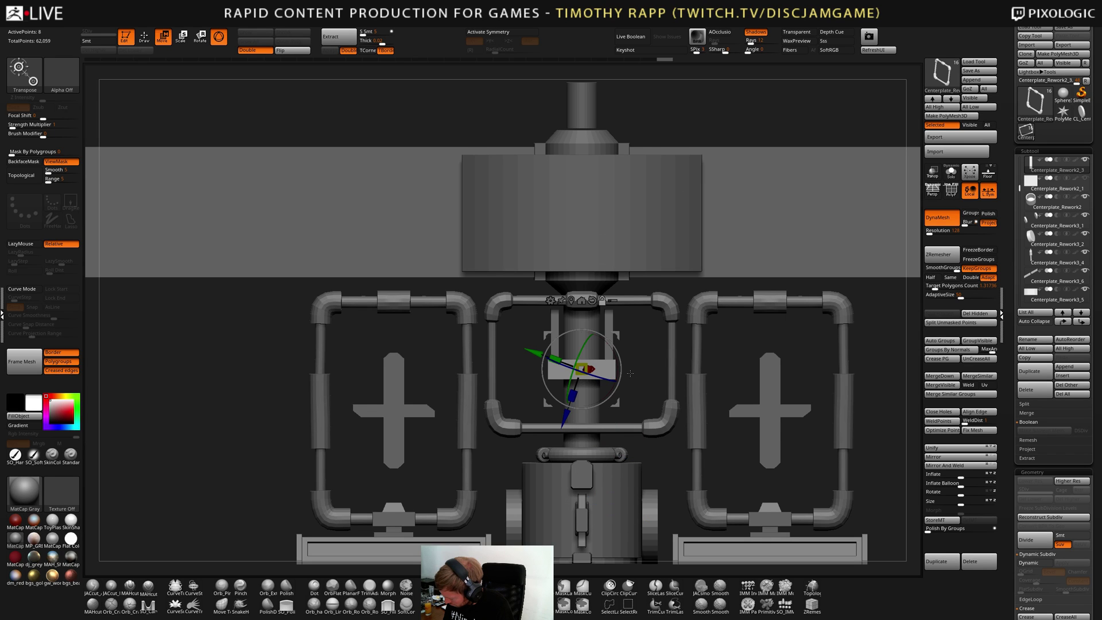
click(583, 299)
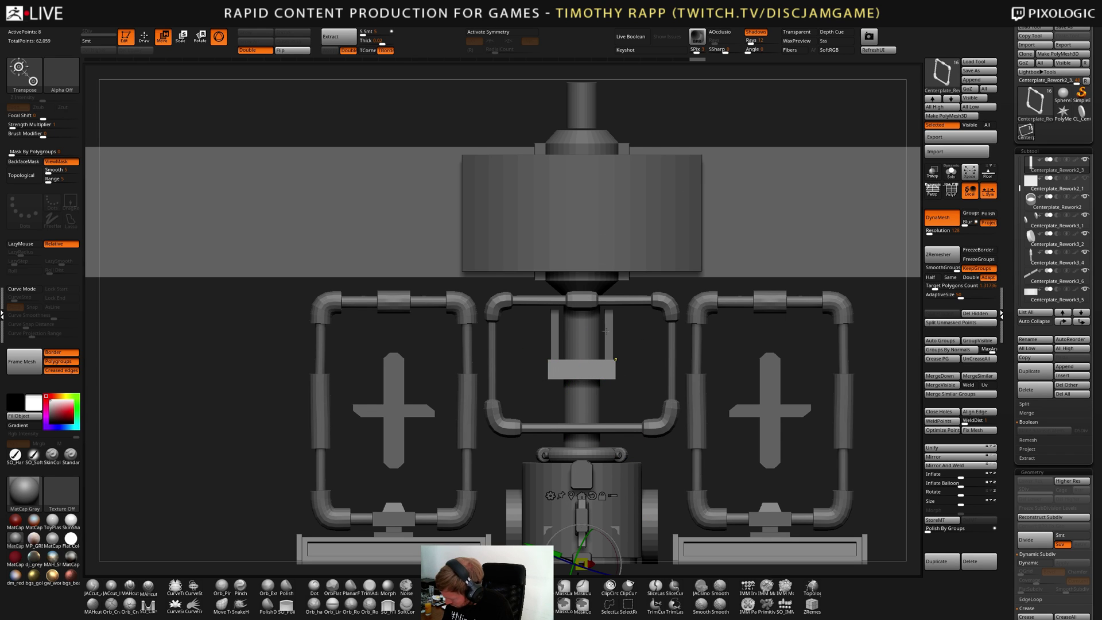
key(ctrl+z)
click(592, 301)
drag(763, 344, 723, 384)
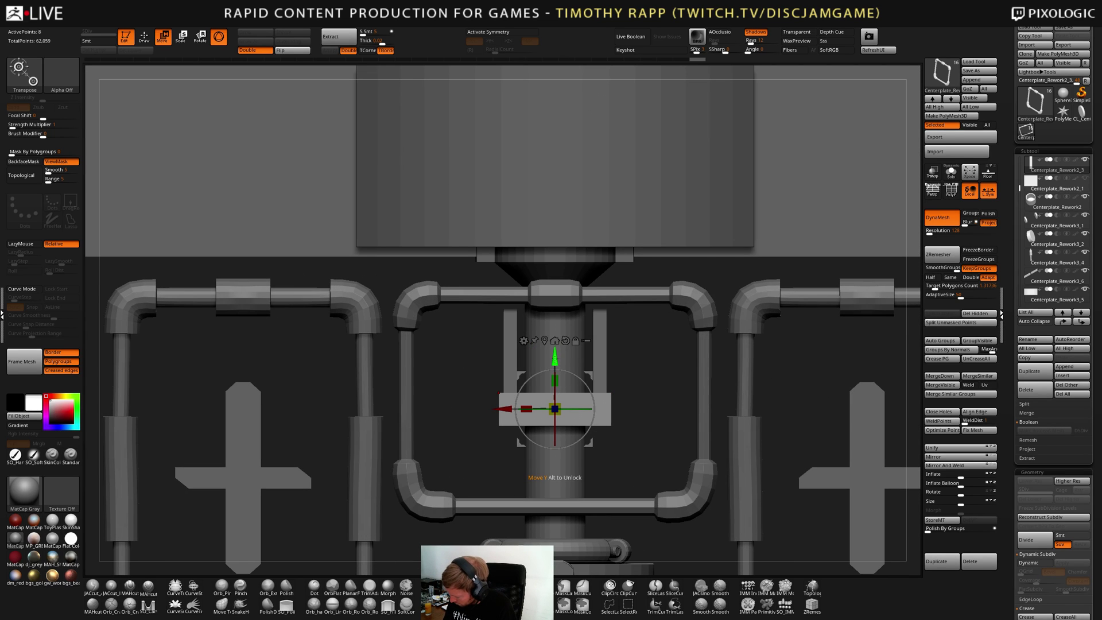
Nudge the crossbar vertically along the pole within the middle pipe frame
scroll(508, 432, down, 5)
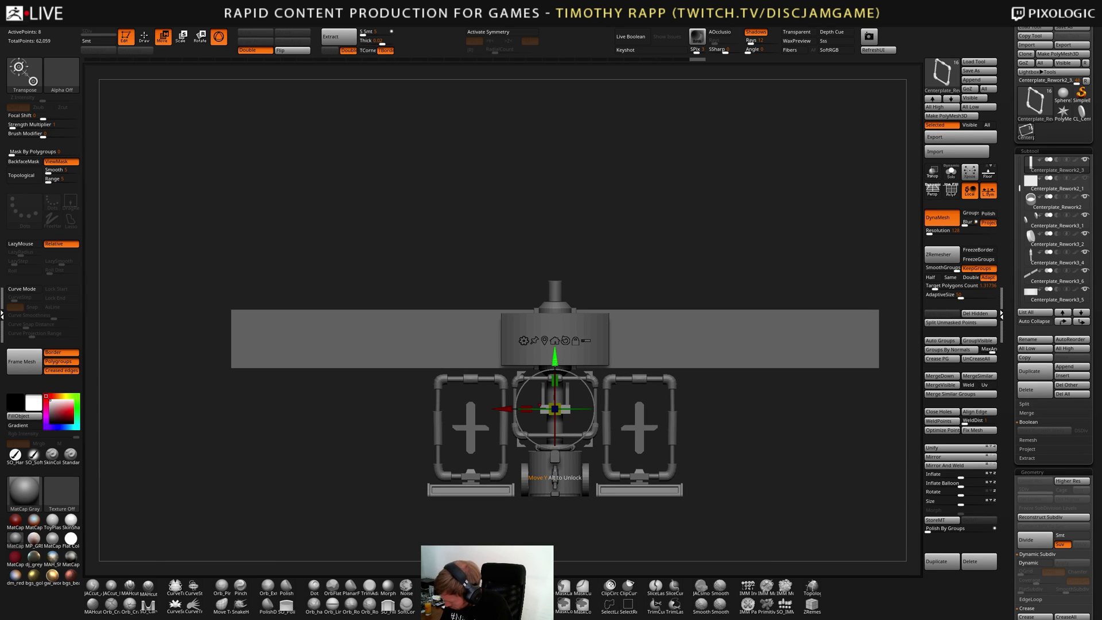
scroll(632, 345, up, 3)
drag(550, 361, 550, 358)
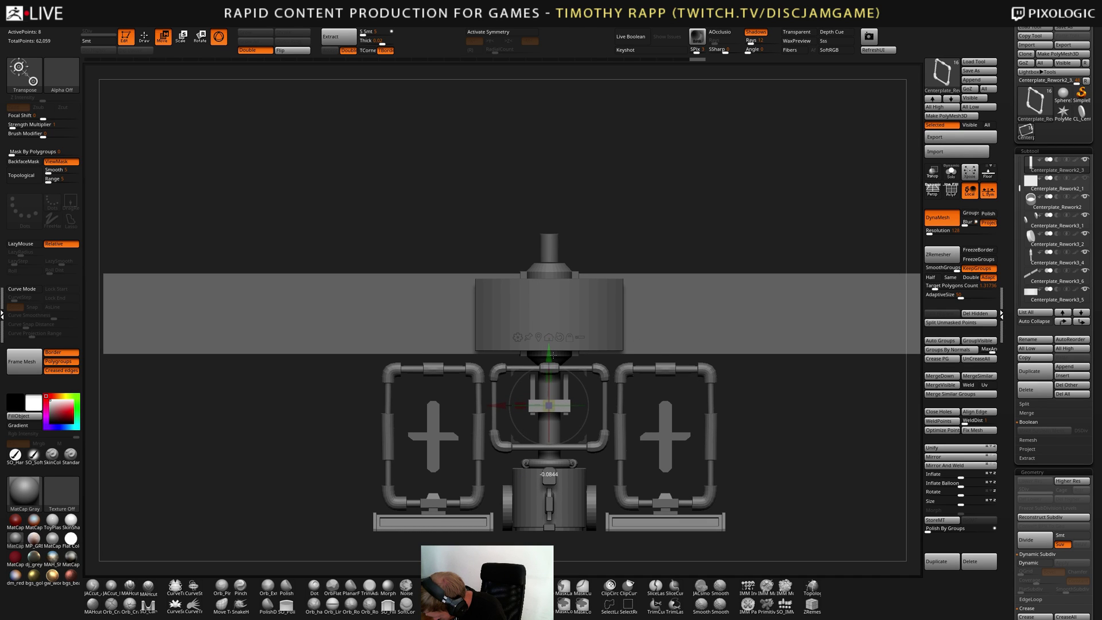
drag(554, 357, 553, 355)
Select the slanted braces' subtool in the side view and raise the braces slightly
mouse_move(798, 402)
mouse_down()
mouse_move(751, 403)
mouse_move(723, 387)
mouse_up()
key(q)
alt+click(617, 374)
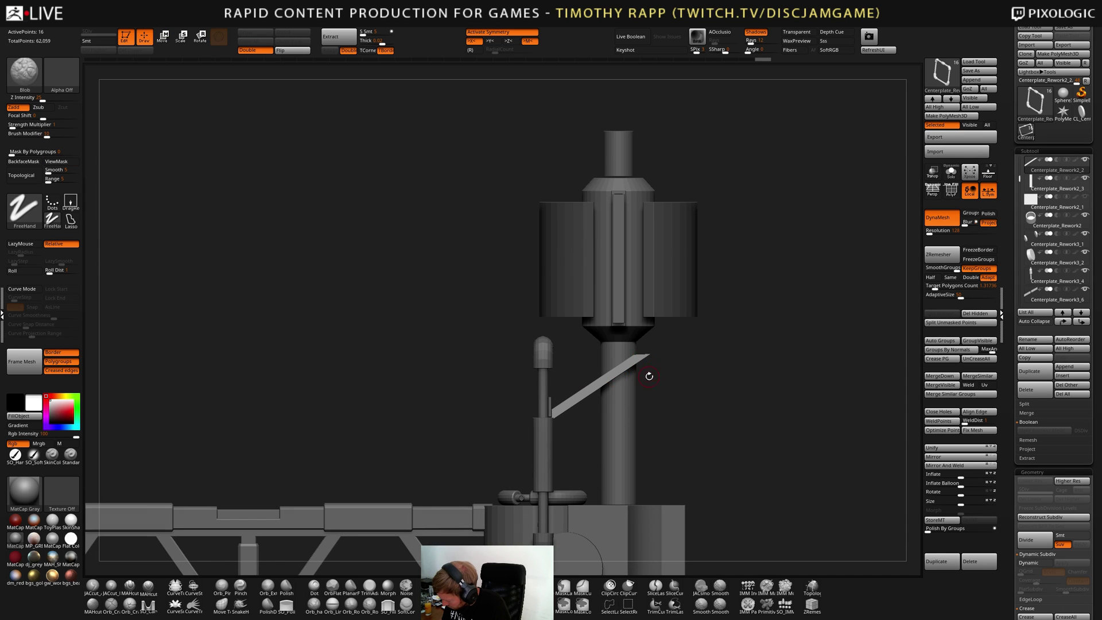
drag(650, 376, 685, 395)
key(w)
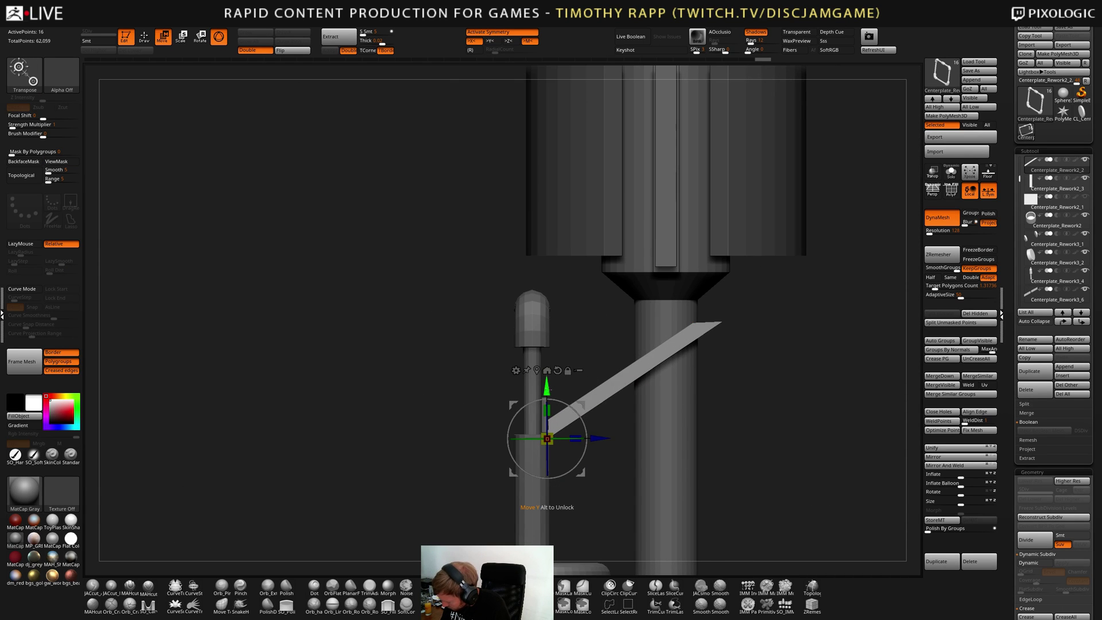
drag(549, 390, 550, 376)
key(q)
mouse_move(798, 412)
mouse_down()
mouse_move(767, 411)
mouse_move(800, 401)
mouse_move(620, 419)
mouse_move(663, 403)
mouse_up()
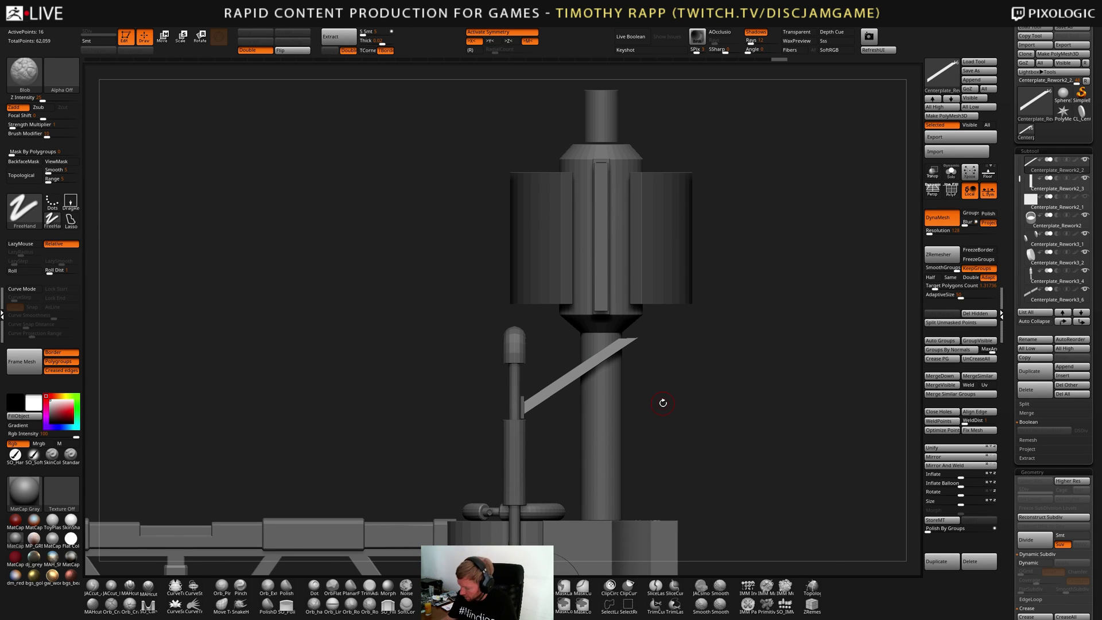
Raise the slanted braces further so their lower ends line up with the crossbar's height
mouse_move(656, 349)
alt+mouse_down()
mouse_move(669, 381)
mouse_move(660, 367)
mouse_move(735, 370)
alt+mouse_up()
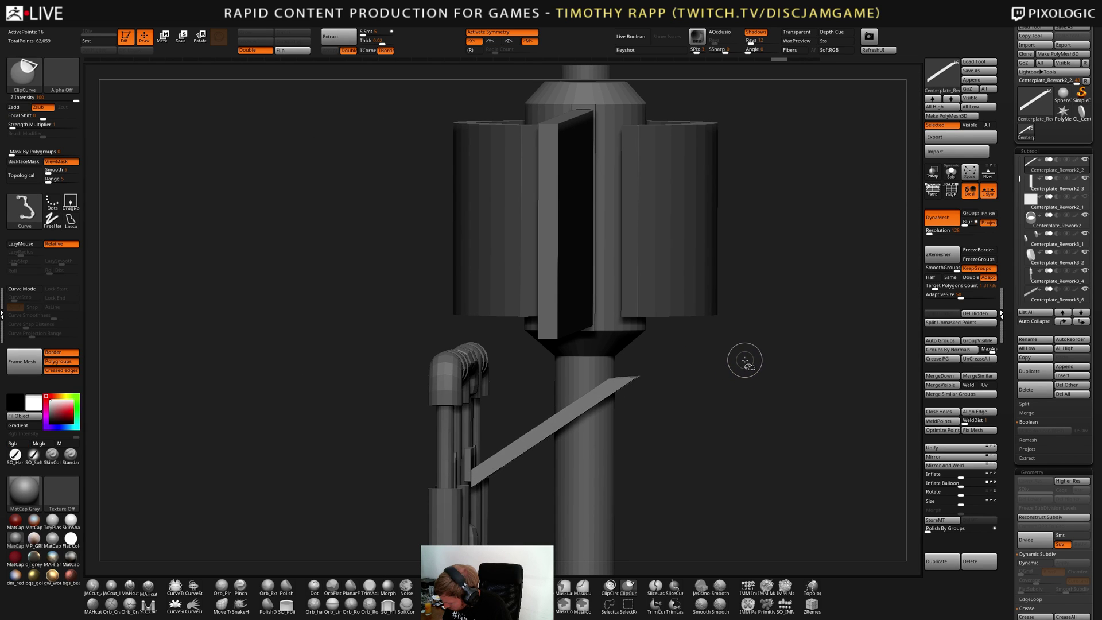
ctrl+click(745, 360)
ctrl+click(745, 359)
ctrl+click(745, 361)
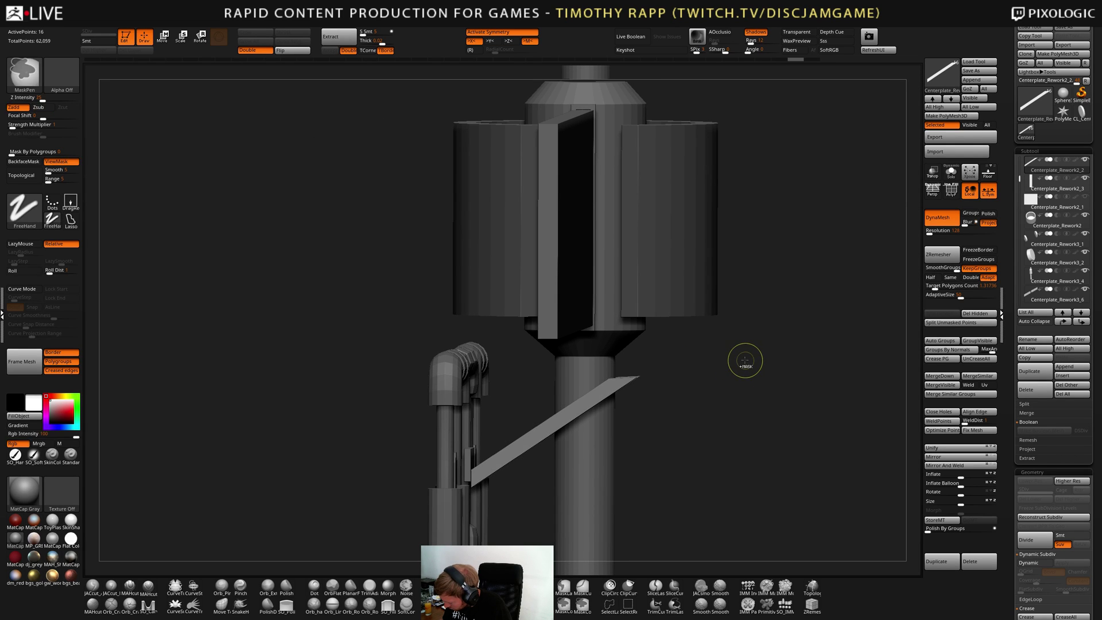
ctrl+click(745, 362)
ctrl+click(687, 429)
ctrl+click(691, 426)
drag(691, 426, 691, 421)
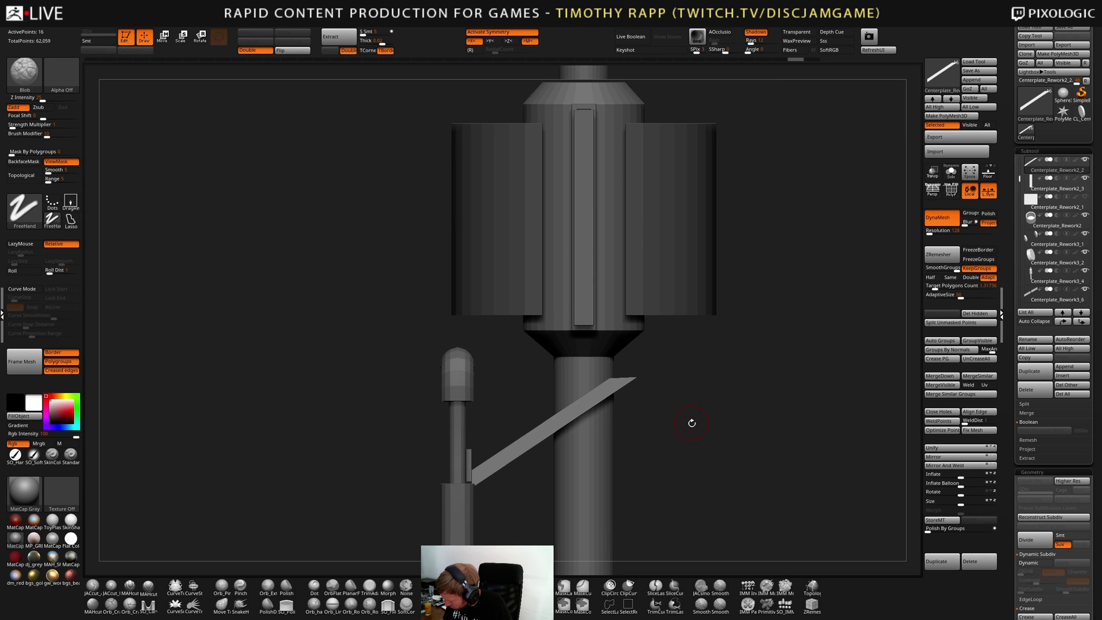
key(w)
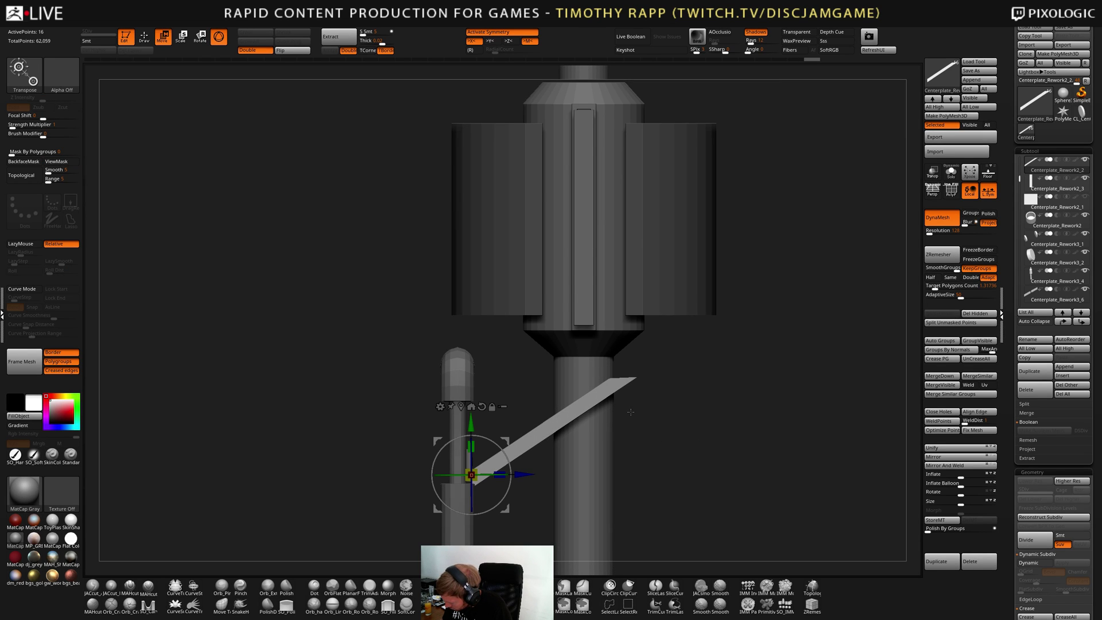
drag(471, 422, 471, 410)
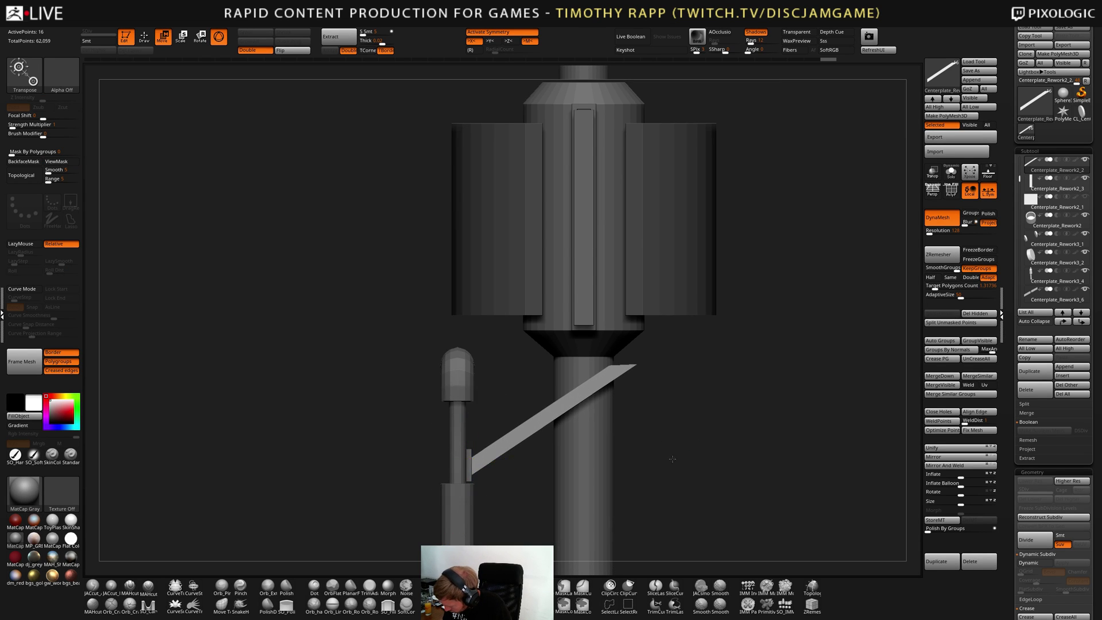
drag(672, 458, 689, 426)
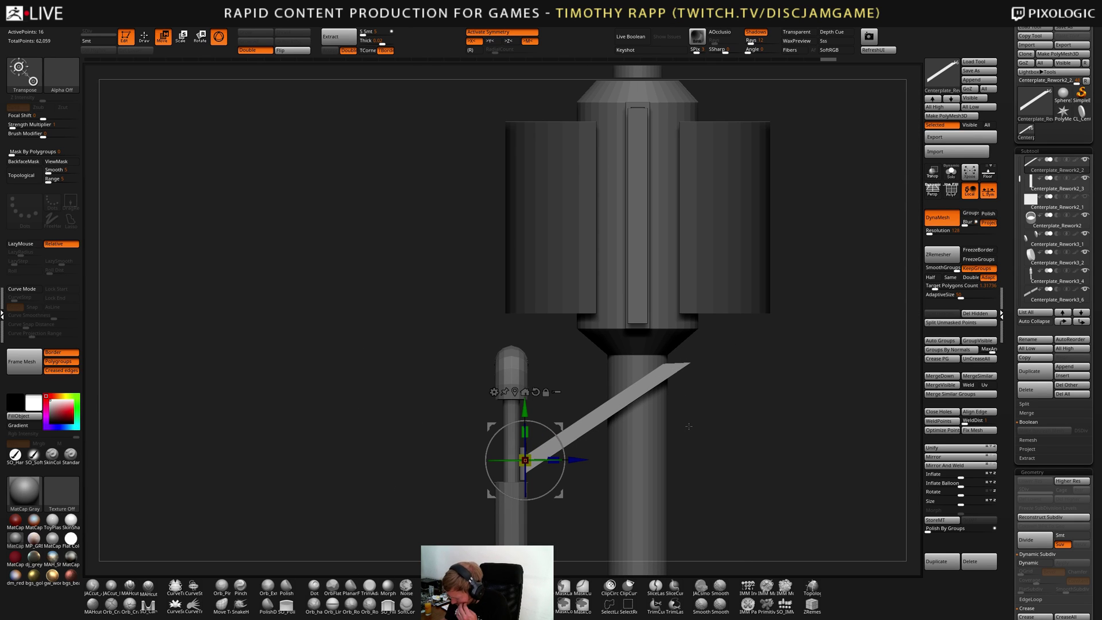
key(q)
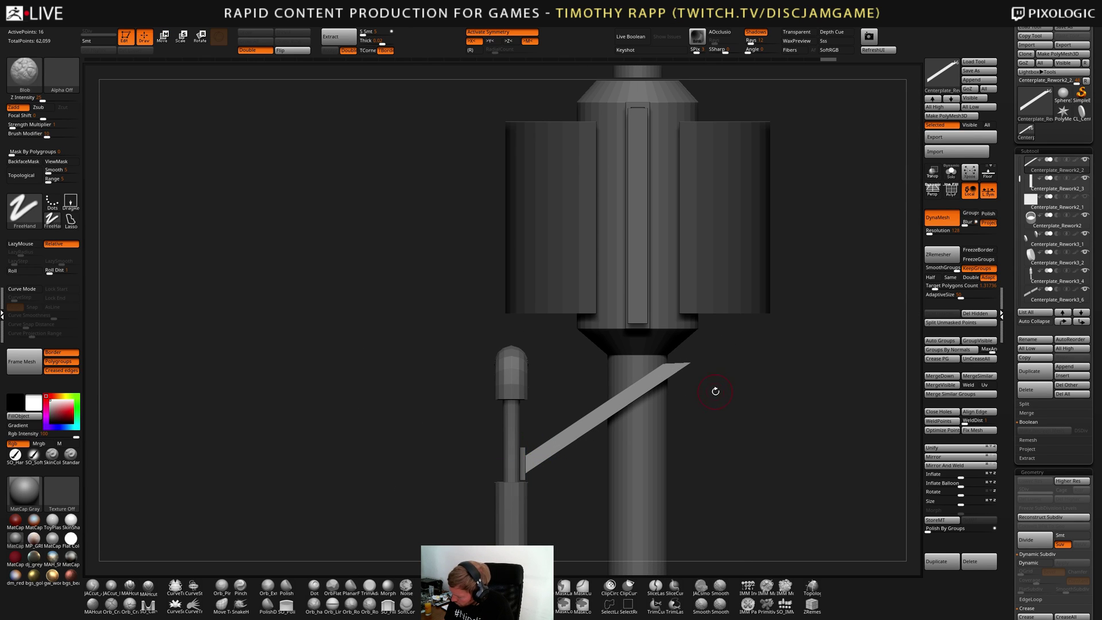
mouse_move(764, 342)
ctrl+mouse_down()
mouse_move(717, 366)
mouse_move(719, 386)
mouse_move(728, 368)
mouse_move(677, 387)
ctrl+mouse_up()
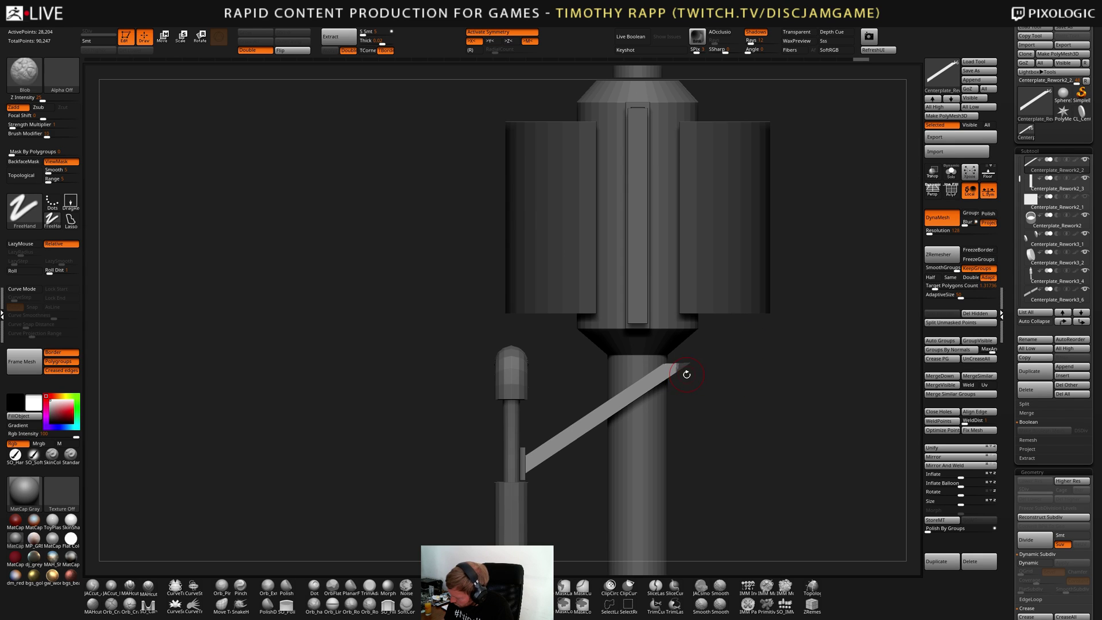
ctrl+click(738, 409)
ctrl+click(742, 401)
key(shift+f)
key(ctrl+z)
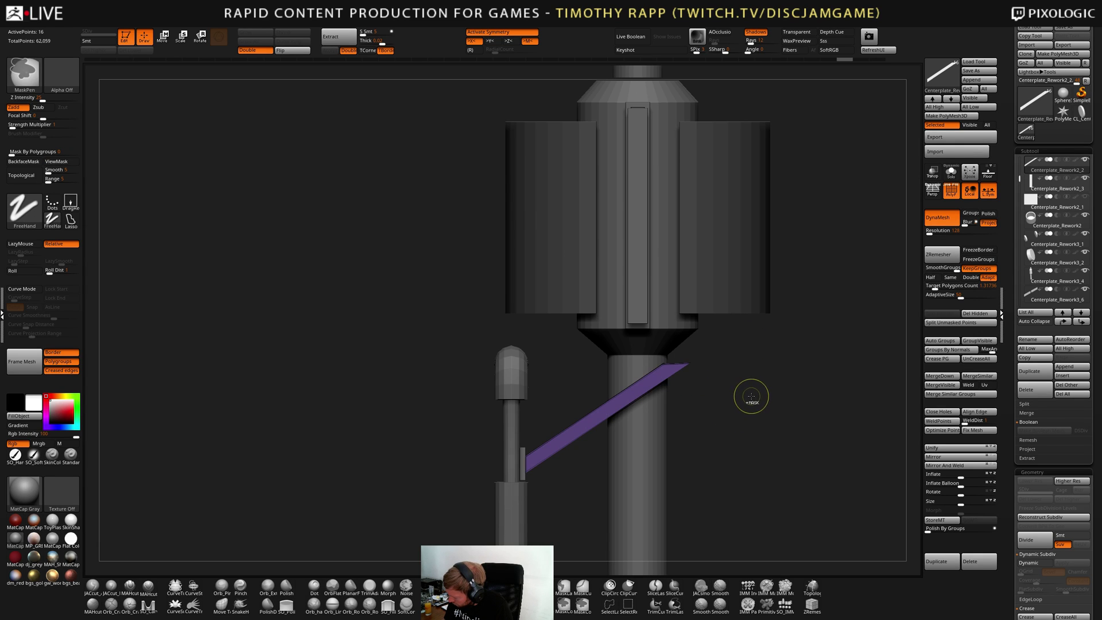
key(ctrl+z)
Isolate the braces' upper ends with a mask and flatten them into a vertical edge at the pole
ctrl+drag(733, 351, 680, 383)
key(w)
drag(524, 408, 527, 442)
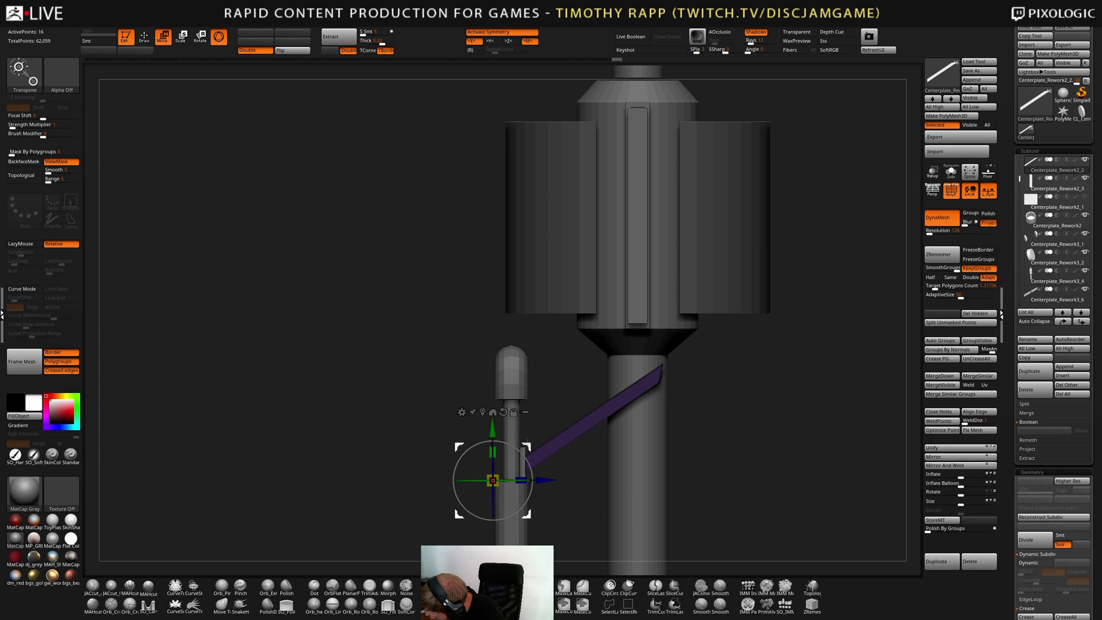
click(659, 384)
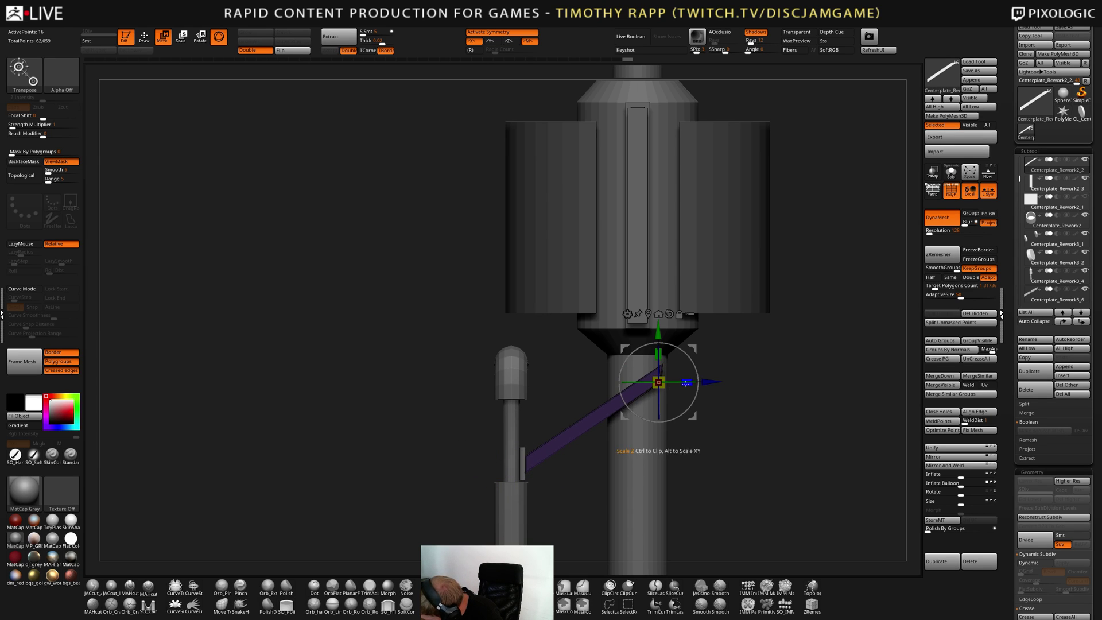
drag(696, 352, 696, 347)
Isolate the braces' pole-side ends with a mask and lower them so the braces slope down from crossbar to pole
mouse_move(795, 368)
alt+mouse_down()
mouse_move(736, 395)
mouse_move(770, 377)
mouse_move(724, 418)
mouse_move(791, 422)
mouse_move(756, 438)
mouse_move(738, 398)
alt+mouse_up()
key(q)
shift+drag(736, 383, 648, 433)
ctrl+click(743, 431)
key(w)
drag(667, 392, 660, 489)
drag(658, 436, 659, 435)
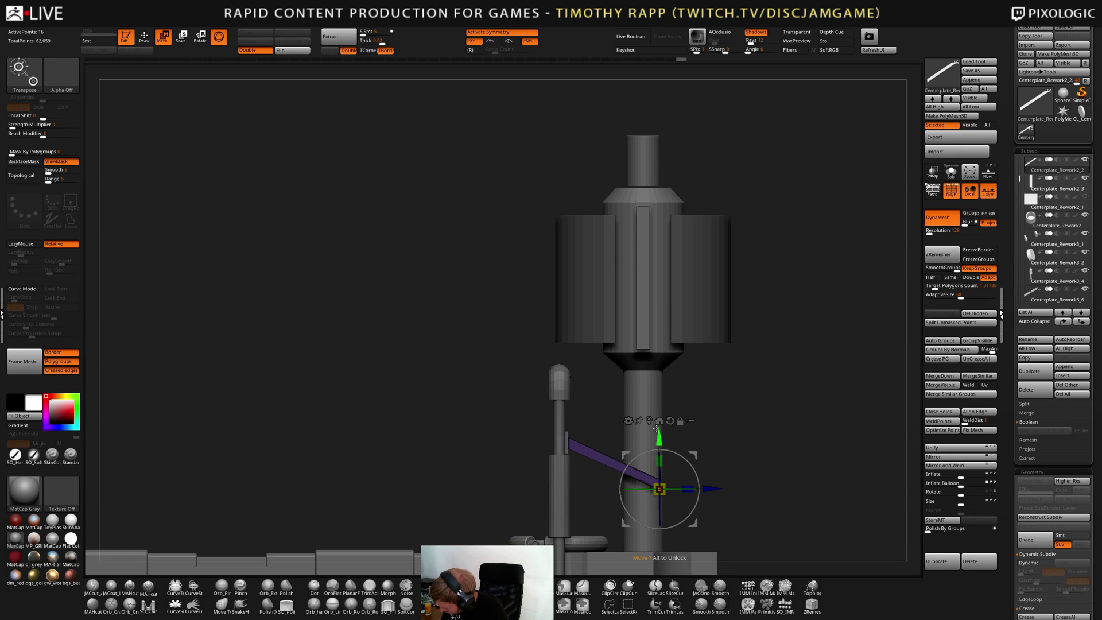
Raise the braces' pole-side ends slightly to fine-tune the downward slope
mouse_move(738, 410)
mouse_down()
mouse_move(688, 426)
mouse_move(725, 415)
mouse_up()
key(q)
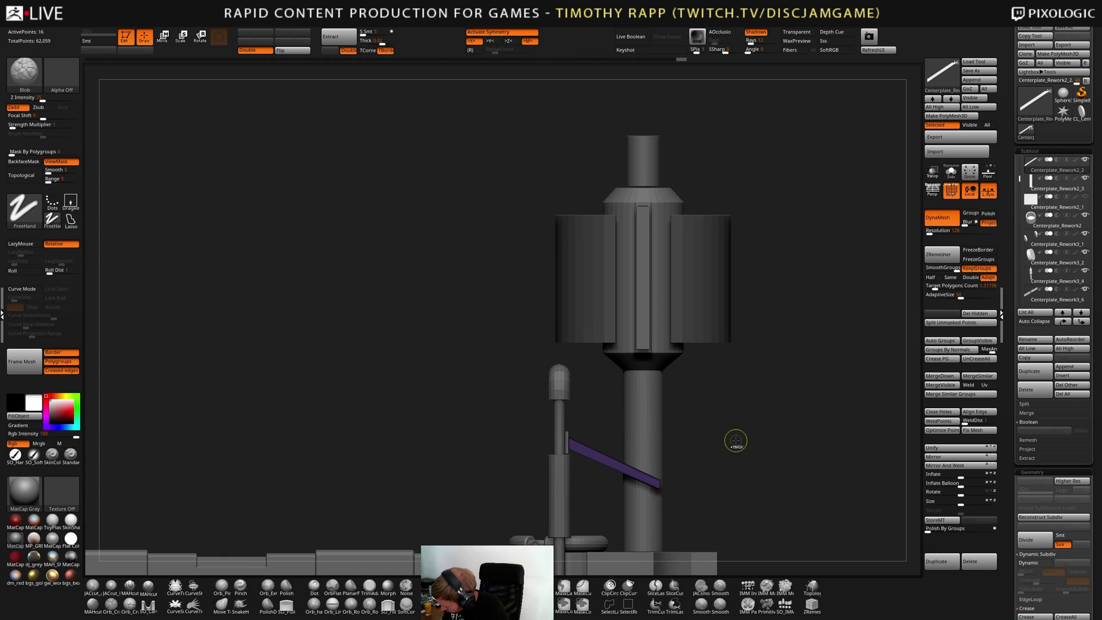
scroll(746, 465, up, 2)
key(w)
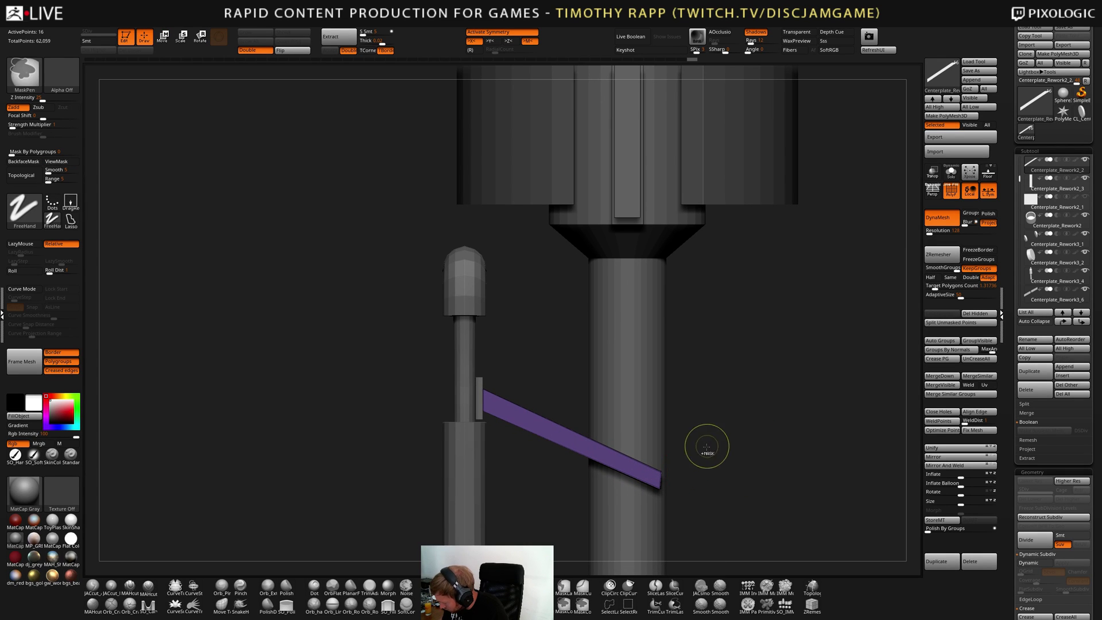
ctrl+click(715, 458)
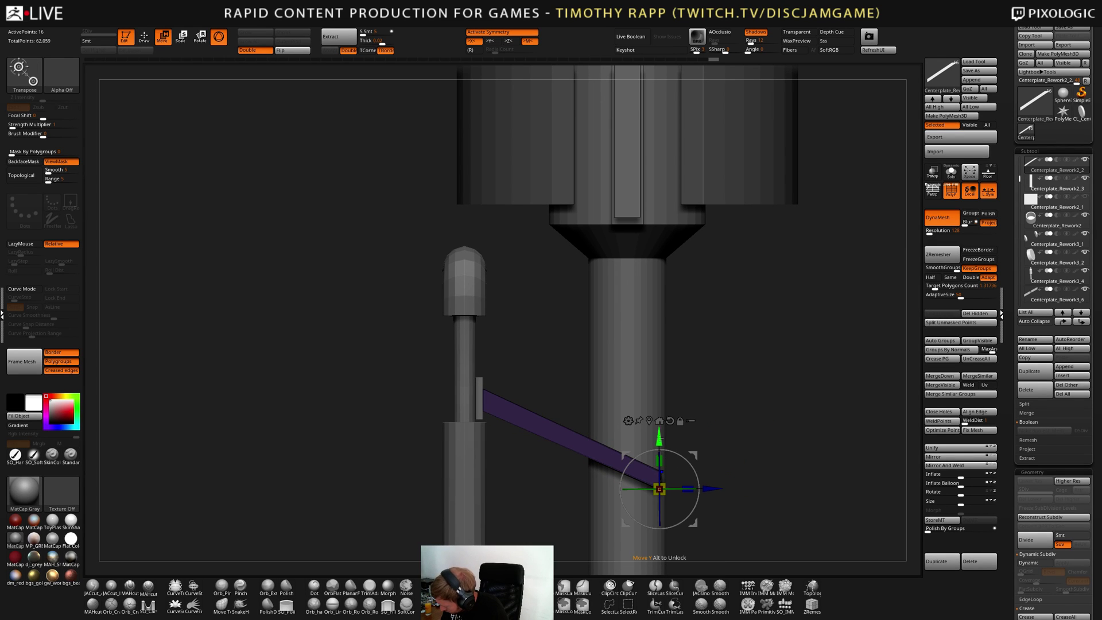
drag(660, 459, 664, 433)
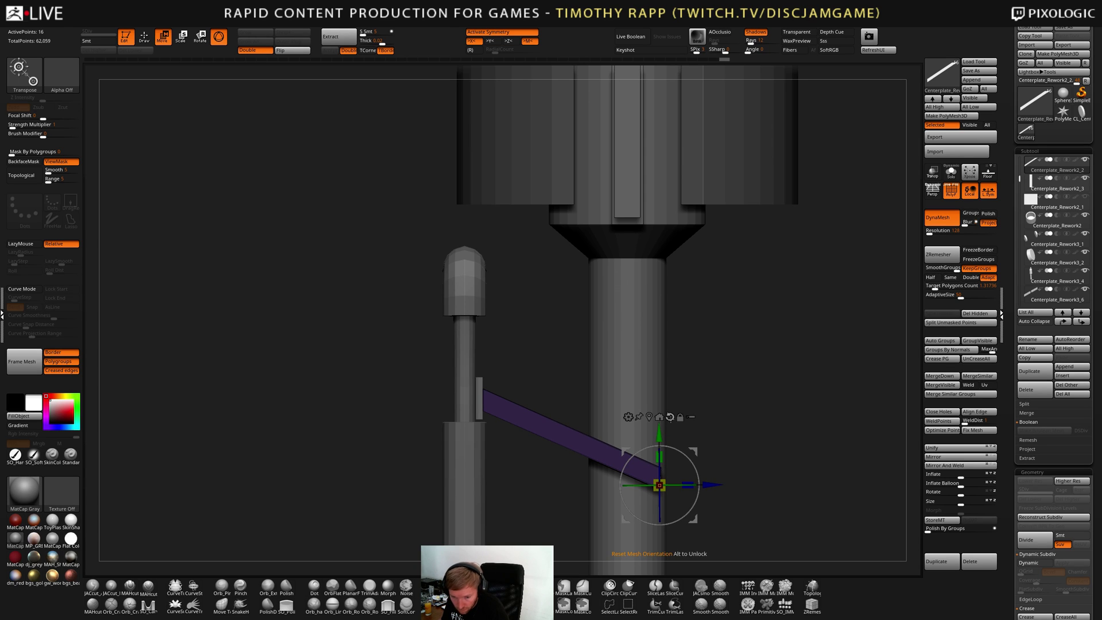
Clear the mask and trim the braces' pole-side ends with a vertical ClipCurve cut
key(q)
ctrl+drag(727, 471, 736, 466)
ctrl+shift+drag(666, 380, 665, 534)
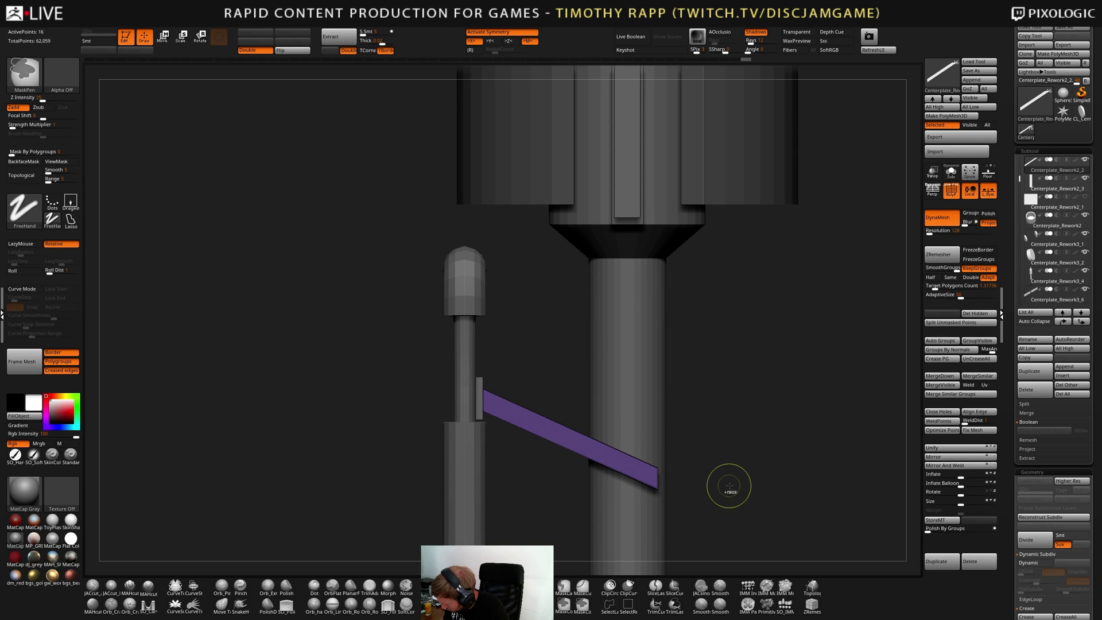
ctrl+shift+drag(658, 360, 656, 554)
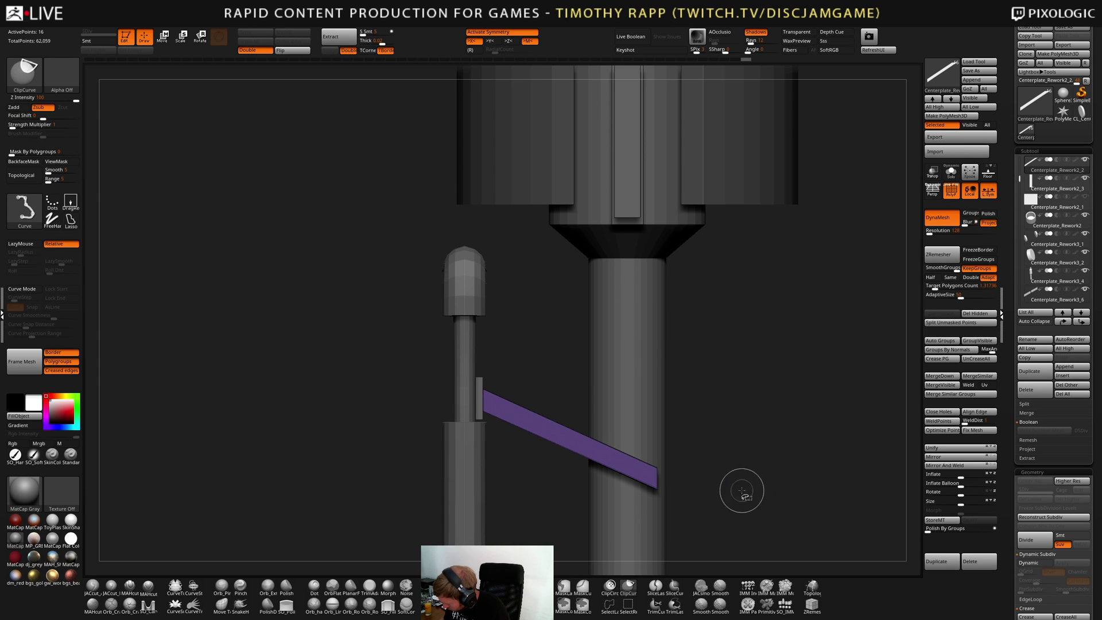
drag(759, 470, 726, 467)
mouse_move(593, 511)
ctrl+shift+mouse_down()
mouse_move(594, 344)
mouse_move(581, 308)
mouse_move(598, 278)
ctrl+shift+mouse_up()
key(w)
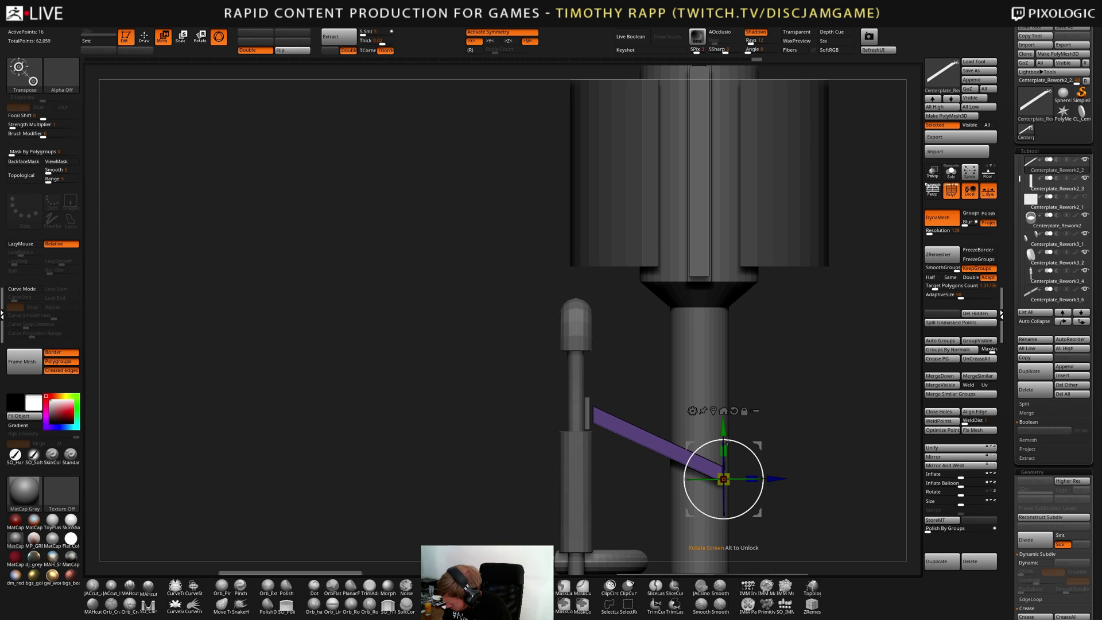
mouse_move(756, 446)
mouse_down()
mouse_move(768, 431)
mouse_move(757, 462)
mouse_up()
Adjust the two braces sideways relative to the pole in the front view
key(q)
key(f)
ctrl+drag(718, 413, 670, 530)
key(w)
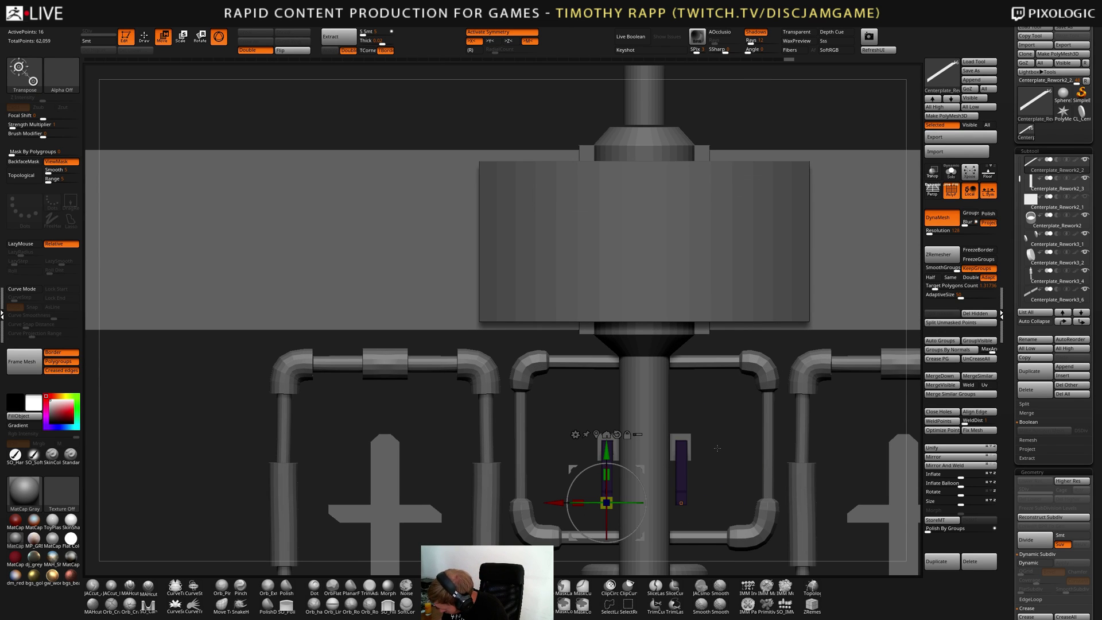
key(q)
ctrl+click(591, 418)
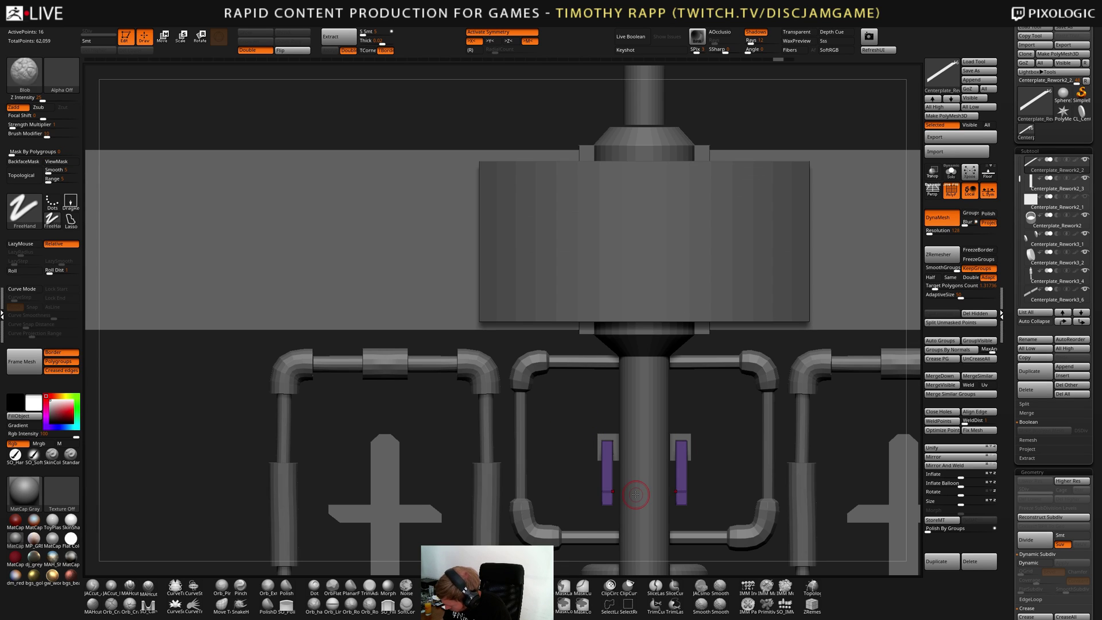
key(w)
drag(555, 503, 373, 516)
key(q)
Select the 3DAlpha02 alpha of the pipe frame as the current alpha
mouse_move(777, 517)
alt+mouse_down()
mouse_move(777, 477)
mouse_move(819, 485)
mouse_move(767, 499)
mouse_move(786, 496)
alt+mouse_up()
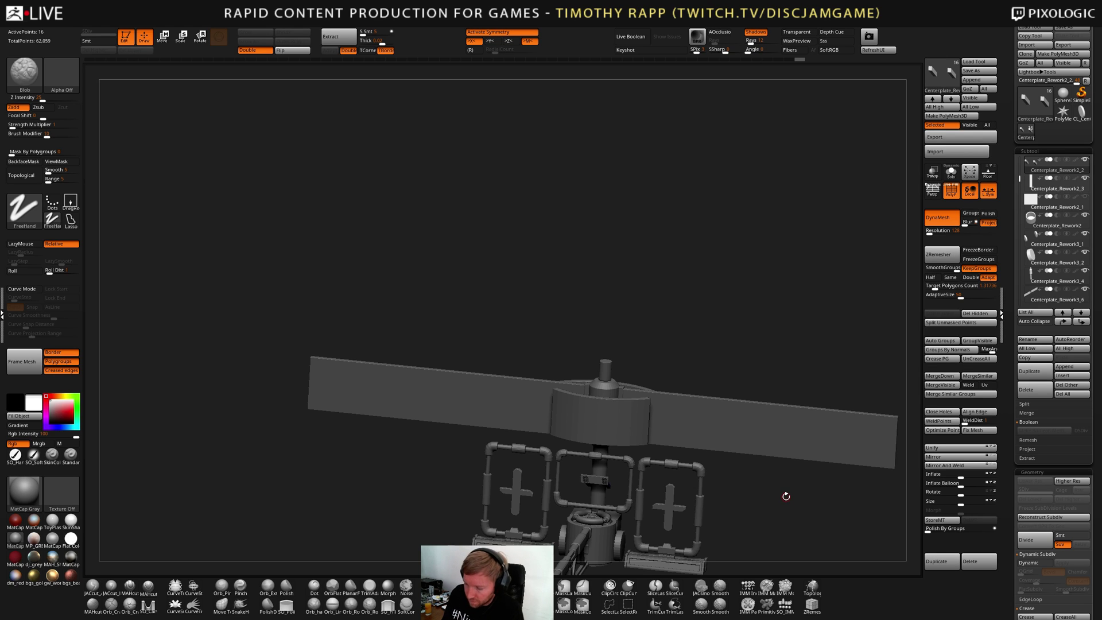
click(61, 73)
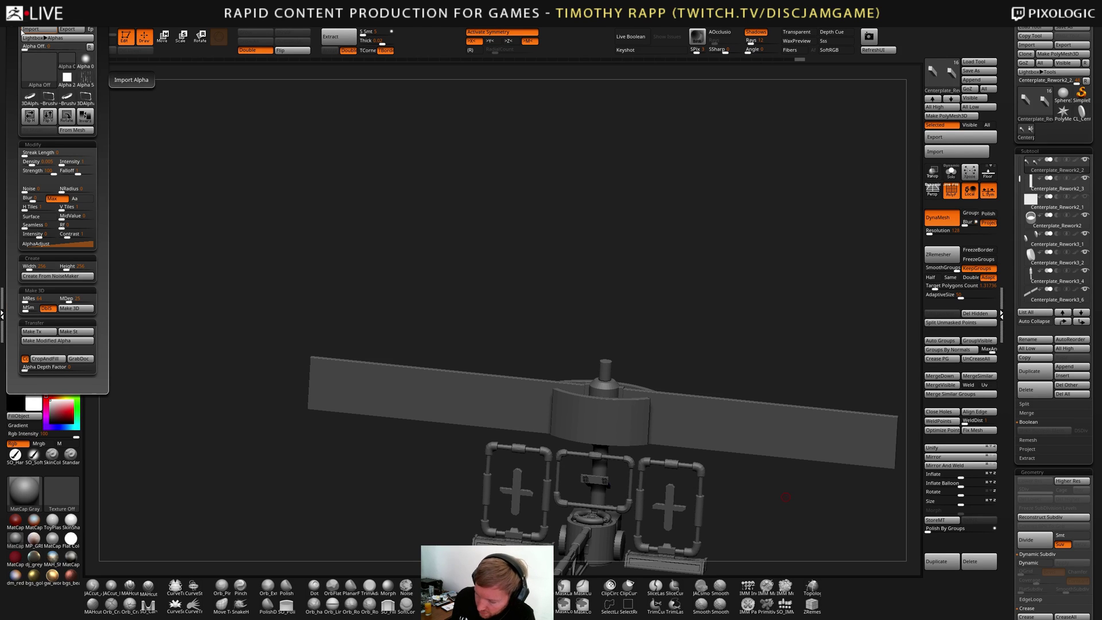
click(87, 99)
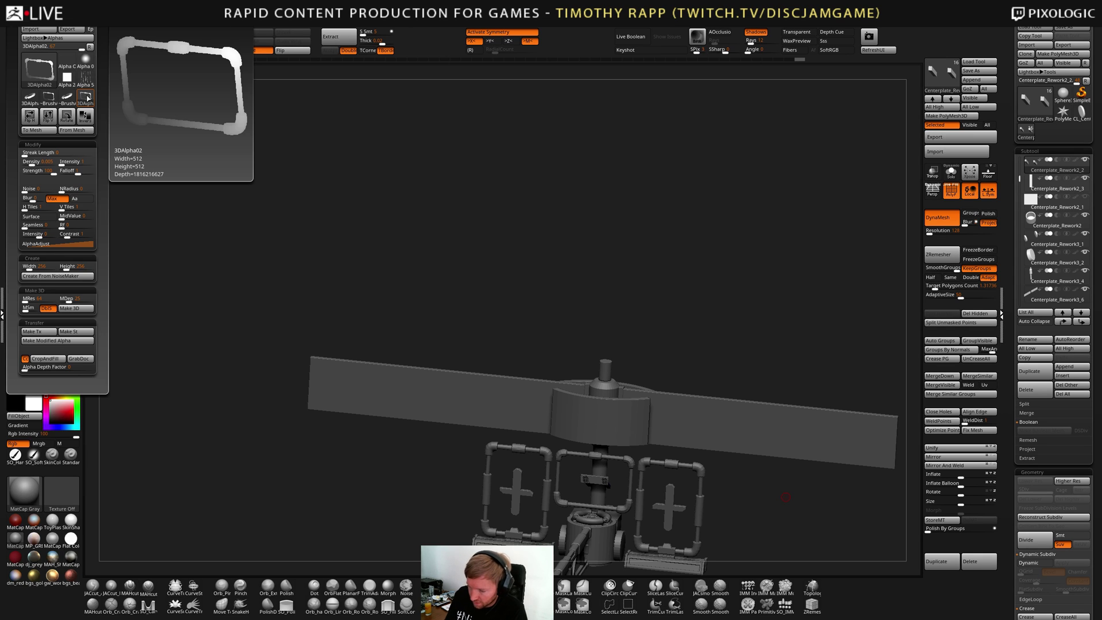
Look through the Blob brush's creation, modifier, and alpha and texture settings
mouse_move(35, 15)
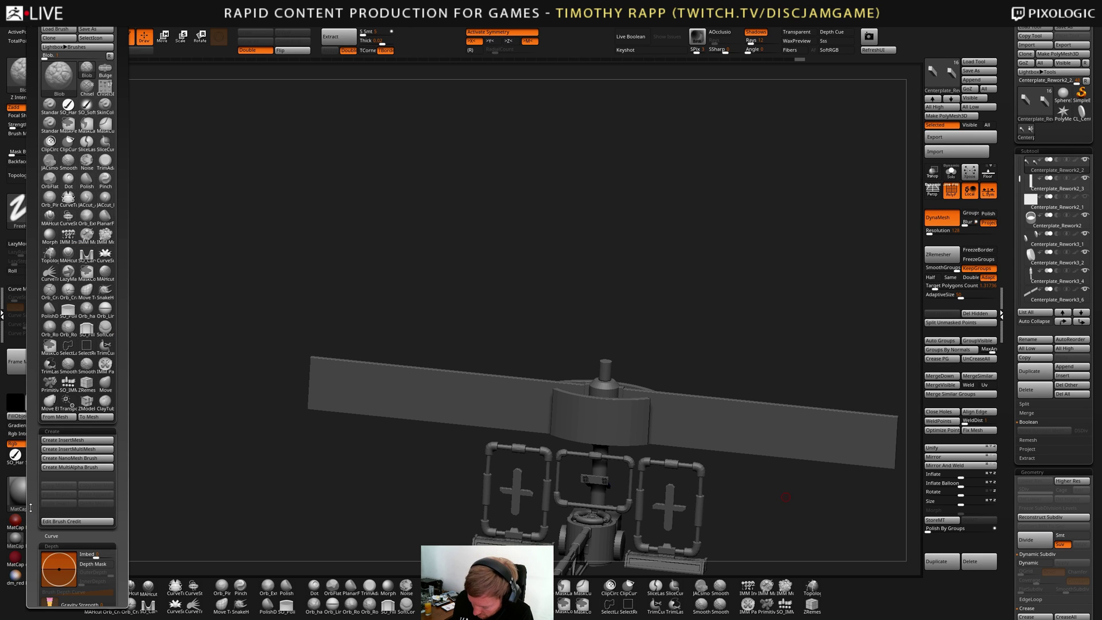
drag(30, 508, 31, 442)
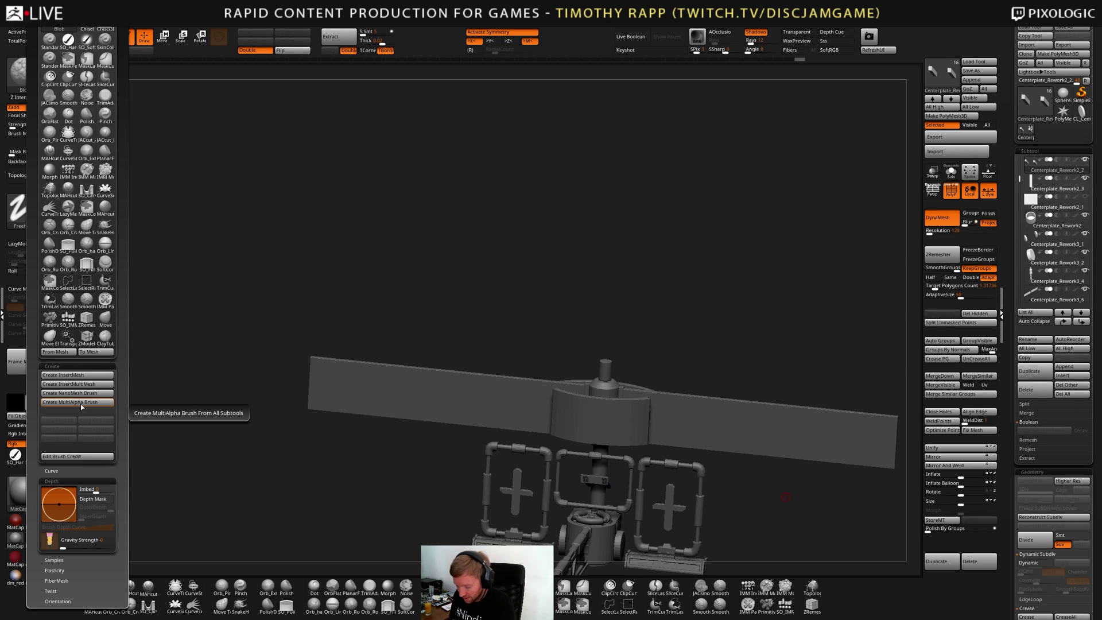
scroll(82, 406, down, 5)
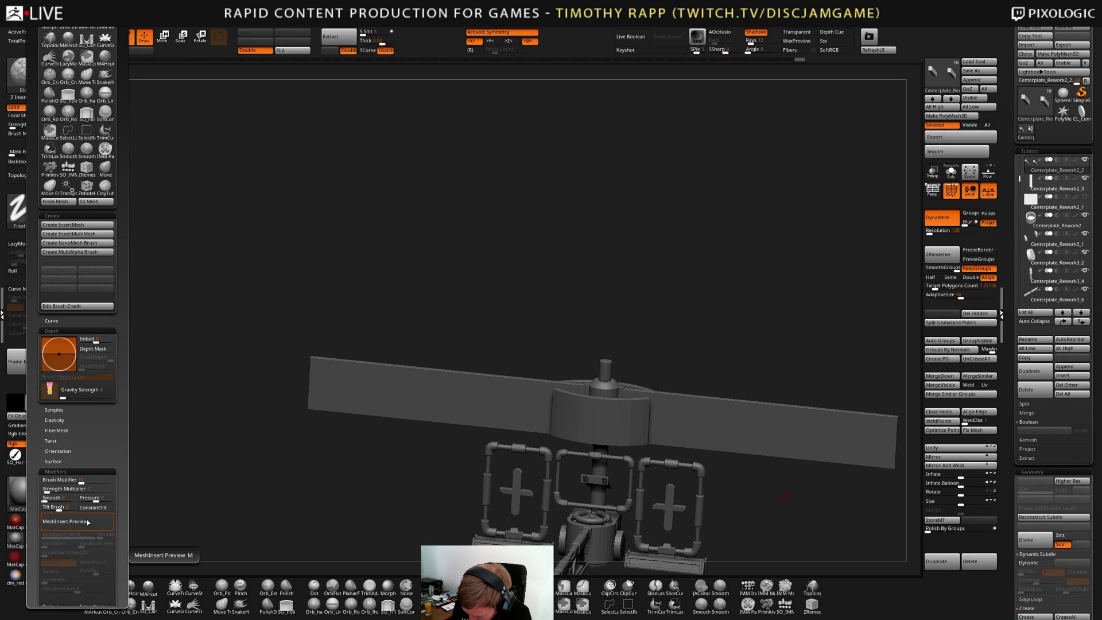
click(88, 522)
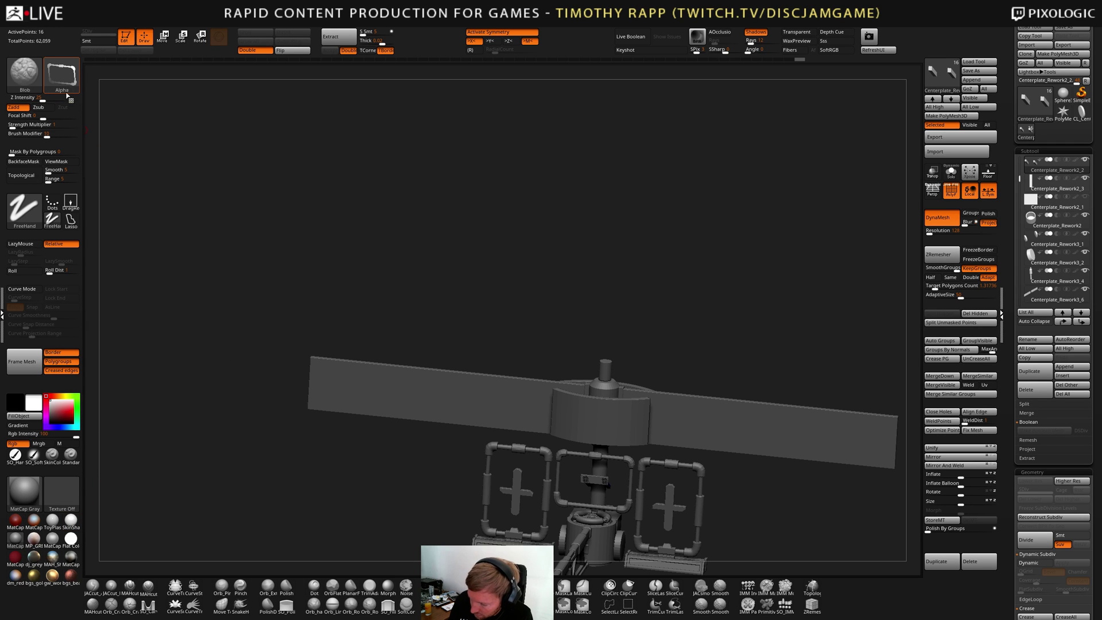
click(25, 72)
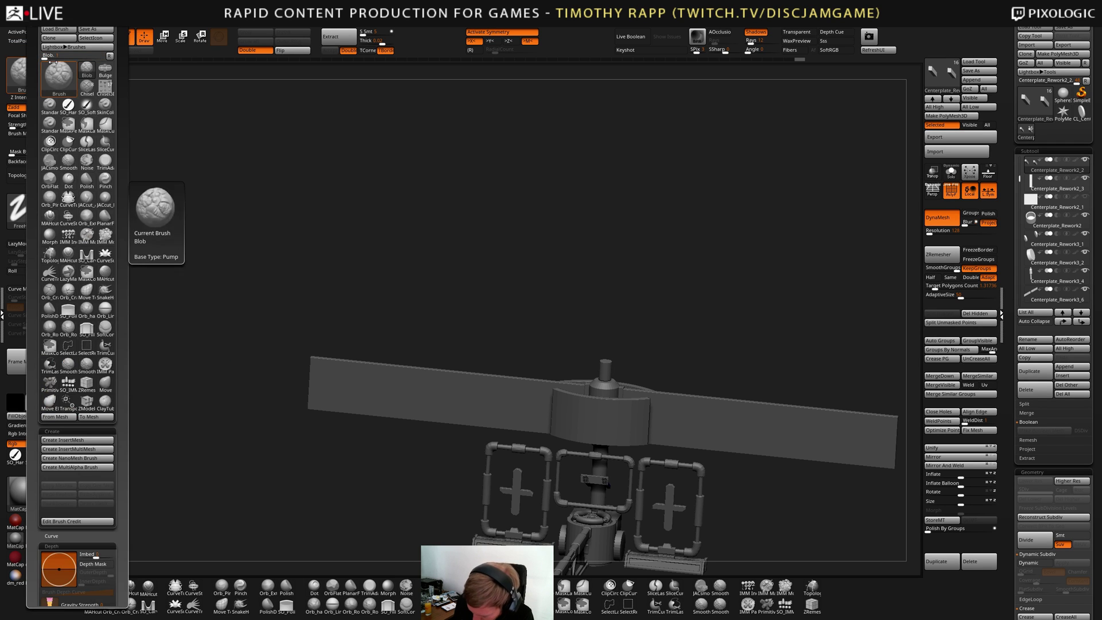
scroll(35, 546, down, 10)
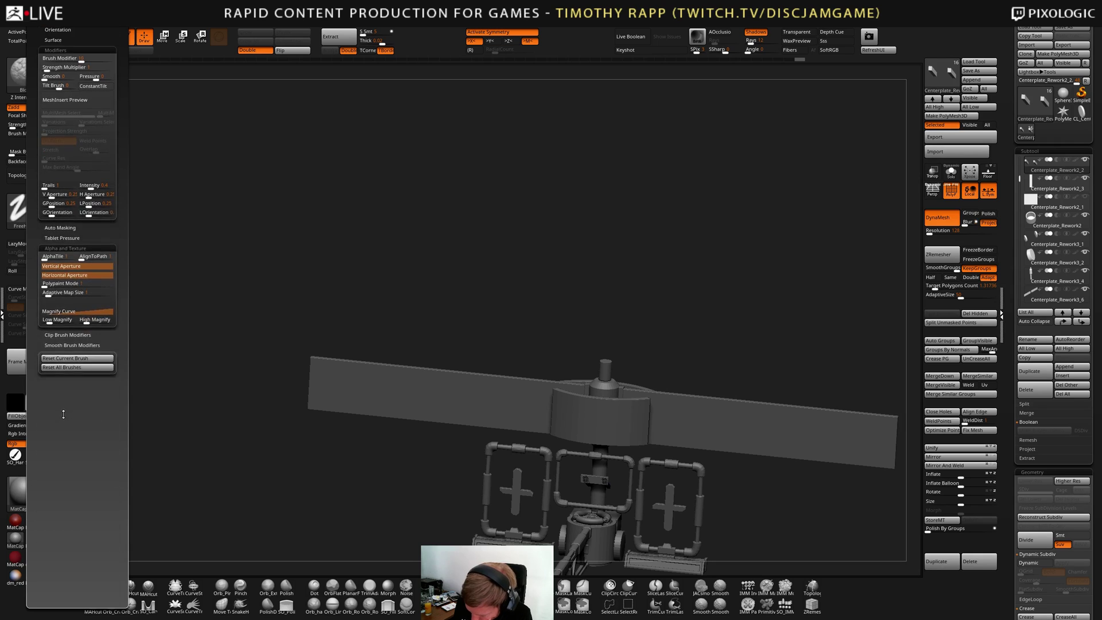
scroll(62, 423, up, 6)
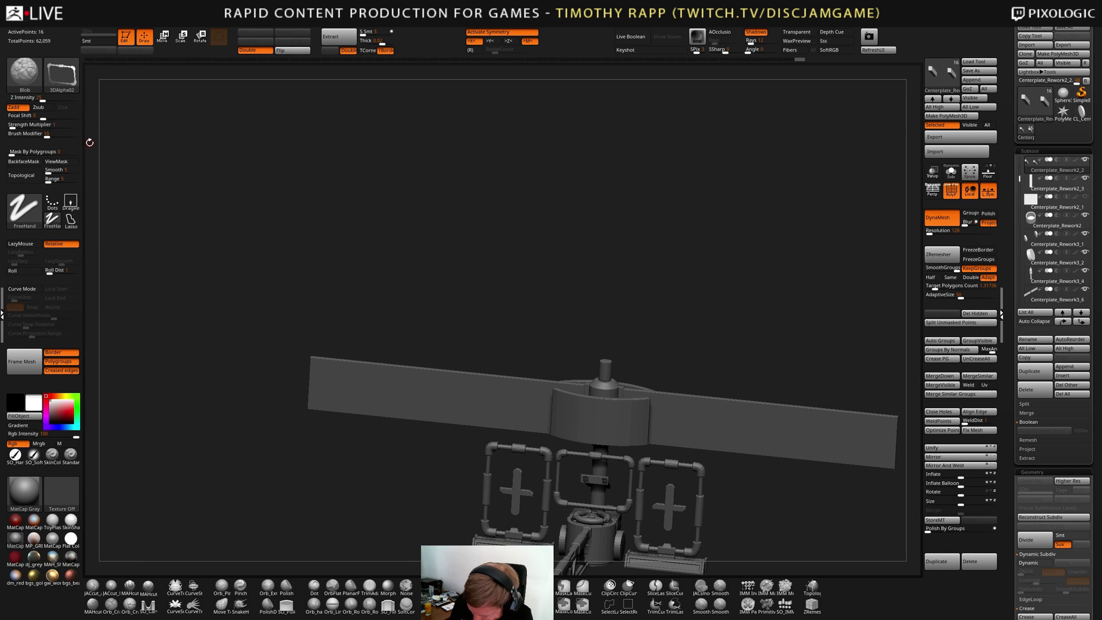
Turn off the current alpha and switch to the Standard brush
click(67, 79)
click(109, 82)
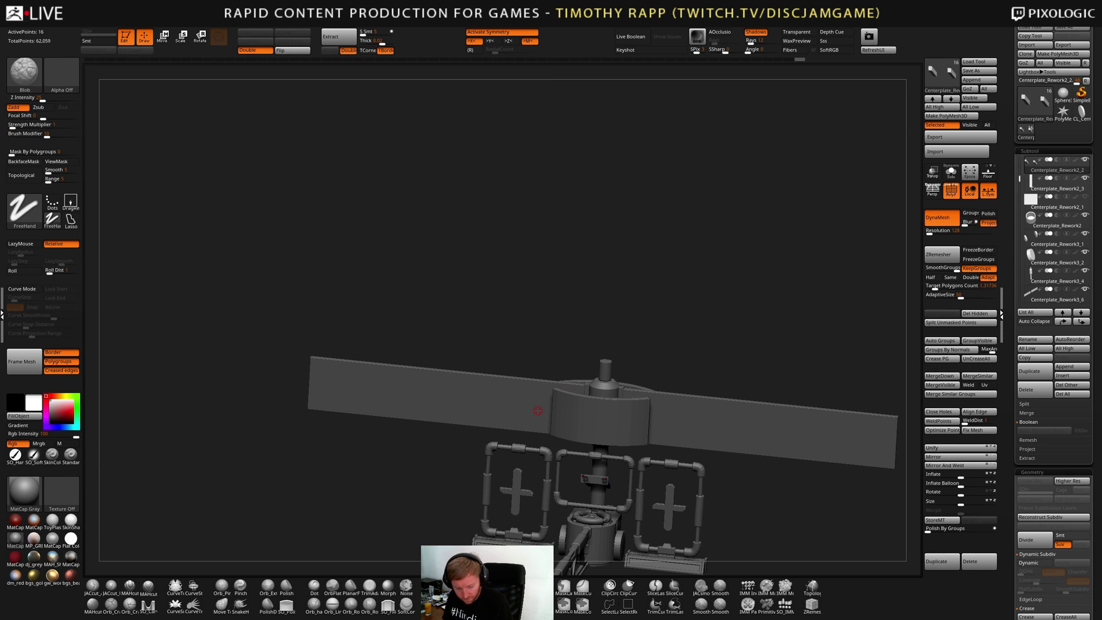
key(b)
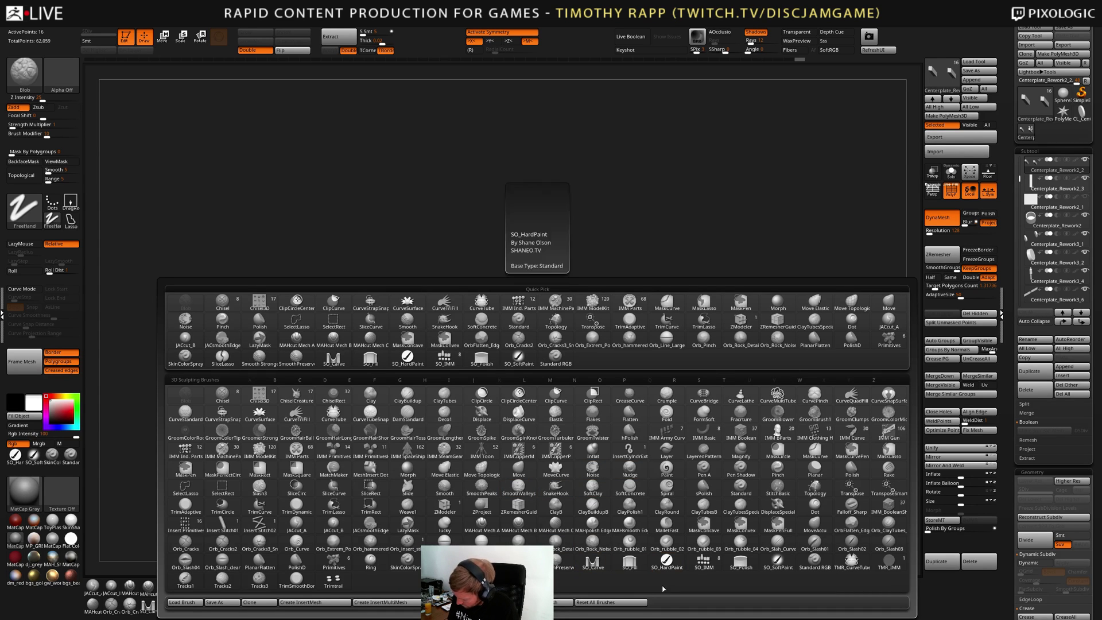
key(s)
key(t)
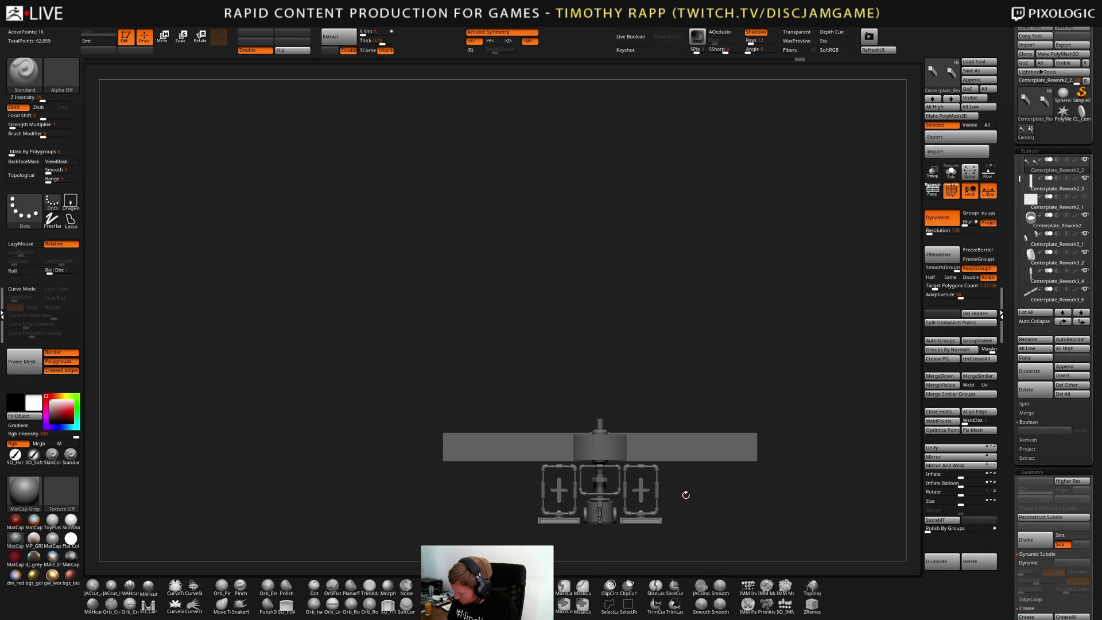
Inspect how the braces and crossbar meet the pole and pipe frame from the side and front
scroll(685, 495, up, 6)
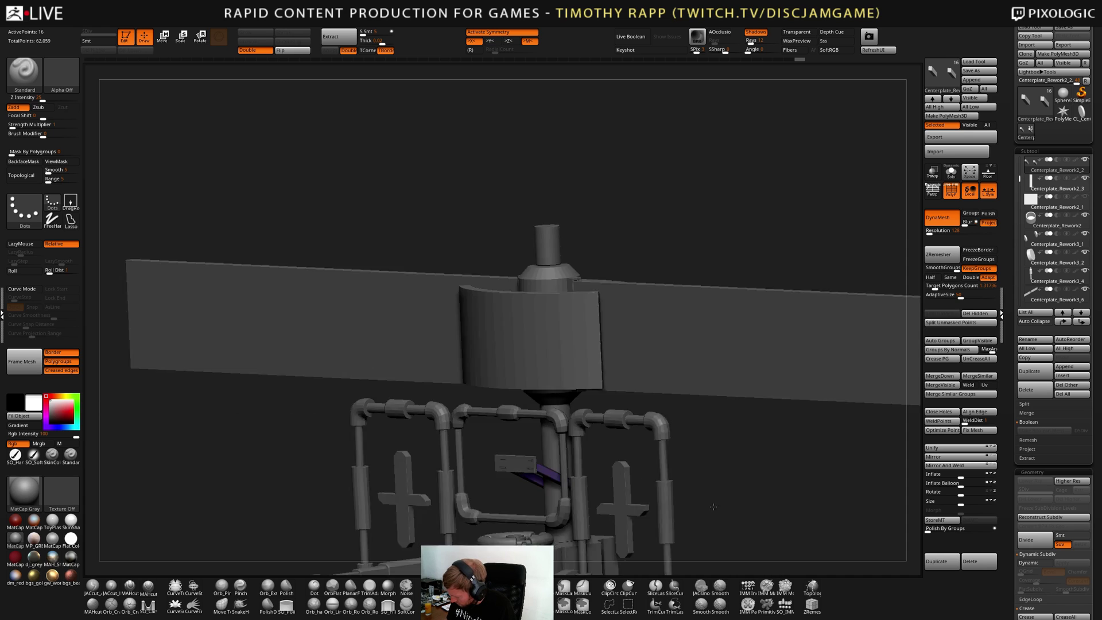
drag(713, 507, 631, 497)
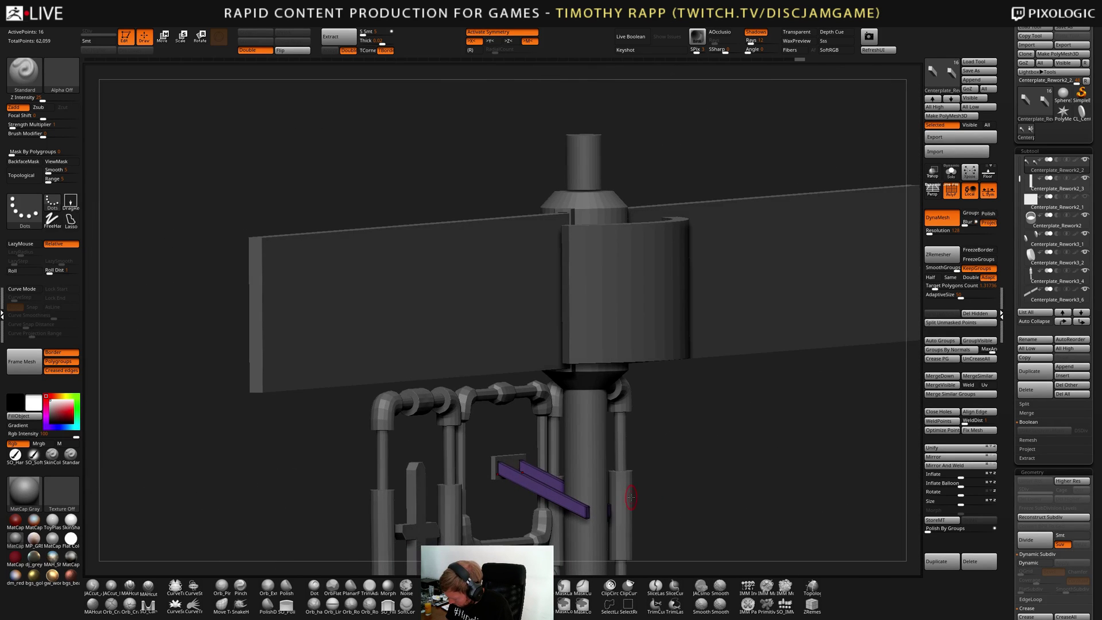
scroll(631, 497, up, 6)
key(ctrl)
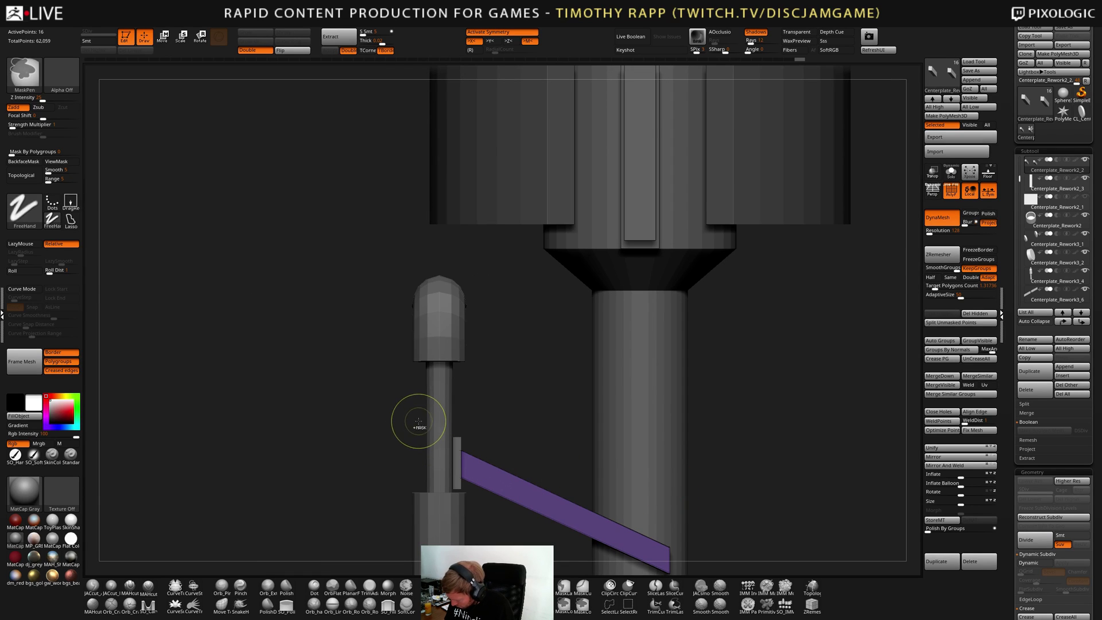
key(w)
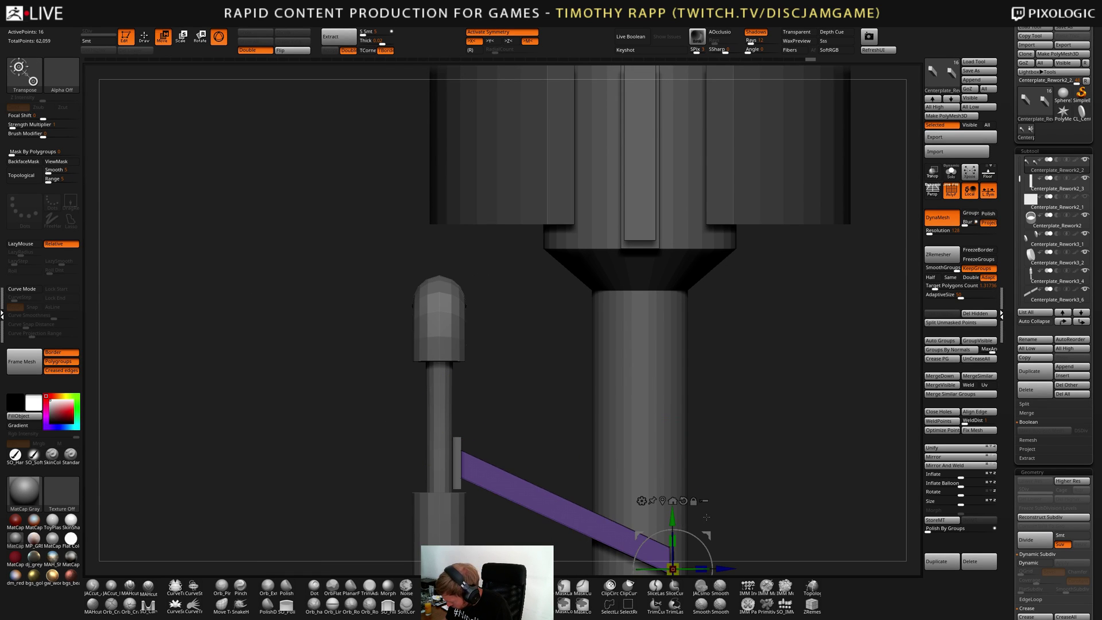
mouse_move(706, 517)
mouse_down()
mouse_move(784, 476)
mouse_move(764, 451)
mouse_move(784, 490)
mouse_move(789, 467)
mouse_move(819, 479)
mouse_move(756, 482)
mouse_move(781, 493)
mouse_move(729, 470)
mouse_up()
key(q)
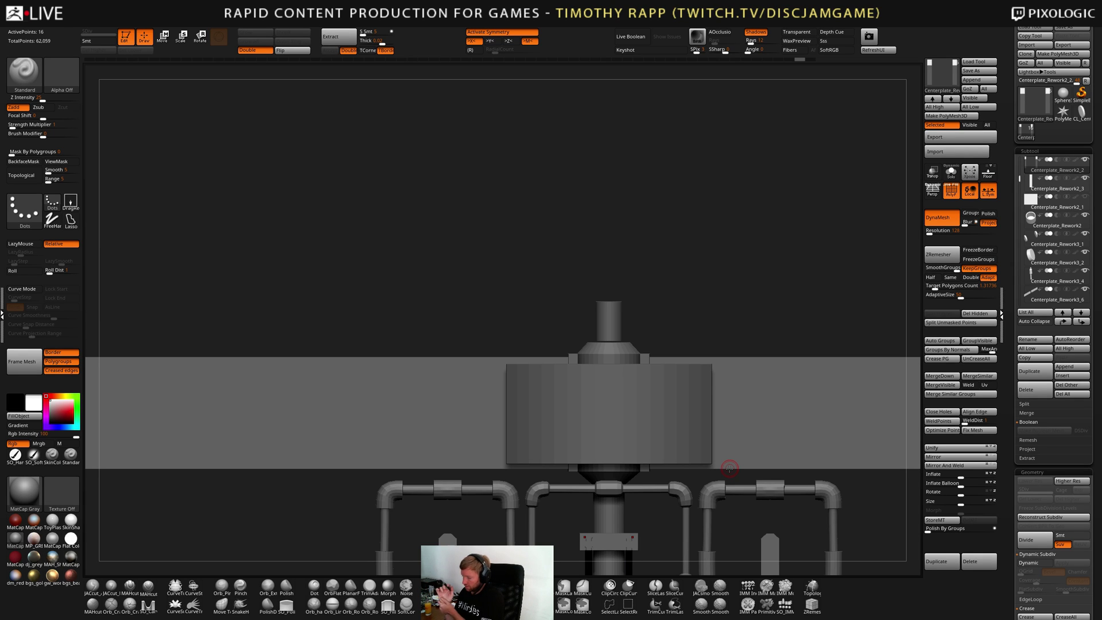
mouse_move(729, 469)
mouse_down()
mouse_move(810, 498)
mouse_move(756, 488)
mouse_move(751, 509)
mouse_move(807, 485)
mouse_move(790, 491)
mouse_up()
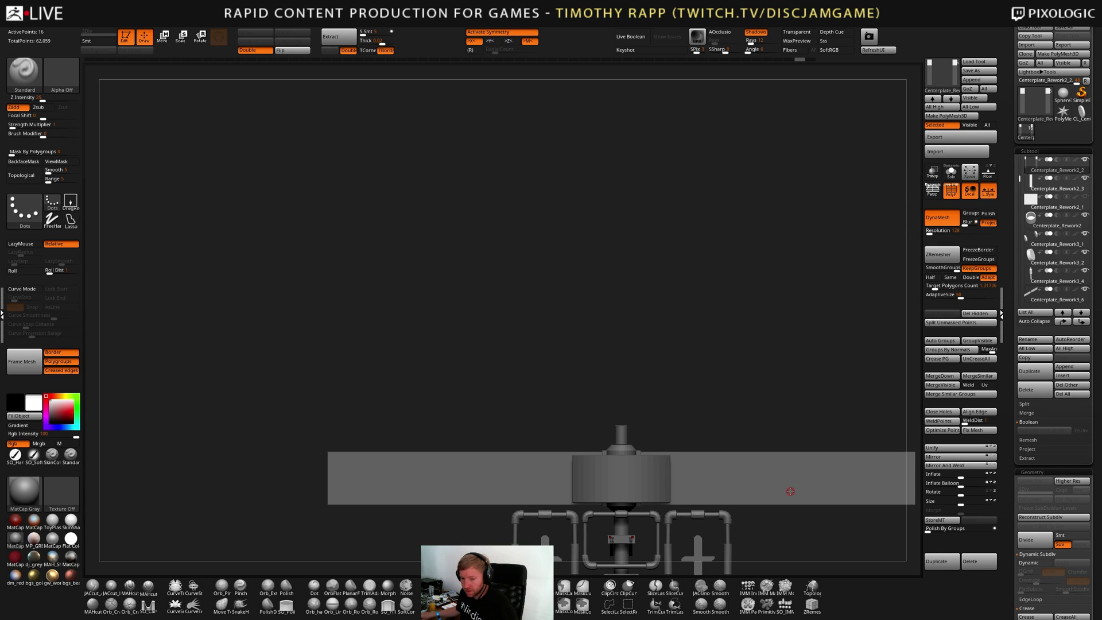
Make the middle pipe frame the active subtool and create a UV Master work clone of it
alt+right_drag(712, 468, 638, 379)
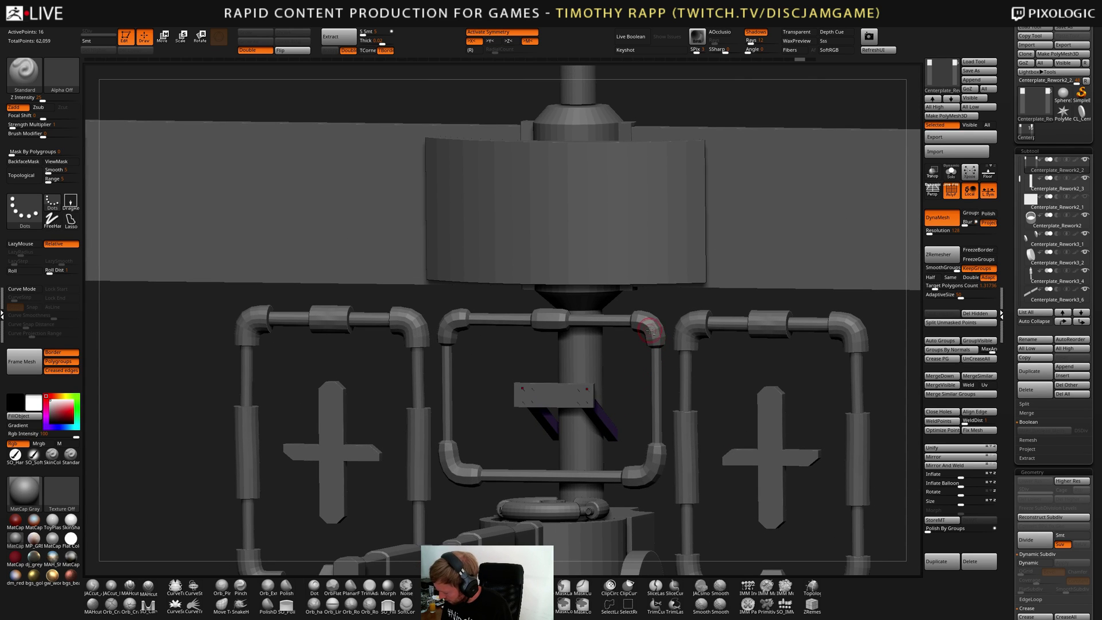
alt+click(656, 328)
right_drag(648, 321, 655, 455)
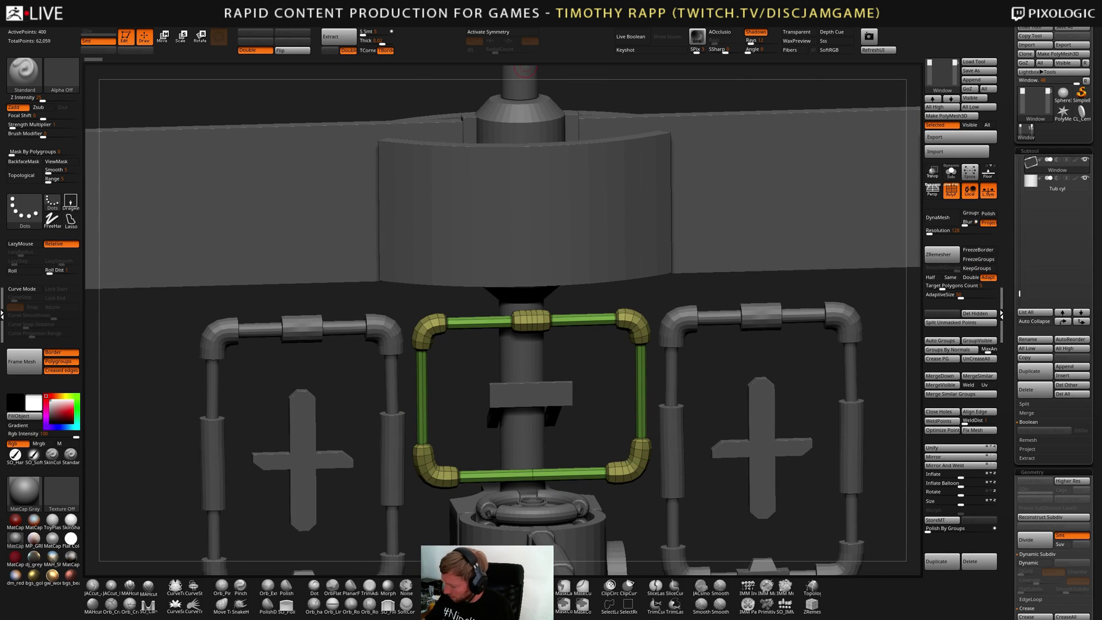
mouse_move(478, 20)
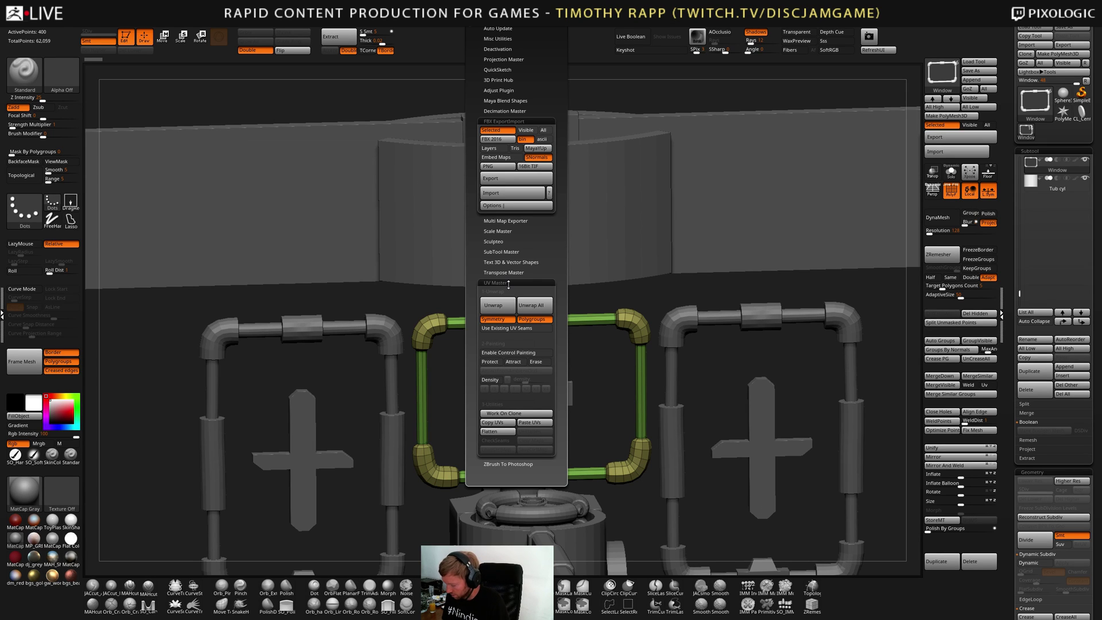
click(531, 413)
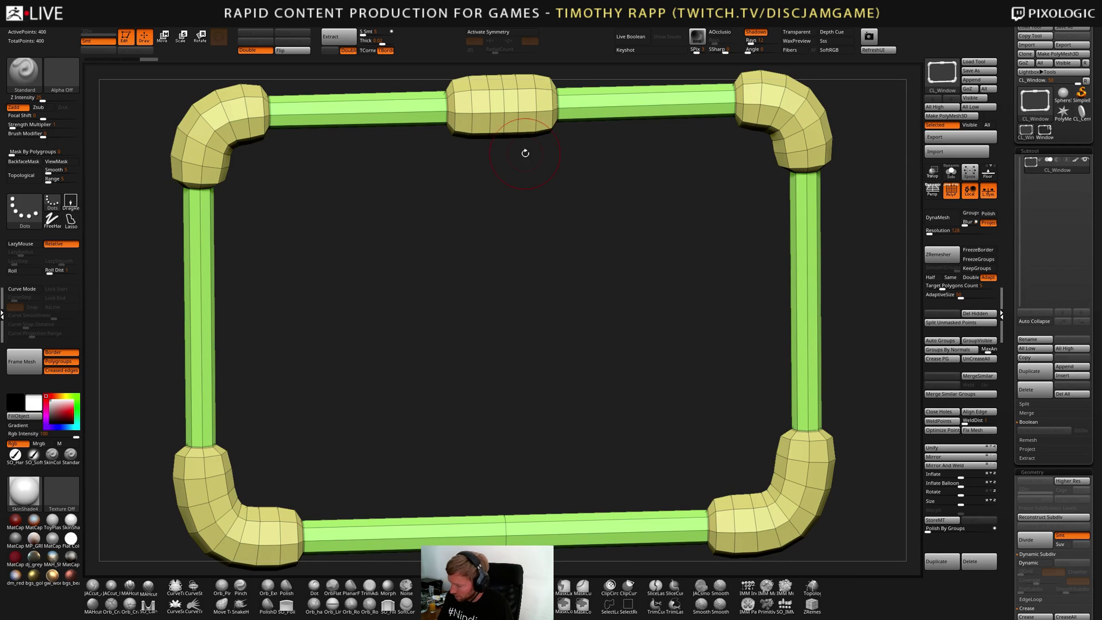
click(477, 20)
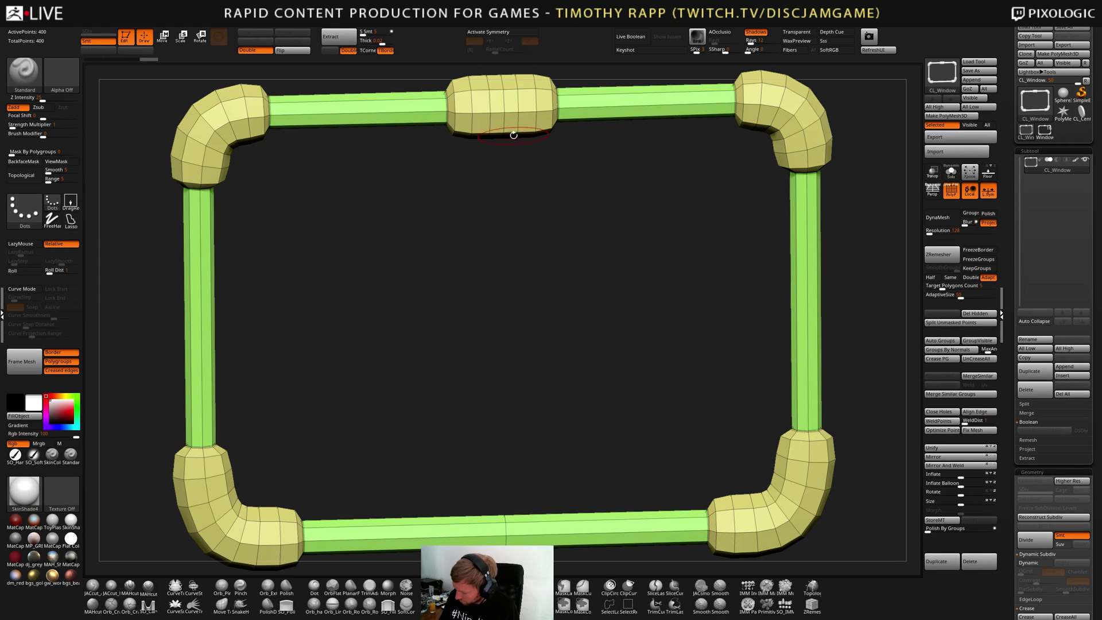
Unwrap the CL_Window clone's UVs with Symmetry and Polygroups enabled, and check the flattened layout
click(478, 22)
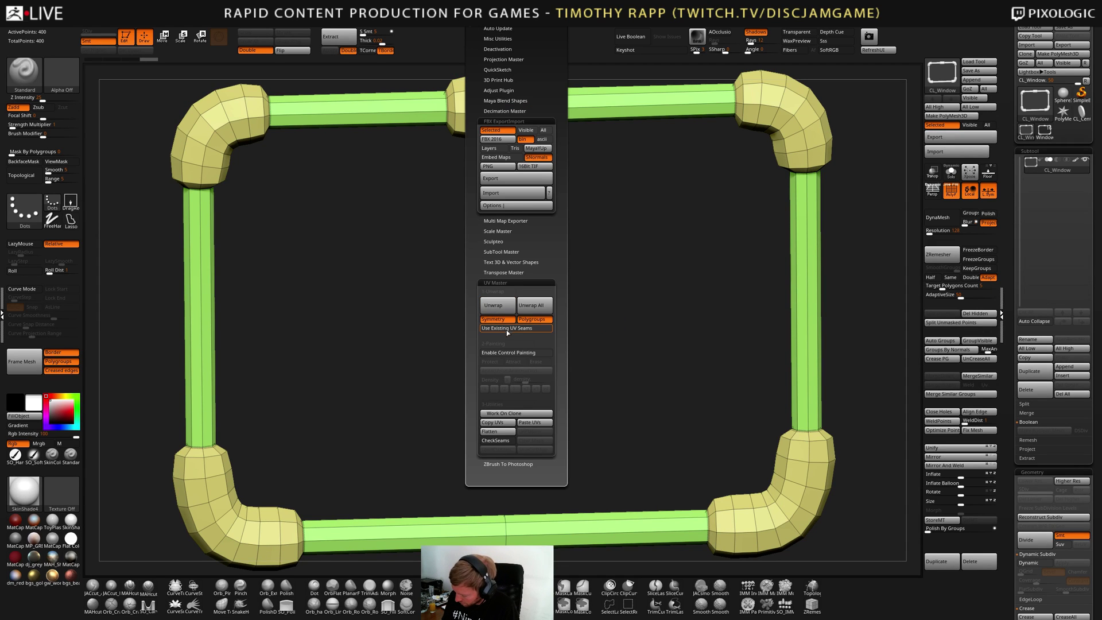
click(510, 306)
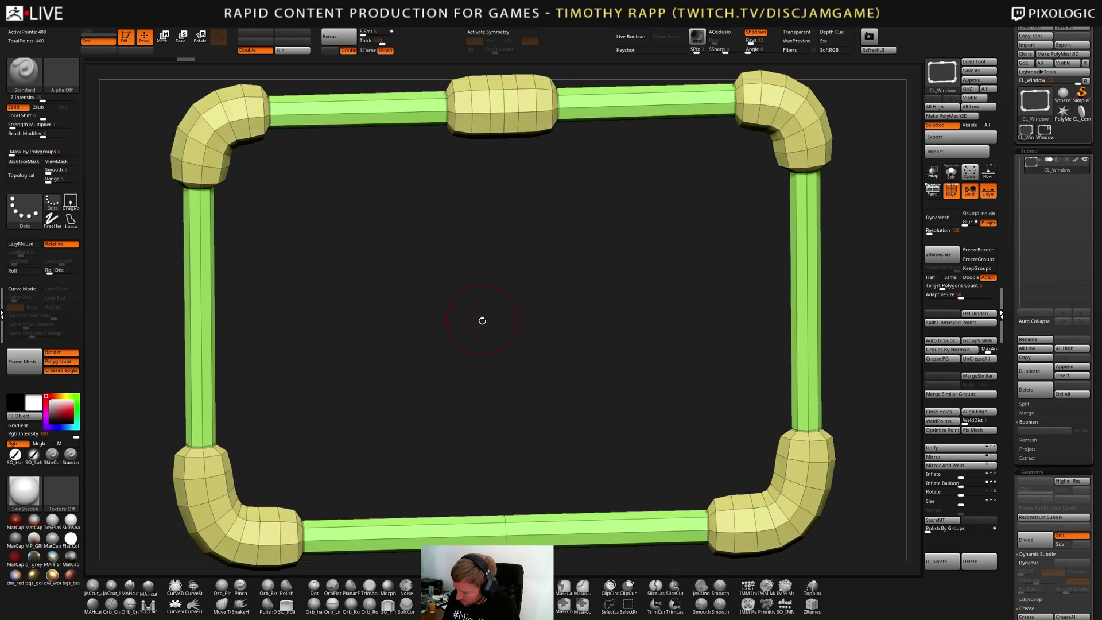
click(472, 21)
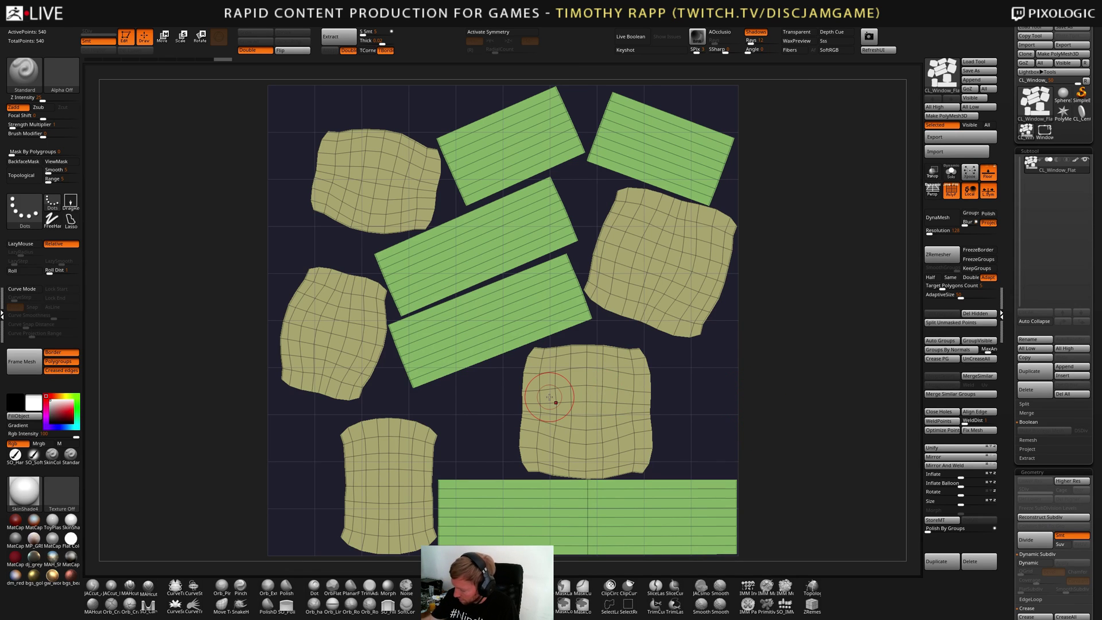
click(473, 21)
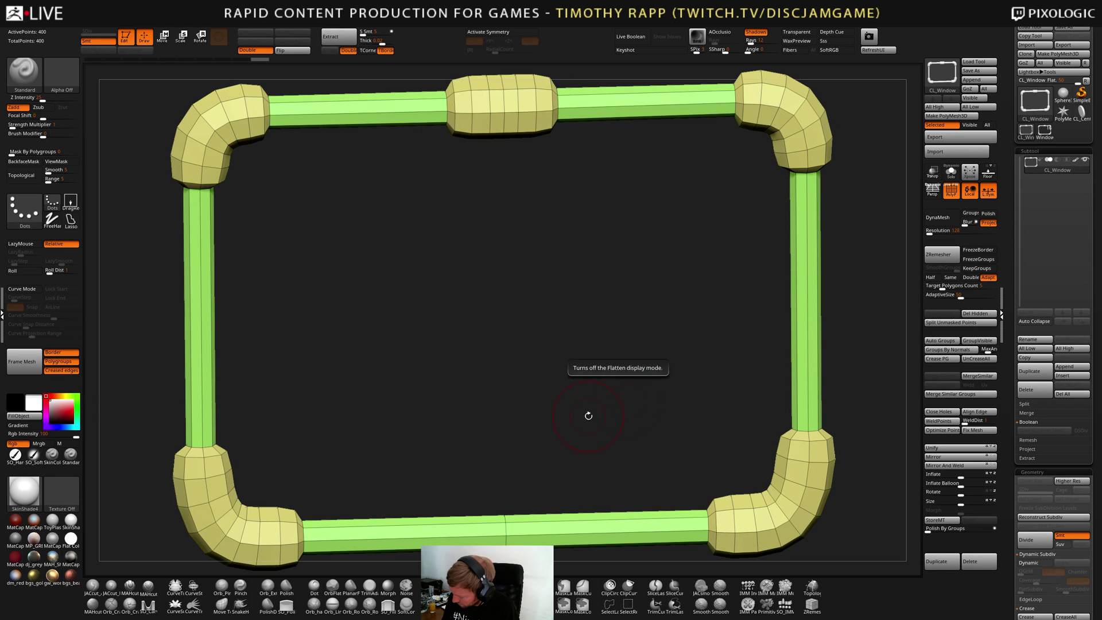
Preview the window frame clone with dynamic subdivision and return to the low-poly display
key(shift+f)
key(shift+f)
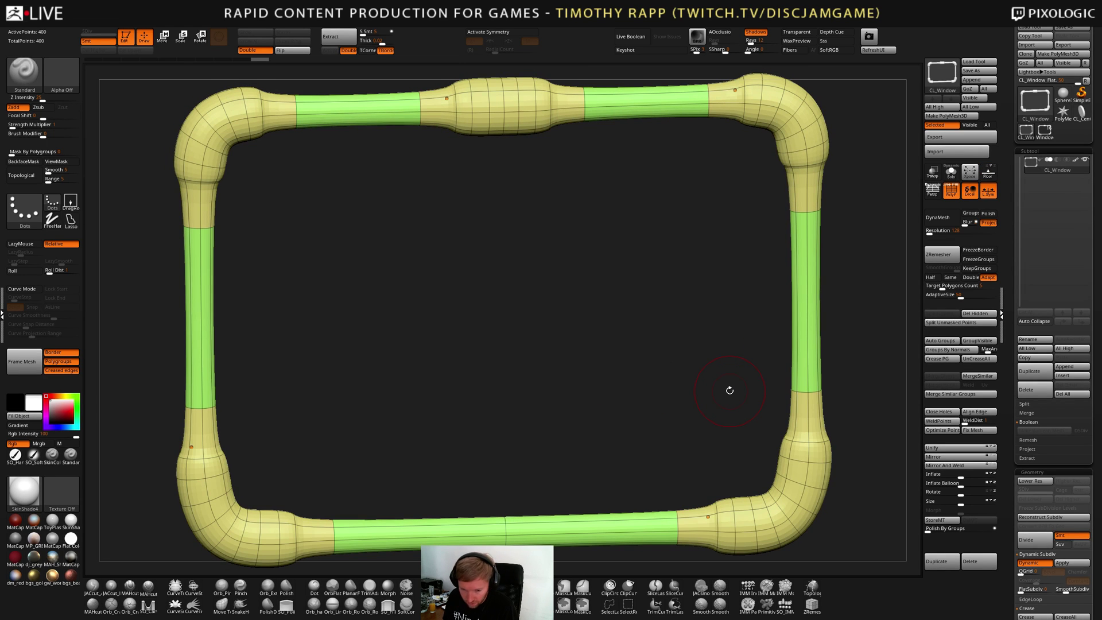
key(shift+d)
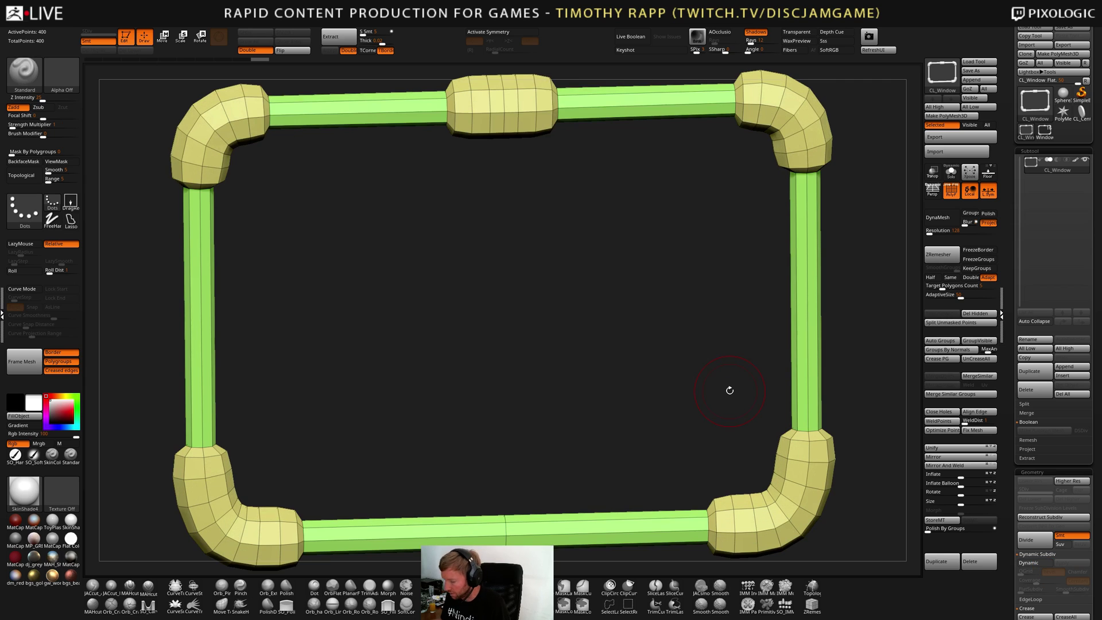
Copy the clone's UVs and paste them onto the original Window_1 subtool
click(471, 21)
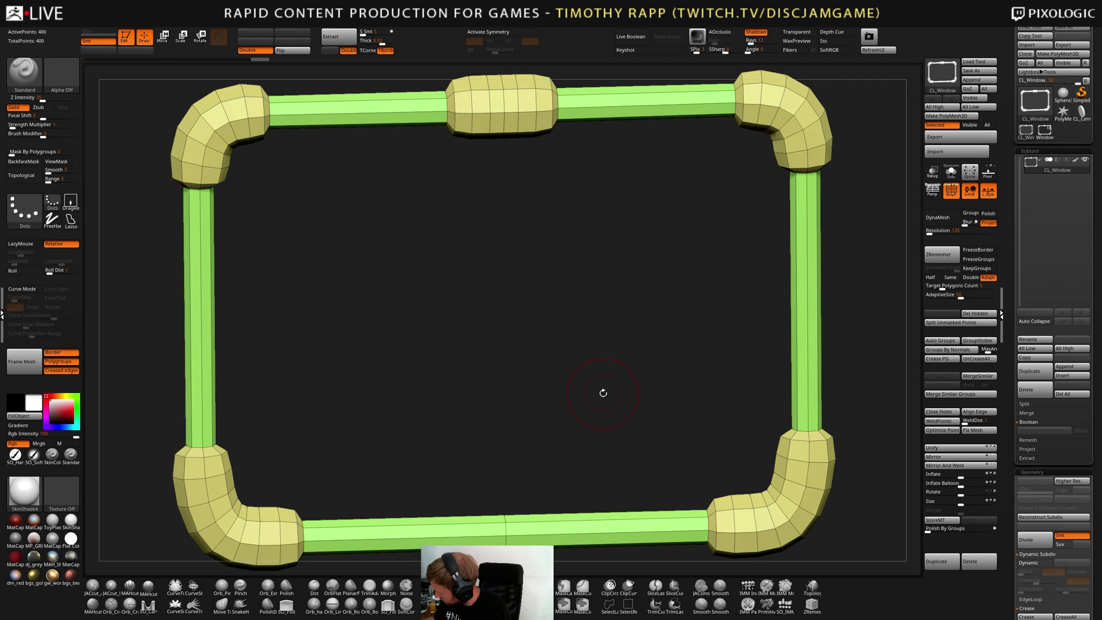
click(1044, 130)
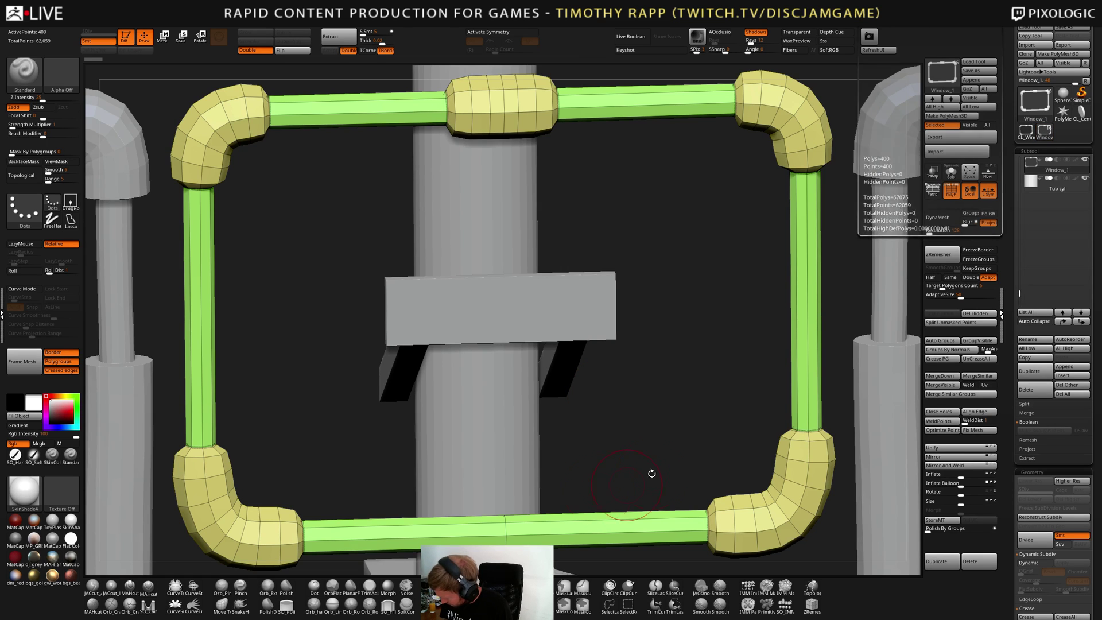
click(472, 21)
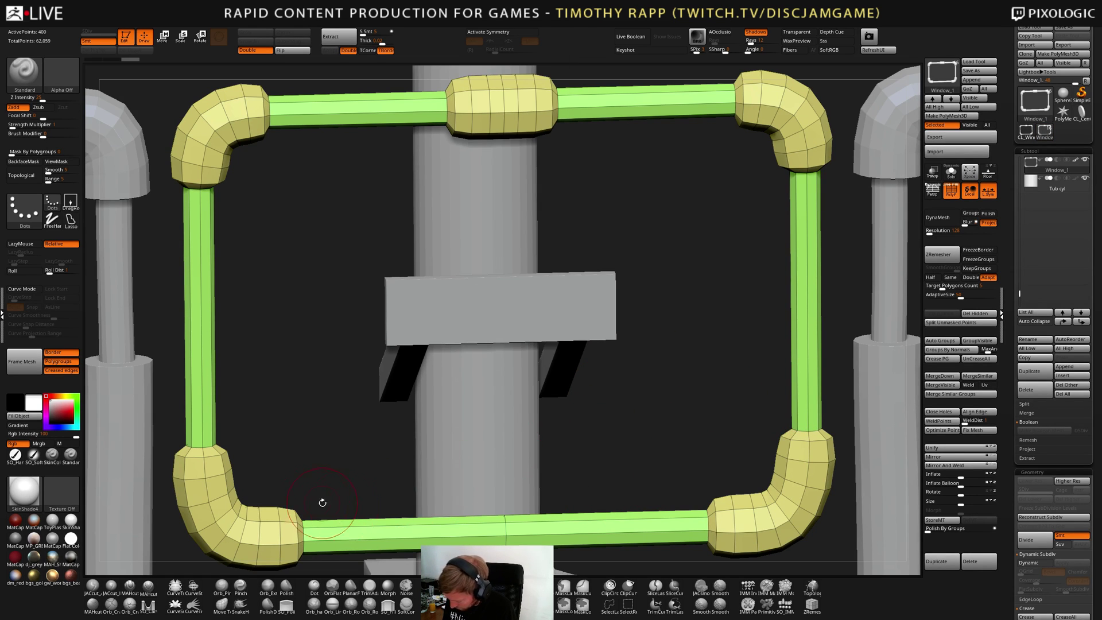
right_drag(207, 459, 221, 465)
key(shift+f)
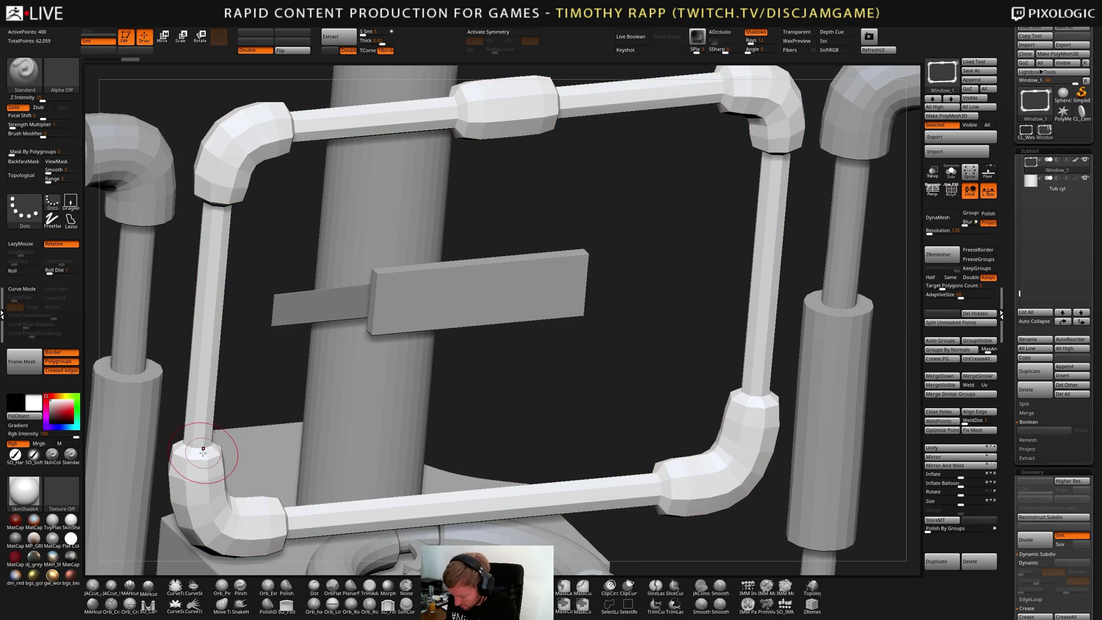
key(shift+f)
click(471, 20)
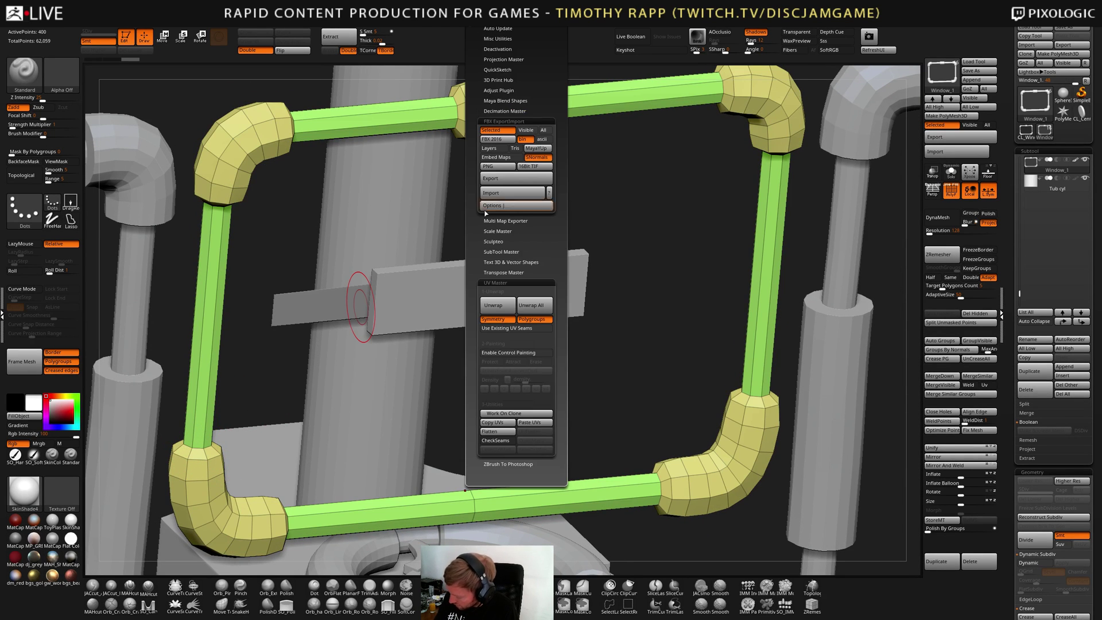
click(540, 423)
key(d)
key(shift+d)
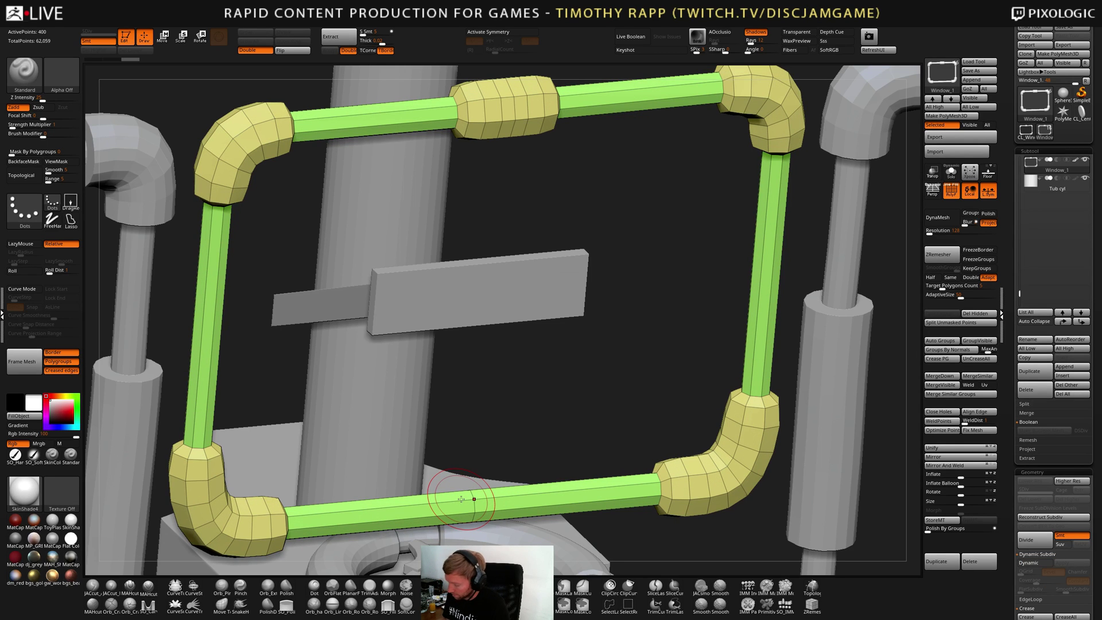
Switch to the MatCap Gray material and turn off polypaint on the Window_1 frame
right_drag(461, 498, 688, 432)
key(shift+f)
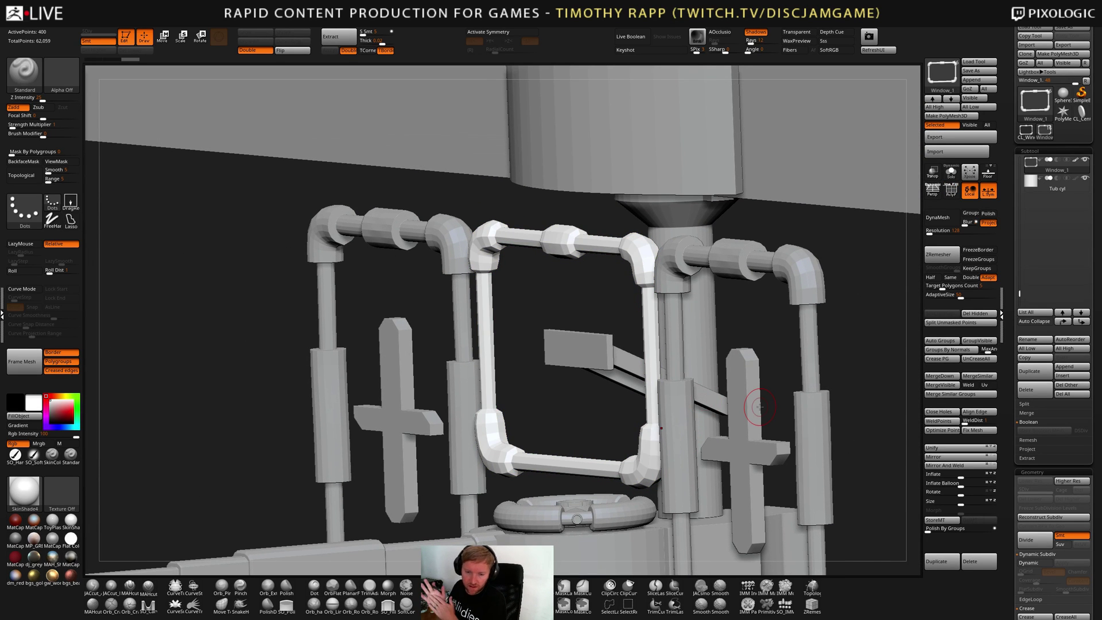
mouse_move(748, 497)
ctrl+right_down()
mouse_move(727, 517)
mouse_move(754, 515)
ctrl+right_up()
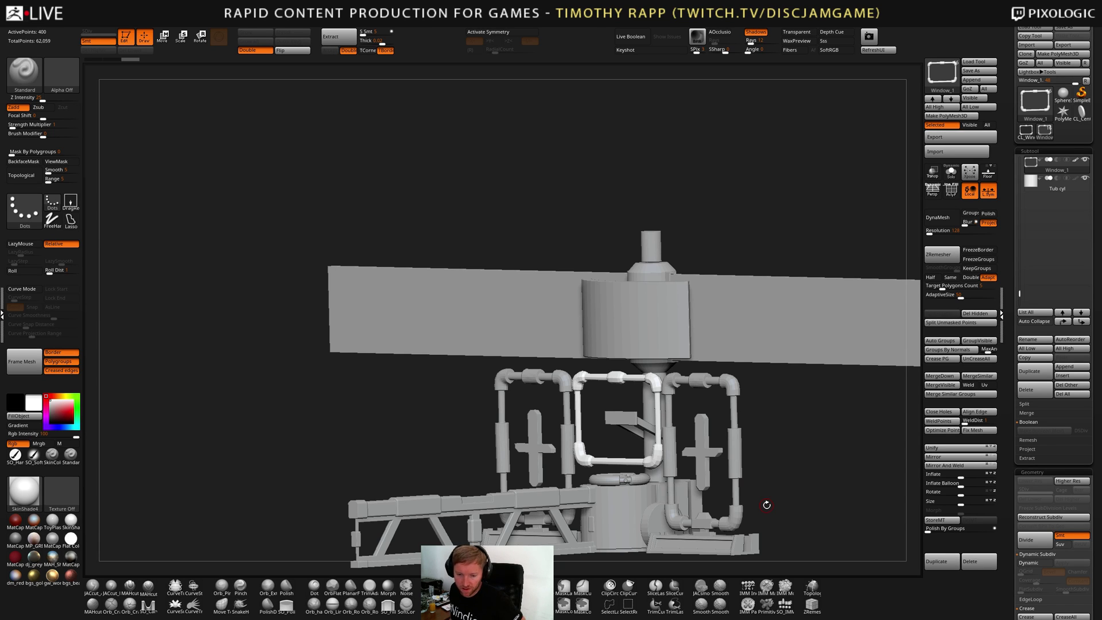
mouse_move(767, 505)
right_down()
mouse_move(788, 497)
mouse_move(724, 451)
mouse_move(738, 458)
mouse_move(714, 454)
mouse_move(667, 480)
right_up()
key(shift+f)
key(shift+f)
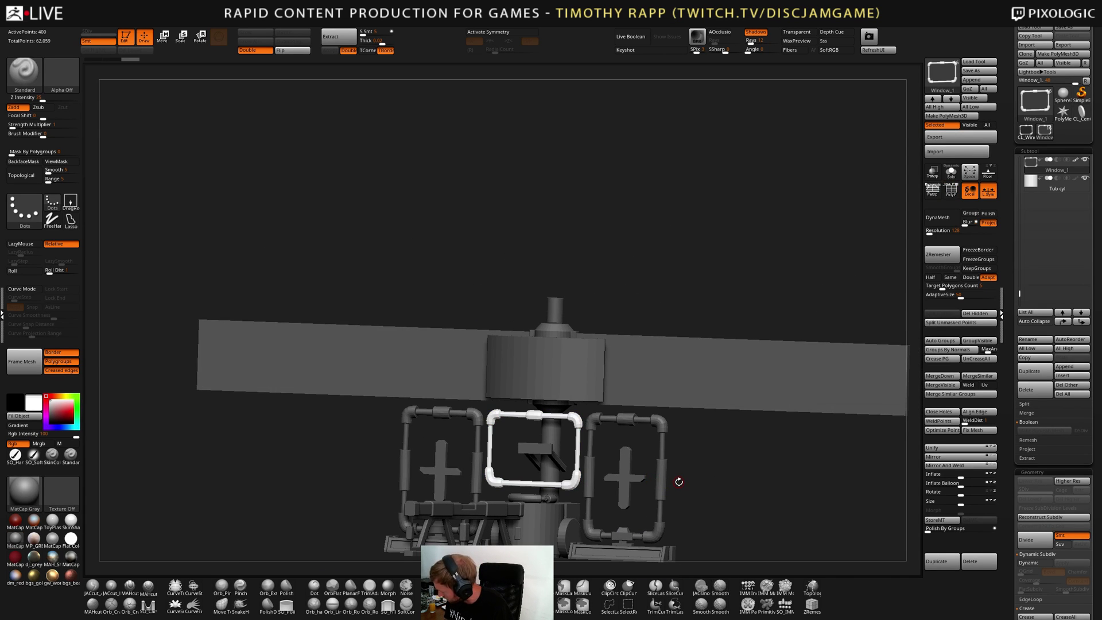
click(1077, 162)
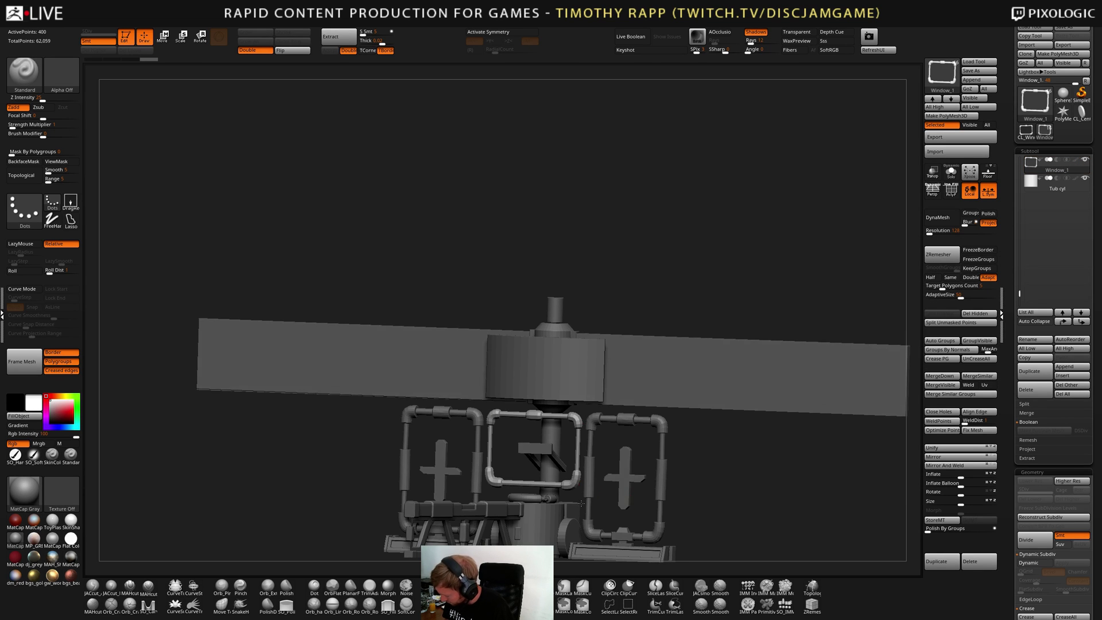
right_drag(775, 459, 706, 458)
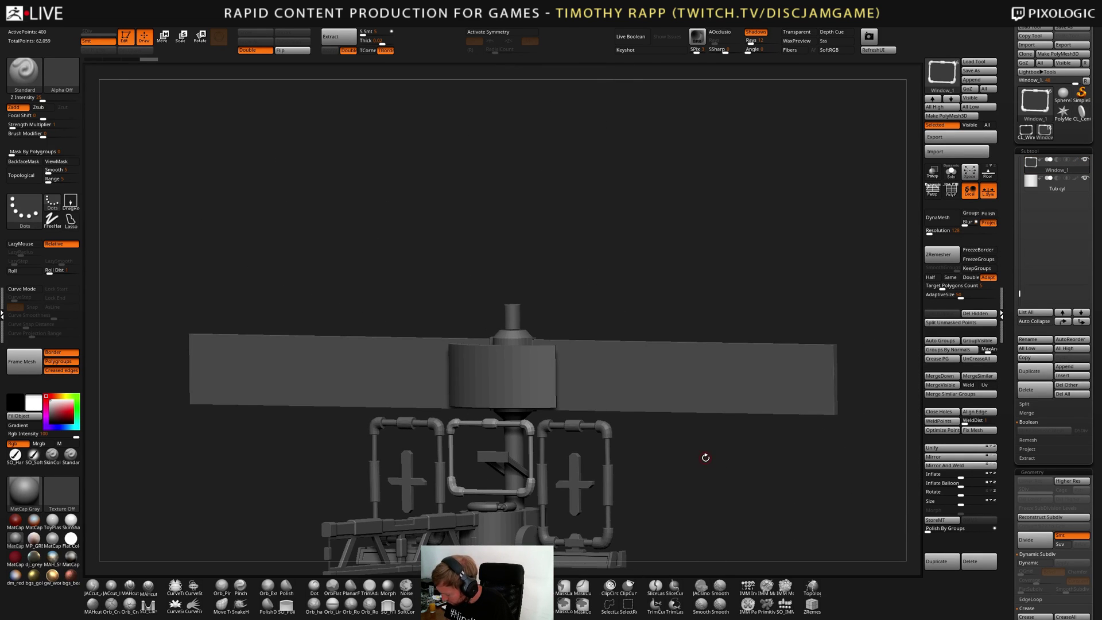
Insert an edge loop with ZModeler on the flat disc around the base of the centre plate's top cylinder
alt+click(518, 322)
right_drag(560, 322, 644, 347)
mouse_move(644, 347)
ctrl+right_down()
mouse_move(646, 378)
mouse_move(569, 402)
mouse_move(553, 433)
mouse_move(489, 457)
ctrl+right_up()
mouse_move(504, 419)
right_down()
mouse_move(517, 428)
mouse_move(482, 470)
mouse_move(489, 497)
right_up()
key(b)
key(z)
key(m)
key(shift+f)
key(space)
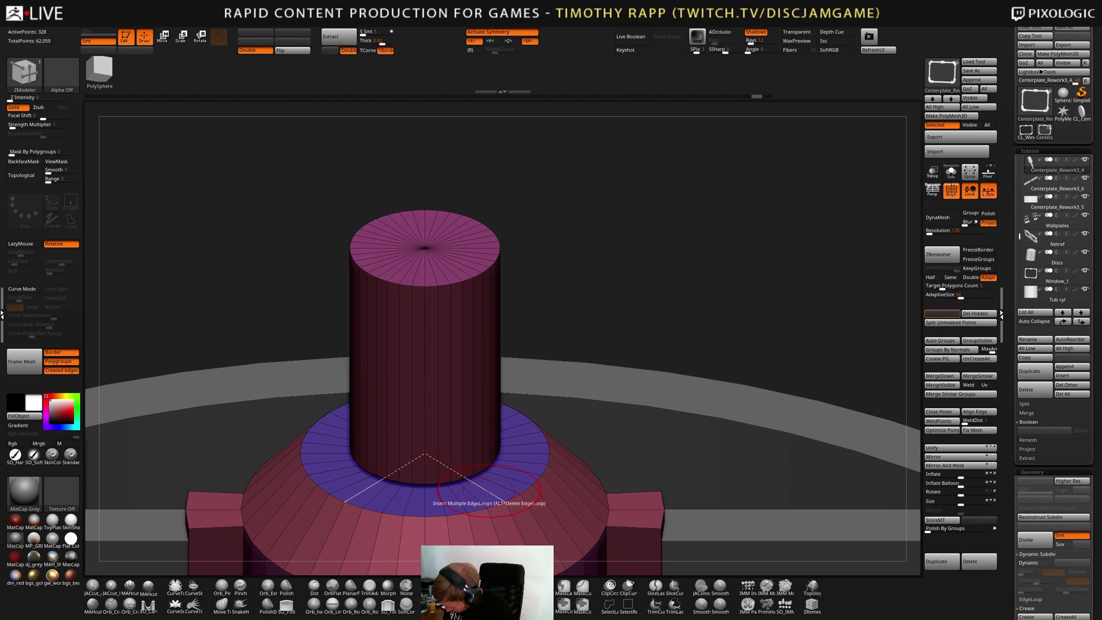
key(space)
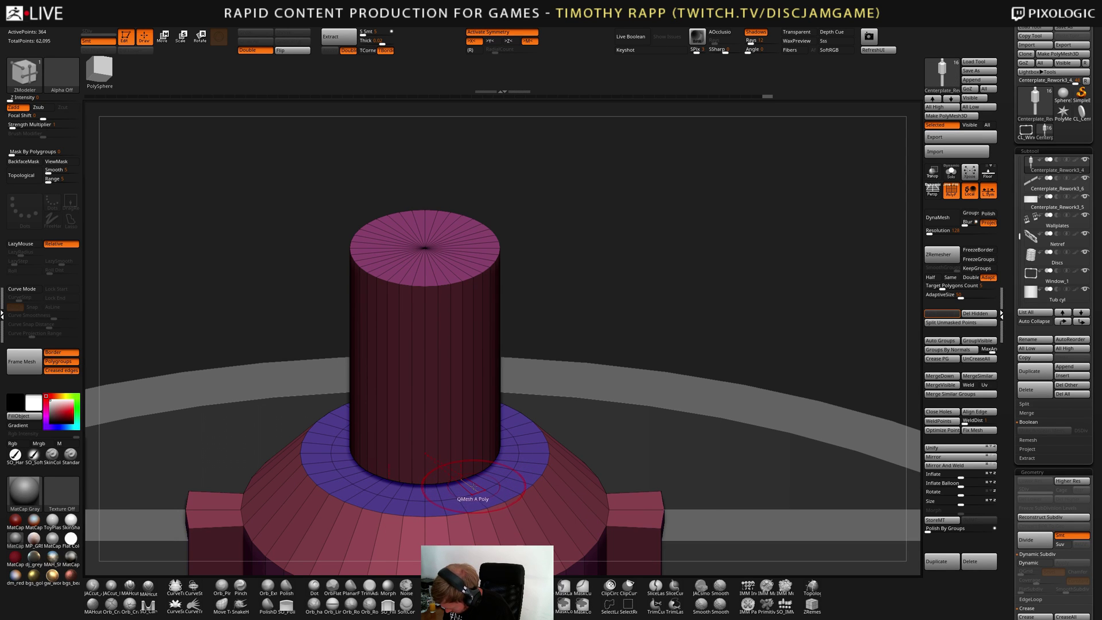
Hide the centre plate's top cylinder and delete the hidden geometry
right_drag(472, 485, 610, 265)
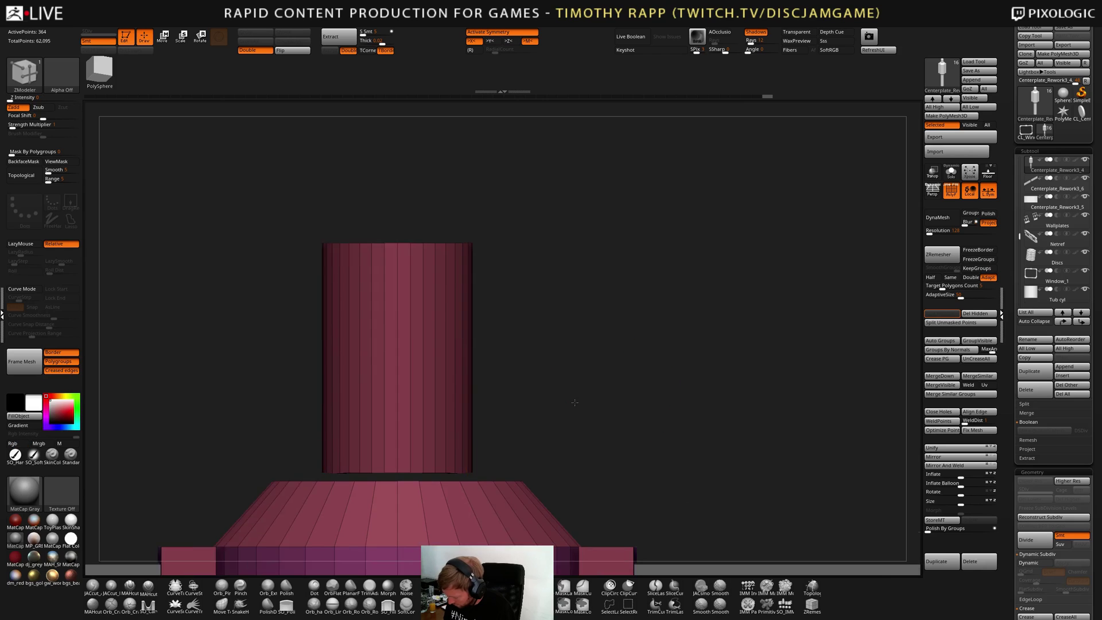
key(ctrl+shift)
ctrl+shift+drag(610, 264, 348, 470)
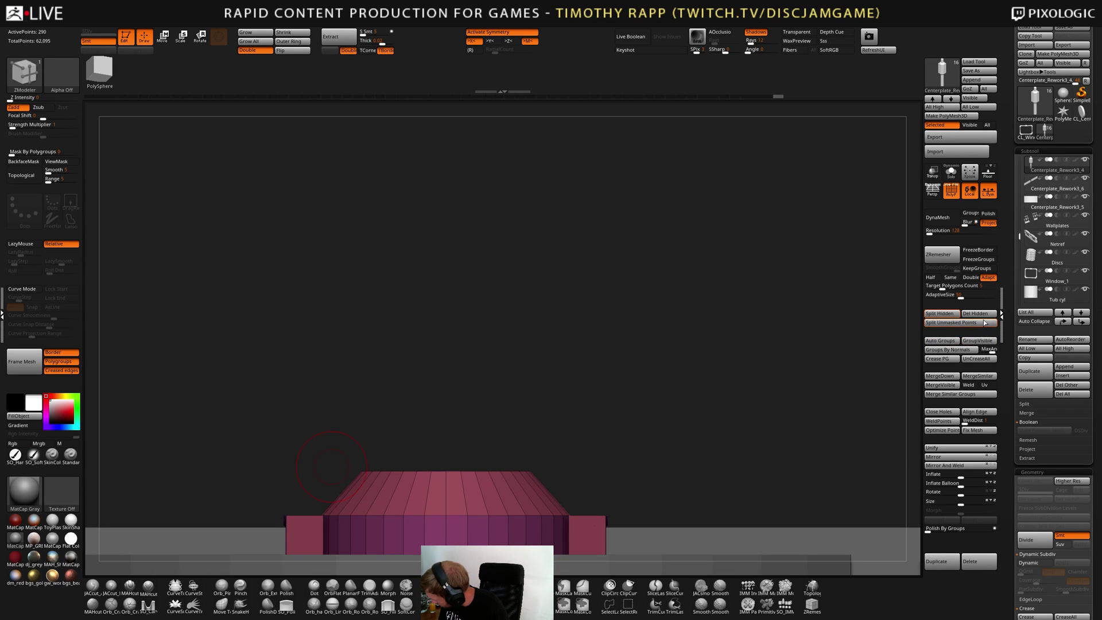
click(942, 313)
right_drag(620, 402, 515, 483)
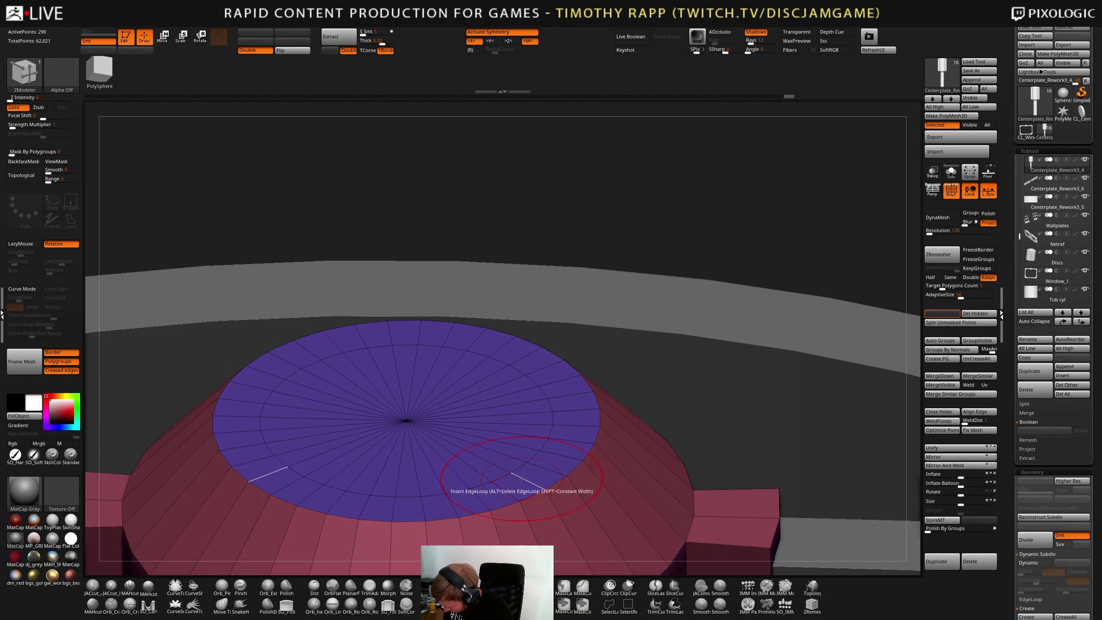
drag(521, 480, 524, 481)
key(space)
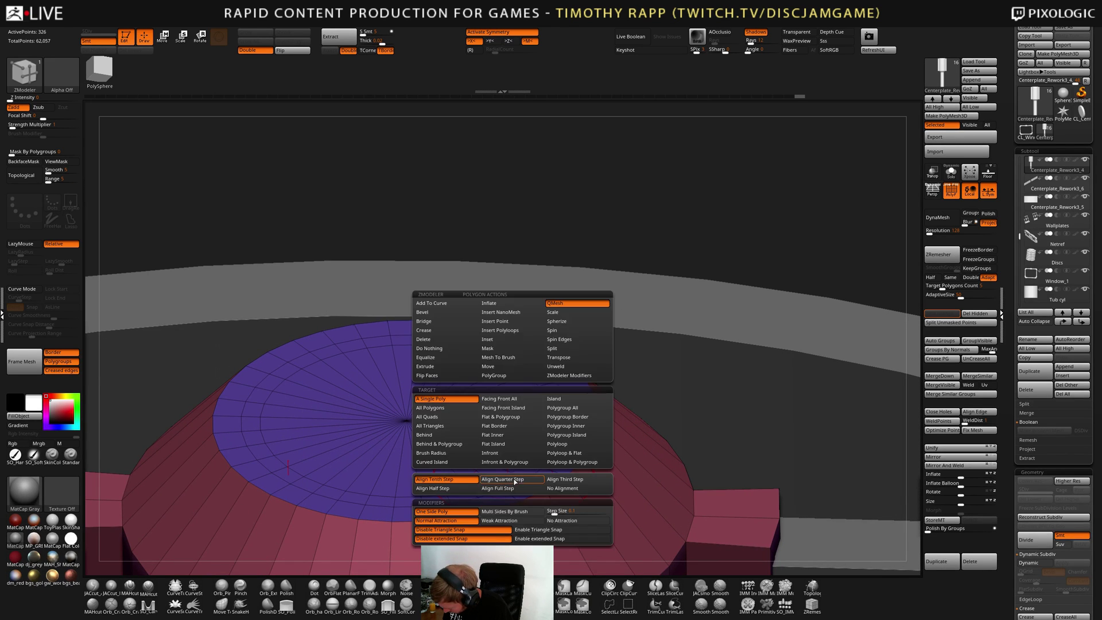
click(577, 441)
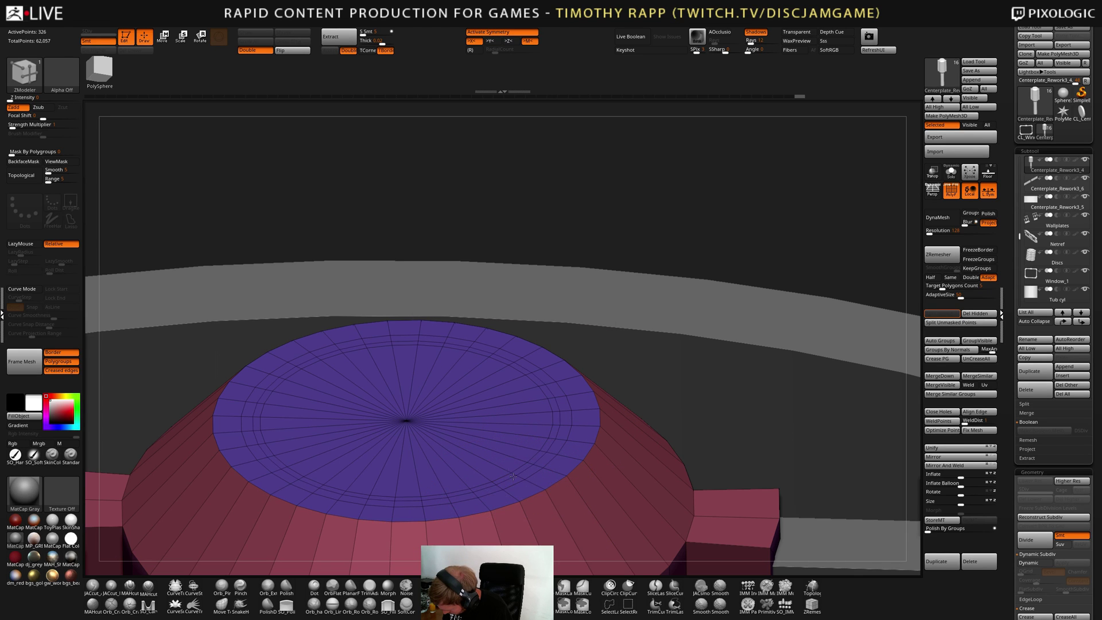
key(ctrl+z)
key(ctrl+shift)
key(ctrl+z)
Mark the polygons of the disc inside the edge loop and QMesh them up into a low raised step
mouse_move(487, 467)
alt+mouse_down()
mouse_move(489, 384)
mouse_move(436, 367)
mouse_move(402, 488)
mouse_move(494, 447)
mouse_move(534, 413)
alt+mouse_up()
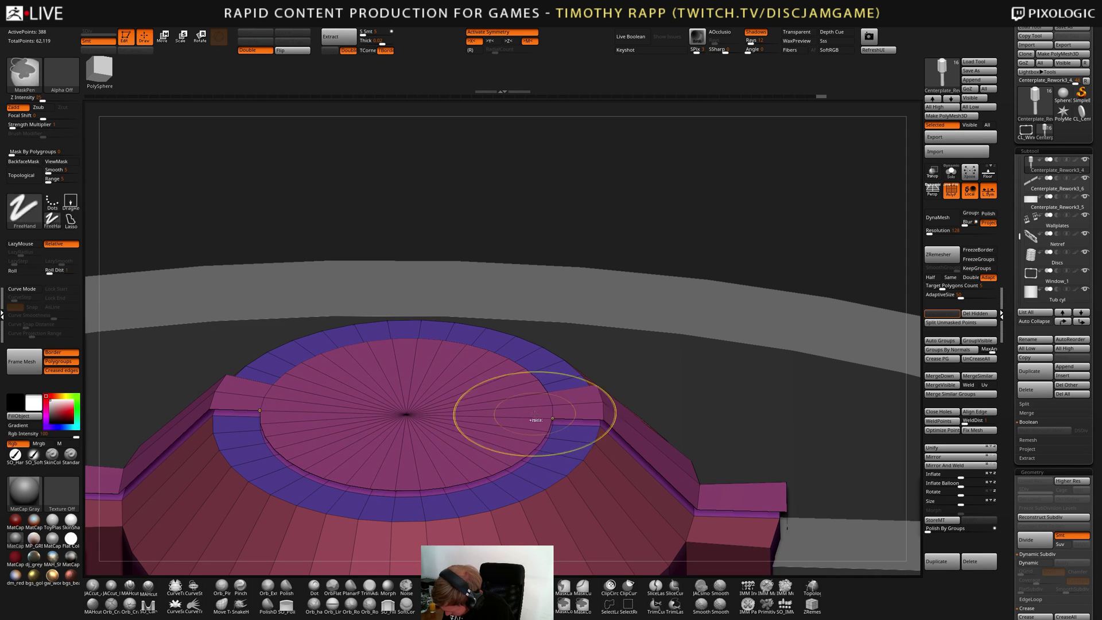
key(ctrl+z)
key(space)
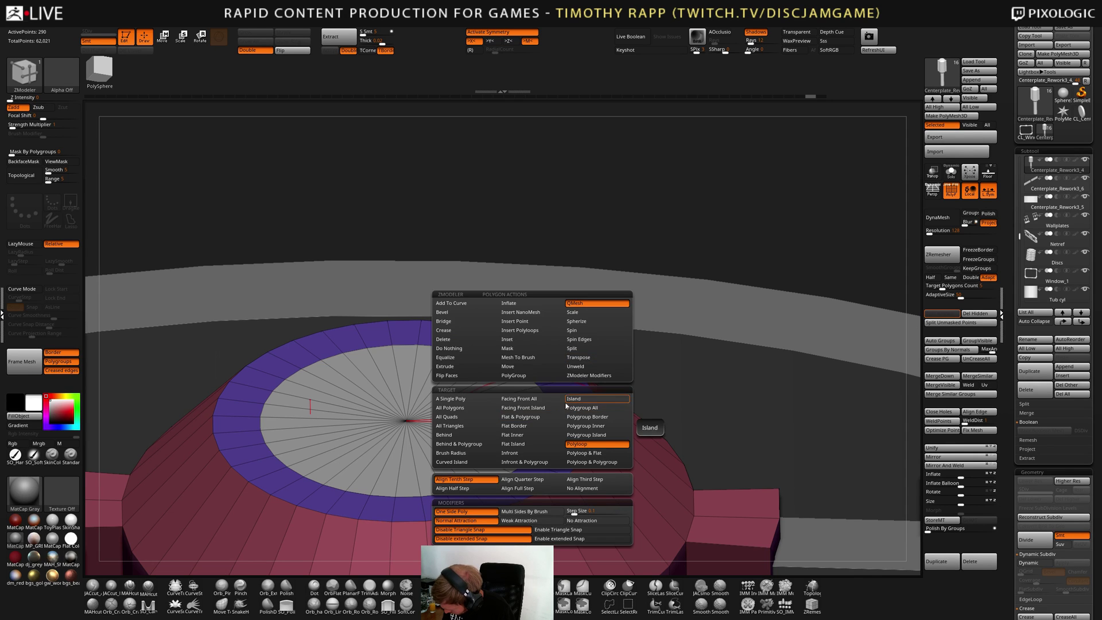
drag(528, 419, 529, 391)
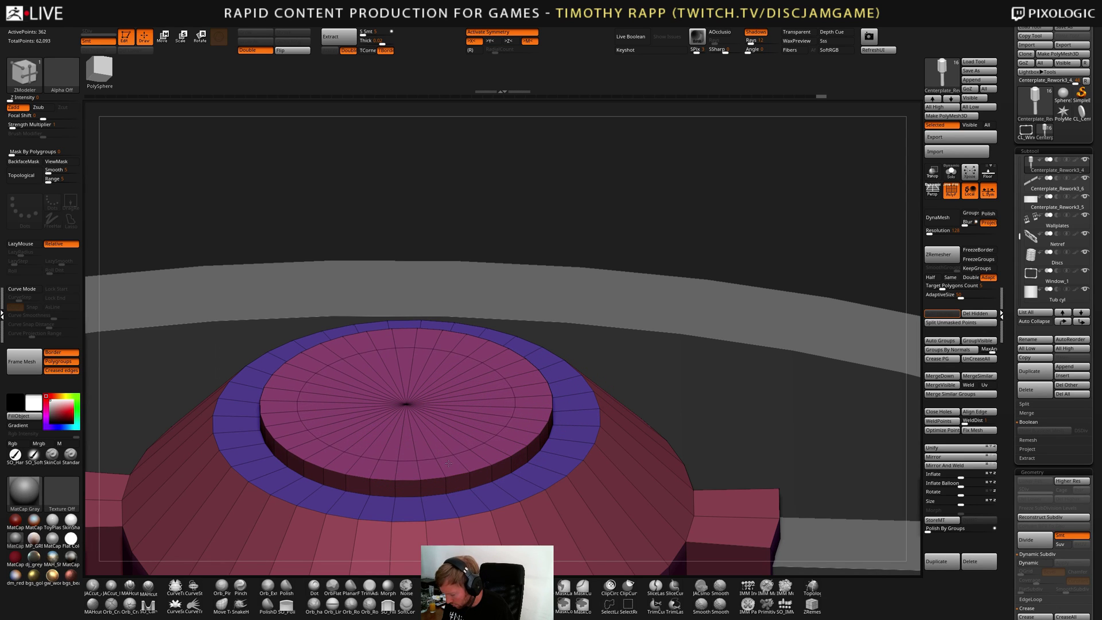
Mark a smaller inner disc on the raised step and QMesh it up into a tall cylinder
drag(436, 445, 367, 396)
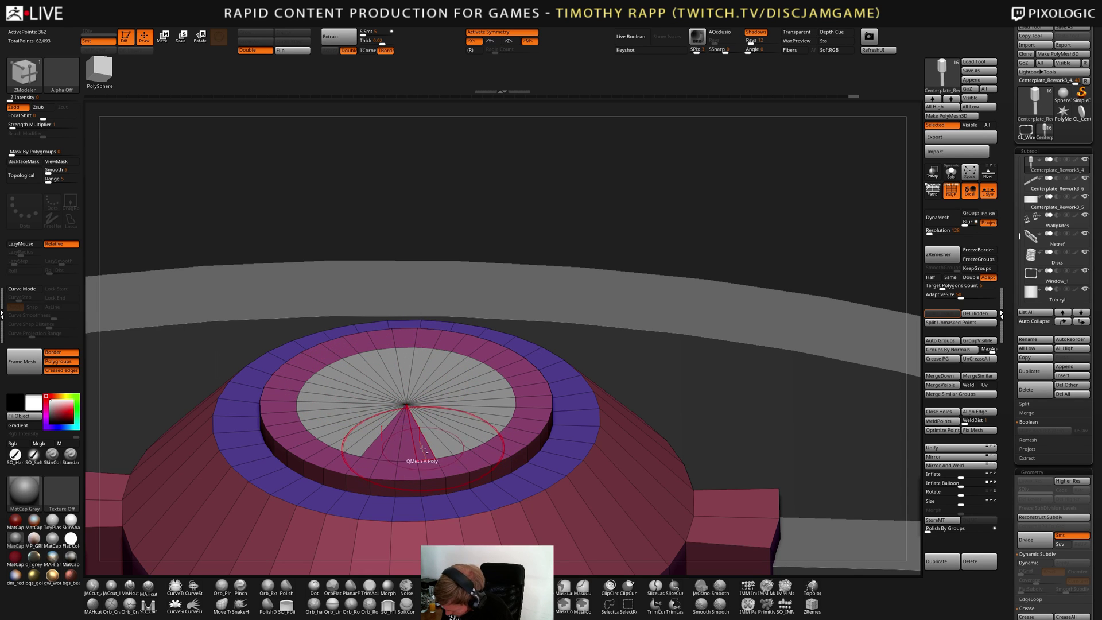
drag(502, 403, 498, 160)
shift+drag(597, 370, 635, 458)
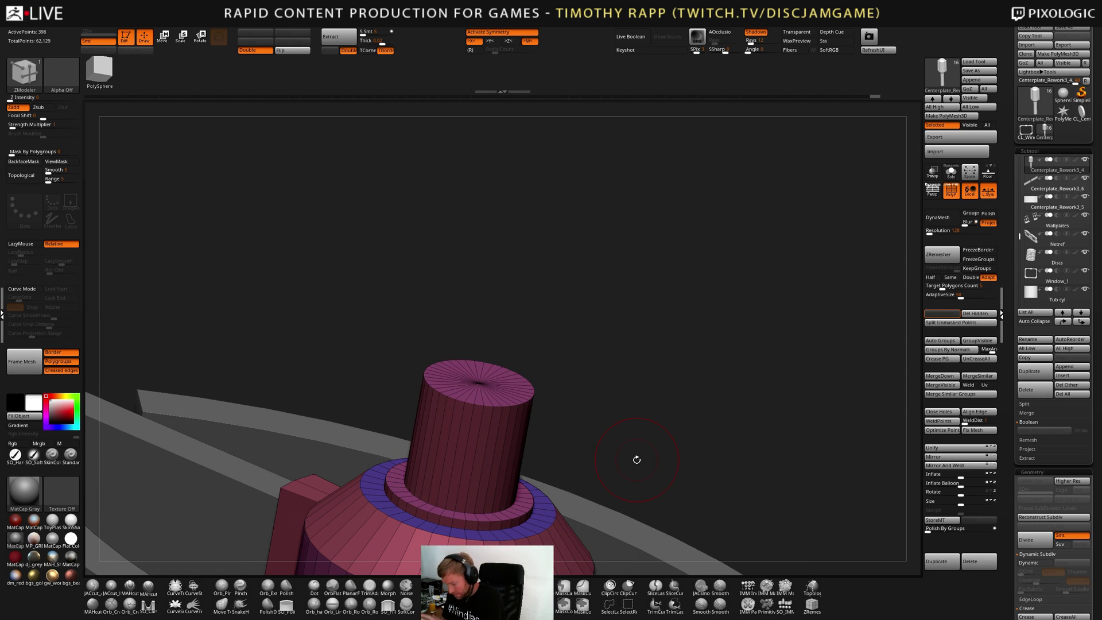
Insert six evenly spaced edge loops around the new cylinder using Insert Multiple EdgeLoops
drag(584, 455, 546, 395)
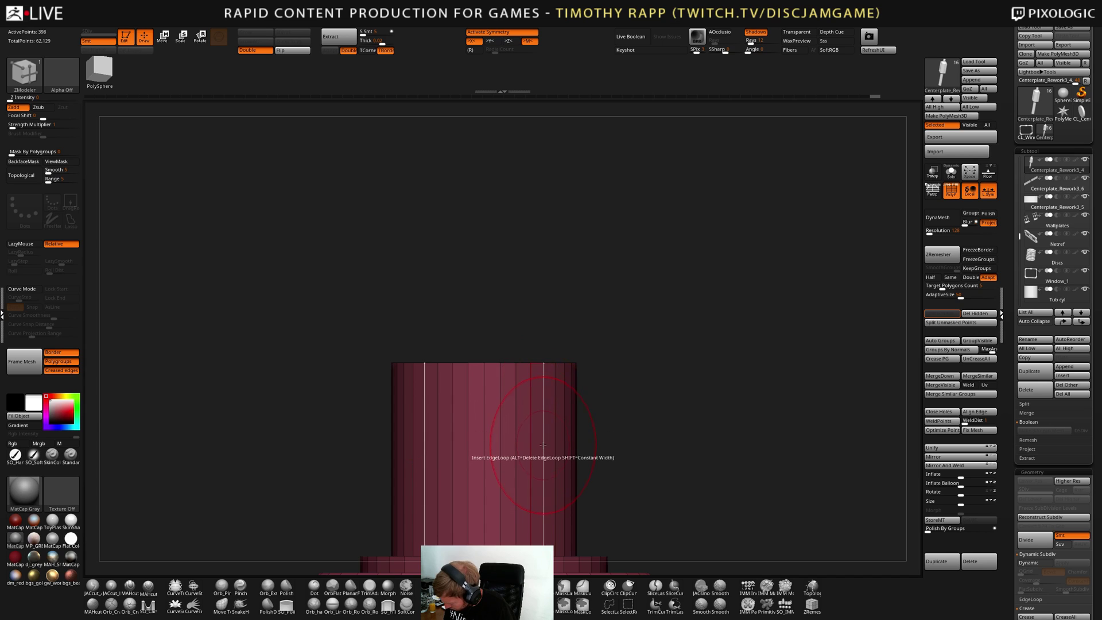
key(space)
click(485, 482)
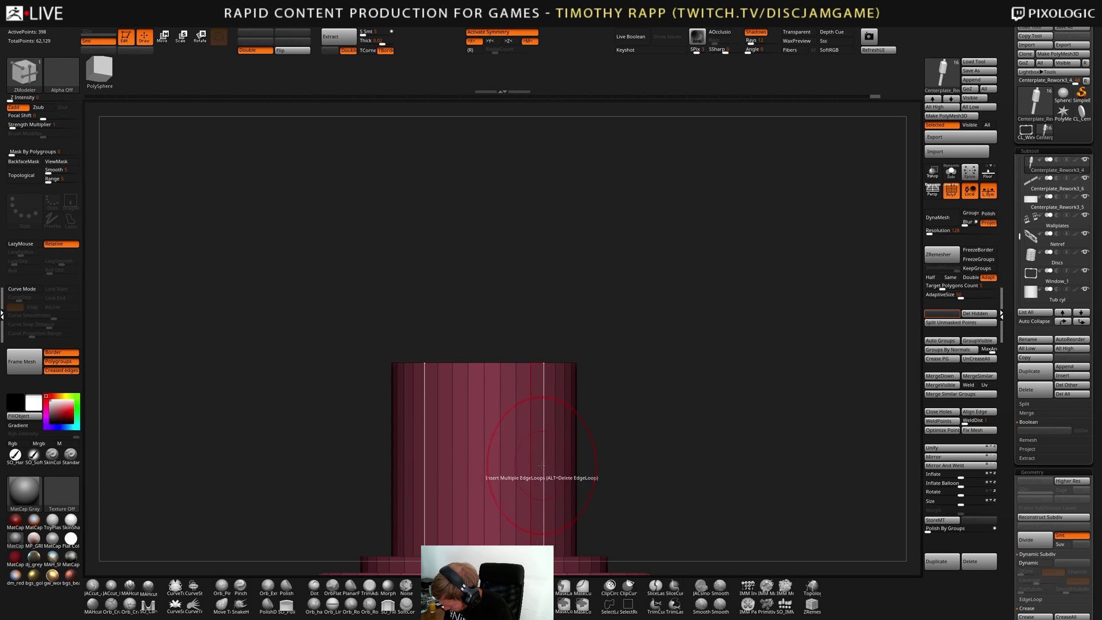
click(542, 463)
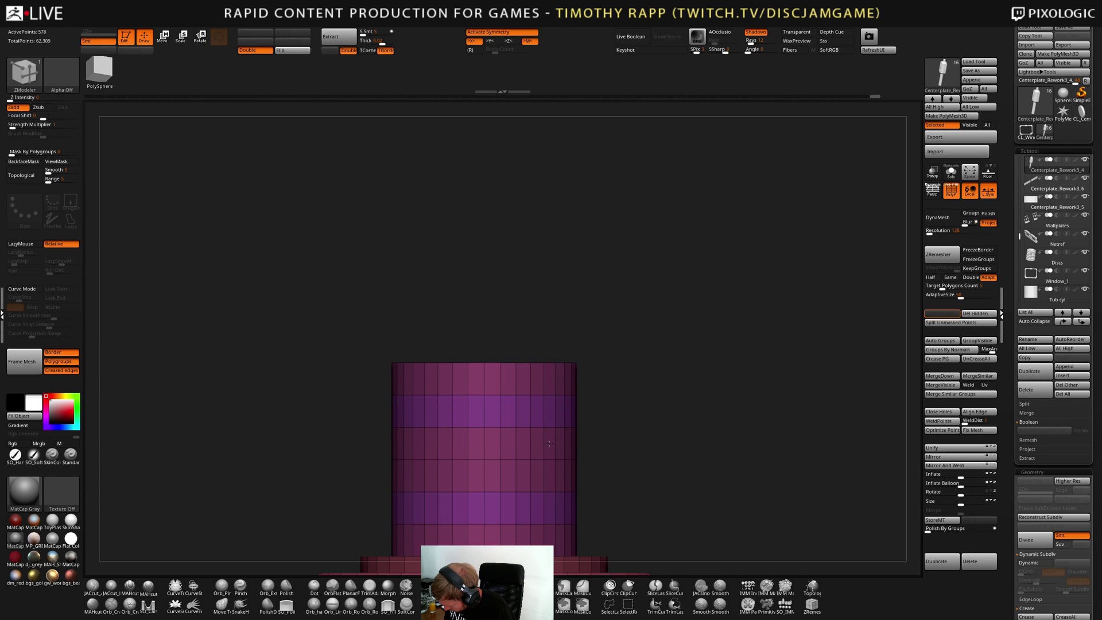
drag(550, 444, 550, 442)
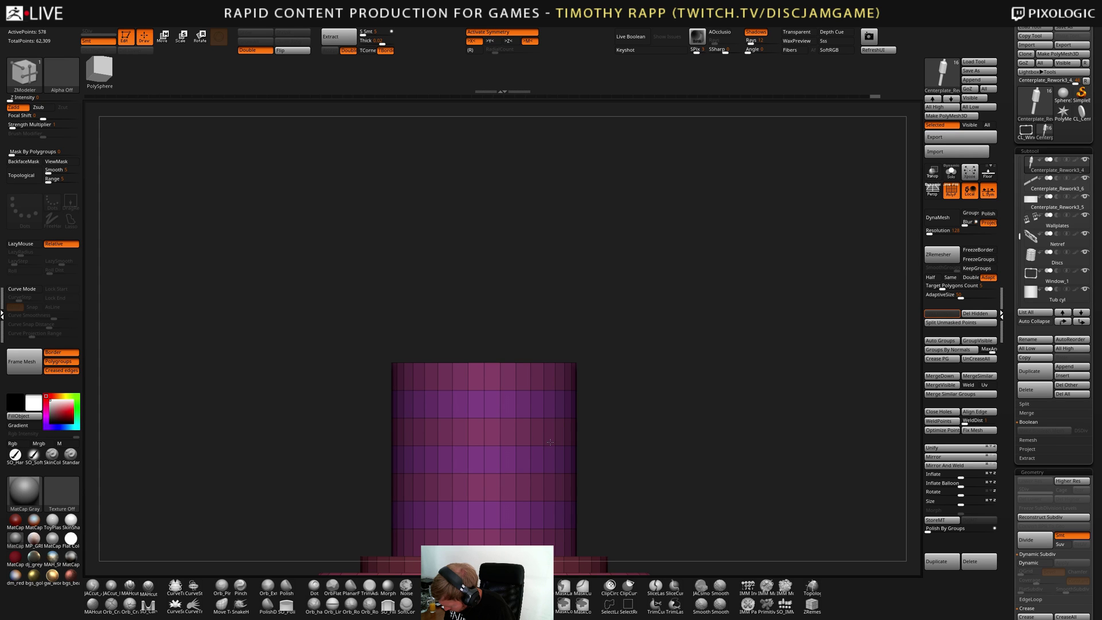
Delete the two middle edge loops of the cylinder to leave one tall central band
right_drag(532, 510, 535, 522)
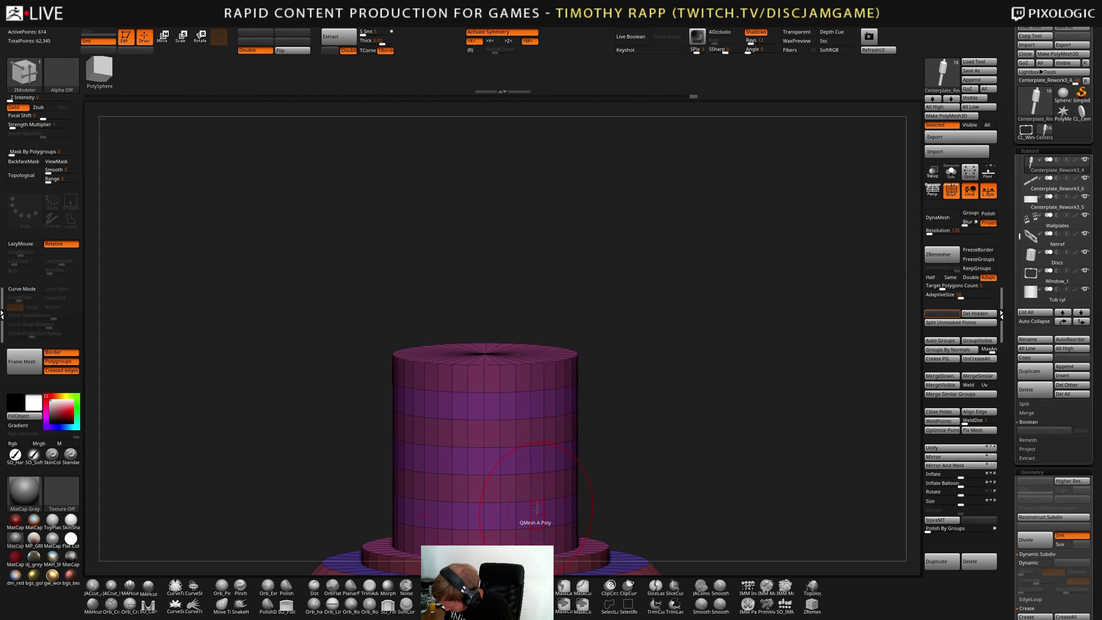
alt+click(537, 447)
alt+click(539, 446)
alt+click(539, 446)
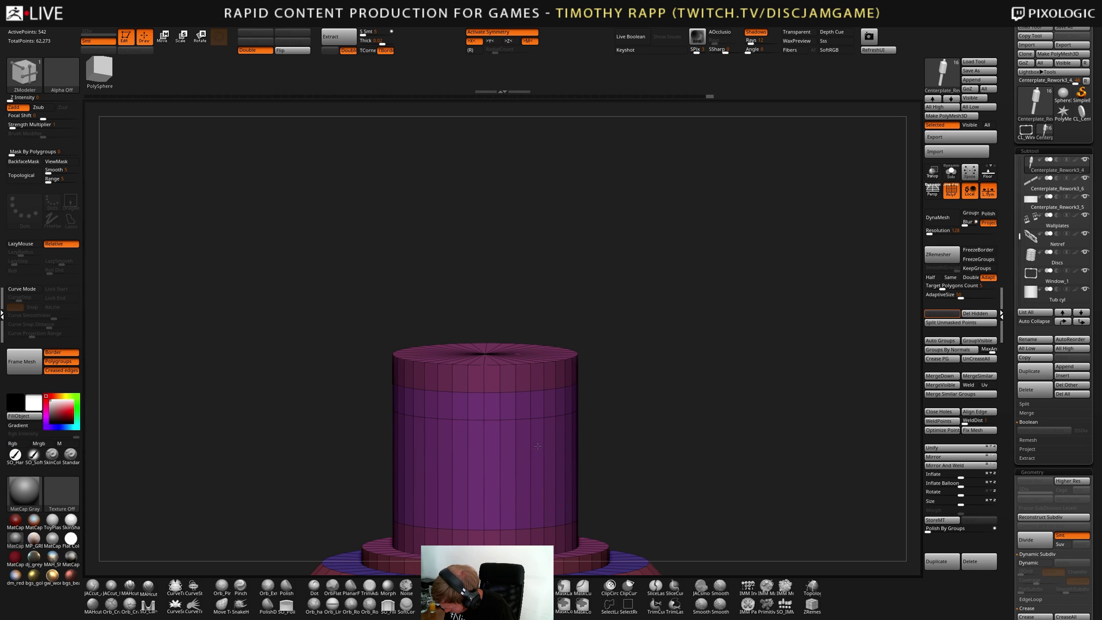
Delete the extra edge loop near the top of the cylinder and QMesh the tall central band inward as a polyloop
alt+click(539, 419)
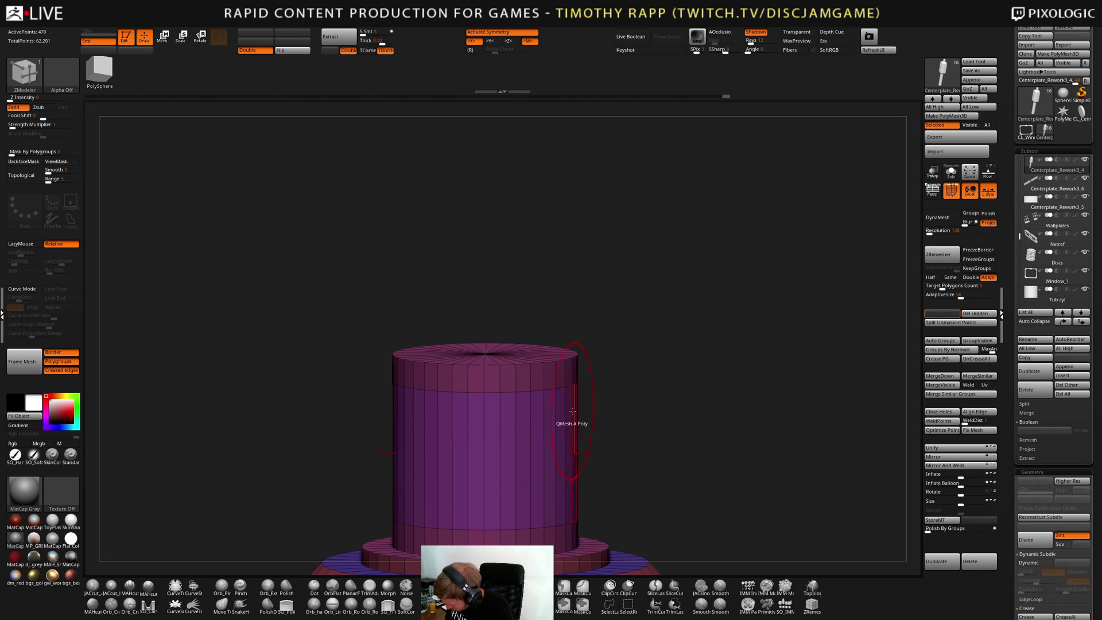
right_drag(550, 456, 549, 460)
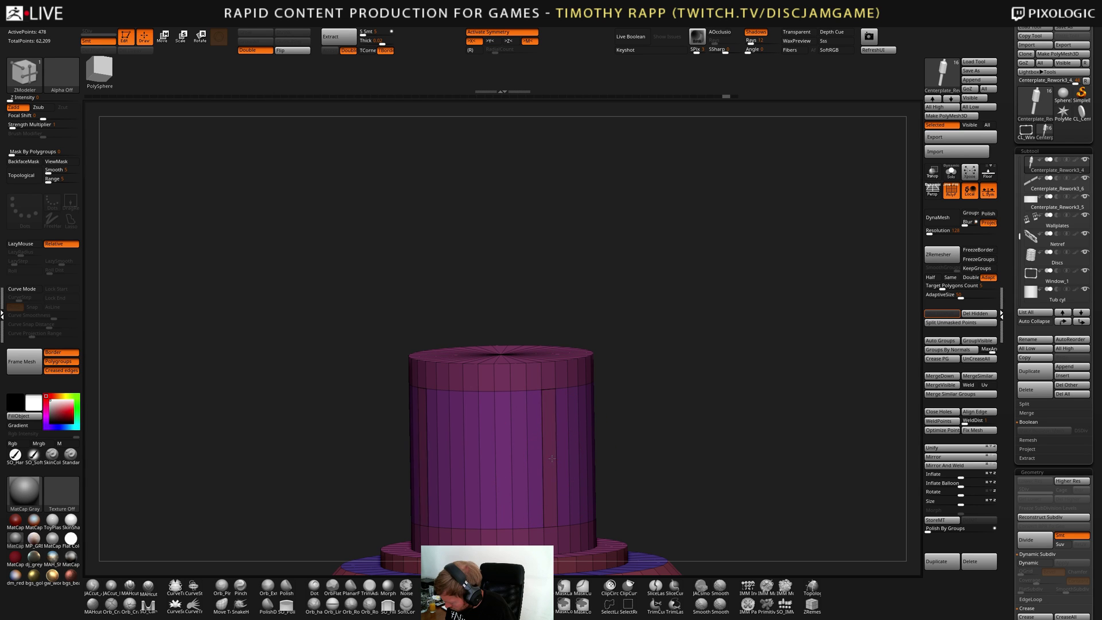
key(ctrl+z)
right_drag(552, 458, 546, 453)
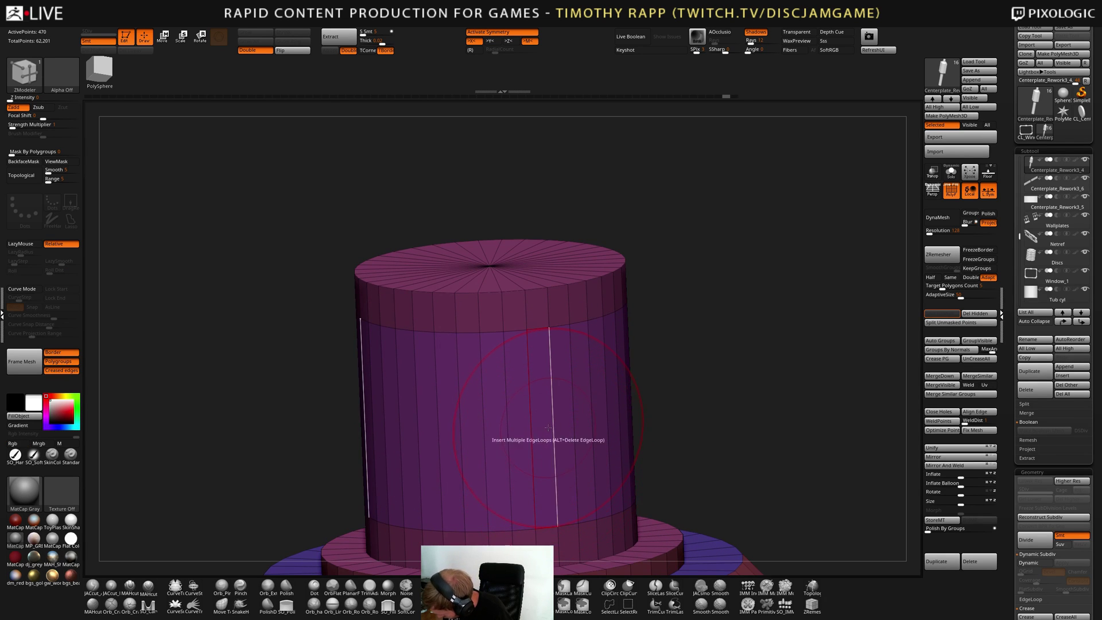
key(space)
click(597, 444)
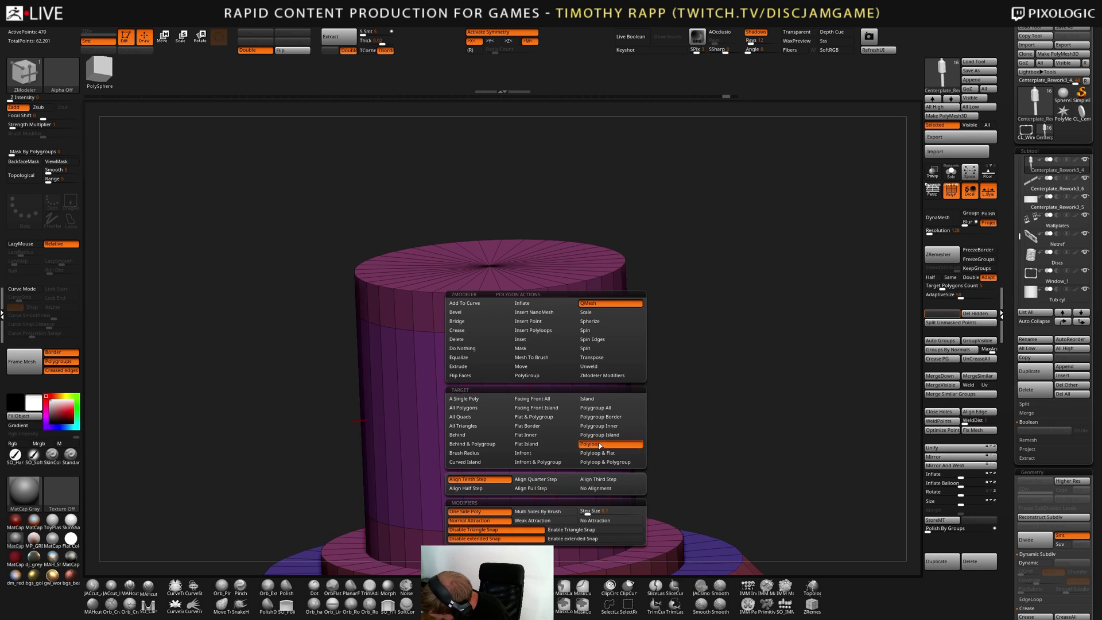
drag(546, 428, 473, 425)
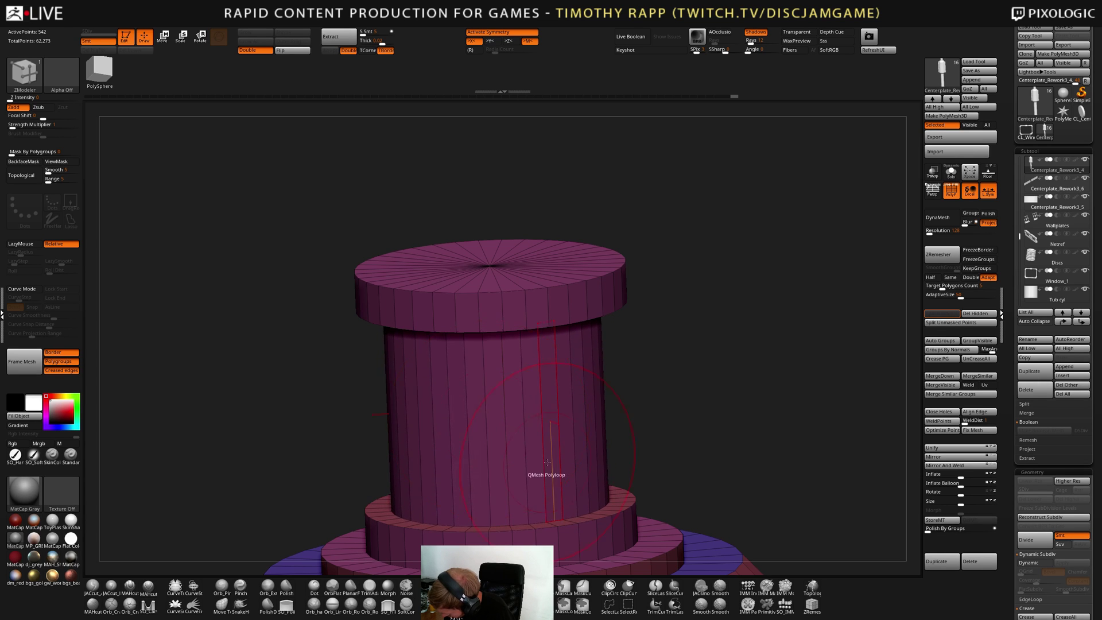
Try to bevel the upper outer edge of the lower ring at the cylinder's base
right_drag(547, 462, 562, 510)
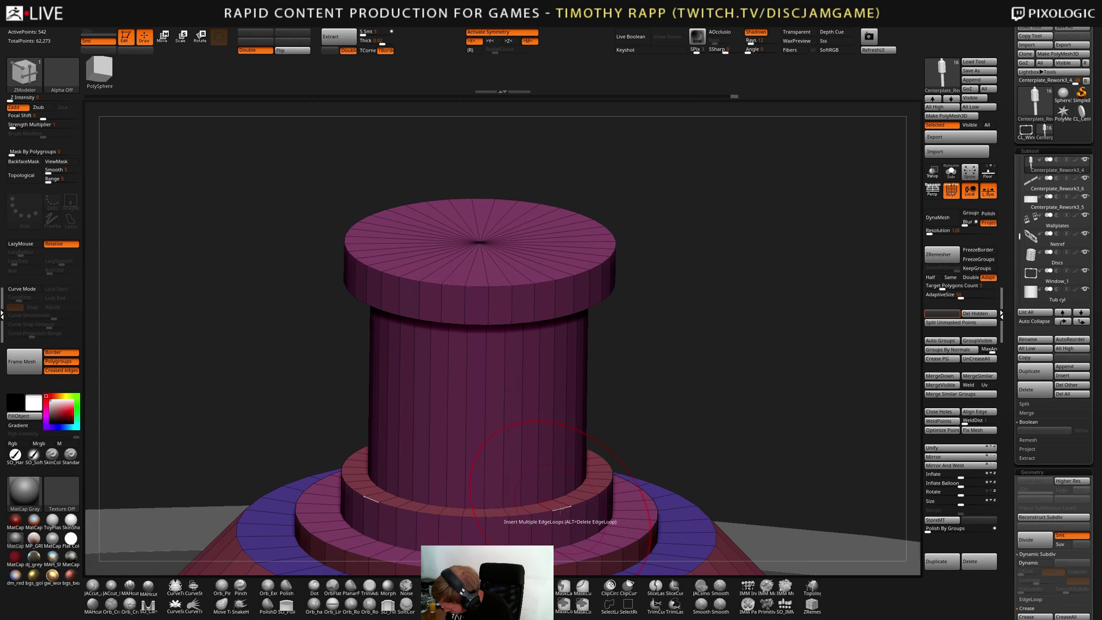
key(space)
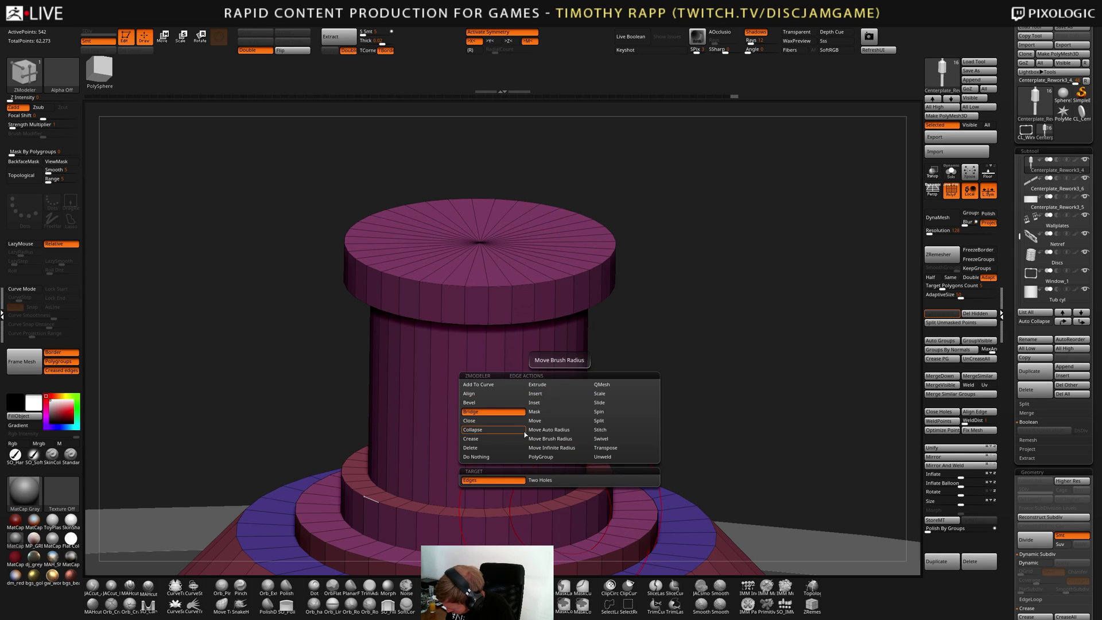
click(504, 404)
drag(559, 505, 562, 502)
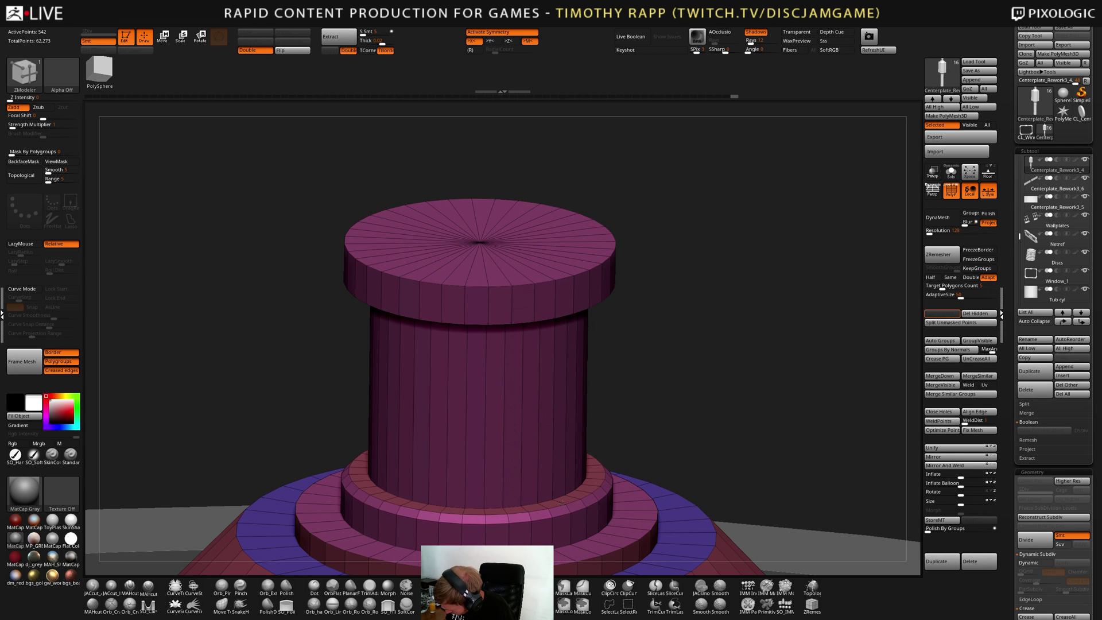
click(562, 503)
right_drag(563, 501, 536, 357)
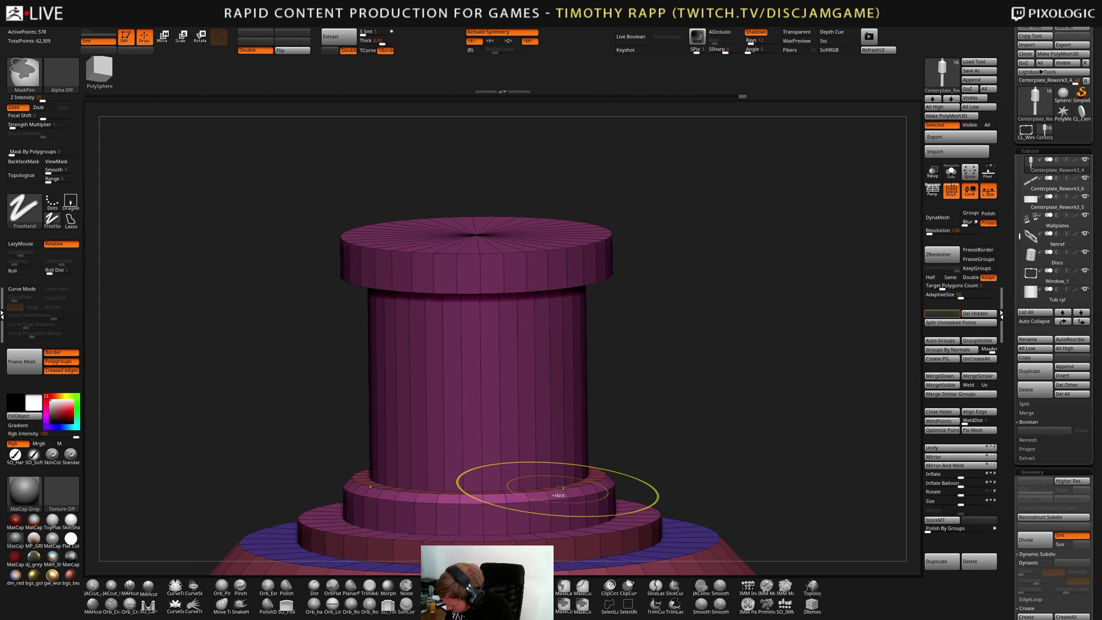
key(ctrl+z)
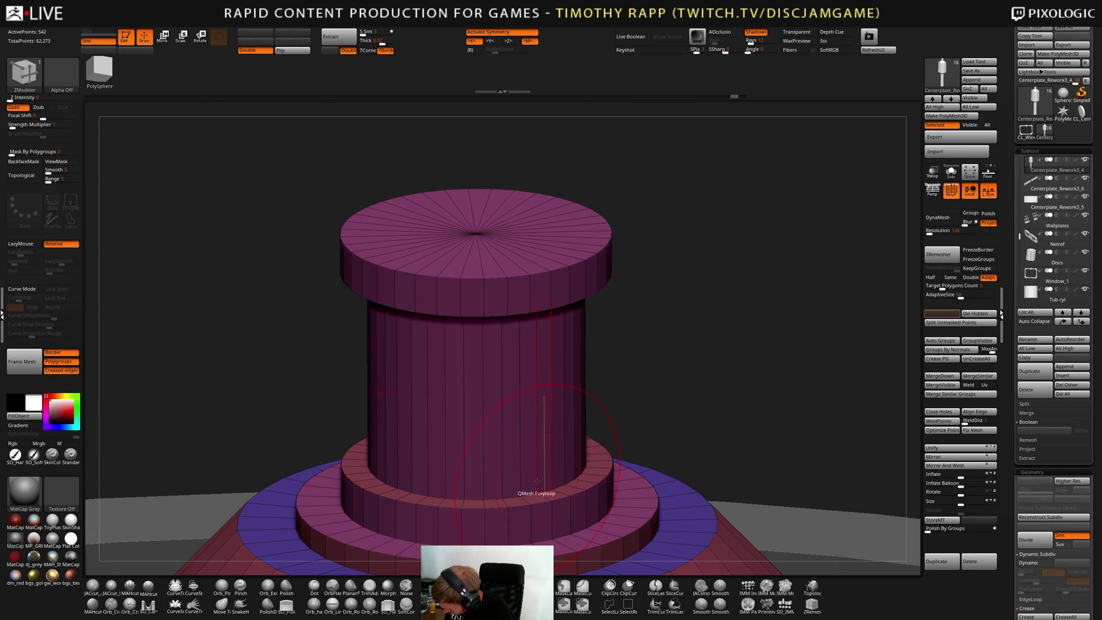
Set the edge action to insert single edge loops and try adding a loop around the lower ring and the top cap
key(space)
click(525, 394)
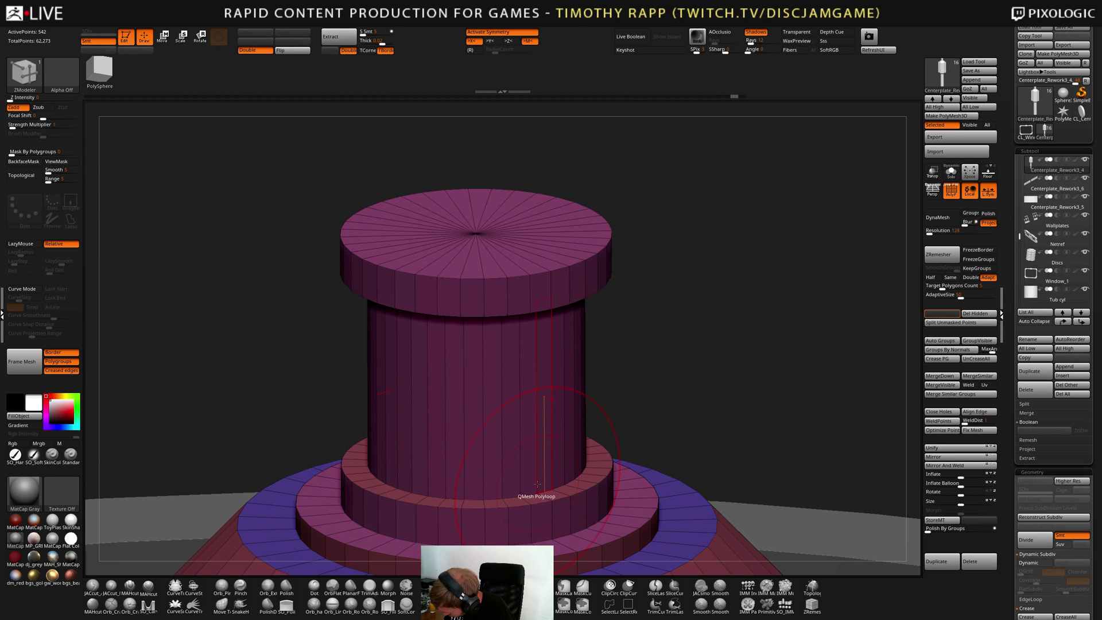
right_drag(553, 443, 584, 469)
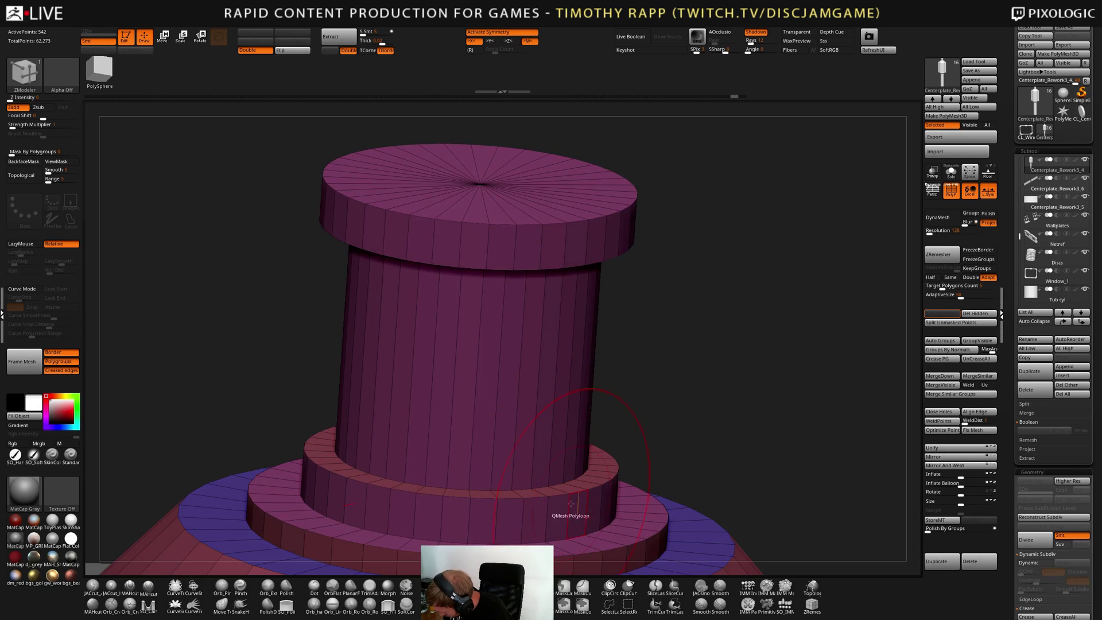
key(ctrl+z)
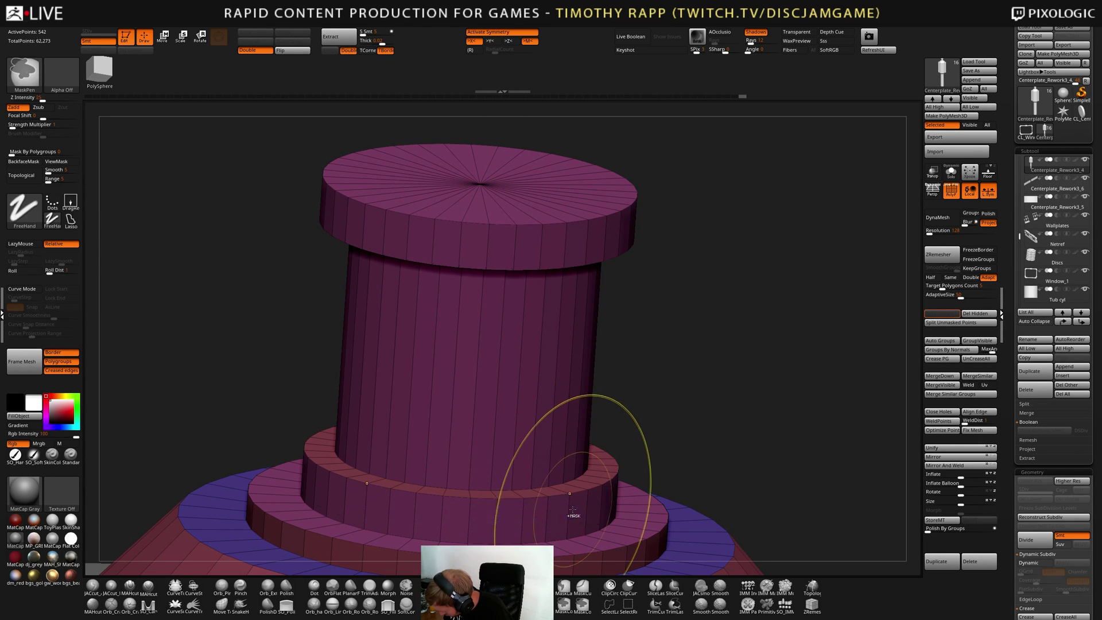
key(space)
click(566, 480)
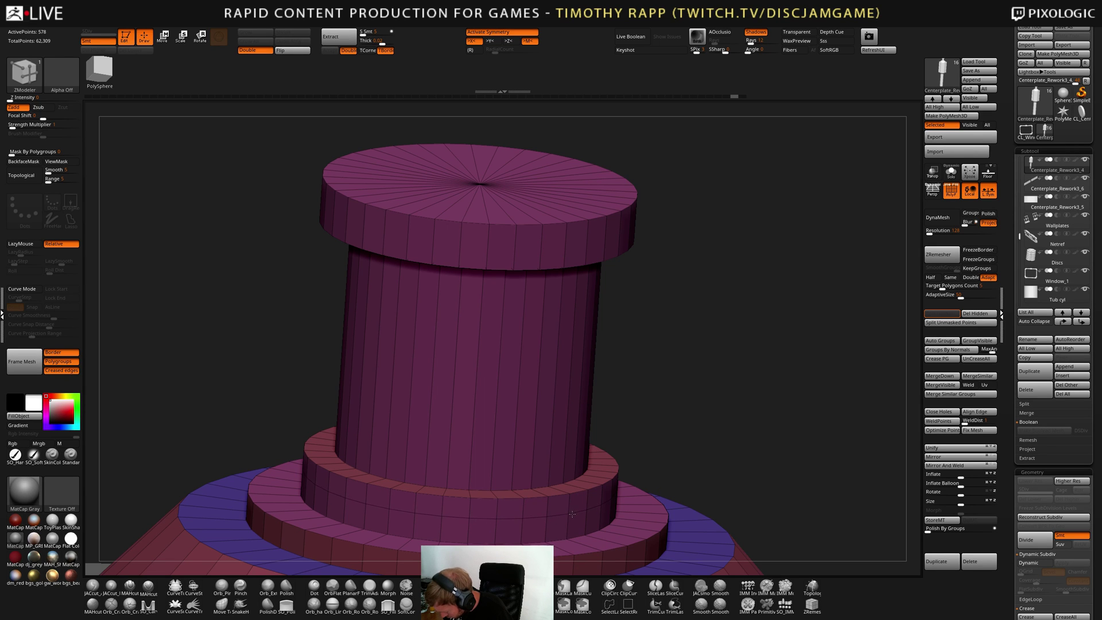
right_drag(572, 514, 601, 519)
key(ctrl+z)
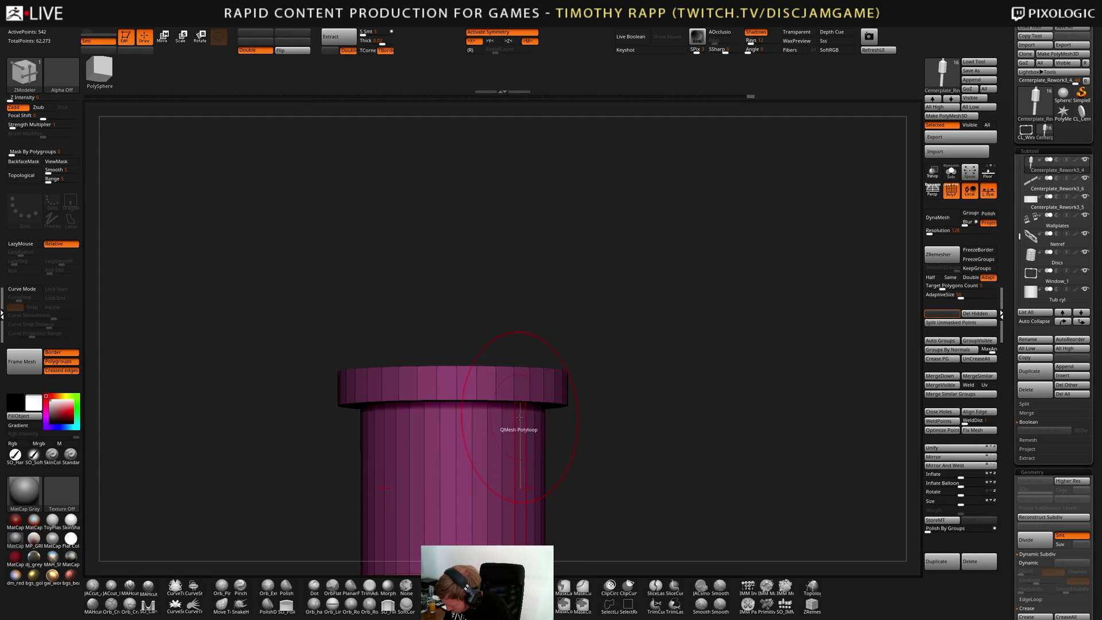
shift+right_drag(520, 417, 523, 404)
click(529, 390)
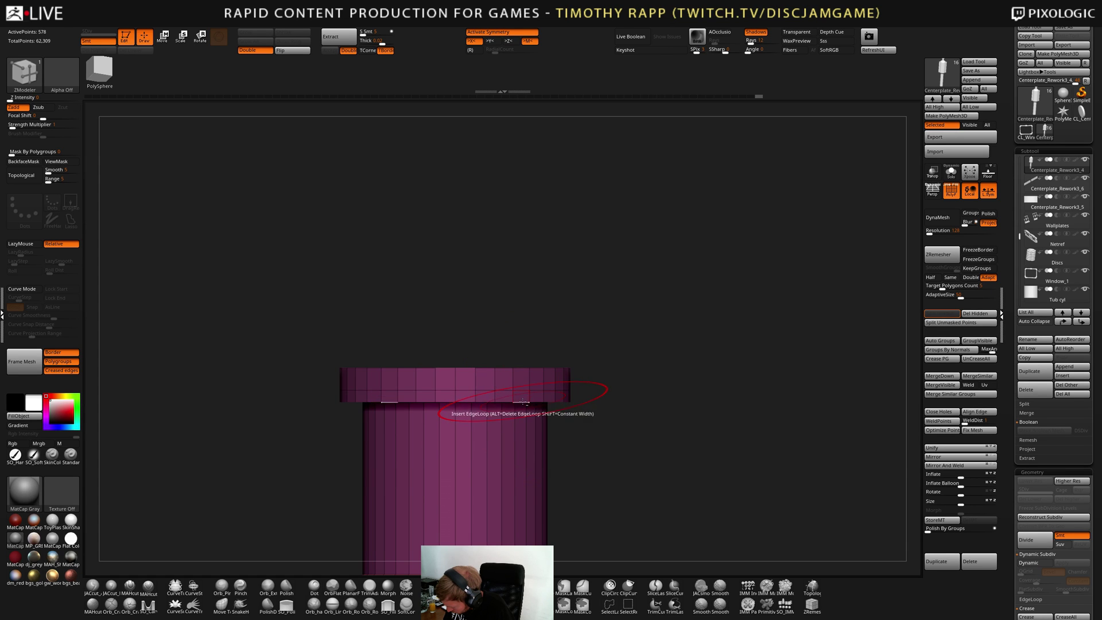
key(ctrl+z)
Examine the top piece's silhouette in profile and in proportion to the full model with the polyframe hidden
ctrl+right_drag(522, 402, 767, 439)
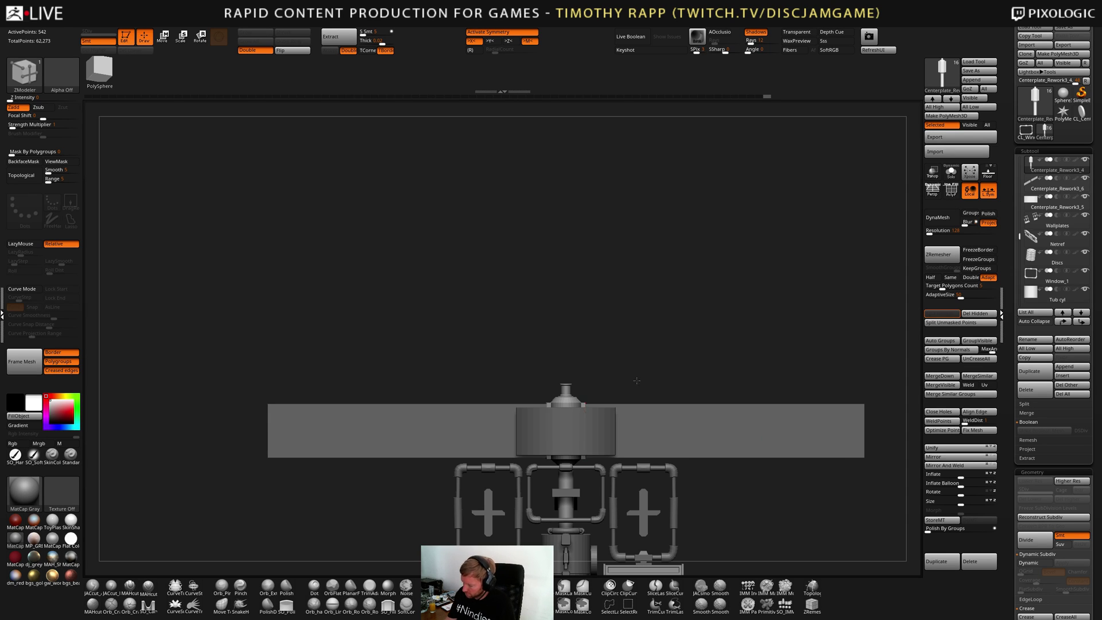
mouse_move(637, 380)
right_down()
mouse_move(704, 398)
mouse_move(645, 485)
mouse_move(689, 379)
mouse_move(669, 432)
mouse_move(693, 458)
mouse_move(720, 412)
mouse_move(732, 419)
mouse_move(753, 404)
mouse_move(656, 433)
mouse_move(657, 406)
mouse_move(670, 412)
right_up()
alt+right_drag(670, 411, 671, 454)
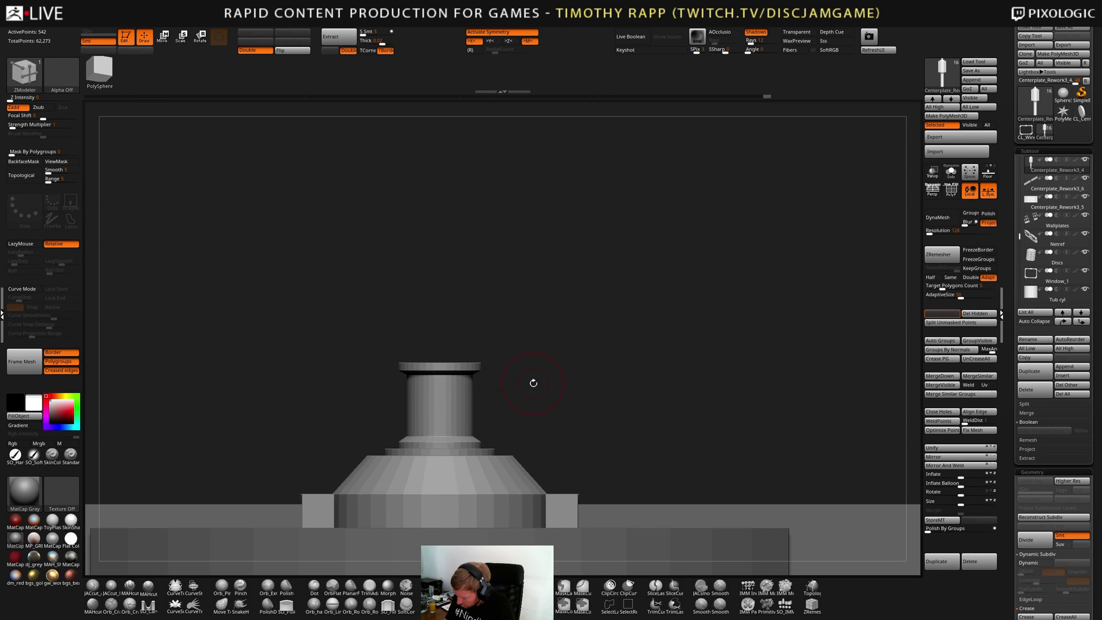
key(shift+f)
right_drag(527, 393, 580, 390)
key(shift+f)
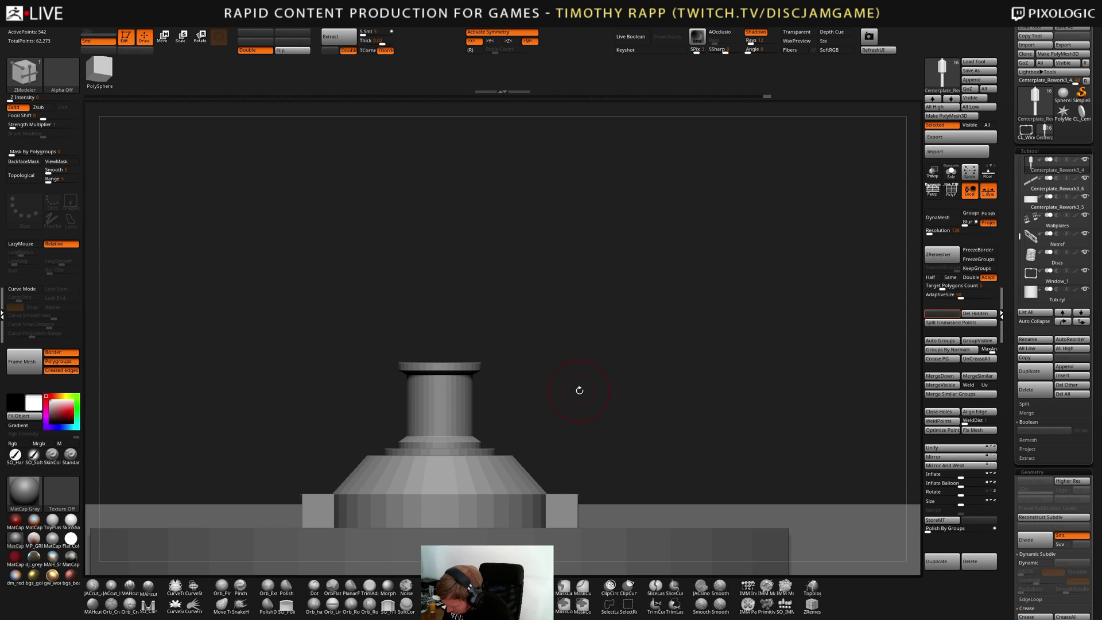
ctrl+right_drag(676, 412, 749, 421)
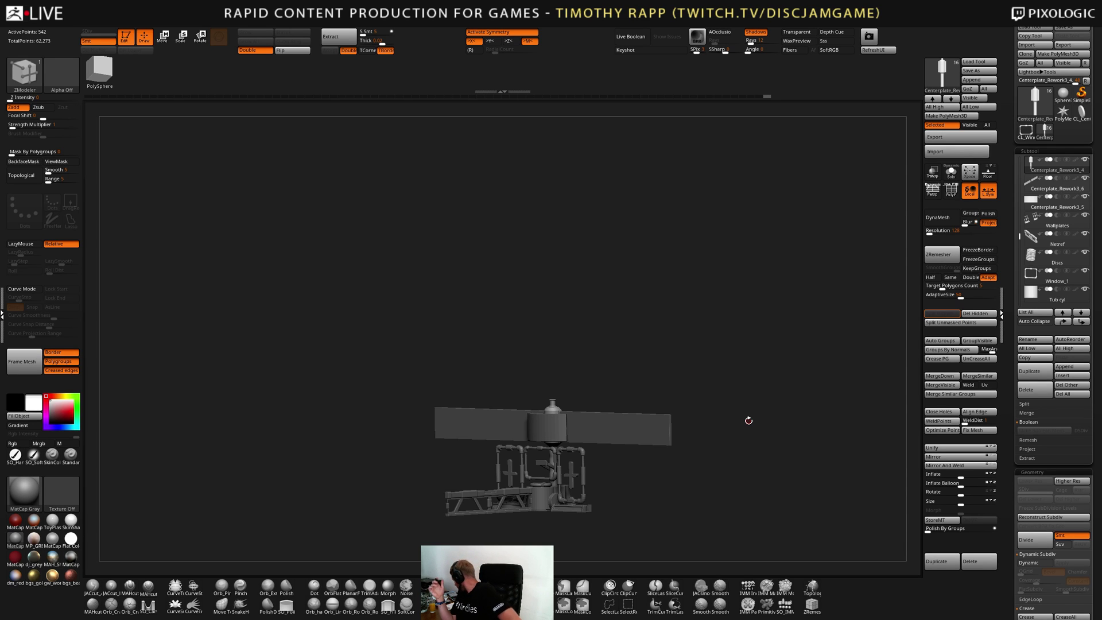
shift+right_drag(748, 421, 431, 441)
key(shift+f)
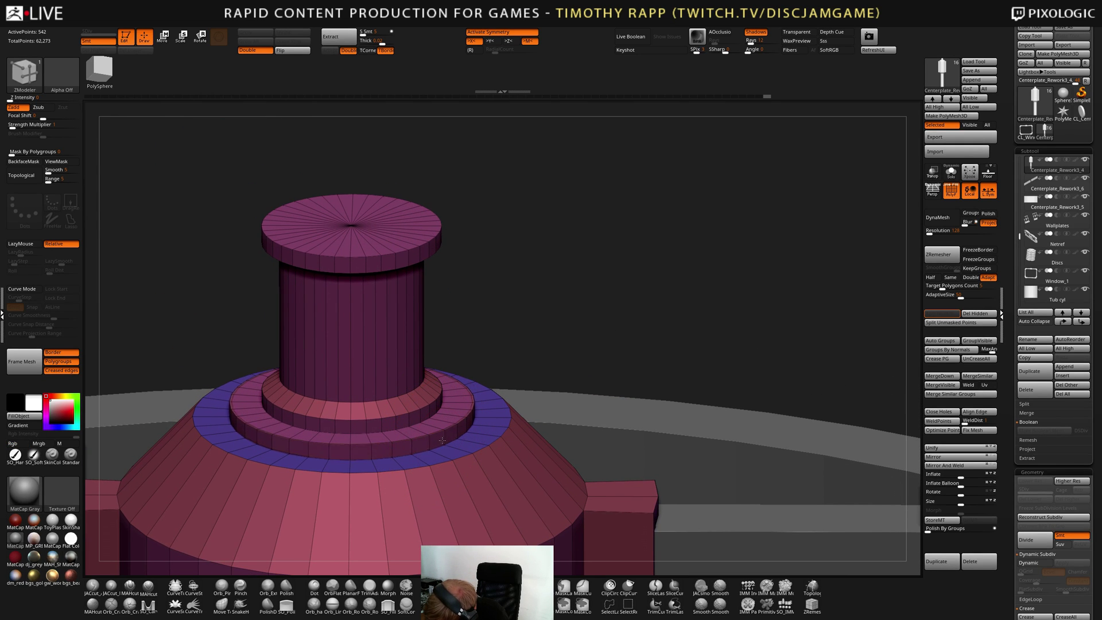
Widen the base step outward by QMeshing its side polyloop and mask the cylinder section above it
drag(439, 439, 467, 442)
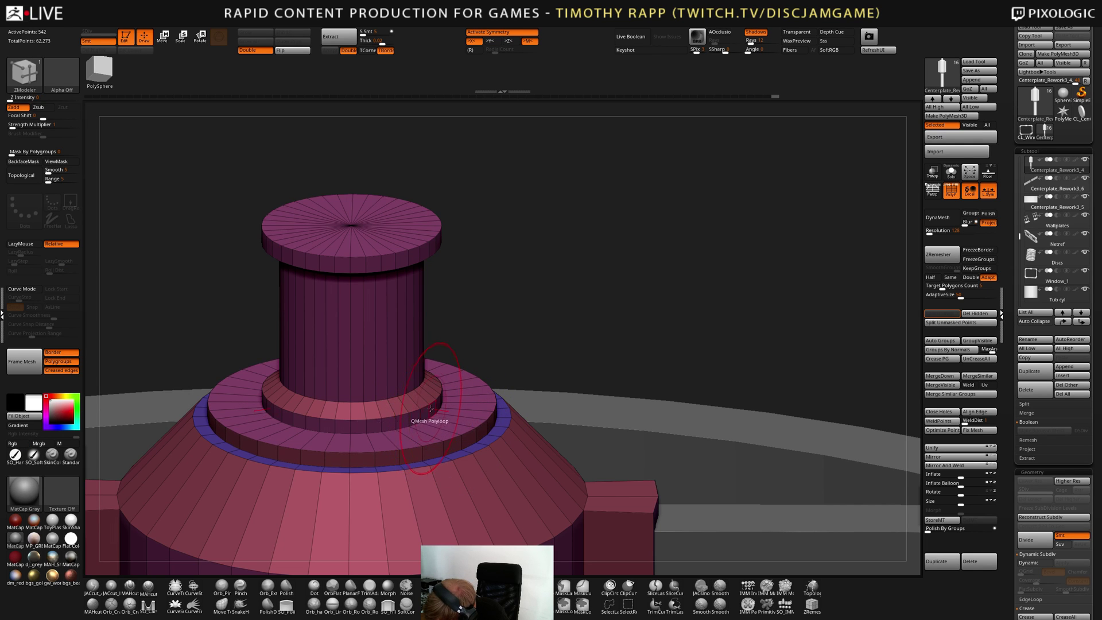
shift+right_drag(431, 409, 433, 395)
mouse_move(208, 195)
ctrl+mouse_down()
mouse_move(417, 274)
mouse_move(546, 410)
ctrl+mouse_up()
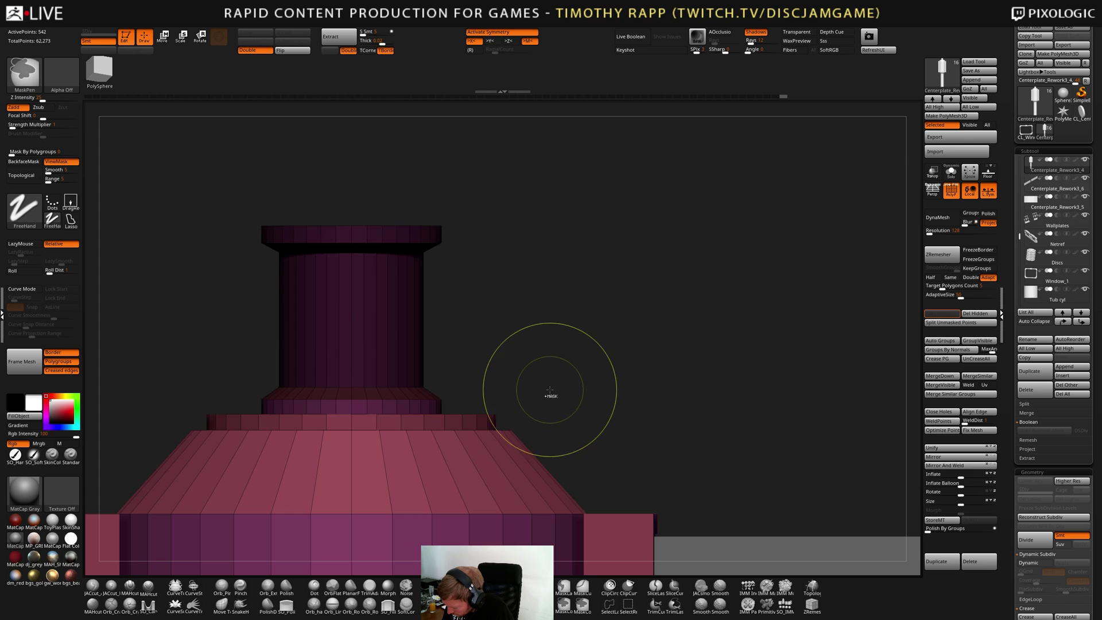
Try to simplify the upper cylinder by deleting edge loops from its base ring, central band and cap
mouse_move(551, 394)
right_down()
mouse_move(549, 357)
mouse_move(516, 383)
mouse_move(431, 395)
mouse_move(412, 380)
mouse_move(418, 259)
right_up()
alt+click(416, 400)
alt+click(409, 310)
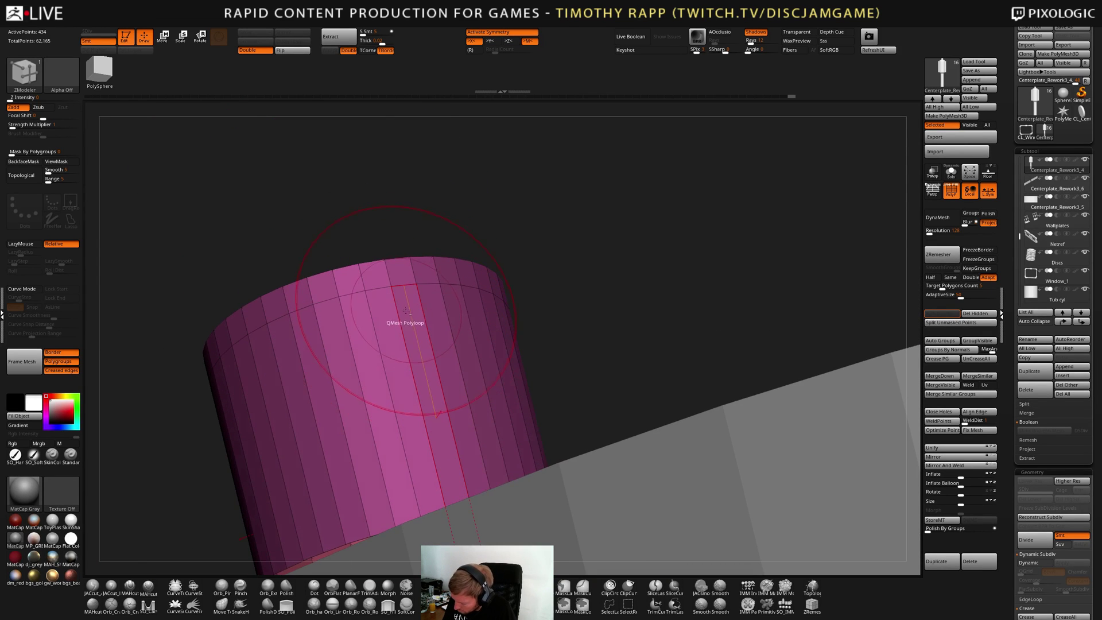
mouse_move(462, 291)
shift+right_down()
mouse_move(531, 348)
mouse_move(474, 317)
mouse_move(466, 371)
shift+right_up()
right_drag(418, 318, 424, 330)
alt+click(430, 321)
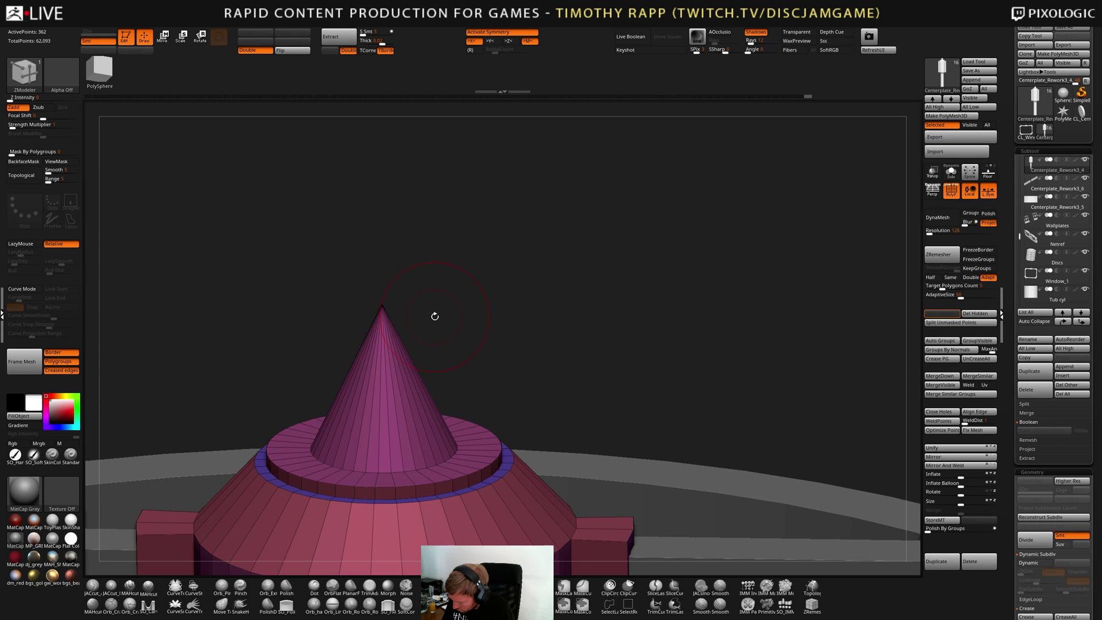
key(ctrl+z)
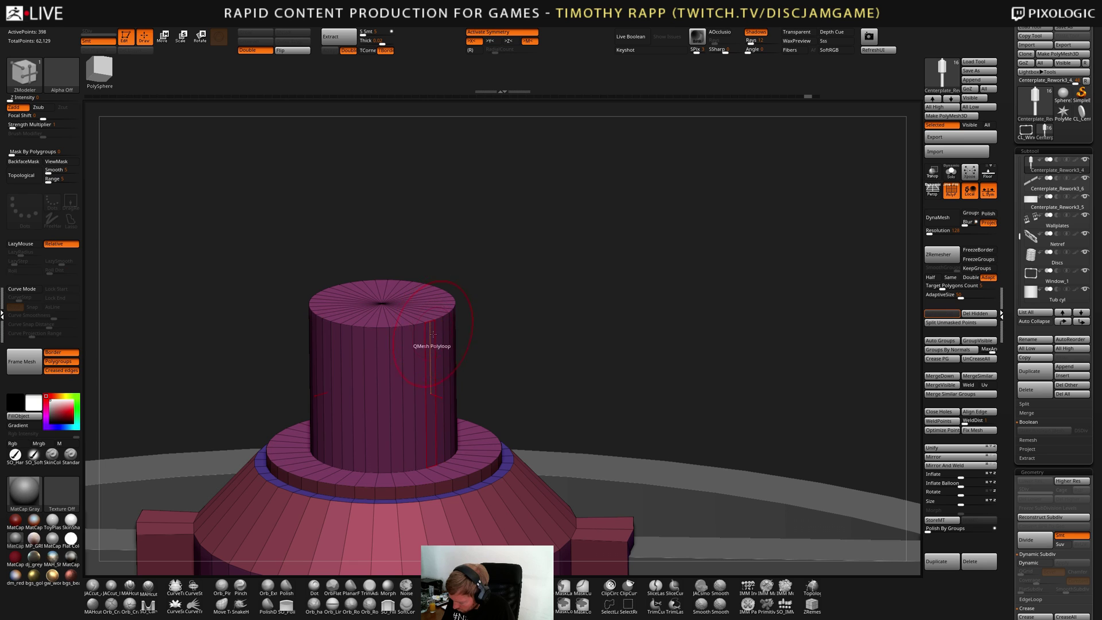
key(ctrl+z)
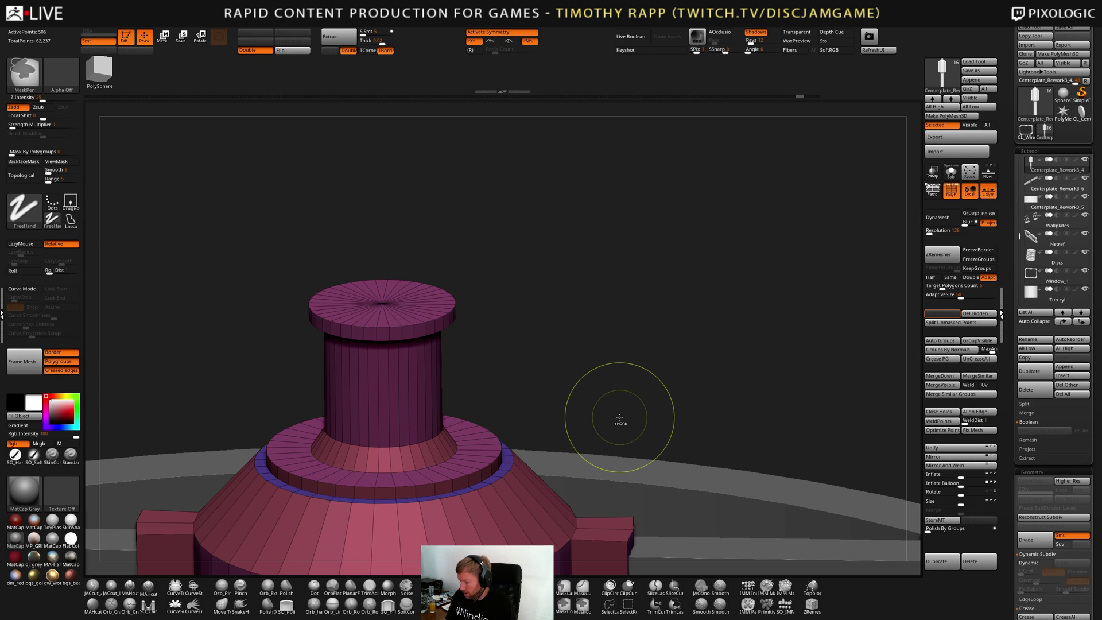
Roll the undo history back to the flat top disc and delete its inner edge loop, discarding the newer history entries
drag(781, 96, 618, 91)
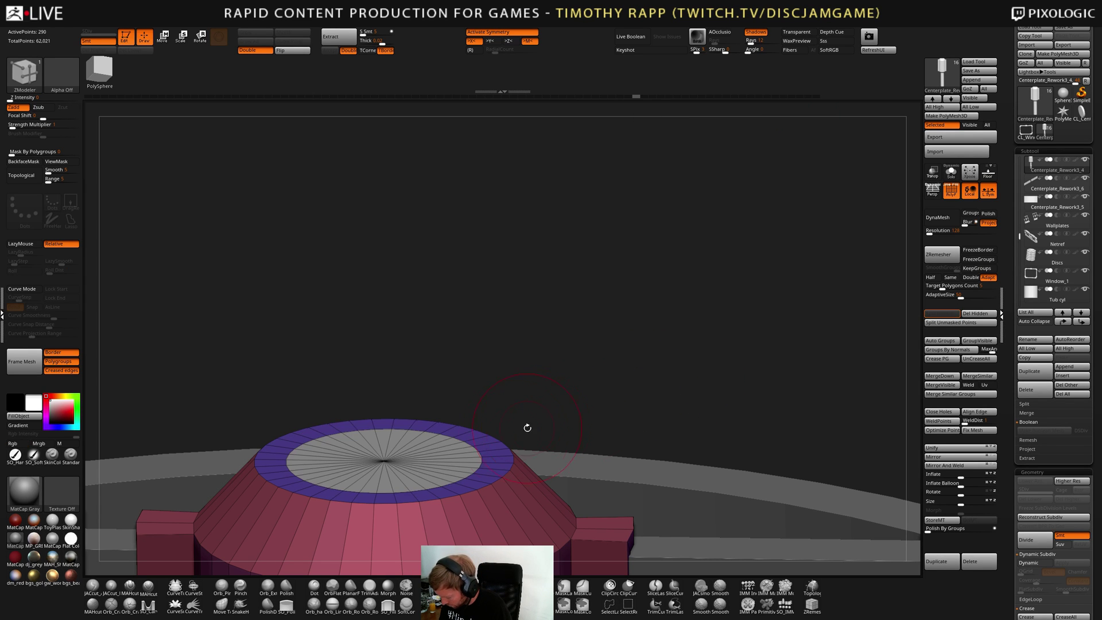
mouse_move(524, 425)
mouse_down()
mouse_move(469, 476)
mouse_move(520, 435)
mouse_up()
key(ctrl+z)
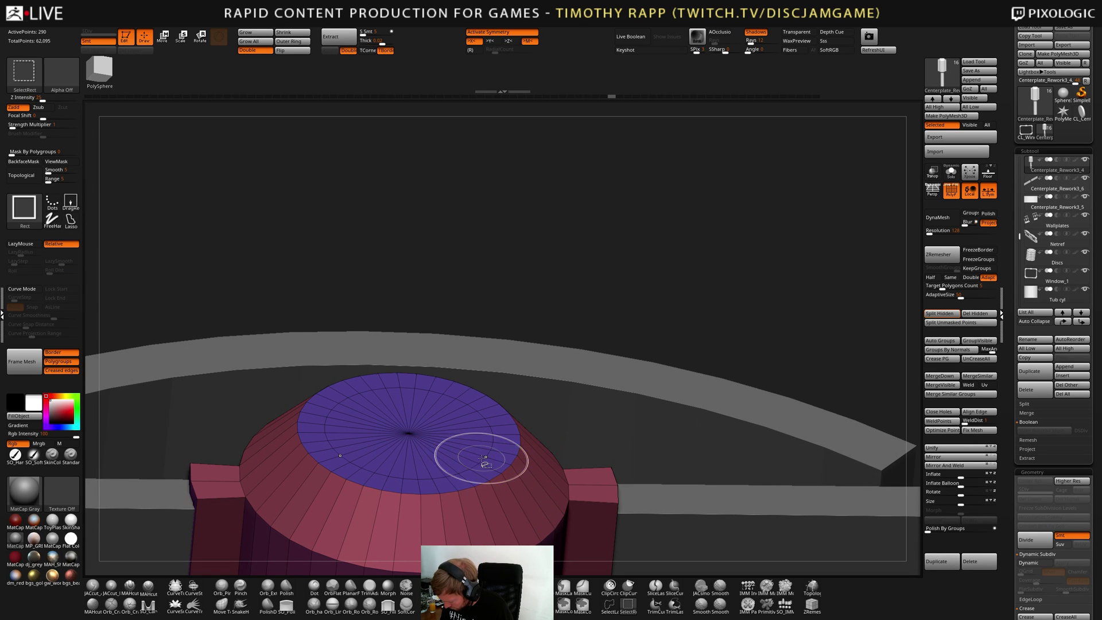
click(452, 474)
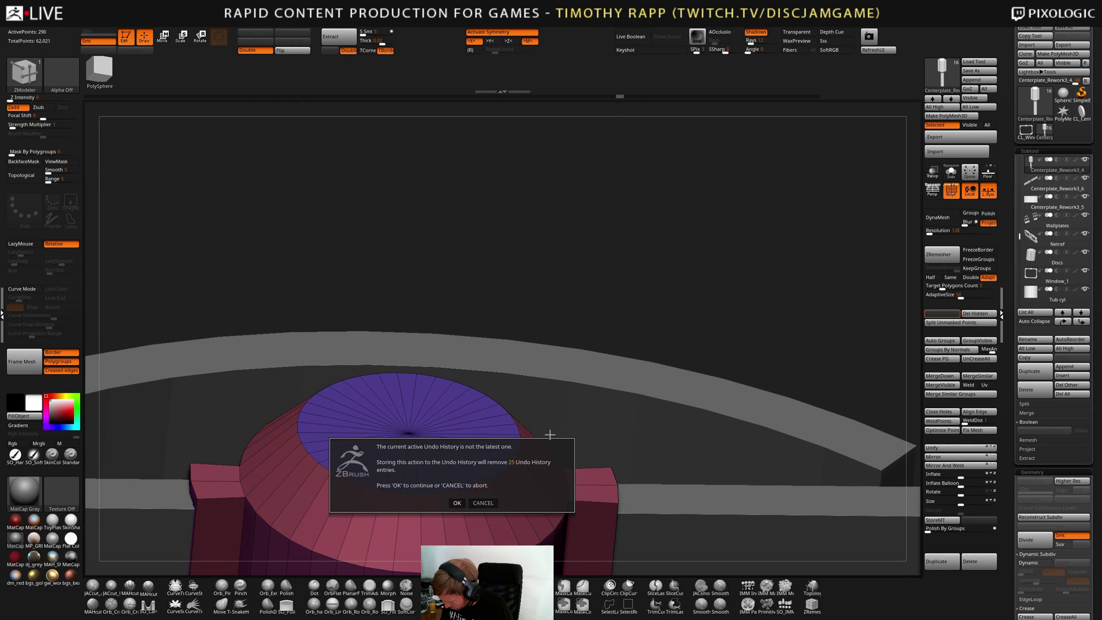
click(456, 503)
Set the QMesh target to Polygroup All and detach a separate copy of the flat top disc from the body
drag(684, 374, 625, 439)
key(shift+f)
alt+drag(467, 401, 459, 419)
key(shift+f)
right_drag(453, 423, 419, 437)
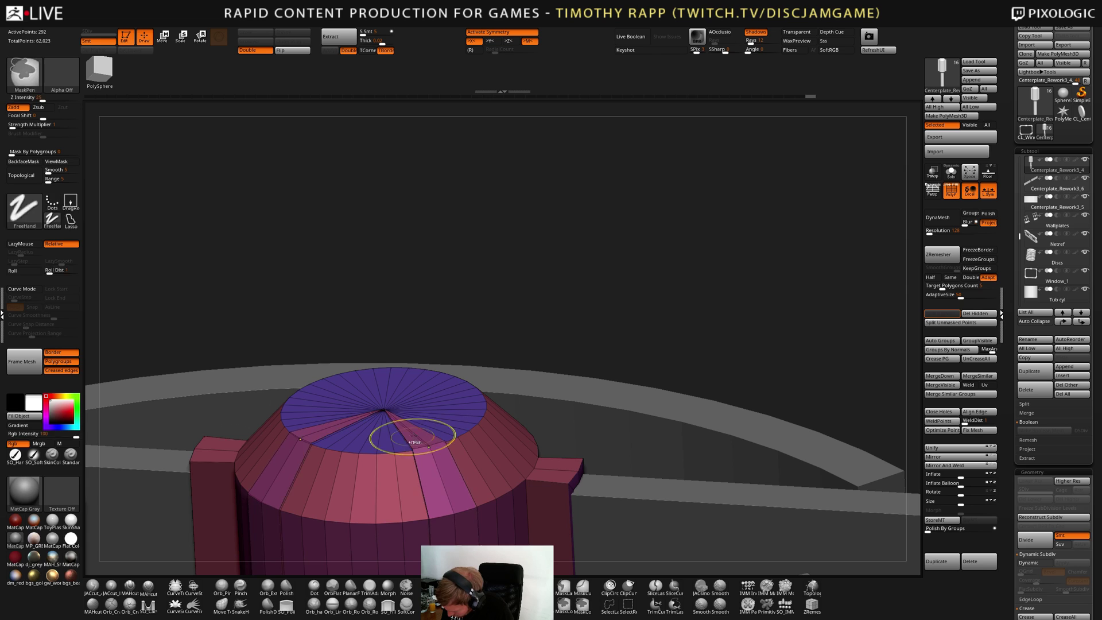
right_click(412, 438)
click(481, 407)
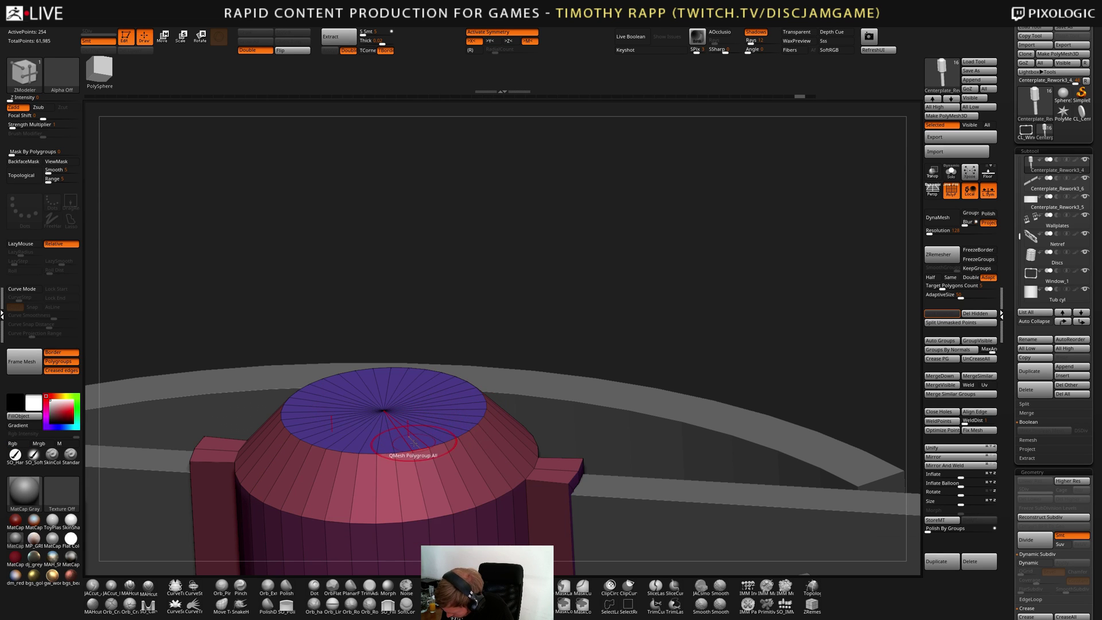
mouse_move(413, 442)
mouse_down()
mouse_move(217, 376)
mouse_move(528, 436)
mouse_up()
drag(528, 436, 540, 416)
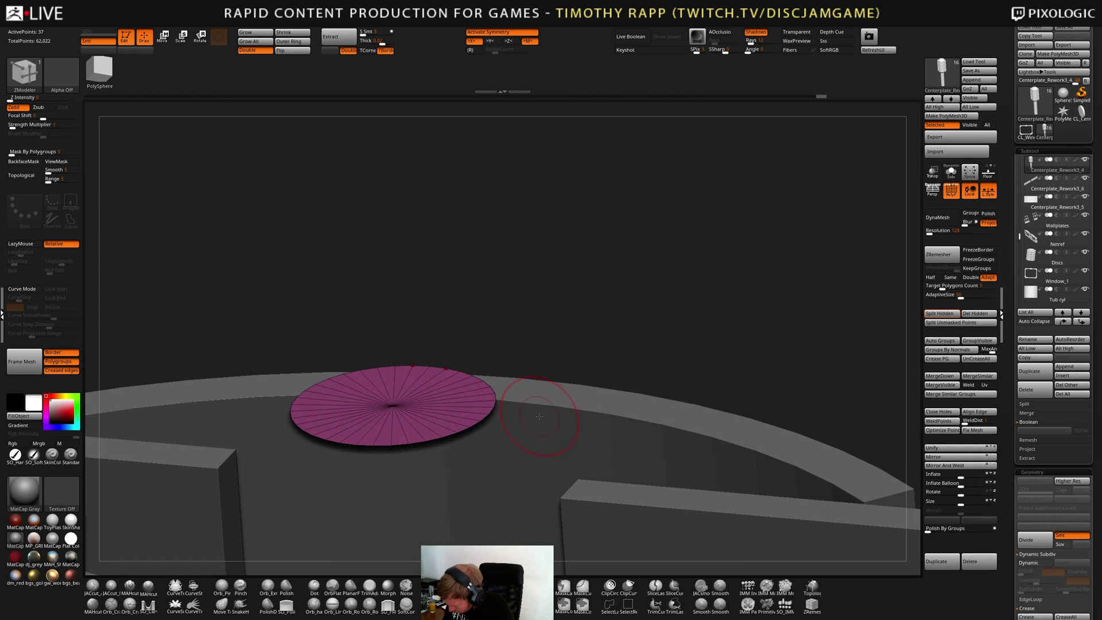
Split the detached disc copy off as its own subtool and QMesh it up into a tall cylinder
ctrl+shift+drag(641, 365, 682, 381)
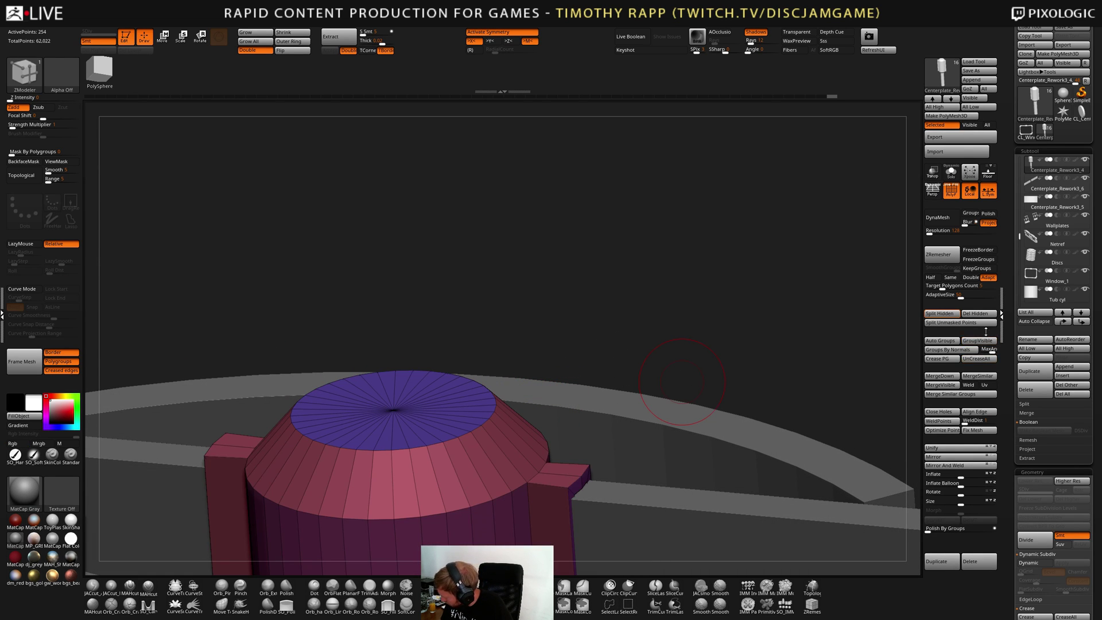
click(944, 313)
mouse_move(891, 310)
mouse_down()
mouse_move(622, 361)
mouse_move(415, 430)
mouse_move(442, 222)
mouse_move(706, 407)
mouse_move(481, 464)
mouse_up()
alt+drag(731, 443, 418, 485)
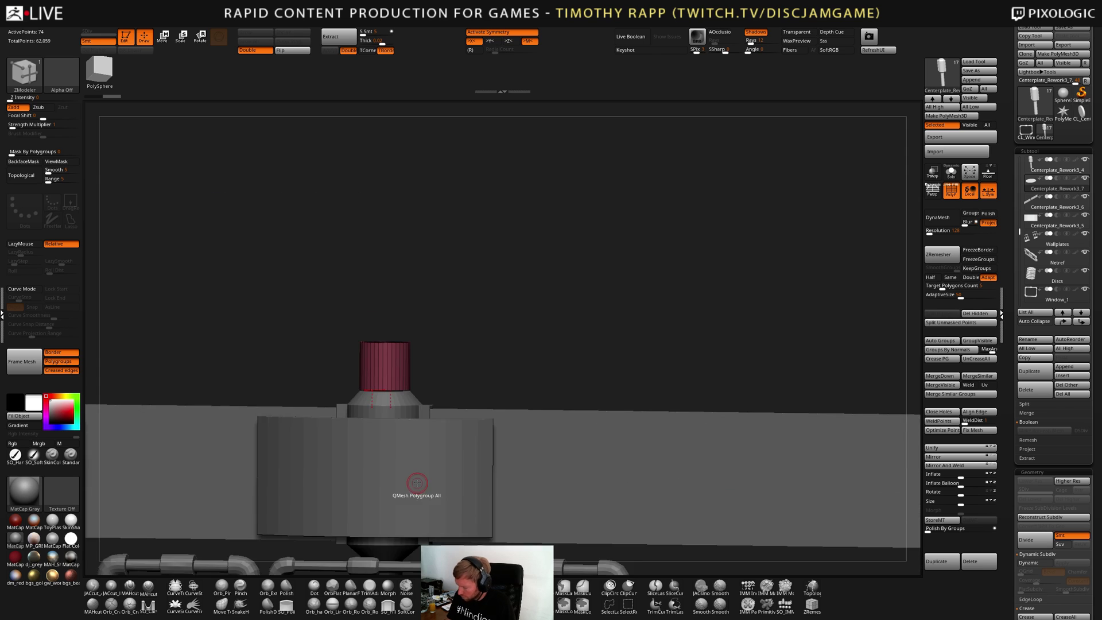
Move the new tall cylinder slightly down along its vertical axis so it seats into the conical collar
alt+drag(653, 468, 724, 471)
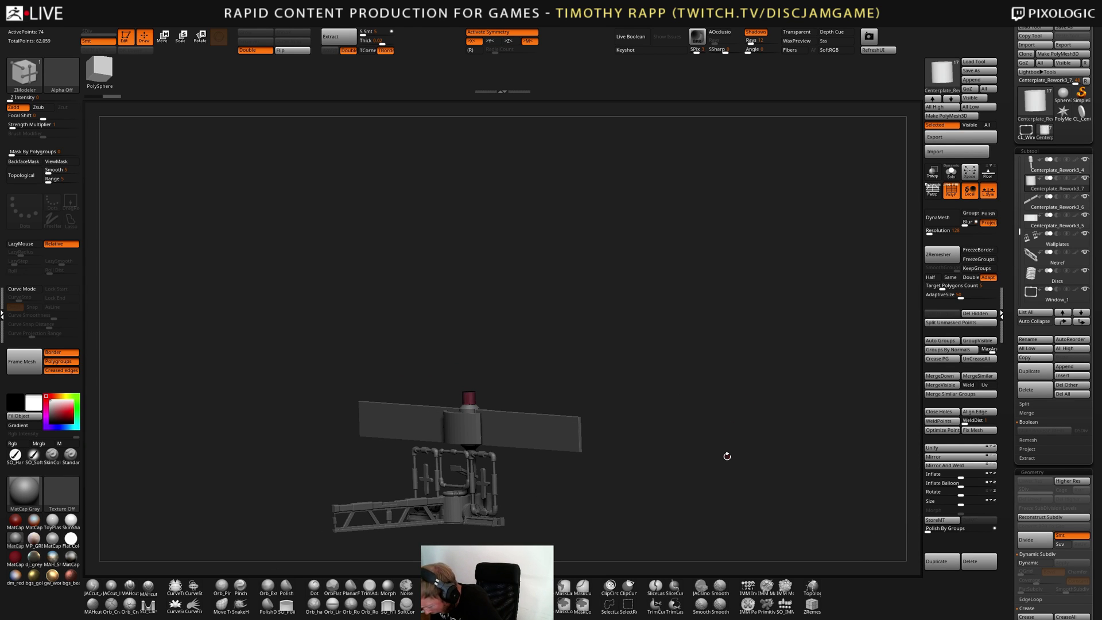
drag(727, 456, 449, 363)
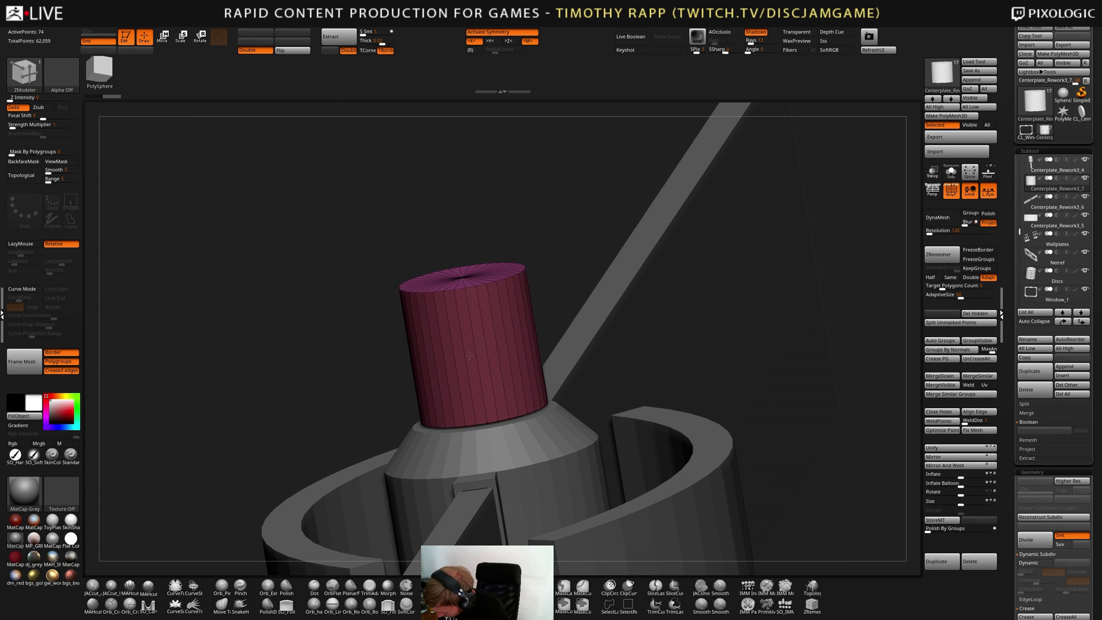
shift+drag(475, 352, 615, 362)
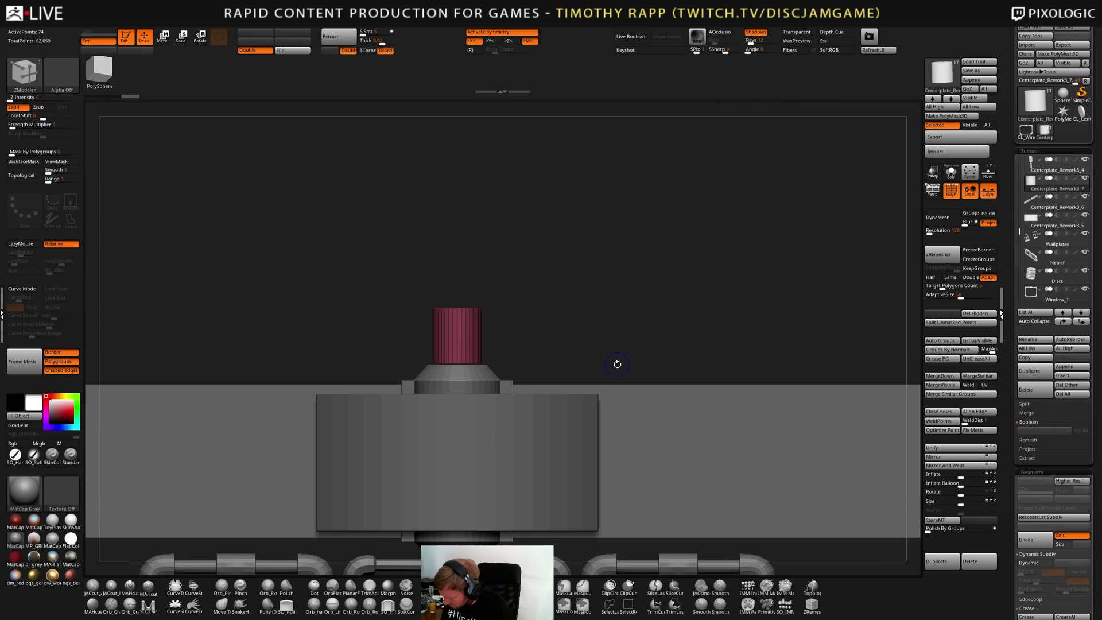
key(shift+f)
key(w)
drag(463, 363, 463, 366)
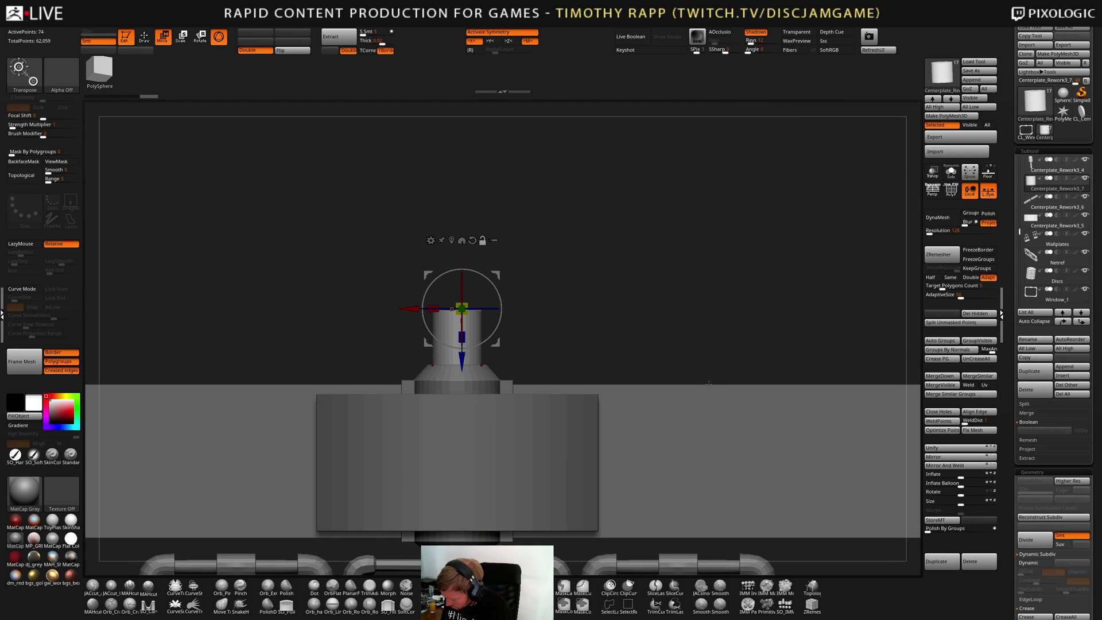
mouse_move(649, 368)
right_down()
mouse_move(698, 421)
mouse_move(669, 428)
mouse_move(674, 418)
mouse_move(699, 429)
right_up()
key(q)
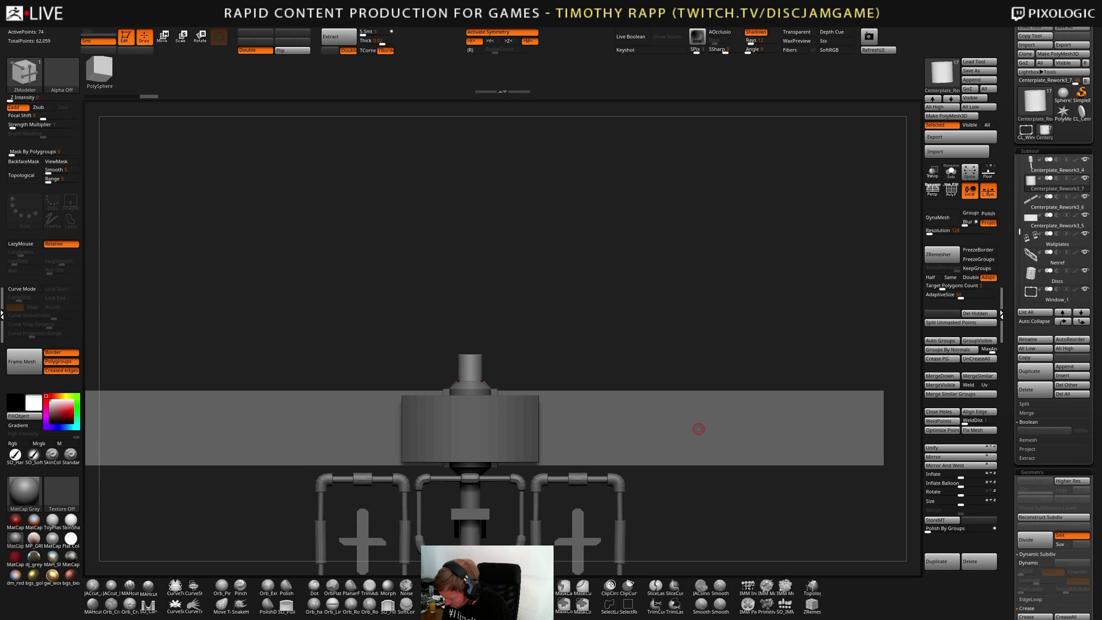
key(w)
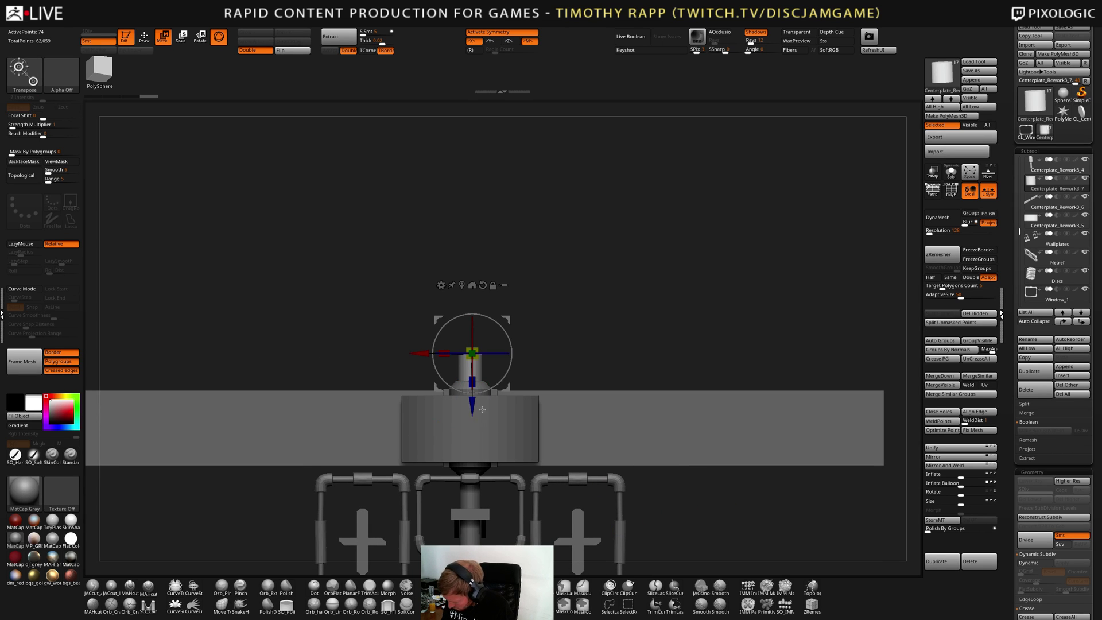
drag(472, 409, 473, 416)
ctrl+right_drag(574, 368, 613, 384)
key(q)
Duplicate the cylinder subtool and move the gizmo to the copy's unmasked mesh center
mouse_move(639, 305)
alt+right_down()
mouse_move(623, 401)
mouse_move(675, 379)
mouse_move(654, 408)
mouse_move(728, 396)
mouse_move(800, 369)
alt+right_up()
key(f)
key(ctrl+s)
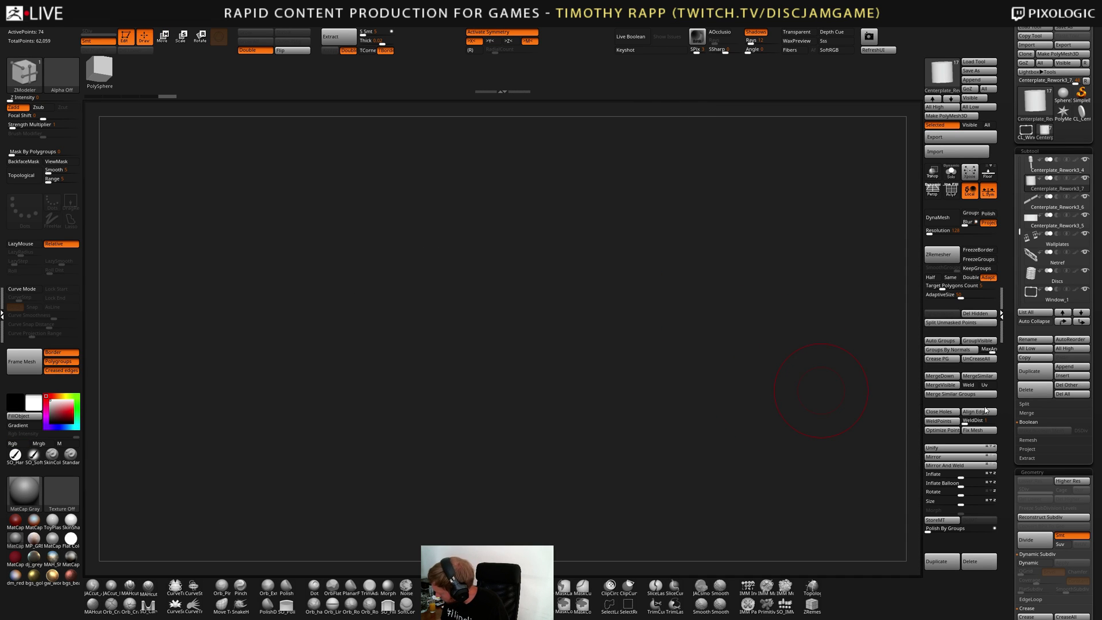
click(1031, 372)
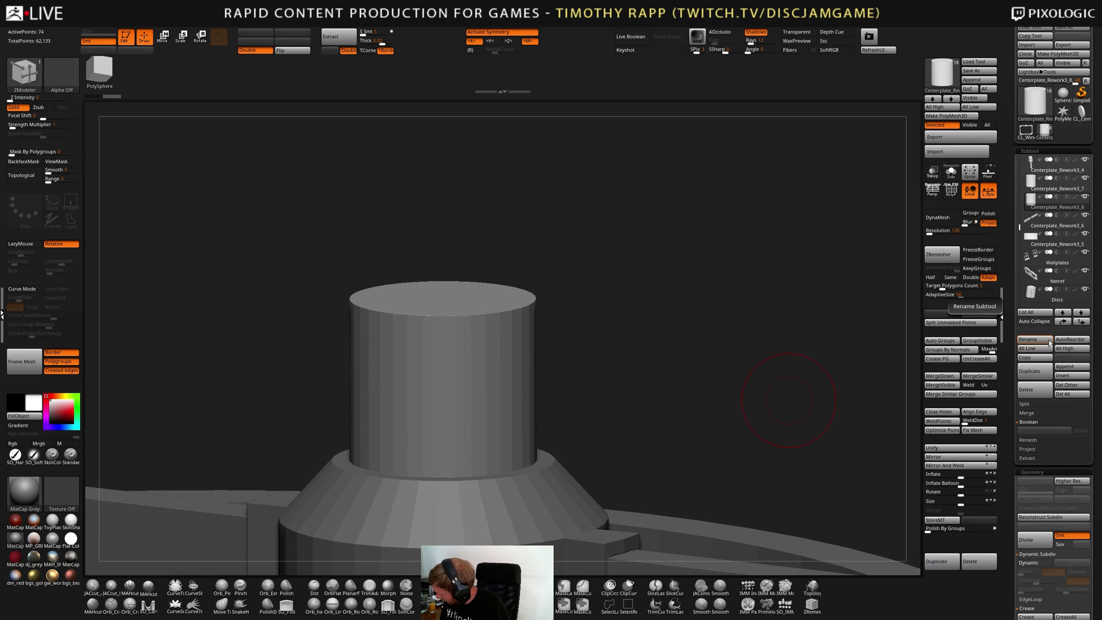
key(w)
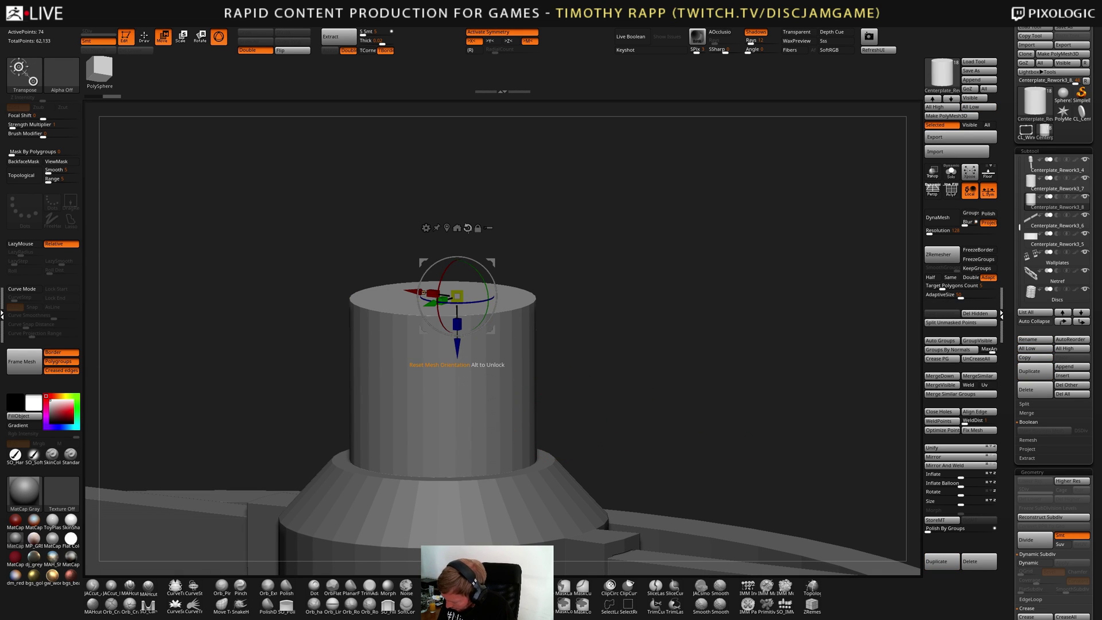
click(457, 228)
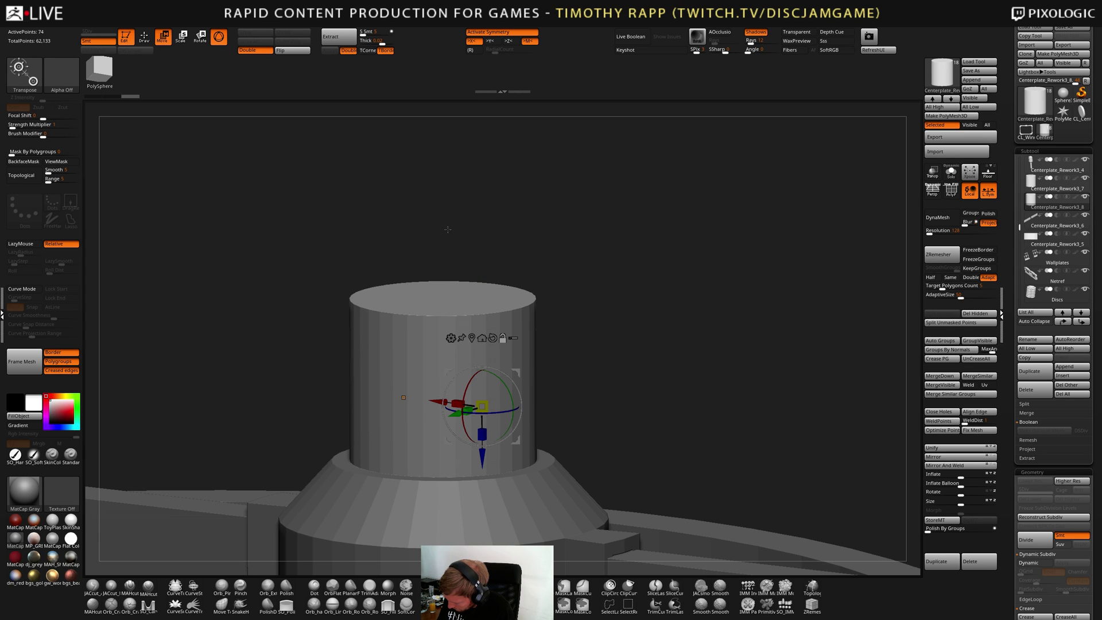
click(472, 289)
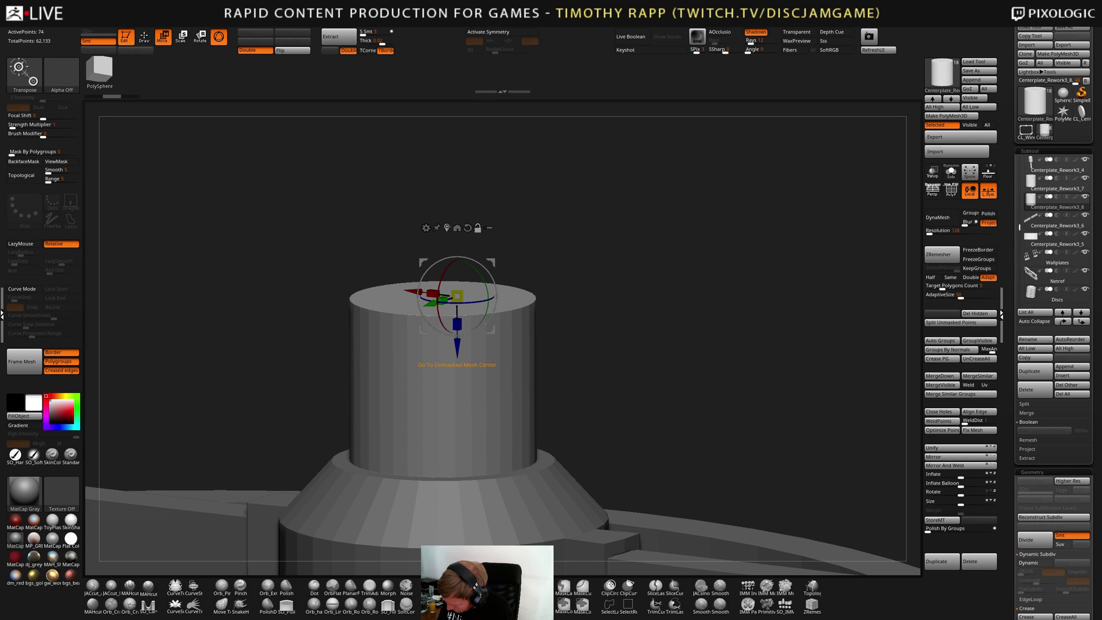
click(457, 228)
Replace the duplicated cylinder with a PolySphere and raise it above the original cylinder's top
right_drag(465, 335, 537, 357)
click(441, 370)
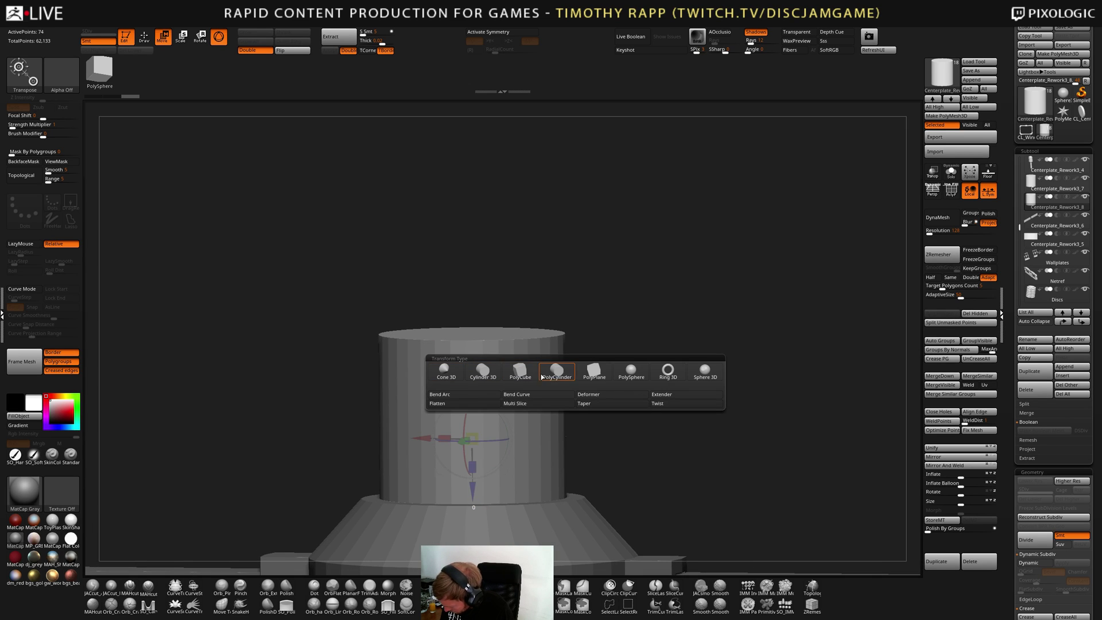
click(631, 372)
shift+right_drag(626, 396, 667, 383)
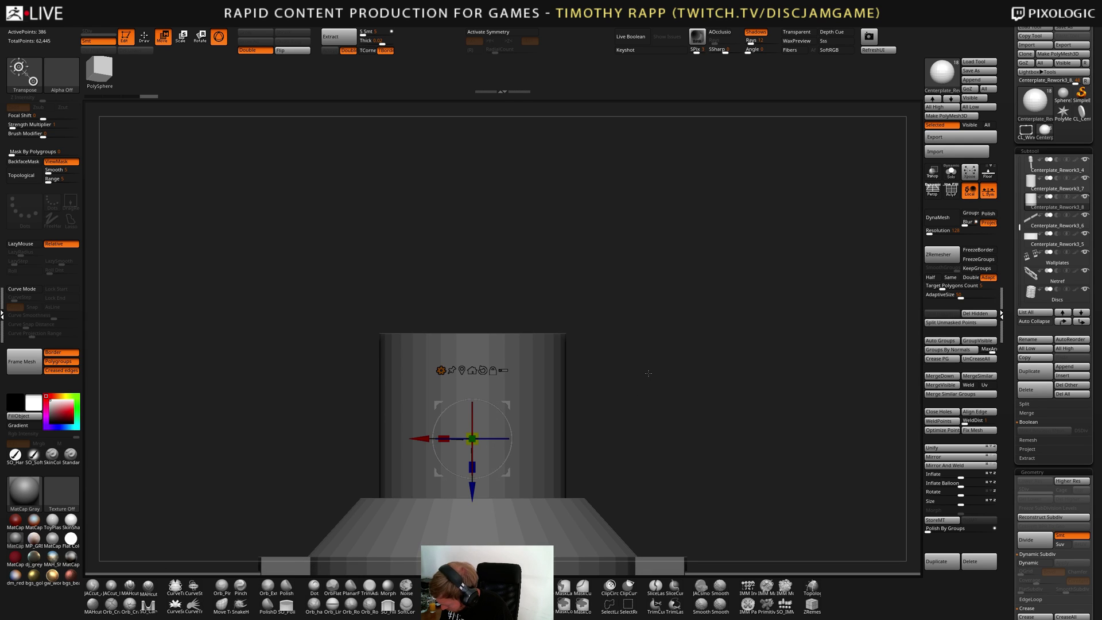
drag(474, 495, 494, 320)
right_drag(576, 310, 588, 331)
click(440, 226)
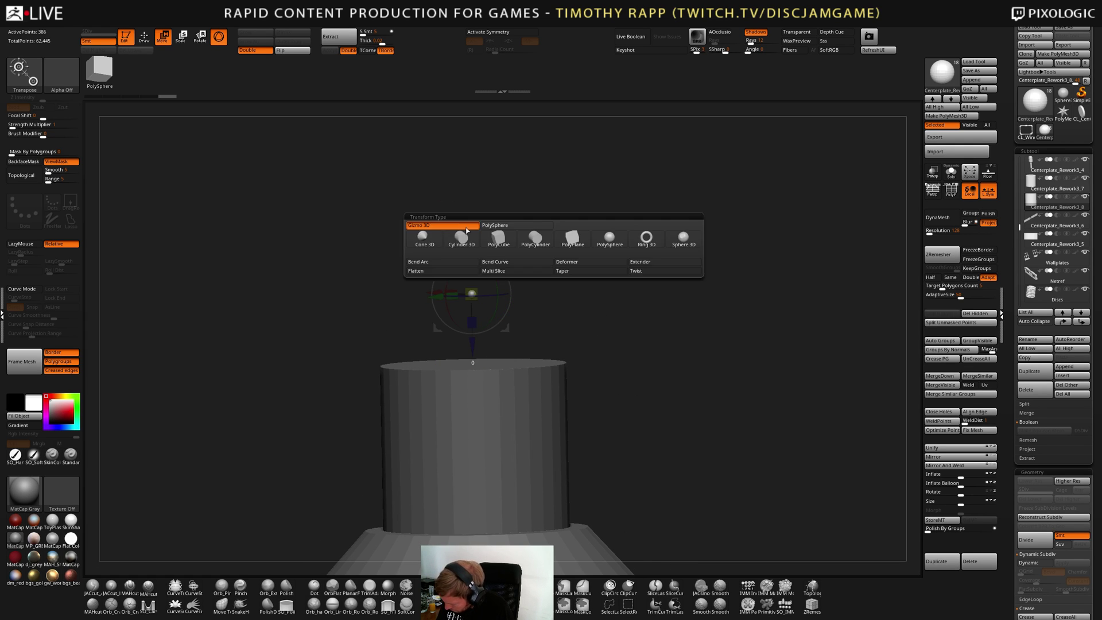
click(625, 240)
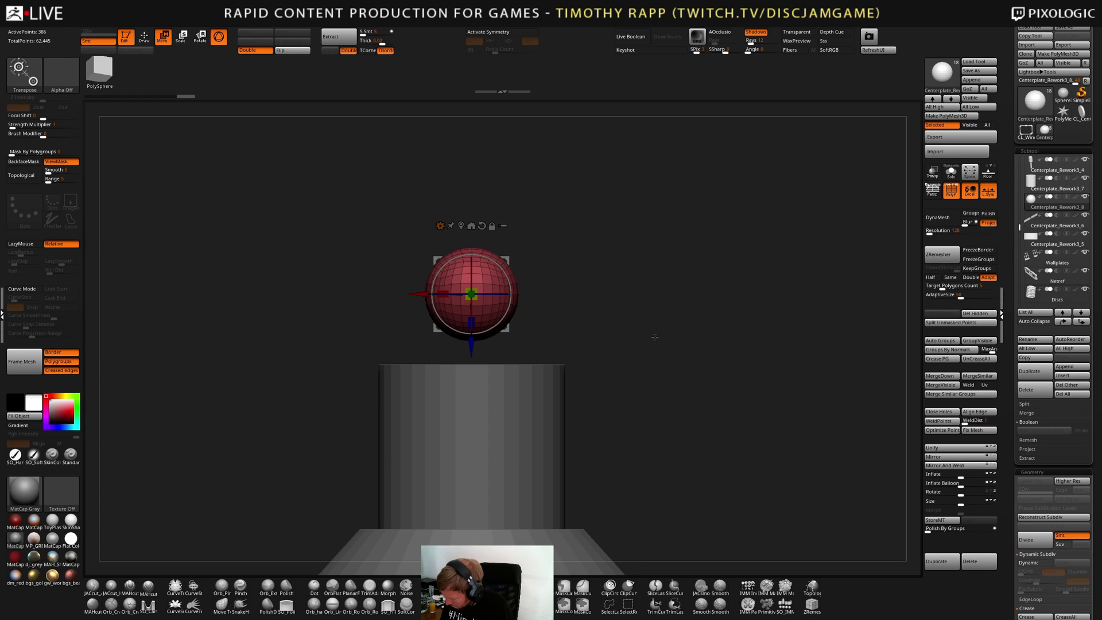
alt+right_drag(644, 337, 622, 372)
Replace the PolySphere with a Sphere 3D primitive and cut its coverage to an upper hemisphere
click(440, 281)
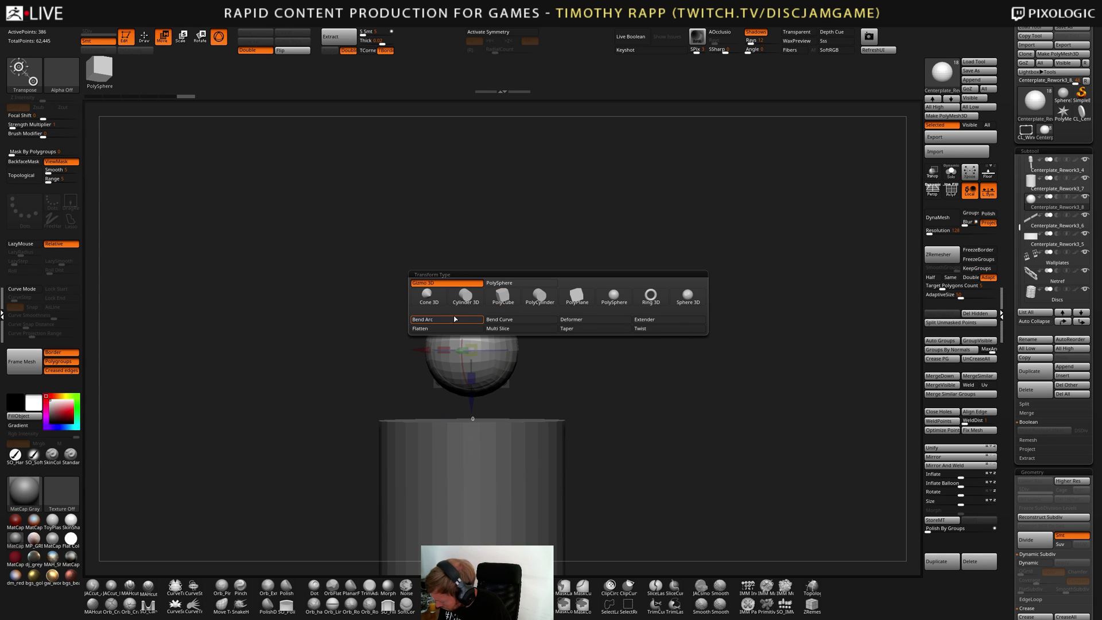
click(688, 298)
mouse_move(594, 342)
mouse_down()
mouse_move(629, 303)
mouse_move(592, 360)
mouse_up()
key(shift+f)
drag(472, 404, 473, 355)
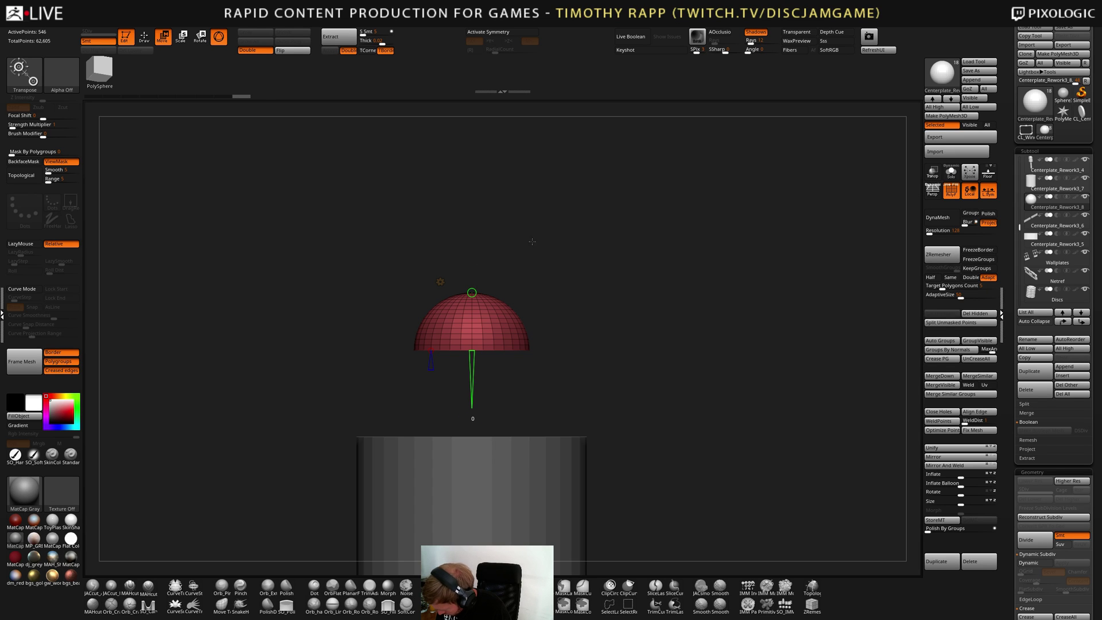
drag(532, 242, 552, 269)
drag(485, 283, 523, 256)
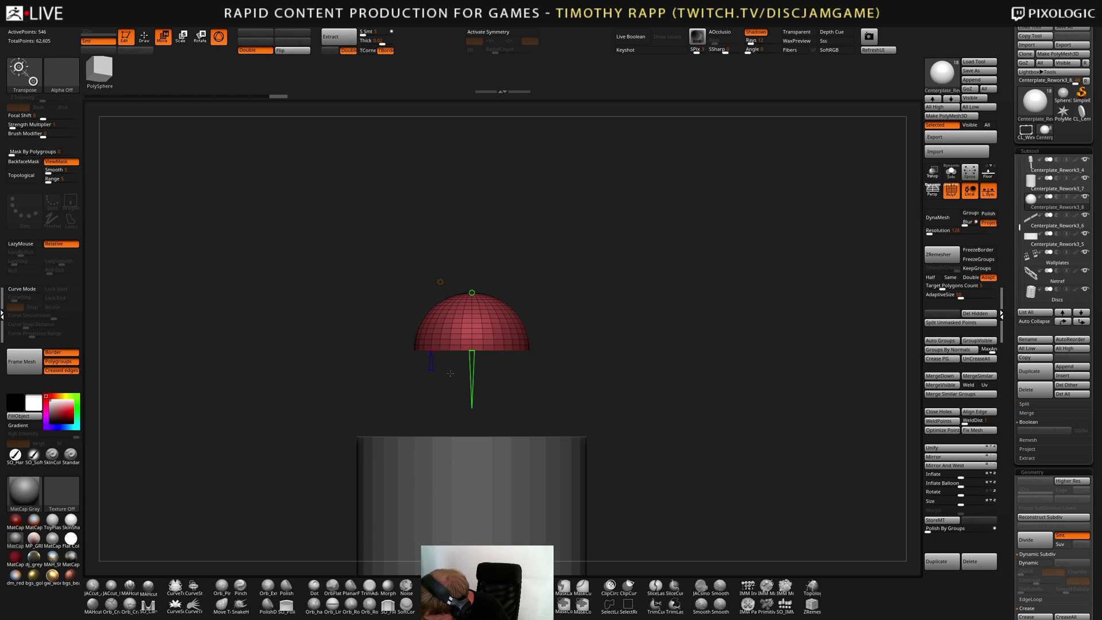
Reduce the hemisphere's vertical divisions and fit it onto the cylinder's top at the same diameter
mouse_move(431, 357)
mouse_down()
mouse_move(413, 373)
mouse_move(415, 361)
mouse_up()
shift+drag(521, 376, 488, 489)
drag(471, 436, 515, 461)
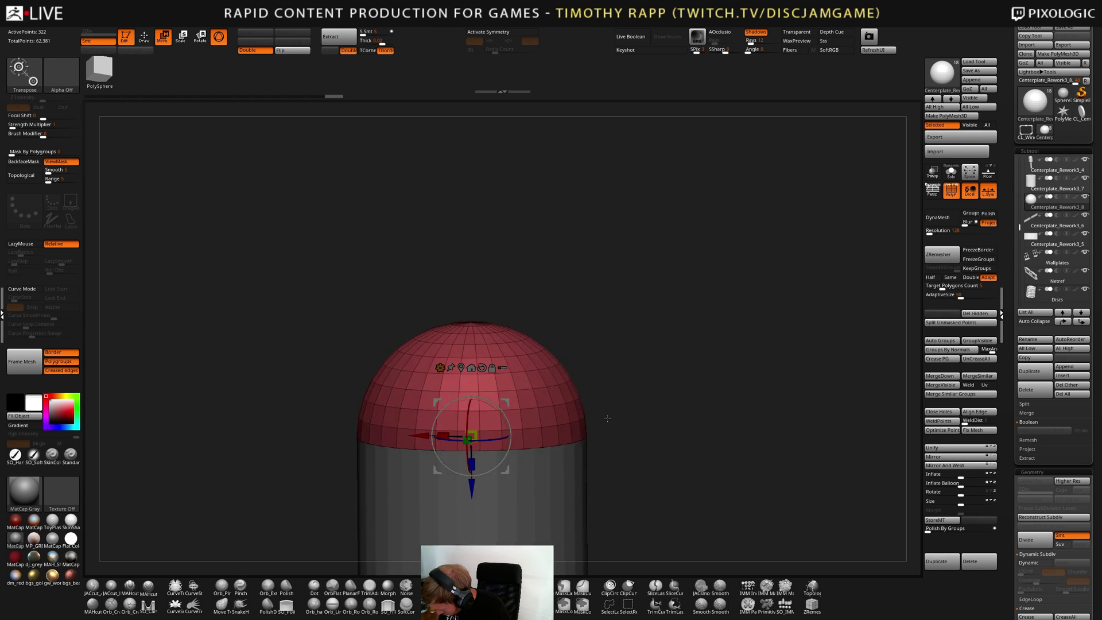
Set the dome primitive's HDivide to 36 and leave the transform mode
drag(602, 379, 654, 410)
click(380, 343)
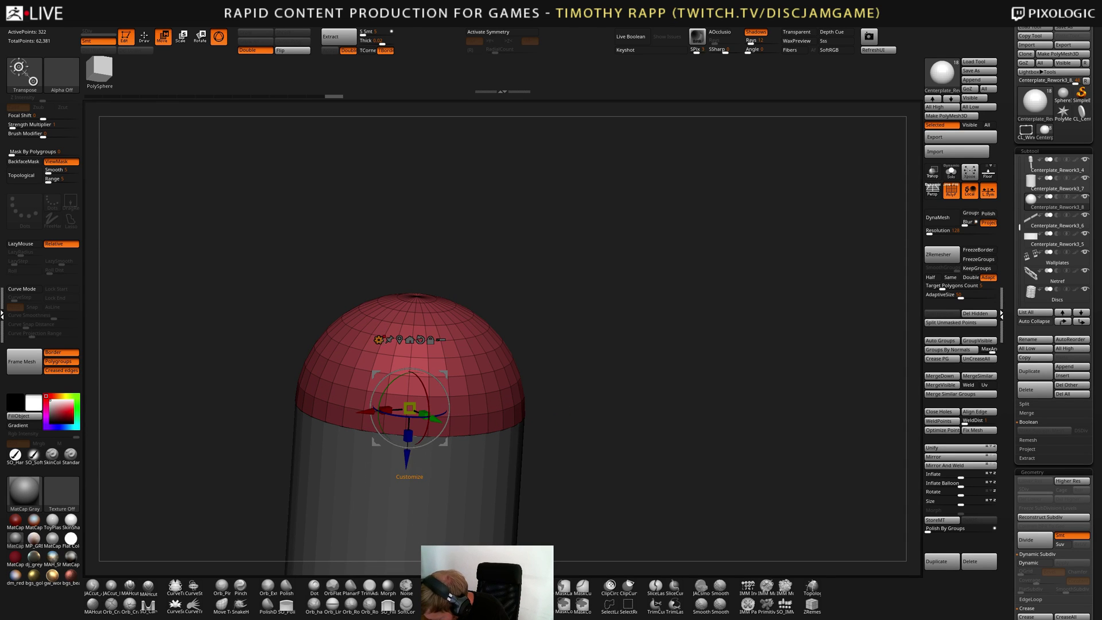
click(381, 341)
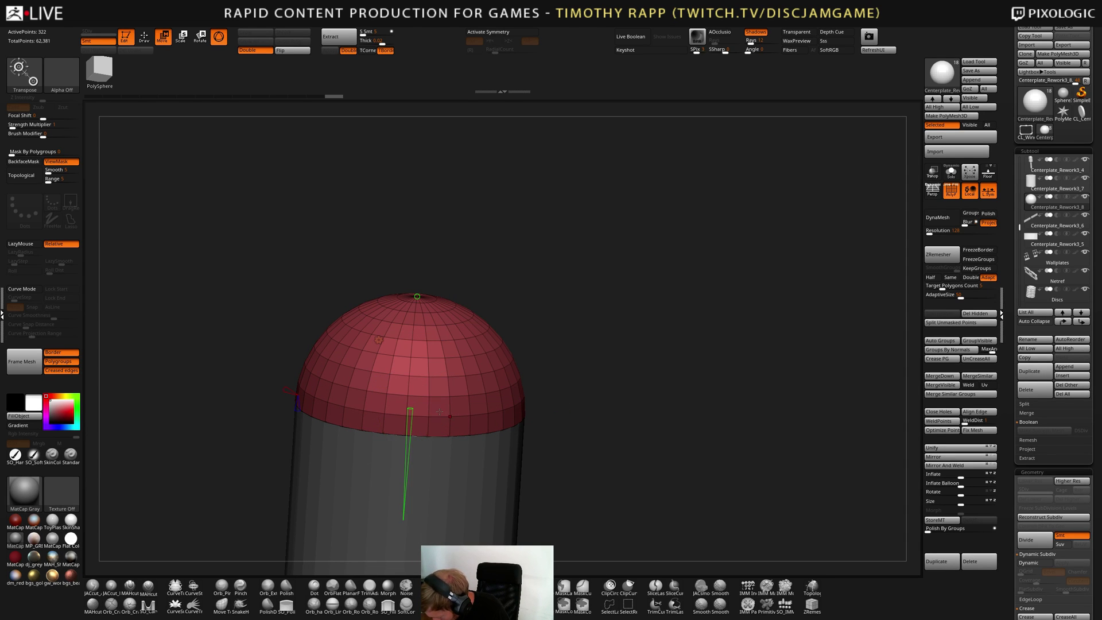
alt+drag(531, 456, 563, 444)
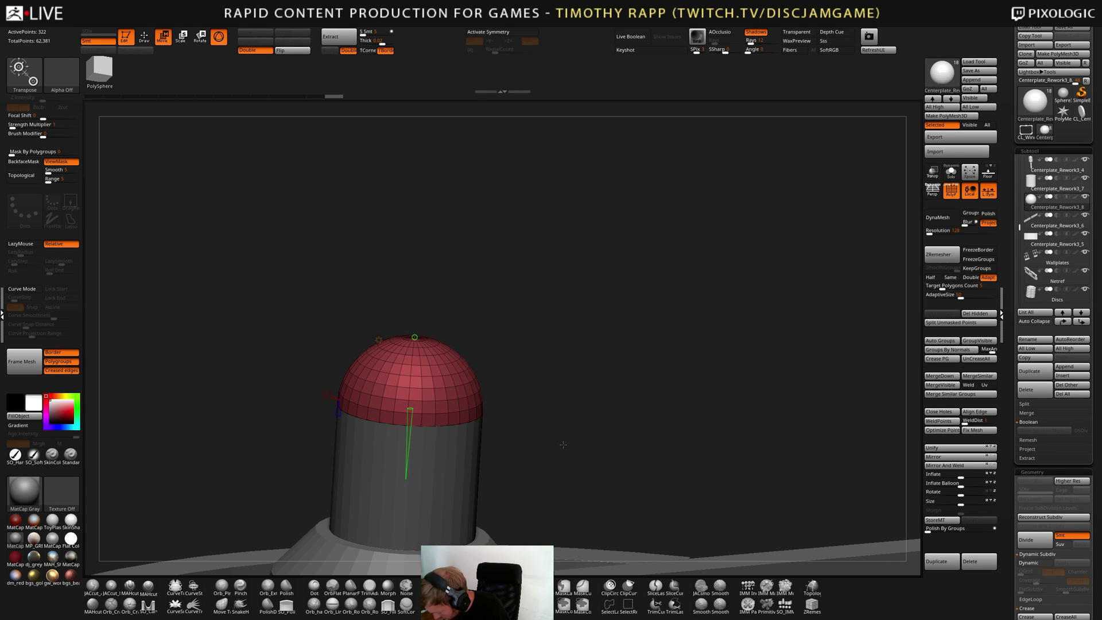
drag(329, 394, 326, 394)
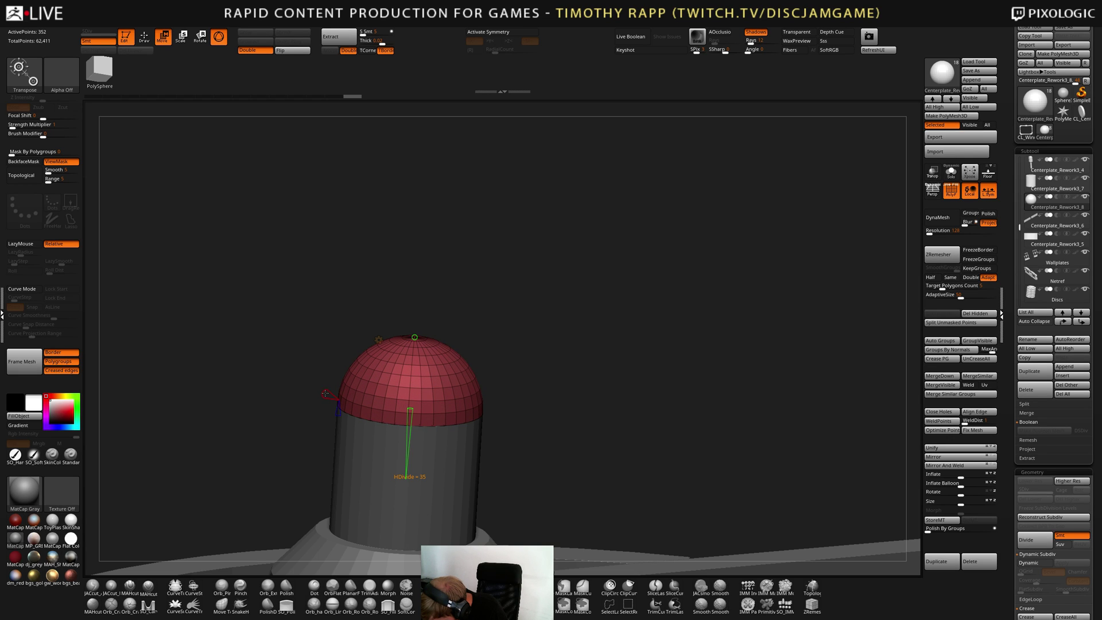
drag(326, 394, 327, 394)
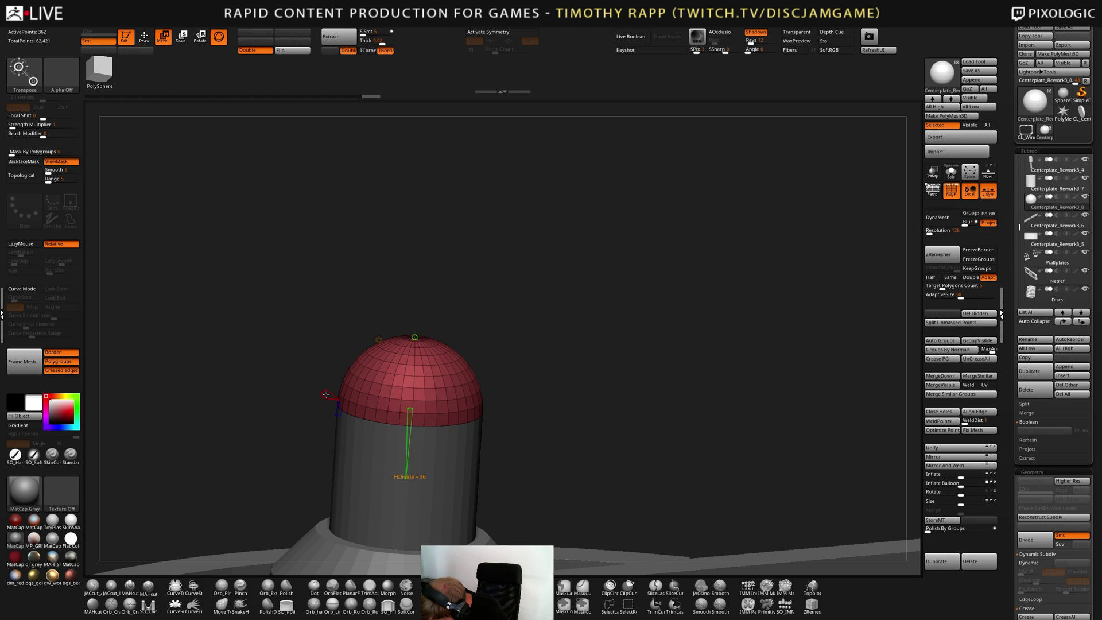
mouse_move(500, 449)
shift+mouse_down()
mouse_move(664, 458)
mouse_move(643, 444)
mouse_move(576, 449)
mouse_move(726, 461)
mouse_move(705, 470)
mouse_move(688, 431)
mouse_move(740, 428)
mouse_move(629, 450)
mouse_move(692, 425)
mouse_move(682, 443)
mouse_move(706, 438)
shift+mouse_up()
key(shift+f)
key(q)
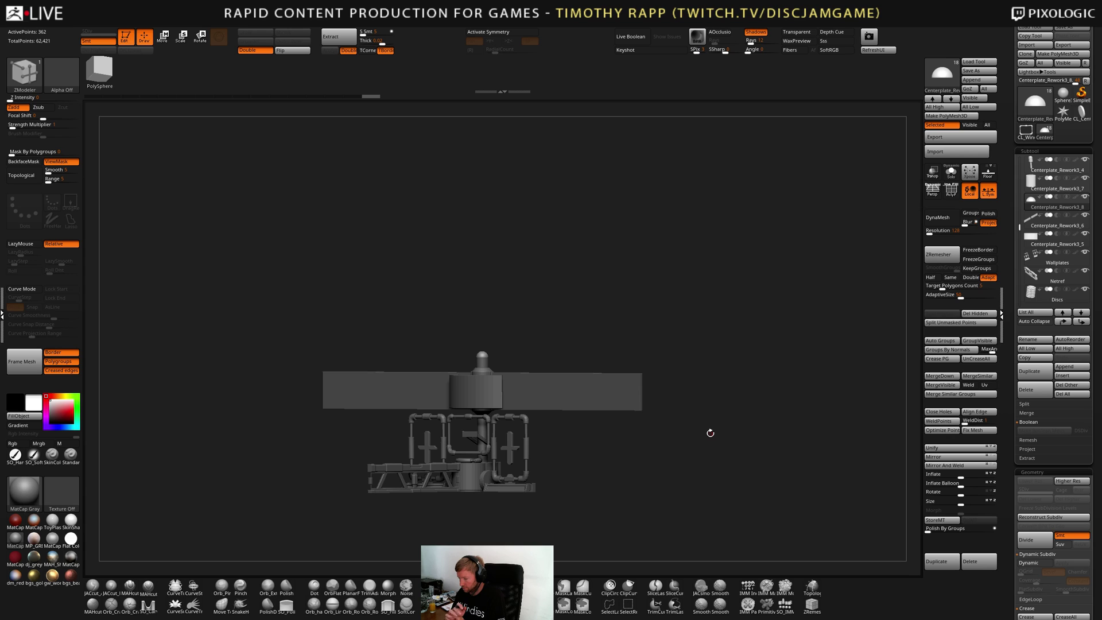
Select the cylinder subtool beneath the dome and merge it down with the dome subtool
drag(710, 433, 742, 406)
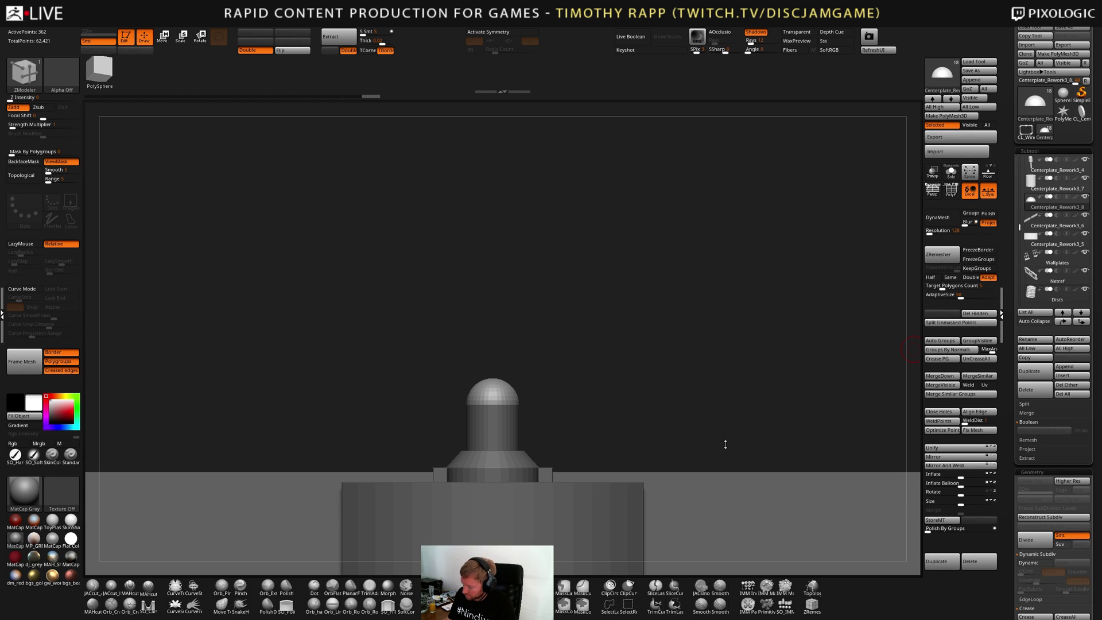
alt+drag(762, 438, 632, 413)
alt+click(546, 435)
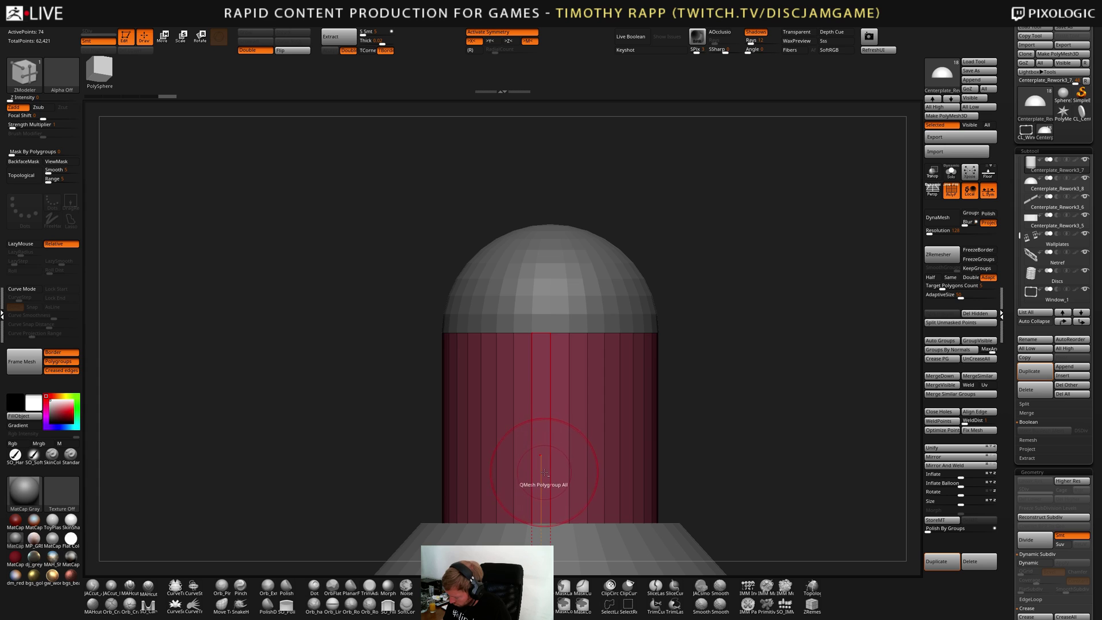
mouse_move(545, 467)
mouse_down()
mouse_move(619, 432)
mouse_move(638, 443)
mouse_move(690, 404)
mouse_up()
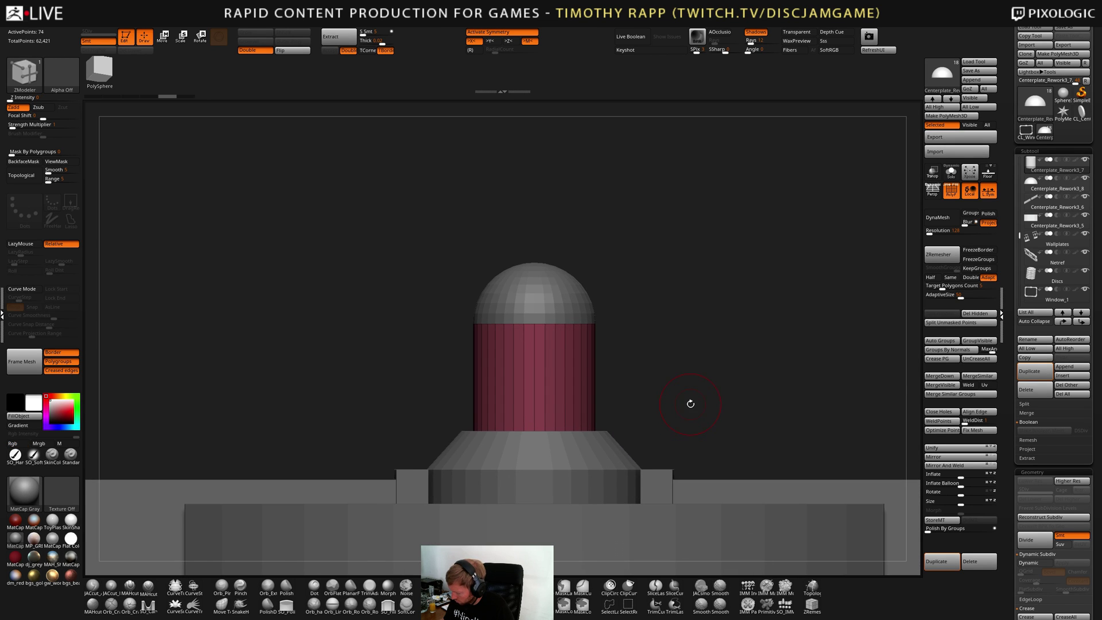
key(Up)
key(Down)
key(Down)
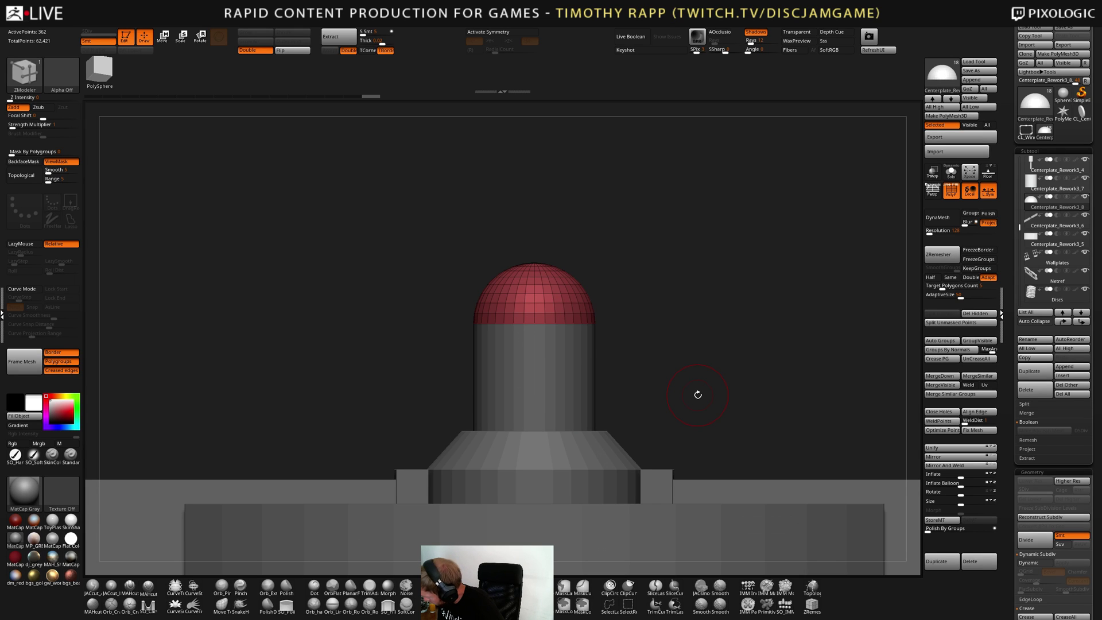
key(Down)
key(Up)
key(Down)
key(Up)
key(Up)
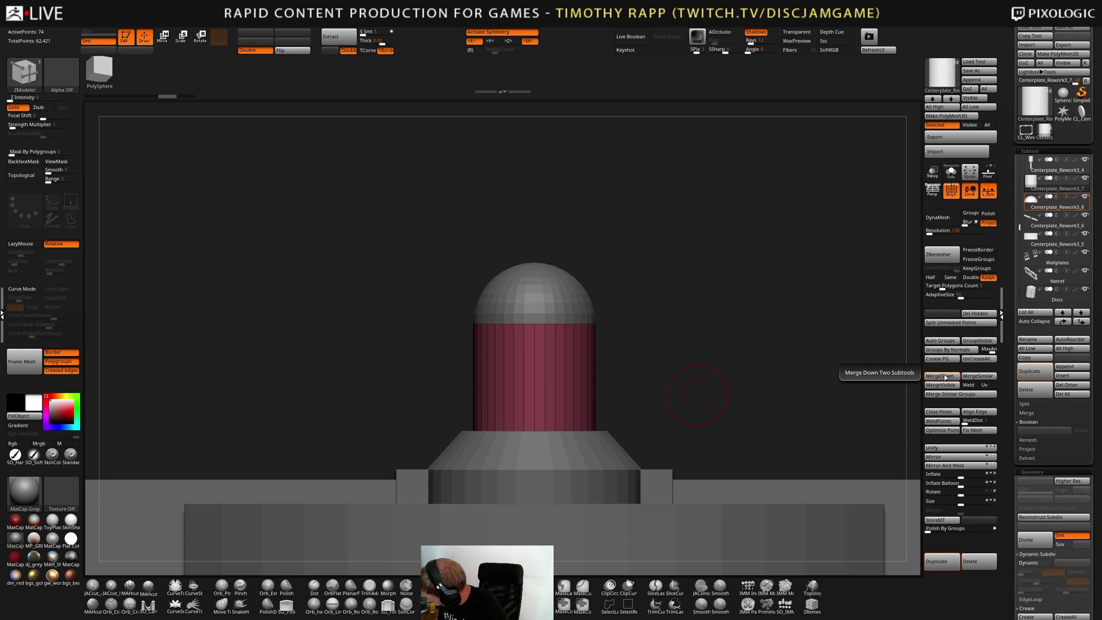
click(970, 376)
Solo the merged subtool and isolate its dome polygroup, exposing the flat underside
key(alt+s)
drag(674, 385, 619, 320)
ctrl+shift+click(618, 321)
drag(627, 246, 611, 355)
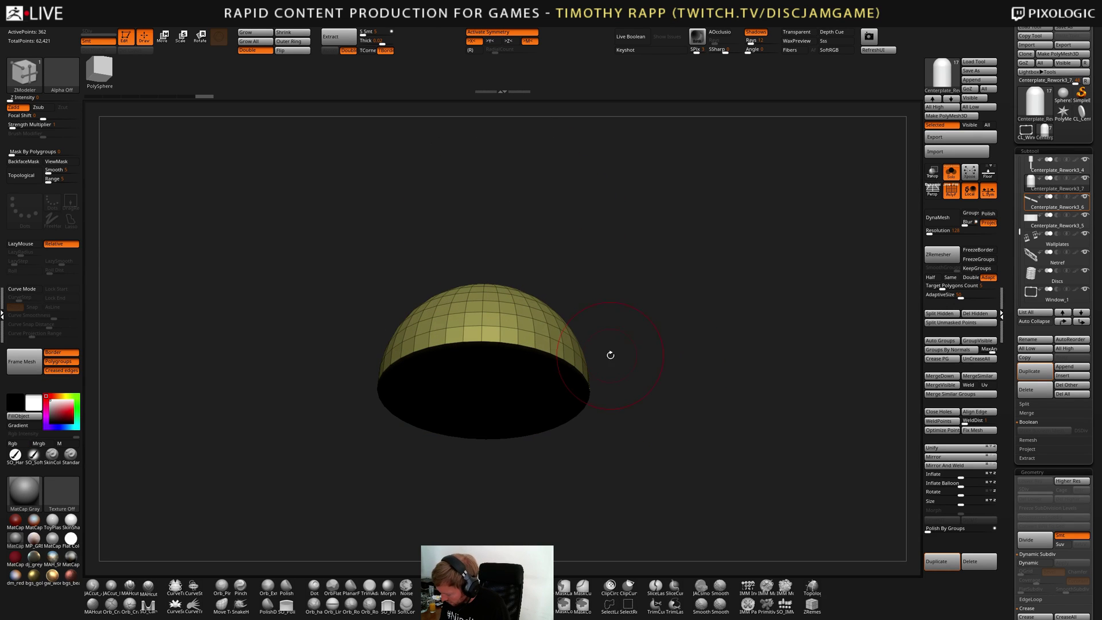
Give the isolated dome a single polygroup and try splitting its faces and flat underside with Groups By Normals
key(space)
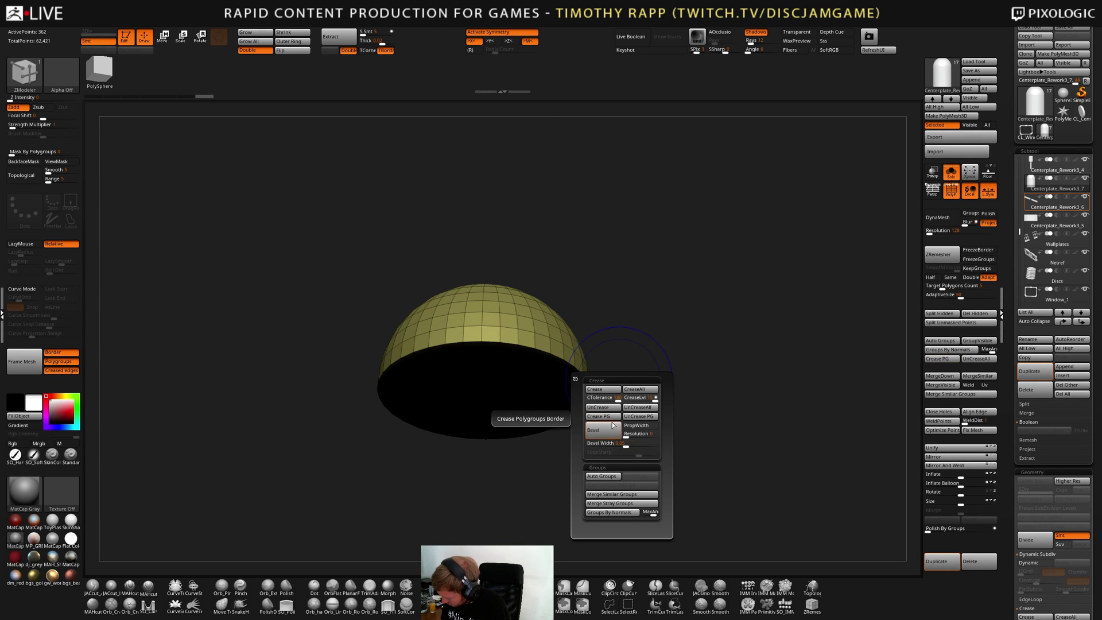
key(ctrl+w)
drag(626, 511, 620, 431)
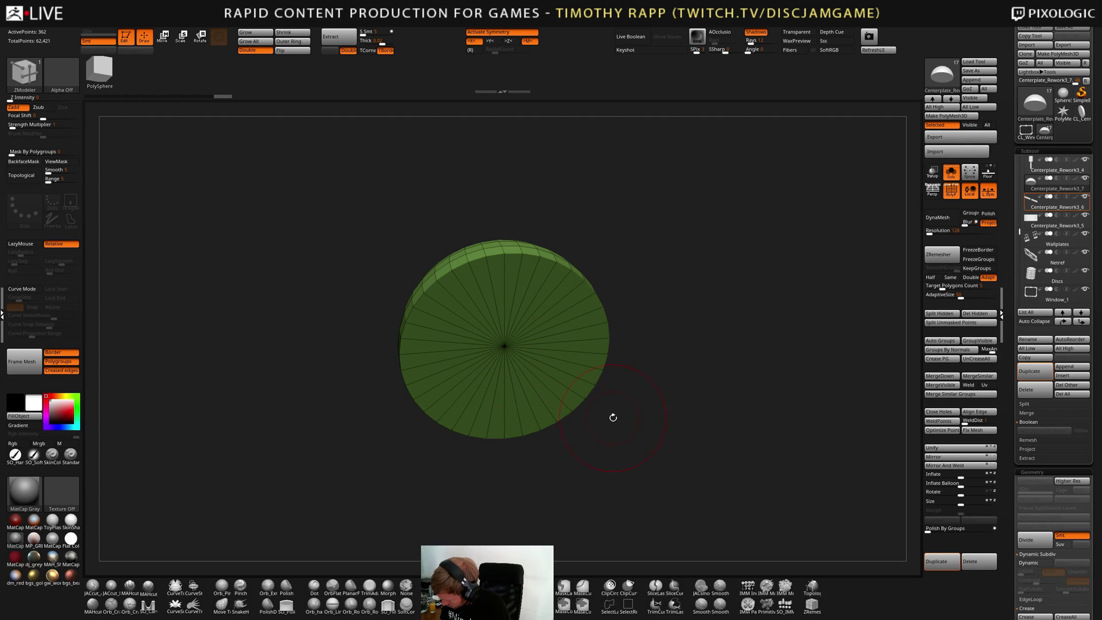
key(space)
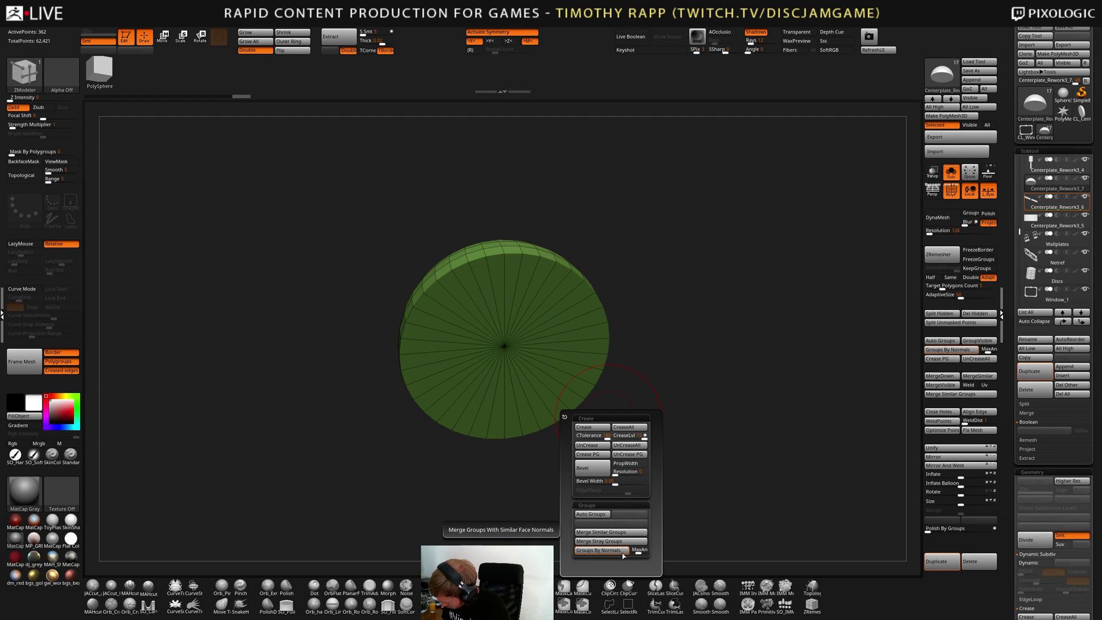
click(633, 552)
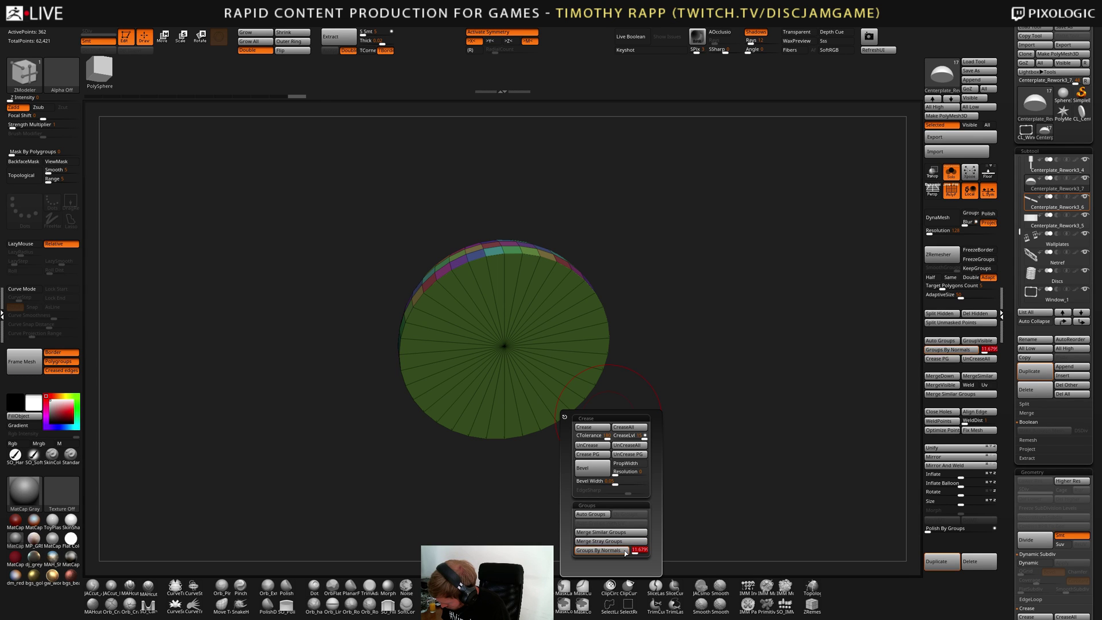
click(625, 551)
drag(692, 402, 660, 399)
key(shift+f)
drag(572, 357, 571, 388)
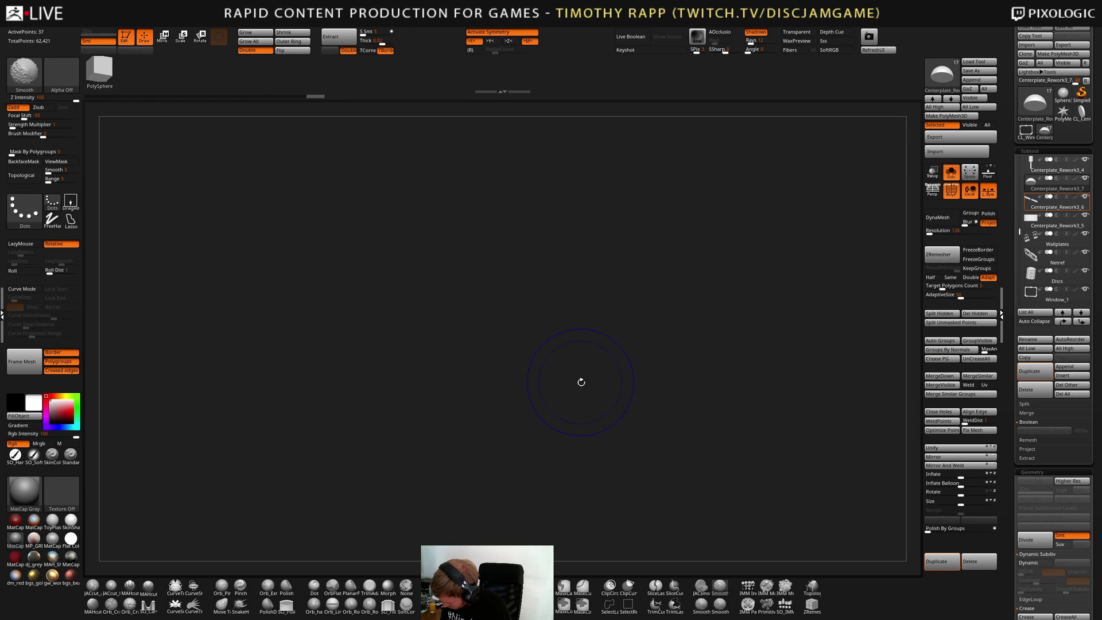
key(shift+f)
mouse_move(685, 396)
alt+mouse_down()
mouse_move(624, 415)
mouse_move(607, 436)
mouse_move(595, 359)
alt+mouse_up()
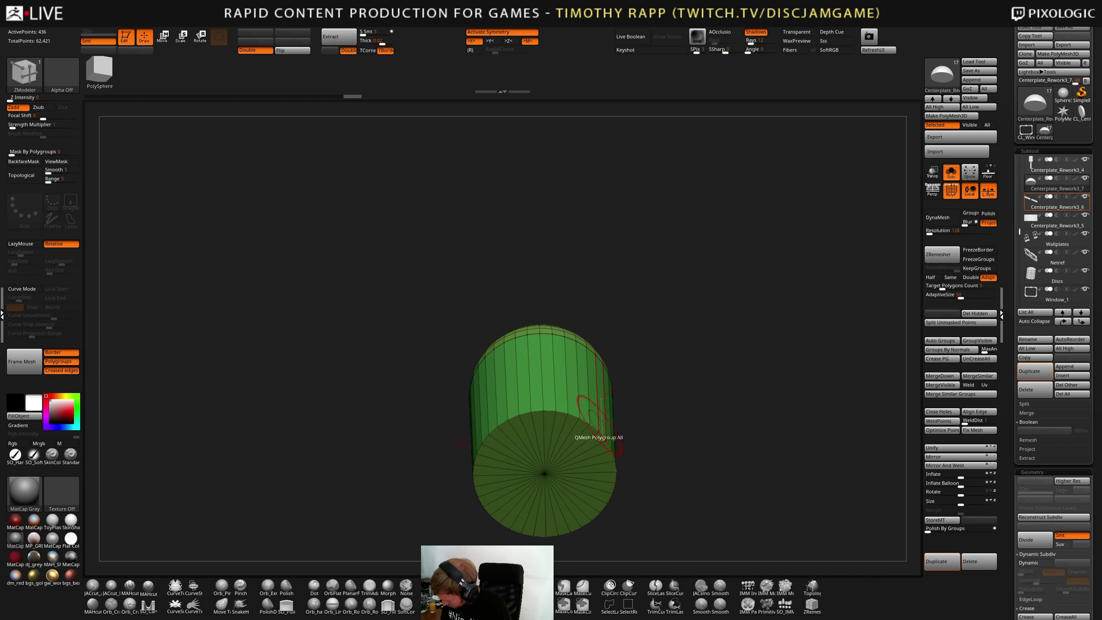
Regroup the whole merged mesh by normals and isolate the cylinder's side wall
key(shift+c)
click(615, 570)
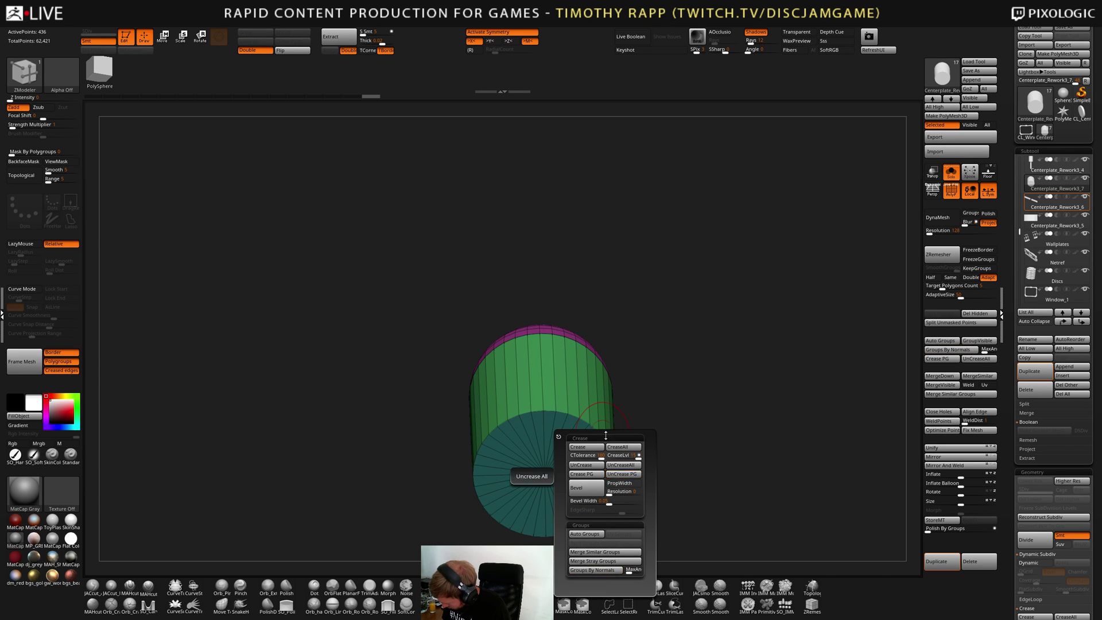
right_drag(570, 435, 556, 414)
ctrl+shift+click(561, 414)
ctrl+shift+click(561, 354)
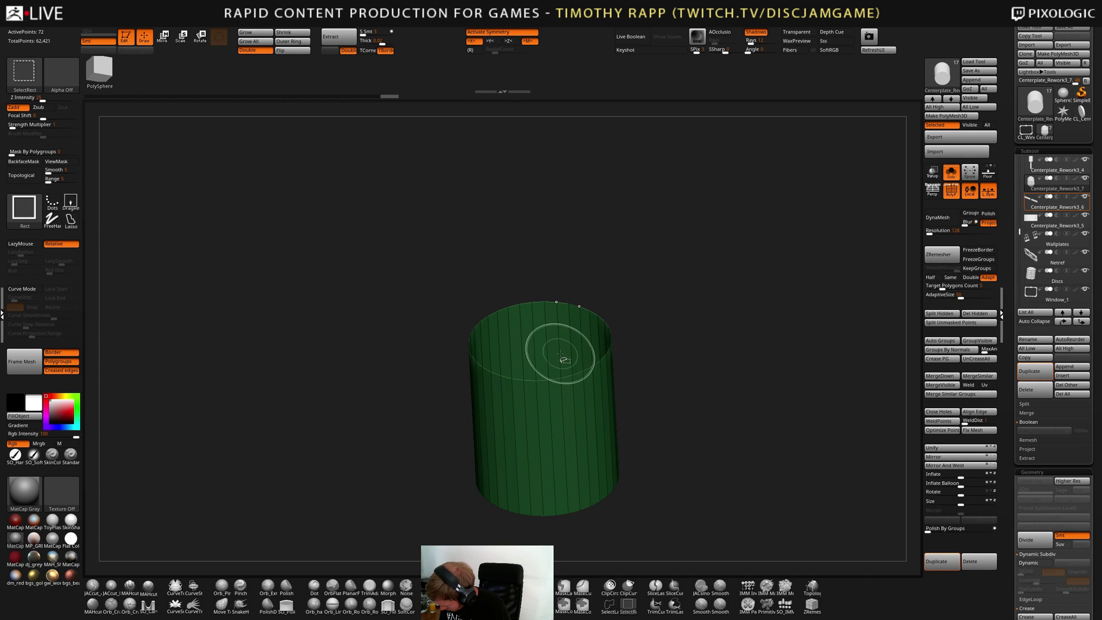
Examine the cylinder wall and dome polygroups separately, including the seam between them from the front
right_drag(643, 488, 683, 424)
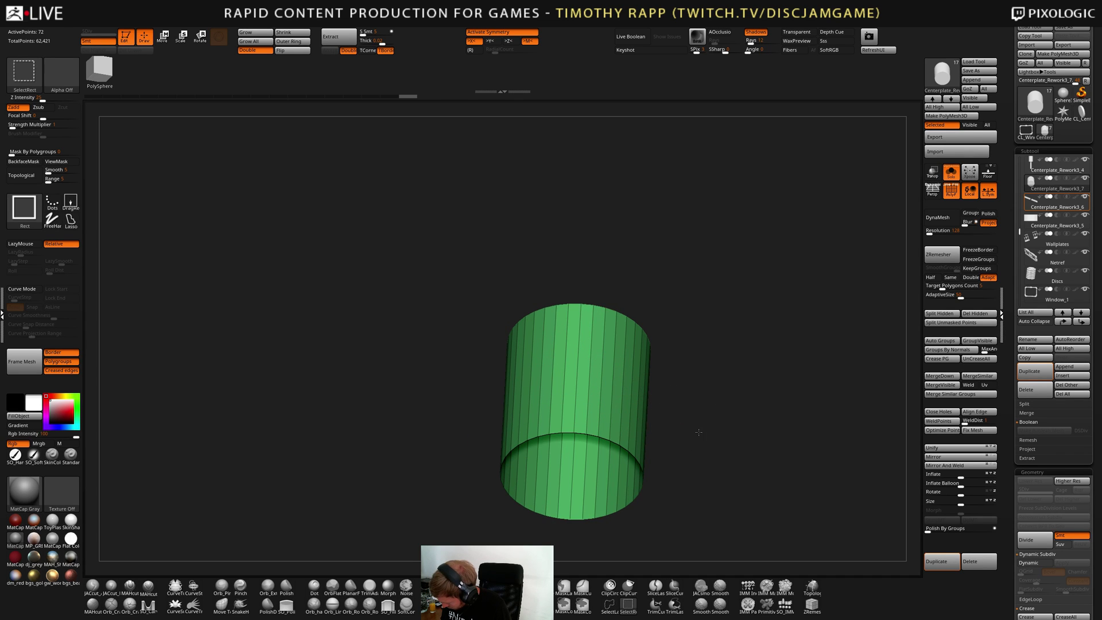
ctrl+shift+click(683, 423)
mouse_move(603, 442)
right_down()
mouse_move(612, 379)
mouse_move(600, 386)
right_up()
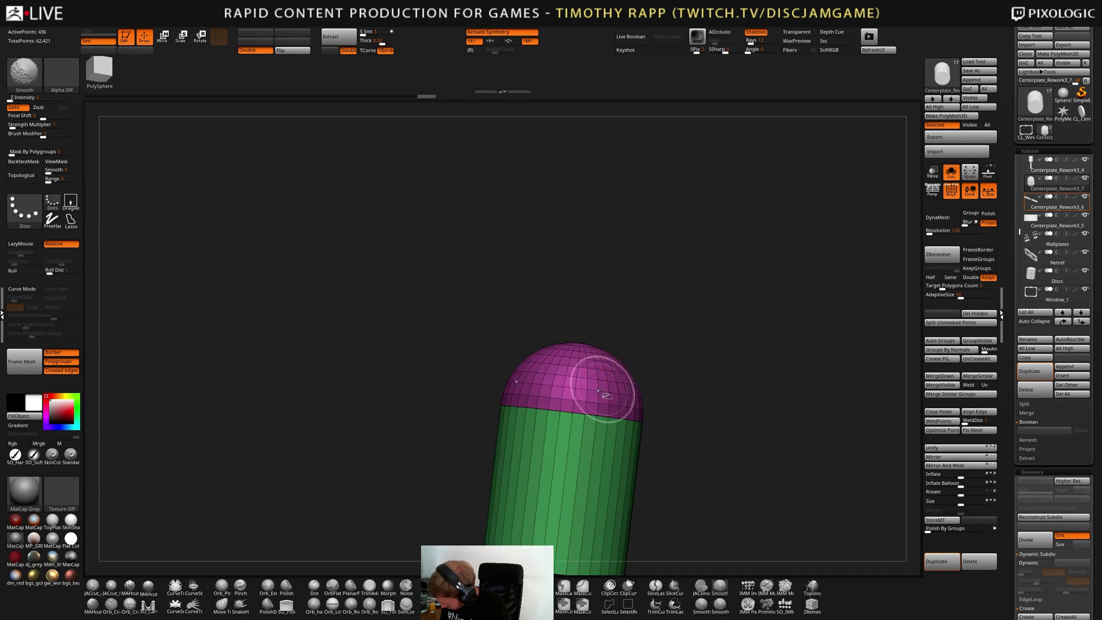
ctrl+shift+click(600, 386)
ctrl+shift+click(608, 364)
ctrl+shift+click(679, 380)
ctrl+shift+click(679, 380)
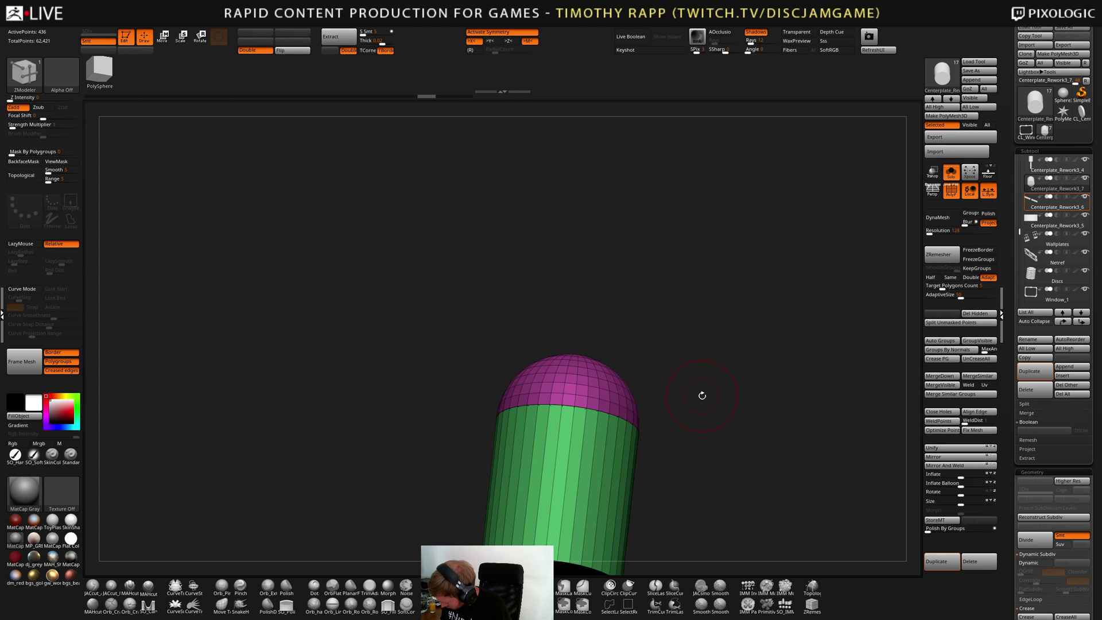
mouse_move(701, 394)
shift+right_down()
mouse_move(715, 391)
mouse_move(720, 411)
shift+right_up()
mouse_move(720, 410)
alt+right_down()
mouse_move(683, 410)
mouse_move(757, 419)
mouse_move(700, 409)
alt+right_up()
ctrl+right_drag(684, 445, 663, 451)
alt+right_drag(663, 451, 672, 406)
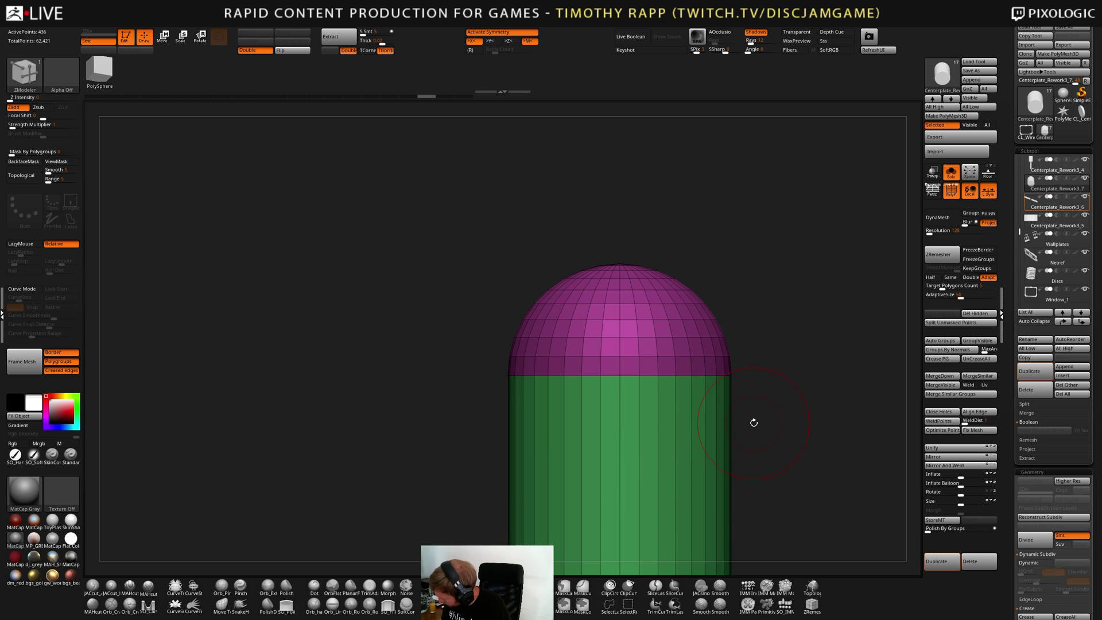
Isolate the cylinder as one polygroup and move it slightly down to open a gap beneath the dome
ctrl+shift+click(691, 466)
mouse_move(749, 431)
mouse_down()
mouse_move(747, 471)
mouse_move(743, 424)
mouse_up()
key(w)
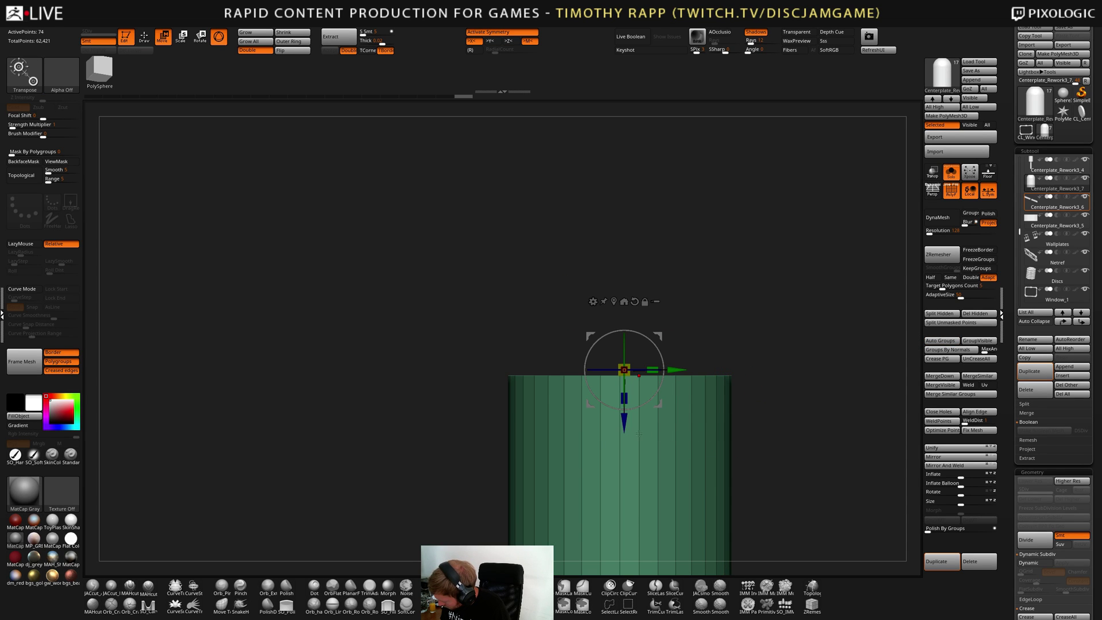
key(q)
ctrl+shift+click(757, 398)
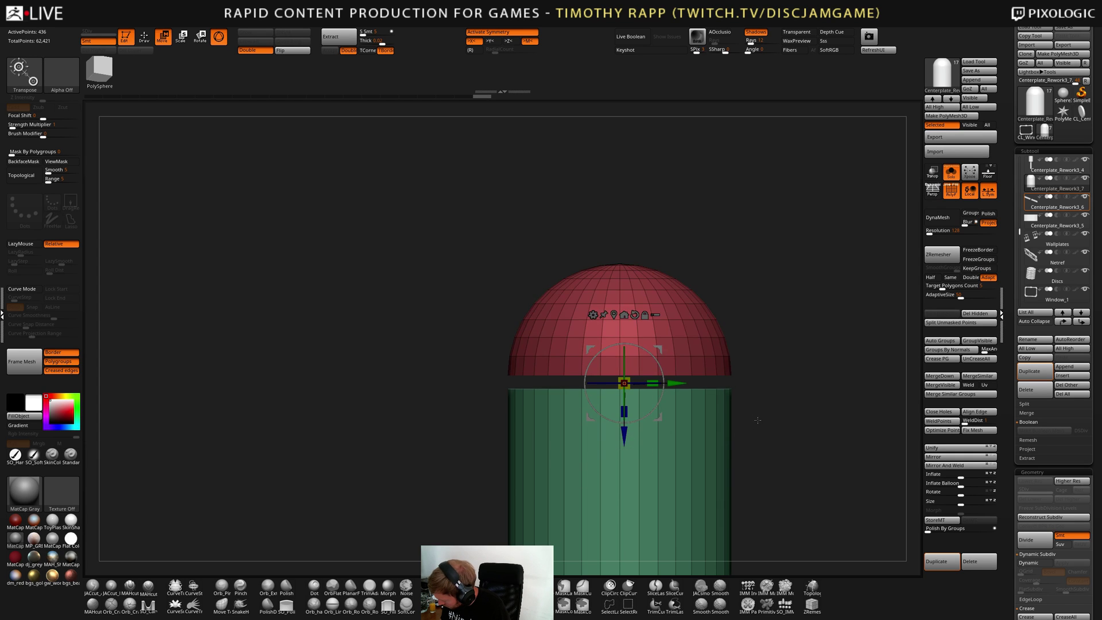
Isolate the dome with its underside exposed and regroup its faces
alt+drag(758, 398, 745, 438)
right_drag(741, 378, 740, 333)
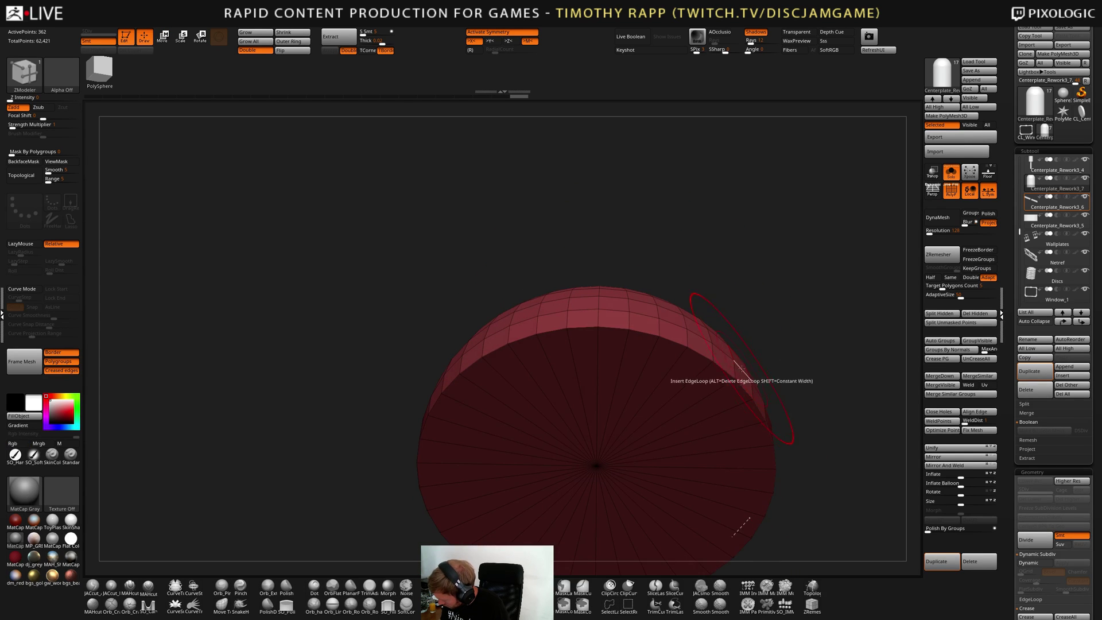
key(shift+c)
click(738, 555)
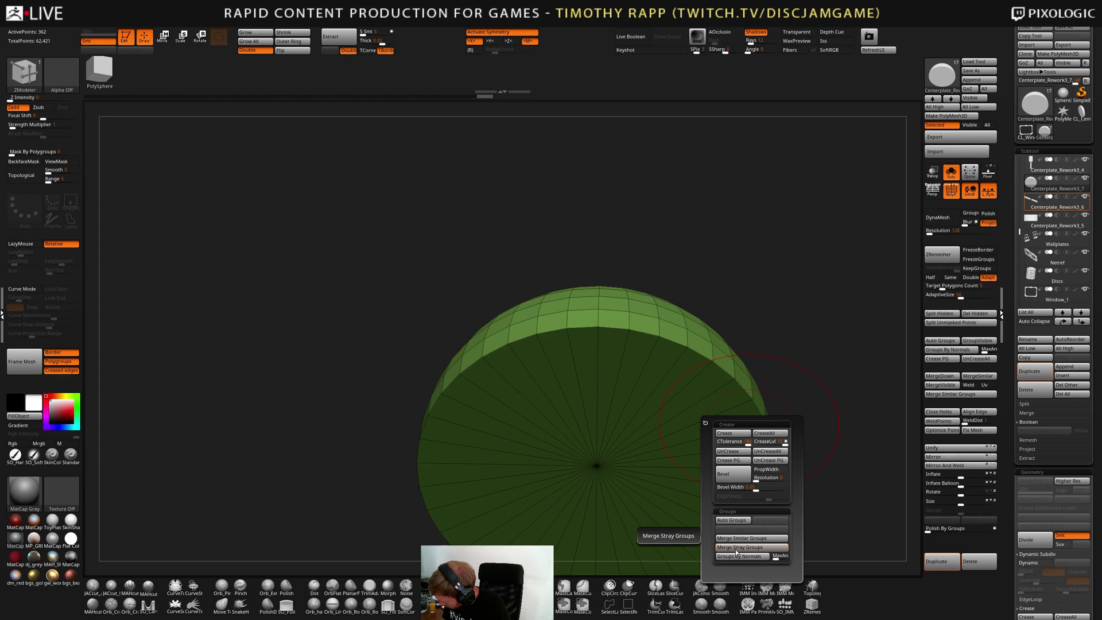
mouse_move(684, 356)
alt+right_down()
mouse_move(712, 448)
mouse_move(711, 418)
alt+right_up()
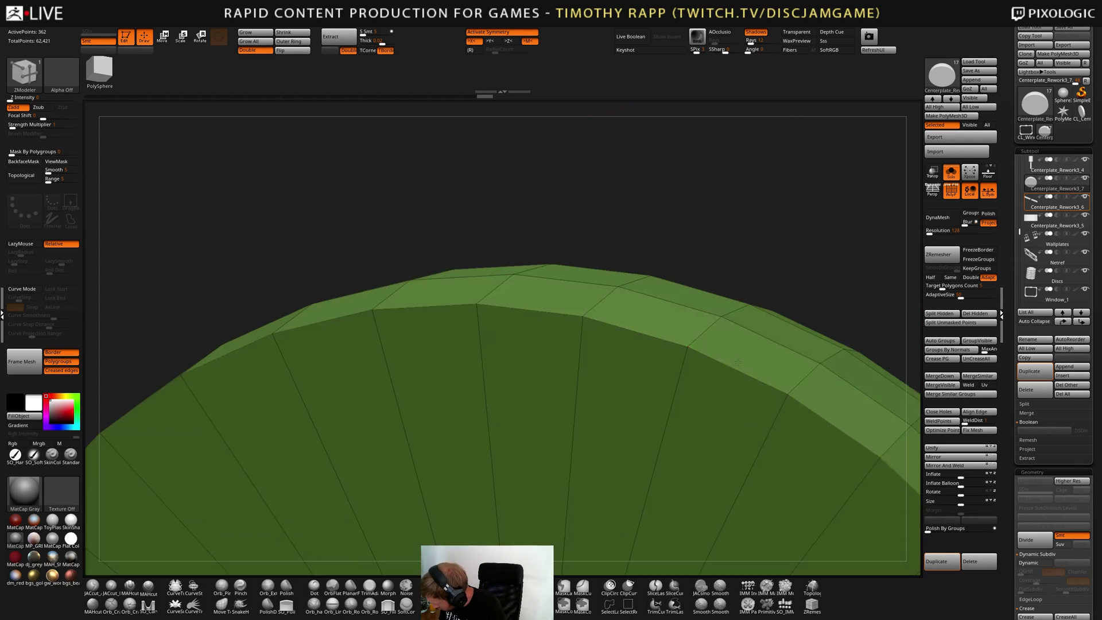
Box-hide the dome's lower faces to separate its curved shell from the flat underside
ctrl+shift+click(711, 418)
ctrl+shift+click(769, 404)
mouse_move(775, 402)
ctrl+right_down()
mouse_move(542, 435)
mouse_move(753, 473)
mouse_move(694, 460)
ctrl+right_up()
ctrl+shift+drag(861, 384, 321, 482)
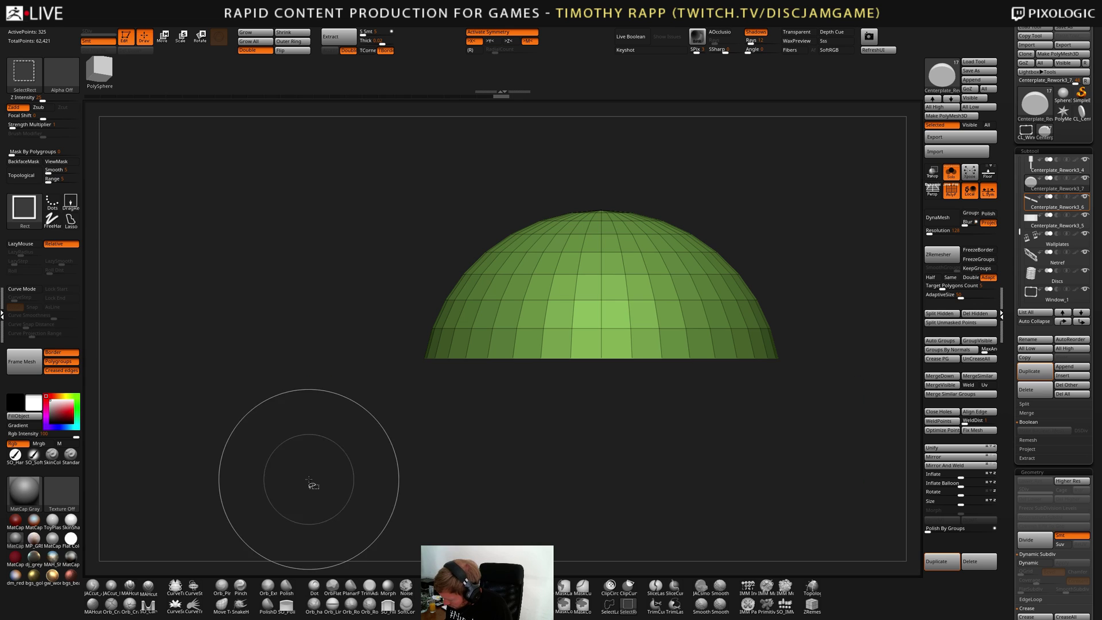
key(ctrl+shift)
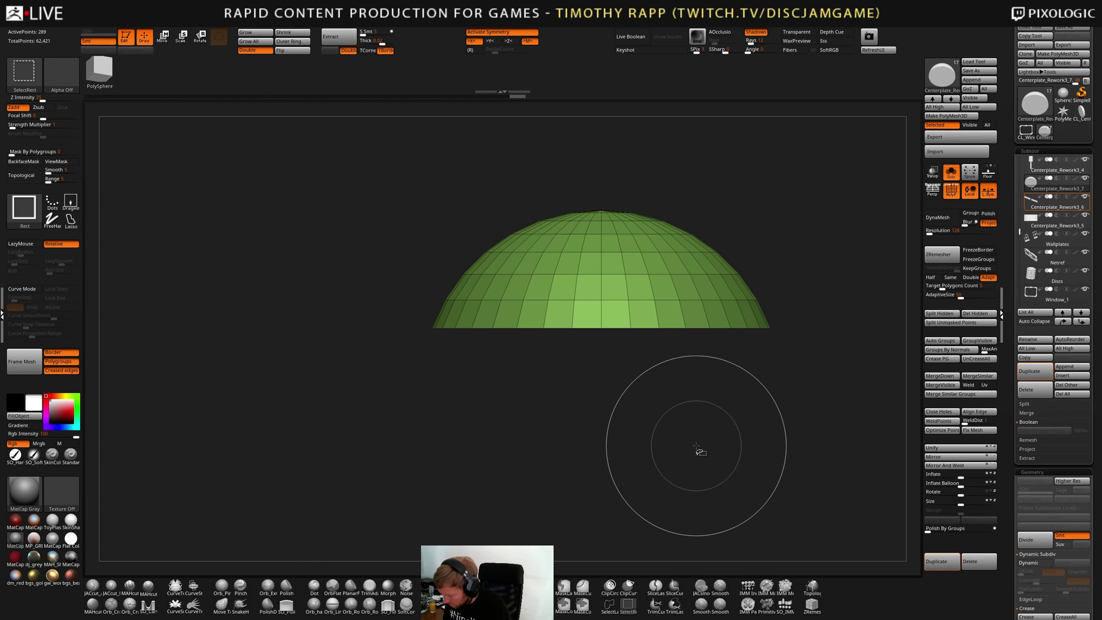
ctrl+shift+click(710, 457)
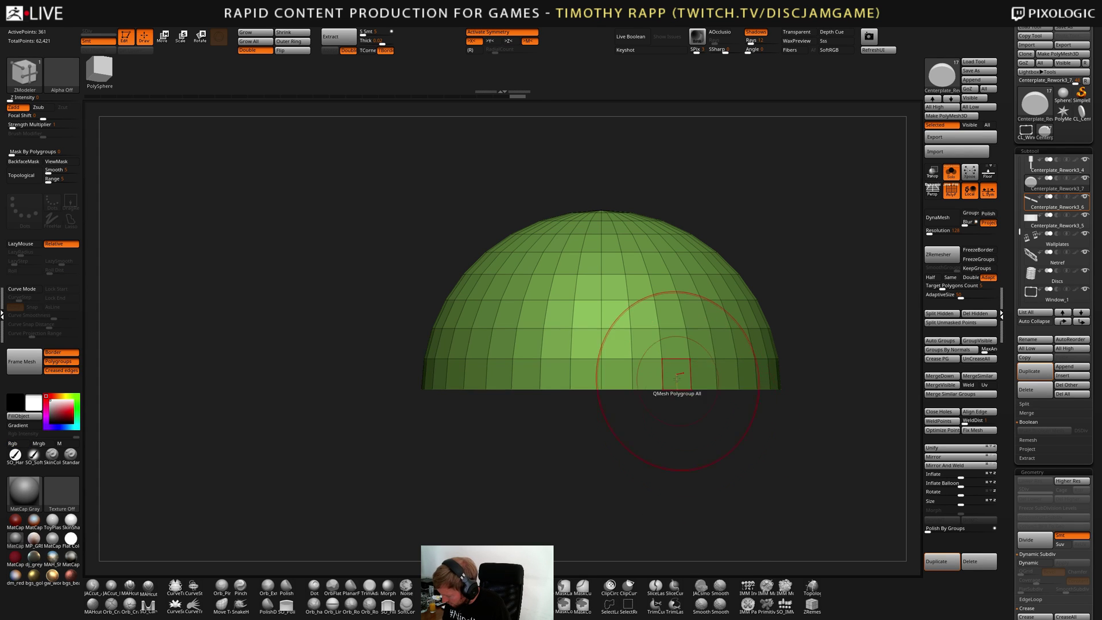
Isolate the dome's flat underside and delete it from the merged mesh
mouse_move(717, 376)
mouse_down()
mouse_move(698, 369)
mouse_move(724, 408)
mouse_move(814, 421)
mouse_move(780, 442)
mouse_move(767, 430)
mouse_up()
ctrl+shift+click(815, 421)
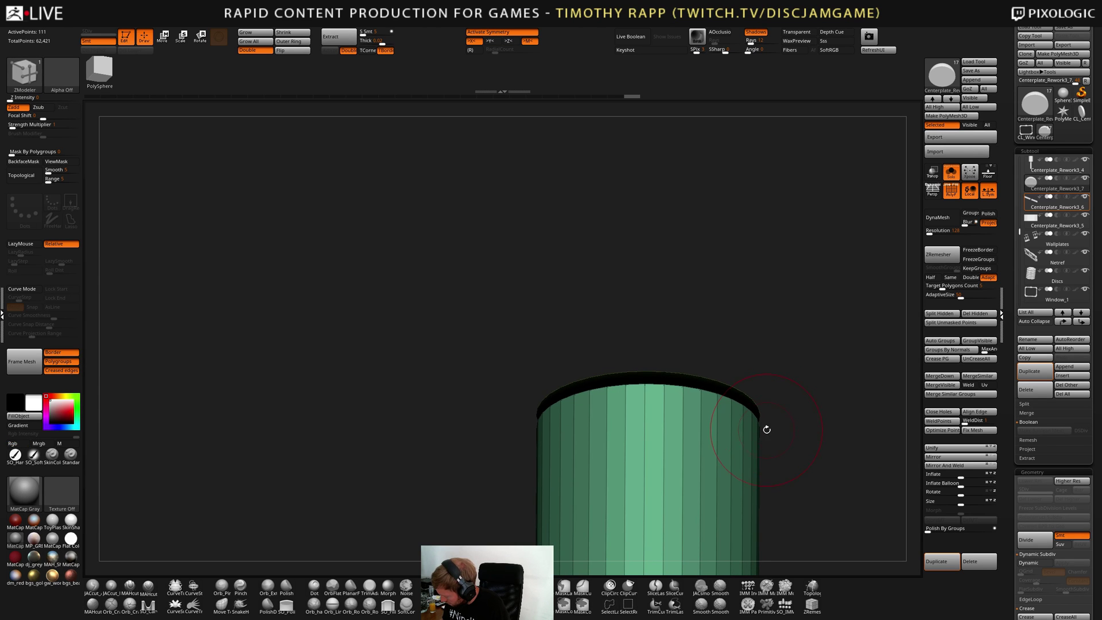
ctrl+shift+click(711, 436)
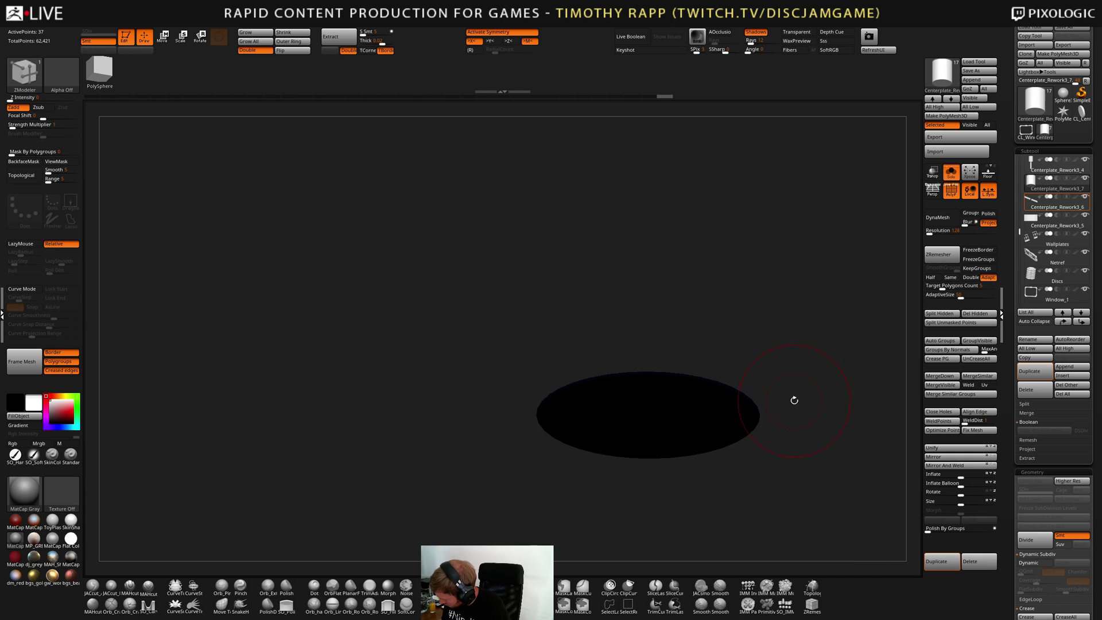
ctrl+shift+click(795, 400)
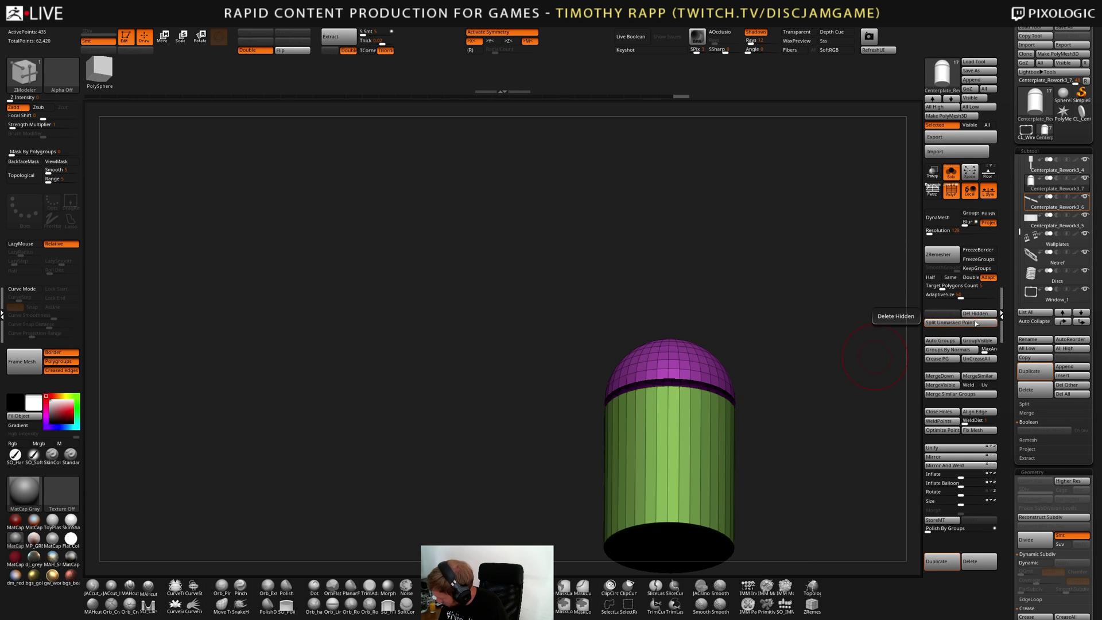
Isolate the cylinder's top cap, give it its own polygroup and delete it to open the cylinder
ctrl+shift+click(701, 438)
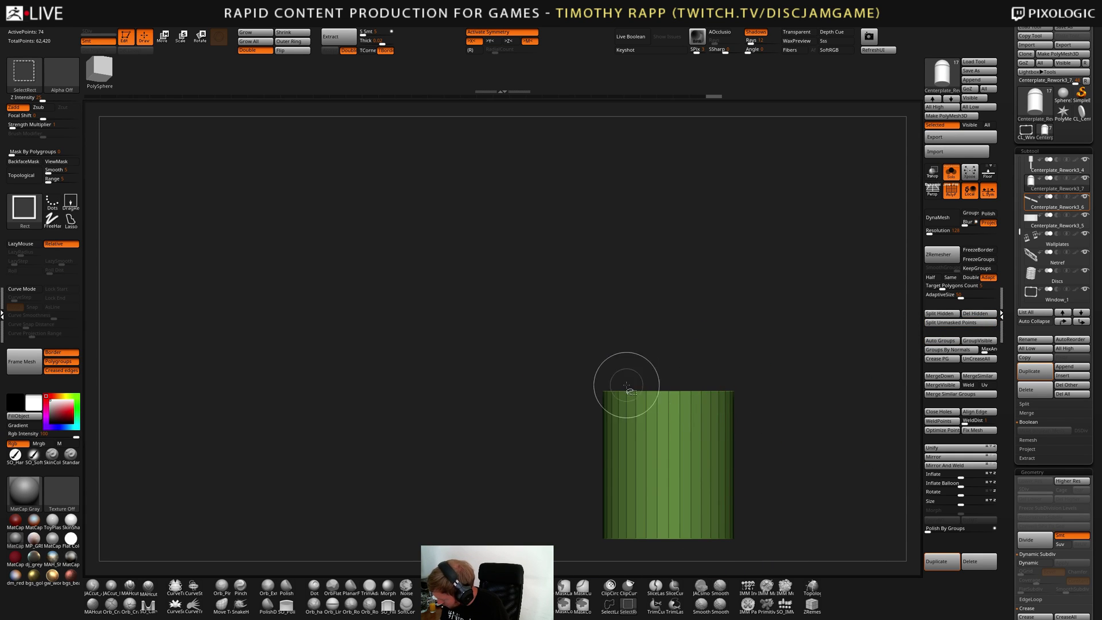
ctrl+alt+shift+drag(777, 402, 781, 399)
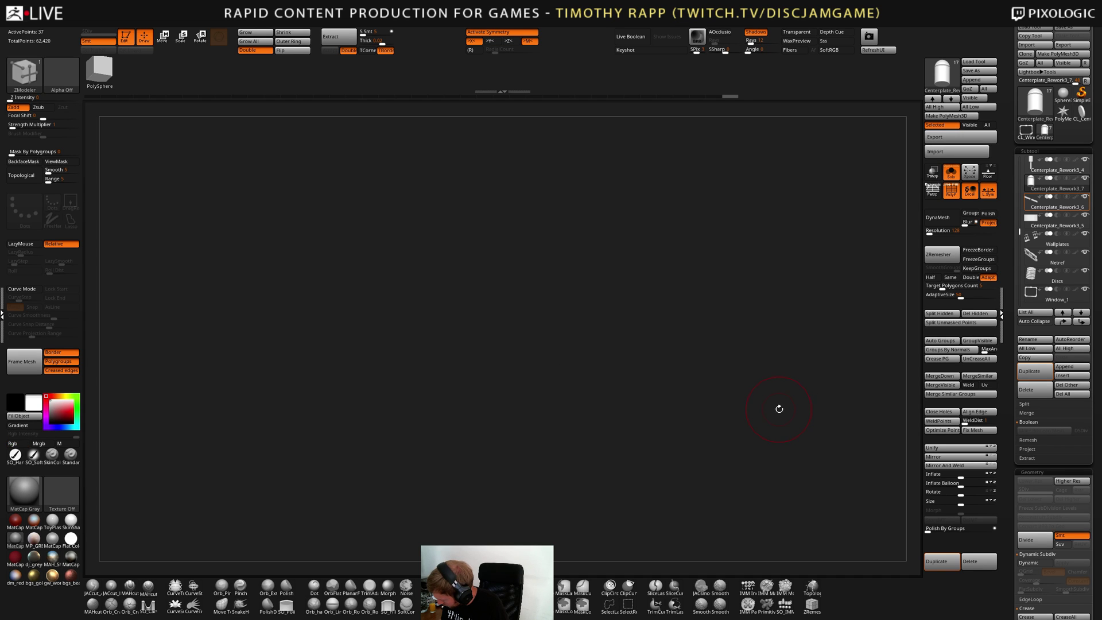
ctrl+shift+drag(555, 371, 787, 429)
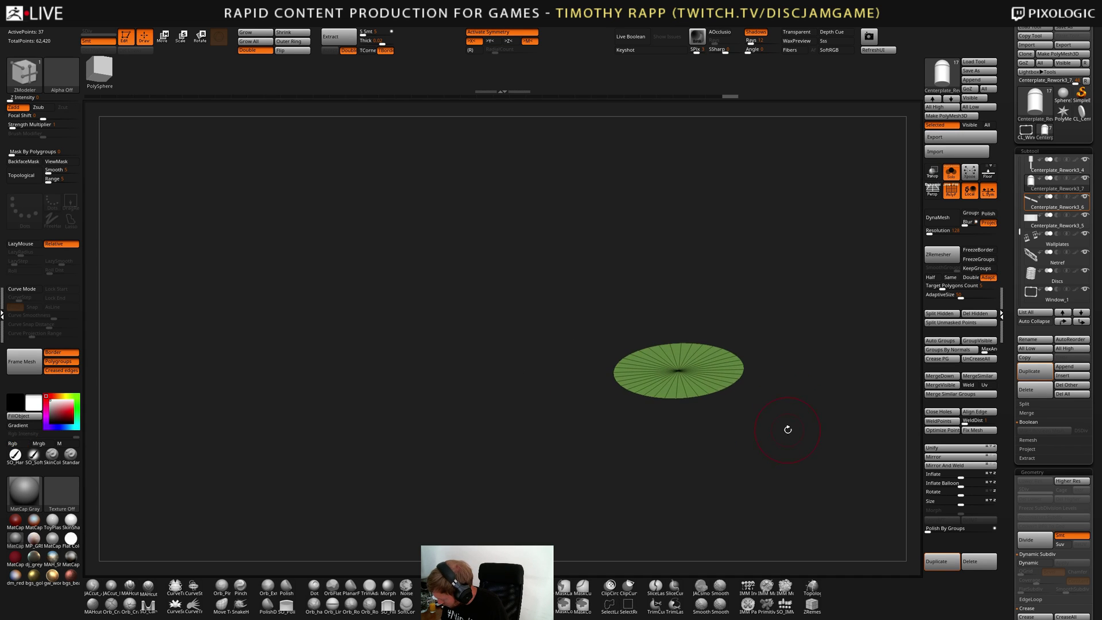
key(ctrl+w)
ctrl+shift+click(793, 422)
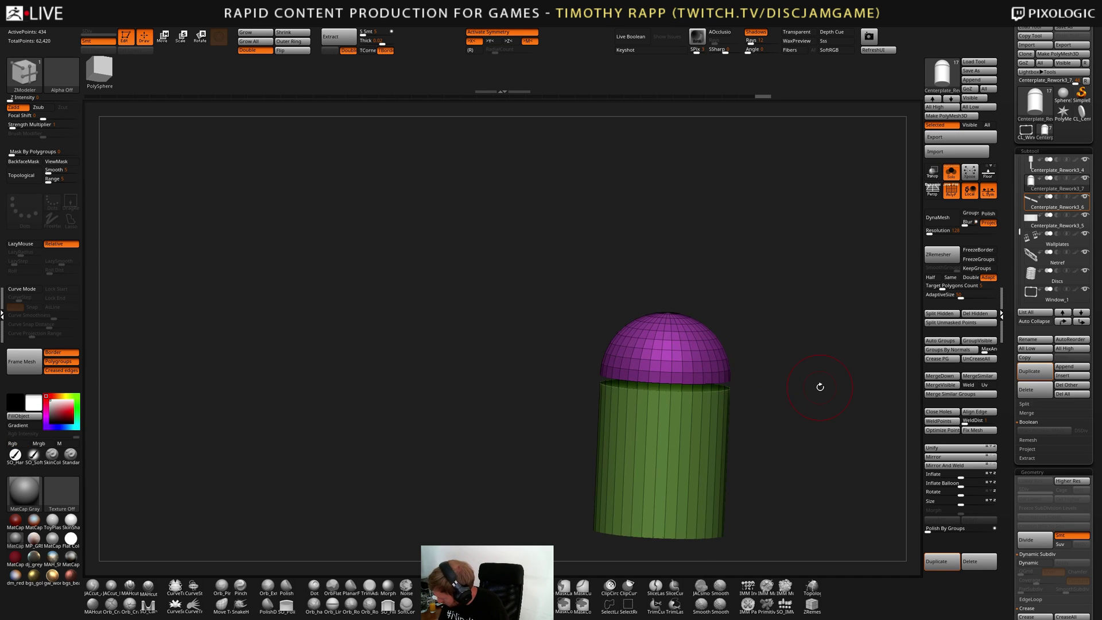
ctrl+shift+drag(584, 281, 762, 383)
ctrl+shift+click(769, 369)
Mask the cylinder and move the dome down until its open edge meets the cylinder's open rim
ctrl+drag(573, 284, 837, 347)
ctrl+click(781, 384)
key(w)
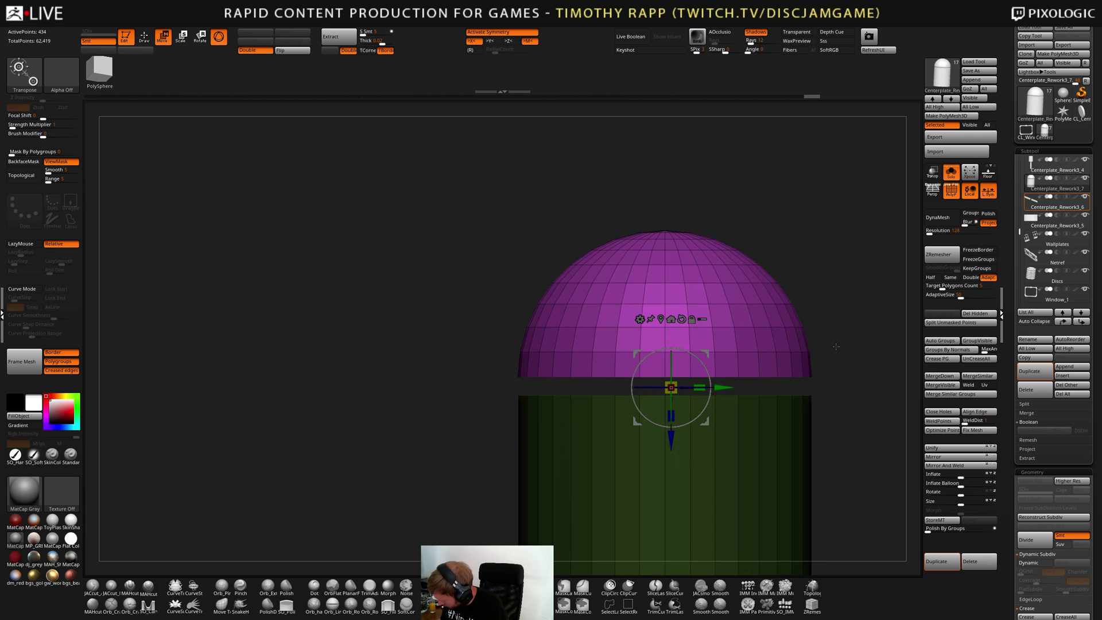
drag(671, 439, 671, 456)
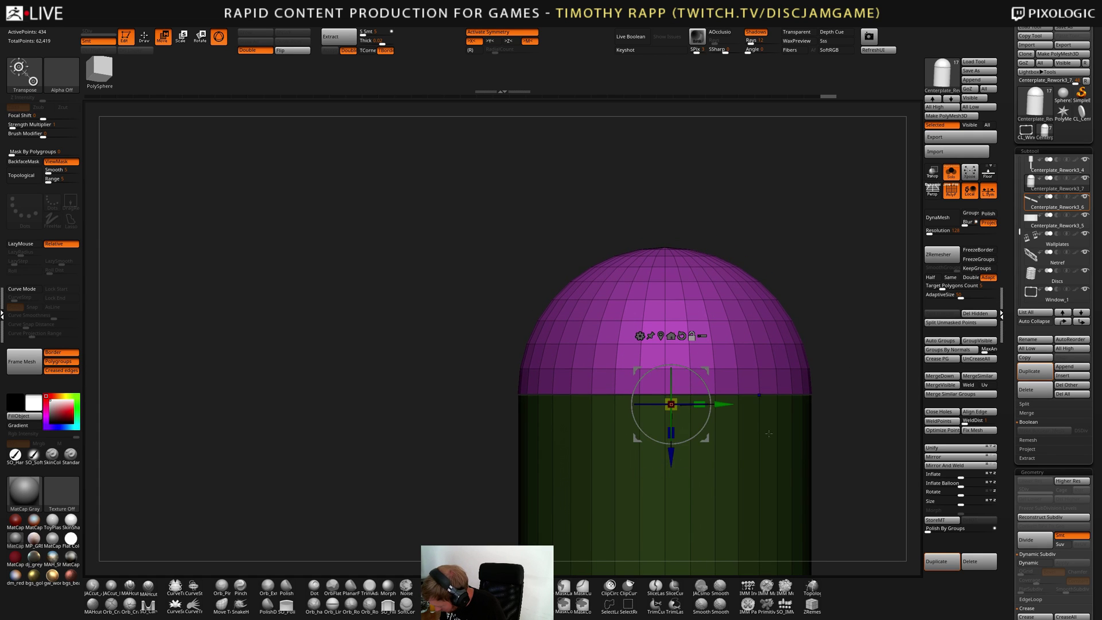
alt+drag(824, 401, 941, 409)
drag(565, 430, 571, 433)
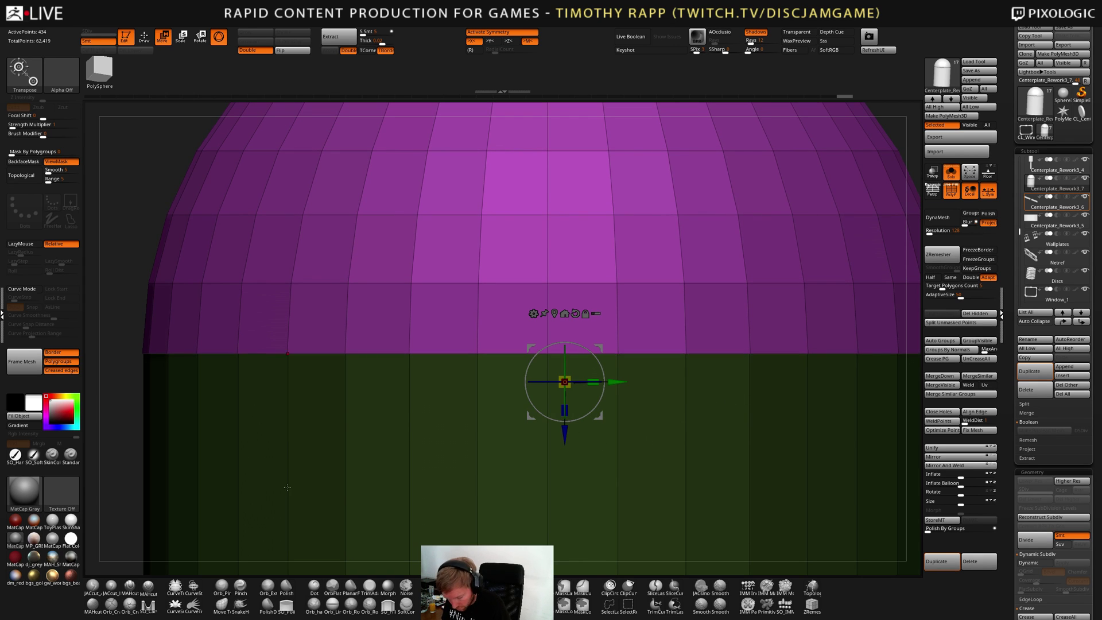
Clear the mask and weld the dome to the cylinder along the seam using an increased weld distance
key(ctrl+h)
key(2)
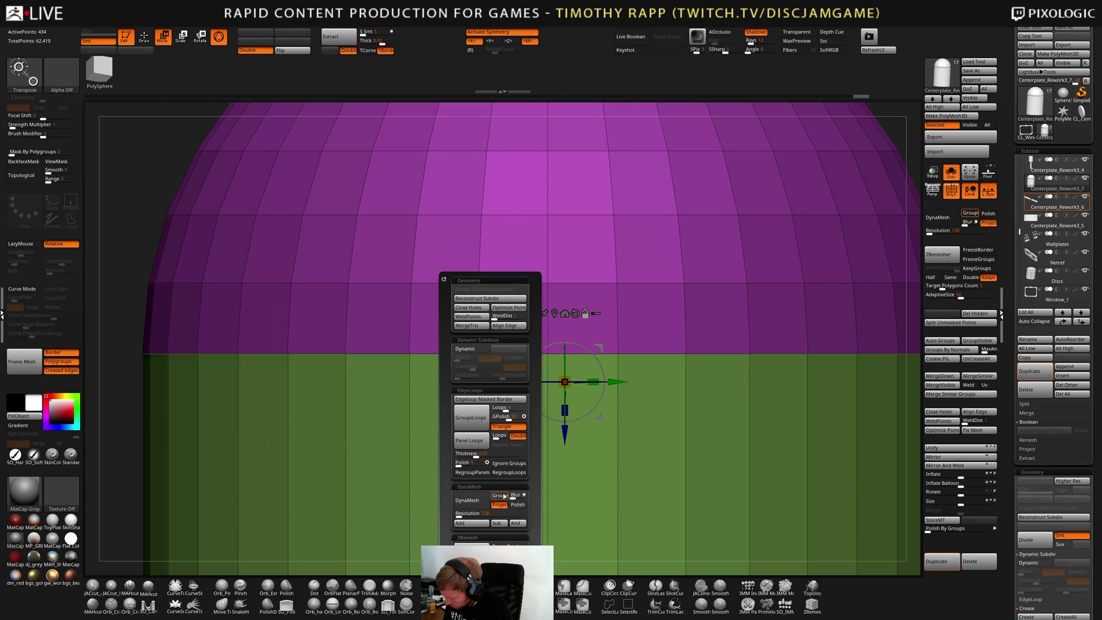
click(479, 321)
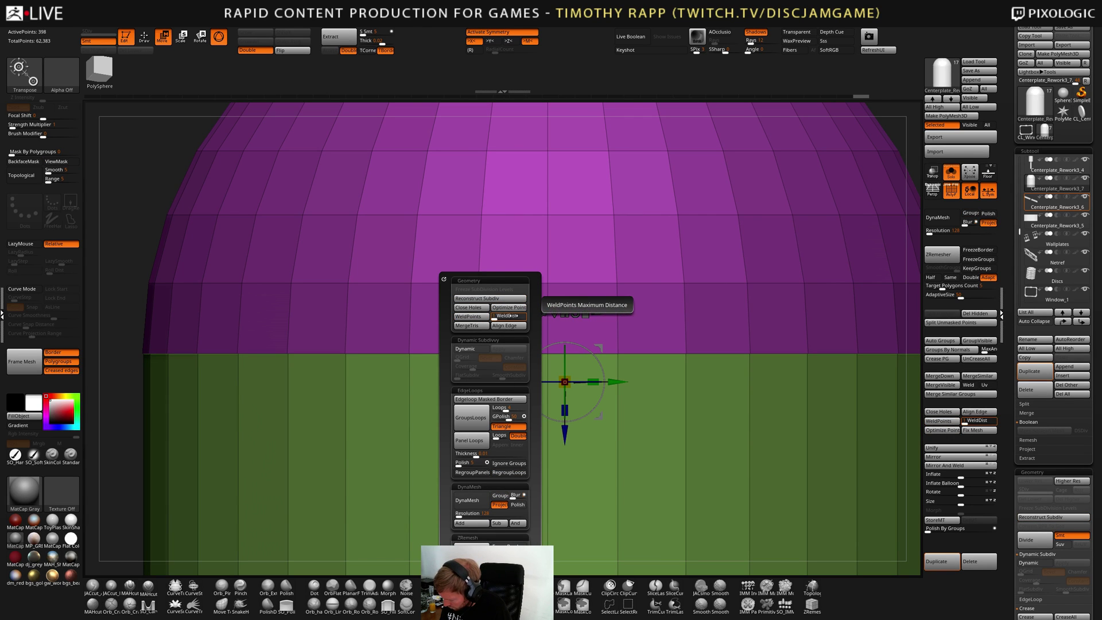
click(468, 316)
drag(494, 319, 520, 315)
click(510, 325)
click(476, 316)
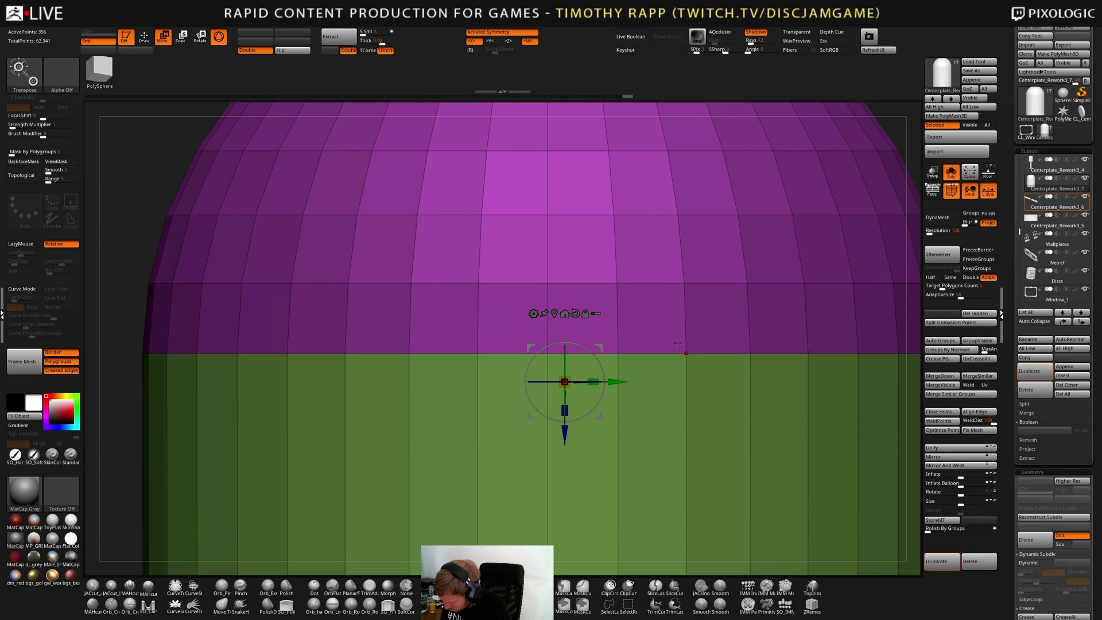
Inspect the welded capsule with polyframe off and toggle its dynamic subdivision preview on and off
mouse_move(579, 338)
alt+right_down()
mouse_move(671, 321)
mouse_move(553, 359)
alt+right_up()
key(q)
ctrl+right_drag(640, 488, 648, 436)
key(shift+f)
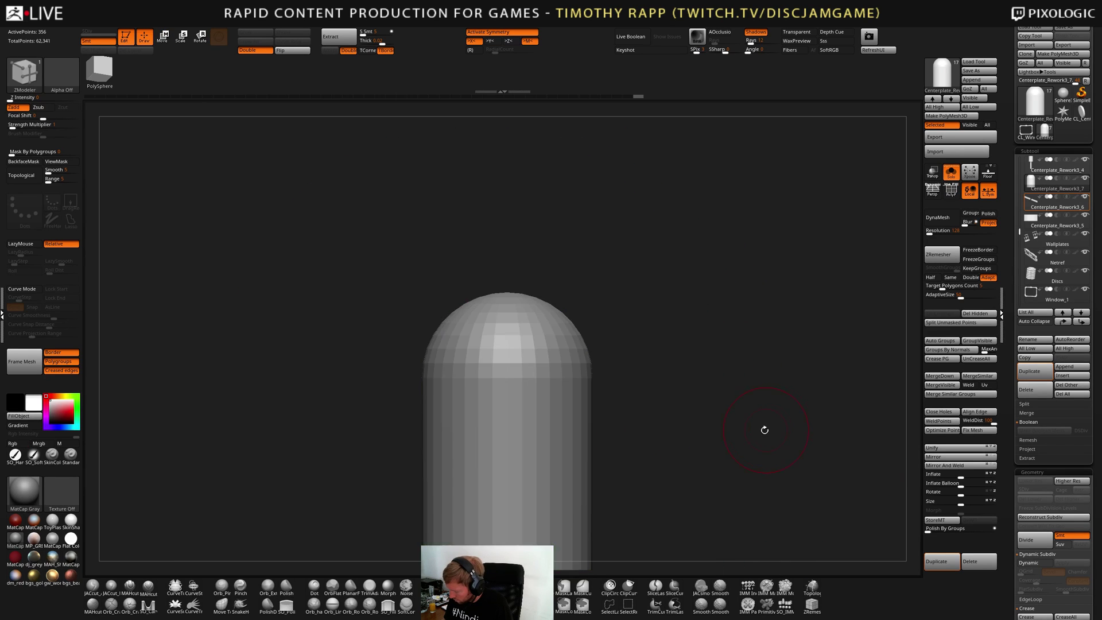
mouse_move(763, 428)
ctrl+right_down()
mouse_move(672, 429)
mouse_move(671, 418)
mouse_move(748, 411)
mouse_move(691, 455)
mouse_move(659, 444)
ctrl+right_up()
key(d)
key(shift+d)
key(shift+f)
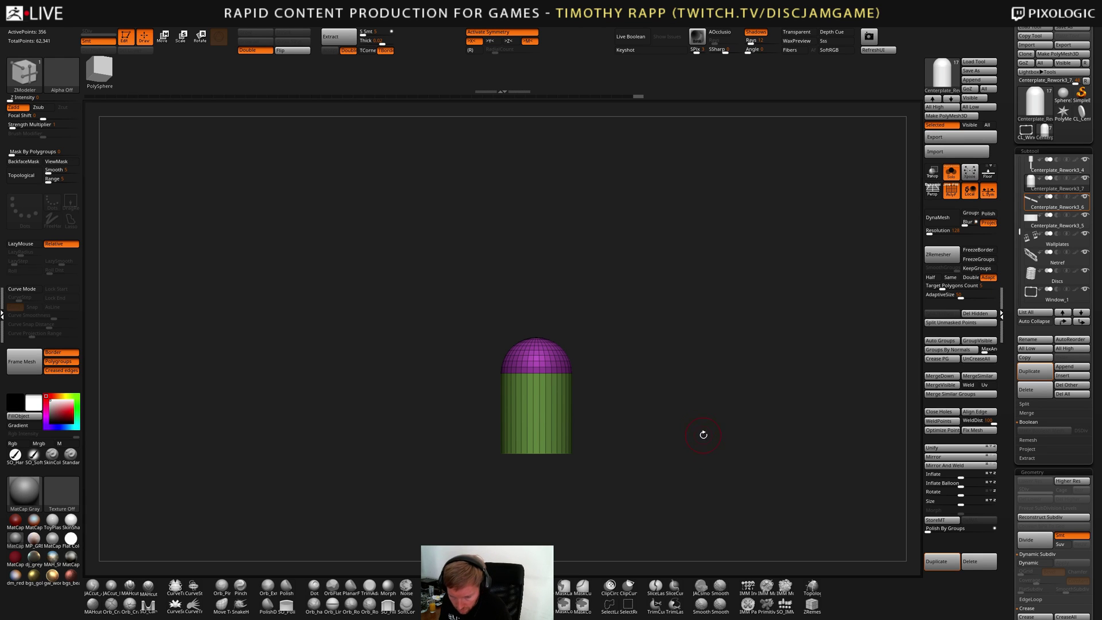
Inspect the capsule against the surrounding centre plate parts with solo mode off, with polyframe both on and off
alt+right_drag(693, 370, 657, 399)
key(shift+f)
click(951, 173)
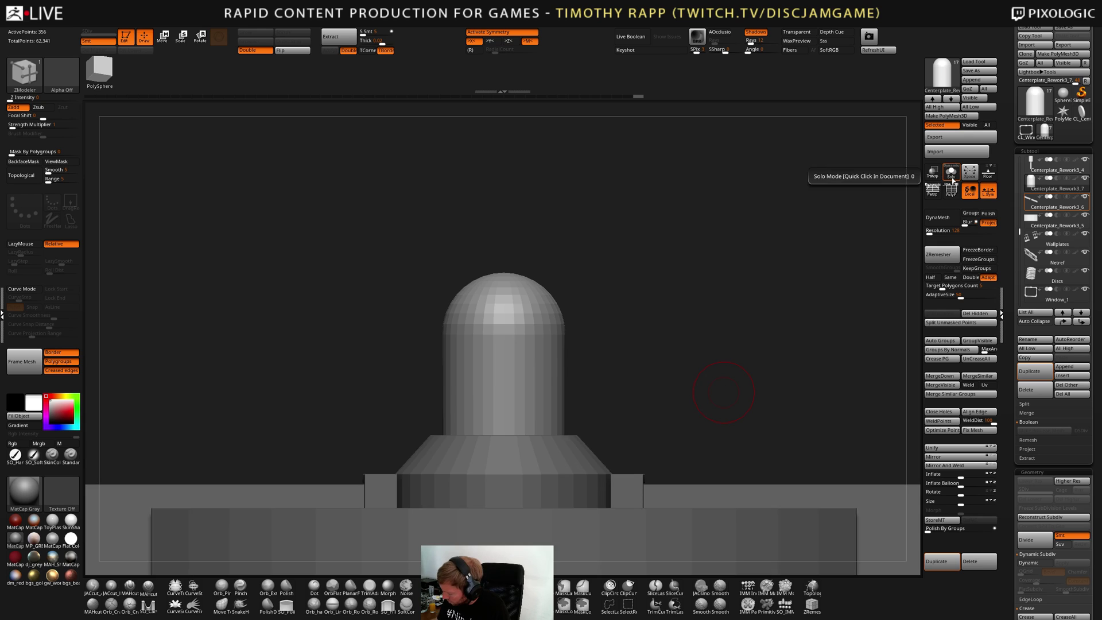
alt+right_drag(739, 391, 660, 409)
right_drag(660, 409, 632, 418)
key(shift+f)
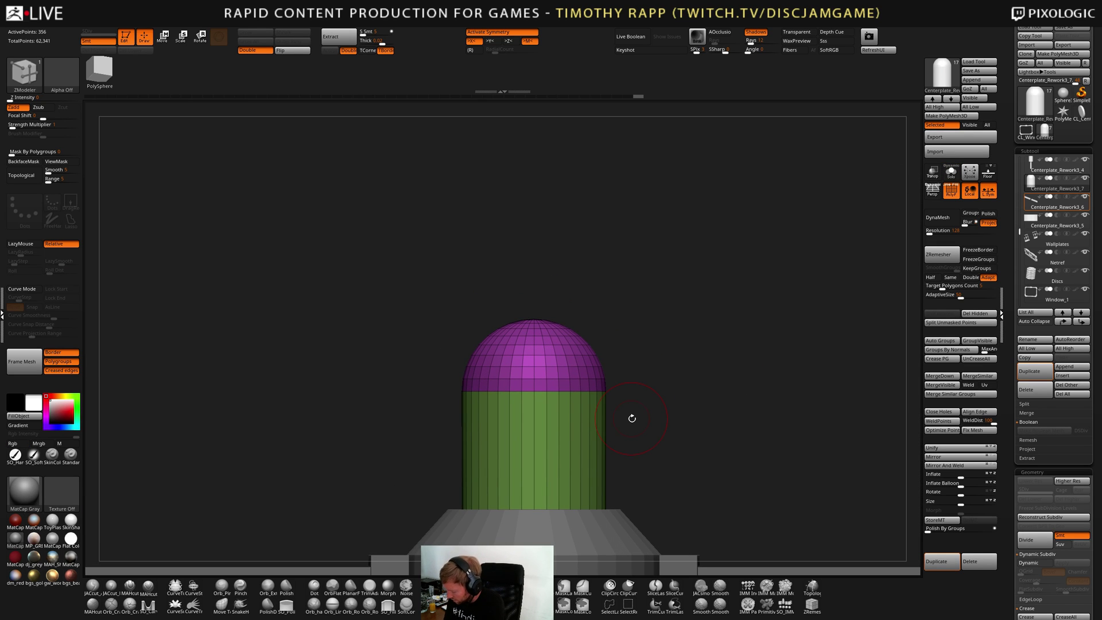
key(shift+f)
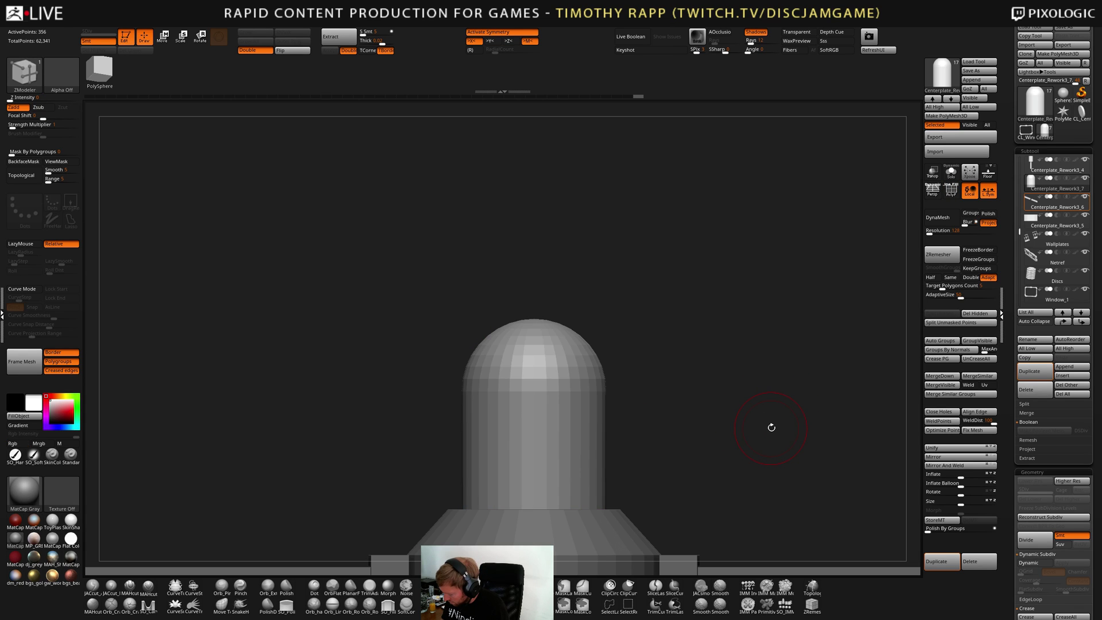
alt+right_drag(800, 425, 571, 415)
key(shift+f)
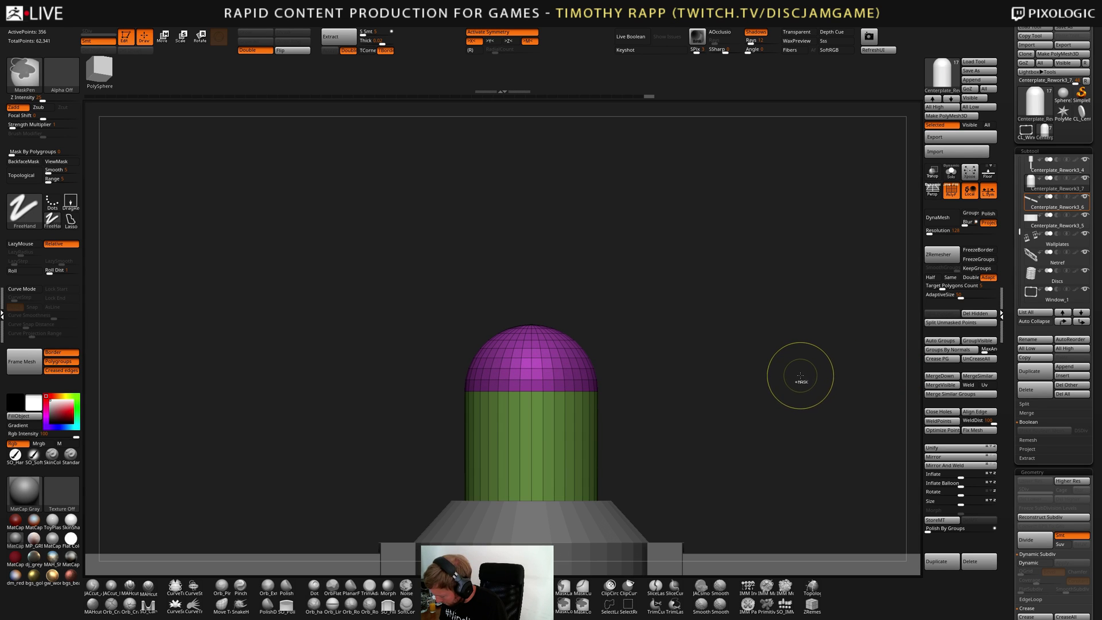
Isolate the capsule in solo mode and give its bottom cap a separate polygroup
key(alt+s)
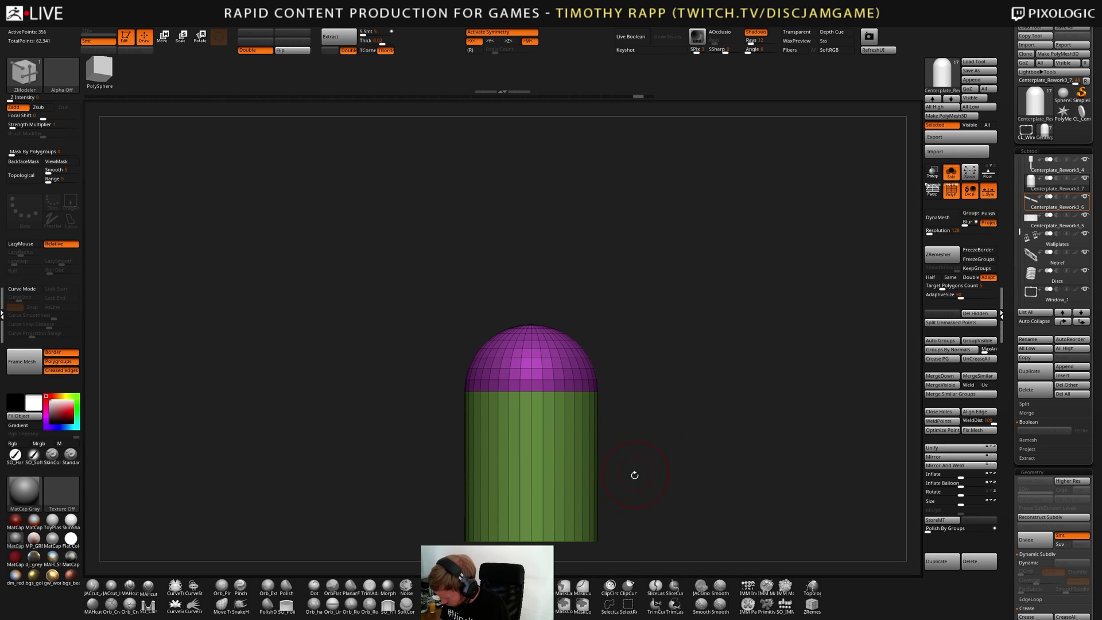
alt+drag(619, 503, 635, 443)
key(ctrl+h)
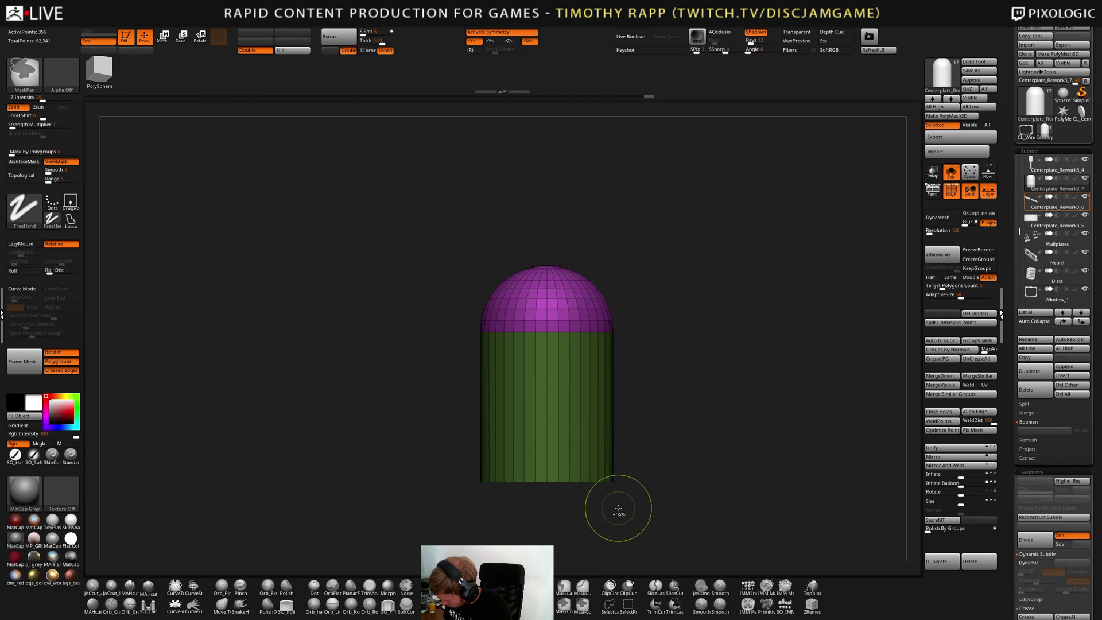
drag(643, 510, 661, 463)
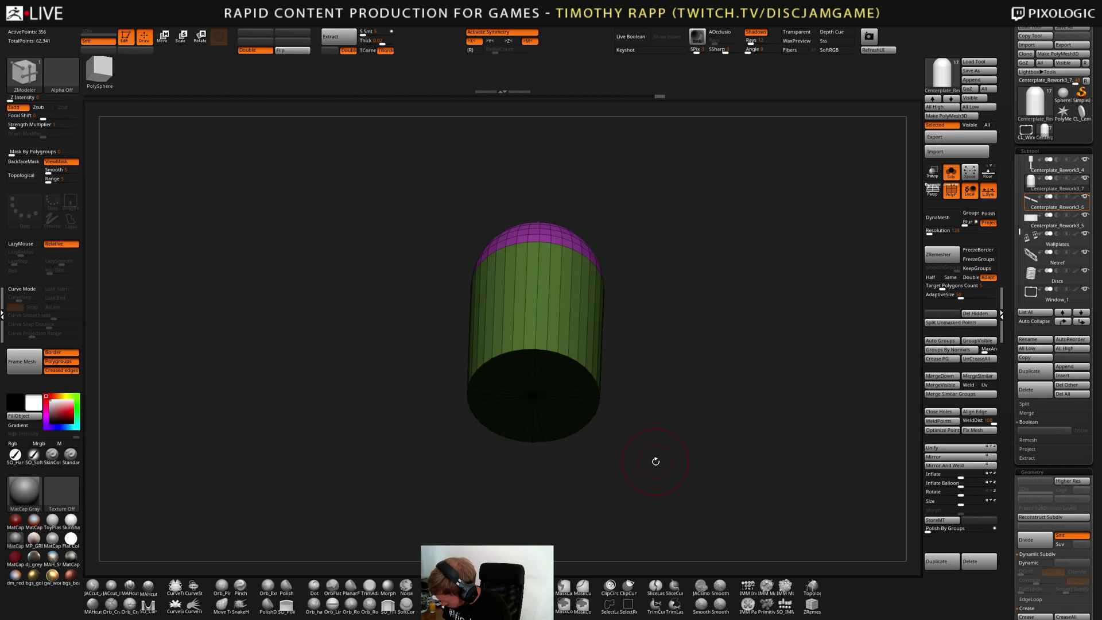
key(ctrl+w)
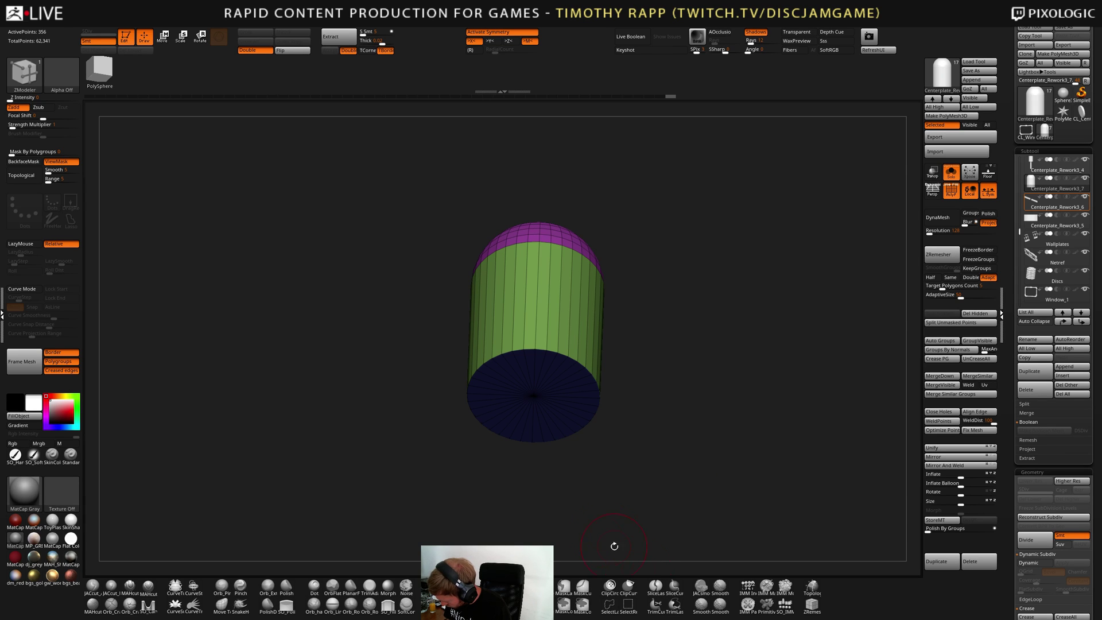
Crease the border of the isolated bottom cap, restore the full capsule and preview it with dynamic subdivision
shift+drag(615, 546, 493, 500)
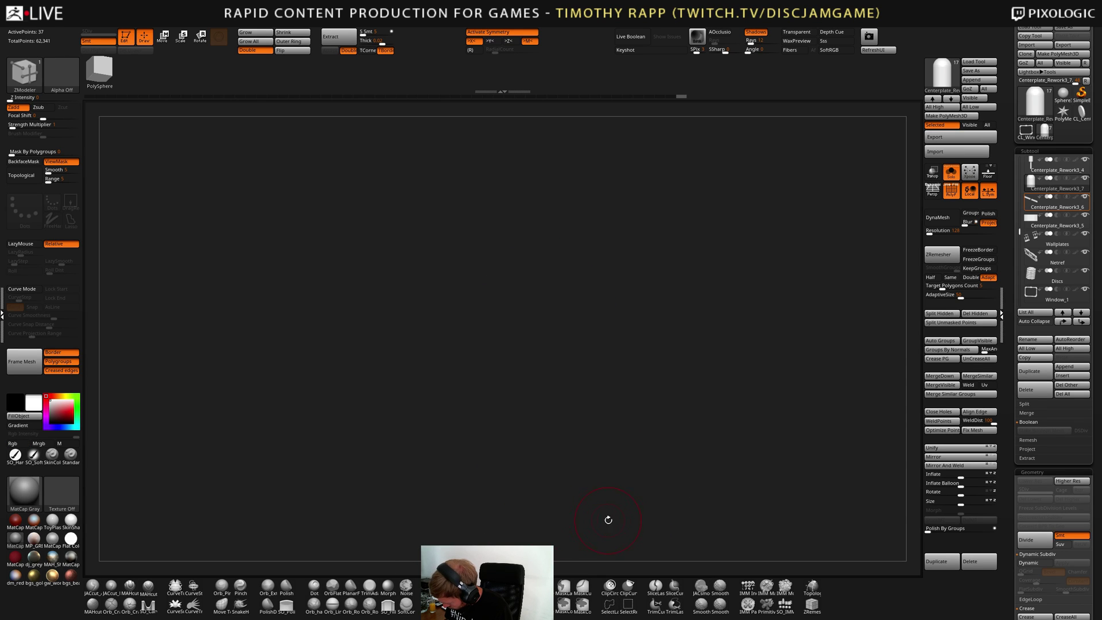
key(shift+c)
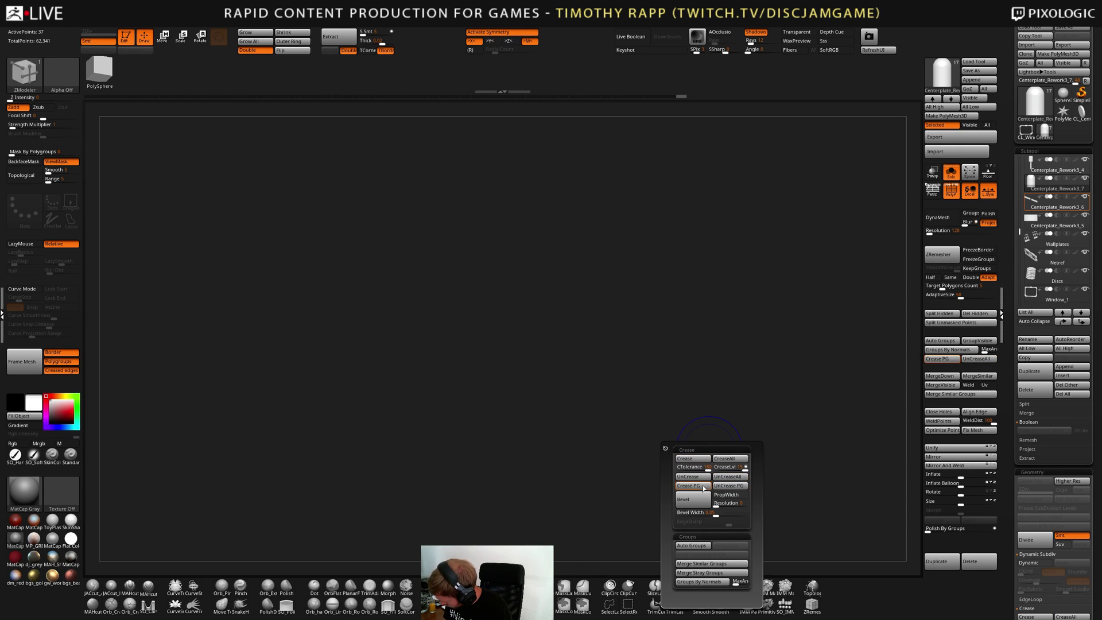
click(701, 460)
ctrl+shift+click(654, 475)
drag(655, 478, 612, 497)
key(d)
key(shift+d)
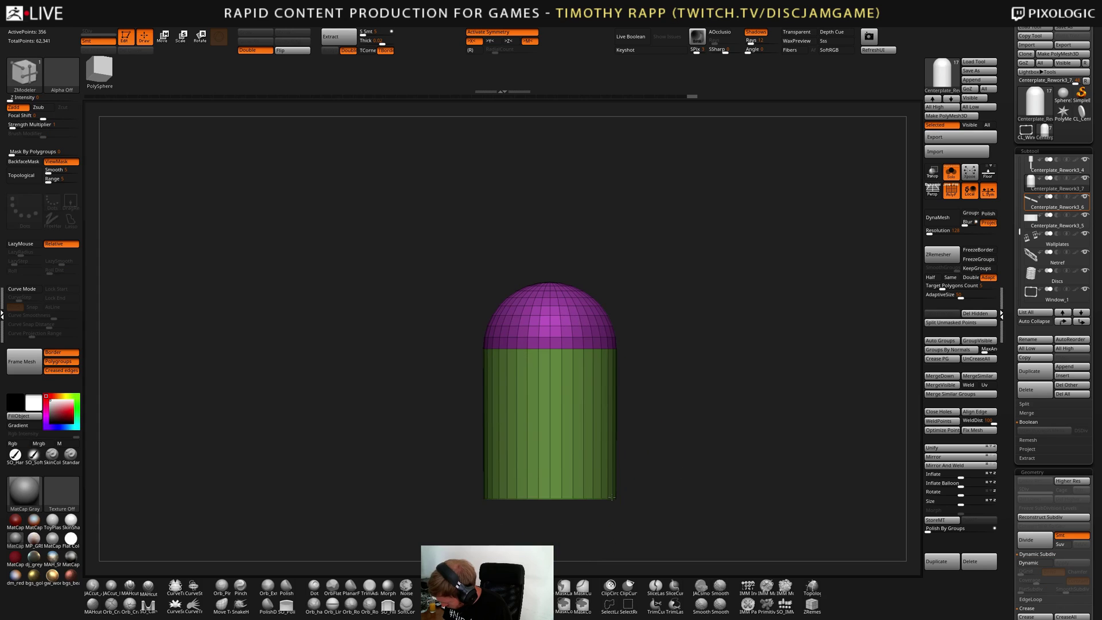
Subdivide the capsule four times and examine the smoothed shape with polyframe off
key(shift+f)
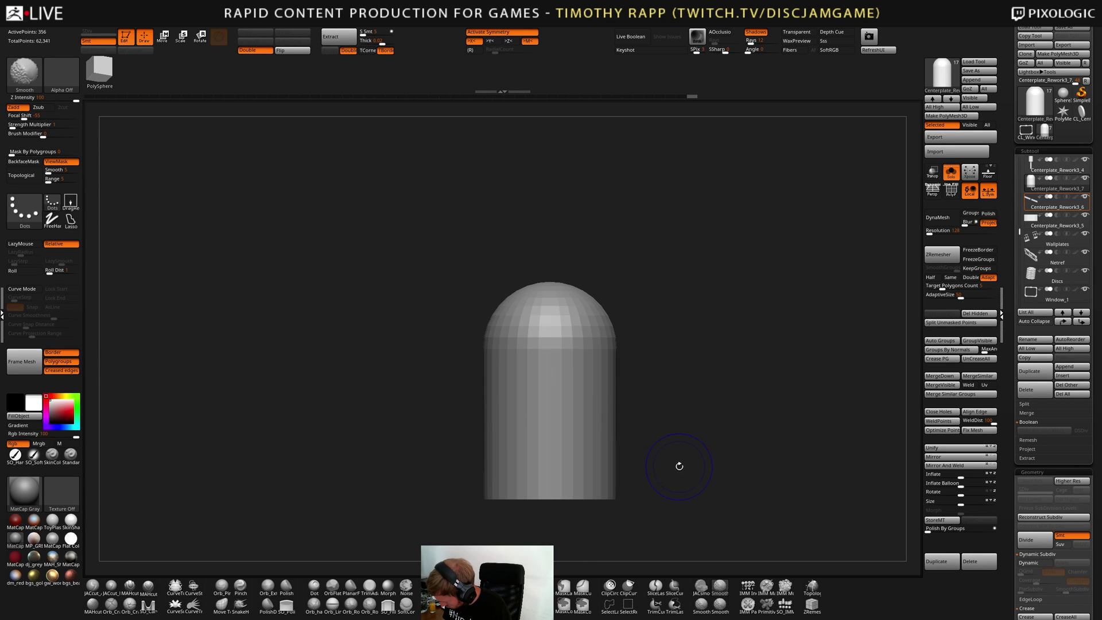
key(f)
key(shift+f)
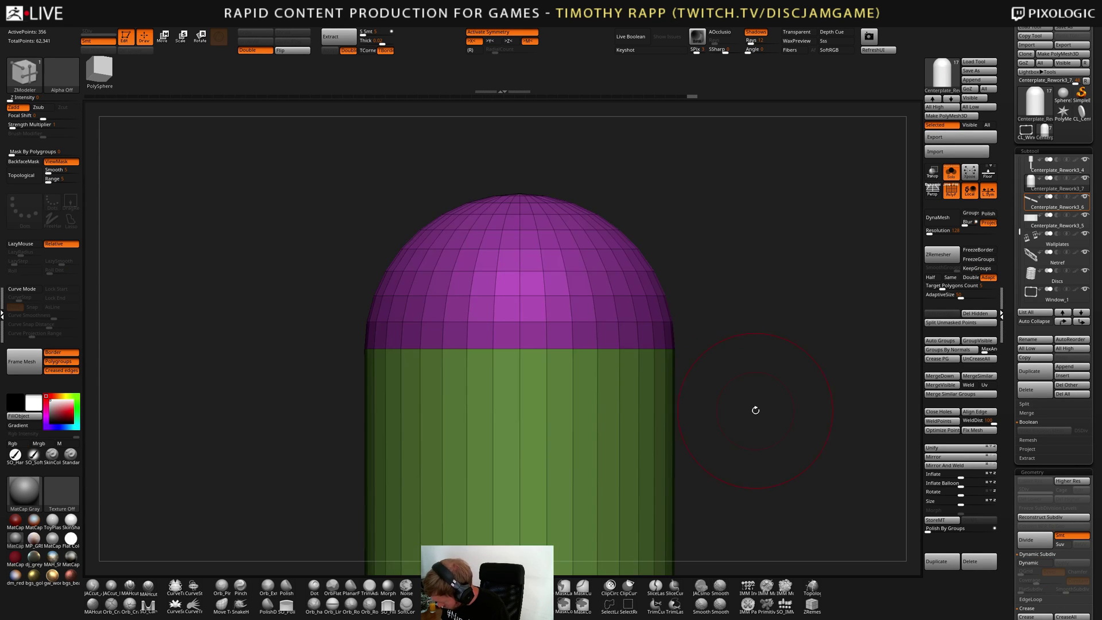
alt+drag(755, 410, 677, 451)
key(ctrl+d)
key(ctrl+d)
key(ctrl+d)
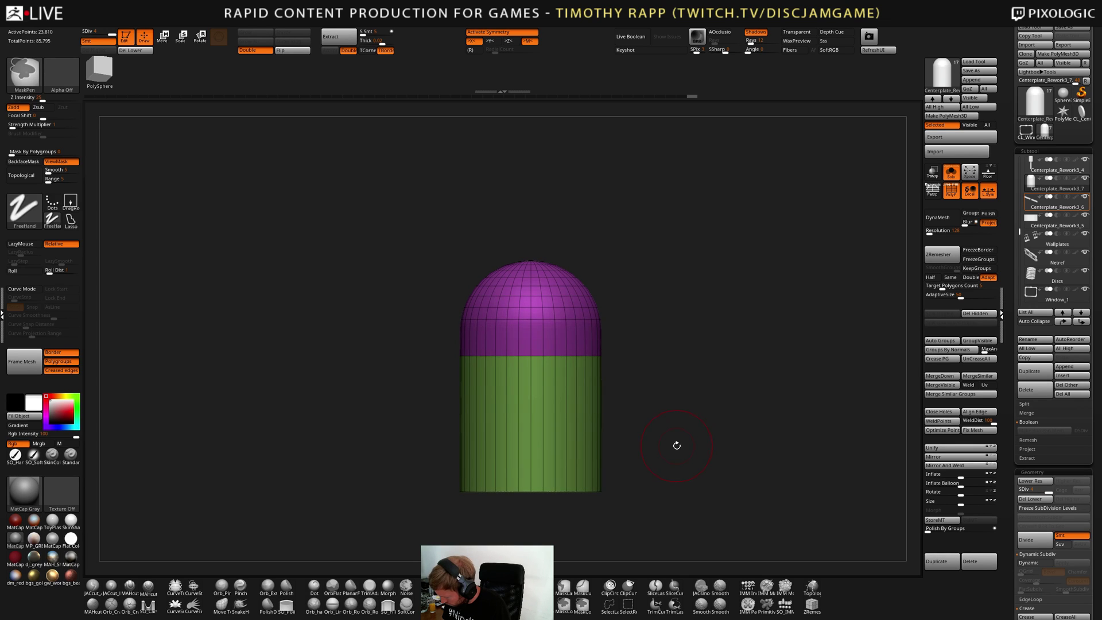
key(shift+f)
key(ctrl+d)
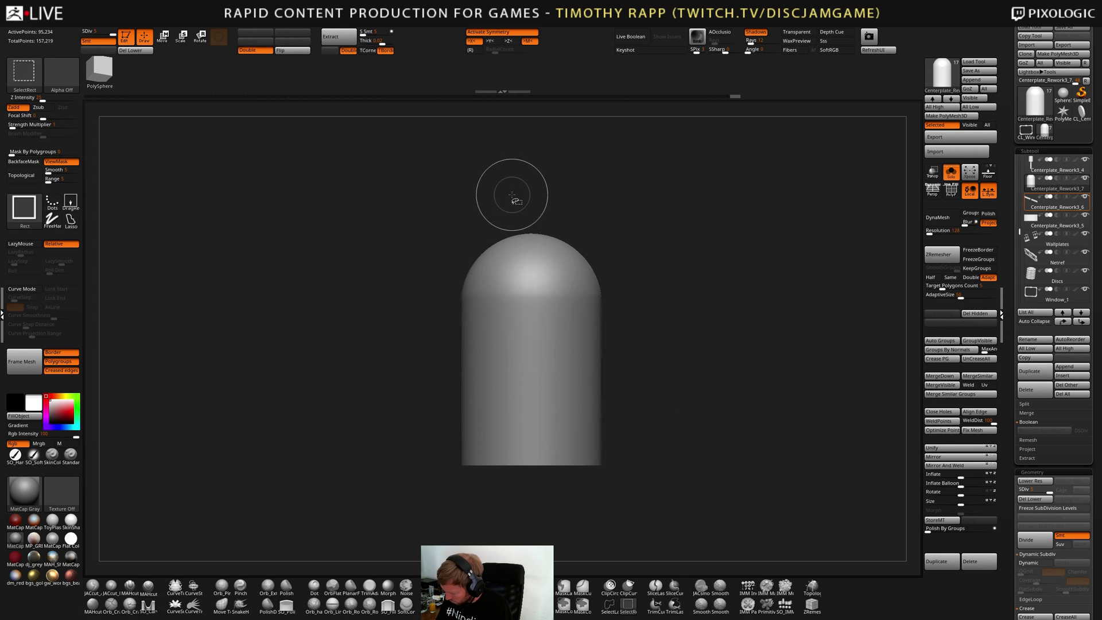
Isolate a narrow vertical strip through the capsule's centre, view it, and restore the full mesh with polyframe on
mouse_move(518, 197)
ctrl+shift+mouse_down()
mouse_move(559, 505)
mouse_move(526, 505)
mouse_move(536, 510)
ctrl+shift+mouse_up()
drag(564, 440, 566, 438)
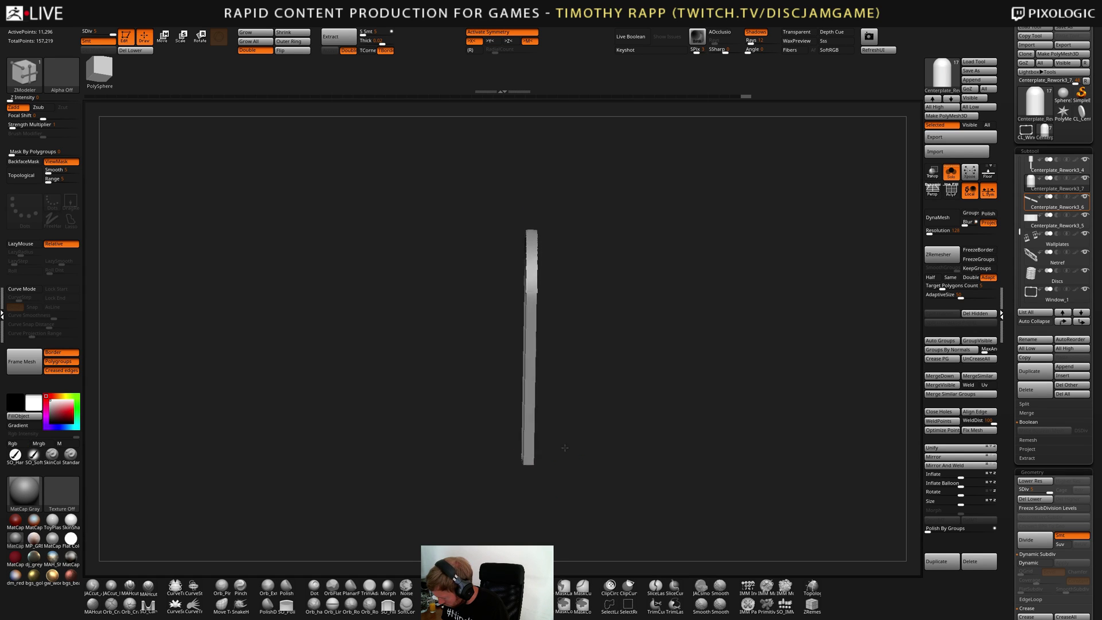
ctrl+shift+click(566, 438)
key(shift+f)
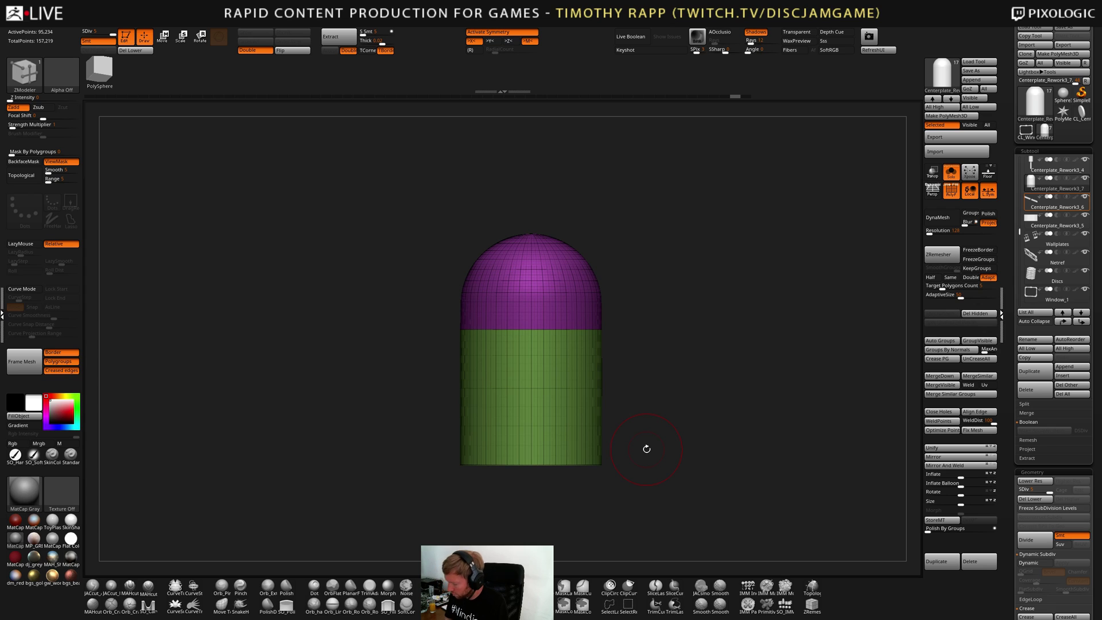
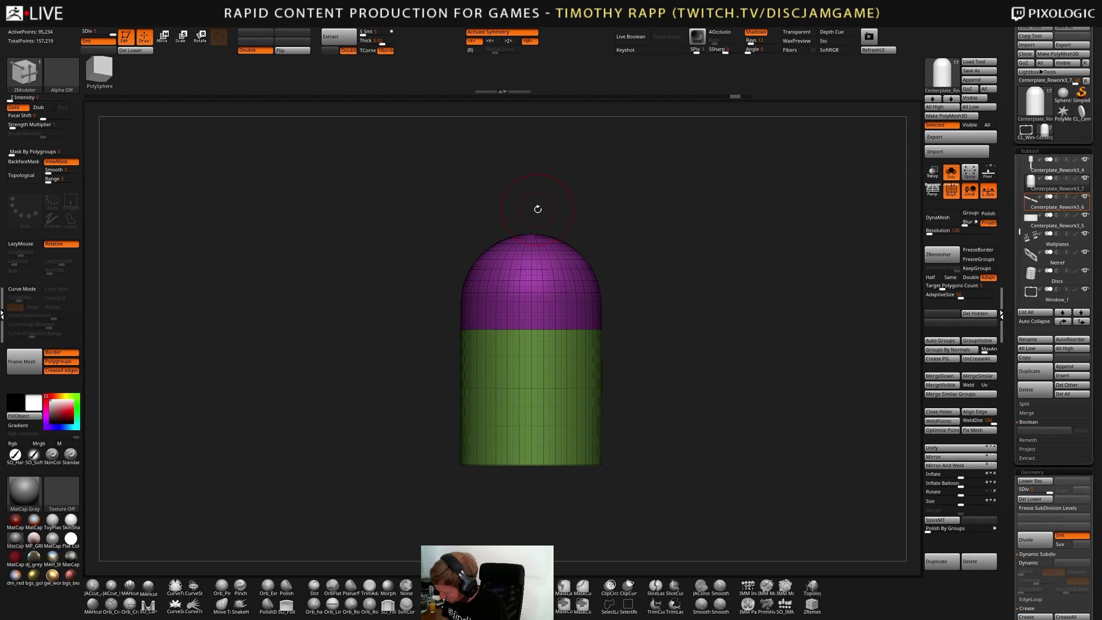
Step the capsule down to its lowest subdivision level and undo the added subdivisions
key(shift)
key(shift+d)
key(shift+d)
key(shift+d)
key(shift+d)
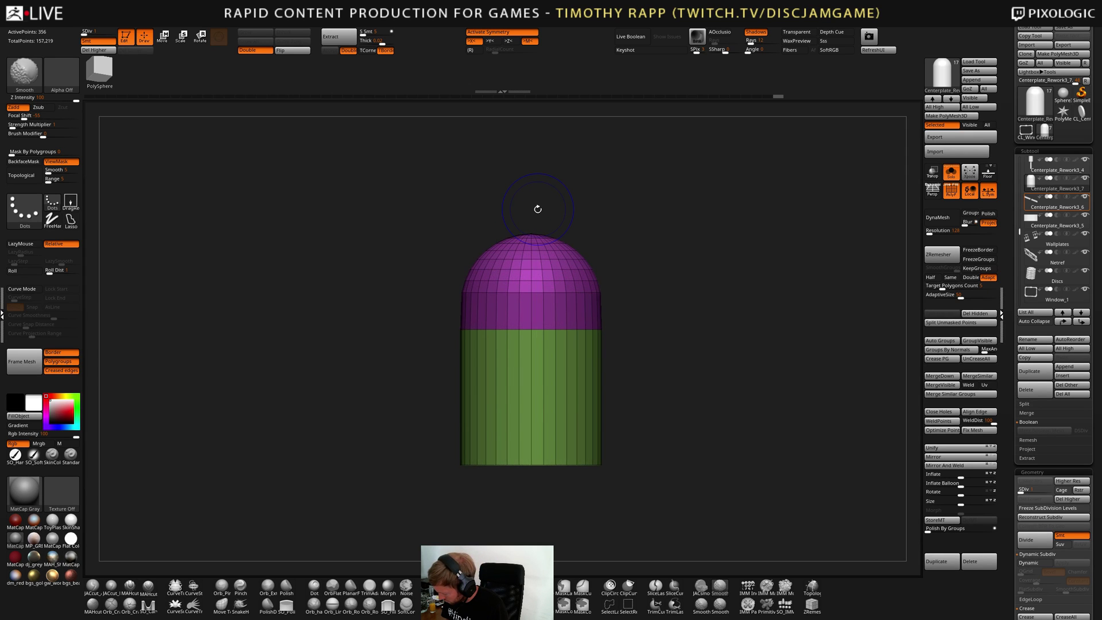
key(ctrl+z)
key(ctrl+z)
key(ctrl+z)
key(ctrl+z)
key(ctrl+z)
key(ctrl+z)
key(ctrl+z)
key(ctrl+z)
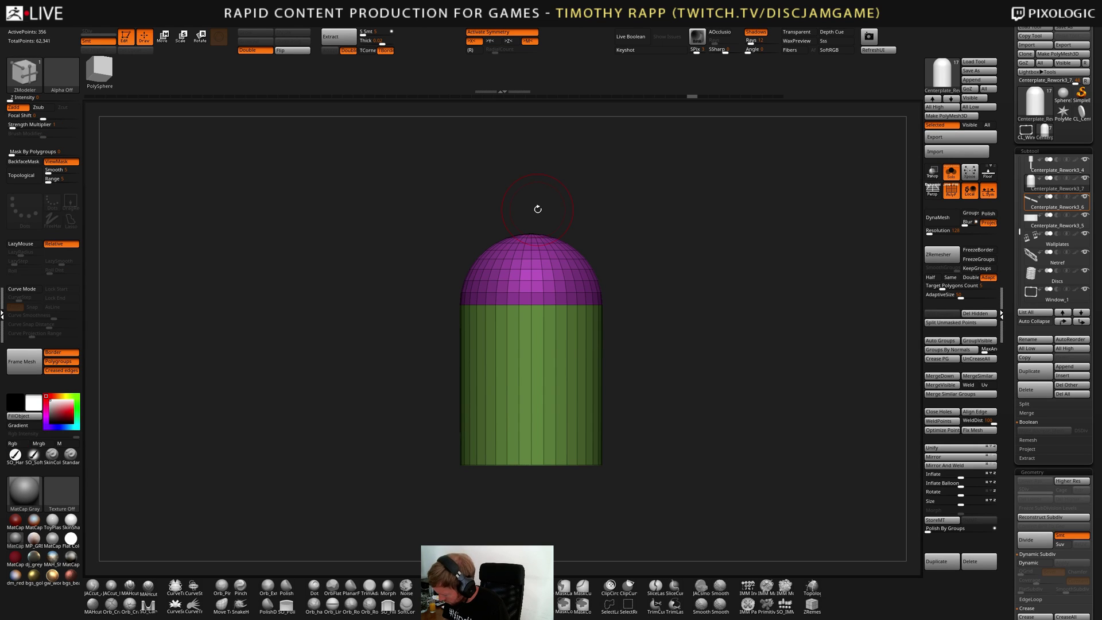
Slice the capsule vertically just off centre with SliceCurve, then mirror and weld it to form a symmetrical central strip
click(675, 591)
ctrl+shift+drag(543, 195, 551, 539)
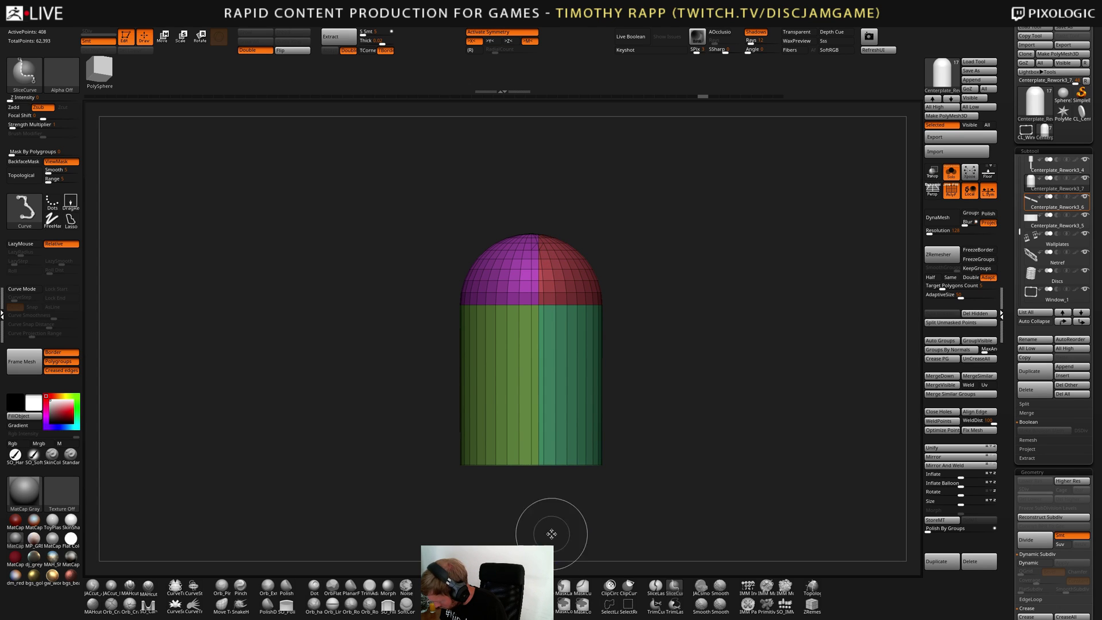
click(943, 458)
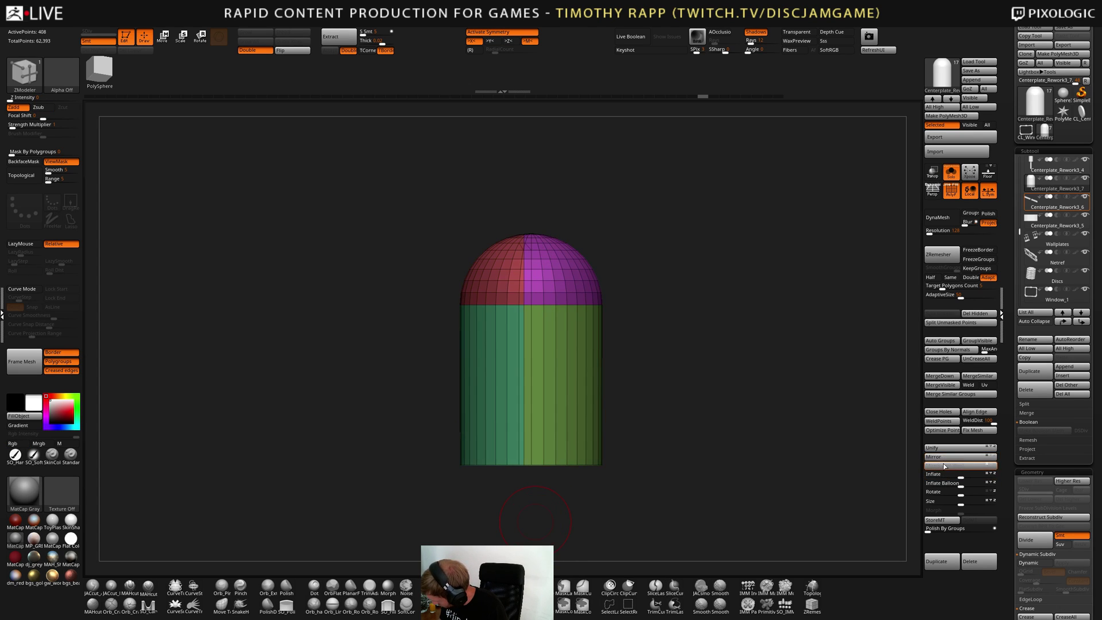
click(949, 466)
key(ctrl+z)
key(ctrl+z)
click(953, 457)
click(954, 466)
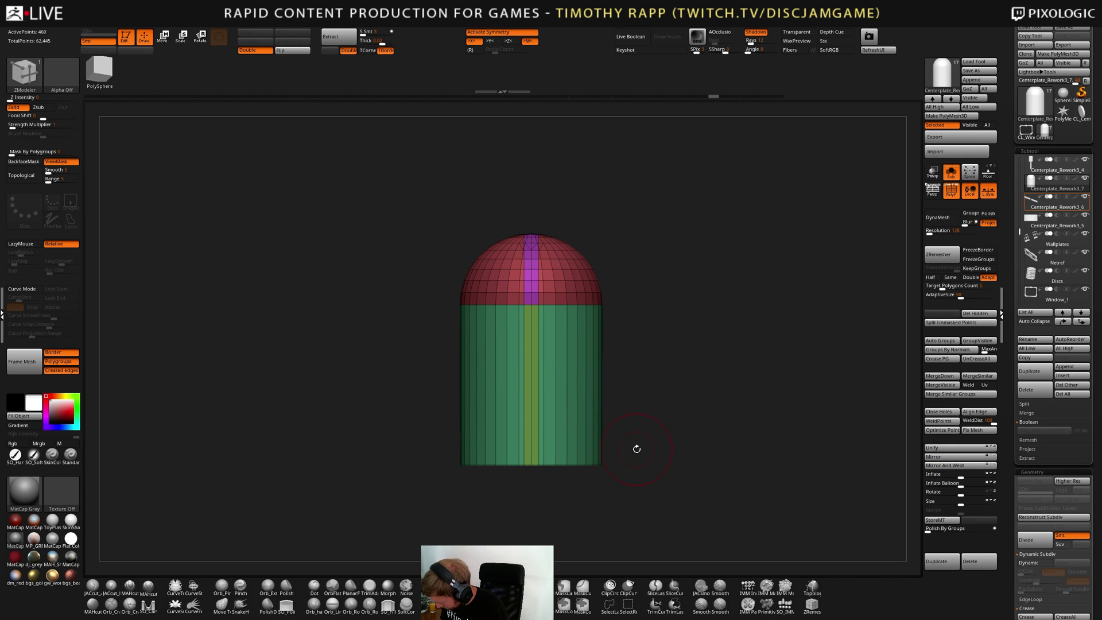
Try to ZRemesh the capsule with FreezeGroups and KeepGroups enabled, and undo the remesh
mouse_move(648, 452)
mouse_down()
mouse_move(620, 494)
mouse_move(644, 462)
mouse_up()
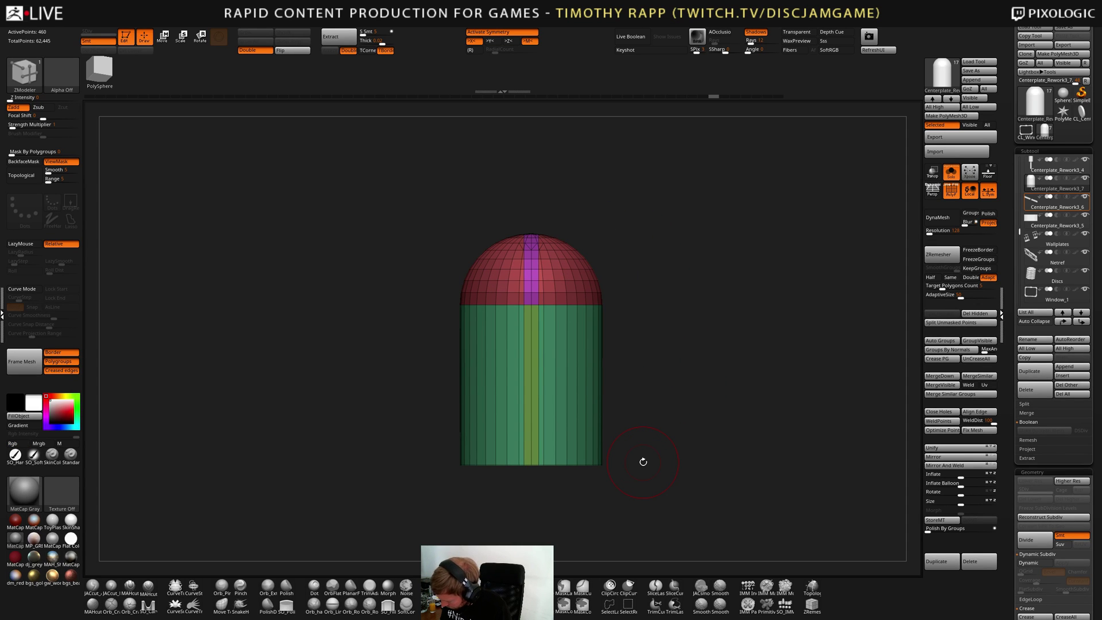
ctrl+right_drag(584, 294, 584, 349)
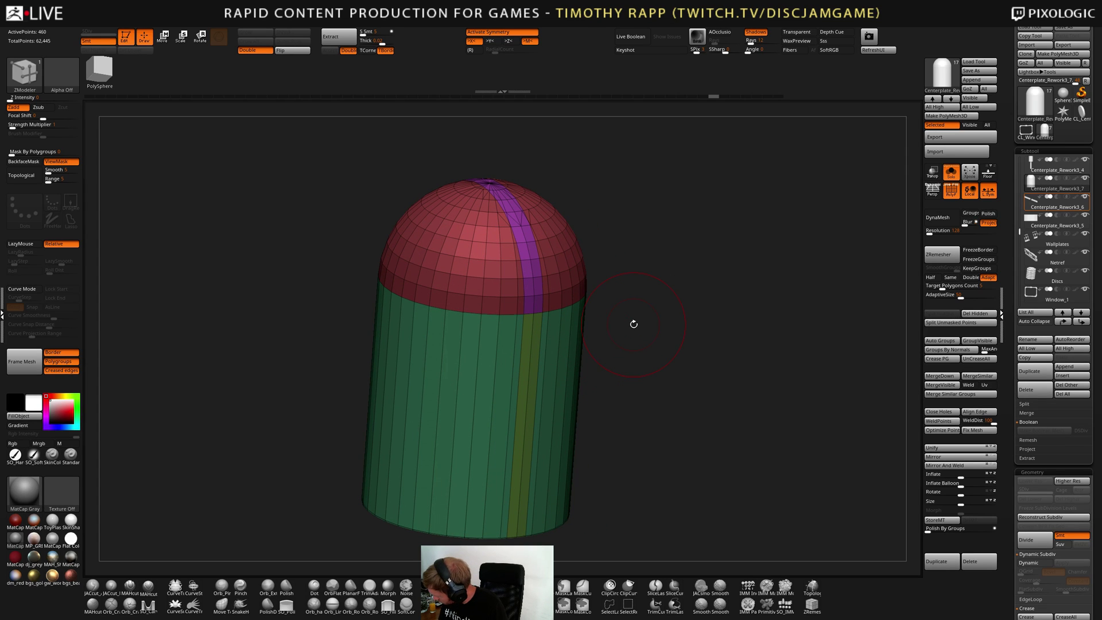
click(977, 259)
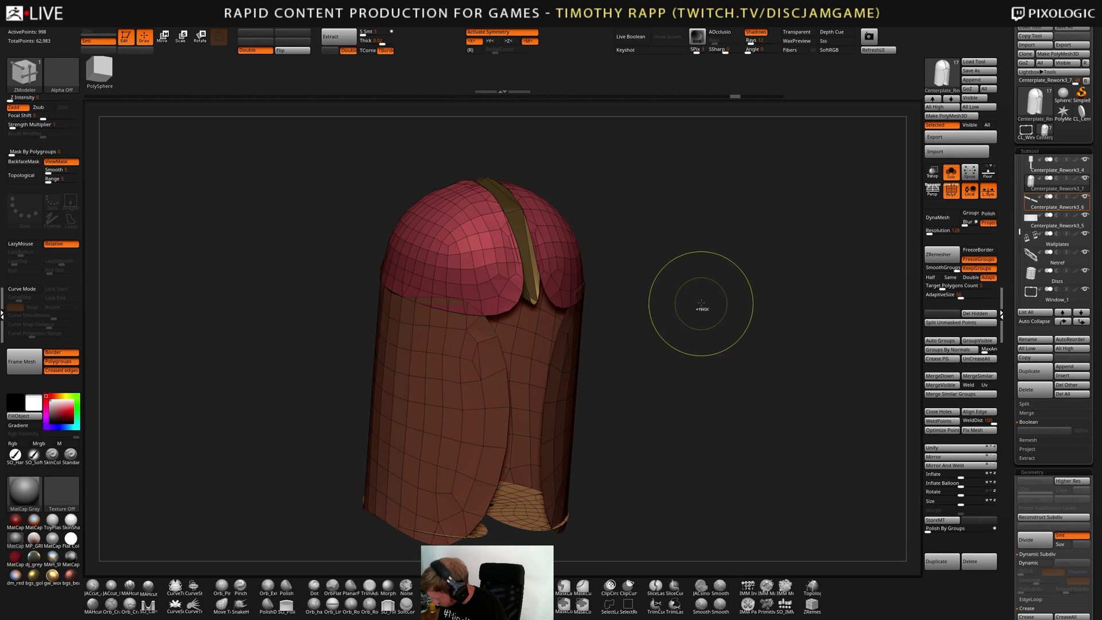
key(ctrl+z)
drag(762, 305, 750, 343)
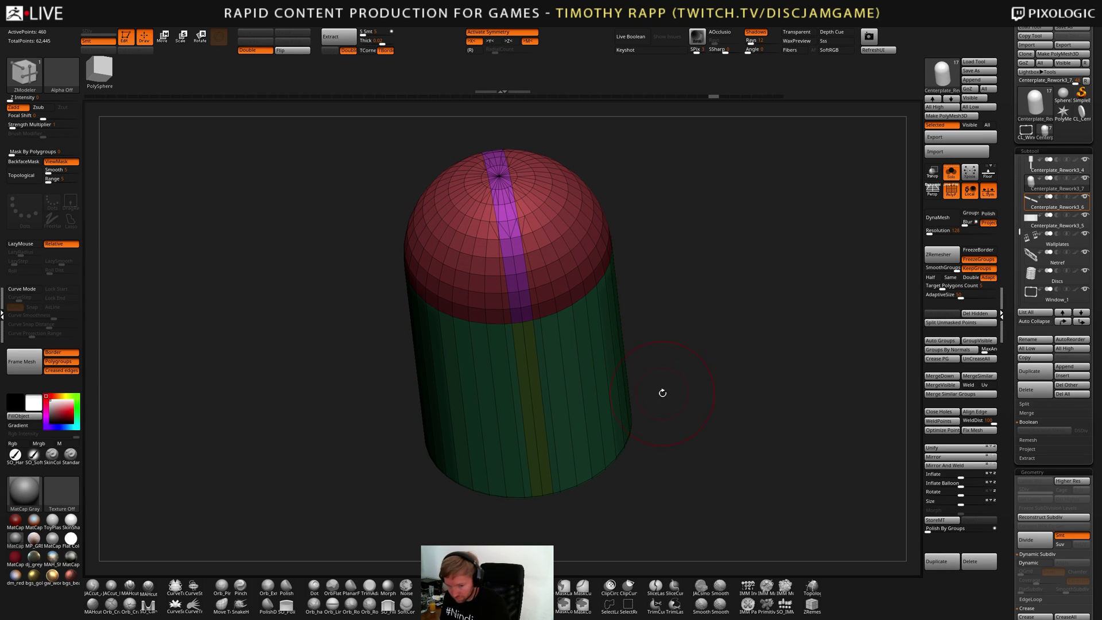
Hide the dome and cylinder polygroups of the central strip and split them off as a separate subtool
shift+drag(662, 393, 659, 367)
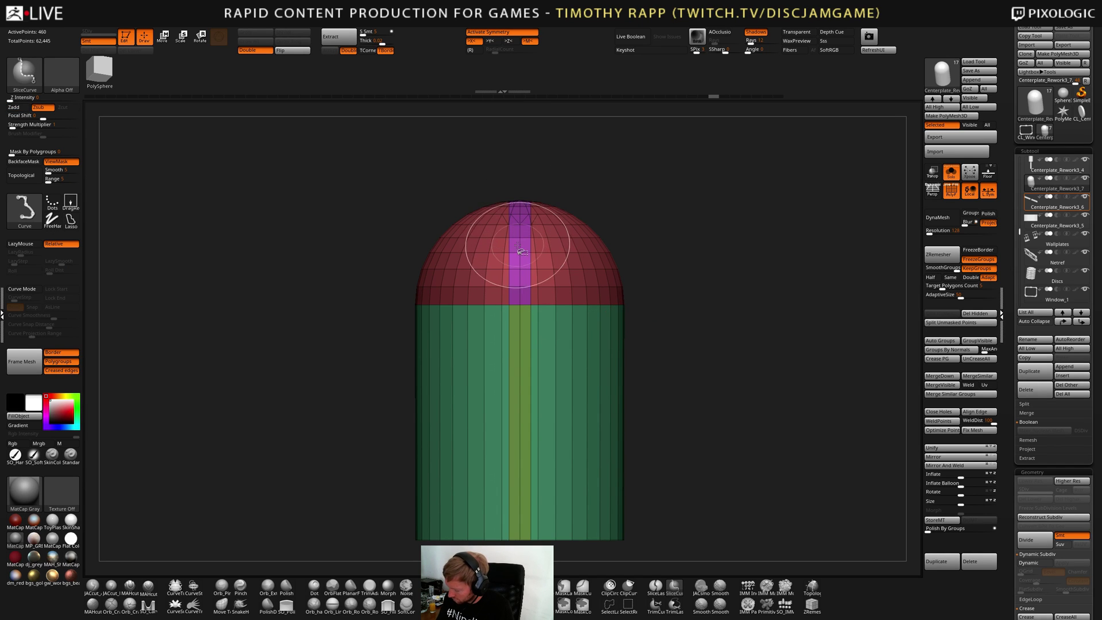
ctrl+shift+click(521, 251)
ctrl+shift+click(524, 332)
drag(525, 345, 651, 398)
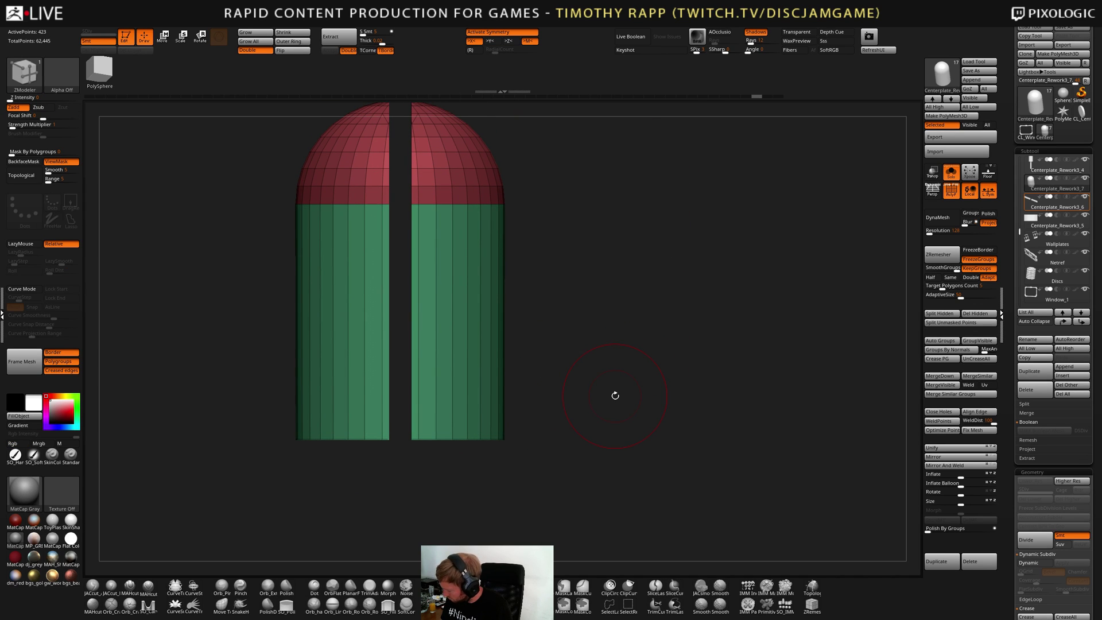
click(950, 313)
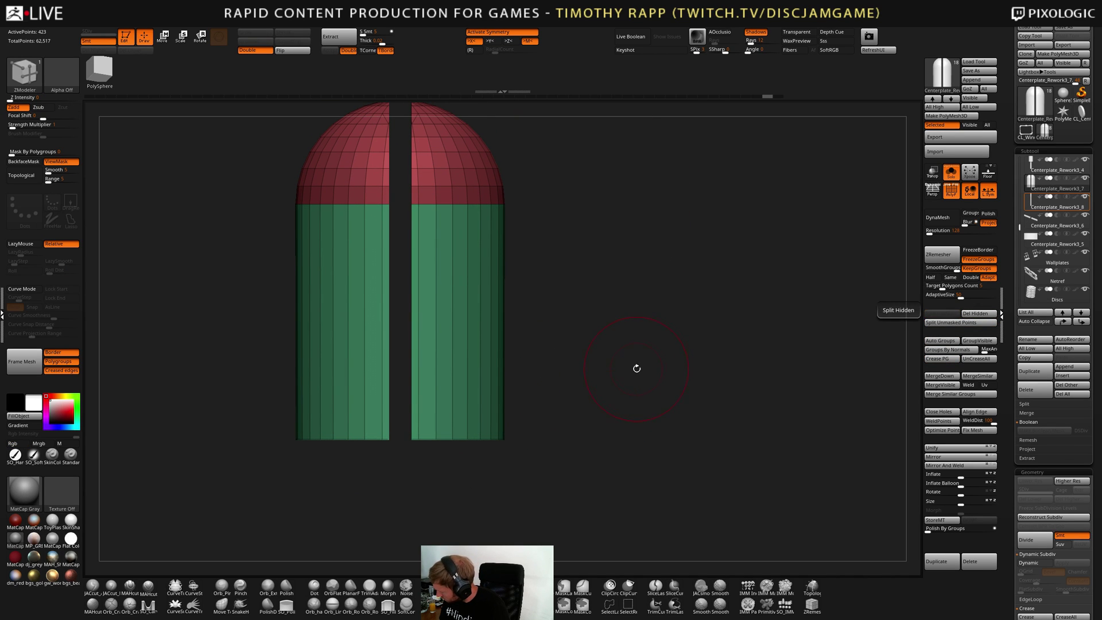
Select the arch-shaped strip subtool and assign all its faces to a single polygroup
key(Down)
drag(635, 373, 639, 367)
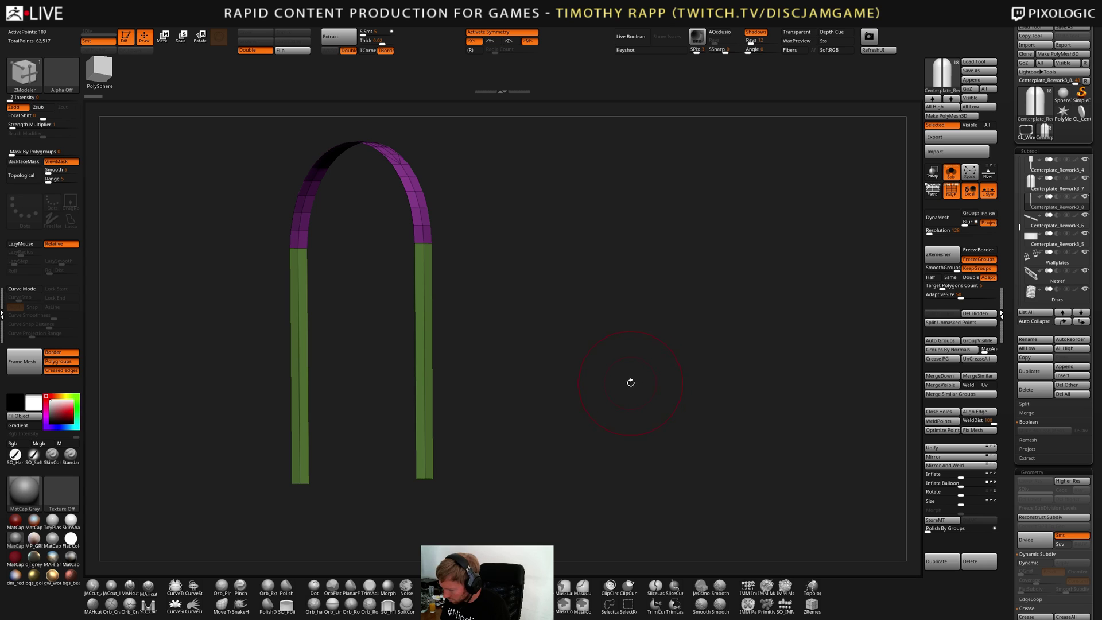
key(ctrl+w)
ctrl+right_drag(625, 371, 597, 380)
ctrl+right_drag(597, 380, 626, 441)
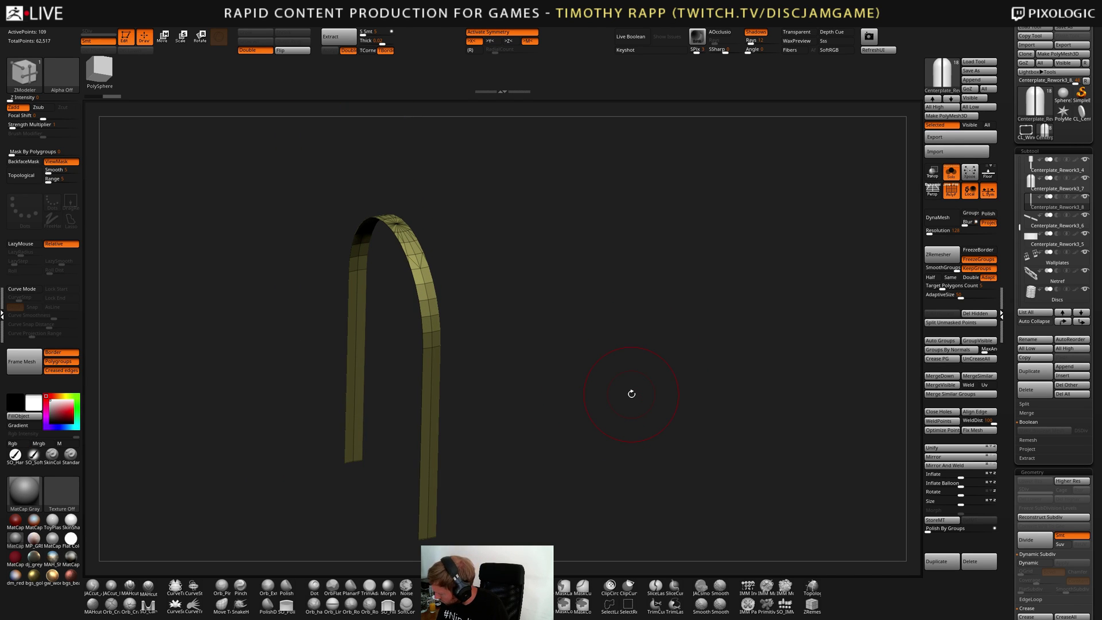
ZRemesh the arch strip with FreezeBorder enabled and KeepGroups disabled
click(986, 251)
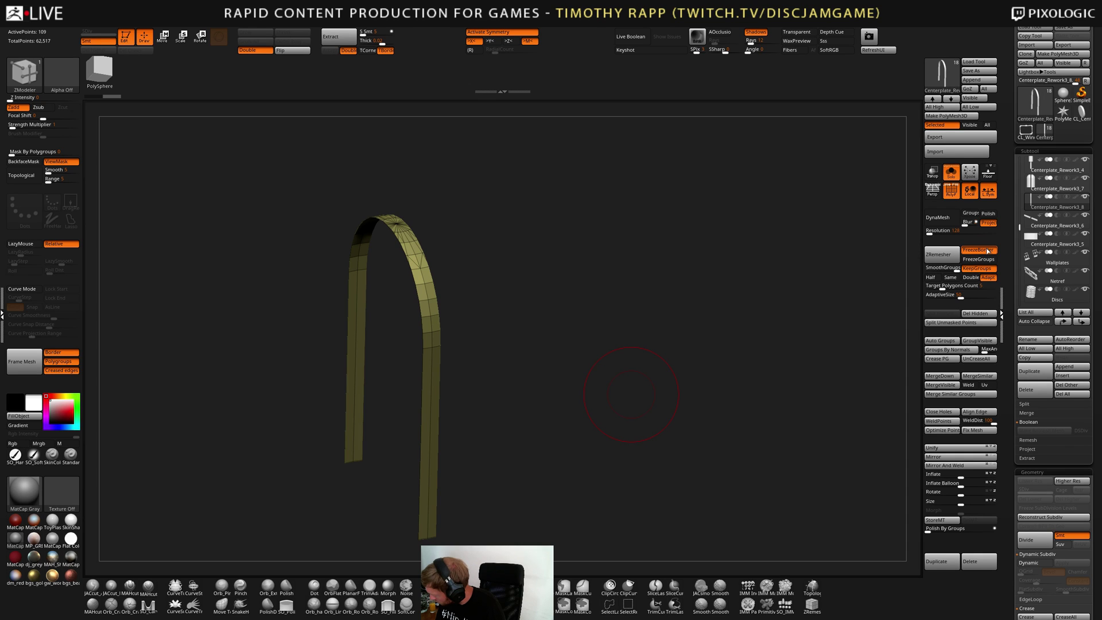
click(972, 269)
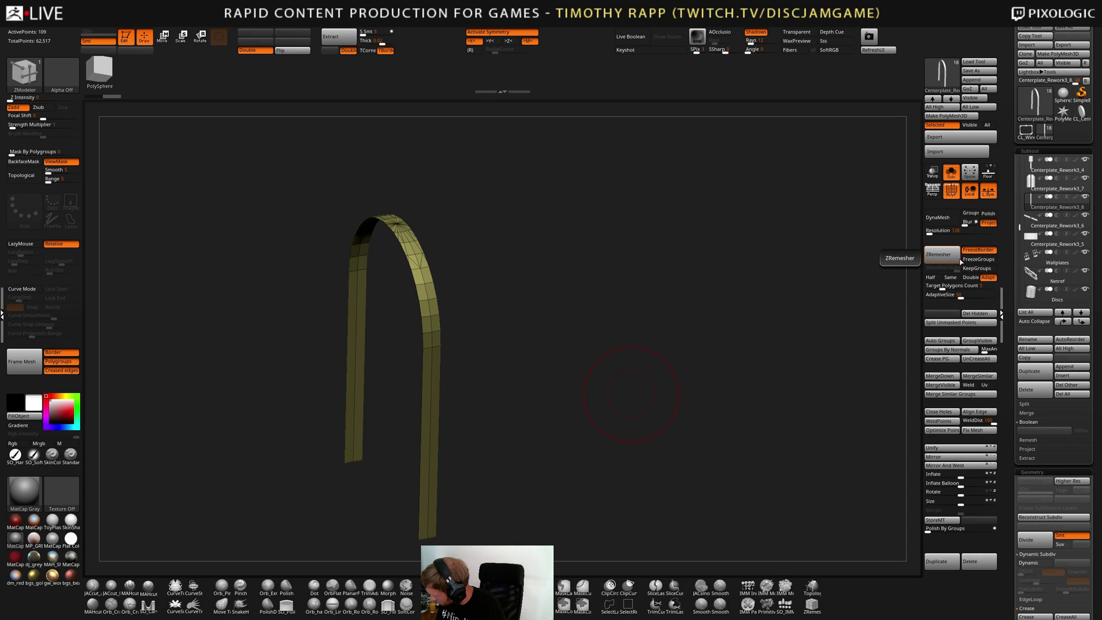
click(955, 254)
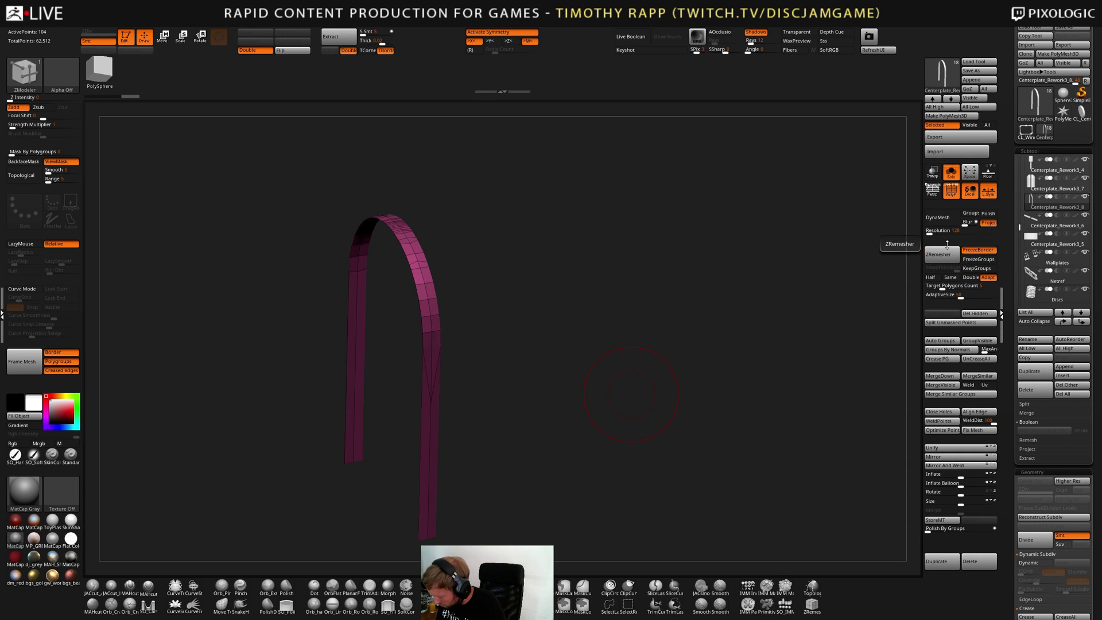
Try to ZRemesh the arch strip with FreezeGroups and again with FreezeBorder, and undo the remeshes
key(ctrl+z)
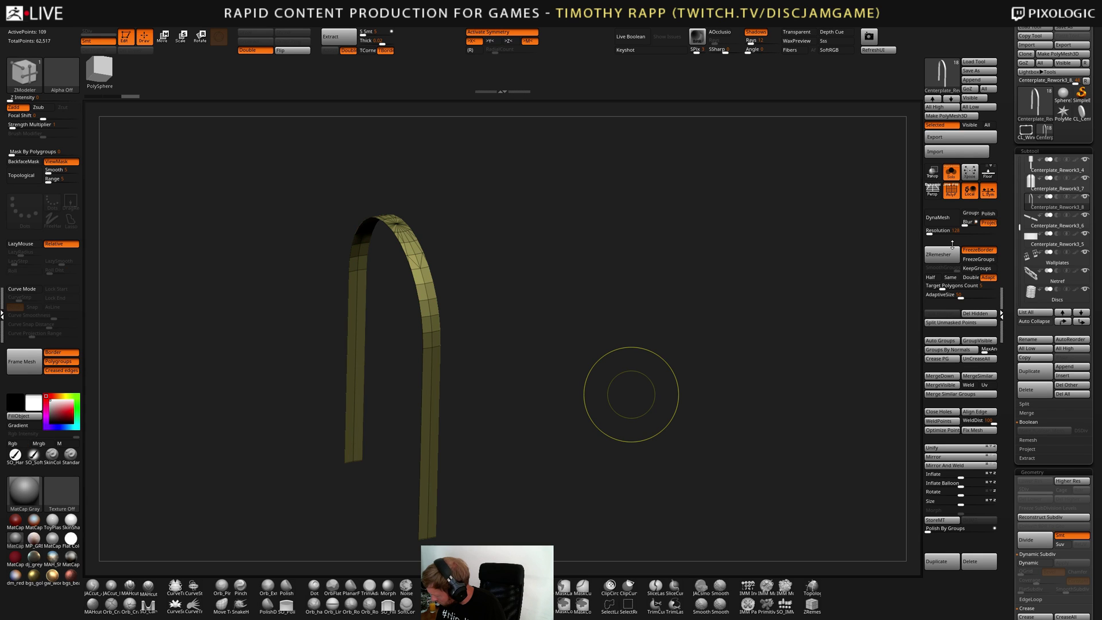
click(979, 268)
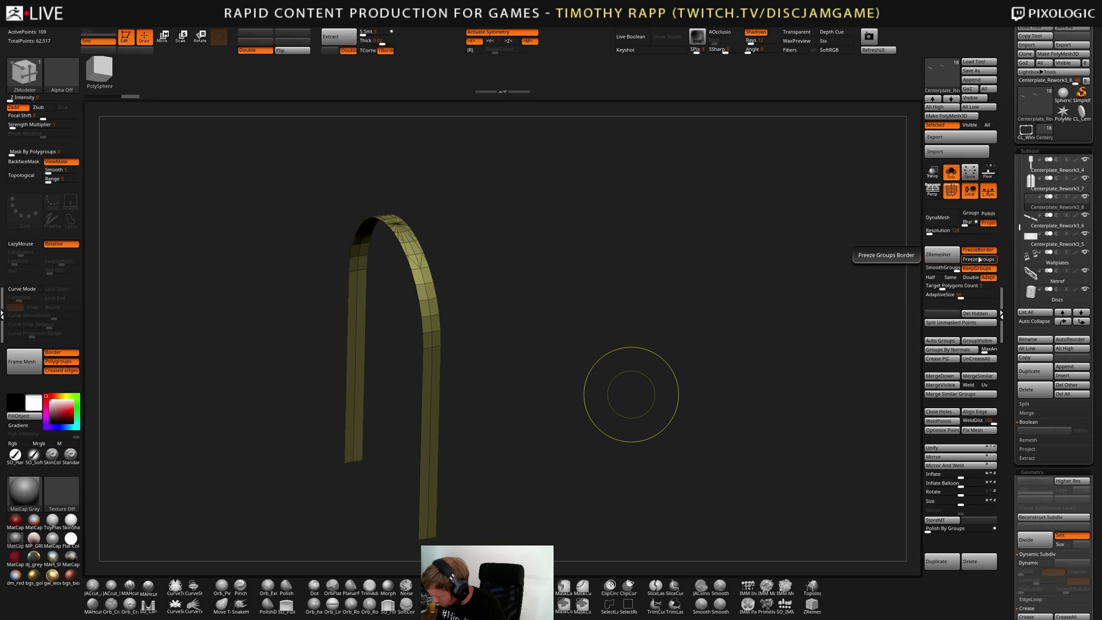
click(985, 268)
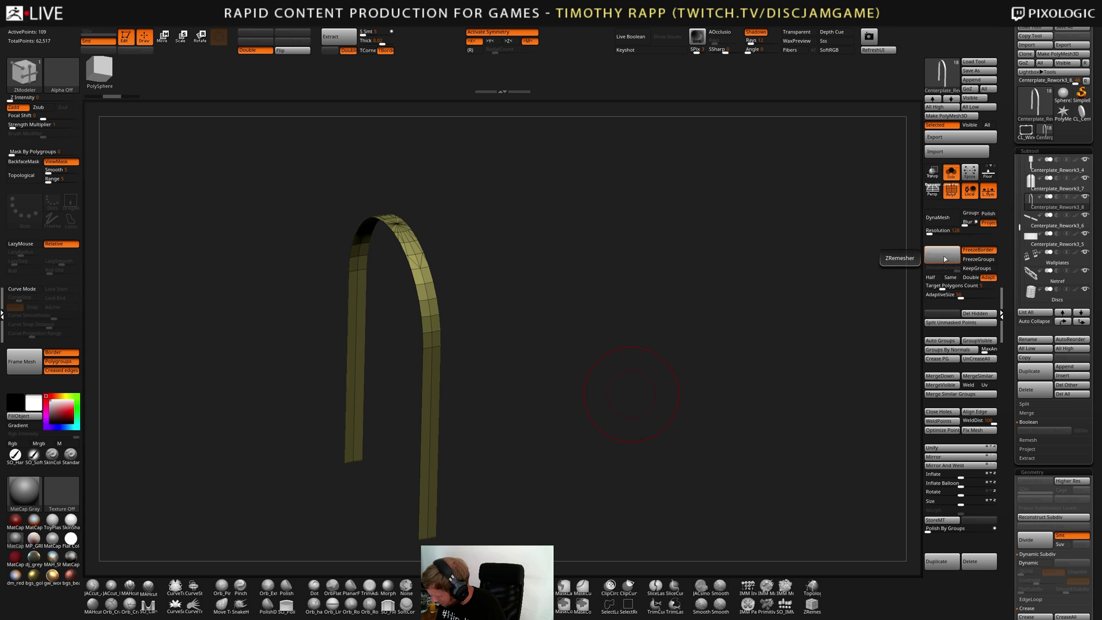
click(985, 260)
click(952, 253)
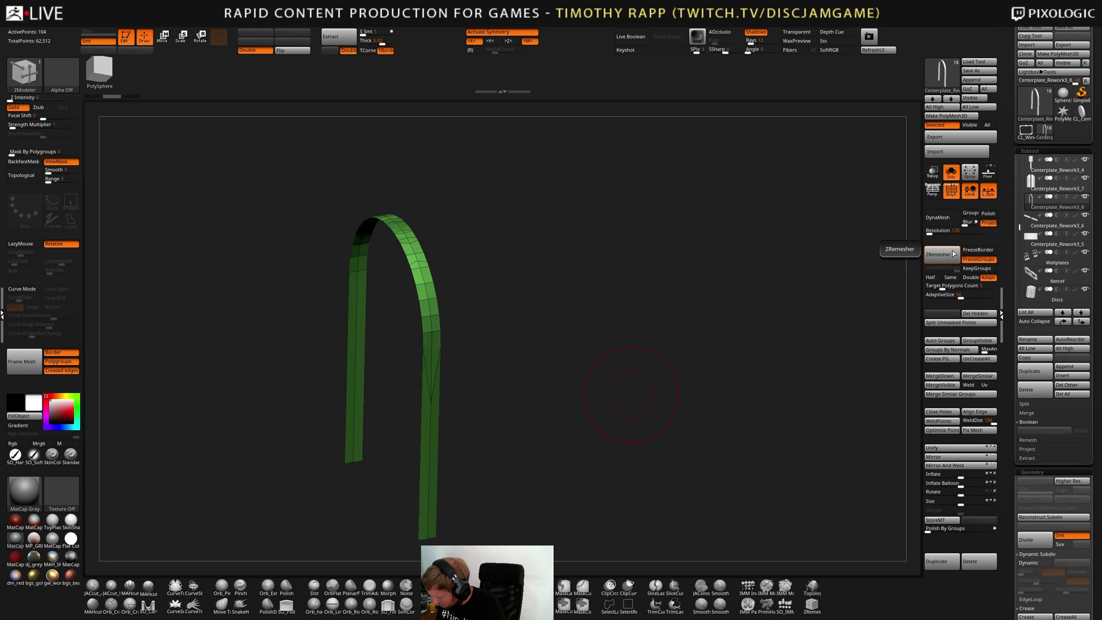
click(979, 249)
click(949, 252)
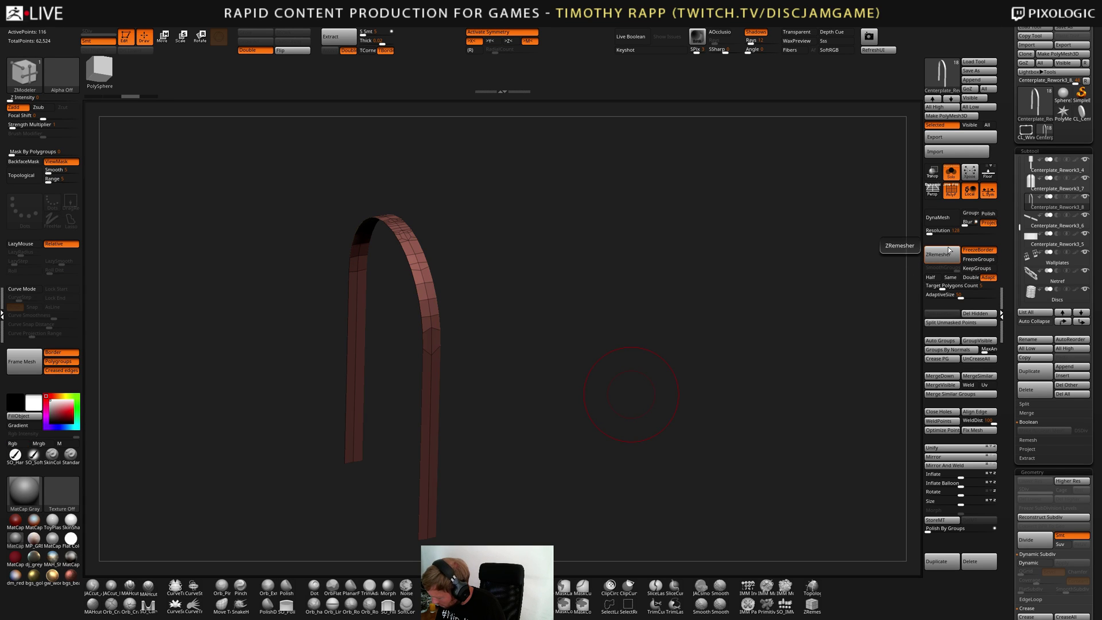
click(949, 252)
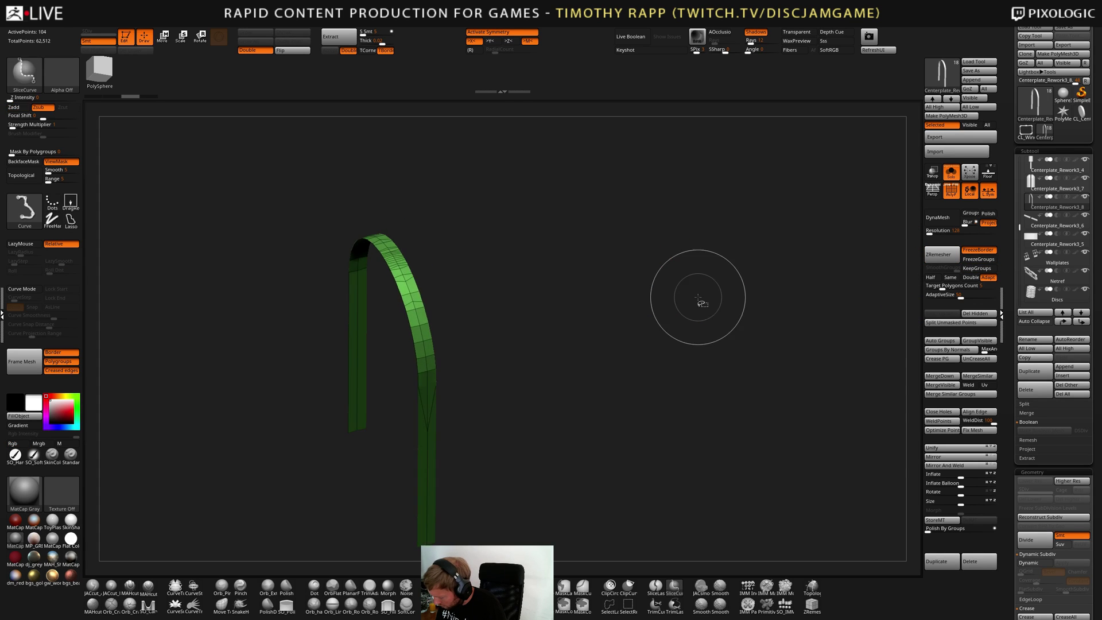
drag(696, 295, 620, 322)
key(ctrl+z)
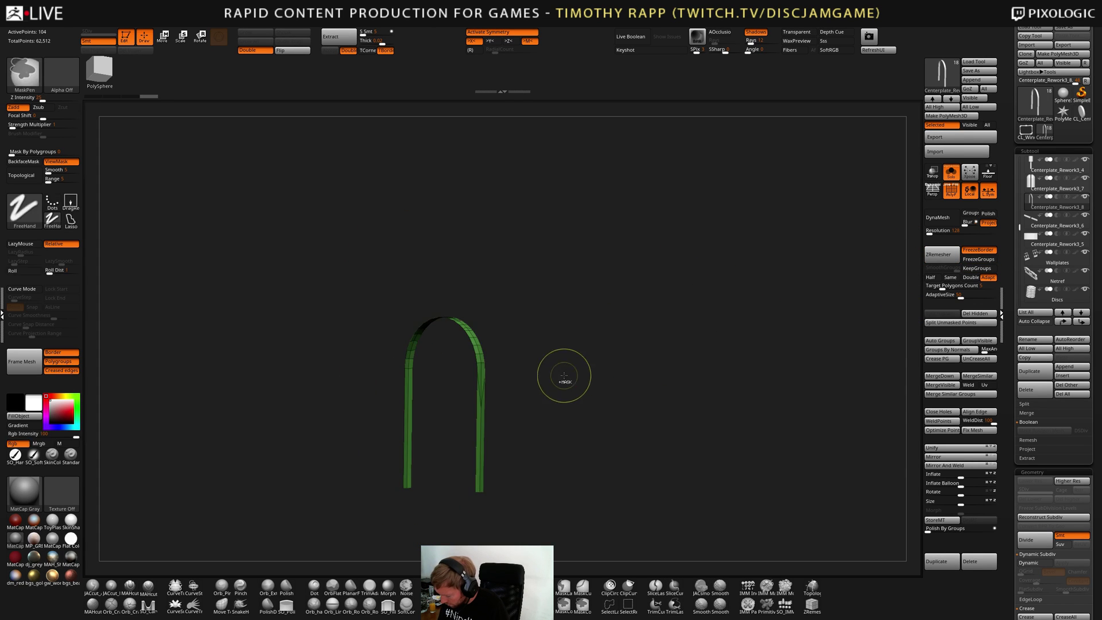
drag(547, 380, 514, 374)
key(ctrl+z)
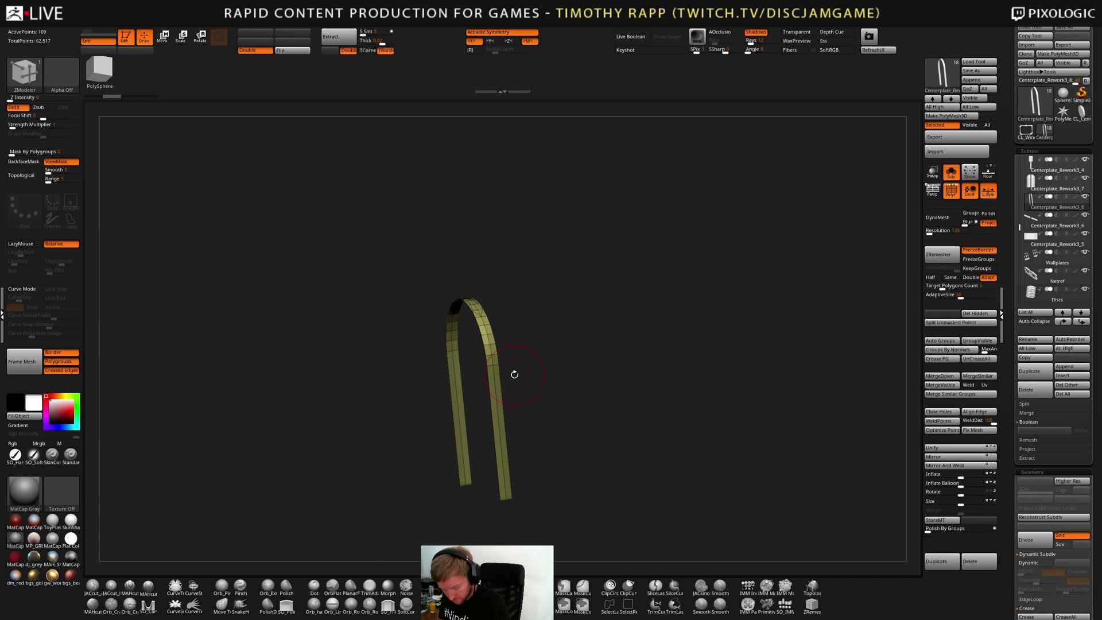
Select the capsule subtool and undo its edits back to the uncut dome and cylinder shape without the central slot
key(alt+Down)
key(alt+Down)
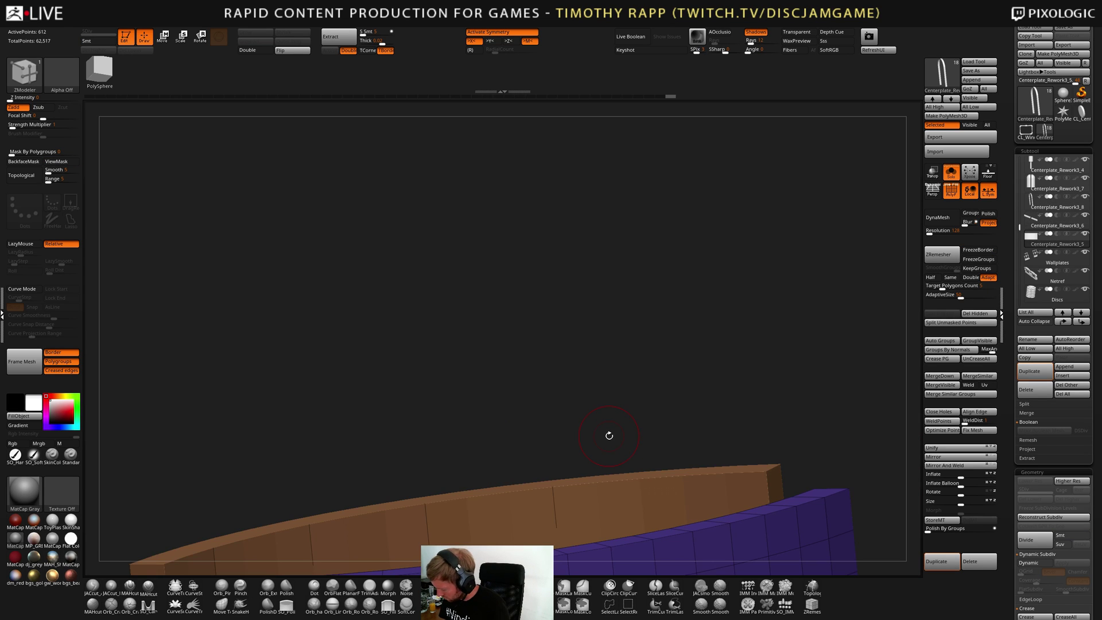
key(alt+Up)
key(alt+Up)
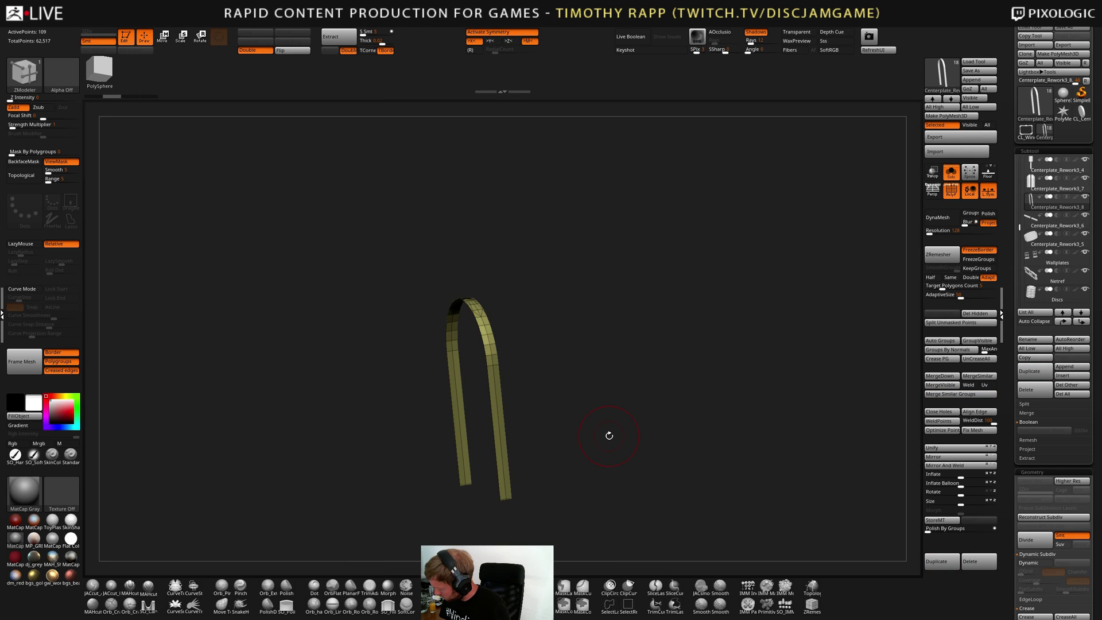
key(alt+Up)
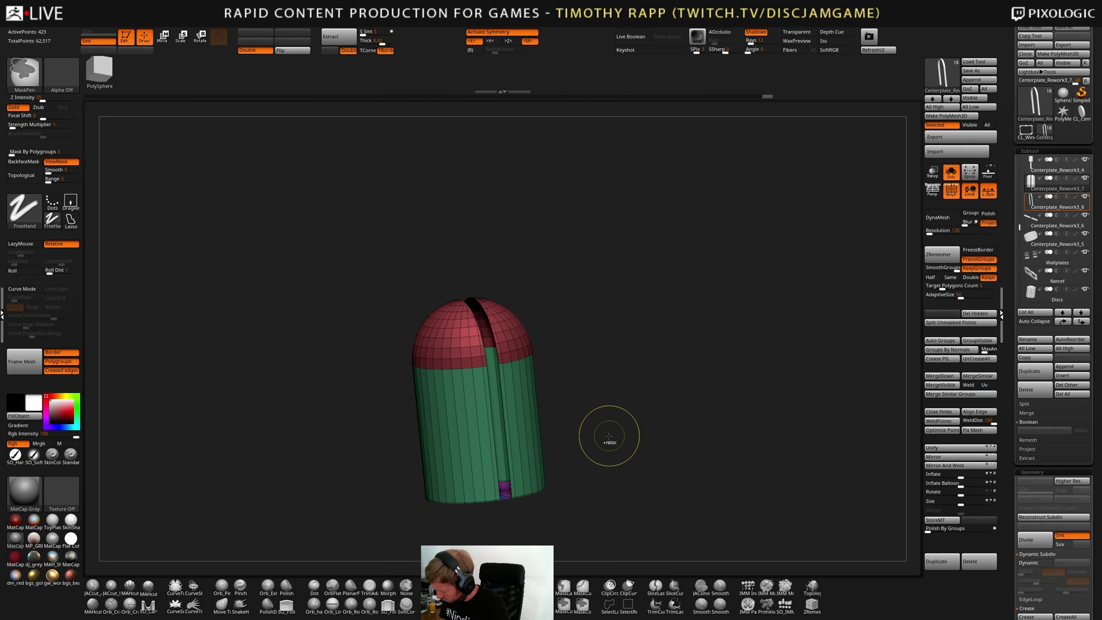
key(ctrl+z)
key(ctrl+z)
key(ctrl+z)
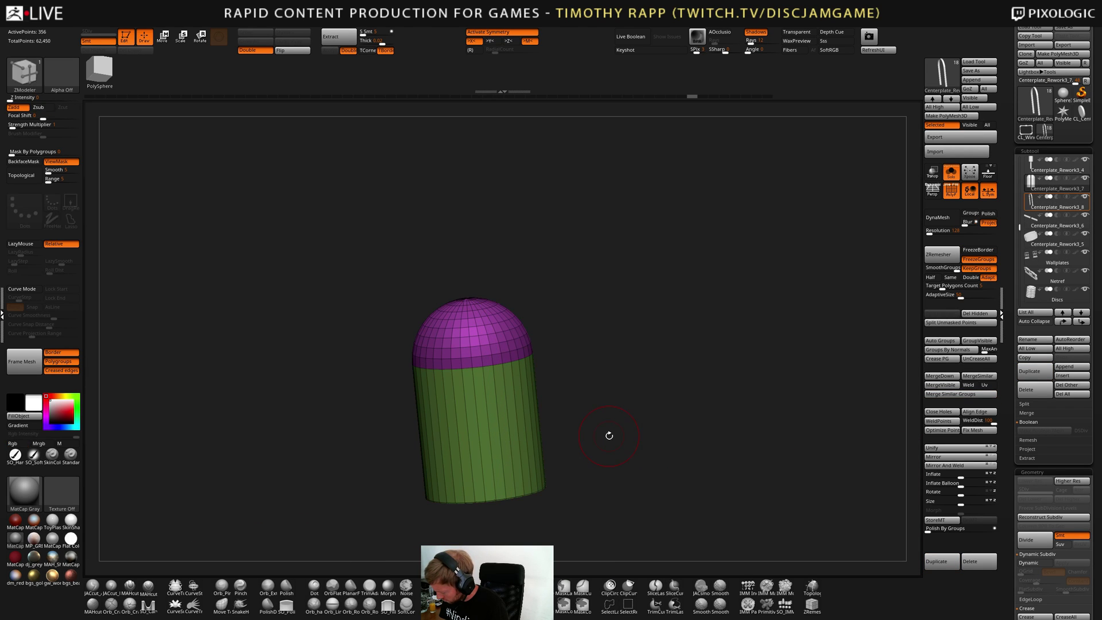
Align the capsule to a straight front view and subdivide it up to subdivision level 6
key(alt+Down)
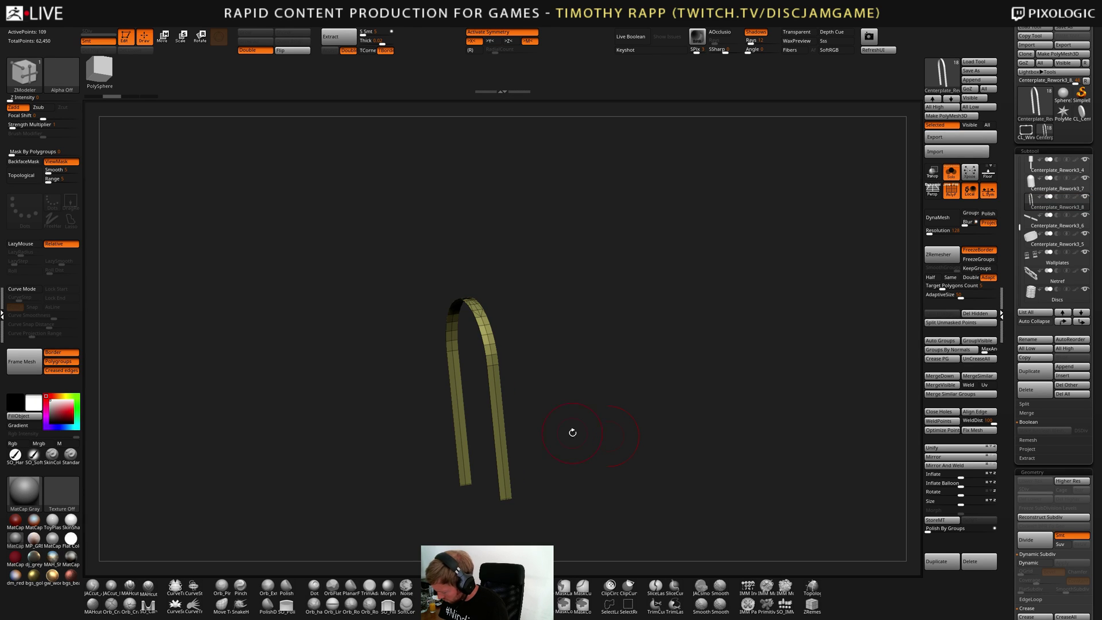
drag(572, 433, 523, 398)
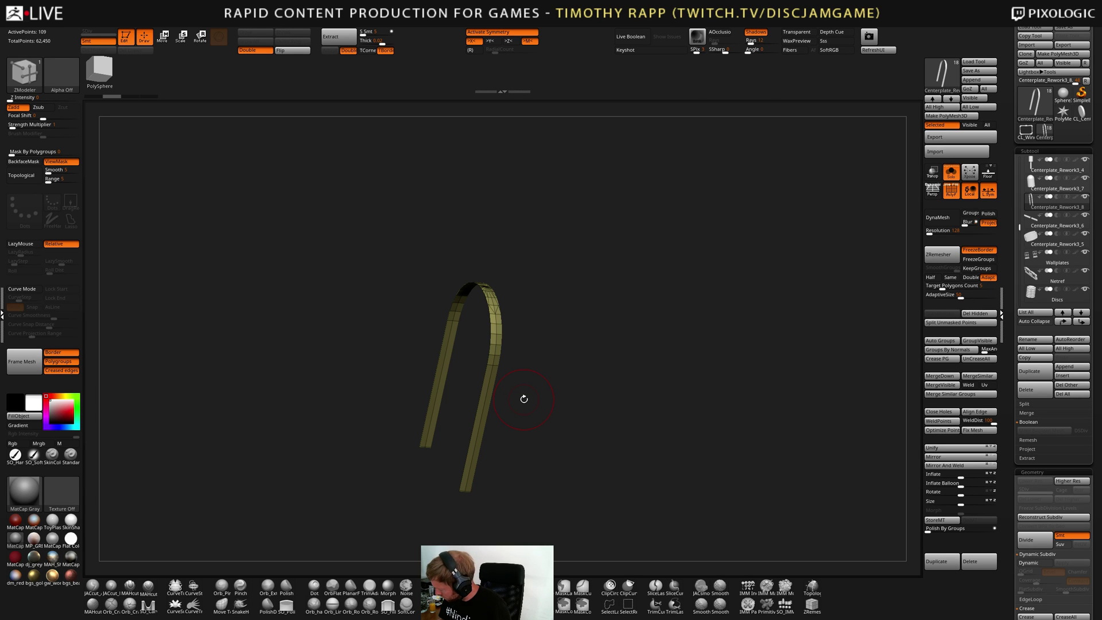
key(Up)
shift+drag(524, 399, 612, 411)
key(shift+f)
key(shift+f)
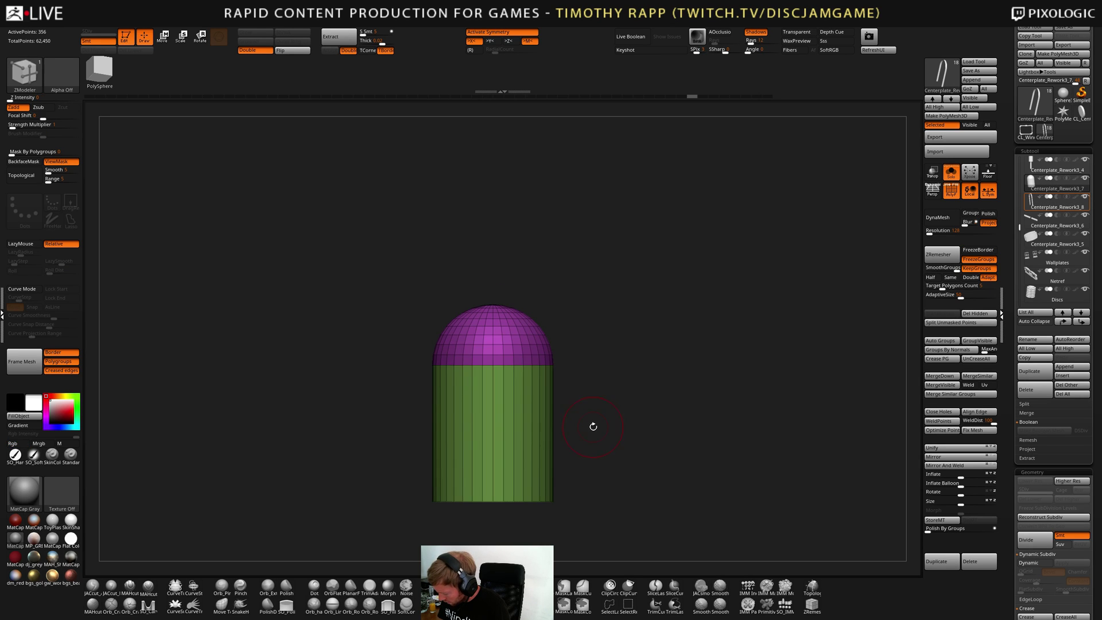
key(ctrl+d)
key(ctrl+d)
key(ctrl+d)
key(ctrl+d)
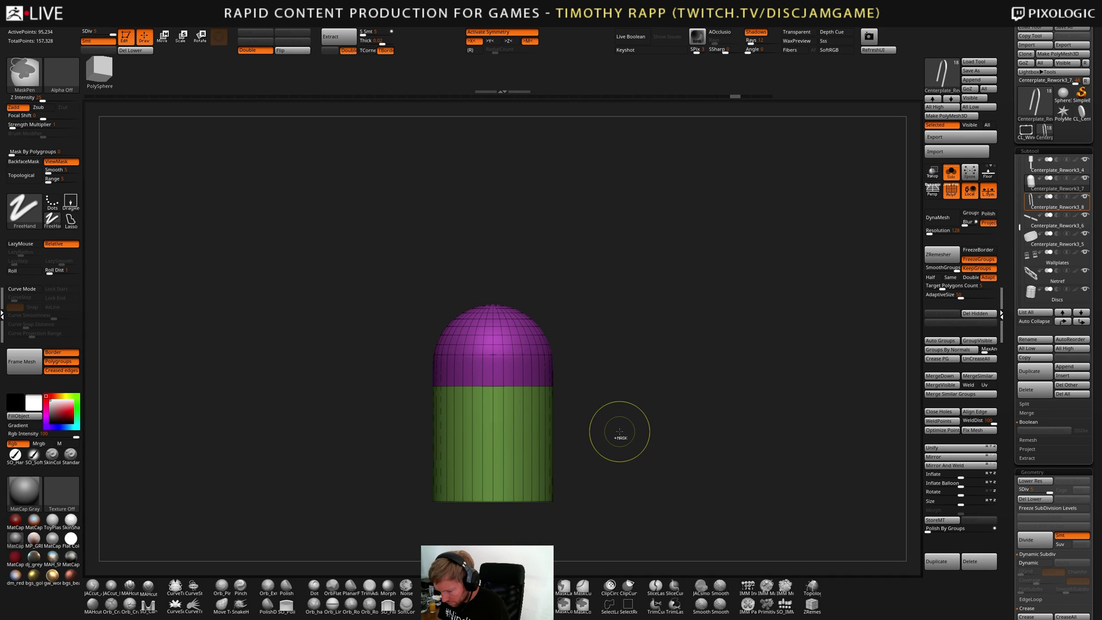
key(shift+f)
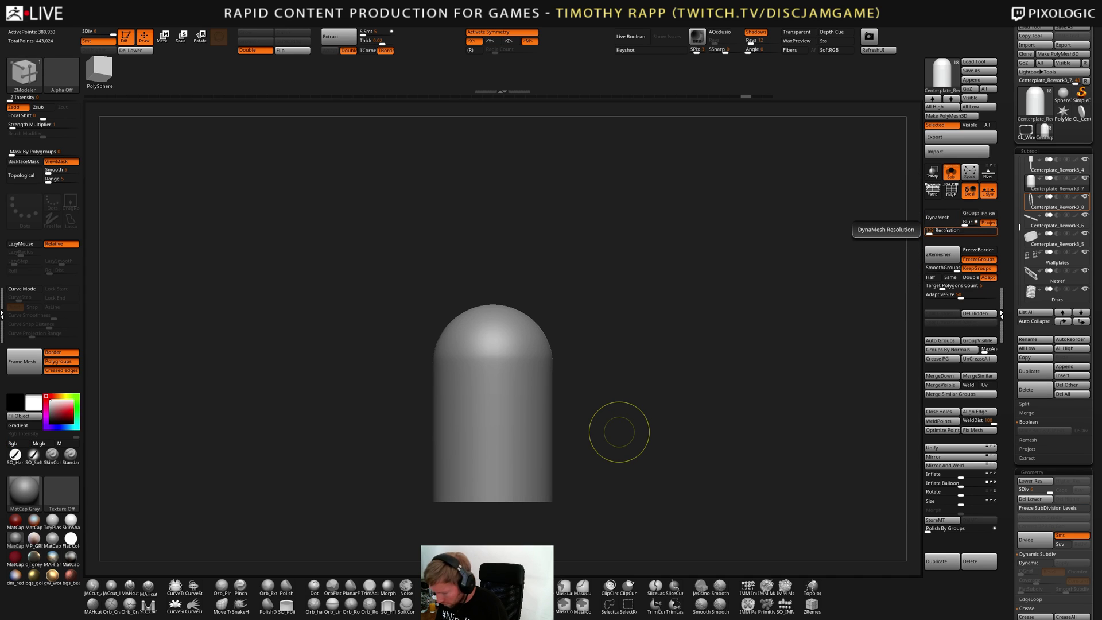
Delete the capsule's lower subdivision levels and DynaMesh it at a resolution of 512
click(135, 50)
drag(930, 232, 935, 233)
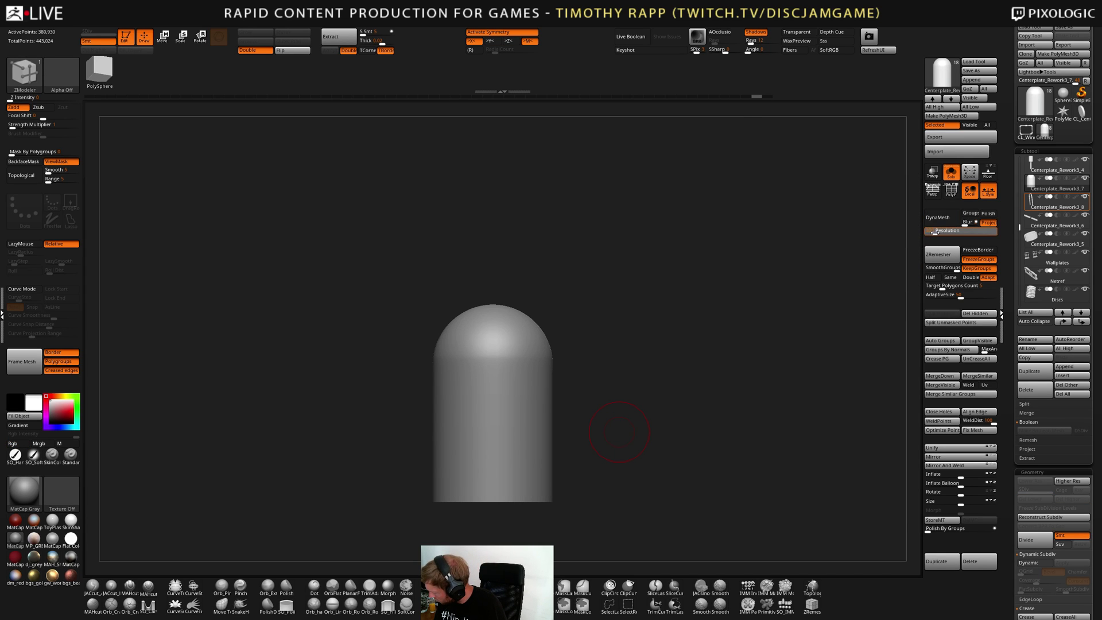
click(950, 217)
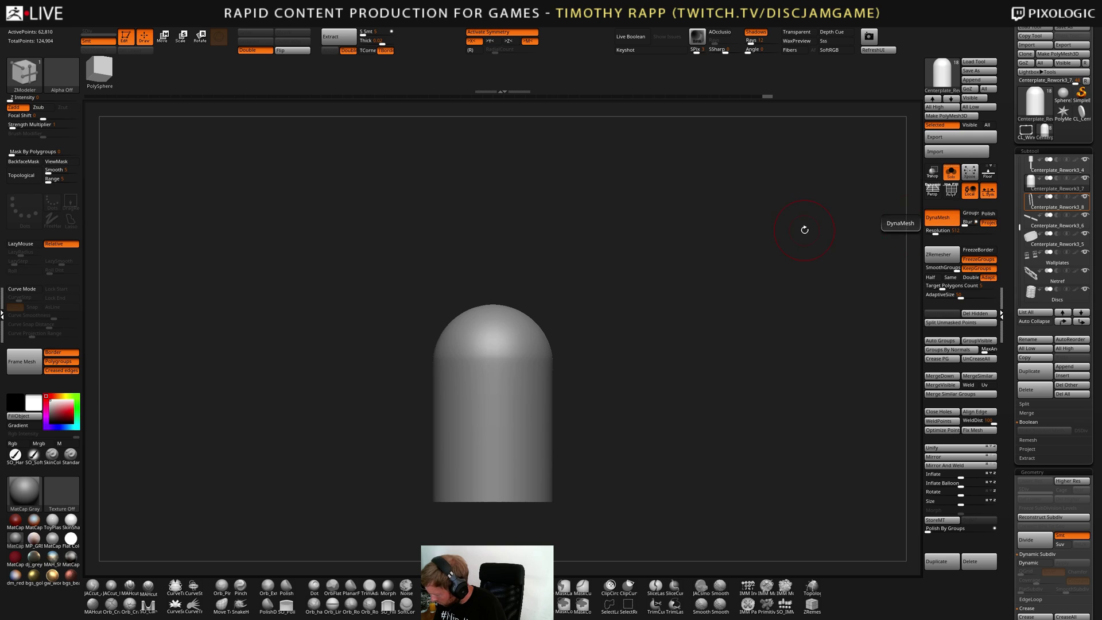
Try to slice the DynaMeshed capsule vertically near its centre, and undo the slice
key(shift+f)
key(shift+f)
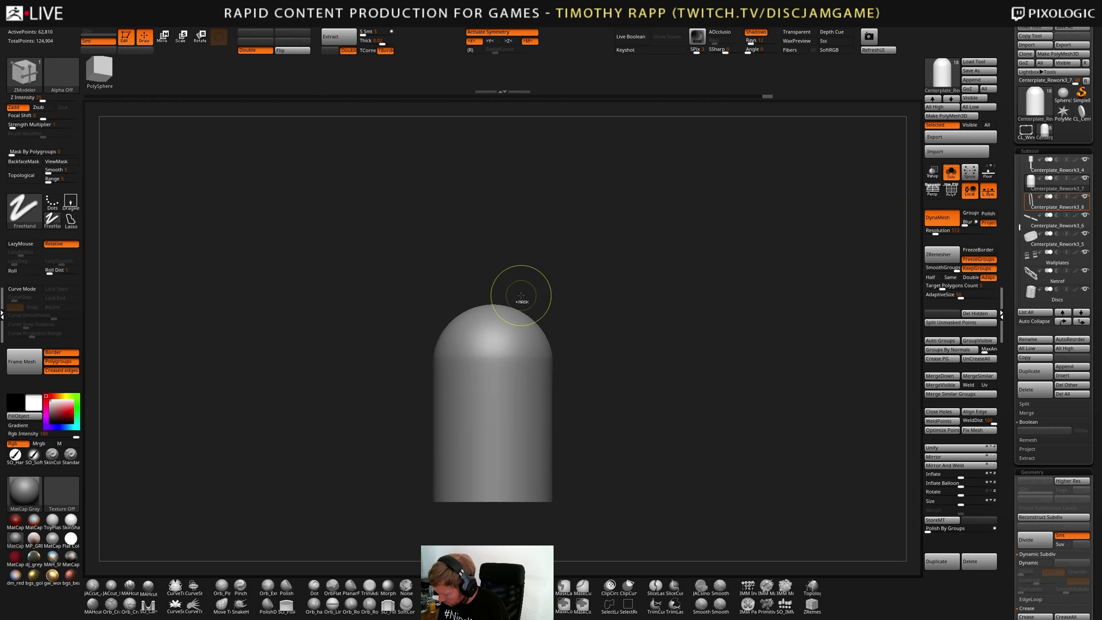
mouse_move(514, 250)
ctrl+shift+mouse_down()
mouse_move(515, 509)
mouse_move(497, 520)
ctrl+shift+mouse_up()
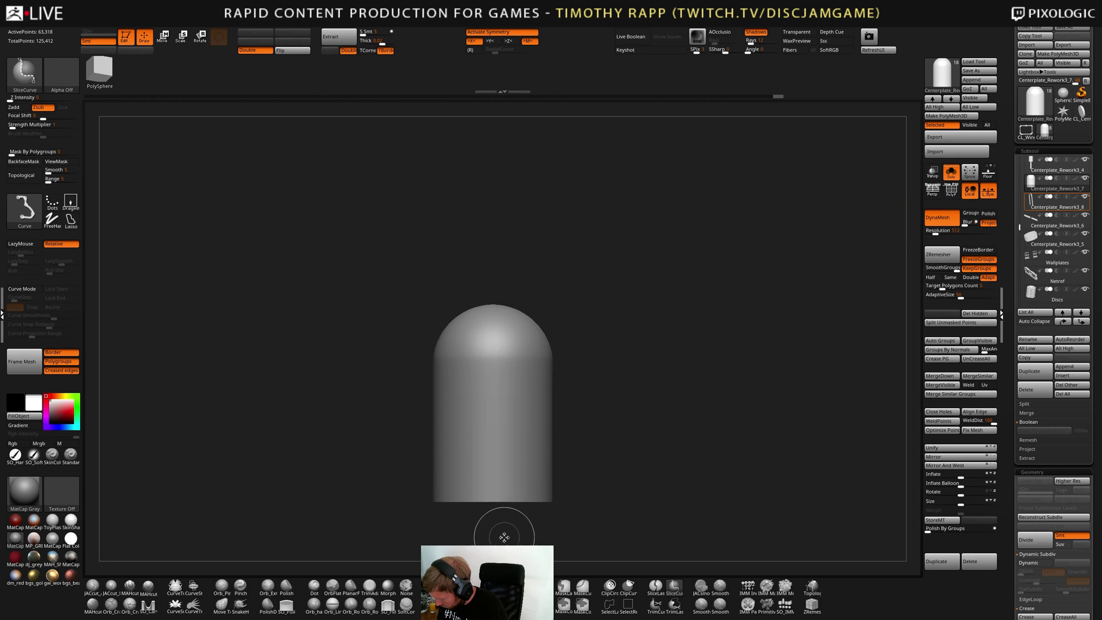
key(ctrl+z)
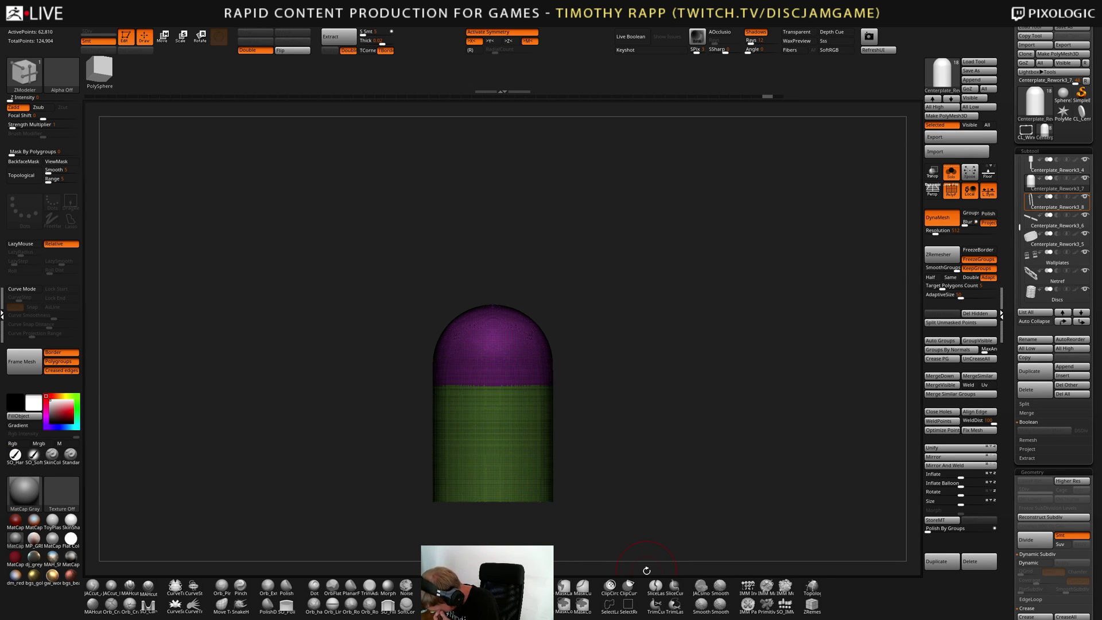
Mask a narrow vertical strip down the centre of the capsule, running over the dome and cylinder
mouse_move(472, 256)
ctrl+mouse_down()
mouse_move(494, 401)
mouse_move(546, 529)
mouse_move(491, 530)
mouse_move(507, 460)
mouse_move(522, 485)
ctrl+mouse_up()
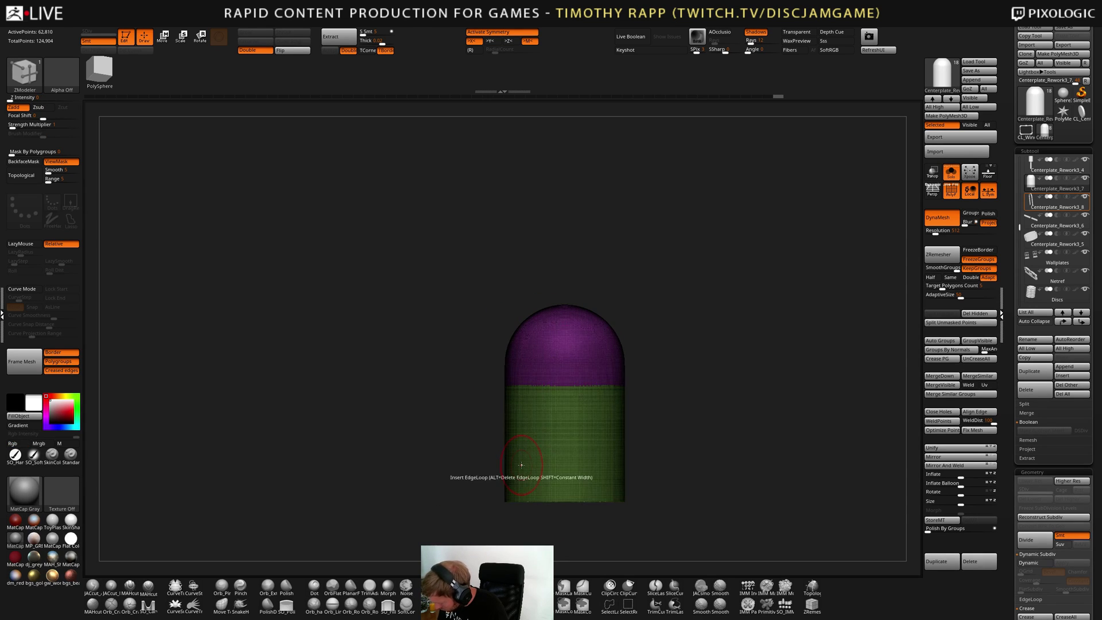
shift+drag(740, 367, 661, 414)
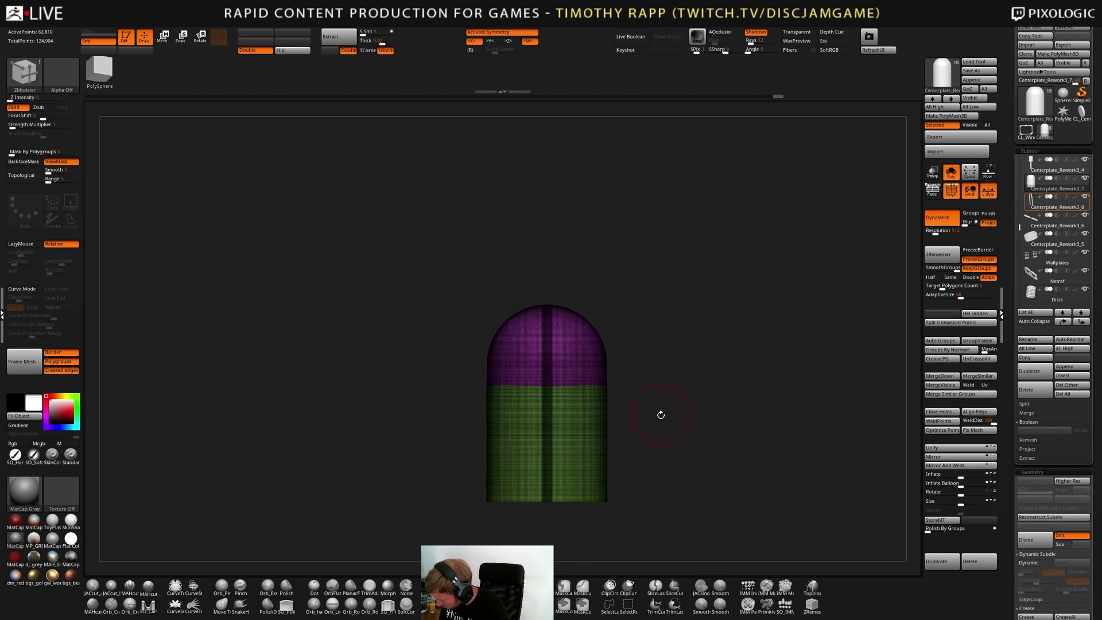
alt+drag(608, 439, 644, 456)
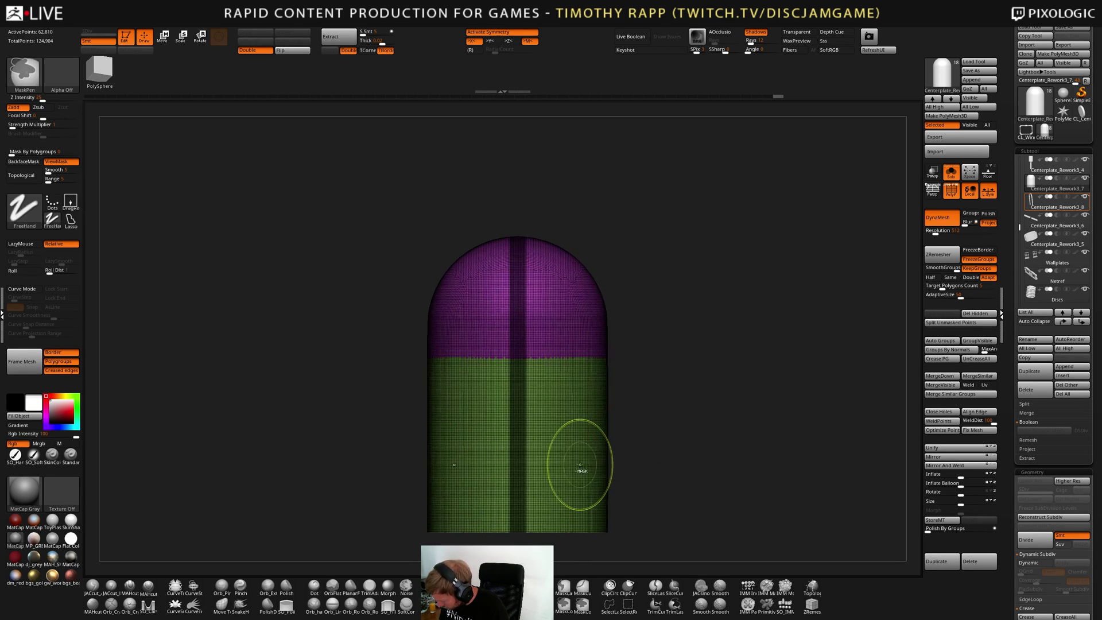
ctrl+click(586, 465)
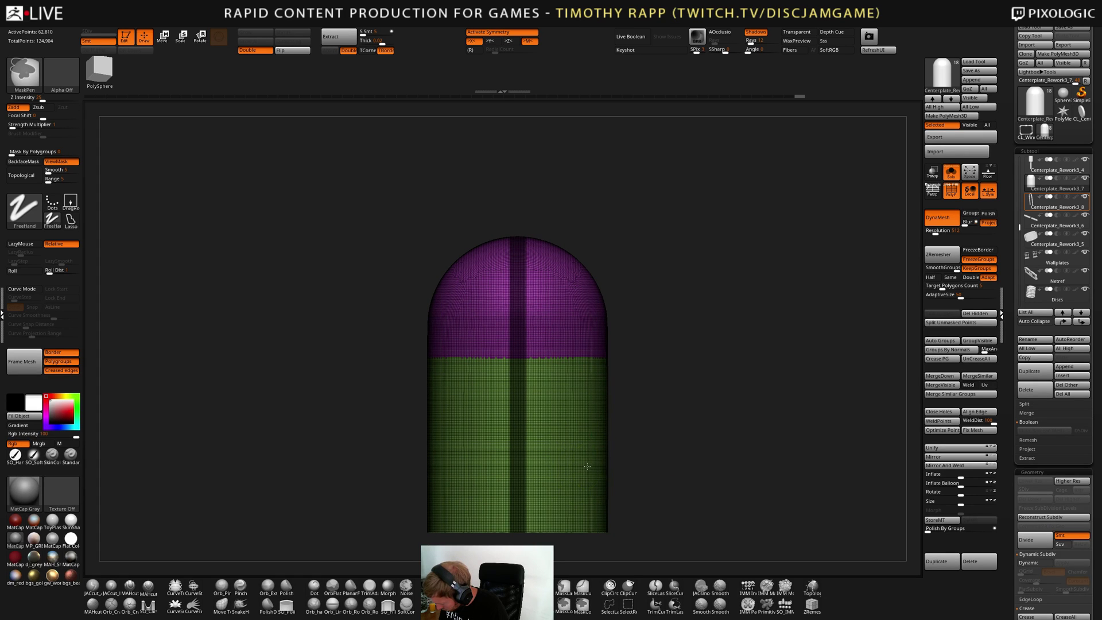
mouse_move(625, 413)
mouse_down()
mouse_move(554, 472)
mouse_move(579, 505)
mouse_move(625, 447)
mouse_move(624, 422)
mouse_up()
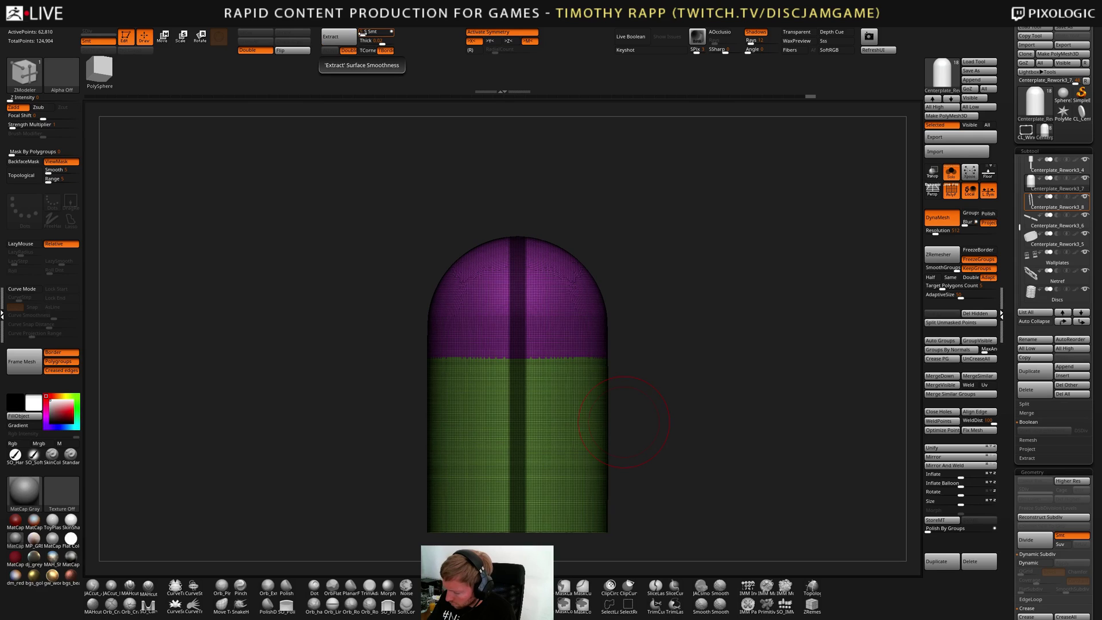
Extract the masked strip with a reduced thickness and accept it as a new subtool
click(352, 41)
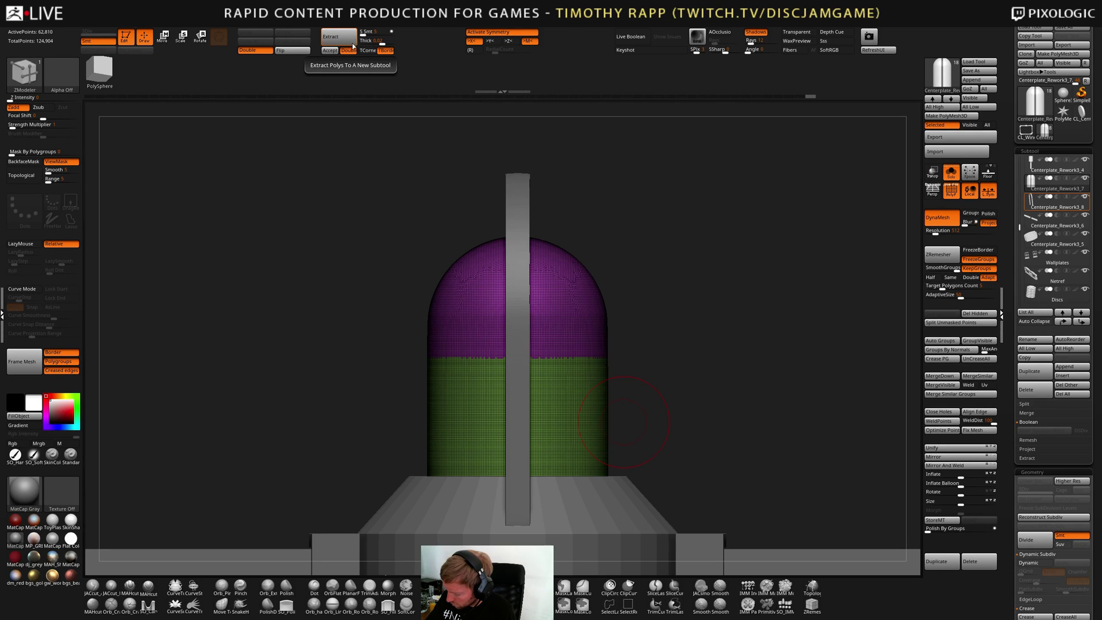
click(330, 50)
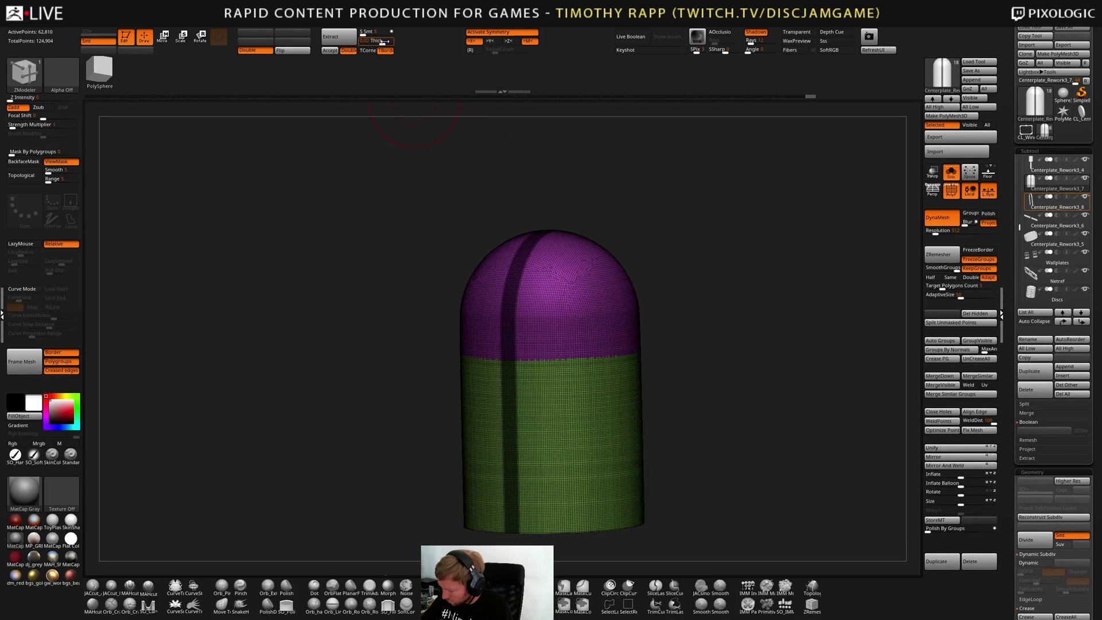
drag(385, 42, 379, 42)
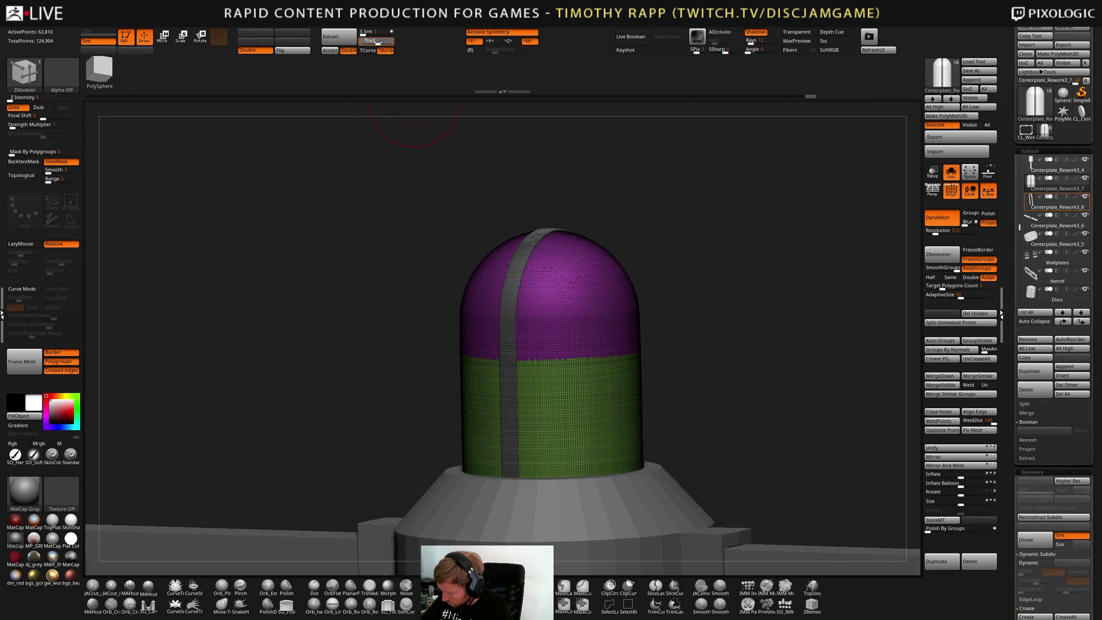
click(350, 35)
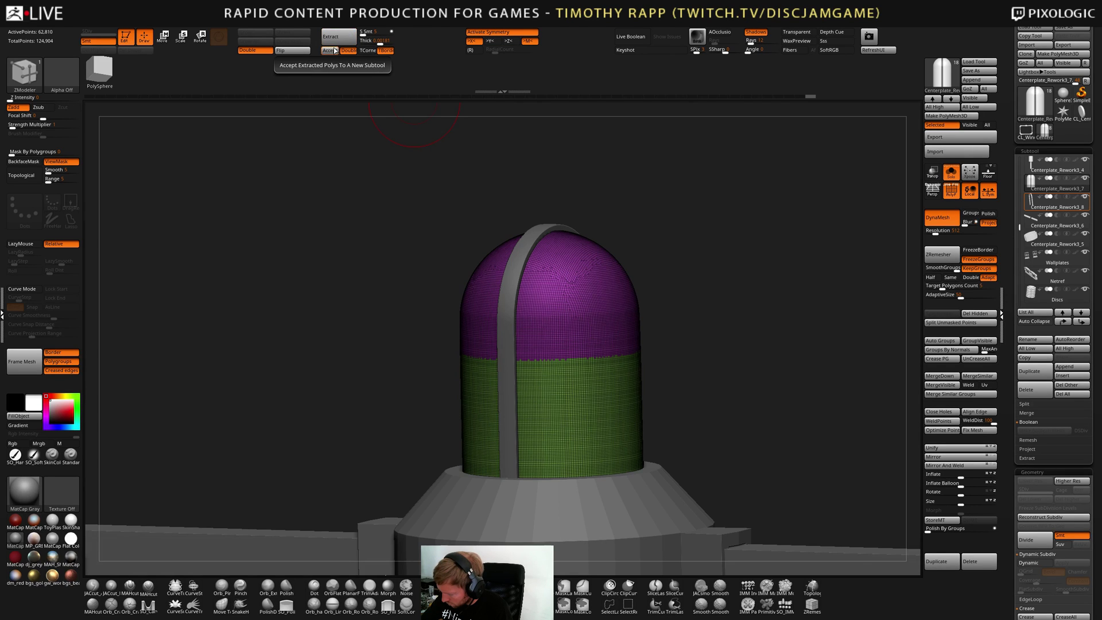
click(332, 50)
Examine the extracted strip's shape and polygroups alone, and check its fit on the capsule among the other subtools with Solo off
drag(698, 376, 577, 419)
key(shift+f)
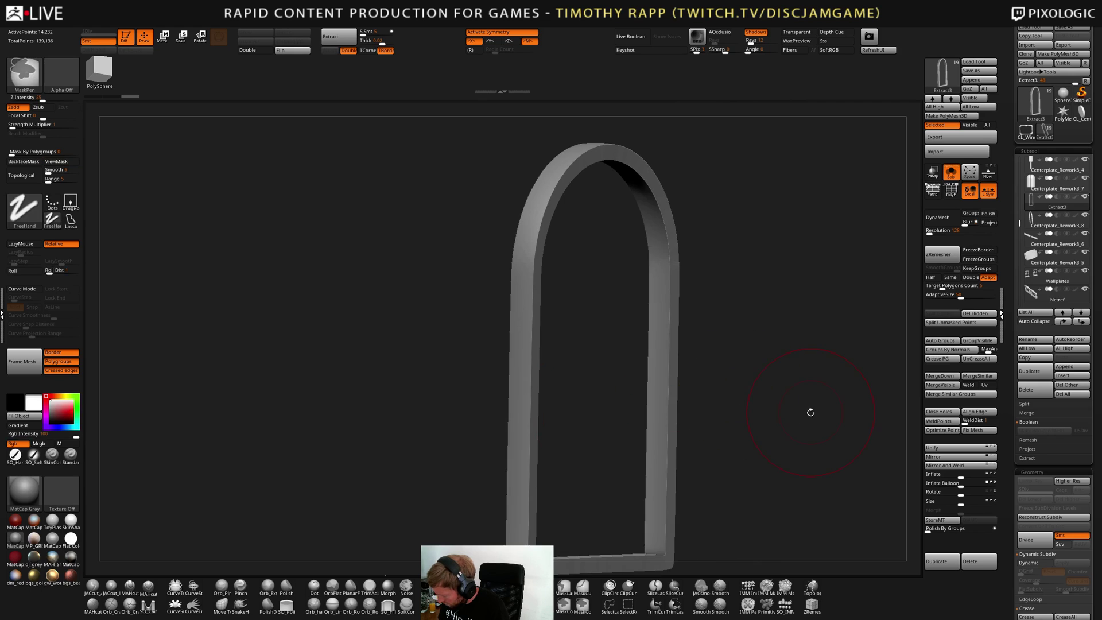
key(shift+f)
alt+drag(723, 393, 605, 407)
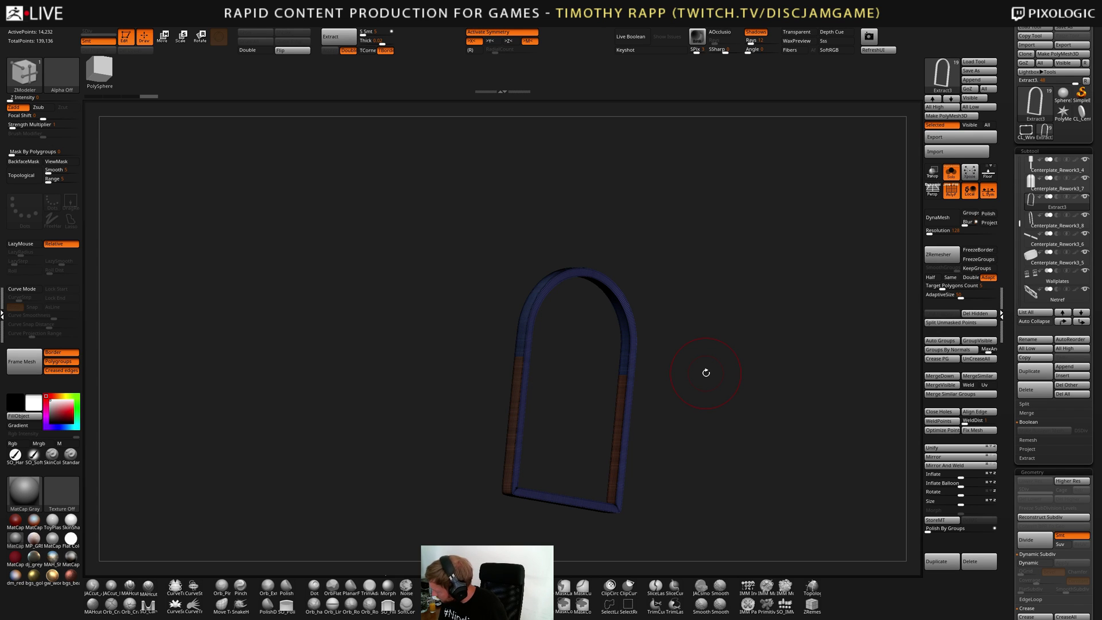
click(951, 173)
drag(767, 359, 733, 351)
key(b)
key(z)
key(m)
mouse_move(731, 401)
mouse_down()
mouse_move(701, 393)
mouse_move(718, 376)
mouse_move(697, 371)
mouse_move(705, 342)
mouse_move(701, 393)
mouse_up()
key(w)
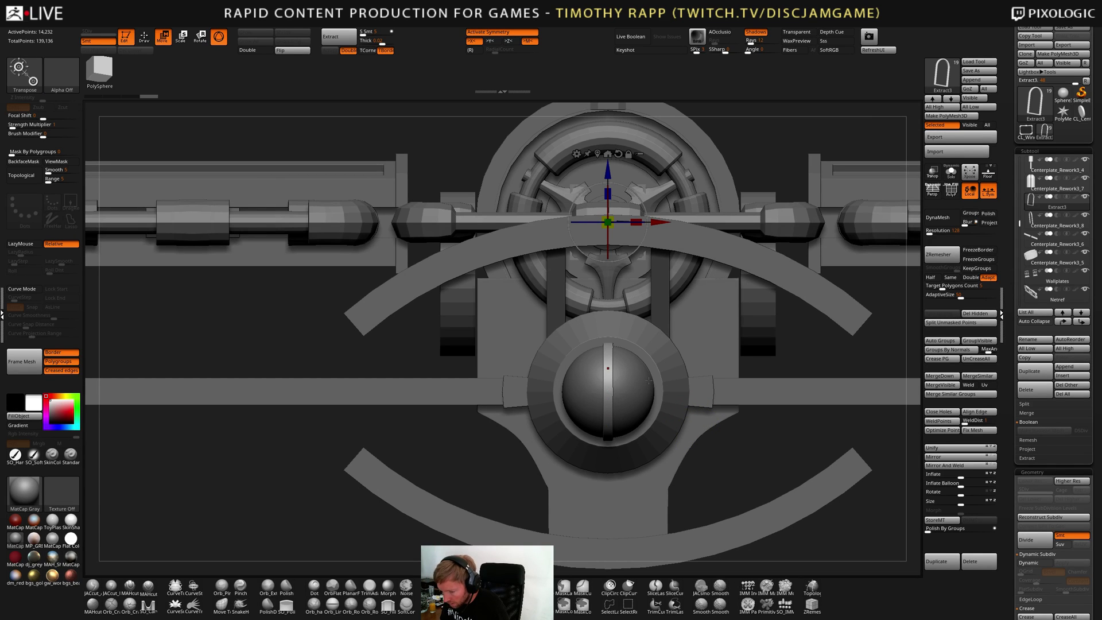
drag(649, 380, 774, 324)
key(shift+f)
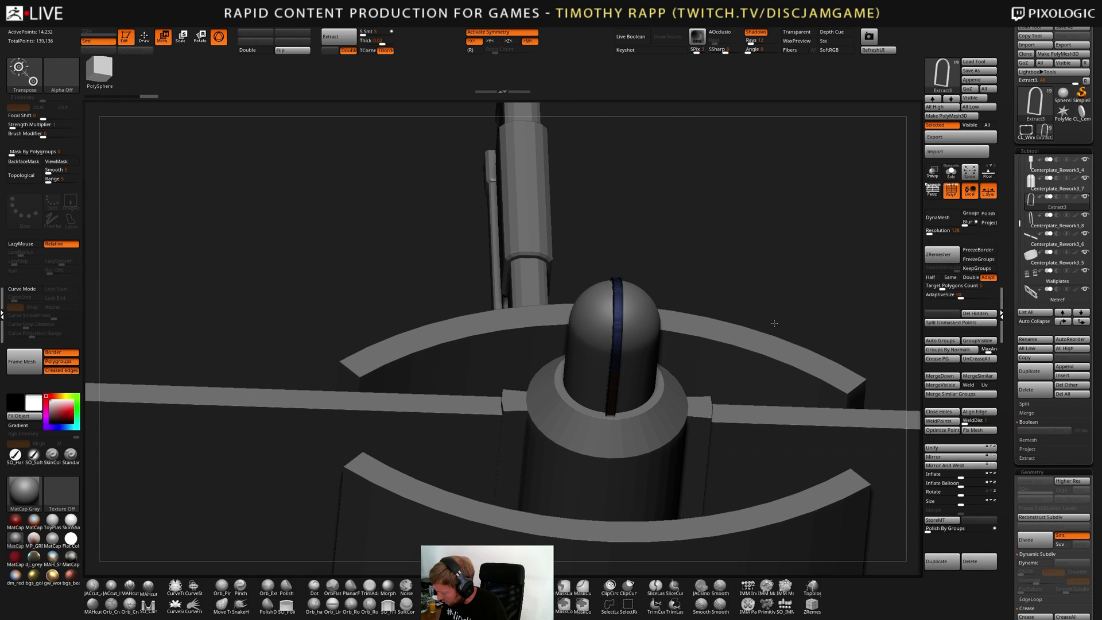
Turn the polyframe display off, view the model from directly above and centre the transform gizmo on the extracted strip
key(shift+f)
shift+drag(736, 315, 733, 328)
key(f)
key(f)
key(f)
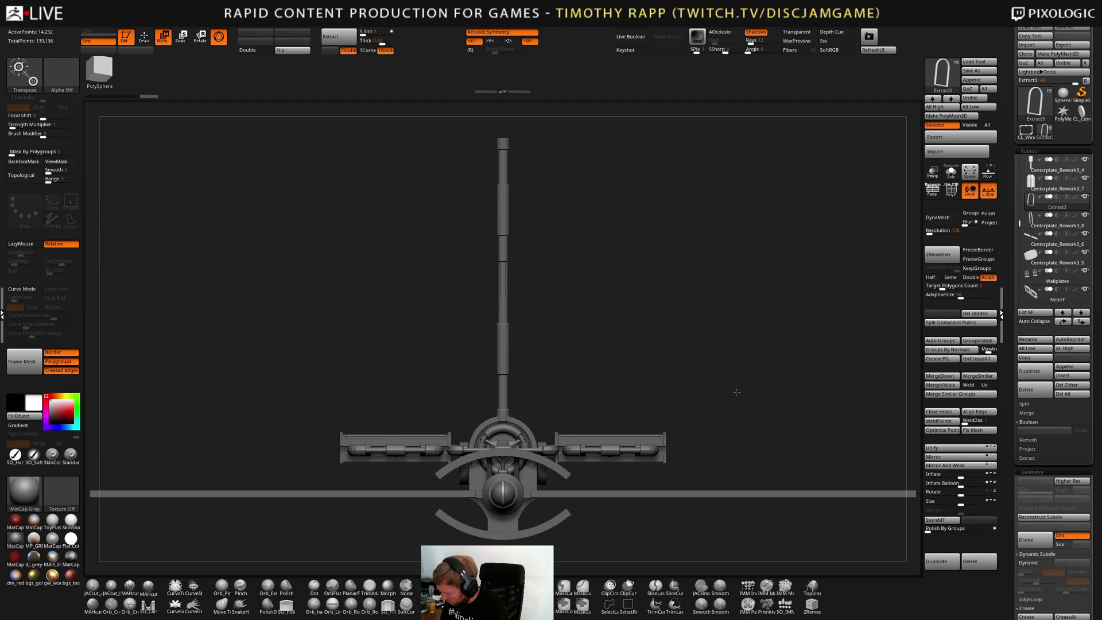
drag(736, 392, 728, 435)
key(f)
key(f)
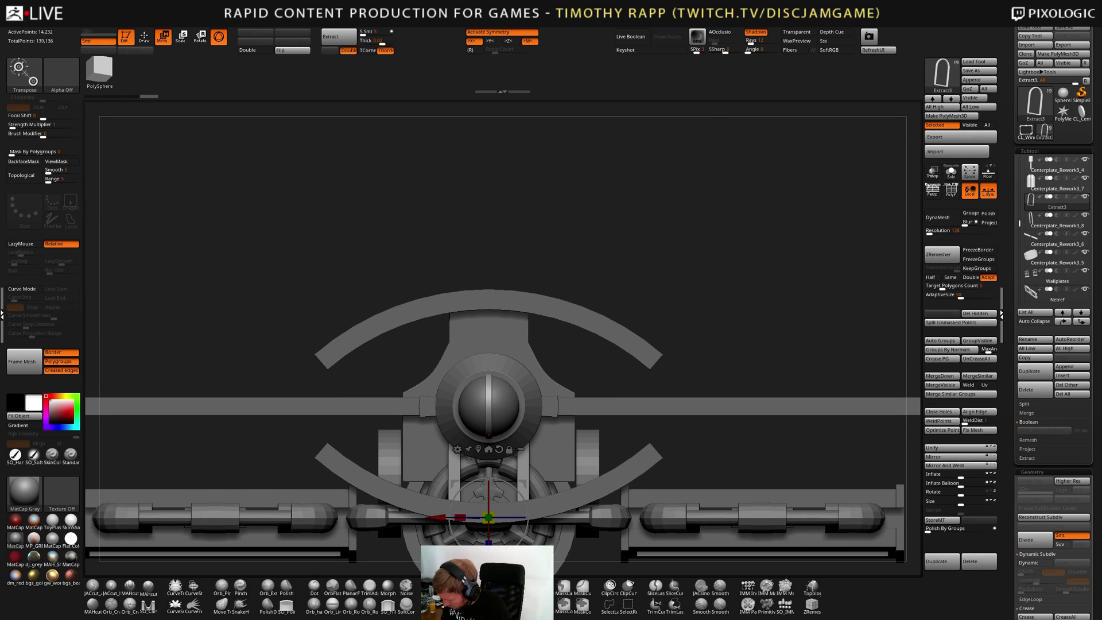
click(479, 449)
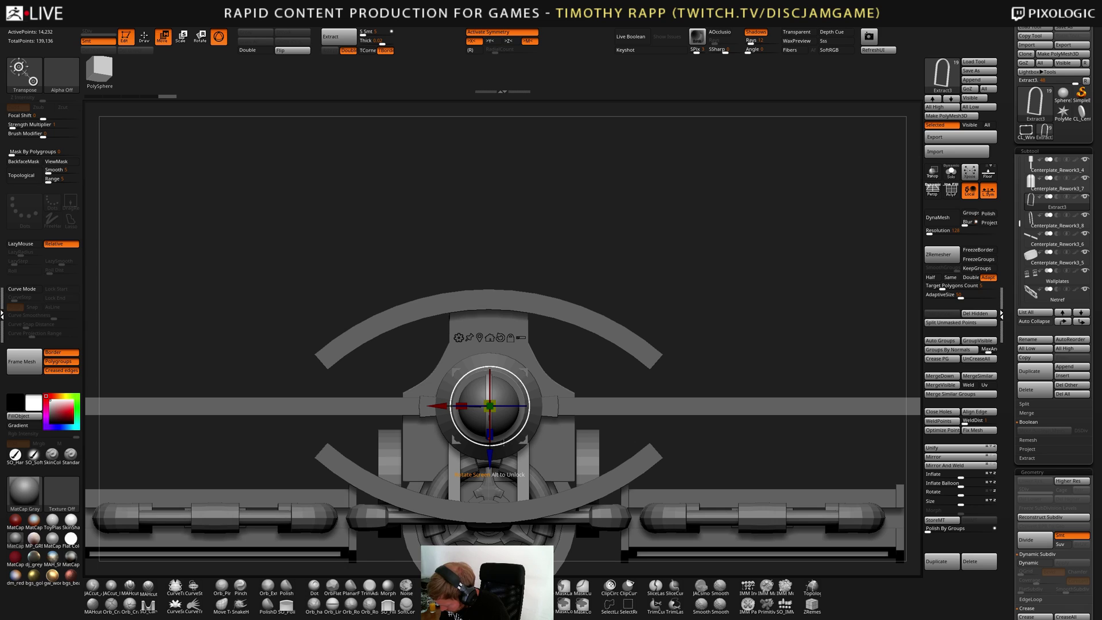
drag(503, 442, 555, 422)
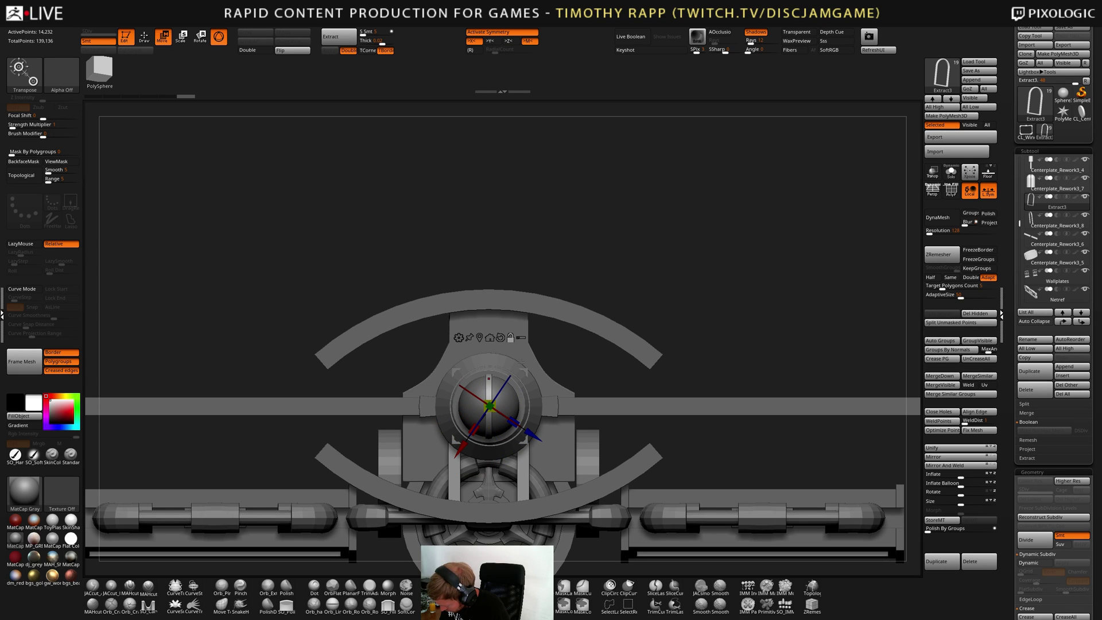
click(494, 337)
click(497, 335)
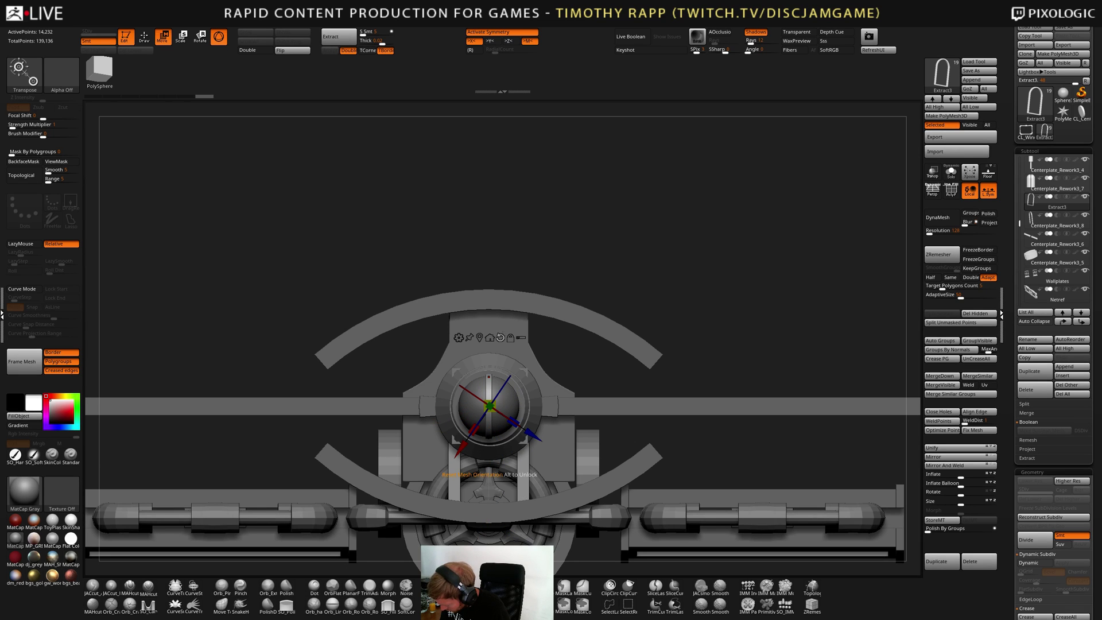
click(501, 338)
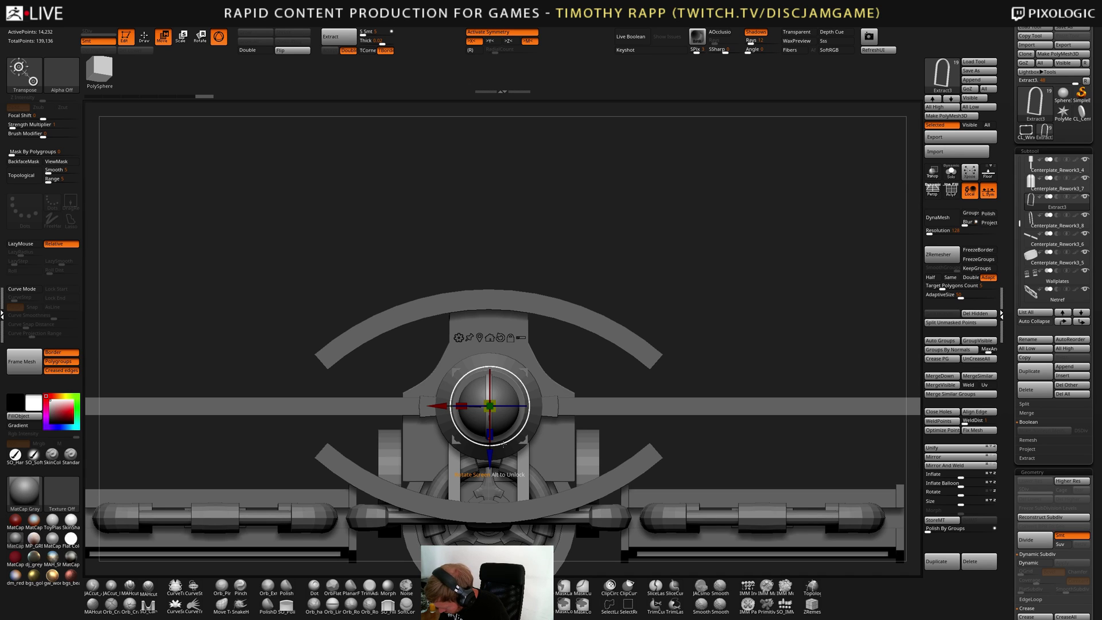
drag(502, 442, 519, 434)
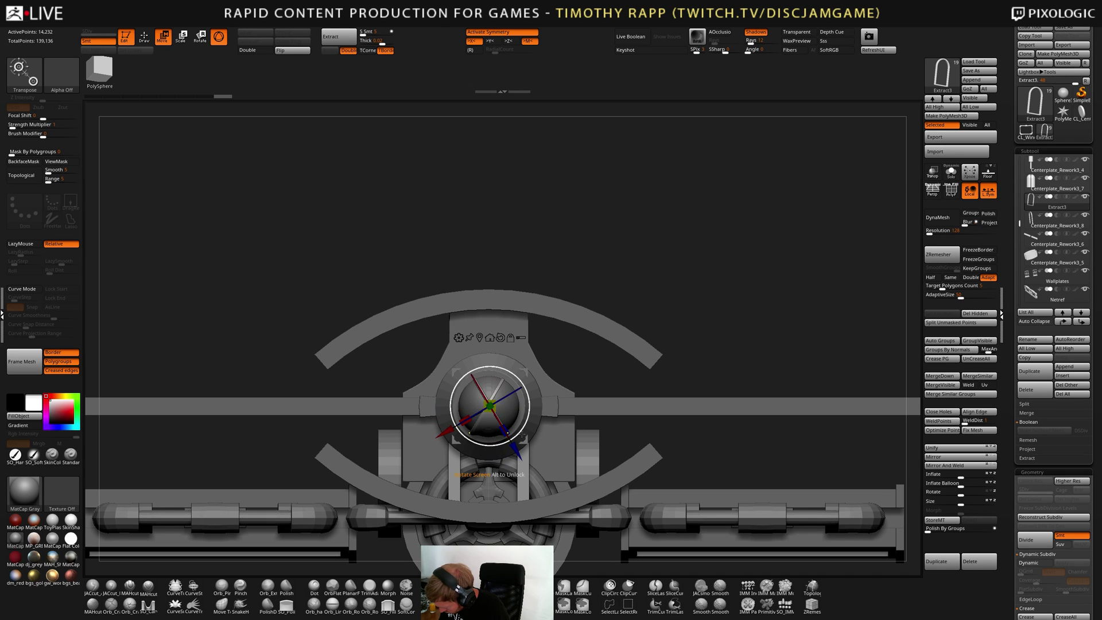
key(ctrl+z)
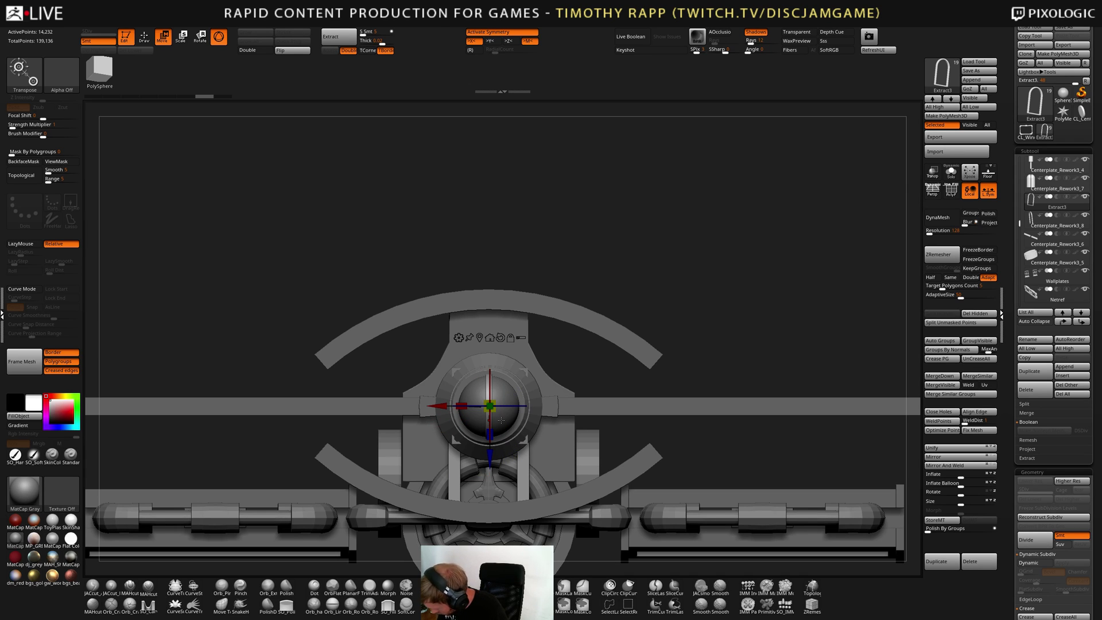
Duplicate the extracted strip as a separate subtool and turn off symmetry for it
click(936, 555)
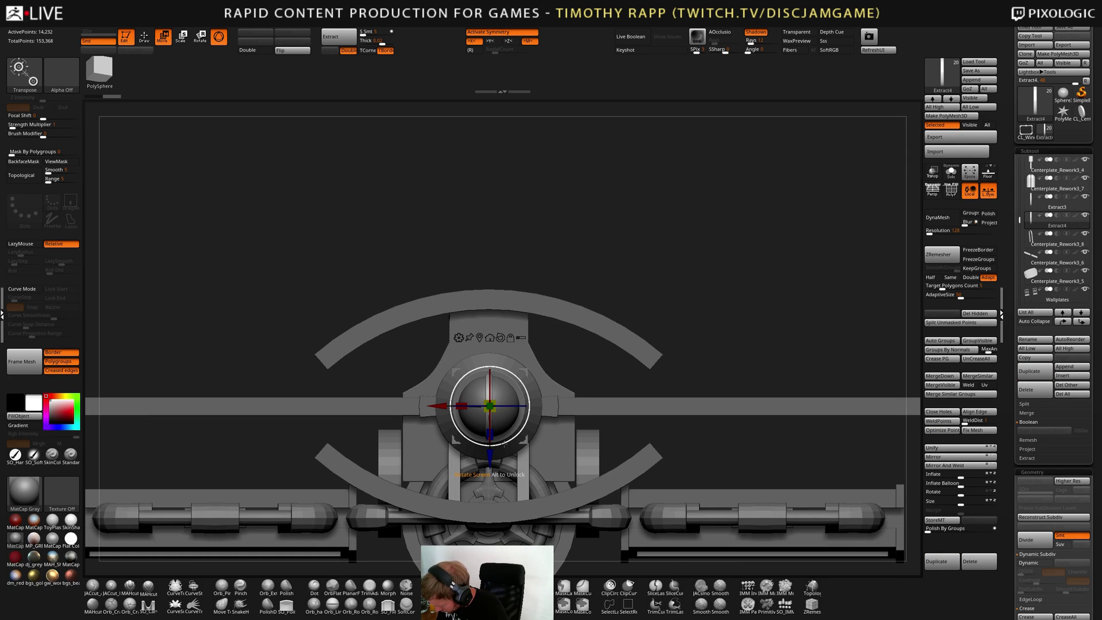
drag(507, 443, 537, 422)
key(ctrl+z)
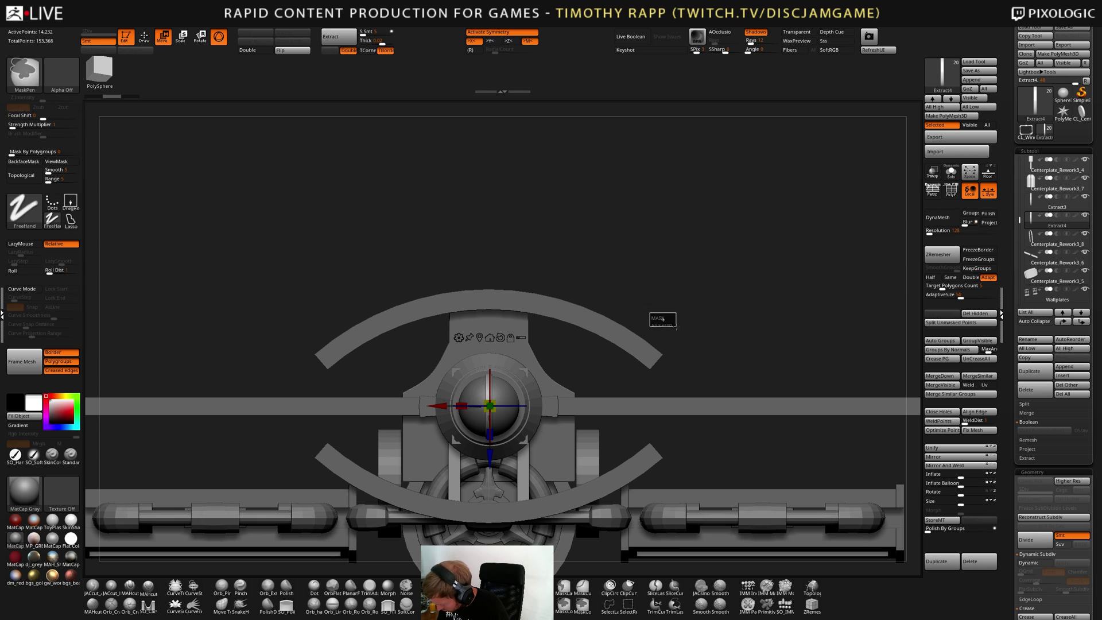
key(x)
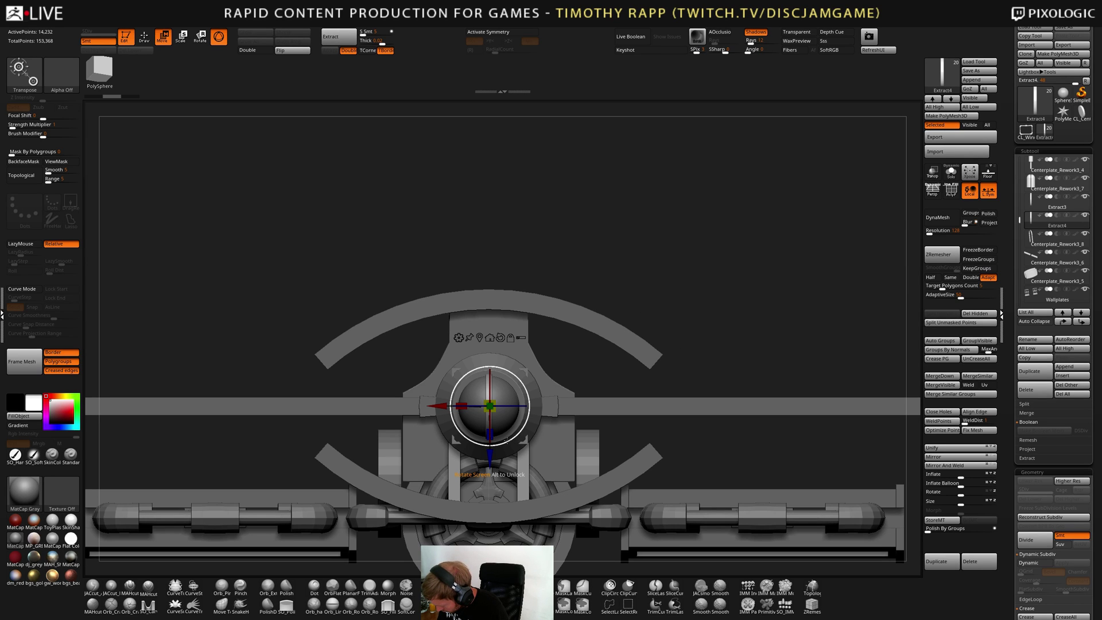
drag(507, 440, 714, 366)
key(ctrl+z)
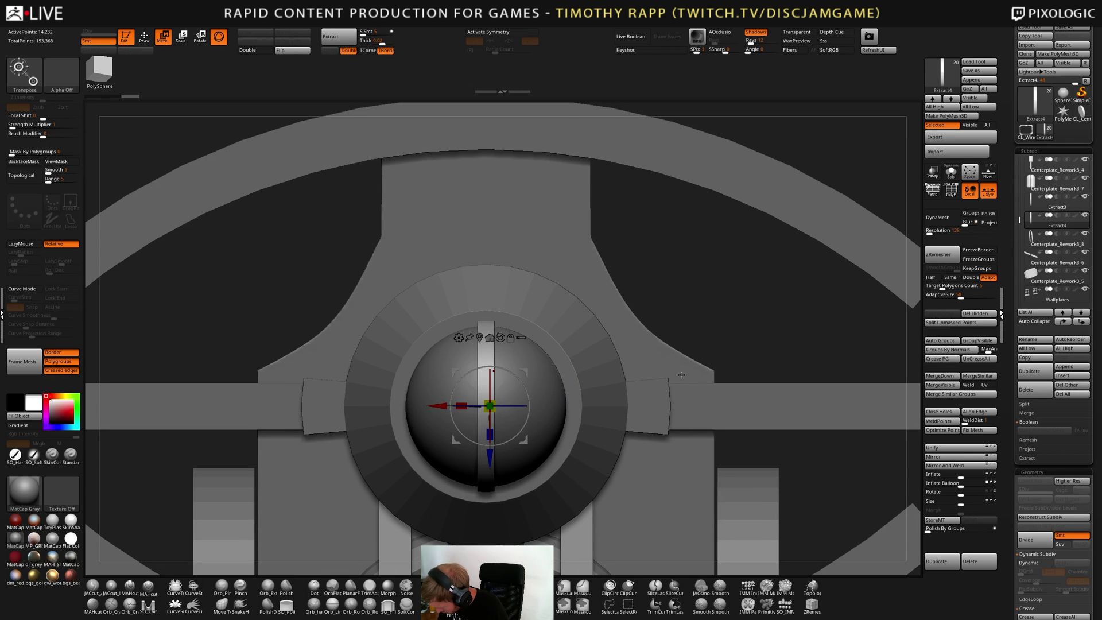
Centre the gizmo on the duplicate strip and rotate it 90 degrees so it crosses the original over the dome
click(480, 337)
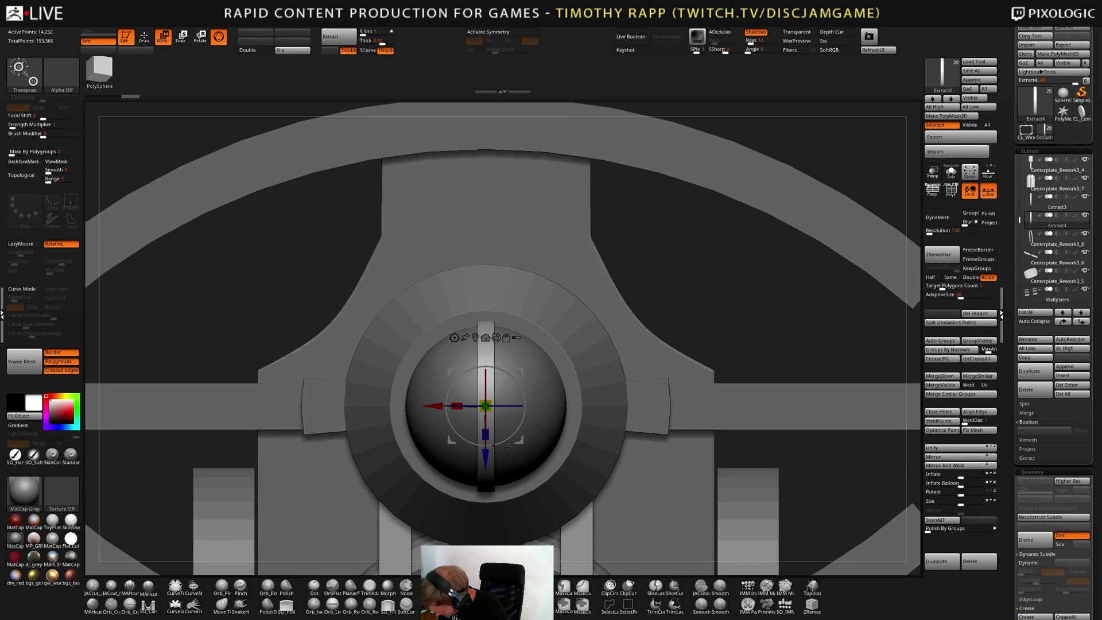
drag(508, 447, 602, 347)
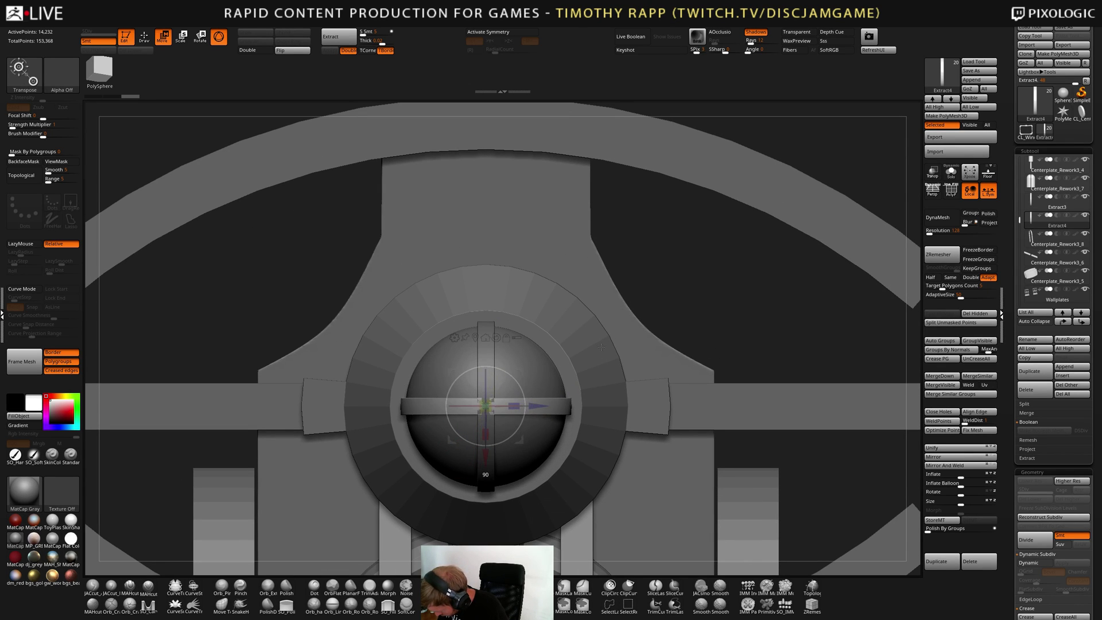
ctrl+right_drag(608, 367, 626, 436)
right_drag(625, 436, 693, 384)
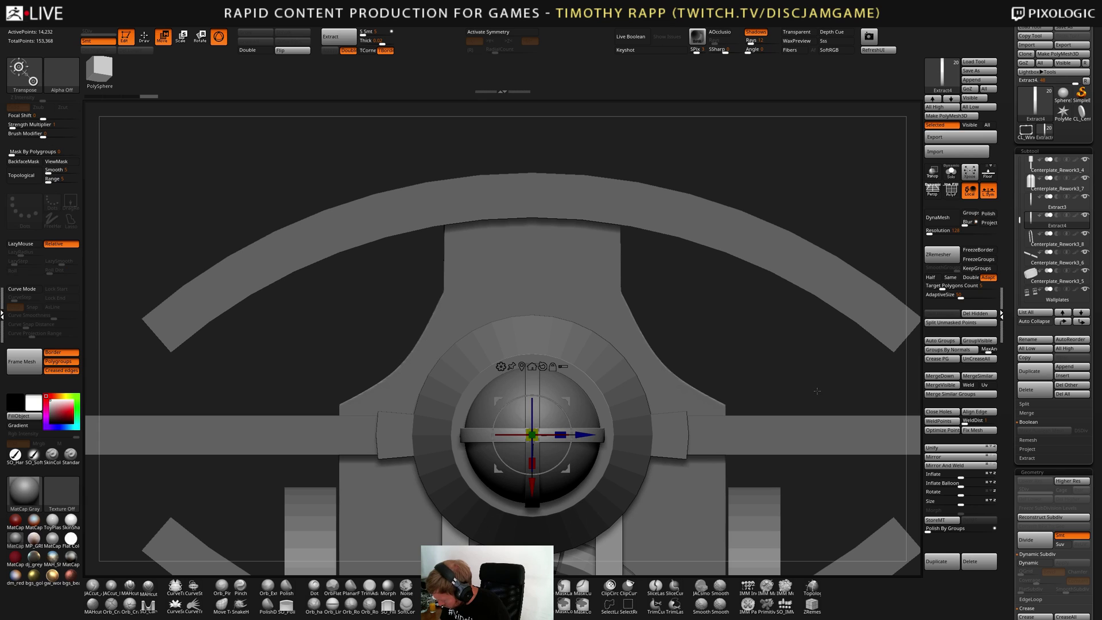
Merge the original strip down with its rotated copy into one cross-shaped subtool
key(Up)
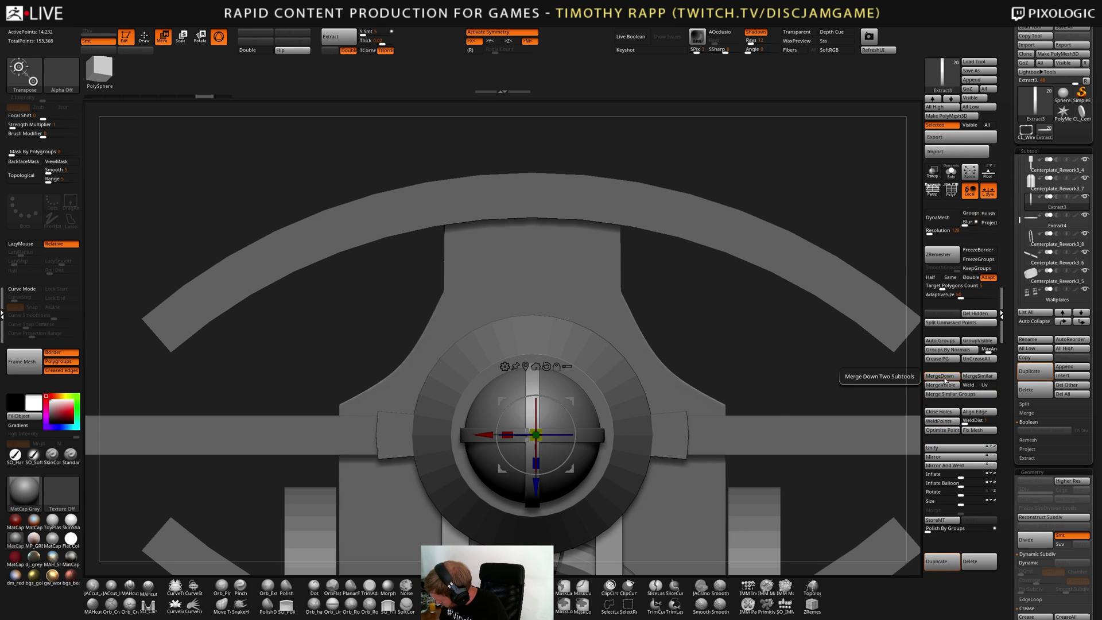
click(939, 375)
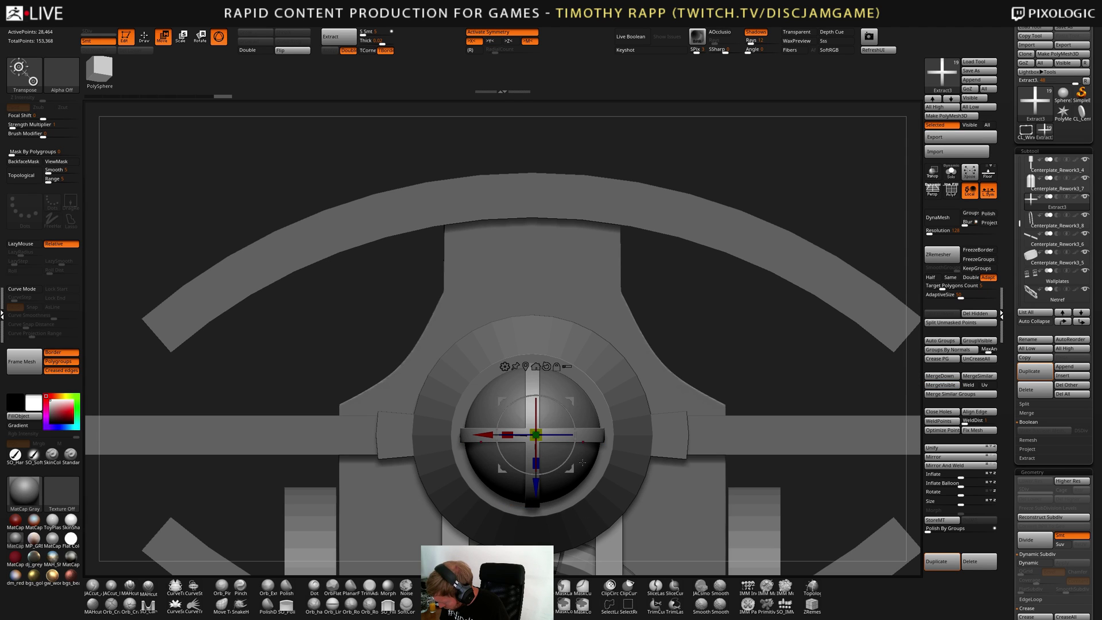
key(y)
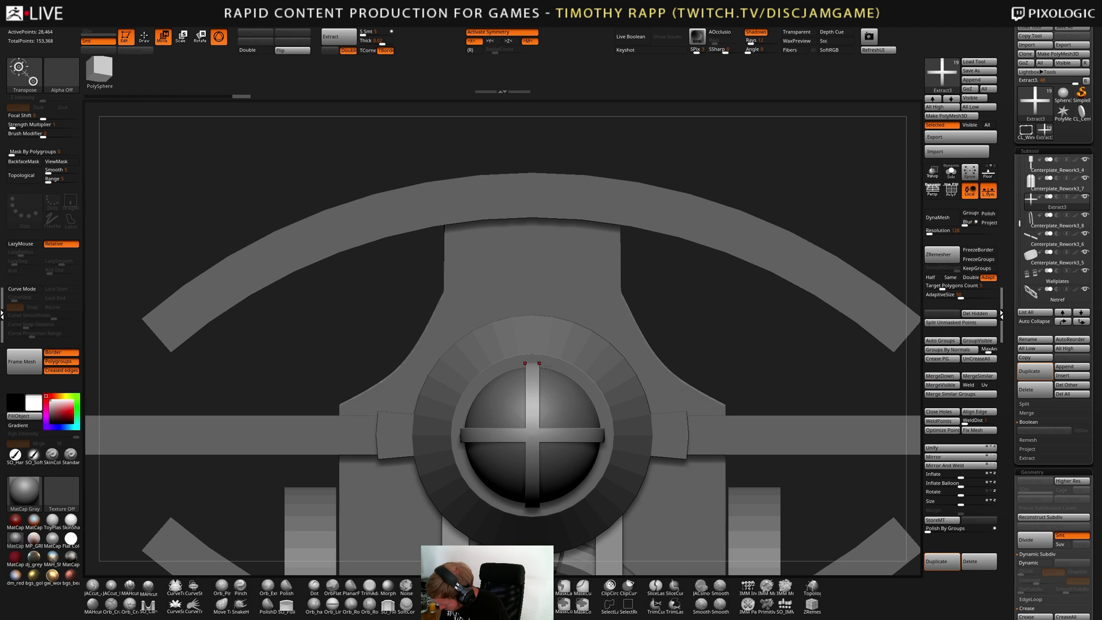
key(f)
key(f)
alt+drag(731, 401, 638, 398)
alt+drag(639, 398, 632, 435)
key(f)
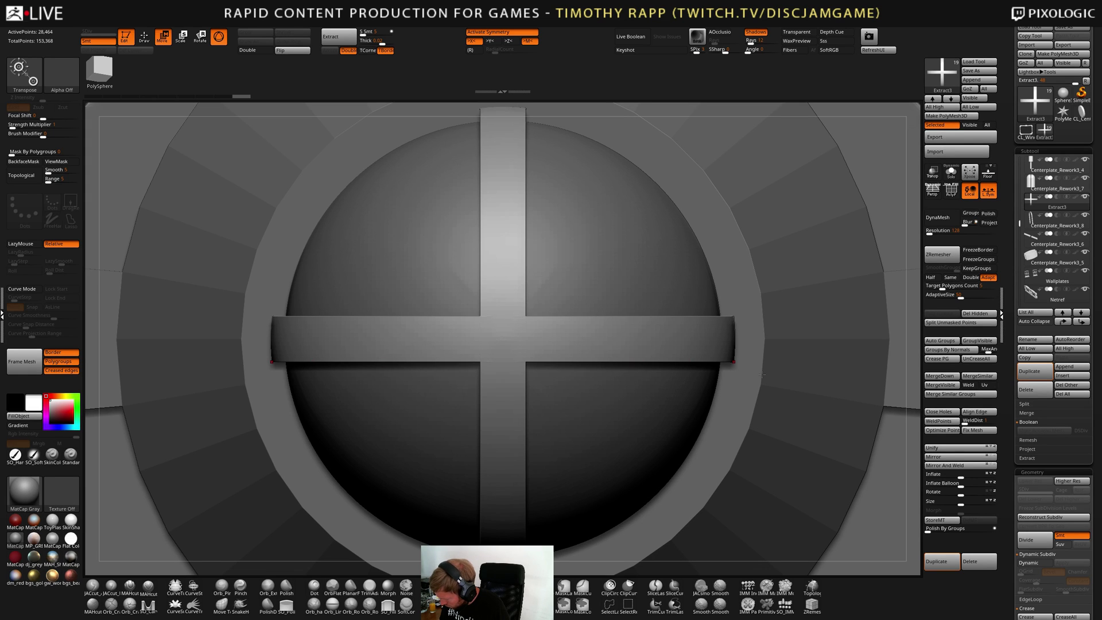
Turn off symmetry for the merged cross, isolate it in Solo mode and centre the gizmo on it
key(y)
click(504, 269)
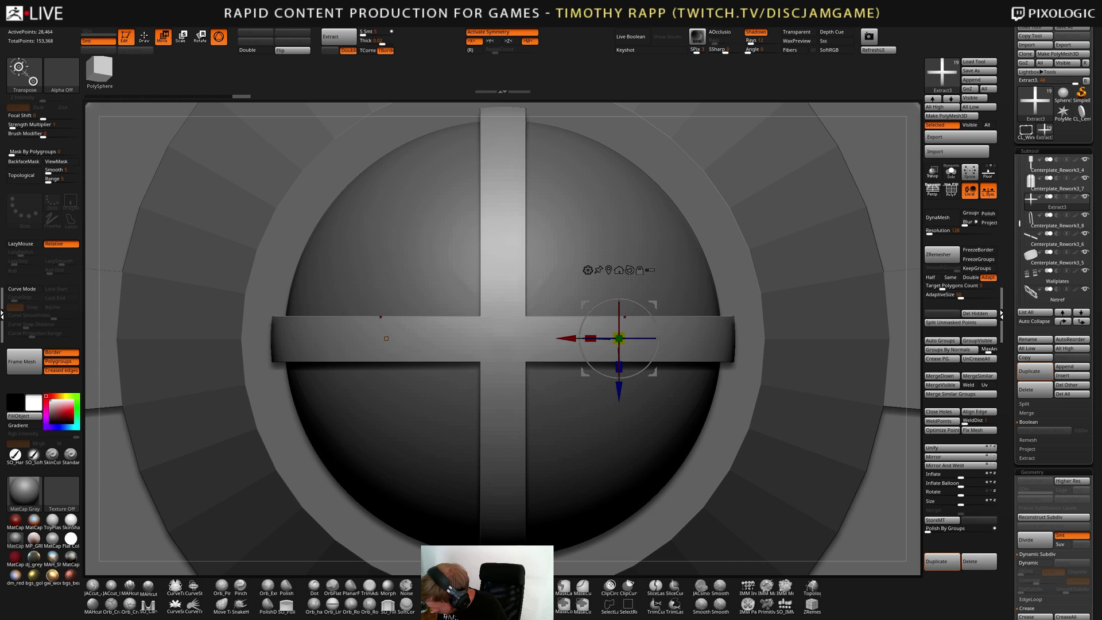
key(x)
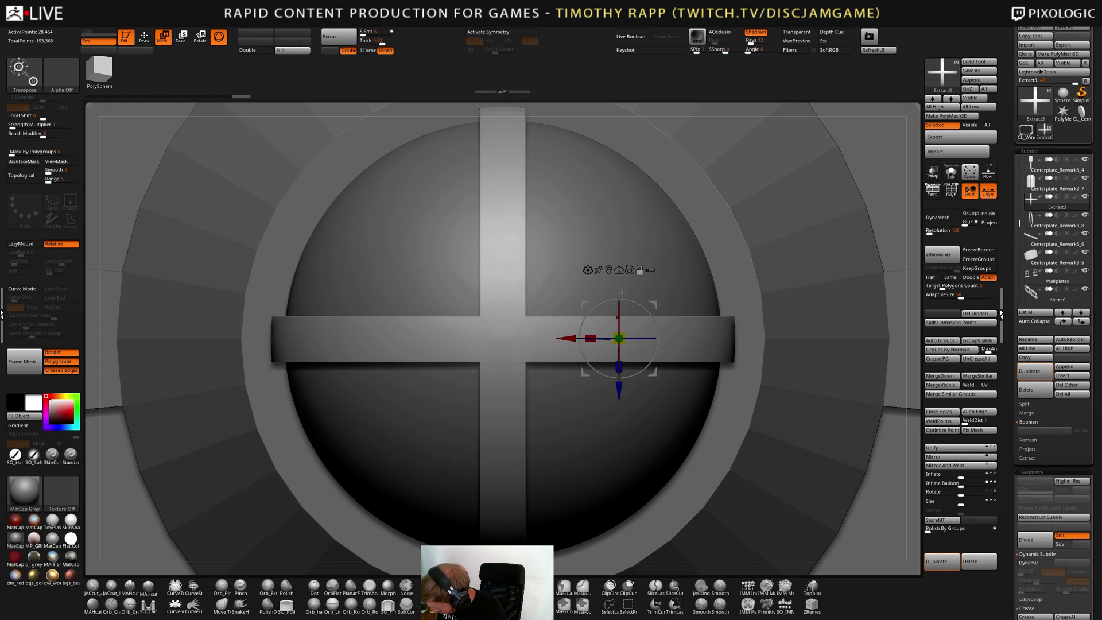
key(alt+s)
alt+drag(762, 405, 627, 467)
drag(627, 467, 643, 405)
click(592, 313)
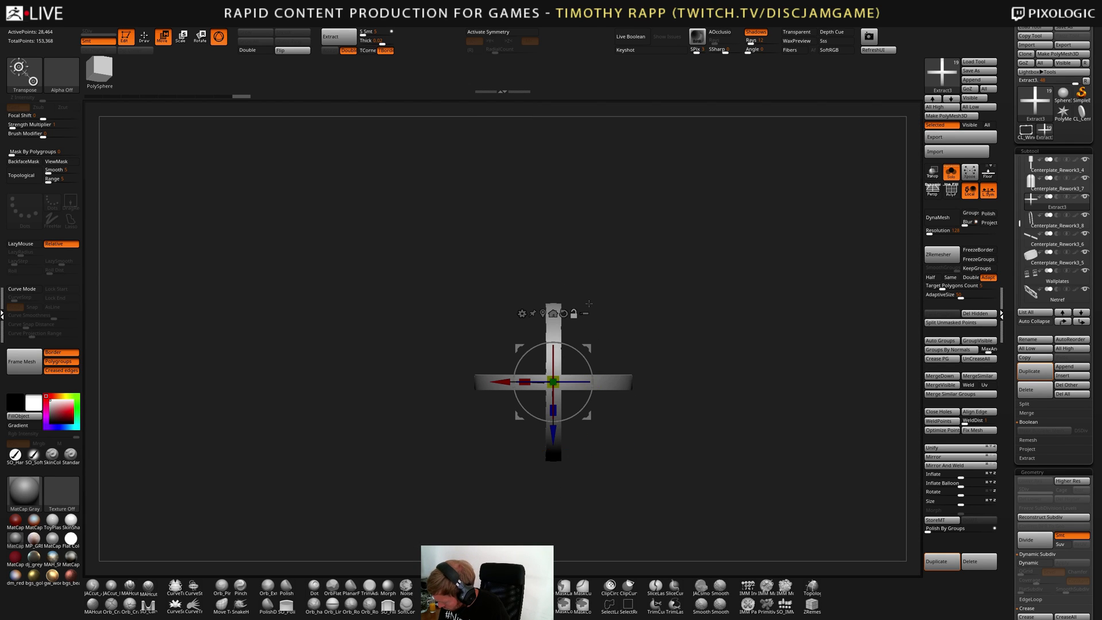
key(f)
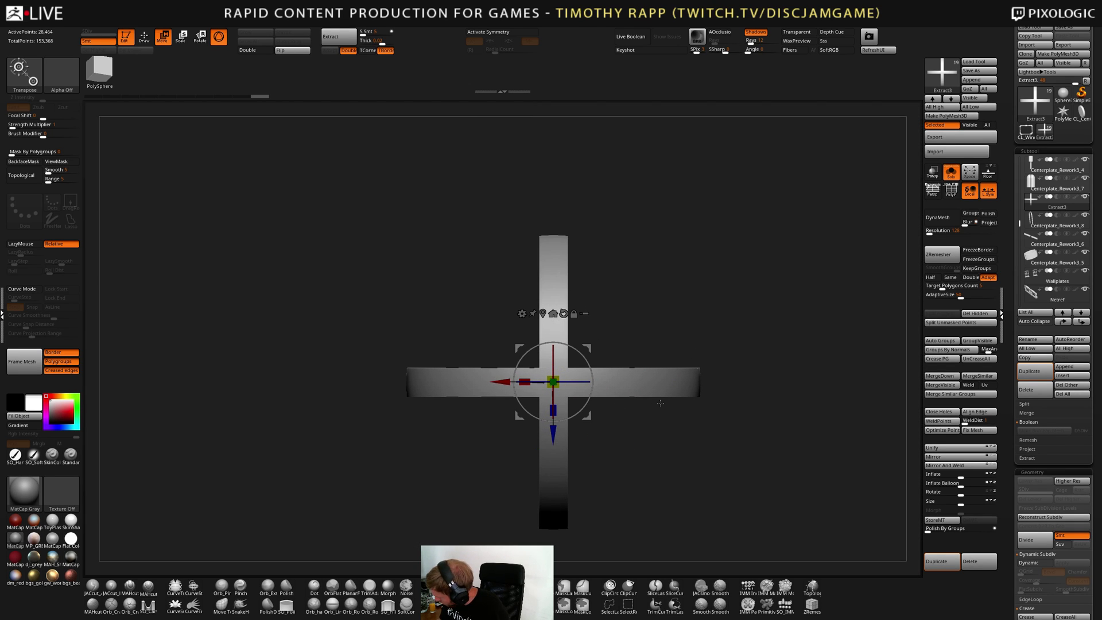
Duplicate the cross, turn Solo off and rotate the copy so its strips fall midway between the originals around the dome
click(941, 559)
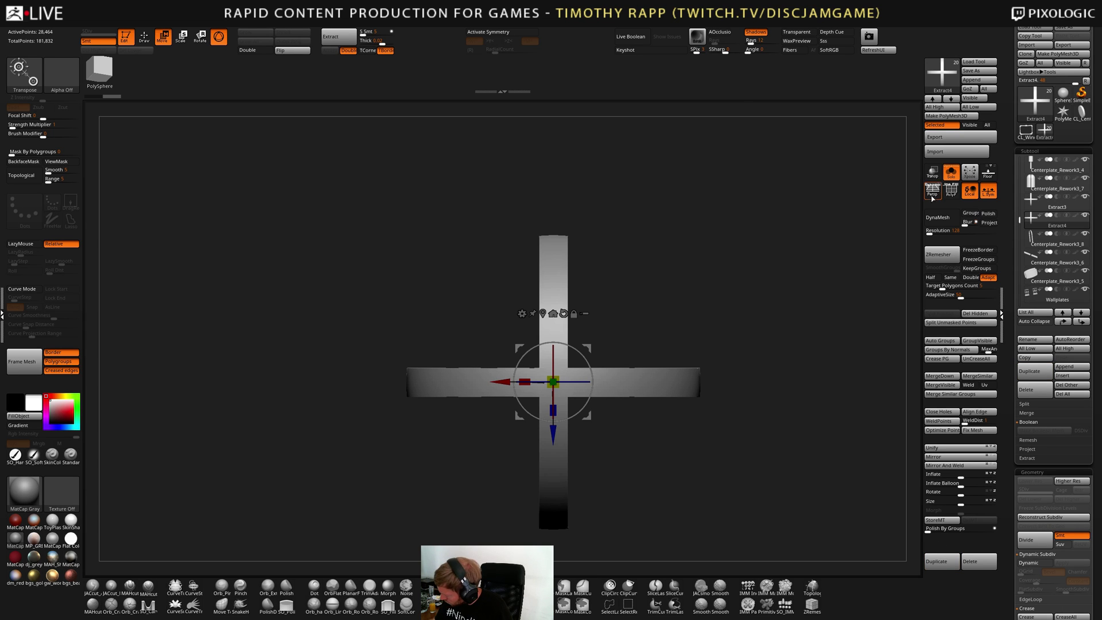
click(951, 172)
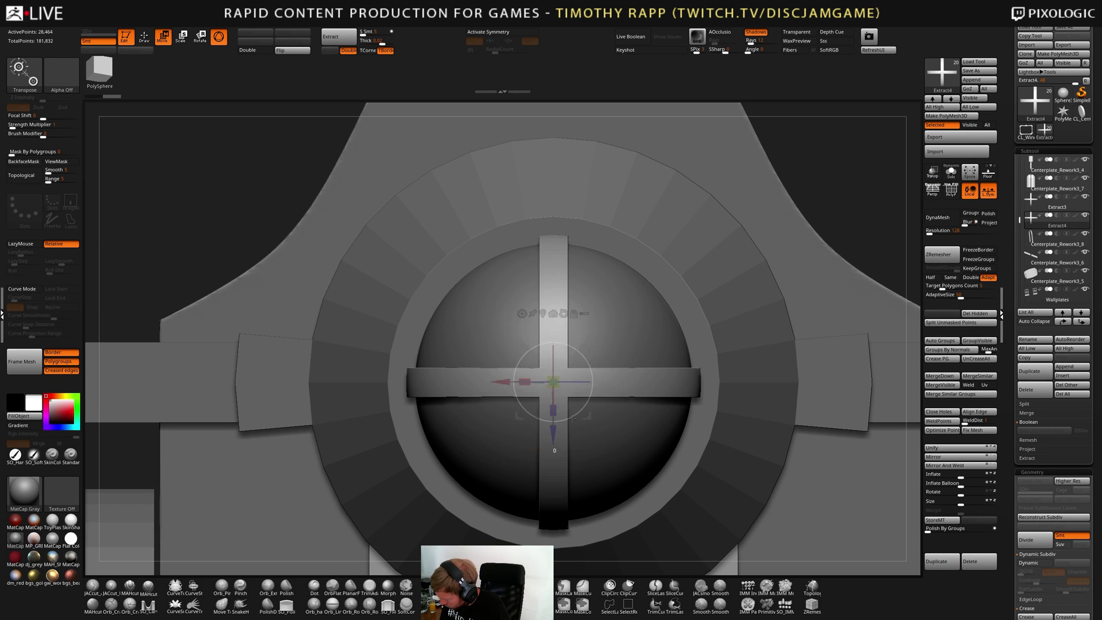
ctrl+drag(572, 418, 631, 407)
key(q)
mouse_move(631, 408)
ctrl+right_down()
mouse_move(617, 482)
mouse_move(724, 364)
ctrl+right_up()
mouse_move(791, 399)
right_down()
mouse_move(731, 392)
mouse_move(769, 377)
mouse_move(722, 391)
right_up()
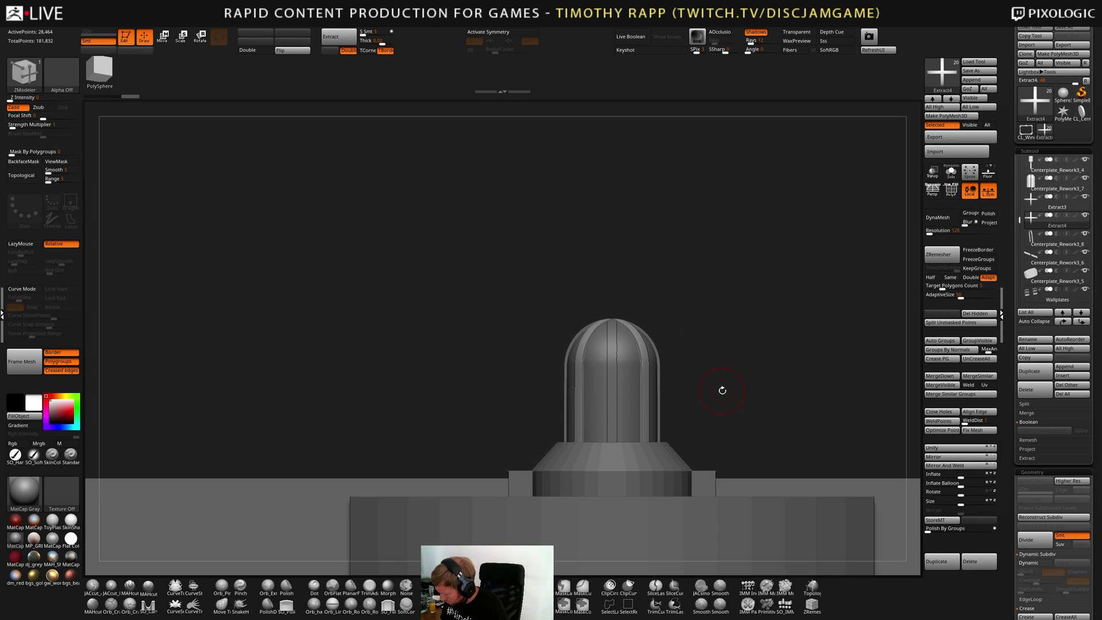
Select the capsule subtool, show its polyframe and step its history back to the low-poly mesh before DynaMesh
alt+click(639, 403)
ctrl+right_drag(736, 360, 741, 402)
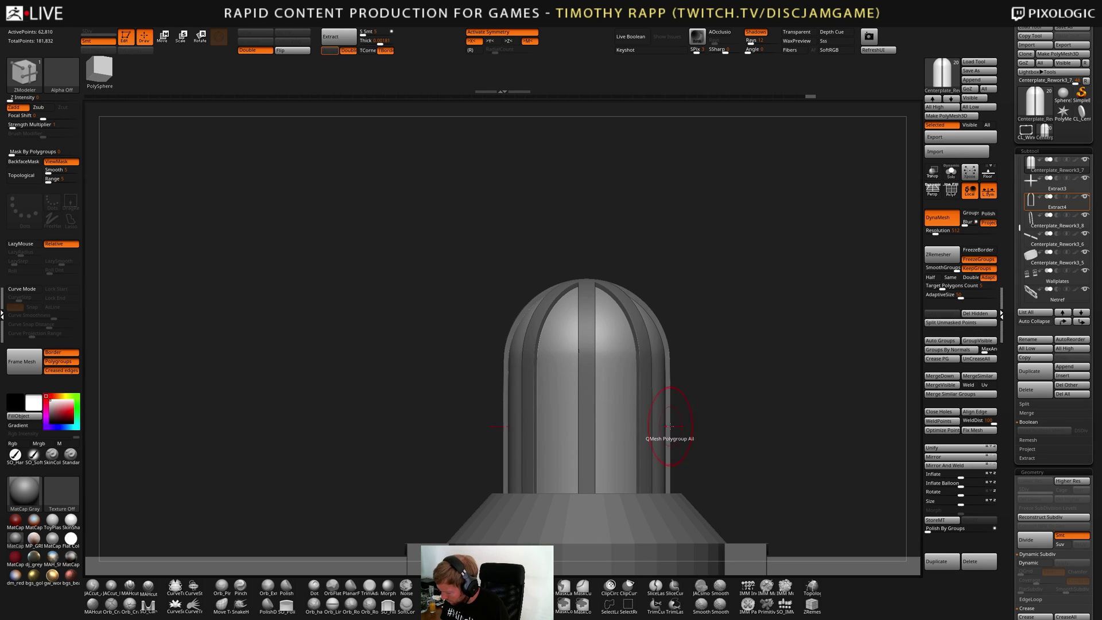
key(ctrl+shift)
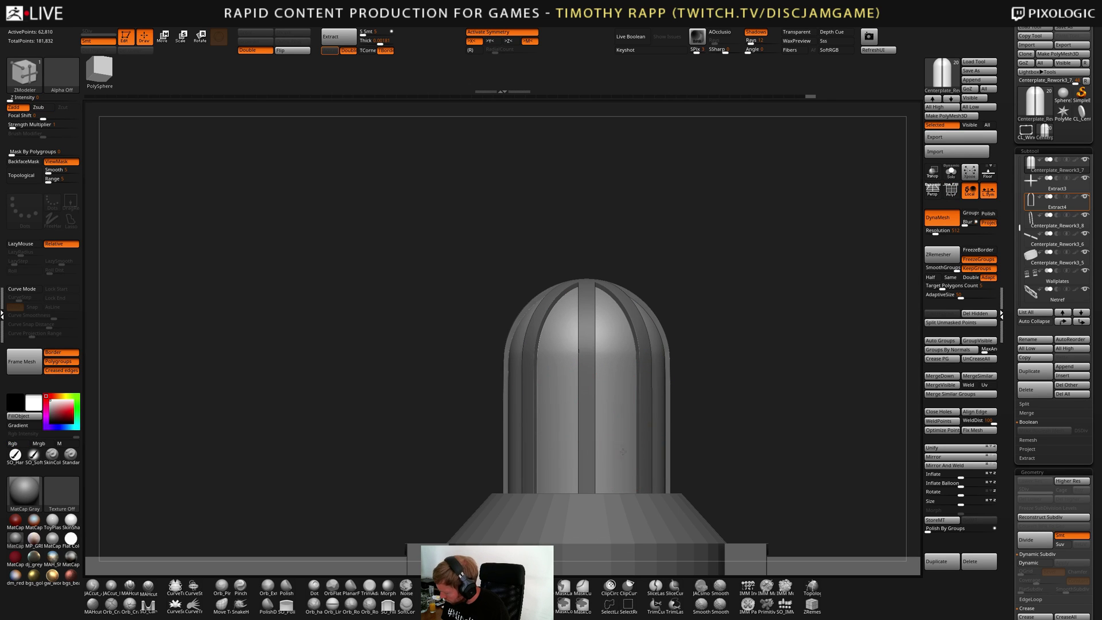
key(shift+f)
key(ctrl)
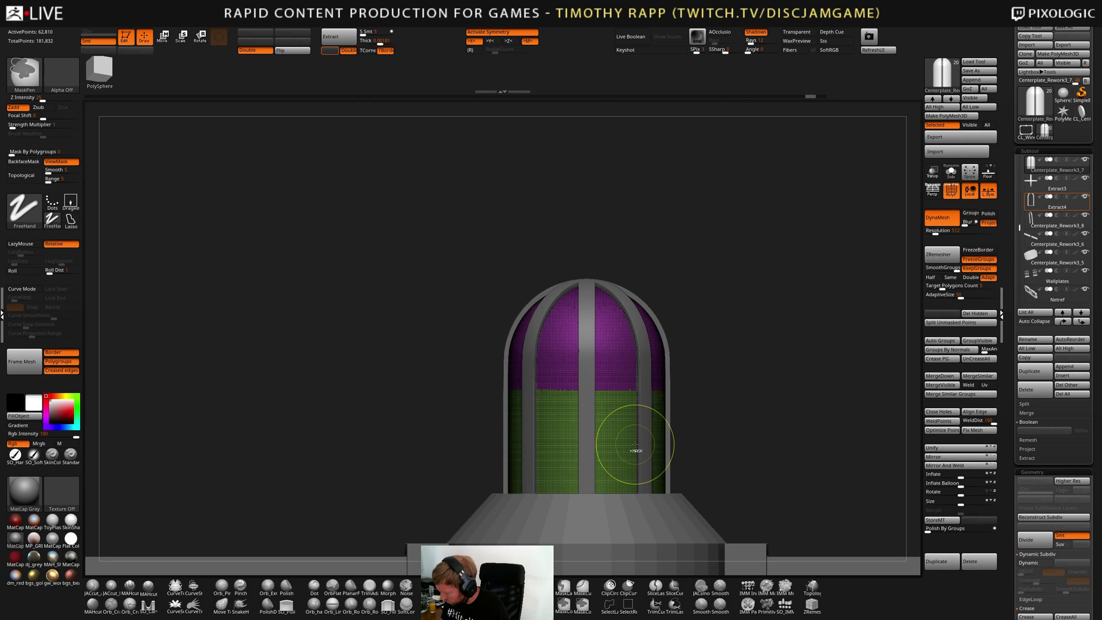
key(ctrl+z)
key(ctrl+z)
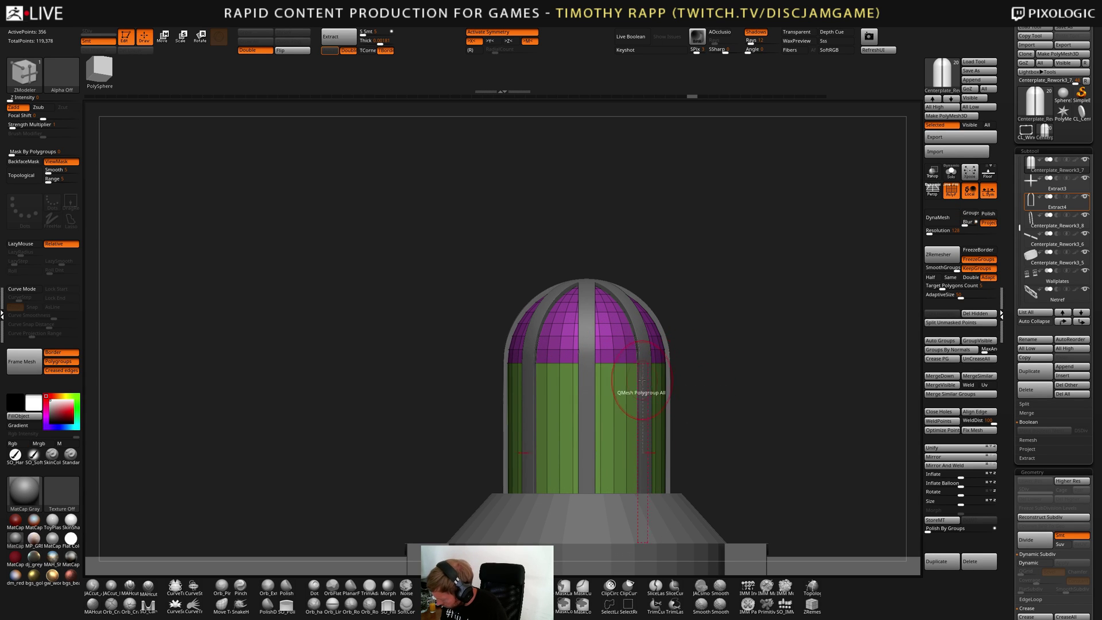
Set the ZModeler edge action to Insert Multiple EdgeLoops and add evenly spaced horizontal loops around the capsule's cylindrical part
mouse_move(634, 382)
mouse_down()
mouse_move(622, 393)
mouse_move(629, 384)
mouse_up()
key(ctrl+z)
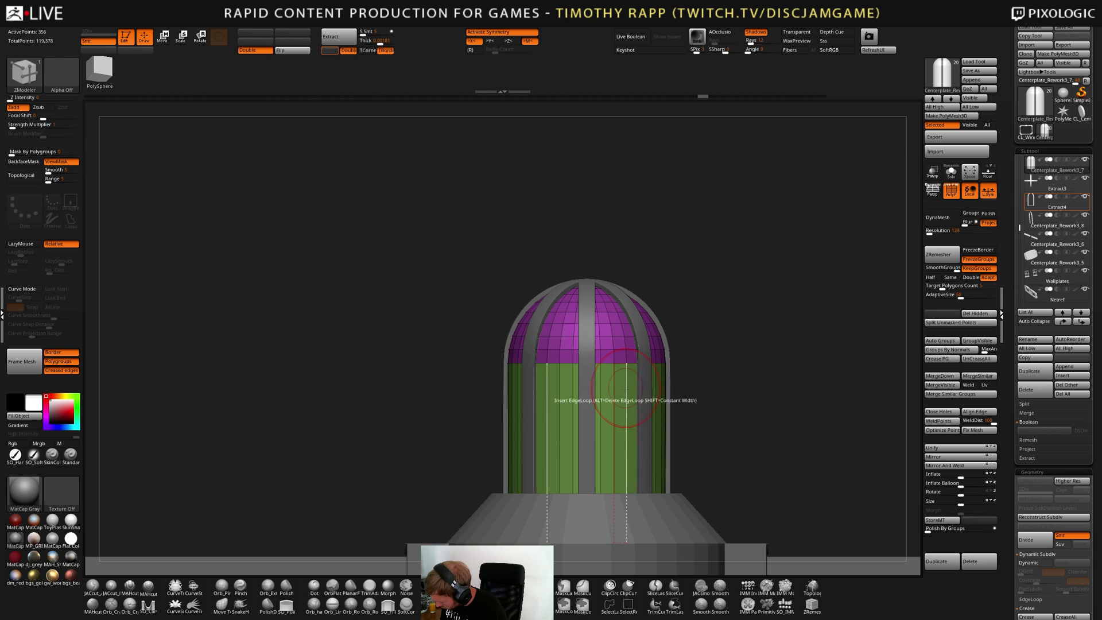
key(space)
click(622, 395)
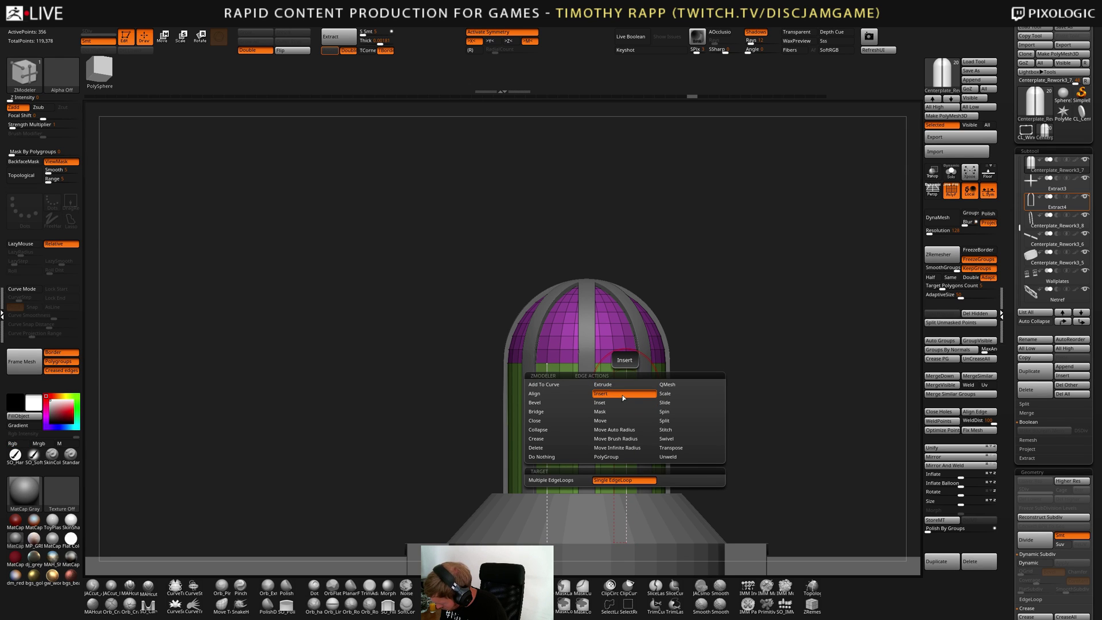
click(551, 480)
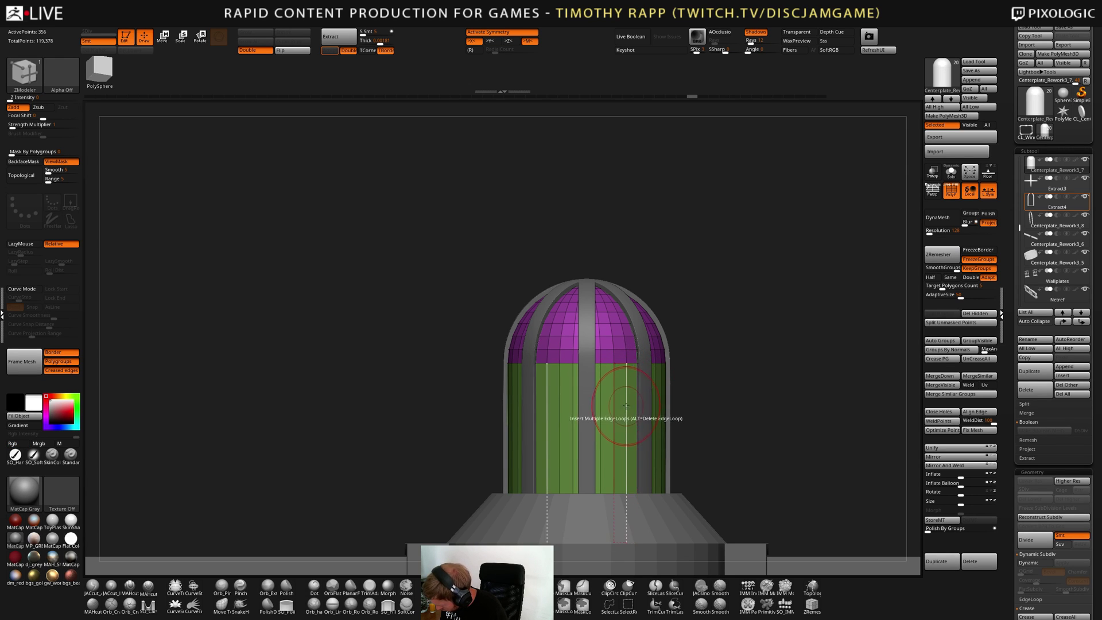
drag(625, 406, 632, 372)
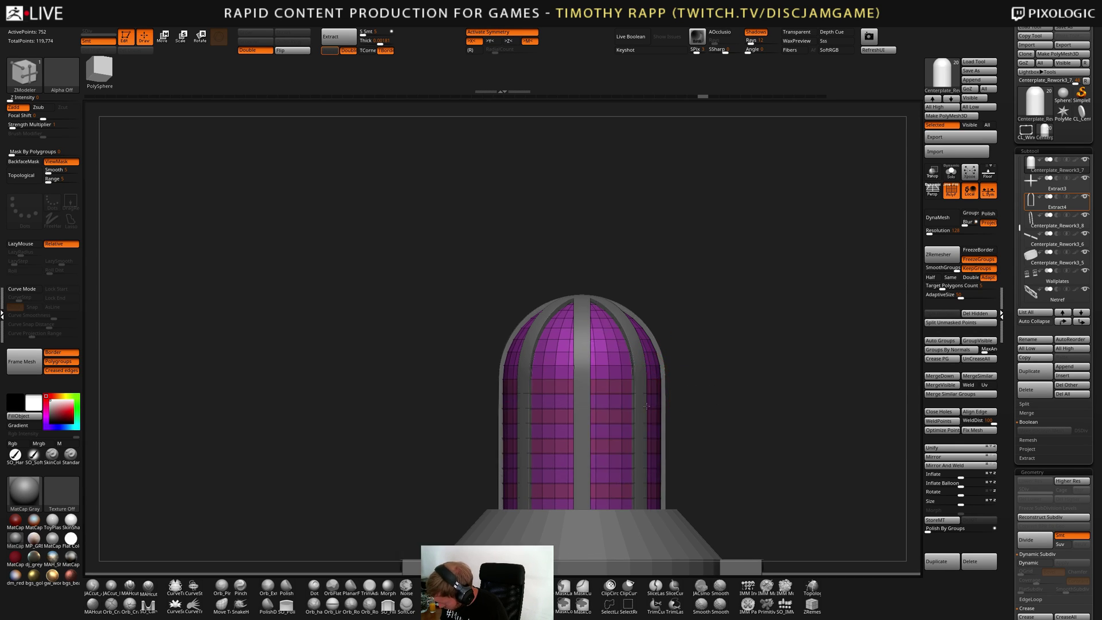
scroll(605, 384, up, 5)
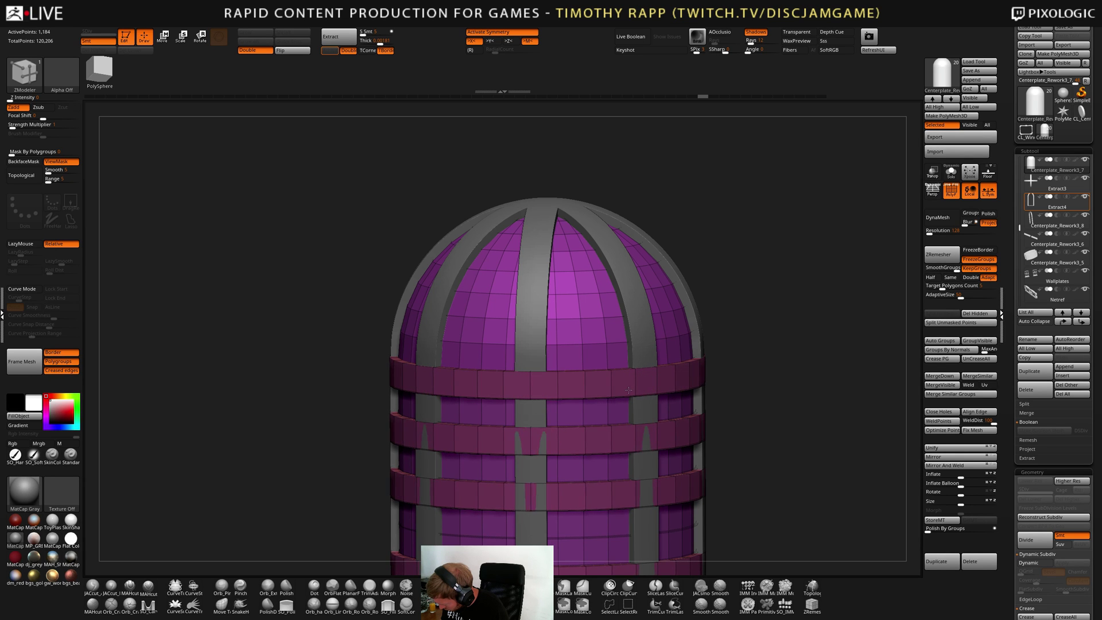
Undo the extruded rings and the inserted edge loops on the capsule, restoring its plain cylindrical wall
scroll(631, 391, down, 4)
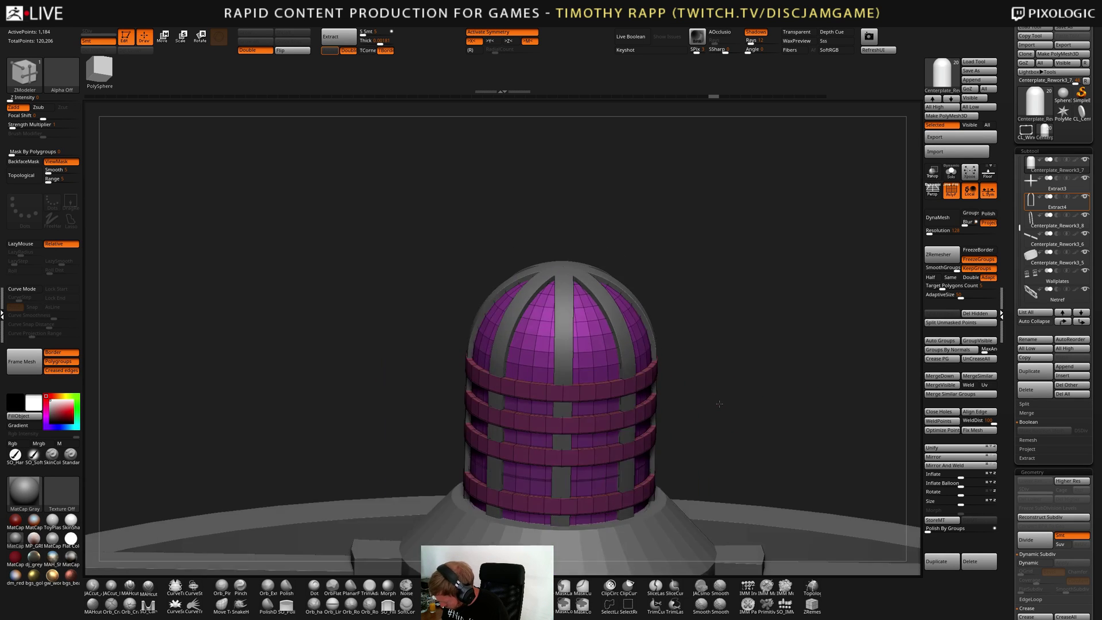
mouse_move(718, 396)
right_down()
mouse_move(725, 438)
mouse_move(716, 366)
mouse_move(767, 345)
mouse_move(704, 393)
right_up()
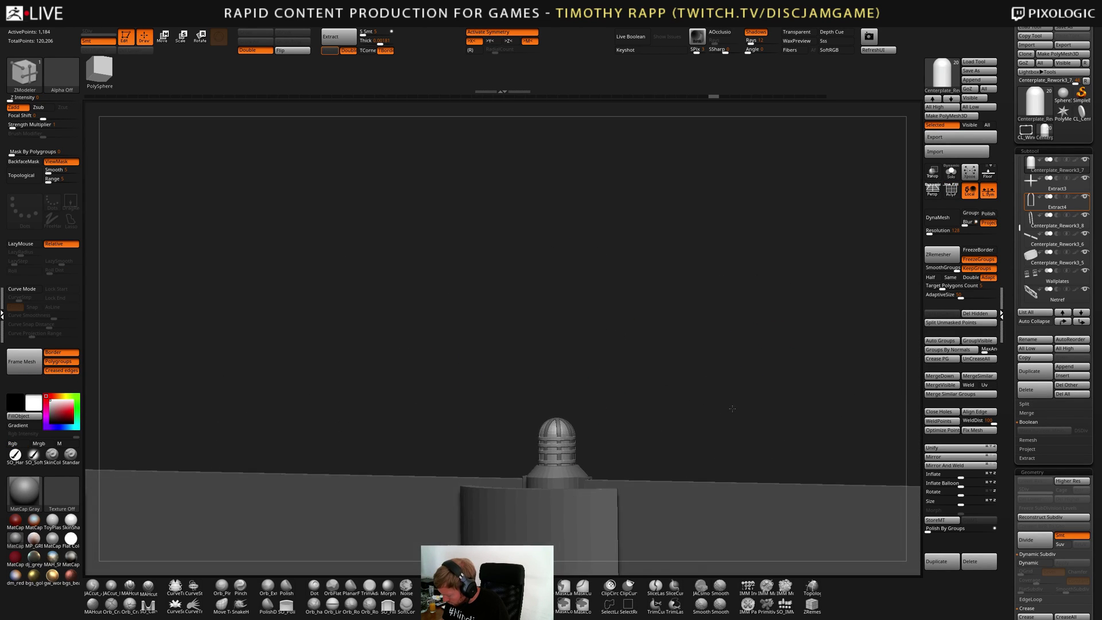
scroll(747, 413, up, 5)
key(ctrl+z)
alt+right_drag(700, 303, 706, 382)
key(shift+f)
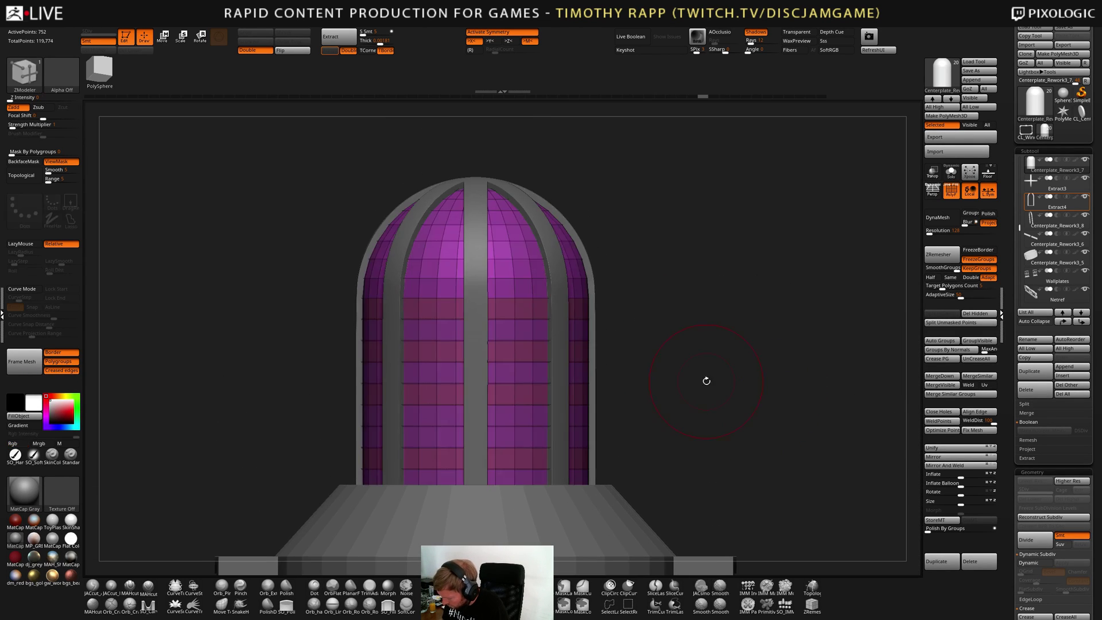
alt+right_drag(631, 332, 642, 361)
key(ctrl+z)
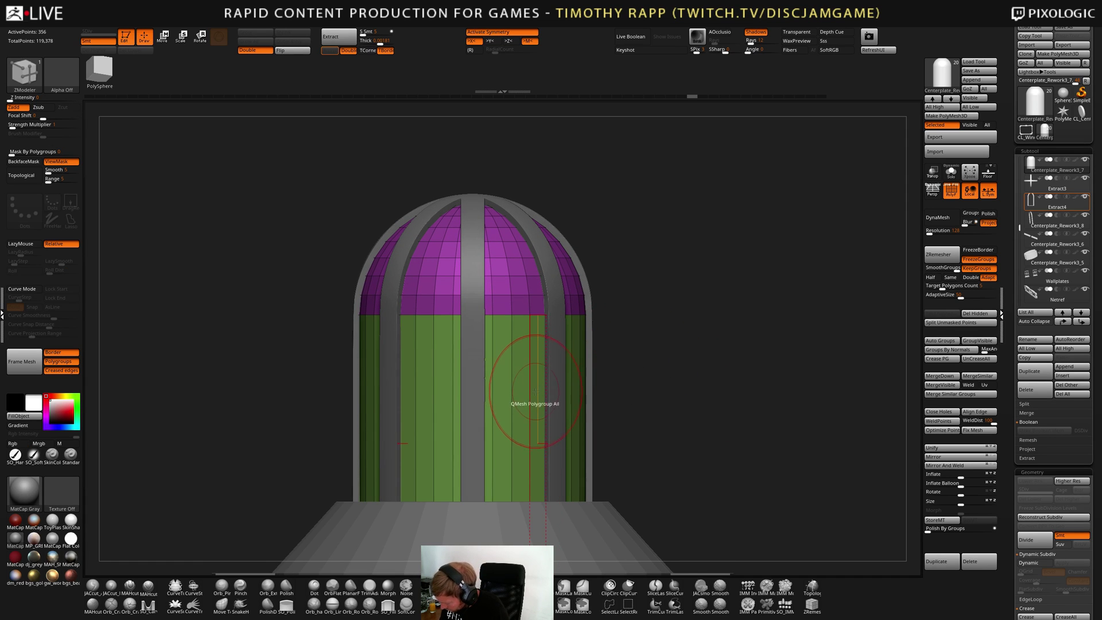
Try a coarser set of evenly spaced horizontal edge loops around the capsule's cylinder, and undo it
key(ctrl+shift+z)
key(ctrl+z)
drag(534, 410, 535, 381)
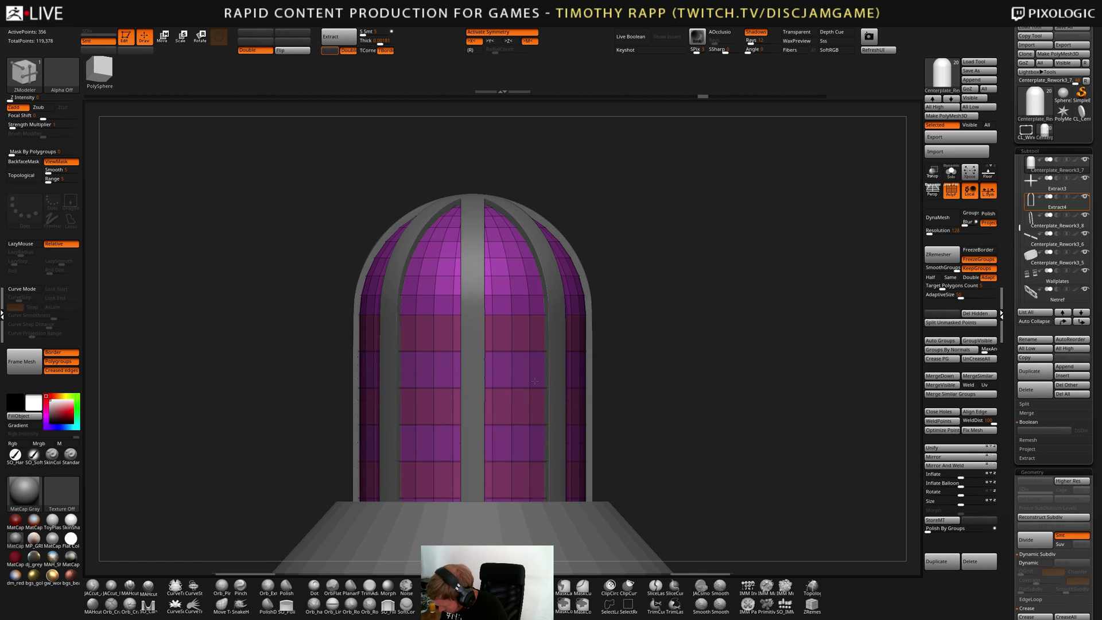
key(ctrl+z)
Check the capsule alone in Solo mode and turn on transparency to show its lower end inside the conical base
key(ctrl+shift+s)
alt+right_drag(557, 404, 562, 321)
key(ctrl+shift+s)
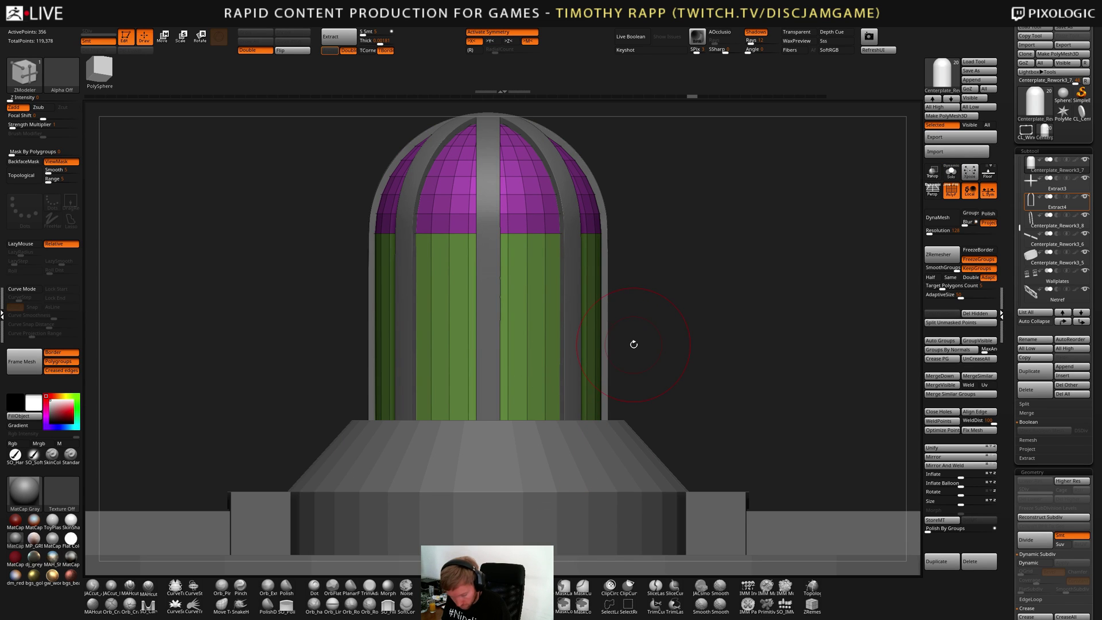
key(ctrl+shift+s)
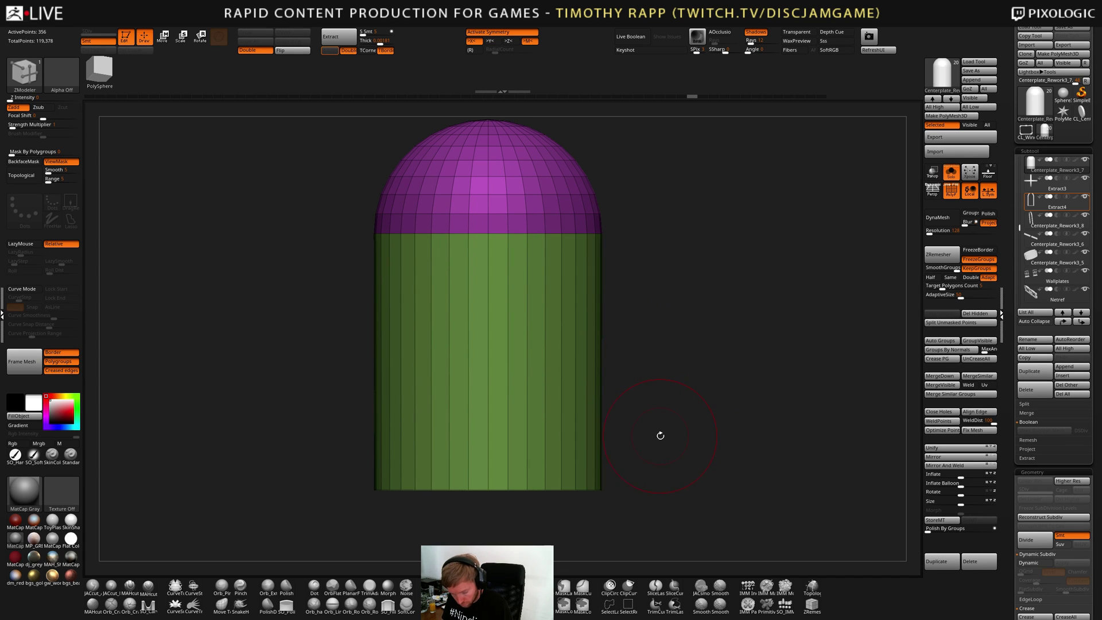
key(ctrl+shift+s)
click(932, 171)
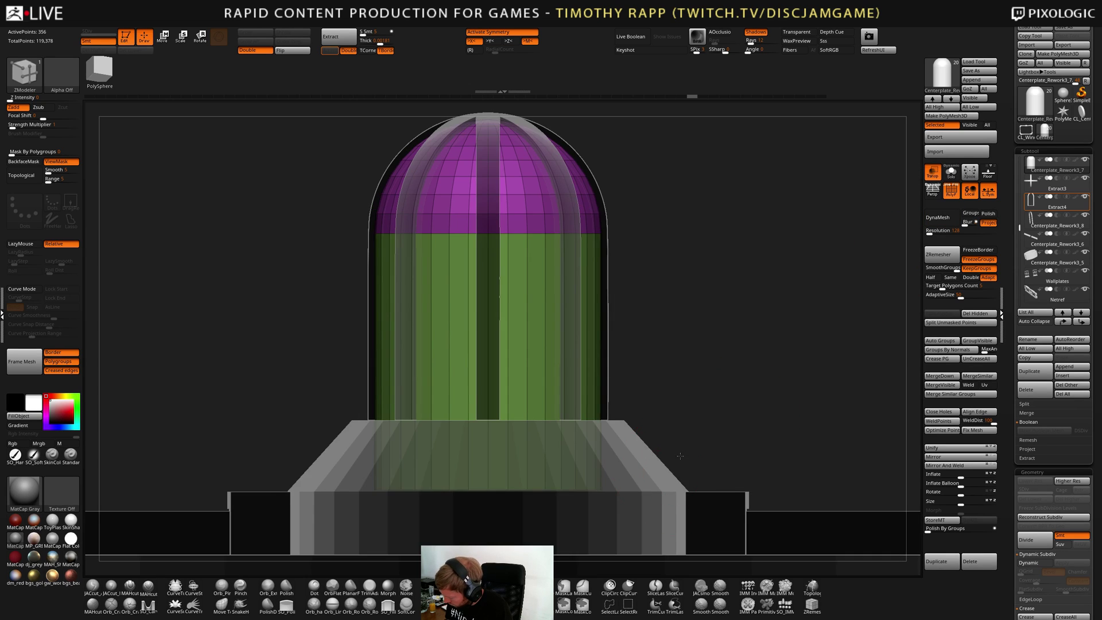
drag(726, 423, 708, 427)
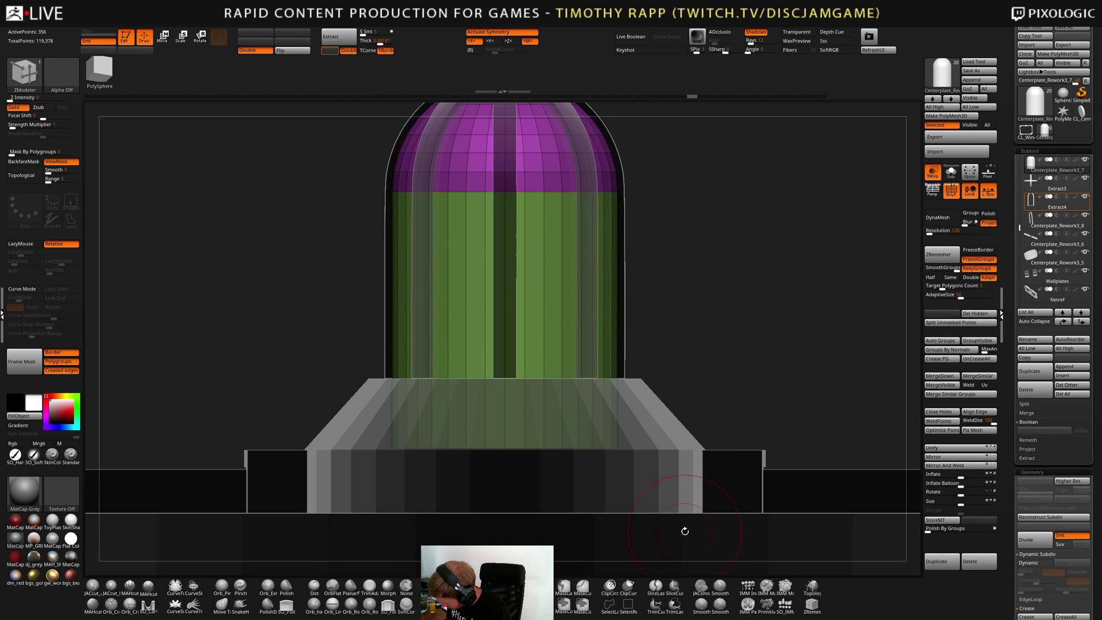
Clip the capsule's hidden lower end horizontally, flush with the top of the conical base, and check it in Solo mode
mouse_move(791, 423)
ctrl+shift+mouse_down()
mouse_move(229, 405)
mouse_move(236, 371)
ctrl+shift+mouse_up()
drag(574, 402, 597, 397)
key(alt+s)
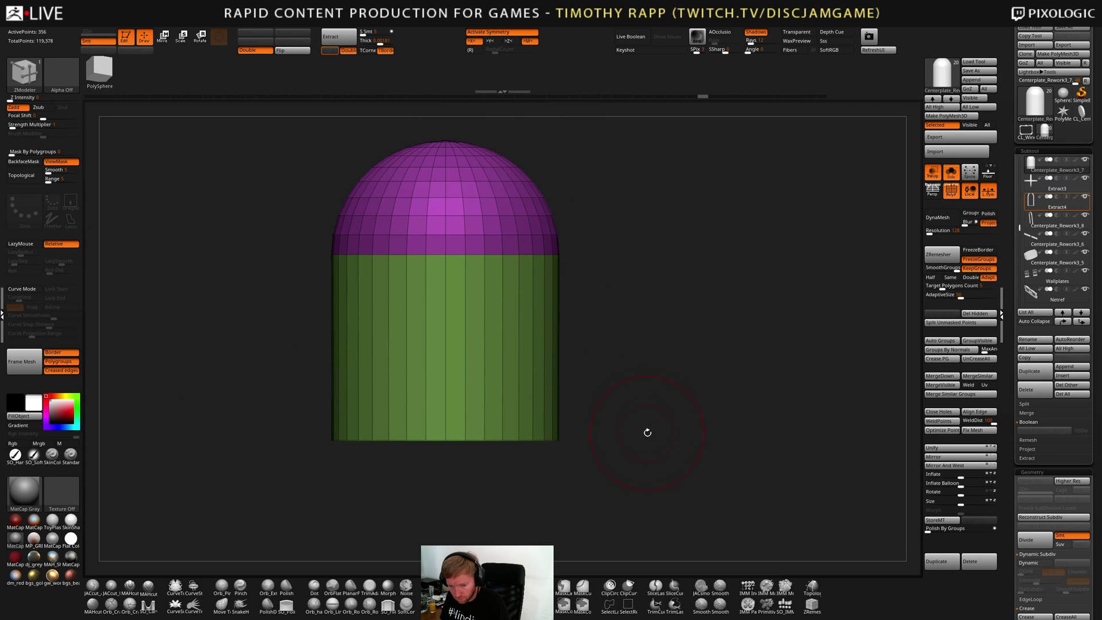
key(alt+s)
alt+drag(624, 429, 636, 464)
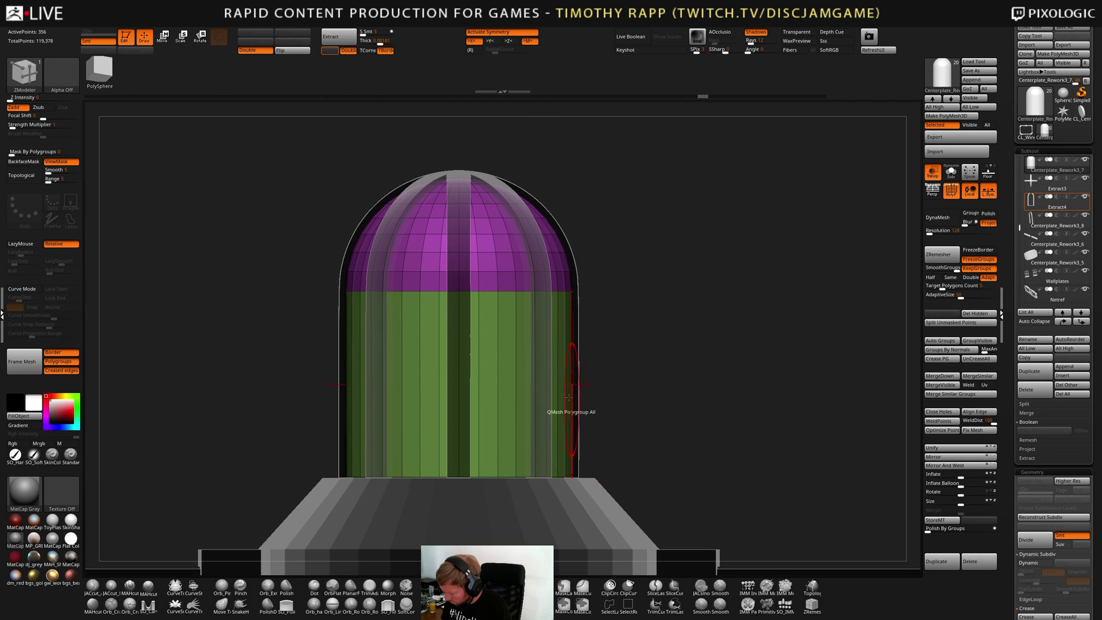
Insert evenly spaced horizontal edge loops around the shortened cylinder, dividing it into alternating bands of two polygroups
click(519, 340)
click(519, 337)
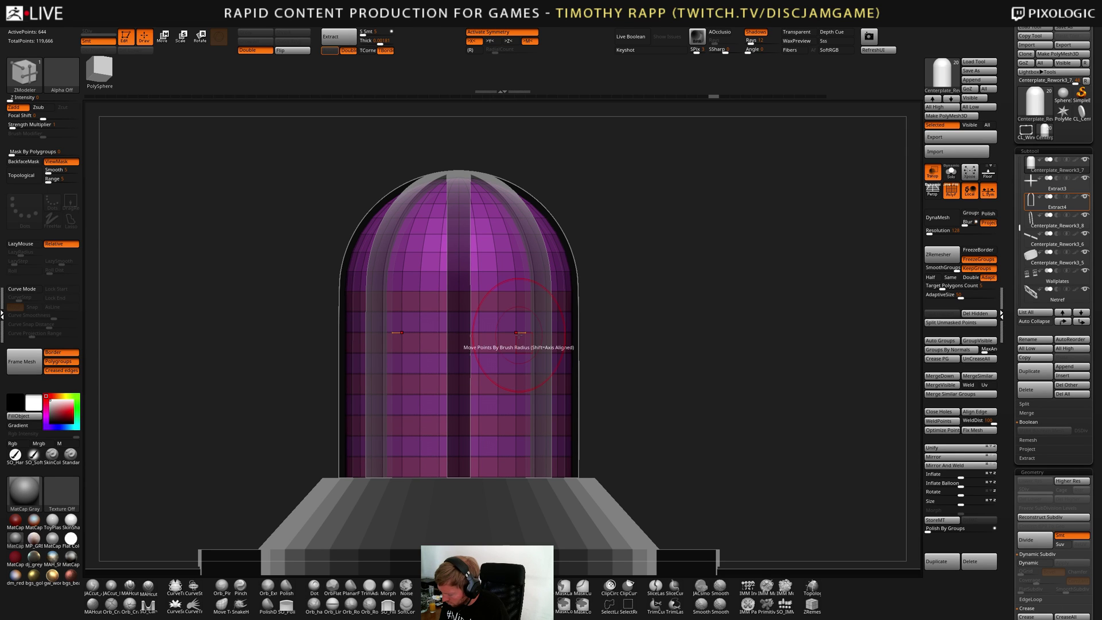
alt+right_drag(536, 307, 534, 343)
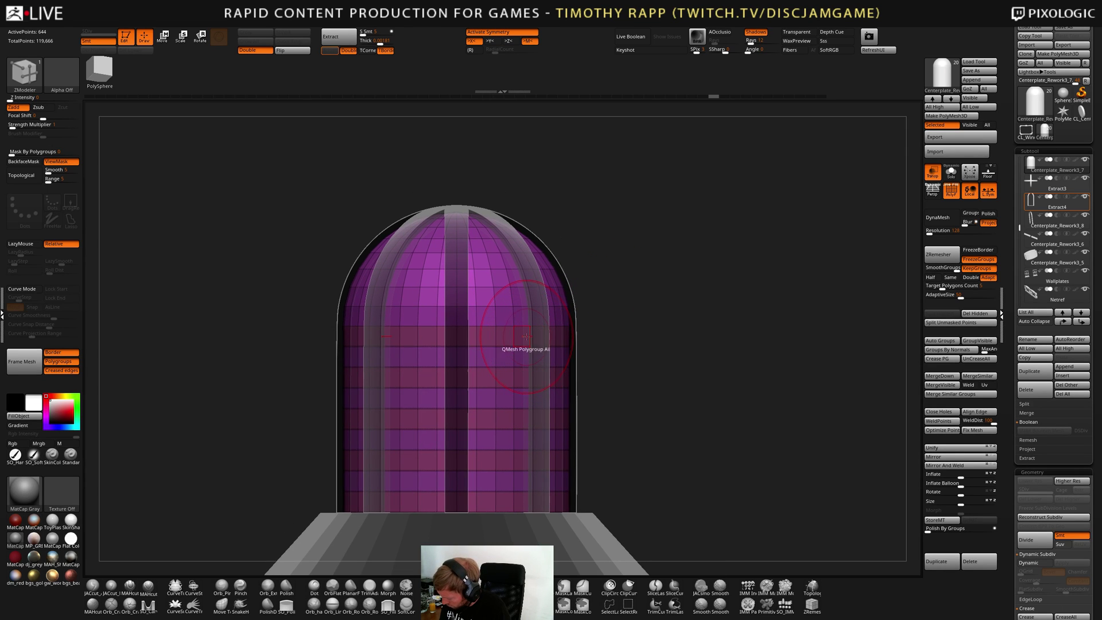
Extrude the alternating band polygroup outward with QMesh Polygroup All until the rings reach past the vertical strips
click(526, 336)
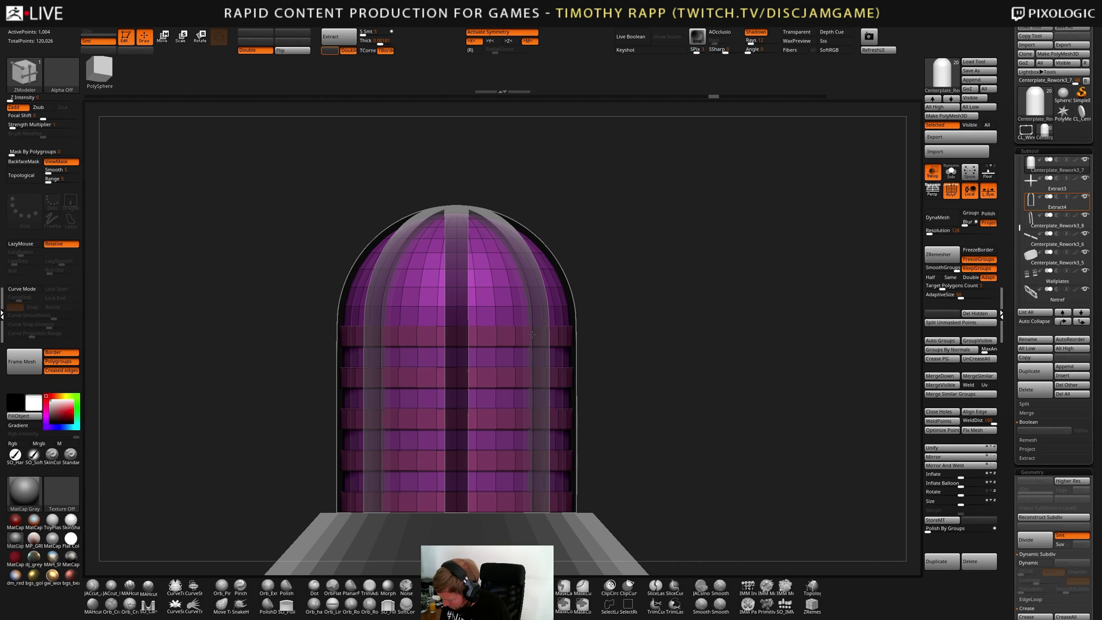
drag(531, 335, 527, 334)
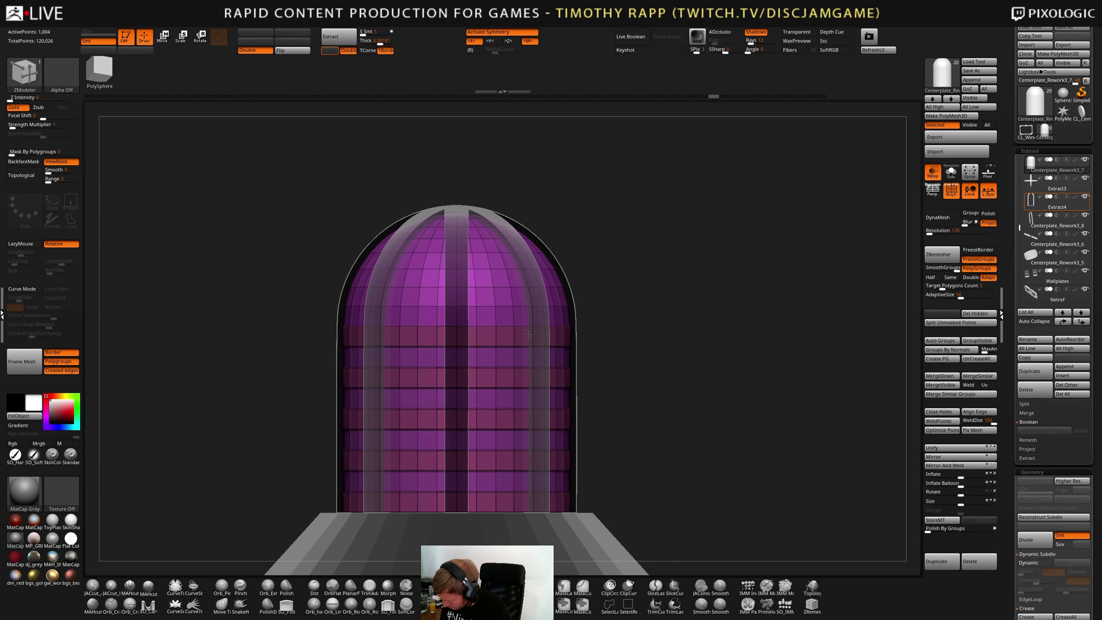
drag(529, 335, 536, 334)
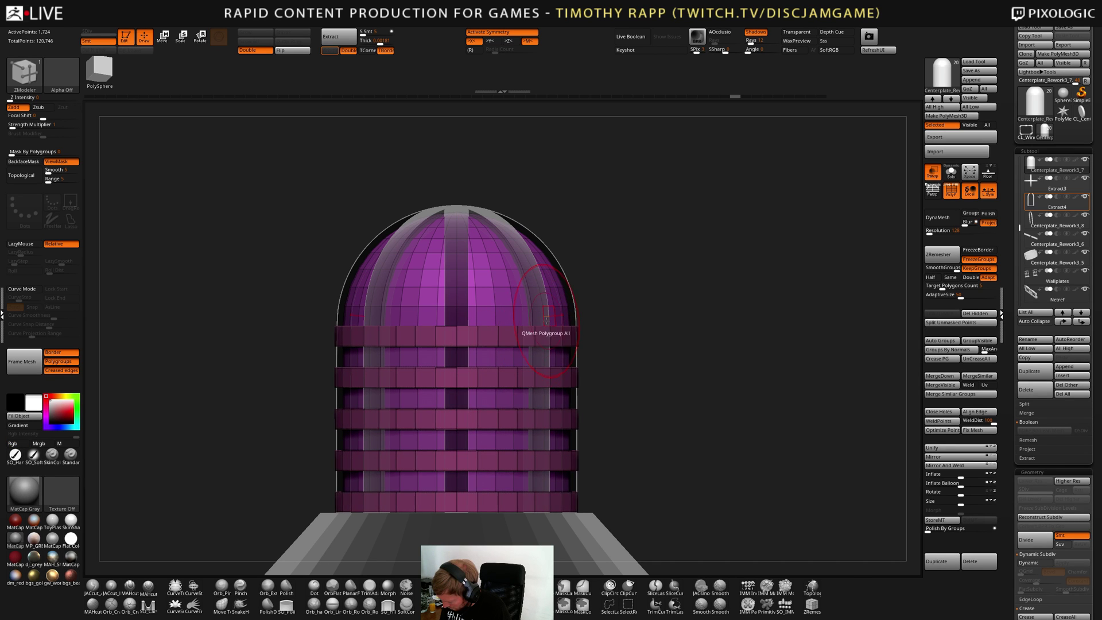
Examine the dome and ring polygroups by isolating them in turn and viewing the cage from several angles
mouse_move(546, 320)
right_down()
mouse_move(554, 357)
mouse_move(565, 344)
right_up()
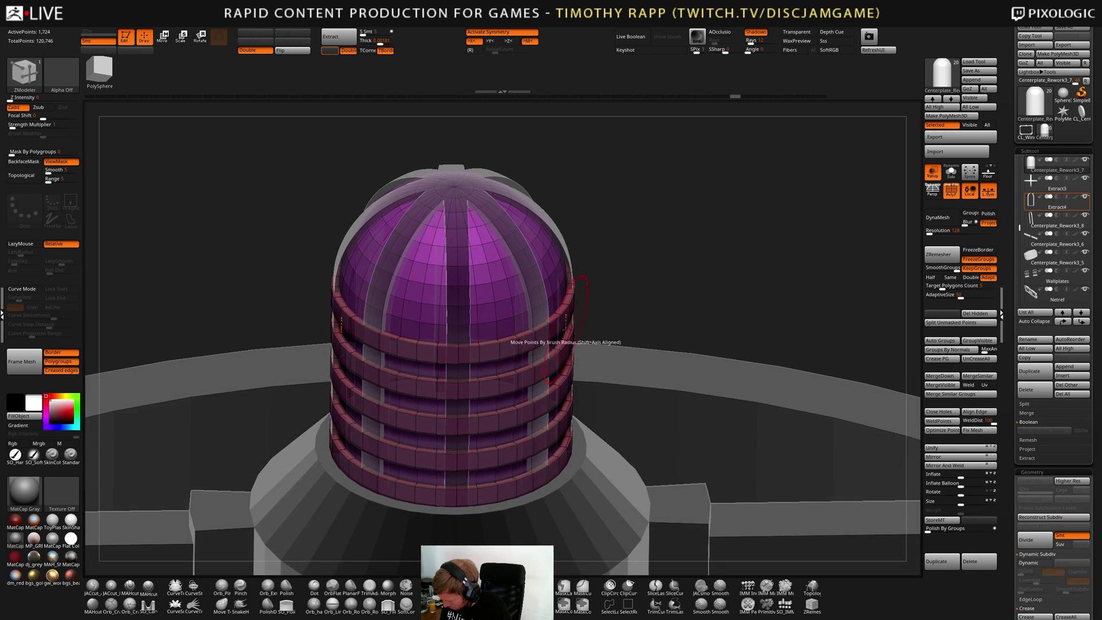
ctrl+shift+click(516, 319)
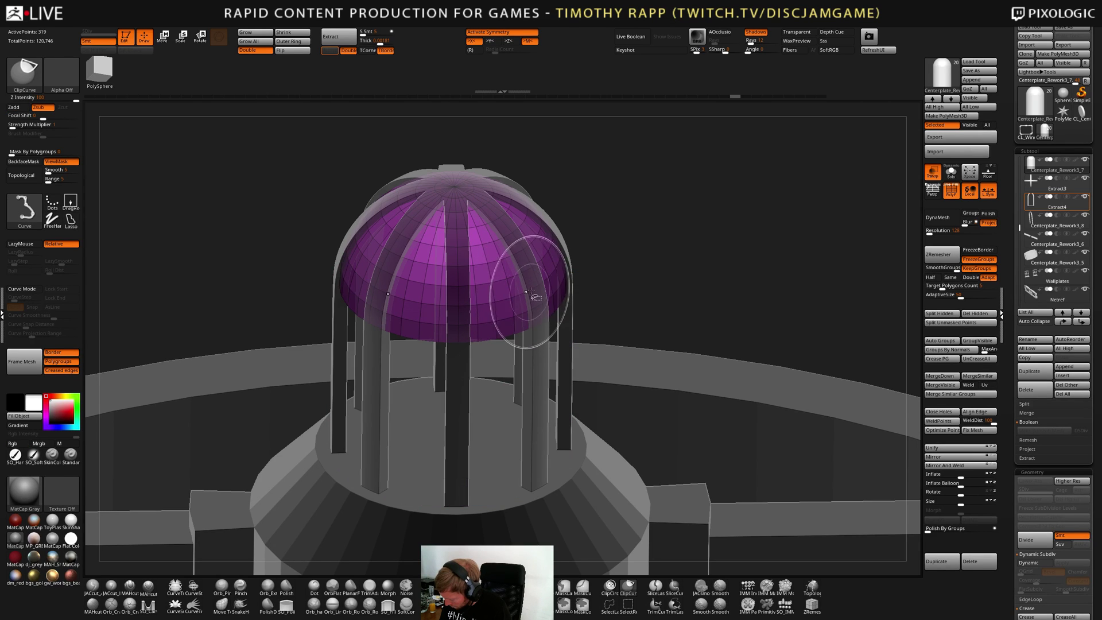
mouse_move(616, 340)
mouse_down()
mouse_move(618, 301)
mouse_move(615, 332)
mouse_up()
ctrl+shift+click(619, 301)
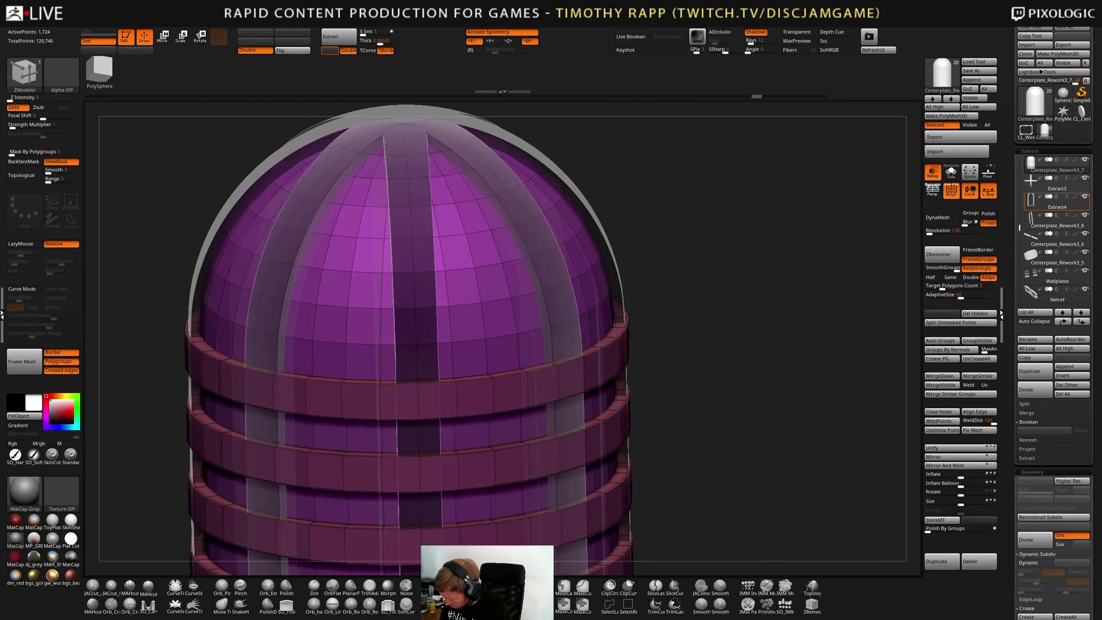
right_drag(615, 333, 633, 361)
right_drag(520, 444, 551, 396)
ctrl+shift+click(567, 368)
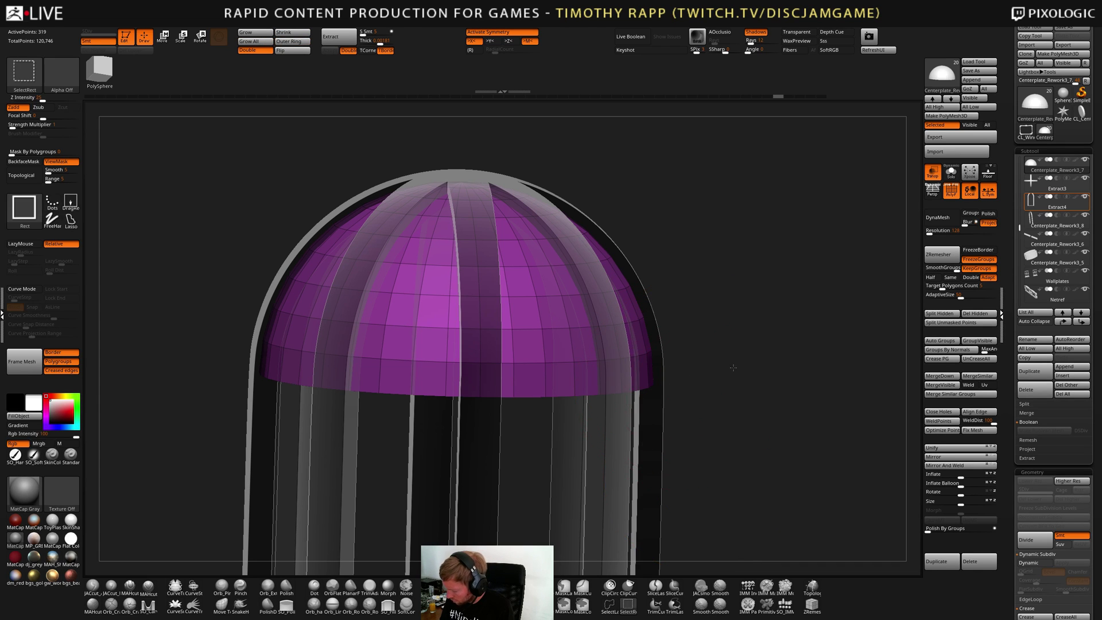
ctrl+shift+click(738, 386)
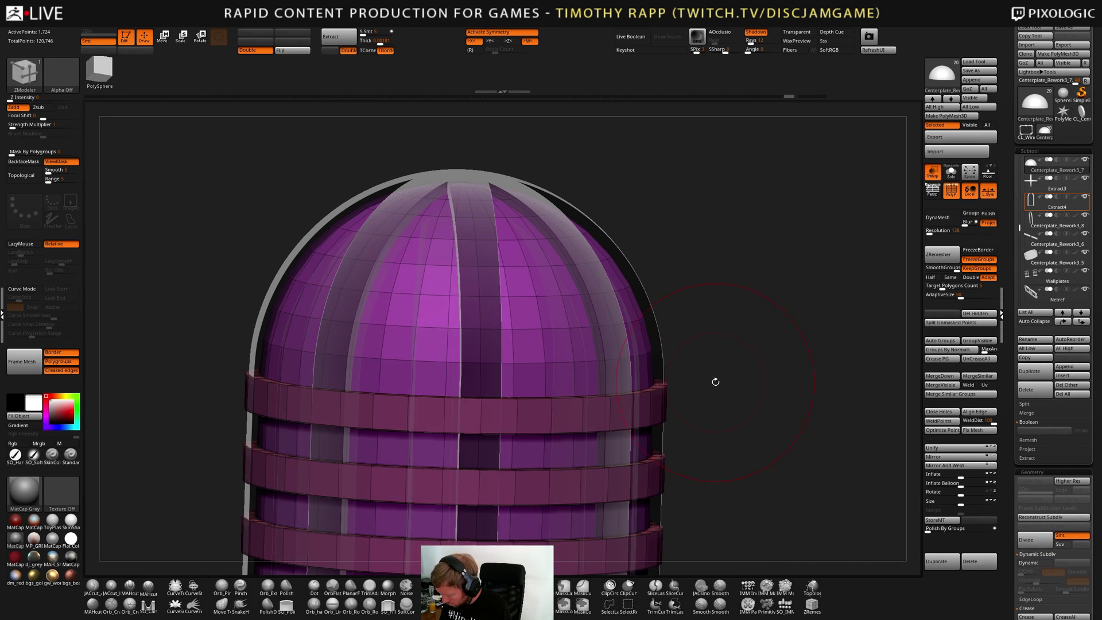
drag(714, 381, 623, 407)
ctrl+shift+click(624, 408)
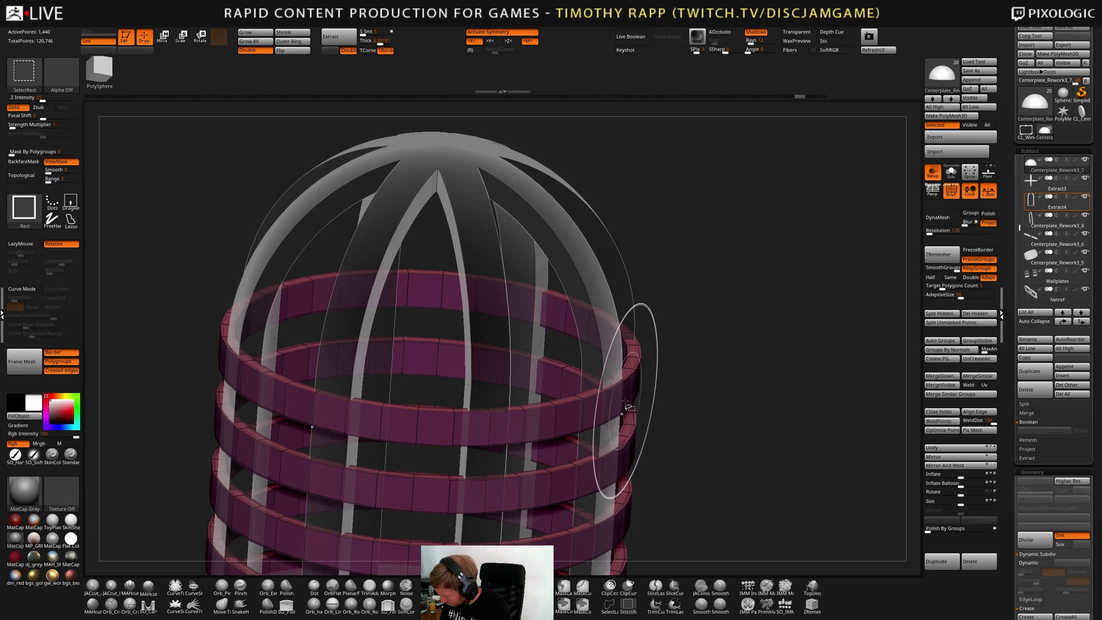
ctrl+shift+click(628, 407)
mouse_move(644, 401)
shift+mouse_down()
mouse_move(689, 342)
mouse_move(664, 430)
mouse_move(668, 402)
mouse_move(655, 422)
mouse_move(616, 318)
shift+mouse_up()
ctrl+shift+click(668, 402)
Undo the ring extrusions on the capsule and compare the flat bands with the slightly raised version
key(ctrl+z)
key(ctrl+z)
key(ctrl+z)
key(ctrl+z)
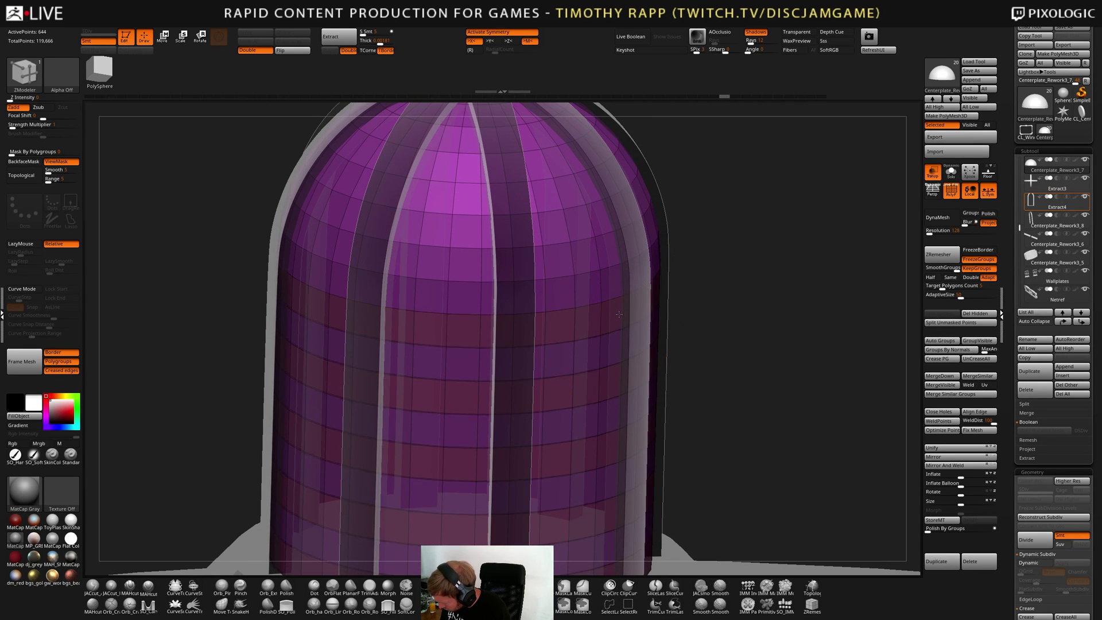
key(ctrl+shift+z)
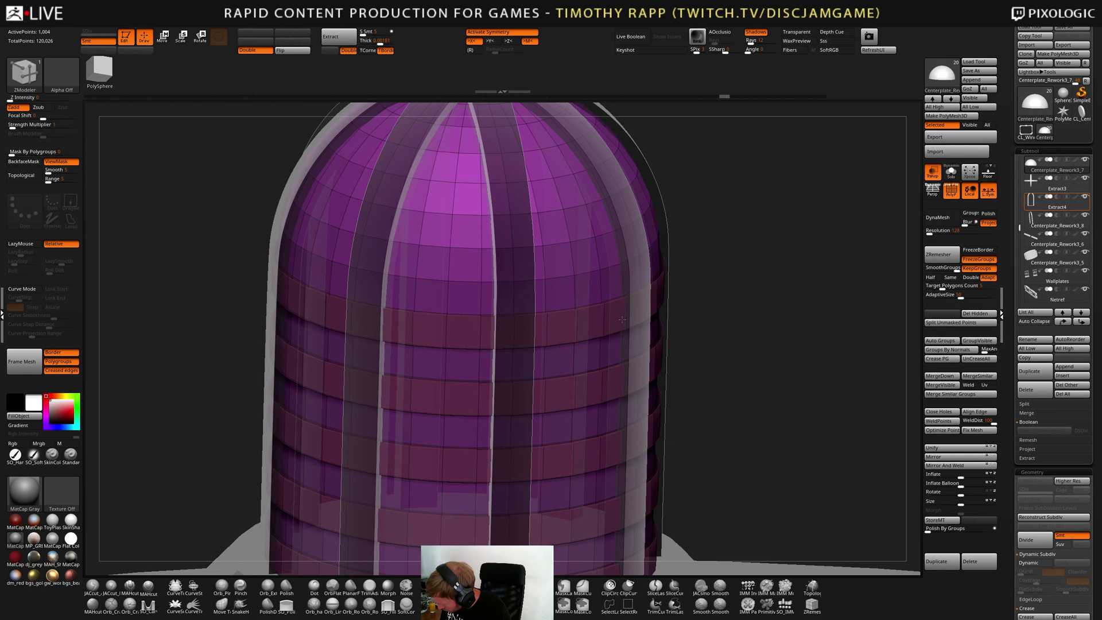
scroll(633, 308, up, 3)
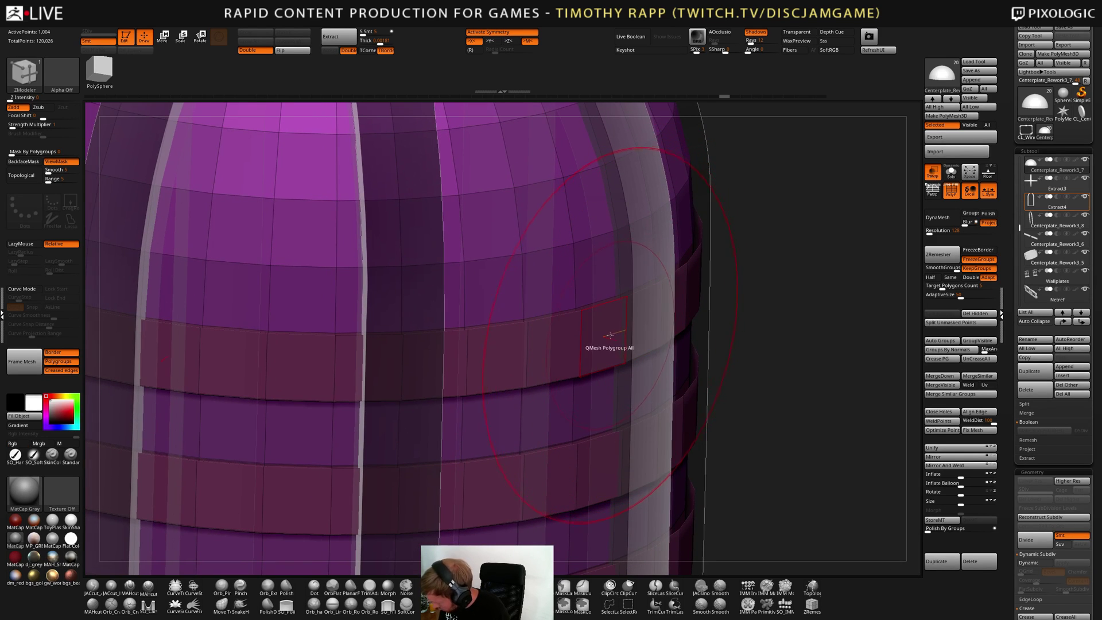
Hide the flat horizontal band polygroup on the capsule and split it off into its own subtool
ctrl+shift+click(574, 247)
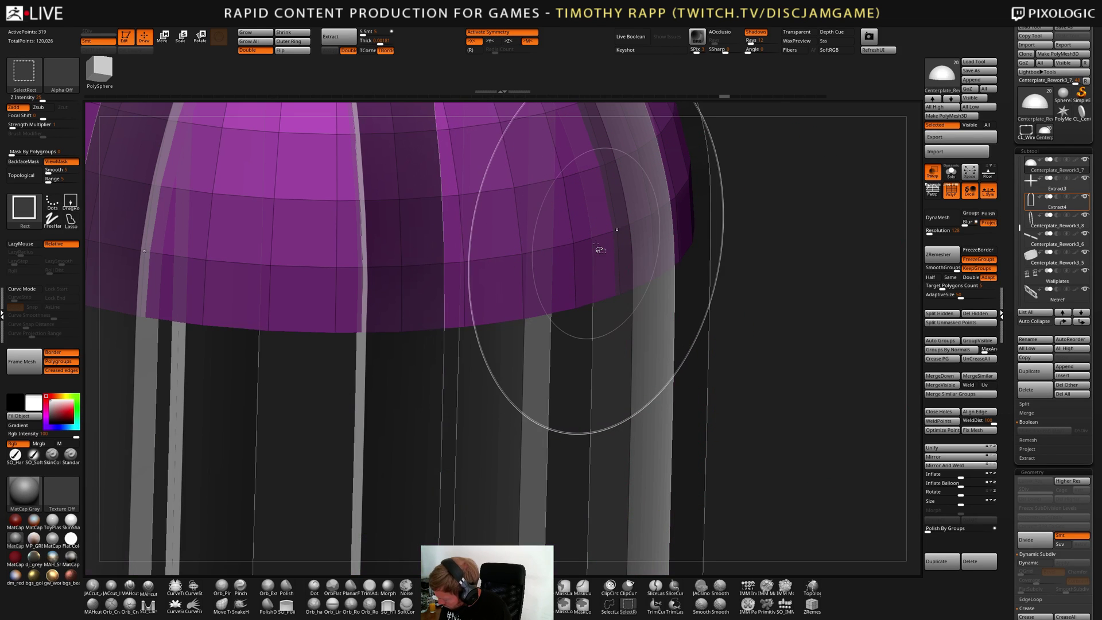
ctrl+shift+click(599, 246)
alt+drag(700, 363, 708, 384)
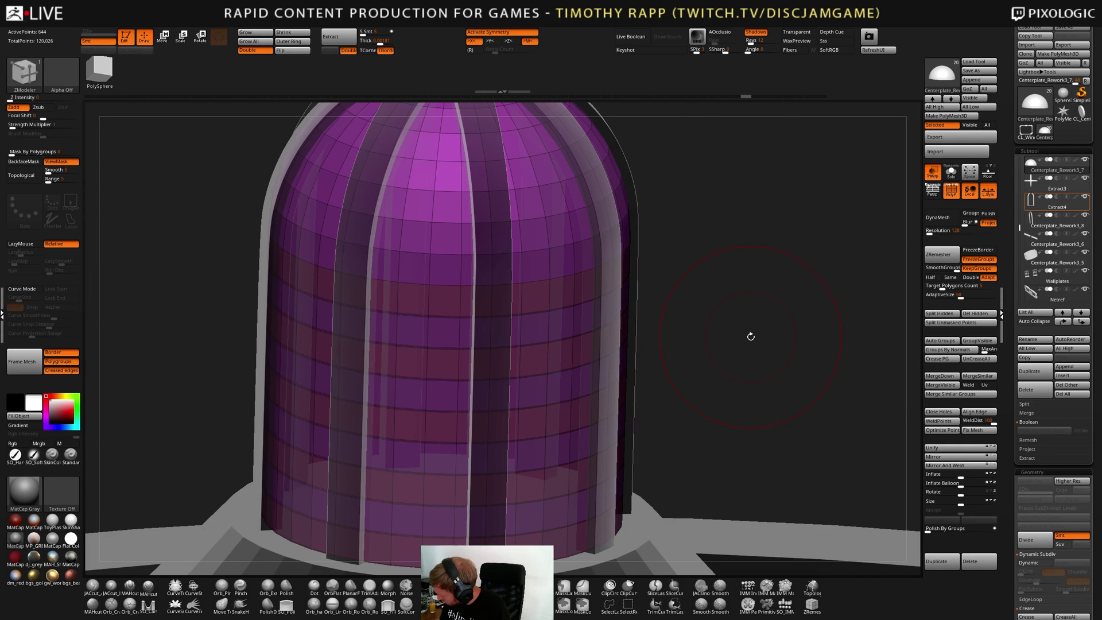
click(938, 314)
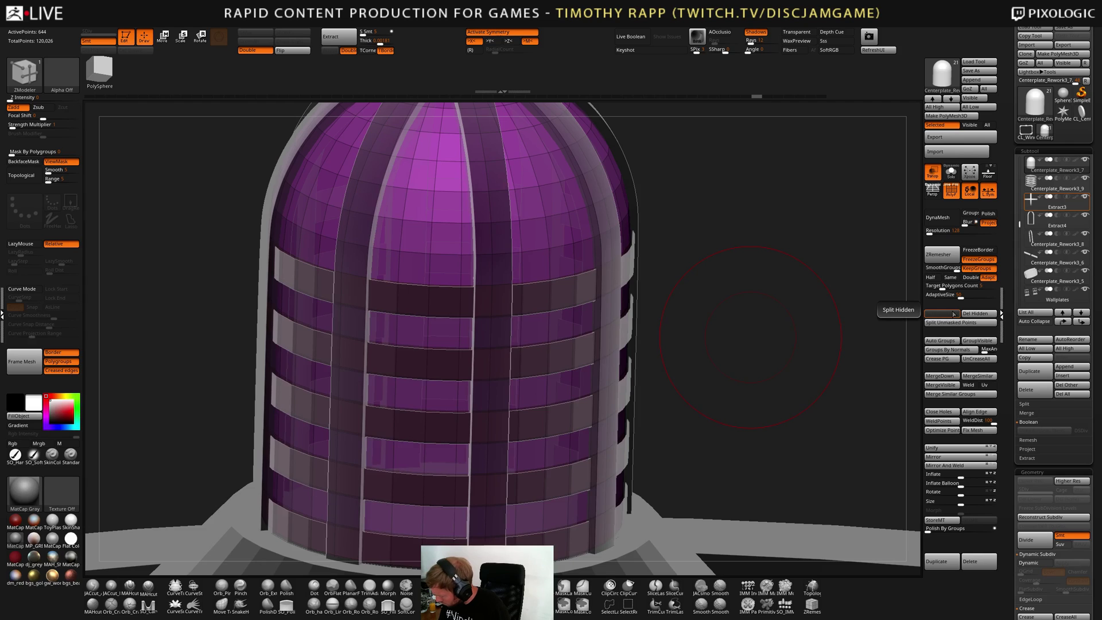
Turn off transparency, select the split-off bands subtool and extrude its bands outward into solid rings with QMesh
click(936, 178)
alt+drag(793, 241, 697, 324)
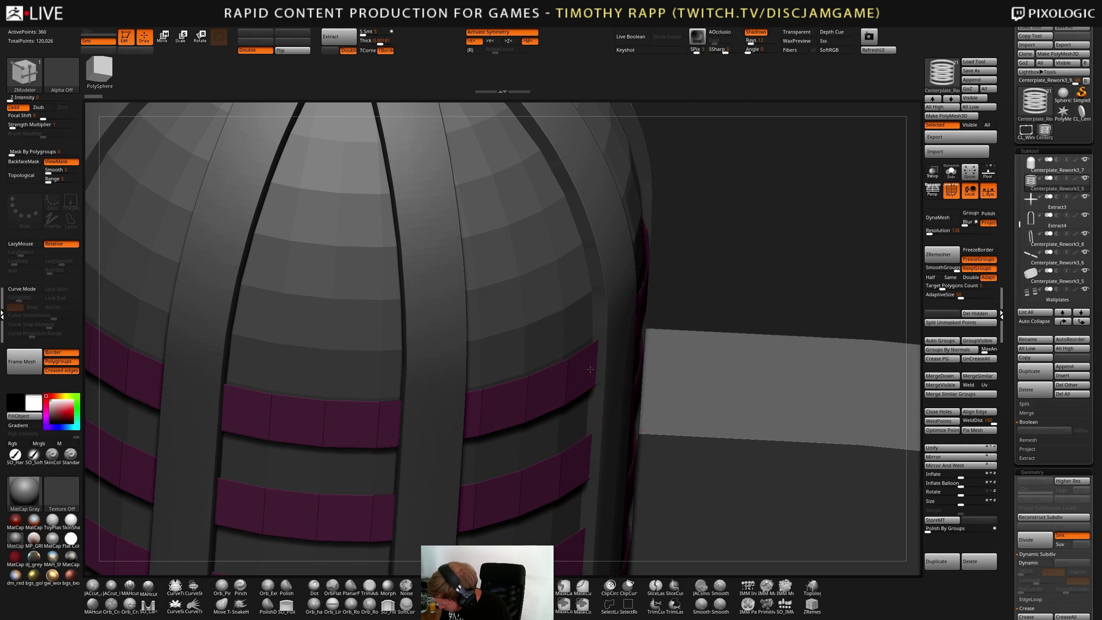
drag(590, 370, 603, 373)
right_drag(604, 373, 569, 370)
Isolate the rings subtool in Solo mode and thicken all rings slightly with QMesh
key(ctrl+shift+s)
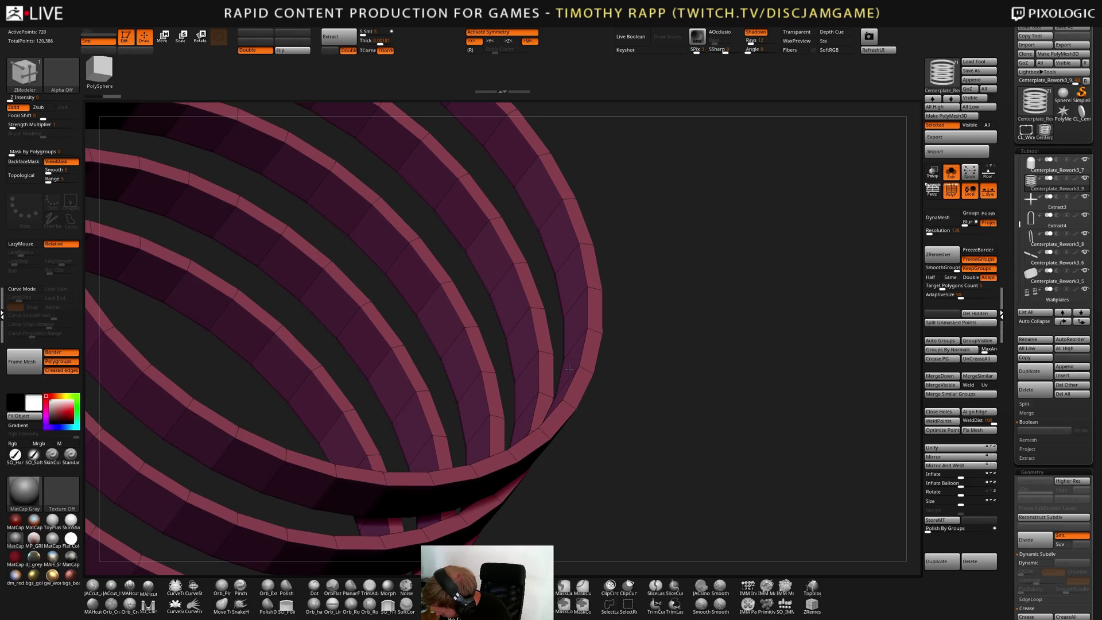
key(space)
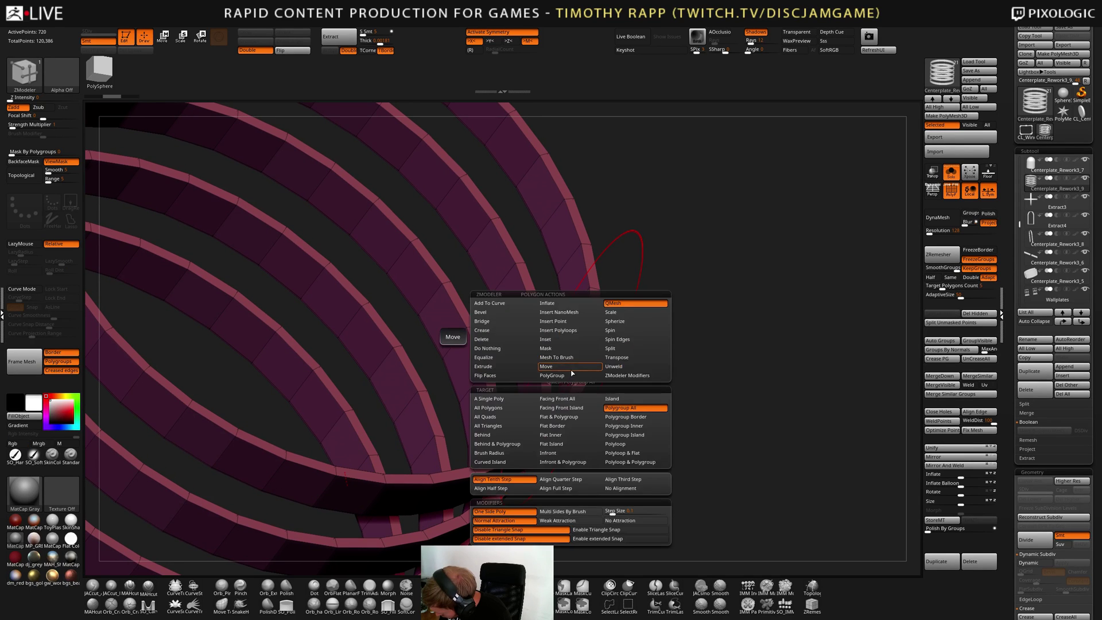
key(shift+space)
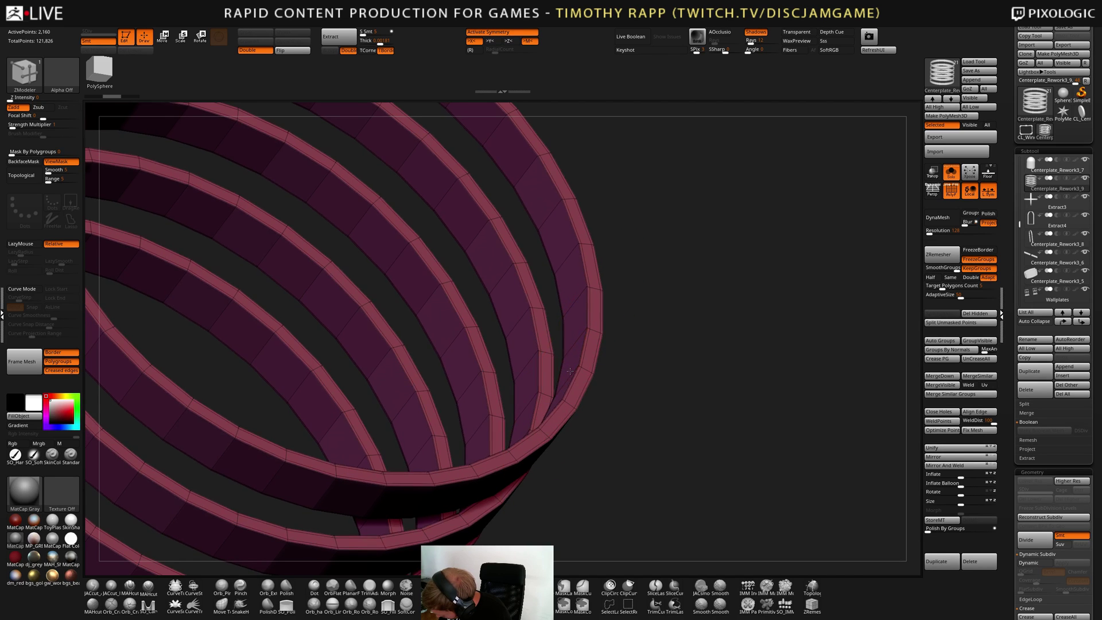
drag(570, 371, 563, 370)
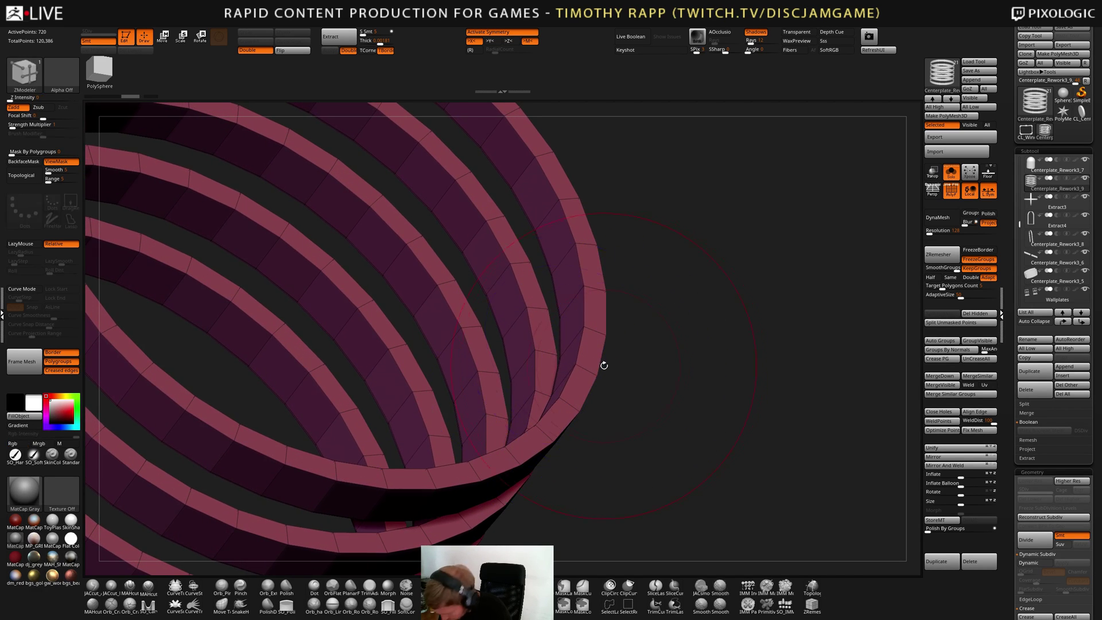
Turn off Solo and the polyframe and examine the ringed capsule on the full model
key(alt+s)
mouse_move(618, 401)
mouse_down()
mouse_move(625, 376)
mouse_move(647, 399)
mouse_move(495, 427)
mouse_move(695, 383)
mouse_move(588, 392)
mouse_up()
key(shift+f)
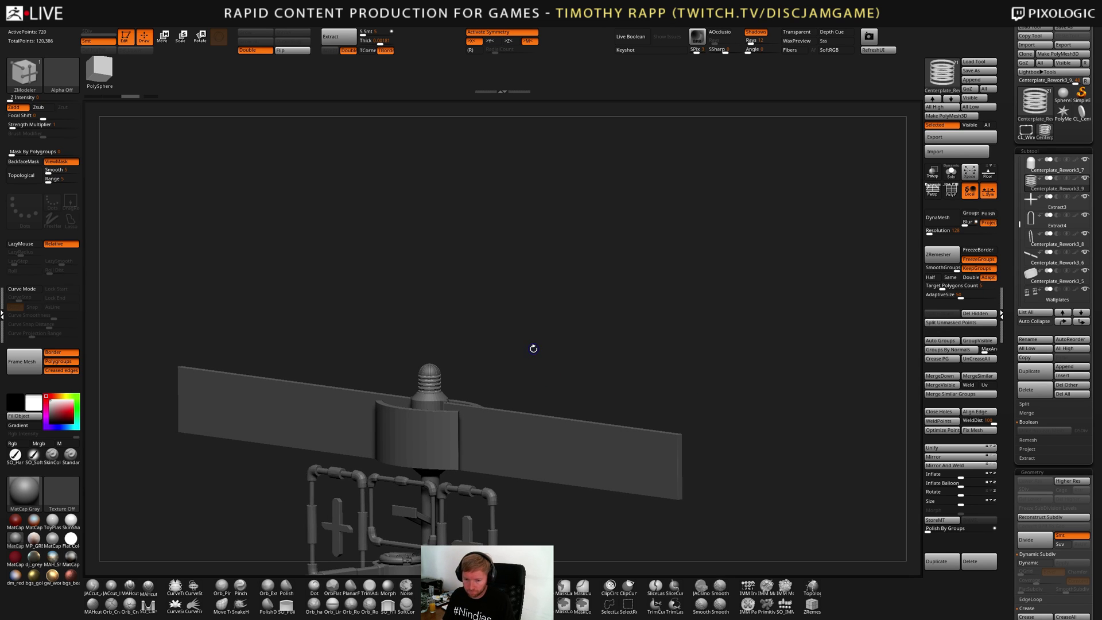
ctrl+right_drag(660, 333, 619, 399)
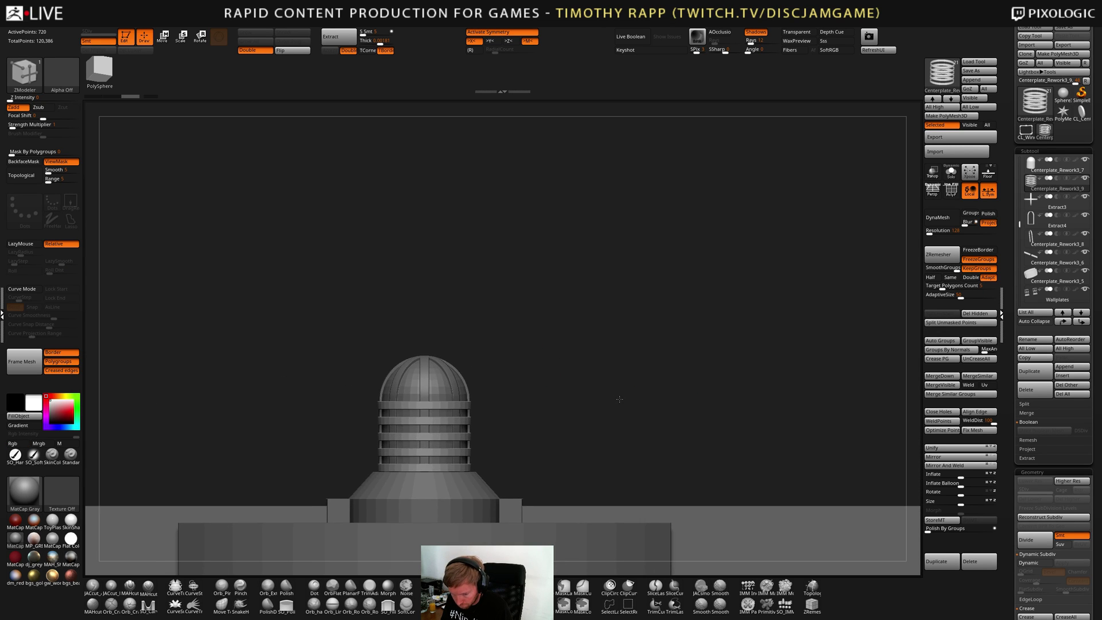
Select the vertical arch strips subtool Extract3 on the capsule, duplicate it and replace the duplicate with a Cylinder 3D primitive
drag(619, 399, 470, 421)
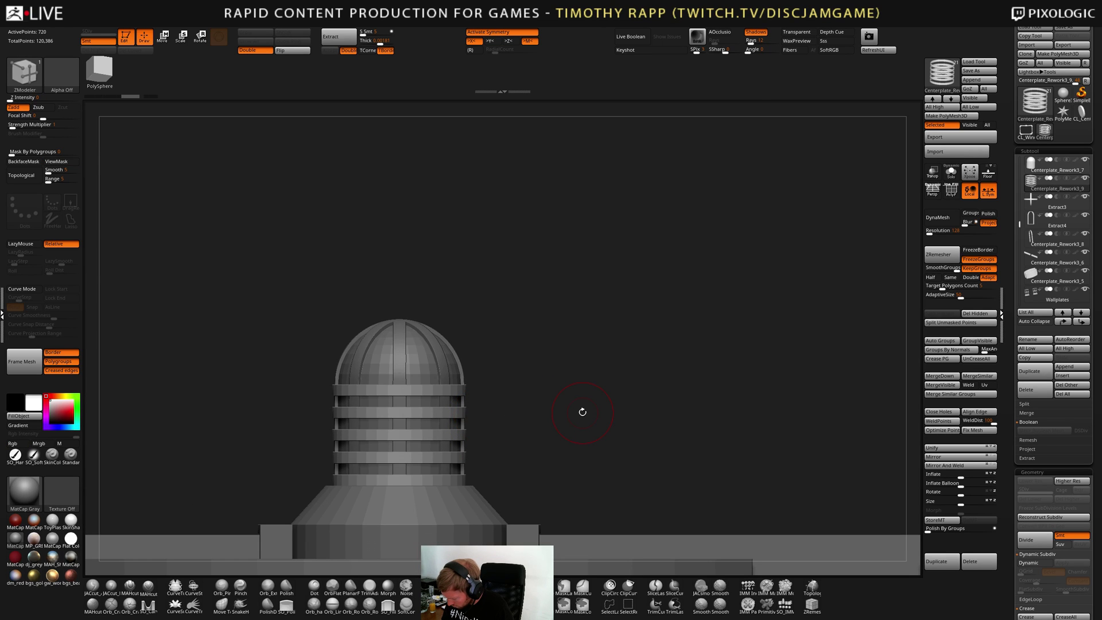
key(Up)
key(Up)
key(Down)
key(Down)
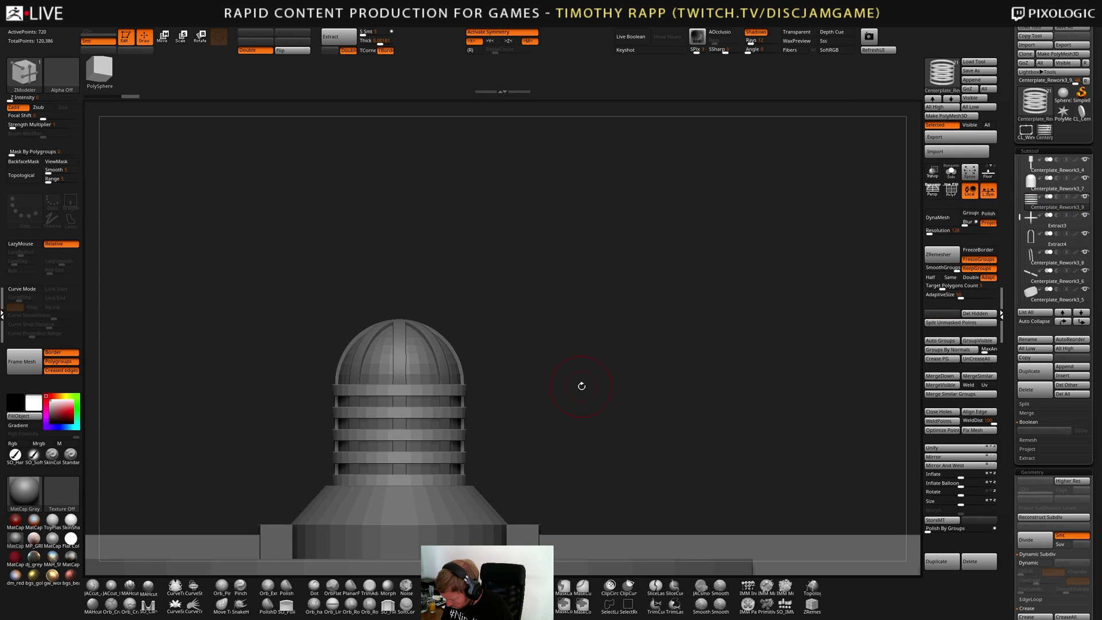
key(Down)
drag(615, 373, 603, 403)
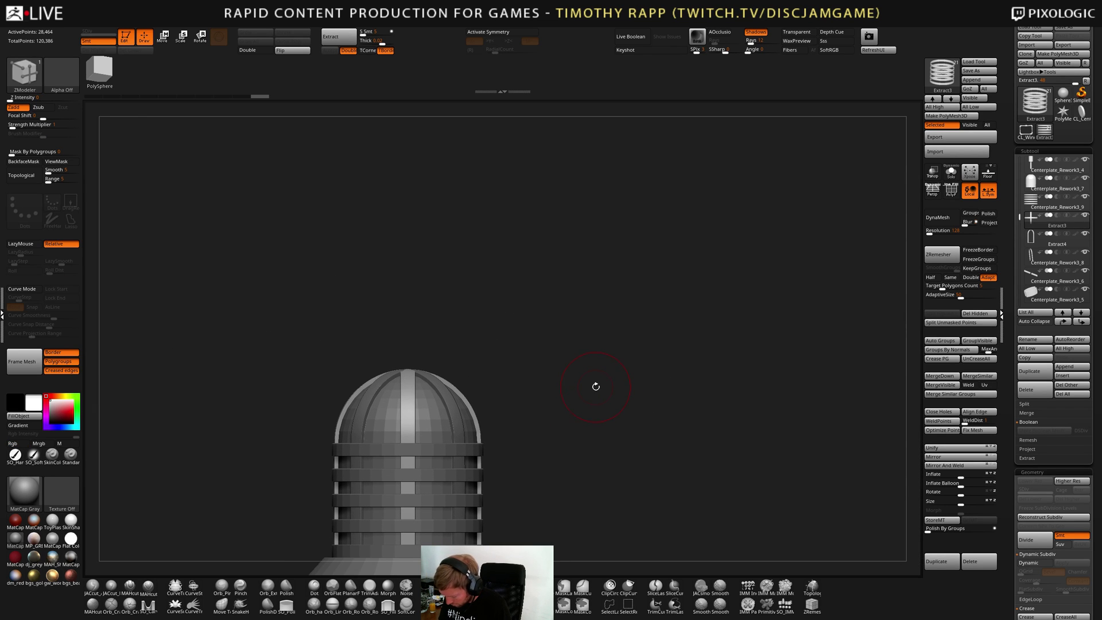
click(1032, 371)
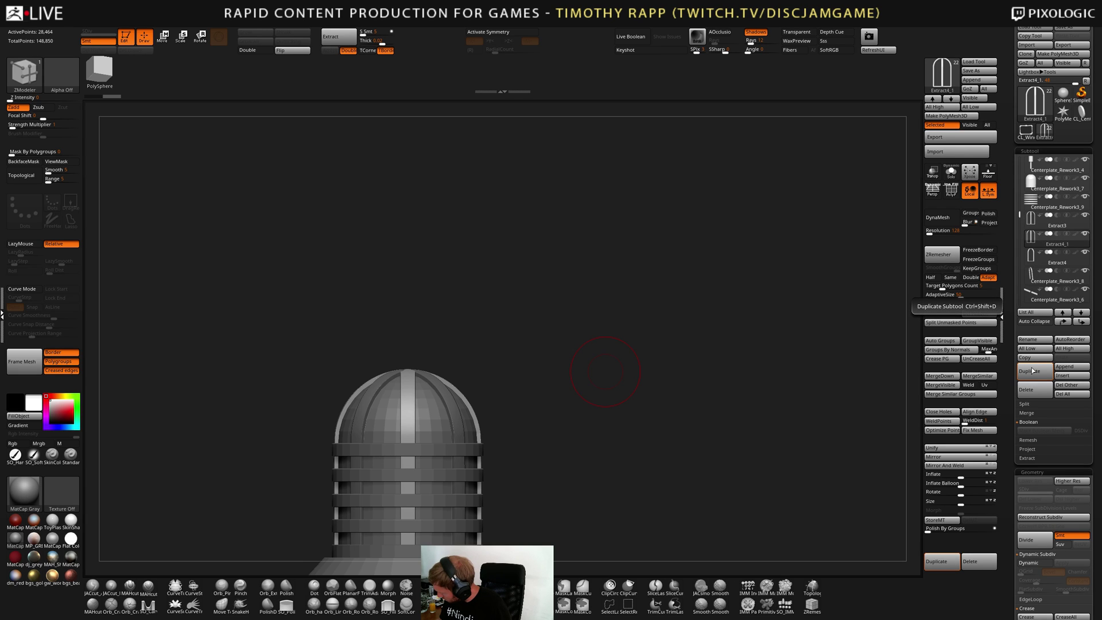
key(w)
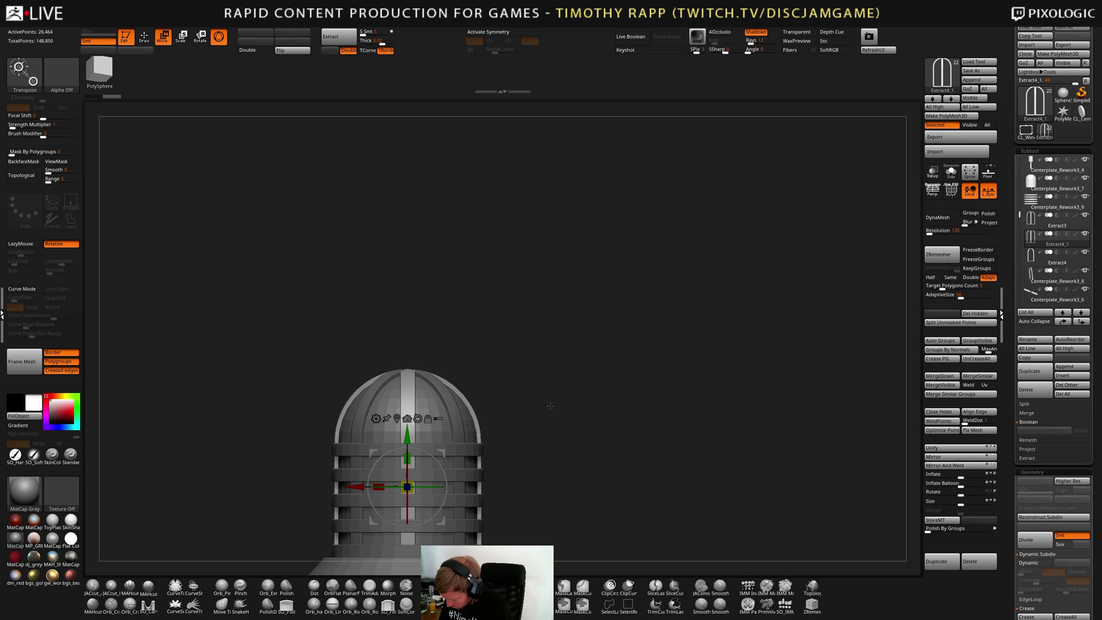
click(376, 418)
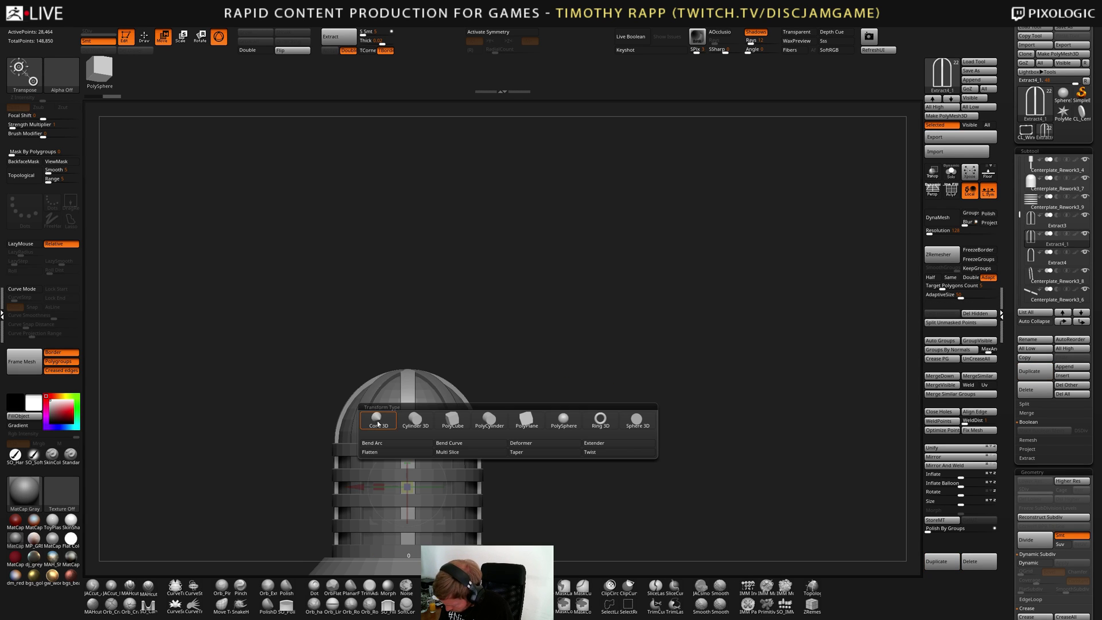
click(416, 422)
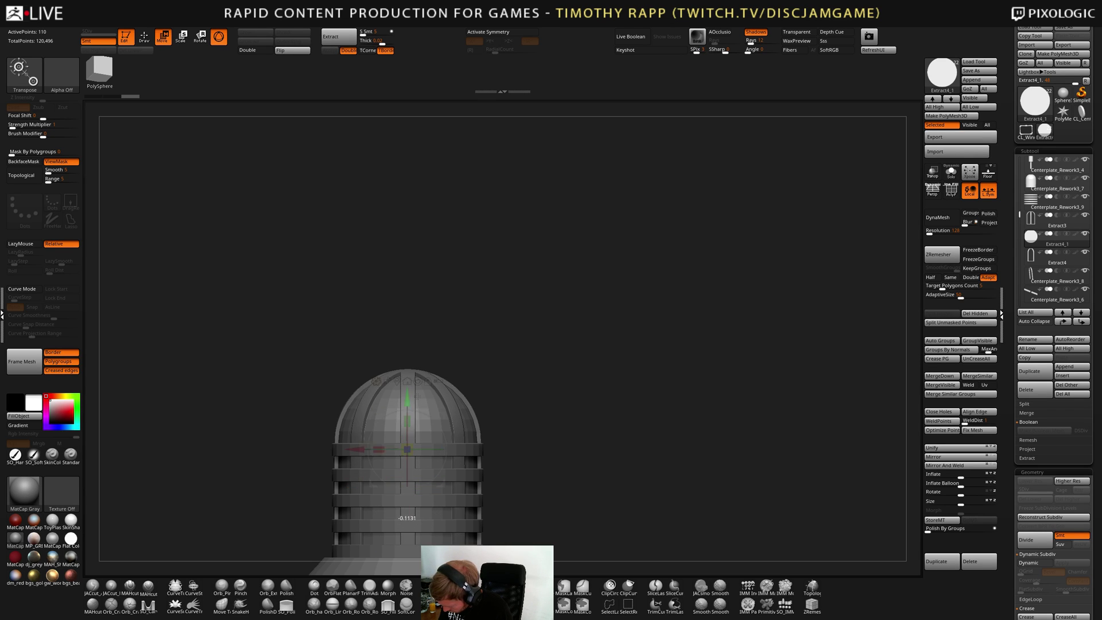
Move the cylinder to the top of the dome and scale it down into a small, flat cap disc
drag(405, 488, 287, 439)
mouse_move(406, 275)
mouse_down()
mouse_move(415, 348)
mouse_move(412, 320)
mouse_up()
mouse_move(533, 350)
mouse_down()
mouse_move(561, 398)
mouse_move(566, 364)
mouse_move(644, 377)
mouse_move(593, 372)
mouse_move(587, 396)
mouse_move(595, 384)
mouse_up()
key(q)
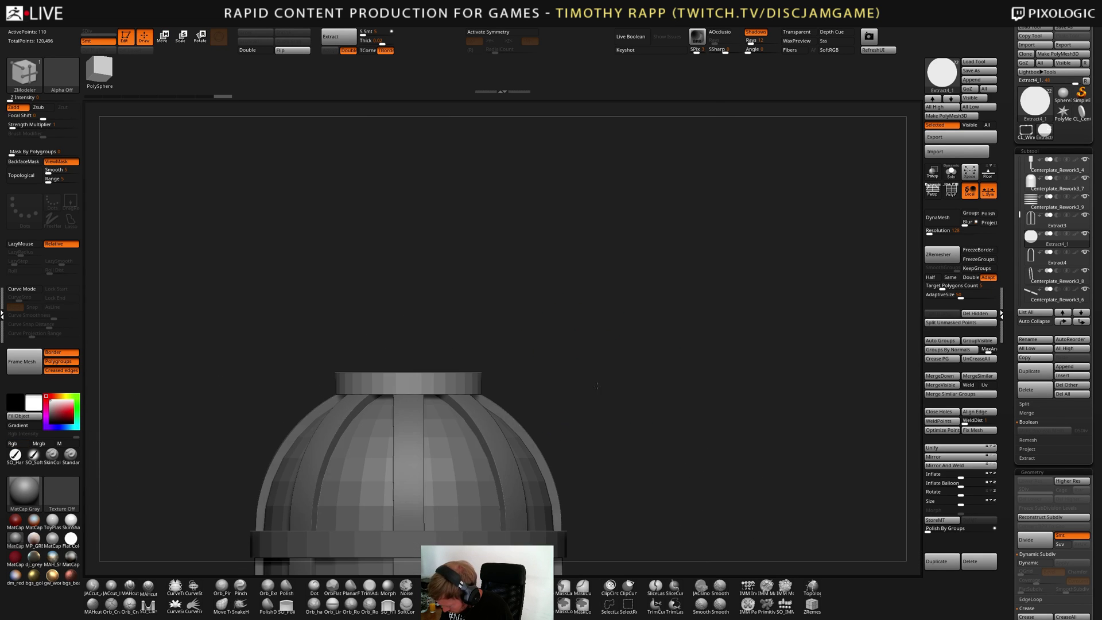
key(e)
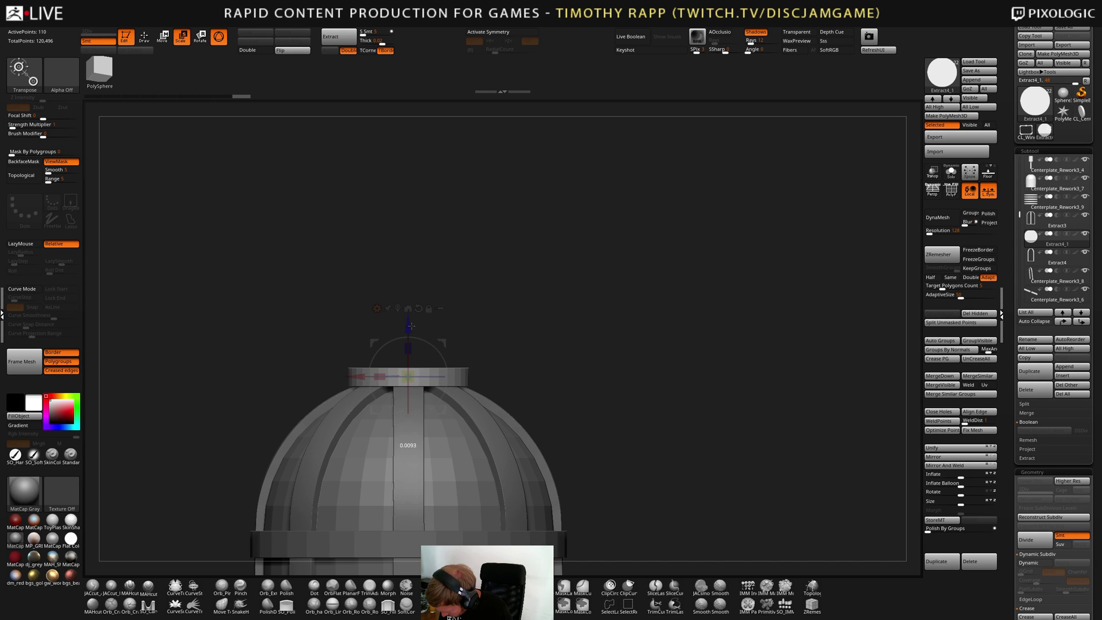
drag(412, 328, 413, 327)
mouse_move(531, 330)
mouse_down()
mouse_move(562, 353)
mouse_move(500, 368)
mouse_up()
key(q)
Select the large block at the foot of the central column and duplicate its subtool
alt+drag(668, 362, 551, 373)
shift+drag(542, 376, 530, 388)
mouse_move(644, 357)
mouse_down()
mouse_move(630, 374)
mouse_move(561, 388)
mouse_move(687, 347)
mouse_move(634, 367)
mouse_move(634, 411)
mouse_move(689, 376)
mouse_move(644, 386)
mouse_move(686, 398)
mouse_move(662, 432)
mouse_move(691, 421)
mouse_move(664, 439)
mouse_move(676, 448)
mouse_move(670, 430)
mouse_move(678, 438)
mouse_move(608, 465)
mouse_up()
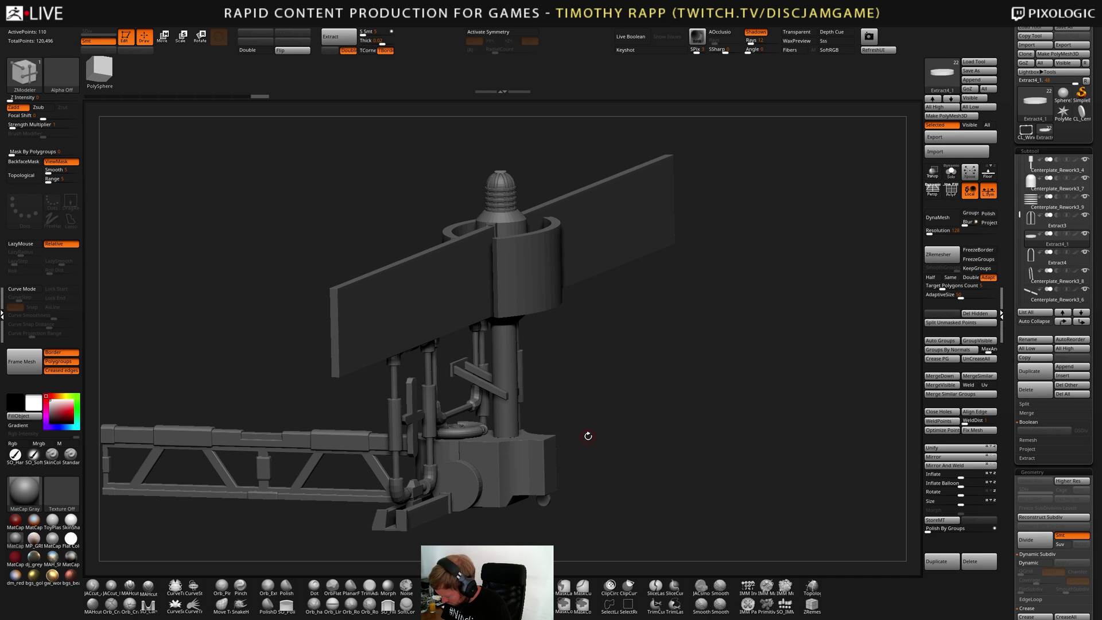
shift+drag(587, 436, 579, 466)
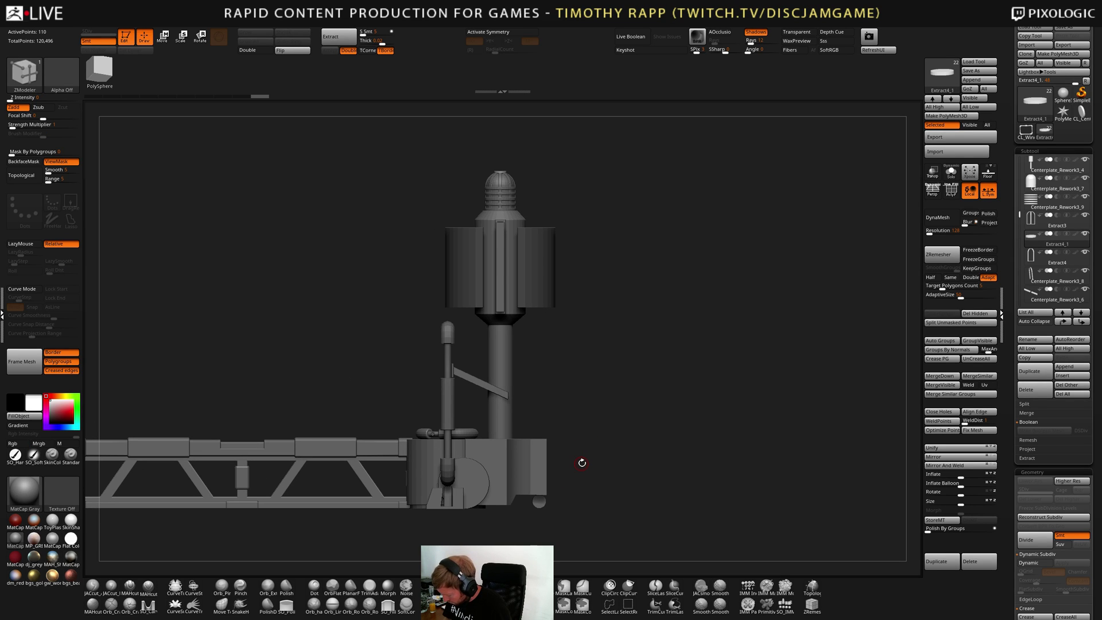
drag(564, 462, 595, 310)
alt+click(539, 465)
alt+drag(673, 415, 654, 453)
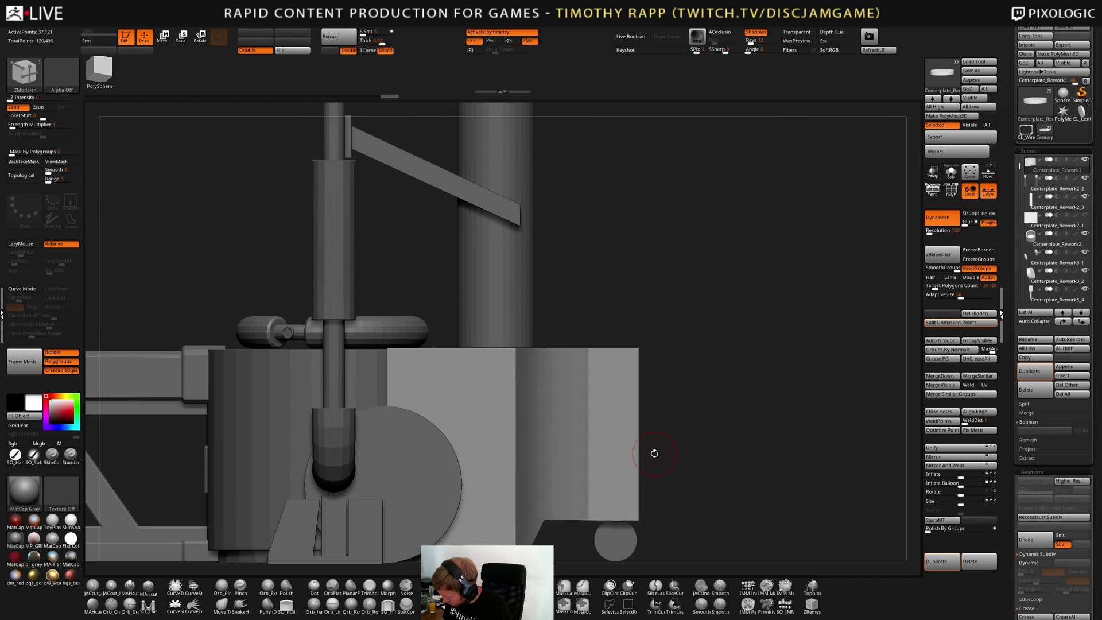
click(940, 562)
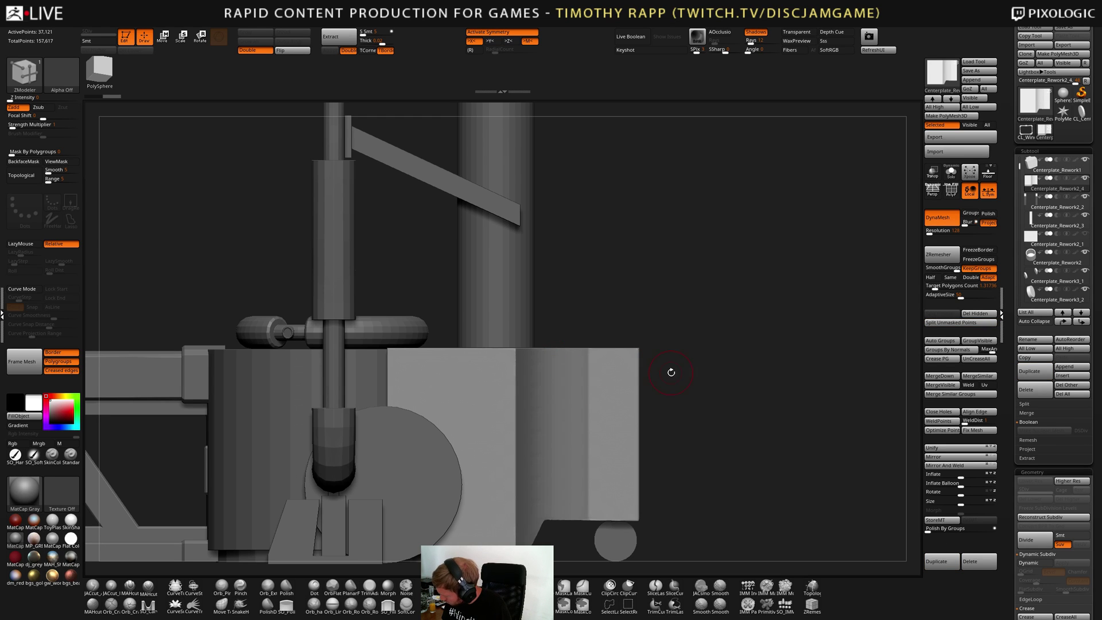
Turn off symmetry and replace the duplicated block with a Cylinder 3D primitive
key(w)
click(446, 279)
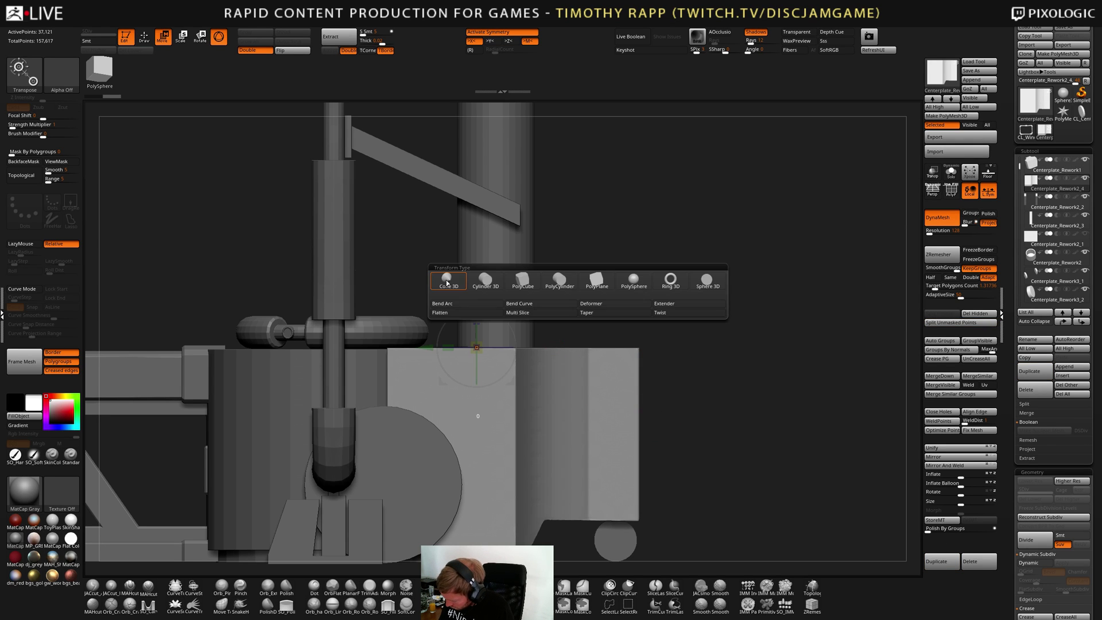
click(486, 280)
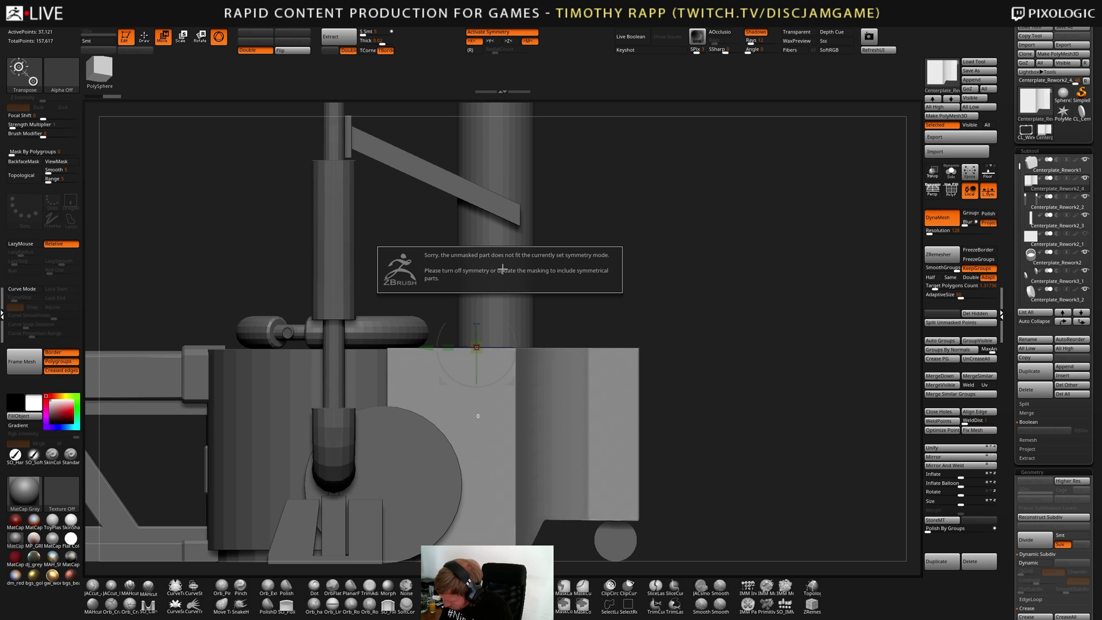
key(x)
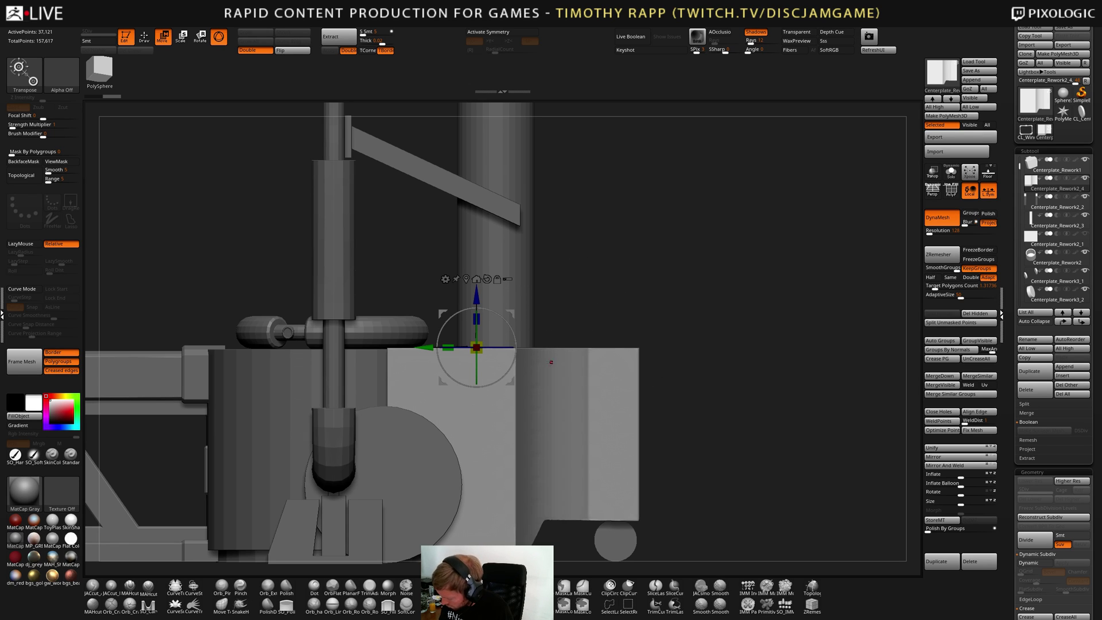
click(445, 278)
click(486, 278)
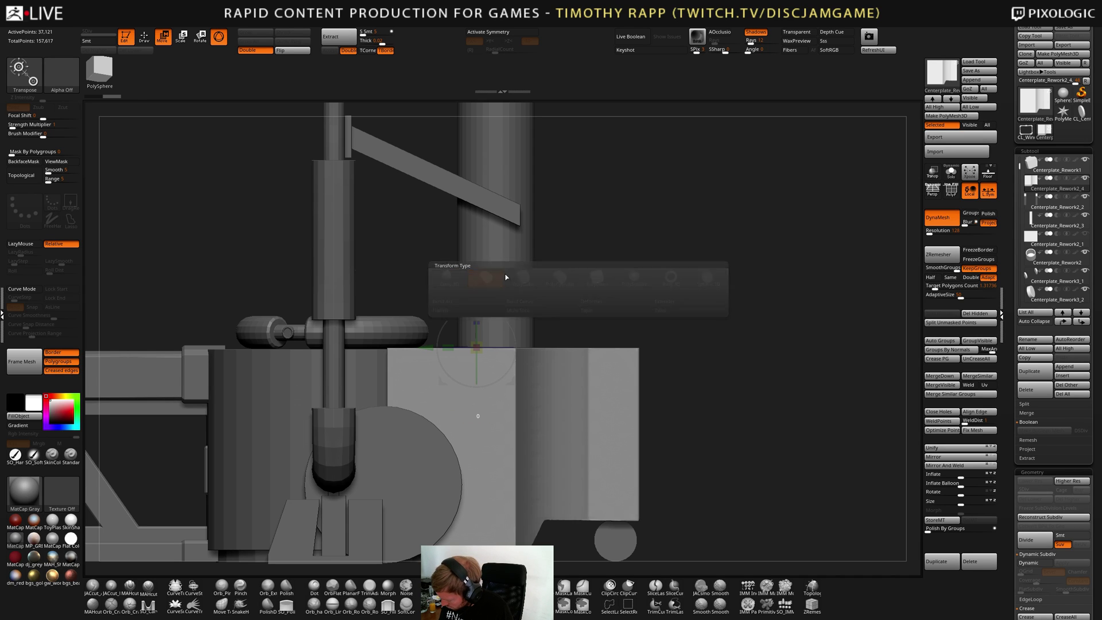
Move the cylinder to the block's outer end, stretch it vertically into a tall post and lower it
drag(449, 348, 564, 423)
key(e)
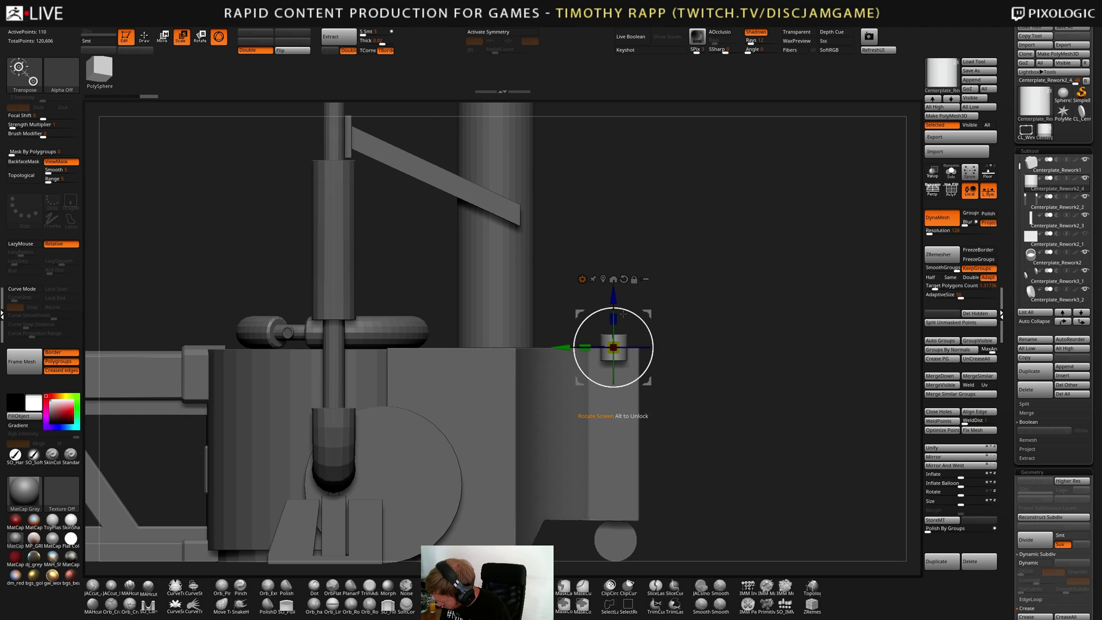
drag(613, 319, 619, 216)
key(w)
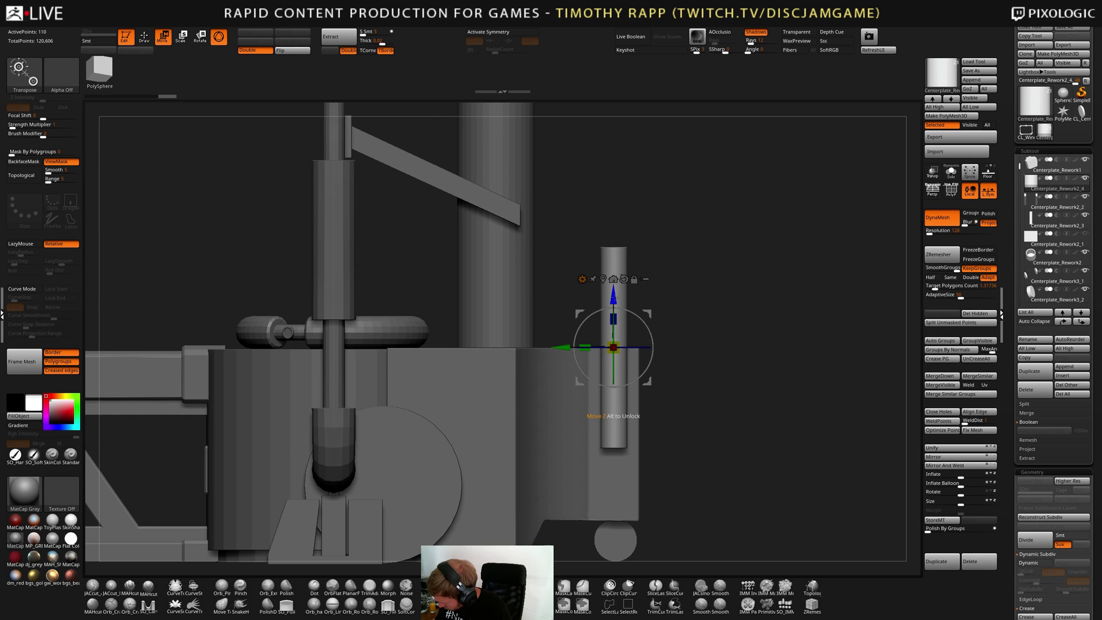
drag(621, 296, 648, 395)
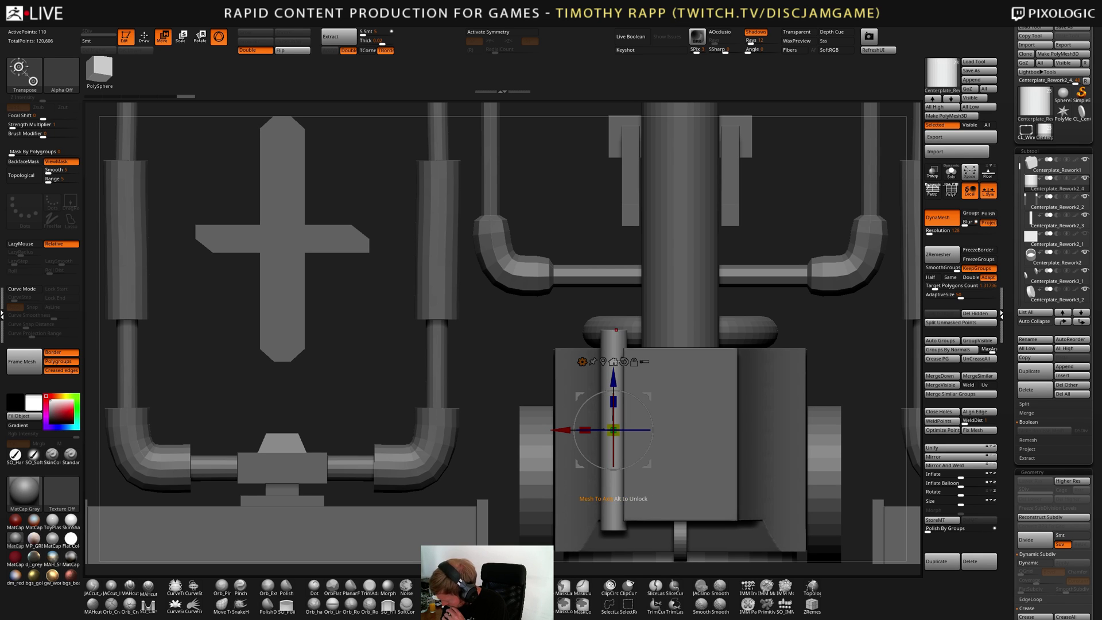
Centre the post on the block's outer end, enlarge its diameter, and shorten and lower it towards the block's height
click(615, 361)
drag(682, 513, 681, 298)
drag(677, 385, 740, 473)
drag(699, 414, 797, 407)
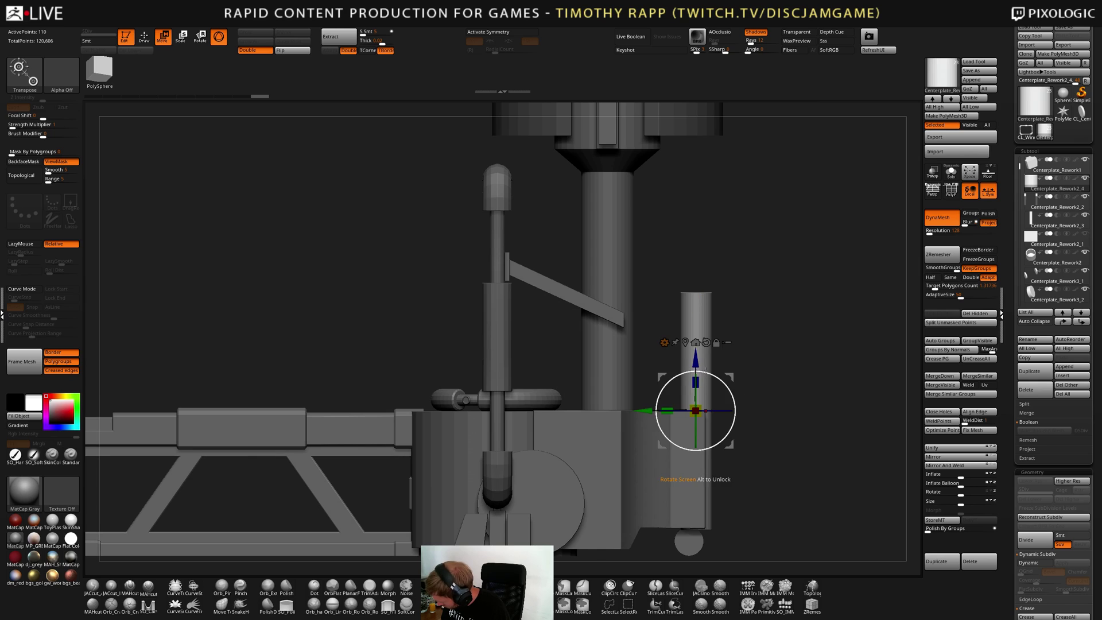
drag(696, 382, 700, 415)
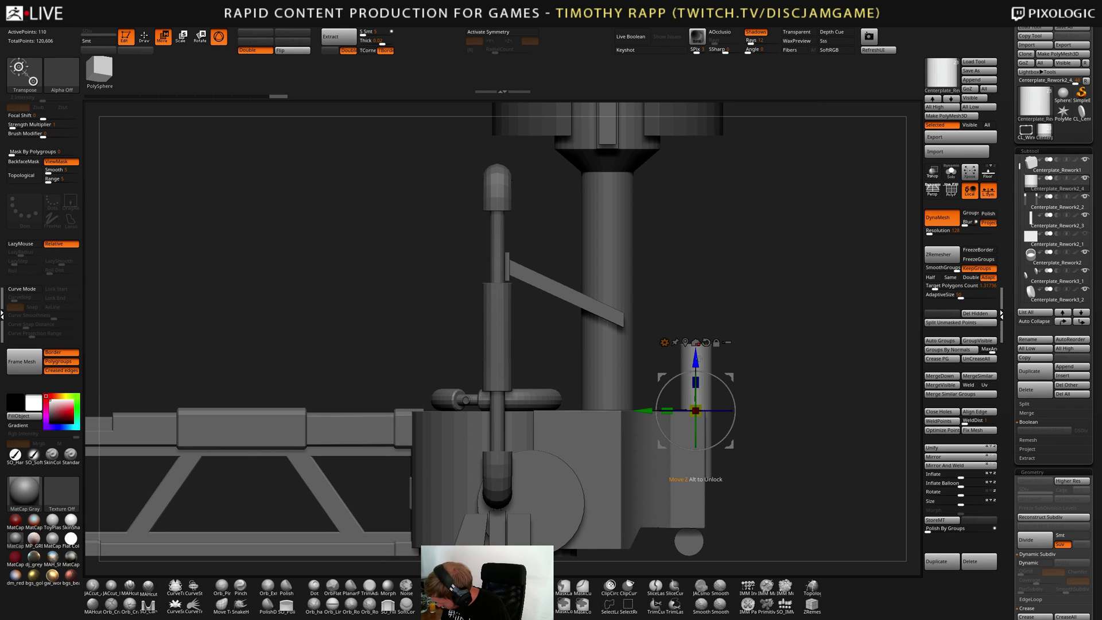
drag(700, 359, 700, 387)
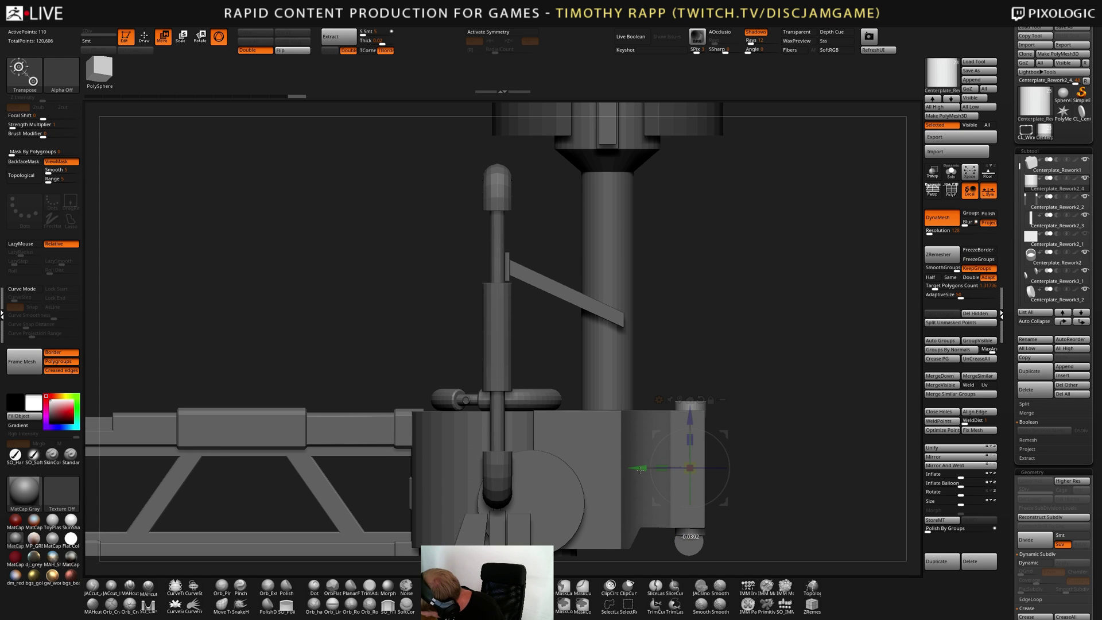
Widen the cylinder to cover the block's narrow outer end and match its height and position to the block
drag(653, 454, 732, 476)
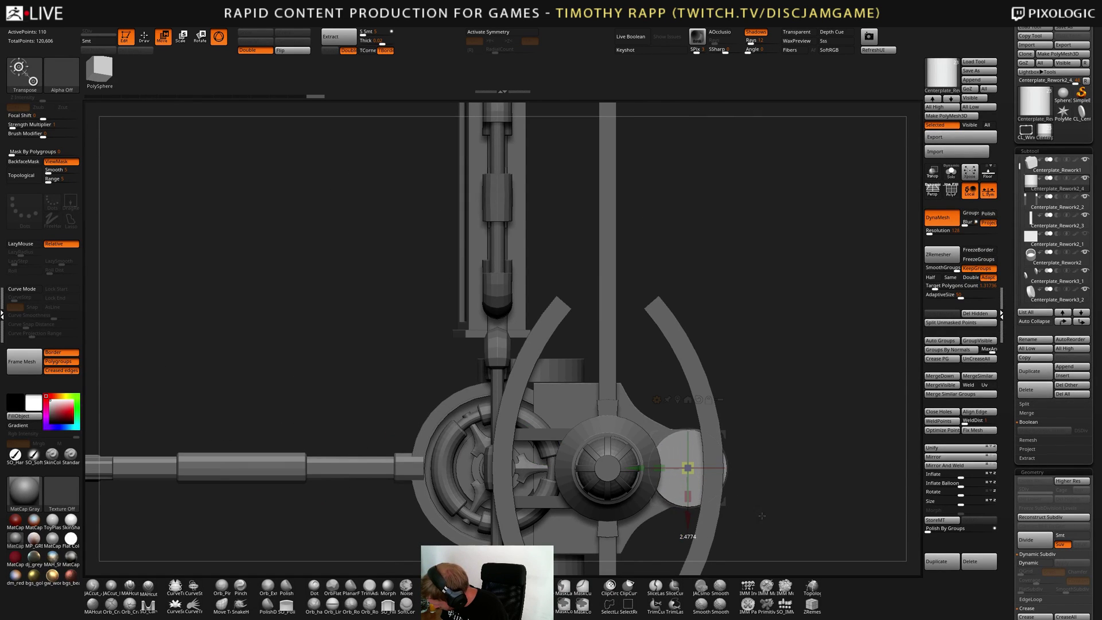
drag(765, 518, 762, 362)
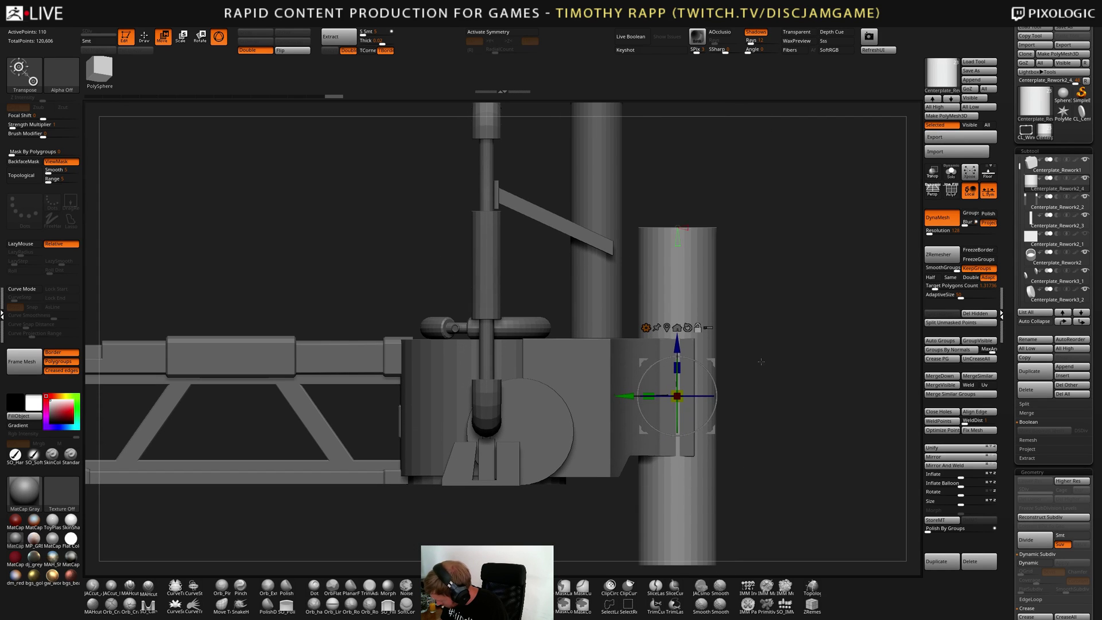
drag(677, 367, 702, 455)
drag(742, 441, 739, 411)
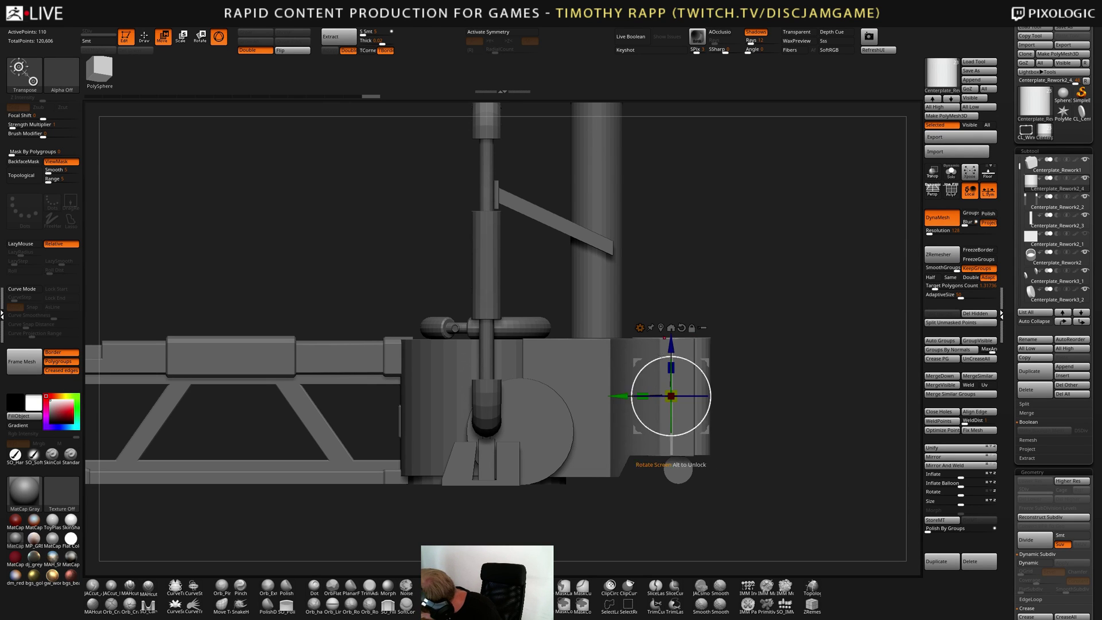
drag(678, 469, 679, 470)
mouse_move(747, 448)
mouse_down()
mouse_move(764, 414)
mouse_move(746, 416)
mouse_move(745, 381)
mouse_move(750, 445)
mouse_move(774, 445)
mouse_move(755, 465)
mouse_move(748, 434)
mouse_up()
Select the block and carve its protruding outer end back inside the cylinder with the ClayTubes brush, smoothing the carved edge
key(q)
alt+click(591, 414)
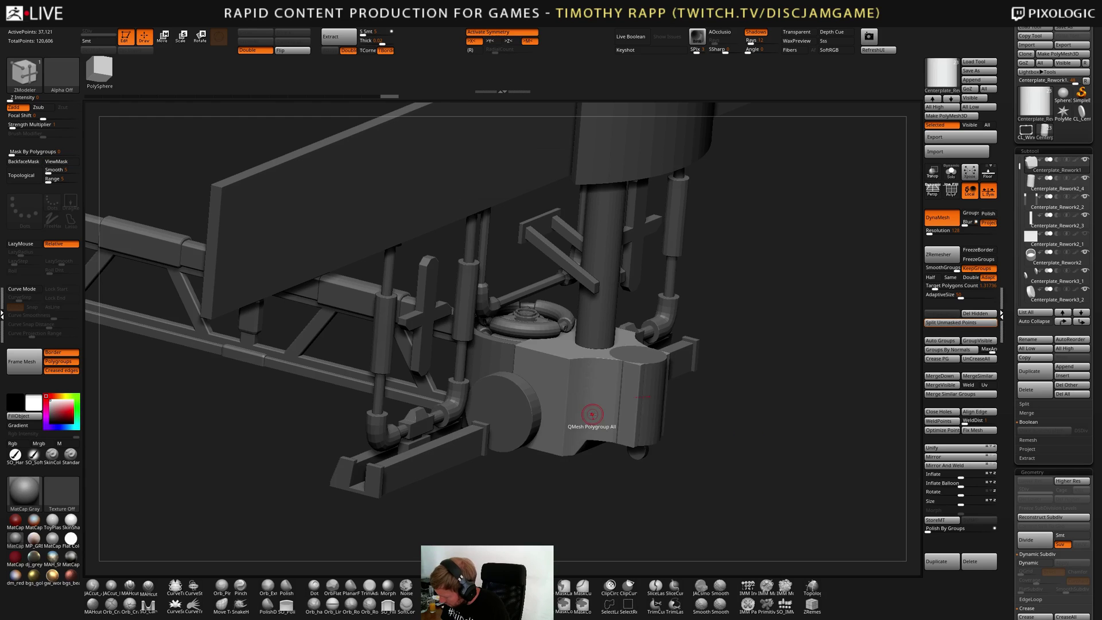
mouse_move(681, 443)
mouse_down()
mouse_move(665, 466)
mouse_move(677, 430)
mouse_move(669, 412)
mouse_move(648, 408)
mouse_move(647, 366)
mouse_up()
key(b)
key(c)
key(t)
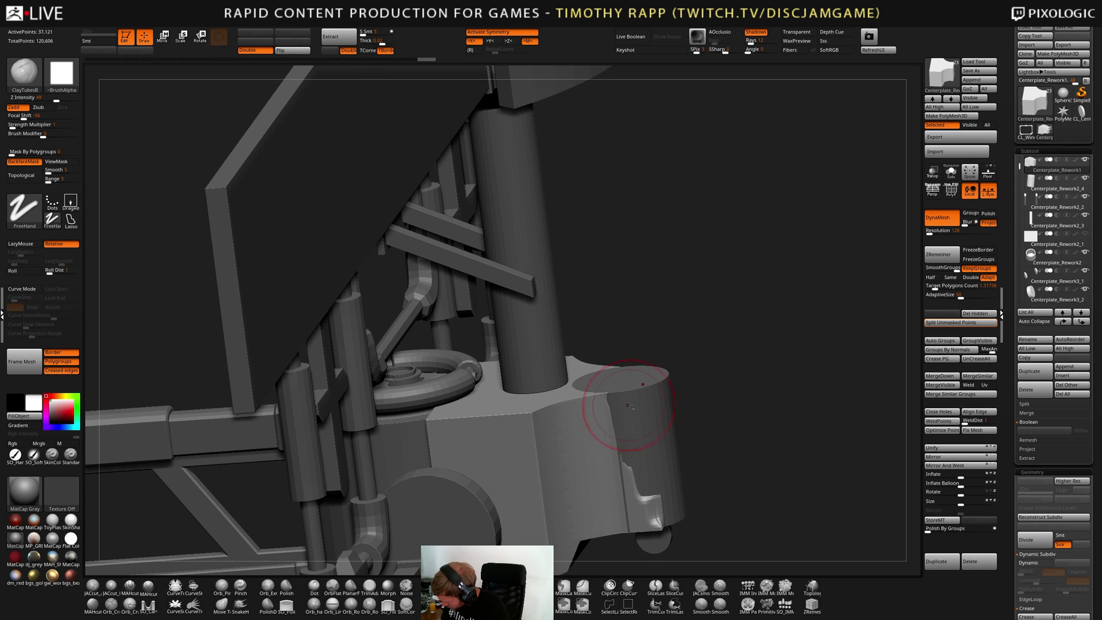
mouse_move(629, 406)
right_down()
mouse_move(660, 518)
mouse_move(636, 468)
mouse_move(663, 454)
mouse_move(660, 509)
right_up()
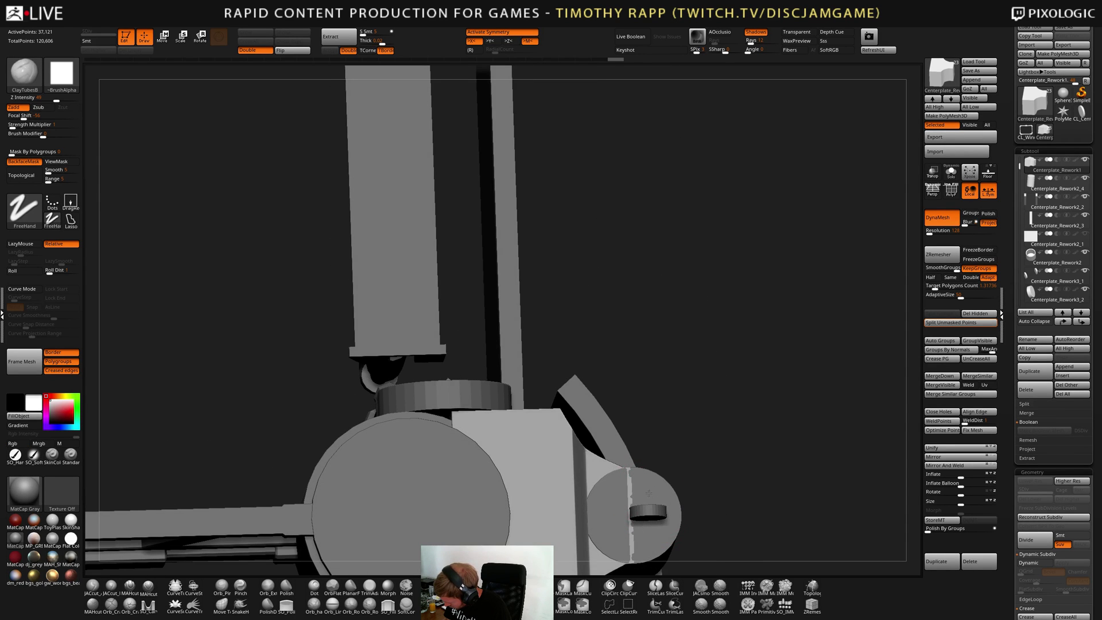
right_drag(662, 456, 642, 405)
key(shift+f)
key(shift+f)
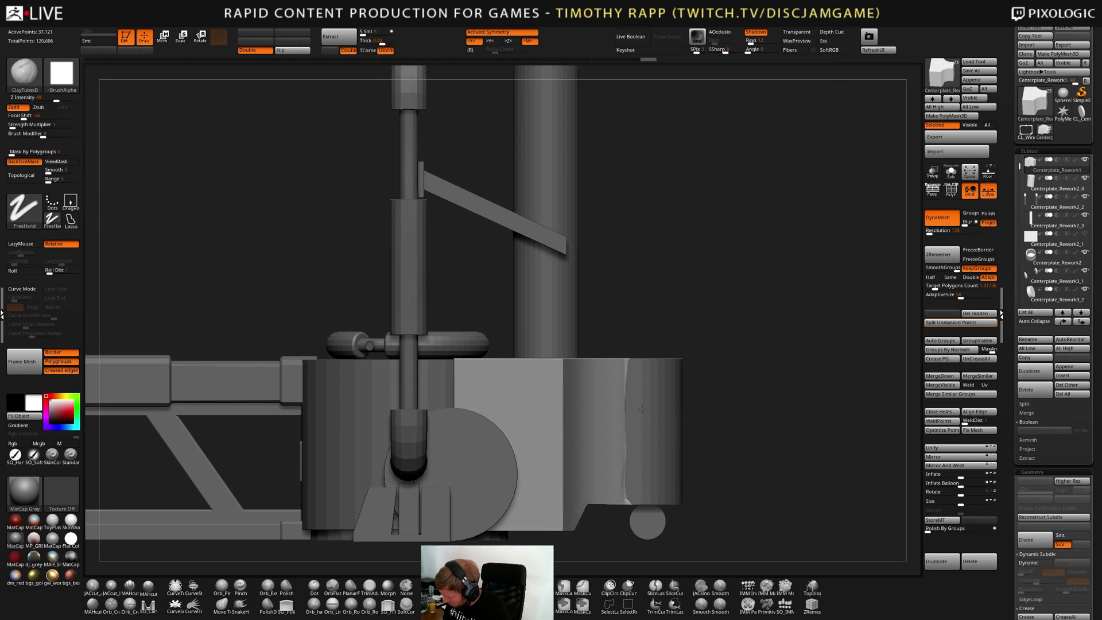
right_drag(637, 425, 627, 459)
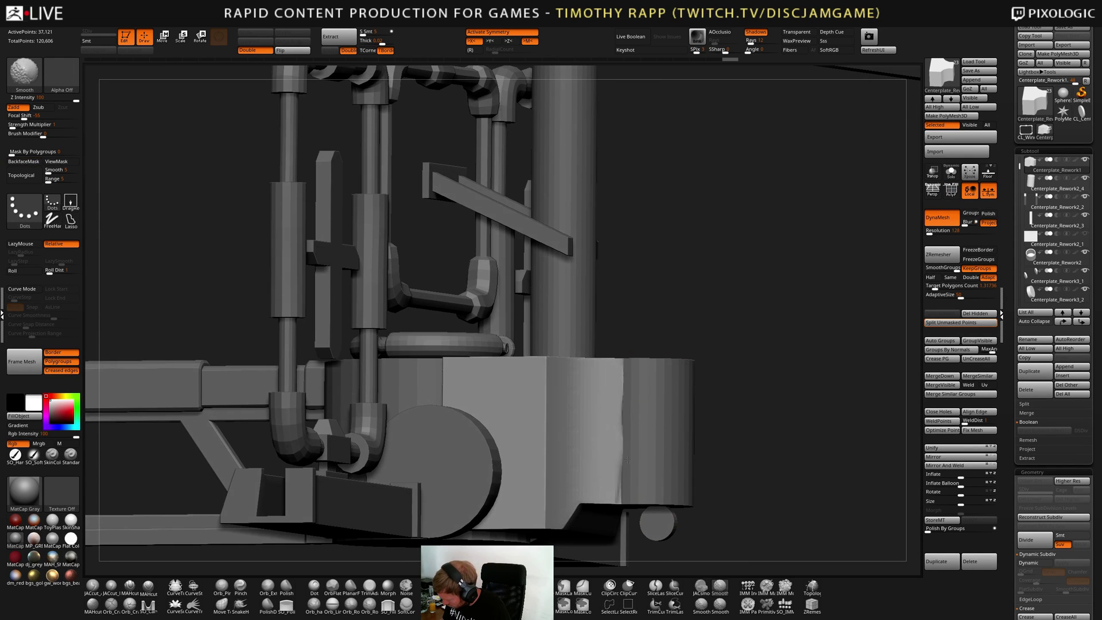
right_drag(623, 390, 649, 459)
shift+right_drag(682, 367, 701, 425)
mouse_move(700, 425)
ctrl+right_down()
mouse_move(720, 400)
mouse_move(703, 436)
mouse_move(729, 423)
ctrl+right_up()
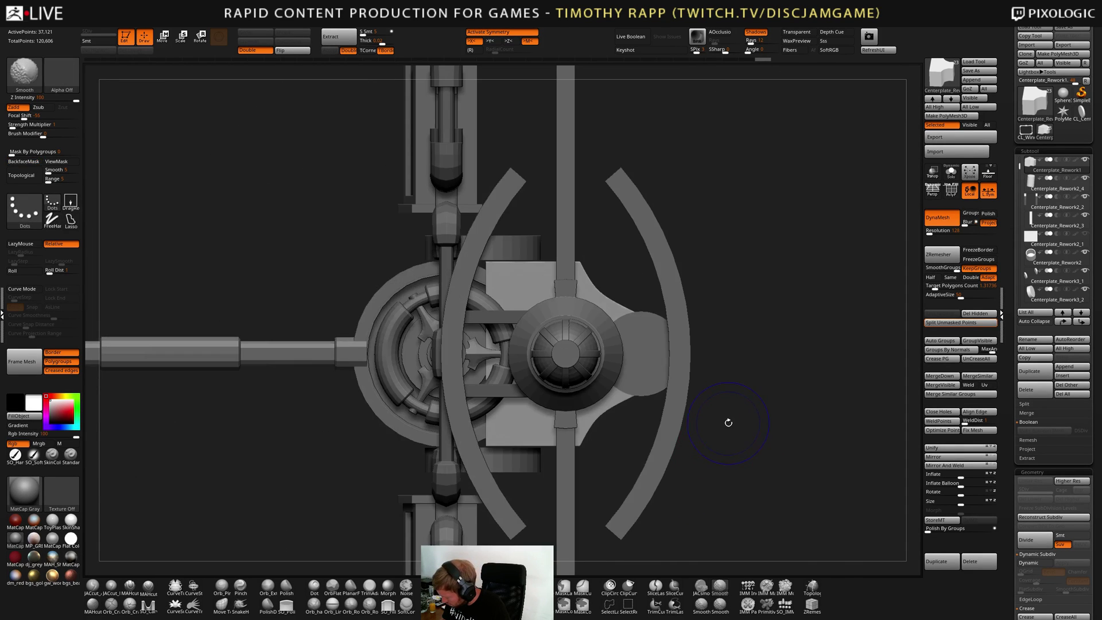
Select the cylinder at the block's outer end and isolate its inner half
key(shift+f)
key(shift+f)
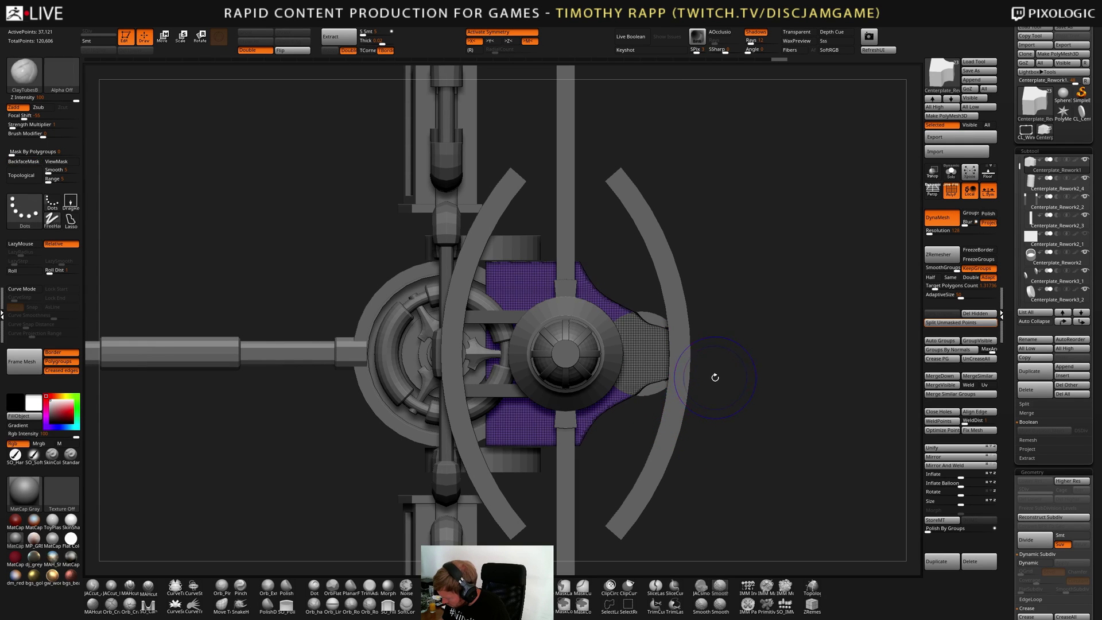
key(shift+f)
alt+click(654, 386)
key(shift+f)
mouse_move(713, 388)
right_down()
mouse_move(698, 422)
mouse_move(740, 431)
mouse_move(756, 419)
mouse_move(681, 394)
right_up()
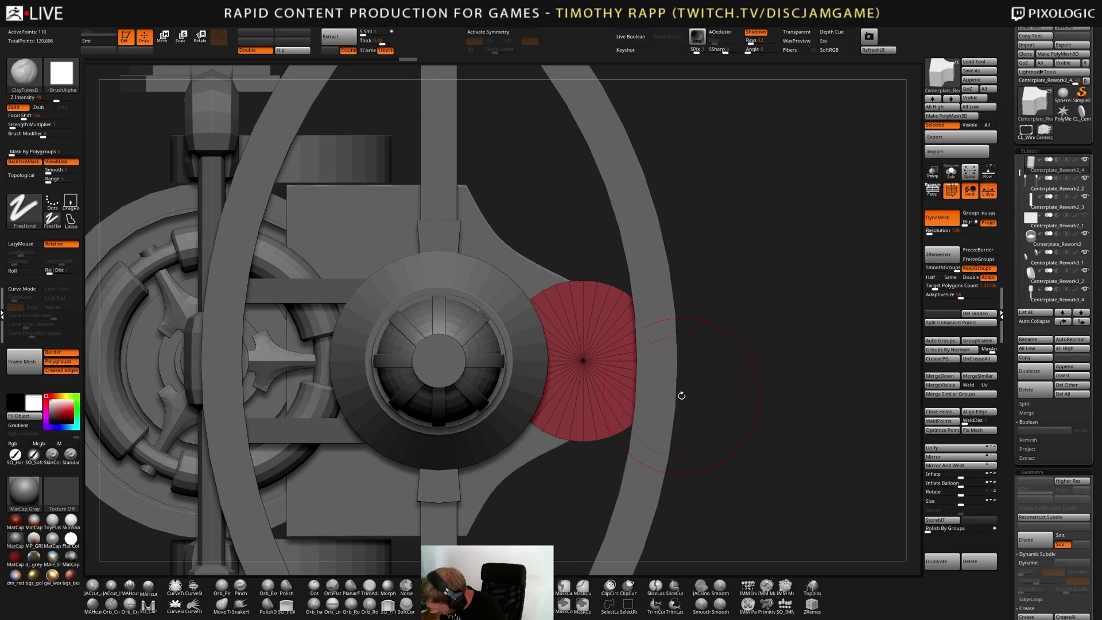
ctrl+shift+drag(709, 264, 588, 498)
key(ctrl+z)
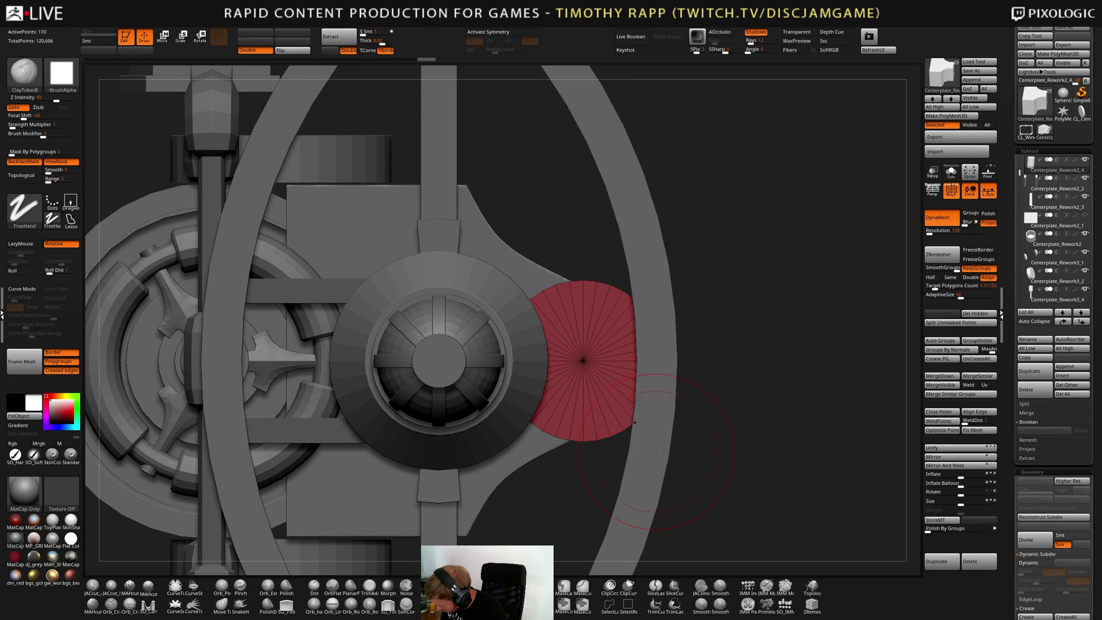
mouse_move(725, 276)
ctrl+shift+mouse_down()
mouse_move(602, 493)
mouse_move(591, 492)
ctrl+shift+mouse_up()
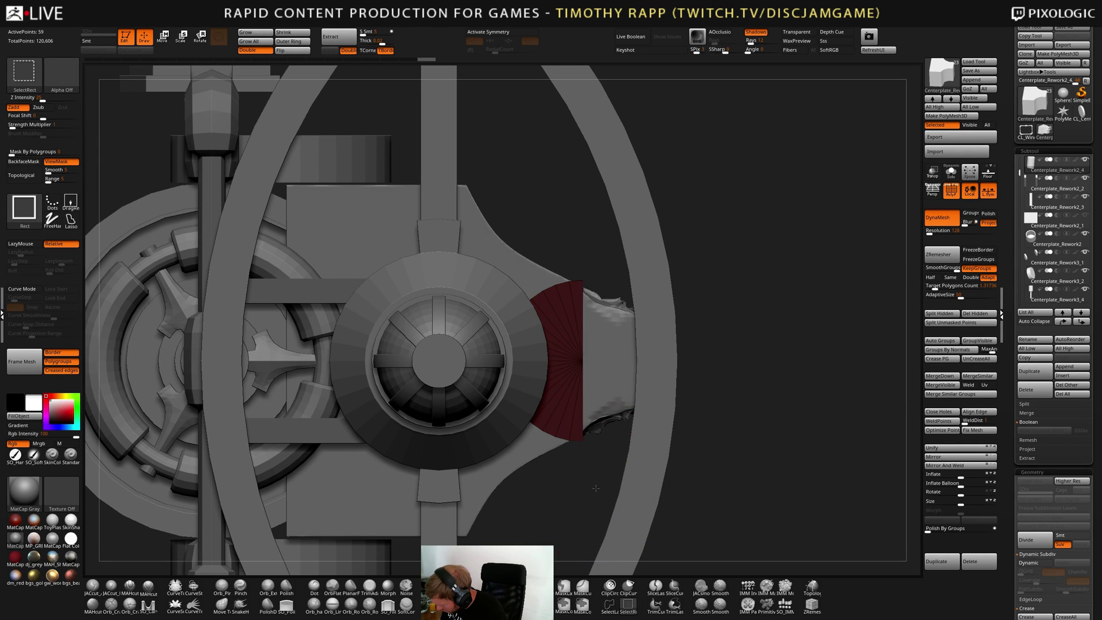
Offset one half of the cylinder outward to stretch it into an oblong seen from above
key(w)
drag(532, 363, 566, 363)
mouse_move(719, 431)
mouse_down()
mouse_move(744, 385)
mouse_move(770, 400)
mouse_up()
key(q)
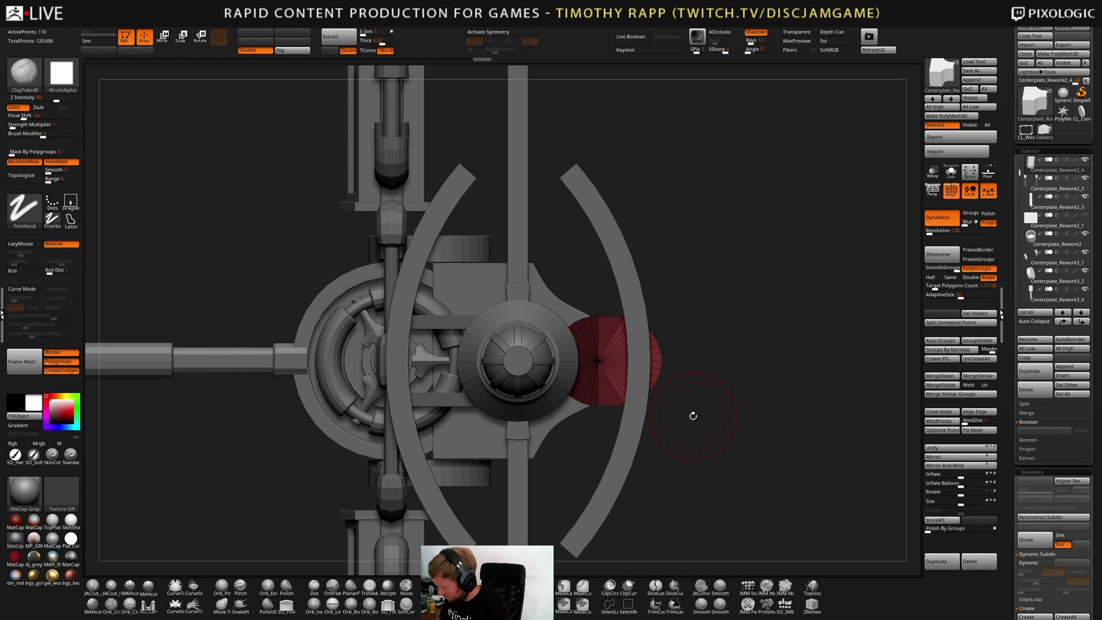
key(w)
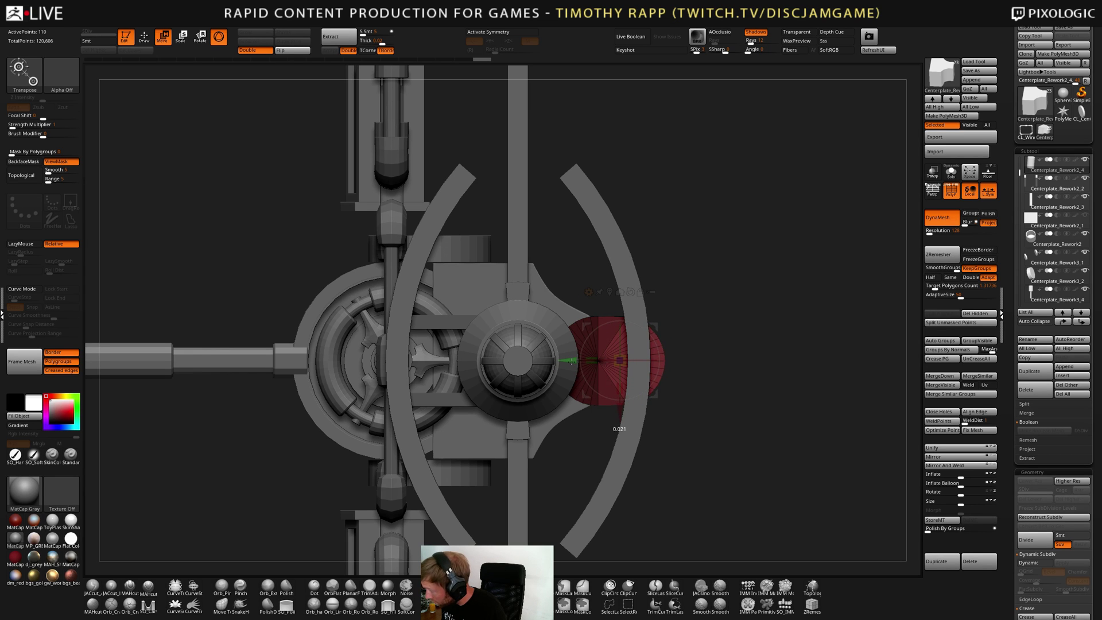
mouse_move(699, 414)
mouse_down()
mouse_move(702, 316)
mouse_move(746, 396)
mouse_move(703, 403)
mouse_move(718, 405)
mouse_move(748, 368)
mouse_move(739, 392)
mouse_move(706, 415)
mouse_move(702, 444)
mouse_up()
key(q)
key(w)
key(q)
Solo the oblong cylinder and remove its inner half with the ZModeler brush, restoring the full model view
key(alt+s)
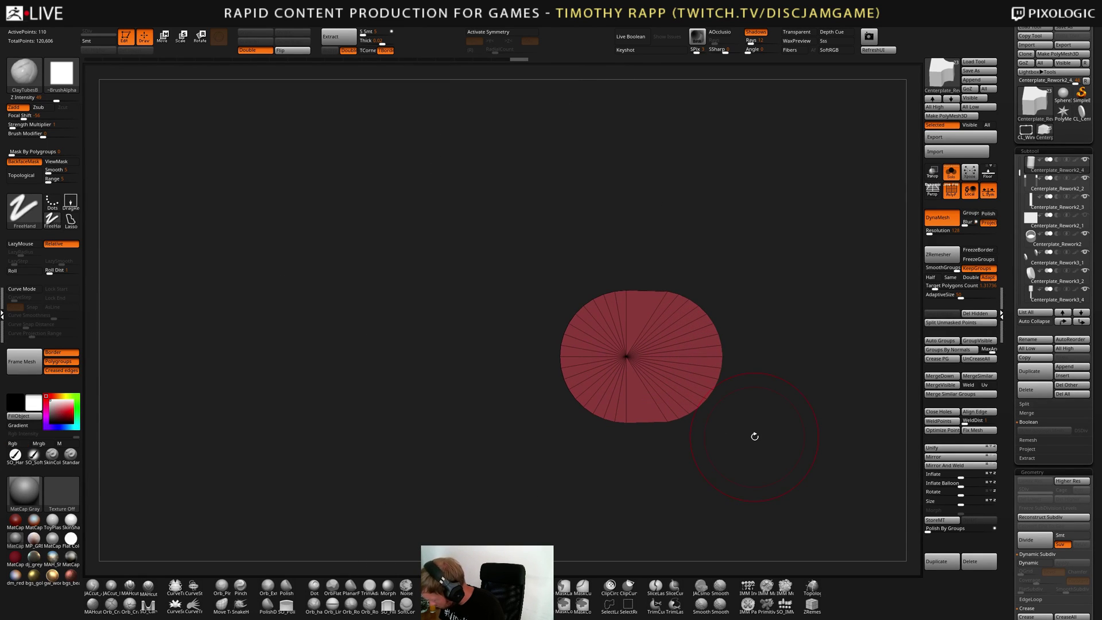
mouse_move(662, 472)
mouse_down()
mouse_move(618, 356)
mouse_move(560, 305)
mouse_move(608, 244)
mouse_up()
key(b)
key(z)
key(m)
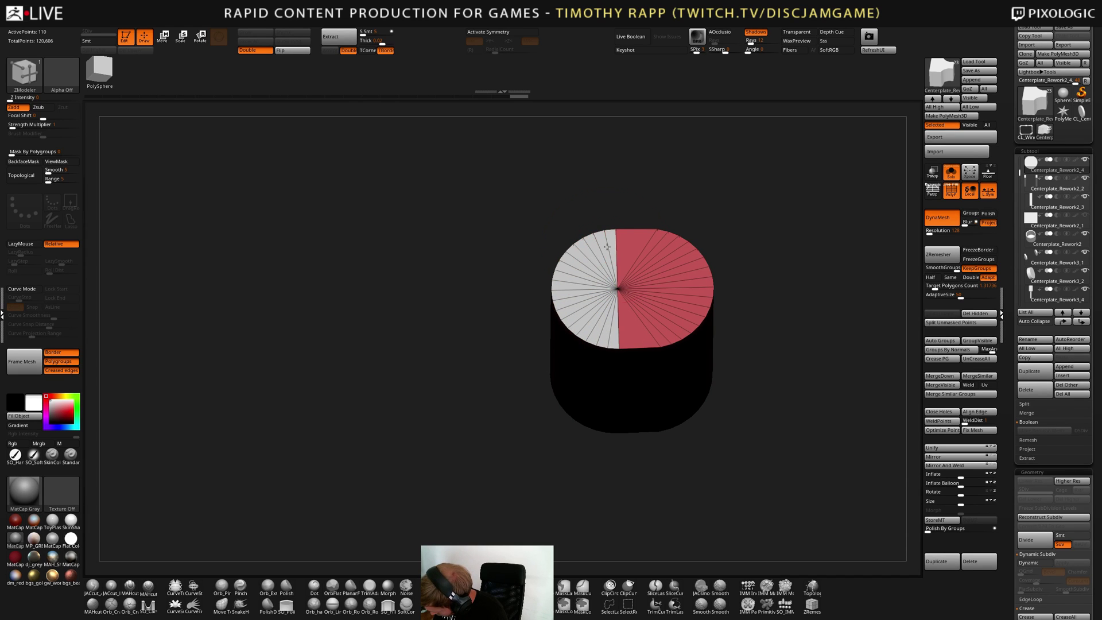
right_drag(623, 256, 620, 212)
drag(614, 265, 627, 413)
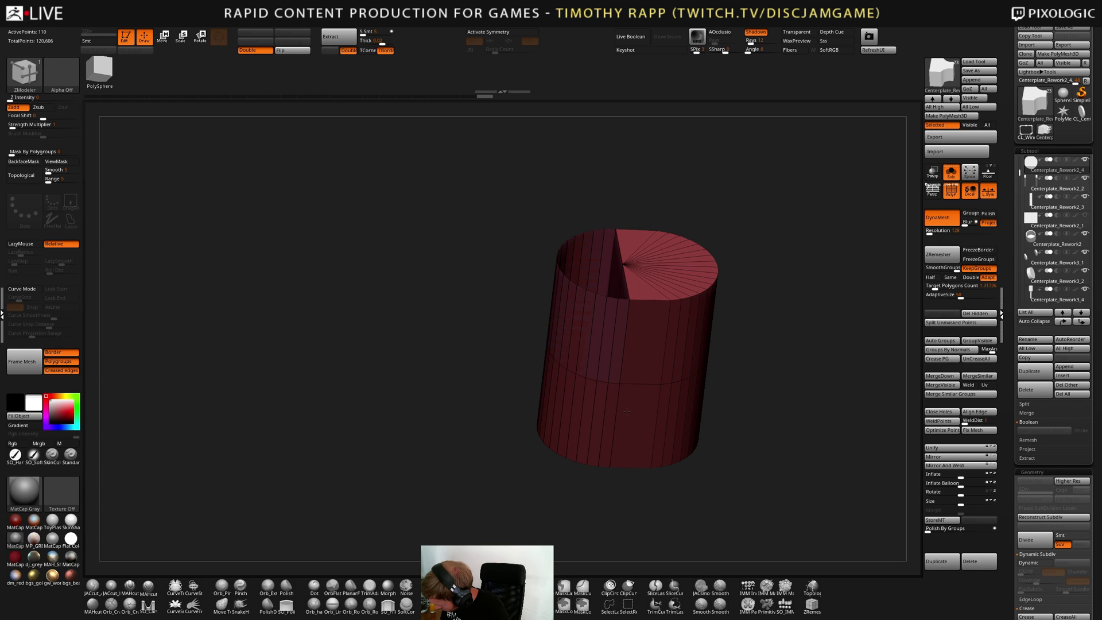
key(ctrl+z)
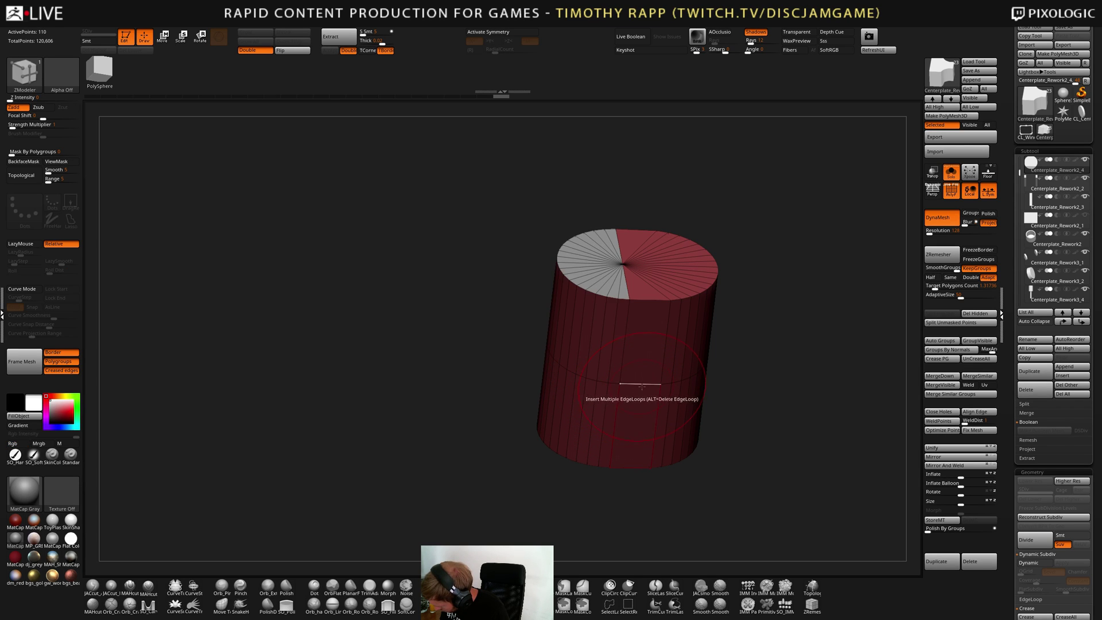
click(612, 422)
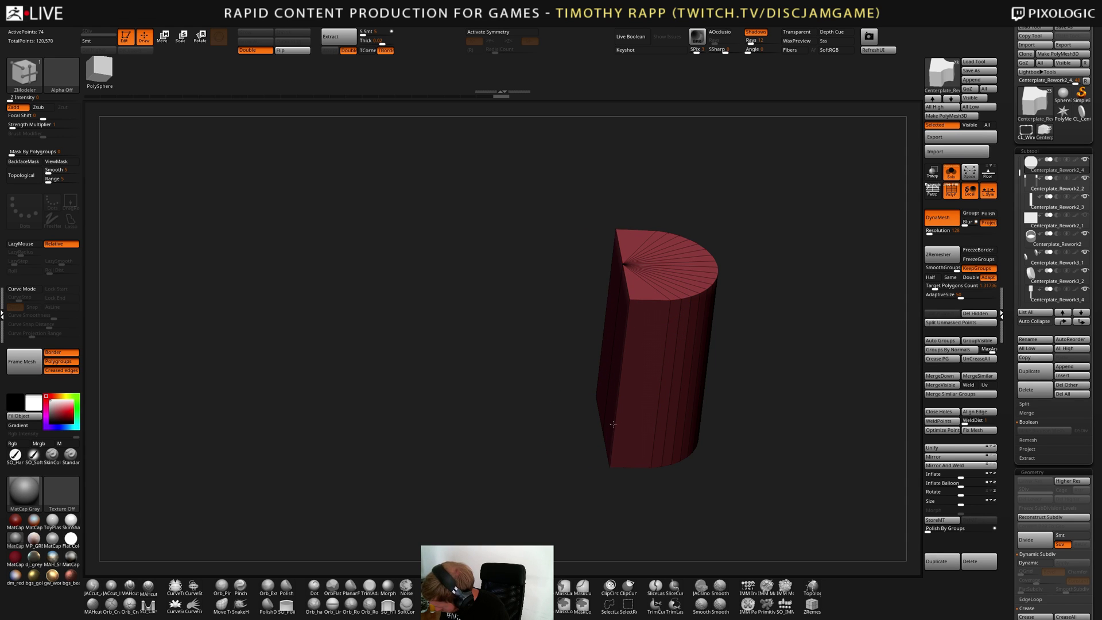
key(shift+alt+s)
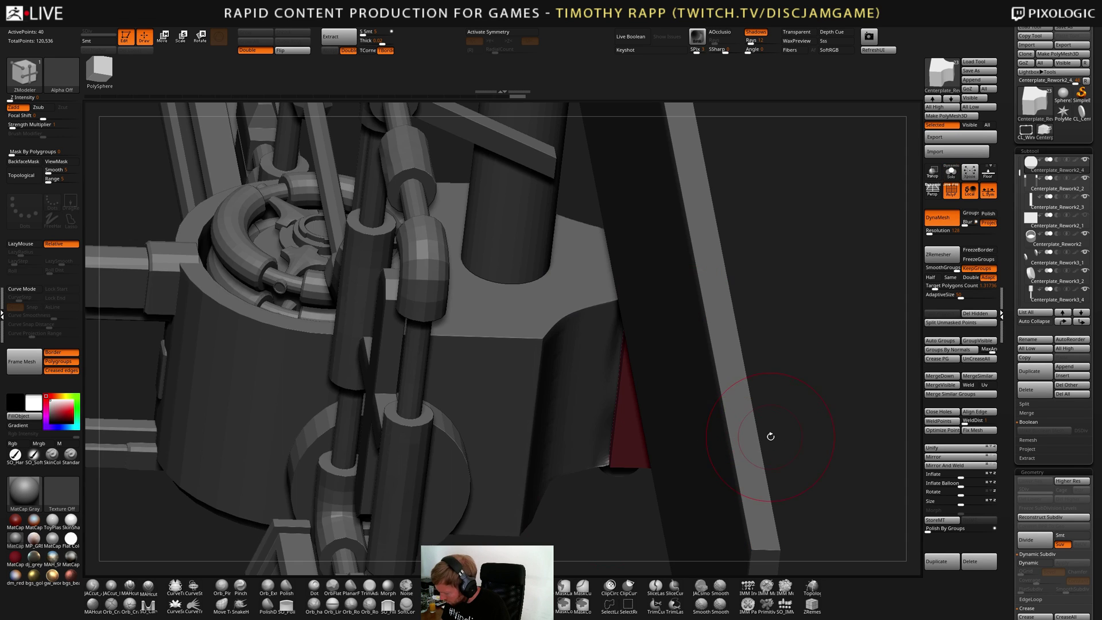
Reposition the half-cylinder against the block's outer end
drag(648, 443, 676, 393)
key(w)
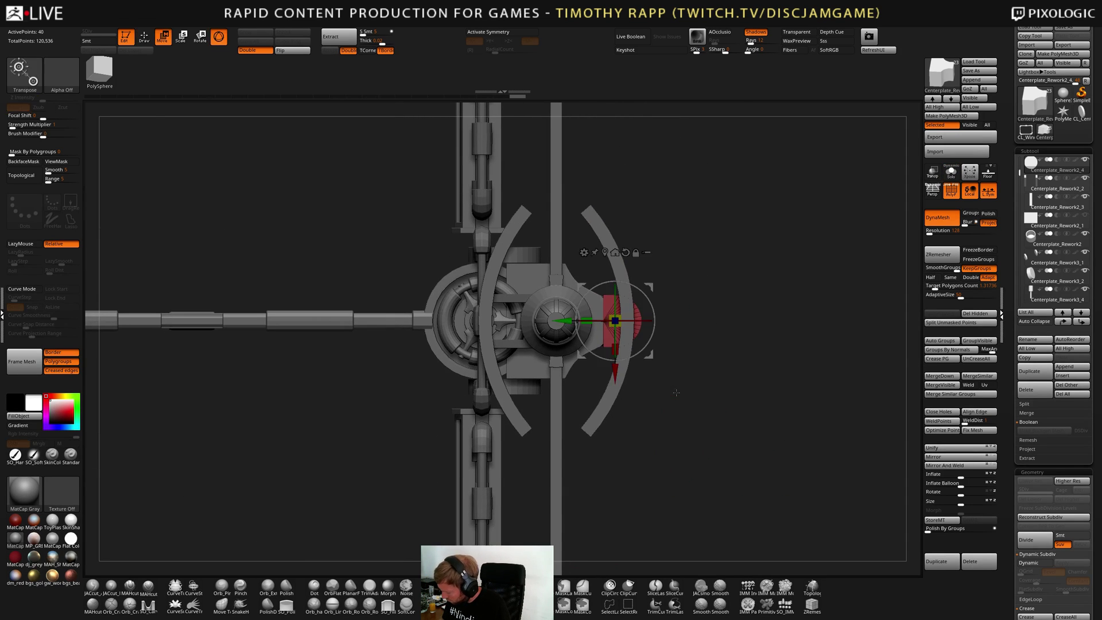
drag(615, 372, 609, 382)
drag(680, 368, 746, 359)
drag(556, 340, 538, 353)
mouse_move(709, 373)
mouse_down()
mouse_move(667, 422)
mouse_move(688, 437)
mouse_up()
key(q)
Delete the carved base block and select the half-cylinder
alt+click(496, 442)
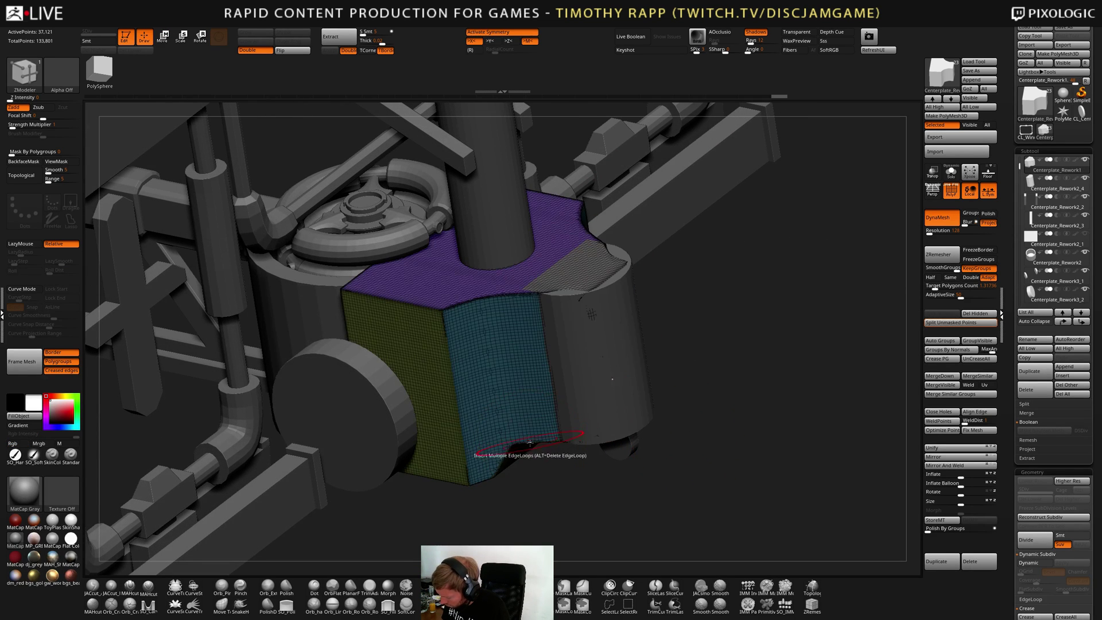
drag(523, 458, 548, 439)
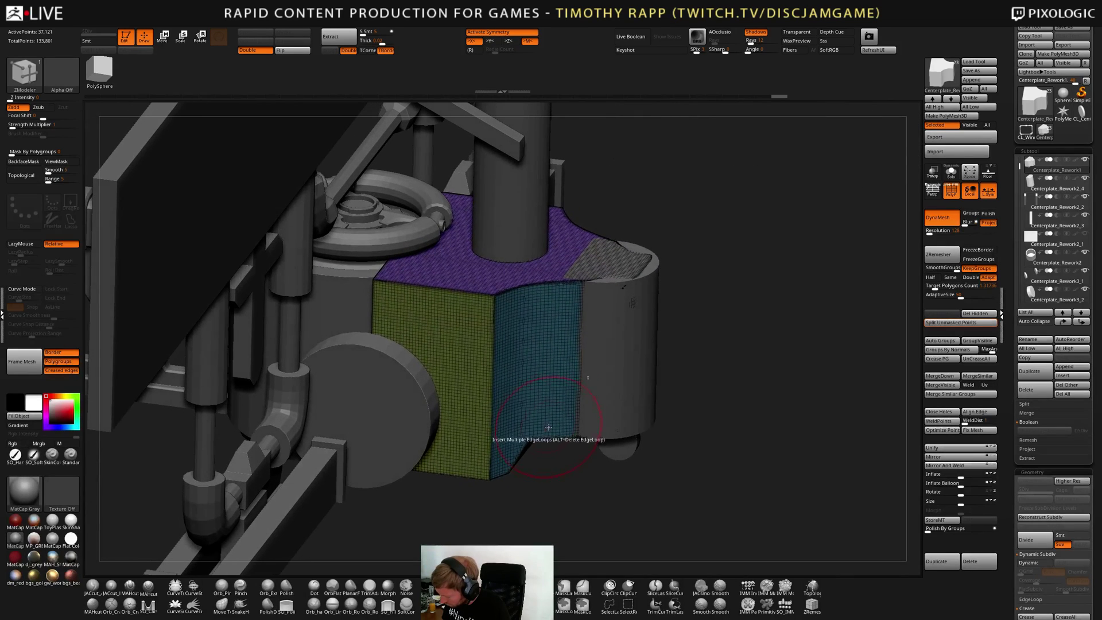
alt+click(636, 378)
mouse_move(694, 389)
shift+mouse_down()
mouse_move(695, 364)
mouse_move(671, 391)
shift+mouse_up()
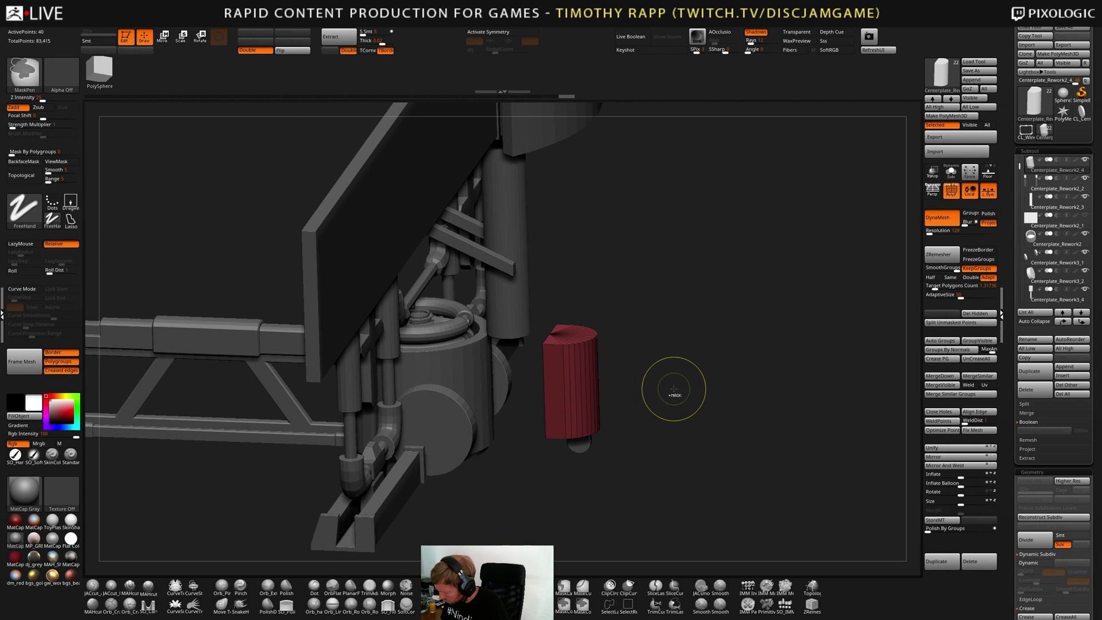
key(ctrl)
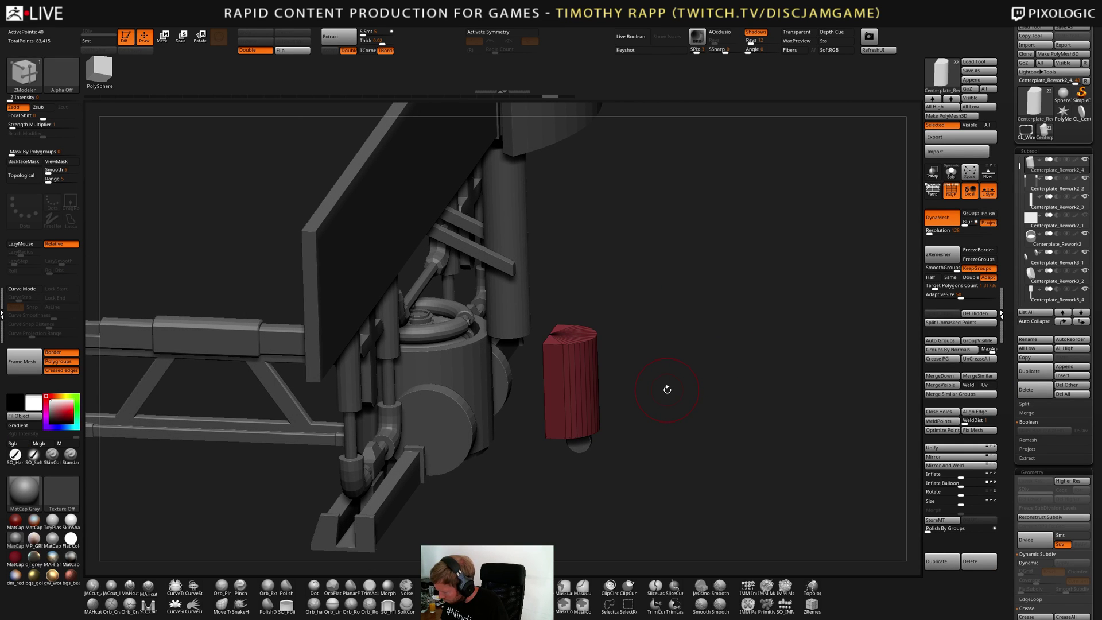
Duplicate the half-cylinder subtool and replace the duplicate with a PolyCube
key(Up)
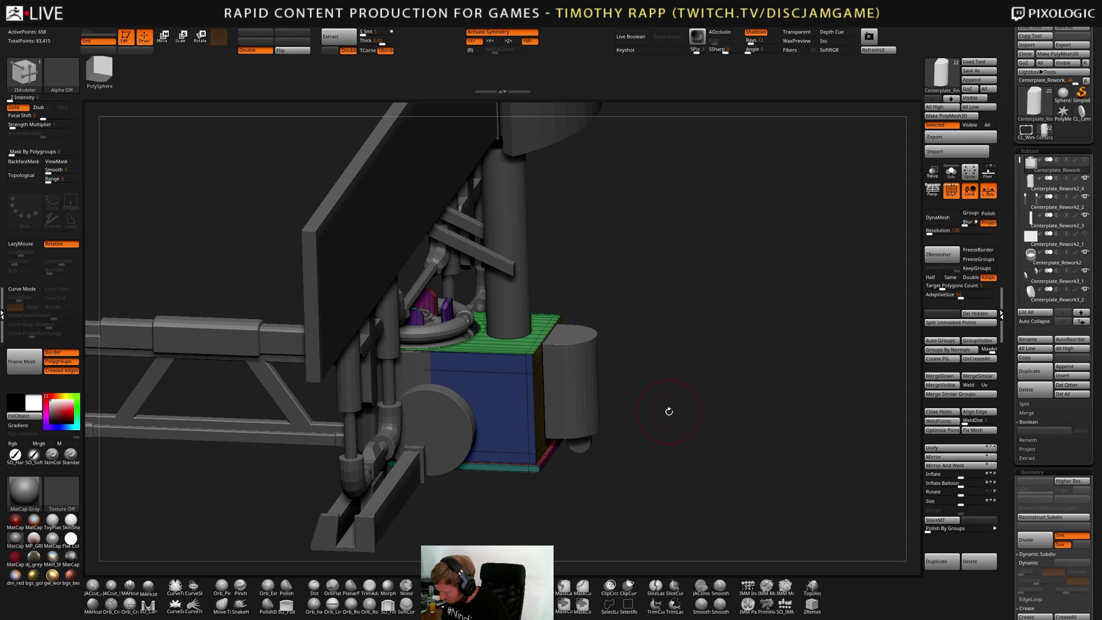
mouse_move(669, 411)
mouse_down()
mouse_move(647, 409)
mouse_move(668, 397)
mouse_move(658, 414)
mouse_up()
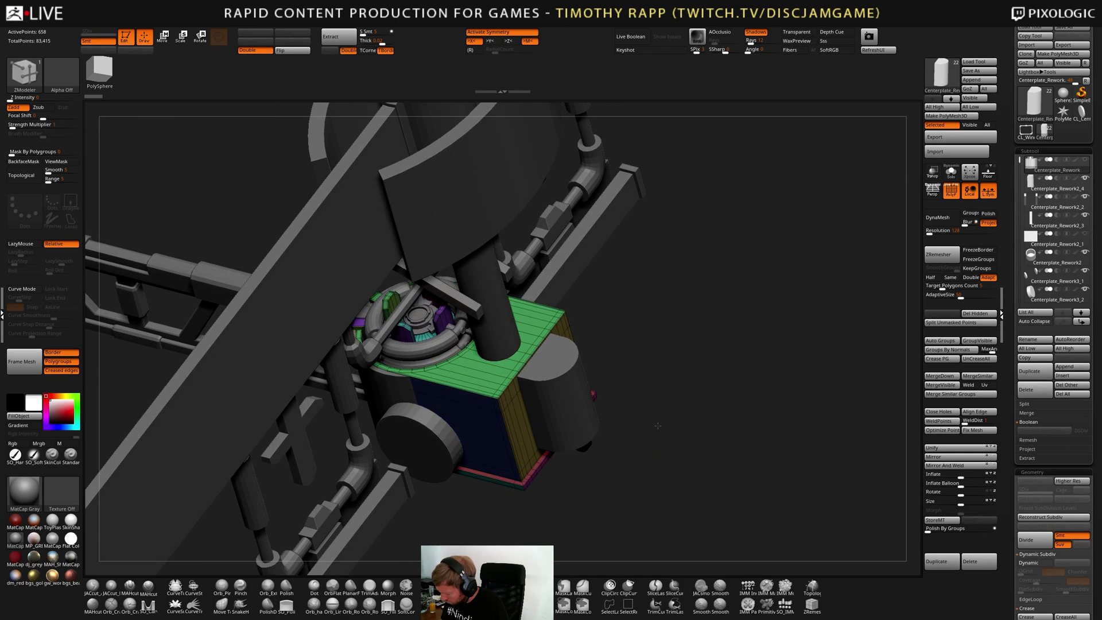
key(Down)
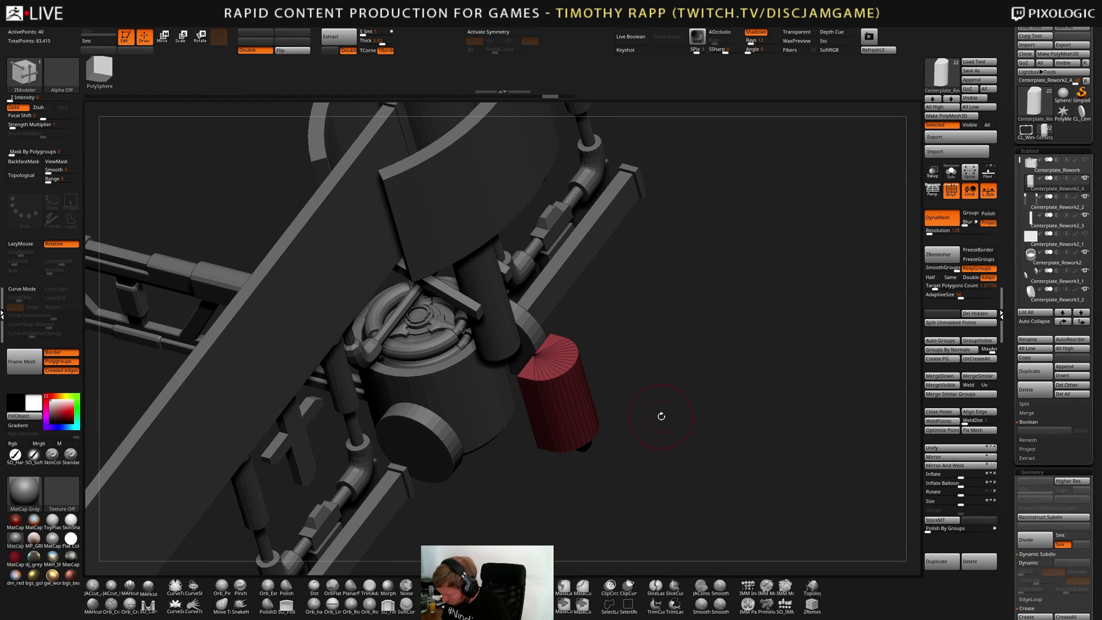
click(1032, 373)
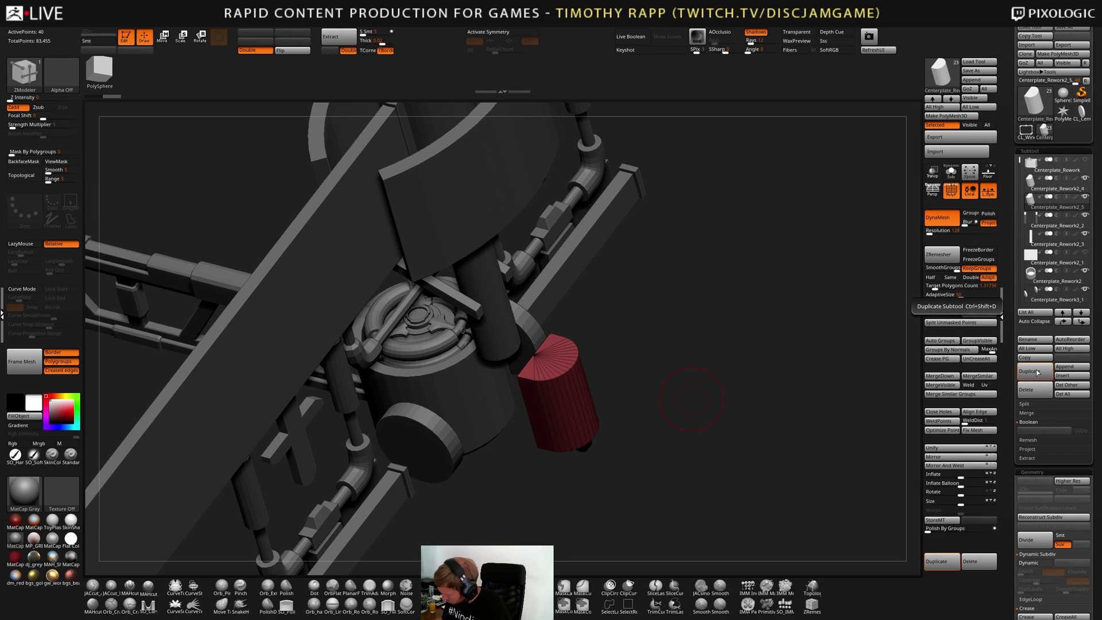
key(w)
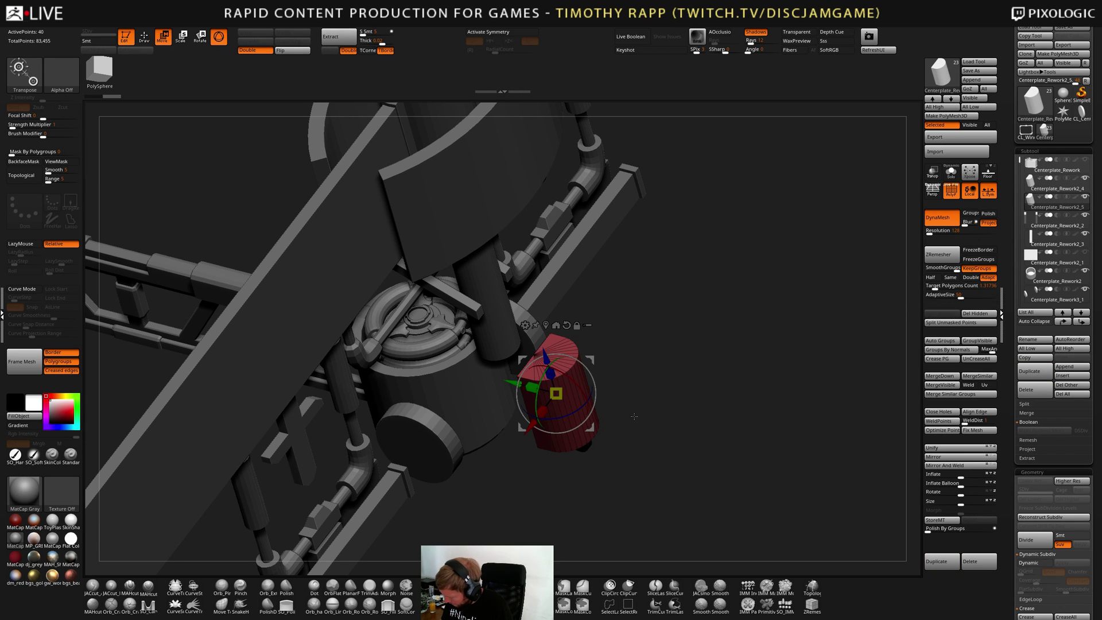
click(525, 324)
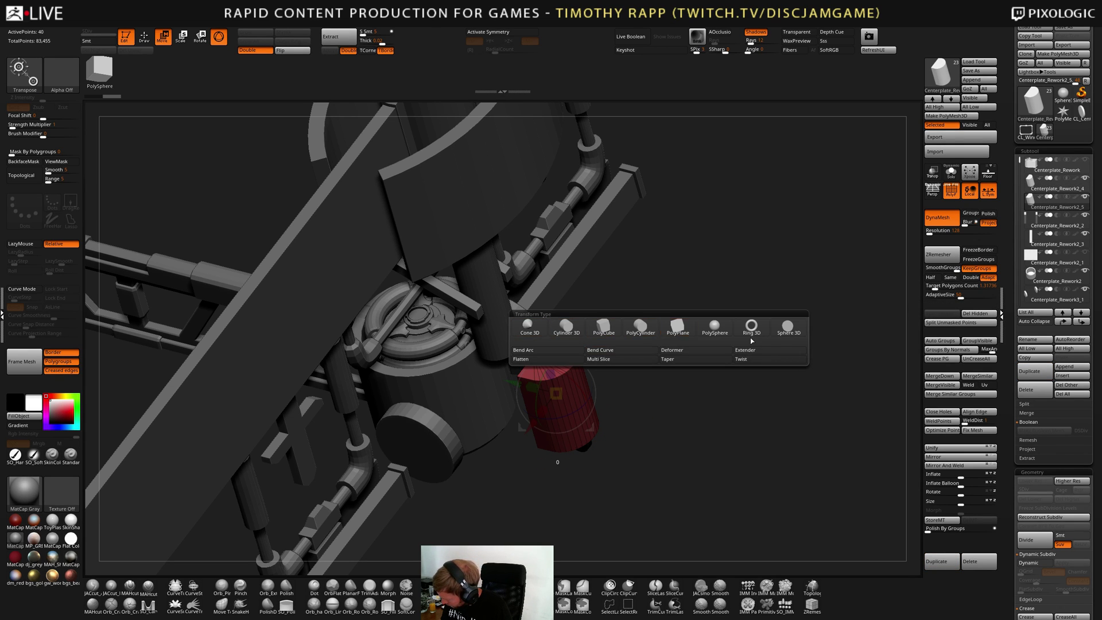
click(603, 328)
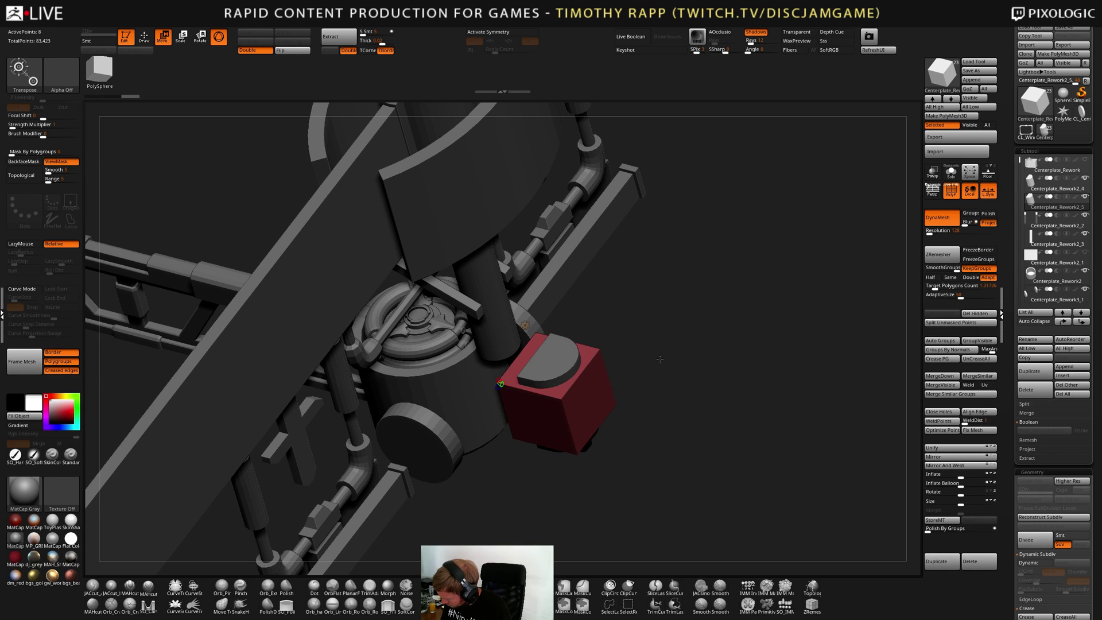
Move the cube inward against the half-cylinder's flat side and stretch it to the same height
shift+drag(597, 327, 676, 320)
drag(503, 394, 453, 398)
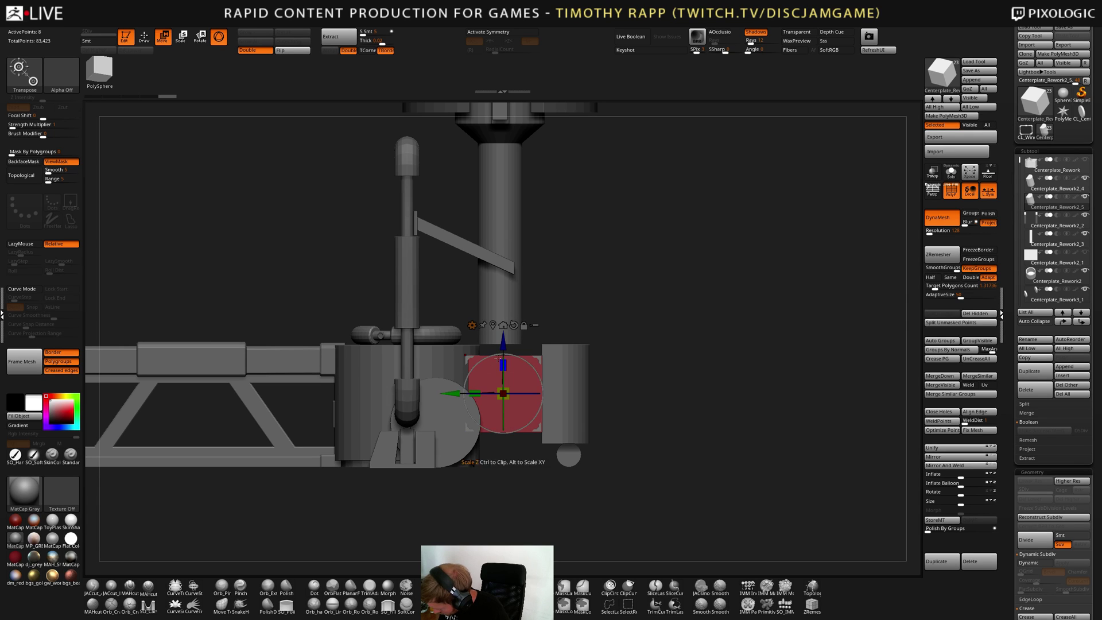
drag(504, 364, 511, 345)
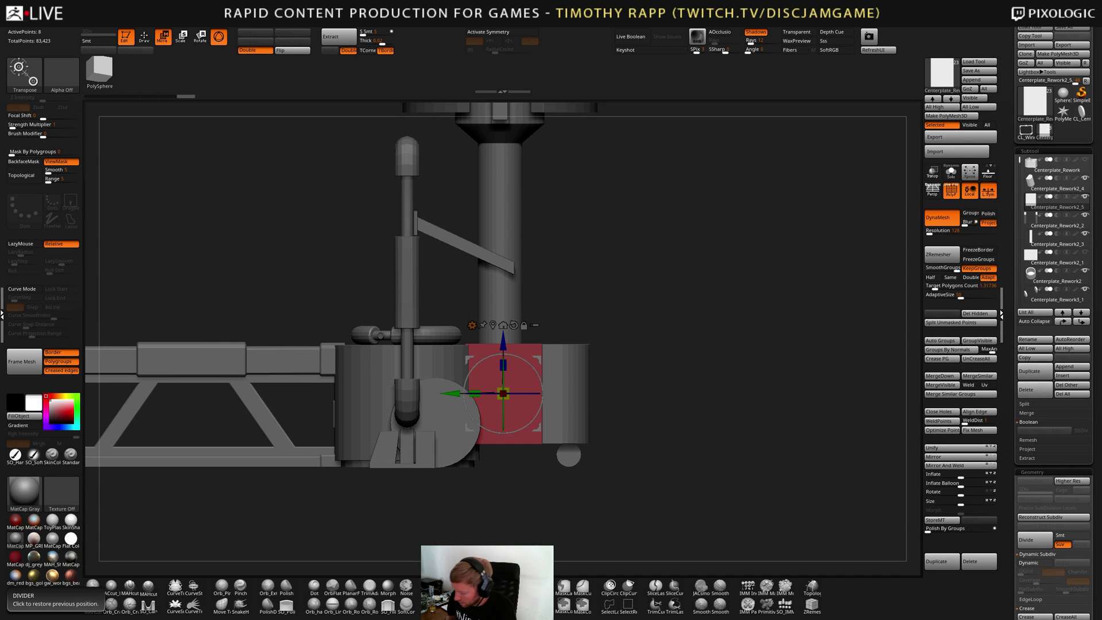
drag(591, 409, 654, 438)
Duplicate the round housing beside the cube and solo the original
alt+click(376, 430)
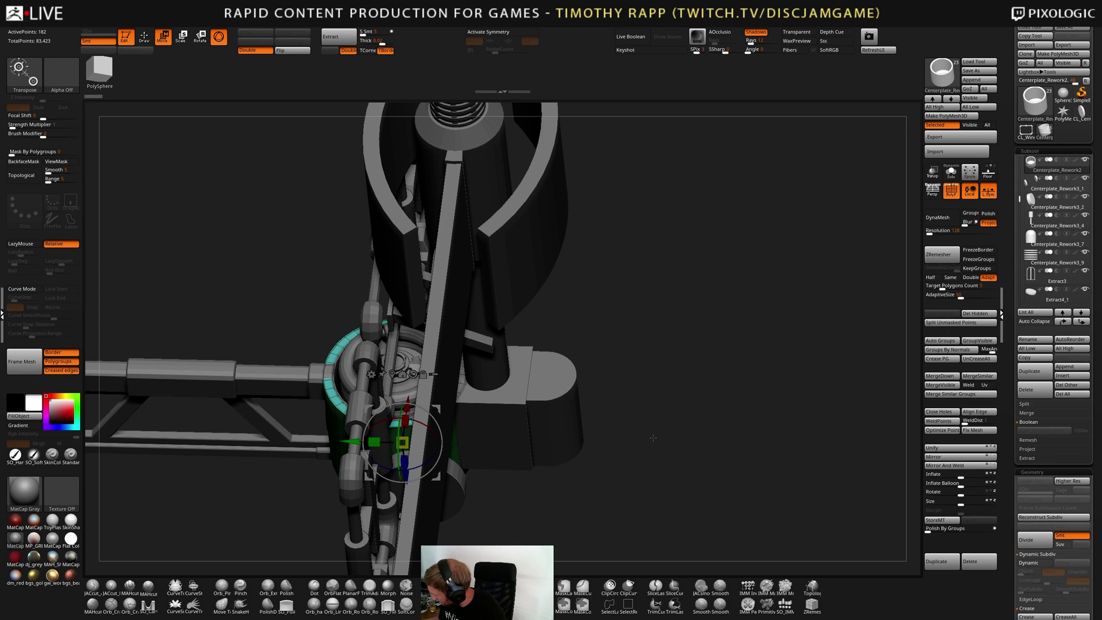
click(1031, 372)
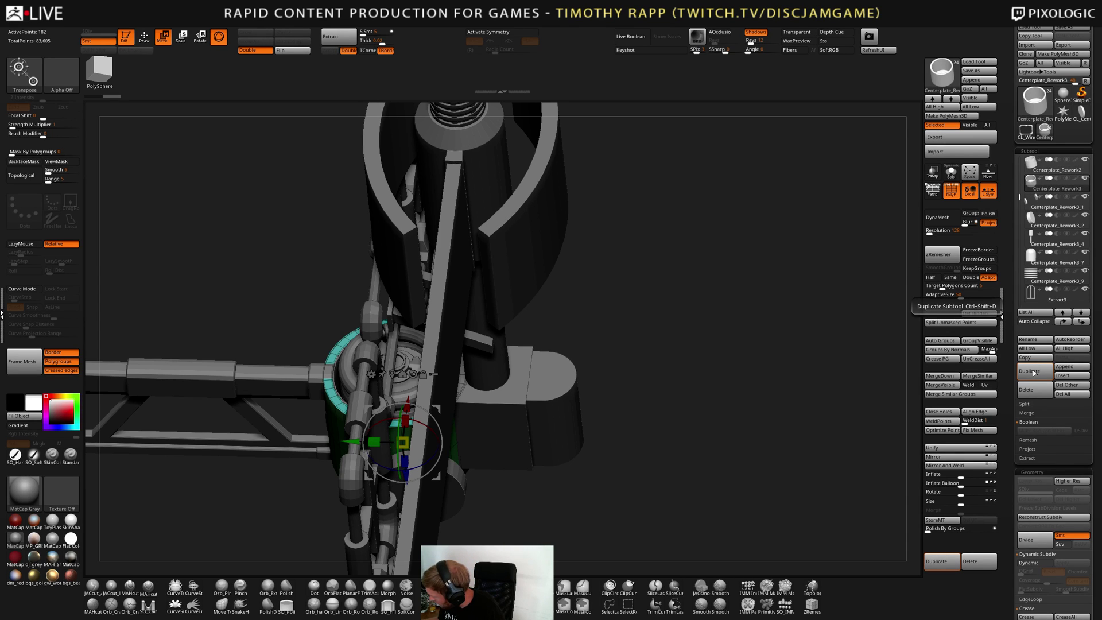
key(ctrl+shift+s)
drag(620, 458, 611, 484)
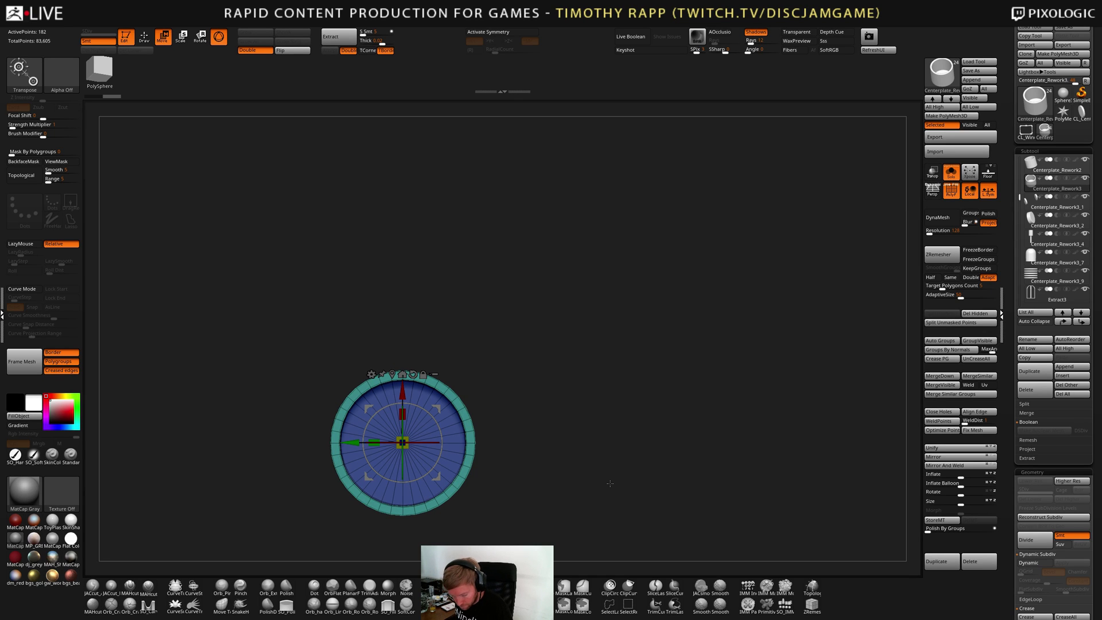
key(Down)
key(Up)
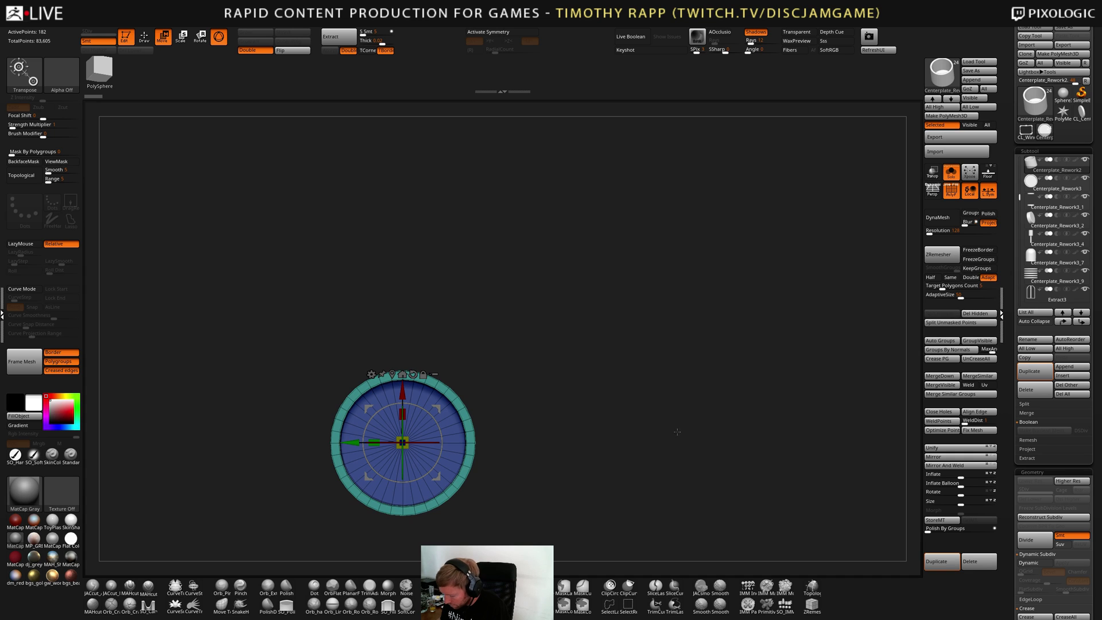
Try to remove the edge loop around the housing's inner floor with the ZModeler brush
drag(677, 431, 569, 420)
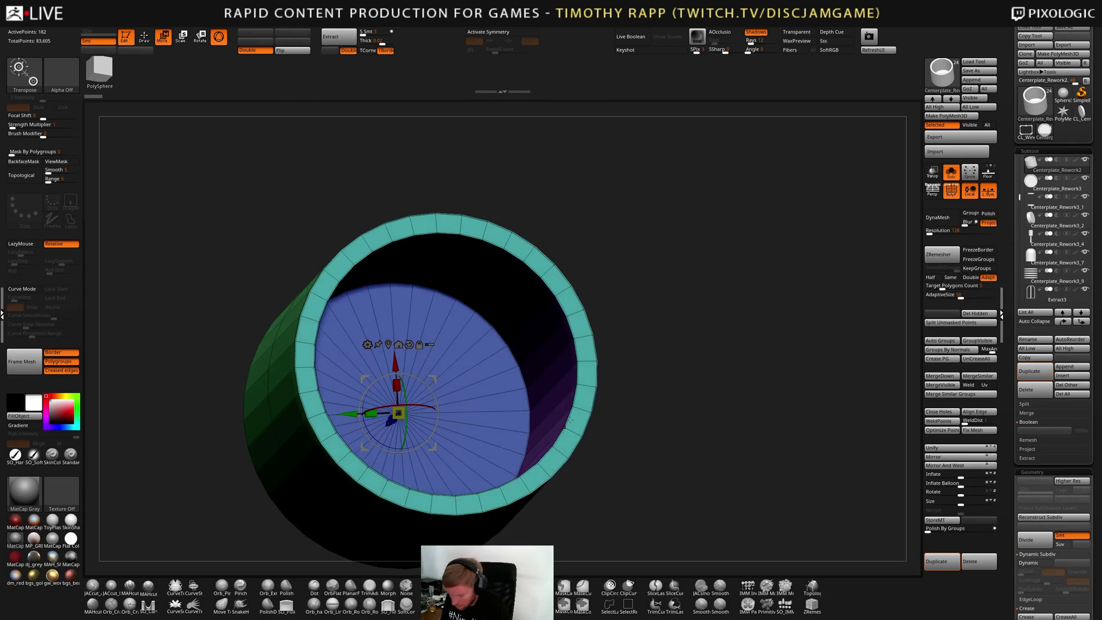
key(q)
key(b)
key(z)
key(m)
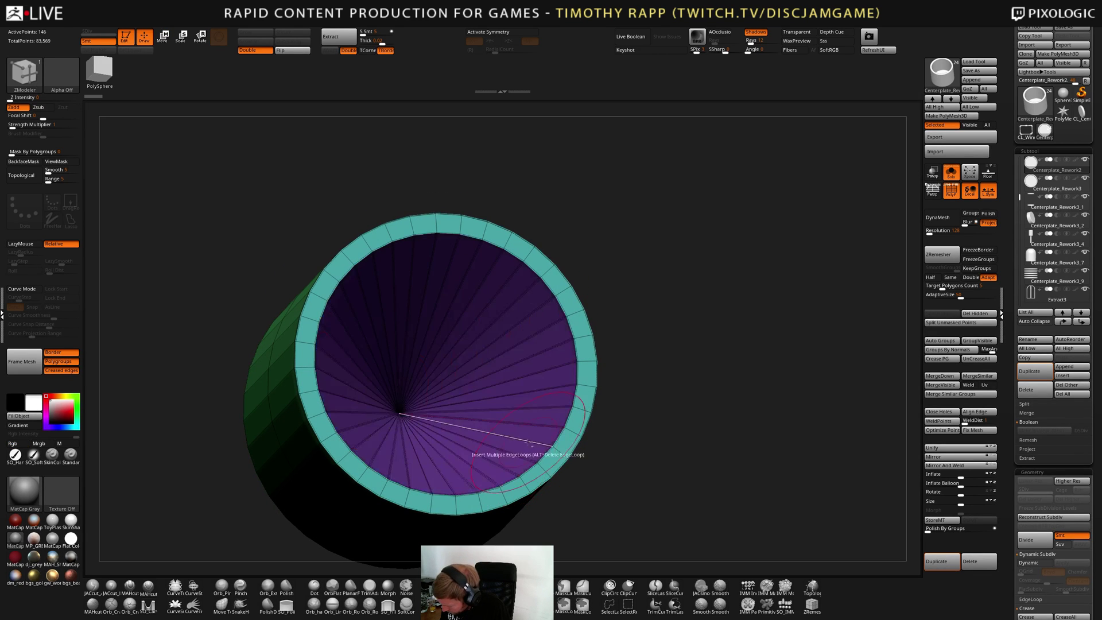
ctrl+click(416, 406)
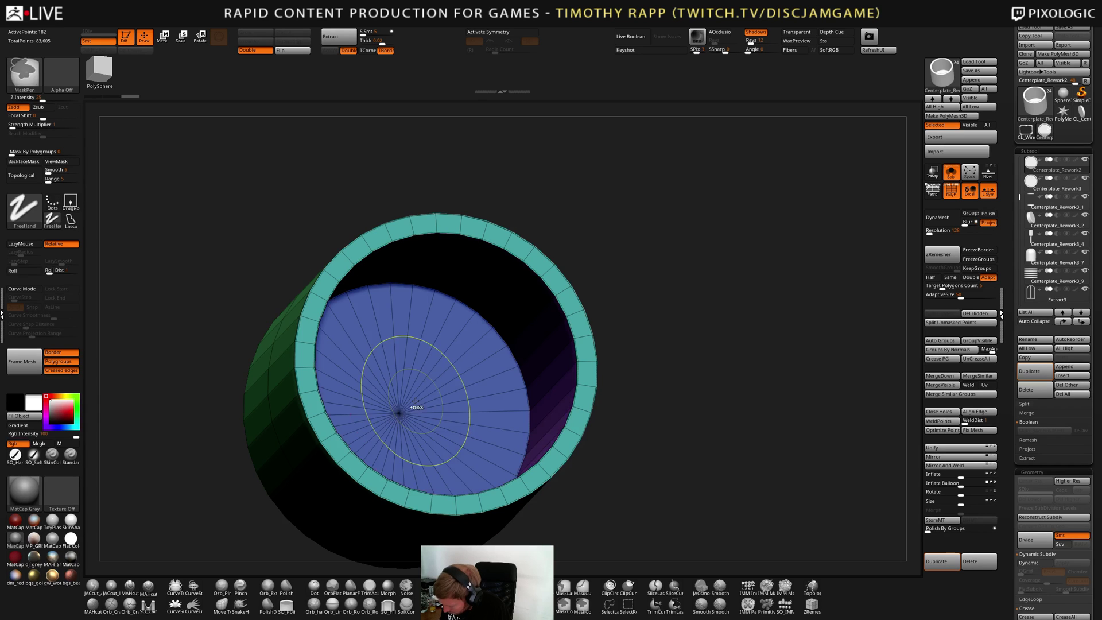
mouse_move(415, 407)
mouse_down()
mouse_move(545, 436)
mouse_move(650, 342)
mouse_up()
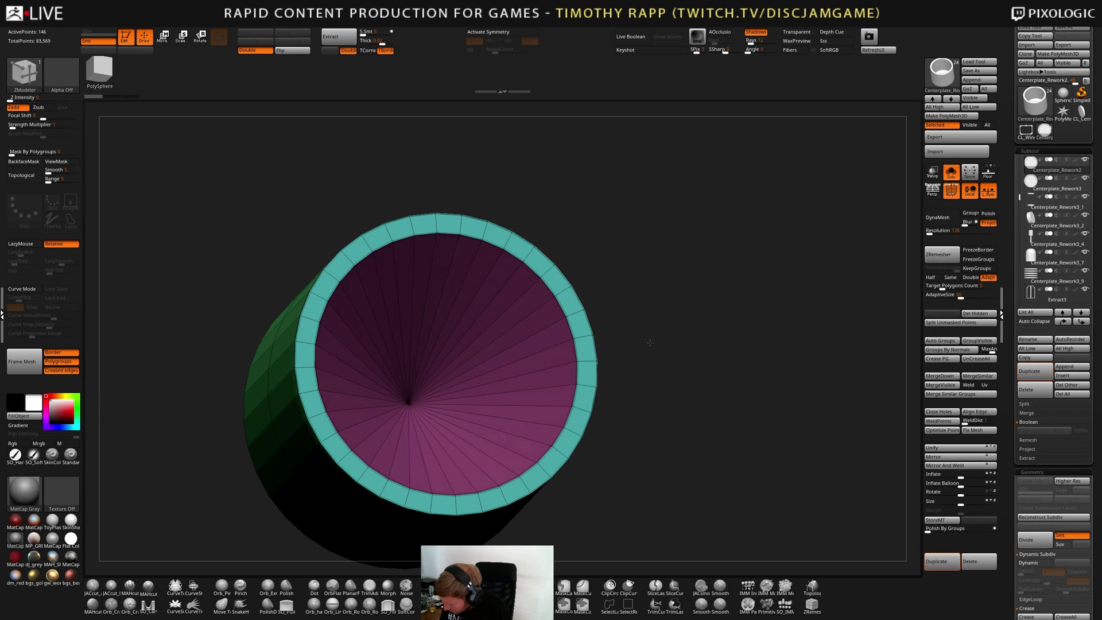
key(ctrl+z)
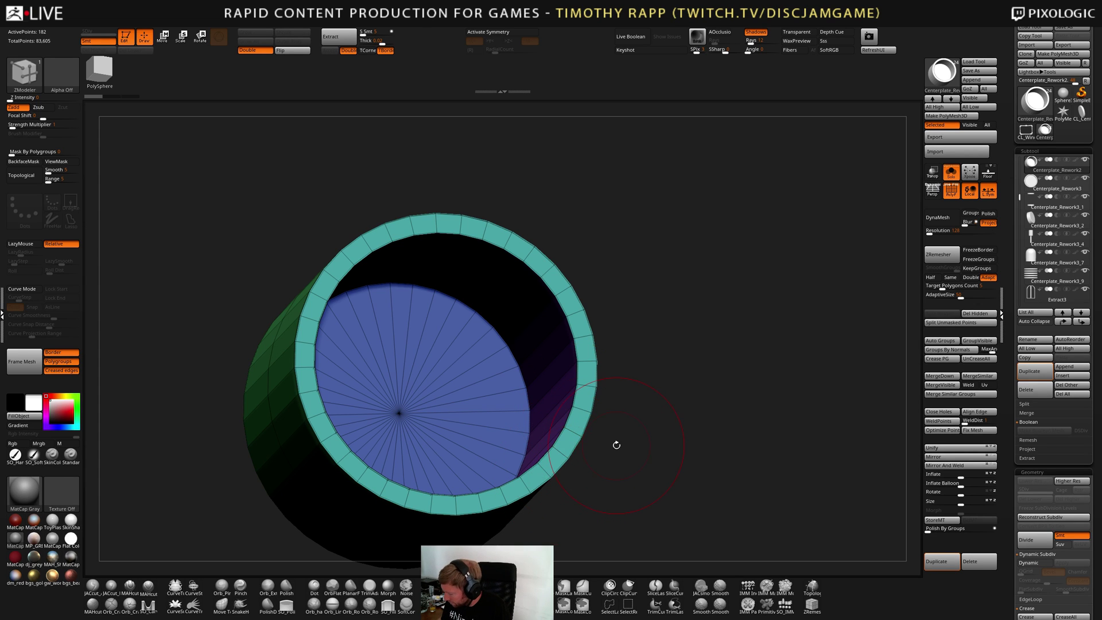
Bring back the full model and select the cube between the housing and the half-cylinder
click(951, 177)
shift+right_drag(738, 418, 696, 417)
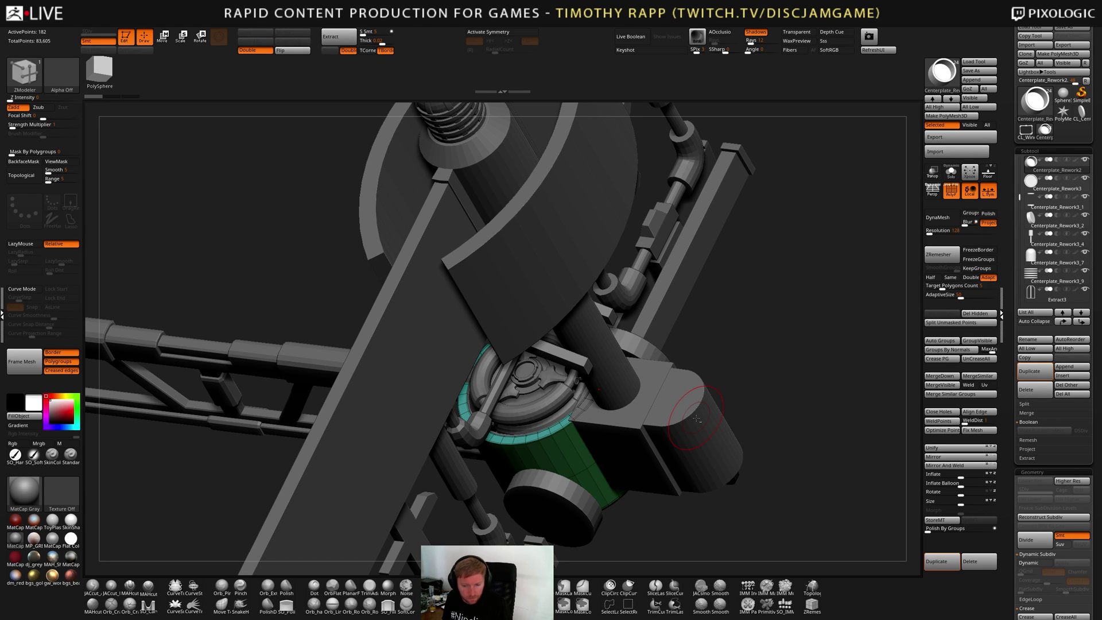
right_drag(697, 418, 625, 427)
alt+click(654, 454)
key(shift+f)
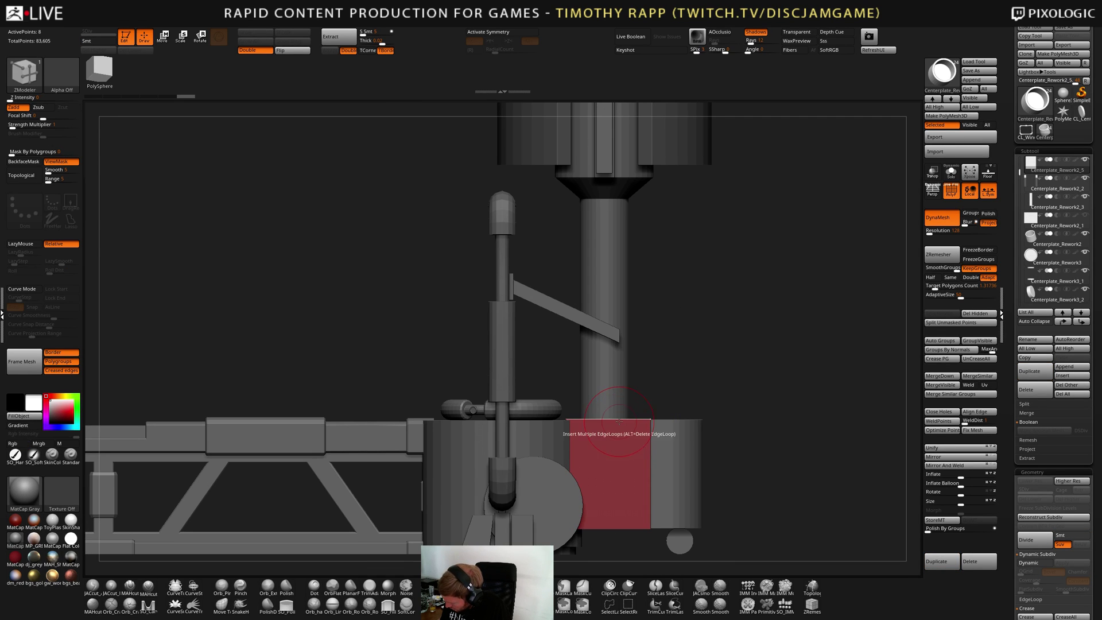
Insert a vertical edge loop near the middle of the red block beneath the column
key(space)
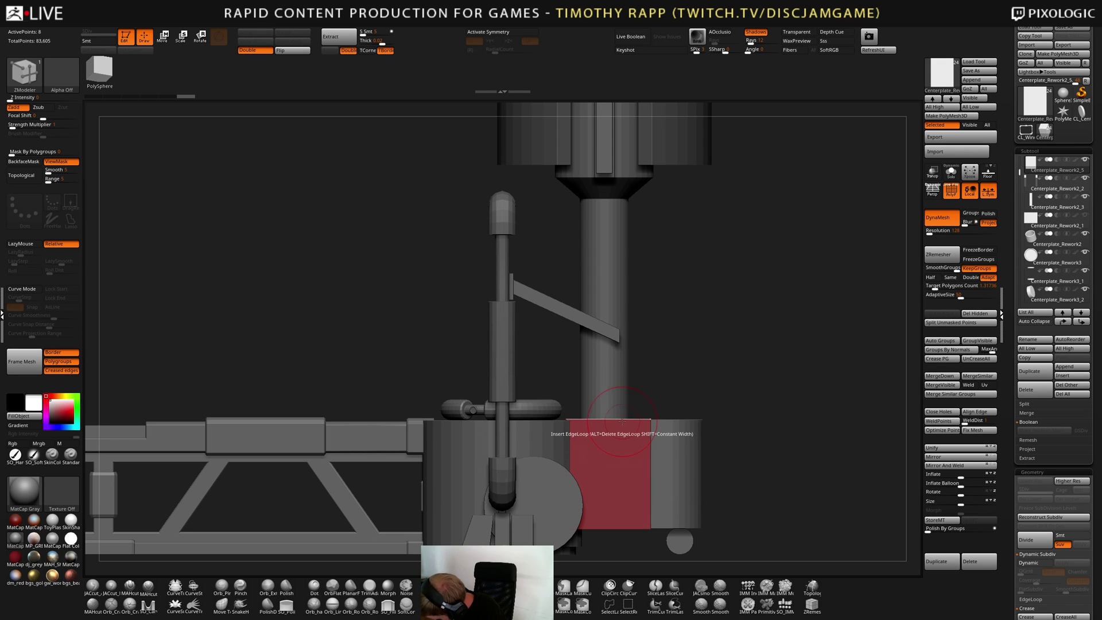
click(620, 419)
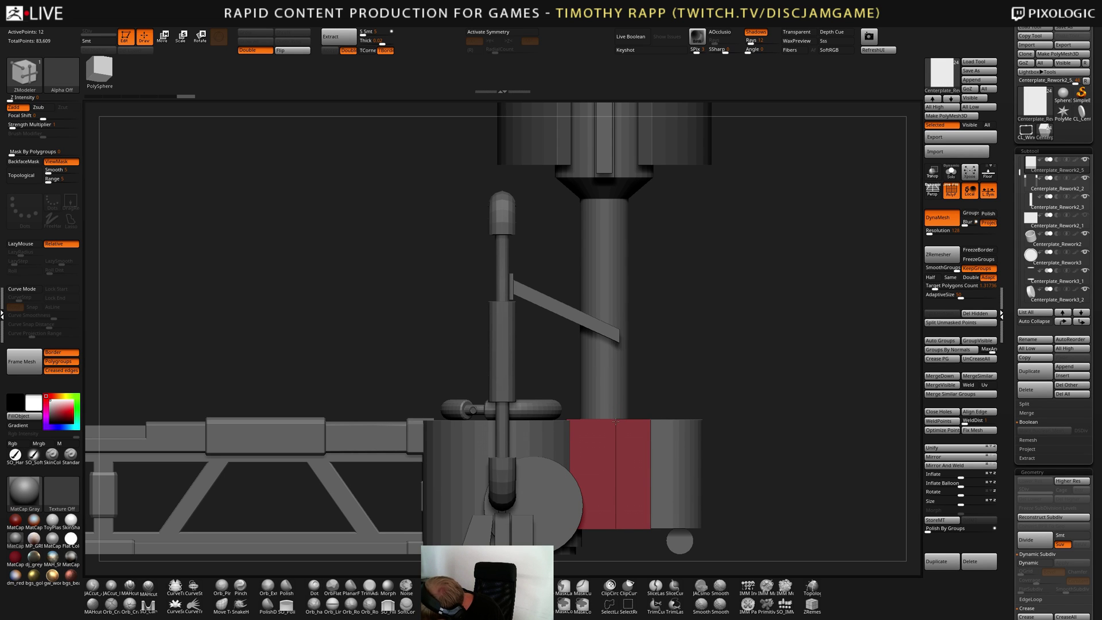
right_drag(651, 417, 664, 448)
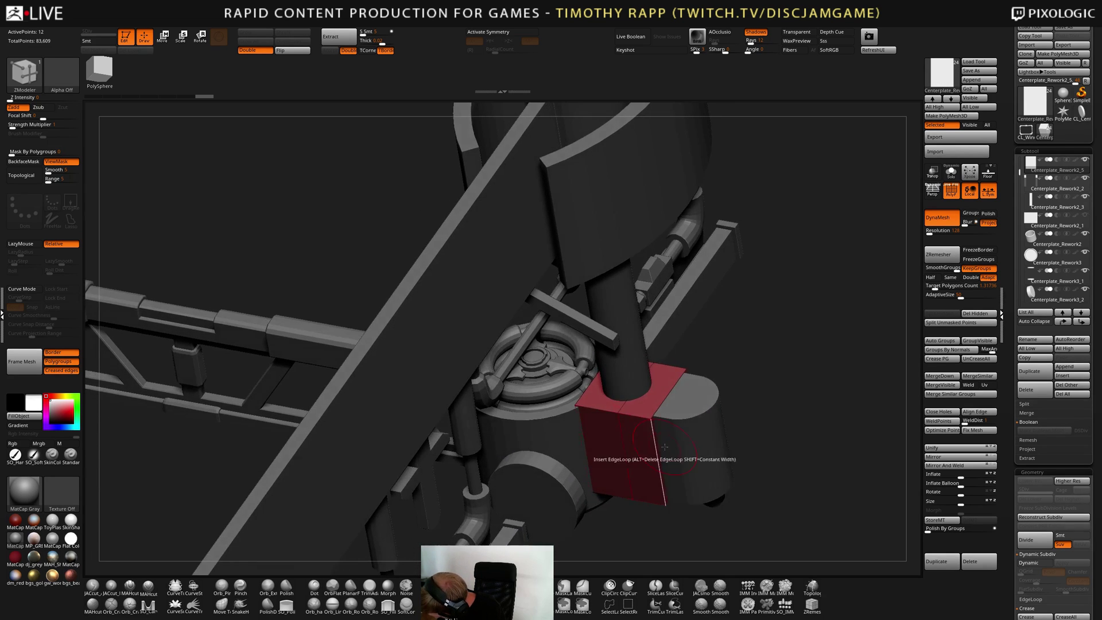
drag(603, 455, 604, 454)
right_drag(615, 431, 658, 426)
key(space)
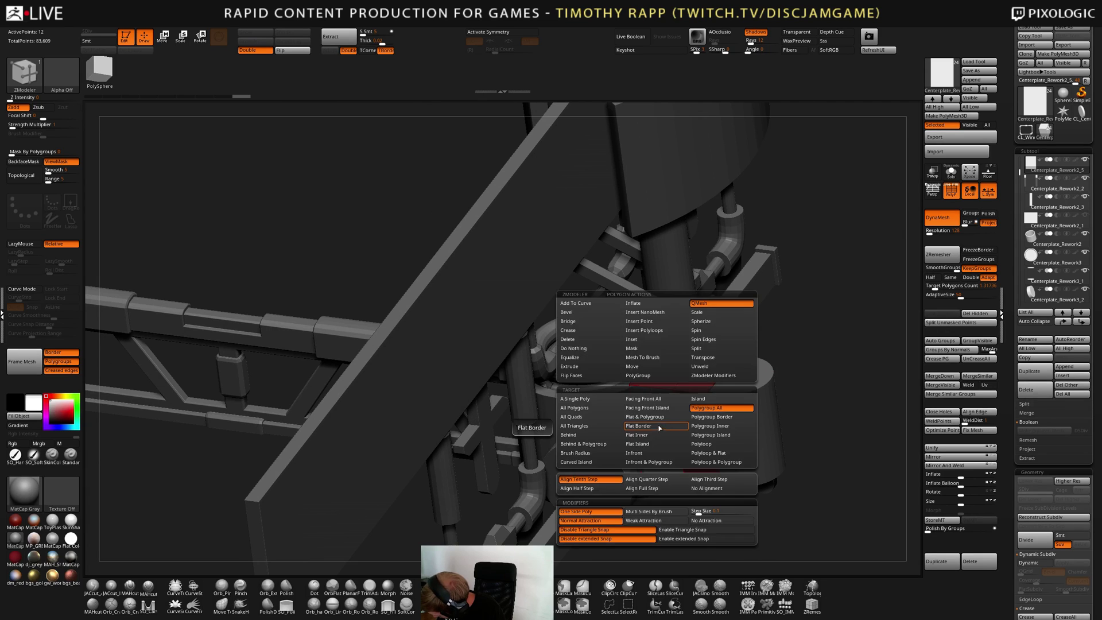
click(600, 400)
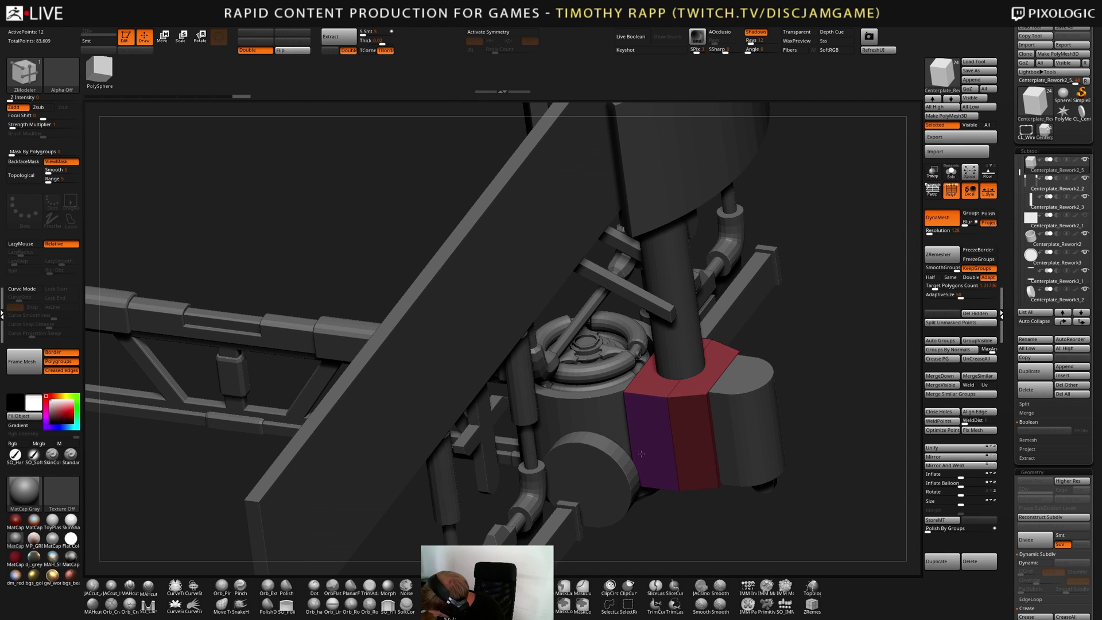
right_drag(631, 464, 795, 412)
right_drag(736, 437, 748, 413)
key(ctrl+z)
Pull the block's inner side face out toward the main hub with ZModeler's QMesh on a single polygon
key(w)
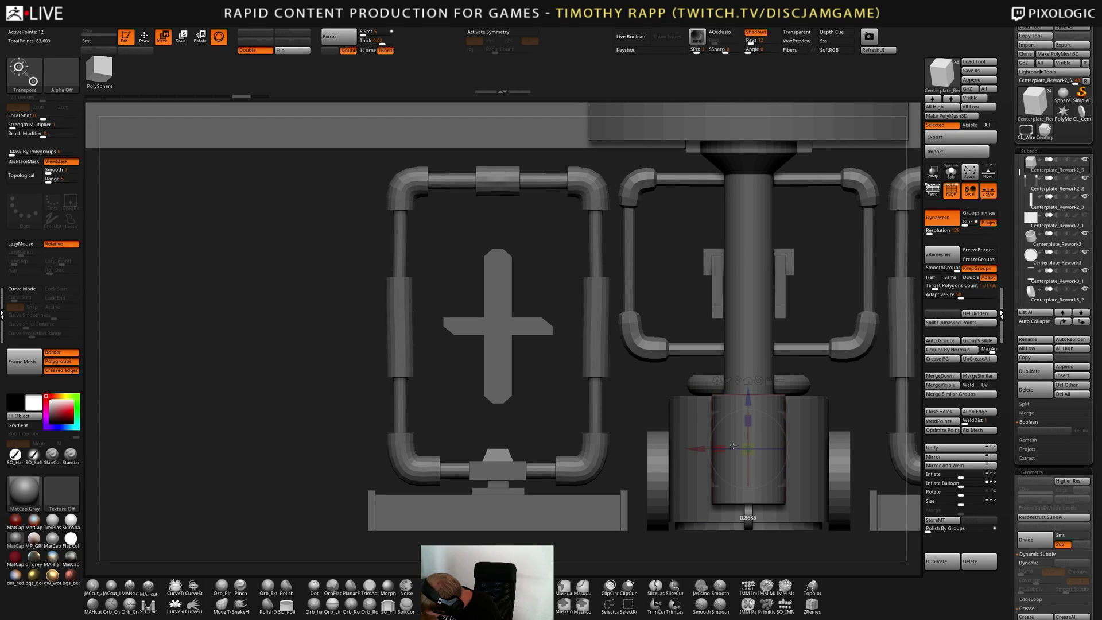
right_drag(755, 424, 691, 429)
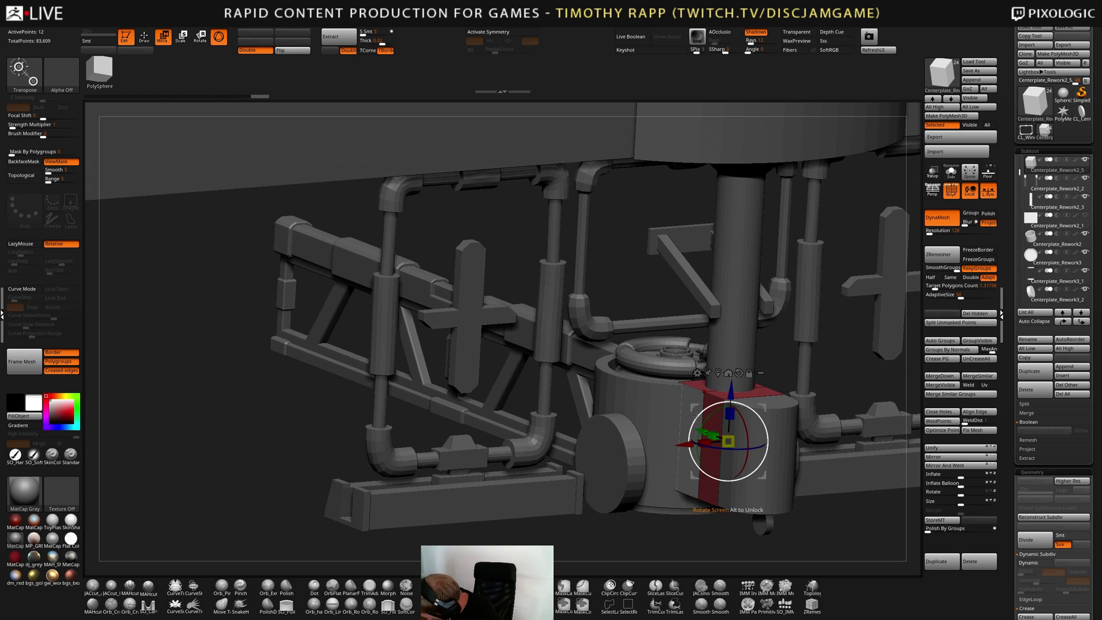
key(q)
key(b)
key(z)
key(m)
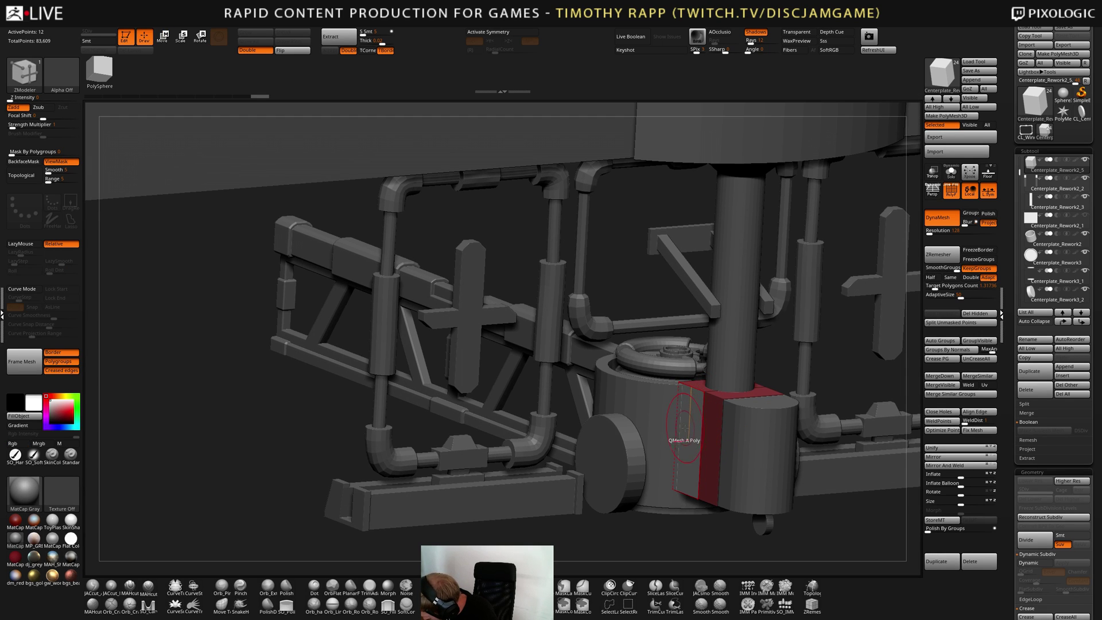
drag(691, 441, 661, 450)
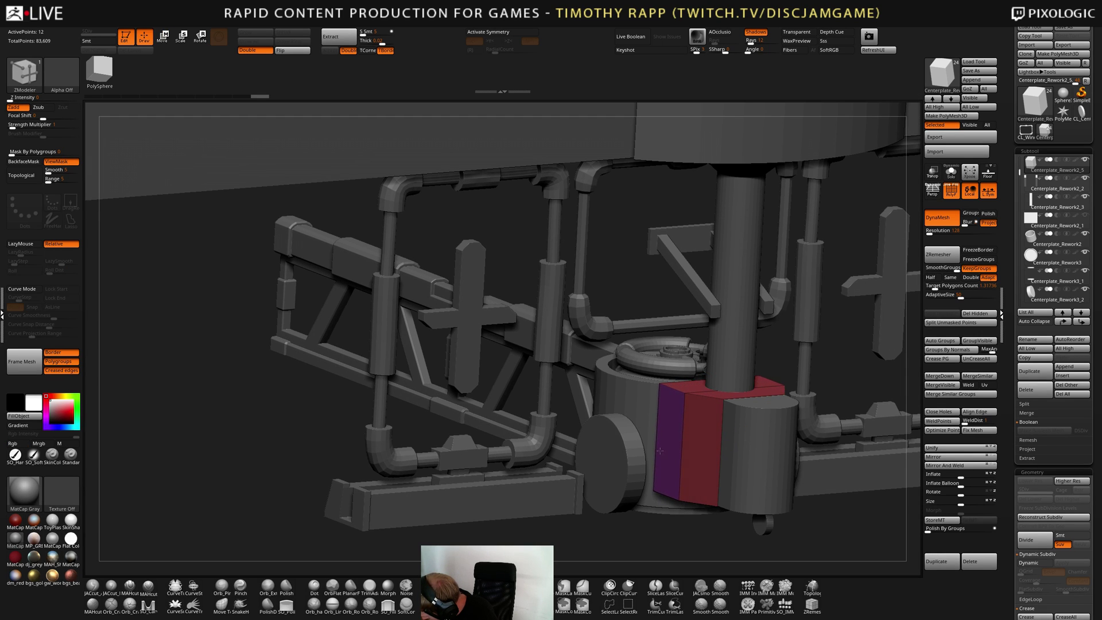
shift+right_drag(655, 453, 666, 435)
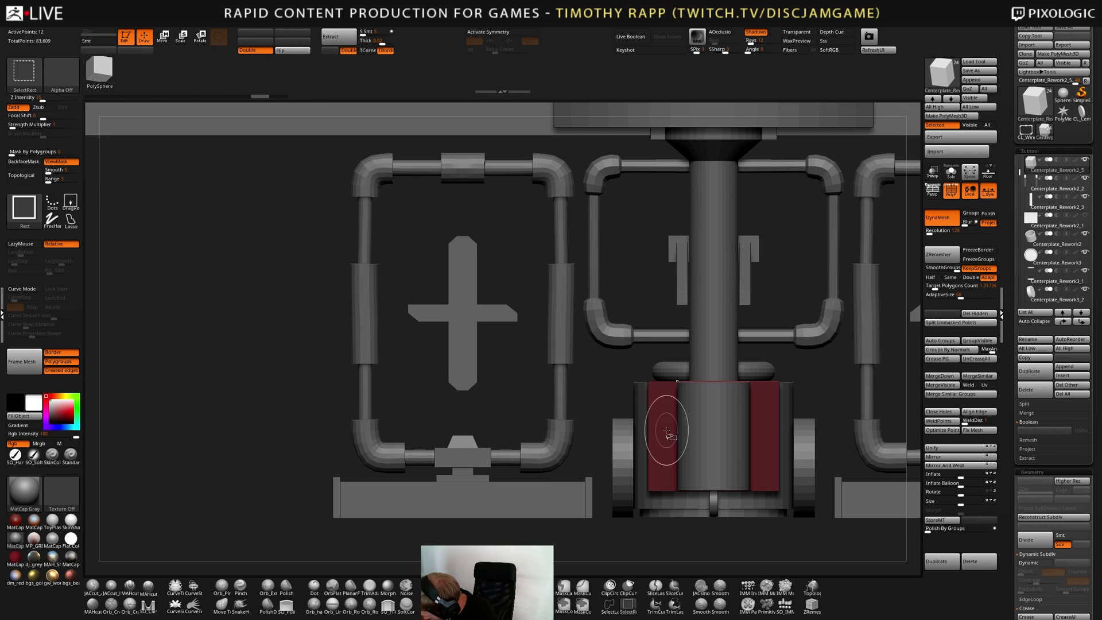
Activate symmetry and move the block's unmasked side points outward symmetrically to widen it to about the hub's width
ctrl+drag(588, 357, 655, 518)
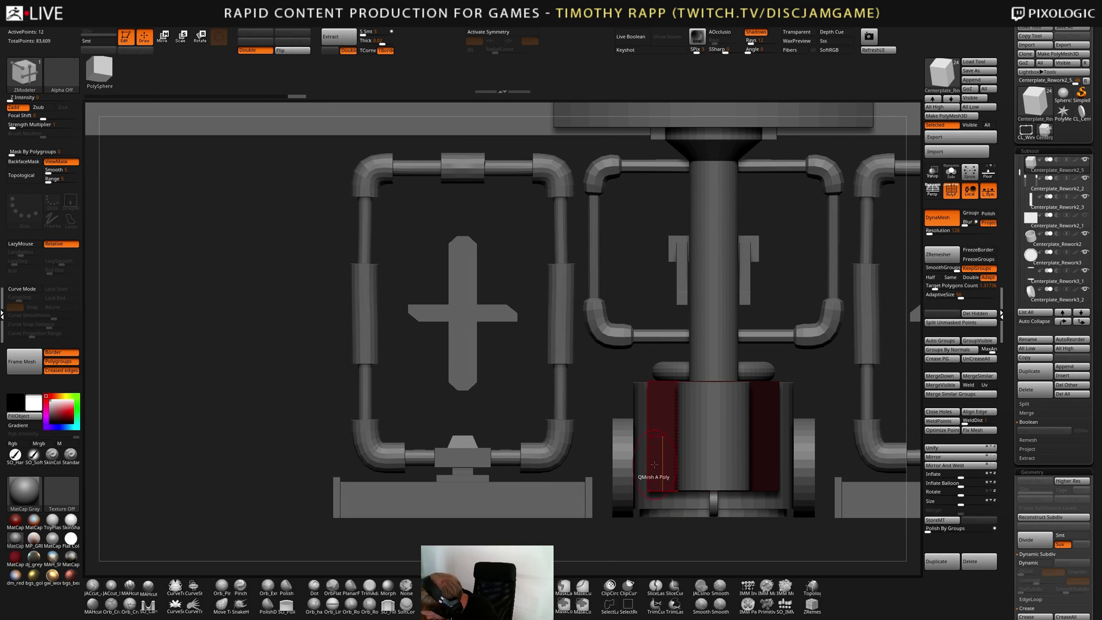
key(w)
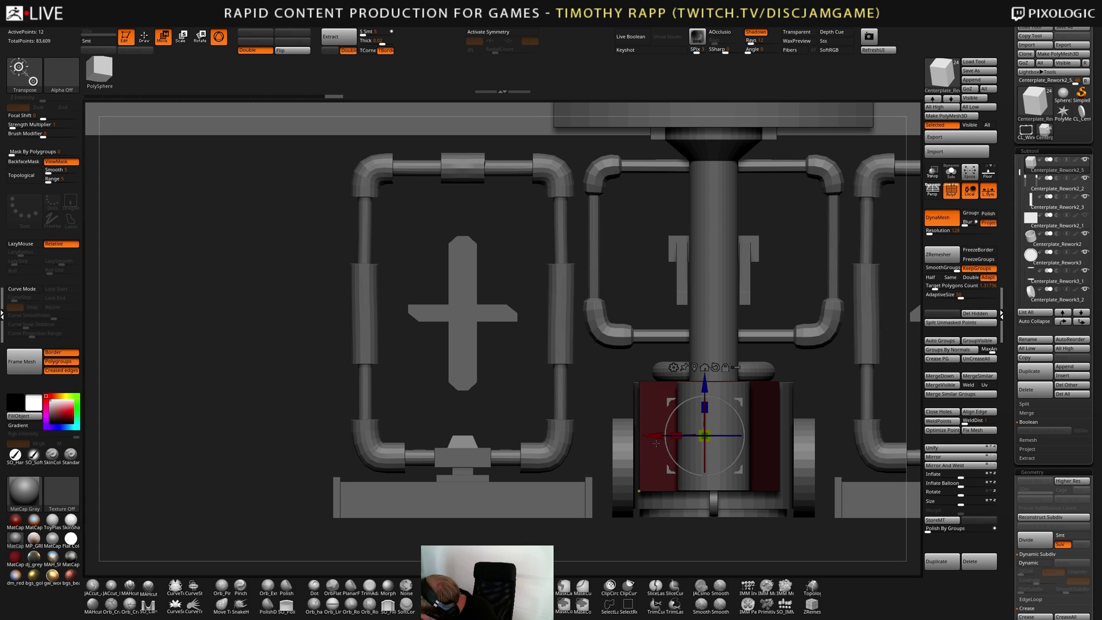
key(x)
drag(664, 435, 658, 439)
key(ctrl+z)
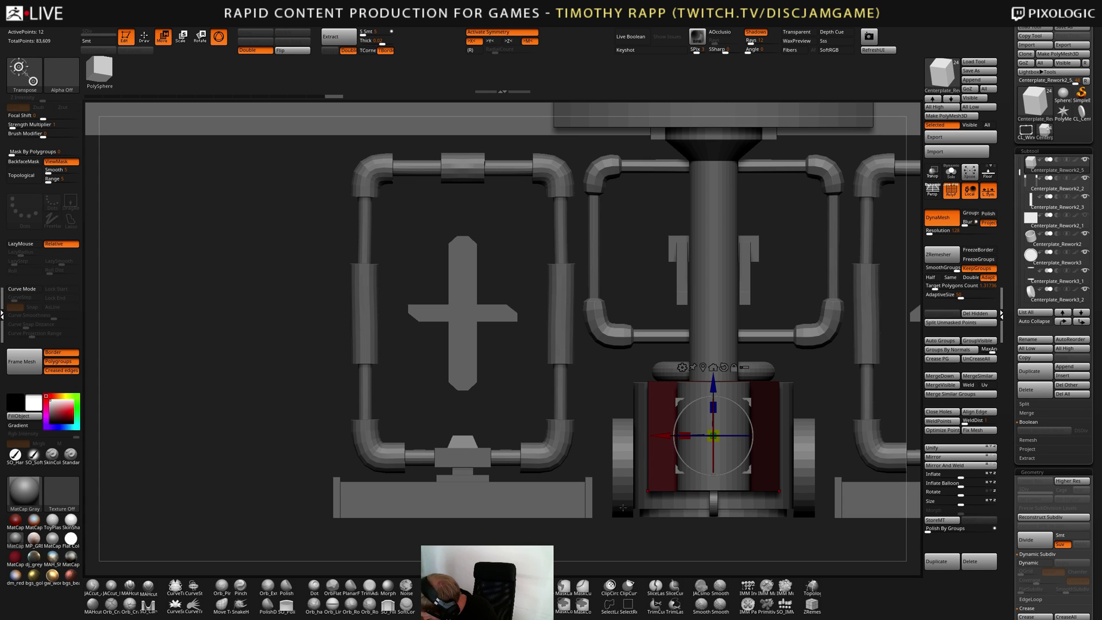
ctrl+drag(619, 528, 631, 534)
ctrl+drag(608, 363, 656, 529)
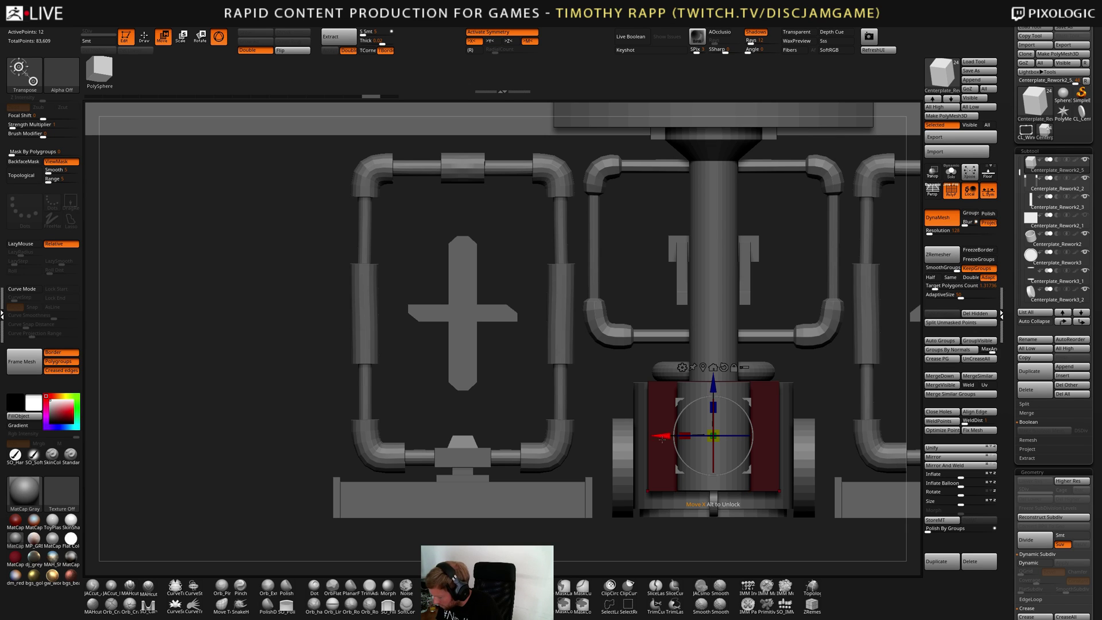
drag(666, 435, 607, 441)
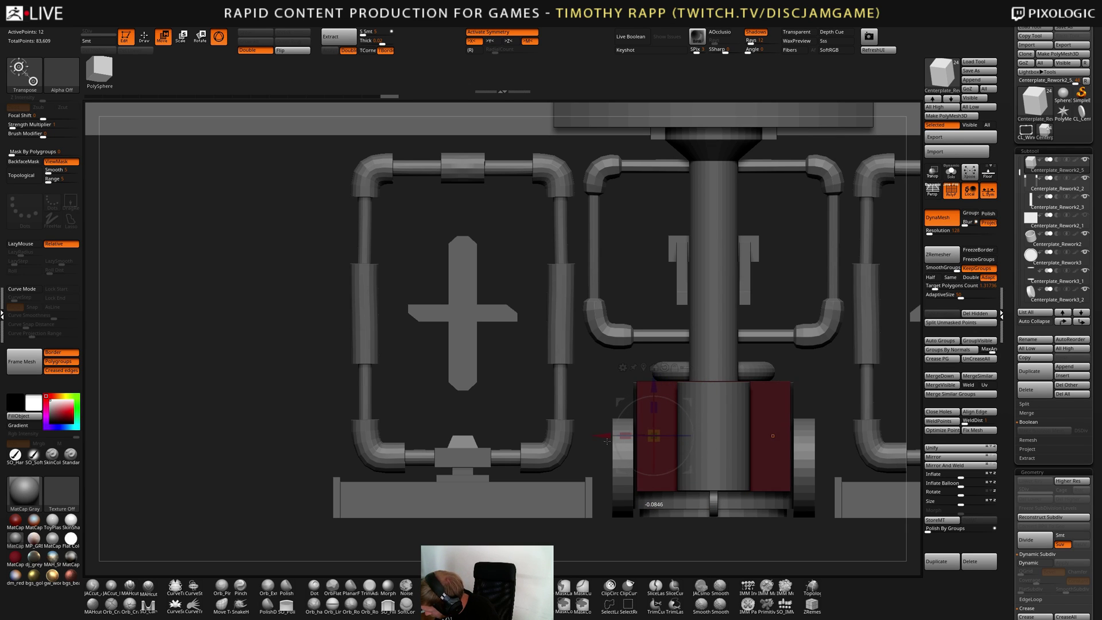
Mask the block's outer section in side view and move its inner end further into the main hub
mouse_move(459, 442)
mouse_down()
mouse_move(545, 477)
mouse_move(617, 470)
mouse_move(591, 448)
mouse_up()
ctrl+drag(587, 312, 624, 509)
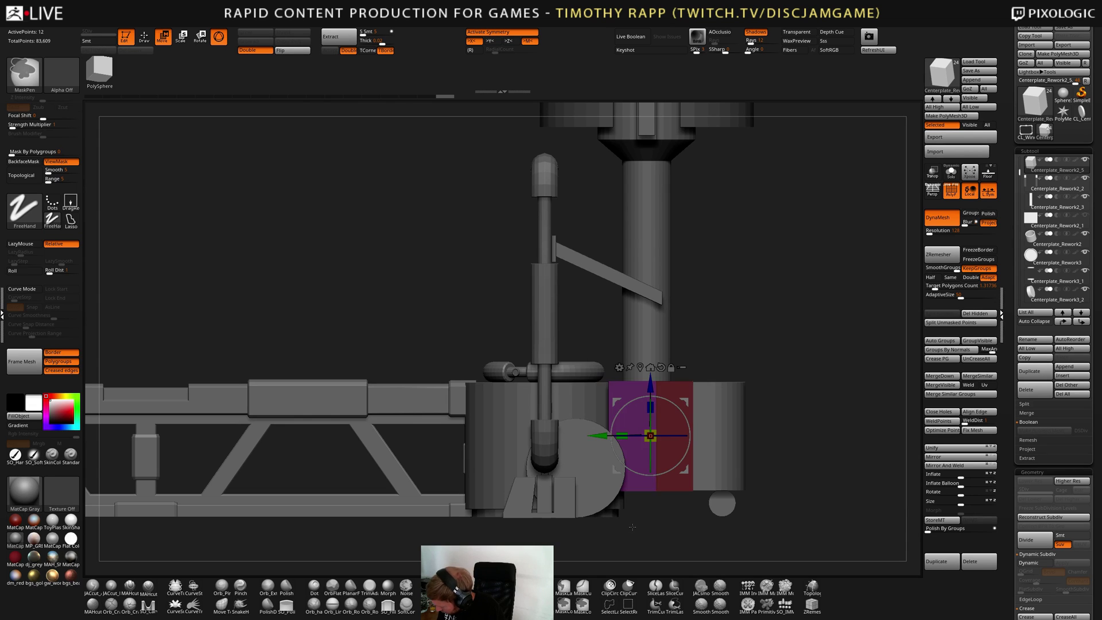
key(w)
drag(597, 437, 561, 441)
drag(706, 436, 771, 439)
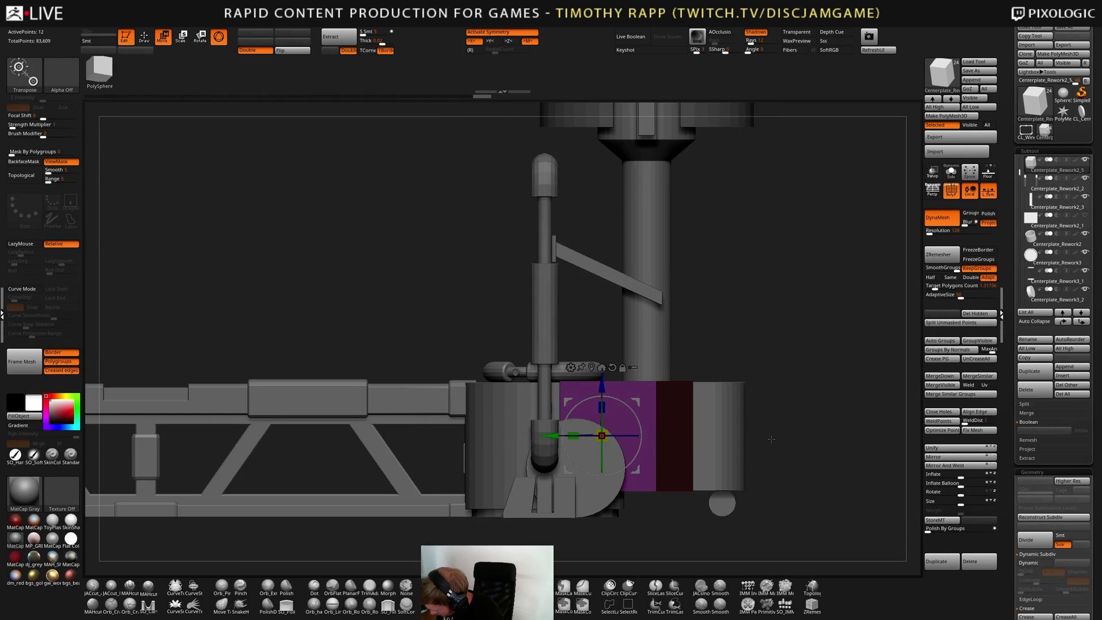
drag(552, 436, 546, 436)
key(q)
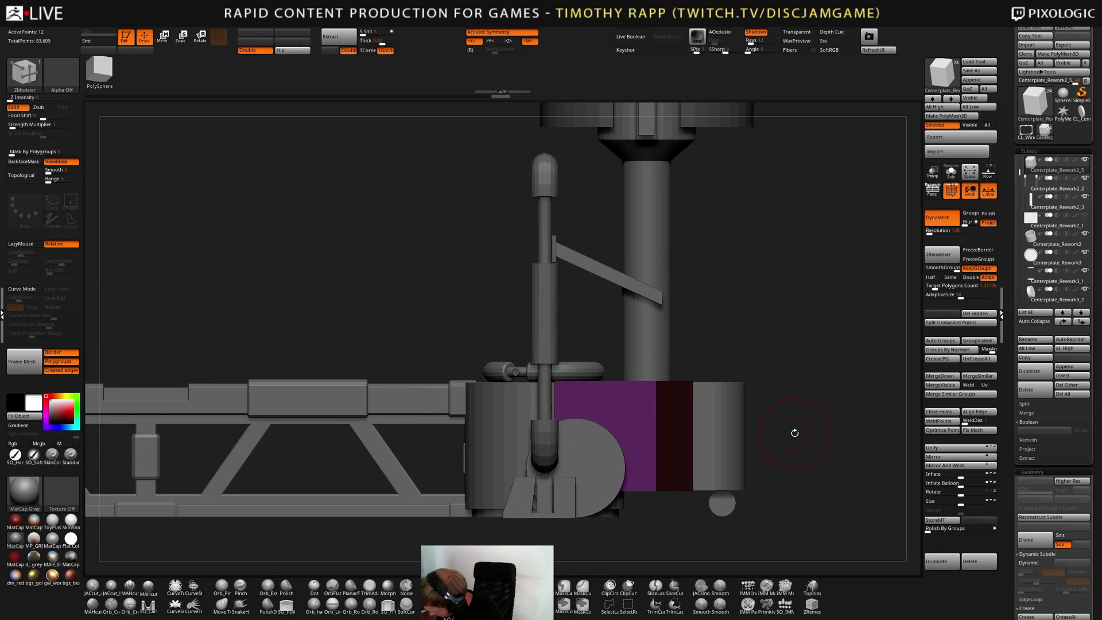
Examine the tub cylinder inside the hub, both in isolation and against the surrounding parts
ctrl+right_drag(795, 433, 794, 441)
mouse_move(792, 440)
ctrl+mouse_down()
mouse_move(716, 432)
mouse_move(700, 453)
mouse_move(579, 501)
ctrl+mouse_up()
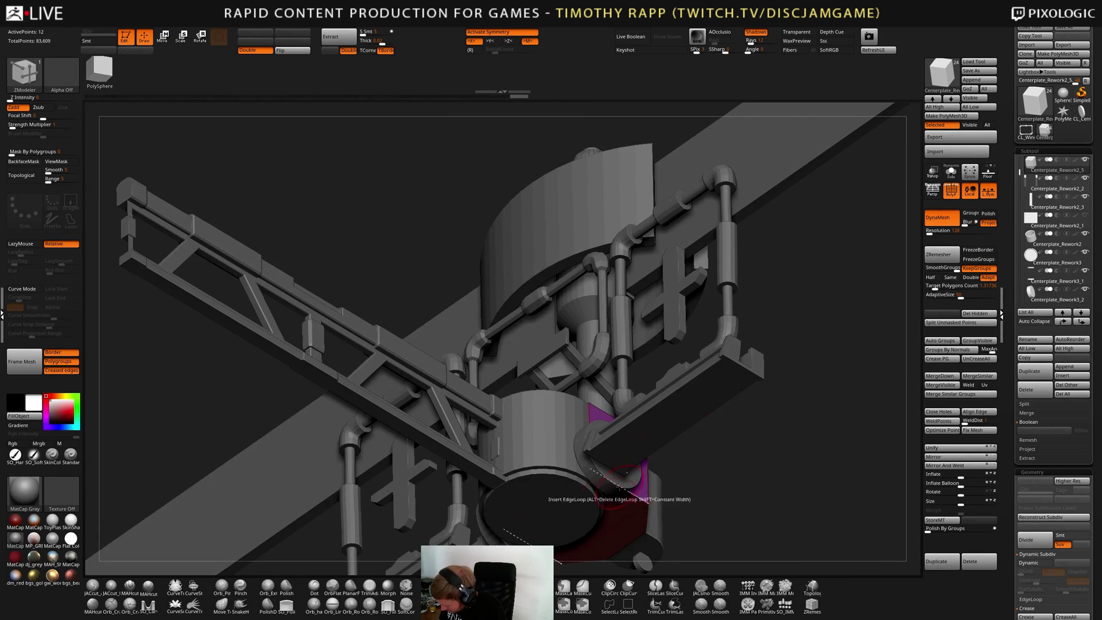
alt+click(580, 501)
right_drag(580, 501, 637, 479)
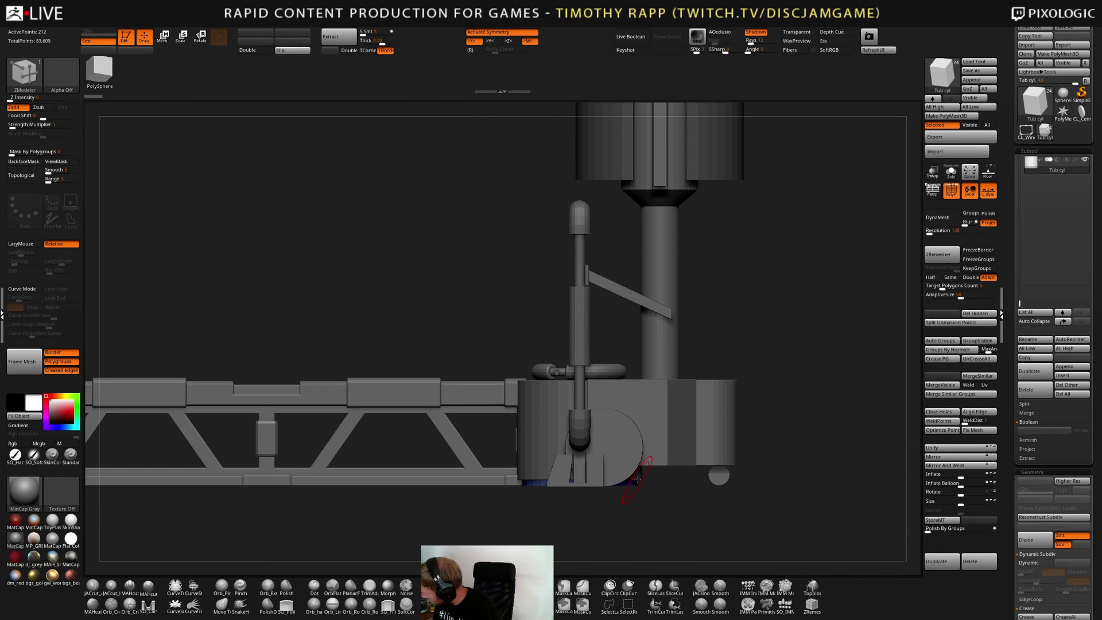
scroll(635, 479, up, 2)
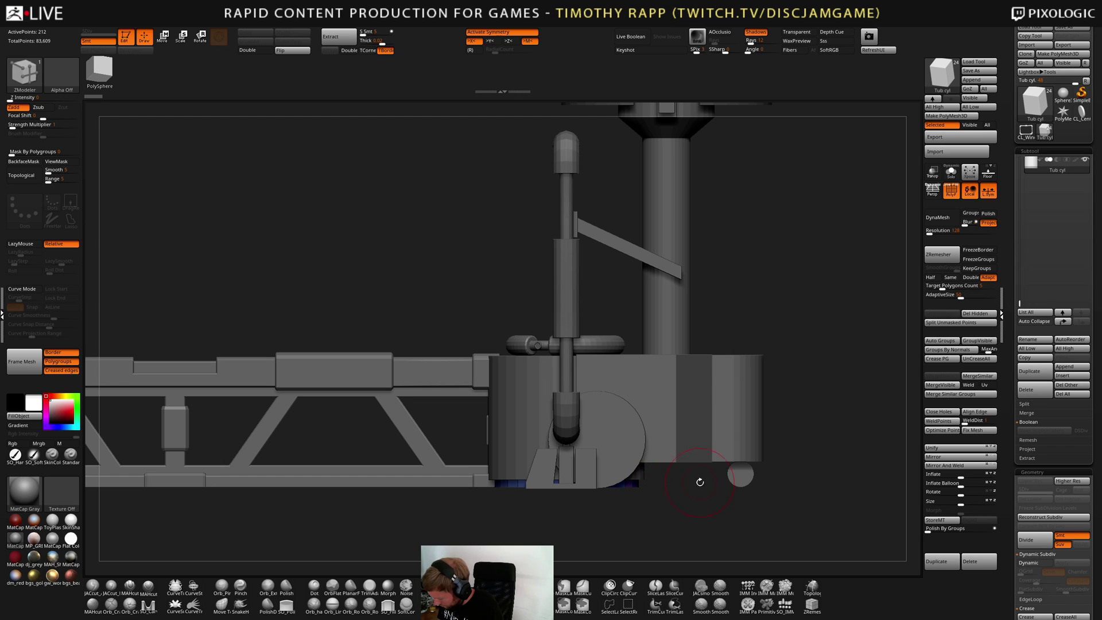
scroll(690, 487, up, 2)
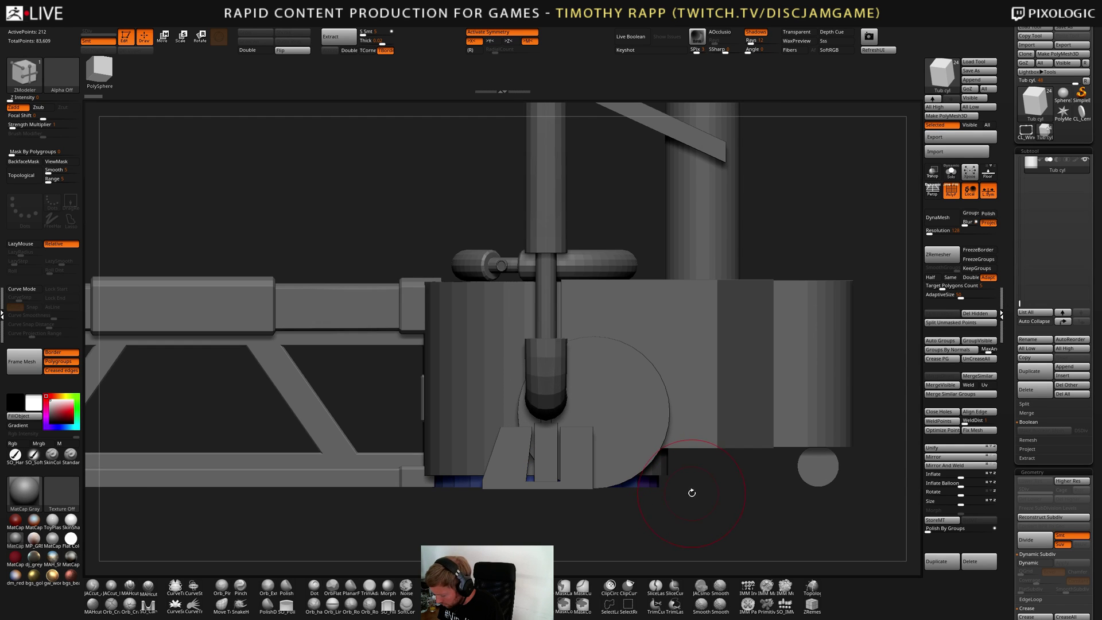
mouse_move(692, 493)
right_down()
mouse_move(720, 489)
mouse_move(674, 496)
mouse_move(688, 483)
right_up()
key(alt+s)
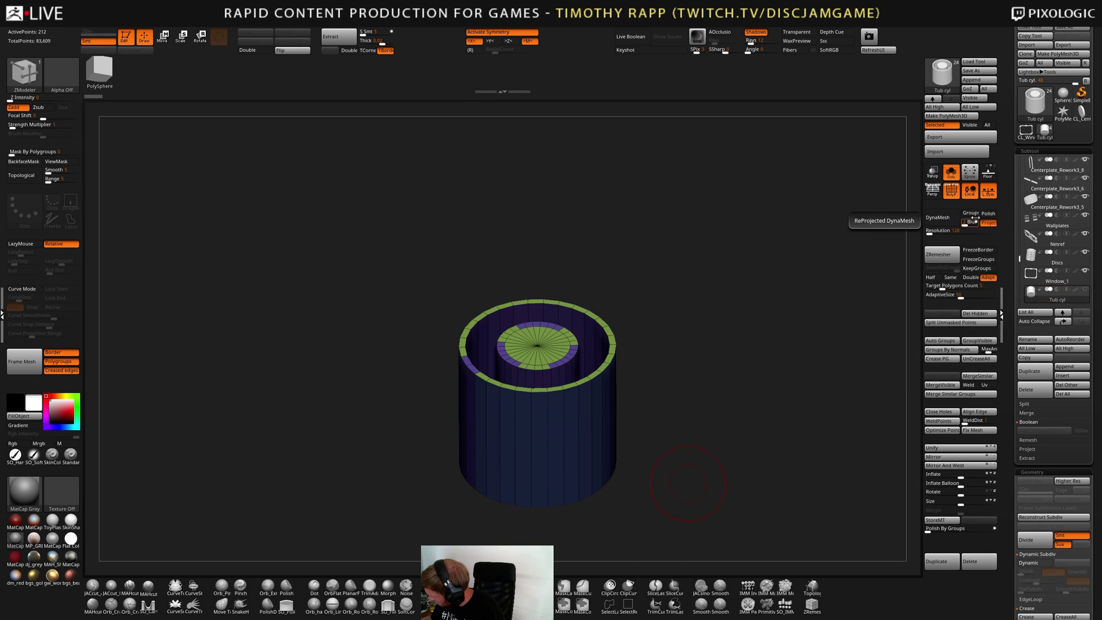
click(951, 172)
mouse_move(740, 421)
shift+right_down()
mouse_move(730, 398)
mouse_move(733, 421)
mouse_move(689, 424)
mouse_move(736, 431)
shift+right_up()
Make the connecting block active with transparency on, and lower its inner section's bottom points to slope the underside
alt+click(739, 409)
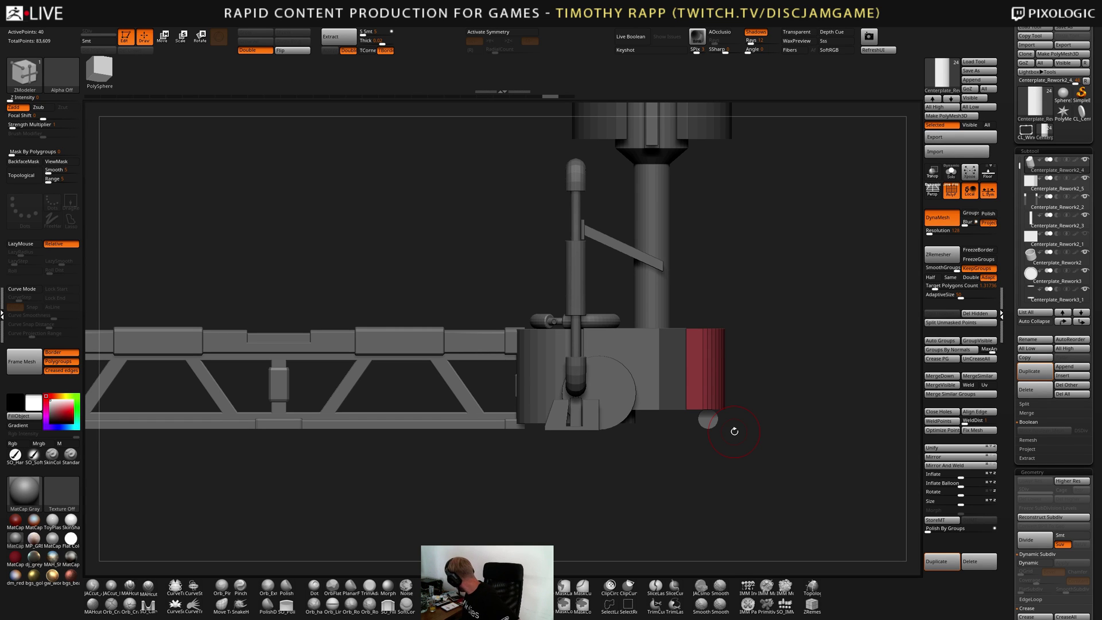
alt+click(676, 398)
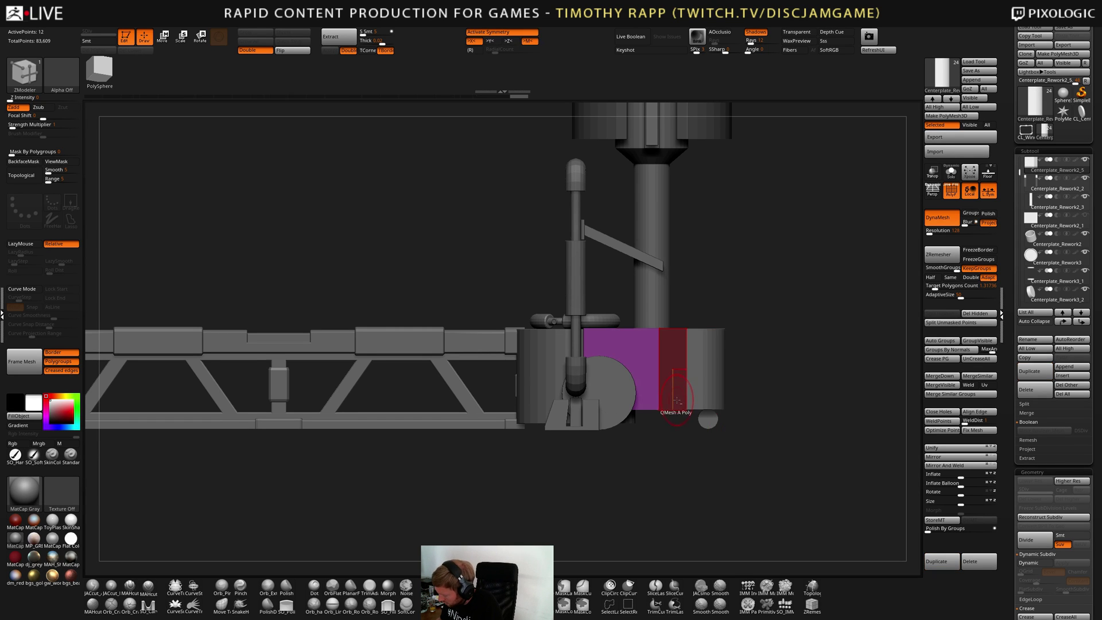
ctrl+right_drag(683, 406, 658, 415)
click(939, 172)
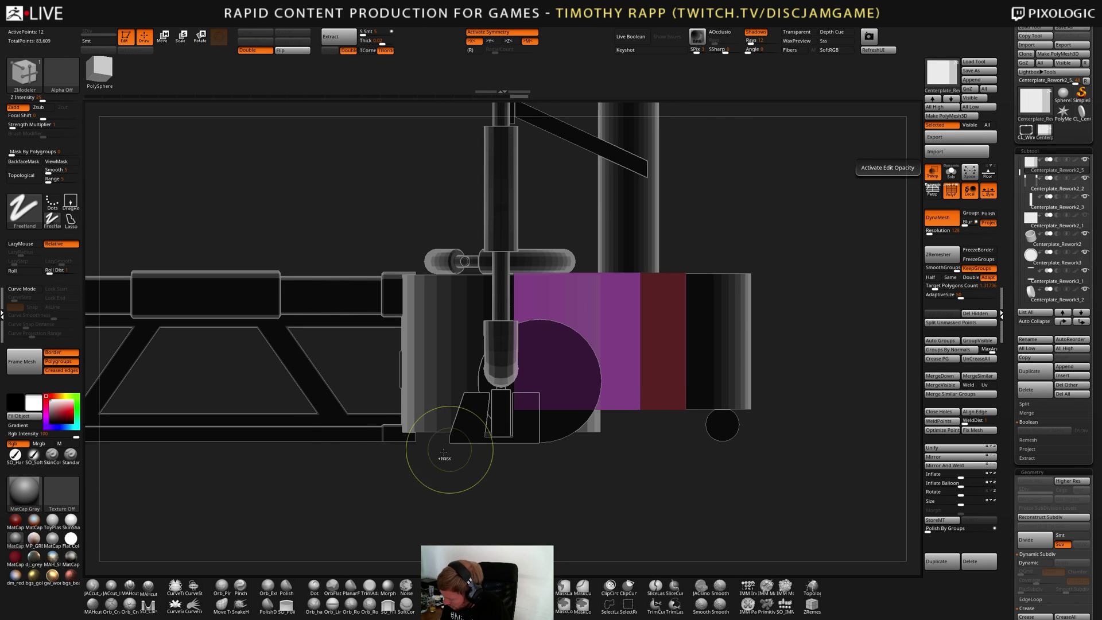
ctrl+drag(344, 401, 649, 486)
key(w)
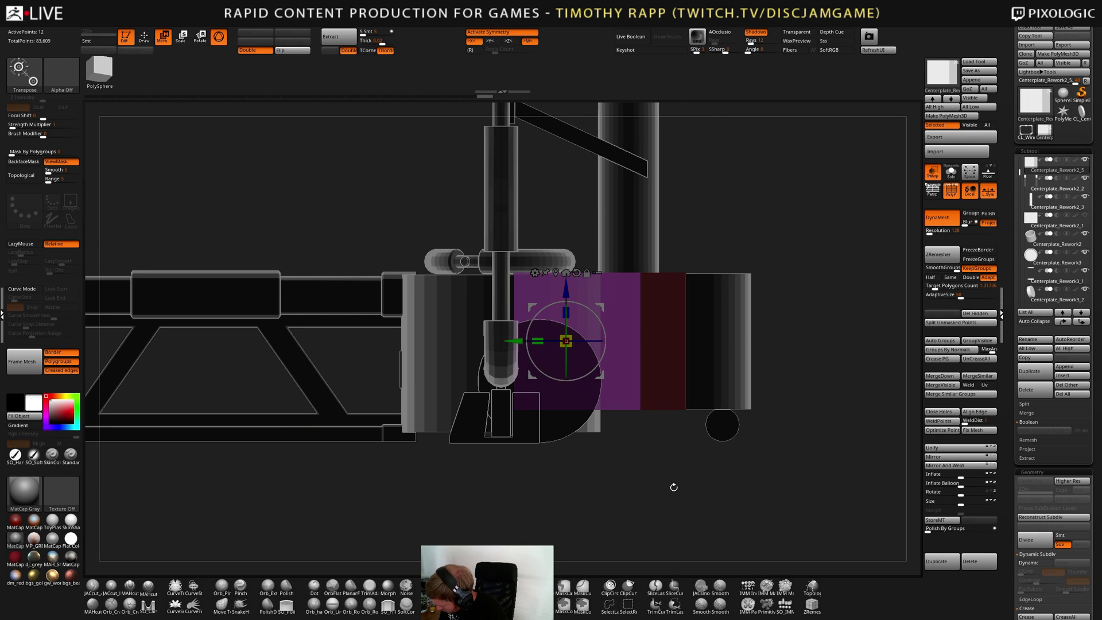
drag(564, 287, 571, 307)
key(q)
mouse_move(768, 434)
alt+mouse_down()
mouse_move(758, 437)
mouse_move(751, 415)
alt+mouse_up()
mouse_move(748, 427)
ctrl+mouse_down()
mouse_move(758, 438)
mouse_move(728, 454)
mouse_move(772, 443)
mouse_move(700, 444)
ctrl+mouse_up()
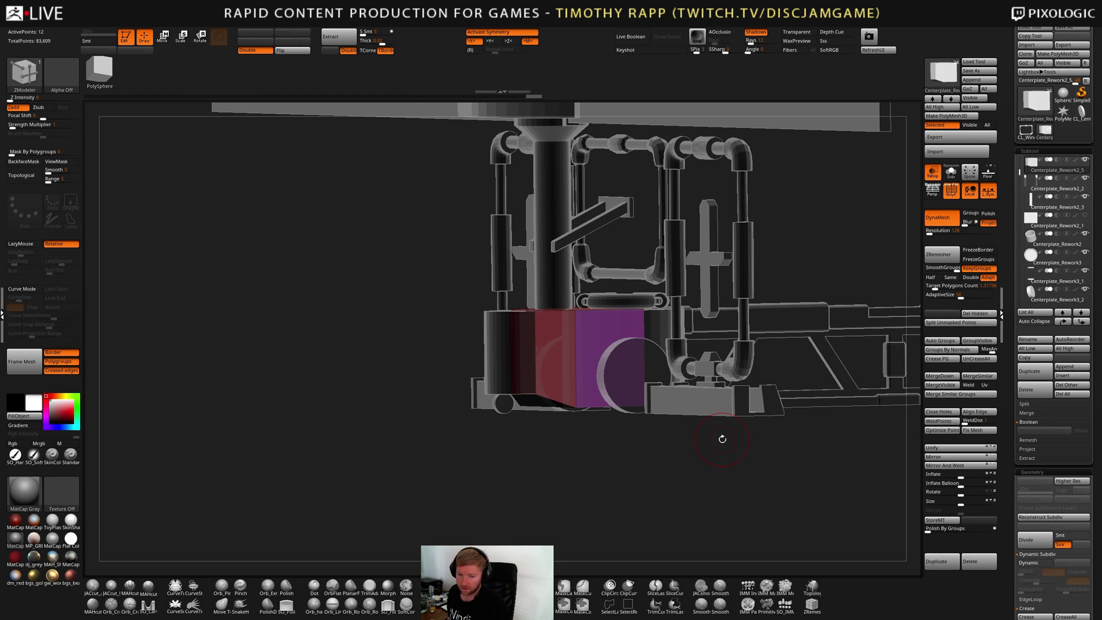
Make the rounded end piece beside the connecting block the active subtool
right_drag(655, 396, 644, 463)
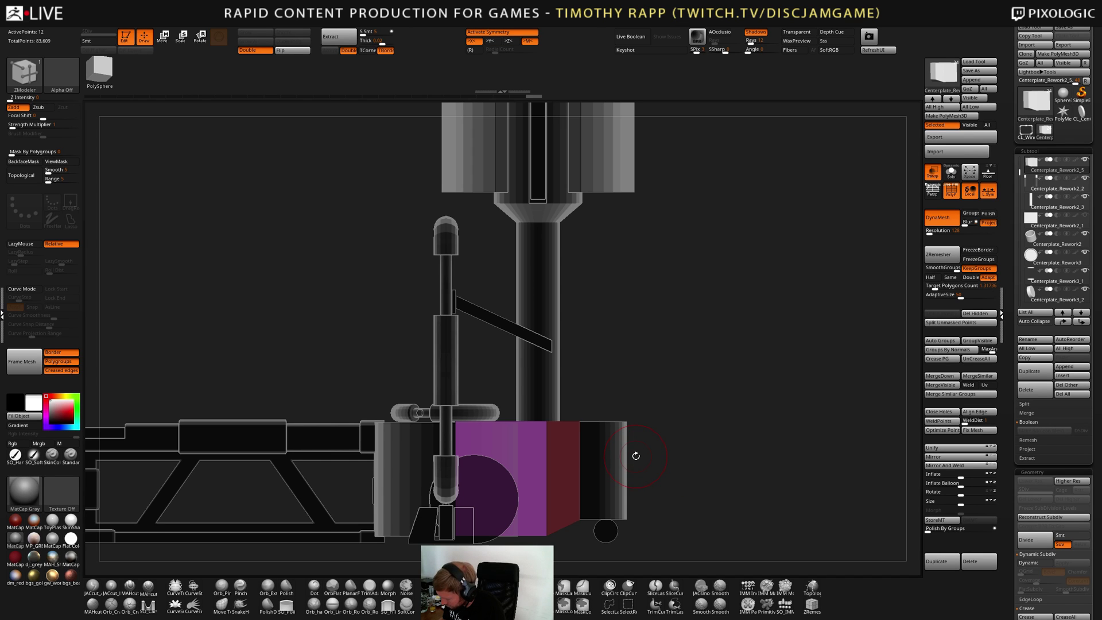
right_drag(640, 466, 646, 482)
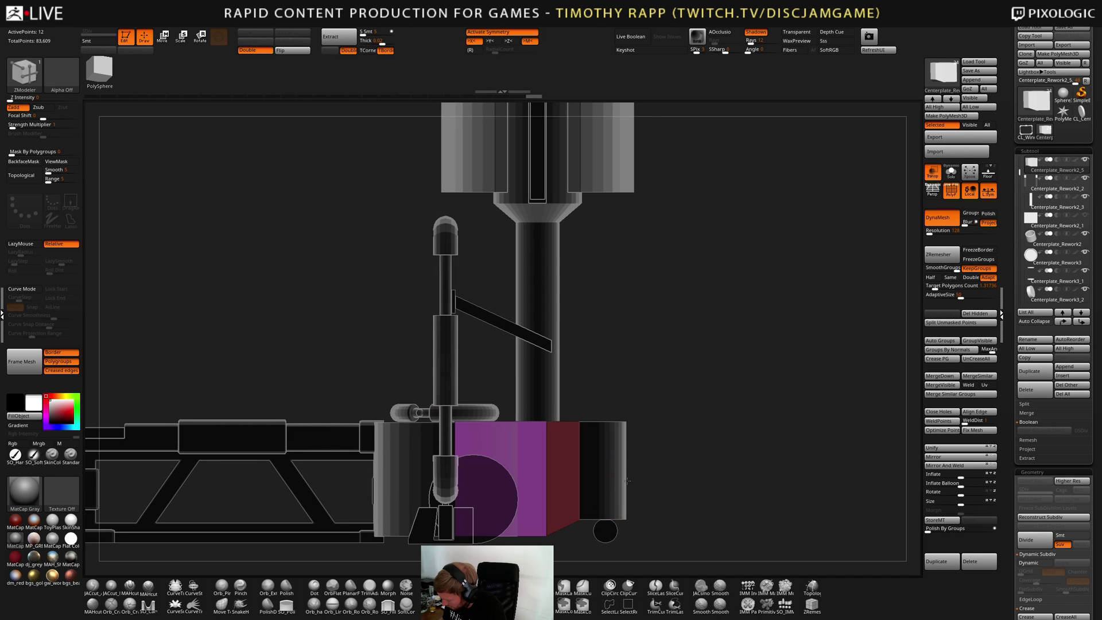
alt+click(623, 459)
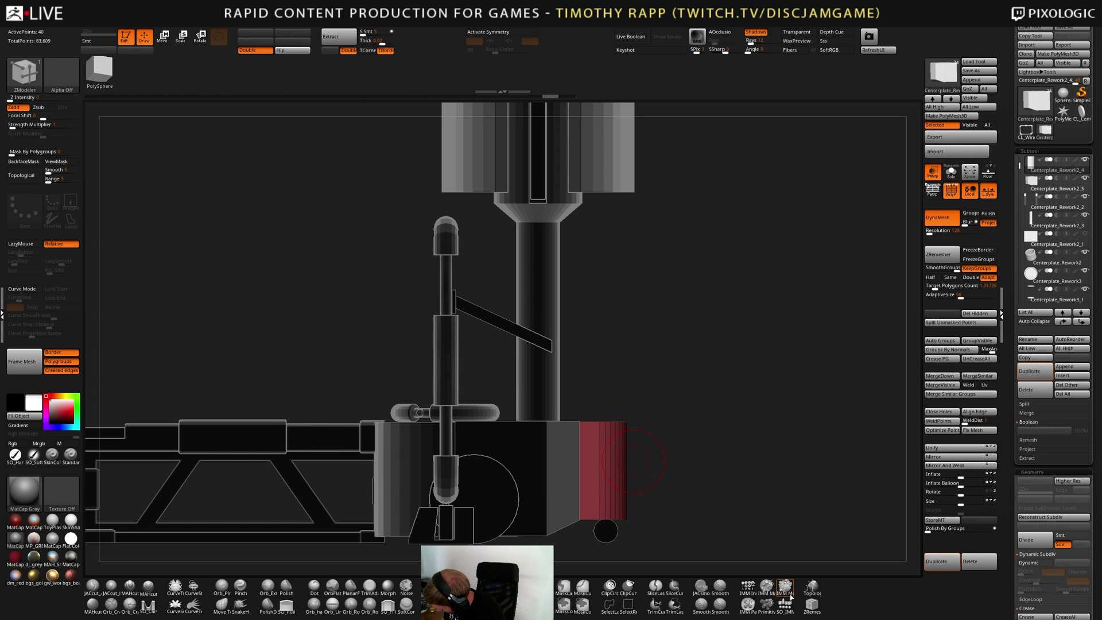
click(786, 605)
key(b)
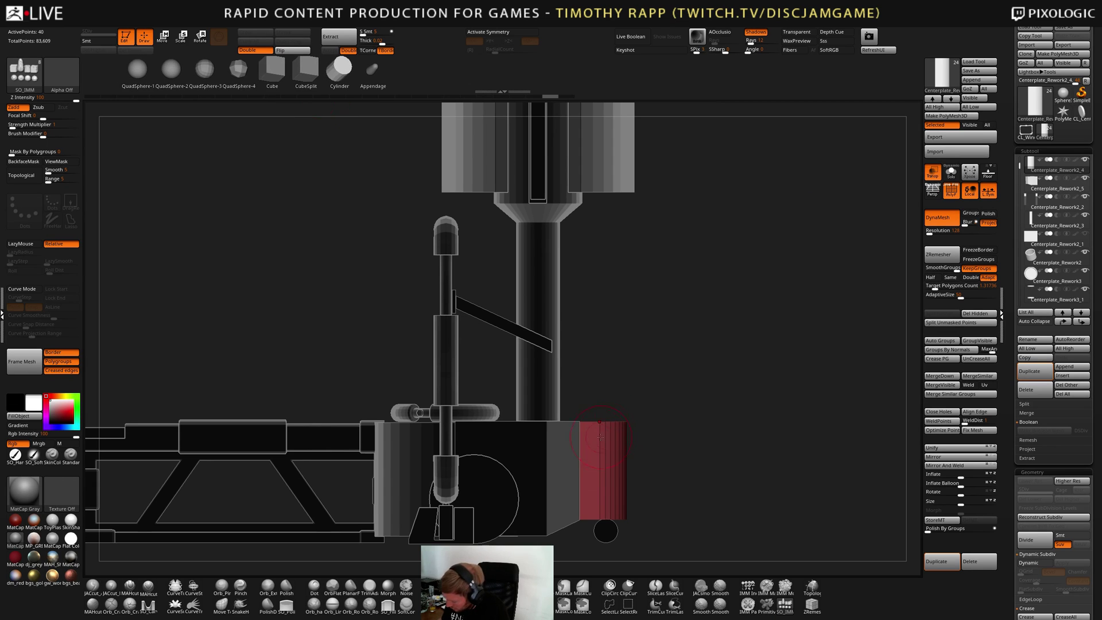
alt+click(591, 469)
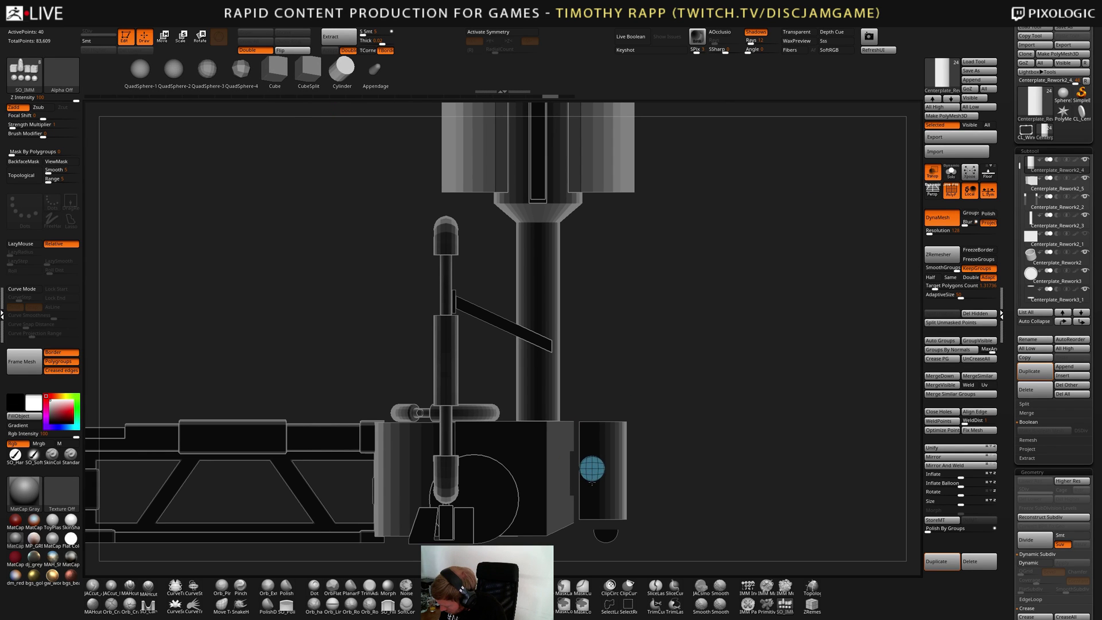
right_drag(593, 481, 611, 461)
key(ctrl+z)
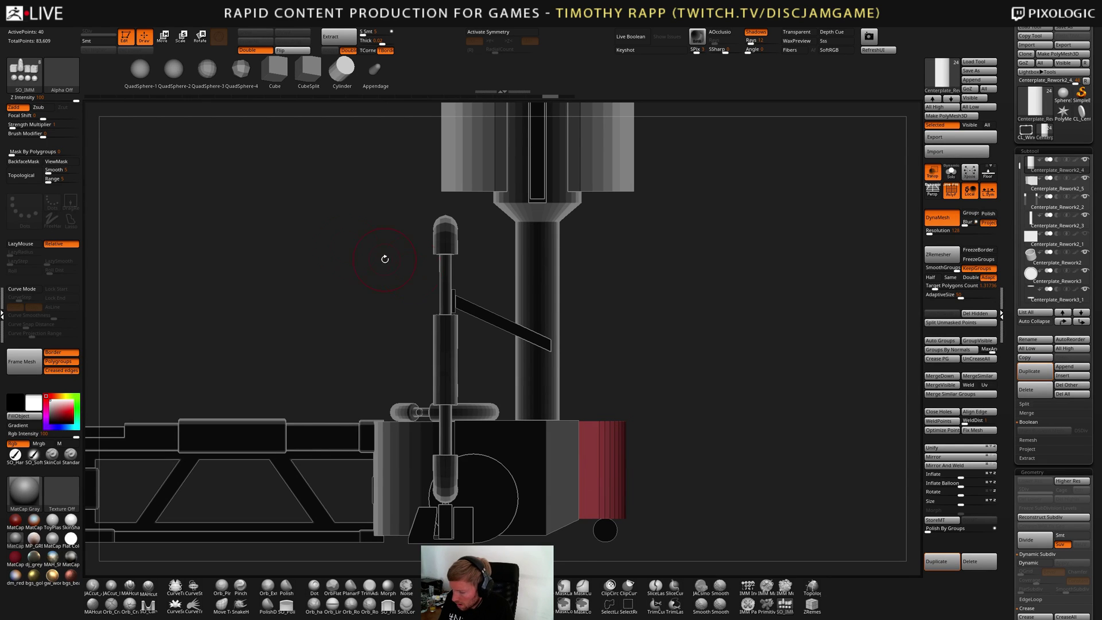
Insert a thin upright cylinder from the Primitives insert-mesh brush onto the top face of the rounded end piece
click(771, 604)
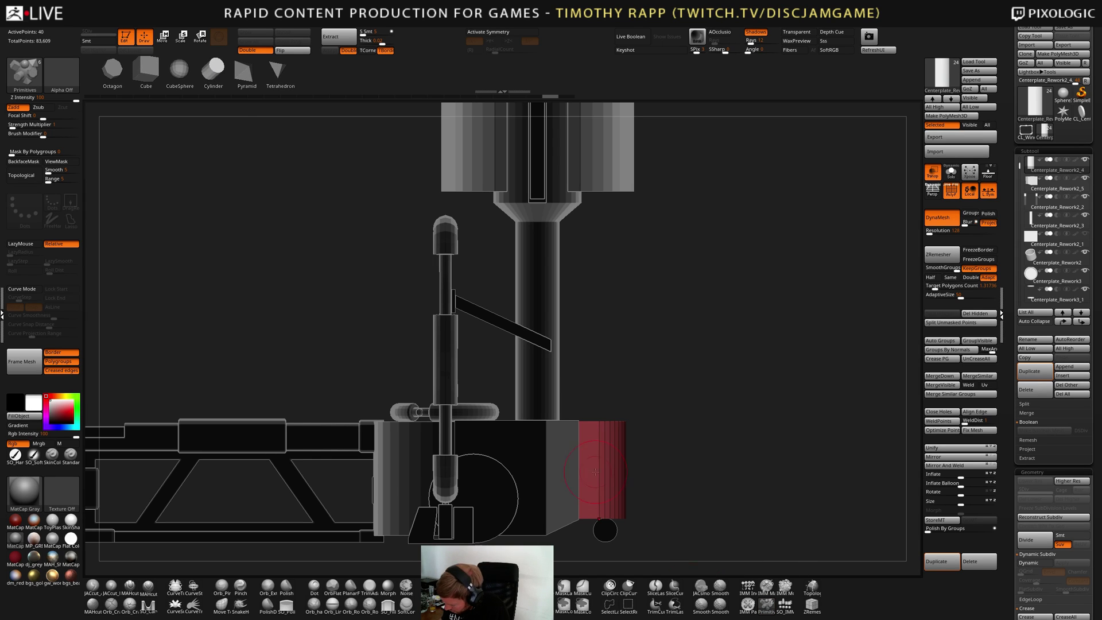
drag(590, 479, 595, 513)
key(ctrl+z)
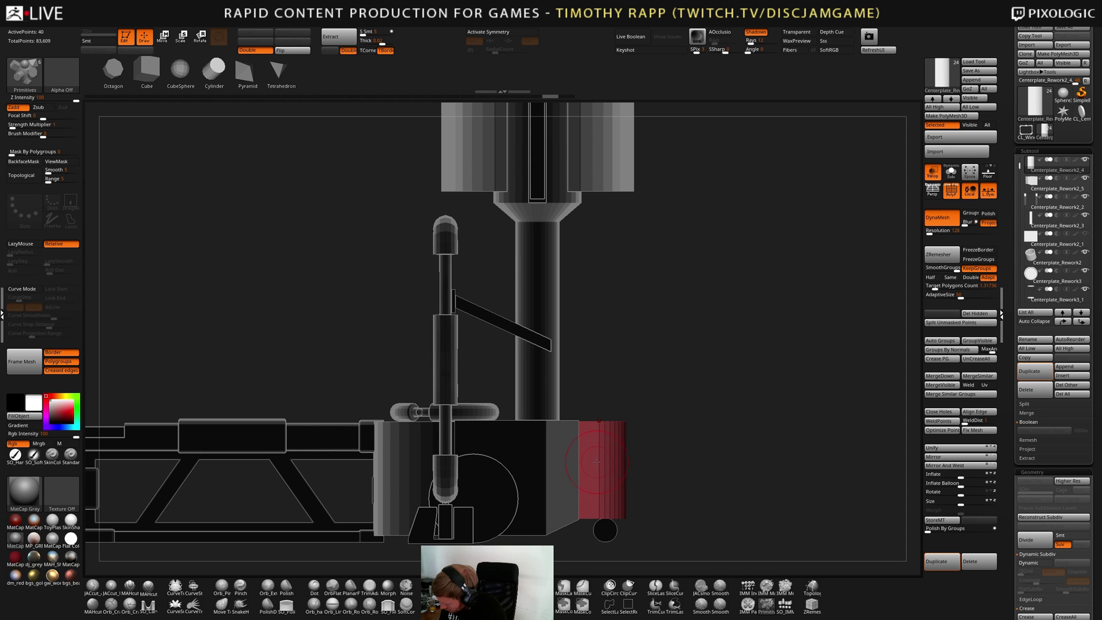
right_drag(598, 433, 603, 423)
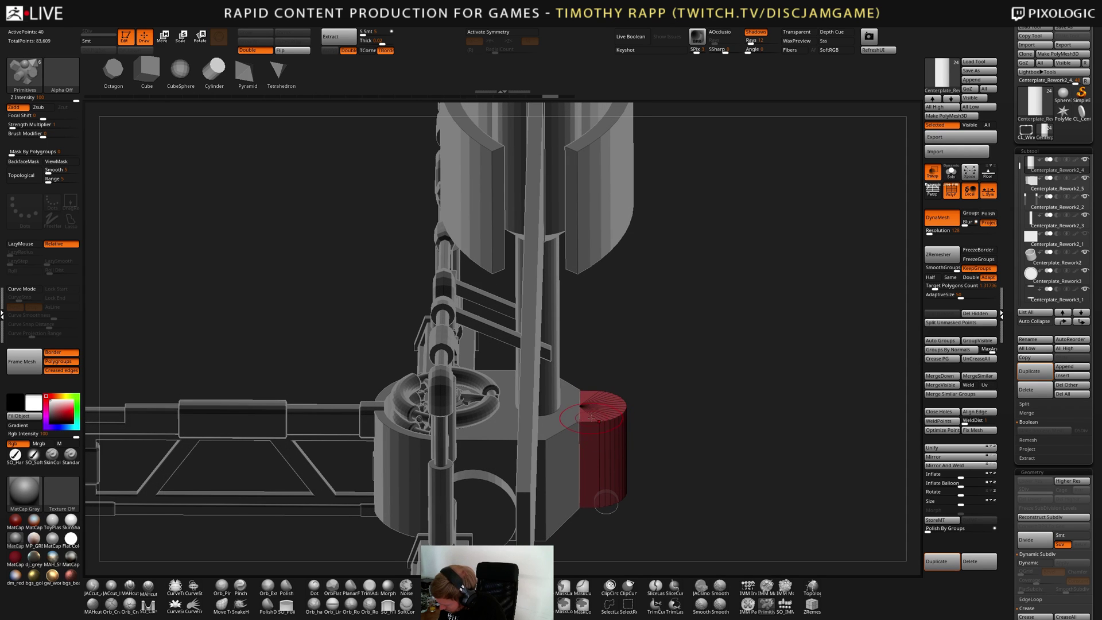
drag(593, 426, 588, 437)
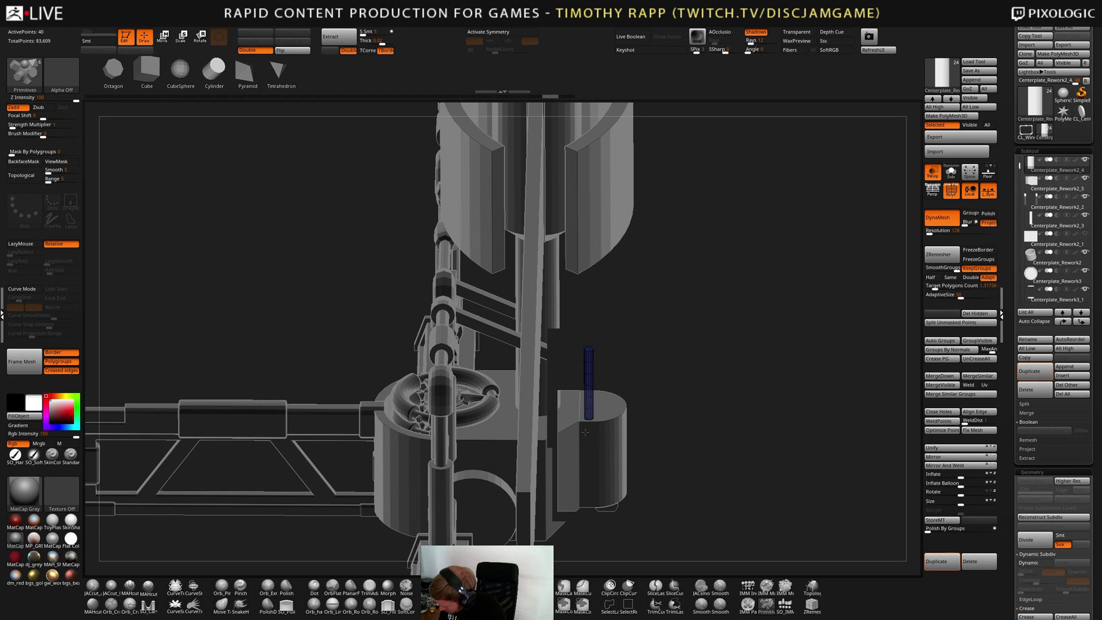
drag(584, 430, 583, 429)
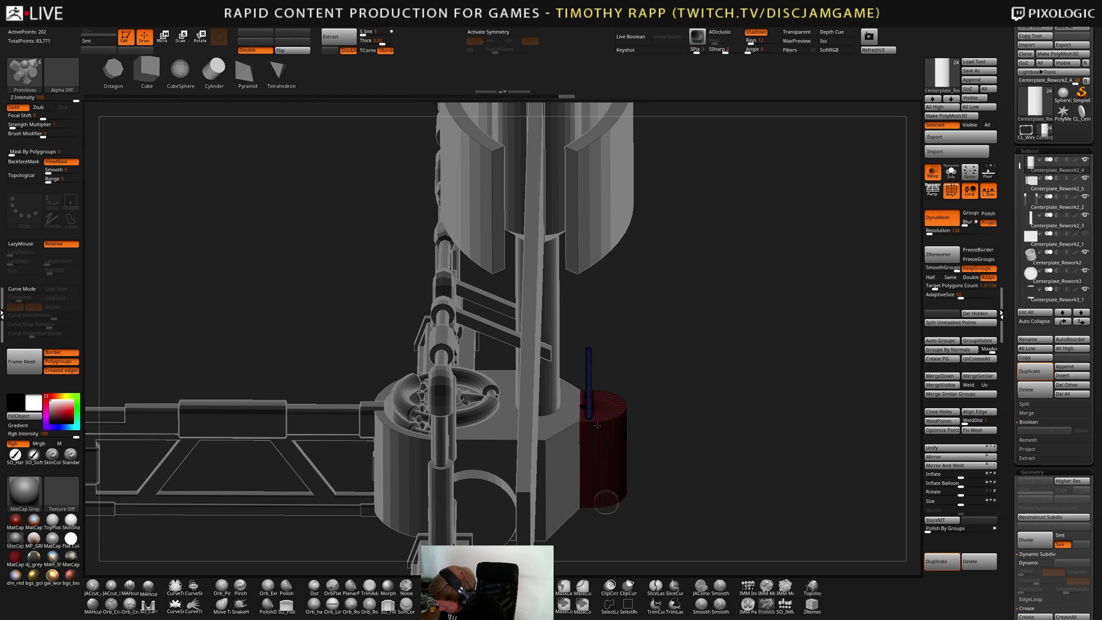
Split the newly inserted unmasked cylinder off the end piece into its own subtool
key(w)
shift+right_drag(585, 426, 632, 381)
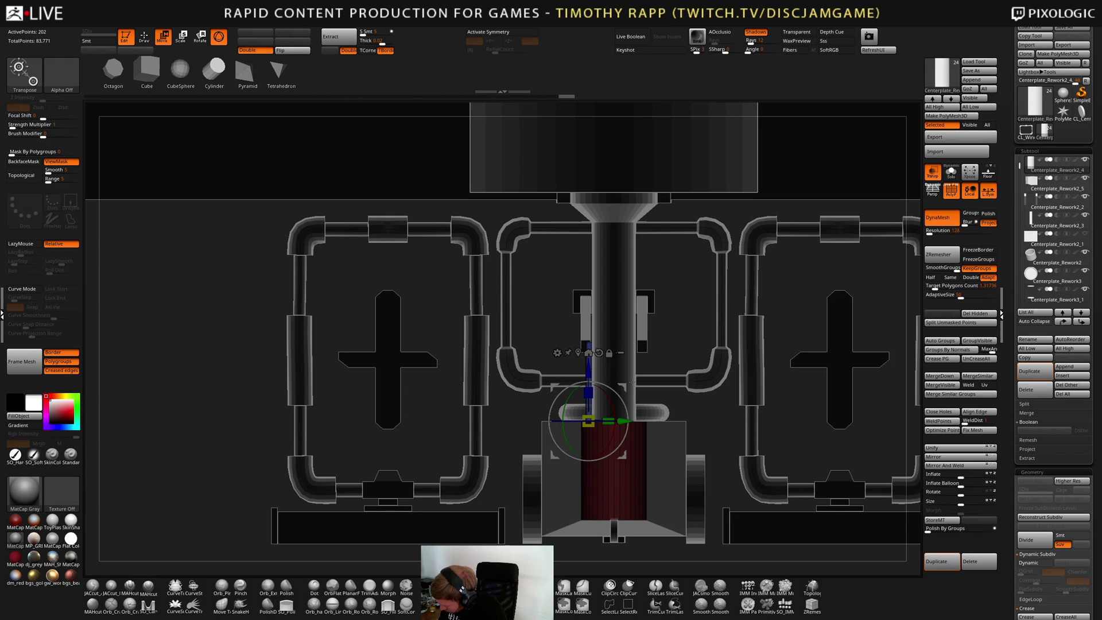
click(960, 322)
Center the gizmo on the thin rod and tilt the rod in side view so its top leans away from the column
right_drag(723, 436, 678, 405)
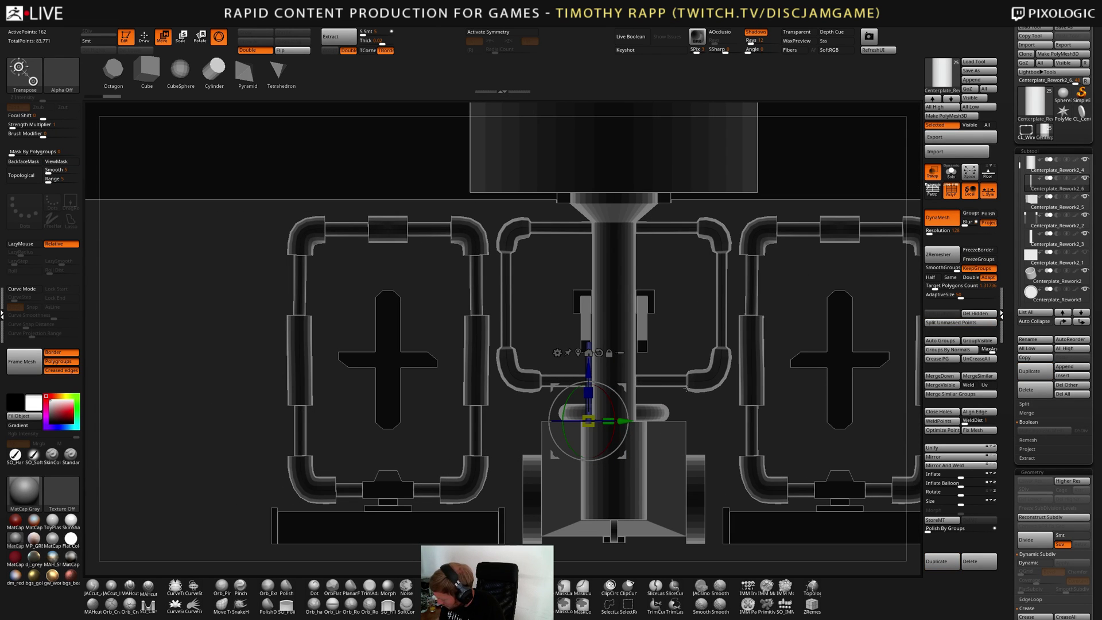
drag(625, 388, 606, 413)
right_drag(605, 412, 722, 402)
key(q)
key(w)
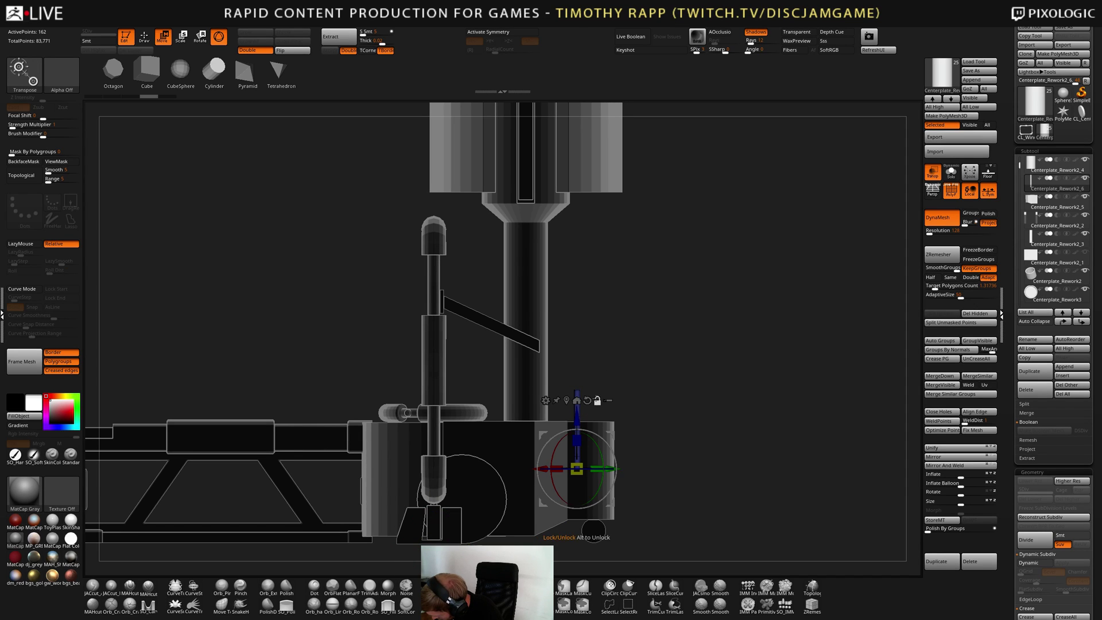
drag(614, 434, 618, 442)
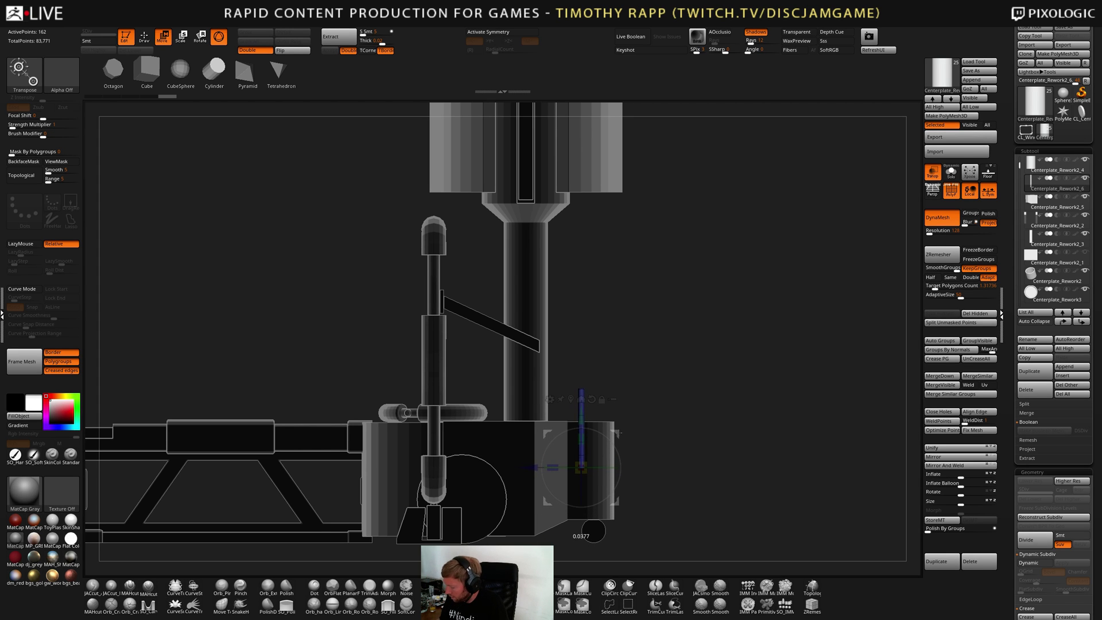
drag(649, 416, 689, 415)
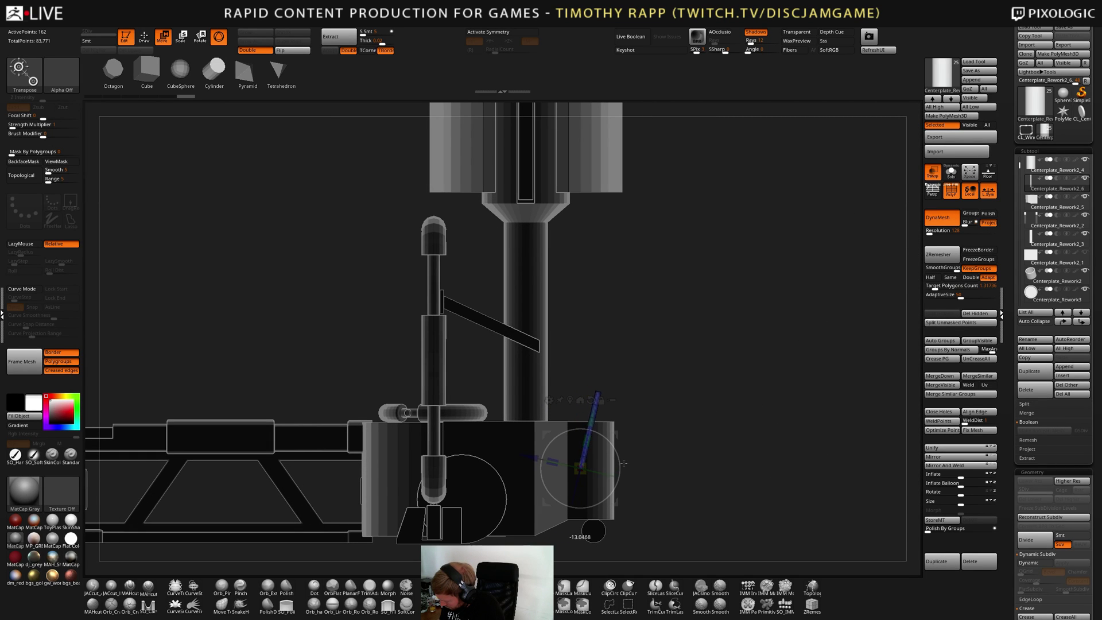
mouse_move(632, 480)
mouse_down()
mouse_move(637, 499)
mouse_move(672, 402)
mouse_up()
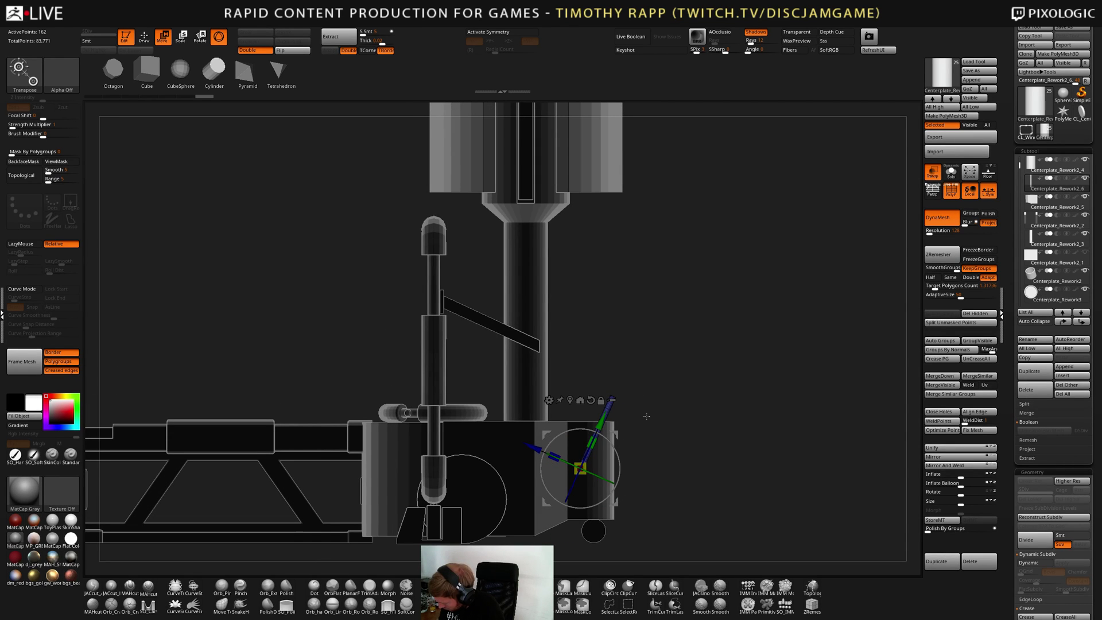
drag(614, 449, 728, 414)
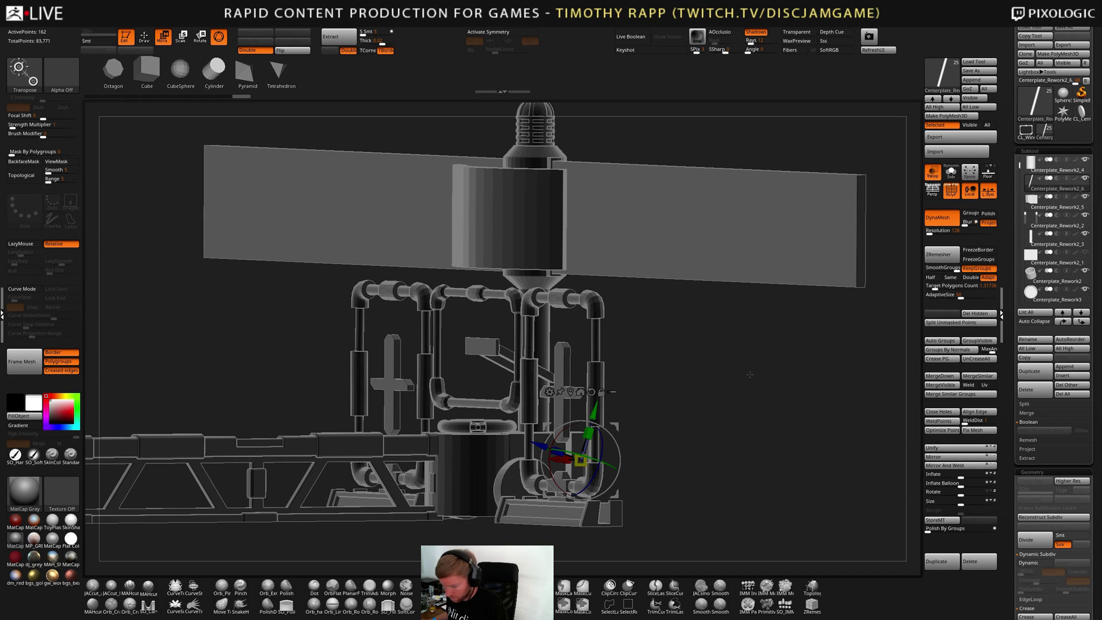
drag(753, 395, 728, 389)
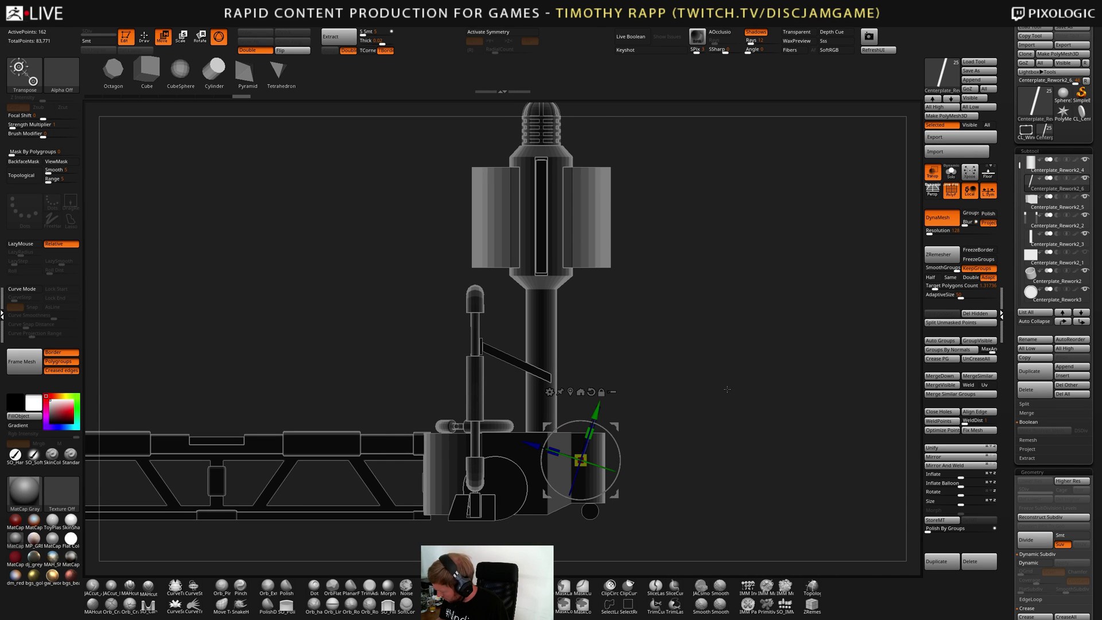
Try Mirror And Weld on the tilted rod, with local symmetry on and with it off
mouse_move(821, 468)
mouse_down()
mouse_move(758, 468)
mouse_move(802, 472)
mouse_up()
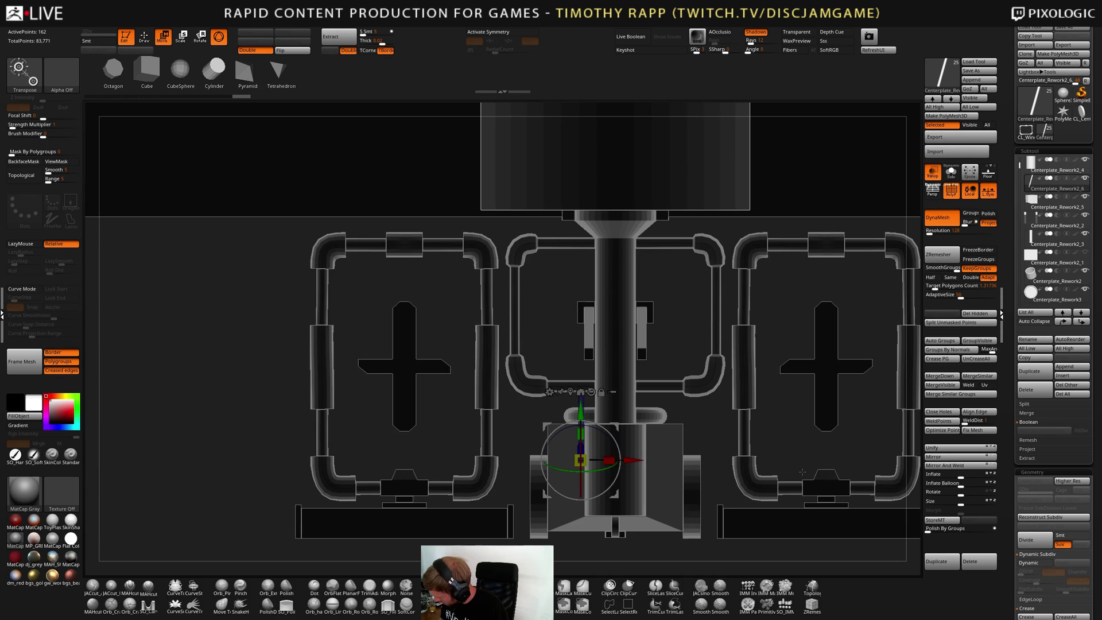
click(948, 467)
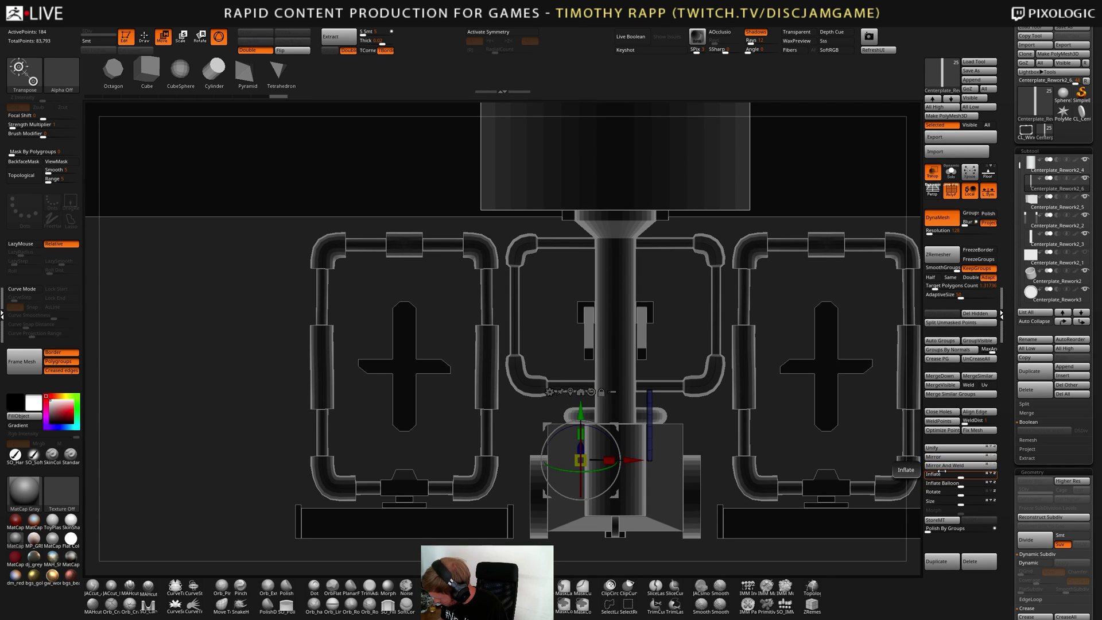
click(942, 467)
click(945, 457)
click(944, 464)
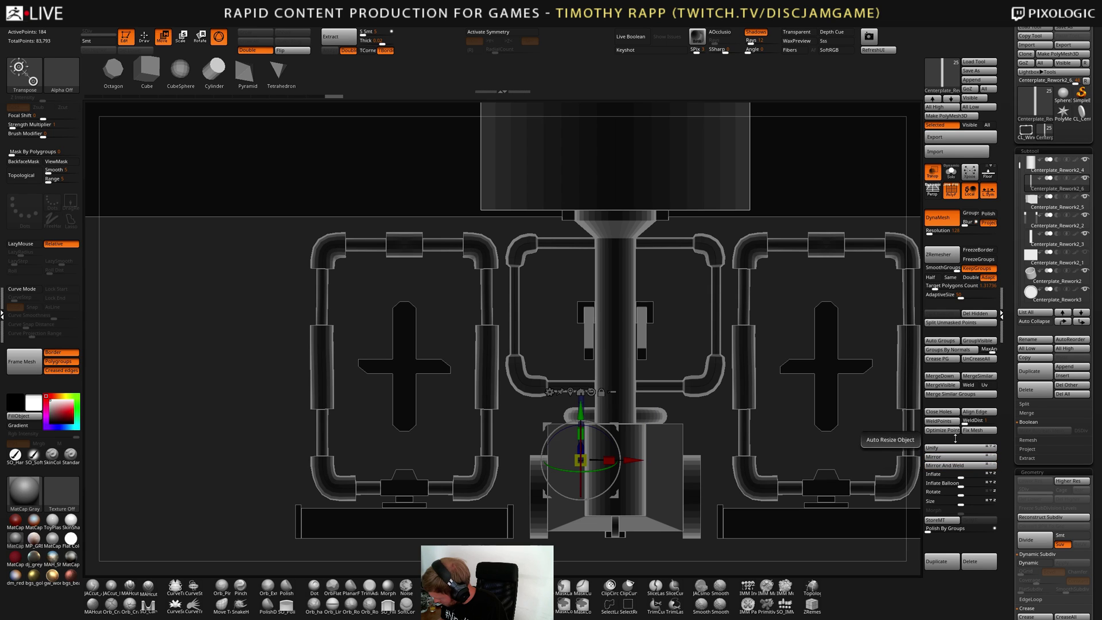
click(988, 191)
click(947, 466)
click(947, 466)
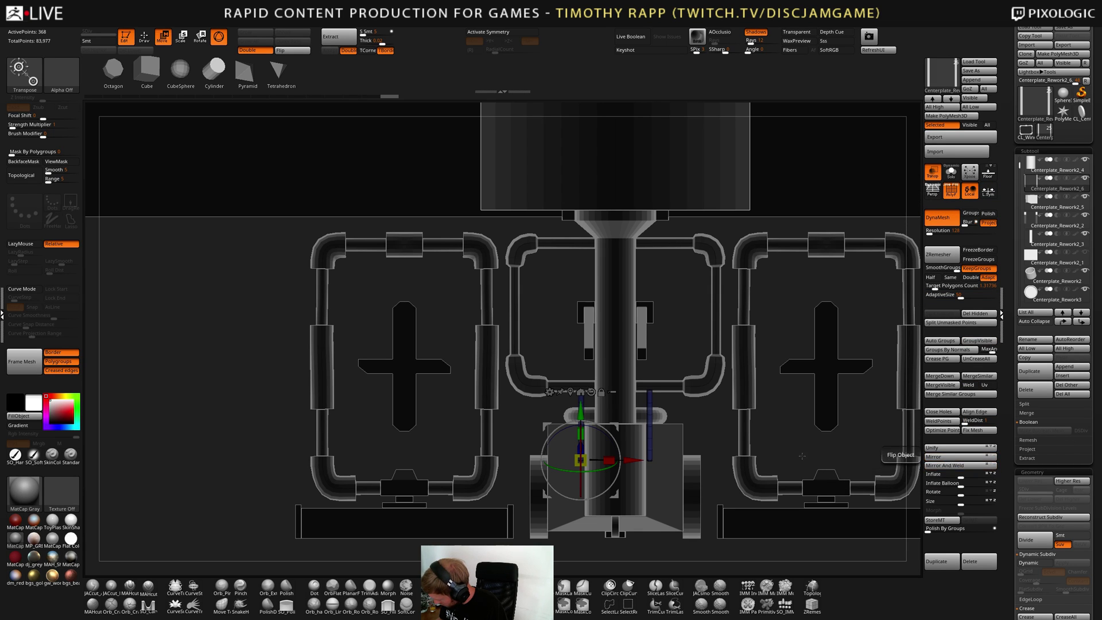
Inspect the mirrored rod geometry up close and undo the mirror attempts back to the single tilted rod
drag(895, 454, 735, 451)
mouse_move(849, 451)
mouse_down()
mouse_move(728, 446)
mouse_move(694, 459)
mouse_move(727, 487)
mouse_move(712, 478)
mouse_up()
key(q)
alt+drag(660, 424, 654, 516)
alt+drag(392, 335, 499, 432)
ctrl+right_drag(499, 429, 544, 445)
key(ctrl+z)
key(ctrl+z)
key(ctrl+z)
key(ctrl+z)
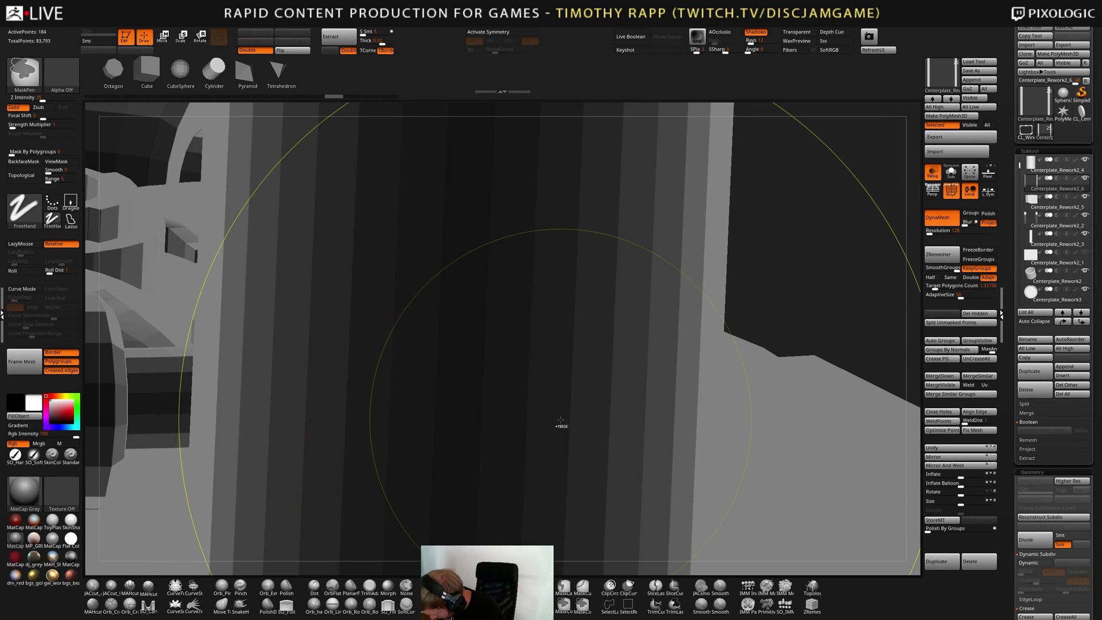
mouse_move(561, 419)
alt+mouse_down()
mouse_move(539, 497)
mouse_move(573, 522)
alt+mouse_up()
key(ctrl+z)
key(ctrl+z)
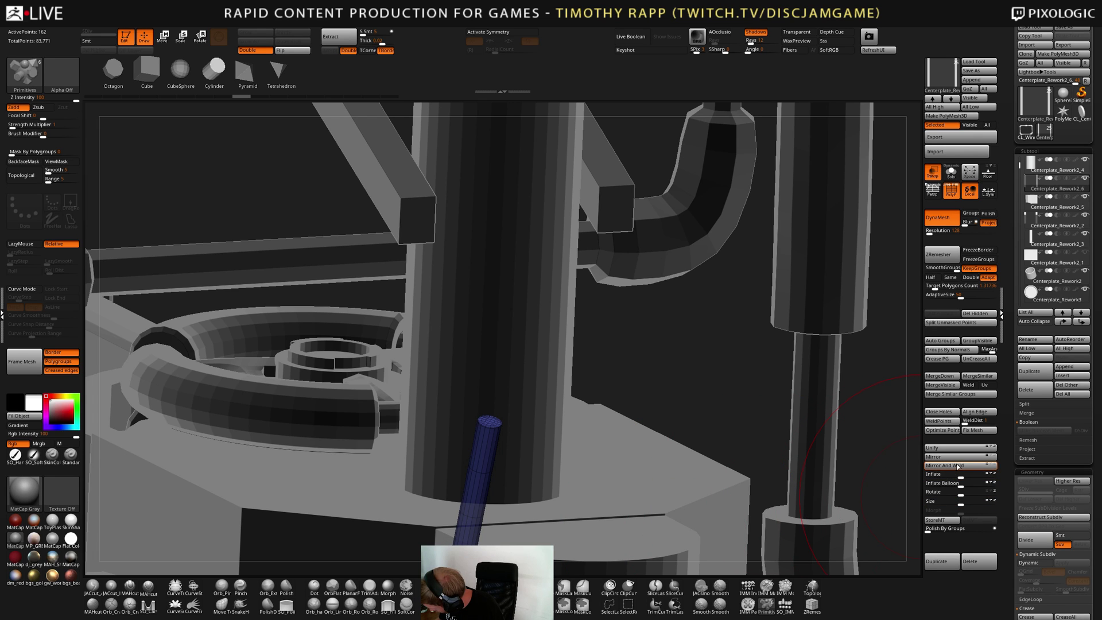
Mirror and weld the tilted rod to get a matching rod on each side of the column
click(957, 466)
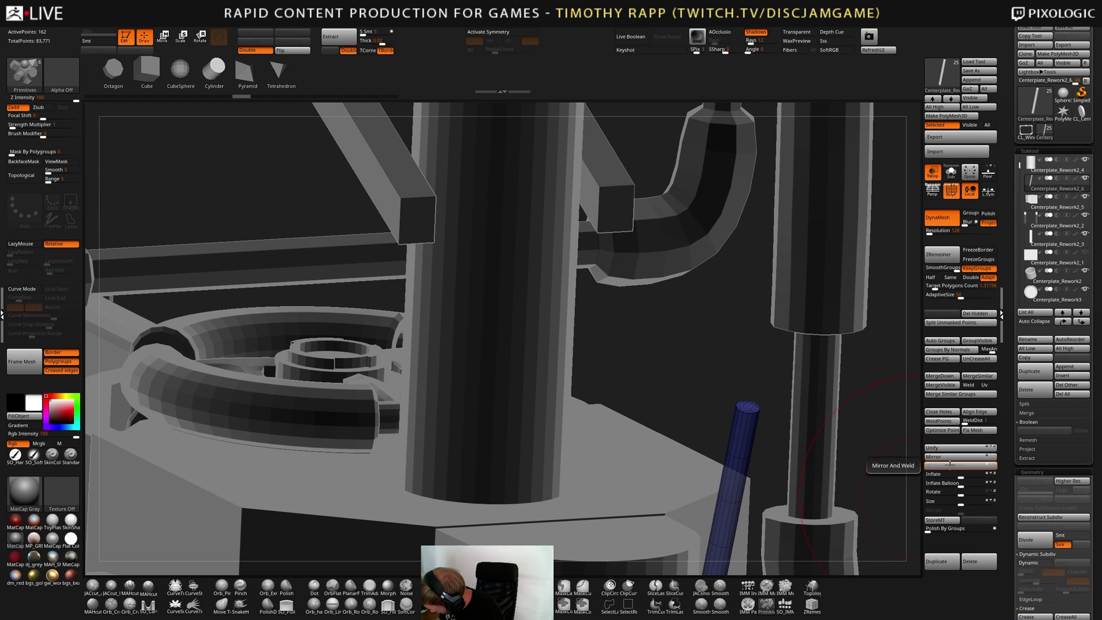
alt+drag(531, 498, 536, 436)
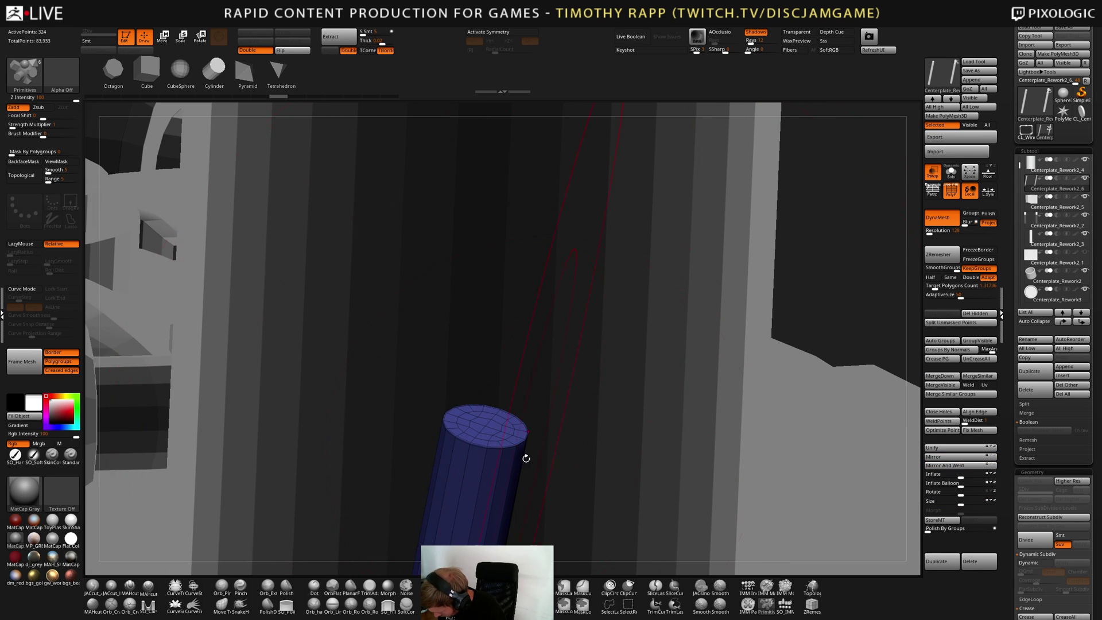
Hide the top cap polygroups of both rods and delete the hidden faces to leave the tops open
key(c)
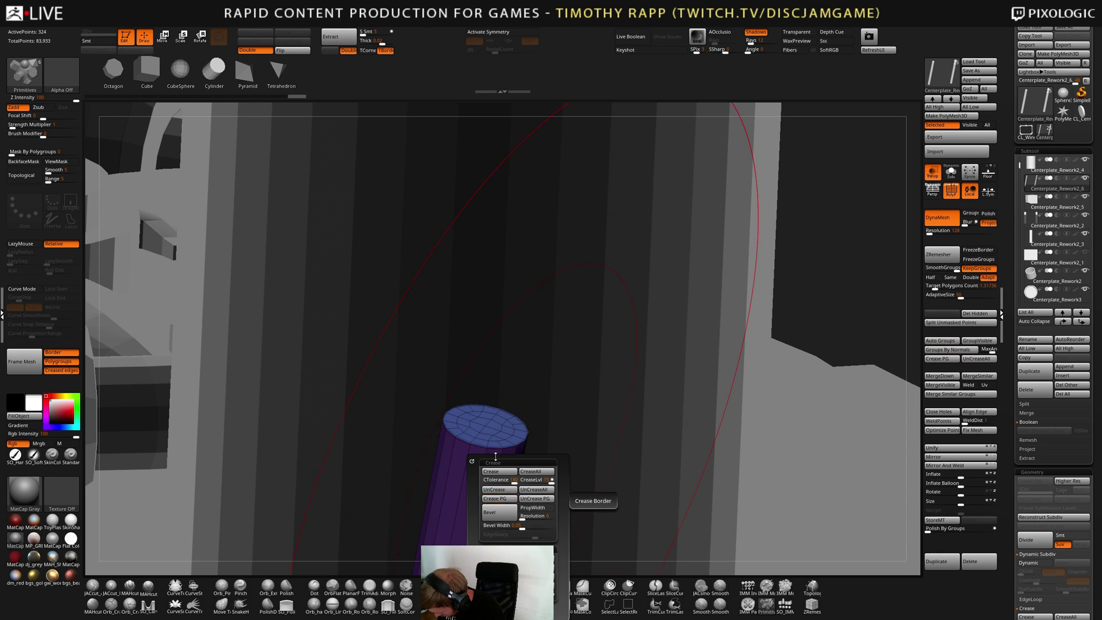
ctrl+shift+click(486, 425)
ctrl+shift+click(438, 493)
alt+drag(438, 493, 383, 562)
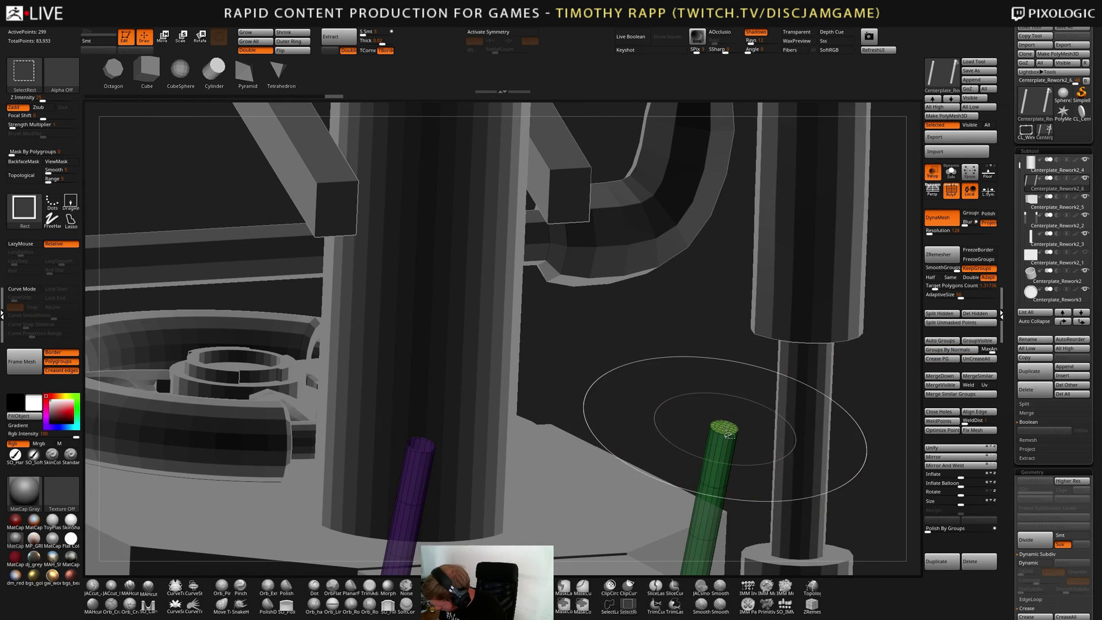
ctrl+shift+click(724, 427)
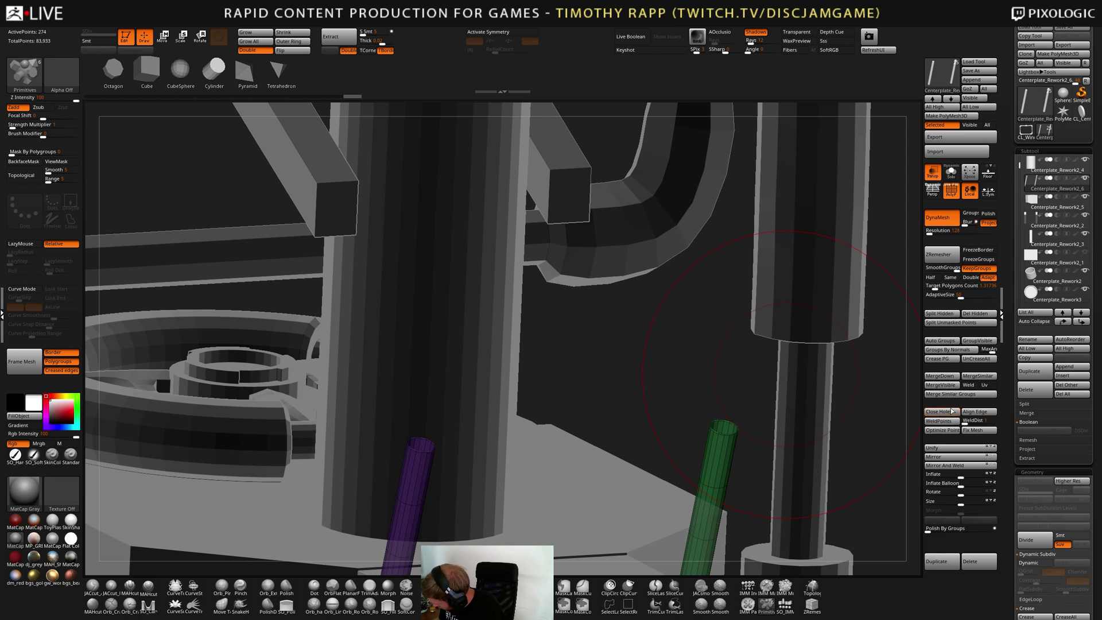
click(979, 314)
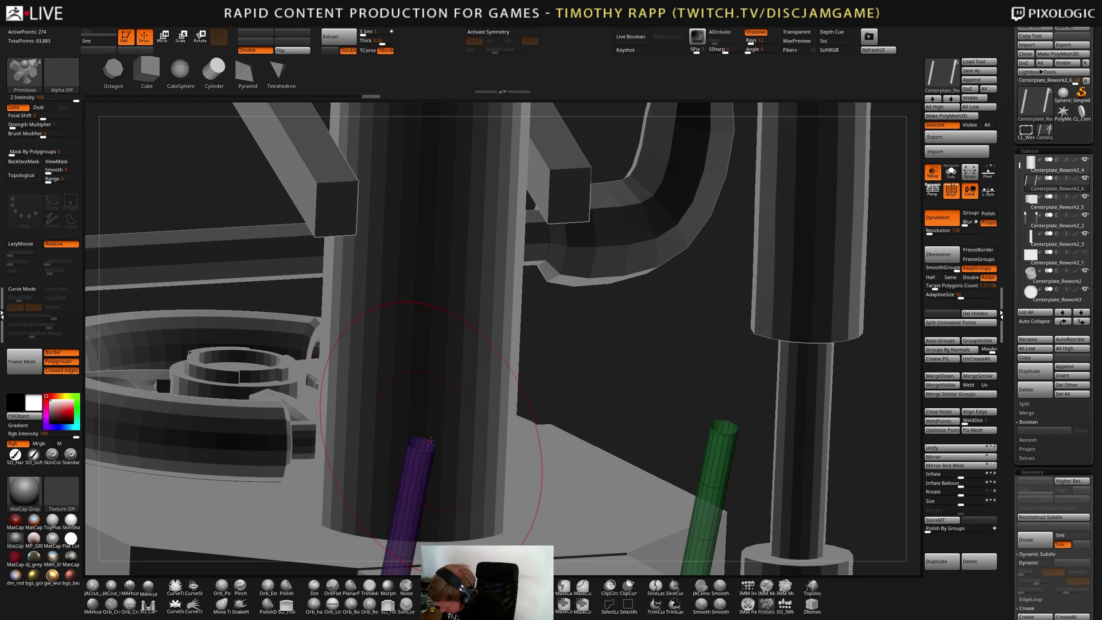
Switch to the ZModeler brush and isolate the pair of rods from the surrounding parts
mouse_move(424, 459)
right_down()
mouse_move(436, 442)
mouse_move(421, 452)
mouse_move(396, 436)
right_up()
key(b)
key(z)
key(m)
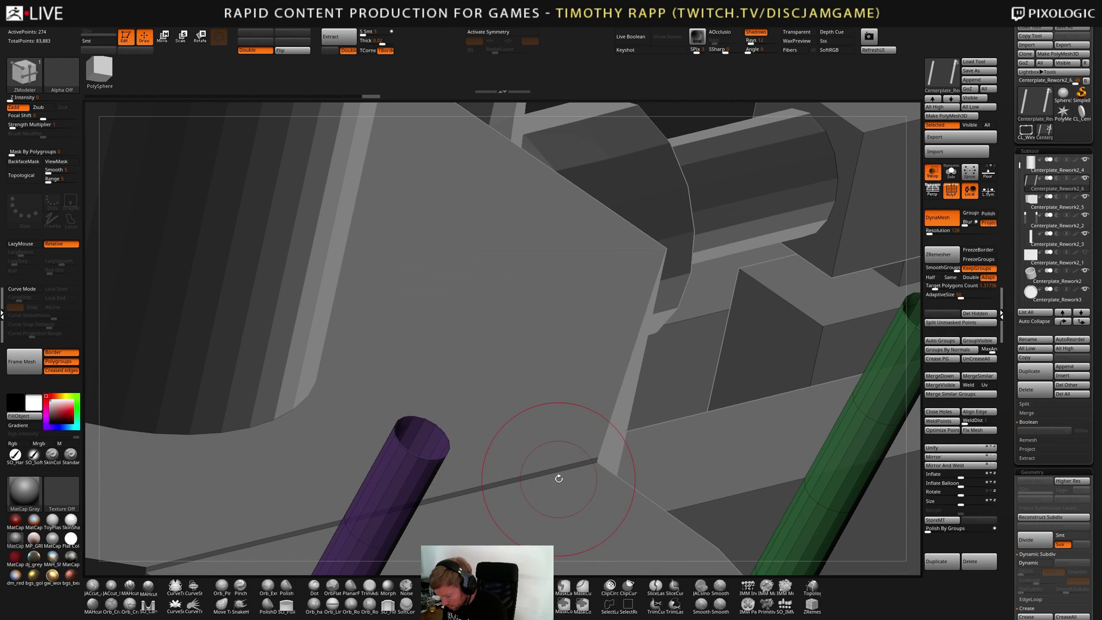
shift+right_drag(517, 455, 562, 491)
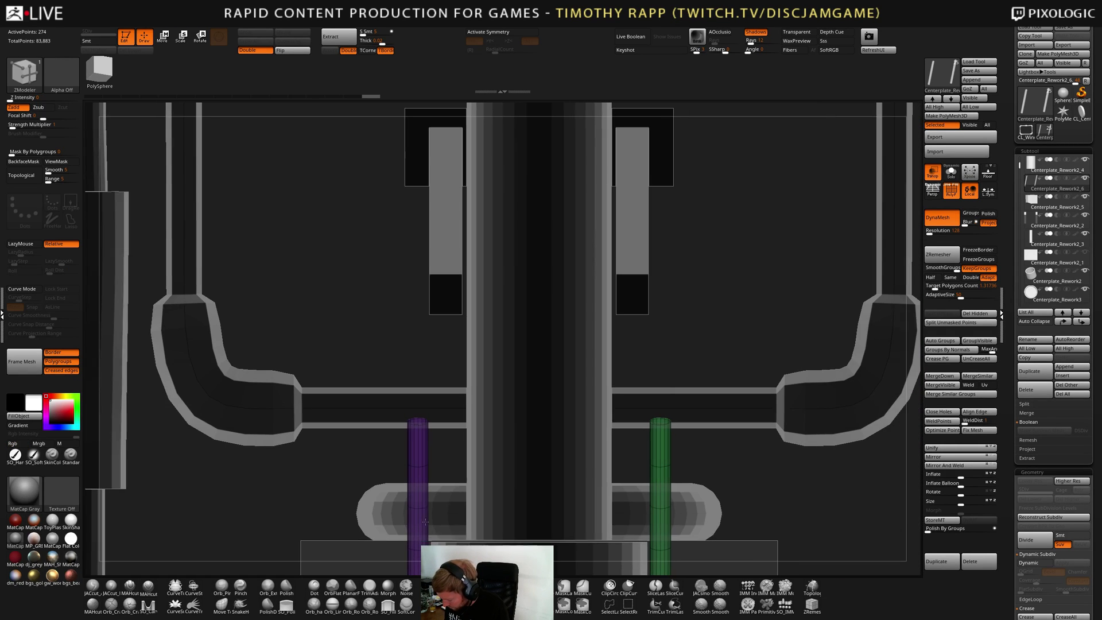
key(shift+s)
right_drag(496, 485, 524, 484)
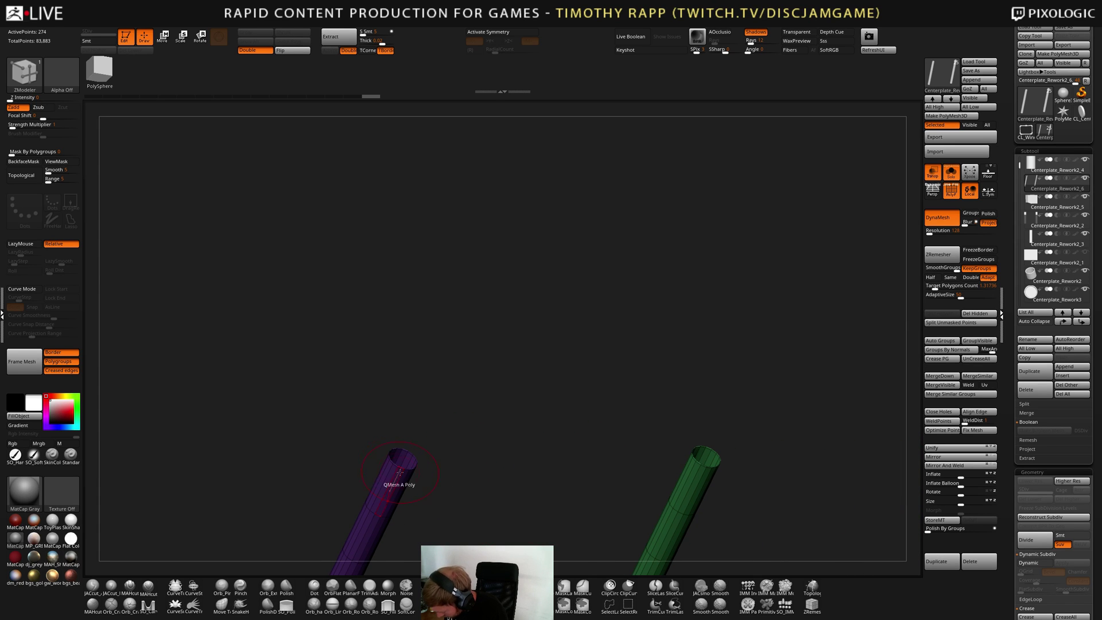
Set the ZModeler edge action to Bridge with Two Holes as the target
mouse_move(399, 473)
right_down()
mouse_move(386, 467)
mouse_move(406, 466)
right_up()
key(space)
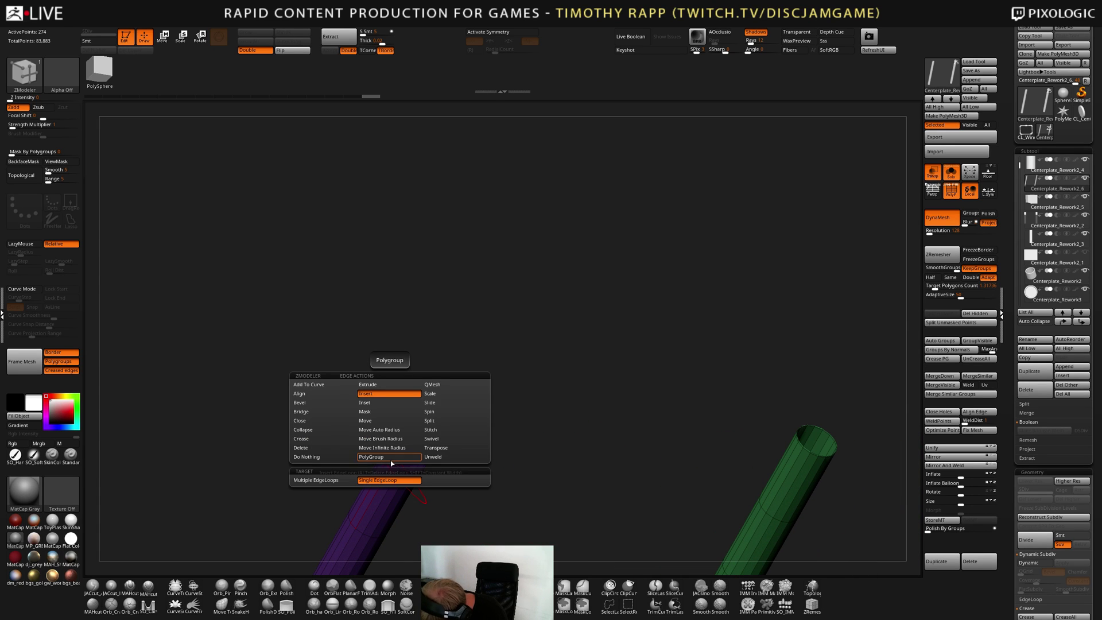
click(327, 419)
click(372, 482)
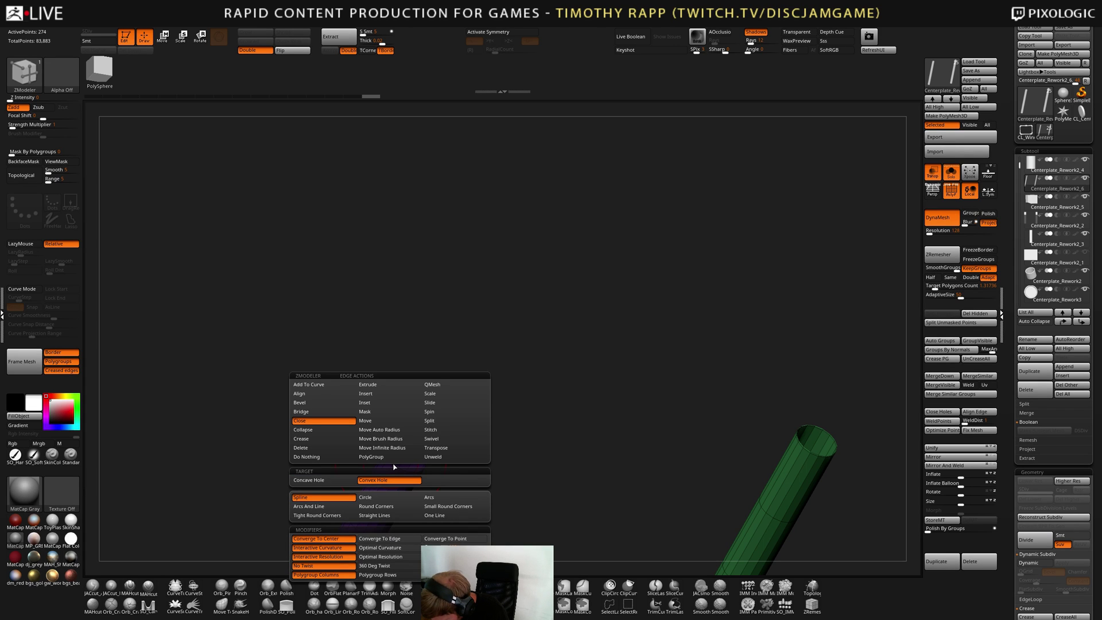
click(327, 412)
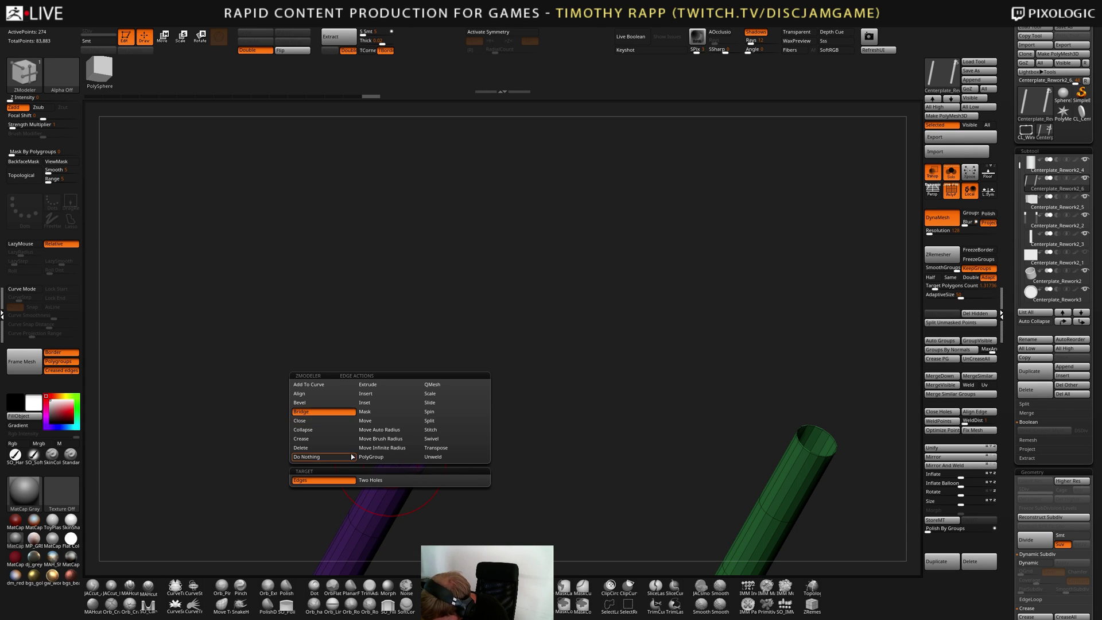
click(384, 481)
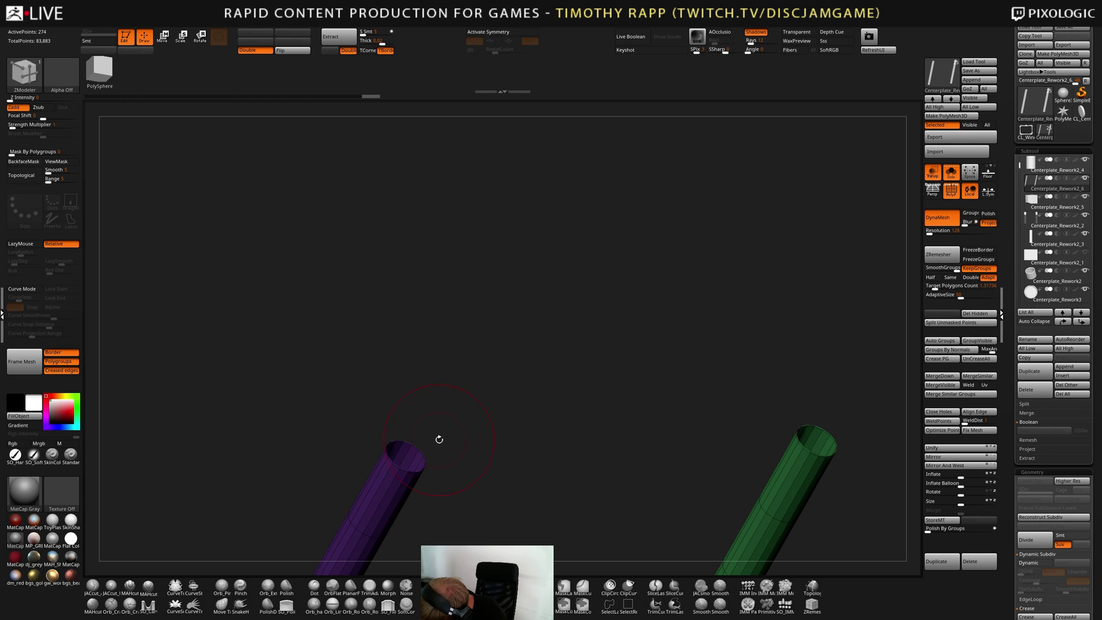
Bridge the open top of one rod to the open top of the other to form a crossbar
click(397, 466)
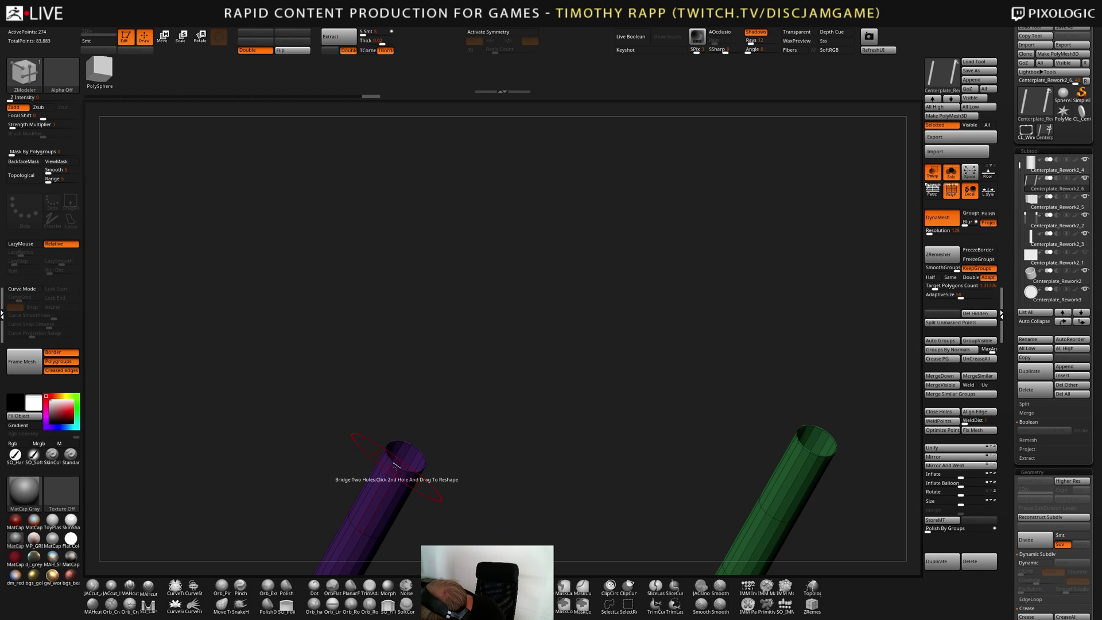
click(397, 467)
drag(827, 454, 926, 500)
mouse_move(866, 459)
shift+mouse_down()
mouse_move(825, 441)
mouse_move(790, 461)
mouse_move(671, 454)
mouse_move(823, 463)
mouse_move(748, 448)
mouse_move(675, 453)
mouse_move(613, 384)
mouse_move(635, 443)
mouse_move(636, 421)
mouse_move(721, 394)
mouse_move(746, 406)
mouse_move(671, 468)
mouse_move(692, 492)
mouse_move(660, 450)
shift+mouse_up()
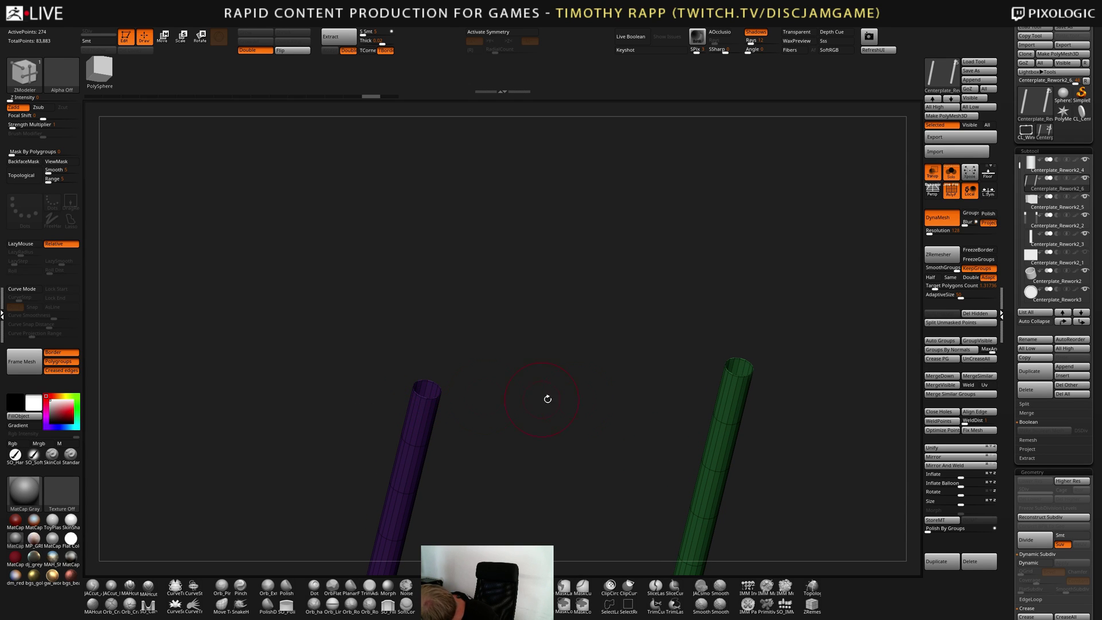
click(737, 373)
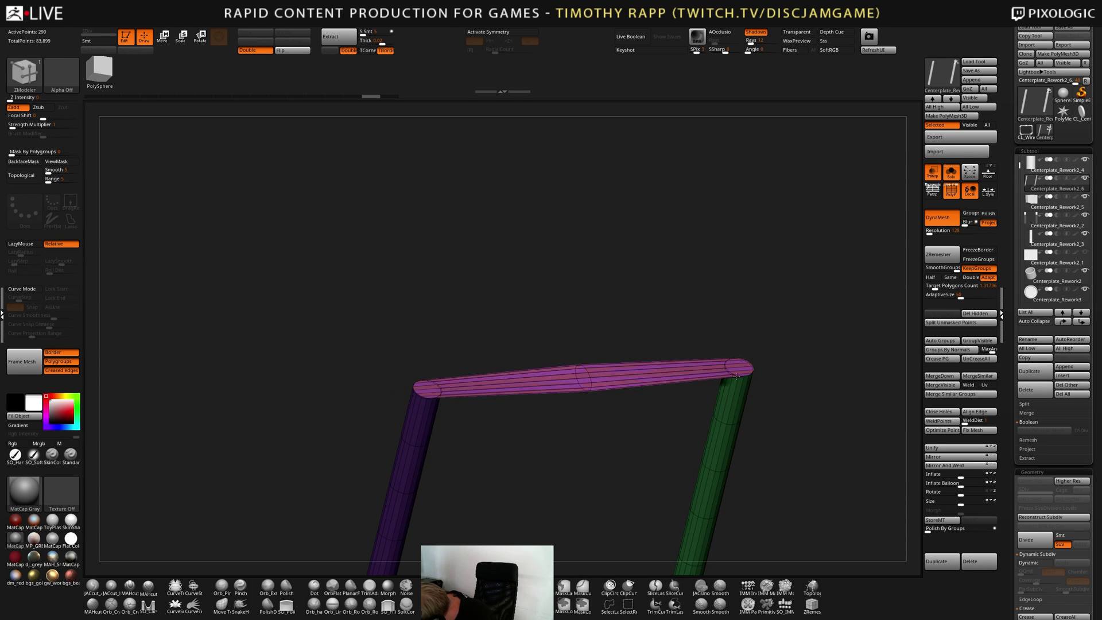
Undo the straight crossbar between the rods and set the Bridge curve type to Circle
drag(737, 377, 787, 394)
key(ctrl+z)
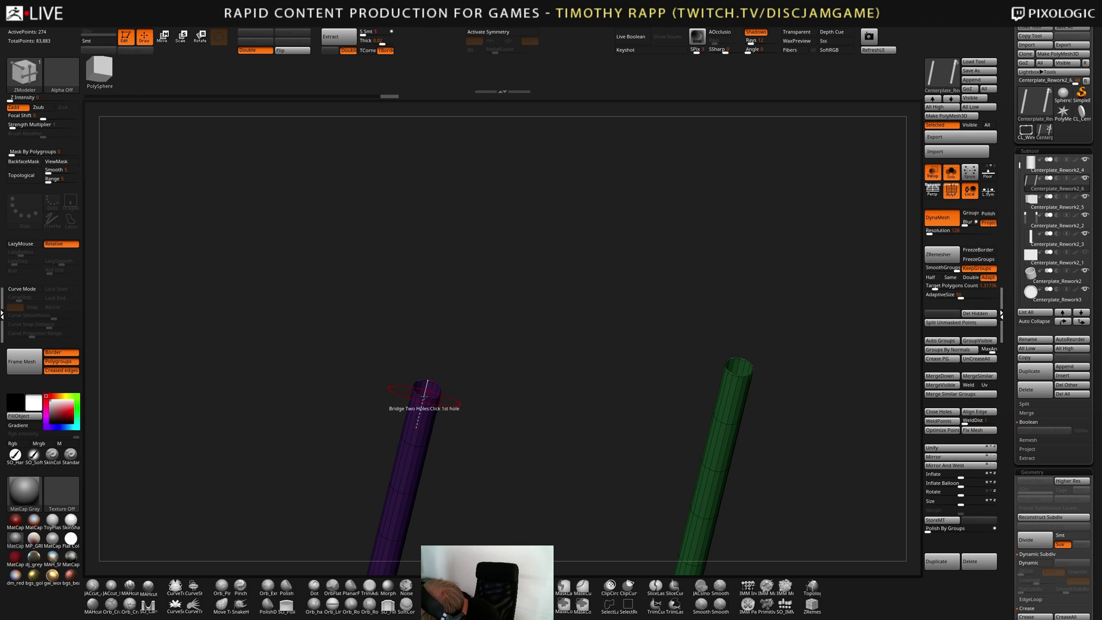
key(space)
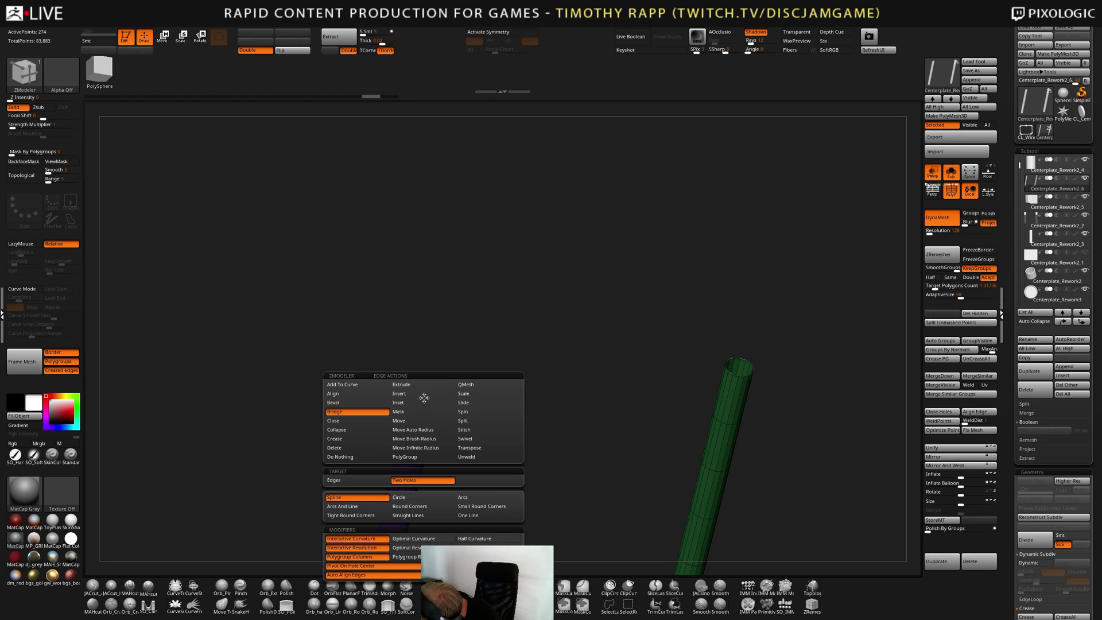
click(420, 498)
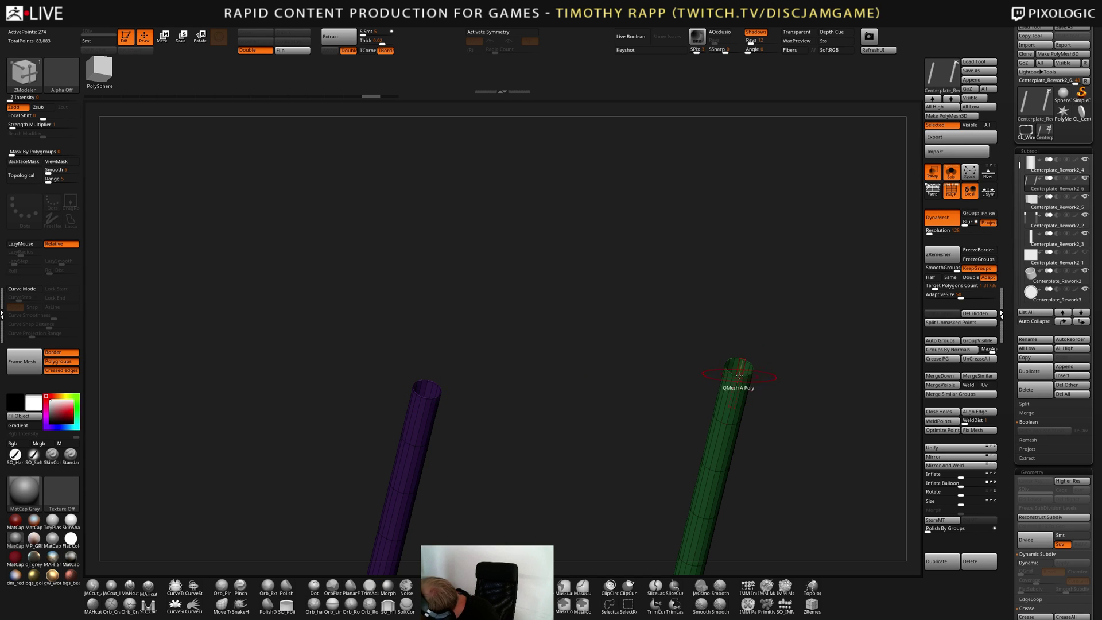
Bridge the open tops of the two rods with a circular arc and show the surrounding parts without polyframe
mouse_move(735, 374)
mouse_down()
mouse_move(824, 428)
mouse_move(823, 411)
mouse_move(804, 435)
mouse_up()
mouse_move(804, 435)
mouse_down()
mouse_move(705, 434)
mouse_move(750, 446)
mouse_move(764, 425)
mouse_move(789, 443)
mouse_up()
key(shift+f)
click(951, 173)
mouse_move(775, 399)
alt+mouse_down()
mouse_move(755, 406)
mouse_move(757, 418)
mouse_move(789, 411)
mouse_move(770, 408)
alt+mouse_up()
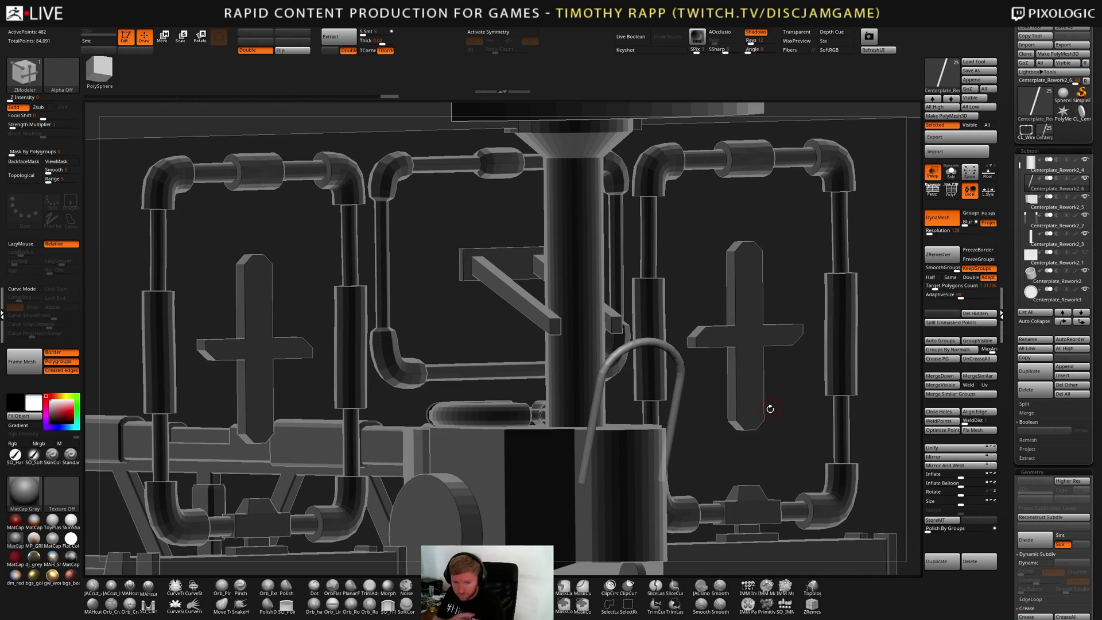
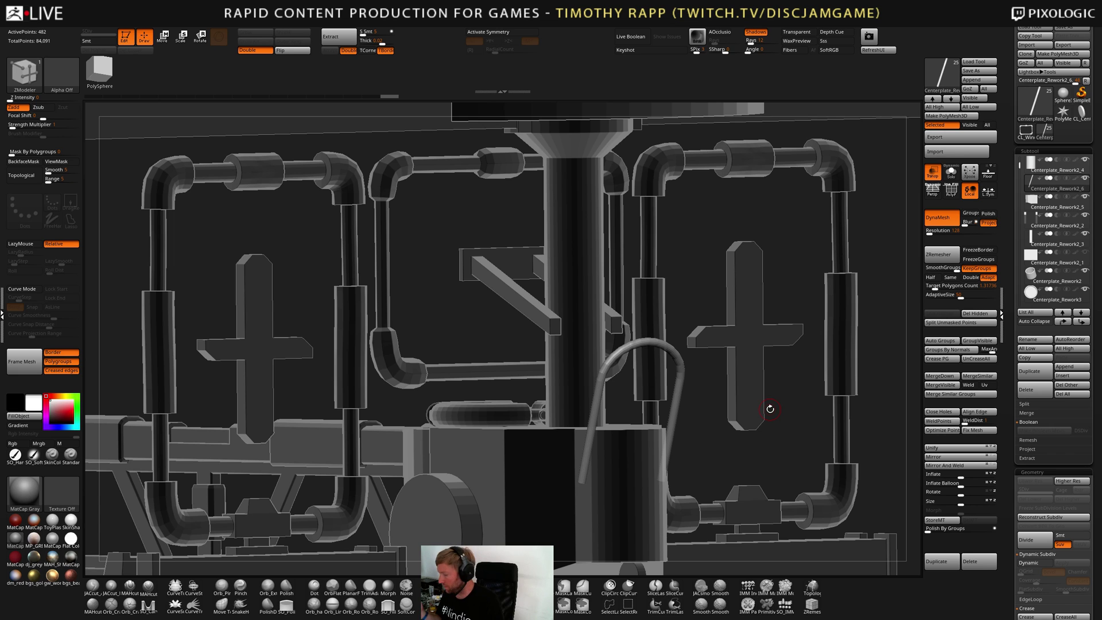
mouse_move(770, 408)
mouse_down()
mouse_move(711, 423)
mouse_move(767, 427)
mouse_move(757, 419)
mouse_up()
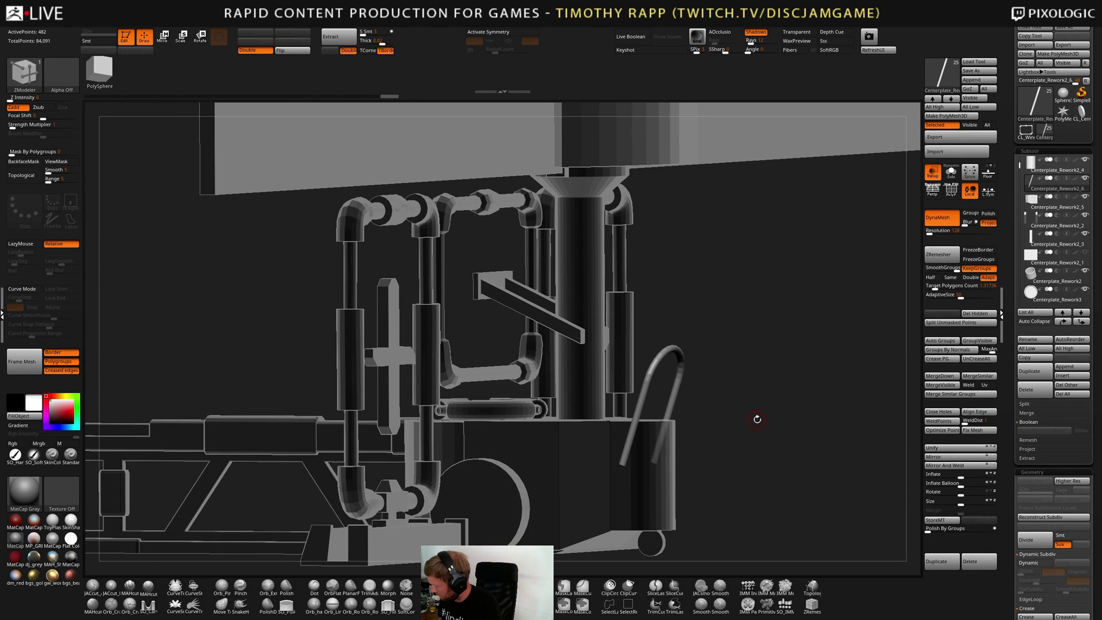
Switch to the CL_Window model and duplicate its window-frame subtool
click(1026, 131)
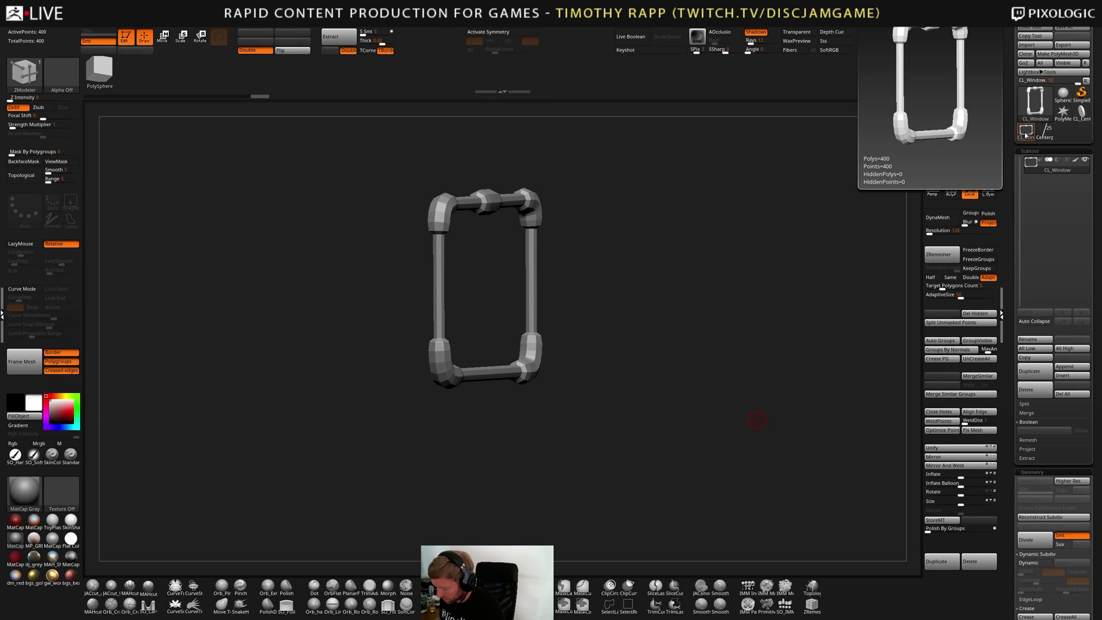
drag(712, 396, 675, 451)
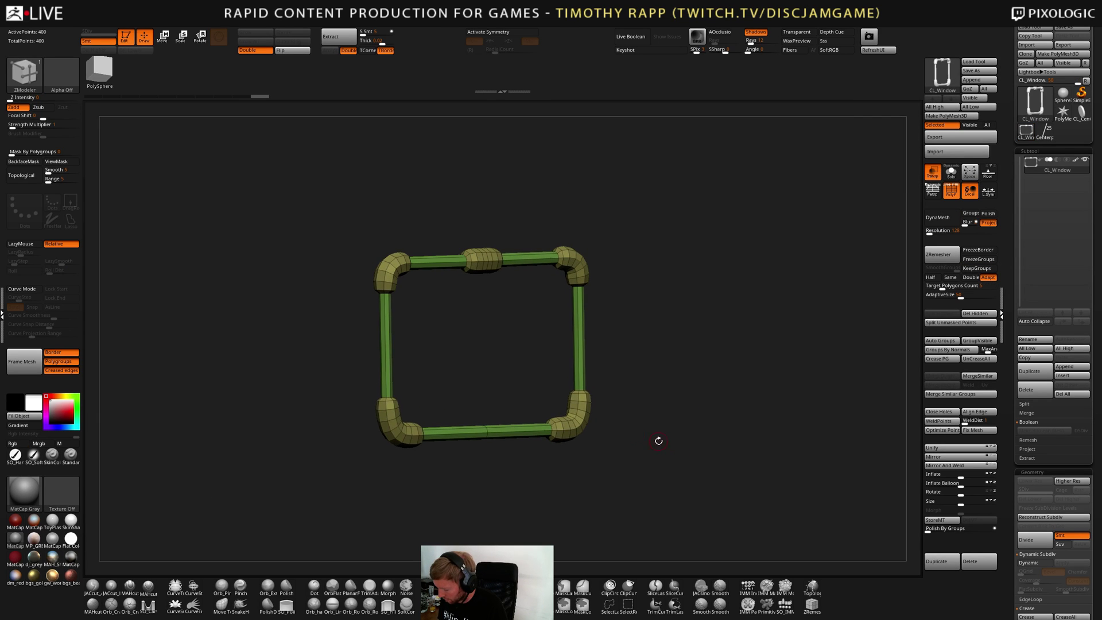
right_drag(575, 410, 589, 414)
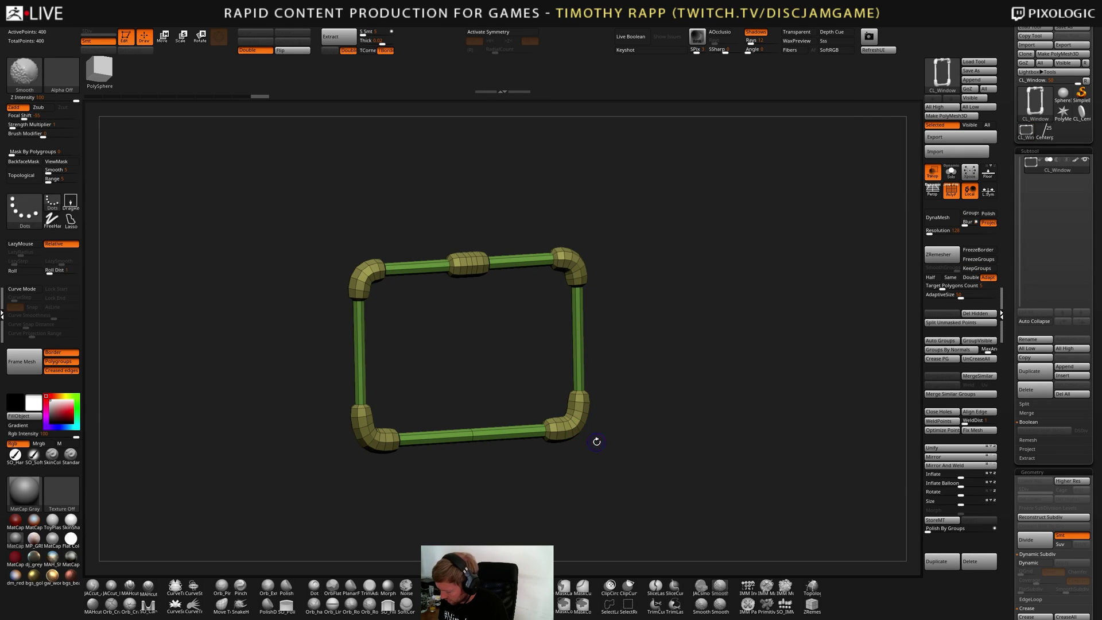
key(shift+c)
key(shift+f)
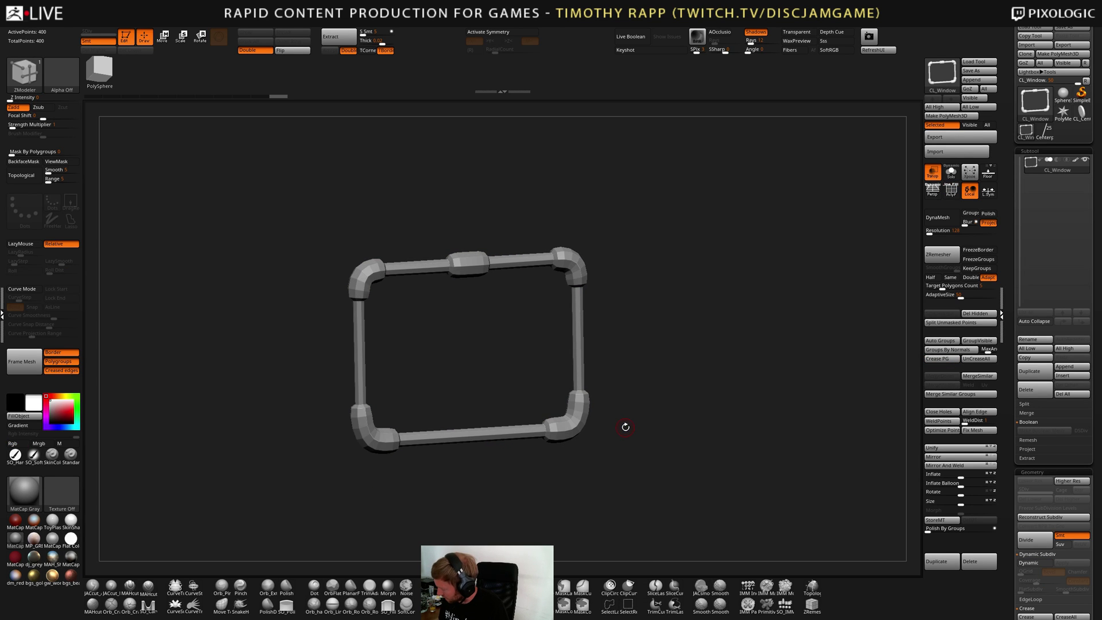
drag(520, 451, 573, 426)
key(shift+f)
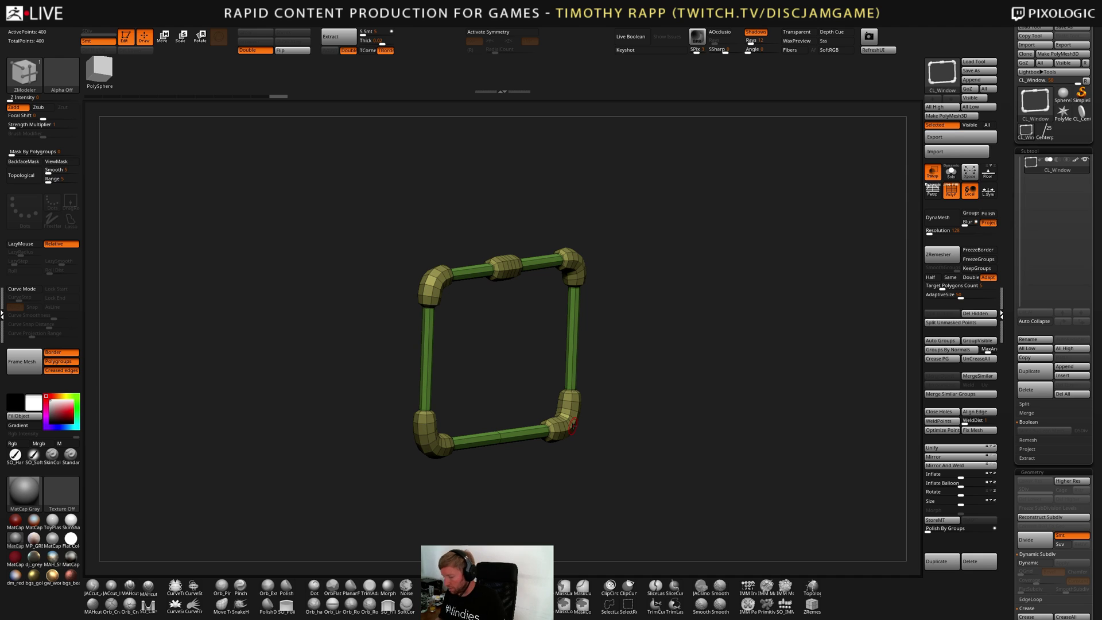
click(1029, 371)
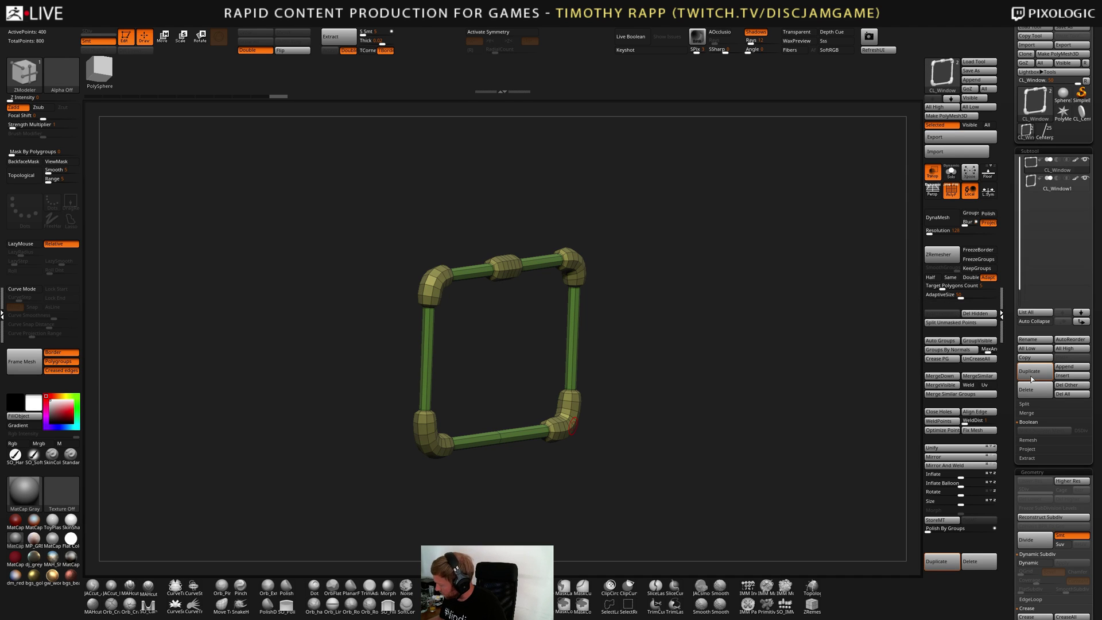
Rename the original subtool CL_Window low and its duplicate CL_Window hi
click(1034, 343)
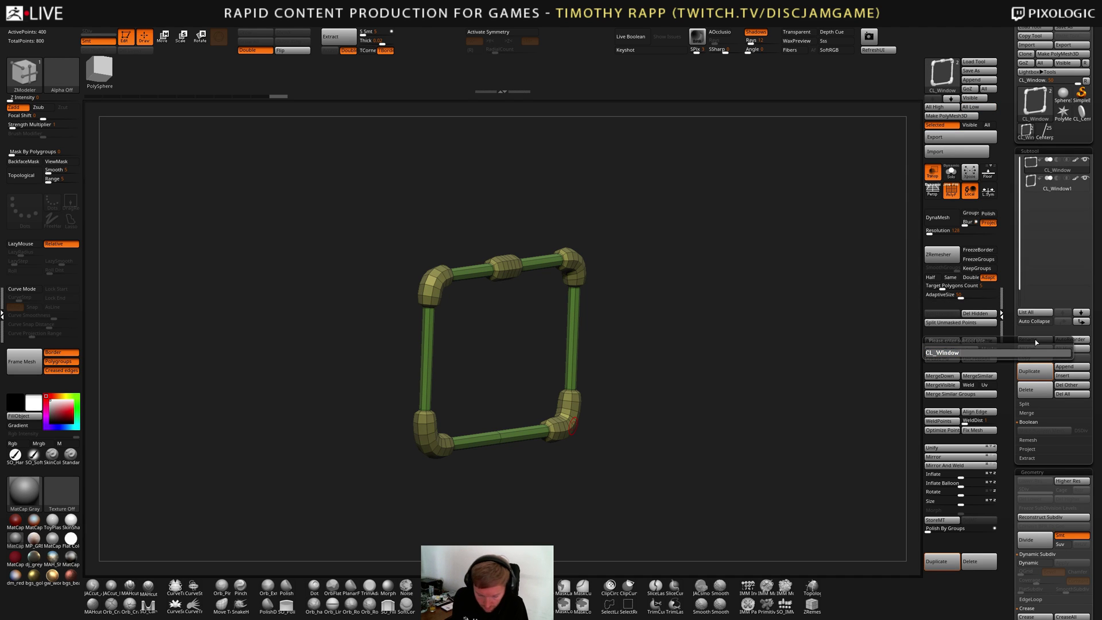
text(low)
key(Return)
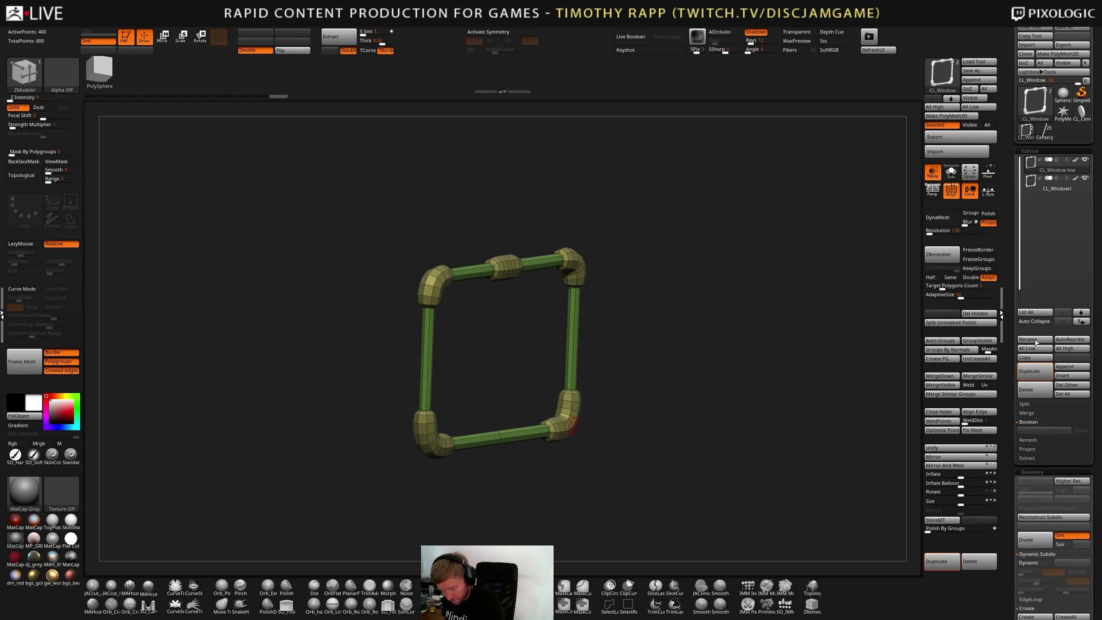
click(1038, 340)
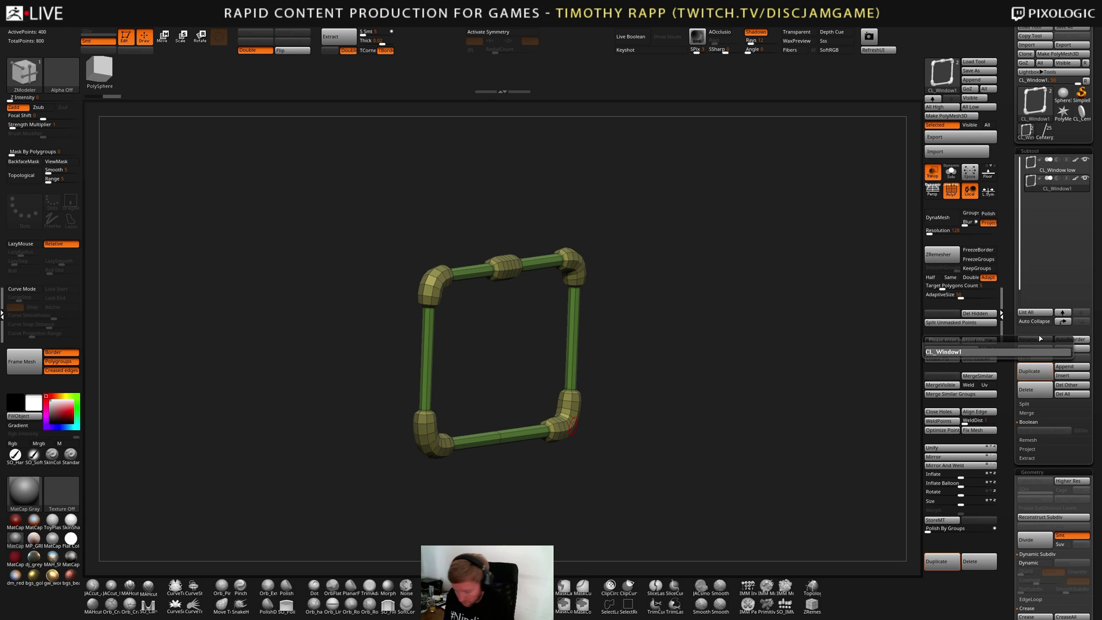
key(BackSpace)
text(hi)
key(Return)
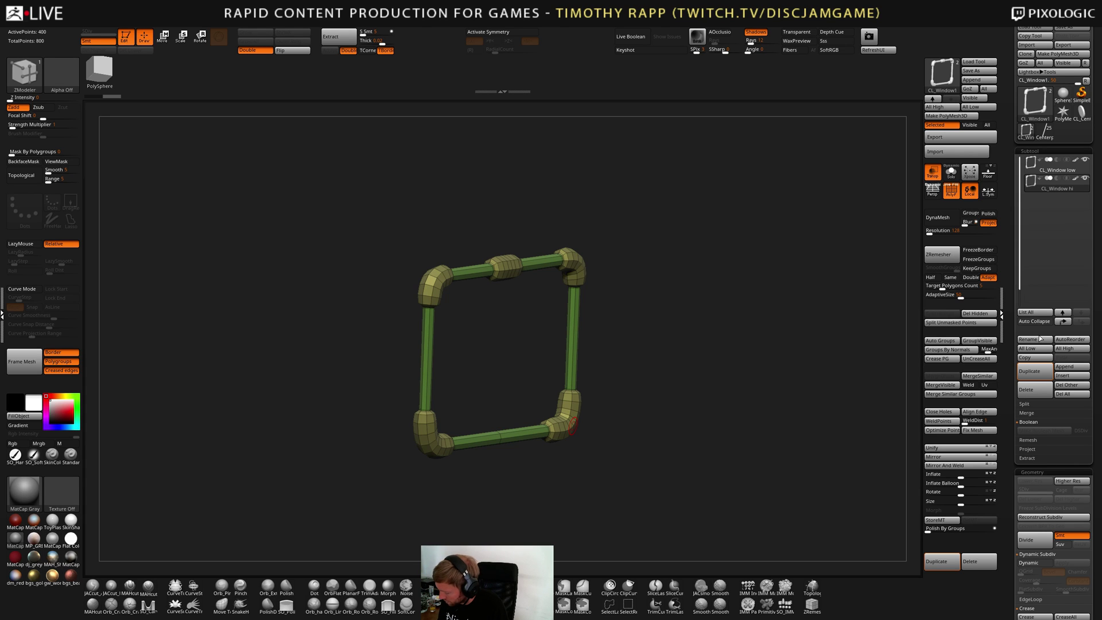
Subdivide the CL_Window hi subtool five times to smooth the pipes and corner joints, with polyframe hidden
drag(636, 411, 656, 401)
key(ctrl+d)
key(ctrl+d)
key(ctrl+d)
key(shift+f)
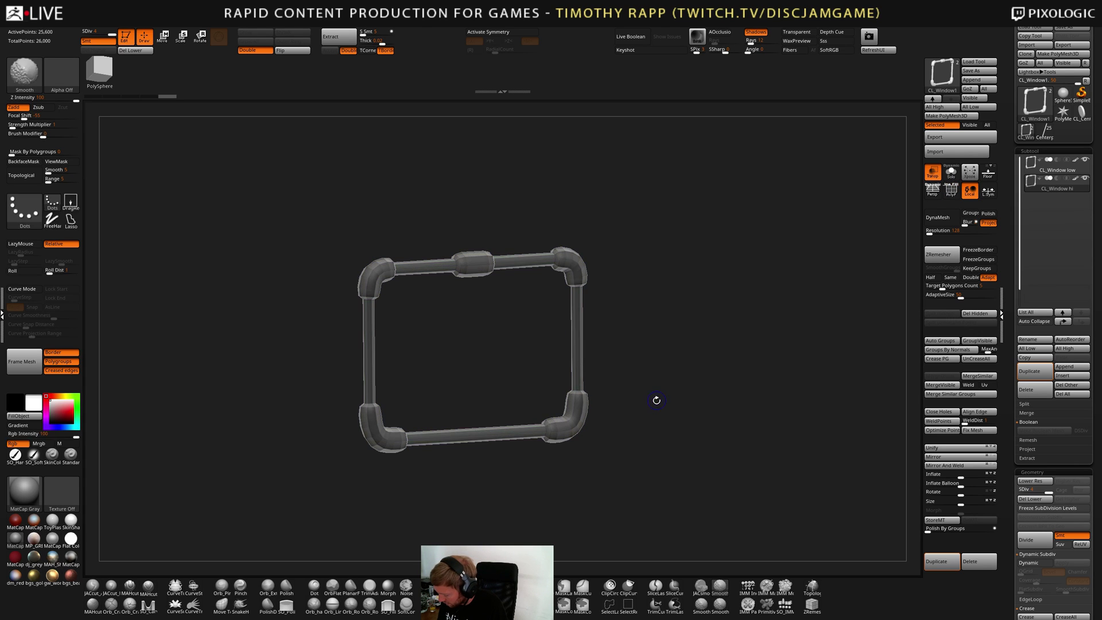
key(ctrl+d)
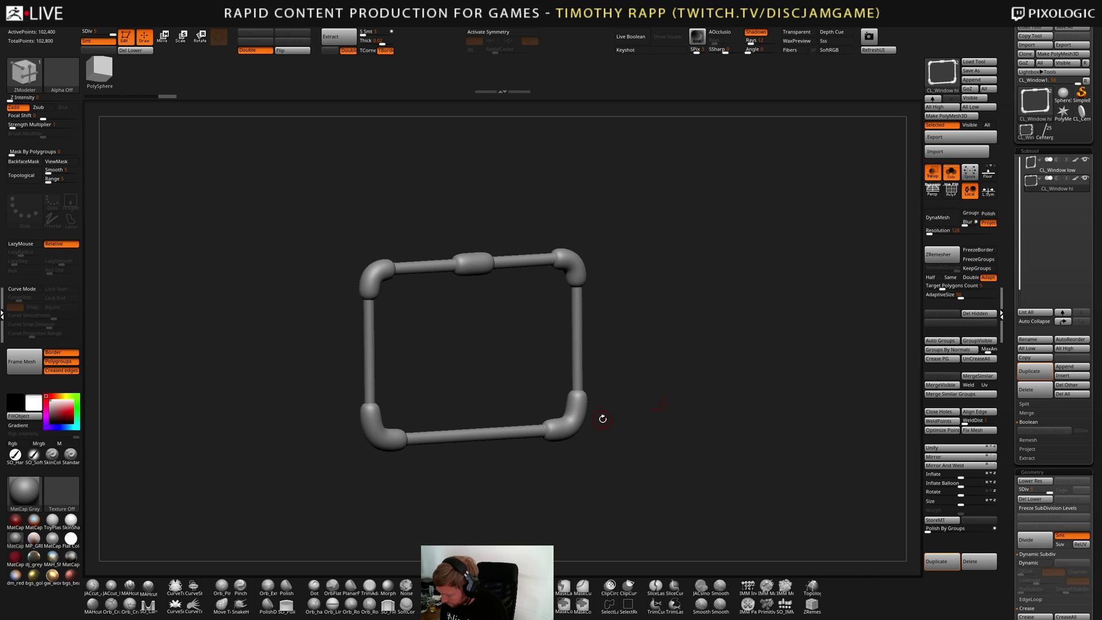
drag(603, 419, 659, 417)
alt+drag(659, 417, 812, 317)
key(ctrl+d)
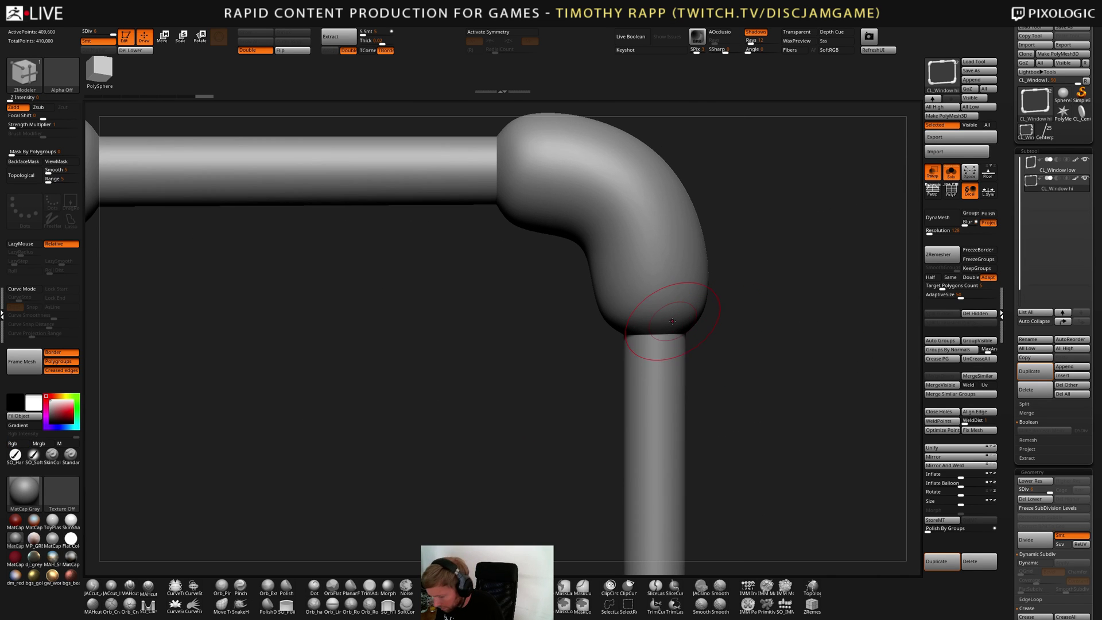
alt+drag(706, 446, 727, 474)
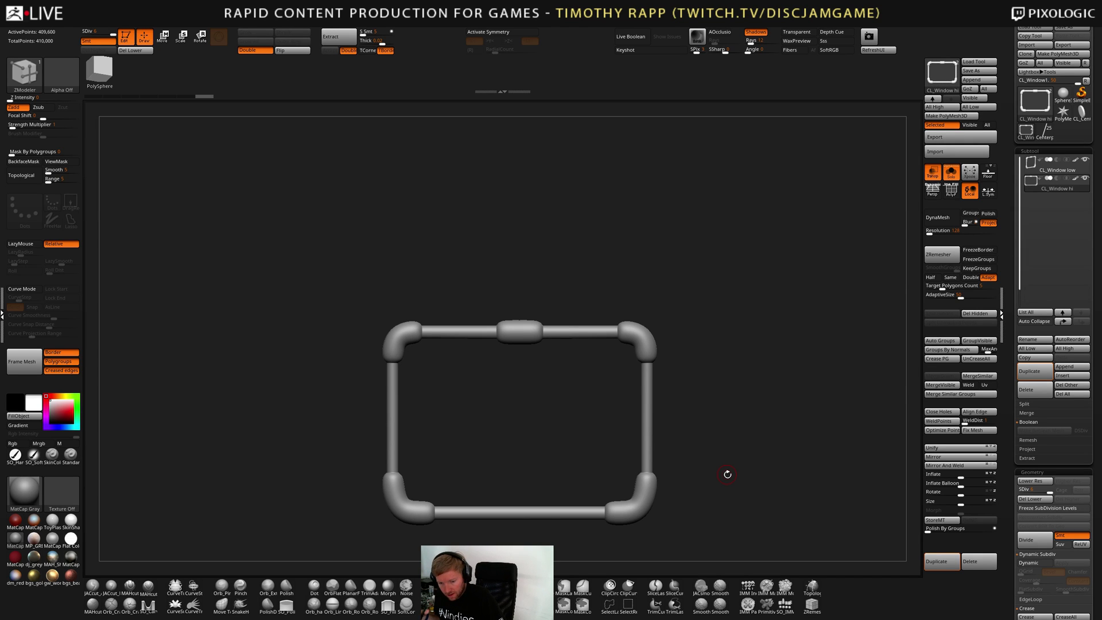
Compare CL_Window low with CL_Window hi at its different subdivision levels by alternating between the two subtools
key(Up)
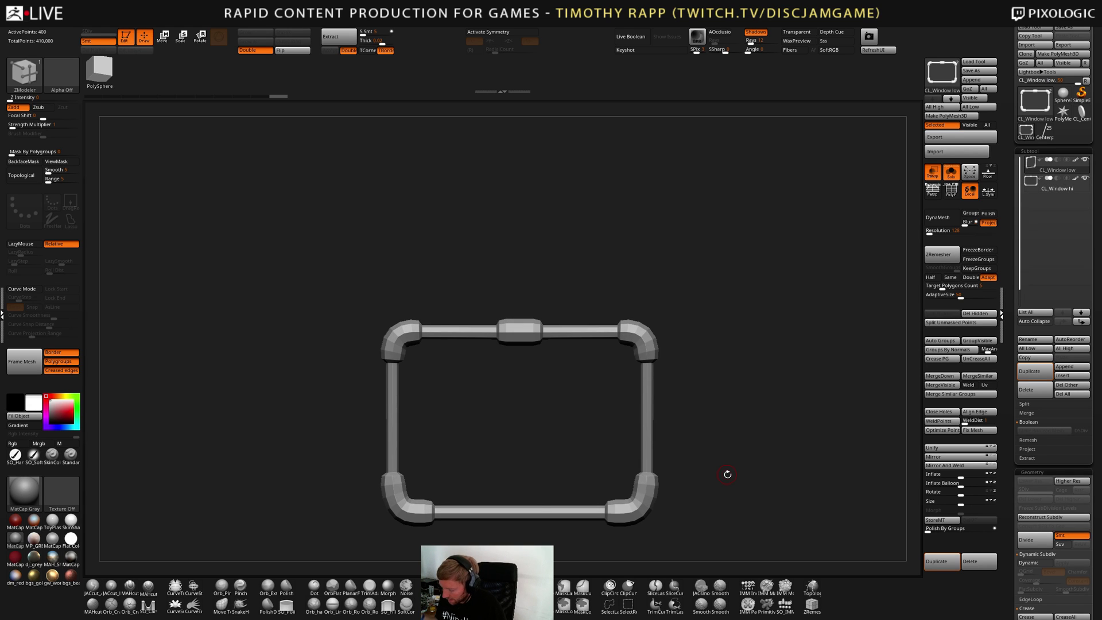
key(Down)
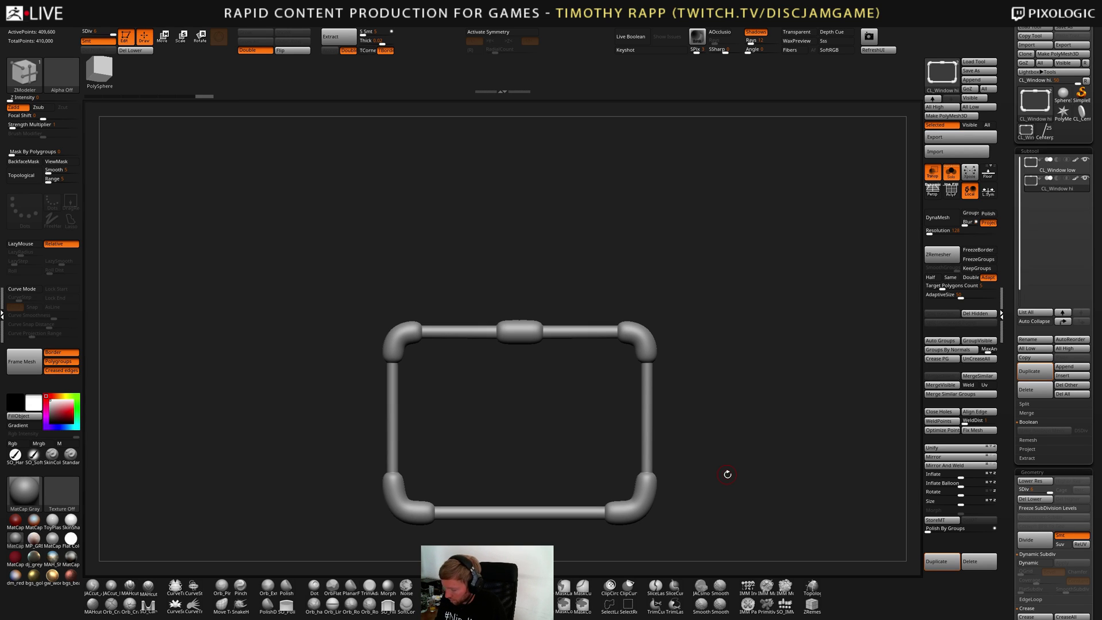
key(Up)
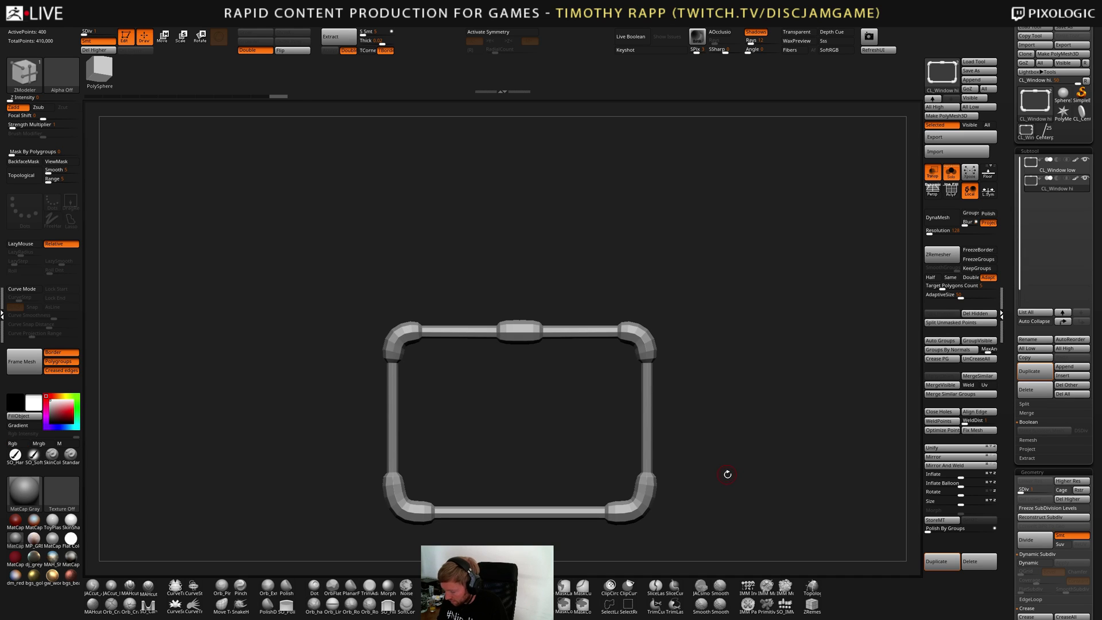
key(Down)
key(Up)
key(Down)
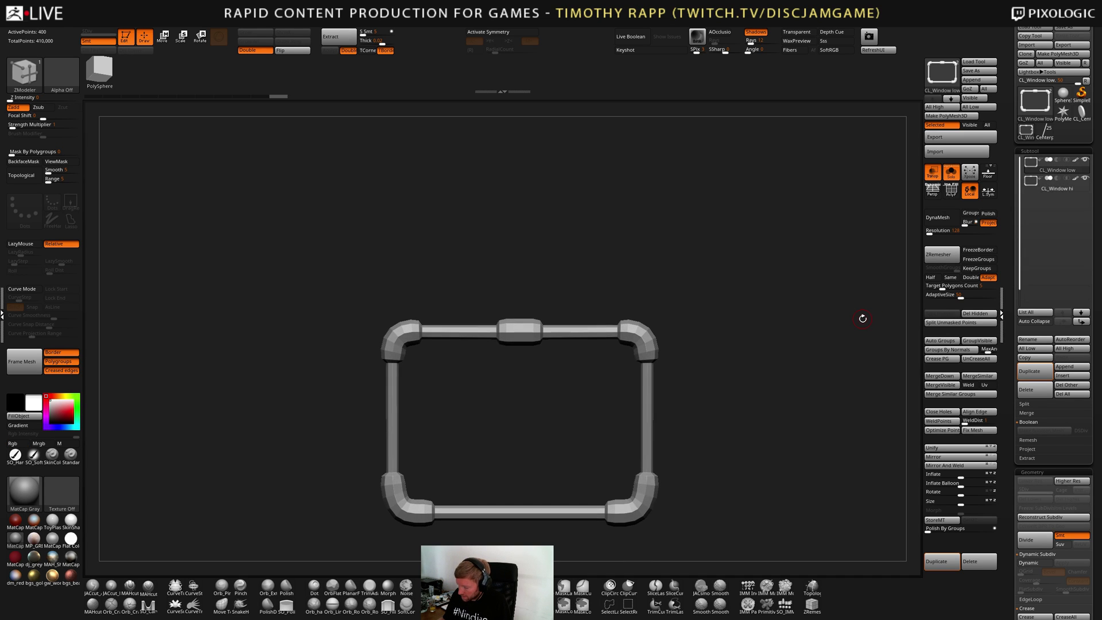
key(Up)
key(Up)
key(Down)
key(Up)
key(Down)
key(Up)
key(Down)
key(Up)
key(Down)
key(Up)
key(Down)
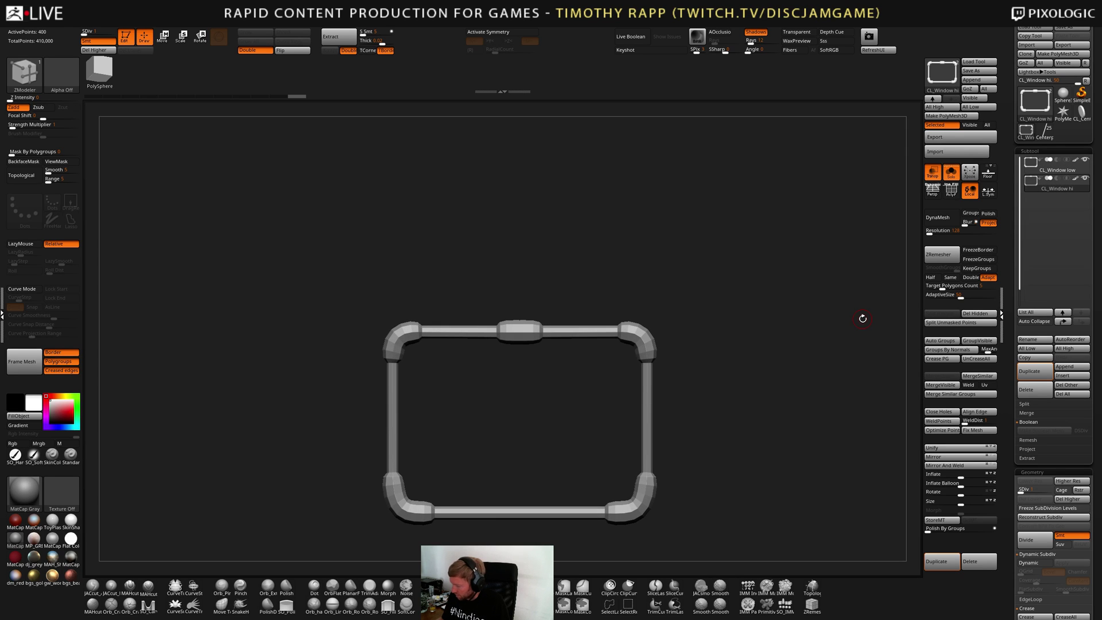
key(Down)
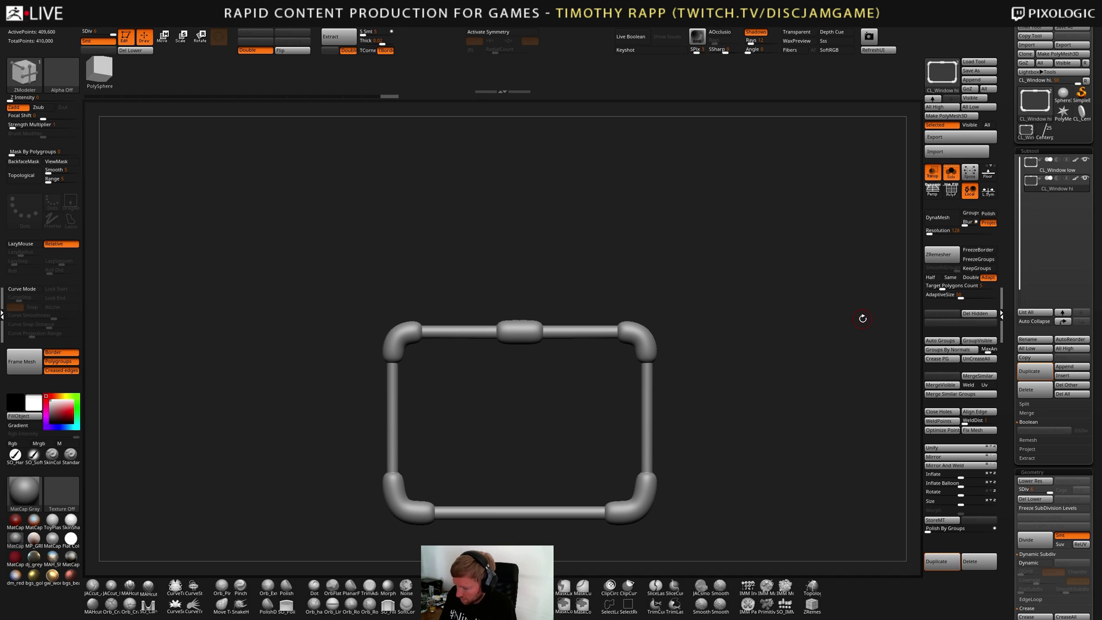
key(Up)
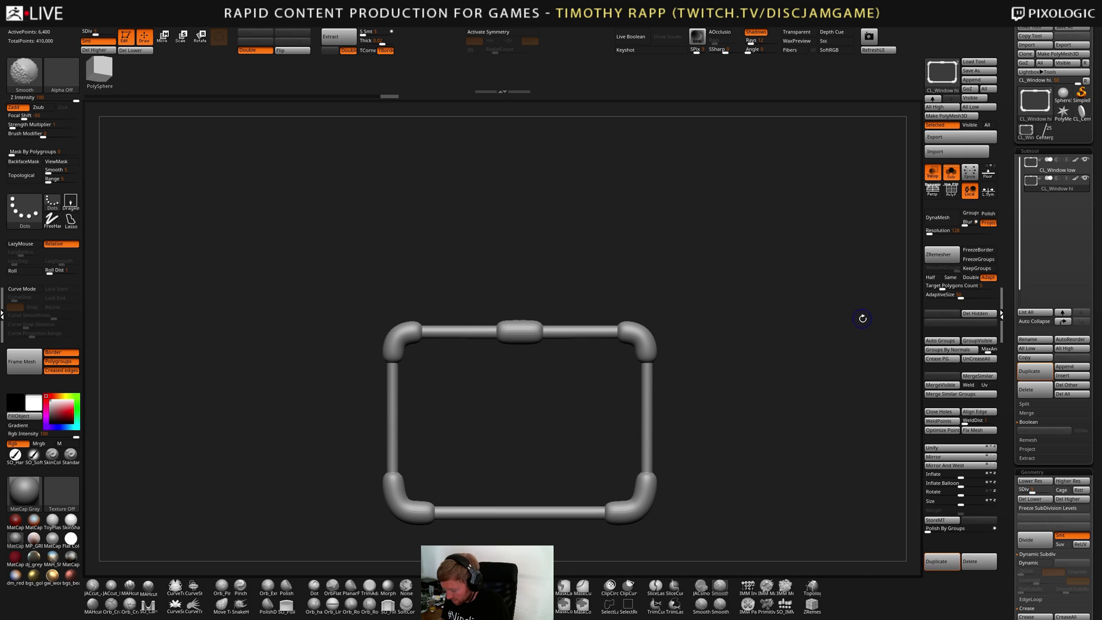
key(Up)
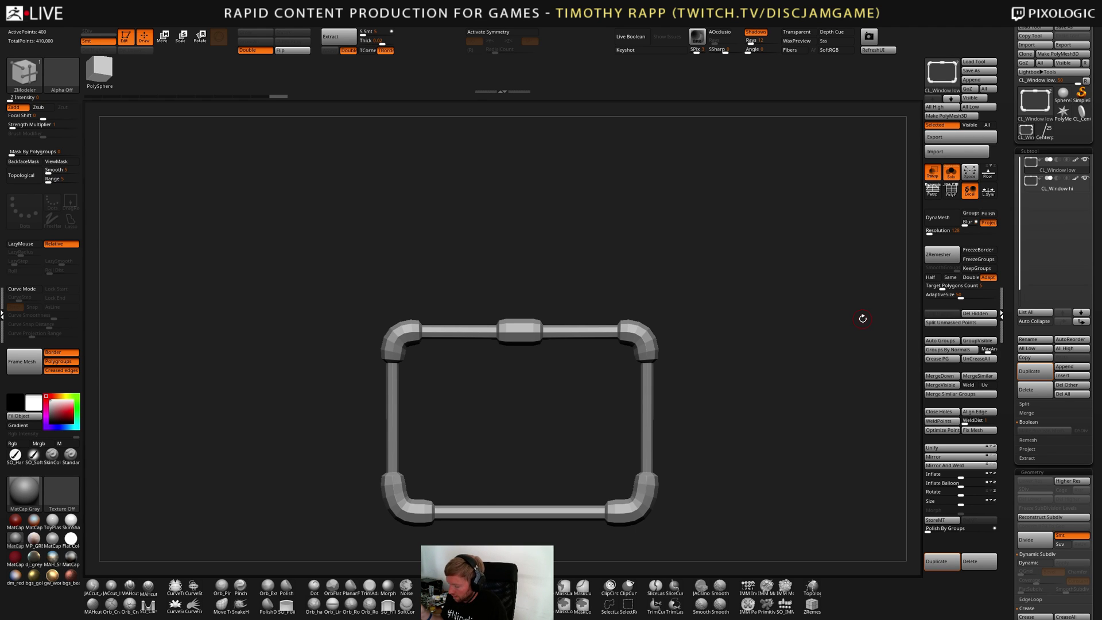
Select CL_Window hi and return it to its highest subdivision level
key(Down)
key(d)
key(d)
key(d)
key(d)
key(d)
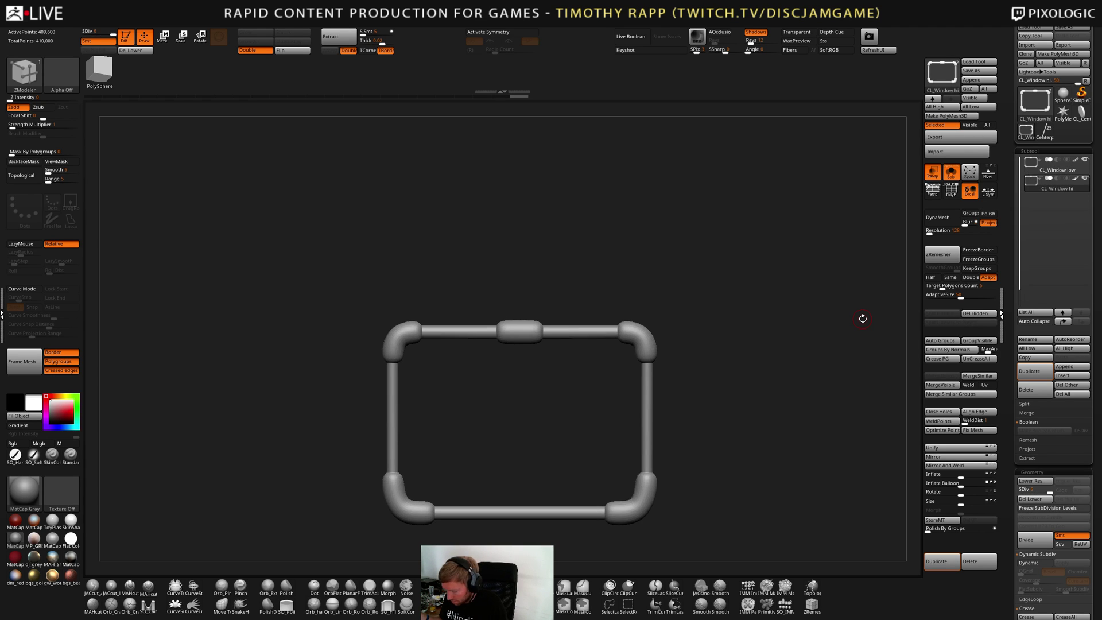
Examine the shape difference between CL_Window low and the fully subdivided CL_Window hi
key(Up)
key(Down)
key(Up)
key(Down)
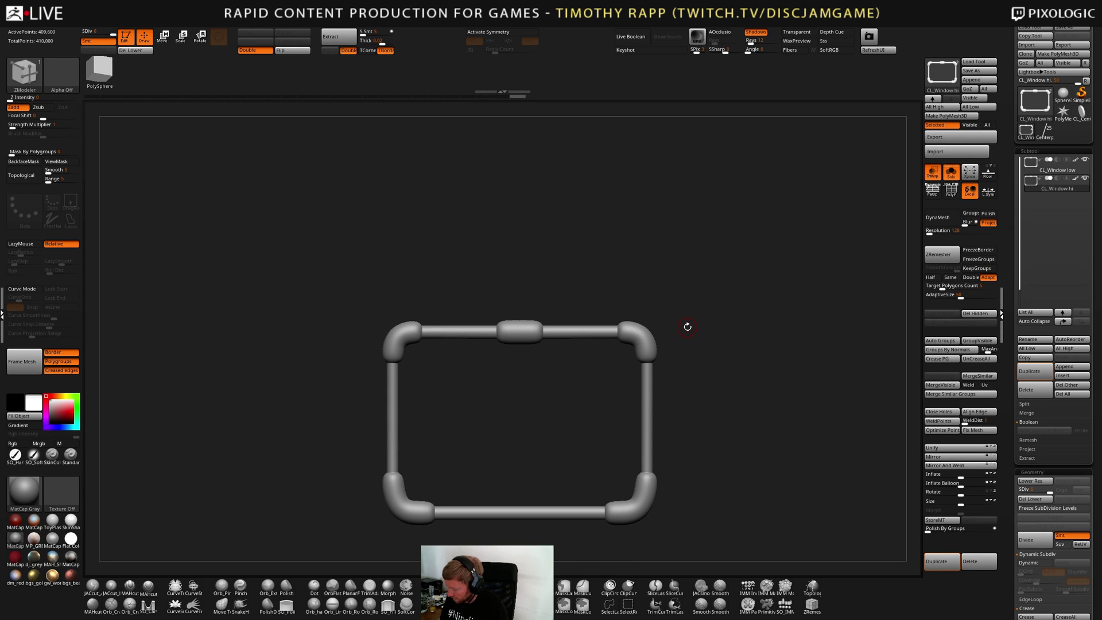
key(Up)
key(Down)
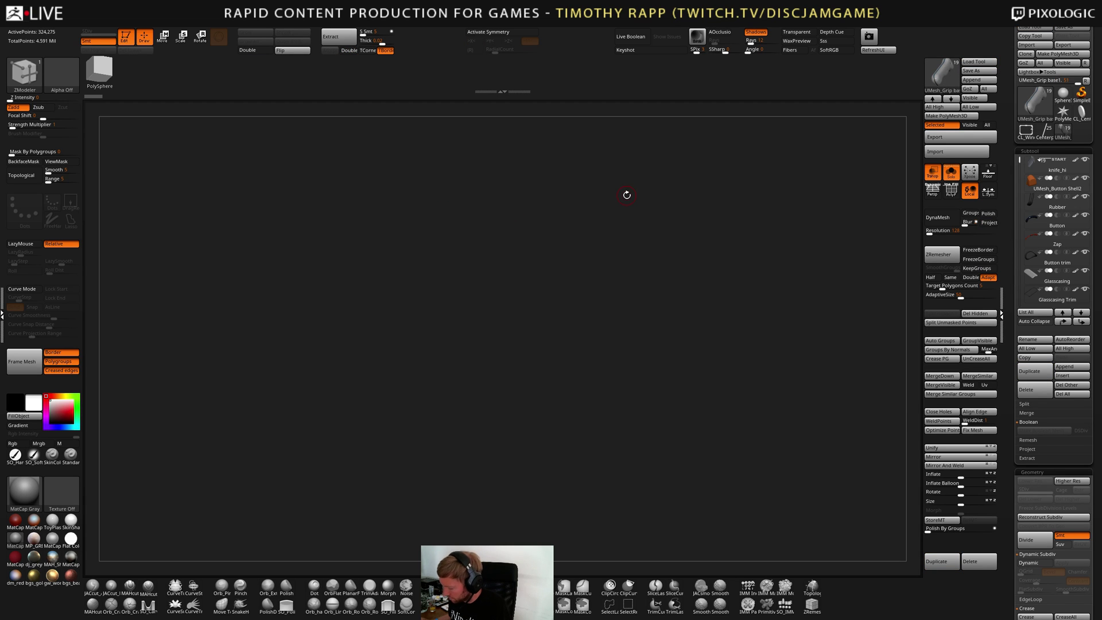
Show all parts of the knife model without transparency in side view and select the knife_hi blade subtool
key(f)
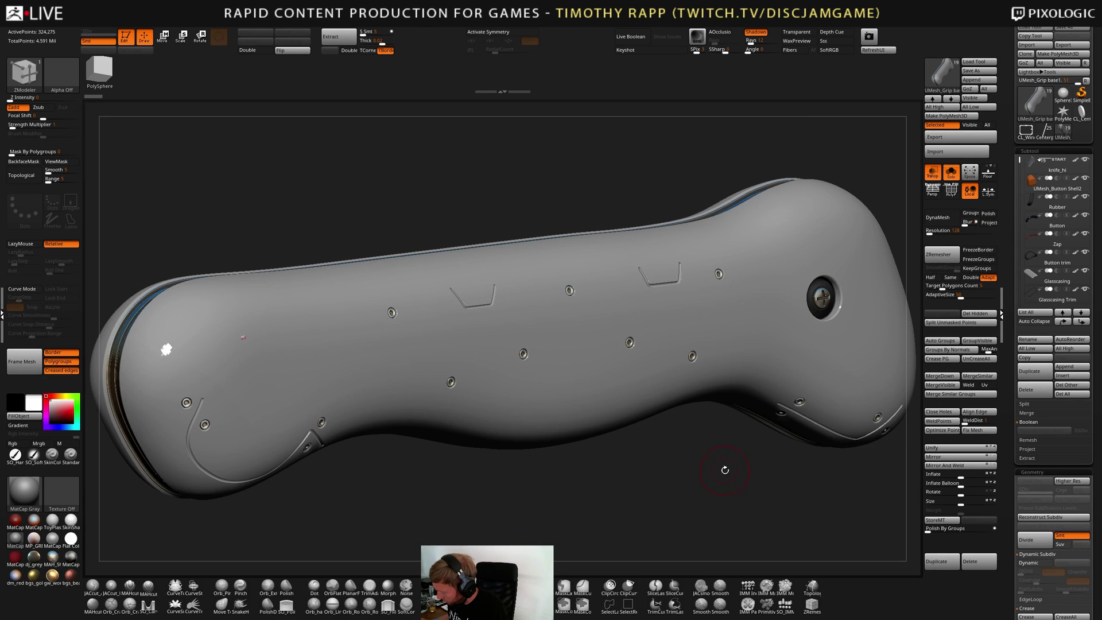
click(945, 174)
click(937, 174)
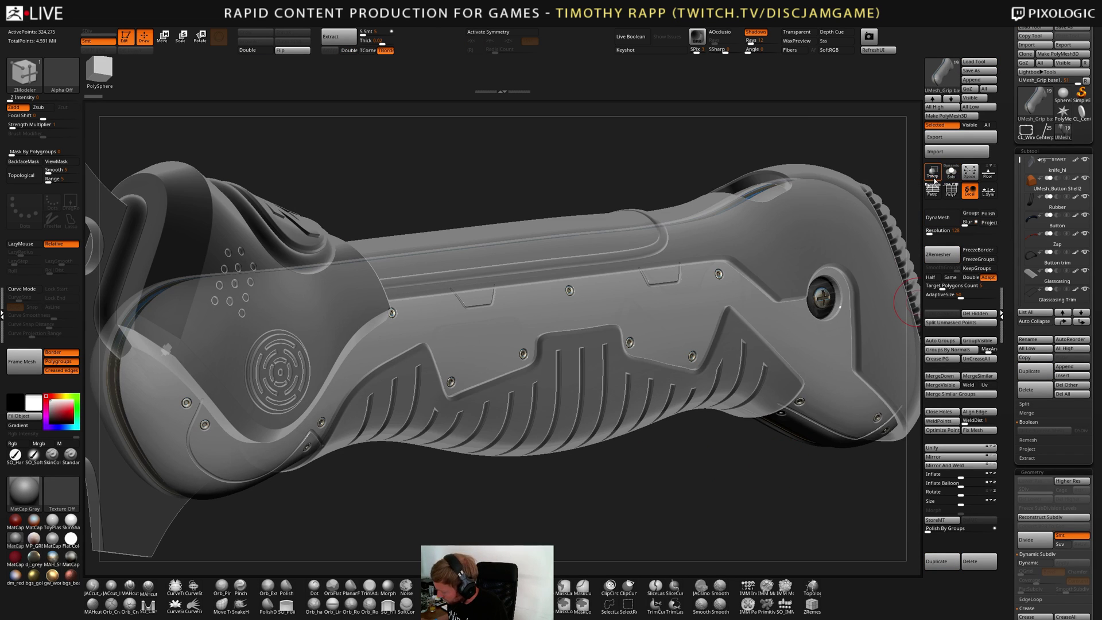
key(f)
shift+drag(717, 495, 713, 495)
alt+drag(647, 519, 753, 511)
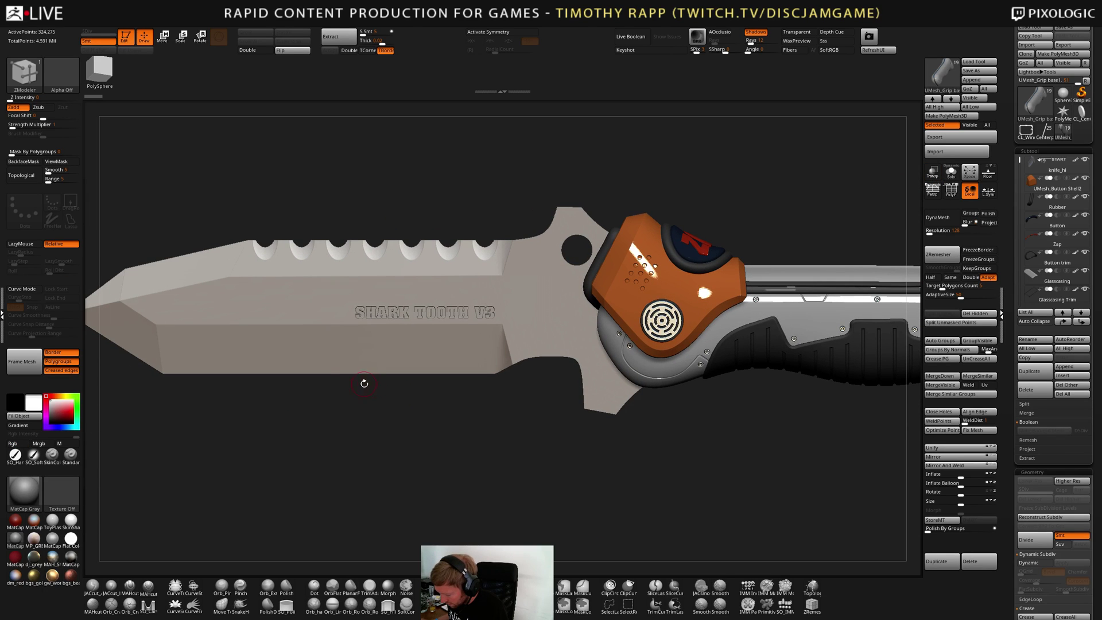
alt+click(351, 363)
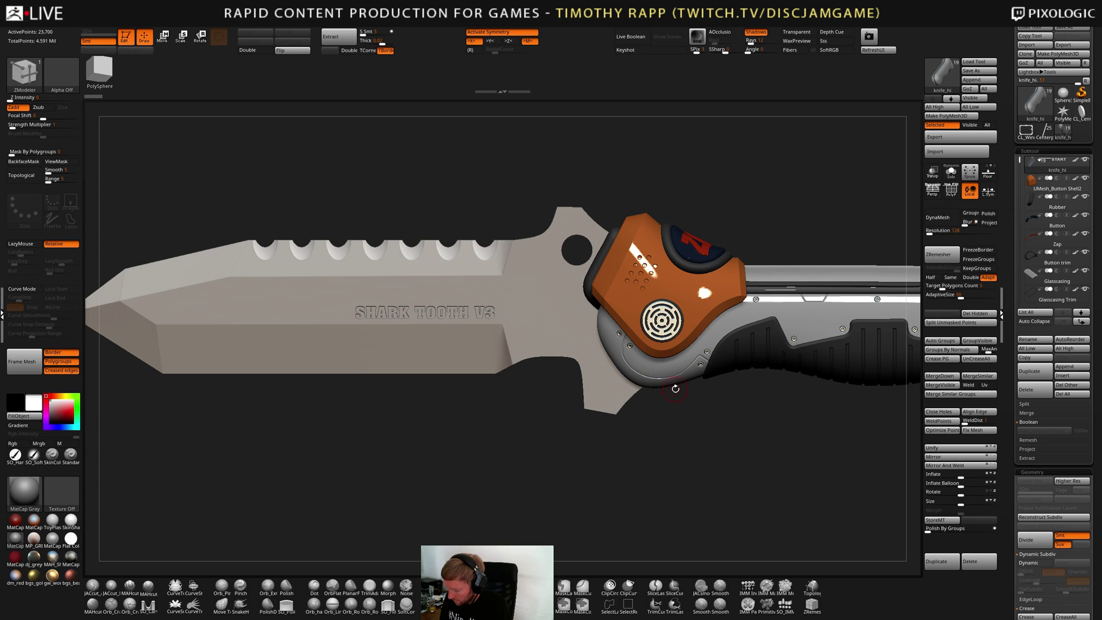
Subdivide the knife_hi blade twice and step back down through its subdivision levels to inspect how its edges and lettering smooth
drag(676, 389, 406, 379)
key(shift+f)
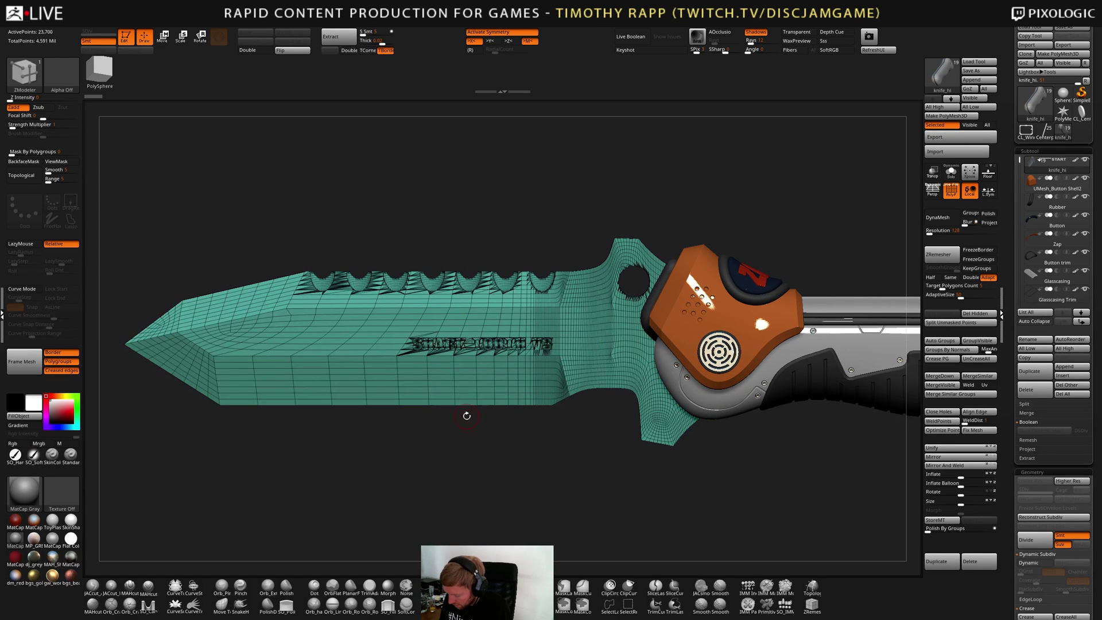
right_drag(467, 415, 373, 402)
key(d)
key(shift+f)
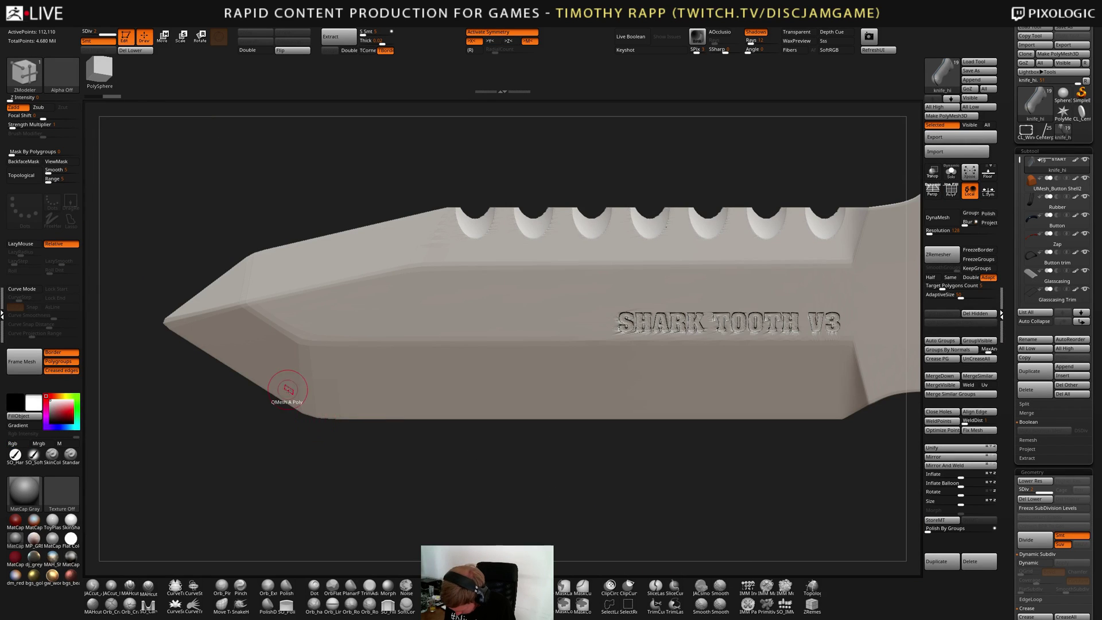
key(d)
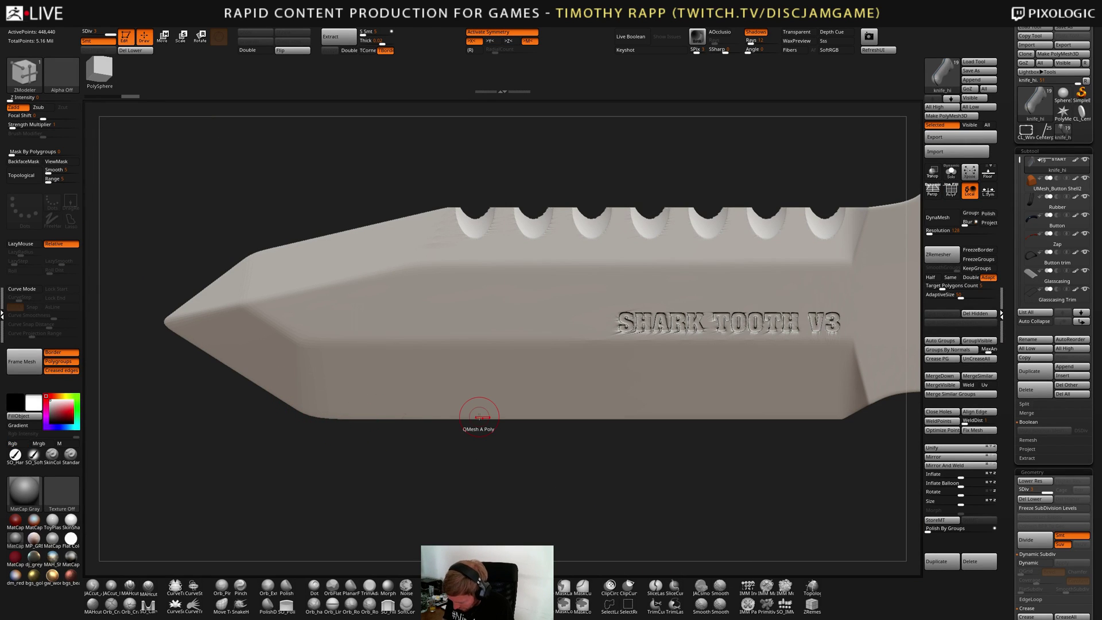
key(shift+d)
key(shift+d)
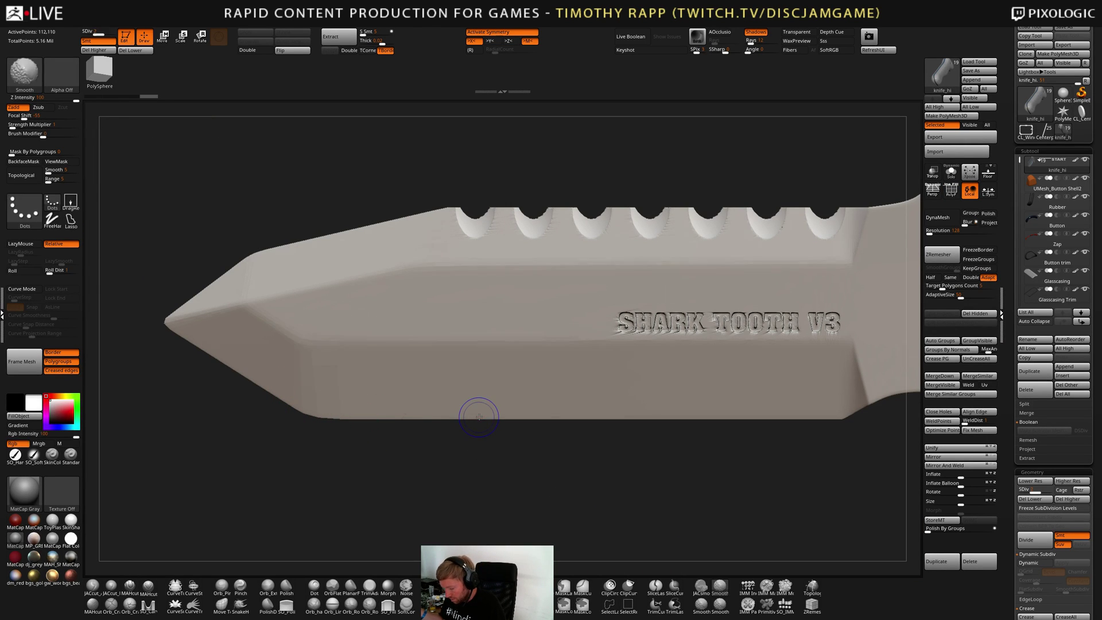
Undo the blade's subdivisions and check its original topology with the polygon wireframe on and off
key(ctrl+z)
key(ctrl+z)
key(ctrl+z)
key(ctrl+z)
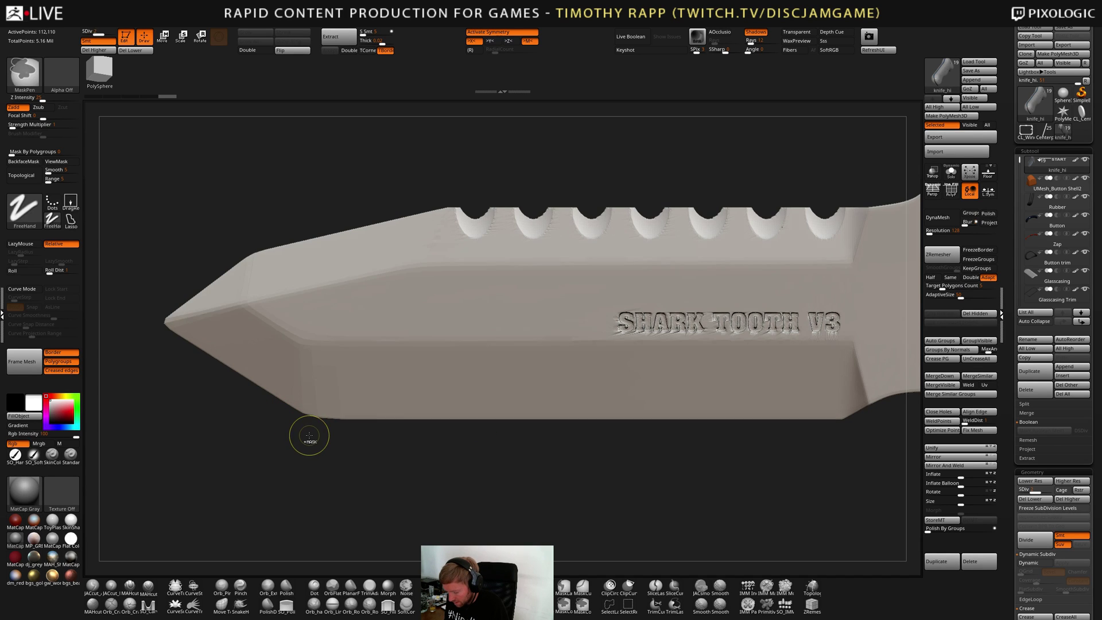
key(shift+f)
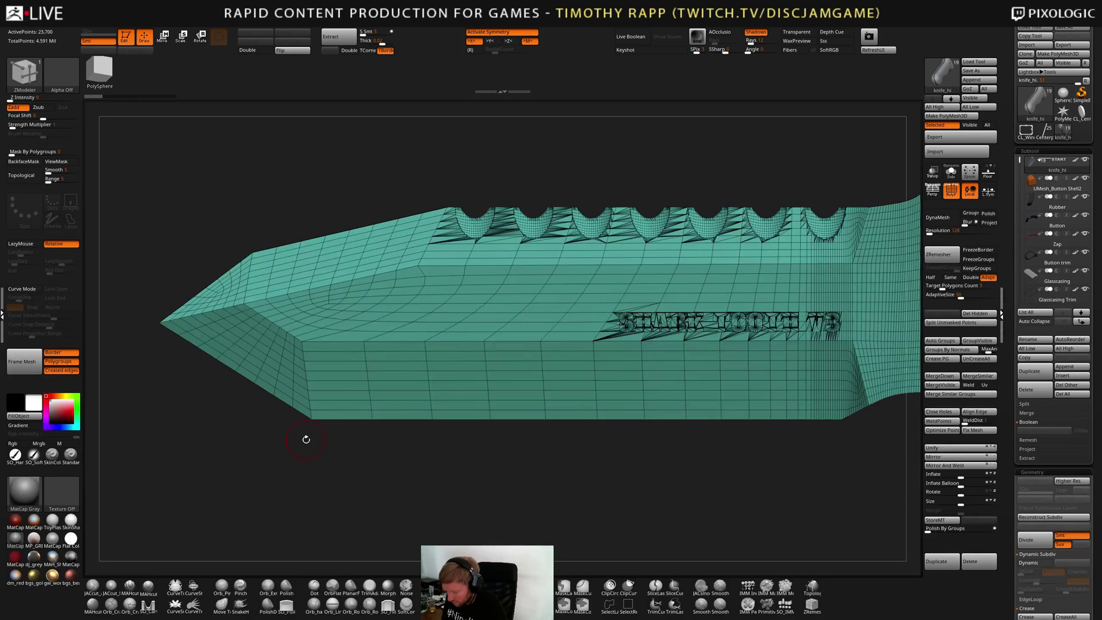
key(shift+f)
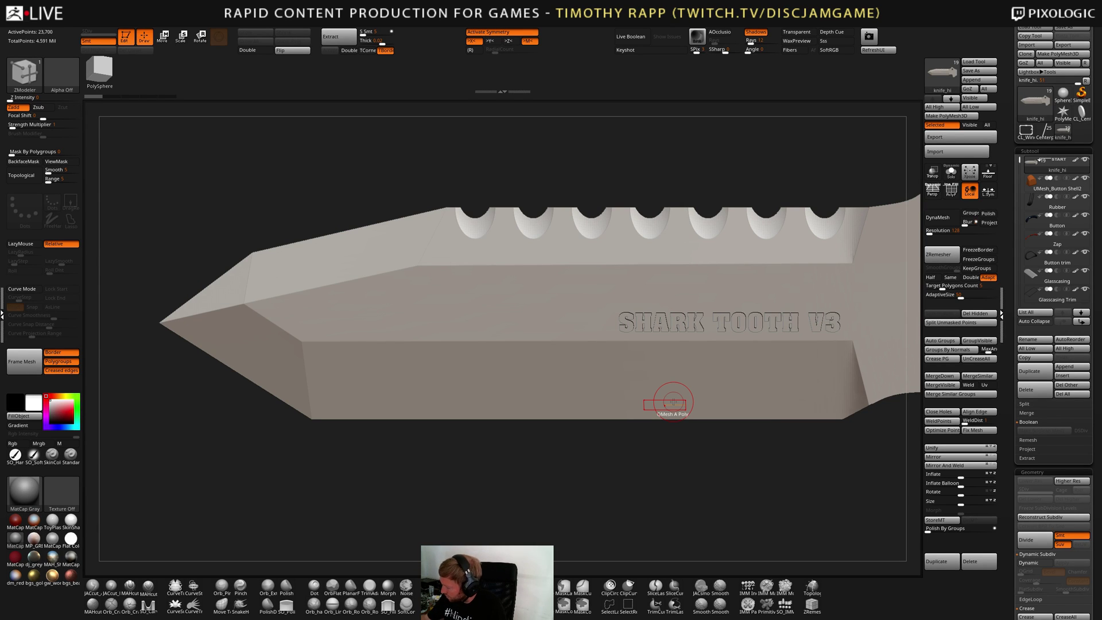
Switch to the CL_Window tool, isolate the CL_Window hi subtool and show the polygon wireframe on its upper corner elbow
click(1026, 131)
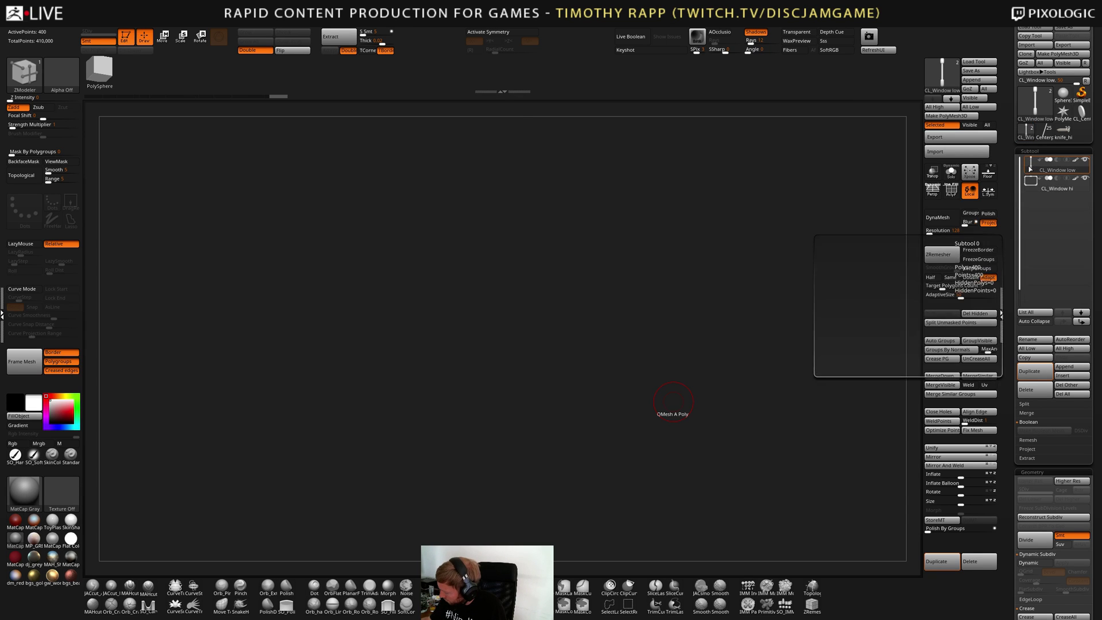
drag(780, 438, 669, 452)
key(Down)
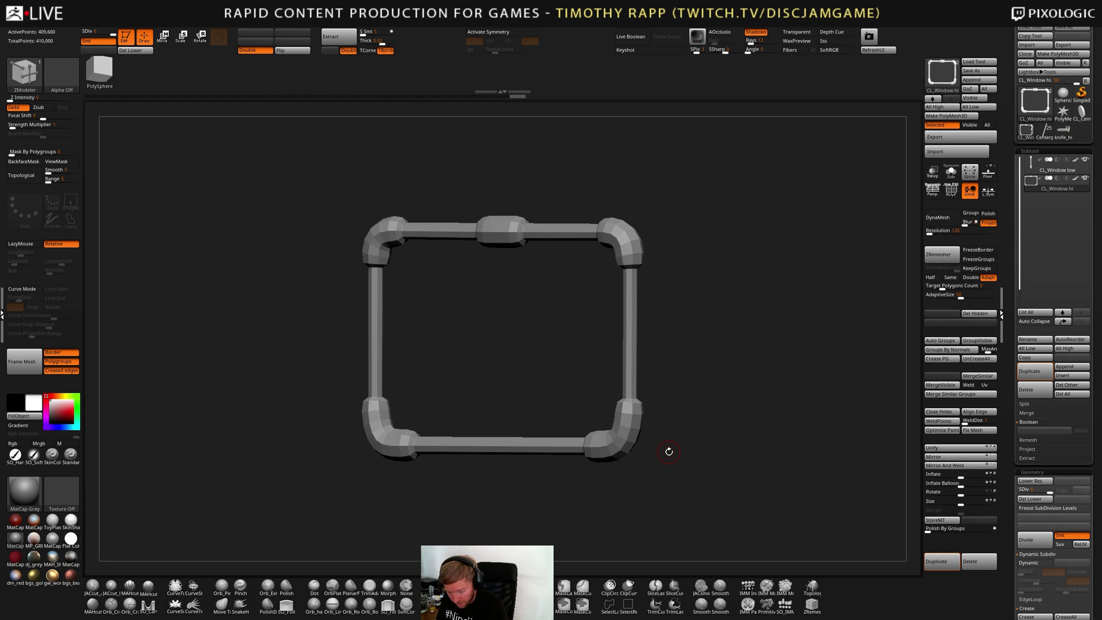
key(alt+s)
shift+drag(686, 397, 774, 303)
key(shift+f)
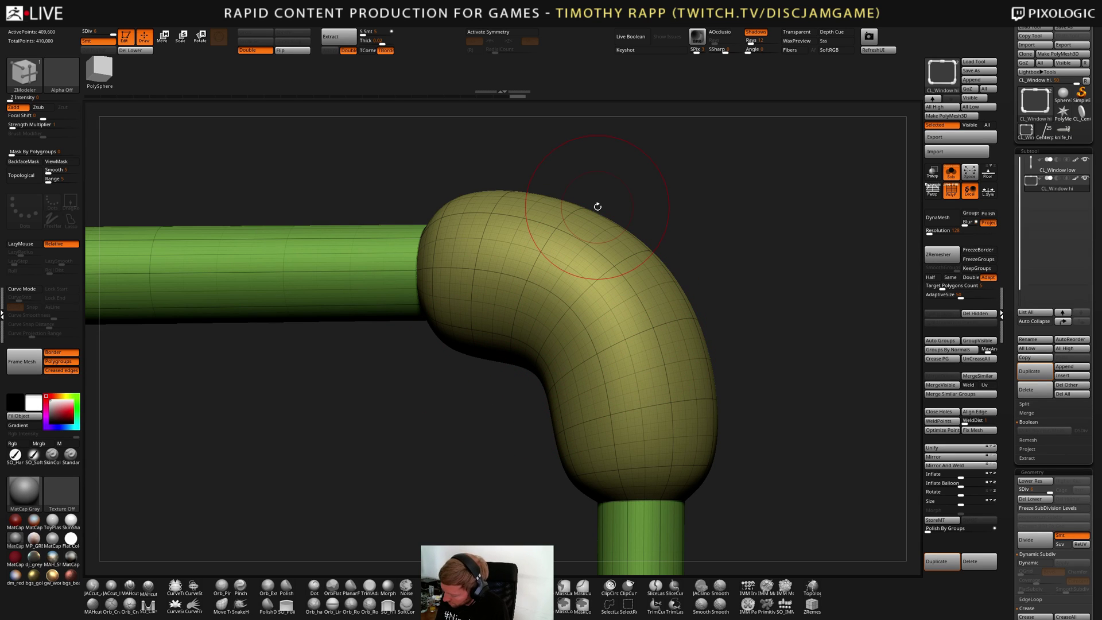
Delete the lower subdivision levels of CL_Window hi and examine the polygon density around the corner elbow and bars
click(130, 50)
alt+drag(769, 402, 770, 322)
key(shift+f)
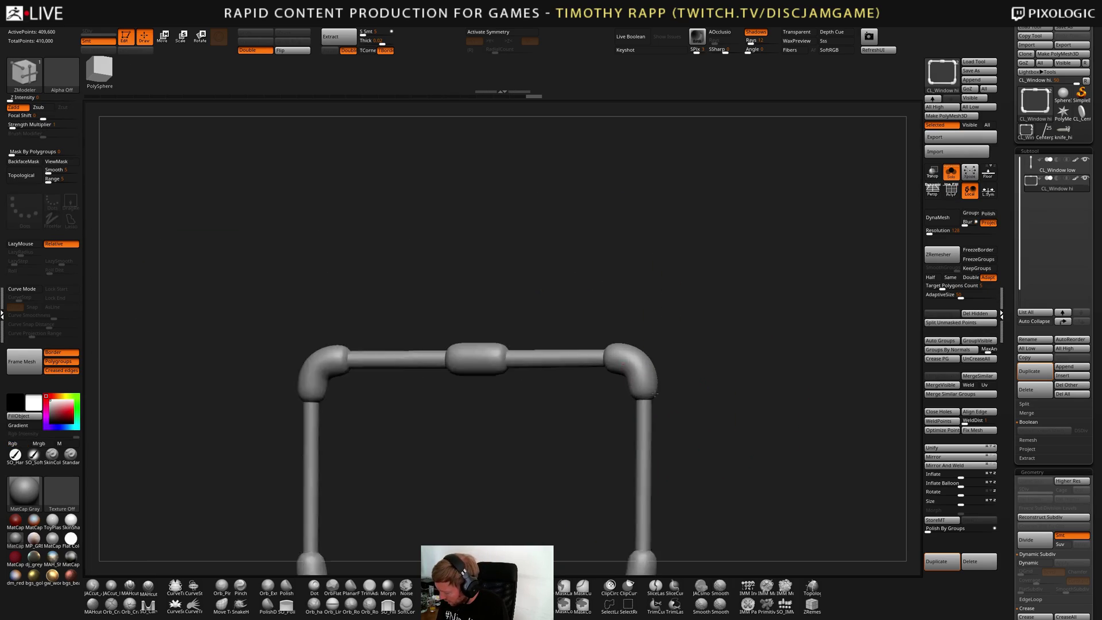
key(shift+f)
mouse_move(770, 368)
alt+mouse_down()
mouse_move(771, 443)
mouse_move(795, 495)
alt+mouse_up()
right_drag(697, 389, 733, 392)
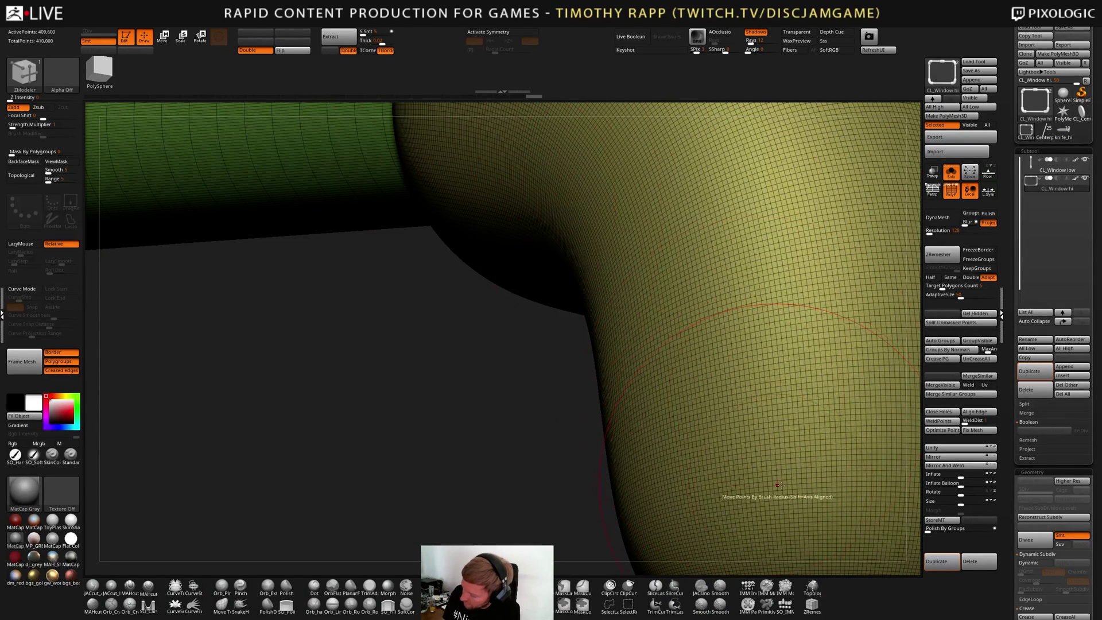
alt+right_drag(792, 443, 817, 428)
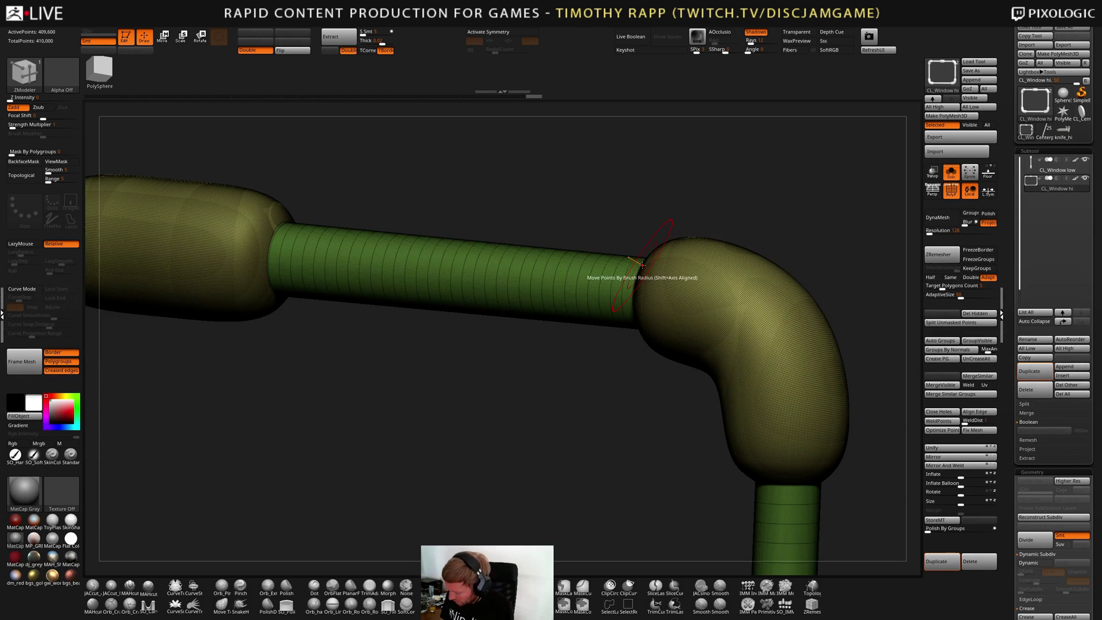
Undo the deletion of the lower subdivision levels, then redo and undo it once more to compare the elbow's wireframe
key(ctrl+z)
key(shift+f)
alt+right_drag(650, 482, 652, 443)
shift+right_drag(717, 463, 733, 435)
alt+right_drag(734, 349, 764, 442)
key(shift+f)
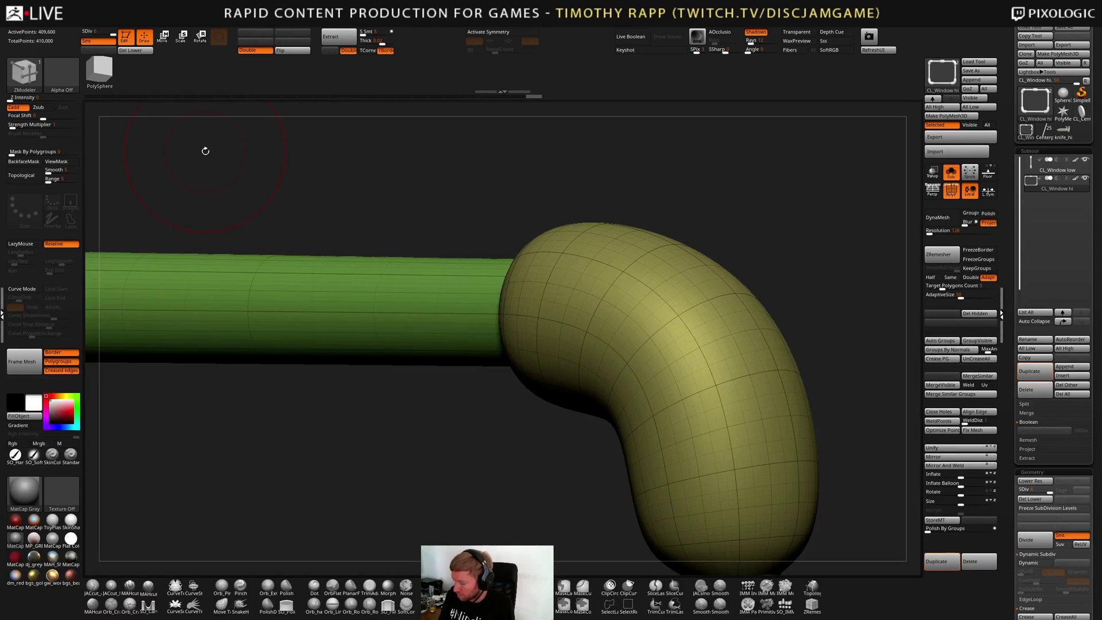
key(ctrl+shift+z)
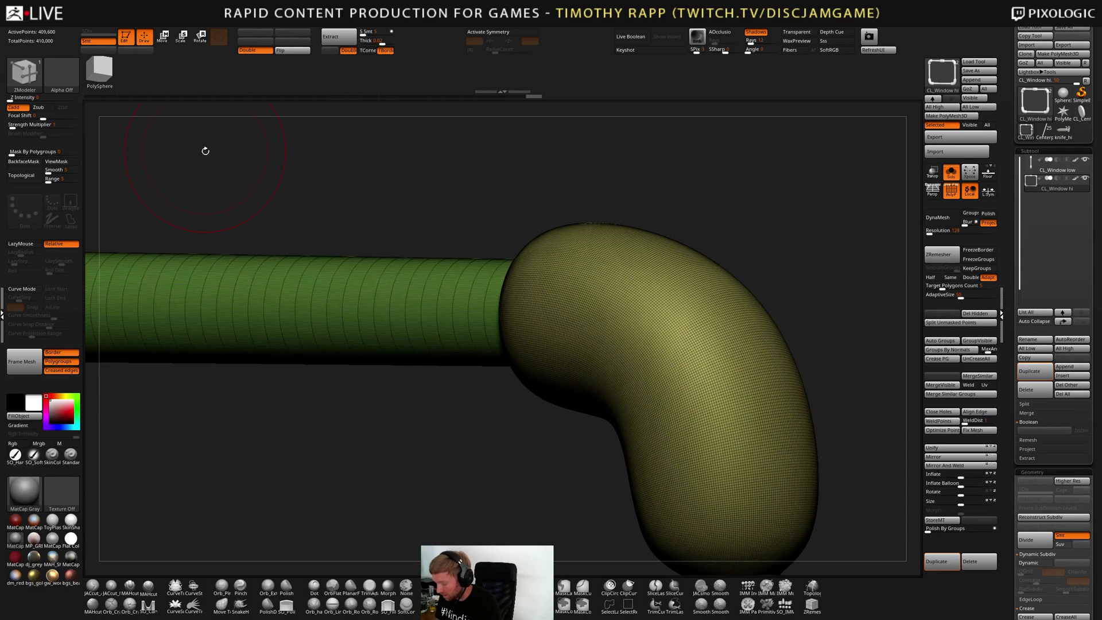
key(ctrl+z)
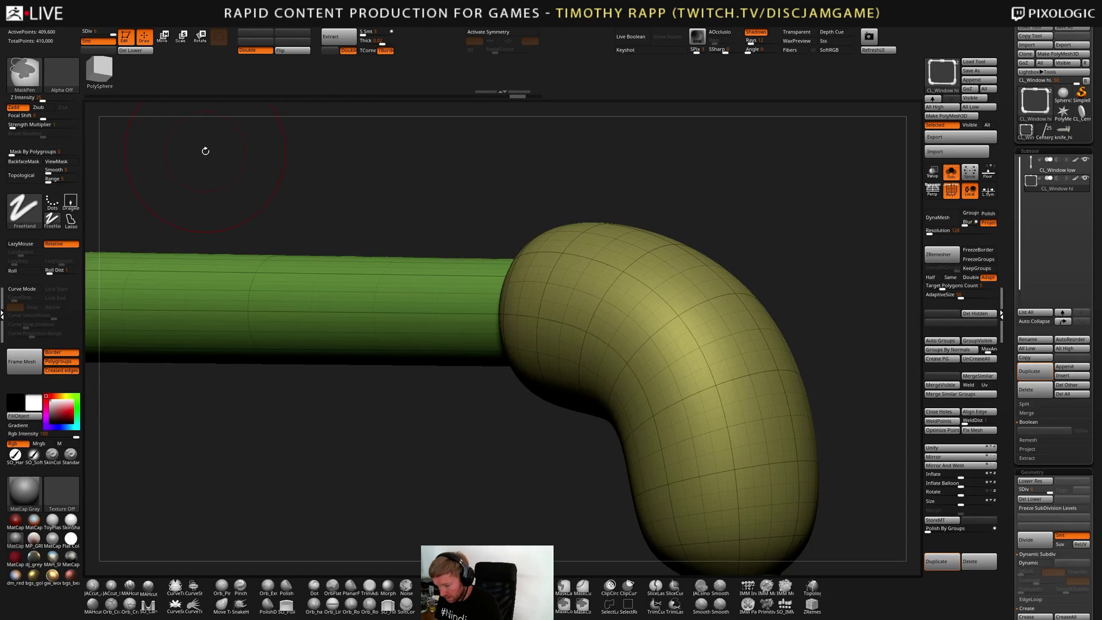
Cycle CL_Window hi repeatedly between its highest and lowest subdivision levels to compare the elbow's smoothness
key(shift+d)
key(shift+d)
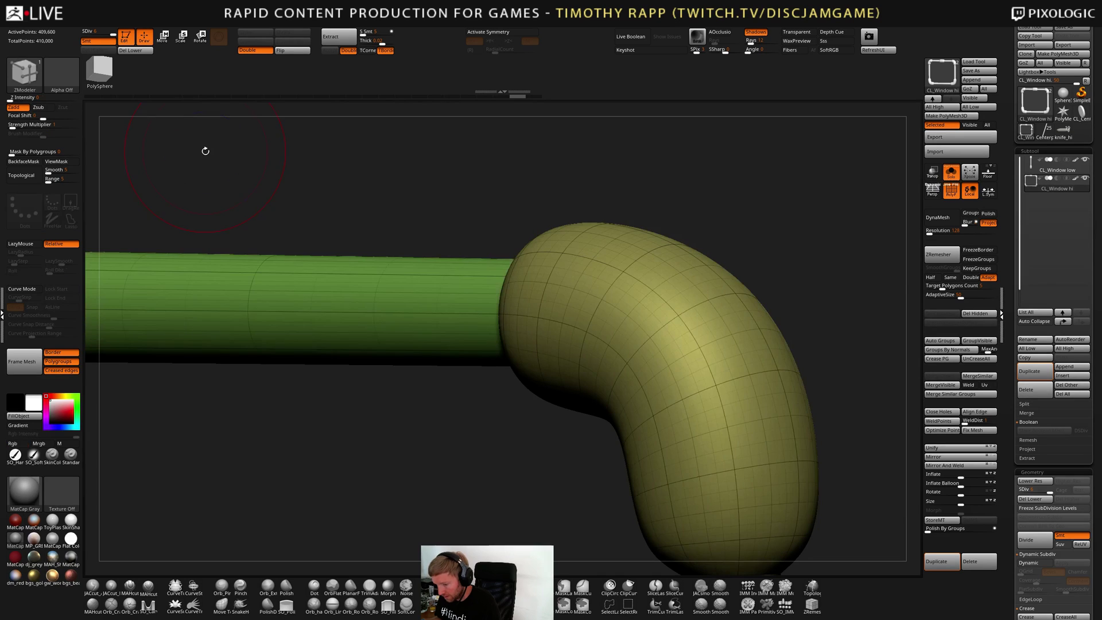
key(shift+d)
key(shift+d)
key(shift+d)
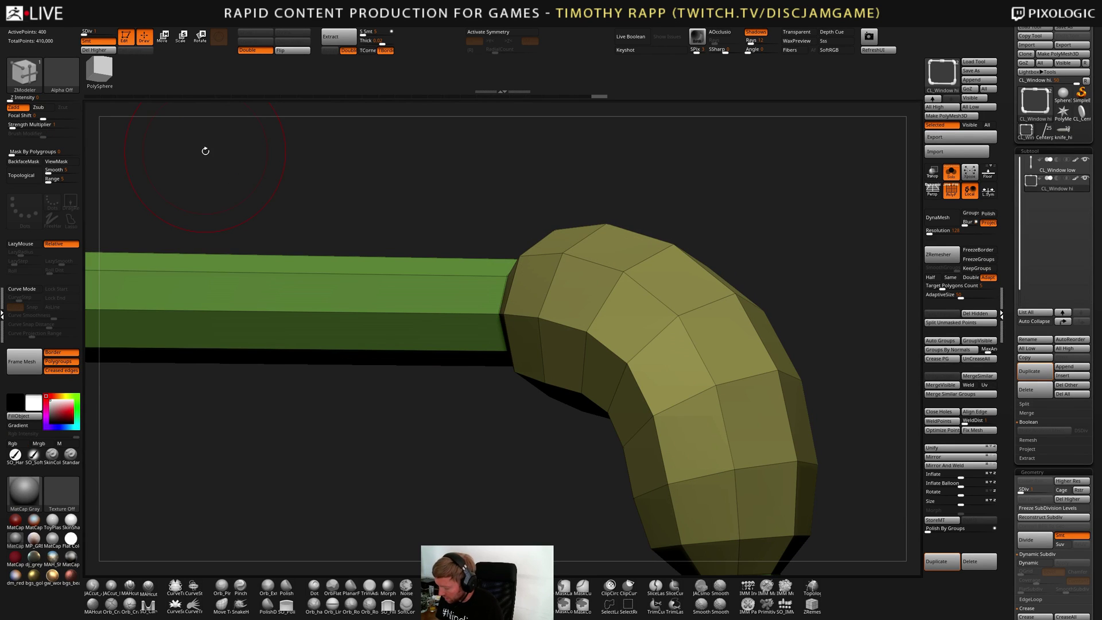
key(d)
key(d)
key(d)
key(d)
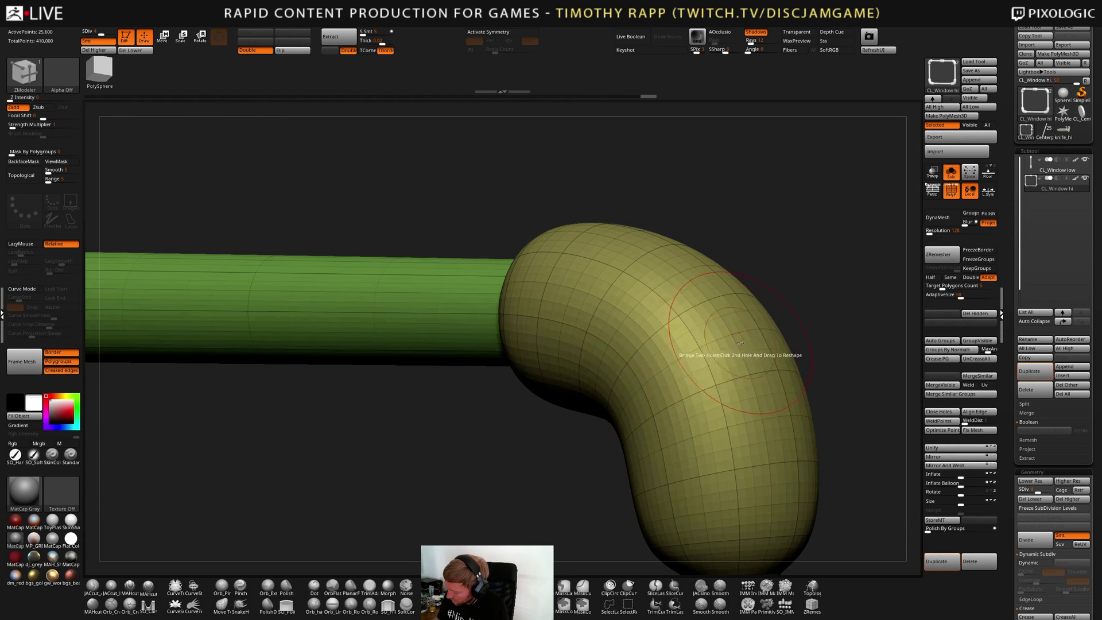
key(d)
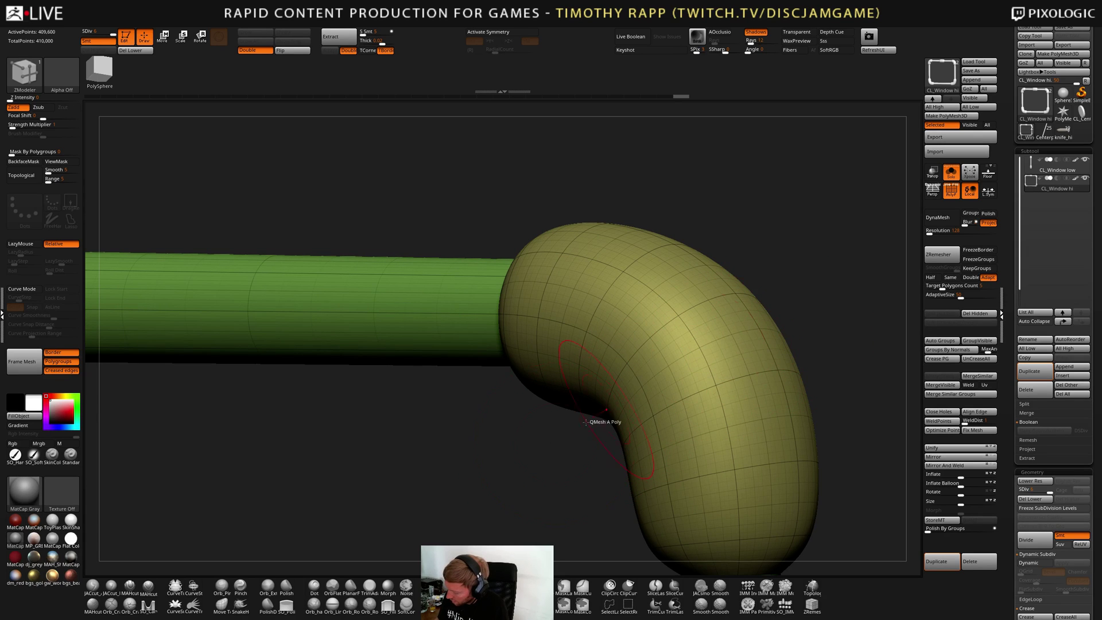
key(shift+d)
key(shift+d)
key(shift+d)
key(shift+d)
key(shift+d)
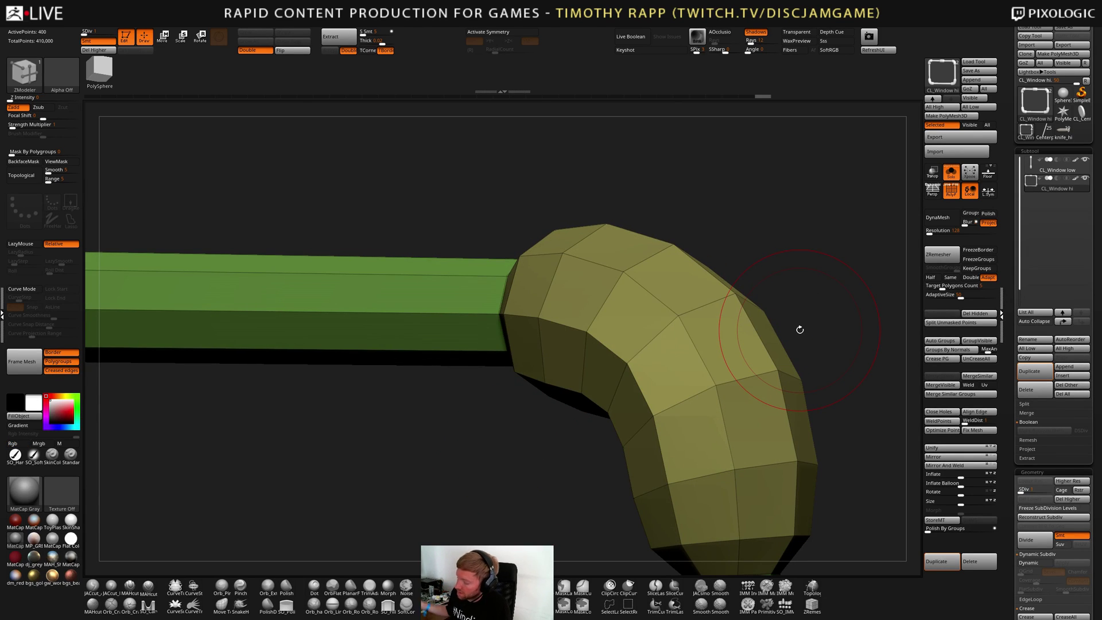
key(d)
key(d)
key(d)
key(d)
key(d)
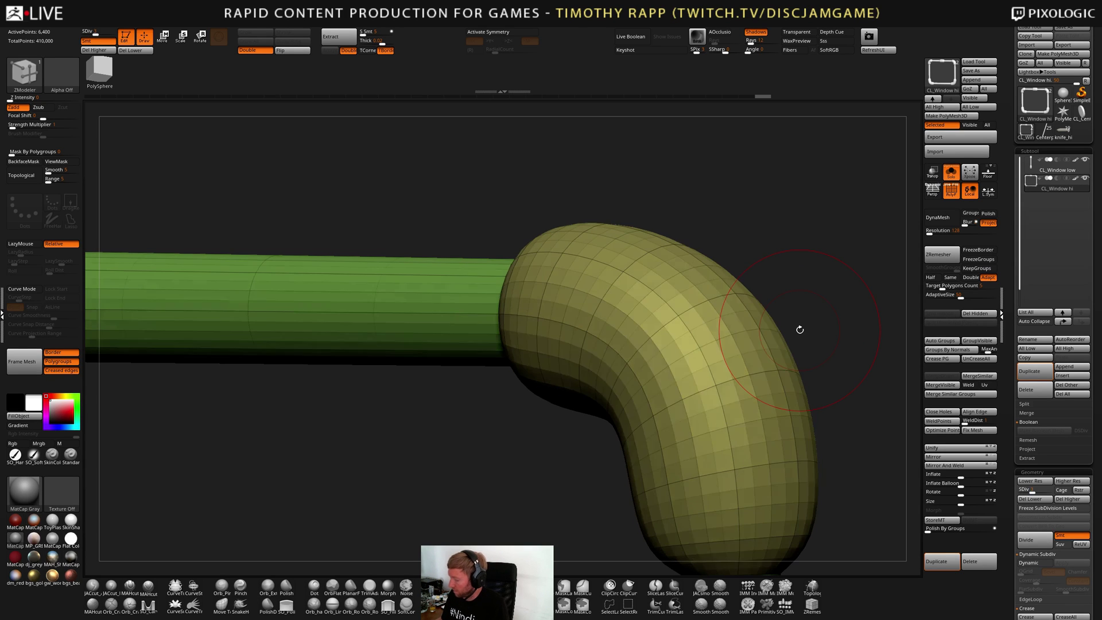
Try a ZModeler edit on the elbow of CL_Window hi, then pull its surface with the Move brush and undo the stroke
click(671, 384)
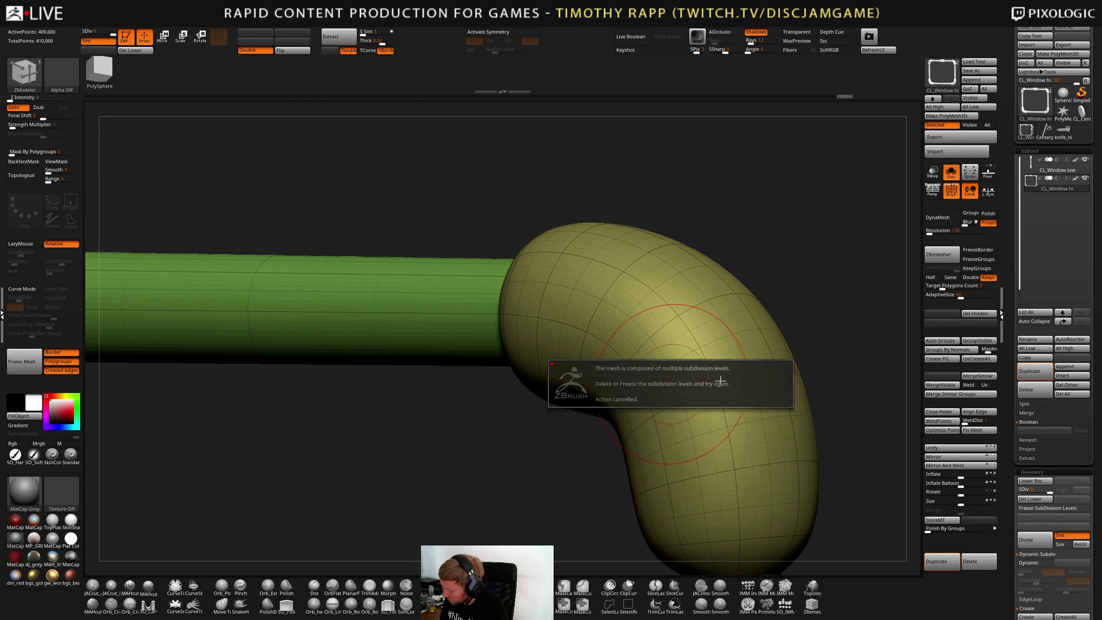
click(722, 349)
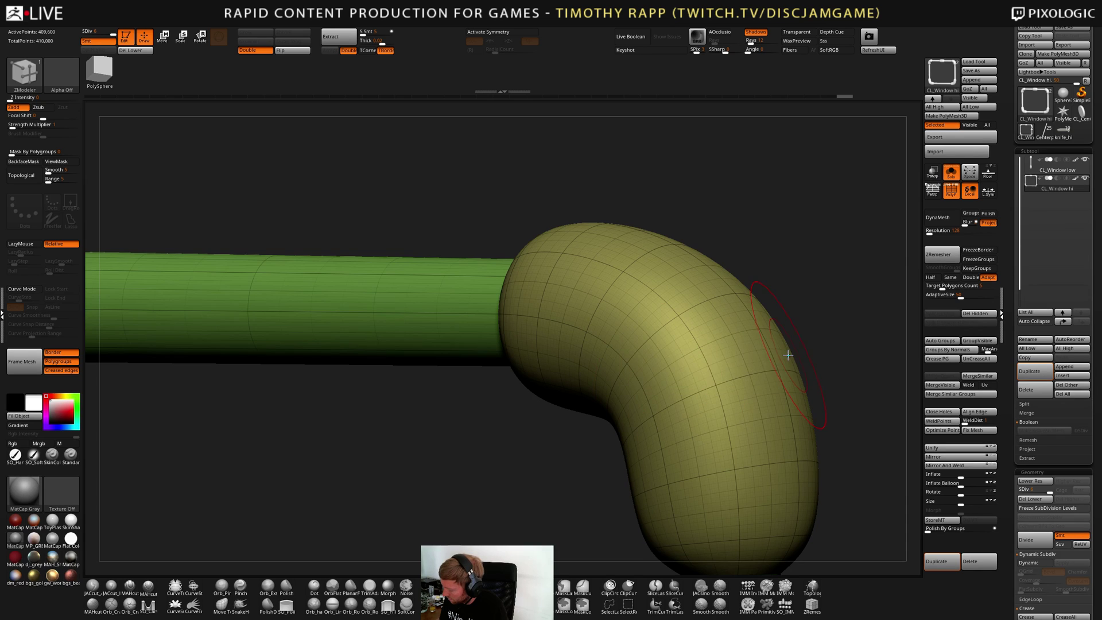
key(b)
key(m)
key(v)
drag(702, 372, 766, 320)
key(ctrl+z)
Sculpt test strokes with the Standard brush on the elbow and the adjoining horizontal bar, and undo them
key(b)
key(s)
key(t)
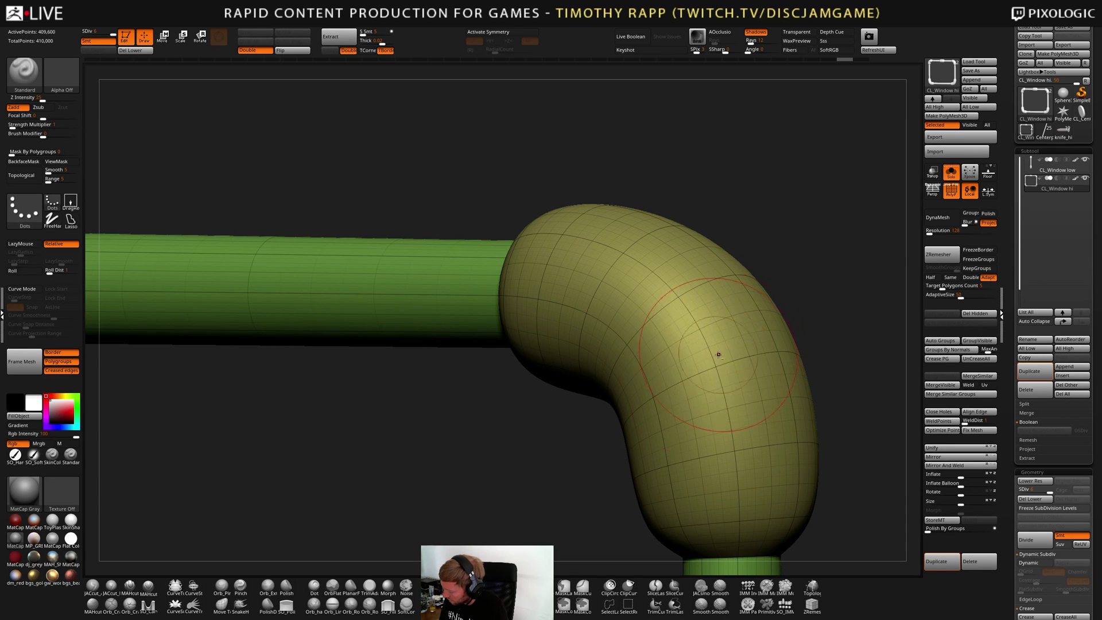
mouse_move(707, 367)
mouse_down()
mouse_move(651, 295)
mouse_move(694, 427)
mouse_up()
drag(475, 327, 345, 336)
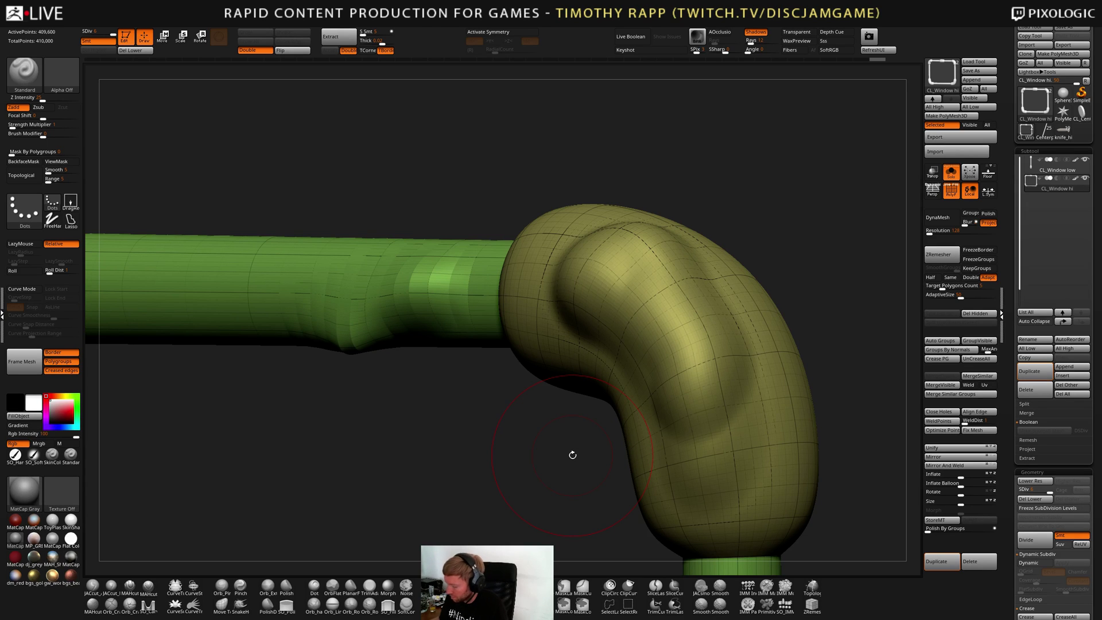
key(ctrl+z)
key(ctrl+z)
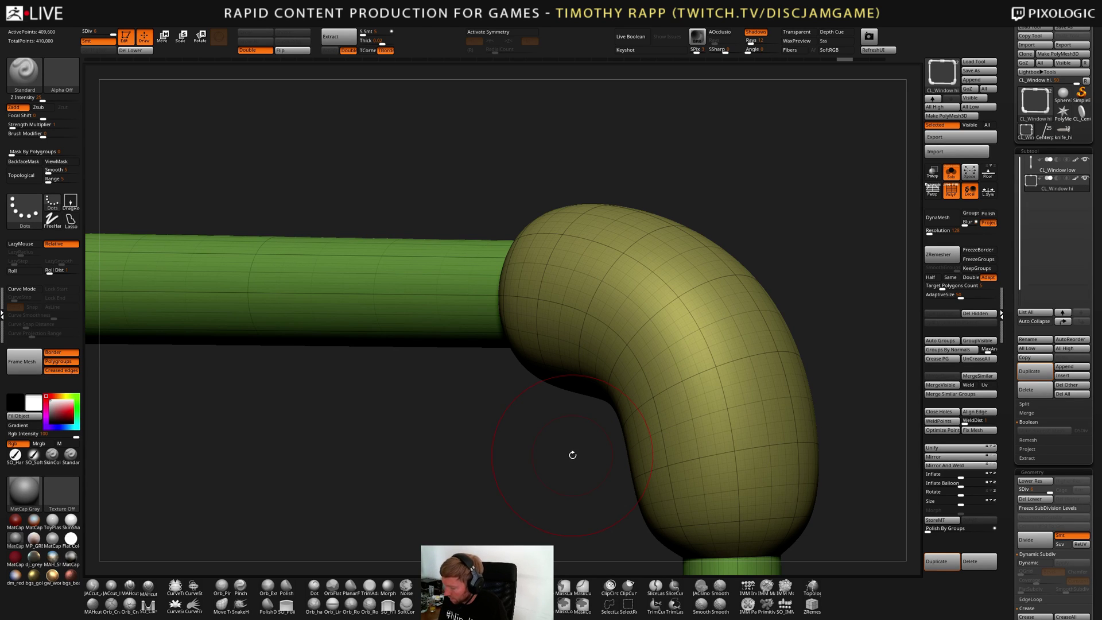
Lower CL_Window hi through its subdivision levels and raise it gradually to the highest one, inspecting the wireframe at each level
key(shift+d)
key(shift+d)
key(shift+d)
key(shift+d)
key(shift+d)
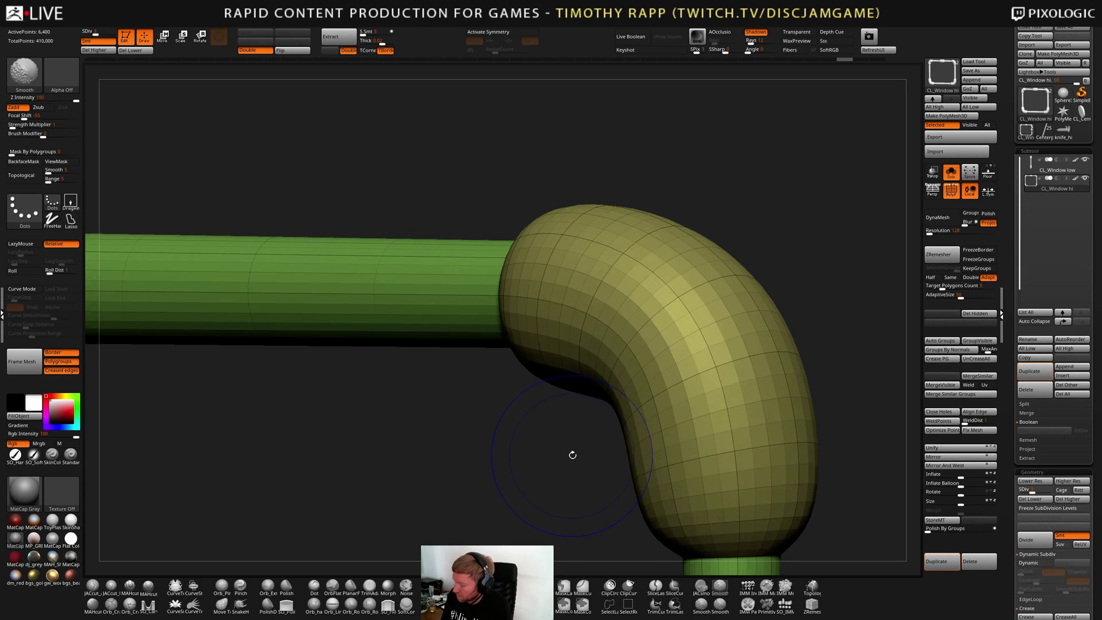
key(d)
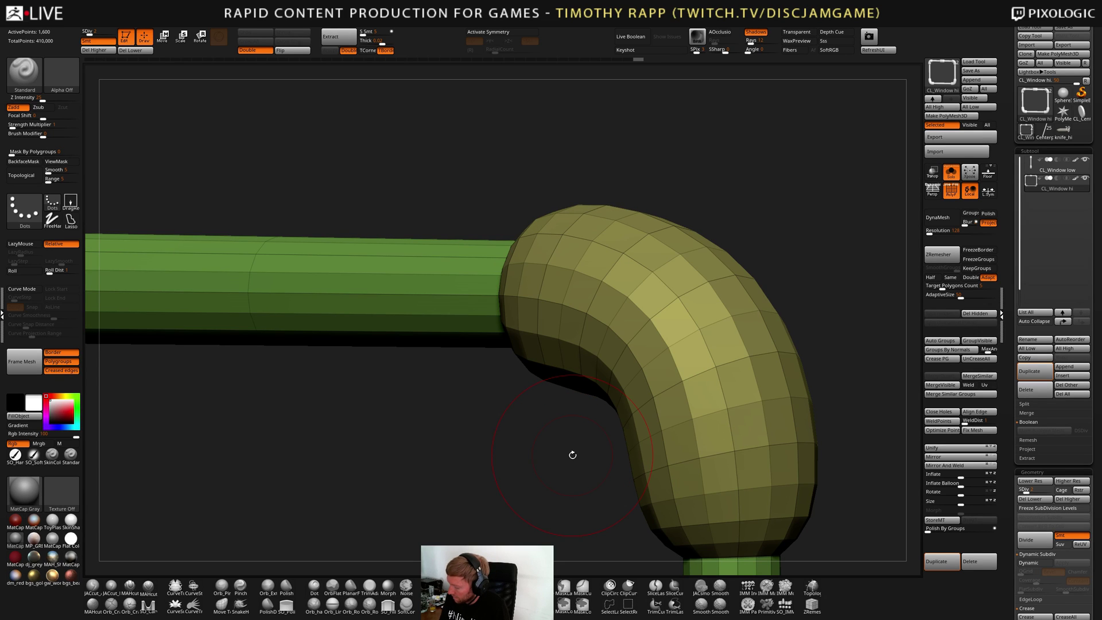
key(d)
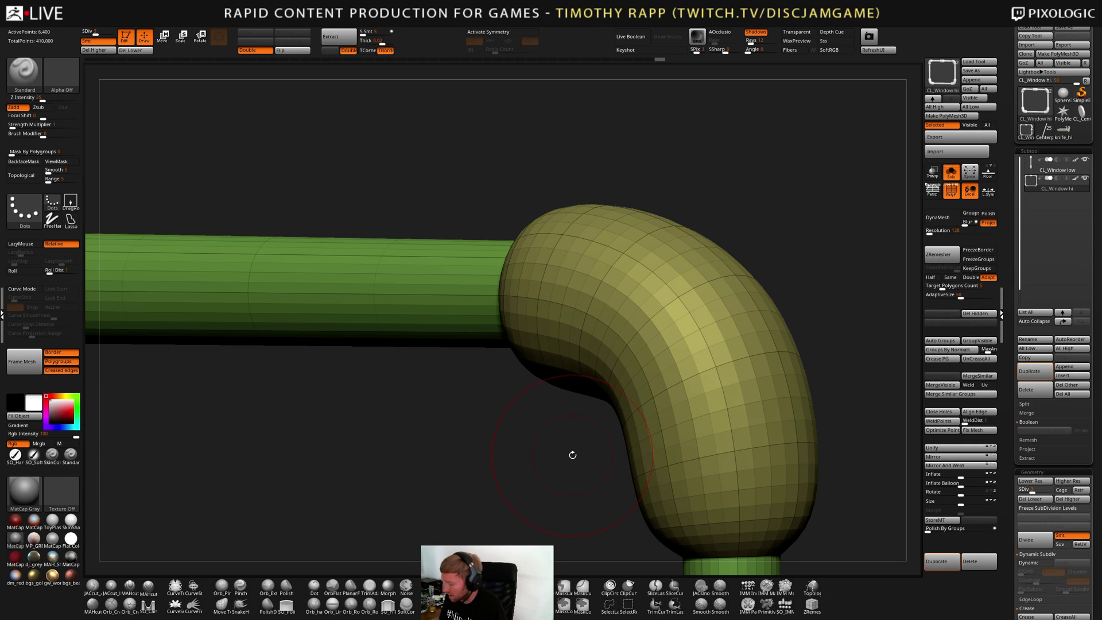
key(d)
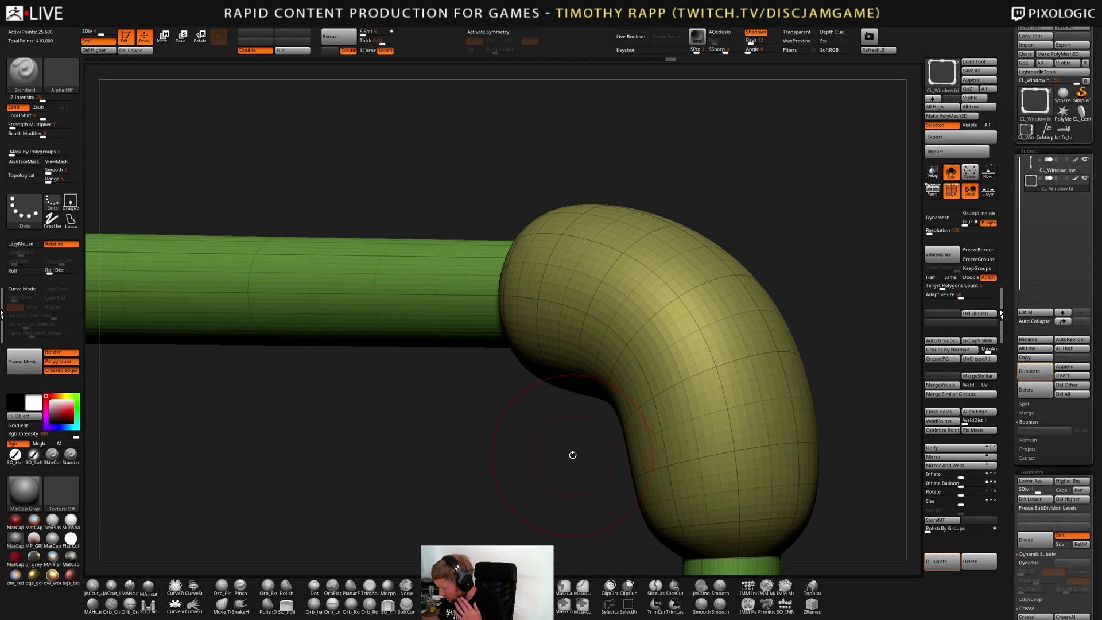
key(d)
key(d)
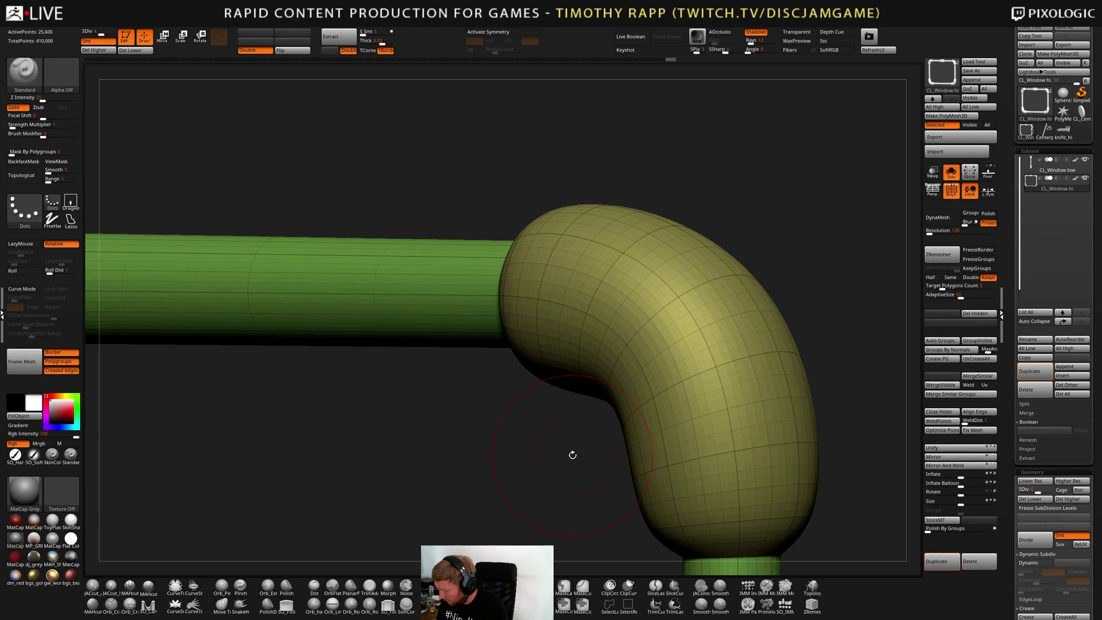
Delete the lower subdivision levels of CL_Window hi and display the frame without the polygon wireframe
key(shift+f)
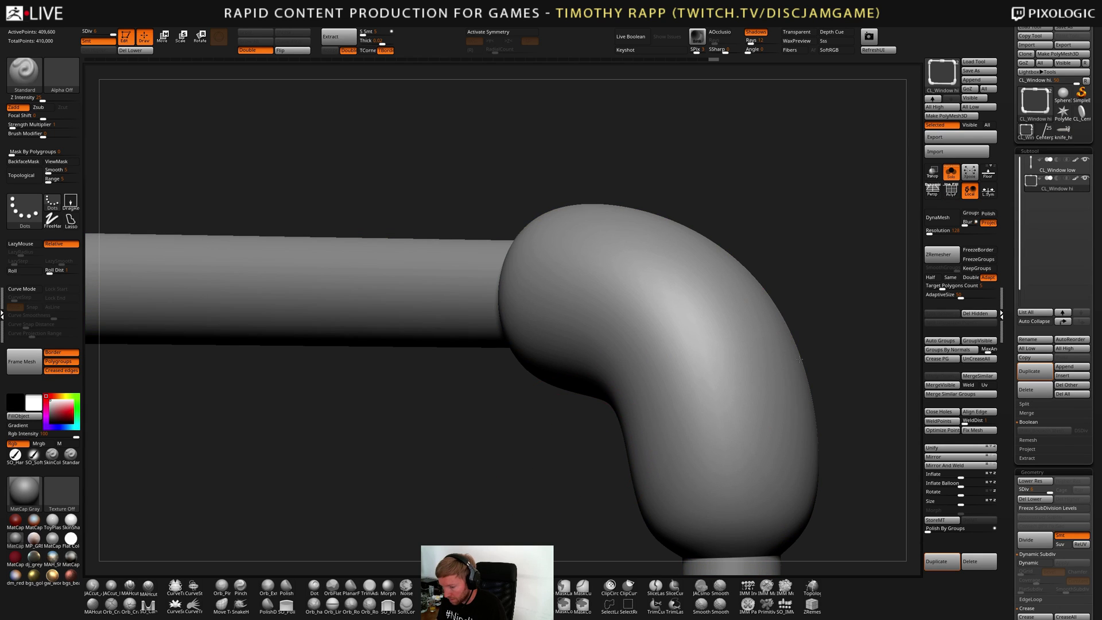
alt+drag(573, 455, 771, 362)
key(shift+f)
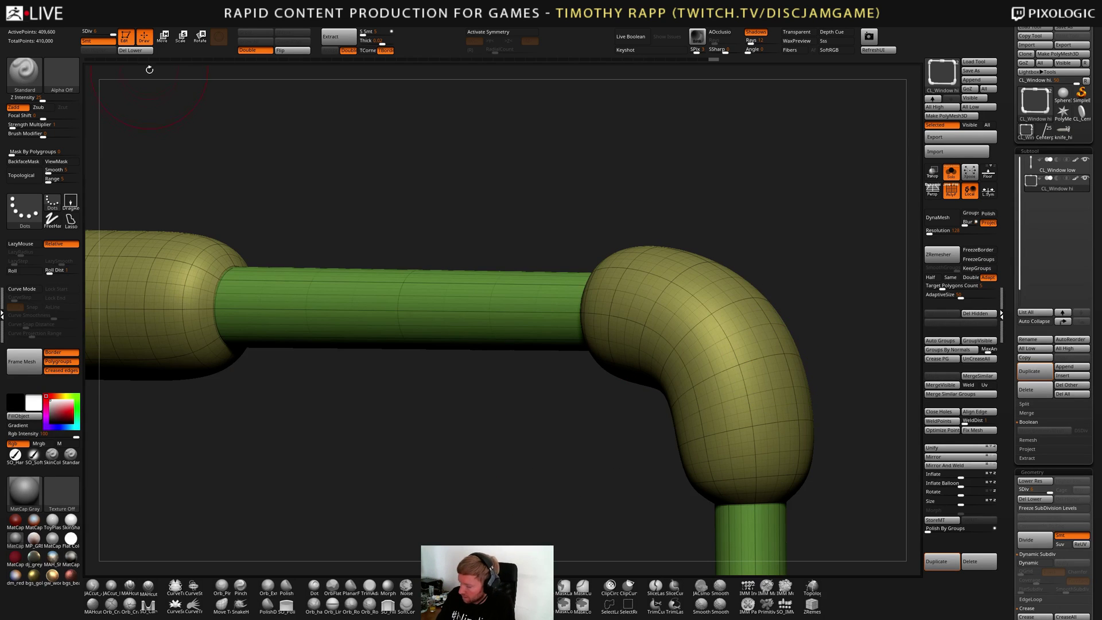
click(135, 50)
key(shift+f)
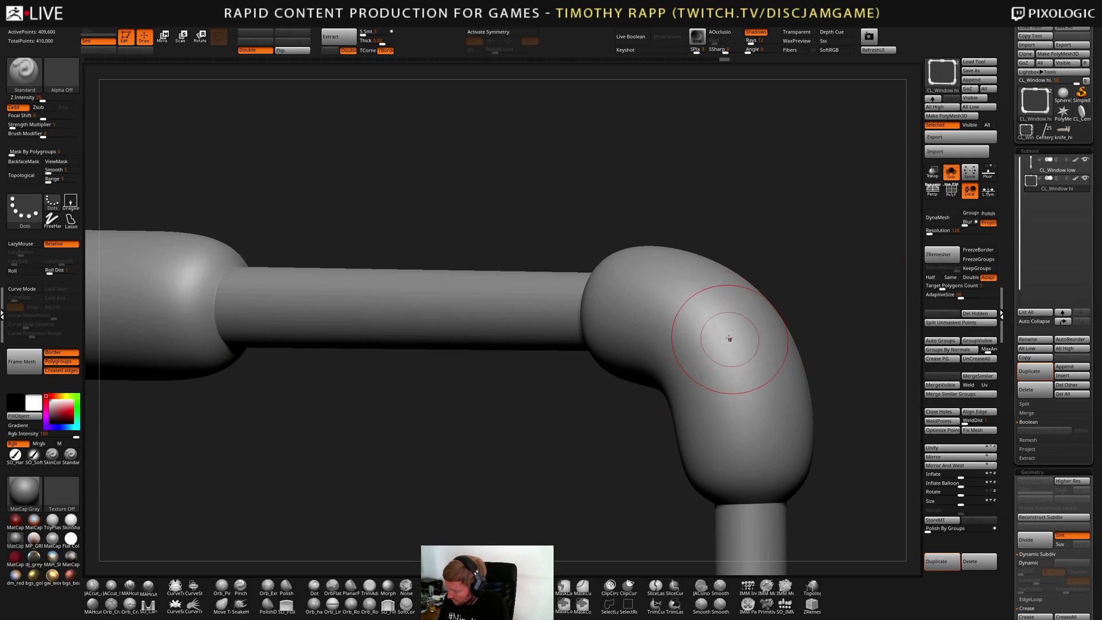
Undo the lower-level deletion on CL_Window hi, inspect the wireframe, then redo the deletion and frame the whole model without wireframe
key(ctrl+z)
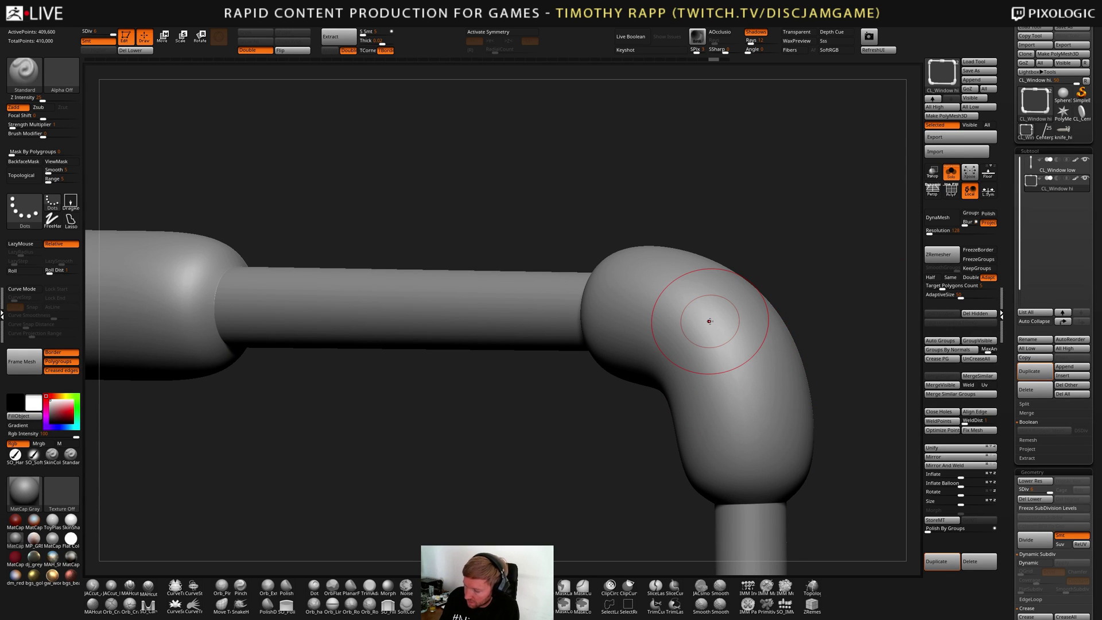
key(shift+f)
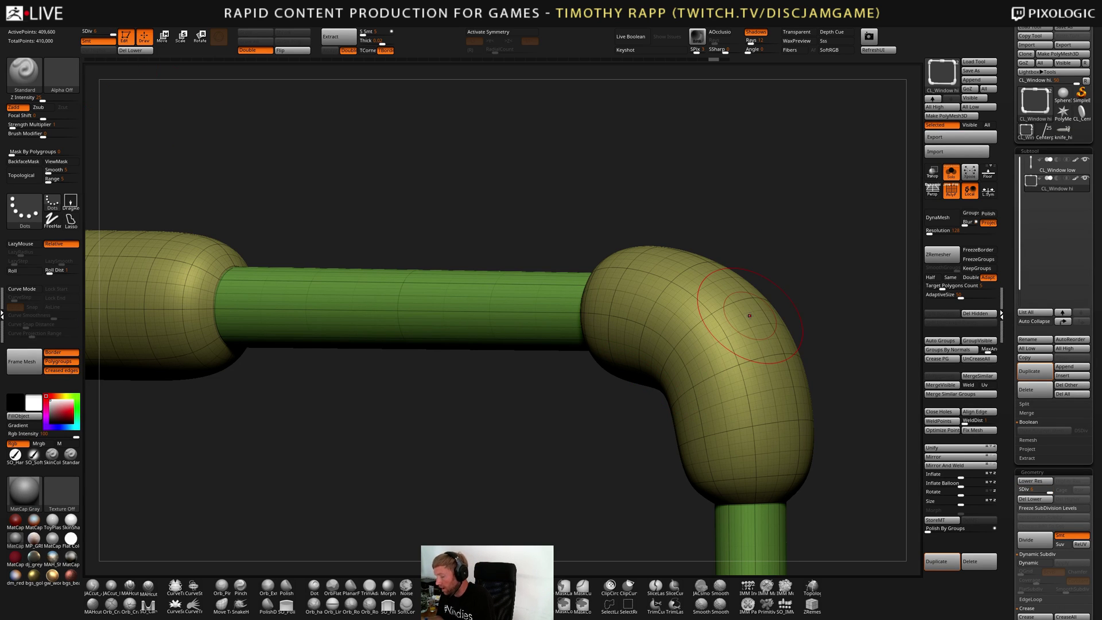
key(ctrl+shift+z)
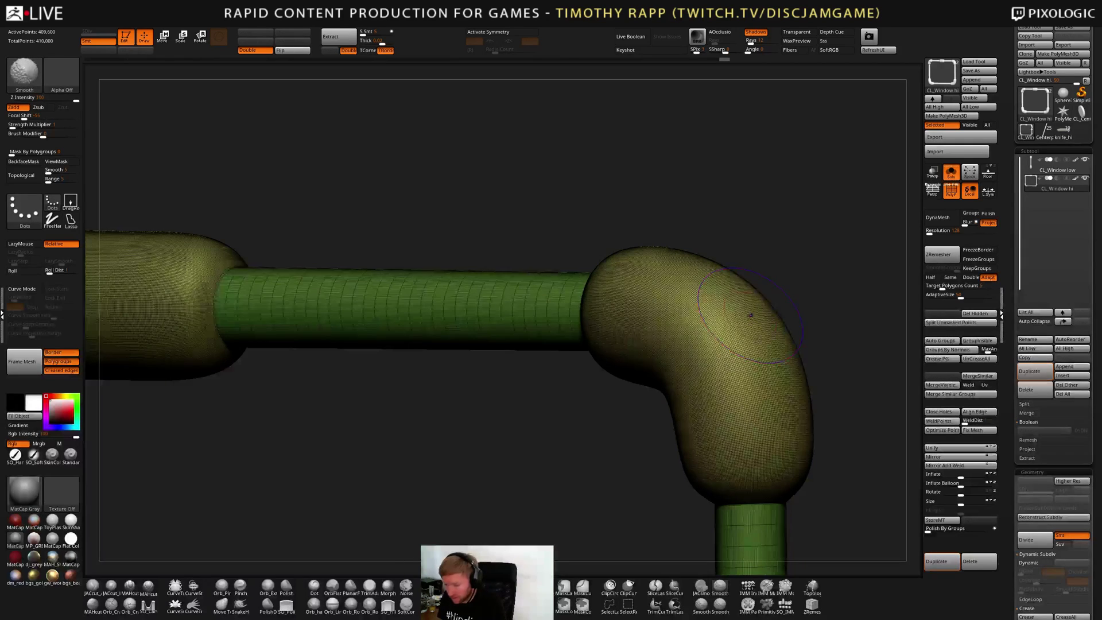
key(shift+f)
ctrl+right_drag(803, 445, 653, 467)
key(f)
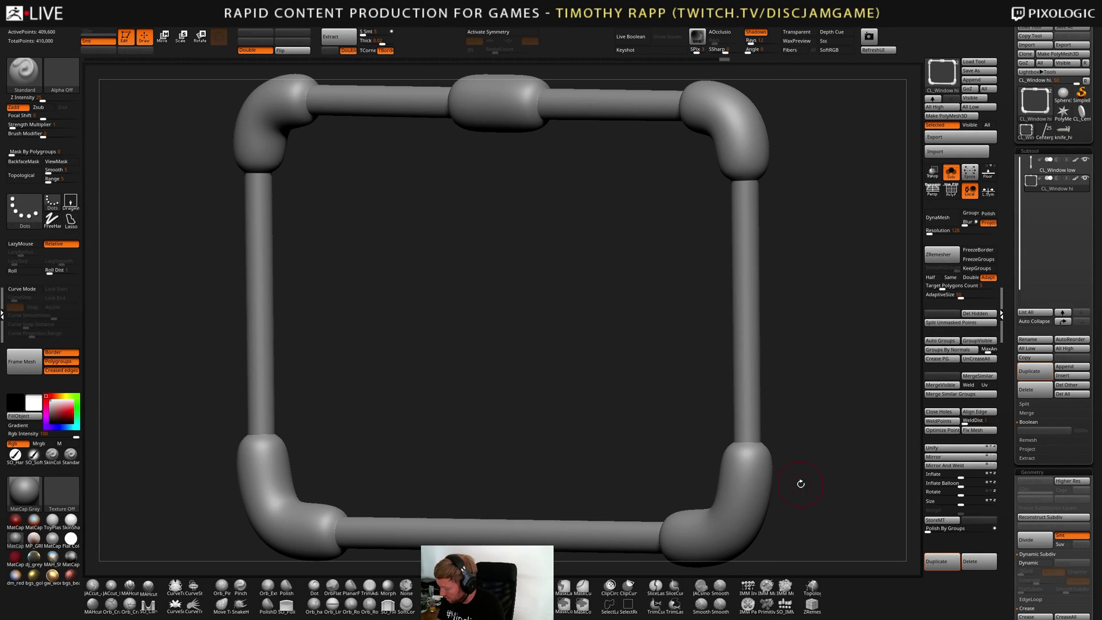
Undo the deletion again to restore the lower subdivision levels of CL_Window hi
ctrl+right_drag(801, 484, 737, 485)
alt+right_drag(766, 373, 736, 475)
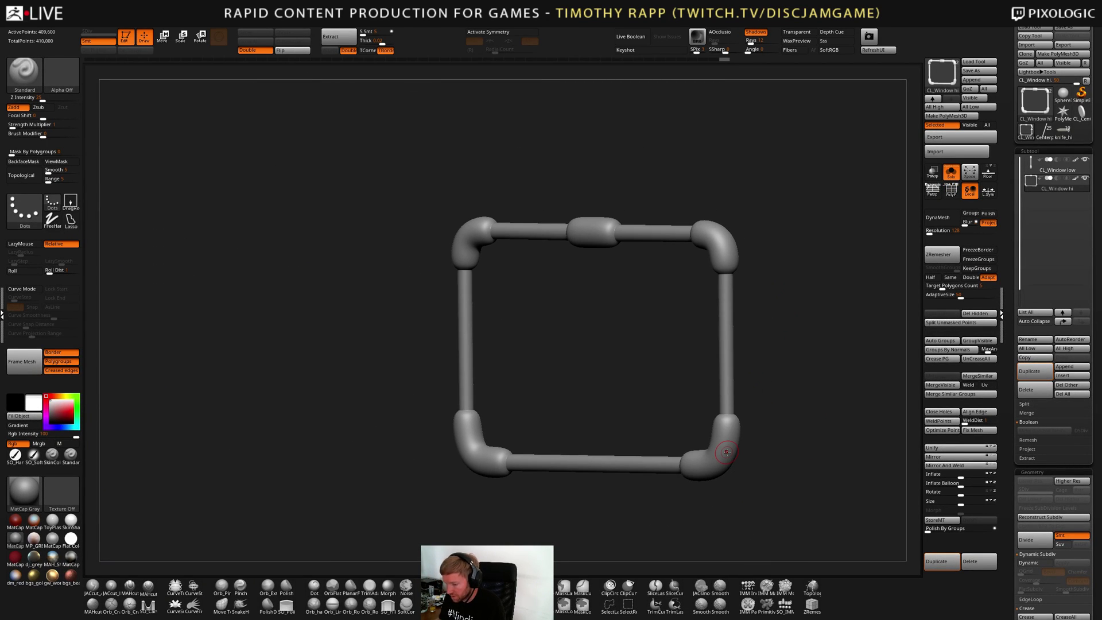
right_drag(716, 435, 751, 445)
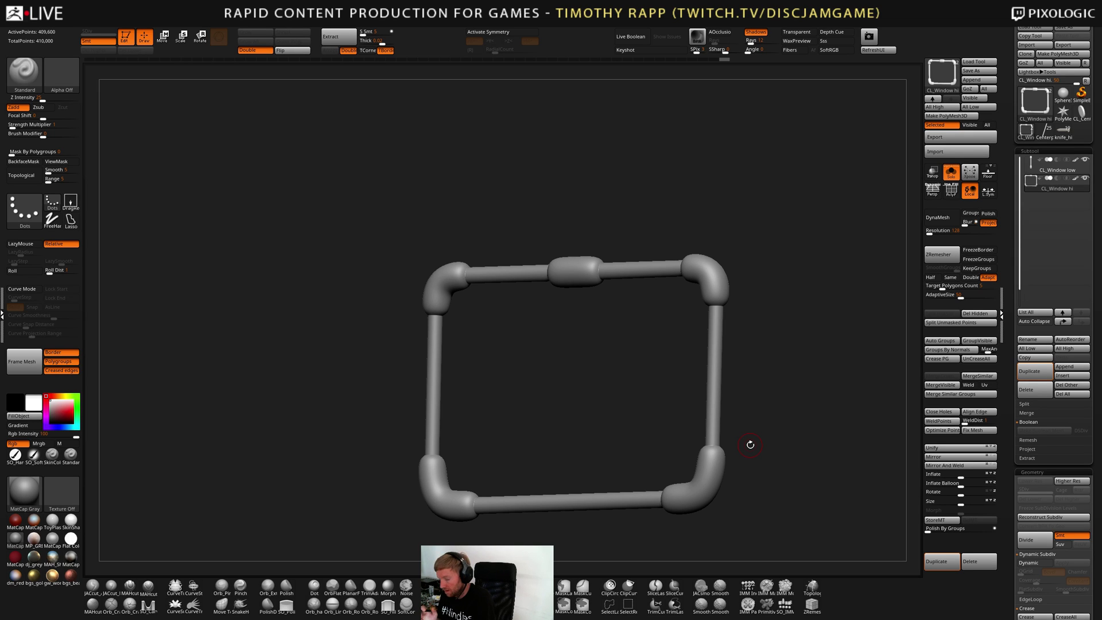
key(ctrl+z)
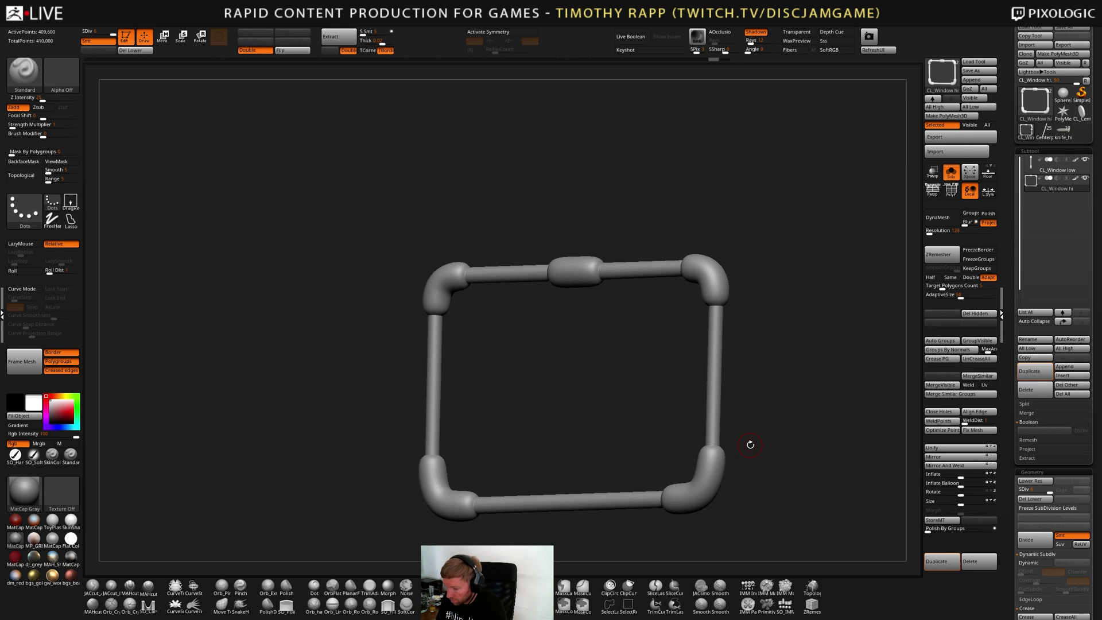
right_drag(750, 445, 765, 354)
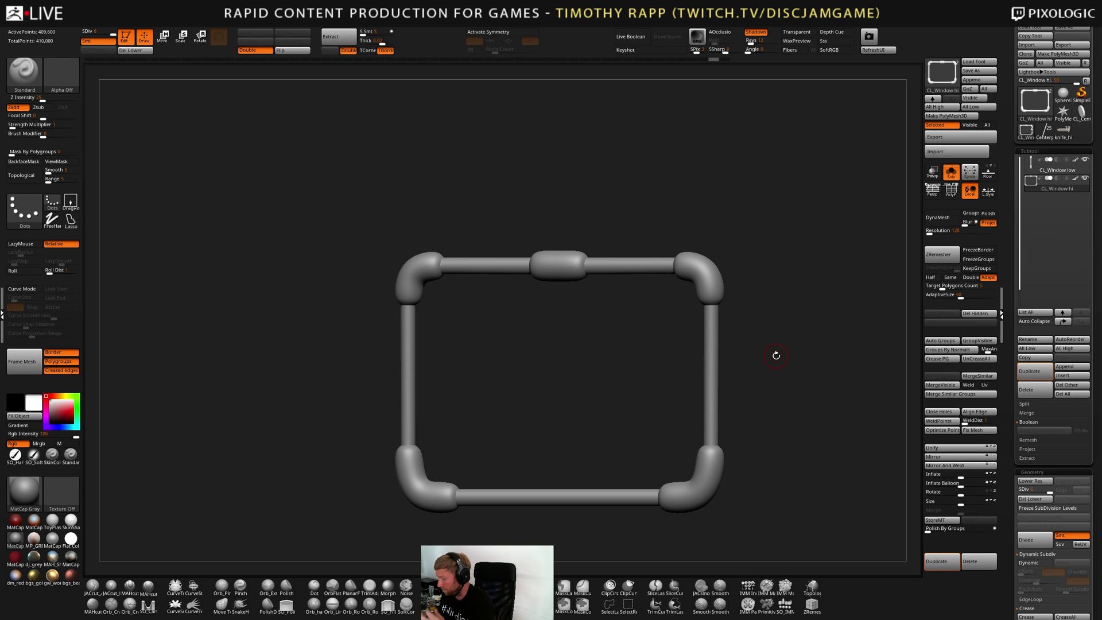
drag(776, 355, 837, 304)
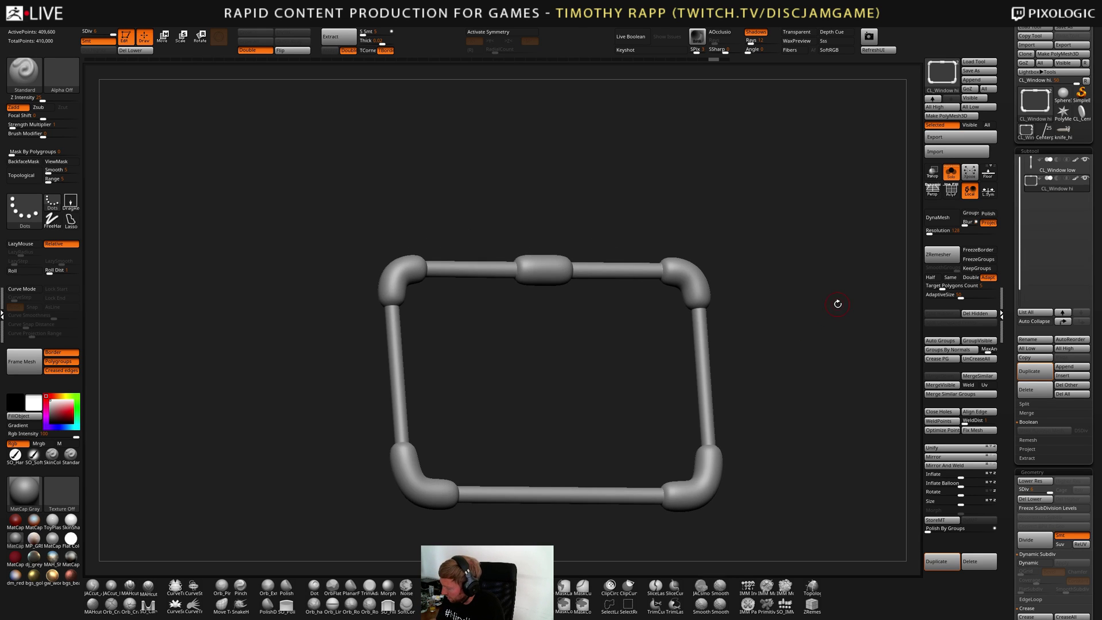
Turn off Solo mode and examine the faceted low-poly window frame from several angles
click(954, 179)
drag(785, 377, 818, 364)
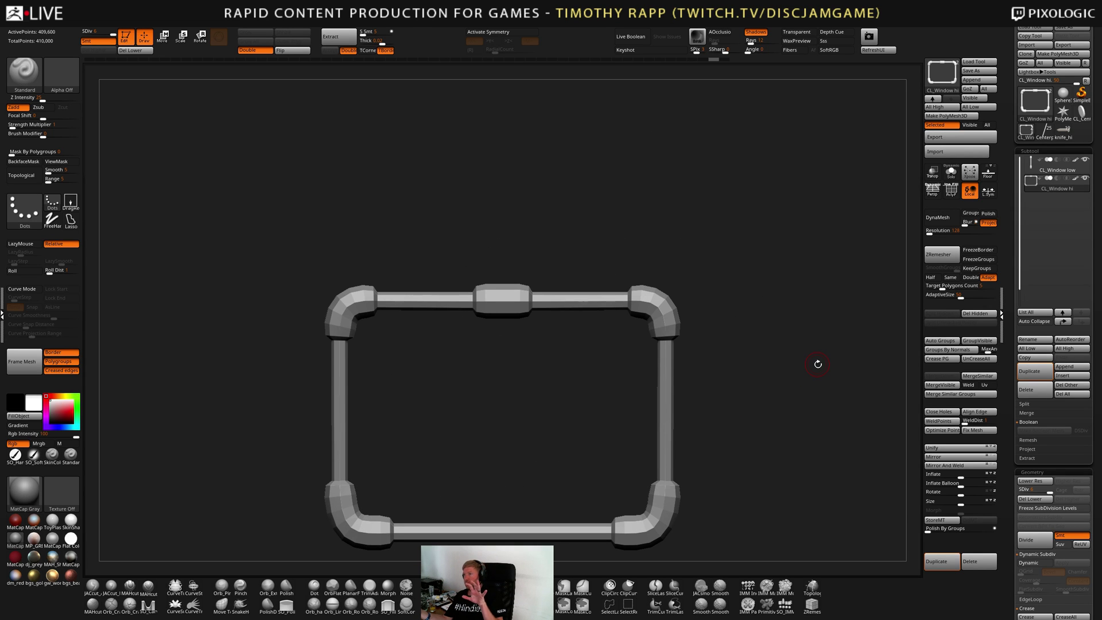
drag(818, 364, 787, 374)
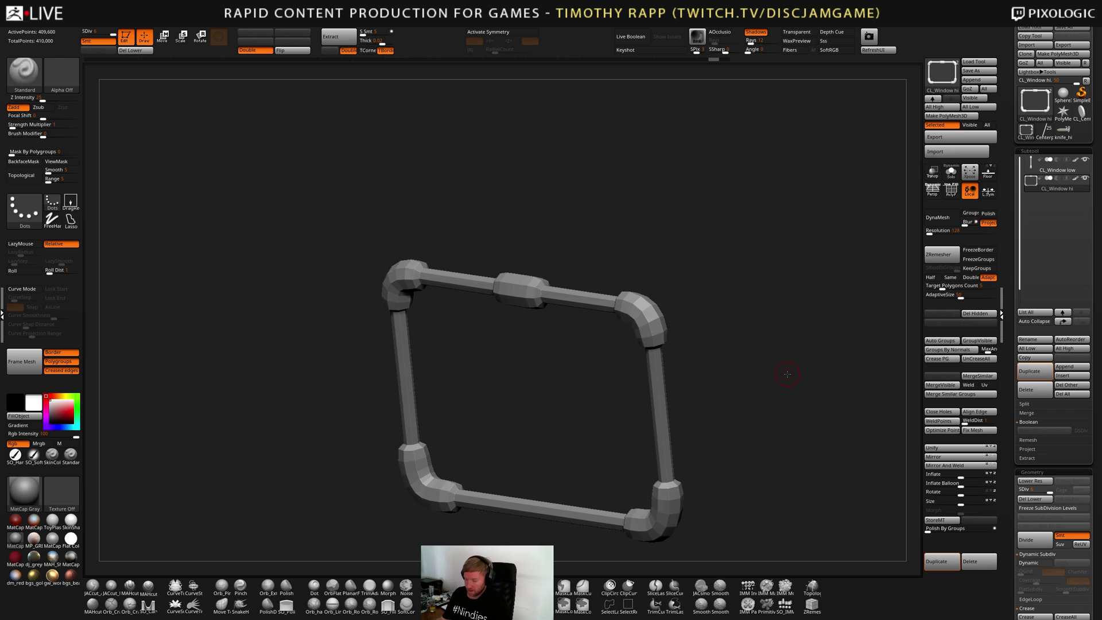
shift+drag(788, 374, 733, 357)
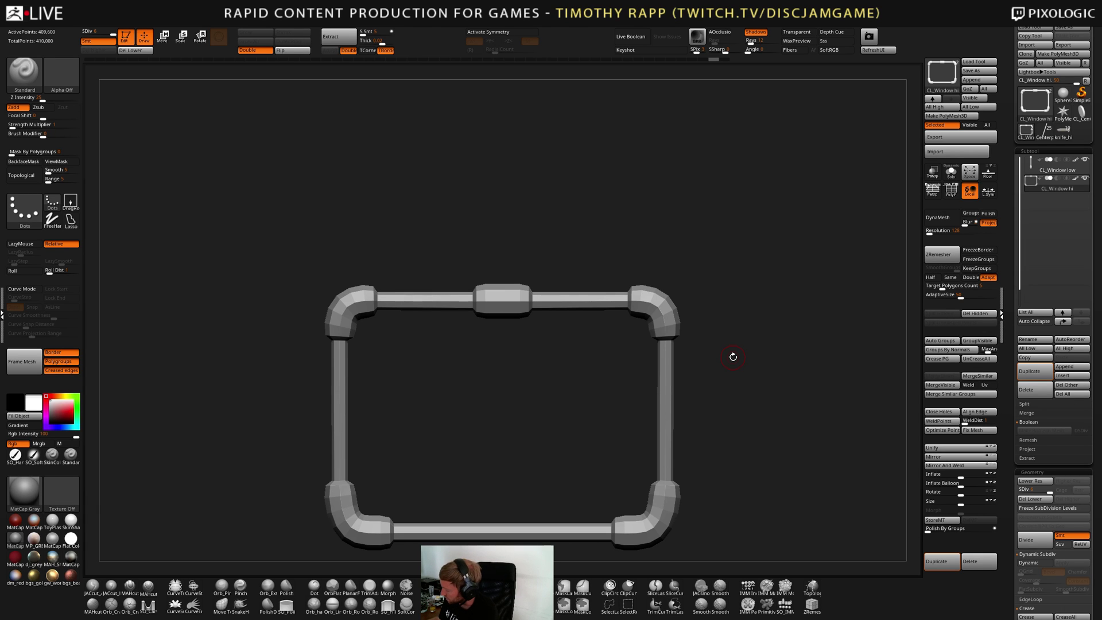
Delete all subtools of the CL_Window tool and switch back to the Centerplate_Rework tool
click(1071, 395)
click(1044, 130)
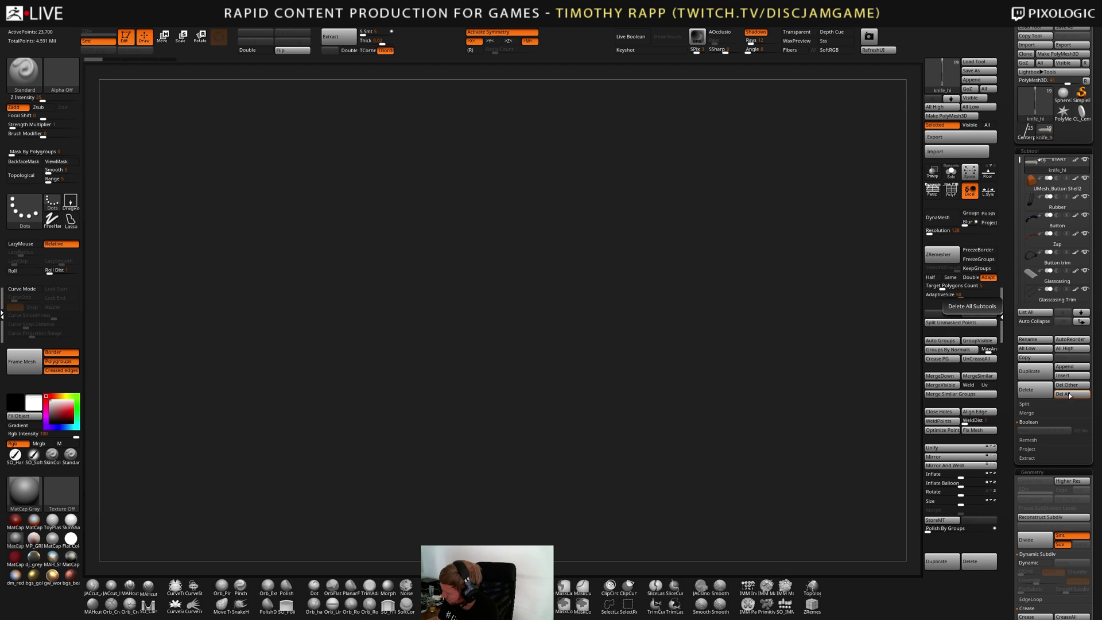
click(941, 74)
click(954, 74)
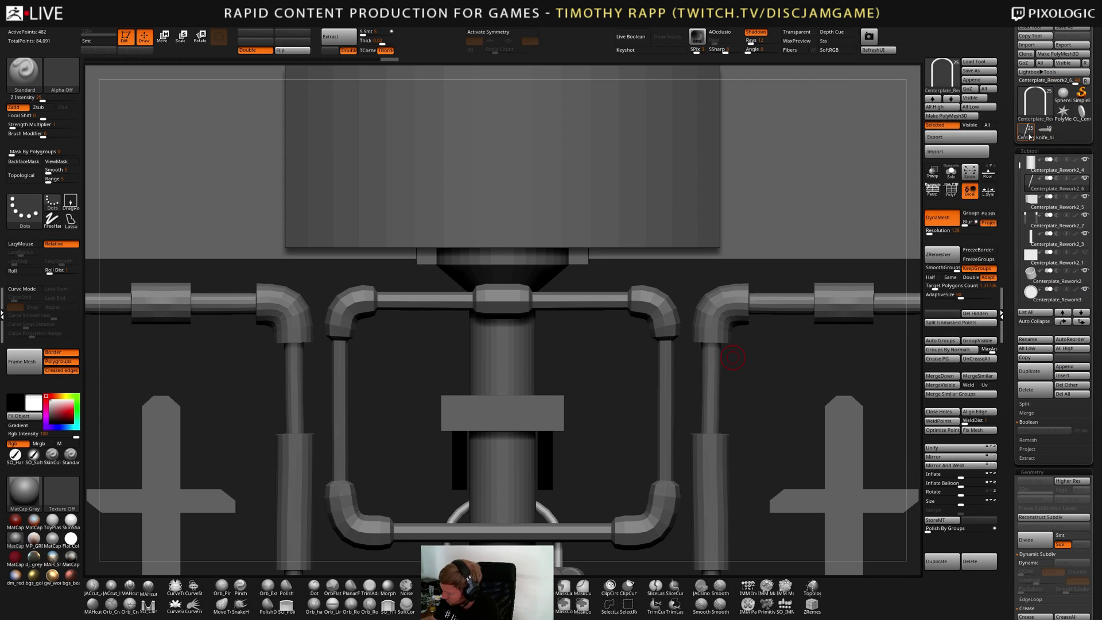
click(942, 74)
Choose the Move Elastic brush for the arched handle and display the handle's polygon wireframe
right_drag(746, 441, 597, 436)
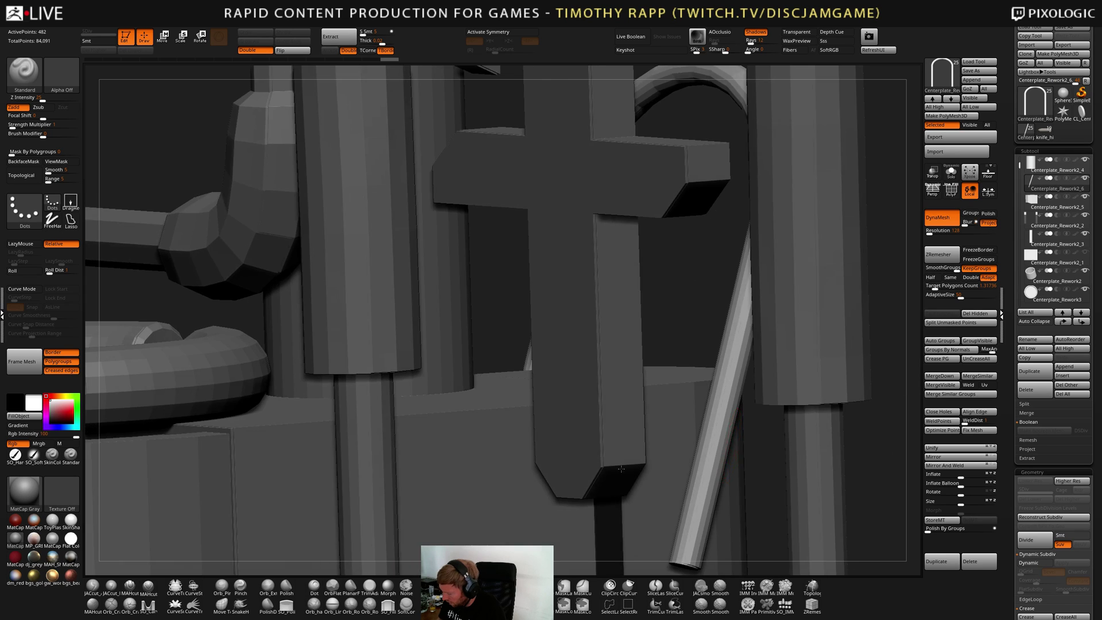
mouse_move(833, 493)
ctrl+right_down()
mouse_move(827, 442)
mouse_move(788, 442)
mouse_move(787, 460)
ctrl+right_up()
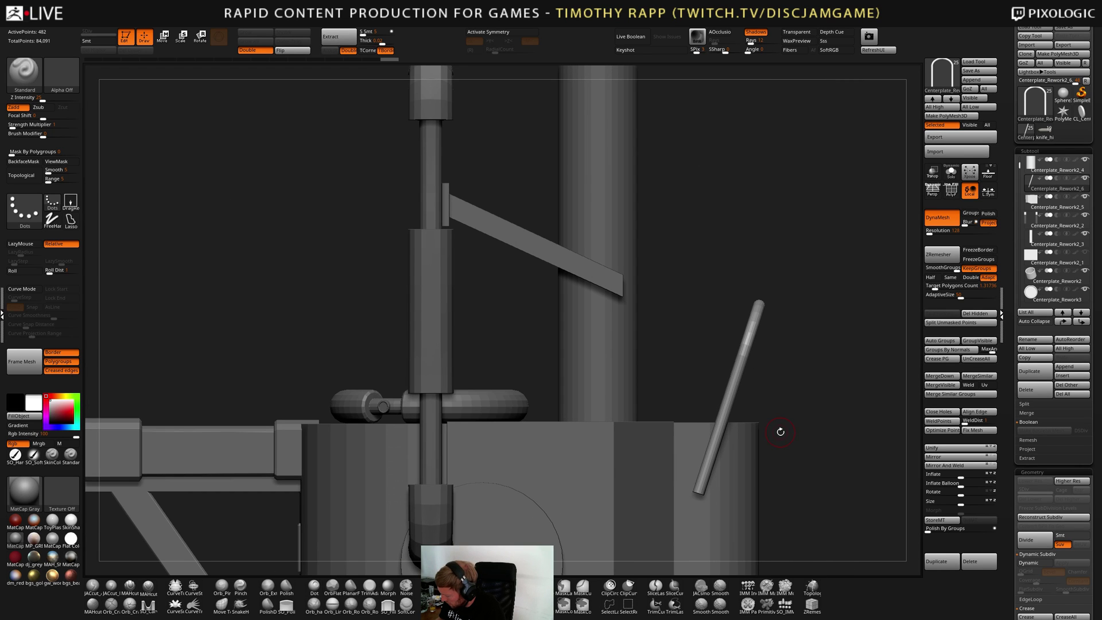
key(b)
key(m)
key(v)
key(b)
key(m)
key(e)
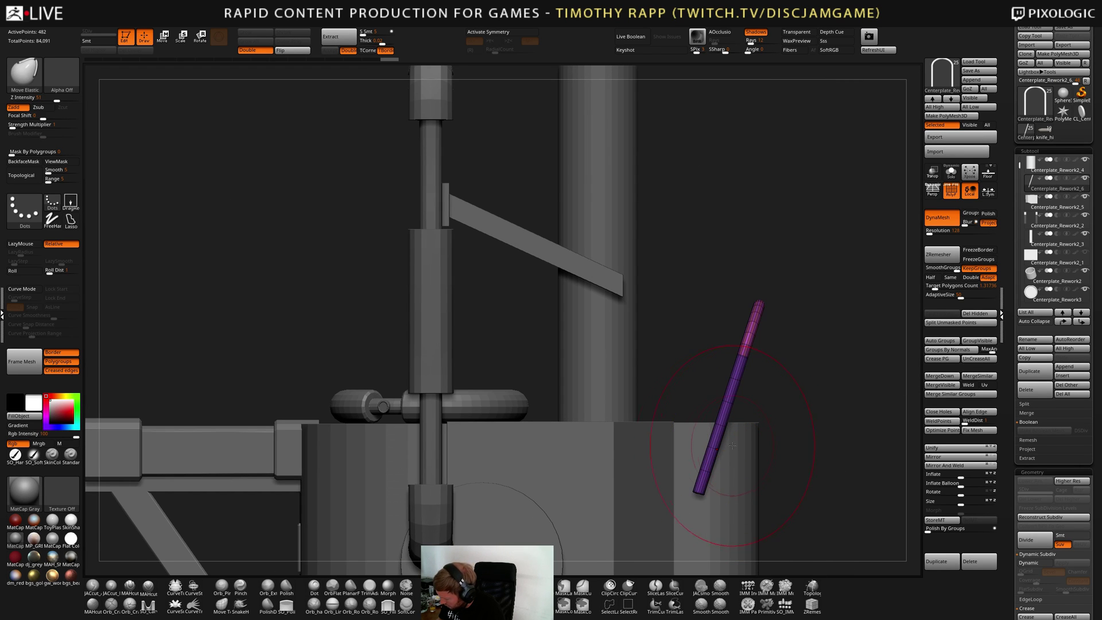
key(shift+f)
Turn on symmetry and bend the arched handle into a gentle curve in side view with the Move Elastic brush
drag(723, 449, 729, 439)
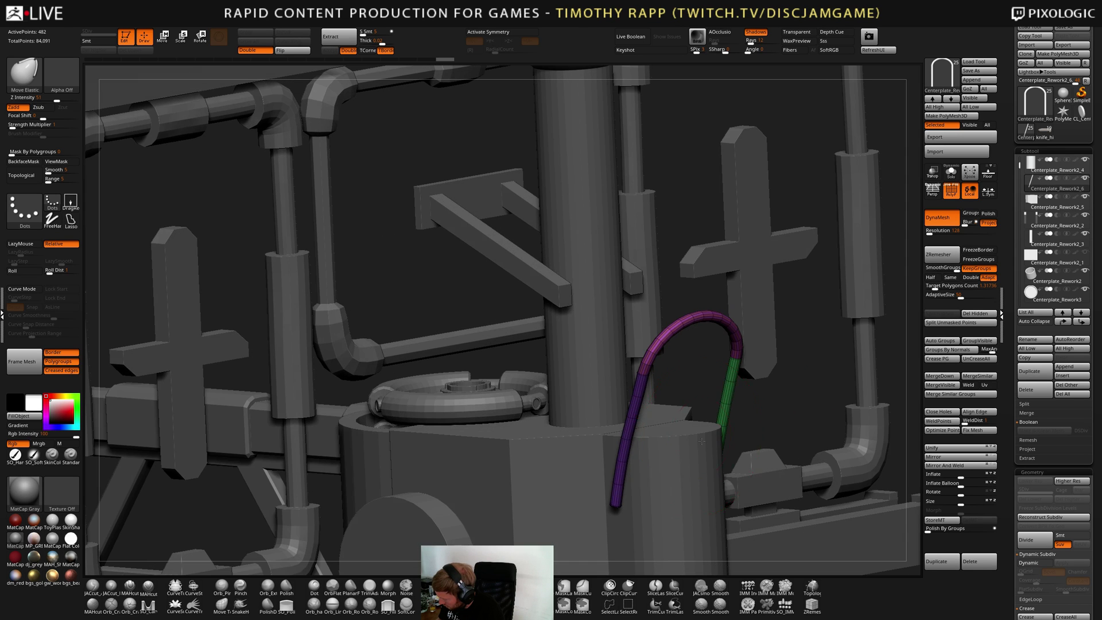
key(ctrl)
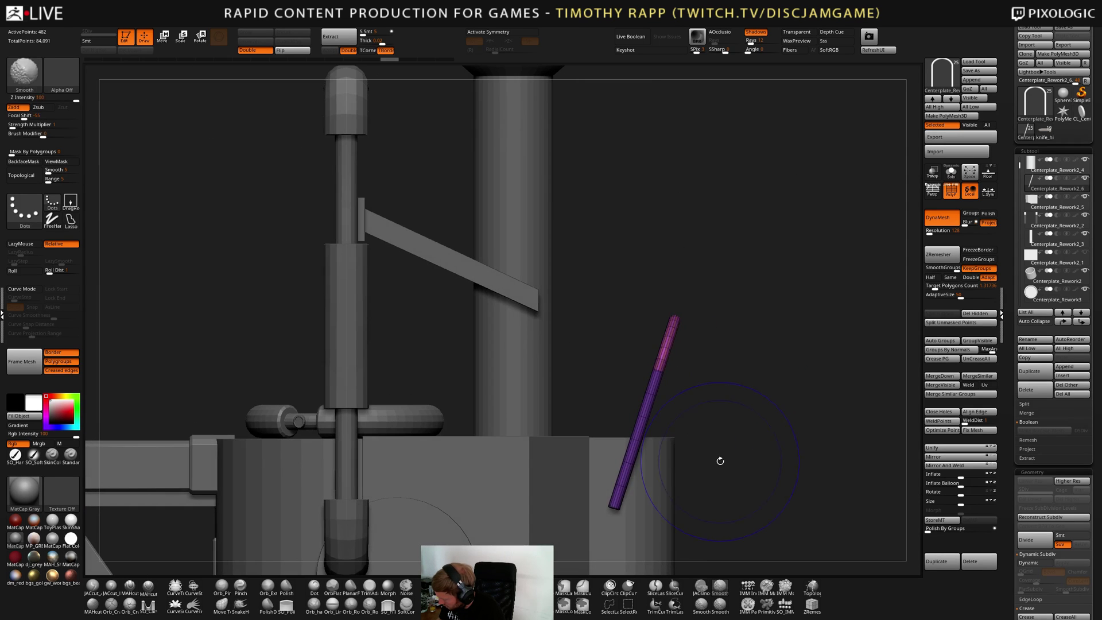
key(ctrl)
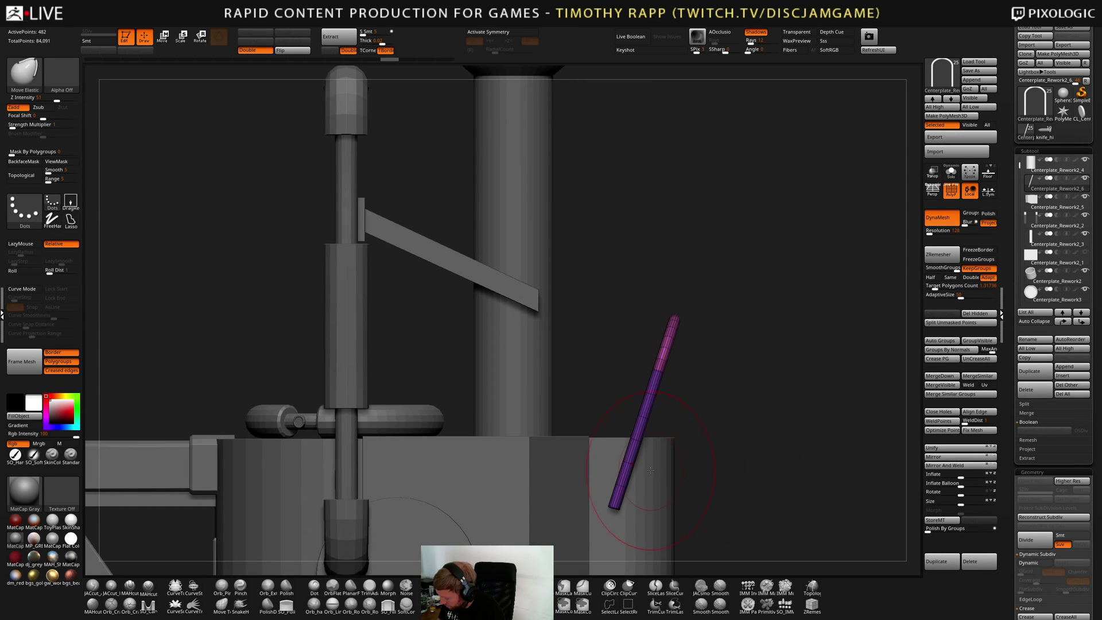
key(x)
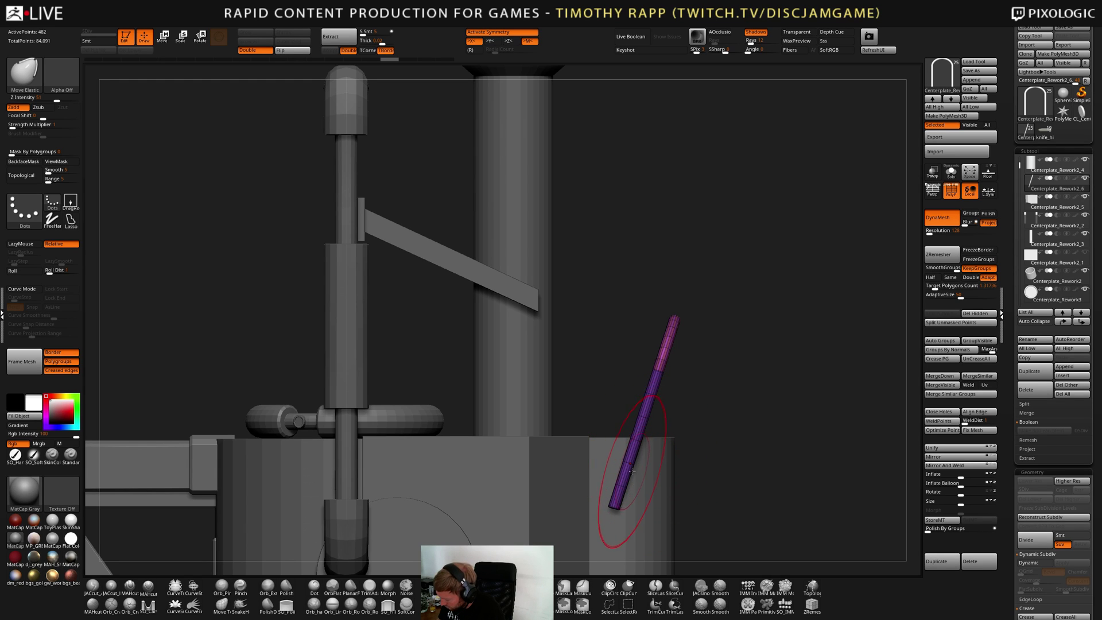
drag(631, 462, 635, 406)
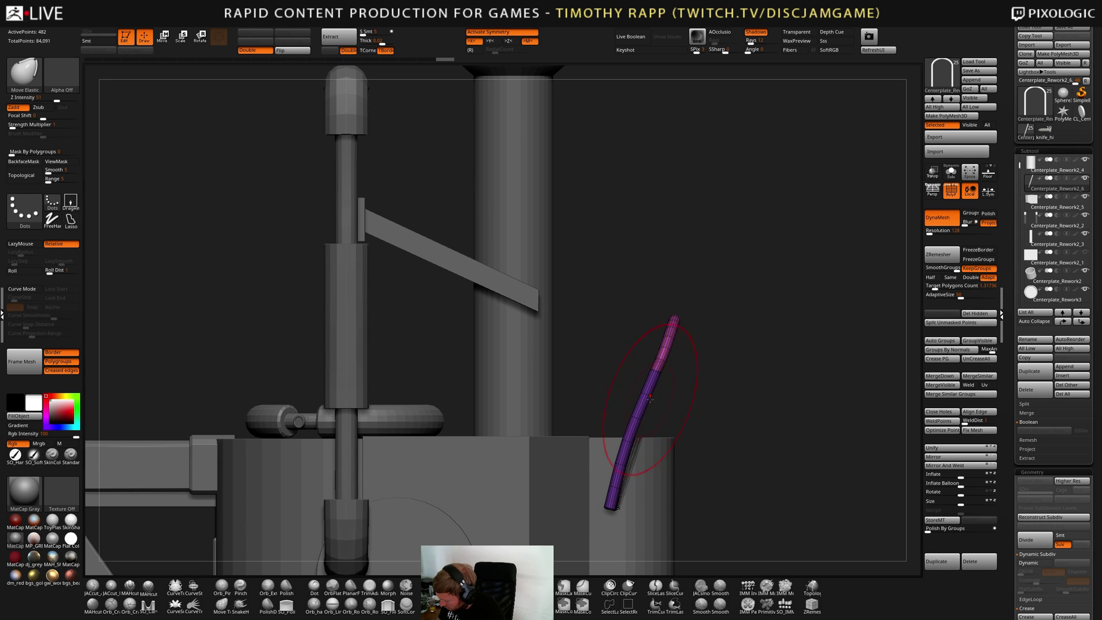
drag(656, 365, 653, 363)
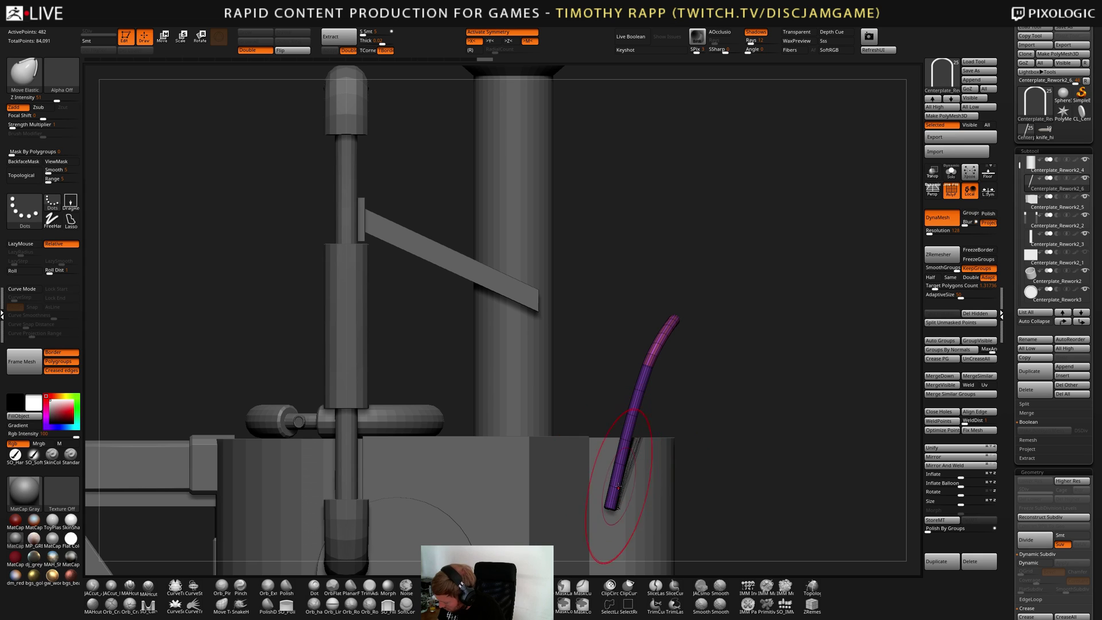
drag(617, 492, 622, 486)
key(s)
drag(622, 486, 617, 486)
Rotate the curved handle about its lower end so it leans further outward from the base, then return to Draw mode
right_drag(622, 486, 746, 490)
ctrl+right_drag(746, 491, 842, 488)
key(r)
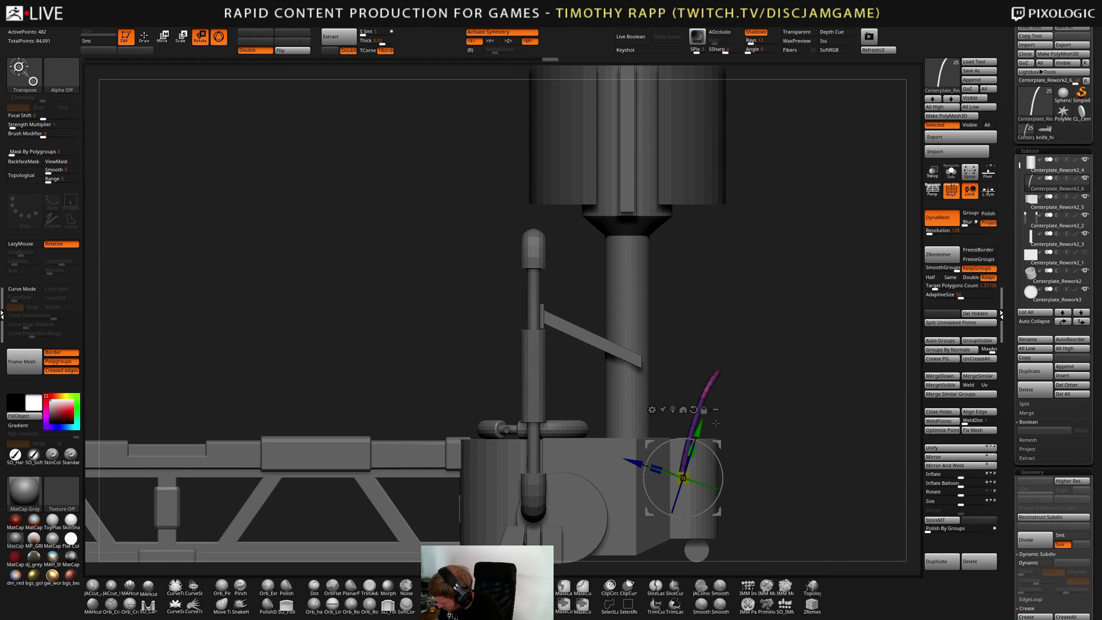
drag(719, 462, 725, 486)
key(w)
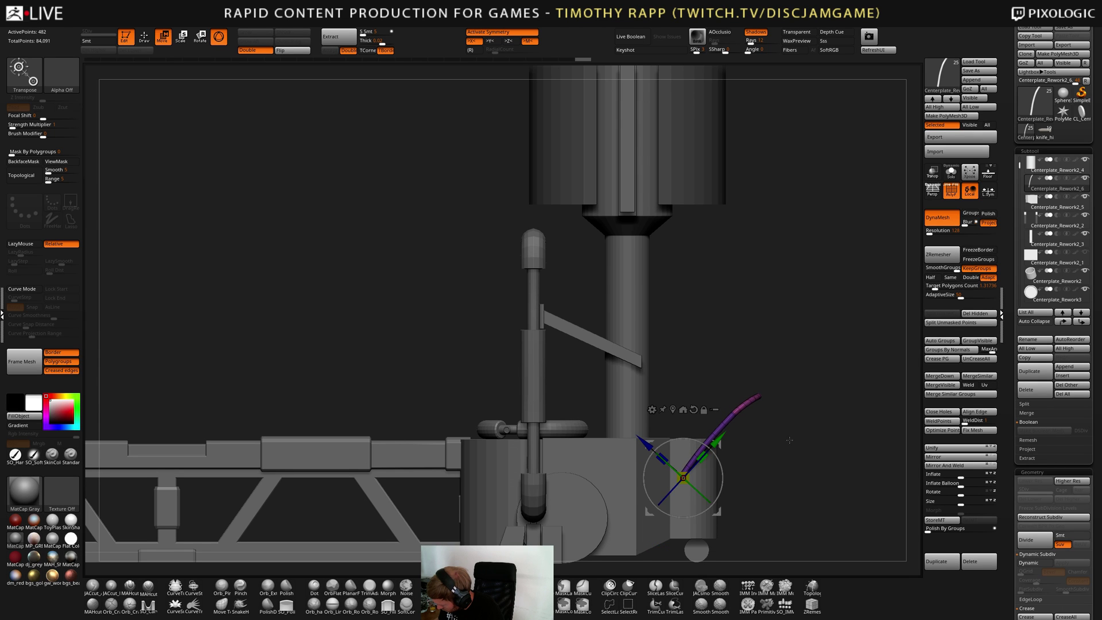
right_drag(832, 438, 746, 453)
key(q)
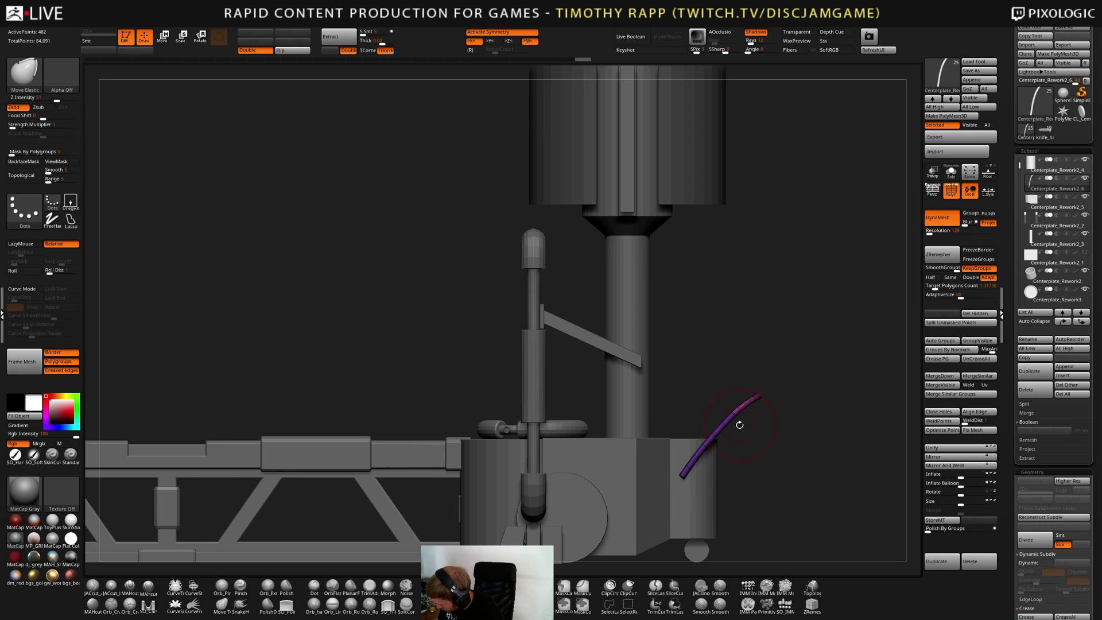
Increase the bend in the middle of the handle with the Move Elastic brush
mouse_move(712, 437)
mouse_down()
mouse_move(734, 406)
mouse_move(697, 450)
mouse_up()
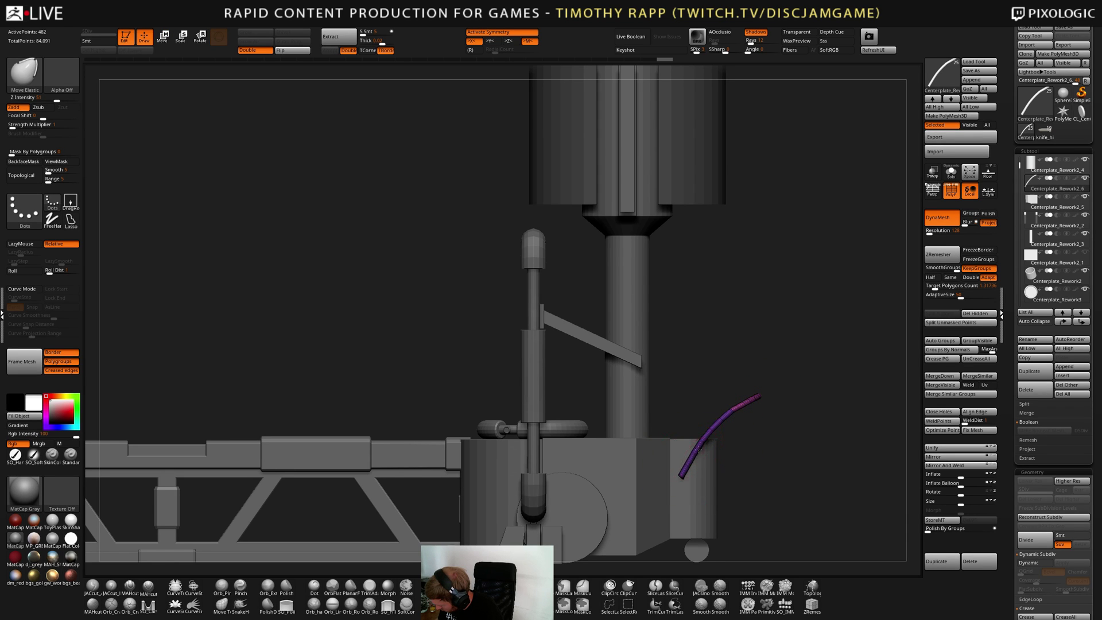
right_drag(729, 431, 746, 417)
mouse_move(746, 417)
shift+right_down()
mouse_move(821, 410)
mouse_move(796, 428)
shift+right_up()
key(s)
click(732, 413)
Switch to the ZModeler brush and reduce its draw size at the seam between the handle's straight leg and its arch
key(b)
key(z)
key(m)
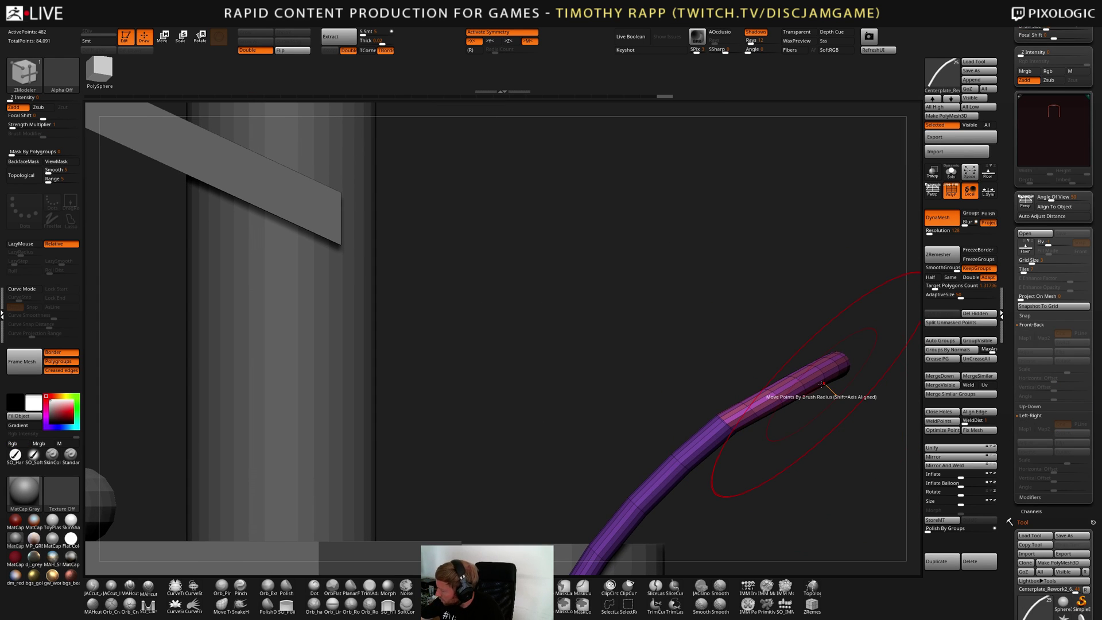
drag(1097, 546, 1097, 48)
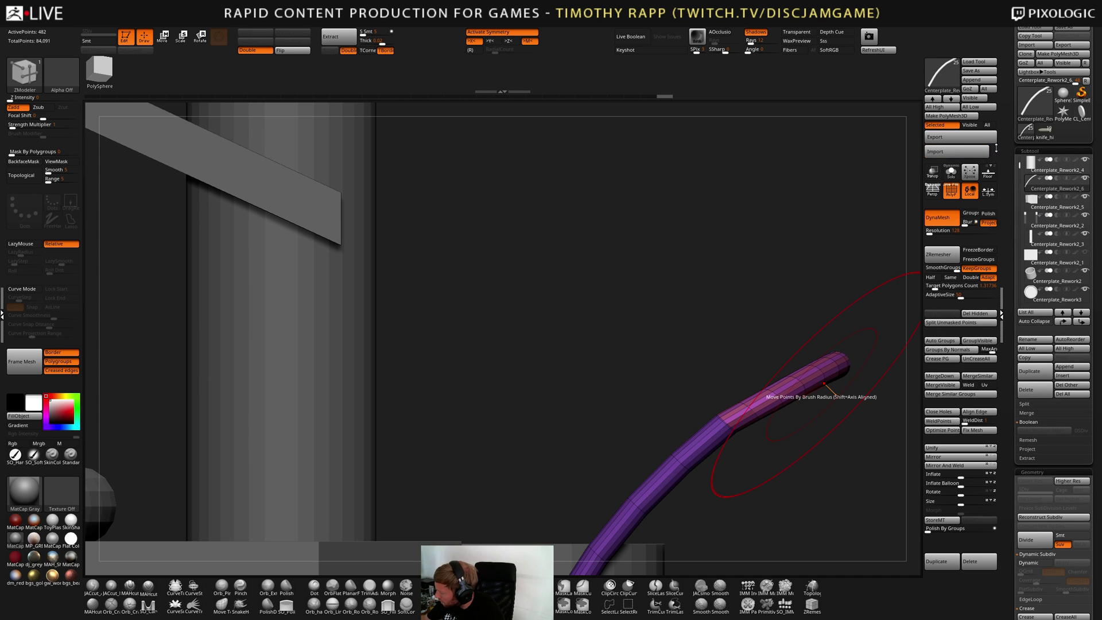
ctrl+right_drag(750, 411, 737, 435)
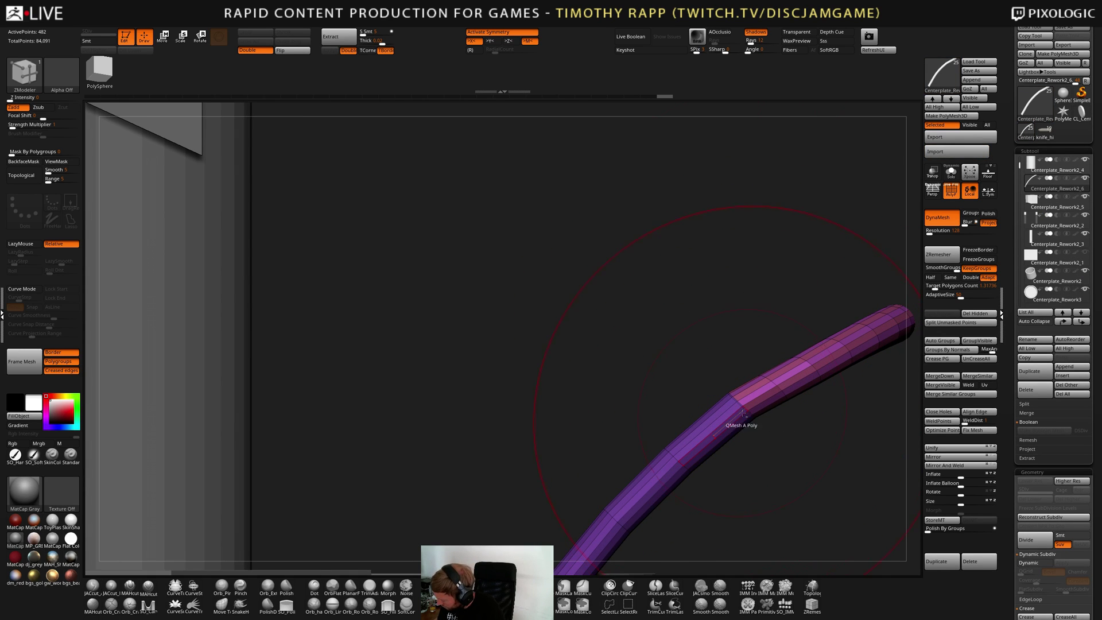
key(s)
drag(748, 413, 737, 417)
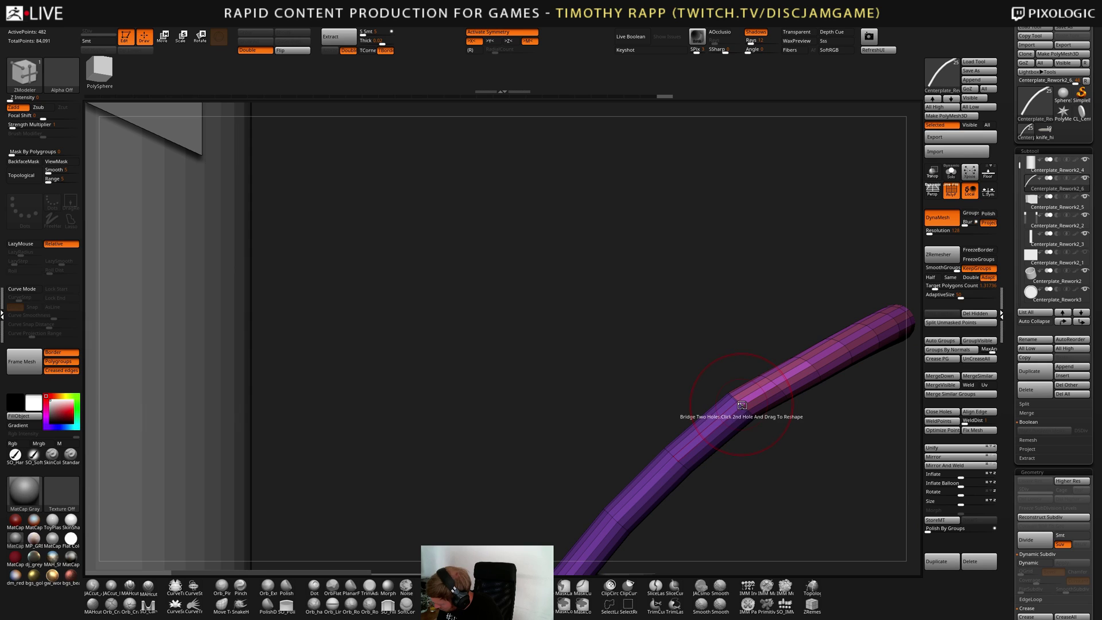
Try to save the project, dismiss the crash dialog, and acknowledge the QuickSave note in the relaunched ZBrush
key(ctrl+s)
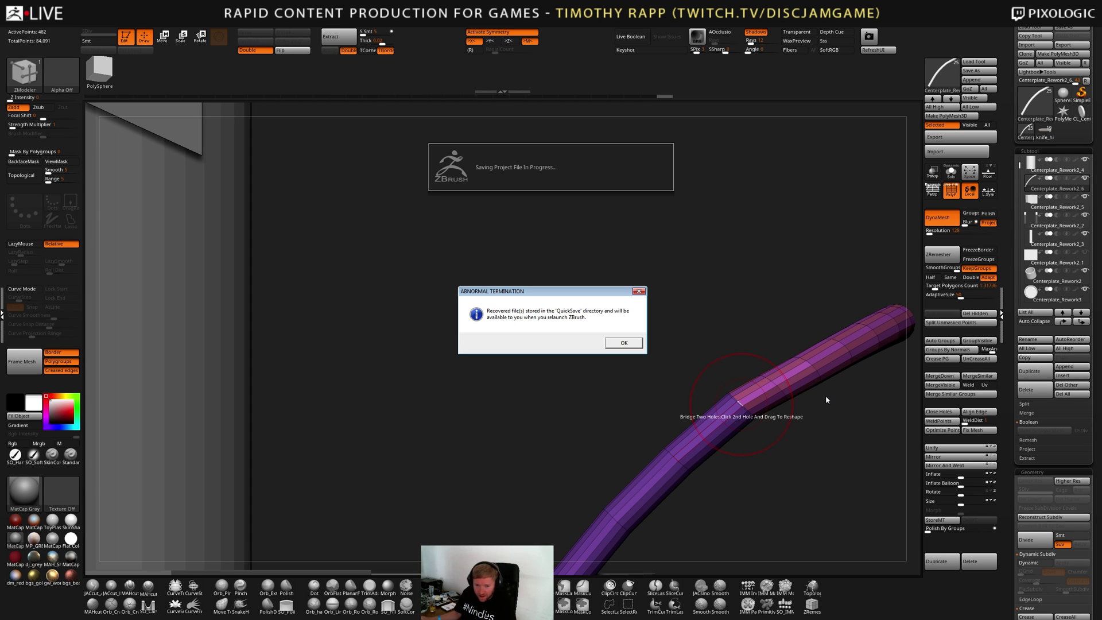
click(619, 343)
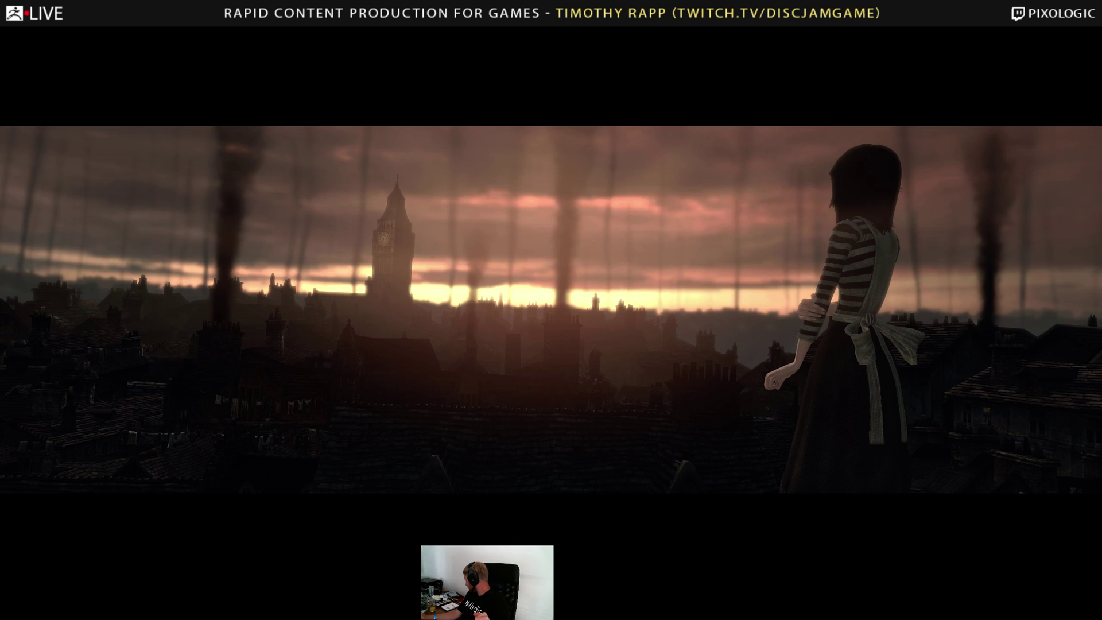
key(alt+Tab)
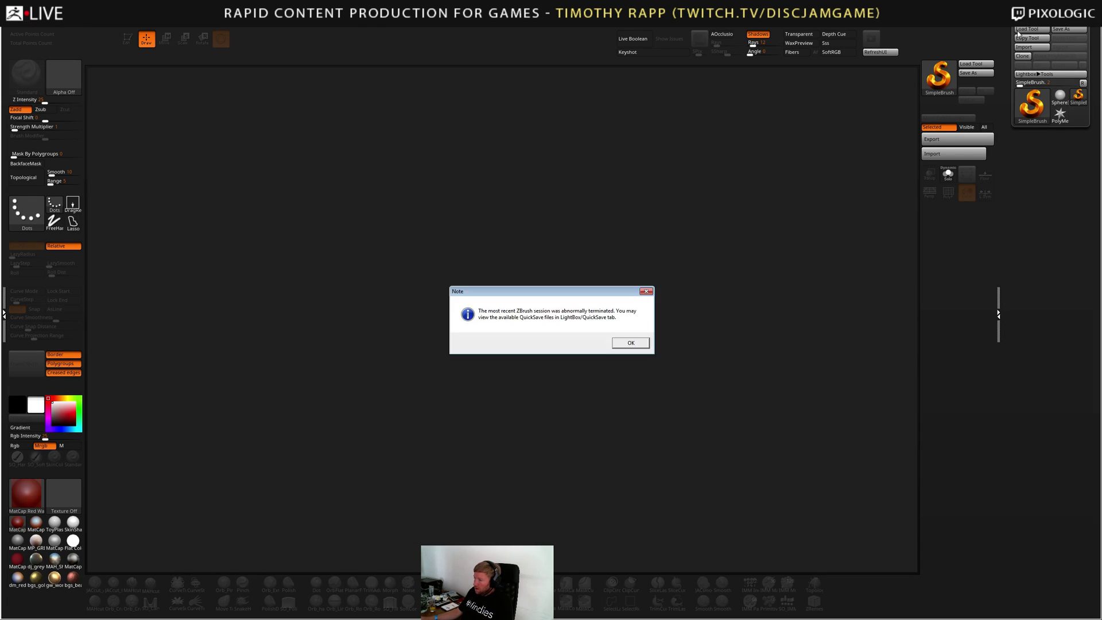
click(647, 342)
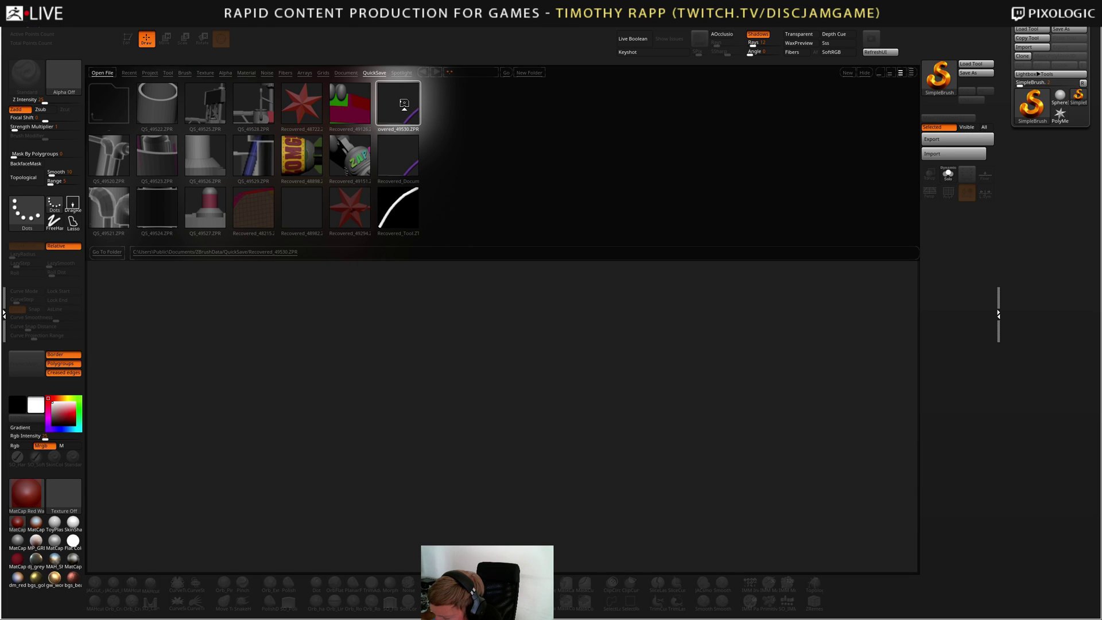
Open the recovered QuickSave project Recovered_49530.ZPR and restore the ZBrush window to full screen
double_click(404, 104)
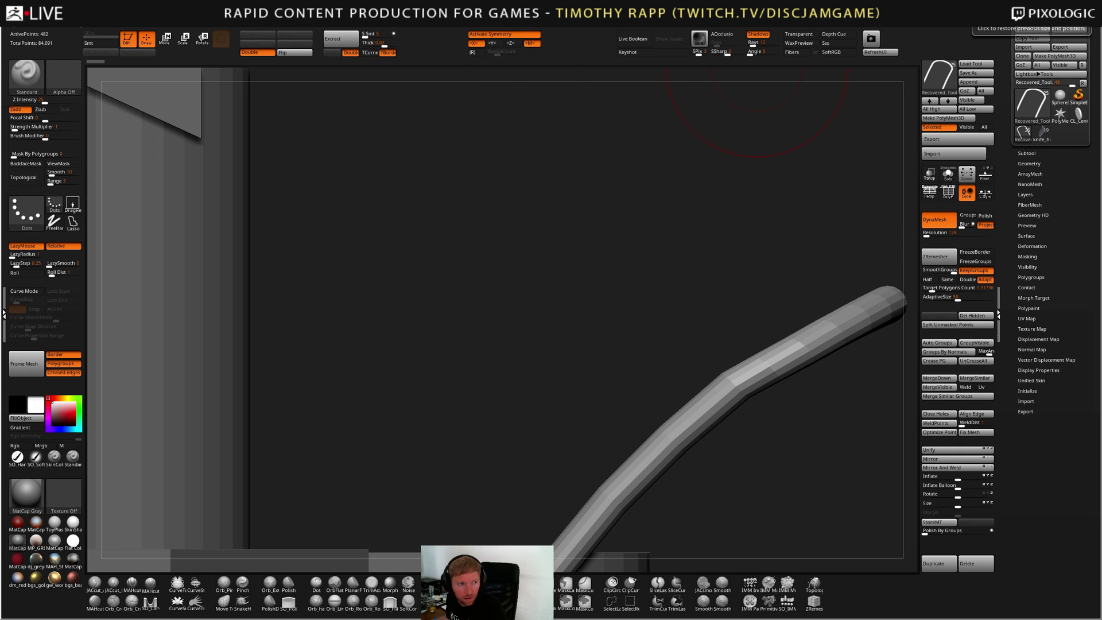
click(1030, 23)
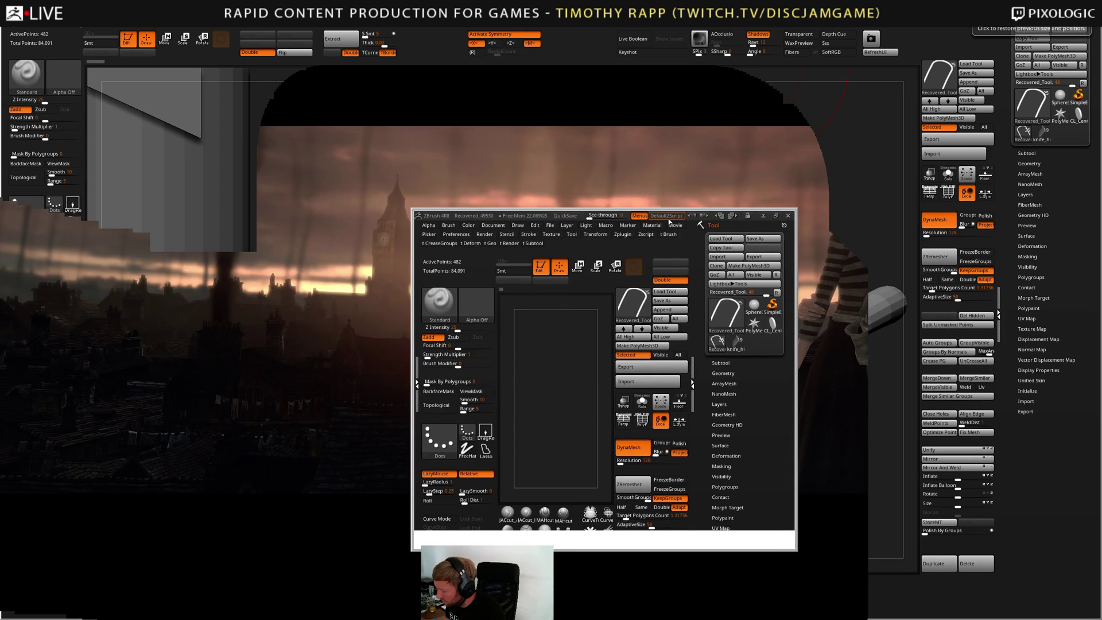
click(776, 216)
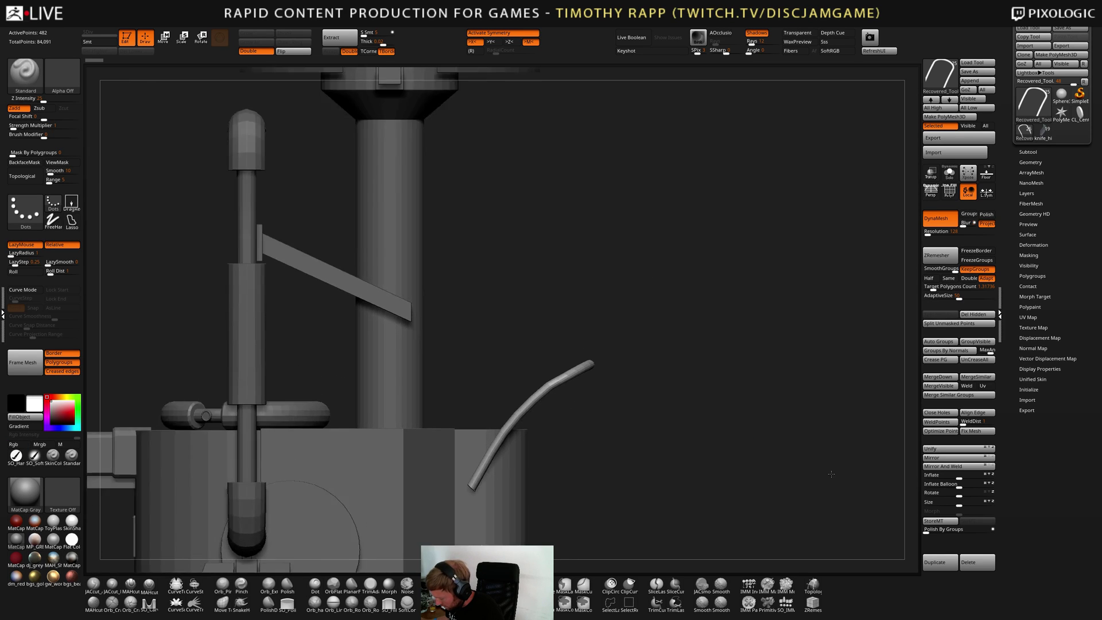
Show the polyframe, delete the edge loop at the handle's upper kink with ZModeler, and always accept Dynamic Subdiv
key(shift+f)
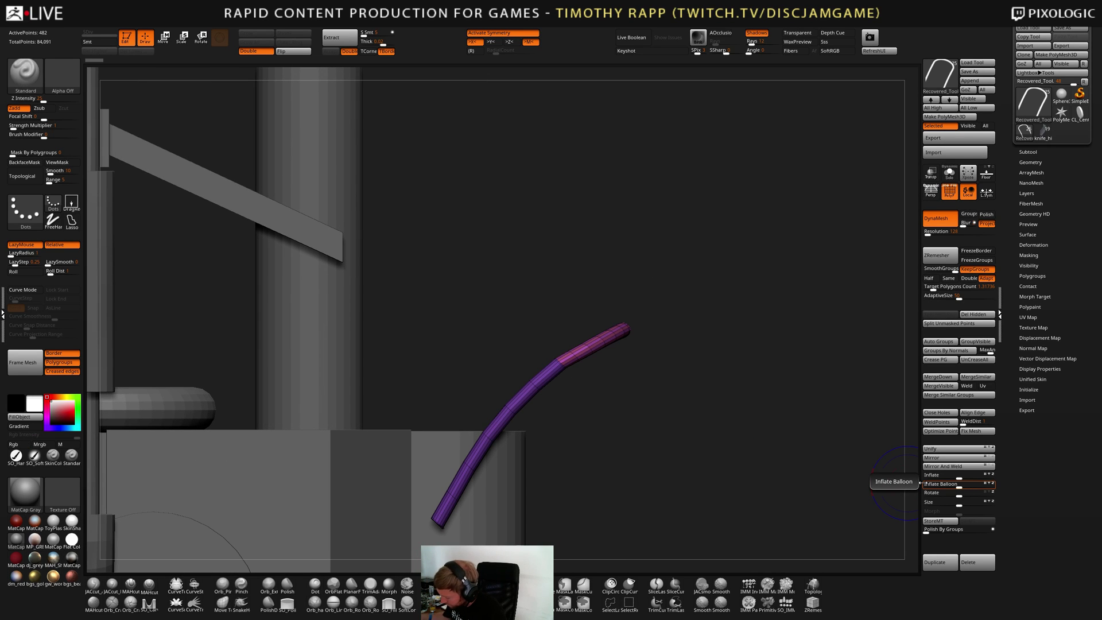
alt+drag(675, 336, 654, 396)
key(b)
key(z)
key(m)
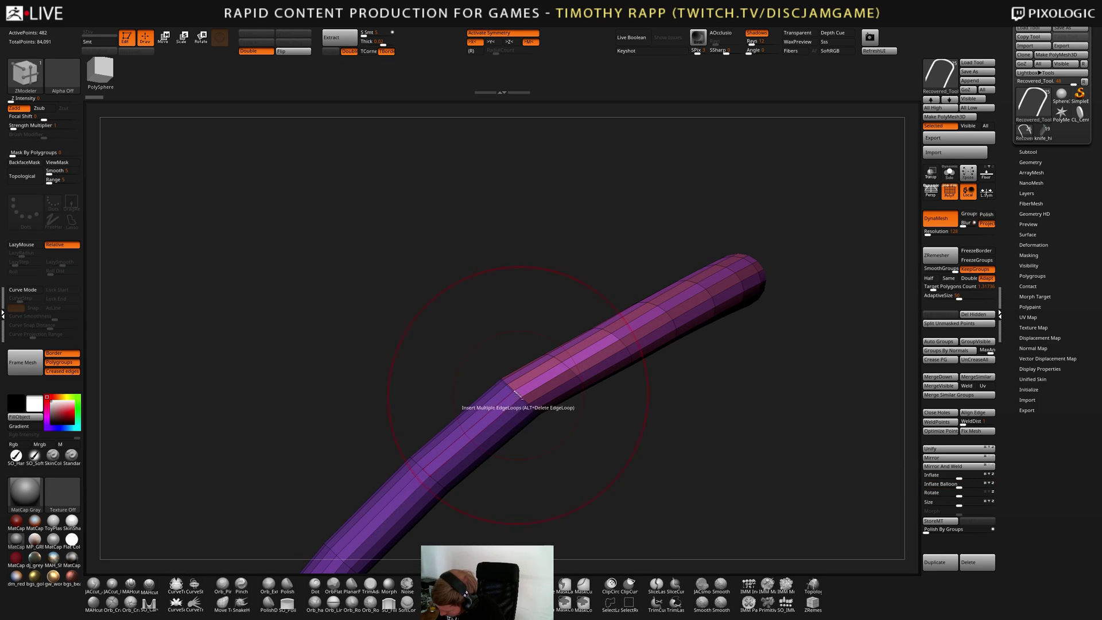
alt+click(517, 395)
alt+drag(532, 379, 558, 406)
key(d)
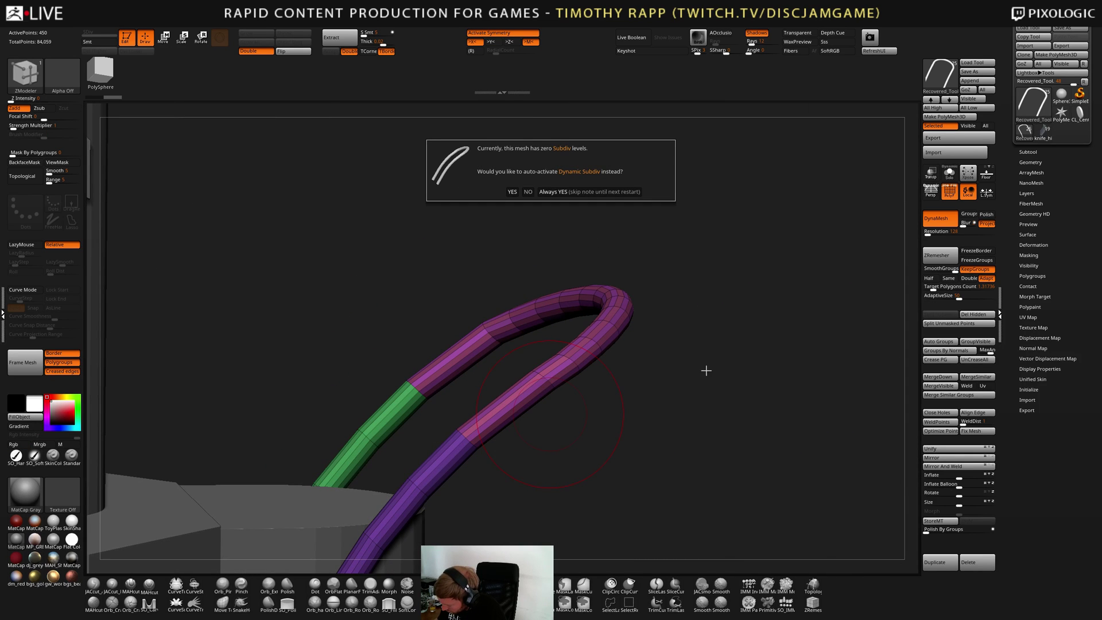
click(610, 192)
Set the ZModeler edge action to Slide with EdgeLoop Complete, slide the loop at the handle's bend to even the curve, and reduce the draw size
mouse_move(610, 189)
mouse_down()
mouse_move(536, 374)
mouse_move(770, 376)
mouse_move(637, 396)
mouse_move(660, 402)
mouse_move(649, 409)
mouse_move(591, 394)
mouse_up()
key(b)
key(z)
key(m)
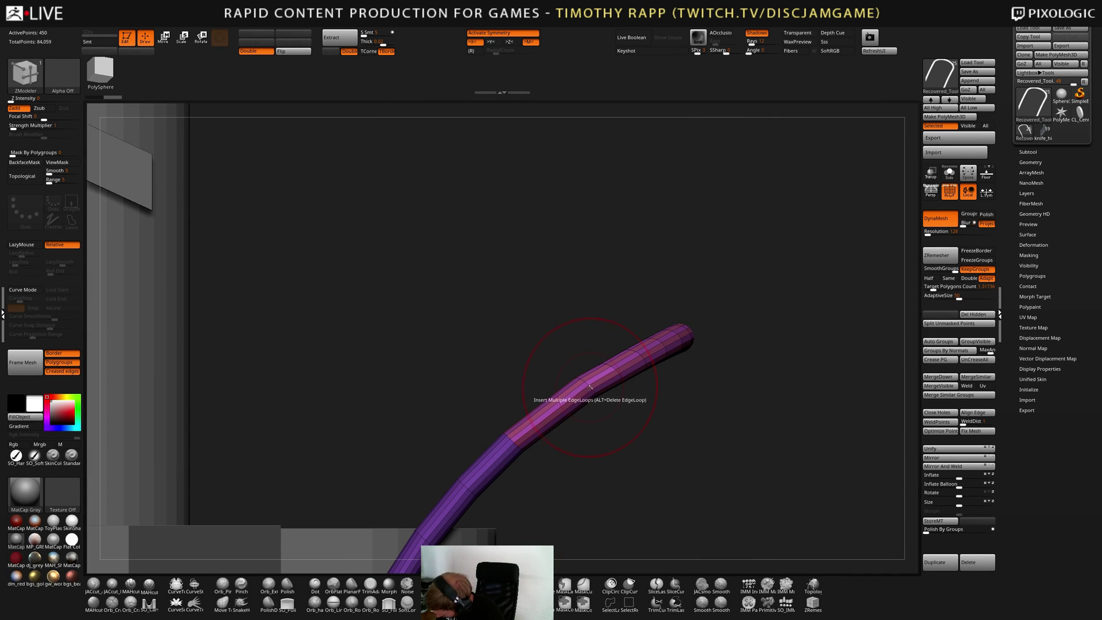
key(space)
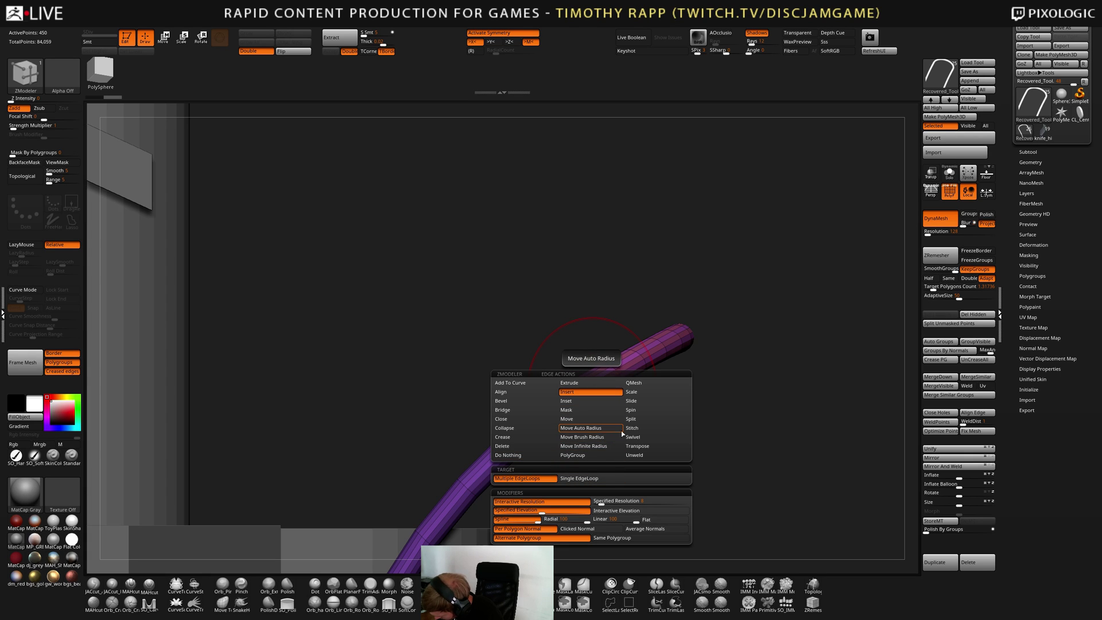
click(639, 401)
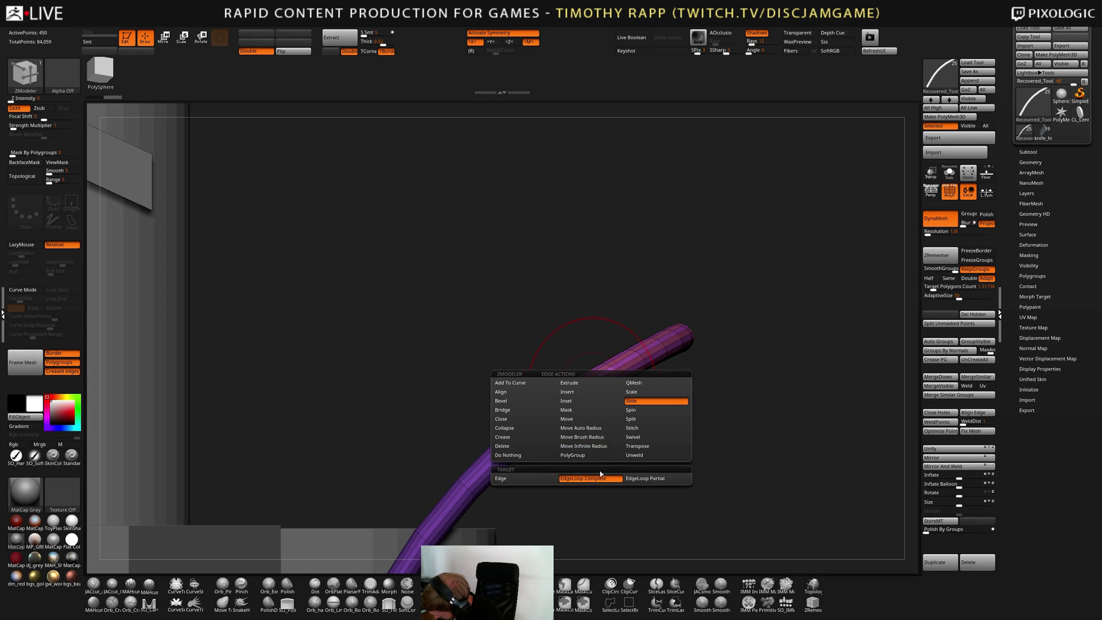
click(574, 478)
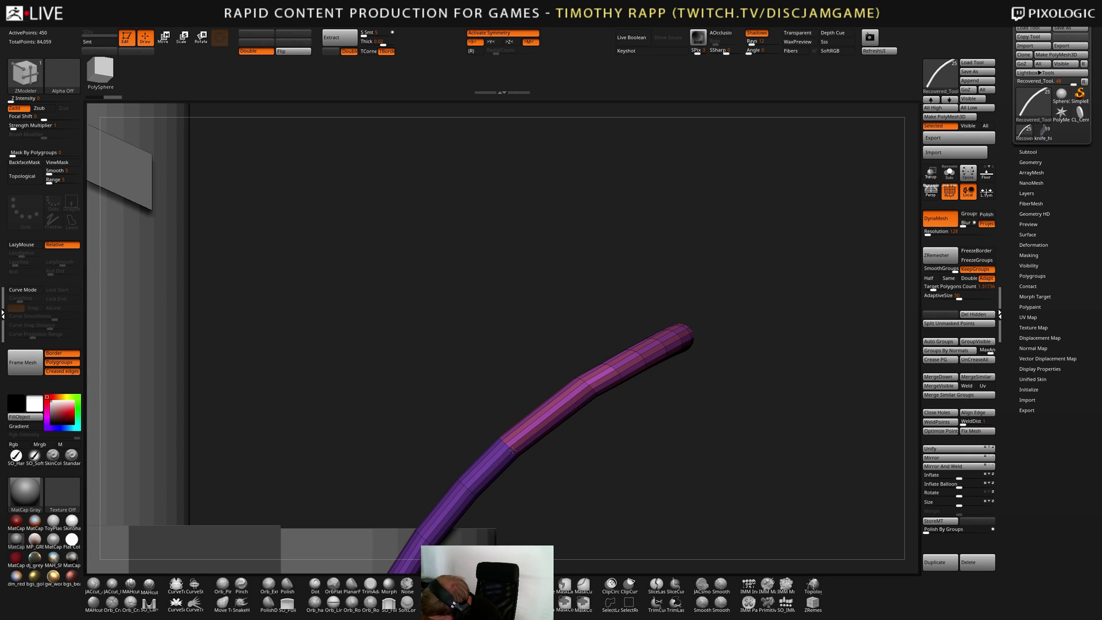
mouse_move(590, 386)
mouse_down()
mouse_move(567, 402)
mouse_move(593, 415)
mouse_move(707, 424)
mouse_move(595, 412)
mouse_move(589, 388)
mouse_move(579, 397)
mouse_up()
key(s)
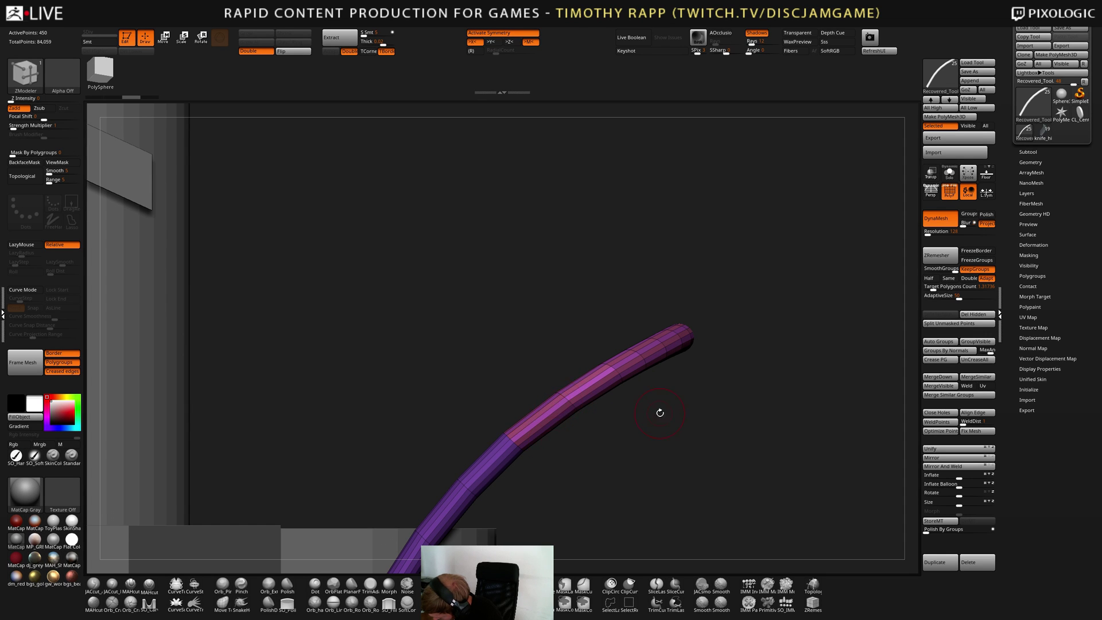
Hide the polyframe and examine the reshaped handle against the whole model from the side and at an angle
drag(657, 411, 704, 397)
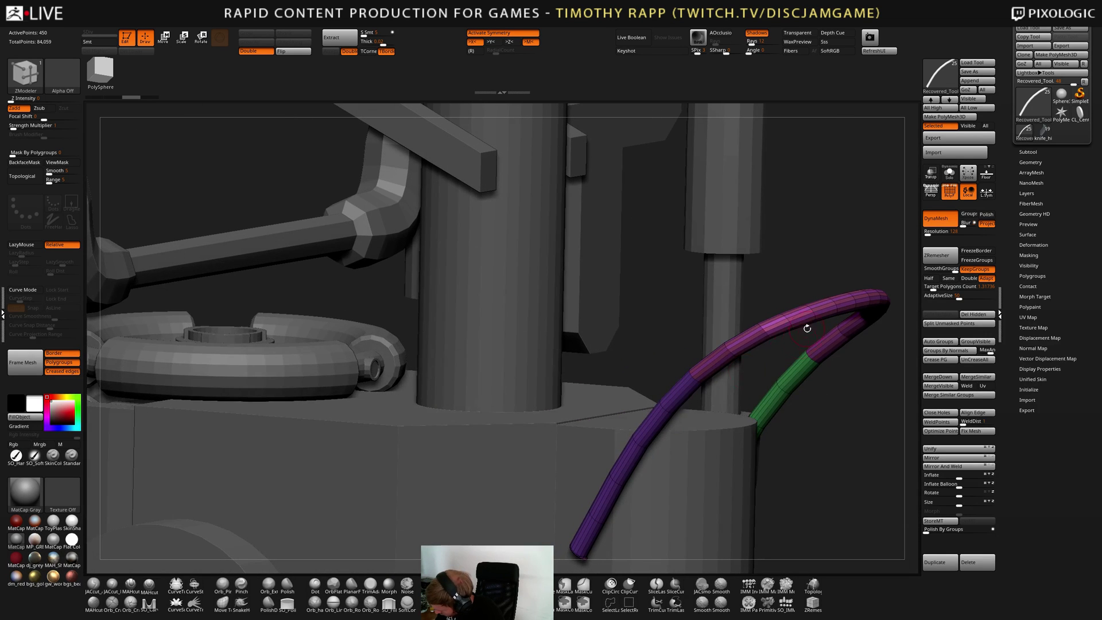
drag(813, 327, 808, 446)
key(shift+f)
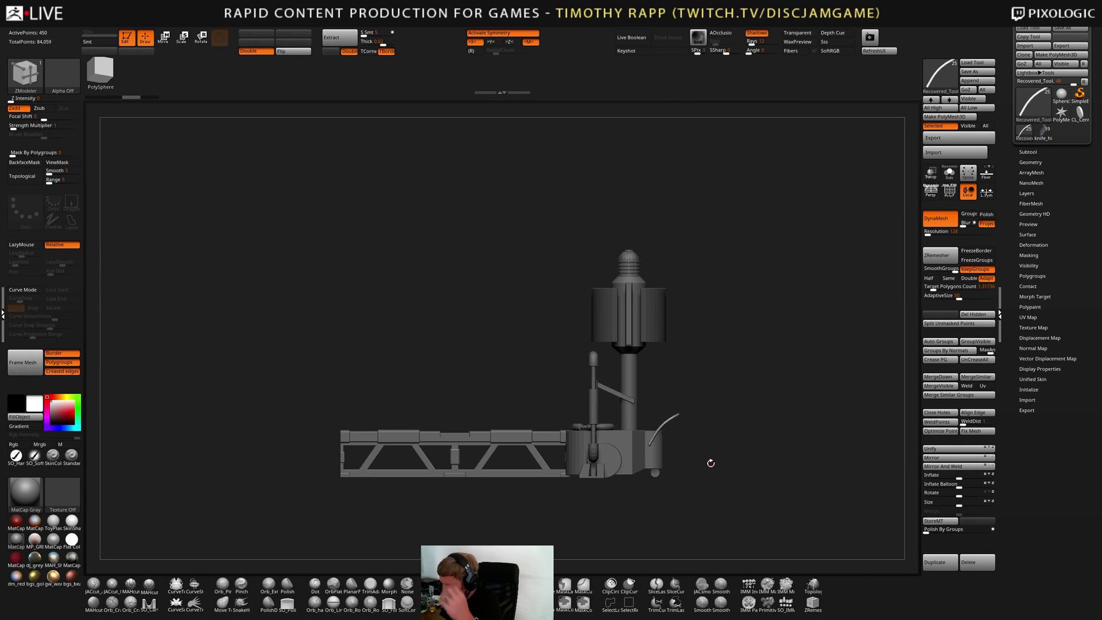
drag(711, 462, 767, 474)
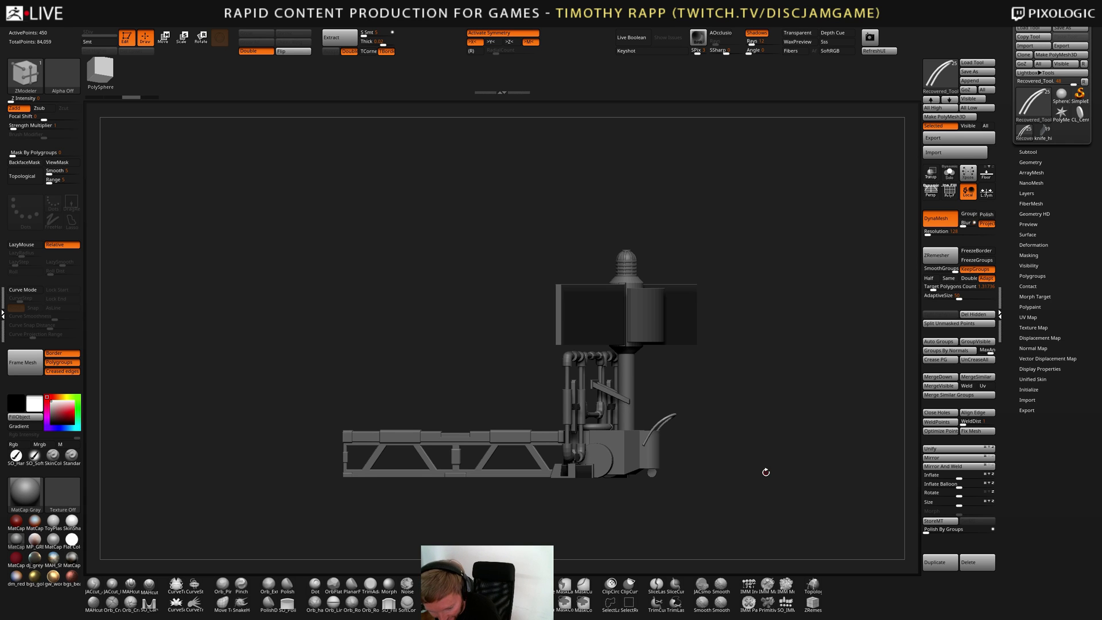
mouse_move(766, 471)
mouse_down()
mouse_move(724, 489)
mouse_move(692, 452)
mouse_move(698, 477)
mouse_move(723, 474)
mouse_move(665, 505)
mouse_move(718, 471)
mouse_move(733, 467)
mouse_move(746, 482)
mouse_move(754, 465)
mouse_move(743, 483)
mouse_move(751, 485)
mouse_move(762, 460)
mouse_up()
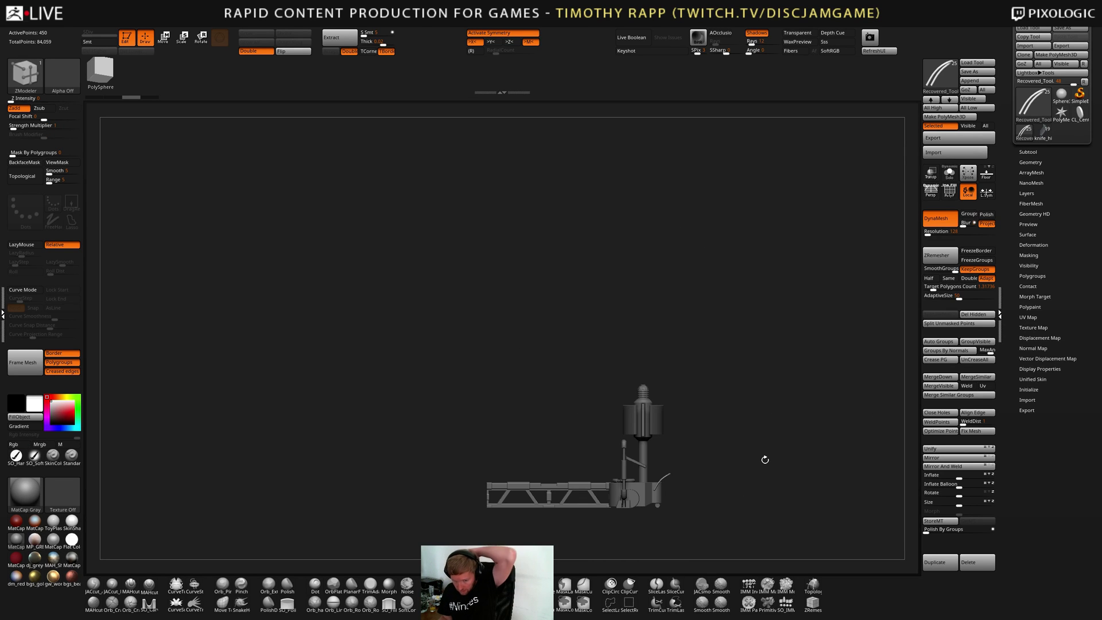
drag(751, 502, 776, 459)
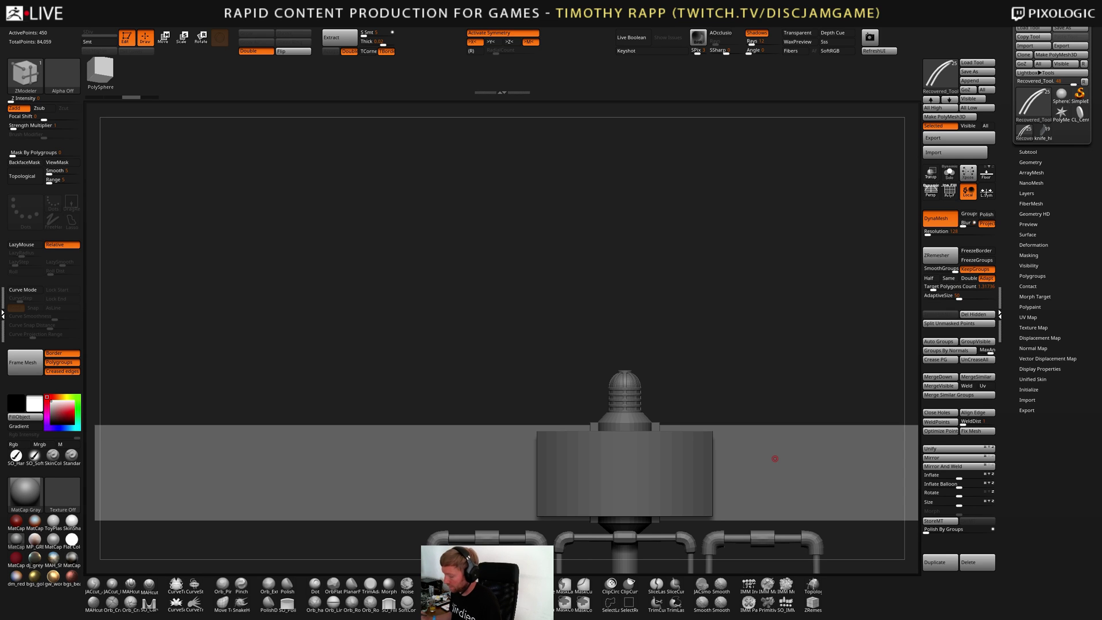
Duplicate the stacked-ring subtool on the top dome, and select the dome's Extract3 cage with the subtool list open
drag(781, 412, 738, 407)
alt+click(637, 397)
drag(679, 373, 744, 372)
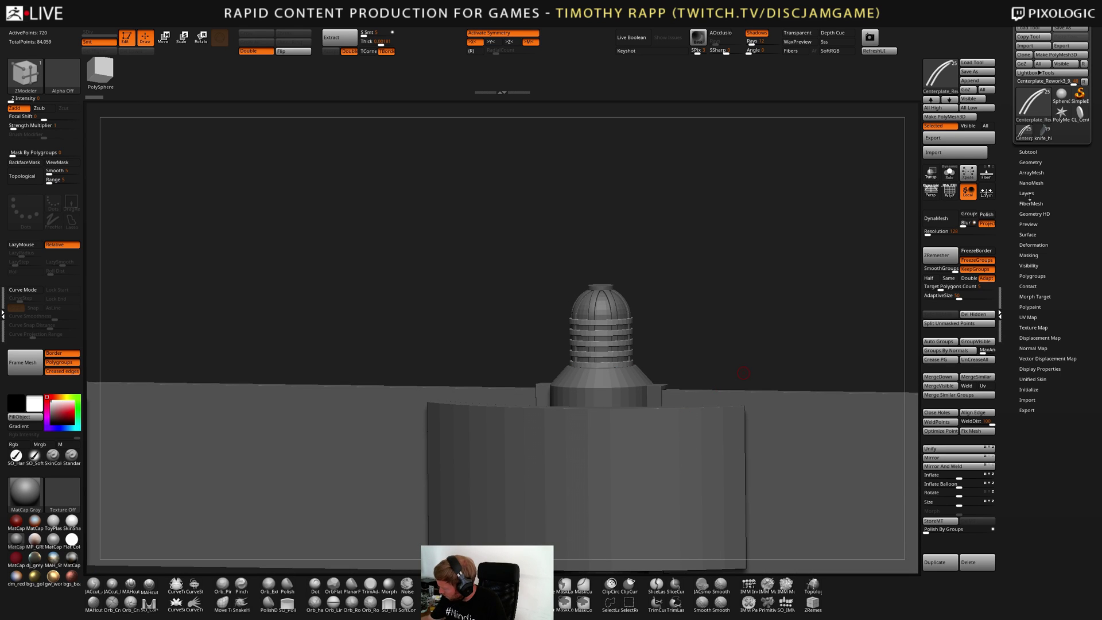
click(948, 557)
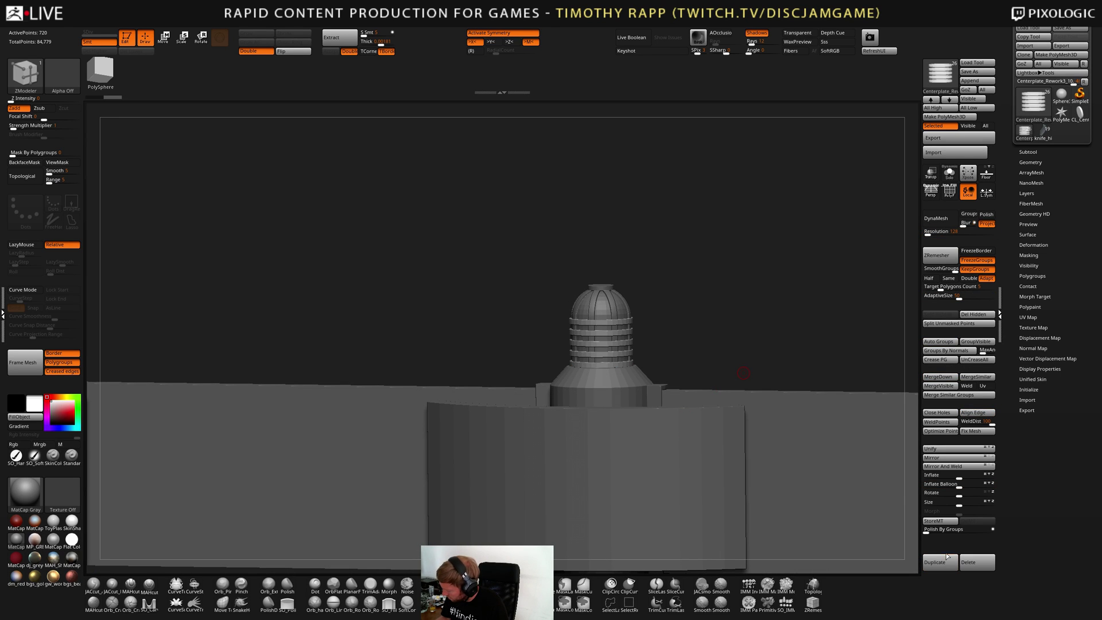
key(Up)
click(1028, 152)
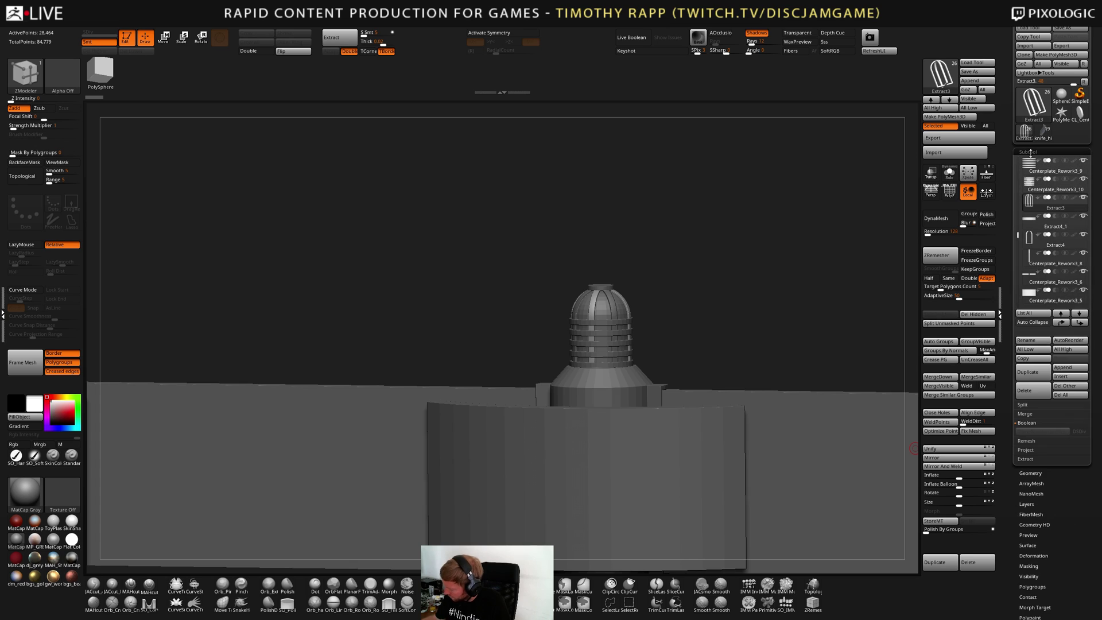
Replace the Extract3 cage with a Cylinder 3D primitive through the gizmo's transform types
alt+drag(717, 359, 705, 403)
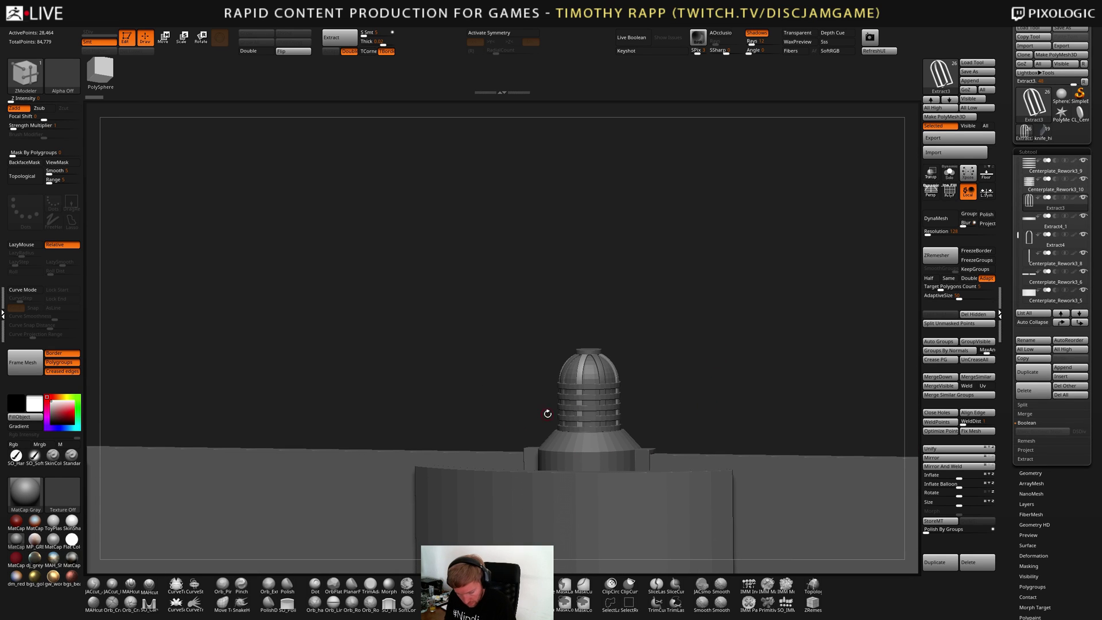
key(w)
click(558, 331)
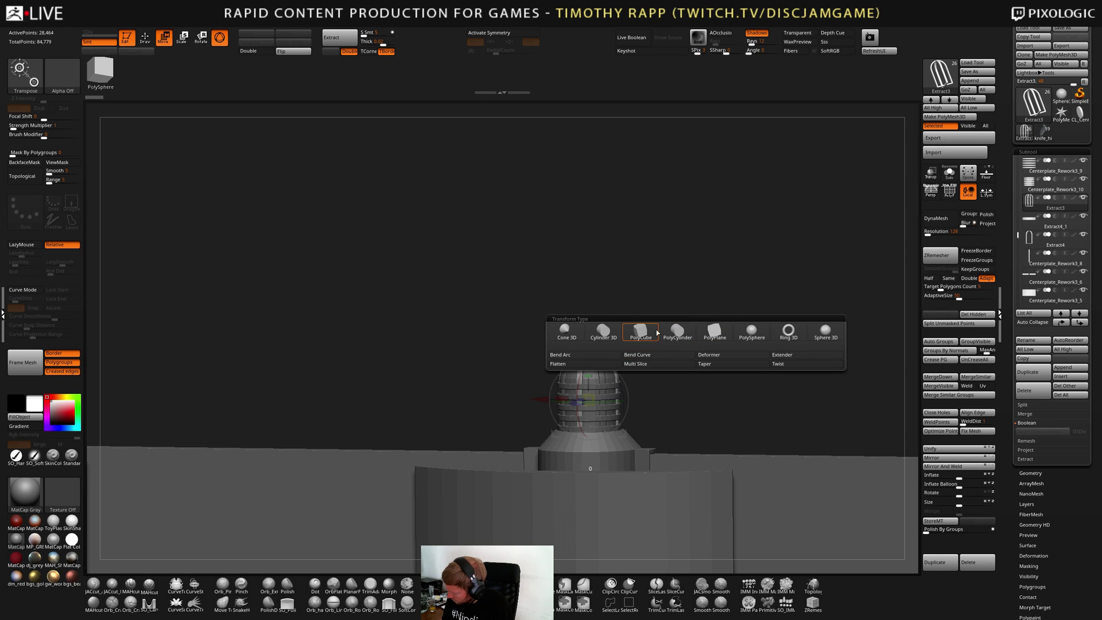
click(610, 334)
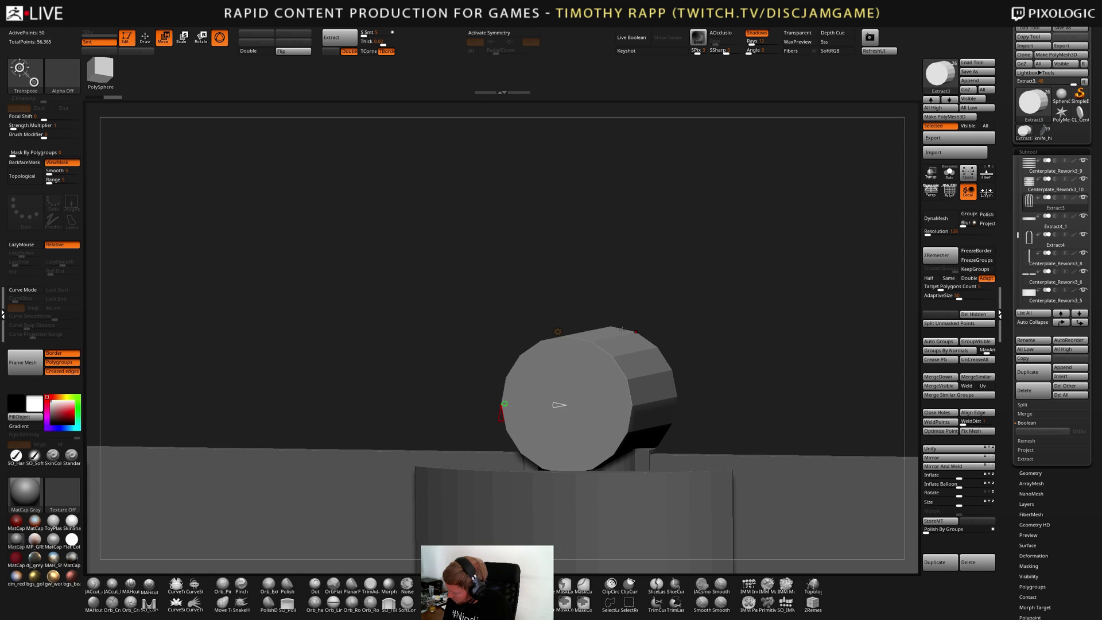
Show the polyframe, increase the cylinder's side count, and rotate the cylinder so it stands upright over the dome
key(shift+f)
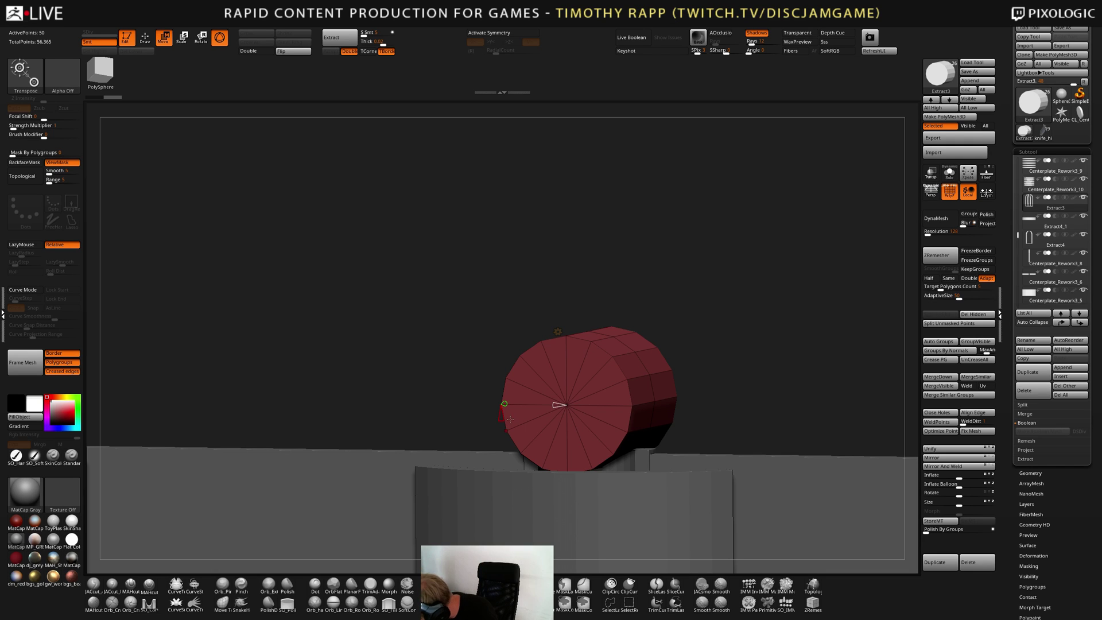
drag(501, 422, 503, 427)
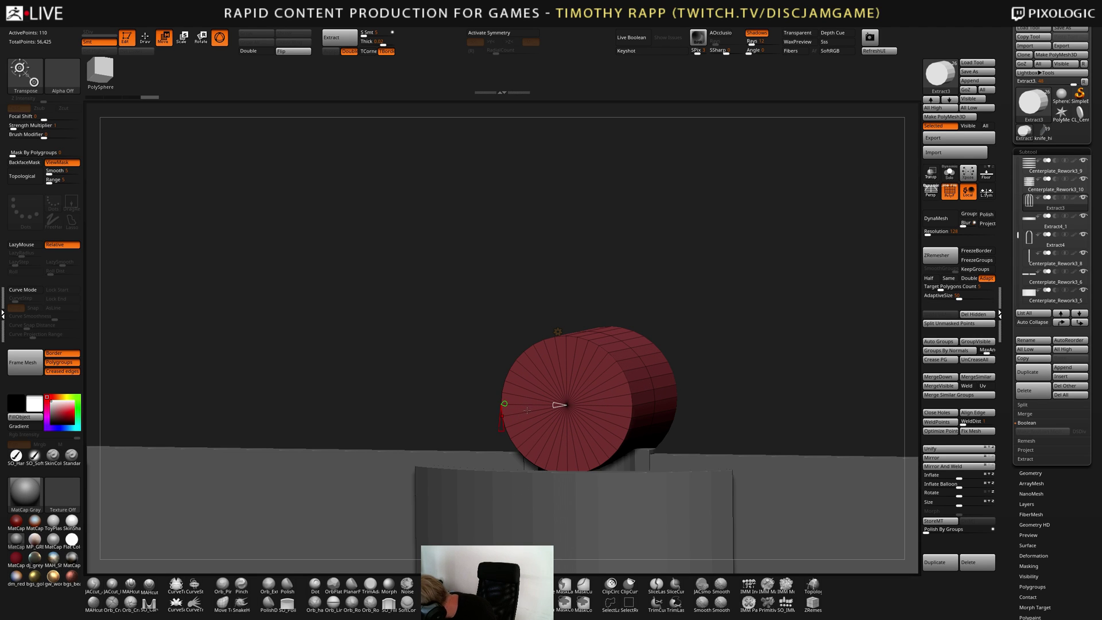
right_drag(515, 419, 499, 422)
shift+right_drag(567, 438, 549, 440)
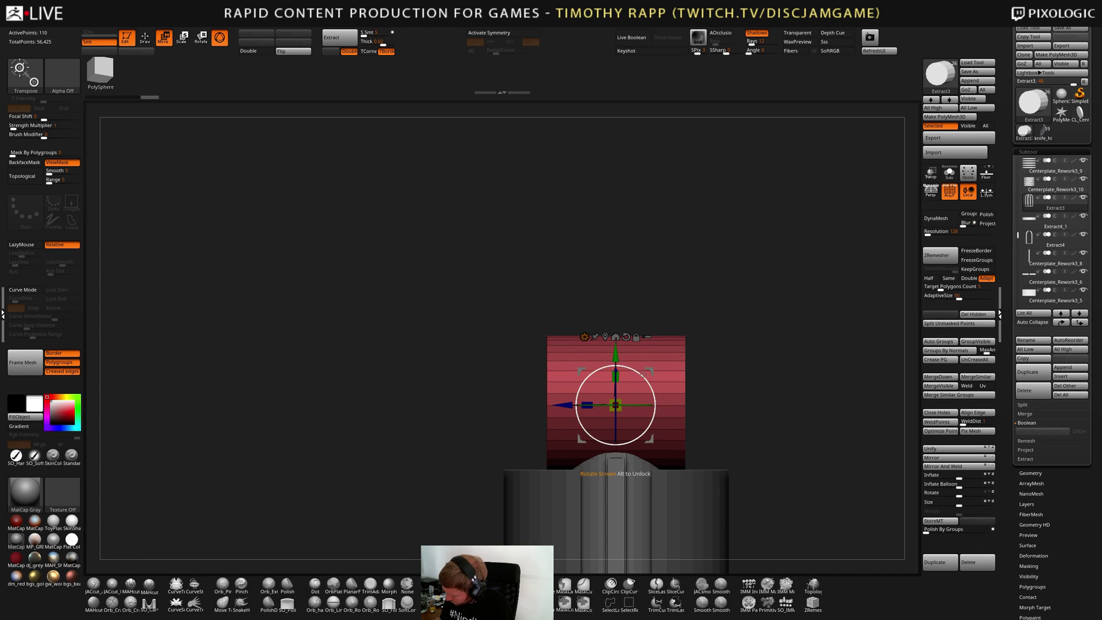
drag(640, 379, 677, 470)
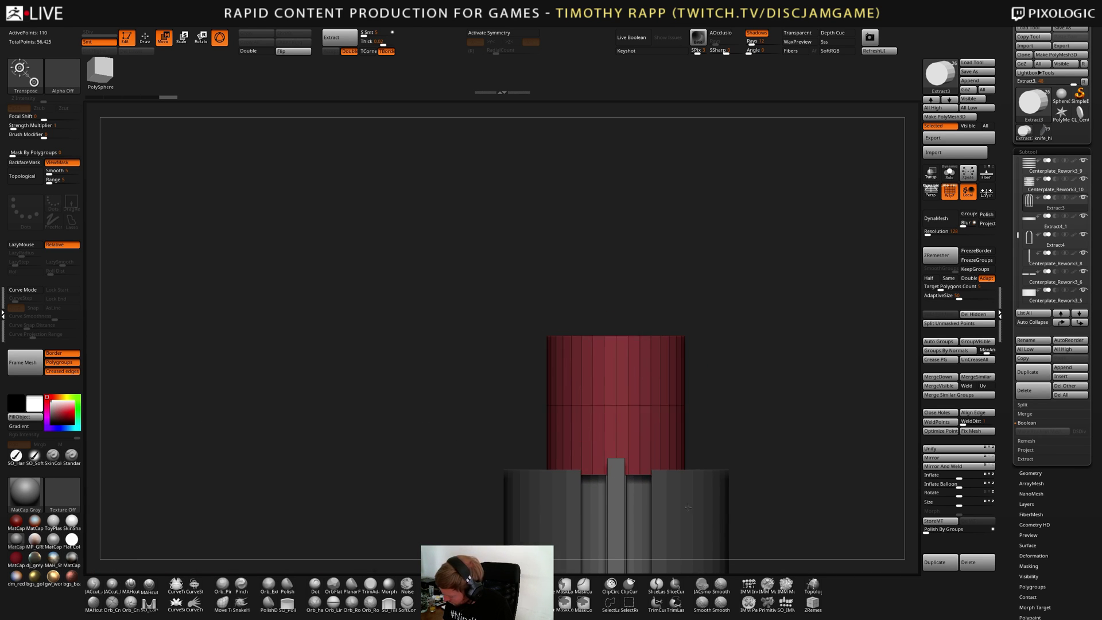
Reopen the Cylinder 3D parameters and hollow the cylinder into a tube with an inner radius of 0.43
right_drag(637, 362, 679, 398)
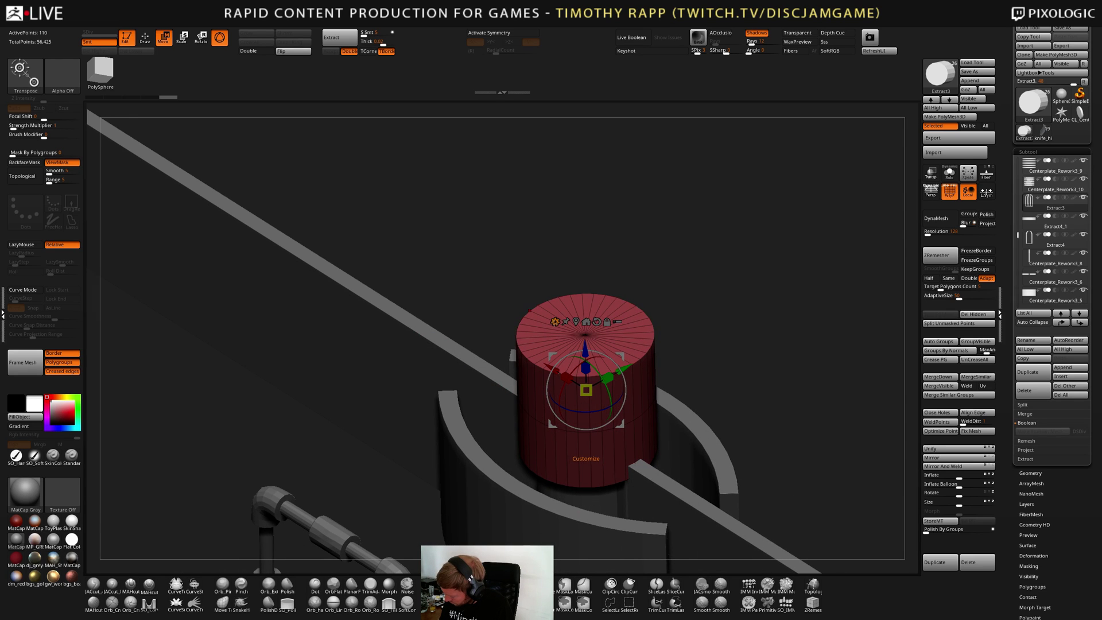
click(555, 323)
click(644, 374)
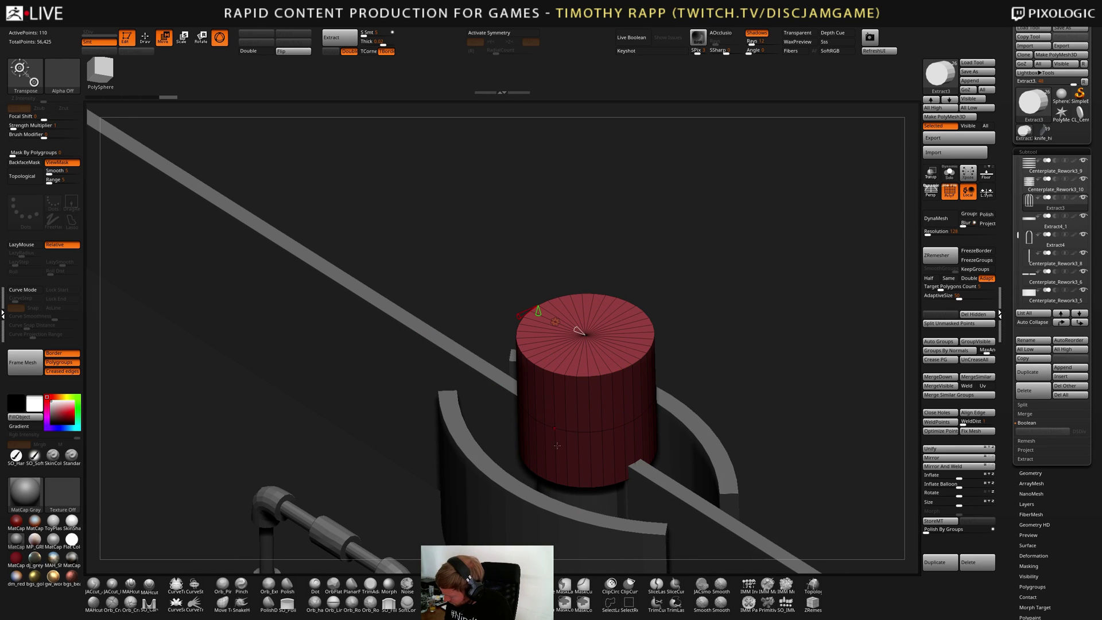
drag(572, 326, 566, 322)
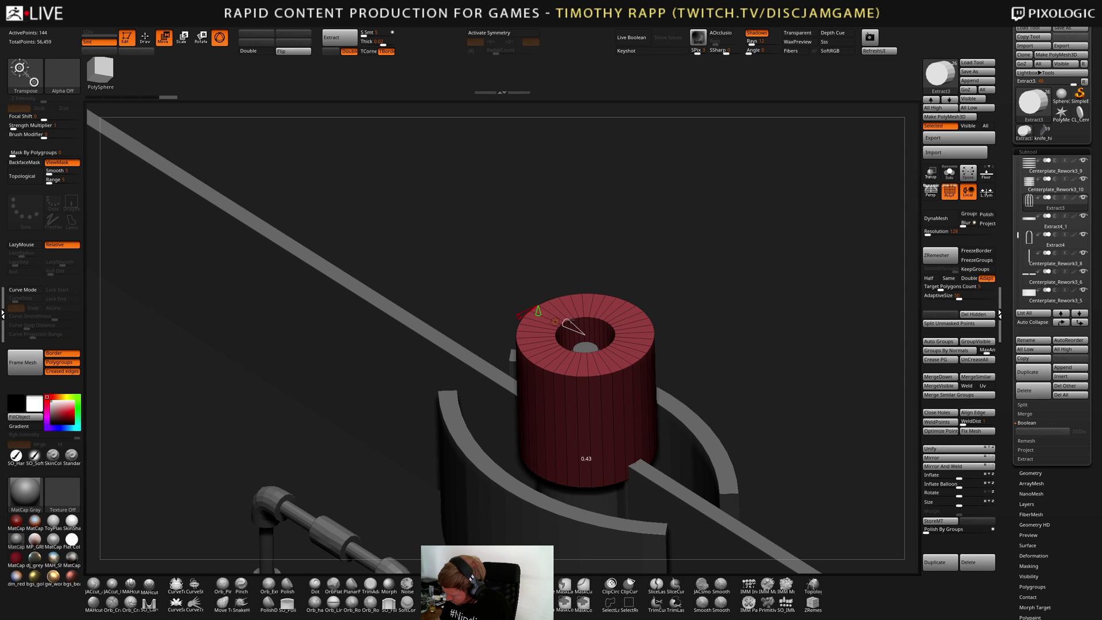
Flatten the tube into a short ring and lower it around the dome
drag(702, 321, 729, 392)
drag(576, 356, 607, 365)
drag(575, 327, 577, 379)
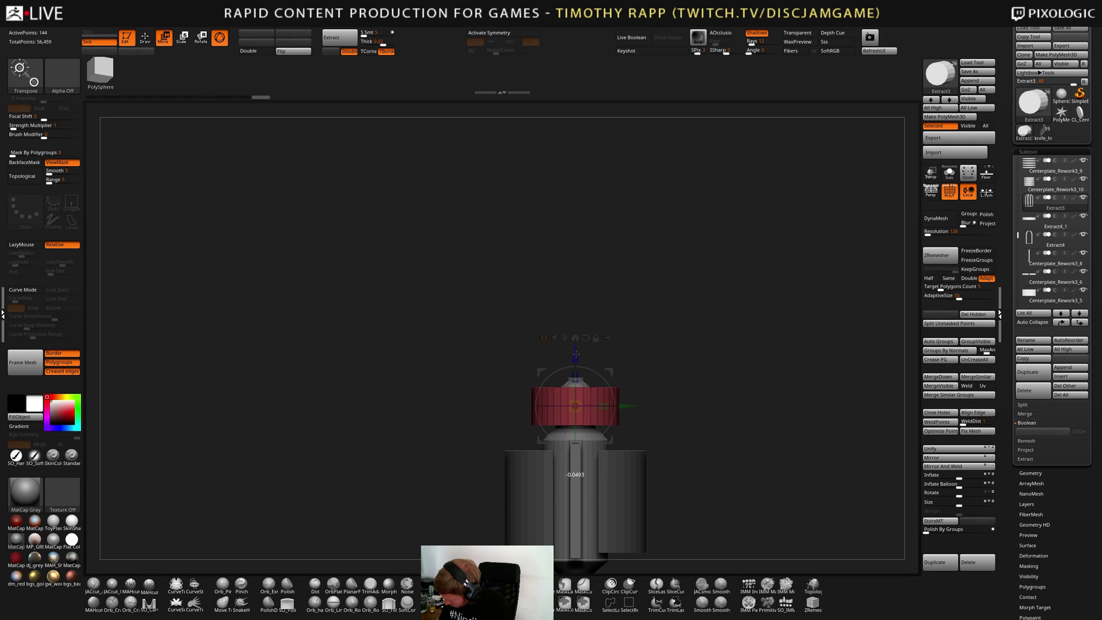
drag(655, 437, 684, 419)
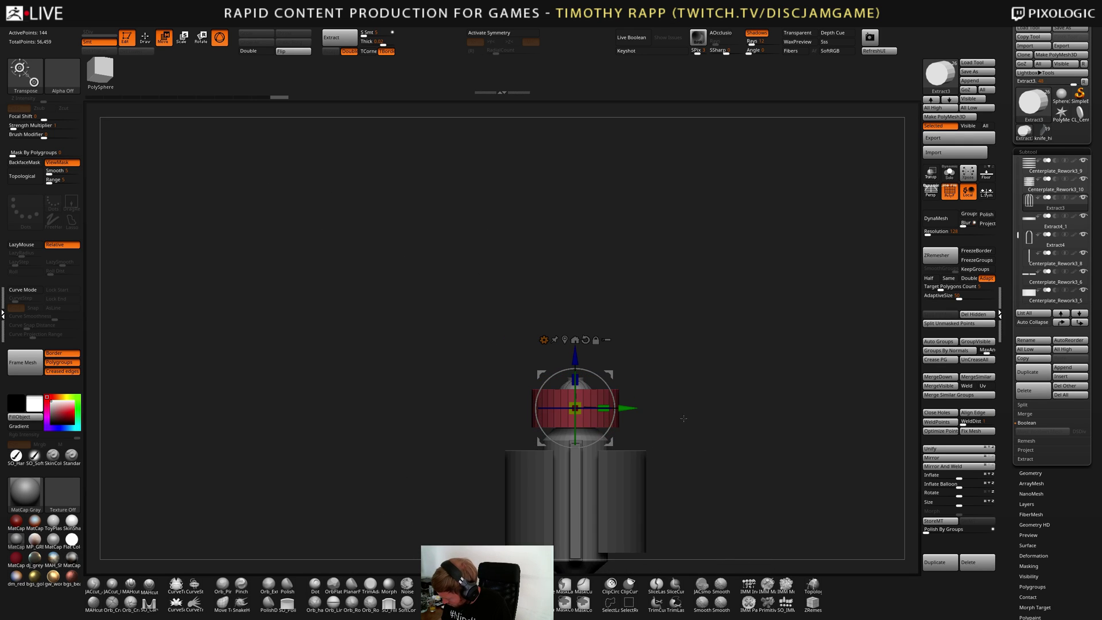
Widen the ring's hole to an inner radius of 0.59 and return to a side view of the dome
drag(691, 370, 687, 477)
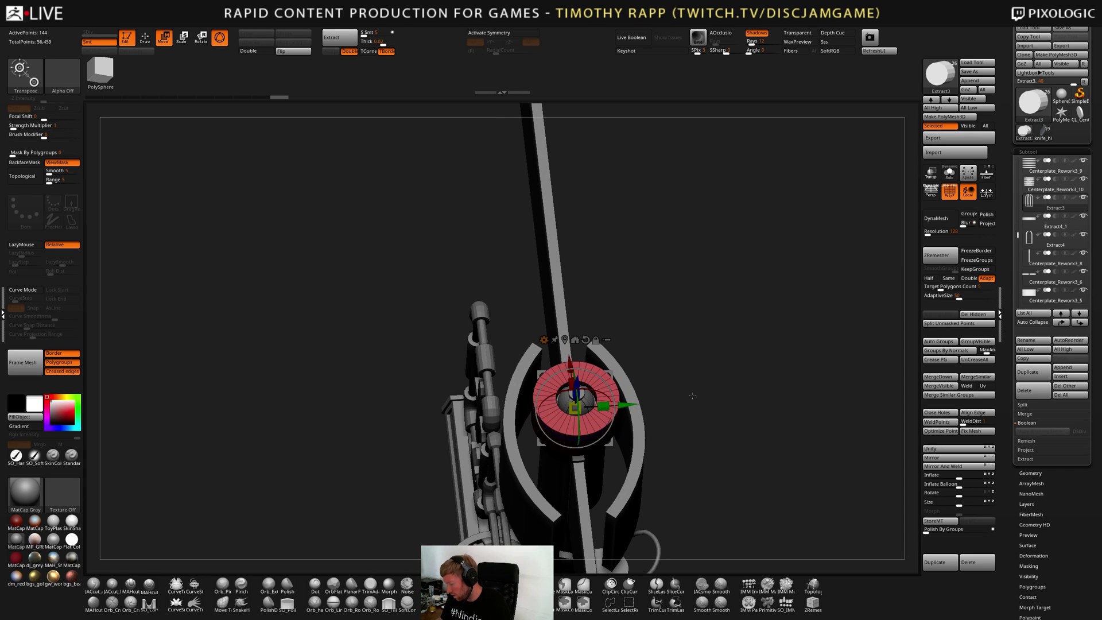
drag(595, 358, 619, 348)
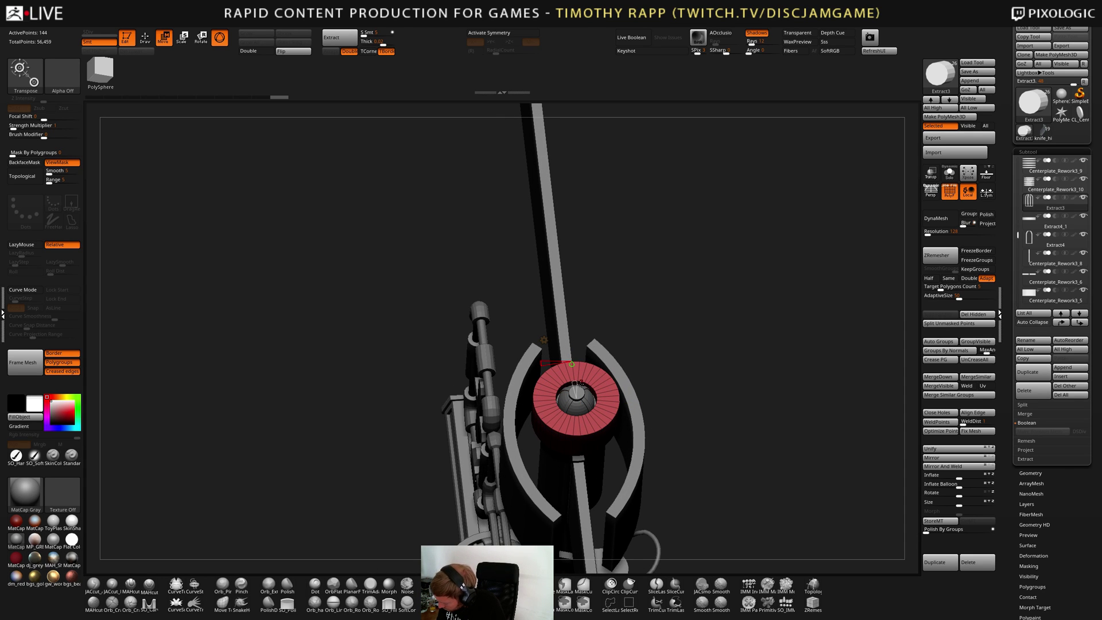
drag(581, 382, 576, 459)
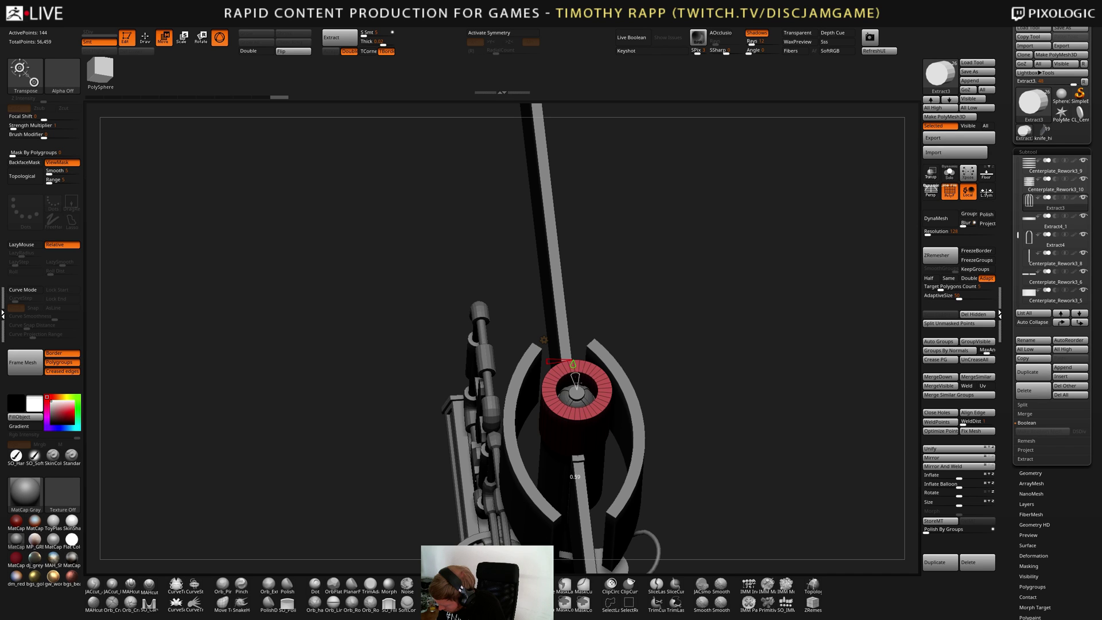
shift+drag(635, 365, 660, 365)
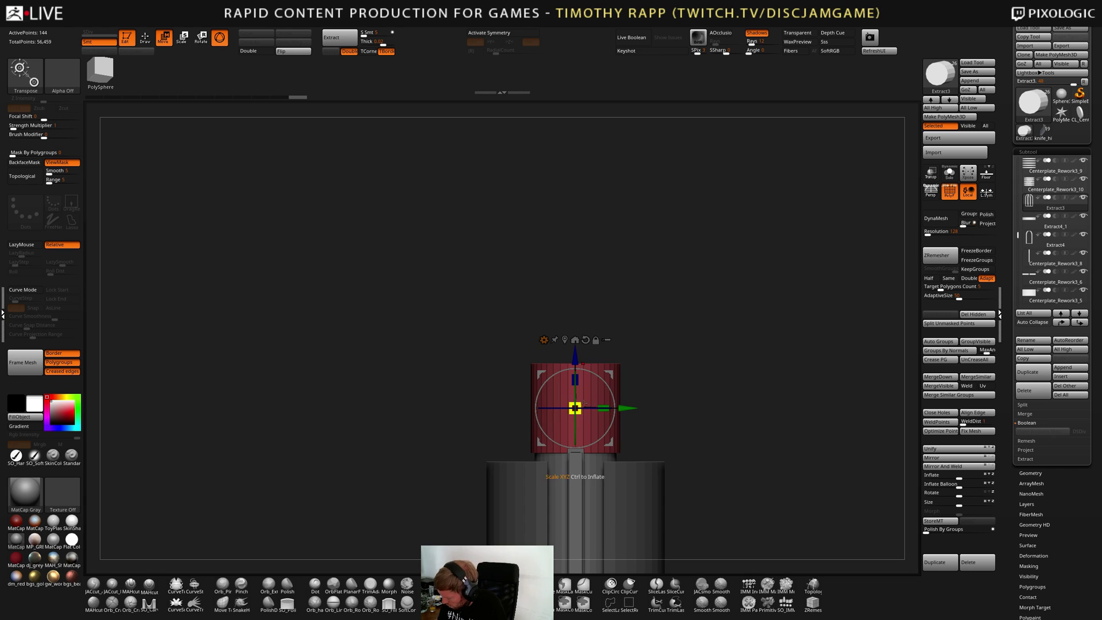
Adjust the ring's overall size around the dome, recheck its inner radius and close the cylinder parameters
mouse_move(584, 404)
mouse_down()
mouse_move(617, 401)
mouse_move(580, 410)
mouse_up()
drag(660, 389, 676, 405)
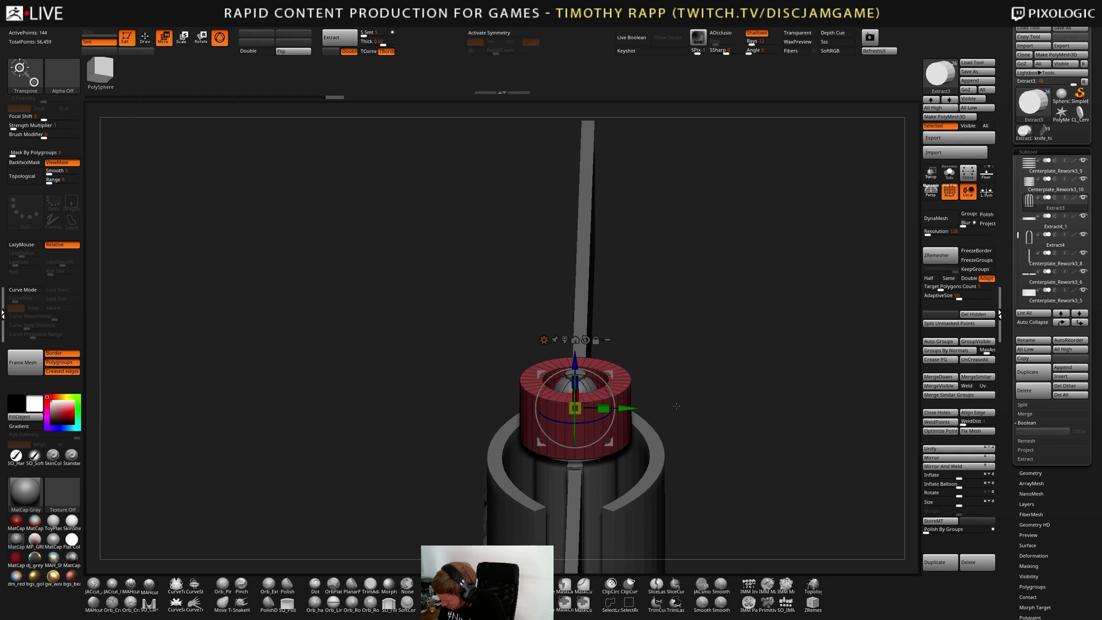
drag(590, 408, 655, 370)
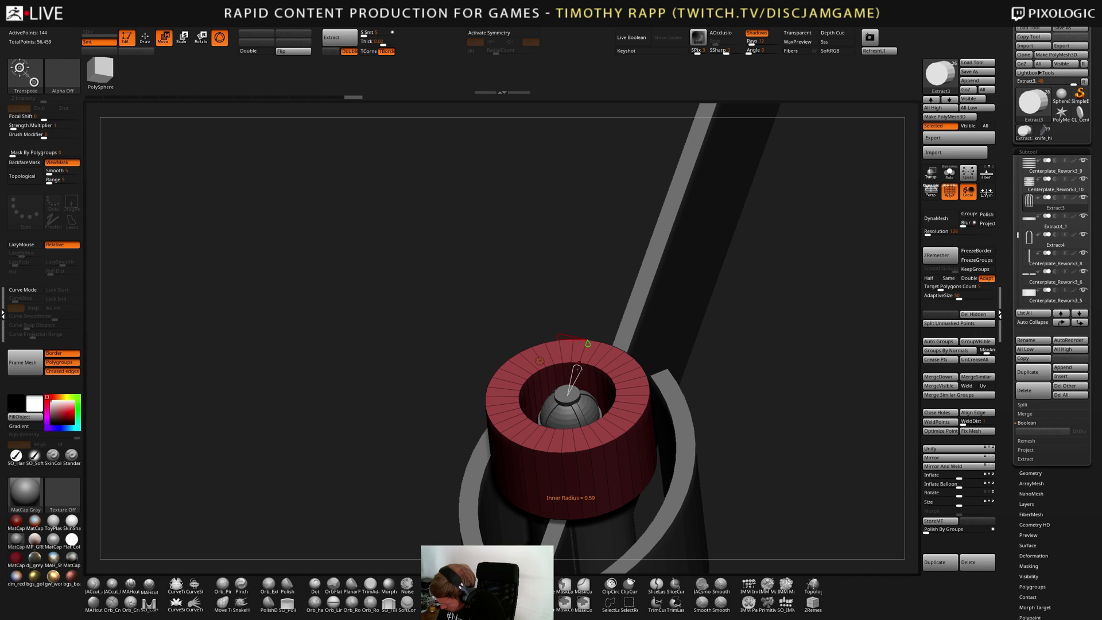
key(w)
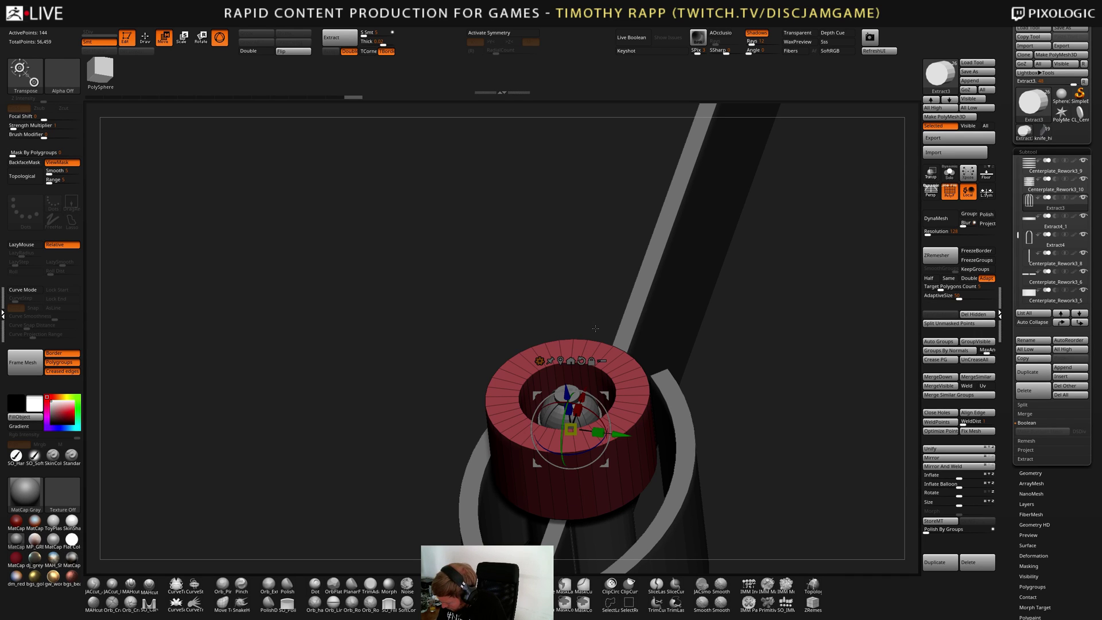
click(540, 362)
mouse_move(703, 377)
mouse_down()
mouse_move(723, 299)
mouse_move(718, 361)
mouse_up()
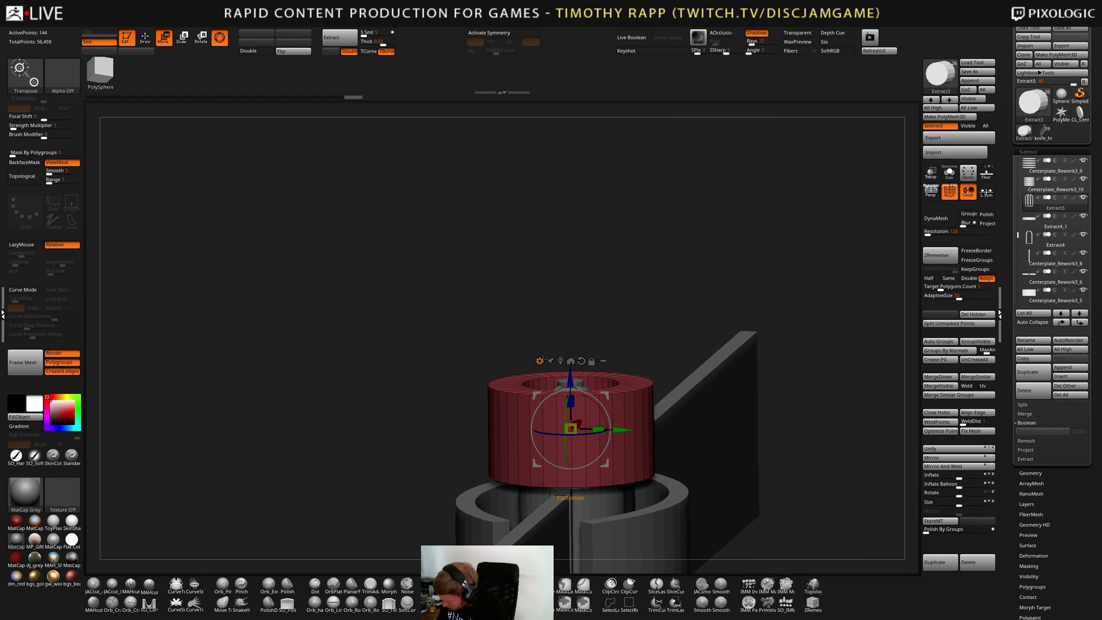
click(539, 360)
click(567, 364)
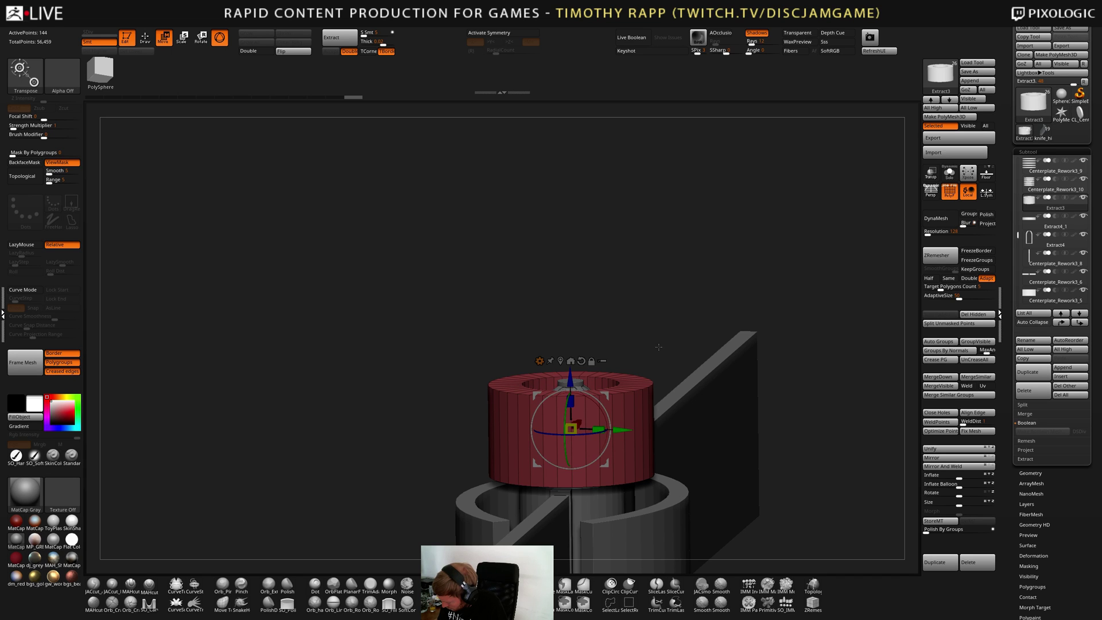
Shrink and flatten the ring further and move it vertically so it sits centred around the dome
shift+drag(666, 409, 721, 396)
drag(586, 388, 587, 396)
drag(660, 399, 724, 415)
drag(588, 368, 586, 342)
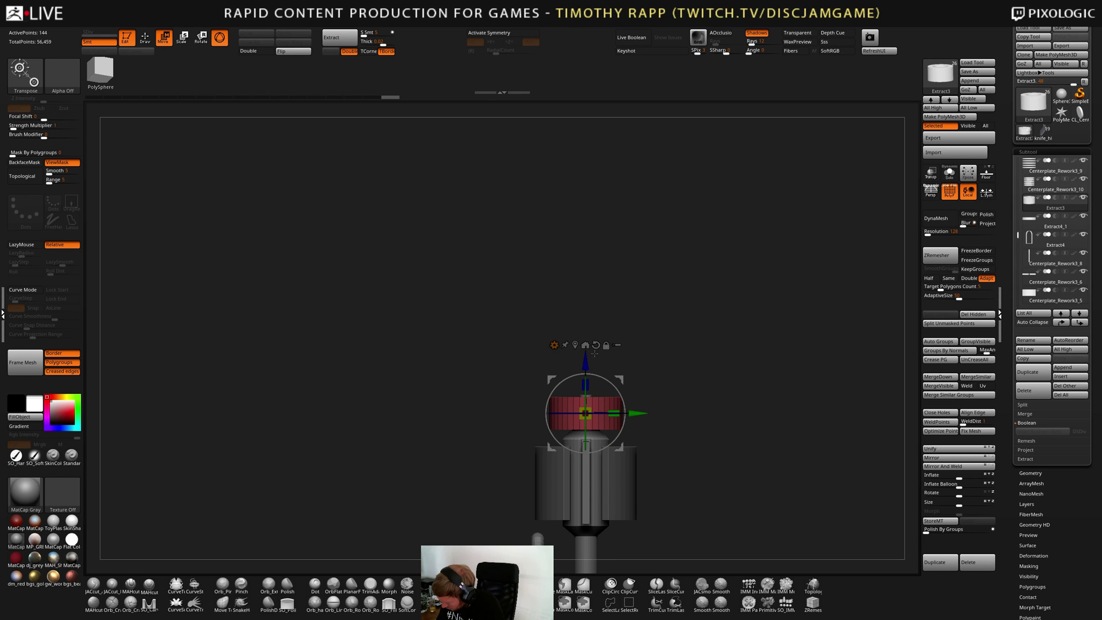
drag(717, 396, 765, 414)
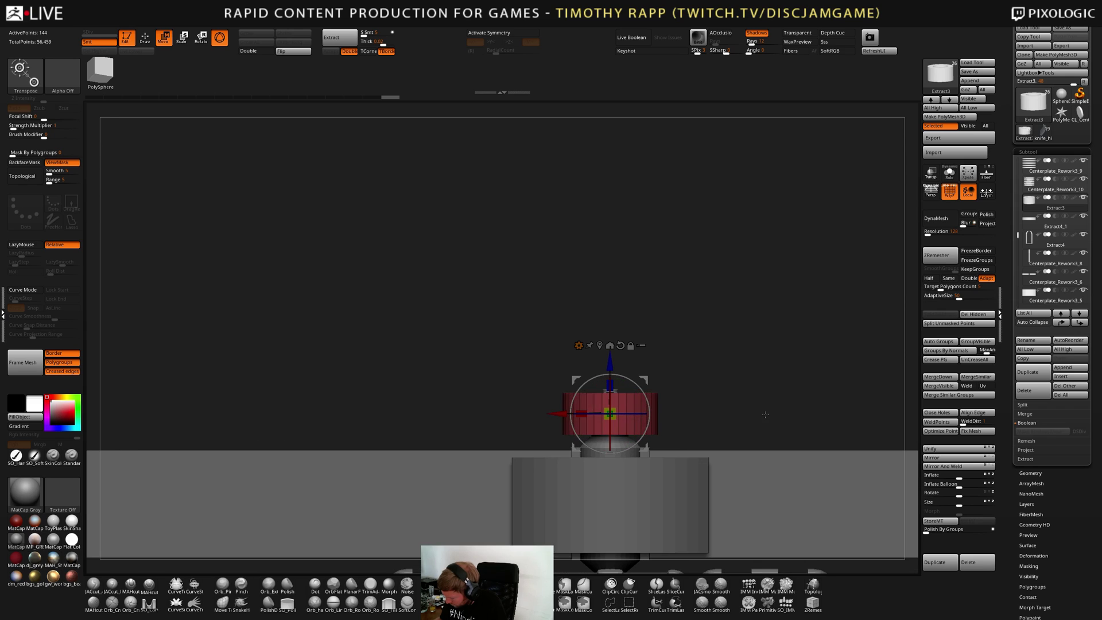
mouse_move(613, 363)
mouse_down()
mouse_move(613, 341)
mouse_move(613, 362)
mouse_up()
drag(618, 409, 605, 415)
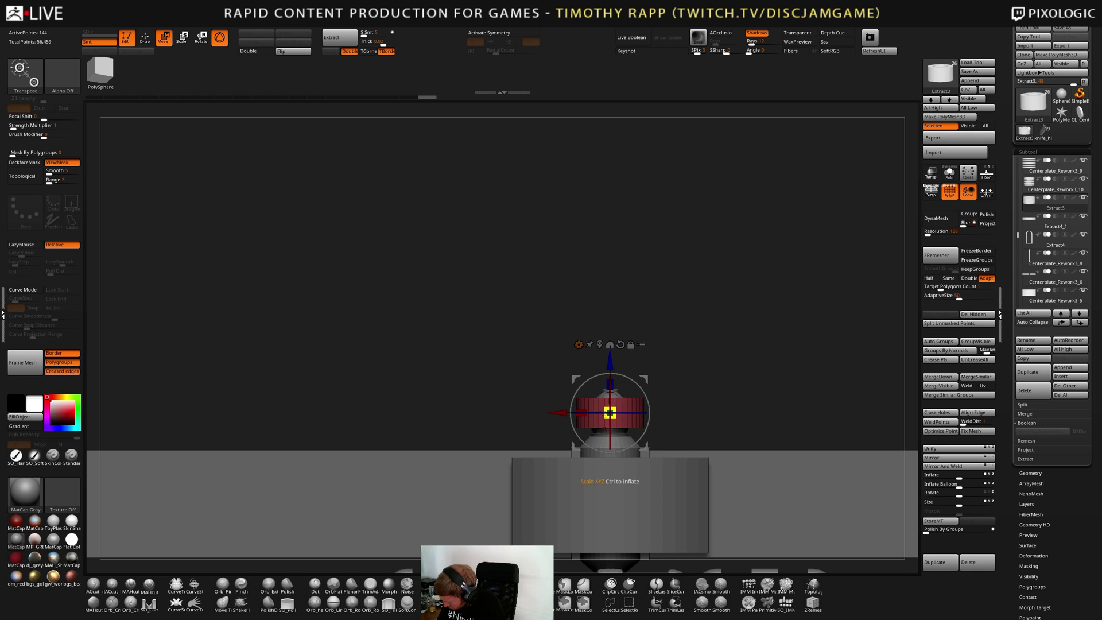
drag(611, 361, 611, 365)
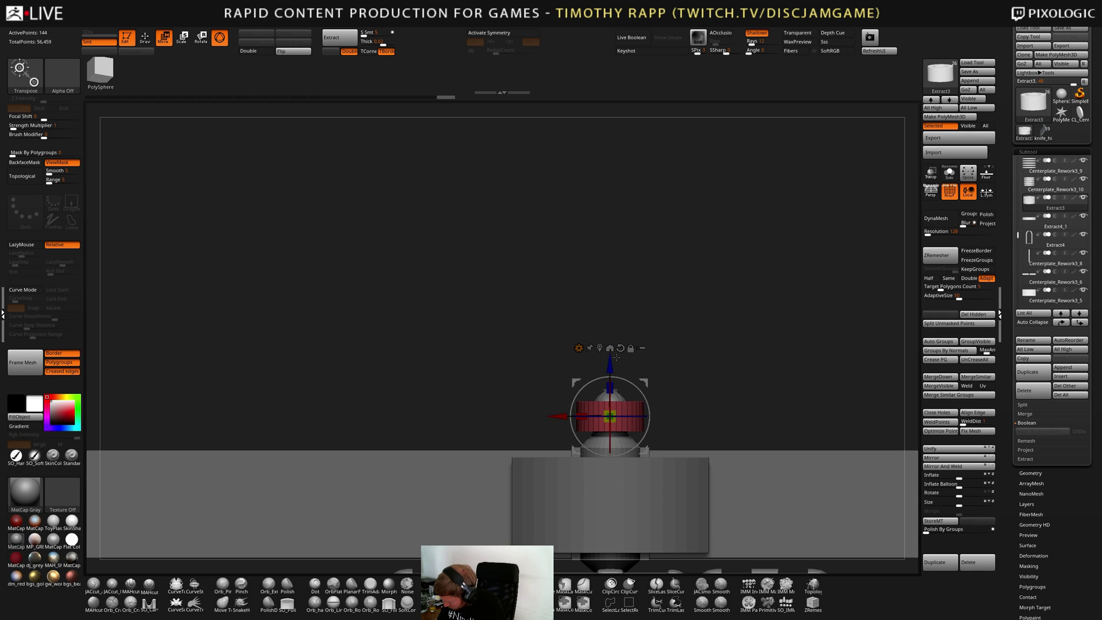
Select the dome subtool Centerplate_Rework3_7 and move it to the end of the subtool list
key(q)
scroll(611, 392, up, 2)
alt+click(611, 392)
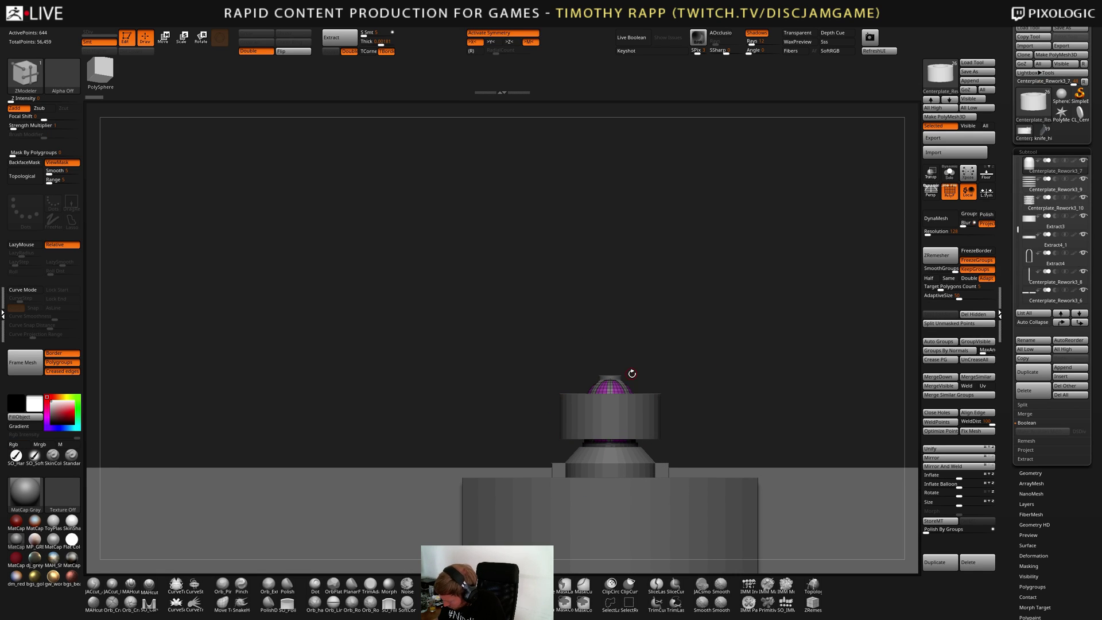
drag(630, 373, 708, 349)
key(shift+f)
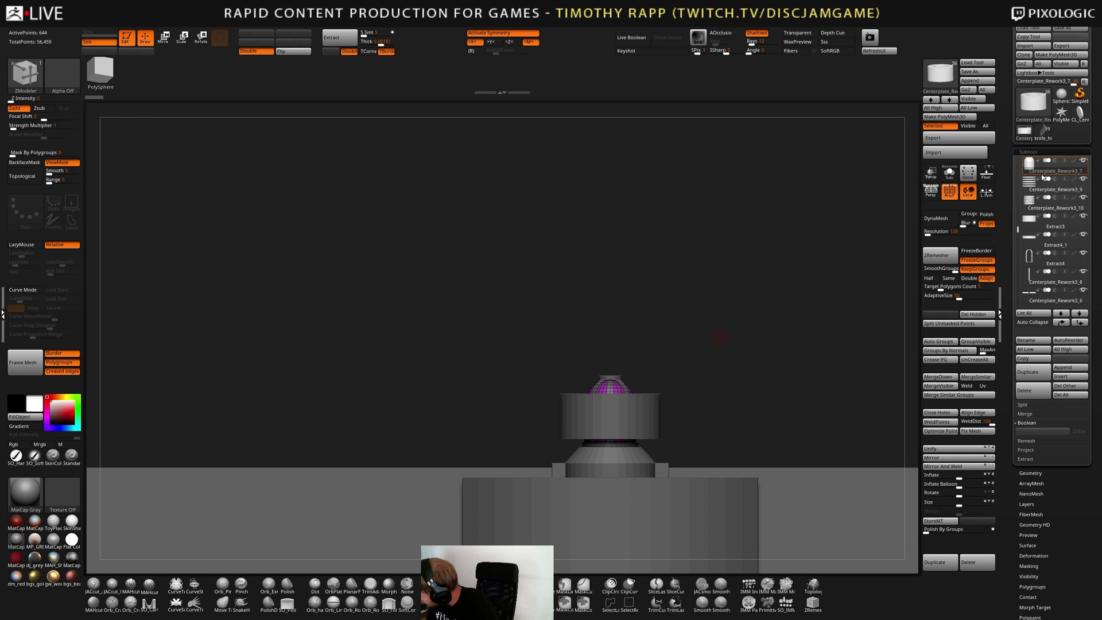
shift+click(1080, 323)
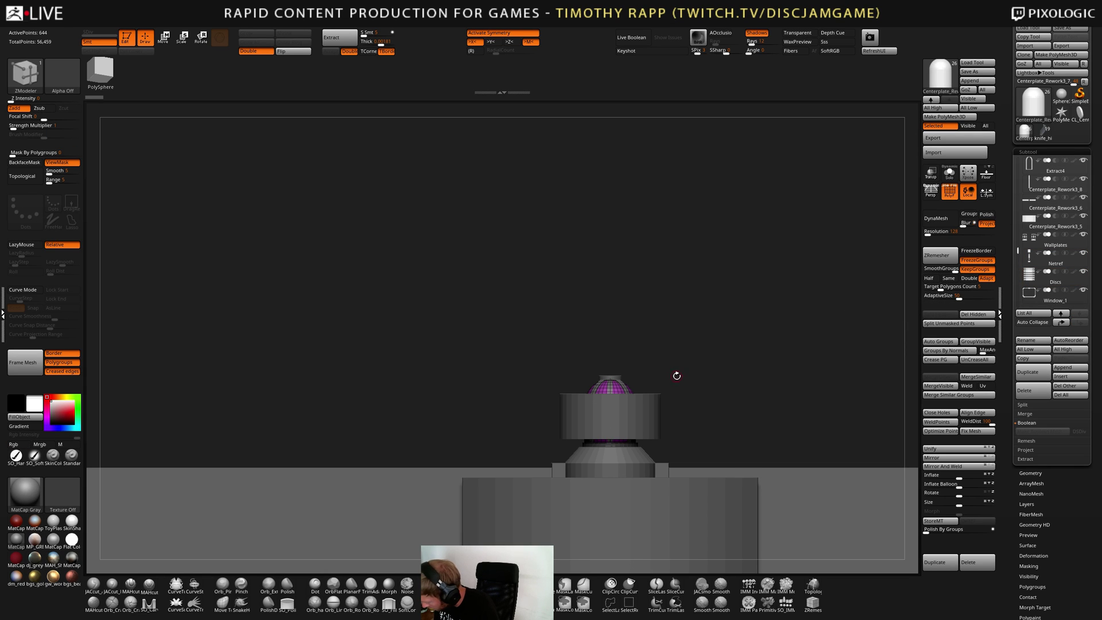
Move the dome's cap Extract4_1, its straps Extract4 and the band Centerplate_Rework3_9 to the end of the subtool list
right_drag(652, 369, 630, 346)
alt+click(635, 333)
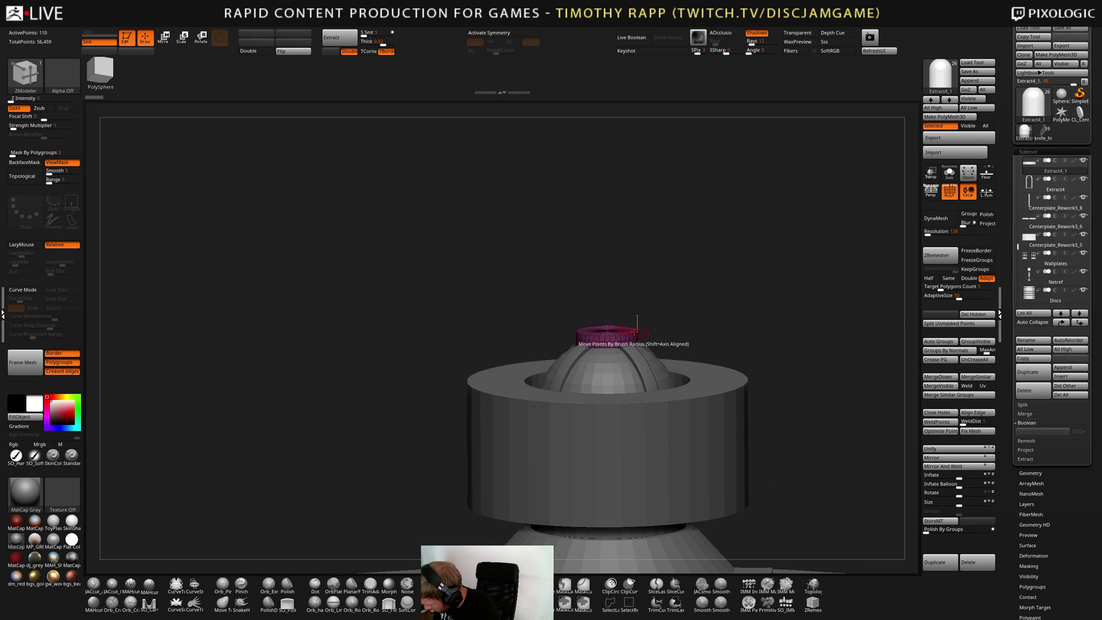
alt+click(639, 362)
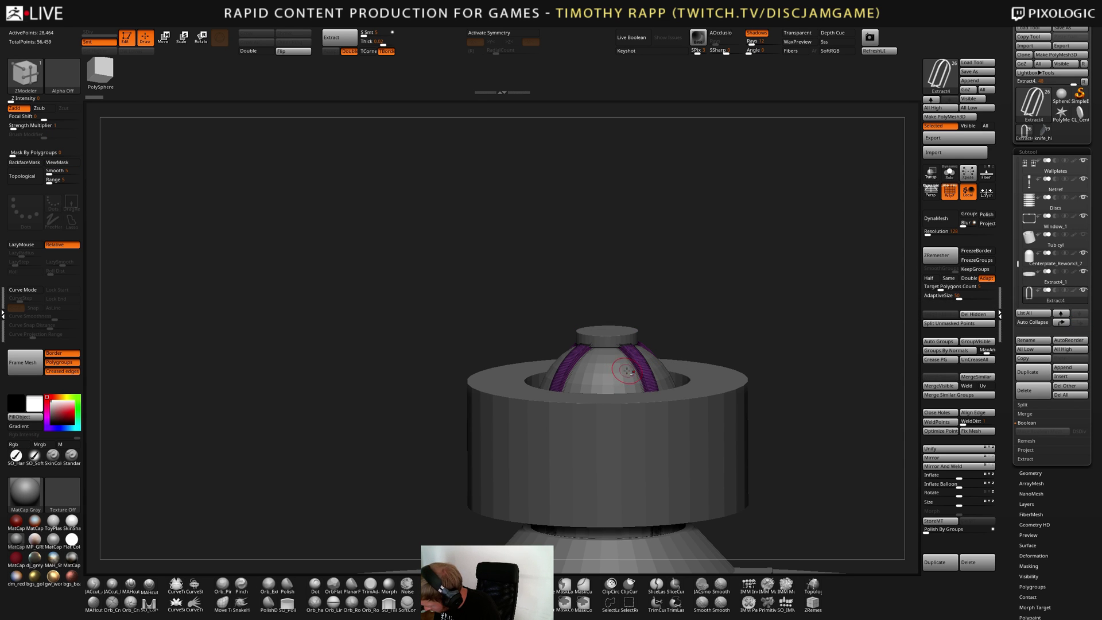
right_drag(625, 368, 603, 425)
alt+click(713, 418)
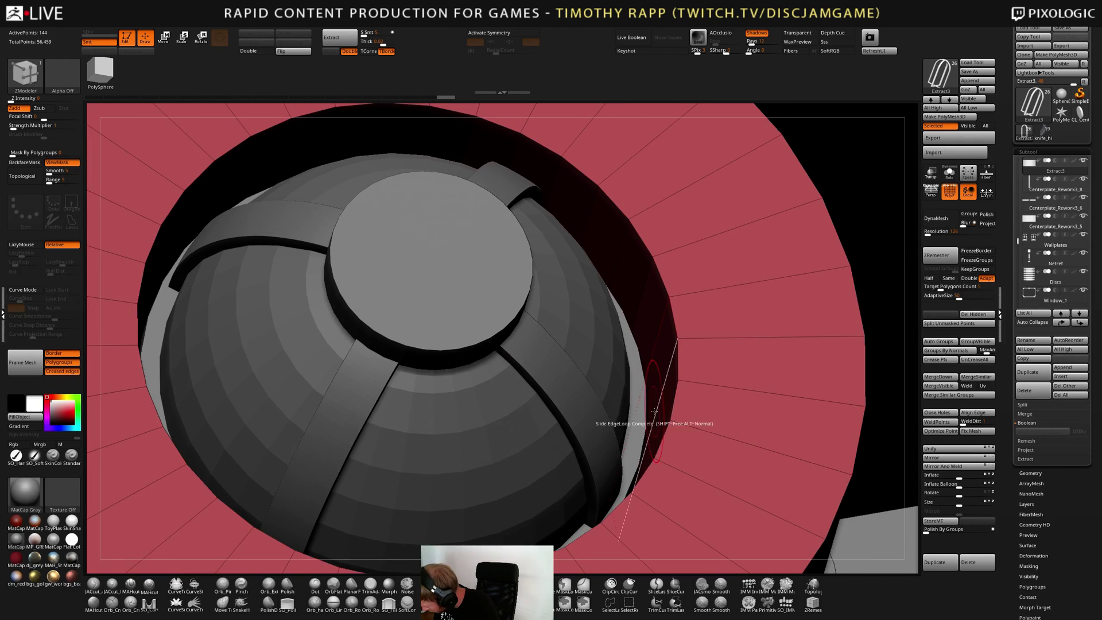
alt+click(641, 427)
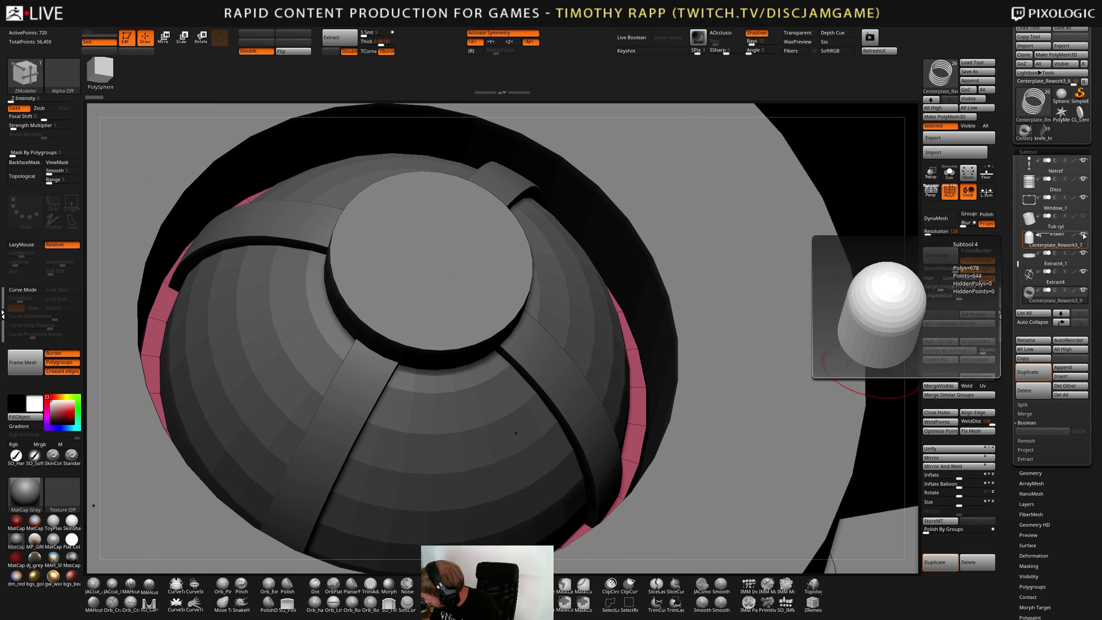
Hide the dome with its cap and straps, and move Centerplate_Rework3_8 and Centerplate_Rework3_10 to the end of the subtool list
click(1083, 234)
ctrl+right_drag(717, 394, 597, 428)
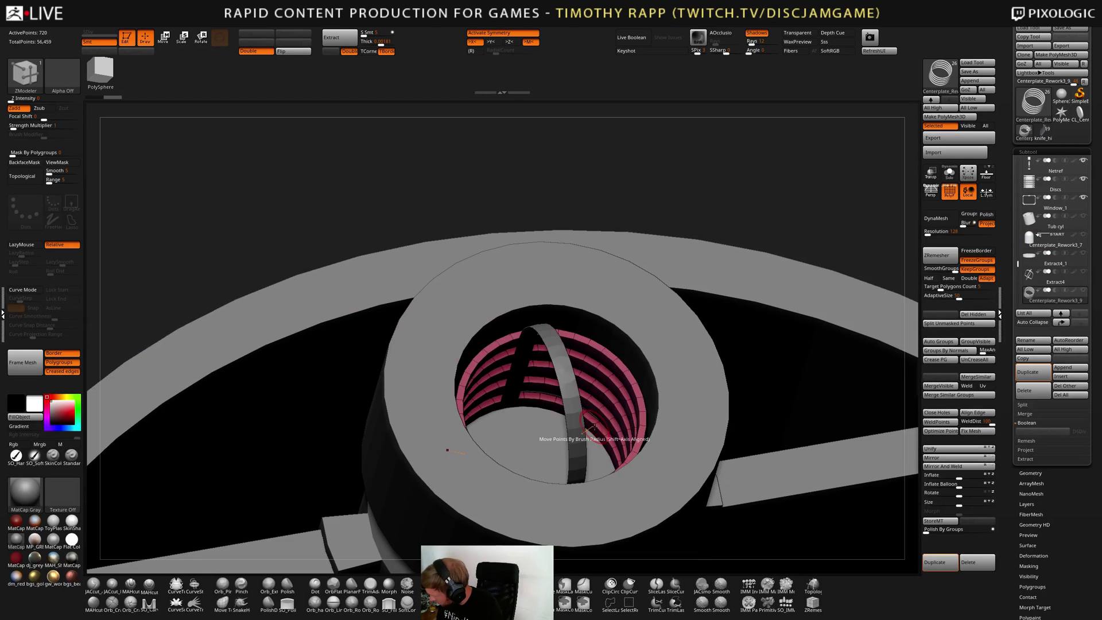
alt+click(711, 429)
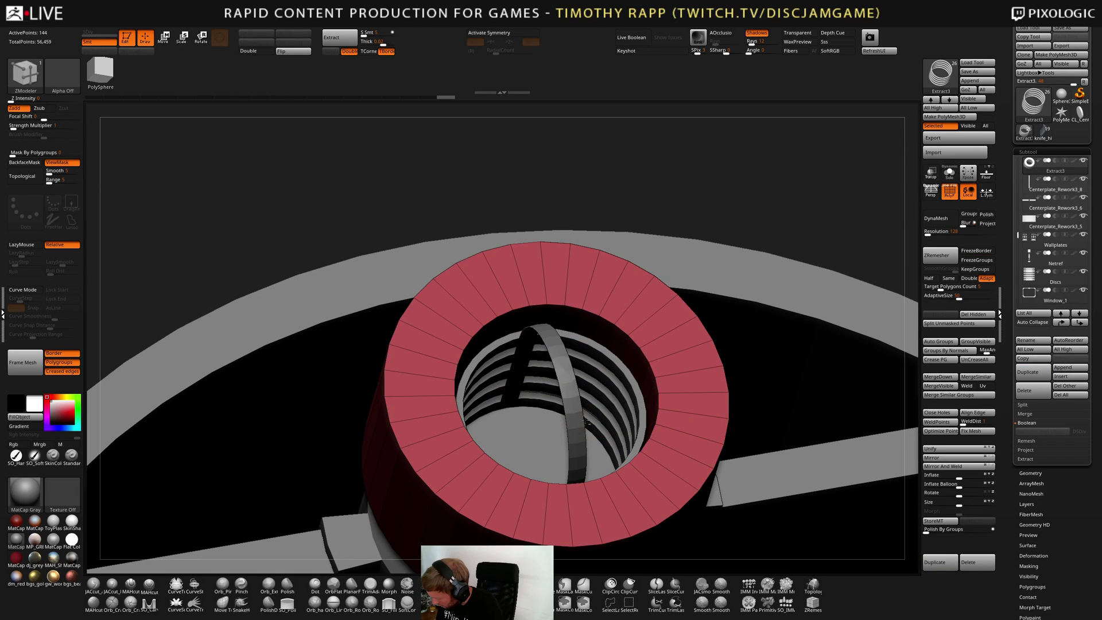
alt+click(585, 422)
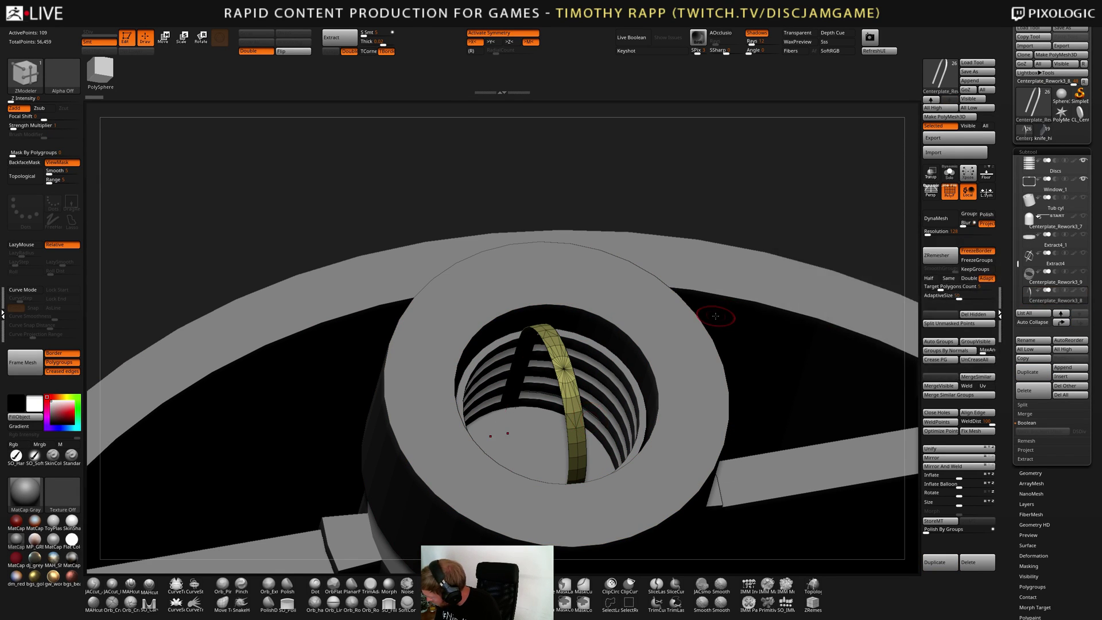
right_drag(620, 383, 635, 396)
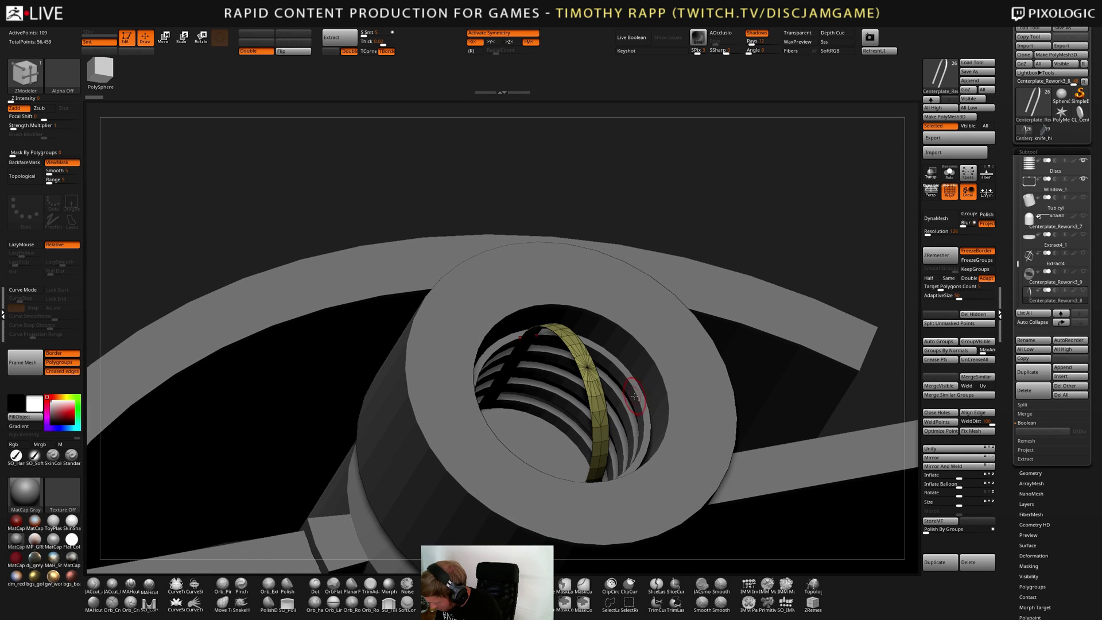
alt+click(648, 391)
click(1078, 314)
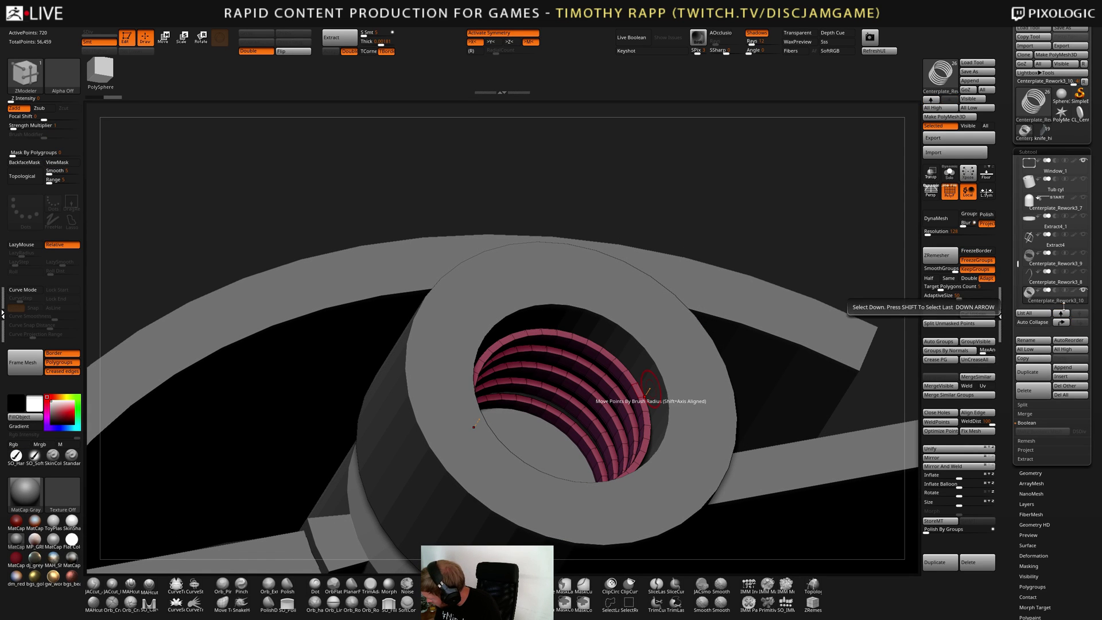
alt+click(718, 374)
mouse_move(718, 375)
right_down()
mouse_move(775, 386)
mouse_move(721, 393)
right_up()
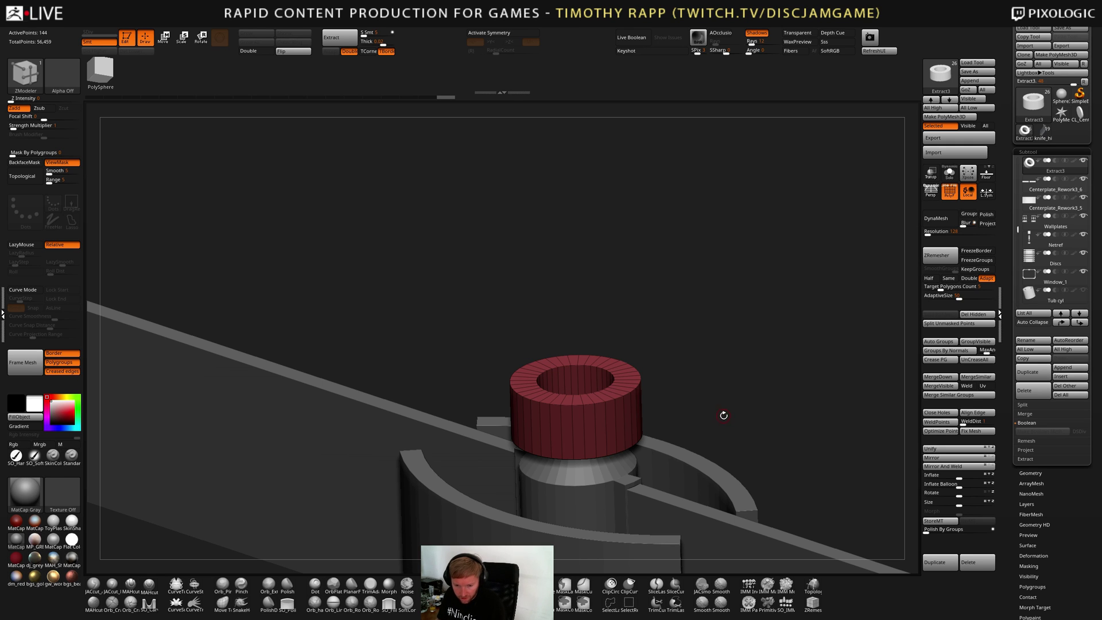
Turn off the polyframe and examine the whole model, including the discs, column and new top ring, from several angles
right_drag(720, 408, 748, 458)
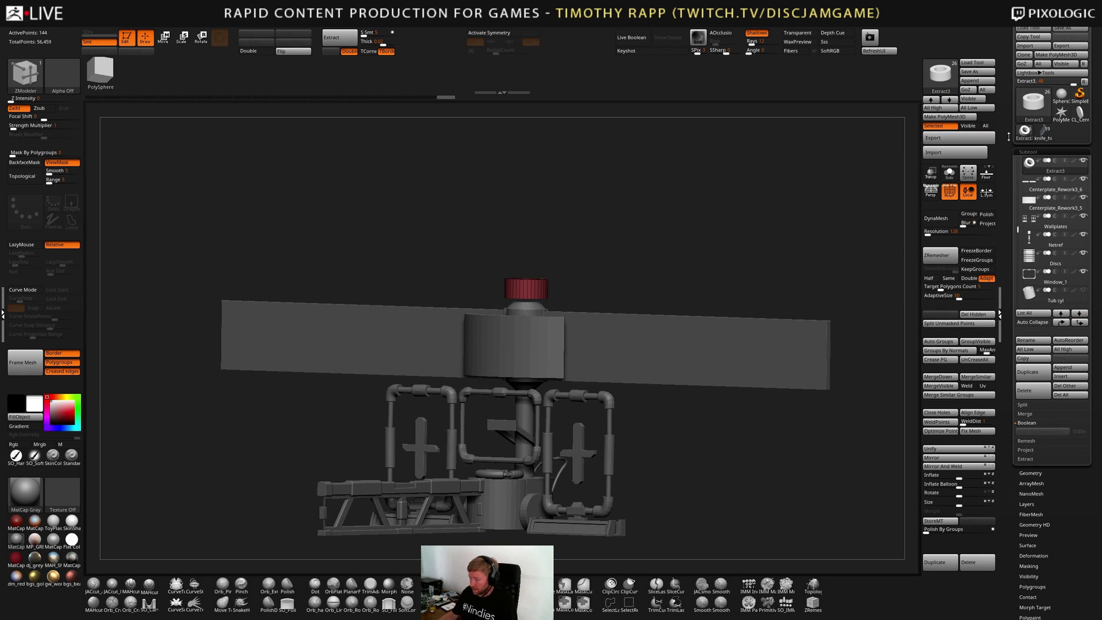
right_drag(614, 460, 648, 463)
right_drag(649, 463, 653, 343)
alt+click(554, 467)
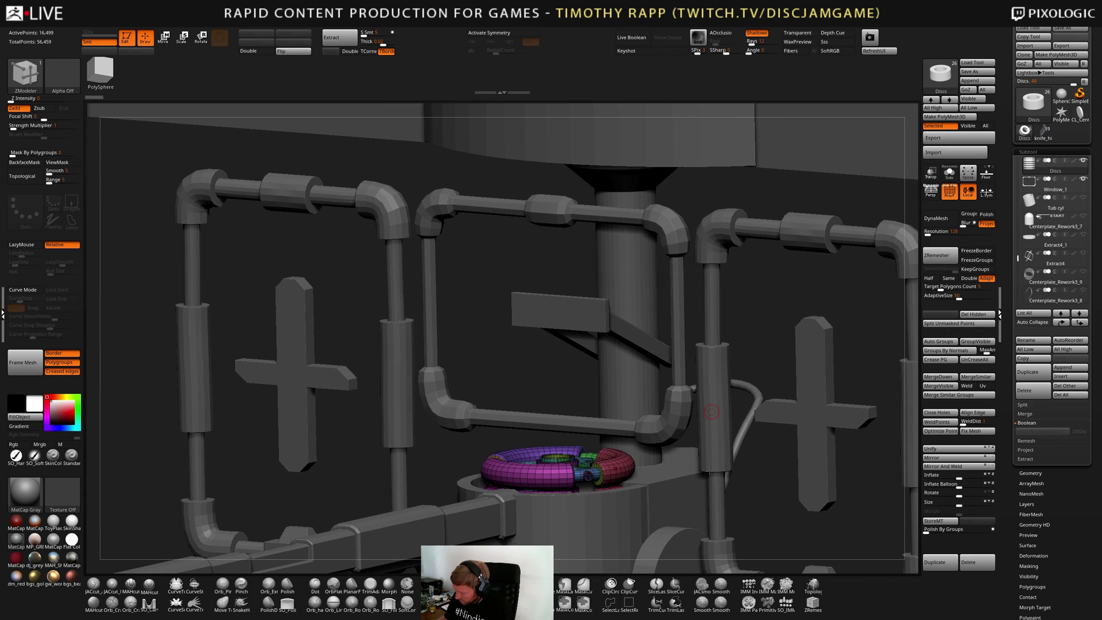
ctrl+right_drag(713, 474, 657, 471)
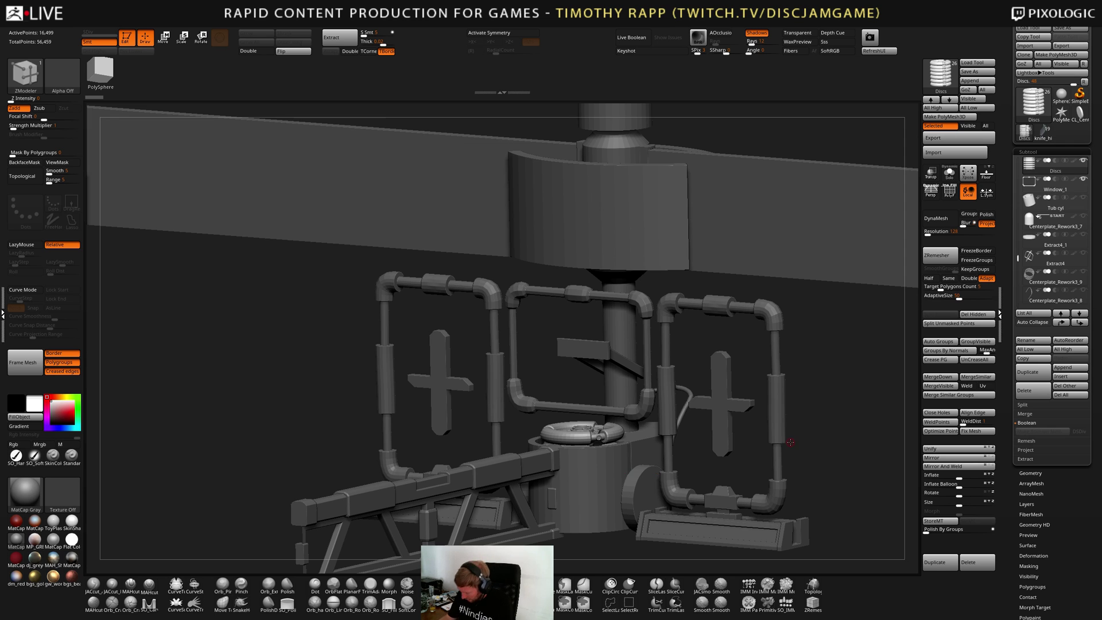
right_drag(780, 489, 699, 456)
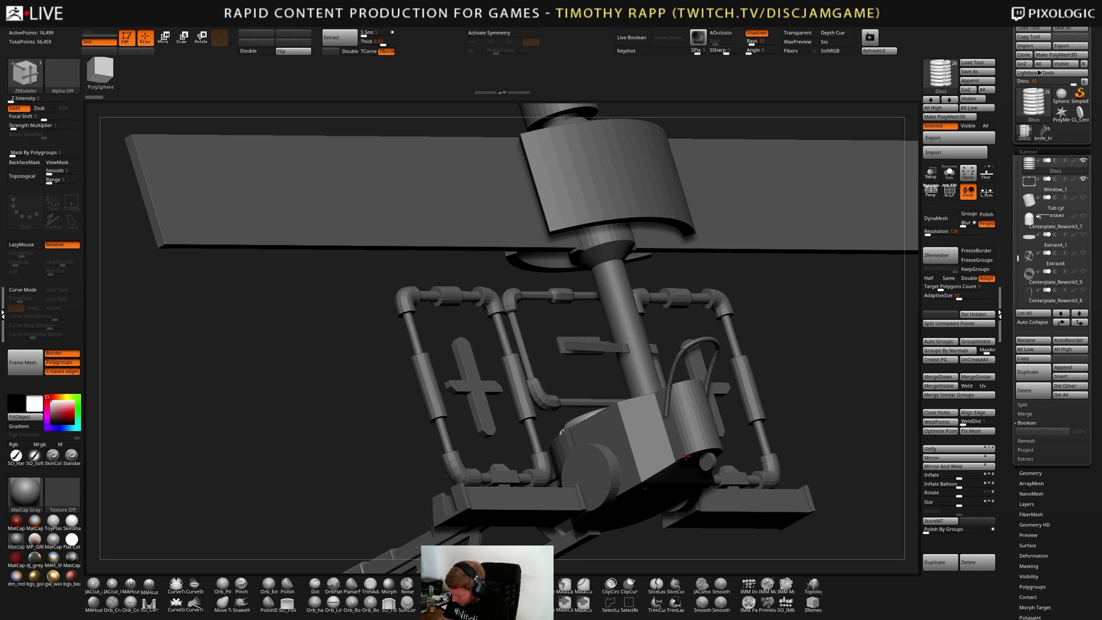
right_drag(688, 458, 676, 392)
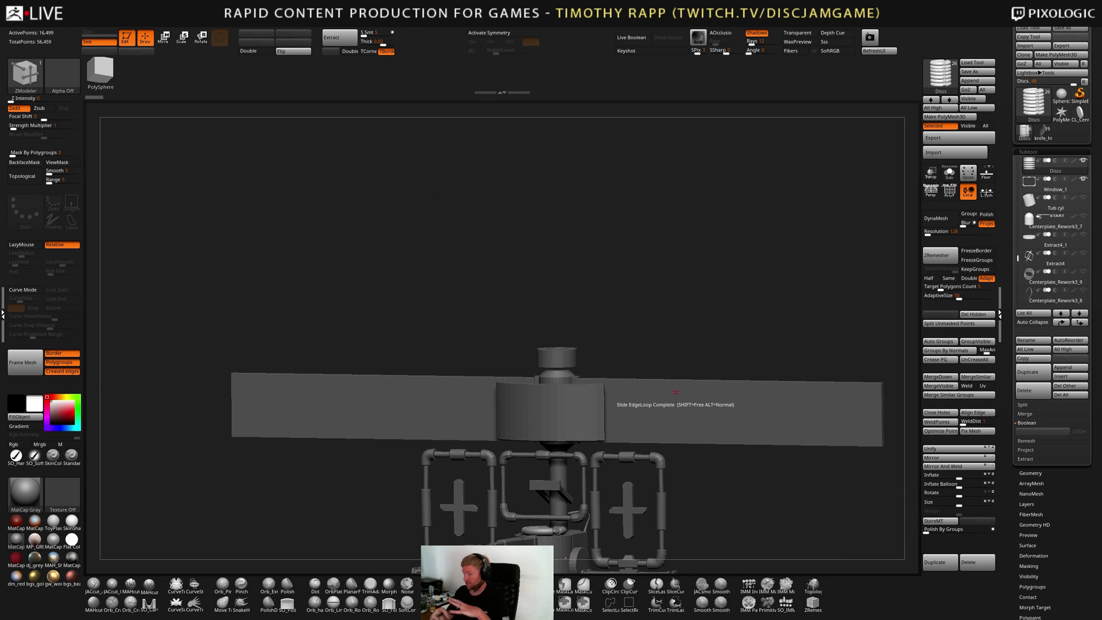
right_drag(676, 392, 577, 386)
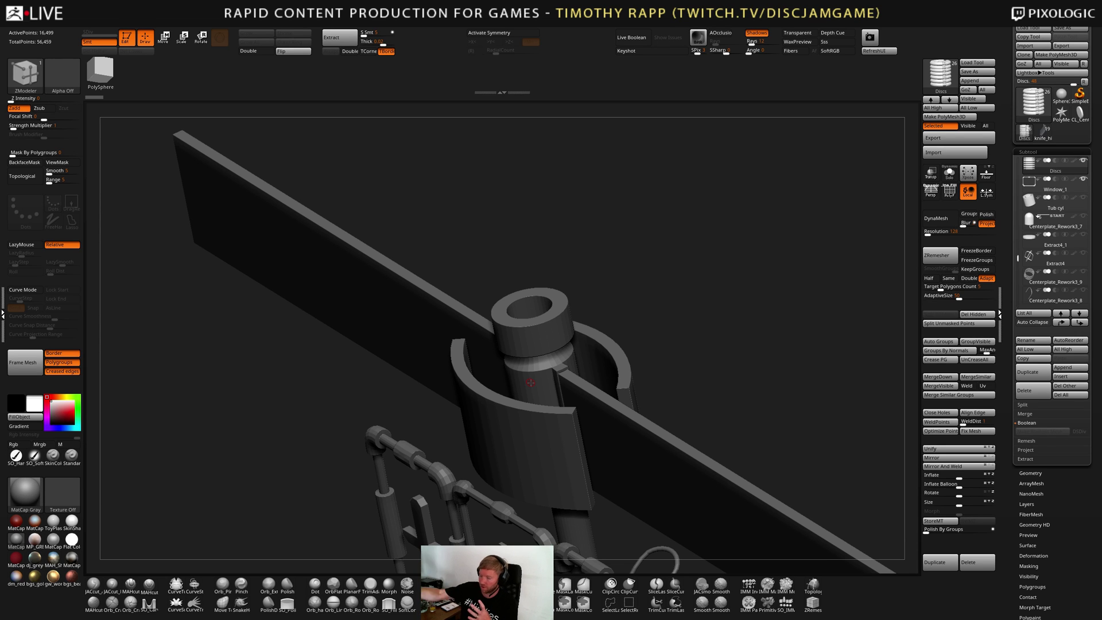
right_drag(530, 382, 592, 505)
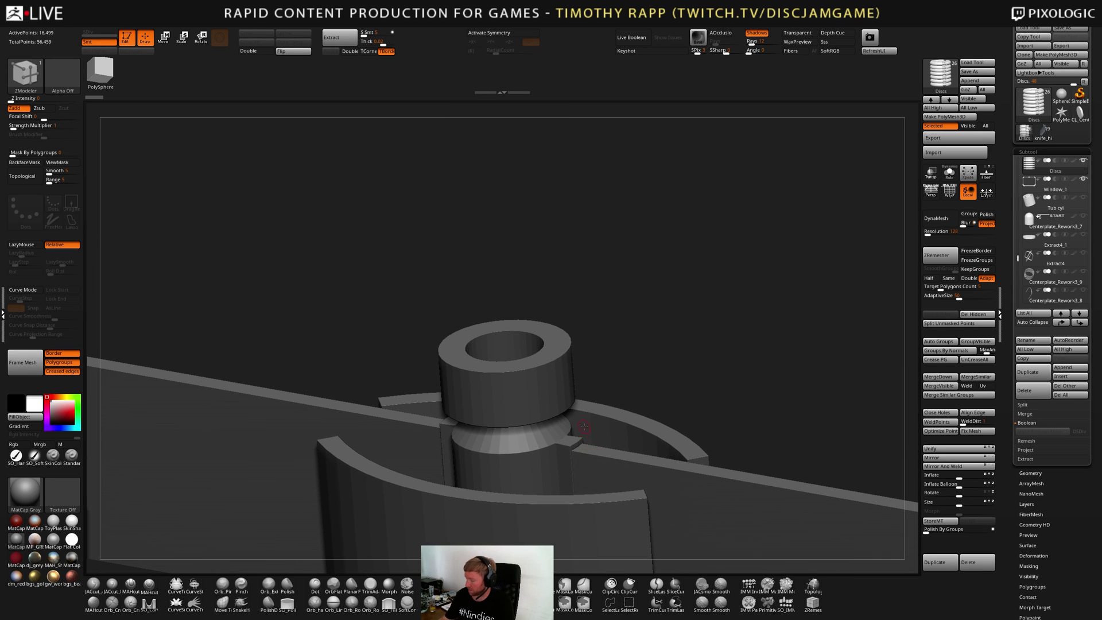
right_drag(584, 427, 594, 426)
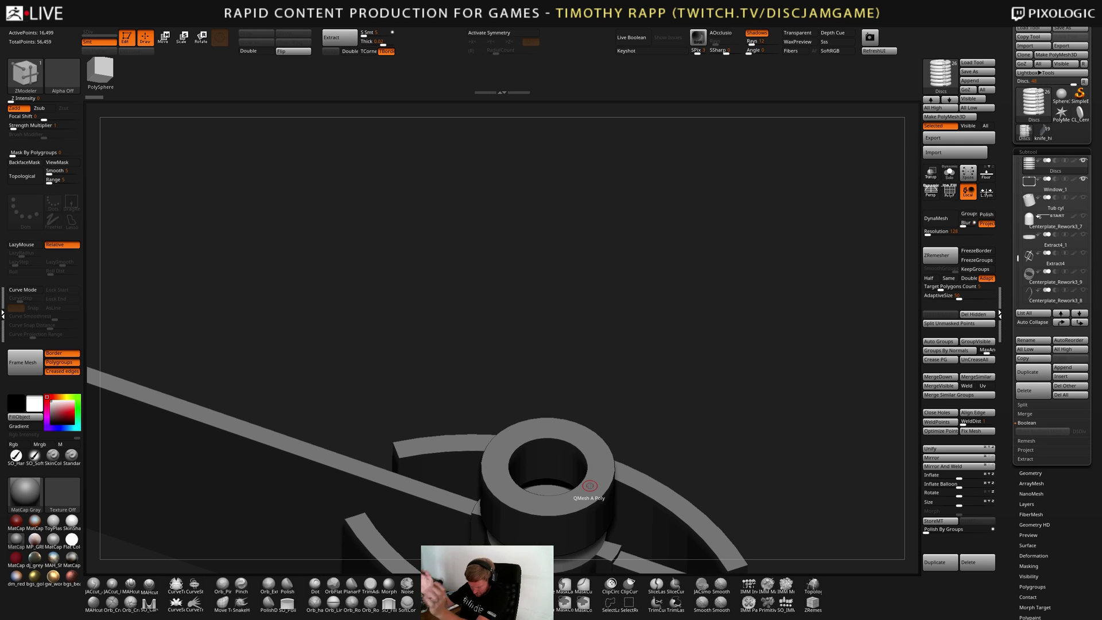
right_drag(590, 486, 763, 475)
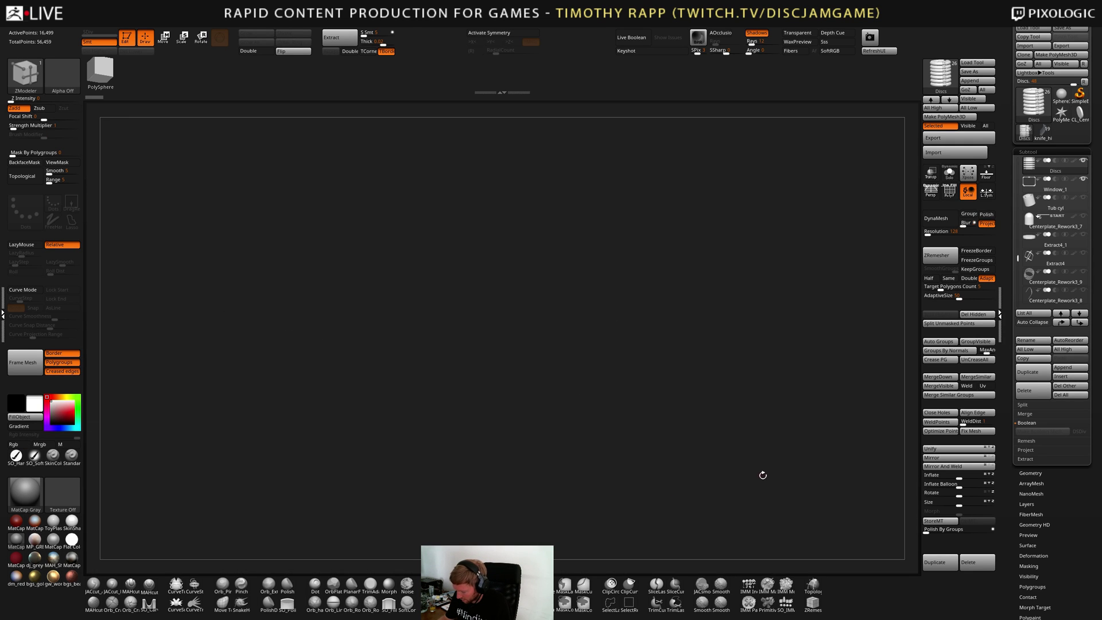
key(f)
key(f)
drag(708, 487, 804, 457)
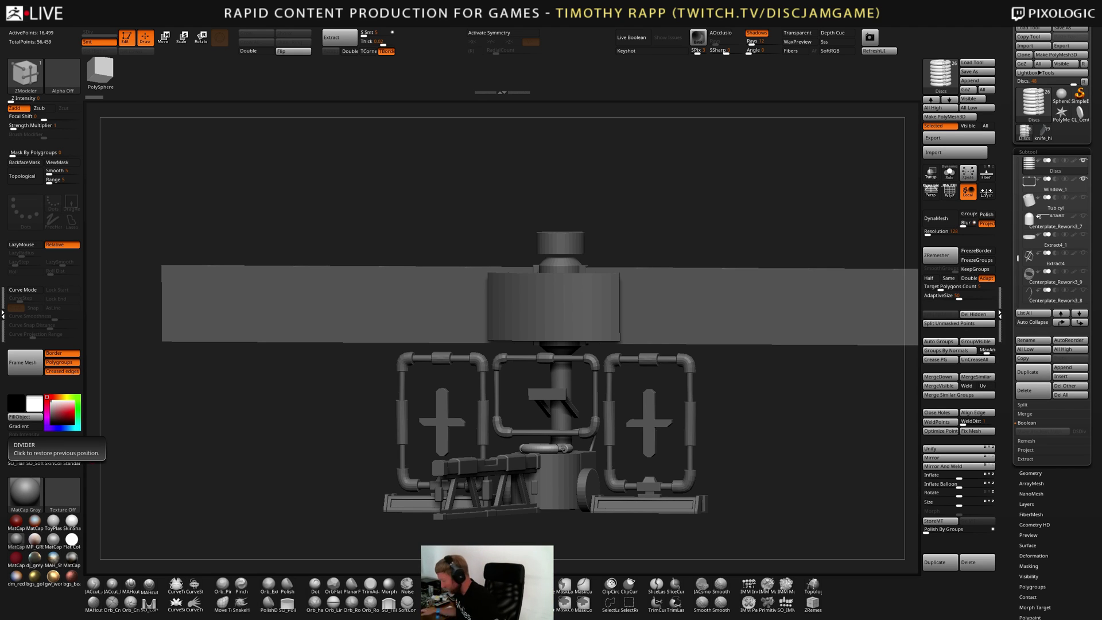
Make the curved shell around the upper column, Centerplate_Rework3_5, the active subtool
drag(667, 451, 654, 479)
mouse_move(654, 479)
right_down()
mouse_move(641, 469)
mouse_move(663, 446)
mouse_move(765, 459)
mouse_move(752, 501)
mouse_move(726, 433)
right_up()
alt+click(660, 468)
mouse_move(633, 501)
right_down()
mouse_move(722, 396)
mouse_move(757, 423)
mouse_move(760, 464)
mouse_move(640, 458)
mouse_move(666, 454)
mouse_move(757, 484)
mouse_move(700, 462)
mouse_move(738, 456)
mouse_move(759, 470)
mouse_move(784, 451)
mouse_move(798, 459)
mouse_move(758, 470)
mouse_move(818, 464)
mouse_move(647, 447)
mouse_move(661, 477)
mouse_move(691, 354)
mouse_move(757, 419)
right_up()
alt+click(727, 389)
alt+click(757, 484)
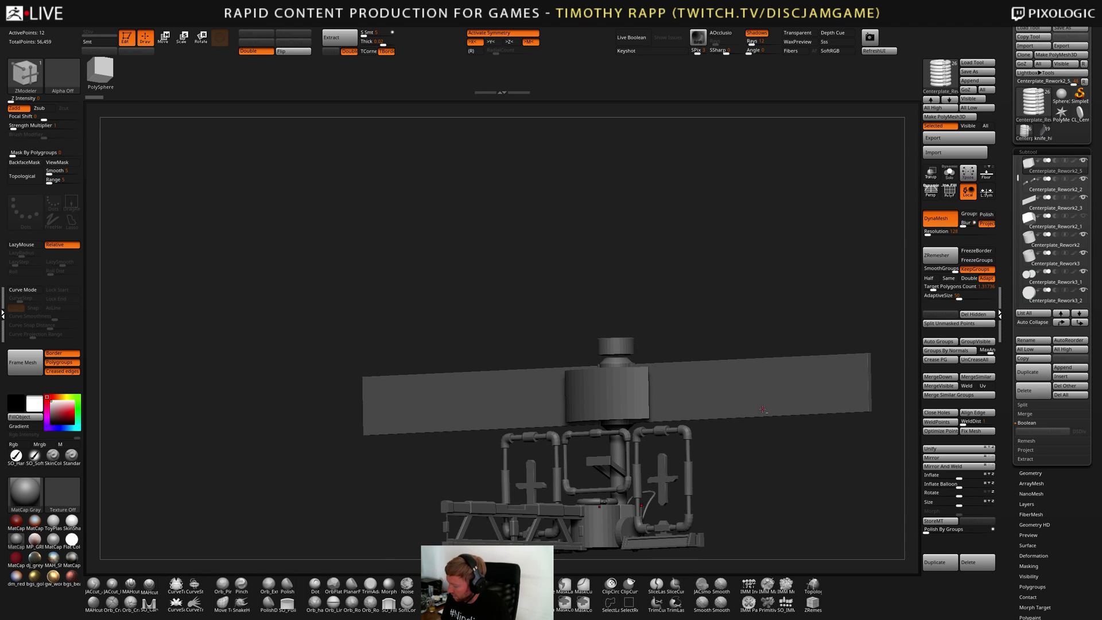
alt+click(791, 407)
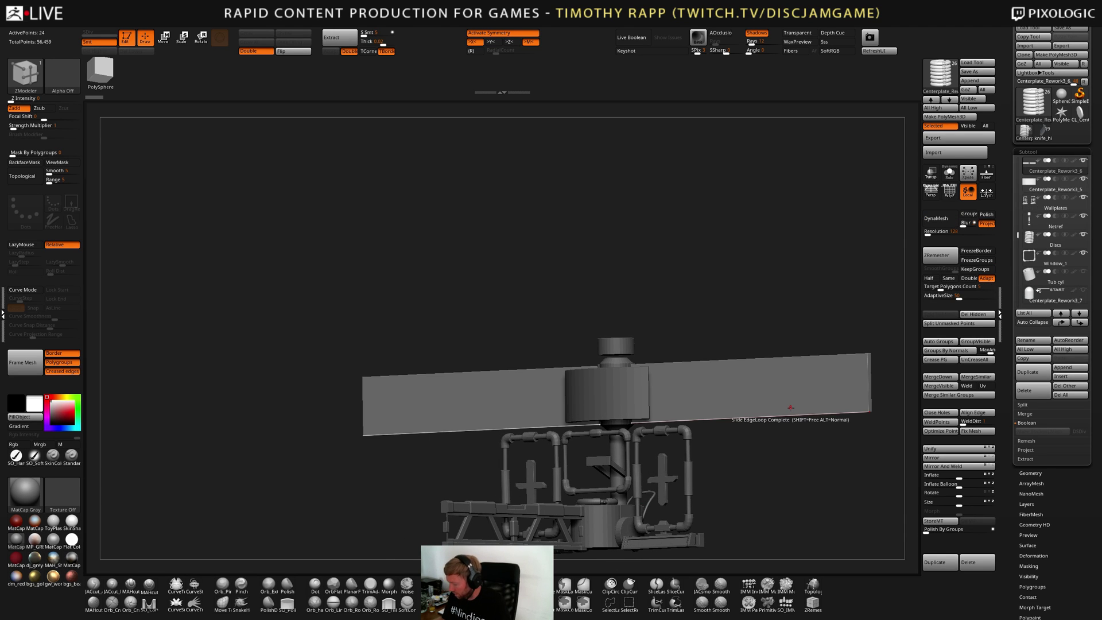
right_drag(791, 407, 731, 393)
alt+click(633, 396)
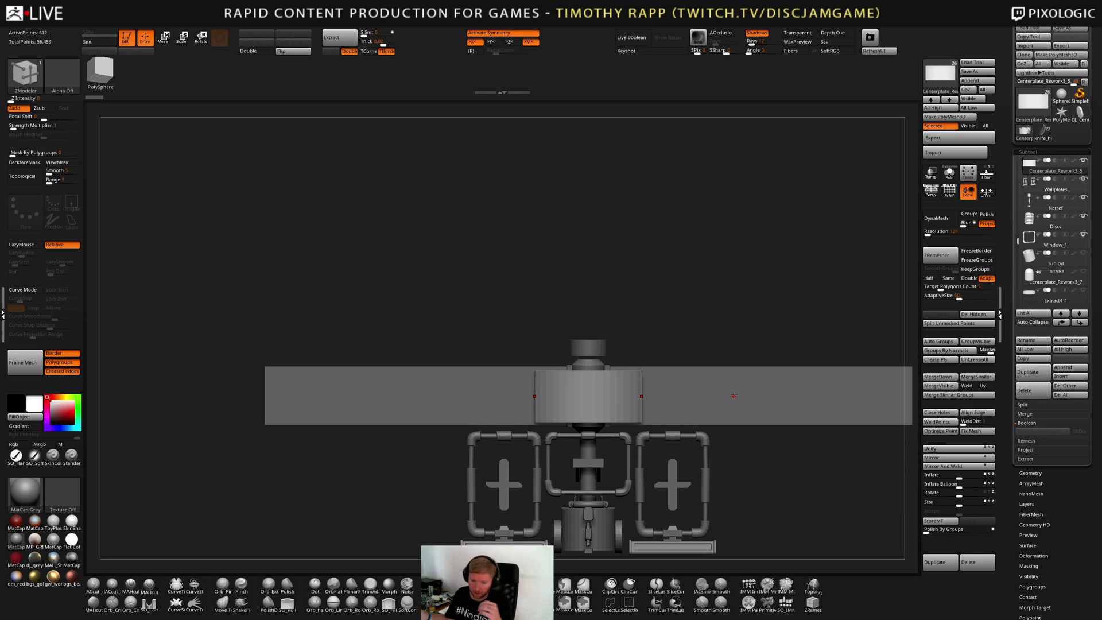
Examine the lower base around the discs and wheel, making Centerplate_Rework3_1 and Centerplate_Rework3_2 active in turn
right_drag(738, 443, 678, 420)
alt+click(511, 389)
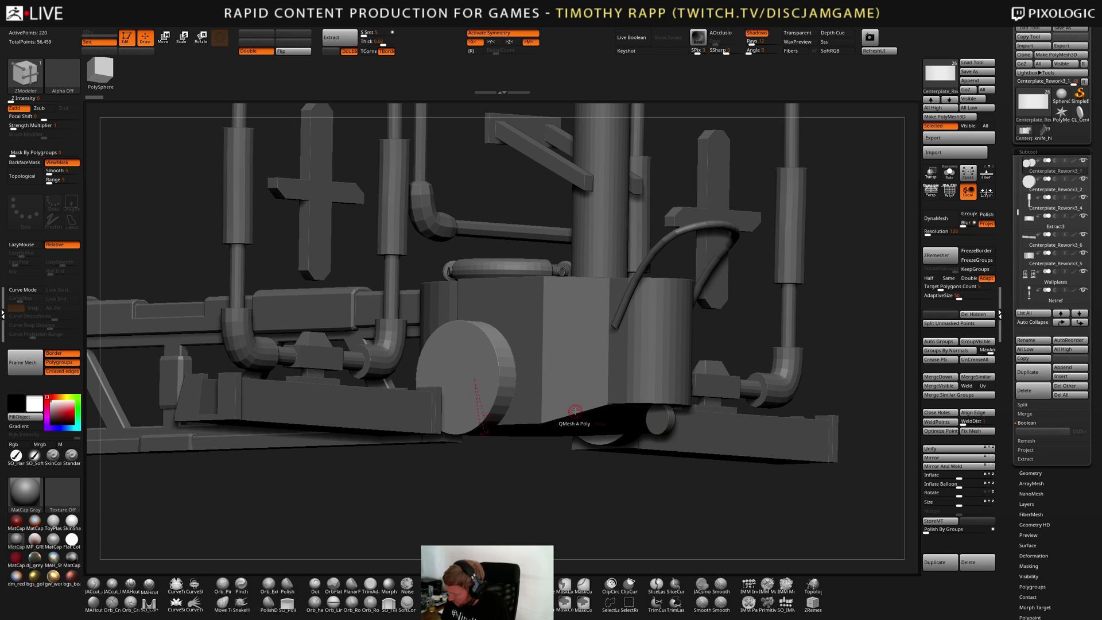
right_drag(575, 411, 620, 407)
alt+click(658, 422)
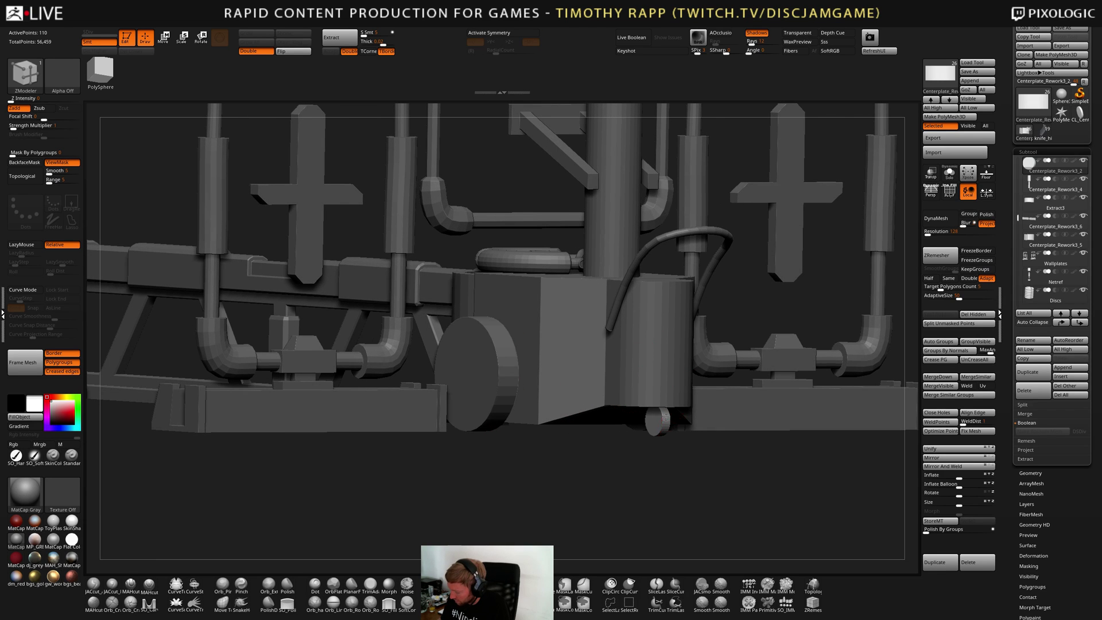
right_drag(725, 404, 692, 403)
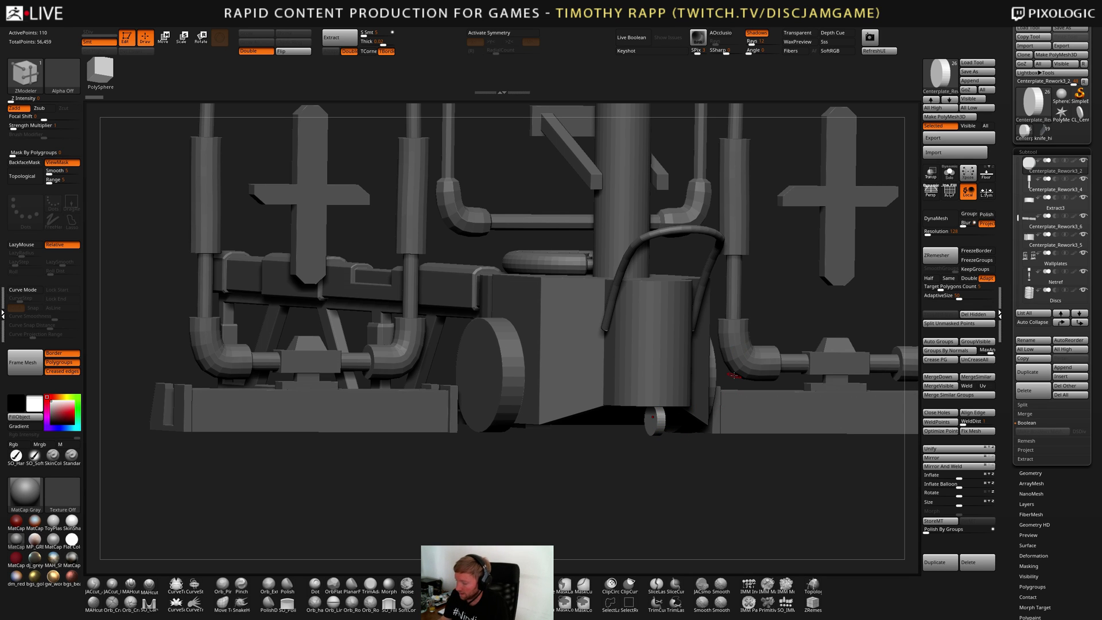
right_drag(734, 376, 738, 422)
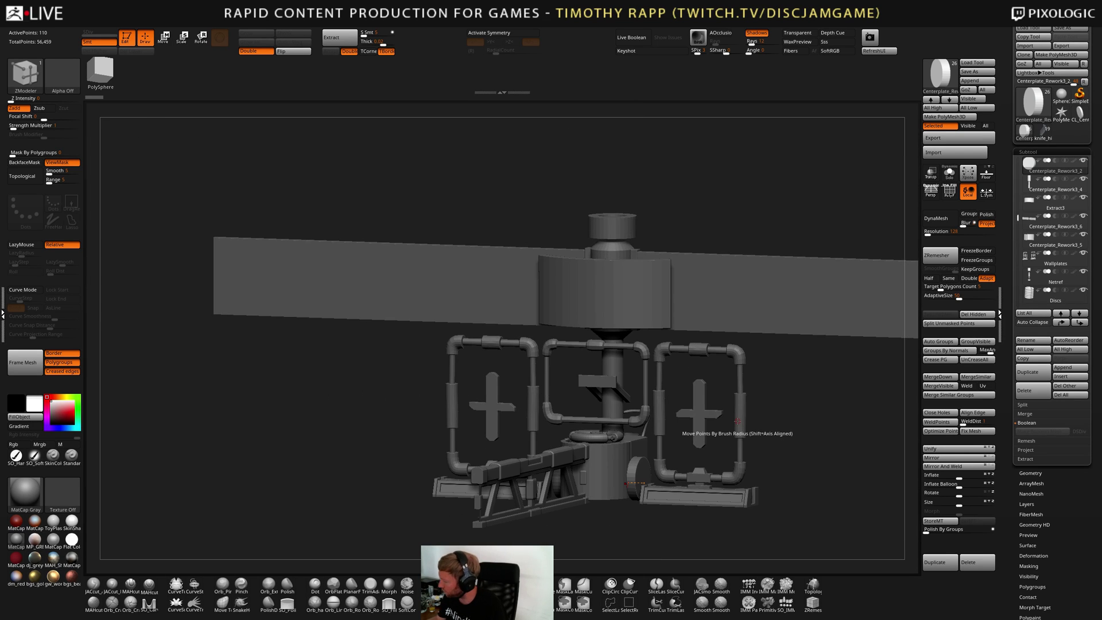
Review the whole model from a raised angle and save the current work
click(1031, 28)
drag(207, 5, 0, 53)
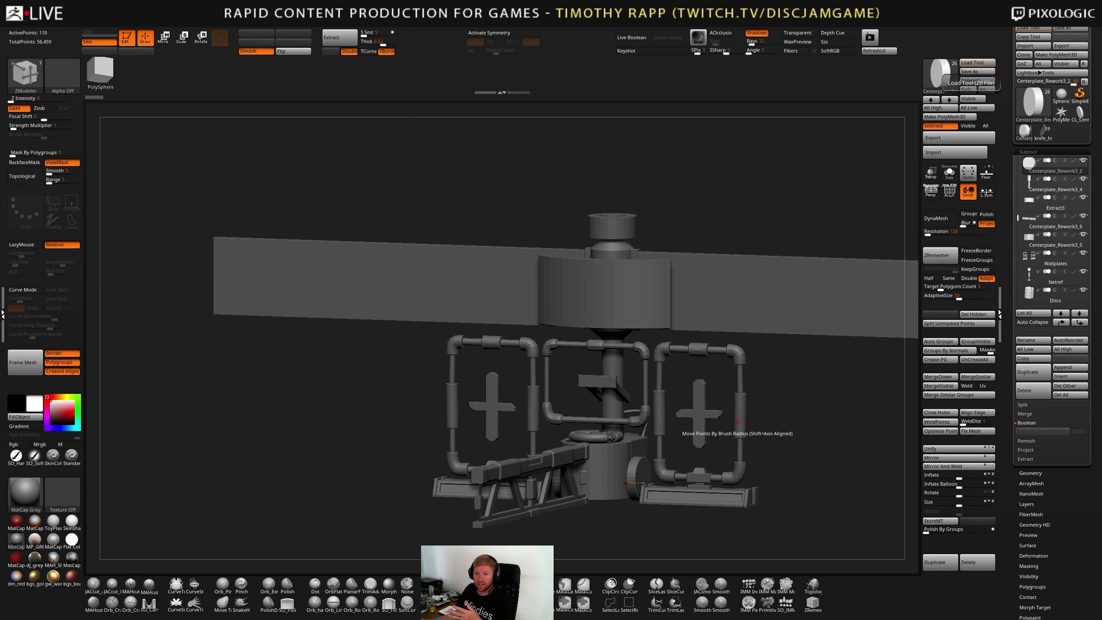
drag(293, 482, 700, 482)
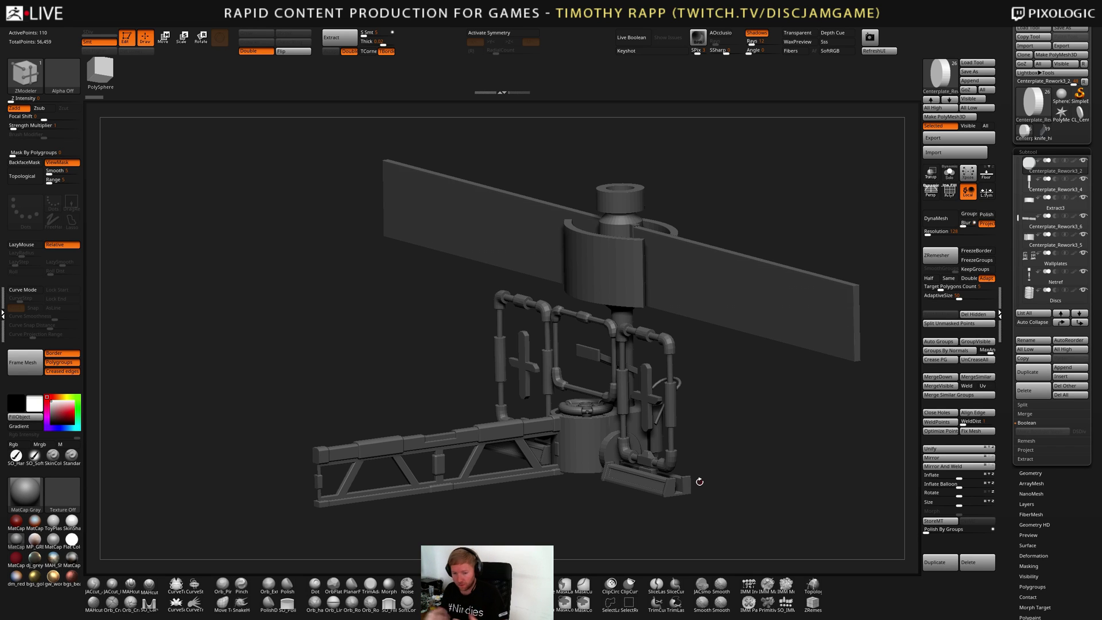
key(ctrl+s)
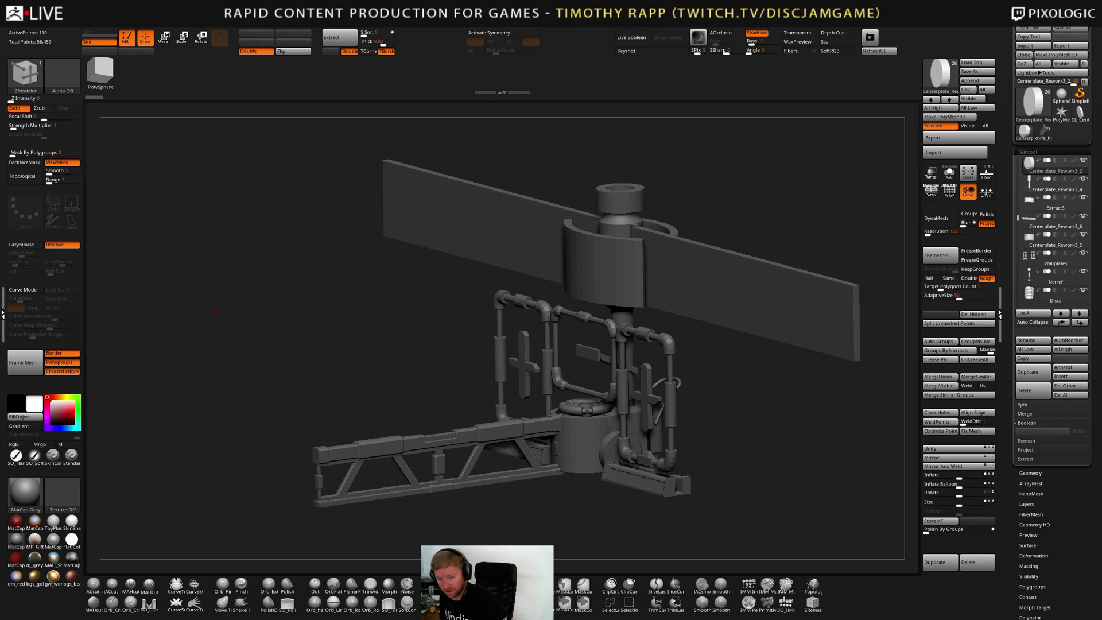
Show the polyframe on the curved hose, Recovered_Tool, and regroup its polygons by normals
drag(216, 312, 657, 447)
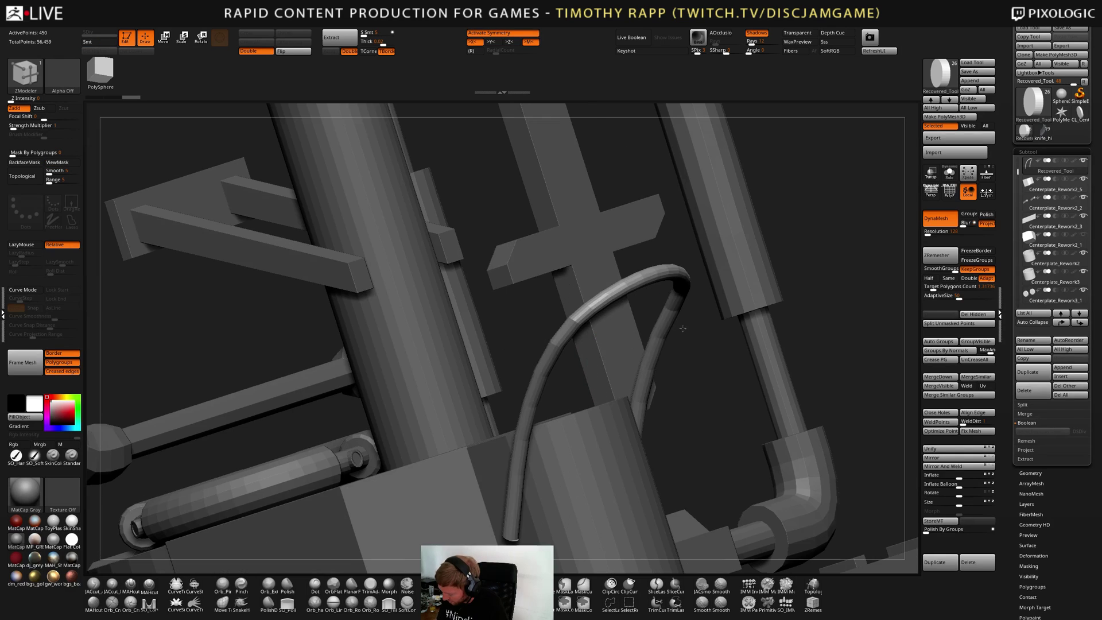
key(shift+f)
drag(551, 408, 493, 396)
key(shift+c)
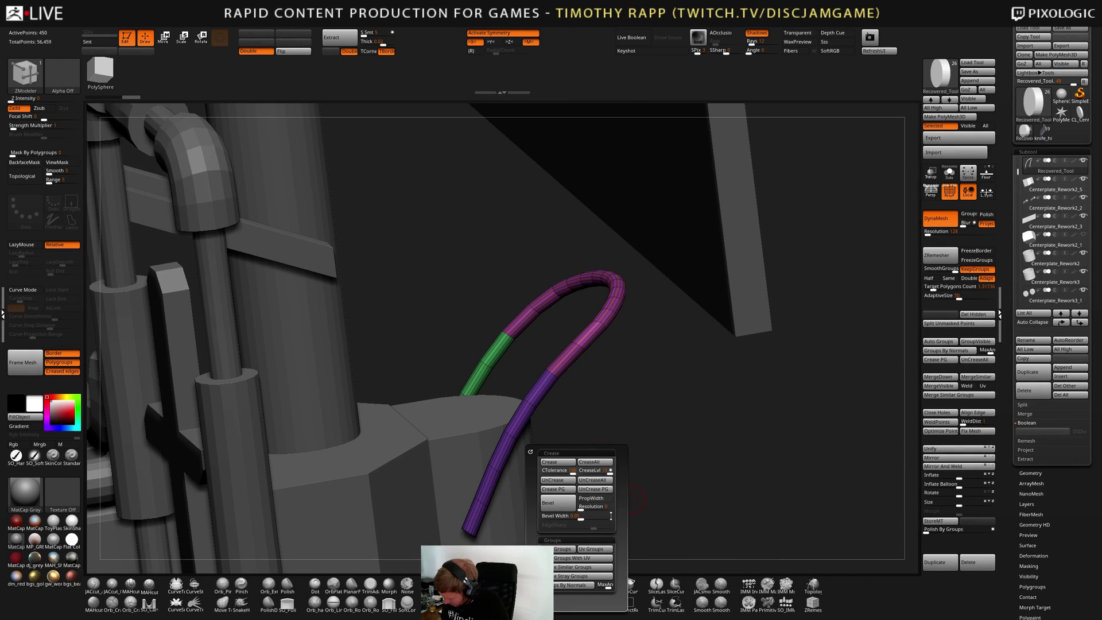
click(573, 587)
mouse_move(574, 494)
mouse_down()
mouse_move(534, 460)
mouse_move(498, 466)
mouse_move(539, 438)
mouse_move(502, 457)
mouse_move(497, 448)
mouse_move(467, 486)
mouse_move(824, 421)
mouse_move(722, 424)
mouse_move(781, 419)
mouse_move(746, 453)
mouse_move(709, 454)
mouse_move(718, 447)
mouse_move(756, 481)
mouse_move(684, 520)
mouse_move(646, 457)
mouse_up()
key(space)
click(553, 406)
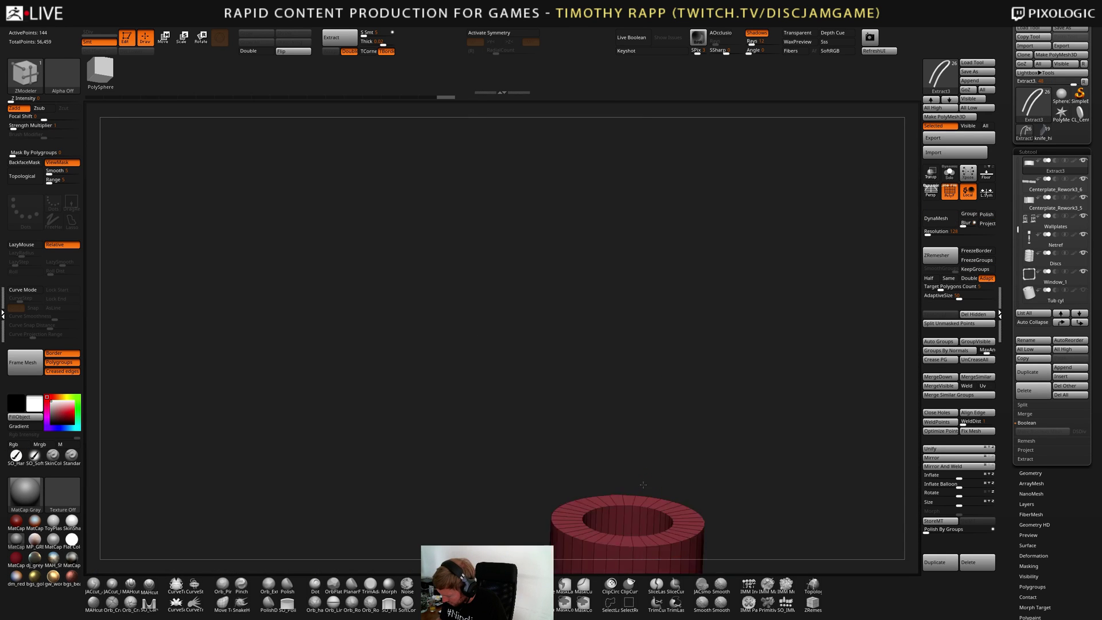
Assign polygroups by normals to the top ring Extract3 and turn off the polyframe
drag(660, 454, 685, 453)
right_drag(684, 453, 657, 440)
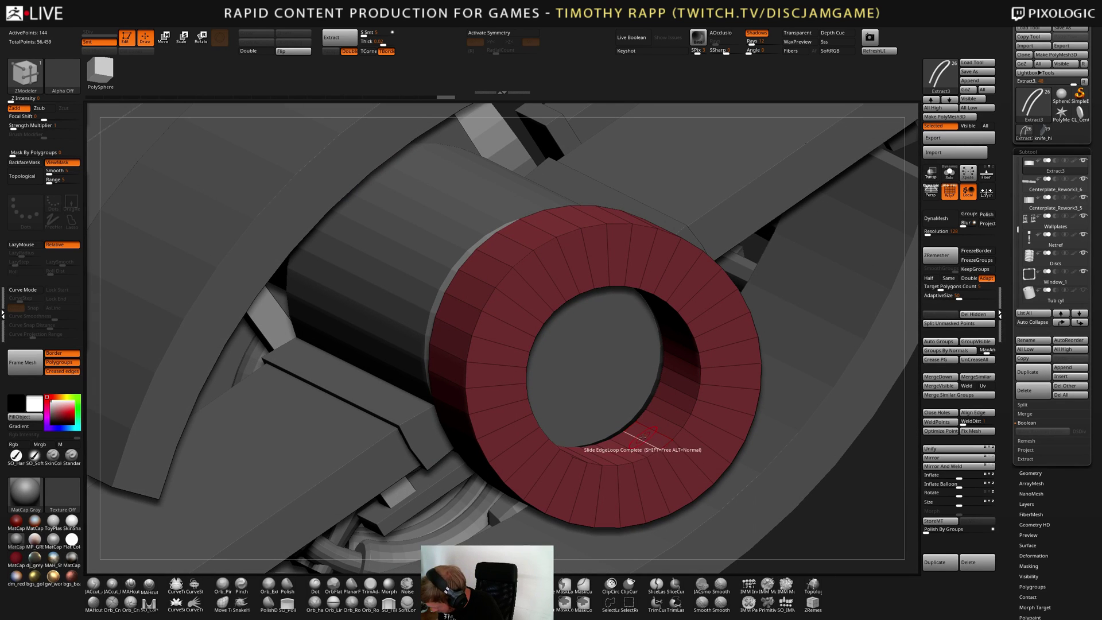
key(ctrl+c)
click(635, 571)
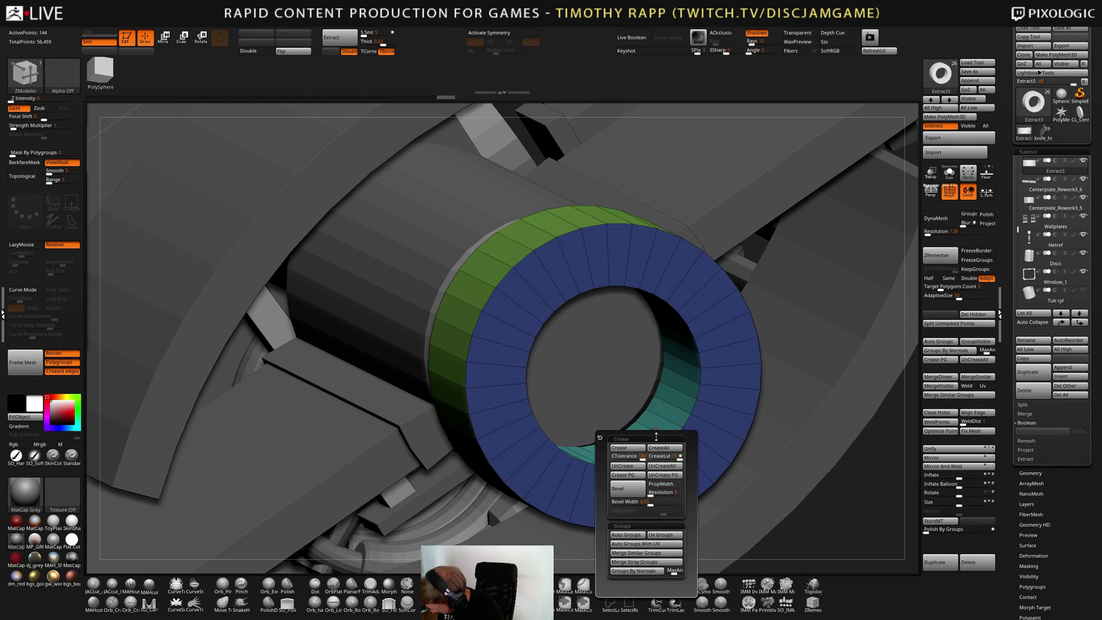
right_drag(658, 437, 757, 449)
key(shift+f)
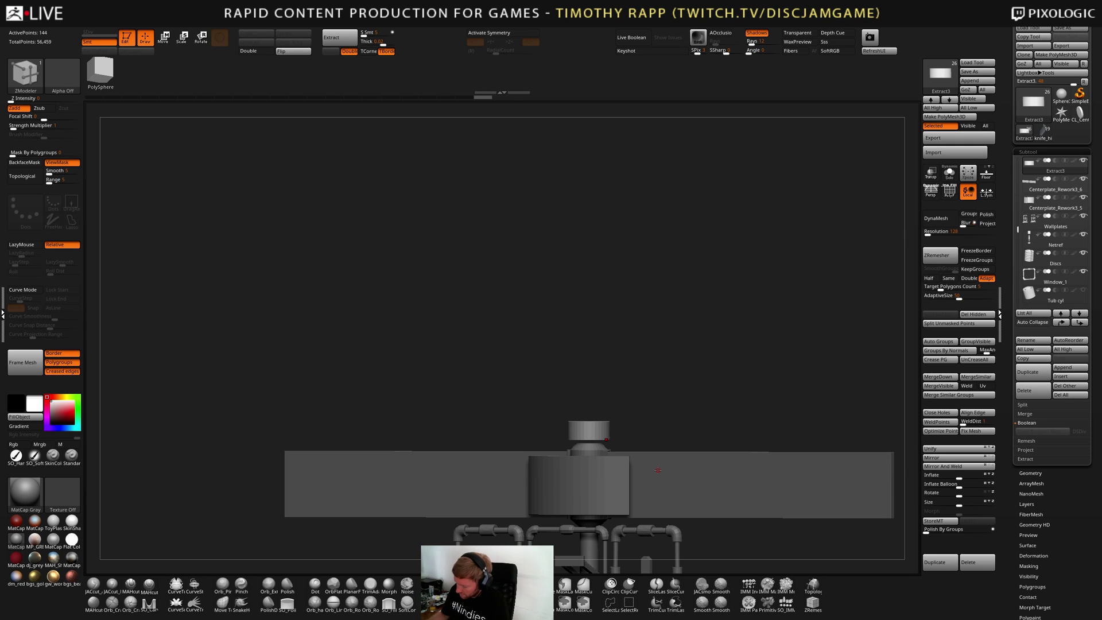
Scale the top ring Extract3 down slightly and flatten it along its vertical axis
right_drag(658, 470, 591, 383)
key(w)
drag(538, 451, 531, 449)
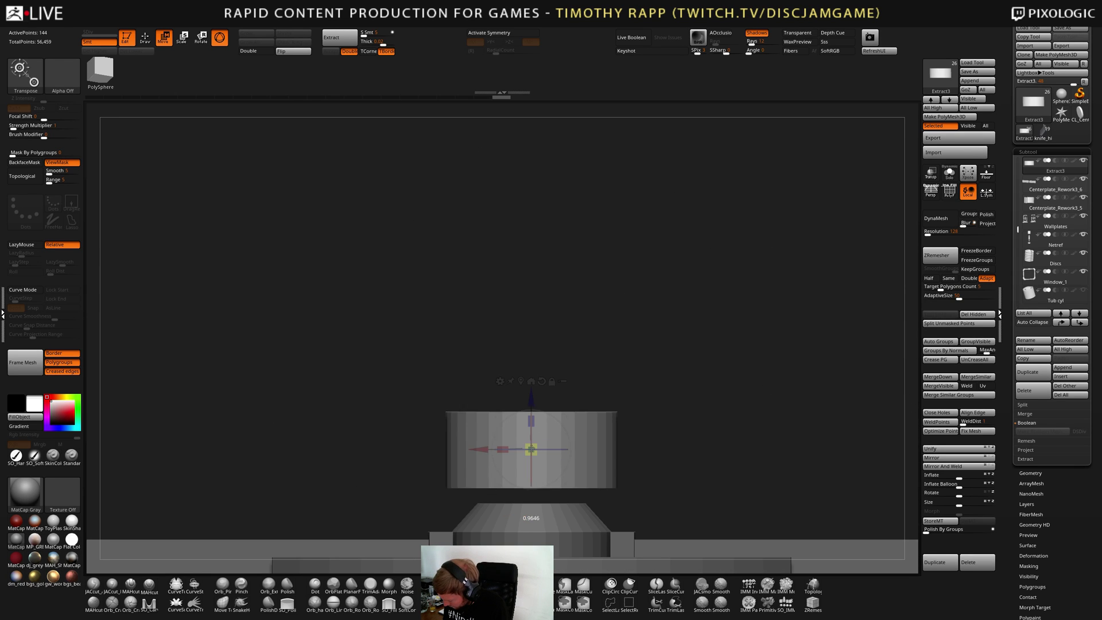
right_drag(683, 427, 561, 411)
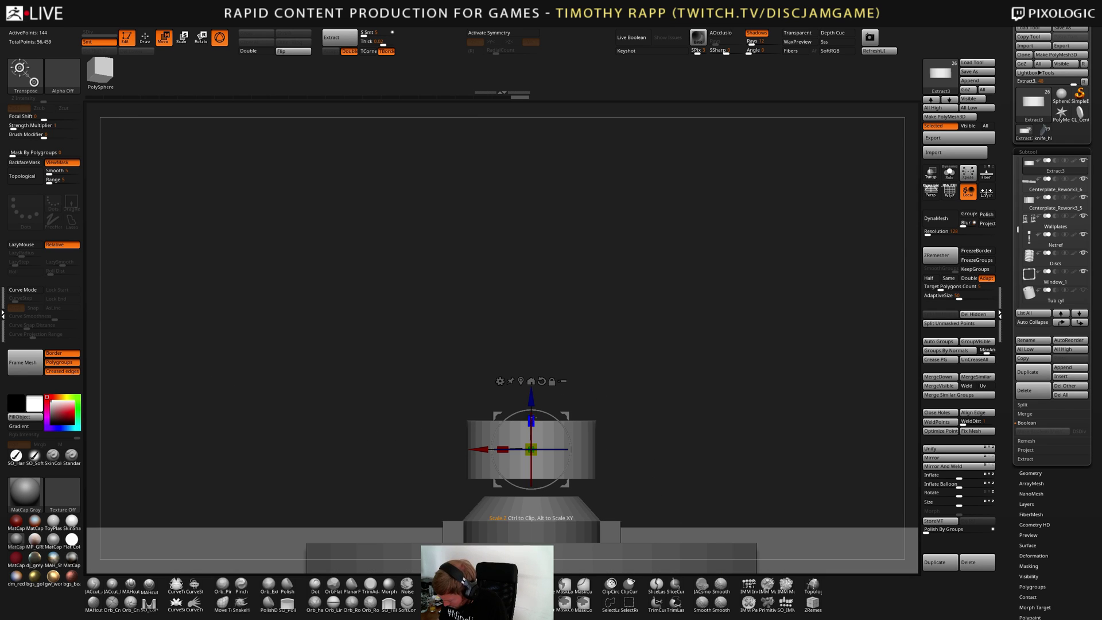
drag(539, 431, 539, 431)
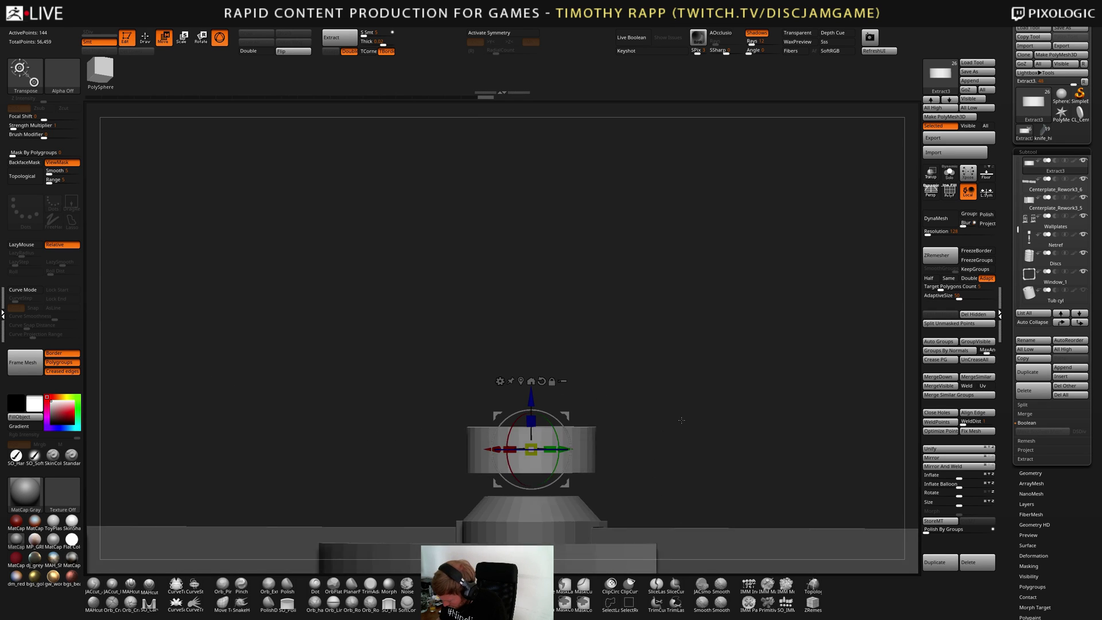
right_drag(681, 419, 811, 420)
Return to the ZModeler brush and show the polyframe on the top ring
mouse_move(665, 434)
shift+right_down()
mouse_move(679, 424)
mouse_move(649, 446)
mouse_move(643, 436)
mouse_move(626, 479)
mouse_move(619, 462)
mouse_move(580, 492)
shift+right_up()
key(b)
key(z)
key(m)
key(shift+f)
alt+right_drag(580, 492, 602, 438)
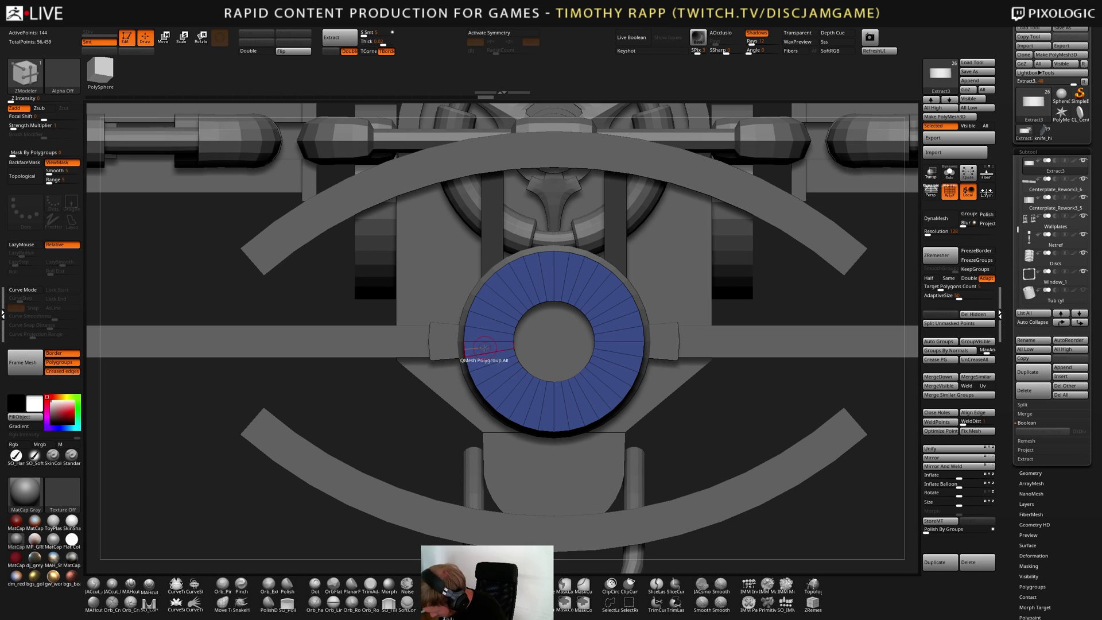
mouse_move(492, 361)
mouse_down()
mouse_move(486, 351)
mouse_move(503, 395)
mouse_move(540, 413)
mouse_up()
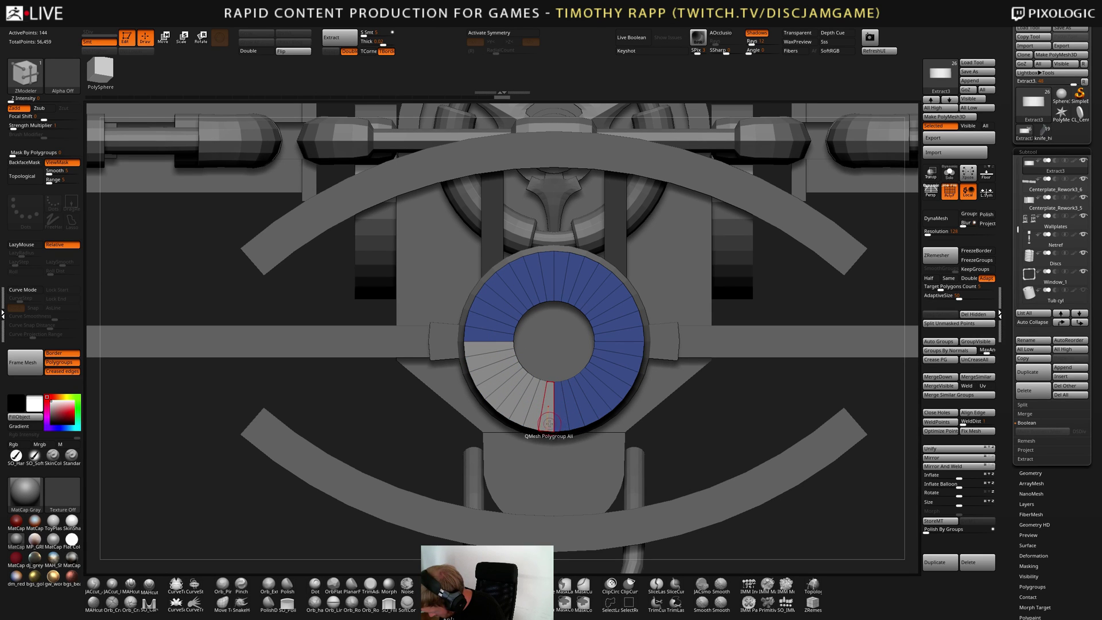
right_drag(549, 423, 548, 411)
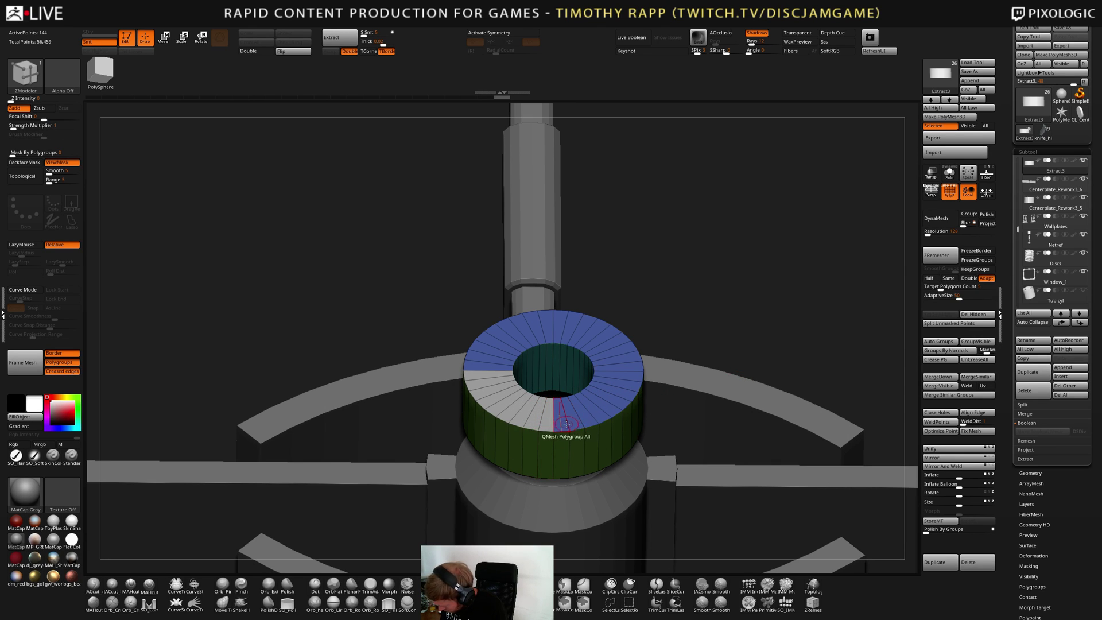
shift+right_drag(565, 423, 566, 419)
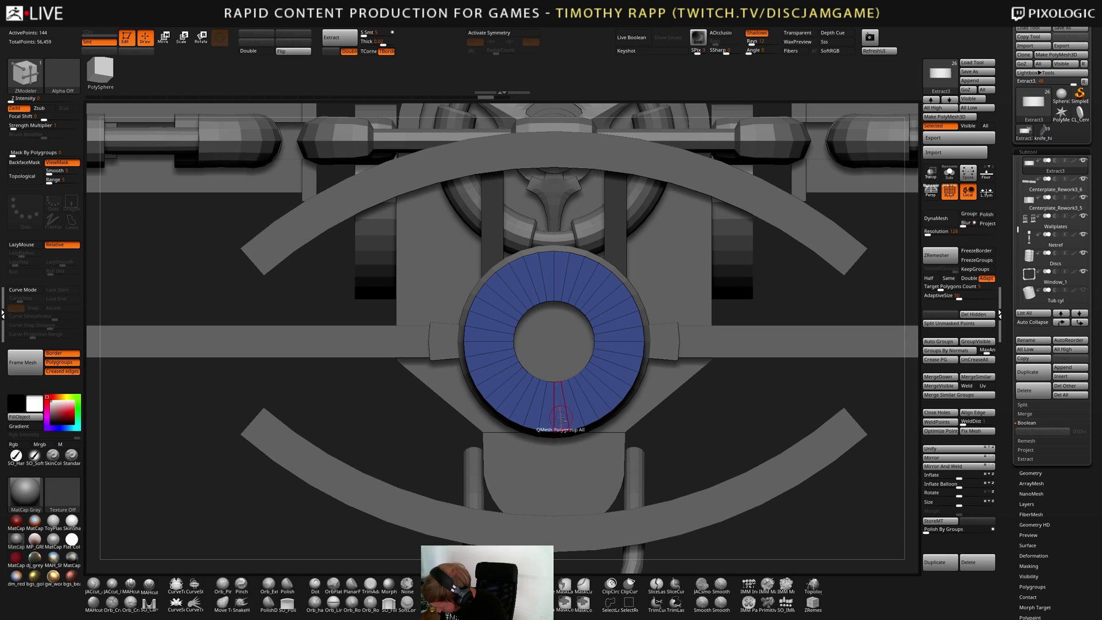
Mark three quarters of the ring's faces and delete them, leaving a single quarter segment
mouse_move(561, 417)
mouse_down()
mouse_move(630, 368)
mouse_move(617, 290)
mouse_move(512, 292)
mouse_move(489, 324)
mouse_up()
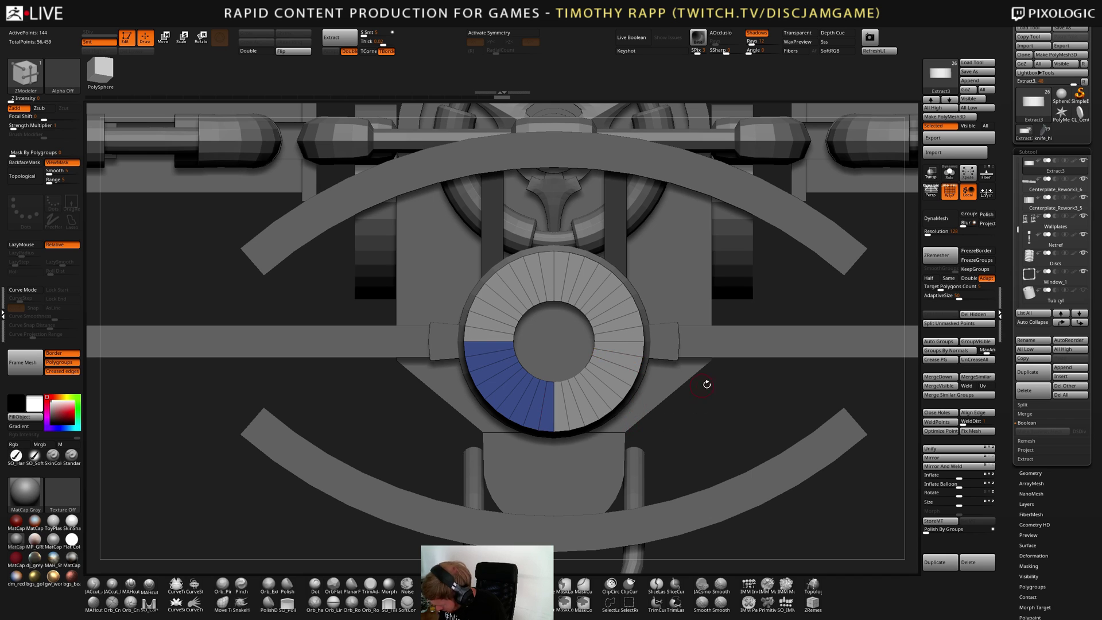
right_drag(745, 458, 690, 408)
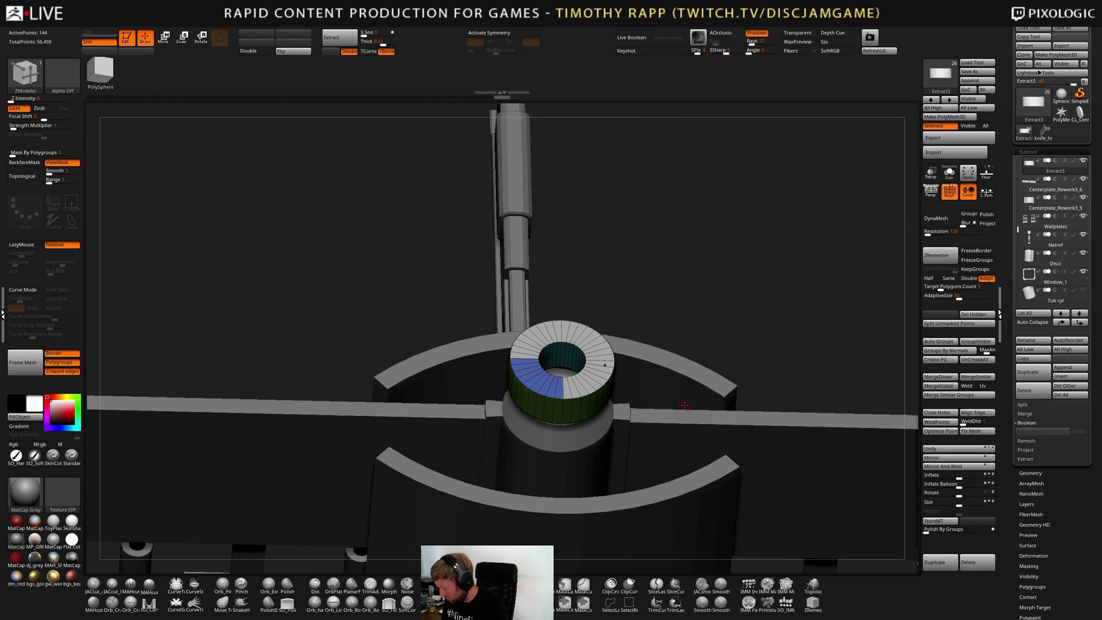
alt+right_drag(582, 404, 626, 417)
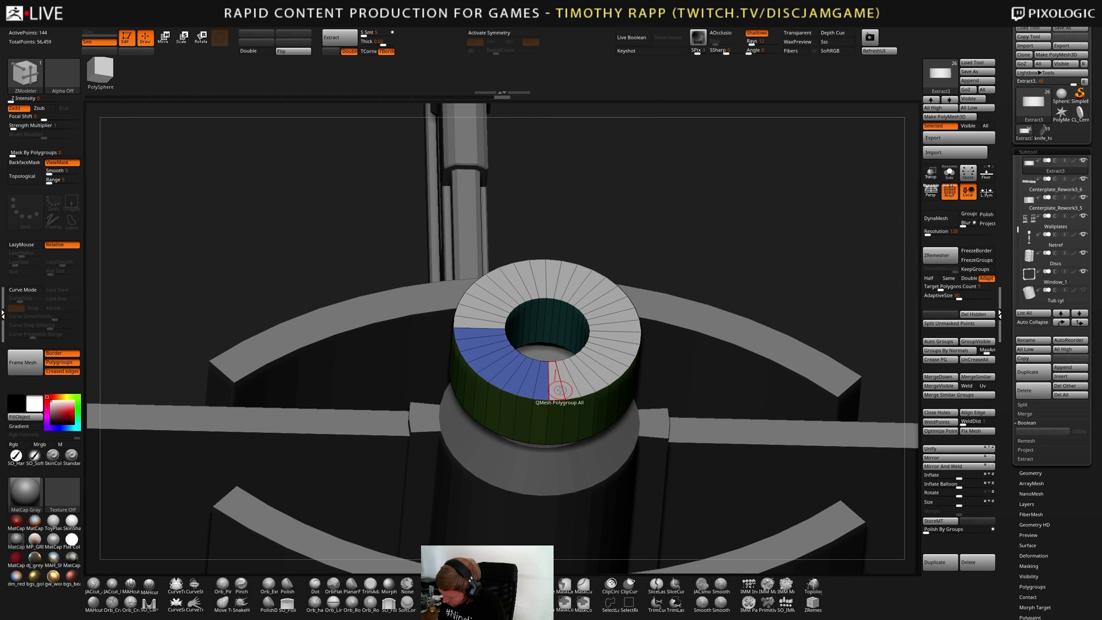
drag(560, 391, 560, 441)
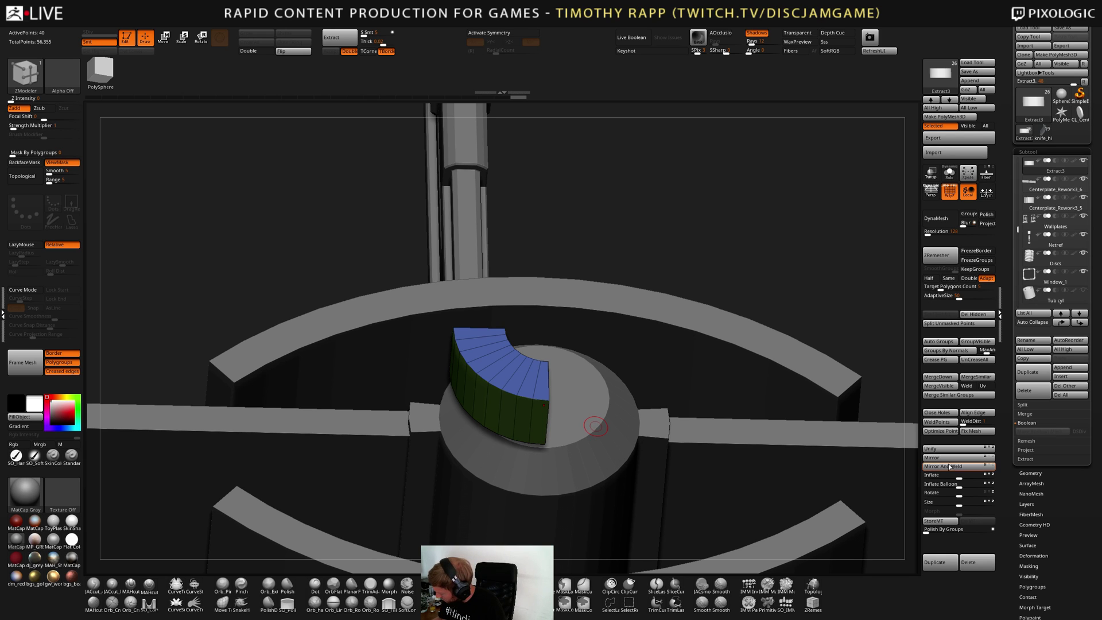
Duplicate the quarter segment as a new subtool and undo the deletion and marking on the original ring Extract3
click(941, 562)
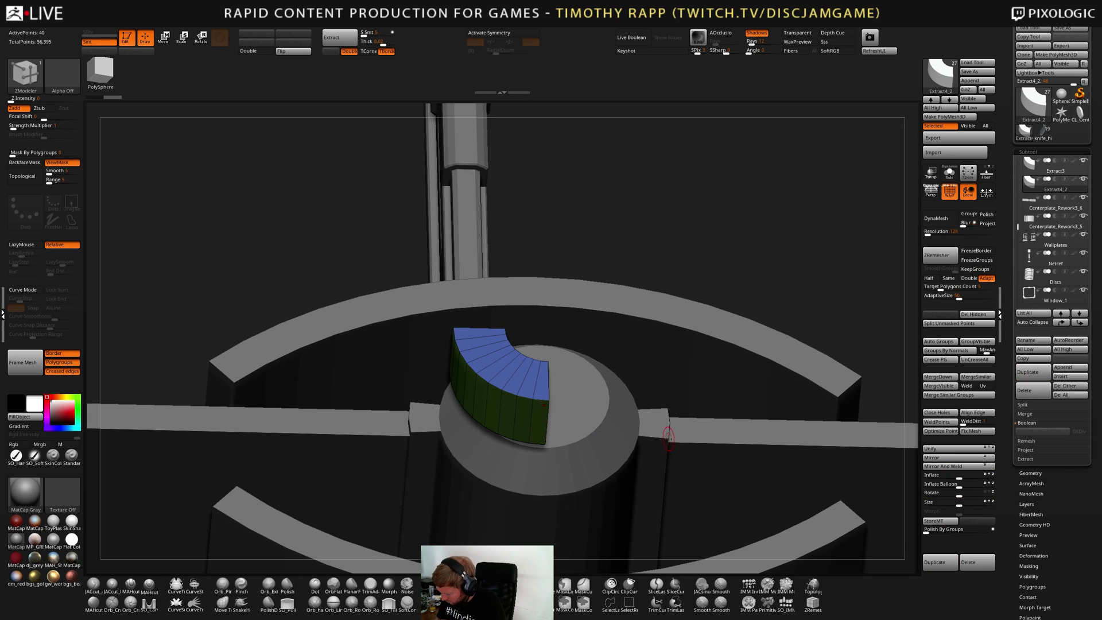
key(Up)
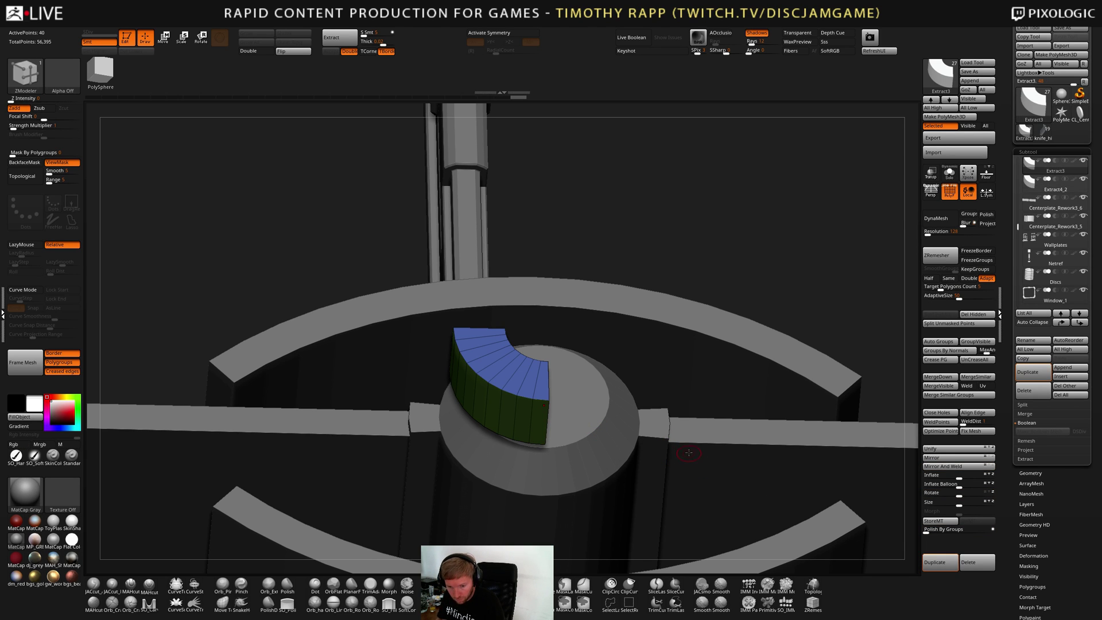
key(ctrl+z)
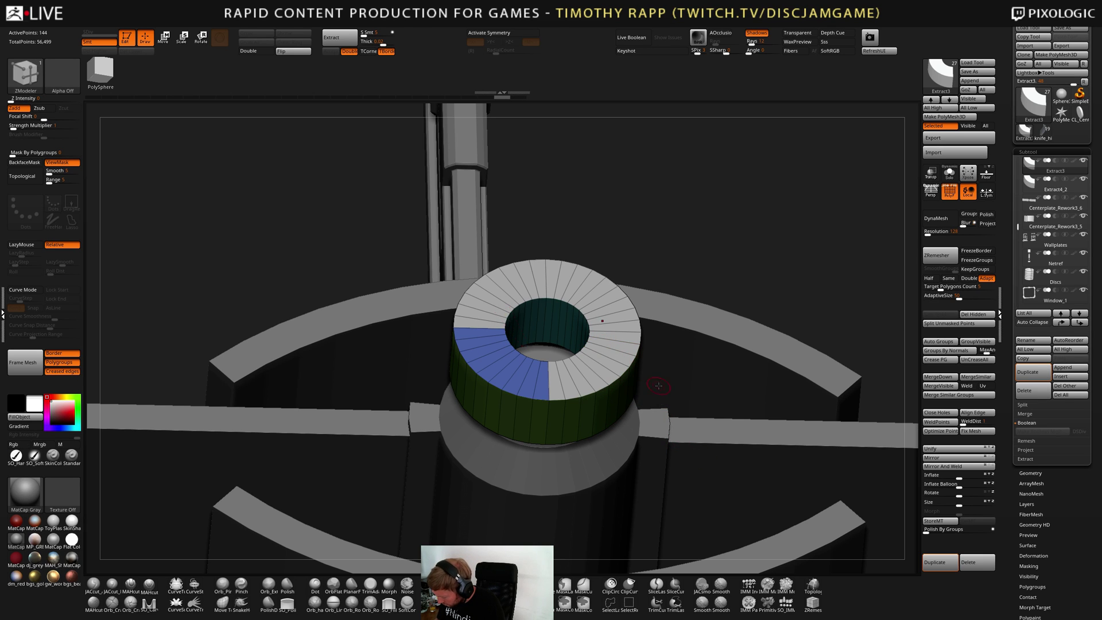
key(ctrl+z)
drag(660, 381, 622, 439)
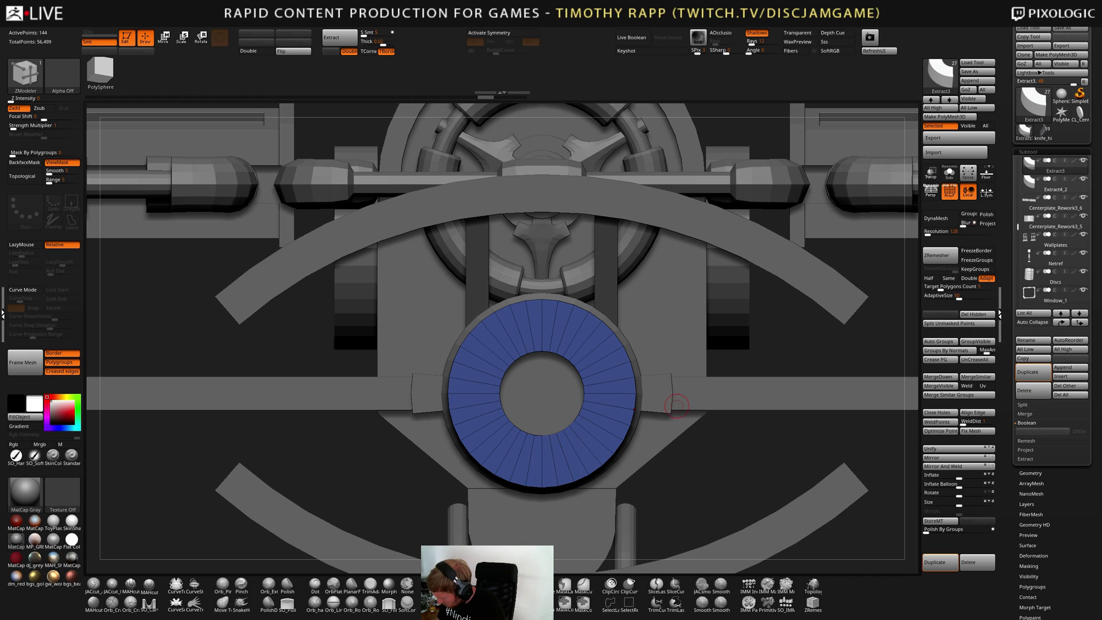
key(ctrl+shift+z)
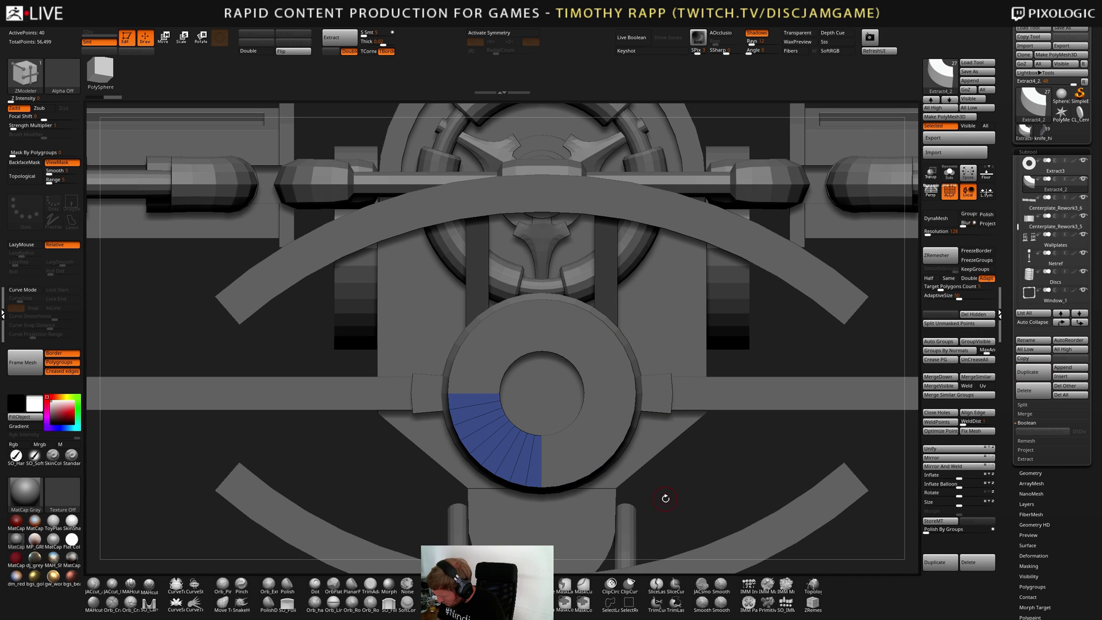
Hide the full ring Extract3 and try to rotate the quarter segment about the ring's centre
drag(720, 448, 677, 426)
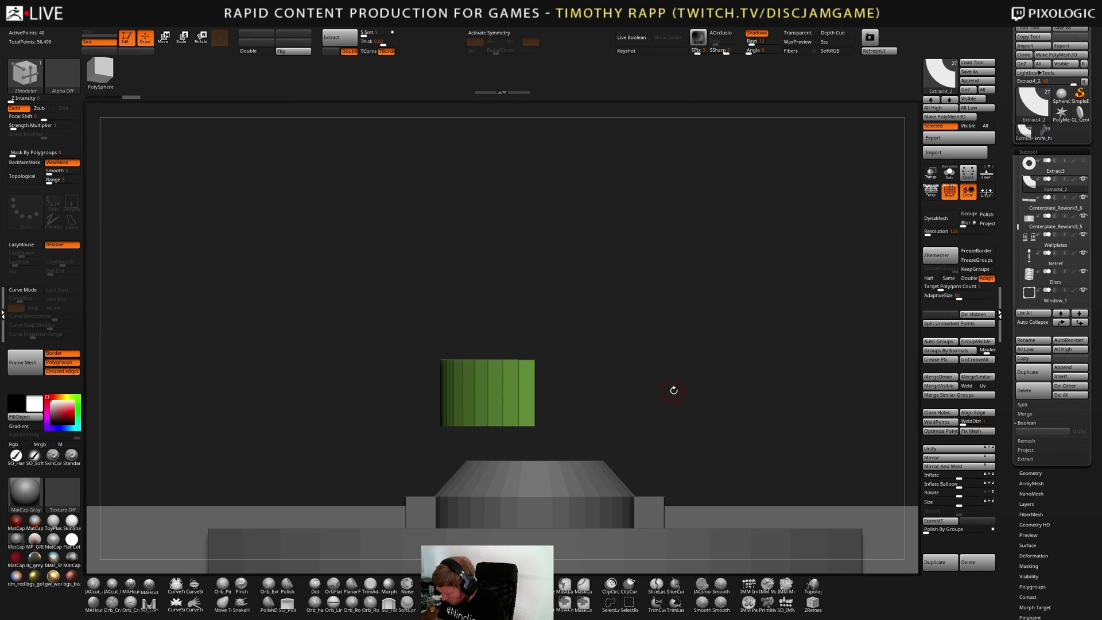
drag(660, 376, 651, 419)
key(w)
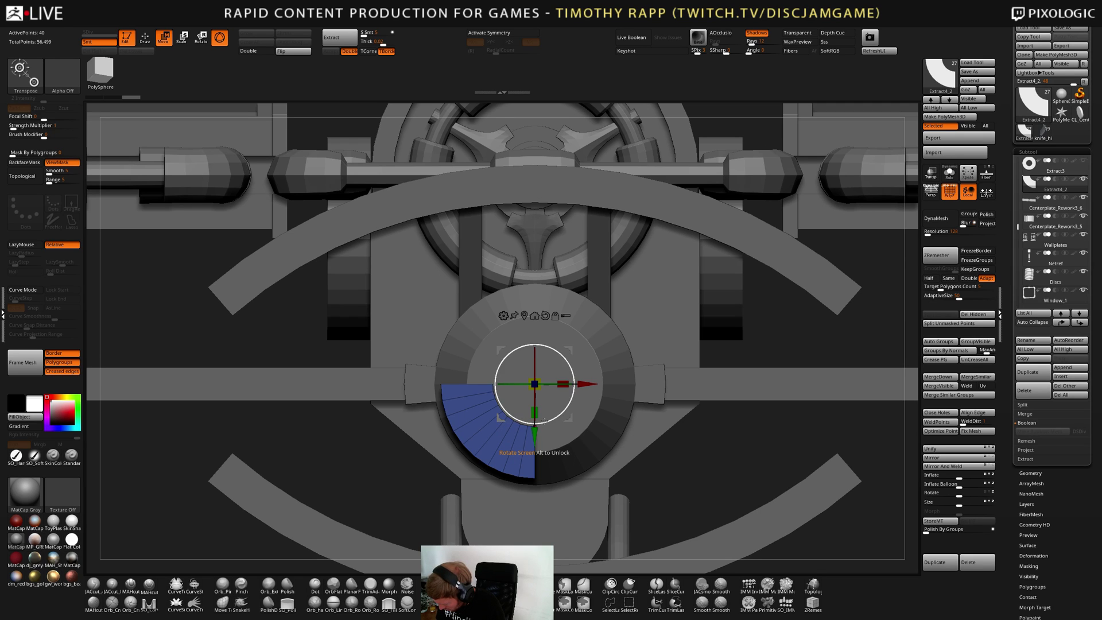
mouse_move(501, 418)
mouse_down()
mouse_move(464, 463)
mouse_move(500, 417)
mouse_up()
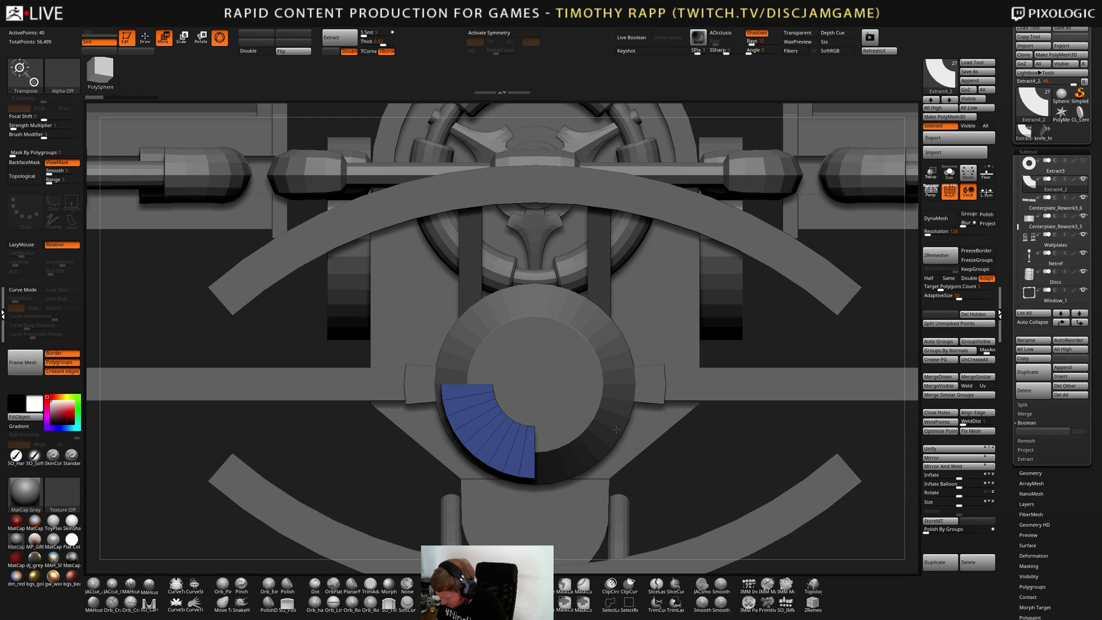
drag(534, 442, 625, 455)
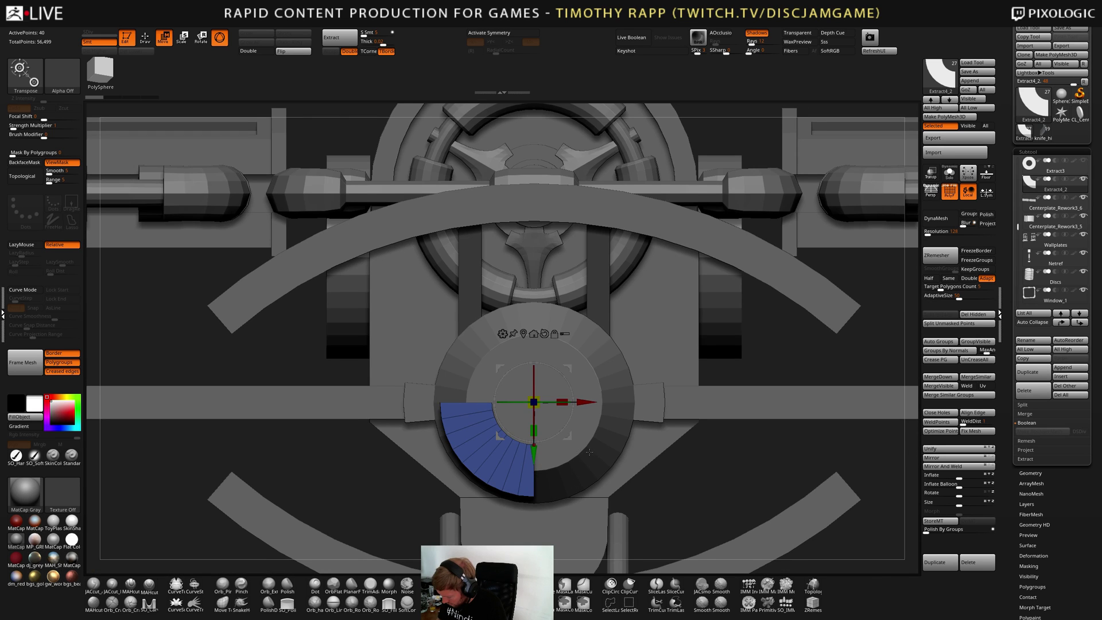
drag(538, 492, 554, 464)
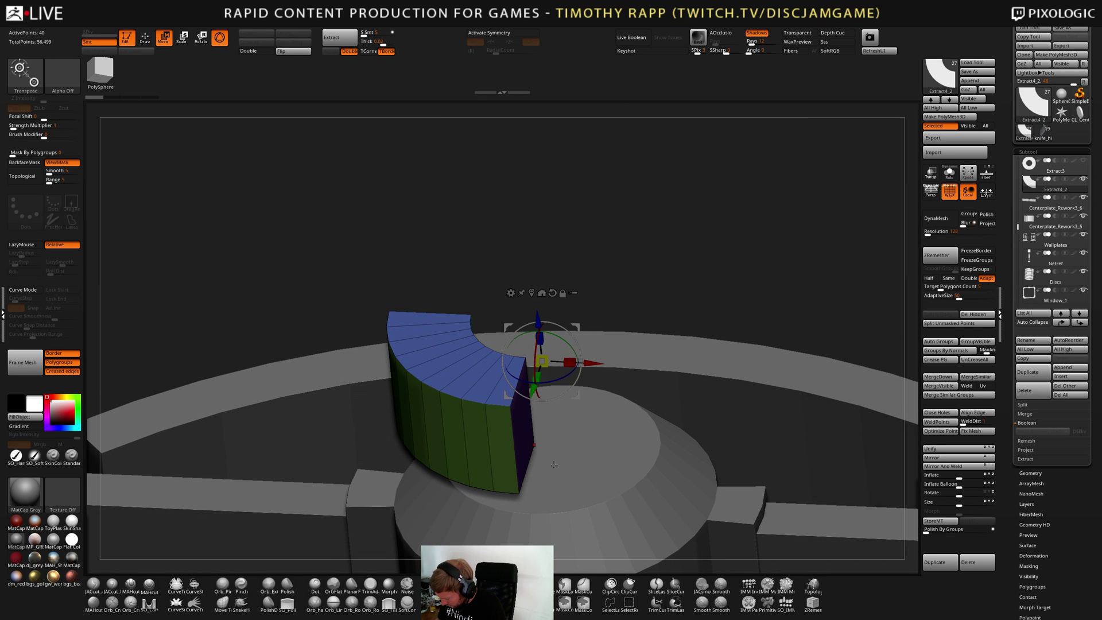
key(q)
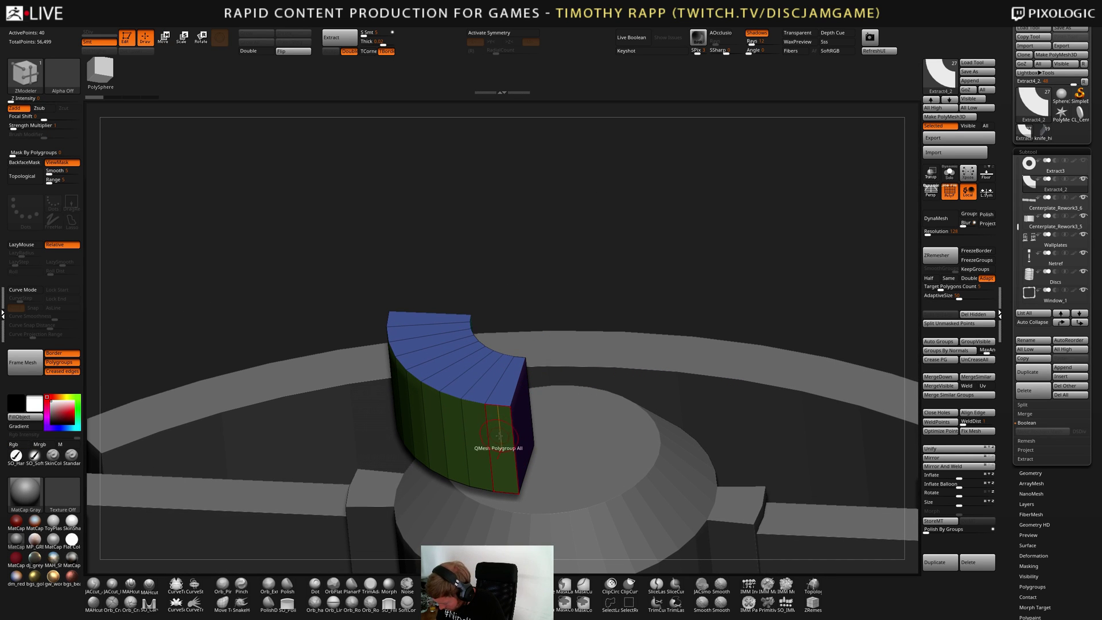
Offset the quarter segment diagonally away from the ring's centre by about 0.05
shift+right_drag(505, 436, 509, 465)
key(w)
alt+right_drag(529, 383, 527, 436)
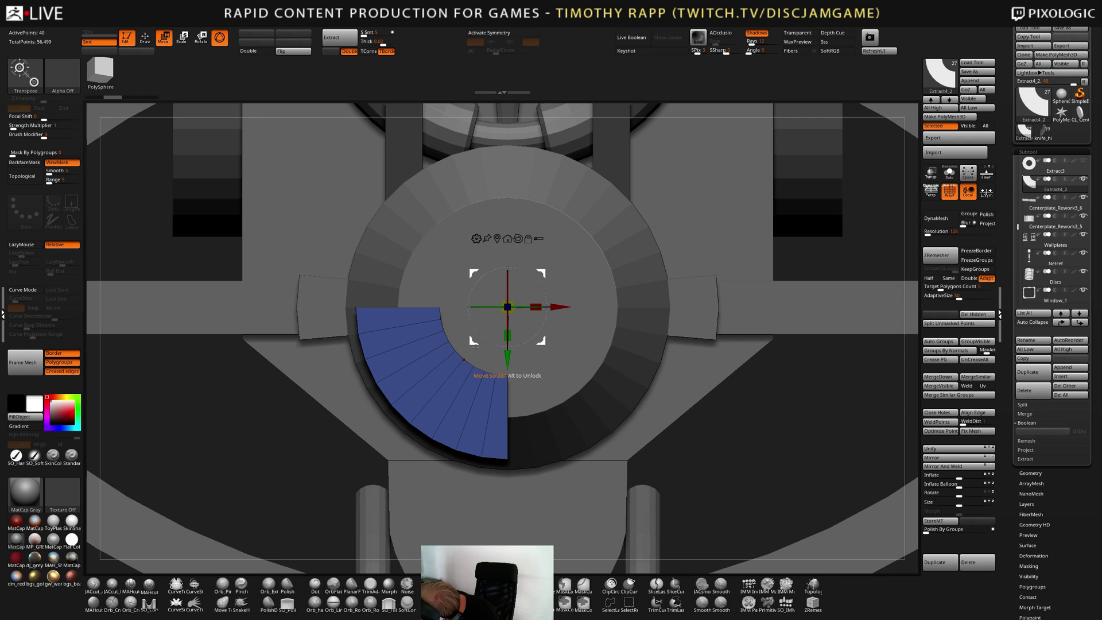
drag(471, 347, 440, 373)
key(ctrl+z)
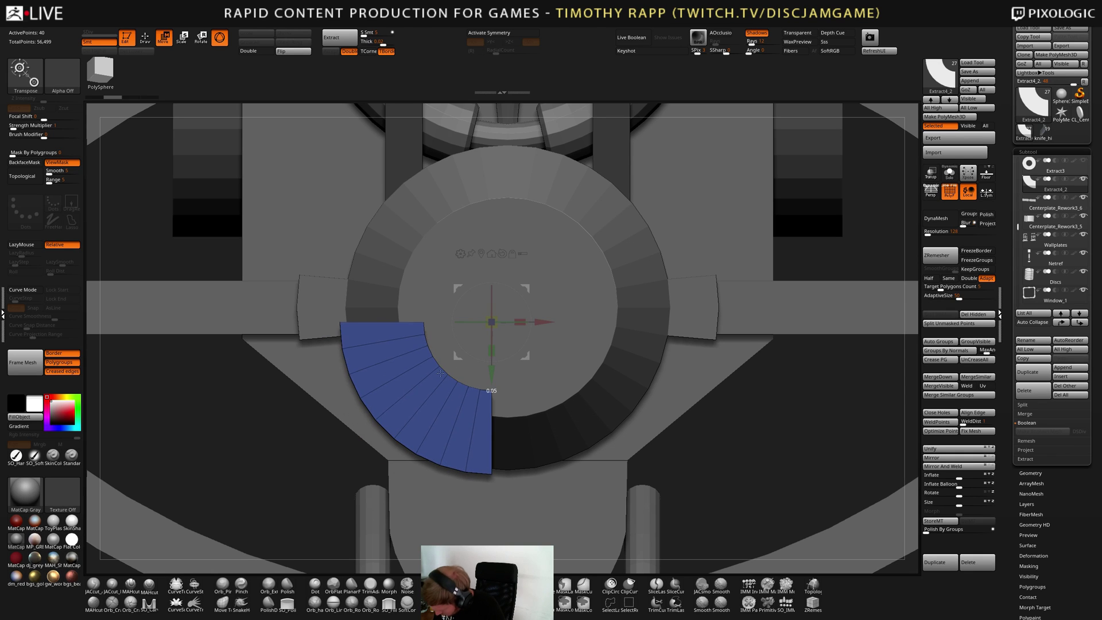
key(q)
ctrl+right_drag(646, 424, 653, 376)
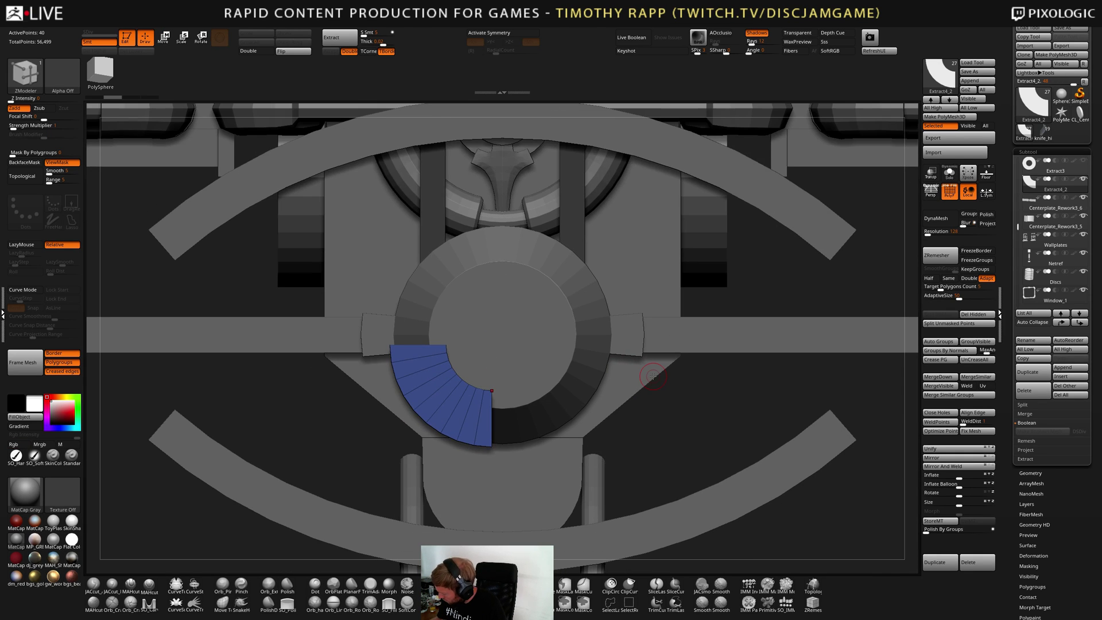
Turn on X symmetry and mirror and weld the quarter segment across X into a pair separated by a narrow gap
click(967, 458)
key(x)
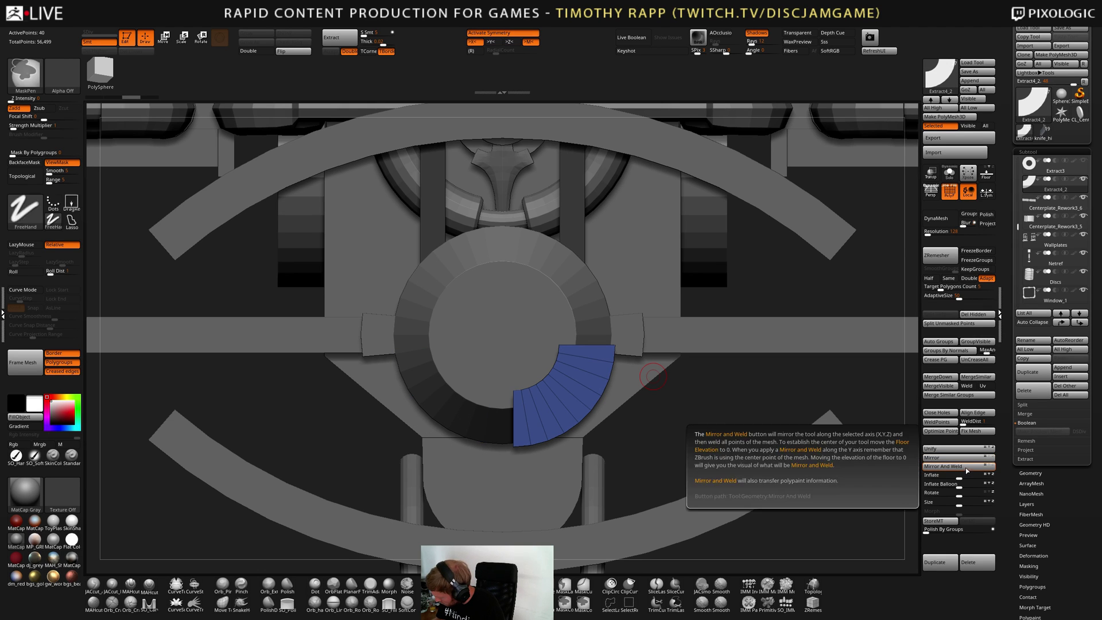
click(971, 458)
click(968, 465)
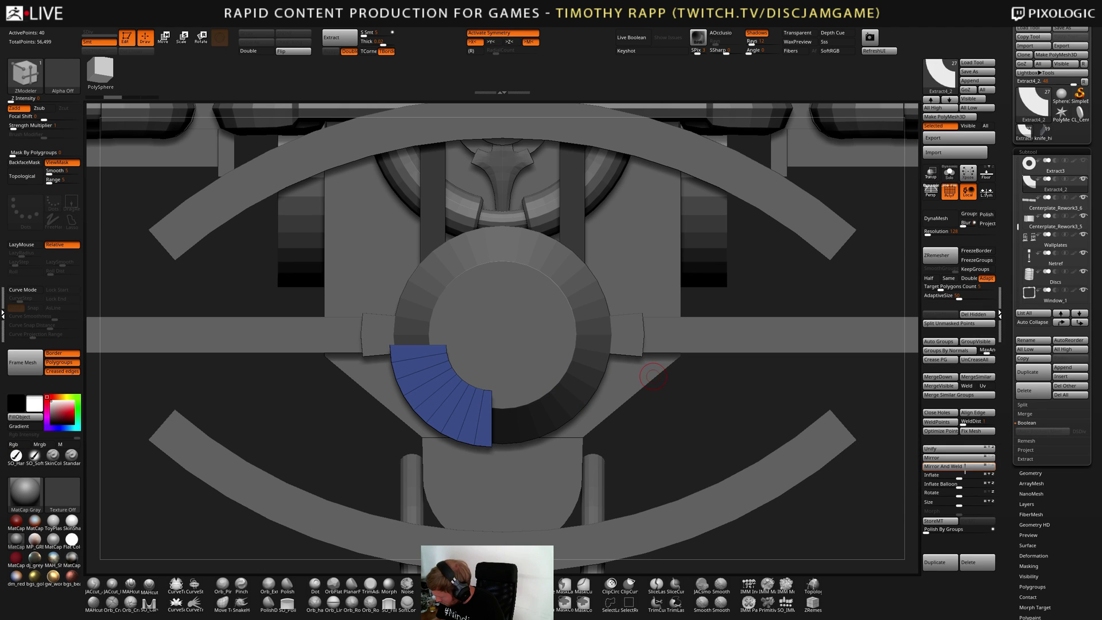
click(967, 457)
click(967, 466)
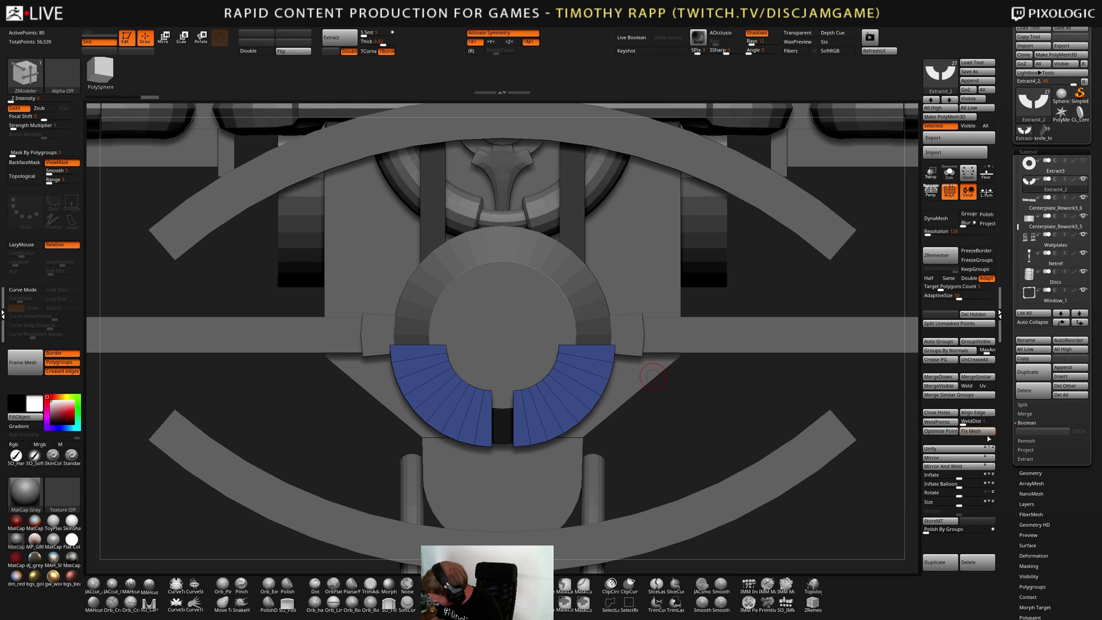
Try to mirror the segment pair onto the opposite half of the ring
click(973, 466)
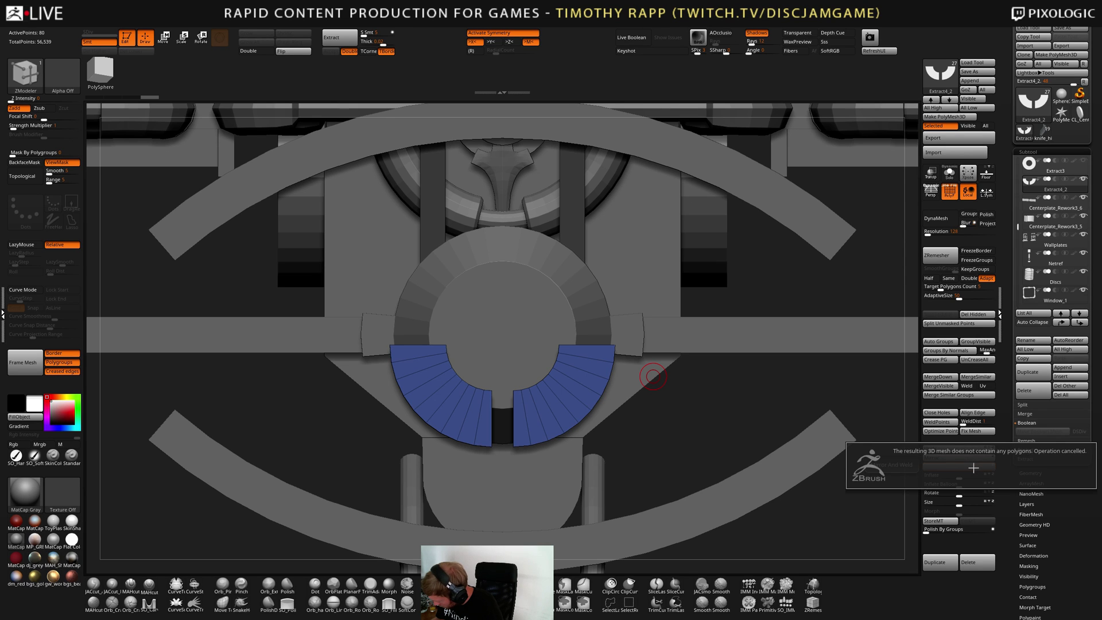
click(964, 459)
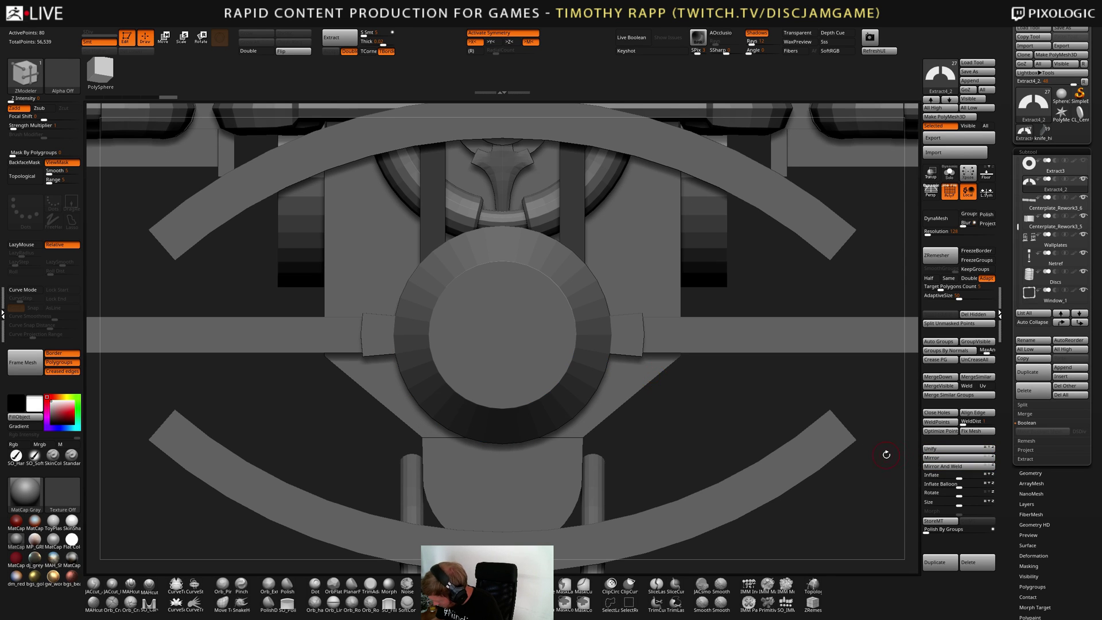
drag(885, 452, 765, 396)
key(f)
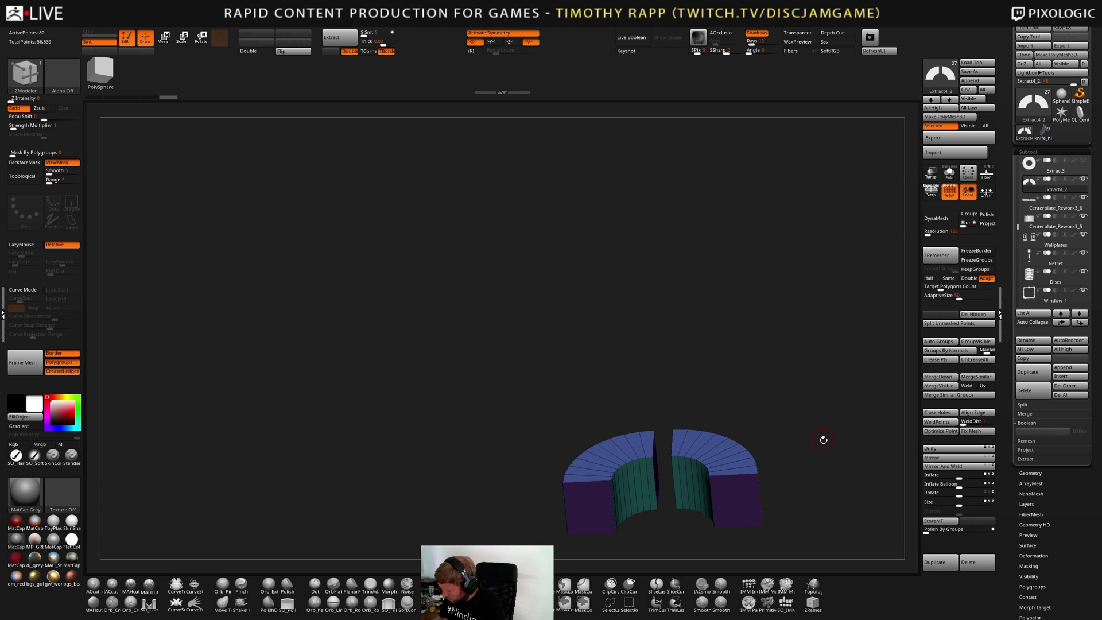
alt+drag(823, 439, 780, 448)
alt+drag(736, 563, 539, 510)
alt+drag(802, 443, 749, 463)
Centre the gizmo on the segment pair and try sending the mesh to the axis, undoing each attempt
key(w)
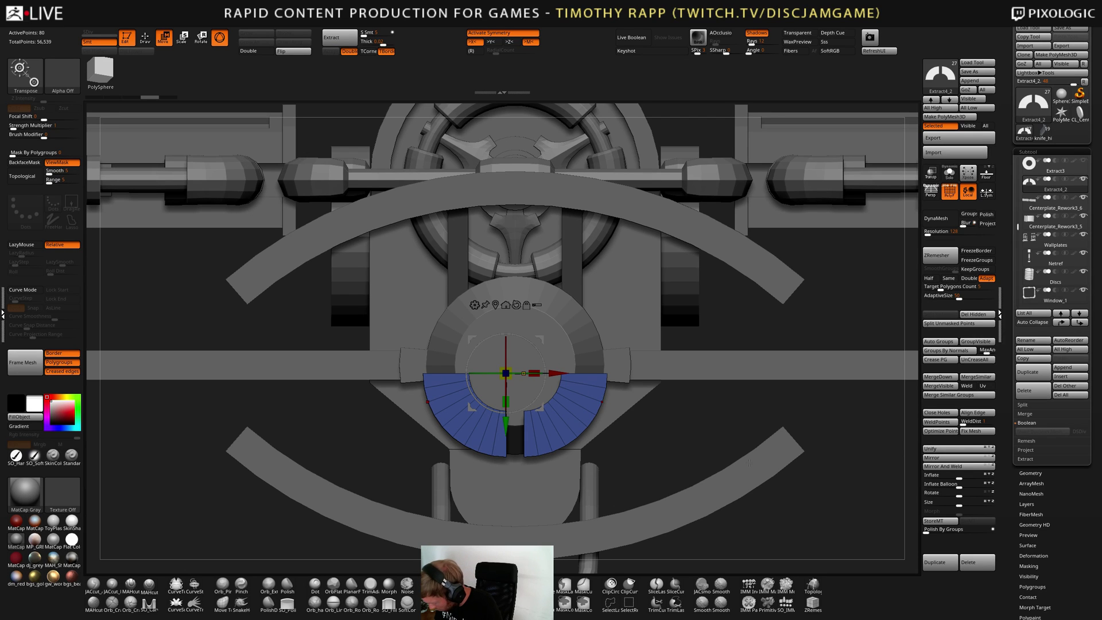
click(506, 305)
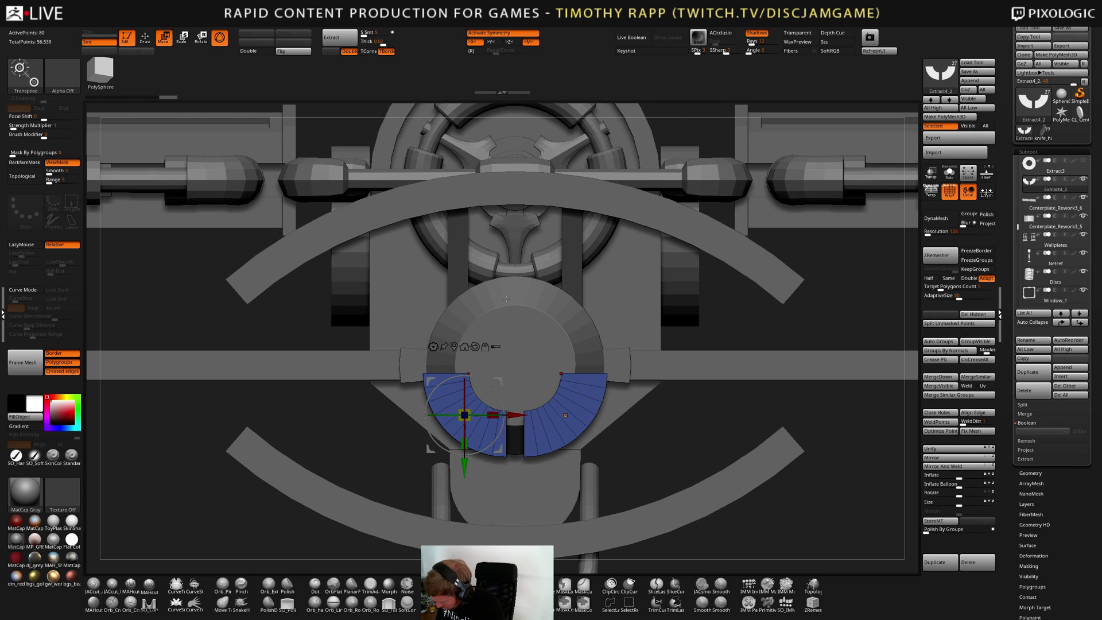
click(464, 348)
key(ctrl+z)
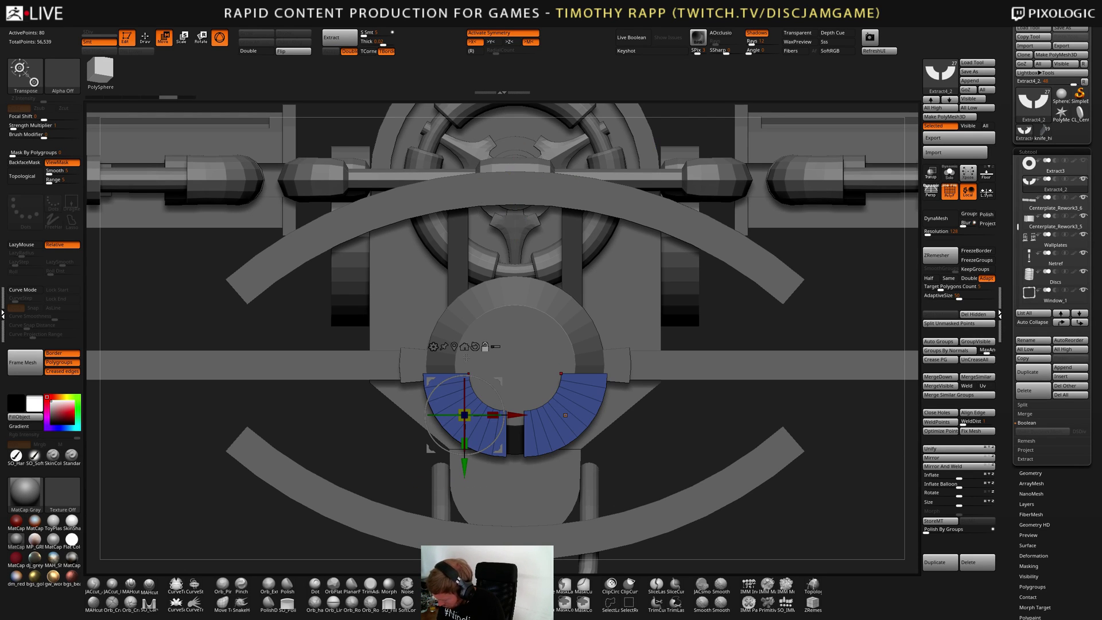
click(465, 347)
key(ctrl+z)
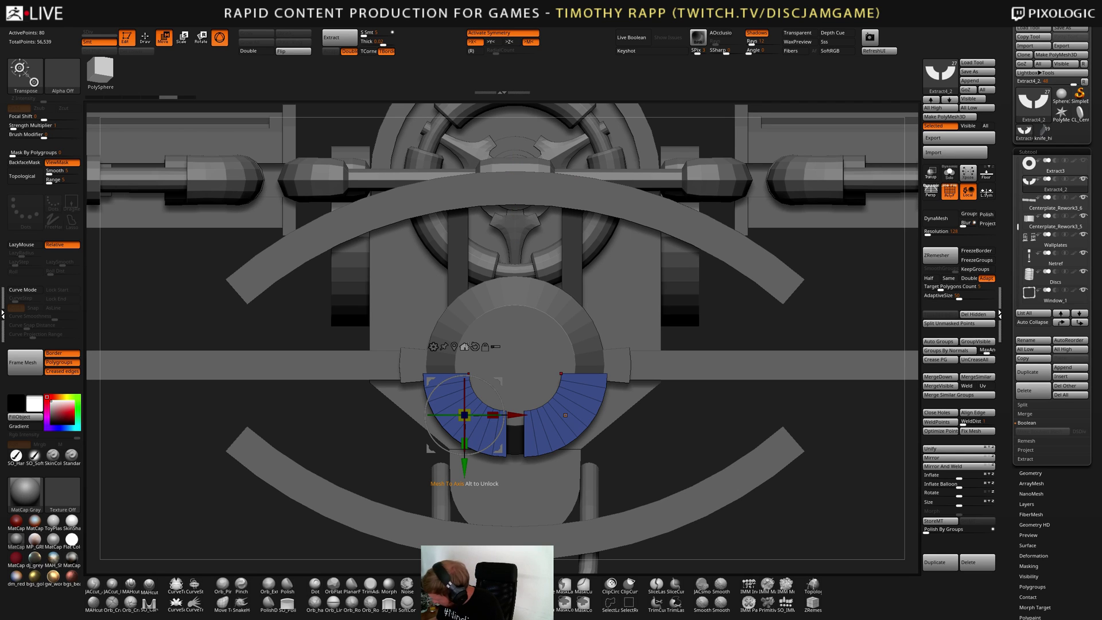
Try flipping the segment pair once more and inspect its placement against the column top Centerplate_Rework3_4
click(976, 462)
drag(827, 471, 769, 429)
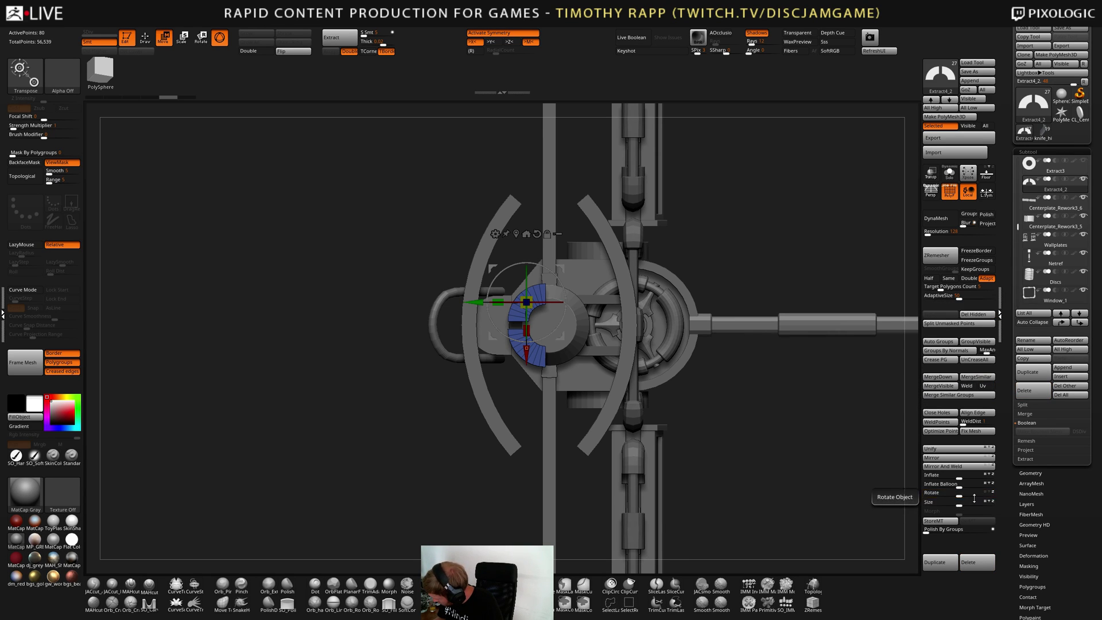
alt+drag(792, 443, 765, 410)
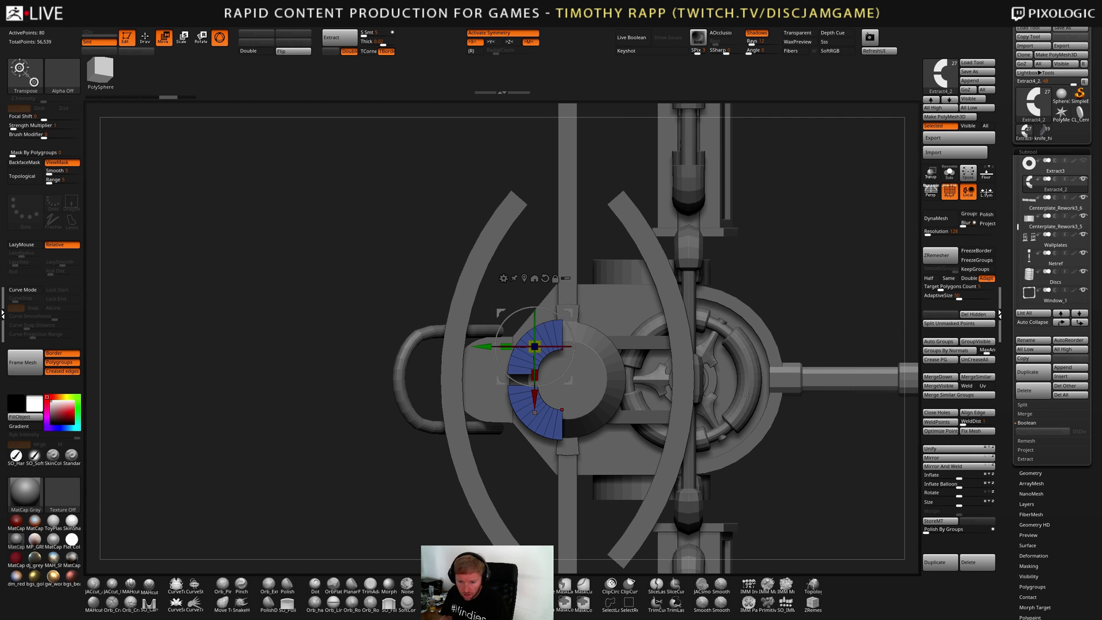
drag(747, 396, 762, 450)
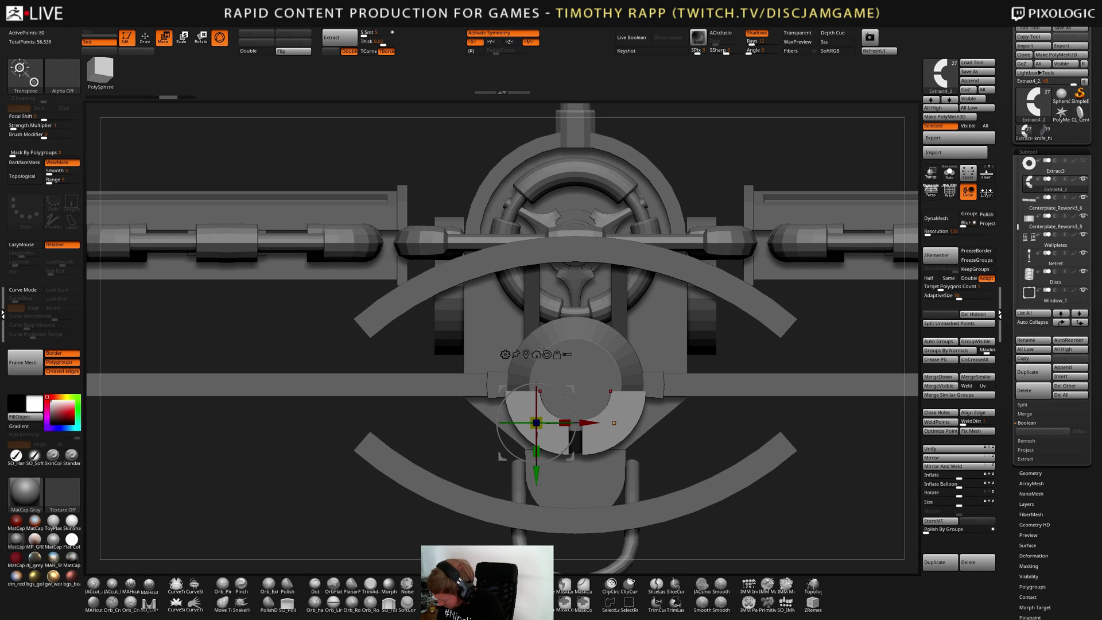
alt+click(585, 321)
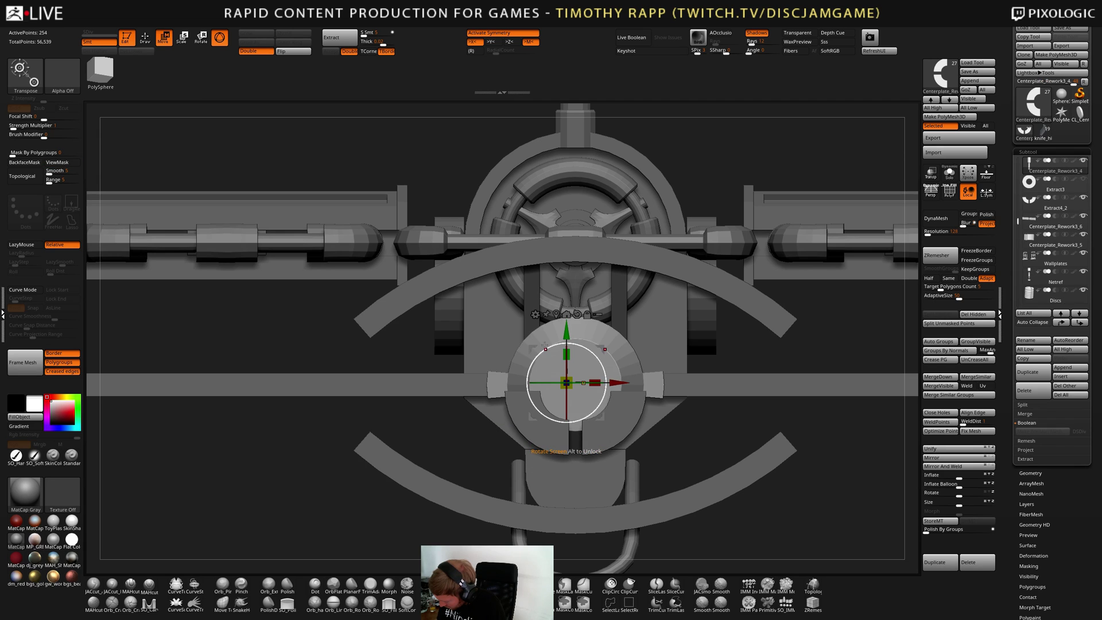
drag(702, 445, 730, 564)
alt+click(540, 261)
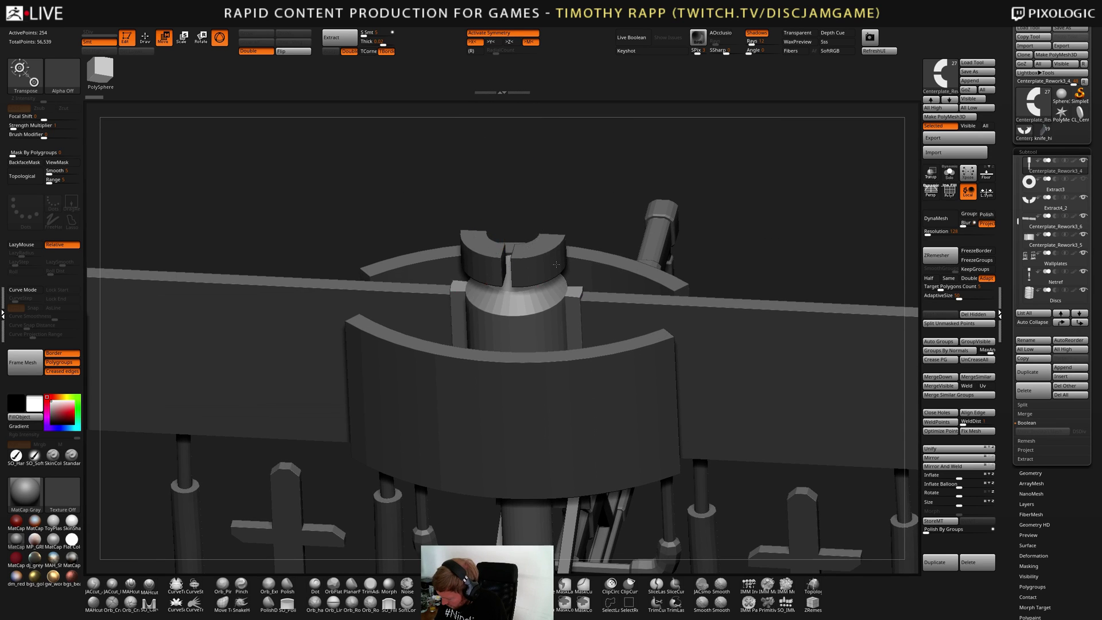
drag(592, 349, 651, 336)
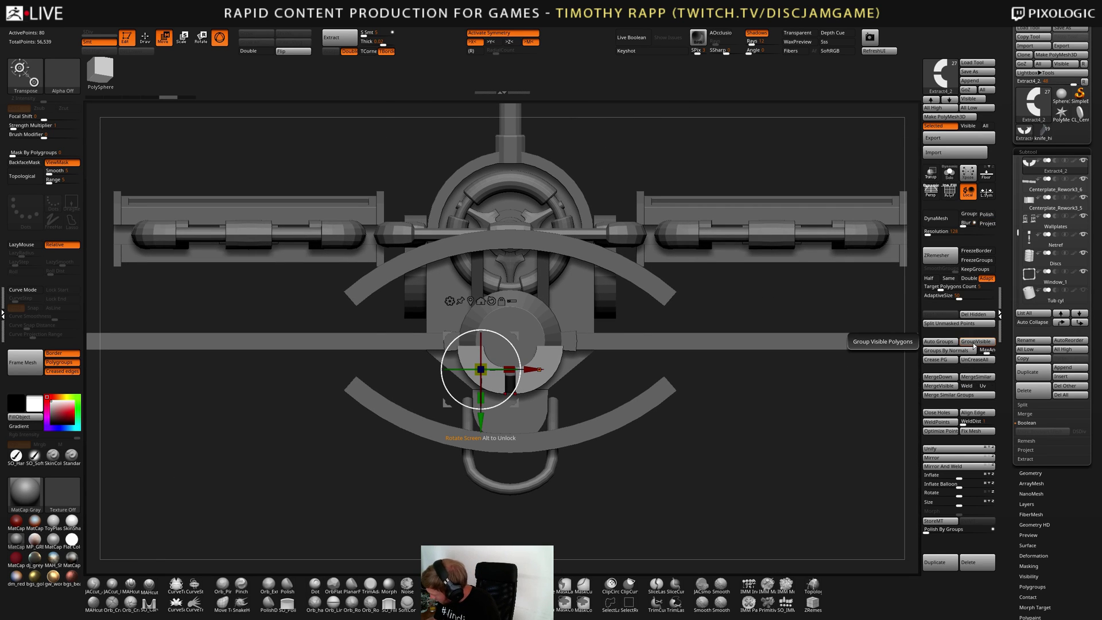
Turn on local symmetry and try Mirror And Weld and Mirror on the segment pair Extract4_2
click(987, 193)
click(949, 458)
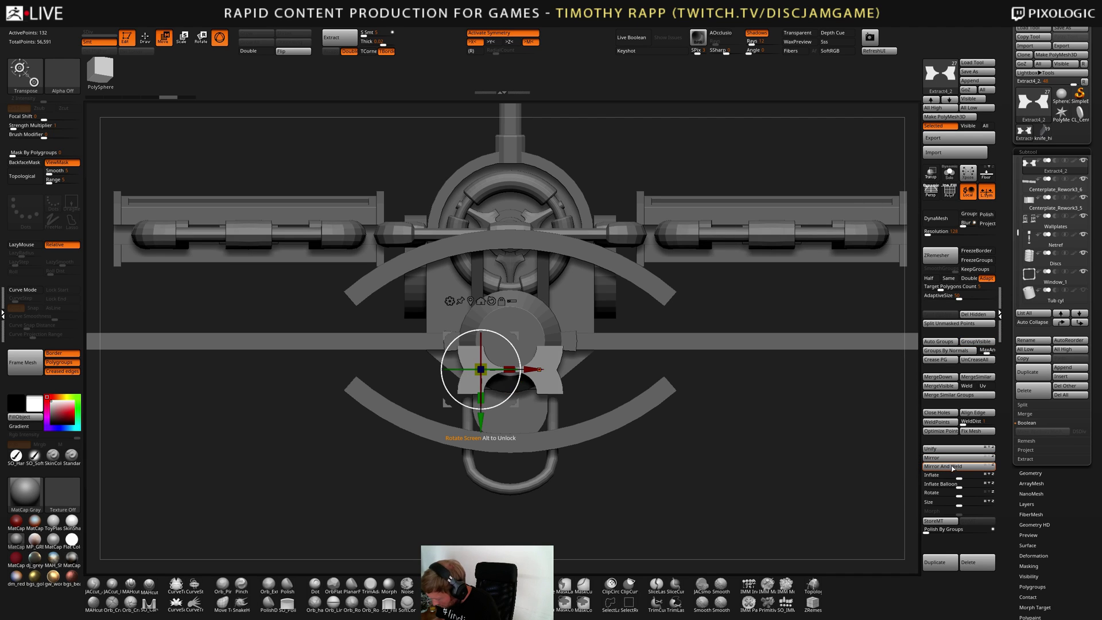
click(950, 458)
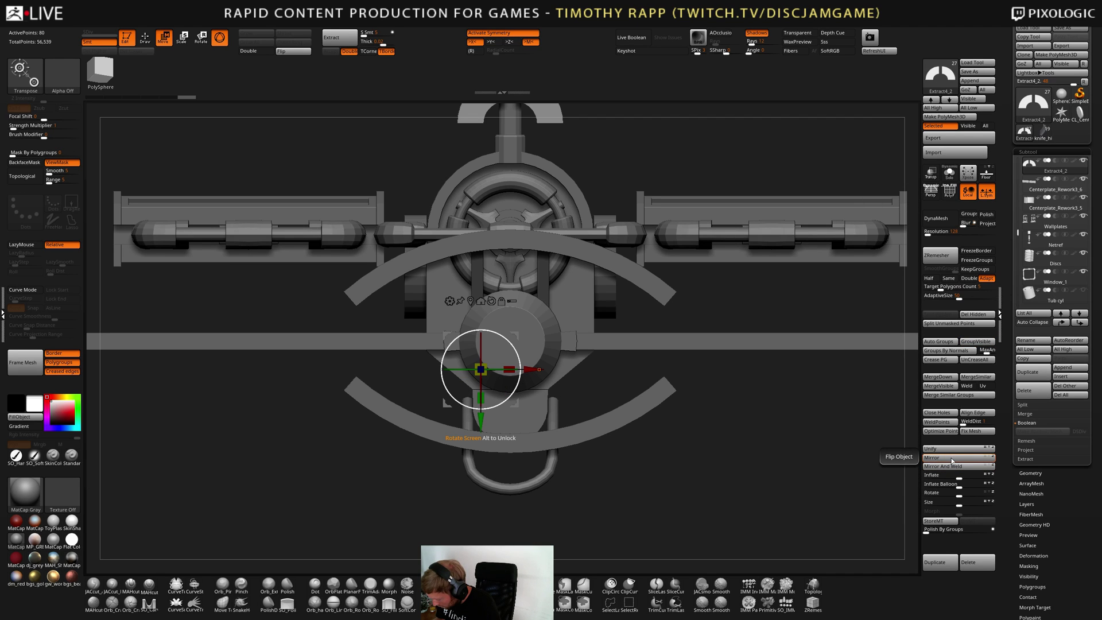
Duplicate the segment pair and place a flipped copy on the opposite half, completing a four-piece ring
click(946, 566)
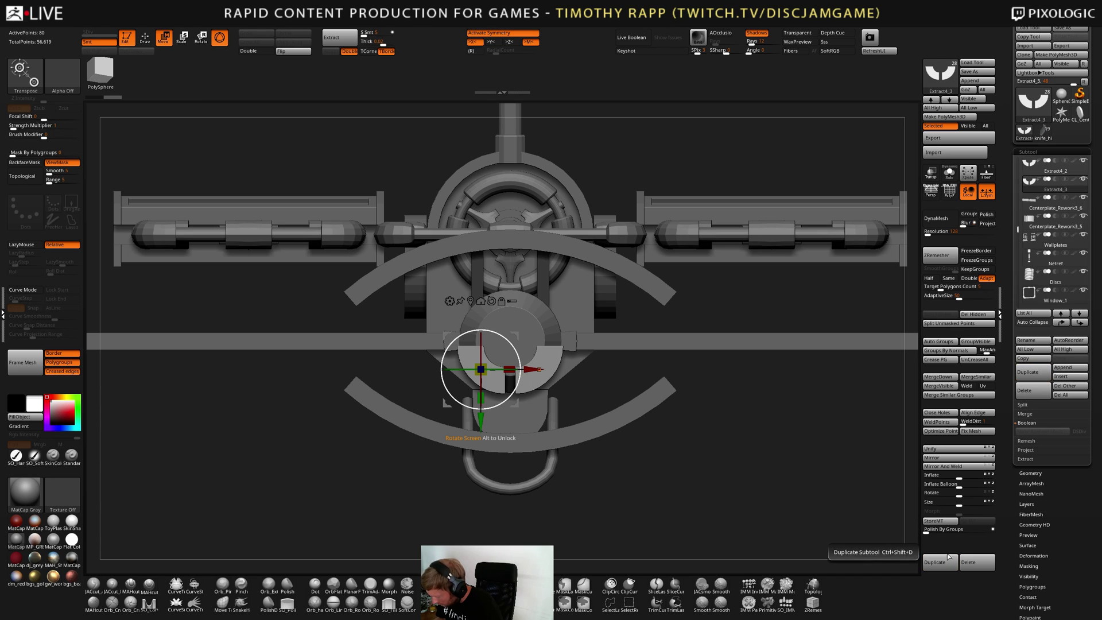
click(951, 459)
drag(481, 422, 481, 580)
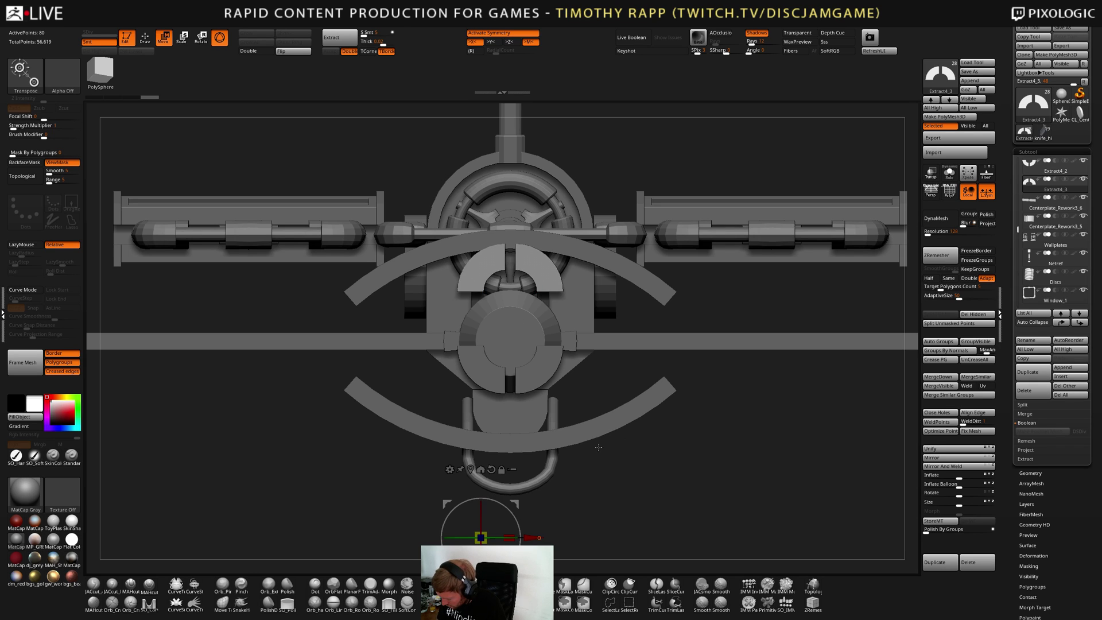
alt+drag(598, 447, 606, 390)
mouse_move(489, 531)
mouse_down()
mouse_move(489, 574)
mouse_move(489, 527)
mouse_up()
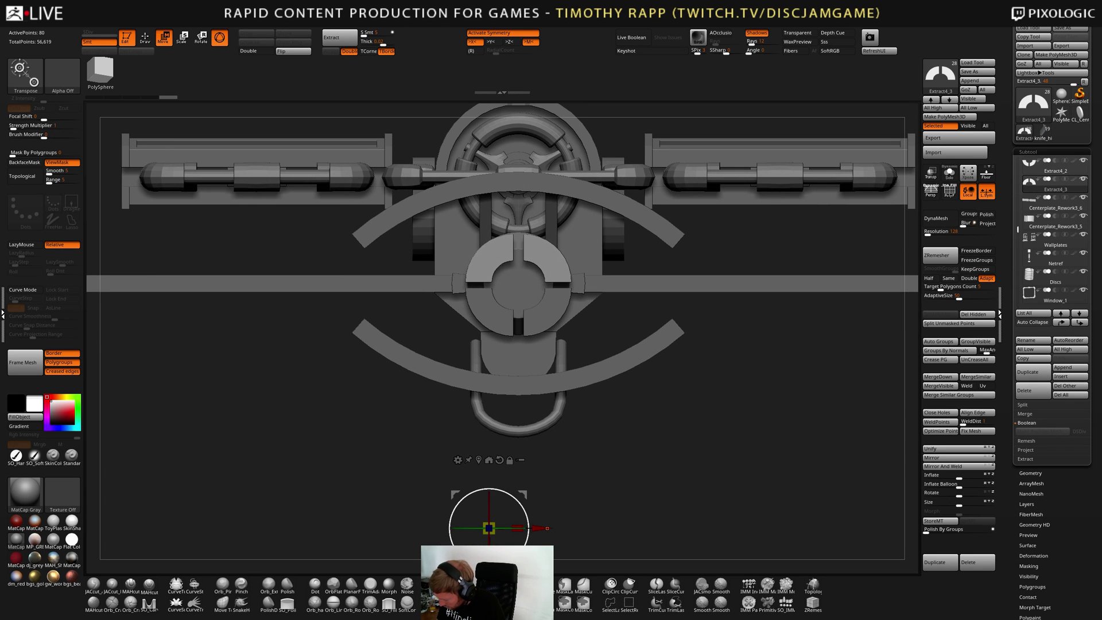
Select Extract4_2 and merge it down with its flipped copy Extract4_3, accepting the non-undoable operation
drag(642, 476, 644, 346)
key(q)
alt+drag(692, 320, 671, 574)
mouse_move(663, 187)
alt+mouse_down()
mouse_move(651, 386)
mouse_move(661, 574)
alt+mouse_up()
alt+drag(609, 287, 681, 351)
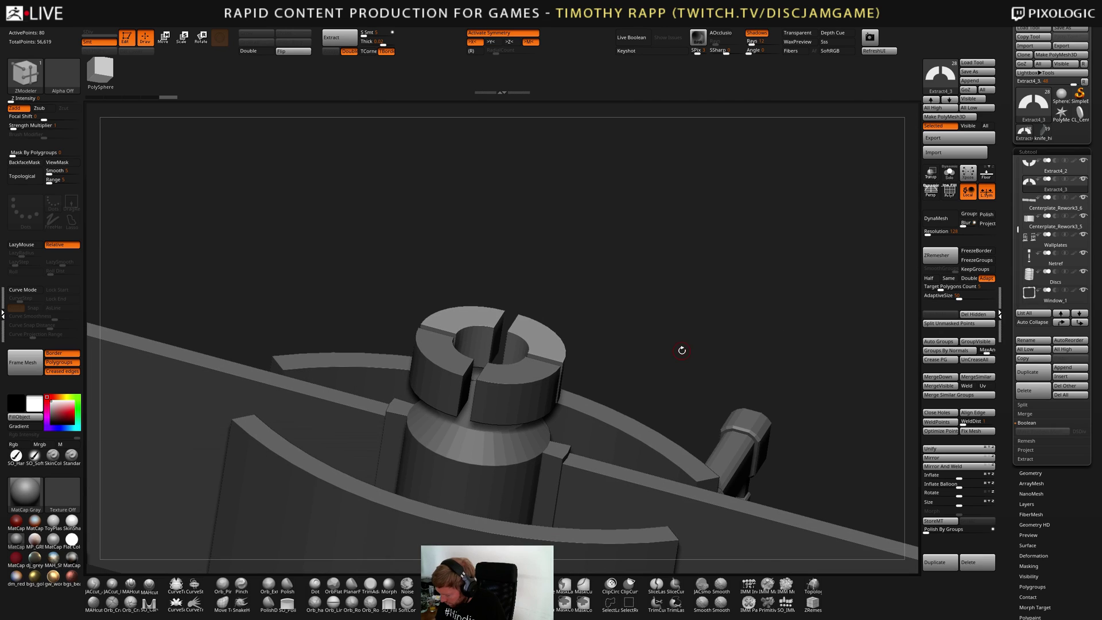
key(alt+Up)
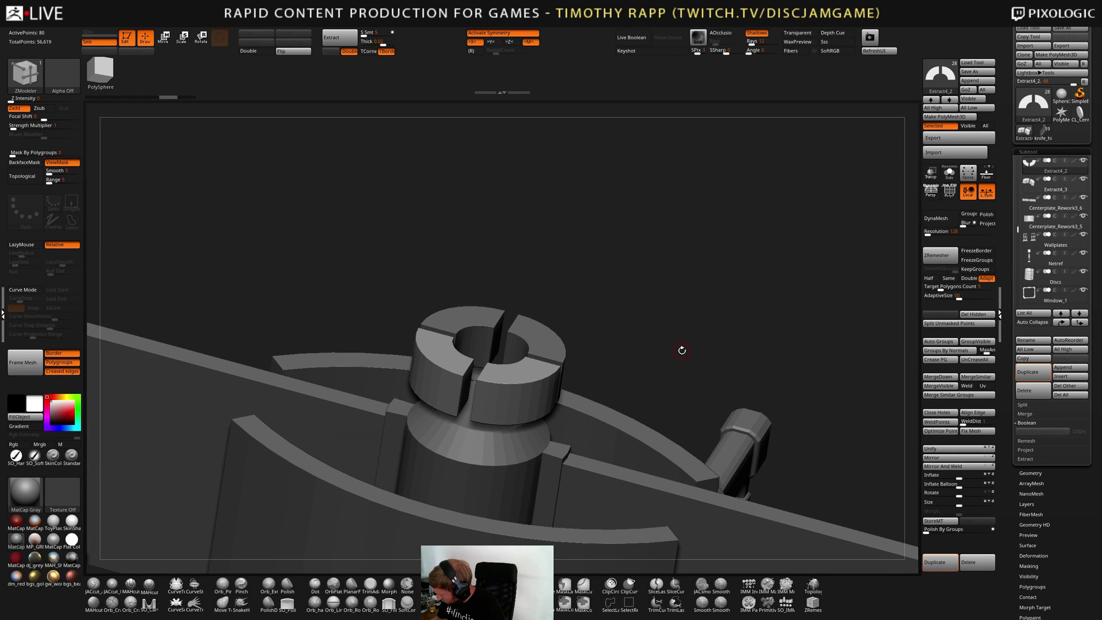
click(941, 377)
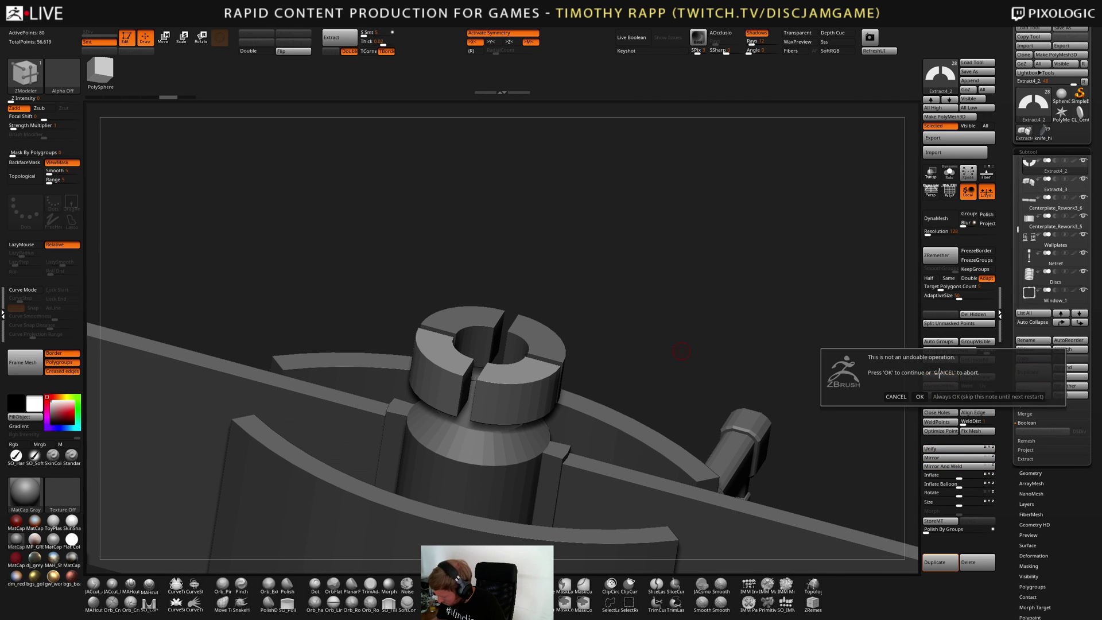
click(958, 397)
drag(780, 399, 698, 463)
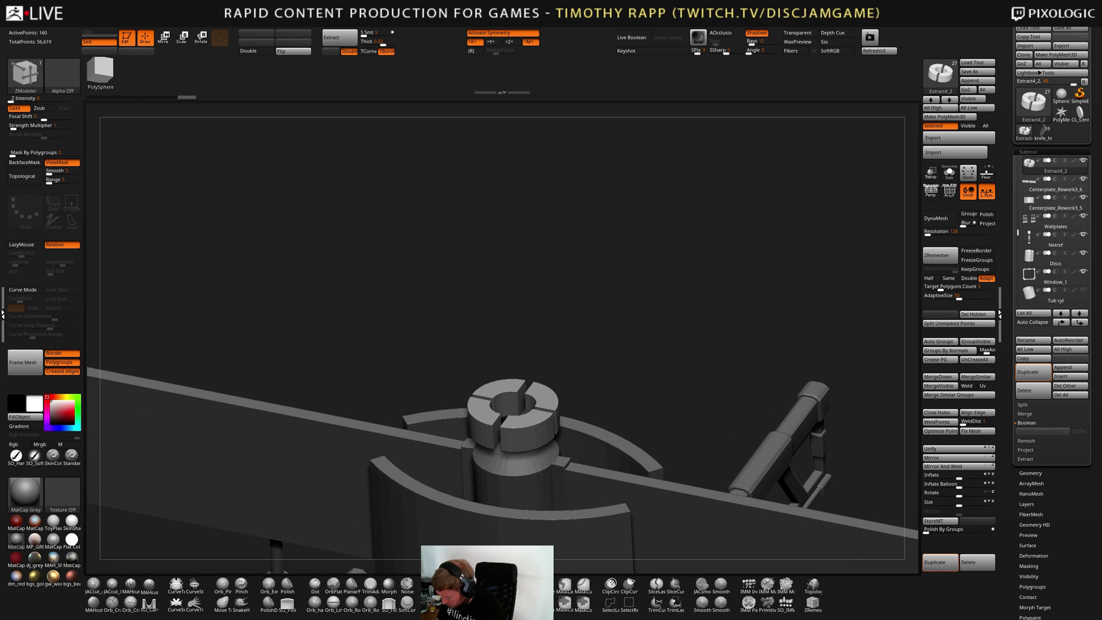
Lower the merged four-segment ring Extract4_2 towards the column's tapered top
alt+click(553, 461)
drag(553, 460, 687, 419)
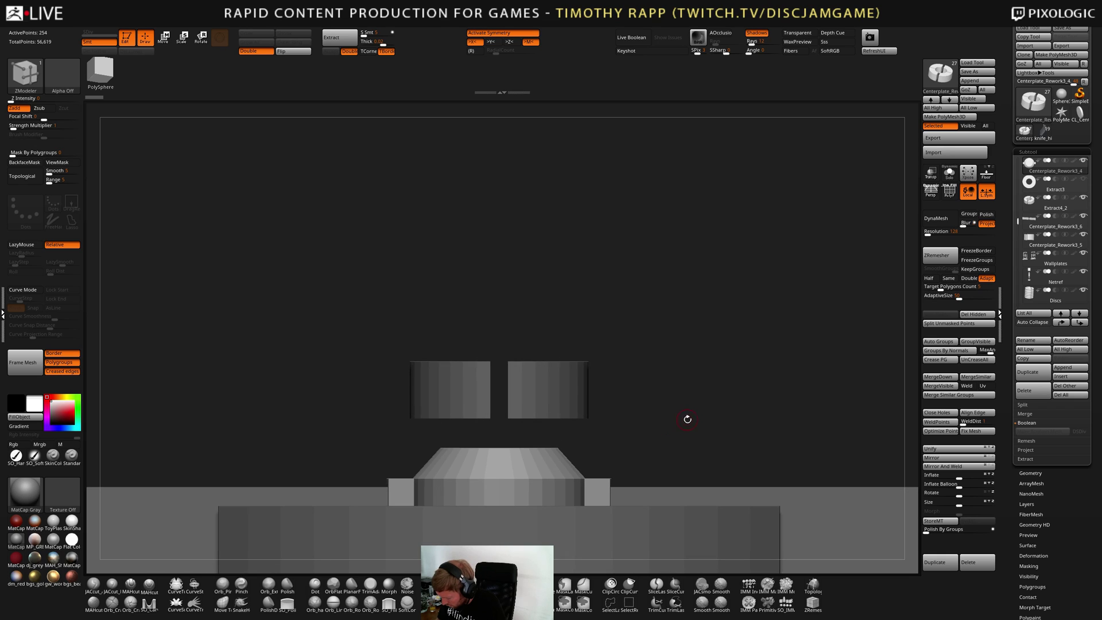
key(w)
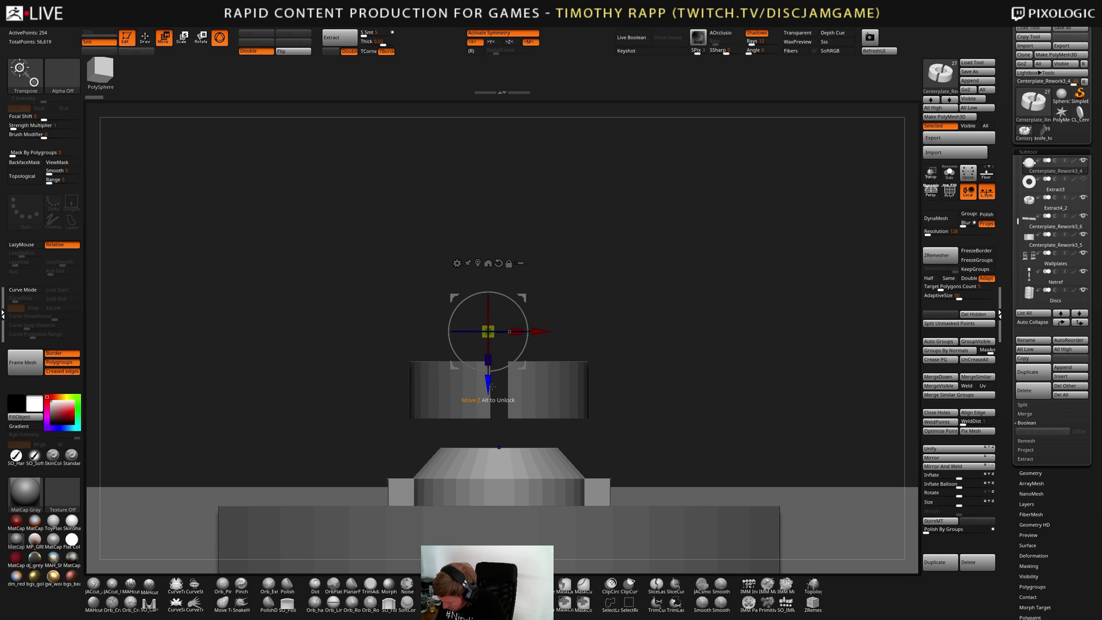
key(q)
alt+click(582, 368)
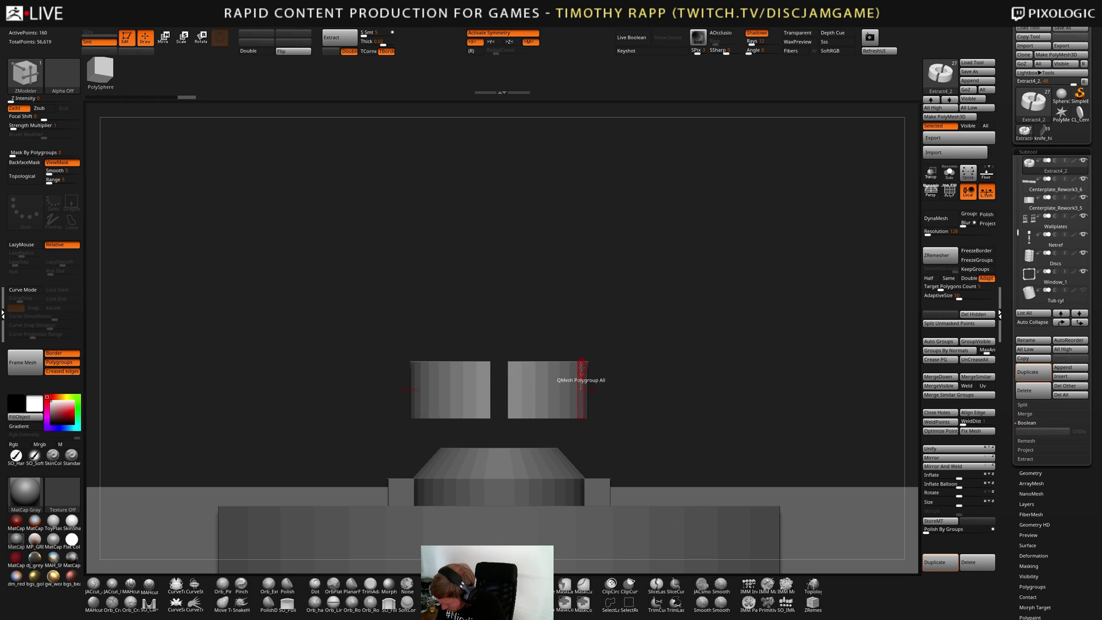
key(w)
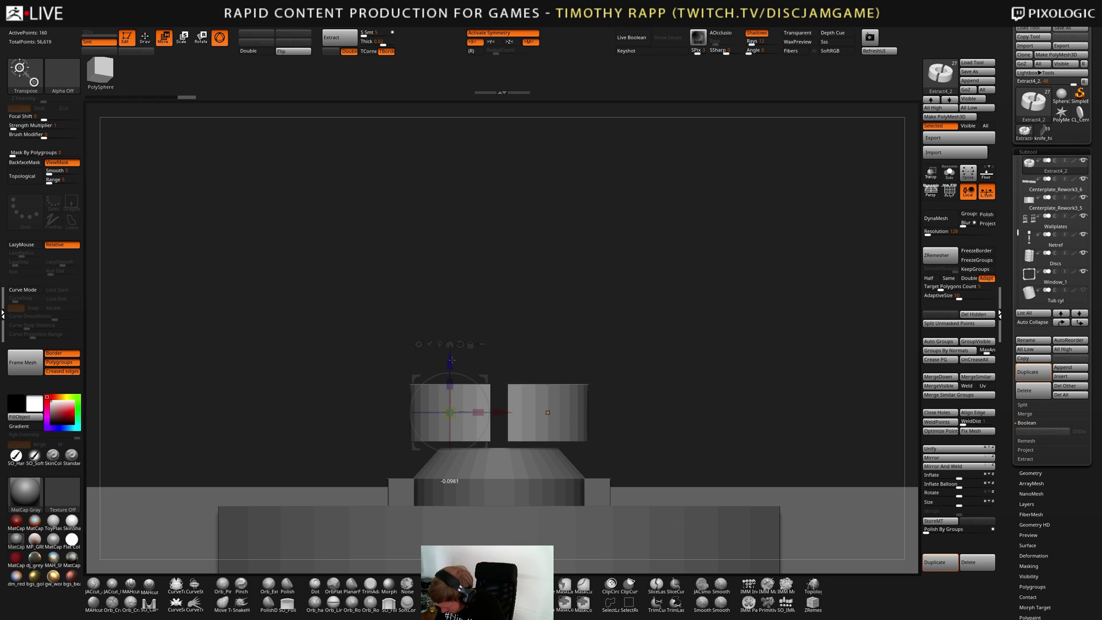
drag(648, 367, 678, 367)
mouse_move(677, 367)
alt+mouse_down()
mouse_move(576, 397)
mouse_move(751, 361)
mouse_move(649, 385)
mouse_move(679, 372)
mouse_move(681, 384)
mouse_move(702, 366)
alt+mouse_up()
key(q)
mouse_move(702, 366)
mouse_down()
mouse_move(731, 352)
mouse_move(700, 378)
mouse_up()
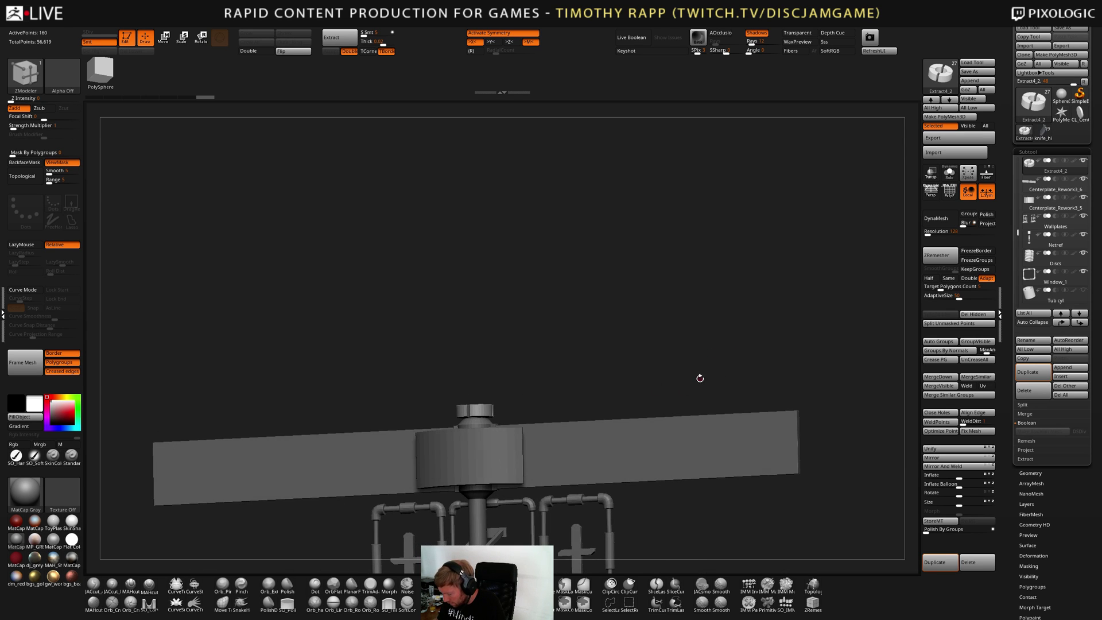
Select the column Centerplate_Rework3_4 and isolate it with its polyframe shown
drag(770, 336, 514, 462)
alt+click(476, 438)
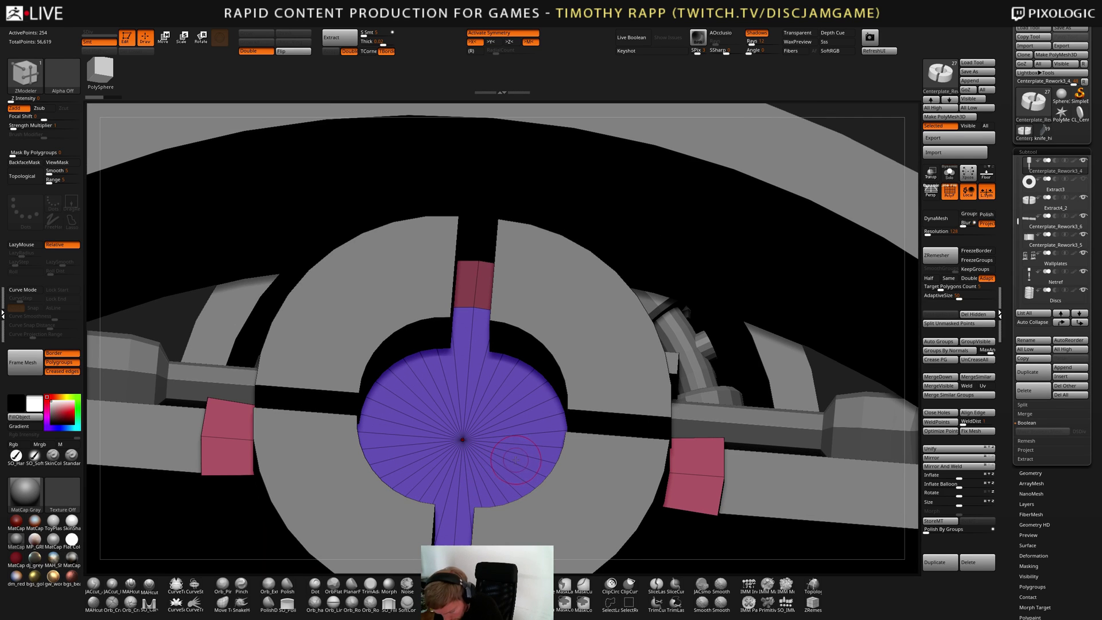
key(alt+s)
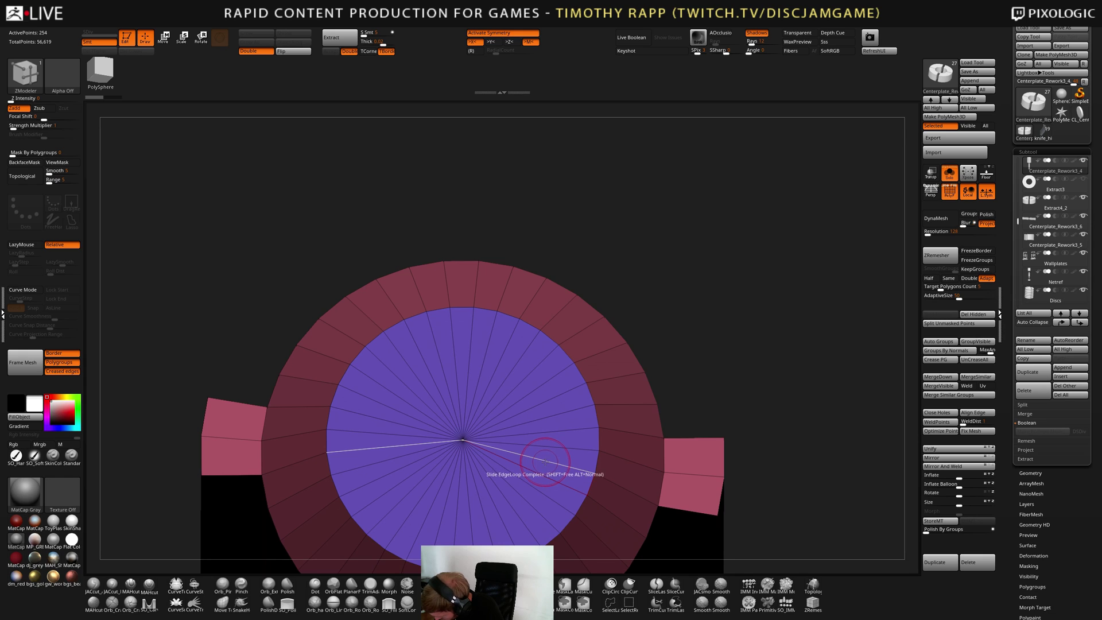
Insert a circular edge loop into the column's top cap using the ZModeler Insert edge action, with surrounding parts shown and symmetry off
key(space)
click(521, 401)
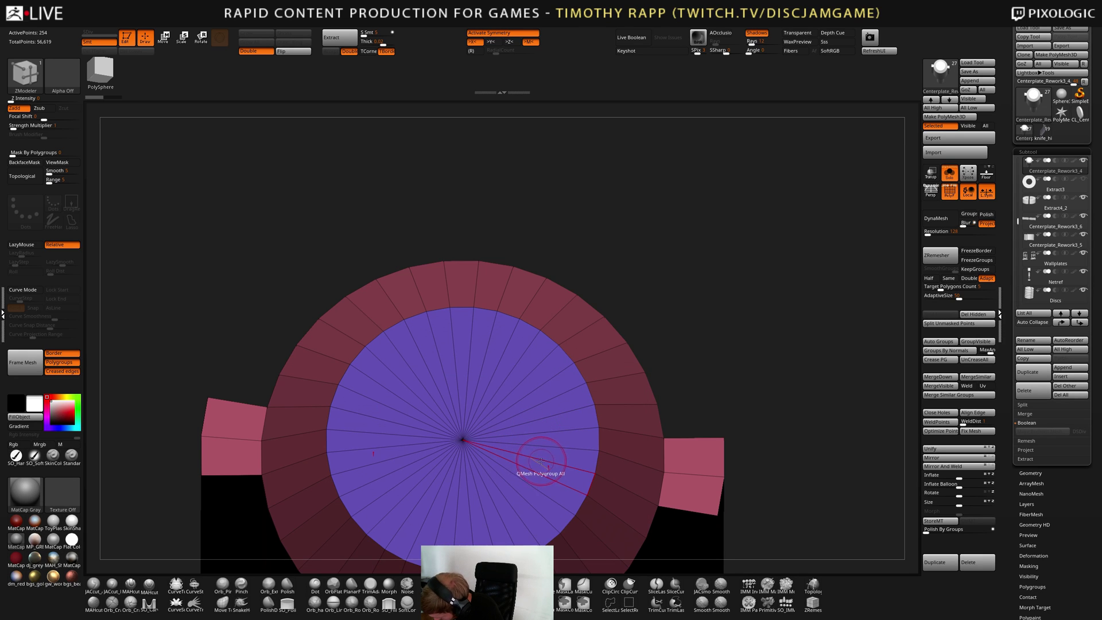
key(ctrl+z)
key(space)
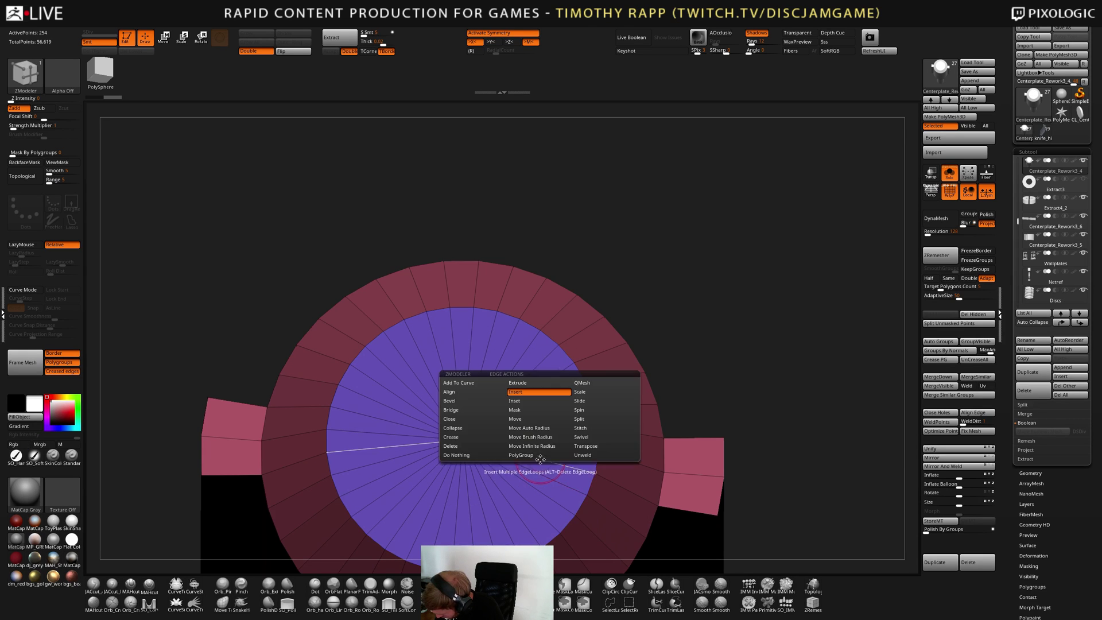
click(526, 479)
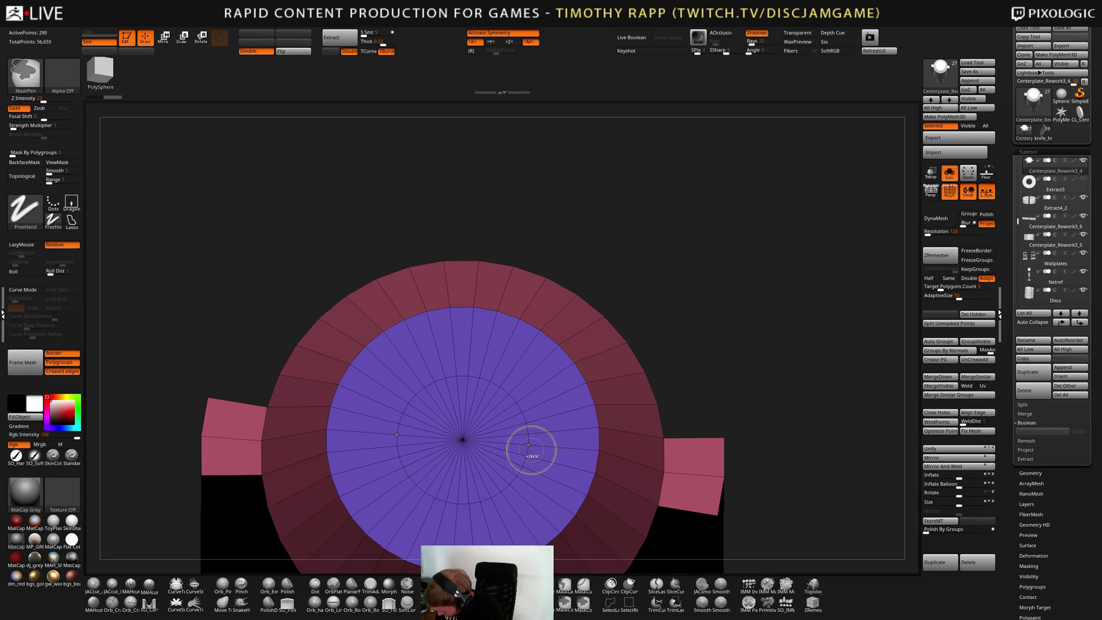
click(950, 173)
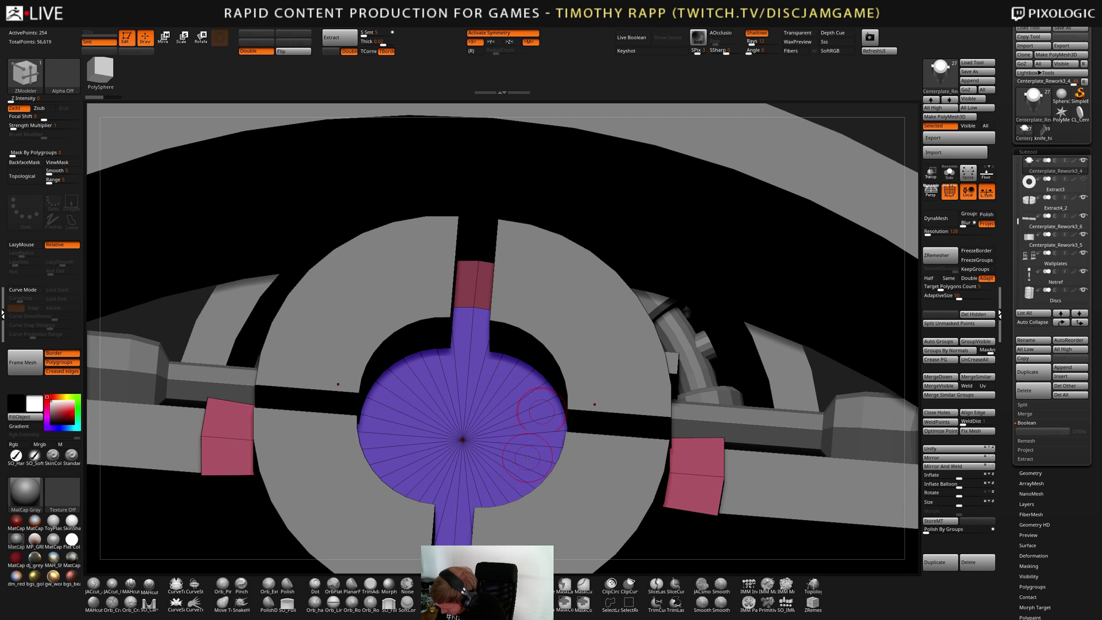
key(x)
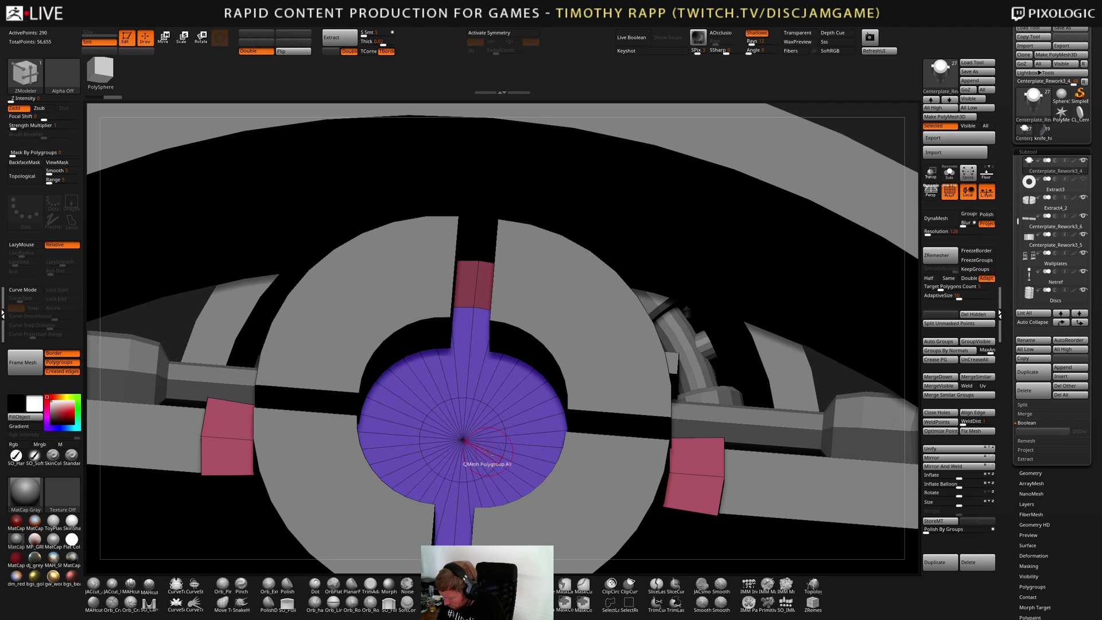
Mark all faces inside the cap's inner edge loop and extrude them upward with QMesh into a central post through the segmented ring
drag(475, 472, 442, 424)
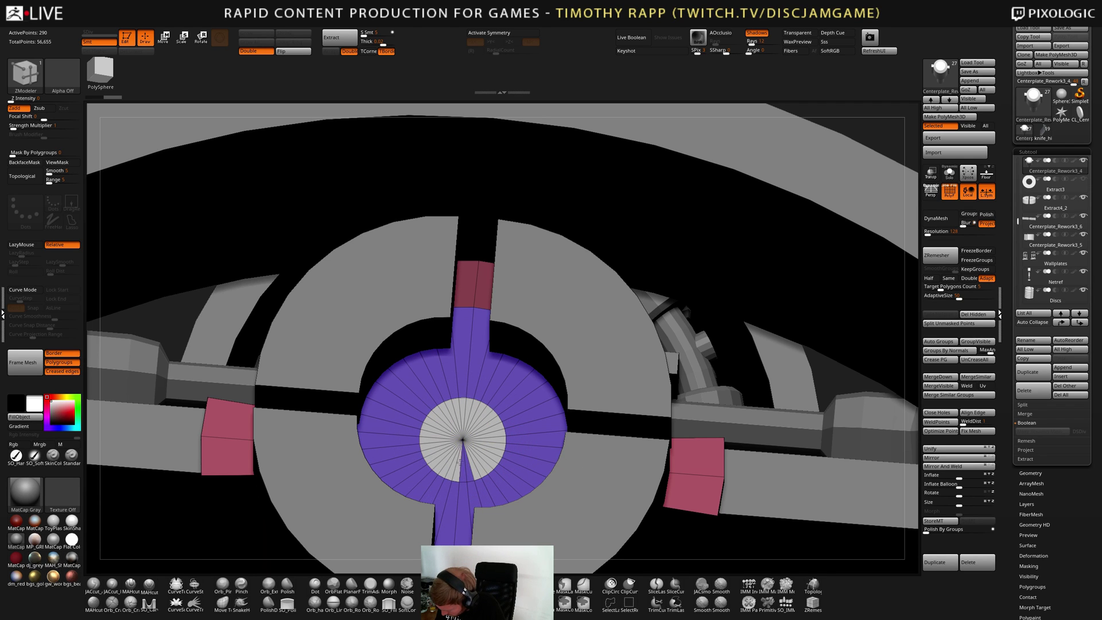
drag(470, 470, 500, 100)
mouse_move(476, 422)
mouse_down()
mouse_move(455, 450)
mouse_move(451, 78)
mouse_move(595, 347)
mouse_move(689, 408)
mouse_move(581, 432)
mouse_move(666, 425)
mouse_up()
mouse_move(666, 425)
alt+mouse_down()
mouse_move(725, 415)
mouse_move(681, 388)
alt+mouse_up()
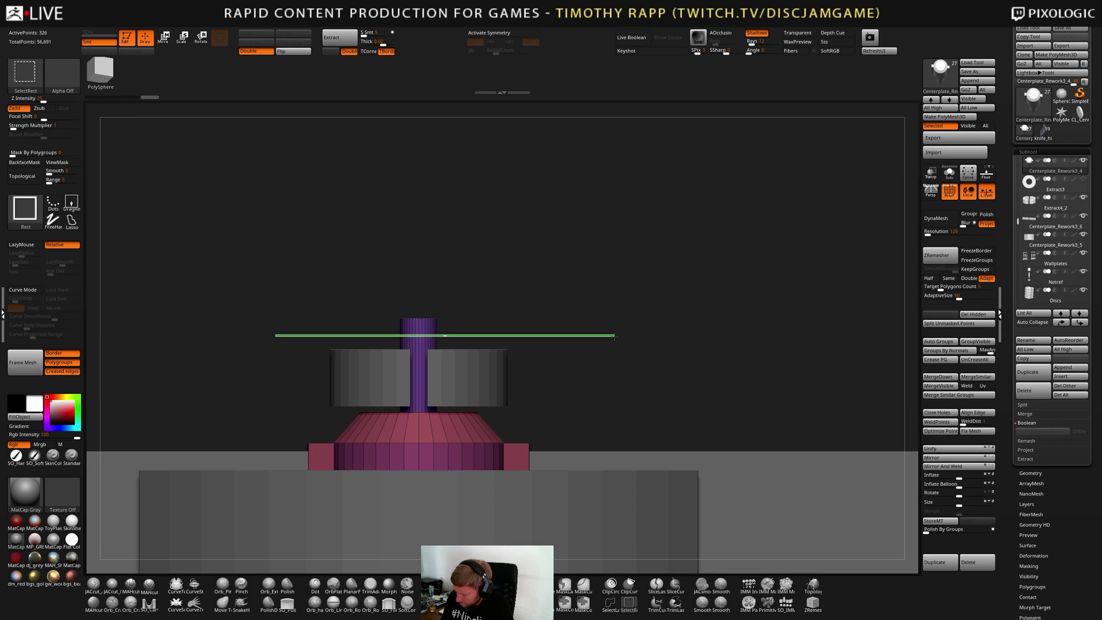
Cut the central post down with a straight horizontal line slightly above the four-segment ring
click(657, 597)
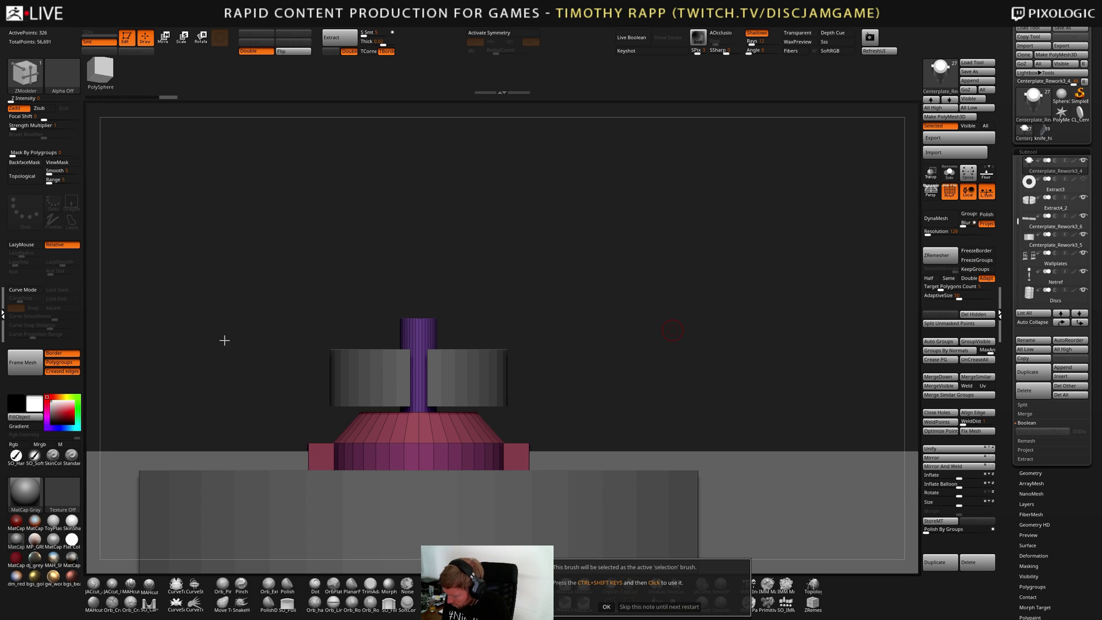
click(637, 607)
mouse_move(236, 323)
ctrl+shift+mouse_down()
mouse_move(778, 322)
mouse_move(763, 343)
ctrl+shift+mouse_up()
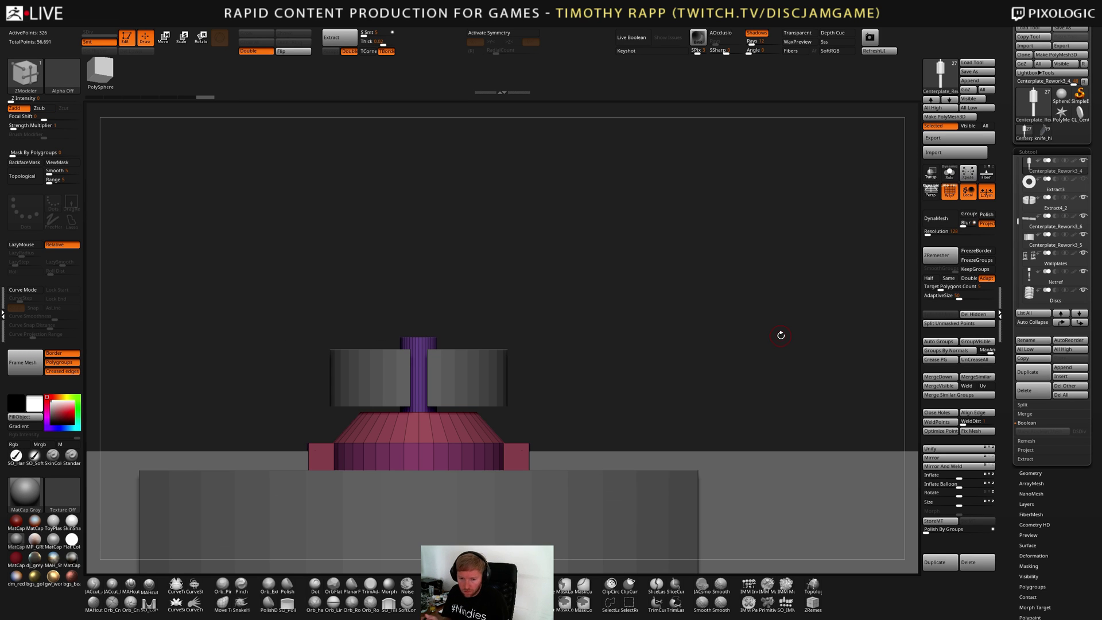
Hide the polyframe, select the four-segment ring Extract4_2 and centre the Move gizmo on it with symmetry off
mouse_move(745, 410)
mouse_down()
mouse_move(707, 453)
mouse_move(688, 445)
mouse_move(736, 442)
mouse_move(721, 456)
mouse_move(735, 410)
mouse_up()
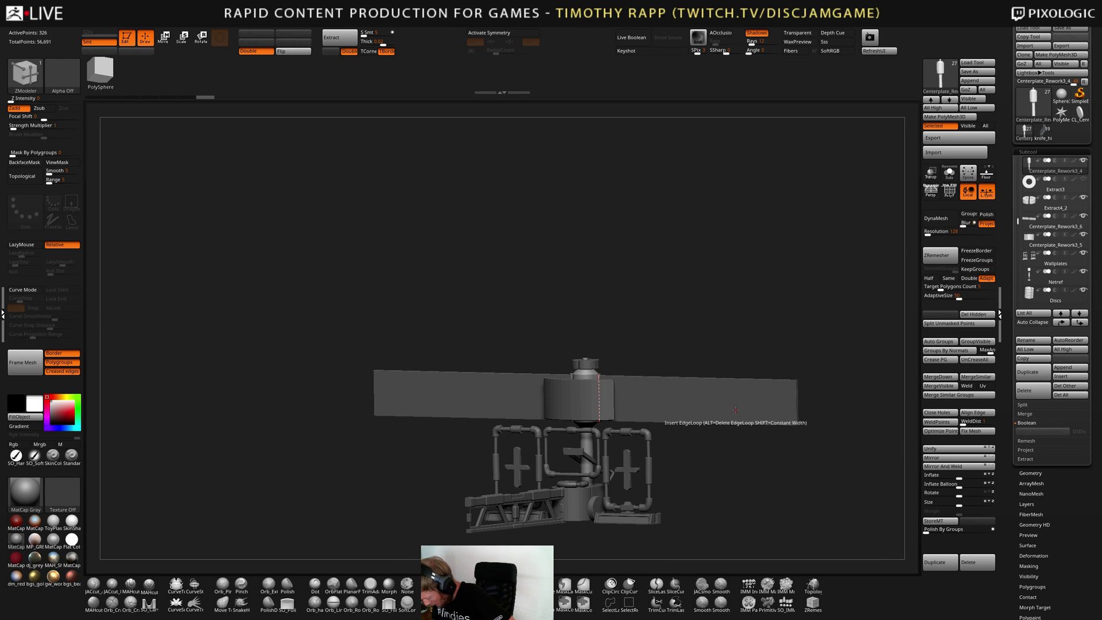
drag(735, 410, 627, 418)
alt+click(583, 363)
key(w)
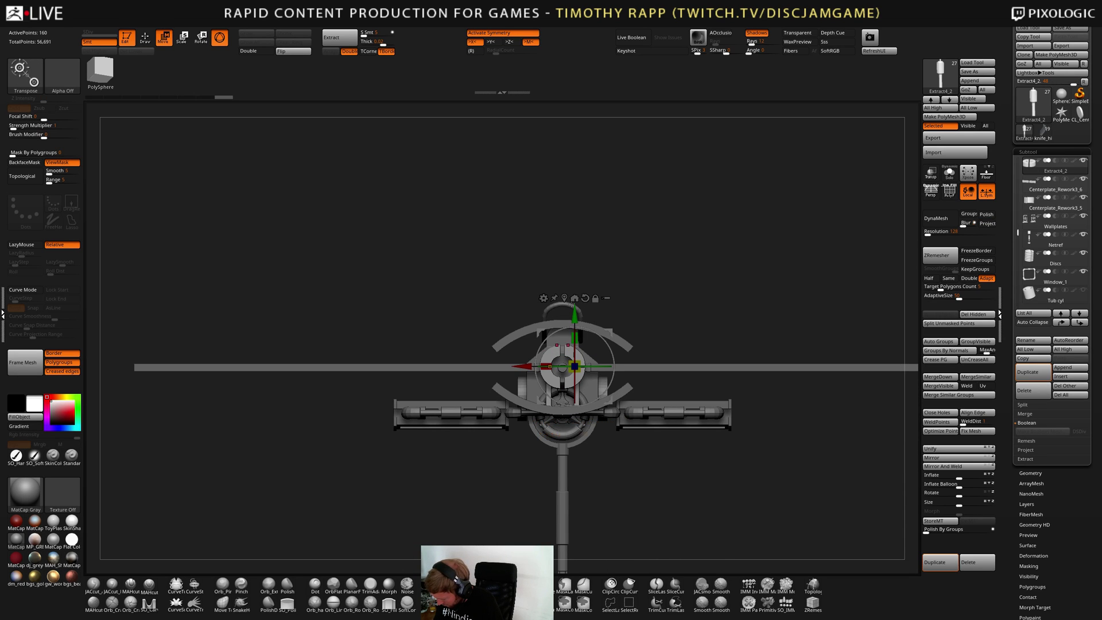
alt+drag(660, 300, 740, 326)
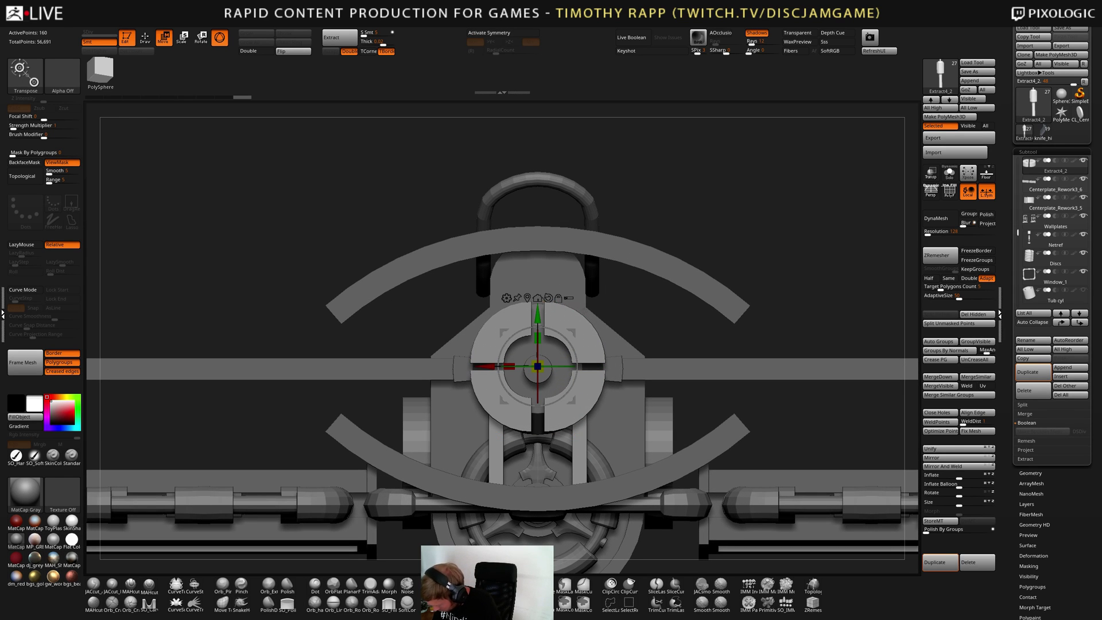
ctrl+right_drag(584, 311, 693, 292)
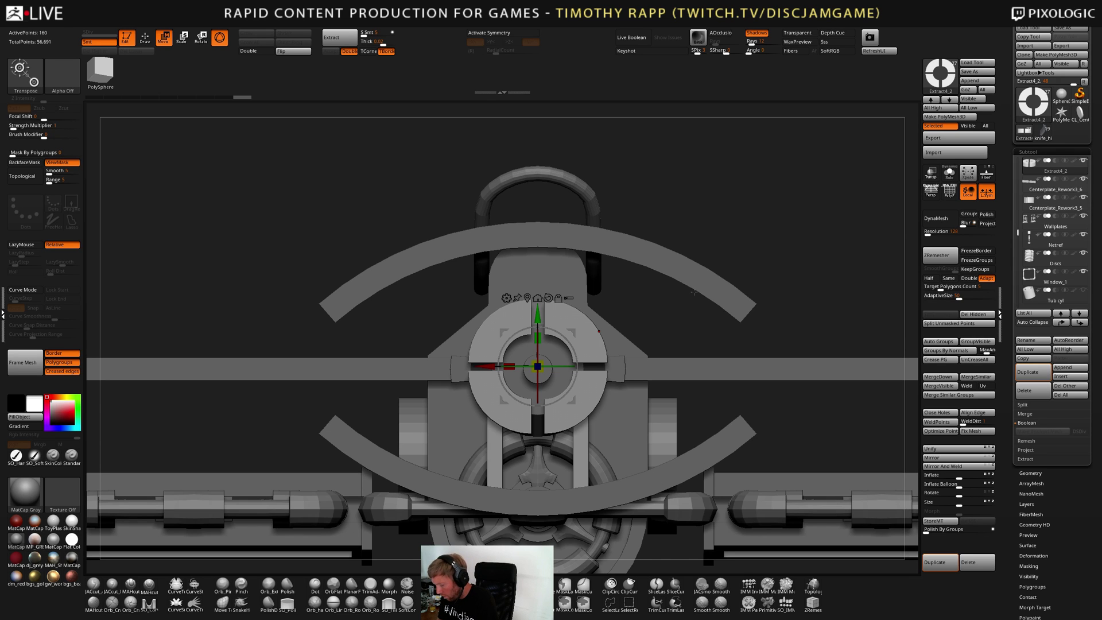
mouse_move(694, 291)
right_down()
mouse_move(725, 376)
mouse_move(803, 407)
mouse_move(751, 391)
mouse_move(776, 403)
mouse_move(763, 393)
mouse_move(730, 405)
right_up()
key(q)
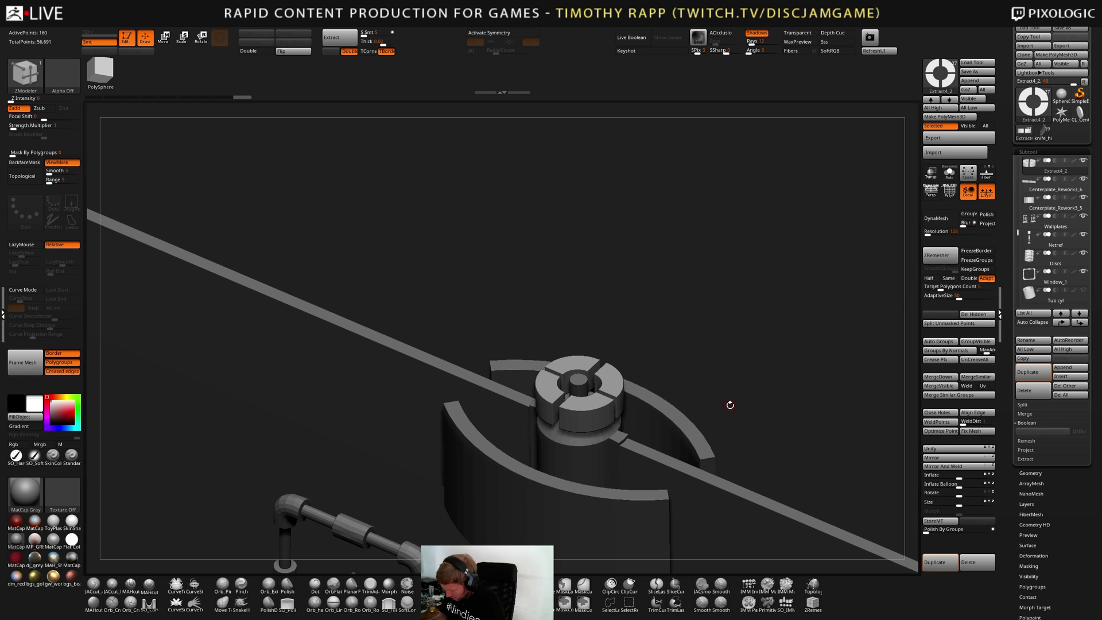
Examine the whole assembly from several angles and distances, checking how the slotted ring and central post fit the column and wall plates
right_drag(730, 405, 788, 429)
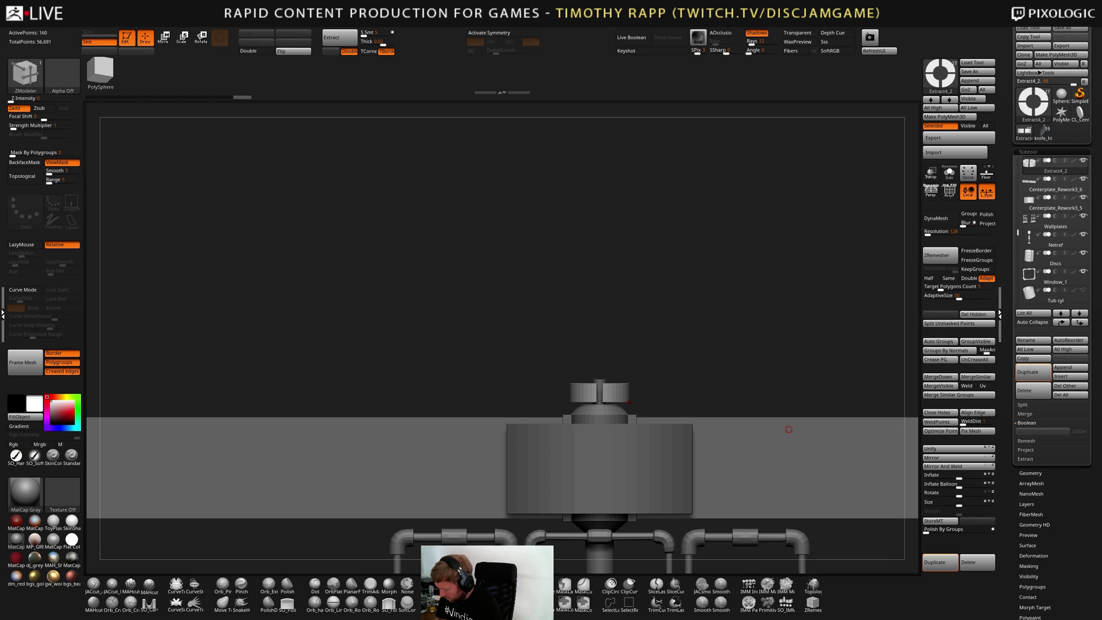
key(w)
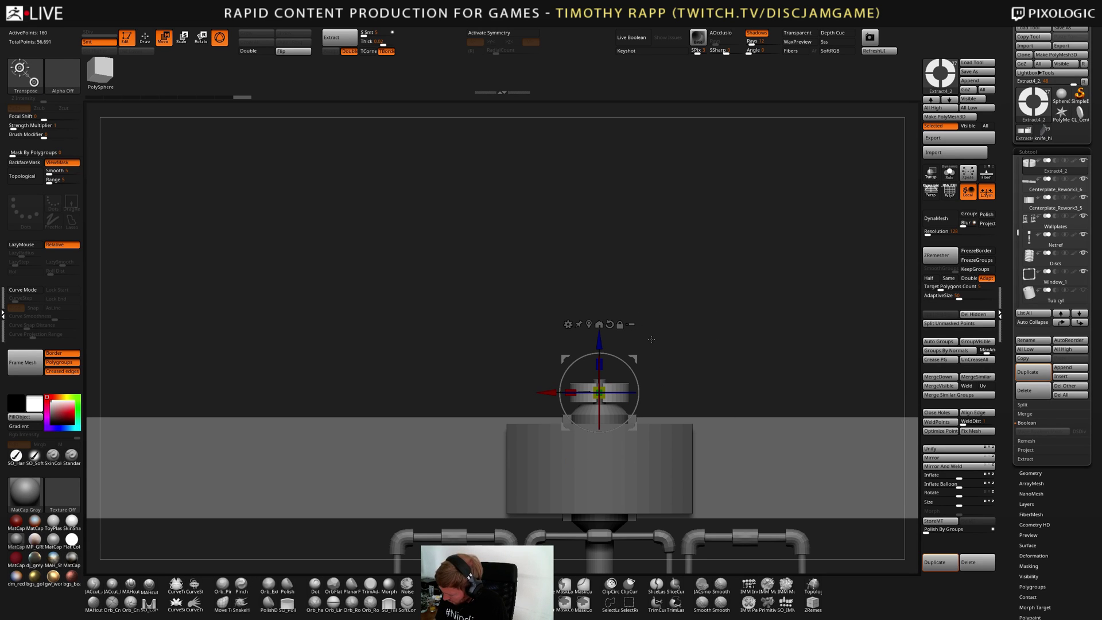
ctrl+right_drag(652, 340, 679, 398)
mouse_move(768, 439)
right_down()
mouse_move(743, 416)
mouse_move(748, 465)
mouse_move(773, 472)
mouse_move(758, 431)
mouse_move(730, 402)
mouse_move(744, 459)
right_up()
key(q)
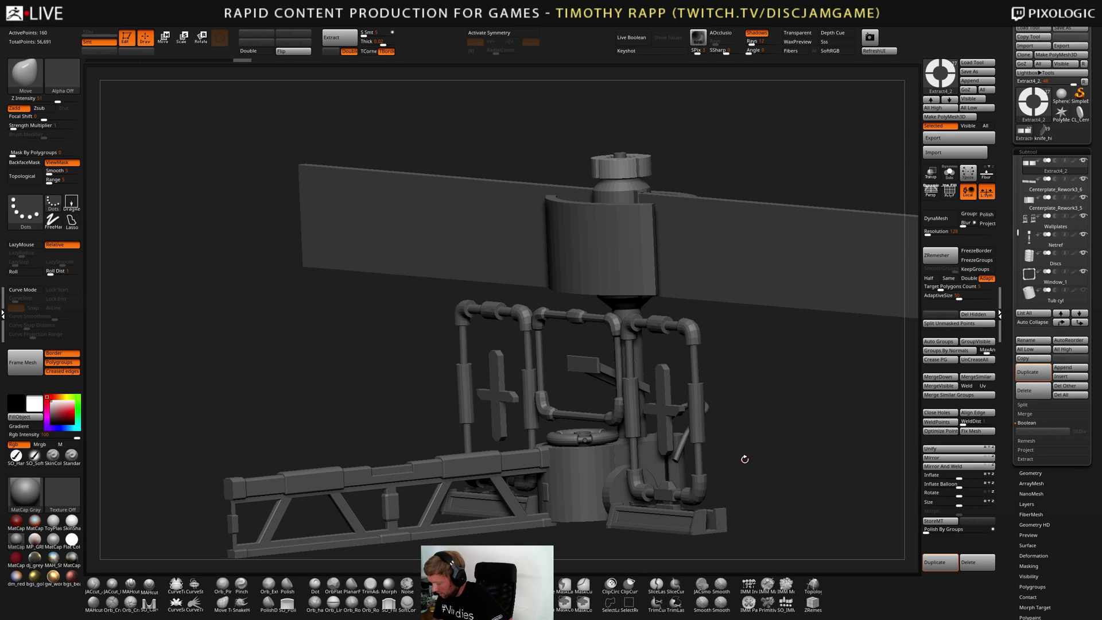
right_drag(744, 459, 787, 403)
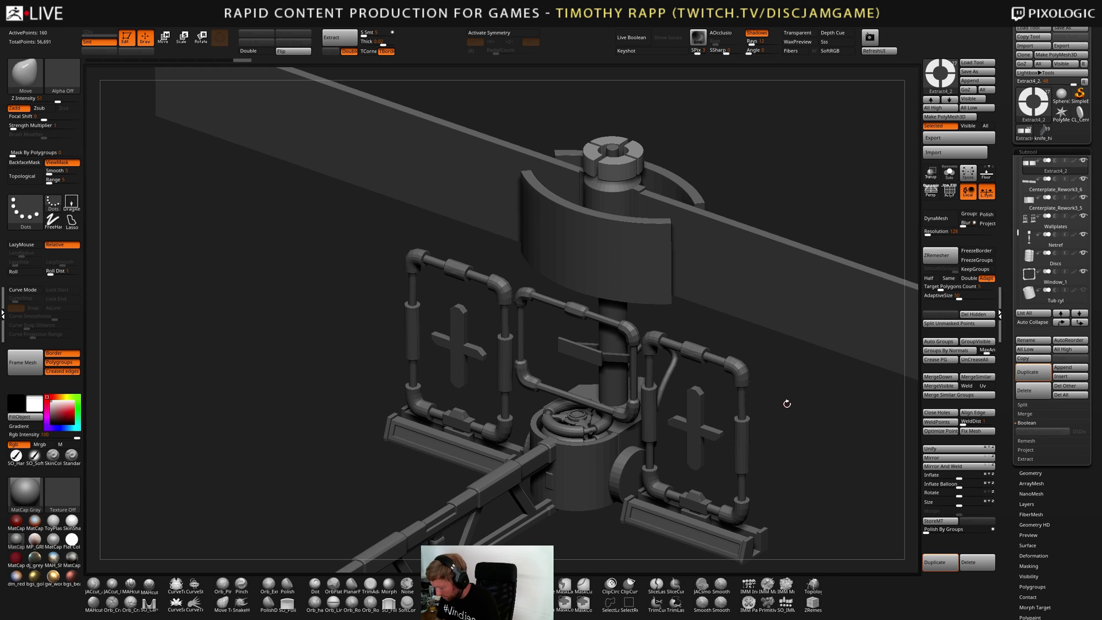
right_drag(637, 408, 616, 468)
alt+click(571, 377)
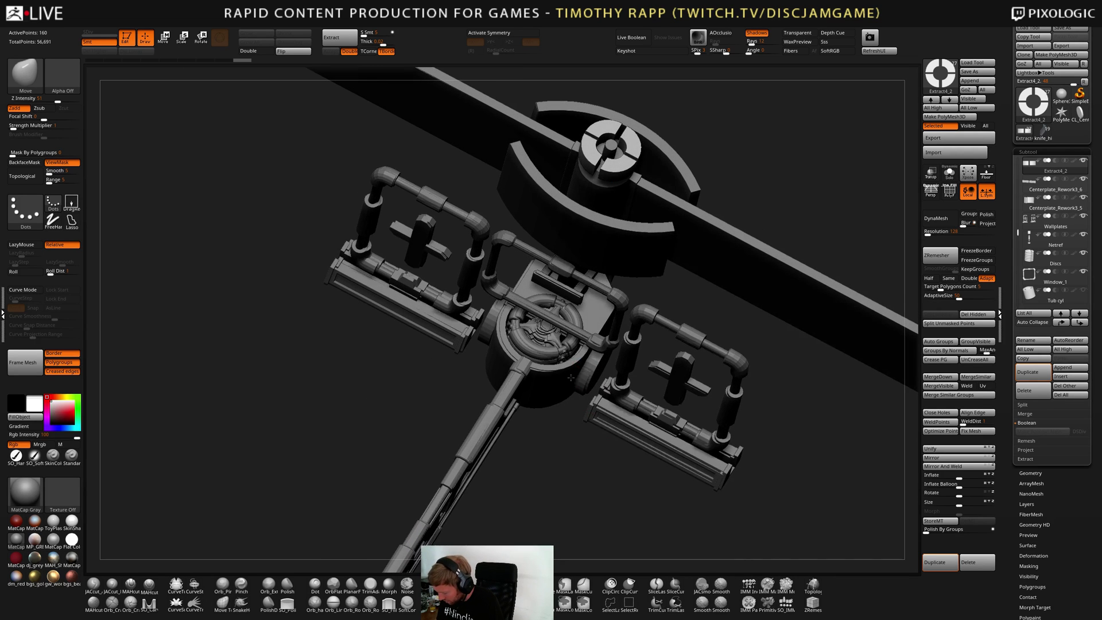
right_drag(571, 378, 752, 407)
ctrl+right_drag(752, 408, 795, 471)
alt+right_drag(798, 552, 778, 477)
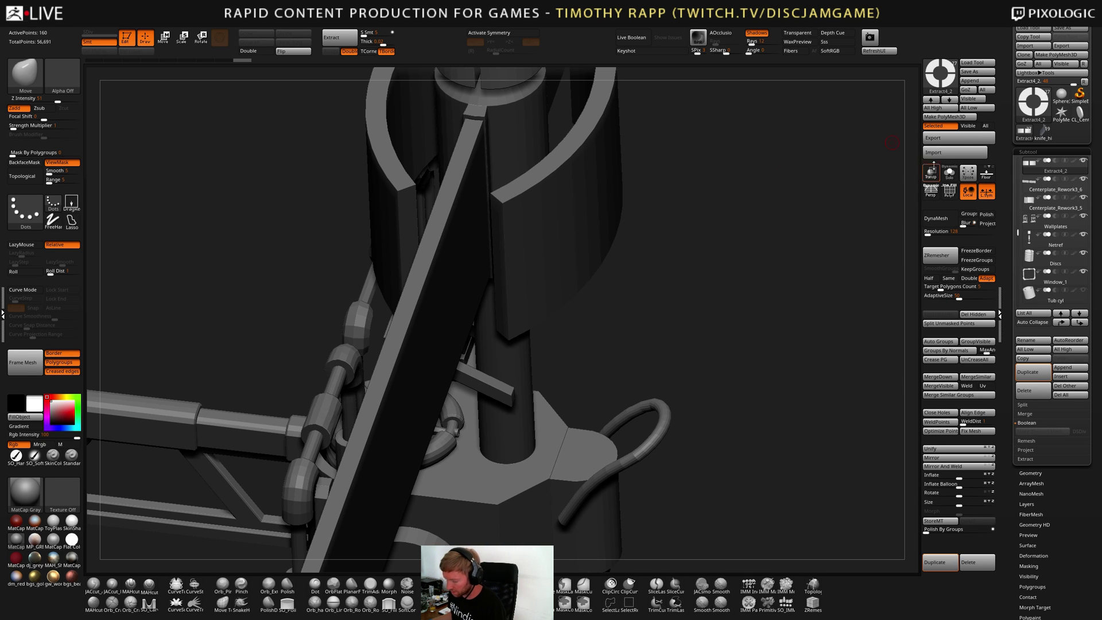
drag(726, 376, 758, 407)
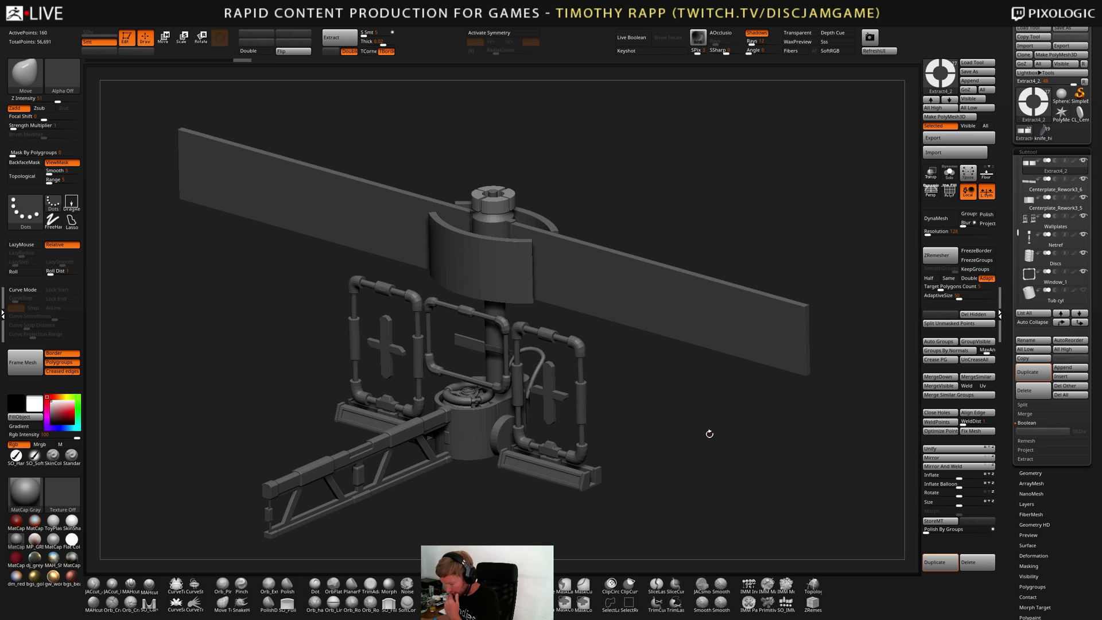
drag(710, 434, 754, 373)
drag(755, 291, 716, 248)
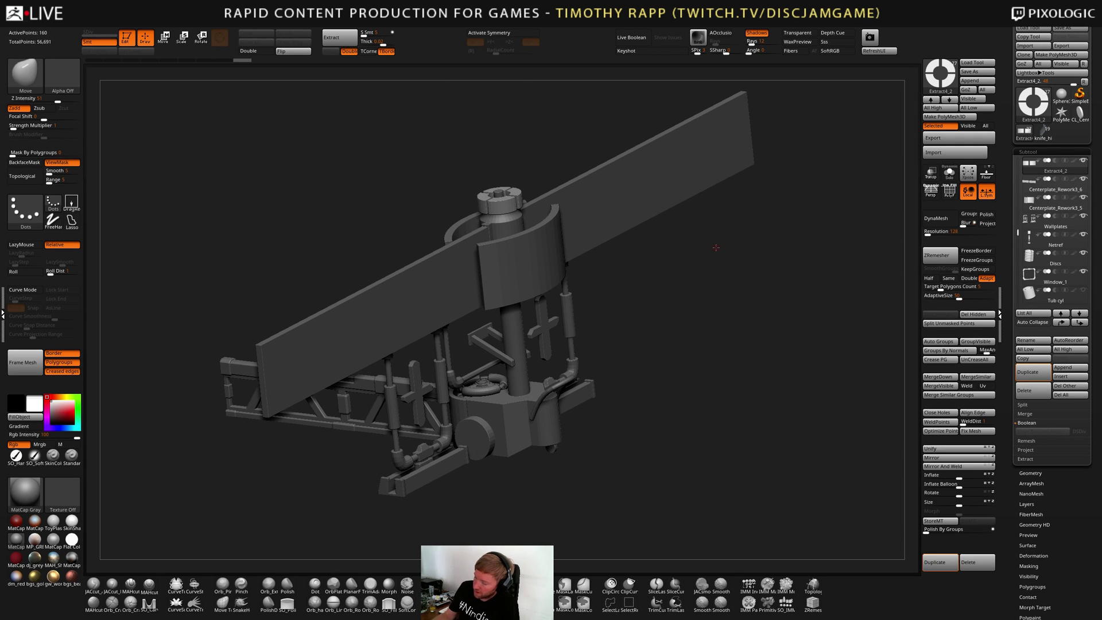
drag(713, 266, 744, 286)
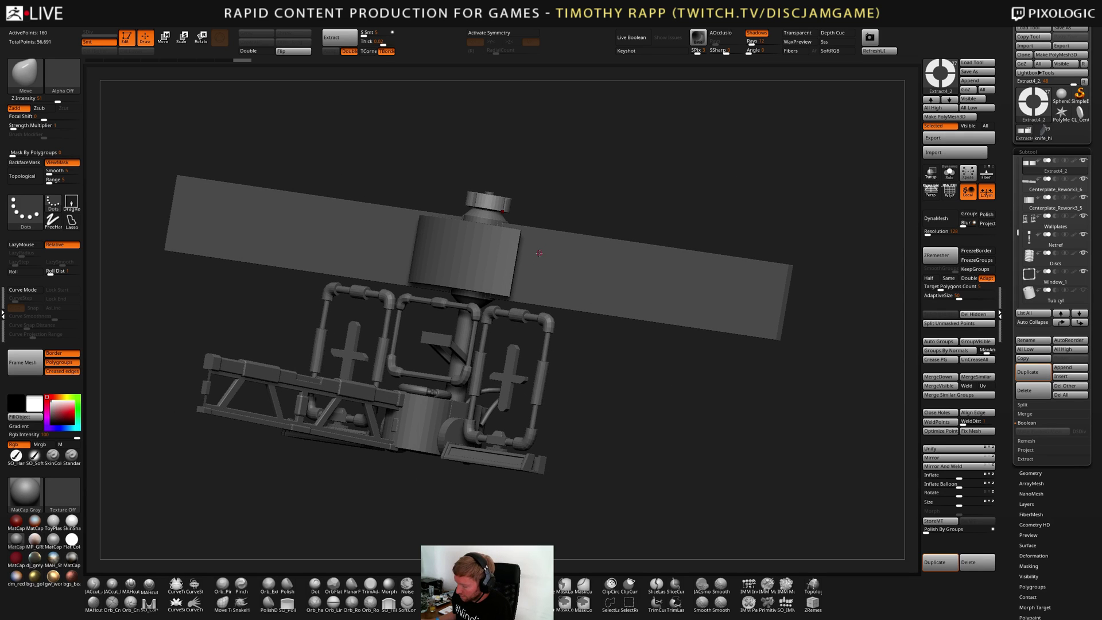
mouse_move(700, 199)
shift+mouse_down()
mouse_move(719, 274)
mouse_move(641, 349)
mouse_move(669, 373)
mouse_move(694, 374)
shift+mouse_up()
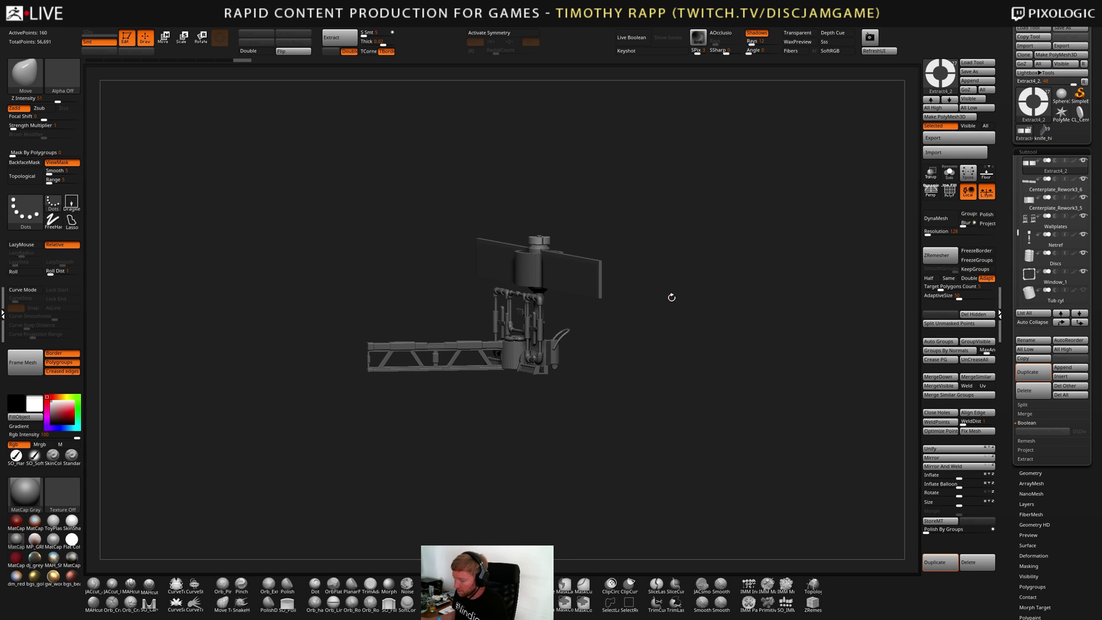
shift+drag(666, 206, 713, 273)
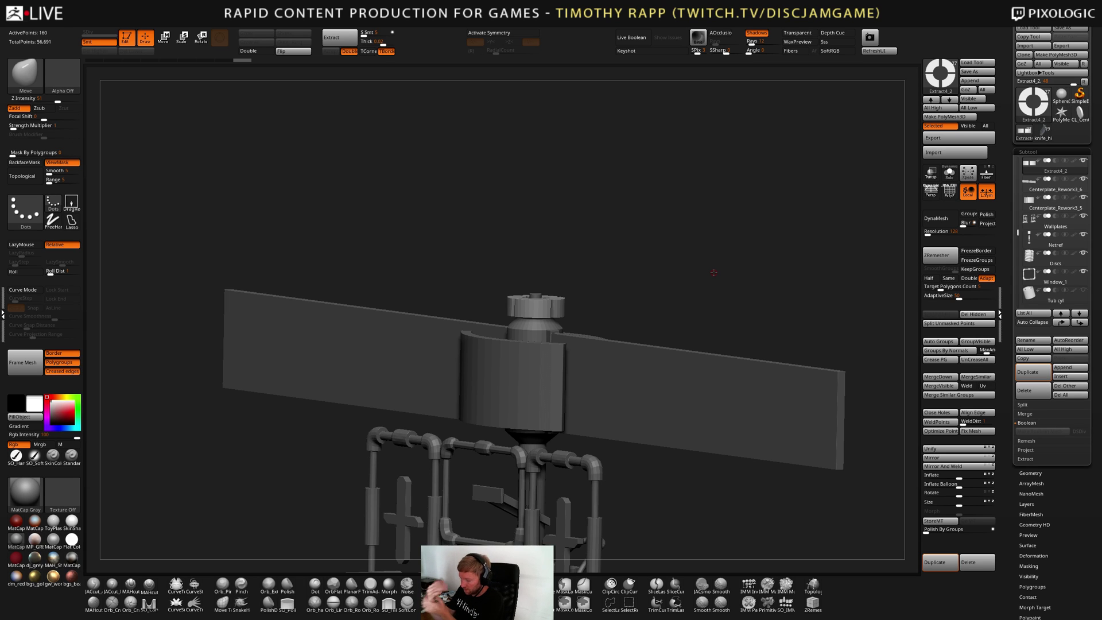
drag(713, 273, 772, 245)
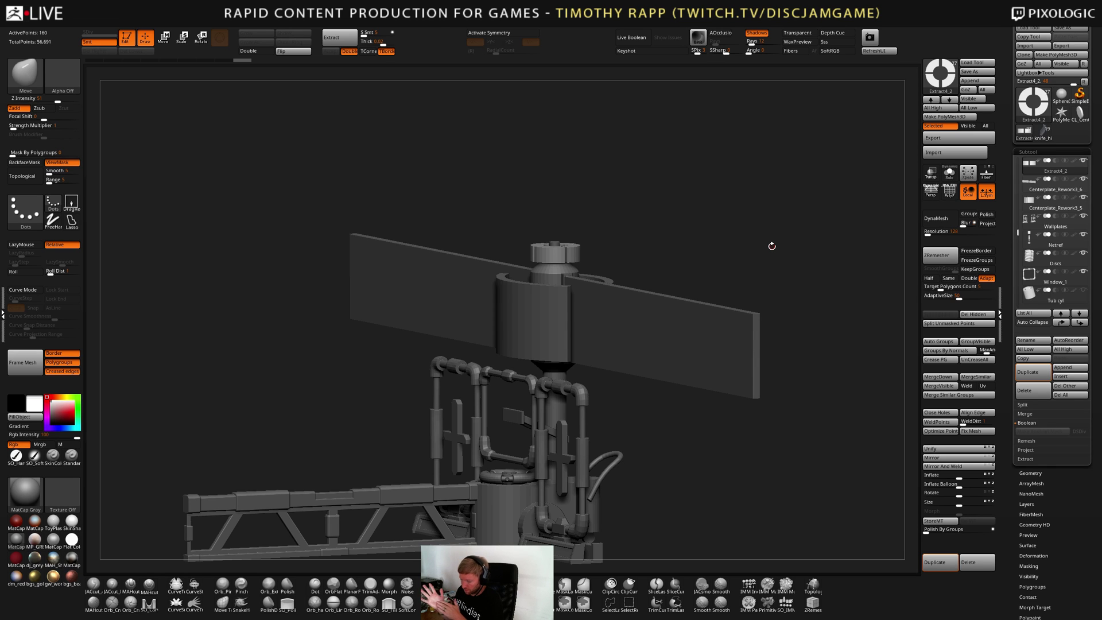
drag(834, 449, 809, 438)
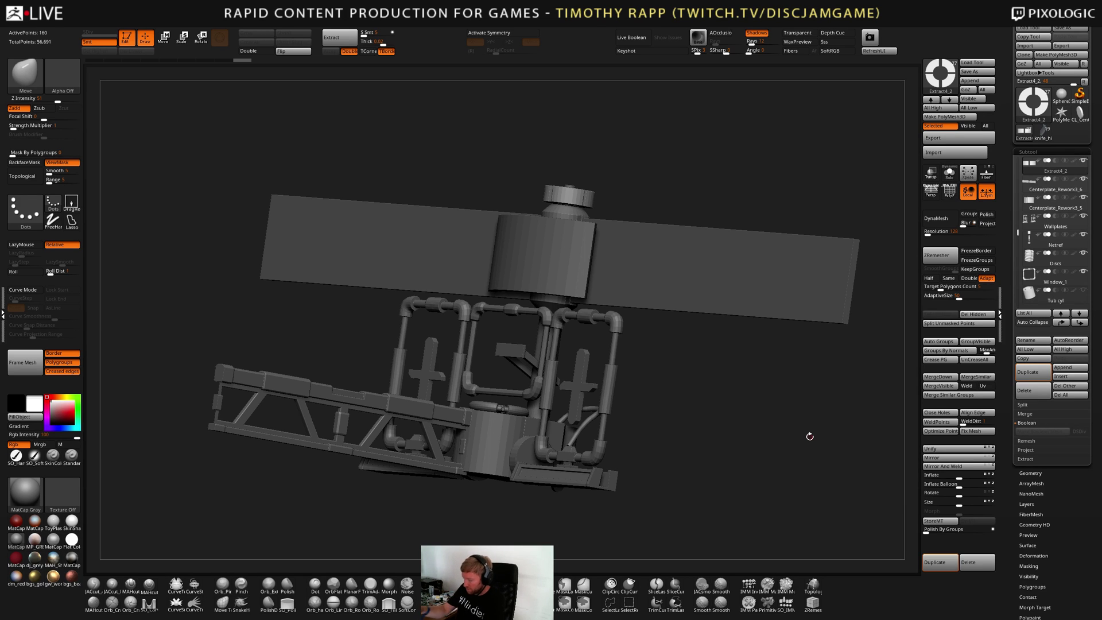
mouse_move(770, 443)
mouse_down()
mouse_move(760, 453)
mouse_move(770, 443)
mouse_up()
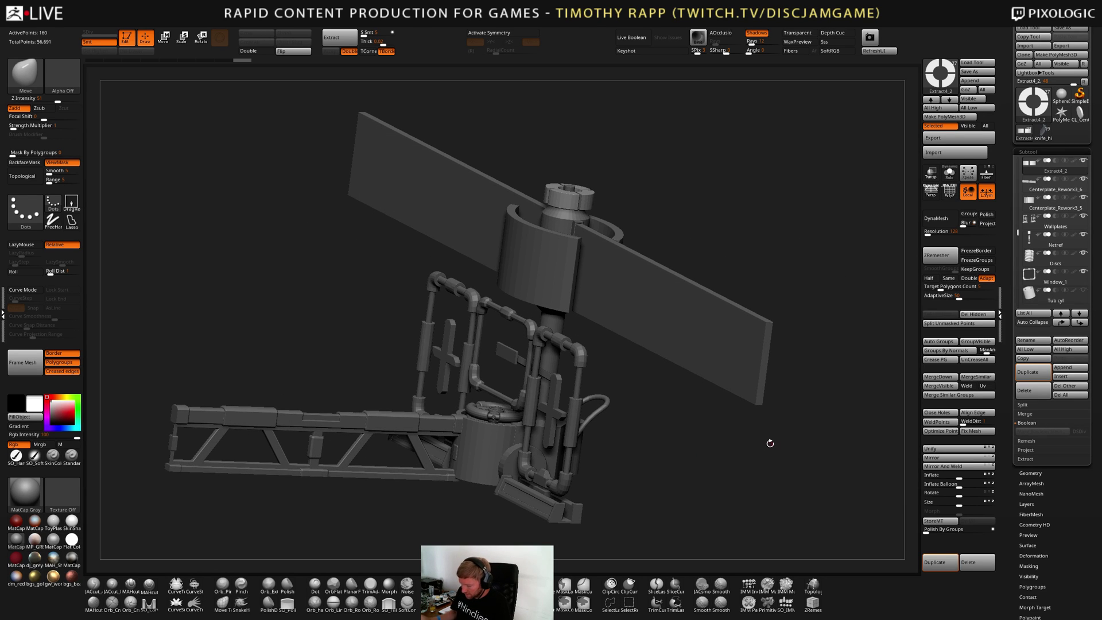
shift+drag(729, 413, 793, 510)
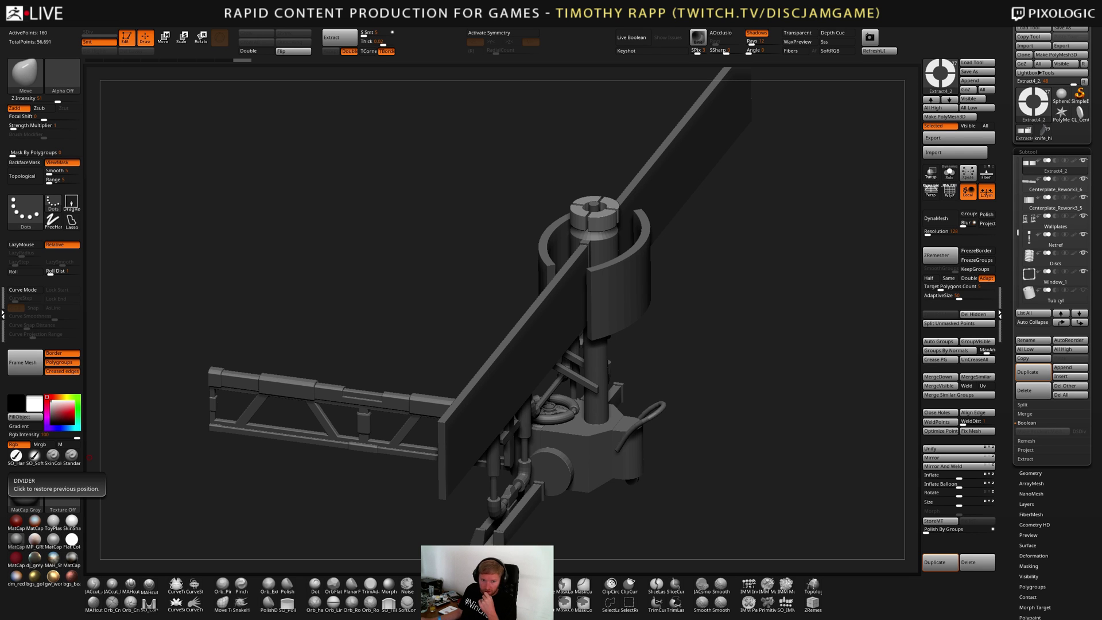
drag(728, 346, 783, 295)
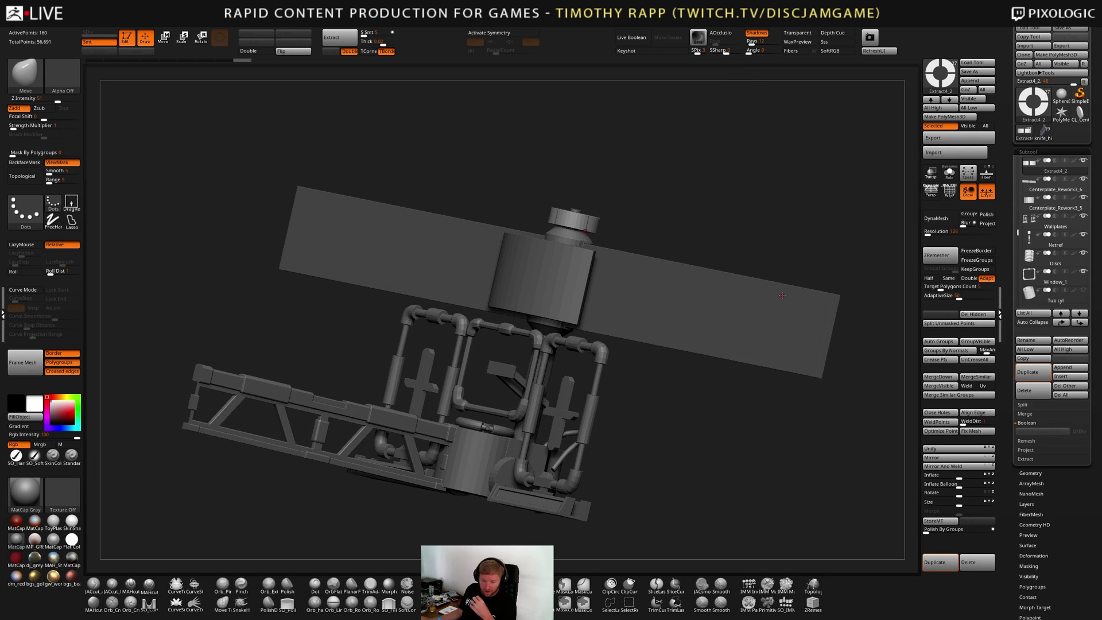
shift+drag(756, 228, 709, 206)
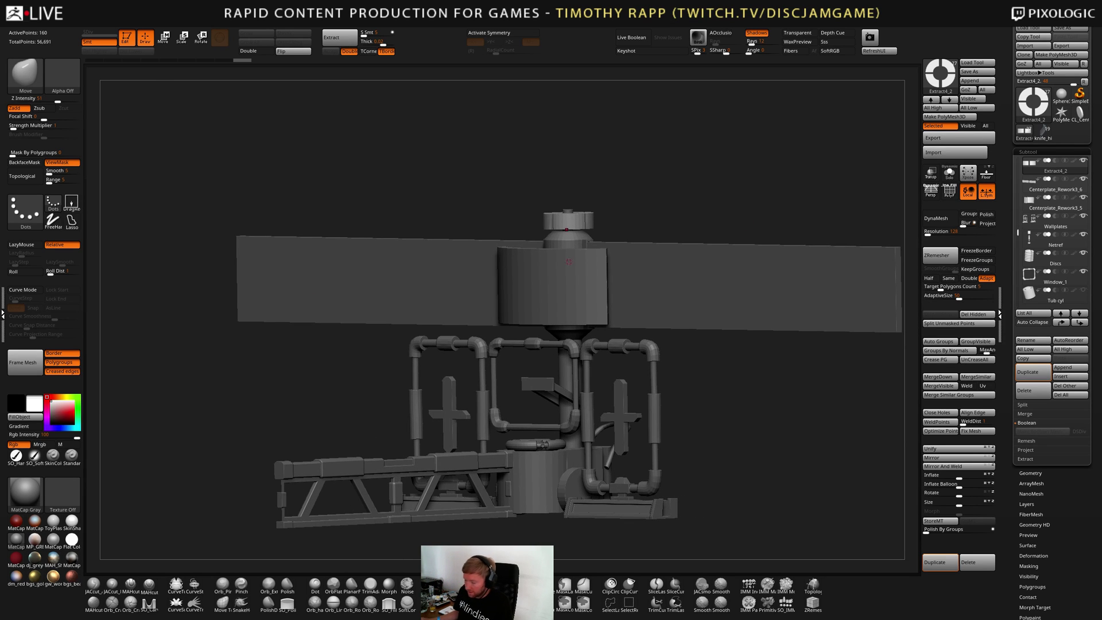